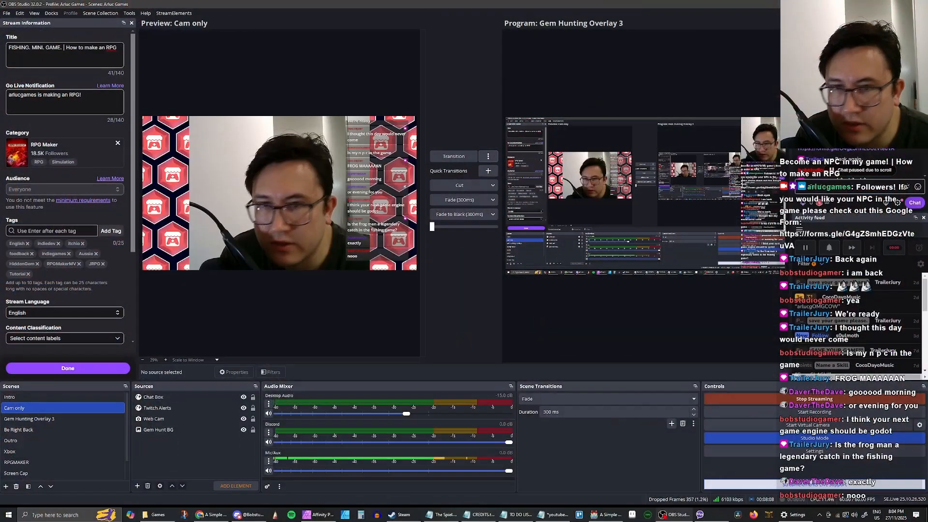
Switch to Affinity Photo and save the open TitleCards and gemhunting01 documents
{"action": "left_click", "coordinate": [872, 4]}
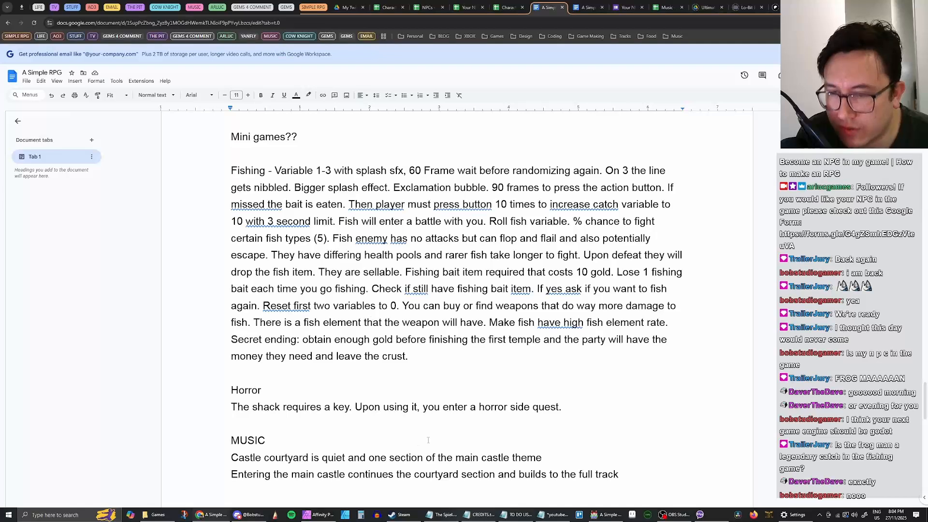
{"action": "left_click", "coordinate": [319, 514]}
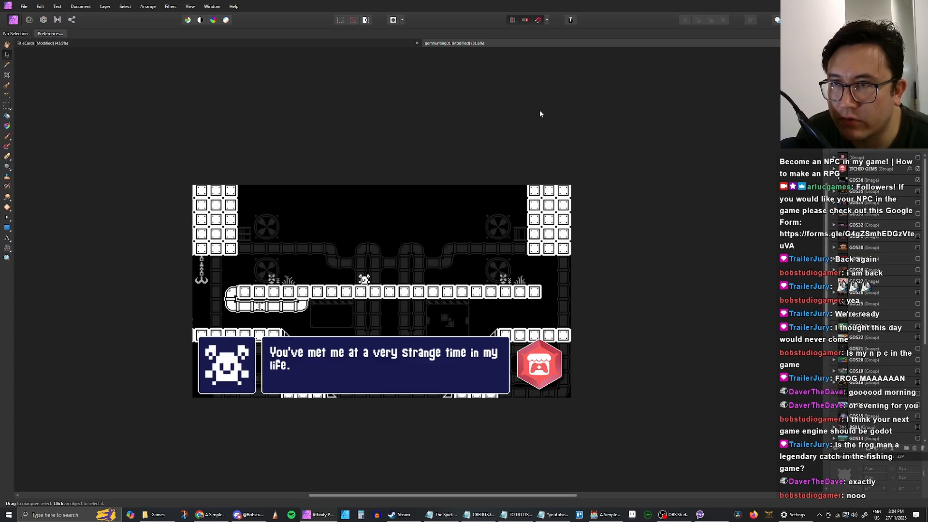
{"action": "left_click", "coordinate": [366, 42]}
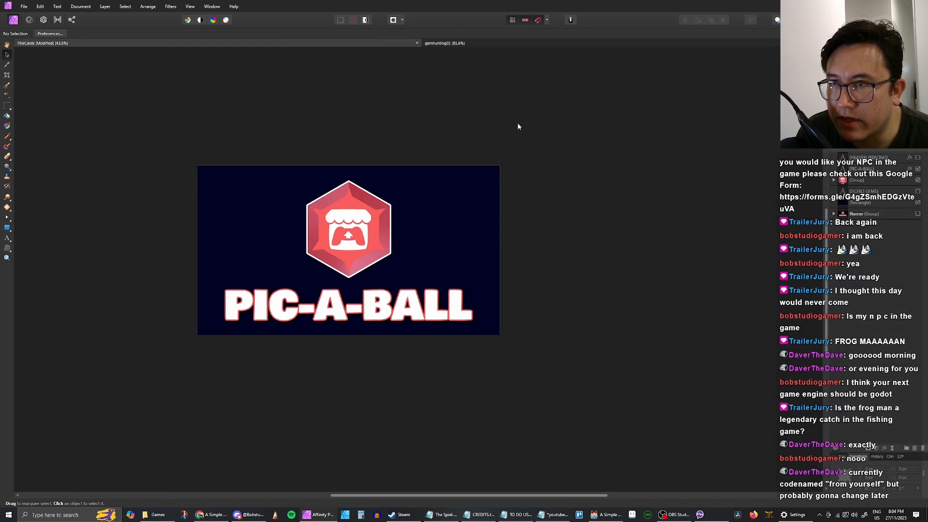
{"action": "key", "text": "ctrl+s"}
{"action": "left_click", "coordinate": [483, 42]}
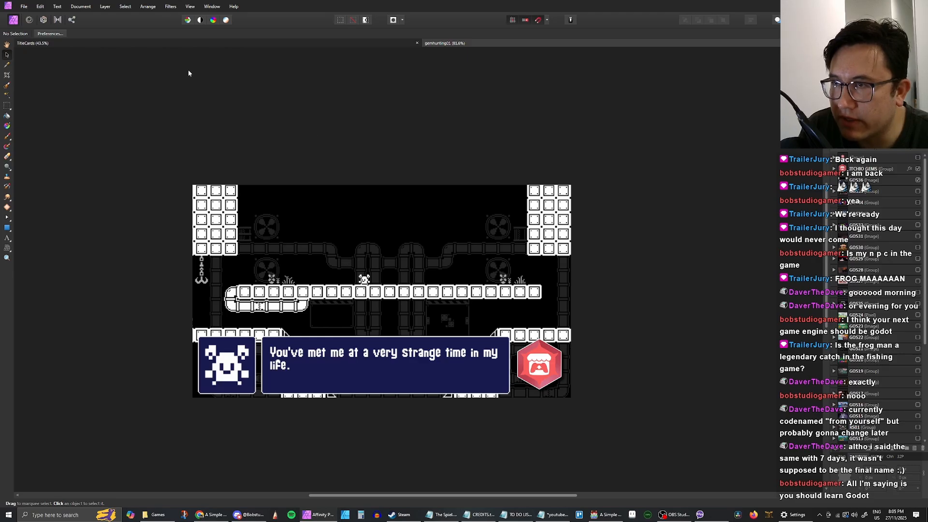
Open the NPC01.png sprite sheet from the A Simple RPG project's img/characters folder
{"action": "left_click", "coordinate": [25, 5]}
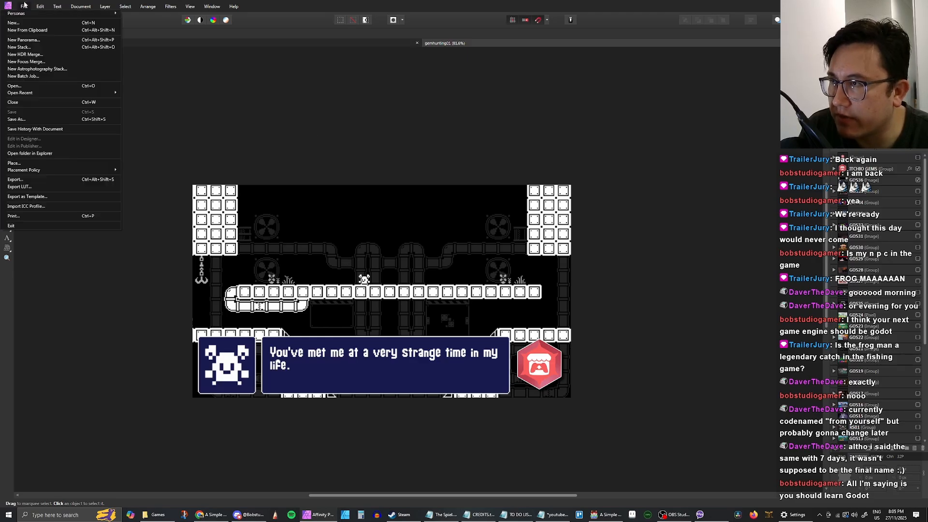
{"action": "left_click", "coordinate": [60, 87]}
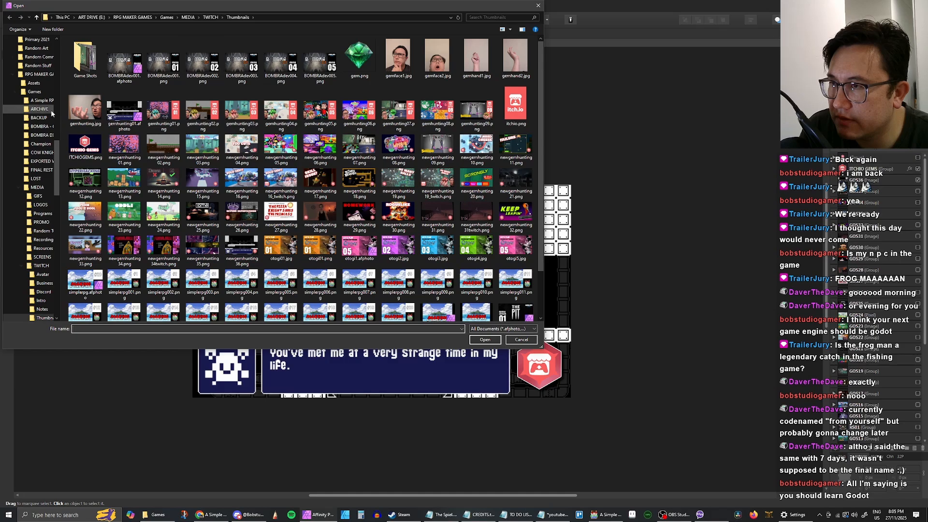
{"action": "left_click_drag", "start_coordinate": [57, 155], "coordinate": [62, 67]}
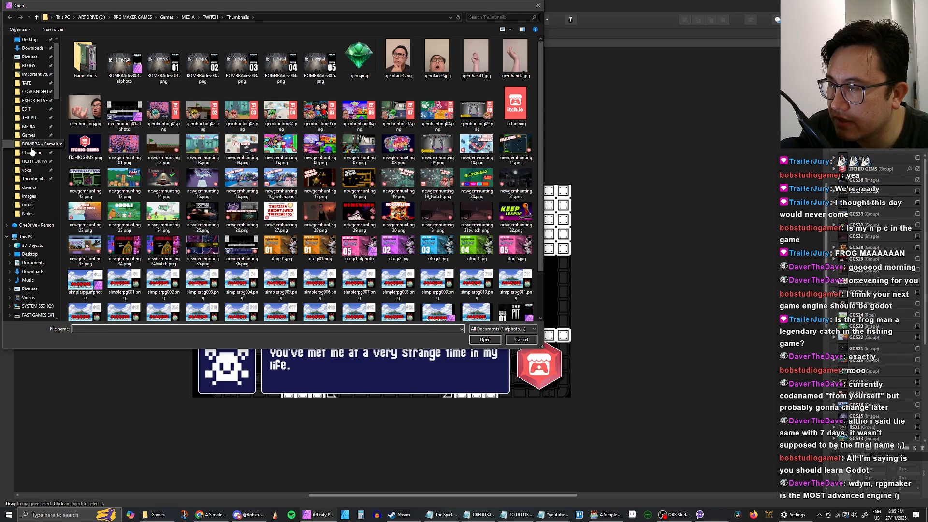
{"action": "left_click", "coordinate": [31, 118]}
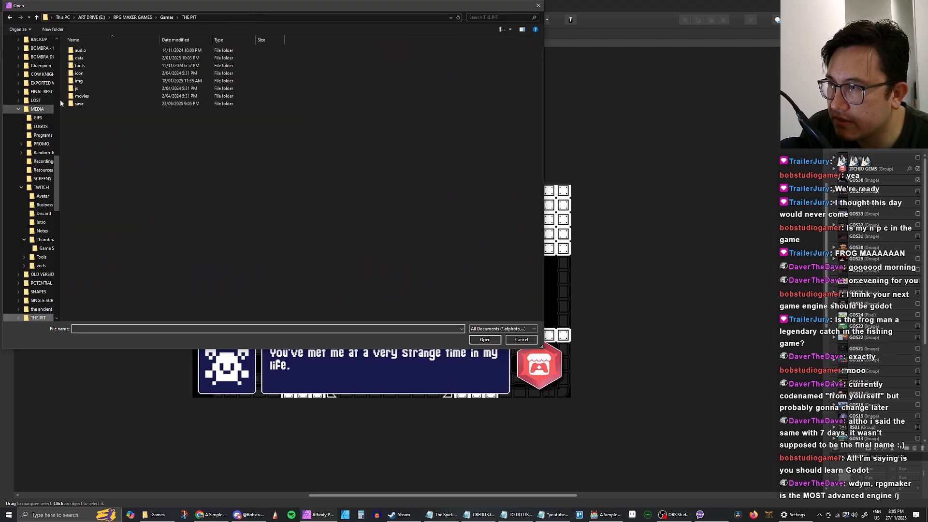
{"action": "left_click", "coordinate": [163, 18]}
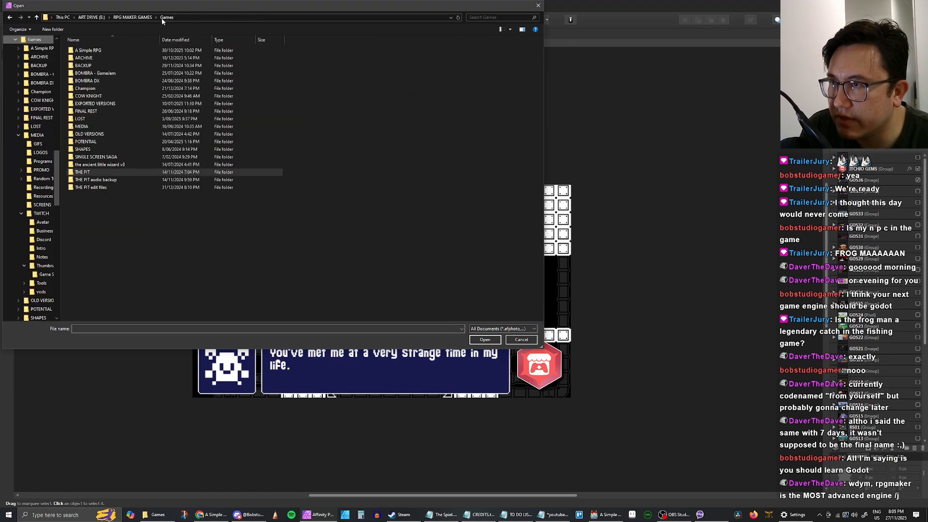
{"action": "double_click", "coordinate": [89, 50]}
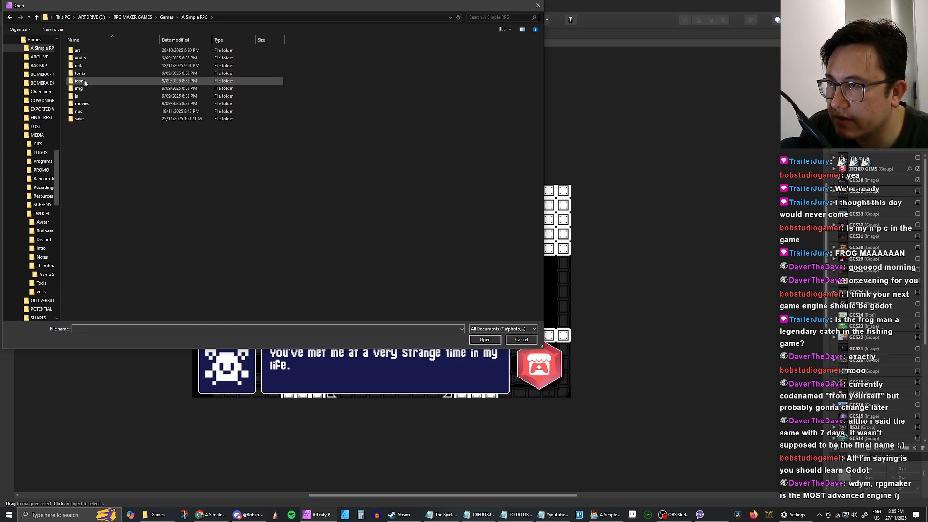
{"action": "double_click", "coordinate": [80, 89]}
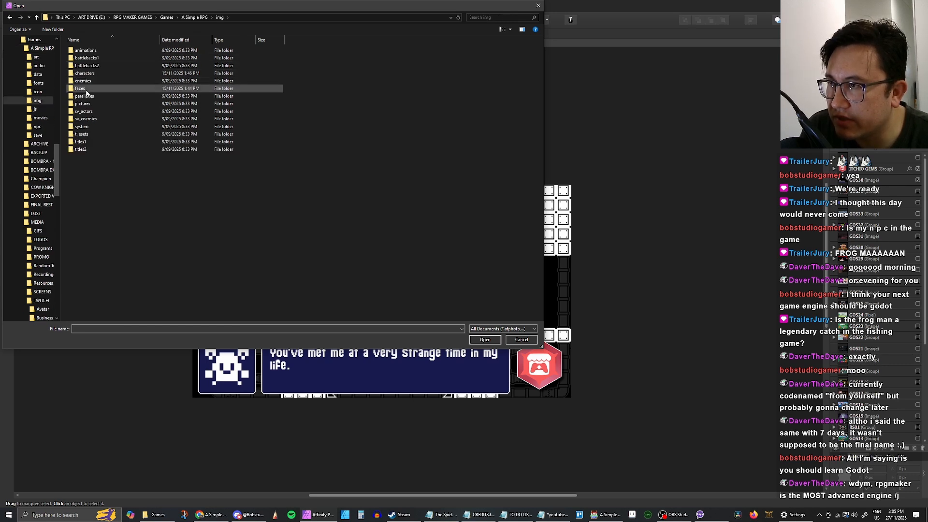
{"action": "double_click", "coordinate": [90, 75]}
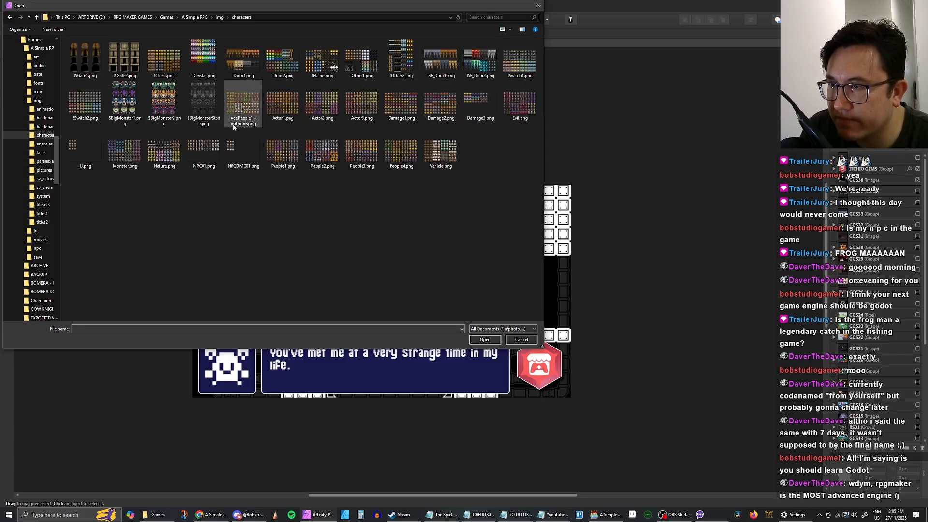
{"action": "double_click", "coordinate": [198, 154]}
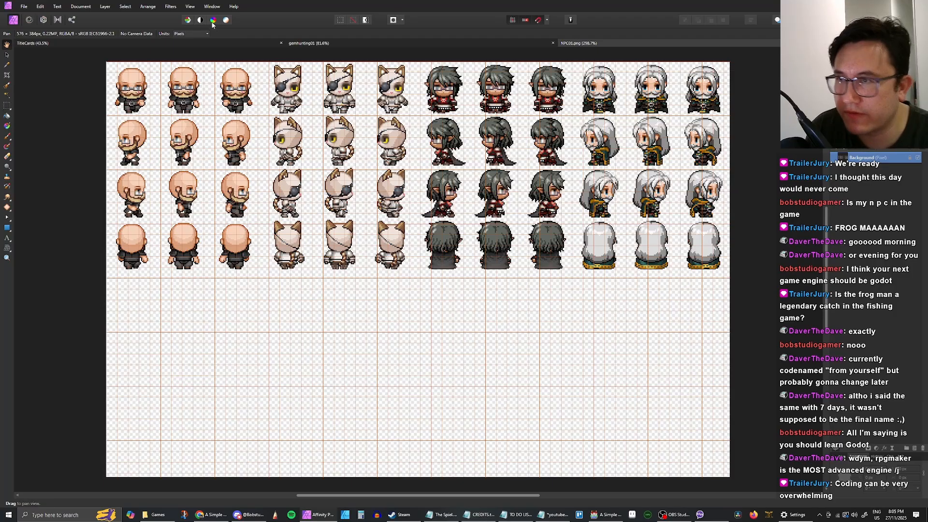
Apply the RPGMAKERMV grid preset to the NPC01.png sprite sheet
{"action": "left_click", "coordinate": [189, 6]}
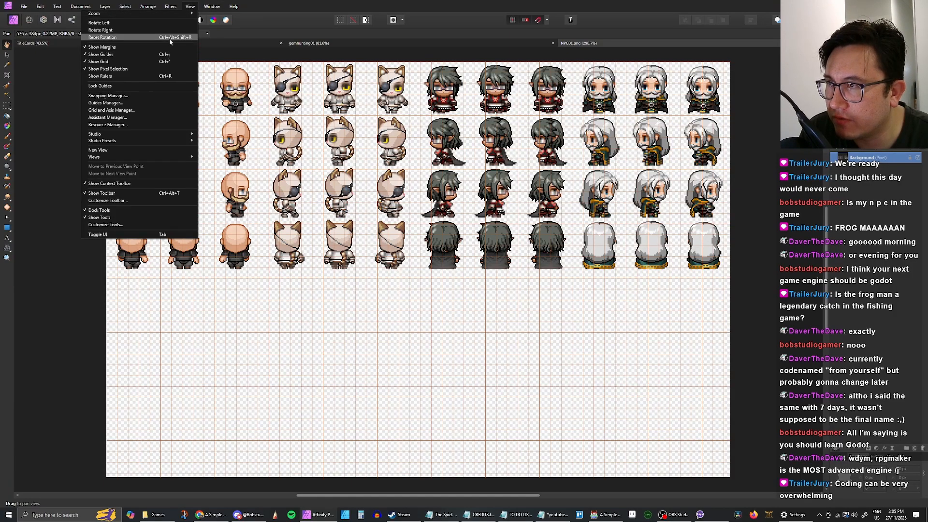
{"action": "left_click", "coordinate": [153, 110]}
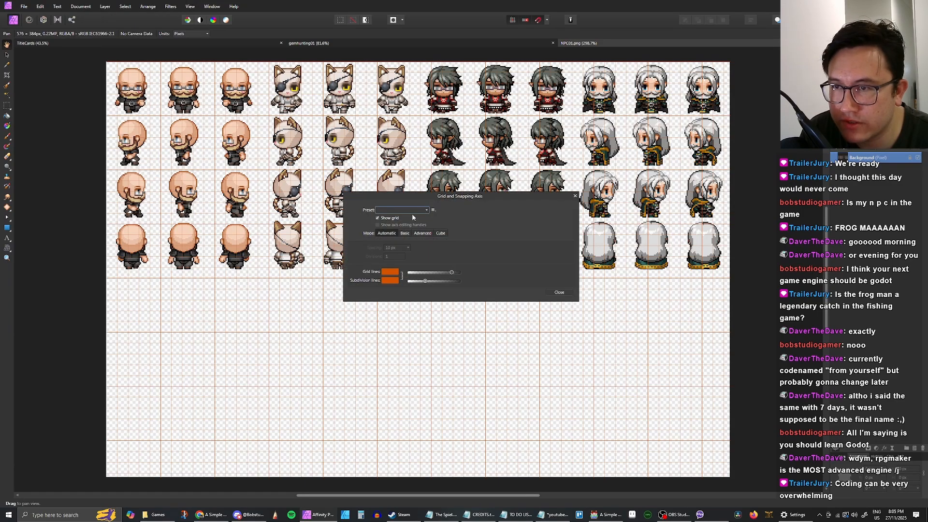
{"action": "left_click", "coordinate": [428, 210]}
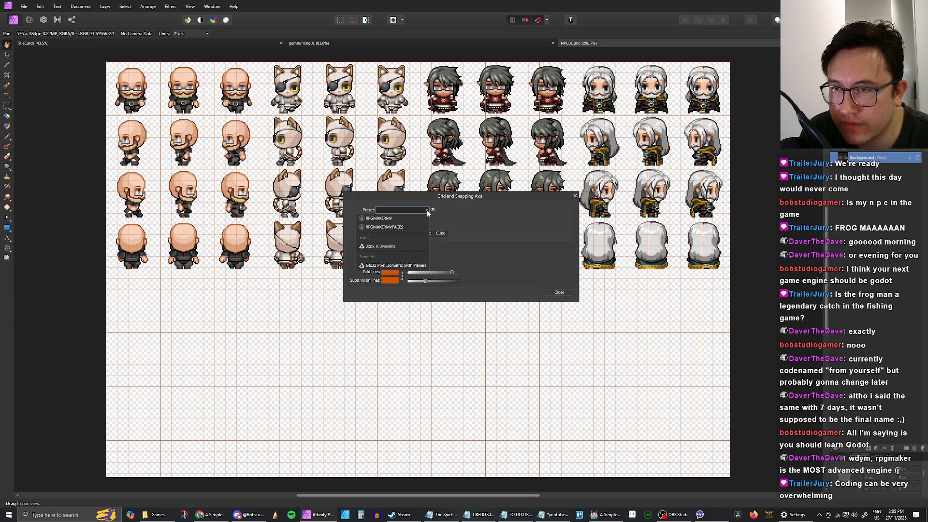
{"action": "left_click", "coordinate": [400, 218]}
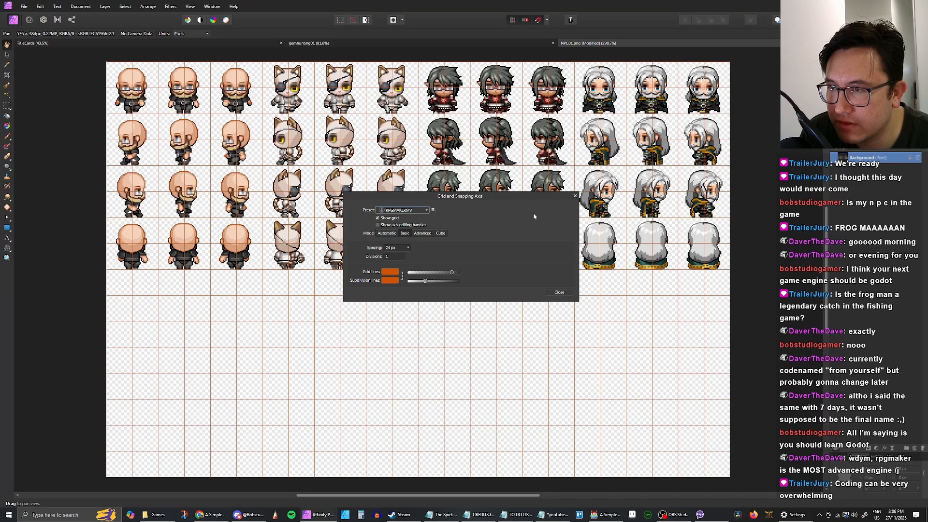
{"action": "left_click", "coordinate": [575, 195]}
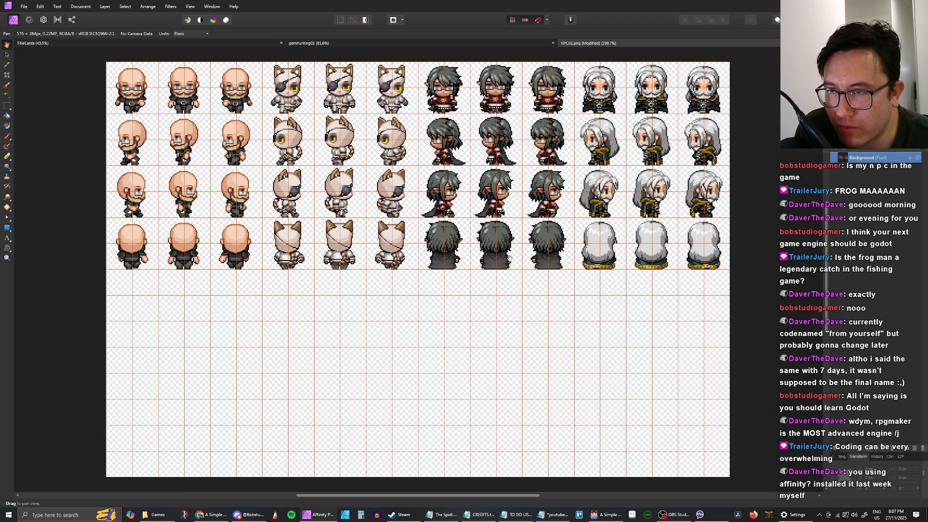
Paste the copied wizard toad image and move it down to the empty lower half of the sprite sheet
{"action": "left_click", "coordinate": [7, 56]}
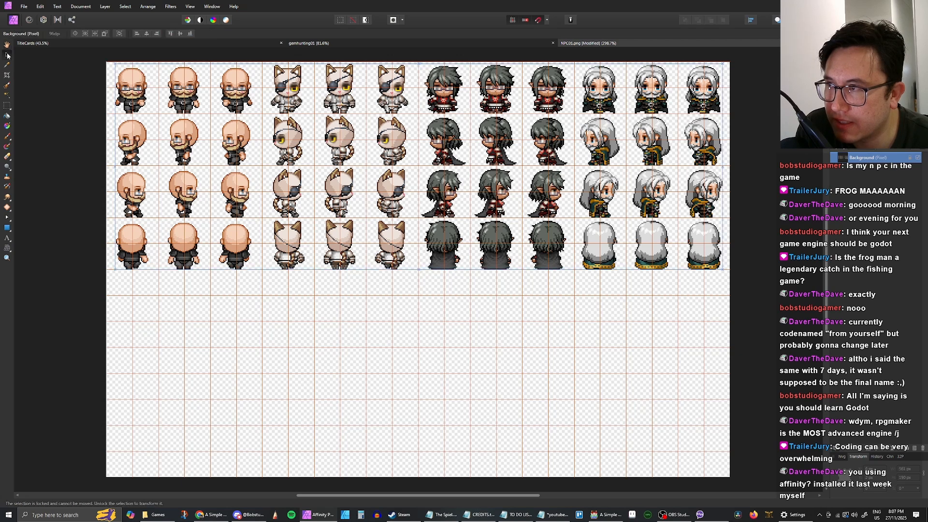
{"action": "right_click", "coordinate": [321, 286]}
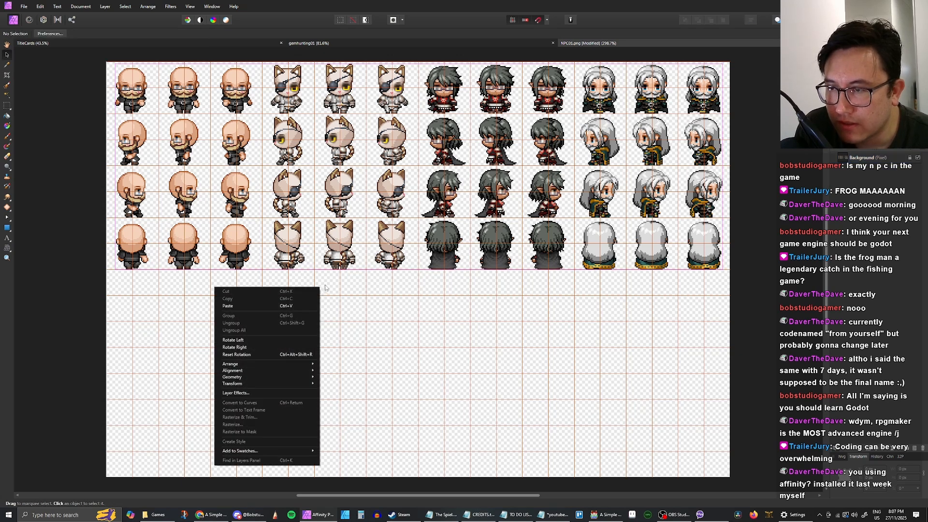
{"action": "left_click", "coordinate": [279, 308]}
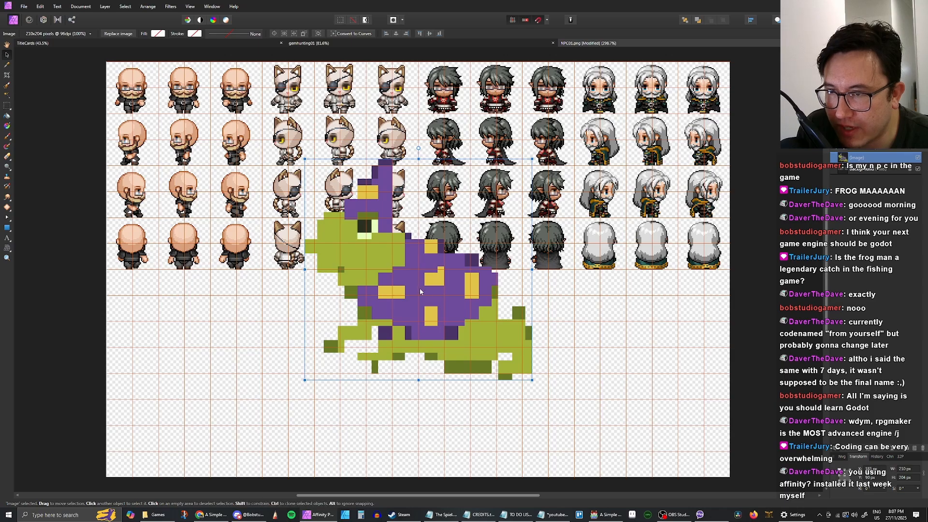
{"action": "left_click_drag", "start_coordinate": [425, 286], "coordinate": [324, 361]}
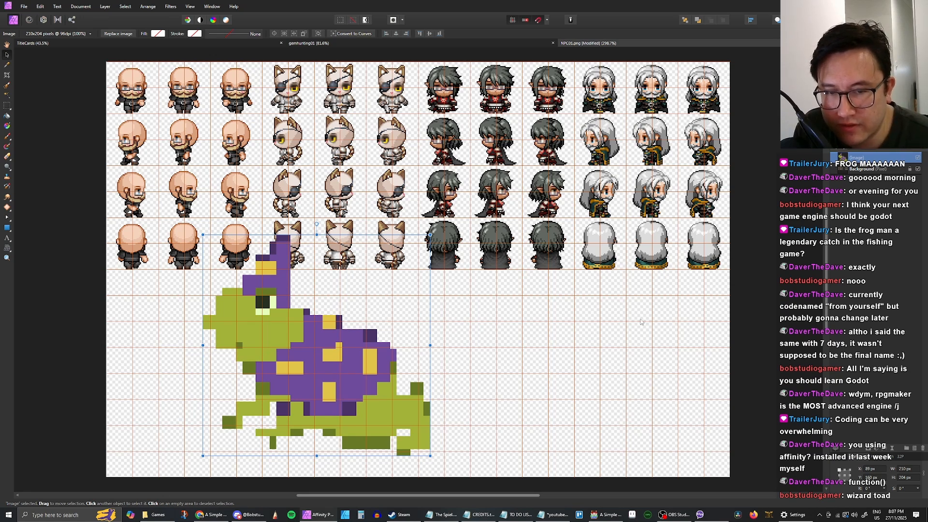
Scale the toad down to about 46 px wide in the fifth row's second sprite cell and save NPC01.png flattened
{"action": "left_click_drag", "start_coordinate": [430, 235], "coordinate": [196, 304]}
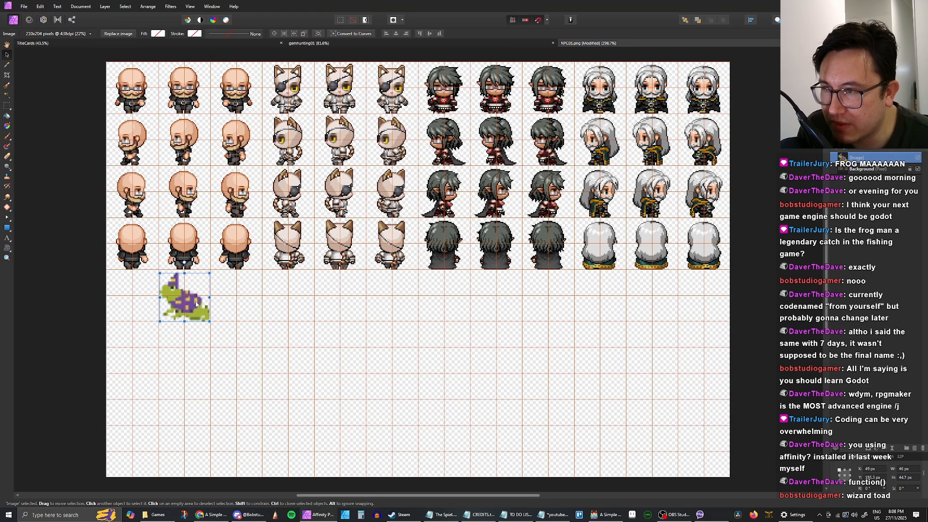
{"action": "left_click", "coordinate": [220, 304]}
{"action": "left_click", "coordinate": [196, 304]}
{"action": "left_click", "coordinate": [236, 304]}
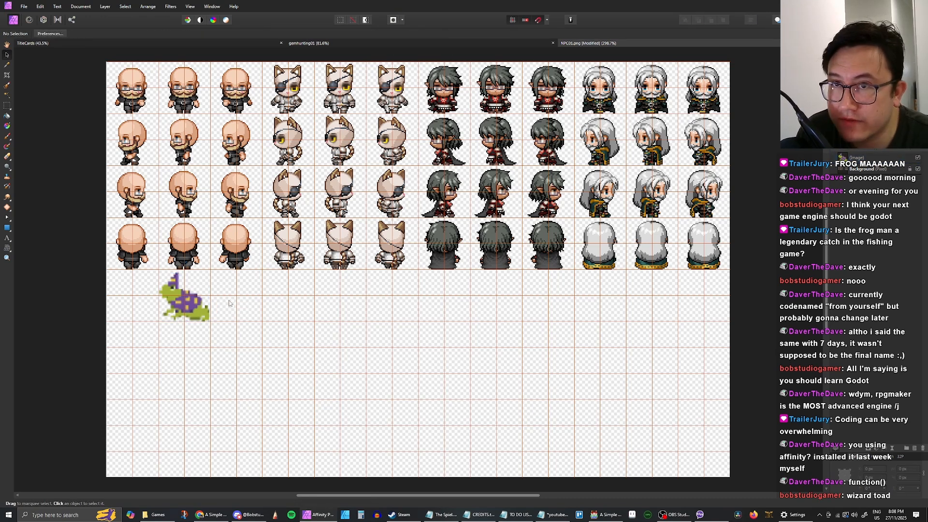
{"action": "key", "text": "ctrl+s"}
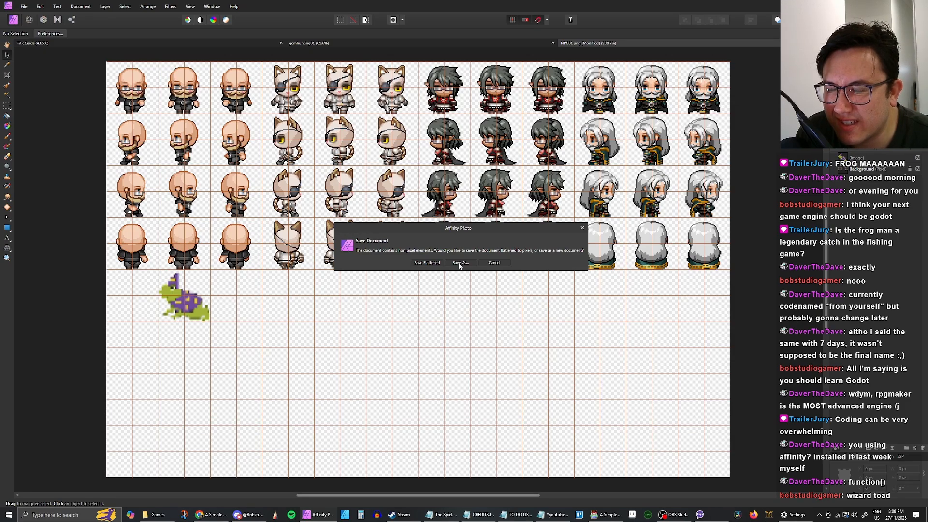
{"action": "left_click", "coordinate": [430, 263]}
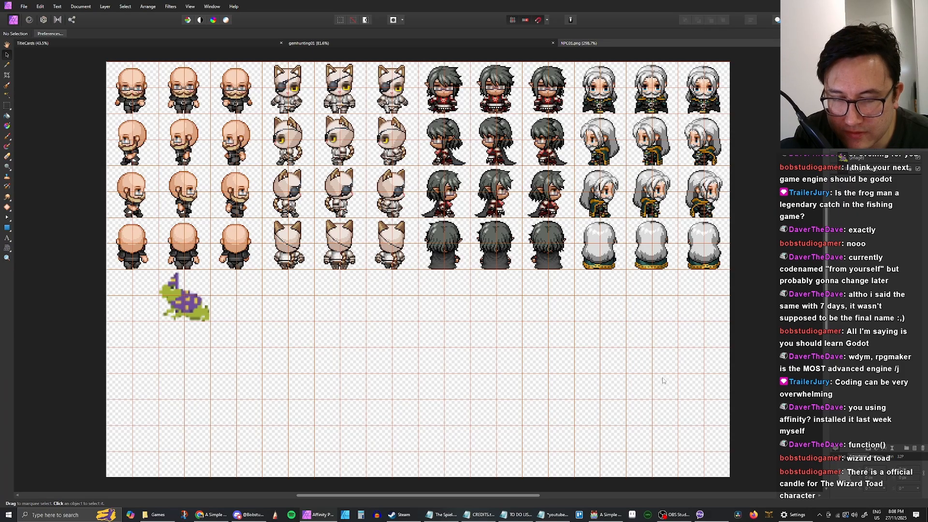
Switch to RPG Maker MV and save the A Simple RPG project
{"action": "mouse_move", "coordinate": [686, 514]}
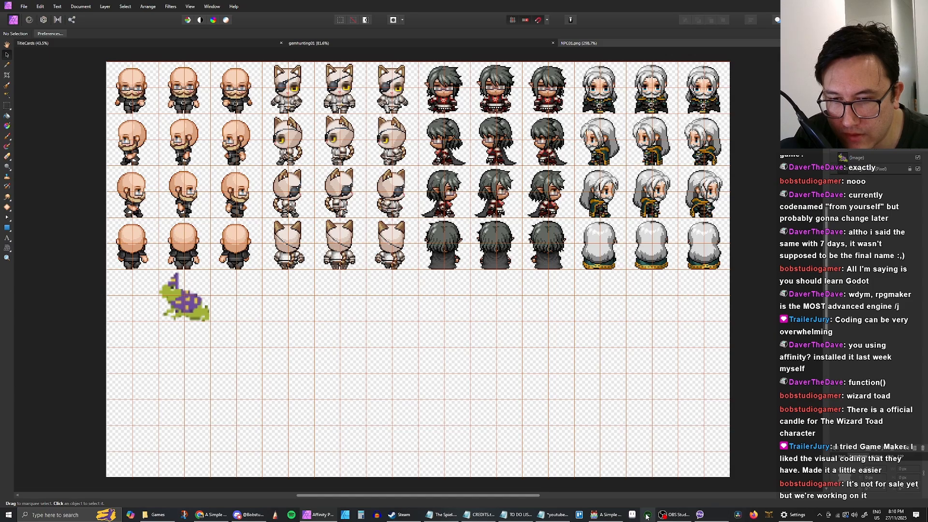
{"action": "mouse_move", "coordinate": [705, 515]}
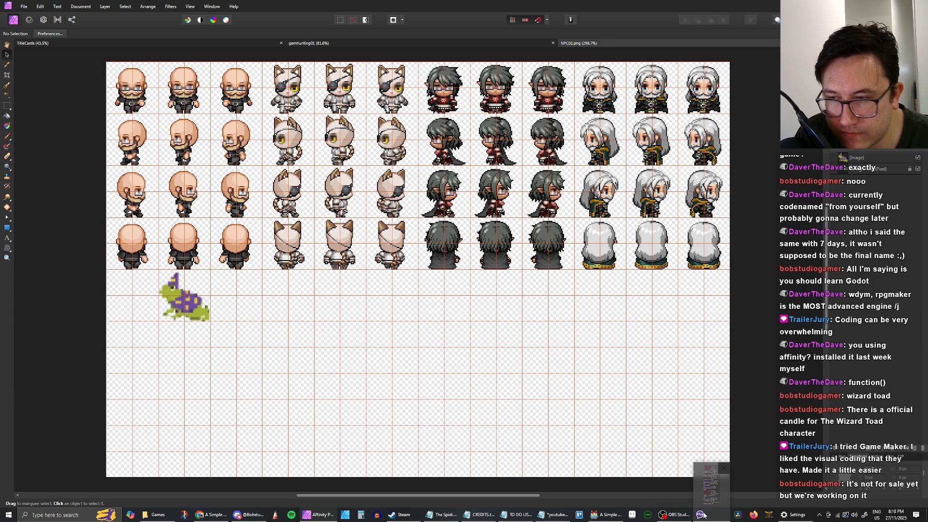
{"action": "left_click", "coordinate": [607, 515]}
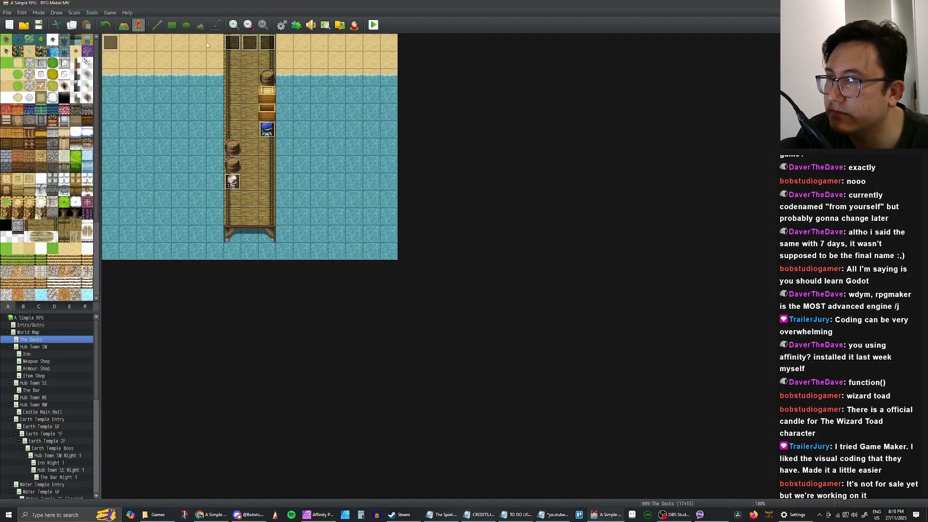
{"action": "left_click", "coordinate": [39, 24]}
{"action": "left_click", "coordinate": [608, 514]}
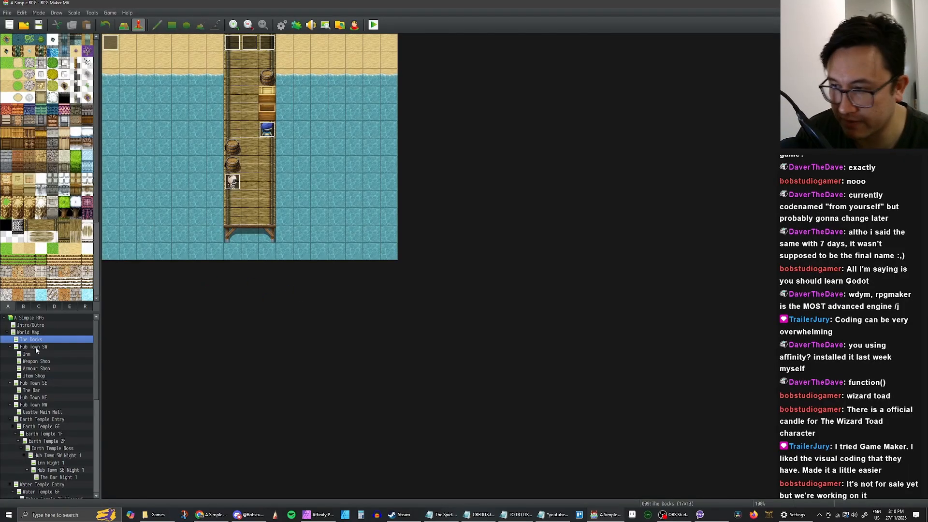
Open the Hub Town SW map and start a new event on the grass just east of the inn's well
{"action": "left_click", "coordinate": [35, 347]}
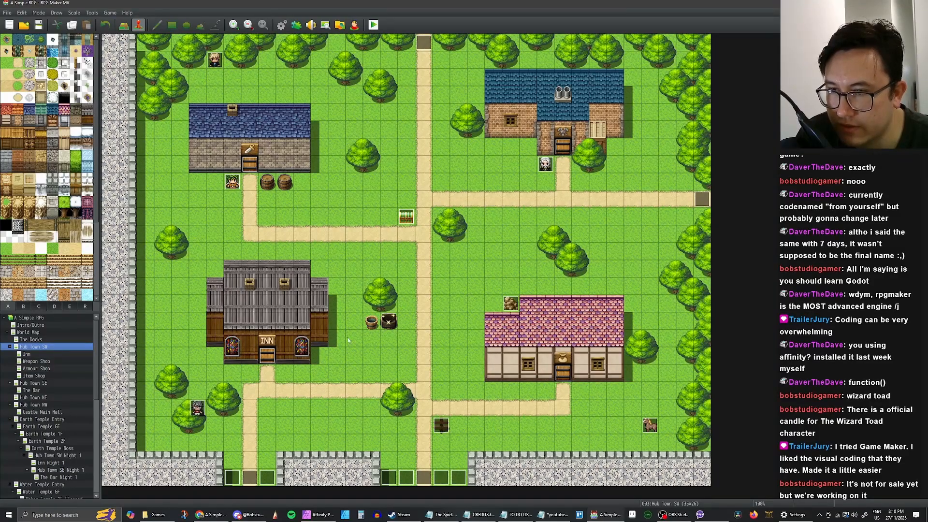
{"action": "double_click", "coordinate": [408, 325]}
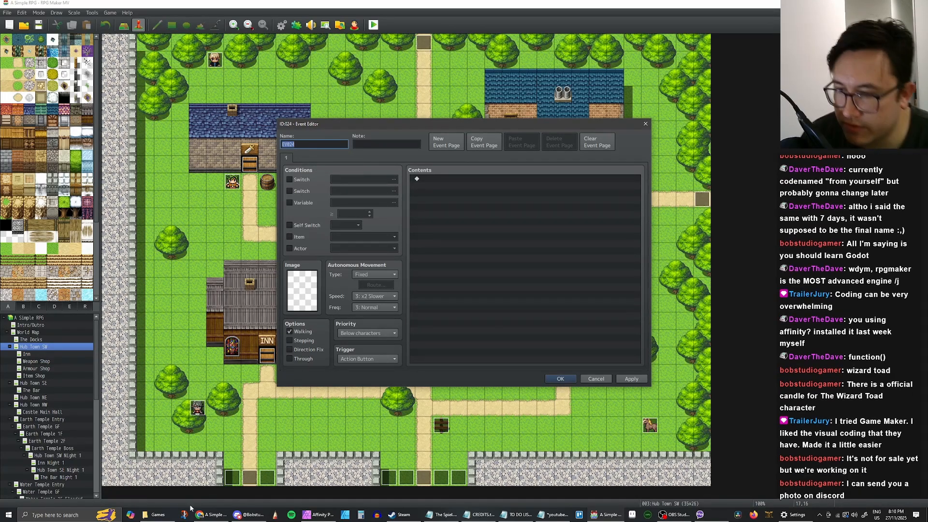
Check the NPCs spreadsheet and the NPC form responses in the browser for the wizard toad's entry, and return to RPG Maker MV
{"action": "key", "text": "alt+Tab"}
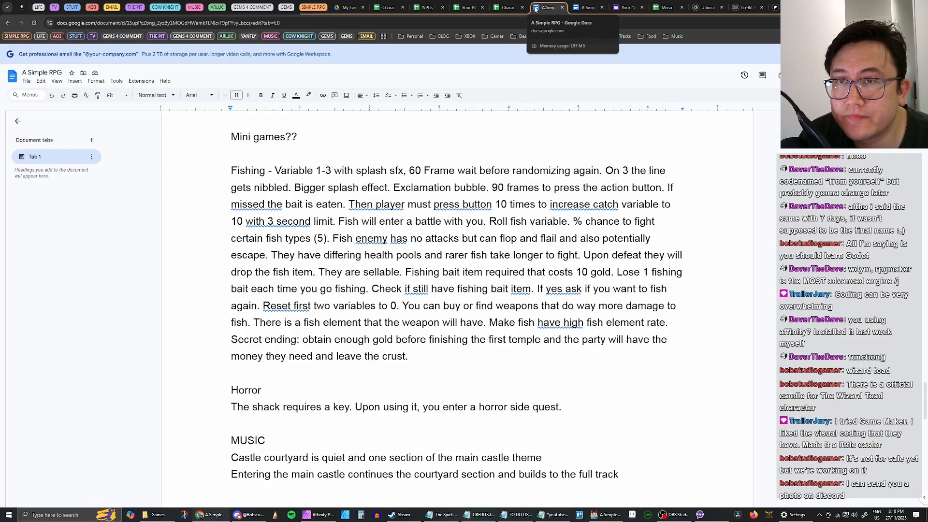
{"action": "left_click", "coordinate": [627, 8]}
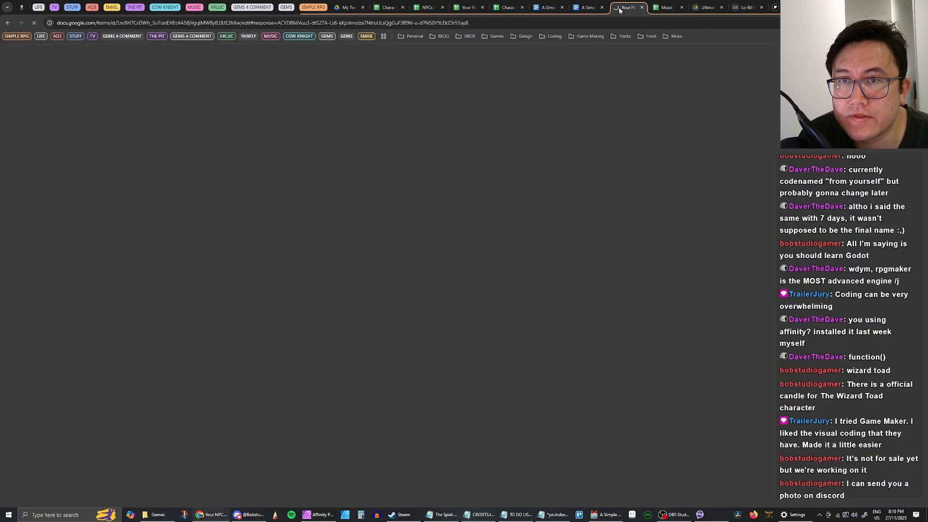
{"action": "left_click", "coordinate": [429, 8]}
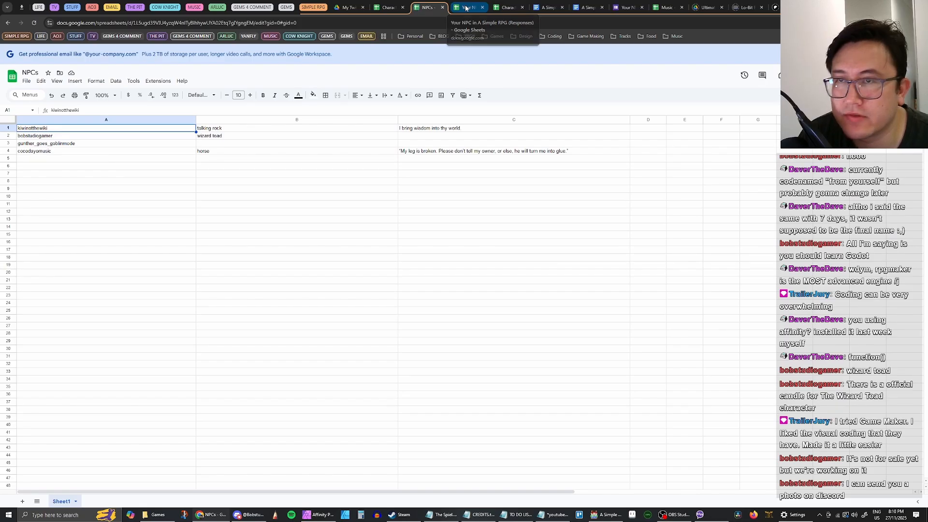
{"action": "left_click", "coordinate": [467, 8]}
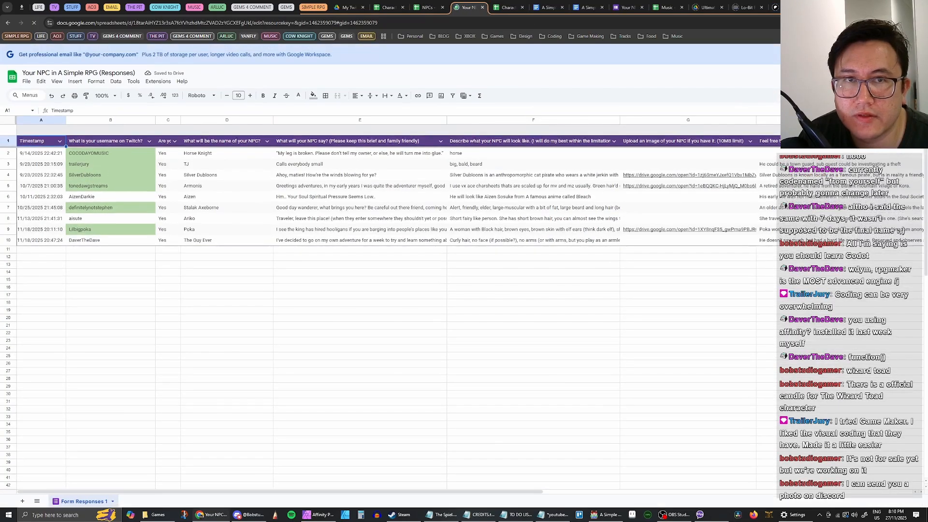
{"action": "left_click", "coordinate": [872, 7]}
Name the new event Wizard Toad and enable Direction Fix
{"action": "left_click_drag", "start_coordinate": [316, 145], "coordinate": [251, 144]}
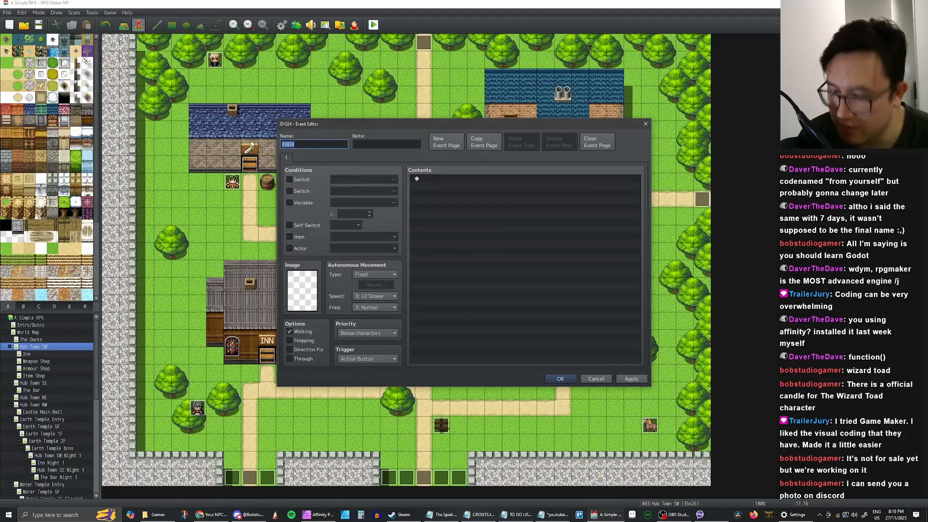
{"action": "type", "text": "Wizard"}
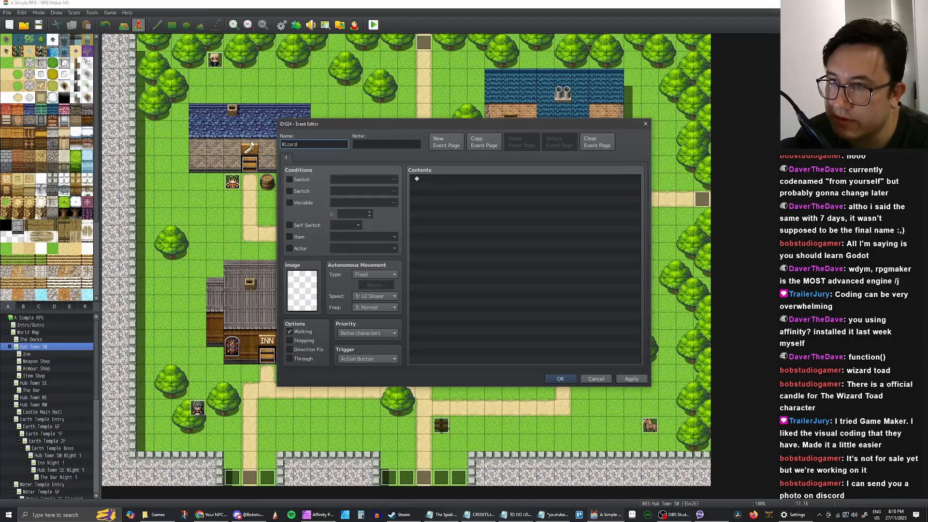
{"action": "type", "text": " Toad"}
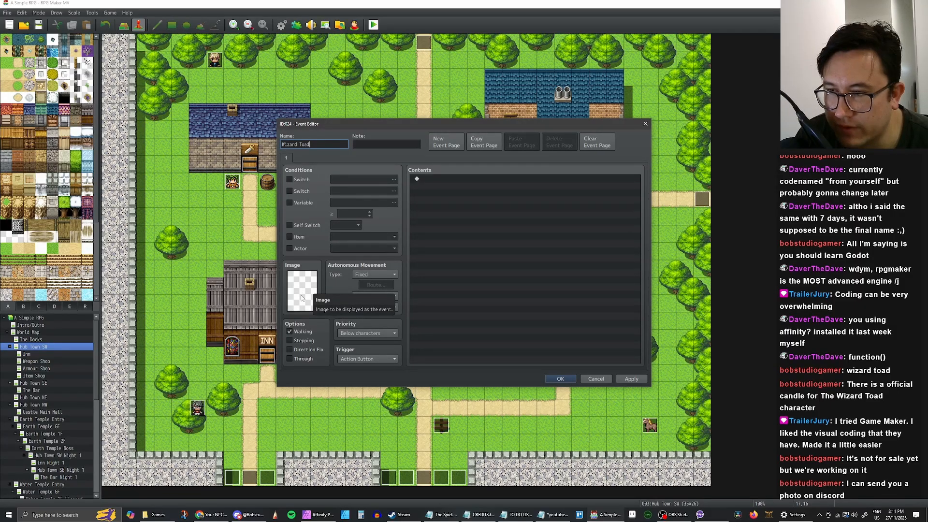
{"action": "left_click", "coordinate": [290, 350]}
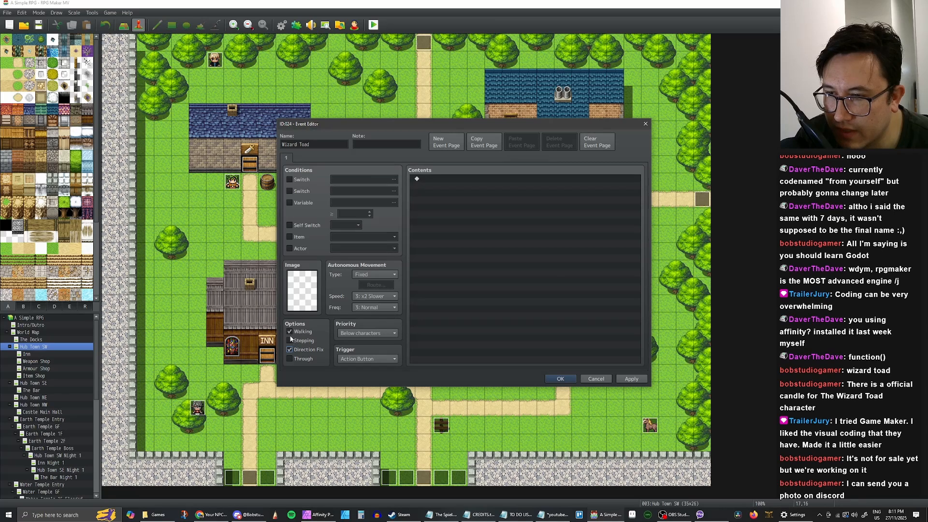
Set the event's image to the wizard toad sprite from the NPC01 character sheet
{"action": "double_click", "coordinate": [302, 290]}
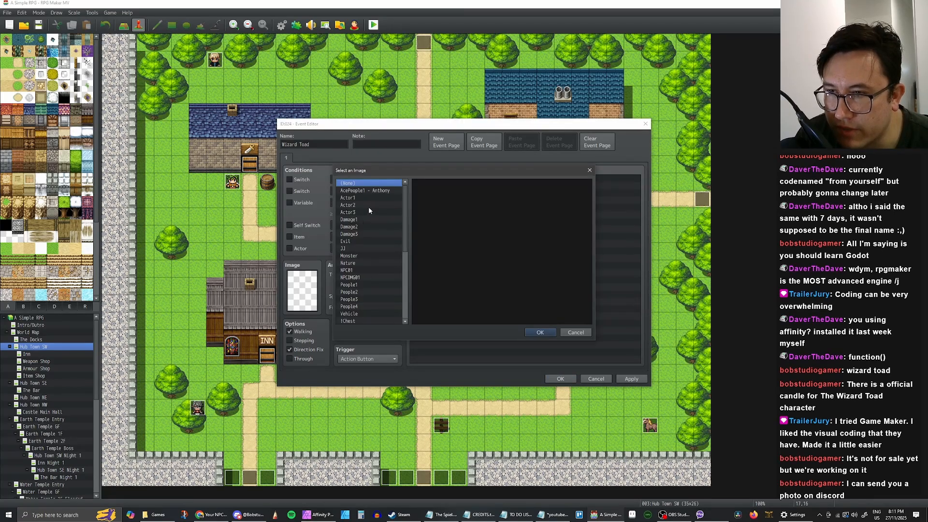
{"action": "scroll", "coordinate": [390, 208], "scroll_direction": "down", "scroll_amount": 6}
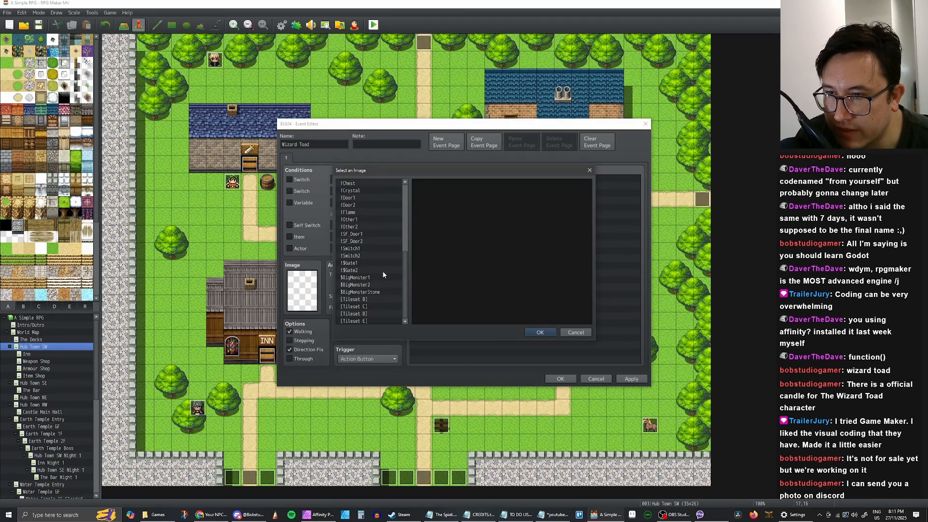
{"action": "scroll", "coordinate": [382, 271], "scroll_direction": "up", "scroll_amount": 3}
{"action": "left_click", "coordinate": [355, 204]}
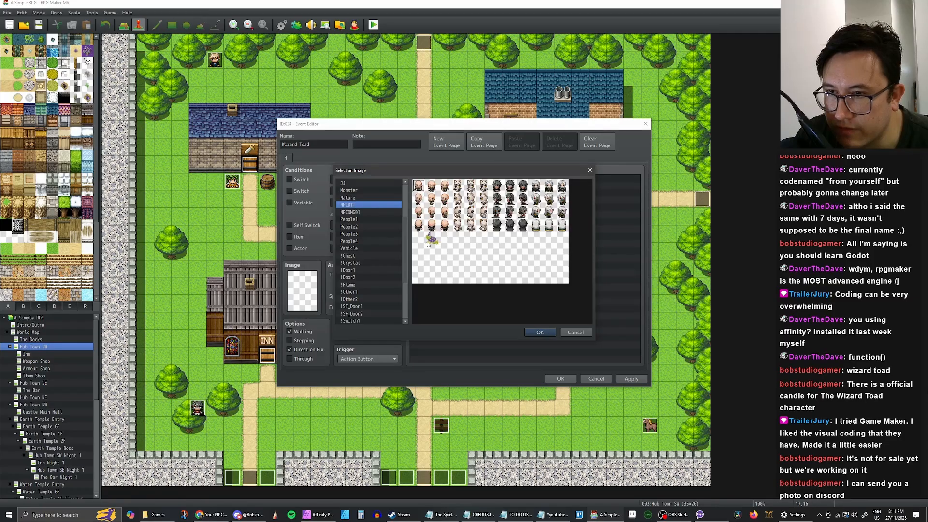
{"action": "left_click", "coordinate": [432, 239]}
{"action": "left_click", "coordinate": [537, 332]}
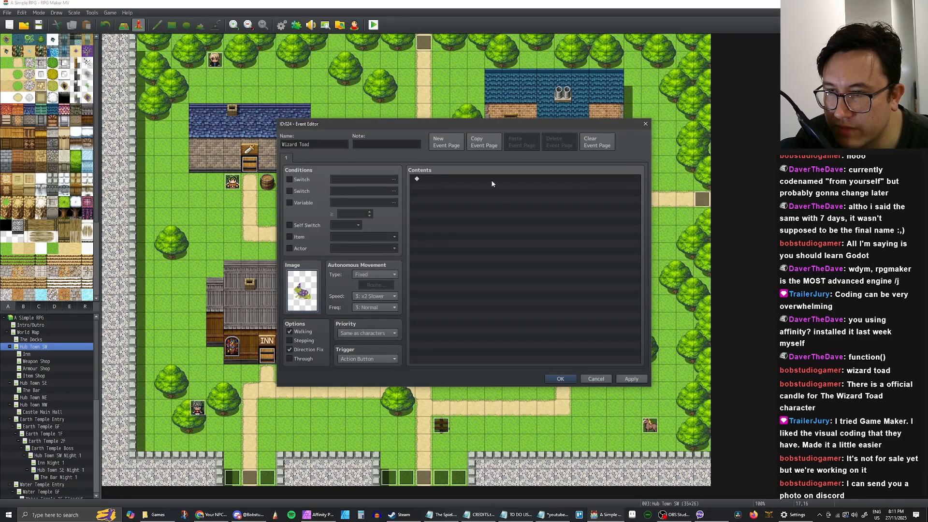
{"action": "double_click", "coordinate": [458, 182]}
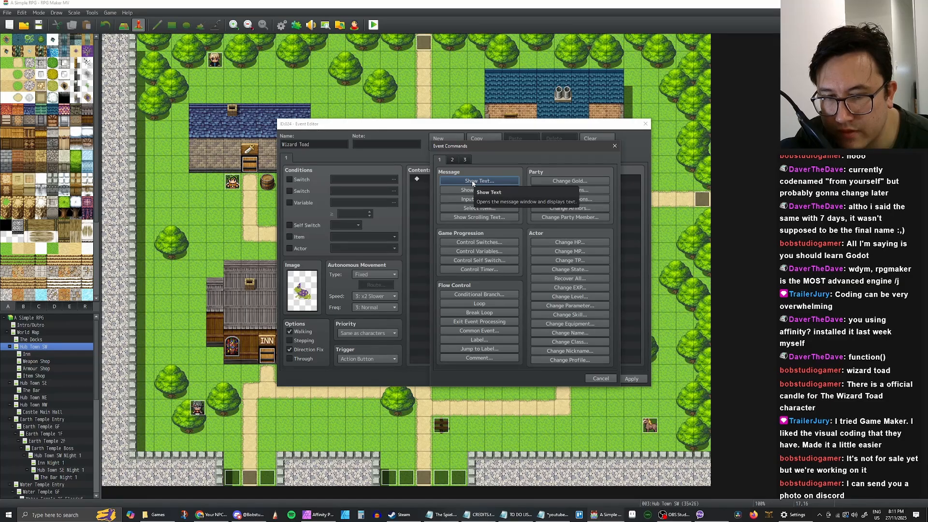
{"action": "left_click", "coordinate": [468, 182]}
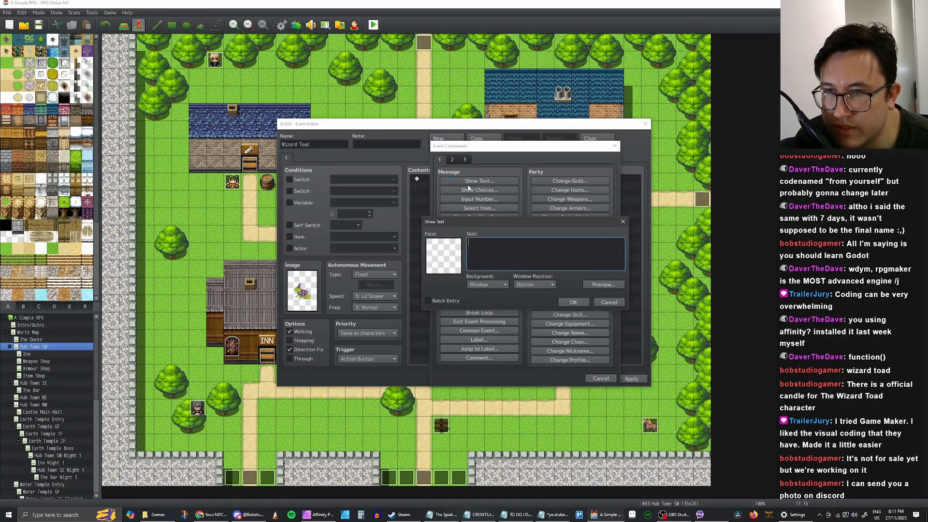
{"action": "left_click", "coordinate": [609, 302]}
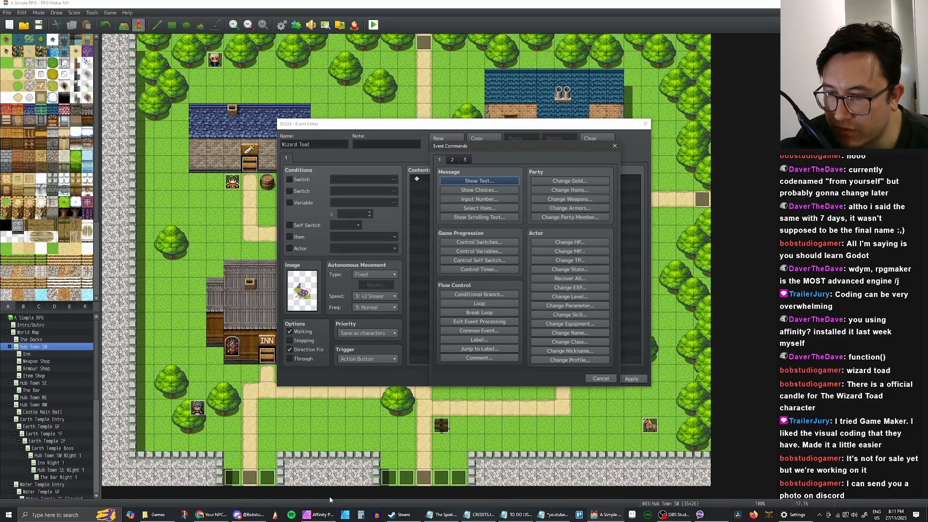
Switch to Affinity Photo and open the recovery version of NPC01.png from the project's img\faces folder
{"action": "left_click", "coordinate": [323, 514]}
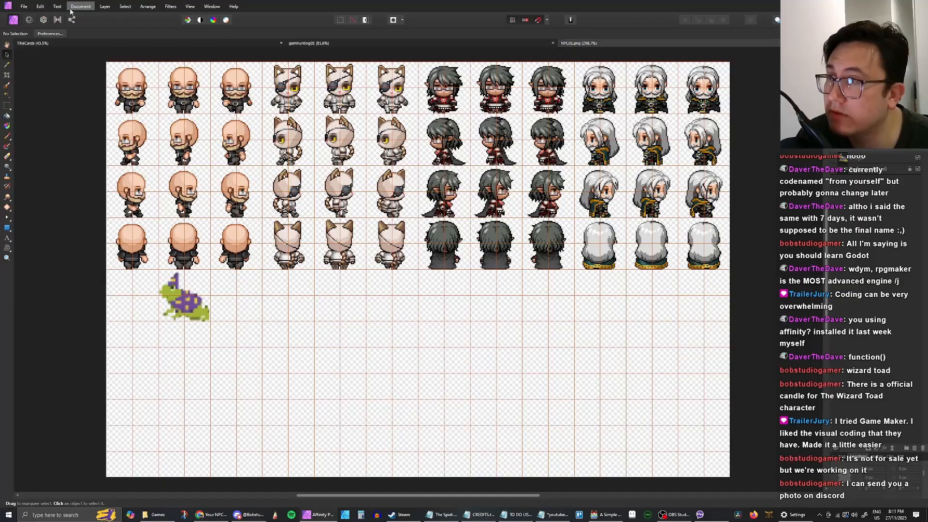
{"action": "left_click", "coordinate": [25, 9]}
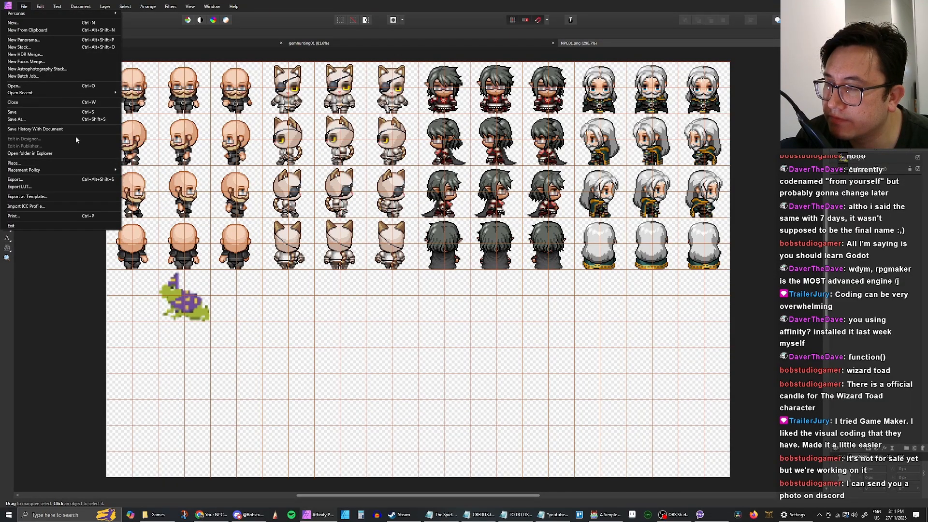
{"action": "left_click", "coordinate": [30, 86]}
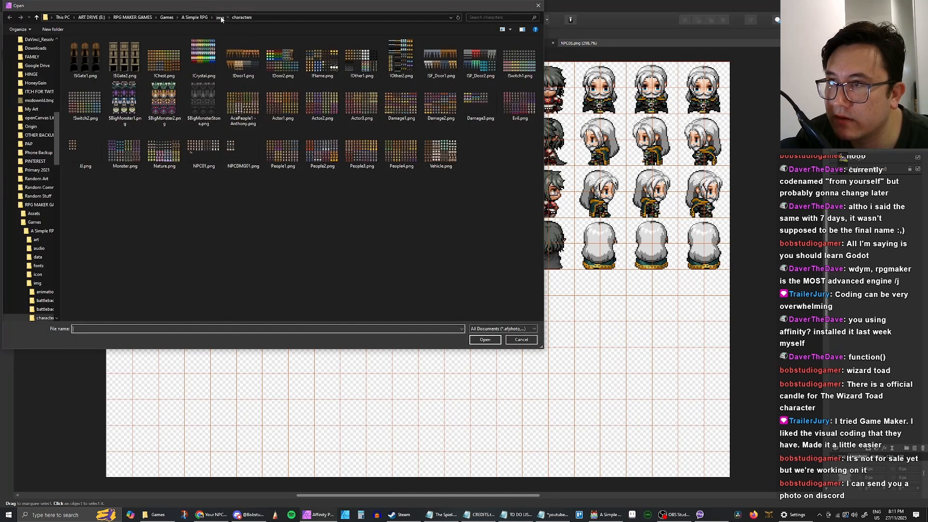
{"action": "left_click", "coordinate": [220, 17]}
{"action": "double_click", "coordinate": [105, 89]}
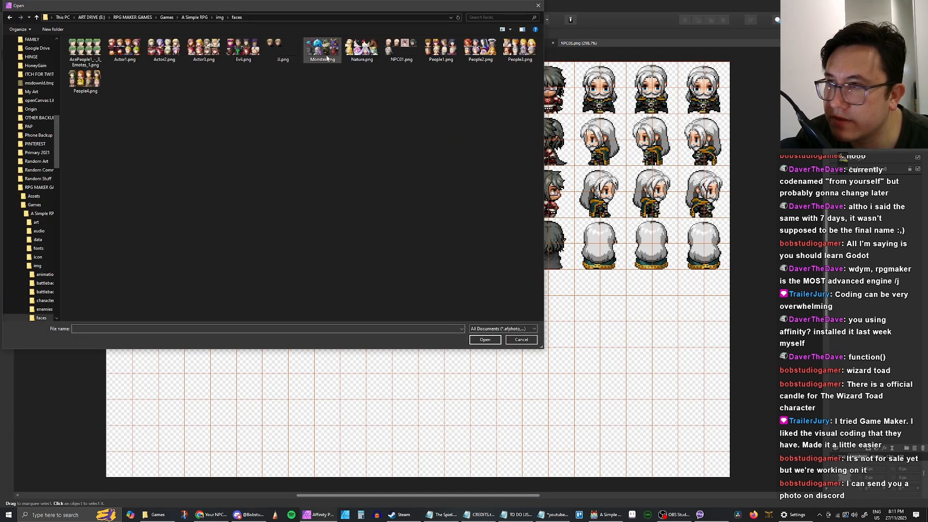
{"action": "double_click", "coordinate": [401, 48]}
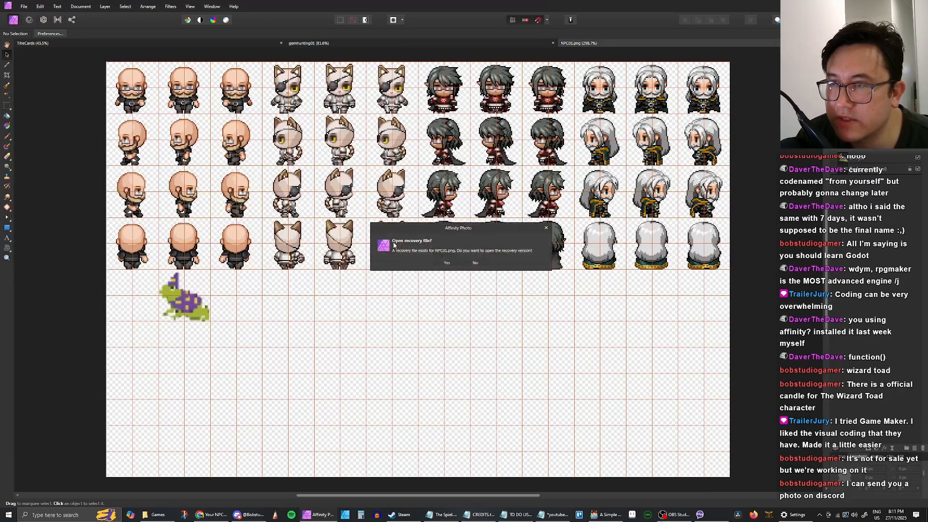
{"action": "left_click", "coordinate": [447, 263]}
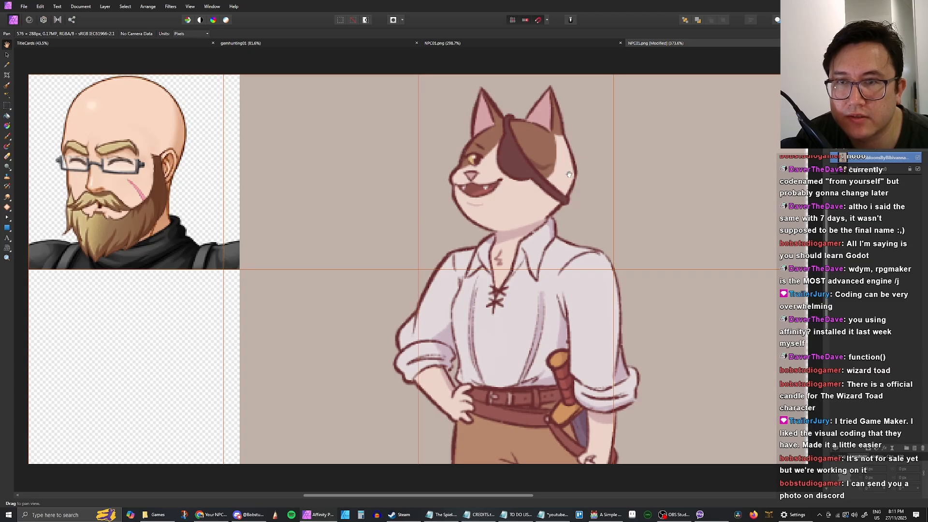
Close the recovered face sheet without saving and reopen NPC01.png from the faces folder
{"action": "key", "text": "ctrl+w"}
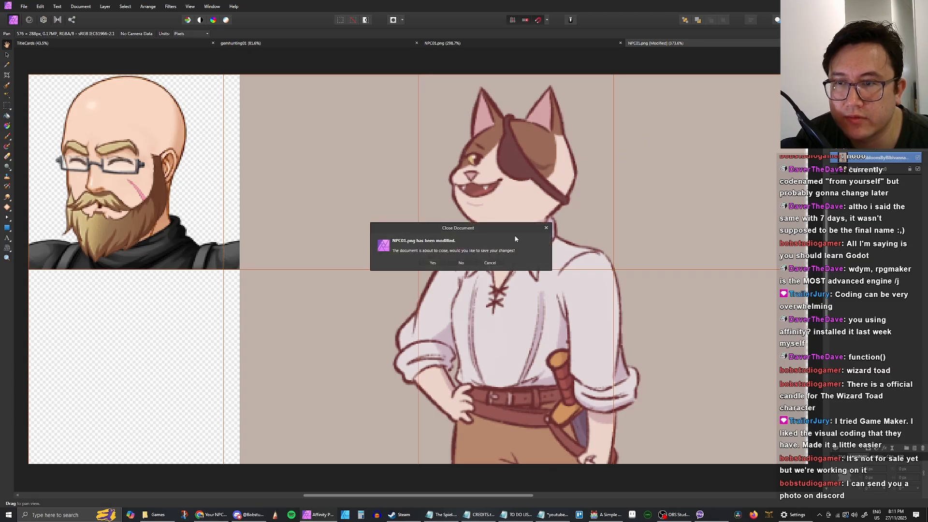
{"action": "left_click", "coordinate": [462, 263]}
{"action": "left_click", "coordinate": [24, 7]}
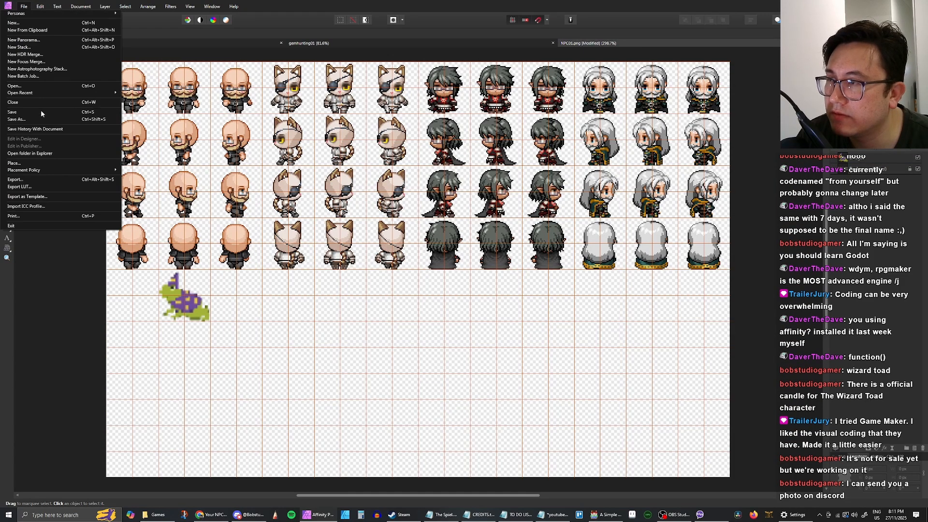
{"action": "left_click", "coordinate": [29, 86]}
{"action": "double_click", "coordinate": [402, 47]}
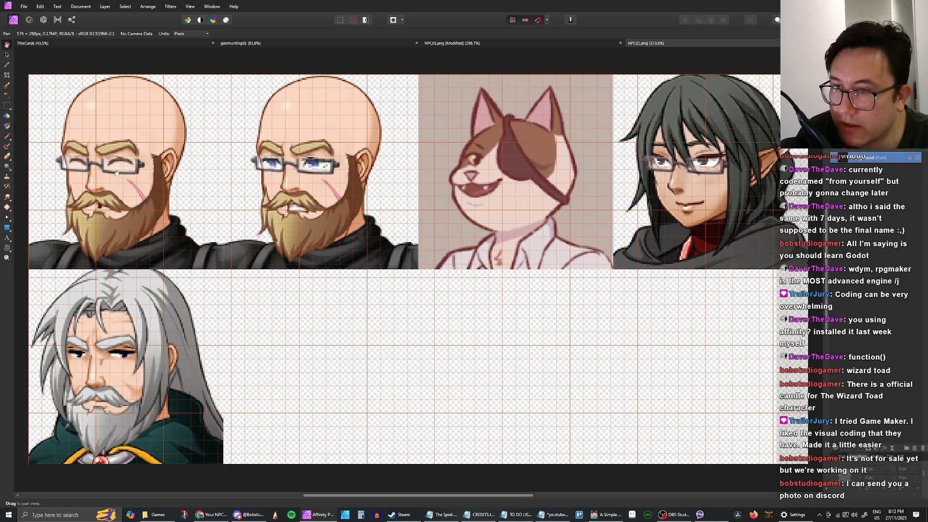
Paste the wizard toad image beside the grey-bearded man's portrait in the face sheet and convert it to curves
{"action": "left_click", "coordinate": [6, 55]}
{"action": "right_click", "coordinate": [237, 308]}
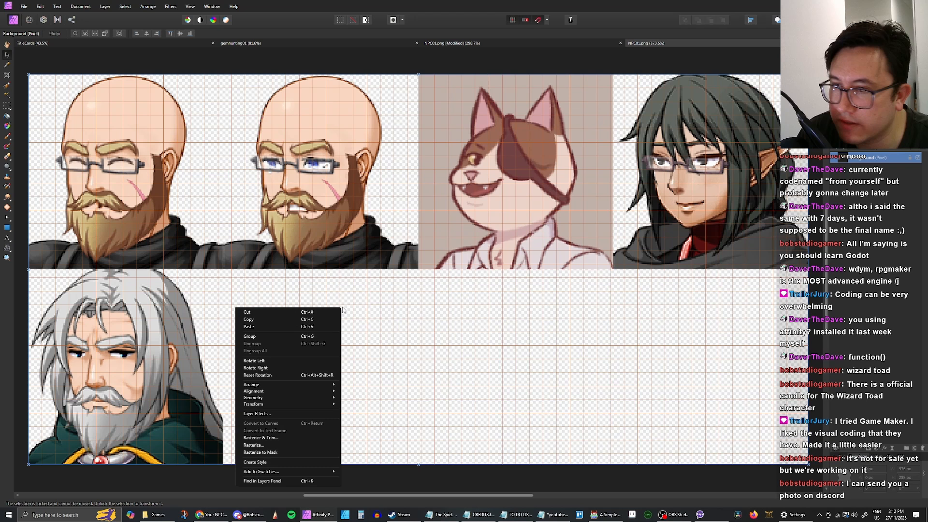
{"action": "left_click", "coordinate": [315, 327]}
{"action": "left_click_drag", "start_coordinate": [437, 300], "coordinate": [393, 349]}
{"action": "right_click", "coordinate": [395, 327]}
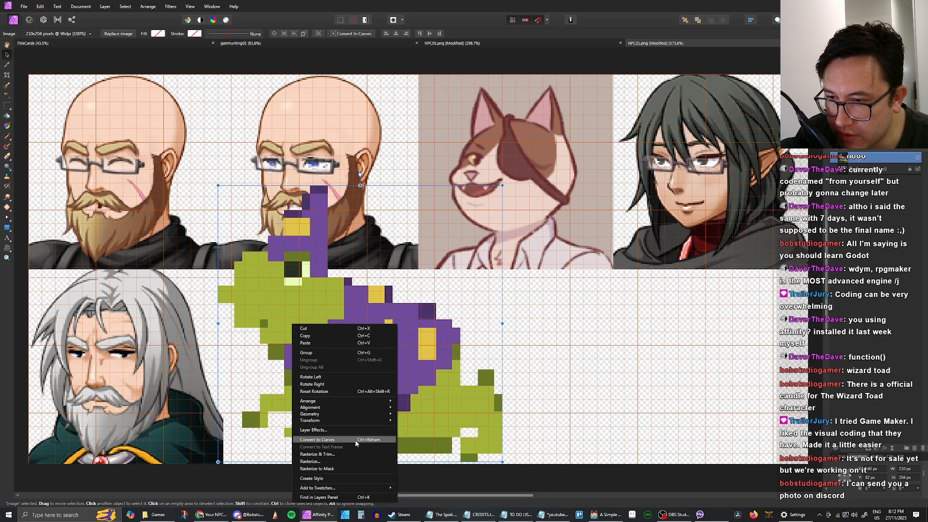
{"action": "left_click", "coordinate": [358, 440]}
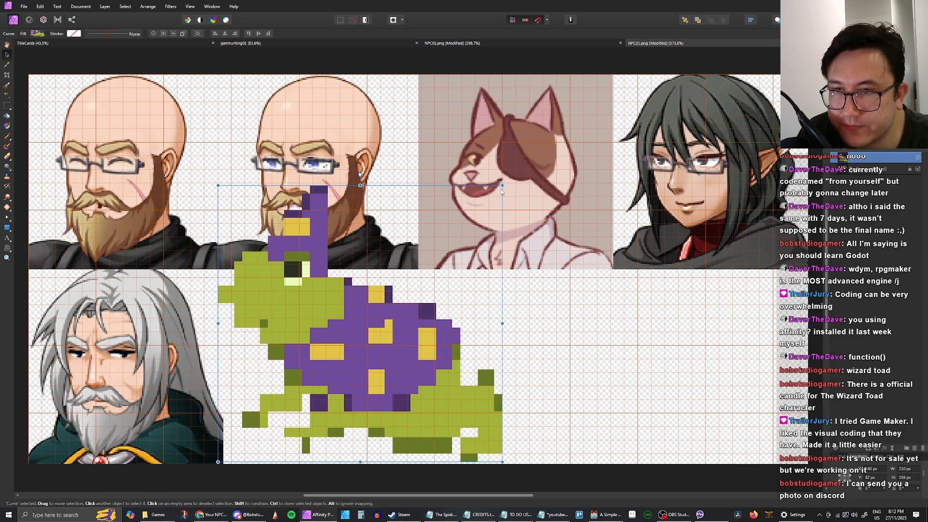
Move the toad down into the second row's second face cell, at about X 155 px, Y 152 px, with its hat below the row line
{"action": "key", "text": "a"}
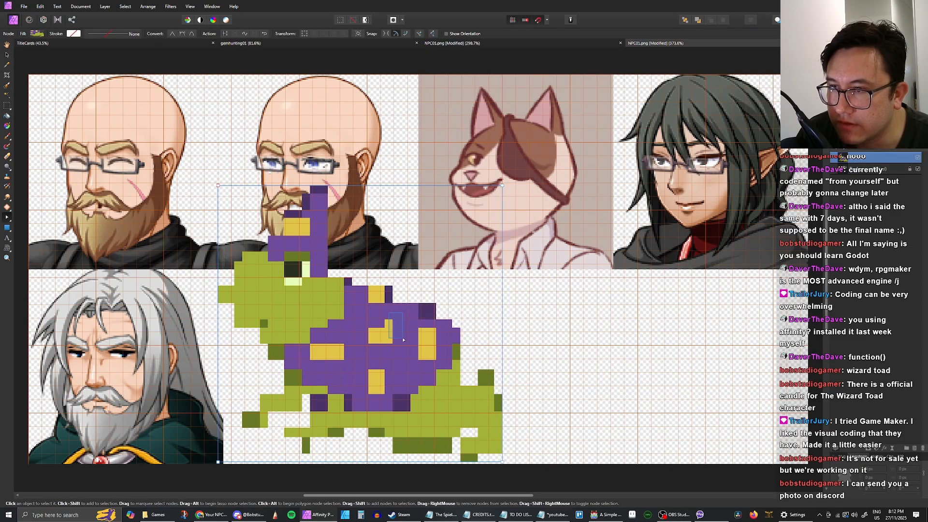
{"action": "left_click", "coordinate": [7, 54]}
{"action": "left_click_drag", "start_coordinate": [329, 320], "coordinate": [349, 415]}
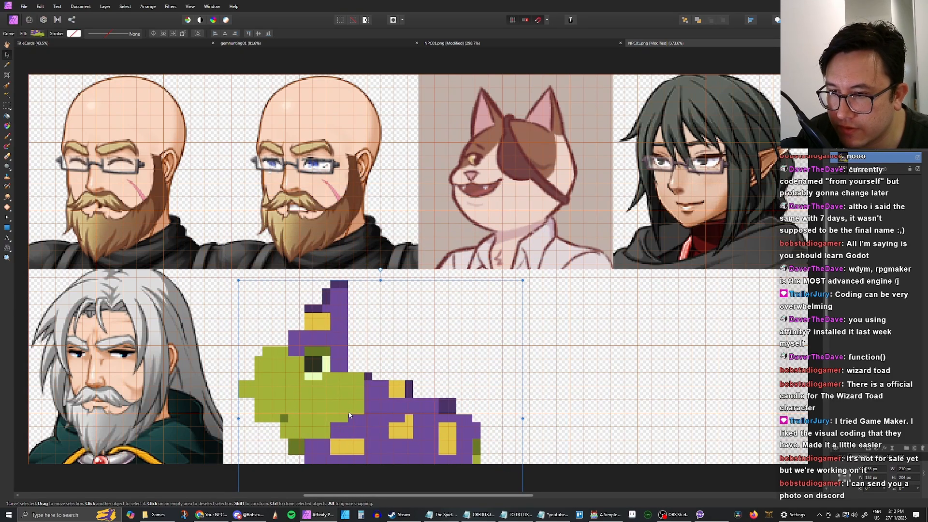
Trim the toad curve's right and bottom edges with the Node tool to about 145 × 136 px, ending at the sheet's lower edge, and deselect it
{"action": "double_click", "coordinate": [486, 314]}
{"action": "scroll", "coordinate": [475, 279], "scroll_direction": "down", "scroll_amount": 2, "text": "ctrl"}
{"action": "middle_click_drag", "start_coordinate": [464, 334], "coordinate": [463, 300]}
{"action": "scroll", "coordinate": [463, 301], "scroll_direction": "up", "scroll_amount": 1, "text": "ctrl"}
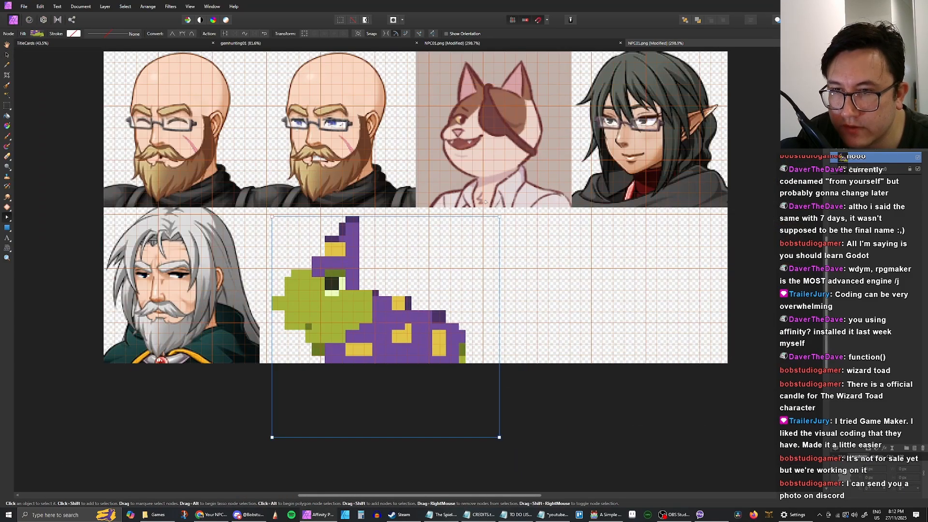
{"action": "left_click_drag", "start_coordinate": [485, 202], "coordinate": [529, 471]}
{"action": "left_click_drag", "start_coordinate": [498, 438], "coordinate": [430, 444]}
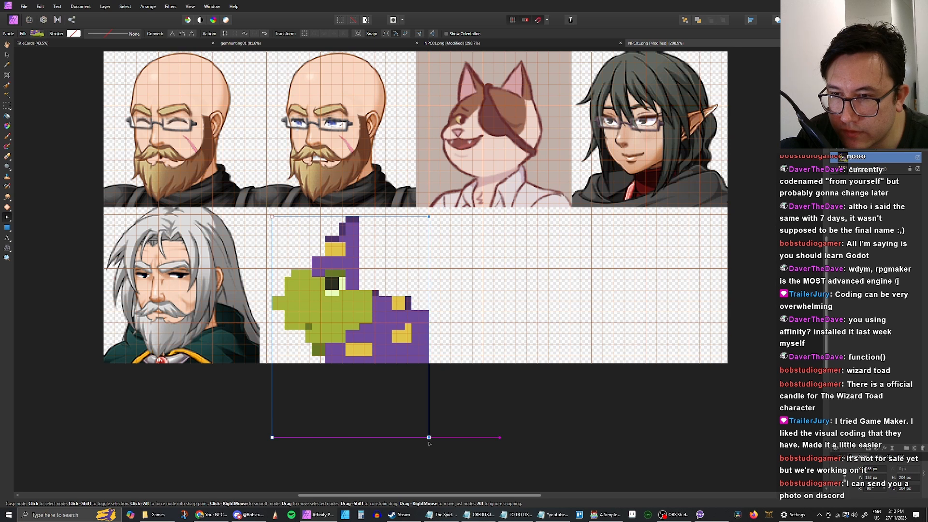
{"action": "left_click_drag", "start_coordinate": [247, 408], "coordinate": [423, 366]}
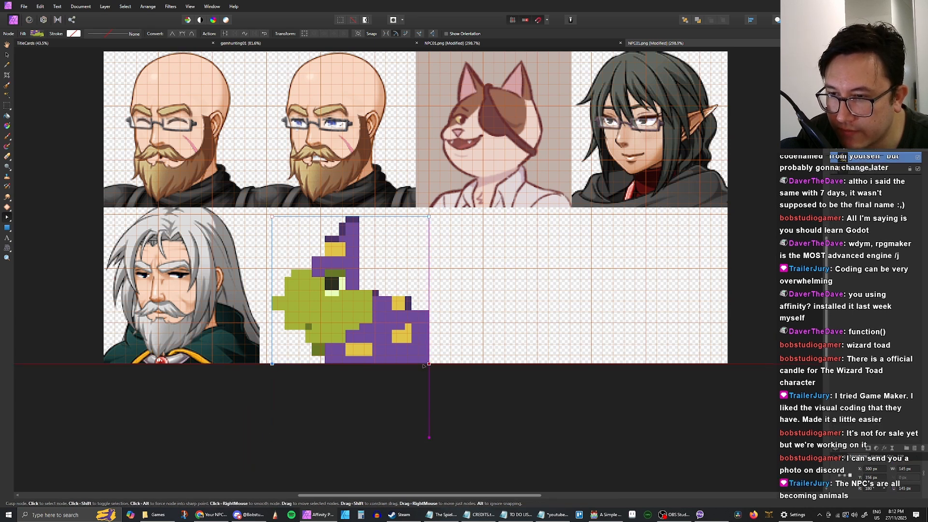
{"action": "left_click", "coordinate": [7, 54]}
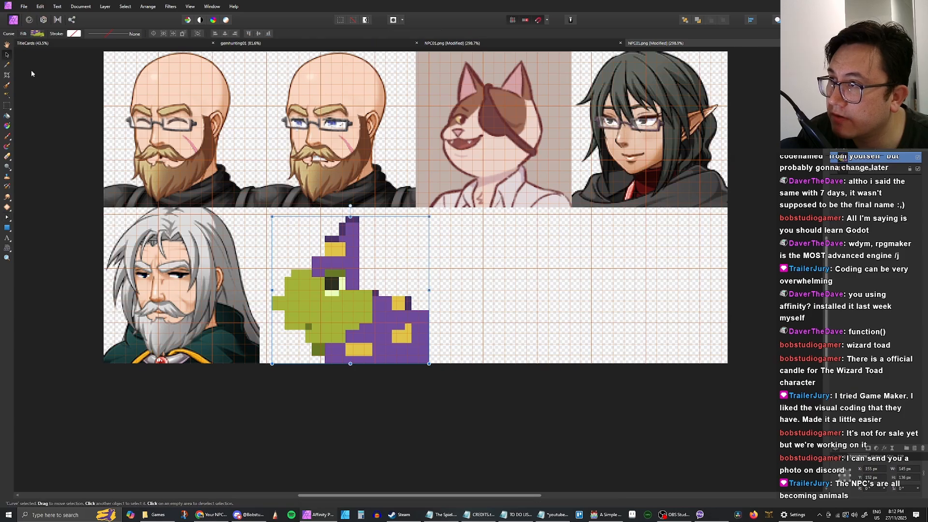
{"action": "left_click", "coordinate": [493, 283]}
{"action": "scroll", "coordinate": [350, 290], "scroll_direction": "up", "scroll_amount": 2, "text": "ctrl"}
{"action": "scroll", "coordinate": [351, 290], "scroll_direction": "up", "scroll_amount": 2, "text": "ctrl"}
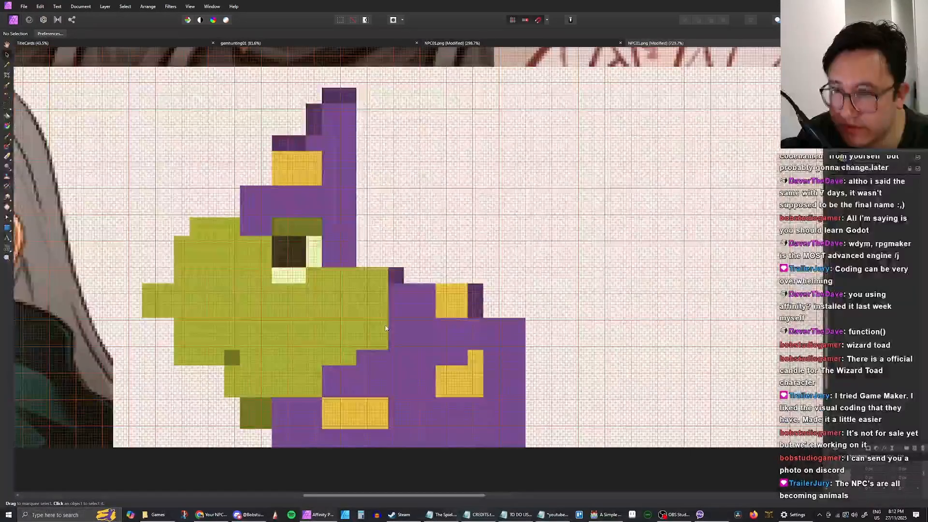
{"action": "scroll", "coordinate": [365, 319], "scroll_direction": "up", "scroll_amount": 2, "text": "ctrl"}
{"action": "scroll", "coordinate": [386, 300], "scroll_direction": "down", "scroll_amount": 5, "text": "ctrl"}
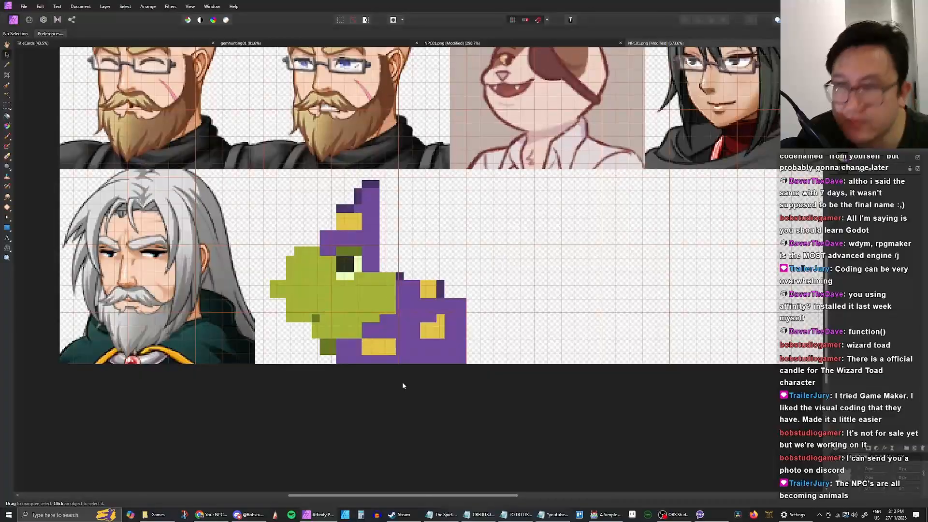
Save the edited face sheet NPC01.png with the toad portrait and check the whole sheet
{"action": "key", "text": "ctrl+s"}
{"action": "left_click", "coordinate": [433, 265]}
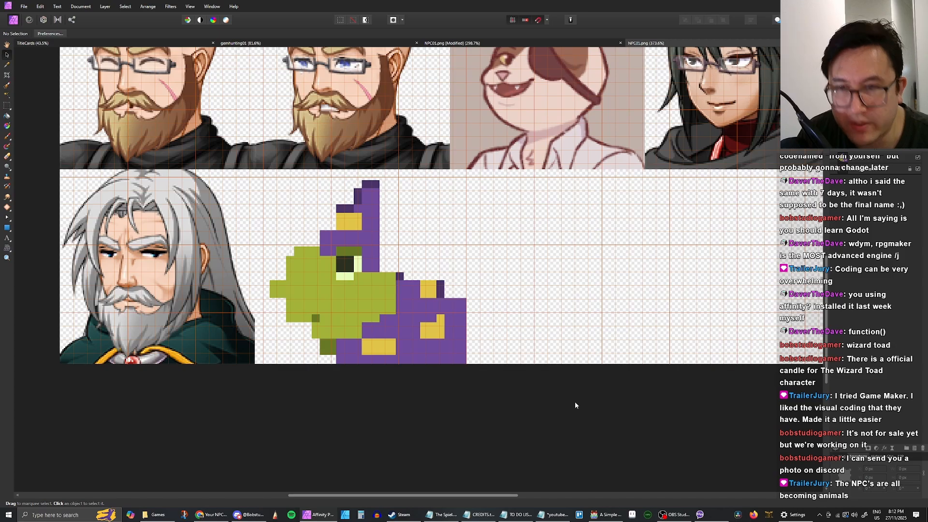
{"action": "scroll", "coordinate": [454, 370], "scroll_direction": "down", "scroll_amount": 2}
{"action": "scroll", "coordinate": [527, 313], "scroll_direction": "up", "scroll_amount": 1}
{"action": "scroll", "coordinate": [384, 290], "scroll_direction": "down", "scroll_amount": 1}
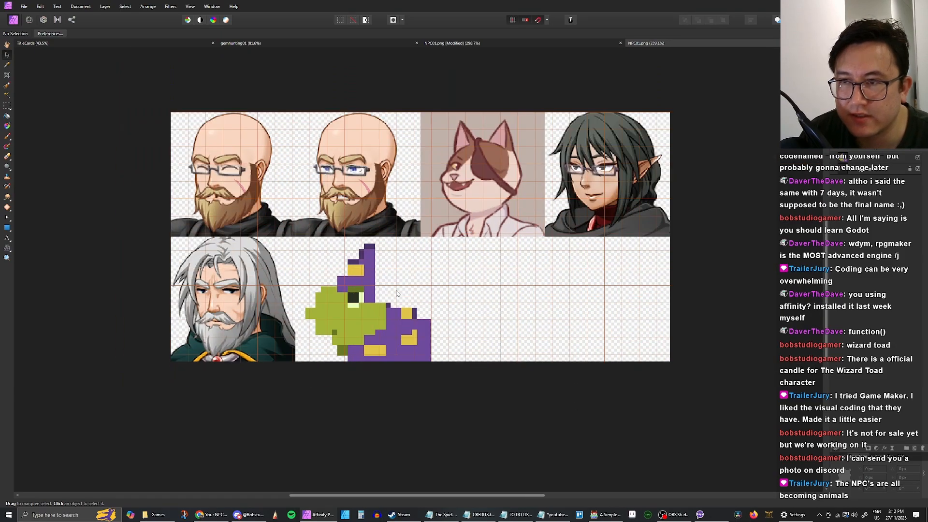
Switch to RPG Maker MV and add a text message "Ribbidy-dibbidy-doo" with the toad face from NPC01 to the Wizard Toad event
{"action": "left_click", "coordinate": [604, 515]}
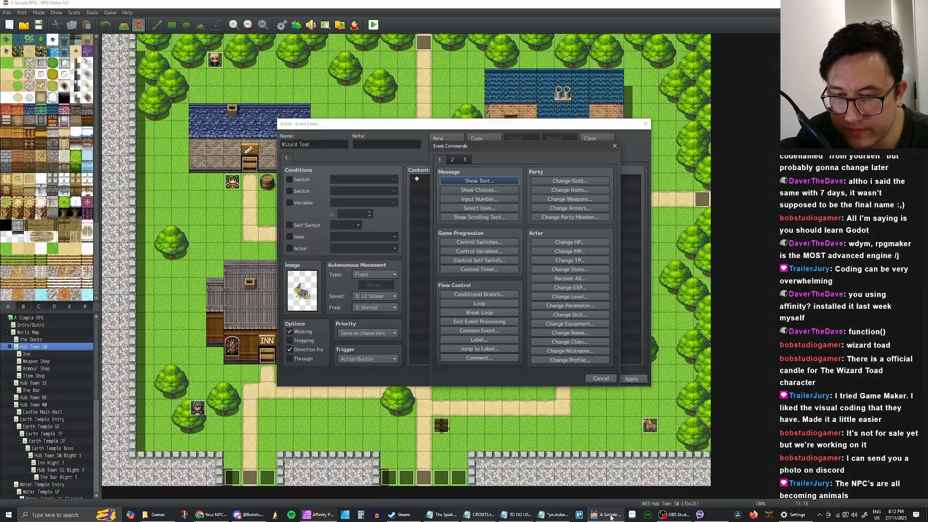
{"action": "left_click", "coordinate": [469, 182]}
{"action": "double_click", "coordinate": [441, 258]}
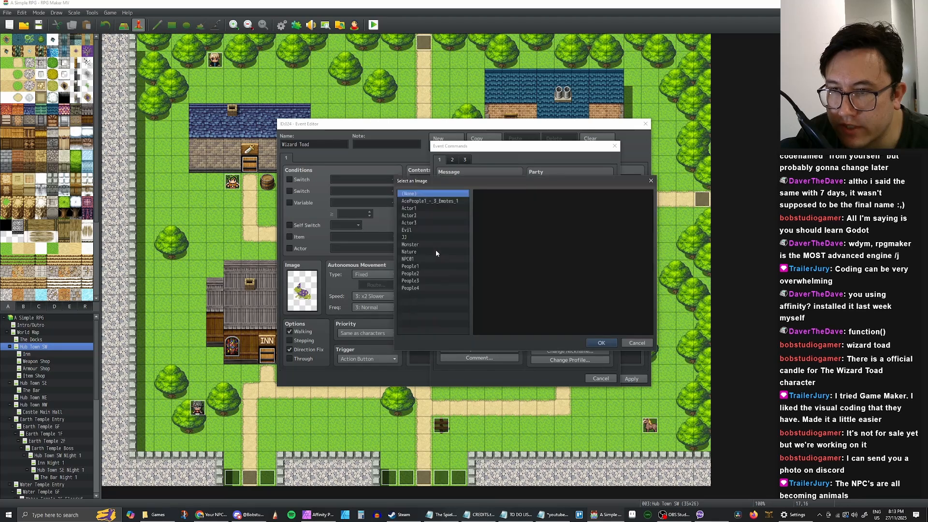
{"action": "left_click", "coordinate": [411, 254]}
{"action": "double_click", "coordinate": [528, 245]}
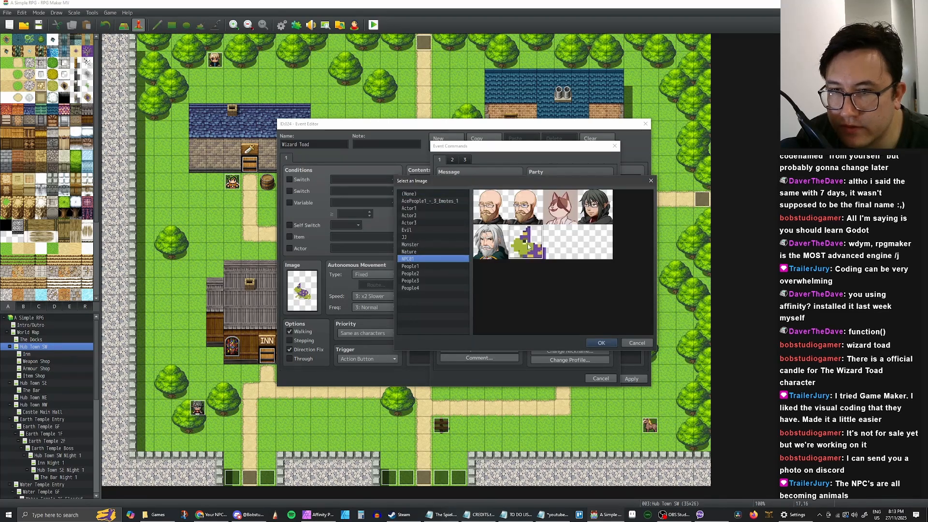
{"action": "left_click", "coordinate": [501, 248]}
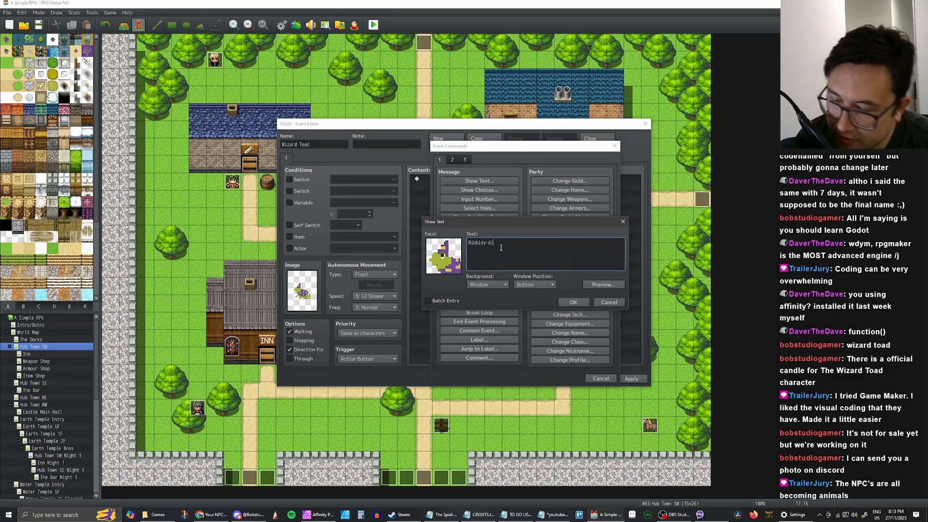
{"action": "type", "text": "dy-doo"}
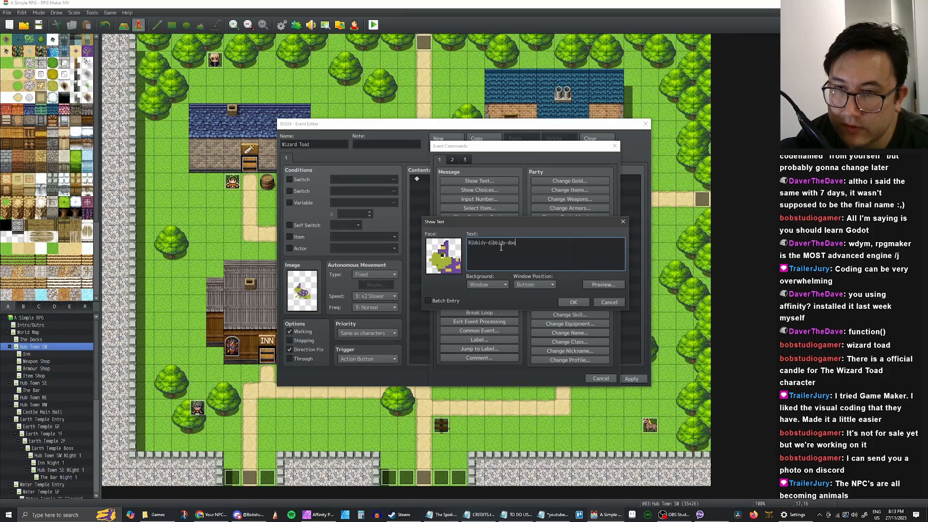
{"action": "left_click", "coordinate": [573, 302]}
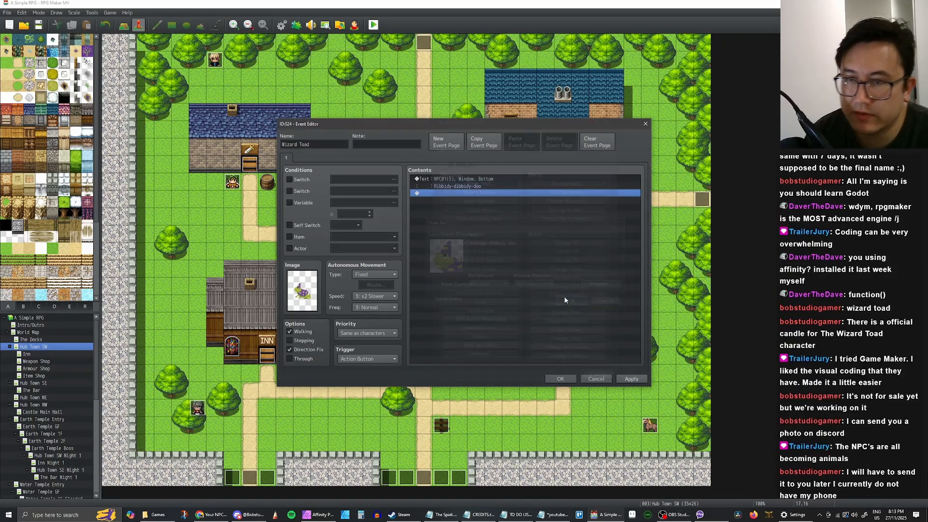
Duplicate the toad's text message below the first and change the copy's text to "I cast a spell on you!"
{"action": "left_click", "coordinate": [464, 182]}
{"action": "key", "text": "ctrl+c"}
{"action": "left_click", "coordinate": [468, 196]}
{"action": "key", "text": "ctrl+v"}
{"action": "double_click", "coordinate": [467, 196]}
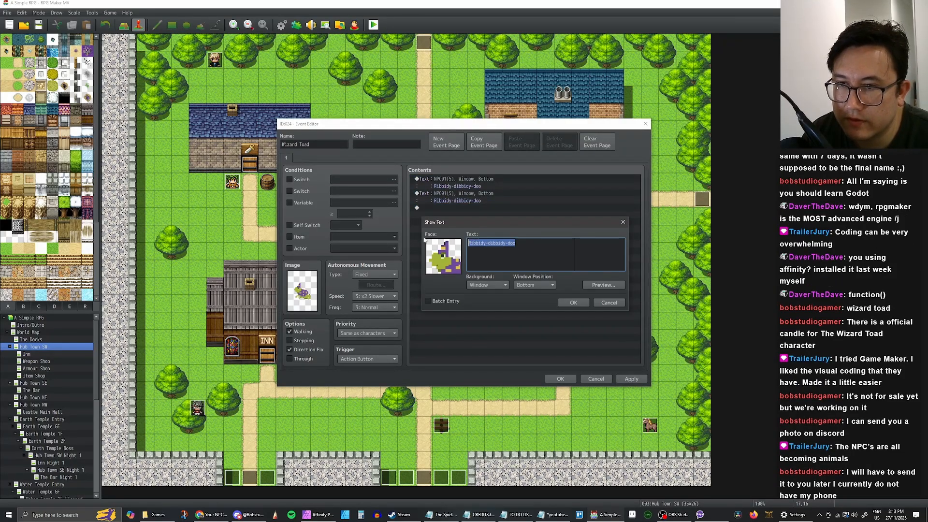
{"action": "type", "text": "I cast"}
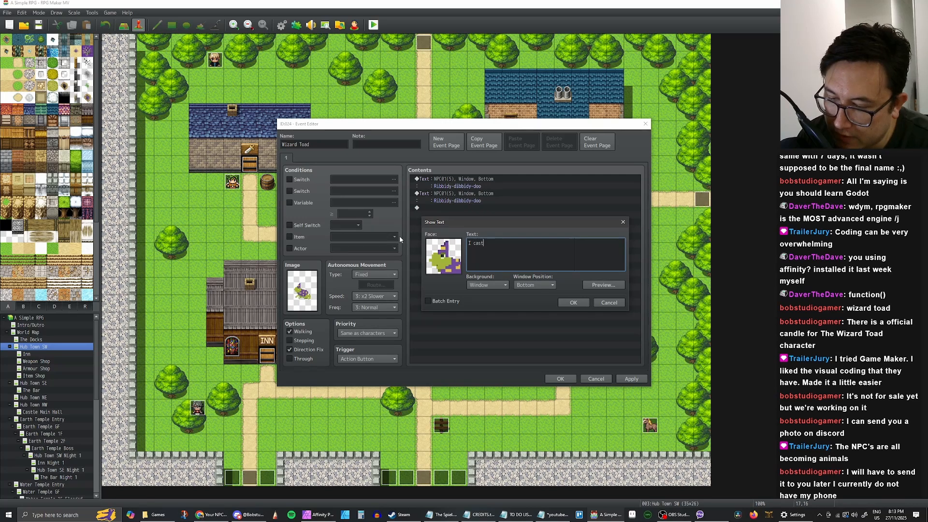
{"action": "type", "text": " a spell on"}
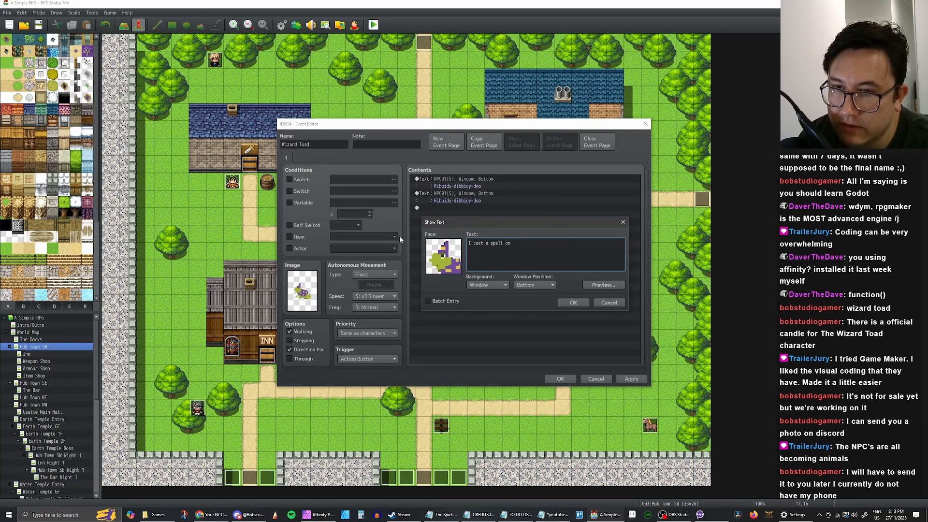
{"action": "type", "text": " you!"}
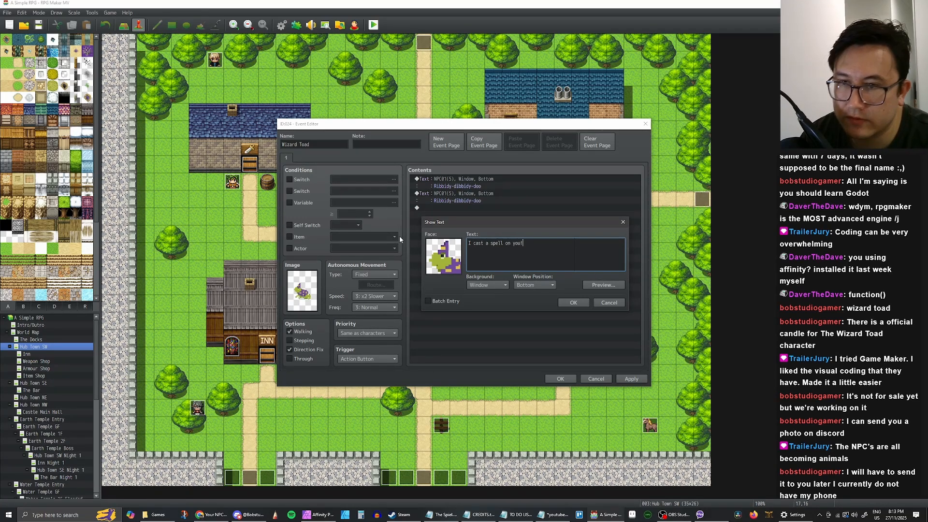
{"action": "left_click", "coordinate": [571, 303]}
Add a Show Animation command after the messages, playing 0058 Absorb on the Player with Wait for Completion enabled
{"action": "left_click", "coordinate": [448, 208]}
{"action": "right_click", "coordinate": [448, 209]}
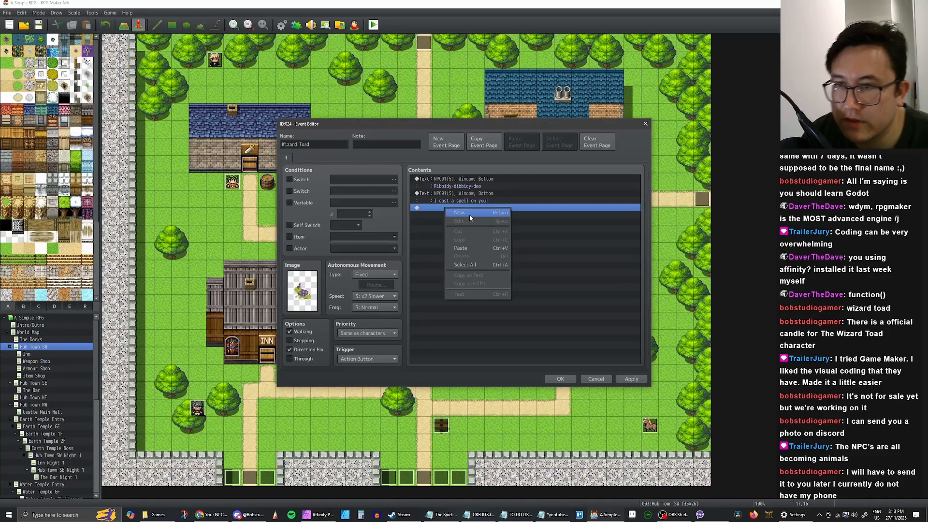
{"action": "left_click", "coordinate": [469, 214]}
{"action": "left_click", "coordinate": [450, 160]}
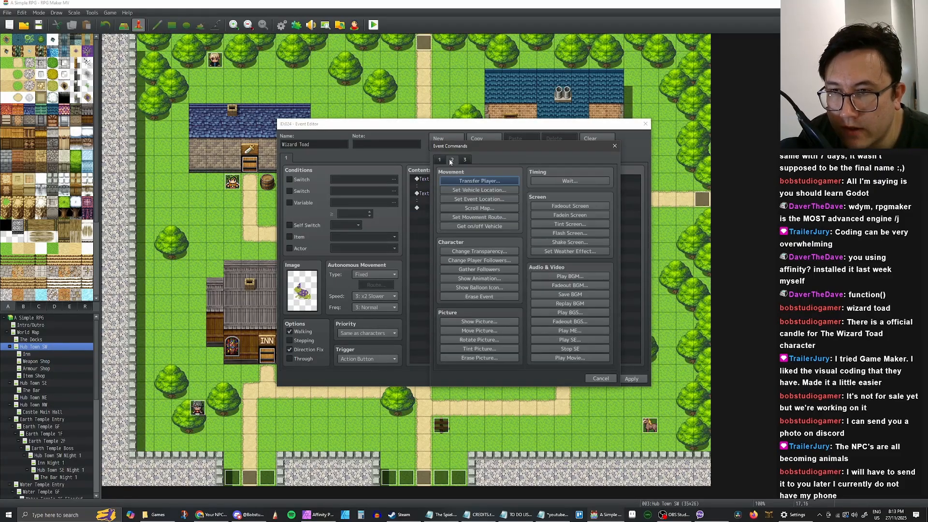
{"action": "left_click", "coordinate": [479, 279]}
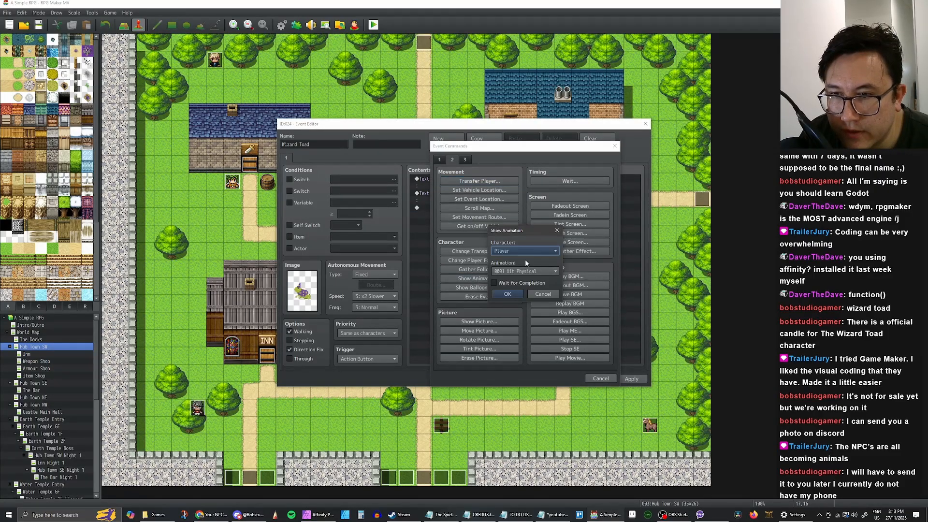
{"action": "left_click", "coordinate": [553, 271]}
{"action": "left_click_drag", "start_coordinate": [558, 304], "coordinate": [552, 381]}
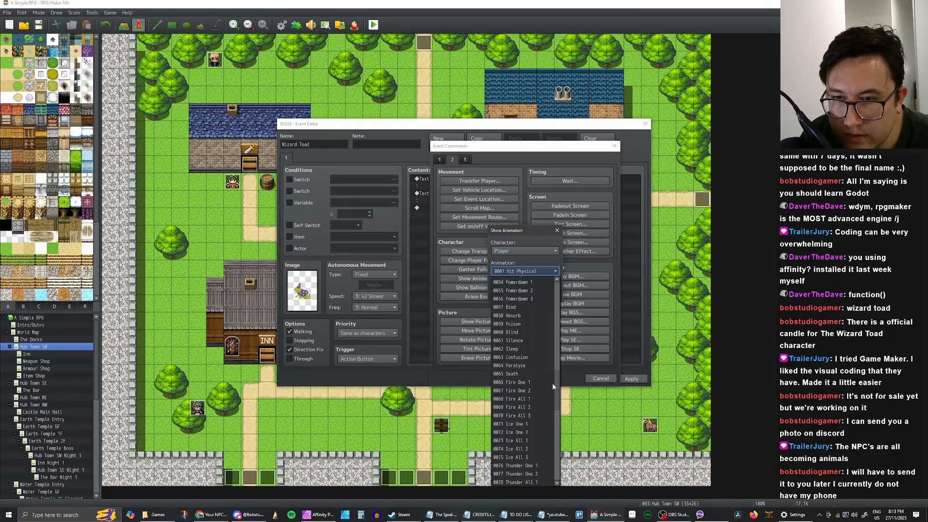
{"action": "left_click", "coordinate": [521, 315]}
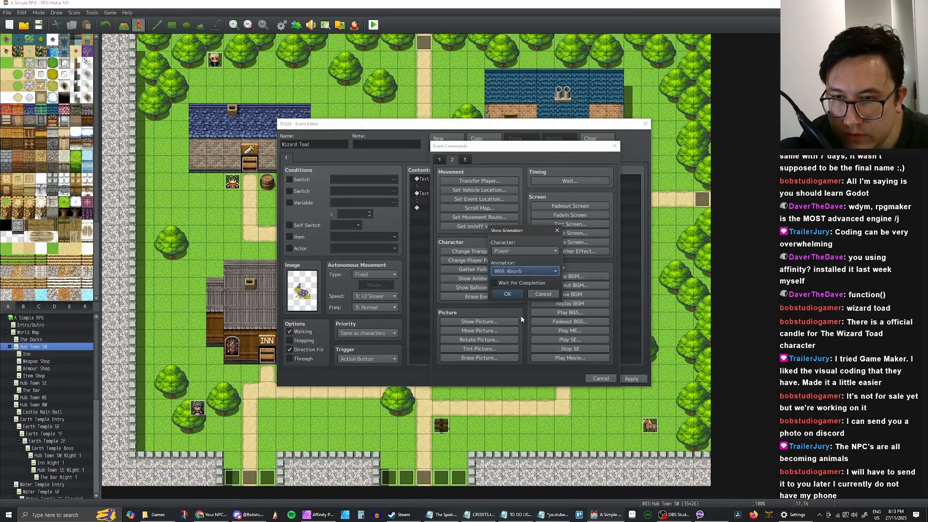
{"action": "left_click", "coordinate": [493, 283]}
{"action": "left_click", "coordinate": [508, 294]}
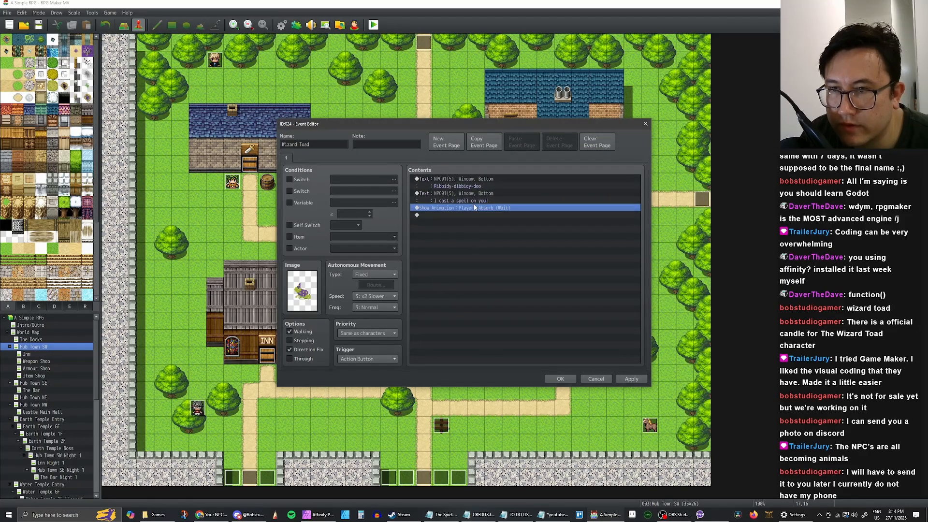
Apply the Wizard Toad event's changes, close its editor and save the project
{"action": "left_click", "coordinate": [473, 197]}
{"action": "left_click", "coordinate": [481, 185]}
{"action": "left_click", "coordinate": [480, 195]}
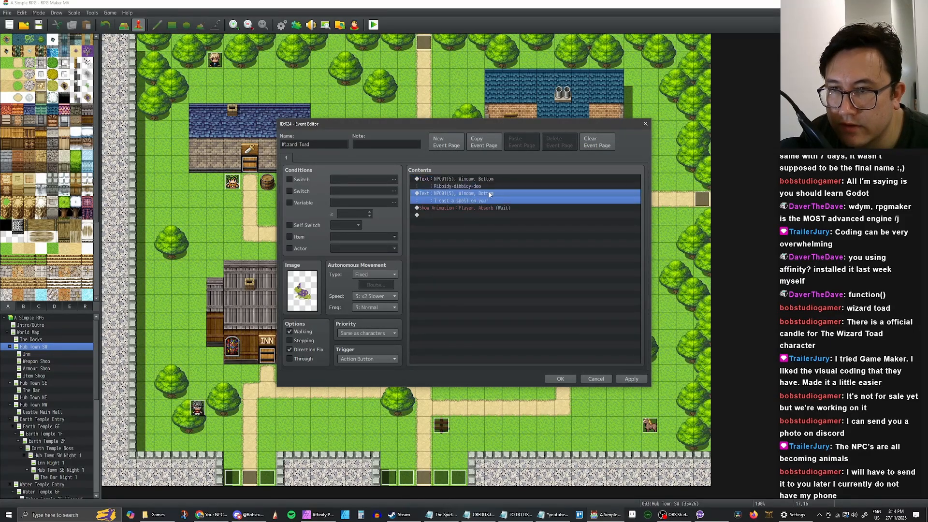
{"action": "left_click", "coordinate": [484, 209]}
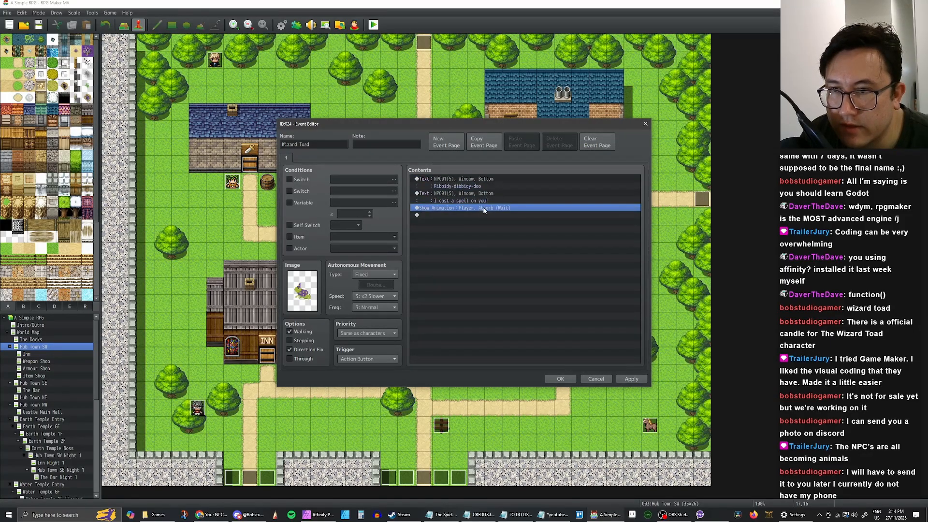
{"action": "left_click", "coordinate": [632, 378]}
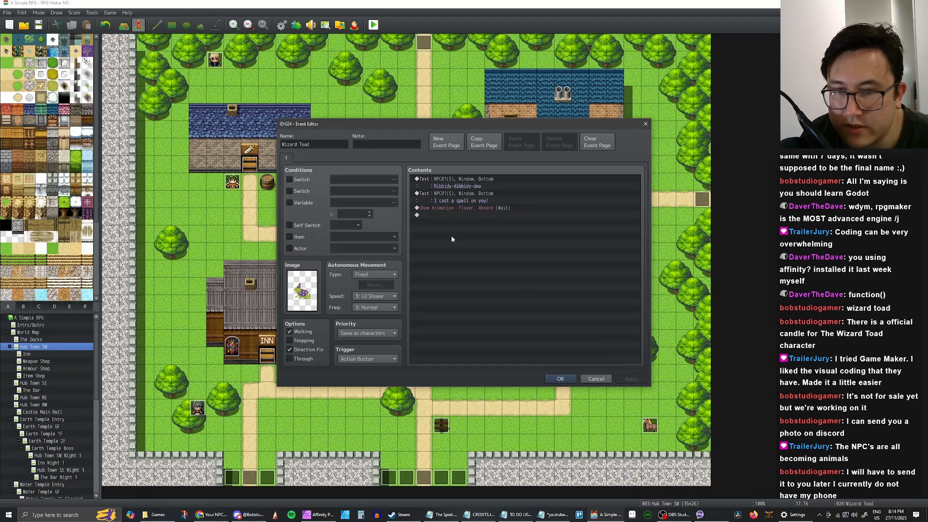
{"action": "left_click", "coordinate": [561, 379]}
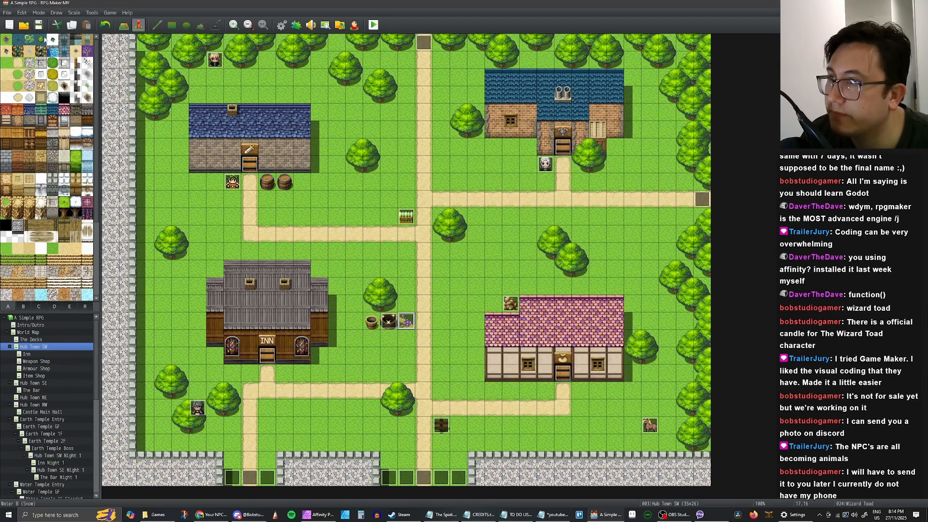
{"action": "left_click", "coordinate": [38, 25]}
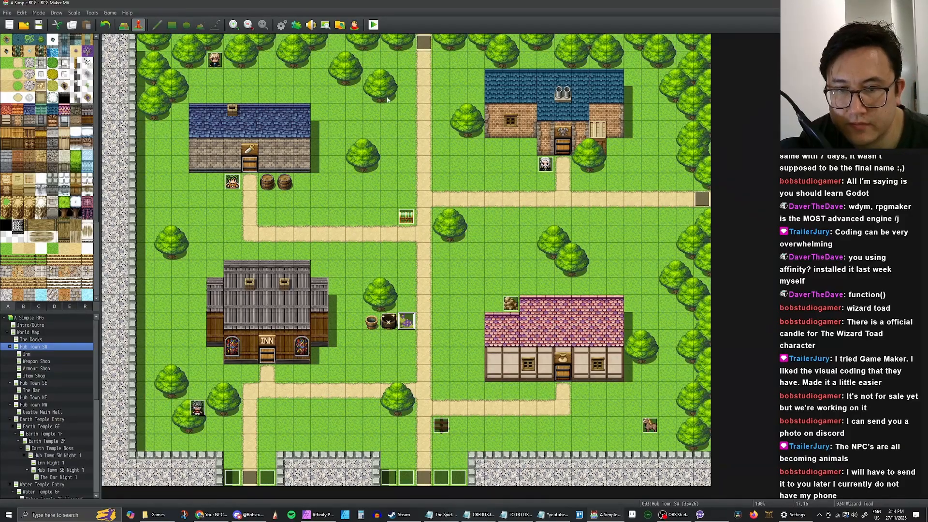
Playtest the project by starting a new game, check the starting map and close the playtest
{"action": "left_click", "coordinate": [373, 29]}
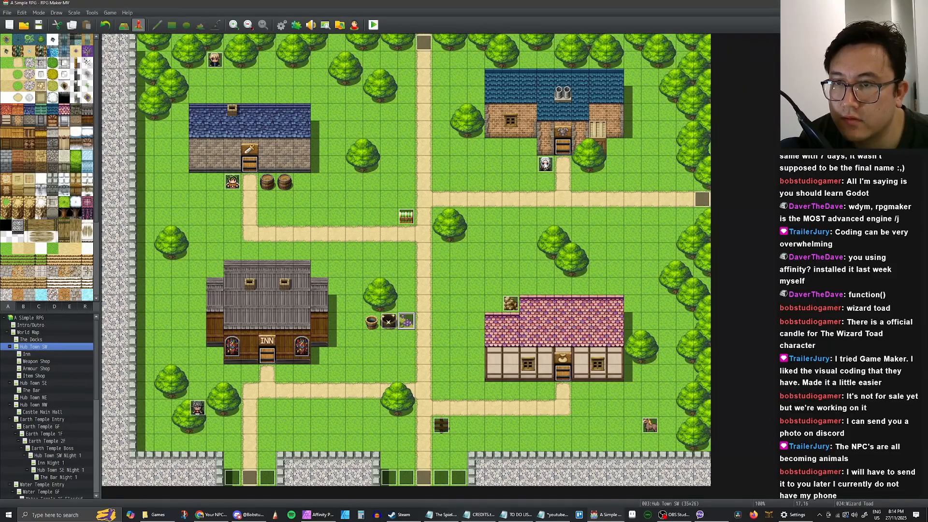
{"action": "left_click", "coordinate": [586, 139]}
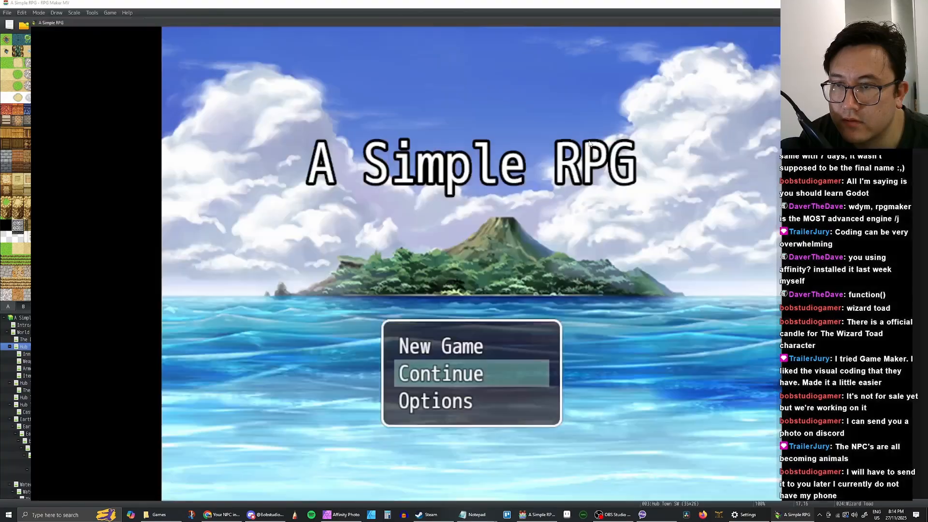
{"action": "key", "text": "Up"}
{"action": "key", "text": "Down"}
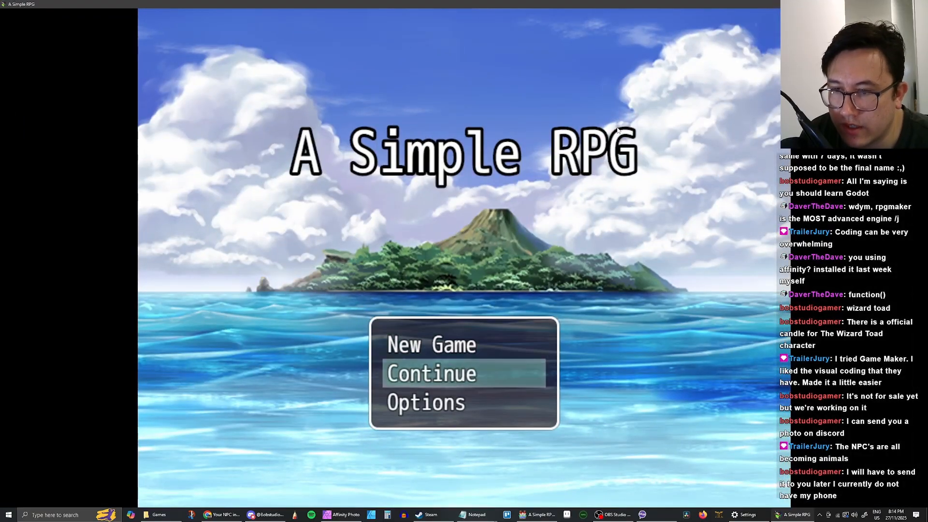
{"action": "key", "text": "Up"}
{"action": "key", "text": "Return"}
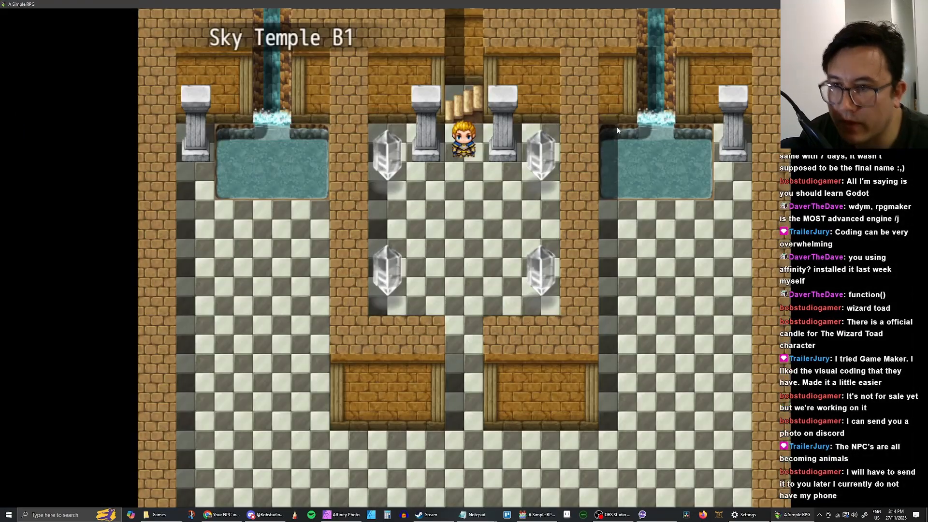
{"action": "key", "text": "alt+F4"}
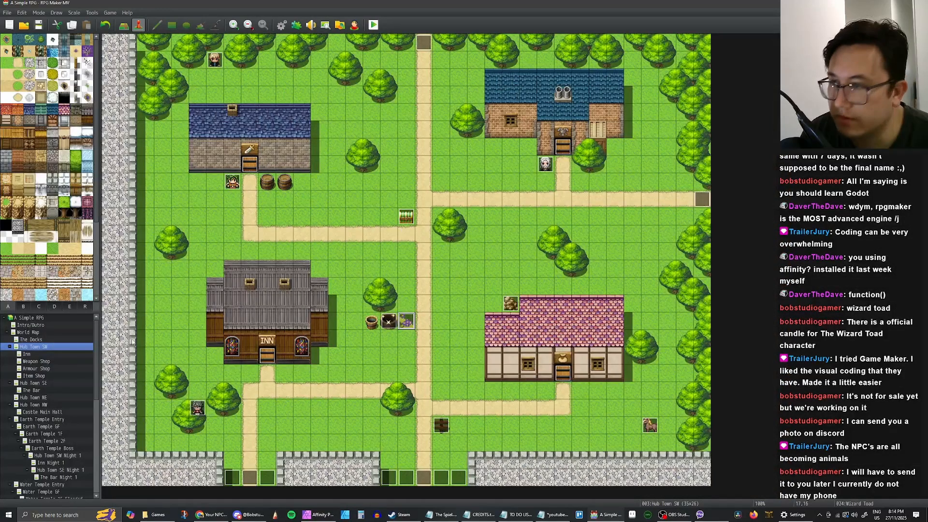
Set the player's starting position on the Intro/Outro map at cell 8,6
{"action": "left_click", "coordinate": [31, 325]}
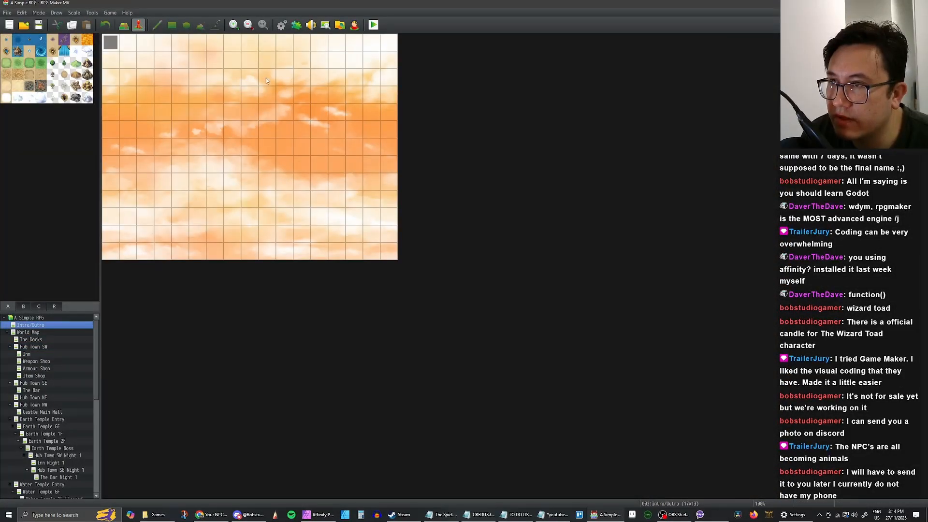
{"action": "left_click", "coordinate": [251, 146]}
{"action": "right_click", "coordinate": [252, 152]}
{"action": "key", "text": "Escape"}
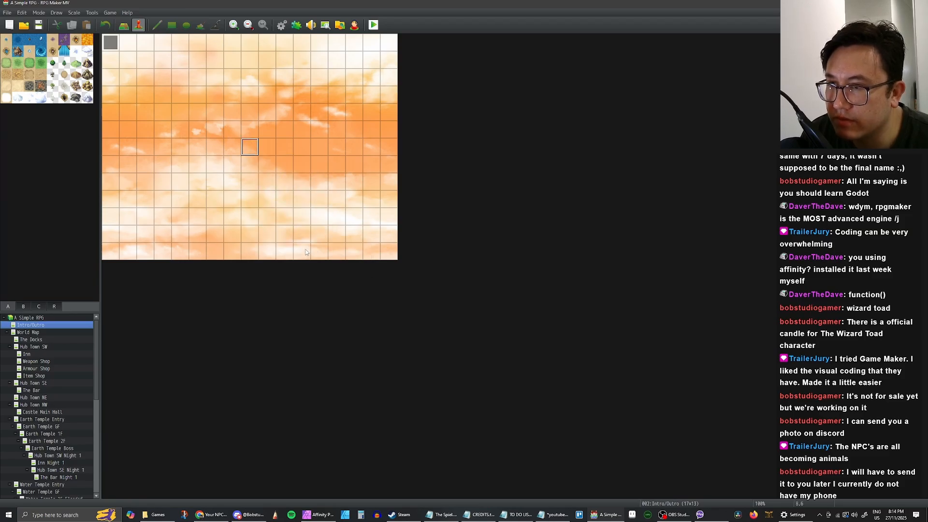
{"action": "right_click", "coordinate": [248, 153]}
{"action": "key", "text": "Escape"}
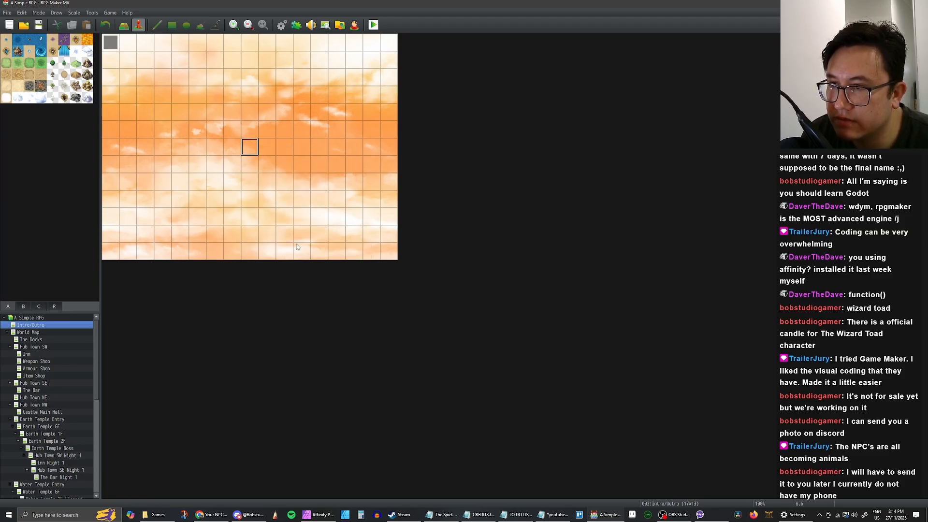
{"action": "right_click", "coordinate": [251, 144]}
{"action": "mouse_move", "coordinate": [296, 244]}
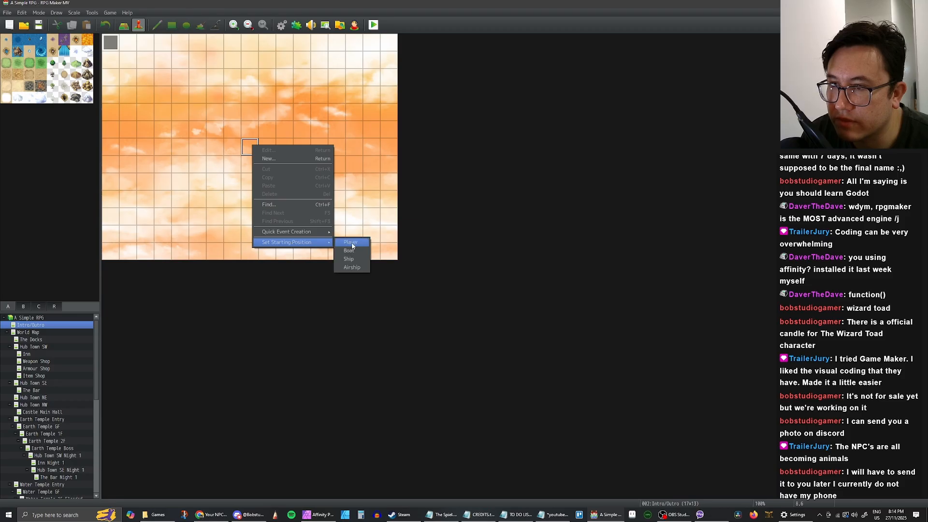
{"action": "left_click", "coordinate": [351, 243]}
Examine the database's System settings for the starting party, options and starting positions, and close the database
{"action": "left_click", "coordinate": [282, 25]}
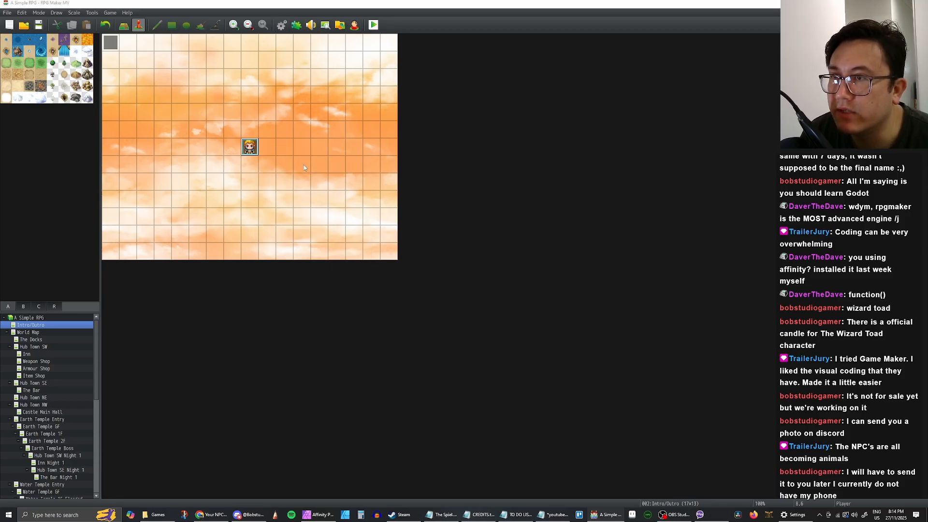
{"action": "left_click", "coordinate": [280, 277]}
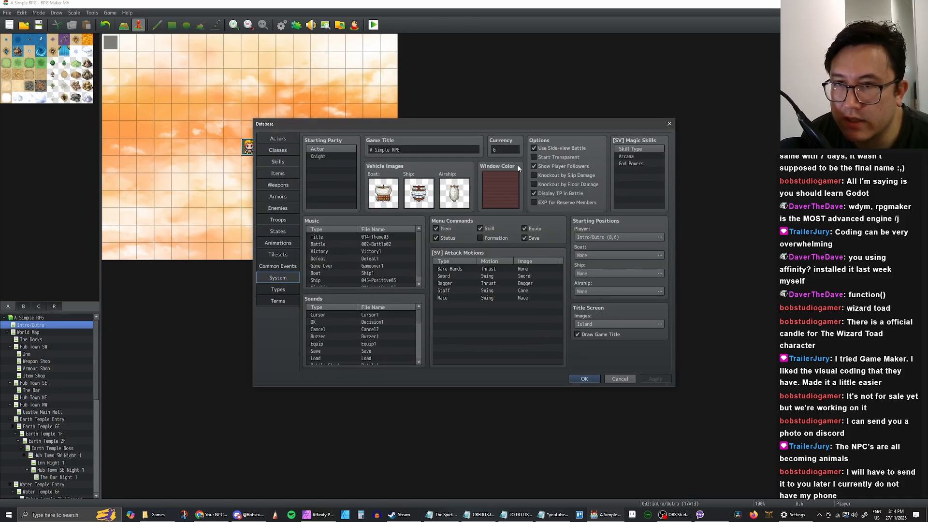
{"action": "left_click", "coordinate": [584, 378]}
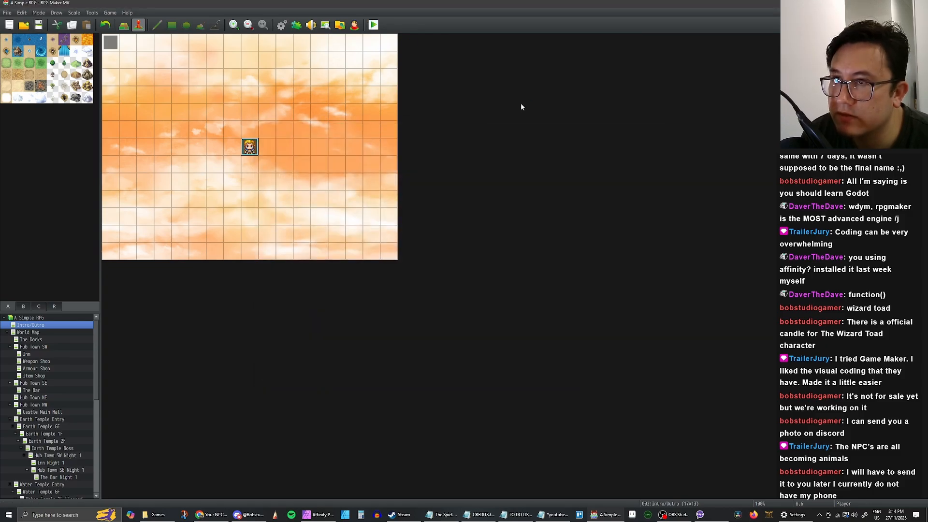
Playtest the project with a new game, dismiss the movement hint and walk up The Docks into Hub Town
{"action": "left_click", "coordinate": [589, 140]}
{"action": "key", "text": "Up"}
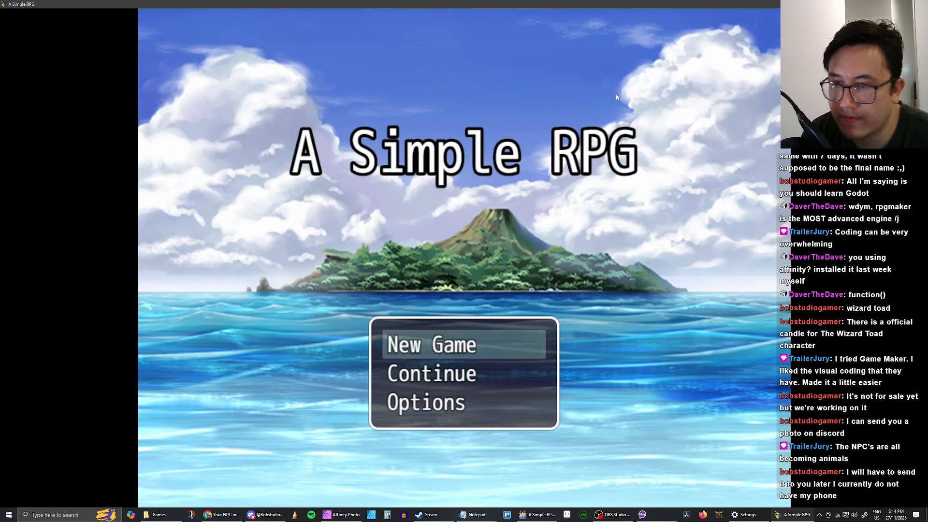
{"action": "key", "text": "Return"}
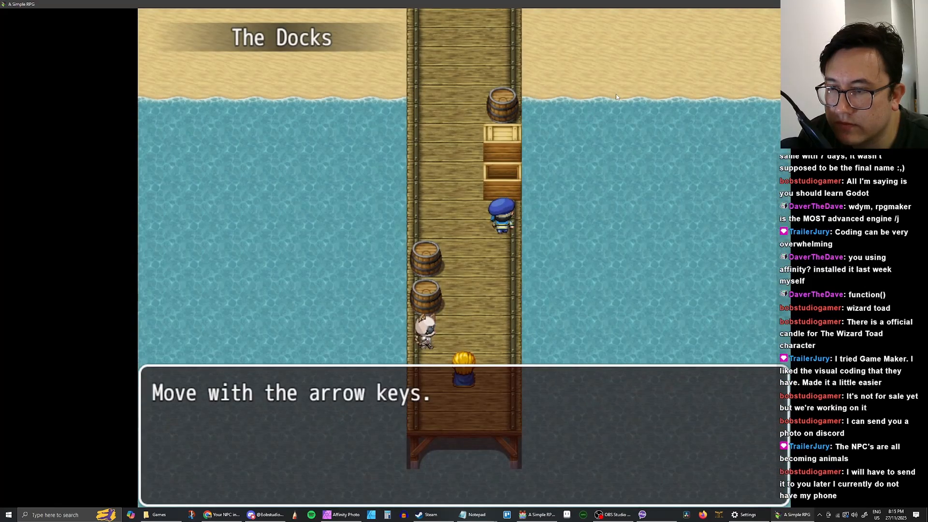
{"action": "key", "text": "z"}
{"action": "key", "text": "Up"}
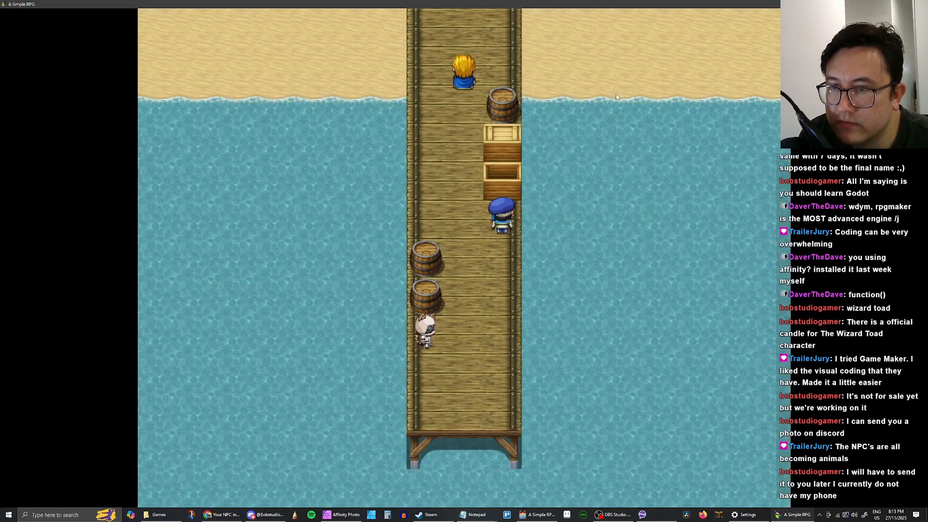
{"action": "key", "text": "Up"}
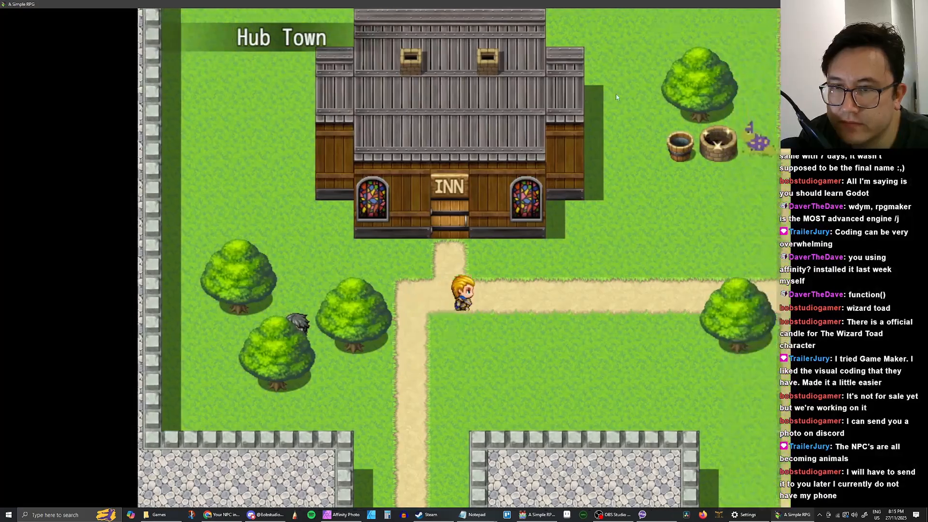
Walk the player to the wizard toad beside the well, talk to it from the path and play its spell animation
{"action": "key", "text": "Right"}
{"action": "key", "text": "Up"}
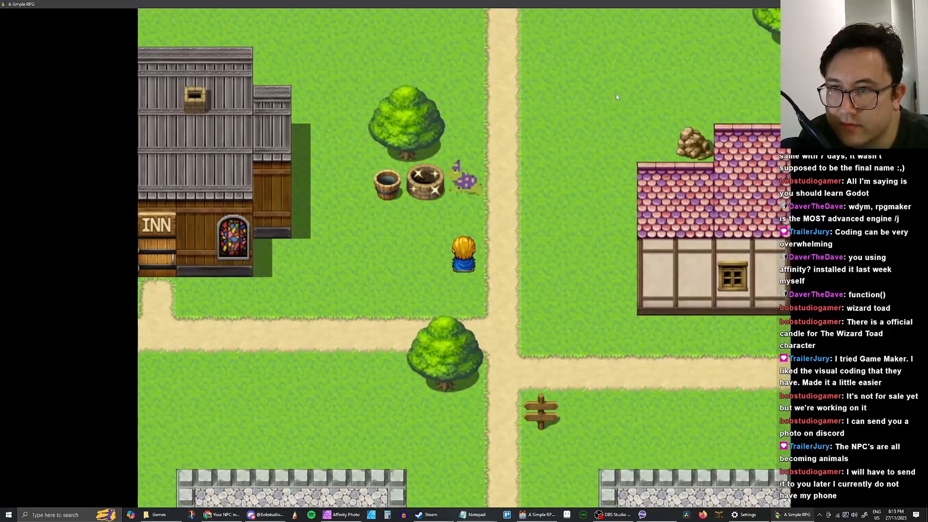
{"action": "key", "text": "Up"}
{"action": "key", "text": "Right"}
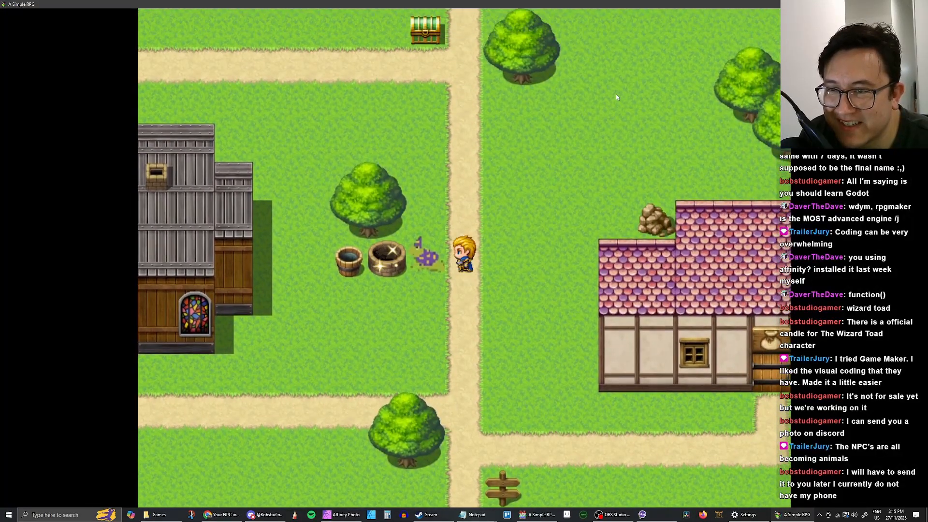
{"action": "key", "text": "Down"}
{"action": "key", "text": "Left"}
{"action": "key", "text": "Right"}
{"action": "key", "text": "Up"}
{"action": "key", "text": "Left"}
{"action": "key", "text": "Return"}
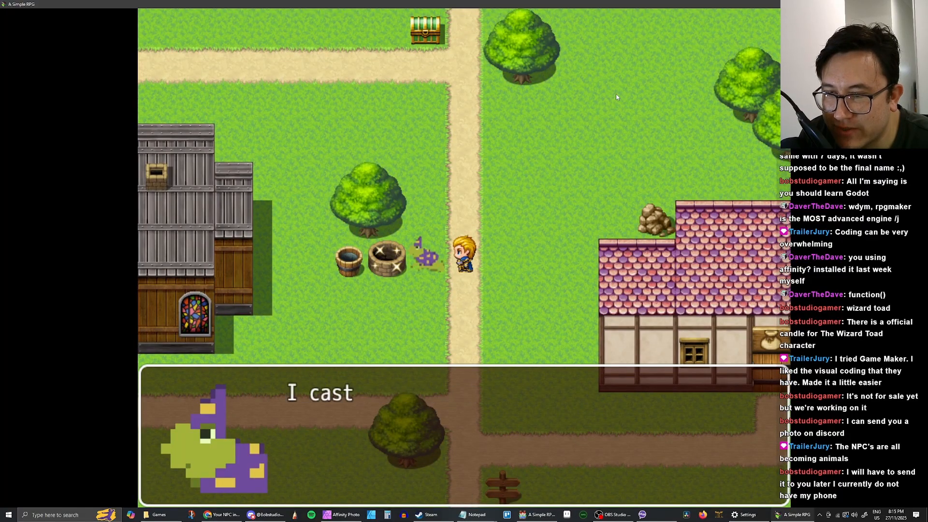
{"action": "key", "text": "Return"}
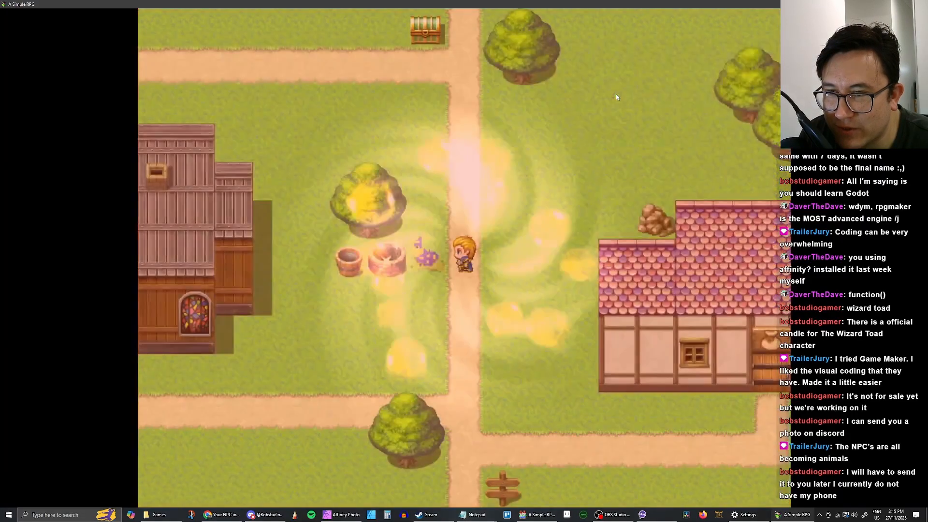
Move the player below the wizard toad and talk to it from that side
{"action": "key", "text": "Down"}
{"action": "key", "text": "Left"}
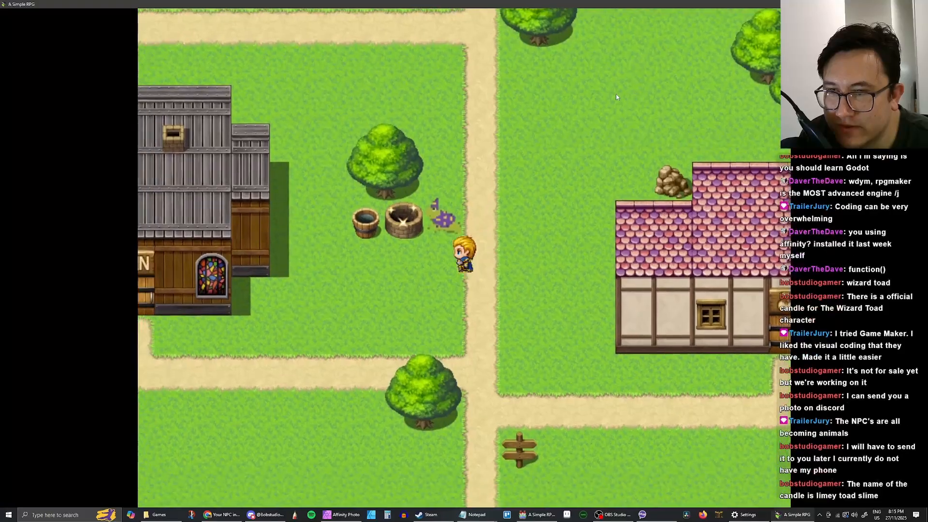
{"action": "key", "text": "Up"}
{"action": "key", "text": "Return"}
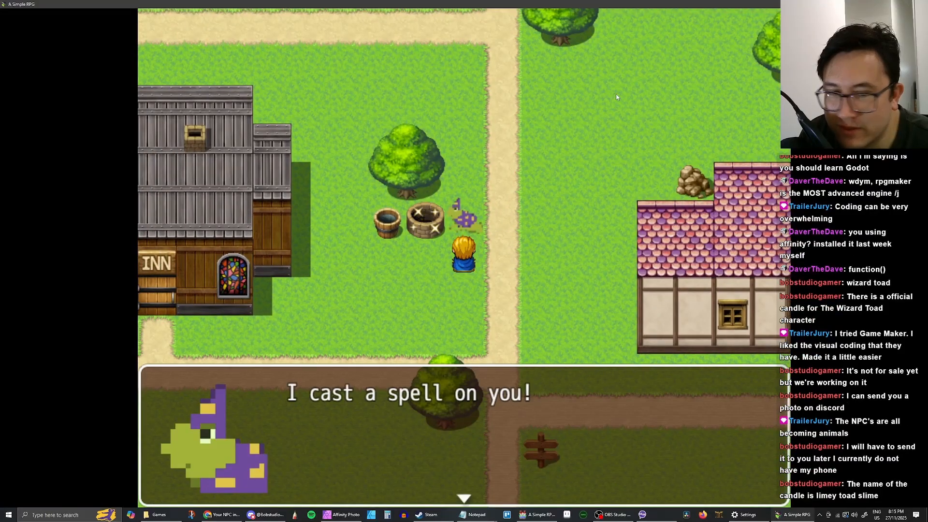
{"action": "key", "text": "Return"}
Walk the player repeatedly around the wizard toad to check its sprite and collision, ending directly below it
{"action": "key", "text": "Right"}
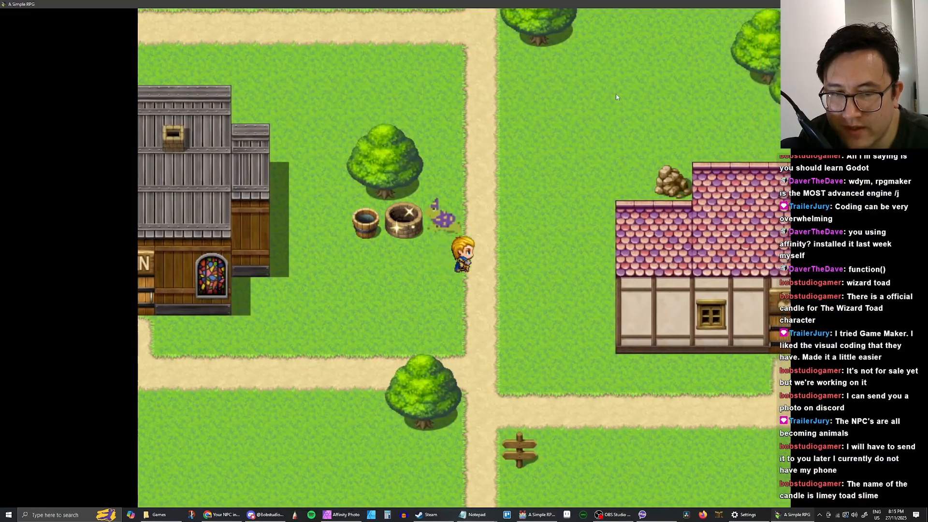
{"action": "key", "text": "Up"}
{"action": "key", "text": "Left"}
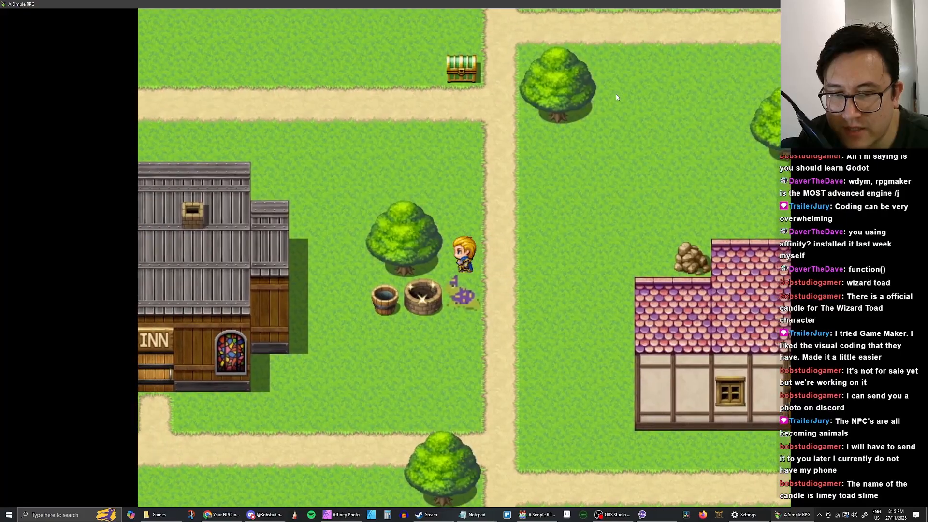
{"action": "key", "text": "Down"}
{"action": "key", "text": "Right"}
{"action": "key", "text": "Down"}
{"action": "key", "text": "Down"}
{"action": "key", "text": "Left"}
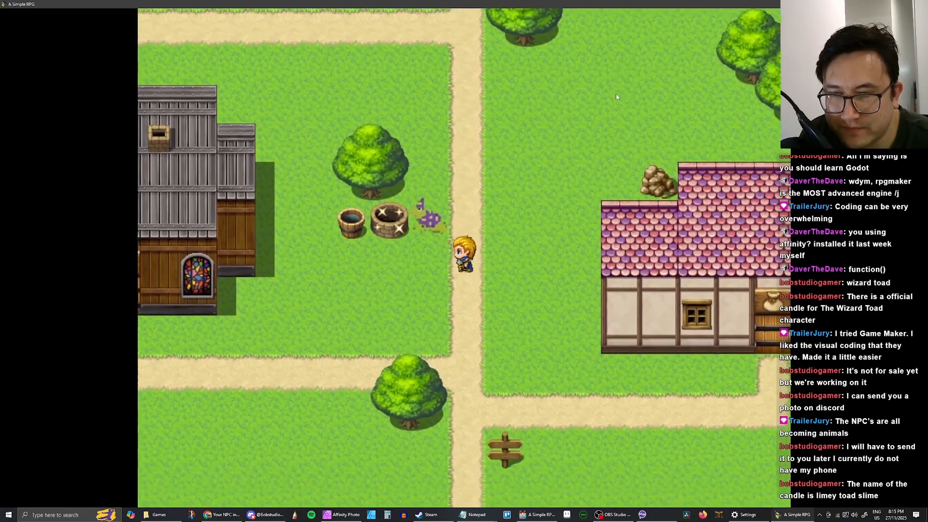
{"action": "key", "text": "Up"}
{"action": "key", "text": "Right"}
{"action": "key", "text": "Up"}
{"action": "key", "text": "Left"}
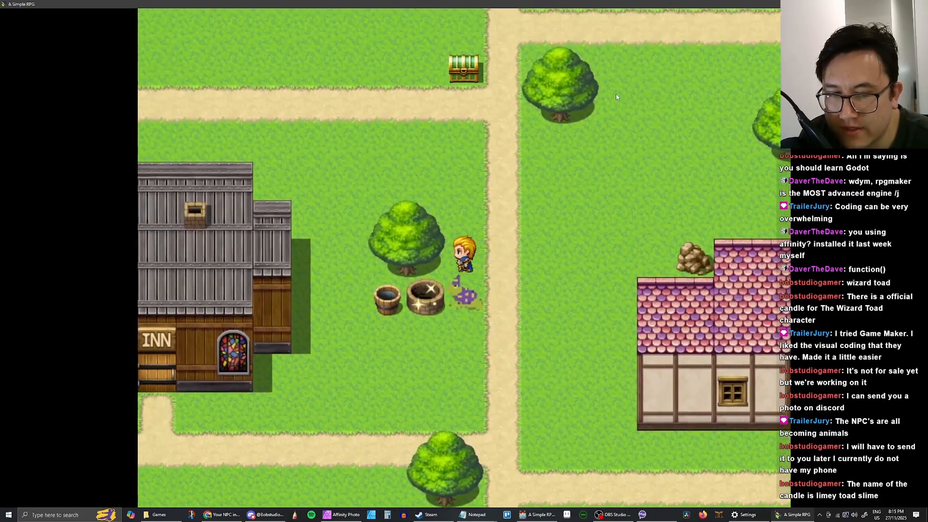
{"action": "key", "text": "Down"}
{"action": "key", "text": "Right"}
{"action": "key", "text": "Down"}
{"action": "key", "text": "Left"}
{"action": "key", "text": "Up"}
{"action": "key", "text": "Right"}
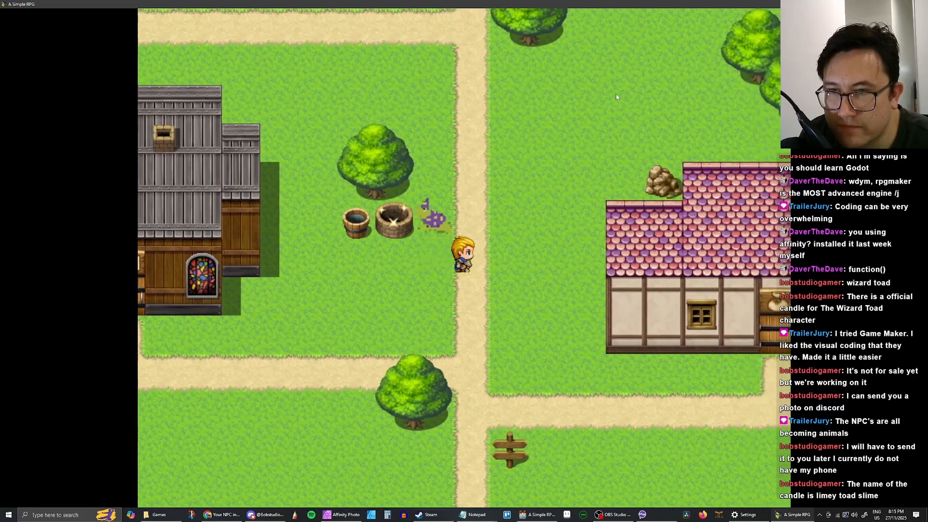
{"action": "key", "text": "Up"}
{"action": "key", "text": "Left"}
{"action": "key", "text": "Down"}
{"action": "key", "text": "Right"}
{"action": "key", "text": "Down"}
{"action": "key", "text": "Down"}
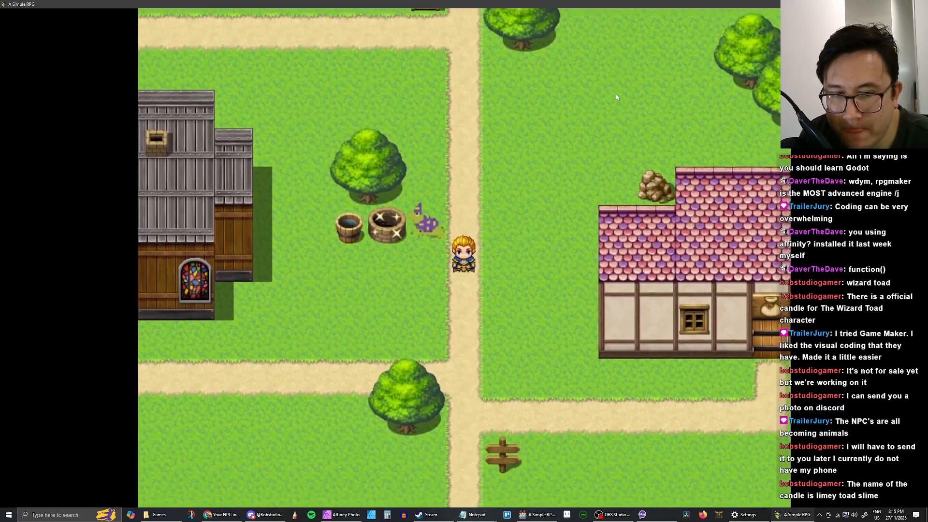
{"action": "key", "text": "Left"}
{"action": "key", "text": "Up"}
{"action": "key", "text": "Right"}
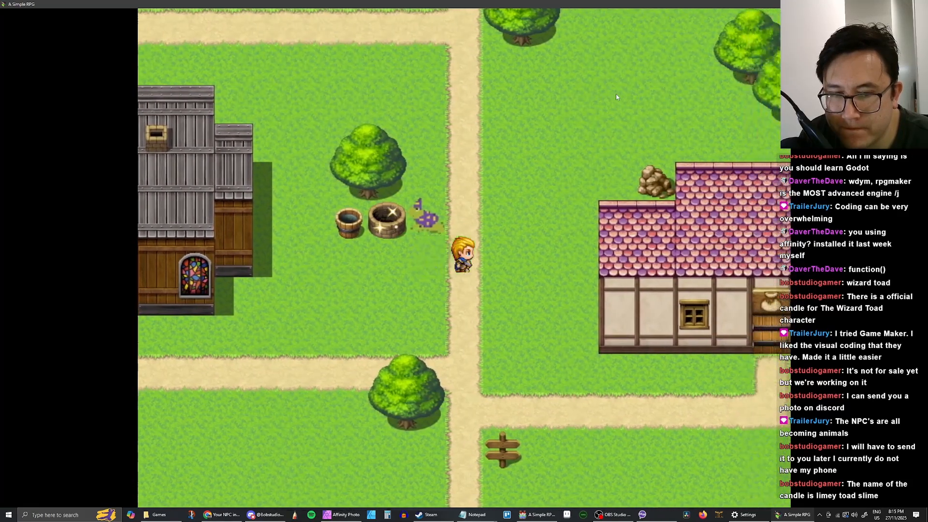
{"action": "key", "text": "Up"}
{"action": "key", "text": "Up"}
{"action": "key", "text": "Left"}
{"action": "key", "text": "Down"}
{"action": "key", "text": "Right"}
{"action": "key", "text": "Down"}
{"action": "key", "text": "Down"}
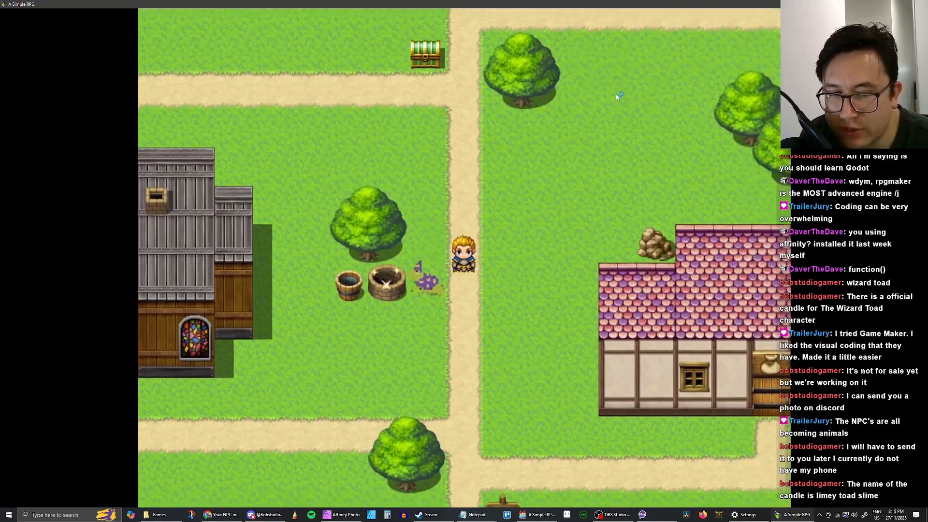
{"action": "key", "text": "Left"}
{"action": "key", "text": "Up"}
{"action": "key", "text": "Right"}
{"action": "key", "text": "Up"}
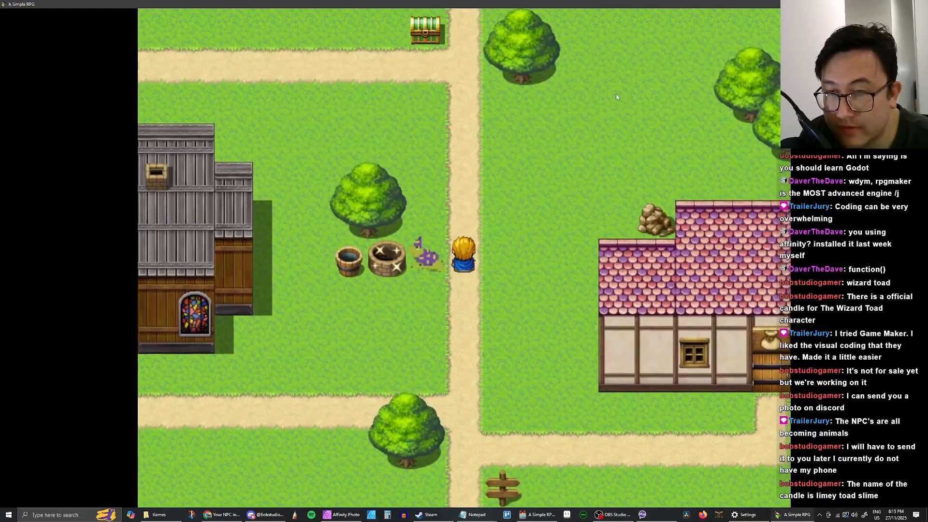
{"action": "key", "text": "Down"}
{"action": "key", "text": "Left"}
{"action": "key", "text": "Up"}
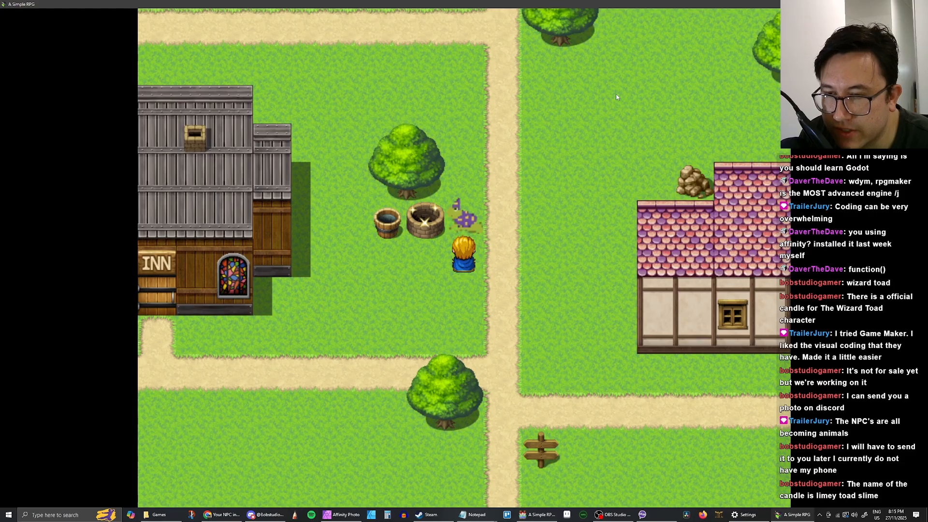
Talk to the wizard toad twice more from below to recheck its message and spell
{"action": "key", "text": "Return"}
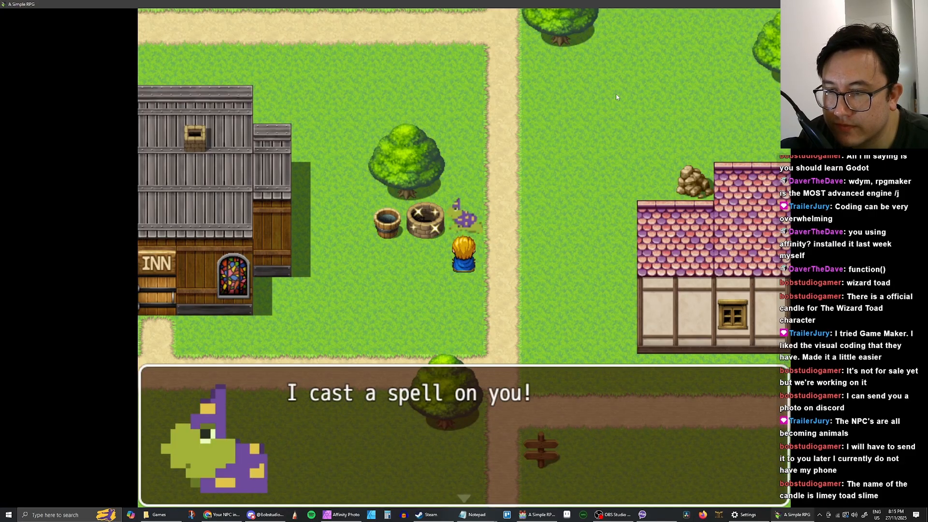
{"action": "key", "text": "Return"}
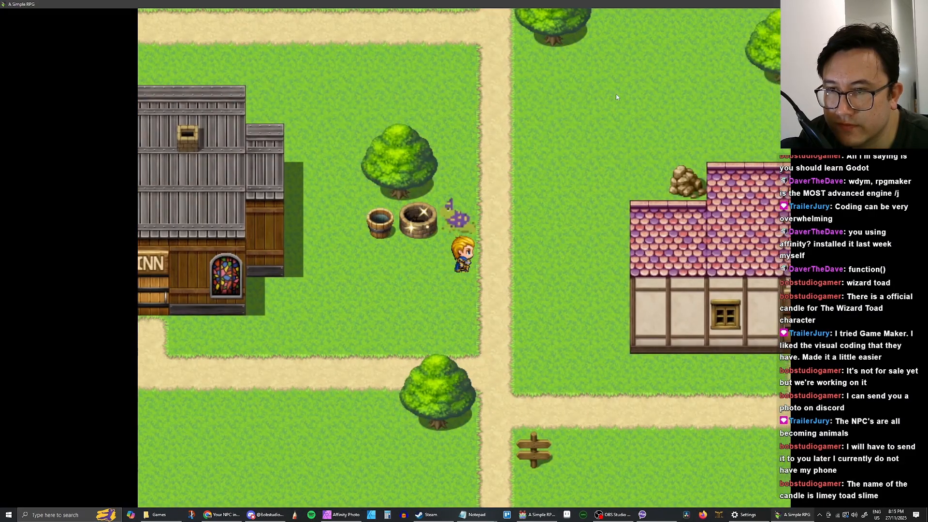
{"action": "key", "text": "Return"}
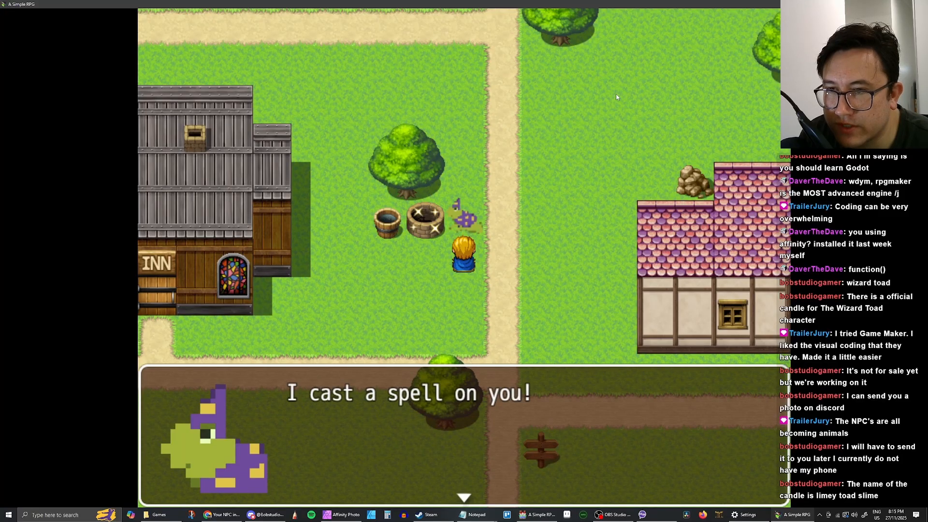
{"action": "key", "text": "Return"}
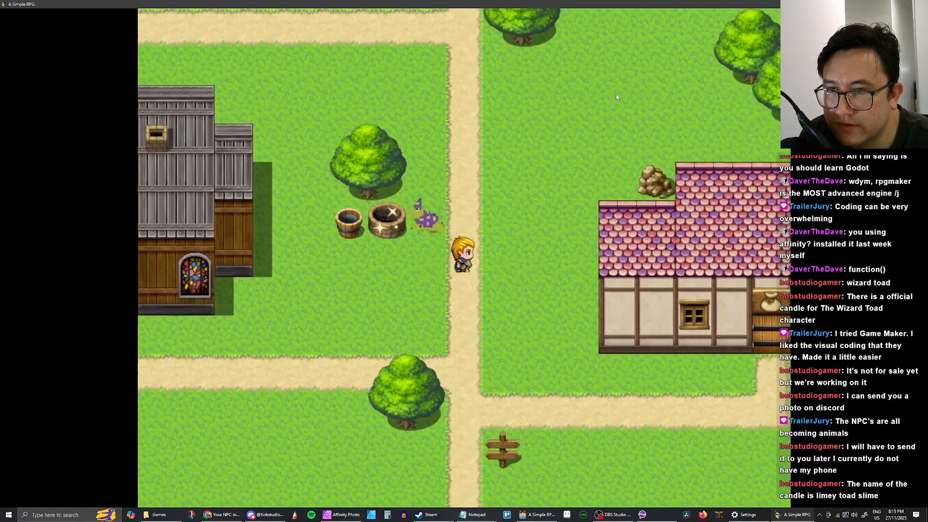
Walk the player up past the wizard toad and back down to the path in front of the Inn
{"action": "key", "text": "Up"}
{"action": "key", "text": "Right"}
{"action": "key", "text": "Up"}
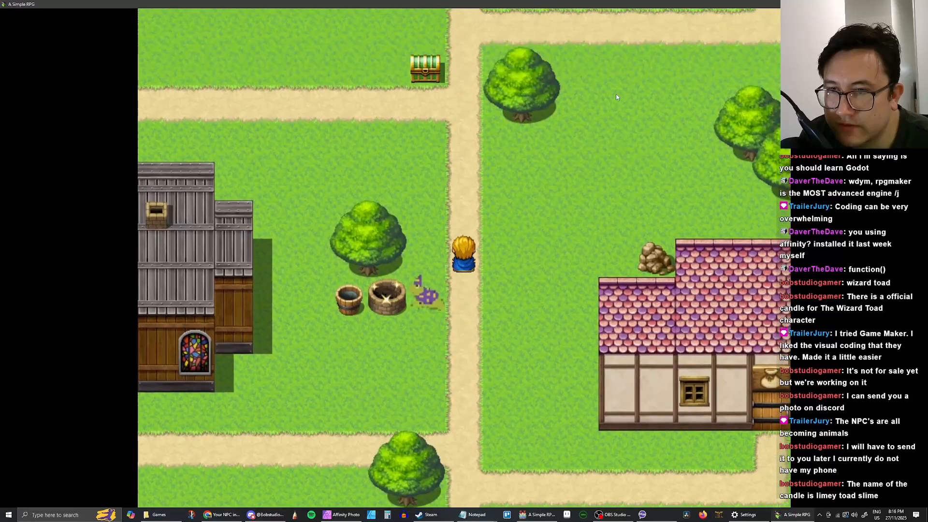
{"action": "key", "text": "Down"}
{"action": "key", "text": "Left"}
{"action": "key", "text": "Down"}
{"action": "key", "text": "Left"}
{"action": "key", "text": "Right"}
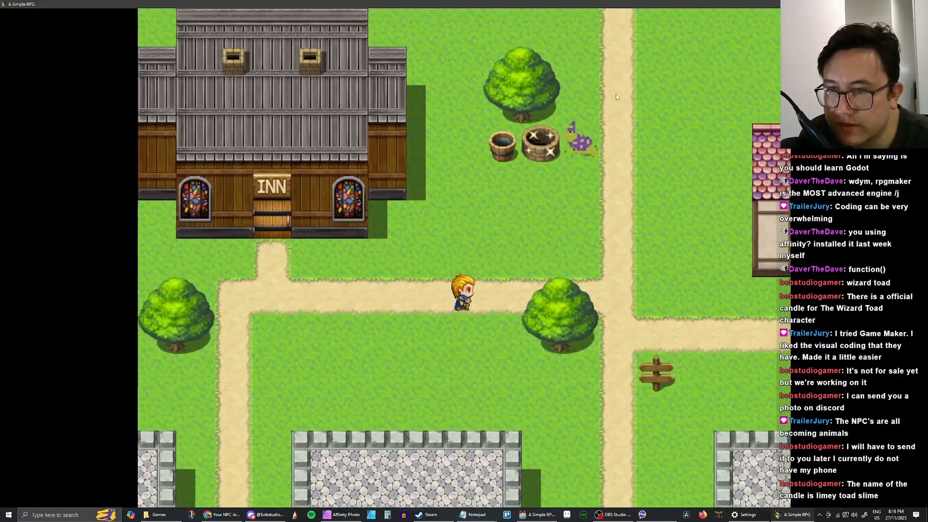
Close the playtest and open the Hub Town SW map in the editor
{"action": "left_click", "coordinate": [917, 4]}
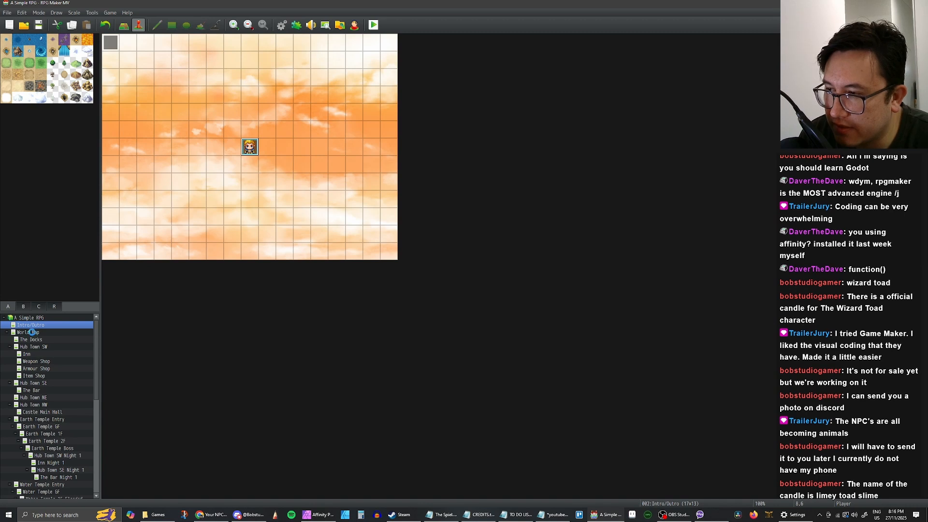
{"action": "left_click", "coordinate": [30, 333]}
{"action": "left_click", "coordinate": [33, 339]}
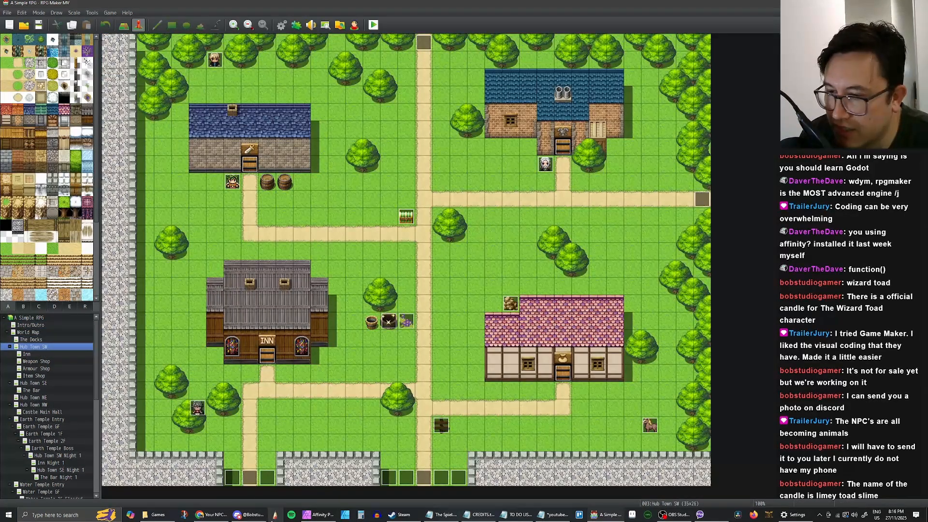
Switch to the A Simple RPG design document in the browser and review the fishing notes' variable 1-3 randomizing rule
{"action": "left_click", "coordinate": [210, 514]}
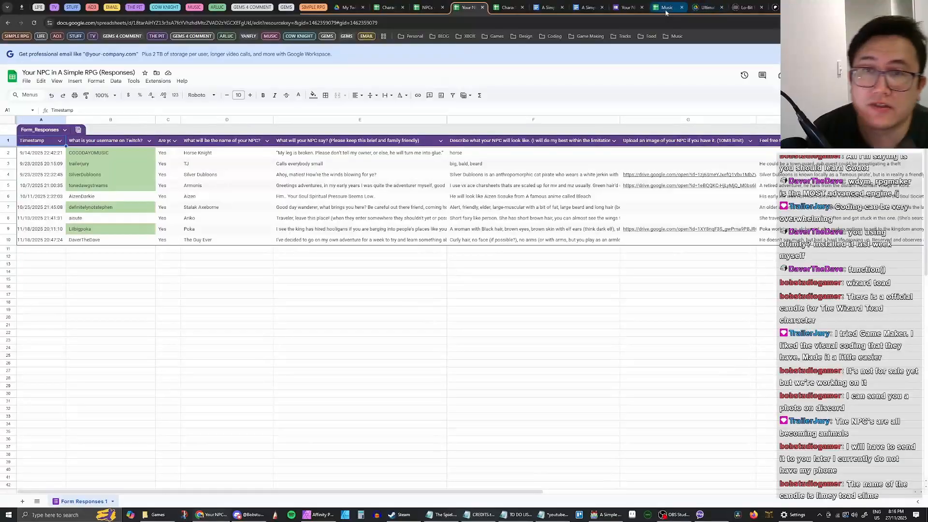
{"action": "left_click", "coordinate": [548, 8]}
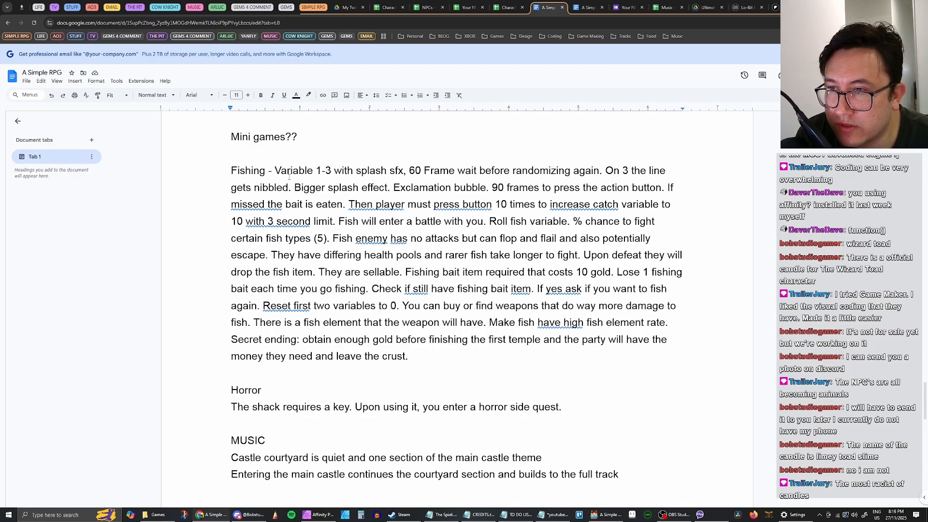
{"action": "left_click", "coordinate": [275, 170]}
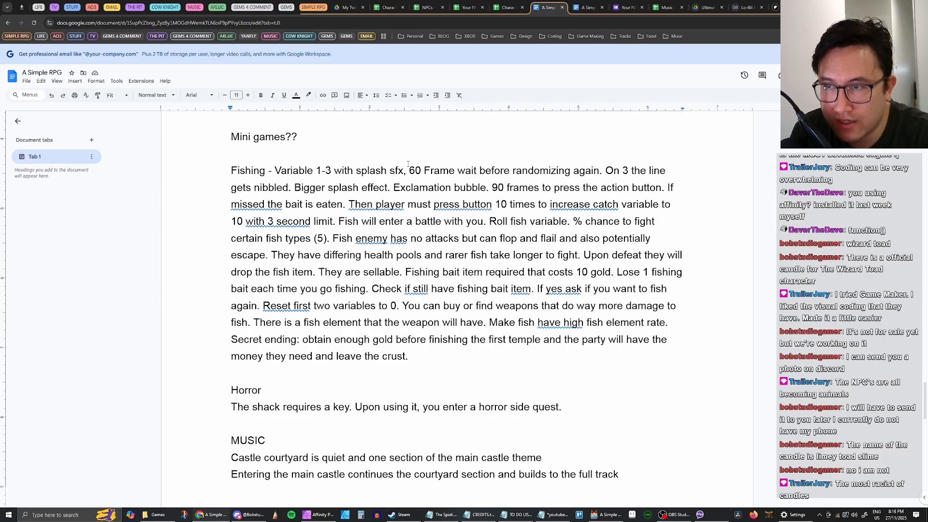
{"action": "left_click_drag", "start_coordinate": [275, 169], "coordinate": [331, 169]}
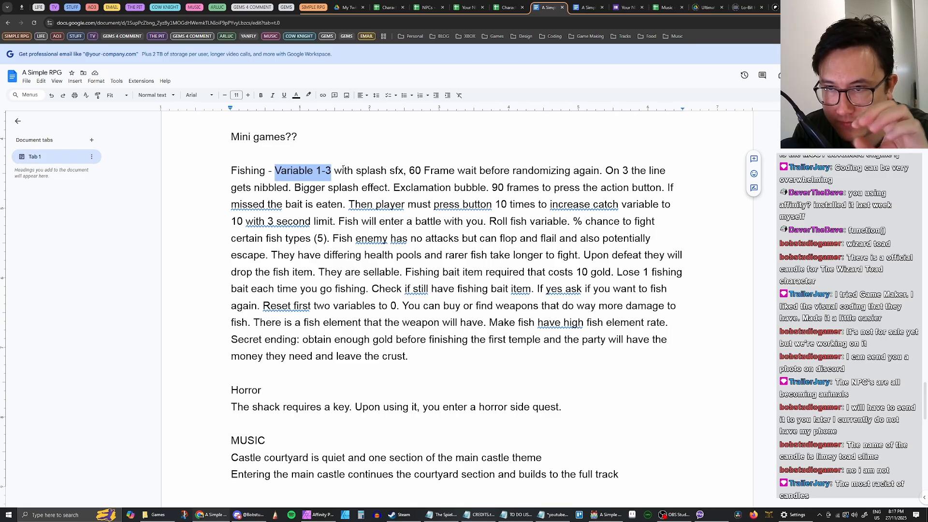
{"action": "left_click", "coordinate": [319, 171]}
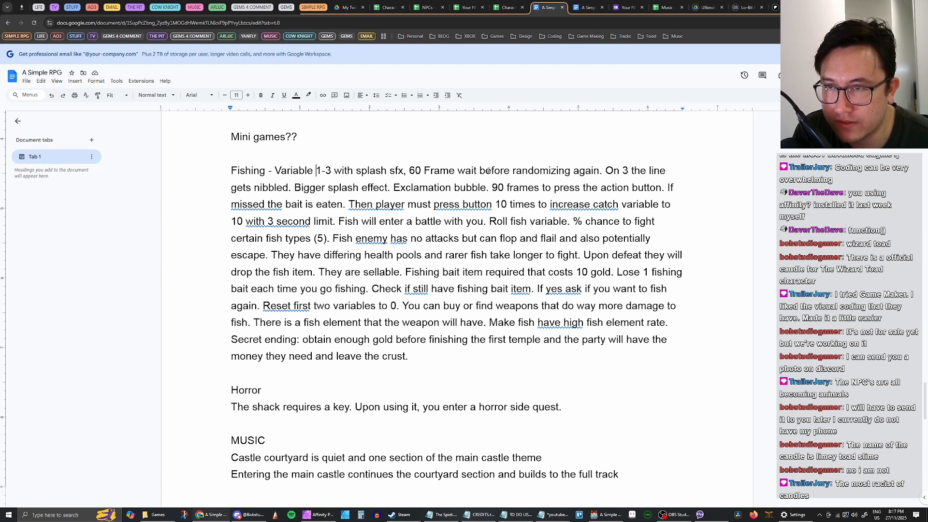
{"action": "left_click", "coordinate": [551, 171]}
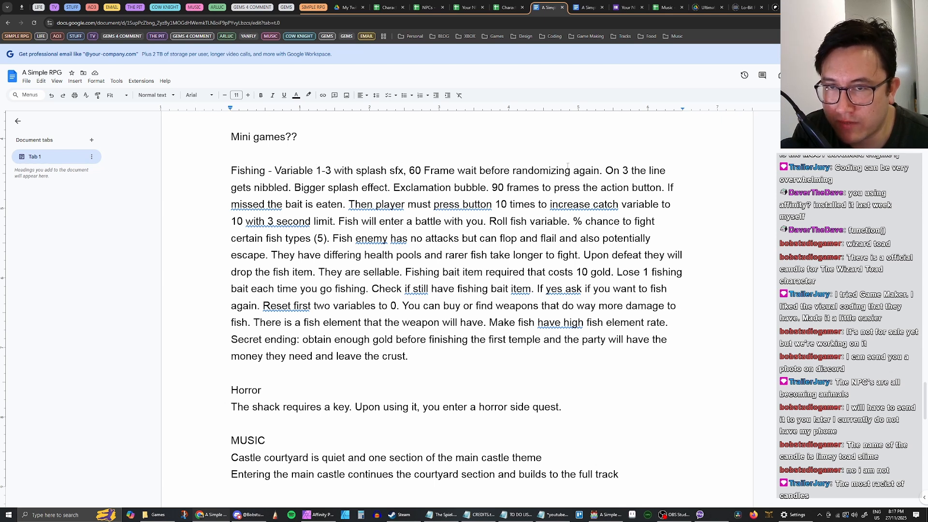
{"action": "left_click_drag", "start_coordinate": [607, 171], "coordinate": [628, 171]}
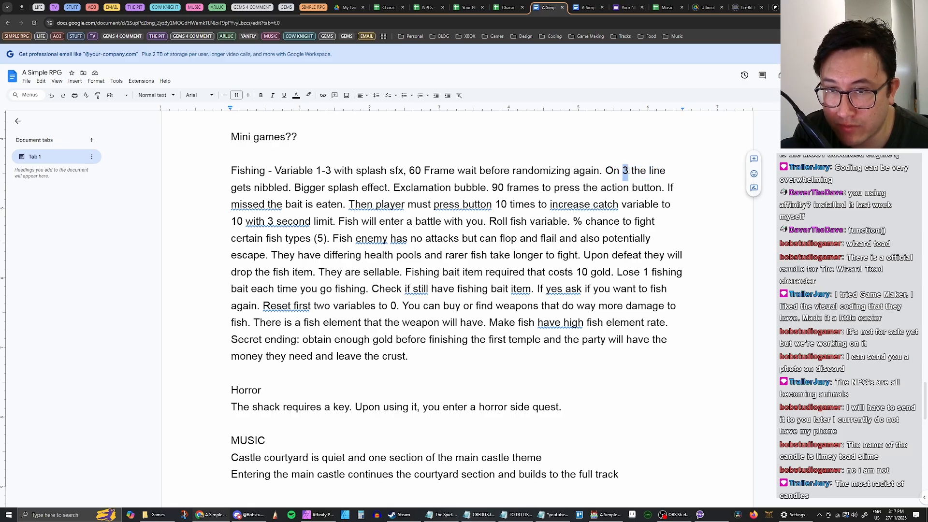
Review the fishing notes on the line nibble, bigger splash effect, exclamation bubble and action-button reaction window
{"action": "left_click", "coordinate": [262, 188]}
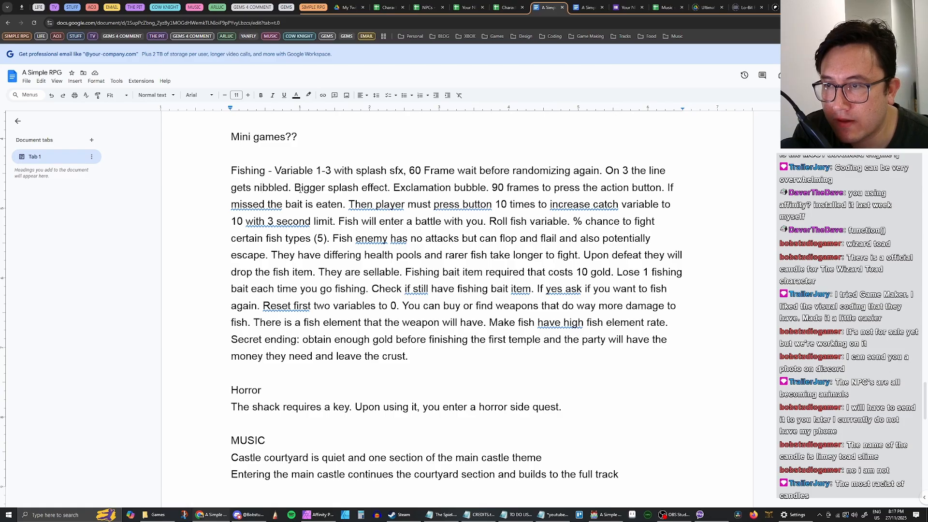
{"action": "left_click_drag", "start_coordinate": [294, 187], "coordinate": [665, 182]}
{"action": "left_click", "coordinate": [507, 188]}
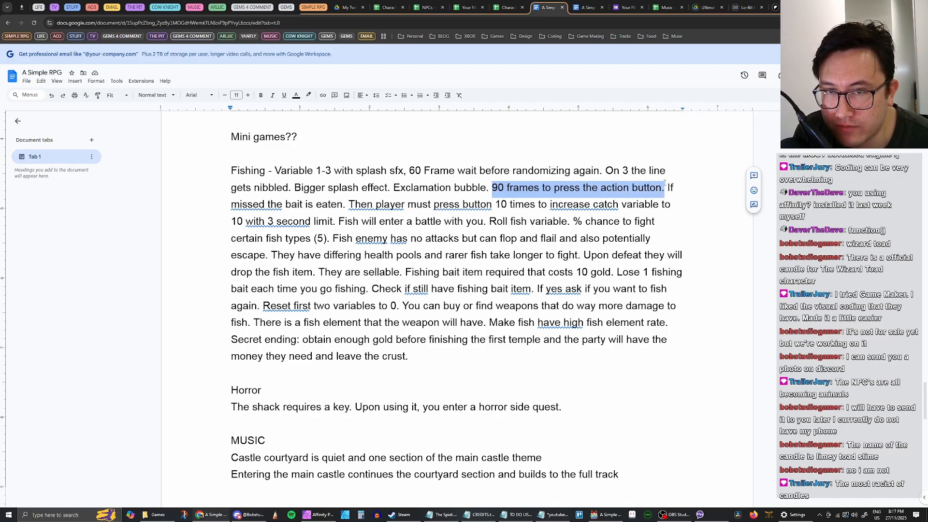
{"action": "left_click_drag", "start_coordinate": [393, 187], "coordinate": [664, 182]}
{"action": "left_click", "coordinate": [493, 188]}
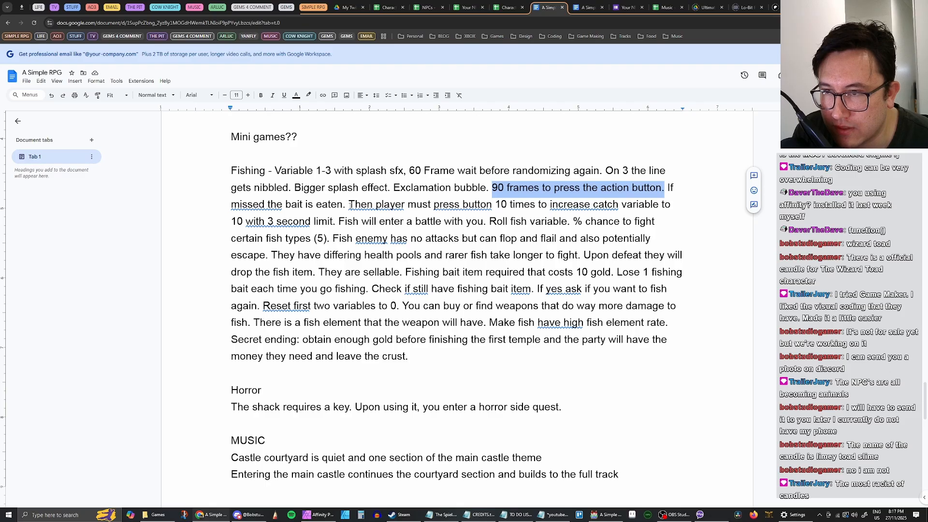
Examine the fishing rules for repeated button presses, the catch variable, the time limit and losing bait on a miss
{"action": "left_click", "coordinate": [350, 205]}
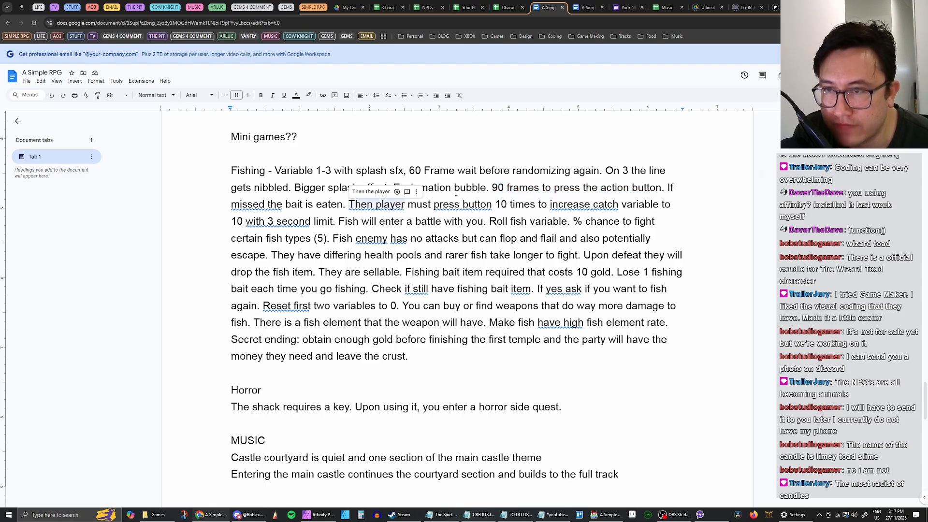
{"action": "left_click", "coordinate": [417, 205]}
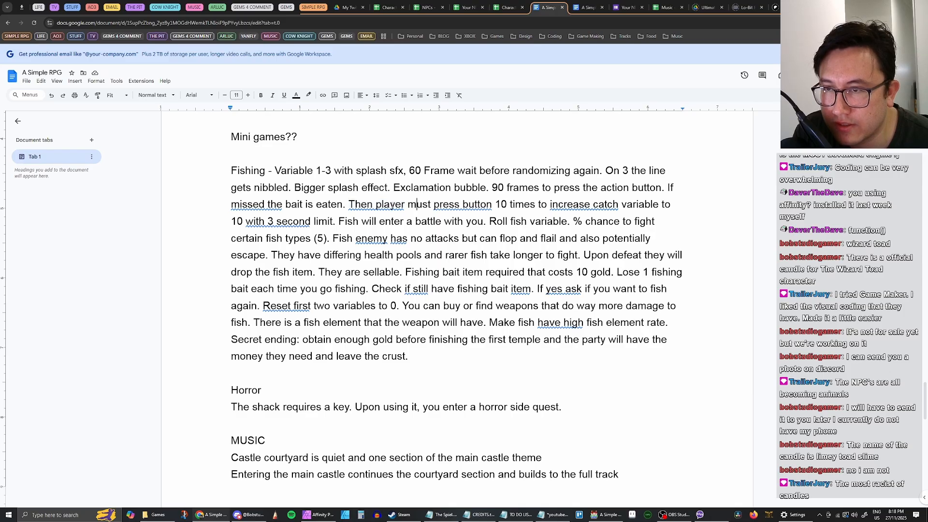
{"action": "left_click_drag", "start_coordinate": [349, 205], "coordinate": [478, 201]}
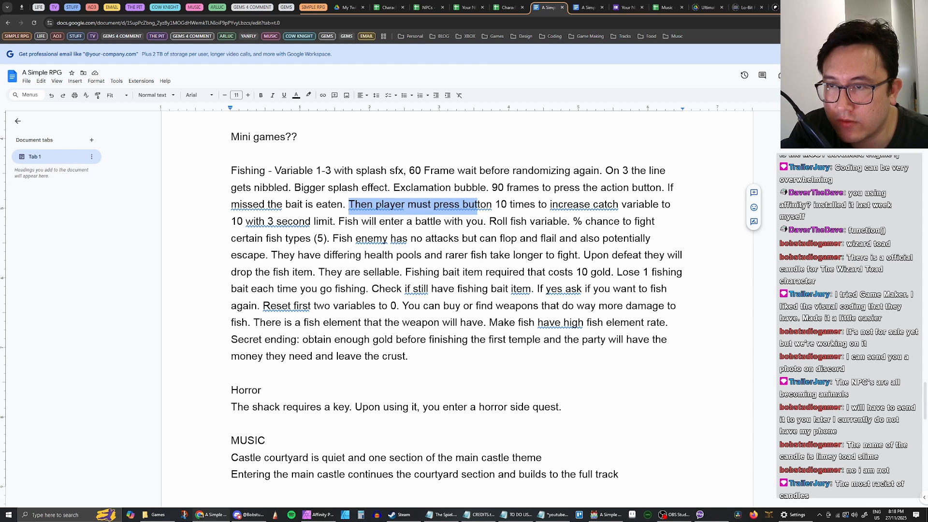
{"action": "left_click", "coordinate": [497, 204]}
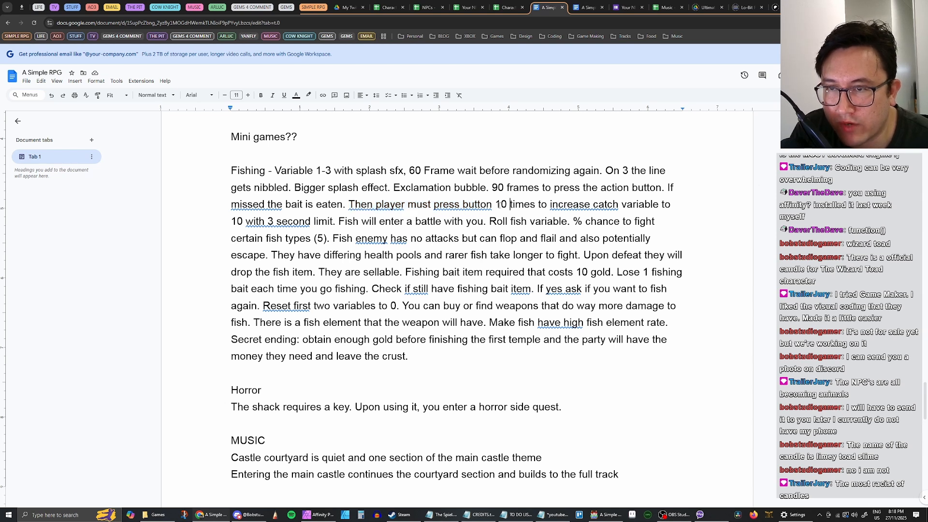
{"action": "left_click_drag", "start_coordinate": [495, 204], "coordinate": [536, 204]}
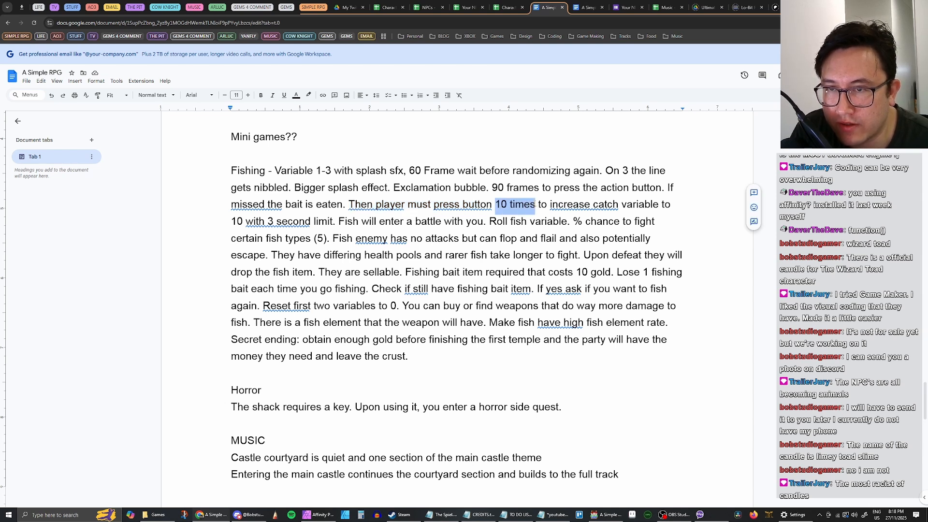
{"action": "left_click", "coordinate": [548, 204]}
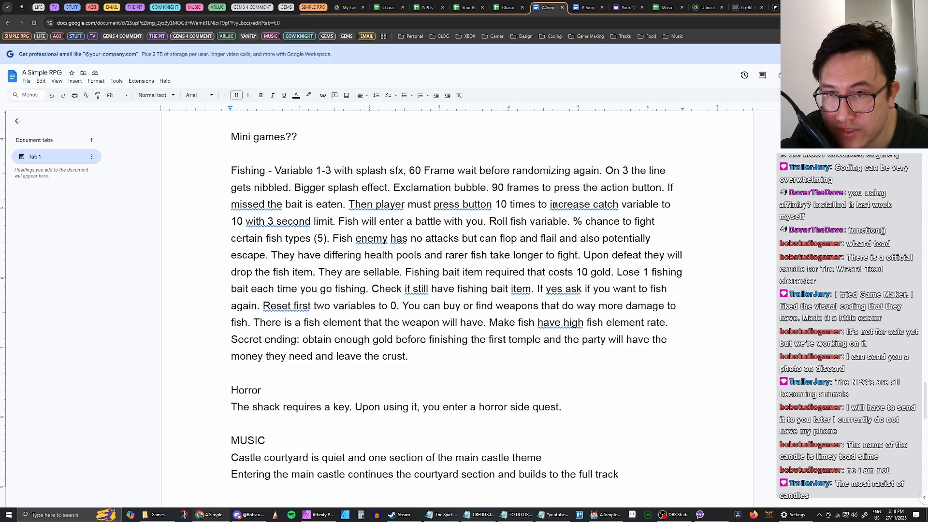
{"action": "left_click", "coordinate": [572, 204]}
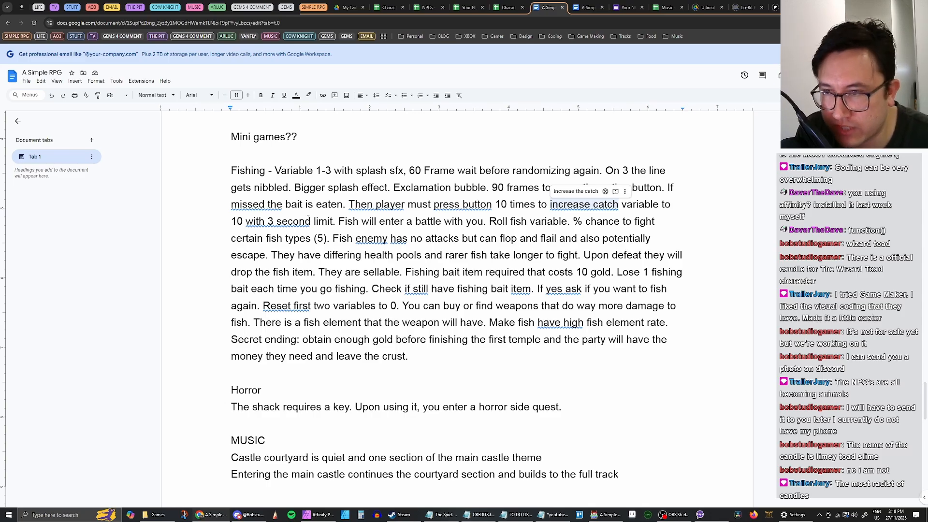
{"action": "left_click", "coordinate": [267, 221]}
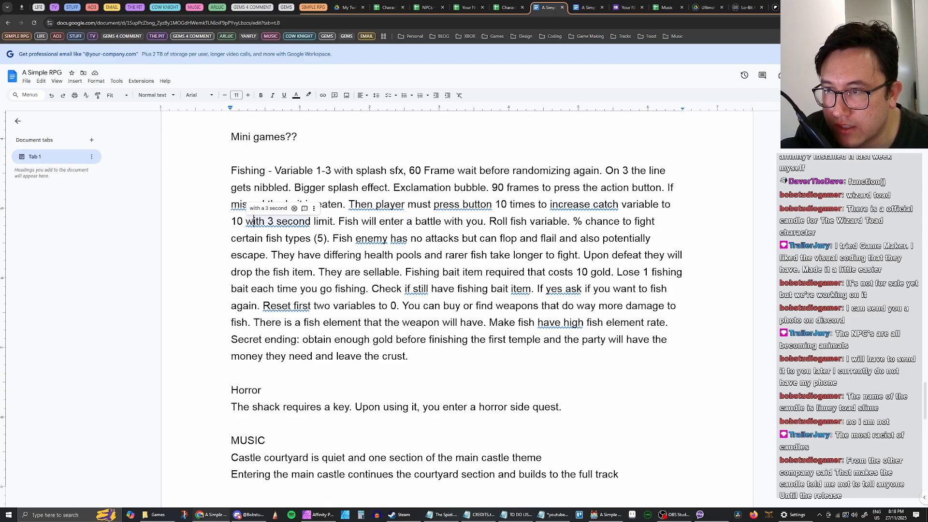
{"action": "left_click_drag", "start_coordinate": [268, 222], "coordinate": [334, 224]}
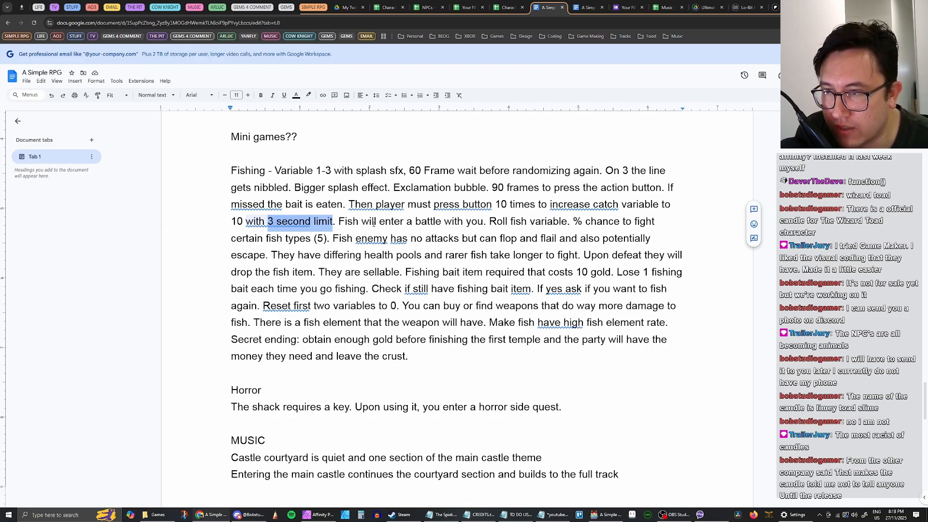
{"action": "left_click", "coordinate": [342, 221]}
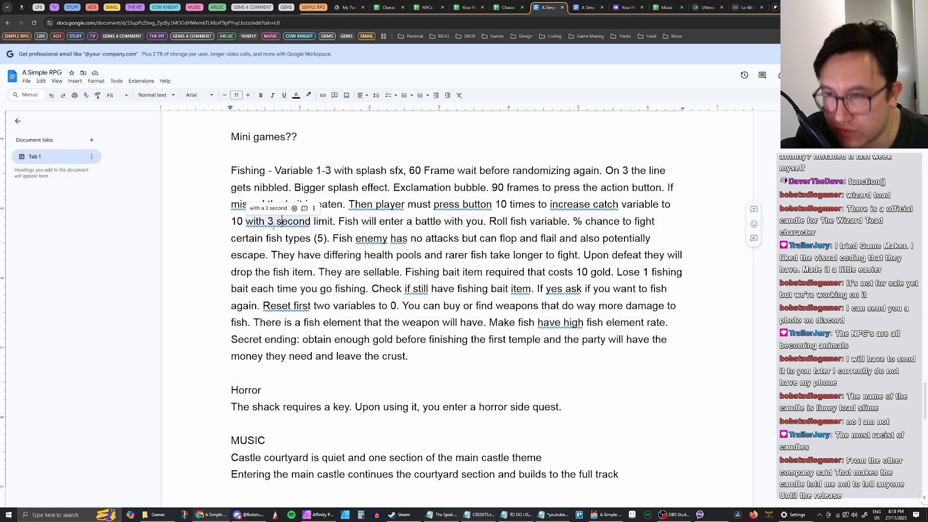
{"action": "left_click", "coordinate": [333, 221]}
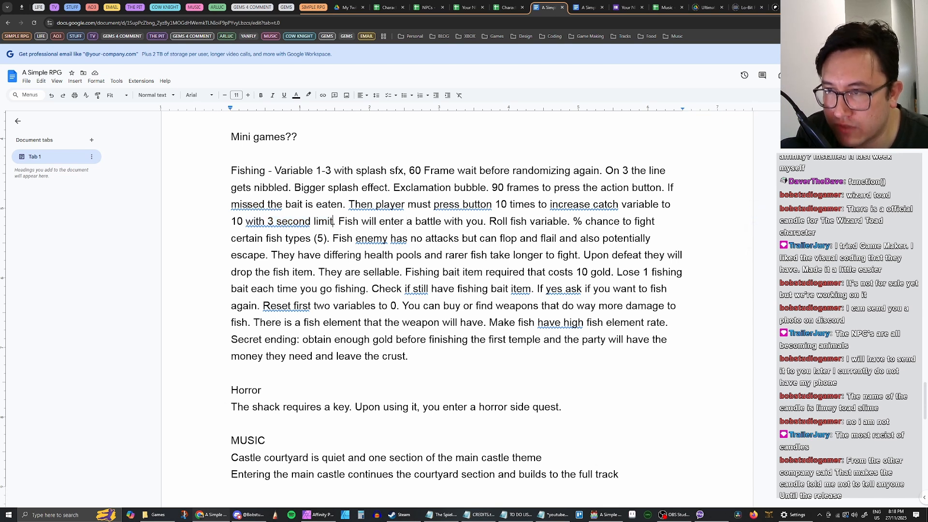
{"action": "left_click_drag", "start_coordinate": [247, 205], "coordinate": [329, 205]}
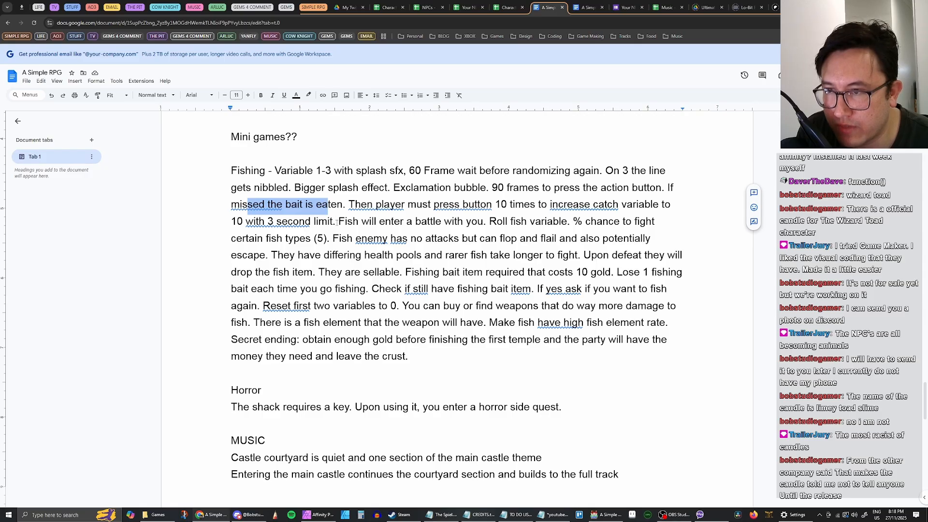
Review the fishing notes on the fish entering a battle and rolling the fish variable
{"action": "left_click", "coordinate": [337, 222]}
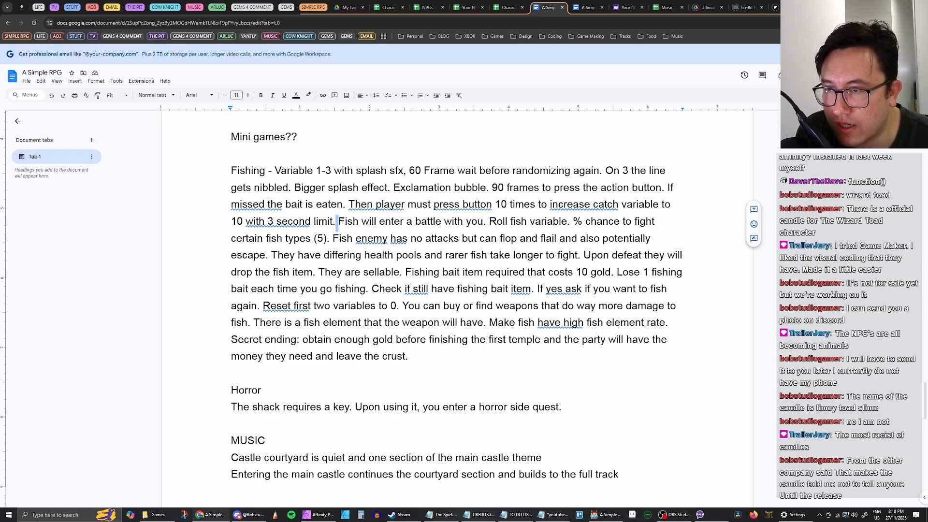
{"action": "left_click_drag", "start_coordinate": [339, 221], "coordinate": [590, 218]}
{"action": "left_click", "coordinate": [589, 218]}
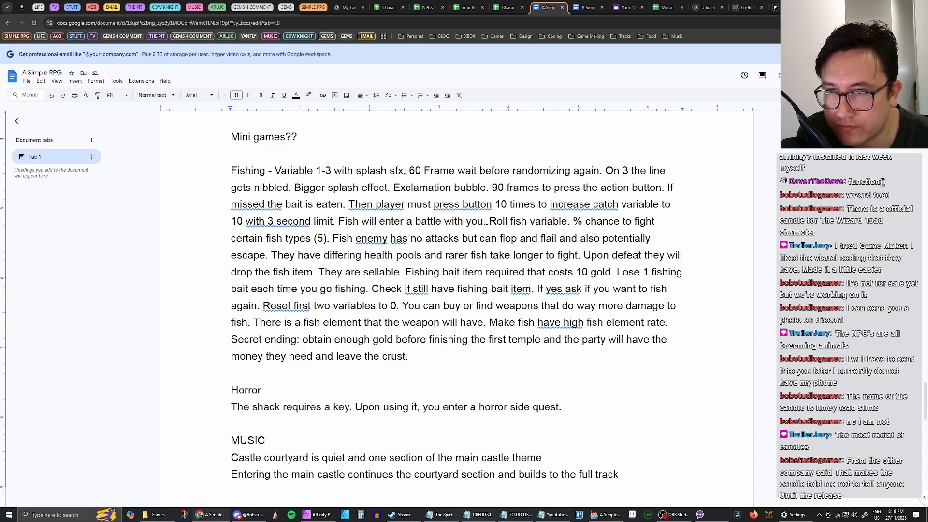
{"action": "left_click_drag", "start_coordinate": [489, 221], "coordinate": [572, 225]}
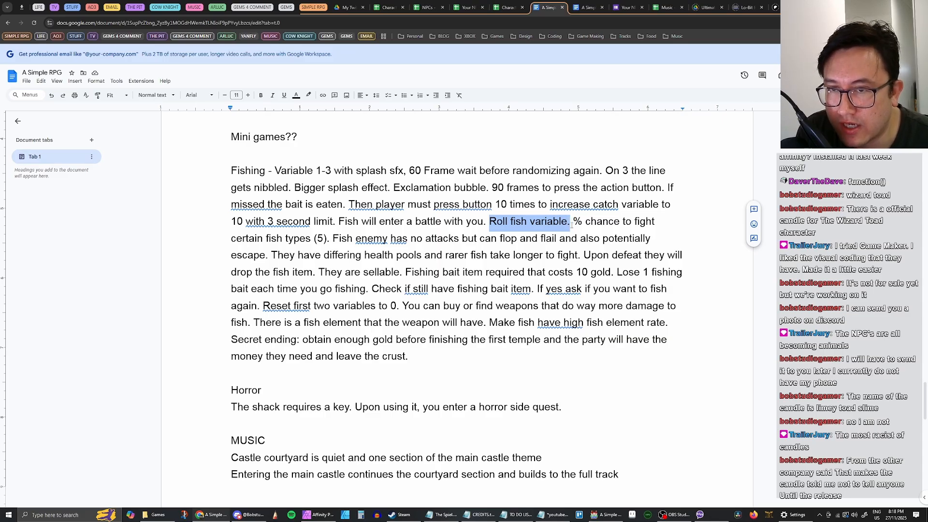
{"action": "left_click_drag", "start_coordinate": [489, 224], "coordinate": [571, 223]}
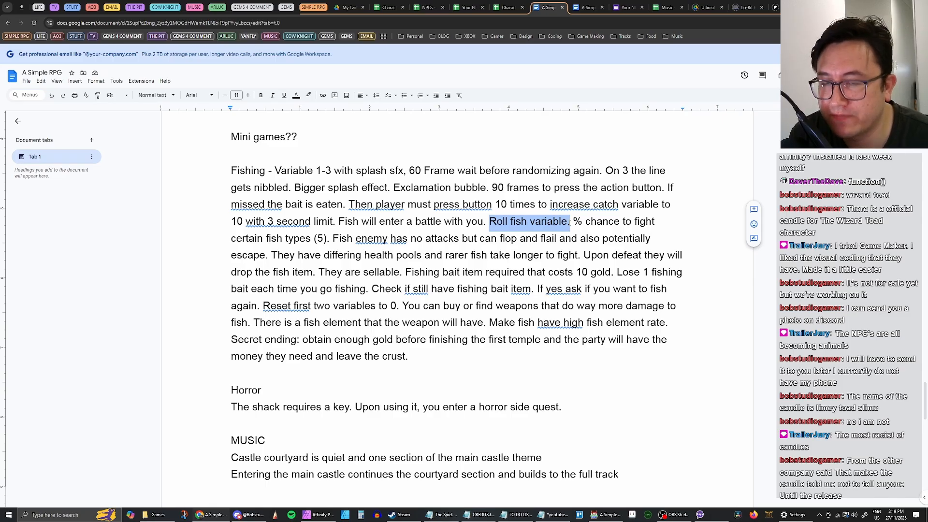
{"action": "left_click", "coordinate": [572, 223]}
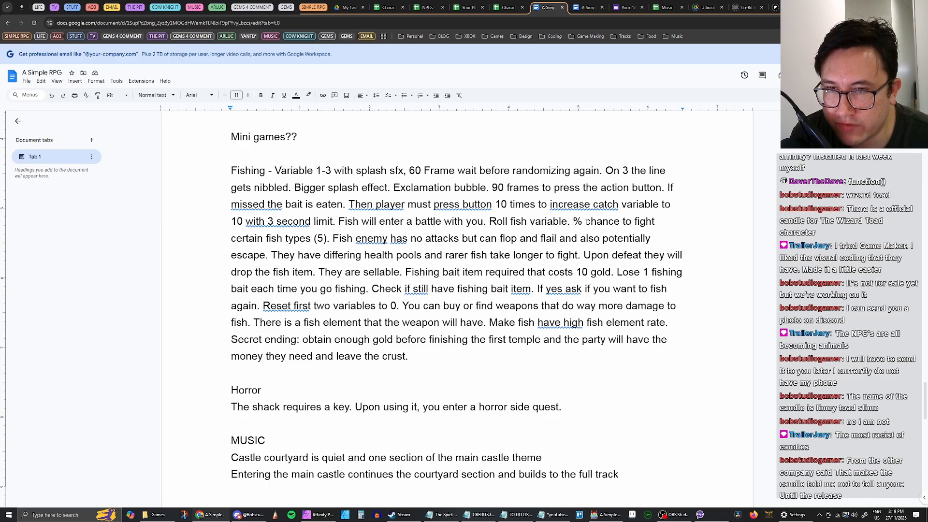
Examine the fishing note about the percentage chance to fight certain fish types and the planned number of types
{"action": "left_click_drag", "start_coordinate": [573, 223], "coordinate": [330, 244]}
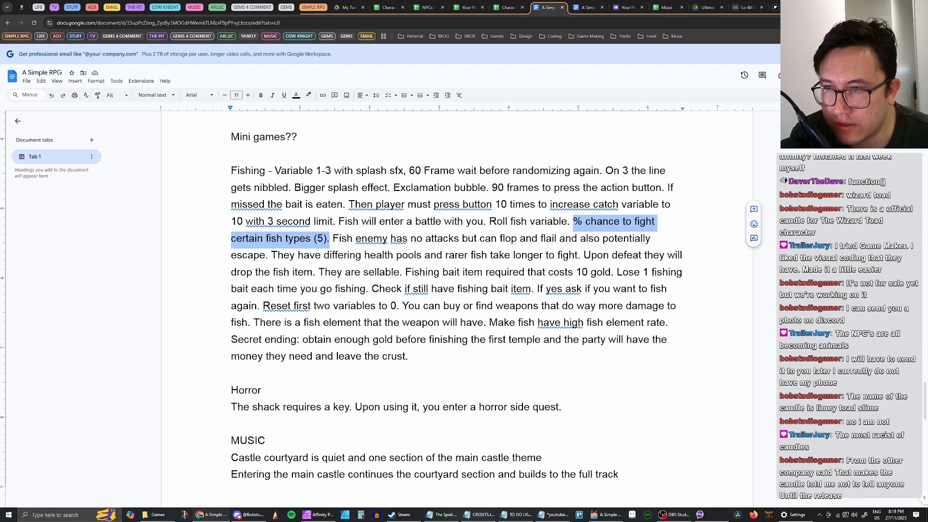
{"action": "left_click", "coordinate": [323, 240]}
{"action": "left_click_drag", "start_coordinate": [314, 240], "coordinate": [231, 240]}
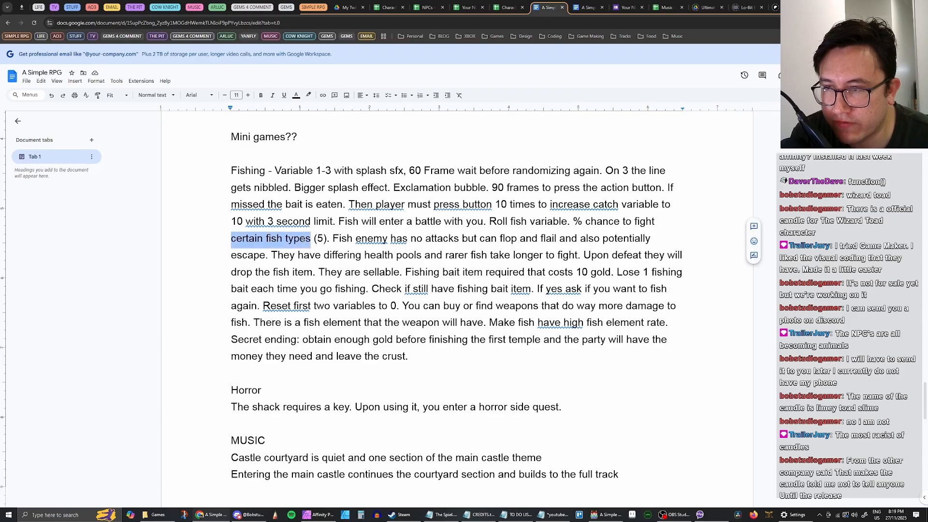
{"action": "left_click", "coordinate": [314, 238]}
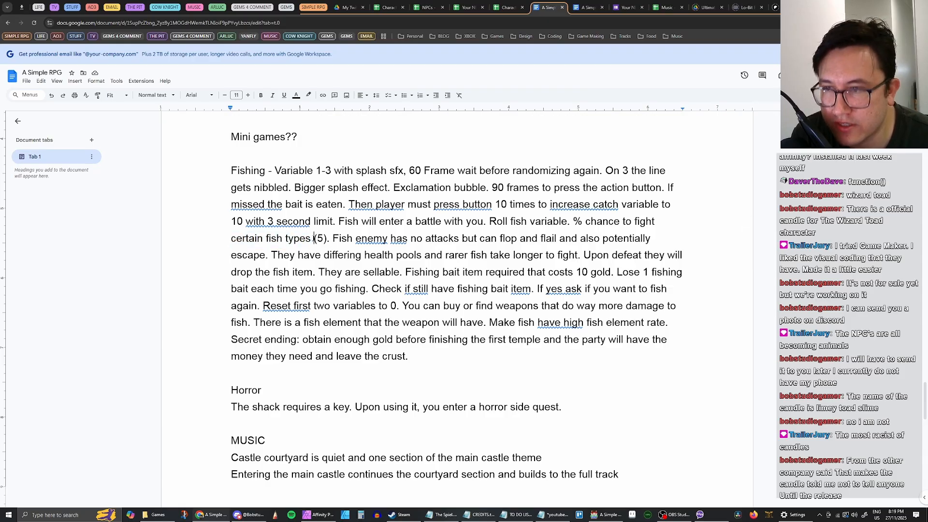
{"action": "left_click_drag", "start_coordinate": [313, 239], "coordinate": [328, 239]}
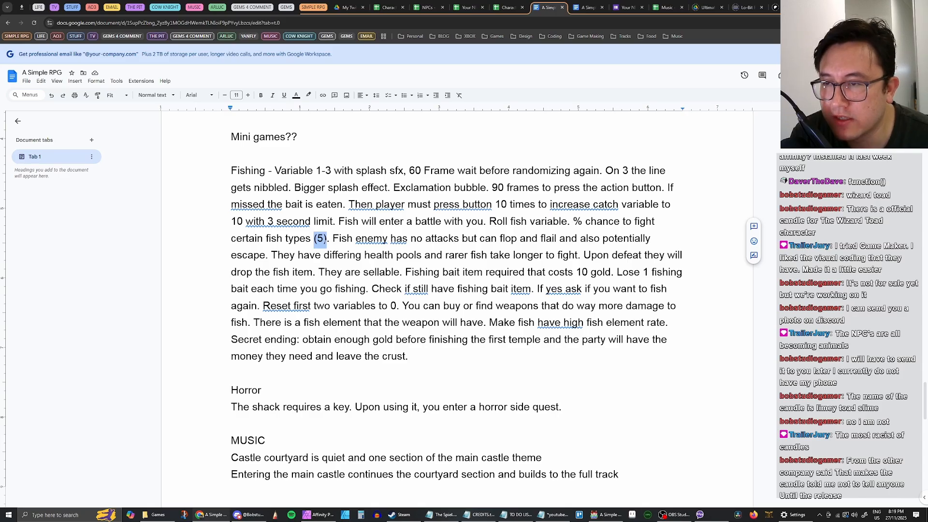
{"action": "left_click", "coordinate": [325, 239]}
{"action": "left_click_drag", "start_coordinate": [314, 238], "coordinate": [325, 240]}
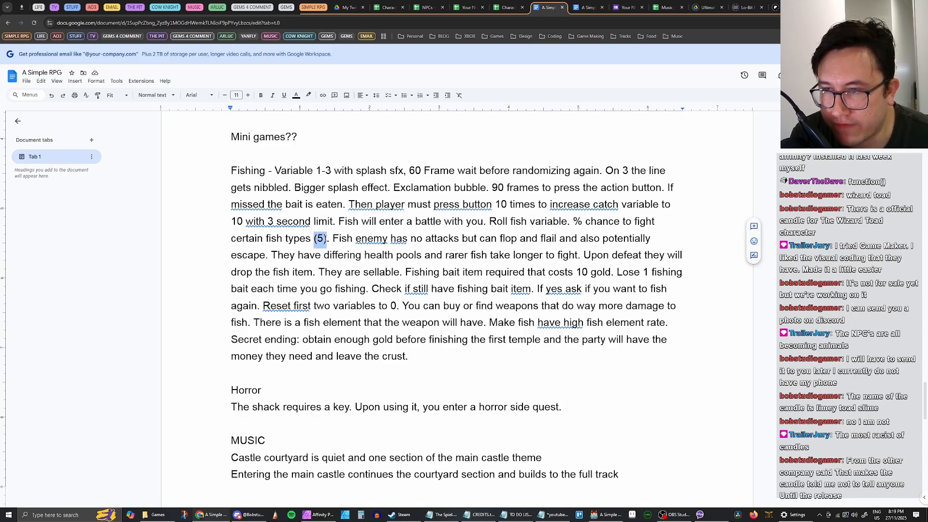
{"action": "left_click", "coordinate": [277, 239]}
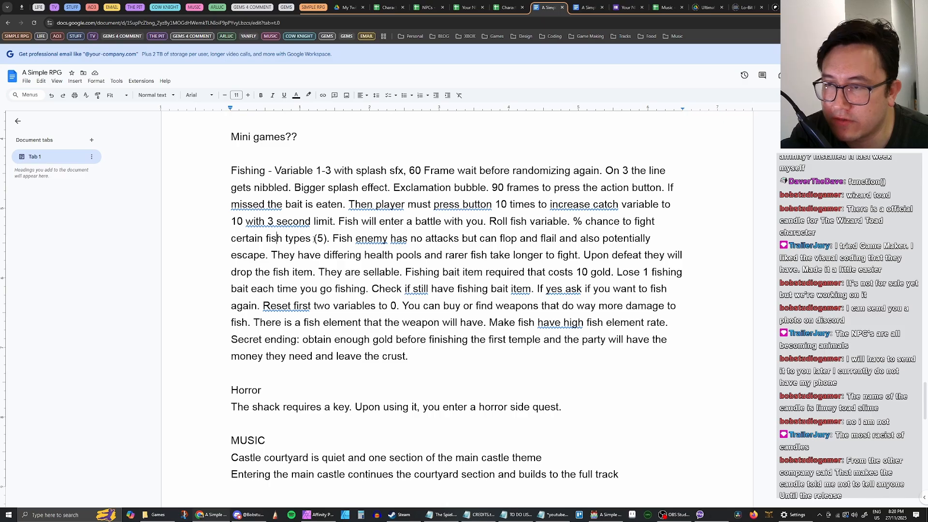
{"action": "left_click_drag", "start_coordinate": [315, 239], "coordinate": [312, 239]}
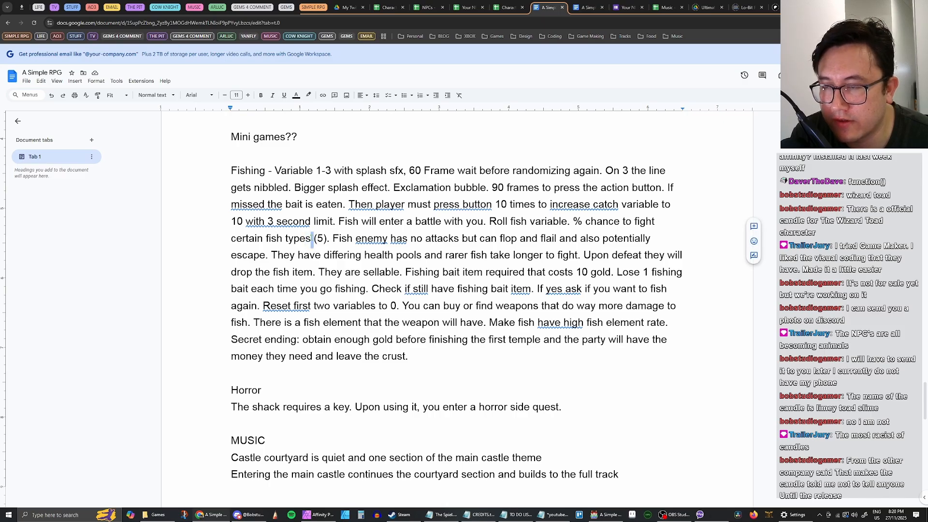
{"action": "left_click", "coordinate": [311, 239]}
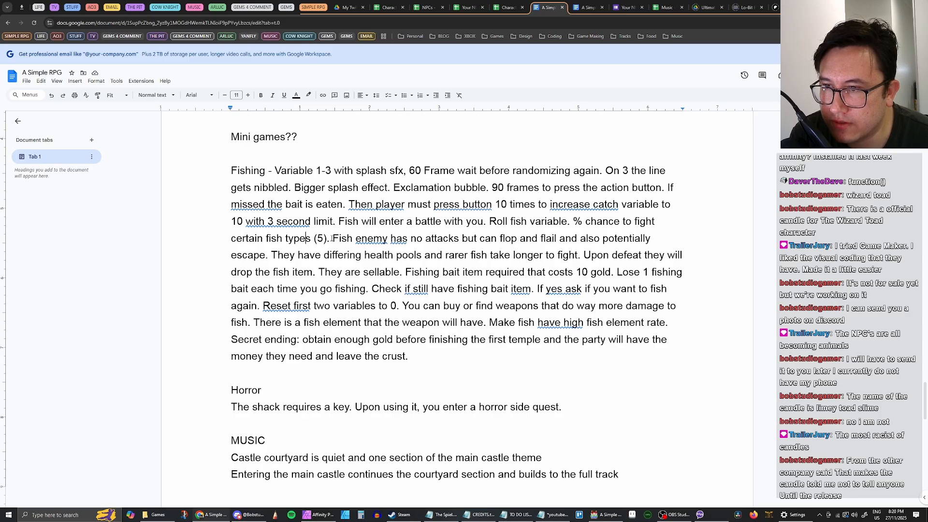
Review the fishing note on whether the fish enemy attacks and how it behaves in battle
{"action": "left_click_drag", "start_coordinate": [334, 238], "coordinate": [353, 239]}
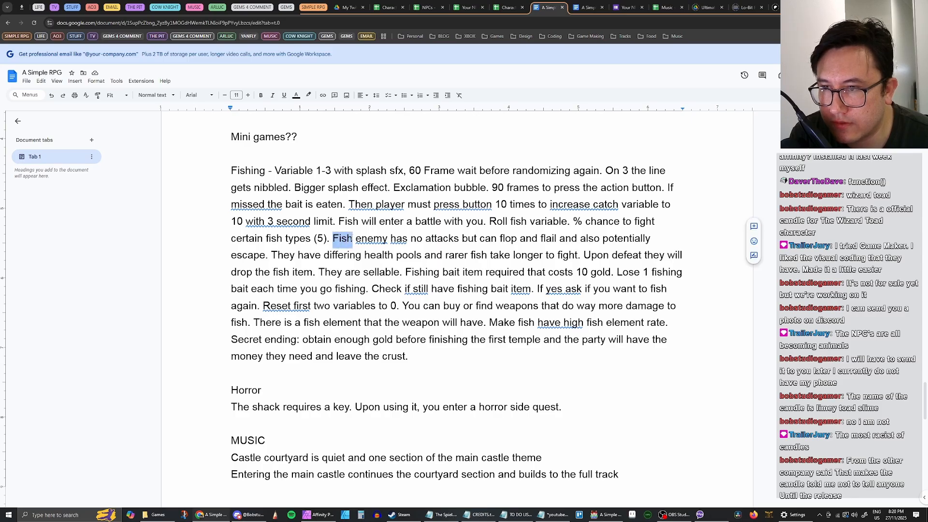
{"action": "left_click", "coordinate": [357, 239]}
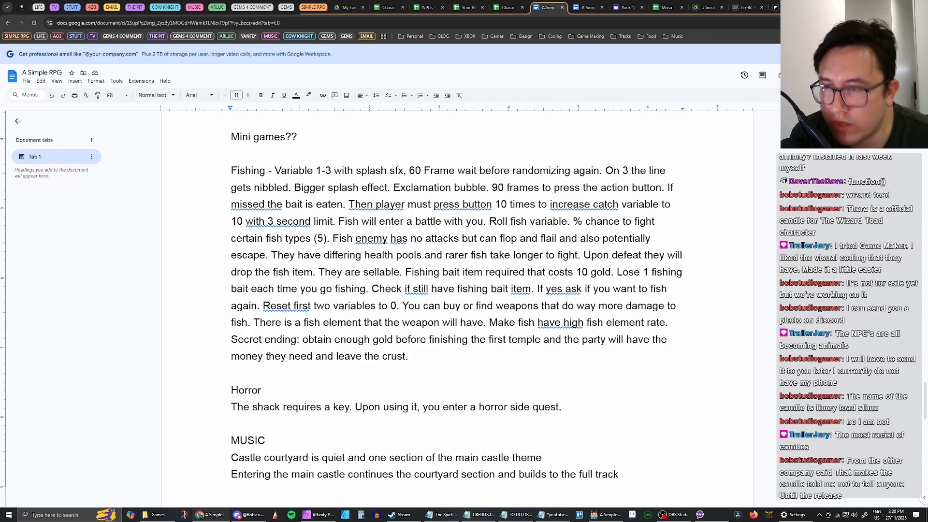
{"action": "left_click_drag", "start_coordinate": [335, 238], "coordinate": [581, 255]}
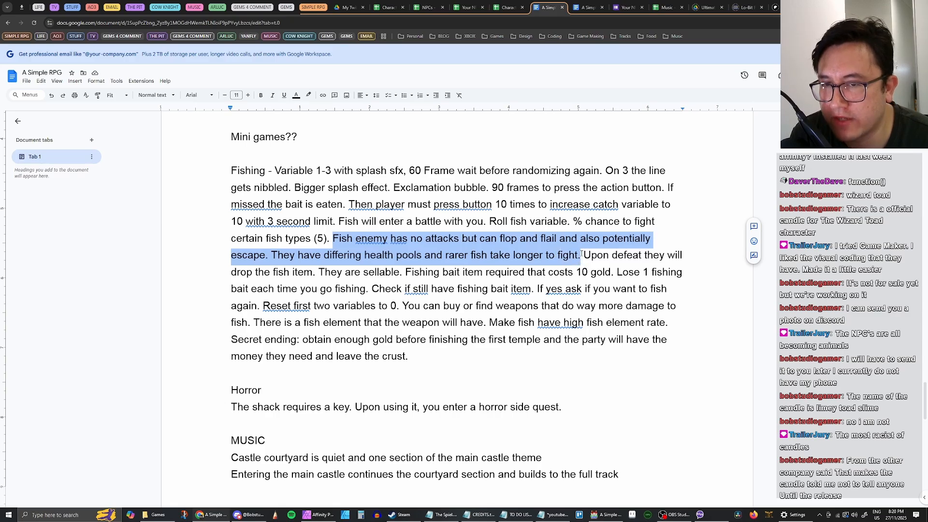
{"action": "left_click", "coordinate": [517, 238]}
{"action": "left_click_drag", "start_coordinate": [333, 239], "coordinate": [583, 255]}
{"action": "left_click", "coordinate": [376, 254]}
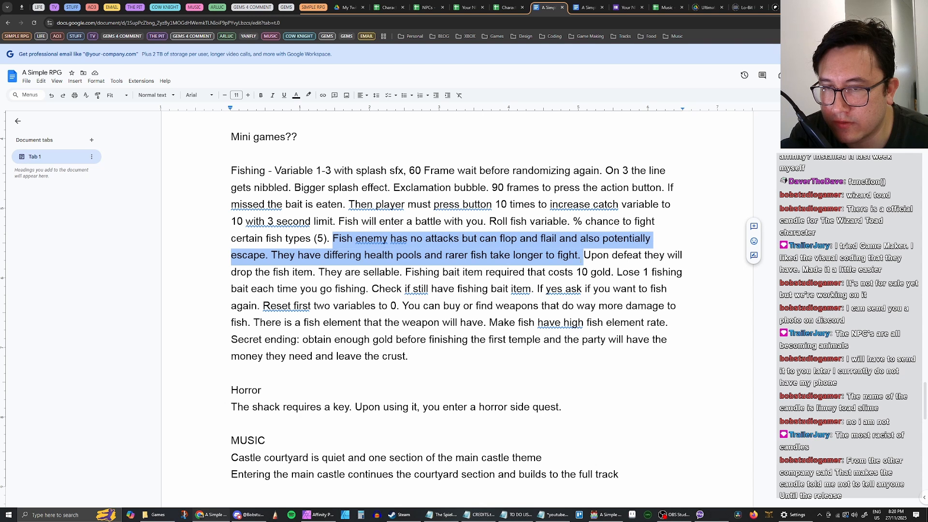
{"action": "left_click", "coordinate": [389, 238]}
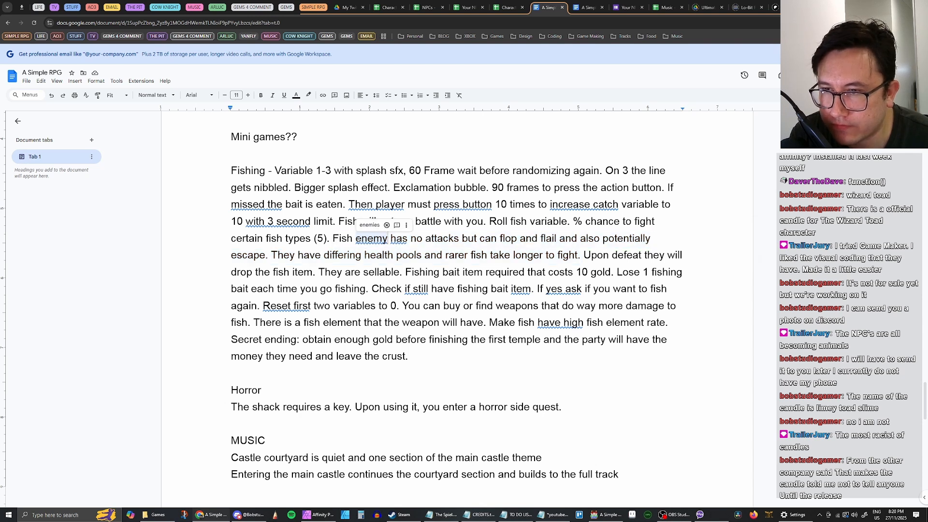
{"action": "left_click", "coordinate": [398, 239]}
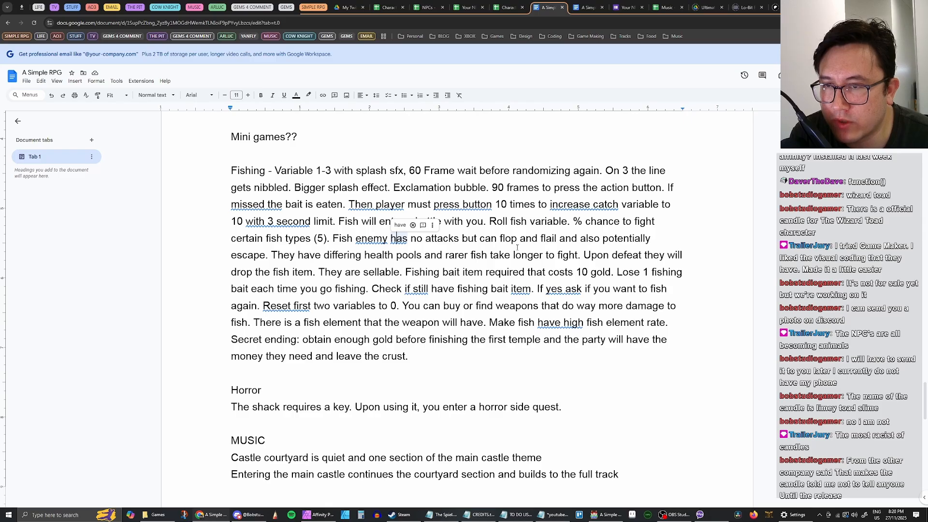
Examine the flop, flail and escape actions listed for the fish enemy in the fishing notes
{"action": "left_click", "coordinate": [501, 242]}
{"action": "left_click_drag", "start_coordinate": [500, 238], "coordinate": [518, 238]}
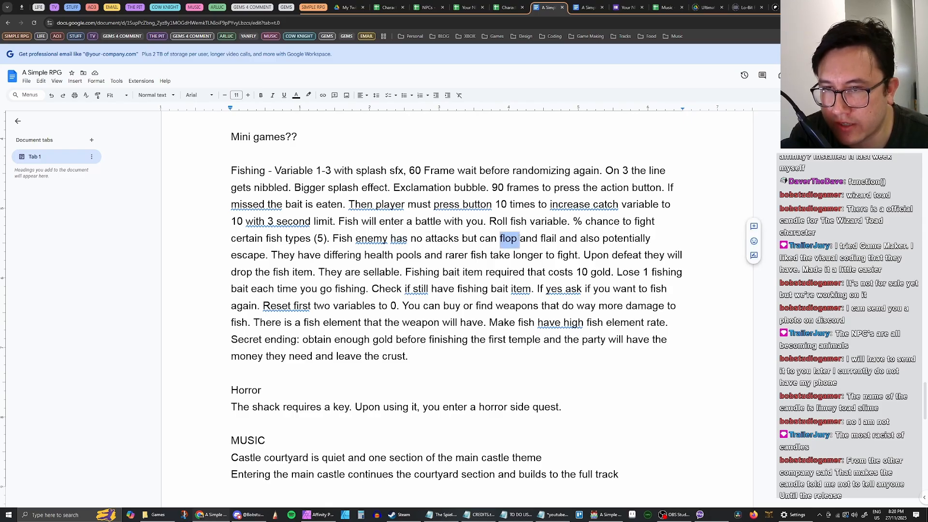
{"action": "double_click", "coordinate": [543, 238]}
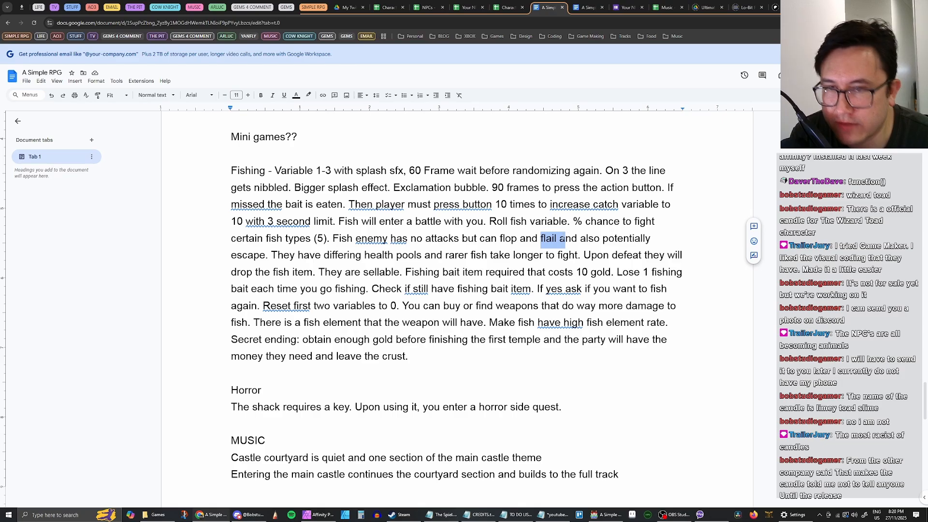
{"action": "left_click", "coordinate": [599, 237]}
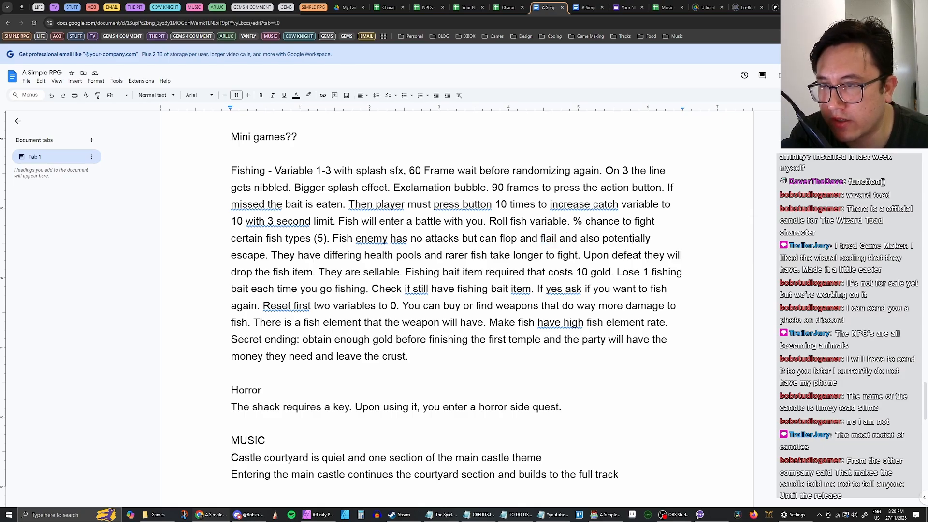
{"action": "left_click_drag", "start_coordinate": [236, 255], "coordinate": [270, 256]}
Review the fishing note on the fish's differing health pools and the fight length for rarer fish
{"action": "left_click", "coordinate": [305, 254]}
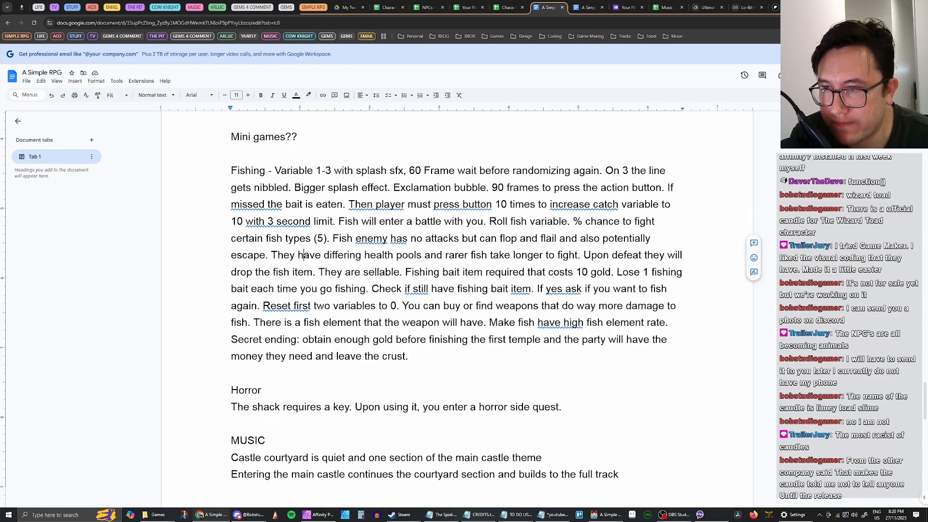
{"action": "double_click", "coordinate": [271, 255]}
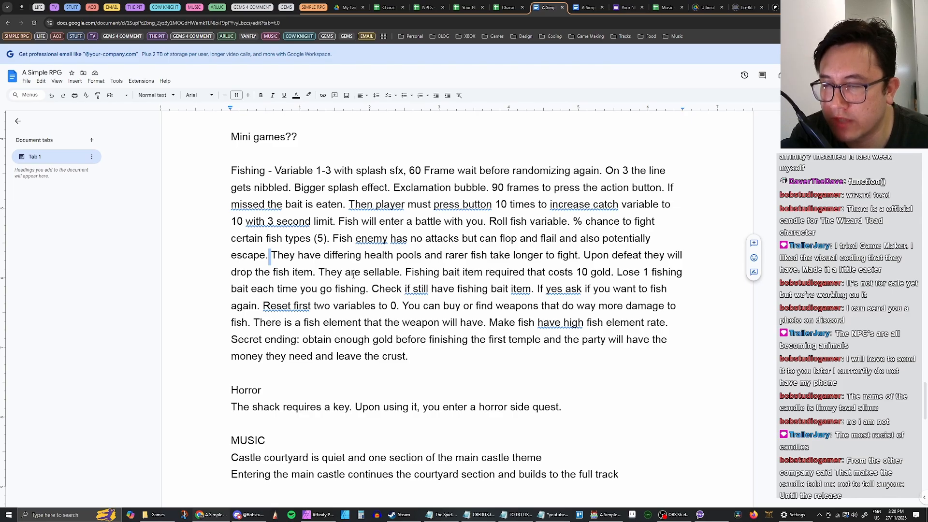
{"action": "left_click", "coordinate": [321, 254]}
{"action": "left_click_drag", "start_coordinate": [269, 255], "coordinate": [584, 255]}
{"action": "left_click", "coordinate": [547, 255]}
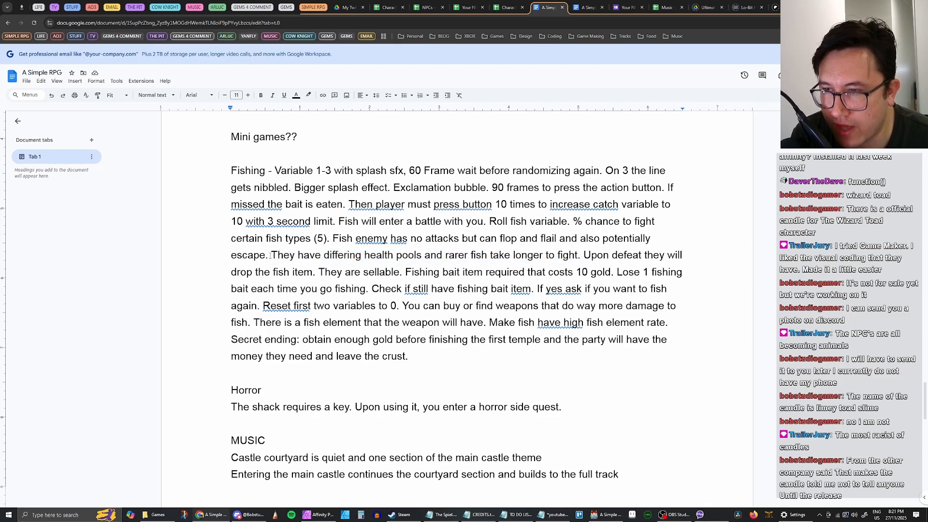
{"action": "left_click_drag", "start_coordinate": [271, 255], "coordinate": [579, 251]}
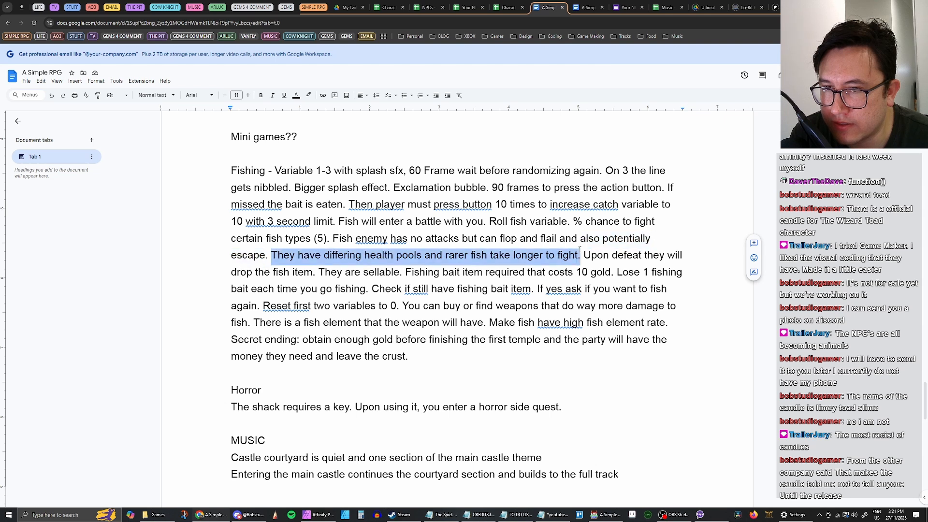
{"action": "left_click", "coordinate": [369, 255]}
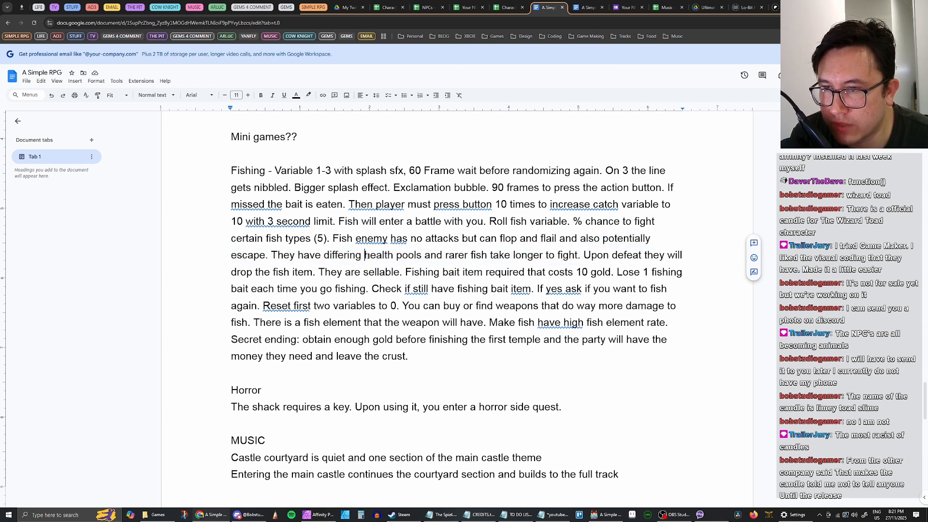
{"action": "left_click_drag", "start_coordinate": [369, 256], "coordinate": [445, 255]}
{"action": "left_click", "coordinate": [534, 256]}
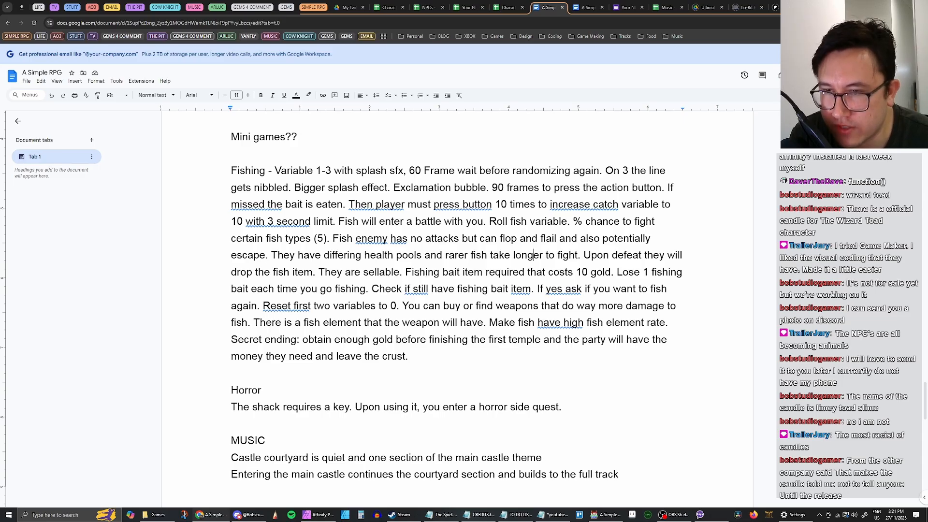
Review the fishing note on the required bait item and its gold cost
{"action": "left_click_drag", "start_coordinate": [405, 273], "coordinate": [574, 273]}
{"action": "left_click", "coordinate": [519, 273]}
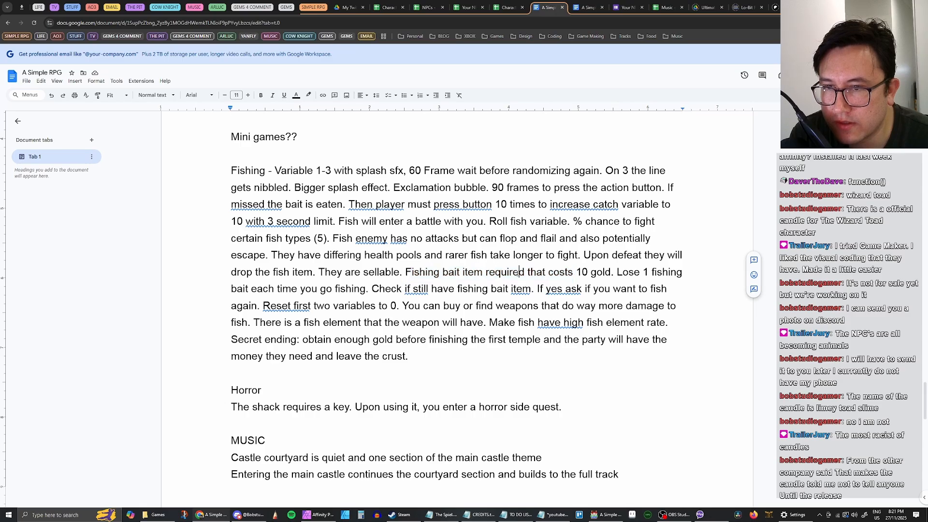
{"action": "left_click_drag", "start_coordinate": [485, 273], "coordinate": [611, 273]}
{"action": "left_click", "coordinate": [606, 272]}
Examine the rules for losing bait on each fishing attempt and checking for remaining bait
{"action": "left_click", "coordinate": [648, 273]}
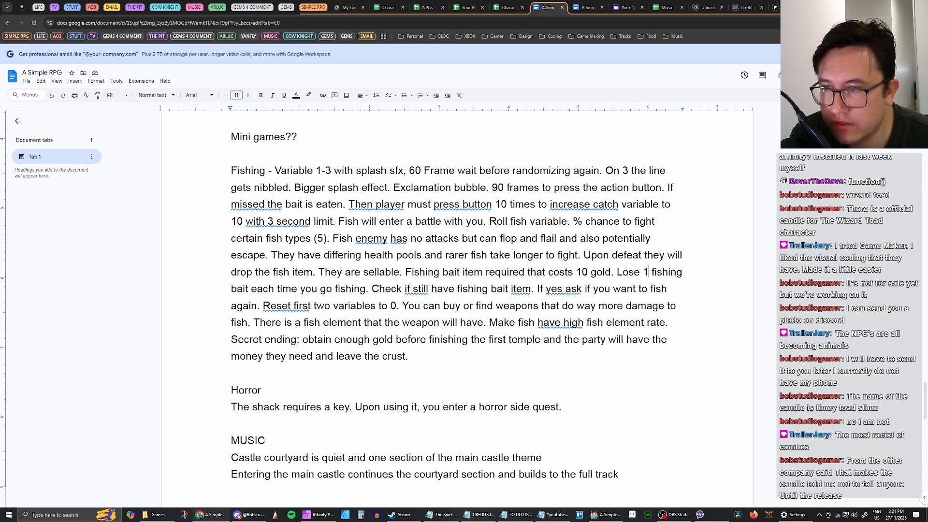
{"action": "left_click_drag", "start_coordinate": [284, 290], "coordinate": [437, 290]}
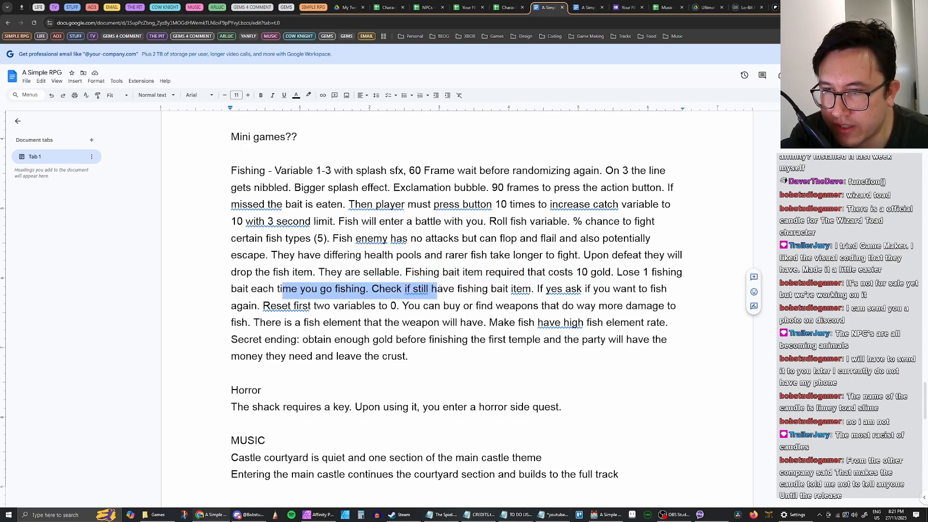
{"action": "left_click", "coordinate": [565, 289]}
{"action": "left_click_drag", "start_coordinate": [372, 290], "coordinate": [531, 289]}
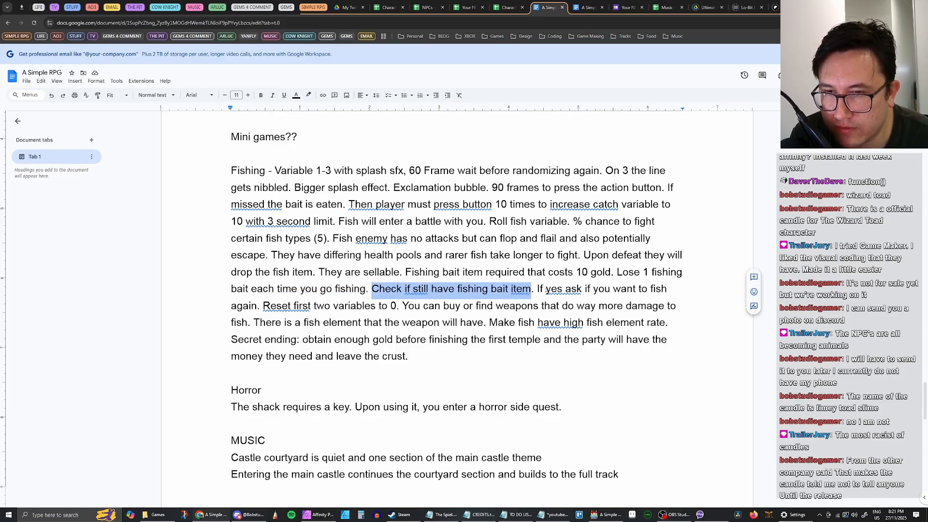
Review the fishing notes on asking to fish again and resetting the first two variables
{"action": "left_click_drag", "start_coordinate": [538, 289], "coordinate": [661, 289]}
{"action": "left_click_drag", "start_coordinate": [243, 306], "coordinate": [356, 306]}
{"action": "left_click", "coordinate": [340, 307]}
{"action": "left_click", "coordinate": [265, 307]}
{"action": "left_click_drag", "start_coordinate": [260, 306], "coordinate": [400, 306]}
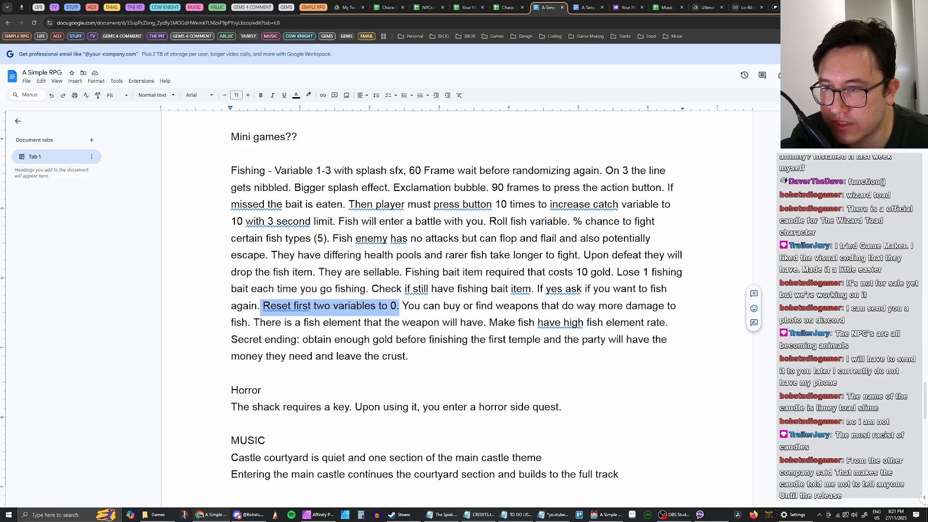
{"action": "left_click", "coordinate": [405, 308]}
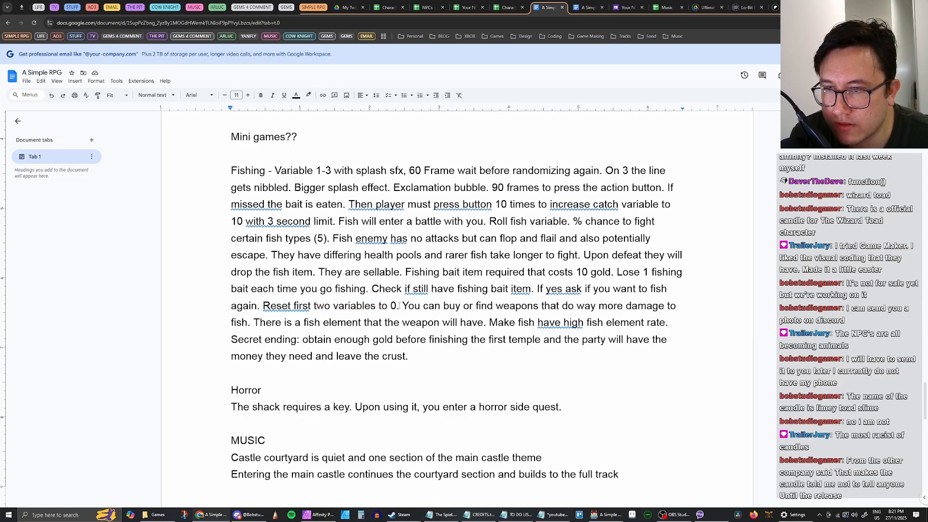
Review the fishing note on buying or finding weapons that deal more damage to fish
{"action": "left_click_drag", "start_coordinate": [401, 307], "coordinate": [455, 306]}
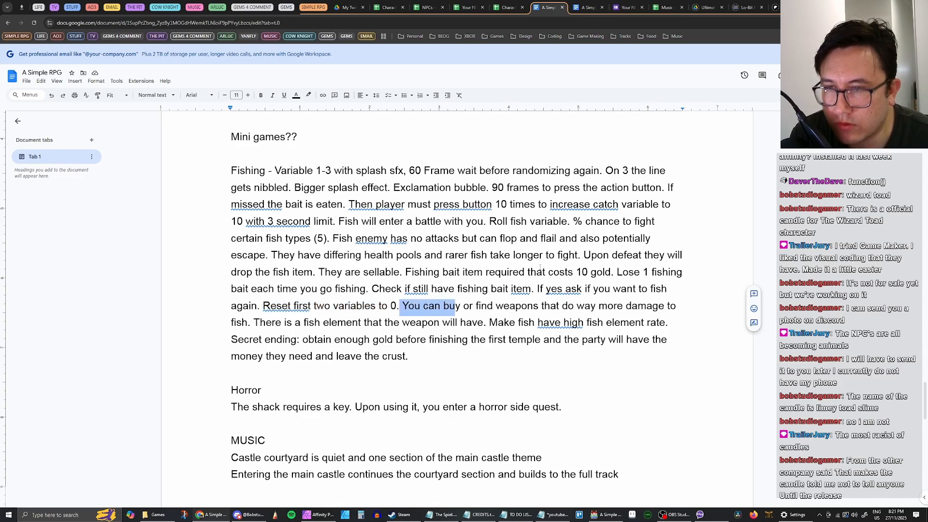
{"action": "left_click", "coordinate": [487, 306]}
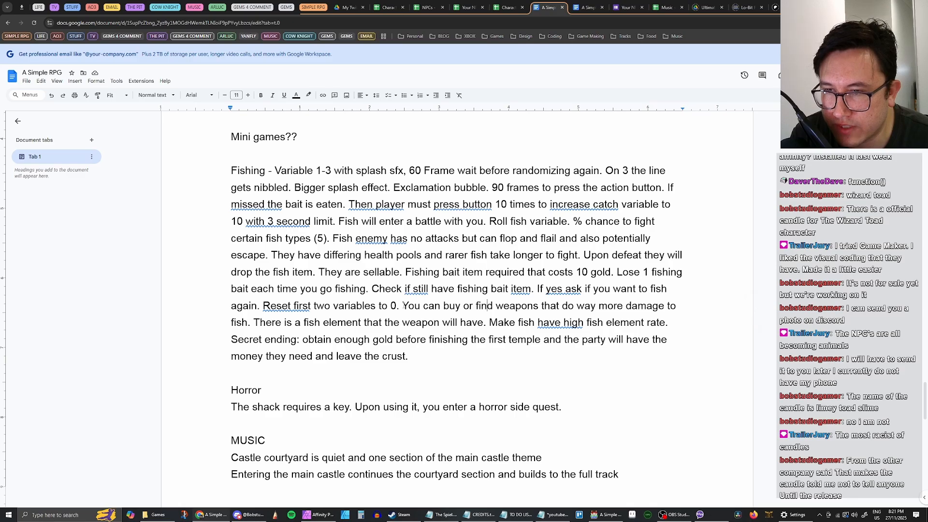
{"action": "left_click_drag", "start_coordinate": [402, 306], "coordinate": [251, 324]}
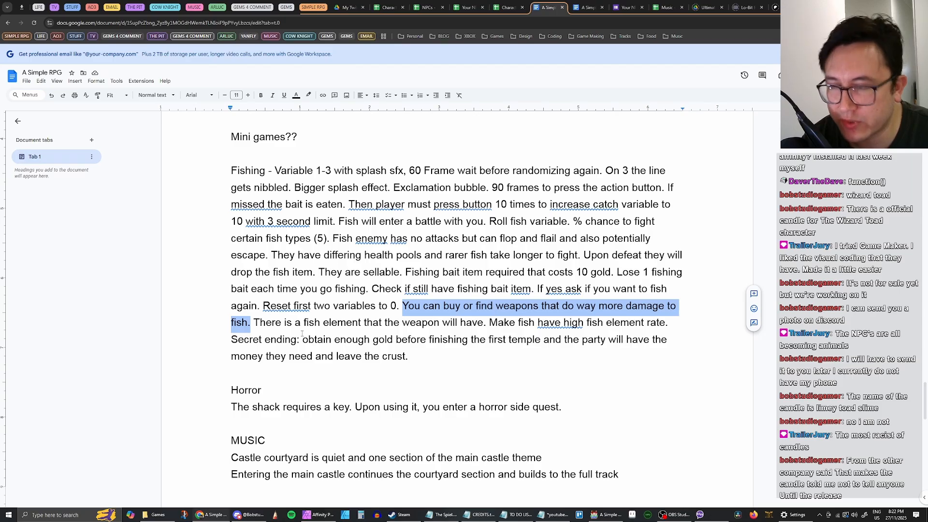
Examine the fishing notes on the weapon's fish element and the fish's element rate
{"action": "left_click", "coordinate": [252, 323]}
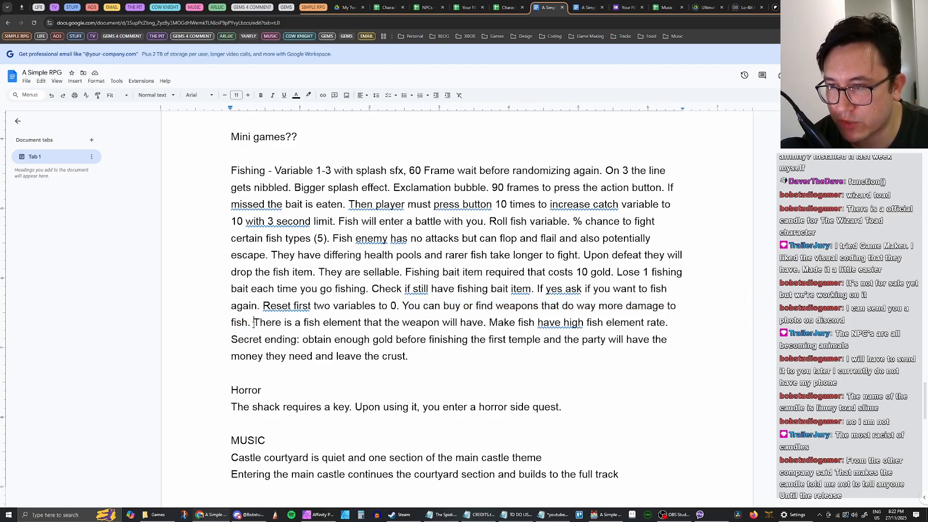
{"action": "left_click", "coordinate": [273, 323]}
{"action": "left_click", "coordinate": [347, 323]}
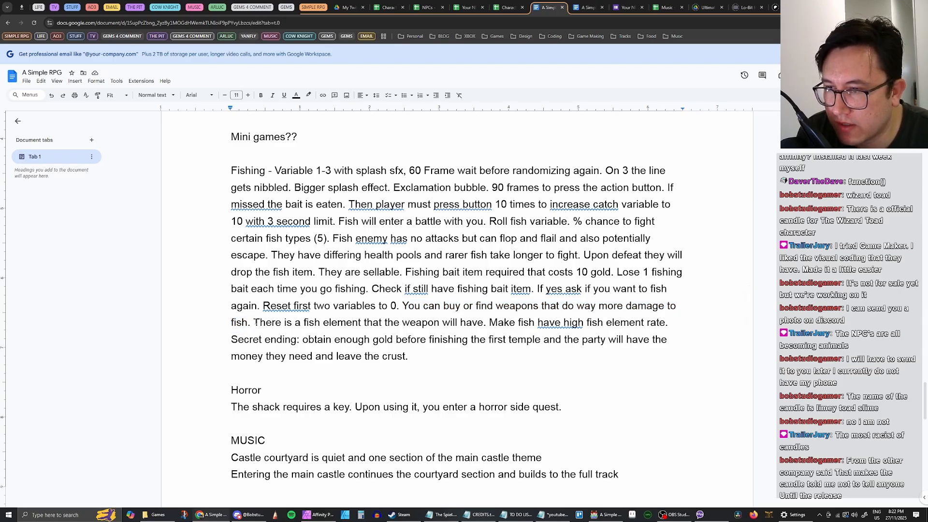
{"action": "left_click_drag", "start_coordinate": [255, 323], "coordinate": [487, 320]}
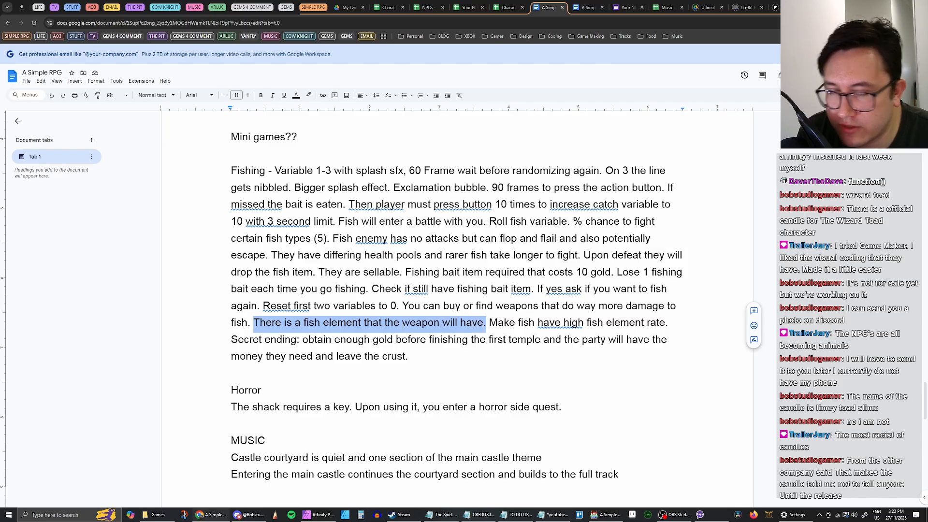
{"action": "left_click_drag", "start_coordinate": [488, 323], "coordinate": [670, 322]}
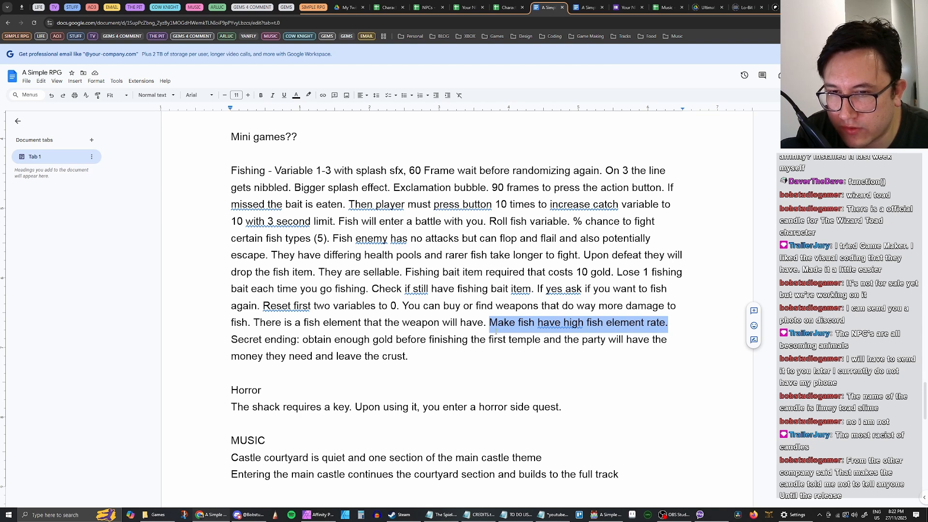
Review the secret ending note about earning enough gold before finishing the first temple
{"action": "left_click", "coordinate": [231, 342]}
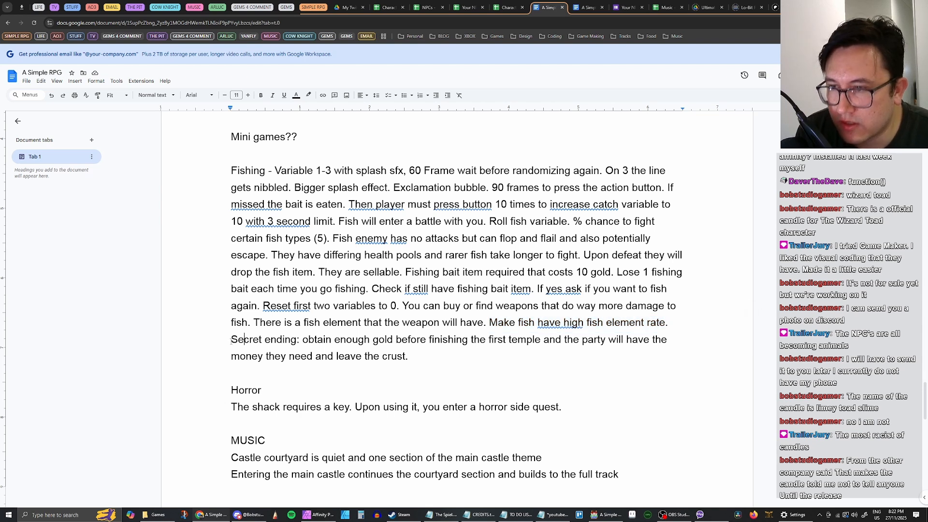
{"action": "left_click_drag", "start_coordinate": [231, 341], "coordinate": [440, 323]}
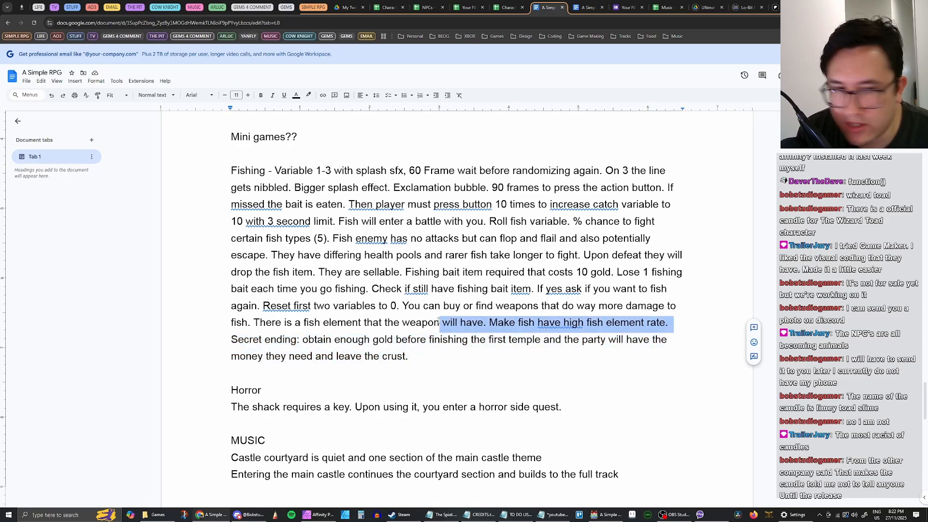
{"action": "left_click", "coordinate": [440, 322]}
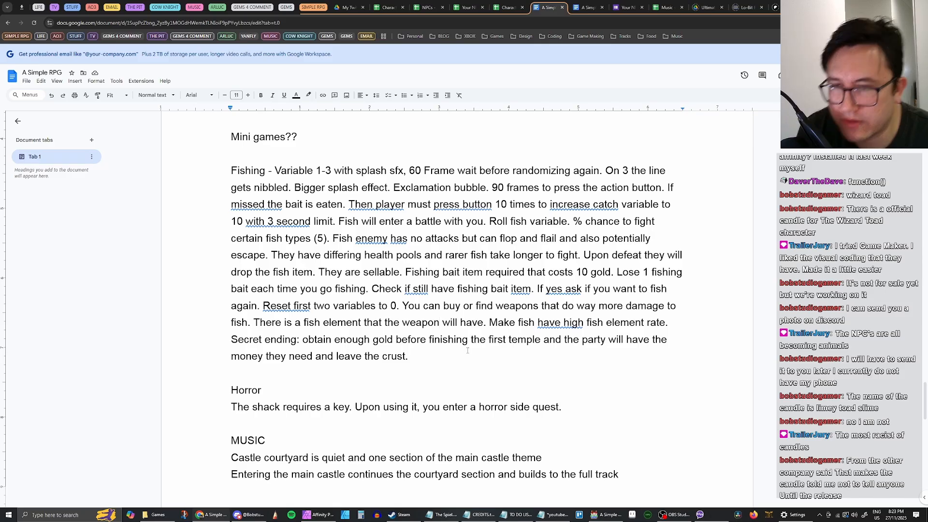
{"action": "left_click", "coordinate": [426, 360]}
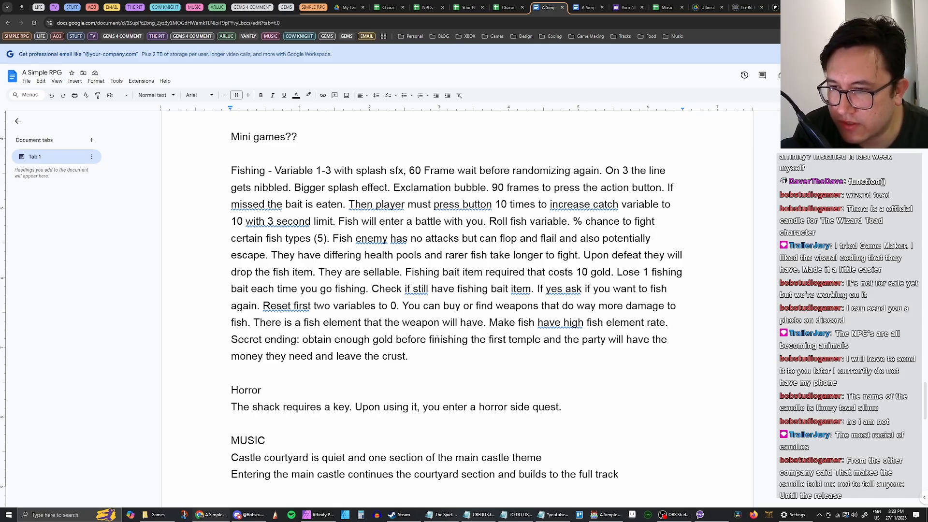
{"action": "scroll", "coordinate": [436, 339], "scroll_direction": "up", "scroll_amount": 2}
{"action": "scroll", "coordinate": [466, 321], "scroll_direction": "down", "scroll_amount": 1}
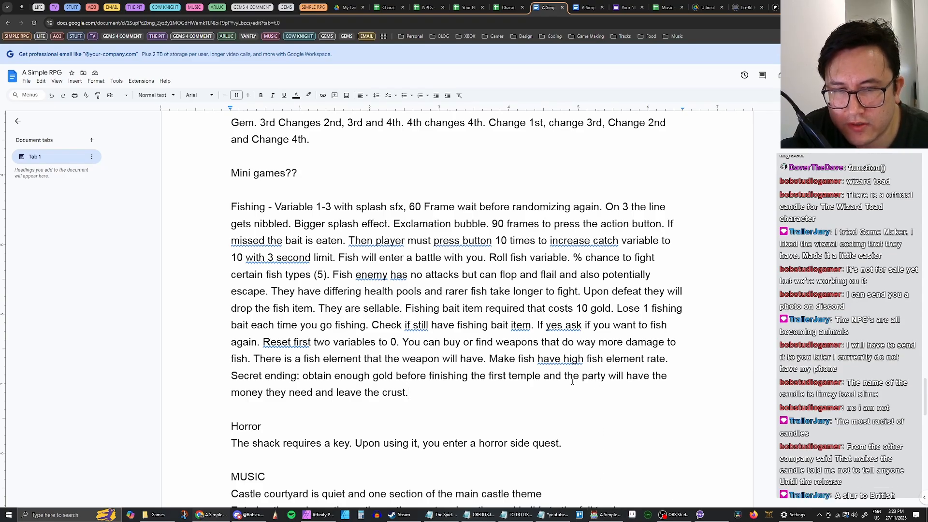
{"action": "scroll", "coordinate": [572, 382], "scroll_direction": "down", "scroll_amount": 1}
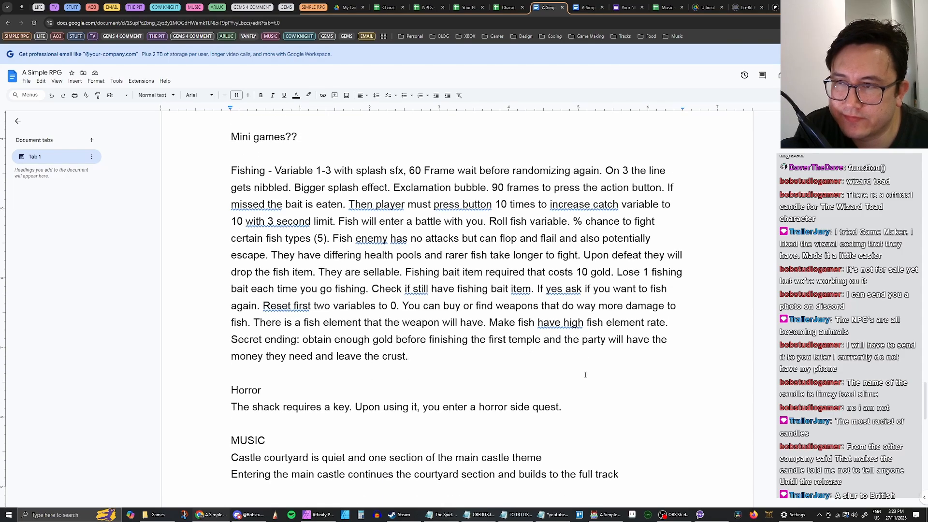
{"action": "scroll", "coordinate": [574, 379], "scroll_direction": "up", "scroll_amount": 1}
{"action": "scroll", "coordinate": [575, 379], "scroll_direction": "down", "scroll_amount": 1}
{"action": "scroll", "coordinate": [577, 376], "scroll_direction": "up", "scroll_amount": 1}
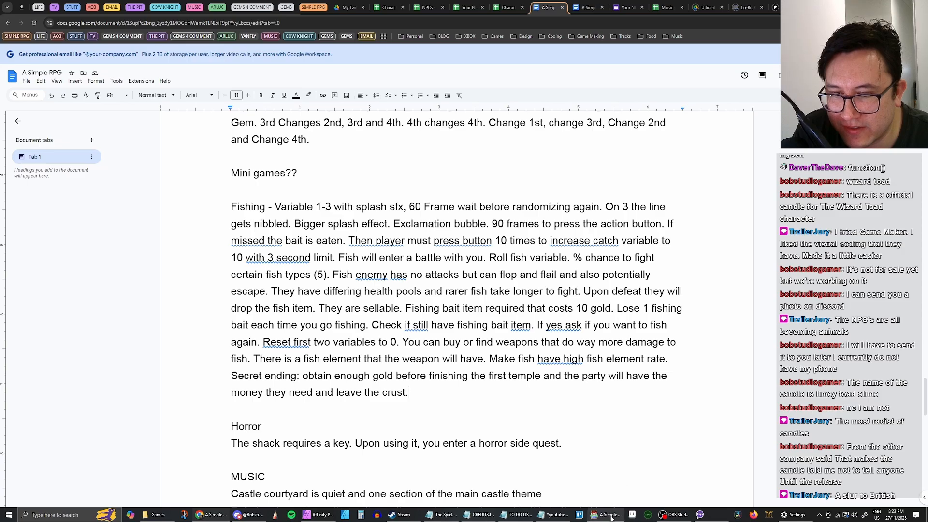
Switch to RPG Maker MV and select the Wizard Toad event on the Hub Town SW map
{"action": "mouse_move", "coordinate": [611, 517]}
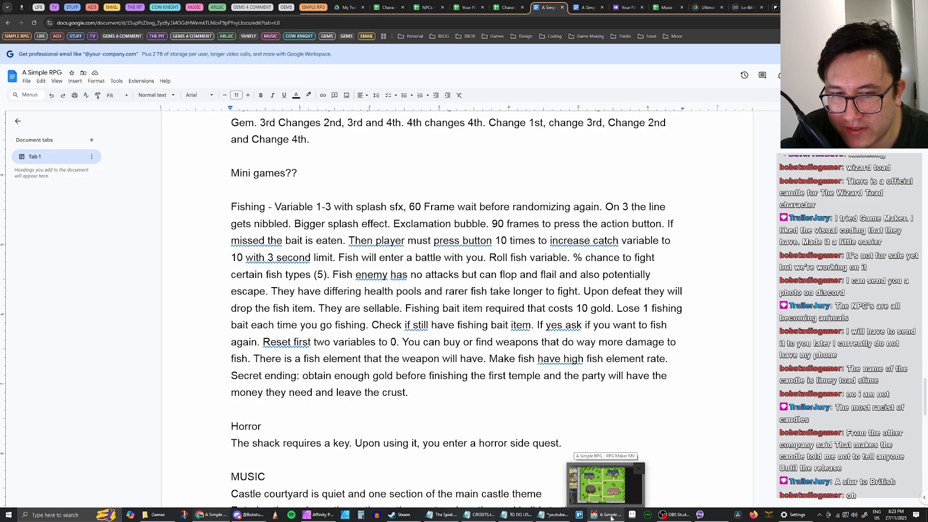
{"action": "left_click", "coordinate": [611, 517]}
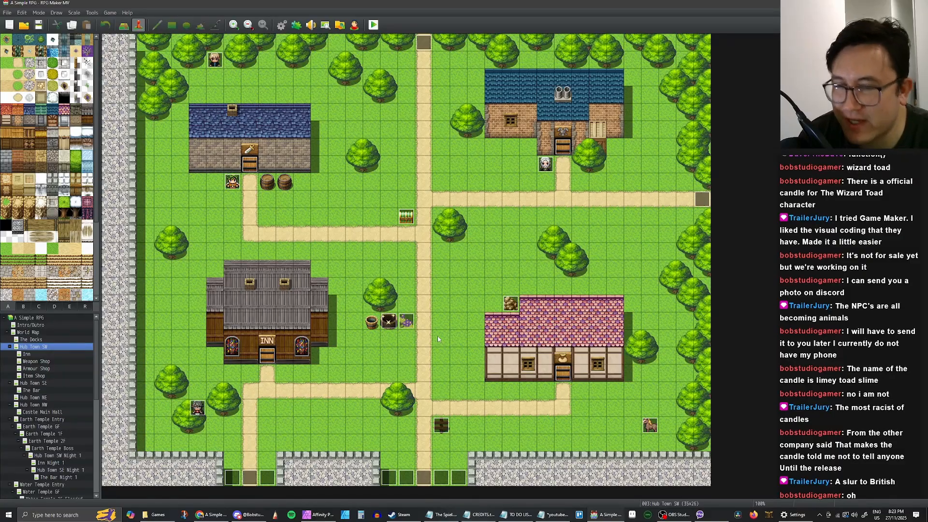
{"action": "left_click", "coordinate": [410, 323]}
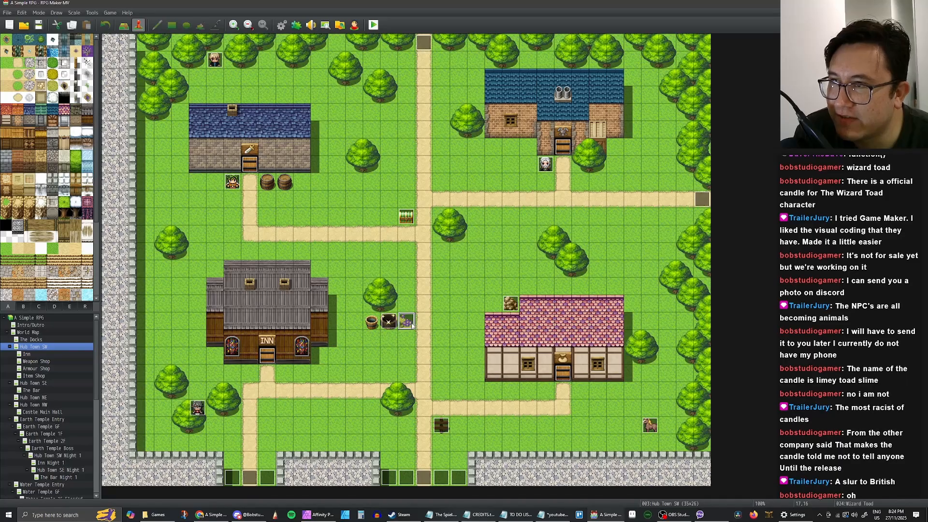
{"action": "left_click", "coordinate": [418, 324]}
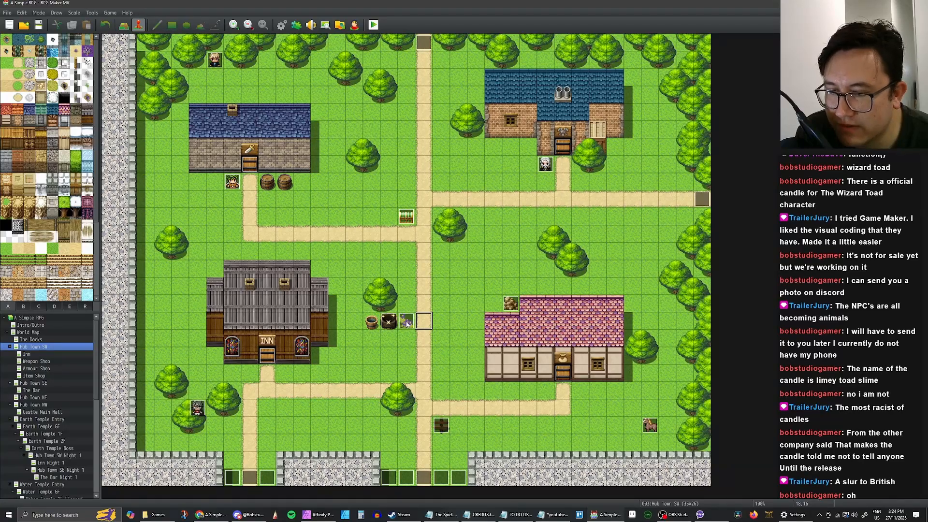
{"action": "left_click", "coordinate": [407, 323]}
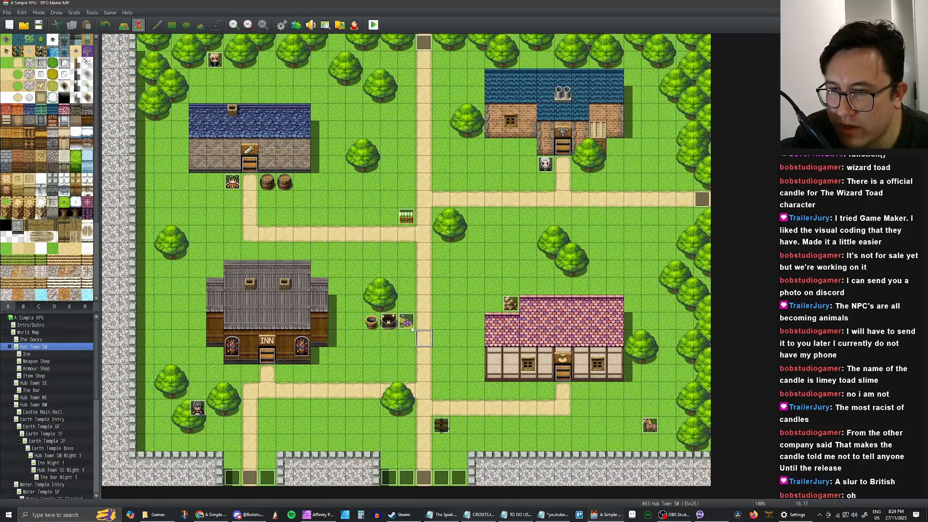
{"action": "left_click", "coordinate": [407, 340]}
{"action": "left_click", "coordinate": [407, 324]}
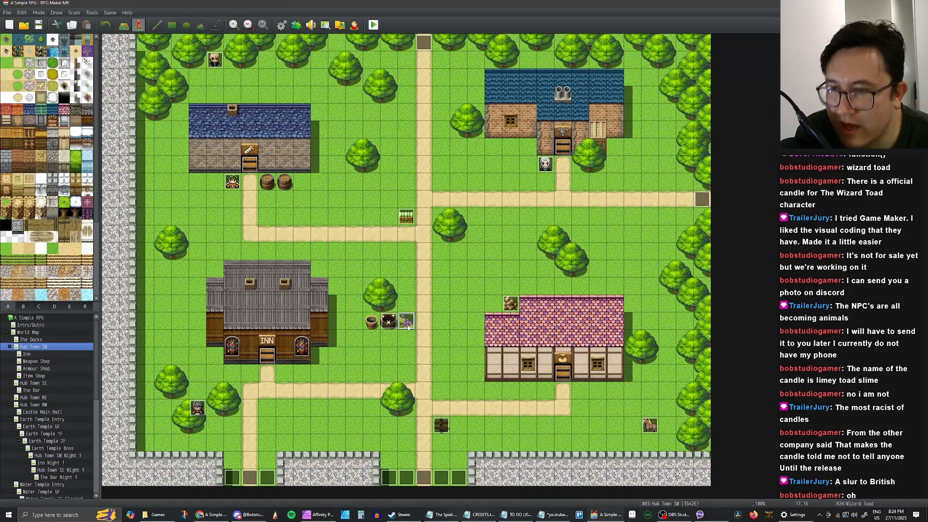
{"action": "left_click", "coordinate": [407, 342]}
{"action": "left_click", "coordinate": [423, 340]}
{"action": "left_click", "coordinate": [424, 327]}
{"action": "left_click", "coordinate": [407, 340]}
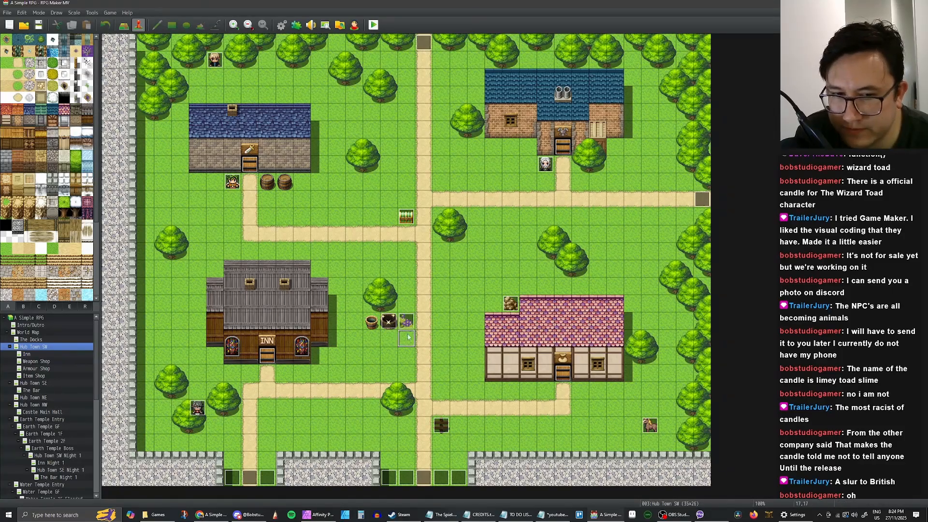
{"action": "left_click", "coordinate": [407, 323]}
{"action": "left_click", "coordinate": [423, 339]}
{"action": "left_click", "coordinate": [422, 323]}
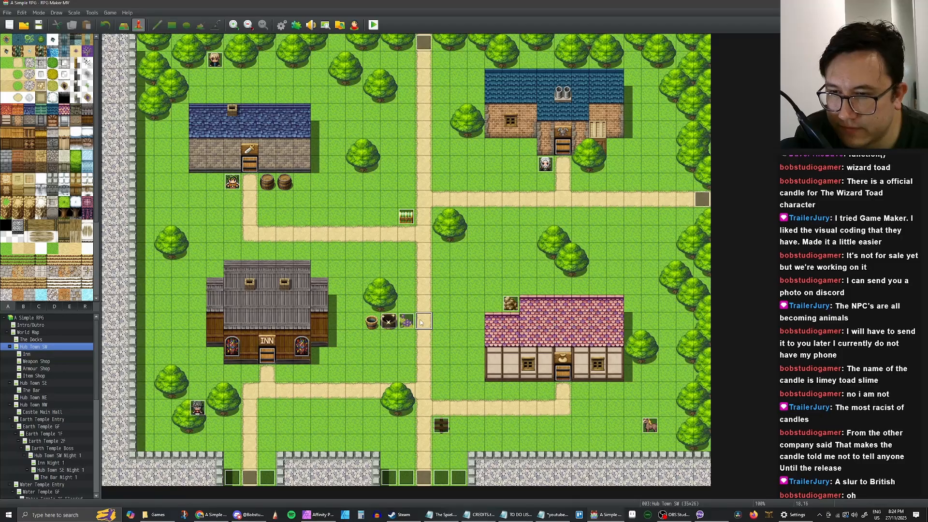
{"action": "left_click", "coordinate": [405, 322]}
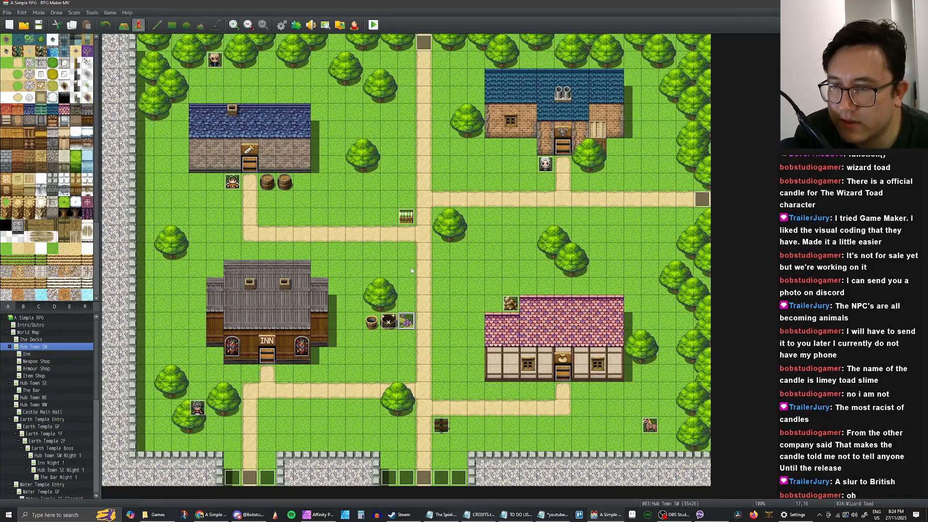
Open The Docks map for editing
{"action": "left_click", "coordinate": [31, 340]}
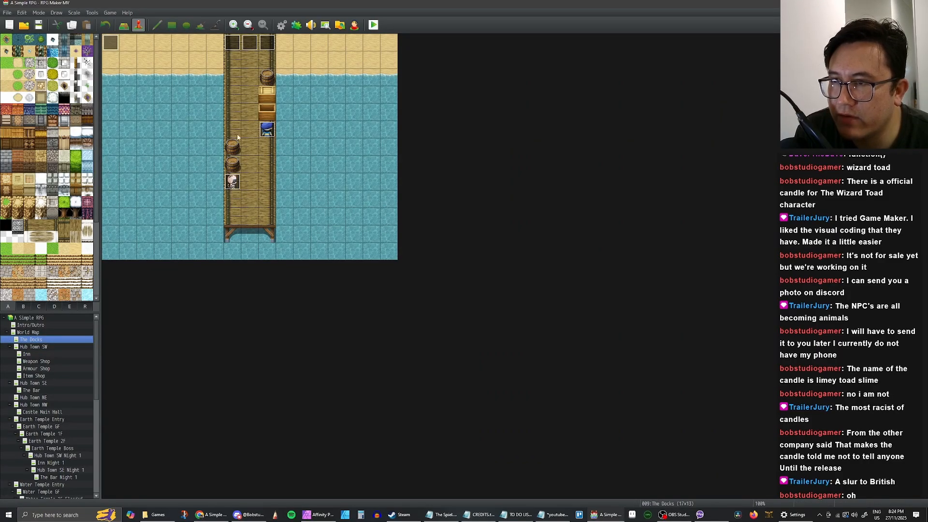
{"action": "left_click", "coordinate": [266, 147]}
{"action": "double_click", "coordinate": [268, 150]}
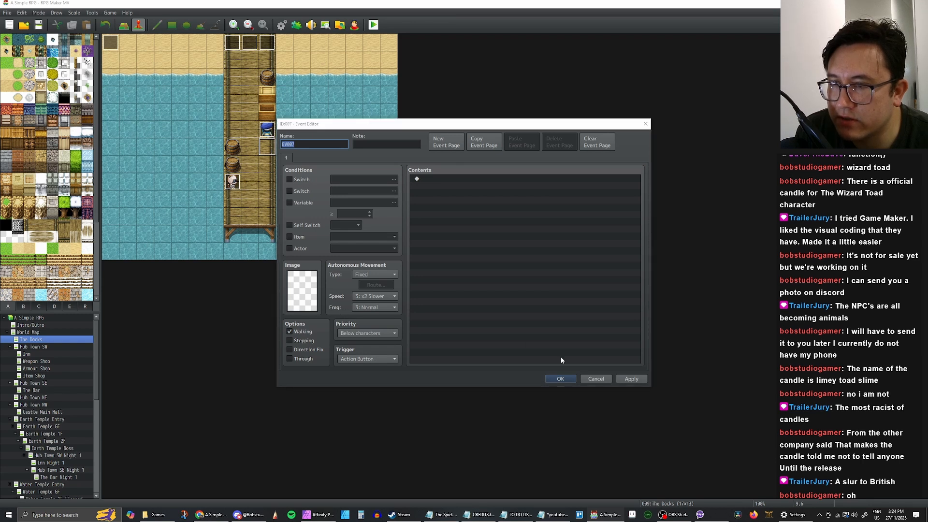
{"action": "left_click", "coordinate": [596, 378]}
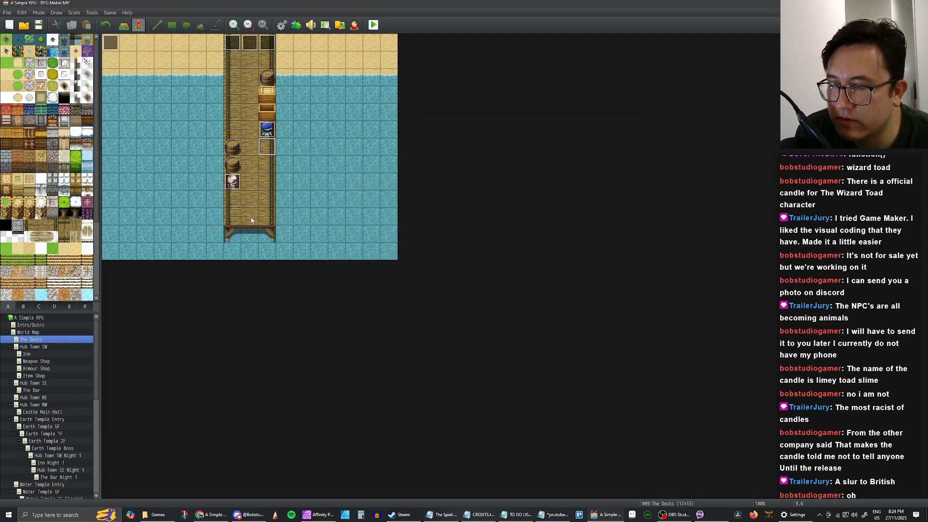
Create an event named Fishing Mini Game at tile 9,10 near the pier's far end, triggered by Player Touch
{"action": "left_click", "coordinate": [251, 220]}
{"action": "double_click", "coordinate": [267, 217]}
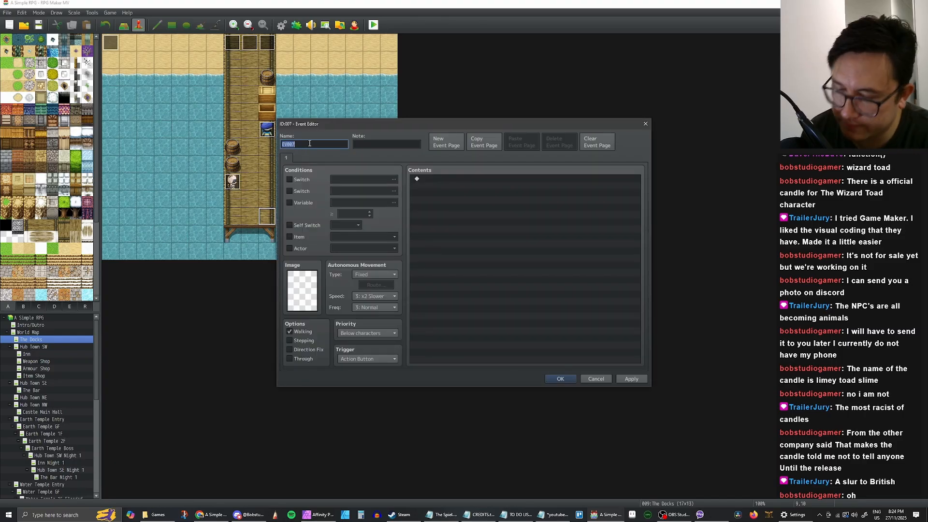
{"action": "type", "text": "Fishing Min"}
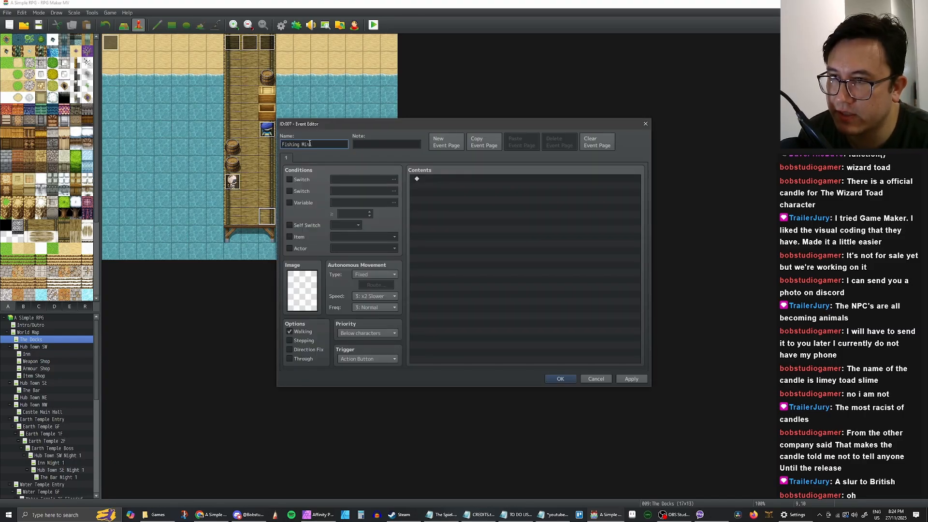
{"action": "type", "text": "i Game"}
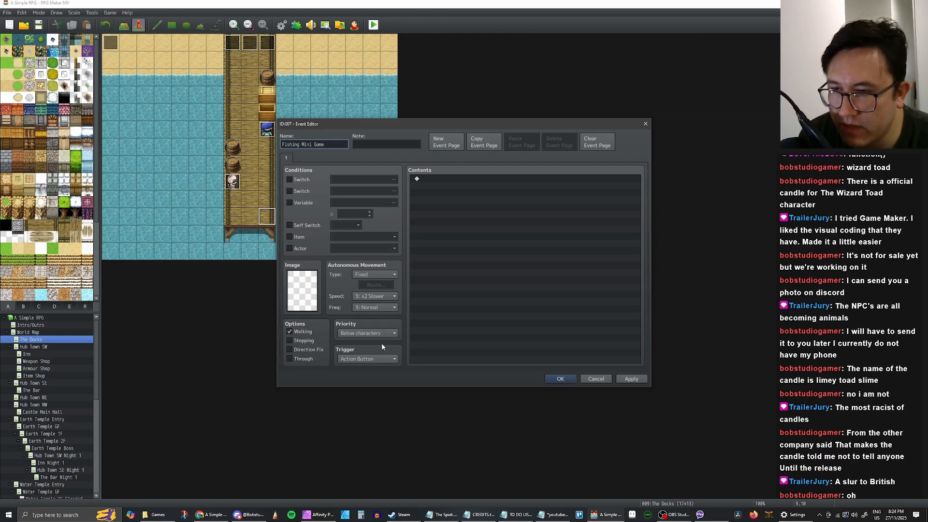
{"action": "left_click", "coordinate": [374, 358]}
{"action": "left_click", "coordinate": [369, 371]}
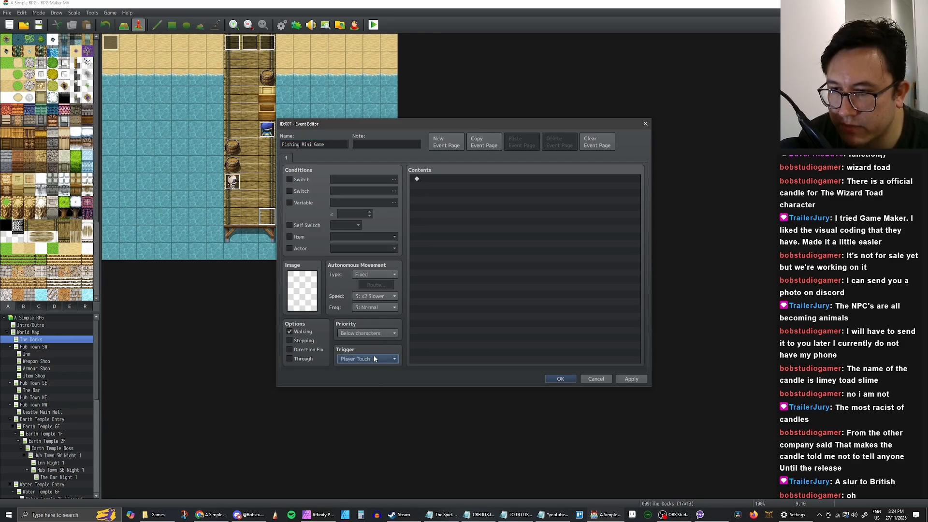
{"action": "left_click", "coordinate": [642, 380]}
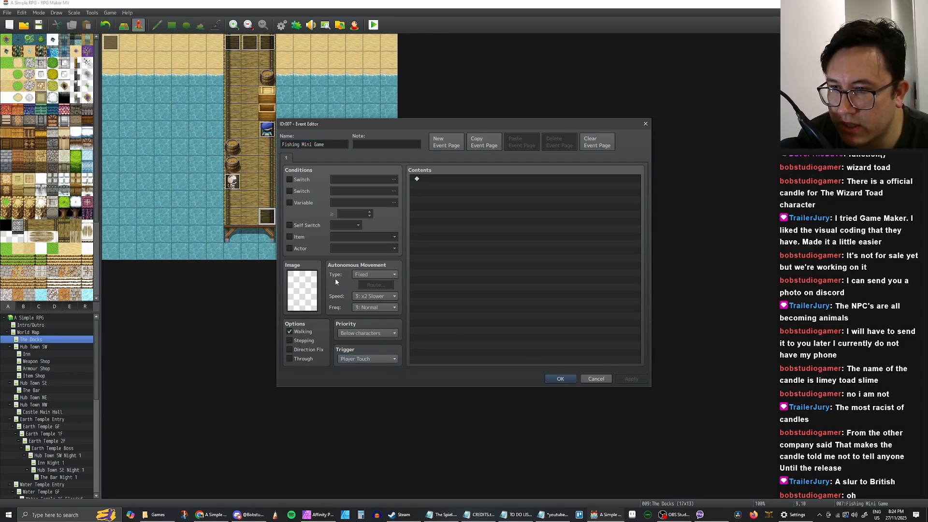
{"action": "double_click", "coordinate": [307, 284]}
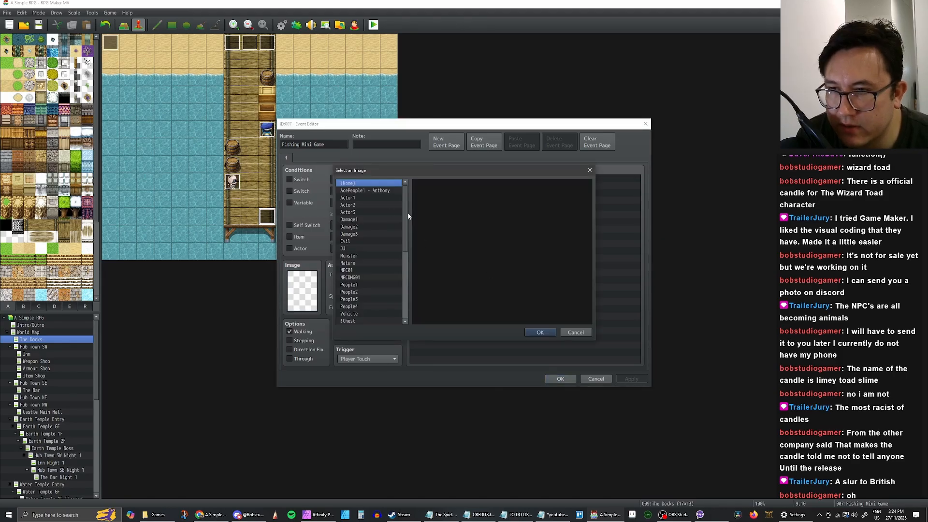
{"action": "left_click_drag", "start_coordinate": [406, 216], "coordinate": [401, 305]}
{"action": "left_click", "coordinate": [365, 320]}
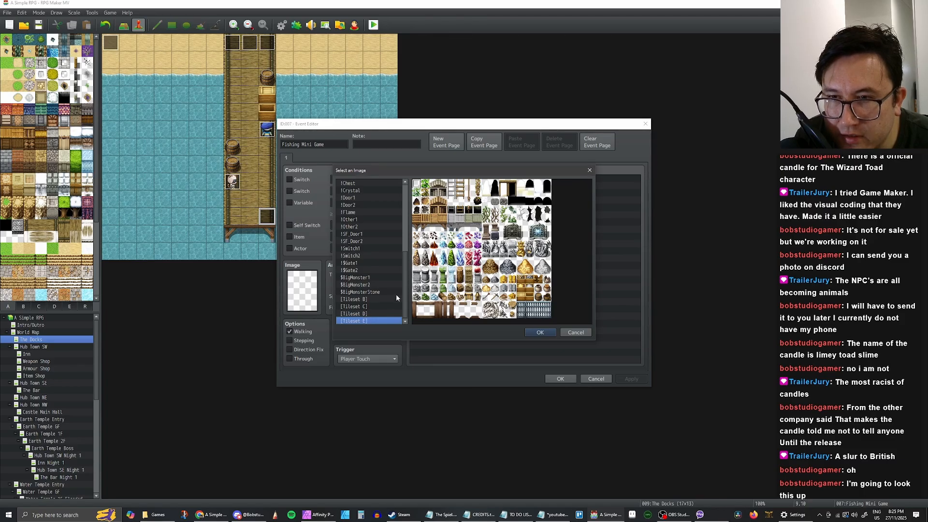
{"action": "left_click", "coordinate": [363, 313]}
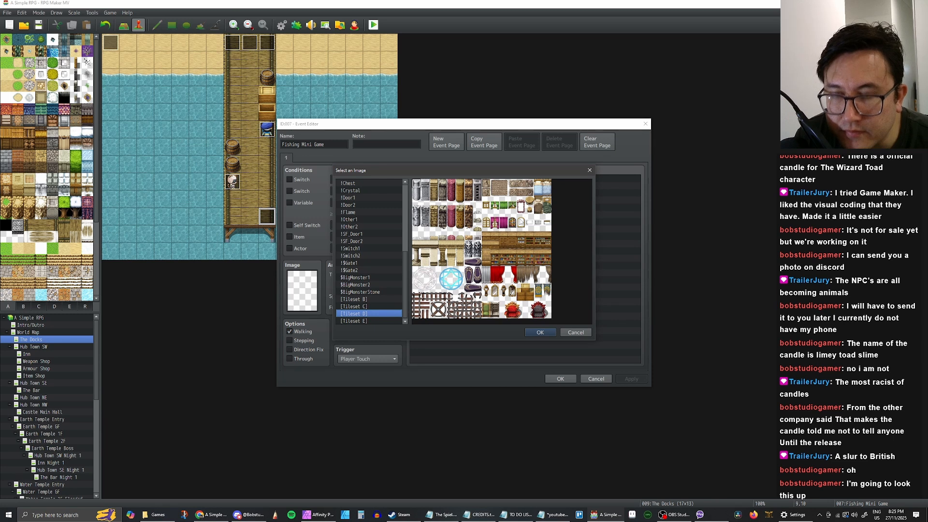
{"action": "left_click", "coordinate": [369, 307]}
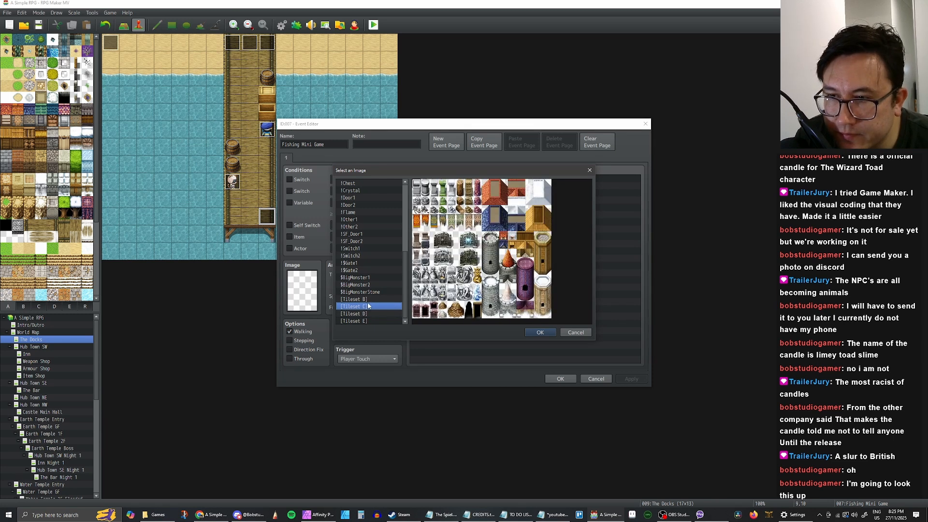
{"action": "left_click", "coordinate": [369, 299]}
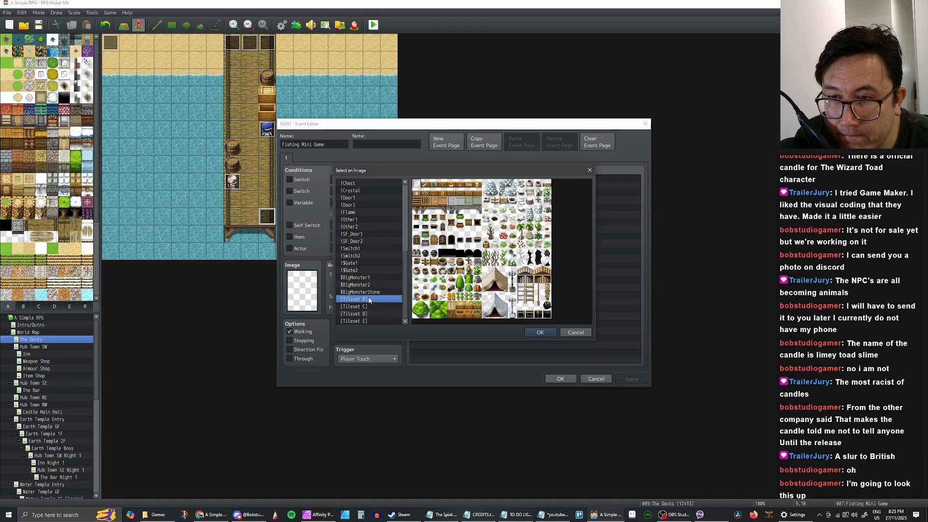
{"action": "left_click", "coordinate": [570, 333]}
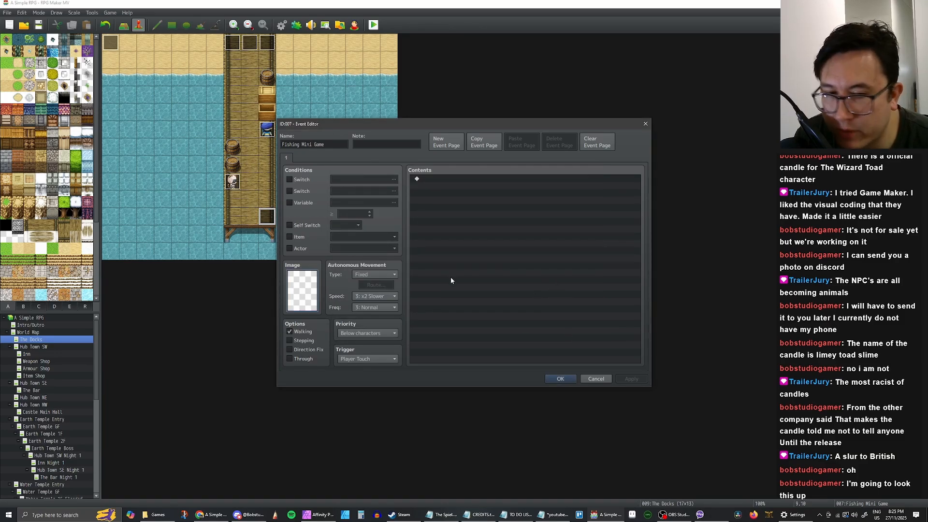
Add a Show Text command reading "Would you like to fish?" to the Fishing Mini Game event
{"action": "double_click", "coordinate": [448, 180]}
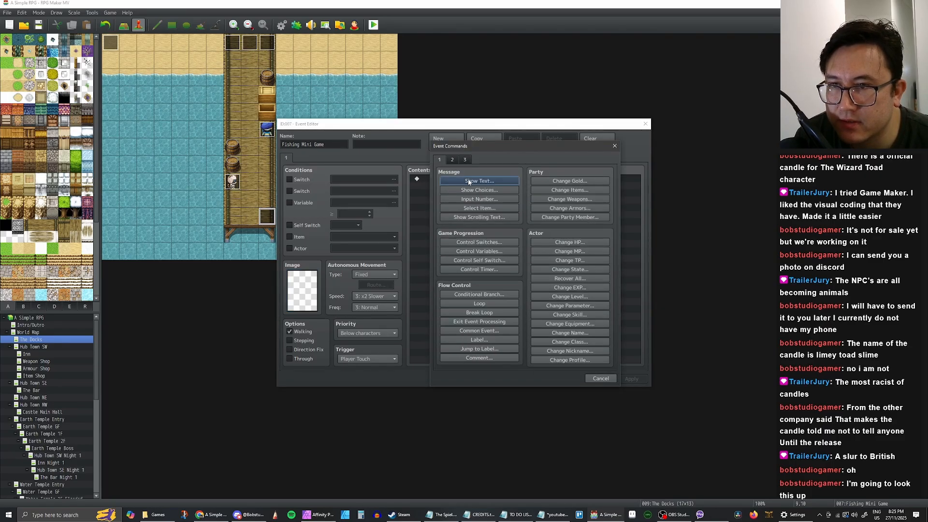
{"action": "left_click", "coordinate": [469, 182]}
{"action": "type", "text": "Would"}
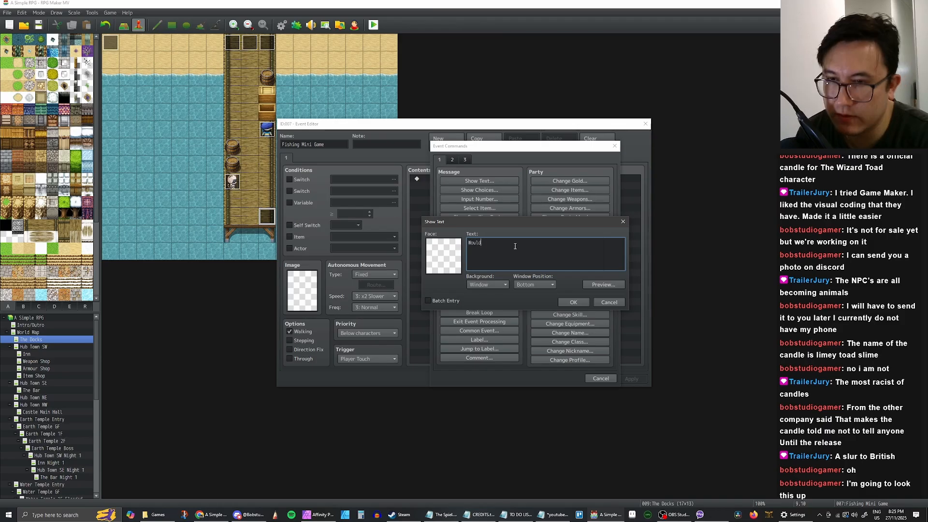
{"action": "type", "text": " you like to "}
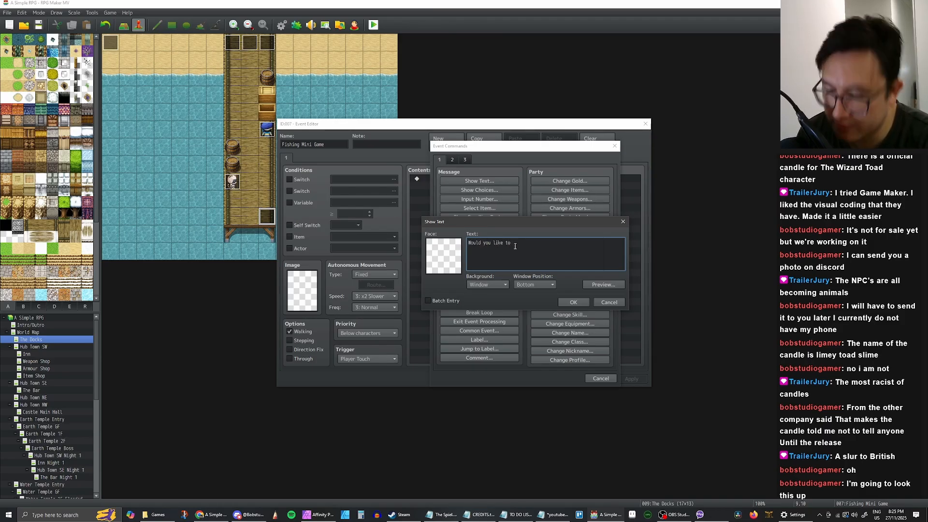
{"action": "type", "text": "fish"}
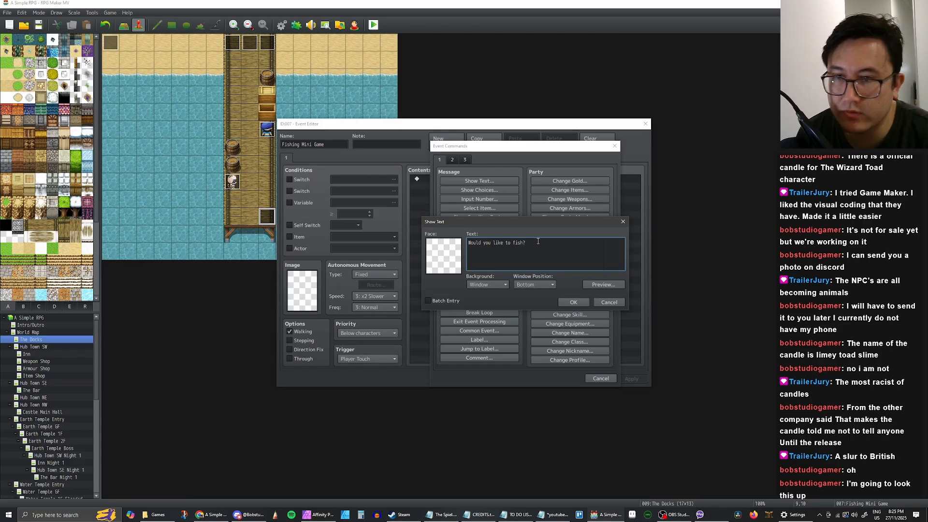
{"action": "type", "text": "?"}
{"action": "left_click", "coordinate": [573, 302]}
{"action": "left_click", "coordinate": [429, 179]}
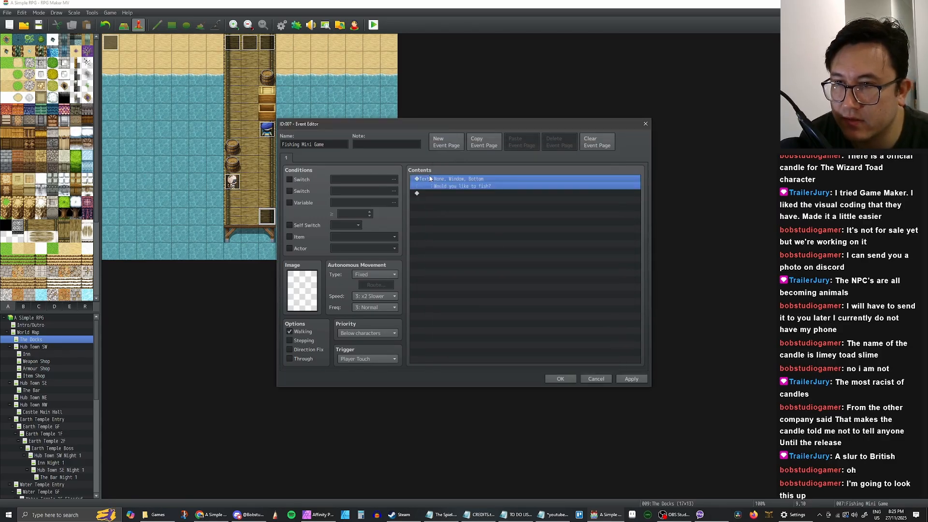
{"action": "right_click", "coordinate": [430, 179]}
{"action": "left_click", "coordinate": [450, 199]}
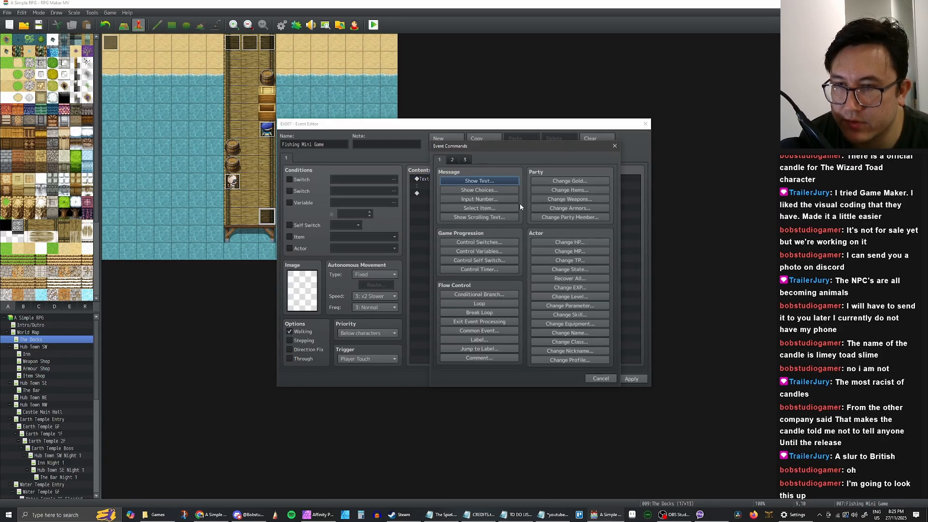
{"action": "left_click", "coordinate": [469, 296]}
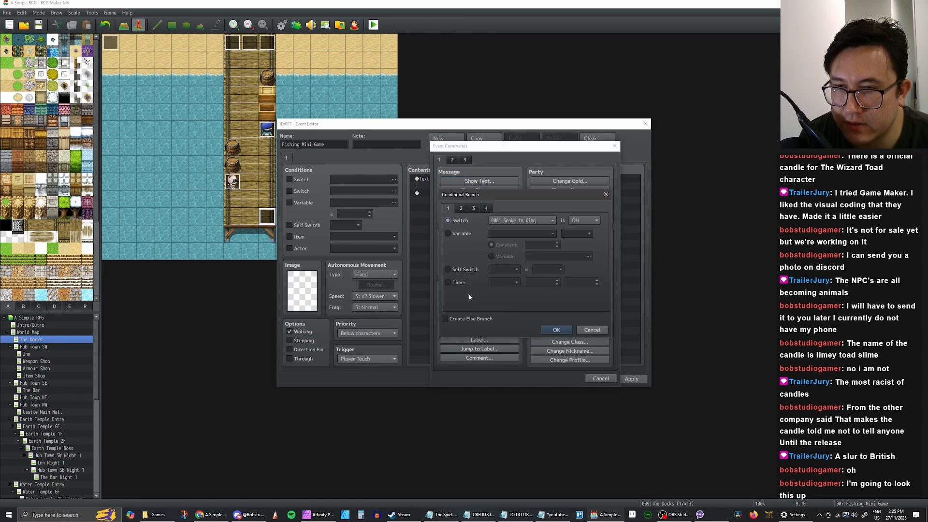
{"action": "left_click", "coordinate": [461, 208]}
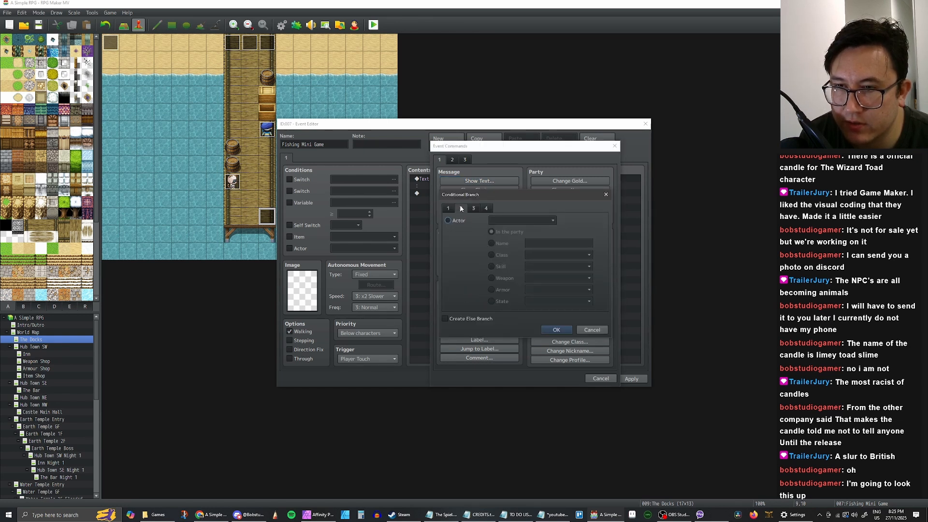
{"action": "left_click", "coordinate": [472, 211]}
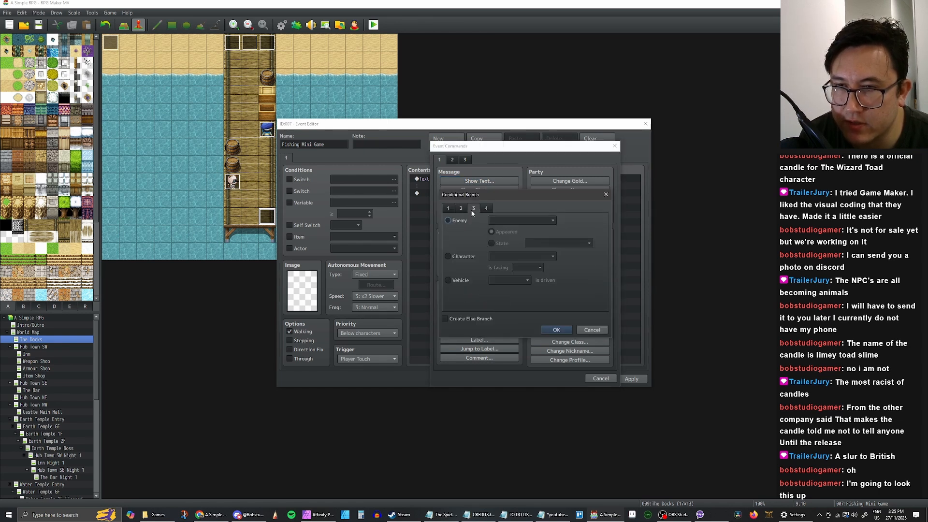
{"action": "left_click", "coordinate": [592, 330]}
{"action": "left_click", "coordinate": [601, 378]}
Enable the item condition on the Fishing Mini Game event page and set it to the unnamed item 0015
{"action": "left_click", "coordinate": [289, 237]}
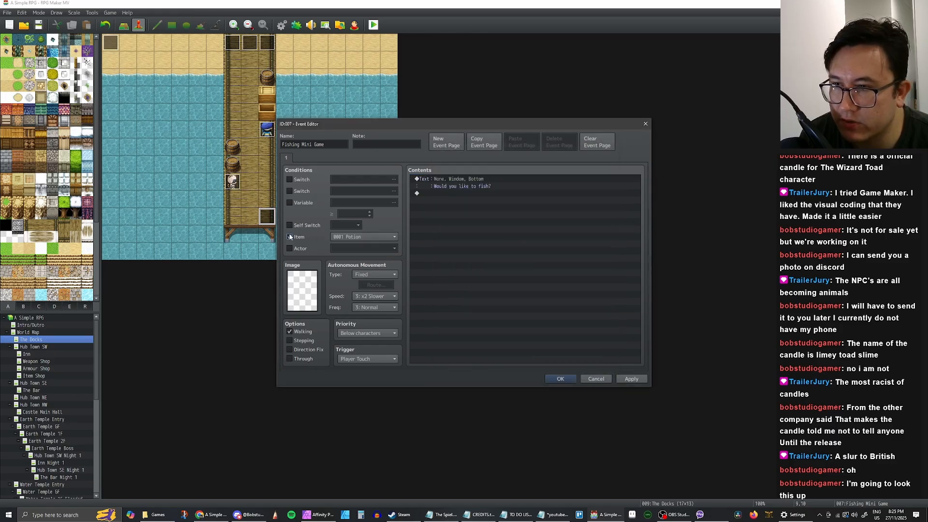
{"action": "left_click", "coordinate": [375, 236]}
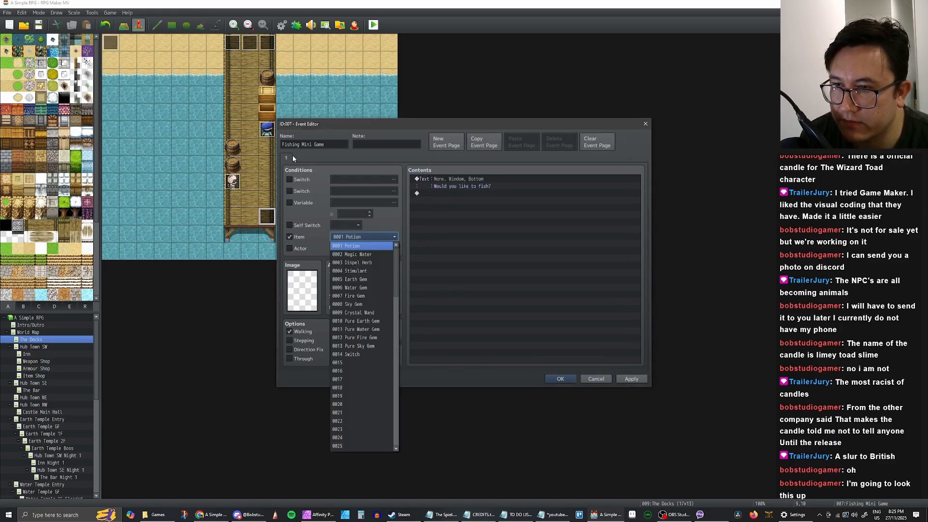
{"action": "left_click", "coordinate": [359, 363]}
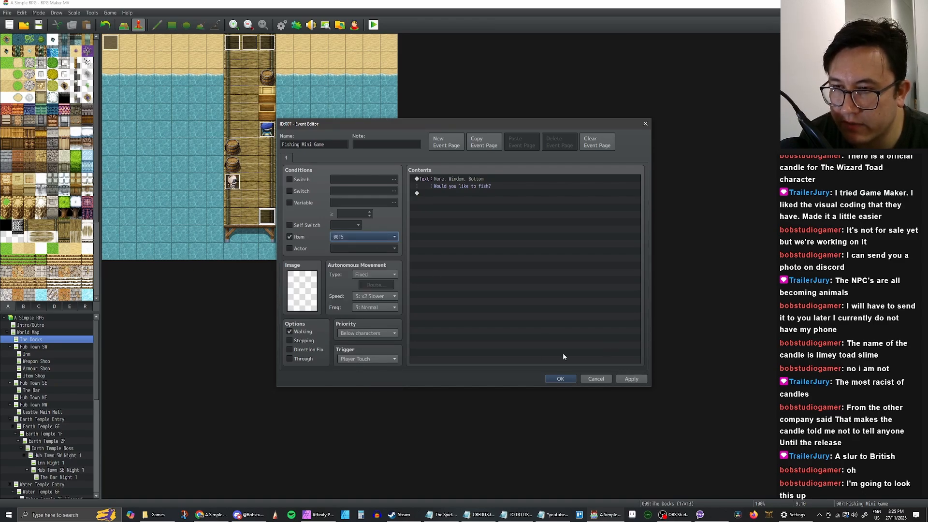
Add a Show Choices command with Yes and No below the "Would you like to fish?" text
{"action": "left_click", "coordinate": [636, 379]}
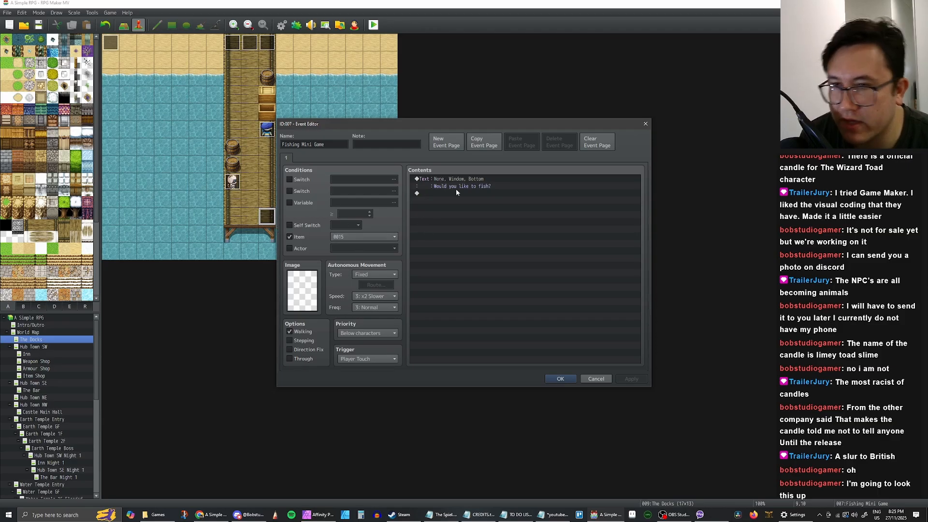
{"action": "right_click", "coordinate": [434, 195]}
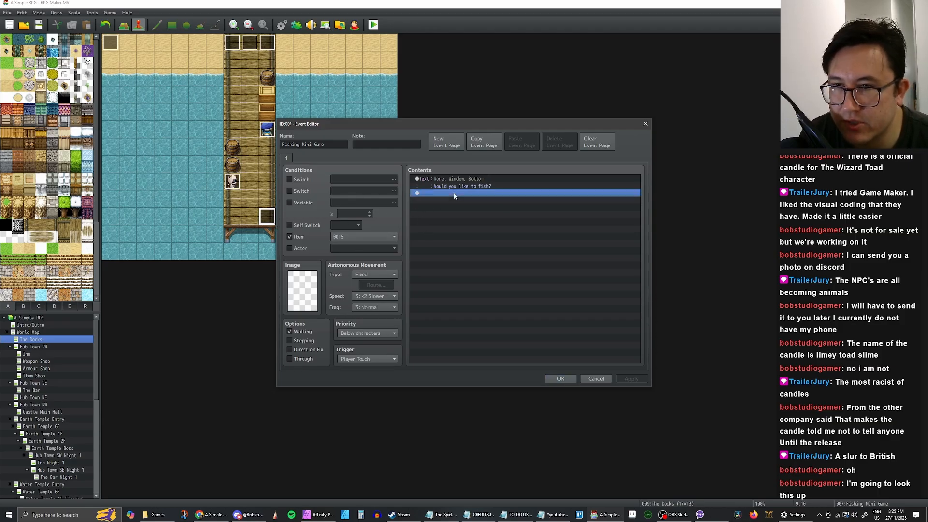
{"action": "left_click", "coordinate": [462, 201]}
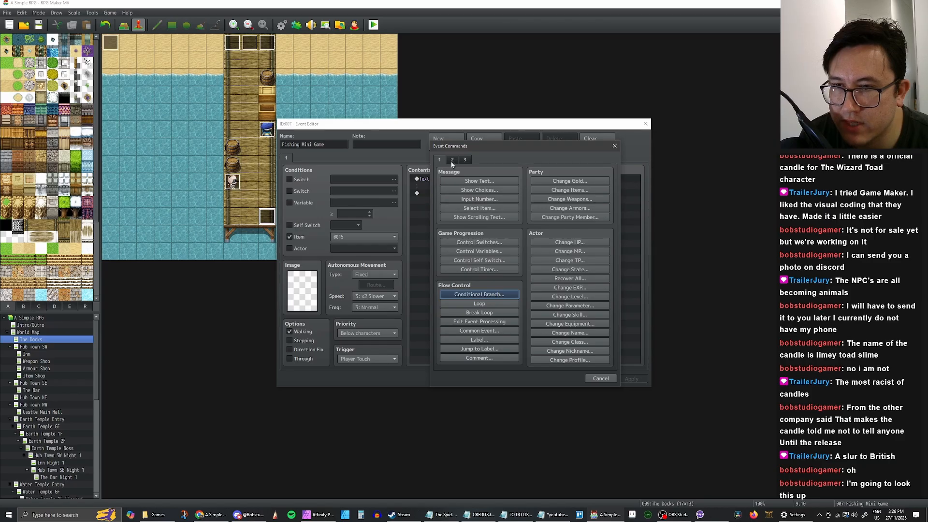
{"action": "left_click", "coordinate": [479, 190]}
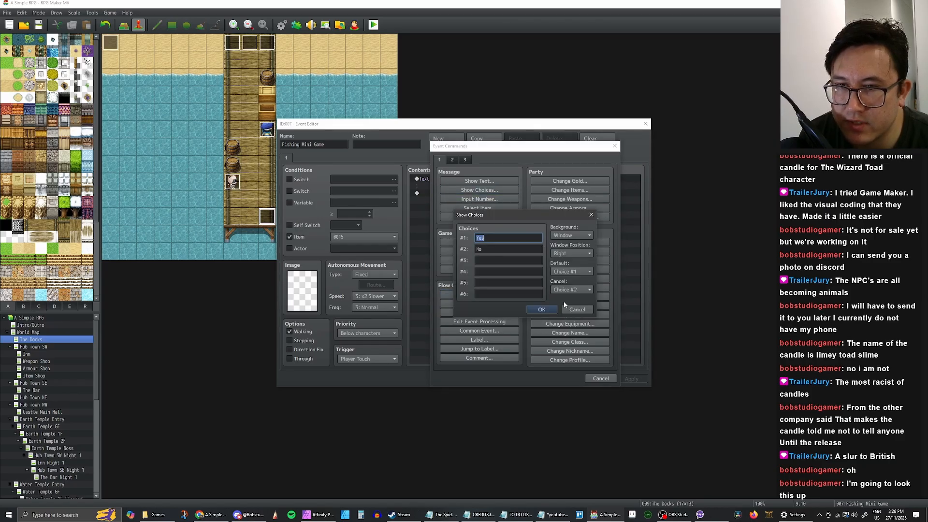
{"action": "left_click", "coordinate": [542, 309]}
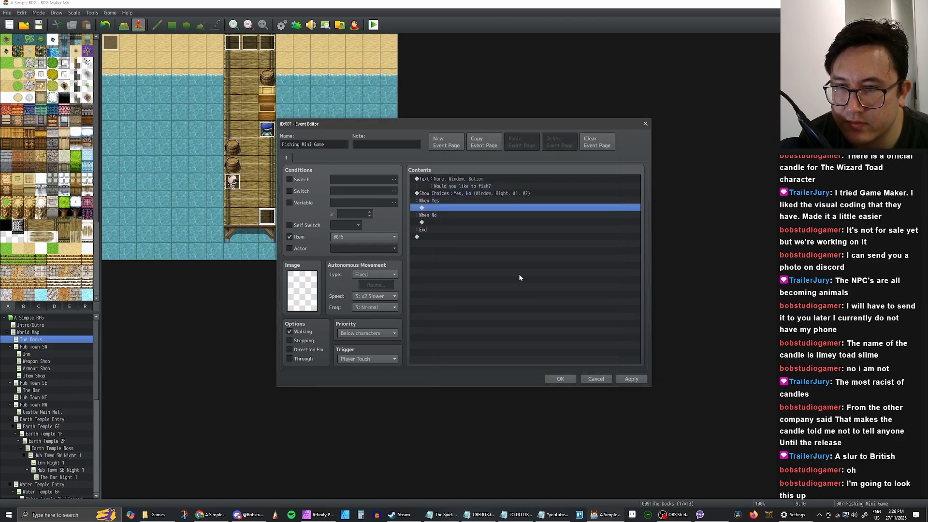
Under the No choice, add a movement route moving the Player 1 Step Backward, with Skip If Cannot Move enabled
{"action": "left_click", "coordinate": [435, 223]}
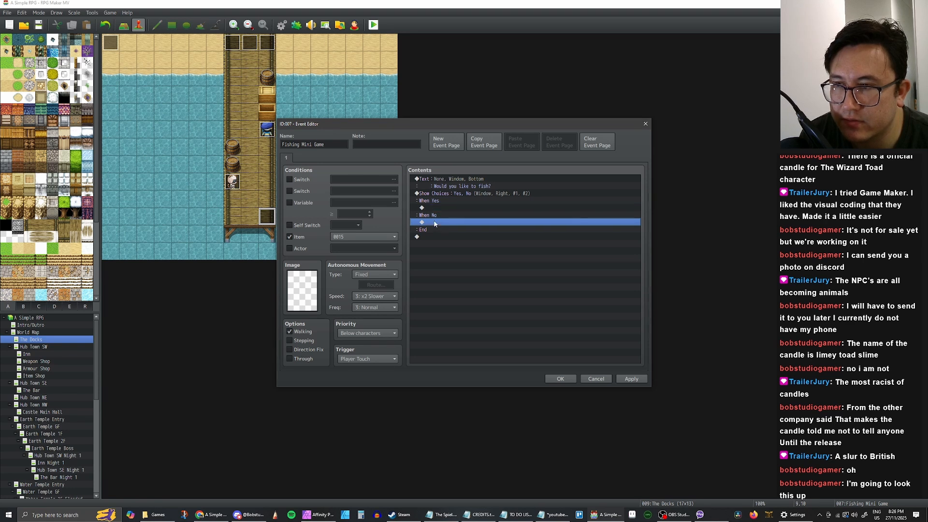
{"action": "right_click", "coordinate": [434, 223]}
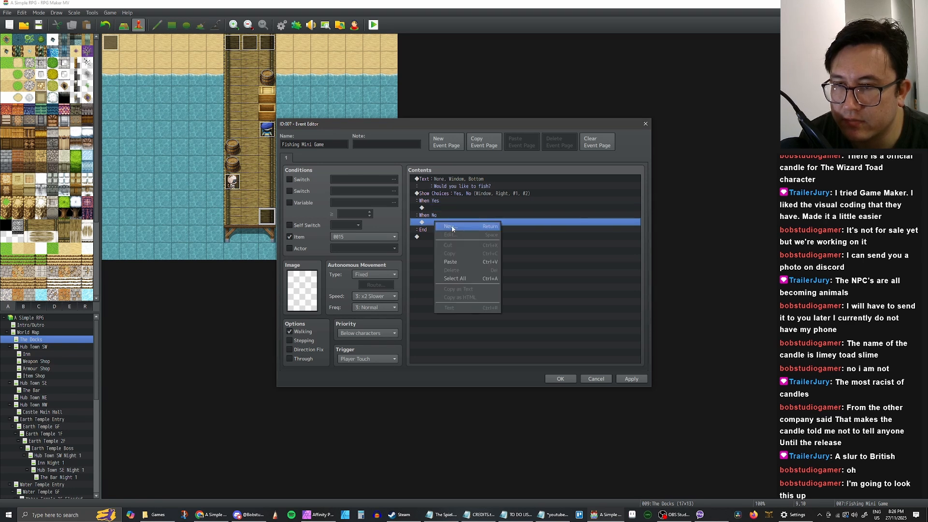
{"action": "left_click", "coordinate": [452, 225]}
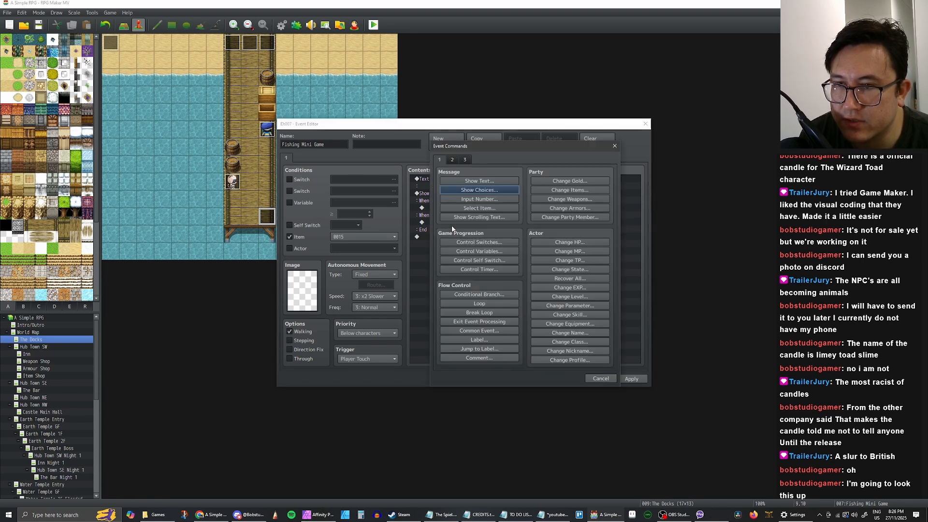
{"action": "left_click", "coordinate": [453, 160]}
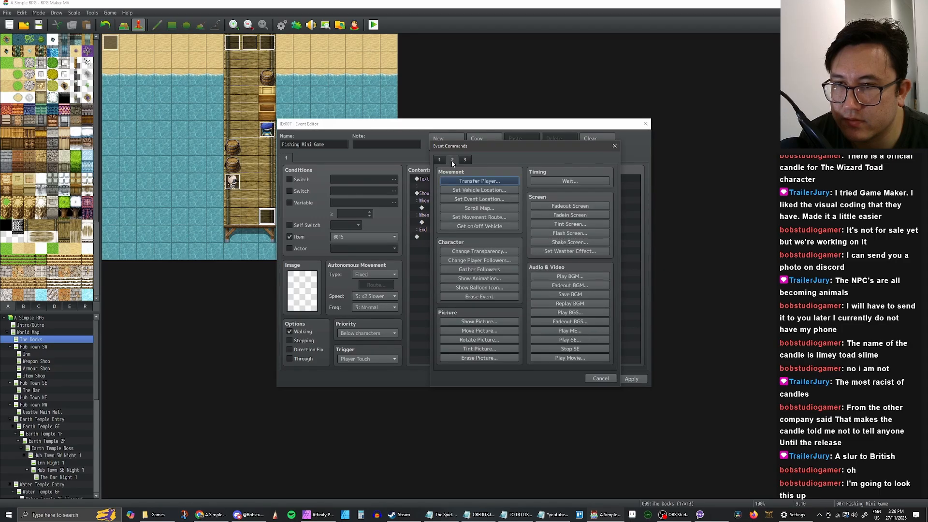
{"action": "left_click", "coordinate": [479, 217]}
{"action": "left_click", "coordinate": [492, 311]}
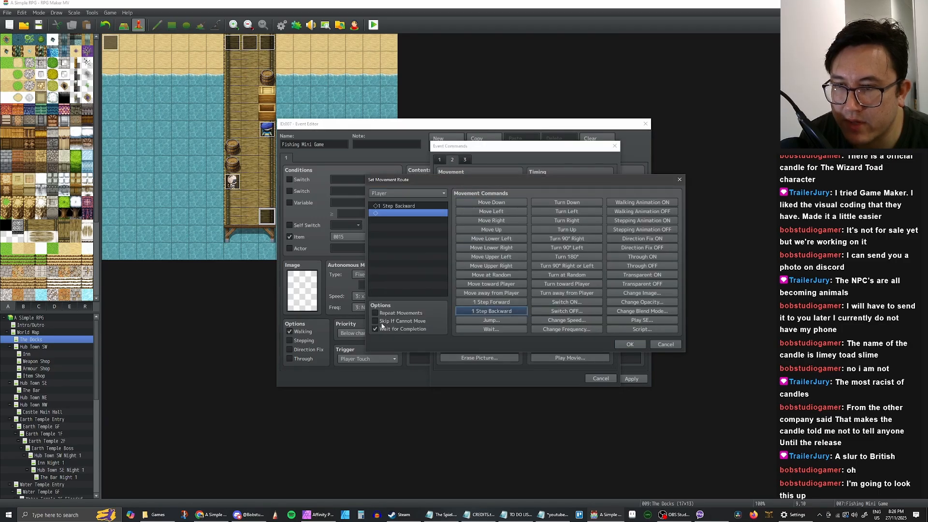
{"action": "left_click", "coordinate": [375, 321]}
{"action": "left_click", "coordinate": [630, 344]}
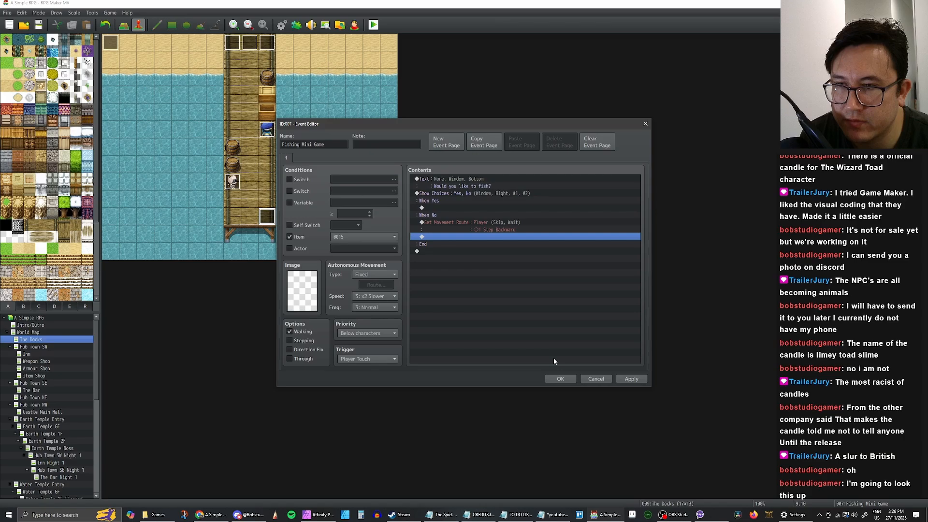
Under the Yes choice, add a Change Items command decreasing item 0015 by 1, and apply the event changes
{"action": "left_click", "coordinate": [483, 223]}
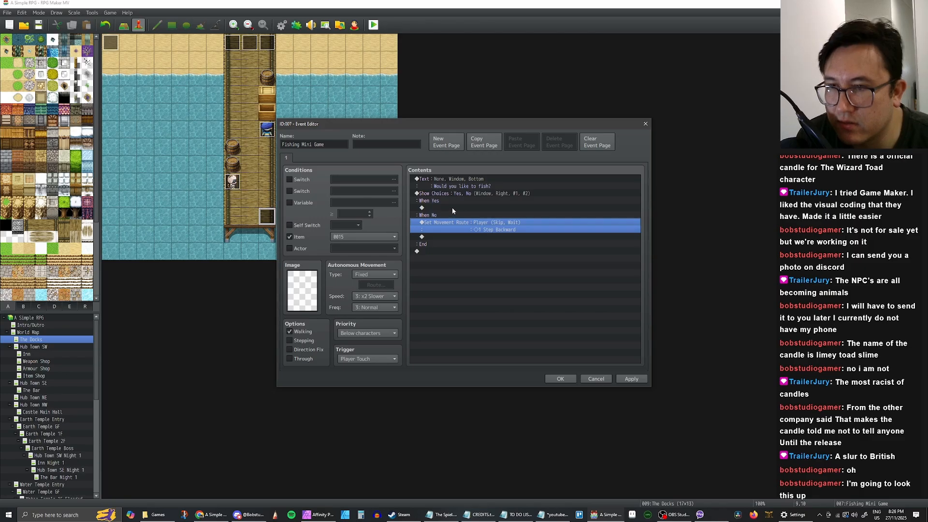
{"action": "left_click", "coordinate": [466, 208]}
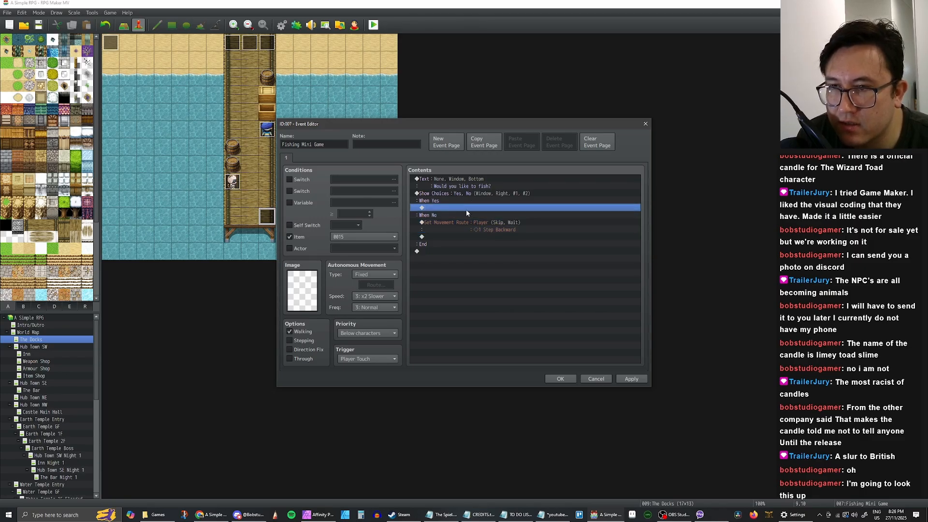
{"action": "double_click", "coordinate": [422, 210]}
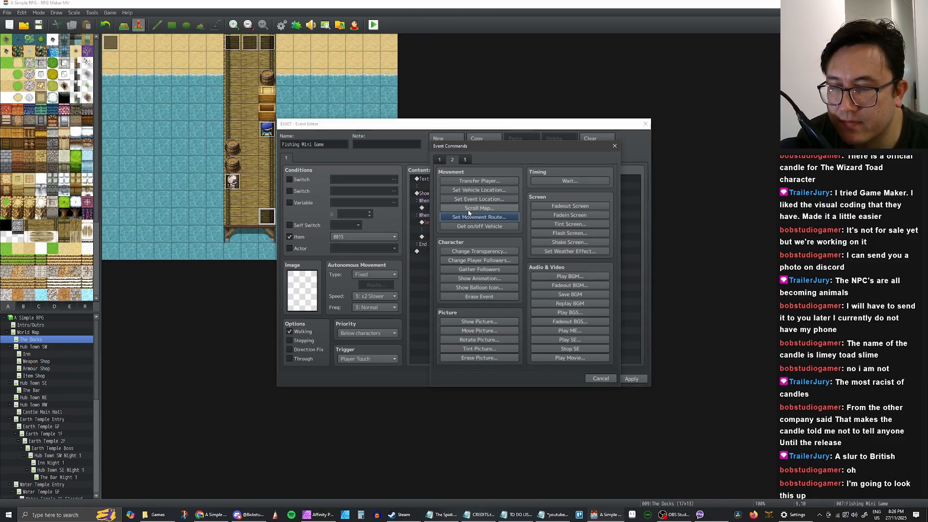
{"action": "left_click", "coordinate": [441, 159]}
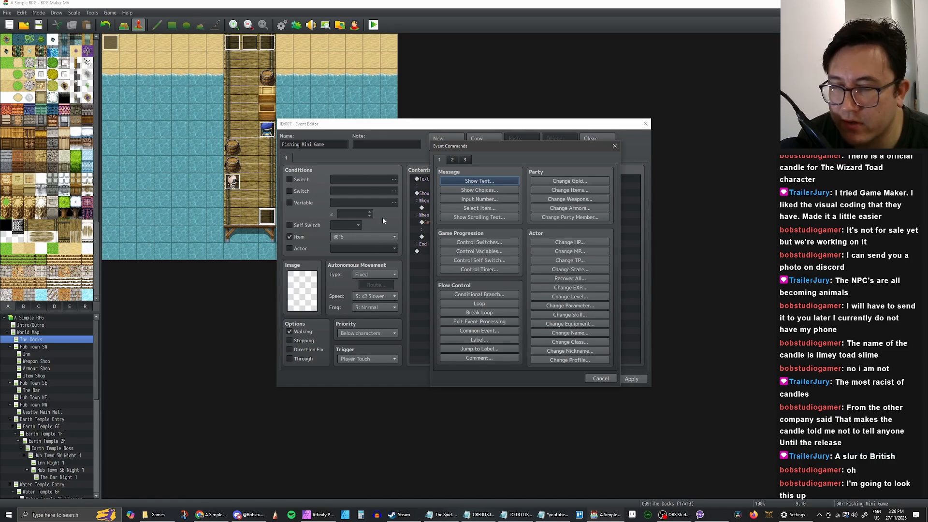
{"action": "left_click", "coordinate": [452, 159]}
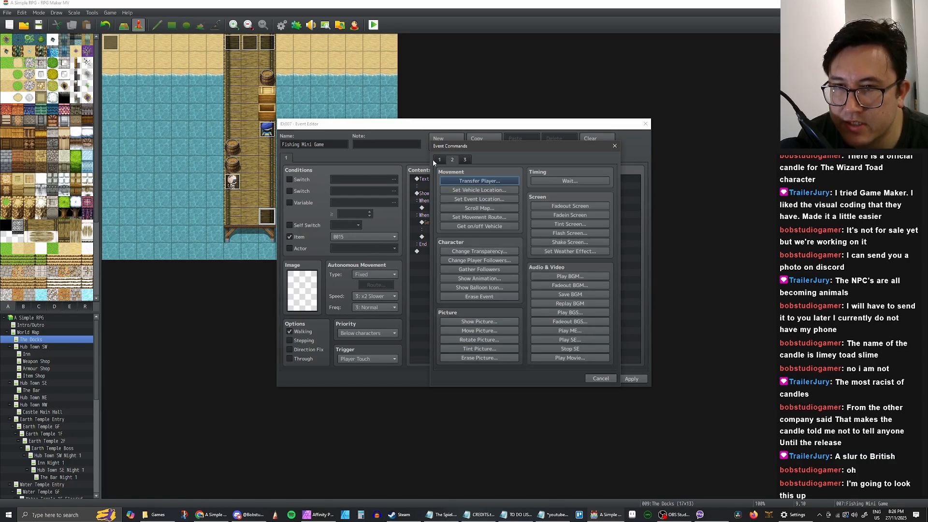
{"action": "left_click", "coordinate": [439, 159]}
{"action": "left_click", "coordinate": [579, 190]}
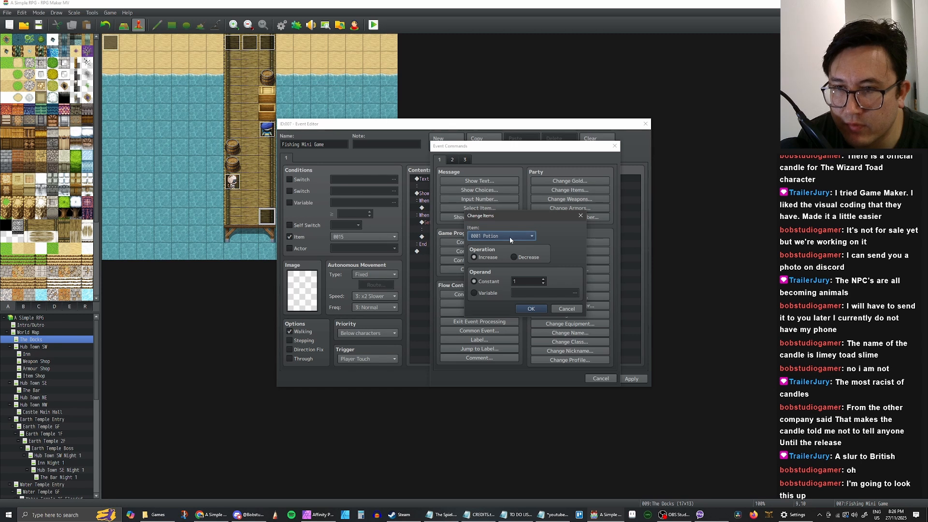
{"action": "left_click", "coordinate": [510, 256]}
{"action": "left_click", "coordinate": [521, 235]}
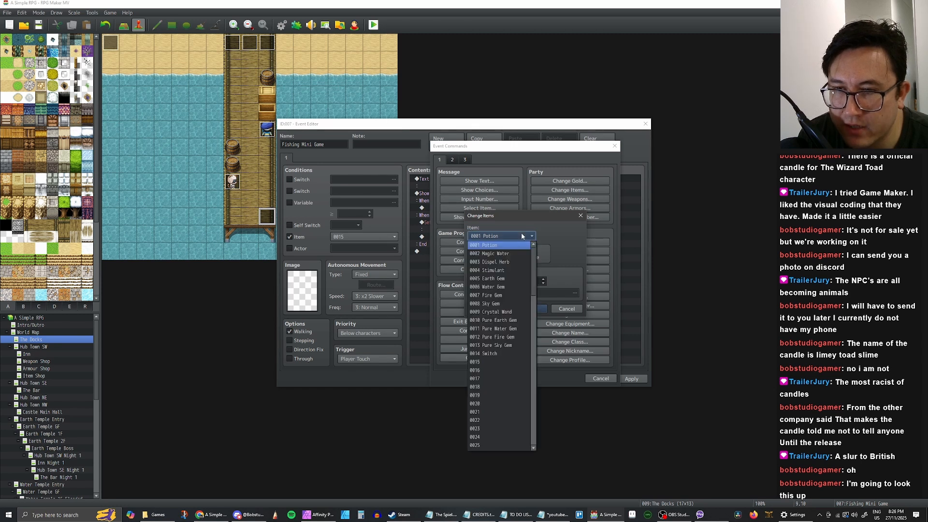
{"action": "left_click", "coordinate": [498, 358]}
{"action": "left_click", "coordinate": [530, 308]}
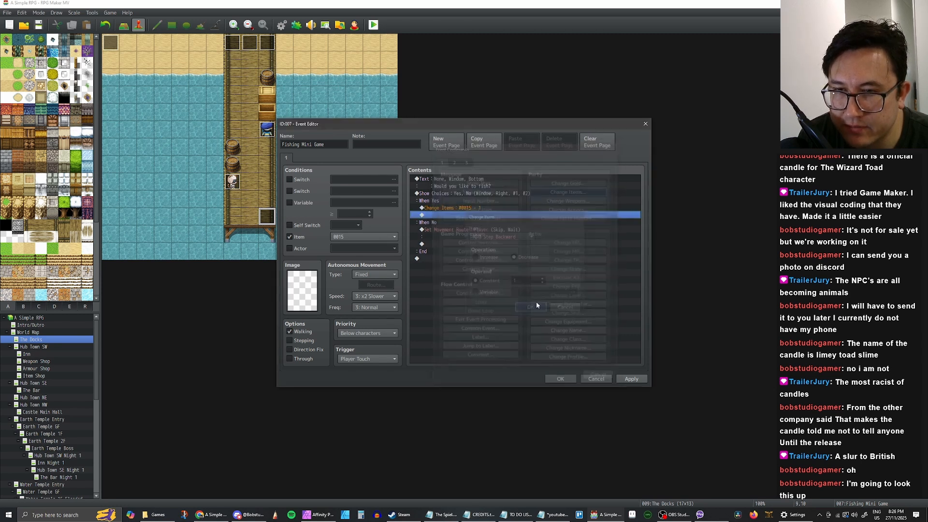
{"action": "left_click", "coordinate": [629, 381]}
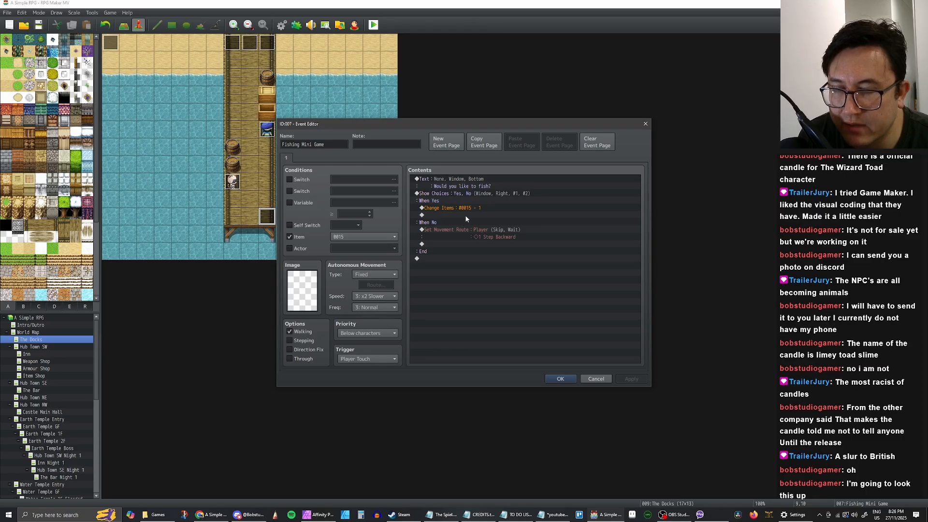
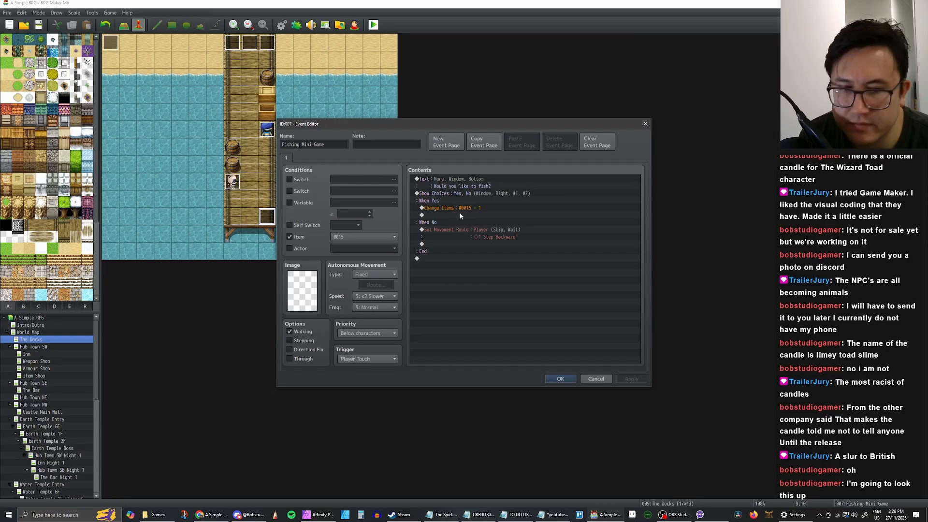
{"action": "left_click", "coordinate": [458, 215]}
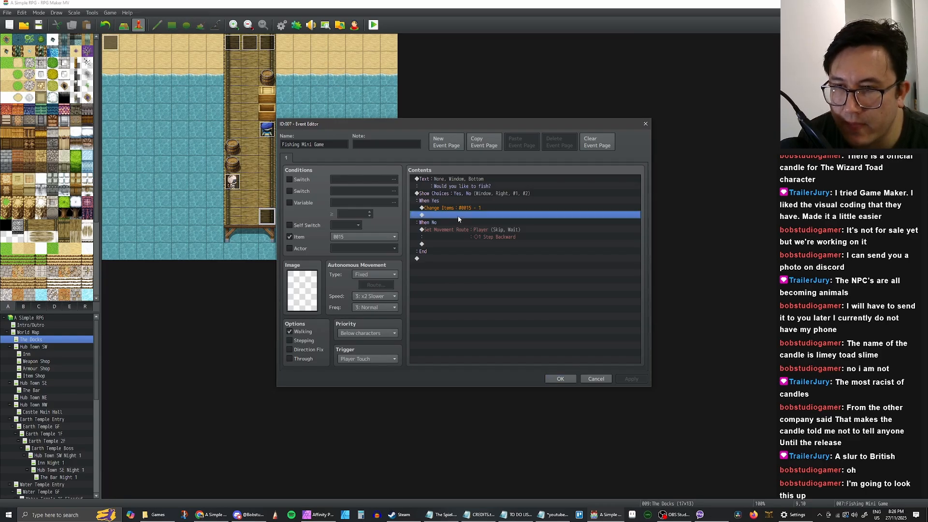
{"action": "left_click", "coordinate": [467, 208]}
{"action": "left_click", "coordinate": [464, 215]}
{"action": "left_click", "coordinate": [466, 209]}
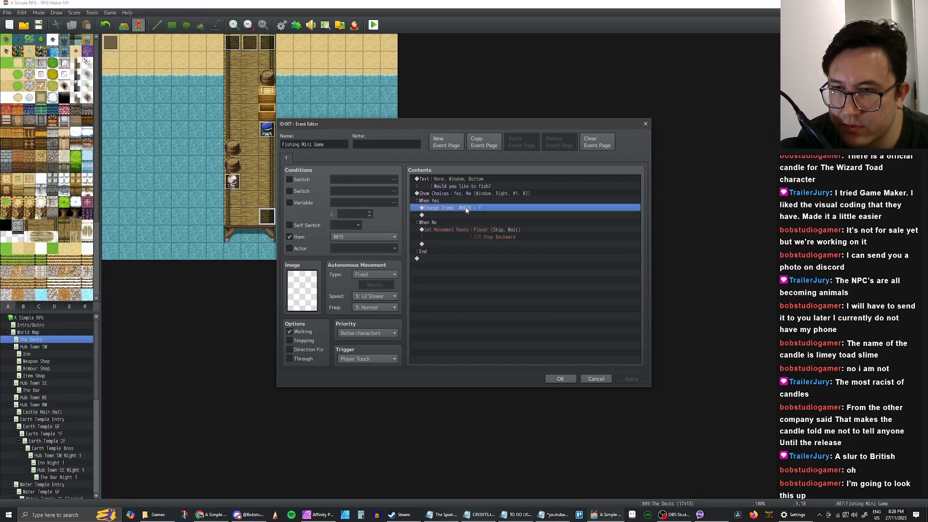
{"action": "left_click", "coordinate": [465, 217]}
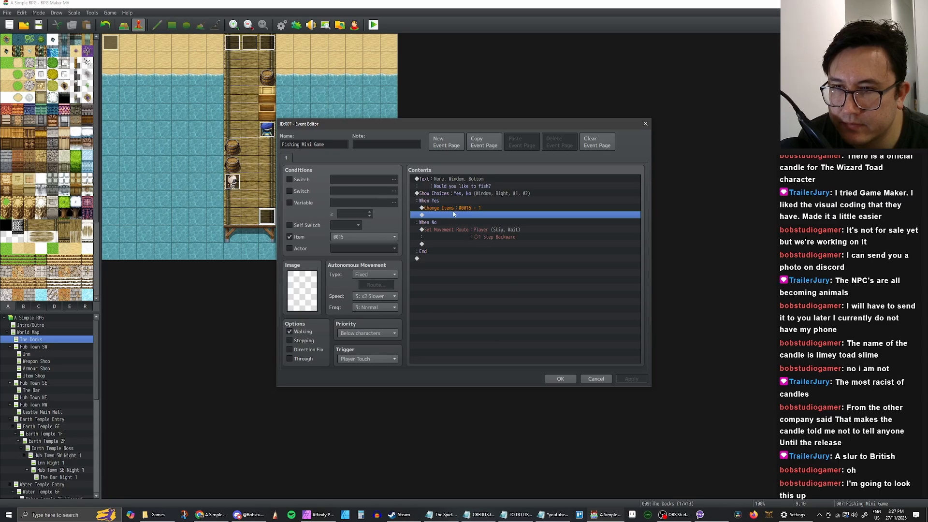
Check the fishing mini-game notes in the A Simple RPG Google Docs document, and return to the event's contents in RPG Maker MV
{"action": "double_click", "coordinate": [447, 215]}
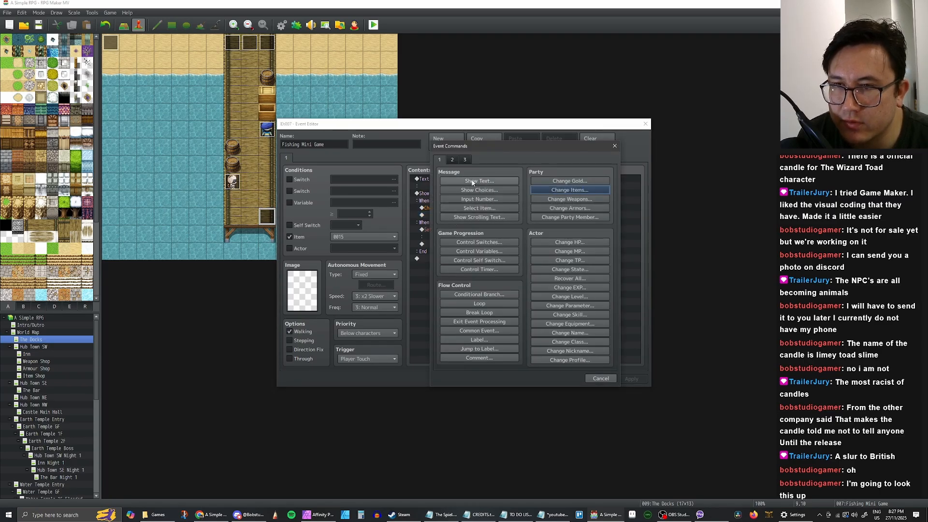
{"action": "left_click", "coordinate": [213, 515]}
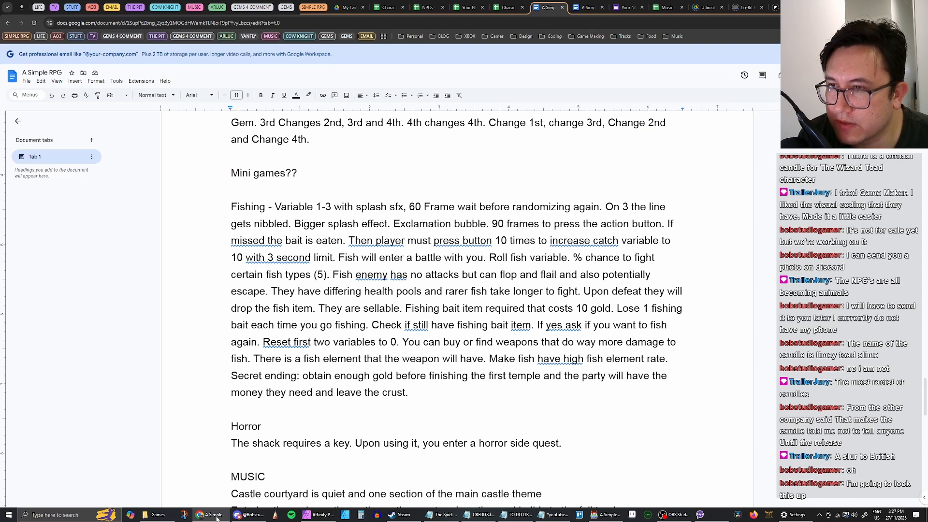
{"action": "left_click", "coordinate": [217, 518]}
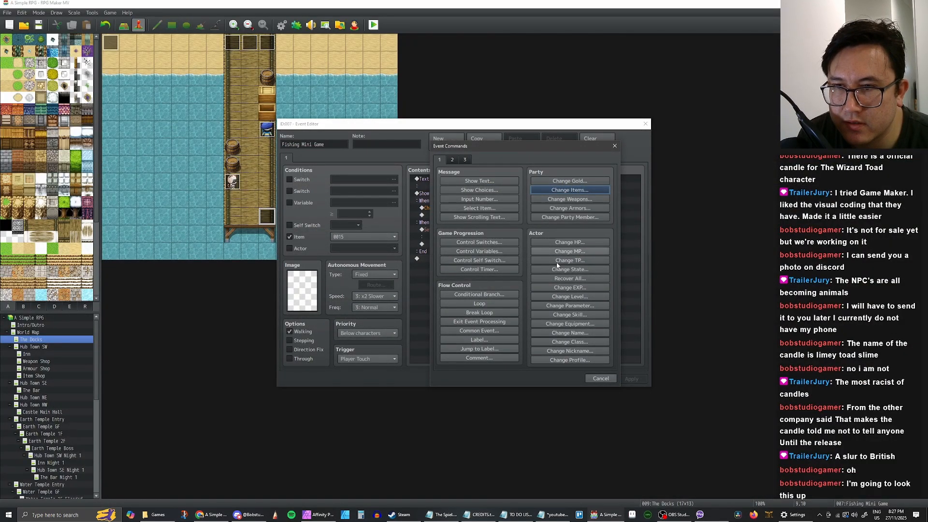
{"action": "left_click", "coordinate": [601, 379]}
{"action": "left_click", "coordinate": [481, 232]}
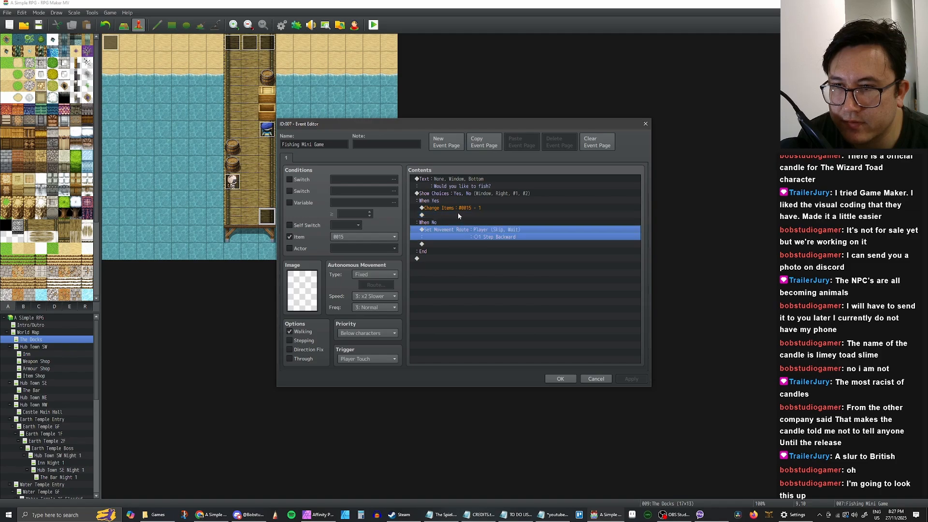
{"action": "left_click", "coordinate": [457, 213]}
{"action": "left_click", "coordinate": [453, 208]}
{"action": "left_click", "coordinate": [434, 201]}
{"action": "left_click", "coordinate": [437, 205]}
{"action": "left_click", "coordinate": [439, 215]}
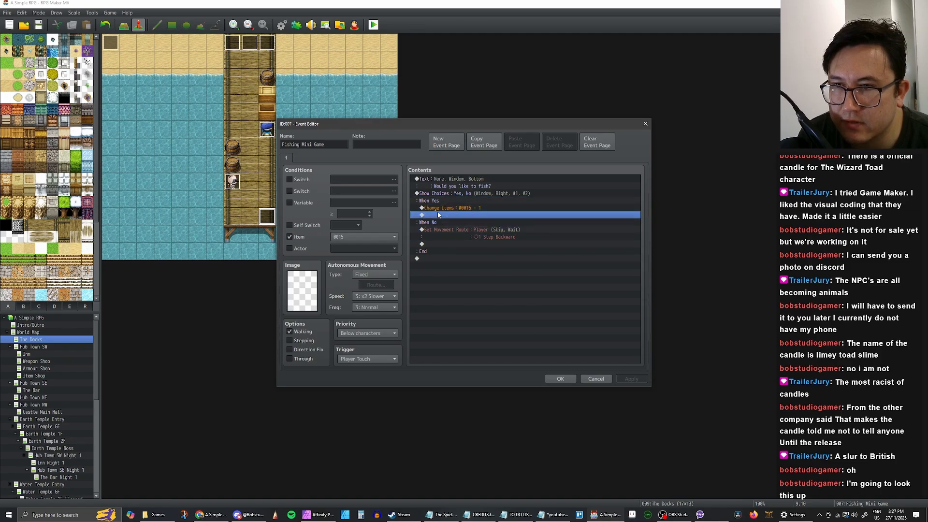
{"action": "right_click", "coordinate": [439, 215]}
{"action": "left_click", "coordinate": [457, 220]}
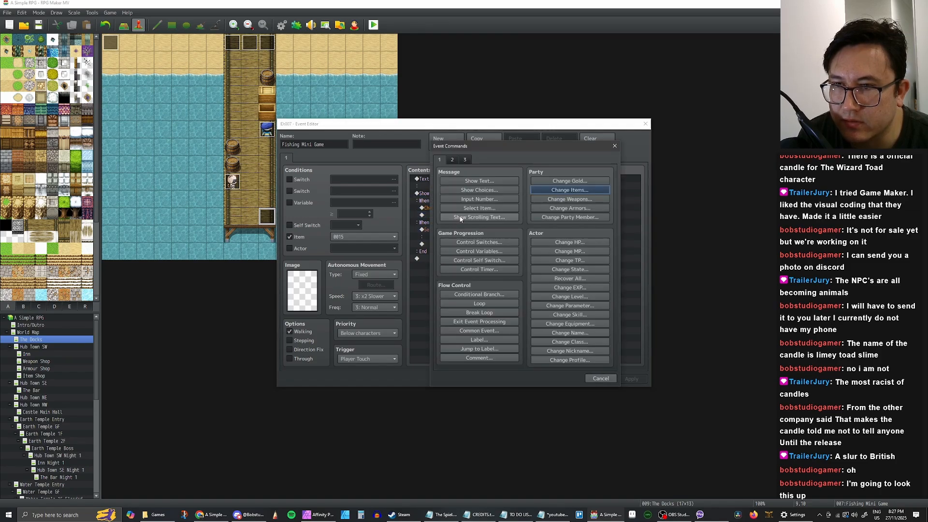
{"action": "left_click", "coordinate": [456, 161]}
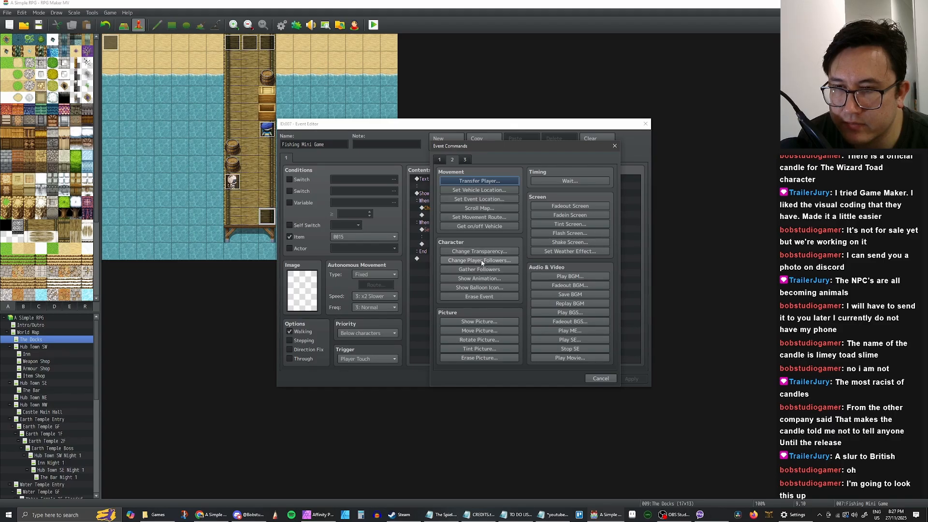
{"action": "left_click", "coordinate": [600, 379]}
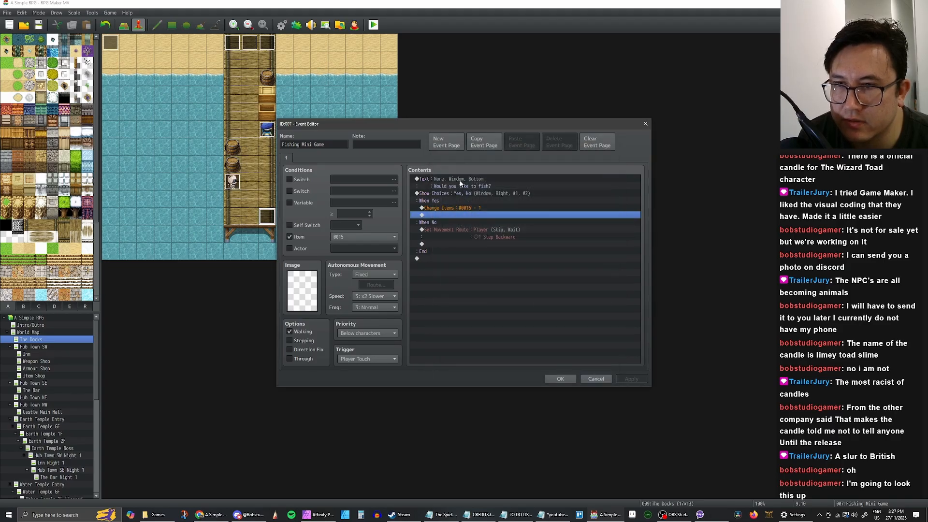
Change the Show Choices options to Yes, How? and No, with the cancel behaviour set to Choice #3
{"action": "left_click", "coordinate": [460, 182]}
{"action": "double_click", "coordinate": [483, 194]}
{"action": "key", "text": "Tab"}
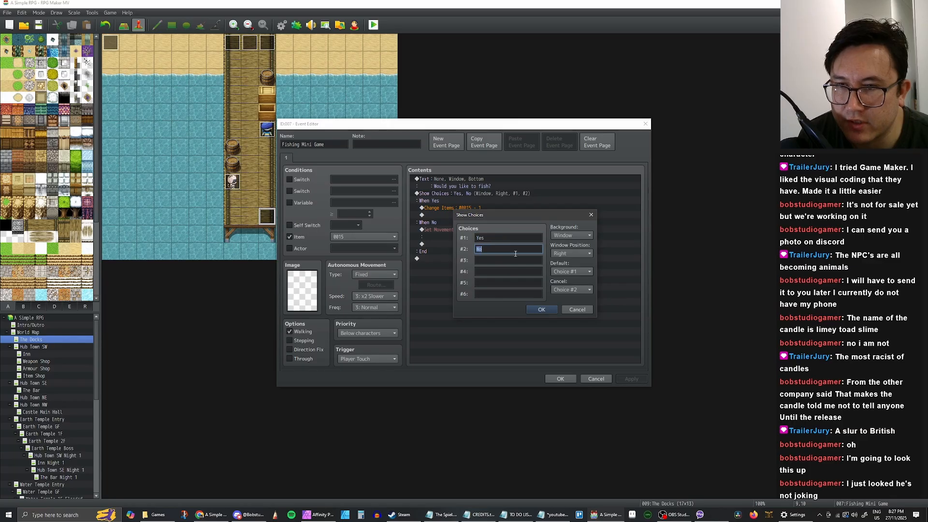
{"action": "type", "text": "How?"}
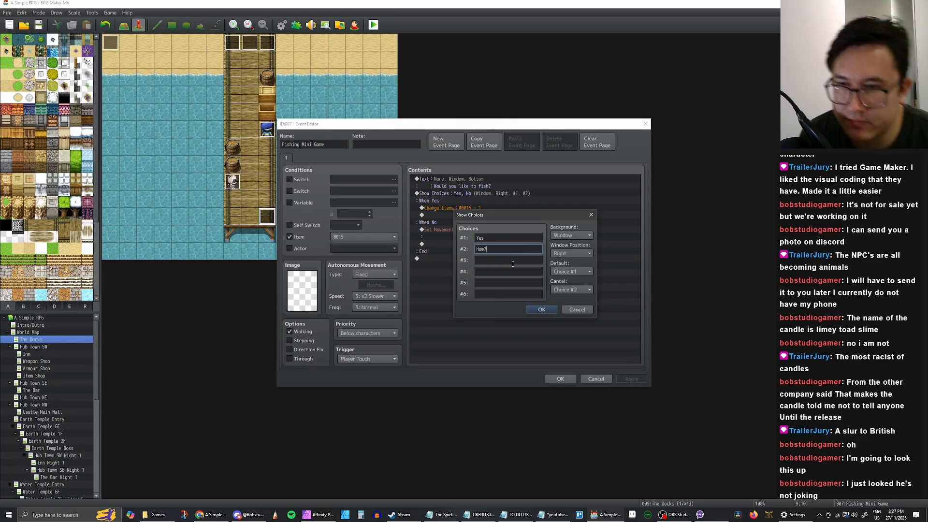
{"action": "left_click", "coordinate": [510, 264]}
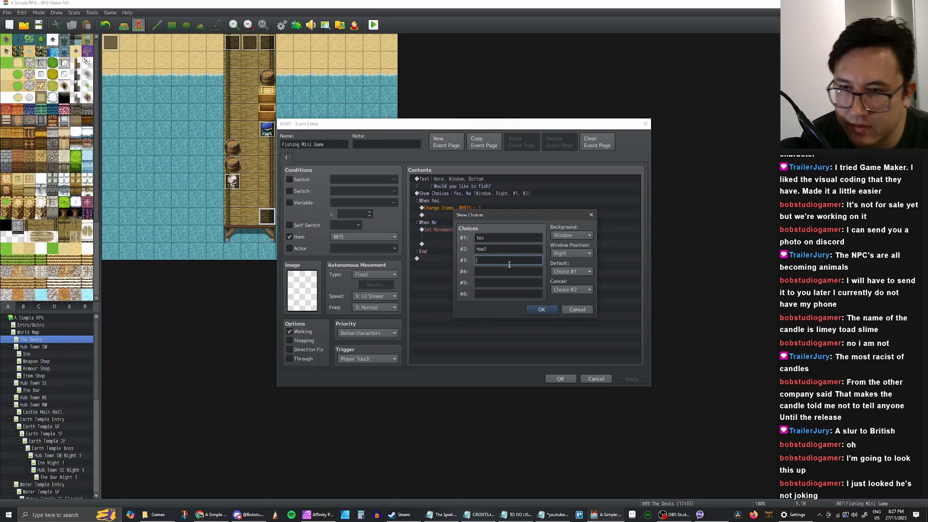
{"action": "left_click", "coordinate": [572, 289]}
{"action": "left_click", "coordinate": [572, 328]}
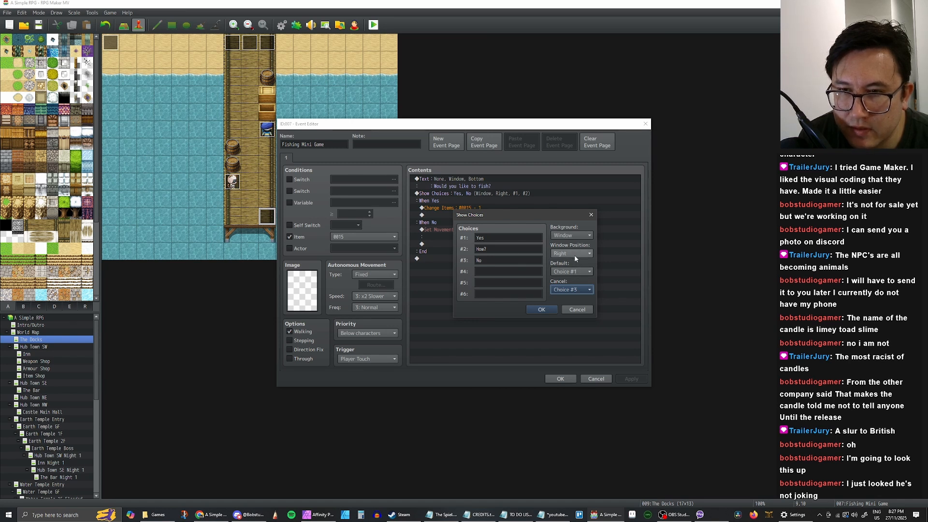
{"action": "left_click", "coordinate": [541, 310]}
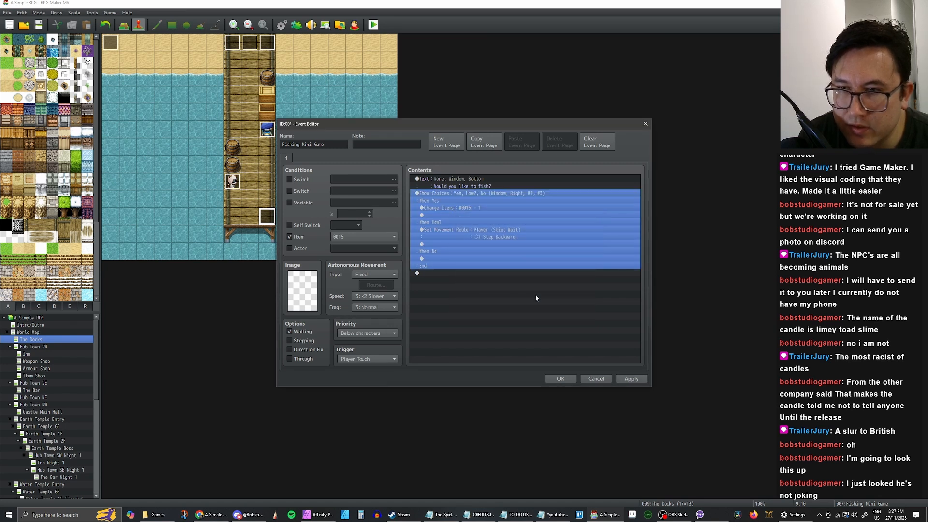
Move the player's 1 Step Backward movement route from the How? branch to the No branch
{"action": "left_click", "coordinate": [457, 233]}
{"action": "key", "text": "ctrl+x"}
{"action": "left_click", "coordinate": [459, 246]}
{"action": "key", "text": "ctrl+v"}
Under the How? choice, start a Show Text message with the first line "When an exclamation point appears above your head,"
{"action": "left_click", "coordinate": [472, 231]}
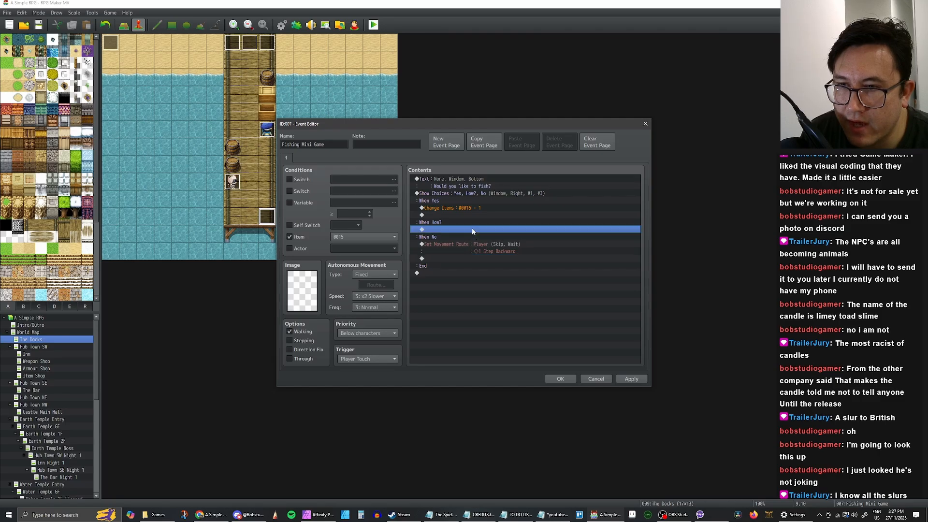
{"action": "right_click", "coordinate": [460, 232]}
{"action": "left_click", "coordinate": [471, 233]}
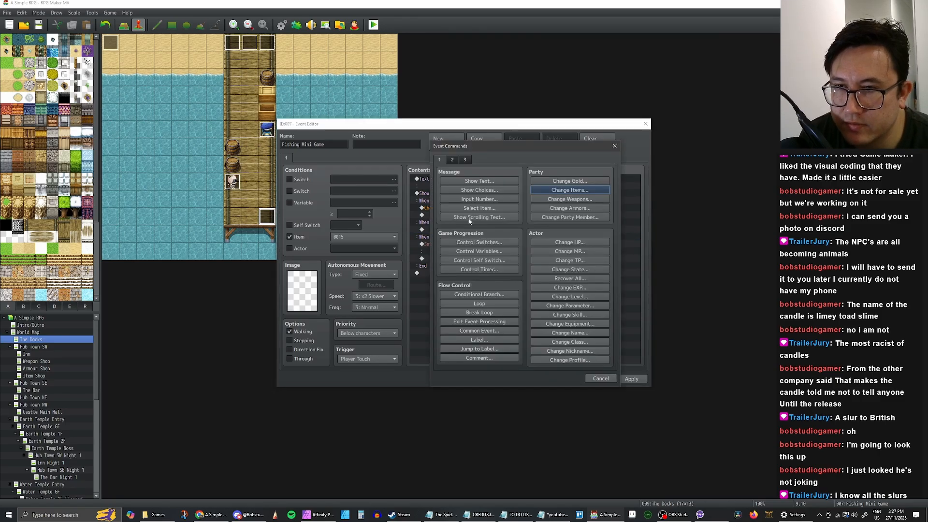
{"action": "left_click", "coordinate": [500, 181]}
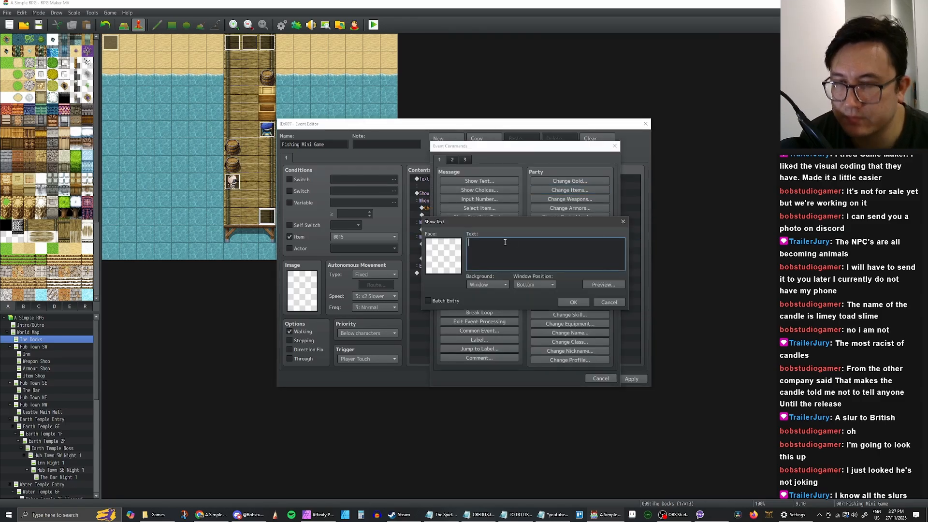
{"action": "type", "text": "Whe"}
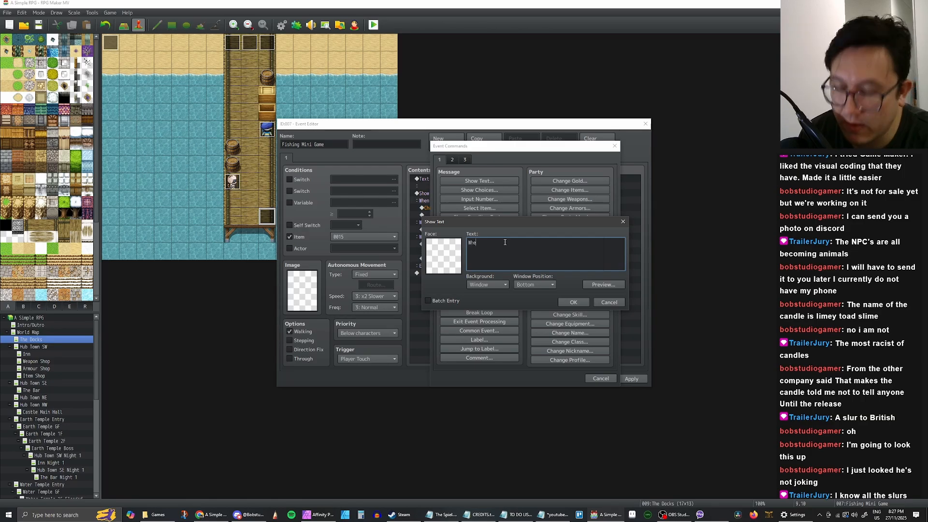
{"action": "type", "text": "n an ex"}
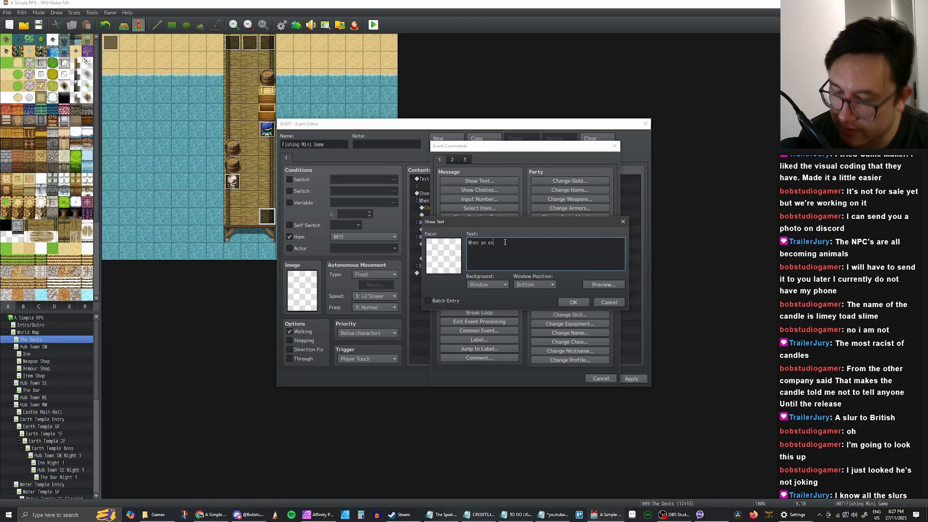
{"action": "type", "text": "clam"}
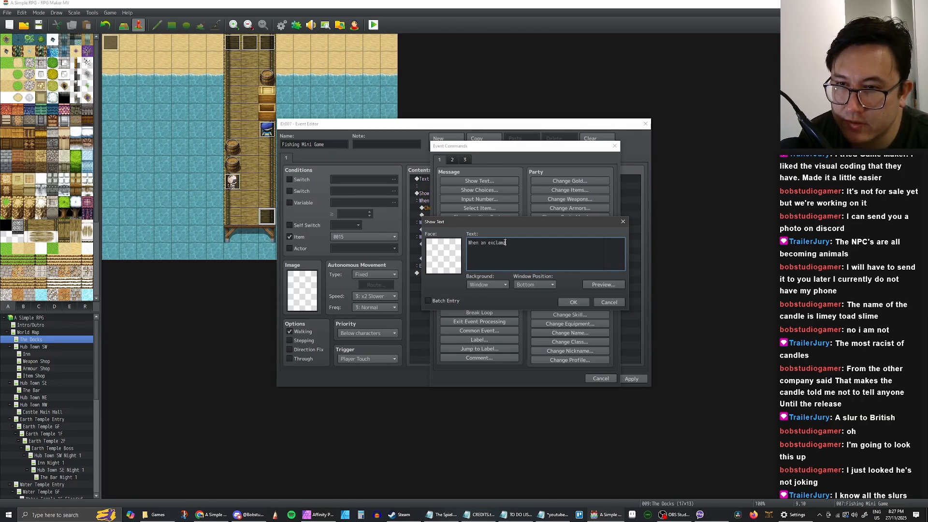
{"action": "type", "text": "ation poi"}
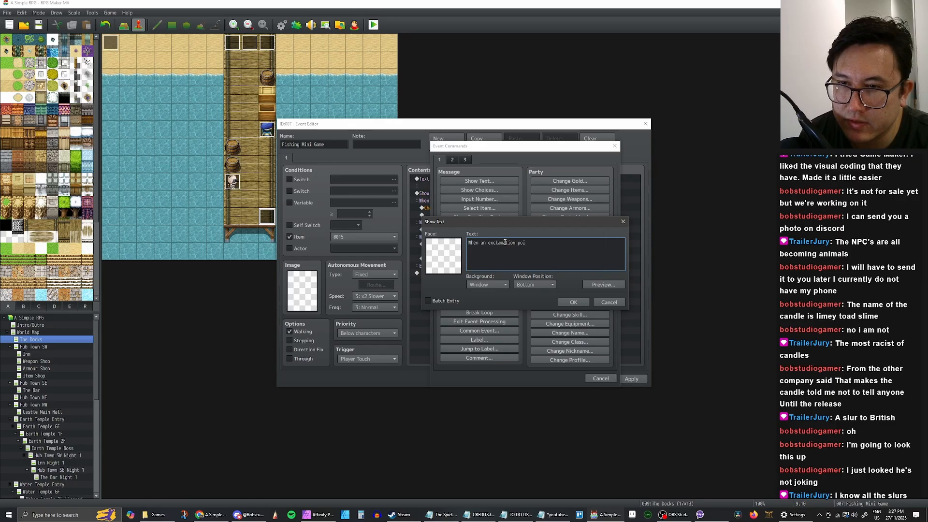
{"action": "type", "text": "unt appears "}
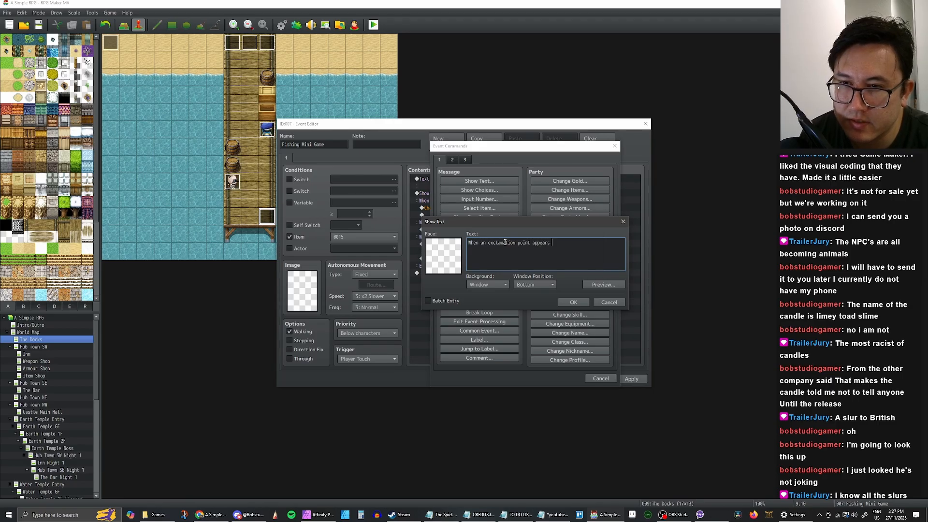
{"action": "type", "text": "above your"}
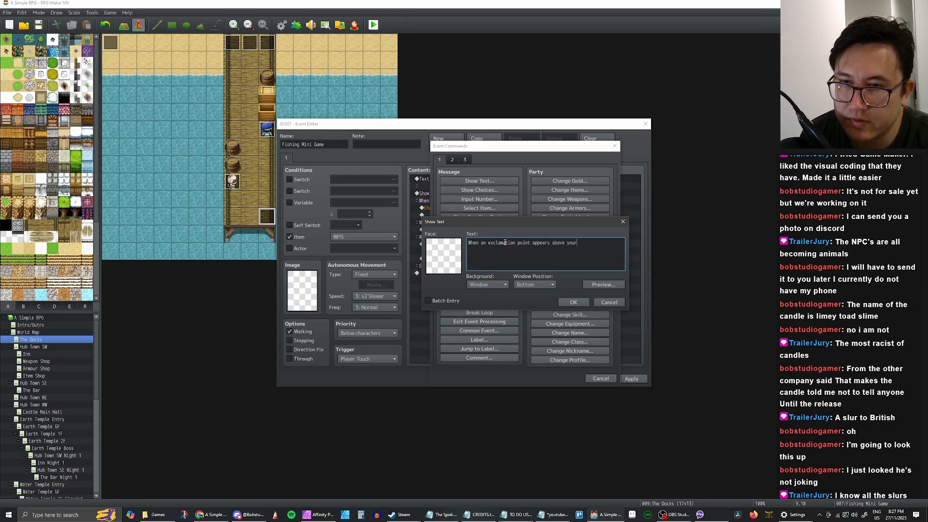
{"action": "type", "text": " head"}
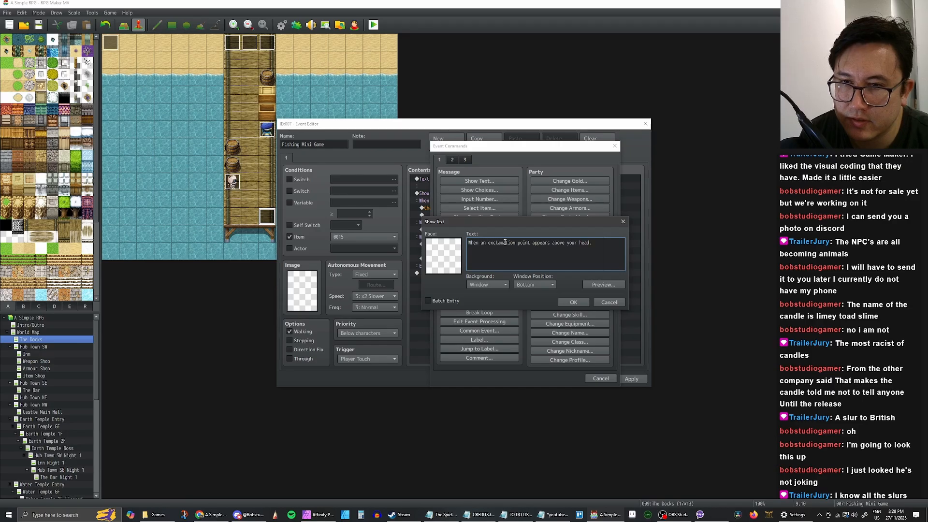
{"action": "type", "text": "."}
{"action": "key", "text": "BackSpace"}
{"action": "type", "text": "m"}
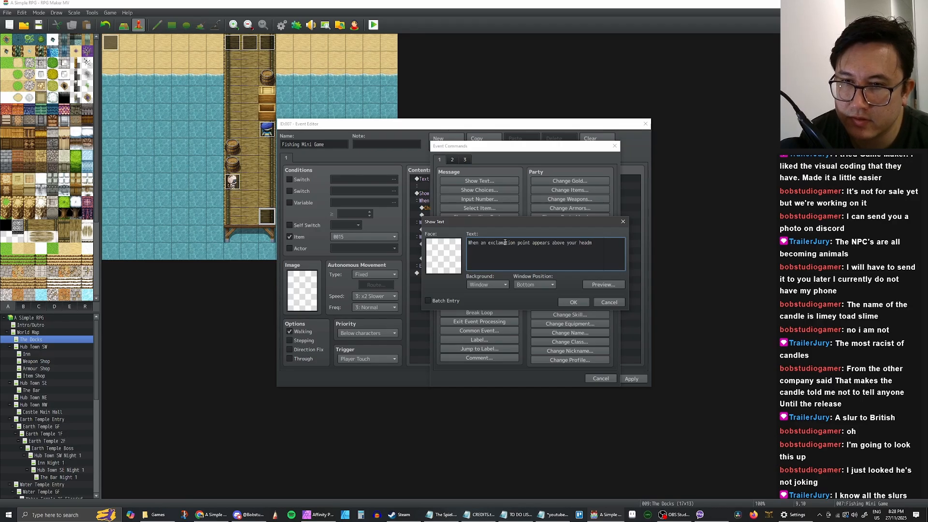
{"action": "key", "text": "Return"}
Complete the How? message with "a fish has nibbled. Quickly press the Z key to set" and "the hook." on separate lines, and add it
{"action": "type", "text": "a"}
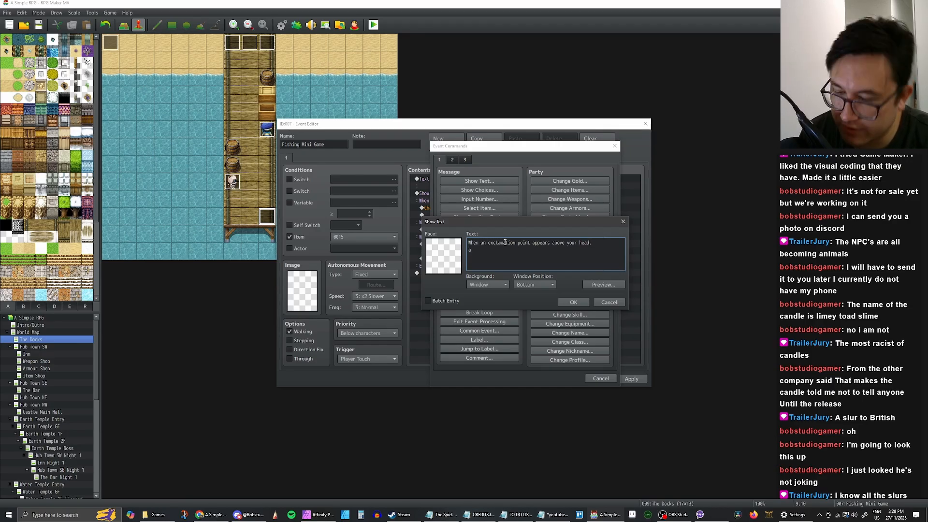
{"action": "type", "text": " fish has n"}
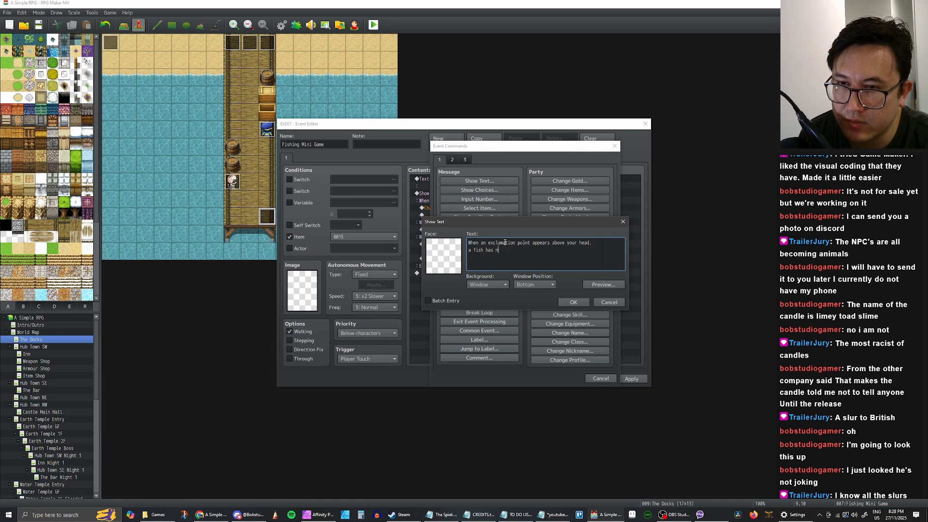
{"action": "type", "text": "ibbled."}
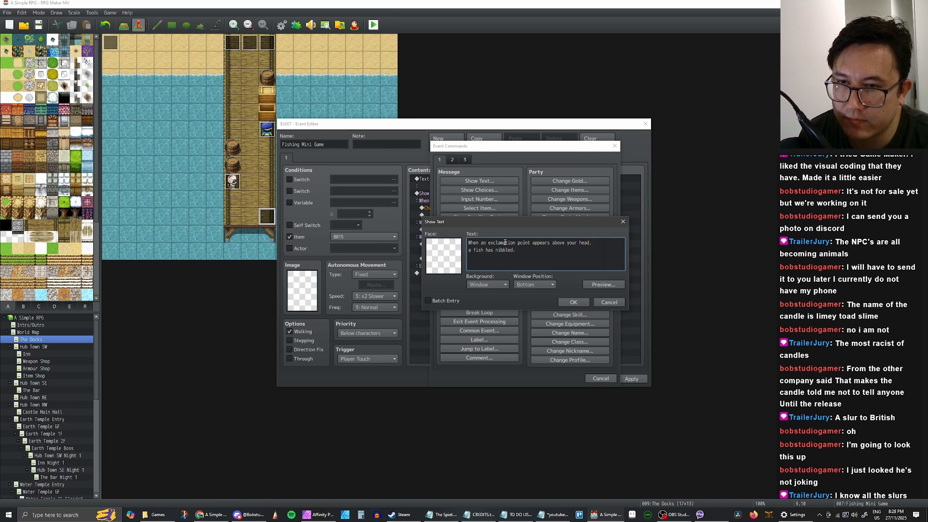
{"action": "type", "text": " Quickl"}
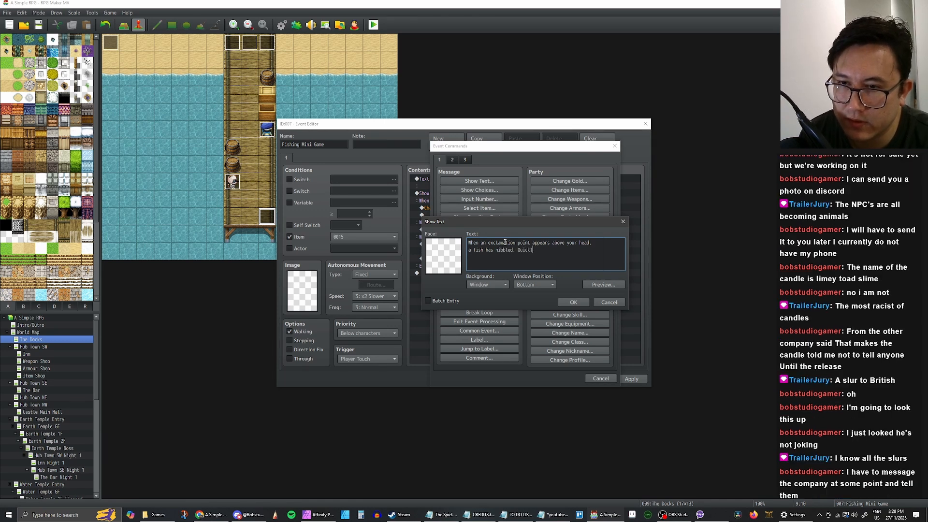
{"action": "type", "text": "y"}
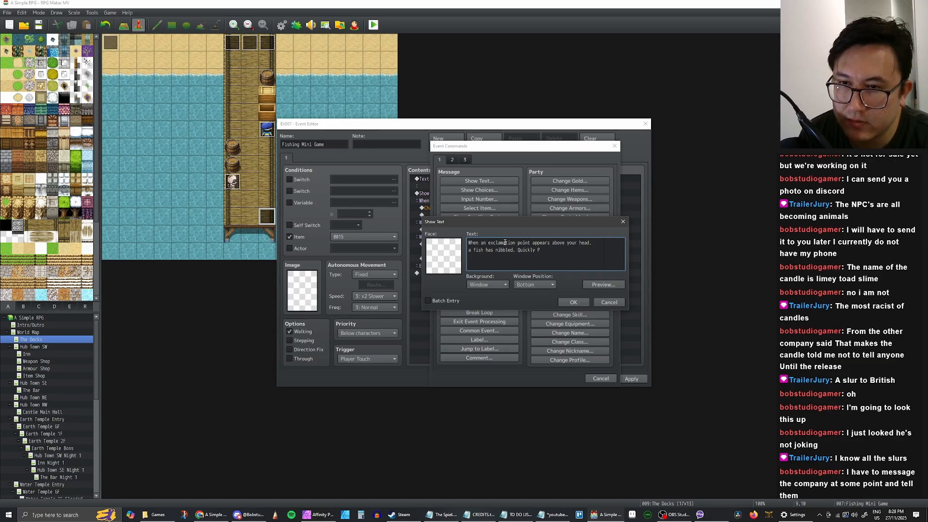
{"action": "type", "text": " press th"}
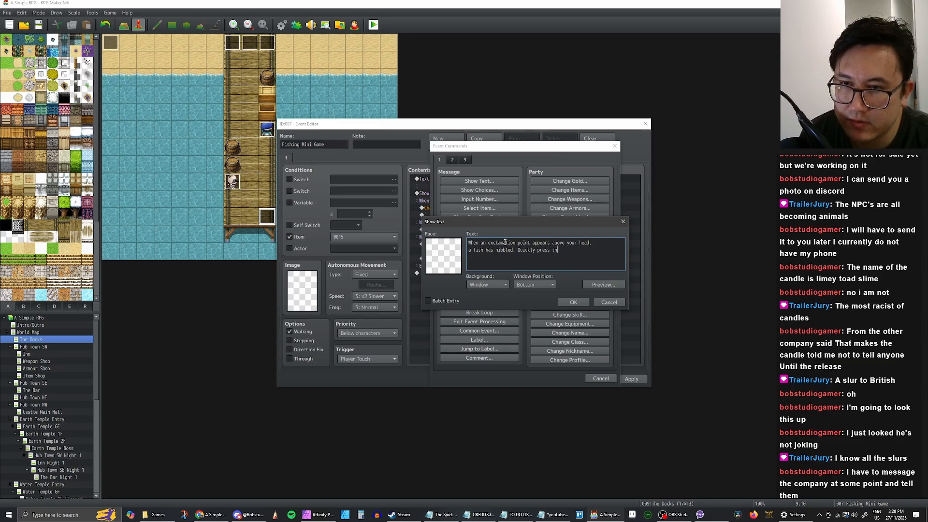
{"action": "type", "text": "e Z"}
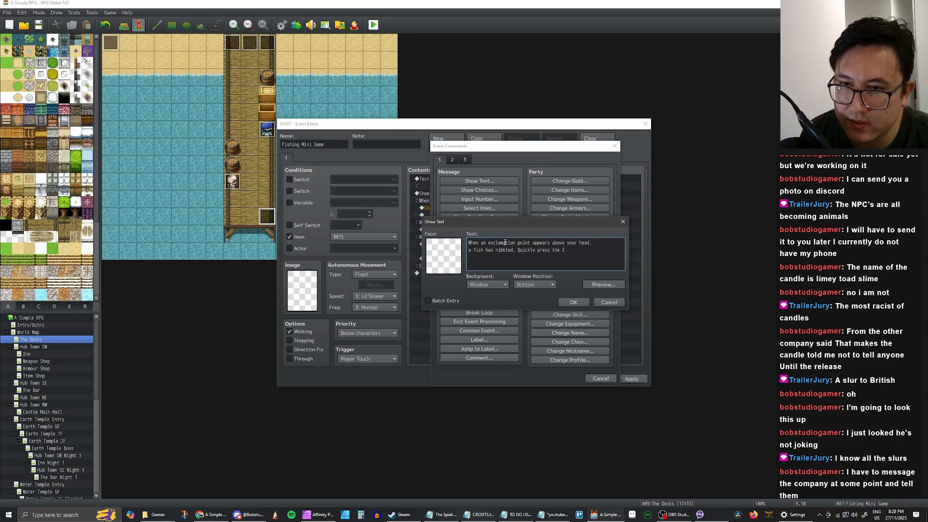
{"action": "type", "text": " key to"}
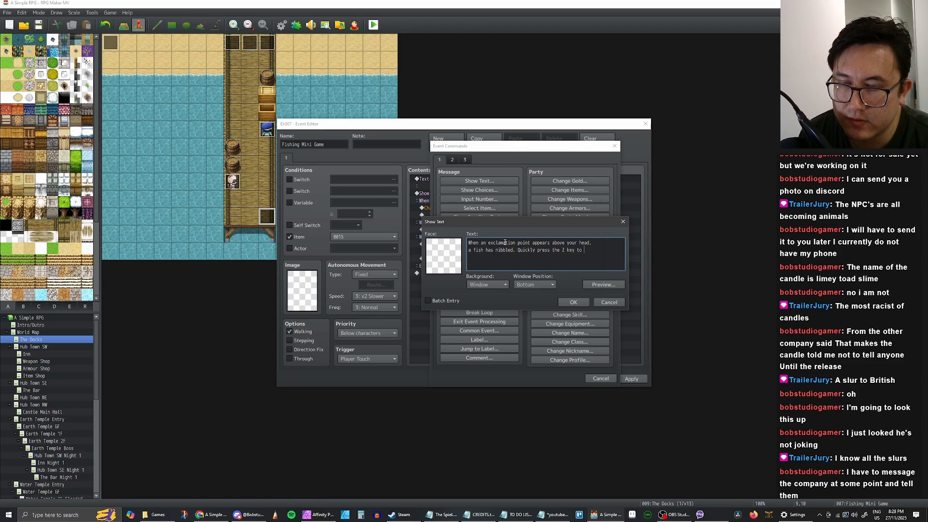
{"action": "type", "text": " j"}
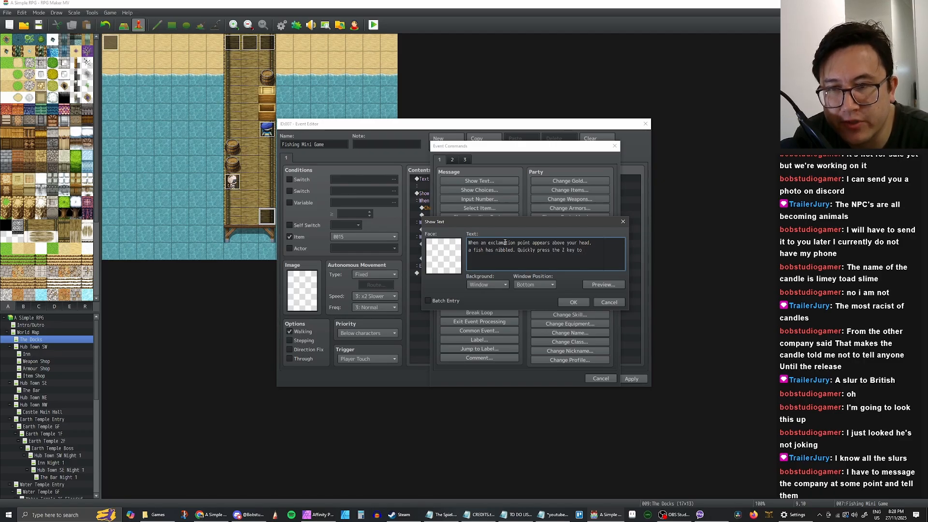
{"action": "type", "text": "set"}
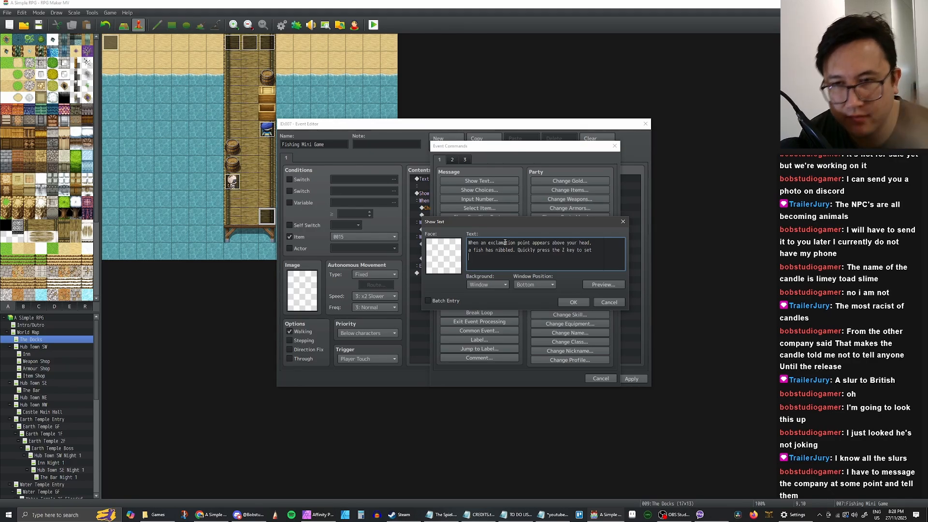
{"action": "key", "text": "Return"}
{"action": "type", "text": "the "}
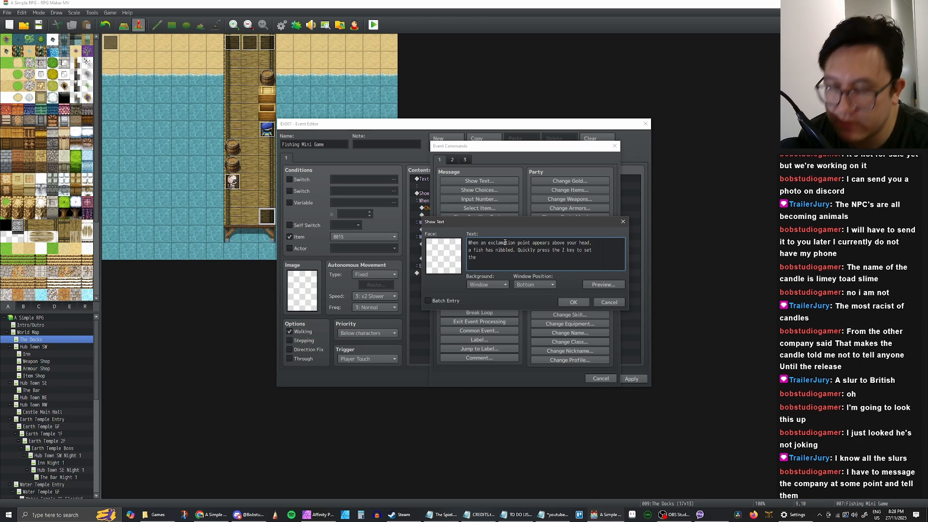
{"action": "type", "text": "hook."}
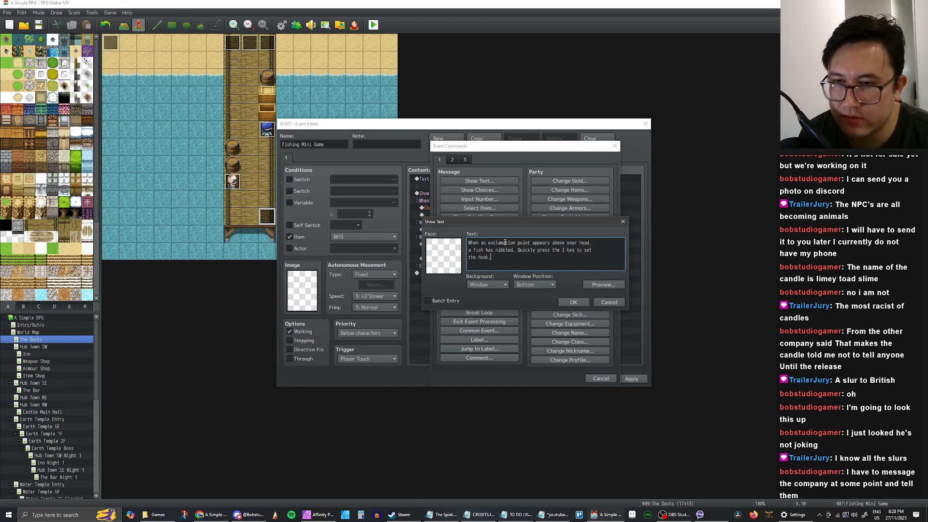
{"action": "left_click", "coordinate": [566, 303]}
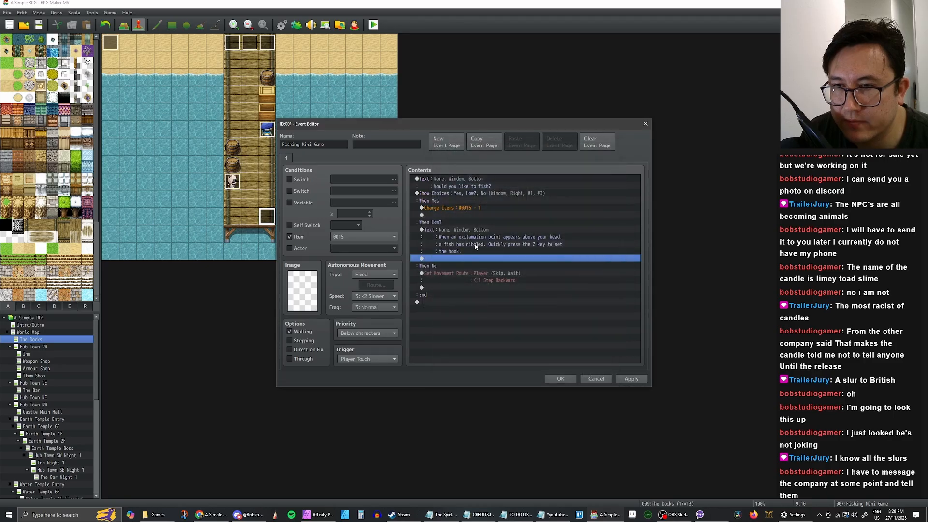
Duplicate the exclamation point message directly below itself in the How? branch
{"action": "left_click", "coordinate": [480, 238]}
{"action": "key", "text": "ctrl+c"}
{"action": "left_click", "coordinate": [479, 259]}
{"action": "key", "text": "ctrl+v"}
Replace the duplicated How? message's text with a new first line, "You then must reel the fish in, by pressing the Z key"
{"action": "double_click", "coordinate": [484, 259]}
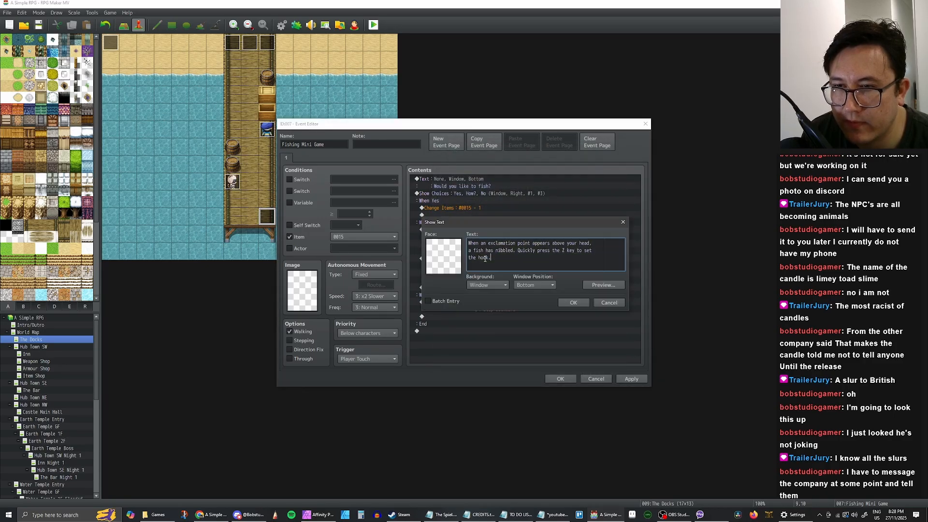
{"action": "key", "text": "ctrl+a"}
{"action": "key", "text": "BackSpace"}
{"action": "type", "text": "You "}
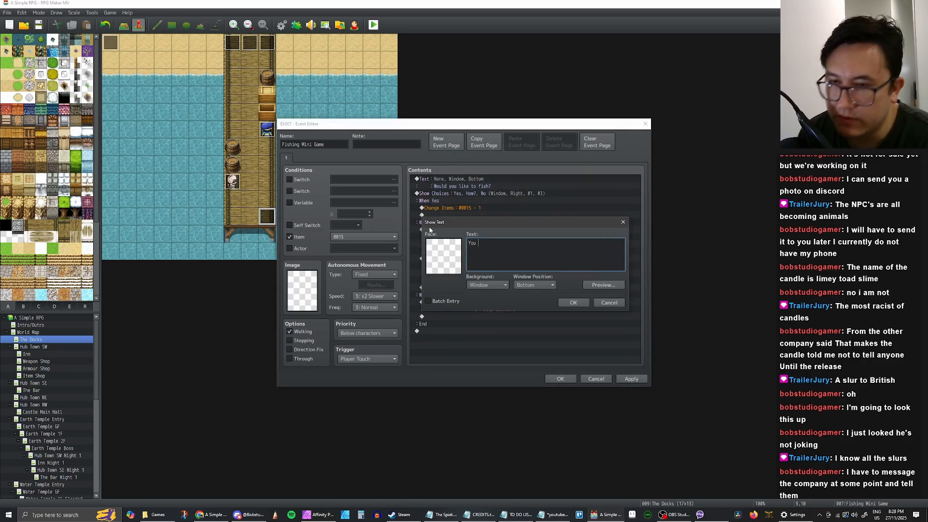
{"action": "type", "text": "tehen must"}
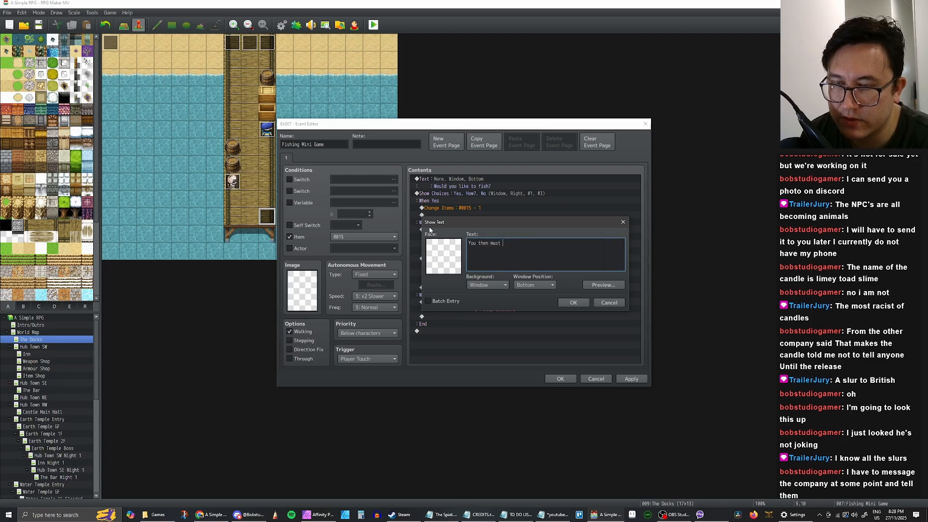
{"action": "type", "text": " reel the fish in"}
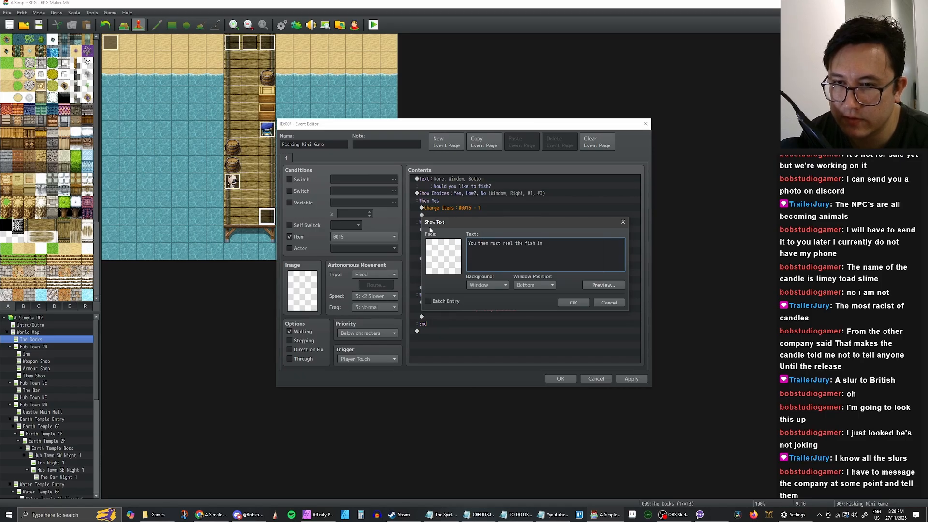
{"action": "type", "text": ", by p"}
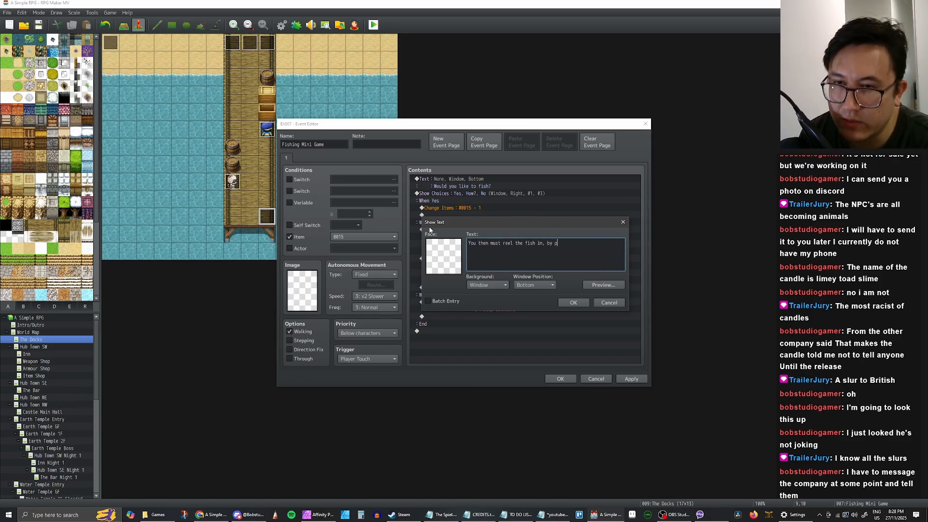
{"action": "type", "text": "ressing t"}
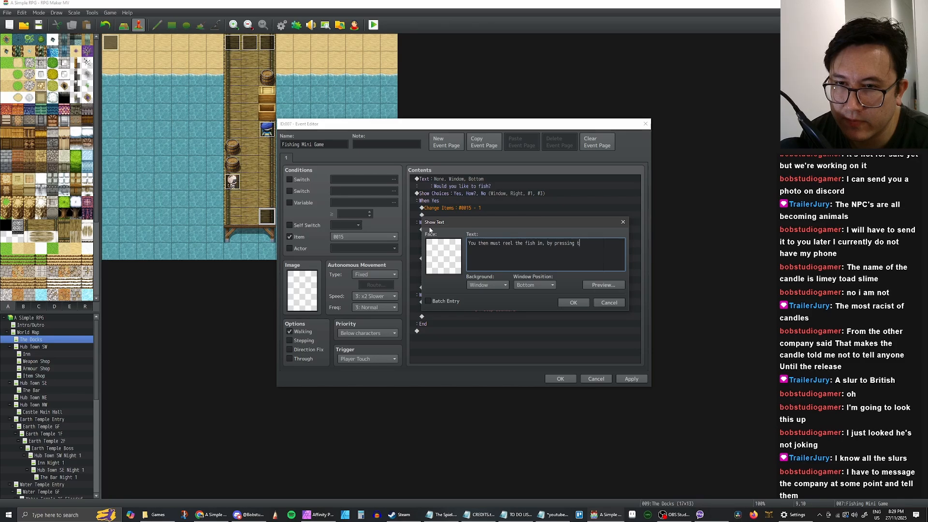
{"action": "type", "text": "he Z ket"}
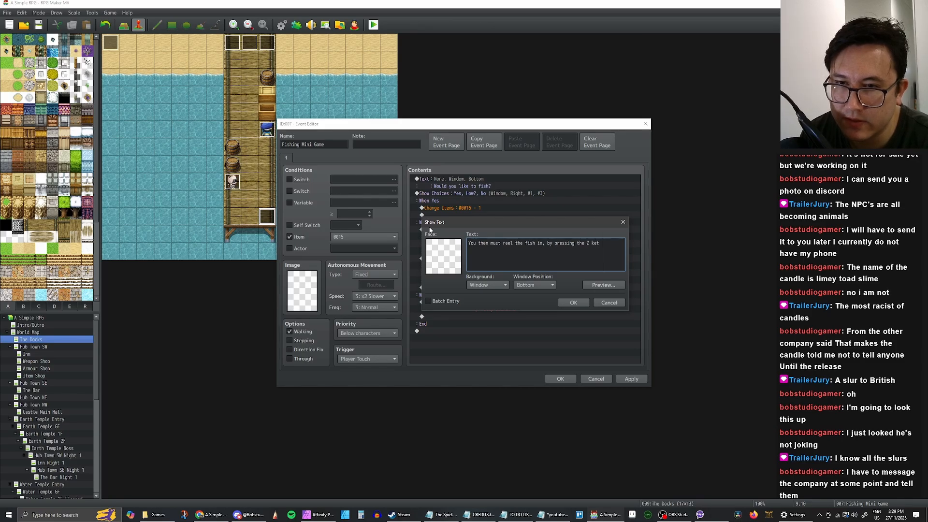
{"action": "key", "text": "BackSpace"}
Finish the word "key" and add the second message line "ten times before the fish gets away."
{"action": "type", "text": "y ten time"}
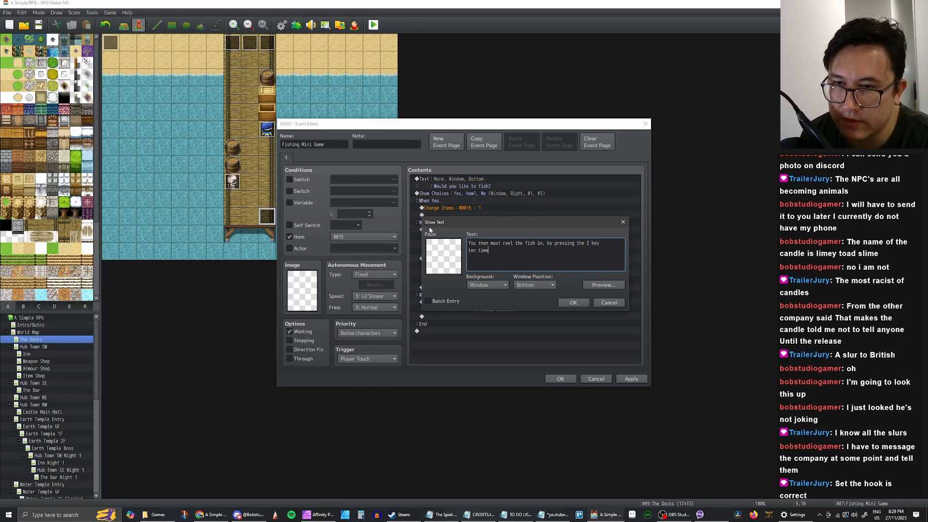
{"action": "type", "text": "s before the di"}
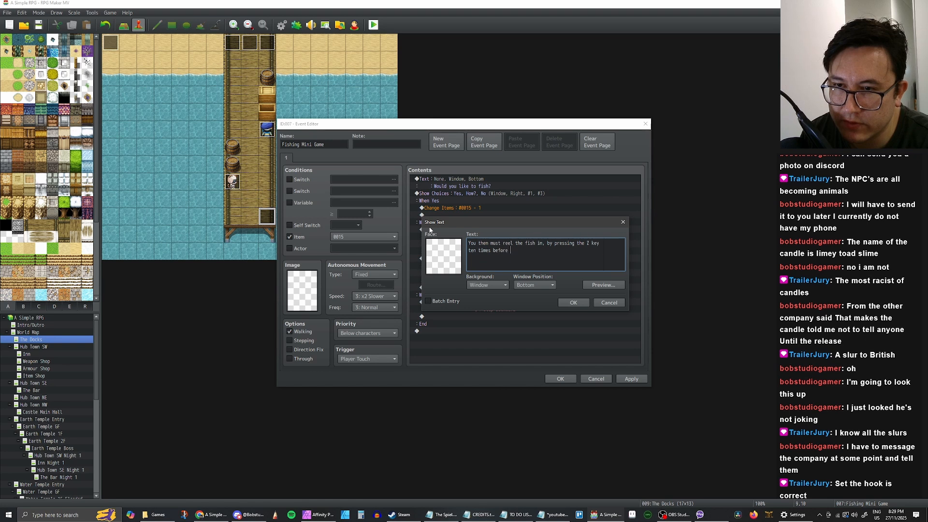
{"action": "key", "text": "BackSpace"}
{"action": "key", "text": "BackSpace"}
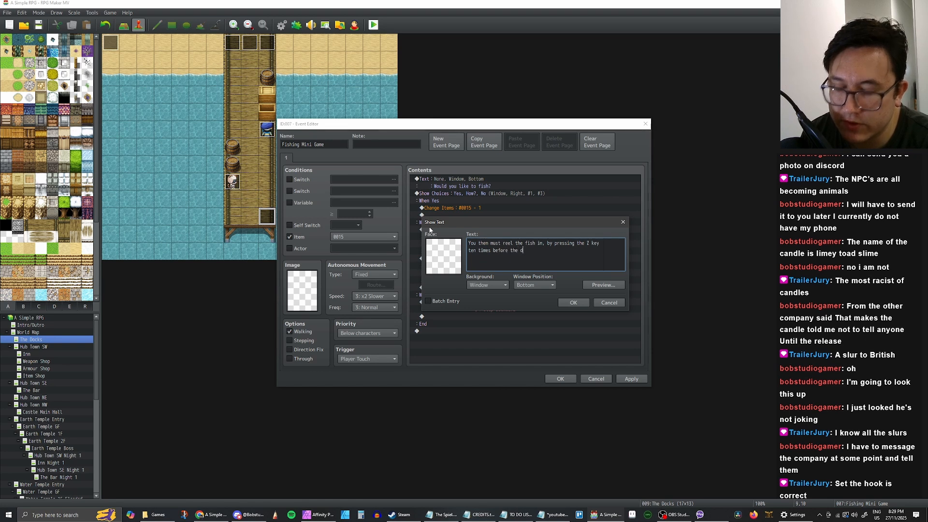
{"action": "type", "text": "fish get"}
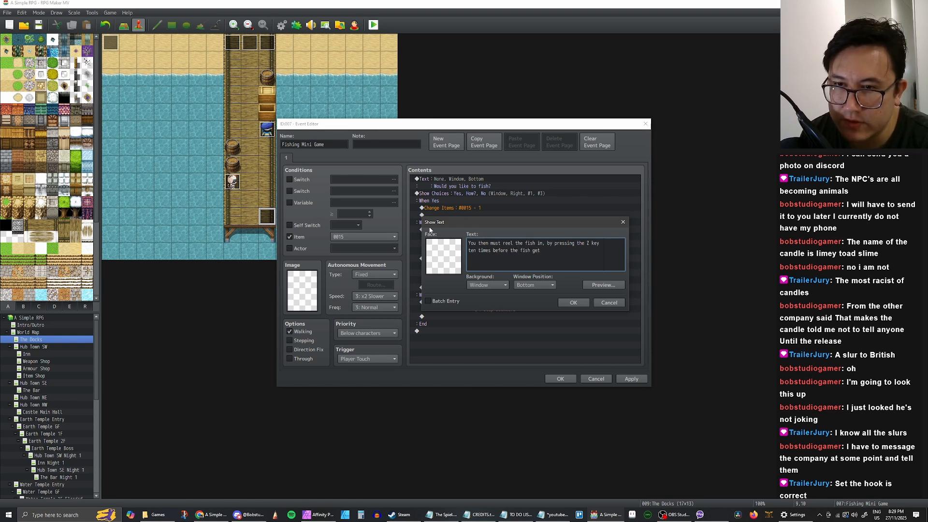
{"action": "type", "text": "s awat."}
{"action": "key", "text": "BackSpace"}
{"action": "key", "text": "BackSpace"}
{"action": "type", "text": "y."}
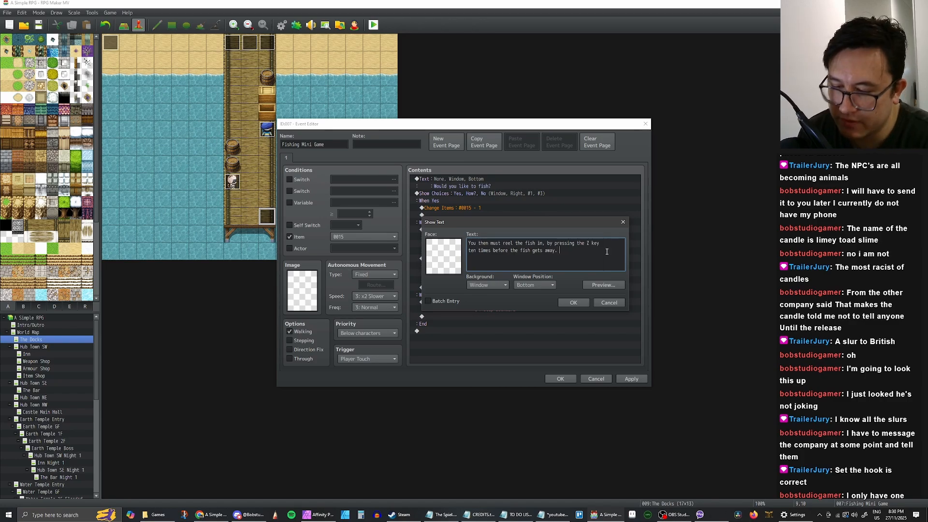
{"action": "type", "text": "Better press"}
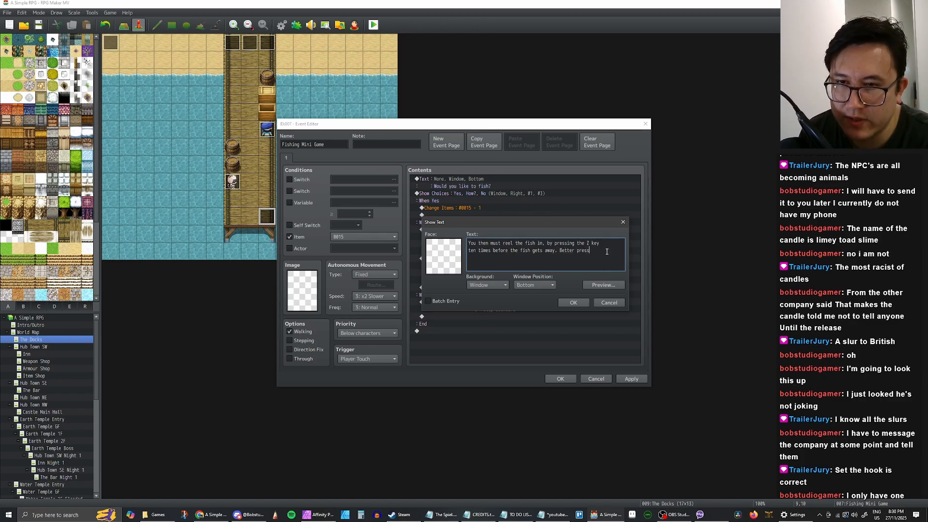
{"action": "key", "text": "BackSpace"}
{"action": "key", "text": "BackSpace"}
{"action": "key", "text": "BackSpace"}
{"action": "key", "text": "BackSpace"}
{"action": "key", "text": "BackSpace"}
{"action": "key", "text": "BackSpace"}
{"action": "key", "text": "BackSpace"}
{"action": "key", "text": "BackSpace"}
{"action": "key", "text": "BackSpace"}
{"action": "key", "text": "BackSpace"}
{"action": "key", "text": "BackSpace"}
{"action": "key", "text": "BackSpace"}
{"action": "key", "text": "BackSpace"}
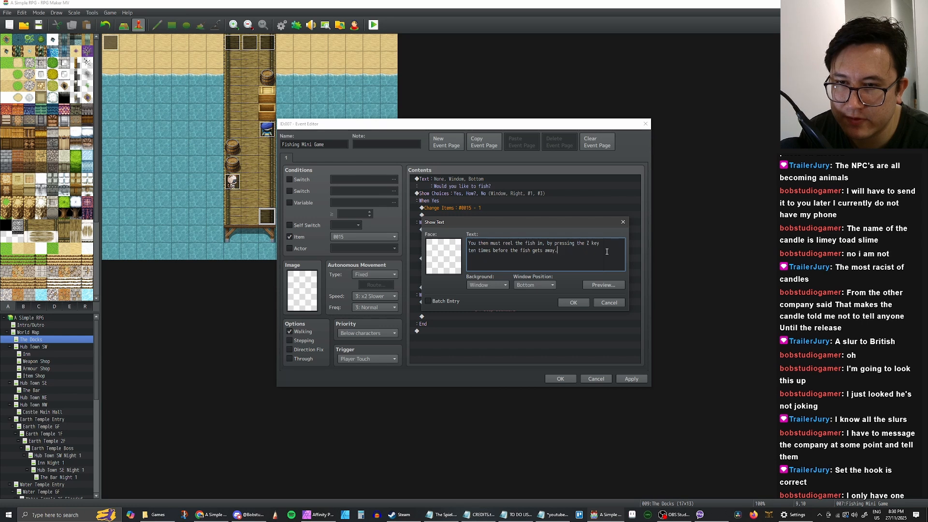
Add the third line "Better mash that Z key!" and save the reeling message
{"action": "key", "text": "Return"}
{"action": "type", "text": "Better press f"}
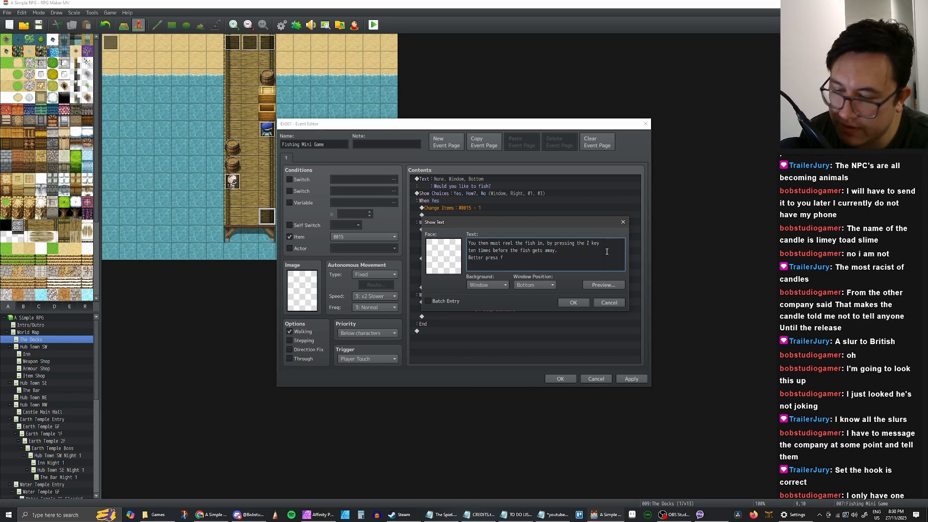
{"action": "key", "text": "BackSpace"}
{"action": "key", "text": "BackSpace"}
{"action": "key", "text": "BackSpace"}
{"action": "key", "text": "BackSpace"}
{"action": "key", "text": "BackSpace"}
{"action": "key", "text": "BackSpace"}
{"action": "key", "text": "BackSpace"}
{"action": "key", "text": "BackSpace"}
{"action": "key", "text": "BackSpace"}
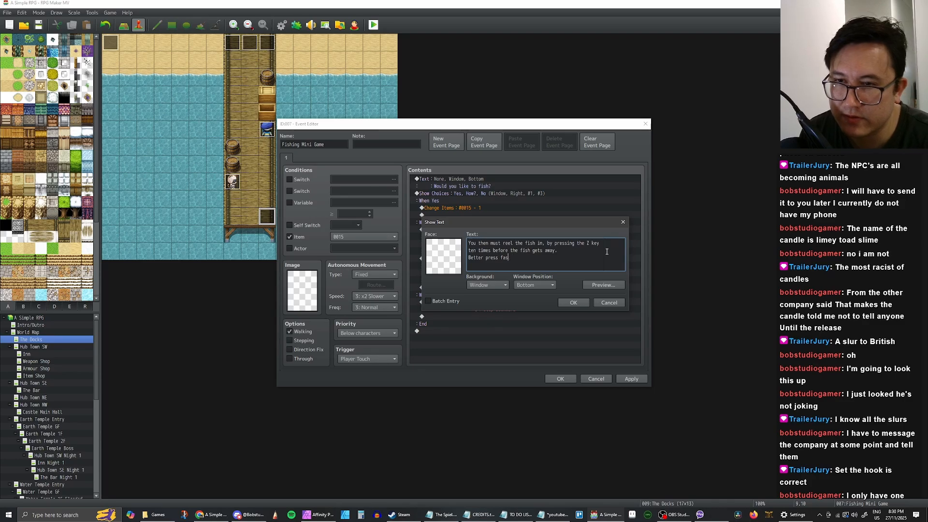
{"action": "type", "text": "ma"}
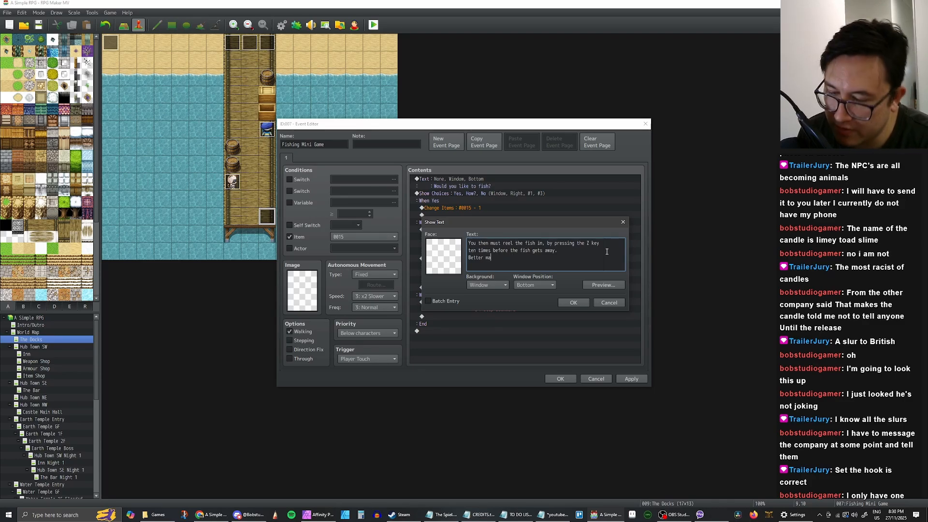
{"action": "type", "text": "sh that Z "}
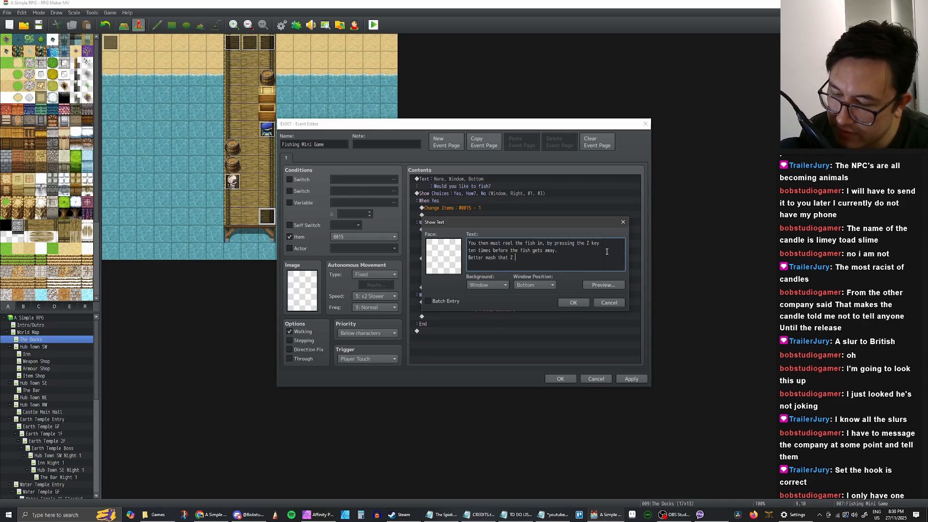
{"action": "type", "text": "ket"}
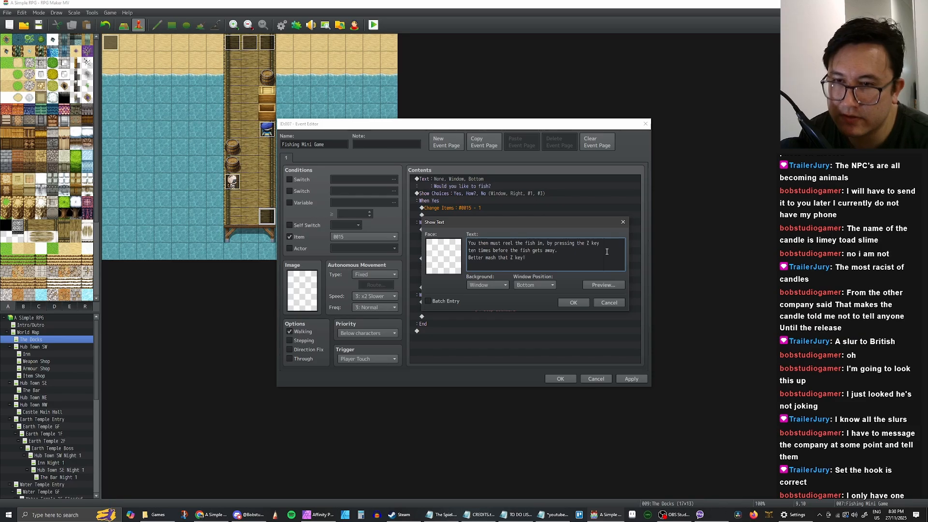
{"action": "left_click", "coordinate": [573, 302]}
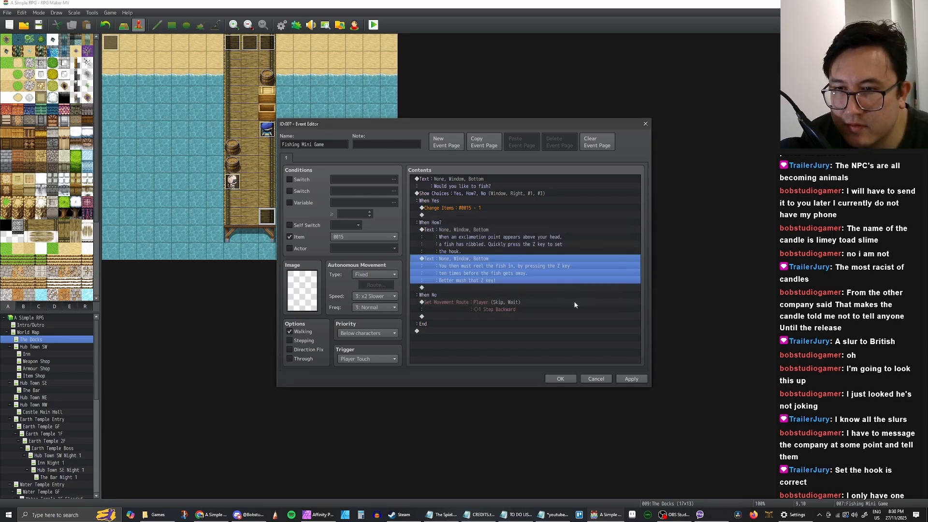
Duplicate the reeling message directly below itself in the How? branch
{"action": "key", "text": "ctrl+c"}
{"action": "left_click", "coordinate": [469, 286]}
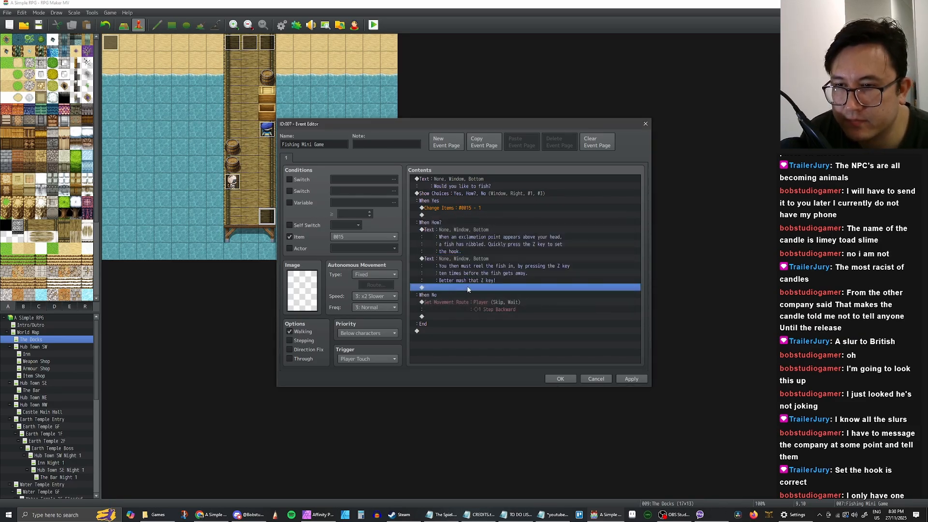
{"action": "key", "text": "ctrl+v"}
Replace the reeling message copy's text with "Upon reeling the fish in, you will face it in battle."
{"action": "double_click", "coordinate": [488, 286]}
{"action": "key", "text": "ctrl+a"}
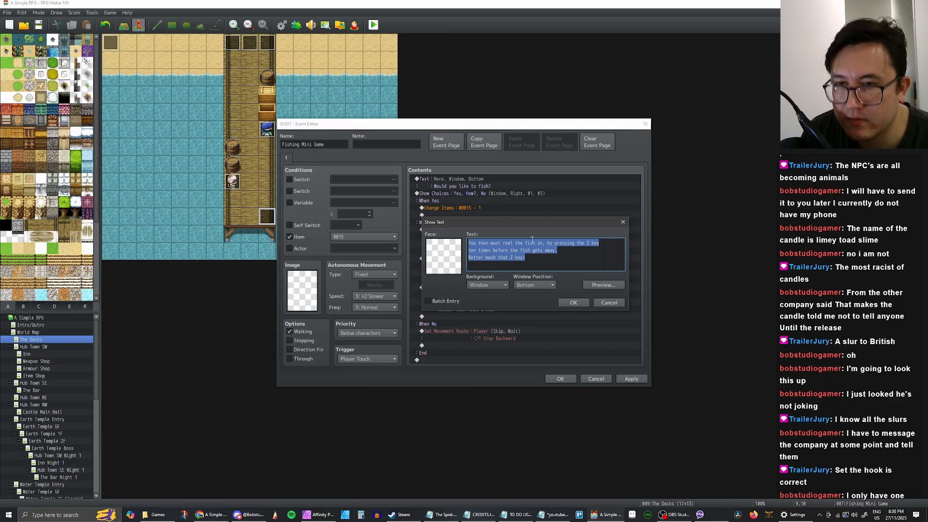
{"action": "type", "text": "Upon reel"}
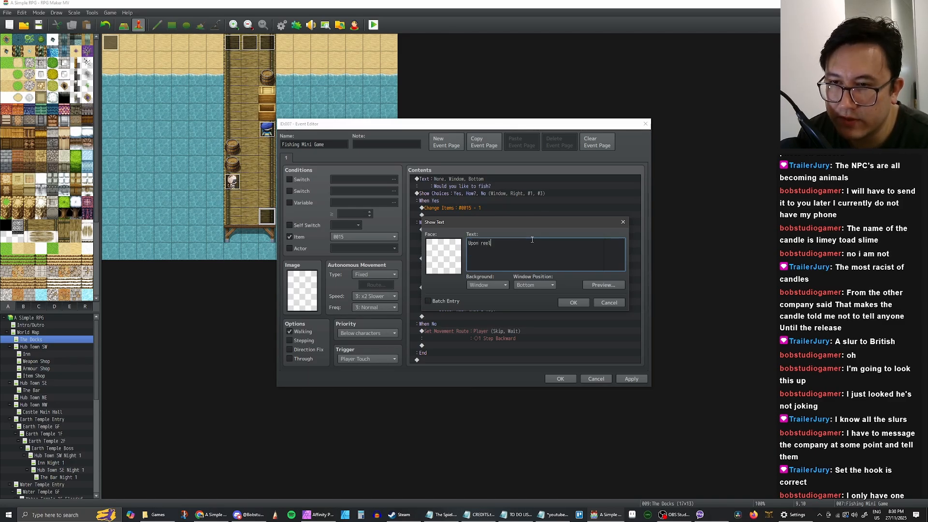
{"action": "type", "text": "ing the fi"}
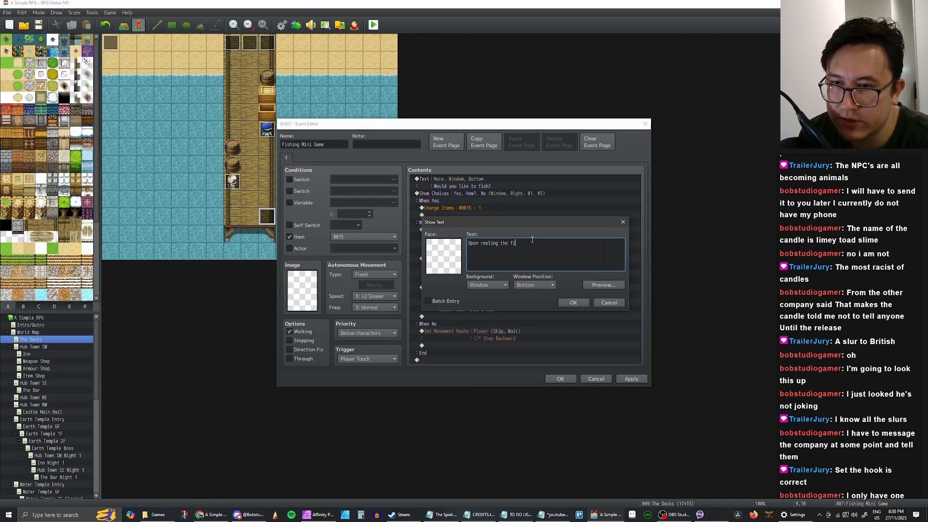
{"action": "type", "text": "sh in, you"}
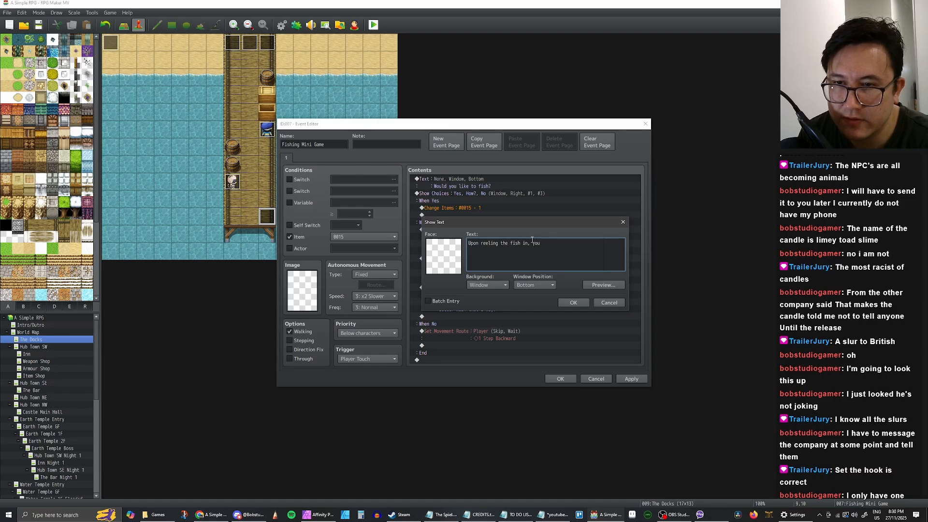
{"action": "type", "text": " will fav"}
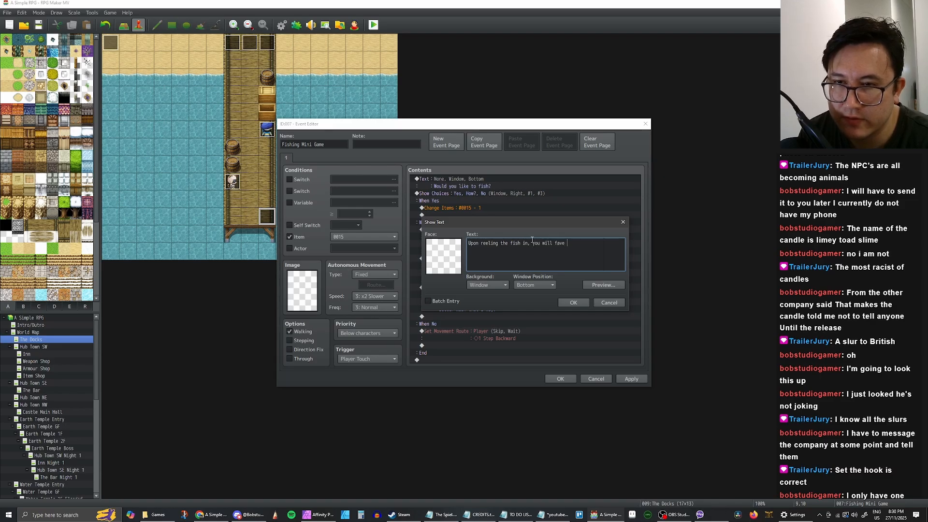
{"action": "key", "text": "BackSpace"}
{"action": "type", "text": "ce it i"}
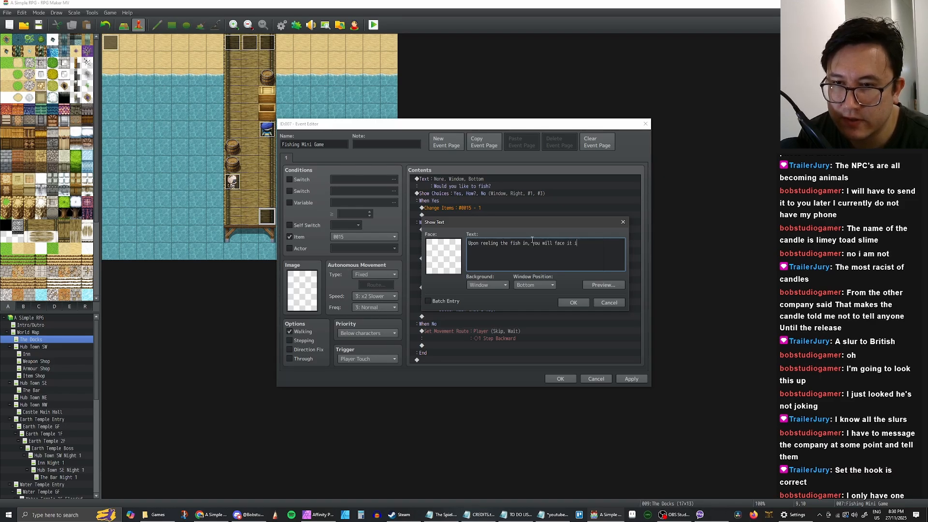
{"action": "type", "text": "n battle."}
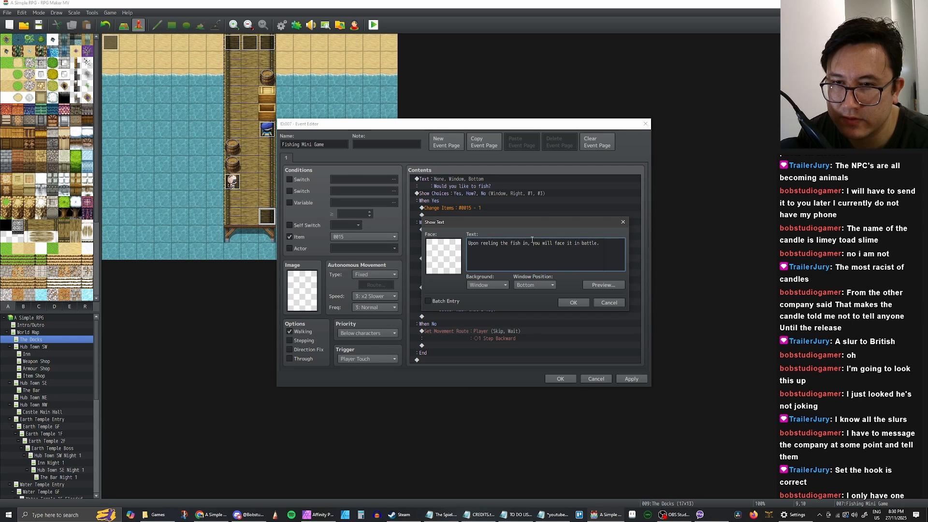
Add the second line "Don't be alarmed! The fish cannot attack, but it will" to the battle message
{"action": "key", "text": "Return"}
{"action": "type", "text": "Don't be"}
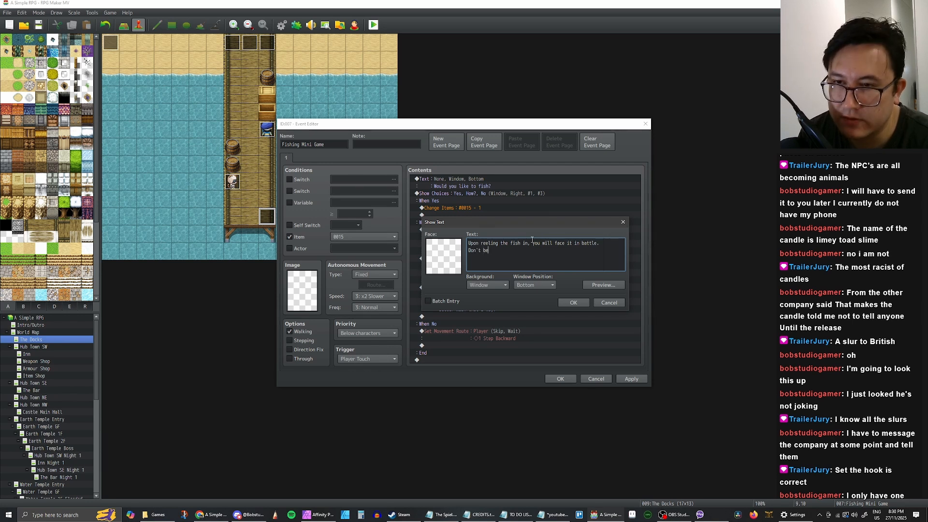
{"action": "type", "text": " alarmed"}
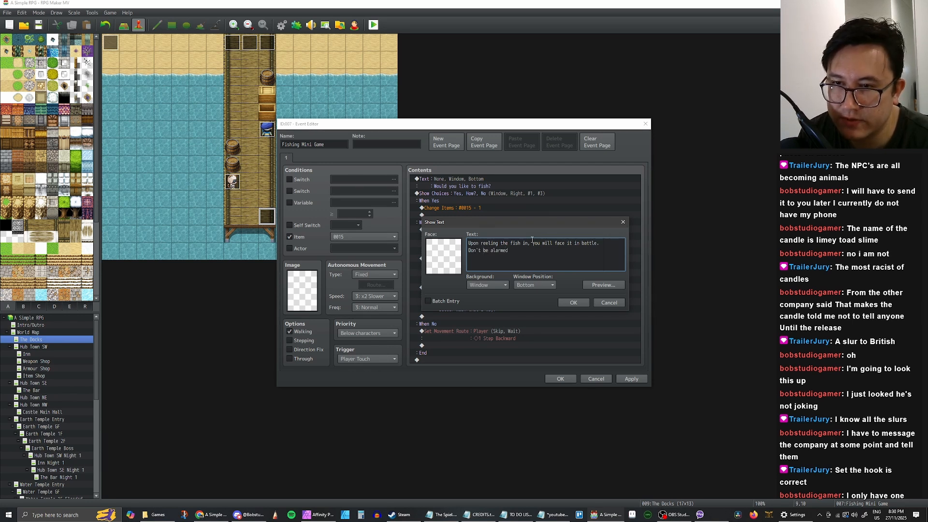
{"action": "type", "text": "! The "}
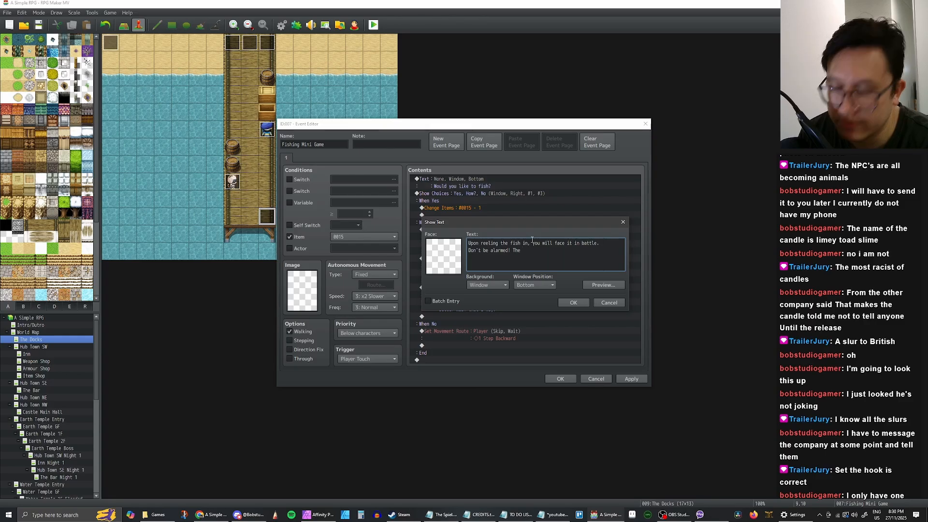
{"action": "type", "text": "fish cannot "}
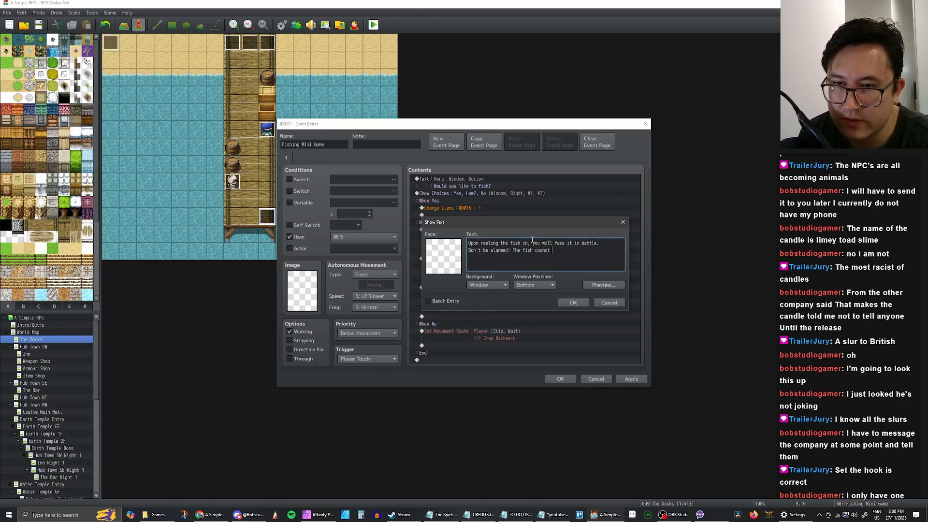
{"action": "type", "text": "attack, but"}
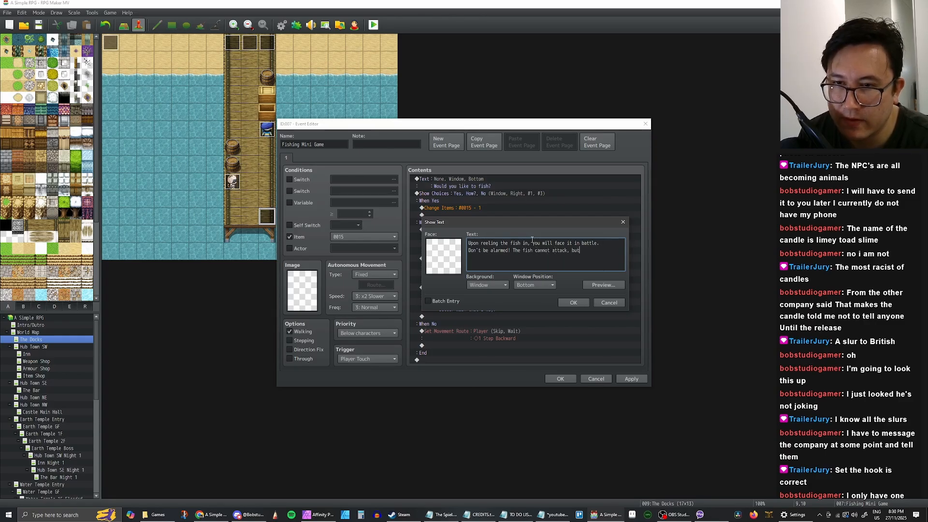
{"action": "type", "text": " it will "}
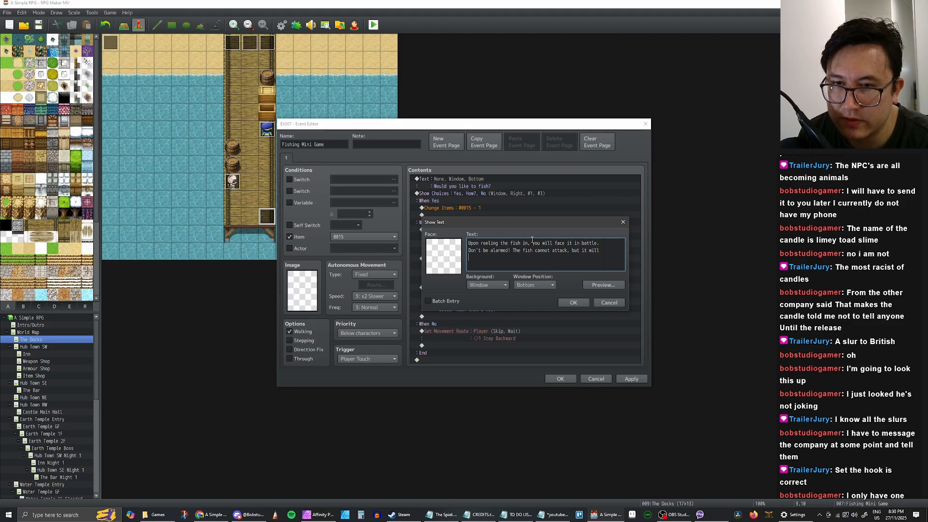
Add the third line "escape if you cannot defeat it in time." and save the battle message
{"action": "type", "text": "escape y"}
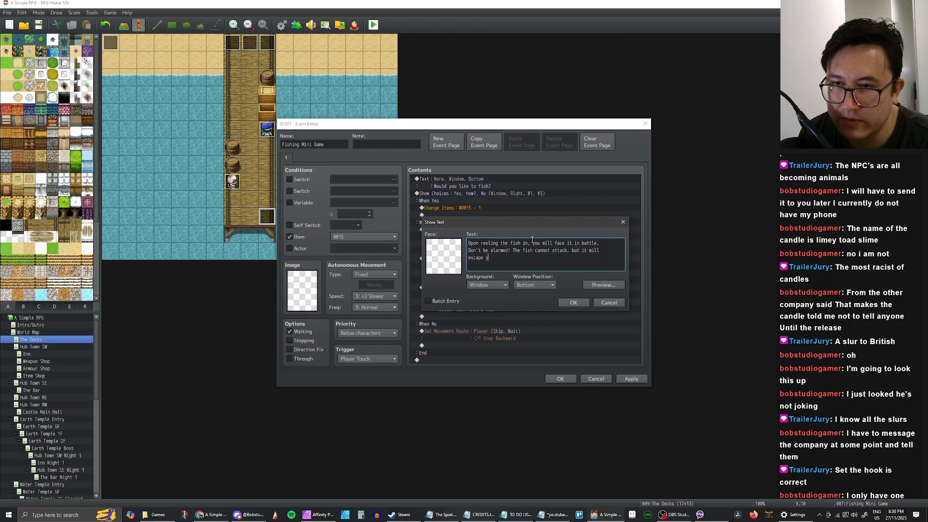
{"action": "key", "text": "BackSpace"}
{"action": "type", "text": "if you cannot"}
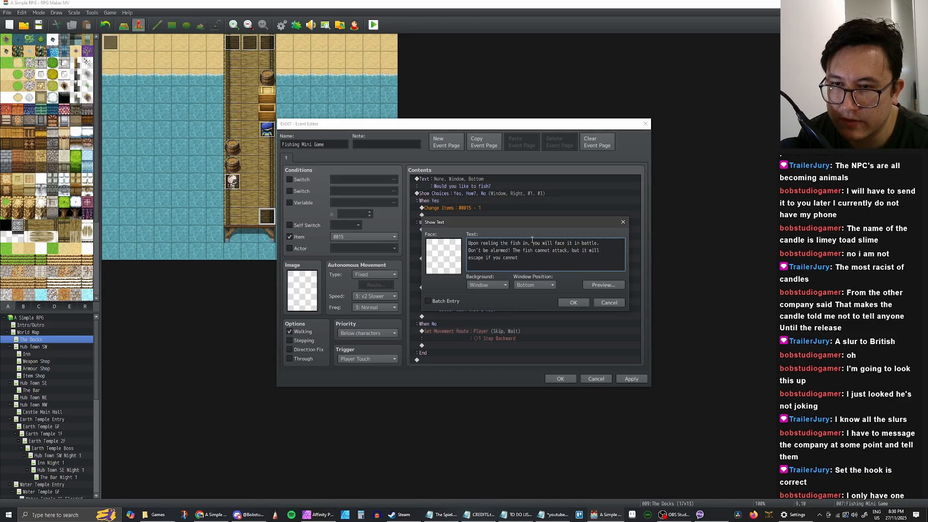
{"action": "type", "text": " defeat it in"}
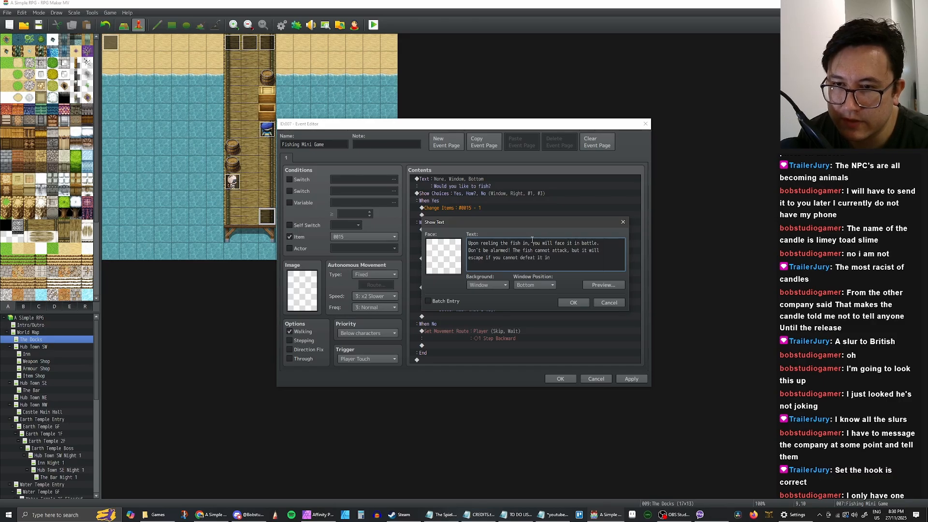
{"action": "type", "text": " time."}
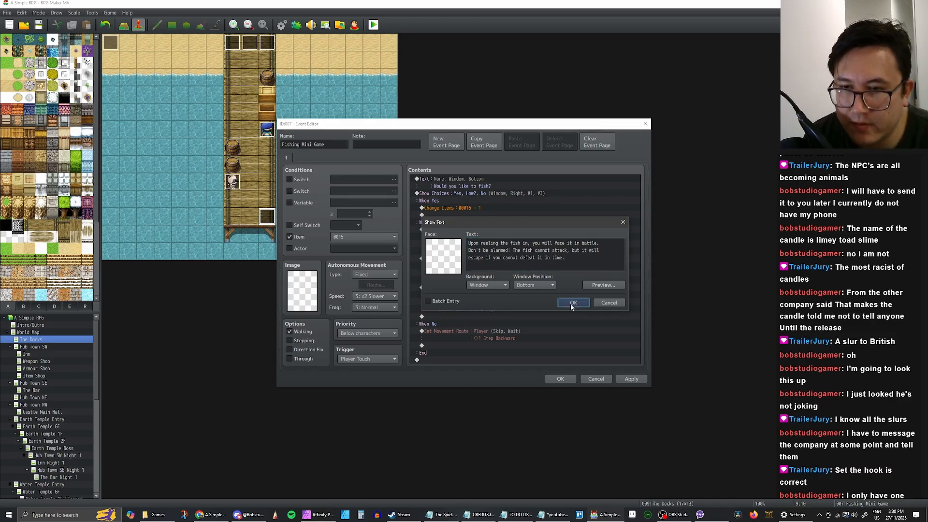
{"action": "left_click", "coordinate": [572, 302]}
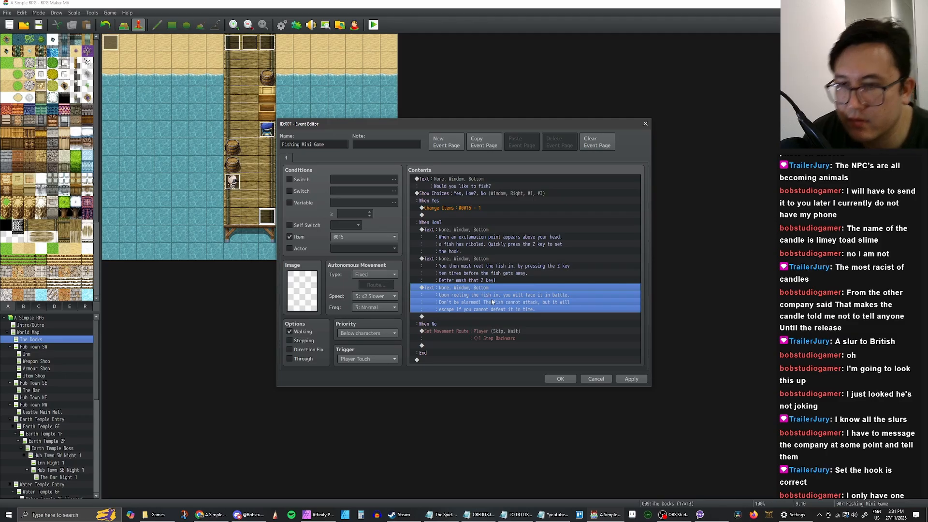
{"action": "left_click", "coordinate": [483, 259]}
{"action": "left_click", "coordinate": [482, 247]}
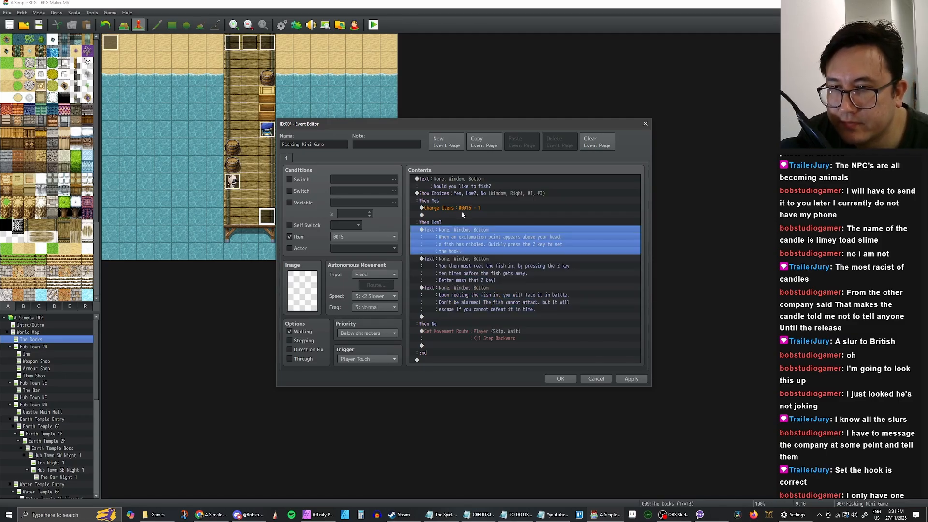
{"action": "left_click", "coordinate": [461, 214]}
{"action": "left_click", "coordinate": [459, 208]}
{"action": "left_click", "coordinate": [455, 213]}
{"action": "left_click", "coordinate": [450, 209]}
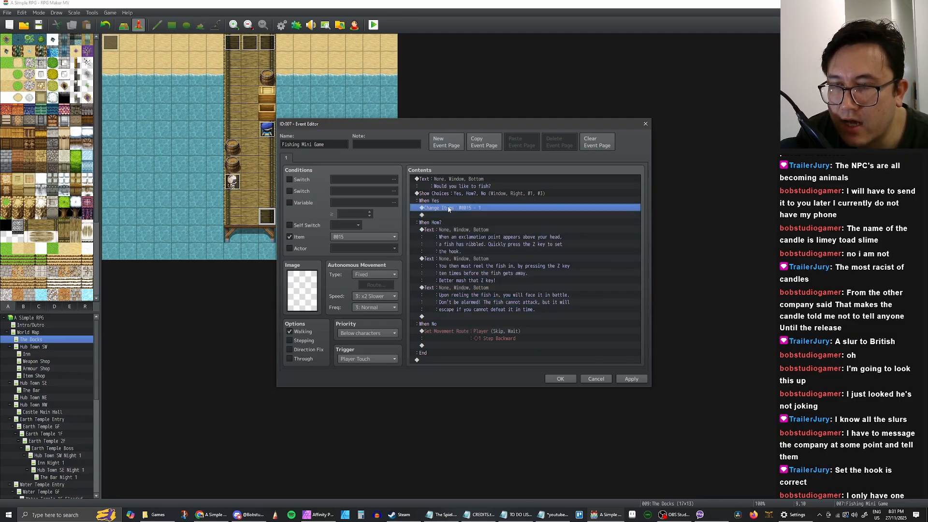
{"action": "left_click", "coordinate": [450, 215]}
{"action": "left_click", "coordinate": [451, 209]}
Add a Set Movement Route command for the Player with Turn Right after the item change in the Yes branch
{"action": "left_click", "coordinate": [445, 215]}
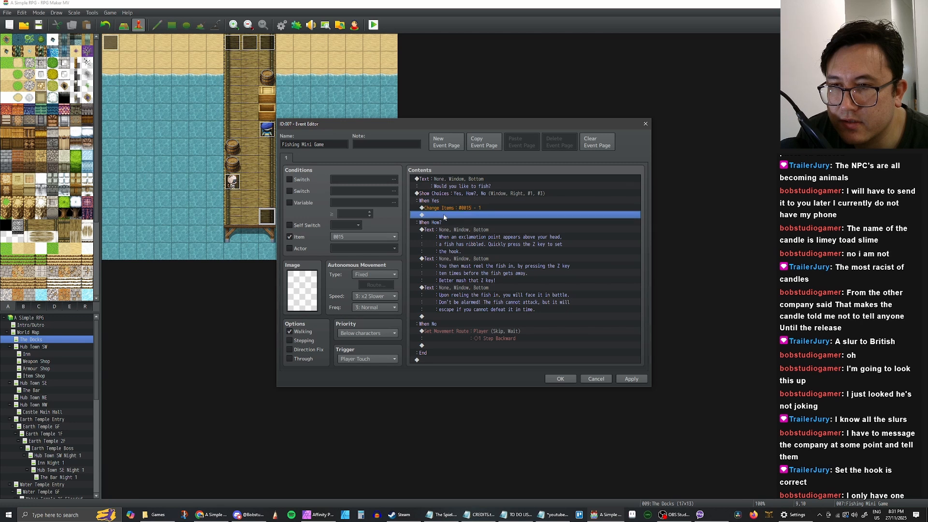
{"action": "right_click", "coordinate": [445, 215]}
{"action": "left_click", "coordinate": [462, 219]}
{"action": "left_click", "coordinate": [453, 160]}
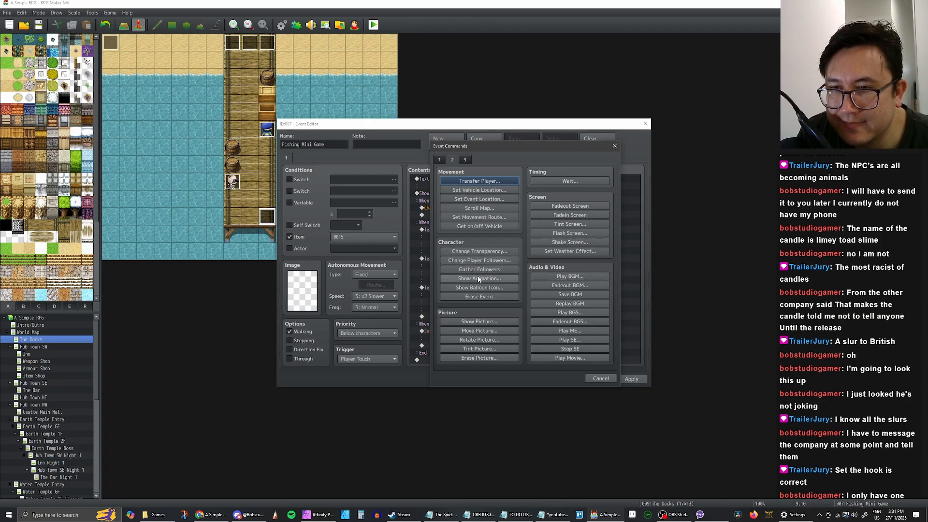
{"action": "left_click", "coordinate": [479, 217]}
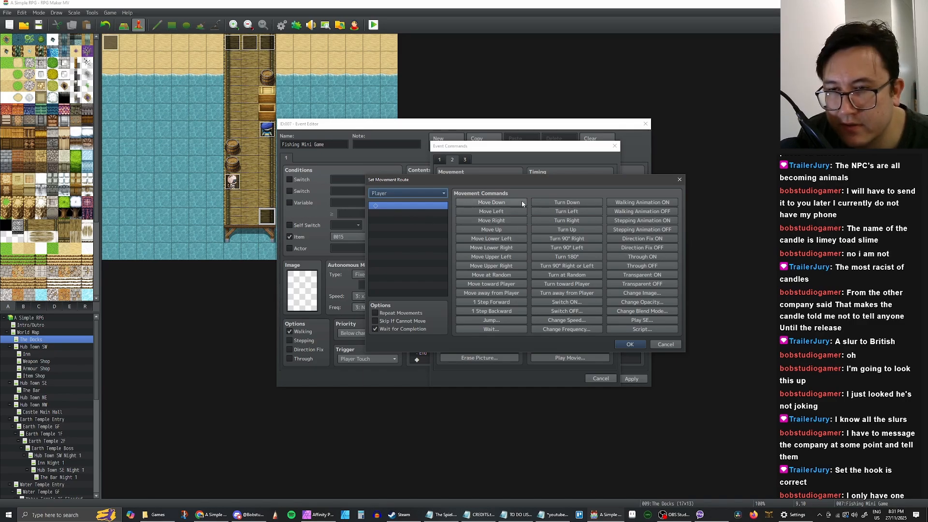
{"action": "left_click", "coordinate": [566, 221]}
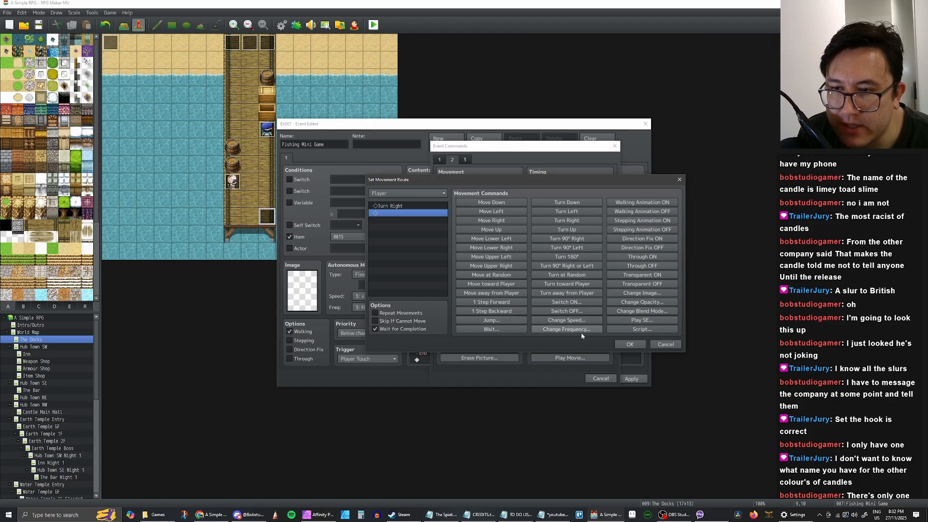
{"action": "left_click", "coordinate": [628, 344]}
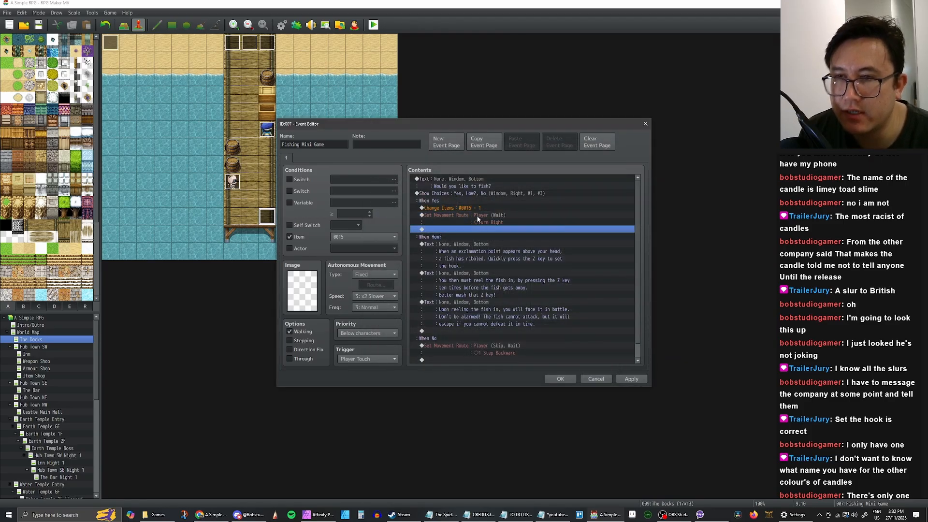
{"action": "right_click", "coordinate": [477, 230]}
{"action": "left_click", "coordinate": [484, 234]}
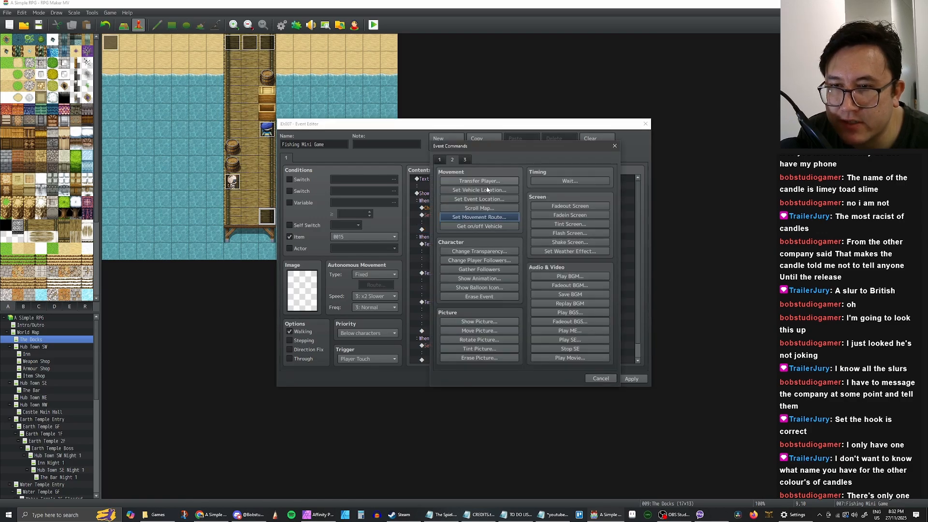
{"action": "left_click", "coordinate": [573, 340]}
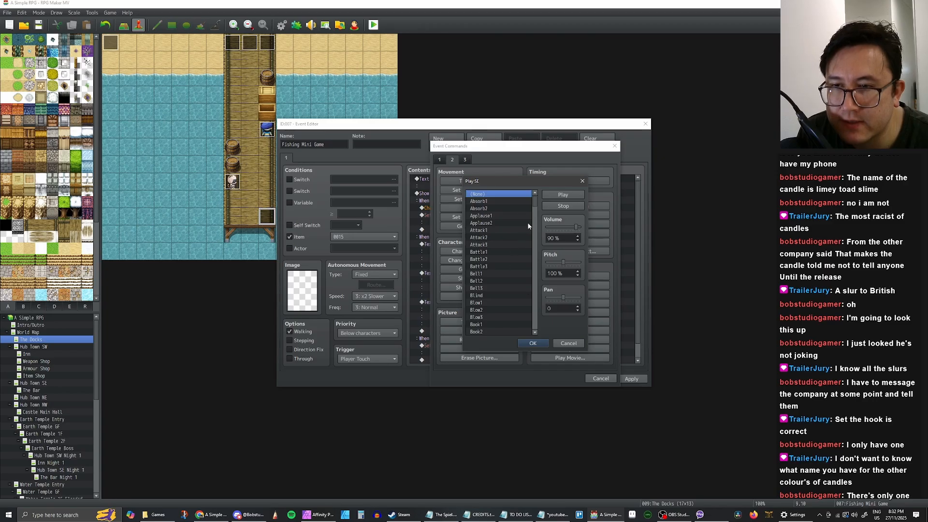
{"action": "scroll", "coordinate": [524, 254], "scroll_direction": "down", "scroll_amount": 9}
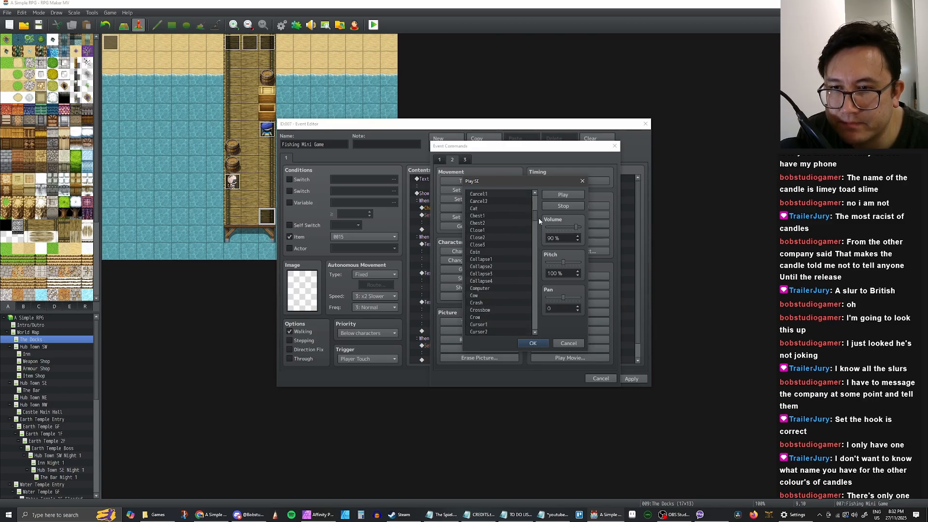
{"action": "left_click_drag", "start_coordinate": [534, 220], "coordinate": [532, 248]}
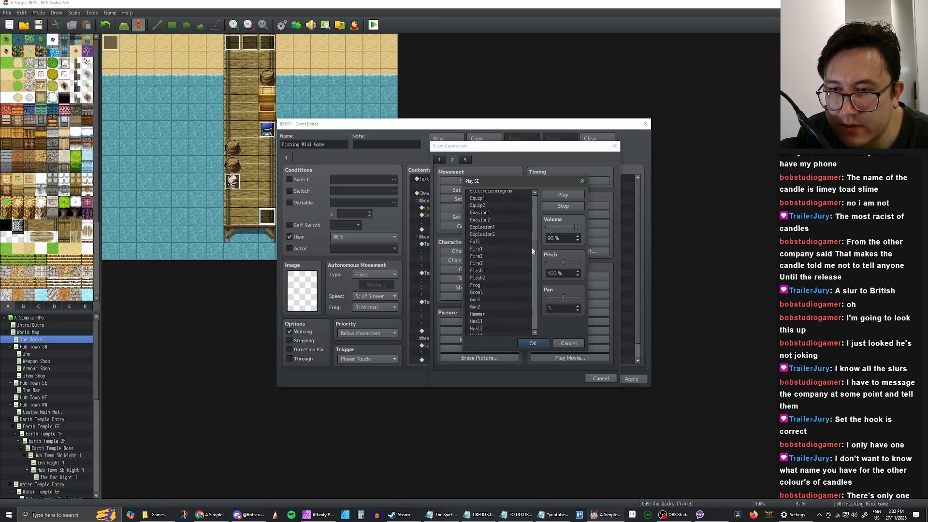
{"action": "left_click", "coordinate": [568, 343]}
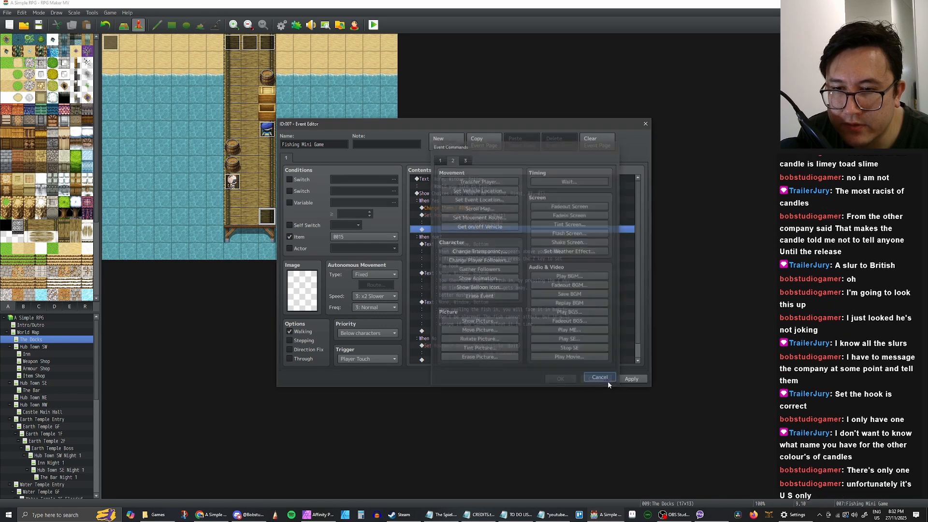
{"action": "left_click", "coordinate": [607, 381]}
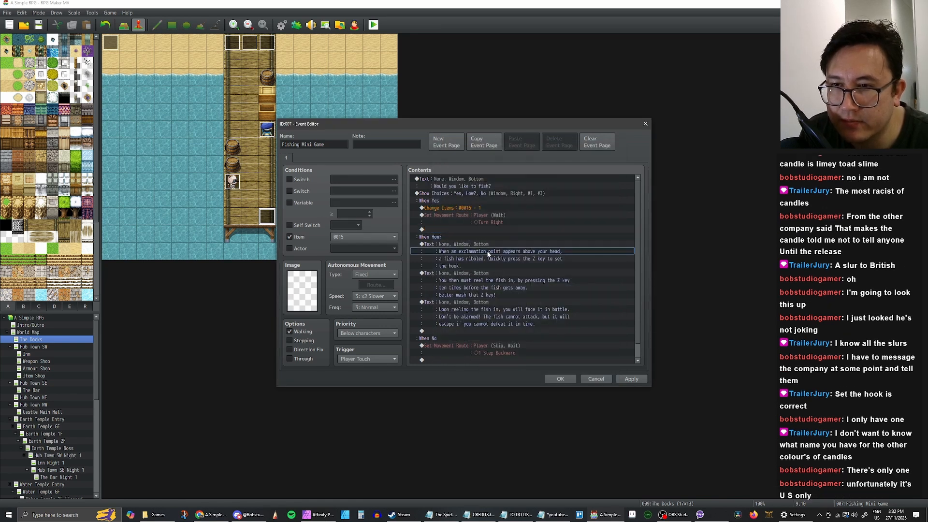
Copy the exclamation point message from the How? branch to the end of the Yes branch
{"action": "left_click", "coordinate": [483, 244]}
{"action": "left_click", "coordinate": [476, 229]}
{"action": "key", "text": "ctrl+v"}
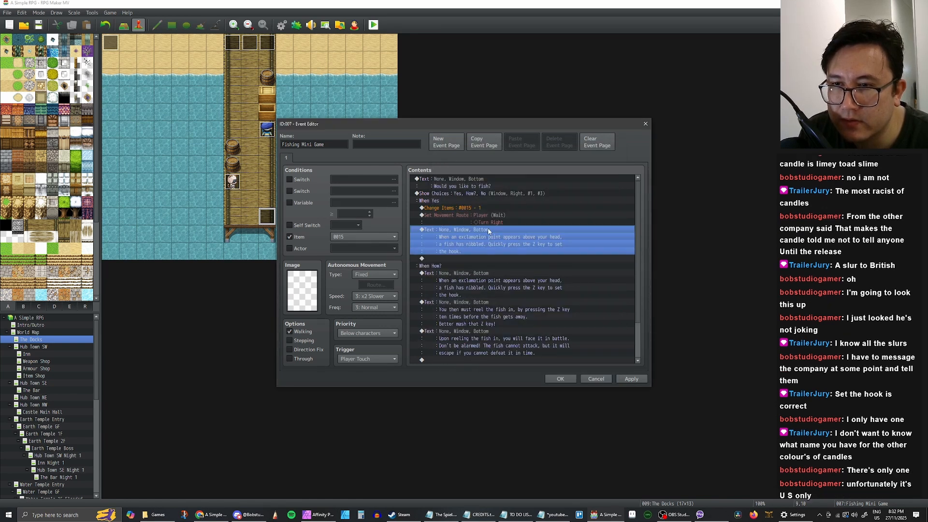
Replace the text of the message copy in the Yes branch with "You cast your line into the water."
{"action": "double_click", "coordinate": [419, 229]}
{"action": "key", "text": "ctrl+a"}
{"action": "type", "text": "You"}
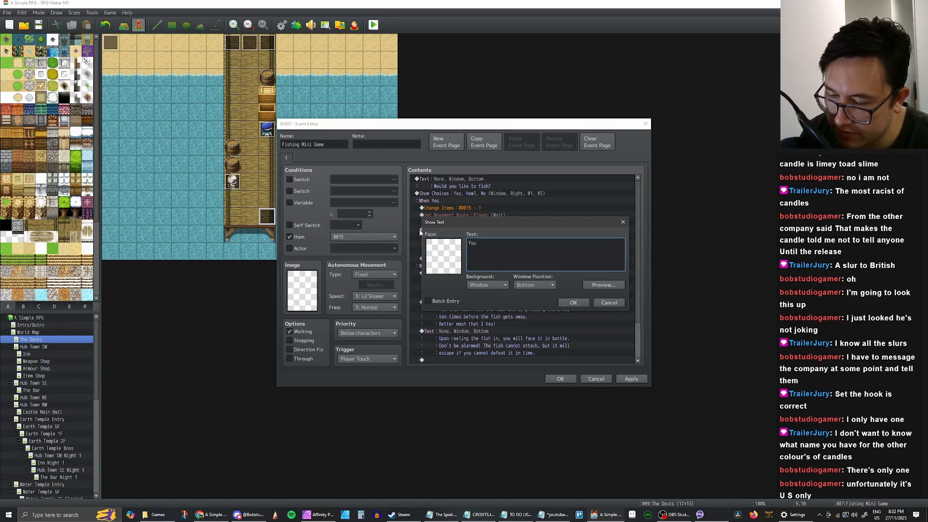
{"action": "type", "text": " cast"}
{"action": "type", "text": "your"}
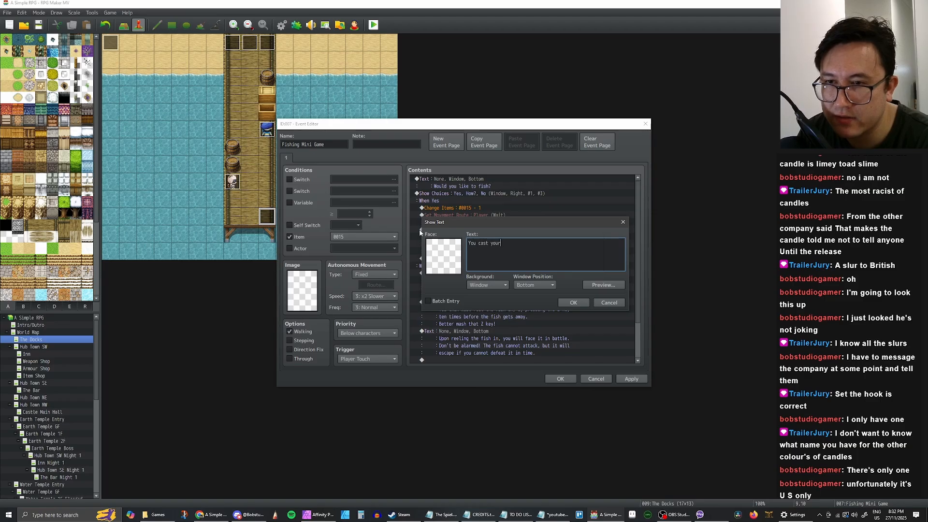
{"action": "type", "text": " line in"}
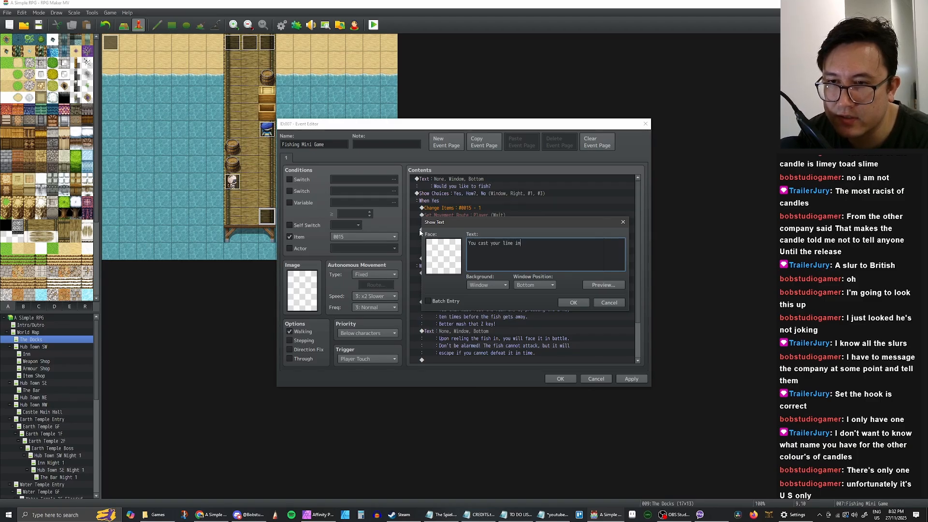
{"action": "type", "text": "to the water."}
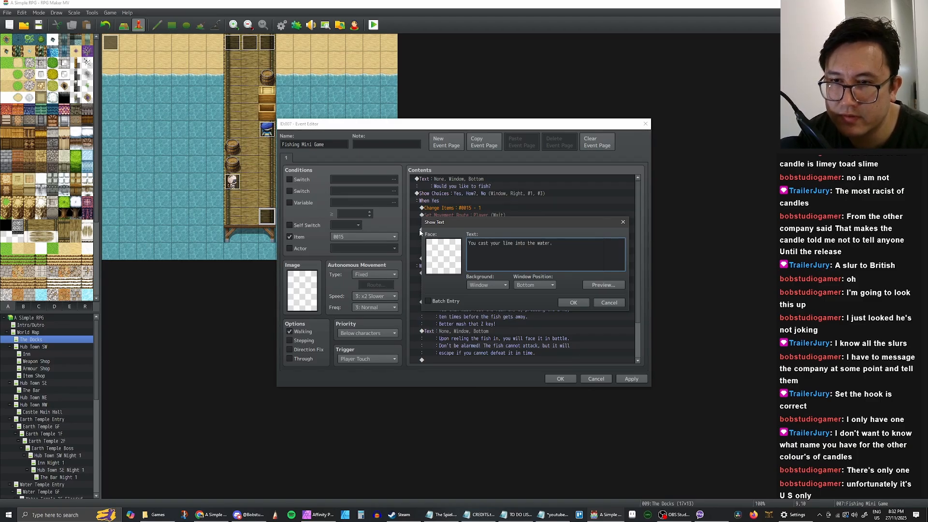
{"action": "left_click", "coordinate": [576, 302]}
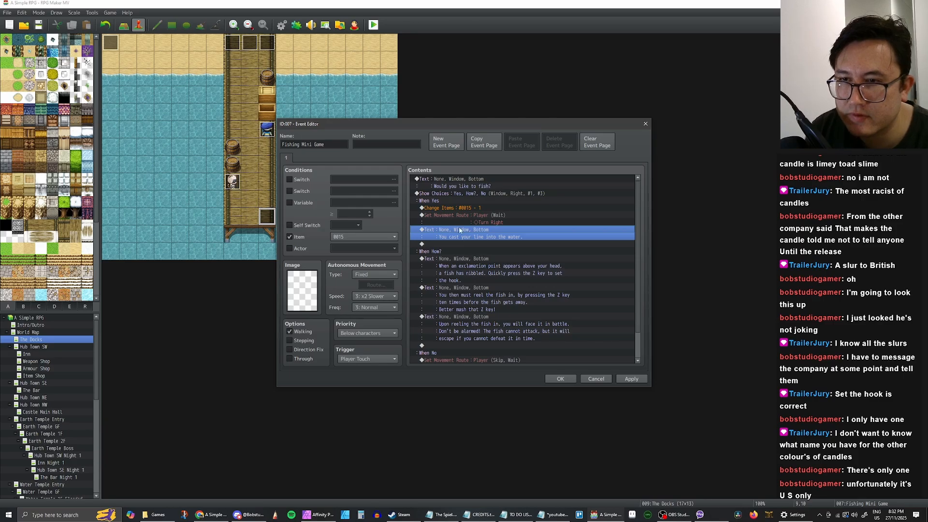
Insert a Play SE command before the "You cast your line into the water." message and preview Water1 at 50% volume and 150% pitch
{"action": "right_click", "coordinate": [457, 227]}
{"action": "left_click", "coordinate": [491, 232]}
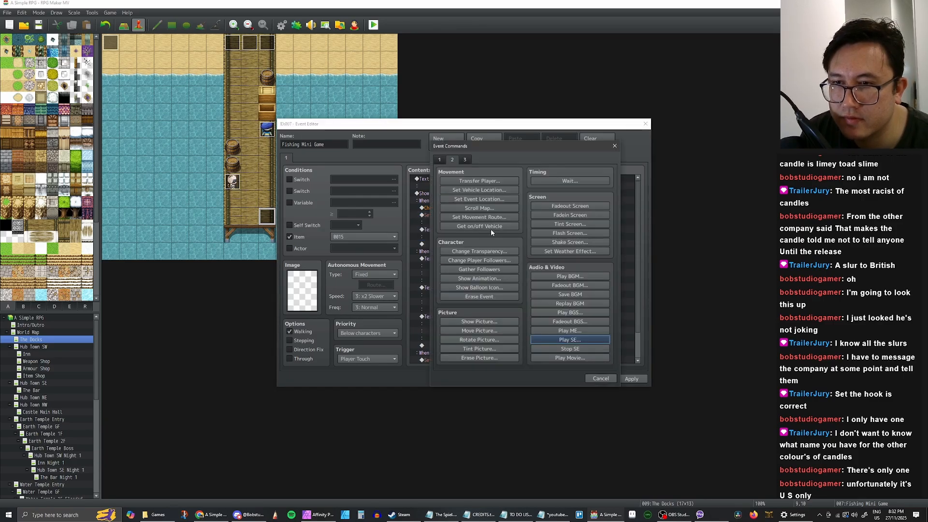
{"action": "left_click", "coordinate": [570, 340]}
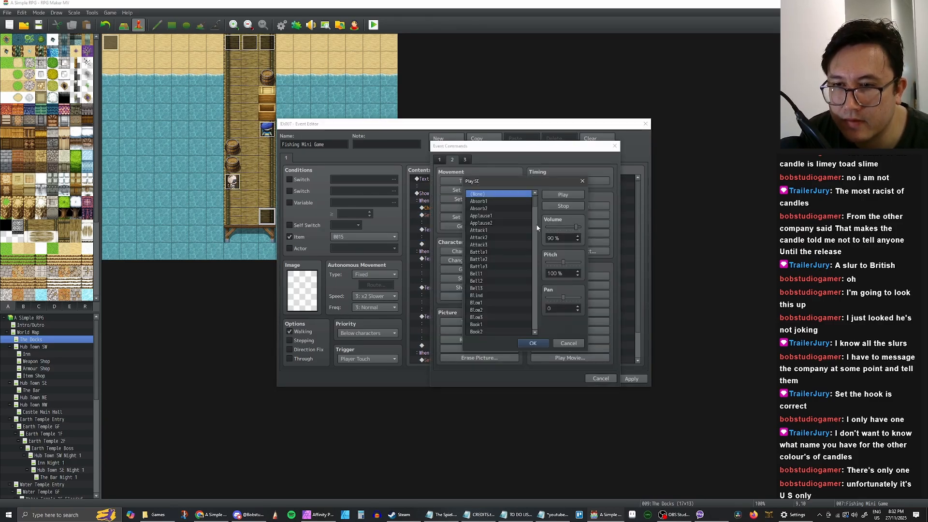
{"action": "left_click_drag", "start_coordinate": [535, 199], "coordinate": [534, 323]}
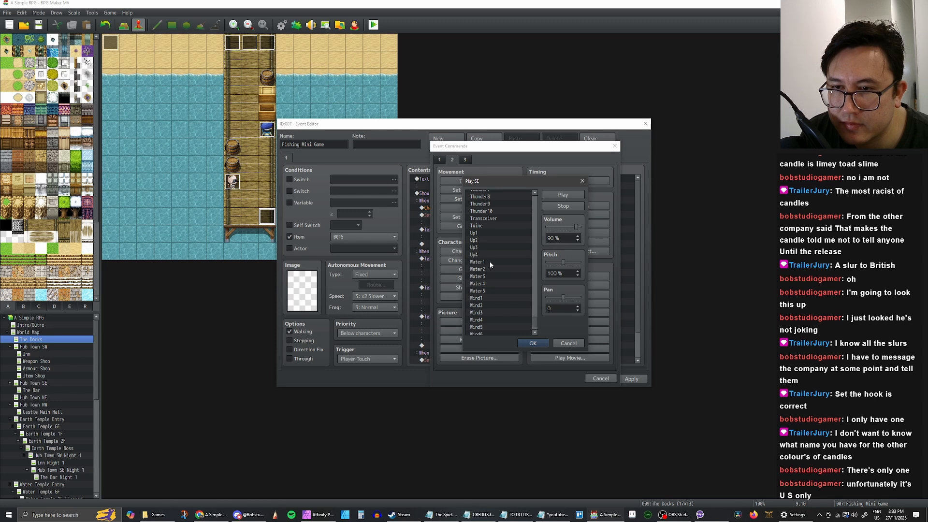
{"action": "left_click", "coordinate": [490, 262]}
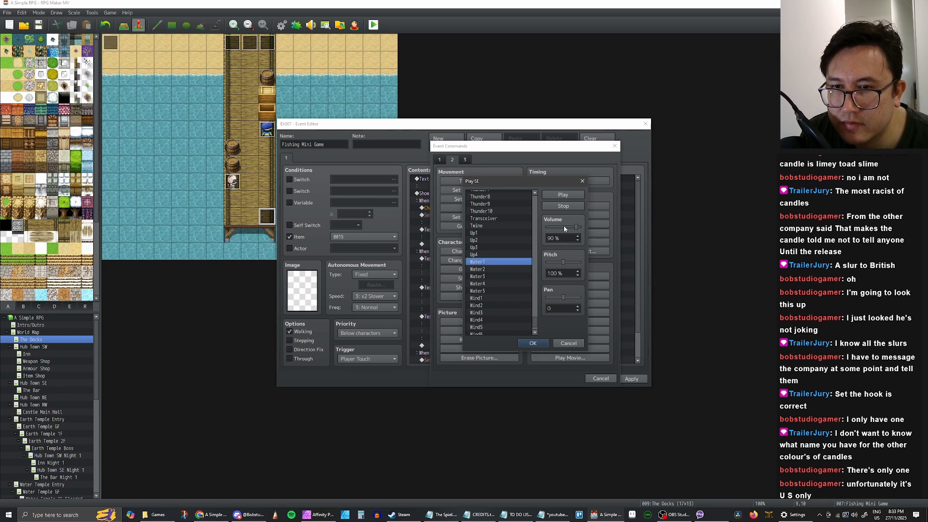
{"action": "left_click", "coordinate": [579, 264]}
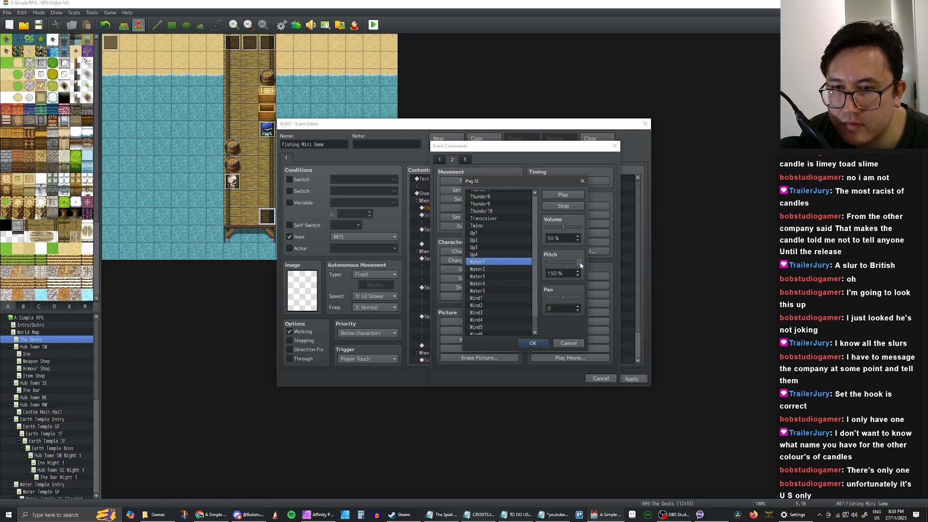
{"action": "left_click", "coordinate": [562, 194]}
Audition the Water2, Water3, Water4 and Water5 sound effects as alternatives for the casting sound
{"action": "left_click", "coordinate": [491, 269]}
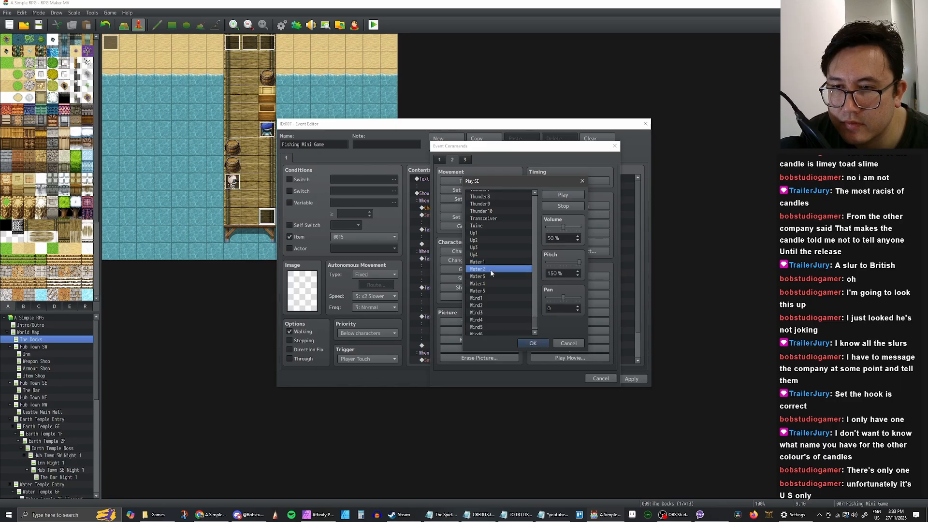
{"action": "left_click", "coordinate": [489, 278]}
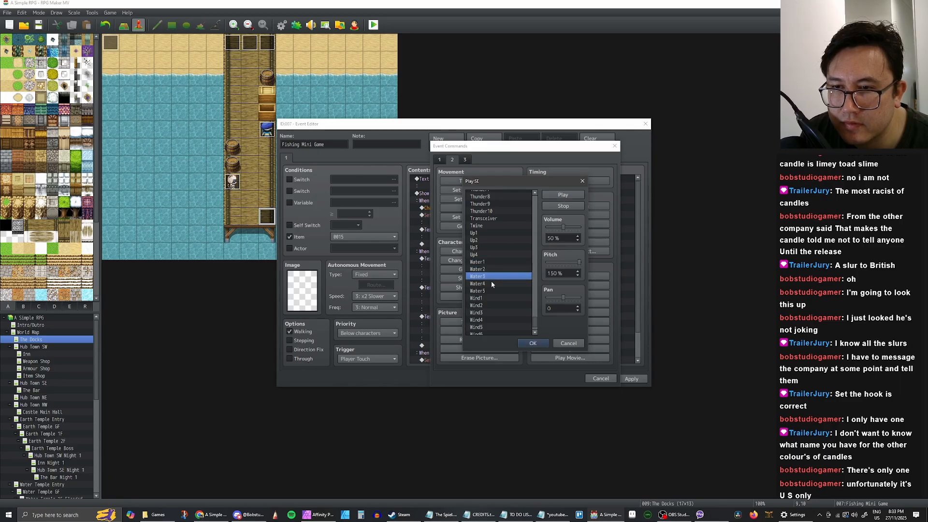
{"action": "left_click", "coordinate": [491, 283]}
{"action": "left_click", "coordinate": [489, 291]}
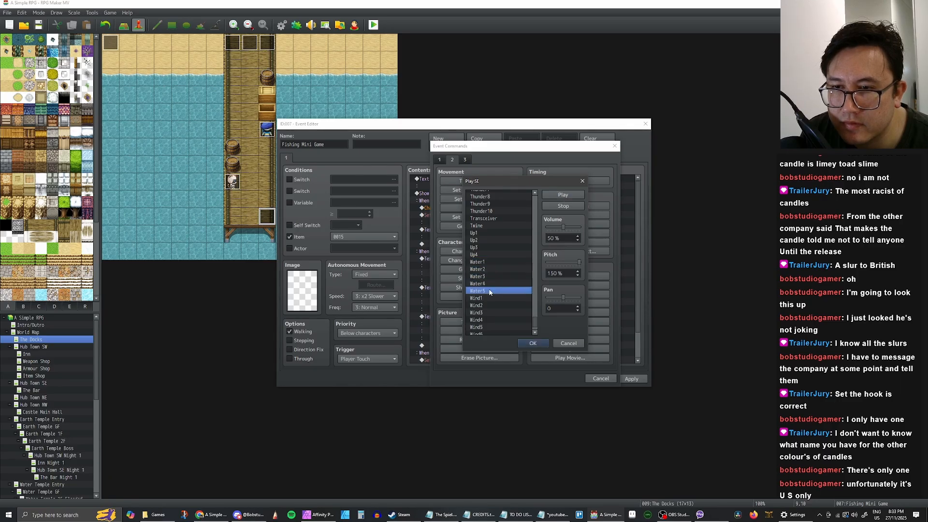
Audition the Slash2 and Splash sound effects, trying Splash at 100% and 150% pitch
{"action": "left_click_drag", "start_coordinate": [535, 320], "coordinate": [535, 301]}
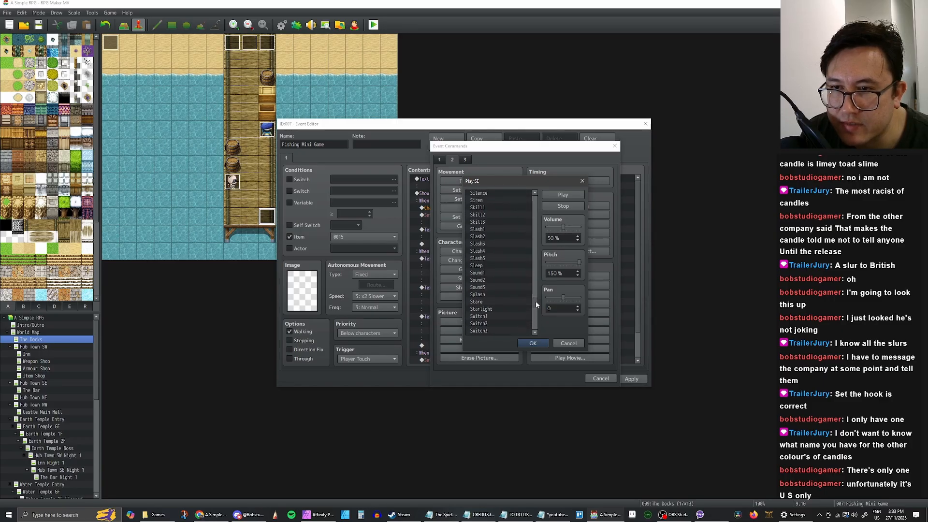
{"action": "left_click", "coordinate": [486, 237]}
{"action": "scroll", "coordinate": [494, 253], "scroll_direction": "down", "scroll_amount": 3}
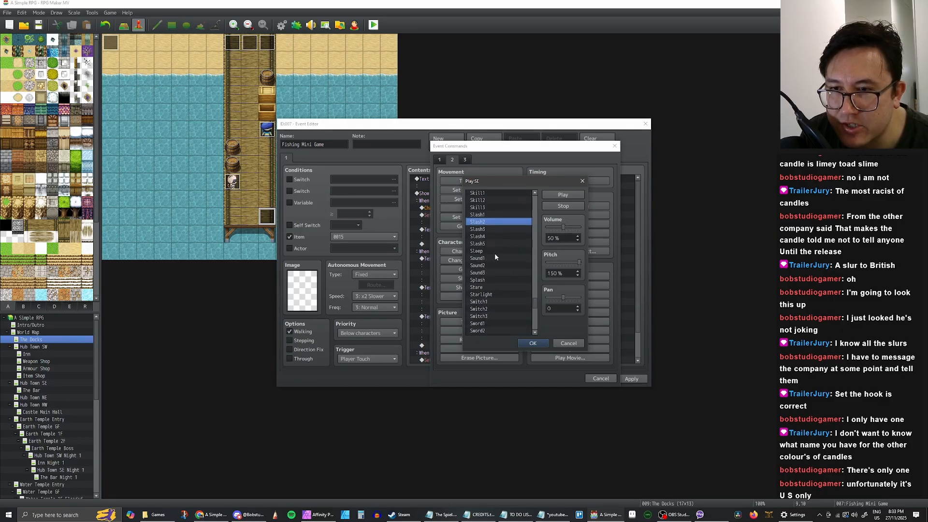
{"action": "left_click", "coordinate": [483, 274]}
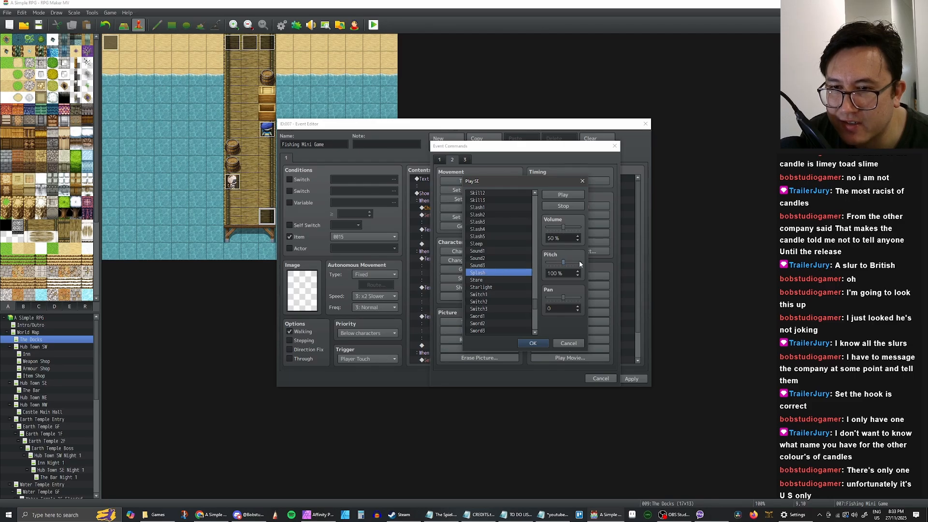
{"action": "left_click_drag", "start_coordinate": [564, 264], "coordinate": [579, 263]}
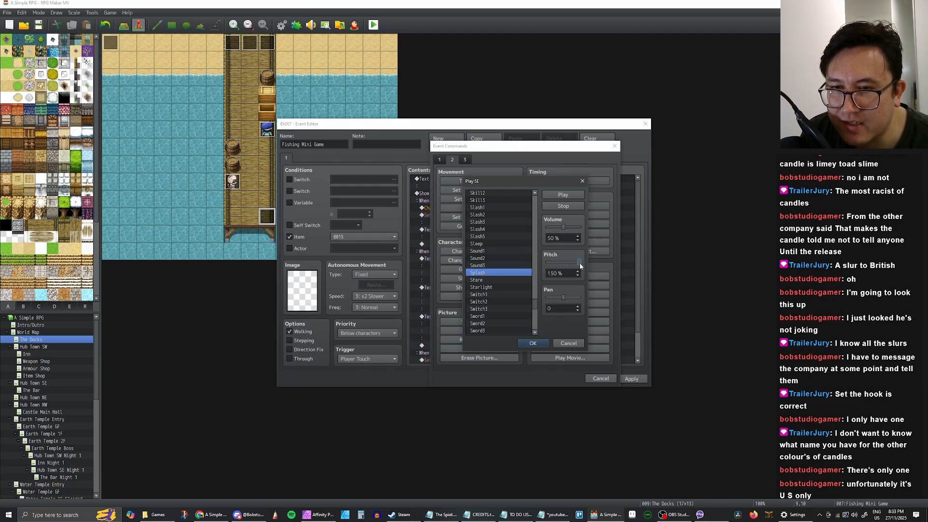
Choose Water1 at 50% volume and 150% pitch as the casting sound and add the Play SE command
{"action": "left_click_drag", "start_coordinate": [535, 305], "coordinate": [535, 320]}
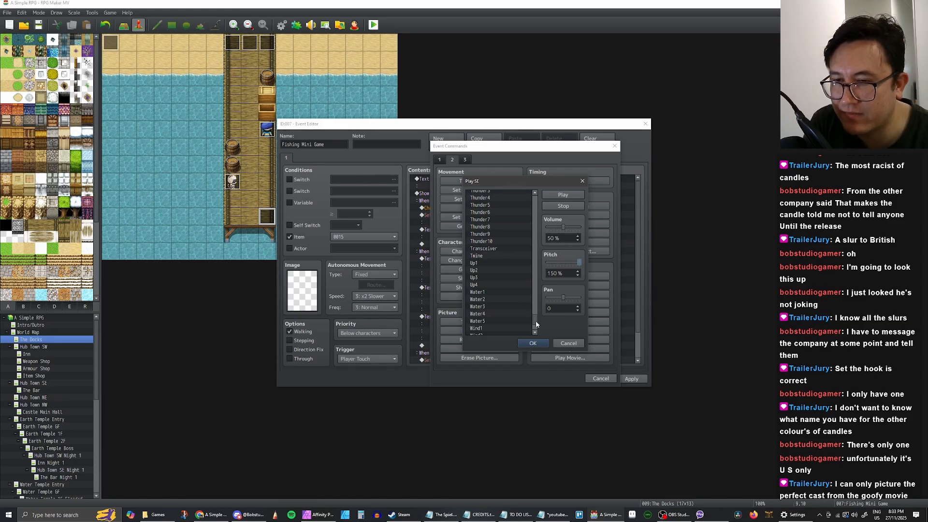
{"action": "scroll", "coordinate": [535, 320], "scroll_direction": "down", "scroll_amount": 3}
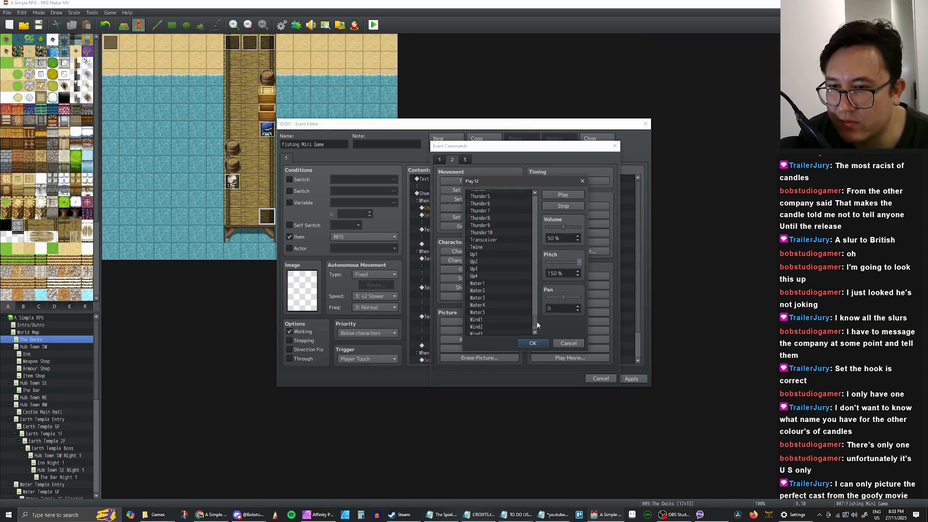
{"action": "left_click", "coordinate": [486, 270]}
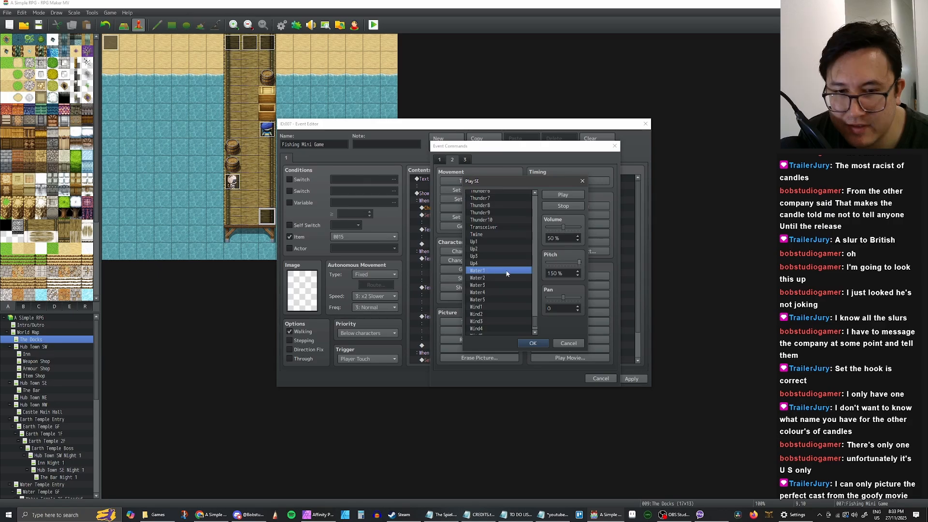
{"action": "left_click", "coordinate": [532, 344]}
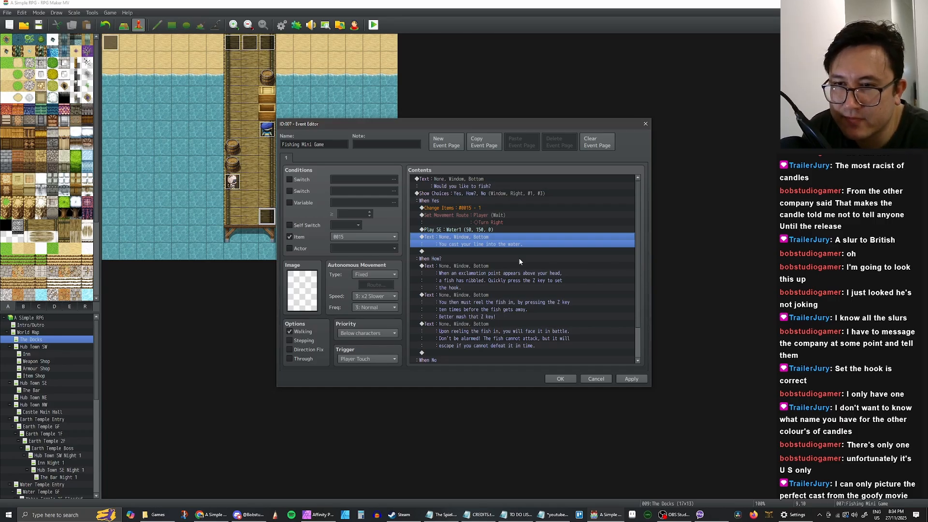
{"action": "left_click", "coordinate": [483, 250]}
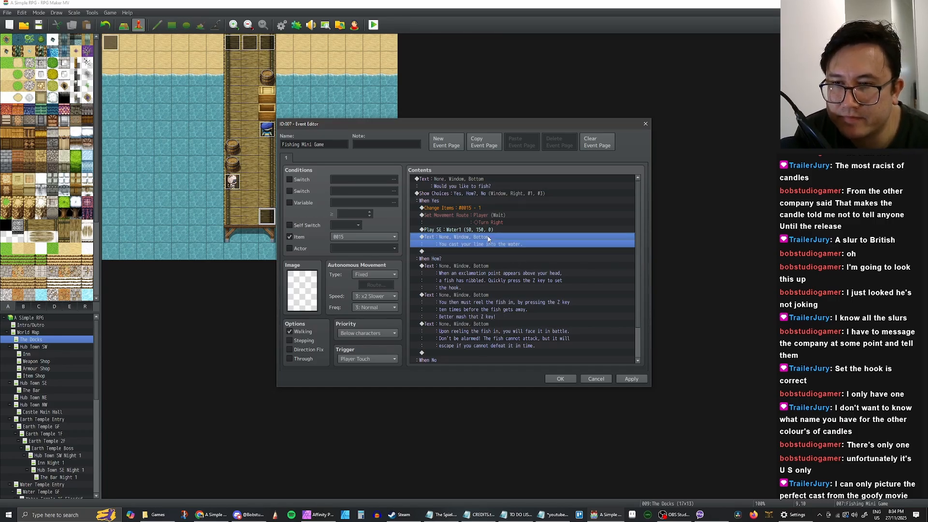
{"action": "left_click", "coordinate": [485, 244]}
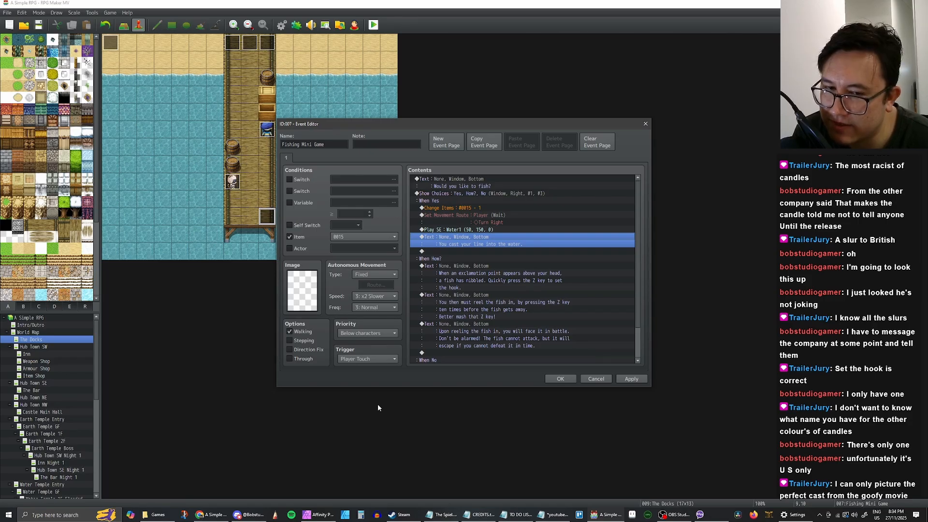
{"action": "left_click", "coordinate": [479, 251]}
{"action": "left_click", "coordinate": [479, 239]}
{"action": "left_click", "coordinate": [479, 250]}
{"action": "left_click", "coordinate": [479, 239]}
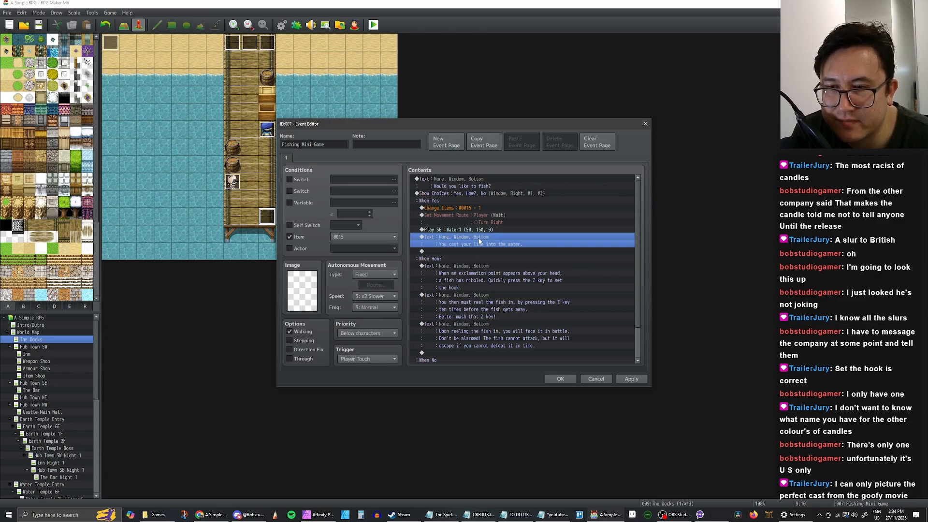
Switch to Chrome, open YouTube in a new tab and search for "perfect cast goofy movie"
{"action": "left_click", "coordinate": [213, 515]}
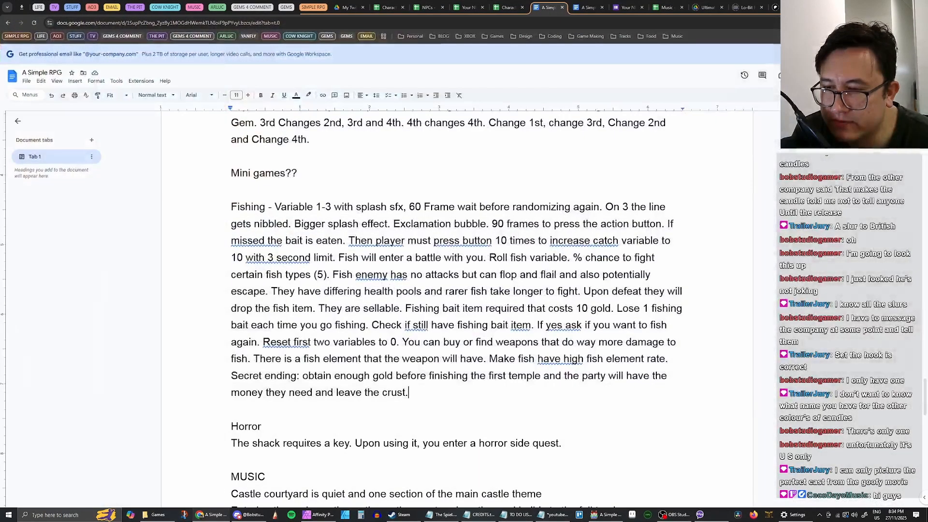
{"action": "key", "text": "ctrl+t"}
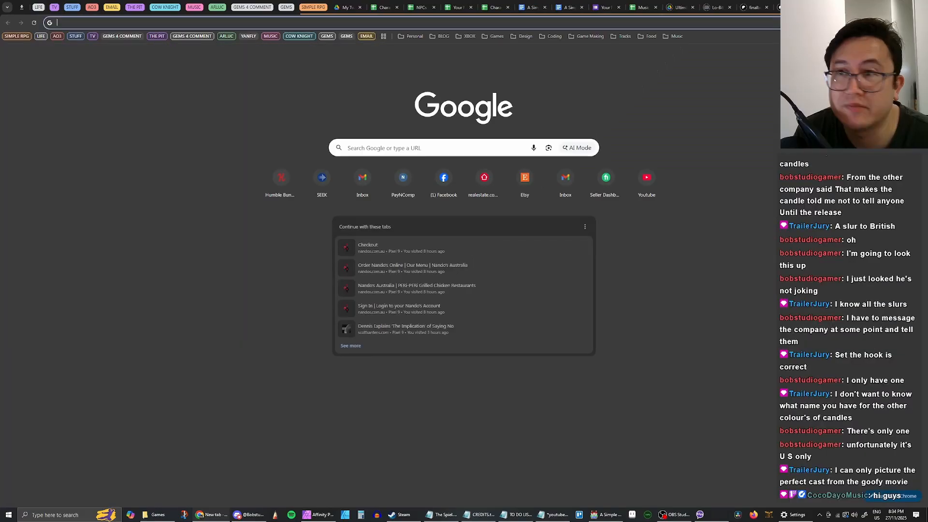
{"action": "type", "text": "youtube"}
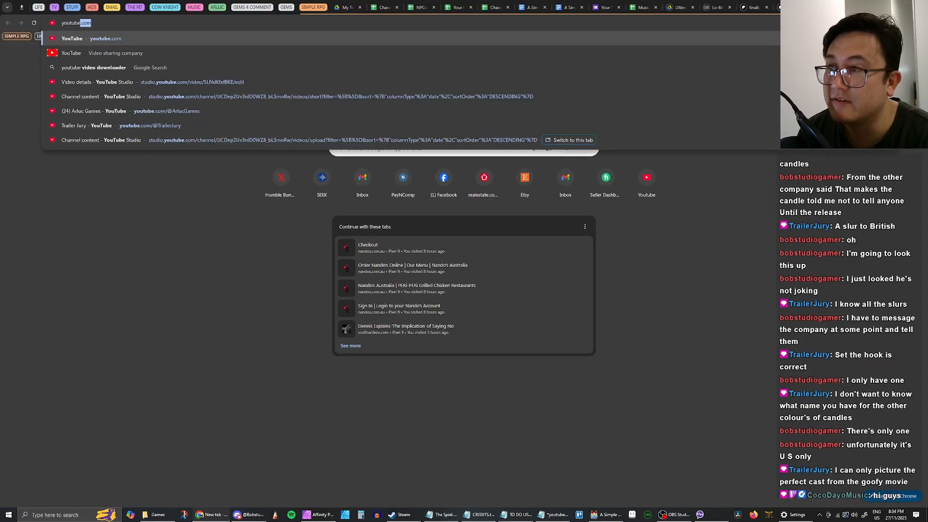
{"action": "key", "text": "Return"}
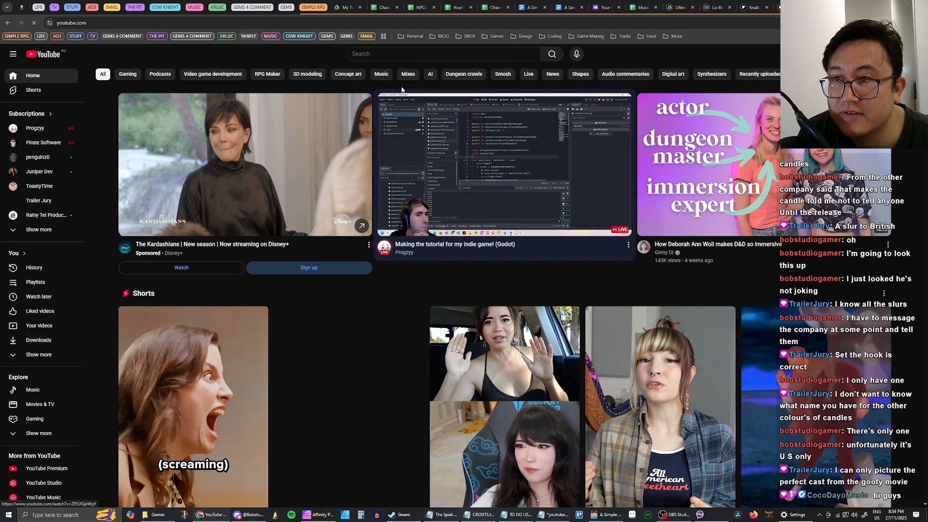
{"action": "left_click", "coordinate": [399, 55]}
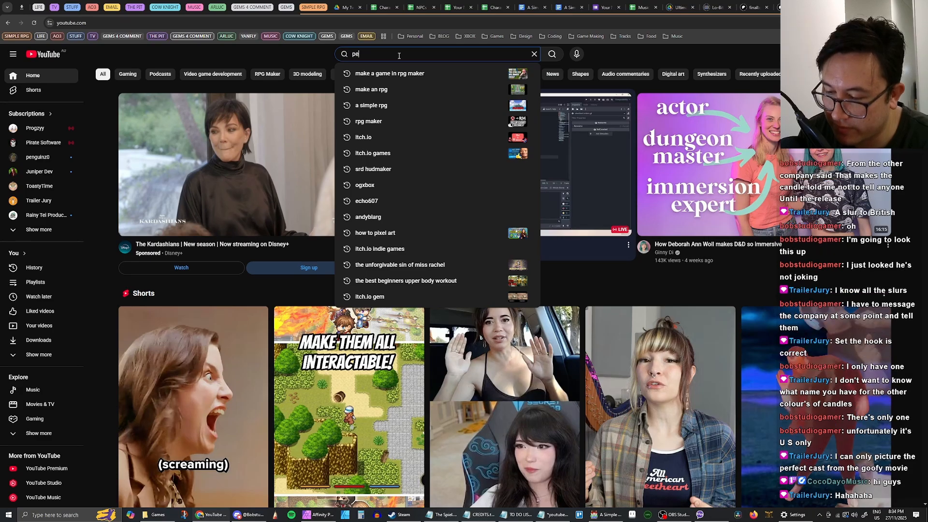
{"action": "type", "text": "perfect cast "}
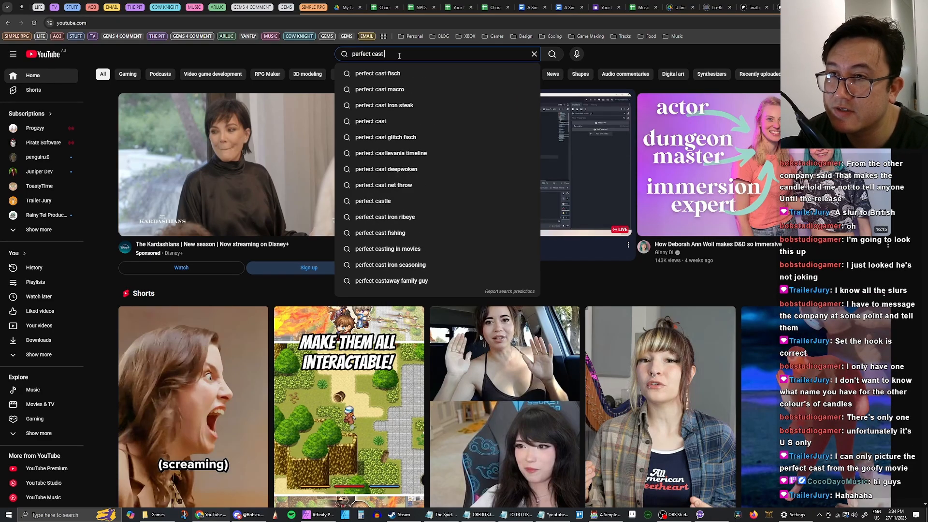
{"action": "type", "text": "goofy"}
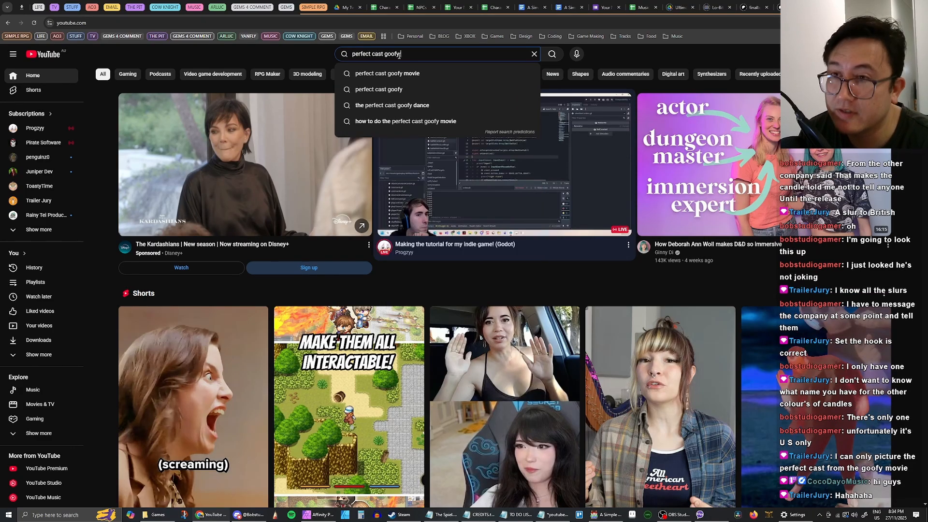
{"action": "key", "text": "Down"}
{"action": "key", "text": "Return"}
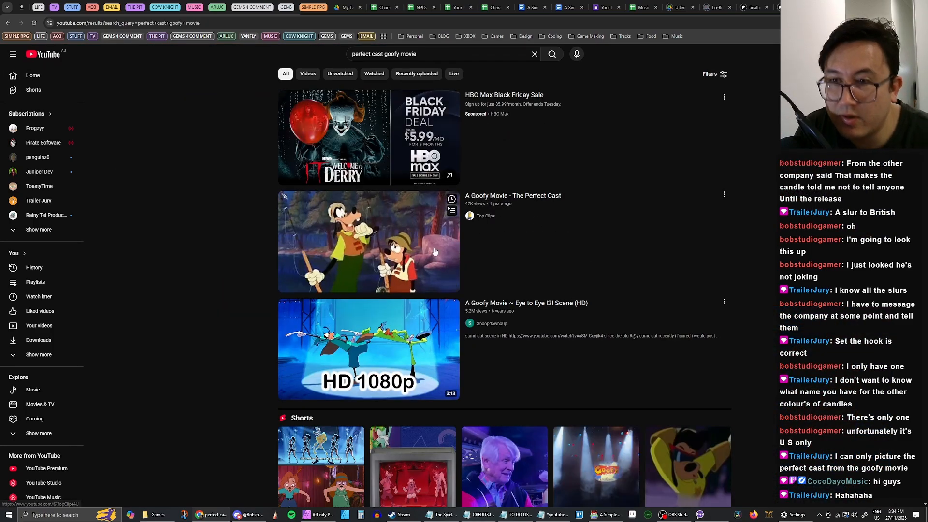
Watch "A Goofy Movie - The Perfect Cast" in full screen, then close it and return to the event in RPG Maker MV
{"action": "left_click", "coordinate": [503, 213]}
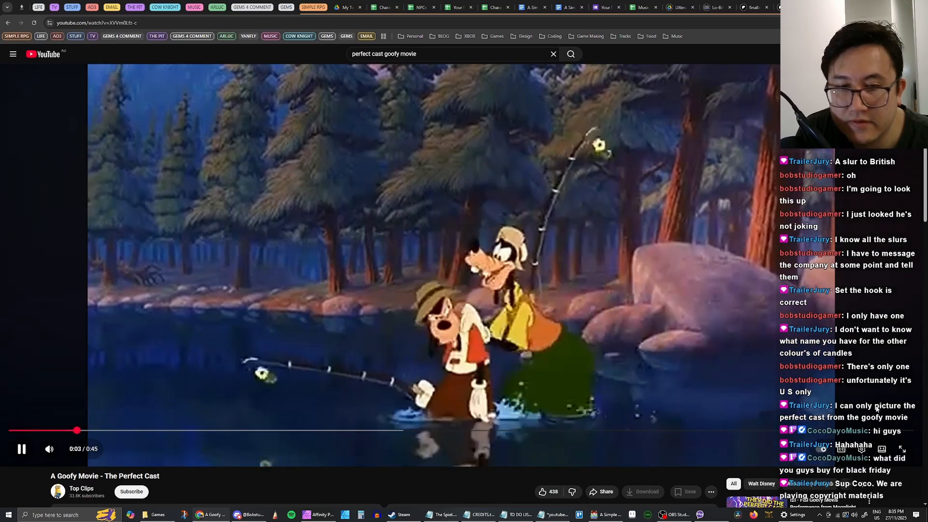
{"action": "left_click", "coordinate": [901, 450]}
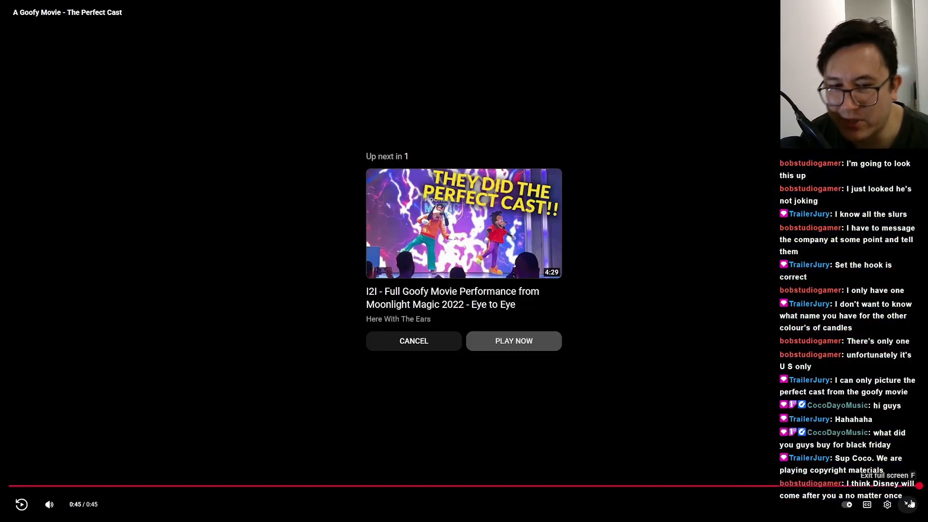
{"action": "left_click", "coordinate": [911, 504]}
{"action": "left_click", "coordinate": [840, 7]}
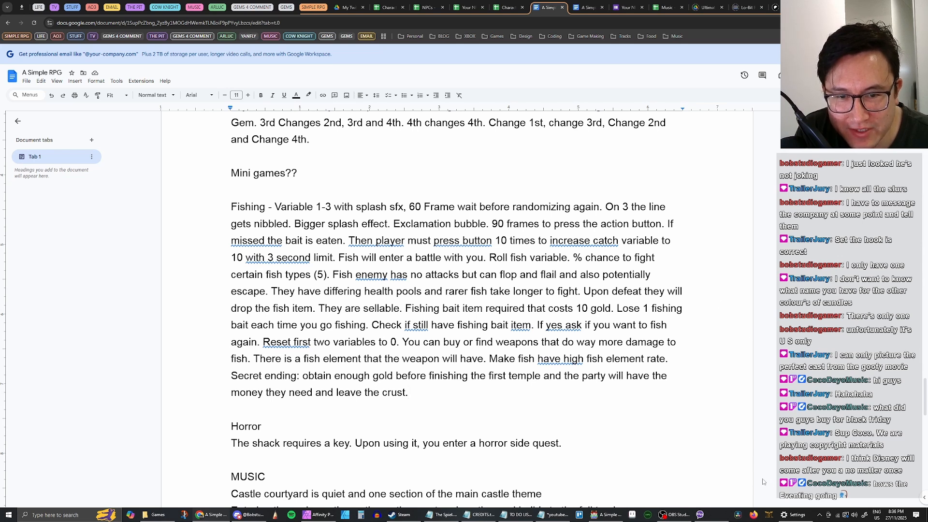
{"action": "left_click", "coordinate": [605, 515]}
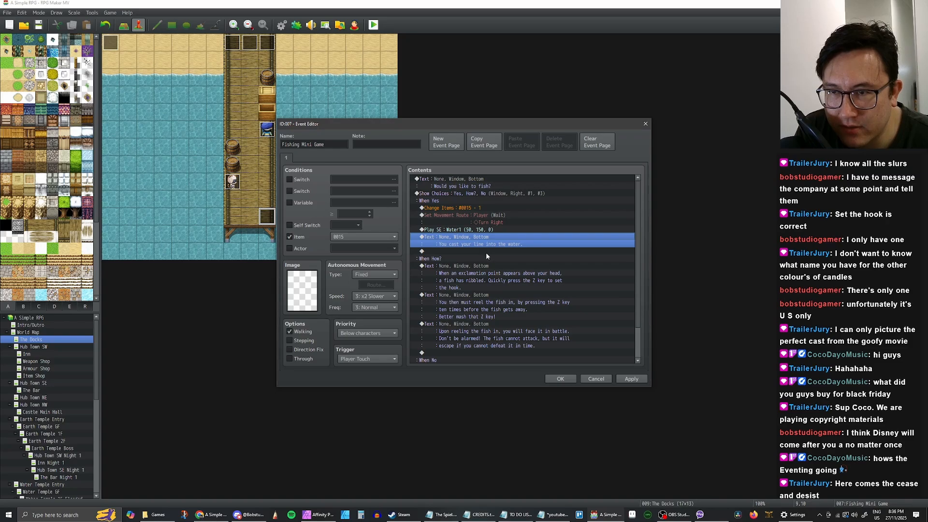
{"action": "left_click", "coordinate": [486, 252]}
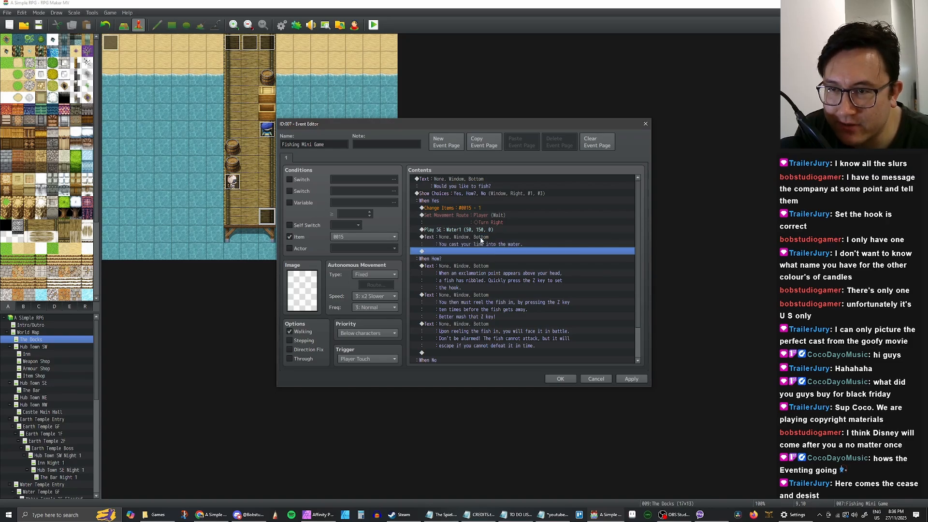
{"action": "left_click", "coordinate": [481, 240]}
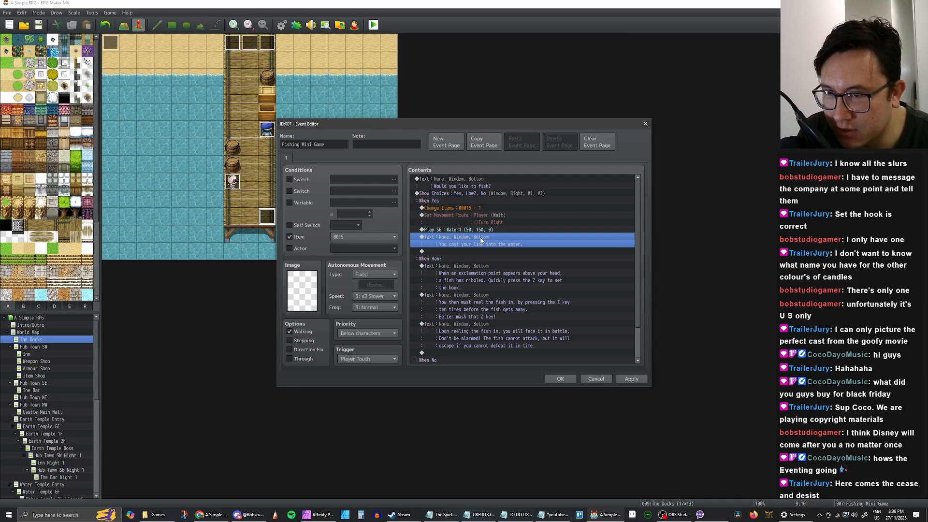
{"action": "left_click", "coordinate": [482, 252]}
{"action": "left_click", "coordinate": [487, 237]}
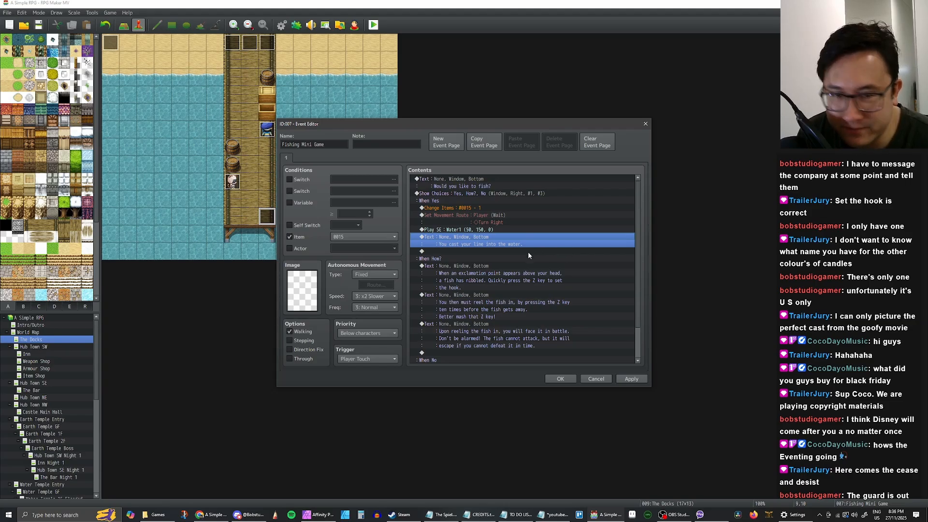
{"action": "left_click", "coordinate": [494, 250]}
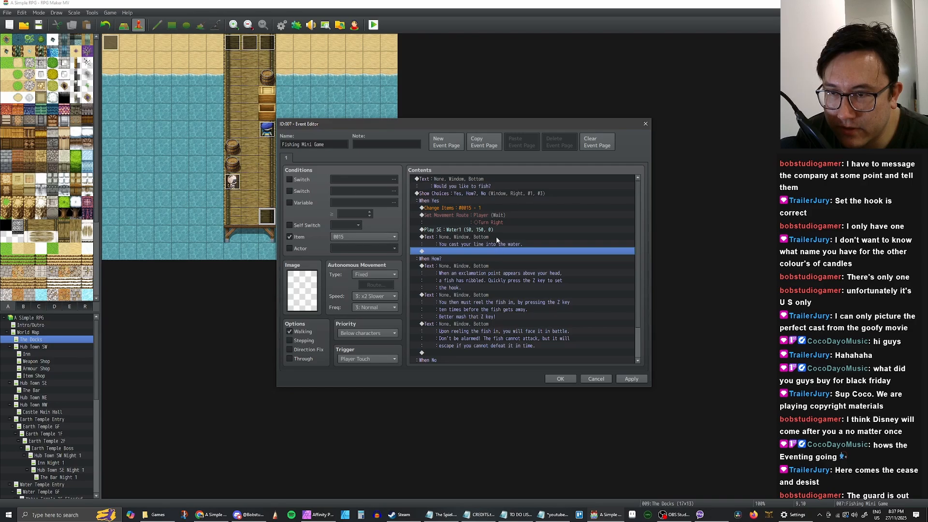
{"action": "left_click", "coordinate": [496, 237]}
{"action": "left_click", "coordinate": [489, 250]}
{"action": "left_click", "coordinate": [491, 238]}
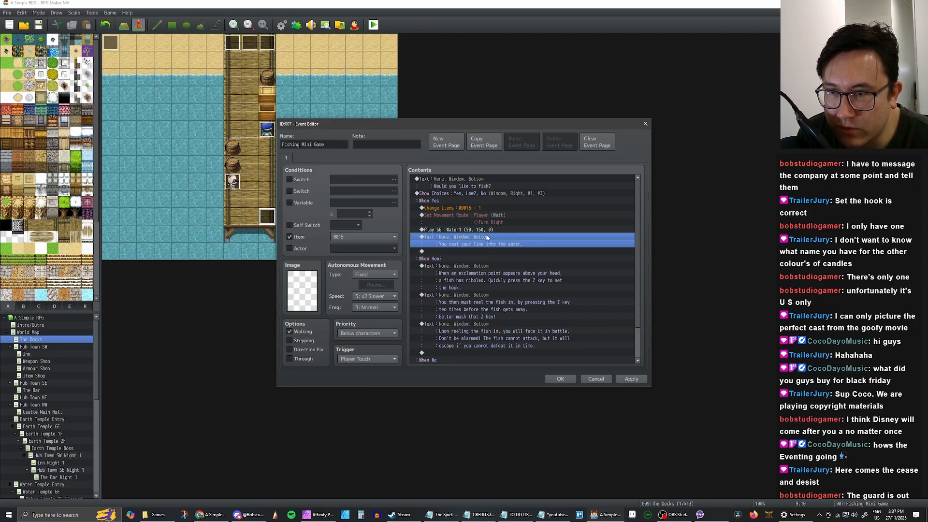
{"action": "left_click", "coordinate": [485, 230]}
{"action": "left_click", "coordinate": [483, 239]}
{"action": "left_click", "coordinate": [484, 231]}
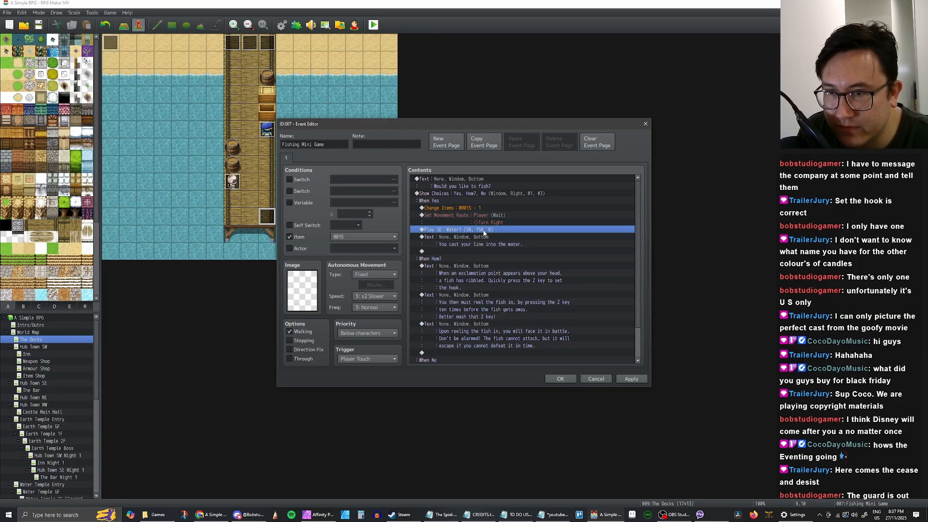
{"action": "left_click", "coordinate": [484, 238]}
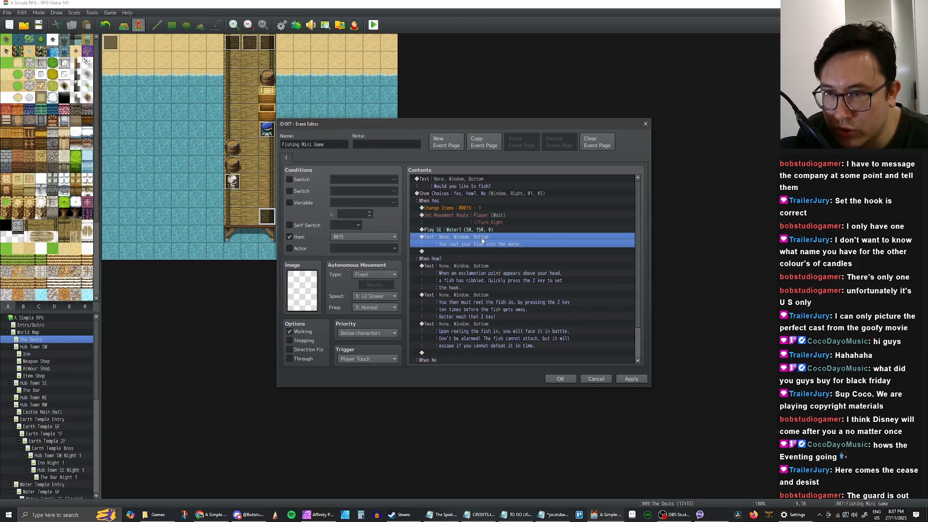
{"action": "left_click", "coordinate": [483, 251]}
{"action": "left_click", "coordinate": [478, 243]}
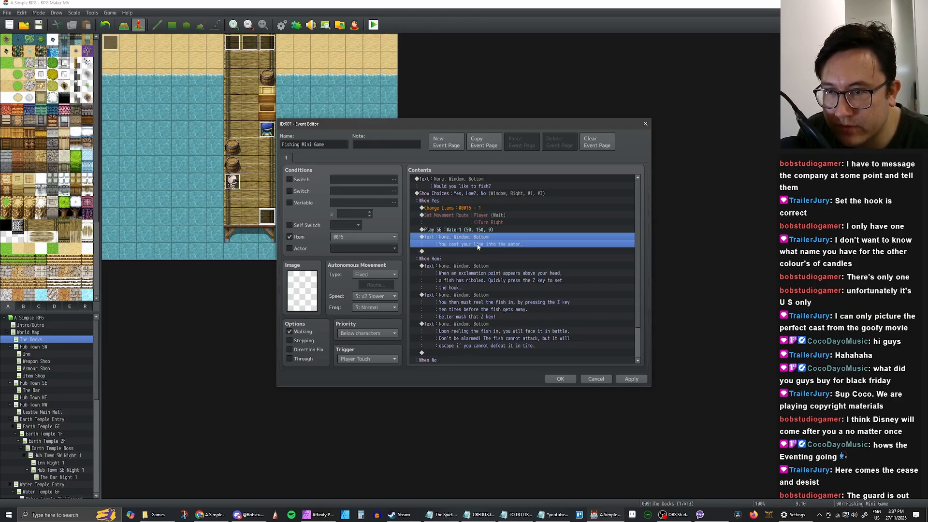
{"action": "left_click", "coordinate": [477, 256]}
{"action": "left_click", "coordinate": [478, 251]}
Insert a Wait command of 60 frames after the "You cast your line into the water." text in the Yes branch
{"action": "scroll", "coordinate": [488, 240], "scroll_direction": "down", "scroll_amount": 3}
{"action": "scroll", "coordinate": [490, 241], "scroll_direction": "up", "scroll_amount": 2}
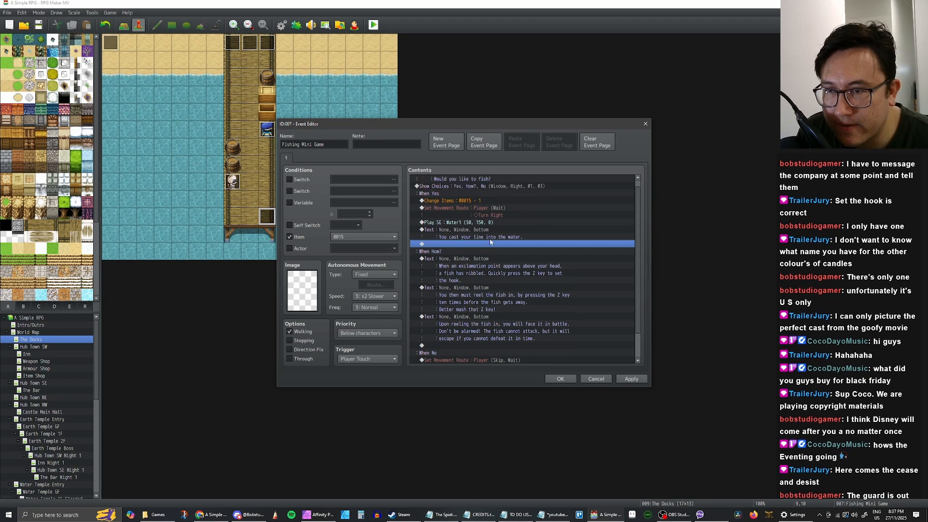
{"action": "left_click", "coordinate": [458, 240]}
{"action": "left_click", "coordinate": [451, 244]}
{"action": "right_click", "coordinate": [450, 245]}
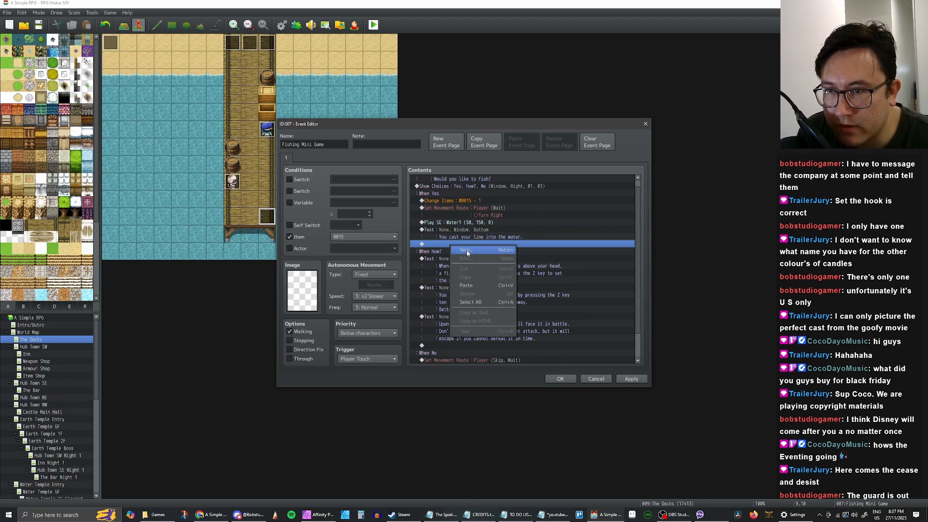
{"action": "left_click", "coordinate": [508, 251]}
{"action": "left_click", "coordinate": [565, 181]}
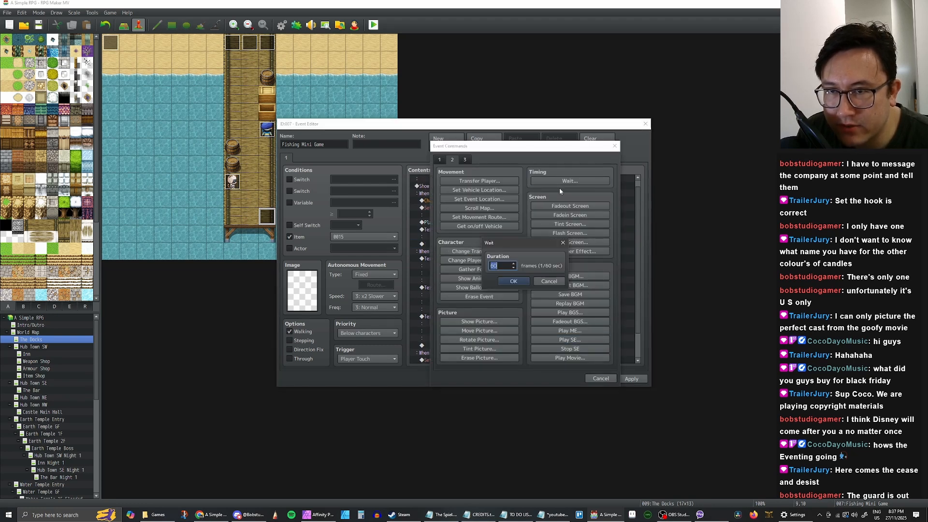
{"action": "left_click", "coordinate": [523, 281]}
Add a Control Variables command below the wait, targeting variable 0013 and naming it "Hook Chance"
{"action": "right_click", "coordinate": [455, 253]}
{"action": "left_click", "coordinate": [484, 253]}
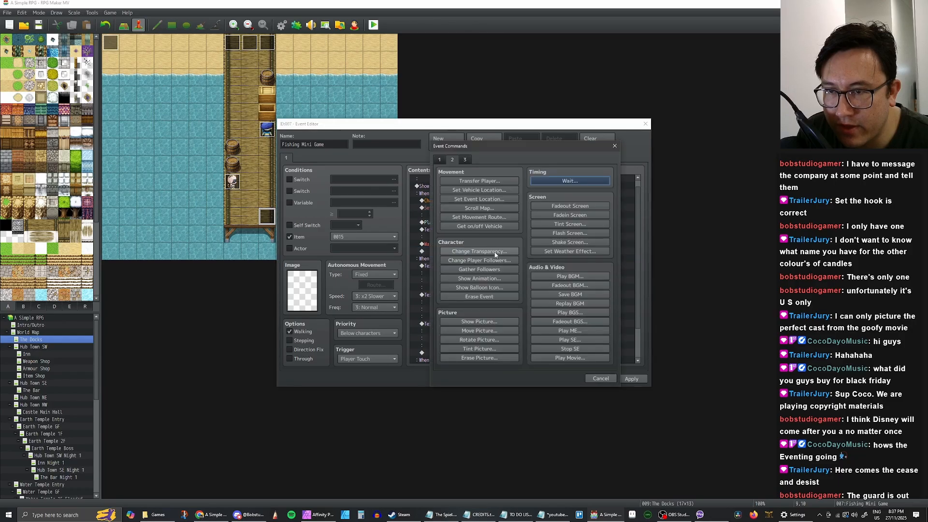
{"action": "left_click", "coordinate": [439, 159]}
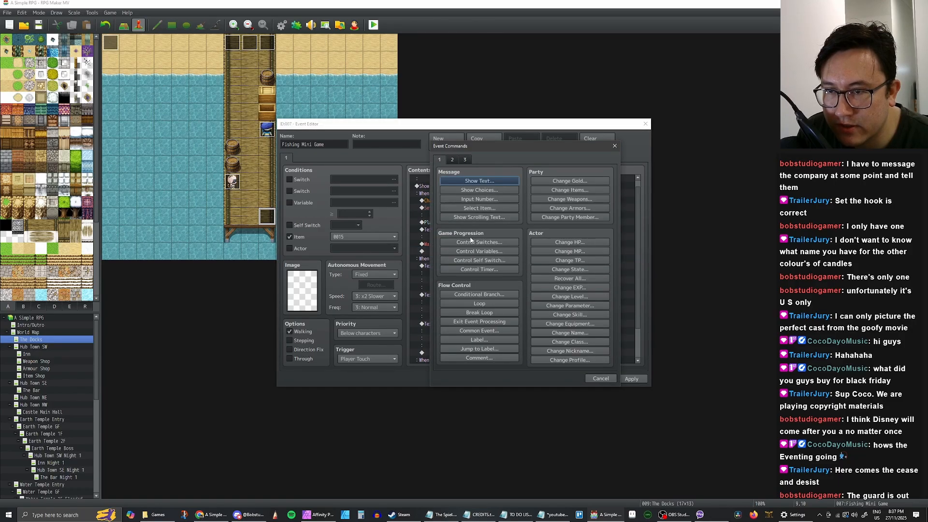
{"action": "left_click", "coordinate": [480, 252]}
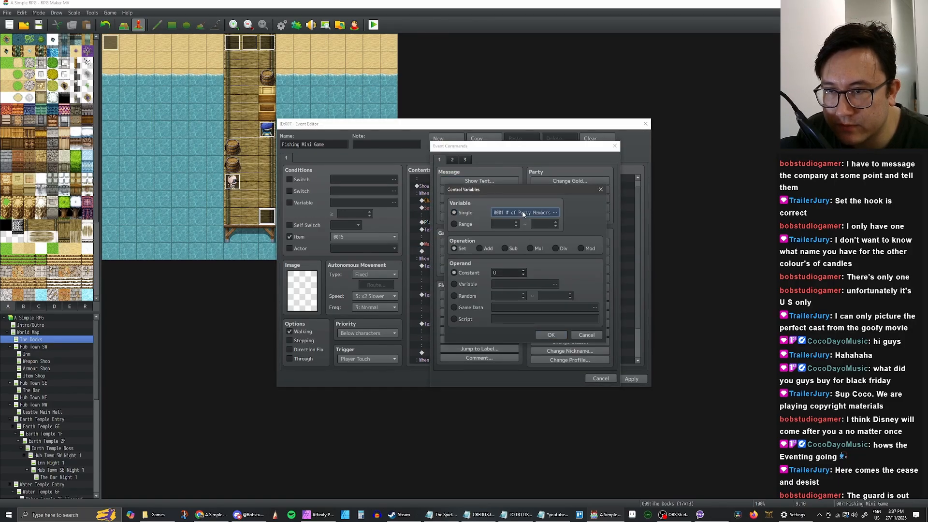
{"action": "left_click", "coordinate": [523, 212]}
{"action": "left_click", "coordinate": [551, 273]}
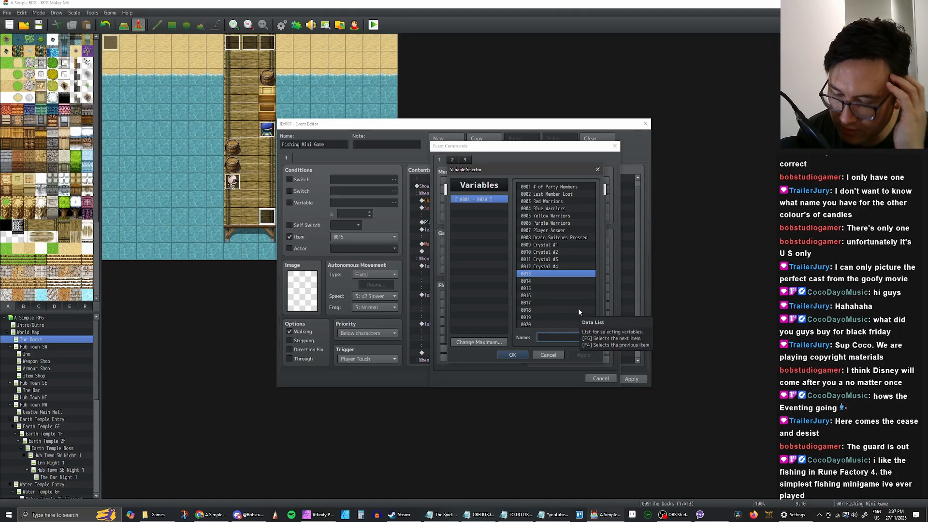
{"action": "type", "text": "Hook "}
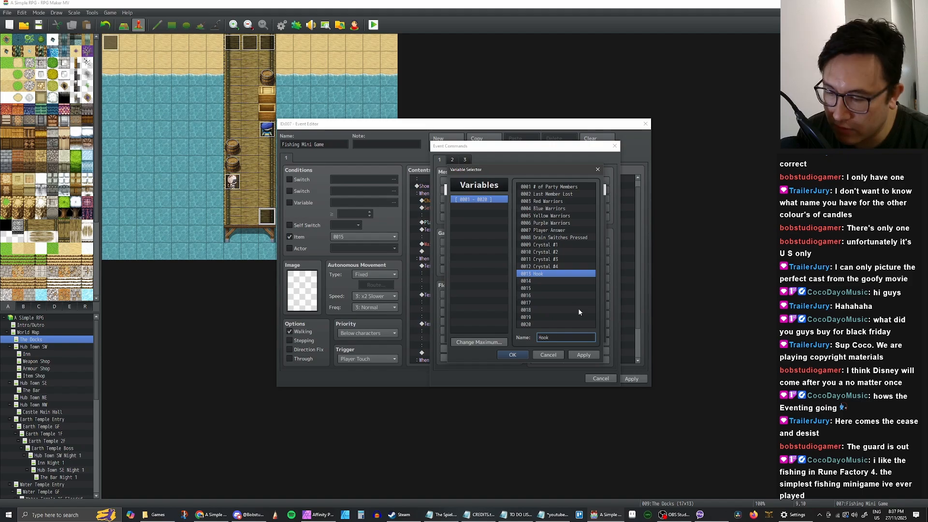
{"action": "type", "text": "Chance"}
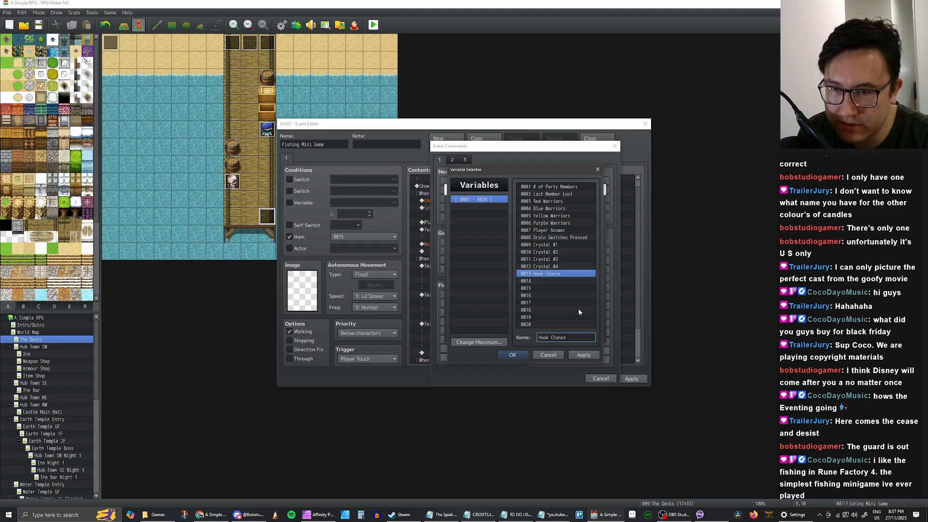
{"action": "left_click", "coordinate": [525, 355]}
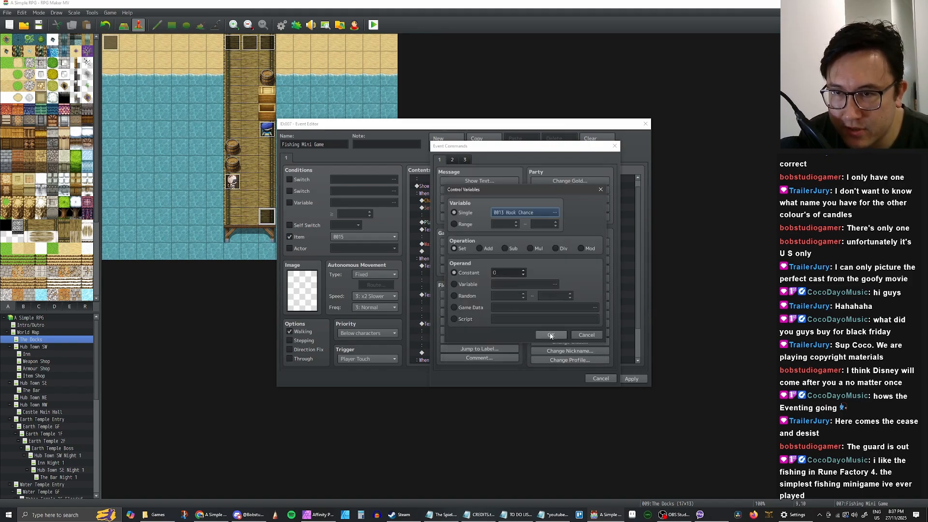
Set the Hook Chance variable to a random value between 1 and 3 and add the command to the event
{"action": "left_click", "coordinate": [454, 297]}
{"action": "left_click", "coordinate": [524, 294]}
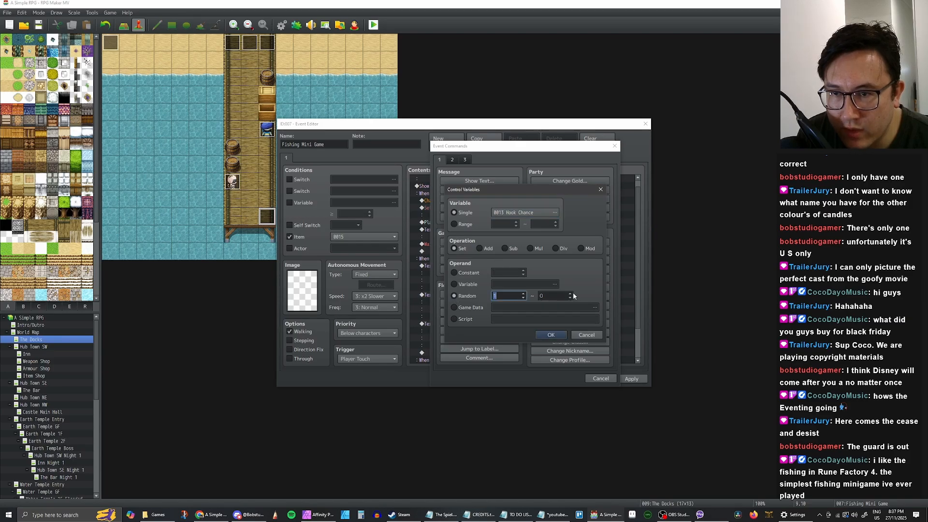
{"action": "left_click", "coordinate": [571, 293]}
{"action": "left_click", "coordinate": [571, 292]}
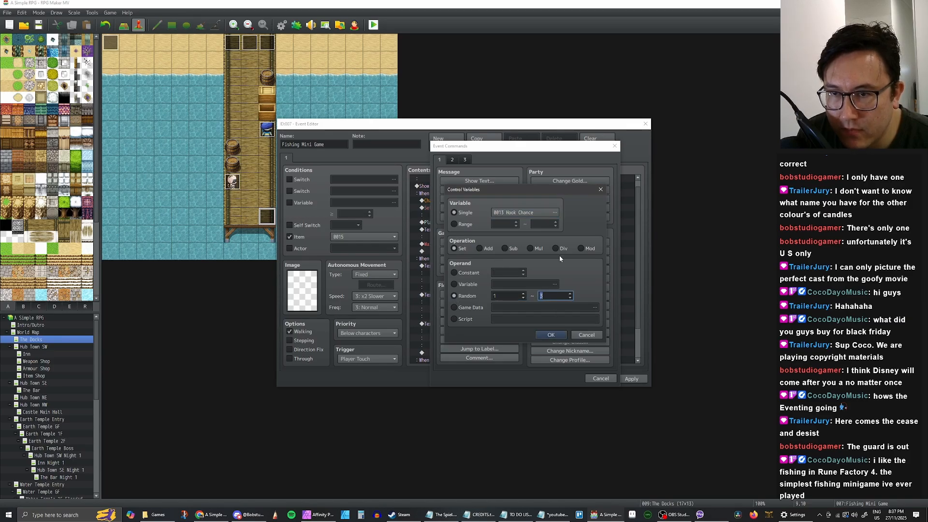
{"action": "left_click", "coordinate": [550, 335]}
{"action": "left_click", "coordinate": [476, 252]}
{"action": "left_click", "coordinate": [457, 259]}
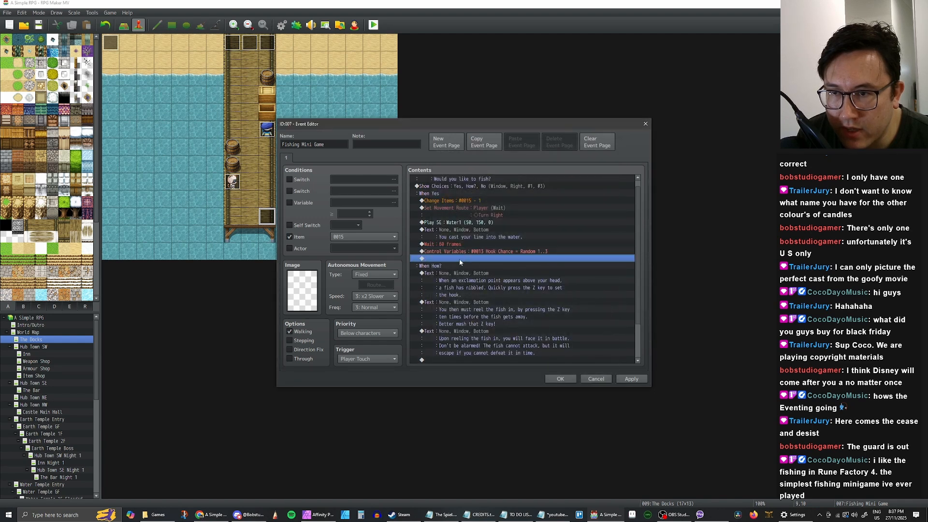
{"action": "right_click", "coordinate": [442, 258]}
{"action": "left_click", "coordinate": [437, 252]}
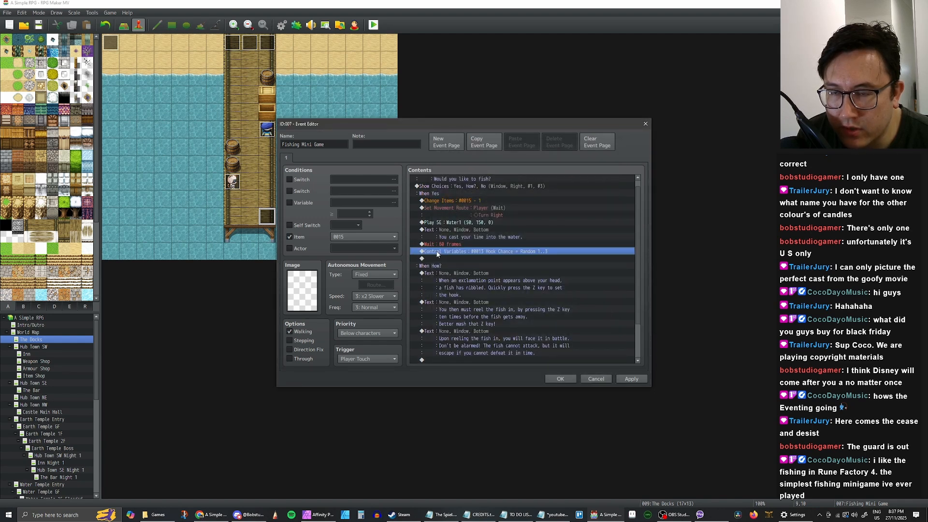
{"action": "double_click", "coordinate": [489, 252]}
{"action": "left_click", "coordinate": [601, 379]}
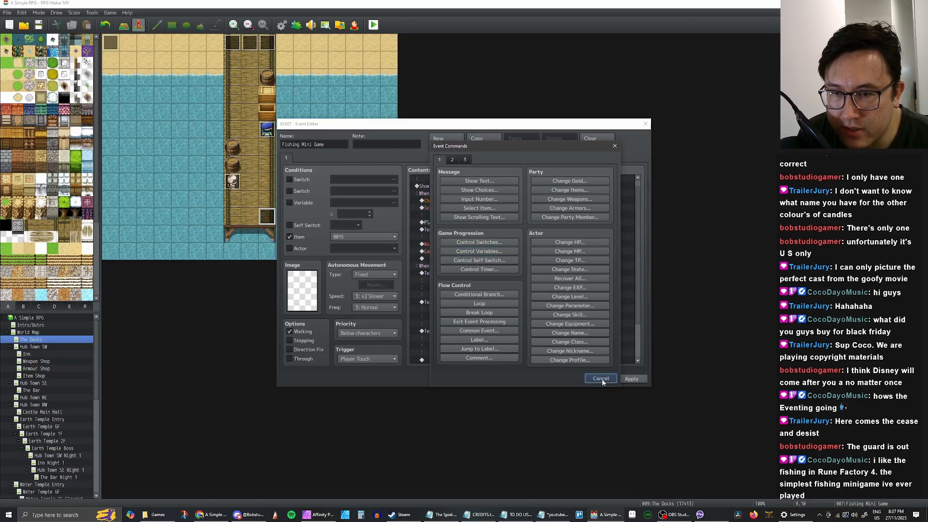
Review the settings of the Hook Chance variable command in the Yes branch
{"action": "key", "text": "space"}
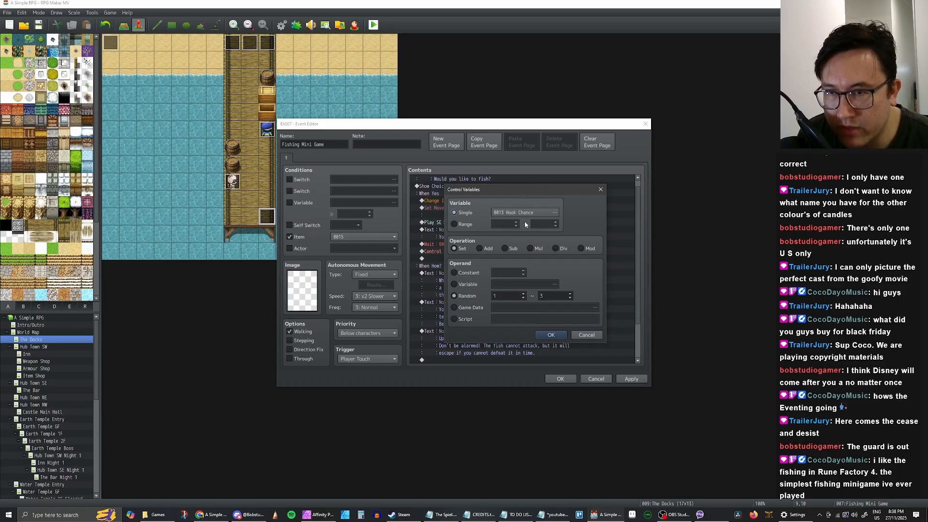
{"action": "left_click", "coordinate": [551, 334]}
{"action": "left_click", "coordinate": [453, 245]}
{"action": "left_click", "coordinate": [453, 252]}
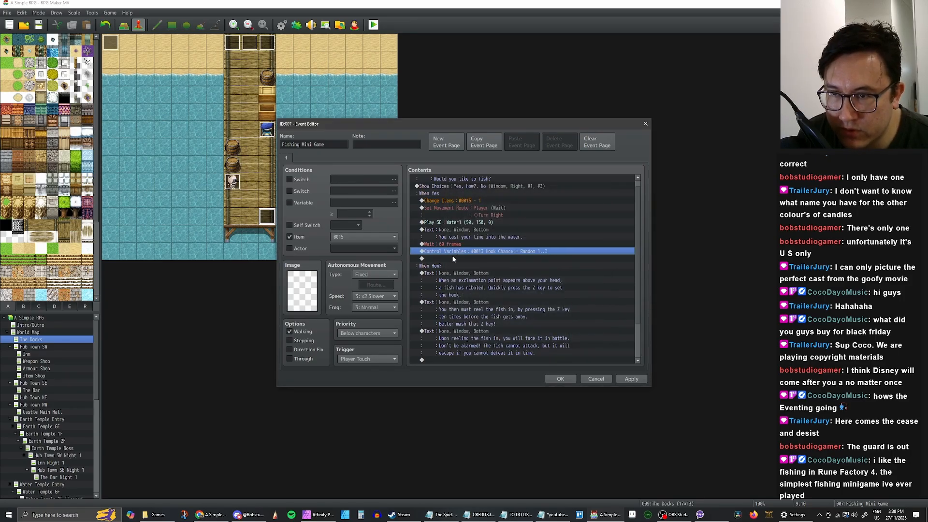
{"action": "left_click", "coordinate": [453, 245]}
{"action": "left_click", "coordinate": [455, 252]}
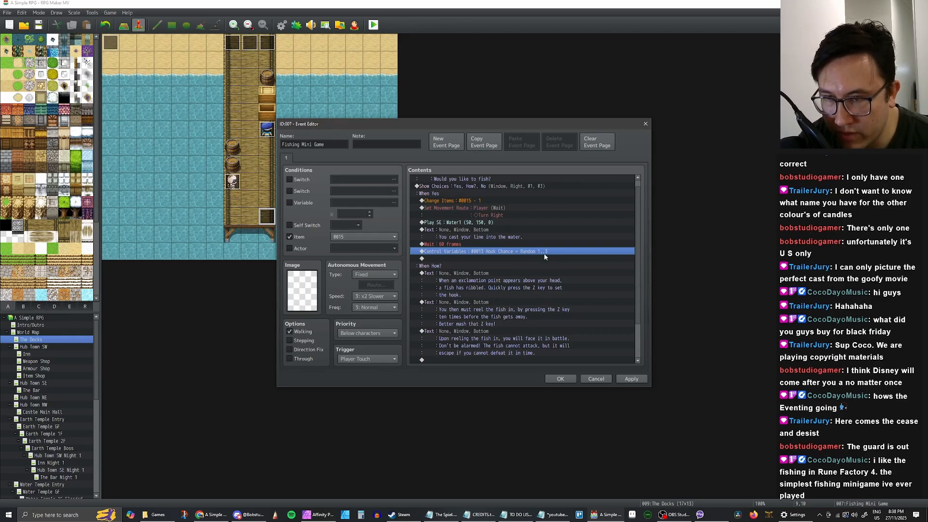
{"action": "left_click", "coordinate": [480, 259]}
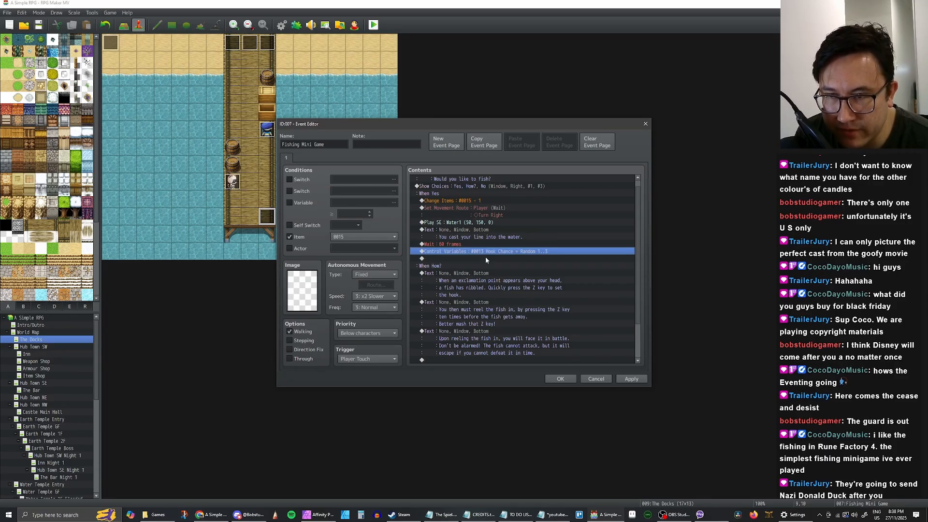
{"action": "left_click", "coordinate": [486, 252]}
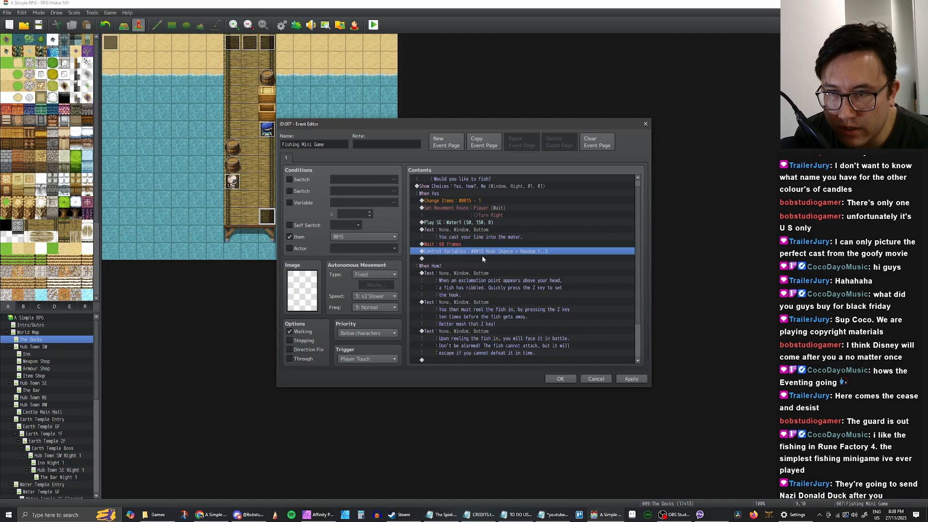
{"action": "left_click", "coordinate": [472, 260]}
{"action": "left_click", "coordinate": [468, 254]}
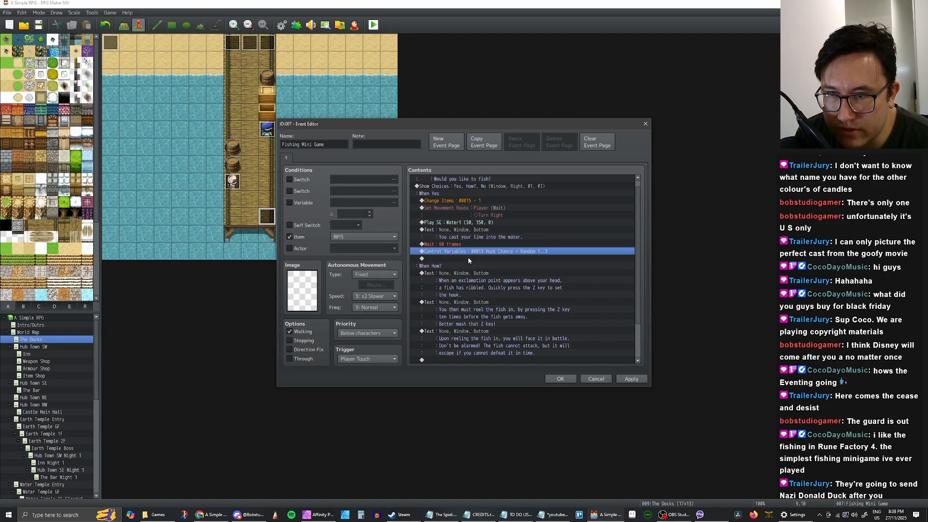
{"action": "left_click", "coordinate": [469, 257]}
{"action": "double_click", "coordinate": [470, 261]}
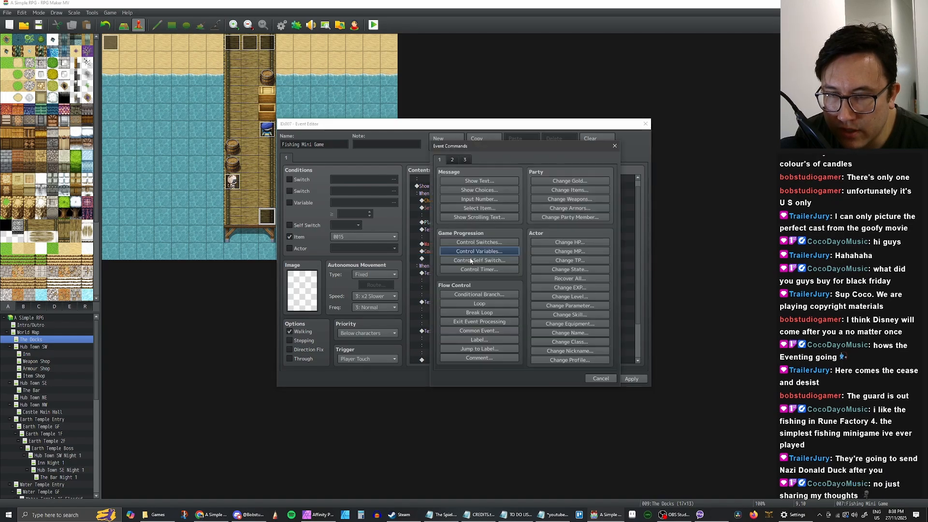
{"action": "left_click", "coordinate": [612, 379]}
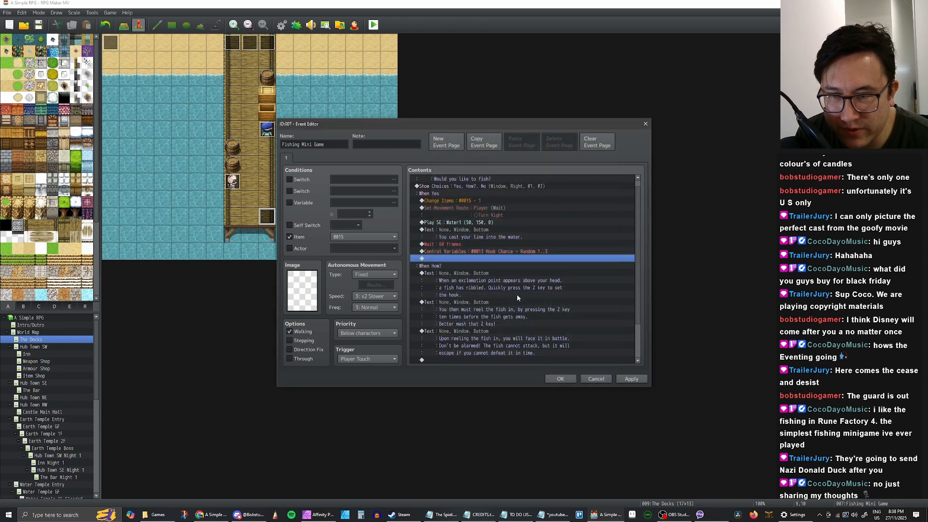
{"action": "left_click", "coordinate": [495, 252]}
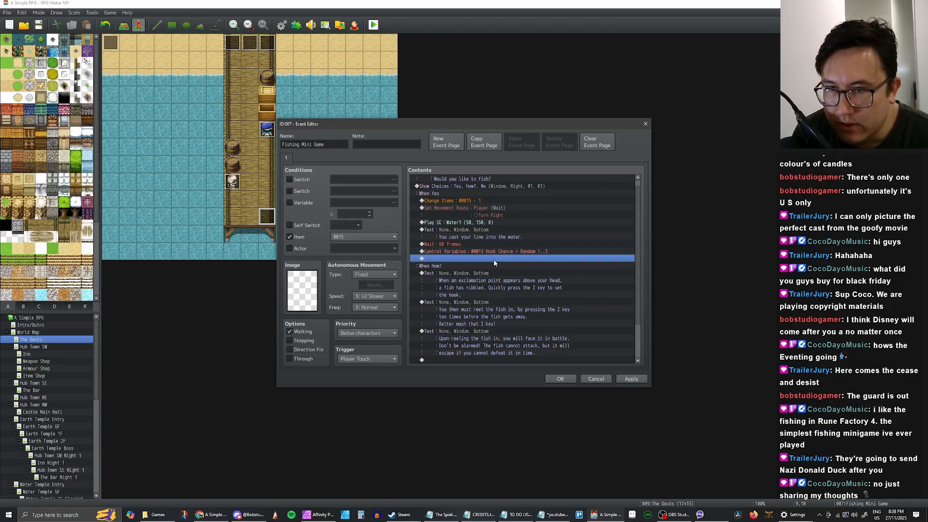
{"action": "left_click", "coordinate": [490, 259]}
{"action": "left_click", "coordinate": [490, 252]}
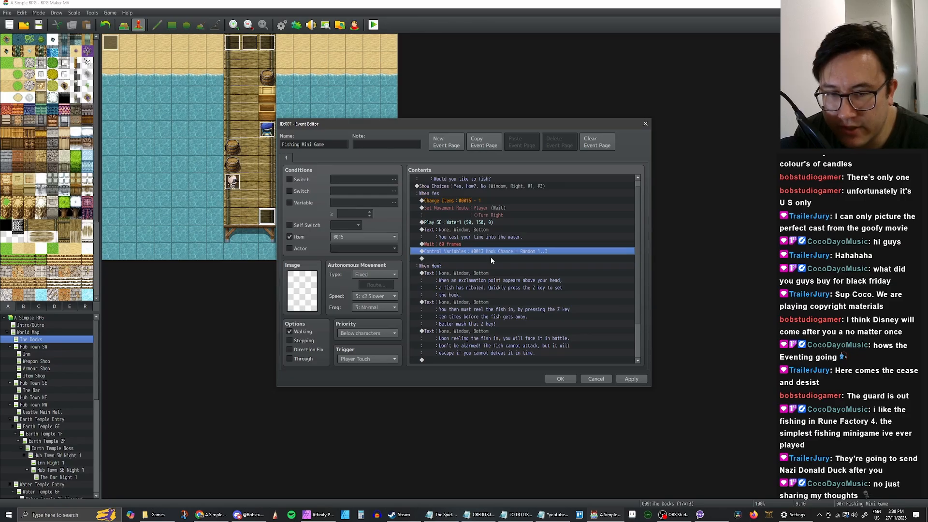
{"action": "left_click", "coordinate": [491, 259]}
{"action": "left_click", "coordinate": [494, 252]}
{"action": "left_click", "coordinate": [490, 259]}
{"action": "left_click", "coordinate": [493, 253]}
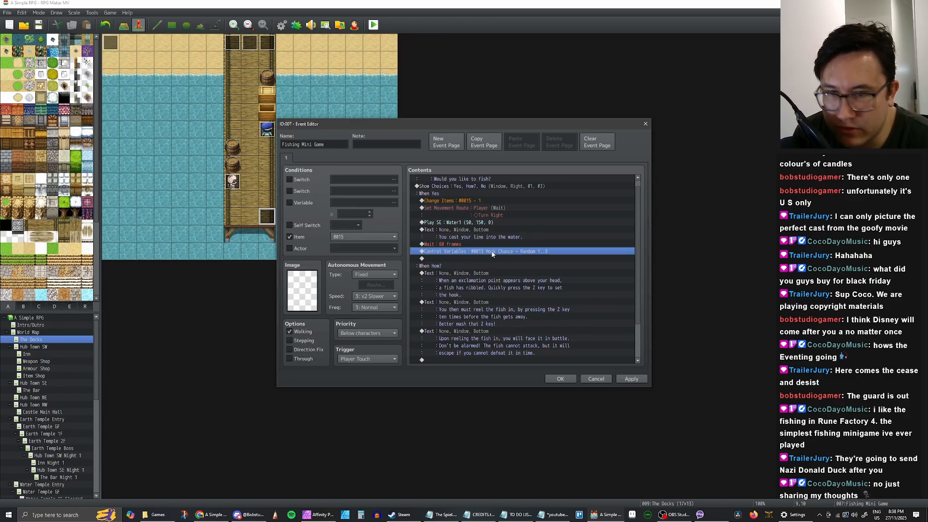
{"action": "left_click", "coordinate": [490, 260]}
{"action": "left_click", "coordinate": [493, 252]}
{"action": "left_click", "coordinate": [489, 258]}
{"action": "left_click", "coordinate": [495, 251]}
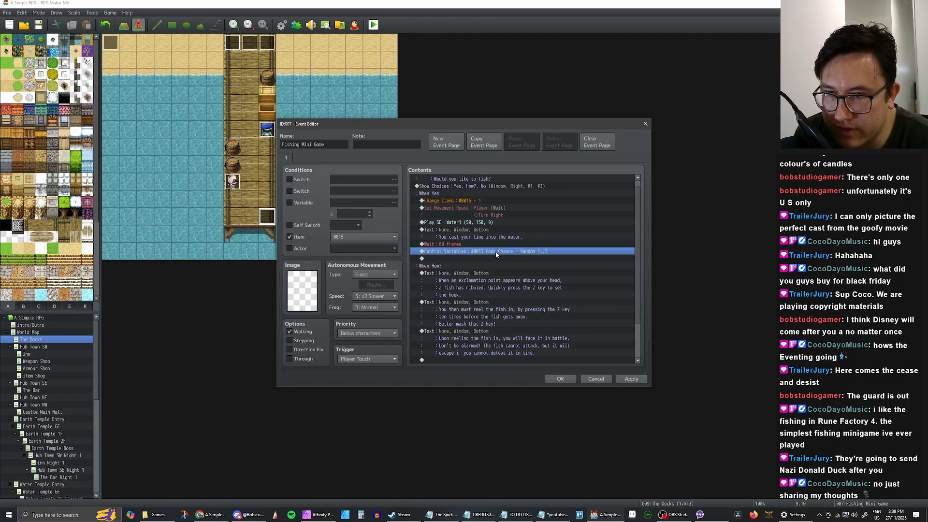
{"action": "left_click", "coordinate": [492, 256]}
{"action": "left_click", "coordinate": [488, 252]}
{"action": "left_click", "coordinate": [482, 260]}
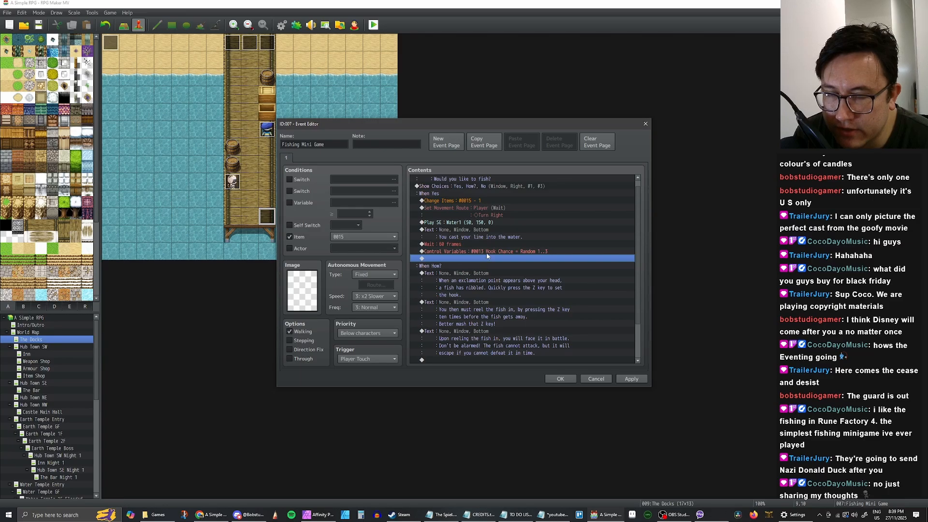
{"action": "left_click", "coordinate": [486, 253]}
{"action": "left_click", "coordinate": [455, 246]}
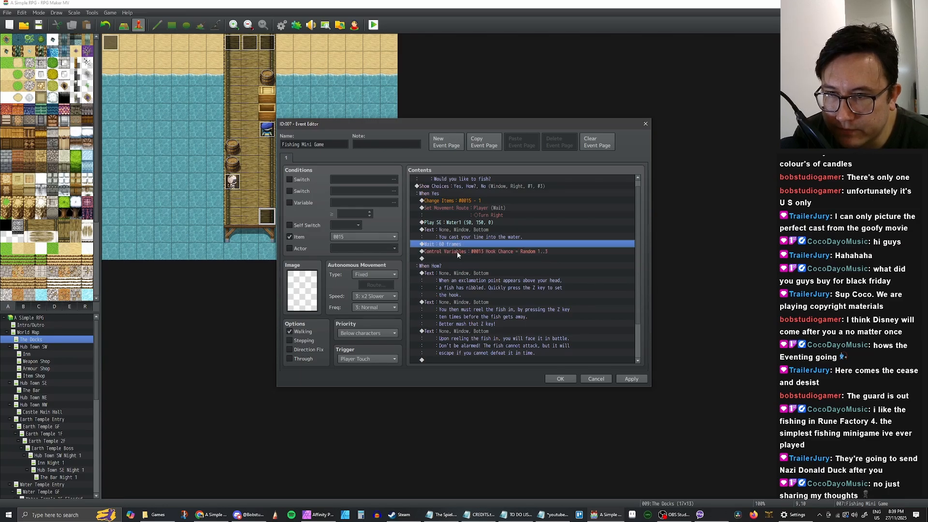
{"action": "left_click", "coordinate": [457, 252]}
{"action": "left_click", "coordinate": [459, 257]}
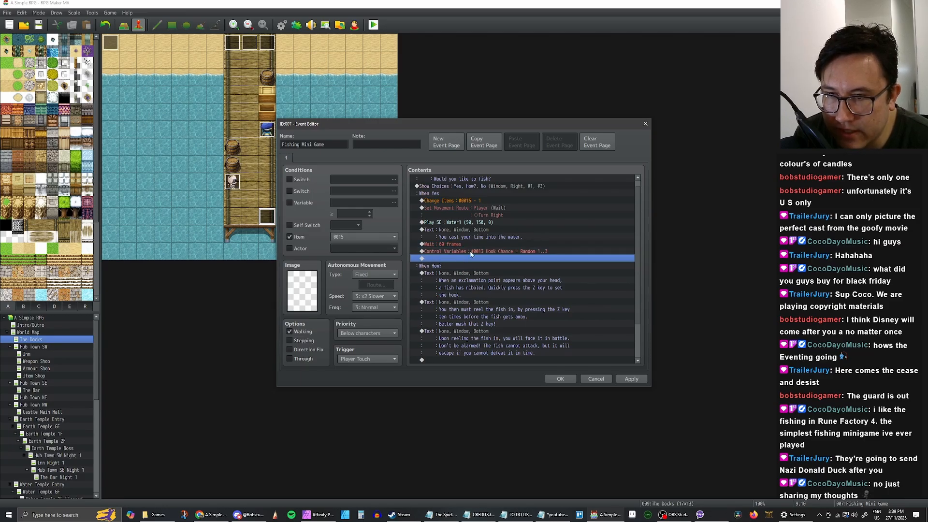
{"action": "left_click", "coordinate": [470, 251]}
{"action": "left_click", "coordinate": [469, 259]}
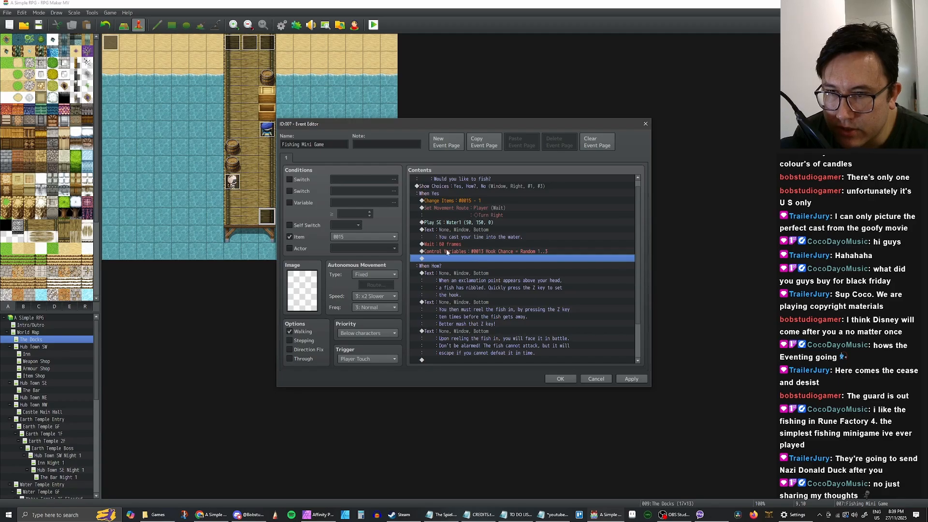
{"action": "left_click", "coordinate": [467, 252]}
{"action": "left_click", "coordinate": [467, 260]}
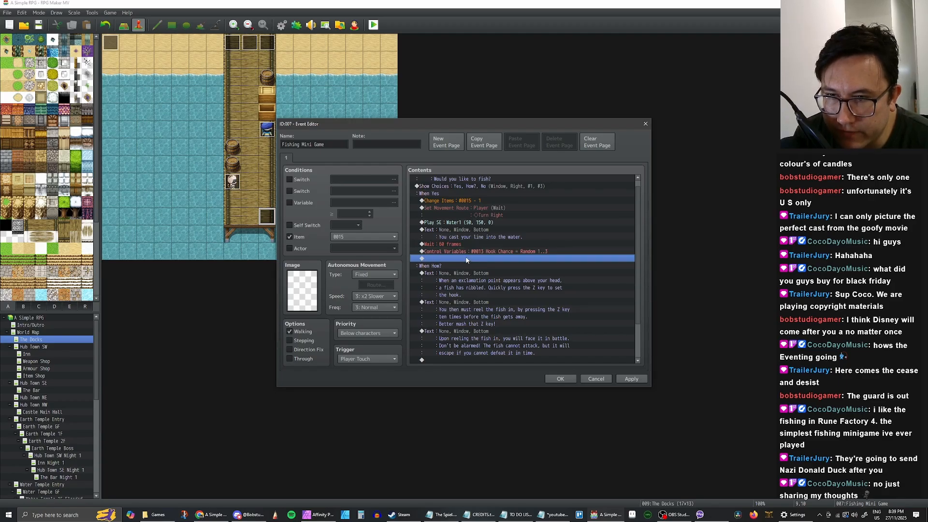
Add a Conditional Branch below the Hook Chance variable command that checks for Hook Chance = 3, with an Else branch
{"action": "right_click", "coordinate": [466, 259]}
{"action": "left_click", "coordinate": [478, 262]}
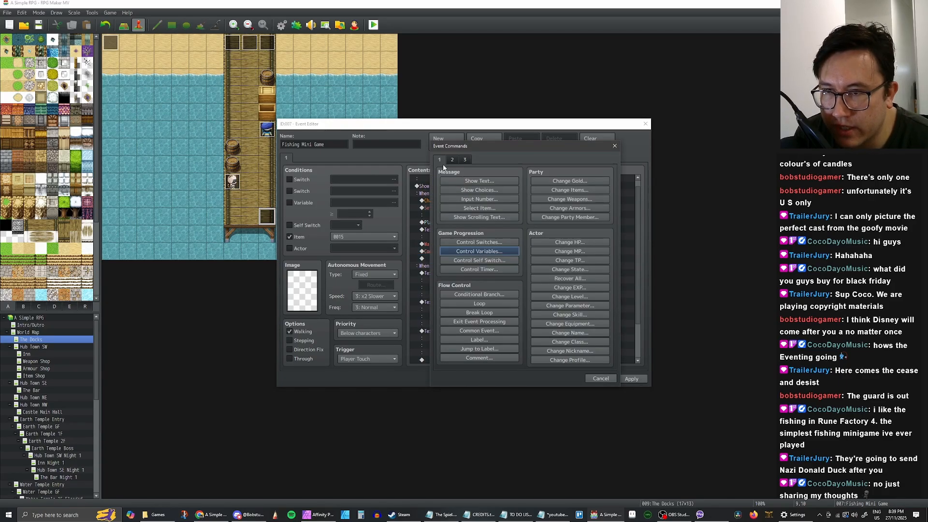
{"action": "left_click", "coordinate": [477, 294]}
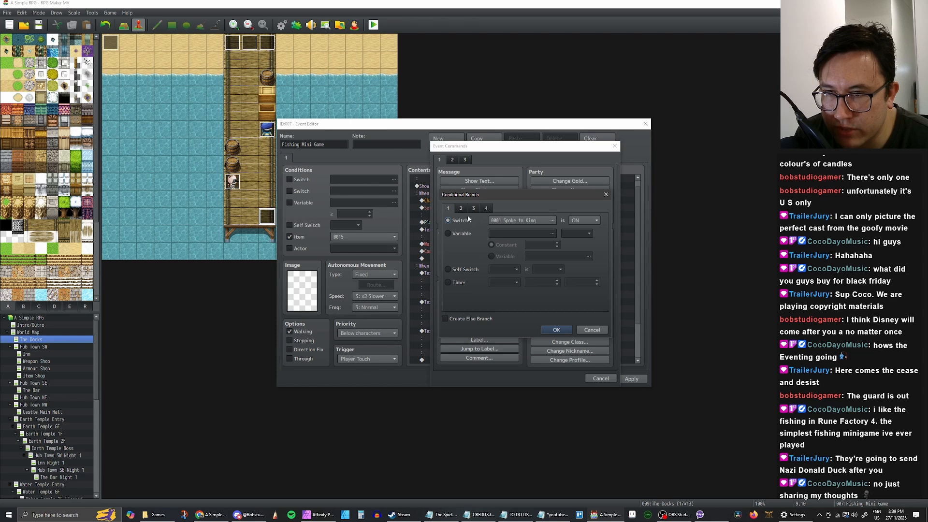
{"action": "left_click", "coordinate": [447, 234]}
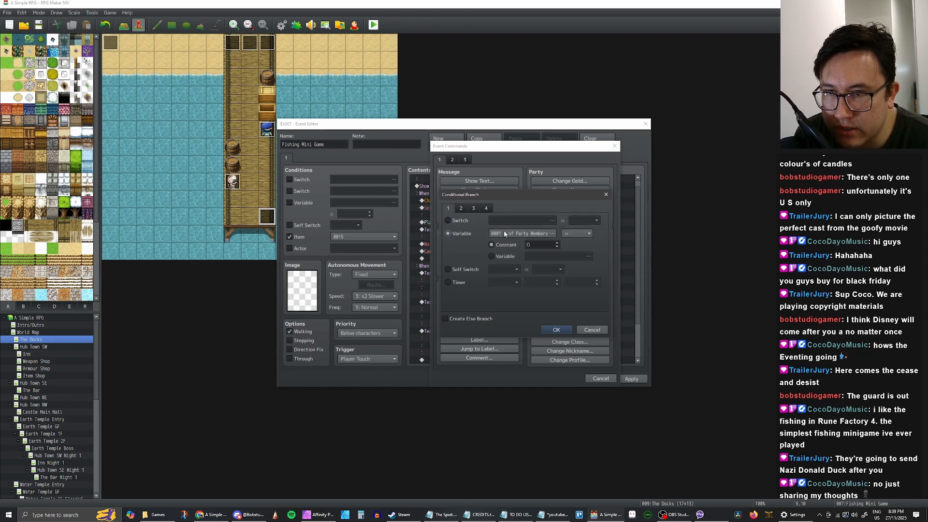
{"action": "left_click", "coordinate": [537, 234]}
{"action": "left_click", "coordinate": [513, 355]}
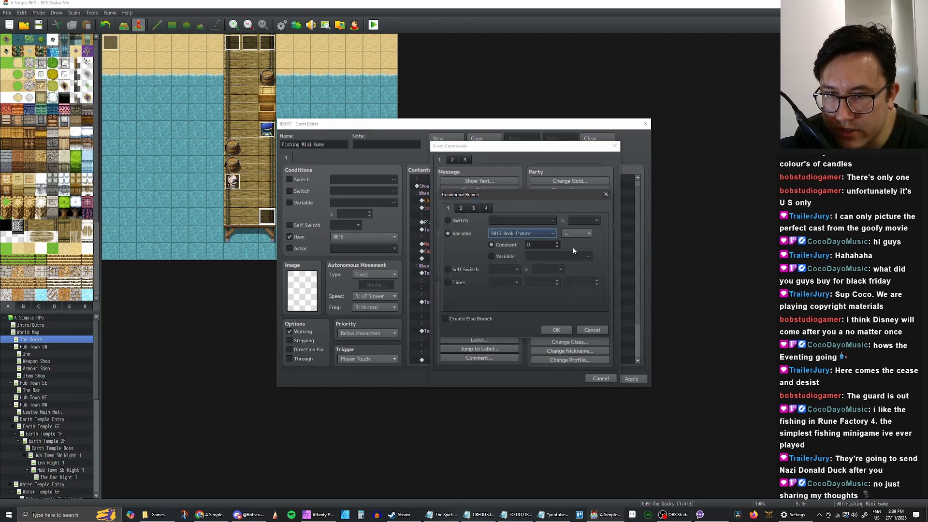
{"action": "double_click", "coordinate": [557, 243]}
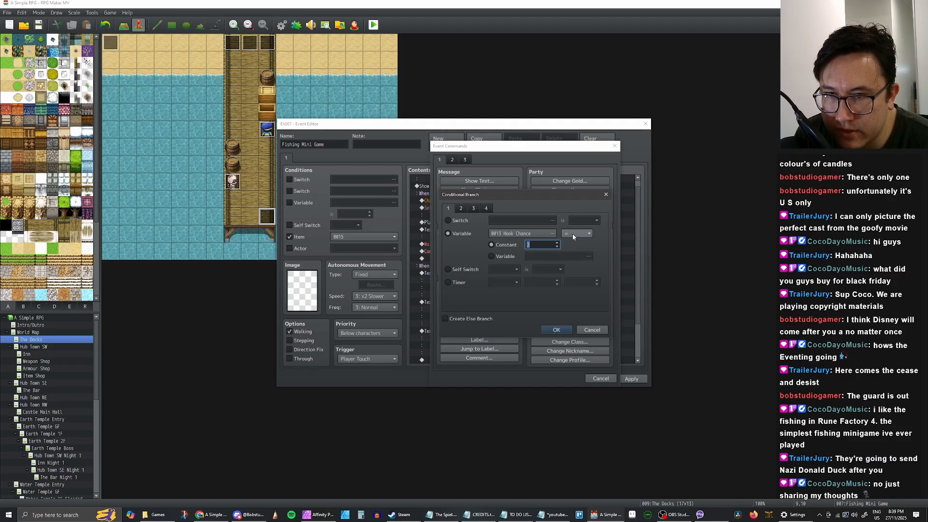
{"action": "left_click", "coordinate": [575, 233]}
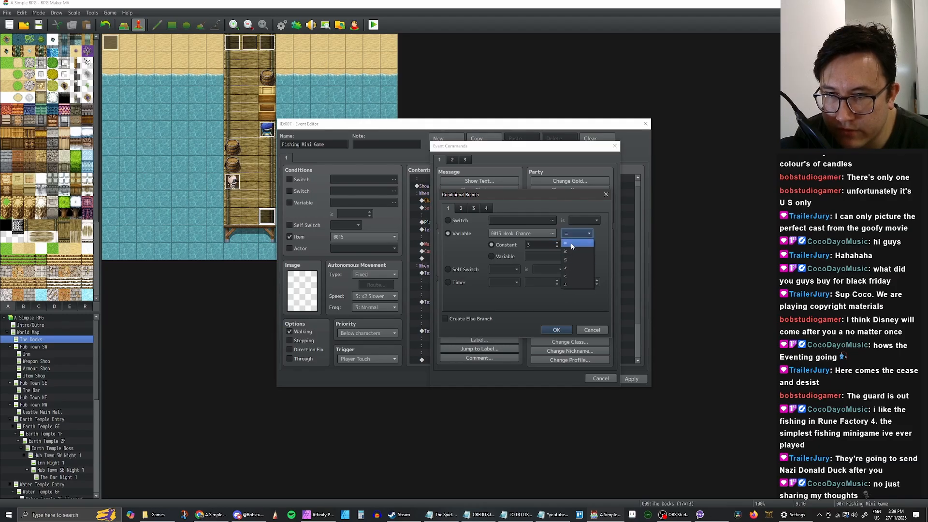
{"action": "left_click", "coordinate": [571, 244]}
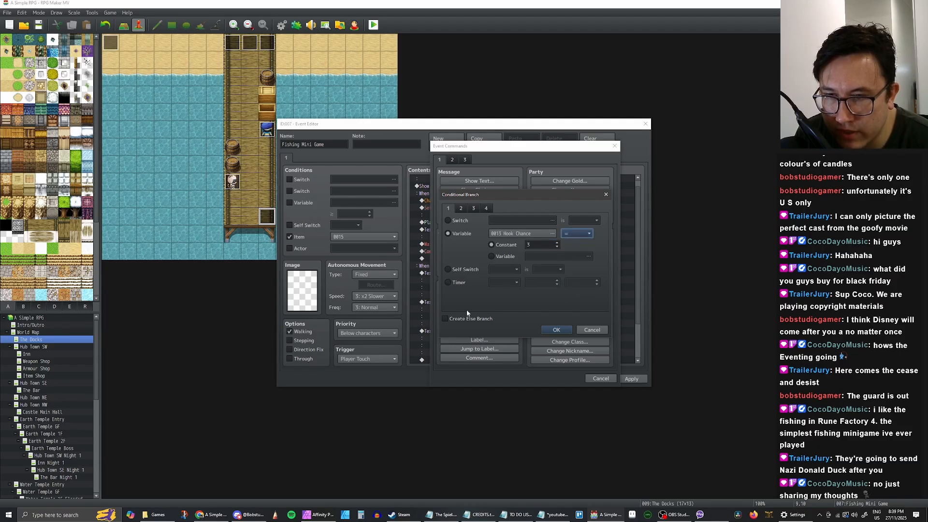
{"action": "left_click", "coordinate": [446, 318]}
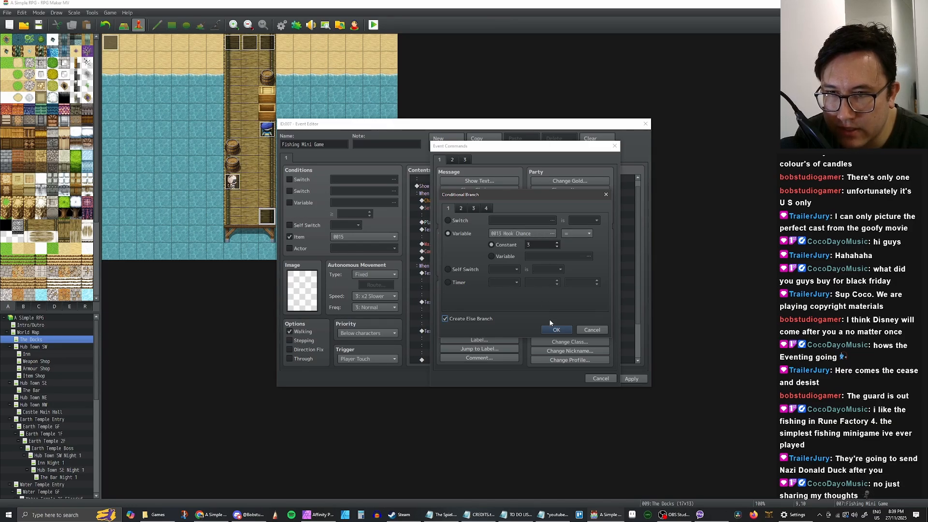
{"action": "left_click", "coordinate": [555, 330]}
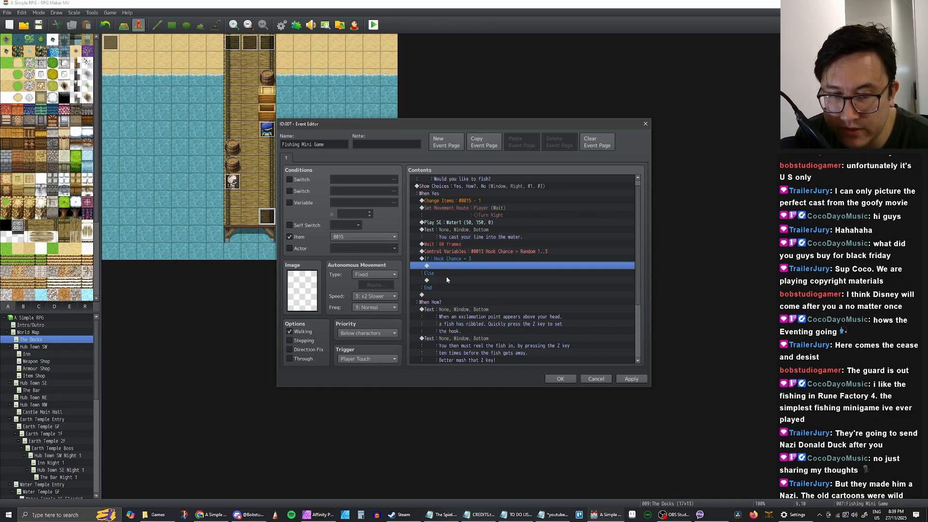
{"action": "scroll", "coordinate": [464, 273], "scroll_direction": "down", "scroll_amount": 1}
{"action": "scroll", "coordinate": [473, 270], "scroll_direction": "up", "scroll_amount": 1}
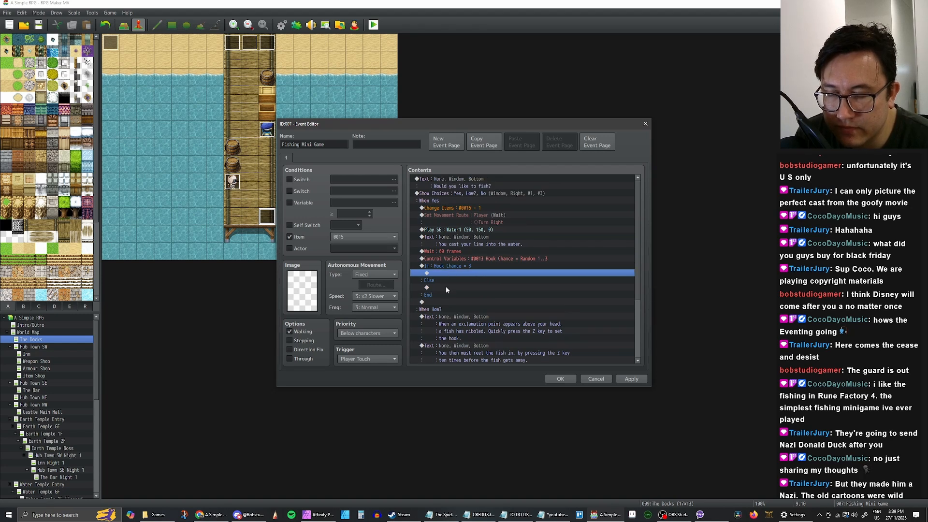
{"action": "left_click", "coordinate": [446, 287]}
{"action": "left_click", "coordinate": [451, 274]}
{"action": "left_click", "coordinate": [451, 287]}
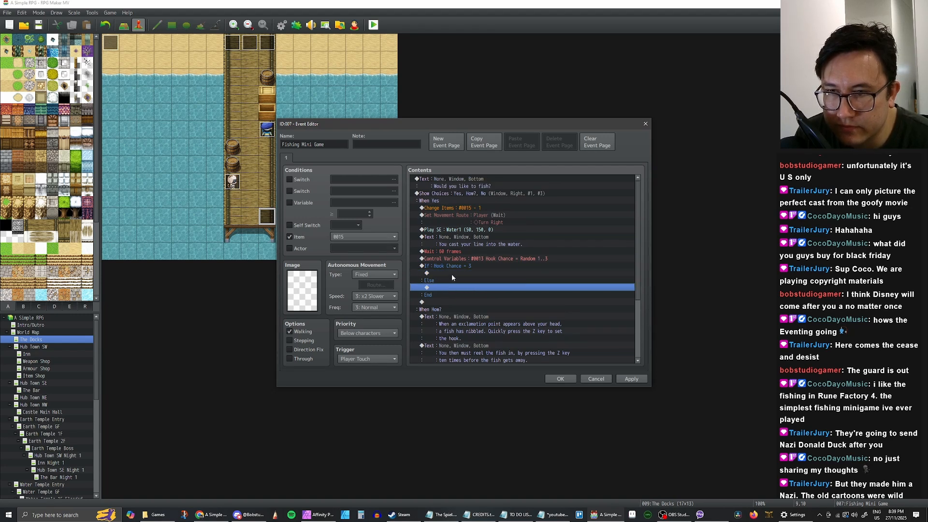
{"action": "left_click", "coordinate": [452, 274]}
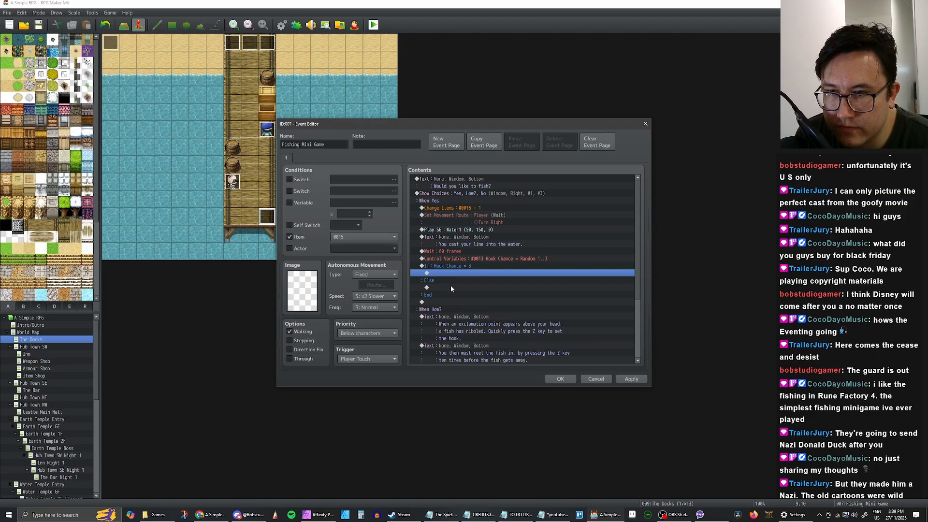
{"action": "left_click", "coordinate": [450, 286]}
{"action": "left_click", "coordinate": [451, 273]}
{"action": "left_click", "coordinate": [450, 287]}
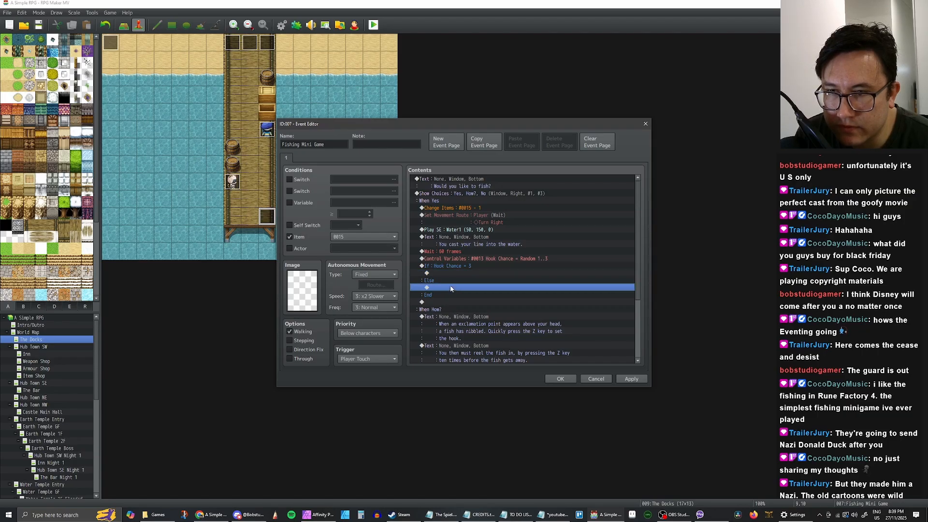
{"action": "left_click", "coordinate": [450, 272]}
{"action": "left_click", "coordinate": [450, 285]}
{"action": "left_click", "coordinate": [450, 273]}
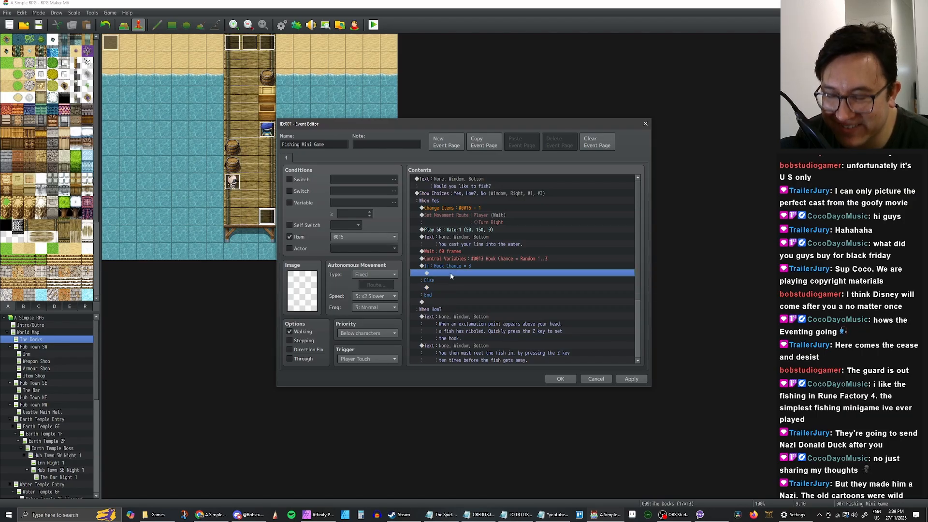
{"action": "left_click", "coordinate": [450, 287]}
{"action": "left_click", "coordinate": [450, 273]}
{"action": "left_click", "coordinate": [451, 287]}
{"action": "left_click", "coordinate": [454, 274]}
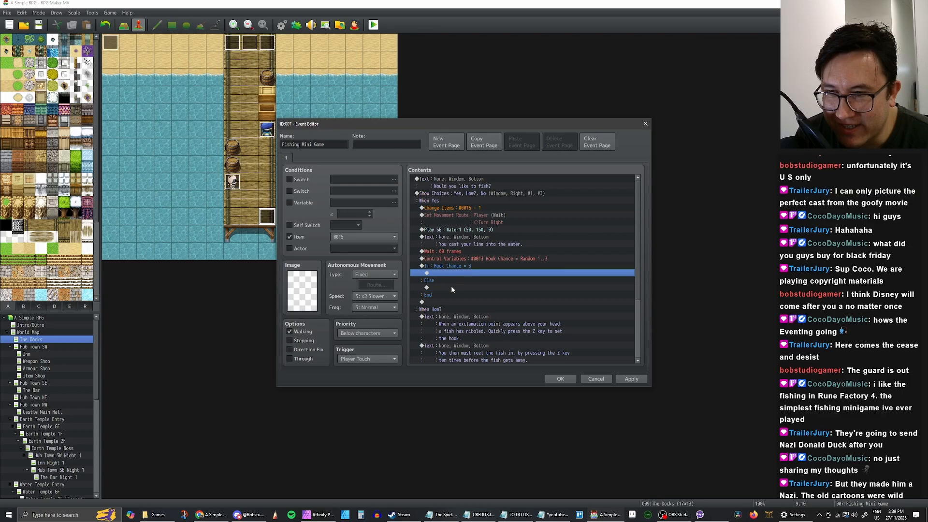
{"action": "left_click", "coordinate": [451, 286]}
{"action": "left_click", "coordinate": [451, 274]}
{"action": "left_click", "coordinate": [451, 287]}
{"action": "left_click", "coordinate": [450, 272]}
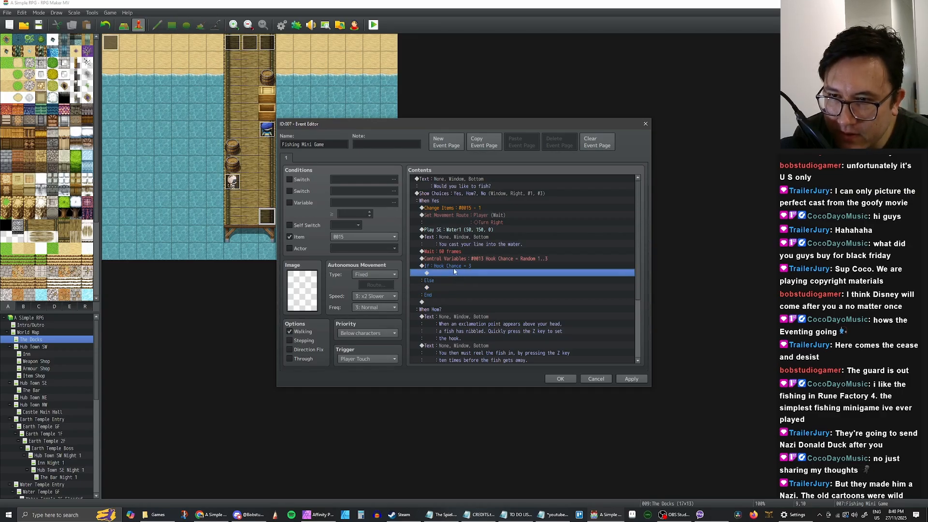
{"action": "left_click", "coordinate": [455, 267]}
{"action": "left_click", "coordinate": [453, 275]}
{"action": "left_click", "coordinate": [450, 287]}
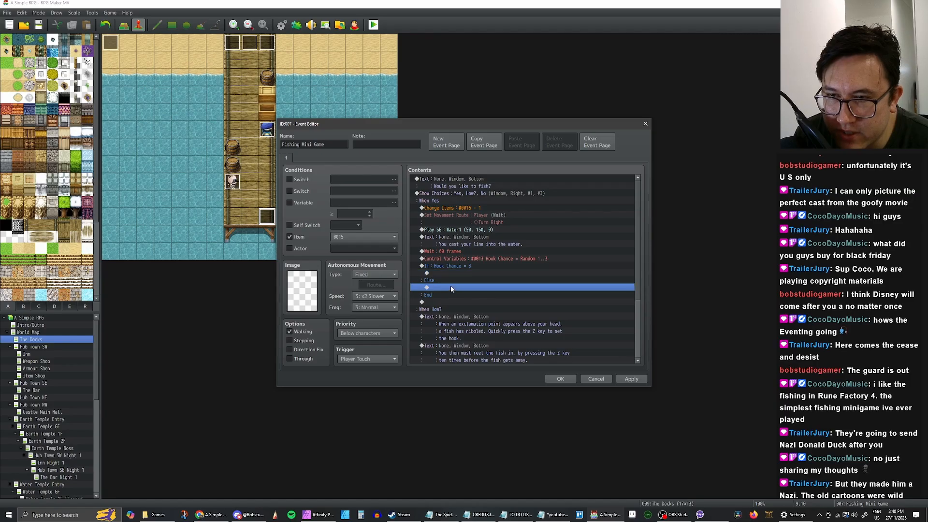
{"action": "left_click", "coordinate": [452, 274]}
{"action": "left_click", "coordinate": [451, 287]}
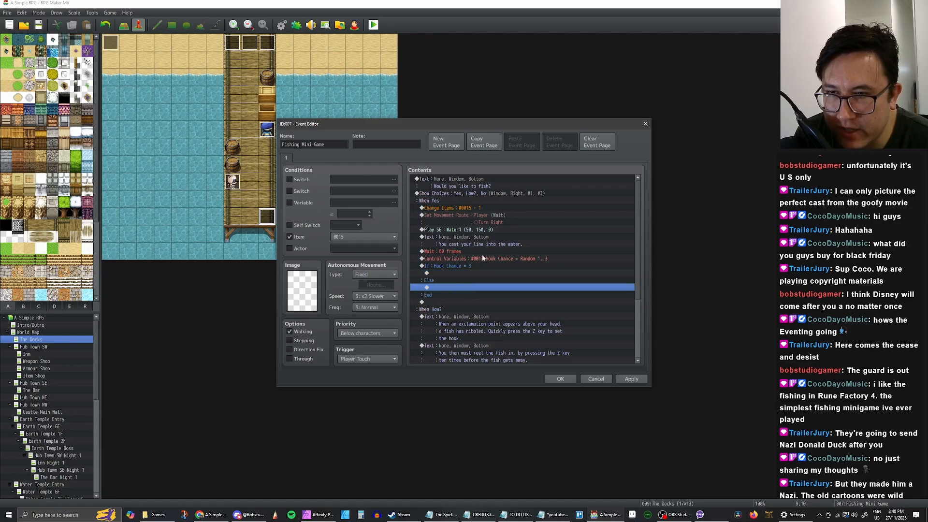
Try a copy of the 60-frame Wait command in the Else branch and remove it again
{"action": "left_click", "coordinate": [444, 252]}
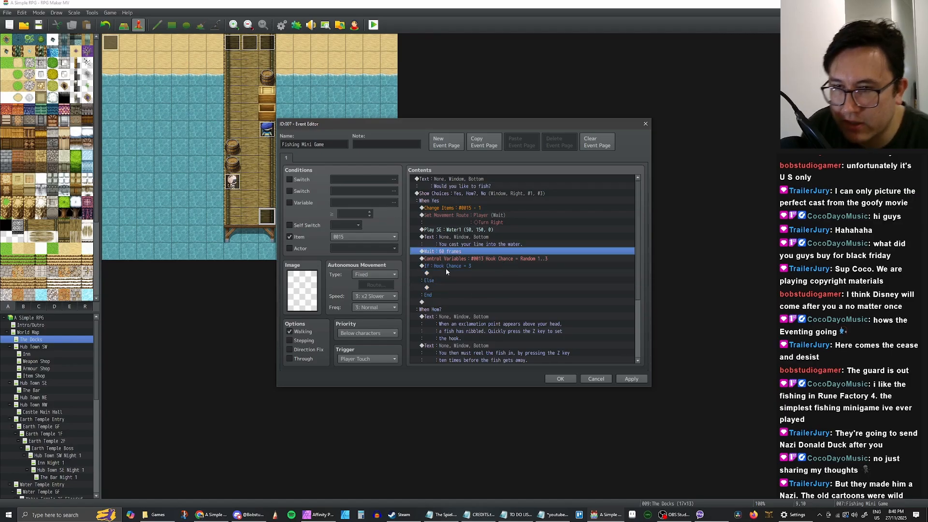
{"action": "left_click", "coordinate": [445, 286]}
{"action": "key", "text": "ctrl+v"}
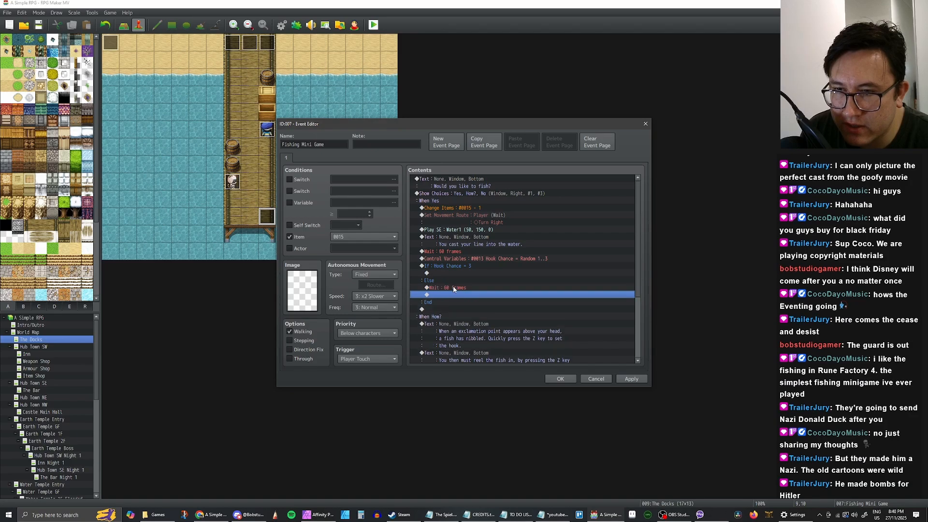
{"action": "left_click", "coordinate": [455, 289]}
{"action": "left_click", "coordinate": [455, 293]}
{"action": "left_click", "coordinate": [453, 288]}
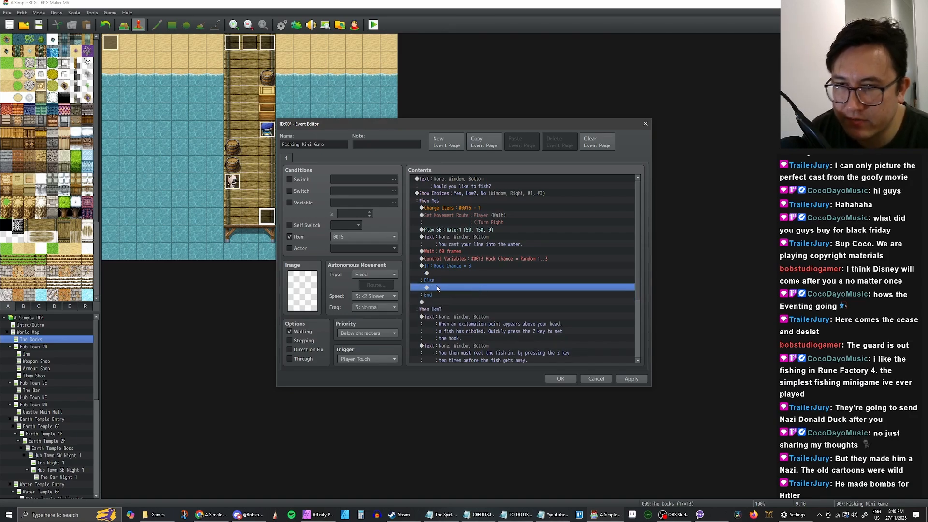
Insert a Jump to Label command targeting "Reset Hook" in the Else branch of the Hook Chance condition
{"action": "right_click", "coordinate": [436, 288]}
{"action": "left_click", "coordinate": [480, 295]}
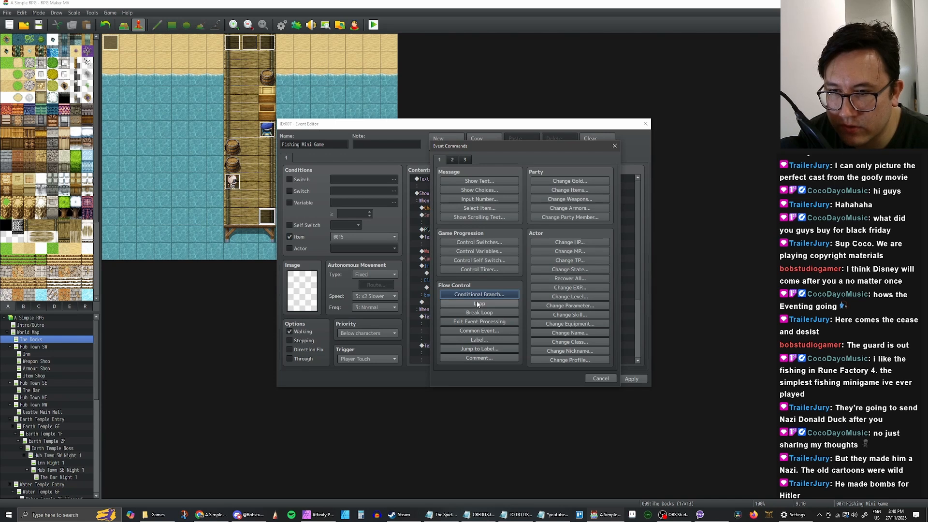
{"action": "left_click", "coordinate": [479, 349]}
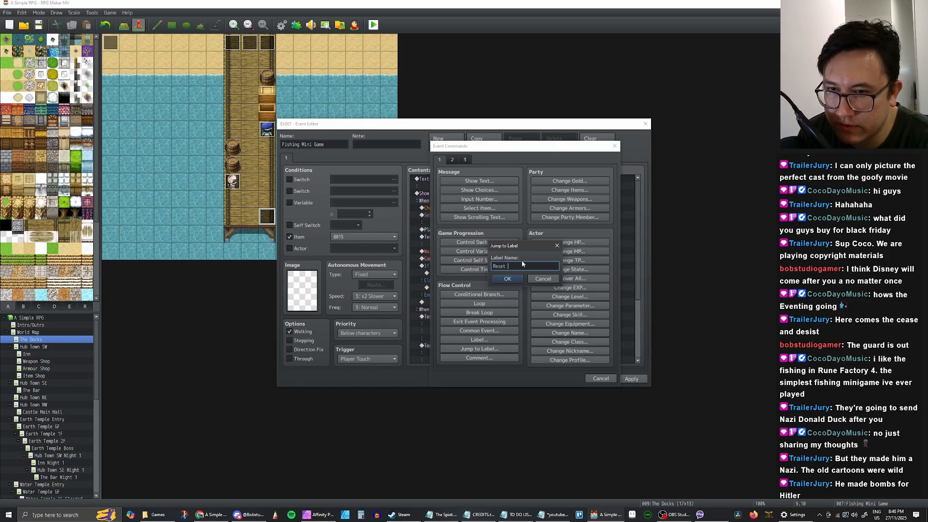
{"action": "left_click", "coordinate": [506, 280]}
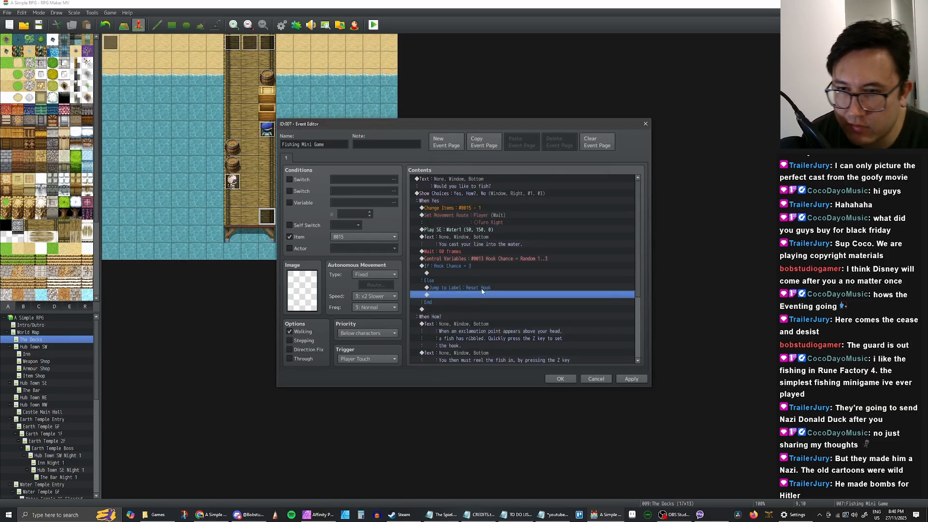
Insert a label named "Reset Hook" directly above the 60-frame Wait command in the Yes branch
{"action": "left_click", "coordinate": [442, 259]}
{"action": "left_click", "coordinate": [437, 252]}
{"action": "right_click", "coordinate": [434, 250]}
{"action": "left_click", "coordinate": [449, 256]}
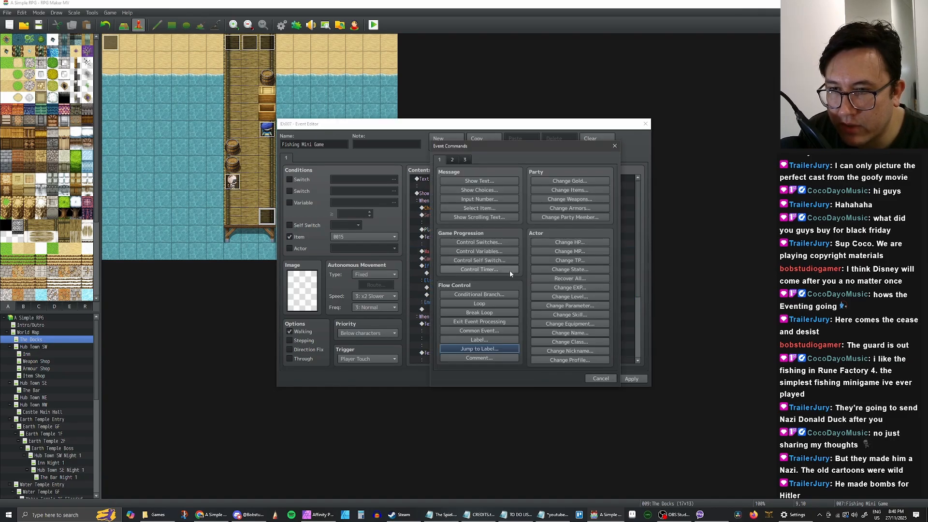
{"action": "left_click", "coordinate": [511, 339]}
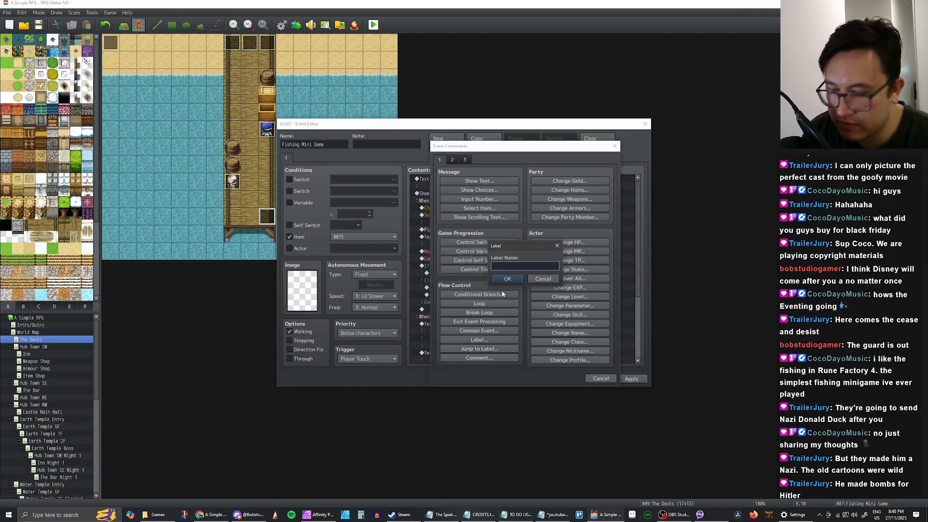
{"action": "type", "text": "Reset Hook"}
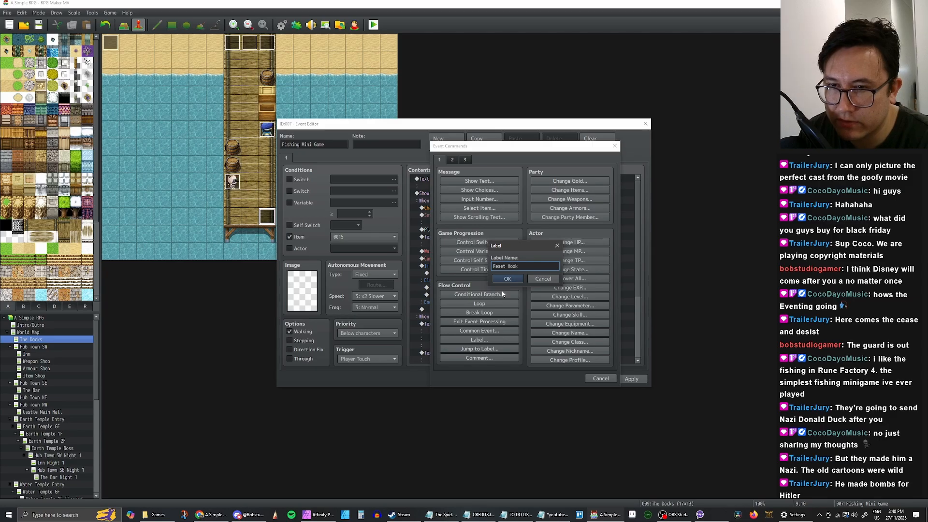
{"action": "left_click", "coordinate": [501, 283]}
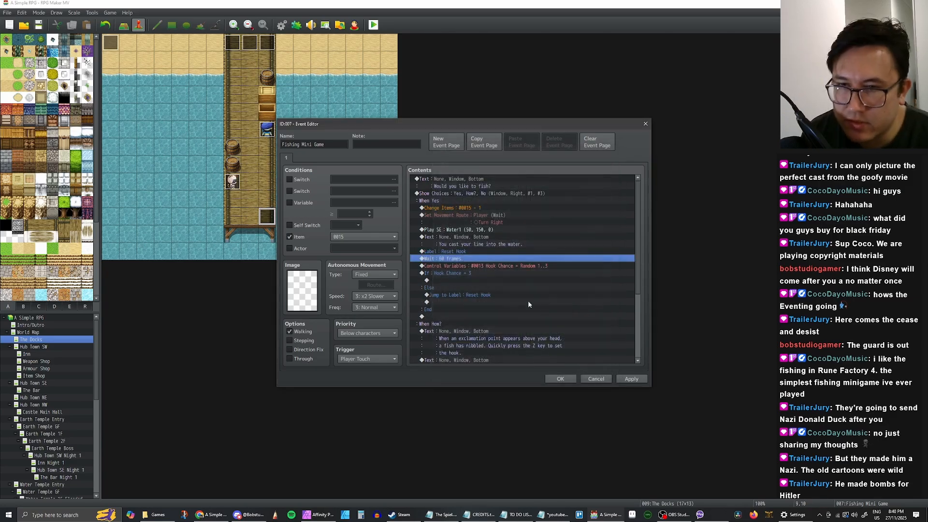
{"action": "left_click", "coordinate": [450, 252]}
{"action": "left_click", "coordinate": [454, 261]}
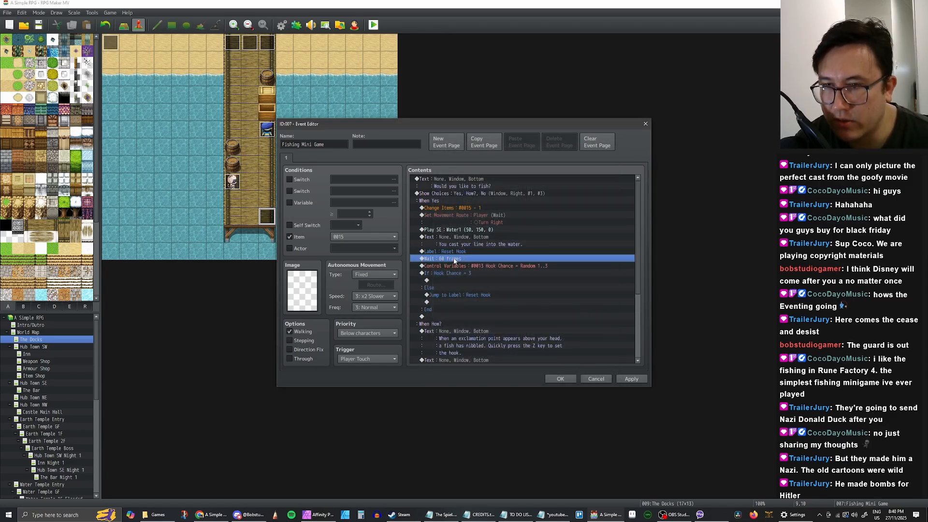
{"action": "left_click", "coordinate": [456, 267]}
{"action": "left_click", "coordinate": [454, 261]}
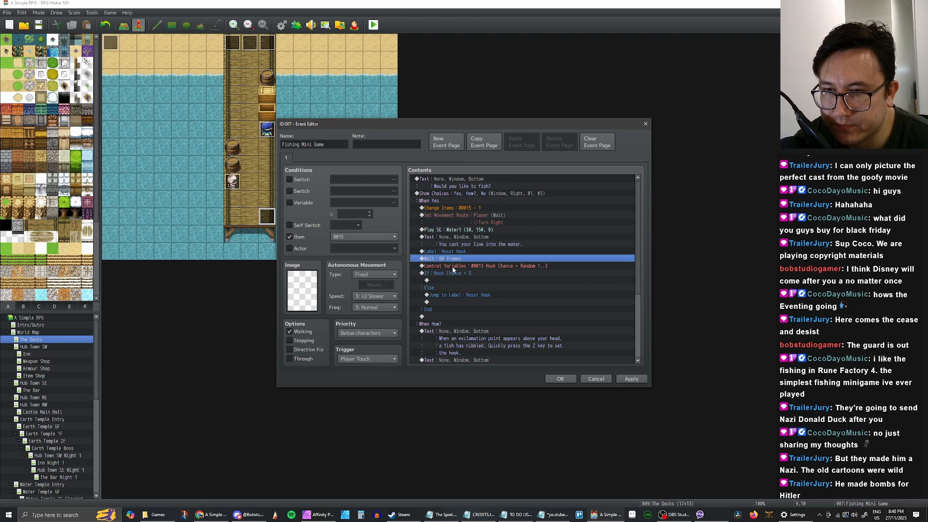
Add Stepping Animation ON after Turn Right in the player's movement route in the Yes branch
{"action": "left_click", "coordinate": [455, 267]}
{"action": "left_click", "coordinate": [453, 261]}
{"action": "left_click", "coordinate": [453, 251]}
{"action": "double_click", "coordinate": [481, 218]}
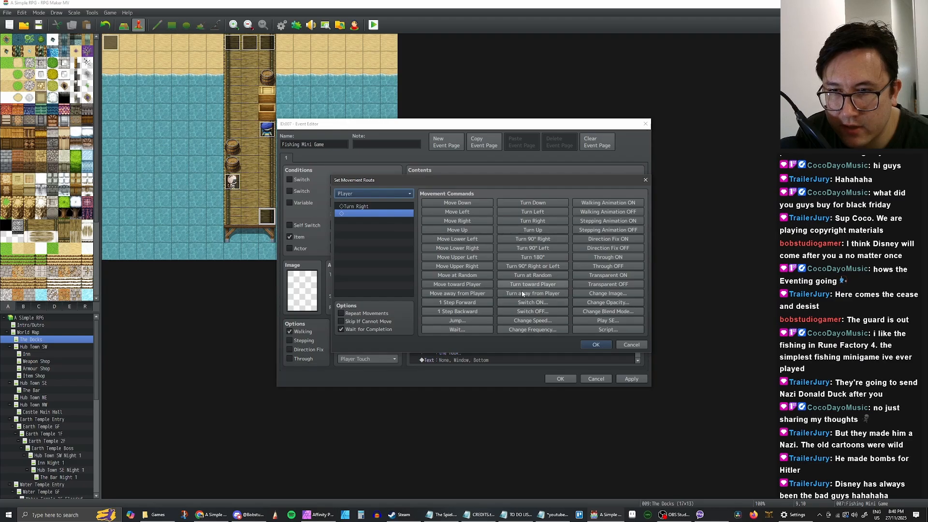
{"action": "left_click", "coordinate": [603, 222]}
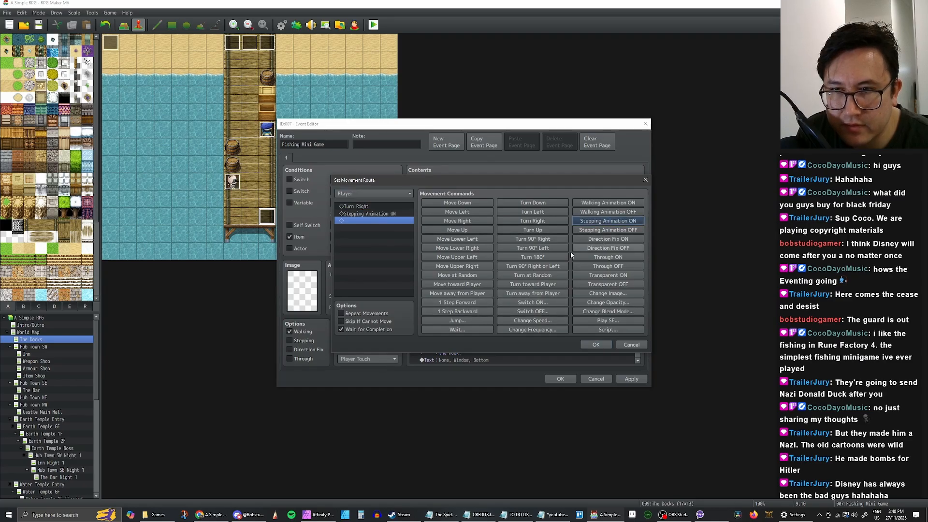
{"action": "left_click", "coordinate": [596, 345]}
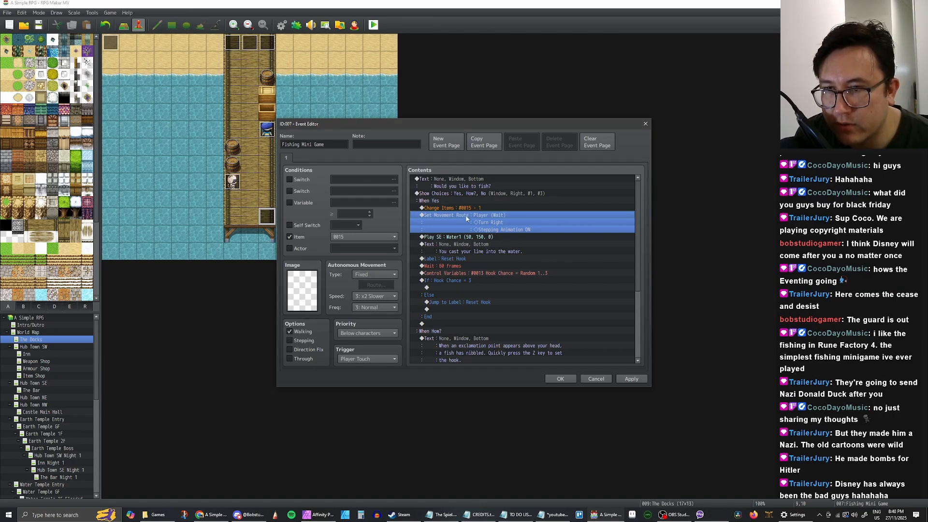
{"action": "left_click", "coordinate": [499, 237]}
{"action": "left_click", "coordinate": [496, 217]}
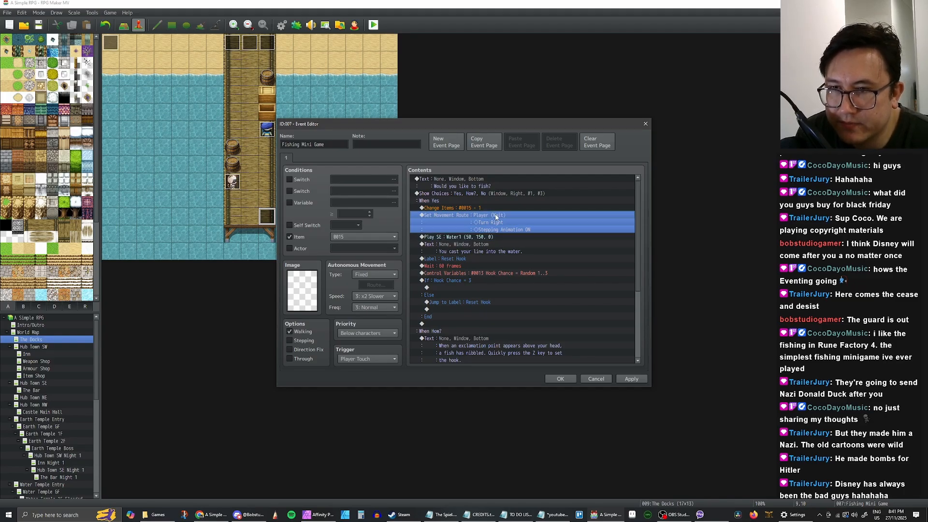
{"action": "left_click", "coordinate": [499, 236]}
{"action": "left_click", "coordinate": [492, 244]}
{"action": "left_click", "coordinate": [492, 237]}
{"action": "left_click", "coordinate": [495, 217]}
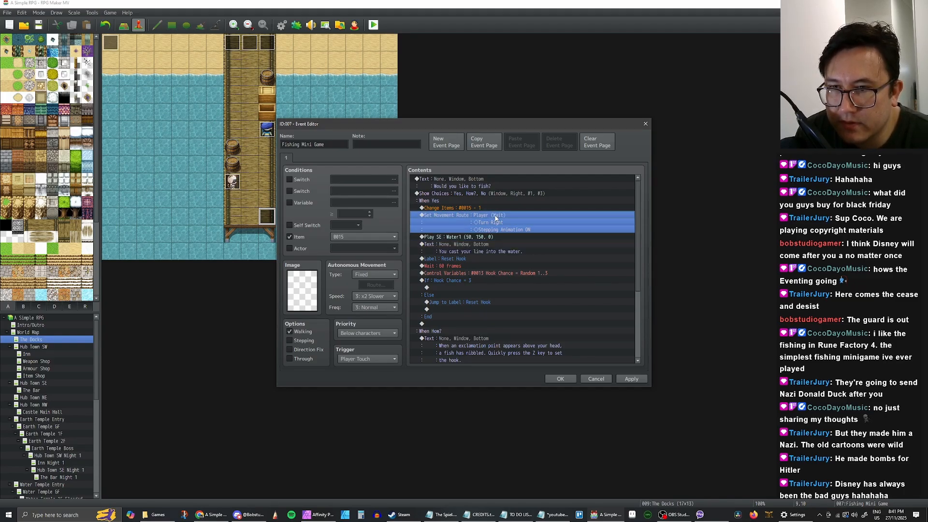
{"action": "left_click", "coordinate": [492, 238]}
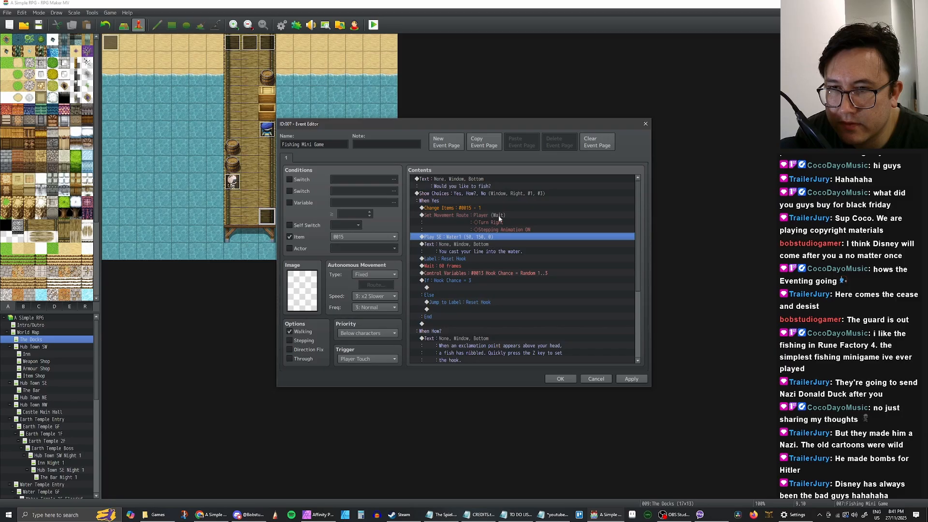
{"action": "left_click", "coordinate": [497, 215]}
{"action": "left_click", "coordinate": [493, 237]}
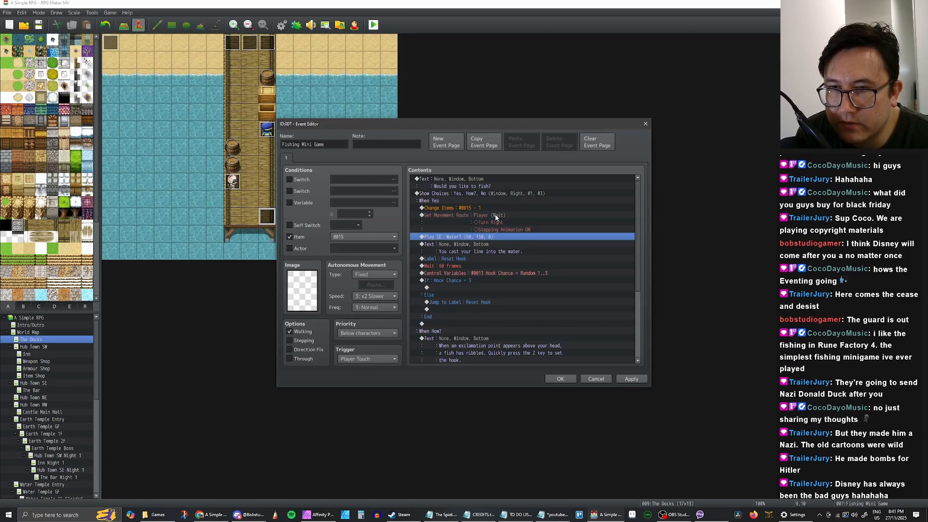
{"action": "left_click", "coordinate": [498, 216]}
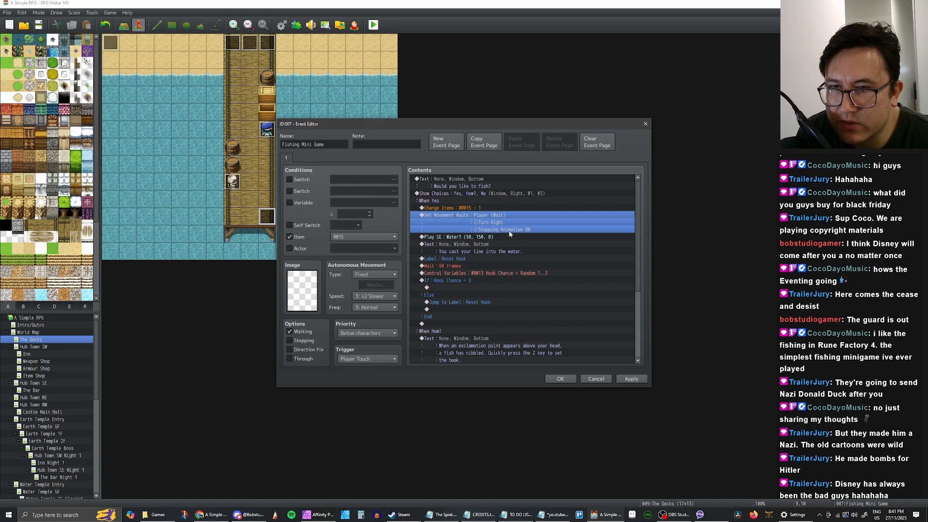
{"action": "left_click", "coordinate": [500, 235]}
{"action": "left_click", "coordinate": [495, 217]}
{"action": "left_click", "coordinate": [489, 238]}
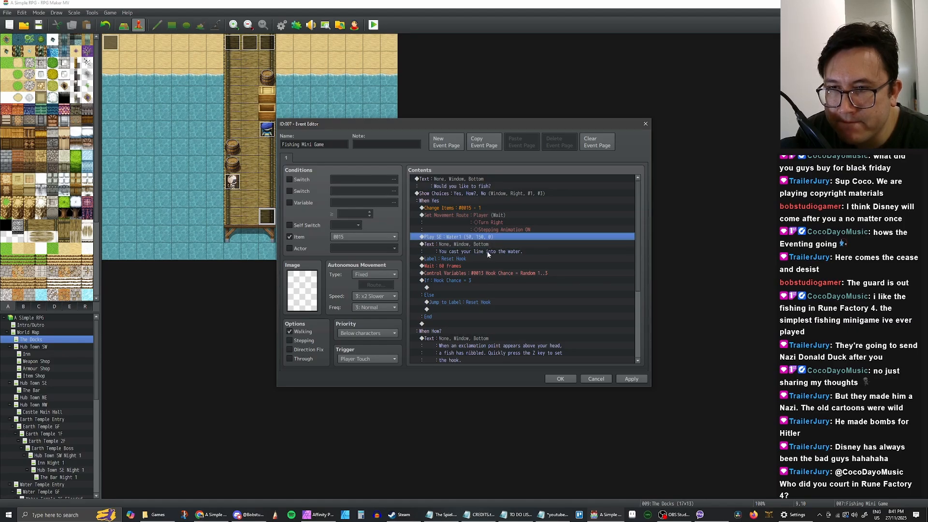
Review the Yes branch's command flow from the line-casting text through the Reset Hook label, Wait, Hook Chance roll and condition
{"action": "left_click", "coordinate": [484, 251]}
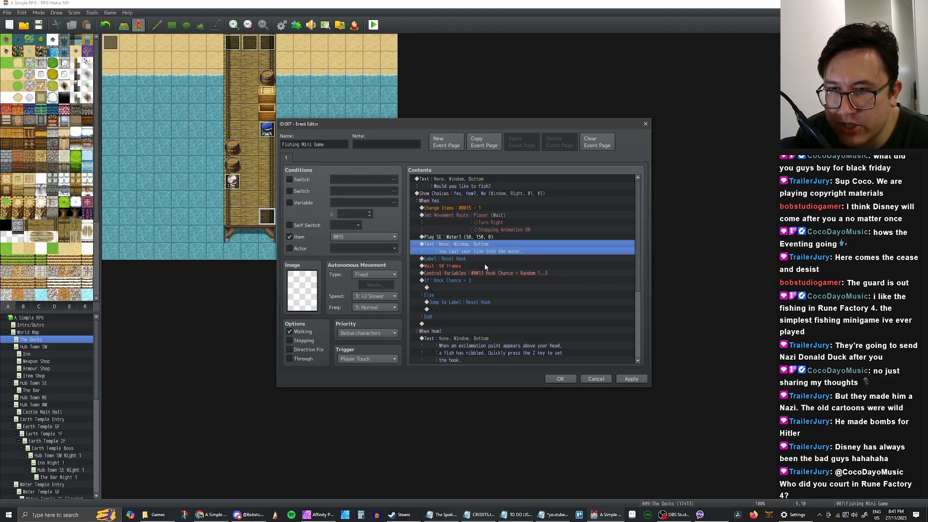
{"action": "left_click", "coordinate": [477, 260]}
{"action": "left_click", "coordinate": [465, 265]}
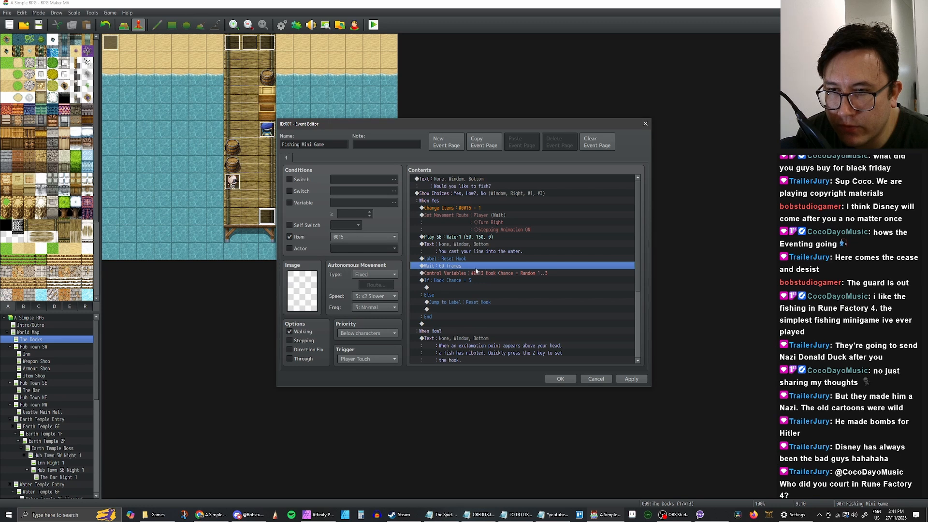
{"action": "left_click", "coordinate": [464, 273]}
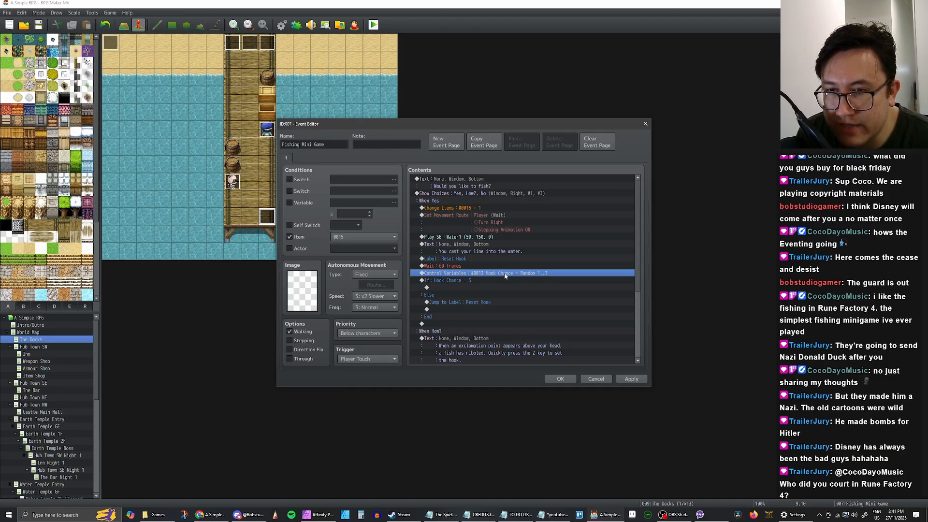
{"action": "left_click", "coordinate": [463, 280]}
{"action": "left_click", "coordinate": [457, 303]}
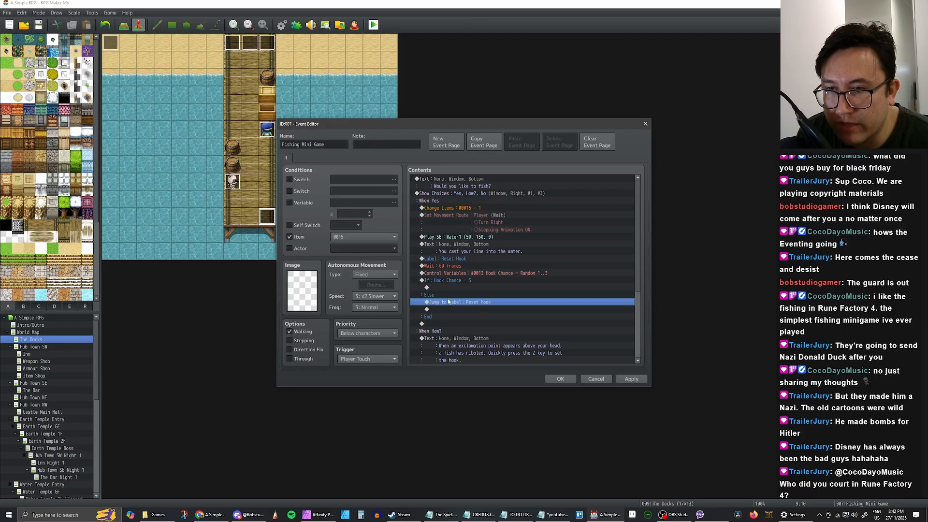
{"action": "left_click", "coordinate": [427, 260]}
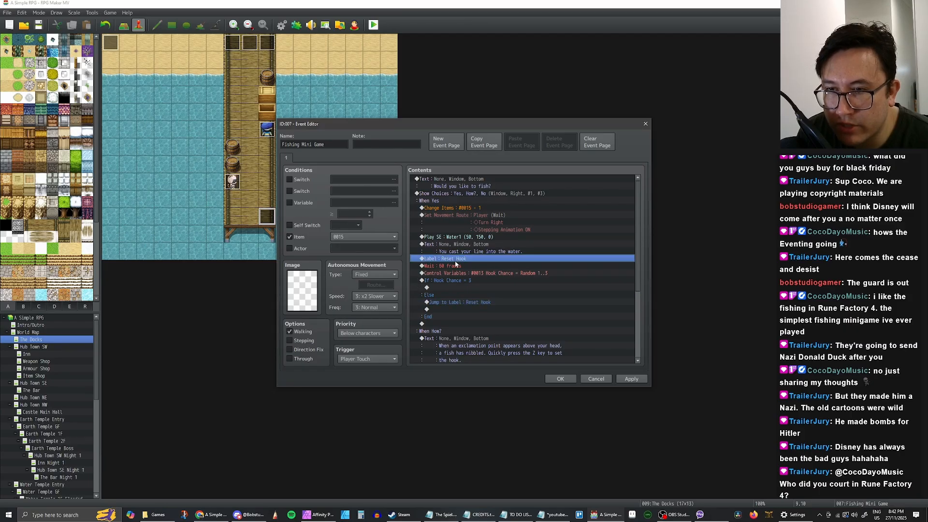
{"action": "left_click", "coordinate": [457, 267]}
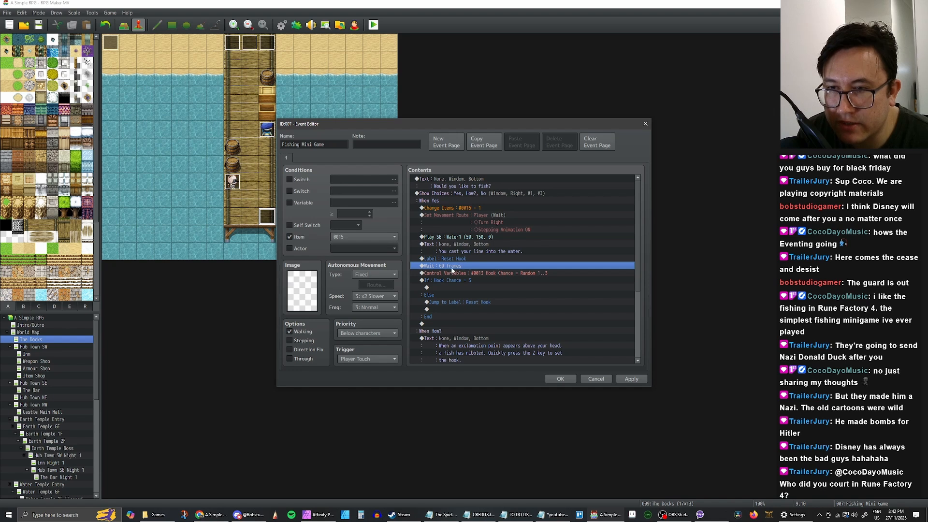
{"action": "left_click", "coordinate": [461, 274]}
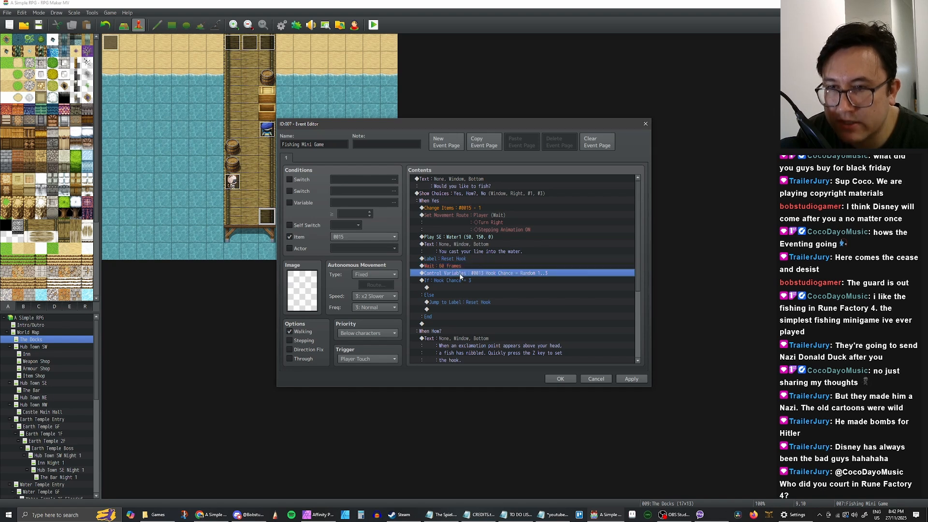
{"action": "left_click", "coordinate": [483, 281]}
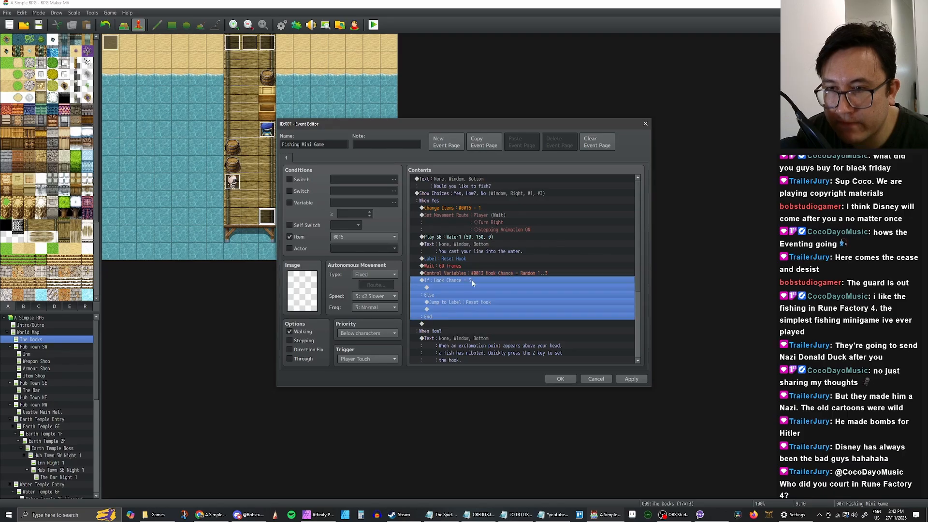
{"action": "left_click", "coordinate": [469, 302]}
{"action": "left_click", "coordinate": [482, 274]}
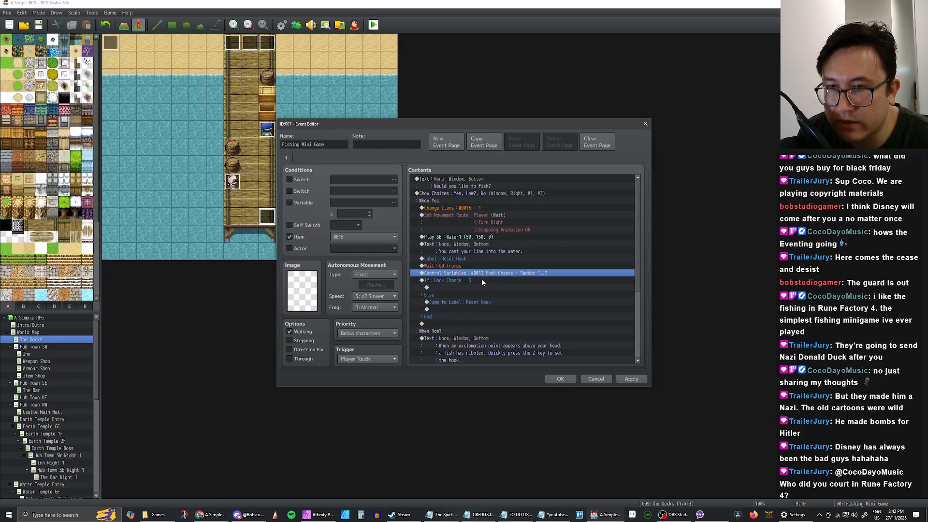
{"action": "left_click", "coordinate": [483, 280]}
{"action": "left_click", "coordinate": [513, 267]}
{"action": "left_click", "coordinate": [455, 281]}
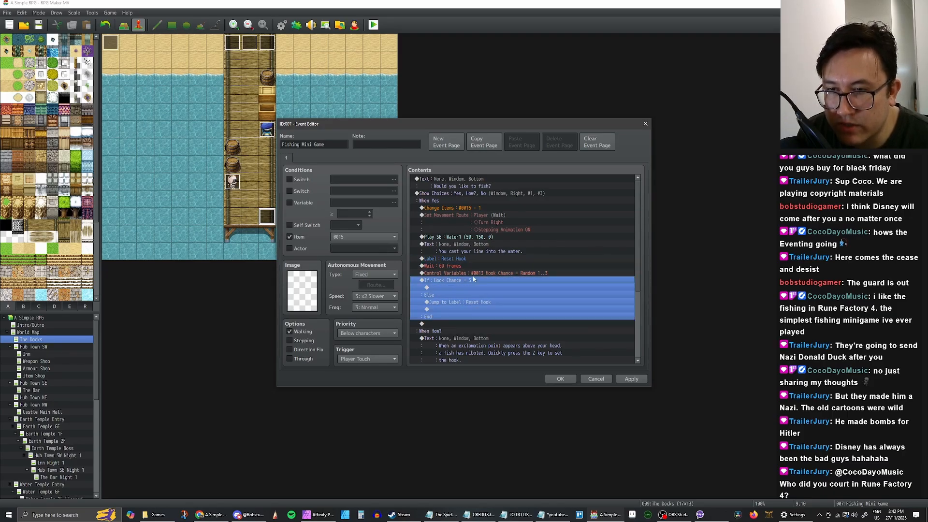
{"action": "left_click", "coordinate": [461, 273]}
{"action": "left_click", "coordinate": [463, 282]}
Insert a Show Balloon Icon command with an Exclamation balloon over the Player inside the Hook Chance = 3 condition
{"action": "left_click", "coordinate": [451, 287]}
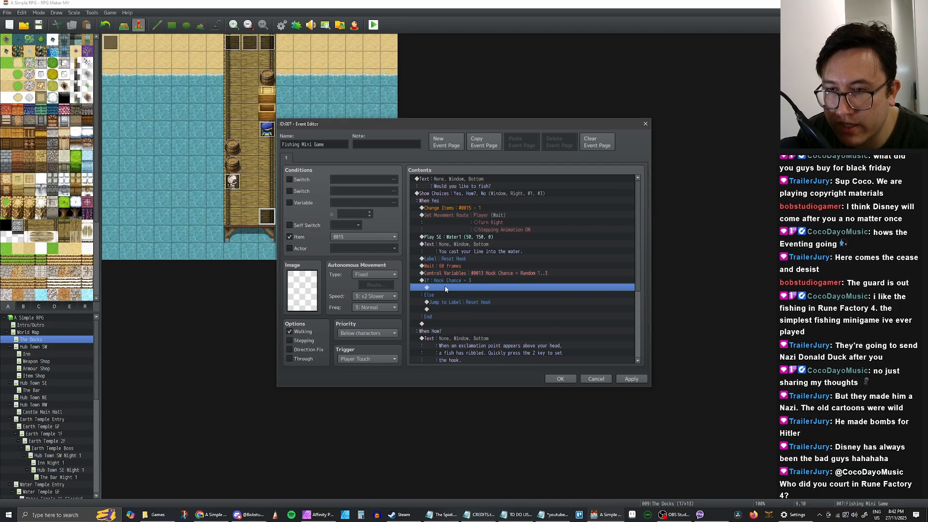
{"action": "double_click", "coordinate": [461, 288]}
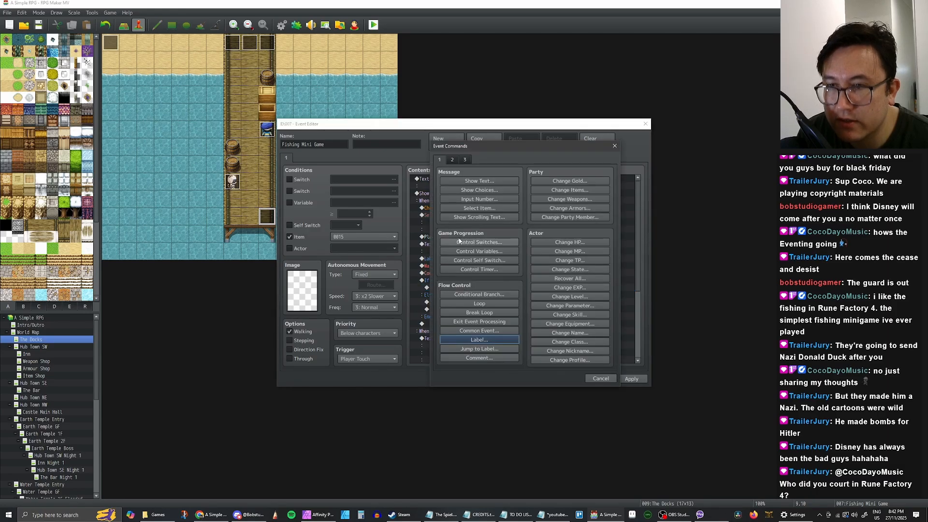
{"action": "left_click", "coordinate": [452, 159]}
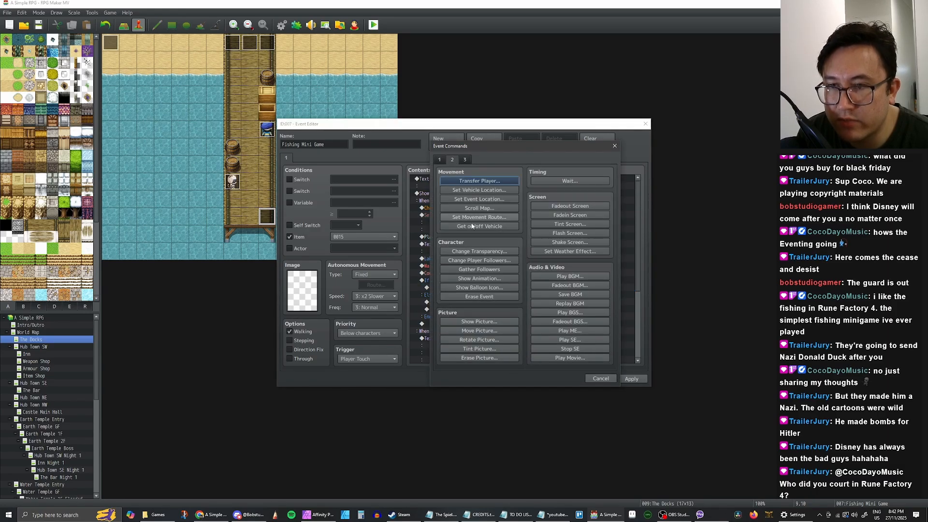
{"action": "left_click", "coordinate": [483, 288]}
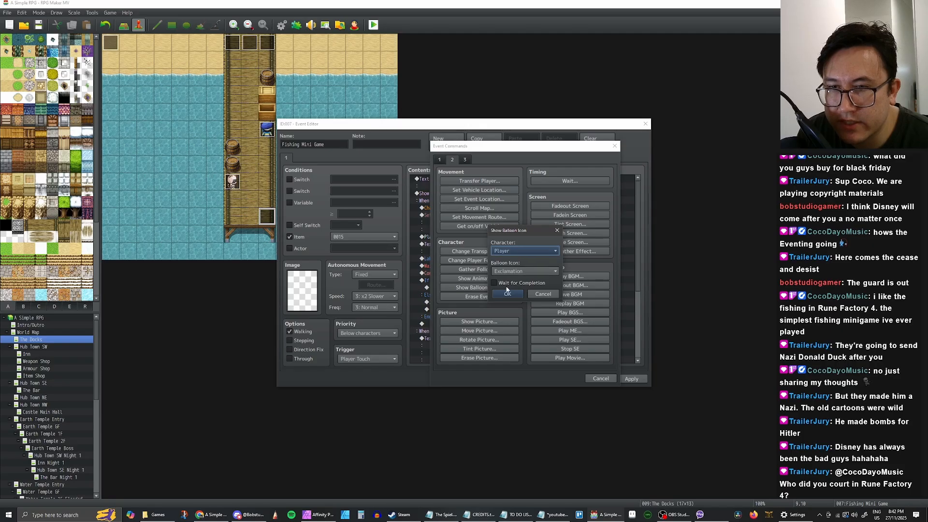
{"action": "left_click", "coordinate": [507, 294]}
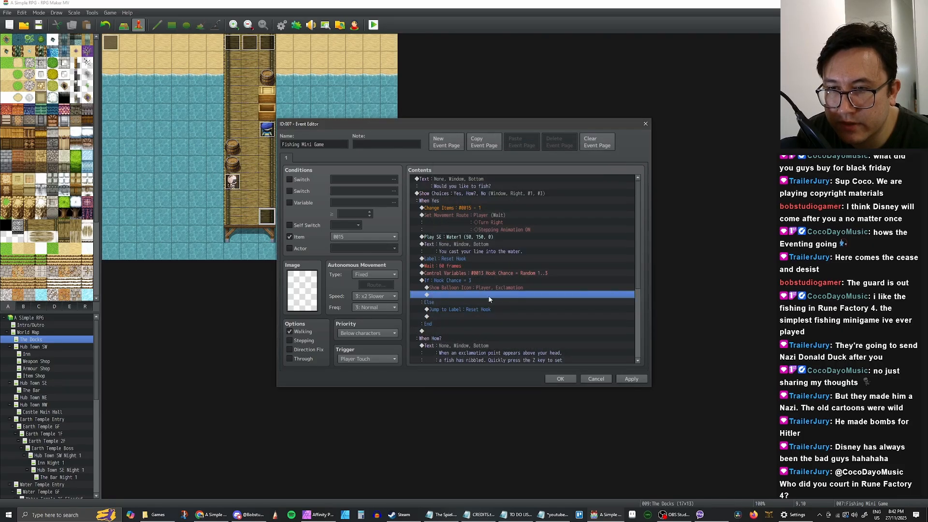
Add a Conditional Branch below the balloon icon command that checks whether the Up button is pressed down, without an Else branch
{"action": "right_click", "coordinate": [454, 294]}
{"action": "left_click", "coordinate": [481, 302]}
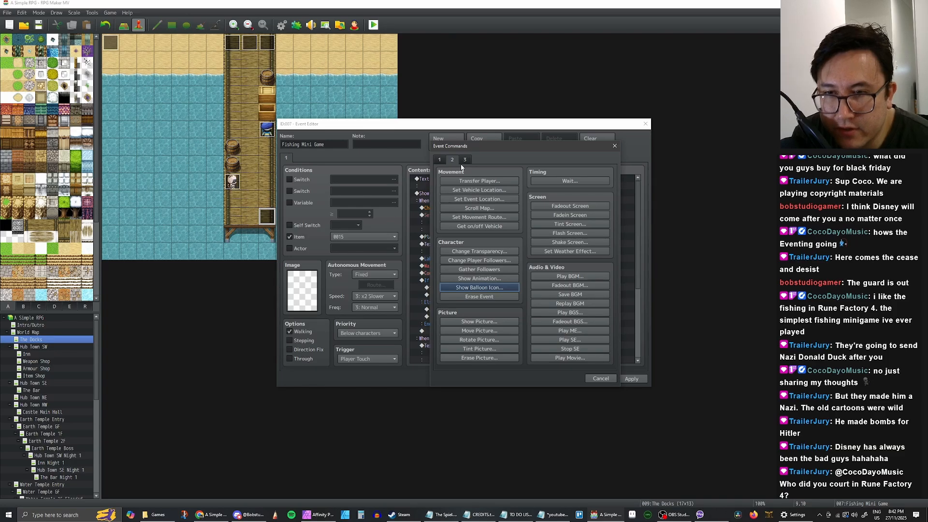
{"action": "left_click", "coordinate": [441, 159]}
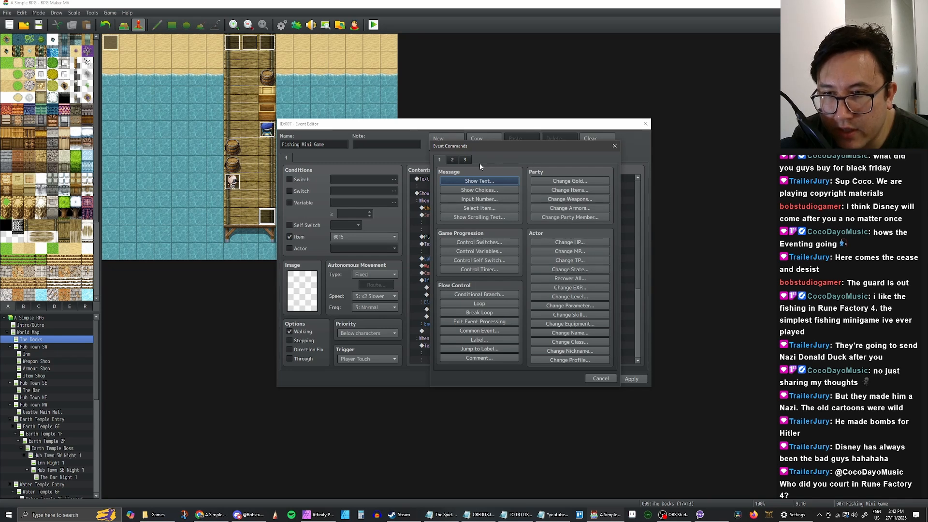
{"action": "left_click", "coordinate": [480, 294]}
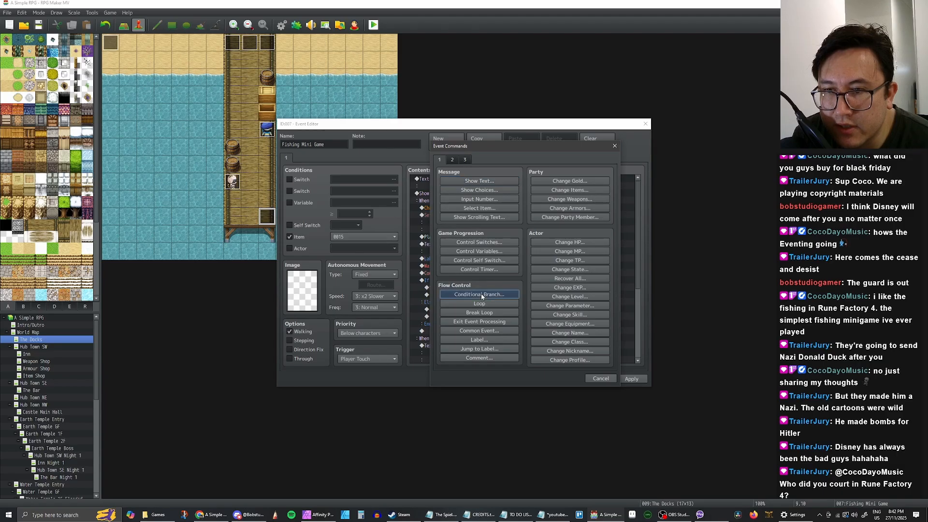
{"action": "left_click", "coordinate": [461, 208]}
{"action": "left_click", "coordinate": [474, 208]}
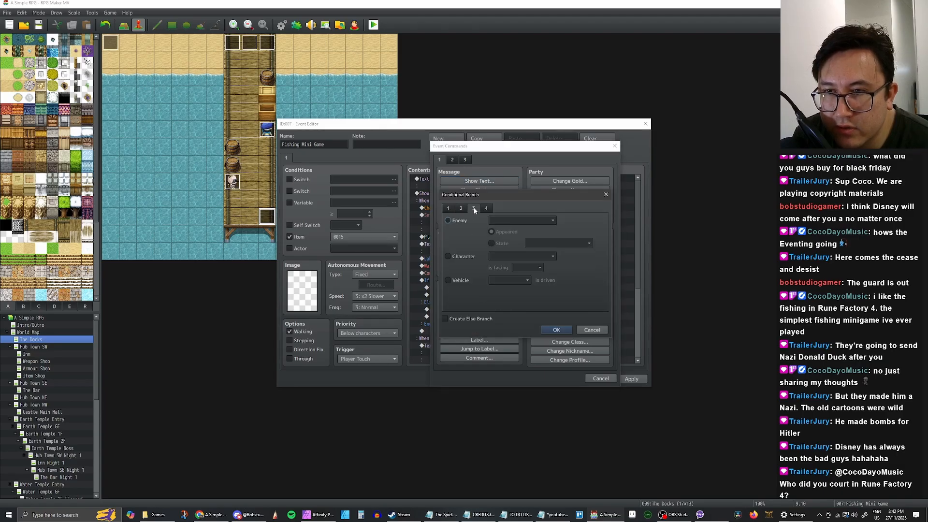
{"action": "left_click", "coordinate": [490, 209]}
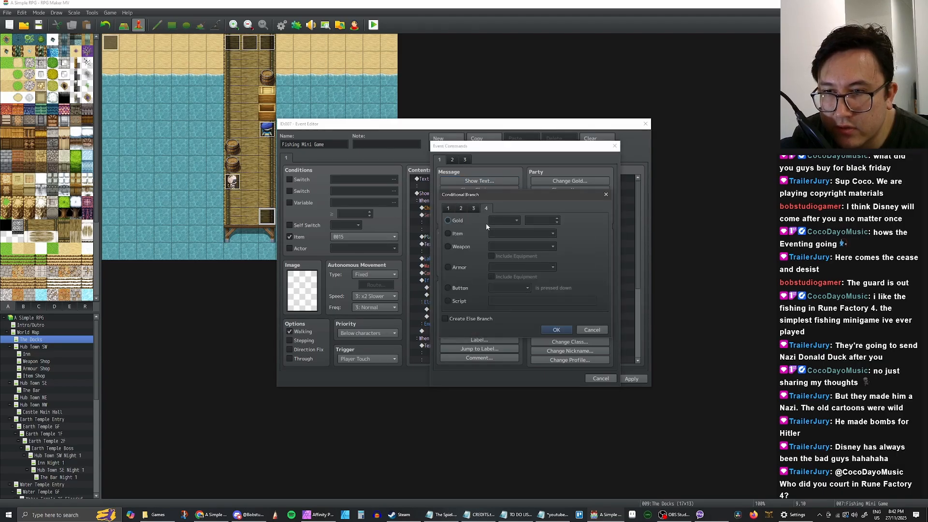
{"action": "left_click", "coordinate": [449, 289]}
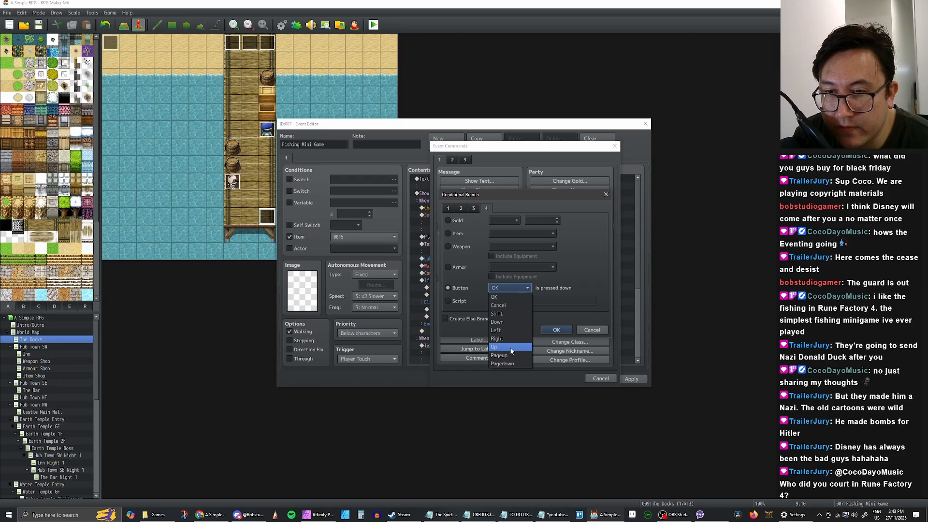
{"action": "left_click", "coordinate": [511, 348]}
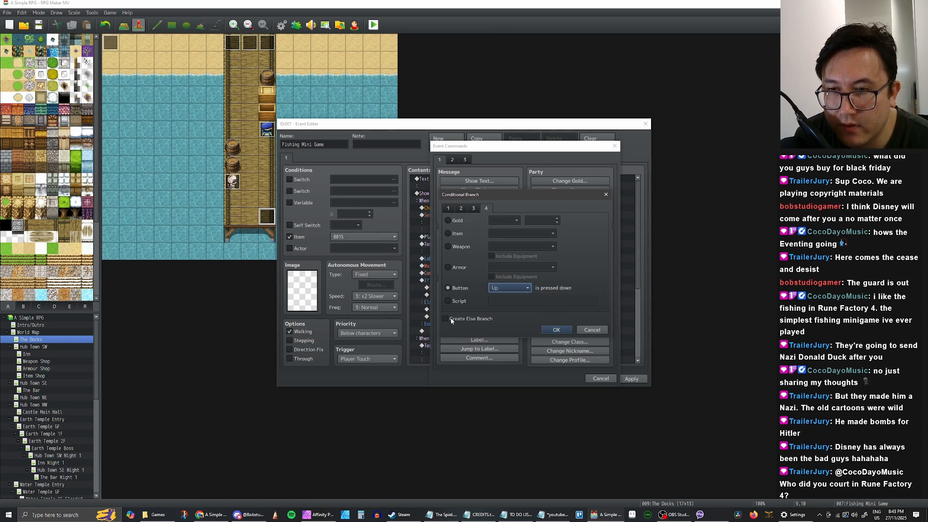
{"action": "left_click", "coordinate": [555, 330]}
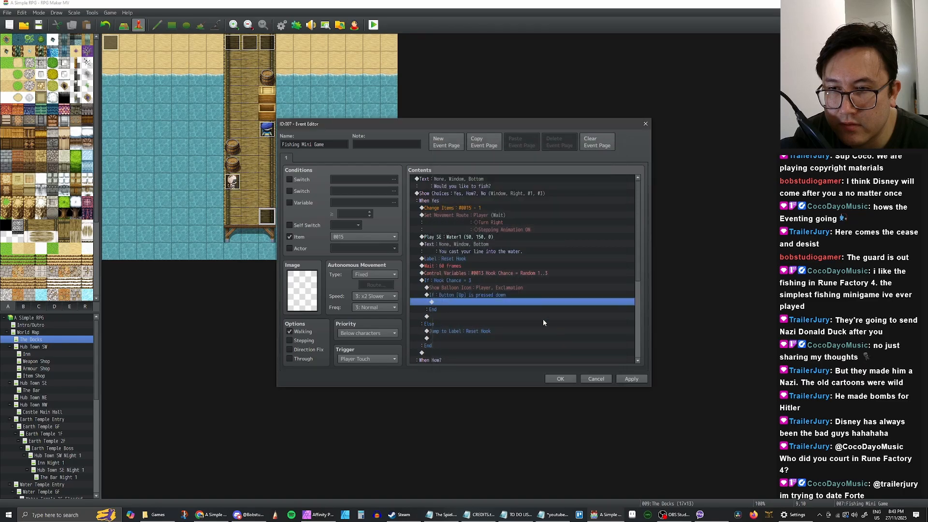
{"action": "left_click", "coordinate": [469, 295]}
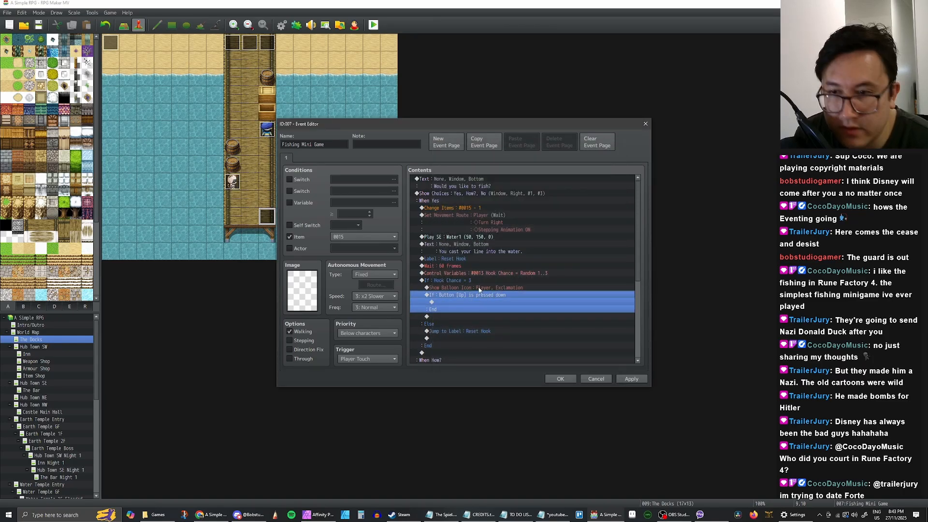
{"action": "left_click", "coordinate": [473, 302]}
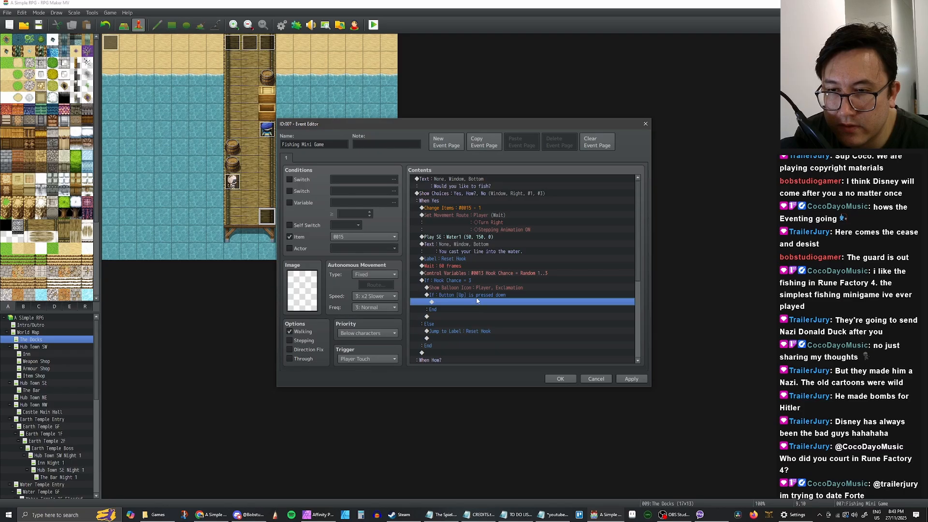
{"action": "left_click", "coordinate": [475, 309]}
{"action": "left_click", "coordinate": [475, 302]}
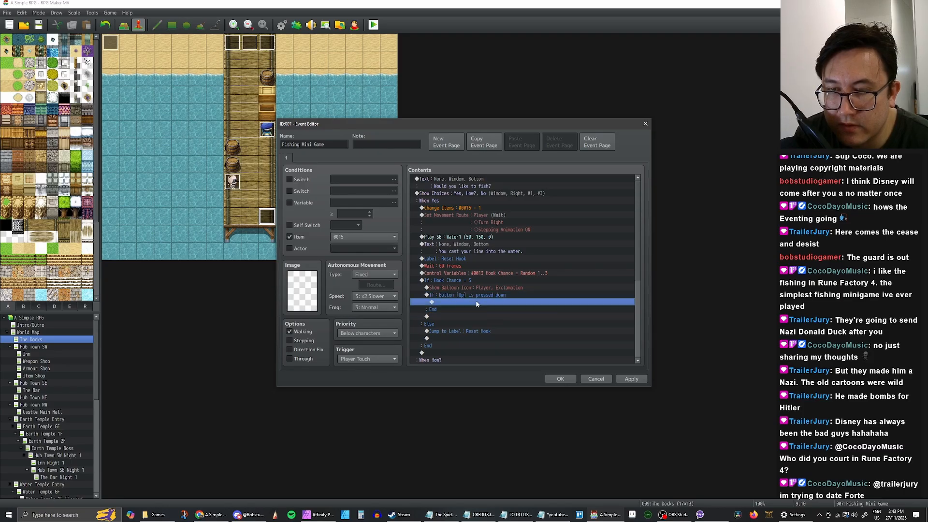
{"action": "left_click", "coordinate": [478, 296]}
{"action": "left_click", "coordinate": [478, 288]}
{"action": "left_click", "coordinate": [470, 295]}
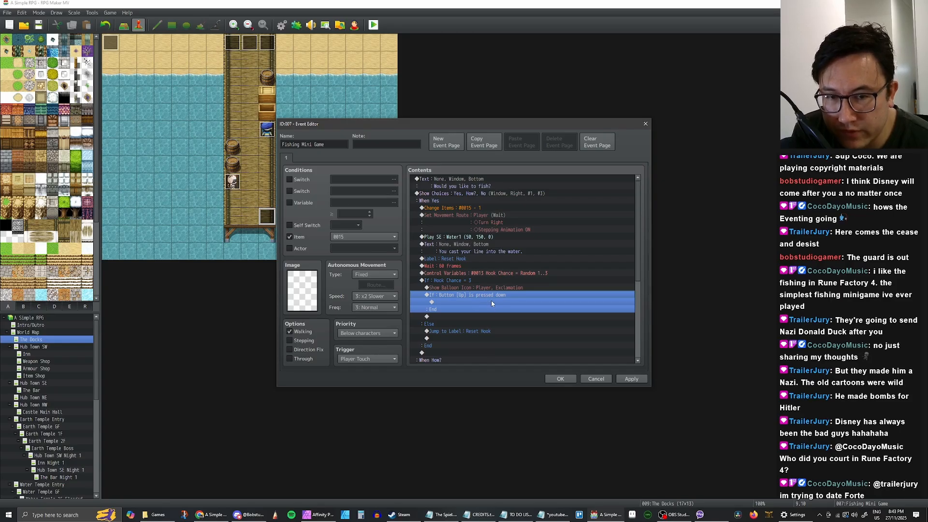
{"action": "left_click", "coordinate": [477, 303]}
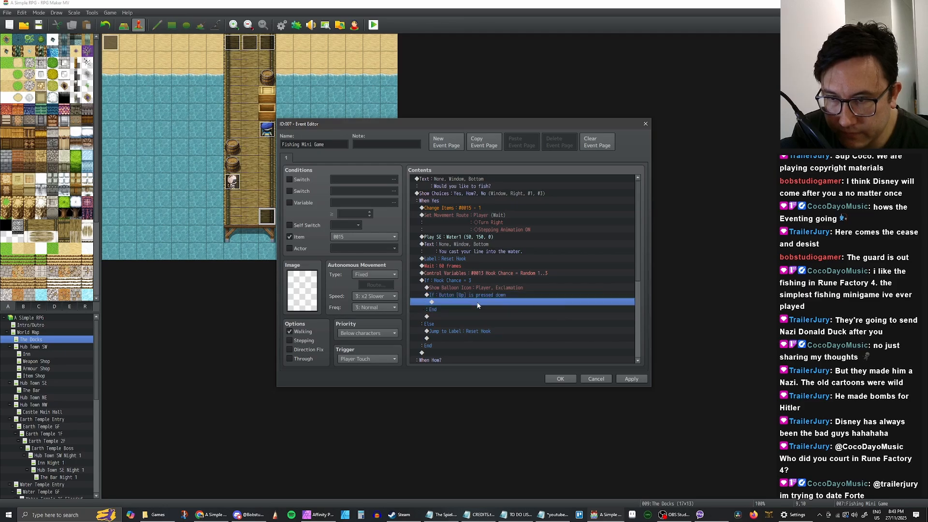
{"action": "left_click", "coordinate": [479, 295]}
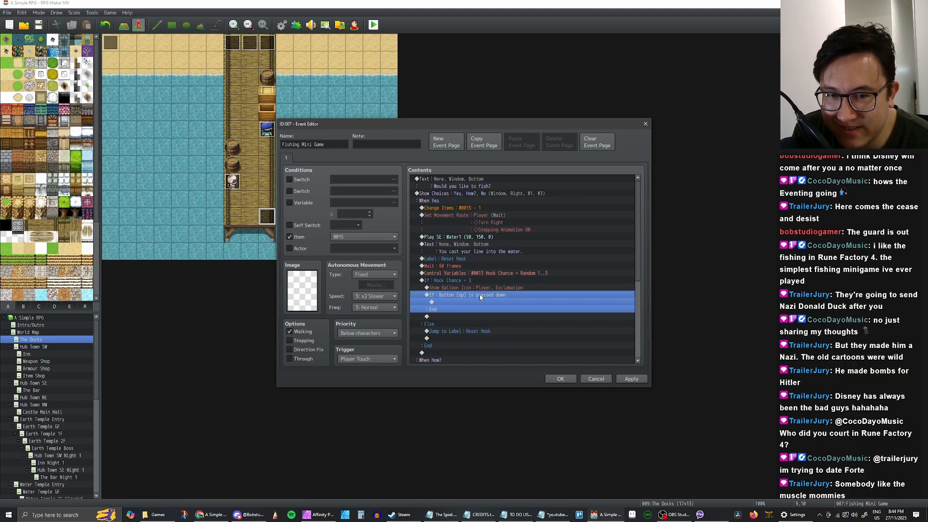
{"action": "left_click", "coordinate": [466, 302]}
{"action": "left_click", "coordinate": [468, 294]}
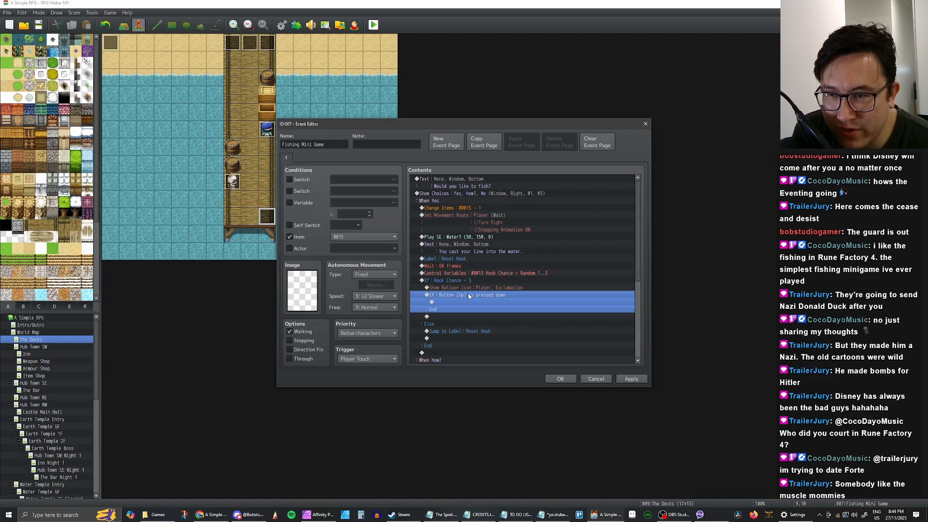
{"action": "left_click", "coordinate": [473, 303]}
{"action": "left_click", "coordinate": [478, 296]}
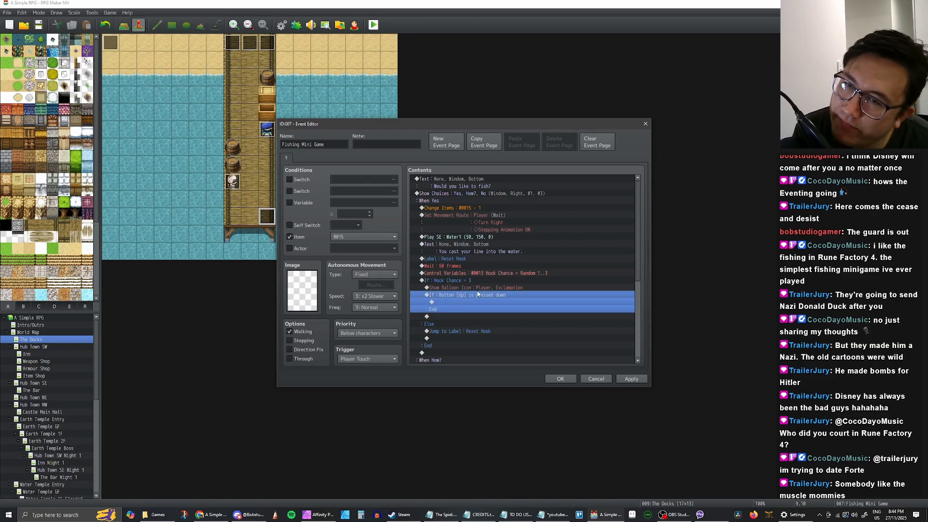
{"action": "left_click", "coordinate": [472, 282]}
{"action": "left_click", "coordinate": [472, 289]}
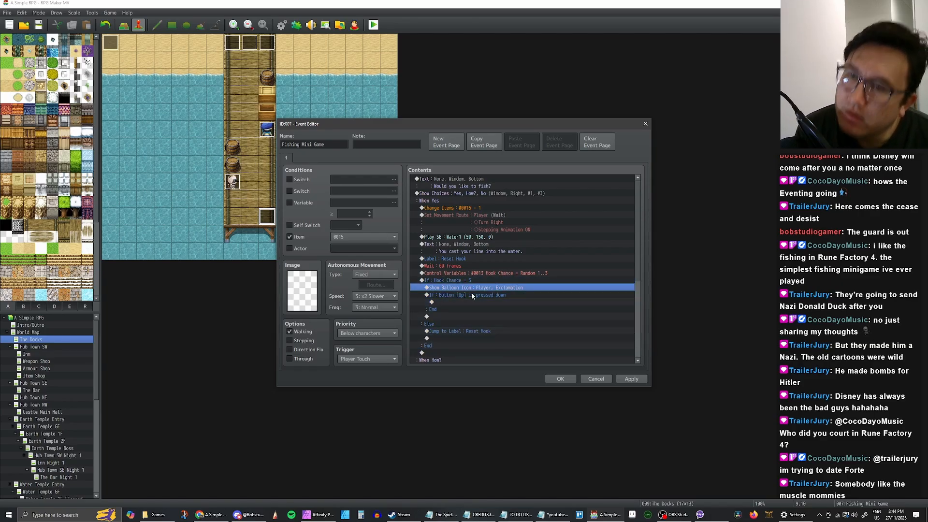
{"action": "left_click", "coordinate": [471, 296]}
{"action": "left_click", "coordinate": [468, 289]}
{"action": "left_click", "coordinate": [468, 295]}
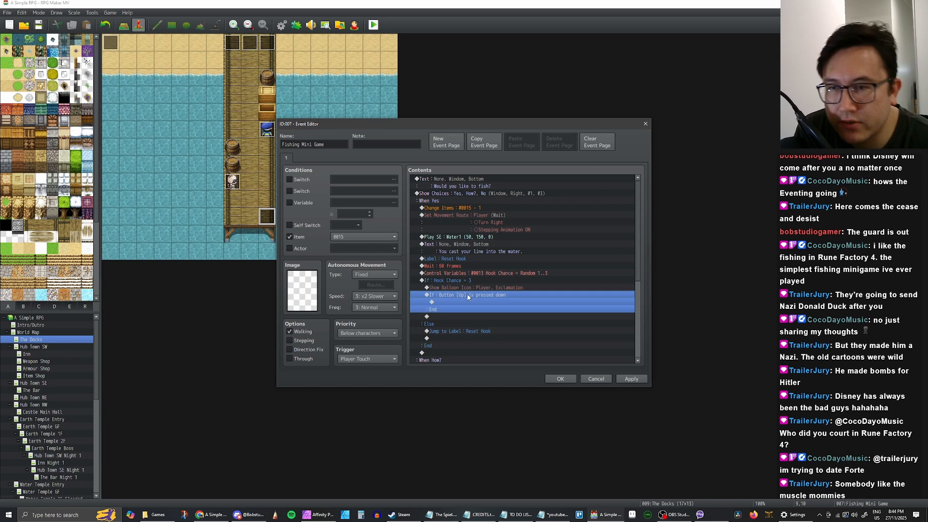
{"action": "left_click", "coordinate": [467, 289]}
{"action": "left_click", "coordinate": [461, 295]}
{"action": "left_click", "coordinate": [446, 288]}
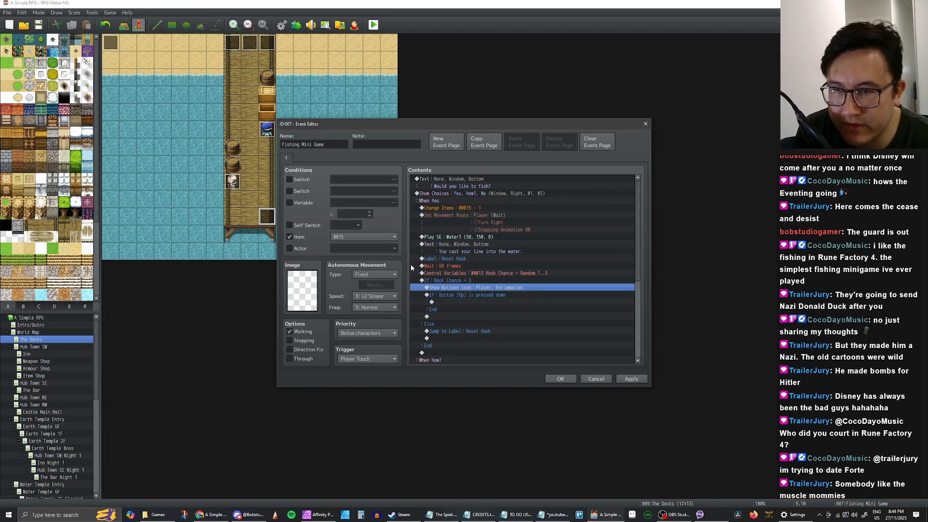
Insert a Control Switches command above the Up button condition that turns ON switch 0030, named Hook Timer, and apply the event changes
{"action": "left_click", "coordinate": [455, 296]}
{"action": "right_click", "coordinate": [448, 297]}
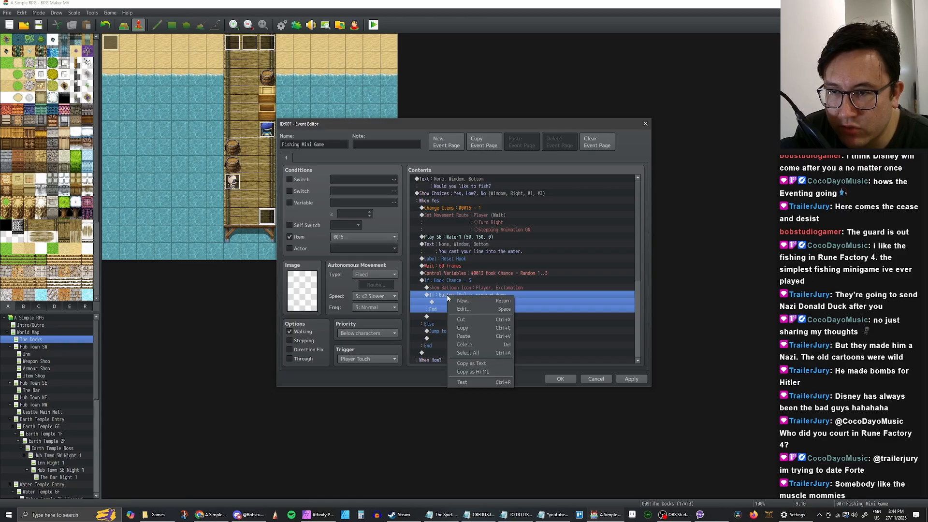
{"action": "left_click", "coordinate": [462, 301]}
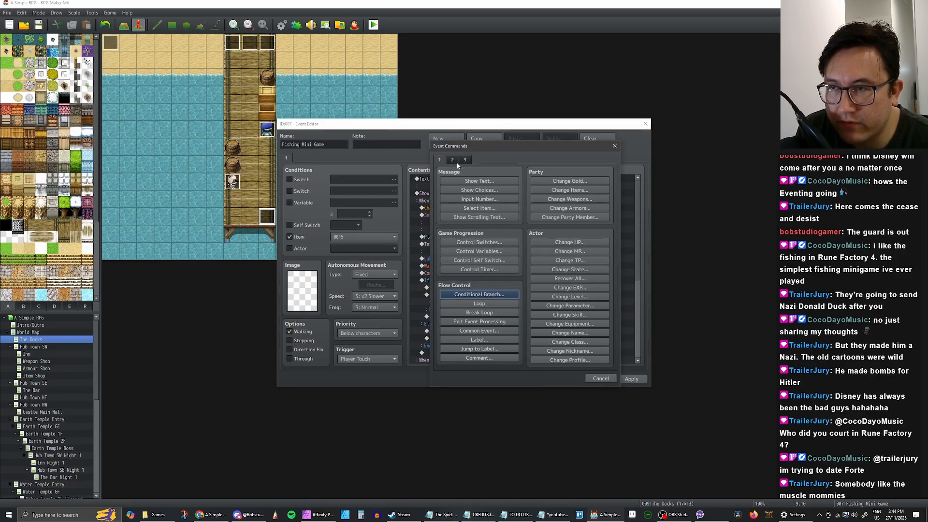
{"action": "left_click", "coordinate": [467, 243]}
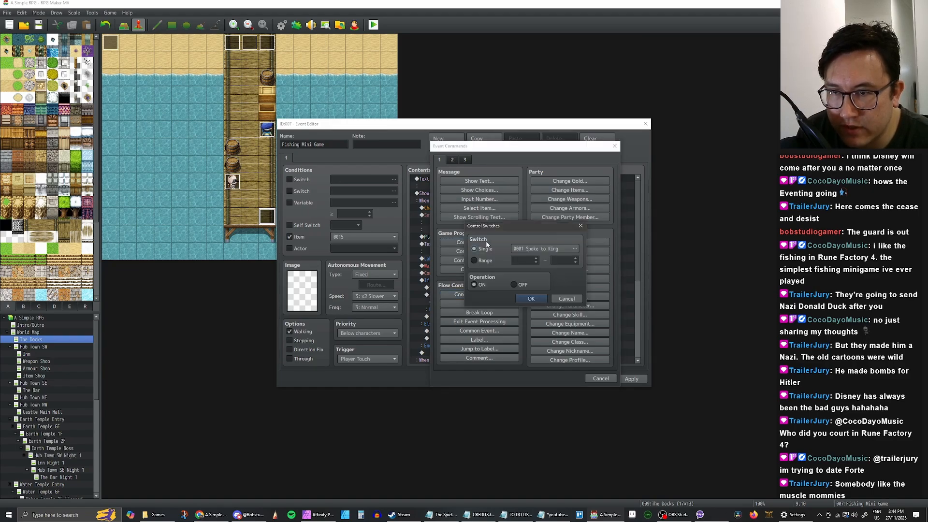
{"action": "left_click", "coordinate": [574, 249]}
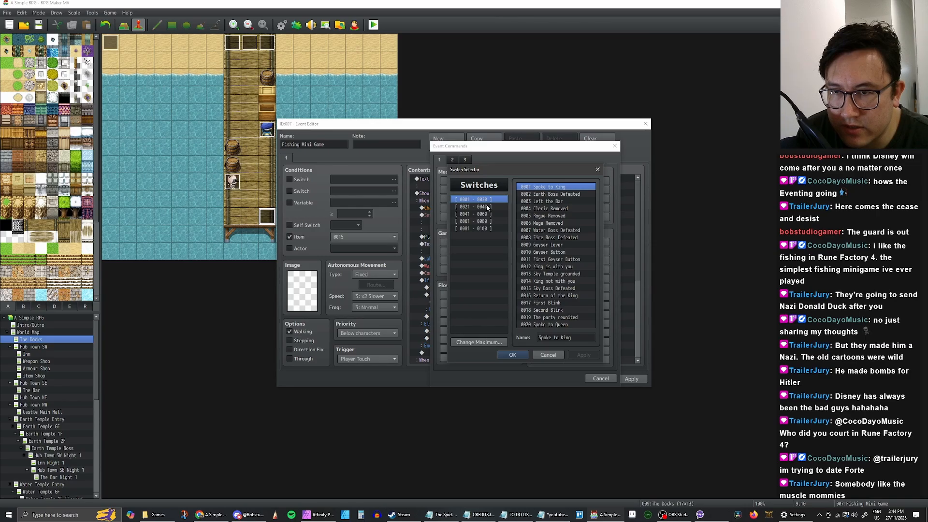
{"action": "left_click", "coordinate": [488, 207]}
{"action": "left_click", "coordinate": [552, 253]}
{"action": "left_click", "coordinate": [555, 338]}
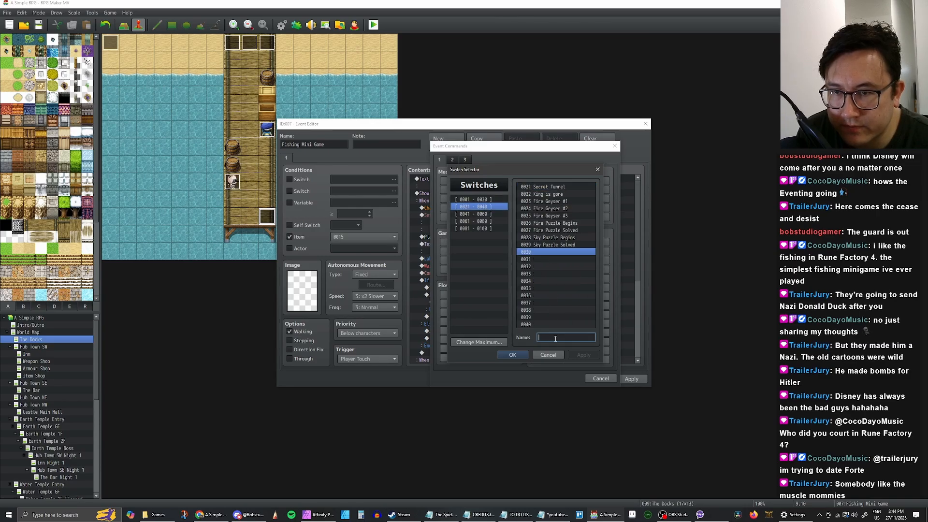
{"action": "type", "text": "Hoo"}
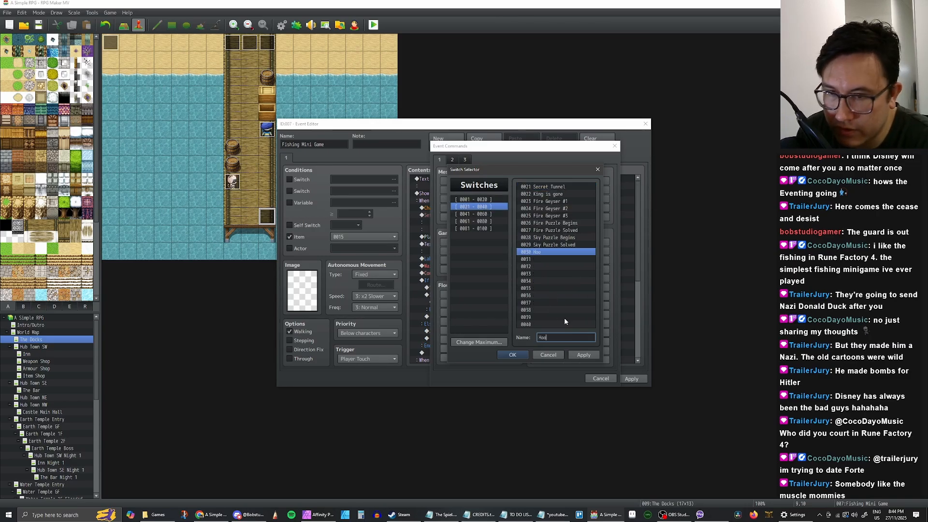
{"action": "type", "text": "k Timer"}
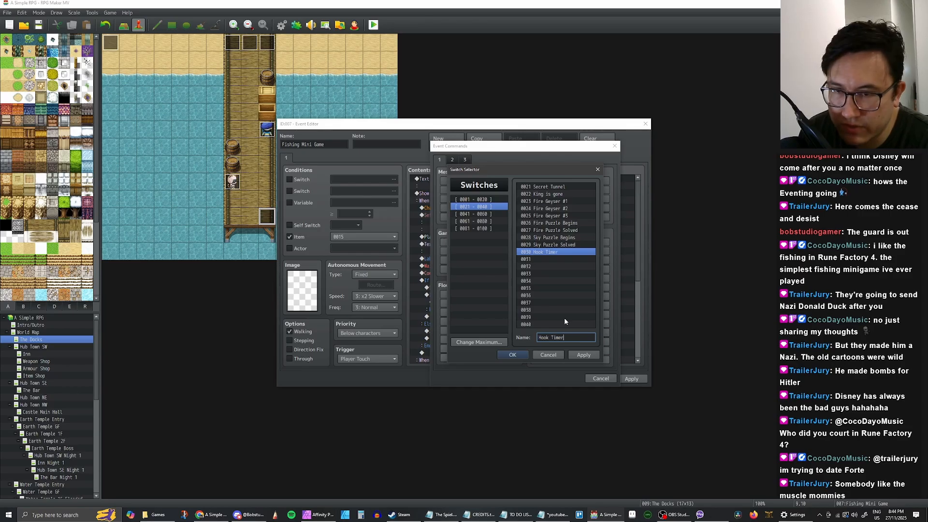
{"action": "left_click", "coordinate": [513, 354]}
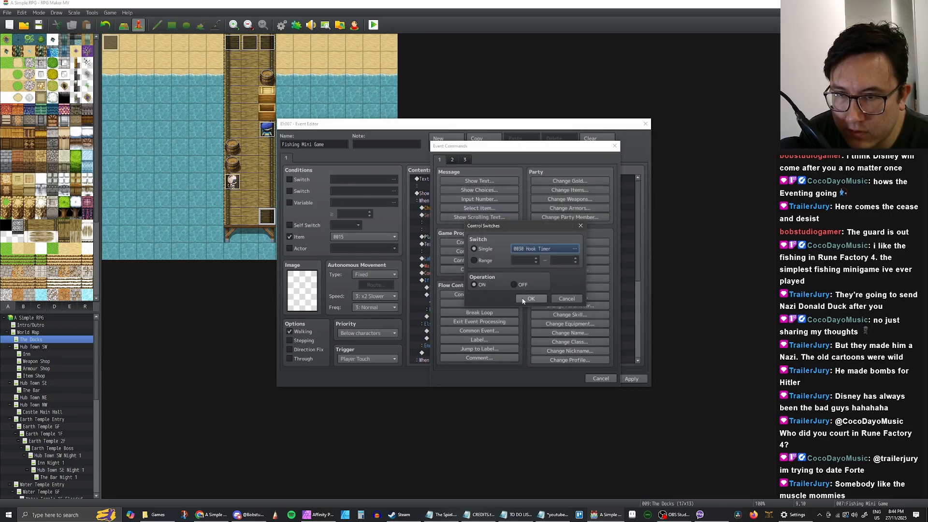
{"action": "left_click", "coordinate": [530, 299]}
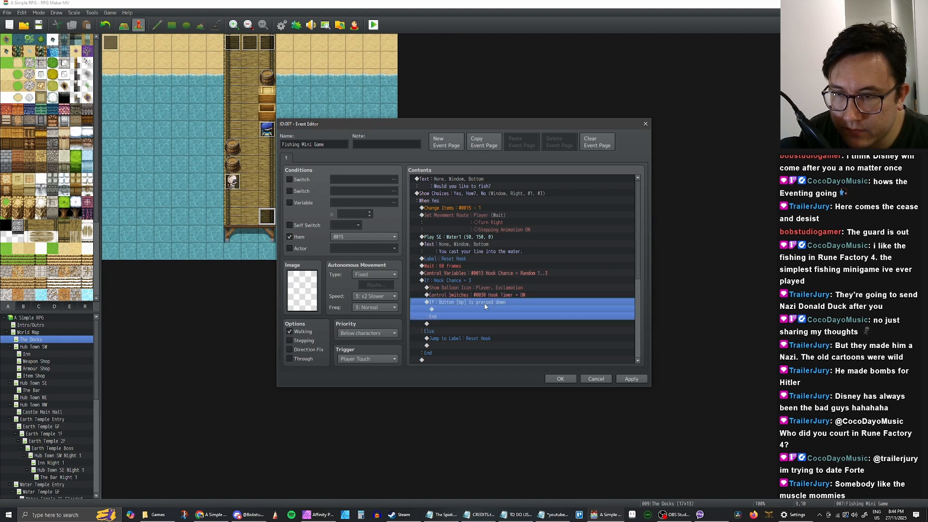
{"action": "left_click", "coordinate": [633, 380]}
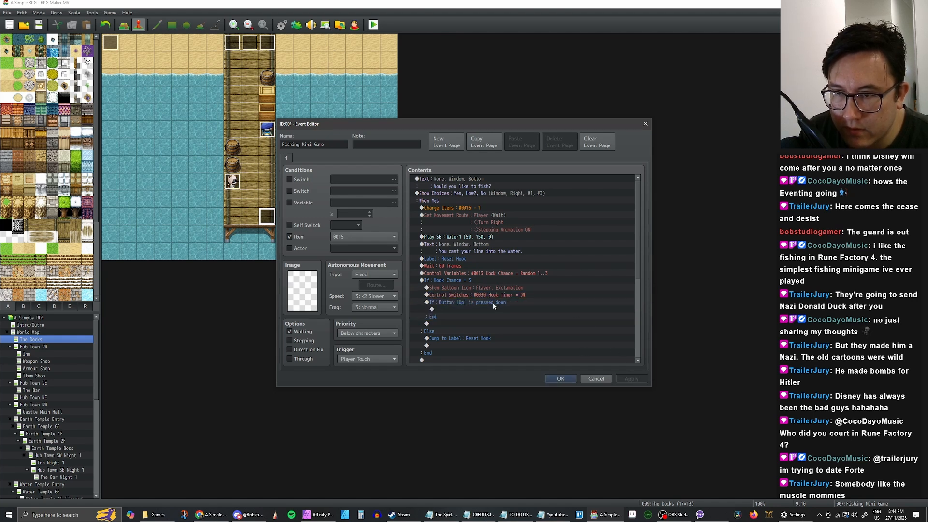
Add an Else branch to the conditional branch that checks whether the Up button is pressed down
{"action": "left_click", "coordinate": [494, 303]}
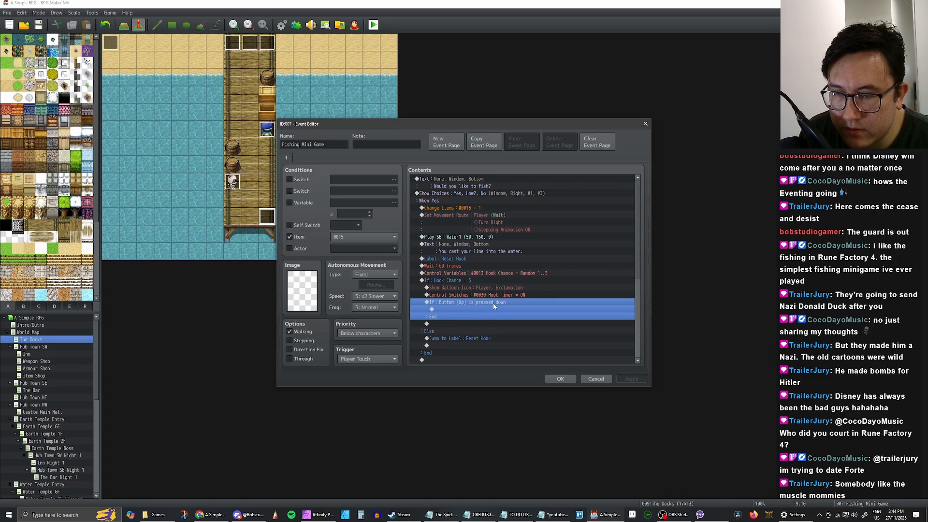
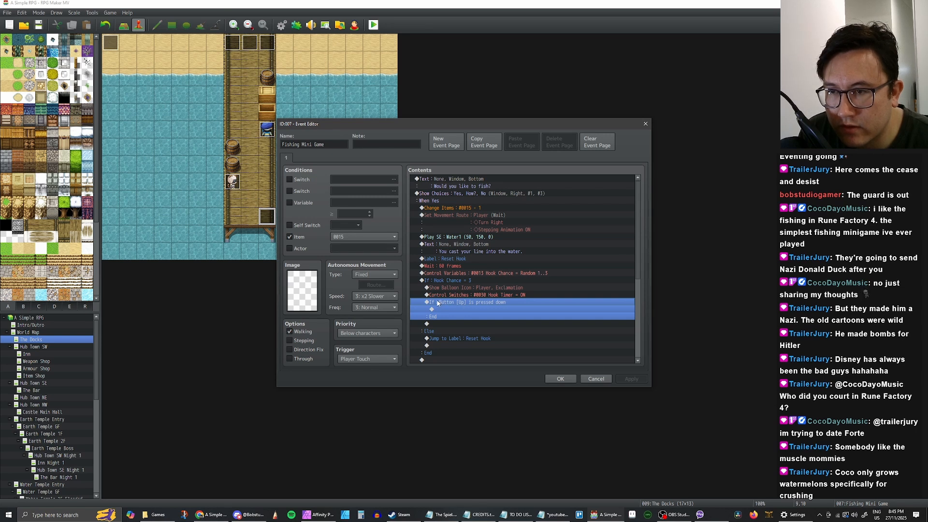
{"action": "left_click", "coordinate": [442, 315]}
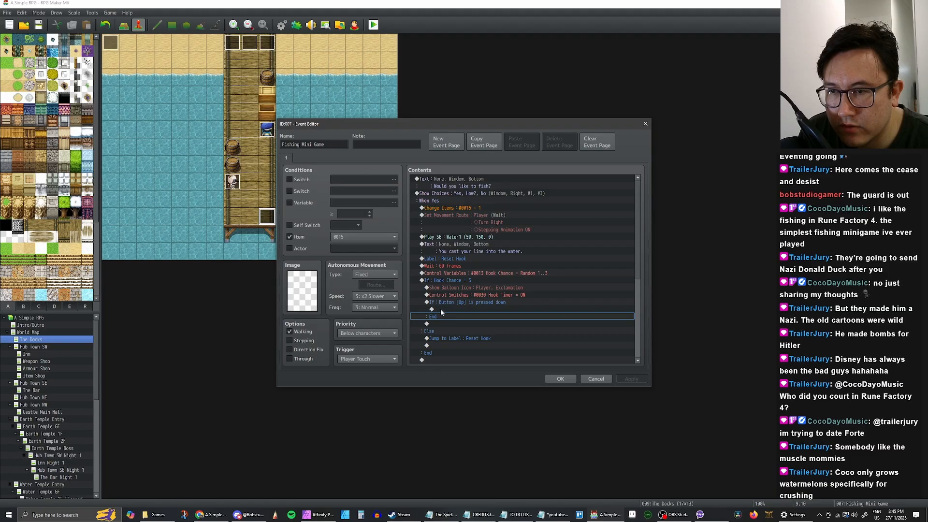
{"action": "left_click", "coordinate": [440, 309]}
{"action": "left_click", "coordinate": [442, 303]}
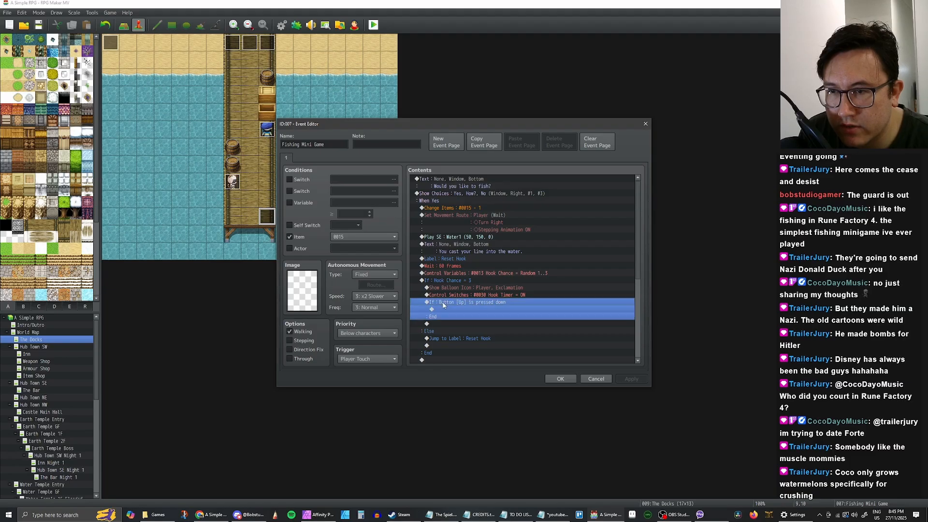
{"action": "double_click", "coordinate": [468, 303]}
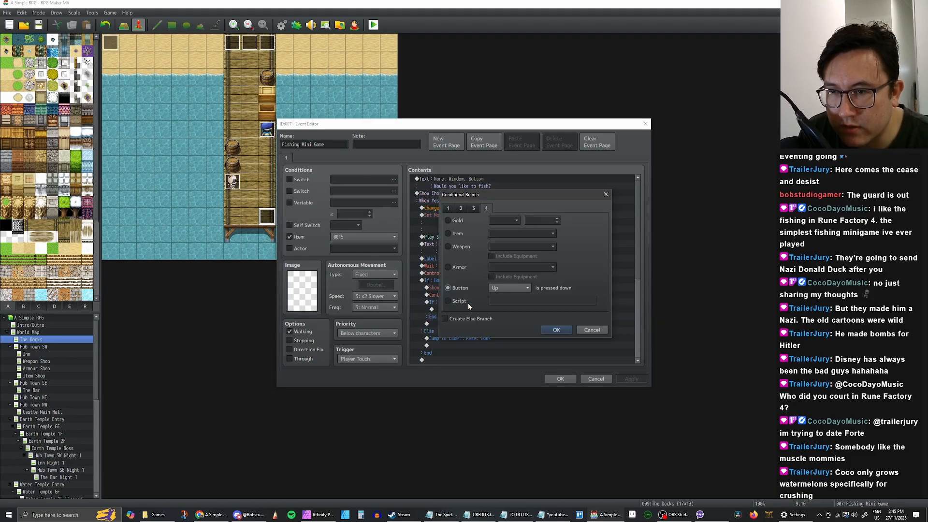
{"action": "left_click", "coordinate": [446, 319]}
{"action": "left_click", "coordinate": [556, 330]}
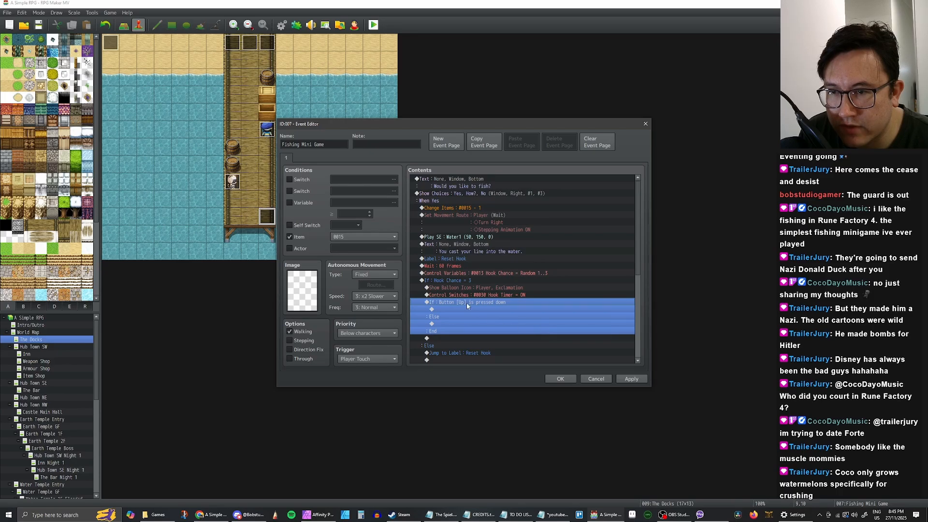
Start a Control Variables command inside the Up button condition's Else branch, using single variable 0014 named Hook Timer
{"action": "left_click", "coordinate": [458, 322]}
{"action": "left_click", "coordinate": [450, 303]}
{"action": "left_click", "coordinate": [449, 324]}
{"action": "right_click", "coordinate": [449, 323]}
{"action": "left_click", "coordinate": [479, 326]}
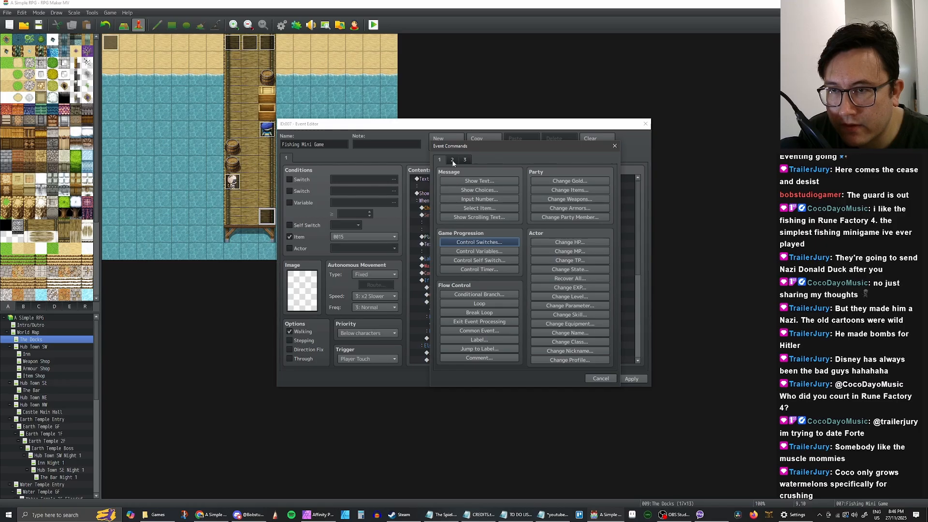
{"action": "left_click", "coordinate": [460, 252]}
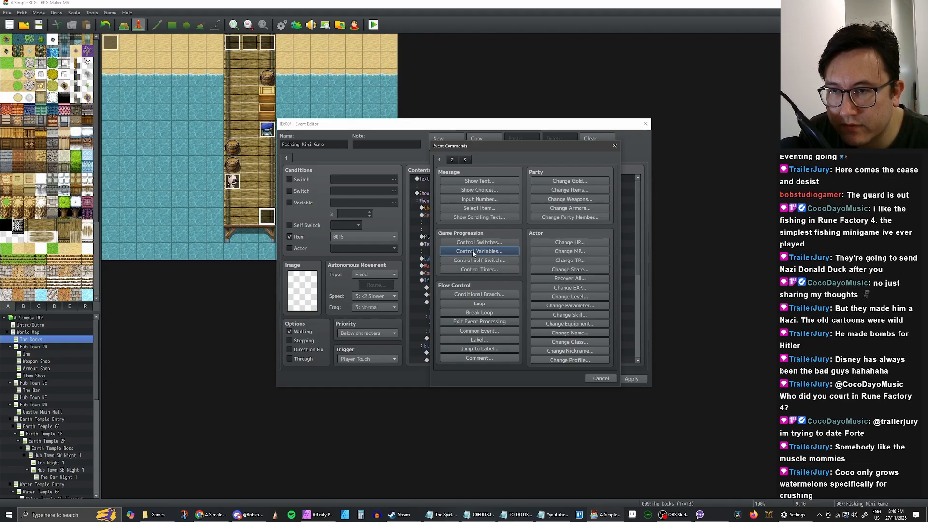
{"action": "left_click", "coordinate": [473, 252]}
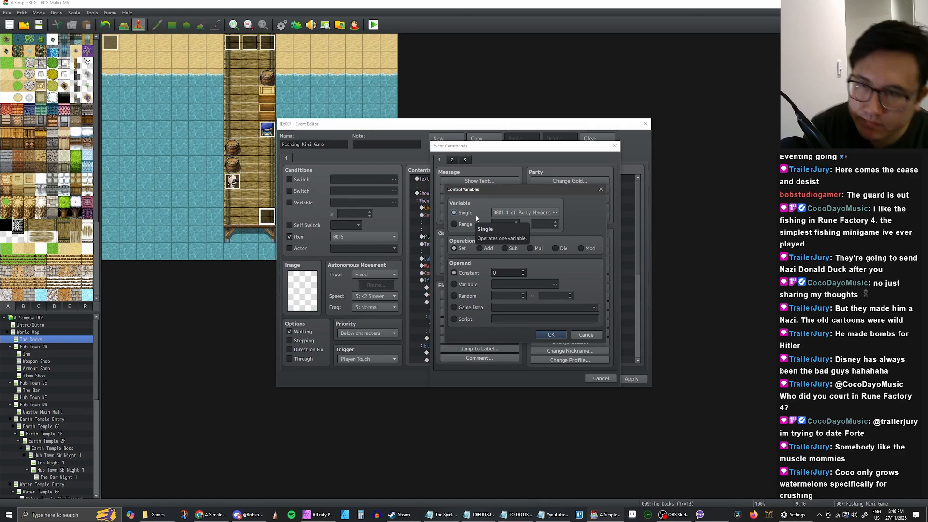
{"action": "left_click", "coordinate": [517, 213]}
{"action": "left_click", "coordinate": [516, 212]}
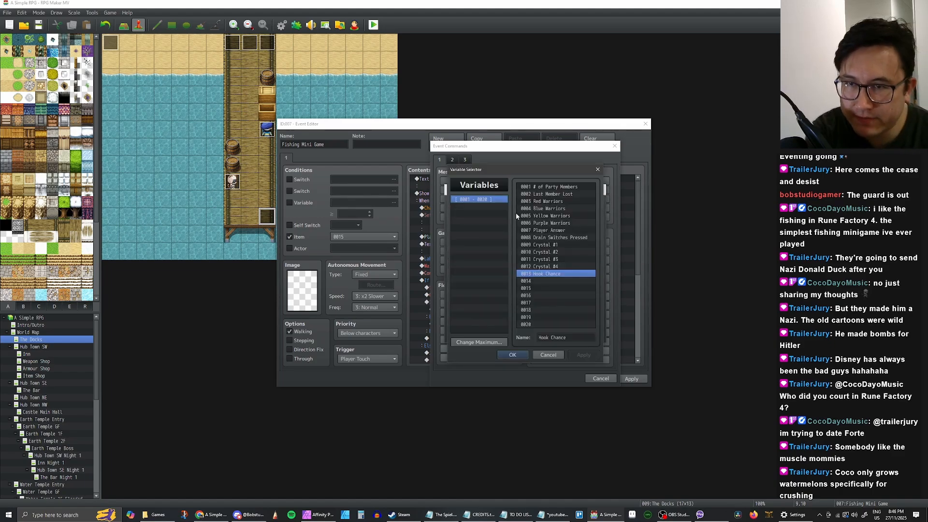
{"action": "left_click", "coordinate": [543, 280]}
{"action": "left_click", "coordinate": [562, 337]}
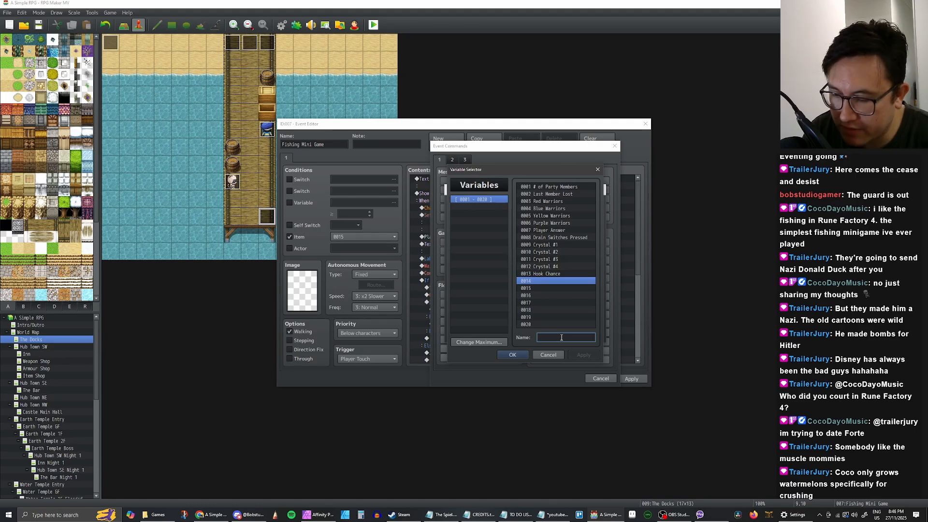
{"action": "type", "text": "Hoo"}
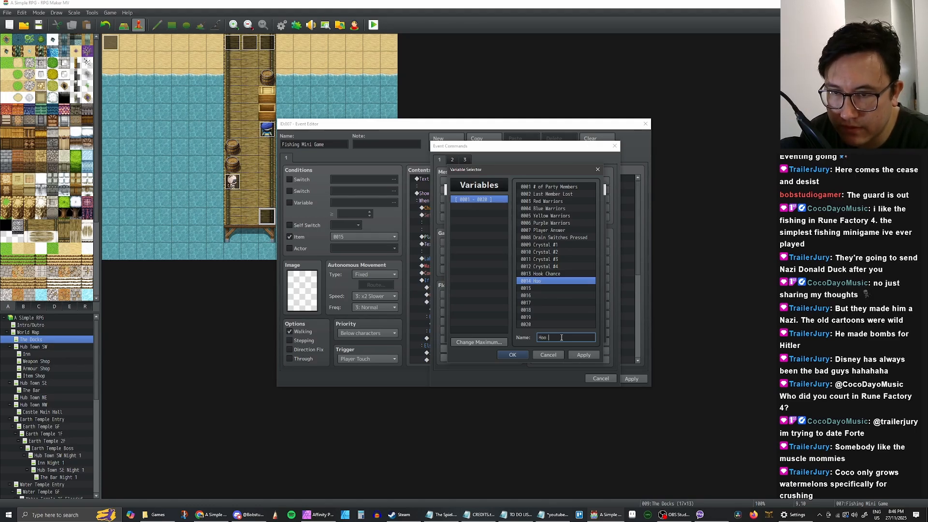
{"action": "type", "text": "k Timer"}
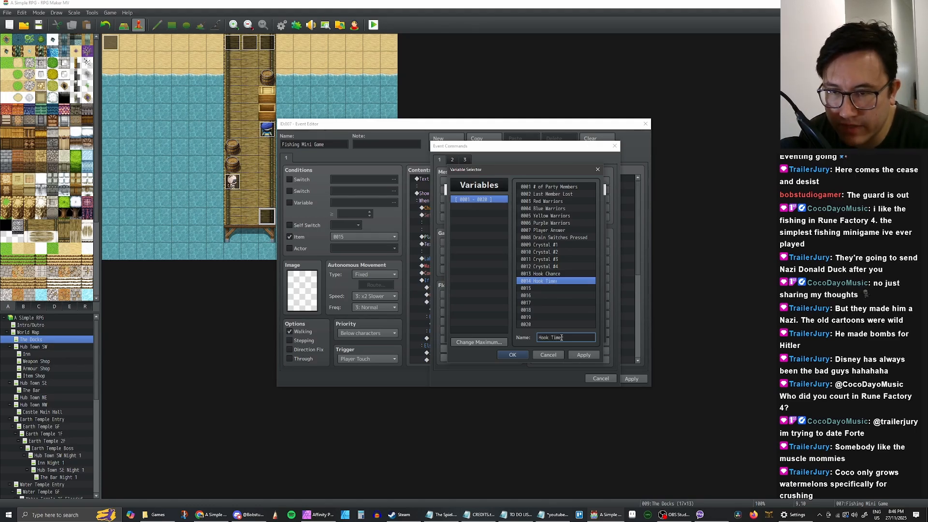
{"action": "left_click", "coordinate": [582, 354]}
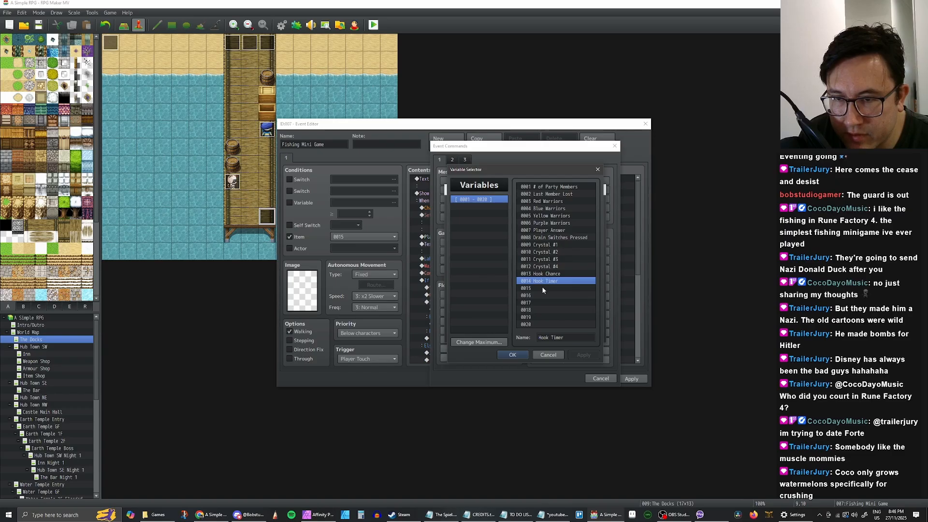
{"action": "left_click", "coordinate": [513, 355]}
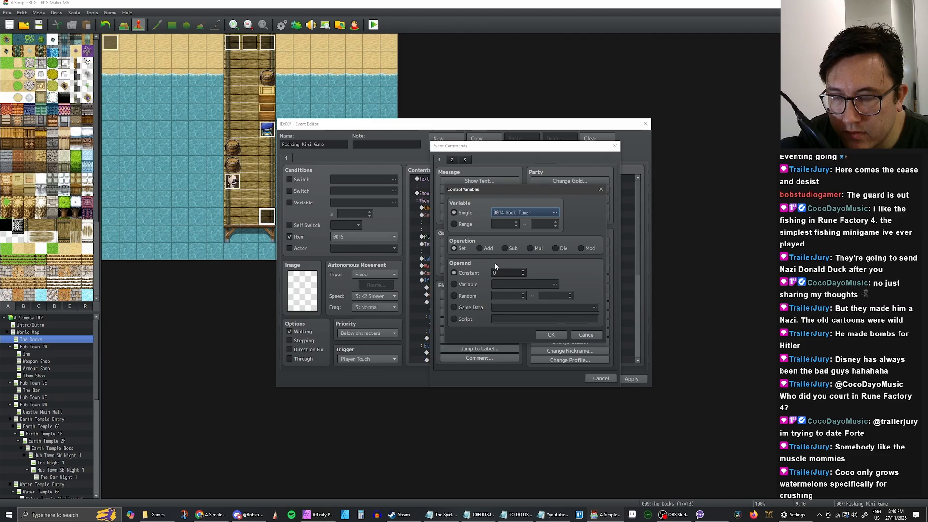
Set the Hook Timer variable to the constant 3 and insert the command
{"action": "left_click", "coordinate": [523, 270]}
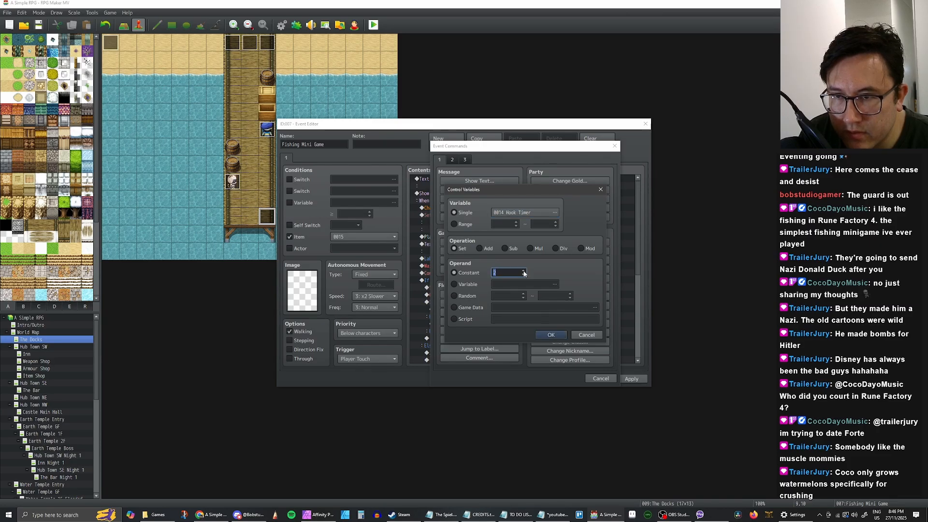
{"action": "left_click", "coordinate": [524, 271]}
{"action": "left_click", "coordinate": [551, 334]}
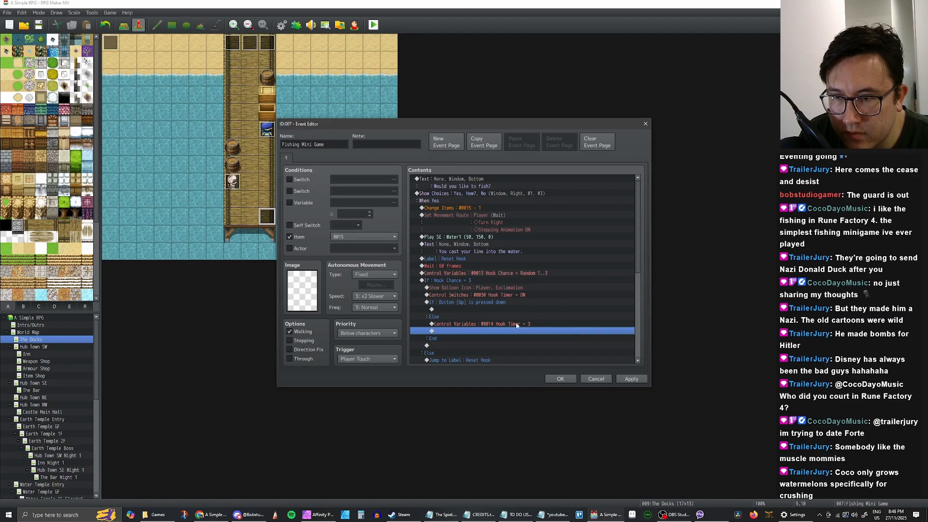
Replace the Hook Timer assignment in the Up button condition's Else branch with a conditional branch testing variable 0014 Hook Timer
{"action": "left_click", "coordinate": [516, 324]}
{"action": "key", "text": "Delete"}
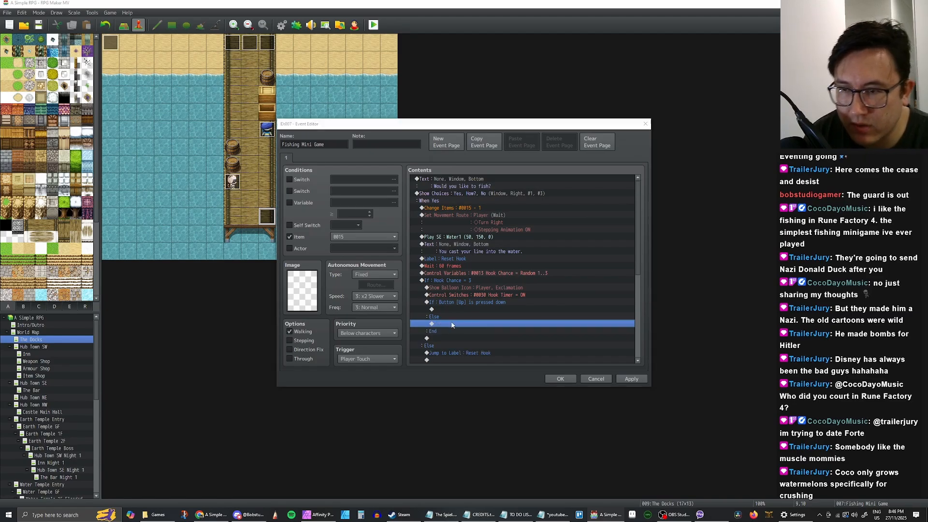
{"action": "double_click", "coordinate": [452, 325]}
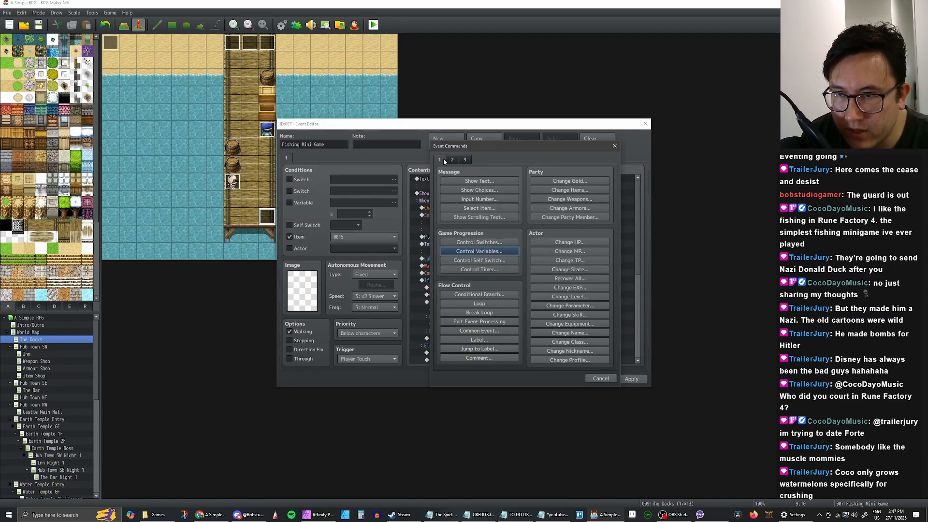
{"action": "left_click", "coordinate": [472, 296]}
{"action": "left_click", "coordinate": [515, 222]}
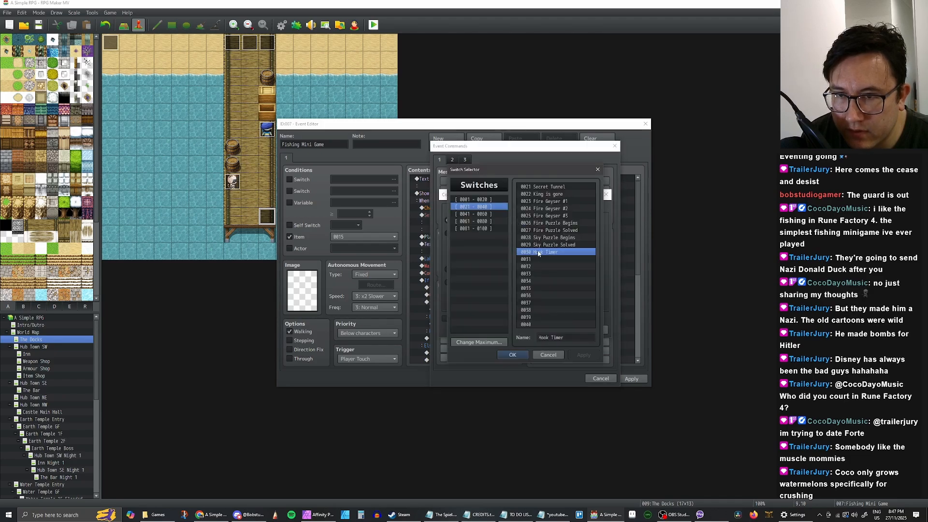
{"action": "left_click", "coordinate": [548, 355]}
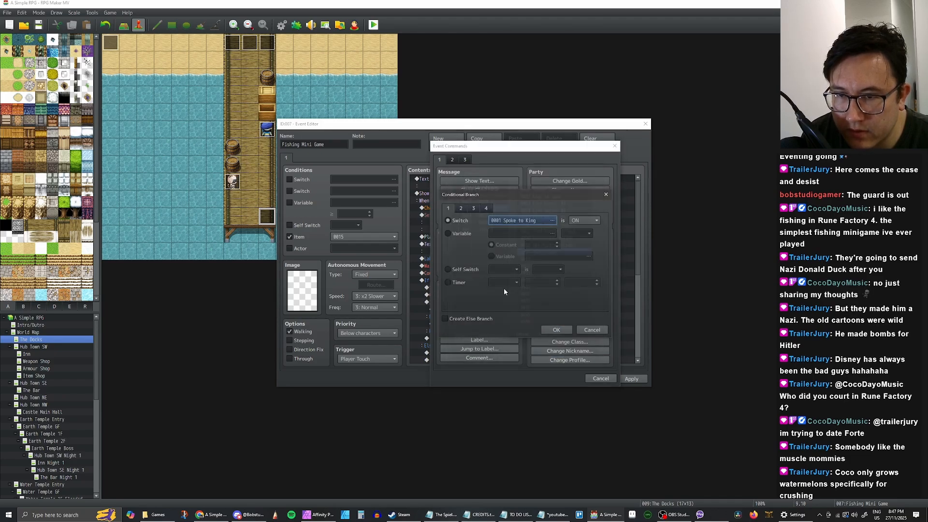
{"action": "left_click", "coordinate": [448, 234]}
{"action": "left_click", "coordinate": [522, 234]}
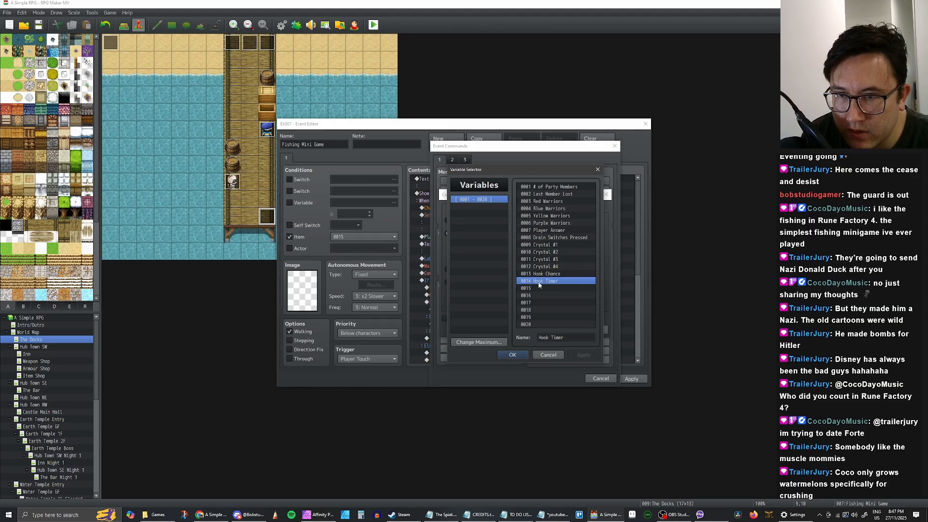
{"action": "left_click", "coordinate": [514, 355]}
Set the condition to Hook Timer ≥ constant 3 and insert the conditional branch
{"action": "left_click", "coordinate": [556, 244]}
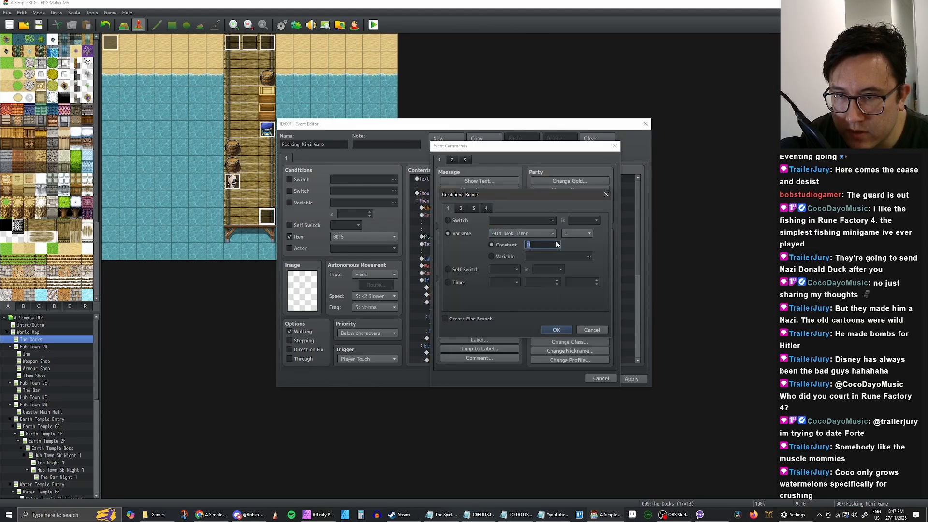
{"action": "type", "text": "3"}
{"action": "left_click", "coordinate": [582, 235]}
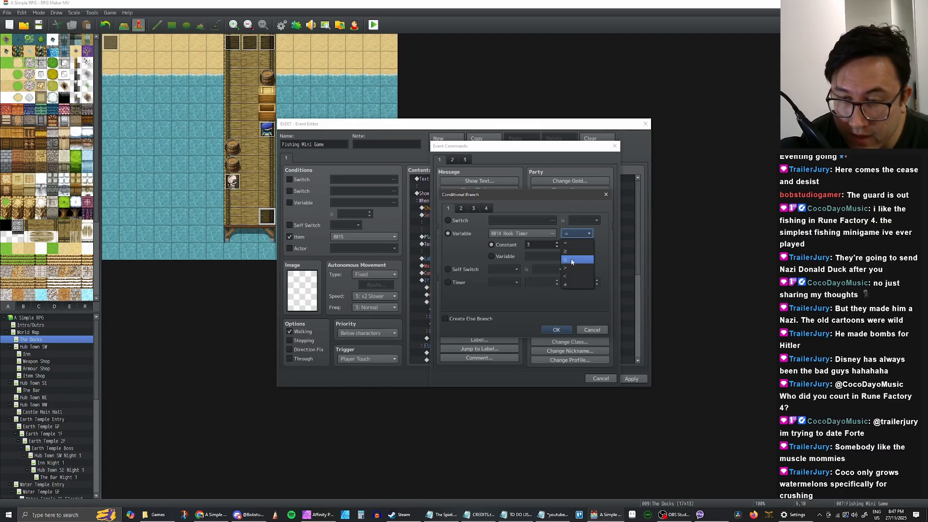
{"action": "left_click", "coordinate": [569, 251]}
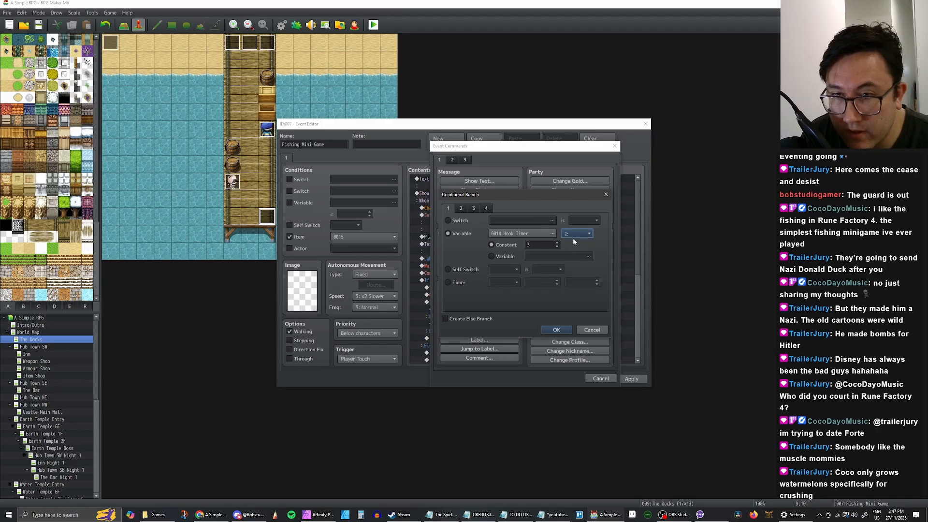
{"action": "left_click", "coordinate": [556, 331]}
{"action": "left_click", "coordinate": [465, 325]}
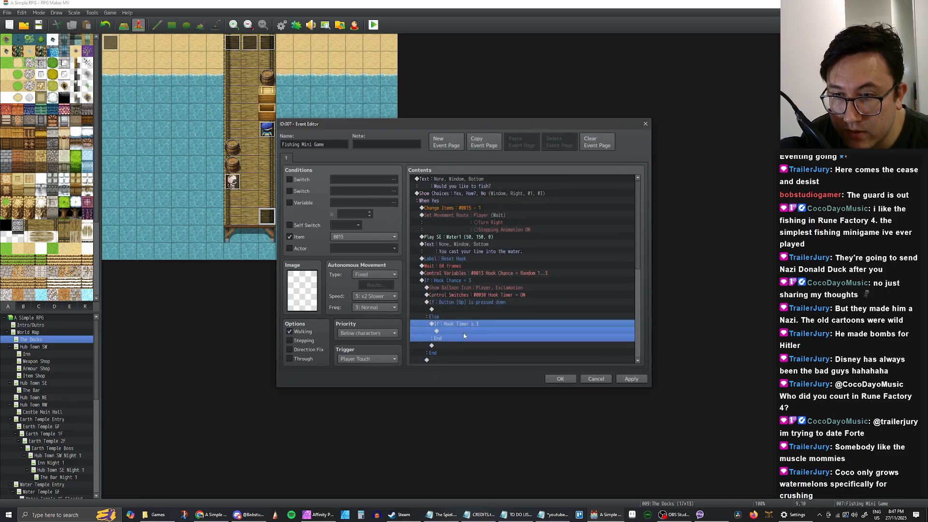
Insert a Show Text command reading "The fish got away." inside the Hook Timer ≥ 3 condition
{"action": "left_click", "coordinate": [463, 332]}
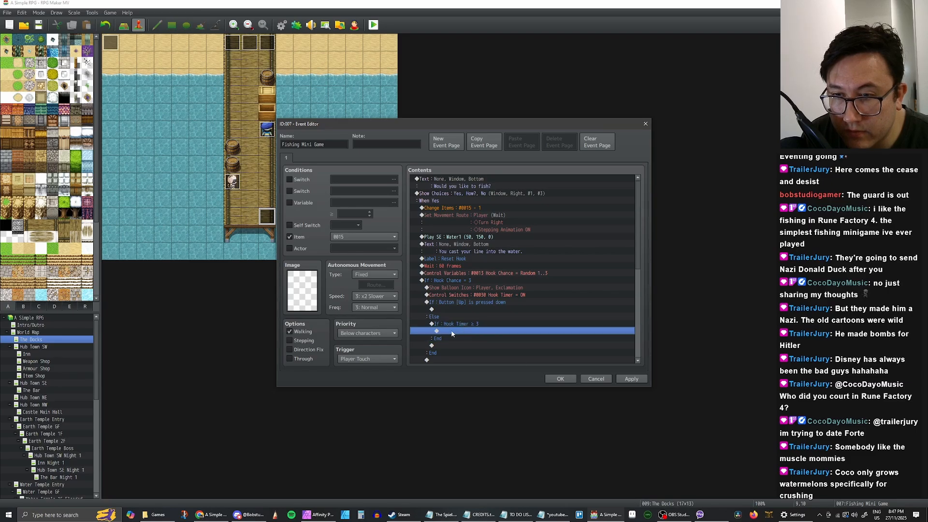
{"action": "right_click", "coordinate": [452, 333]}
{"action": "left_click", "coordinate": [478, 338]}
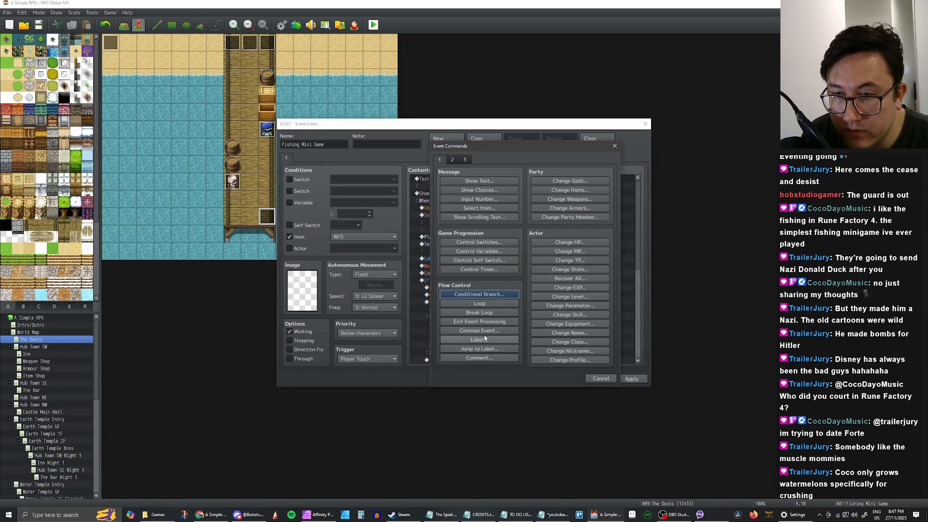
{"action": "left_click", "coordinate": [471, 181]}
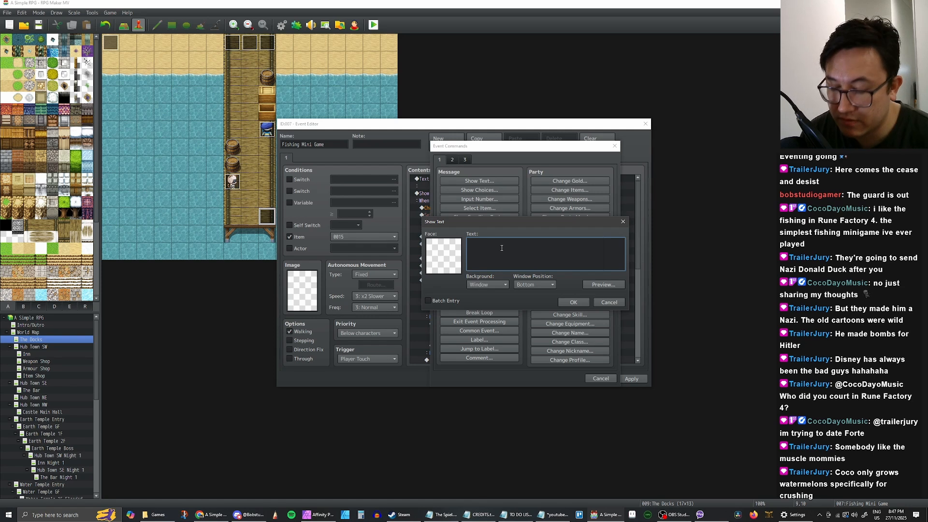
{"action": "type", "text": "The fi"}
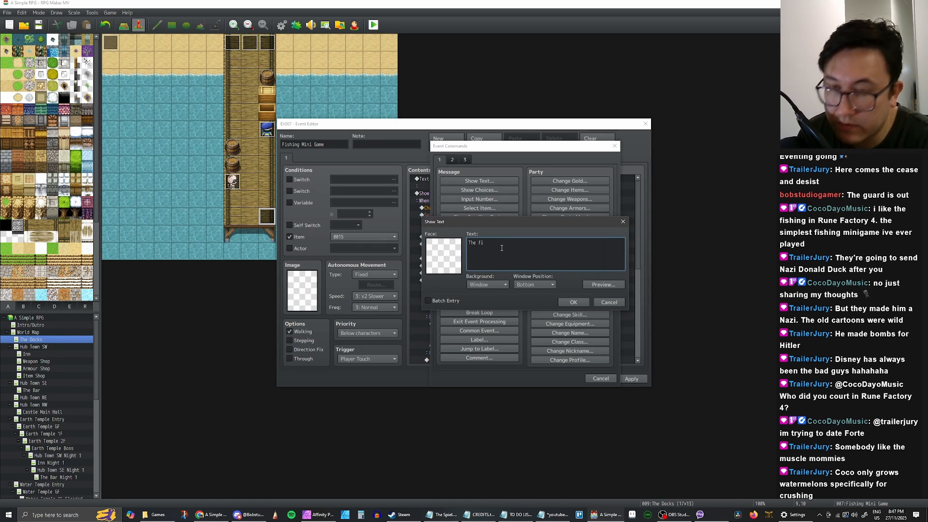
{"action": "type", "text": "sh got away."}
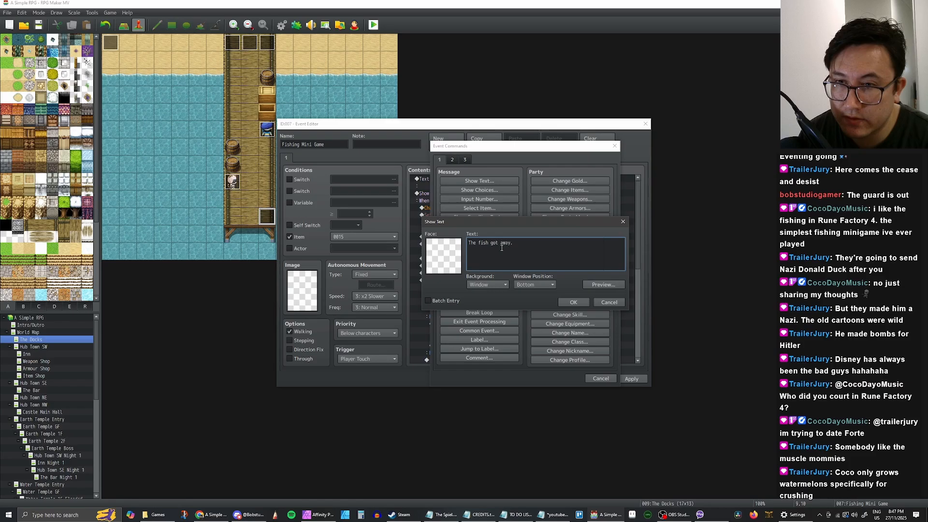
{"action": "left_click", "coordinate": [573, 302]}
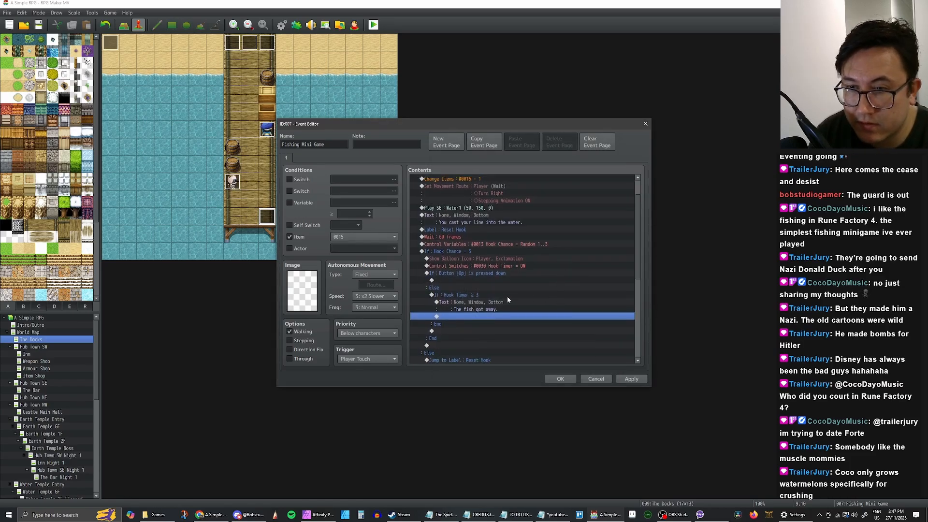
Review the event commands around the fish-escape message, from the line-casting sequence down to the How? instructions
{"action": "left_click", "coordinate": [484, 308]}
{"action": "left_click", "coordinate": [466, 317]}
{"action": "left_click", "coordinate": [468, 307]}
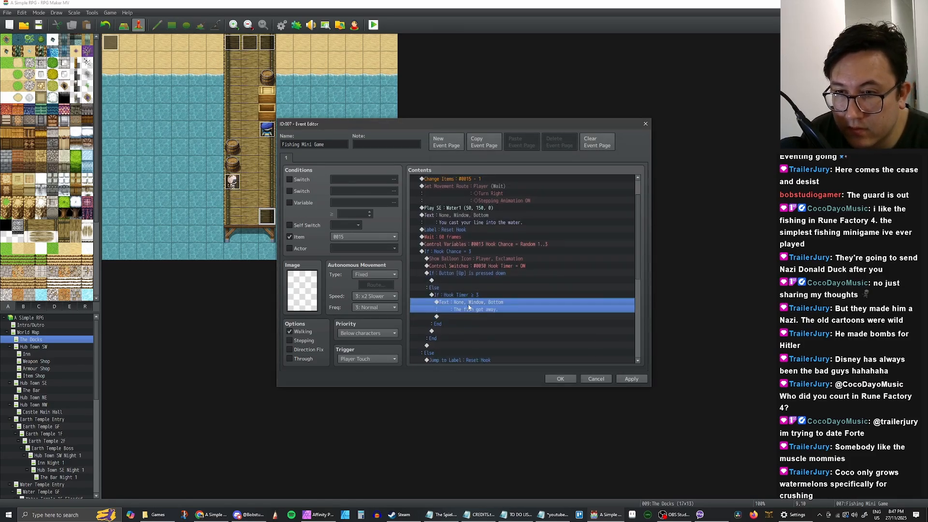
{"action": "left_click", "coordinate": [475, 316]}
{"action": "left_click", "coordinate": [476, 305]}
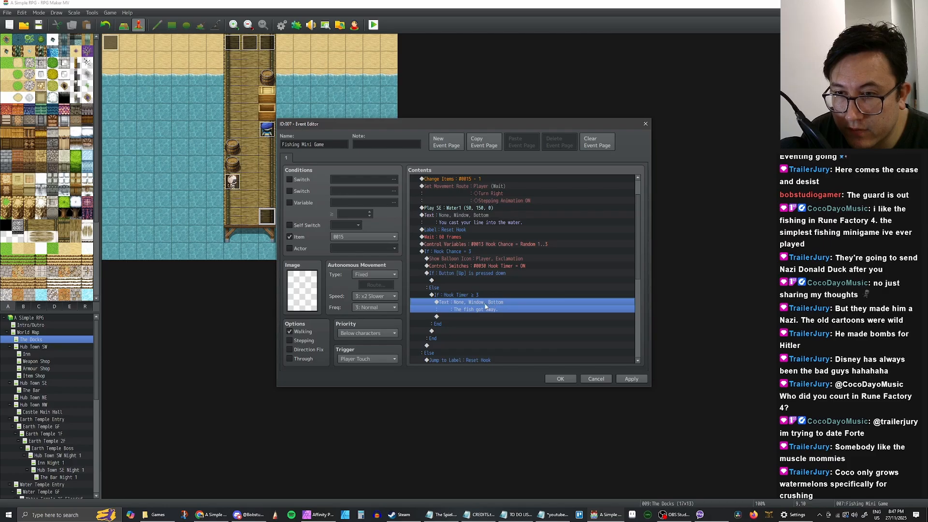
{"action": "left_click", "coordinate": [465, 315]}
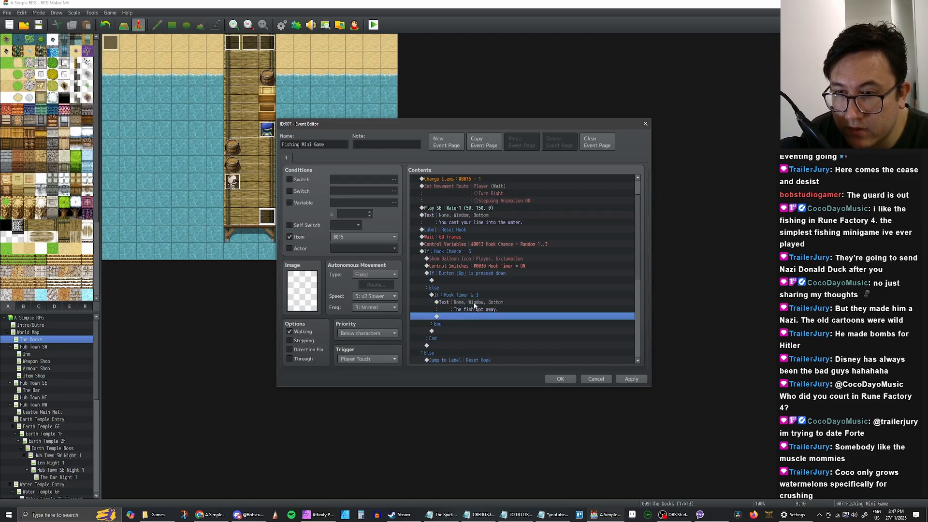
{"action": "left_click", "coordinate": [475, 306]}
{"action": "scroll", "coordinate": [479, 306], "scroll_direction": "down", "scroll_amount": 1}
{"action": "scroll", "coordinate": [474, 290], "scroll_direction": "down", "scroll_amount": 3}
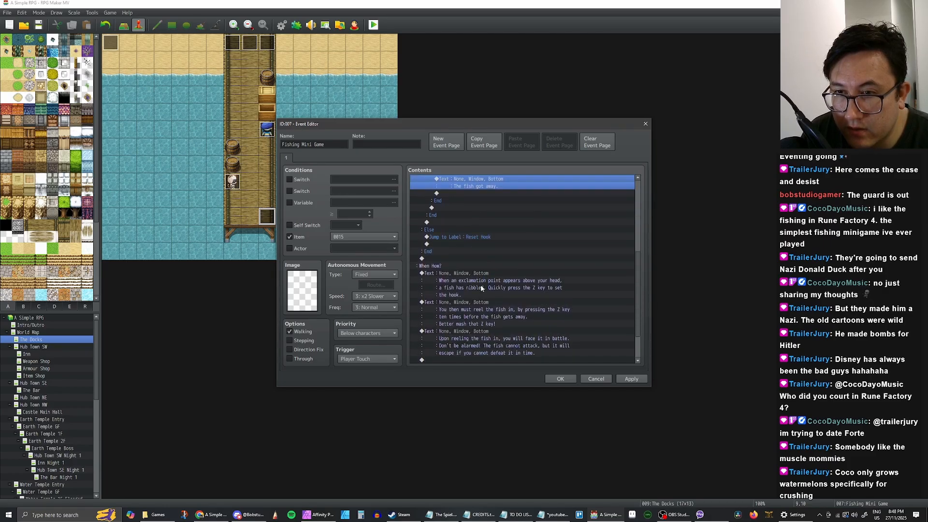
{"action": "scroll", "coordinate": [484, 284], "scroll_direction": "up", "scroll_amount": 5}
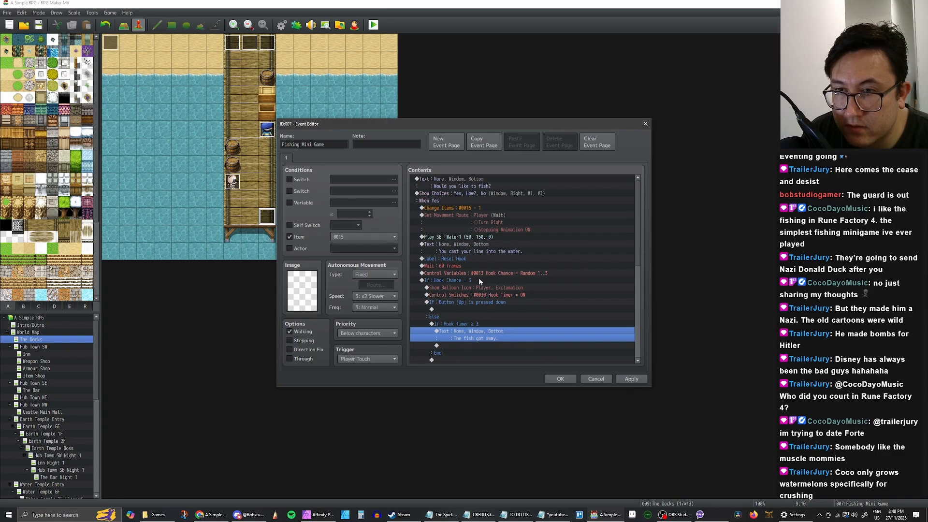
{"action": "scroll", "coordinate": [480, 279], "scroll_direction": "down", "scroll_amount": 2}
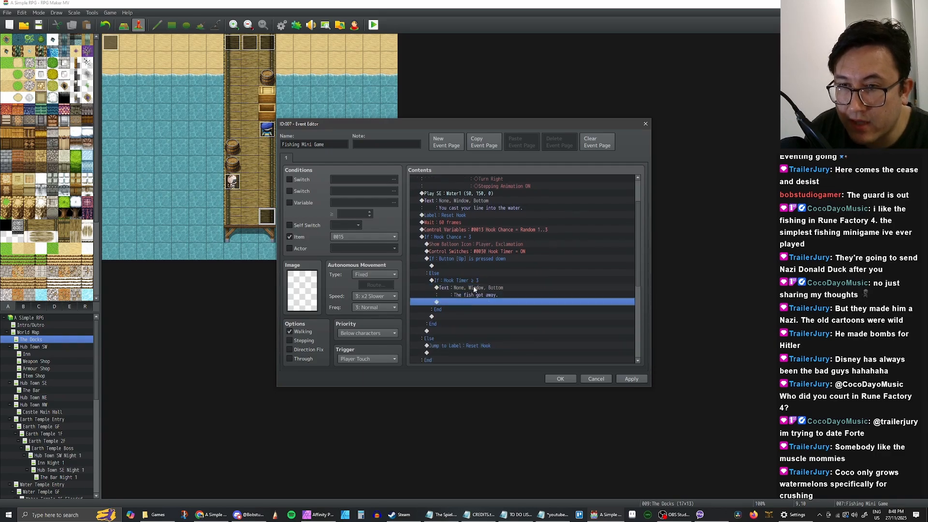
{"action": "scroll", "coordinate": [512, 290], "scroll_direction": "up", "scroll_amount": 1}
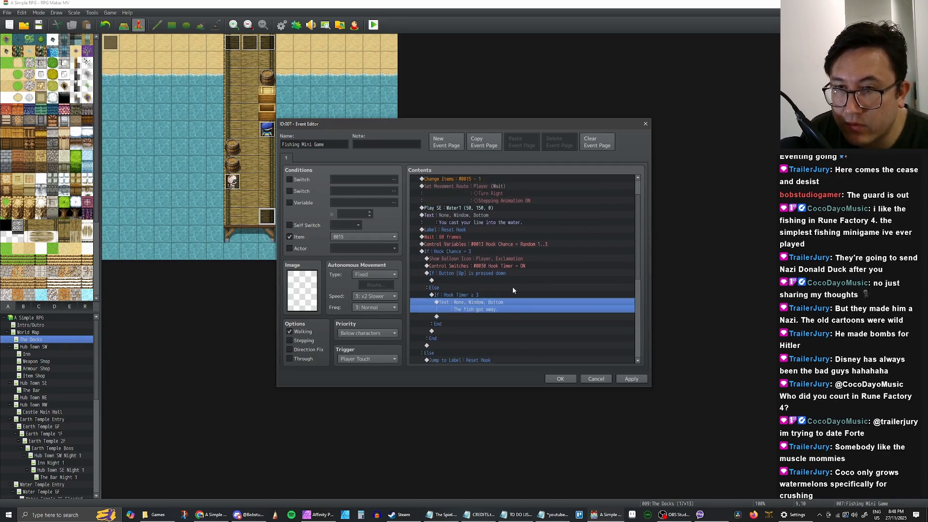
Copy the random Hook Chance variable command and paste it below the "The fish got away." message
{"action": "left_click", "coordinate": [473, 316]}
{"action": "left_click", "coordinate": [483, 245]}
{"action": "key", "text": "ctrl+c"}
{"action": "left_click", "coordinate": [511, 317]}
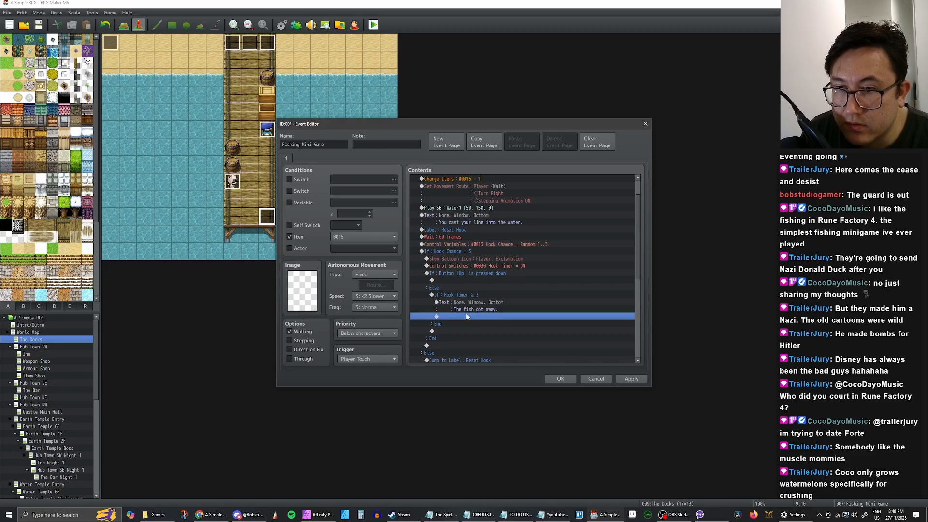
{"action": "key", "text": "ctrl+v"}
Change the pasted Hook Chance command's operand to the constant 0 and apply the event changes
{"action": "double_click", "coordinate": [511, 315]}
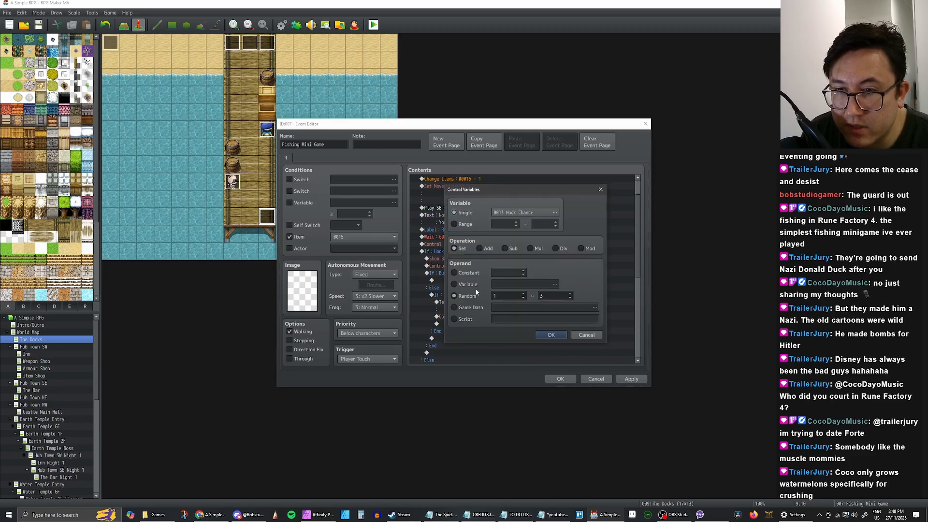
{"action": "left_click", "coordinate": [455, 273]}
{"action": "left_click", "coordinate": [551, 334]}
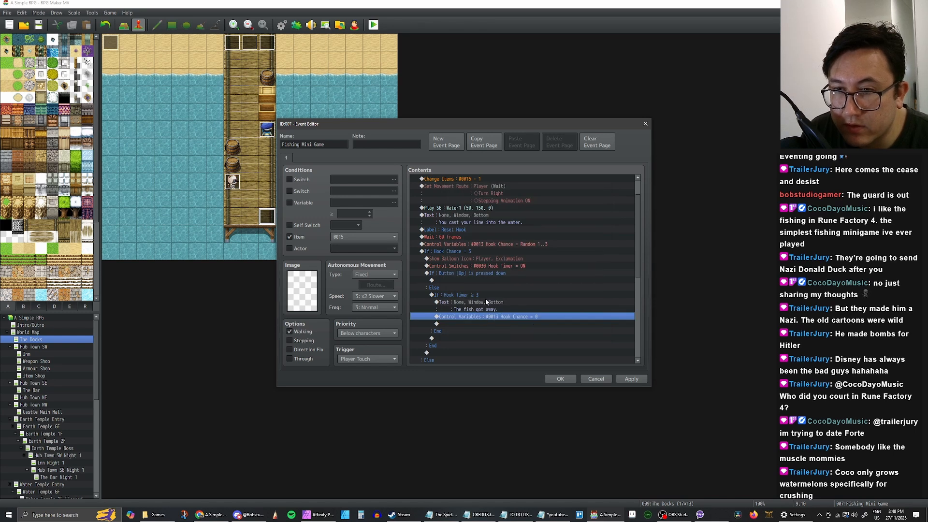
{"action": "left_click", "coordinate": [624, 381]}
{"action": "left_click", "coordinate": [475, 316]}
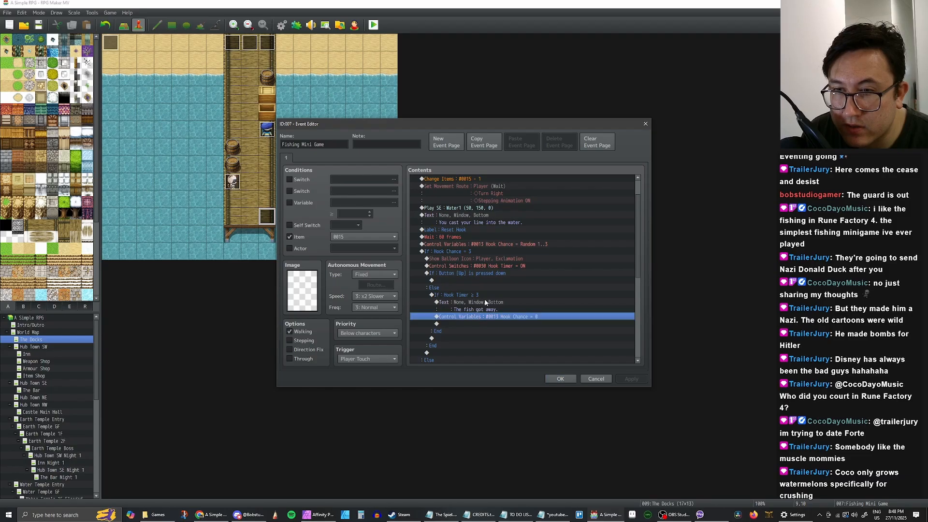
Start a Play SE command on the empty line inside the condition that checks whether the Up button is pressed down
{"action": "scroll", "coordinate": [467, 299], "scroll_direction": "up", "scroll_amount": 1}
{"action": "left_click", "coordinate": [458, 287]}
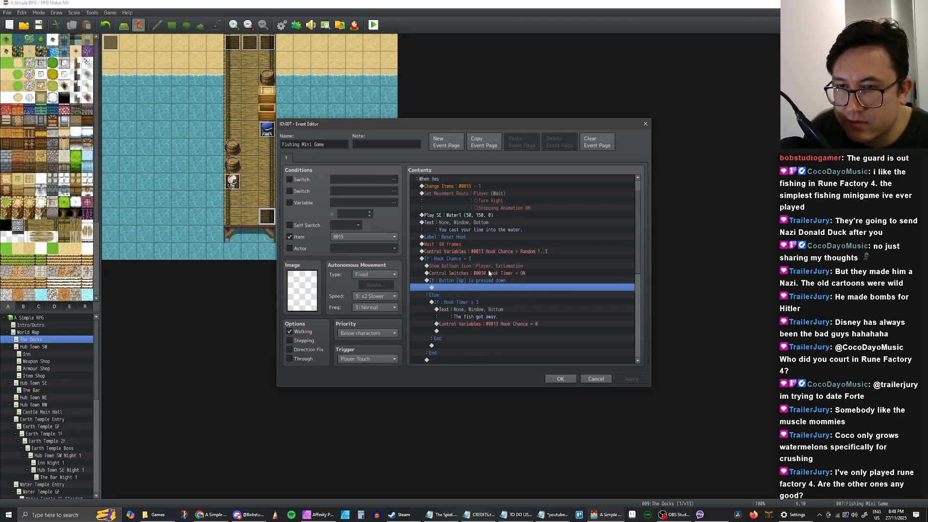
{"action": "scroll", "coordinate": [511, 280], "scroll_direction": "up", "scroll_amount": 1}
{"action": "scroll", "coordinate": [506, 293], "scroll_direction": "down", "scroll_amount": 1}
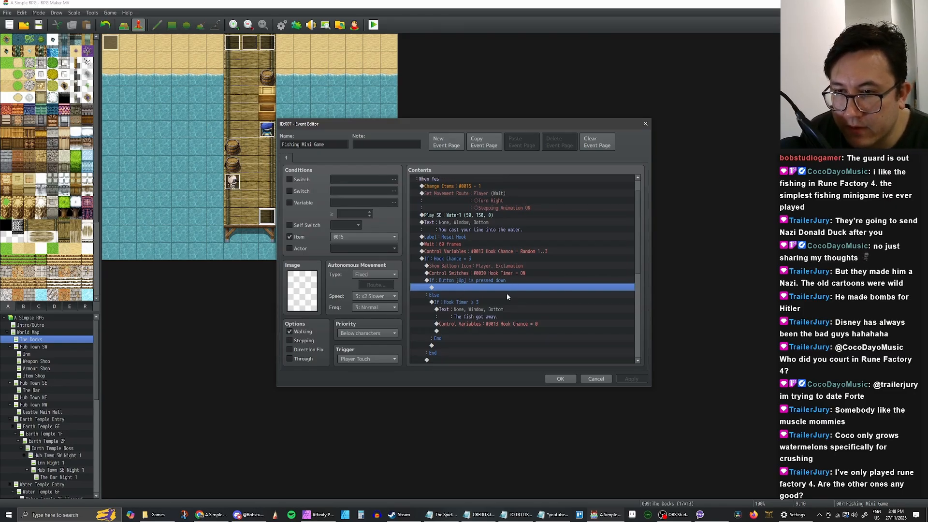
{"action": "scroll", "coordinate": [504, 291], "scroll_direction": "up", "scroll_amount": 1}
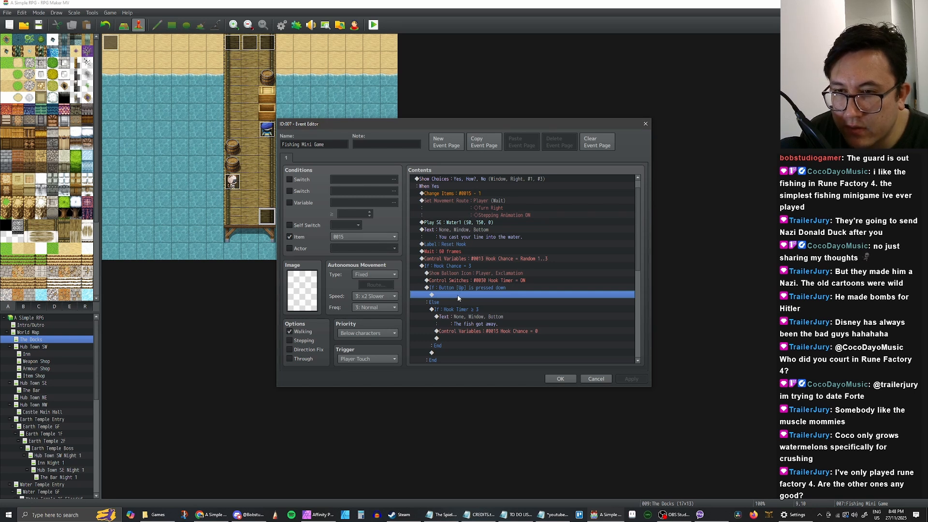
{"action": "double_click", "coordinate": [458, 296]}
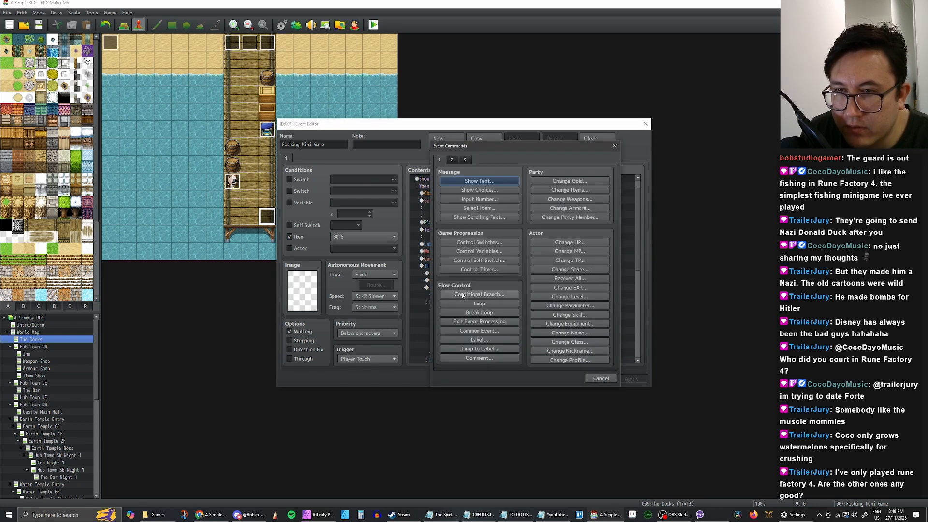
{"action": "left_click", "coordinate": [453, 160]}
{"action": "left_click", "coordinate": [465, 161]}
{"action": "left_click", "coordinate": [455, 161]}
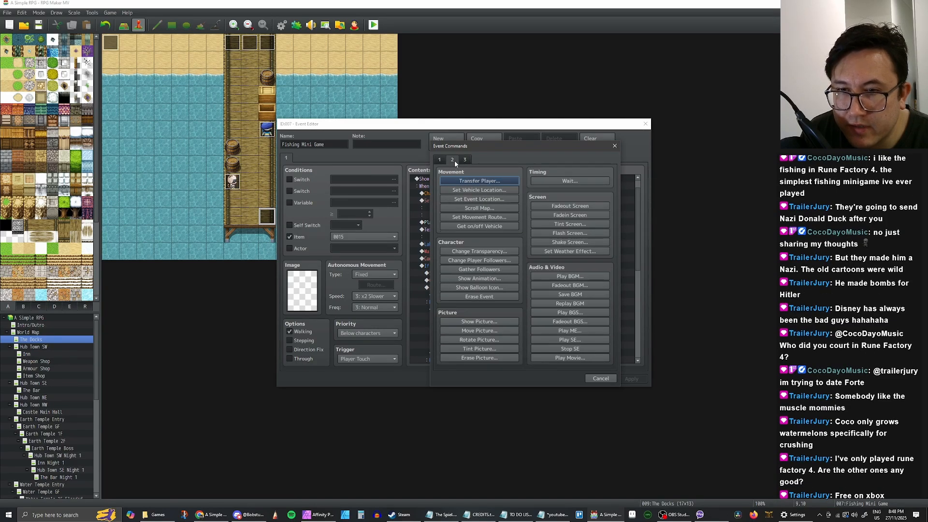
{"action": "left_click", "coordinate": [568, 339]}
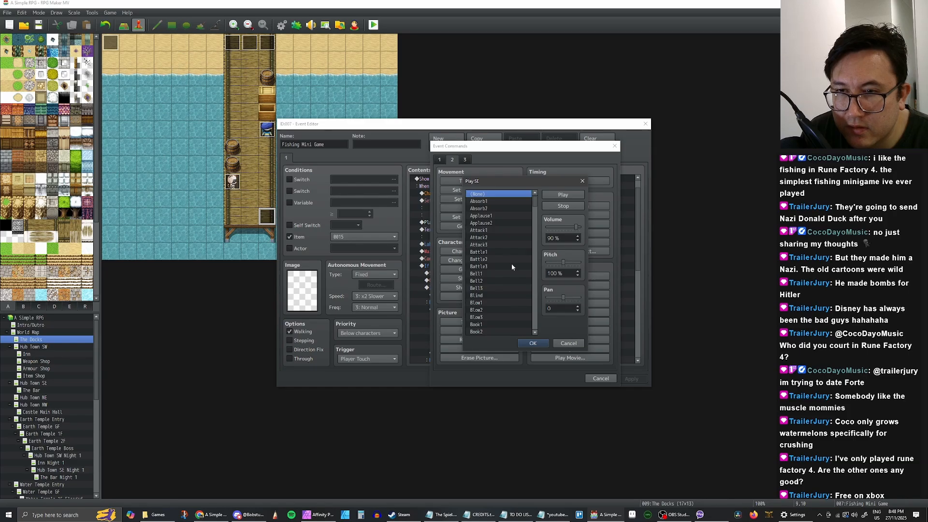
Audition sound effects in the Play SE list, from Bell1 through the Cancel and Chest sounds to Coin
{"action": "left_click", "coordinate": [483, 274]}
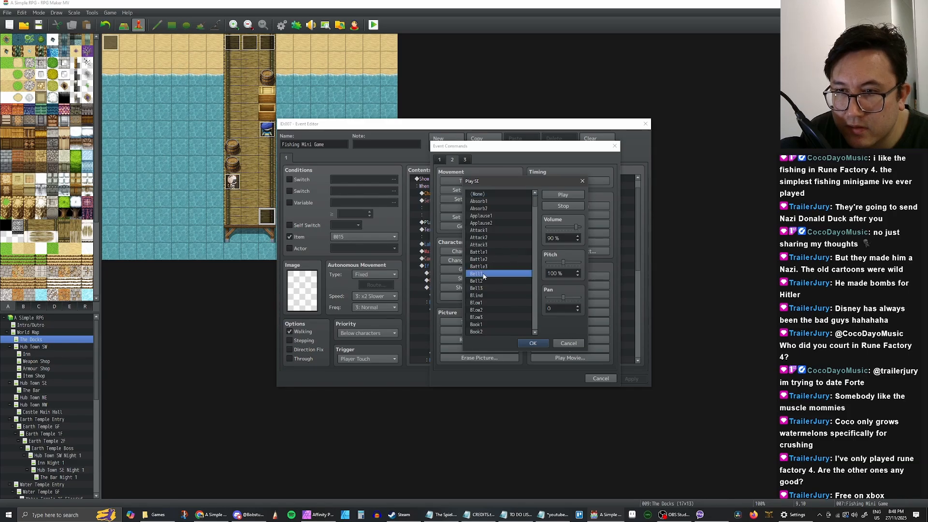
{"action": "left_click", "coordinate": [485, 282]}
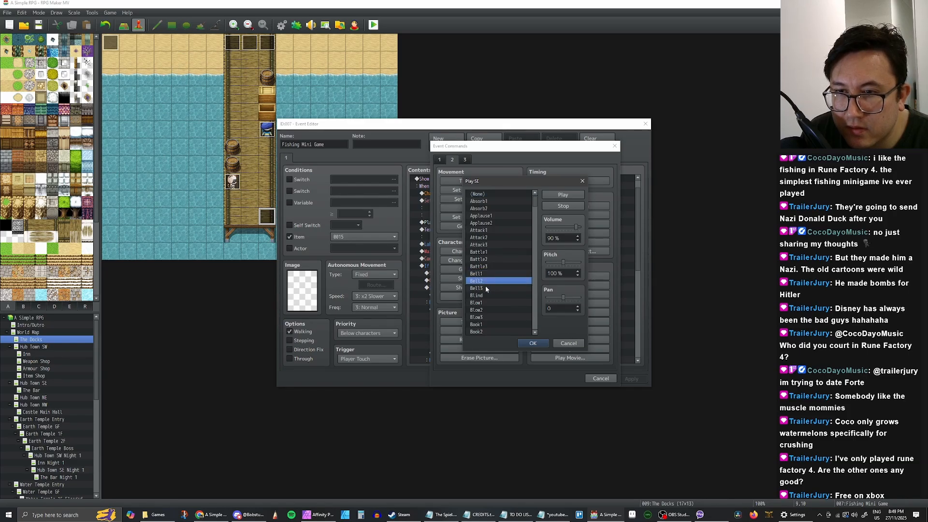
{"action": "left_click", "coordinate": [485, 288]}
{"action": "scroll", "coordinate": [489, 284], "scroll_direction": "down", "scroll_amount": 3}
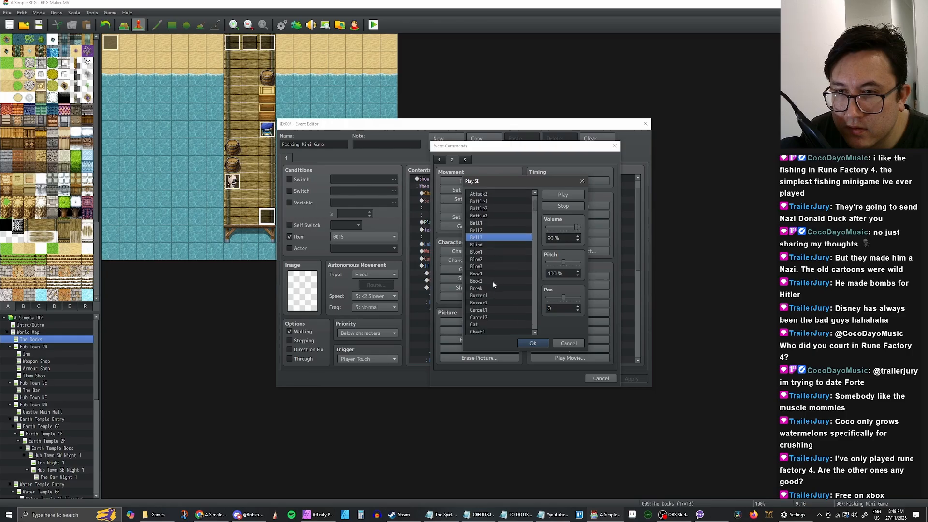
{"action": "left_click", "coordinate": [483, 266]}
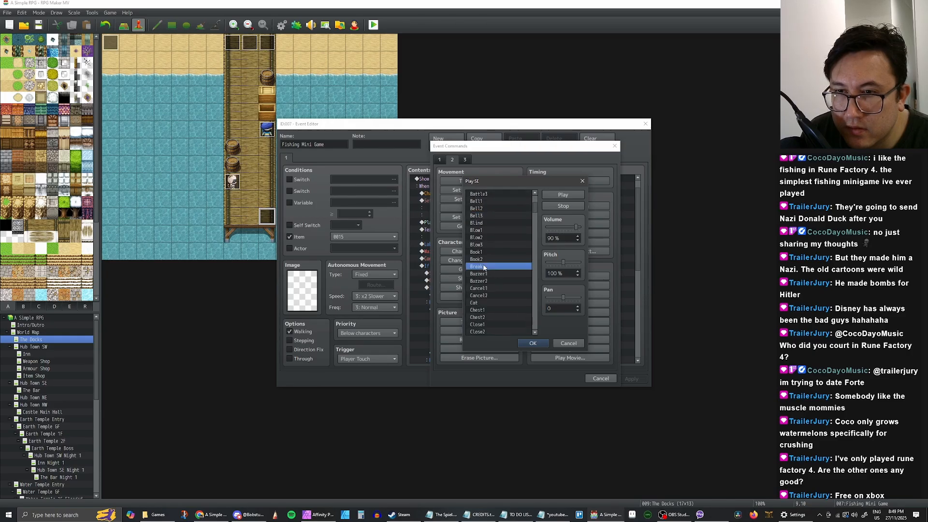
{"action": "scroll", "coordinate": [486, 269], "scroll_direction": "down", "scroll_amount": 2}
{"action": "left_click", "coordinate": [486, 253]}
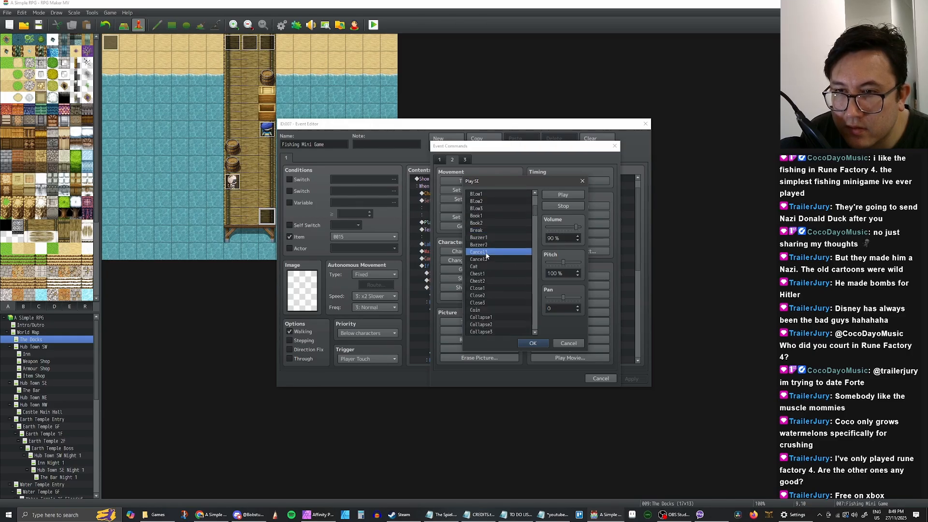
{"action": "left_click", "coordinate": [486, 260]}
{"action": "scroll", "coordinate": [491, 267], "scroll_direction": "down", "scroll_amount": 1}
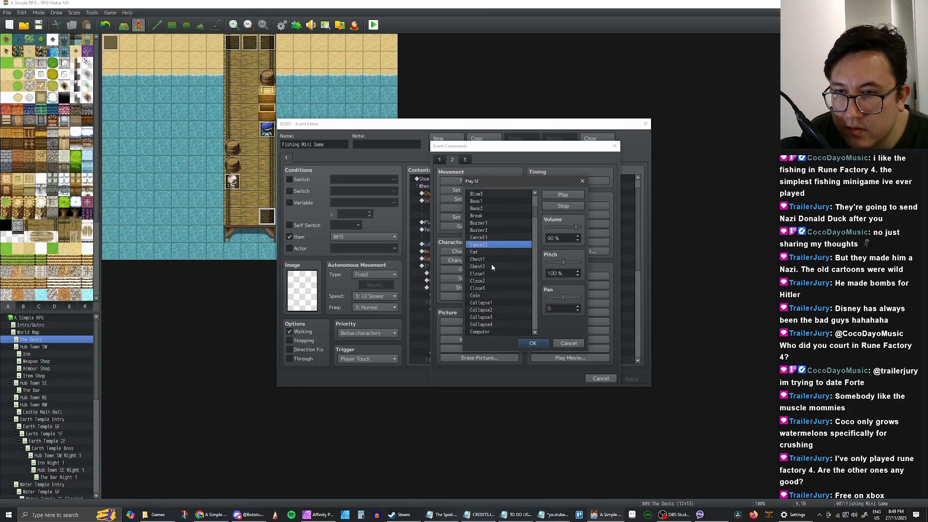
{"action": "left_click", "coordinate": [487, 238]}
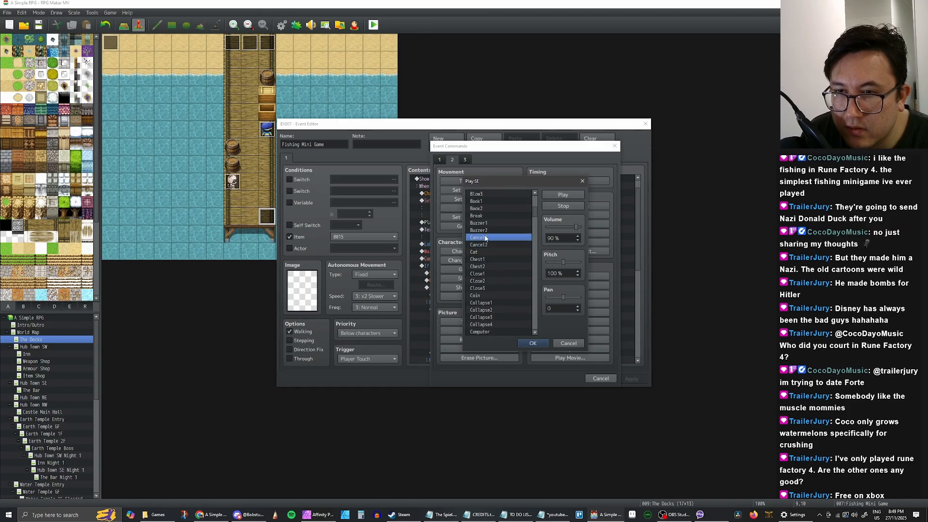
{"action": "left_click", "coordinate": [485, 260]}
{"action": "scroll", "coordinate": [492, 283], "scroll_direction": "down", "scroll_amount": 2}
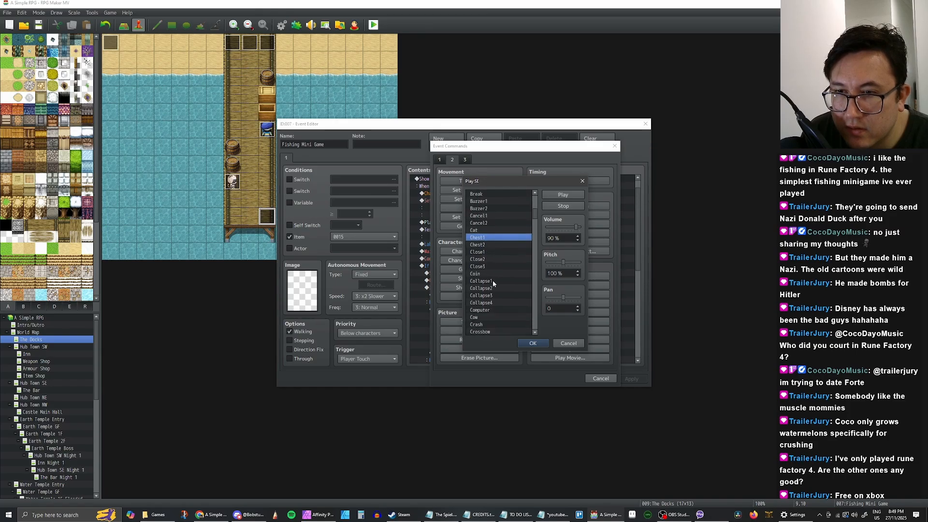
{"action": "left_click", "coordinate": [484, 267]}
{"action": "scroll", "coordinate": [512, 270], "scroll_direction": "down", "scroll_amount": 2}
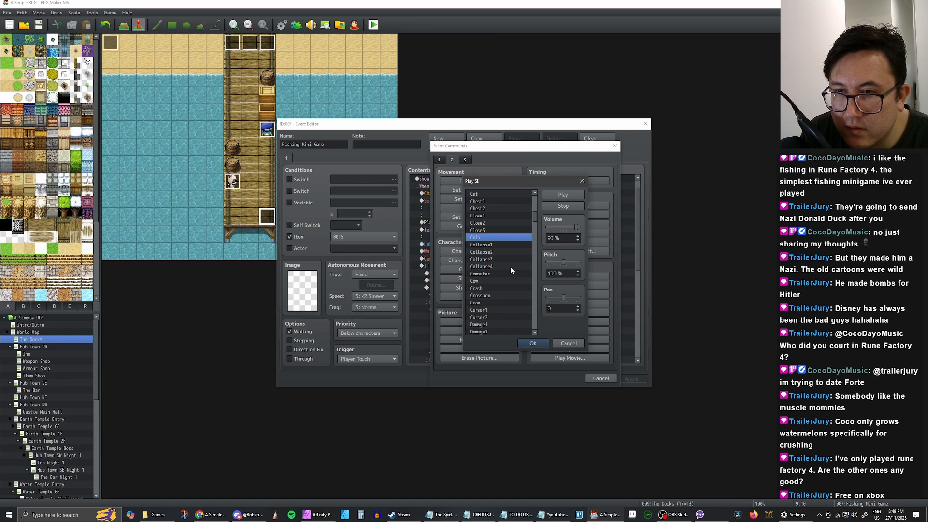
{"action": "scroll", "coordinate": [511, 271], "scroll_direction": "down", "scroll_amount": 2}
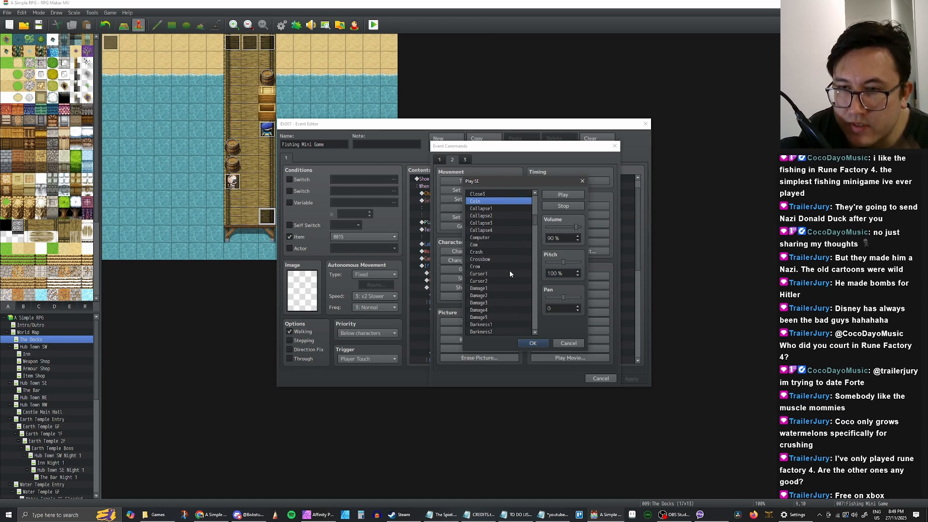
Add the Crossbow sound effect at 50% volume and 120% pitch inside the Up button condition
{"action": "left_click", "coordinate": [487, 260]}
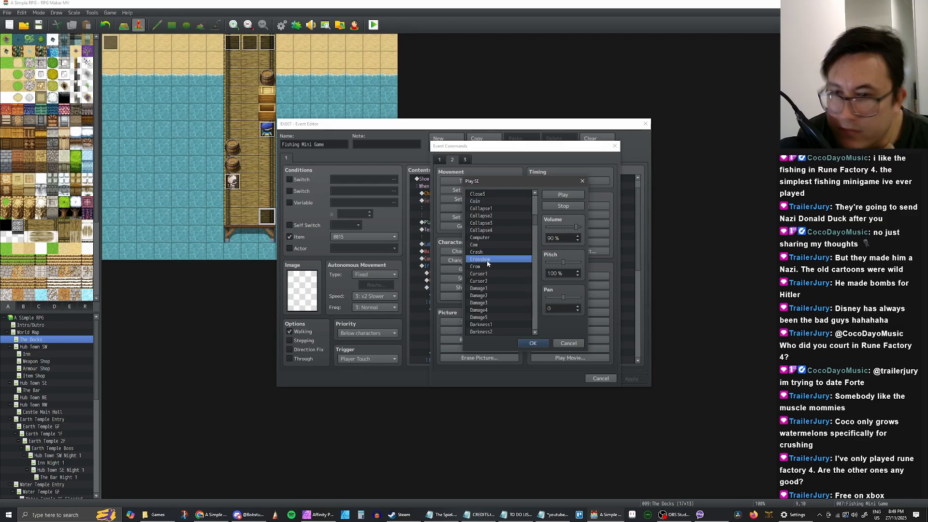
{"action": "left_click_drag", "start_coordinate": [577, 227], "coordinate": [564, 227]}
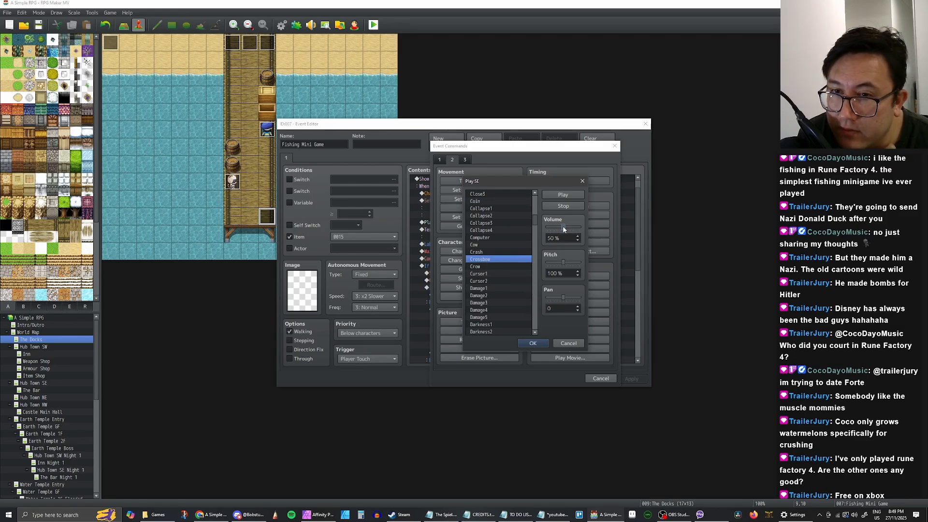
{"action": "left_click_drag", "start_coordinate": [563, 262], "coordinate": [548, 262]}
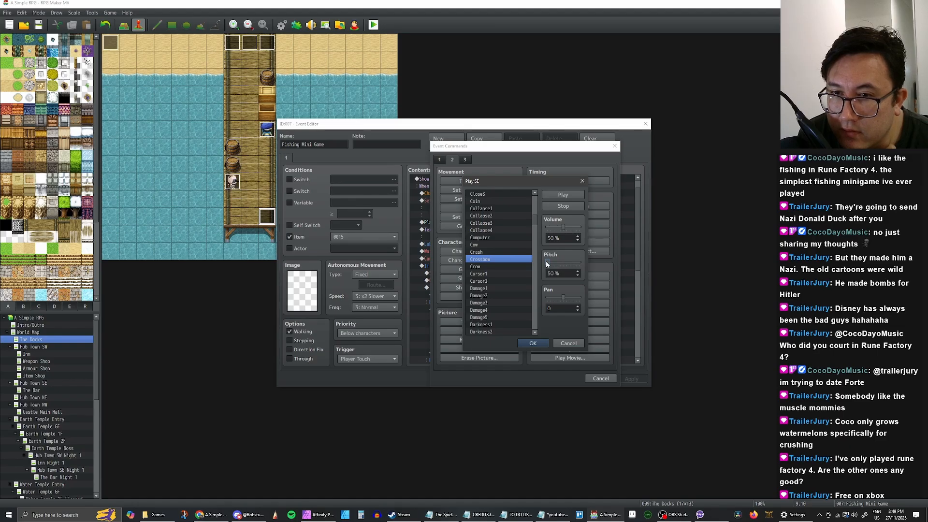
{"action": "left_click_drag", "start_coordinate": [547, 262], "coordinate": [614, 262]}
{"action": "left_click", "coordinate": [559, 195]}
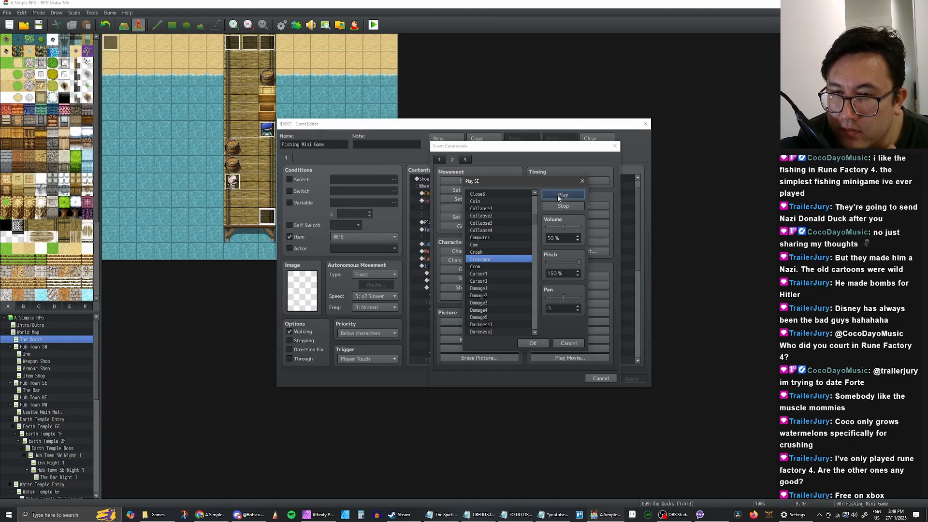
{"action": "left_click", "coordinate": [579, 262]}
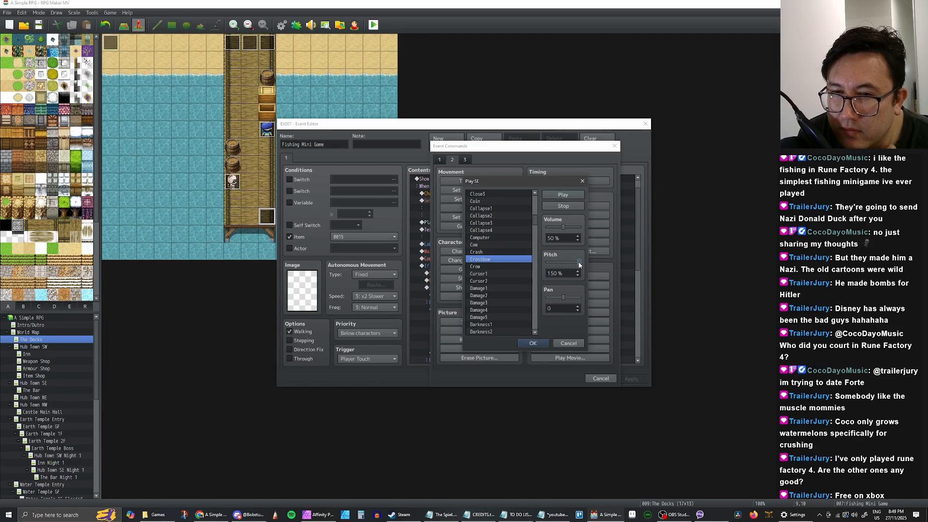
{"action": "left_click_drag", "start_coordinate": [579, 263], "coordinate": [570, 263]}
{"action": "left_click", "coordinate": [563, 195]}
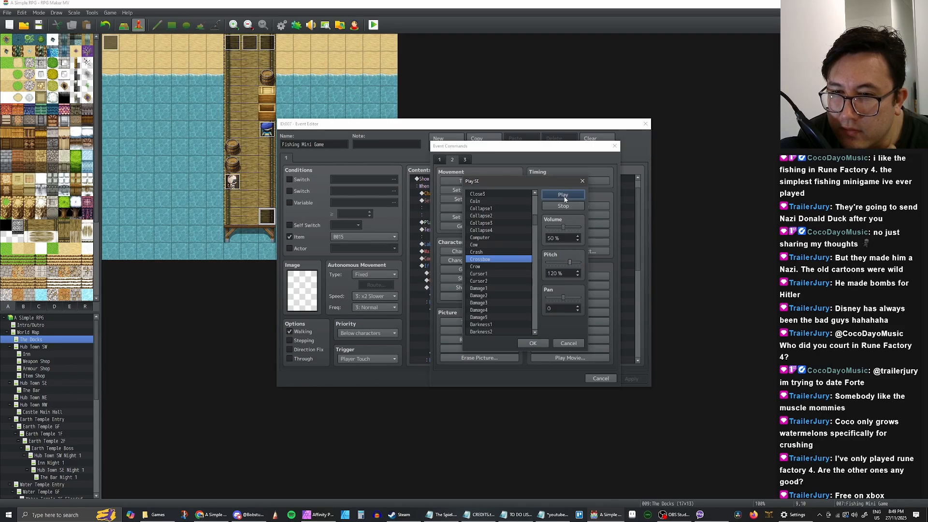
{"action": "left_click", "coordinate": [532, 343]}
{"action": "left_click", "coordinate": [496, 295]}
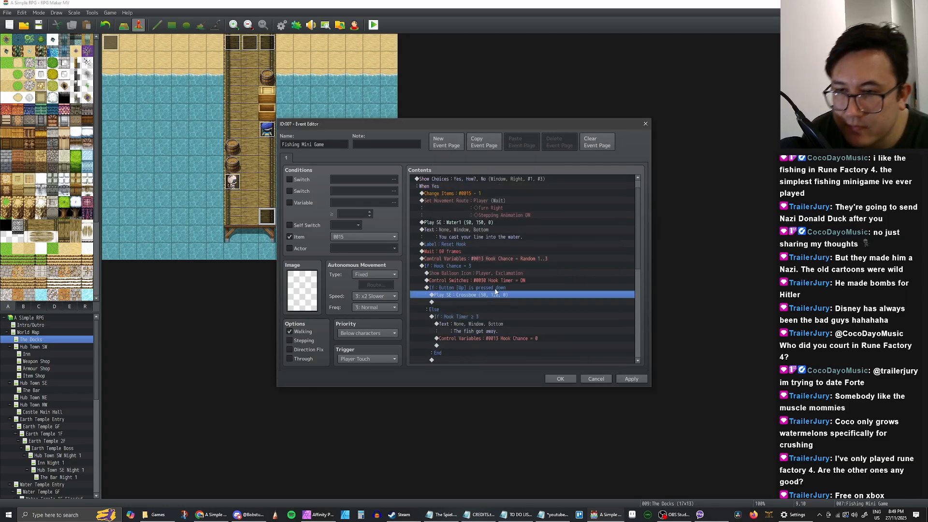
{"action": "left_click", "coordinate": [494, 288]}
{"action": "left_click", "coordinate": [487, 295]}
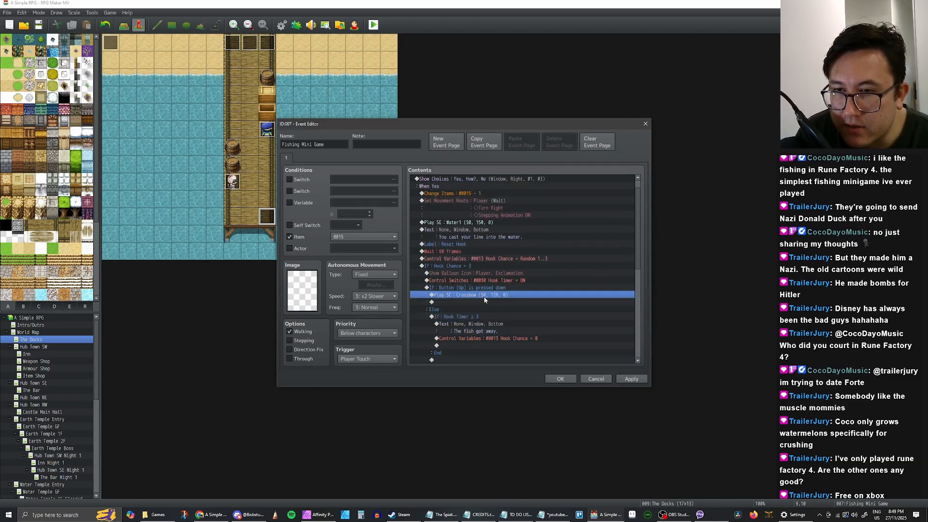
{"action": "left_click", "coordinate": [483, 288]}
{"action": "left_click", "coordinate": [483, 295]}
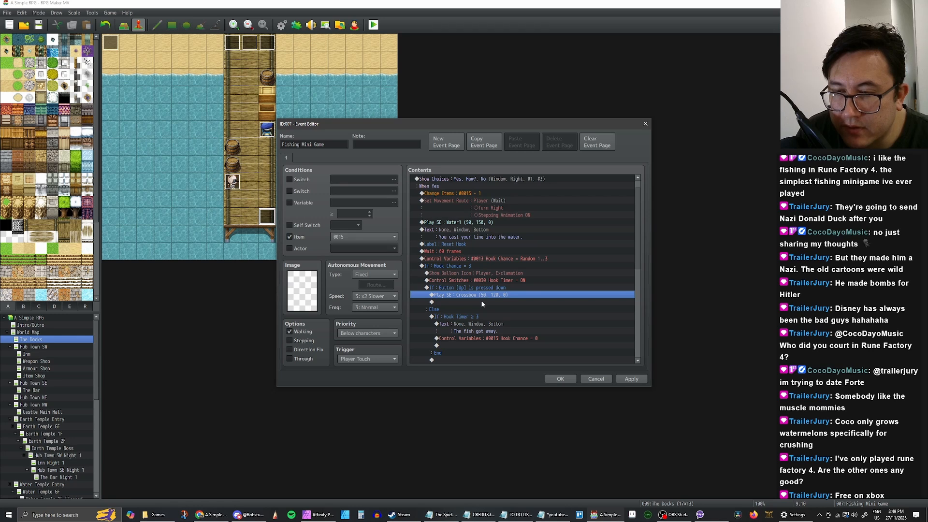
{"action": "left_click", "coordinate": [482, 303]}
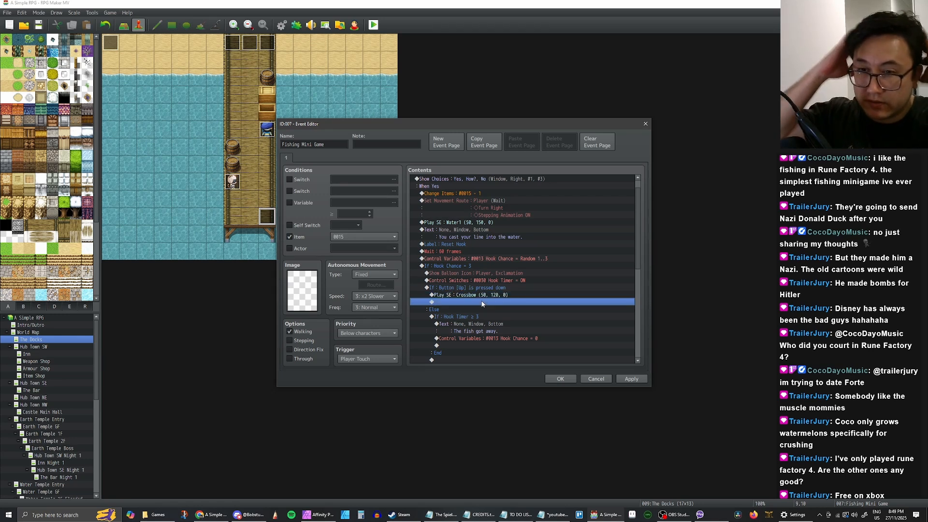
Duplicate the Hook Timer switch command below the Crossbow sound effect and set the copy to OFF
{"action": "left_click", "coordinate": [482, 280]}
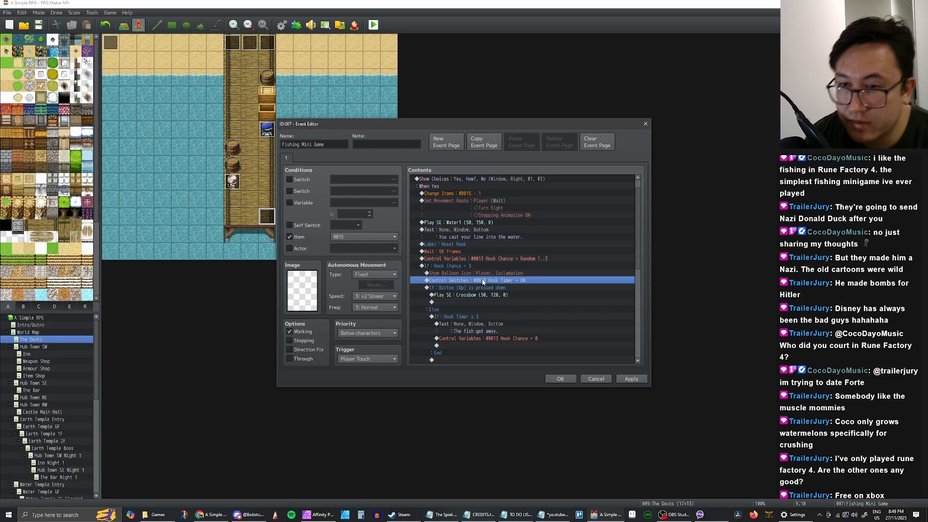
{"action": "key", "text": "ctrl+c"}
{"action": "left_click", "coordinate": [460, 302]}
{"action": "key", "text": "ctrl+v"}
{"action": "double_click", "coordinate": [476, 303]}
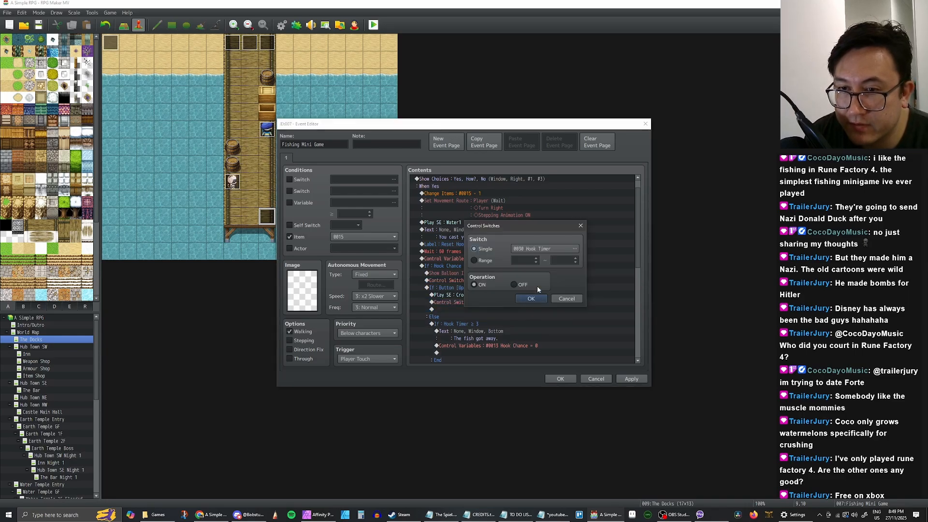
{"action": "left_click", "coordinate": [515, 285]}
{"action": "left_click", "coordinate": [531, 298]}
Move the Hook Timer OFF switch command above the Crossbow sound effect in the Up button condition
{"action": "key", "text": "ctrl+x"}
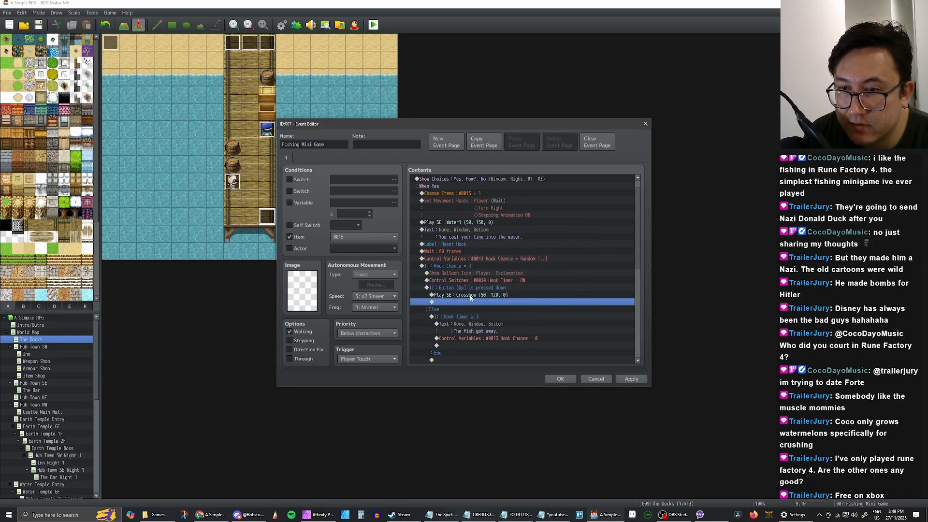
{"action": "left_click", "coordinate": [469, 295]}
{"action": "key", "text": "ctrl+v"}
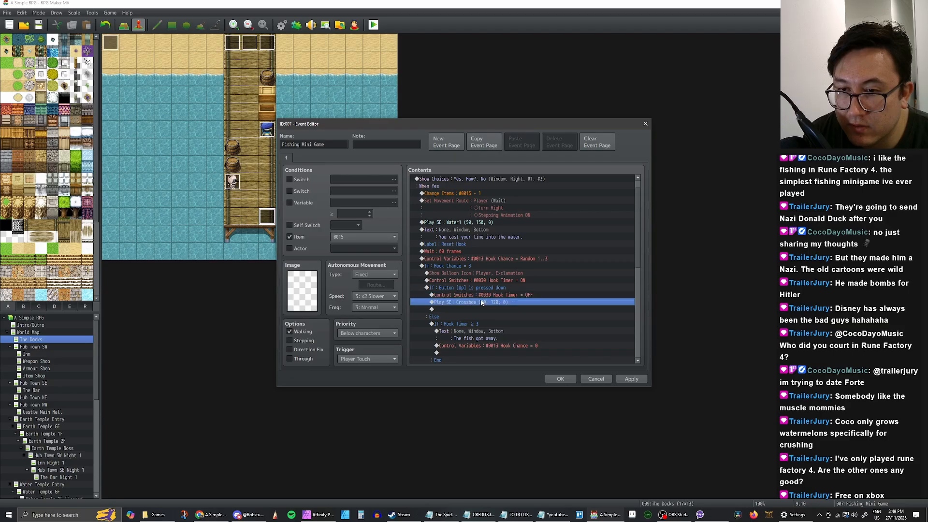
{"action": "left_click", "coordinate": [481, 310]}
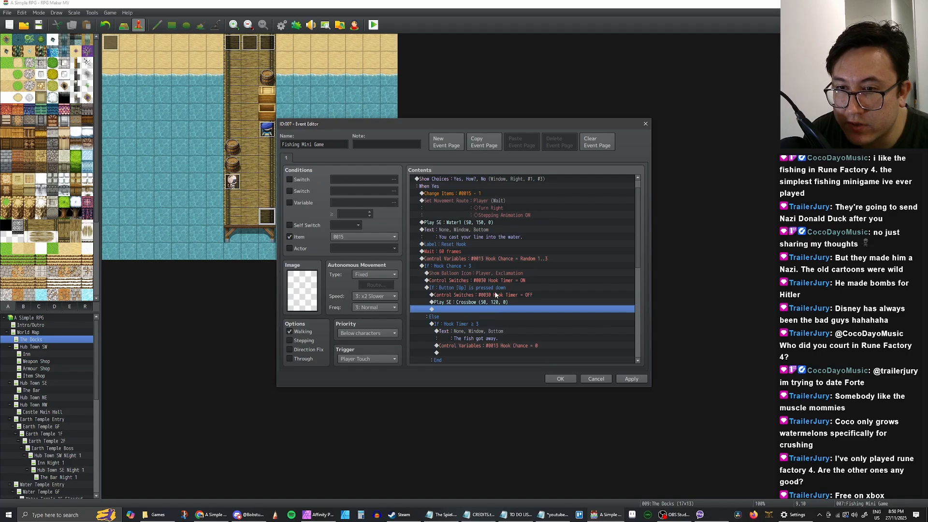
Duplicate the Hook Chance = 0 command below the fish-escape message and change the copy's variable to 0014 Hook Timer
{"action": "left_click", "coordinate": [480, 346]}
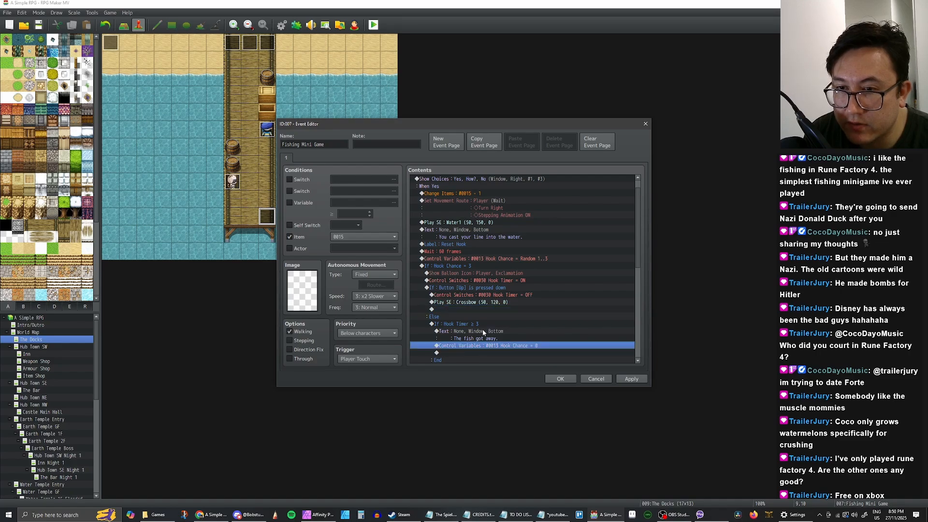
{"action": "left_click", "coordinate": [491, 352]}
{"action": "key", "text": "ctrl+v"}
{"action": "double_click", "coordinate": [491, 352]}
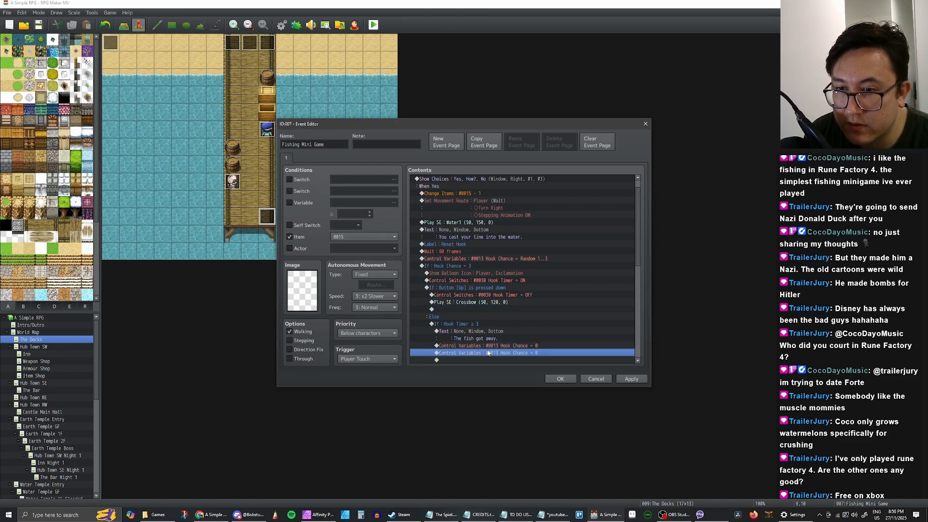
{"action": "left_click", "coordinate": [518, 213]}
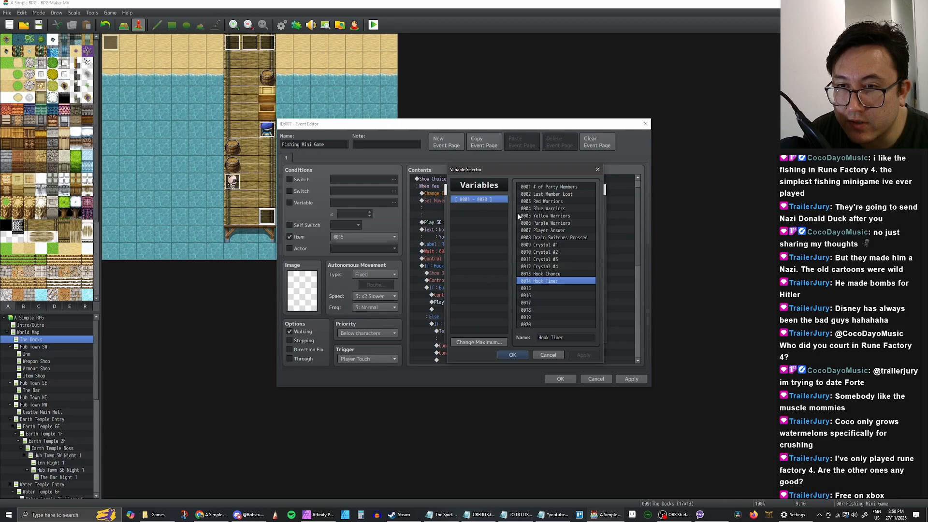
{"action": "left_click", "coordinate": [543, 281]}
{"action": "left_click", "coordinate": [516, 356]}
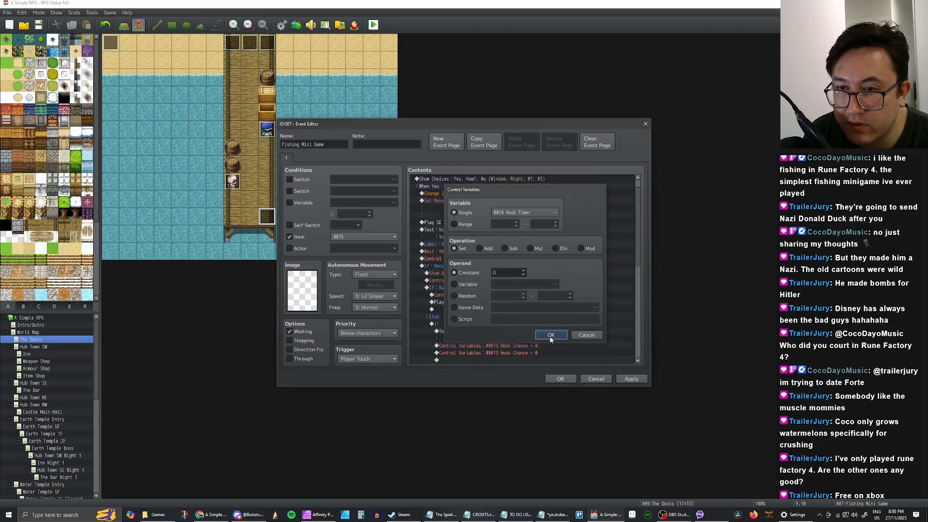
{"action": "left_click", "coordinate": [518, 335]}
Copy the Hook Chance and Hook Timer variable resets into the Up button condition, directly above the Crossbow sound effect
{"action": "left_click", "coordinate": [505, 347], "text": "shift"}
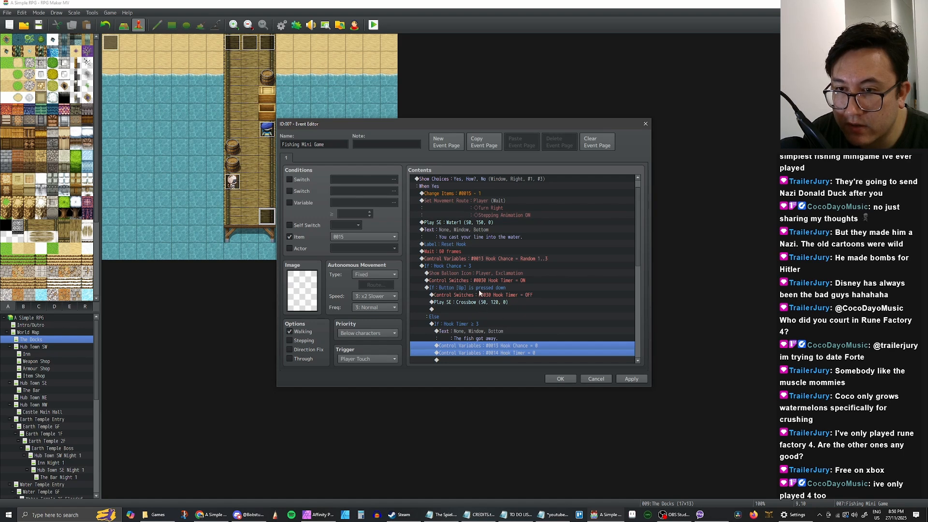
{"action": "left_click", "coordinate": [474, 302]}
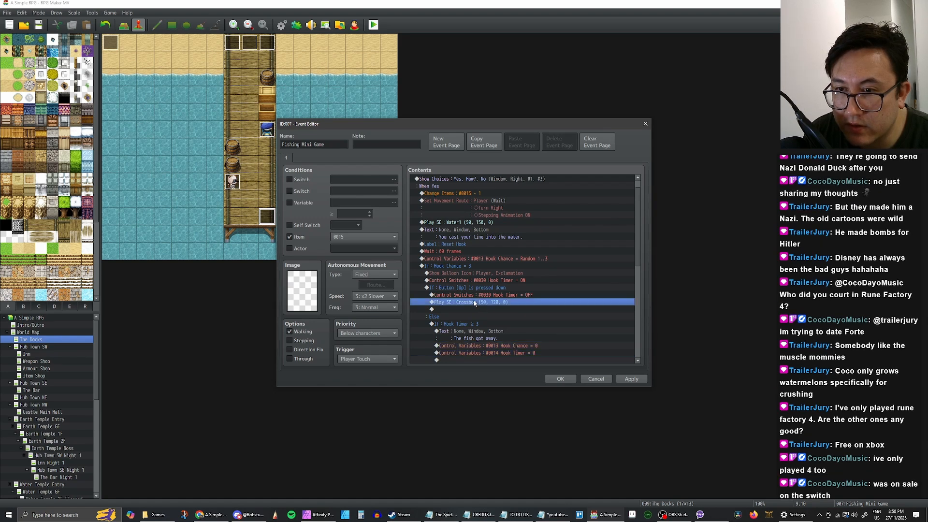
{"action": "key", "text": "ctrl+v"}
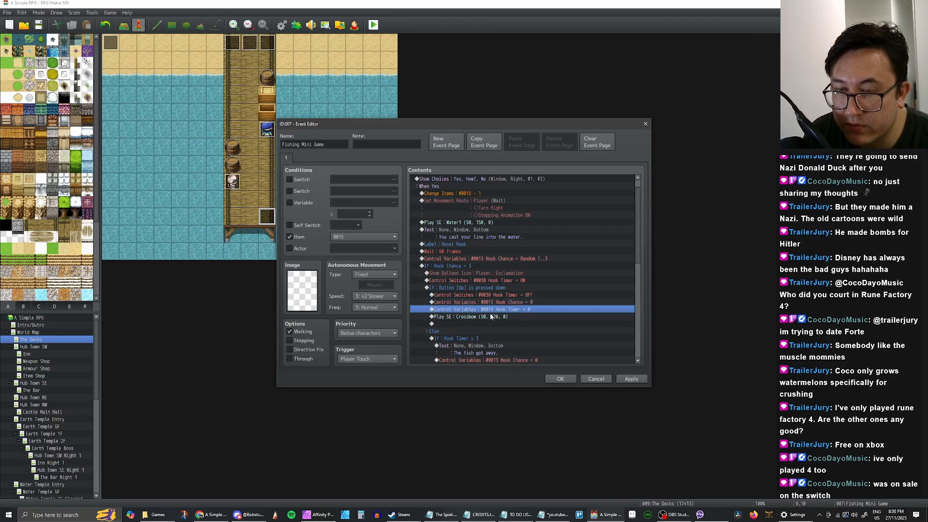
{"action": "left_click", "coordinate": [487, 311]}
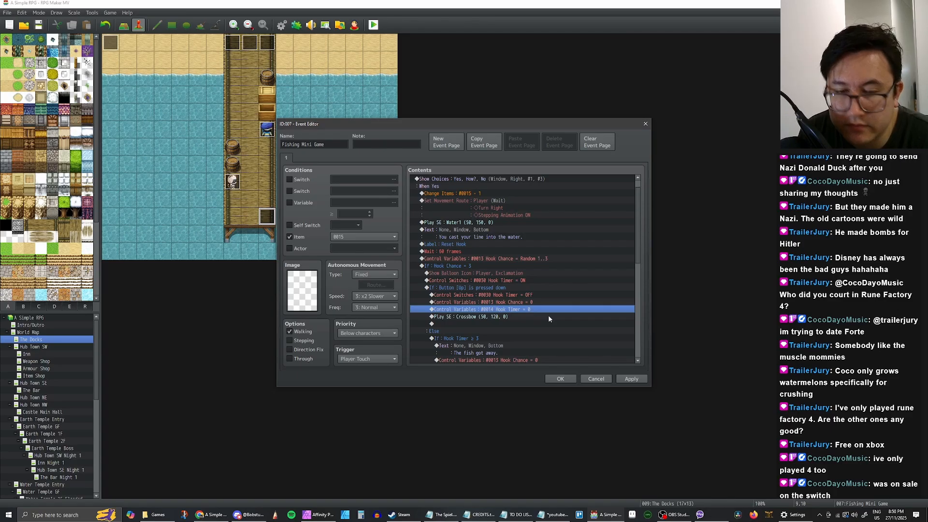
{"action": "left_click", "coordinate": [543, 302]}
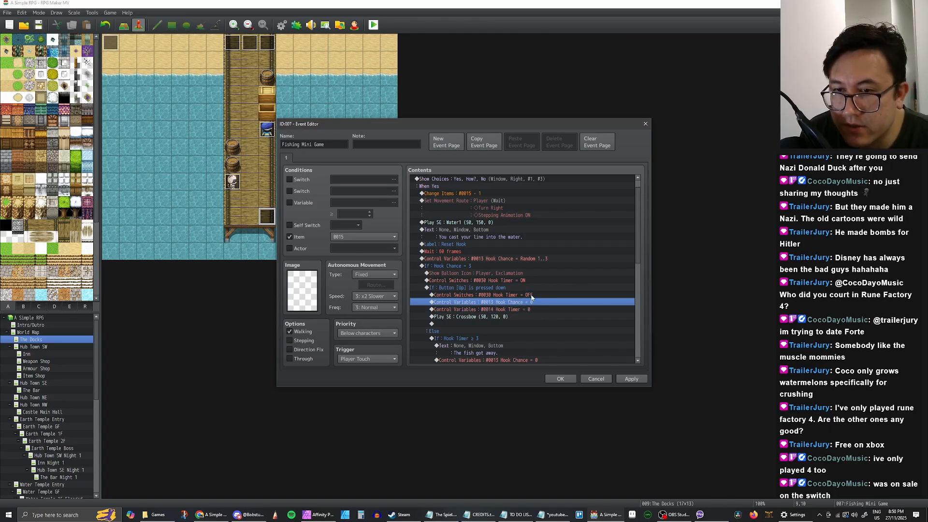
{"action": "left_click", "coordinate": [528, 310]}
{"action": "left_click", "coordinate": [528, 304]}
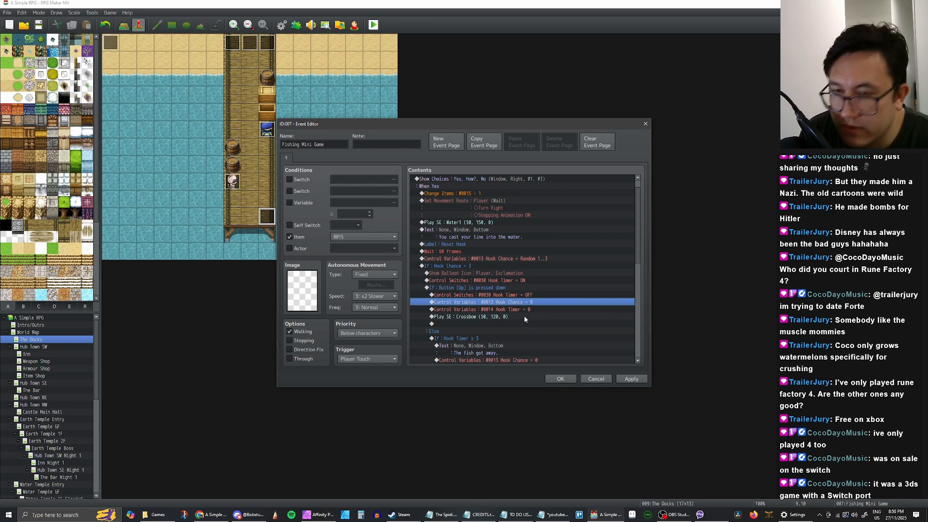
{"action": "left_click", "coordinate": [516, 310]}
{"action": "left_click", "coordinate": [516, 303]}
{"action": "left_click", "coordinate": [515, 295]}
{"action": "left_click", "coordinate": [511, 302]}
{"action": "left_click", "coordinate": [508, 308]}
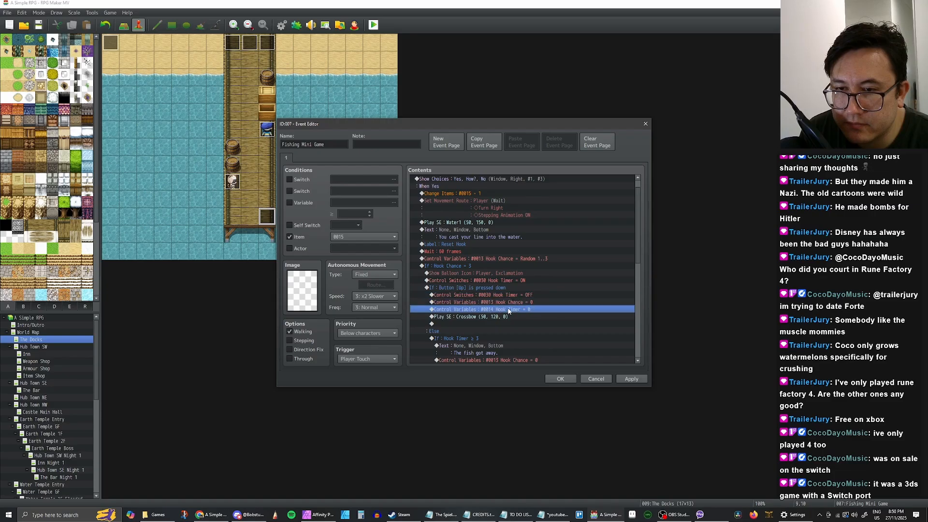
{"action": "left_click", "coordinate": [508, 295]}
{"action": "left_click", "coordinate": [507, 303]}
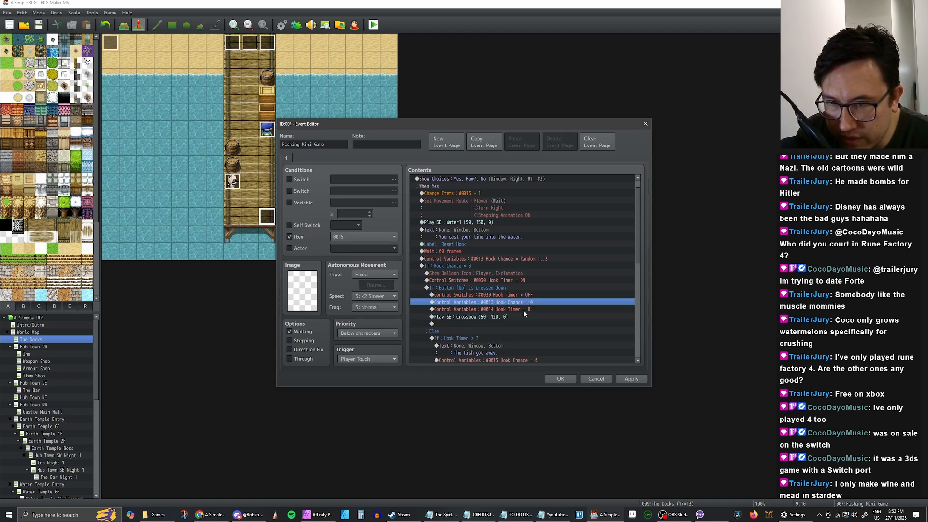
{"action": "left_click", "coordinate": [478, 295]}
{"action": "left_click", "coordinate": [472, 316]}
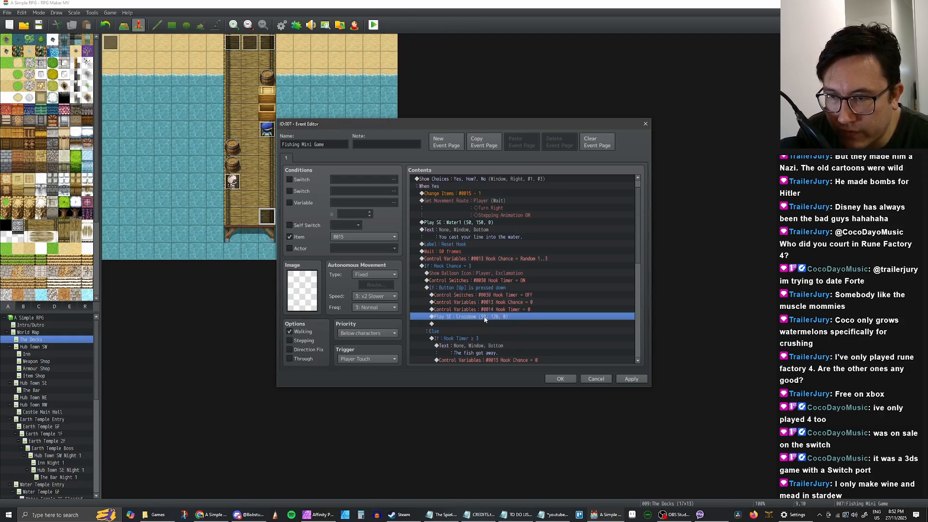
Add a Control Switches command below the Crossbow sound effect that turns ON switch 0031, naming that switch Reel Timer
{"action": "left_click", "coordinate": [463, 324]}
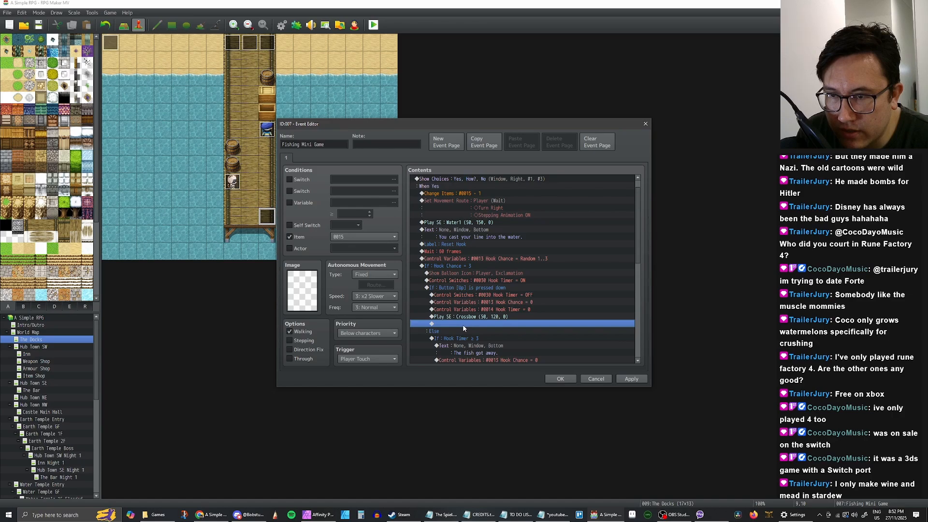
{"action": "right_click", "coordinate": [463, 328]}
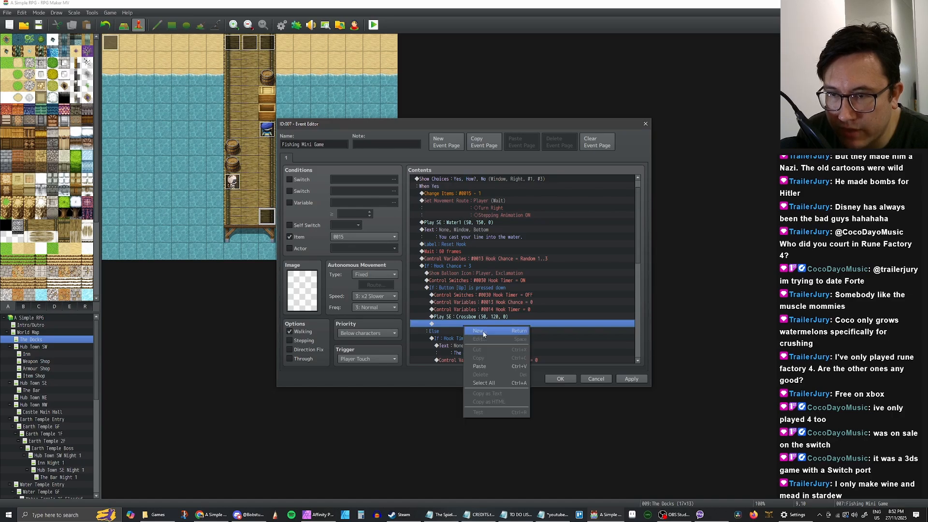
{"action": "left_click", "coordinate": [481, 331]}
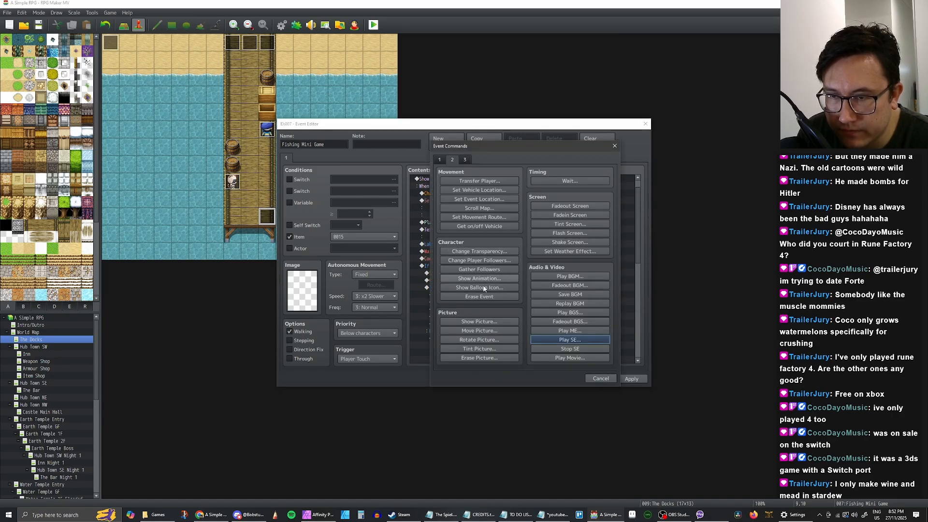
{"action": "left_click", "coordinate": [439, 159]}
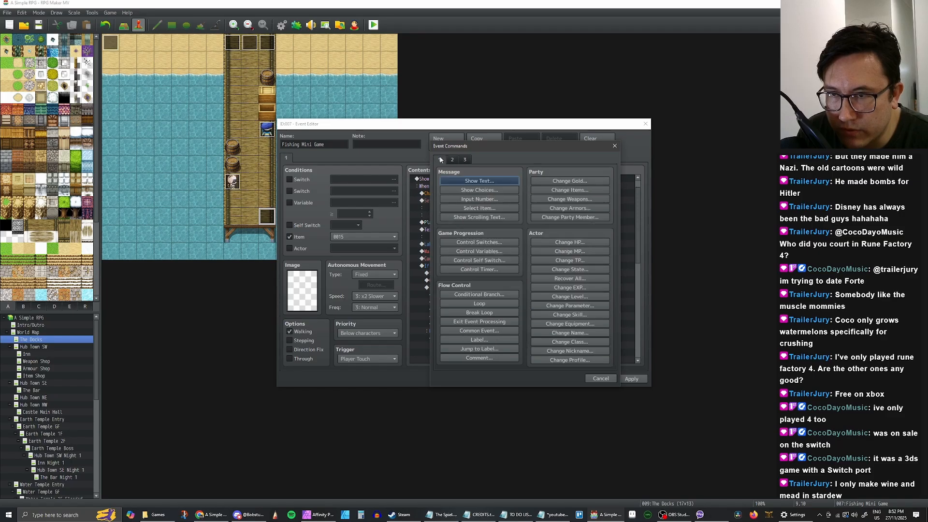
{"action": "left_click", "coordinate": [486, 247]}
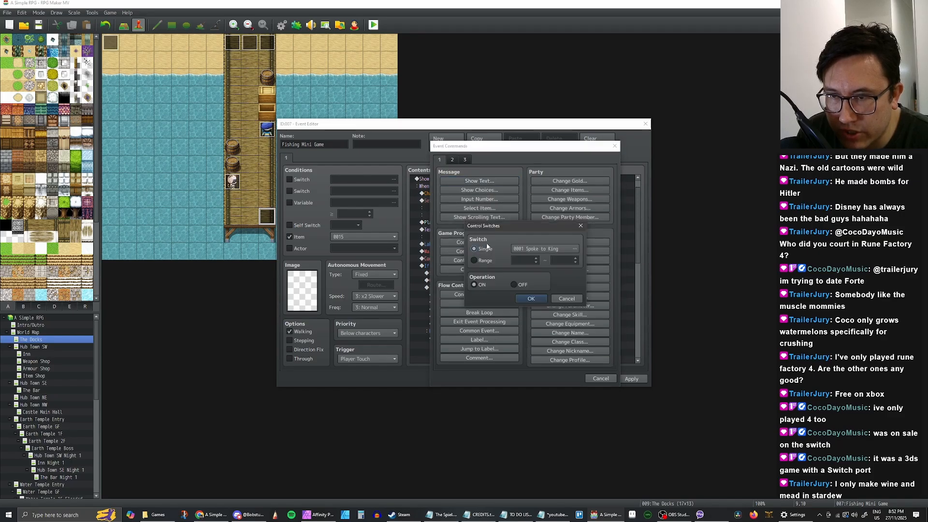
{"action": "left_click", "coordinate": [543, 252]}
{"action": "left_click", "coordinate": [550, 337]}
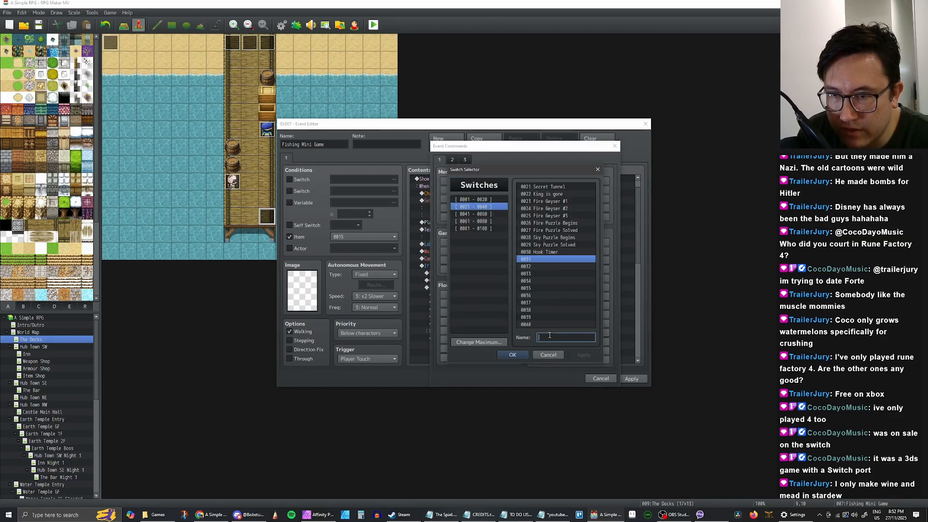
{"action": "type", "text": "Reel Timer"}
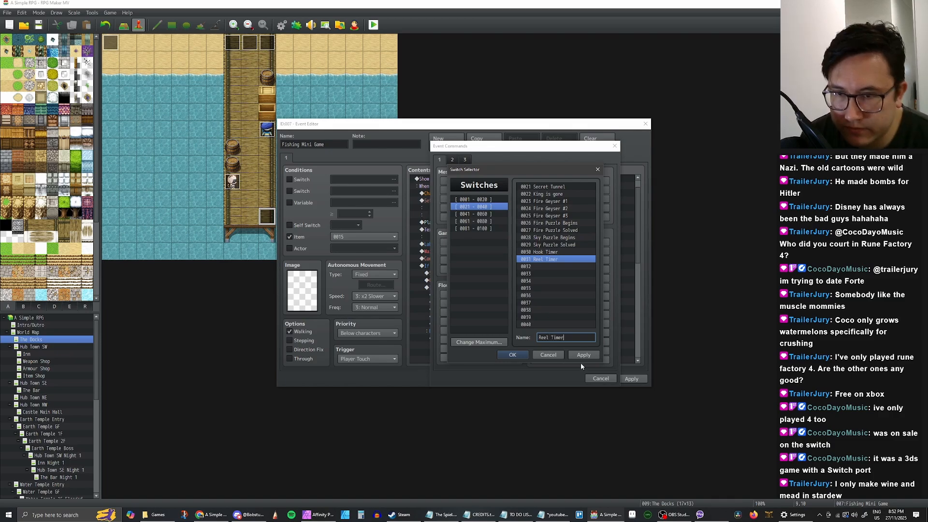
{"action": "left_click", "coordinate": [520, 357]}
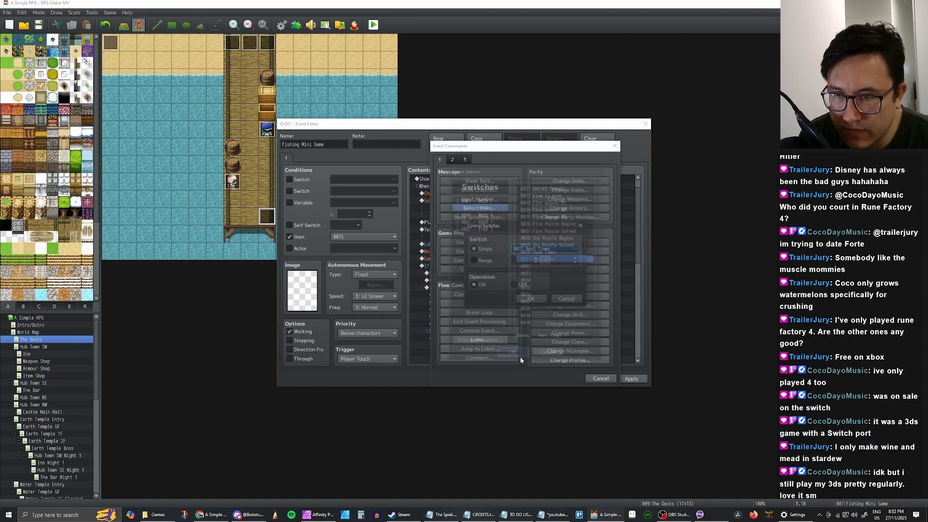
{"action": "left_click", "coordinate": [531, 299]}
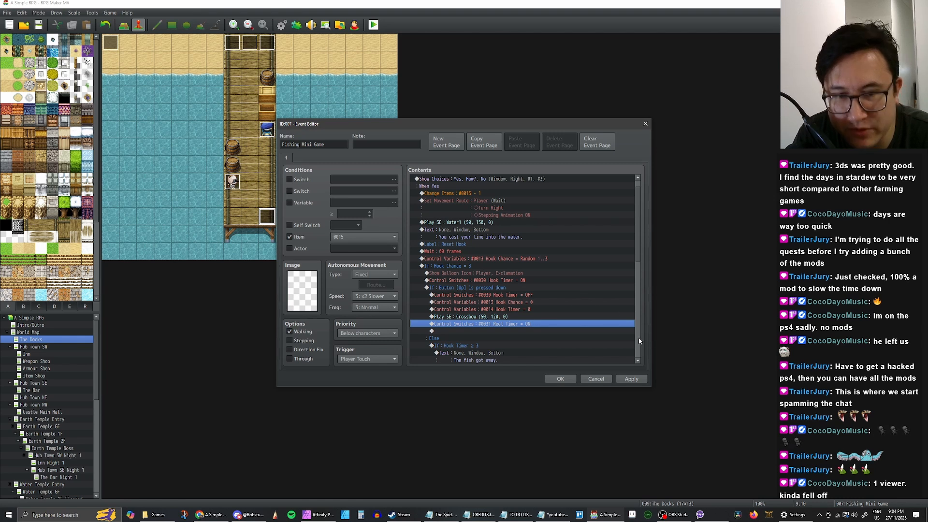
Review the event's command list, focusing on the switch, variable and sound commands inside the Up button condition
{"action": "scroll", "coordinate": [636, 310], "scroll_direction": "down", "scroll_amount": 10}
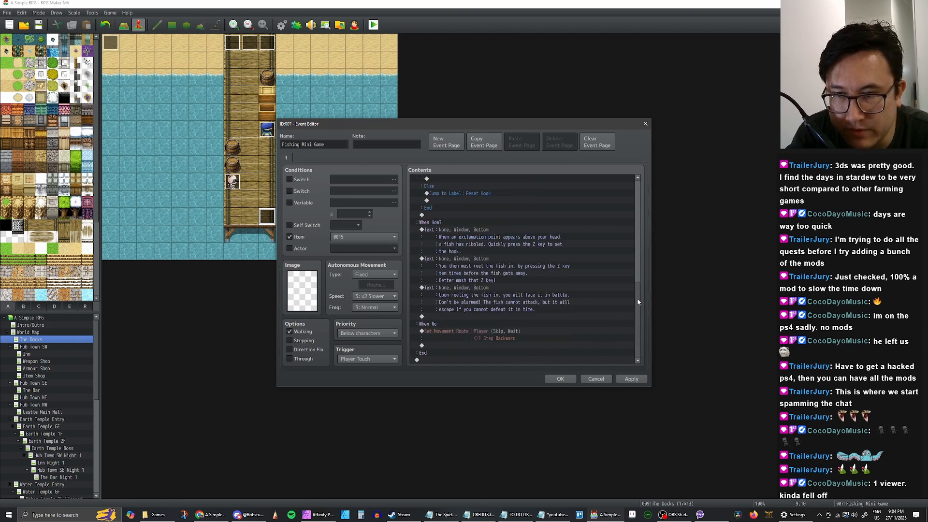
{"action": "left_click_drag", "start_coordinate": [638, 312], "coordinate": [646, 237]}
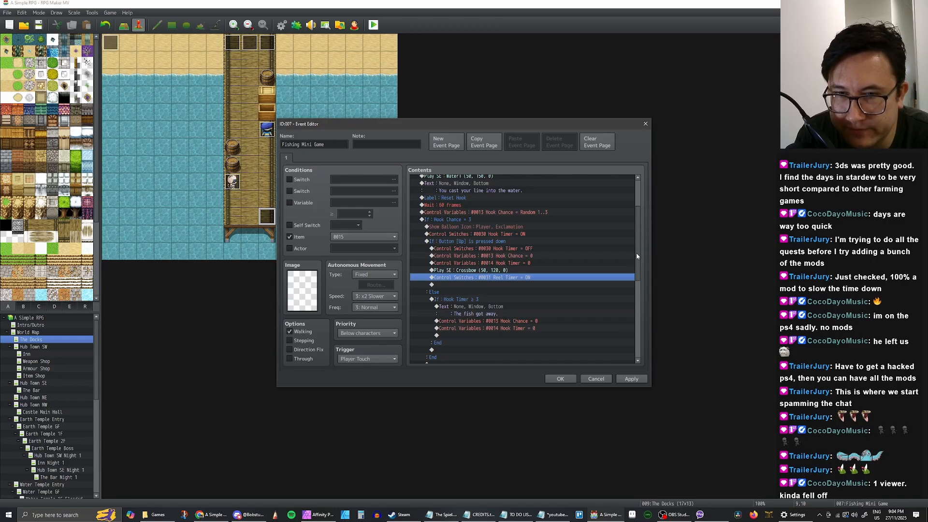
{"action": "scroll", "coordinate": [636, 253], "scroll_direction": "down", "scroll_amount": 1}
{"action": "scroll", "coordinate": [635, 254], "scroll_direction": "up", "scroll_amount": 1}
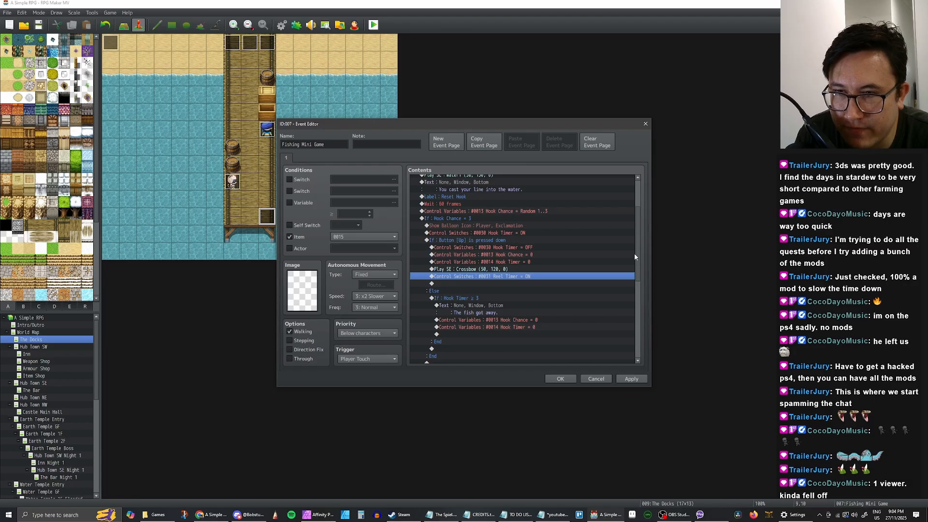
{"action": "scroll", "coordinate": [634, 253], "scroll_direction": "up", "scroll_amount": 1}
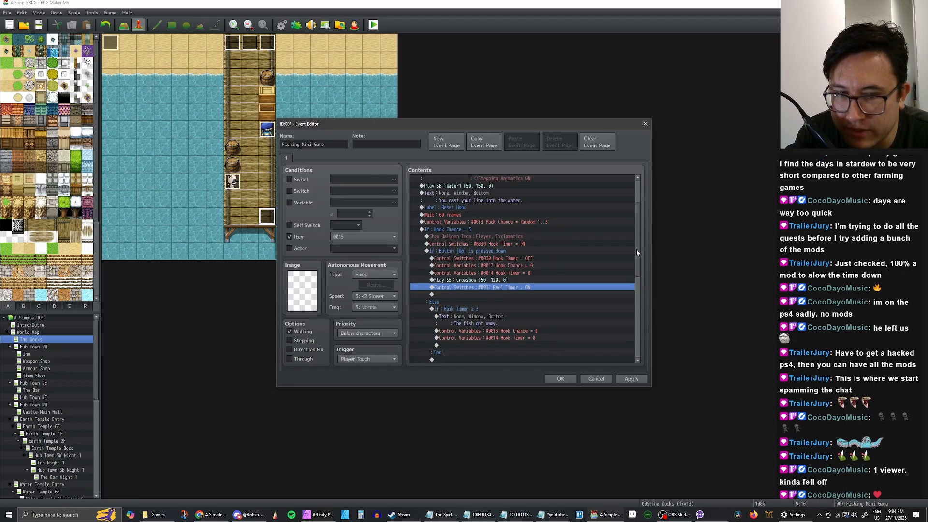
{"action": "scroll", "coordinate": [636, 252], "scroll_direction": "up", "scroll_amount": 1}
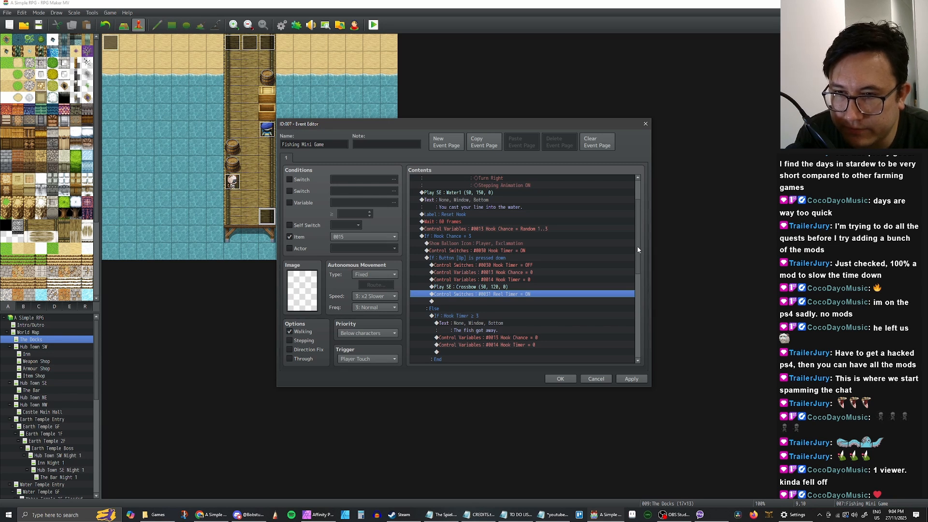
{"action": "scroll", "coordinate": [637, 248], "scroll_direction": "up", "scroll_amount": 1}
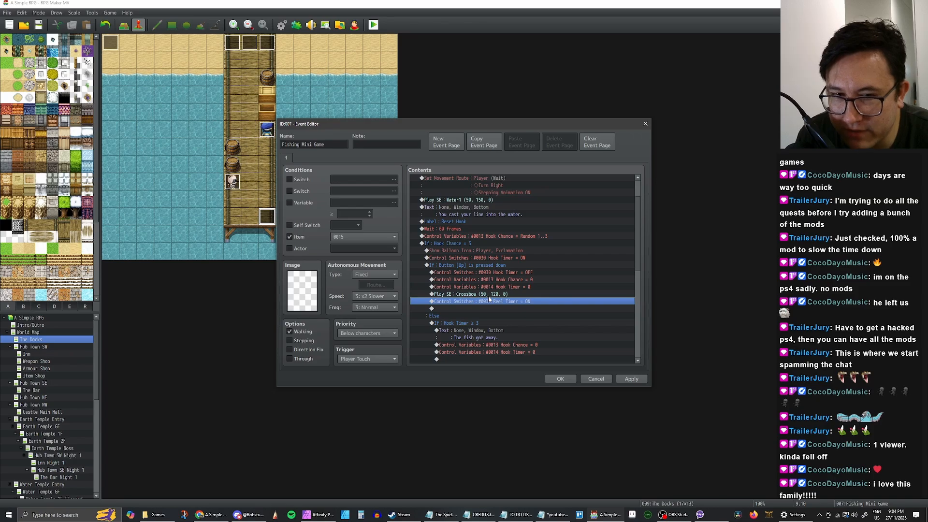
{"action": "left_click", "coordinate": [506, 294]}
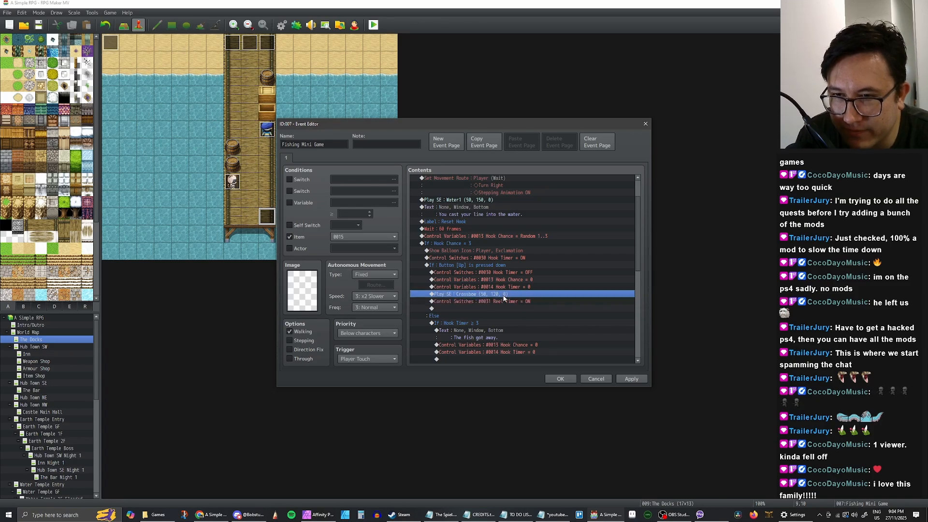
{"action": "left_click", "coordinate": [509, 289]}
{"action": "left_click", "coordinate": [505, 293]}
{"action": "left_click", "coordinate": [505, 300]}
{"action": "left_click", "coordinate": [505, 292]}
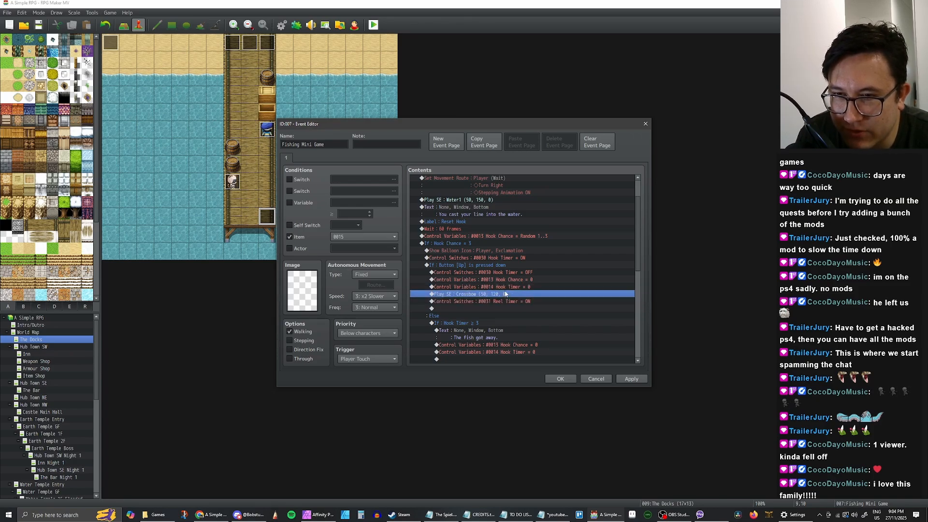
{"action": "left_click", "coordinate": [506, 288]}
{"action": "left_click", "coordinate": [505, 294]}
{"action": "left_click", "coordinate": [503, 301]}
{"action": "left_click", "coordinate": [506, 294]}
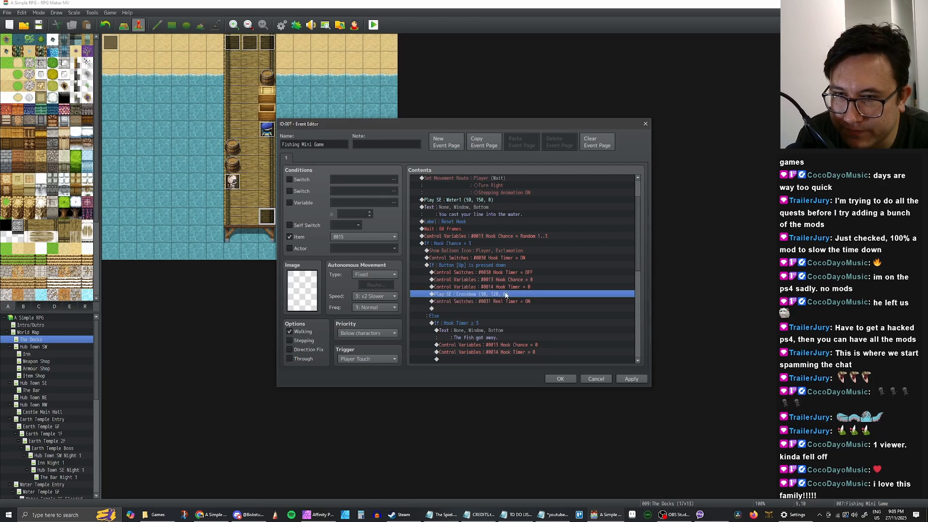
{"action": "left_click", "coordinate": [505, 287]}
{"action": "left_click", "coordinate": [508, 279]}
{"action": "left_click", "coordinate": [510, 273]}
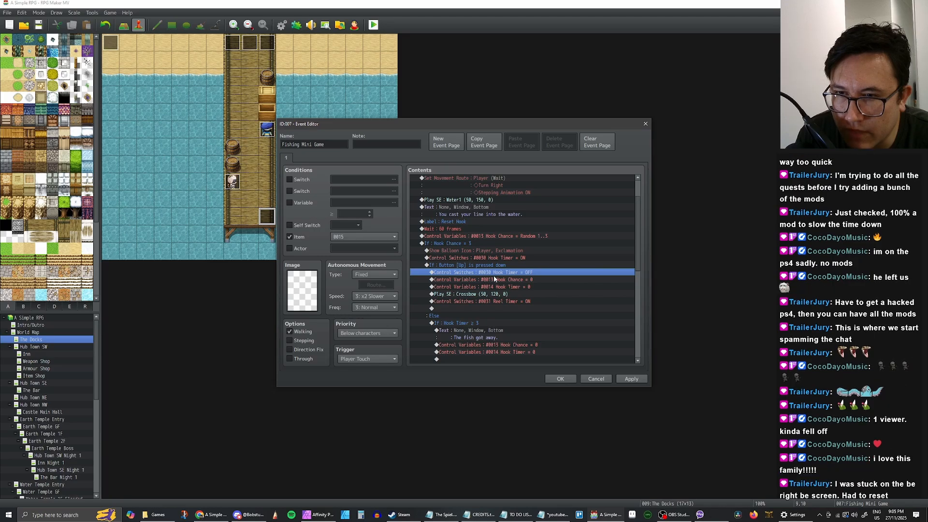
{"action": "left_click", "coordinate": [496, 288]}
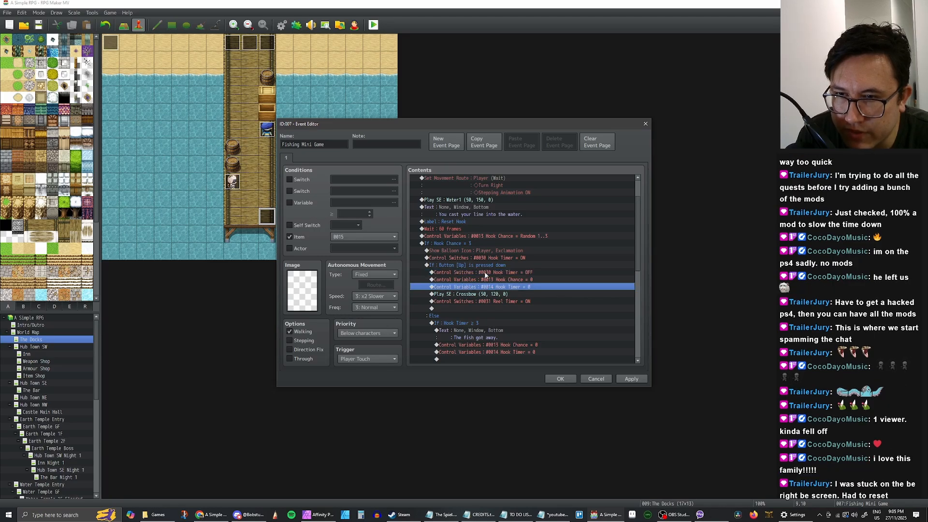
{"action": "left_click", "coordinate": [481, 295]}
{"action": "left_click", "coordinate": [482, 300]}
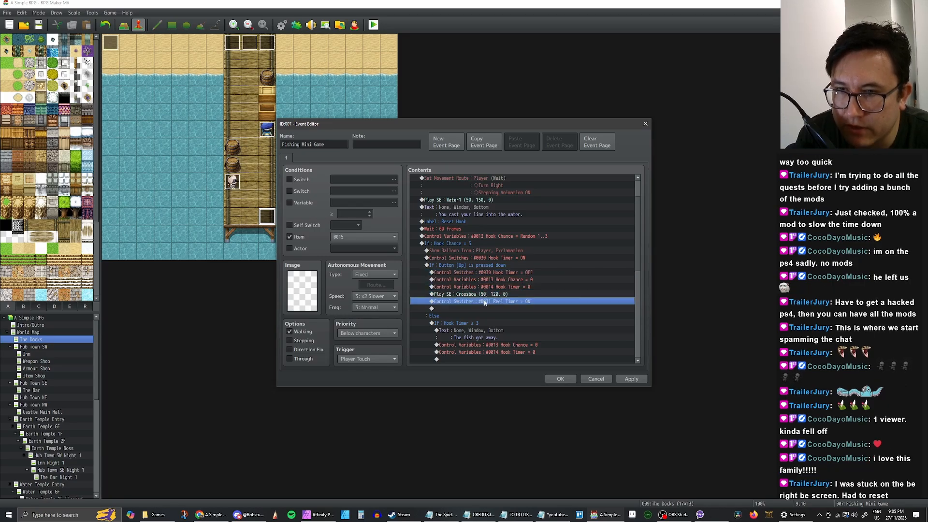
Add a conditional branch below the Reel Timer switch command that checks whether the Left button is pressed, with an Else branch
{"action": "scroll", "coordinate": [492, 295], "scroll_direction": "down", "scroll_amount": 2}
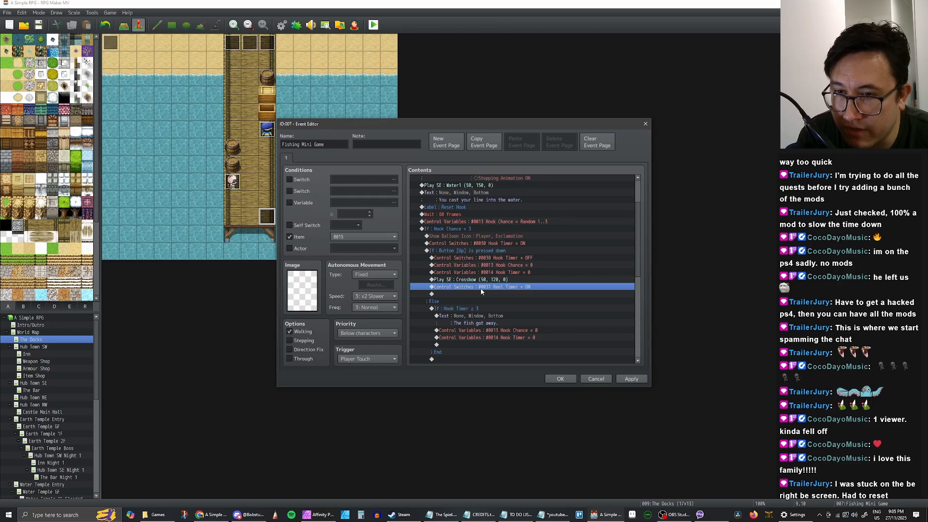
{"action": "left_click", "coordinate": [467, 292]}
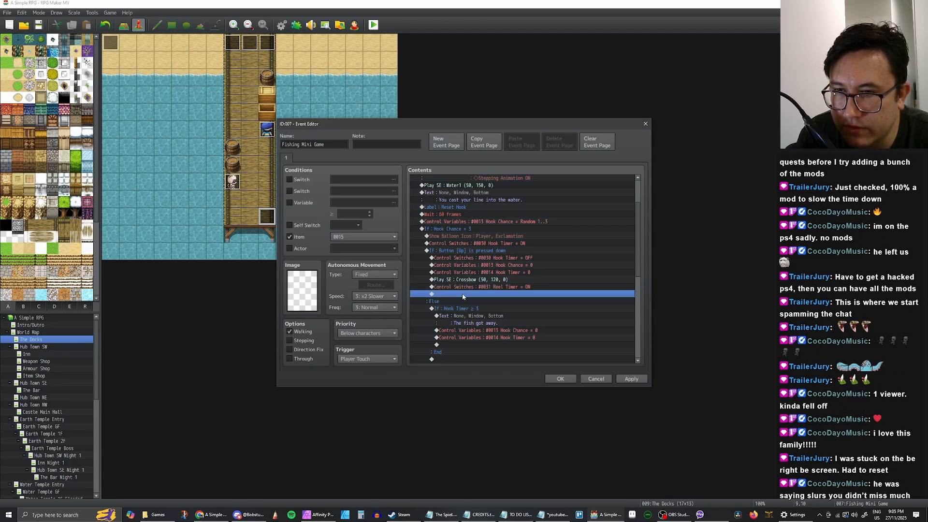
{"action": "right_click", "coordinate": [457, 296]}
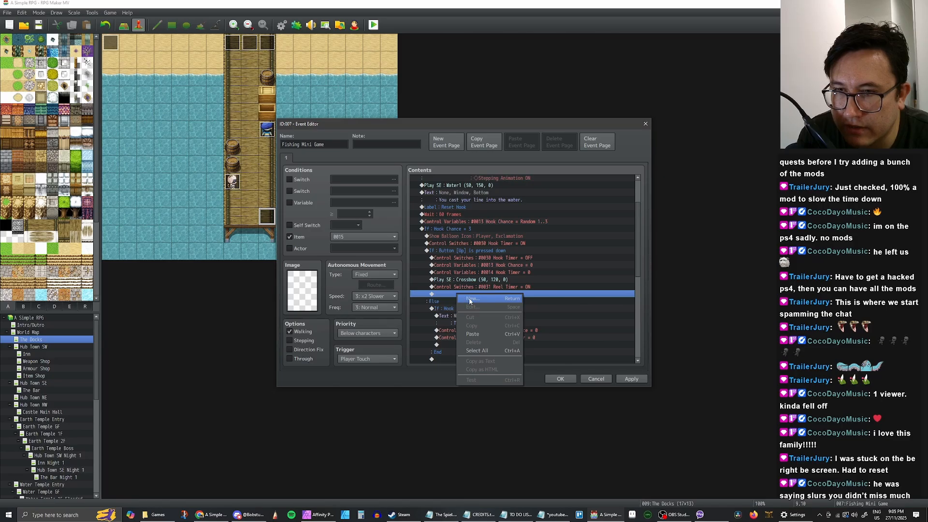
{"action": "left_click", "coordinate": [468, 298]}
{"action": "left_click", "coordinate": [479, 296]}
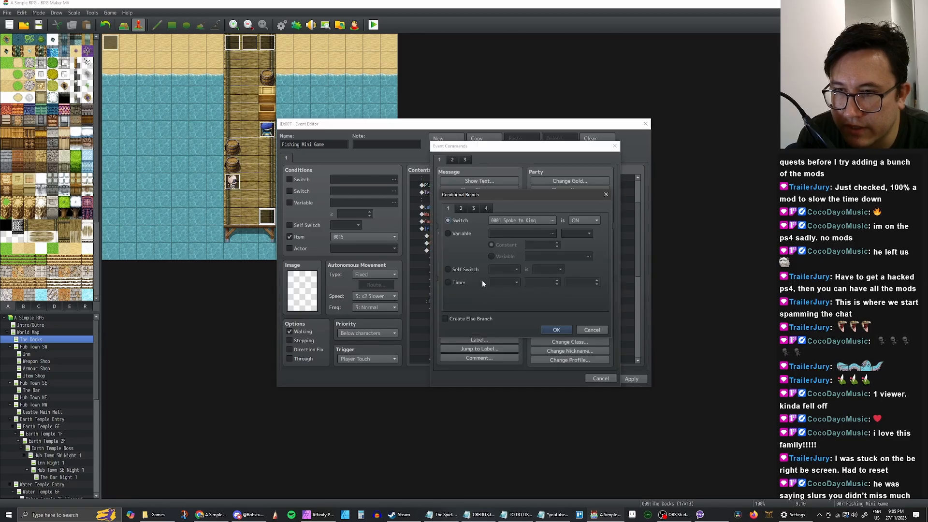
{"action": "left_click", "coordinate": [461, 208]}
{"action": "left_click", "coordinate": [472, 208]}
{"action": "left_click", "coordinate": [461, 208]}
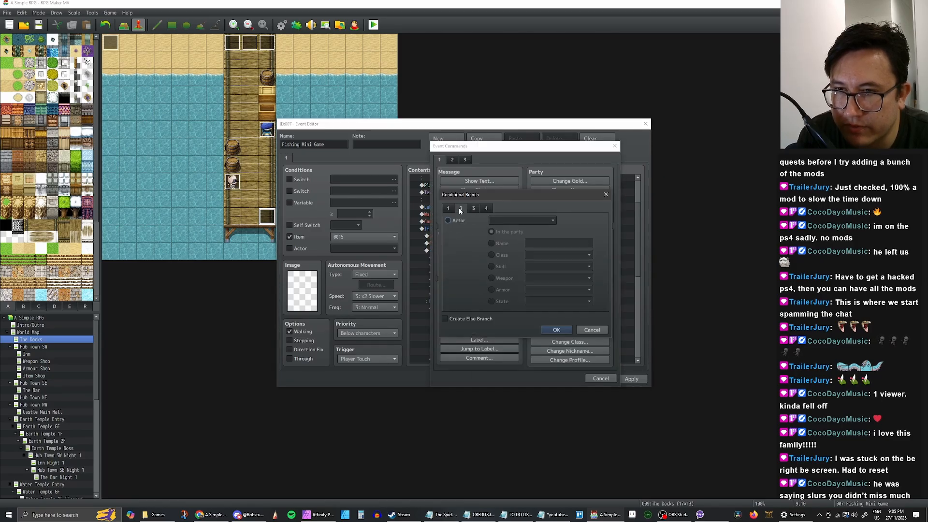
{"action": "left_click", "coordinate": [484, 209]}
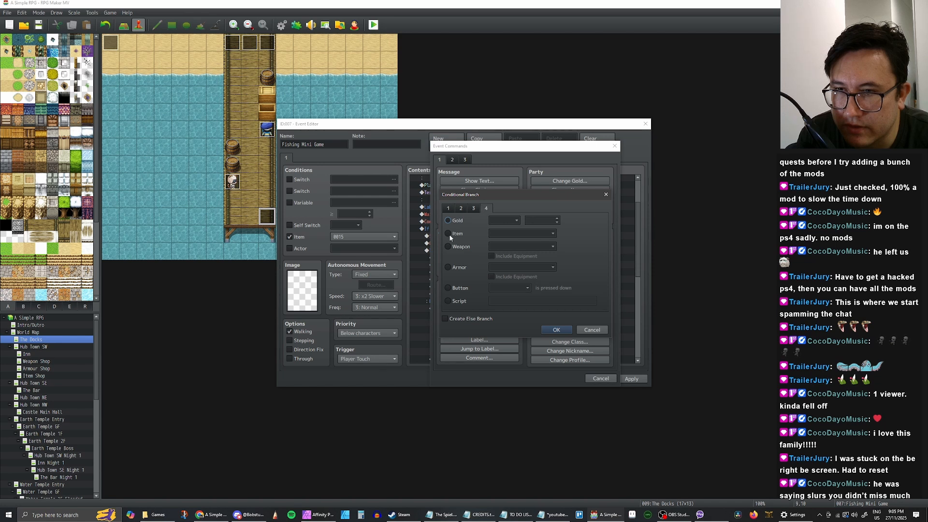
{"action": "left_click", "coordinate": [447, 288]}
{"action": "left_click", "coordinate": [506, 288]}
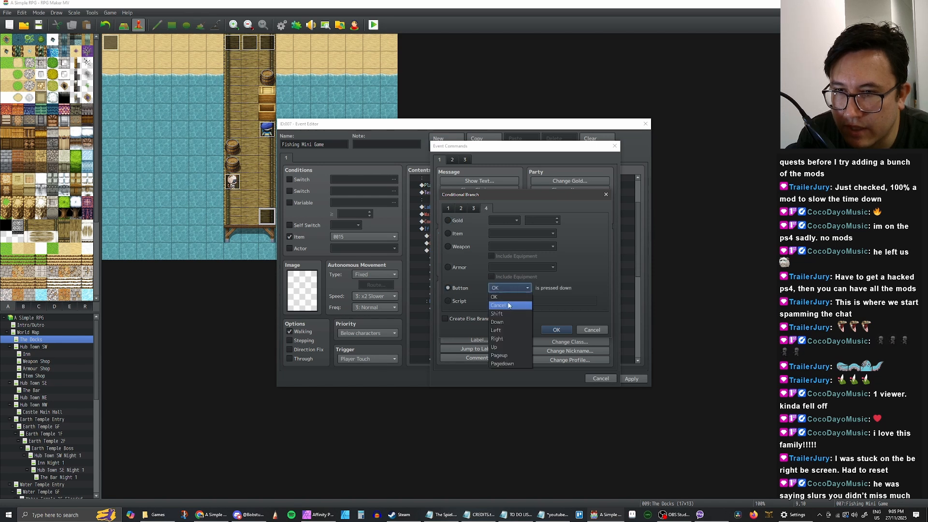
{"action": "left_click", "coordinate": [502, 347]}
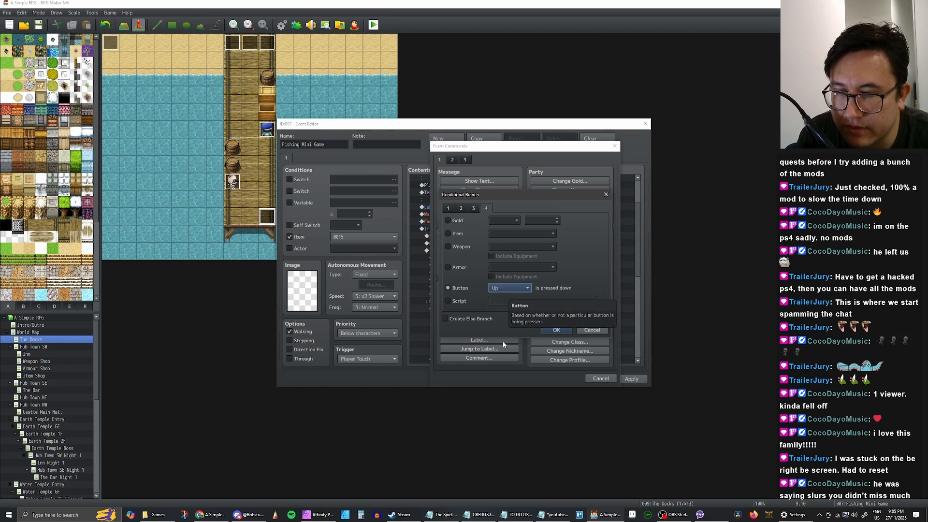
{"action": "left_click", "coordinate": [516, 288]}
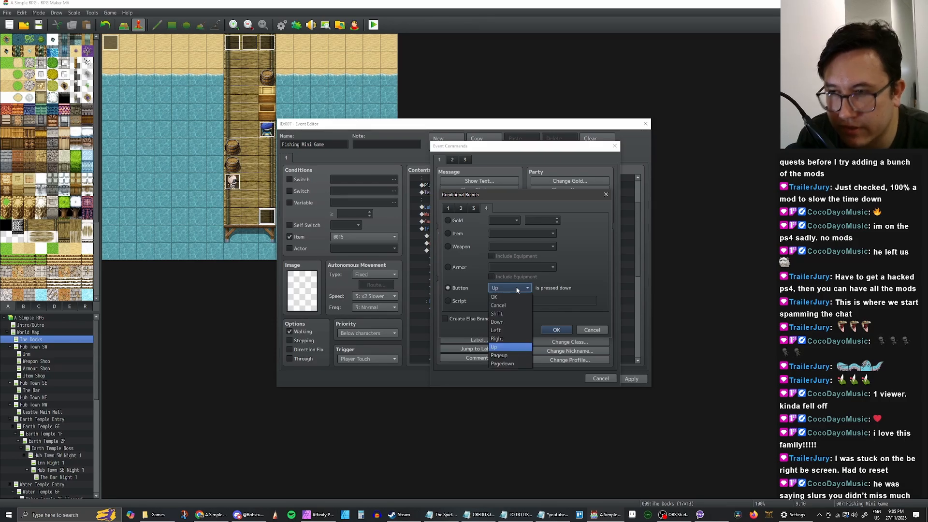
{"action": "left_click", "coordinate": [512, 331]}
{"action": "left_click", "coordinate": [467, 320]}
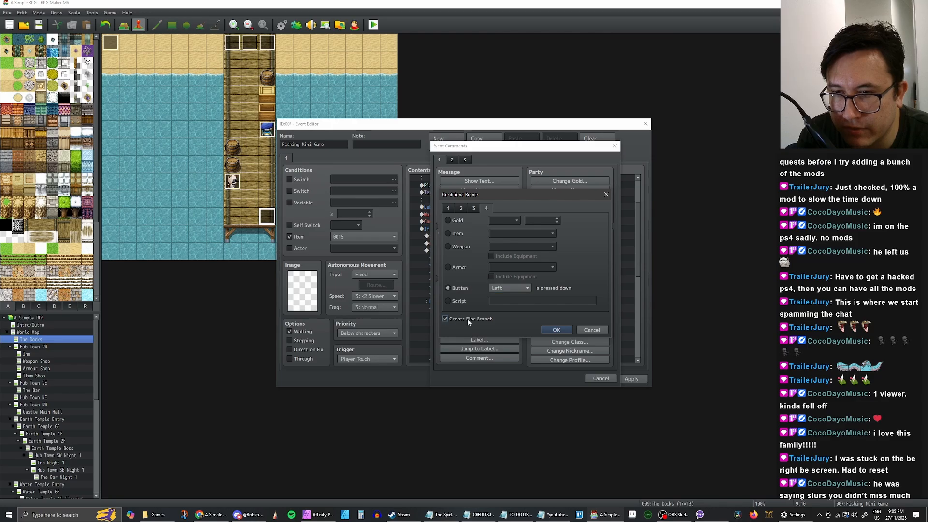
{"action": "left_click", "coordinate": [555, 330]}
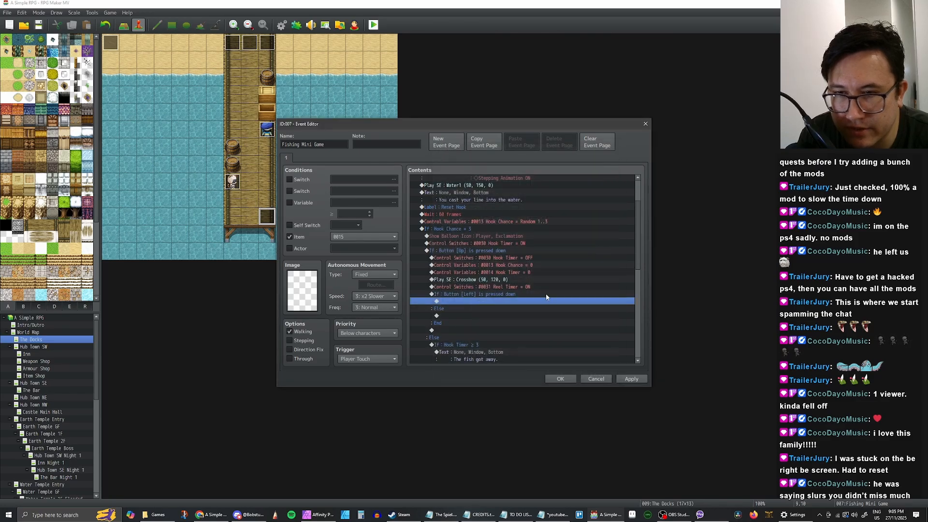
{"action": "left_click", "coordinate": [489, 296]}
{"action": "left_click", "coordinate": [487, 300]}
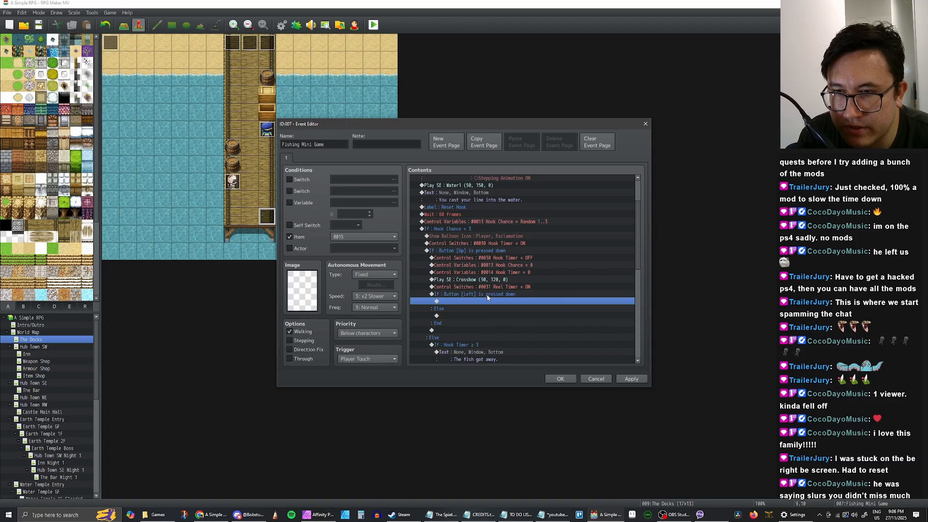
{"action": "left_click", "coordinate": [486, 295]}
{"action": "left_click", "coordinate": [480, 302]}
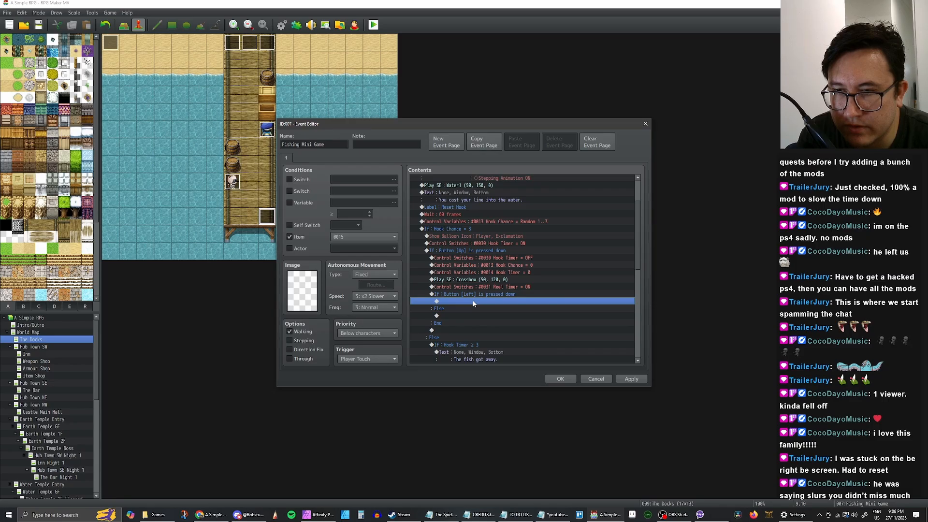
{"action": "right_click", "coordinate": [473, 303]}
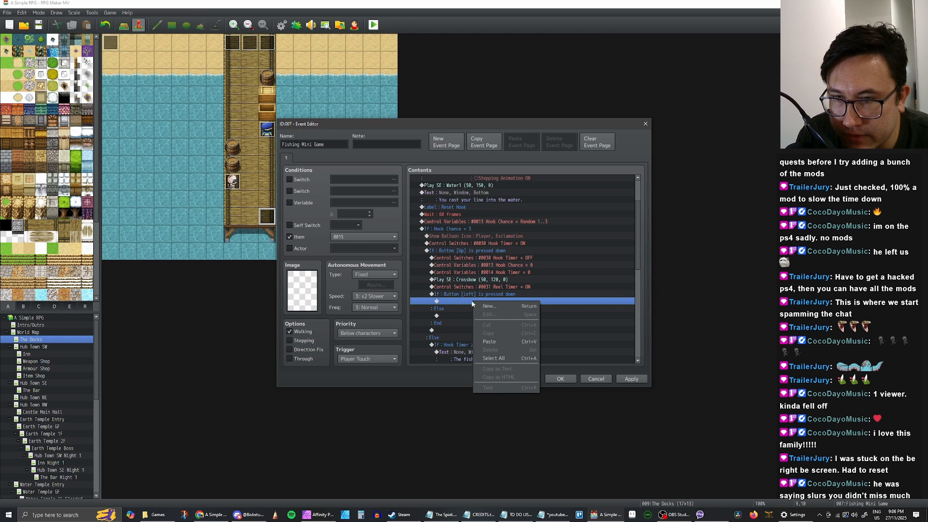
{"action": "left_click", "coordinate": [466, 295]}
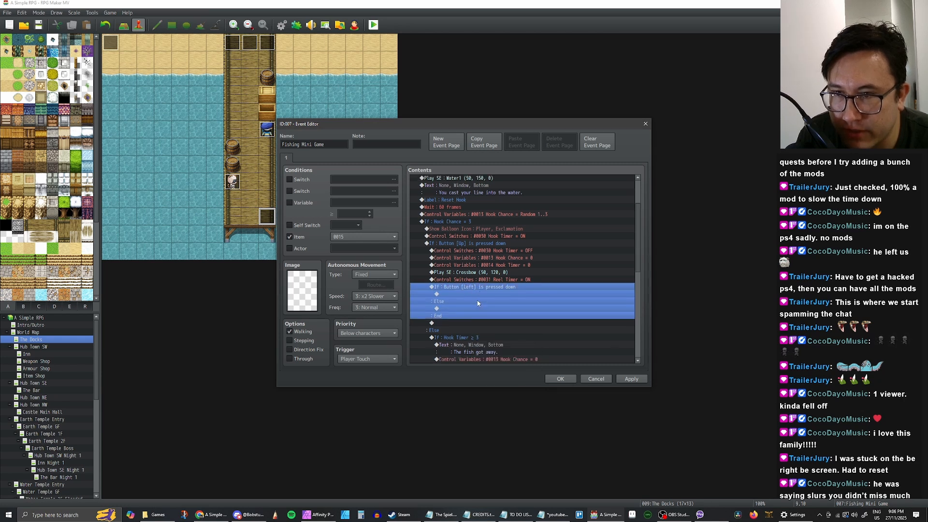
In the first message under the How? choice, replace the Z key with the UP key
{"action": "scroll", "coordinate": [476, 297], "scroll_direction": "down", "scroll_amount": 5}
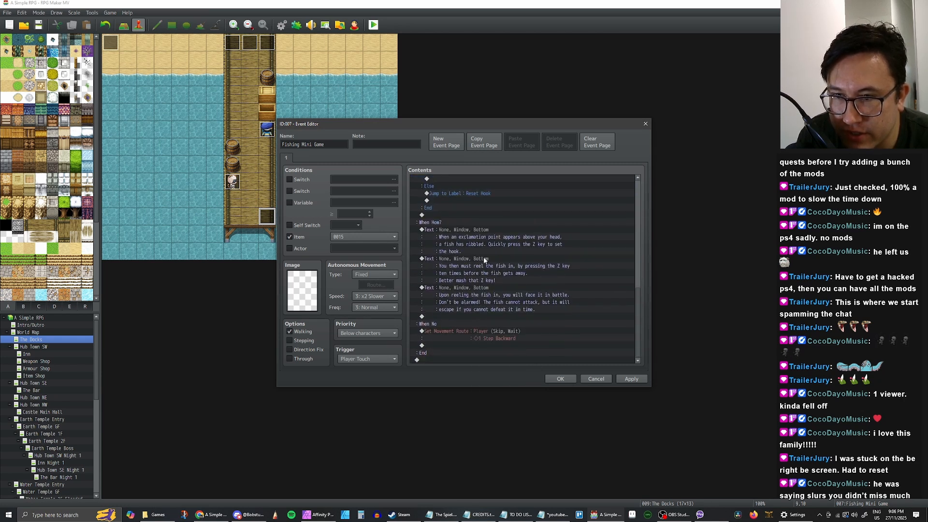
{"action": "left_click", "coordinate": [483, 257]}
{"action": "double_click", "coordinate": [497, 235]}
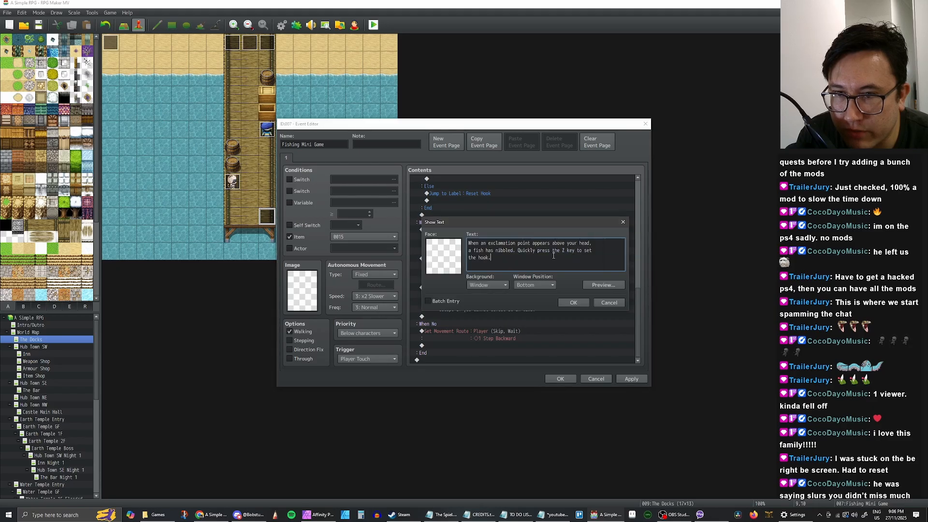
{"action": "key", "text": "Delete"}
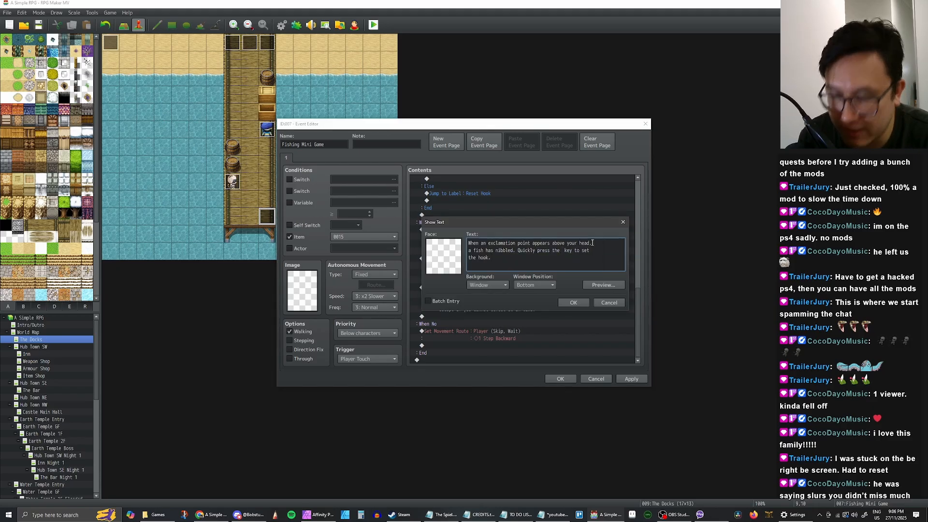
{"action": "type", "text": "Up"}
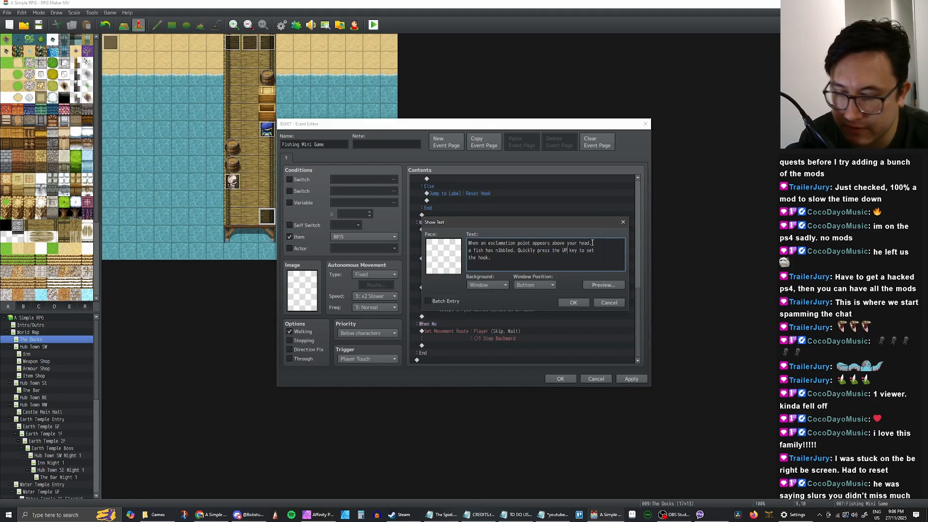
{"action": "left_click", "coordinate": [573, 302]}
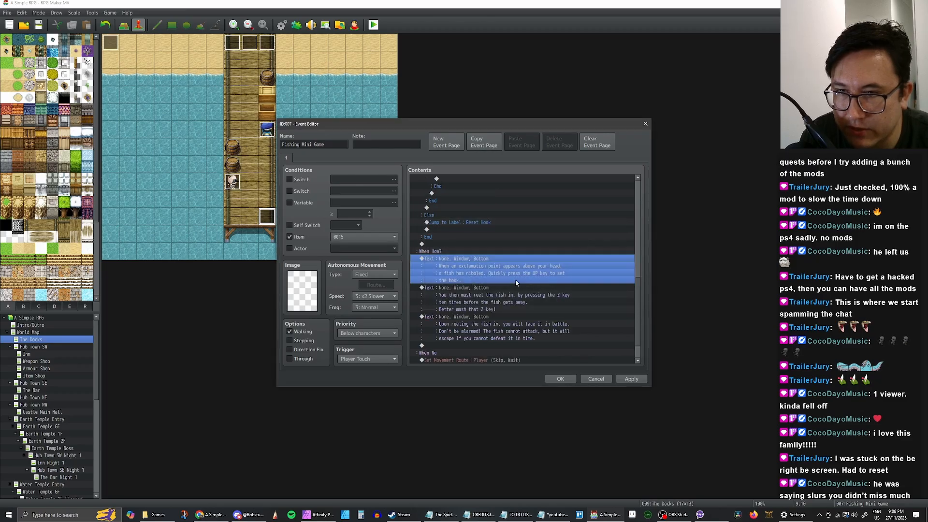
In the reeling message under How?, replace both mentions of the Z key with LEFT, moving the first one onto a new line
{"action": "left_click", "coordinate": [495, 261]}
{"action": "double_click", "coordinate": [495, 261]}
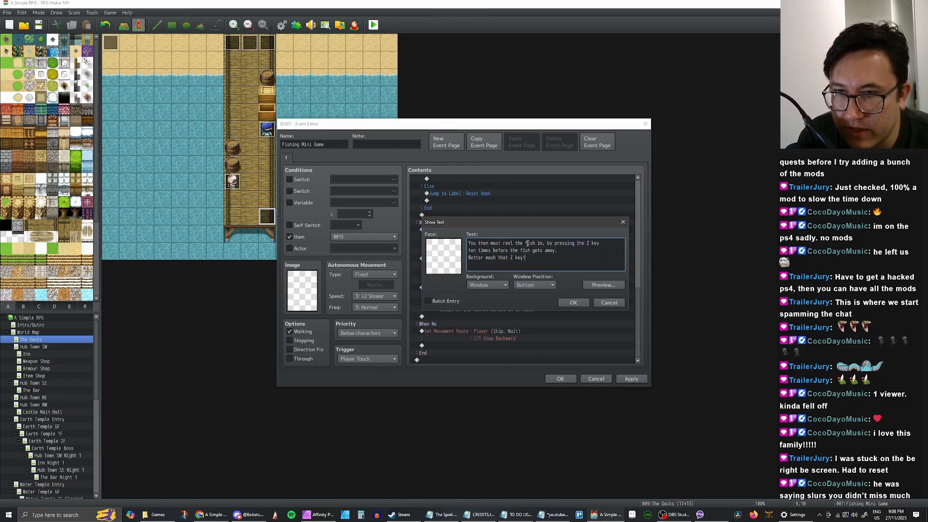
{"action": "double_click", "coordinate": [588, 244]}
{"action": "type", "text": "LEFT"}
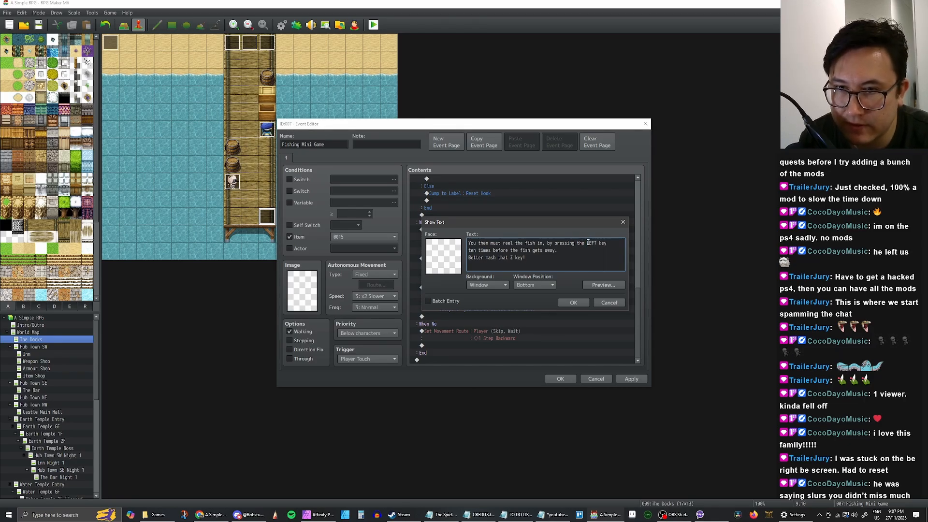
{"action": "left_click", "coordinate": [586, 243]}
{"action": "key", "text": "Return"}
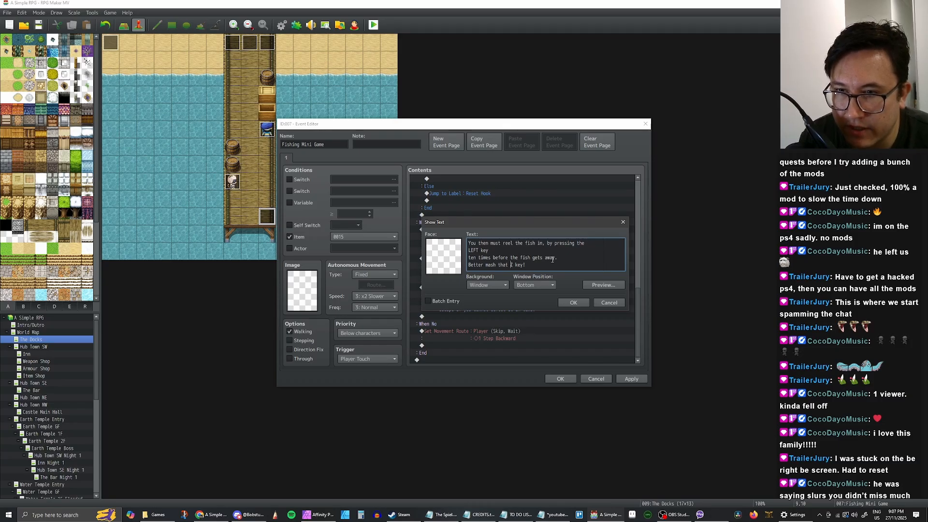
{"action": "key", "text": "BackSpace"}
{"action": "type", "text": "LEFT"}
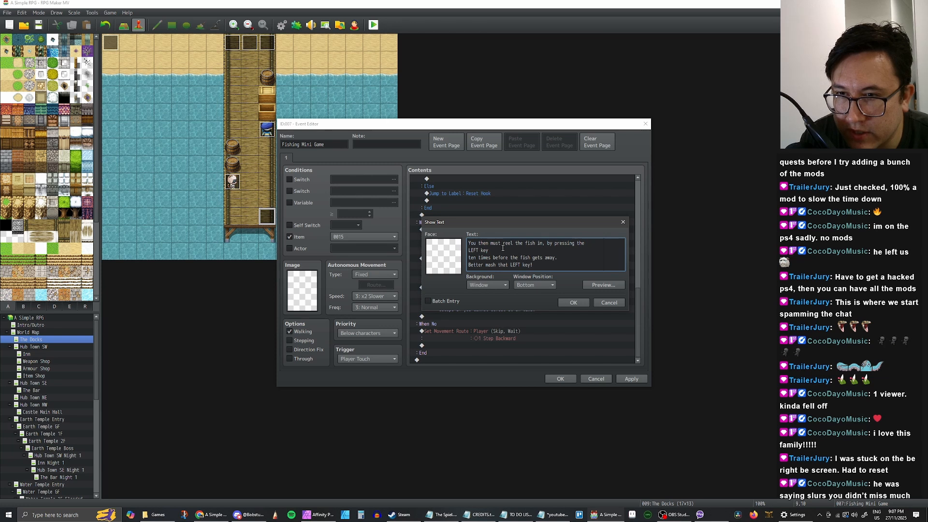
Extend both LEFT mentions in the reeling message to LEFT ARROW and join "ten times before the fish gets away." onto the second line
{"action": "left_click", "coordinate": [488, 251]}
{"action": "type", "text": "ARROE"}
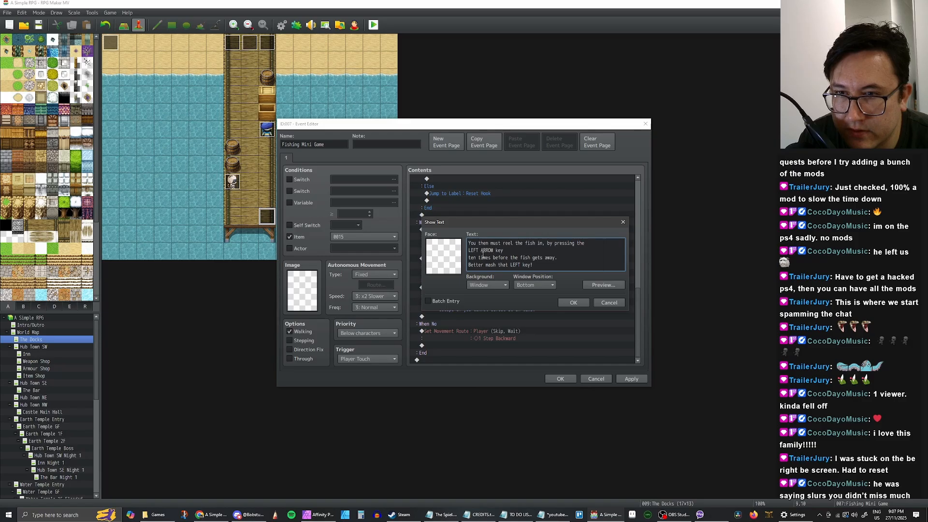
{"action": "key", "text": "BackSpace"}
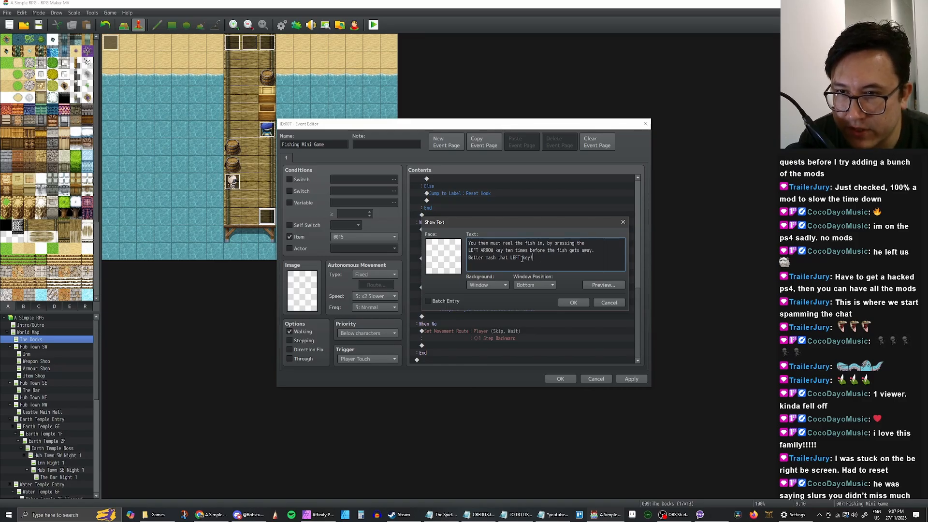
{"action": "left_click", "coordinate": [522, 259]}
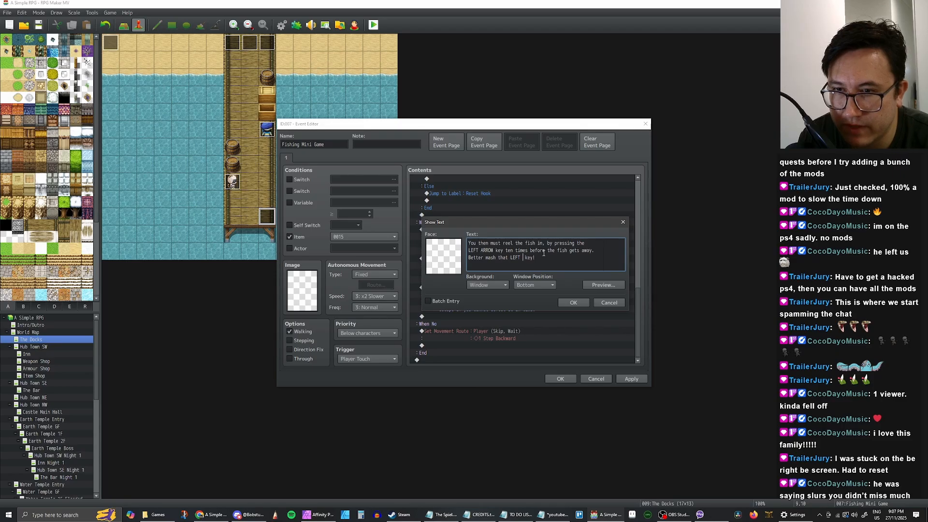
{"action": "type", "text": "ARROW"}
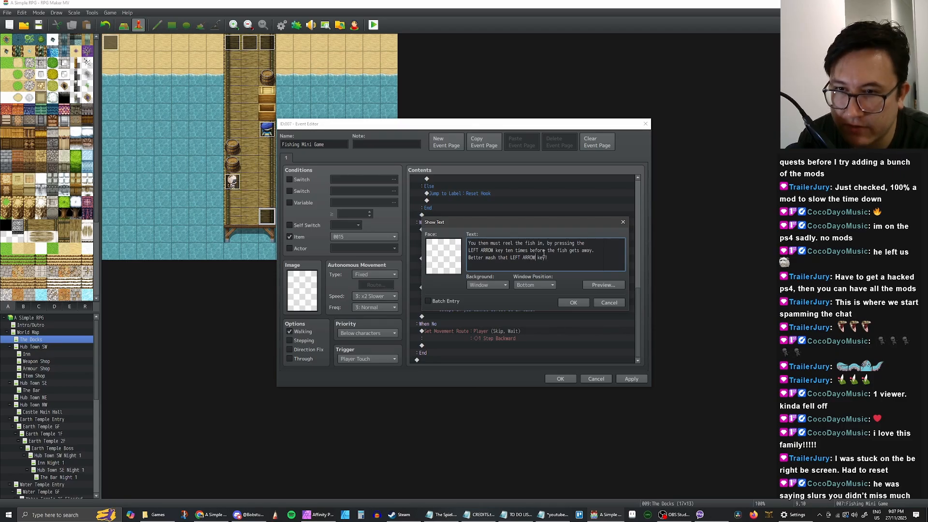
{"action": "left_click", "coordinate": [573, 302]}
Change UP to UP ARROW in the first How? message and rewrap it so the last line reads "set the hook."
{"action": "scroll", "coordinate": [523, 277], "scroll_direction": "up", "scroll_amount": 1}
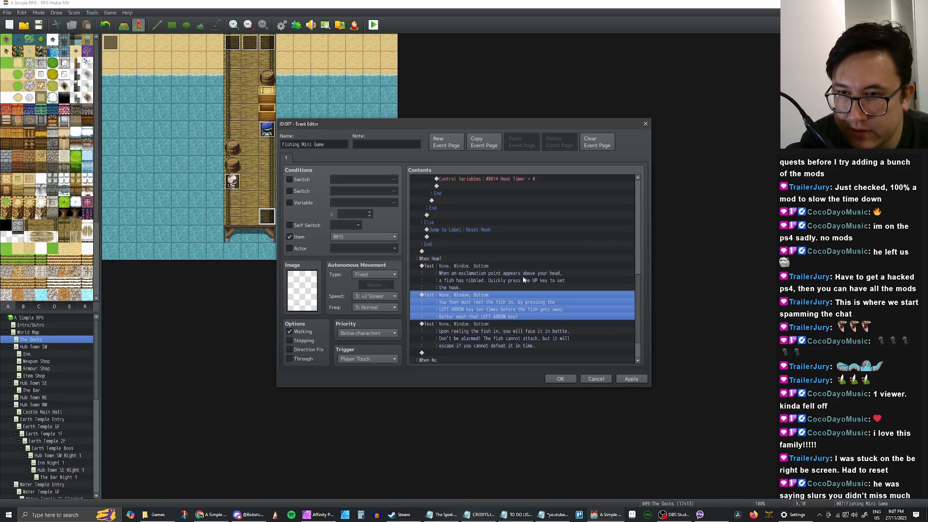
{"action": "double_click", "coordinate": [510, 265]}
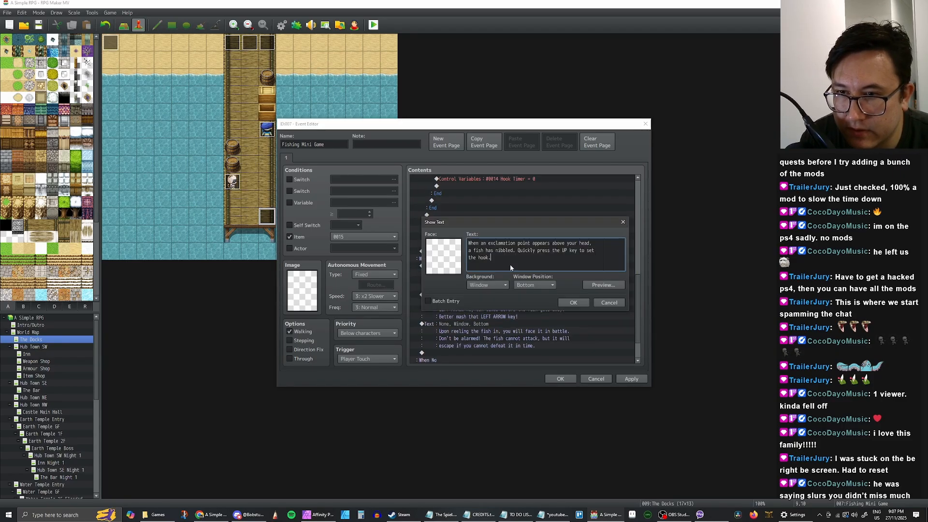
{"action": "left_click", "coordinate": [568, 250]}
{"action": "type", "text": "ARROW"}
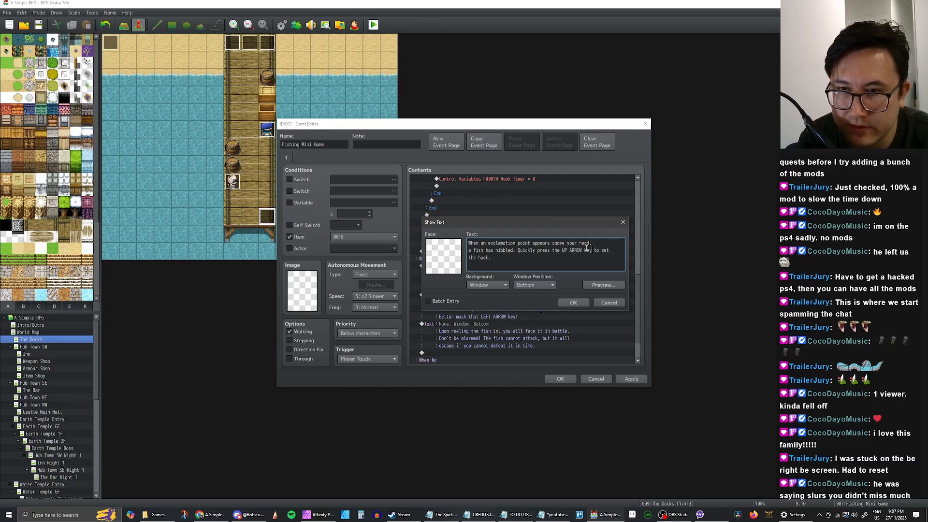
{"action": "key", "text": "Right"}
{"action": "key", "text": "Right"}
{"action": "key", "text": "BackSpace"}
{"action": "key", "text": "Return"}
{"action": "key", "text": "Down"}
{"action": "key", "text": "BackSpace"}
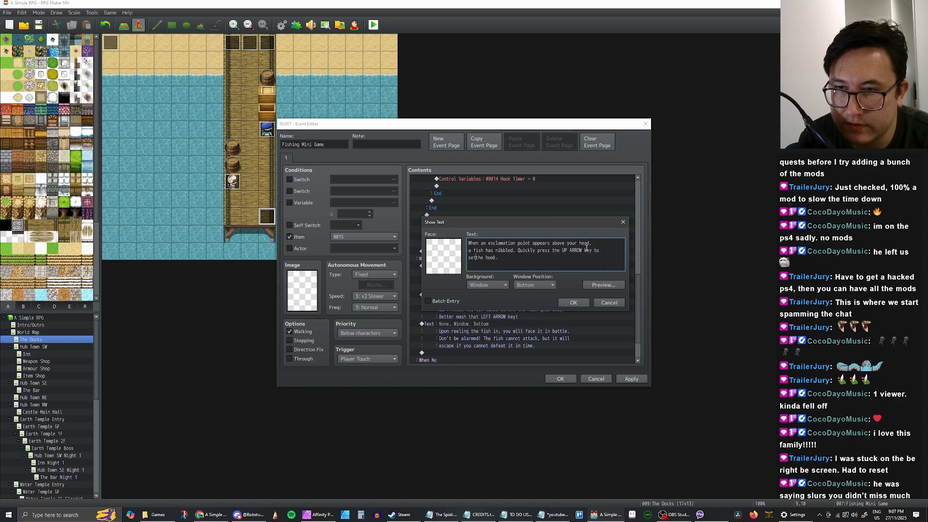
{"action": "left_click", "coordinate": [572, 303]}
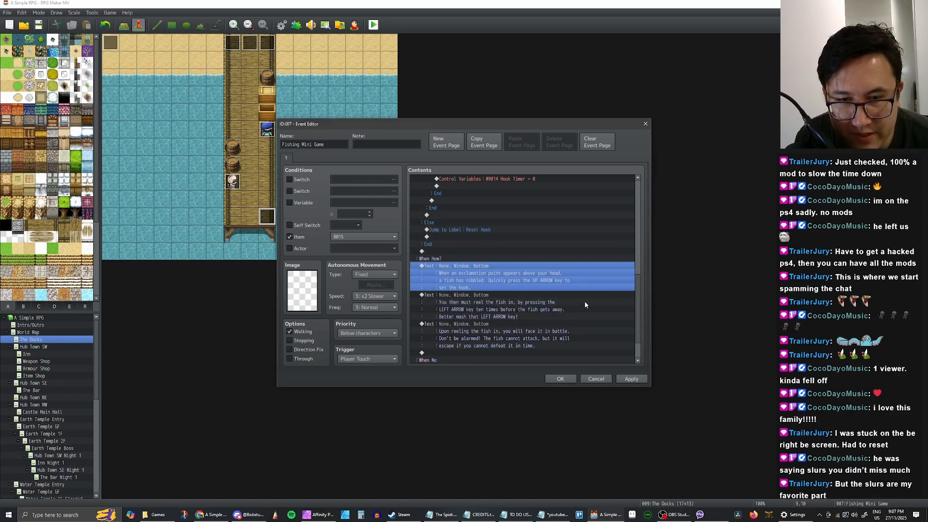
Review the command list under the Yes choice, from the line cast through the Up and Left button conditions
{"action": "scroll", "coordinate": [585, 303], "scroll_direction": "up", "scroll_amount": 5}
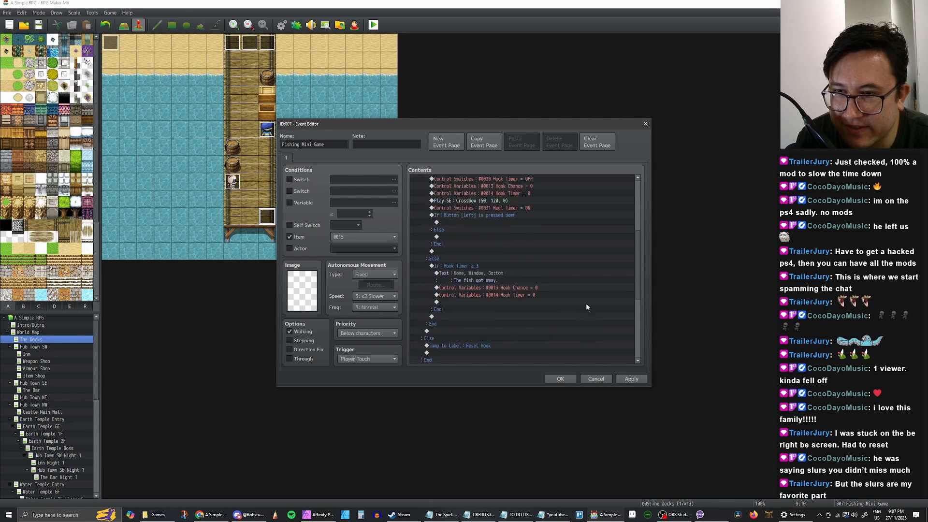
{"action": "scroll", "coordinate": [585, 301], "scroll_direction": "up", "scroll_amount": 3}
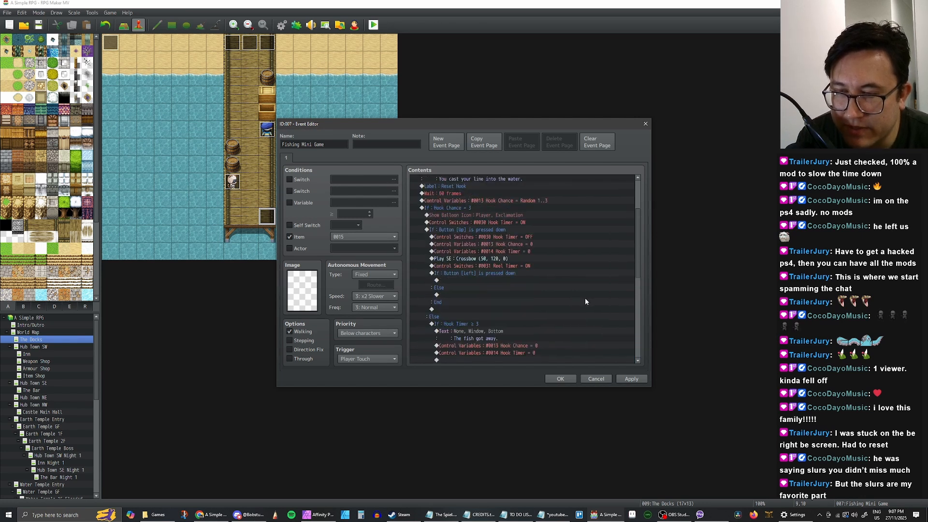
{"action": "scroll", "coordinate": [568, 291], "scroll_direction": "up", "scroll_amount": 3}
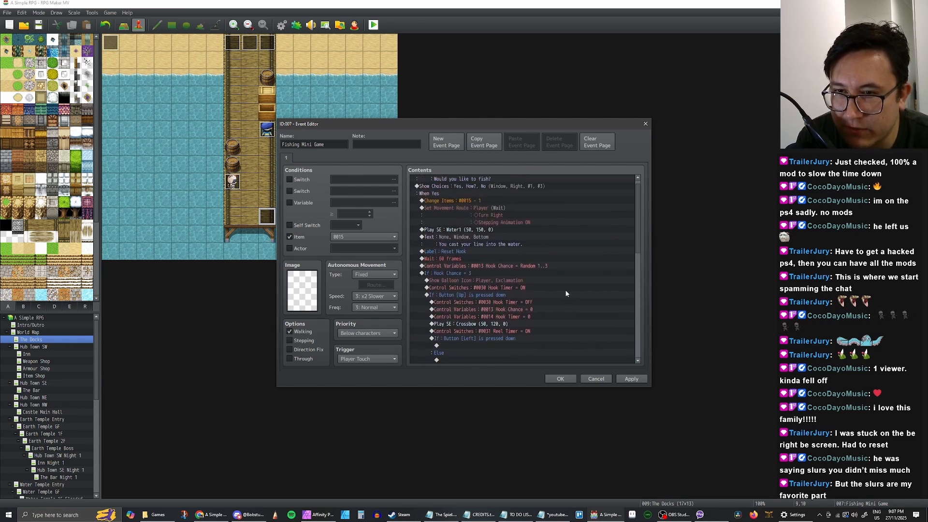
{"action": "scroll", "coordinate": [565, 289], "scroll_direction": "down", "scroll_amount": 3}
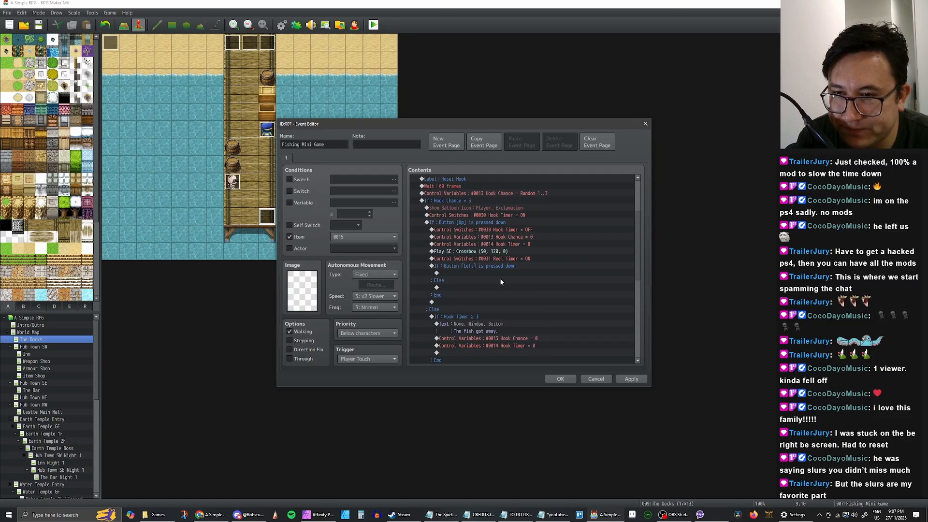
{"action": "scroll", "coordinate": [500, 281], "scroll_direction": "up", "scroll_amount": 1}
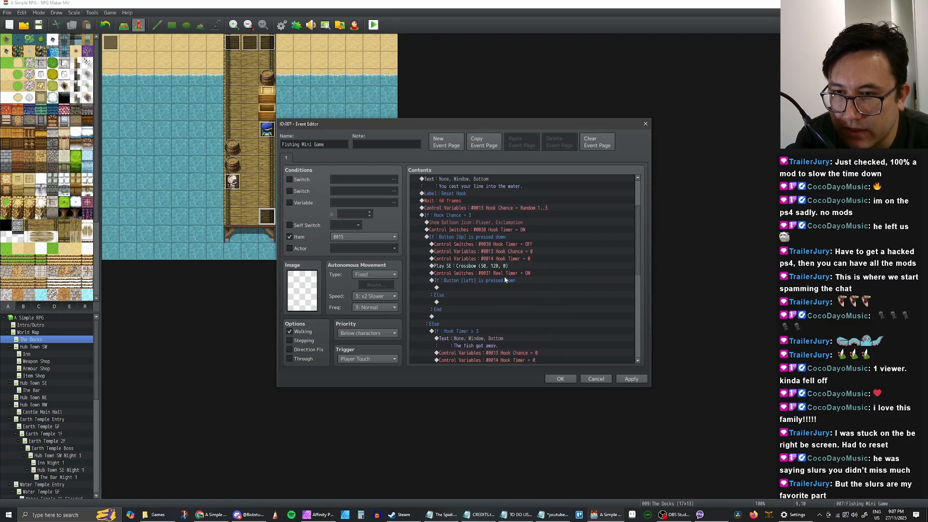
{"action": "scroll", "coordinate": [504, 277], "scroll_direction": "up", "scroll_amount": 1}
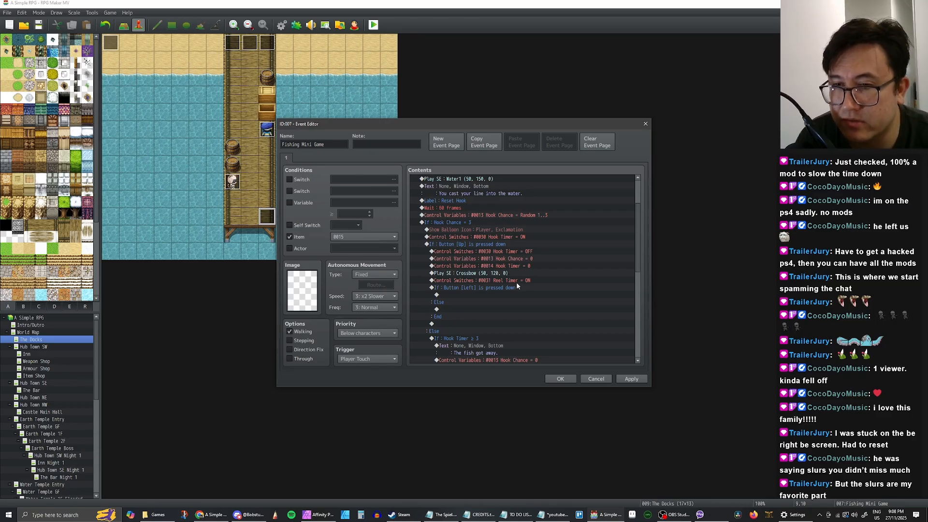
{"action": "left_click", "coordinate": [506, 296]}
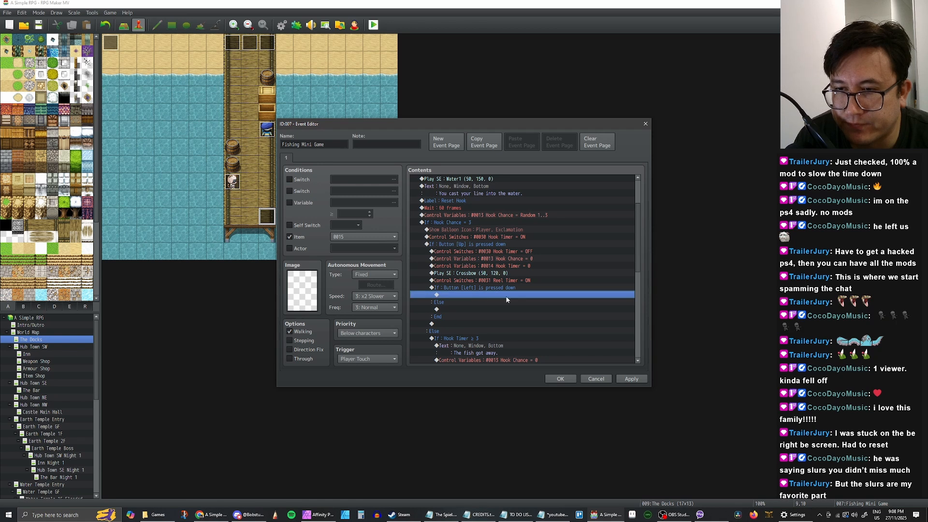
{"action": "left_click", "coordinate": [507, 282]}
{"action": "left_click", "coordinate": [501, 289]}
{"action": "left_click", "coordinate": [500, 293]}
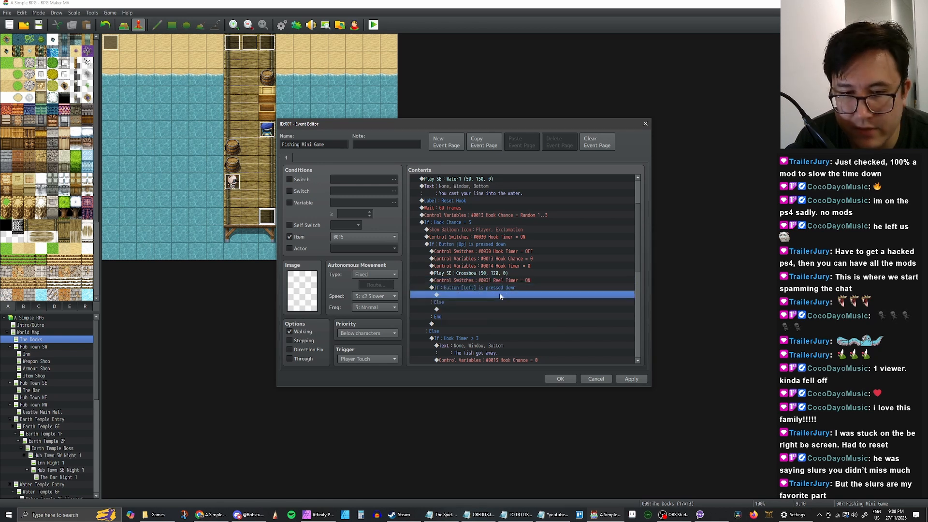
{"action": "scroll", "coordinate": [501, 287], "scroll_direction": "down", "scroll_amount": 2}
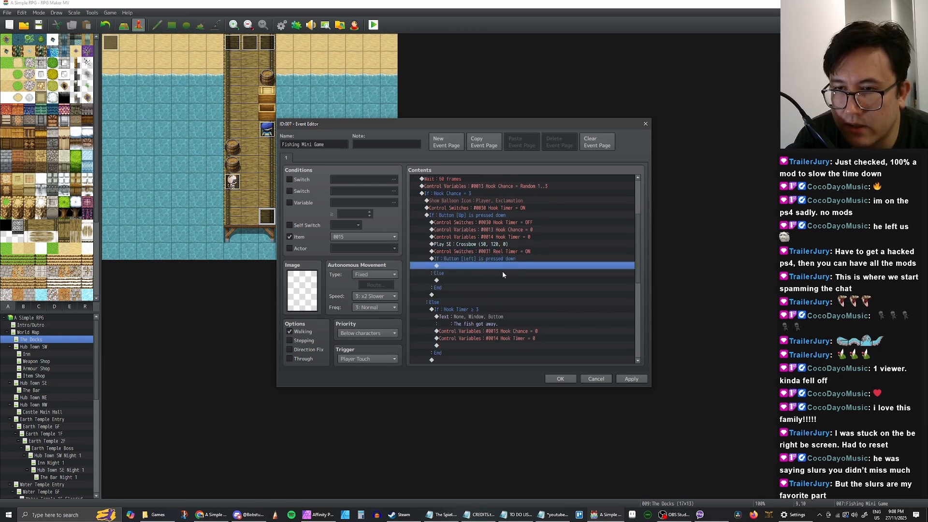
{"action": "left_click", "coordinate": [483, 280]}
{"action": "scroll", "coordinate": [498, 275], "scroll_direction": "up", "scroll_amount": 1}
{"action": "left_click", "coordinate": [489, 281]}
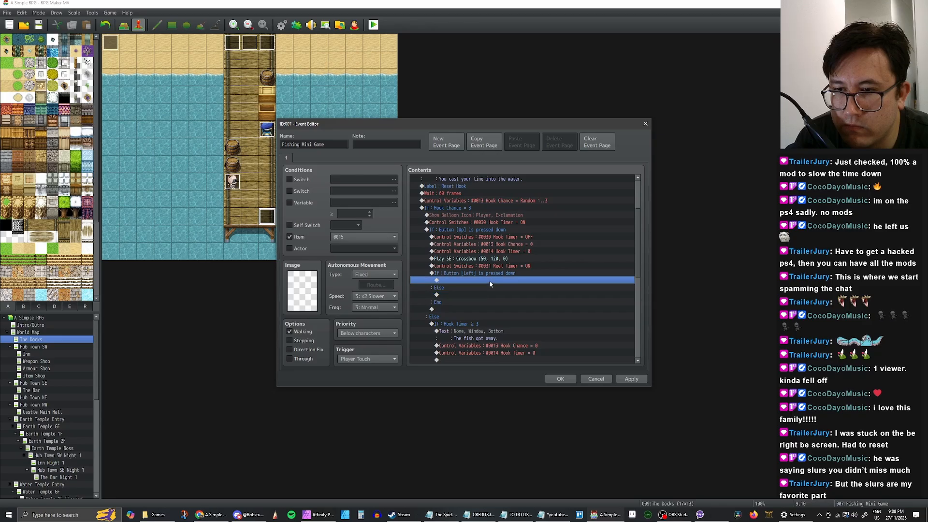
{"action": "left_click", "coordinate": [485, 287]}
{"action": "left_click", "coordinate": [487, 293]}
{"action": "left_click", "coordinate": [488, 281]}
{"action": "left_click", "coordinate": [482, 295]}
Inside the Left button branch, start a Control Variables command on variable 0015 and name that variable Reeling In
{"action": "left_click", "coordinate": [485, 282]}
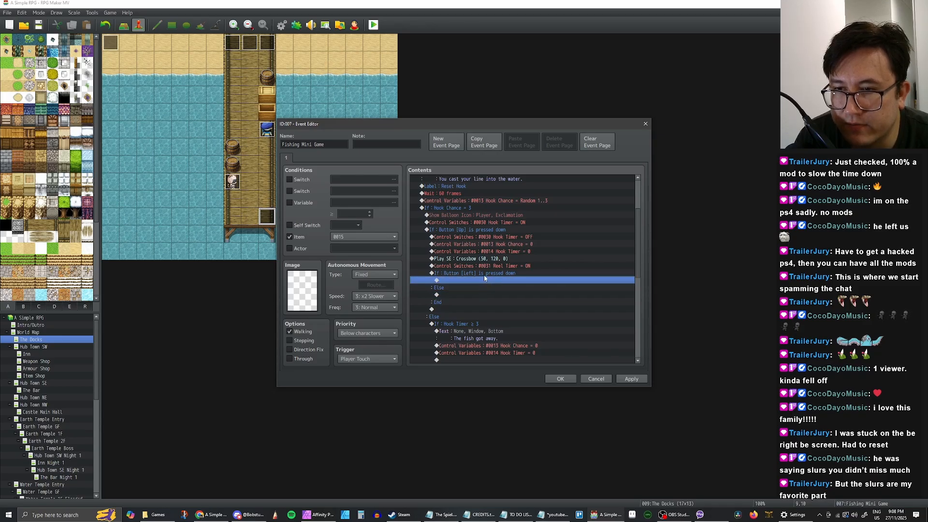
{"action": "right_click", "coordinate": [479, 283]}
{"action": "left_click", "coordinate": [488, 286]}
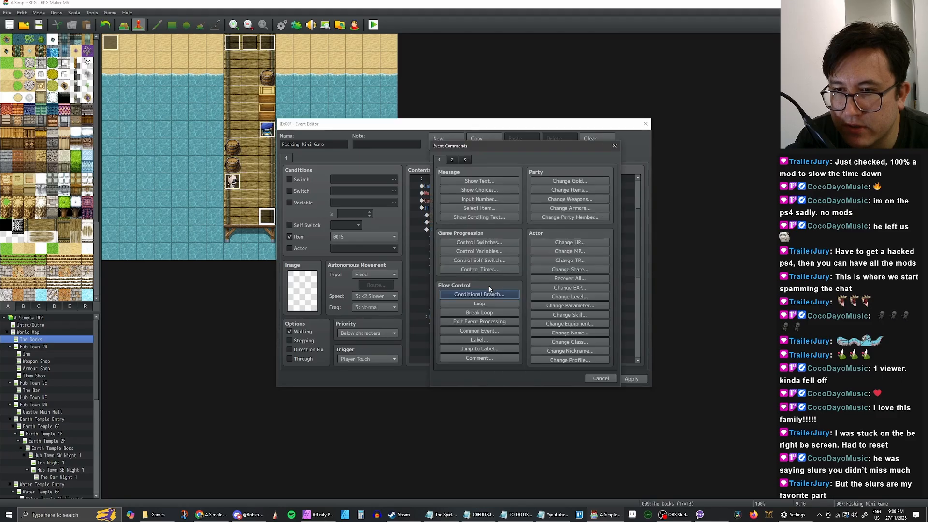
{"action": "left_click", "coordinate": [486, 251]}
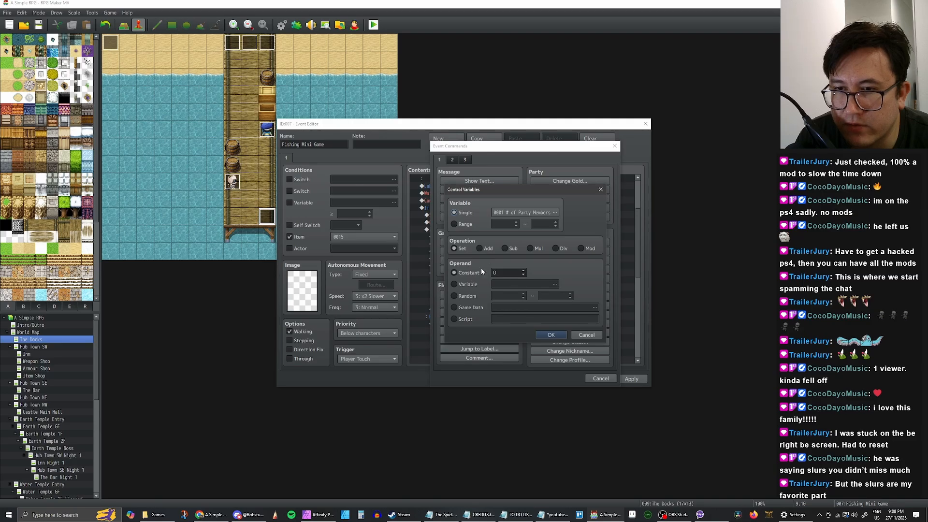
{"action": "left_click", "coordinate": [520, 214]}
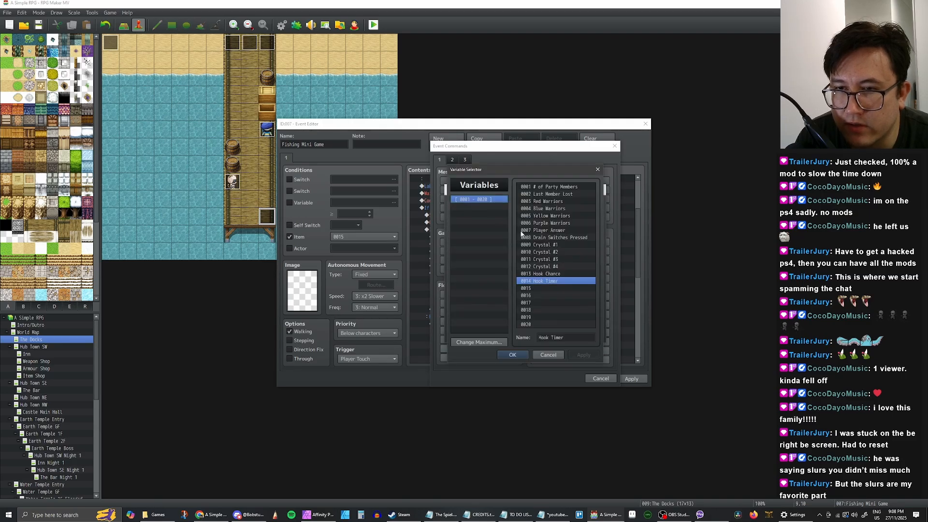
{"action": "left_click", "coordinate": [547, 287]}
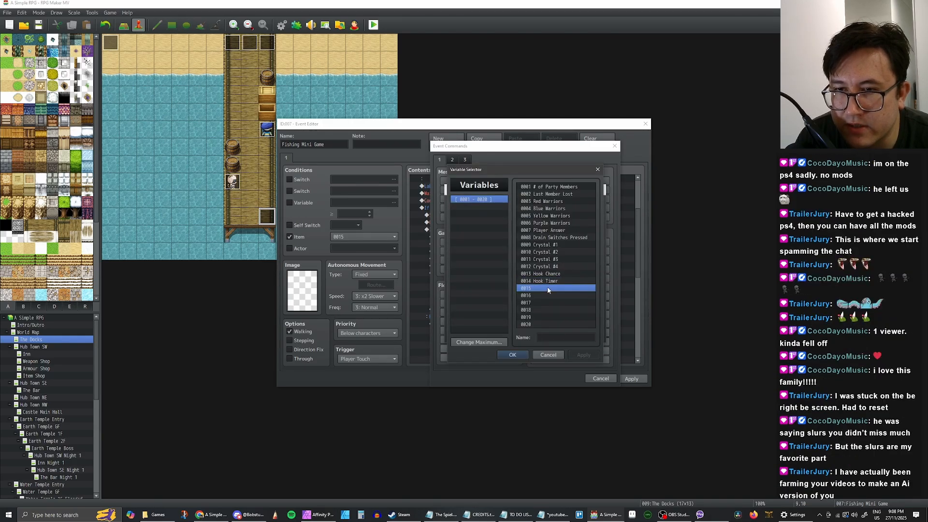
{"action": "left_click", "coordinate": [563, 336]}
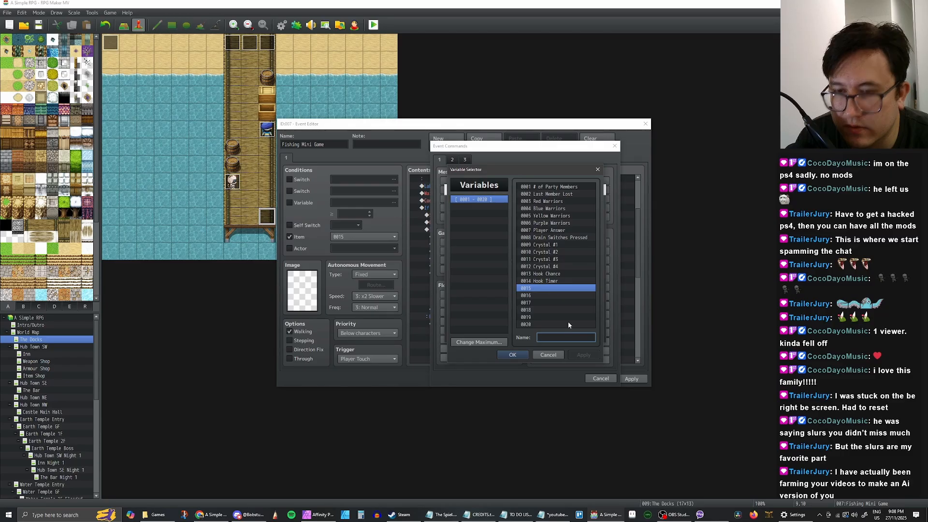
{"action": "type", "text": "Reeling In"}
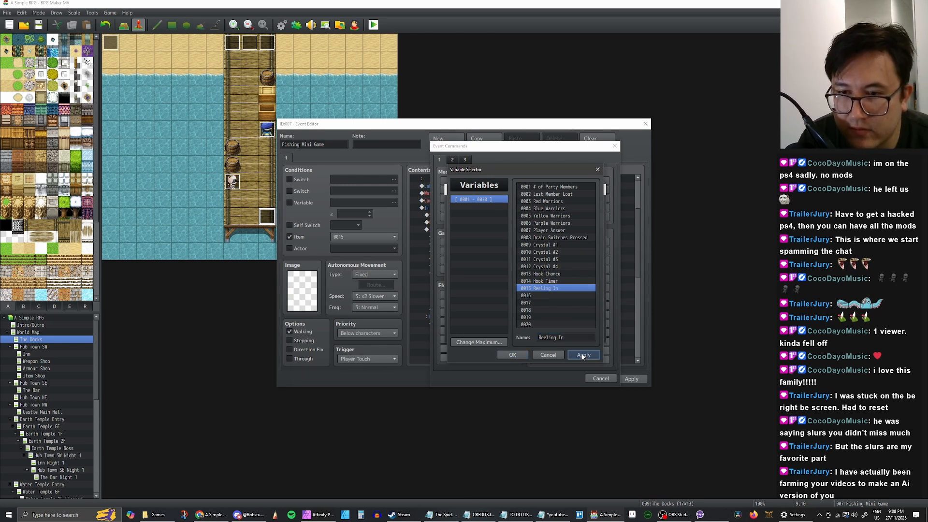
{"action": "left_click", "coordinate": [512, 355]}
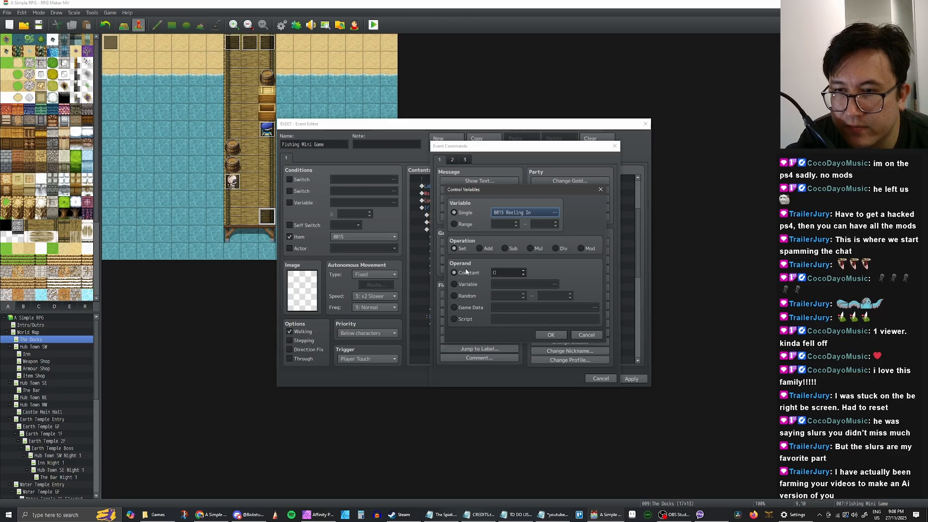
Make the command add a constant 1 to Reeling In and apply the event changes
{"action": "left_click", "coordinate": [480, 248]}
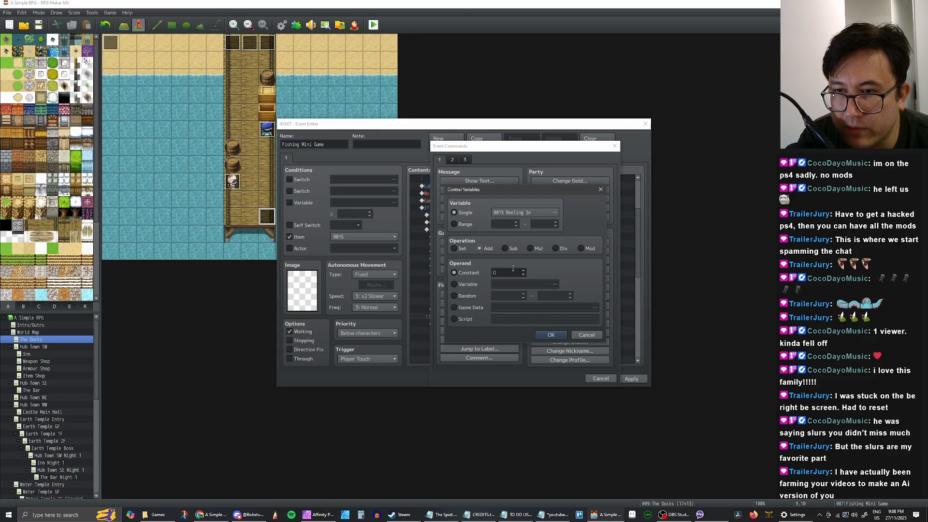
{"action": "left_click", "coordinate": [523, 271]}
{"action": "left_click", "coordinate": [551, 336]}
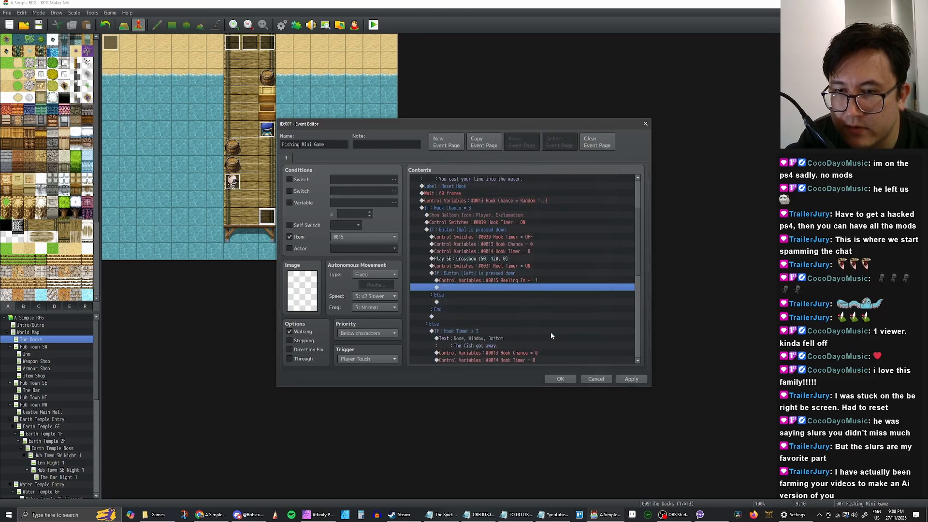
{"action": "left_click", "coordinate": [629, 378]}
{"action": "left_click", "coordinate": [496, 280]}
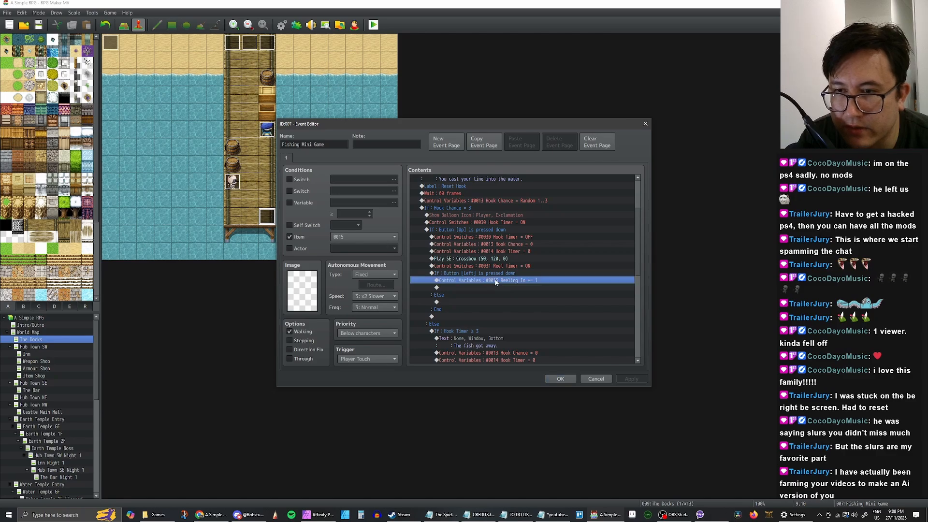
{"action": "left_click", "coordinate": [476, 274]}
{"action": "left_click", "coordinate": [472, 286]}
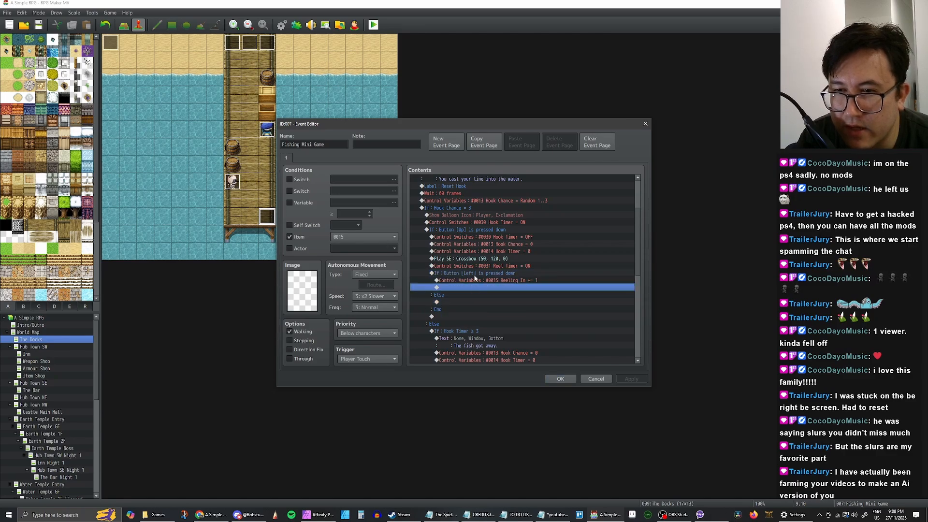
{"action": "left_click", "coordinate": [459, 273]}
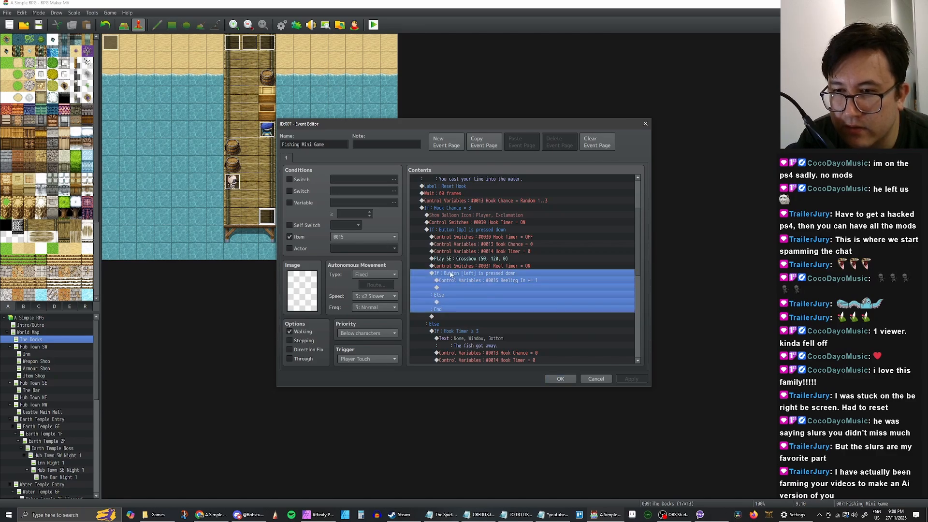
Start inserting a new event command on the empty line below the Reeling In increment
{"action": "left_click", "coordinate": [461, 289]}
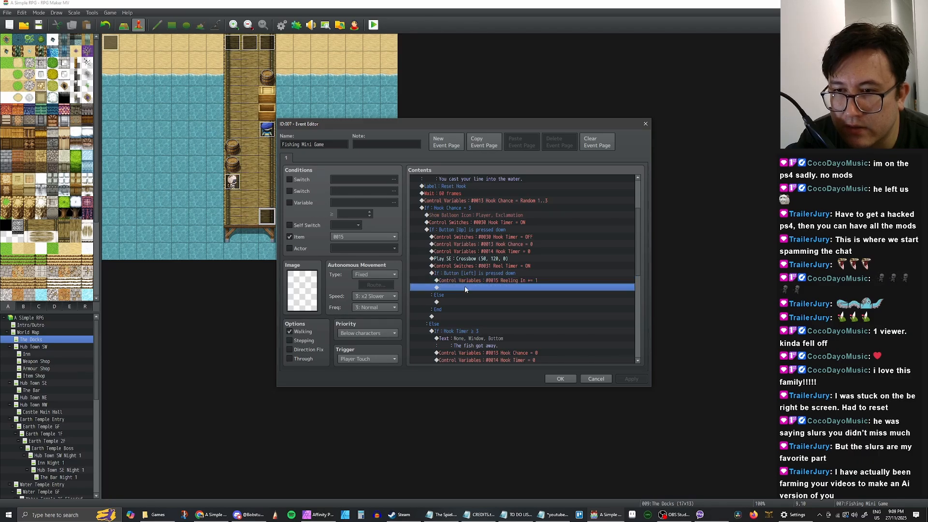
{"action": "right_click", "coordinate": [465, 289]}
{"action": "left_click", "coordinate": [478, 294]}
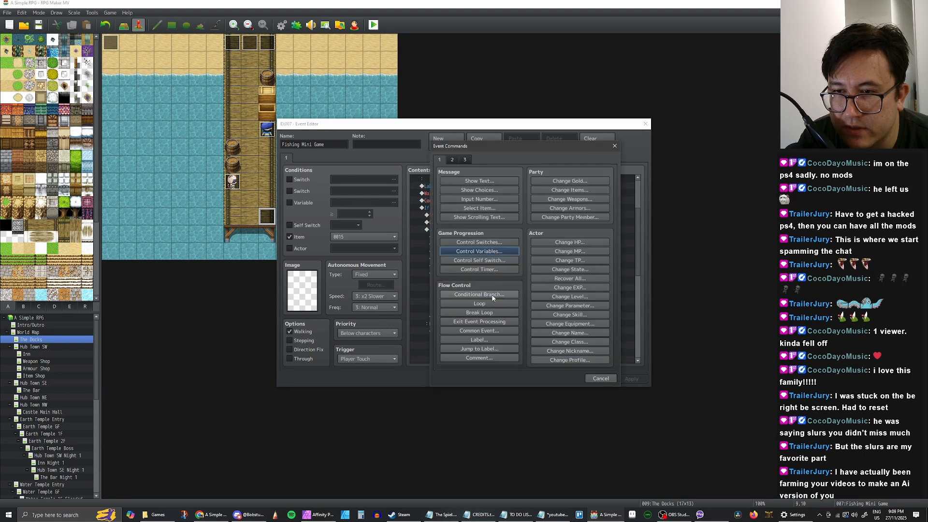
{"action": "left_click", "coordinate": [479, 251]}
{"action": "left_click", "coordinate": [494, 211]}
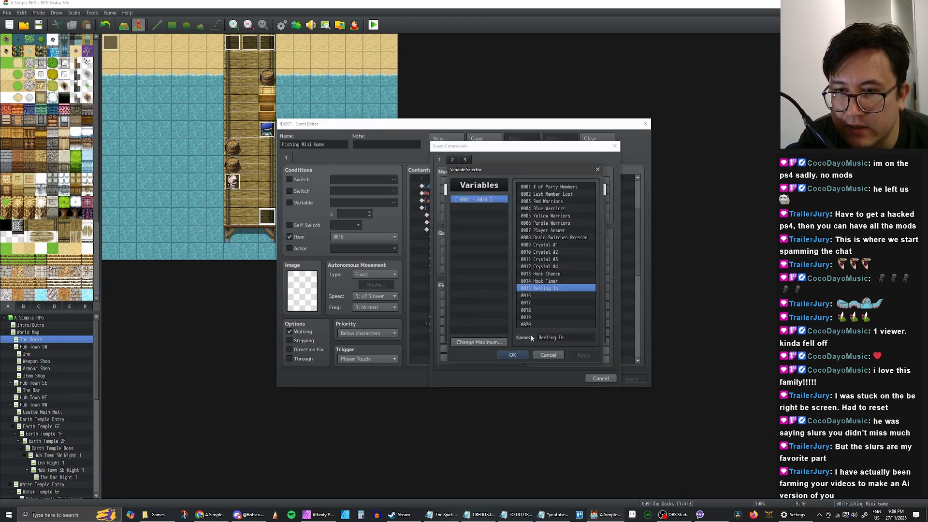
{"action": "left_click", "coordinate": [512, 354]}
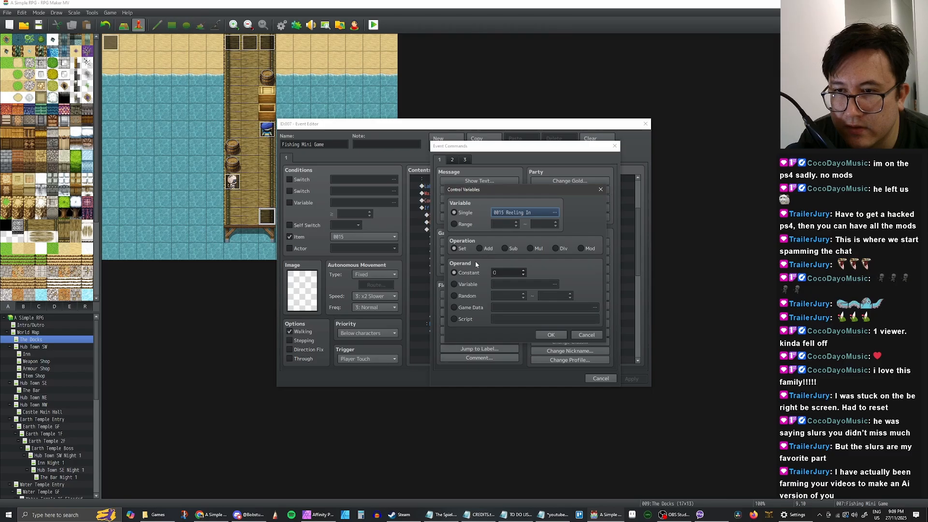
{"action": "left_click", "coordinate": [508, 273]}
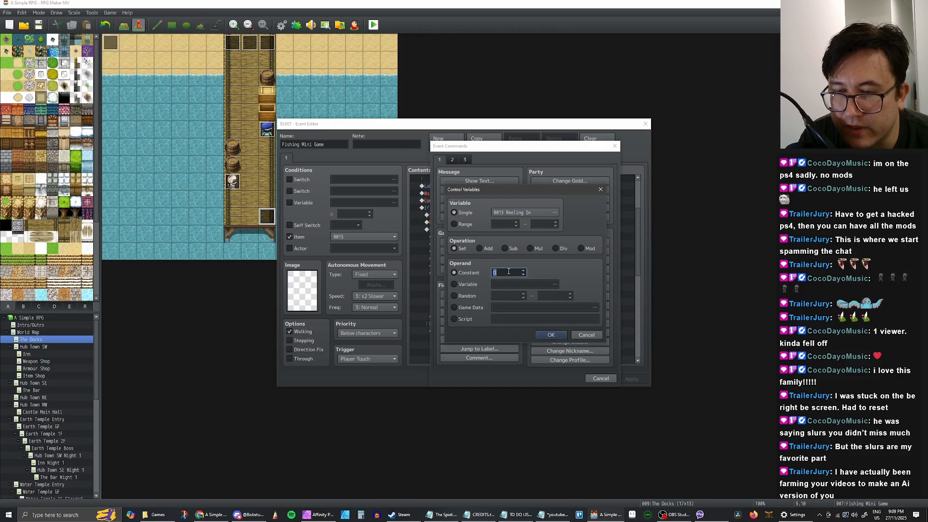
{"action": "type", "text": "10"}
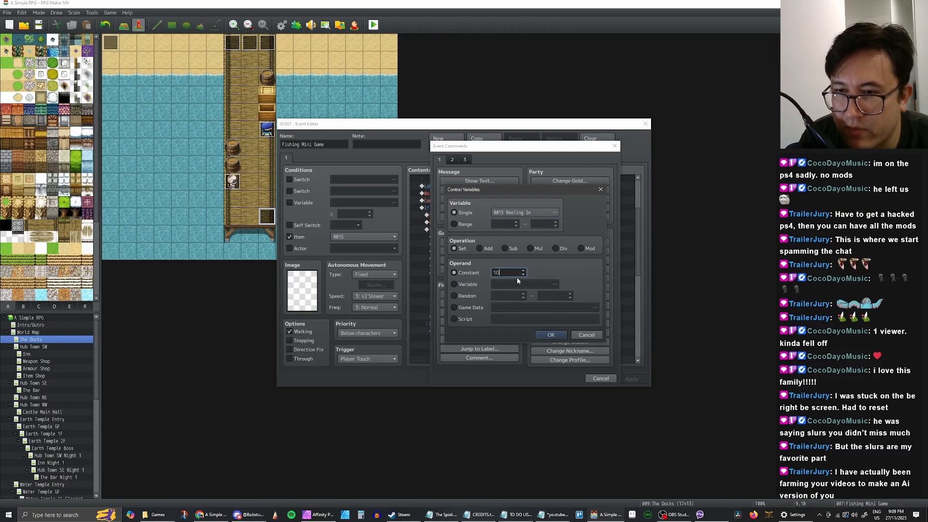
{"action": "left_click", "coordinate": [586, 334]}
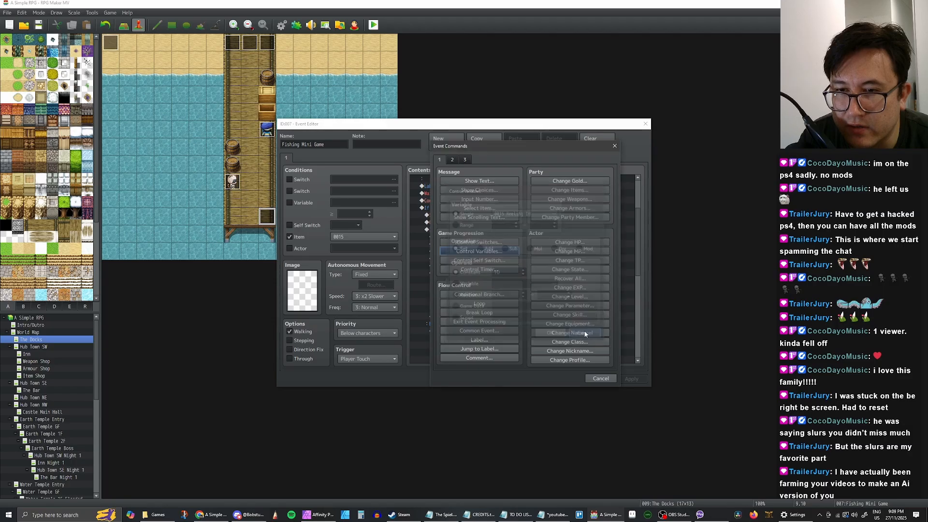
Add a conditional branch without an Else that checks whether variable 0015 Reeling In is ≥ the constant 10
{"action": "left_click", "coordinate": [488, 295]}
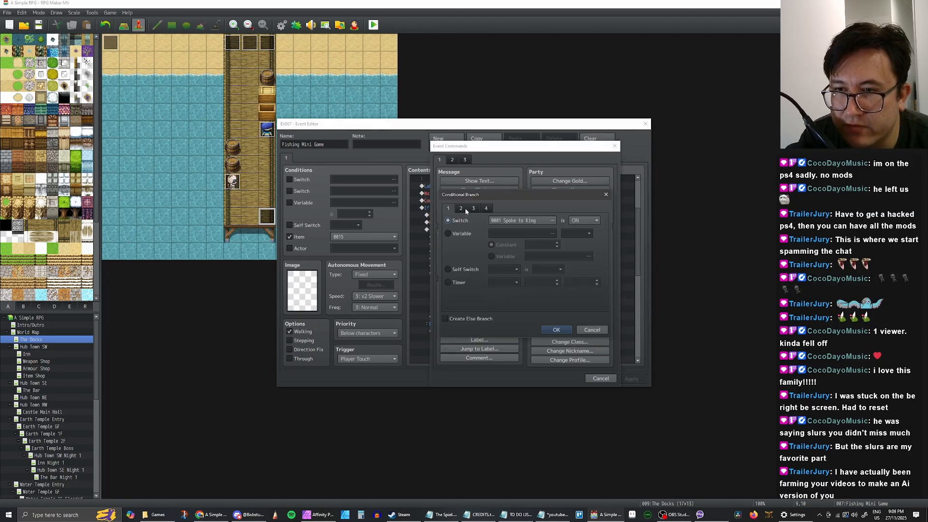
{"action": "left_click", "coordinate": [446, 233]}
{"action": "left_click", "coordinate": [512, 233]}
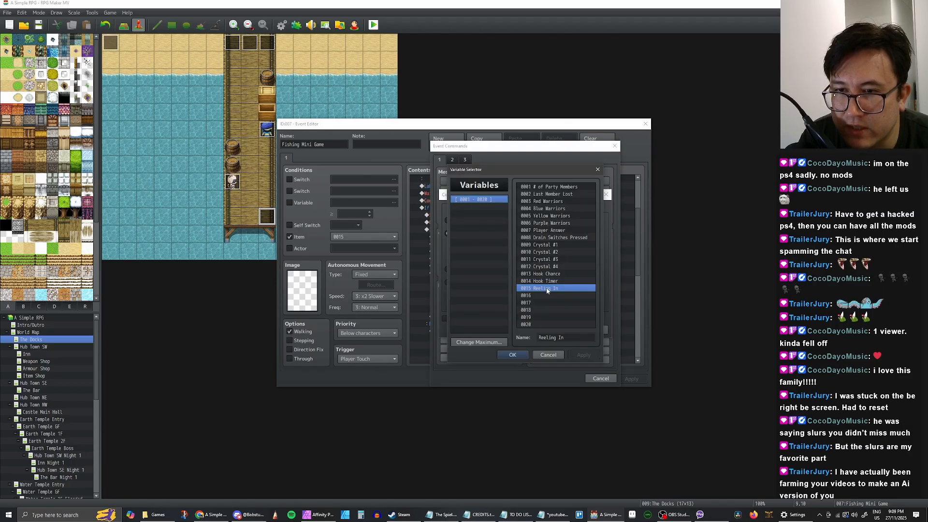
{"action": "left_click", "coordinate": [513, 355]}
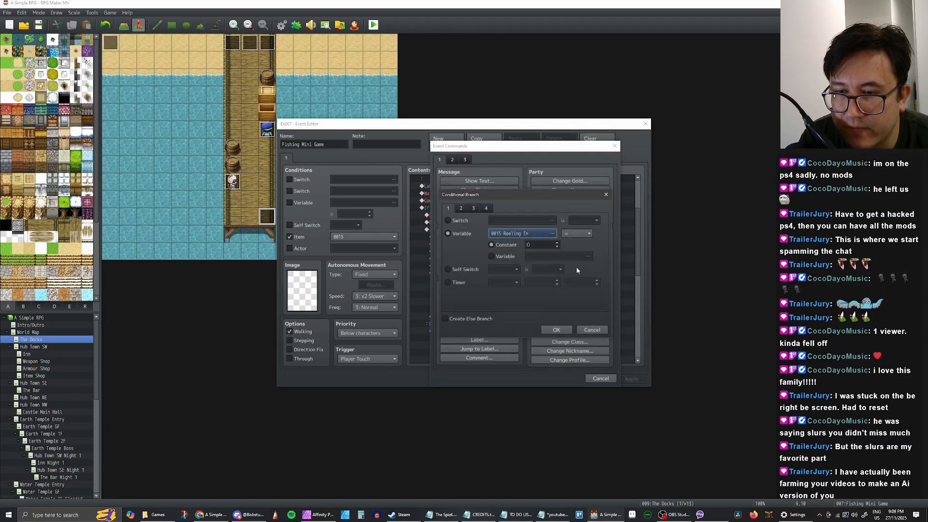
{"action": "left_click", "coordinate": [558, 244]}
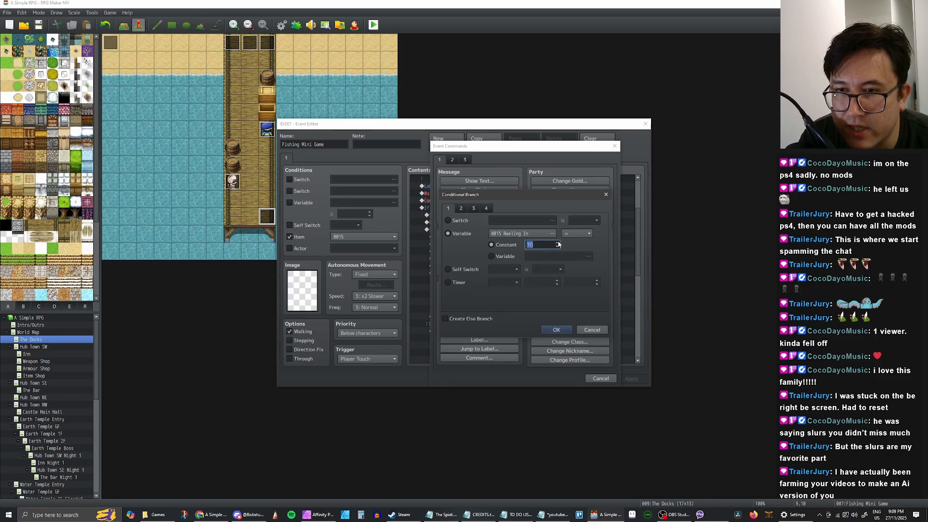
{"action": "left_click", "coordinate": [557, 247]}
{"action": "left_click", "coordinate": [575, 251]}
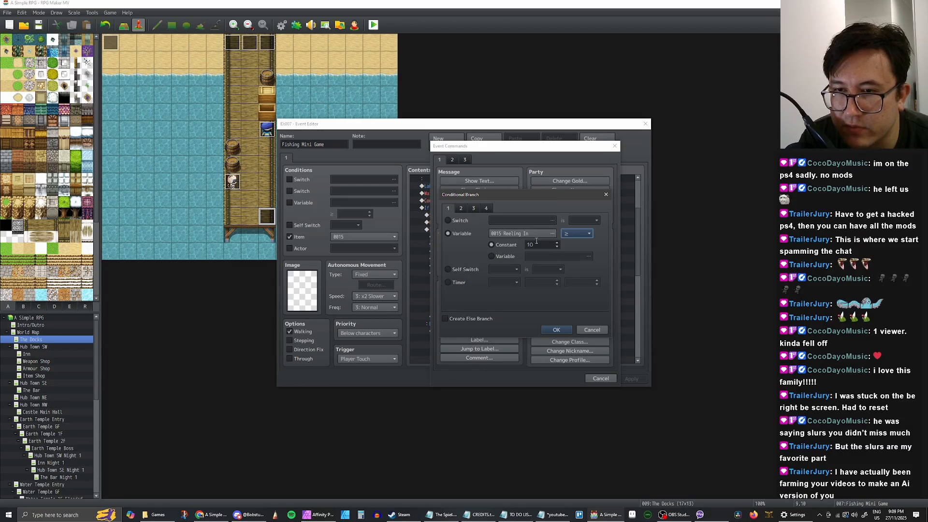
{"action": "left_click", "coordinate": [557, 331]}
{"action": "scroll", "coordinate": [482, 294], "scroll_direction": "down", "scroll_amount": 2}
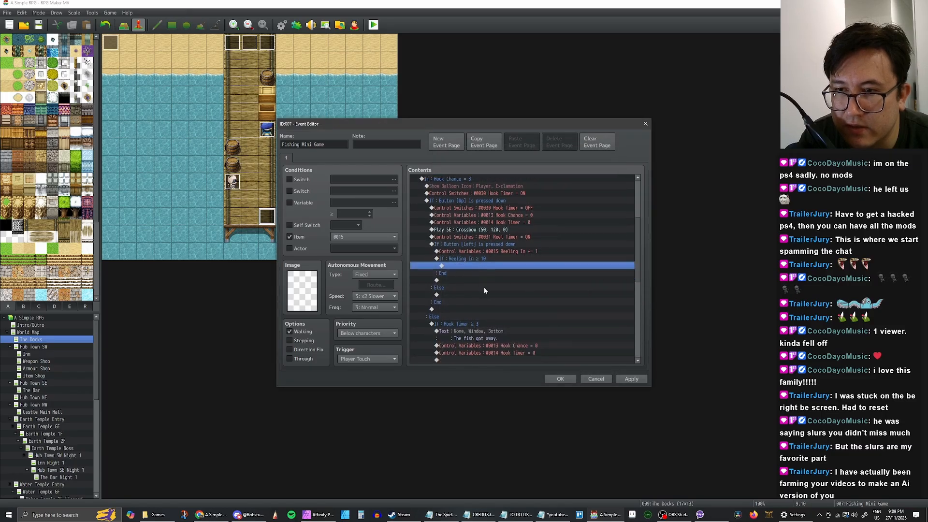
{"action": "scroll", "coordinate": [485, 291], "scroll_direction": "up", "scroll_amount": 1}
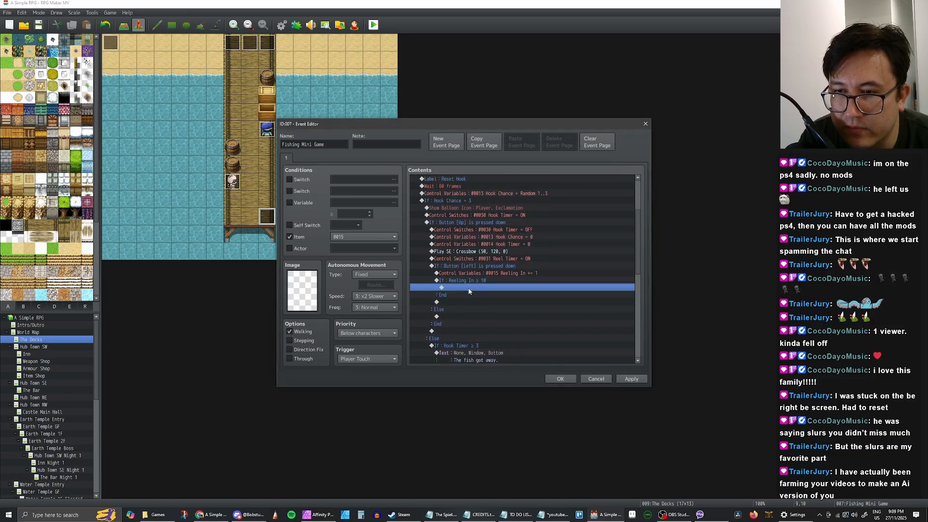
{"action": "left_click", "coordinate": [469, 281]}
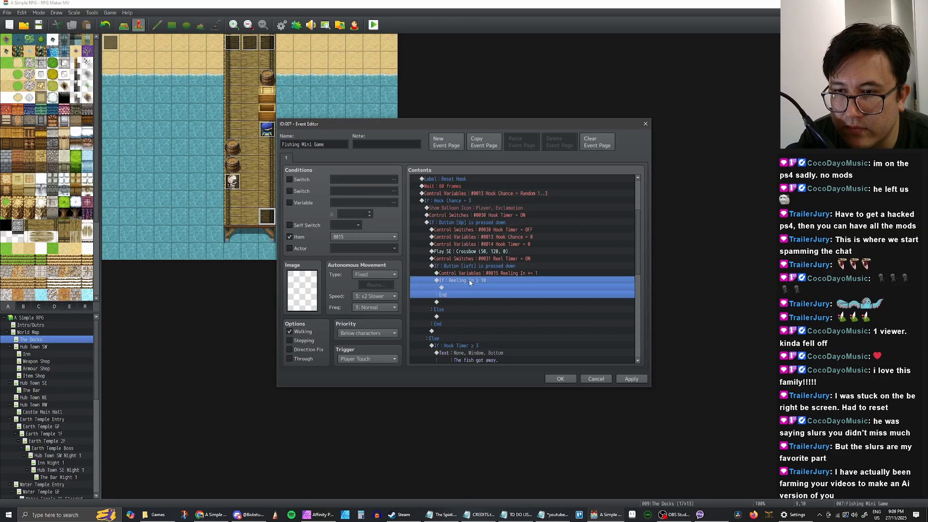
{"action": "left_click", "coordinate": [469, 285]}
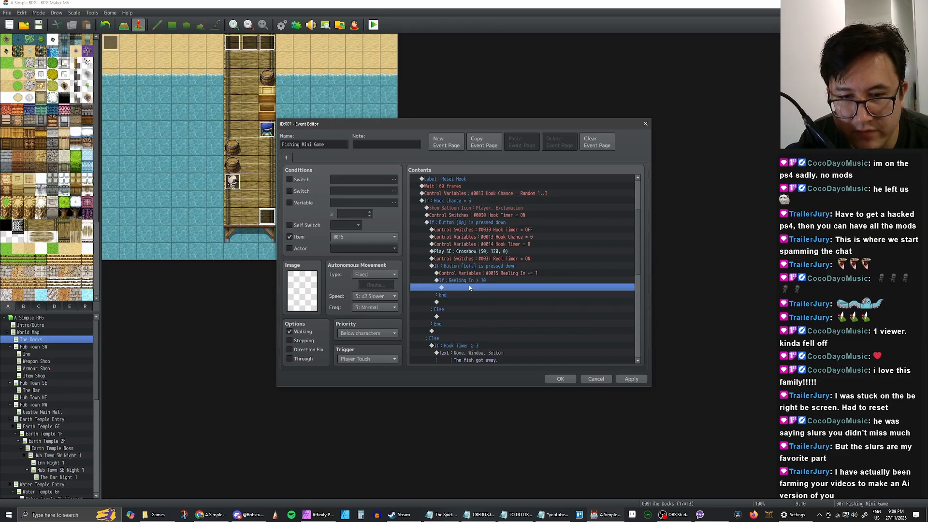
{"action": "left_click", "coordinate": [469, 282]}
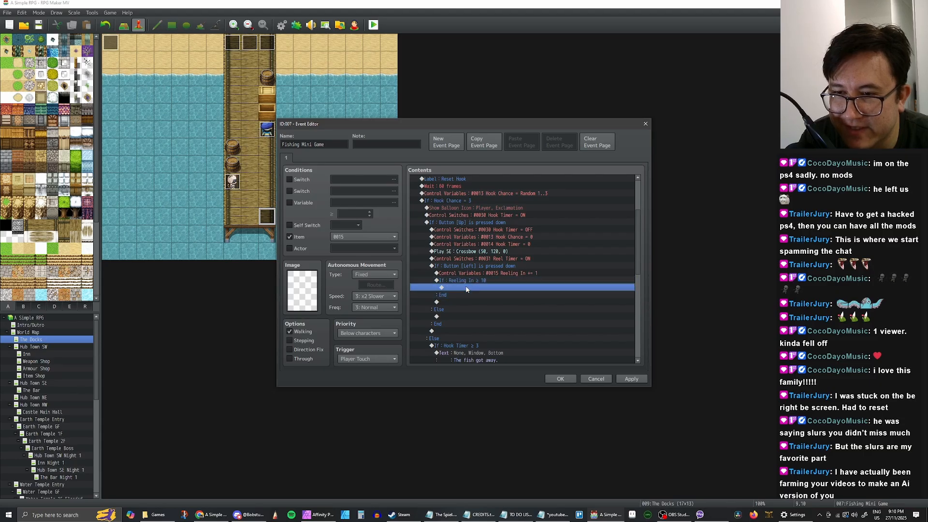
{"action": "left_click", "coordinate": [469, 281]}
{"action": "left_click", "coordinate": [466, 288]}
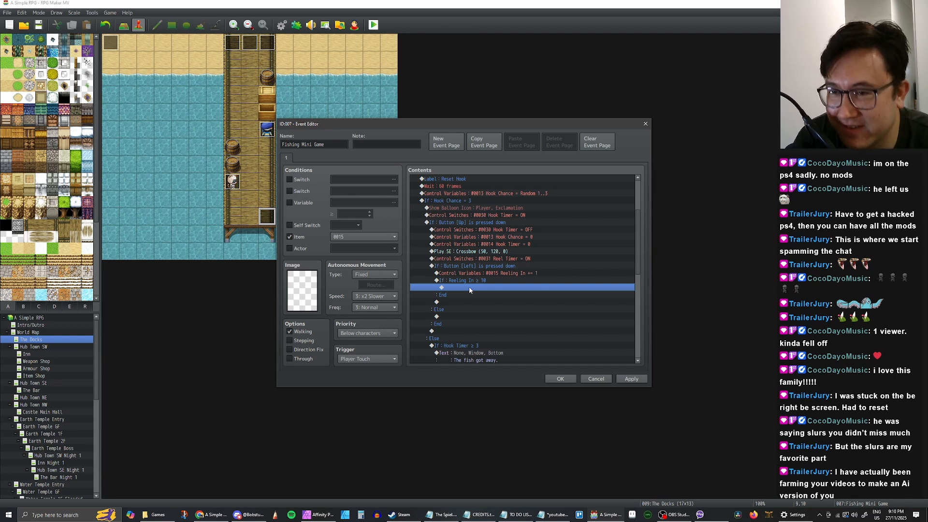
{"action": "left_click", "coordinate": [472, 280]}
{"action": "left_click", "coordinate": [471, 288]}
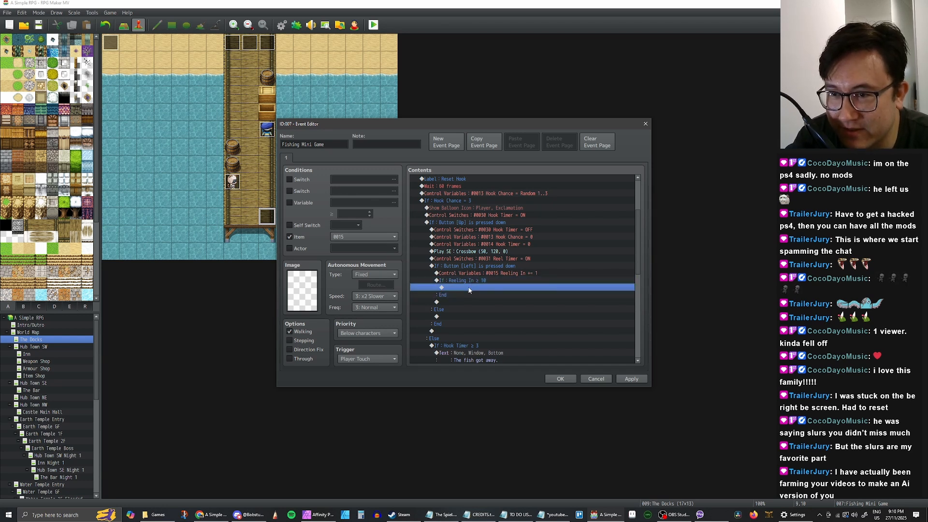
{"action": "left_click", "coordinate": [472, 280]}
{"action": "left_click", "coordinate": [470, 289]}
{"action": "left_click", "coordinate": [472, 281]}
{"action": "left_click", "coordinate": [471, 288]}
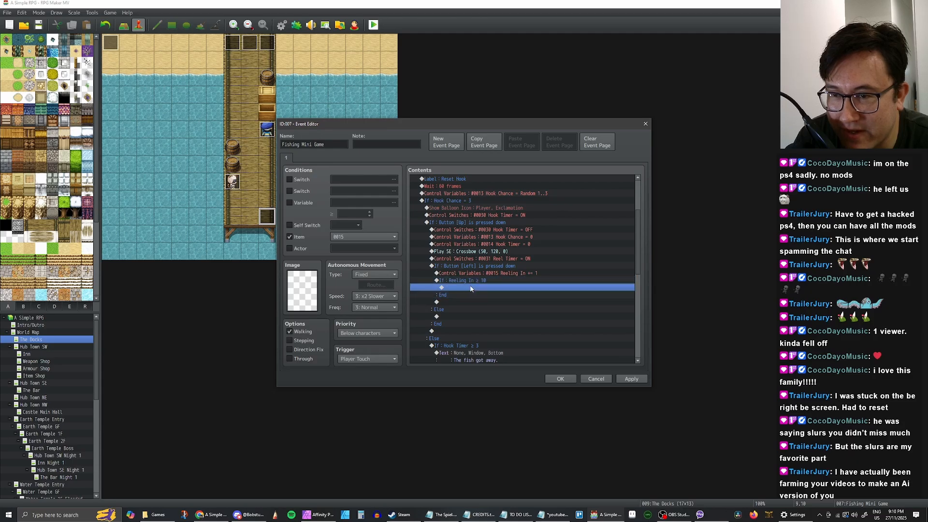
{"action": "left_click", "coordinate": [472, 280]}
{"action": "left_click", "coordinate": [471, 288]}
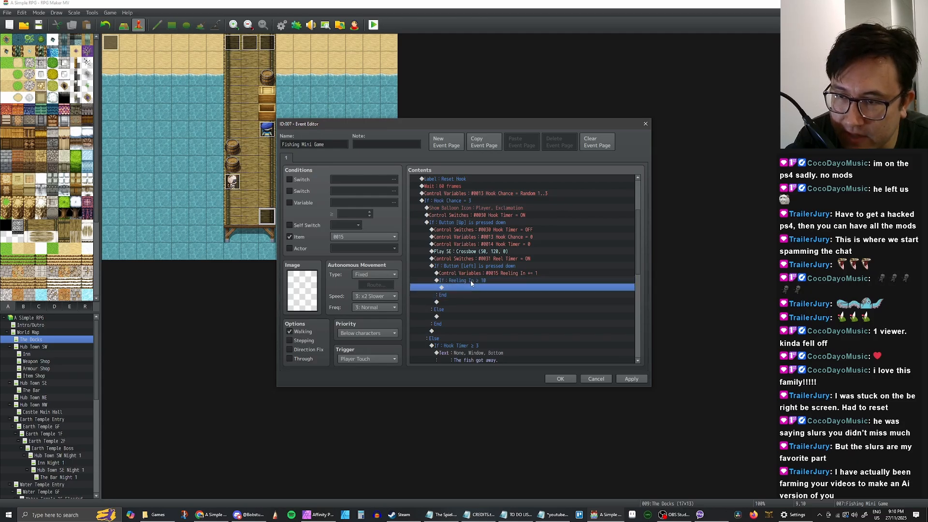
{"action": "left_click", "coordinate": [473, 281]}
{"action": "left_click", "coordinate": [472, 289]}
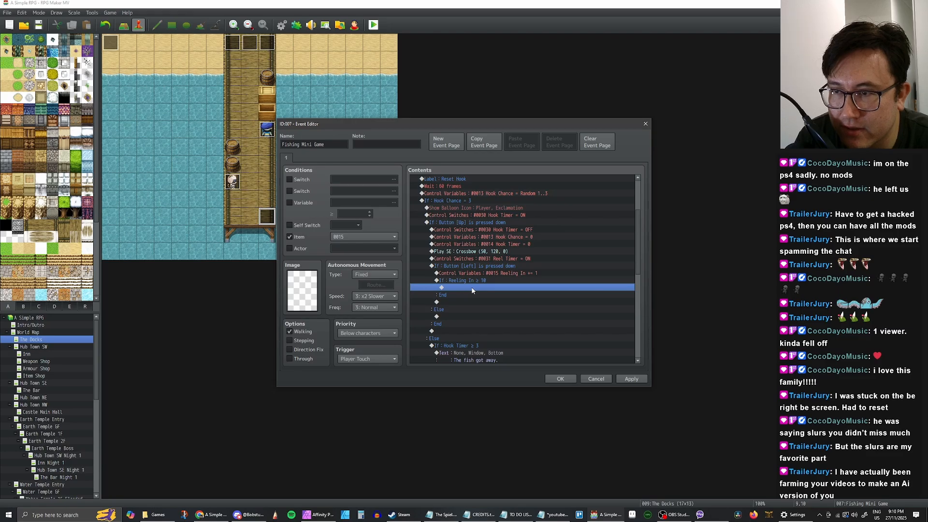
{"action": "left_click", "coordinate": [474, 282]}
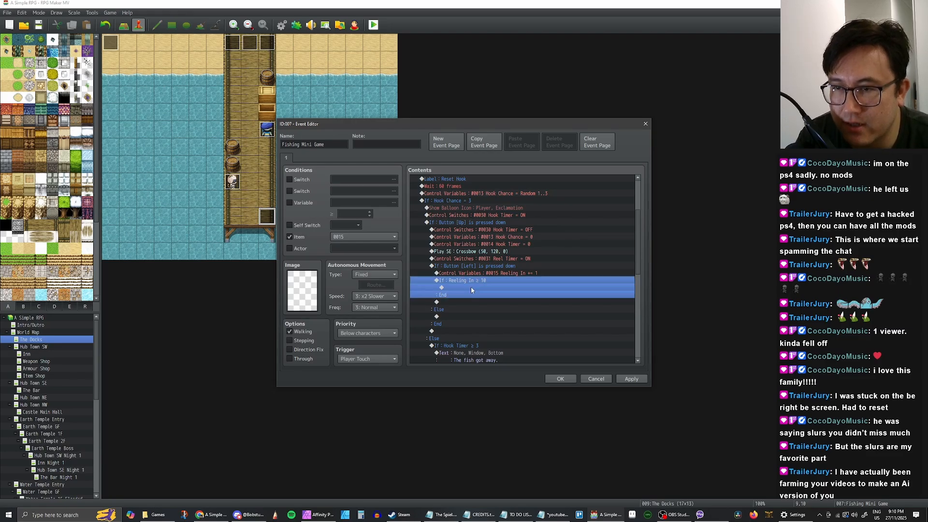
{"action": "left_click", "coordinate": [472, 289]}
{"action": "right_click", "coordinate": [472, 289]}
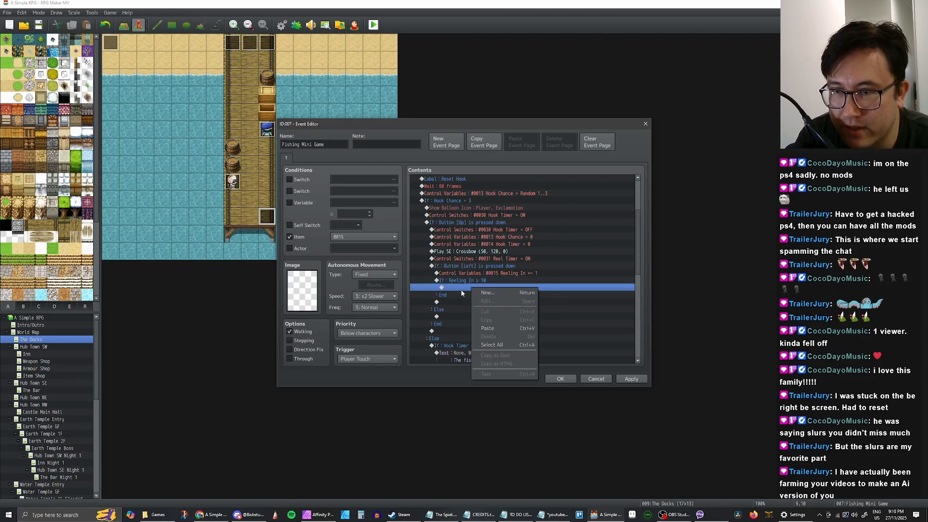
{"action": "key", "text": "Escape"}
{"action": "right_click", "coordinate": [463, 290]}
{"action": "key", "text": "Escape"}
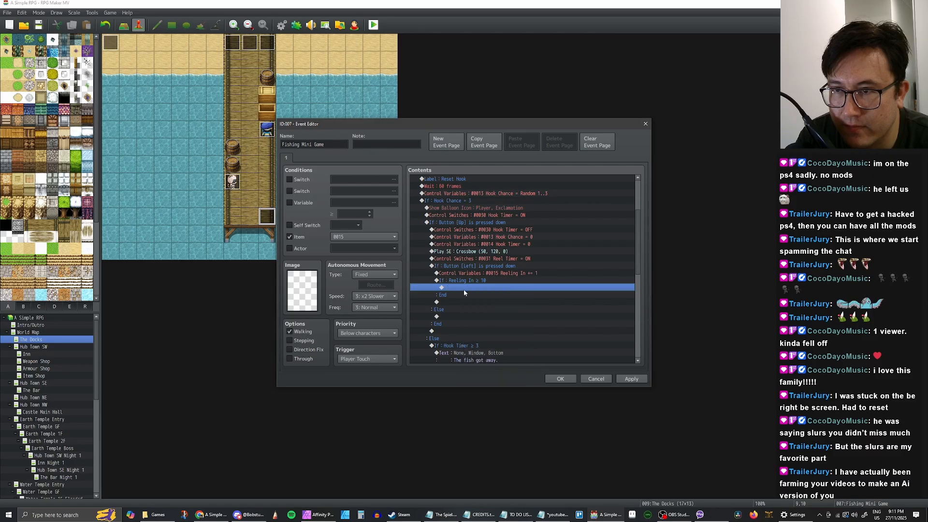
{"action": "scroll", "coordinate": [480, 291], "scroll_direction": "up", "scroll_amount": 1}
{"action": "scroll", "coordinate": [481, 291], "scroll_direction": "down", "scroll_amount": 1}
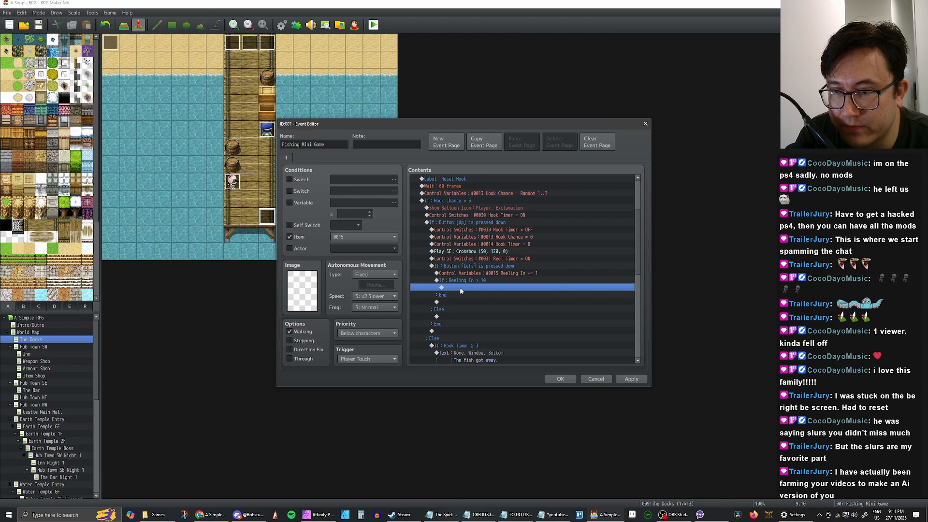
Insert a call to common event 0001 inside the Reeling In ≥ 10 branch and apply the event changes
{"action": "right_click", "coordinate": [460, 290]}
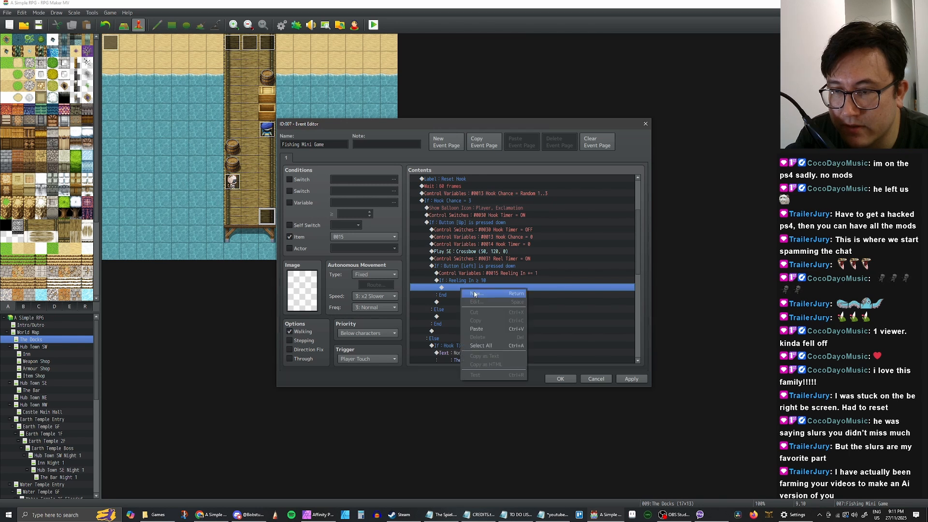
{"action": "left_click", "coordinate": [474, 294]}
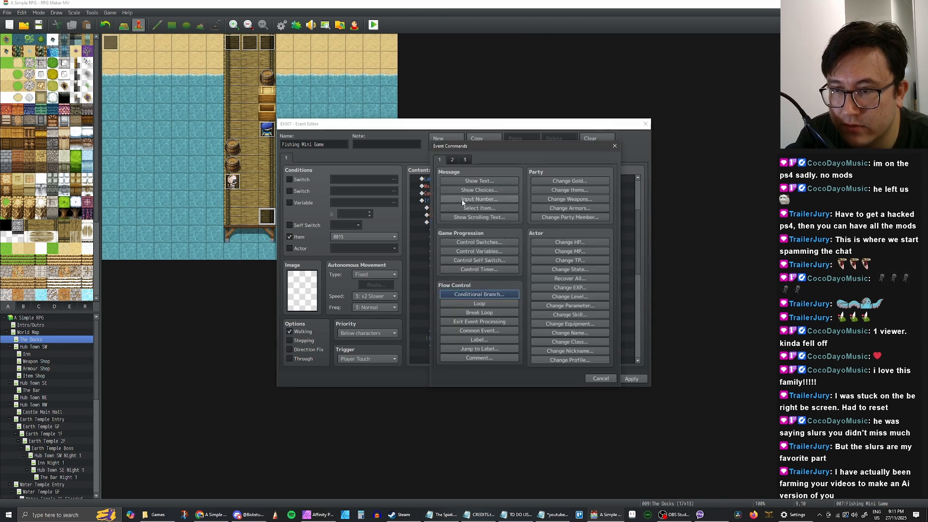
{"action": "left_click", "coordinate": [479, 330]}
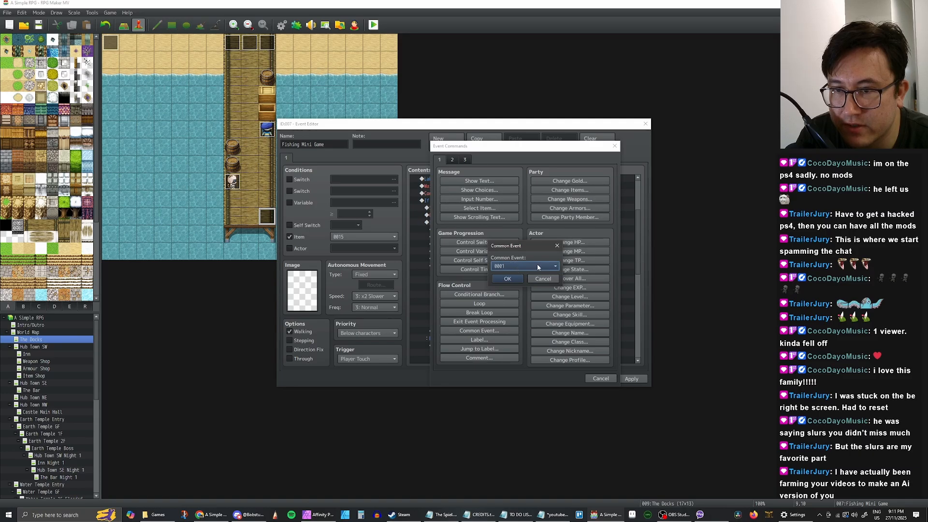
{"action": "left_click", "coordinate": [508, 277]}
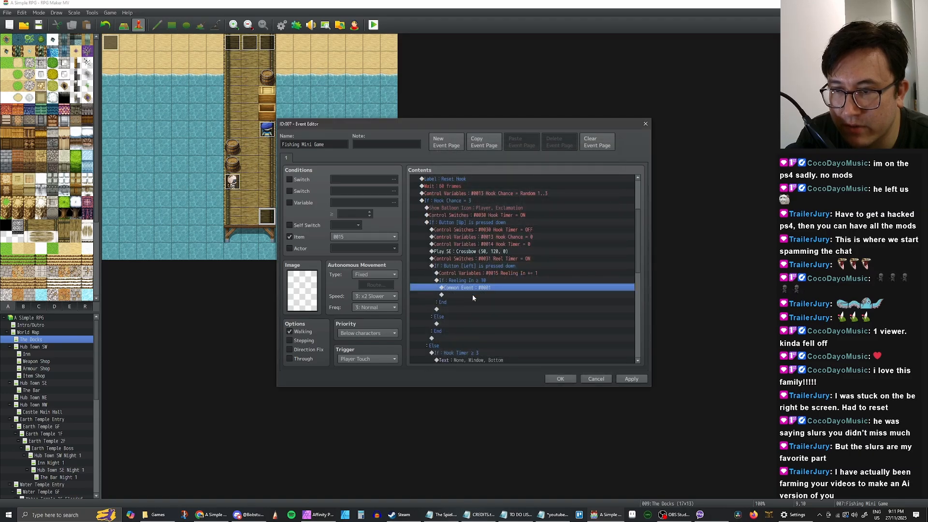
{"action": "left_click", "coordinate": [636, 380]}
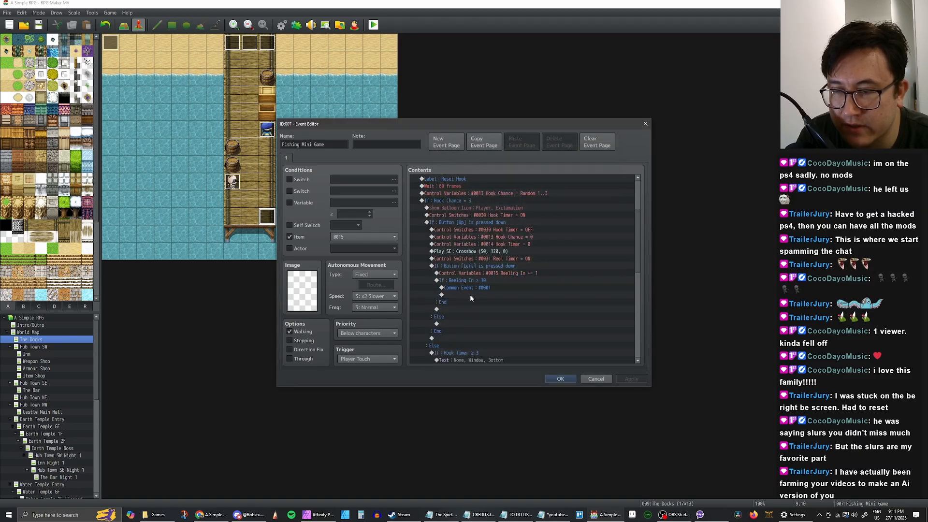
{"action": "left_click", "coordinate": [469, 295]}
{"action": "left_click", "coordinate": [474, 289]}
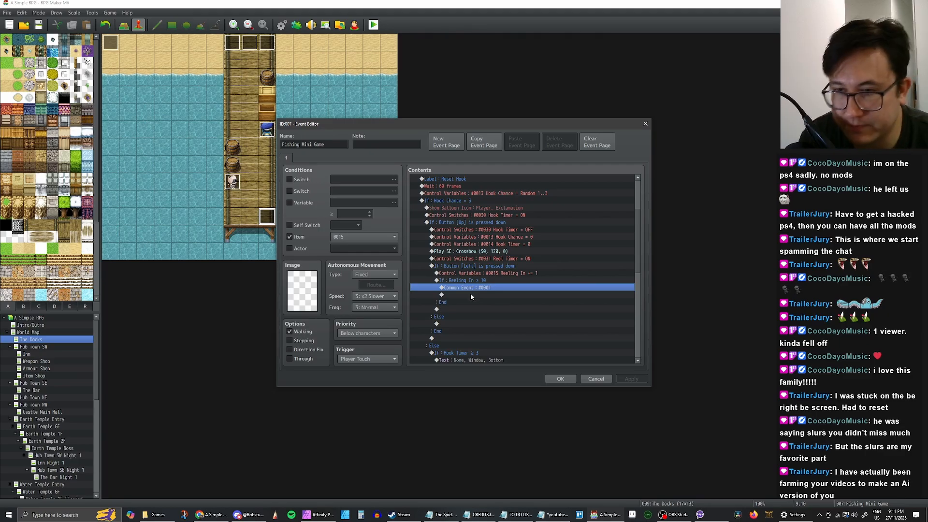
{"action": "left_click", "coordinate": [471, 296]}
{"action": "left_click", "coordinate": [473, 288]}
{"action": "left_click", "coordinate": [470, 294]}
{"action": "left_click", "coordinate": [470, 289]}
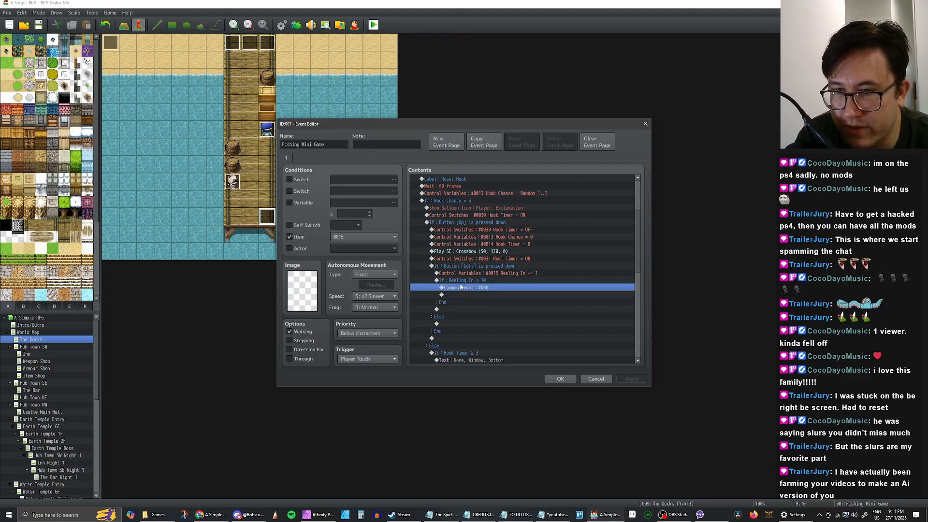
{"action": "left_click", "coordinate": [470, 295]}
{"action": "left_click", "coordinate": [463, 289]}
{"action": "left_click", "coordinate": [460, 296]}
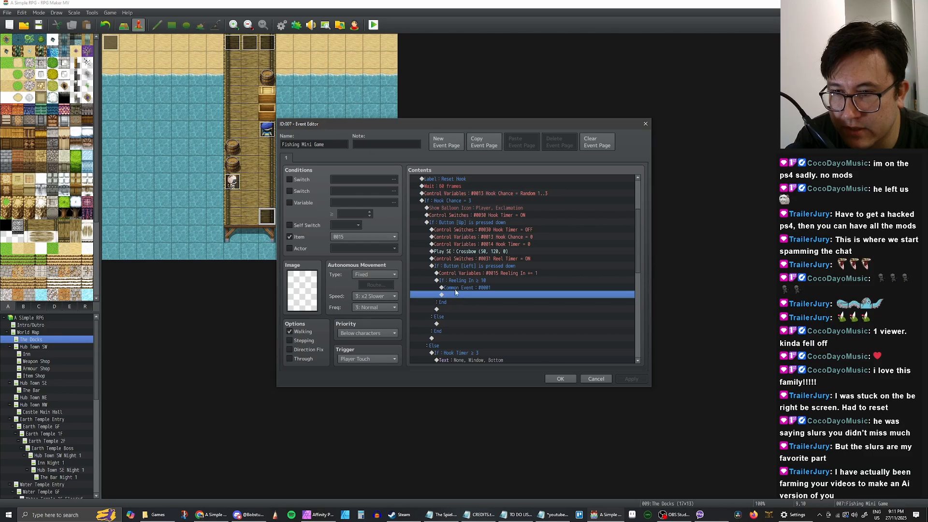
{"action": "left_click", "coordinate": [455, 288]}
Add a Show Text command reading "You caught the fish!" on the empty line below the common event call
{"action": "left_click", "coordinate": [456, 294]}
{"action": "right_click", "coordinate": [456, 294]}
{"action": "left_click", "coordinate": [494, 301]}
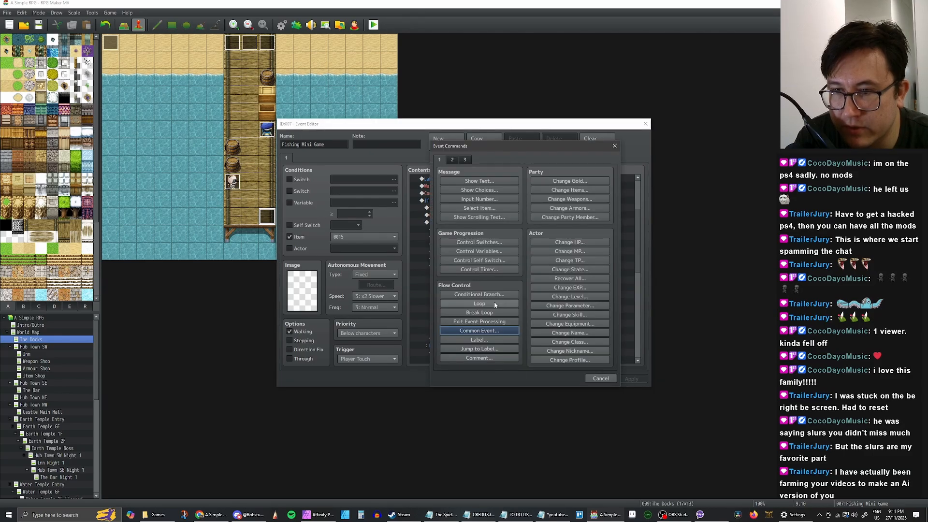
{"action": "left_click", "coordinate": [468, 181]}
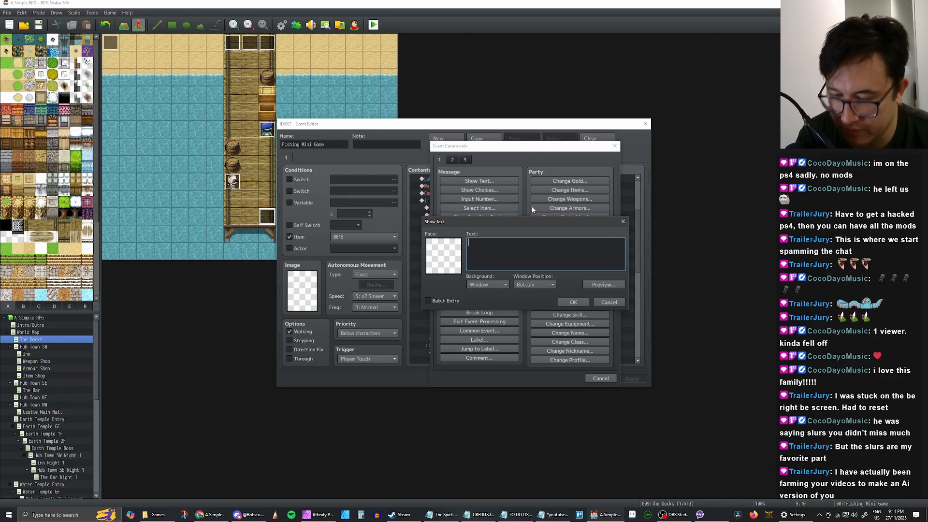
{"action": "type", "text": "You "}
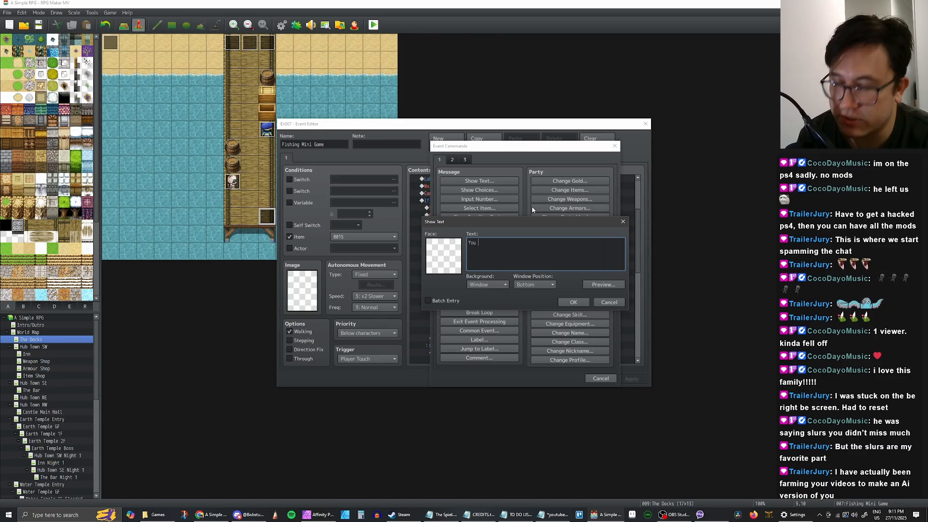
{"action": "type", "text": "caught"}
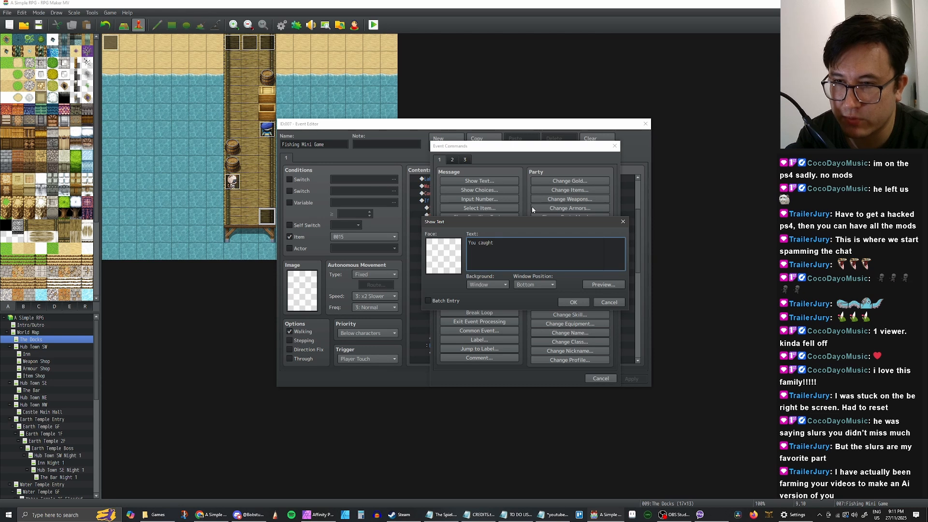
{"action": "type", "text": " the fish"}
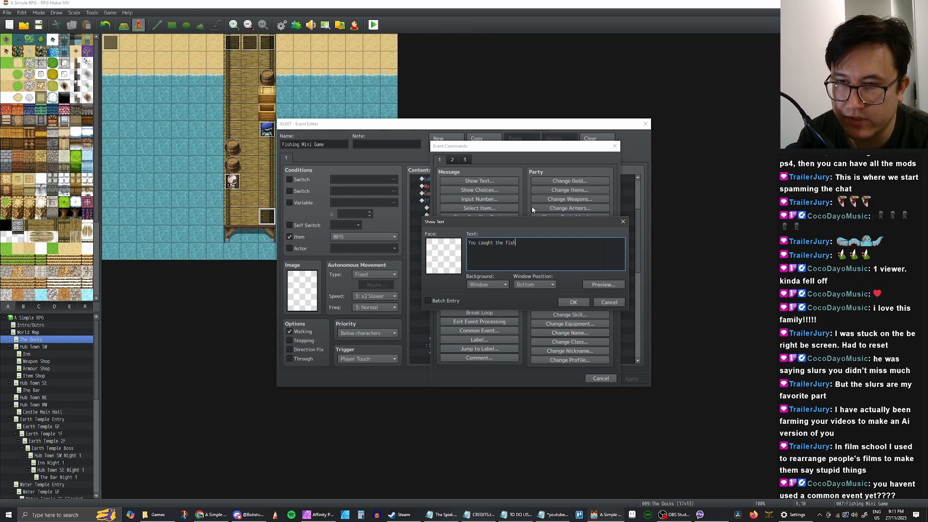
{"action": "type", "text": "!"}
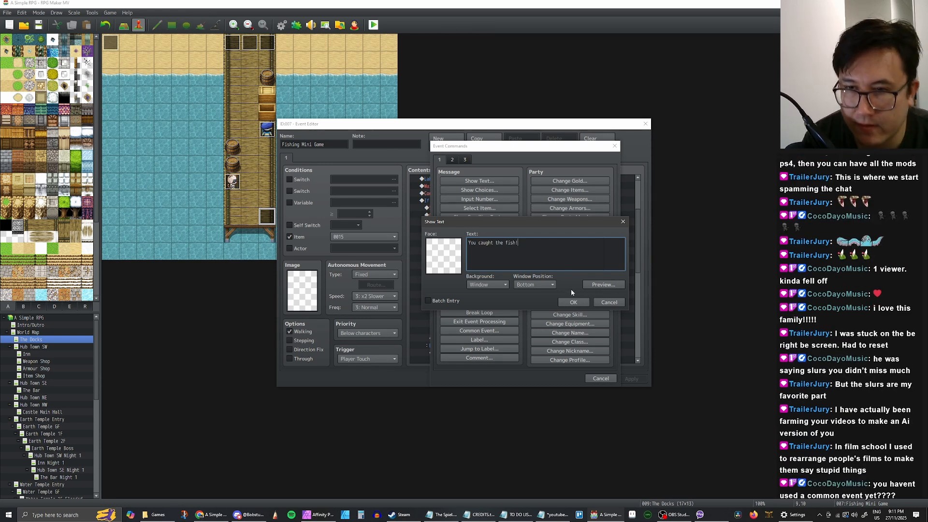
{"action": "left_click", "coordinate": [572, 301]}
Review the command list around the Reeling In ≥ 10 branch, checking the common event call and the catch message in context
{"action": "left_click", "coordinate": [473, 295]}
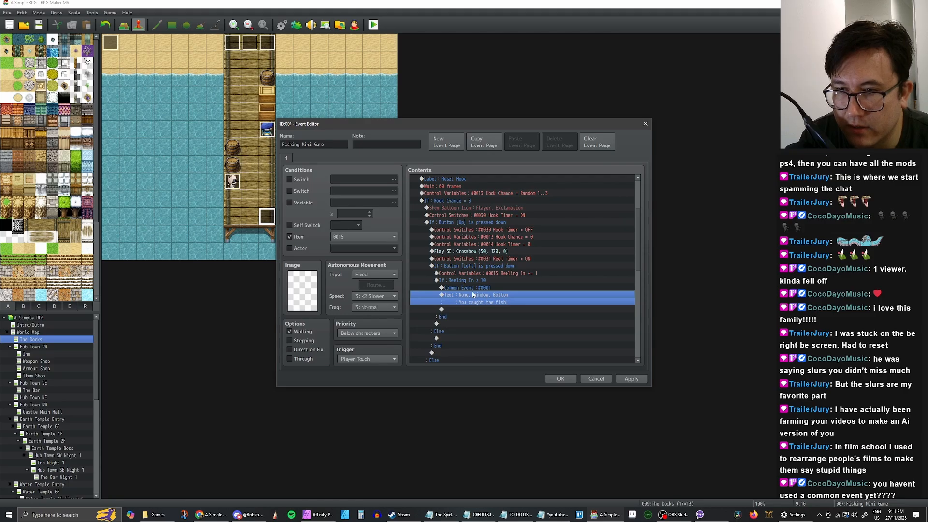
{"action": "left_click", "coordinate": [474, 288]}
{"action": "left_click", "coordinate": [475, 295]}
{"action": "left_click", "coordinate": [474, 289]}
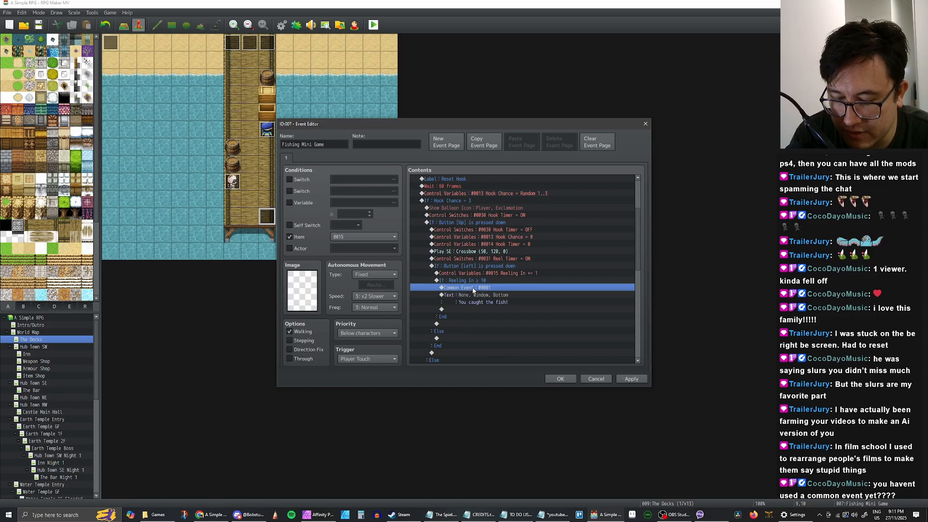
{"action": "scroll", "coordinate": [478, 309], "scroll_direction": "up", "scroll_amount": 1}
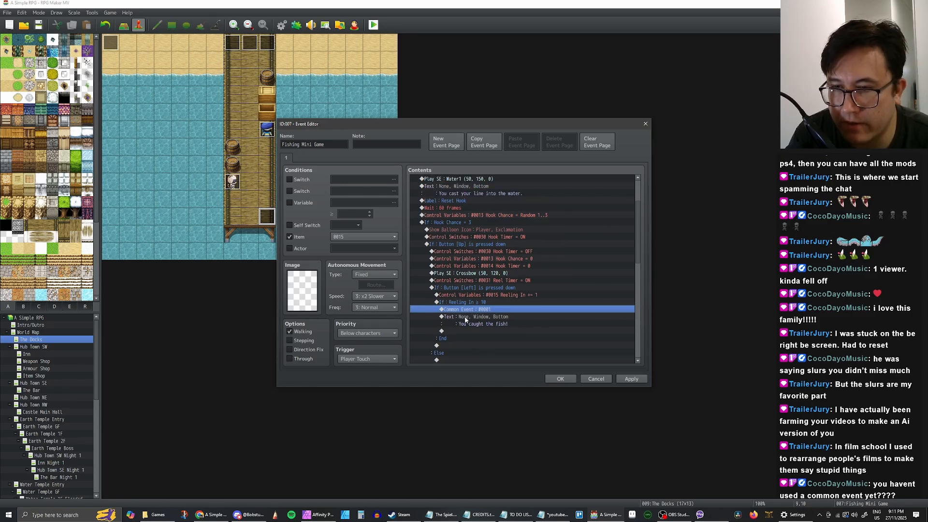
{"action": "left_click", "coordinate": [474, 317]}
{"action": "scroll", "coordinate": [523, 211], "scroll_direction": "up", "scroll_amount": 1}
{"action": "scroll", "coordinate": [524, 231], "scroll_direction": "down", "scroll_amount": 6}
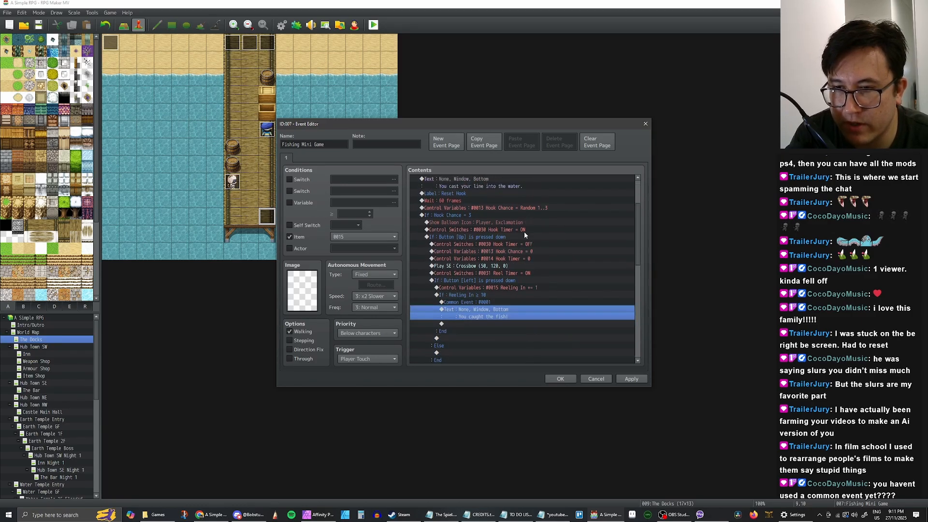
{"action": "left_click_drag", "start_coordinate": [639, 251], "coordinate": [637, 226]}
{"action": "left_click", "coordinate": [476, 268]}
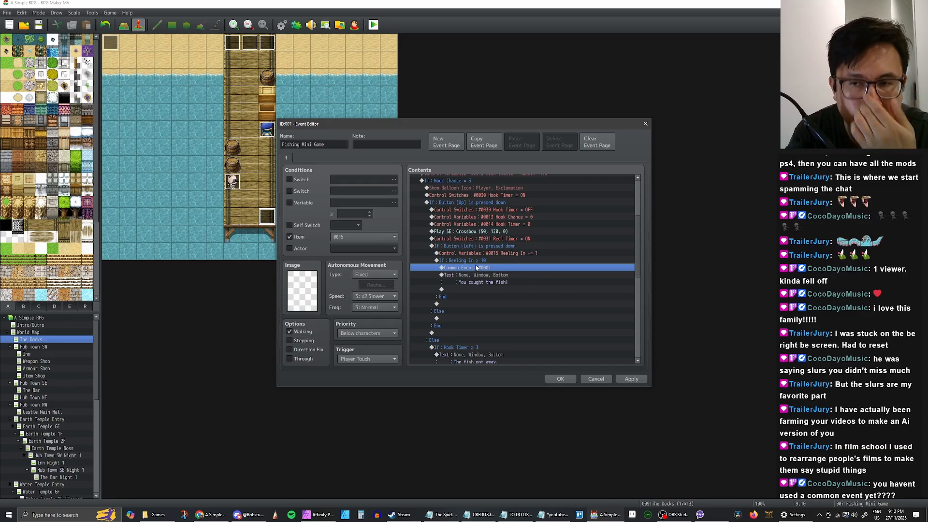
{"action": "left_click", "coordinate": [503, 280]}
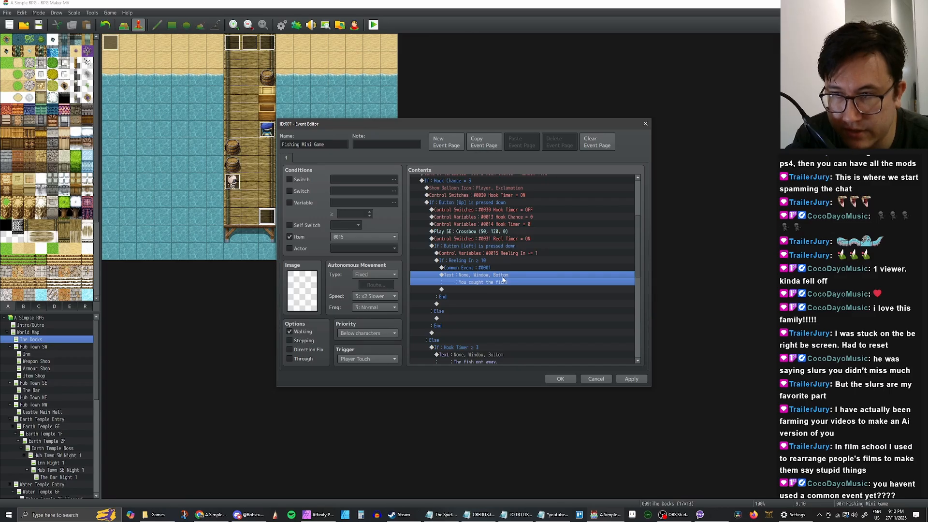
{"action": "scroll", "coordinate": [497, 285], "scroll_direction": "up", "scroll_amount": 2}
{"action": "left_click", "coordinate": [489, 305]}
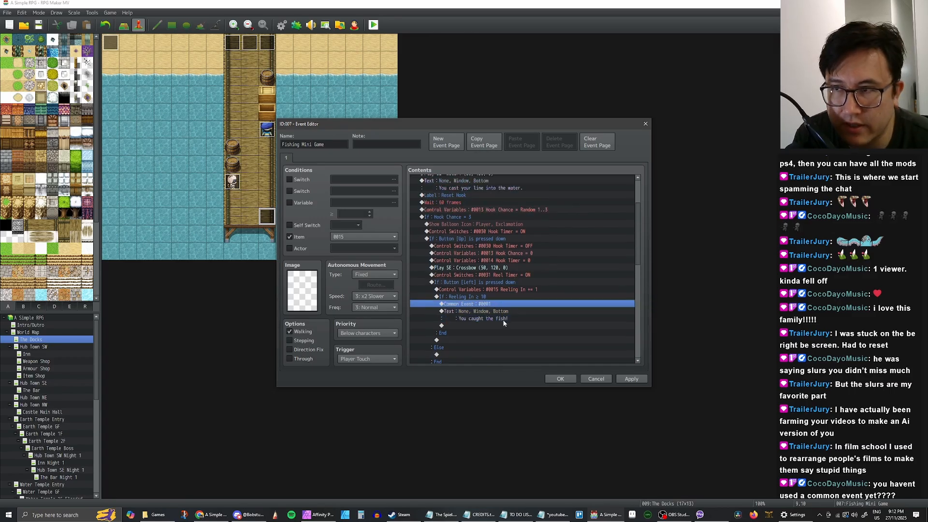
{"action": "left_click", "coordinate": [491, 314]}
{"action": "left_click", "coordinate": [488, 306]}
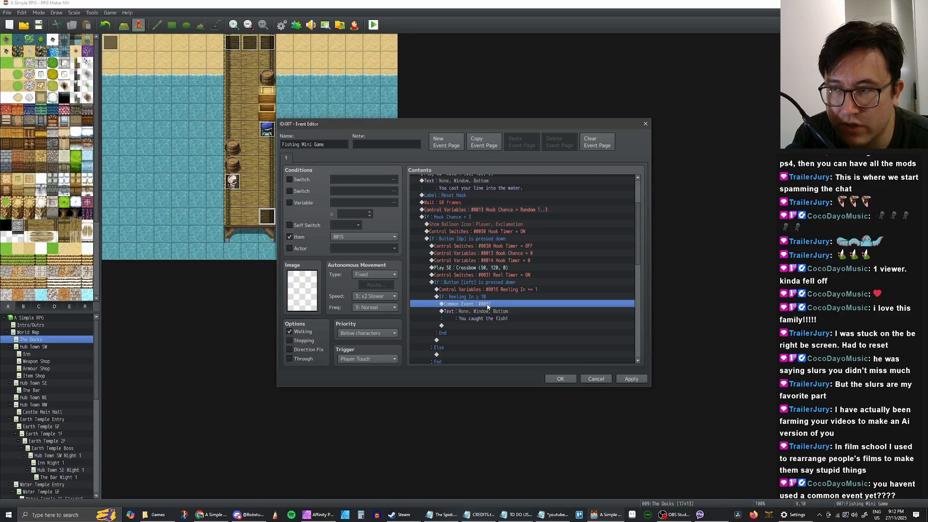
{"action": "left_click", "coordinate": [492, 313]}
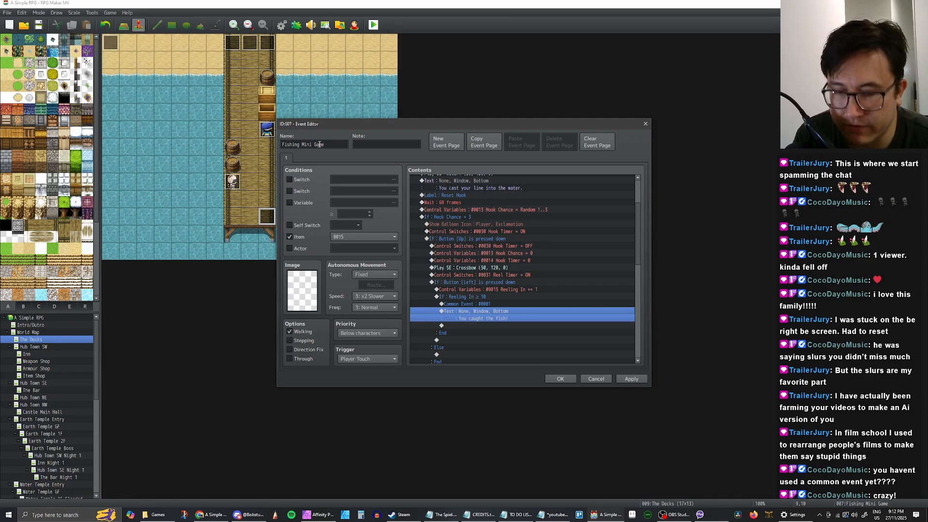
{"action": "left_click", "coordinate": [495, 306]}
{"action": "left_click", "coordinate": [494, 299]}
{"action": "left_click", "coordinate": [493, 306]}
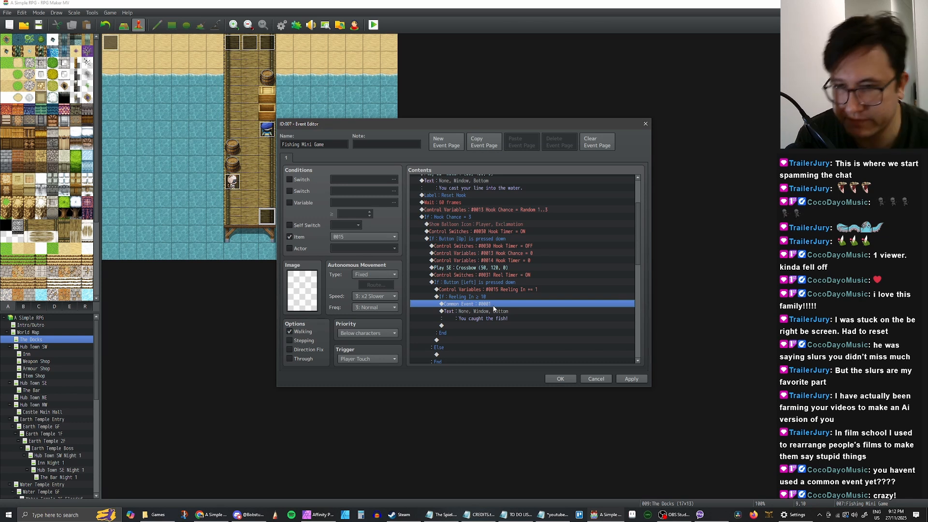
{"action": "scroll", "coordinate": [514, 304], "scroll_direction": "up", "scroll_amount": 2}
{"action": "scroll", "coordinate": [535, 314], "scroll_direction": "down", "scroll_amount": 3}
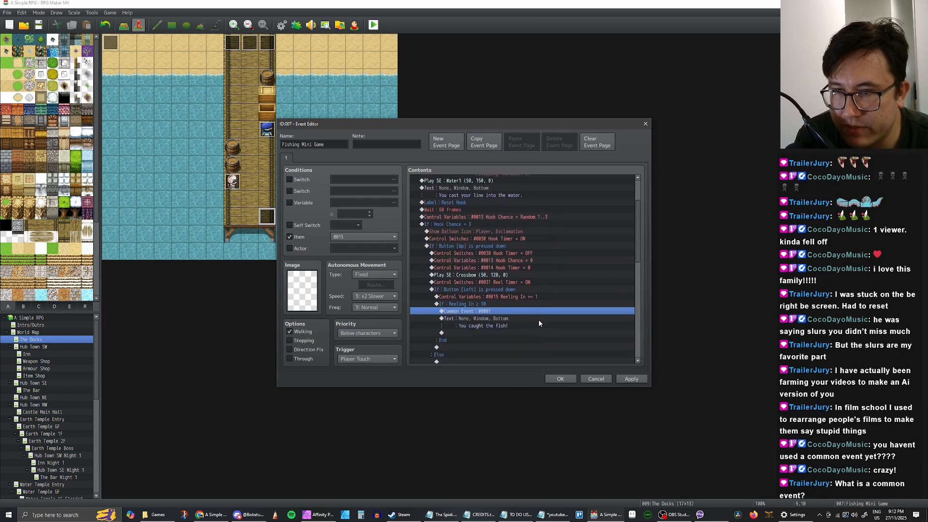
Apply the event changes and select the empty line below the "You caught the fish!" message
{"action": "left_click", "coordinate": [490, 281]}
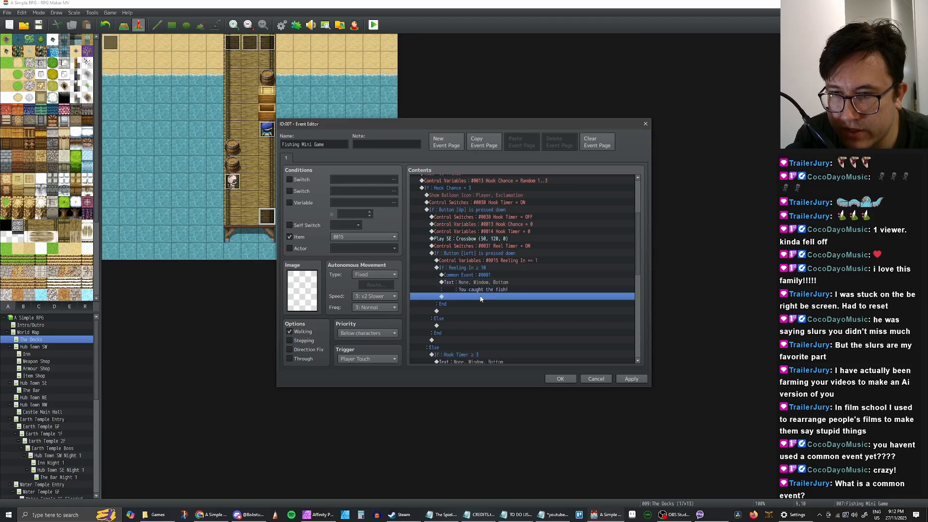
{"action": "left_click", "coordinate": [489, 297]}
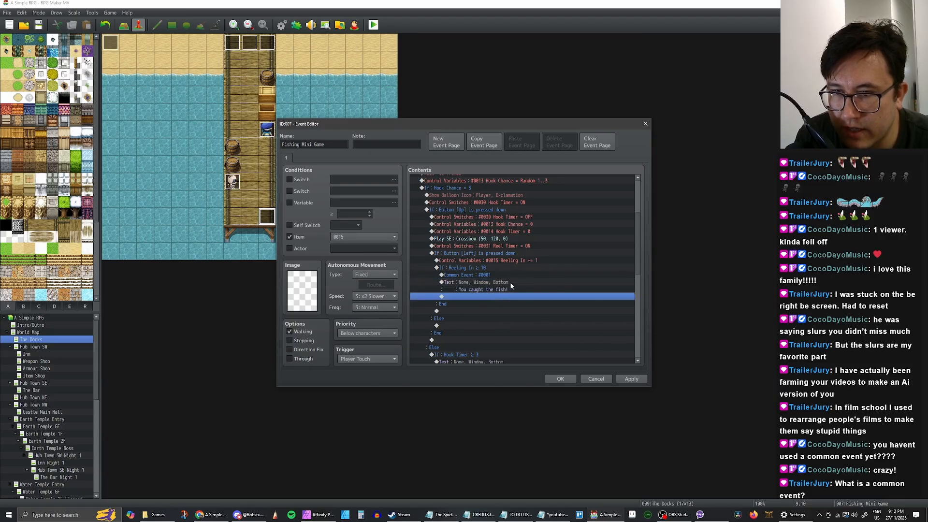
{"action": "left_click", "coordinate": [628, 380]}
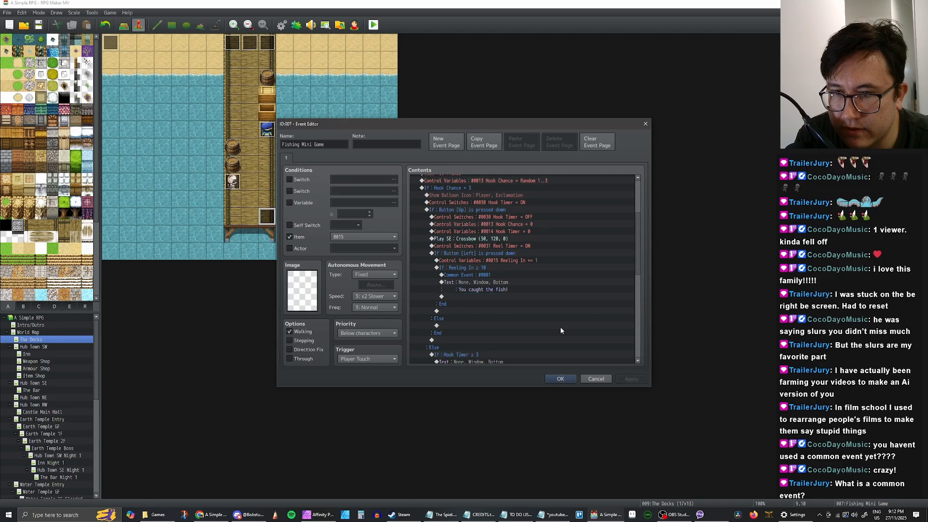
{"action": "left_click", "coordinate": [482, 296]}
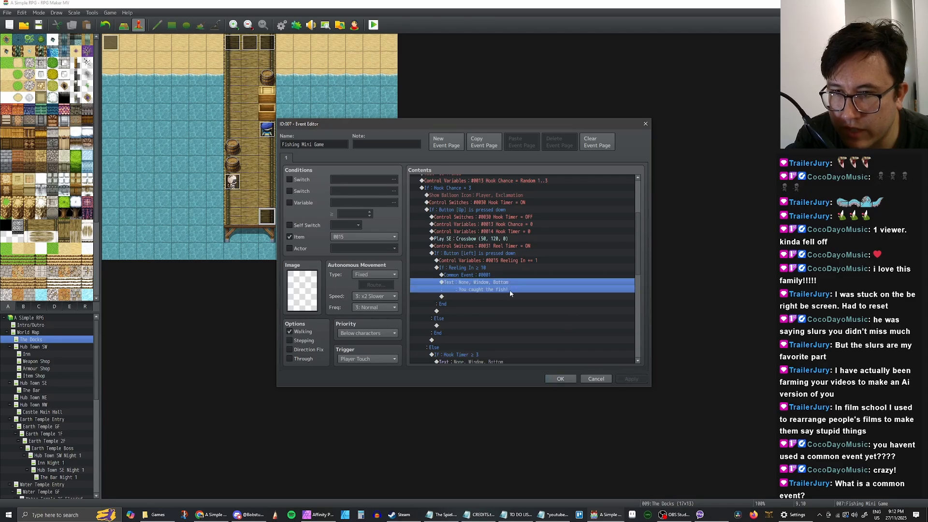
{"action": "scroll", "coordinate": [534, 295], "scroll_direction": "up", "scroll_amount": 2}
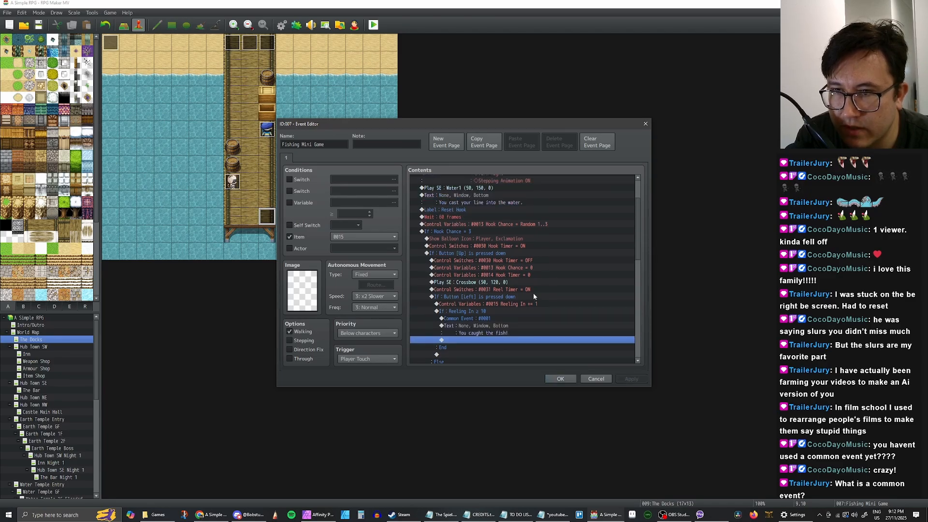
Add a conditional branch below the "You caught the fish!" message that checks whether the party has item 0015
{"action": "left_click", "coordinate": [489, 304]}
{"action": "left_click", "coordinate": [491, 311]}
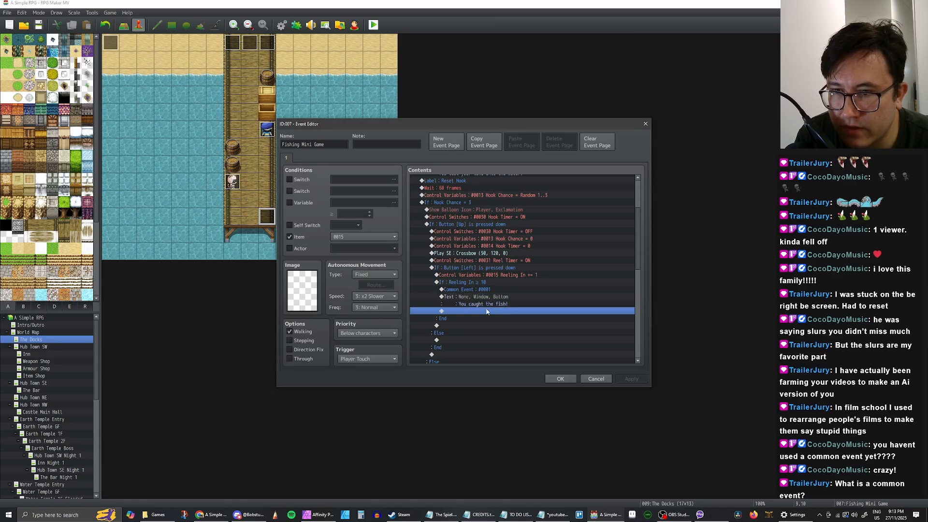
{"action": "right_click", "coordinate": [479, 314]}
{"action": "left_click", "coordinate": [495, 316]}
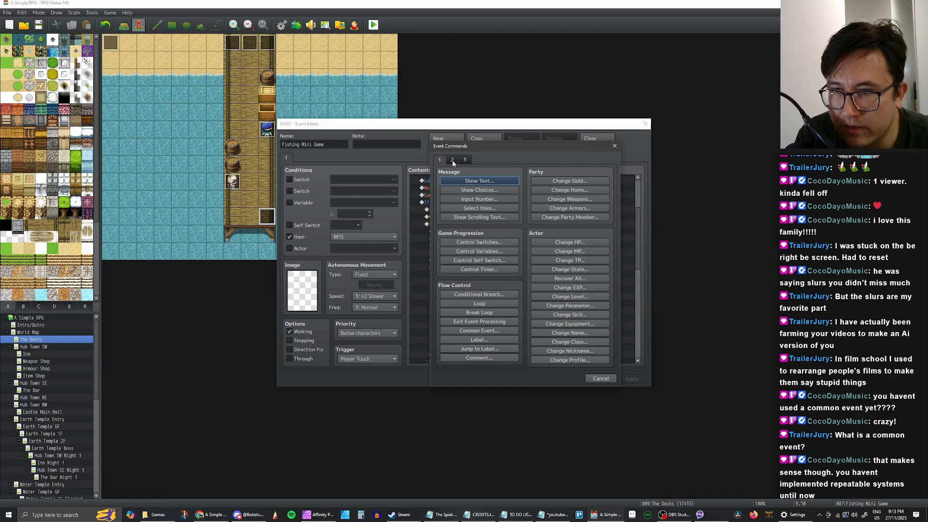
{"action": "left_click", "coordinate": [471, 295]}
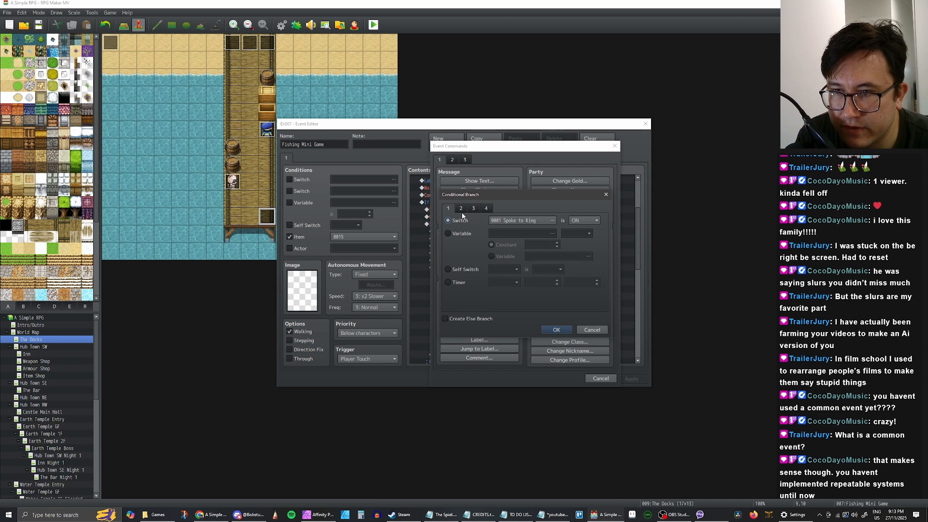
{"action": "left_click", "coordinate": [461, 209]}
{"action": "left_click", "coordinate": [473, 208]}
{"action": "left_click", "coordinate": [487, 209]}
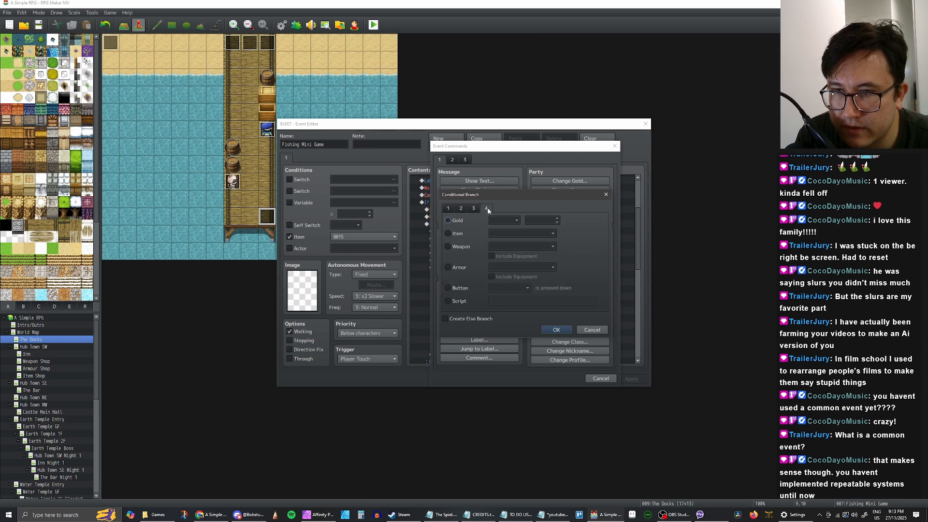
{"action": "left_click", "coordinate": [448, 234]}
{"action": "left_click", "coordinate": [532, 233]}
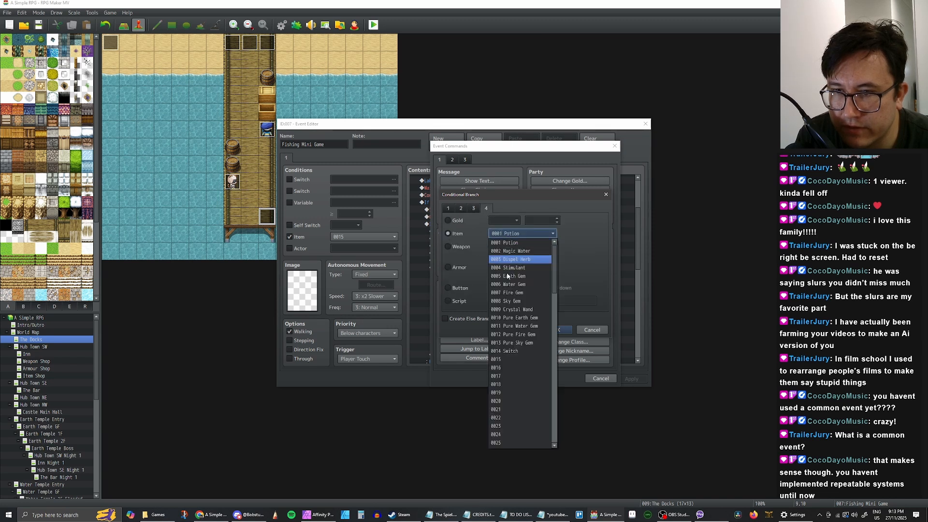
{"action": "left_click", "coordinate": [509, 356]}
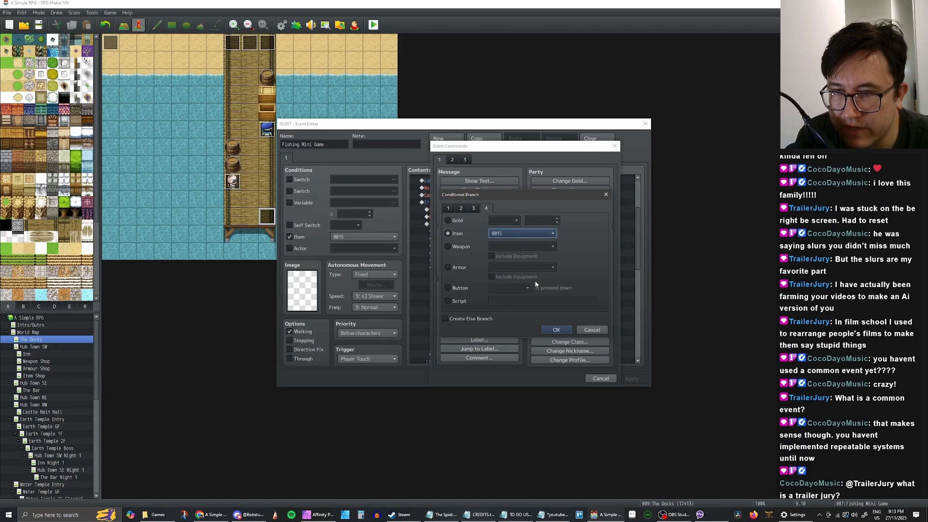
{"action": "left_click", "coordinate": [556, 330]}
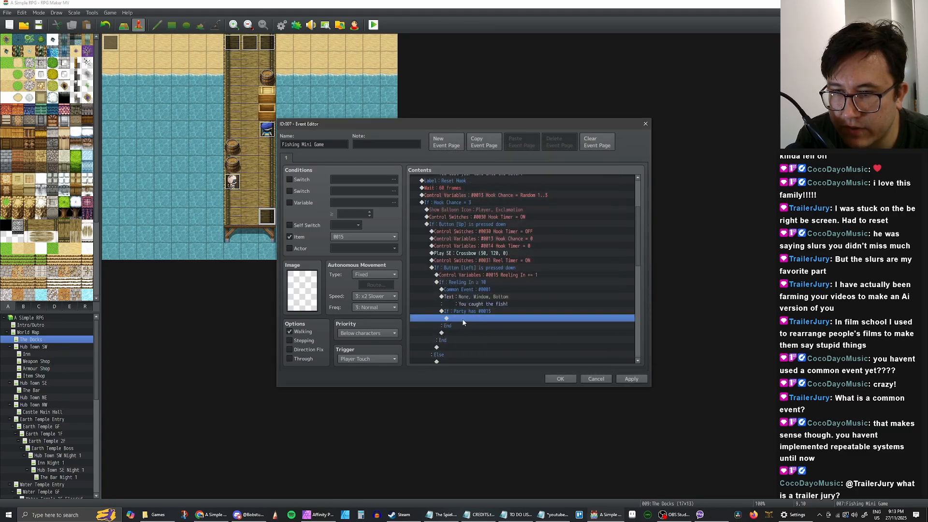
Insert a Jump to Label command targeting "Fish Again" inside the item 0015 branch
{"action": "right_click", "coordinate": [463, 322]}
{"action": "left_click", "coordinate": [485, 325]}
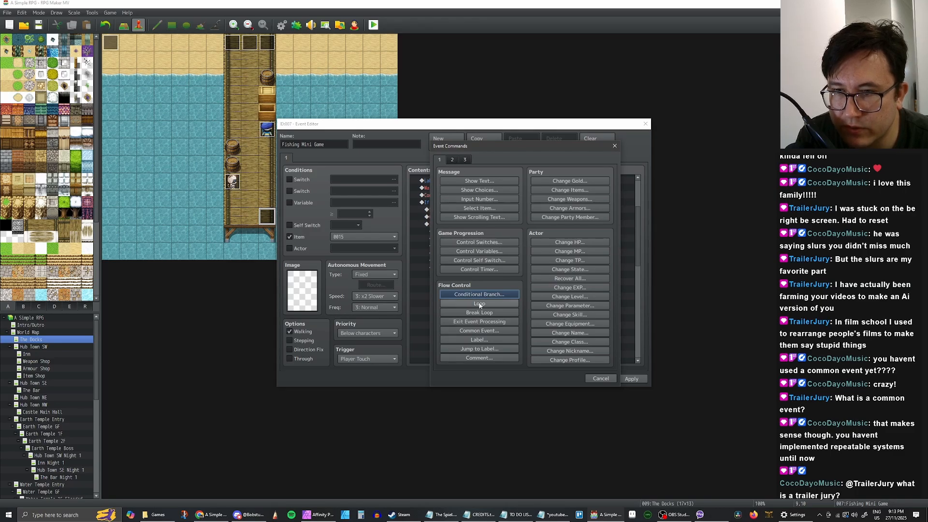
{"action": "left_click", "coordinate": [480, 349]}
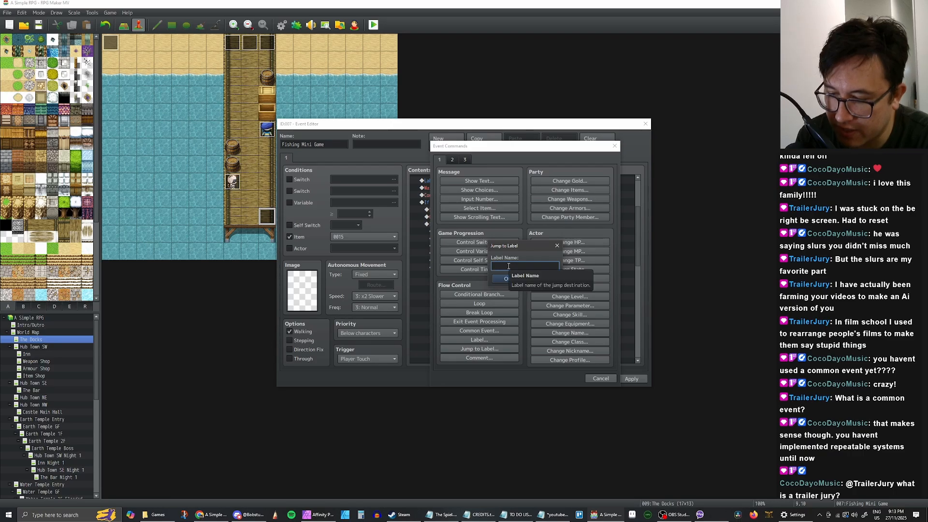
{"action": "type", "text": "Fish A"}
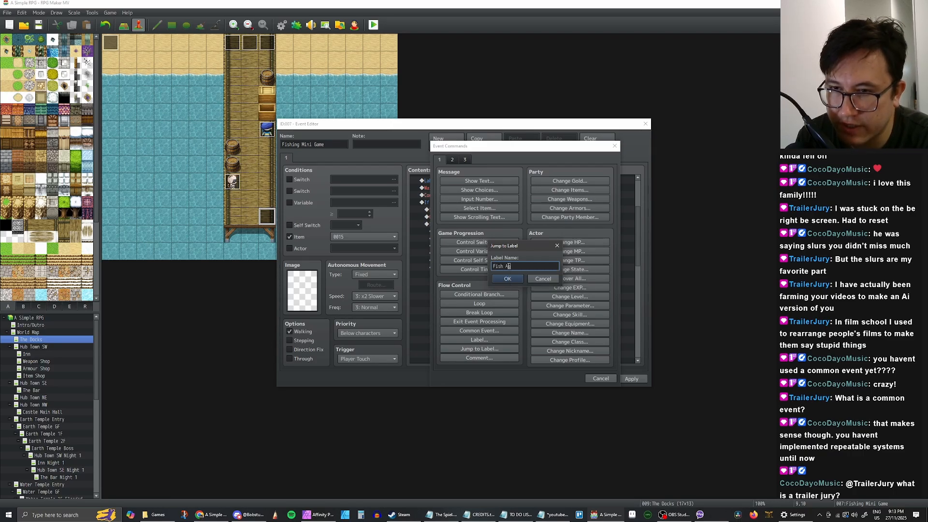
{"action": "type", "text": "gain"}
{"action": "left_click", "coordinate": [507, 279]}
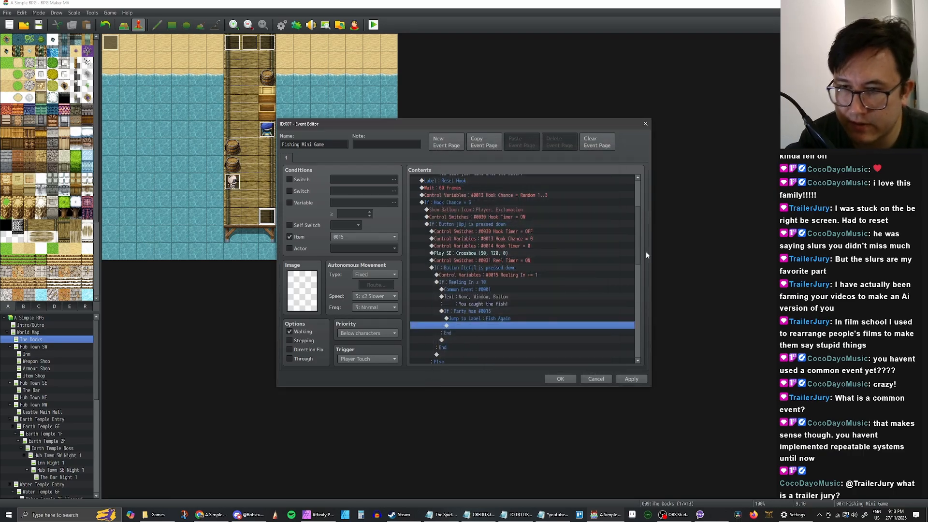
Insert a "Fish Again" label above the "Would you like to fish?" message and apply the event changes
{"action": "scroll", "coordinate": [637, 267], "scroll_direction": "up", "scroll_amount": 4}
{"action": "left_click", "coordinate": [453, 178]}
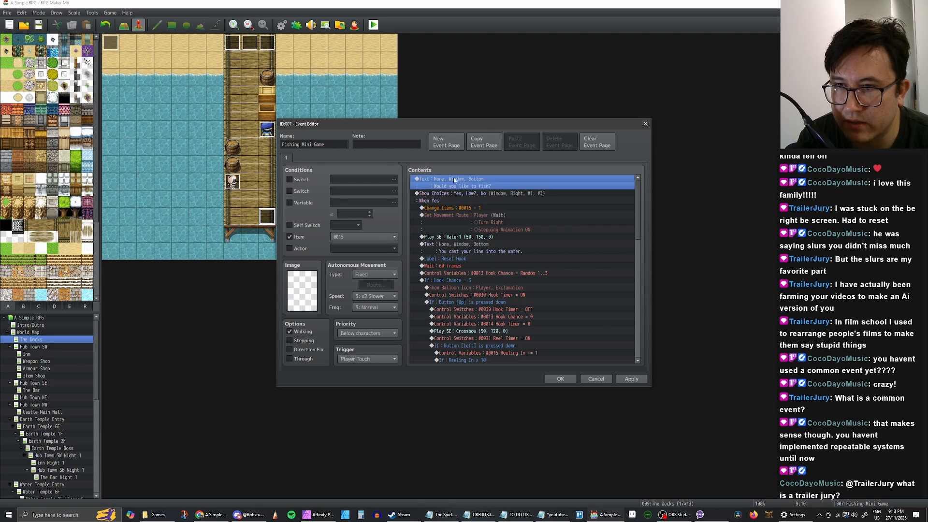
{"action": "right_click", "coordinate": [442, 179]}
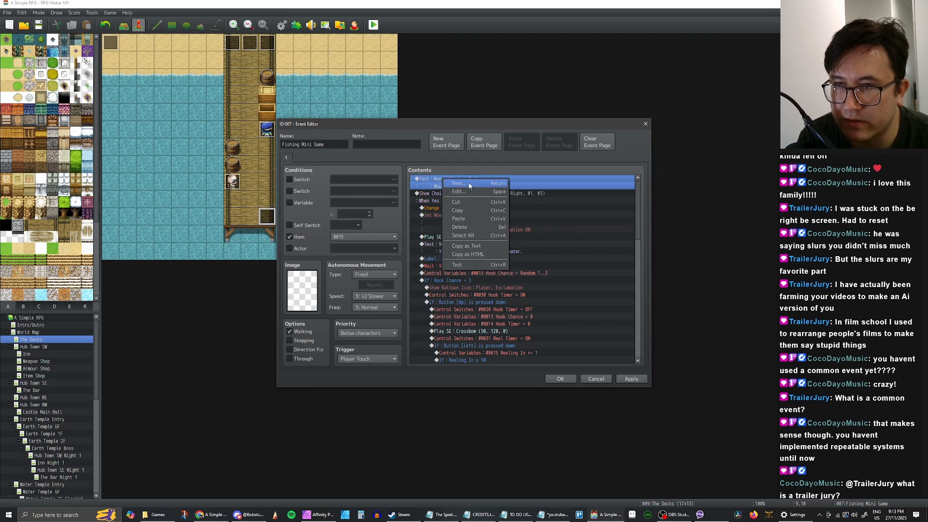
{"action": "left_click", "coordinate": [458, 183]}
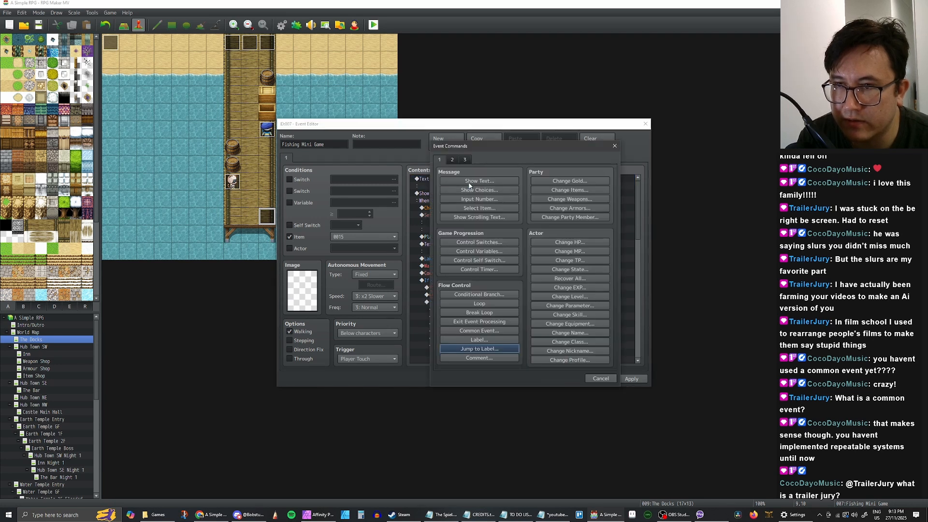
{"action": "left_click", "coordinate": [485, 340]}
{"action": "type", "text": "Fish Again"}
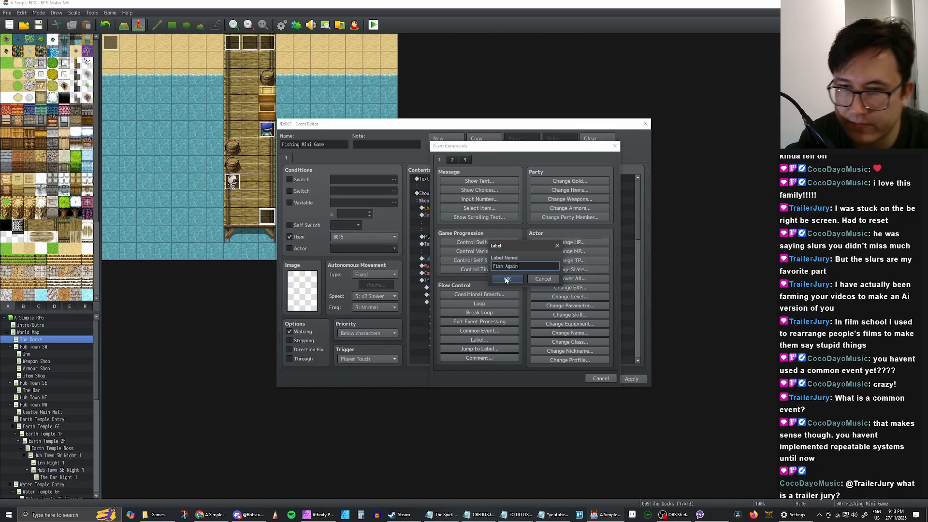
{"action": "left_click", "coordinate": [507, 280]}
{"action": "scroll", "coordinate": [512, 218], "scroll_direction": "down", "scroll_amount": 5}
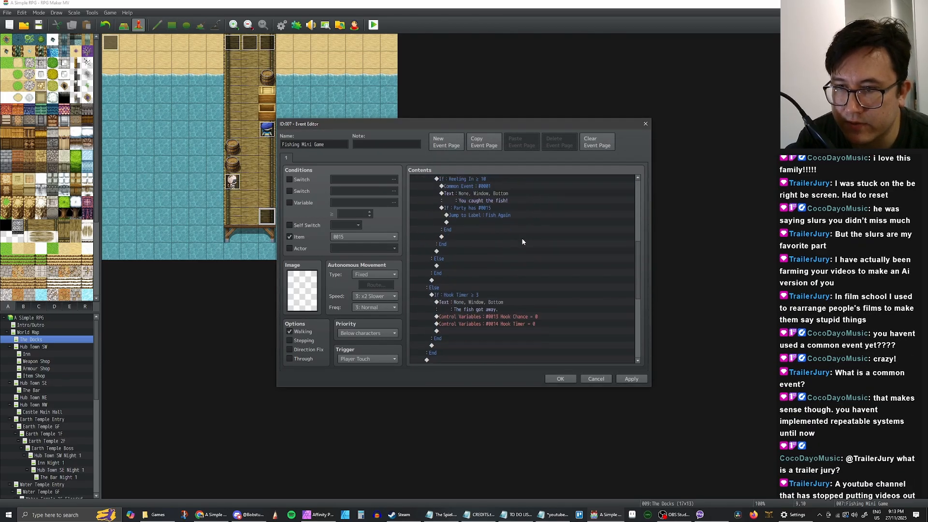
{"action": "scroll", "coordinate": [512, 227], "scroll_direction": "up", "scroll_amount": 10}
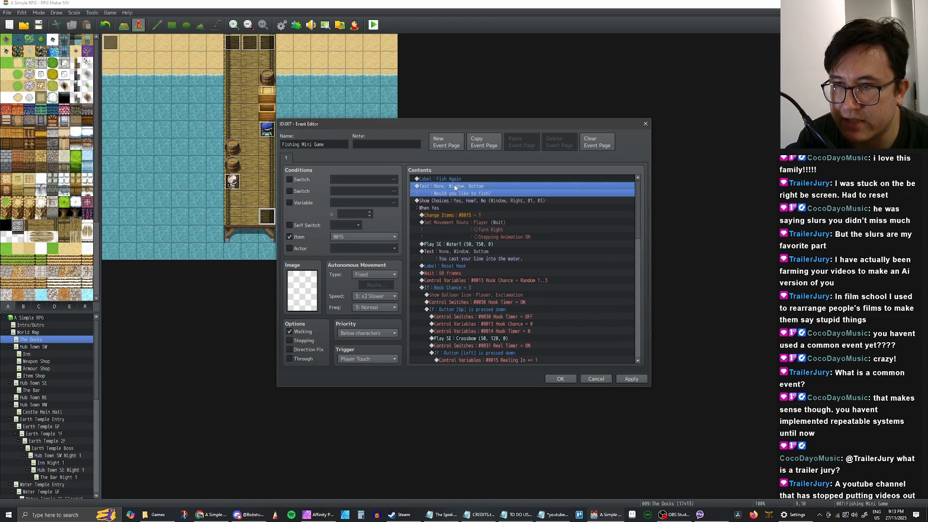
{"action": "scroll", "coordinate": [489, 222], "scroll_direction": "down", "scroll_amount": 7}
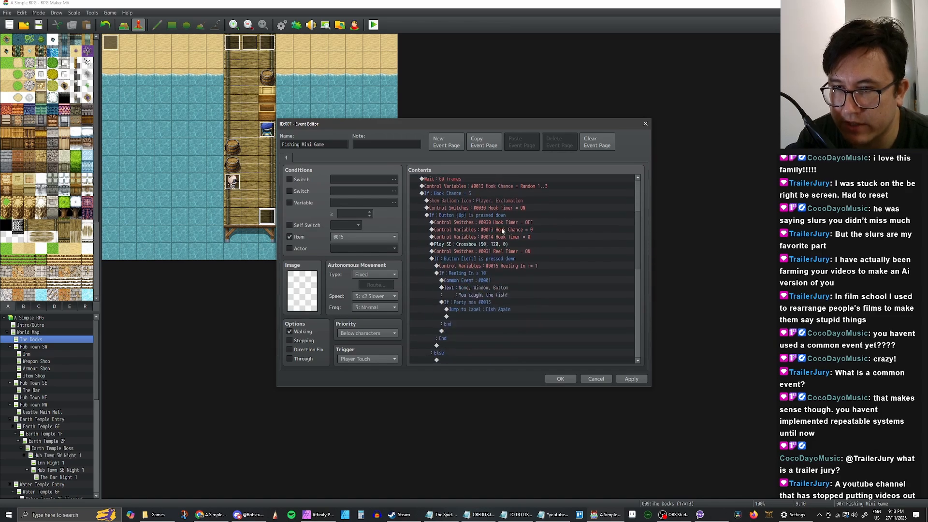
{"action": "left_click", "coordinate": [634, 381]}
Insert a Play ME command above the item 0015 branch, using Victory2 at 50% volume and 150% pitch
{"action": "scroll", "coordinate": [474, 259], "scroll_direction": "up", "scroll_amount": 2}
{"action": "left_click", "coordinate": [462, 287]}
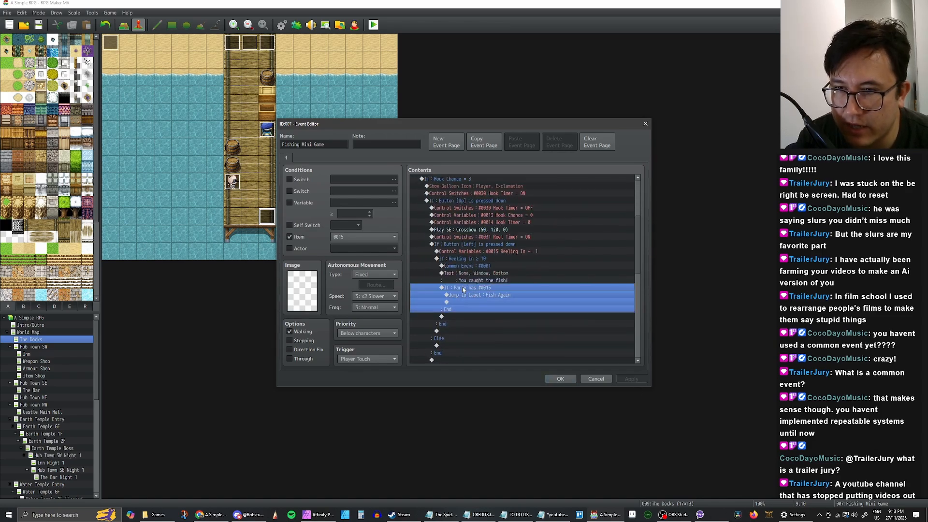
{"action": "right_click", "coordinate": [459, 284]}
{"action": "left_click", "coordinate": [477, 289]}
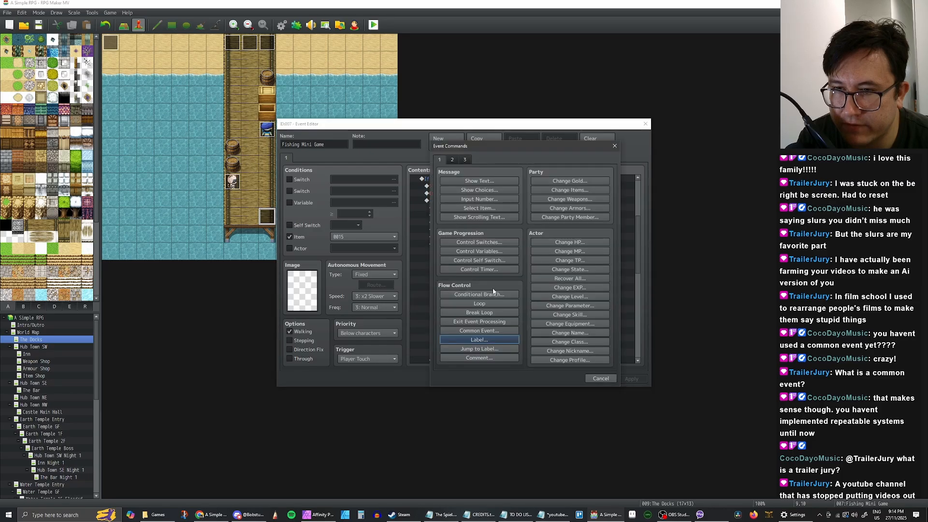
{"action": "left_click", "coordinate": [451, 159]}
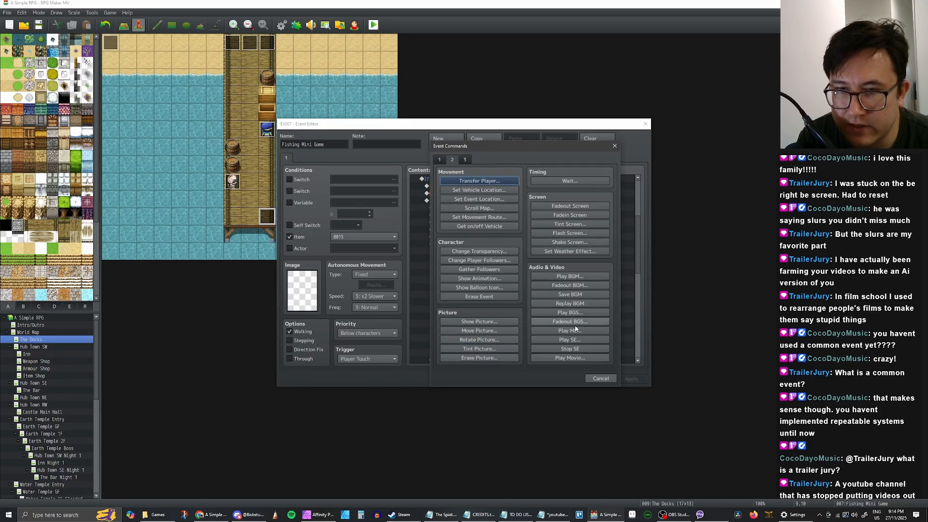
{"action": "left_click", "coordinate": [570, 340]}
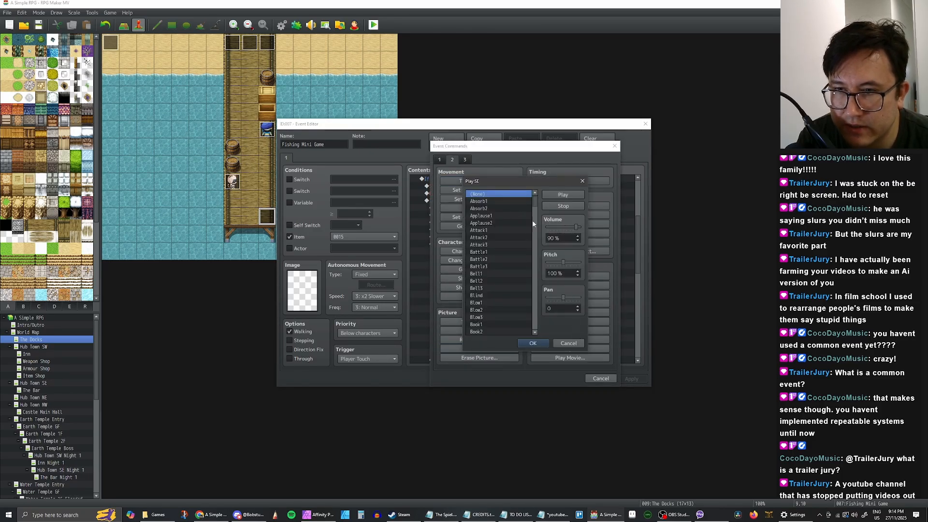
{"action": "left_click", "coordinate": [568, 342]}
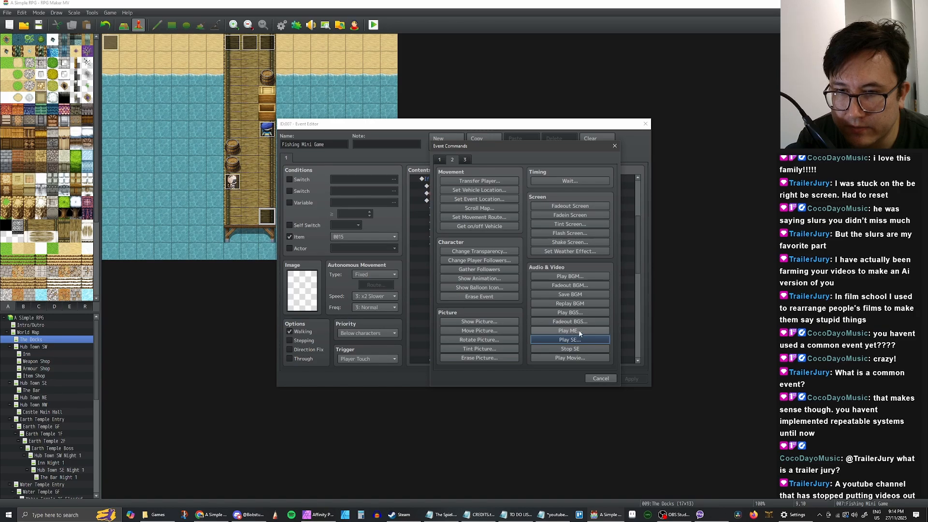
{"action": "left_click", "coordinate": [579, 331]}
{"action": "left_click", "coordinate": [486, 231]}
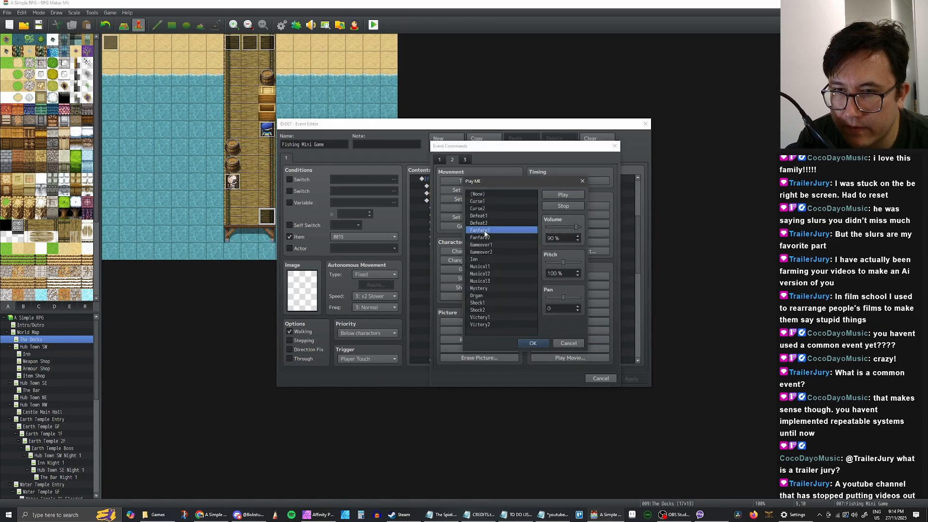
{"action": "left_click", "coordinate": [490, 237]}
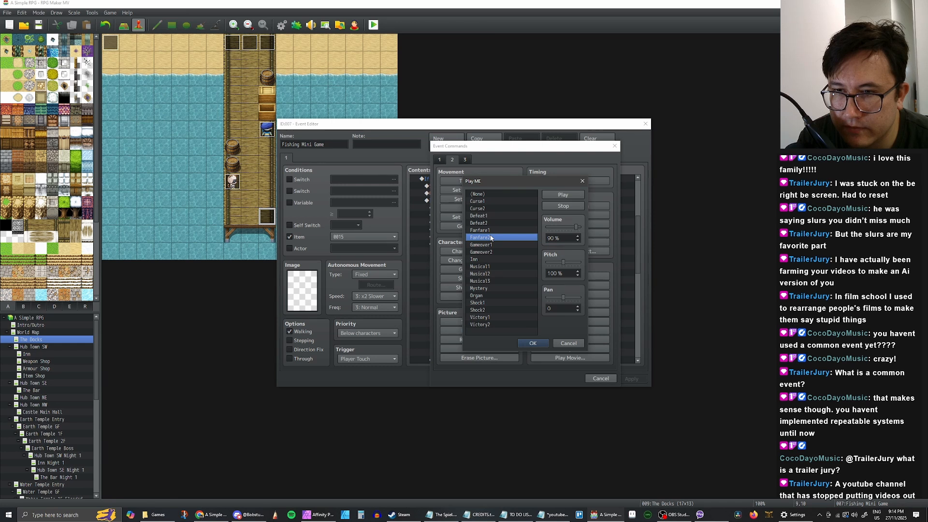
{"action": "left_click", "coordinate": [491, 303]}
{"action": "left_click", "coordinate": [490, 310]}
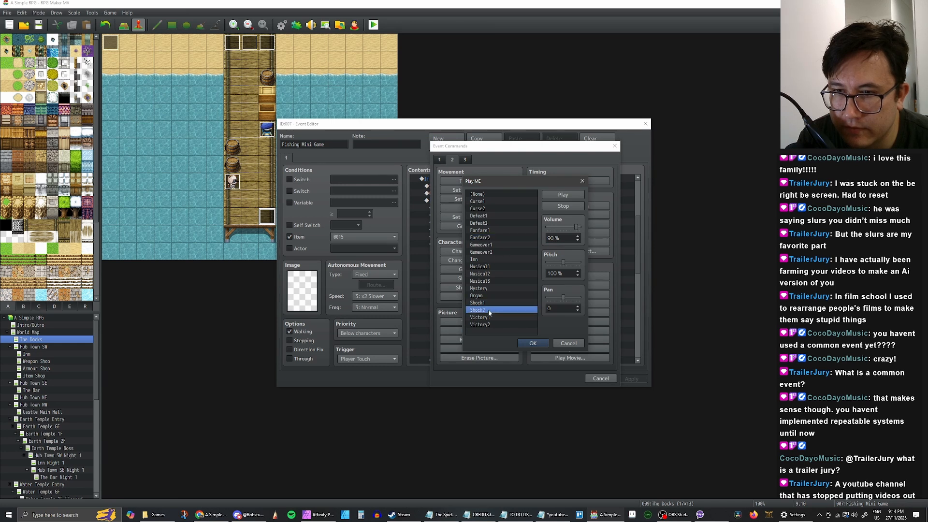
{"action": "left_click", "coordinate": [489, 318]}
{"action": "left_click", "coordinate": [493, 326]}
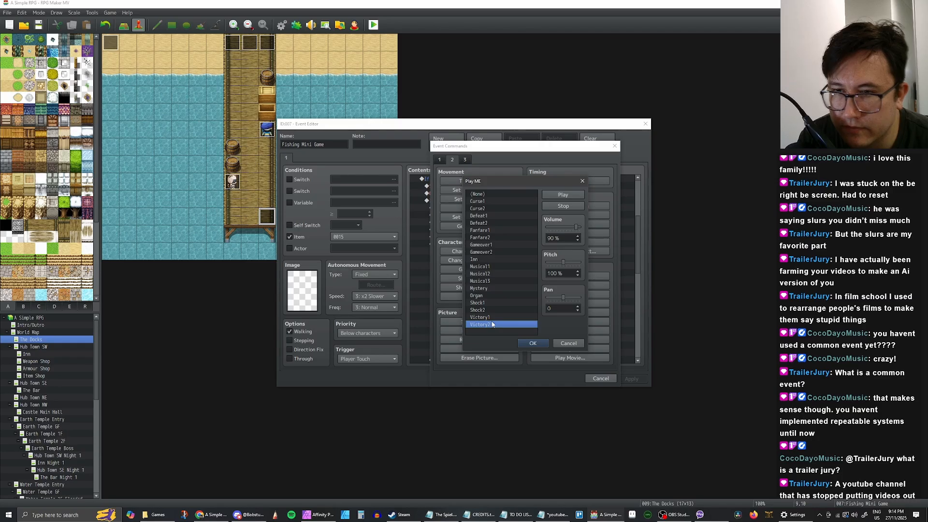
{"action": "left_click", "coordinate": [563, 226]}
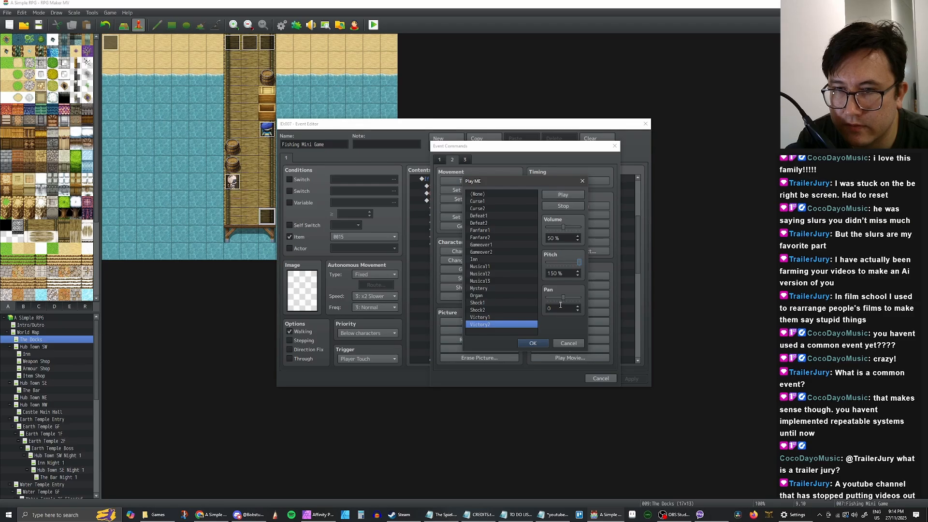
{"action": "left_click", "coordinate": [536, 343]}
Move the Victory2 Play ME command above the "You caught the fish!" message, directly below the common event call
{"action": "key", "text": "Up"}
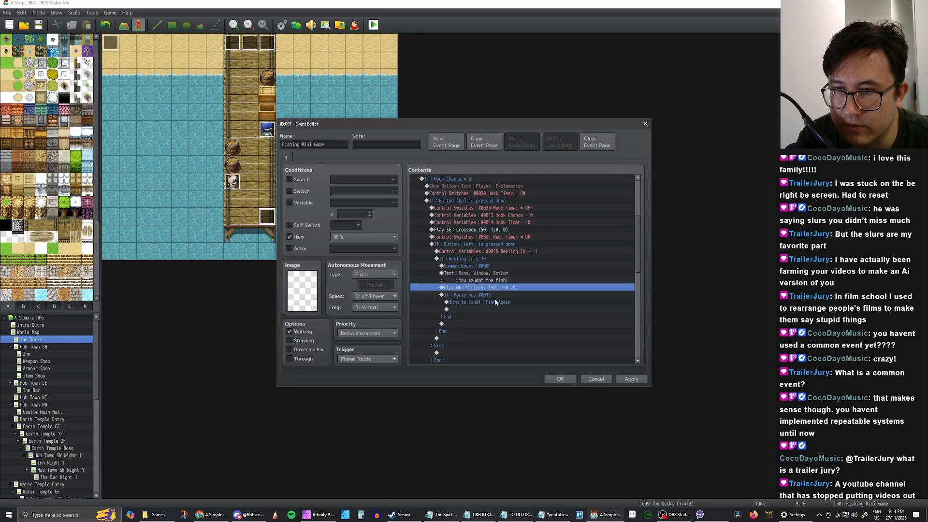
{"action": "left_click", "coordinate": [495, 293]}
{"action": "left_click", "coordinate": [501, 287]}
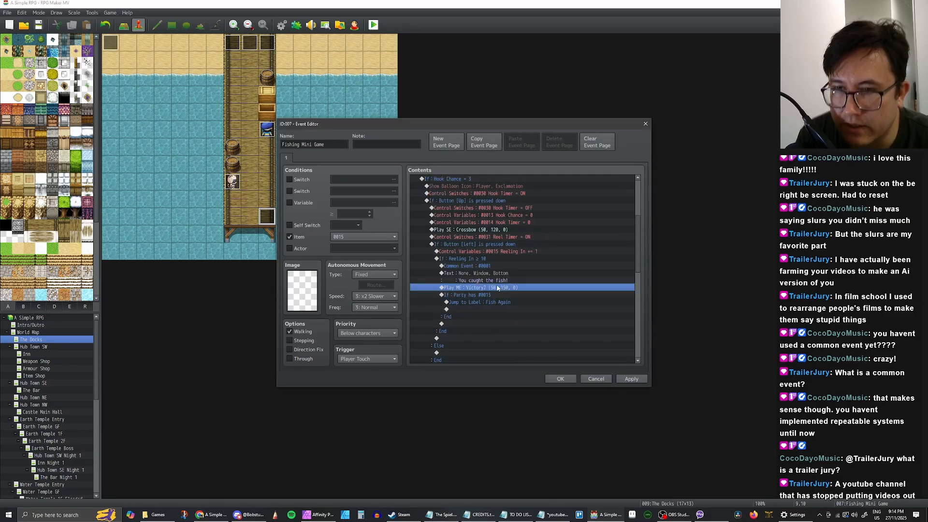
{"action": "key", "text": "ctrl+x"}
{"action": "left_click", "coordinate": [489, 276]}
{"action": "key", "text": "ctrl+v"}
{"action": "key", "text": "Up"}
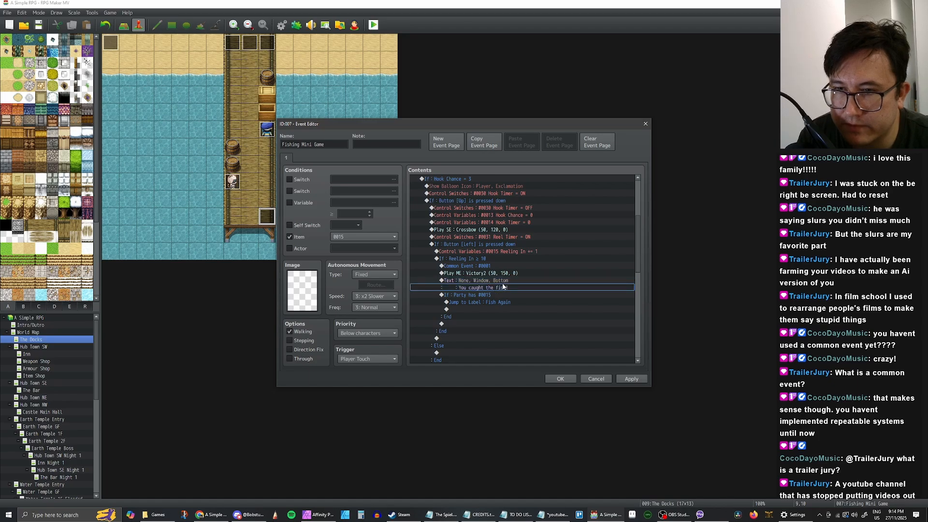
Check the order of the catch commands, apply the event changes and review the rest of the command list
{"action": "left_click", "coordinate": [527, 286]}
{"action": "left_click", "coordinate": [493, 296]}
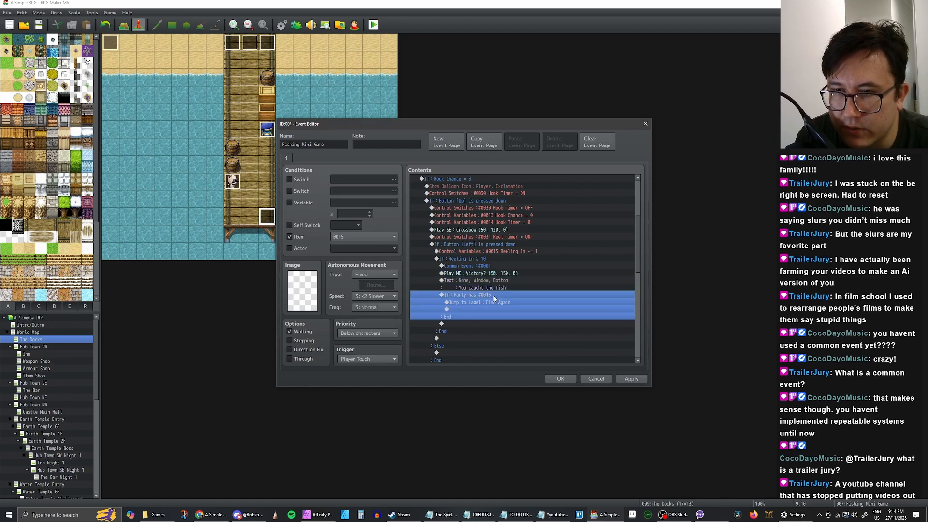
{"action": "left_click", "coordinate": [512, 275]}
{"action": "left_click", "coordinate": [506, 278]}
{"action": "scroll", "coordinate": [532, 265], "scroll_direction": "up", "scroll_amount": 4}
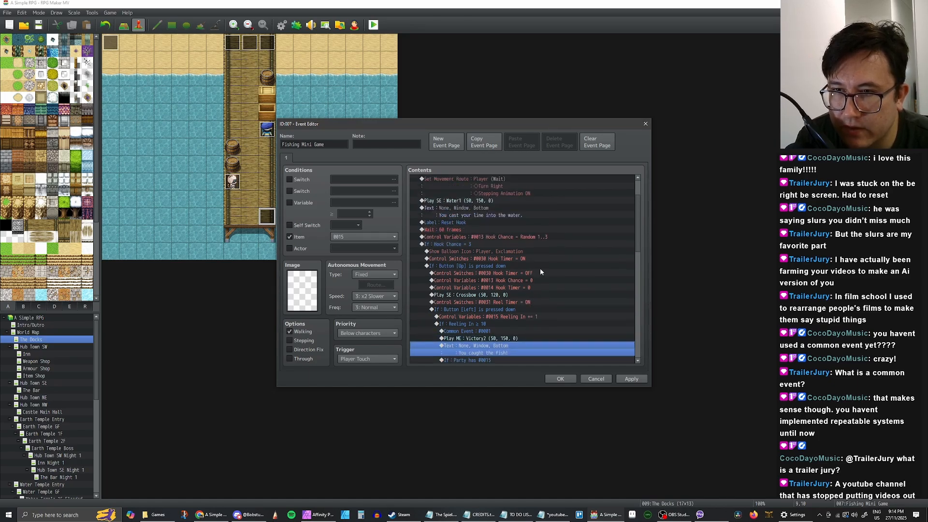
{"action": "left_click", "coordinate": [631, 379]}
{"action": "scroll", "coordinate": [609, 284], "scroll_direction": "down", "scroll_amount": 8}
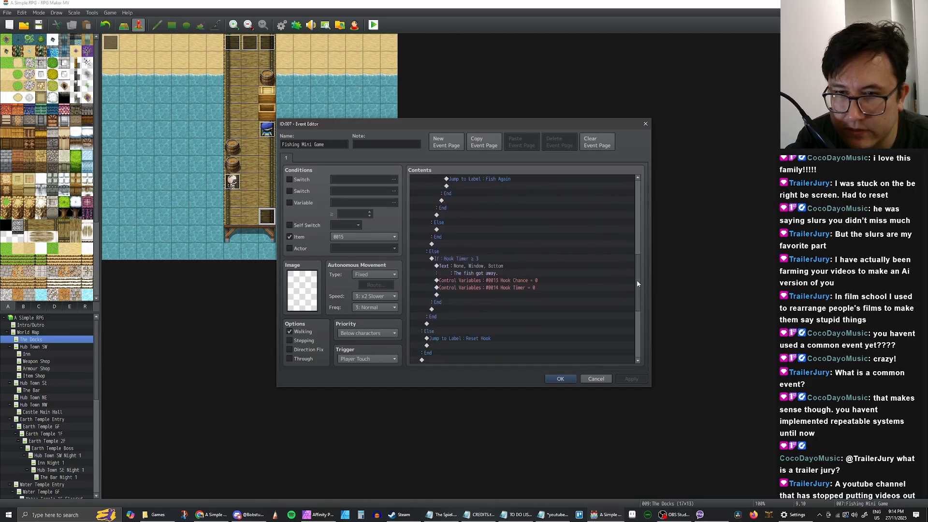
{"action": "left_click_drag", "start_coordinate": [637, 280], "coordinate": [634, 195]}
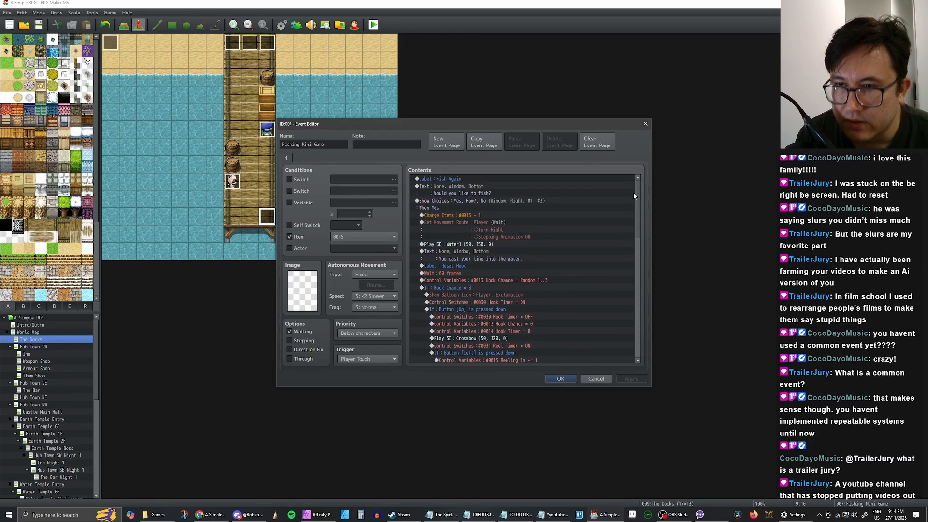
Review the fishing event's commands from the line cast through the hook check, the reeling branch and the catch sequence
{"action": "scroll", "coordinate": [540, 232], "scroll_direction": "down", "scroll_amount": 2}
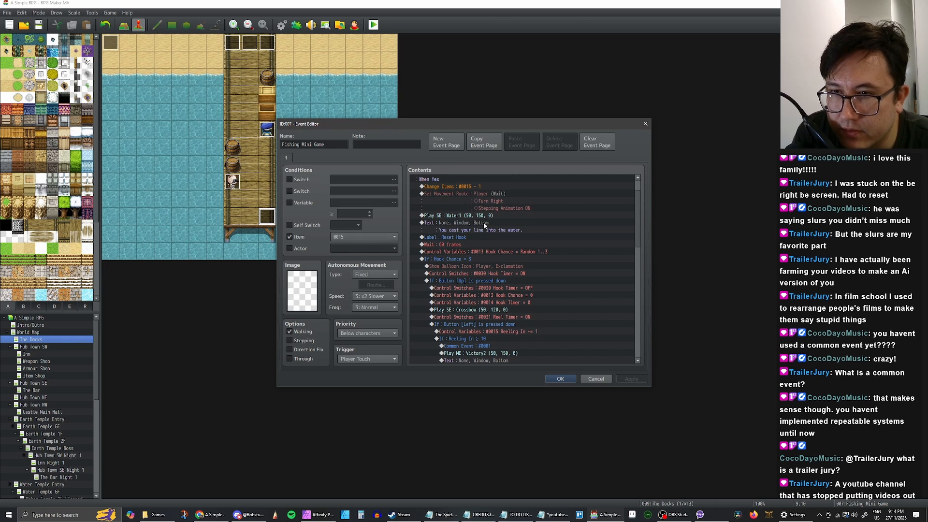
{"action": "scroll", "coordinate": [477, 239], "scroll_direction": "down", "scroll_amount": 2}
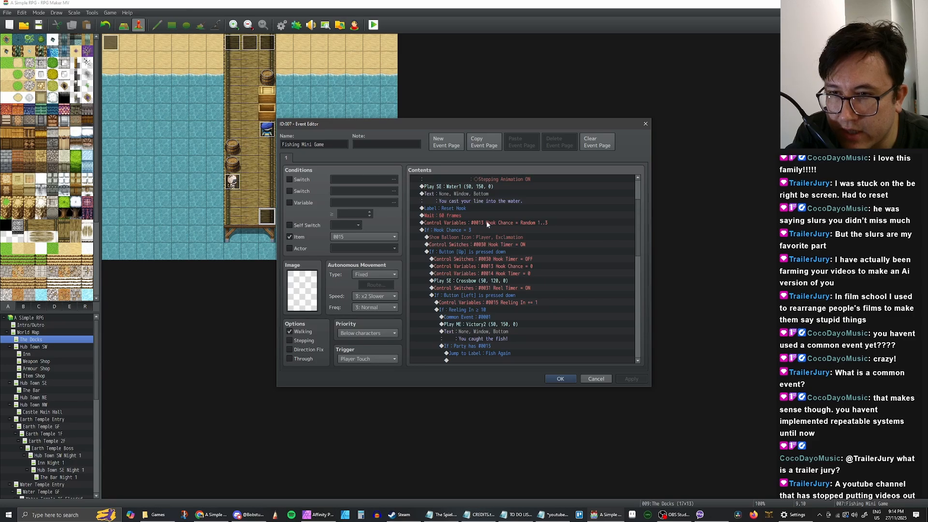
{"action": "scroll", "coordinate": [457, 228], "scroll_direction": "down", "scroll_amount": 2}
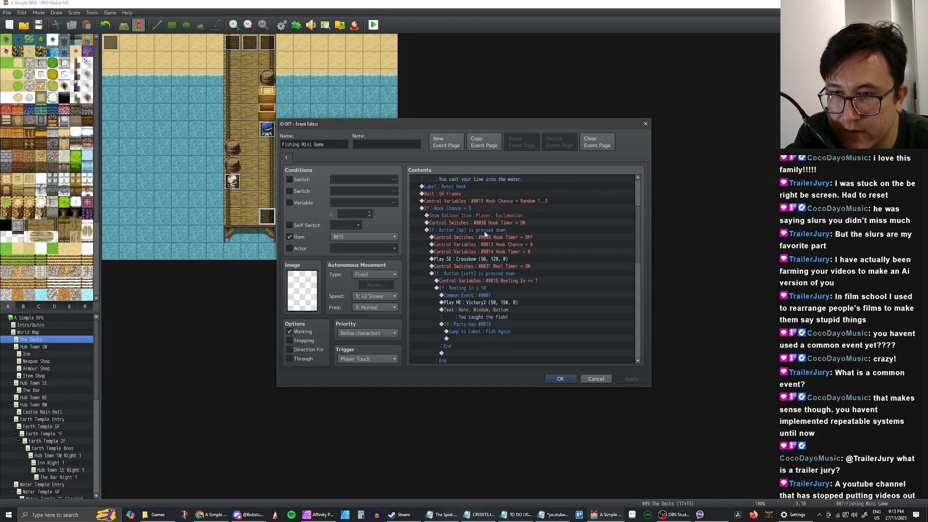
{"action": "scroll", "coordinate": [476, 226], "scroll_direction": "down", "scroll_amount": 3}
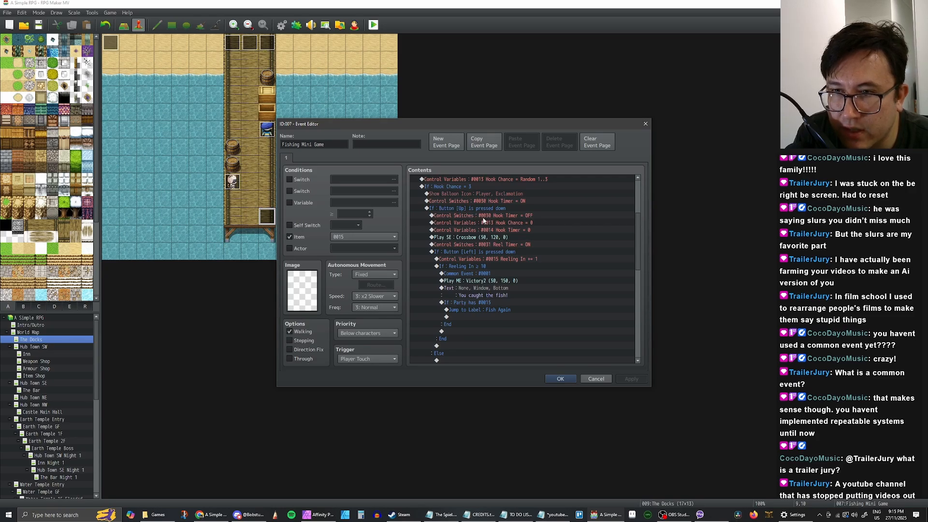
{"action": "scroll", "coordinate": [497, 218], "scroll_direction": "down", "scroll_amount": 1}
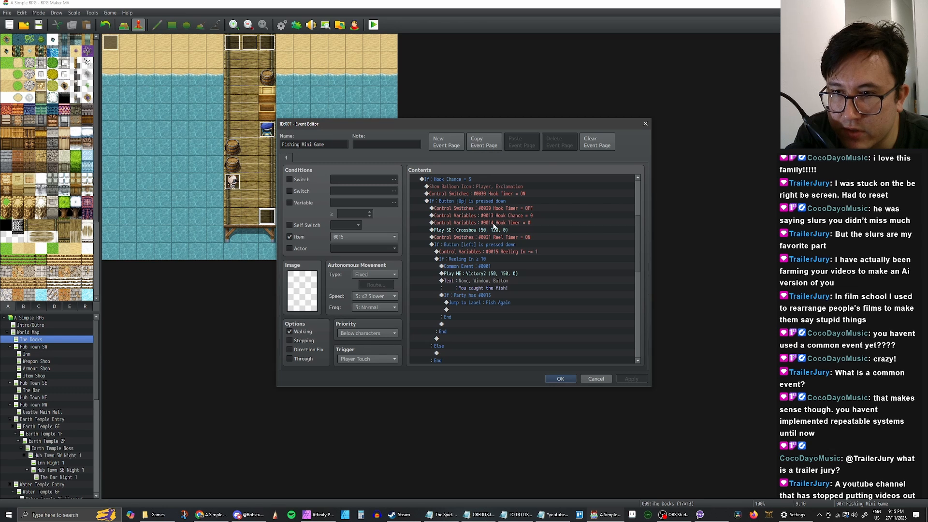
{"action": "scroll", "coordinate": [491, 225], "scroll_direction": "down", "scroll_amount": 2}
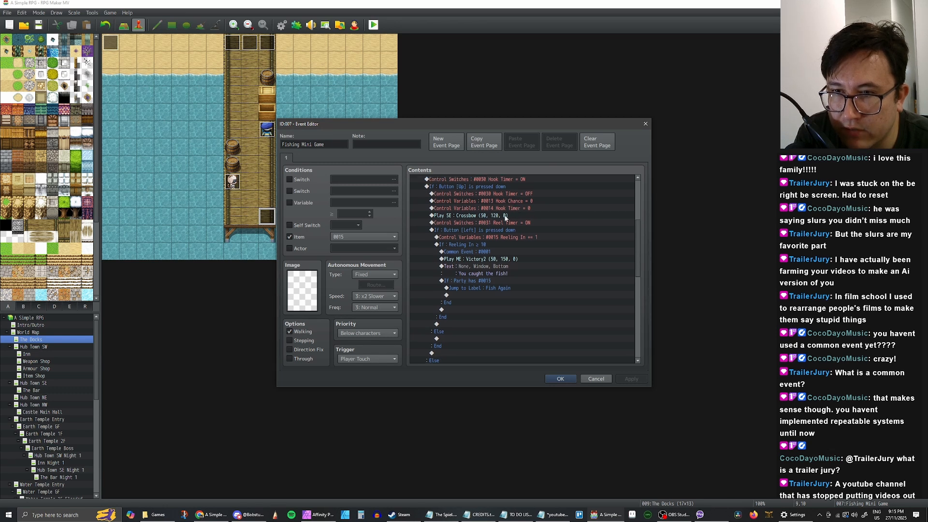
{"action": "scroll", "coordinate": [491, 216], "scroll_direction": "down", "scroll_amount": 1}
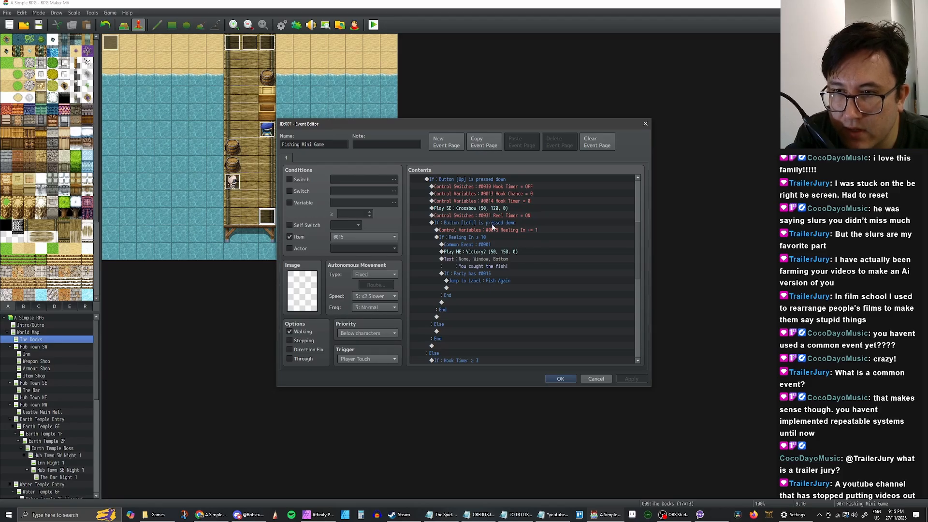
Add an Else branch to the "Reeling In ≥ 10" conditional branch in the Fishing Mini Game event
{"action": "scroll", "coordinate": [492, 224], "scroll_direction": "down", "scroll_amount": 1}
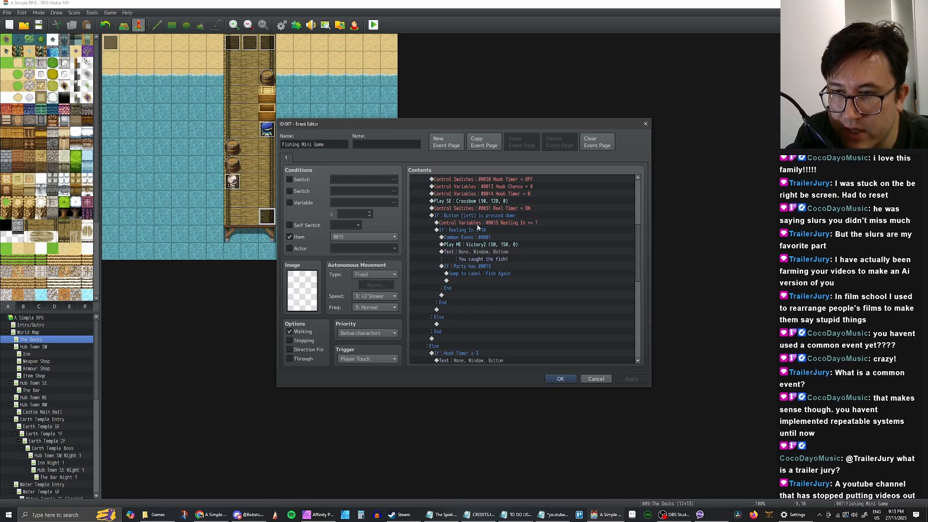
{"action": "left_click", "coordinate": [478, 223]}
{"action": "left_click", "coordinate": [478, 228]}
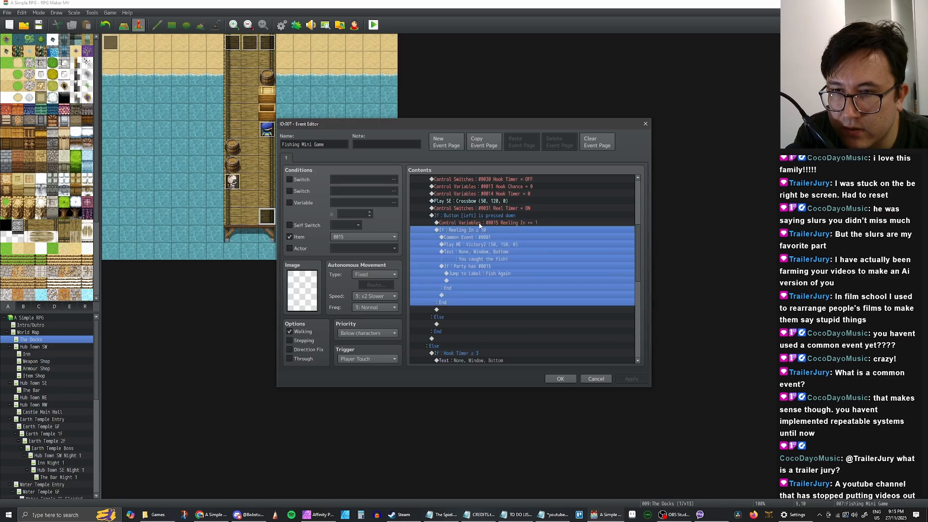
{"action": "left_click", "coordinate": [479, 224]}
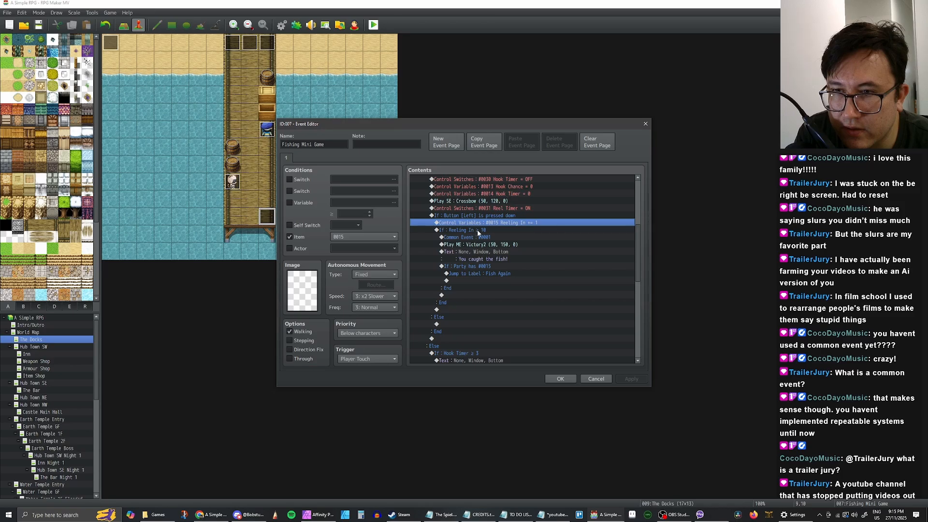
{"action": "left_click", "coordinate": [477, 230]}
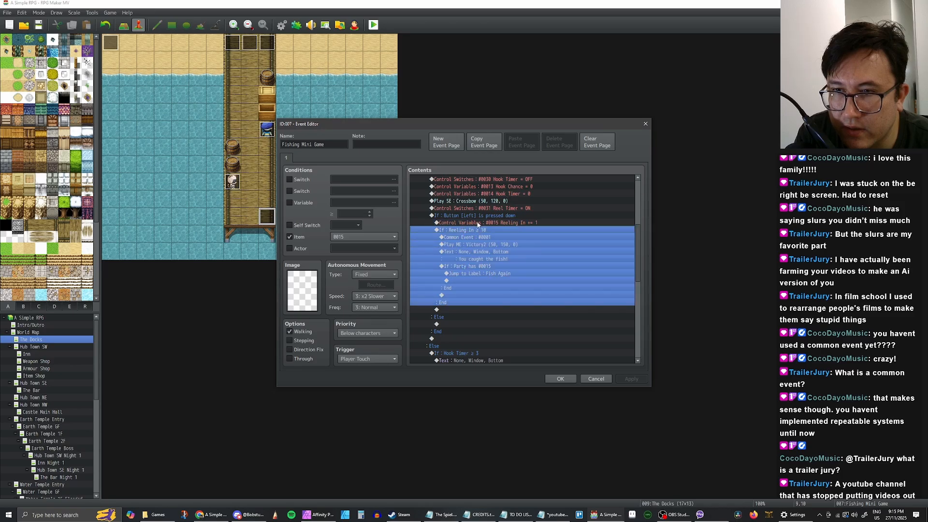
{"action": "left_click", "coordinate": [478, 223]}
{"action": "left_click", "coordinate": [489, 230]}
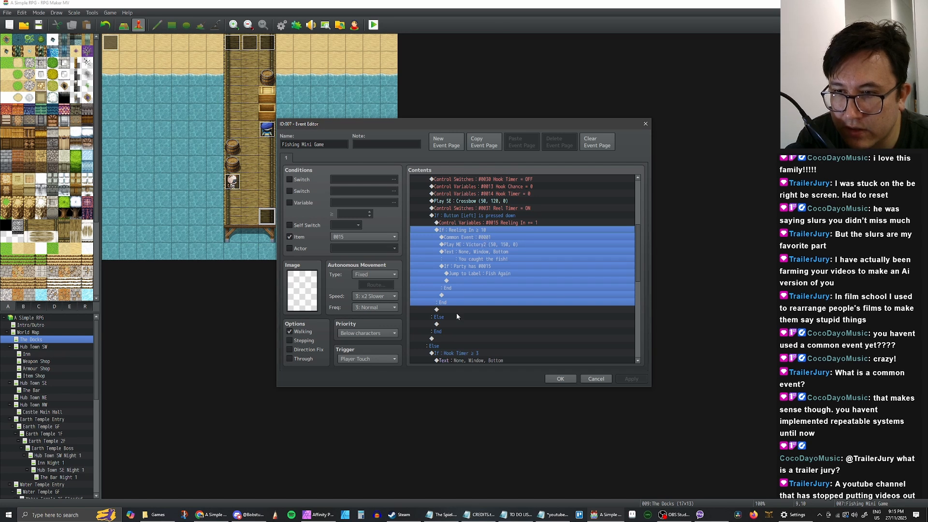
{"action": "double_click", "coordinate": [475, 232]}
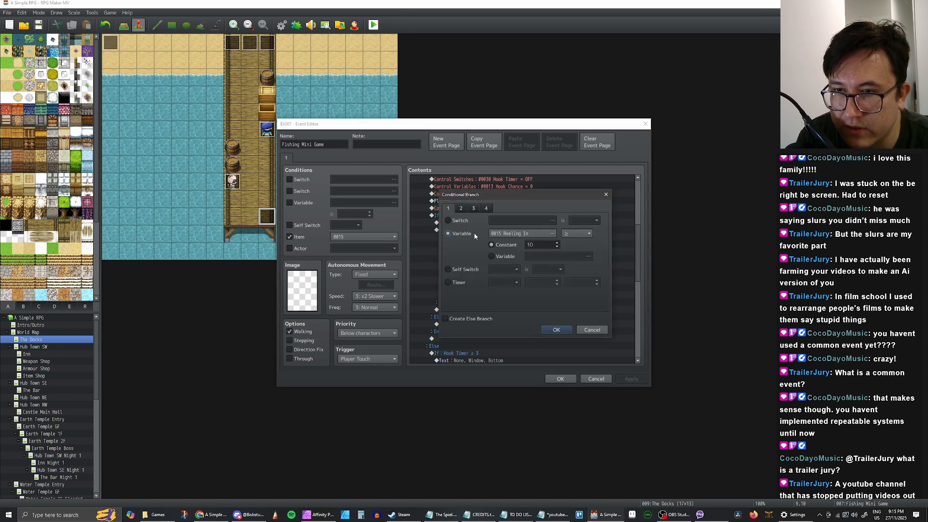
{"action": "left_click", "coordinate": [443, 319]}
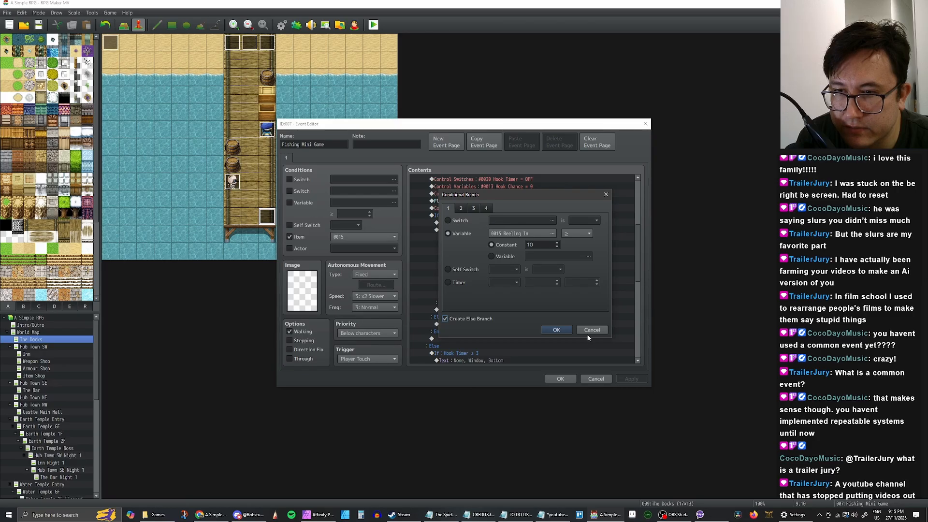
{"action": "left_click", "coordinate": [557, 330]}
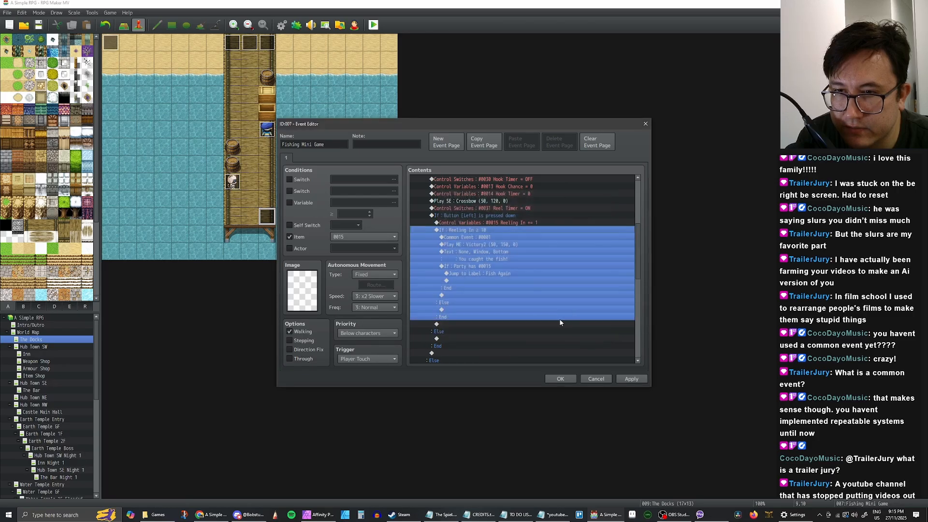
Examine how the Reeling In increment, the "Reeling In ≥ 10" check and its new Else branch follow one another
{"action": "left_click", "coordinate": [477, 224]}
{"action": "left_click", "coordinate": [474, 230]}
{"action": "left_click", "coordinate": [472, 224]}
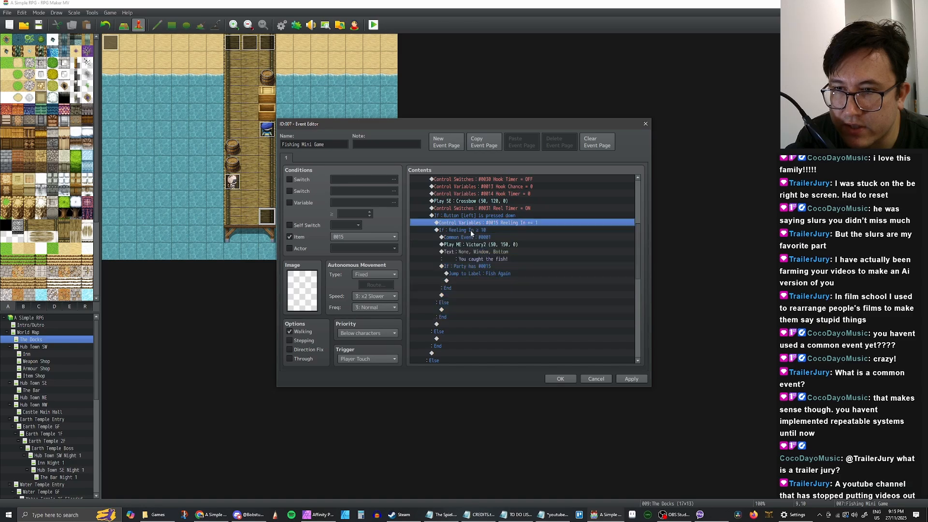
{"action": "left_click", "coordinate": [472, 231]}
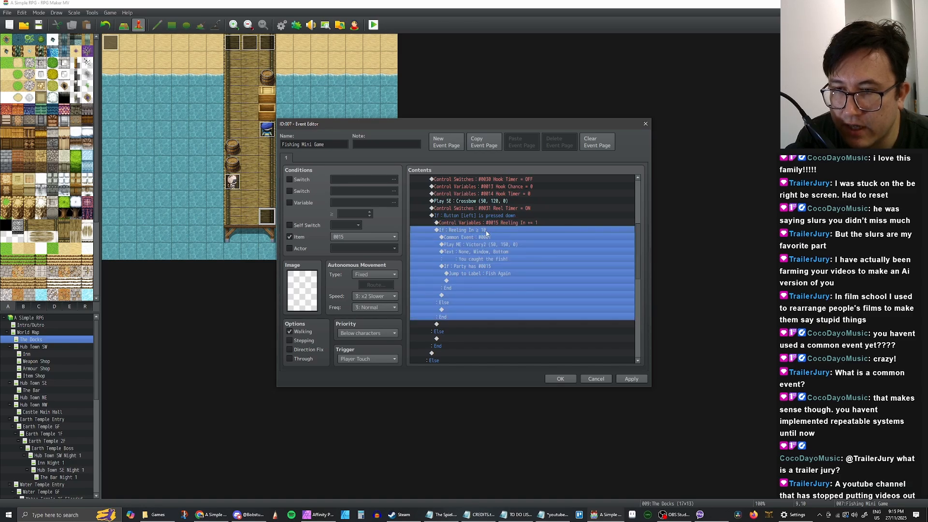
{"action": "scroll", "coordinate": [489, 241], "scroll_direction": "down", "scroll_amount": 1}
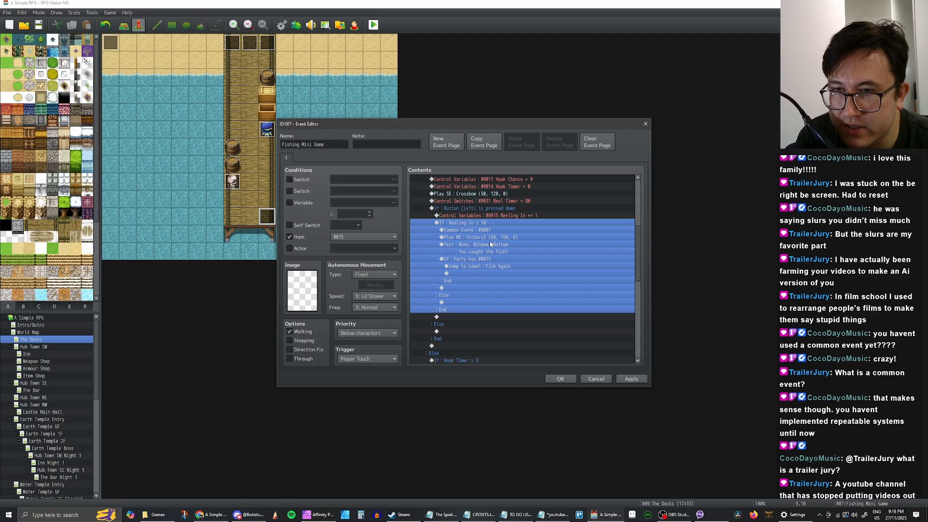
{"action": "left_click", "coordinate": [461, 288]}
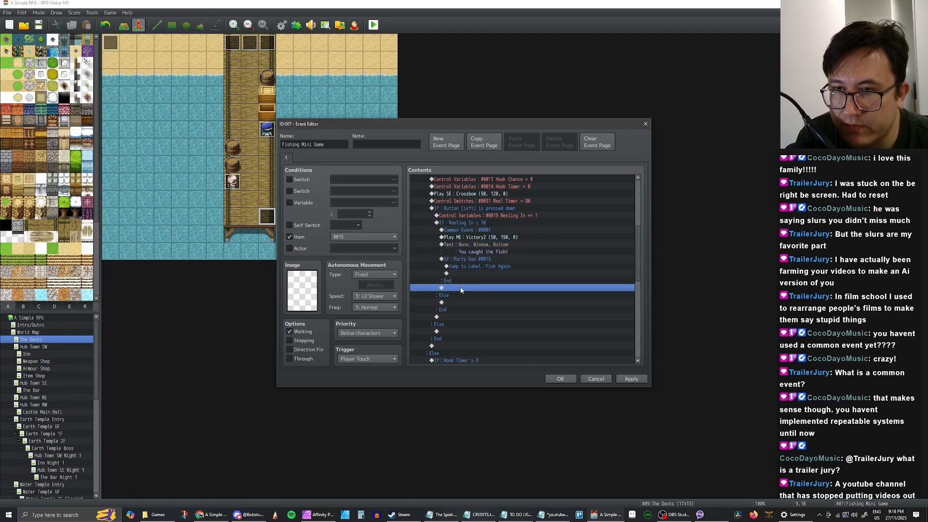
{"action": "right_click", "coordinate": [460, 289]}
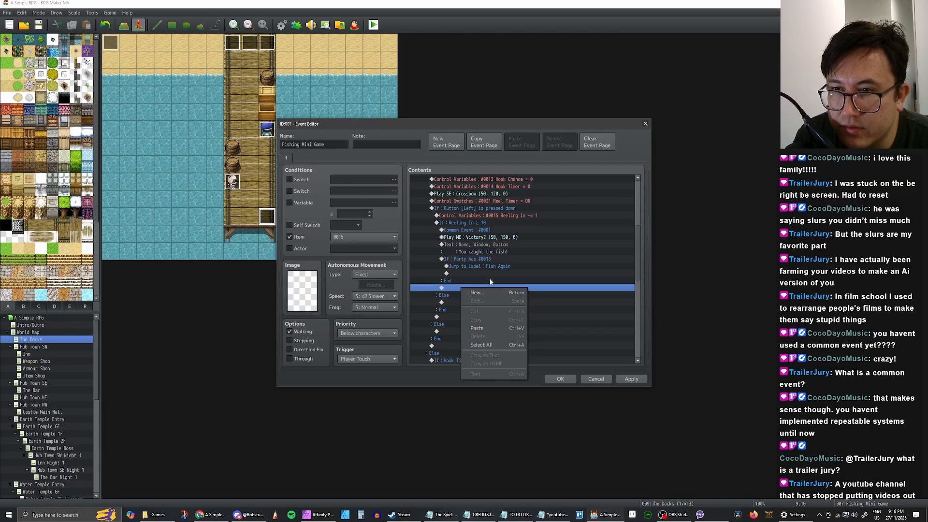
{"action": "left_click", "coordinate": [485, 210]}
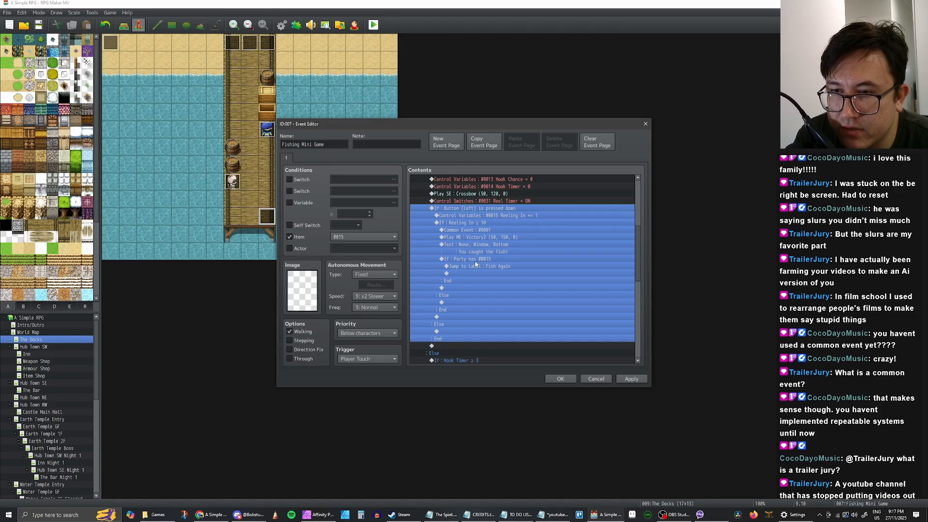
{"action": "left_click", "coordinate": [477, 224]}
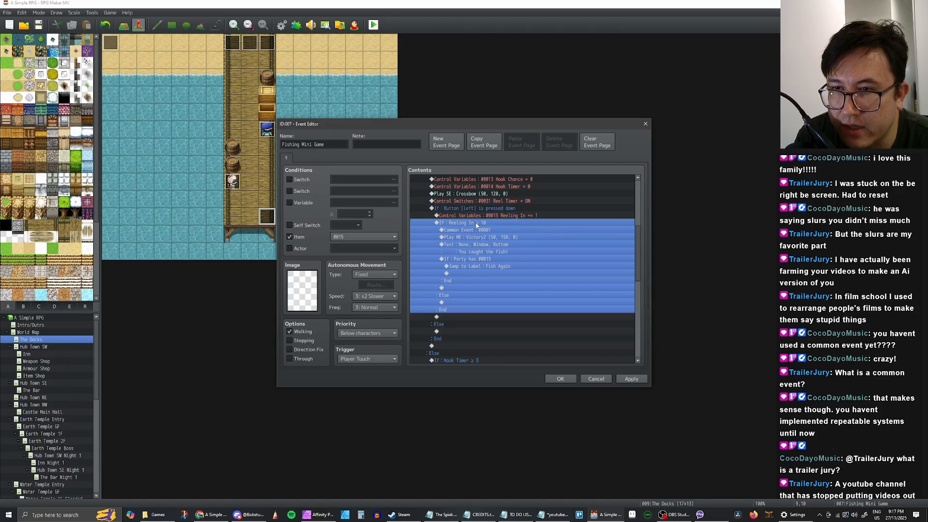
{"action": "left_click", "coordinate": [454, 304]}
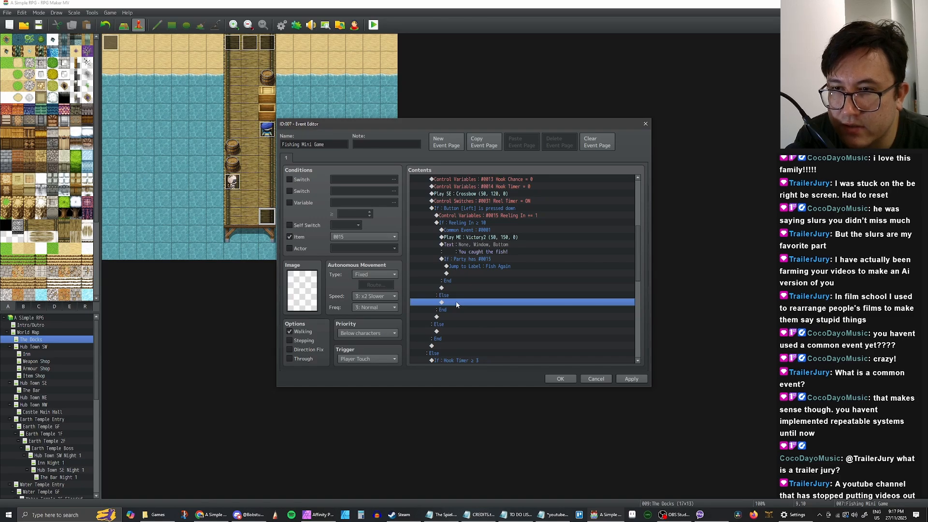
{"action": "left_click", "coordinate": [476, 224]}
{"action": "left_click", "coordinate": [478, 233]}
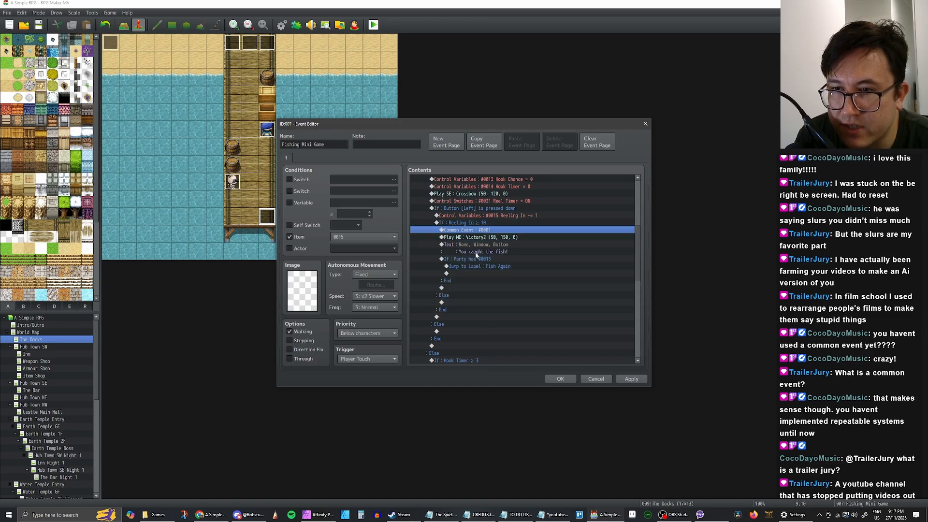
{"action": "left_click", "coordinate": [459, 288]}
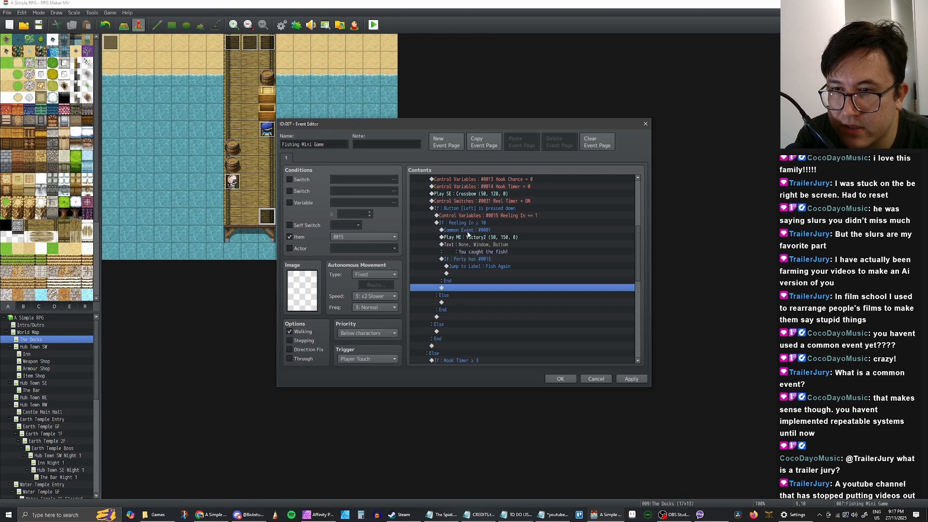
Insert a Jump to Label command targeting "Reel Again" in the Else branch of the "Reeling In ≥ 10" condition
{"action": "left_click", "coordinate": [457, 295]}
{"action": "left_click", "coordinate": [452, 302]}
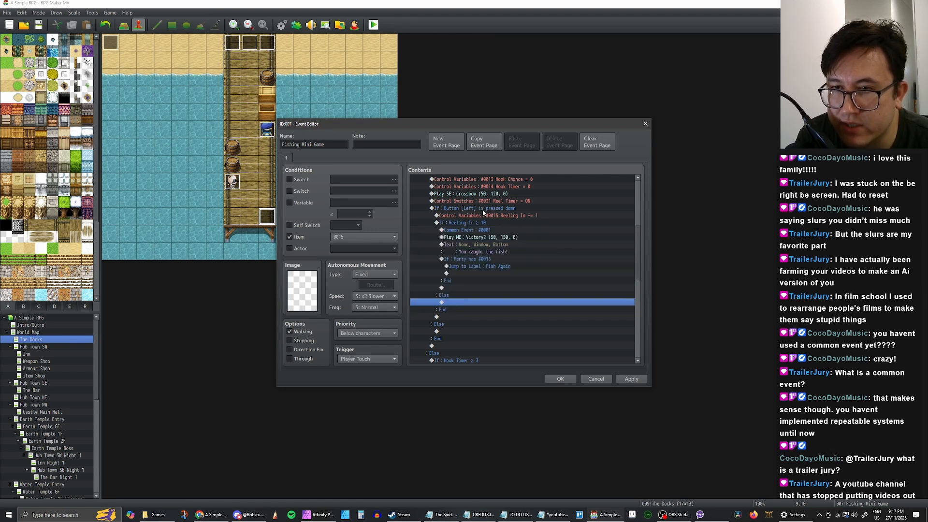
{"action": "right_click", "coordinate": [447, 302]}
{"action": "left_click", "coordinate": [470, 312]}
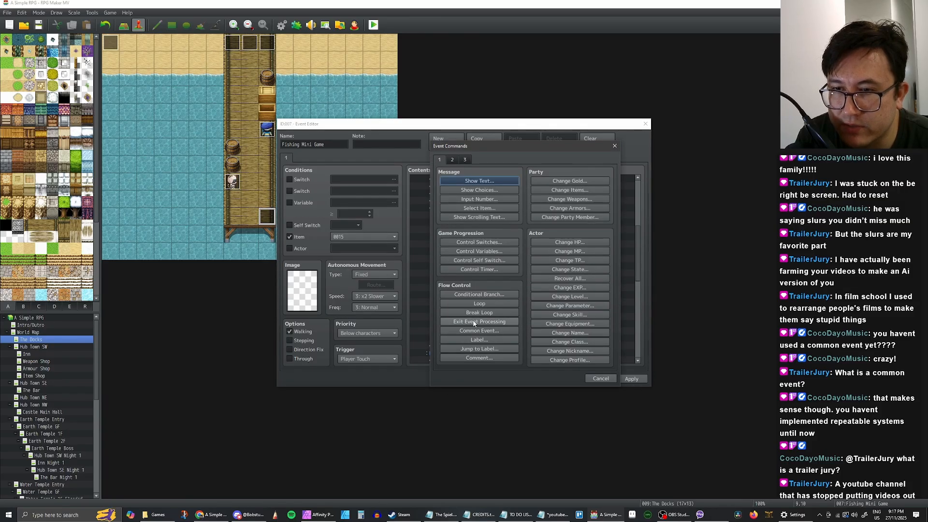
{"action": "left_click", "coordinate": [480, 349]}
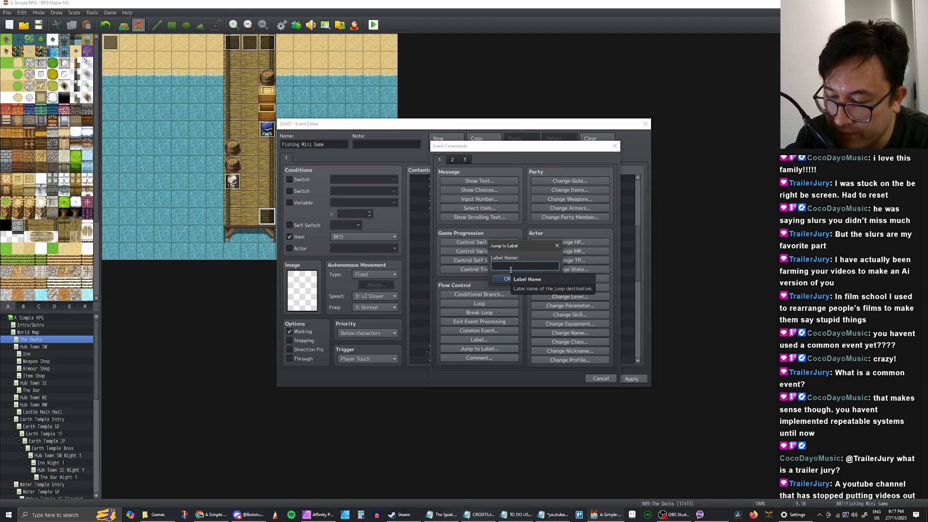
{"action": "type", "text": "Reel Ag"}
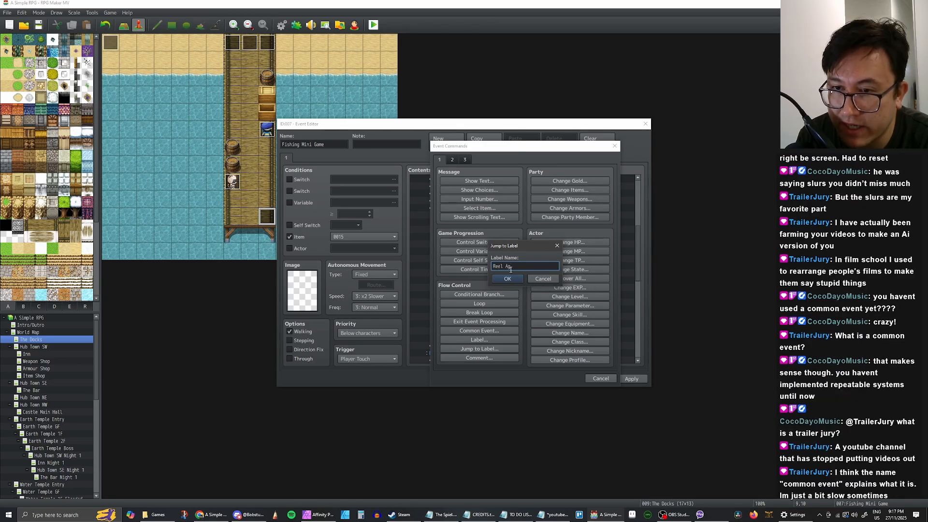
{"action": "type", "text": "ain"}
{"action": "left_click", "coordinate": [503, 278]}
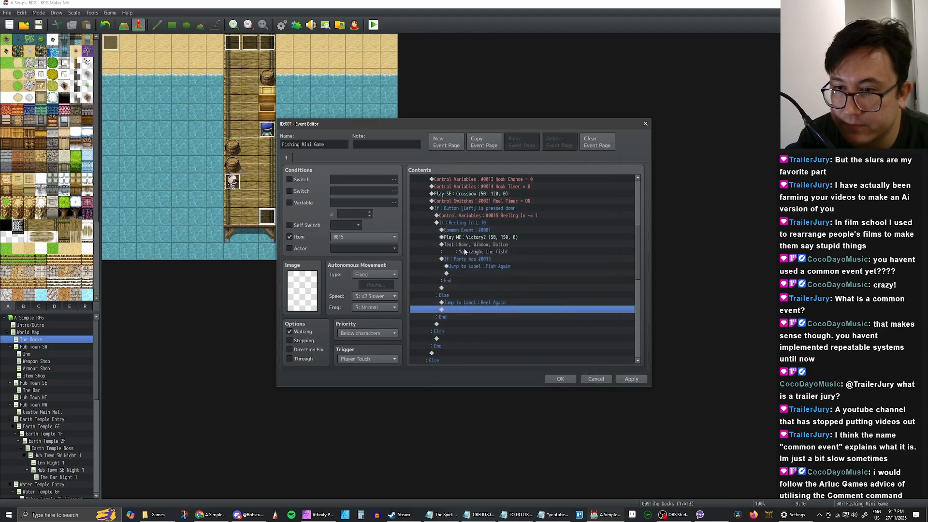
Insert a label named "Reel Again" directly above the "Button [Left] is pressed down" conditional branch
{"action": "left_click", "coordinate": [459, 223]}
{"action": "left_click", "coordinate": [458, 216]}
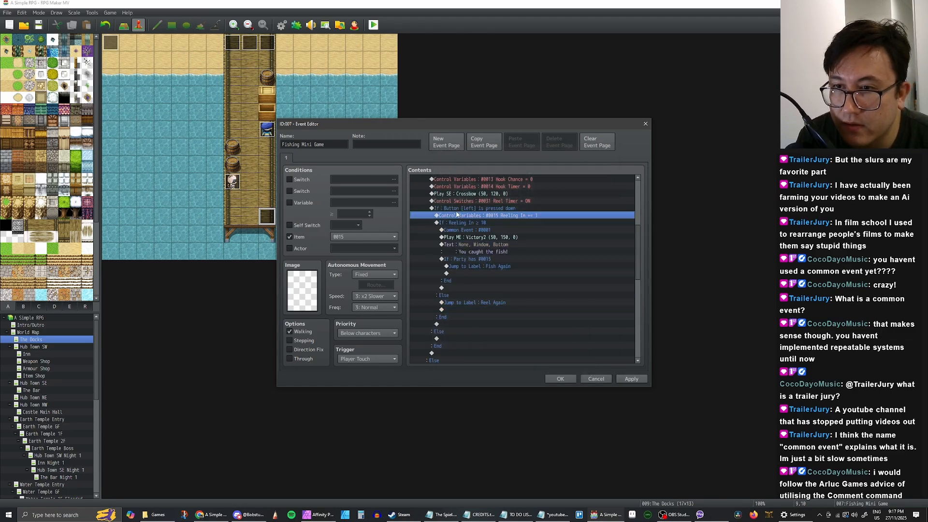
{"action": "left_click", "coordinate": [457, 209]}
{"action": "right_click", "coordinate": [453, 210]}
{"action": "left_click", "coordinate": [466, 215]}
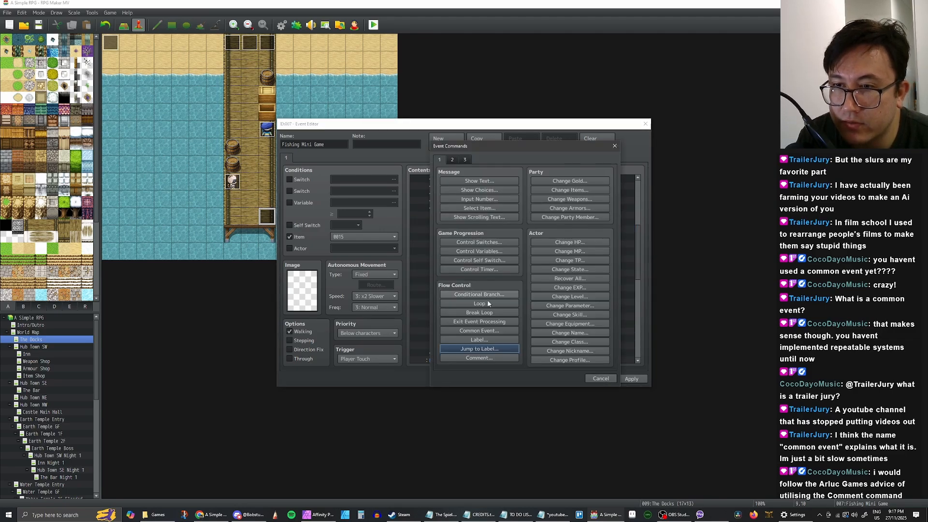
{"action": "left_click", "coordinate": [479, 340]}
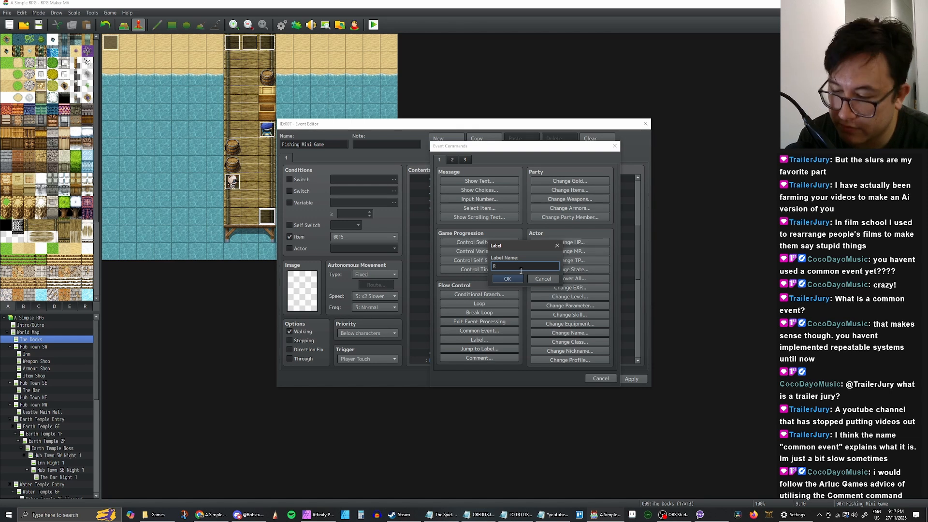
{"action": "type", "text": "Reel Again"}
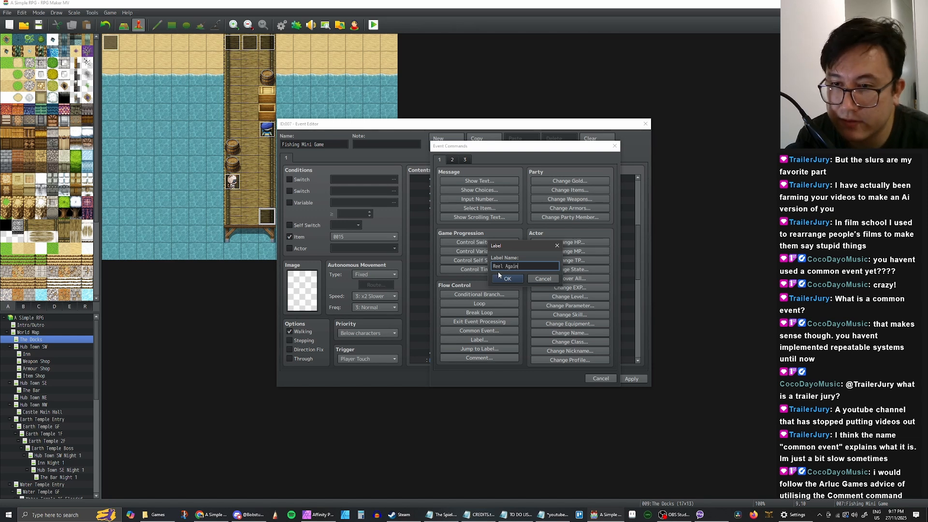
{"action": "left_click", "coordinate": [501, 278]}
Review the "Reel Again" loop through the Button [Left] branch, ending on the empty line in that branch's Else section
{"action": "left_click", "coordinate": [472, 231]}
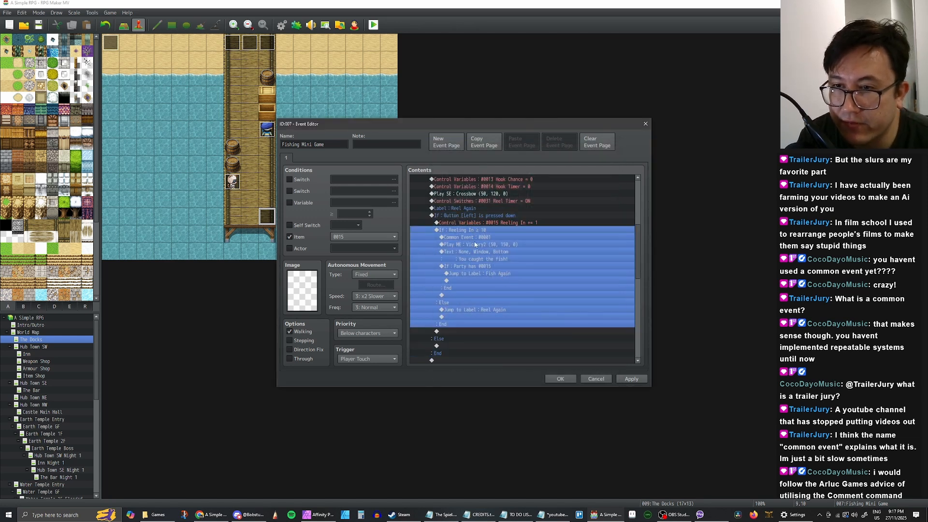
{"action": "left_click", "coordinate": [471, 310]}
{"action": "left_click", "coordinate": [470, 215]}
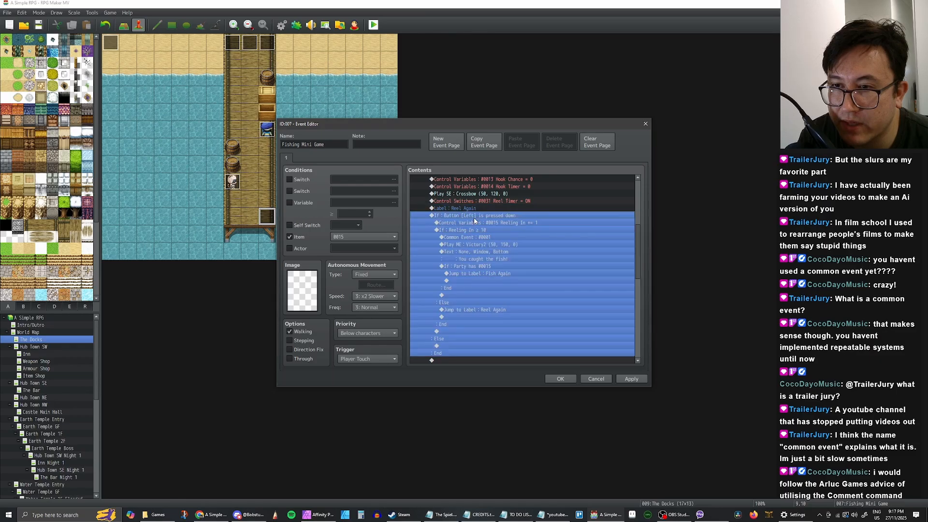
{"action": "left_click", "coordinate": [498, 223]}
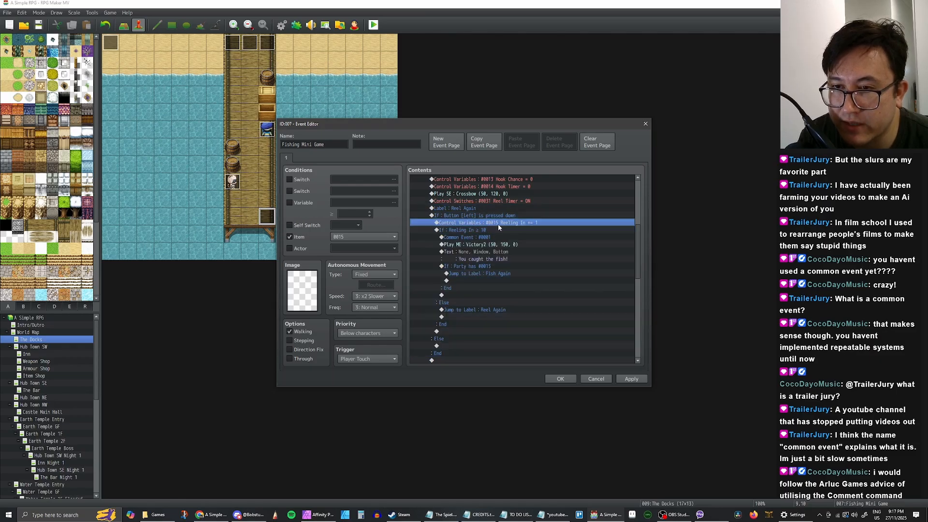
{"action": "left_click", "coordinate": [482, 217]}
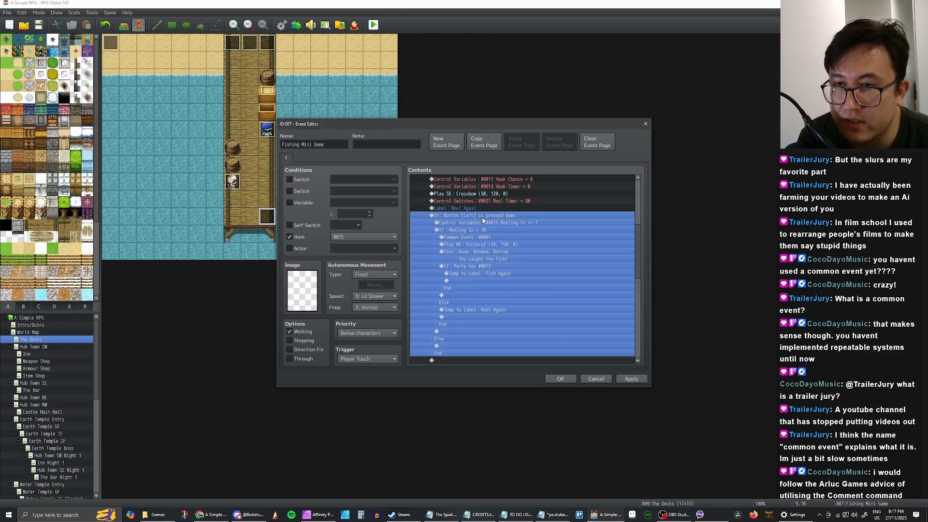
{"action": "left_click", "coordinate": [486, 223]}
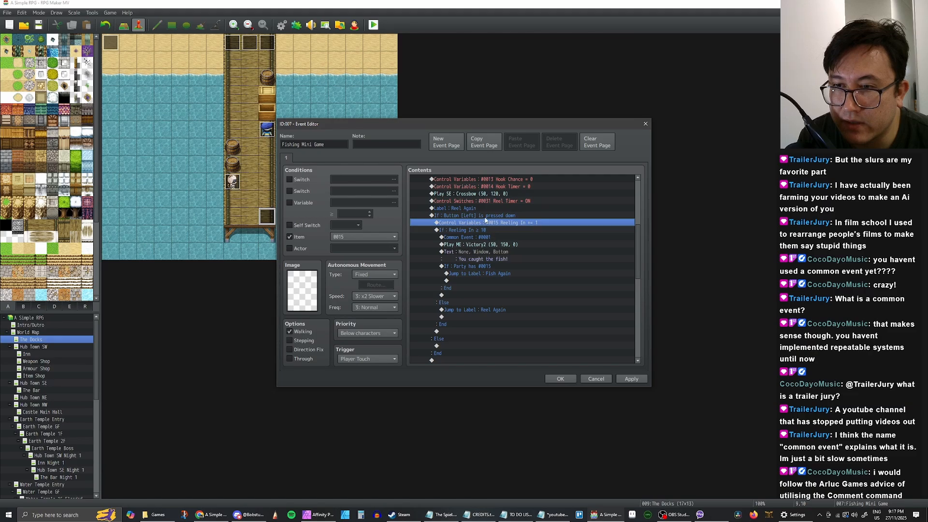
{"action": "left_click", "coordinate": [486, 218]}
{"action": "scroll", "coordinate": [485, 221], "scroll_direction": "down", "scroll_amount": 2}
{"action": "scroll", "coordinate": [484, 230], "scroll_direction": "up", "scroll_amount": 2}
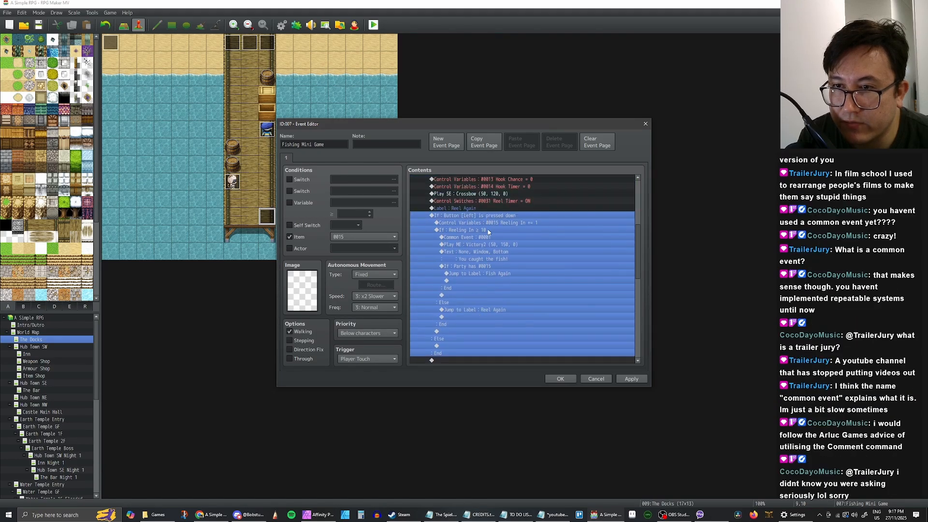
{"action": "scroll", "coordinate": [487, 218], "scroll_direction": "down", "scroll_amount": 3}
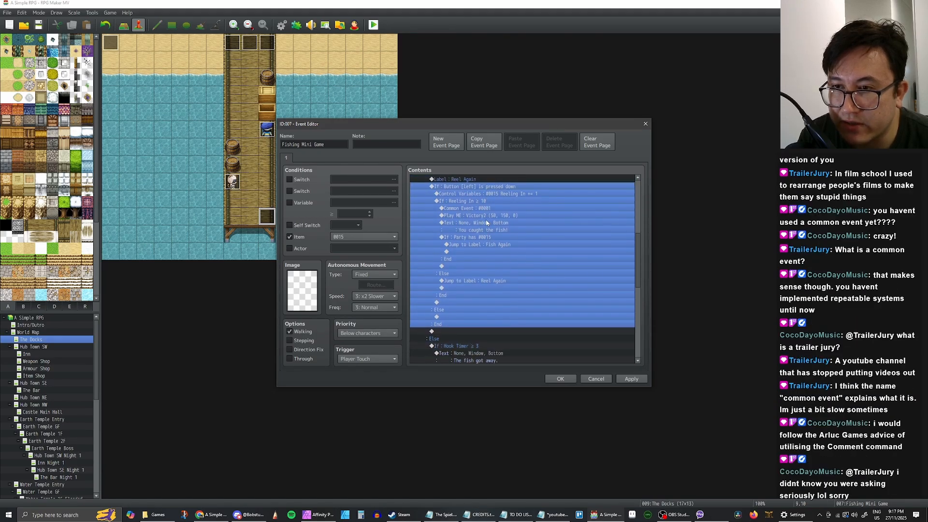
{"action": "left_click", "coordinate": [453, 296]}
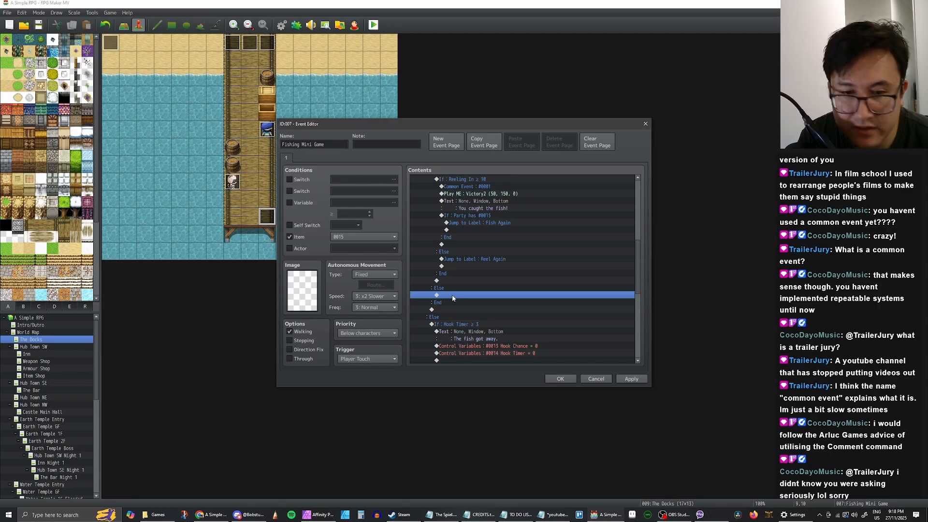
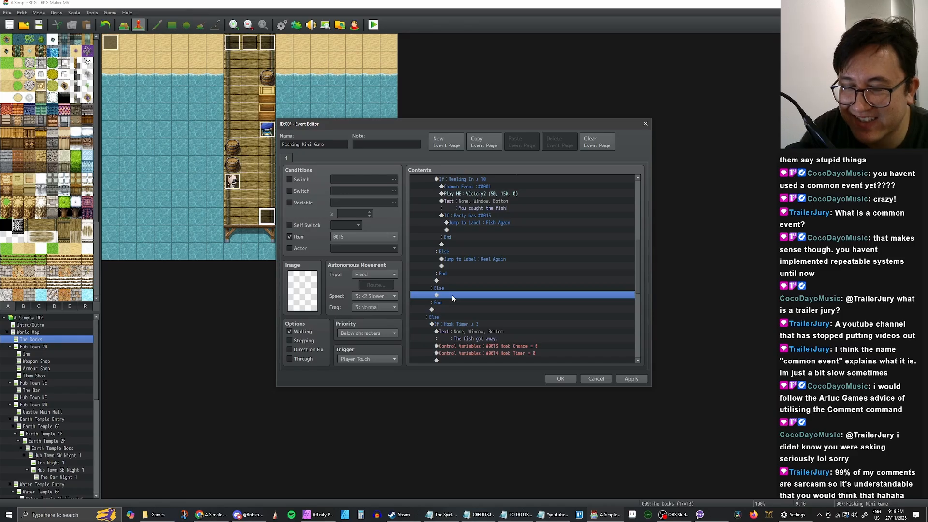
Start a conditional branch in the empty Else section of "Button [Left] is pressed down", choosing switch 0031 Reel Timer as its condition
{"action": "scroll", "coordinate": [480, 300], "scroll_direction": "up", "scroll_amount": 1}
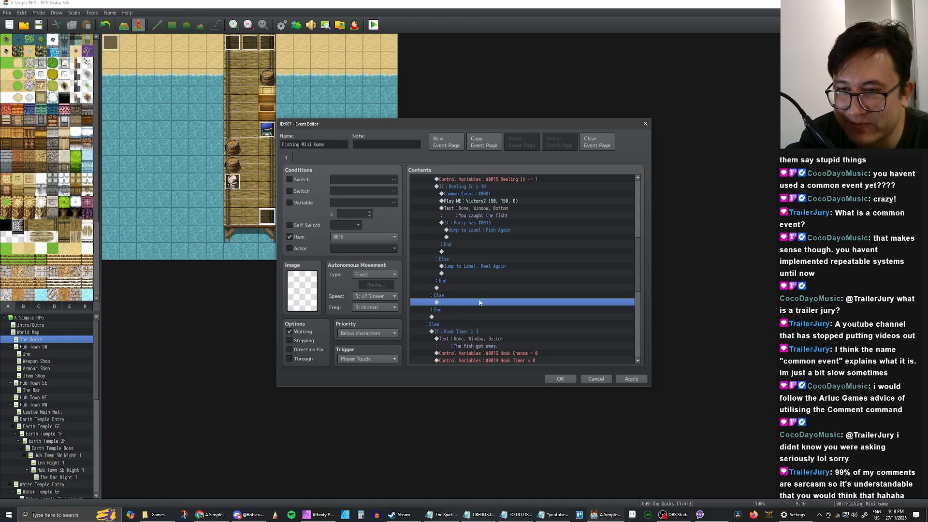
{"action": "scroll", "coordinate": [480, 299], "scroll_direction": "up", "scroll_amount": 1}
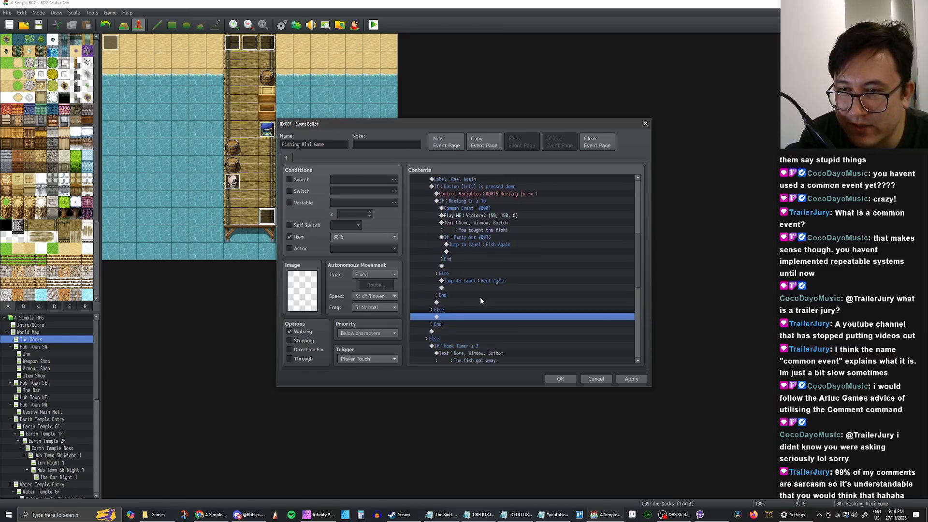
{"action": "scroll", "coordinate": [469, 303], "scroll_direction": "down", "scroll_amount": 1}
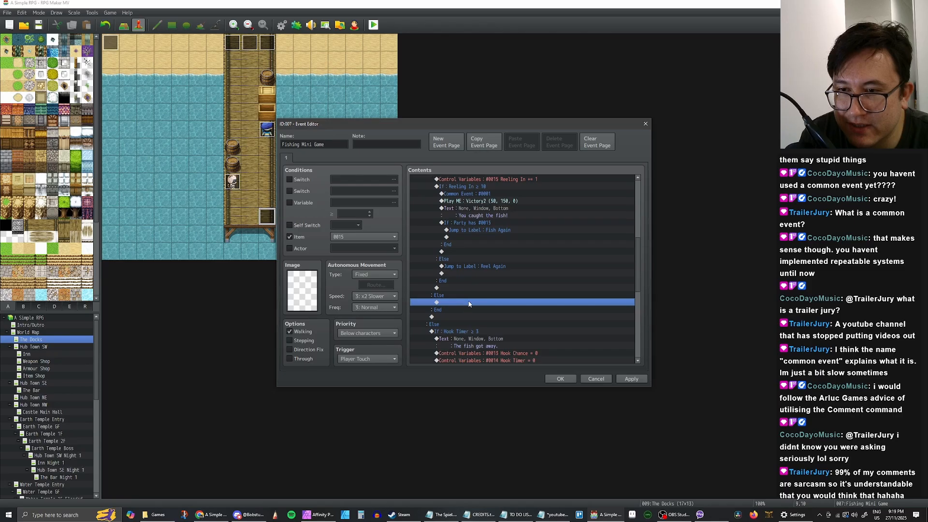
{"action": "scroll", "coordinate": [468, 304], "scroll_direction": "up", "scroll_amount": 3}
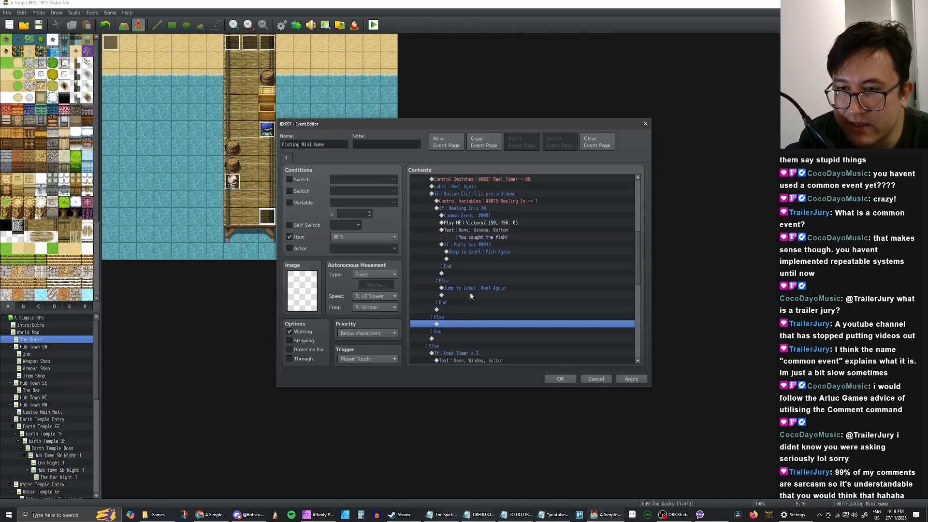
{"action": "scroll", "coordinate": [480, 247], "scroll_direction": "up", "scroll_amount": 1}
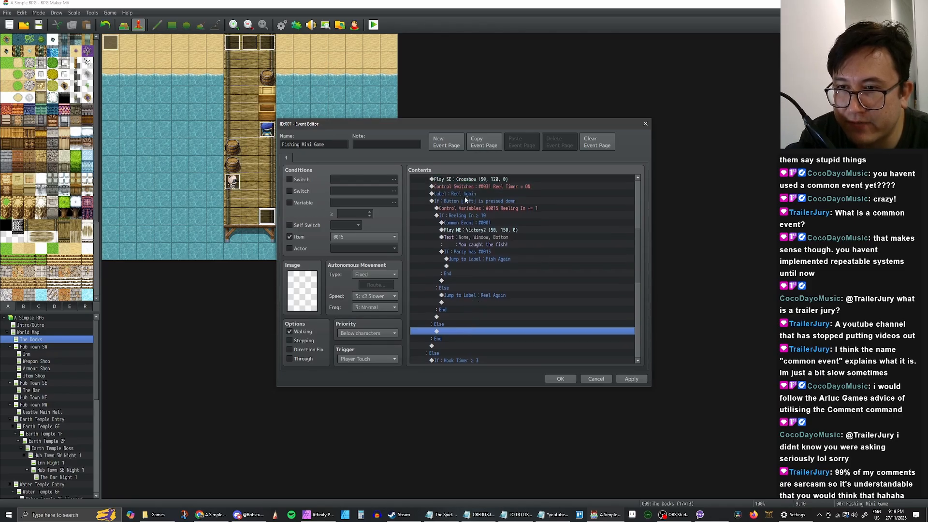
{"action": "scroll", "coordinate": [488, 272], "scroll_direction": "down", "scroll_amount": 6}
{"action": "right_click", "coordinate": [445, 289]}
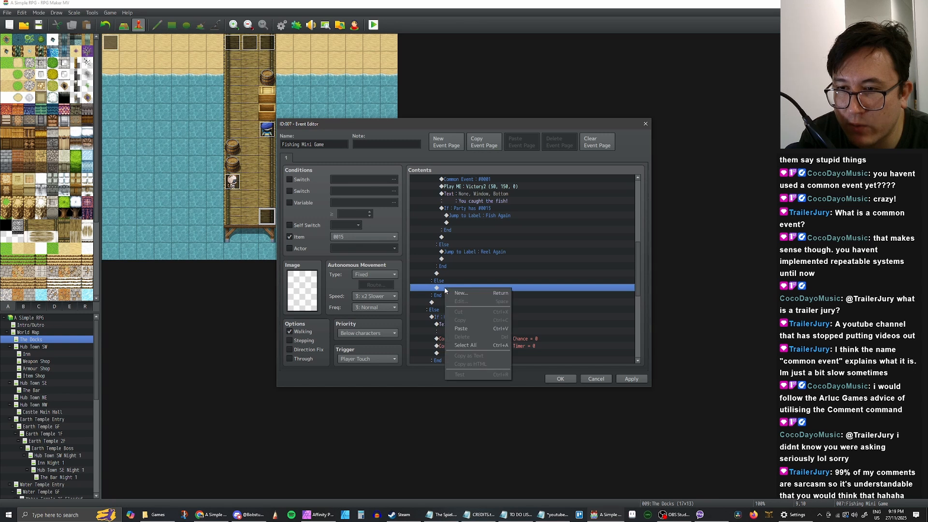
{"action": "left_click", "coordinate": [469, 292]}
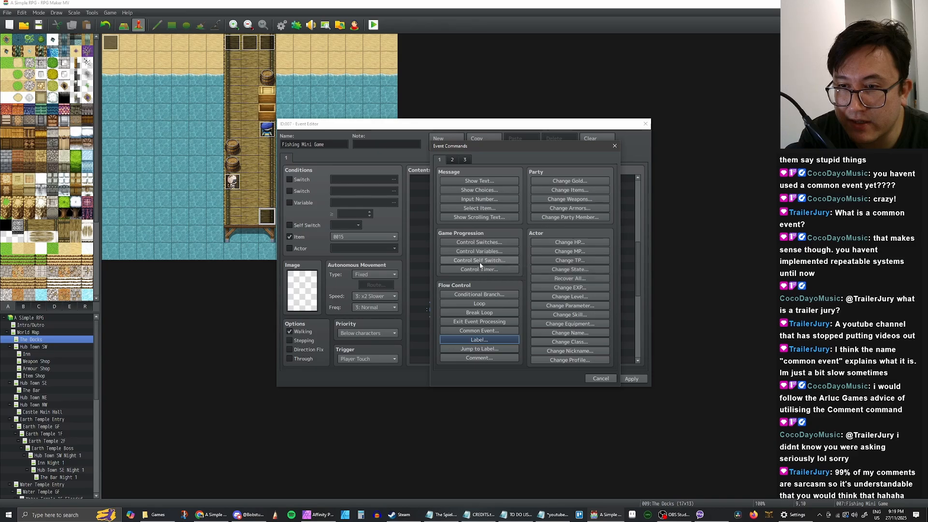
{"action": "left_click", "coordinate": [493, 294]}
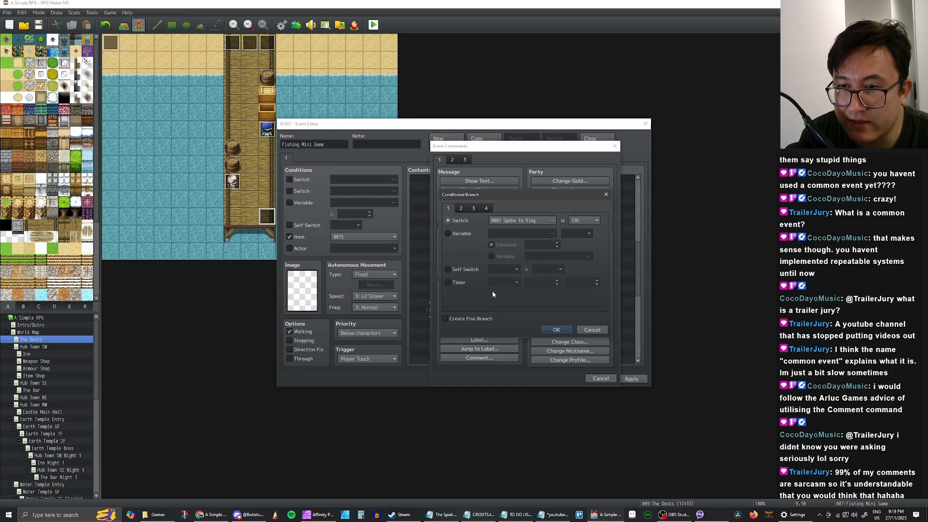
{"action": "left_click", "coordinate": [520, 221]}
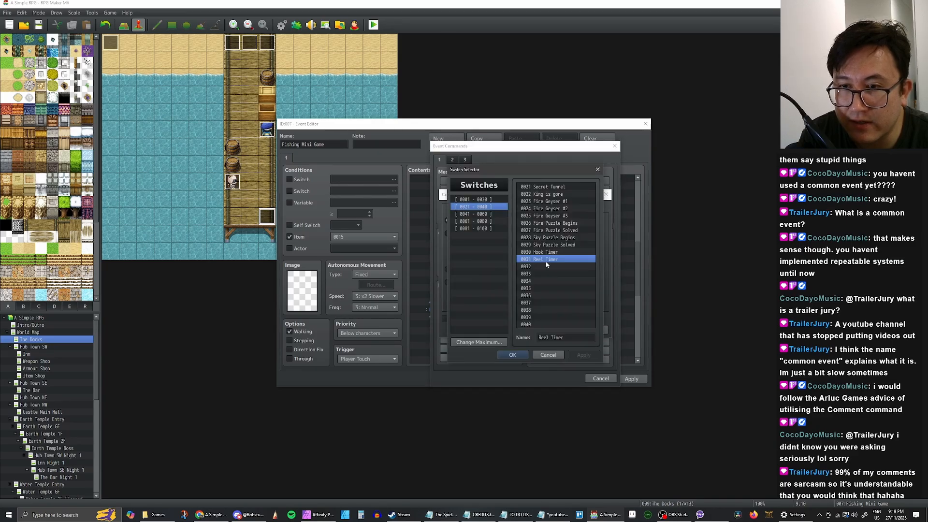
{"action": "left_click", "coordinate": [513, 354]}
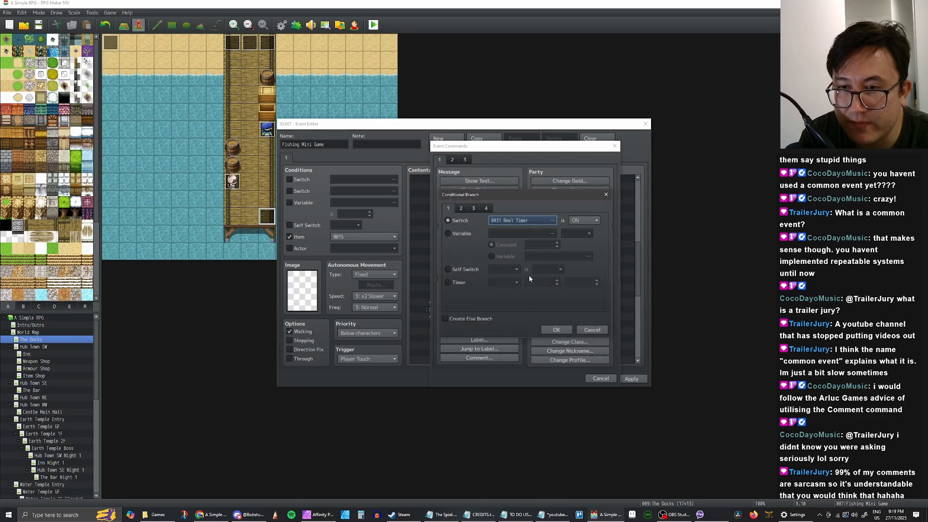
Base the new branch on a variable instead, naming variable 0016 "Reel Timer" and selecting it
{"action": "left_click", "coordinate": [448, 234]}
{"action": "left_click", "coordinate": [552, 234]}
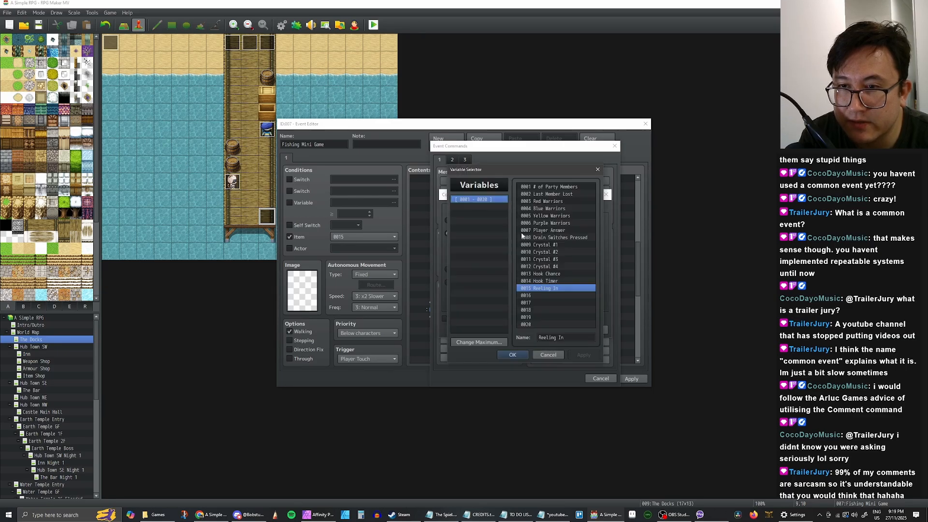
{"action": "left_click", "coordinate": [545, 296]}
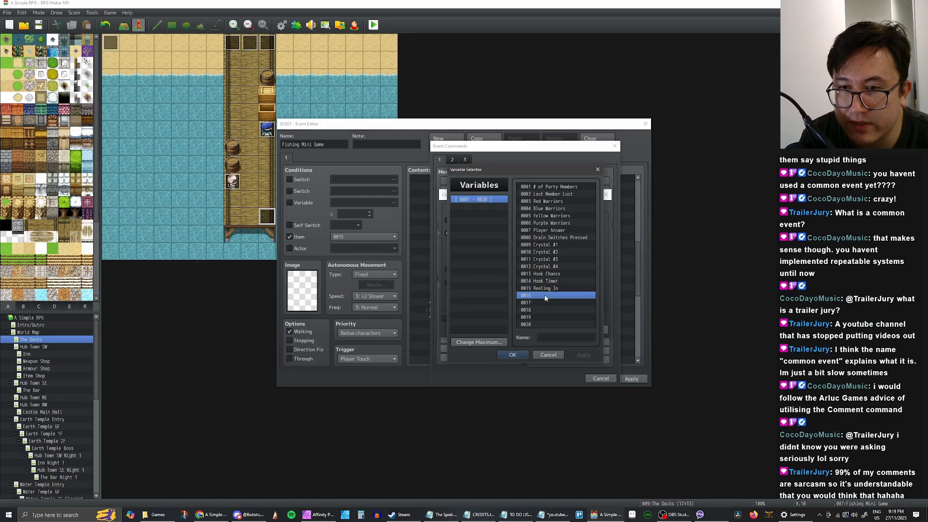
{"action": "left_click", "coordinate": [560, 338]}
{"action": "type", "text": "Reel Timer"}
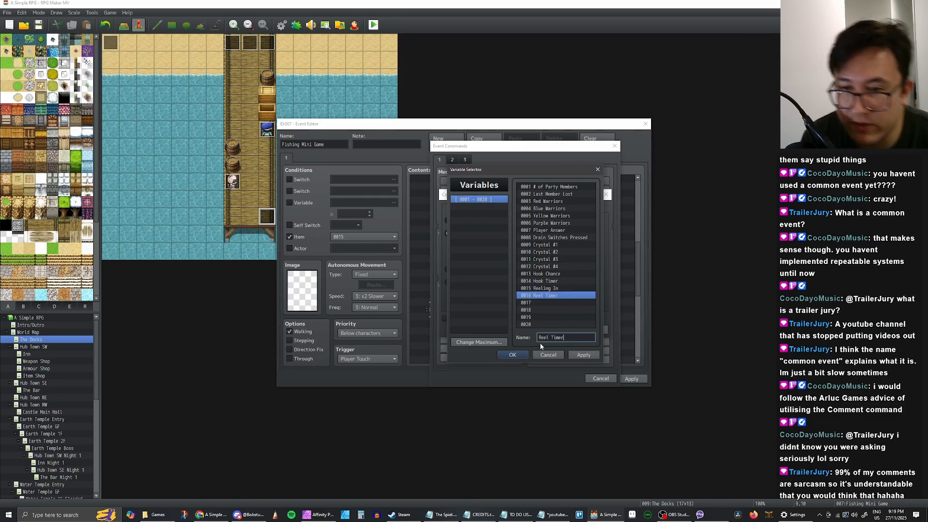
{"action": "left_click", "coordinate": [583, 354]}
{"action": "left_click", "coordinate": [512, 354]}
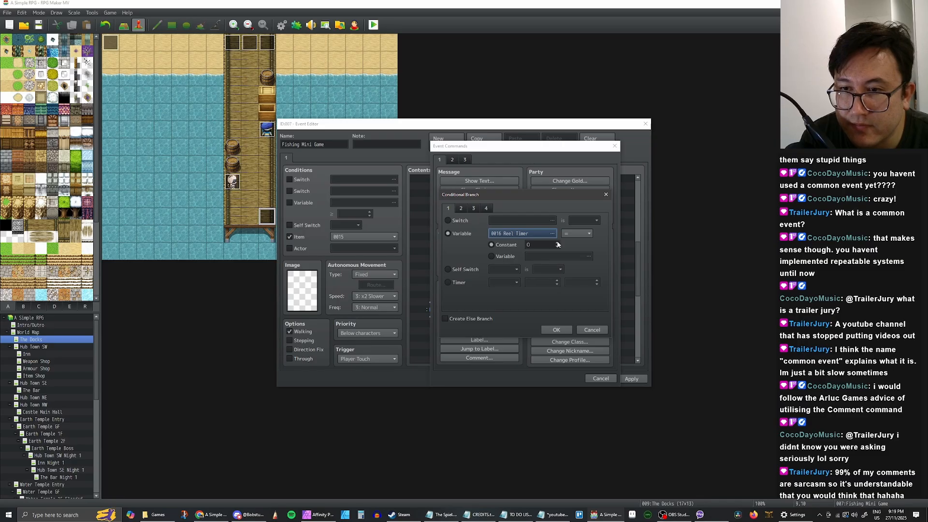
Set the Reel Timer condition to ≥ constant 3 and insert the branch without an Else section
{"action": "left_click", "coordinate": [578, 233]}
{"action": "left_click", "coordinate": [576, 252]}
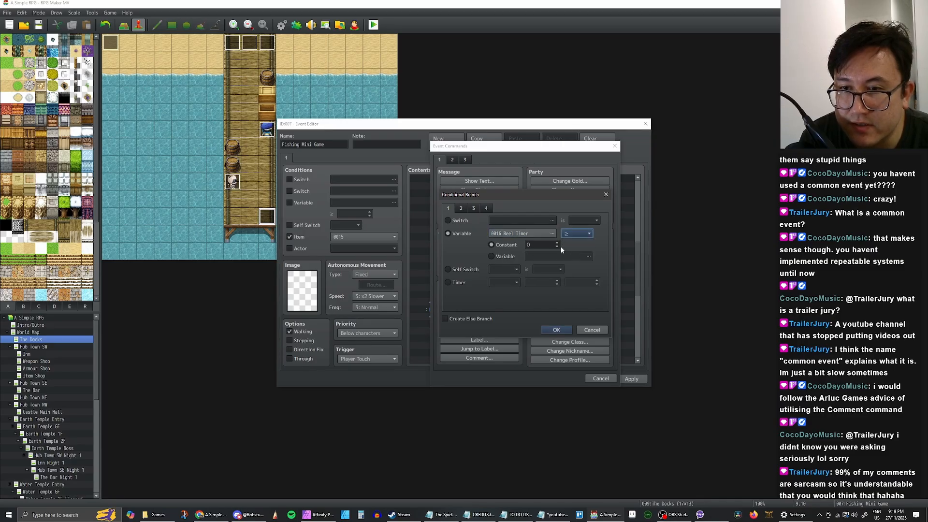
{"action": "left_click", "coordinate": [557, 243]}
{"action": "left_click", "coordinate": [557, 243]}
{"action": "left_click", "coordinate": [557, 243]}
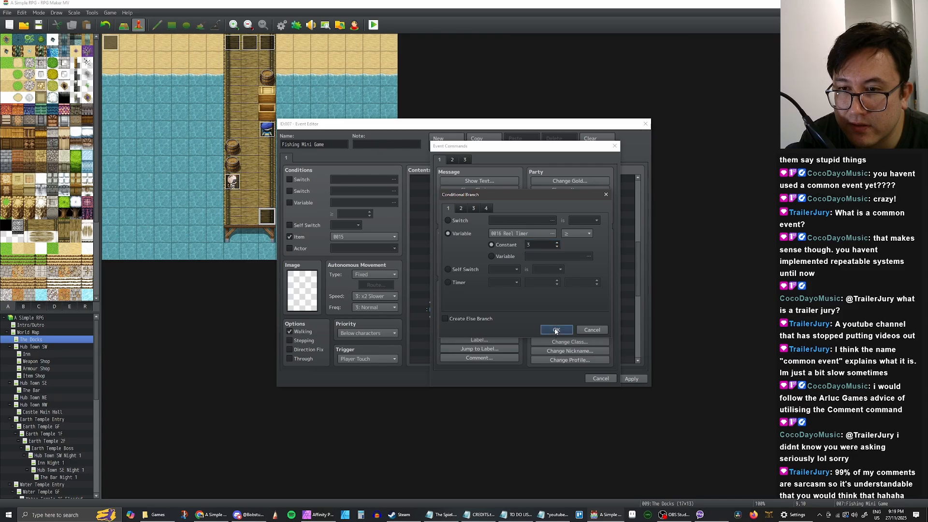
{"action": "left_click", "coordinate": [559, 332]}
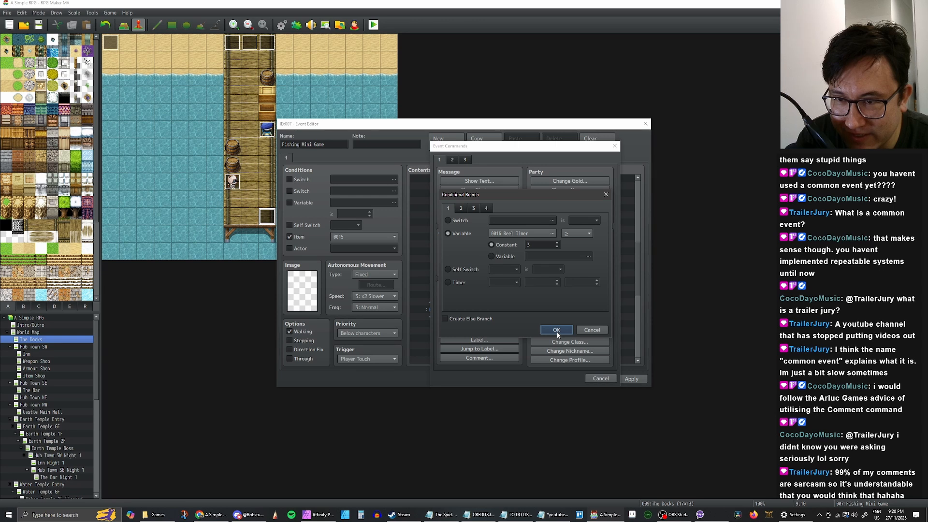
{"action": "left_click", "coordinate": [557, 330]}
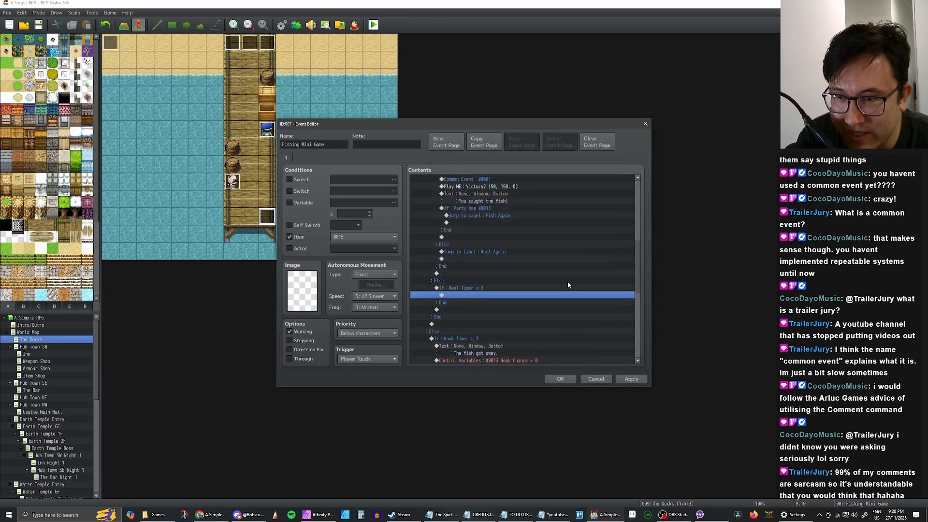
Copy the "The fish got away." text from the "Hook Timer ≥ 3" branch into the "Reel Timer ≥ 3" branch
{"action": "scroll", "coordinate": [564, 284], "scroll_direction": "up", "scroll_amount": 3}
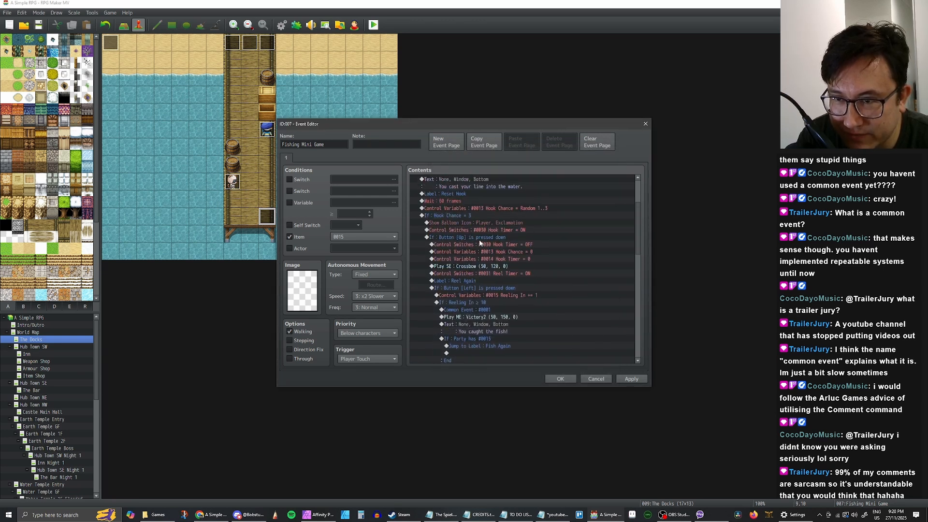
{"action": "scroll", "coordinate": [470, 292], "scroll_direction": "down", "scroll_amount": 9}
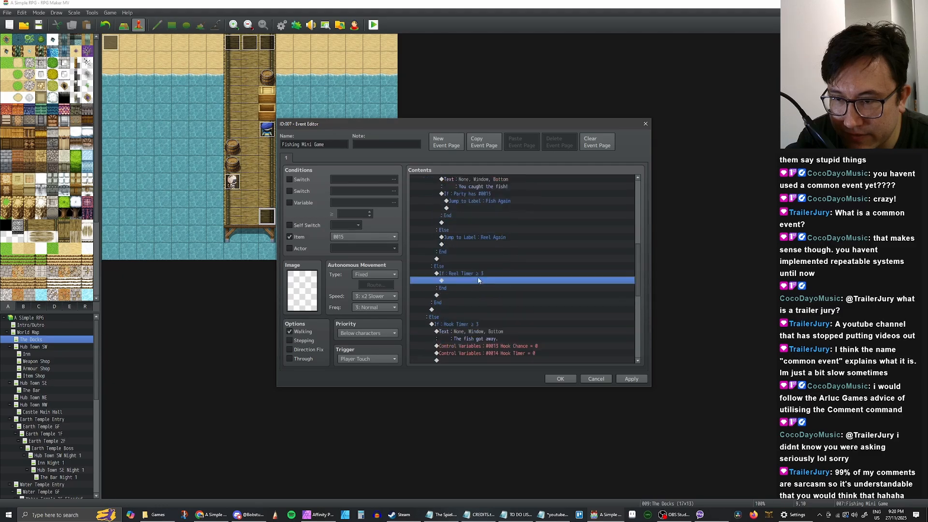
{"action": "scroll", "coordinate": [468, 284], "scroll_direction": "down", "scroll_amount": 2}
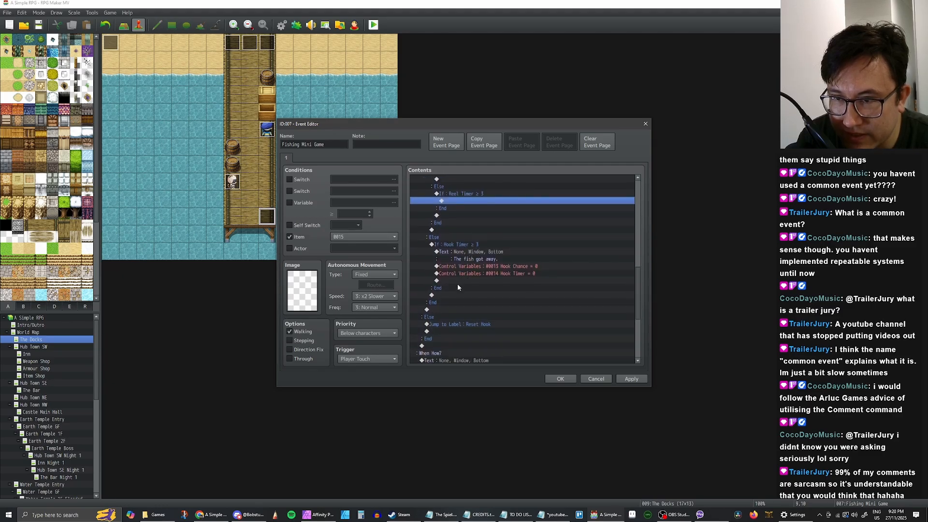
{"action": "scroll", "coordinate": [481, 243], "scroll_direction": "up", "scroll_amount": 3}
{"action": "left_click", "coordinate": [467, 236]}
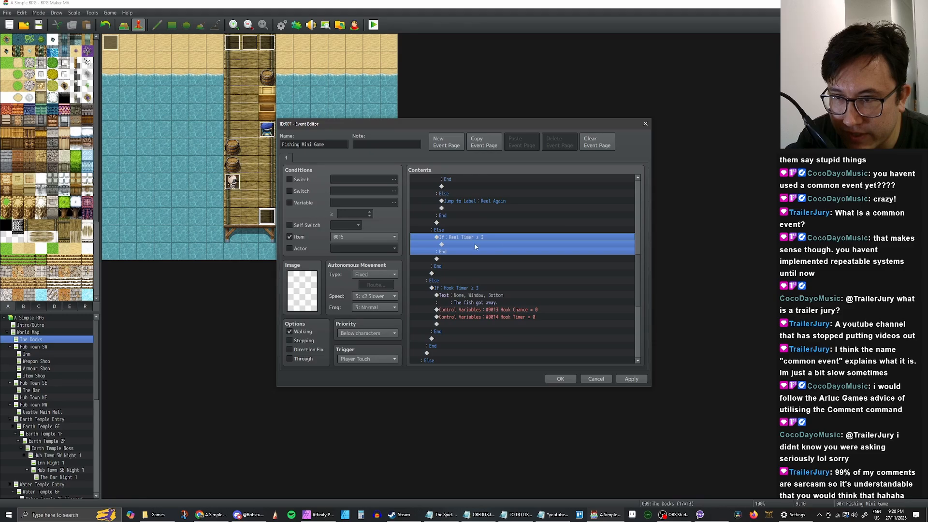
{"action": "left_click", "coordinate": [474, 245]}
{"action": "left_click", "coordinate": [483, 299]}
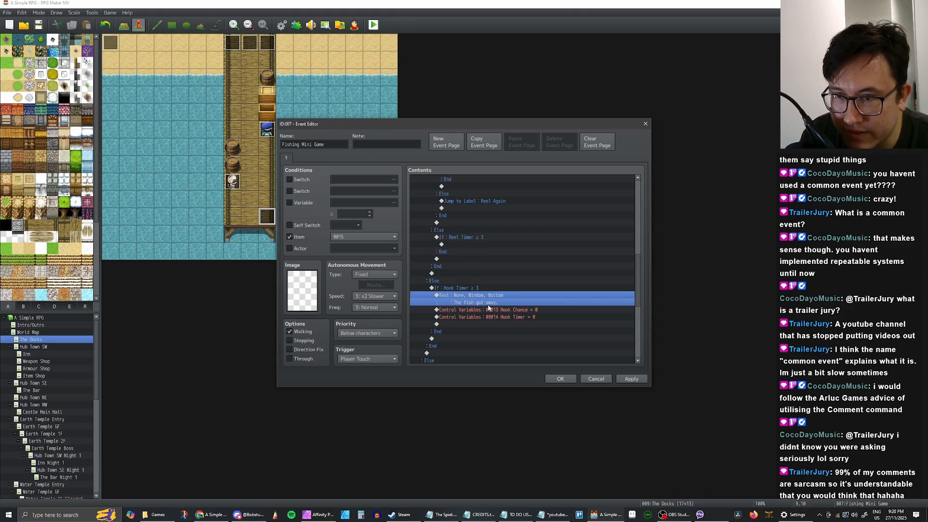
{"action": "left_click", "coordinate": [473, 244]}
{"action": "key", "text": "ctrl+v"}
Copy the Hook Chance = 0 and Hook Timer = 0 commands to below the text in the "Reel Timer ≥ 3" branch
{"action": "left_click", "coordinate": [492, 324]}
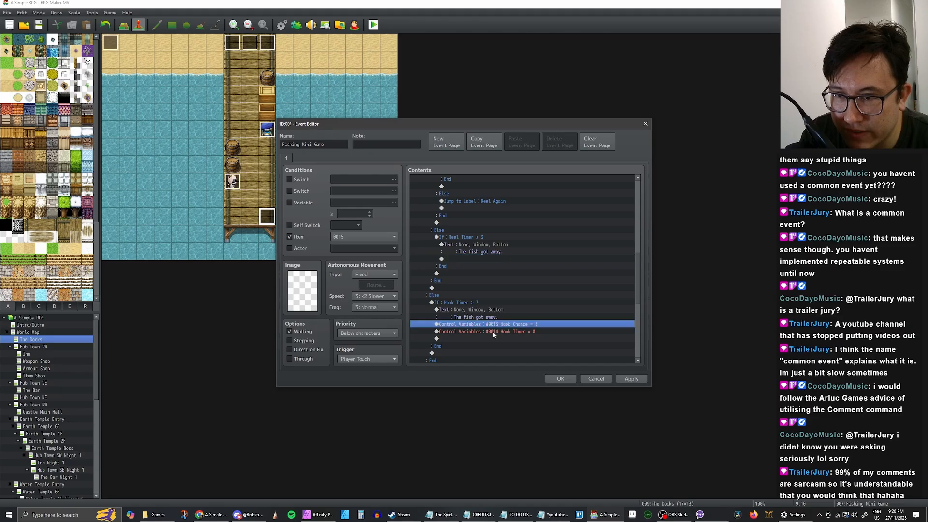
{"action": "left_click", "coordinate": [492, 332], "text": "shift"}
{"action": "key", "text": "ctrl+c"}
{"action": "left_click", "coordinate": [480, 259]}
{"action": "key", "text": "ctrl+v"}
Change the copied Hook Chance reset to target variable 0015 Reeling In
{"action": "double_click", "coordinate": [500, 261]}
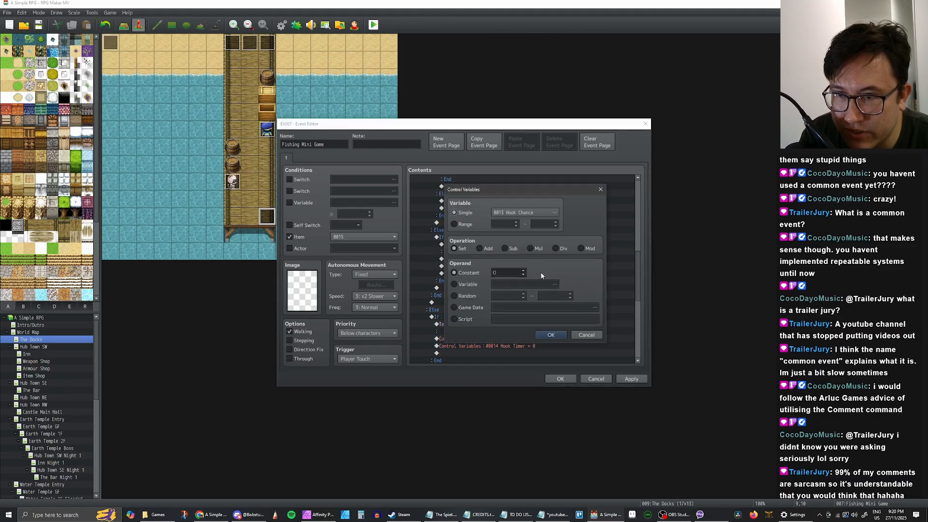
{"action": "left_click", "coordinate": [515, 212]}
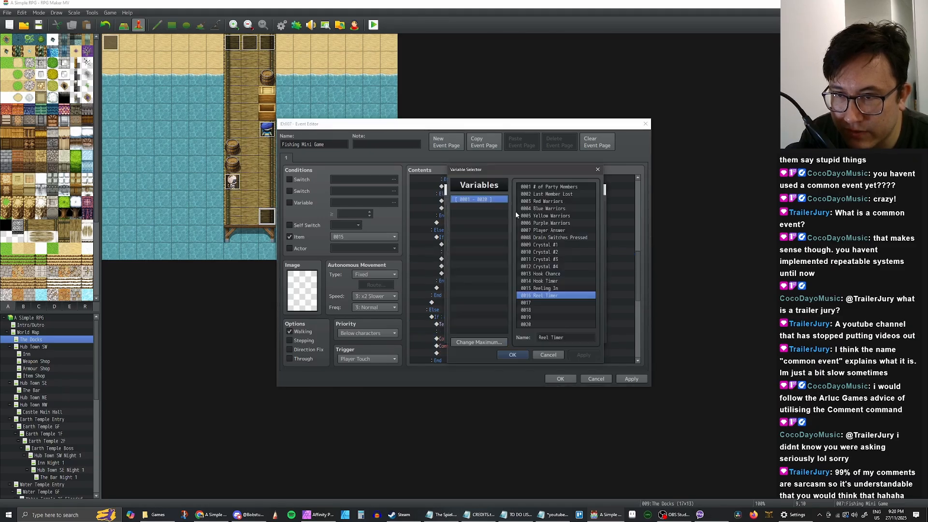
{"action": "left_click", "coordinate": [536, 288]}
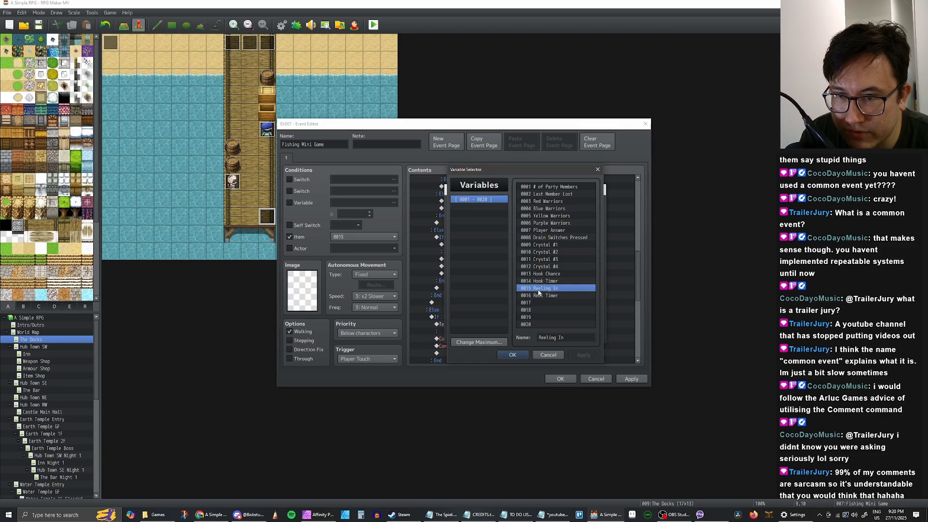
{"action": "left_click", "coordinate": [511, 355]}
{"action": "left_click", "coordinate": [551, 335]}
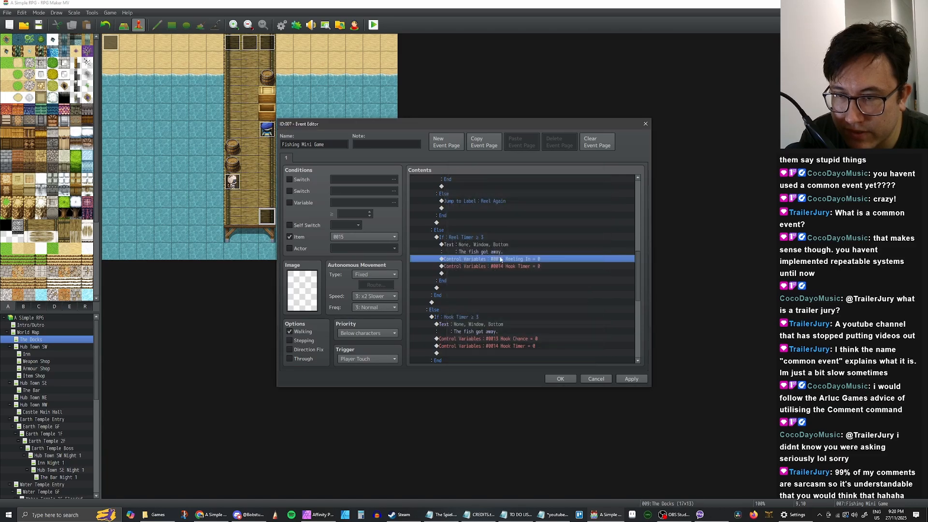
Change the copied Hook Timer reset to target variable 0016 Reel Timer
{"action": "left_click", "coordinate": [500, 266]}
{"action": "double_click", "coordinate": [500, 266]}
{"action": "left_click", "coordinate": [522, 212]}
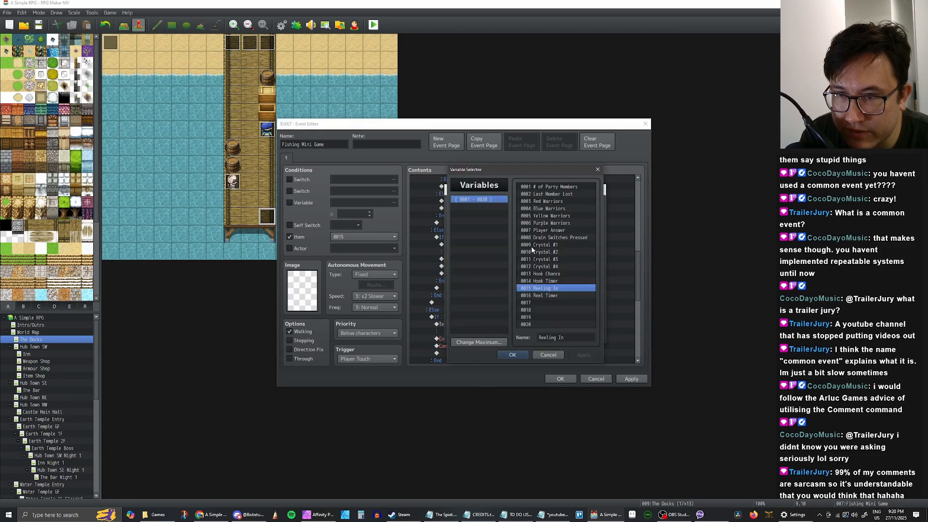
{"action": "left_click", "coordinate": [539, 295]}
{"action": "left_click", "coordinate": [515, 353]}
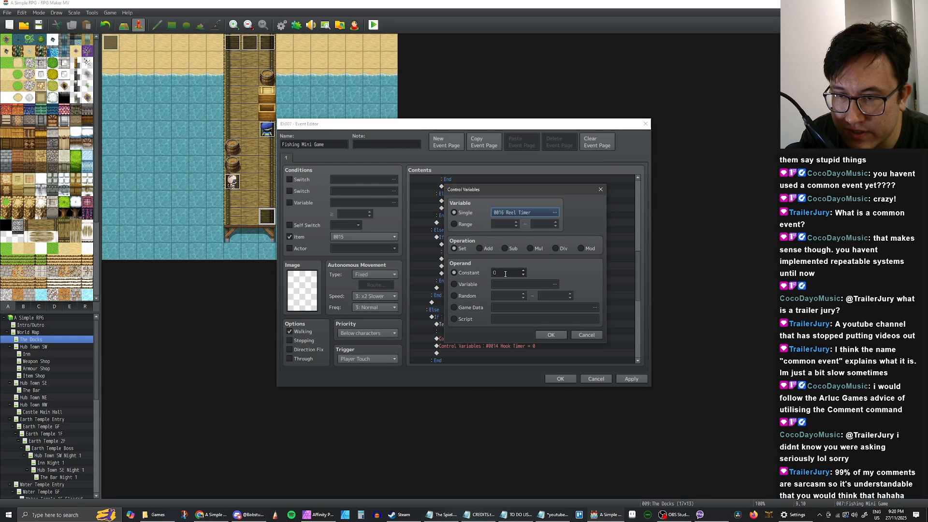
{"action": "left_click", "coordinate": [551, 335]}
Move the Hook Chance and Hook Timer resets above the "The fish got away." text in the "Hook Timer ≥ 3" branch
{"action": "scroll", "coordinate": [507, 281], "scroll_direction": "down", "scroll_amount": 1}
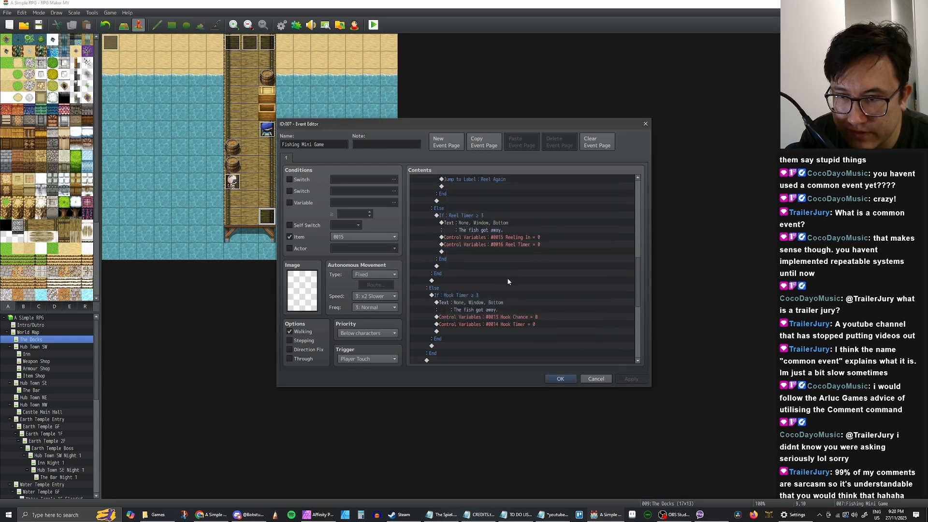
{"action": "scroll", "coordinate": [507, 281], "scroll_direction": "down", "scroll_amount": 1}
{"action": "left_click", "coordinate": [493, 309]}
{"action": "left_click", "coordinate": [493, 317], "text": "shift"}
{"action": "key", "text": "Delete"}
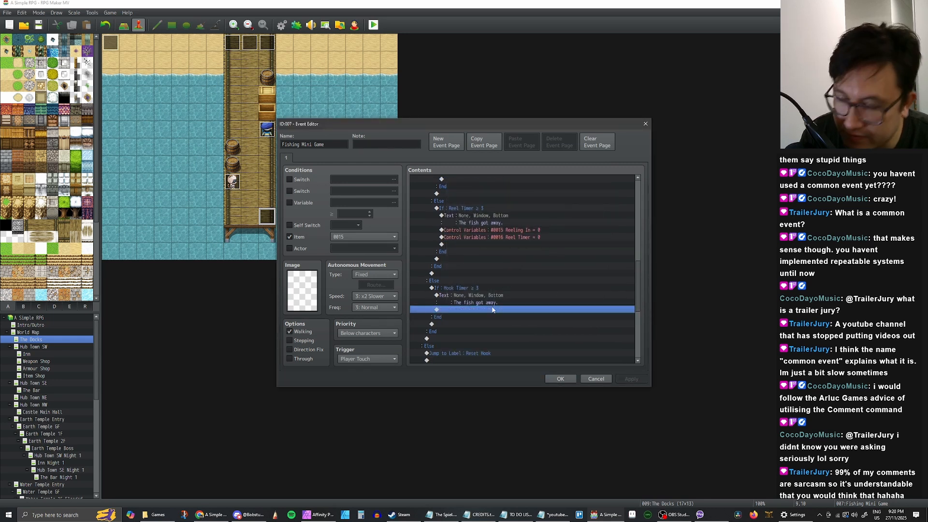
{"action": "left_click", "coordinate": [483, 295]}
{"action": "key", "text": "ctrl+v"}
Move the Reeling In and Reel Timer resets above the "The fish got away." text in the "Reel Timer ≥ 3" branch
{"action": "left_click", "coordinate": [513, 230]}
{"action": "left_click", "coordinate": [513, 237], "text": "shift"}
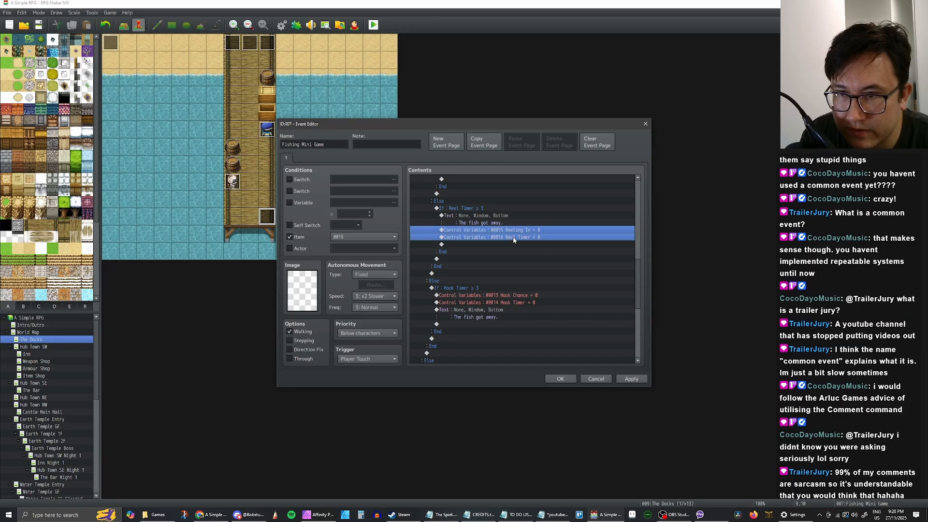
{"action": "key", "text": "ctrl+x"}
{"action": "left_click", "coordinate": [503, 216]}
{"action": "key", "text": "ctrl+v"}
{"action": "scroll", "coordinate": [506, 222], "scroll_direction": "up", "scroll_amount": 1}
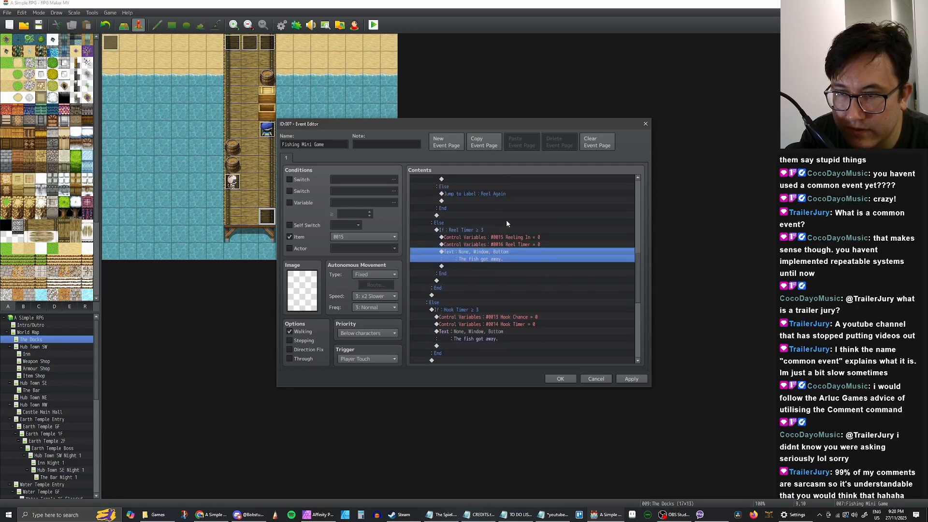
Add a Control Switches command turning 0030 Hook Timer OFF above the Hook Chance reset in the "Hook Timer ≥ 3" branch
{"action": "scroll", "coordinate": [506, 223], "scroll_direction": "up", "scroll_amount": 1}
{"action": "left_click", "coordinate": [504, 259]}
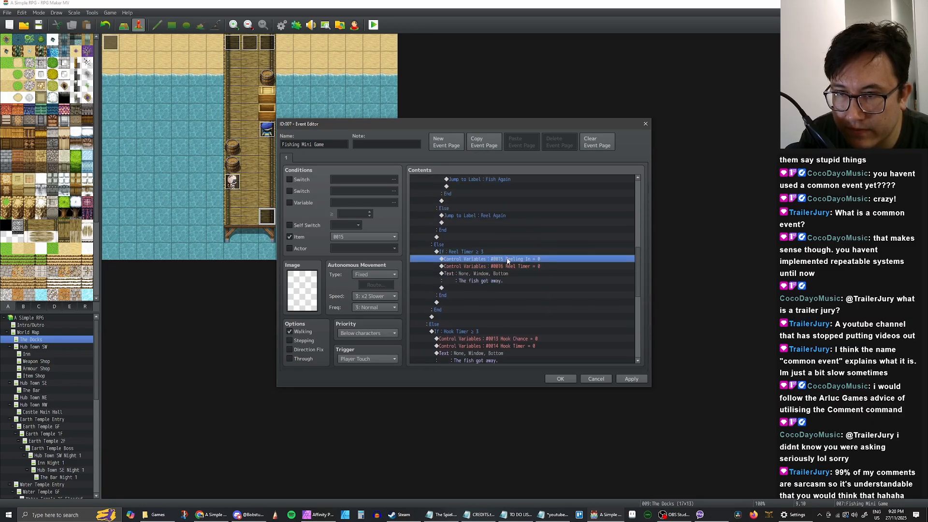
{"action": "left_click", "coordinate": [509, 266]}
{"action": "scroll", "coordinate": [510, 262], "scroll_direction": "down", "scroll_amount": 2}
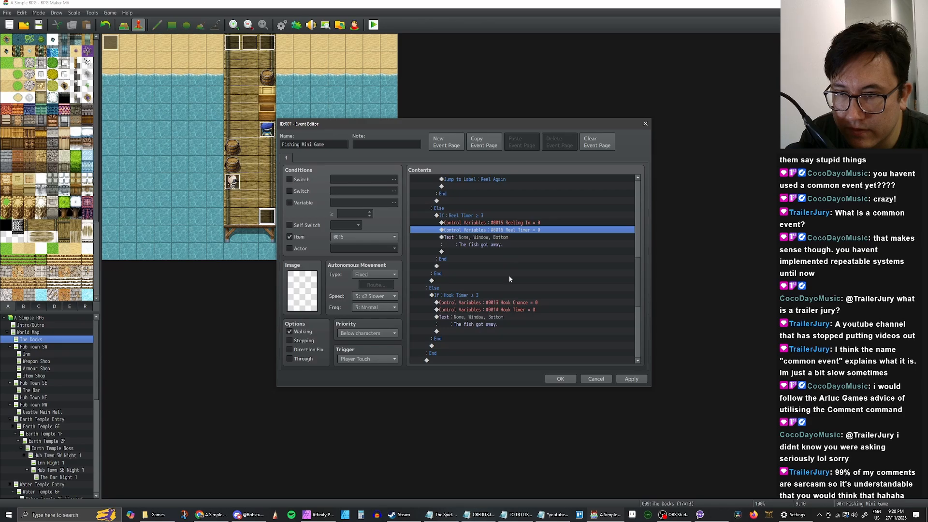
{"action": "left_click", "coordinate": [499, 301]}
{"action": "left_click", "coordinate": [498, 308]}
{"action": "left_click", "coordinate": [521, 301]}
{"action": "scroll", "coordinate": [520, 290], "scroll_direction": "up", "scroll_amount": 9}
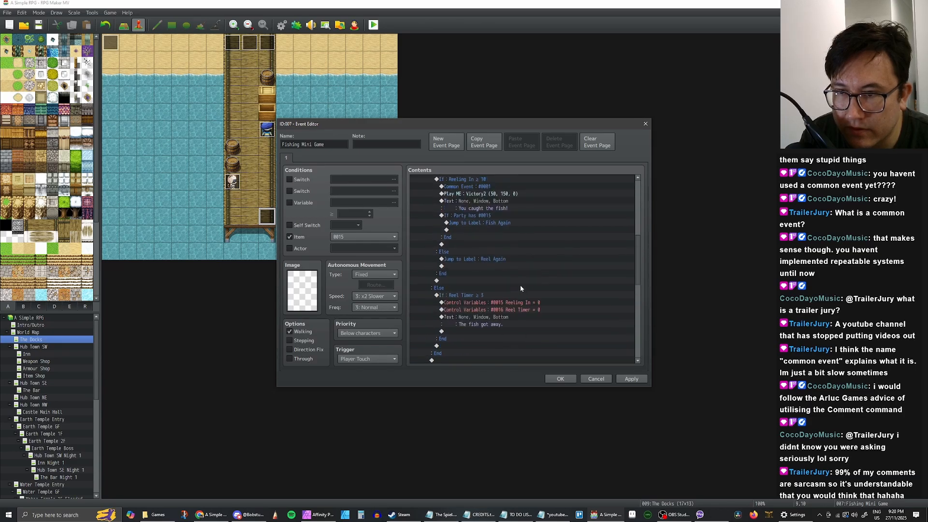
{"action": "left_click", "coordinate": [494, 230]}
{"action": "scroll", "coordinate": [498, 256], "scroll_direction": "down", "scroll_amount": 8}
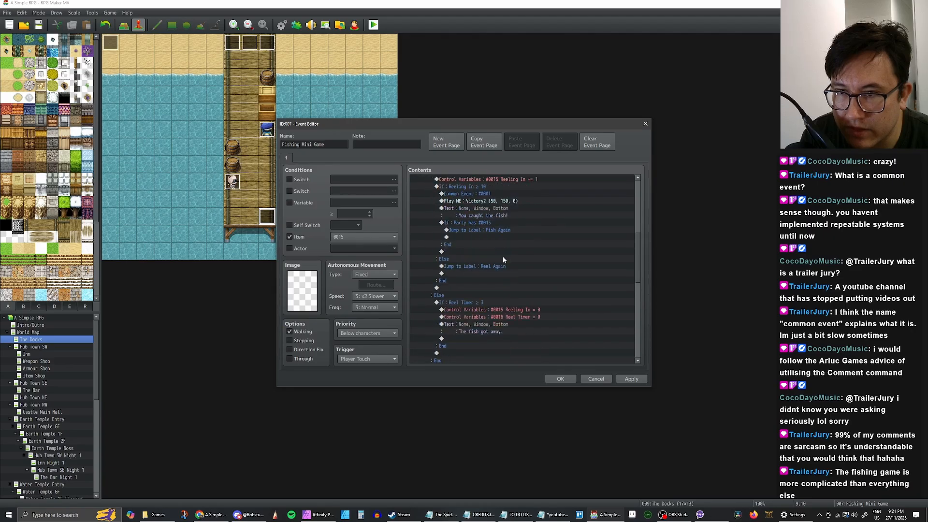
{"action": "left_click", "coordinate": [488, 281]}
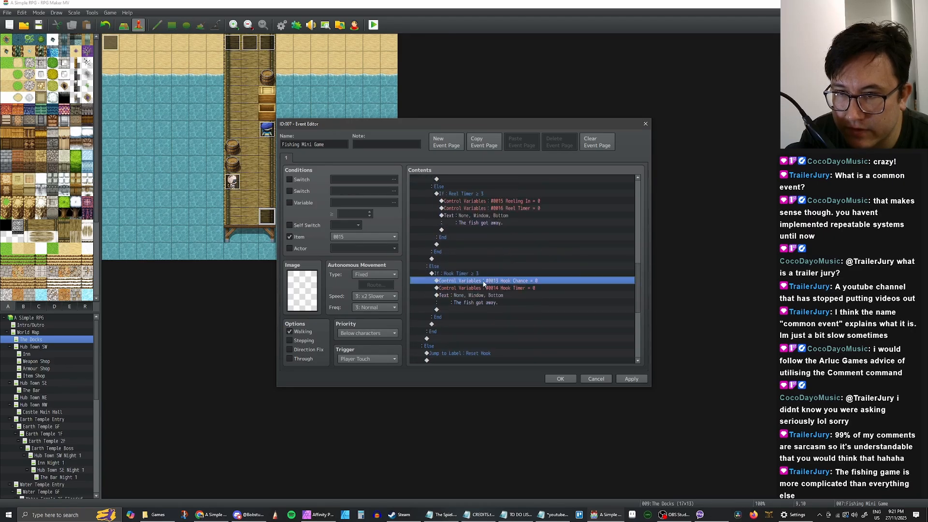
{"action": "key", "text": "ctrl+v"}
{"action": "left_click", "coordinate": [501, 281]}
Copy the switch-off command above the Reeling In reset in the "Reel Timer ≥ 3" branch, retarget it to 0031 Reel Timer and apply the changes
{"action": "scroll", "coordinate": [504, 277], "scroll_direction": "up", "scroll_amount": 1}
{"action": "scroll", "coordinate": [504, 277], "scroll_direction": "up", "scroll_amount": 1}
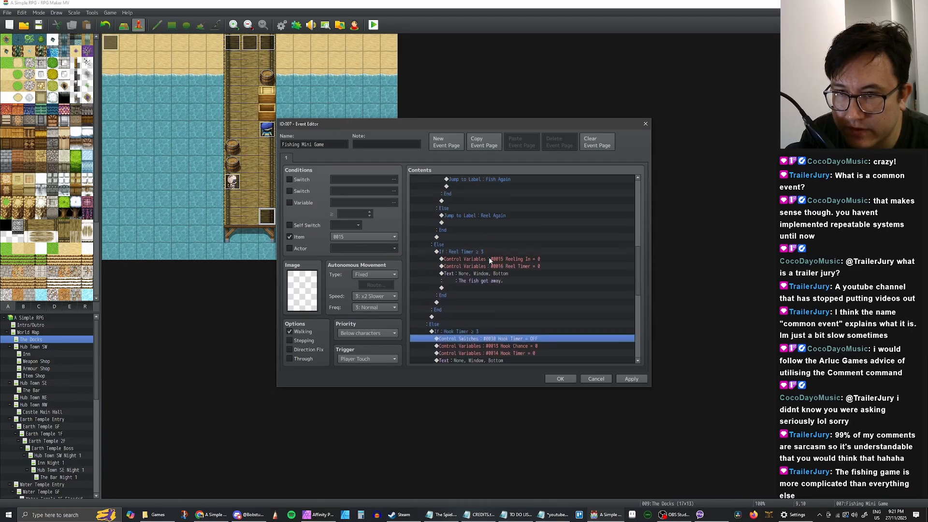
{"action": "left_click", "coordinate": [490, 259]}
{"action": "key", "text": "ctrl+v"}
{"action": "double_click", "coordinate": [497, 260]}
{"action": "left_click", "coordinate": [528, 250]}
{"action": "left_click", "coordinate": [540, 256]}
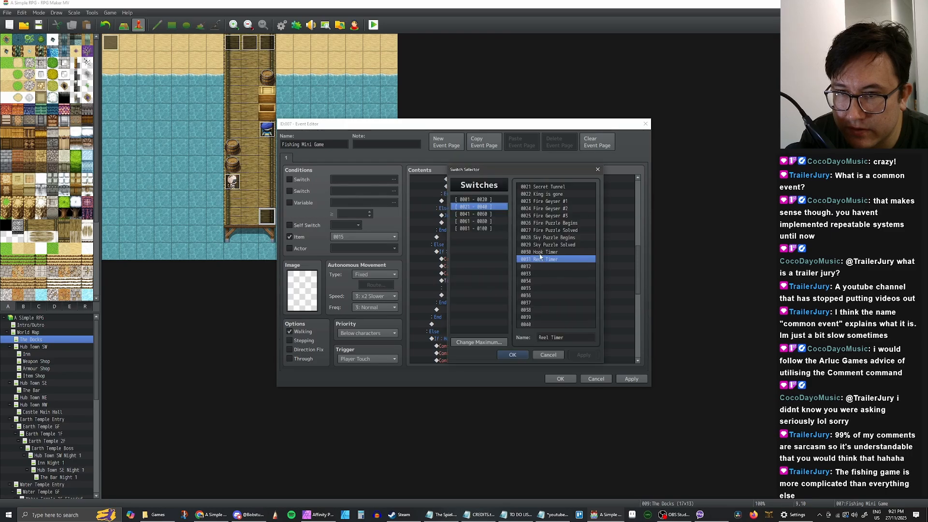
{"action": "left_click", "coordinate": [512, 355]}
{"action": "left_click", "coordinate": [529, 300]}
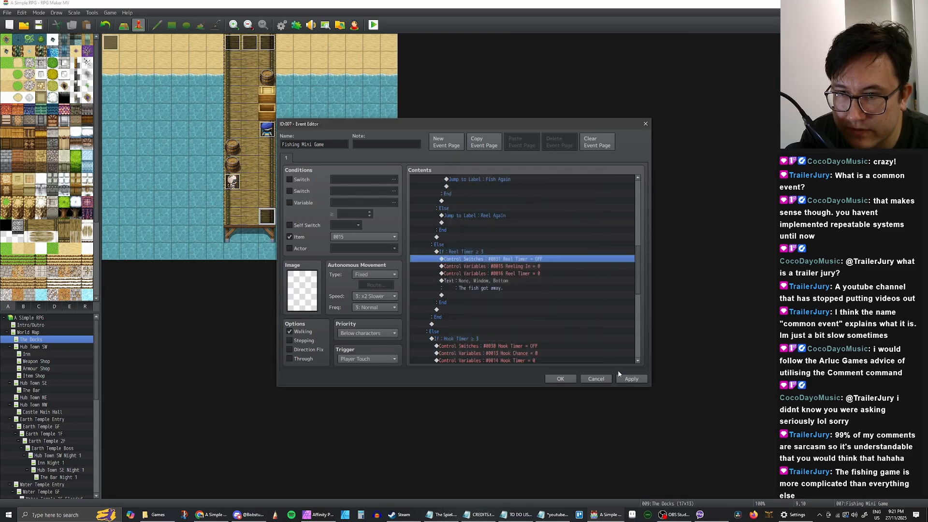
{"action": "left_click", "coordinate": [624, 378]}
Review the event's command flow from the Reset Hook label through the reeling section to the "Hook Timer ≥ 3" branch
{"action": "scroll", "coordinate": [547, 269], "scroll_direction": "down", "scroll_amount": 1}
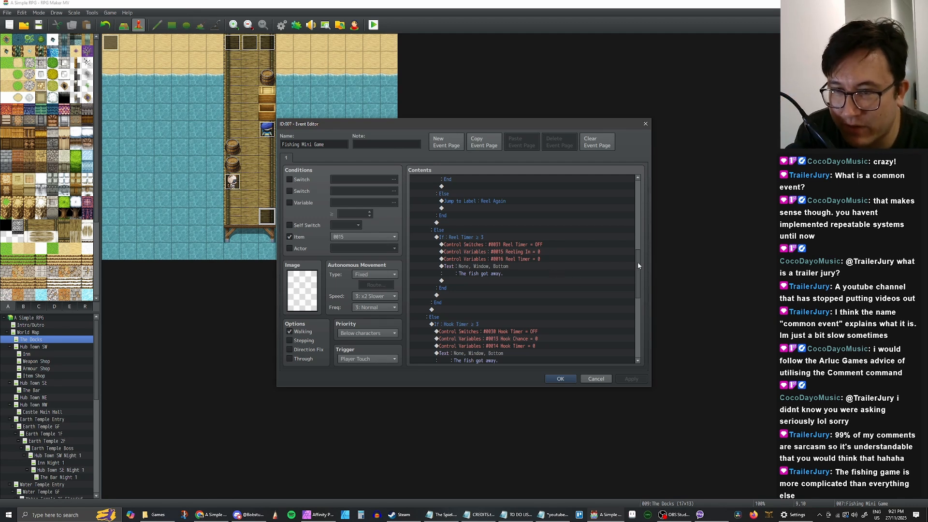
{"action": "left_click_drag", "start_coordinate": [638, 266], "coordinate": [633, 223]}
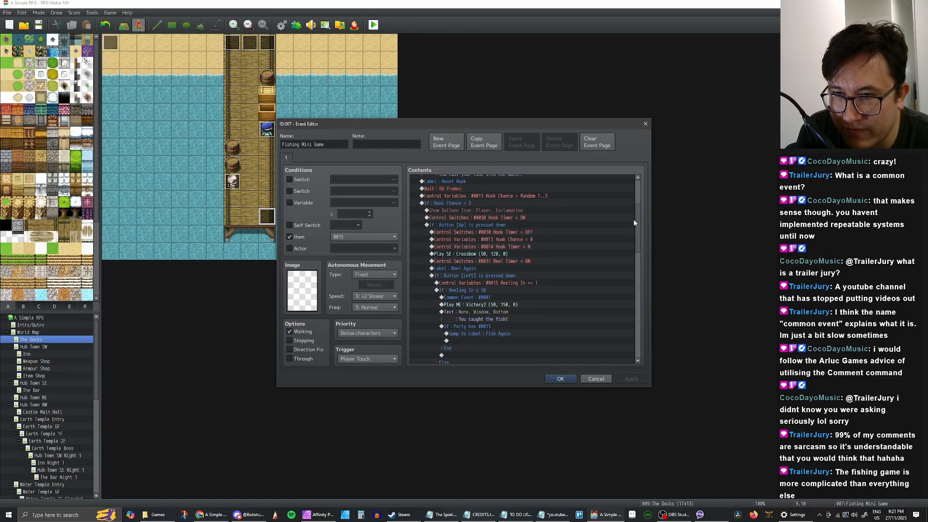
{"action": "scroll", "coordinate": [633, 221], "scroll_direction": "down", "scroll_amount": 3}
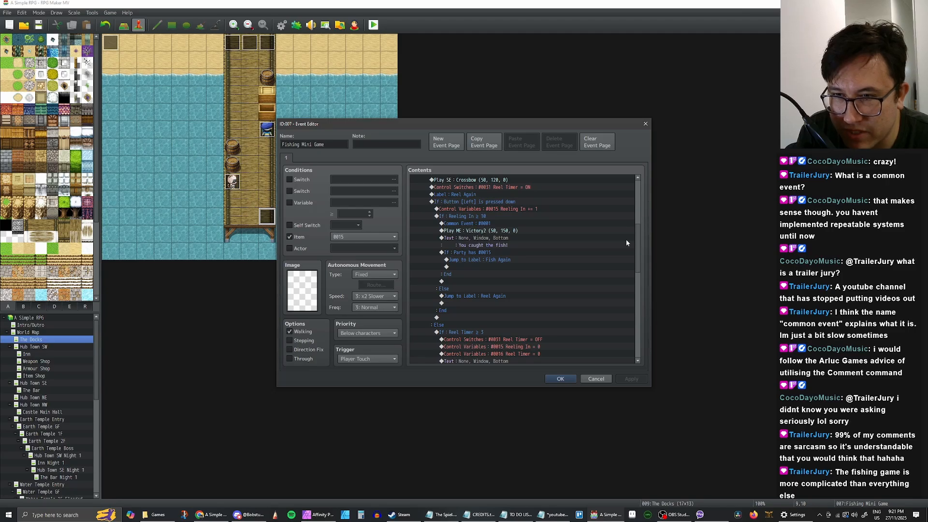
{"action": "scroll", "coordinate": [626, 243], "scroll_direction": "down", "scroll_amount": 1}
{"action": "scroll", "coordinate": [623, 243], "scroll_direction": "up", "scroll_amount": 5}
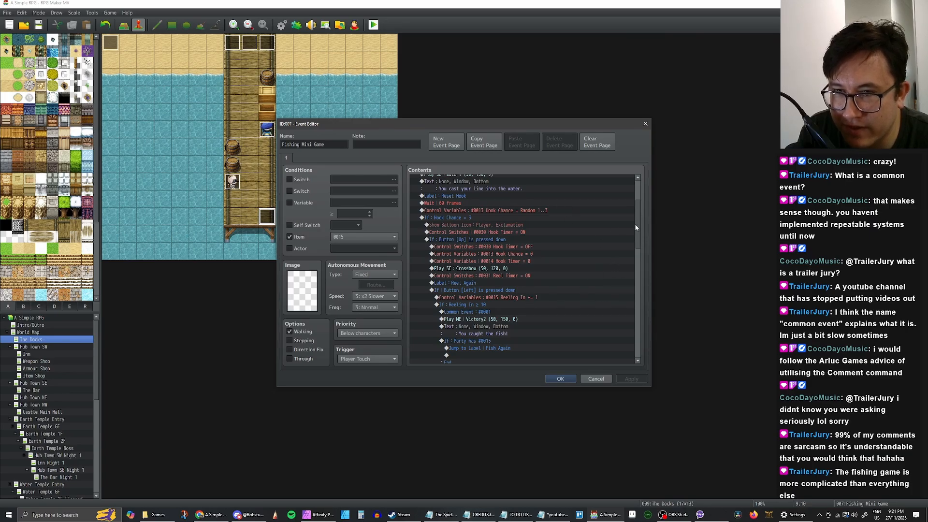
{"action": "mouse_move", "coordinate": [636, 227]}
{"action": "left_mouse_down"}
{"action": "mouse_move", "coordinate": [637, 196]}
{"action": "mouse_move", "coordinate": [633, 235]}
{"action": "left_mouse_up"}
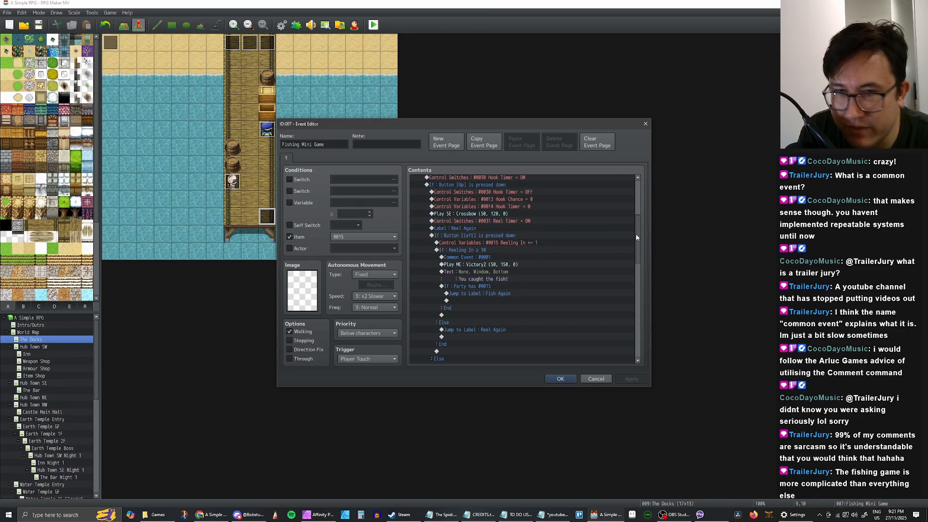
{"action": "left_click_drag", "start_coordinate": [636, 233], "coordinate": [637, 250]}
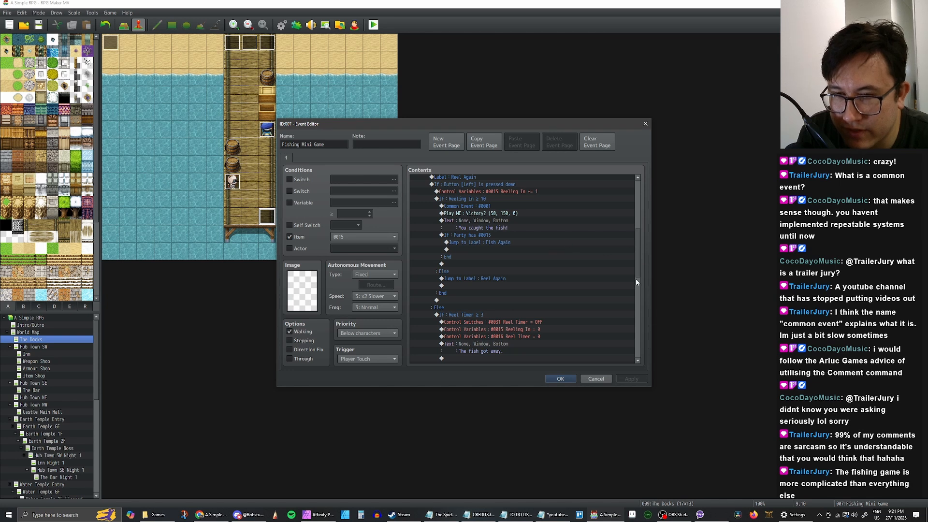
{"action": "left_click_drag", "start_coordinate": [636, 240], "coordinate": [639, 266]}
{"action": "scroll", "coordinate": [640, 243], "scroll_direction": "up", "scroll_amount": 1}
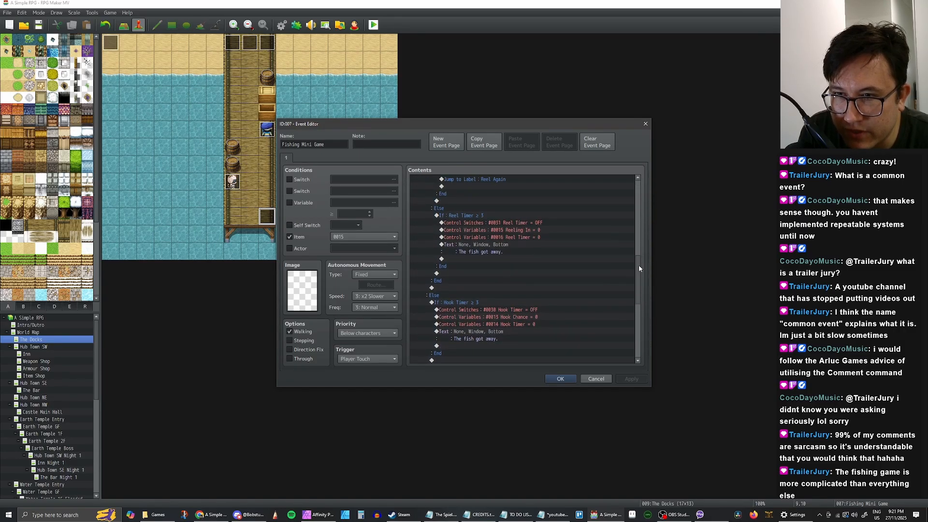
{"action": "scroll", "coordinate": [463, 241], "scroll_direction": "up", "scroll_amount": 1}
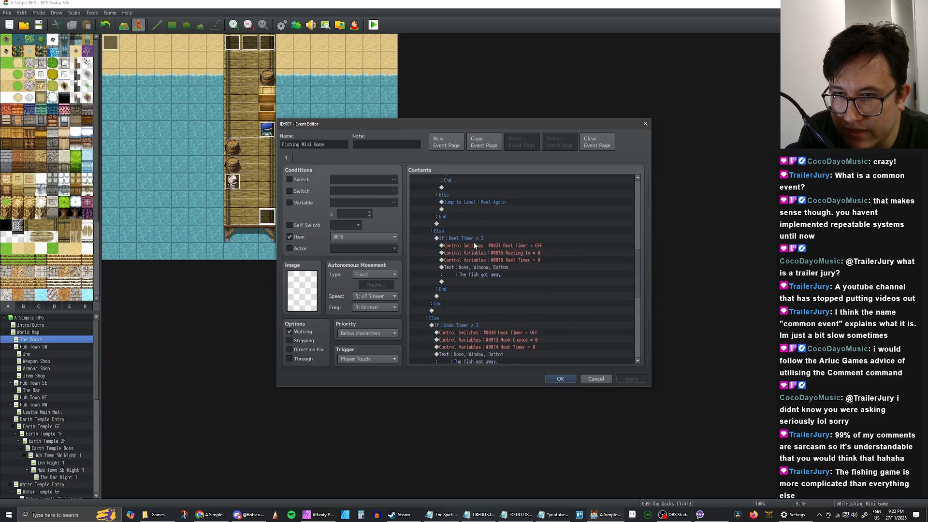
{"action": "scroll", "coordinate": [472, 242], "scroll_direction": "up", "scroll_amount": 2}
Examine the Fish Again and Reel Again jumps and what follows the "Reel Timer ≥ 3" condition when the Left button is not pressed
{"action": "left_click", "coordinate": [459, 269]}
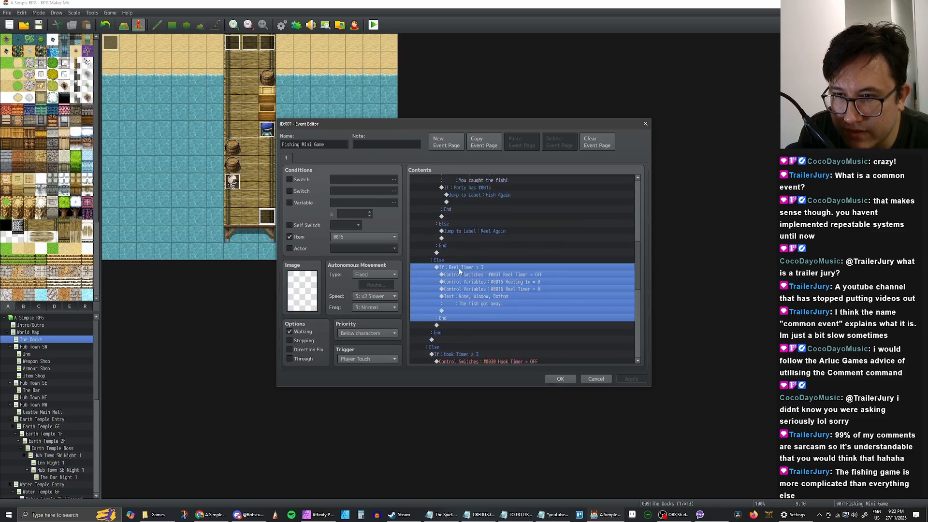
{"action": "scroll", "coordinate": [464, 263], "scroll_direction": "up", "scroll_amount": 4}
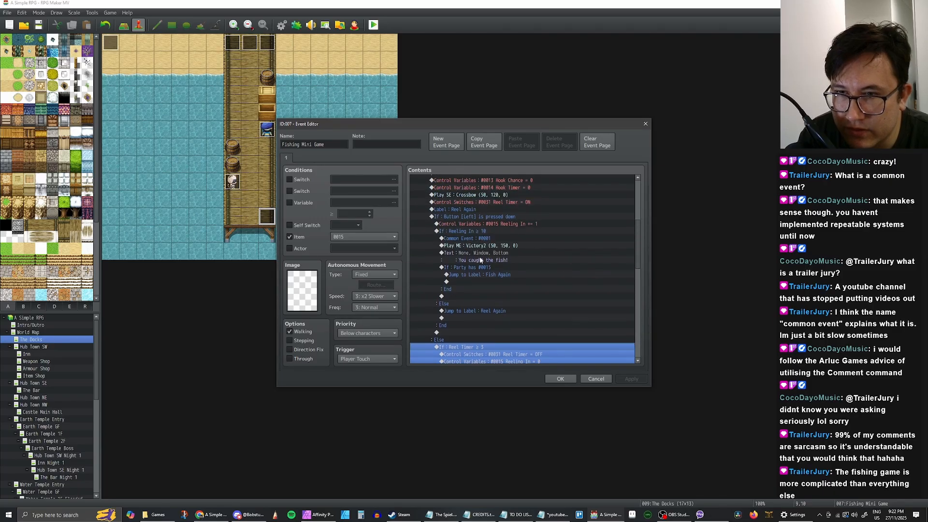
{"action": "left_click", "coordinate": [478, 272]}
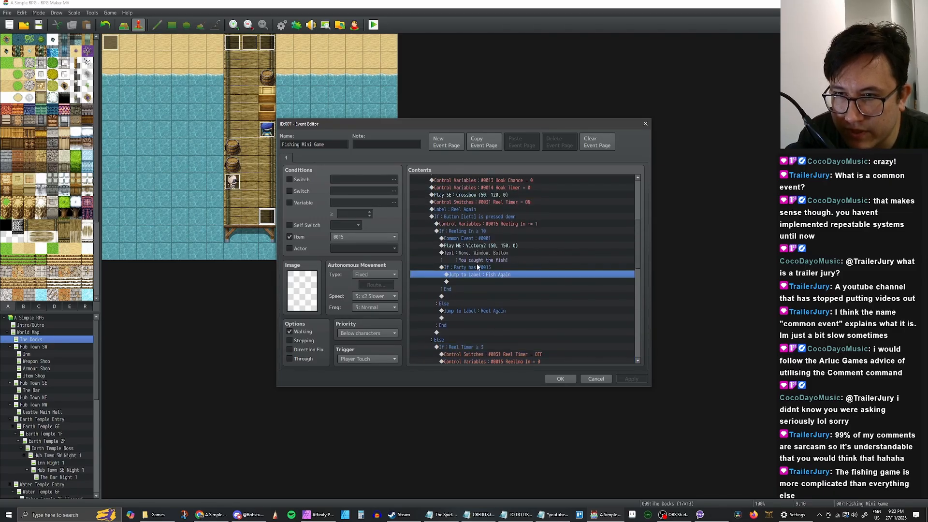
{"action": "left_click", "coordinate": [478, 310]}
{"action": "scroll", "coordinate": [480, 307], "scroll_direction": "down", "scroll_amount": 5}
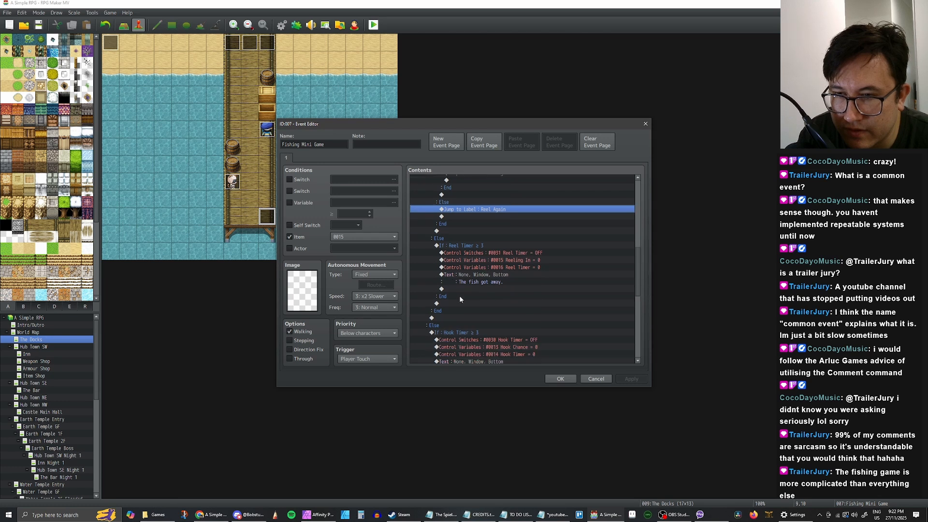
{"action": "left_click", "coordinate": [446, 302]}
{"action": "left_click", "coordinate": [443, 245]}
{"action": "left_click", "coordinate": [444, 239]}
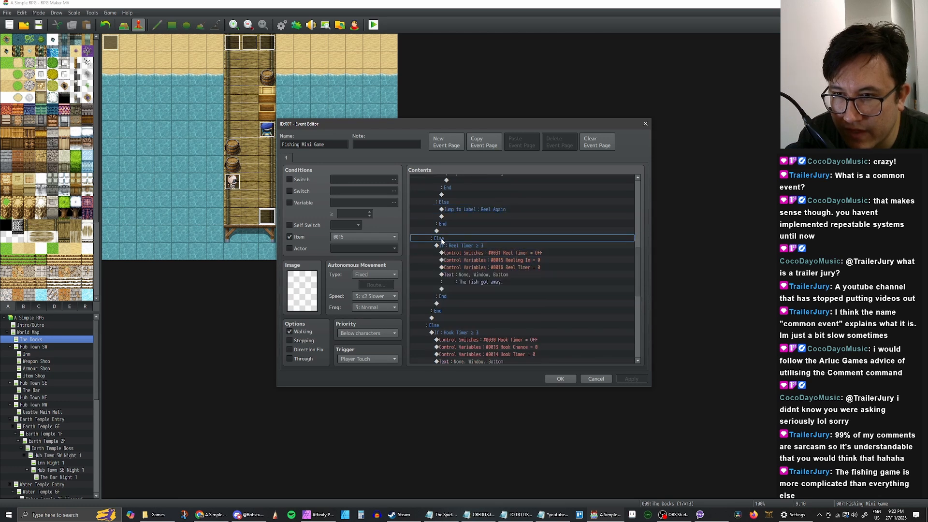
{"action": "left_click", "coordinate": [460, 247]}
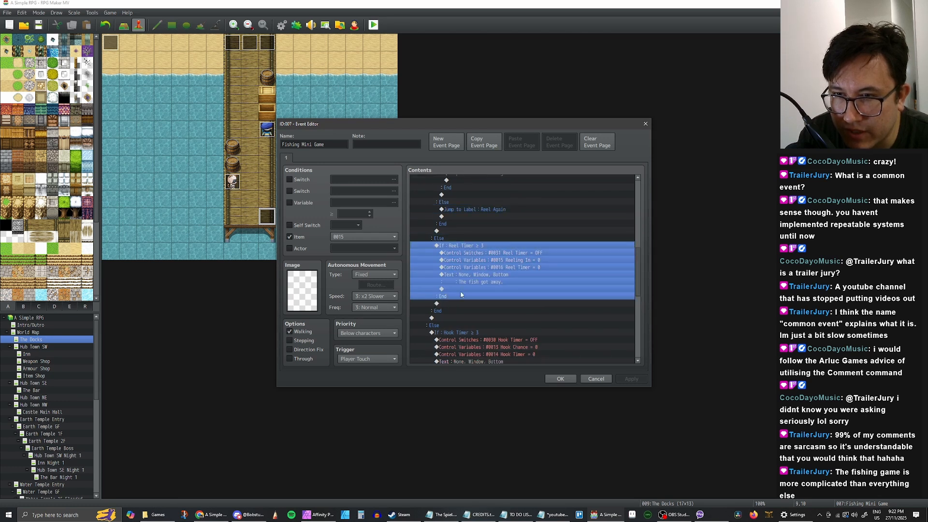
{"action": "left_click", "coordinate": [452, 304]}
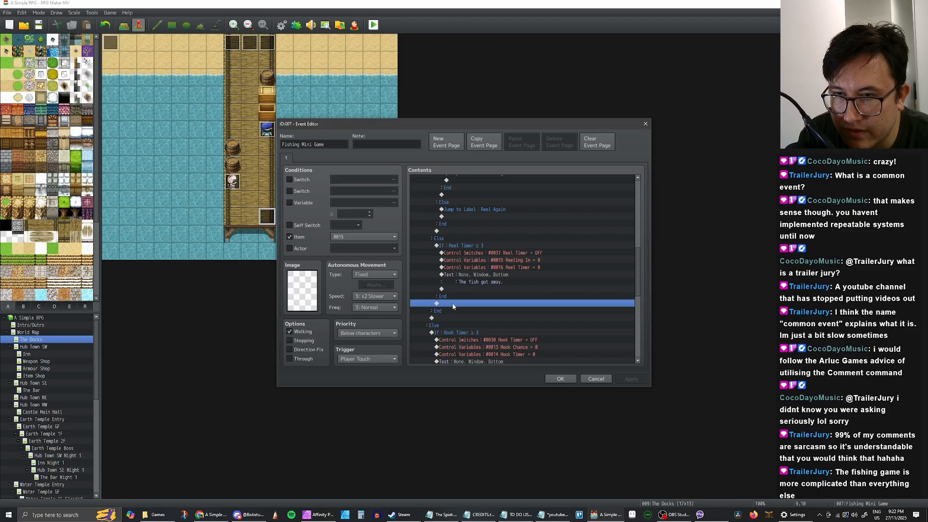
{"action": "left_click", "coordinate": [462, 289]}
{"action": "left_click", "coordinate": [452, 303]}
{"action": "left_click", "coordinate": [462, 288]}
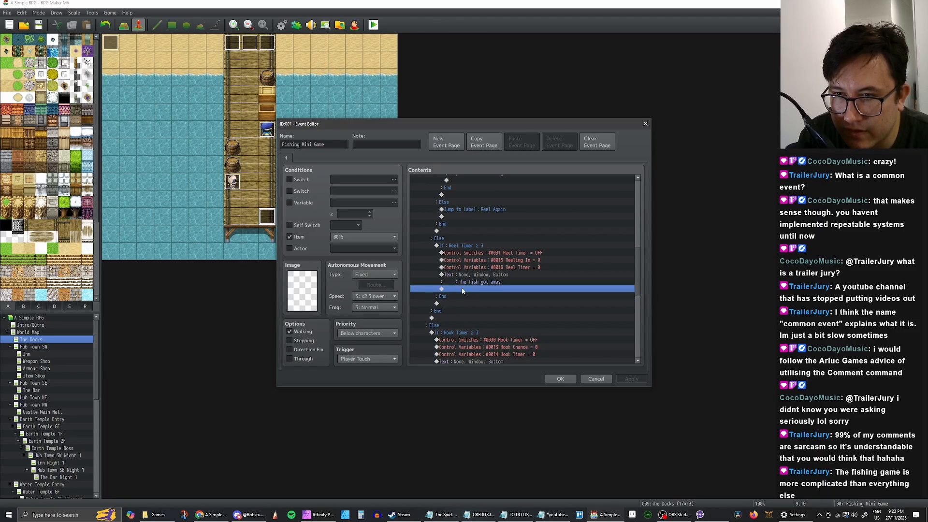
{"action": "left_click", "coordinate": [457, 295]}
Create an Else branch for the "Reel Timer ≥ 3" condition and insert a Jump to Label: Reel Again command in it
{"action": "left_click", "coordinate": [466, 246]}
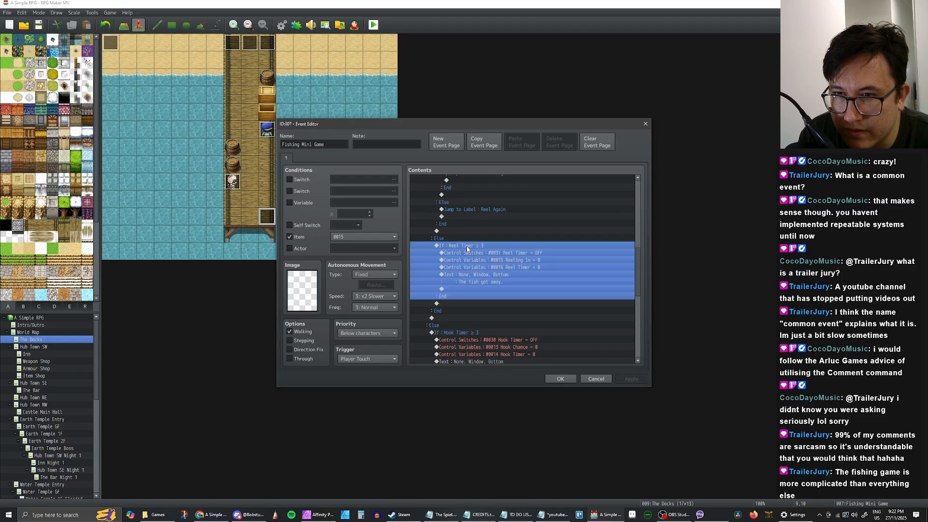
{"action": "double_click", "coordinate": [474, 247]}
{"action": "left_click", "coordinate": [446, 319]}
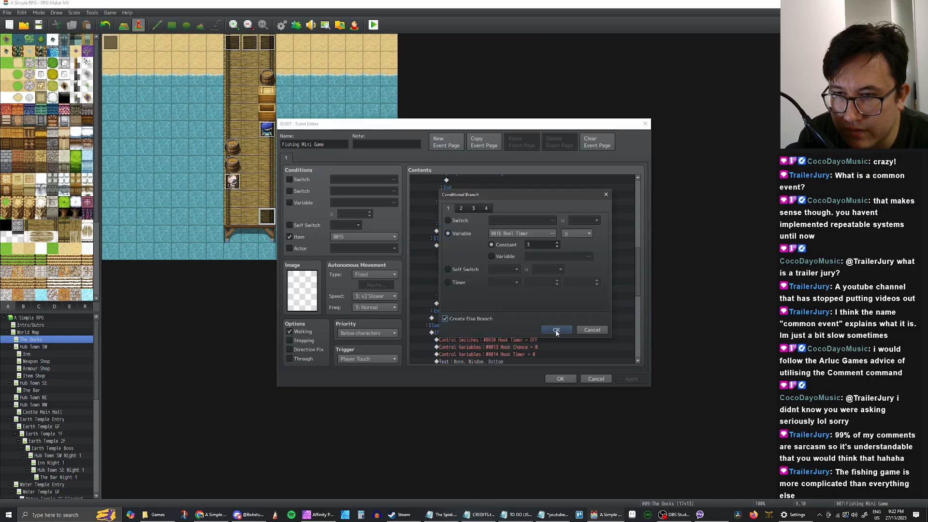
{"action": "left_click", "coordinate": [554, 330]}
{"action": "left_click", "coordinate": [459, 303]}
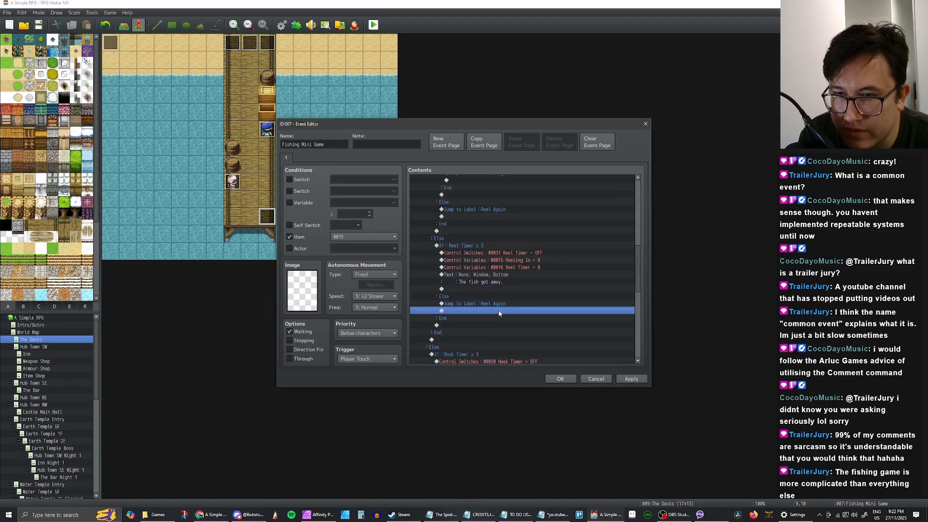
{"action": "type", "text": "Jump to Label : Reel Again"}
Check the reeling loop from the Reel Again label down to the "The fish got away." text in the "Reel Timer ≥ 3" branch
{"action": "scroll", "coordinate": [511, 274], "scroll_direction": "up", "scroll_amount": 6}
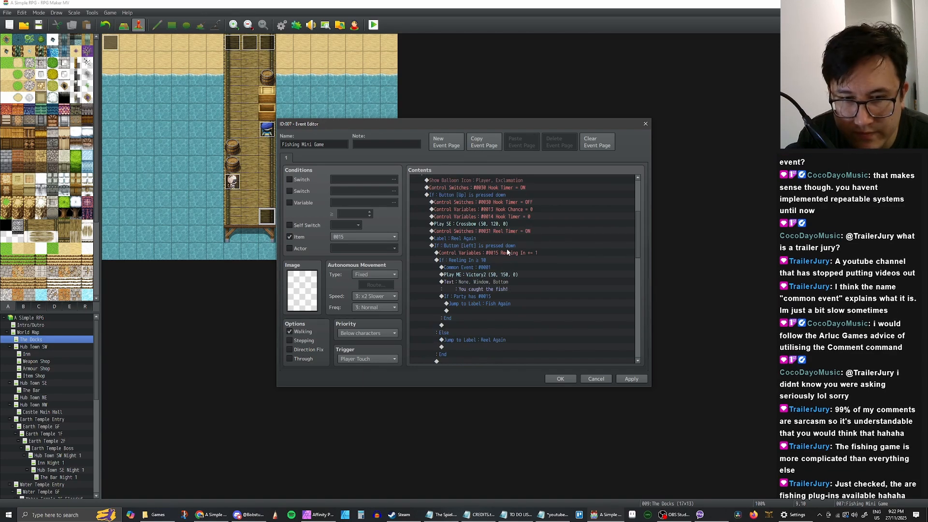
{"action": "scroll", "coordinate": [508, 252], "scroll_direction": "down", "scroll_amount": 1}
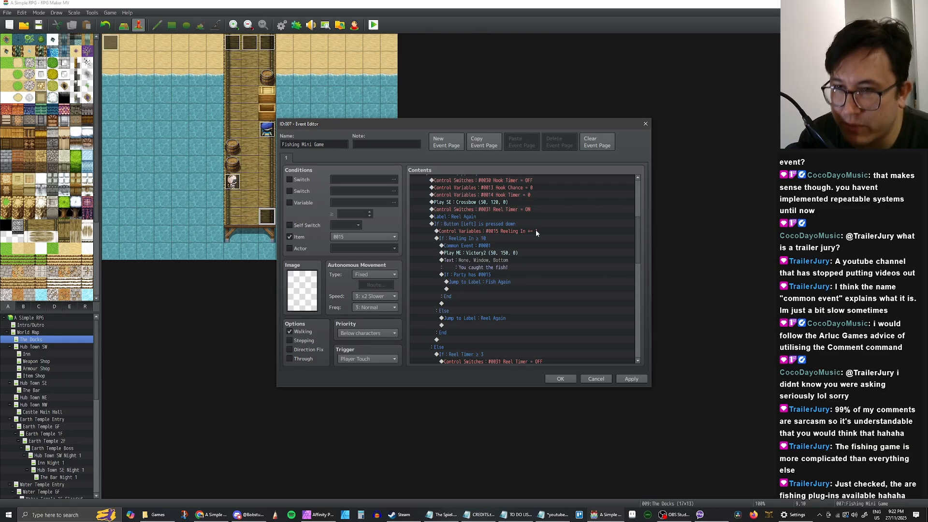
{"action": "scroll", "coordinate": [570, 255], "scroll_direction": "down", "scroll_amount": 5}
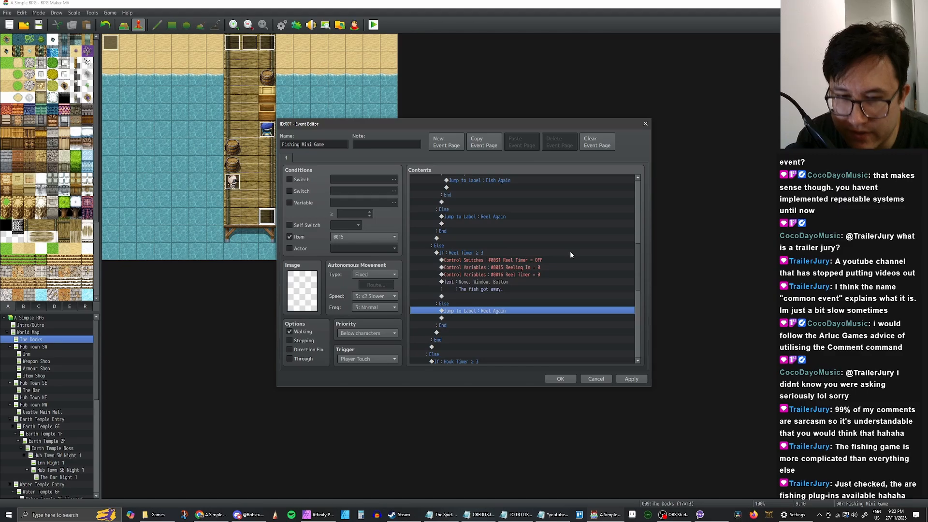
{"action": "scroll", "coordinate": [559, 252], "scroll_direction": "down", "scroll_amount": 1}
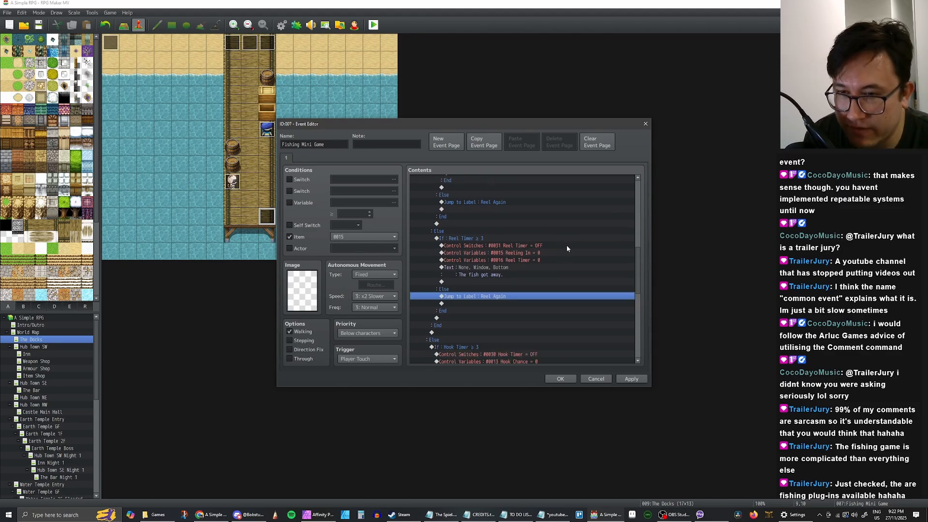
{"action": "scroll", "coordinate": [556, 253], "scroll_direction": "down", "scroll_amount": 2}
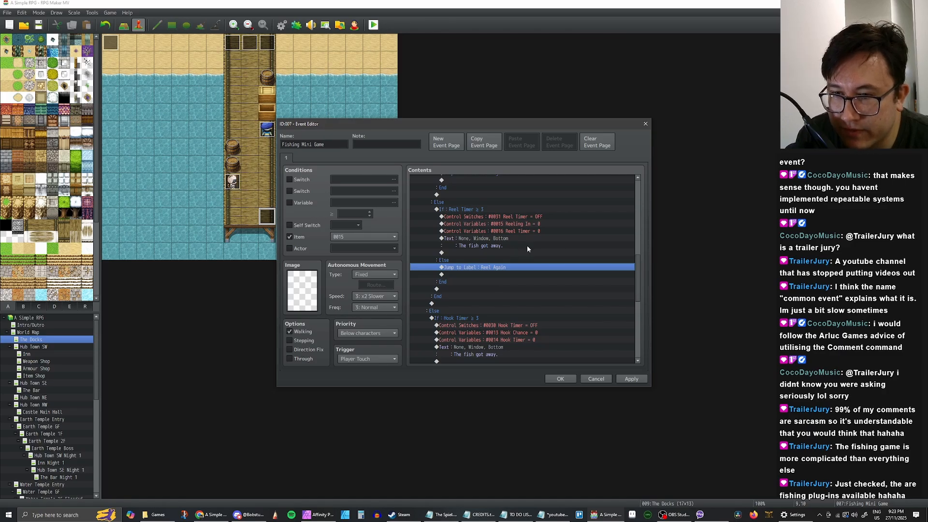
{"action": "scroll", "coordinate": [528, 256], "scroll_direction": "down", "scroll_amount": 1}
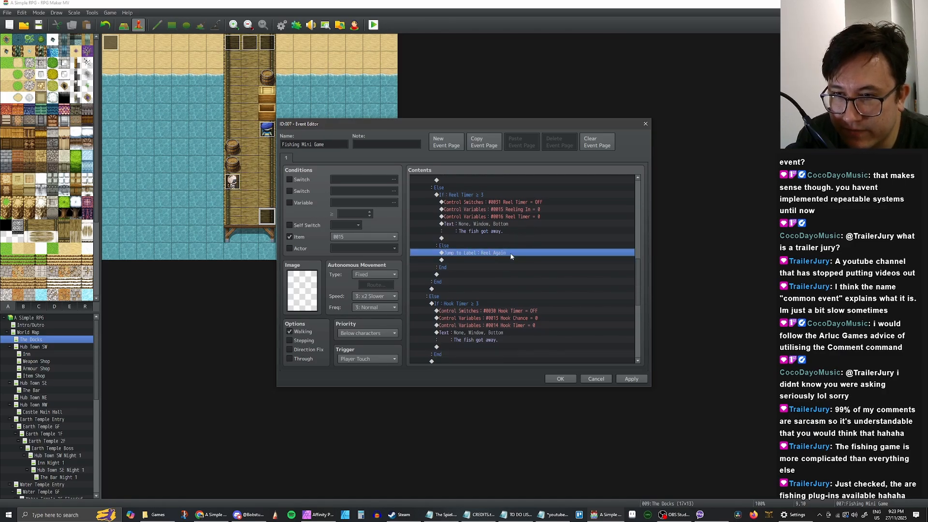
{"action": "scroll", "coordinate": [511, 256], "scroll_direction": "up", "scroll_amount": 3}
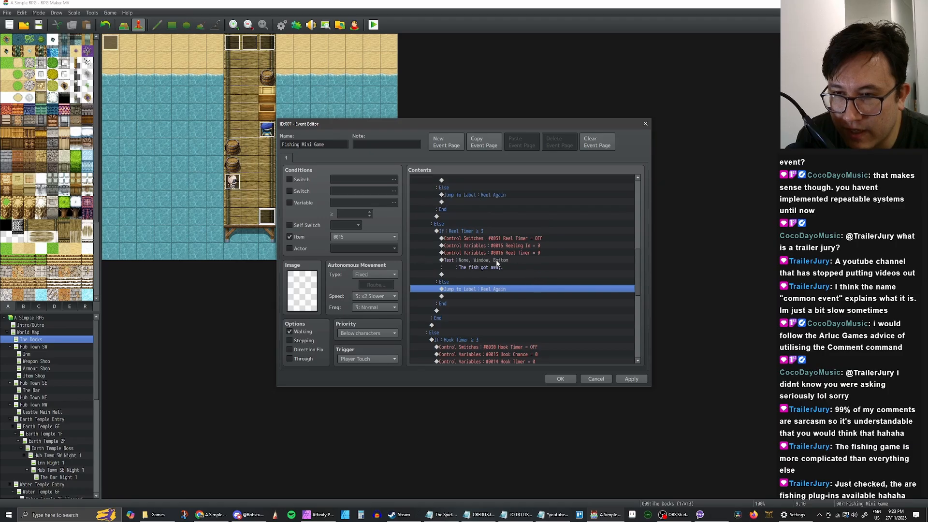
{"action": "left_click", "coordinate": [496, 261]}
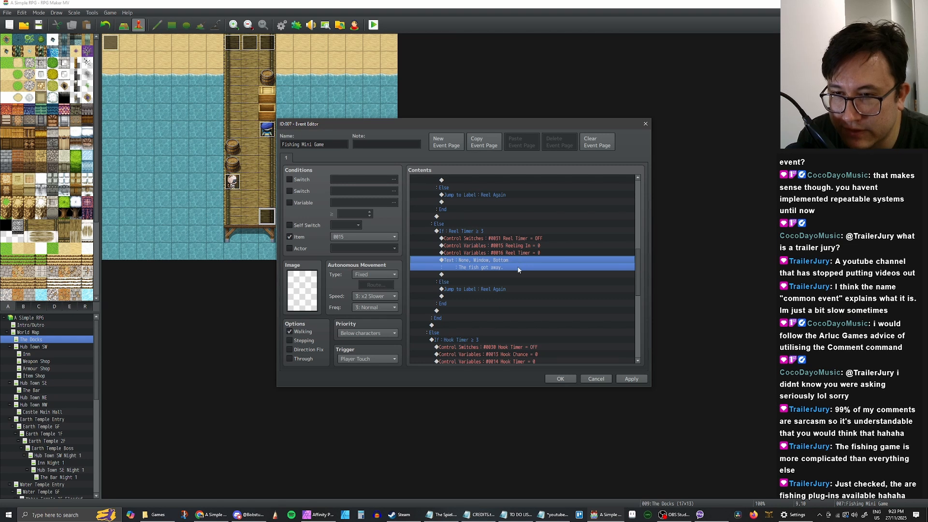
Examine the end of the "Reel Timer ≥ 3" branch, from "The fish got away." text to the Reel Again jump in its Else branch
{"action": "scroll", "coordinate": [516, 263], "scroll_direction": "down", "scroll_amount": 2}
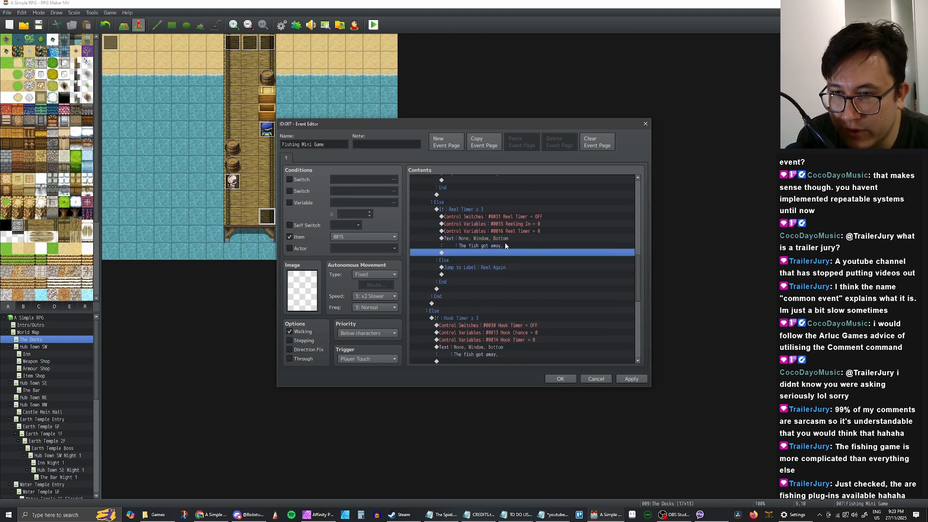
{"action": "left_click", "coordinate": [494, 252]}
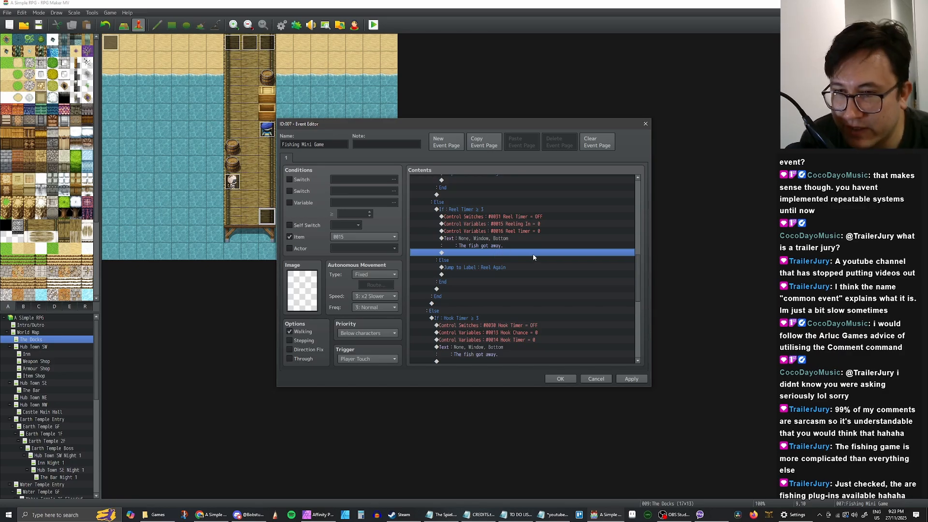
{"action": "scroll", "coordinate": [533, 257], "scroll_direction": "down", "scroll_amount": 1}
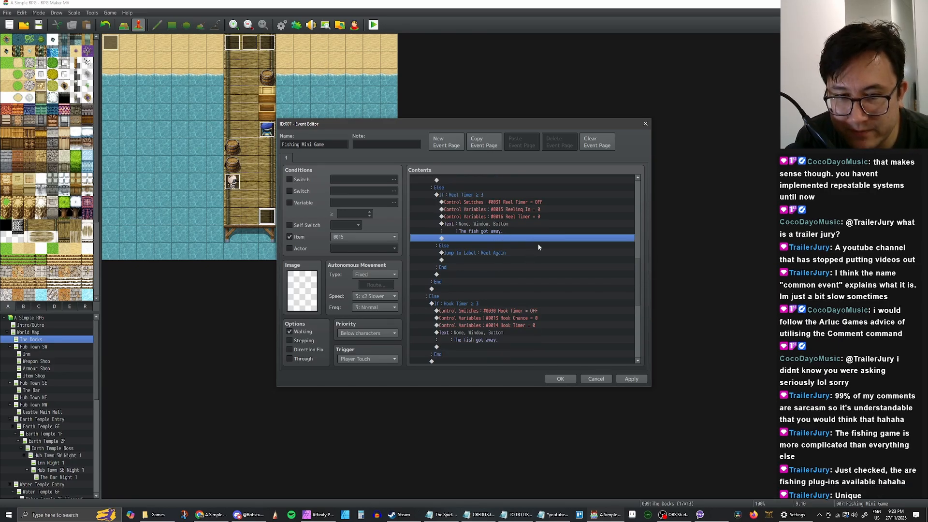
{"action": "scroll", "coordinate": [531, 245], "scroll_direction": "up", "scroll_amount": 1}
{"action": "left_click", "coordinate": [522, 246]}
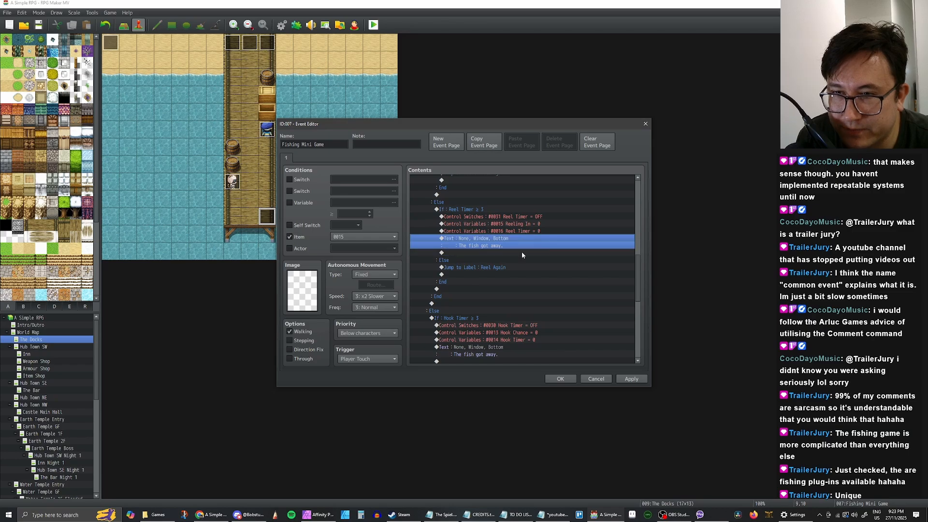
{"action": "left_click", "coordinate": [522, 253]}
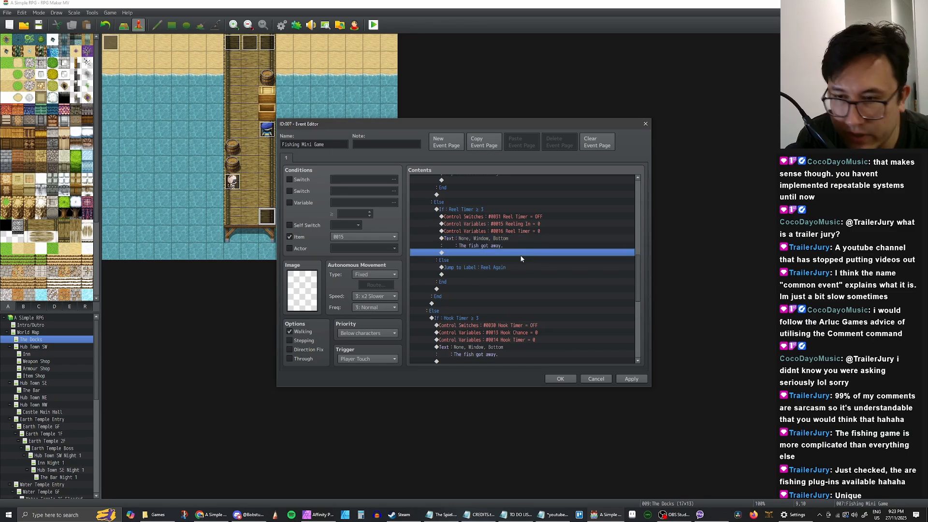
{"action": "scroll", "coordinate": [520, 253], "scroll_direction": "down", "scroll_amount": 1}
{"action": "scroll", "coordinate": [517, 247], "scroll_direction": "up", "scroll_amount": 1}
{"action": "left_click", "coordinate": [514, 242]}
{"action": "left_click", "coordinate": [510, 253]}
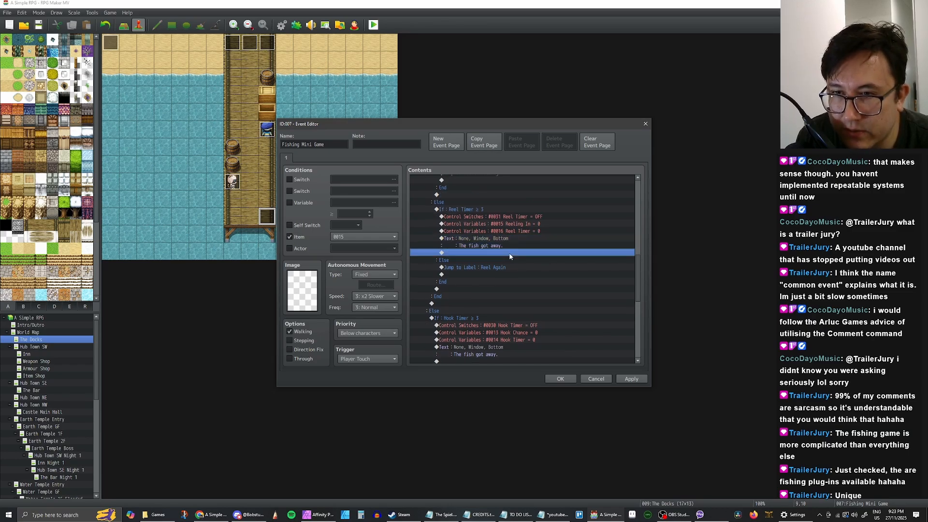
{"action": "left_click", "coordinate": [506, 267]}
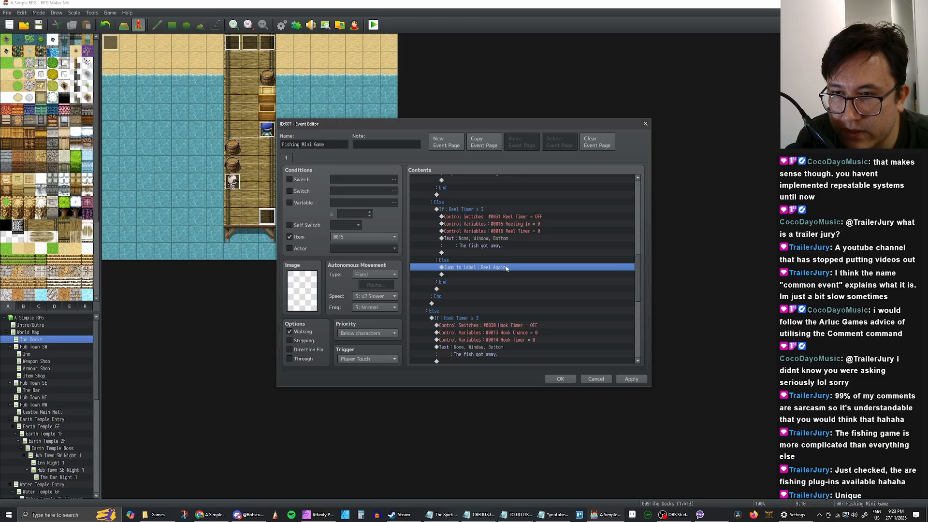
Create an Else branch for the "Hook Timer ≥ 3" condition
{"action": "scroll", "coordinate": [507, 265], "scroll_direction": "down", "scroll_amount": 4}
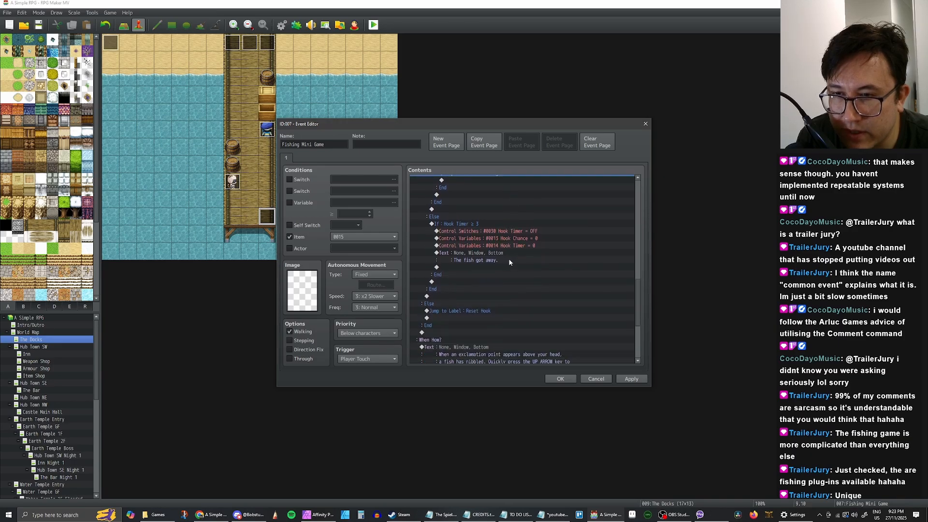
{"action": "double_click", "coordinate": [477, 225]}
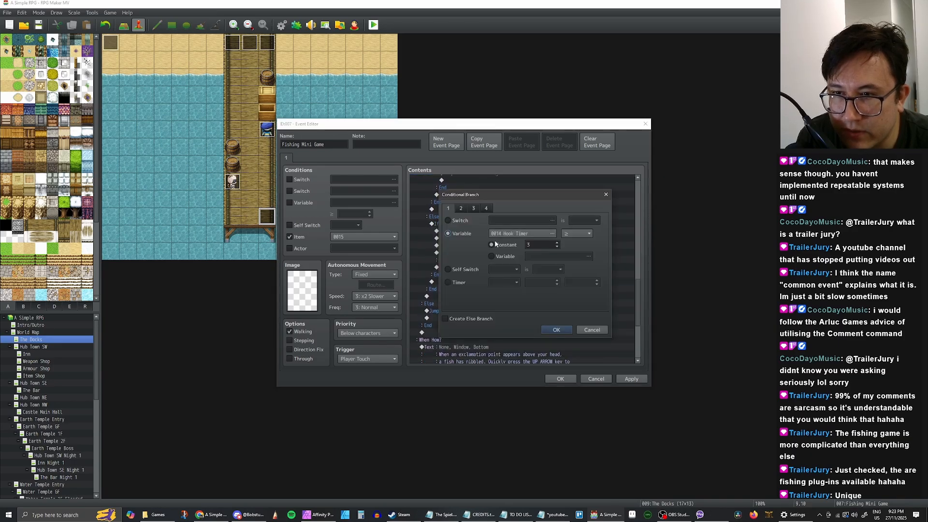
{"action": "left_click", "coordinate": [454, 319]}
{"action": "left_click", "coordinate": [557, 329]}
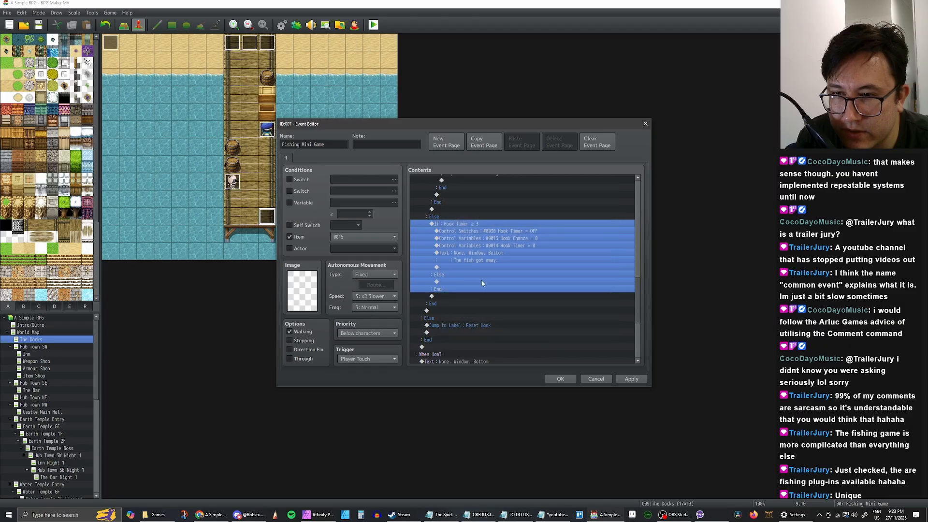
Insert a label named Hook Again directly before the "Button [Up] is pressed down" condition
{"action": "scroll", "coordinate": [494, 272], "scroll_direction": "up", "scroll_amount": 2}
{"action": "scroll", "coordinate": [494, 272], "scroll_direction": "up", "scroll_amount": 4}
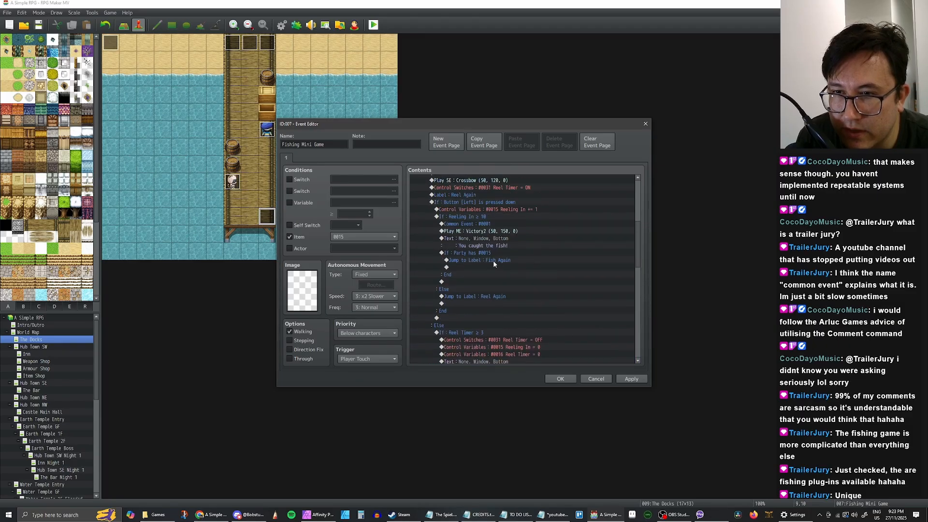
{"action": "scroll", "coordinate": [490, 260], "scroll_direction": "up", "scroll_amount": 4}
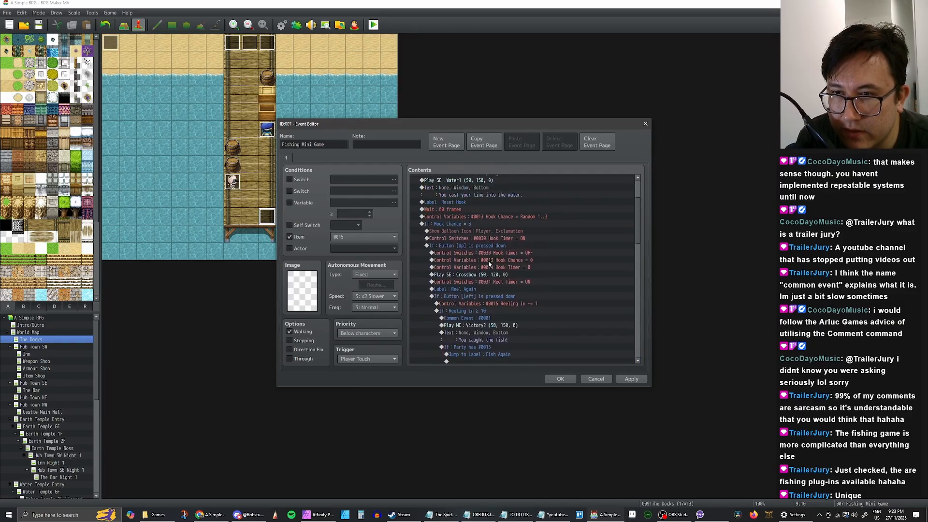
{"action": "scroll", "coordinate": [488, 260], "scroll_direction": "up", "scroll_amount": 1}
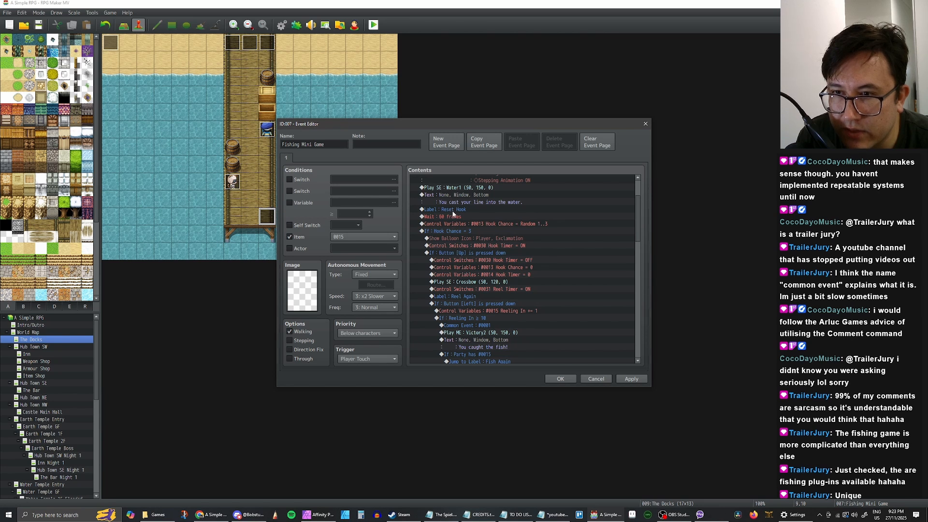
{"action": "left_click", "coordinate": [478, 253]}
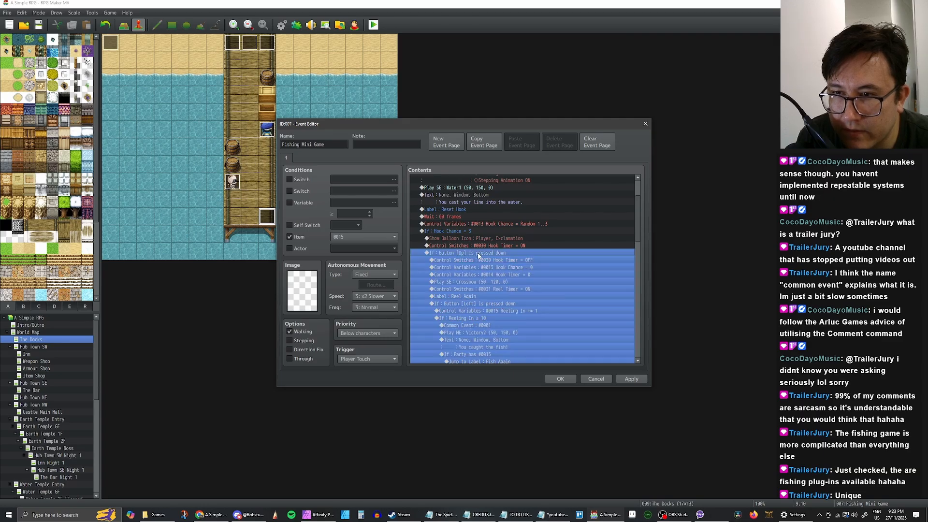
{"action": "left_click", "coordinate": [480, 274]}
{"action": "left_click", "coordinate": [479, 253]}
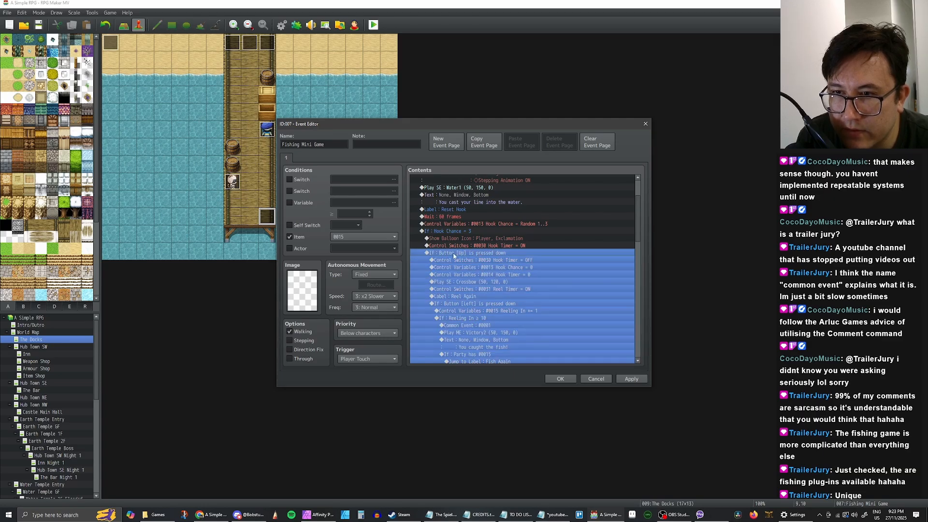
{"action": "right_click", "coordinate": [459, 255]}
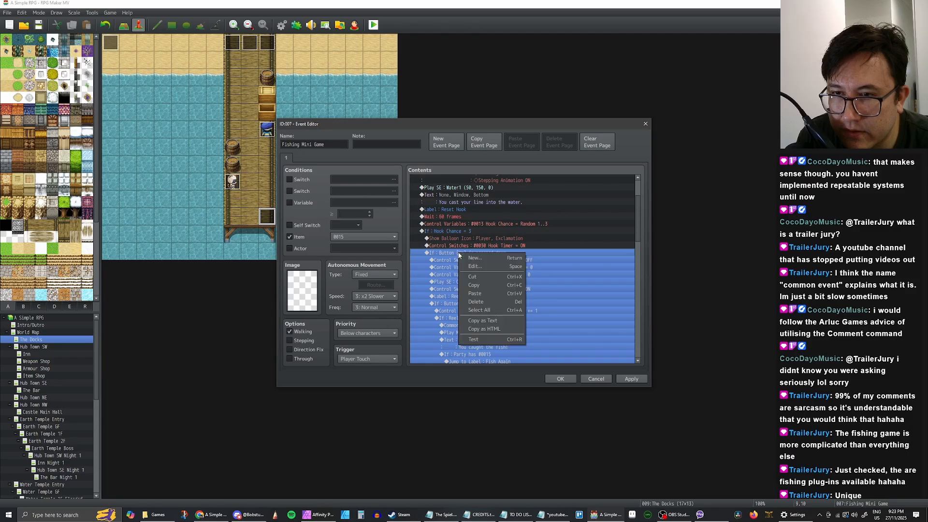
{"action": "left_click", "coordinate": [475, 259]}
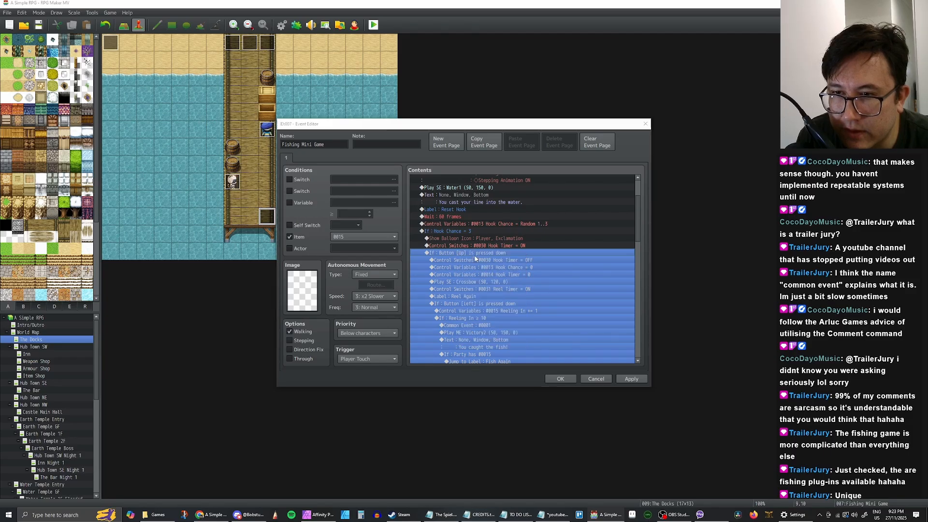
{"action": "left_click", "coordinate": [479, 340]}
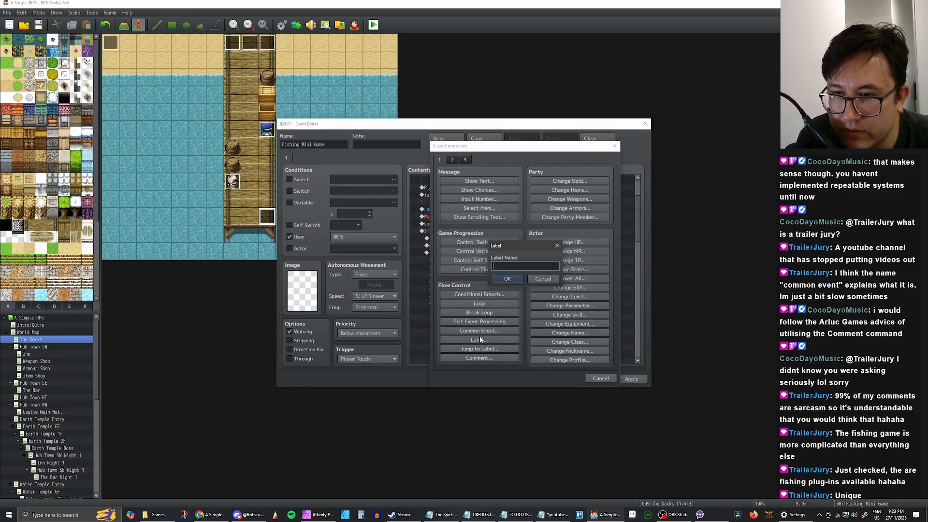
{"action": "type", "text": "Ho"}
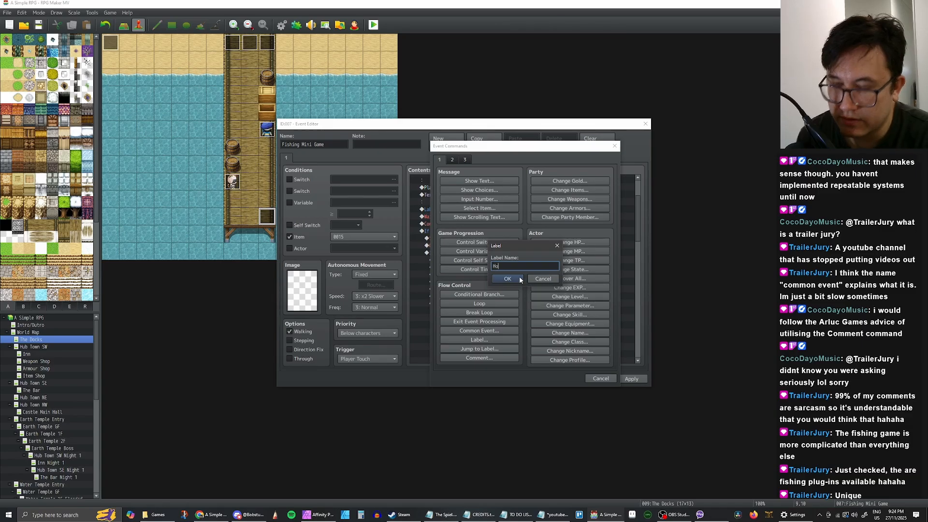
{"action": "type", "text": "ok Again"}
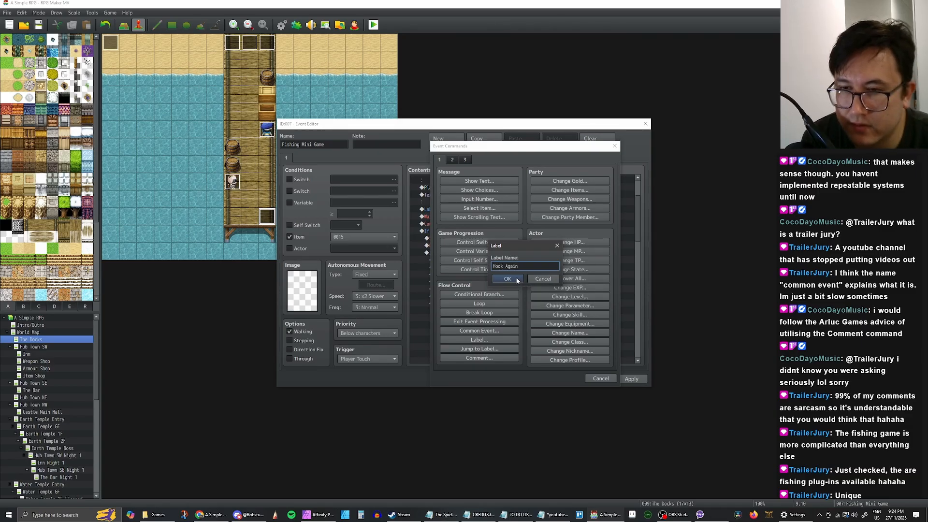
{"action": "left_click", "coordinate": [507, 280]}
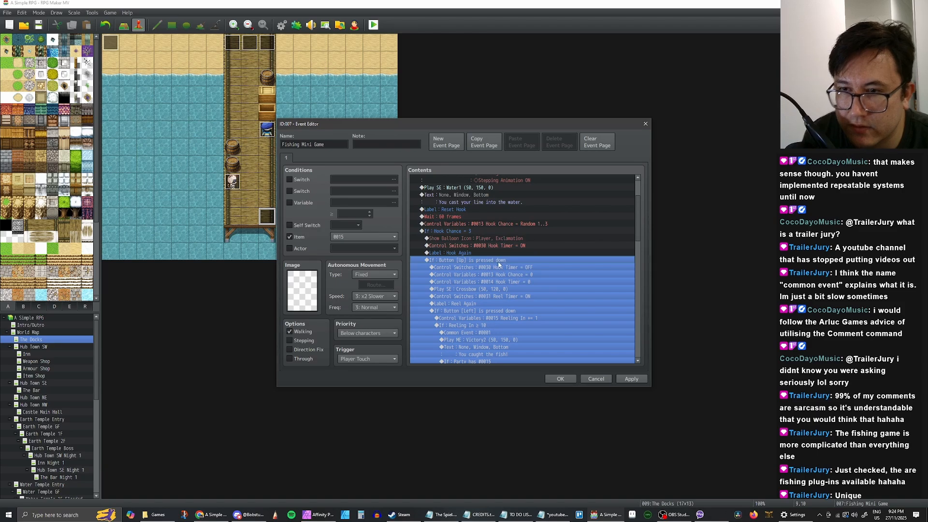
Try a copy of the Hook Again label in the Else branch of the "Hook Timer ≥ 3" condition and delete that copy again
{"action": "left_click", "coordinate": [475, 254]}
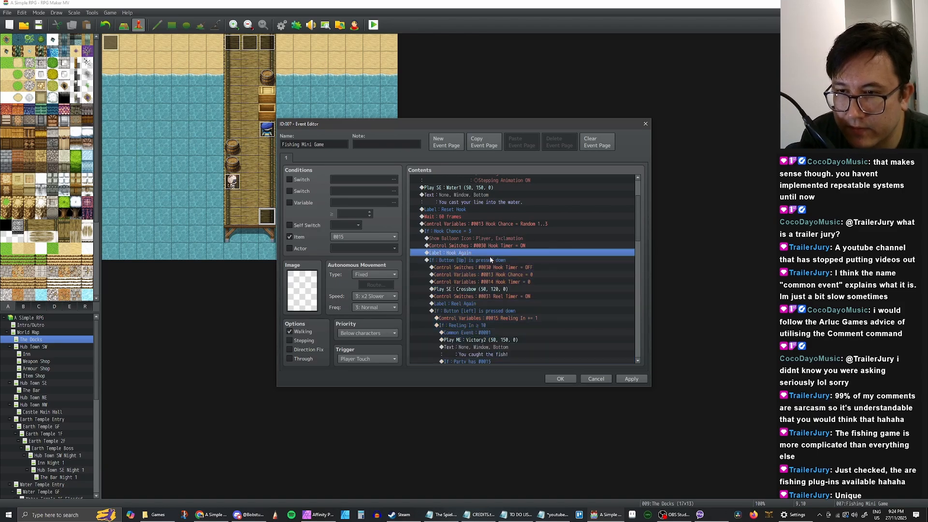
{"action": "scroll", "coordinate": [489, 256], "scroll_direction": "down", "scroll_amount": 4}
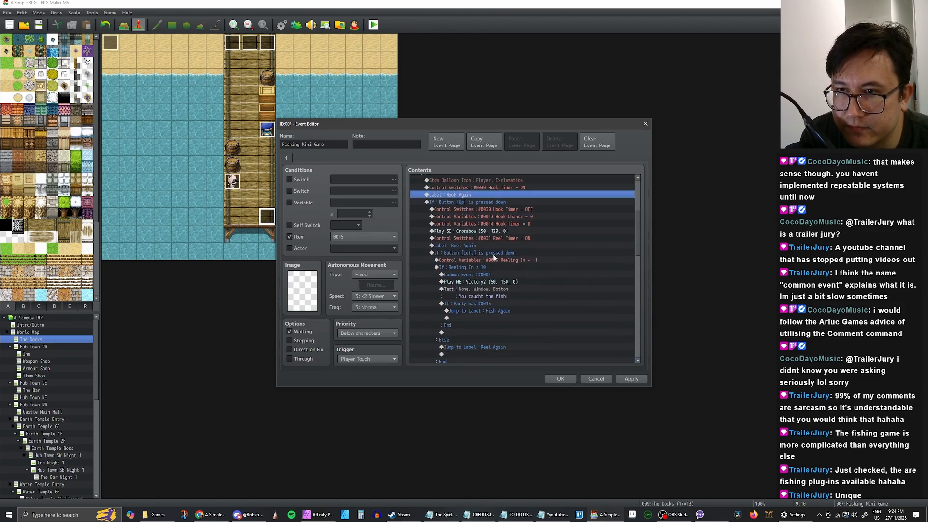
{"action": "scroll", "coordinate": [493, 254], "scroll_direction": "down", "scroll_amount": 7}
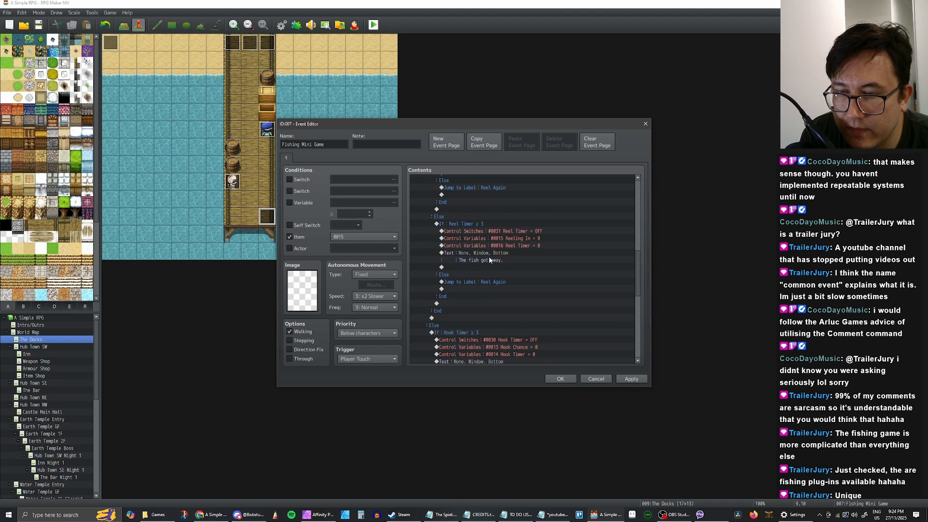
{"action": "scroll", "coordinate": [486, 263], "scroll_direction": "down", "scroll_amount": 2}
{"action": "scroll", "coordinate": [480, 263], "scroll_direction": "down", "scroll_amount": 4}
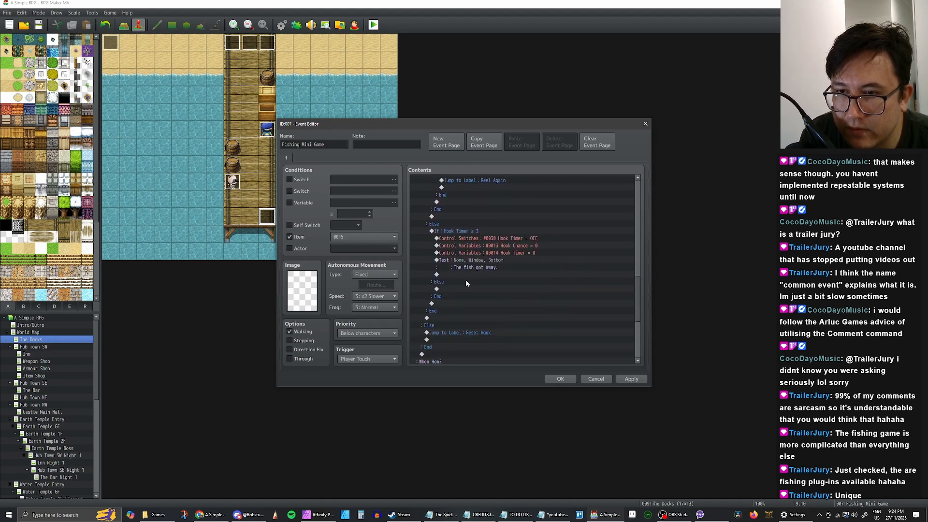
{"action": "left_click", "coordinate": [464, 288]}
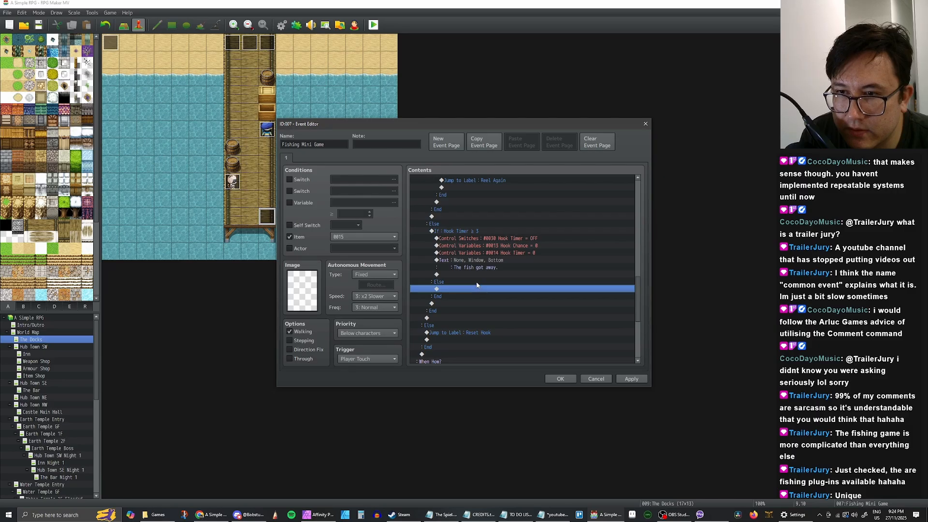
{"action": "key", "text": "ctrl+v"}
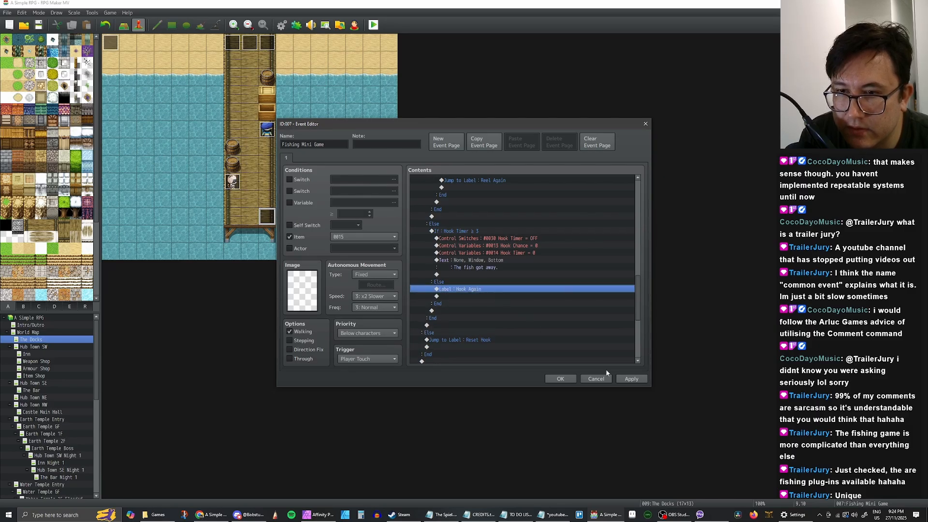
{"action": "left_click", "coordinate": [623, 379]}
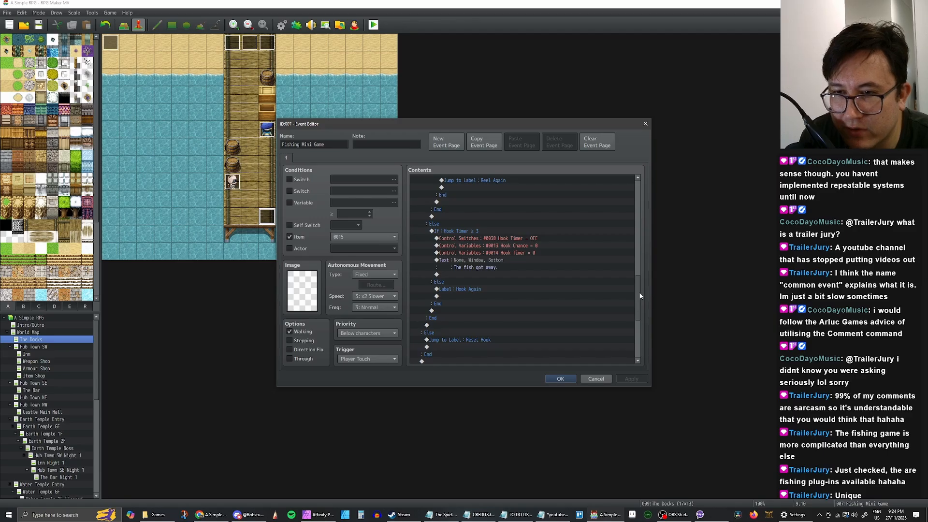
{"action": "left_click_drag", "start_coordinate": [635, 293], "coordinate": [635, 307]}
{"action": "left_click", "coordinate": [469, 248]}
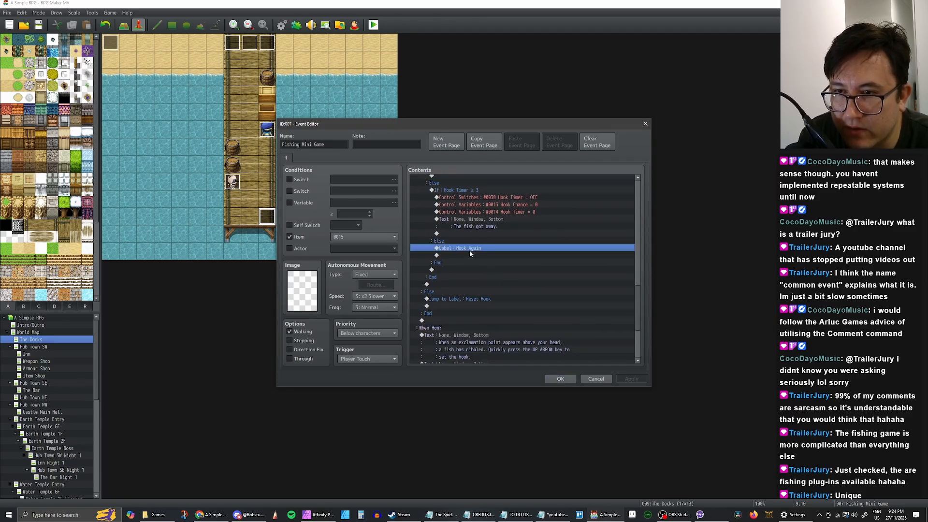
{"action": "key", "text": "Delete"}
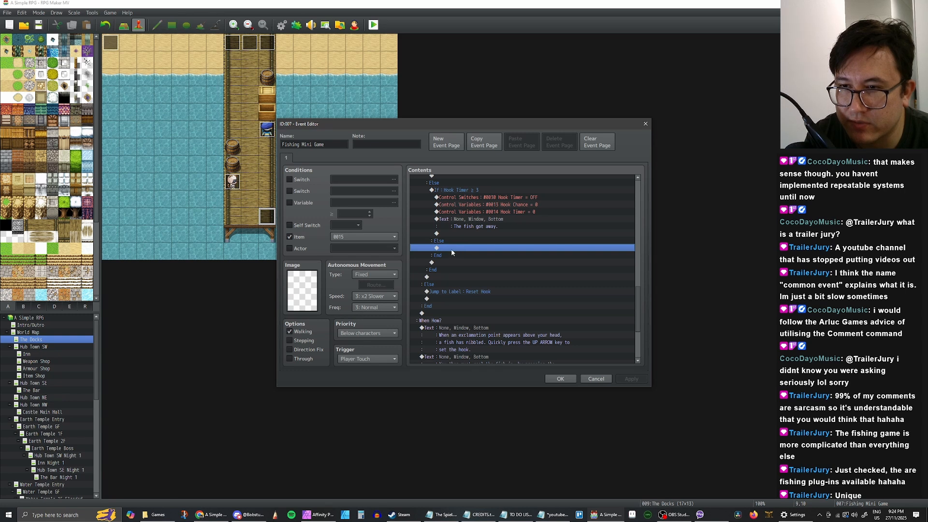
Insert a Jump to Label: Hook Again command in the Else branch of the "Hook Timer ≥ 3" condition and apply the event changes
{"action": "right_click", "coordinate": [451, 249]}
{"action": "left_click", "coordinate": [471, 255]}
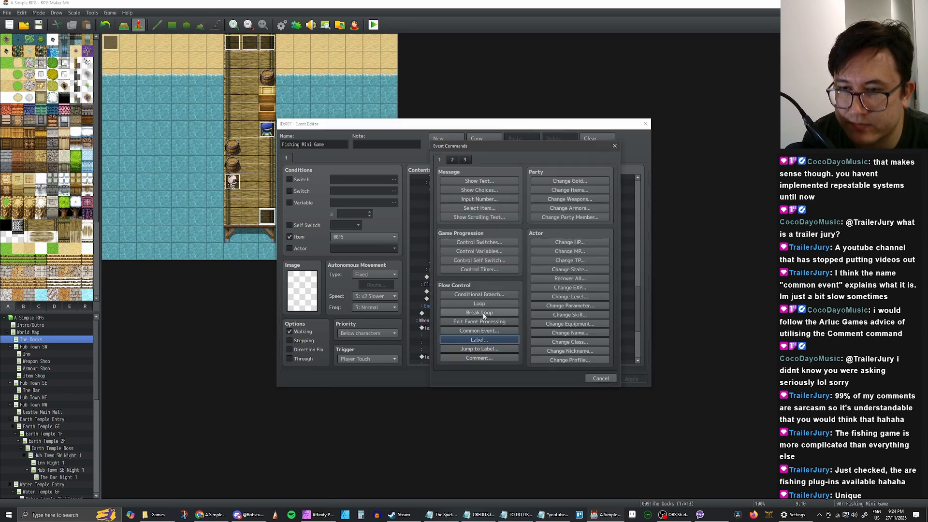
{"action": "left_click", "coordinate": [479, 349]}
{"action": "type", "text": "H"}
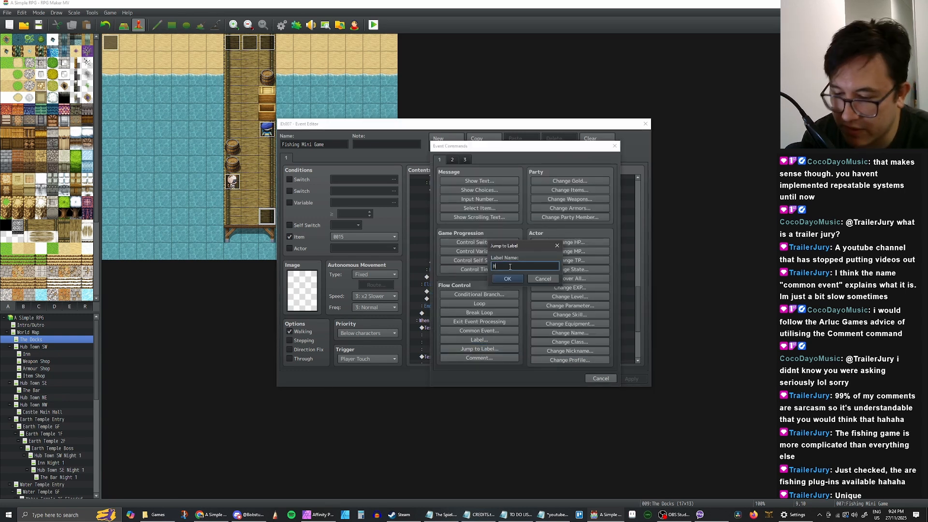
{"action": "type", "text": "ook Againb"}
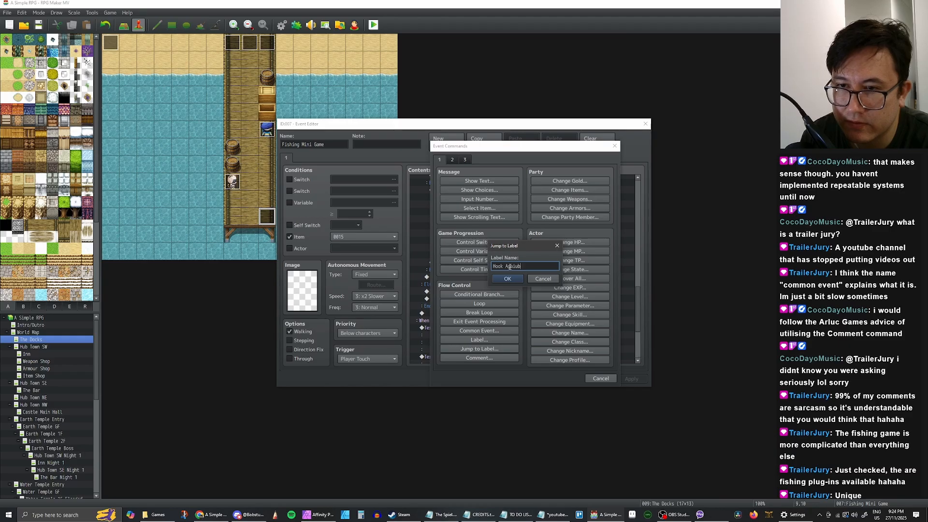
{"action": "left_click", "coordinate": [507, 279]}
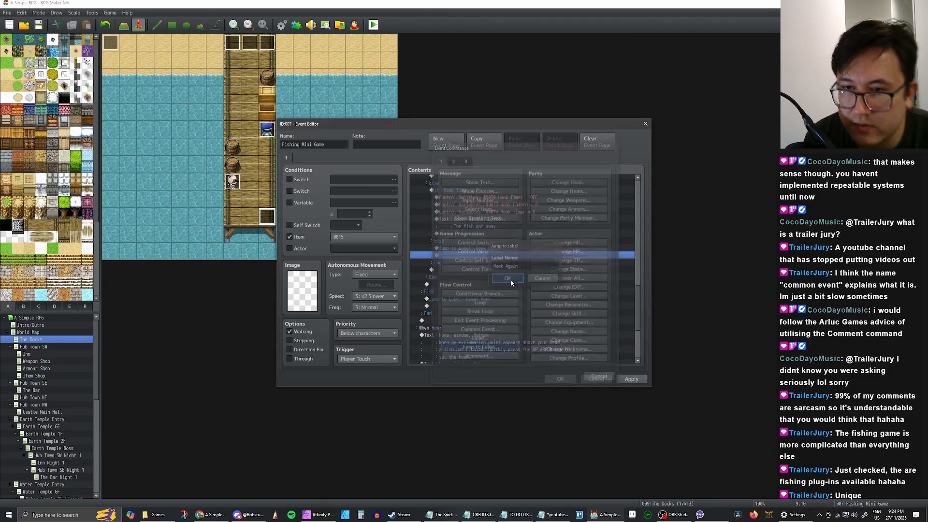
{"action": "left_click", "coordinate": [623, 380]}
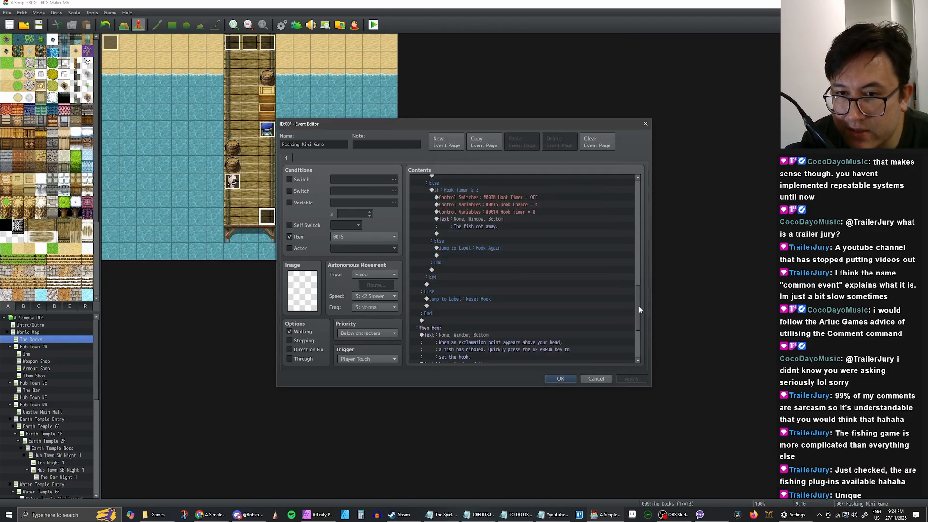
Examine the hooking and reeling commands from the Reset Hook label through the "Reeling In ≥ 10" condition to find where a reeling sound belongs
{"action": "left_click_drag", "start_coordinate": [639, 309], "coordinate": [636, 220]}
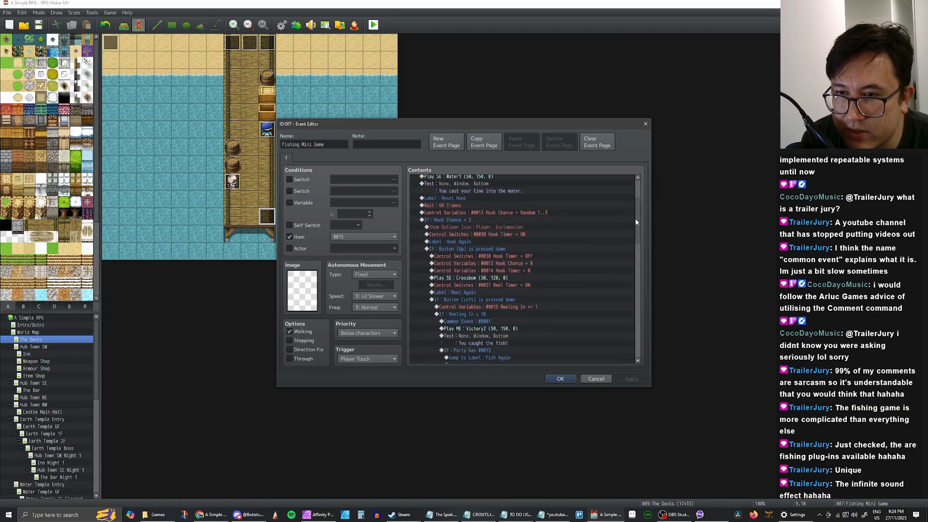
{"action": "left_click", "coordinate": [477, 278]}
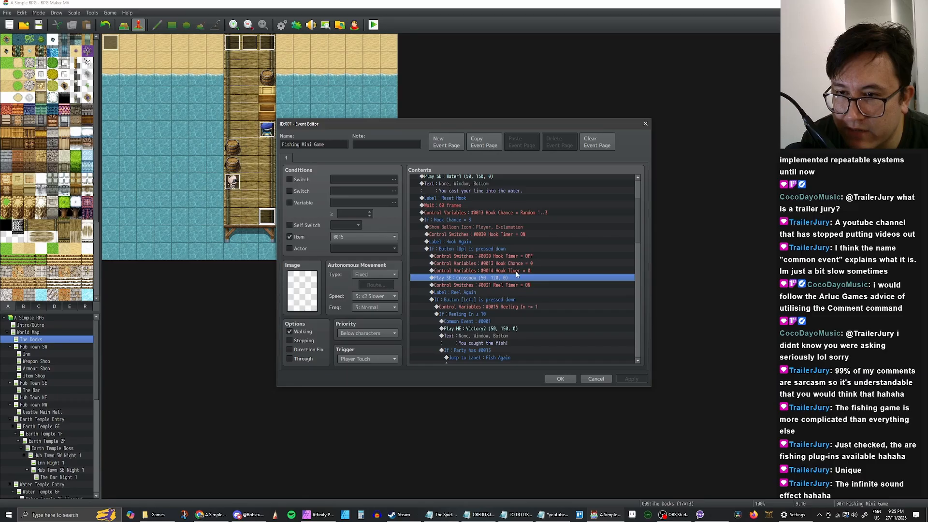
{"action": "scroll", "coordinate": [518, 271], "scroll_direction": "down", "scroll_amount": 4}
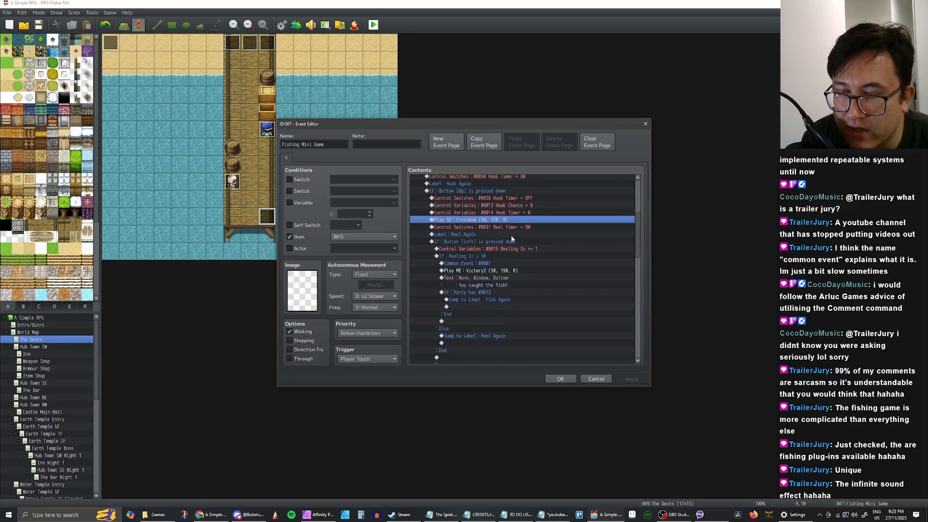
{"action": "scroll", "coordinate": [512, 239], "scroll_direction": "down", "scroll_amount": 1}
{"action": "scroll", "coordinate": [498, 240], "scroll_direction": "down", "scroll_amount": 2}
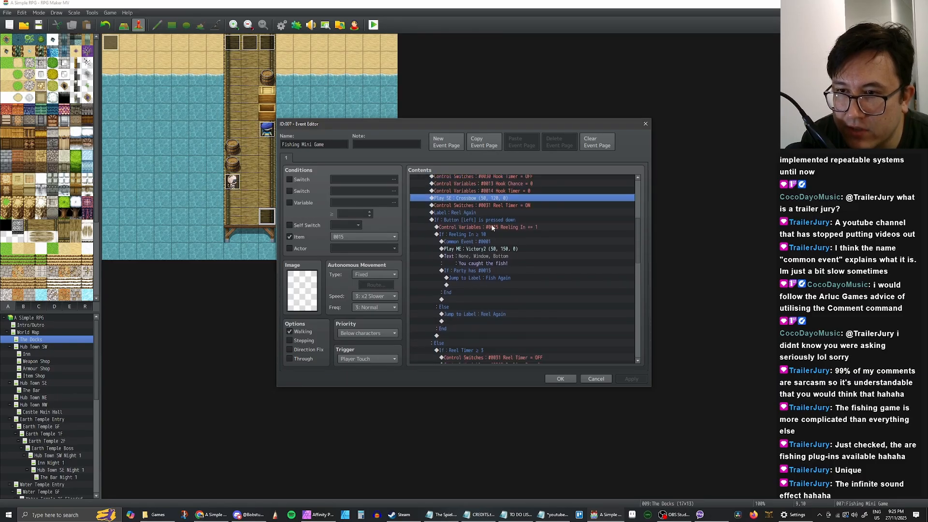
{"action": "scroll", "coordinate": [497, 236], "scroll_direction": "up", "scroll_amount": 2}
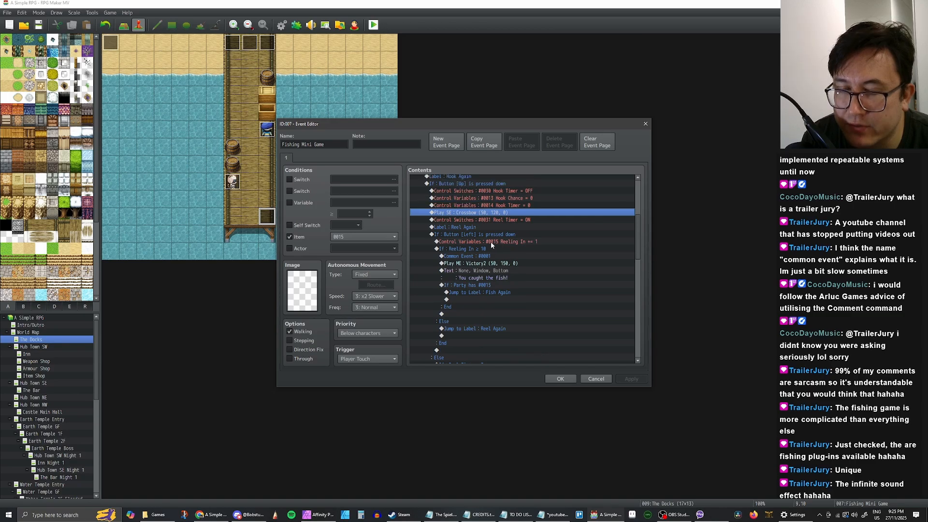
{"action": "left_click", "coordinate": [488, 236]}
{"action": "left_click", "coordinate": [483, 243]}
{"action": "left_click", "coordinate": [475, 250]}
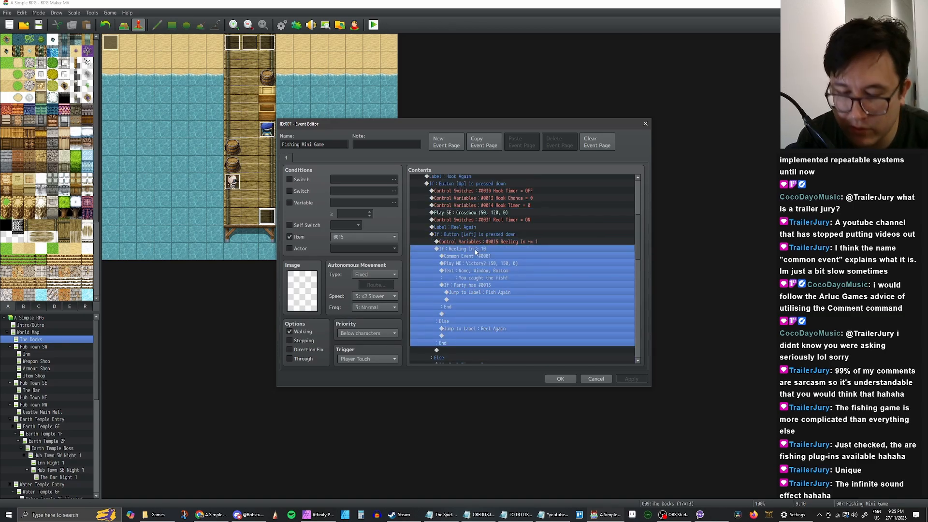
{"action": "left_click", "coordinate": [478, 242]}
{"action": "left_click", "coordinate": [481, 235]}
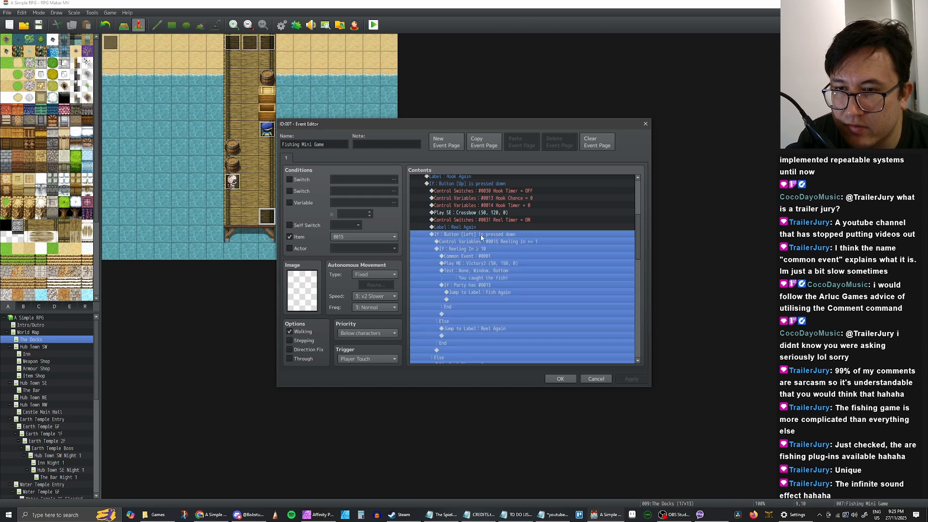
{"action": "left_click", "coordinate": [474, 248]}
{"action": "left_click", "coordinate": [465, 243]}
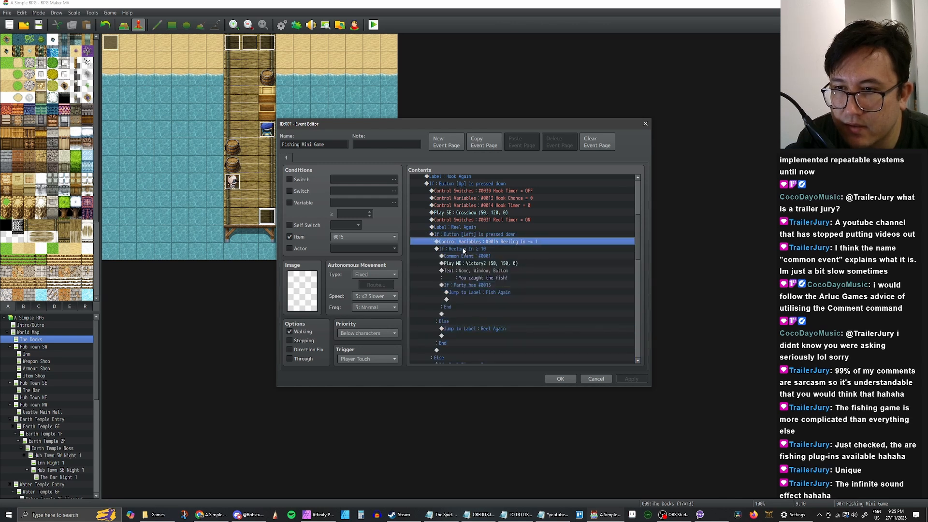
{"action": "left_click", "coordinate": [463, 250]}
{"action": "left_click", "coordinate": [465, 242]}
{"action": "left_click", "coordinate": [457, 249]}
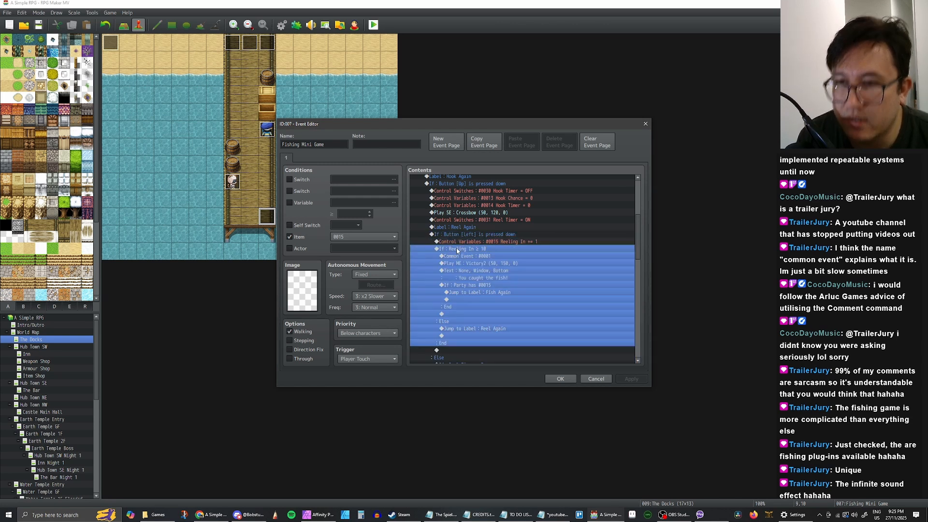
Start a new Play SE command directly before the "Reeling In += 1" command in the "Button [Left] is pressed down" branch
{"action": "left_click", "coordinate": [453, 243]}
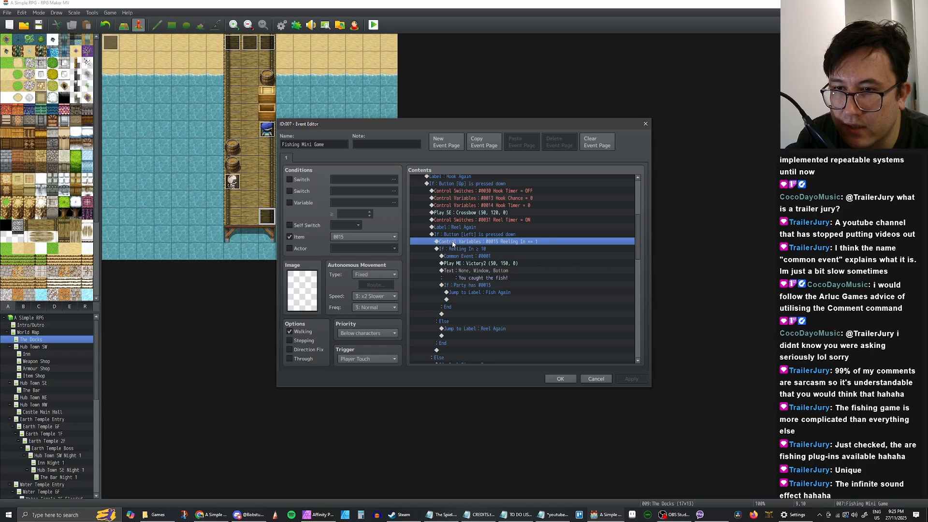
{"action": "right_click", "coordinate": [453, 243]}
{"action": "left_click", "coordinate": [469, 246]}
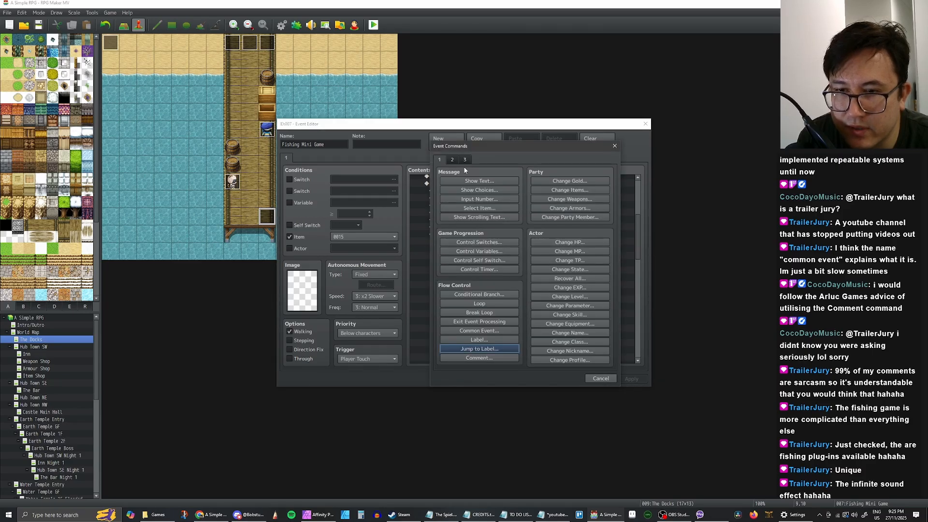
{"action": "left_click", "coordinate": [569, 340]}
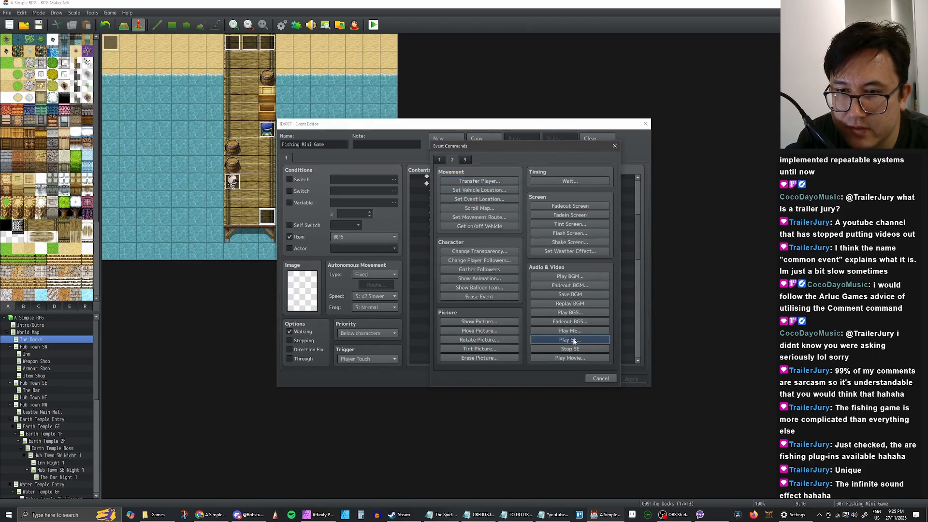
Preview the Buzzer2, Cancel1 and Cancel2 sound effects, trying a pitch of 50% and setting it back to 100%
{"action": "scroll", "coordinate": [501, 225], "scroll_direction": "down", "scroll_amount": 2}
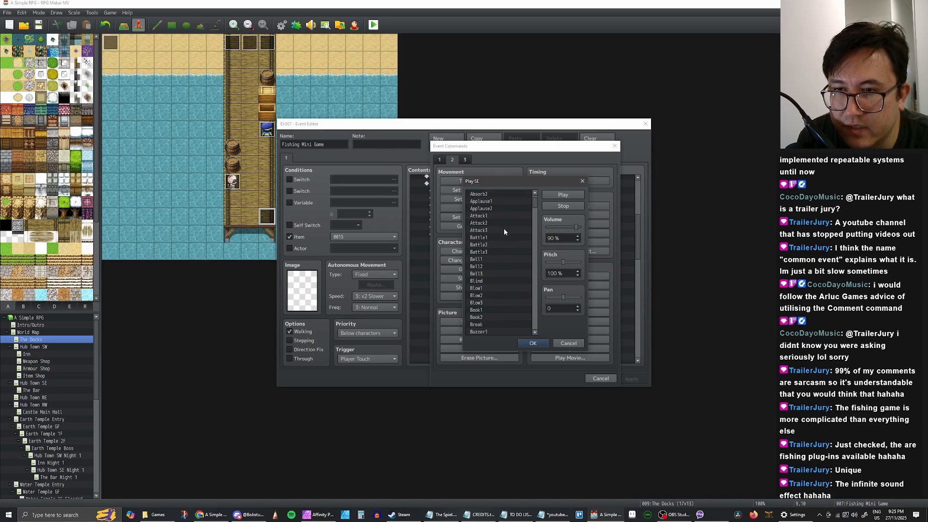
{"action": "scroll", "coordinate": [498, 229], "scroll_direction": "down", "scroll_amount": 3}
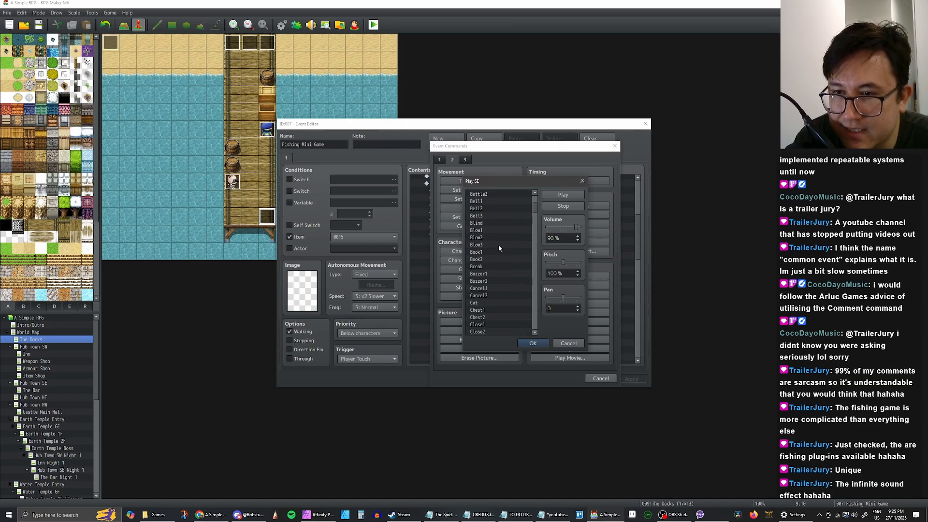
{"action": "left_click", "coordinate": [489, 281]}
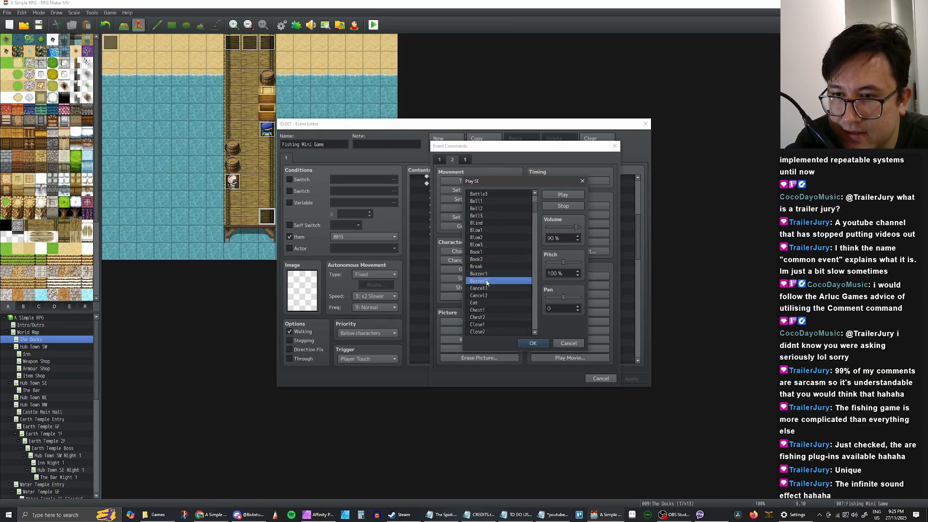
{"action": "scroll", "coordinate": [495, 273], "scroll_direction": "down", "scroll_amount": 1}
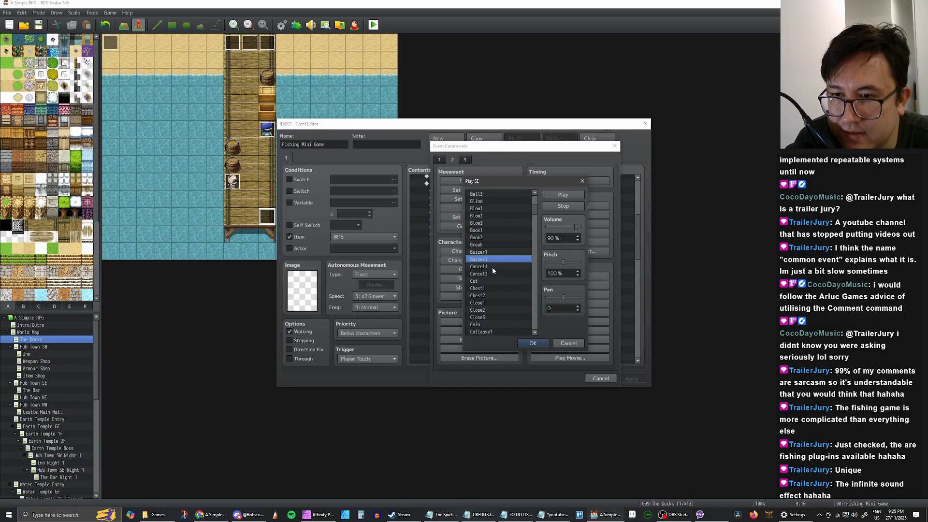
{"action": "left_click", "coordinate": [492, 267]}
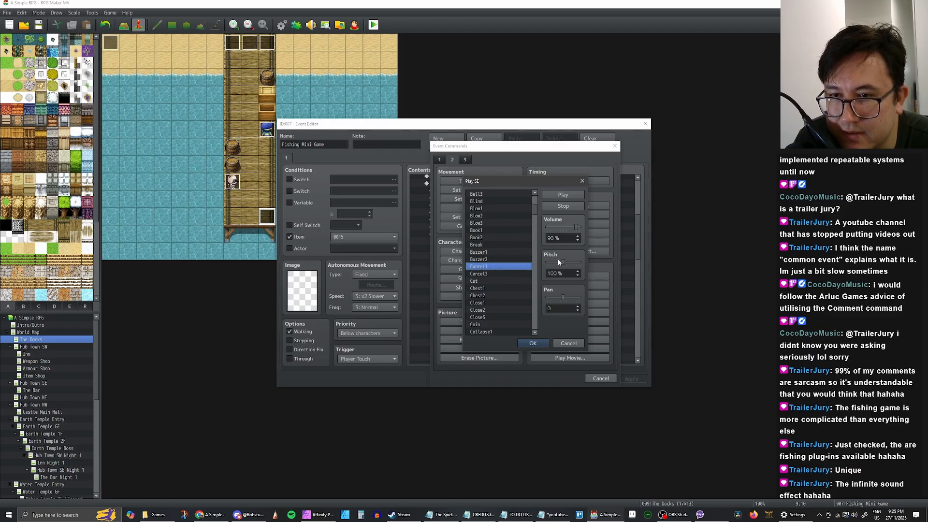
{"action": "left_click_drag", "start_coordinate": [564, 262], "coordinate": [522, 261]}
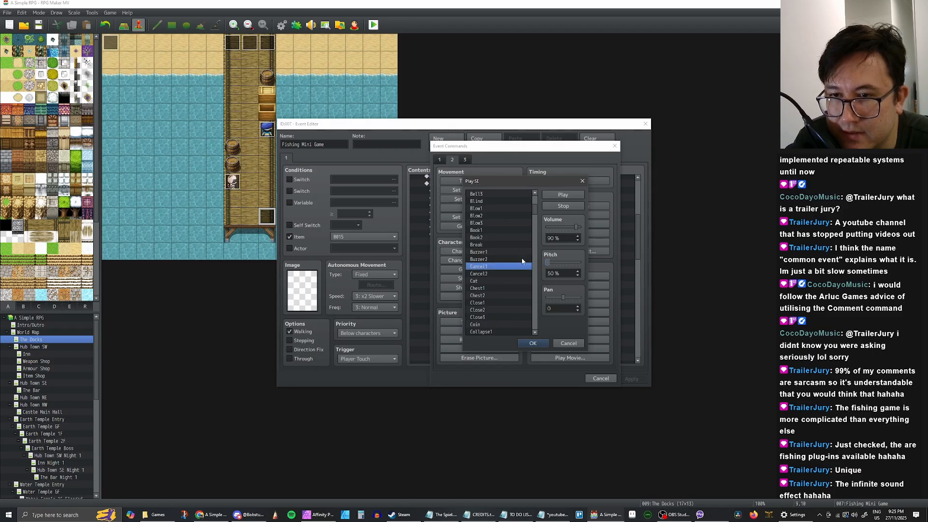
{"action": "left_click", "coordinate": [486, 274]}
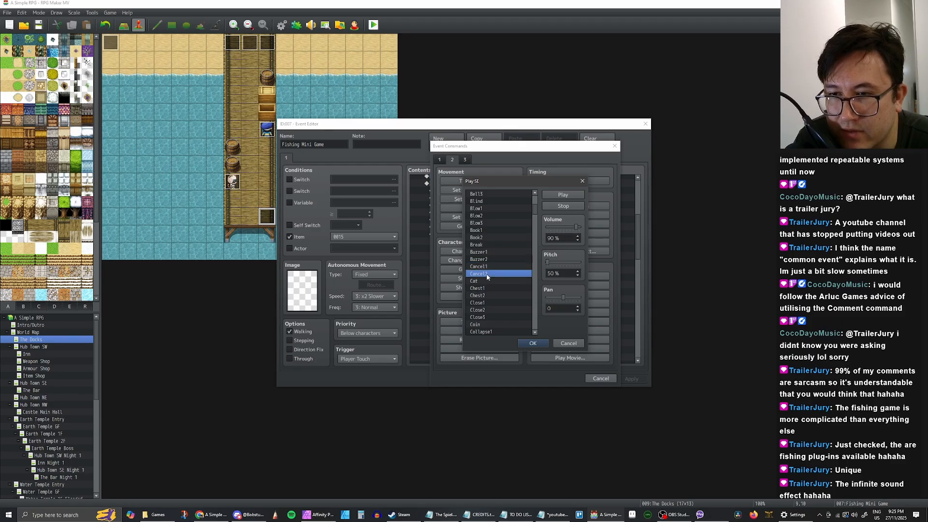
{"action": "left_click", "coordinate": [562, 263]}
Preview the Cursor1, Cursor2, Damage1, Decision1 and Decision2 sound effects as candidates for the reeling sound
{"action": "scroll", "coordinate": [503, 286], "scroll_direction": "down", "scroll_amount": 3}
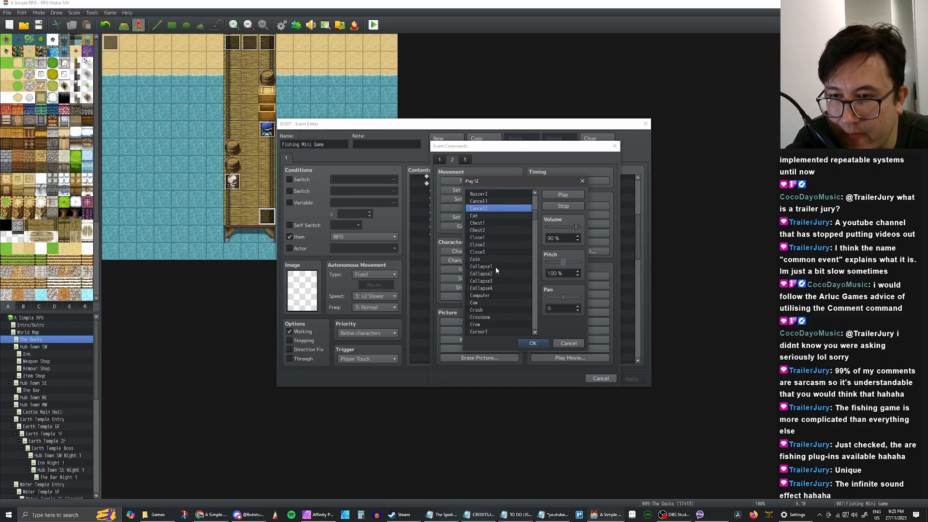
{"action": "scroll", "coordinate": [496, 268], "scroll_direction": "down", "scroll_amount": 3}
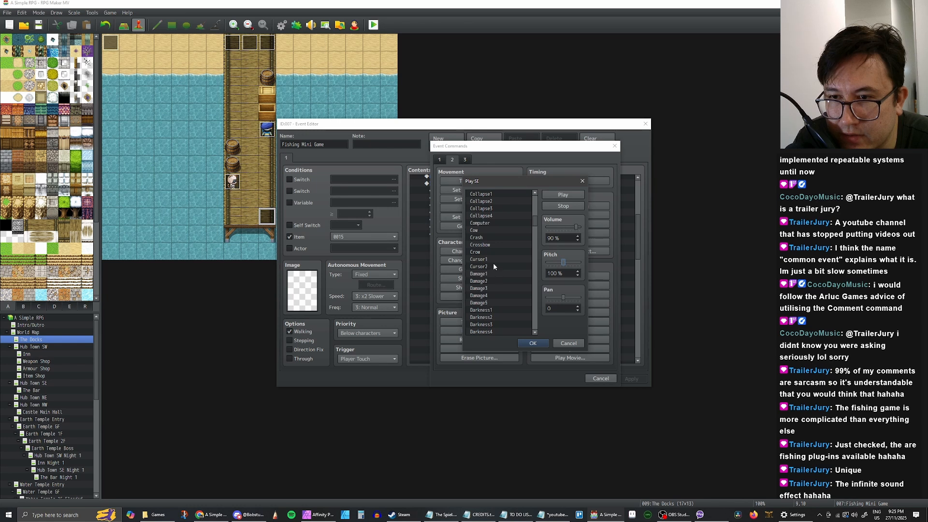
{"action": "scroll", "coordinate": [486, 252], "scroll_direction": "down", "scroll_amount": 1}
{"action": "left_click", "coordinate": [491, 245]}
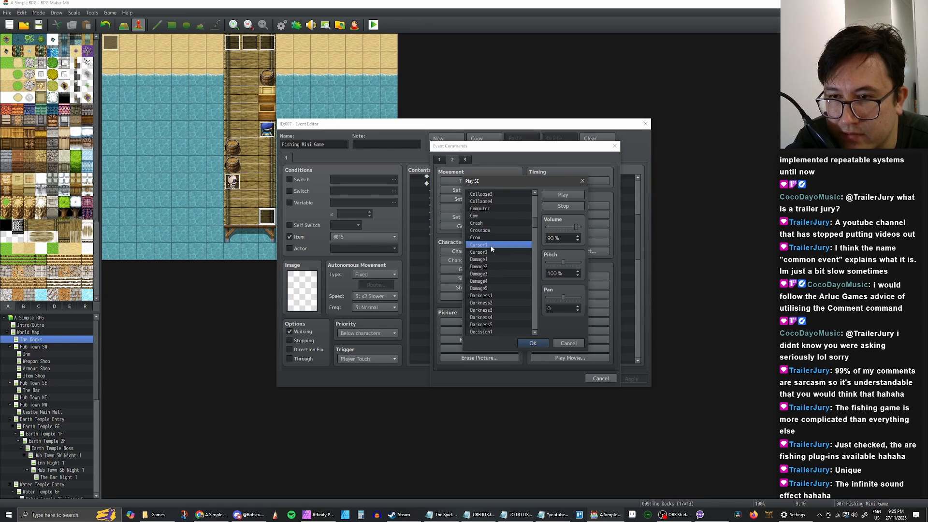
{"action": "left_click", "coordinate": [488, 251]}
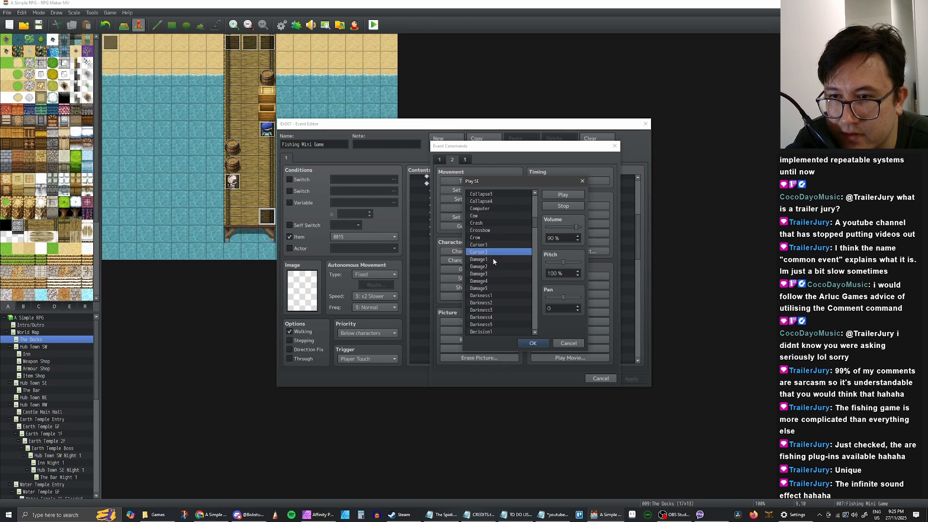
{"action": "left_click", "coordinate": [492, 258]}
{"action": "scroll", "coordinate": [498, 261], "scroll_direction": "down", "scroll_amount": 3}
{"action": "scroll", "coordinate": [502, 266], "scroll_direction": "down", "scroll_amount": 1}
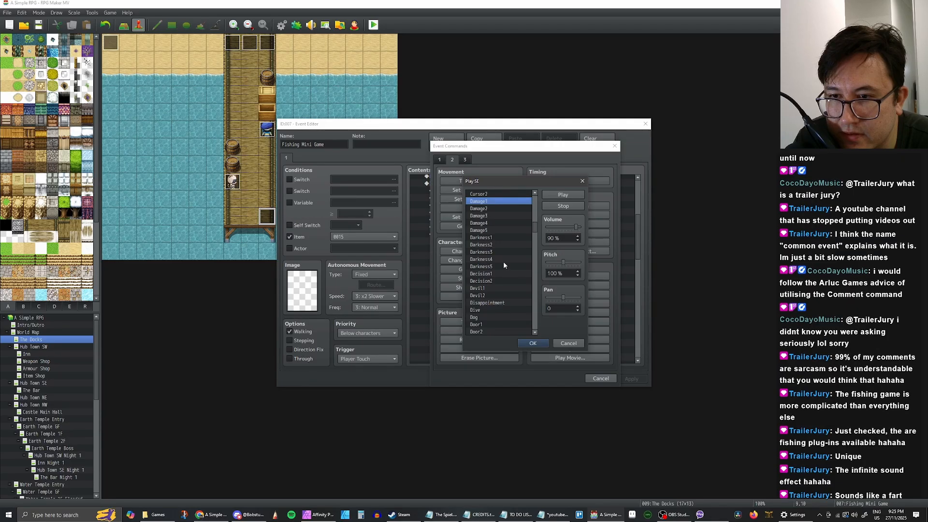
{"action": "scroll", "coordinate": [503, 261], "scroll_direction": "down", "scroll_amount": 1}
{"action": "left_click", "coordinate": [489, 252]}
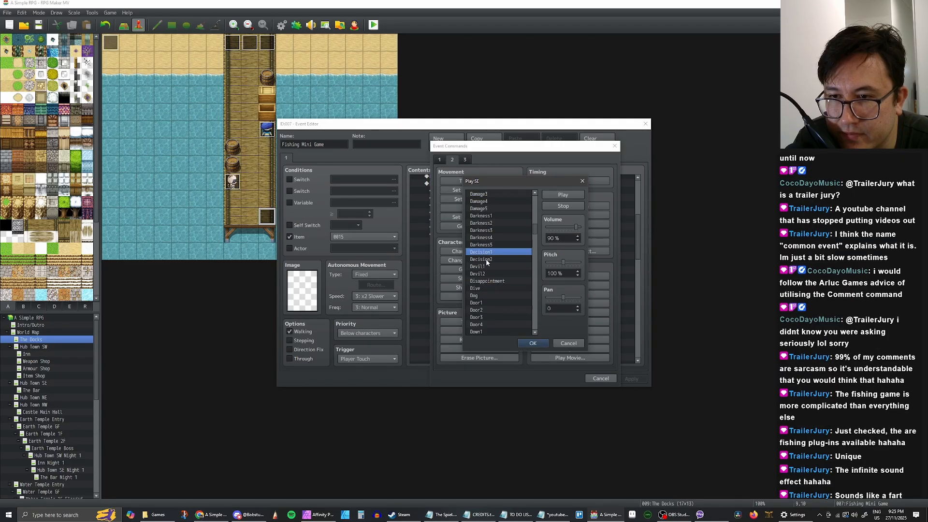
{"action": "left_click", "coordinate": [486, 260]}
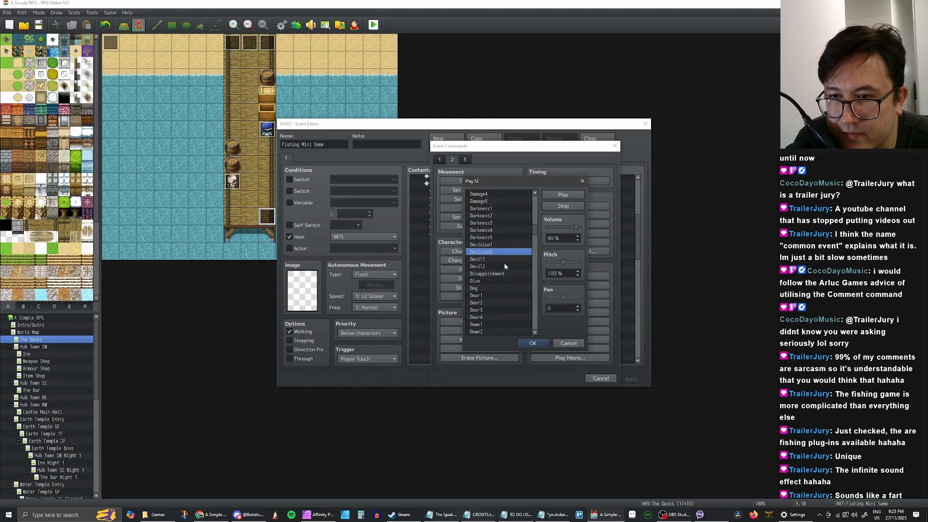
Preview the Dive, Dog, Door1, Door2, Door3 and Door4 sound effects as candidates for the reeling sound
{"action": "scroll", "coordinate": [497, 255], "scroll_direction": "down", "scroll_amount": 1}
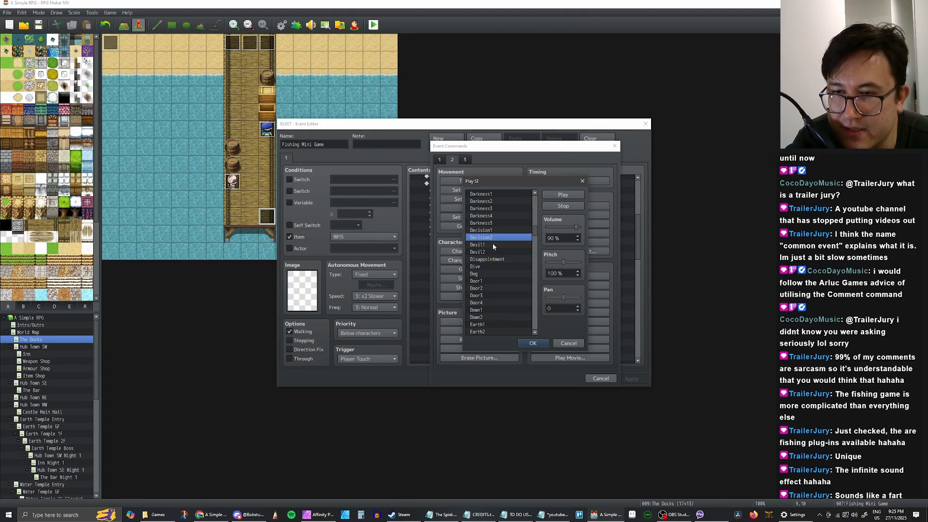
{"action": "scroll", "coordinate": [502, 253], "scroll_direction": "down", "scroll_amount": 2}
{"action": "left_click", "coordinate": [490, 238]}
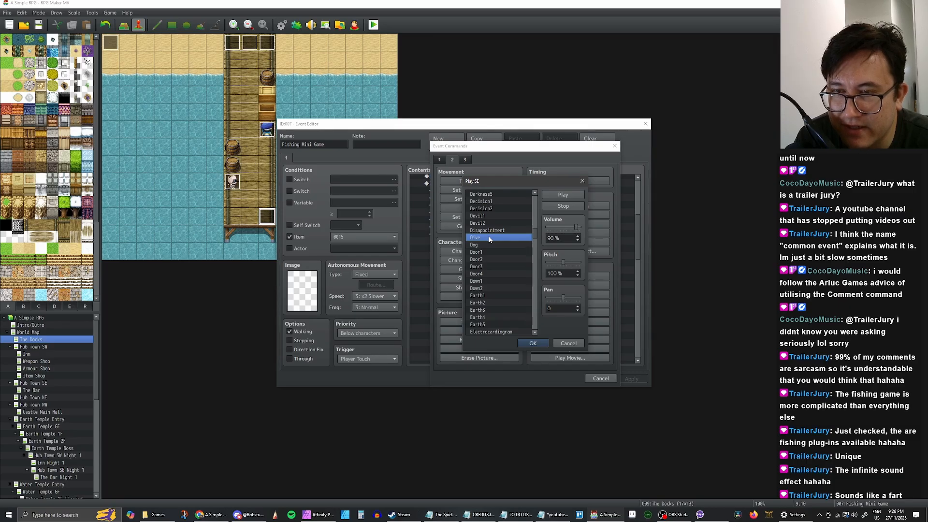
{"action": "scroll", "coordinate": [491, 242], "scroll_direction": "down", "scroll_amount": 1}
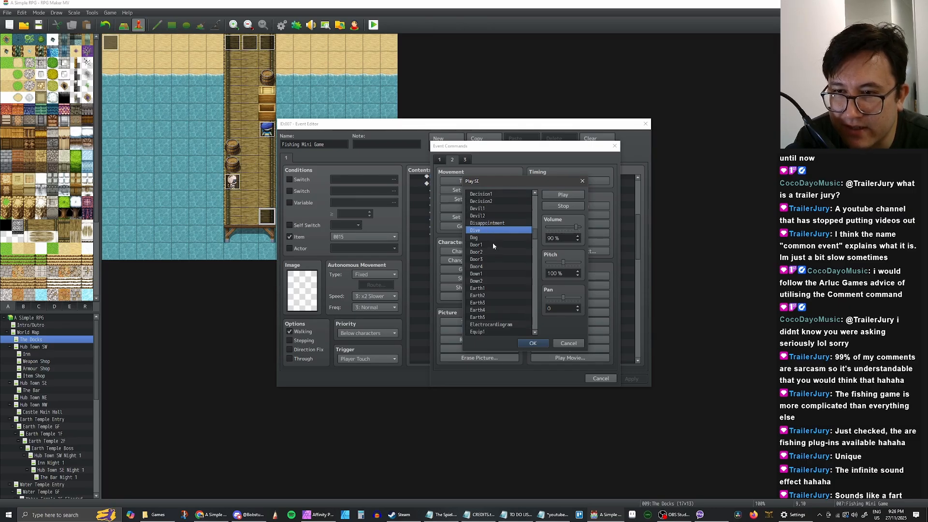
{"action": "left_click", "coordinate": [488, 240]}
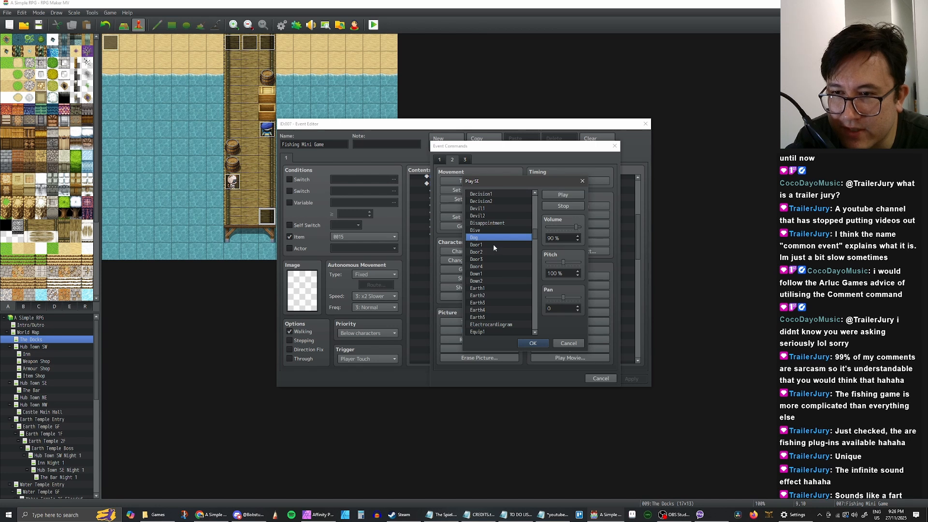
{"action": "left_click", "coordinate": [490, 238]}
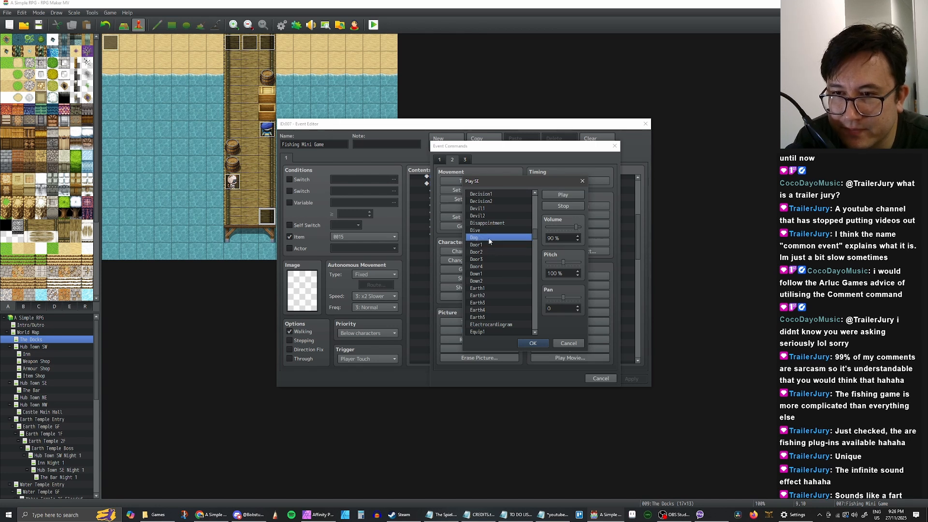
{"action": "left_click", "coordinate": [491, 244]}
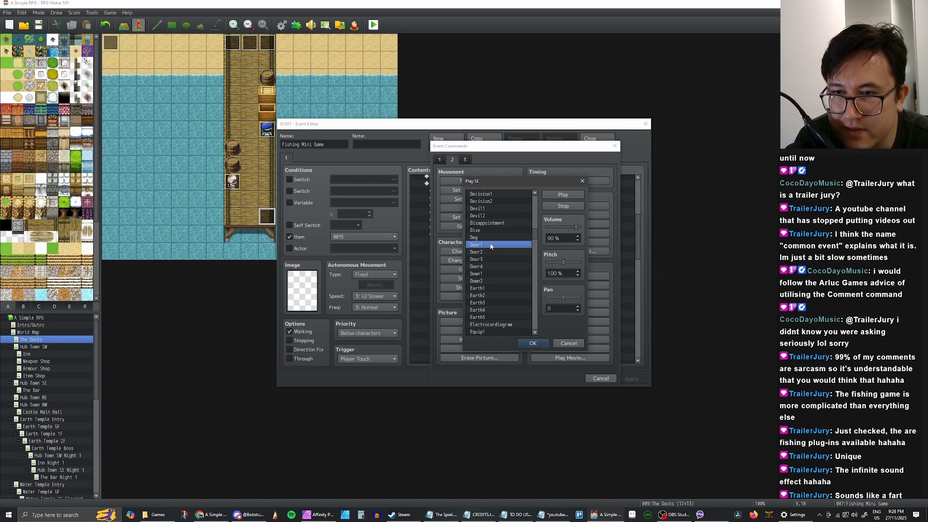
{"action": "scroll", "coordinate": [501, 251], "scroll_direction": "down", "scroll_amount": 1}
{"action": "scroll", "coordinate": [501, 251], "scroll_direction": "up", "scroll_amount": 2}
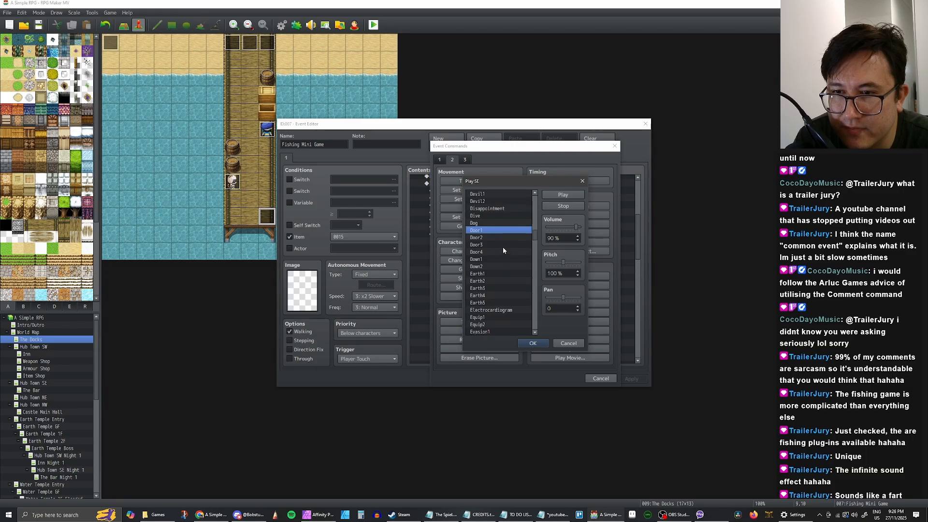
{"action": "left_click", "coordinate": [495, 238]}
{"action": "left_click", "coordinate": [495, 246]}
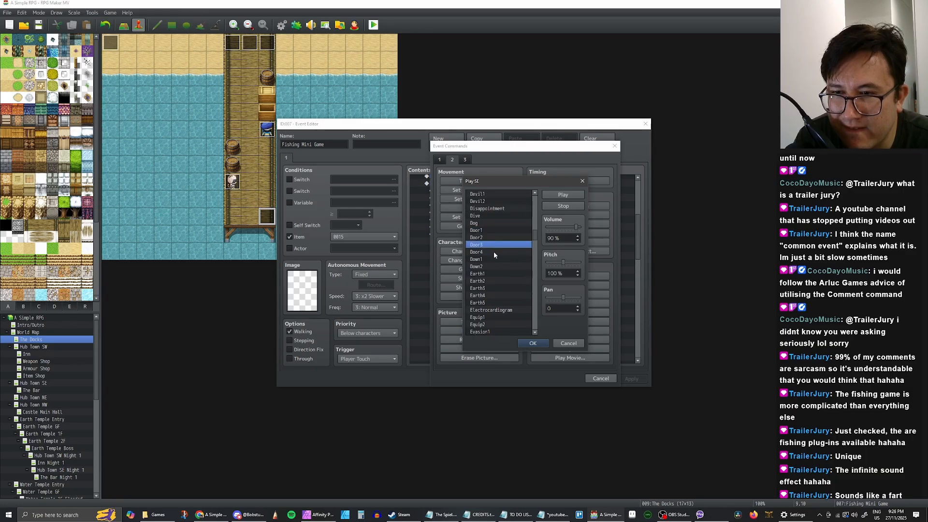
{"action": "left_click", "coordinate": [494, 251]}
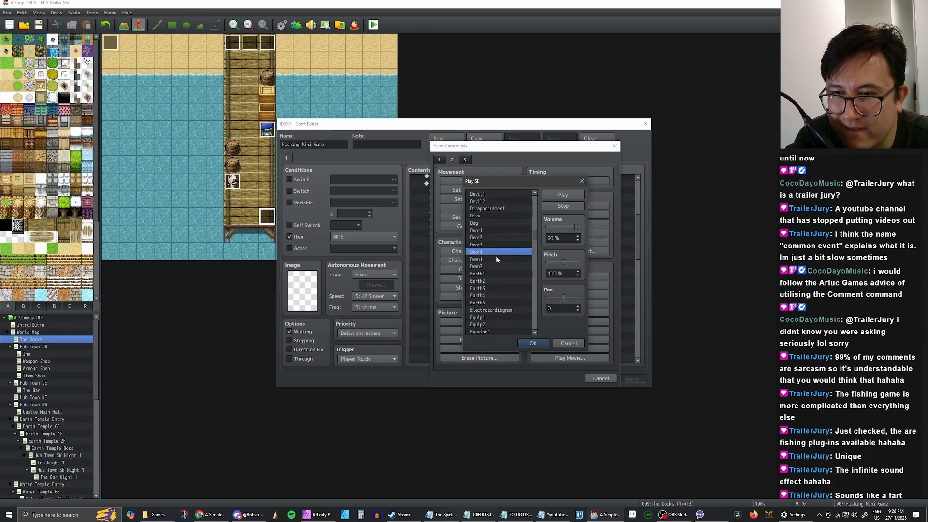
Preview the Down1, Down2, Electrocardiogram, Evasion1 and Evasion2 sound effects as candidates for the reeling sound
{"action": "scroll", "coordinate": [497, 259], "scroll_direction": "down", "scroll_amount": 1}
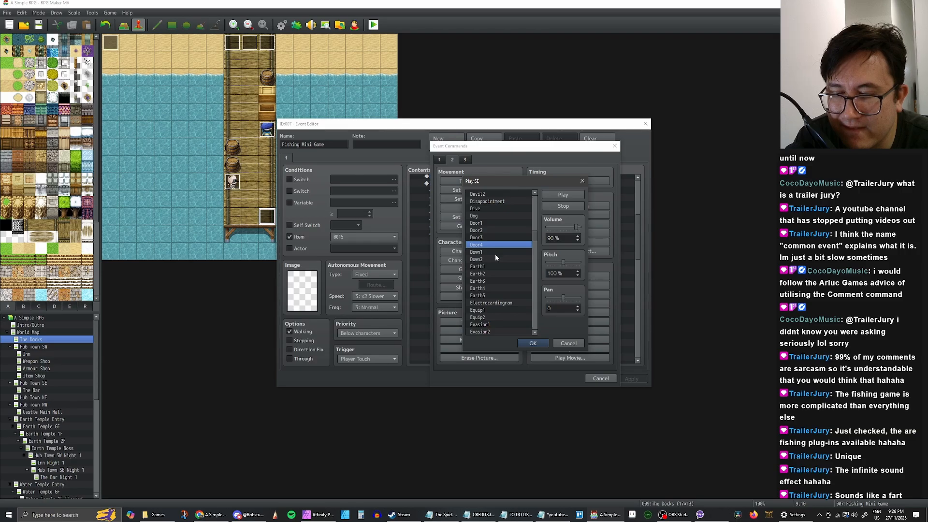
{"action": "scroll", "coordinate": [495, 254], "scroll_direction": "down", "scroll_amount": 2}
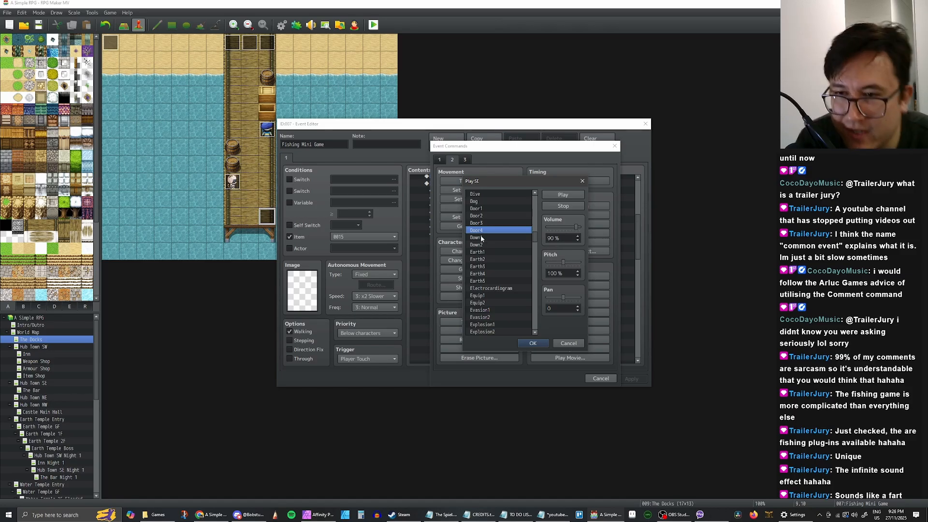
{"action": "left_click", "coordinate": [485, 240]}
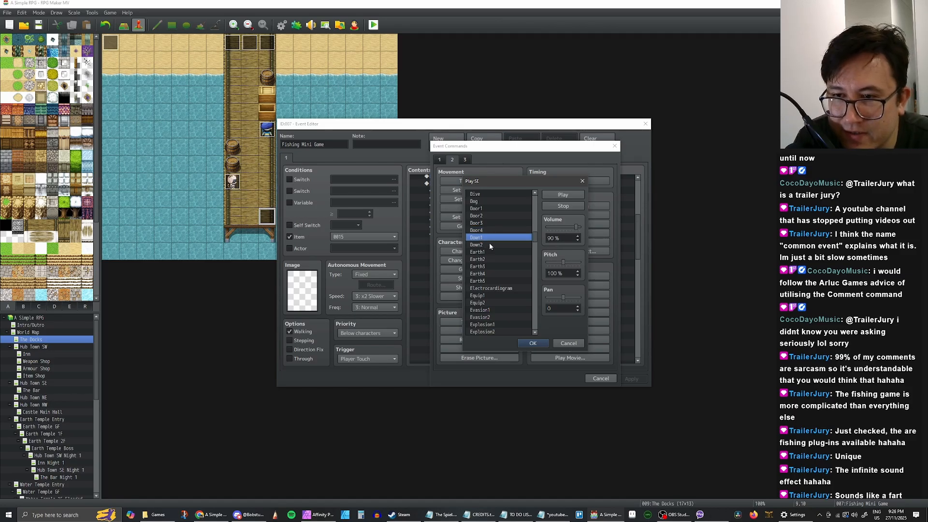
{"action": "left_click", "coordinate": [490, 245]}
{"action": "scroll", "coordinate": [498, 254], "scroll_direction": "down", "scroll_amount": 2}
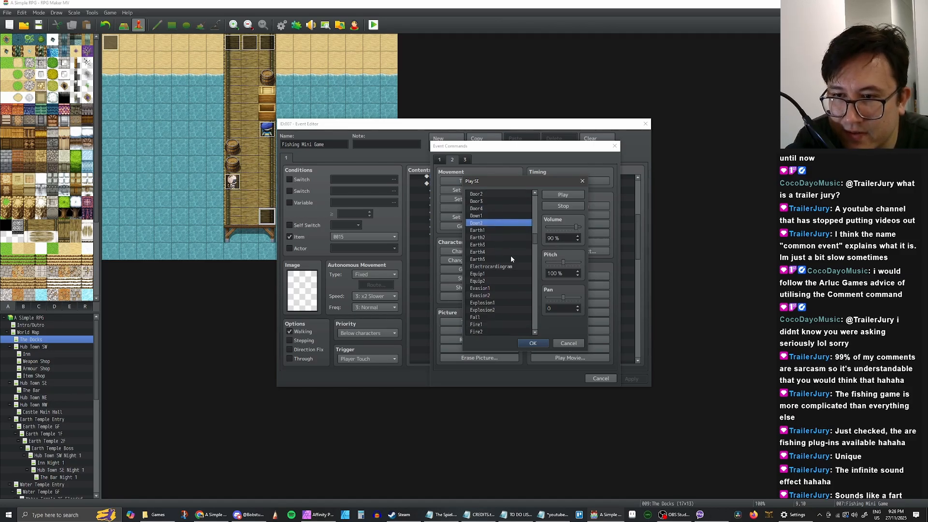
{"action": "left_click", "coordinate": [501, 253]}
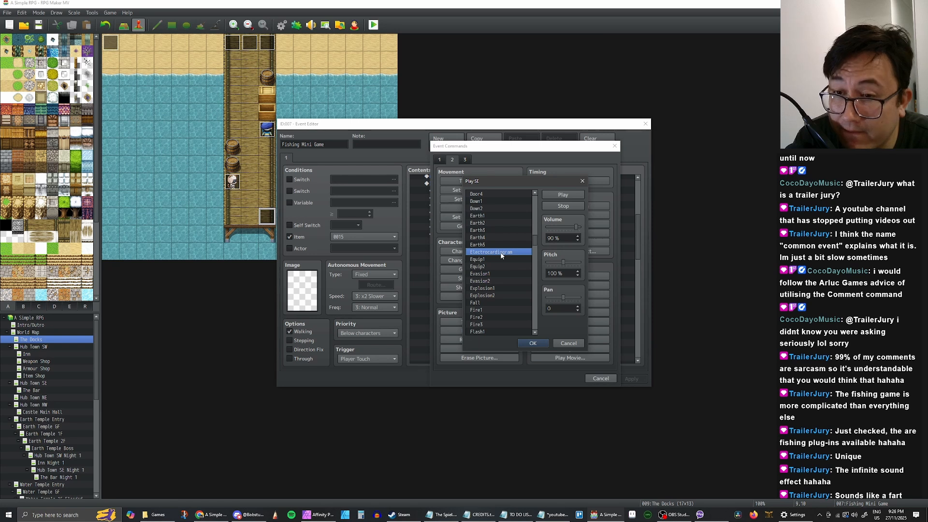
{"action": "scroll", "coordinate": [505, 251], "scroll_direction": "down", "scroll_amount": 1}
{"action": "left_click", "coordinate": [499, 251]}
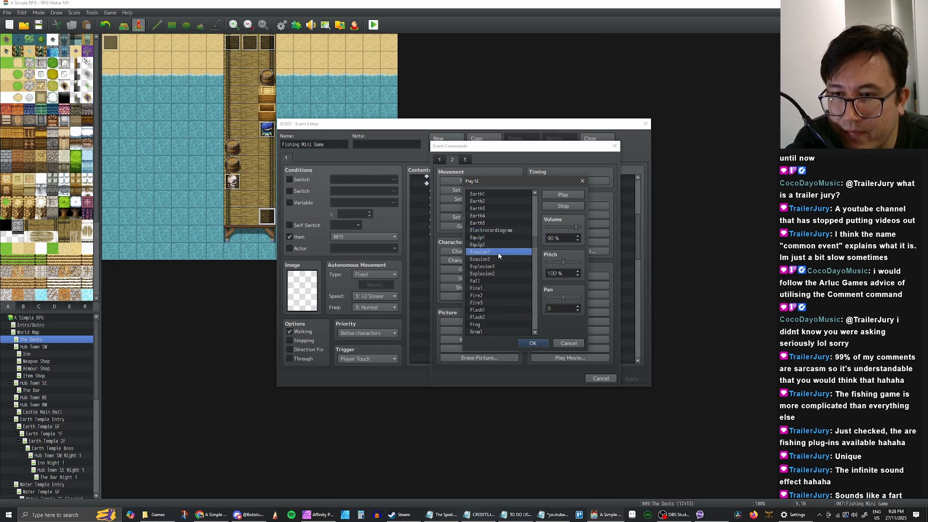
{"action": "left_click", "coordinate": [498, 260]}
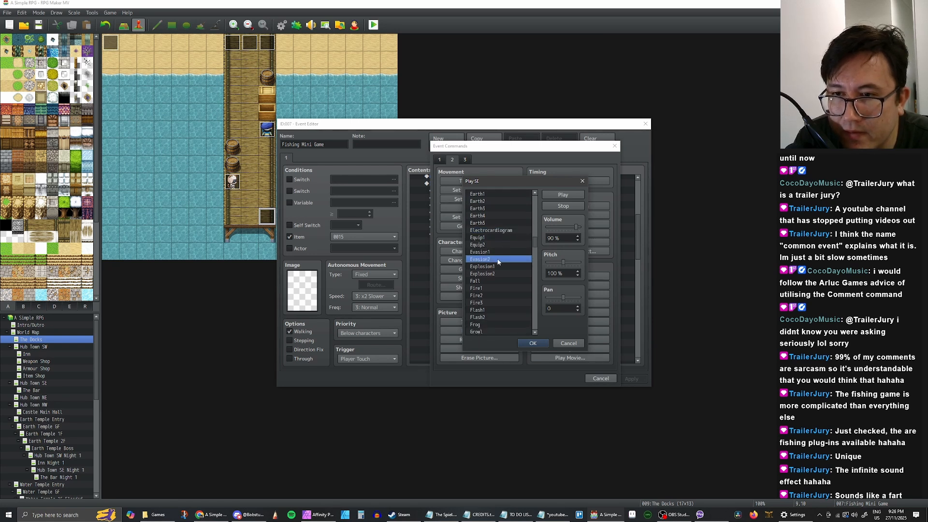
Select the Evasion1 sound effect, preview it at 70% pitch and set the volume to 50%
{"action": "left_click", "coordinate": [498, 253]}
{"action": "left_click", "coordinate": [548, 264]}
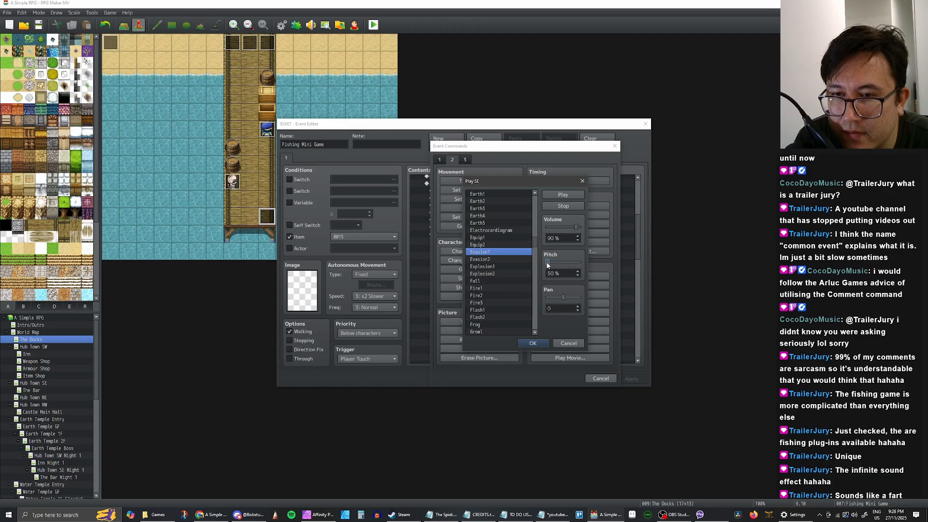
{"action": "left_click", "coordinate": [555, 263]}
{"action": "left_click", "coordinate": [563, 195]}
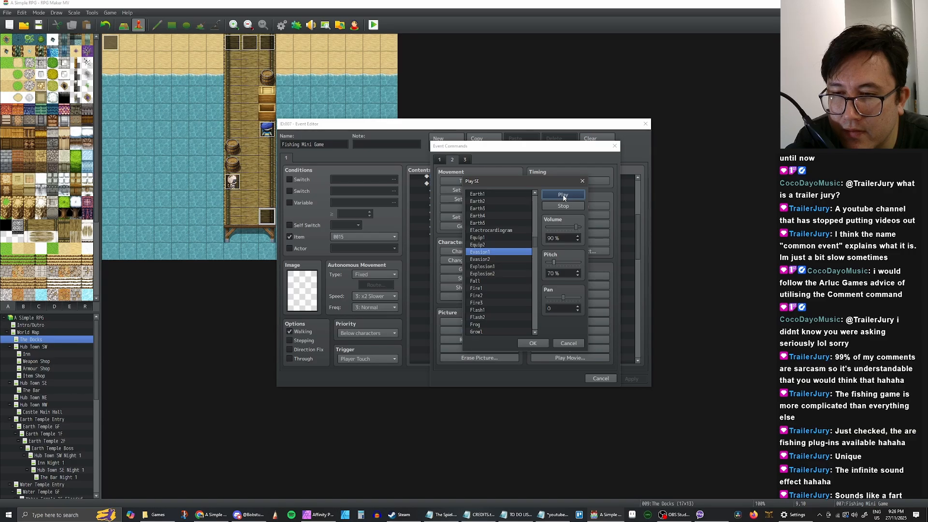
{"action": "left_click", "coordinate": [563, 227]}
Preview the Flash1 and Flash2 sound effects for comparison at the current volume and pitch
{"action": "left_click", "coordinate": [488, 317]}
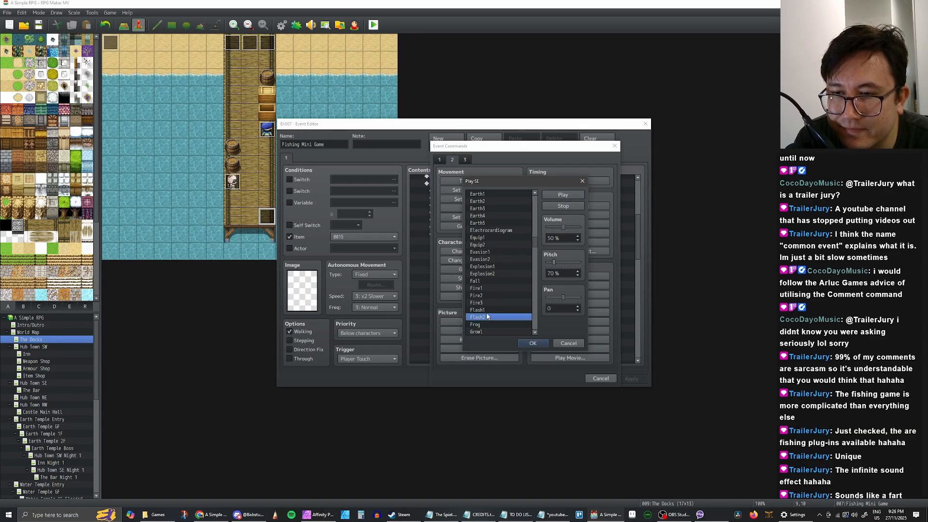
{"action": "left_click", "coordinate": [487, 310]}
{"action": "left_click", "coordinate": [488, 317]}
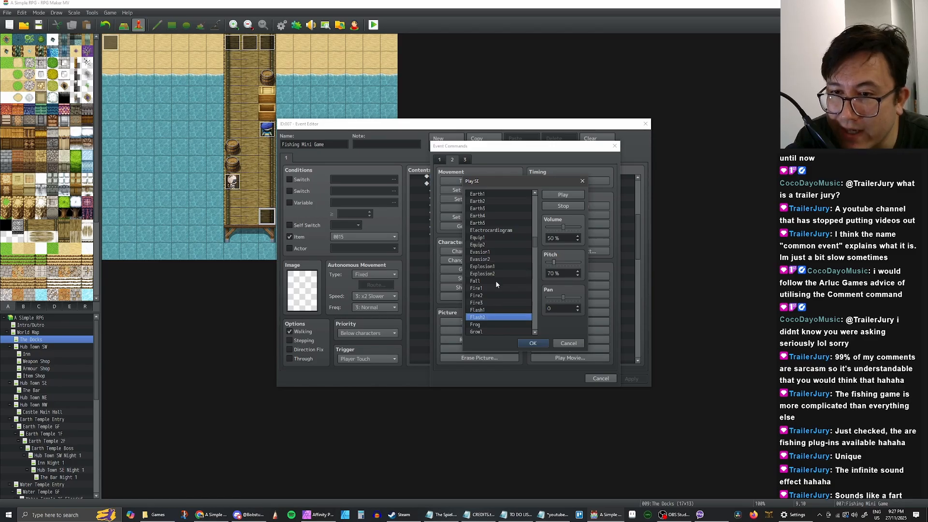
Choose Evasion1 as the reeling sound, insert the Play SE command and apply the event changes
{"action": "left_click", "coordinate": [486, 252]}
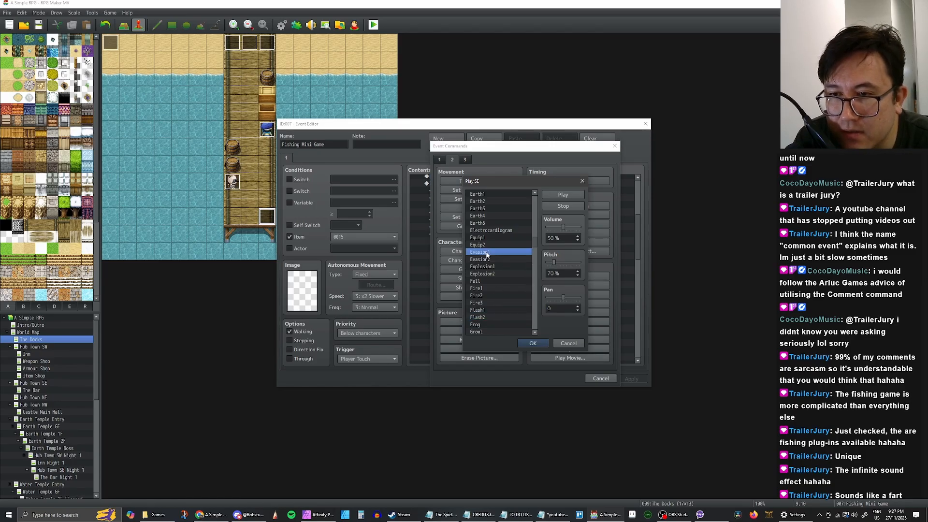
{"action": "scroll", "coordinate": [488, 256], "scroll_direction": "down", "scroll_amount": 2}
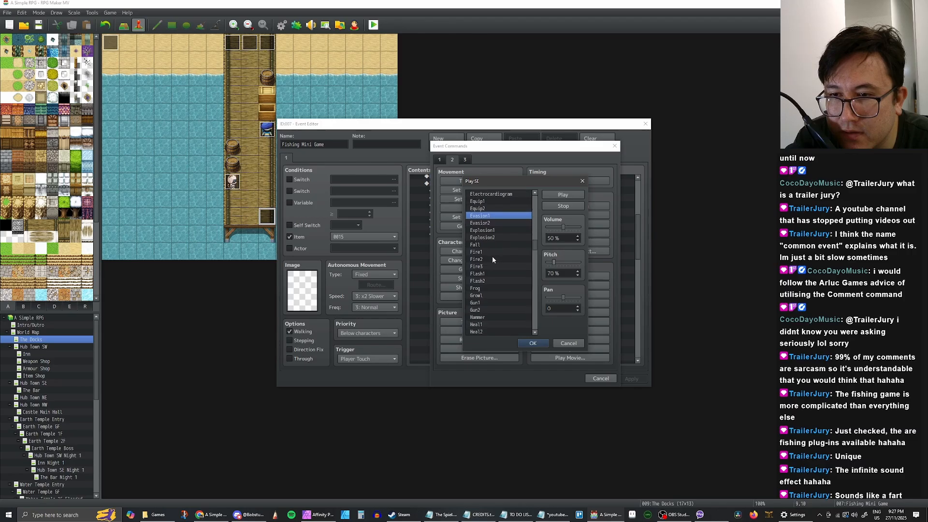
{"action": "left_click", "coordinate": [533, 343]}
{"action": "left_click", "coordinate": [629, 379]}
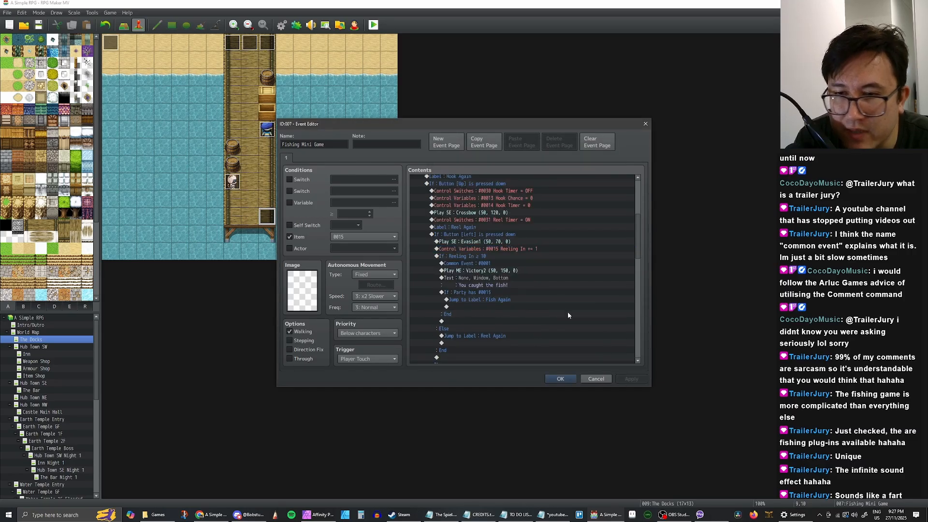
Examine the event's commands from the Reset Hook label through the Reel Timer and Hook Timer branches, checking the variable and switch resets
{"action": "scroll", "coordinate": [484, 259], "scroll_direction": "up", "scroll_amount": 2}
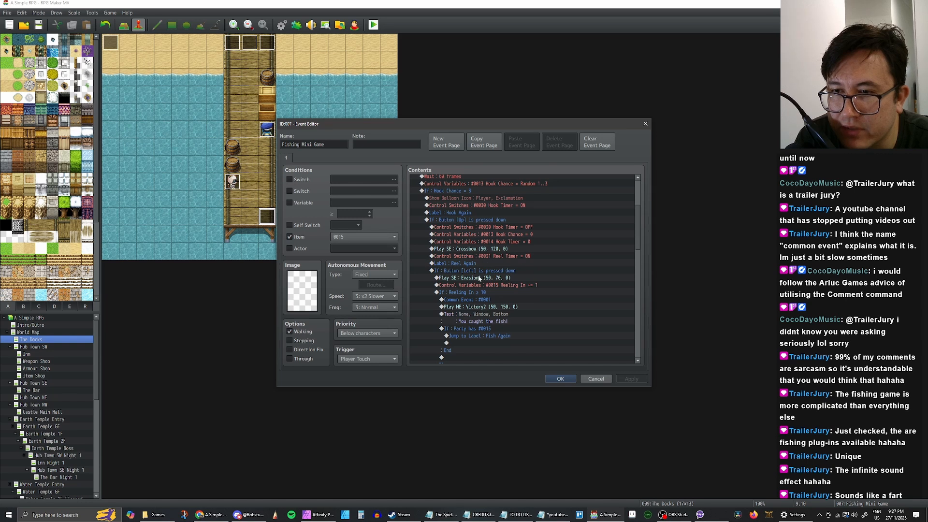
{"action": "scroll", "coordinate": [486, 276], "scroll_direction": "up", "scroll_amount": 1}
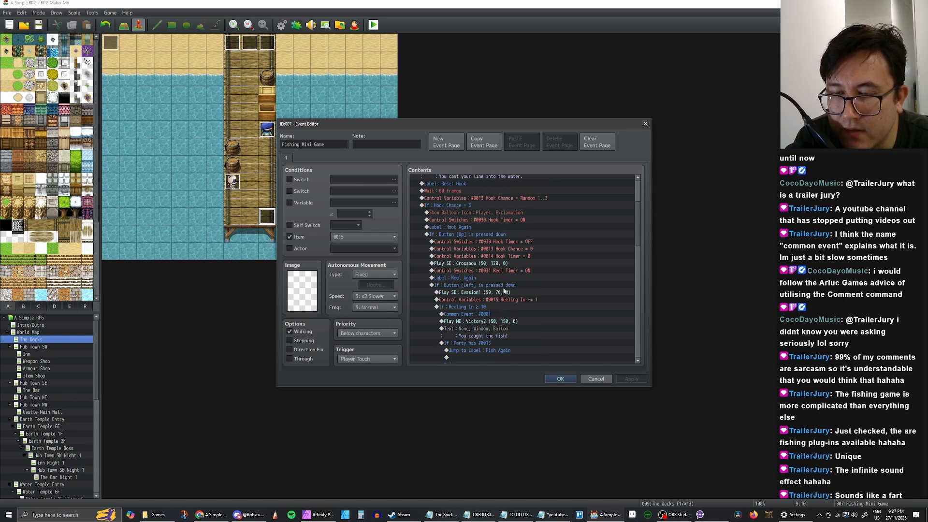
{"action": "scroll", "coordinate": [503, 290], "scroll_direction": "down", "scroll_amount": 2}
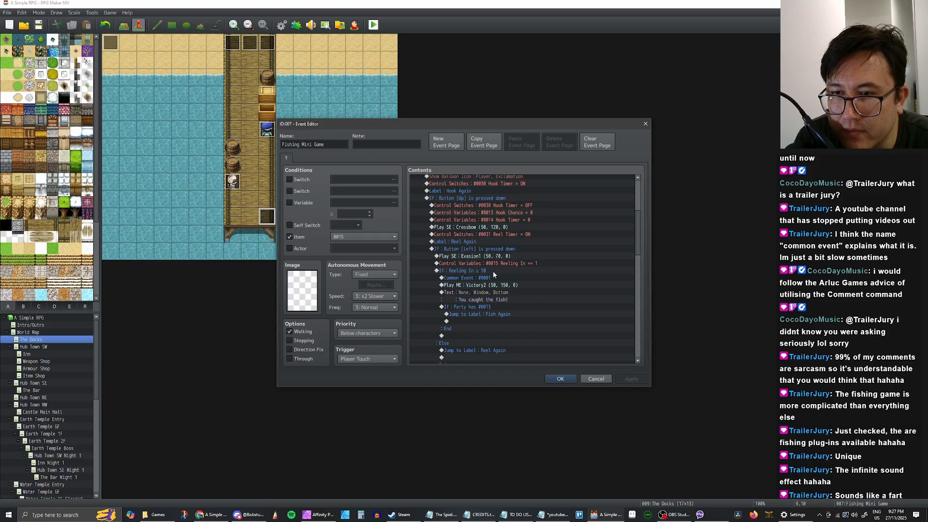
{"action": "scroll", "coordinate": [493, 274], "scroll_direction": "down", "scroll_amount": 1}
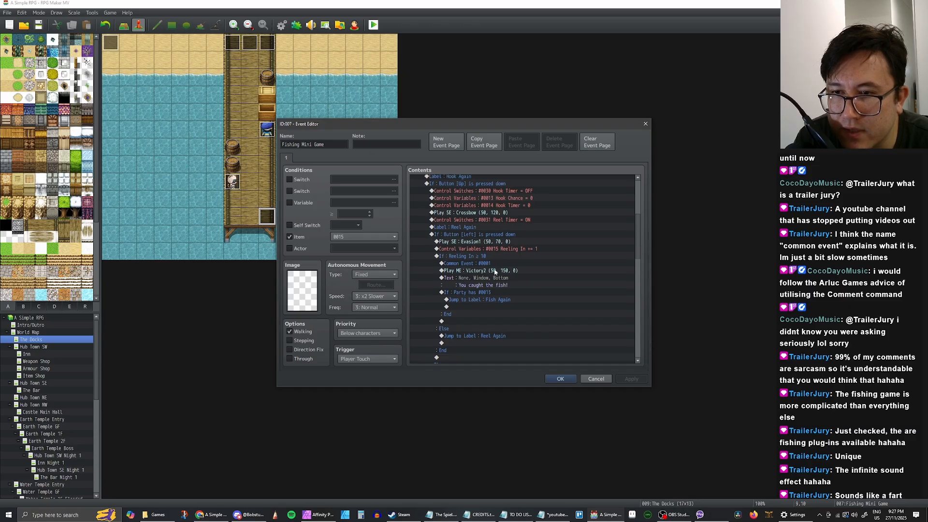
{"action": "scroll", "coordinate": [490, 261], "scroll_direction": "down", "scroll_amount": 1}
{"action": "scroll", "coordinate": [490, 260], "scroll_direction": "down", "scroll_amount": 1}
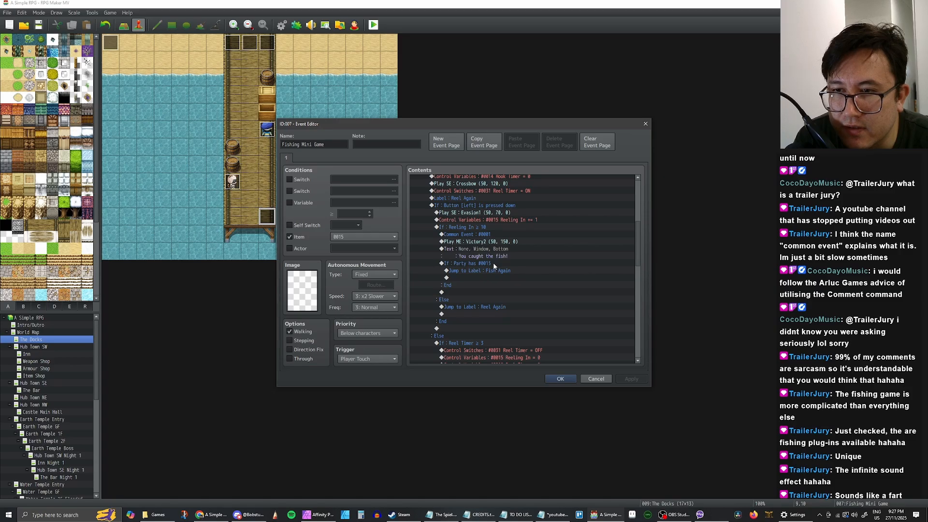
{"action": "scroll", "coordinate": [493, 266], "scroll_direction": "down", "scroll_amount": 2}
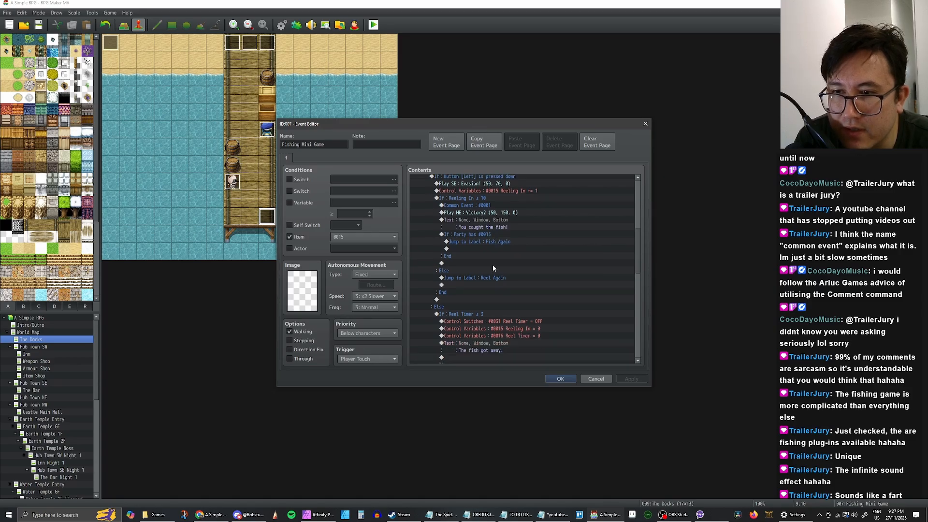
{"action": "scroll", "coordinate": [491, 265], "scroll_direction": "down", "scroll_amount": 1}
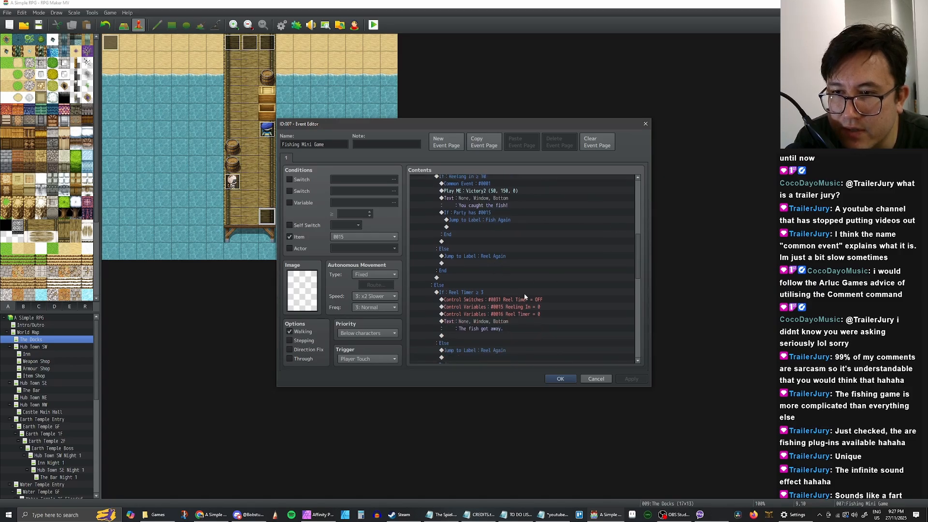
{"action": "scroll", "coordinate": [508, 262], "scroll_direction": "down", "scroll_amount": 2}
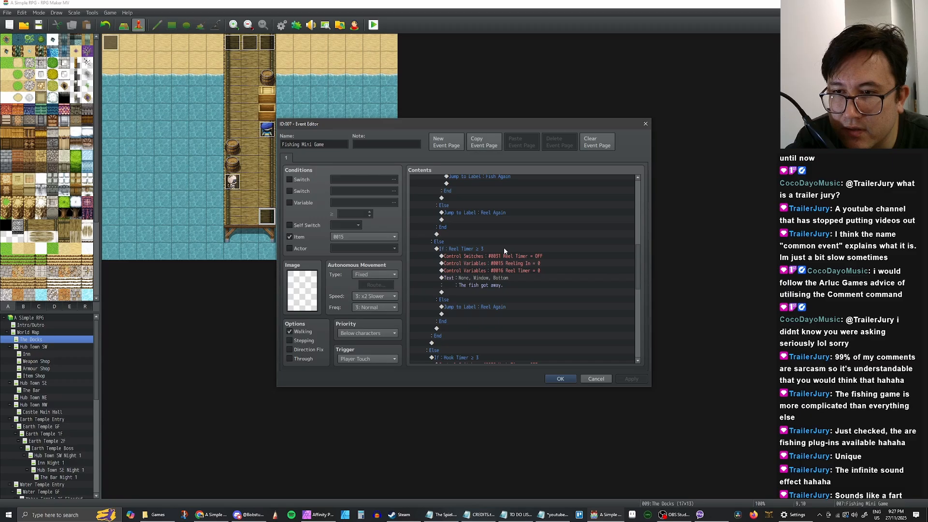
{"action": "scroll", "coordinate": [511, 246], "scroll_direction": "down", "scroll_amount": 1}
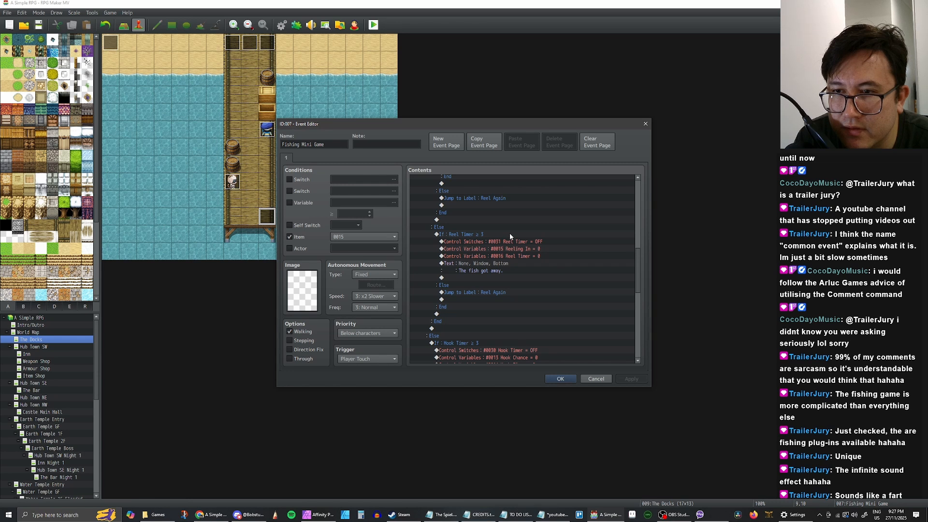
{"action": "scroll", "coordinate": [542, 237], "scroll_direction": "down", "scroll_amount": 1}
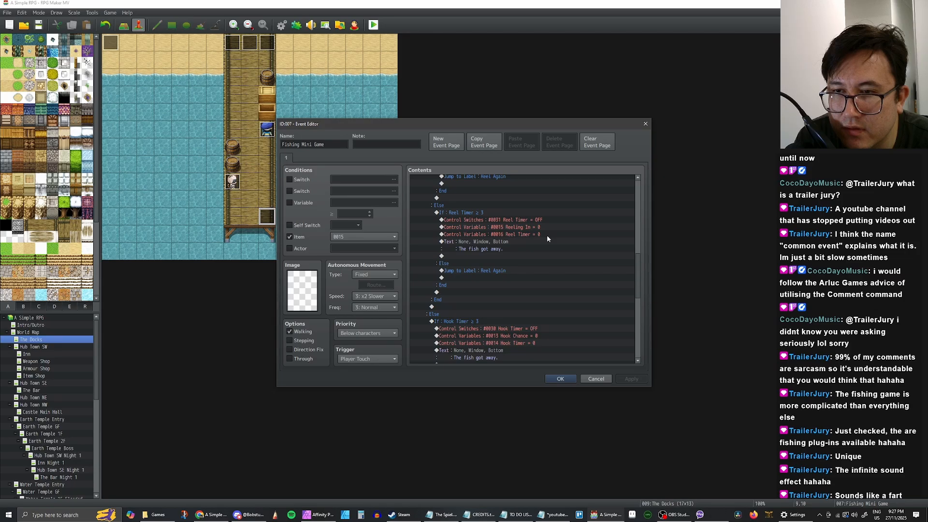
{"action": "scroll", "coordinate": [543, 241], "scroll_direction": "down", "scroll_amount": 4}
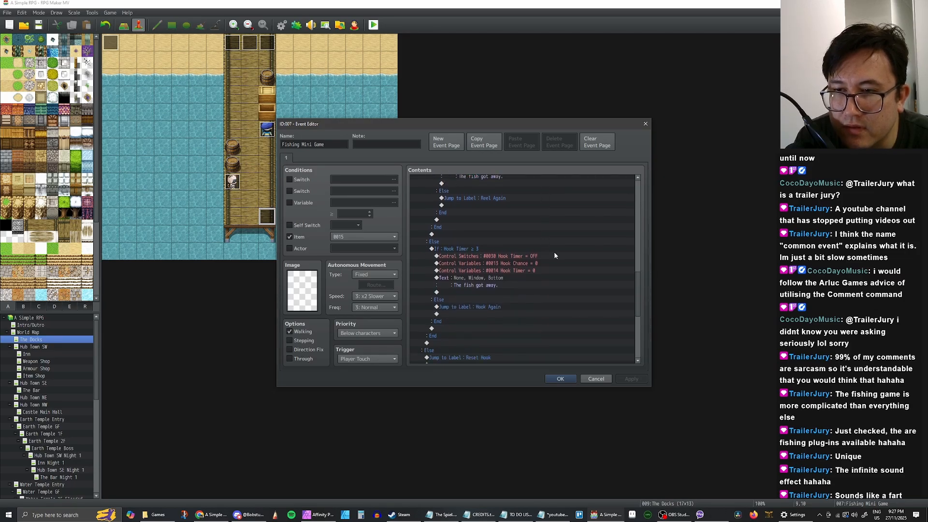
{"action": "scroll", "coordinate": [543, 266], "scroll_direction": "up", "scroll_amount": 10}
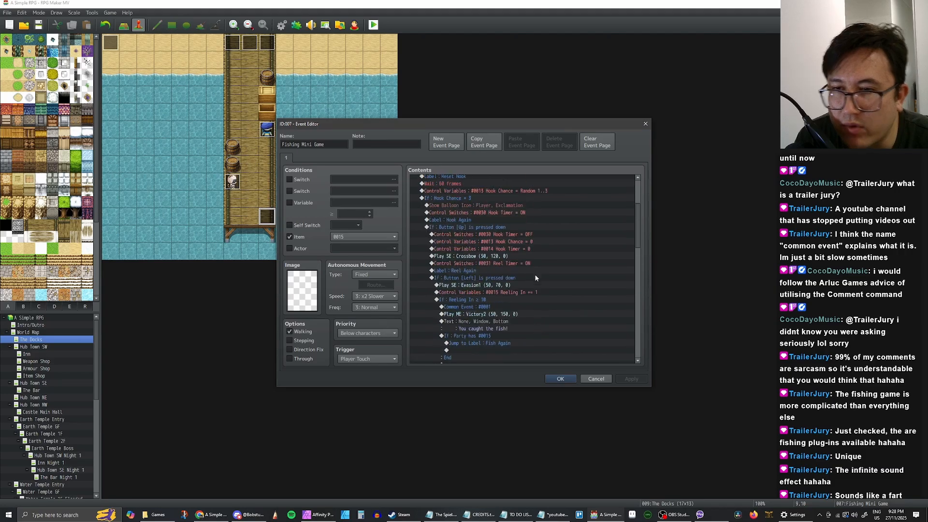
Examine the Fishing Mini Game commands under the Up-button branch, checking the Reel Again label, the Left-button condition and the Reel Timer switch placement
{"action": "scroll", "coordinate": [522, 271], "scroll_direction": "up", "scroll_amount": 2}
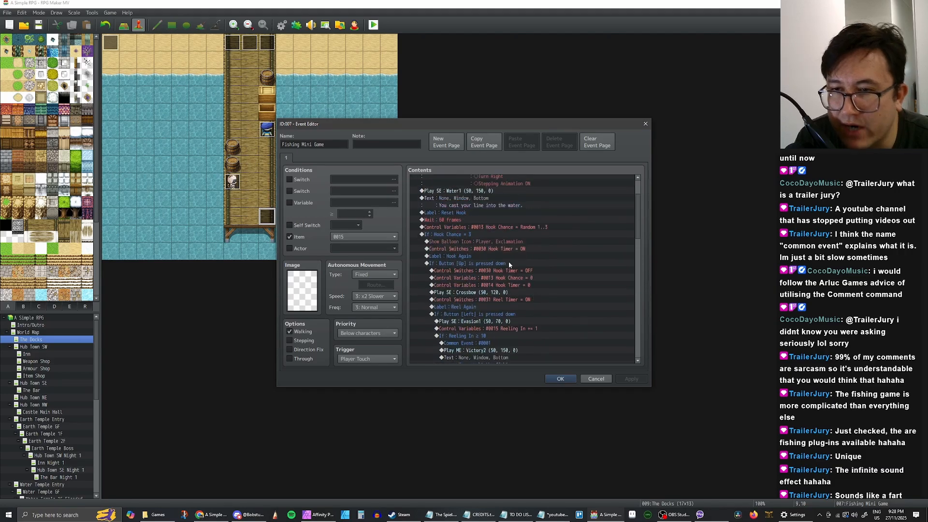
{"action": "left_click", "coordinate": [456, 264]}
{"action": "scroll", "coordinate": [495, 270], "scroll_direction": "down", "scroll_amount": 2}
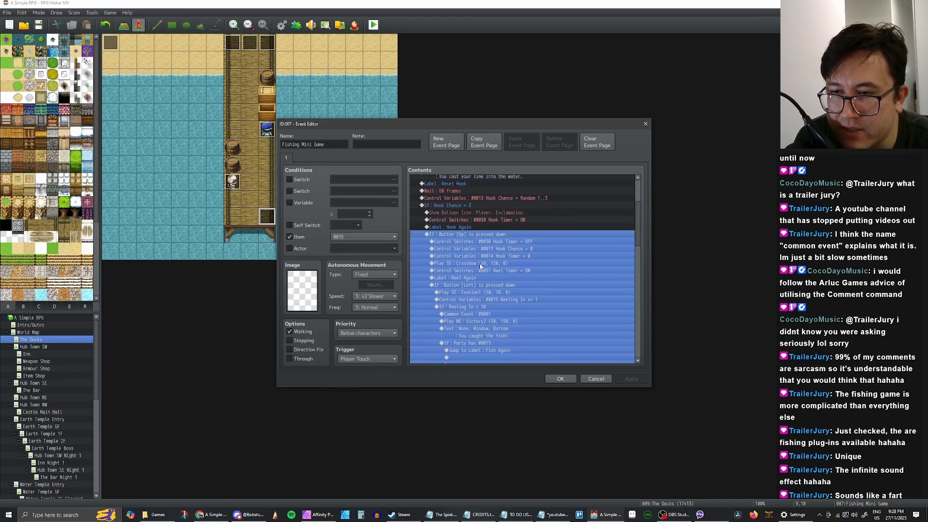
{"action": "scroll", "coordinate": [464, 235], "scroll_direction": "down", "scroll_amount": 2}
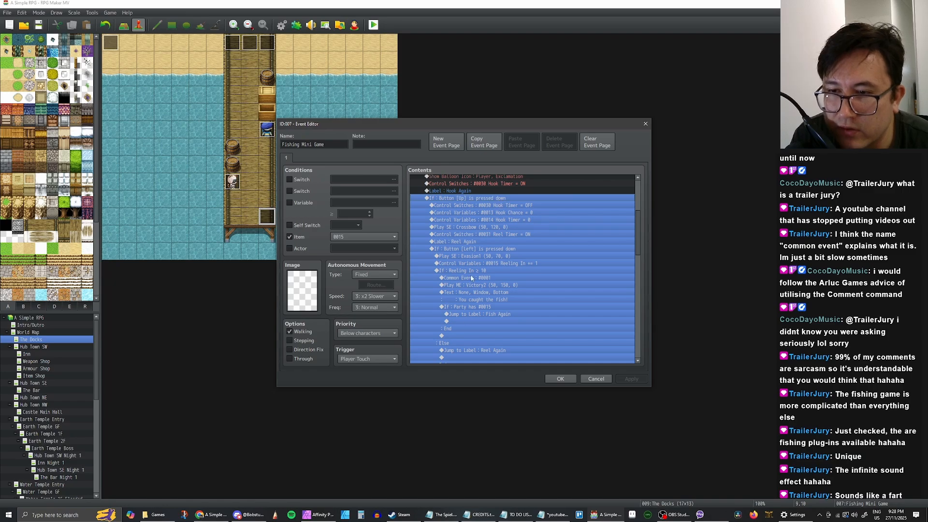
{"action": "left_click", "coordinate": [465, 350]}
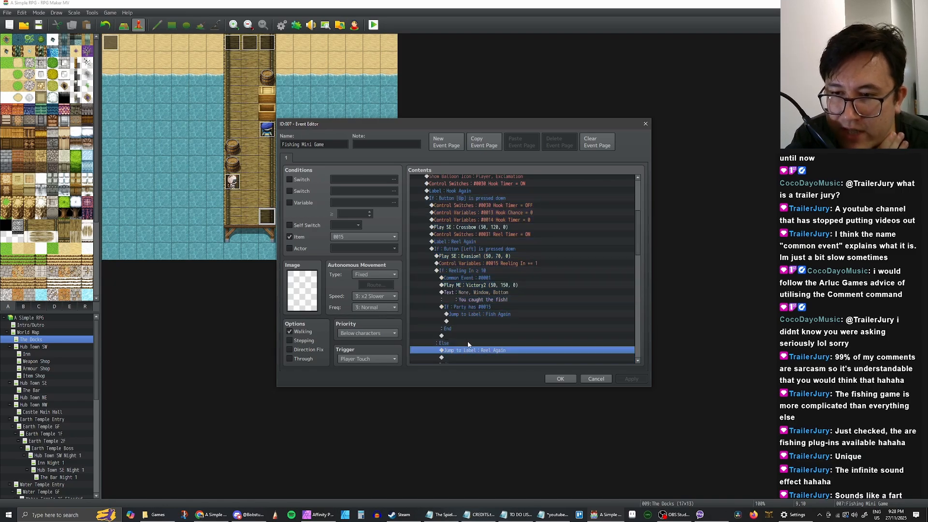
{"action": "left_click", "coordinate": [465, 344]}
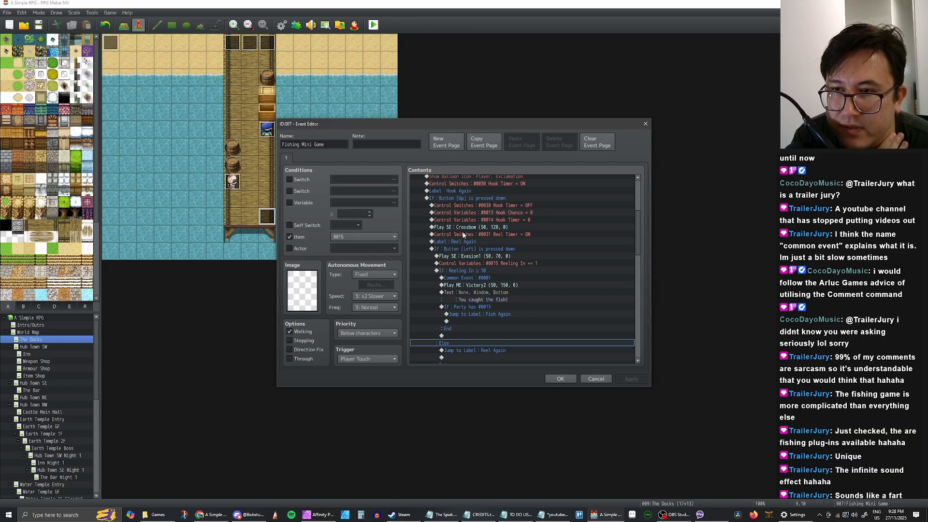
{"action": "left_click", "coordinate": [473, 197]}
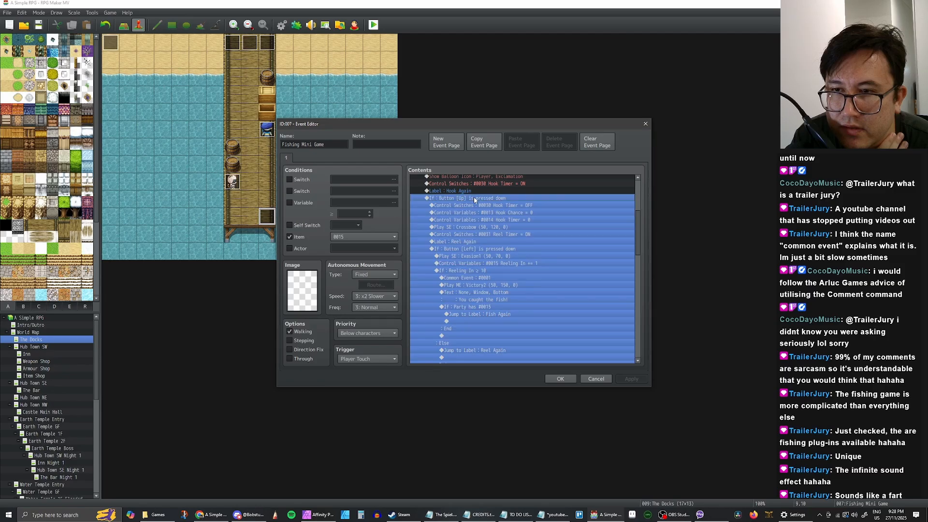
{"action": "left_click", "coordinate": [476, 242]}
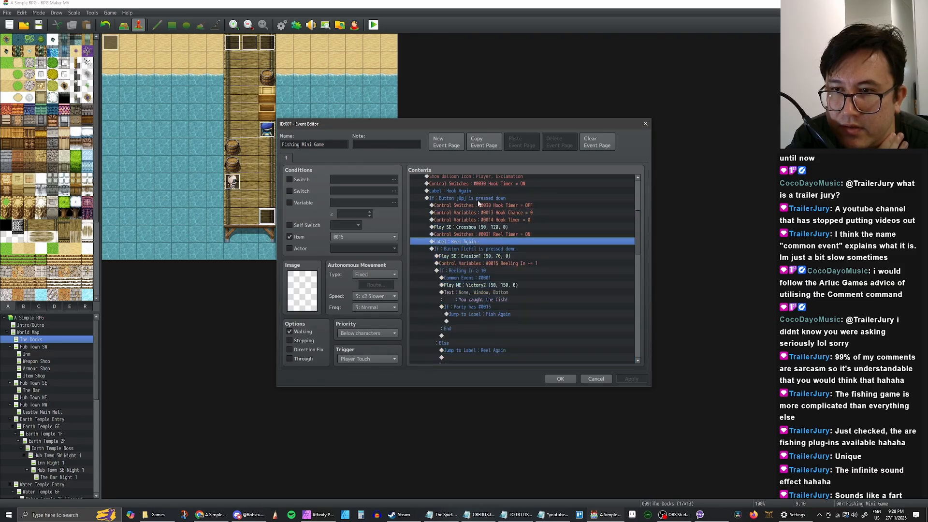
{"action": "left_click", "coordinate": [478, 200]}
{"action": "left_click", "coordinate": [475, 243]}
{"action": "left_click", "coordinate": [476, 248]}
{"action": "left_click", "coordinate": [479, 235]}
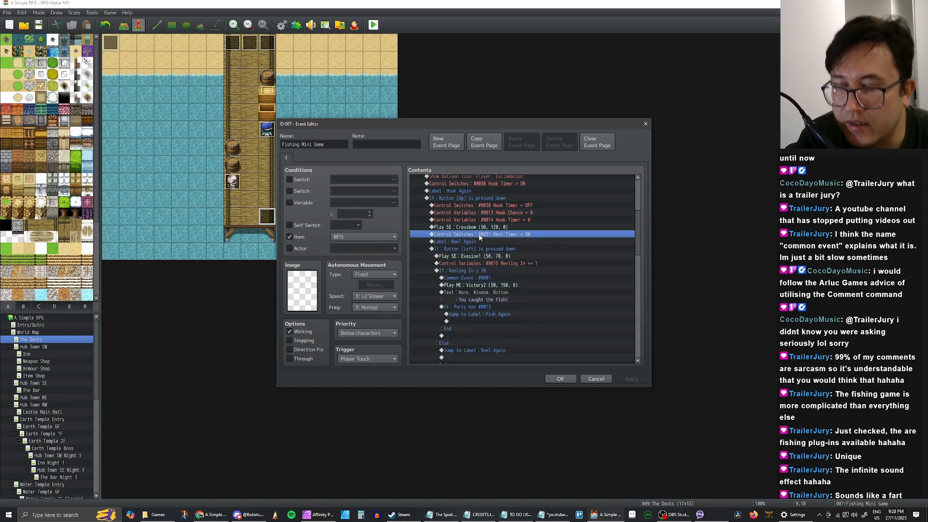
{"action": "left_click", "coordinate": [477, 249]}
{"action": "left_click", "coordinate": [492, 235]}
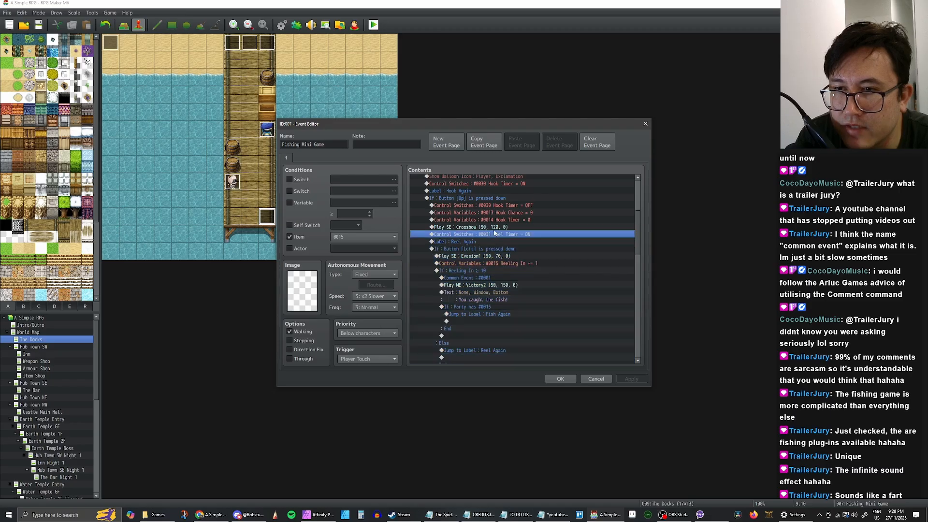
Replace the Crossbow sound in the Up-button branch with Dive at 150% pitch, apply the change and accept the event
{"action": "left_click", "coordinate": [494, 227]}
{"action": "scroll", "coordinate": [488, 241], "scroll_direction": "up", "scroll_amount": 2}
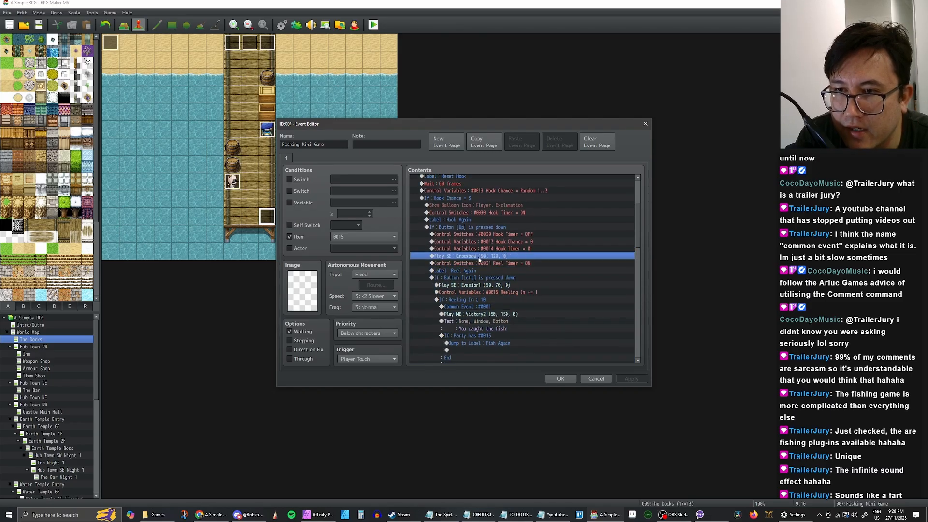
{"action": "double_click", "coordinate": [479, 256]}
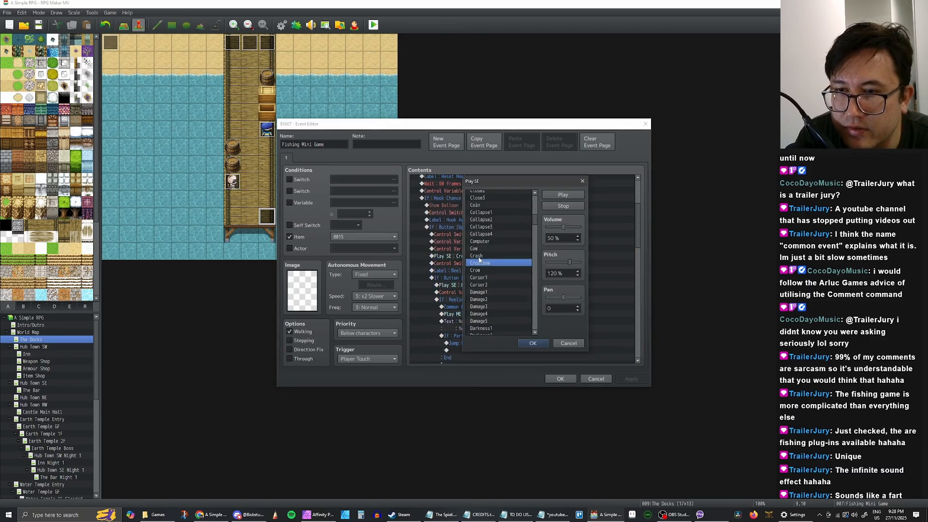
{"action": "scroll", "coordinate": [497, 254], "scroll_direction": "down", "scroll_amount": 4}
{"action": "scroll", "coordinate": [498, 252], "scroll_direction": "down", "scroll_amount": 1}
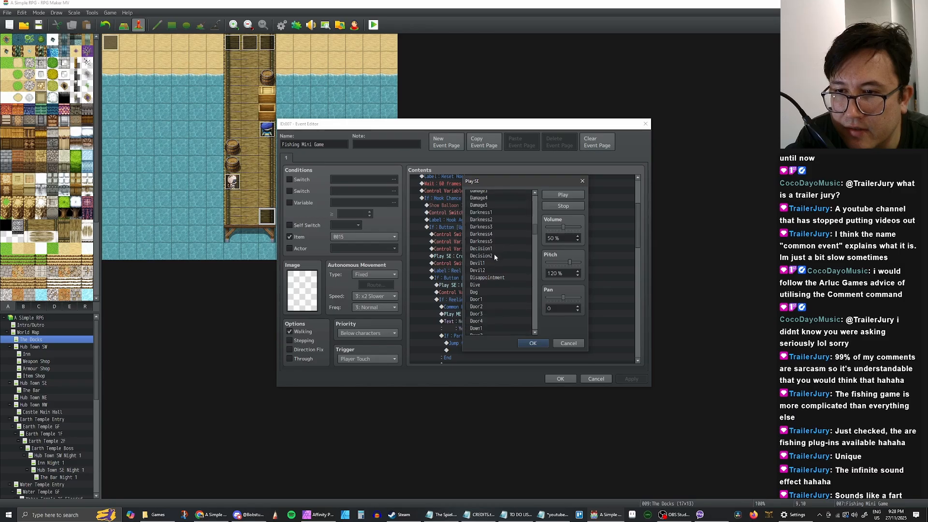
{"action": "left_click", "coordinate": [483, 285]}
{"action": "left_click_drag", "start_coordinate": [570, 262], "coordinate": [582, 264]}
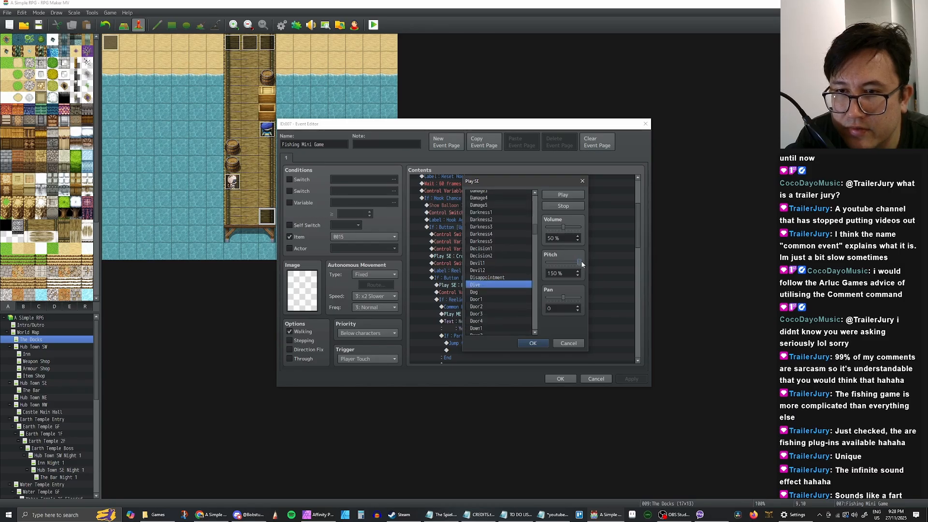
{"action": "left_click", "coordinate": [532, 341]}
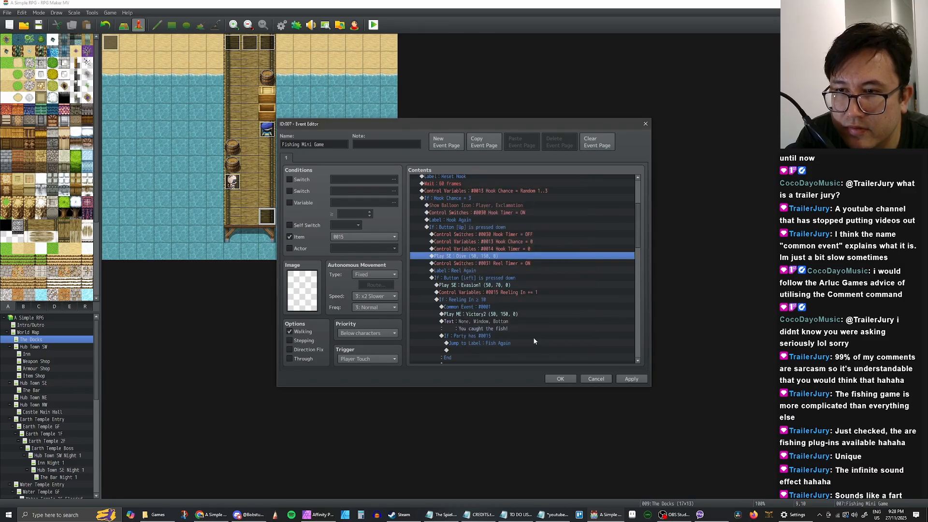
{"action": "left_click", "coordinate": [624, 379]}
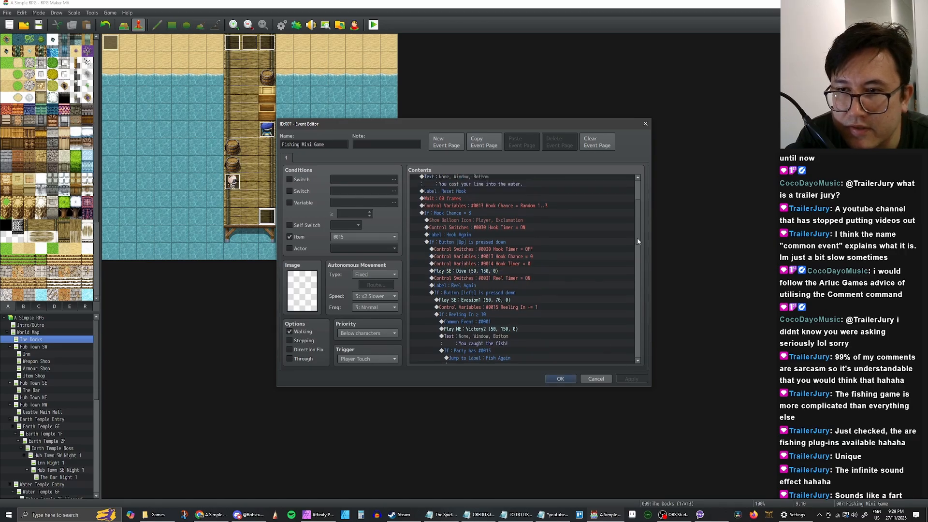
{"action": "scroll", "coordinate": [637, 249], "scroll_direction": "up", "scroll_amount": 3}
{"action": "scroll", "coordinate": [635, 230], "scroll_direction": "up", "scroll_amount": 2}
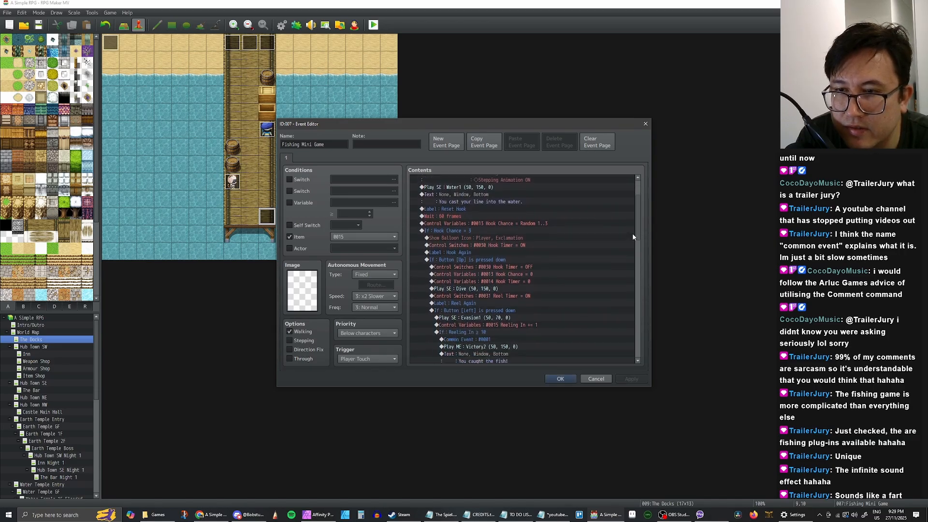
{"action": "left_click_drag", "start_coordinate": [634, 217], "coordinate": [639, 361]}
{"action": "left_click", "coordinate": [560, 379]}
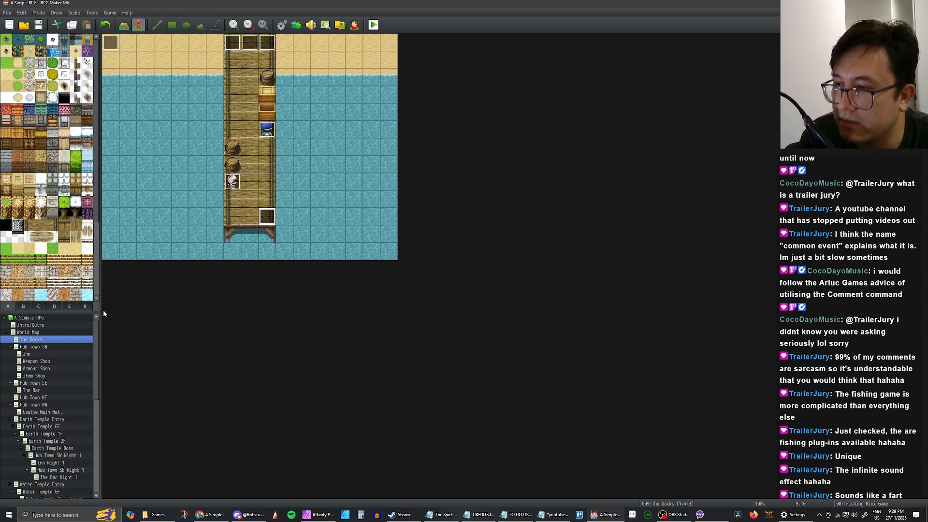
Start a quick Treasure event on the dock tile just above the two barrels, using the orange-brown chest image from !Chest
{"action": "left_click", "coordinate": [232, 130]}
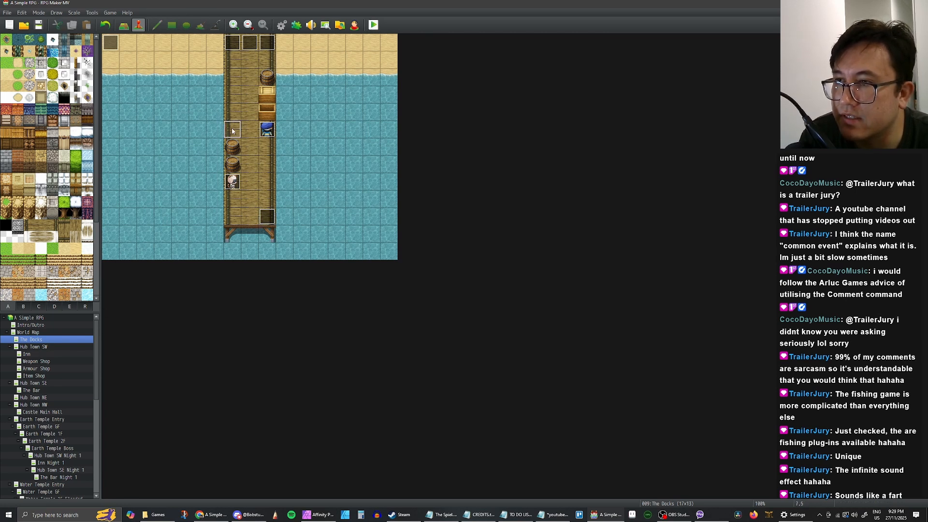
{"action": "right_click", "coordinate": [232, 130]}
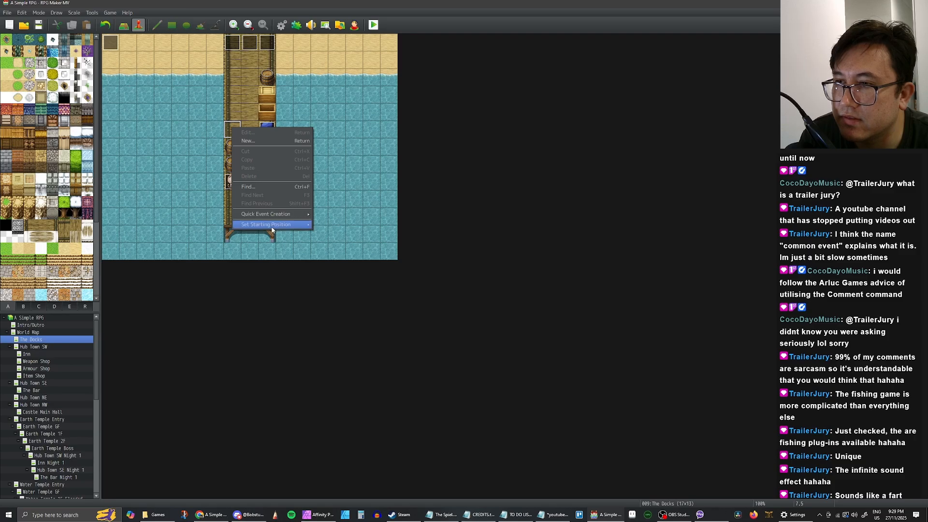
{"action": "mouse_move", "coordinate": [272, 228]}
{"action": "mouse_move", "coordinate": [291, 214]}
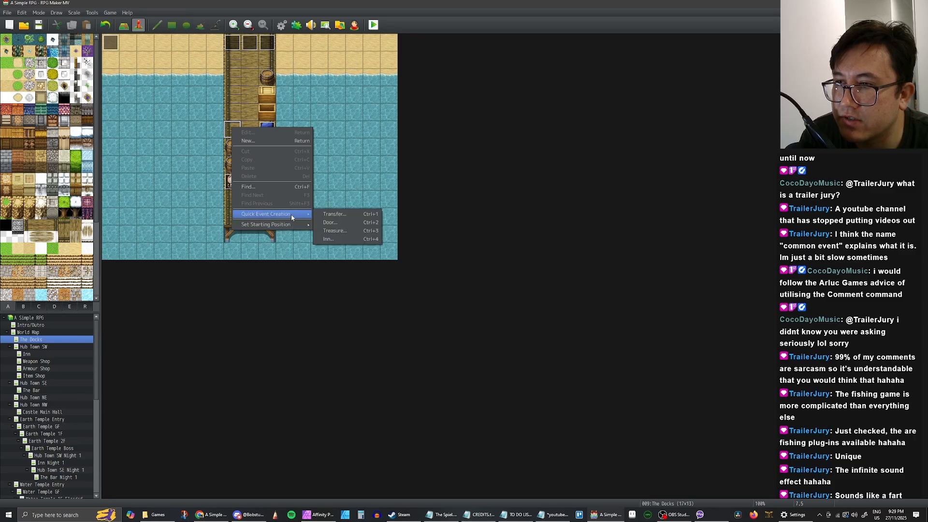
{"action": "left_click", "coordinate": [333, 232]}
{"action": "double_click", "coordinate": [394, 248]}
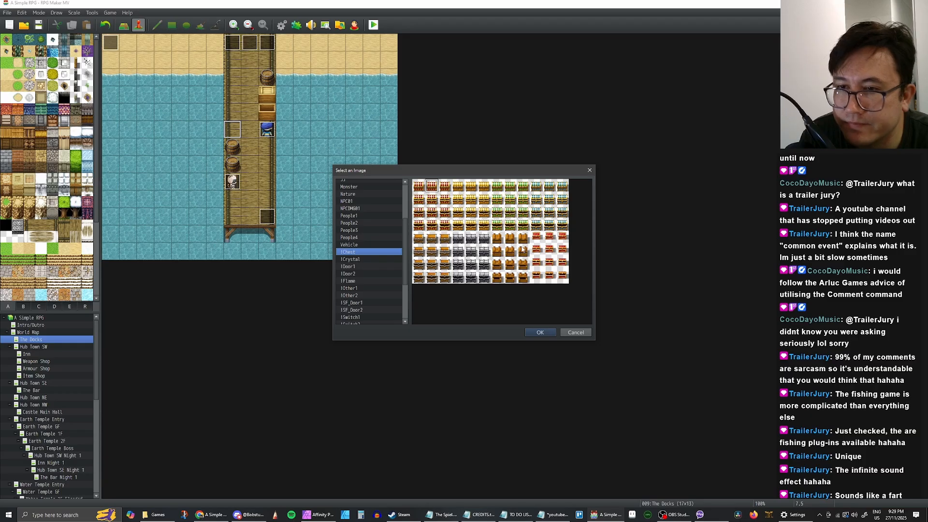
{"action": "left_click", "coordinate": [510, 238]}
{"action": "left_click", "coordinate": [542, 333]}
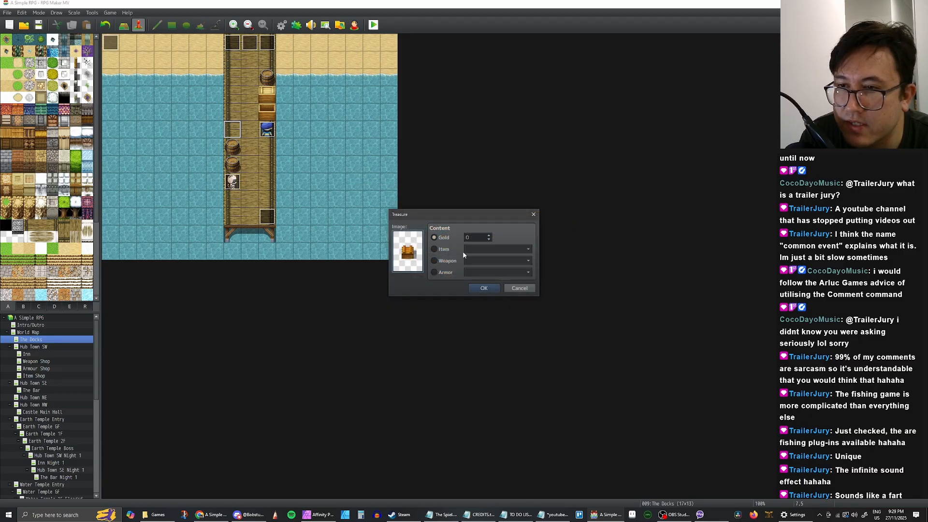
Set the treasure's content to item 0015 and create the chest event
{"action": "left_click", "coordinate": [441, 250]}
{"action": "left_click", "coordinate": [497, 249]}
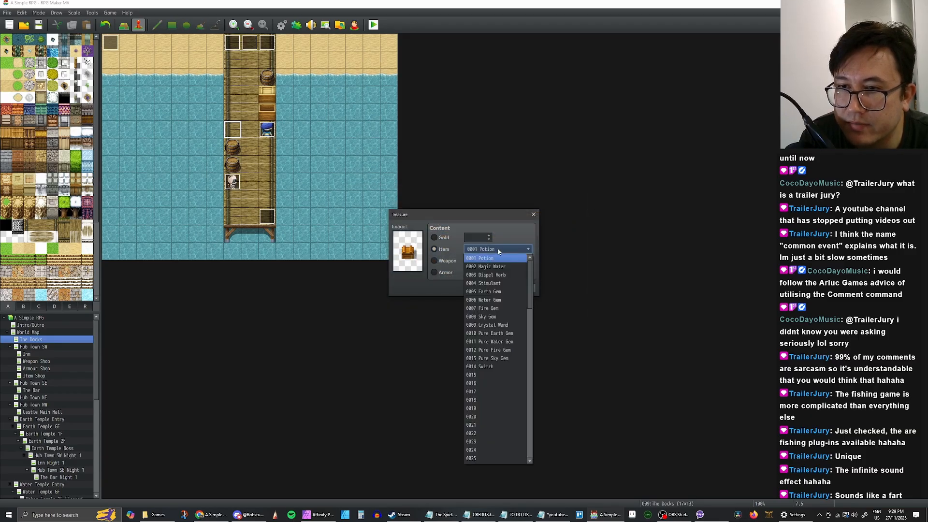
{"action": "left_click", "coordinate": [491, 369]}
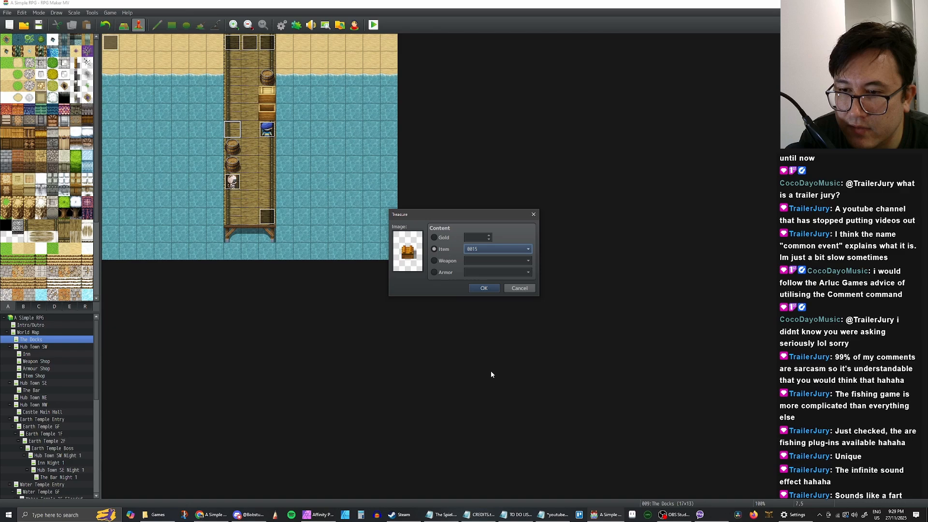
{"action": "left_click", "coordinate": [484, 289]}
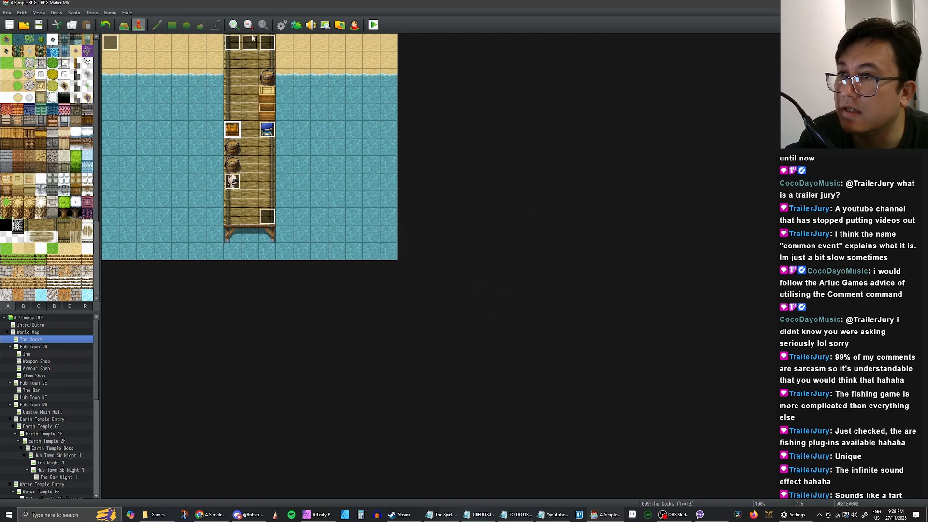
Name item 0015 Bait in the database
{"action": "left_click", "coordinate": [281, 25]}
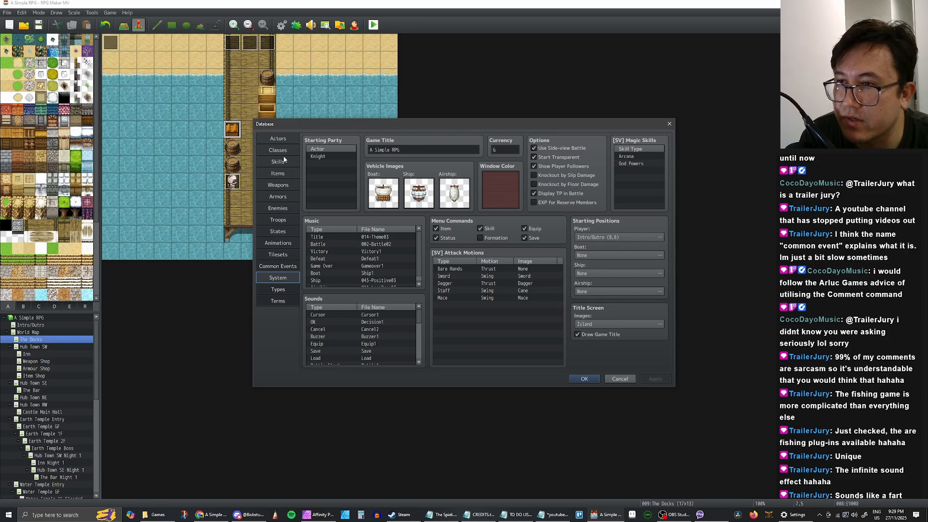
{"action": "left_click", "coordinate": [283, 174]}
{"action": "left_click", "coordinate": [328, 258]}
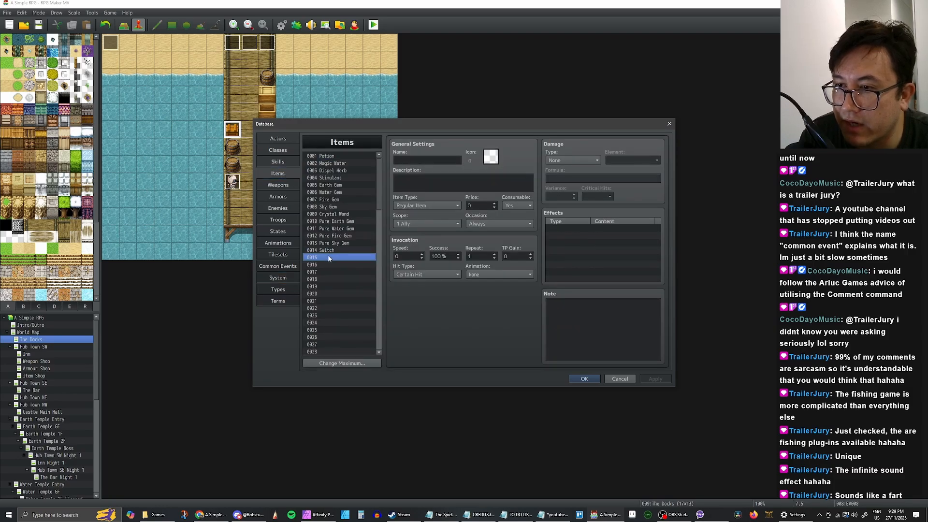
{"action": "left_click", "coordinate": [429, 161]}
{"action": "type", "text": "Bait"}
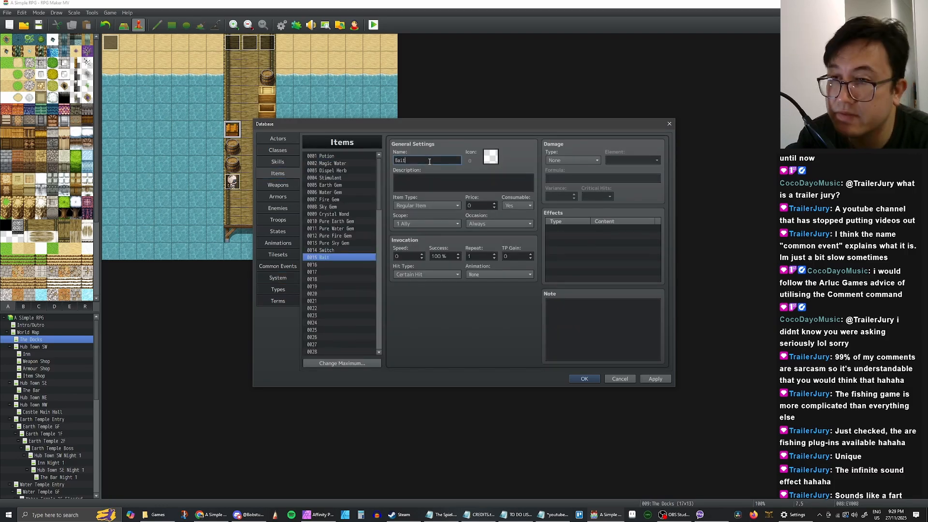
Assign icon 274 to the Bait item
{"action": "double_click", "coordinate": [491, 158]}
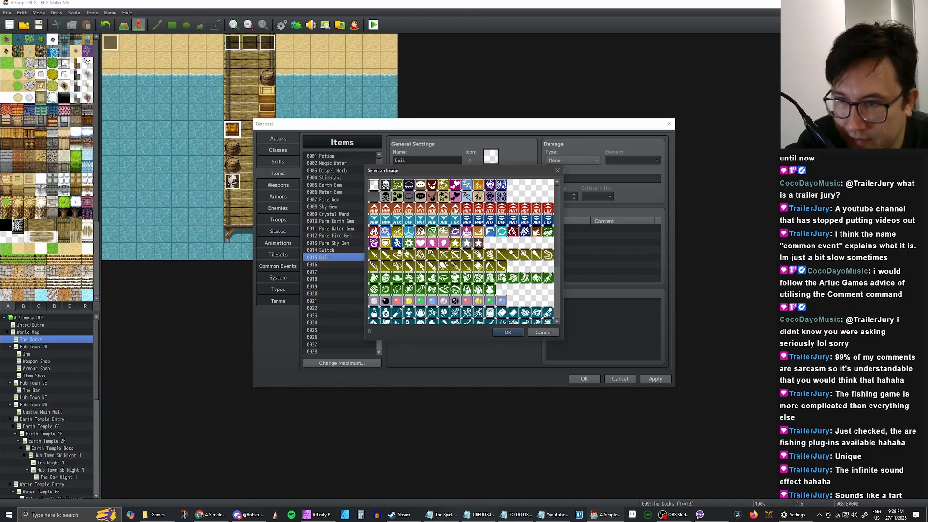
{"action": "scroll", "coordinate": [485, 254], "scroll_direction": "down", "scroll_amount": 2}
{"action": "scroll", "coordinate": [485, 256], "scroll_direction": "down", "scroll_amount": 4}
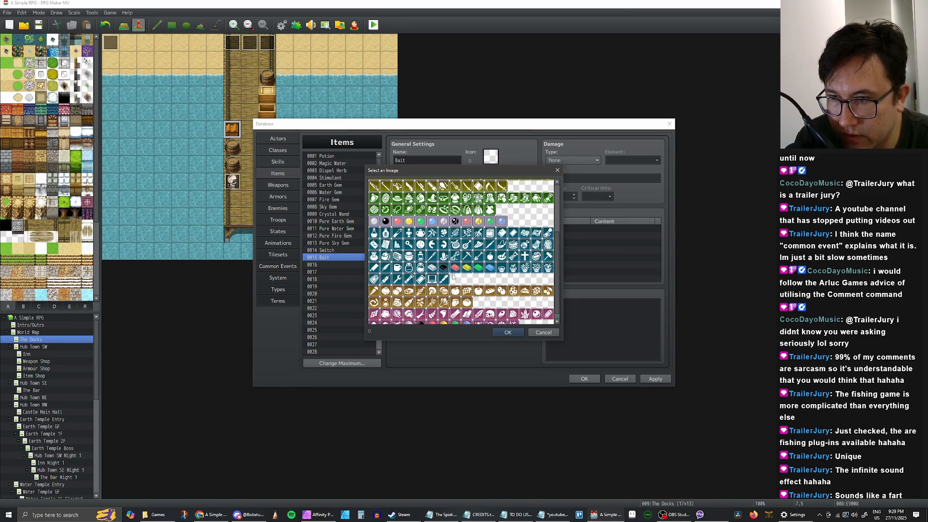
{"action": "scroll", "coordinate": [425, 278], "scroll_direction": "down", "scroll_amount": 1}
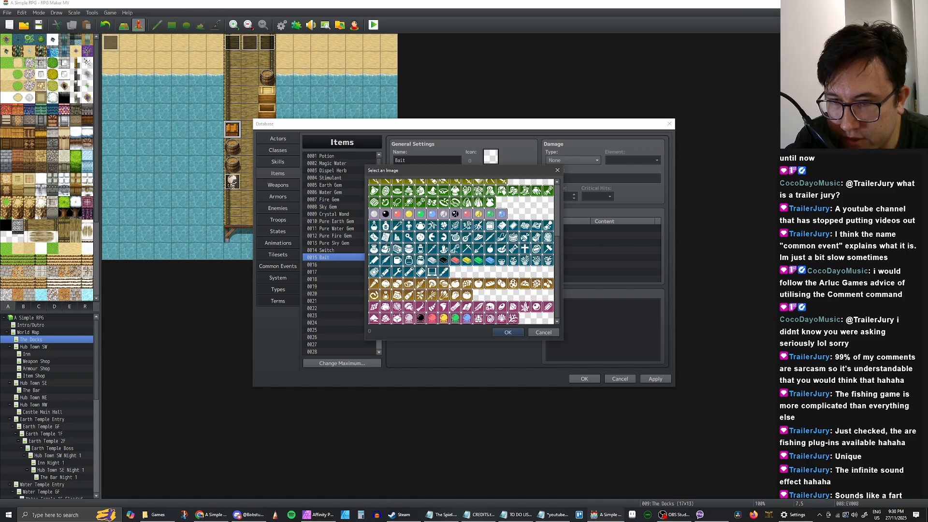
{"action": "left_click", "coordinate": [424, 287]}
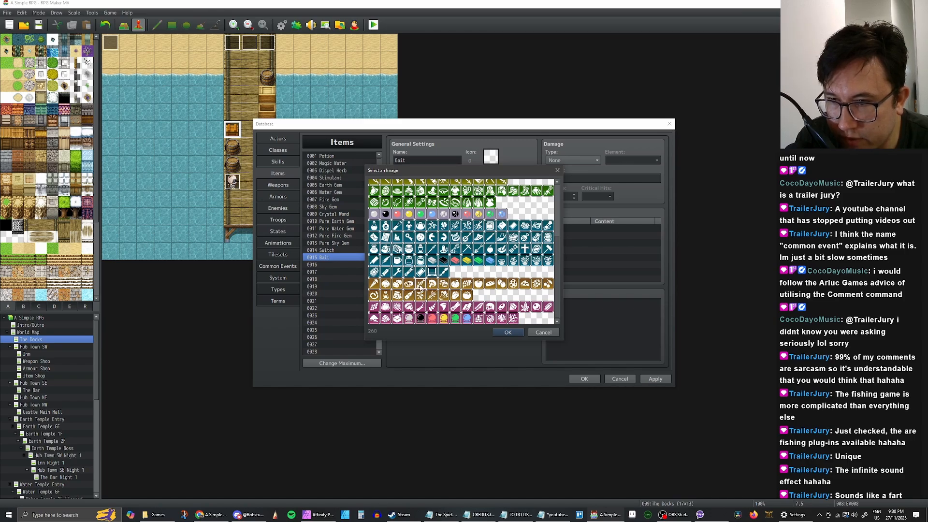
{"action": "left_click", "coordinate": [377, 297]}
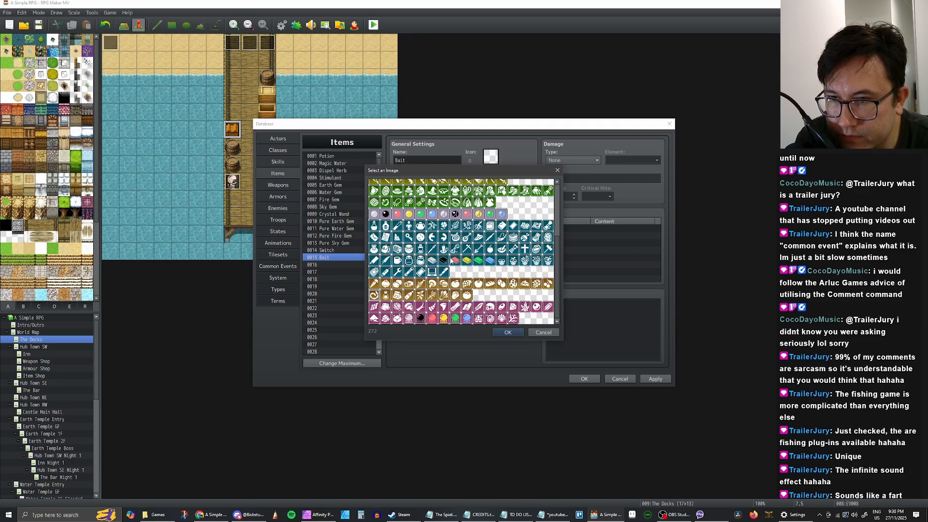
{"action": "double_click", "coordinate": [397, 296]}
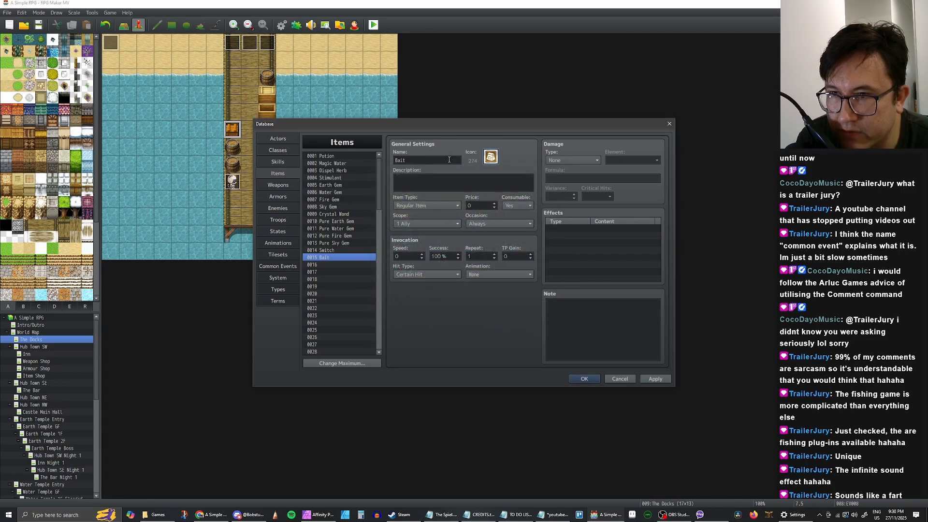
Give the Bait item the description "Used for fishing."
{"action": "left_click", "coordinate": [431, 183]}
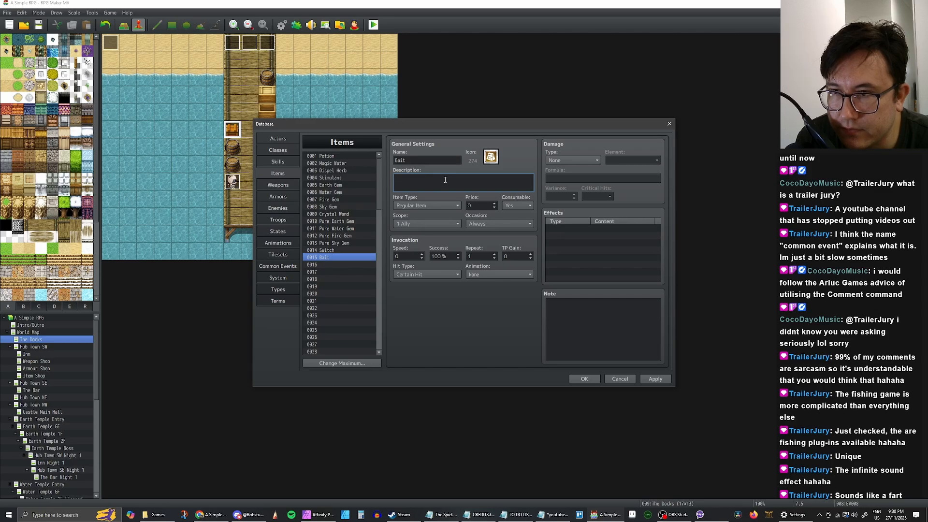
{"action": "type", "text": "Used fo"}
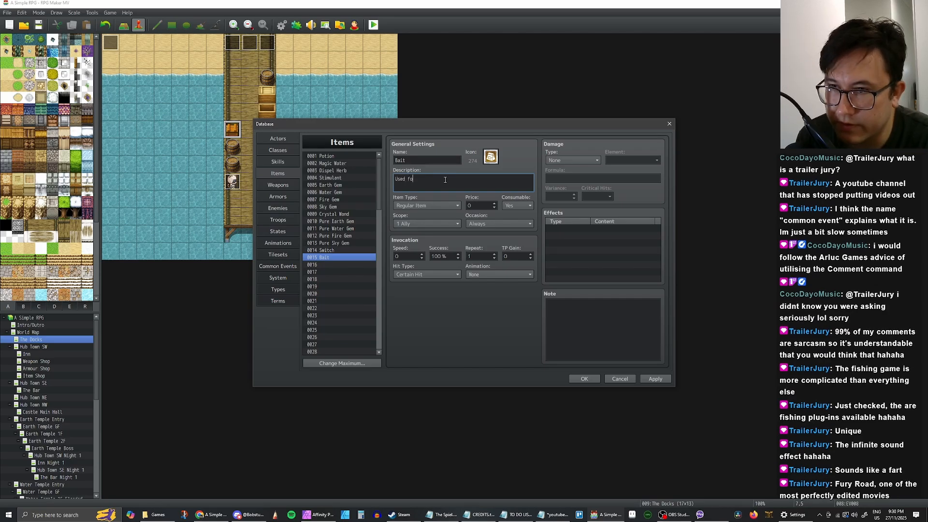
{"action": "type", "text": "r fishinh"}
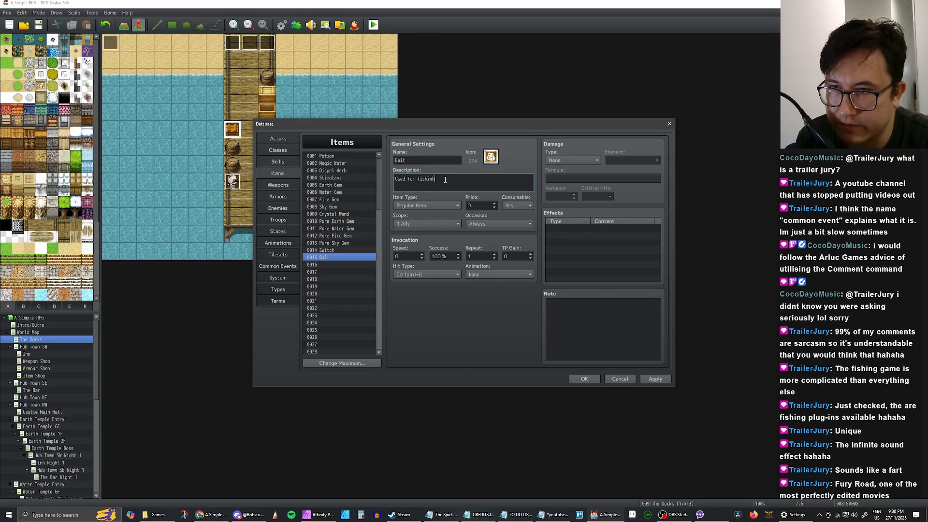
{"action": "key", "text": "BackSpace"}
{"action": "type", "text": "g."}
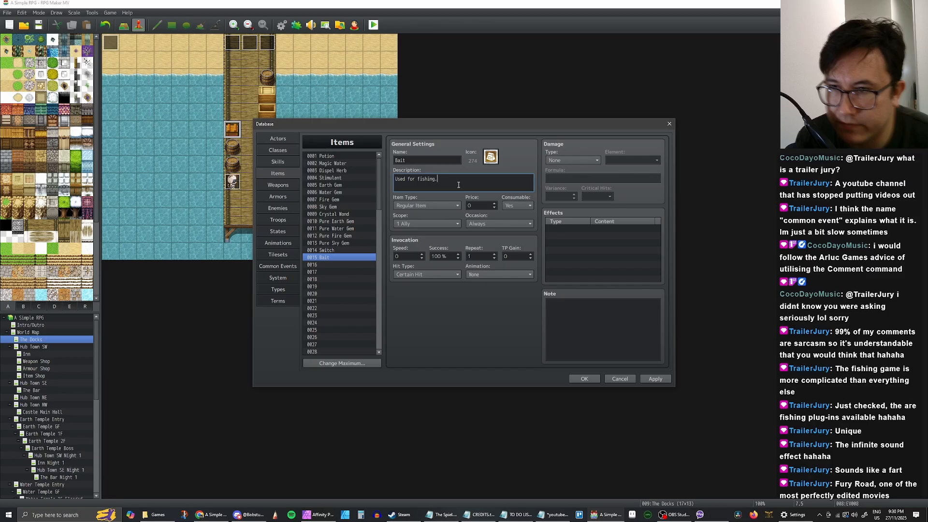
Keep Bait as a Regular Item, make it non-consumable and set its price to 10
{"action": "left_click", "coordinate": [438, 206]}
{"action": "left_click", "coordinate": [456, 215]}
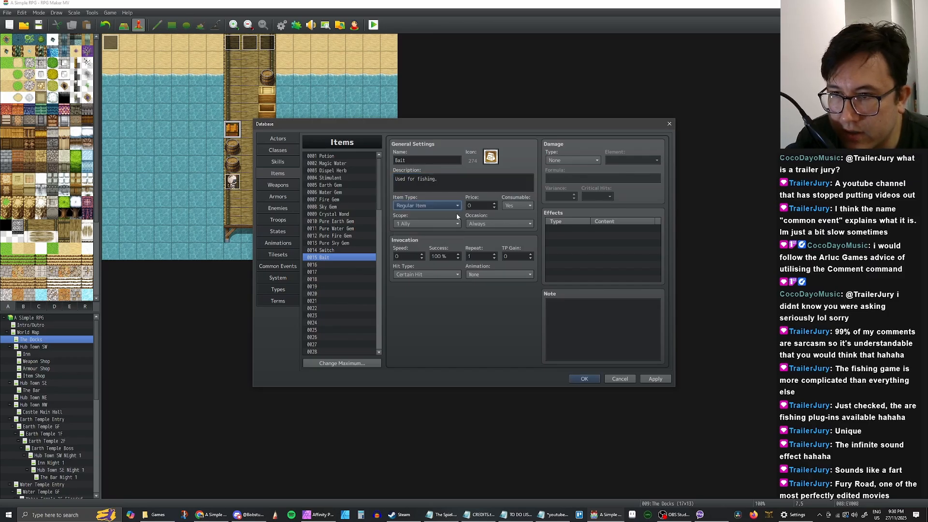
{"action": "left_click", "coordinate": [517, 207]}
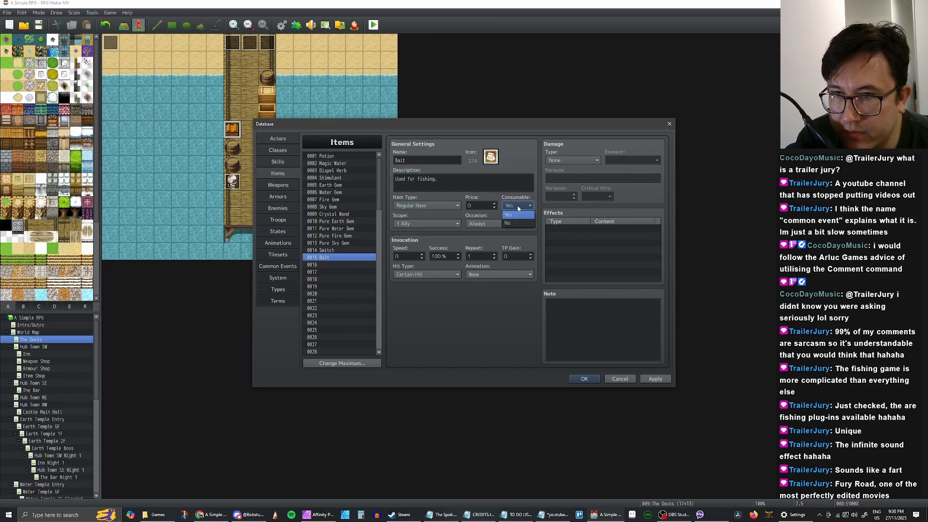
{"action": "left_click", "coordinate": [487, 205]}
{"action": "type", "text": "10"}
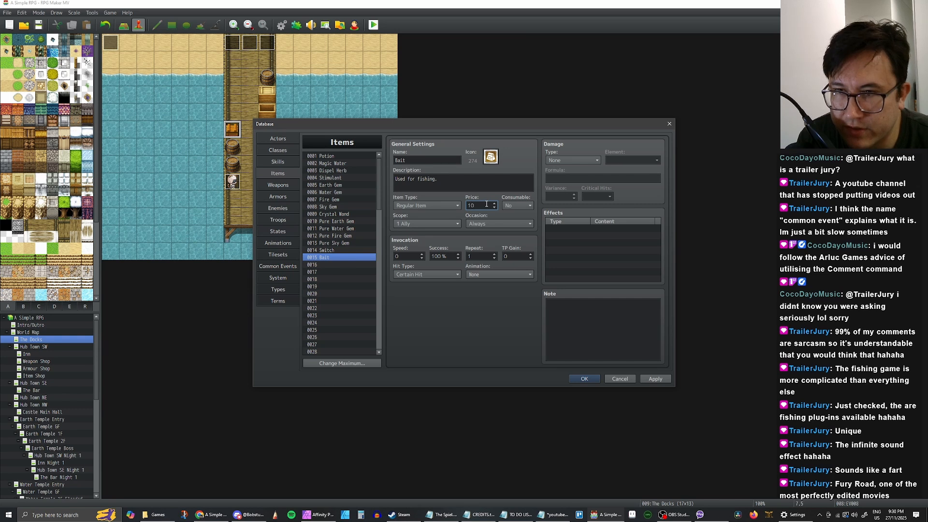
Set Bait's scope to None and its occasion to Never, and save the database changes
{"action": "left_click", "coordinate": [450, 224]}
{"action": "left_click", "coordinate": [446, 232]}
{"action": "left_click", "coordinate": [498, 223]}
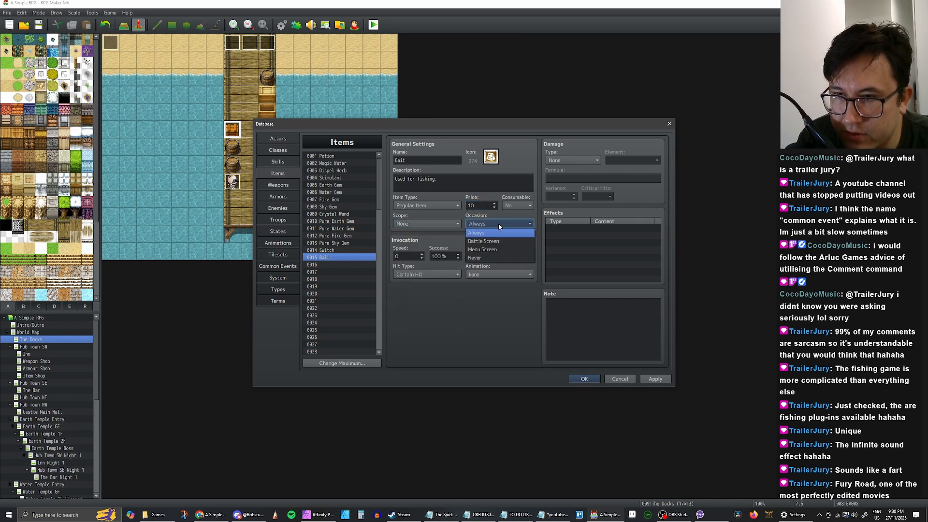
{"action": "left_click", "coordinate": [493, 257]}
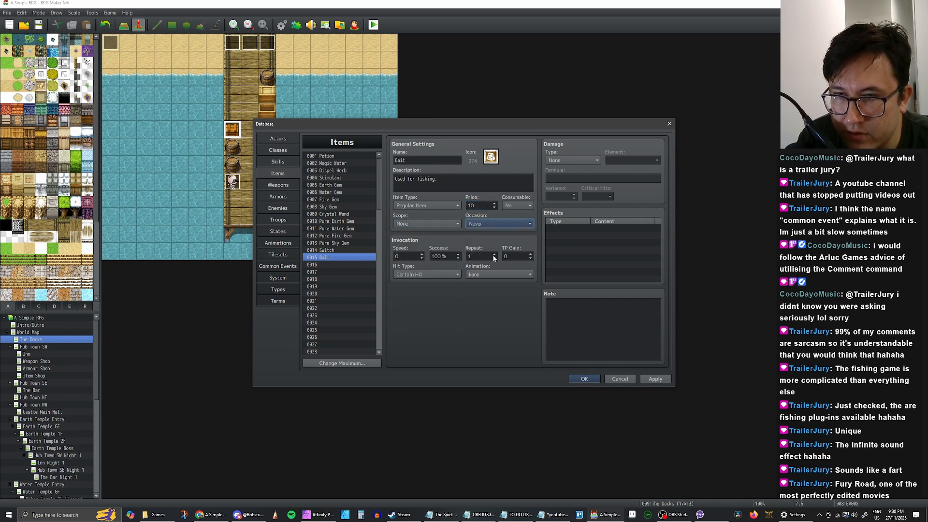
{"action": "left_click", "coordinate": [489, 223]}
{"action": "left_click", "coordinate": [489, 223]}
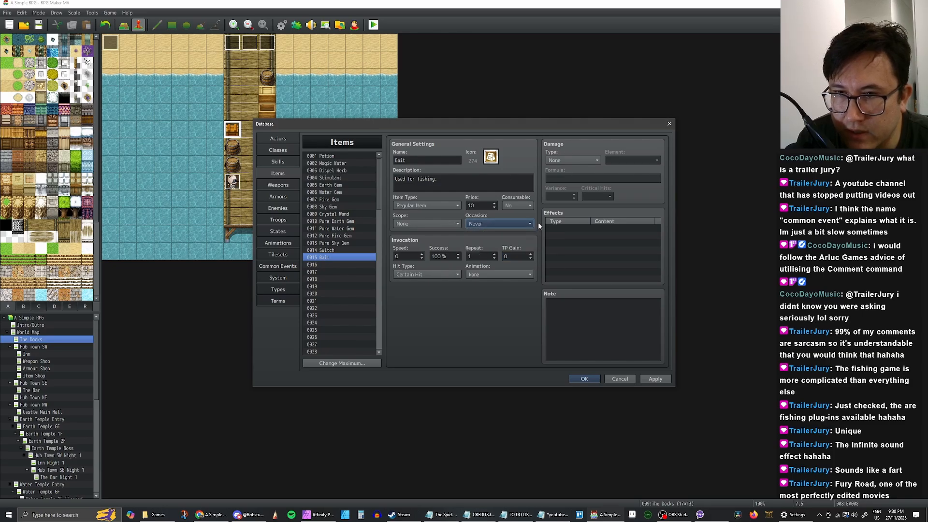
{"action": "left_click", "coordinate": [657, 379]}
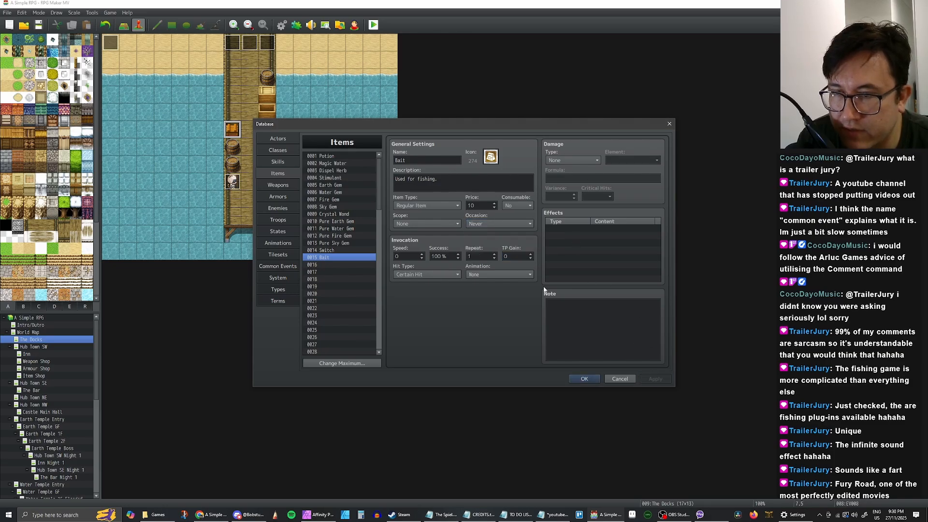
{"action": "left_click", "coordinate": [584, 379]}
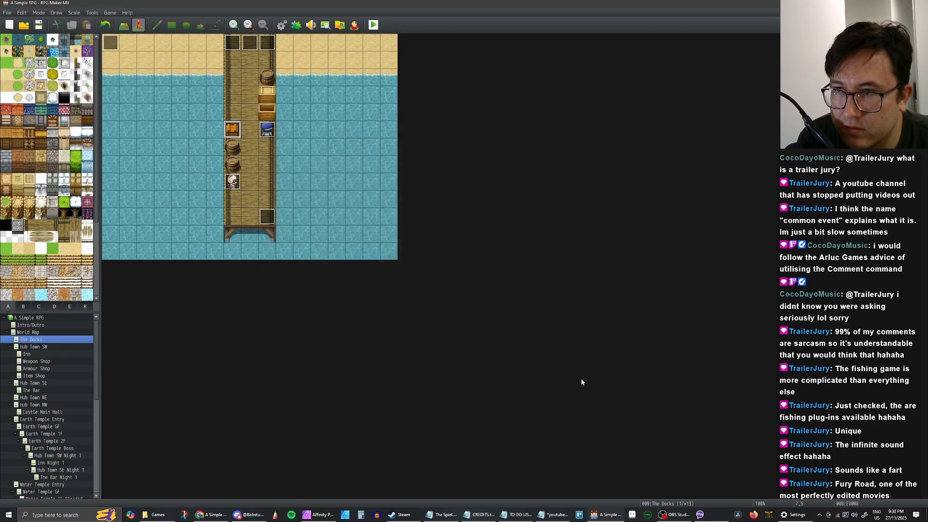
In the orange-brown dock chest event, raise the amount of Bait given to 10
{"action": "double_click", "coordinate": [235, 131]}
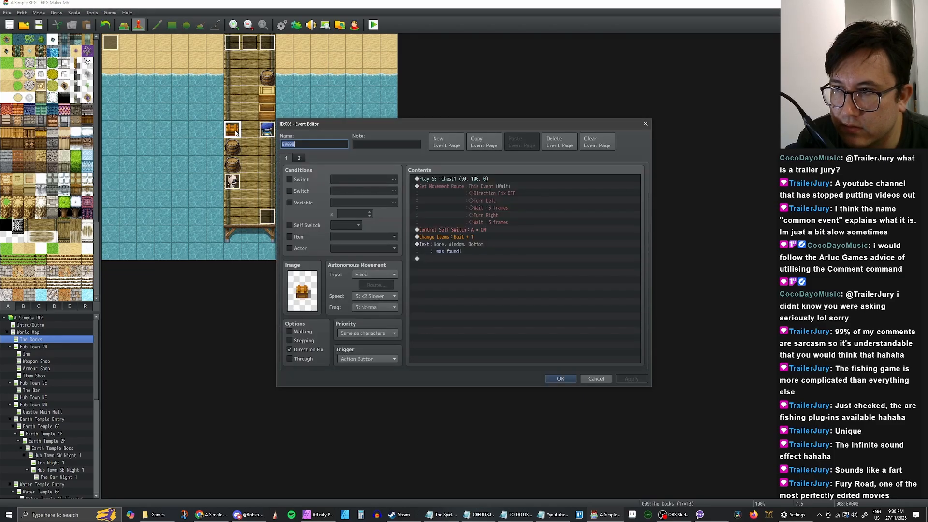
{"action": "double_click", "coordinate": [463, 237]}
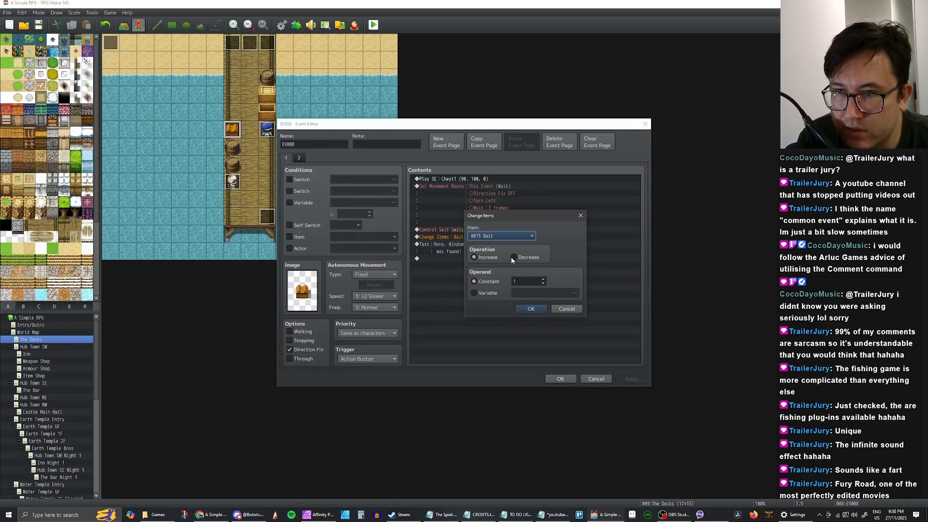
{"action": "left_click", "coordinate": [522, 281]}
{"action": "type", "text": "0"}
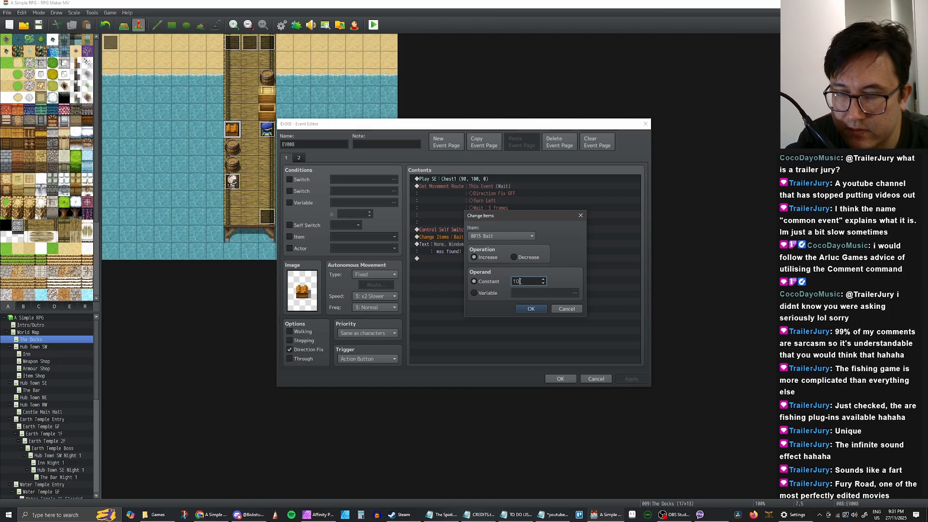
{"action": "left_click", "coordinate": [530, 309]}
Change the chest's message to "Bait x10 was found!" and apply it
{"action": "left_click", "coordinate": [484, 245]}
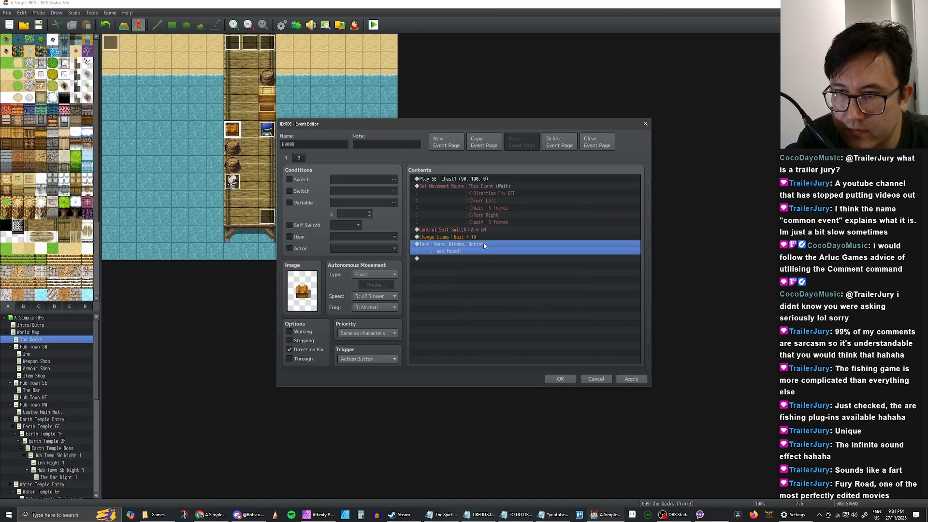
{"action": "double_click", "coordinate": [485, 245]}
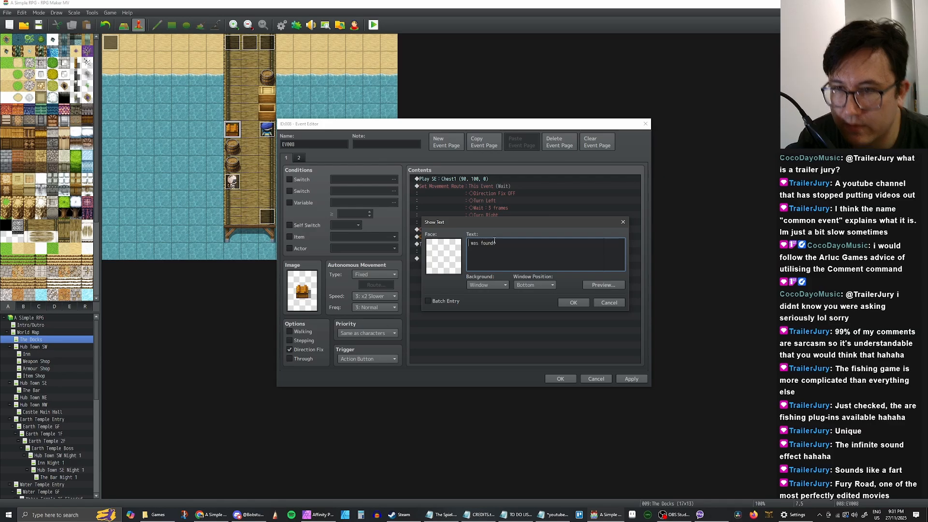
{"action": "type", "text": "Bait "}
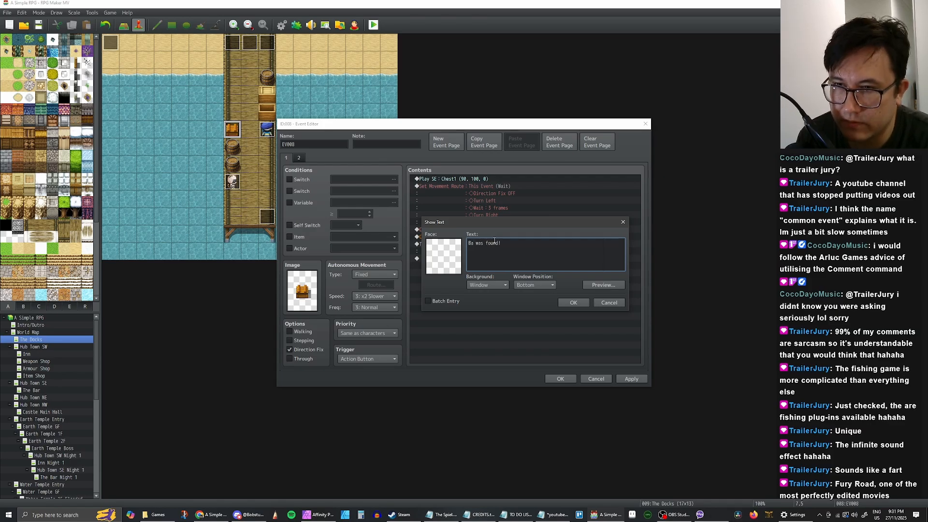
{"action": "type", "text": "x 10"}
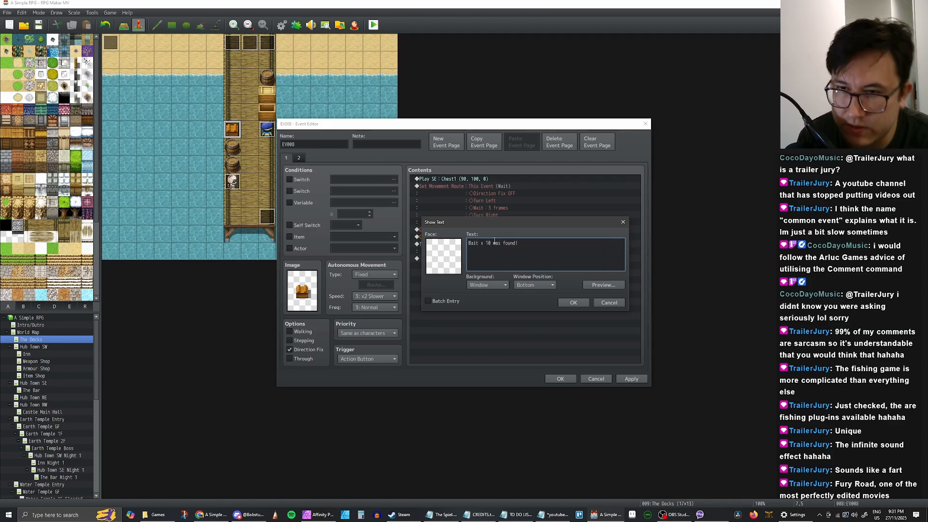
{"action": "key", "text": "BackSpace"}
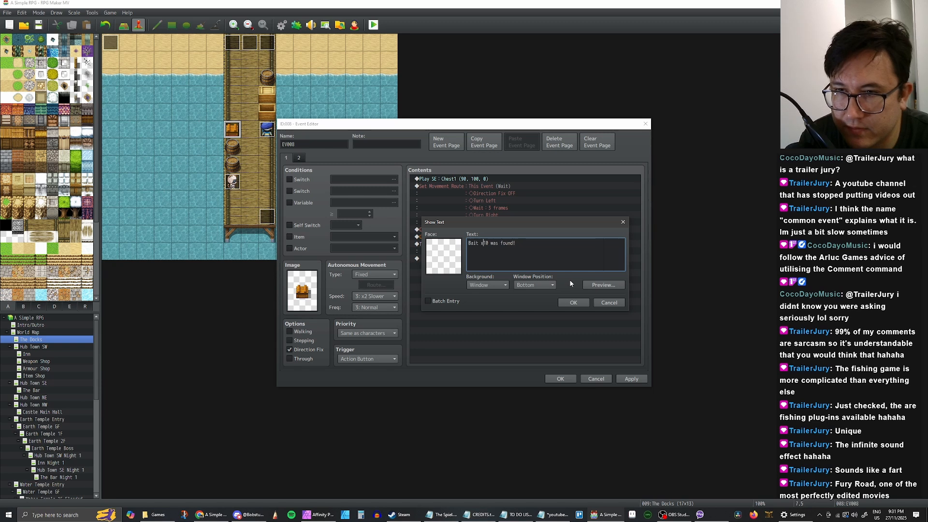
{"action": "left_click", "coordinate": [574, 302]}
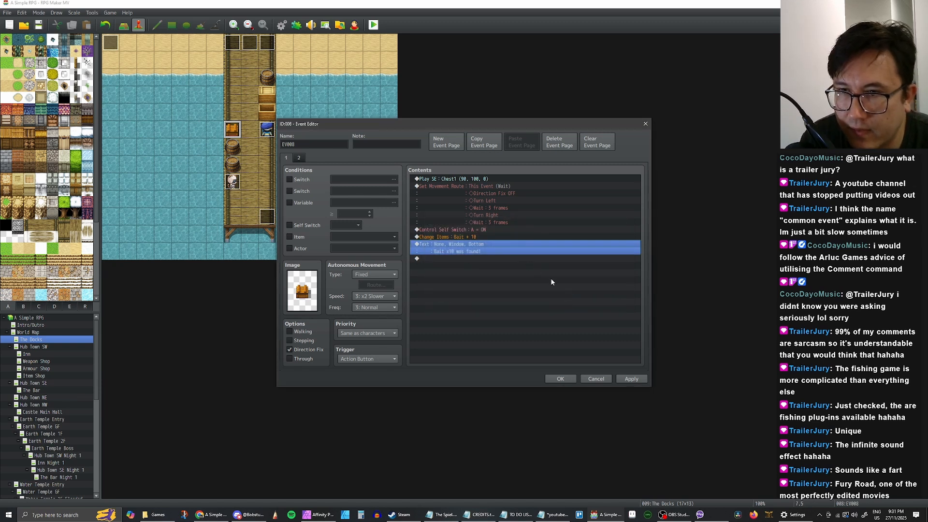
{"action": "left_click", "coordinate": [629, 379]}
Set the volume of the chest's Chest1 sound effect to 50% and save the event
{"action": "double_click", "coordinate": [452, 178]}
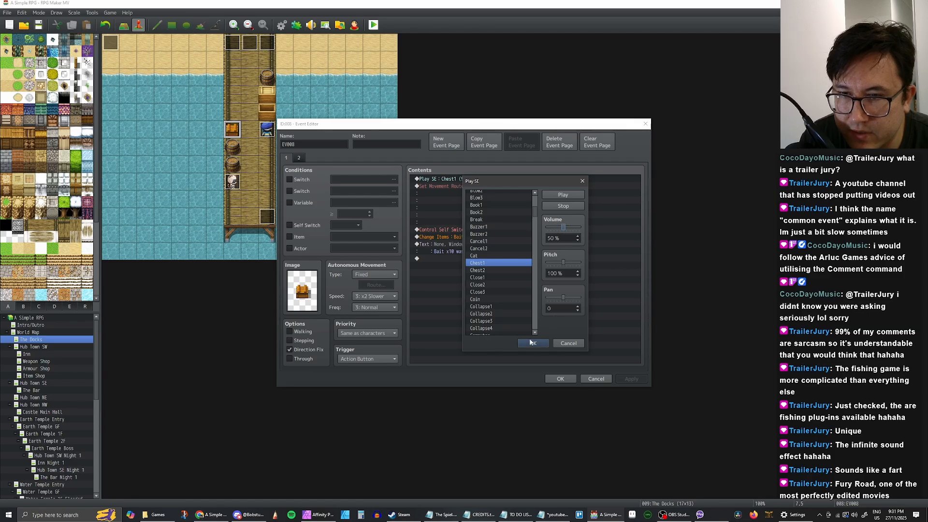
{"action": "left_click", "coordinate": [533, 343]}
{"action": "left_click", "coordinate": [560, 378]}
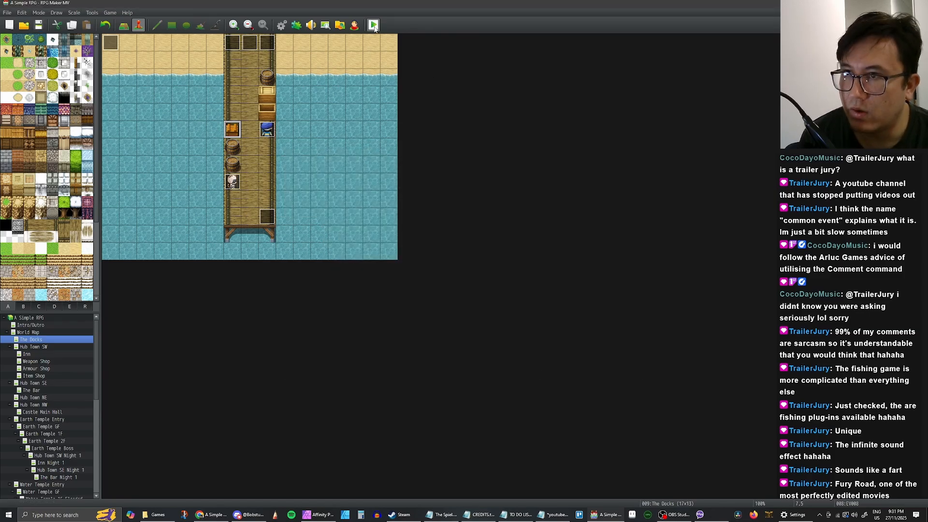
Create an event named Hook Timer on the sand beside the corner event, conditioned on the Hook Timer switch
{"action": "double_click", "coordinate": [130, 44]}
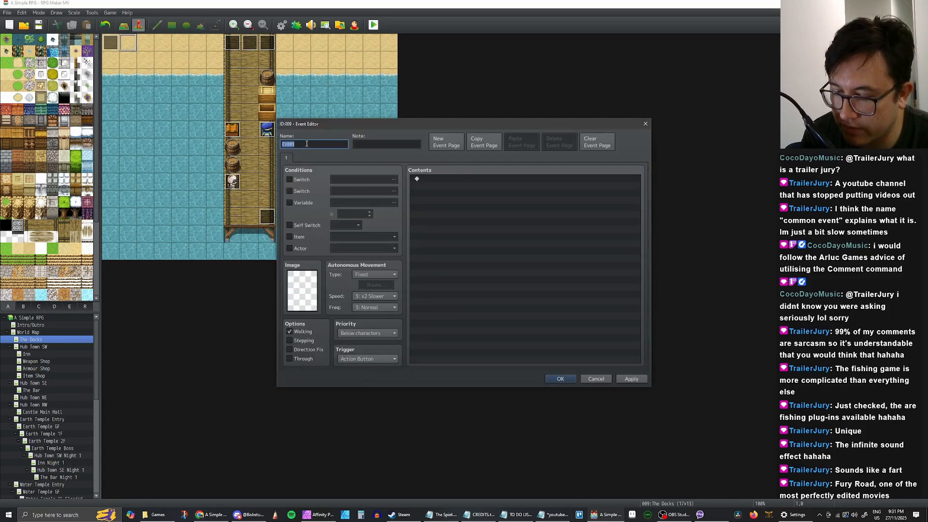
{"action": "type", "text": "Hook Timer"}
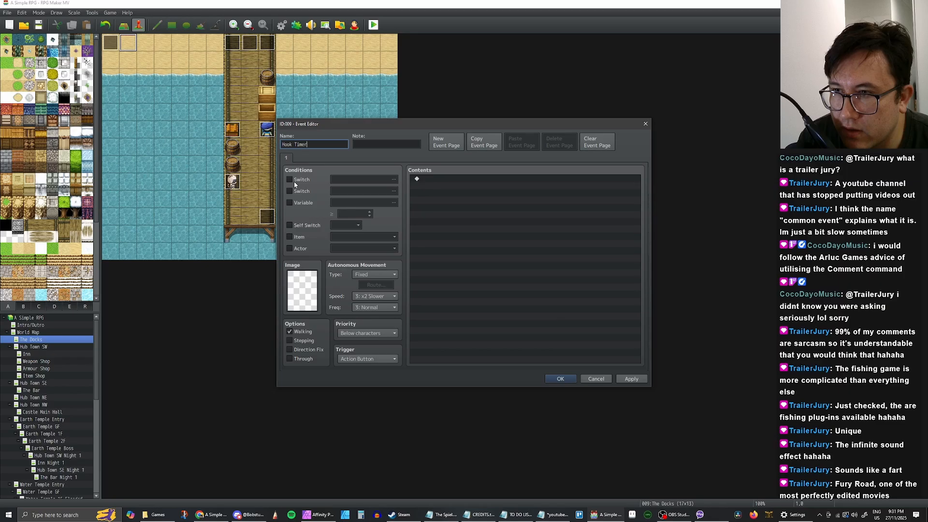
{"action": "left_click", "coordinate": [293, 180]}
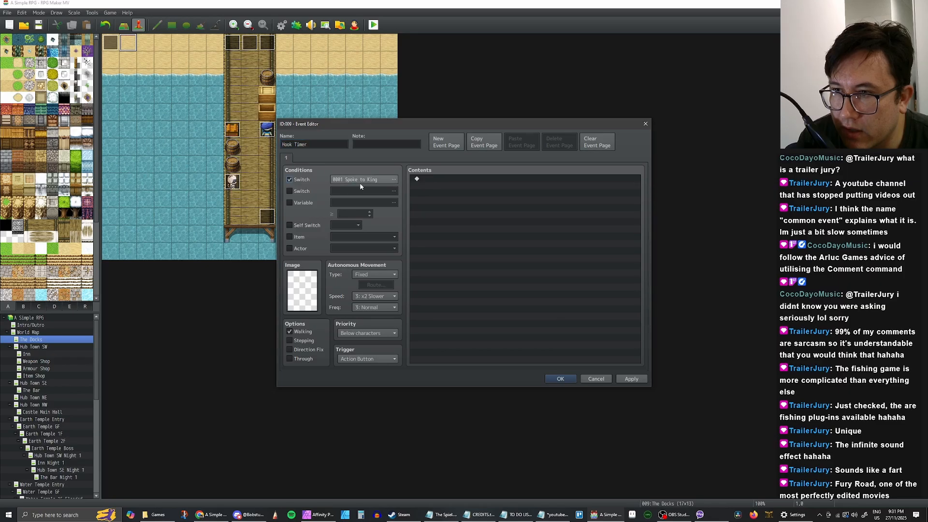
{"action": "left_click", "coordinate": [394, 180]}
{"action": "left_click", "coordinate": [492, 241]}
{"action": "left_click", "coordinate": [451, 343]}
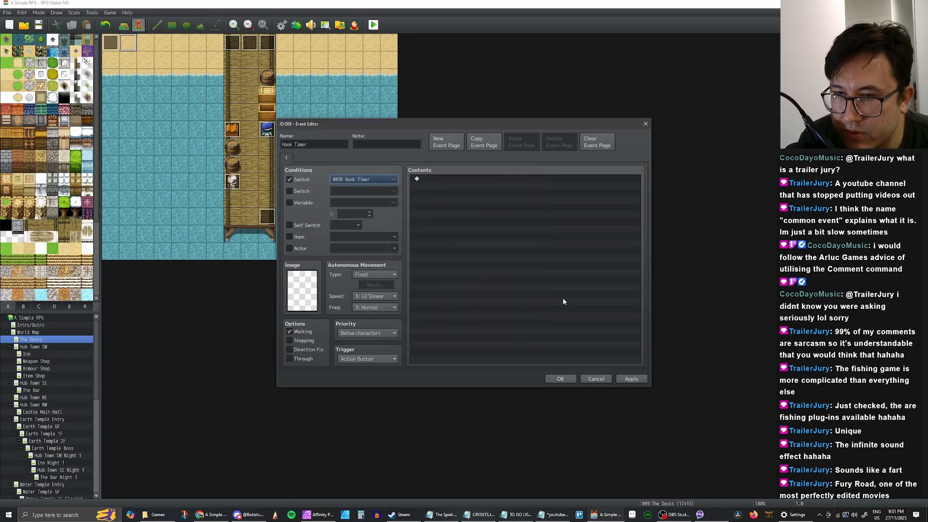
{"action": "left_click", "coordinate": [632, 378]}
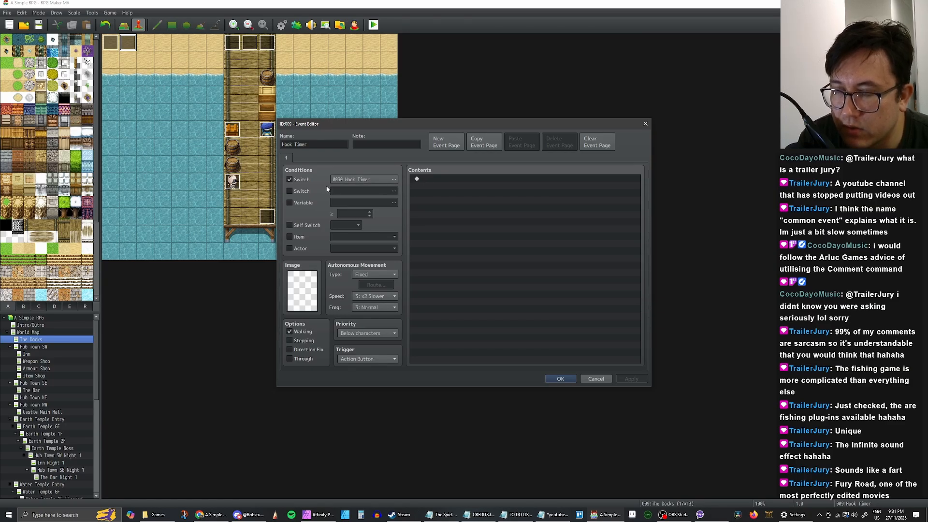
Set the Hook Timer event's trigger to Parallel, with its priority as Below characters
{"action": "left_click", "coordinate": [367, 358]}
{"action": "left_click", "coordinate": [366, 402]}
{"action": "left_click", "coordinate": [370, 334]}
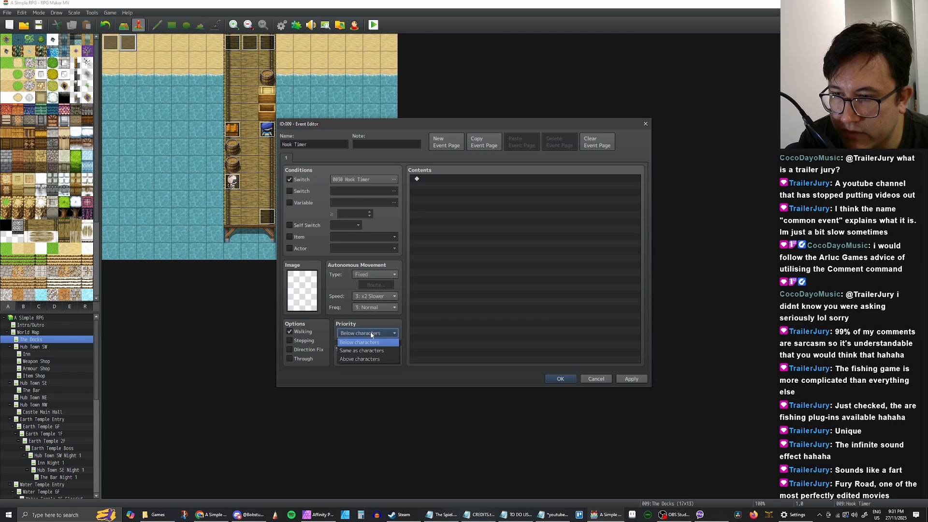
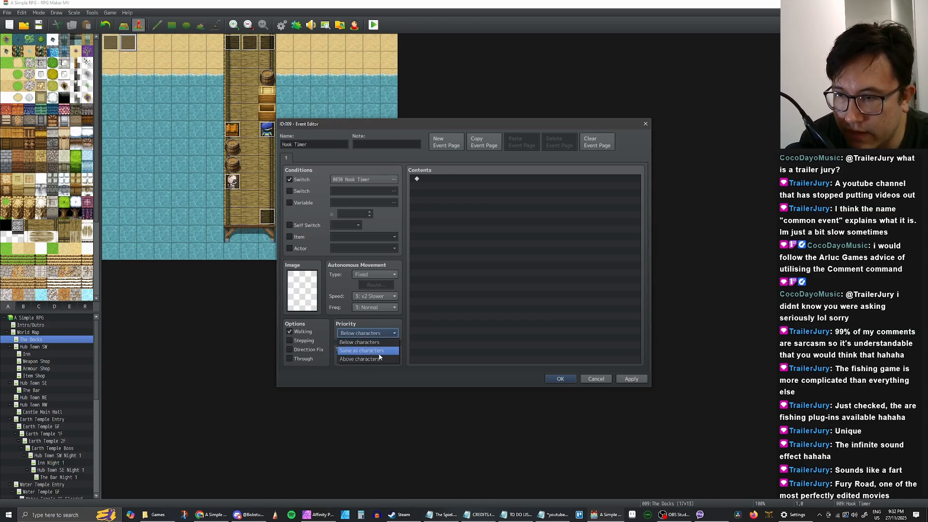
{"action": "left_click", "coordinate": [379, 343]}
Add a Wait command of 60 frames to the Hook Timer event's contents
{"action": "left_click", "coordinate": [452, 181]}
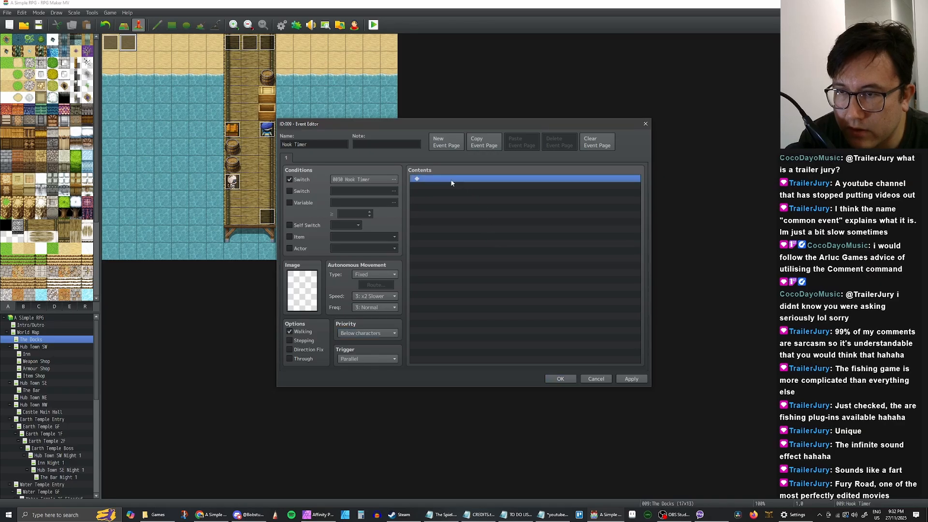
{"action": "right_click", "coordinate": [451, 182]}
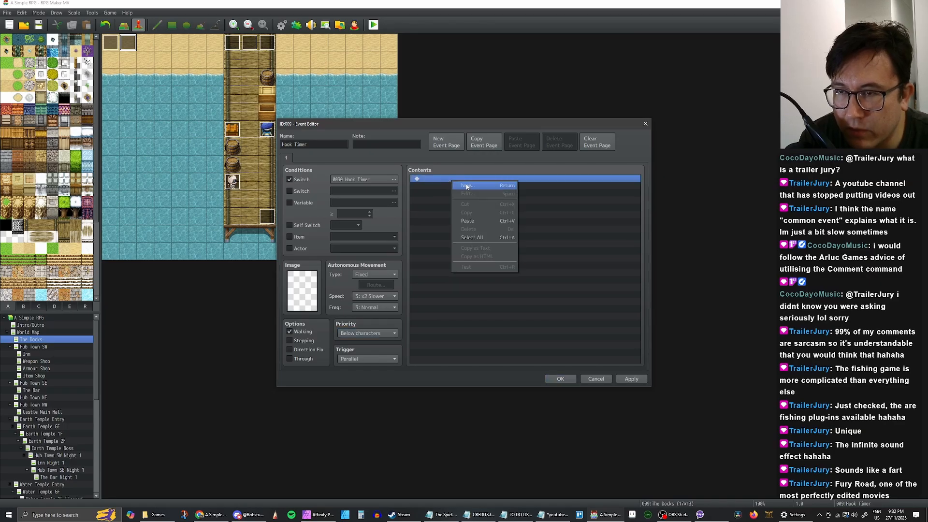
{"action": "left_click", "coordinate": [467, 187]}
{"action": "left_click", "coordinate": [570, 181]}
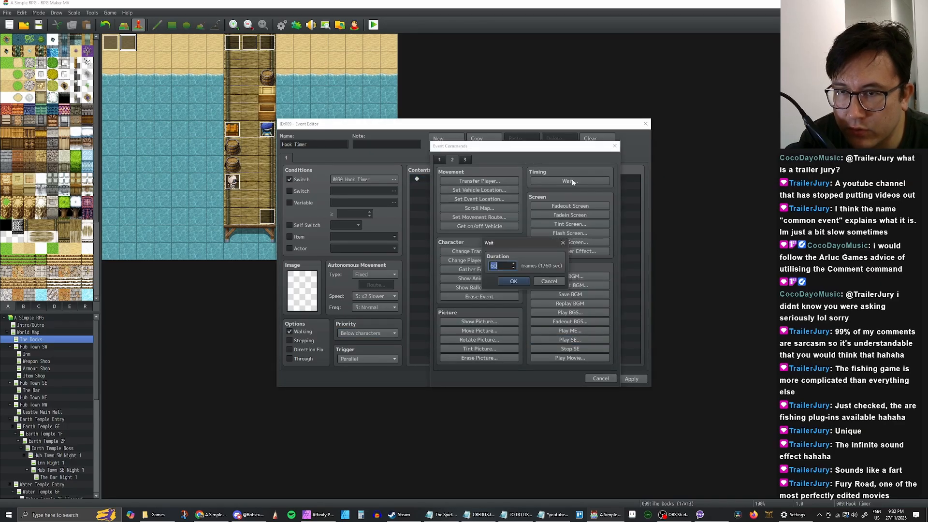
{"action": "left_click", "coordinate": [514, 281]}
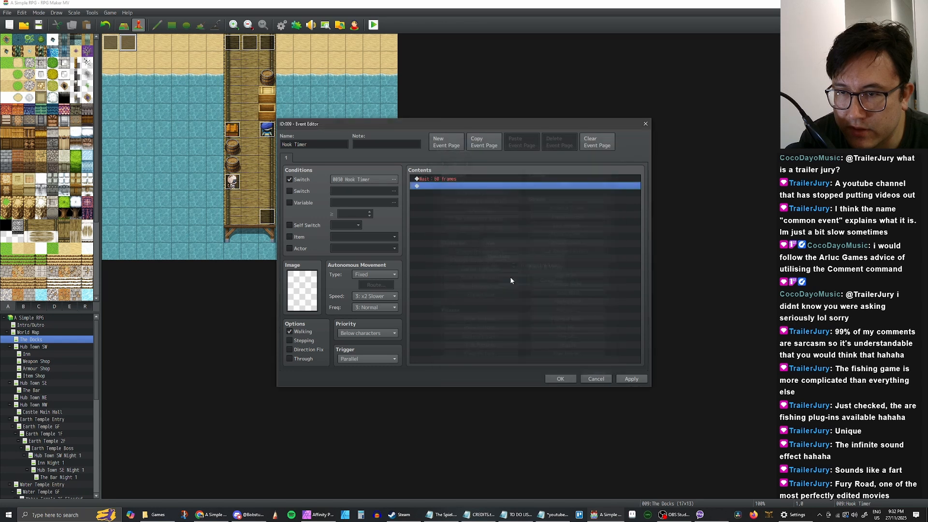
Add a Control Variables command that adds 1 to the Hook Timer variable after the Wait, and save the event
{"action": "right_click", "coordinate": [433, 186]}
{"action": "left_click", "coordinate": [452, 191]}
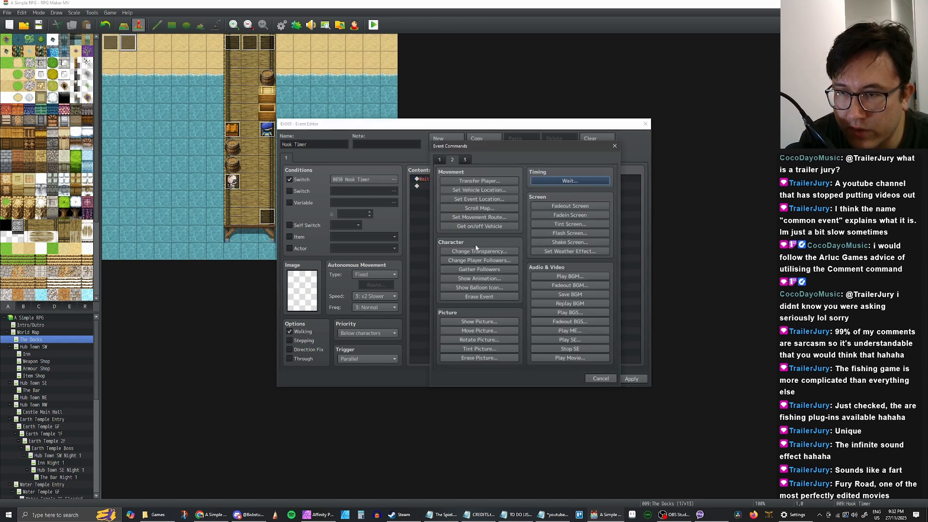
{"action": "left_click", "coordinate": [441, 160]}
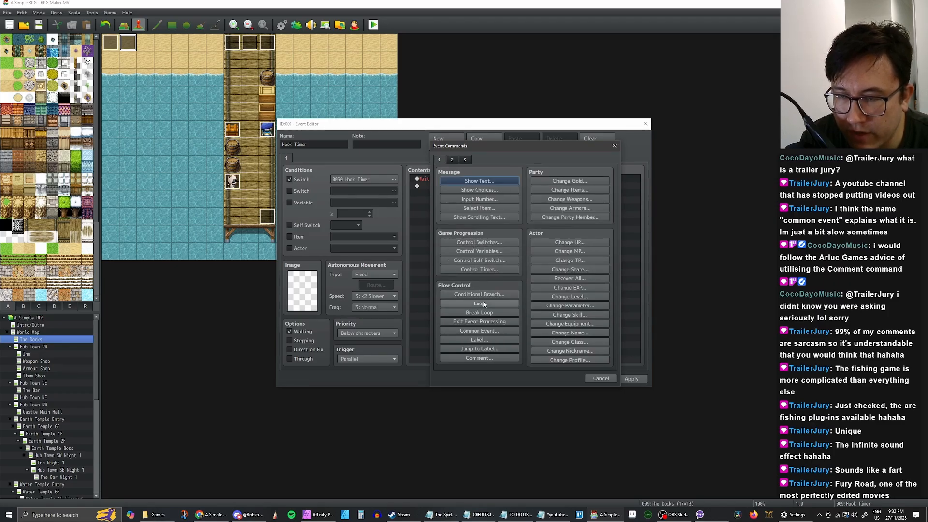
{"action": "left_click", "coordinate": [481, 251]}
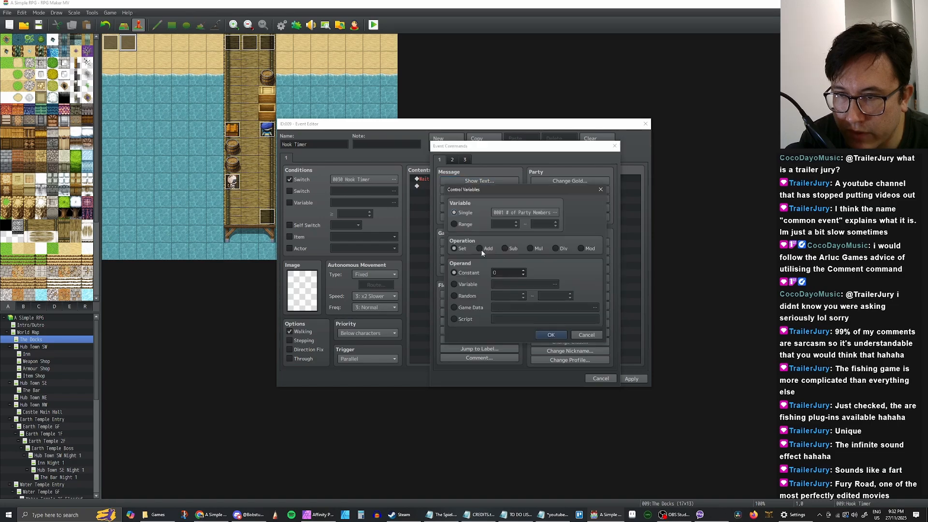
{"action": "left_click", "coordinate": [548, 213]}
{"action": "left_click", "coordinate": [549, 281]}
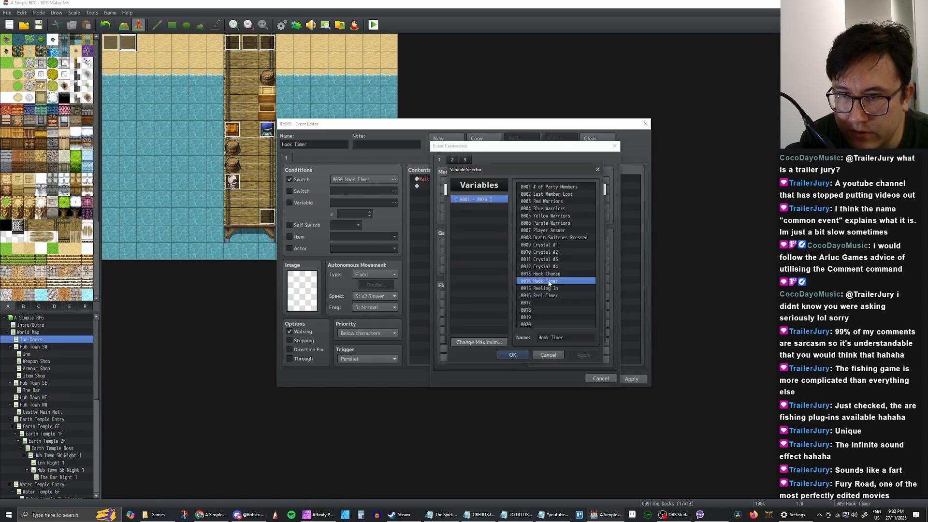
{"action": "left_click", "coordinate": [512, 356]}
{"action": "left_click", "coordinate": [545, 332]}
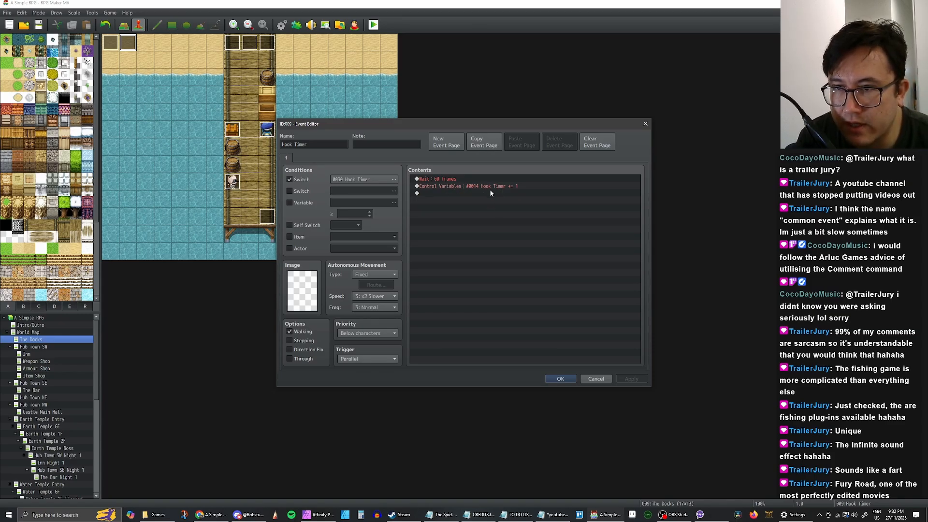
{"action": "left_click", "coordinate": [564, 378]}
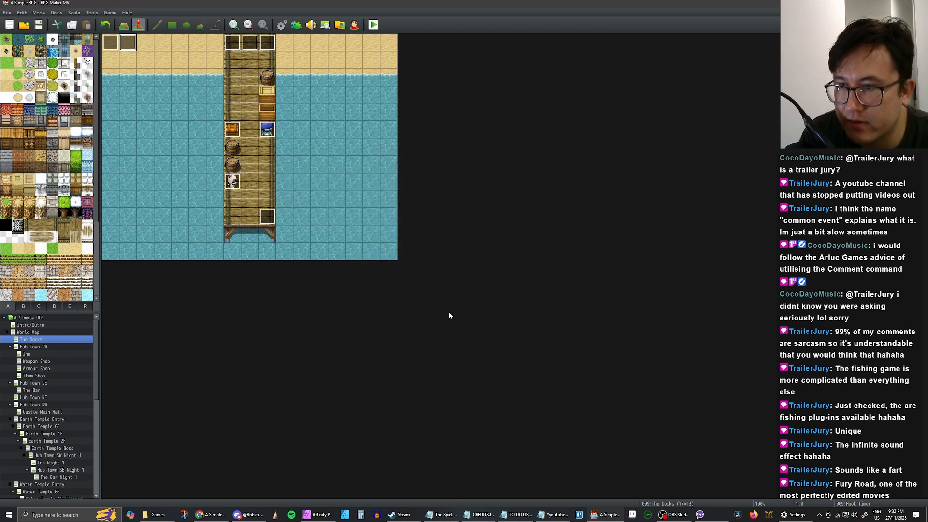
Paste a copy of the Hook Timer event beside it, rename it Reel Timer, and condition it on the Reel Timer switch
{"action": "left_click", "coordinate": [147, 43]}
{"action": "key", "text": "ctrl+v"}
{"action": "double_click", "coordinate": [146, 43]}
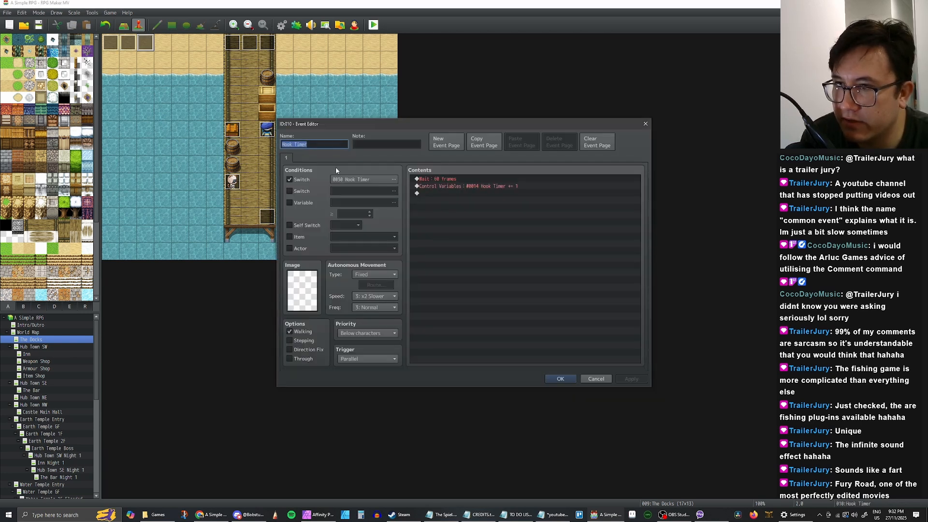
{"action": "double_click", "coordinate": [287, 144]}
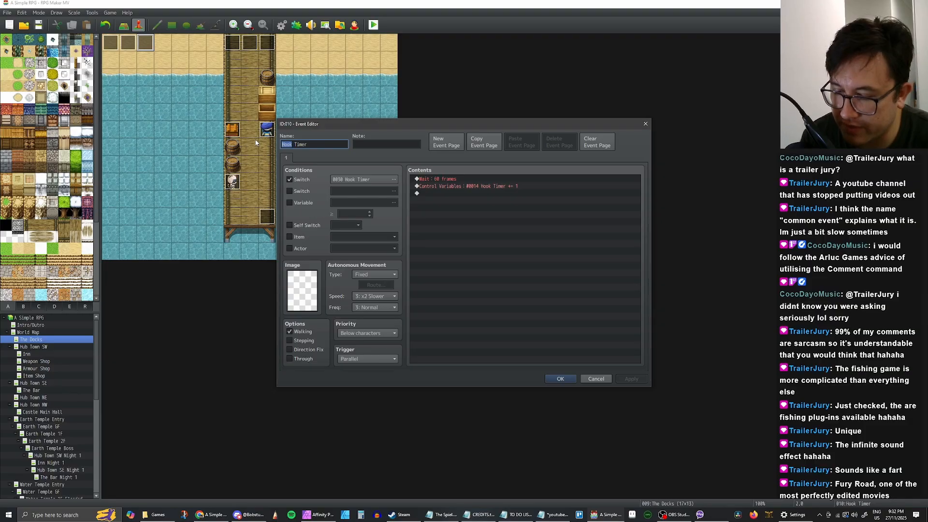
{"action": "type", "text": "Reel"}
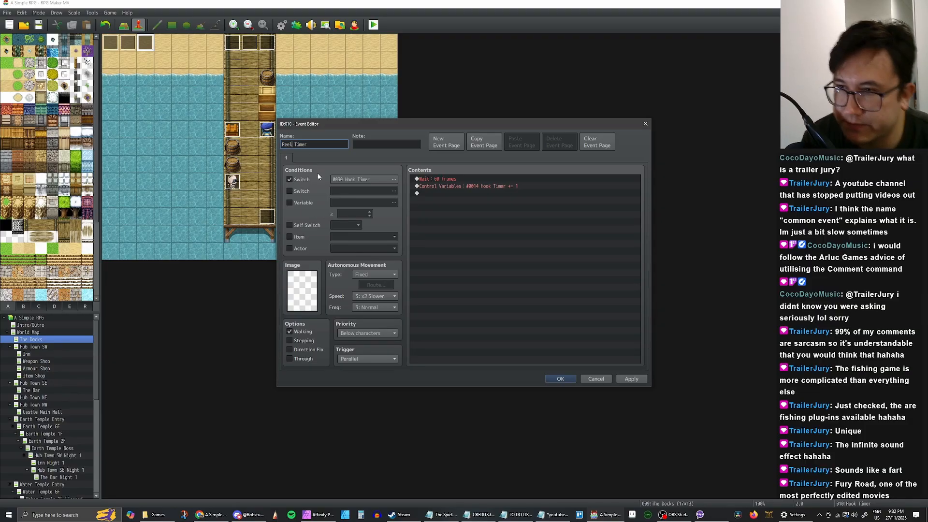
{"action": "left_click", "coordinate": [363, 180]}
{"action": "left_click", "coordinate": [483, 250]}
{"action": "left_click", "coordinate": [455, 343]}
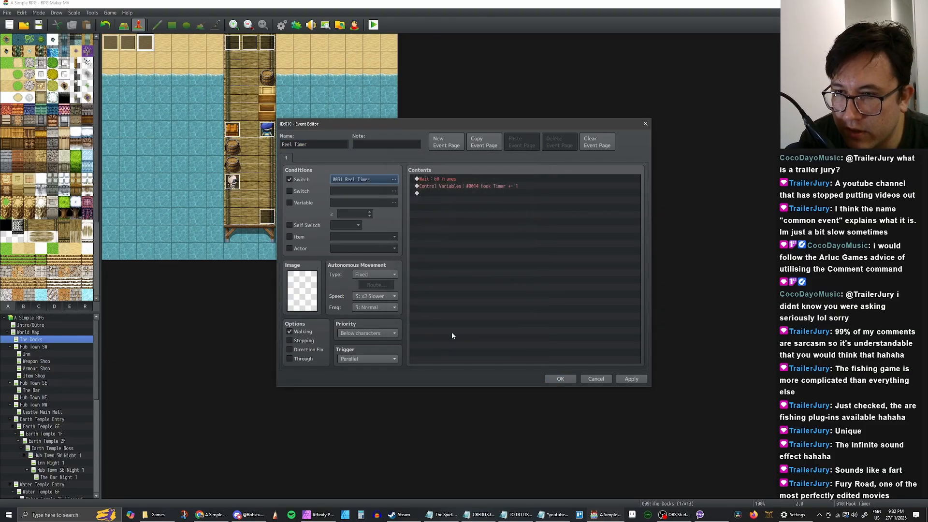
Change the Reel Timer event's Control Variables command to add 1 to the Reel Timer variable, and save the event
{"action": "left_click", "coordinate": [445, 178]}
{"action": "double_click", "coordinate": [464, 187]}
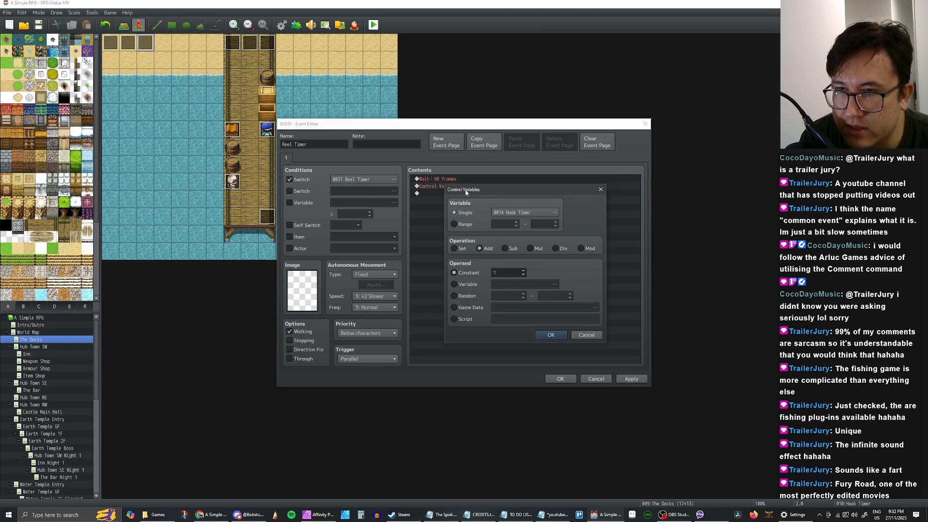
{"action": "left_click", "coordinate": [525, 213]}
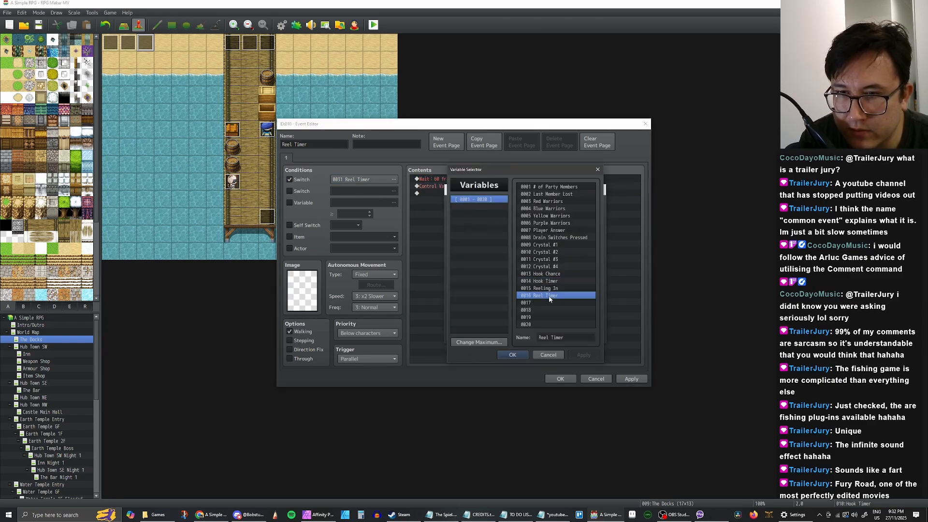
{"action": "left_click", "coordinate": [512, 354]}
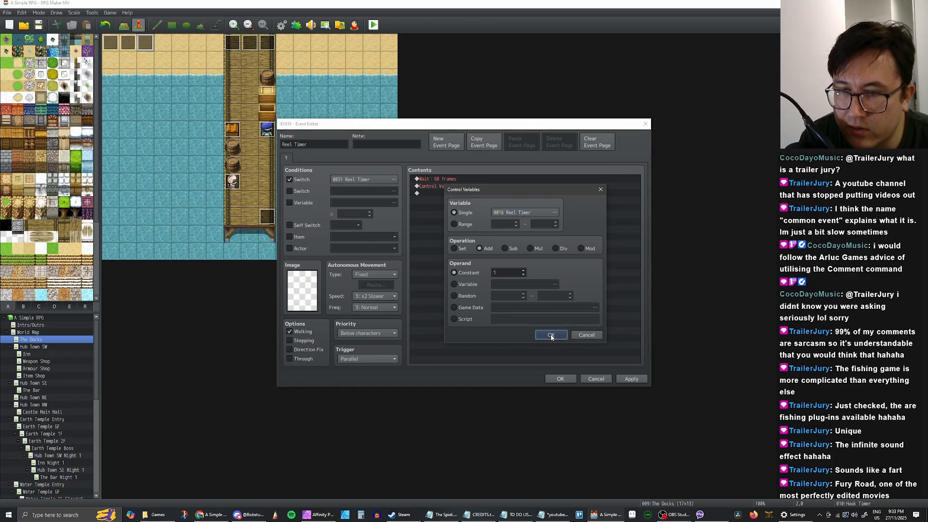
{"action": "left_click", "coordinate": [513, 351]}
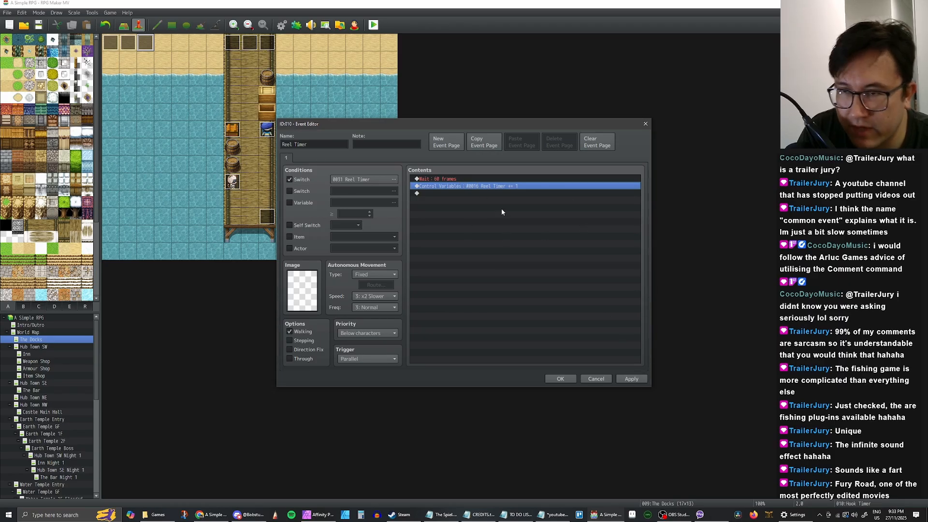
{"action": "left_click", "coordinate": [632, 380]}
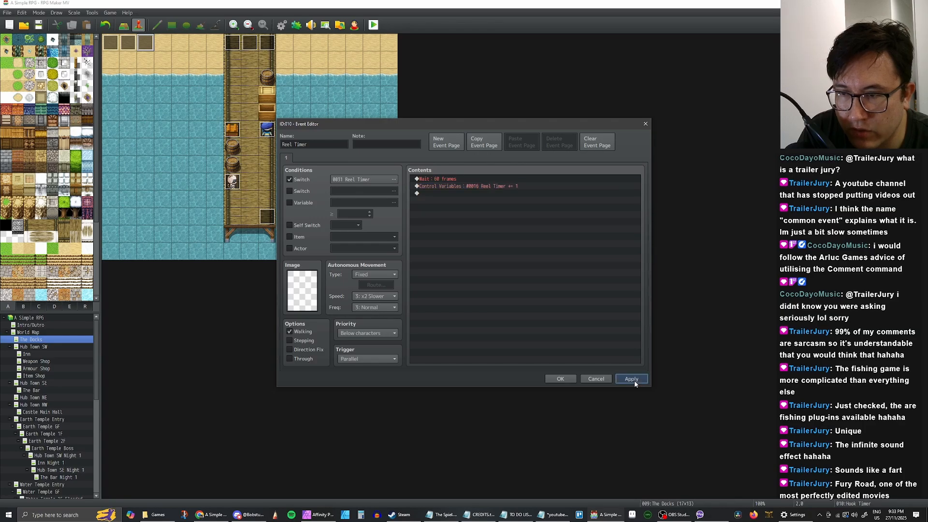
{"action": "left_click", "coordinate": [559, 379]}
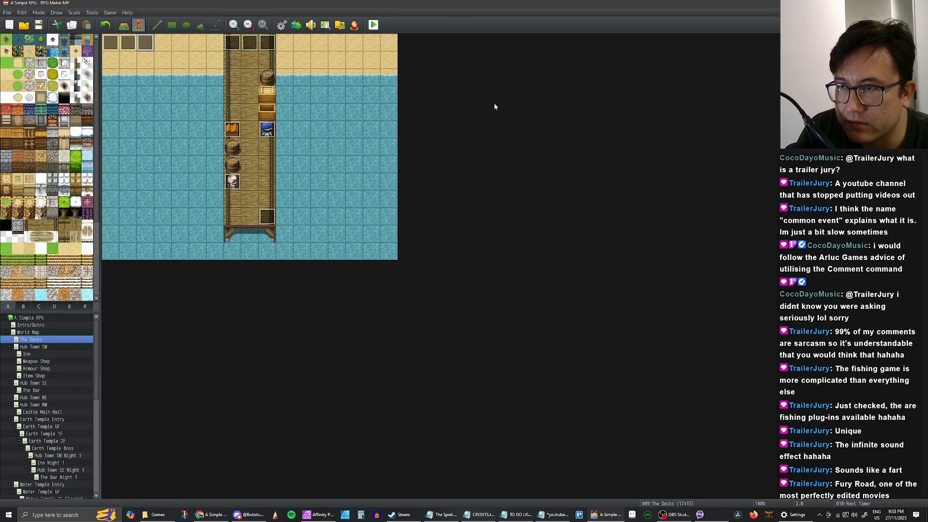
Save the project, launch a playtest, start a new game, and dismiss the opening movement message
{"action": "key", "text": "ctrl+r"}
{"action": "left_click", "coordinate": [587, 141]}
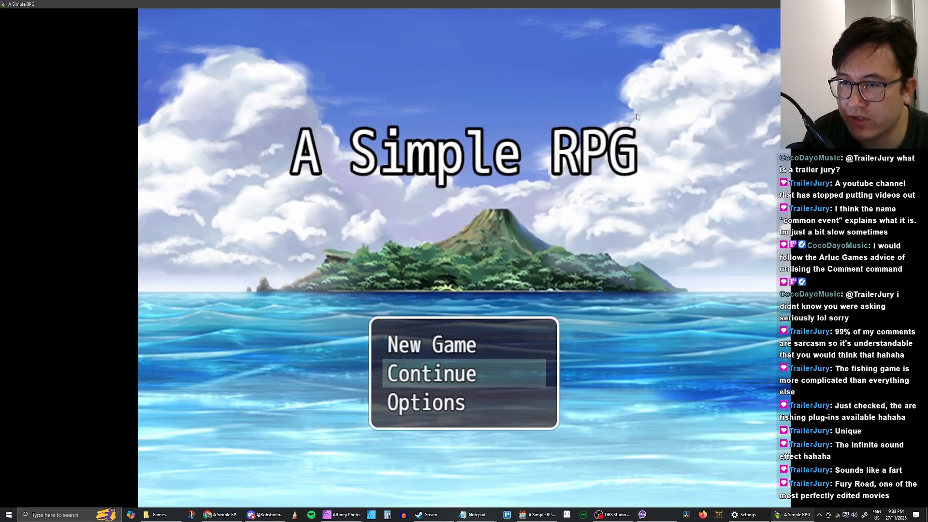
{"action": "key", "text": "Up"}
{"action": "key", "text": "Return"}
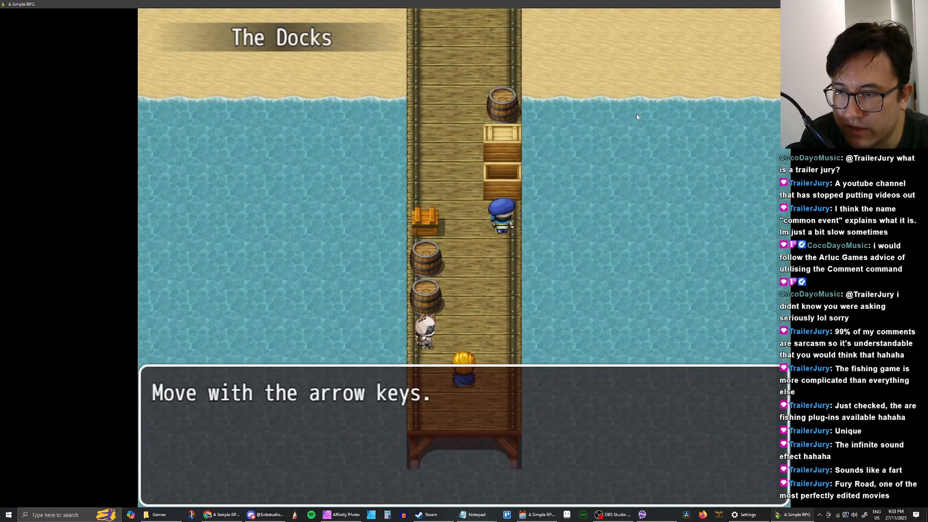
{"action": "key", "text": "z"}
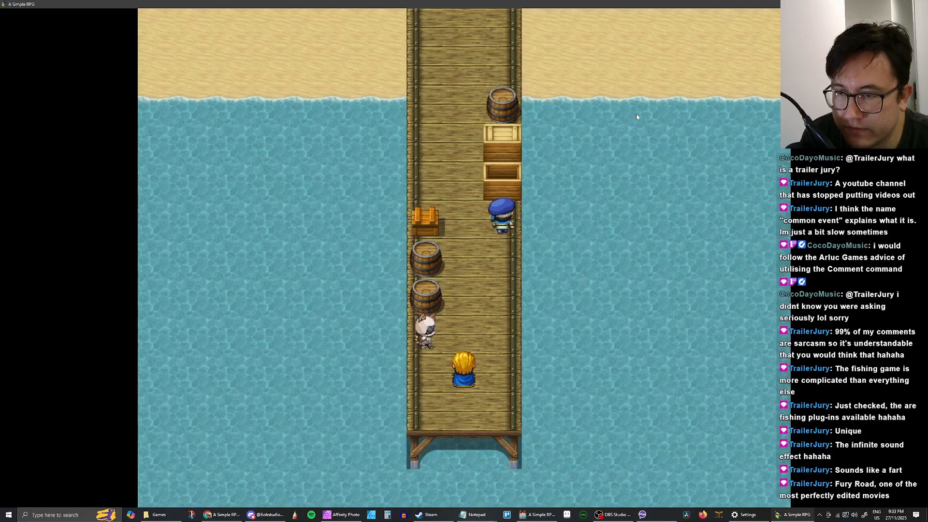
{"action": "key", "text": "z"}
Save the playtest's progress from the in-game menu and return to the dock
{"action": "key", "text": "Up"}
{"action": "key", "text": "Down"}
{"action": "key", "text": "Down"}
{"action": "key", "text": "Escape"}
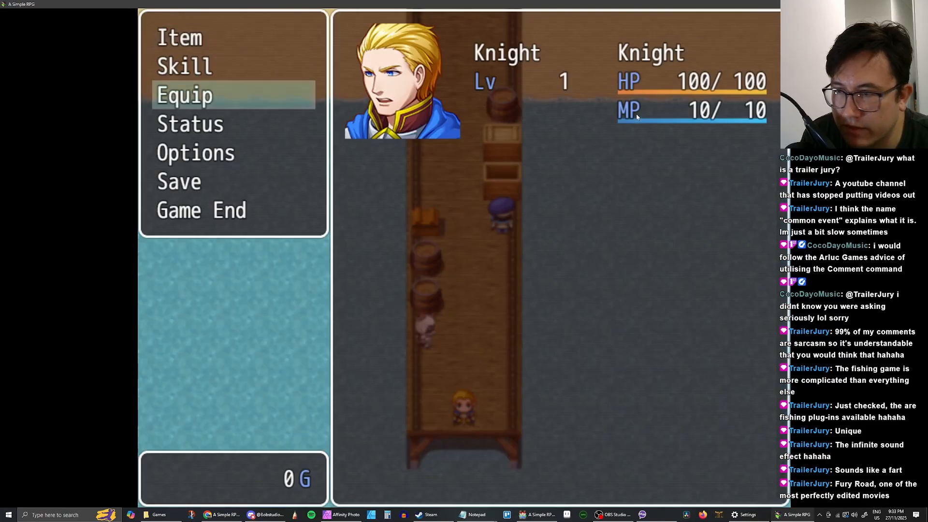
{"action": "key", "text": "Down"}
{"action": "key", "text": "Down"}
{"action": "key", "text": "Down"}
{"action": "key", "text": "z"}
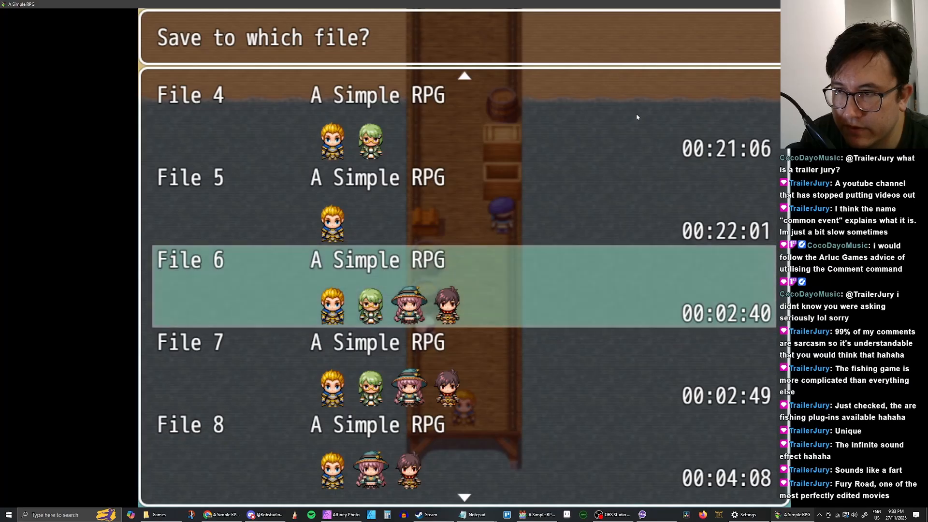
{"action": "key", "text": "Up"}
{"action": "key", "text": "Down"}
{"action": "key", "text": "z"}
{"action": "key", "text": "Escape"}
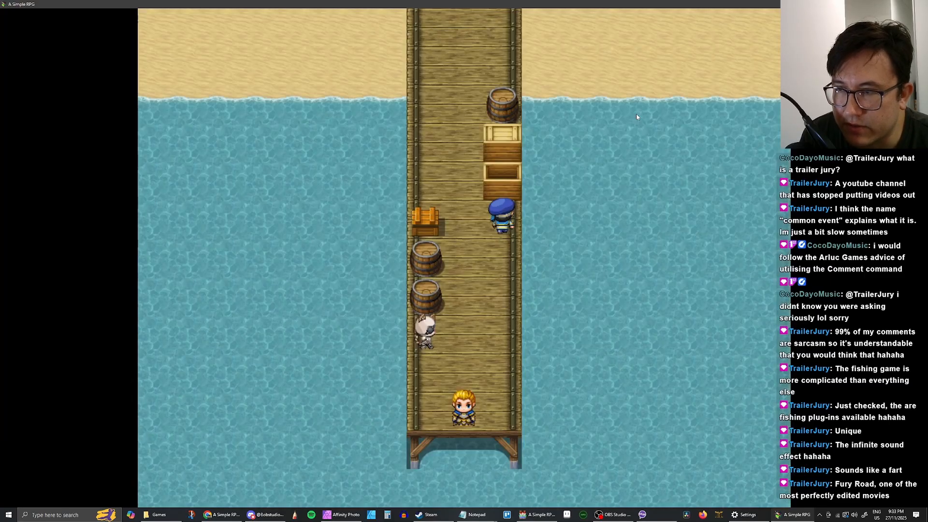
{"action": "key", "text": "Right"}
{"action": "key", "text": "Left"}
{"action": "key", "text": "Right"}
{"action": "key", "text": "Left"}
{"action": "key", "text": "Right"}
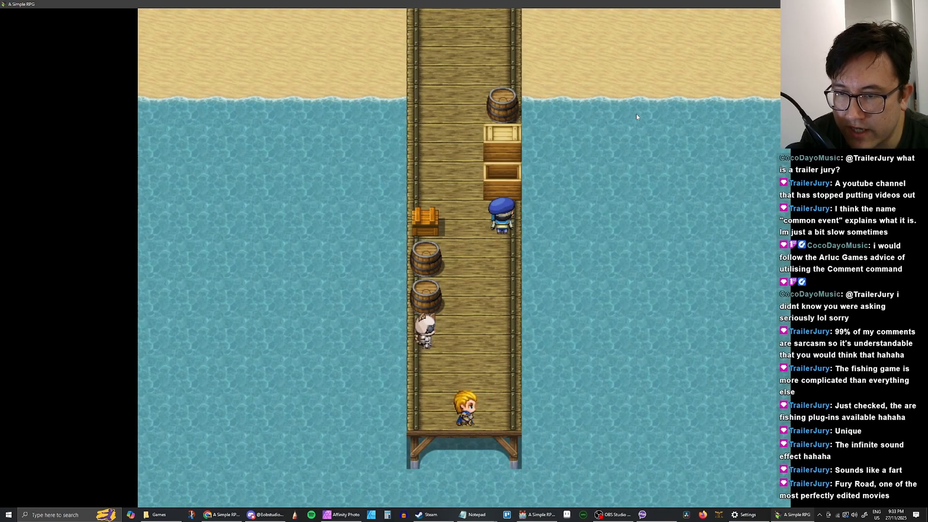
{"action": "key", "text": "Up"}
{"action": "key", "text": "Left"}
{"action": "key", "text": "Down"}
{"action": "key", "text": "Right"}
{"action": "key", "text": "Left"}
{"action": "key", "text": "Right"}
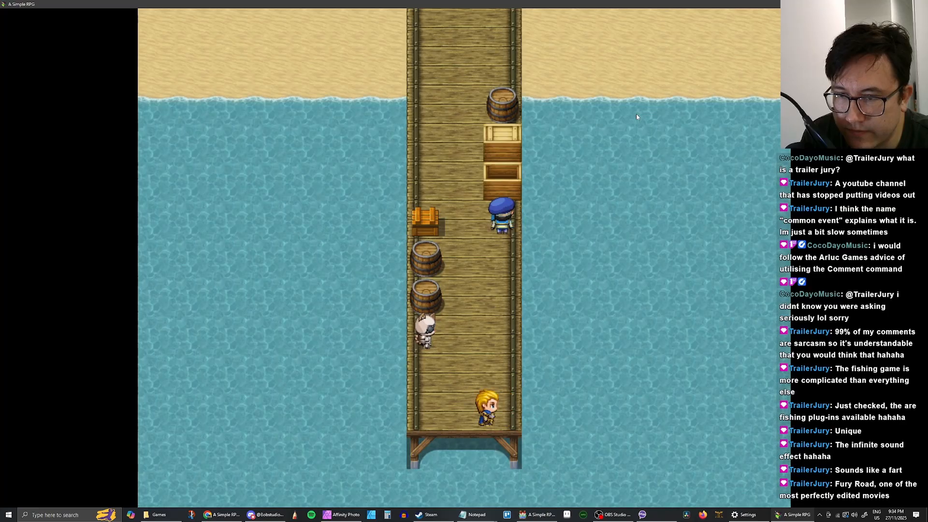
Walk the knight up the dock to the chest, open it to collect the Bait, and close its message
{"action": "key", "text": "Up"}
{"action": "key", "text": "Left"}
{"action": "key", "text": "Up"}
{"action": "key", "text": "Left"}
{"action": "key", "text": "z"}
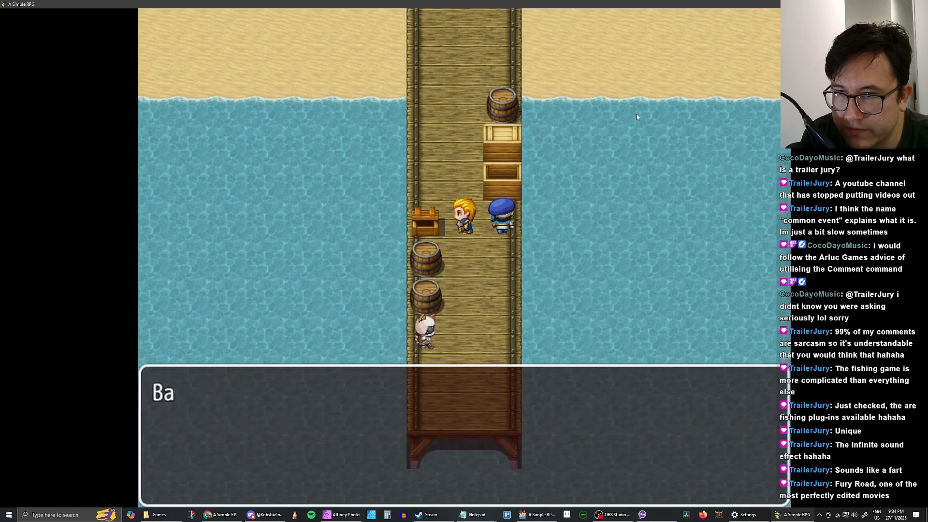
{"action": "key", "text": "z"}
Trigger the fishing prompt at the corner of the dock's end and cancel it
{"action": "key", "text": "Down"}
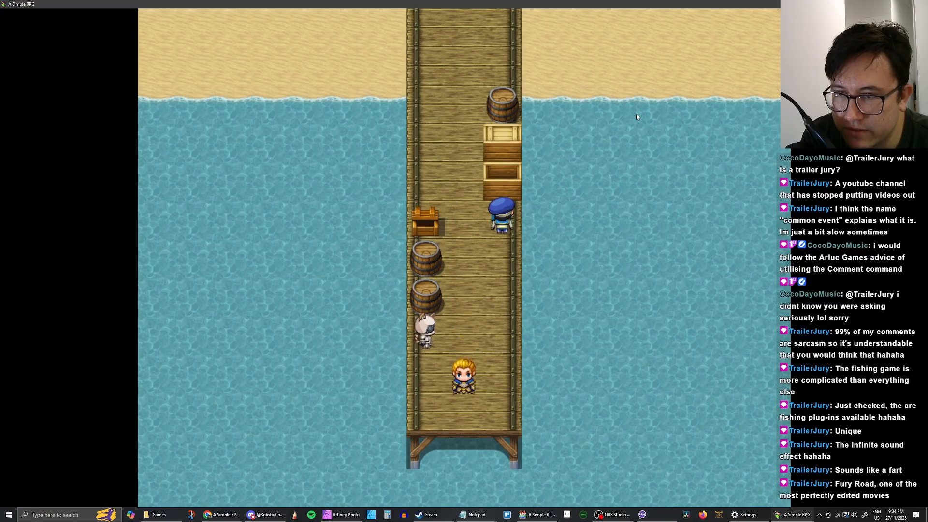
{"action": "key", "text": "Right"}
{"action": "key", "text": "z"}
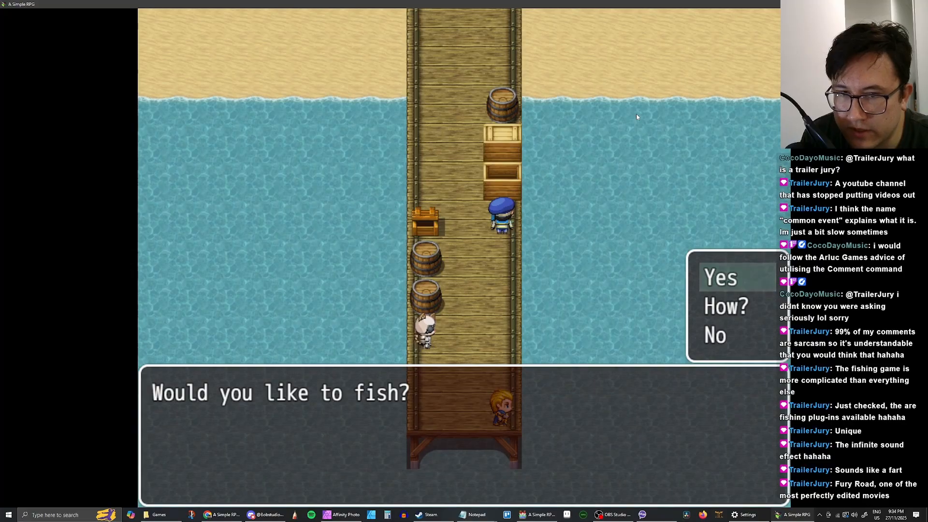
{"action": "key", "text": "Escape"}
Return to the fishing spot, choose How? at the prompt, and read through all the fishing instructions
{"action": "key", "text": "Left"}
{"action": "key", "text": "Up"}
{"action": "key", "text": "Right"}
{"action": "key", "text": "Down"}
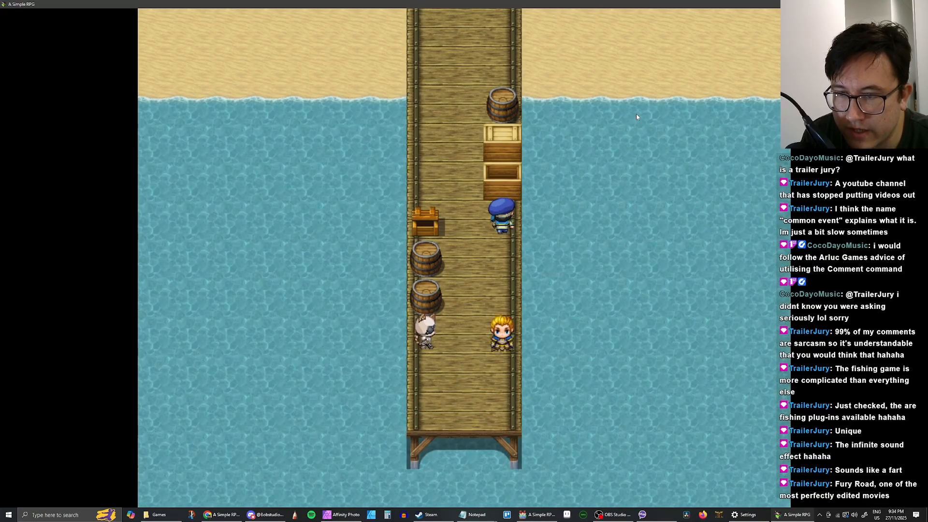
{"action": "key", "text": "Down"}
{"action": "key", "text": "z"}
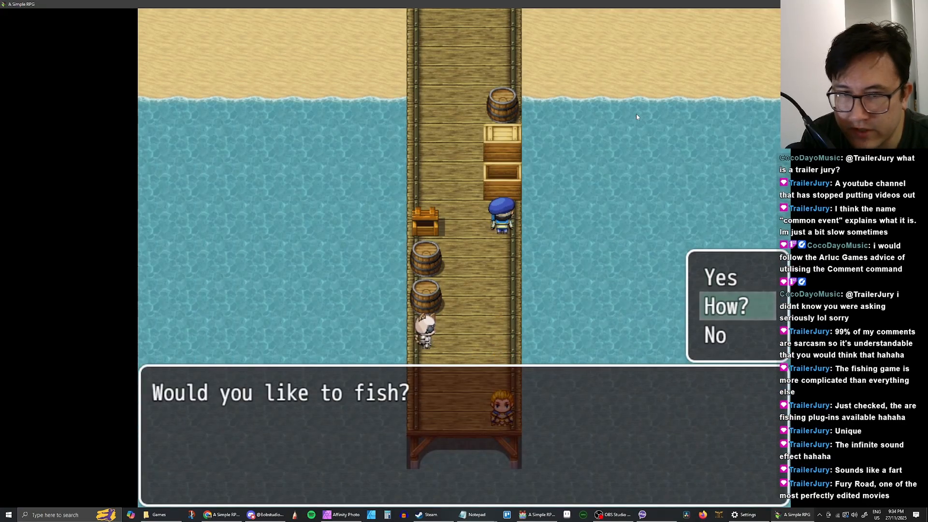
{"action": "key", "text": "z"}
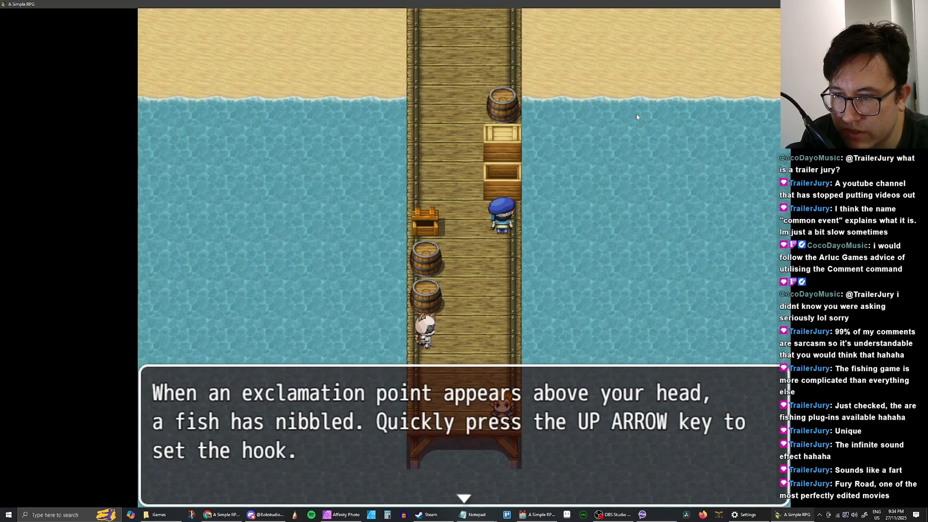
{"action": "key", "text": "Return"}
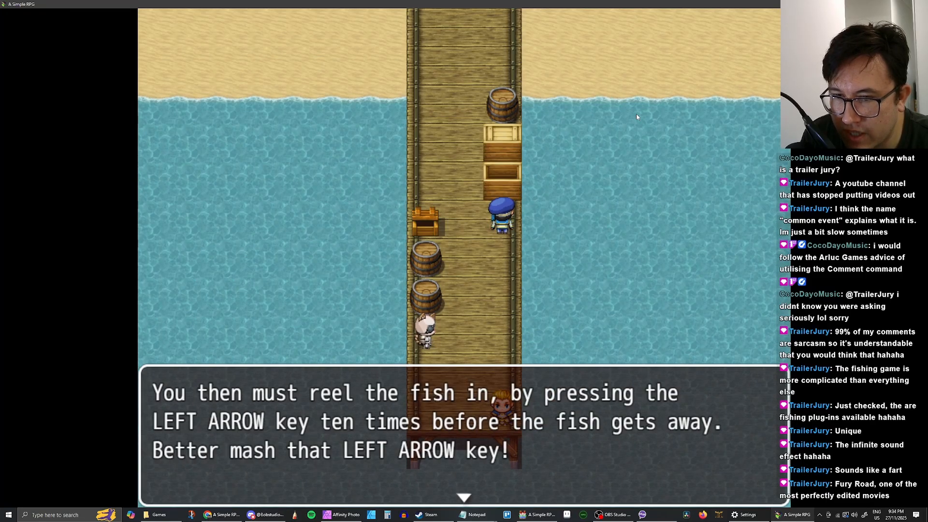
{"action": "key", "text": "Return"}
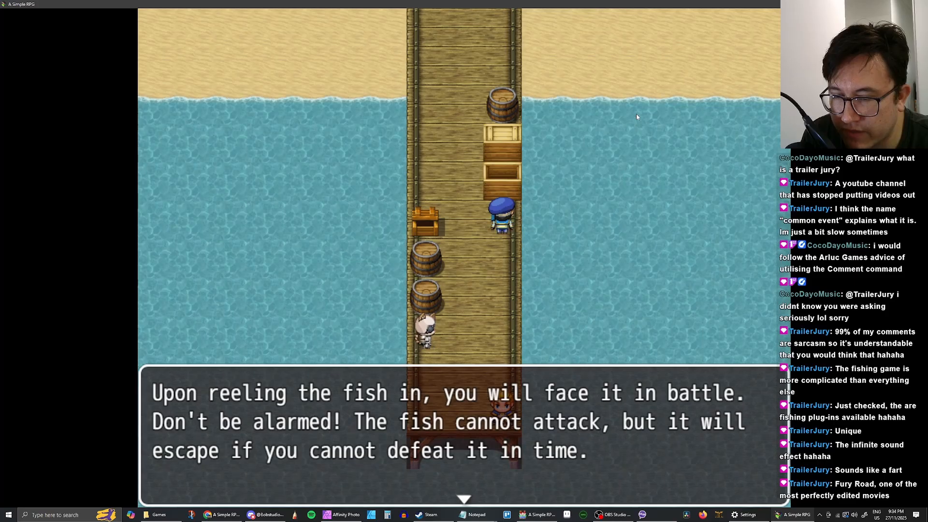
{"action": "key", "text": "Return"}
{"action": "key", "text": "Left"}
{"action": "key", "text": "Left"}
{"action": "key", "text": "Left"}
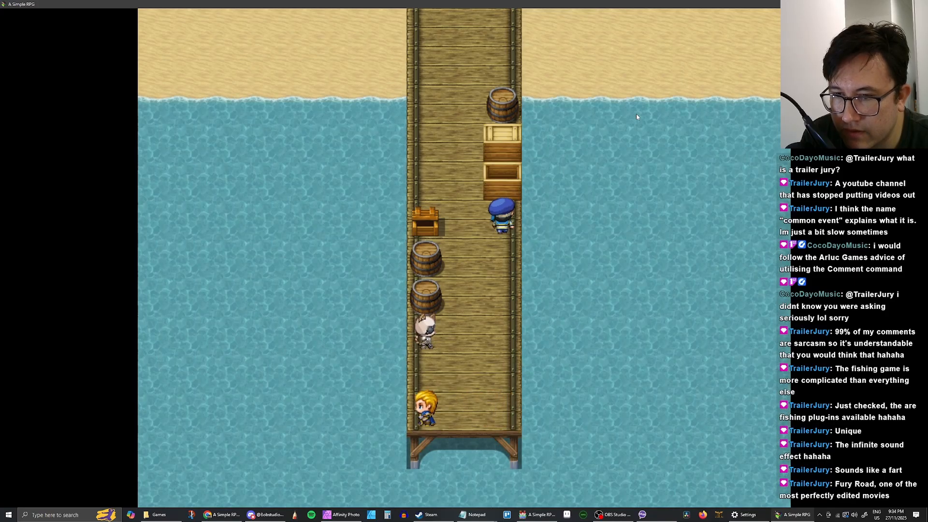
{"action": "key", "text": "Right"}
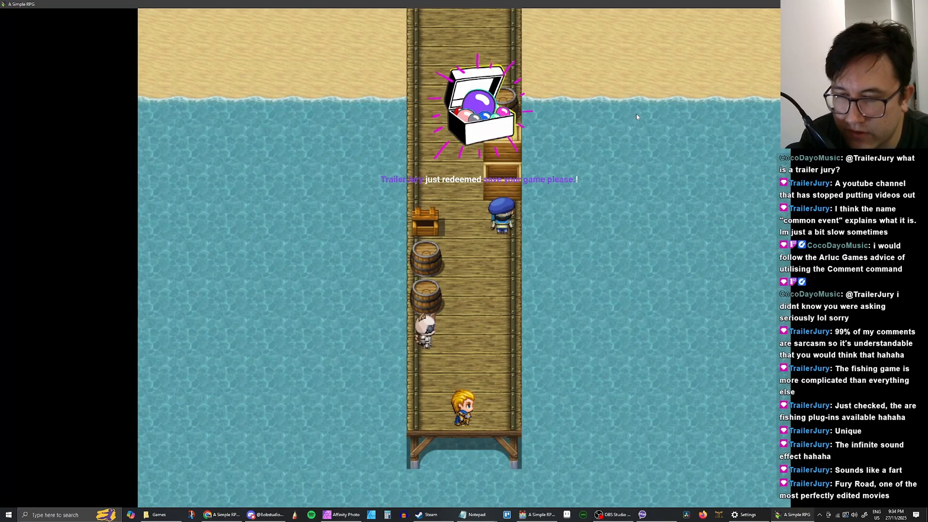
{"action": "key", "text": "Up"}
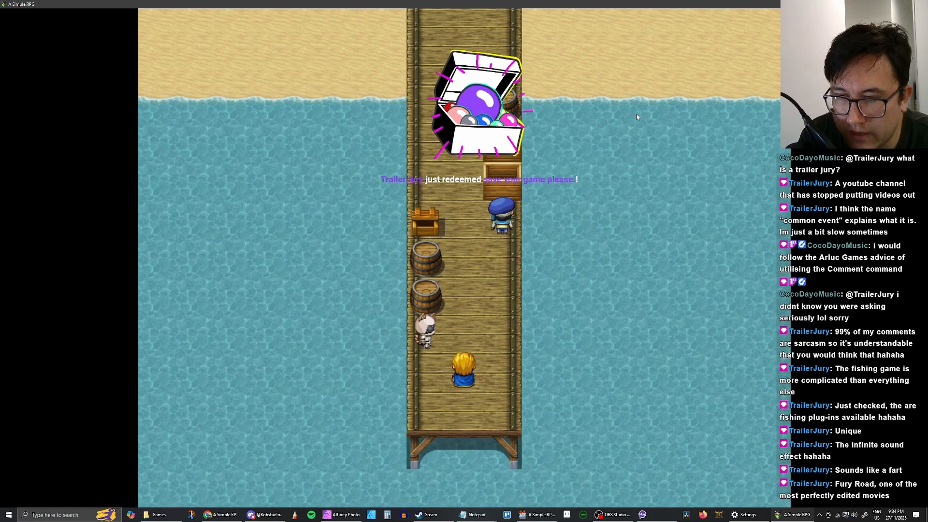
Walk the knight to the fishing spot at the dock's end, choose Yes, and play a round through to the catch message
{"action": "key", "text": "Down"}
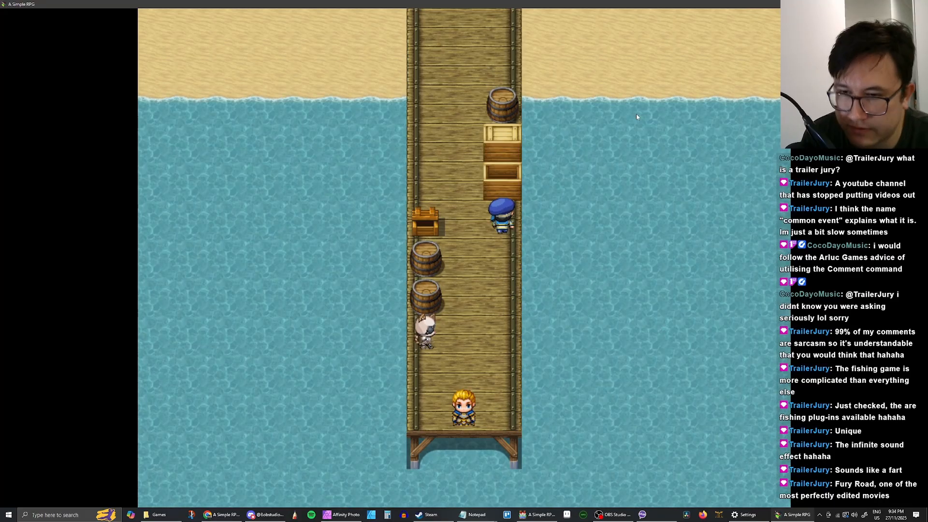
{"action": "key", "text": "Right"}
{"action": "key", "text": "Return"}
{"action": "key", "text": "Down"}
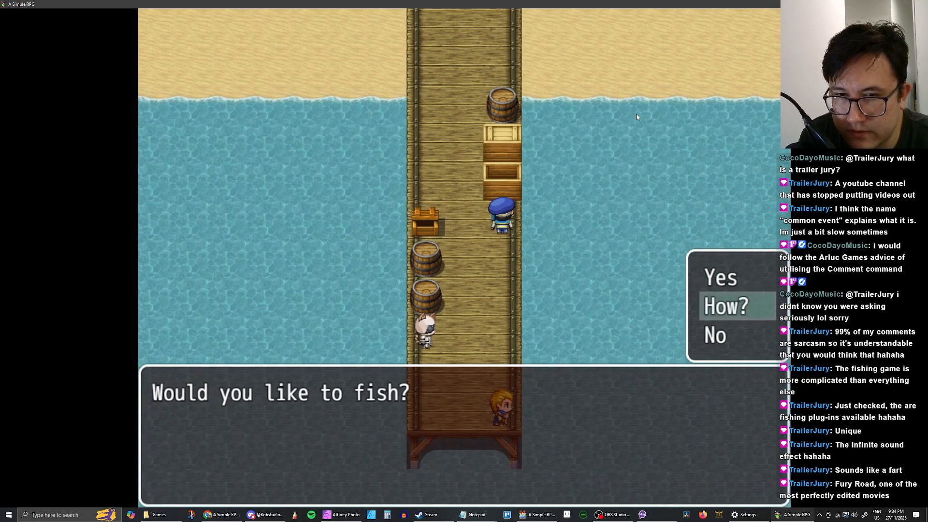
{"action": "key", "text": "Up"}
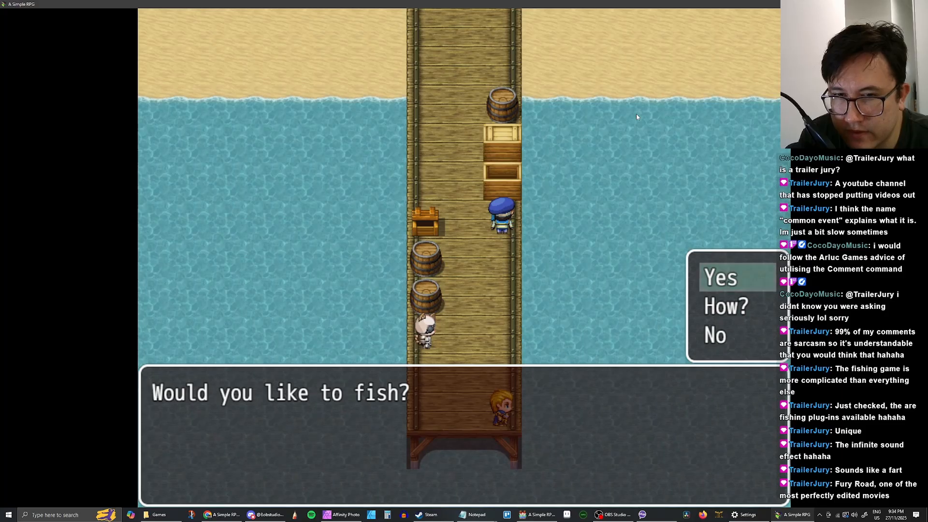
{"action": "key", "text": "Return"}
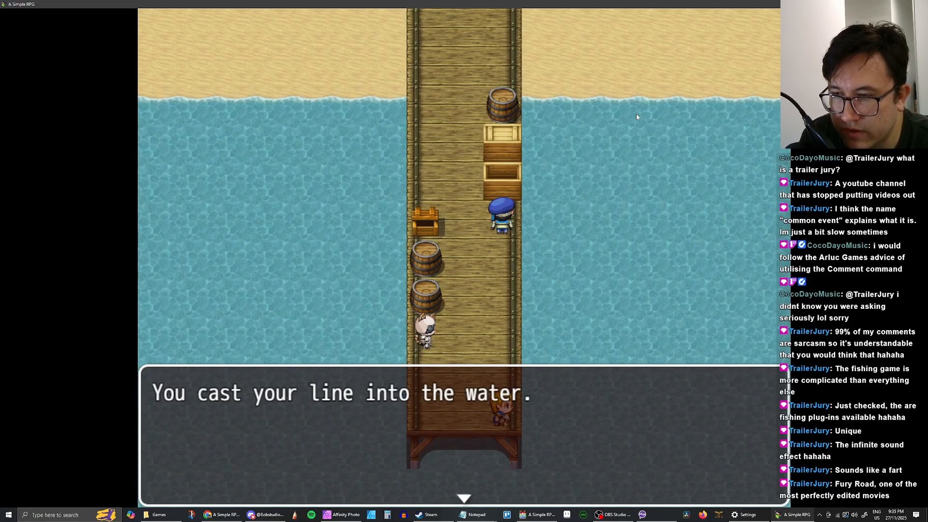
{"action": "key", "text": "Return"}
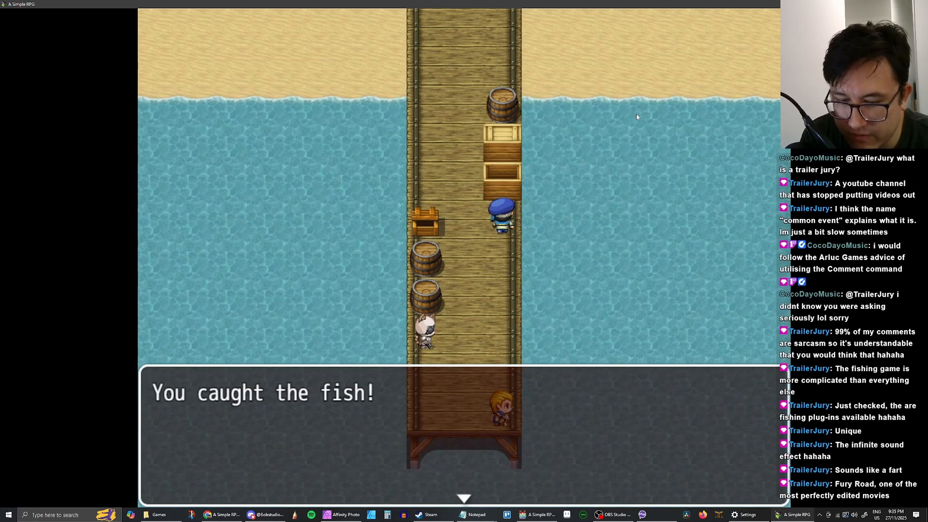
{"action": "key", "text": "Return"}
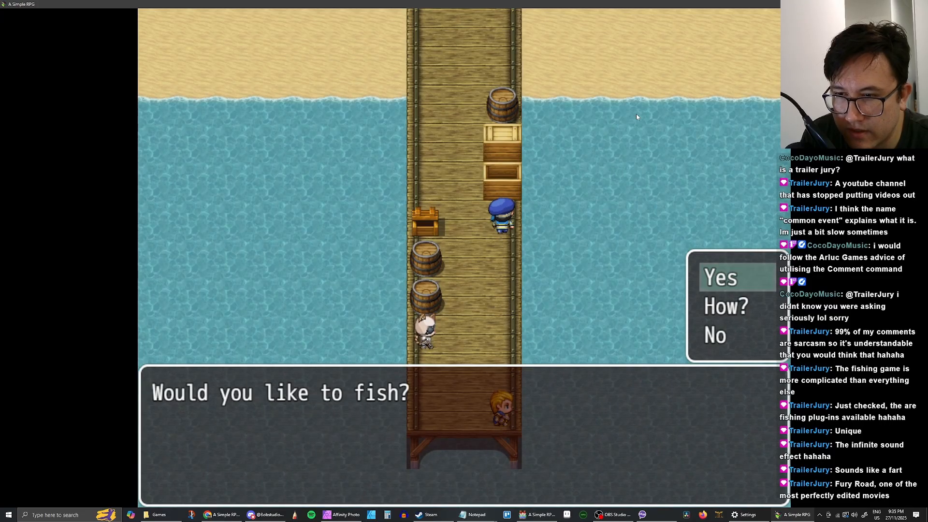
Answer No to the repeated fishing prompt and walk the knight away from the fishing spot
{"action": "key", "text": "Down"}
{"action": "key", "text": "Down"}
{"action": "key", "text": "Return"}
{"action": "key", "text": "Left"}
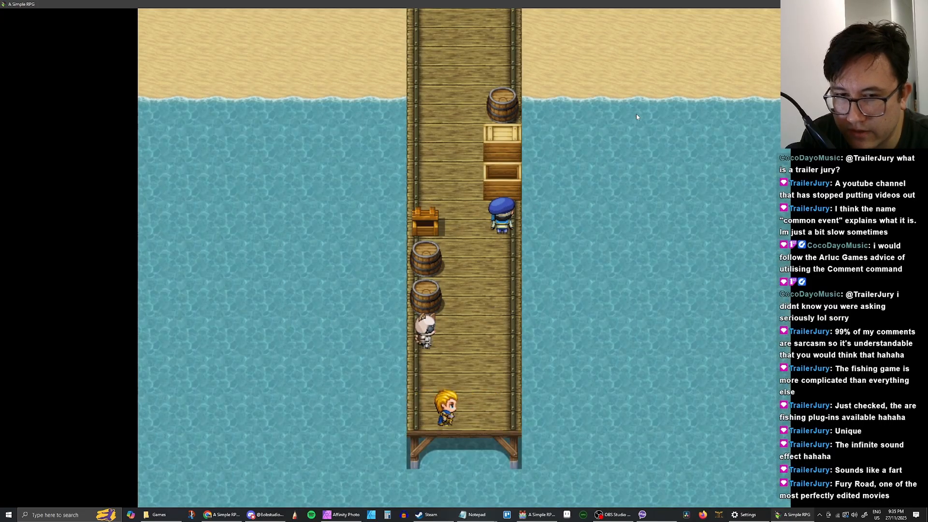
Walk the knight around the dock's end near the fishing spot, and close the playtest
{"action": "key", "text": "Right"}
{"action": "key", "text": "Up"}
{"action": "key", "text": "Right"}
{"action": "key", "text": "Down"}
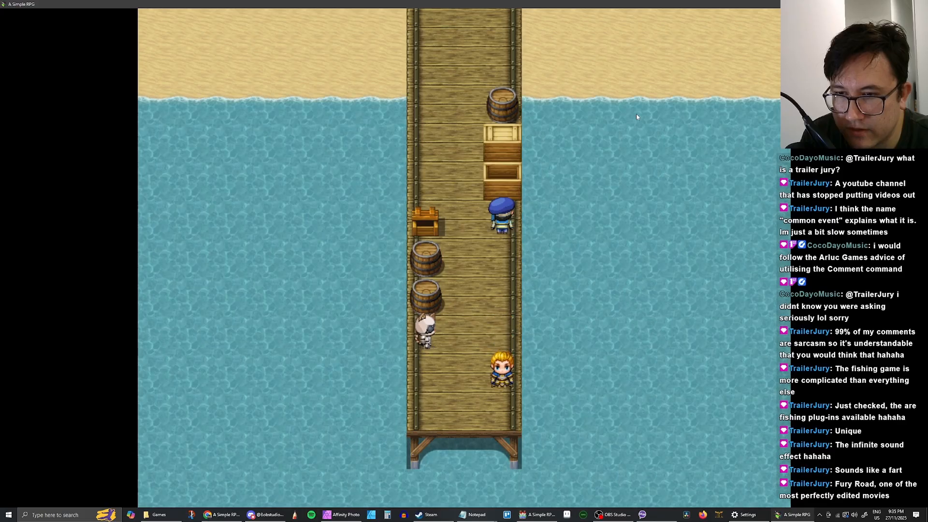
{"action": "key", "text": "Left"}
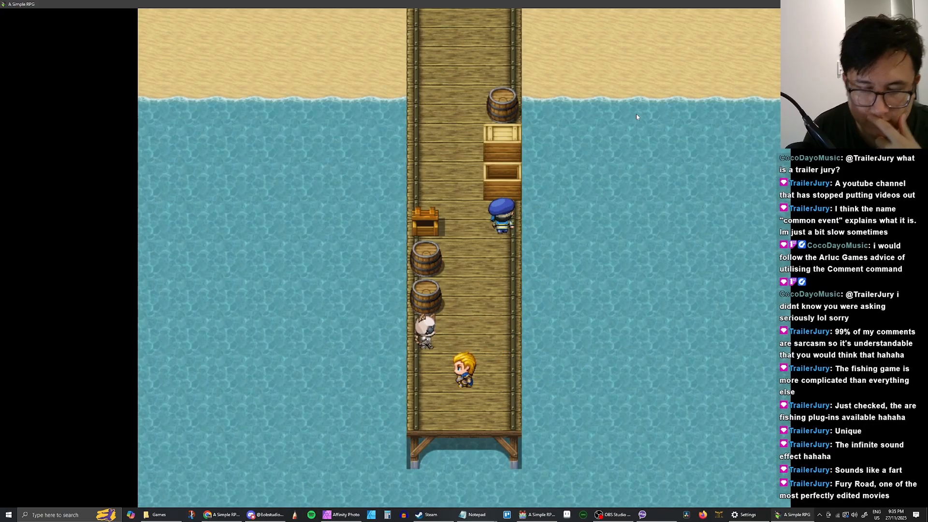
{"action": "key", "text": "alt+F4"}
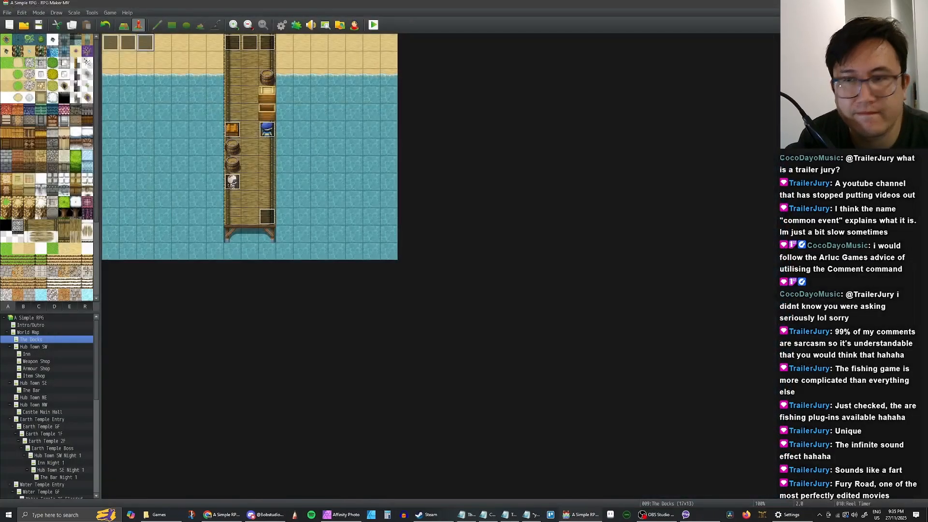
In the Fishing Mini Game event, insert a 60-frame Wait between the Water1 sound effect and the "You cast your line into the water." text
{"action": "double_click", "coordinate": [265, 218]}
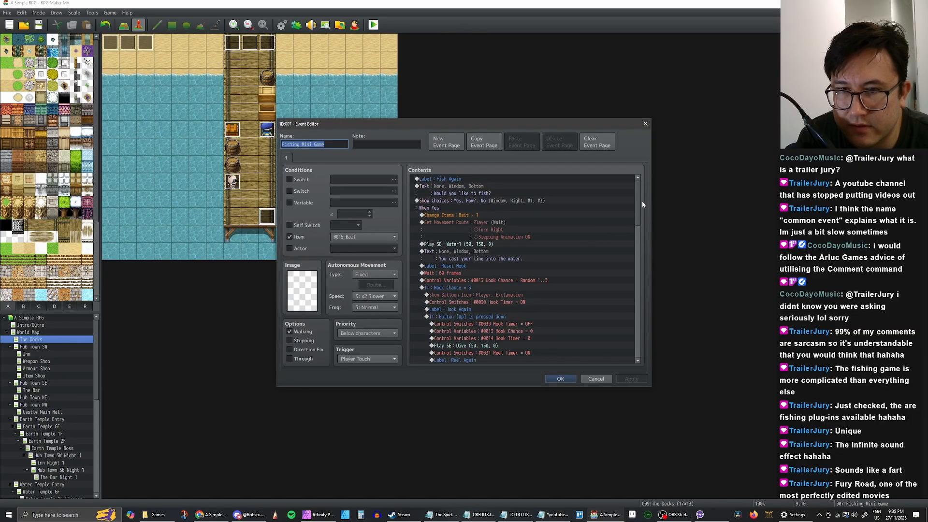
{"action": "left_click_drag", "start_coordinate": [637, 201], "coordinate": [636, 196]}
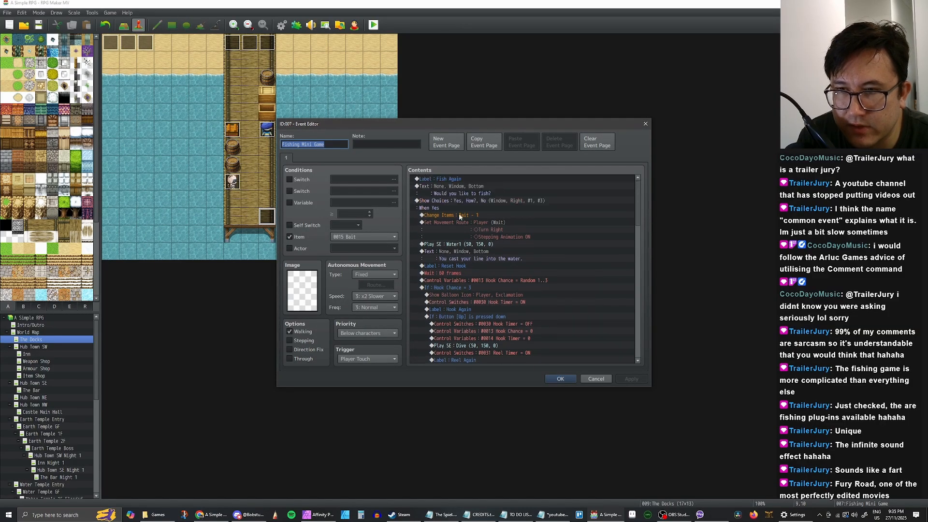
{"action": "left_click", "coordinate": [465, 245]}
{"action": "right_click", "coordinate": [441, 252]}
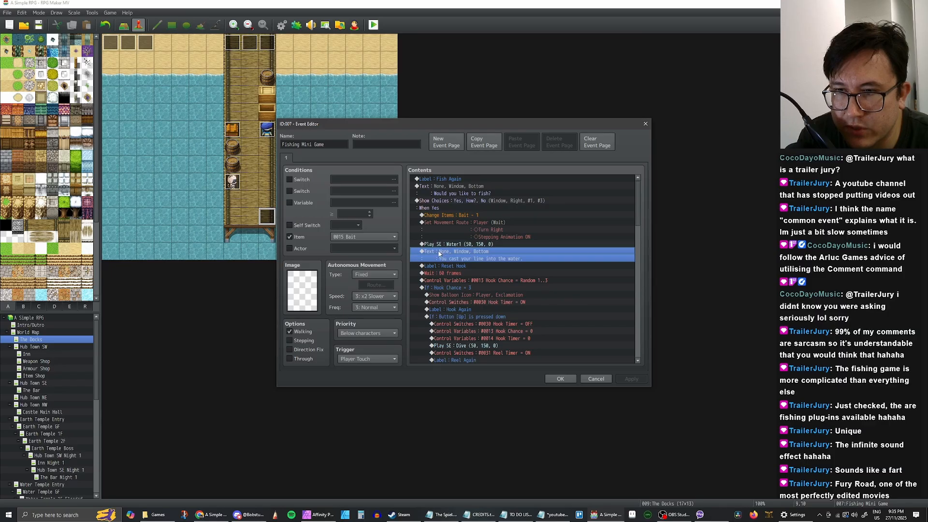
{"action": "left_click", "coordinate": [461, 258]}
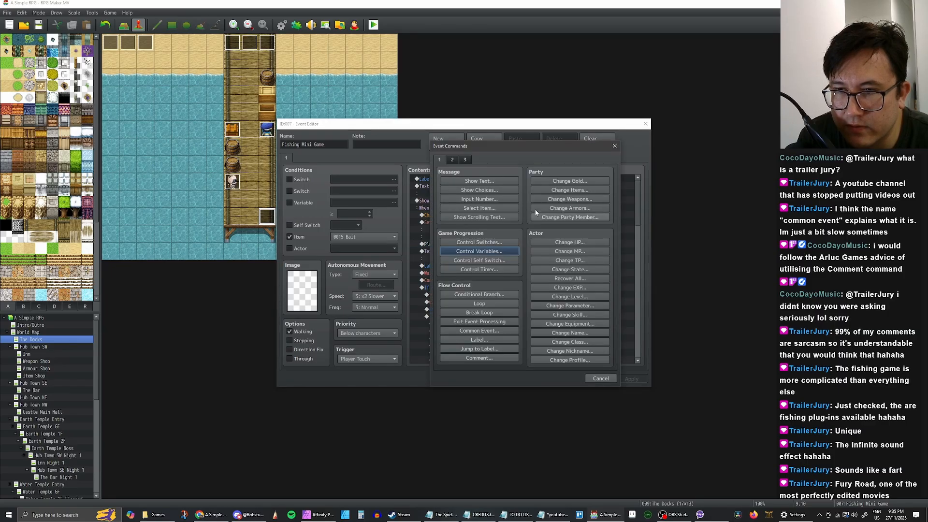
{"action": "left_click", "coordinate": [450, 161]}
{"action": "left_click", "coordinate": [575, 182]}
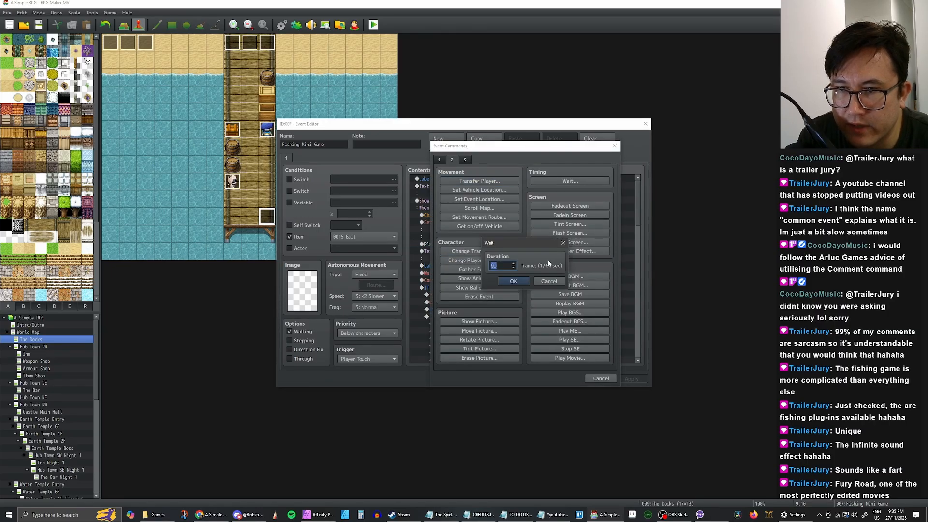
{"action": "left_click", "coordinate": [518, 280]}
Duplicate the 60-frame Wait ahead of the Water1 sound effect and apply the event changes
{"action": "left_click", "coordinate": [467, 253]}
{"action": "left_click", "coordinate": [469, 245]}
{"action": "left_click", "coordinate": [467, 250]}
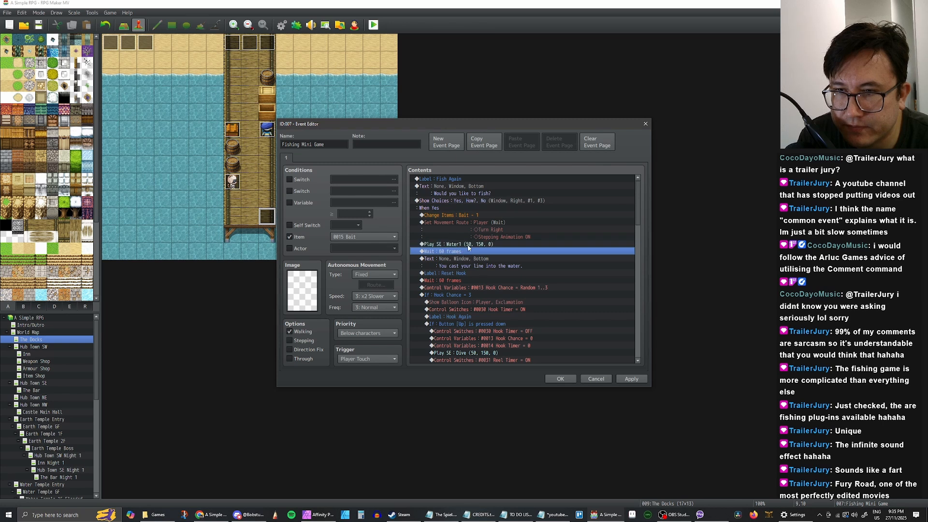
{"action": "left_click", "coordinate": [468, 246]}
{"action": "left_click", "coordinate": [454, 251]}
{"action": "left_click", "coordinate": [455, 245]}
{"action": "key", "text": "ctrl+v"}
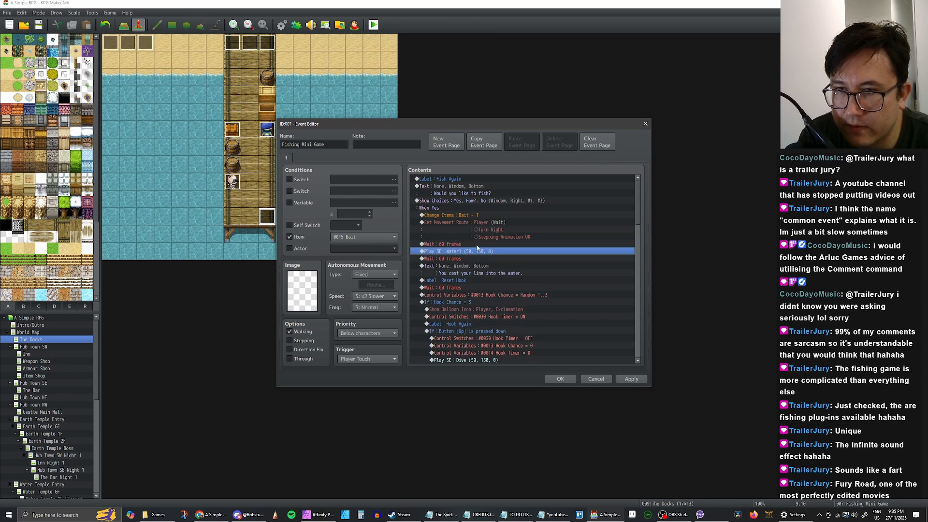
{"action": "left_click", "coordinate": [466, 245]}
{"action": "left_click", "coordinate": [630, 380]}
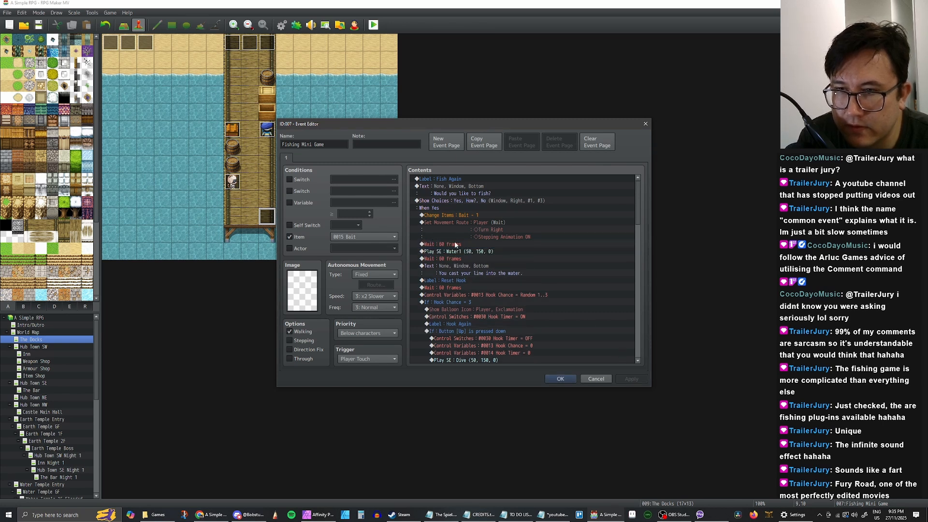
Move the Water1 sound effect and its two surrounding Waits below the "You cast your line into the water." text
{"action": "left_click", "coordinate": [455, 268]}
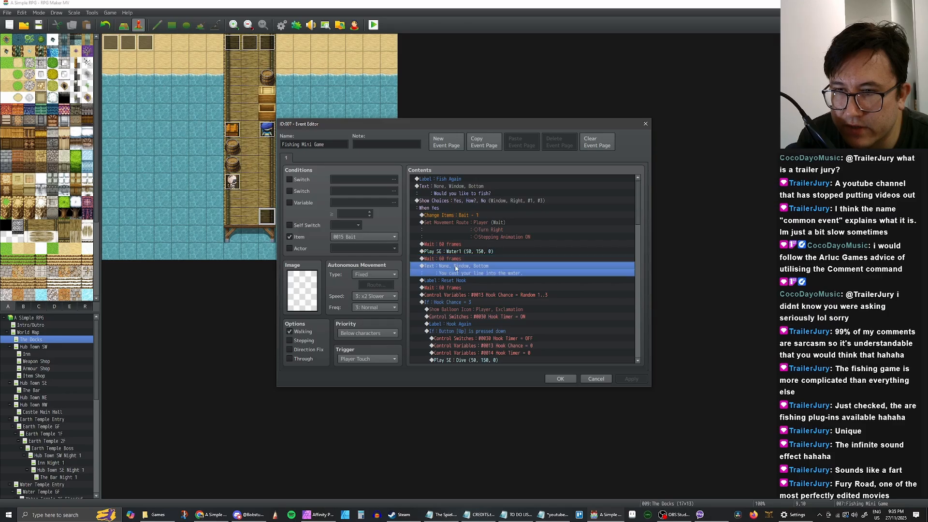
{"action": "left_click", "coordinate": [459, 252]}
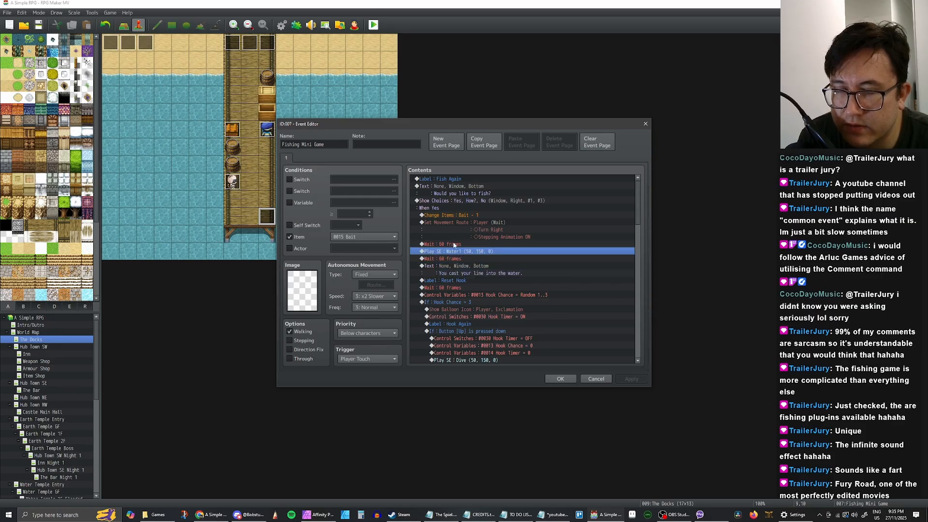
{"action": "left_click", "coordinate": [454, 245]}
{"action": "left_click", "coordinate": [462, 250]}
{"action": "left_click_drag", "start_coordinate": [457, 245], "coordinate": [456, 252]}
{"action": "double_click", "coordinate": [456, 256]}
{"action": "left_click", "coordinate": [599, 378]}
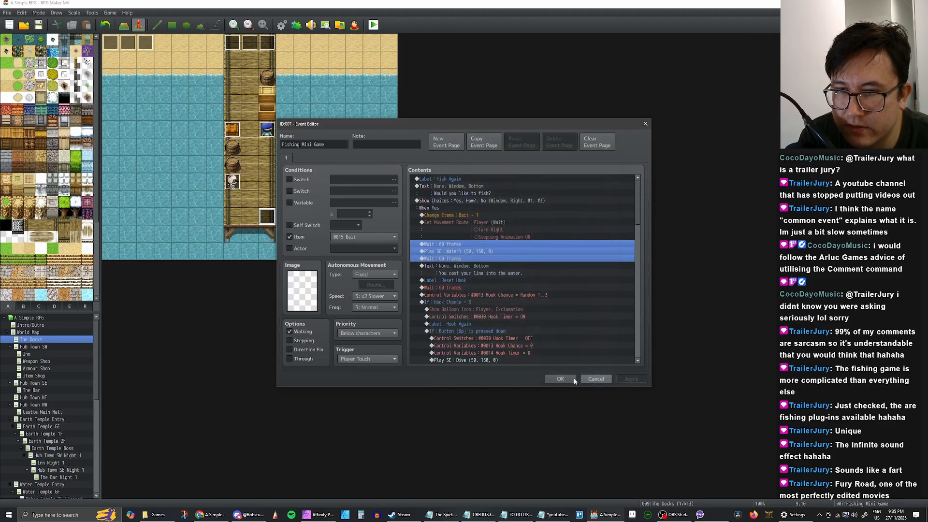
{"action": "key", "text": "Delete"}
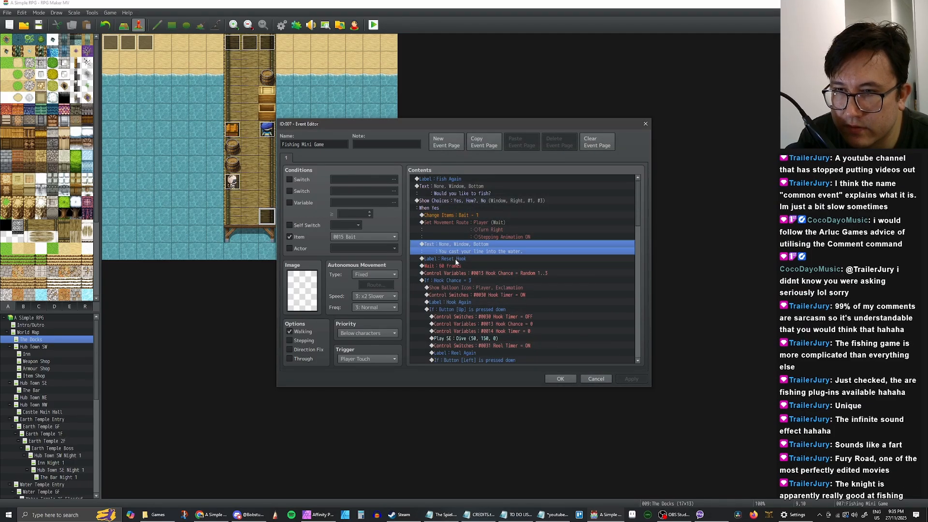
{"action": "left_click", "coordinate": [456, 260]}
{"action": "key", "text": "ctrl+v"}
Review the commands from the moved Waits and Water1 sound through the Reset Hook label to the Hook Chance condition
{"action": "left_click", "coordinate": [480, 266]}
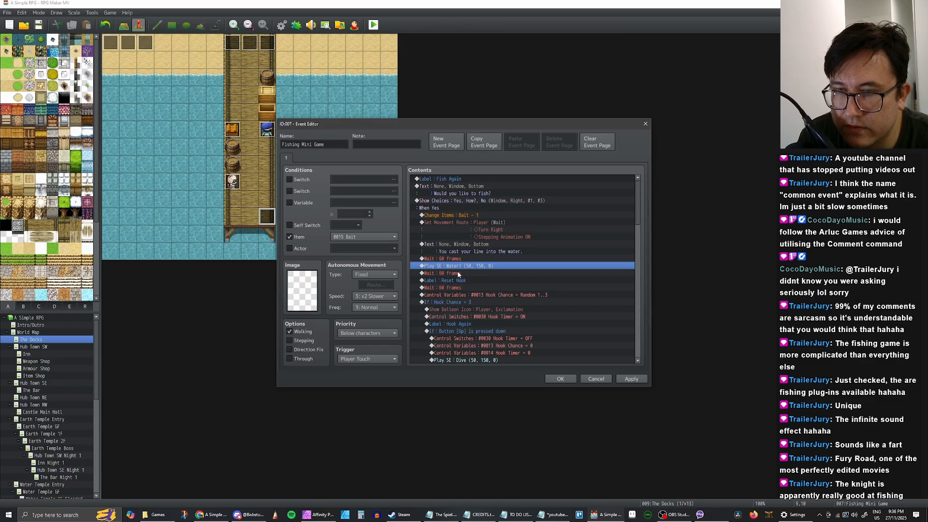
{"action": "left_click", "coordinate": [470, 274]}
{"action": "scroll", "coordinate": [481, 277], "scroll_direction": "down", "scroll_amount": 1}
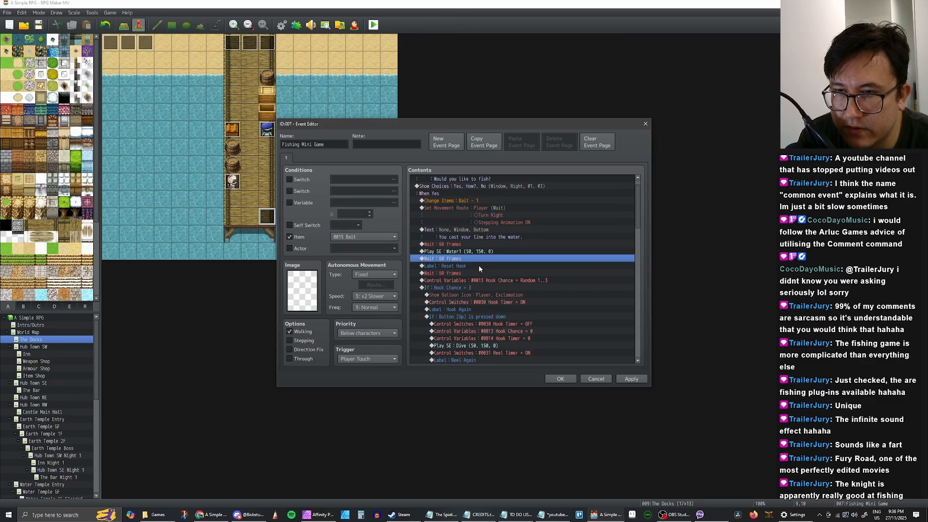
{"action": "left_click", "coordinate": [478, 265]}
{"action": "left_click", "coordinate": [477, 274]}
{"action": "scroll", "coordinate": [484, 264], "scroll_direction": "down", "scroll_amount": 1}
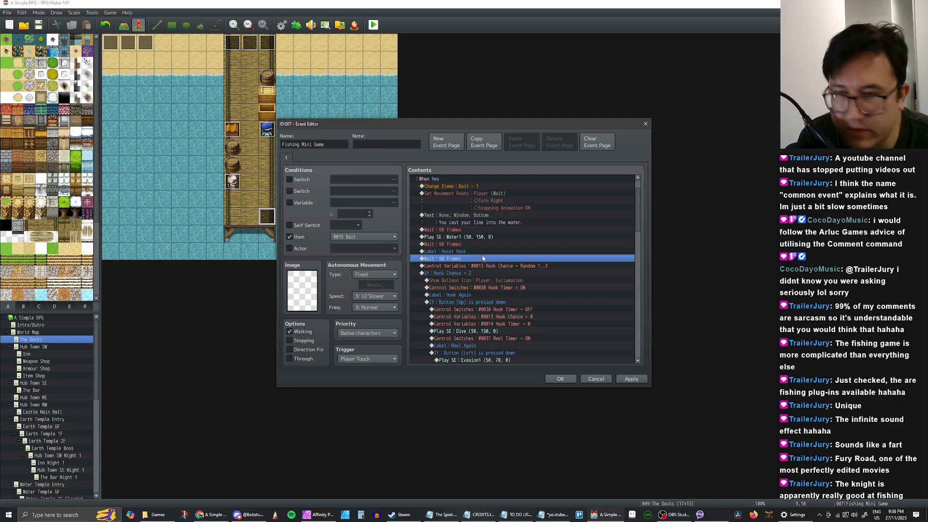
{"action": "scroll", "coordinate": [512, 249], "scroll_direction": "down", "scroll_amount": 1}
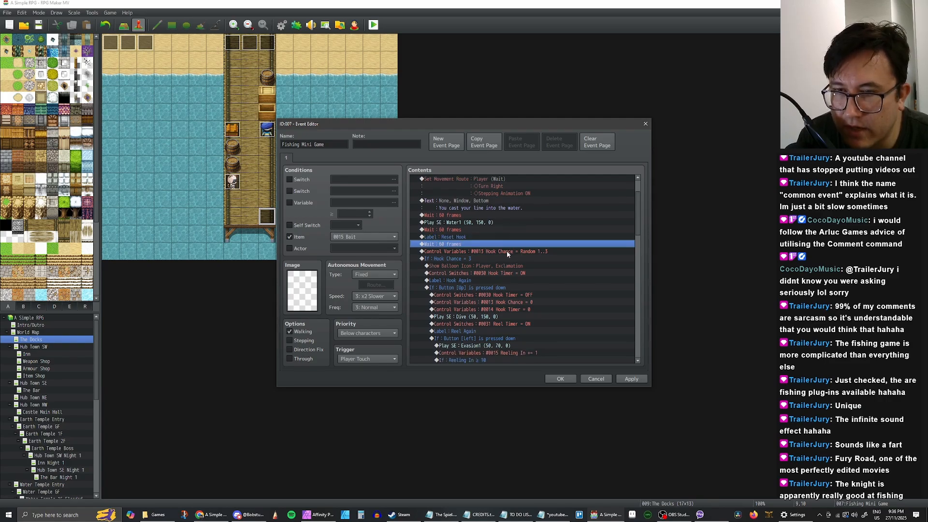
{"action": "scroll", "coordinate": [506, 250], "scroll_direction": "down", "scroll_amount": 1}
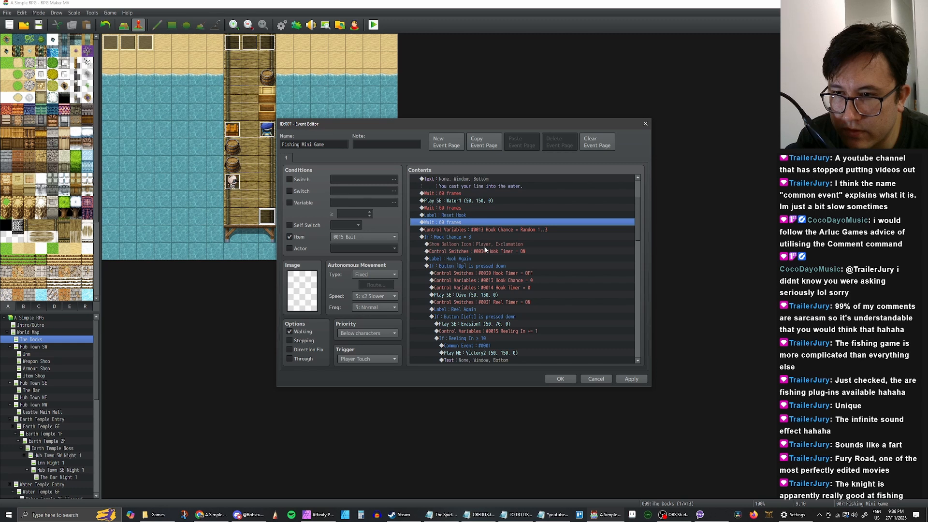
Examine the hooking branch for the Up button and the reeling branch for the Left button nested inside it
{"action": "left_click", "coordinate": [480, 268]}
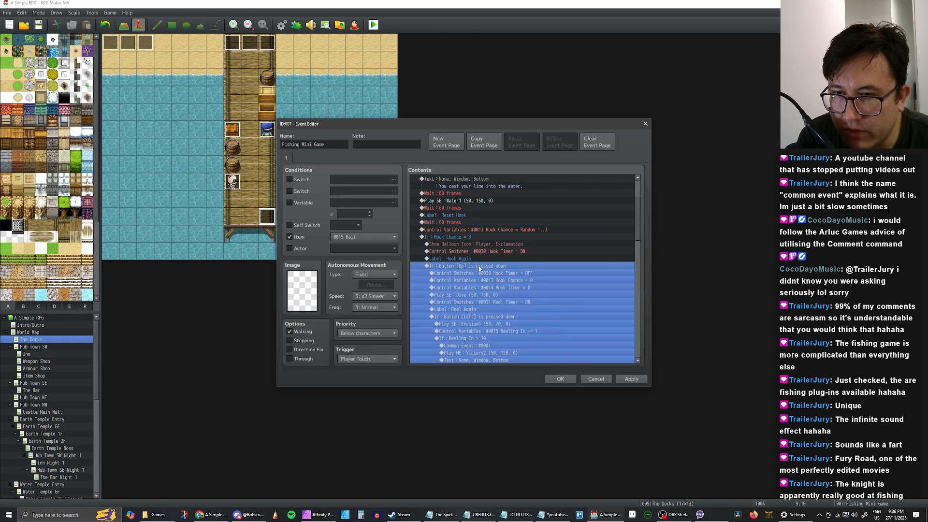
{"action": "left_click", "coordinate": [487, 273]}
{"action": "scroll", "coordinate": [487, 274], "scroll_direction": "down", "scroll_amount": 2}
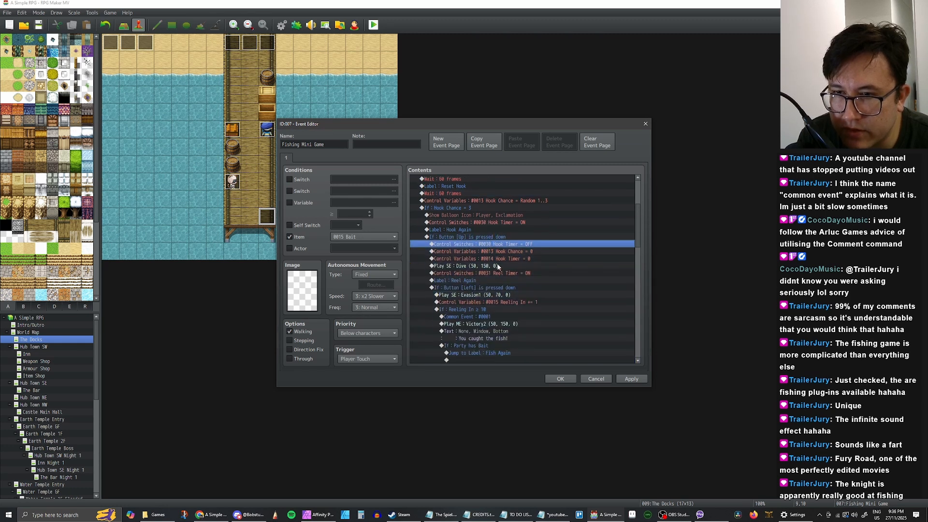
{"action": "left_click", "coordinate": [488, 238]}
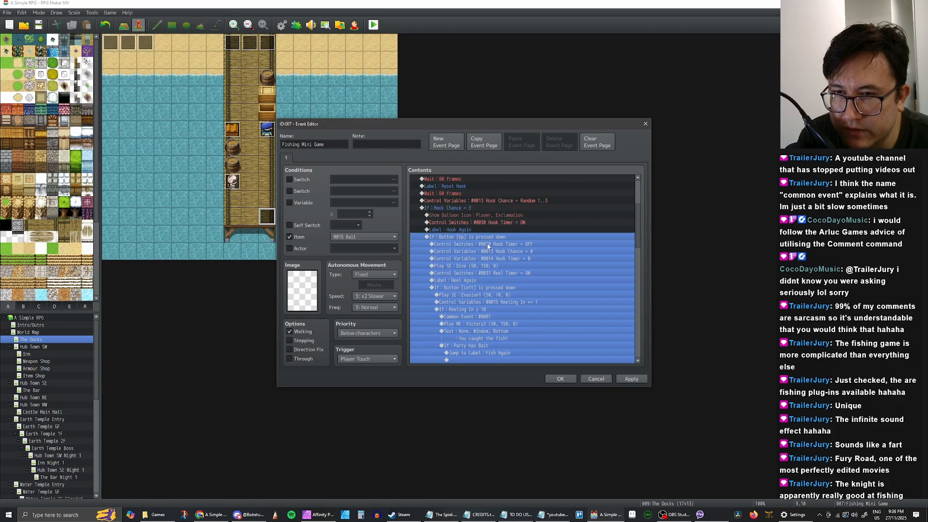
{"action": "left_click", "coordinate": [488, 244]}
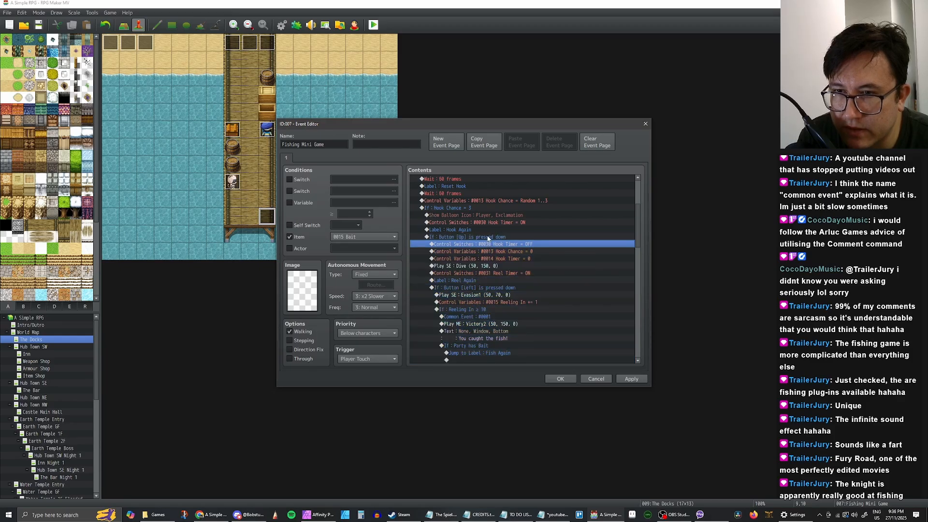
{"action": "left_click", "coordinate": [488, 238]}
{"action": "left_click", "coordinate": [487, 245]}
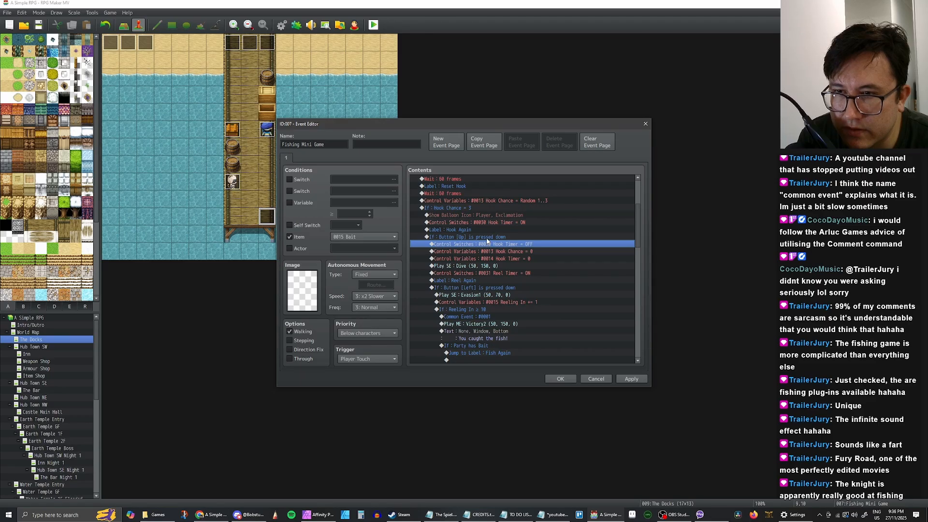
{"action": "left_click", "coordinate": [488, 238]}
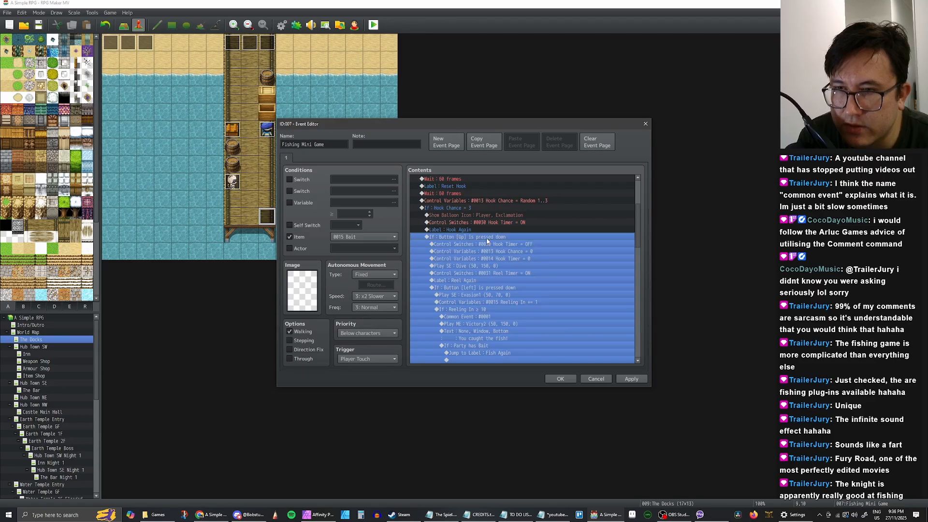
{"action": "scroll", "coordinate": [491, 236], "scroll_direction": "down", "scroll_amount": 1}
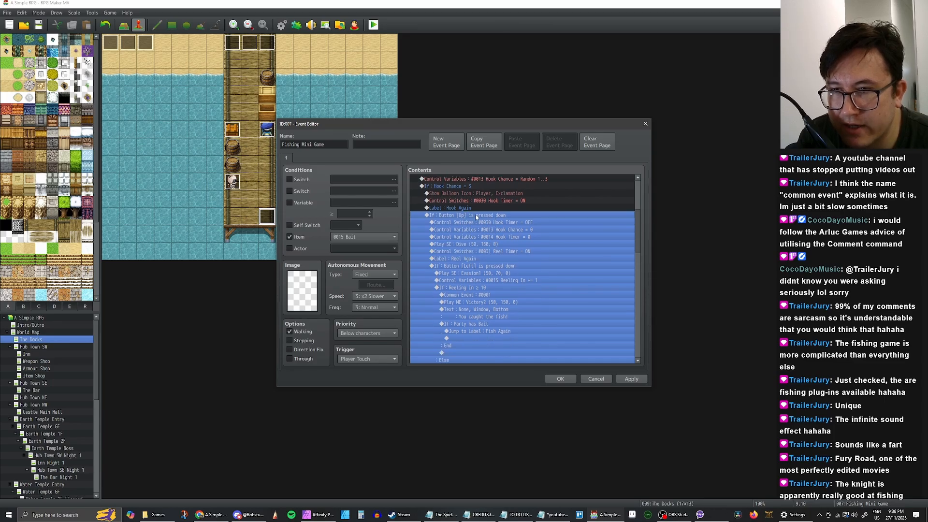
{"action": "left_click", "coordinate": [486, 264]}
{"action": "scroll", "coordinate": [486, 262], "scroll_direction": "down", "scroll_amount": 1}
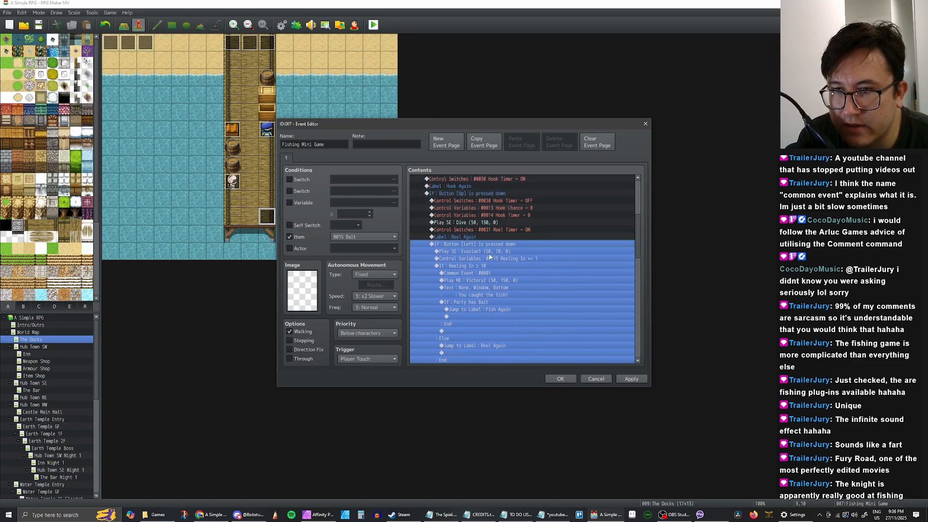
Compare the Left-button reeling branch with the Reel Timer and Hook Timer conditions in the Else branches that follow
{"action": "scroll", "coordinate": [492, 255], "scroll_direction": "down", "scroll_amount": 4}
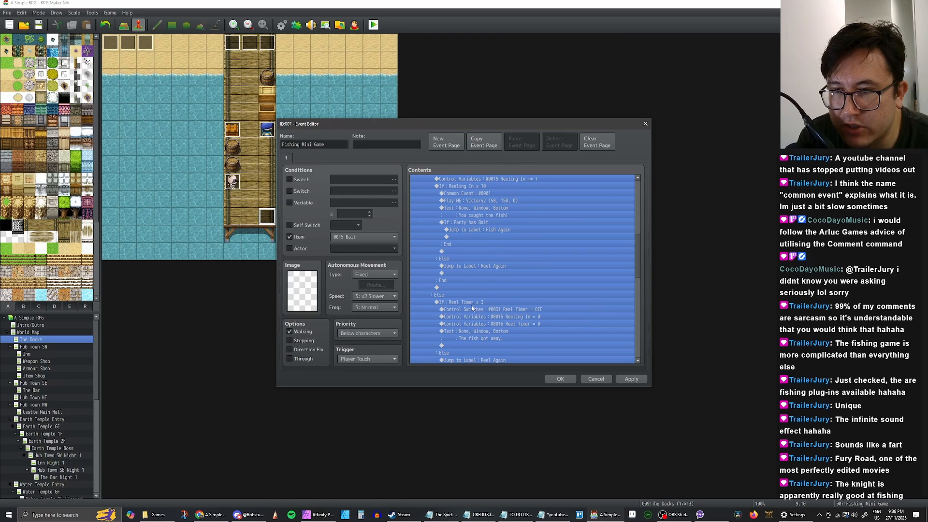
{"action": "scroll", "coordinate": [475, 291], "scroll_direction": "up", "scroll_amount": 4}
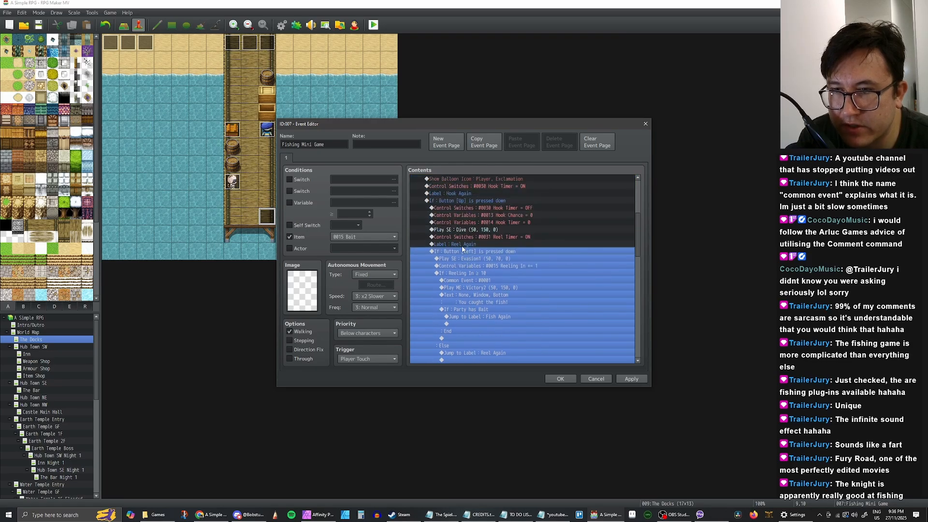
{"action": "left_click", "coordinate": [462, 246]}
{"action": "left_click", "coordinate": [463, 254]}
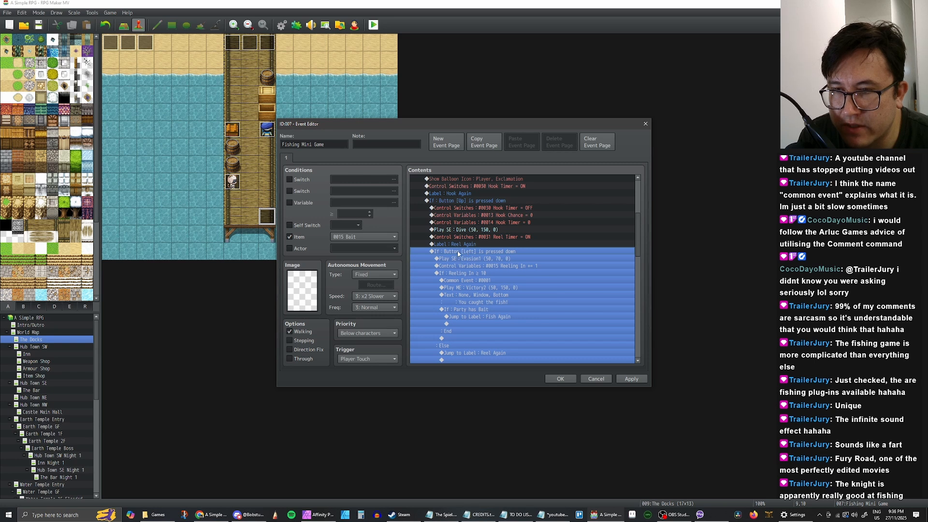
{"action": "scroll", "coordinate": [458, 253], "scroll_direction": "down", "scroll_amount": 5}
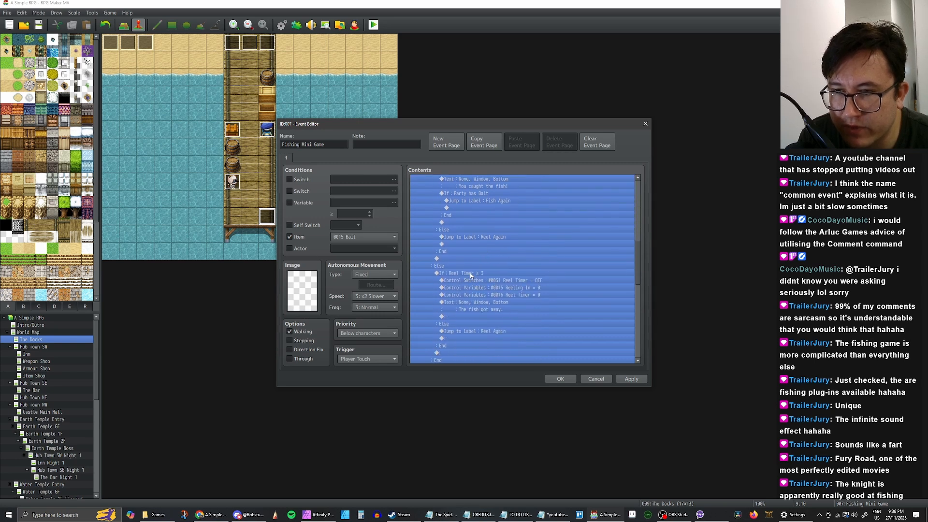
{"action": "left_click", "coordinate": [468, 273]}
{"action": "scroll", "coordinate": [477, 268], "scroll_direction": "up", "scroll_amount": 4}
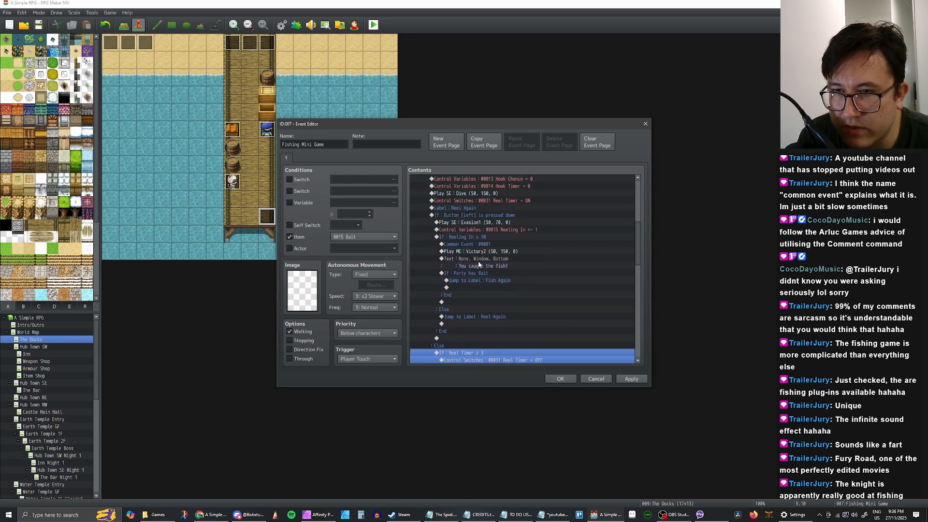
{"action": "scroll", "coordinate": [479, 256], "scroll_direction": "down", "scroll_amount": 10}
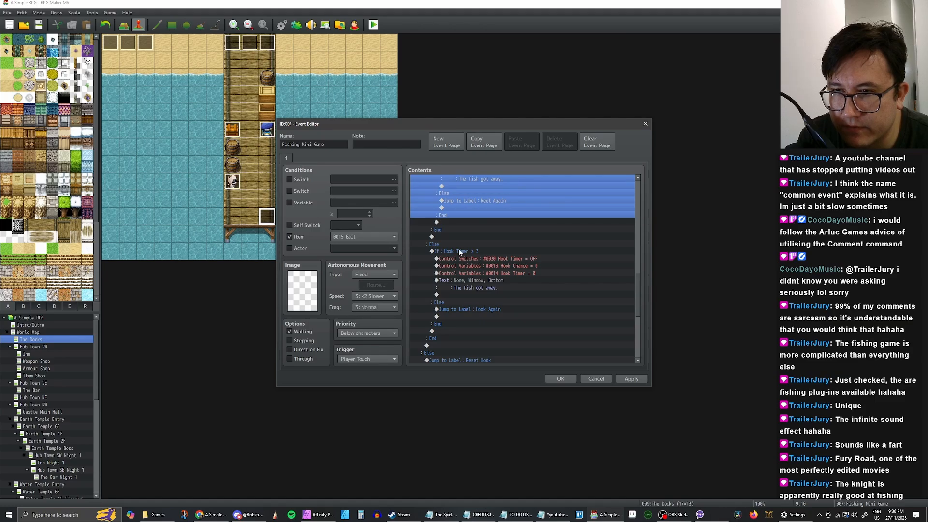
{"action": "scroll", "coordinate": [468, 249], "scroll_direction": "up", "scroll_amount": 8}
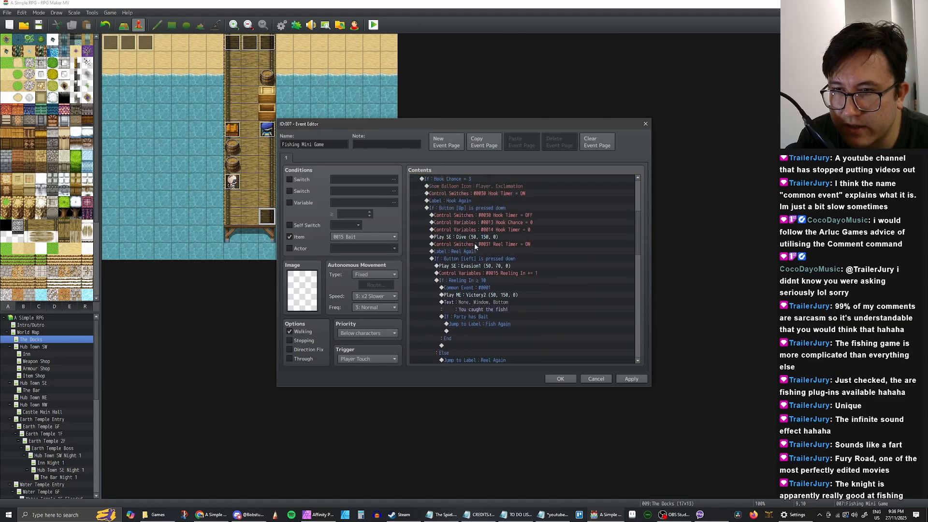
{"action": "scroll", "coordinate": [474, 246], "scroll_direction": "up", "scroll_amount": 2}
Move the Hook Timer ≥ 3 condition from the Up-button branch's Else to directly below the Hook Again label
{"action": "scroll", "coordinate": [468, 242], "scroll_direction": "down", "scroll_amount": 12}
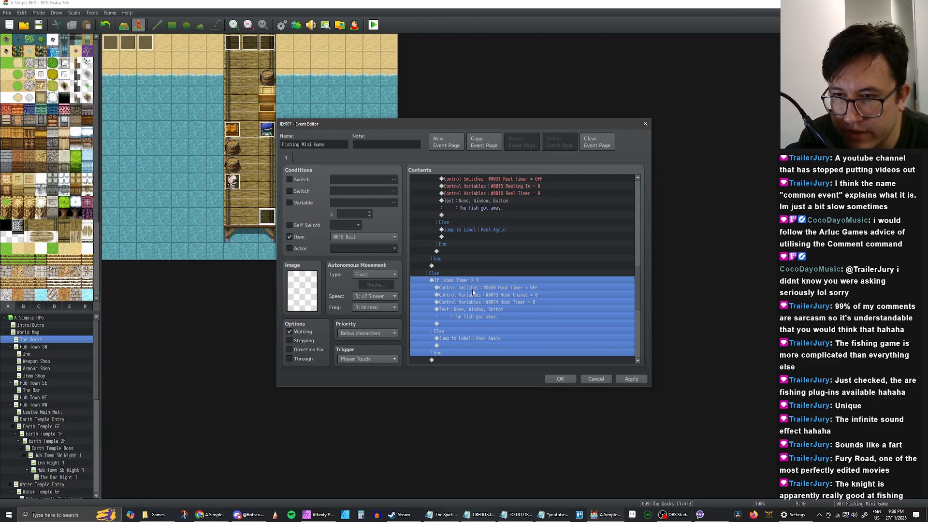
{"action": "left_click", "coordinate": [477, 264]}
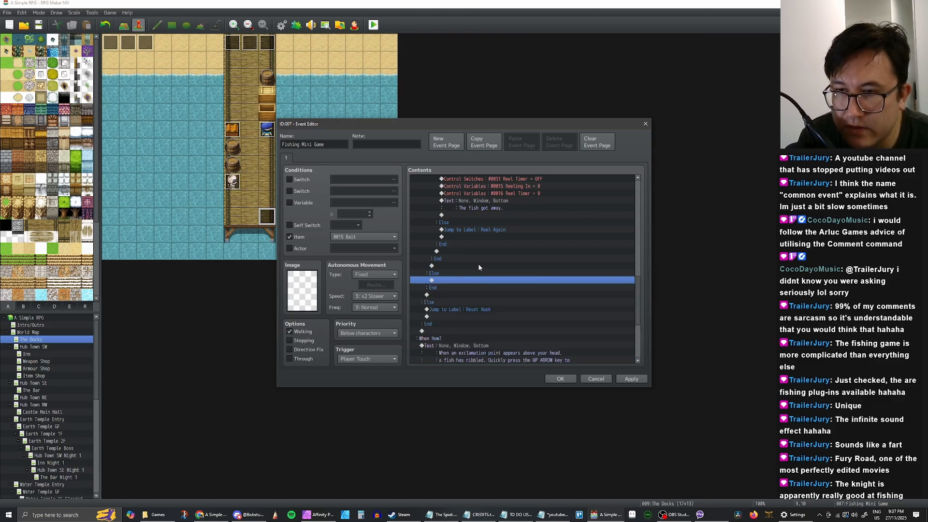
{"action": "scroll", "coordinate": [476, 264], "scroll_direction": "up", "scroll_amount": 8}
{"action": "scroll", "coordinate": [471, 261], "scroll_direction": "up", "scroll_amount": 5}
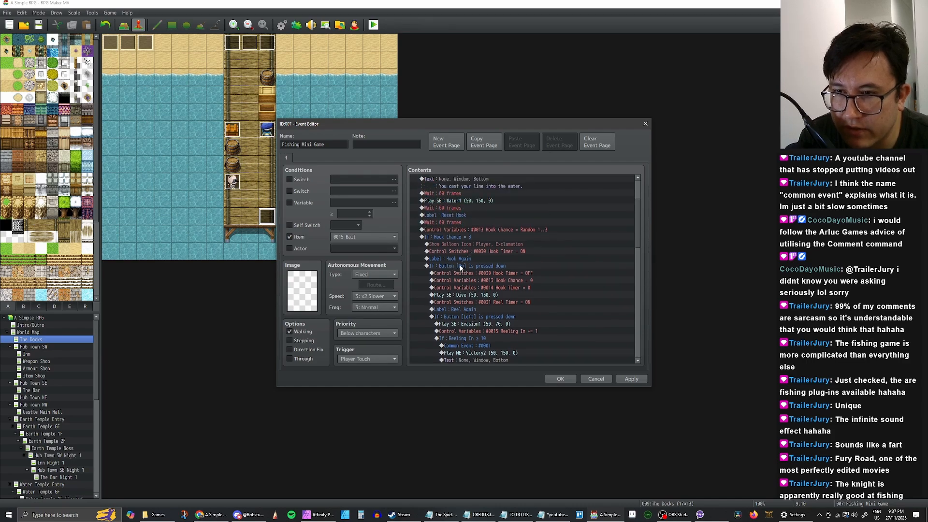
{"action": "scroll", "coordinate": [461, 267], "scroll_direction": "up", "scroll_amount": 1}
{"action": "left_click", "coordinate": [461, 273]}
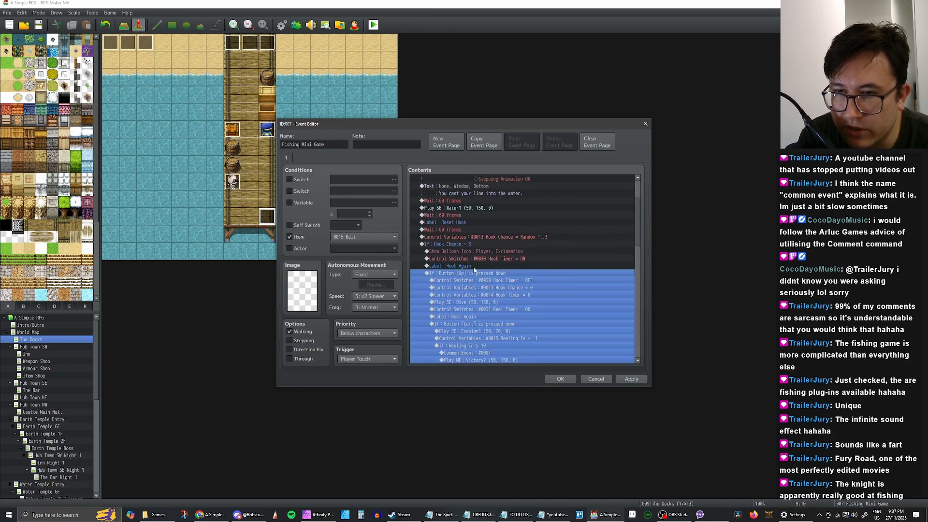
{"action": "key", "text": "ctrl+v"}
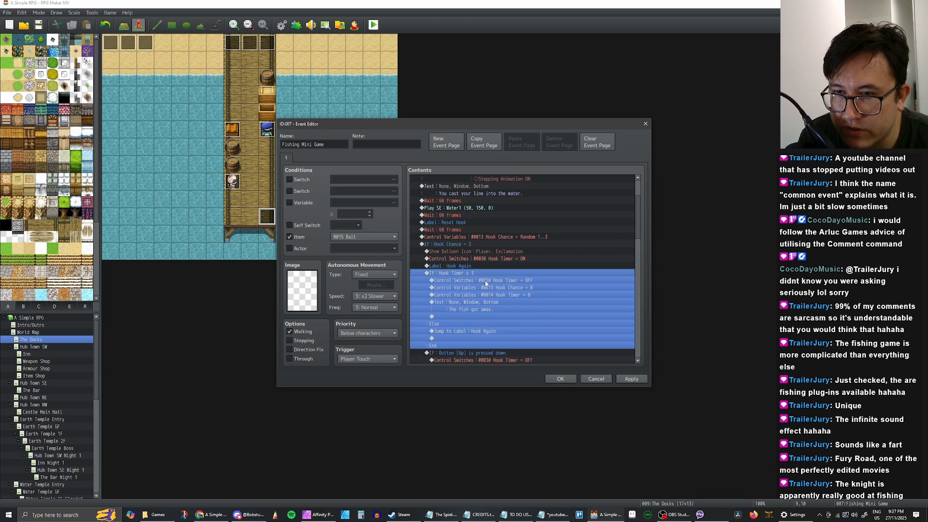
Move the whole Up-button branch into the Else of the Hook Timer ≥ 3 condition, below the jump to Hook Again
{"action": "scroll", "coordinate": [486, 277], "scroll_direction": "down", "scroll_amount": 2}
{"action": "left_click", "coordinate": [471, 266]}
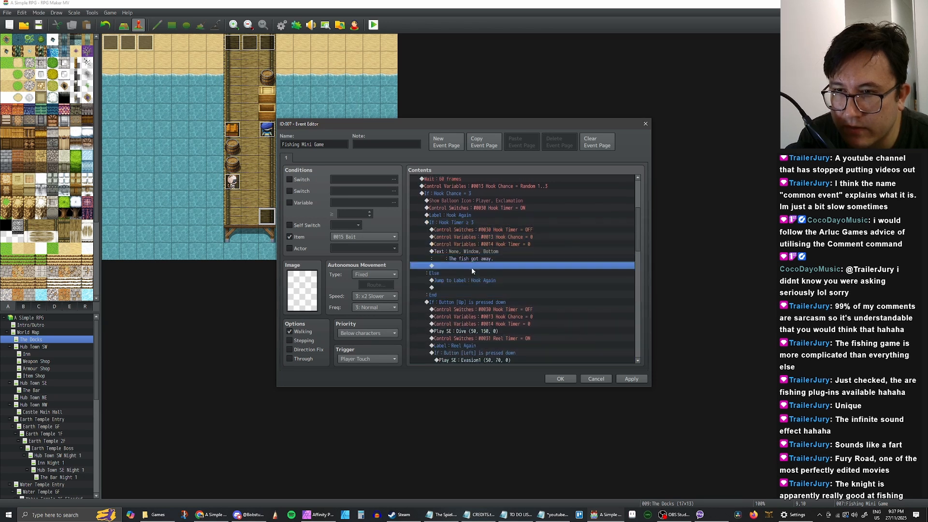
{"action": "left_click", "coordinate": [468, 225]}
{"action": "left_click", "coordinate": [473, 231]}
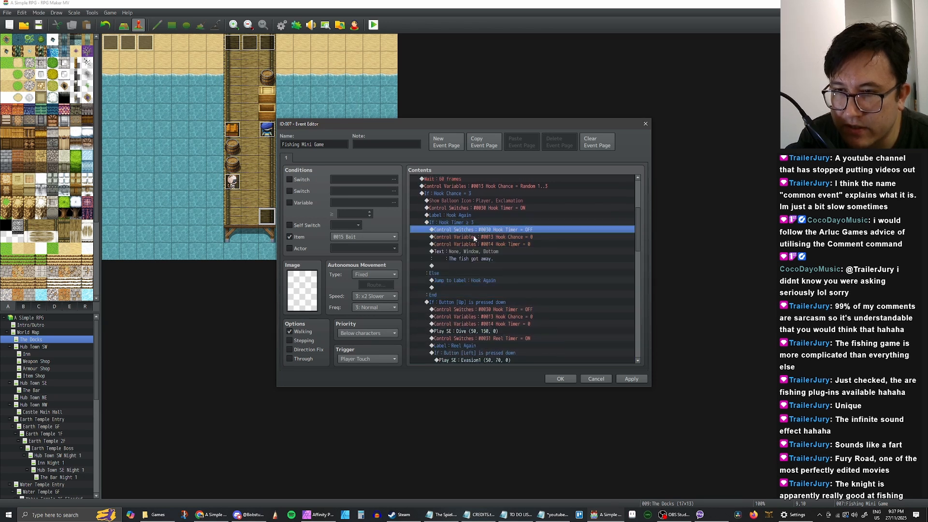
{"action": "left_click", "coordinate": [471, 259]}
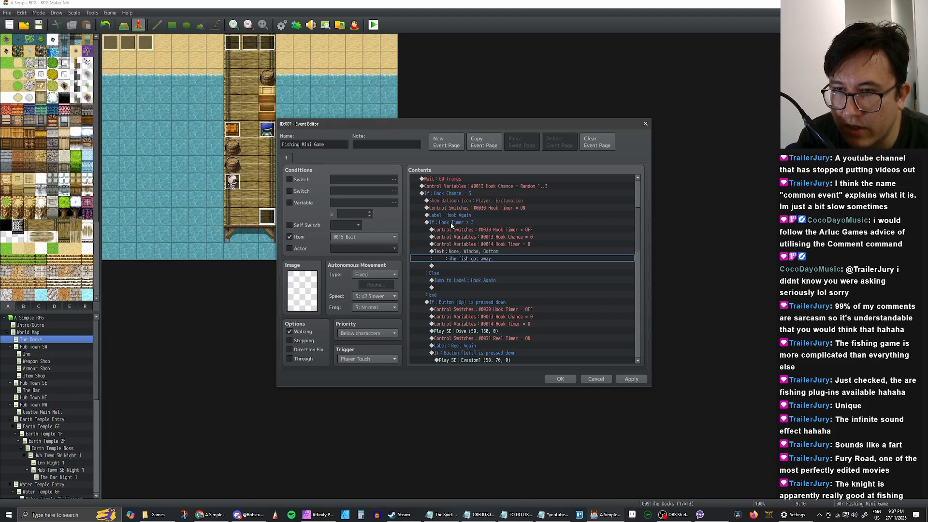
{"action": "scroll", "coordinate": [451, 231], "scroll_direction": "down", "scroll_amount": 1}
{"action": "left_click", "coordinate": [465, 281]}
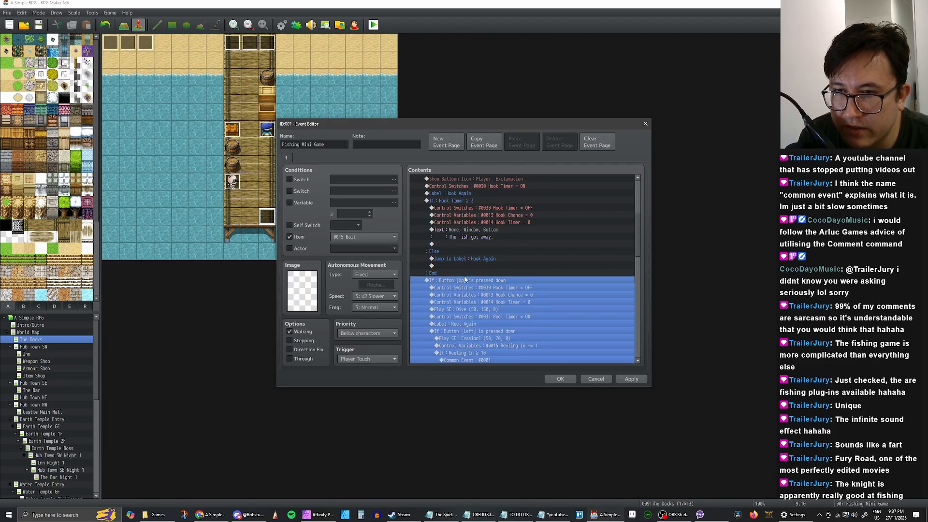
{"action": "key", "text": "Delete"}
{"action": "left_click", "coordinate": [448, 266]}
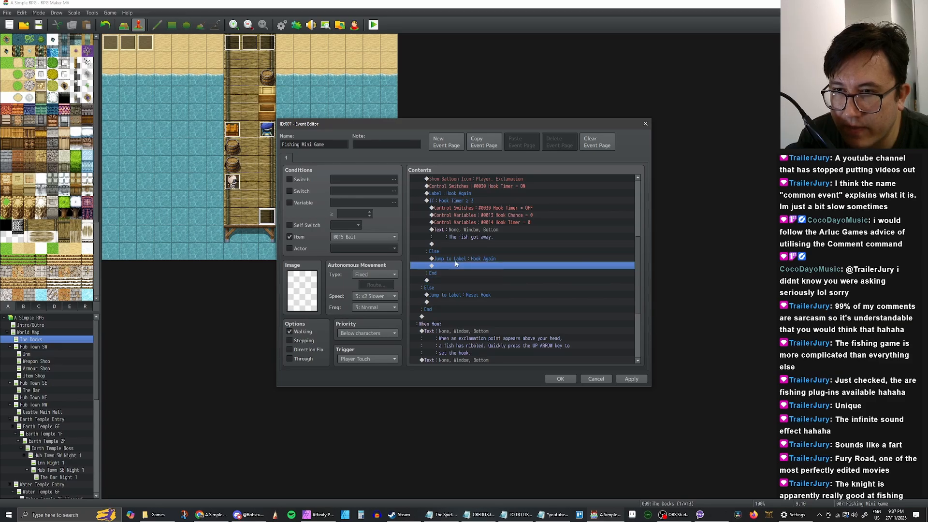
{"action": "key", "text": "ctrl+v"}
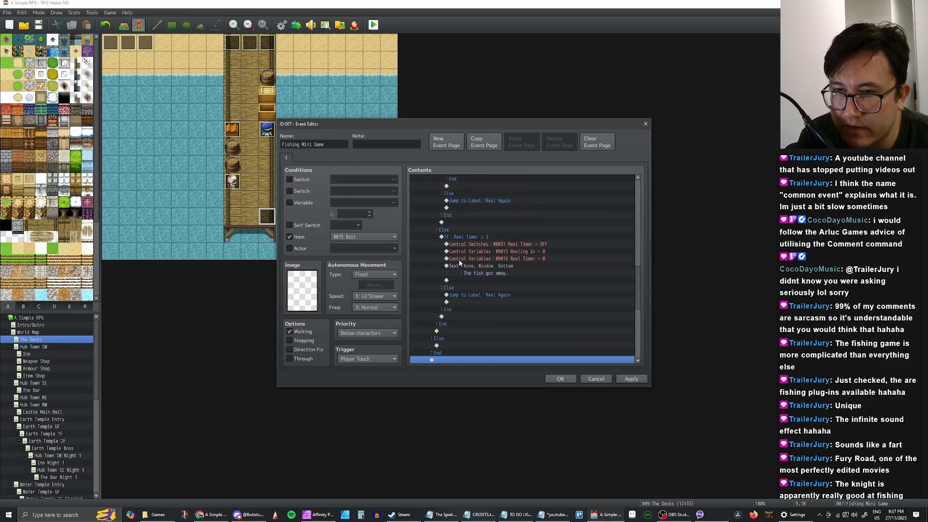
Review the rearranged sequence from the Yes choice through the Reset Hook label, Hook Chance condition and nested Hook Timer condition
{"action": "scroll", "coordinate": [493, 261], "scroll_direction": "up", "scroll_amount": 3}
{"action": "scroll", "coordinate": [486, 262], "scroll_direction": "up", "scroll_amount": 2}
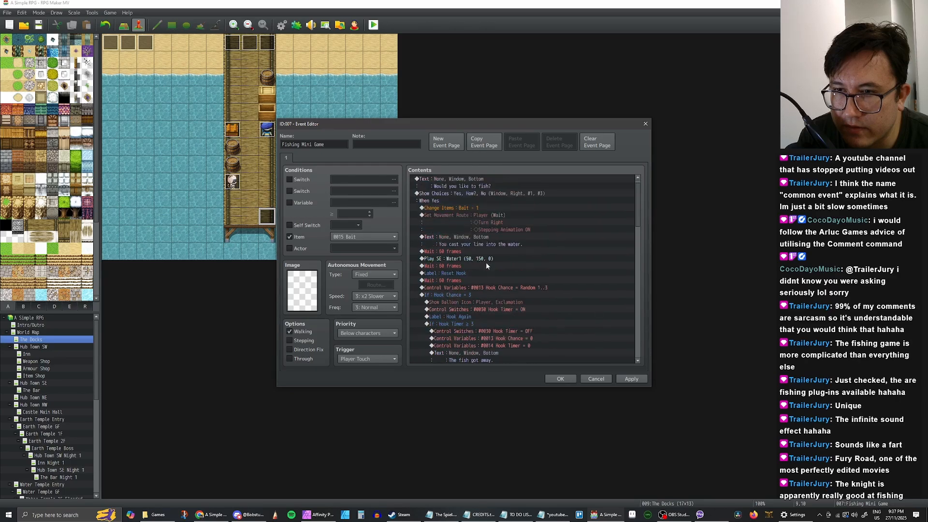
{"action": "scroll", "coordinate": [471, 259], "scroll_direction": "down", "scroll_amount": 1}
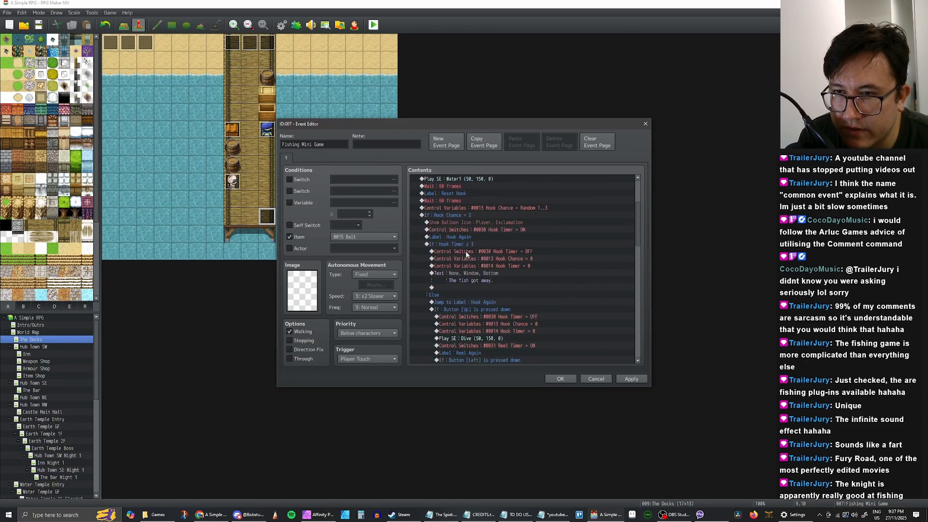
{"action": "scroll", "coordinate": [464, 225], "scroll_direction": "up", "scroll_amount": 4}
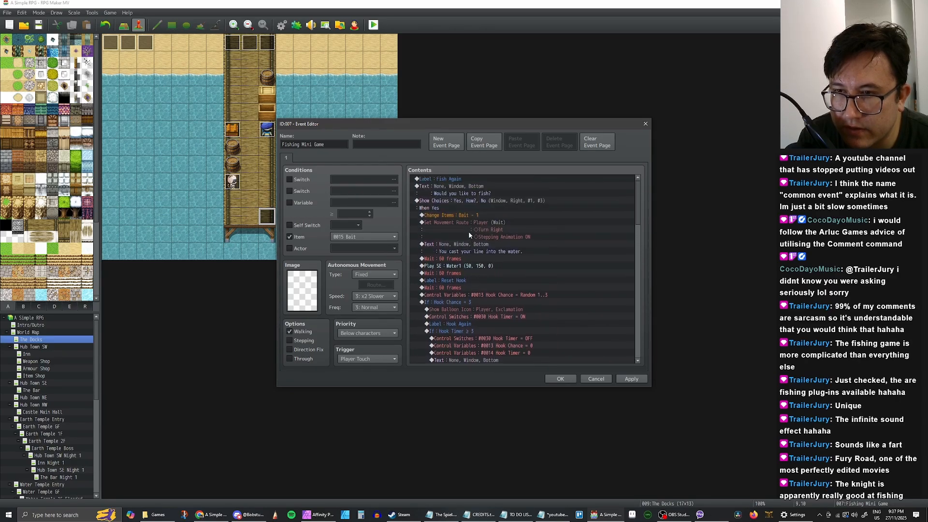
{"action": "scroll", "coordinate": [465, 273], "scroll_direction": "down", "scroll_amount": 2}
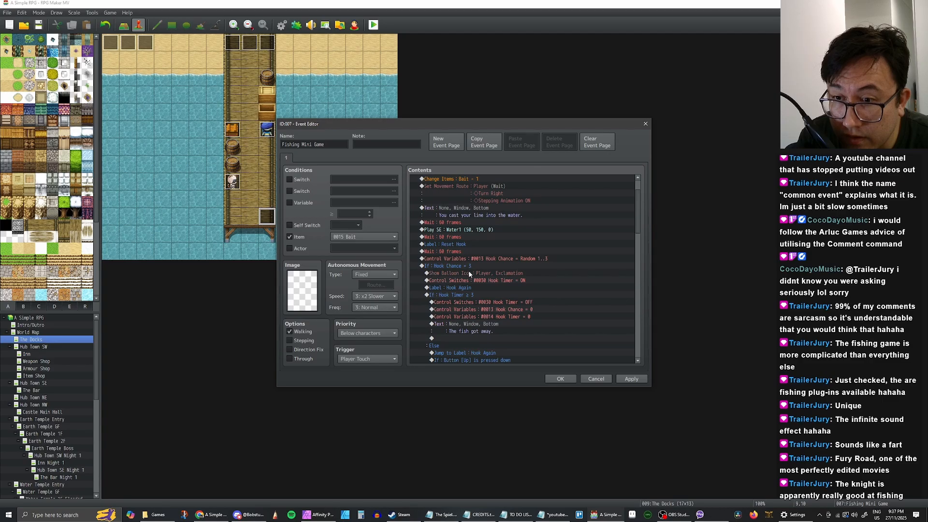
{"action": "scroll", "coordinate": [468, 263], "scroll_direction": "up", "scroll_amount": 1}
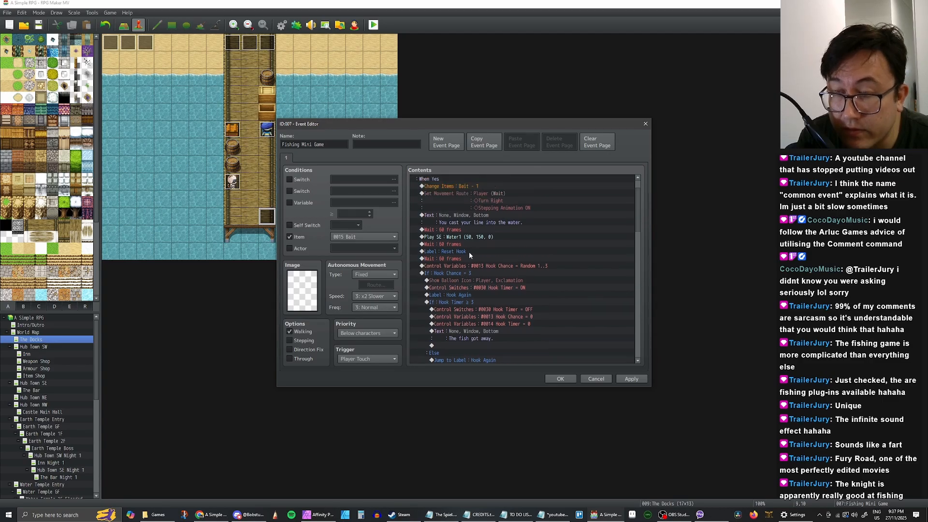
{"action": "scroll", "coordinate": [456, 272], "scroll_direction": "down", "scroll_amount": 2}
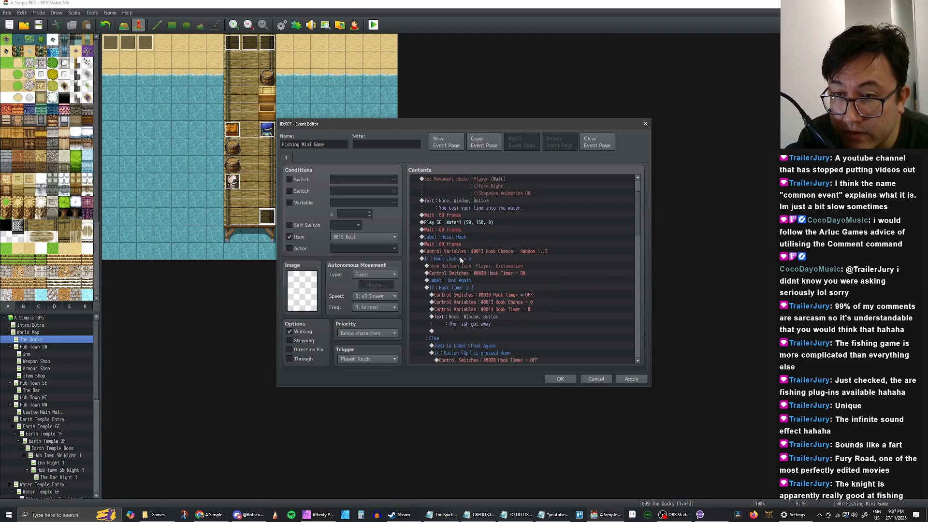
{"action": "left_click", "coordinate": [462, 260]}
{"action": "scroll", "coordinate": [465, 262], "scroll_direction": "down", "scroll_amount": 2}
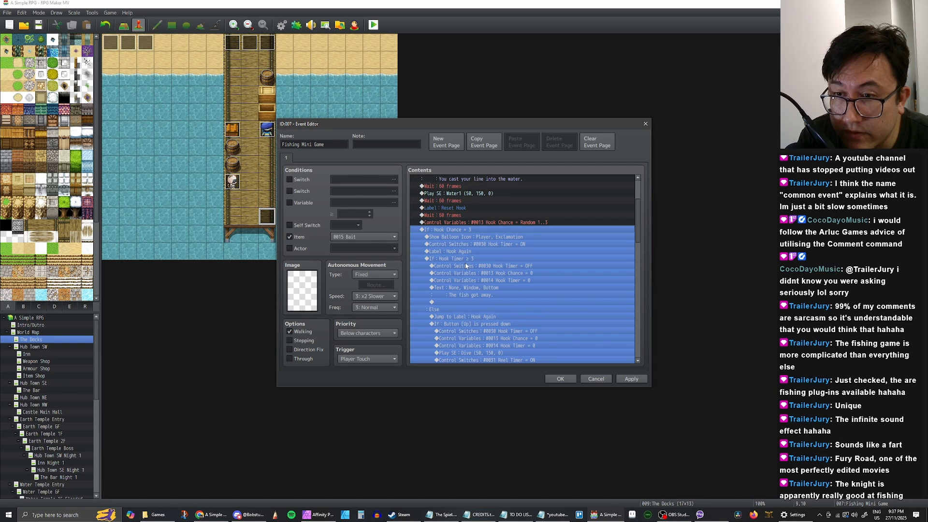
{"action": "left_click", "coordinate": [471, 259]}
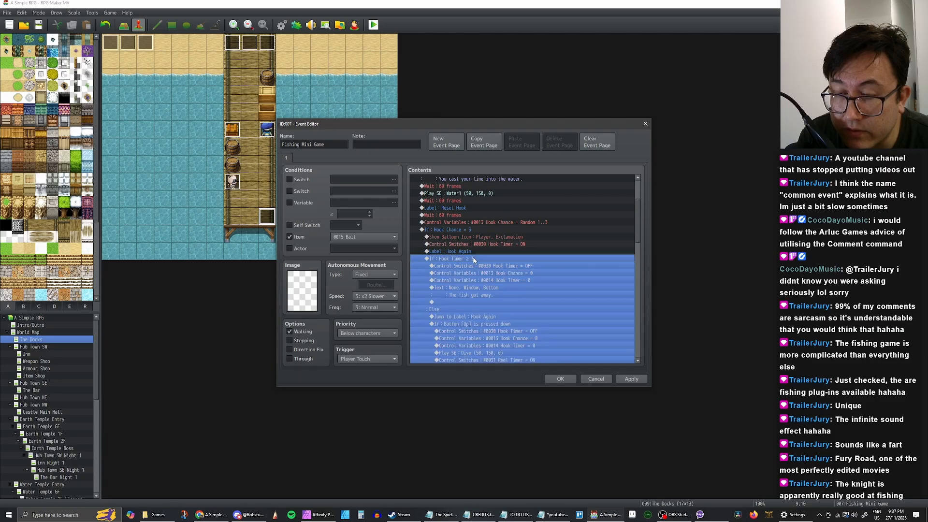
{"action": "scroll", "coordinate": [476, 252], "scroll_direction": "down", "scroll_amount": 2}
{"action": "left_click", "coordinate": [473, 238]}
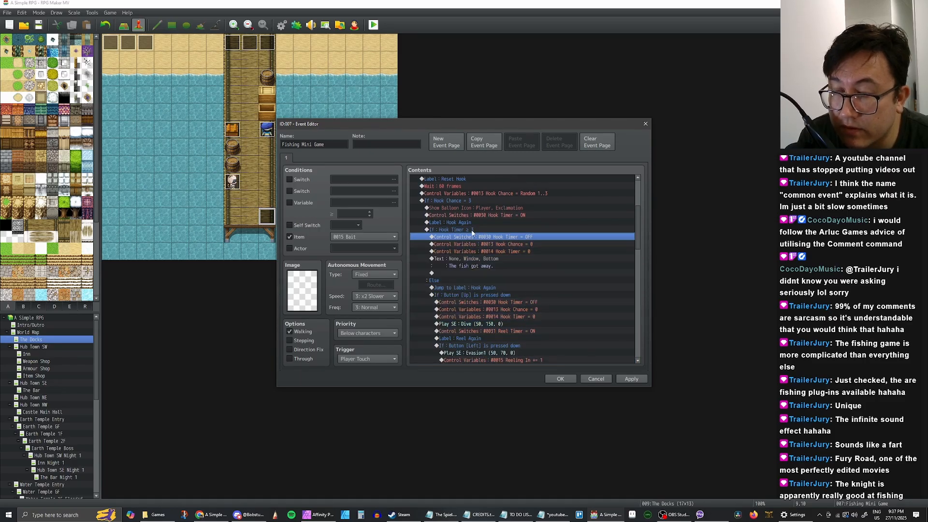
{"action": "left_click", "coordinate": [472, 230]}
{"action": "left_click", "coordinate": [483, 238]}
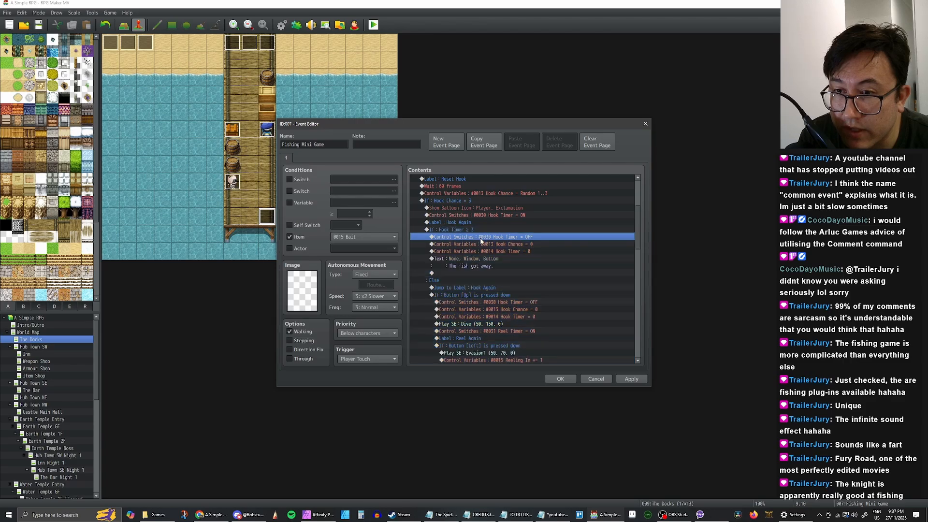
{"action": "scroll", "coordinate": [487, 247], "scroll_direction": "down", "scroll_amount": 2}
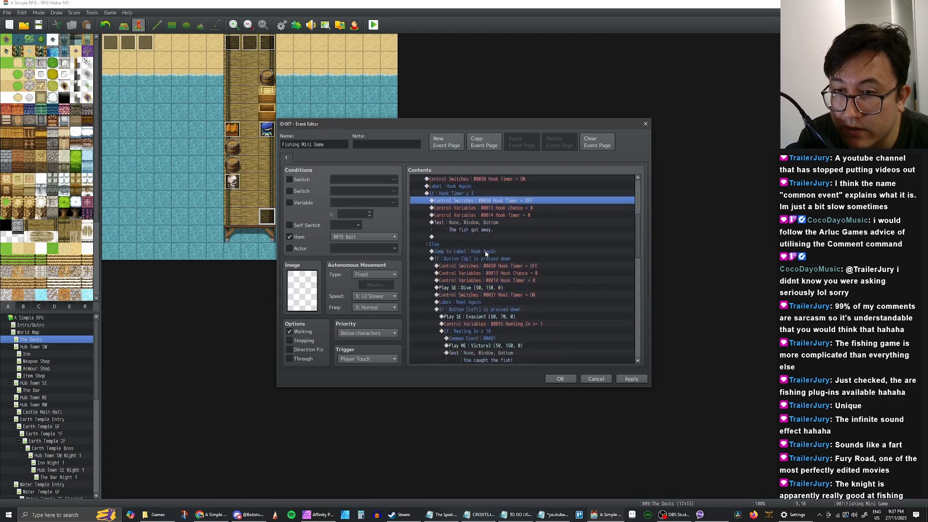
Delete the jump to Hook Again above the Up-button branch in the Hook Timer condition's Else
{"action": "left_click", "coordinate": [442, 245]}
{"action": "left_click", "coordinate": [443, 251]}
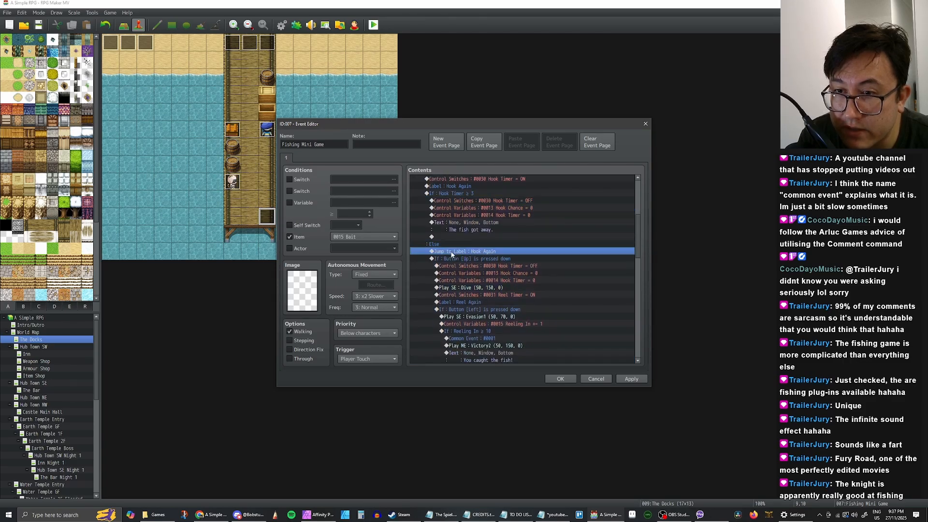
{"action": "left_click", "coordinate": [458, 259]}
{"action": "key", "text": "Up"}
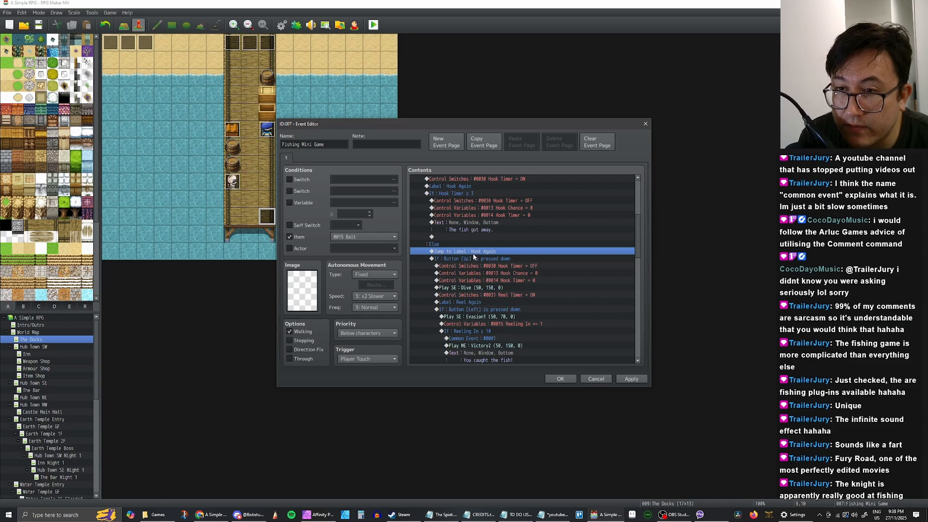
{"action": "scroll", "coordinate": [492, 261], "scroll_direction": "up", "scroll_amount": 3}
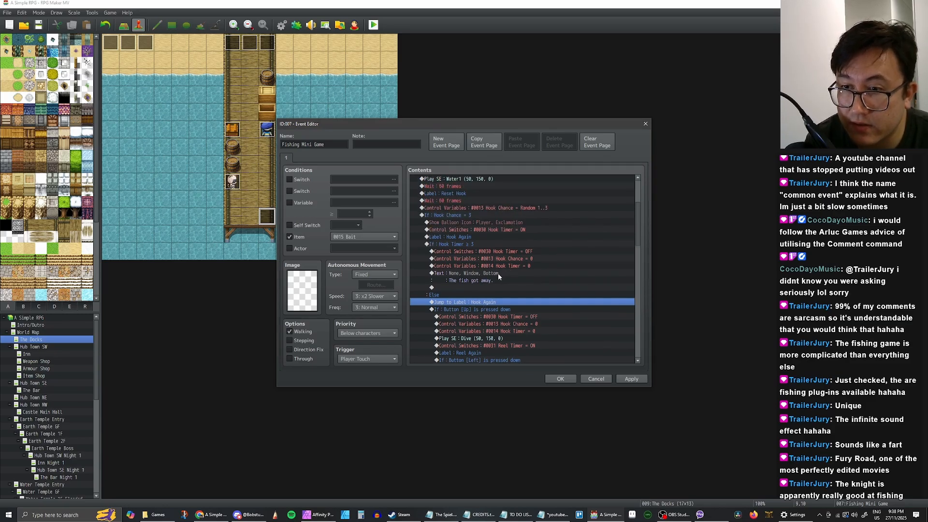
{"action": "key", "text": "Delete"}
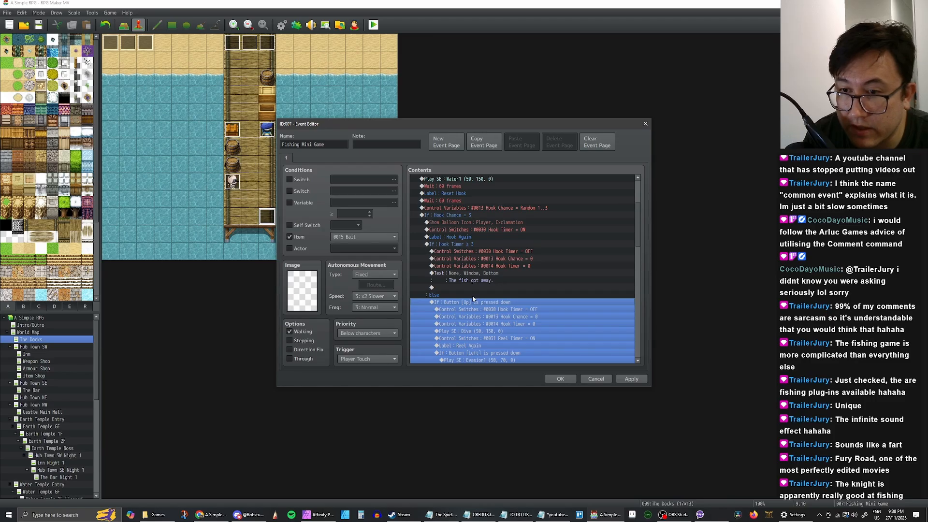
{"action": "left_click", "coordinate": [491, 302]}
{"action": "scroll", "coordinate": [491, 299], "scroll_direction": "down", "scroll_amount": 2}
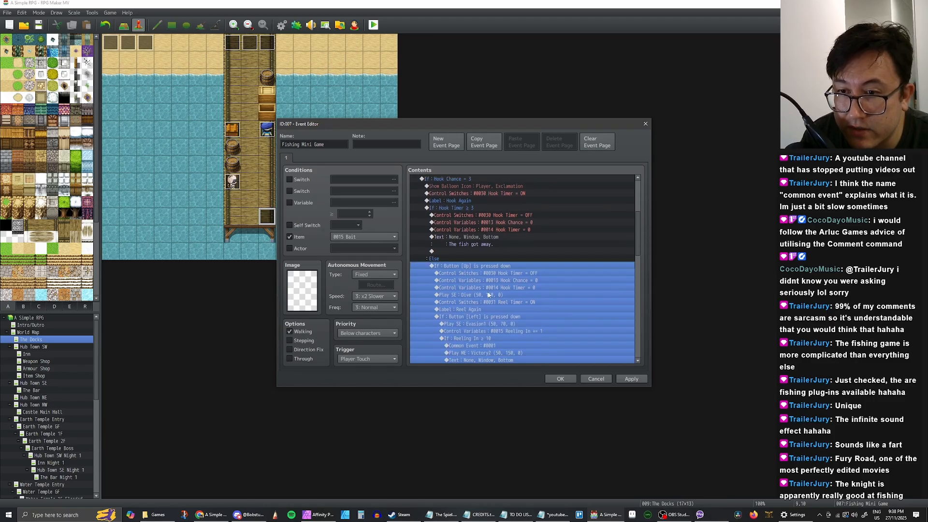
{"action": "scroll", "coordinate": [483, 274], "scroll_direction": "up", "scroll_amount": 1}
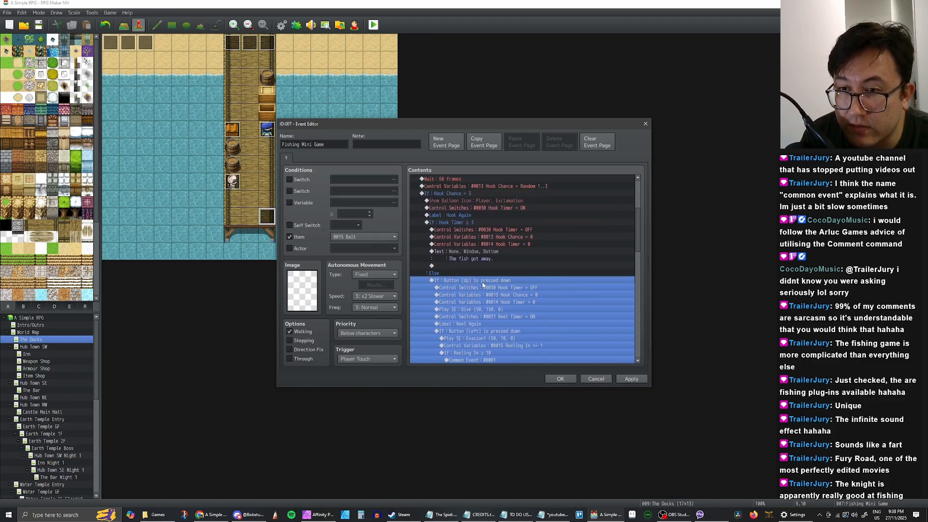
Paste the jump to Hook Again into the Else of the Up-button condition, after the nested Left-button branch
{"action": "left_click", "coordinate": [488, 296]}
{"action": "left_click", "coordinate": [494, 280]}
{"action": "scroll", "coordinate": [498, 285], "scroll_direction": "down", "scroll_amount": 2}
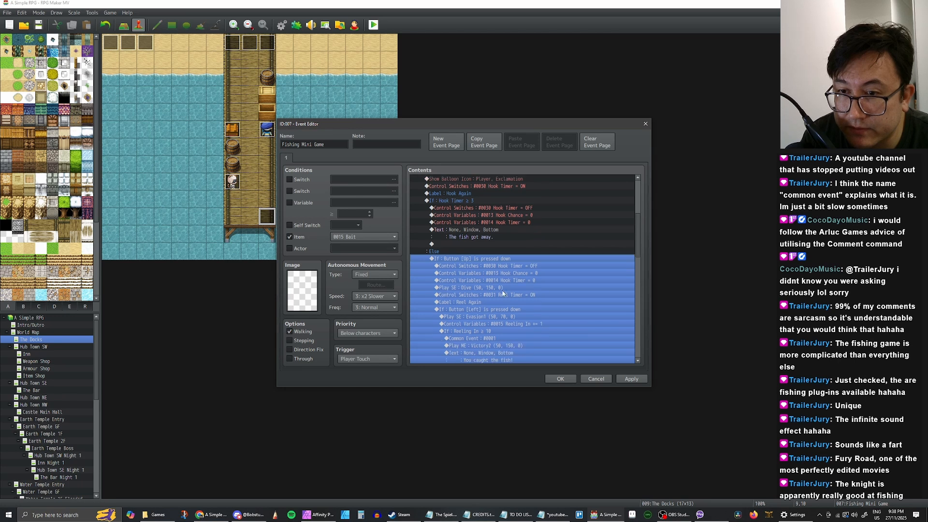
{"action": "scroll", "coordinate": [483, 275], "scroll_direction": "up", "scroll_amount": 1}
{"action": "scroll", "coordinate": [481, 274], "scroll_direction": "down", "scroll_amount": 1}
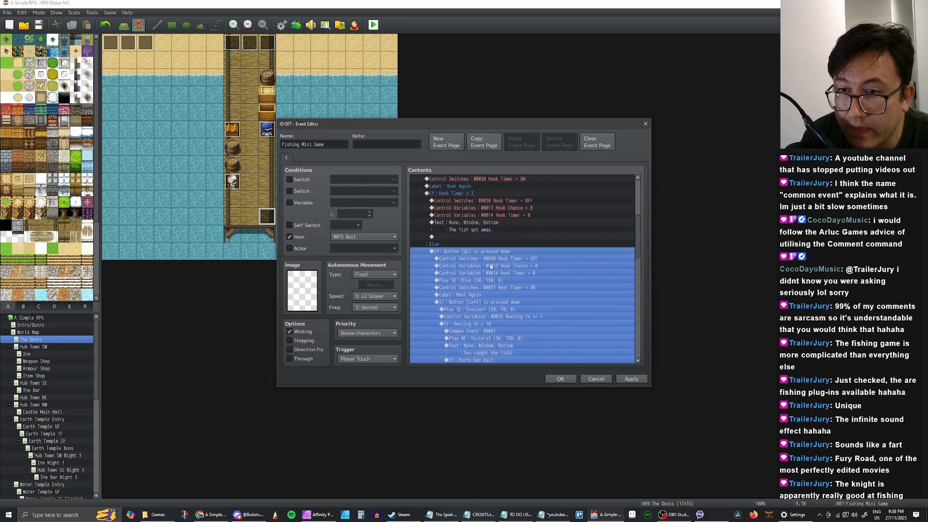
{"action": "left_click", "coordinate": [494, 265]}
{"action": "scroll", "coordinate": [493, 263], "scroll_direction": "down", "scroll_amount": 1}
{"action": "left_click", "coordinate": [482, 231]}
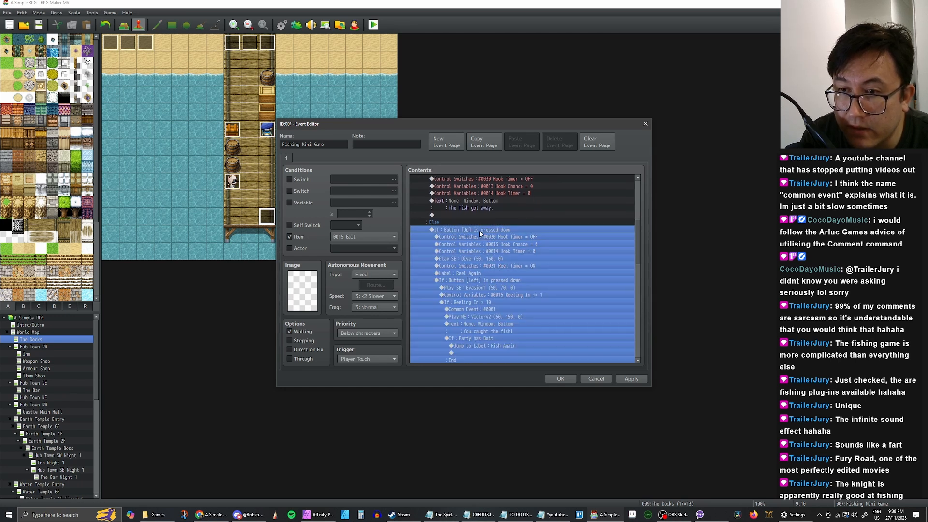
{"action": "scroll", "coordinate": [511, 252], "scroll_direction": "down", "scroll_amount": 5}
{"action": "scroll", "coordinate": [501, 261], "scroll_direction": "down", "scroll_amount": 5}
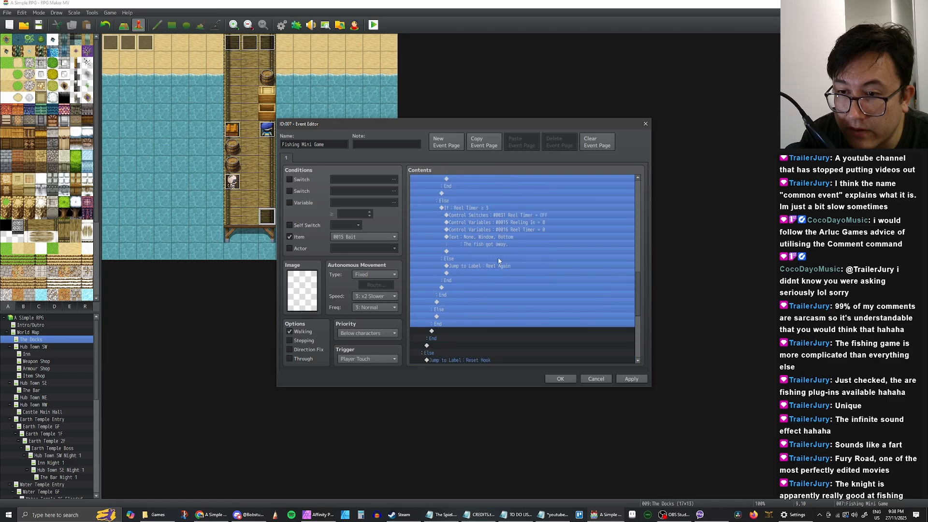
{"action": "left_click", "coordinate": [448, 318]}
{"action": "key", "text": "ctrl+v"}
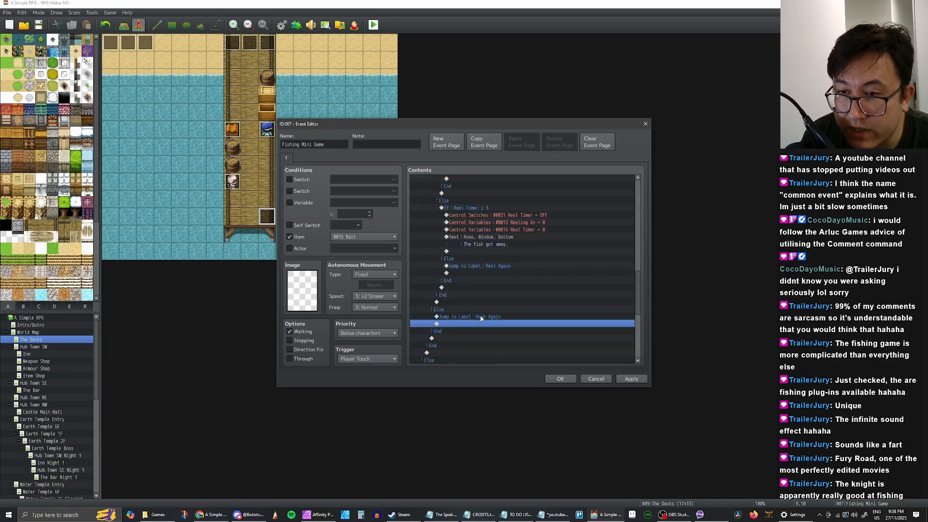
{"action": "left_click", "coordinate": [477, 317]}
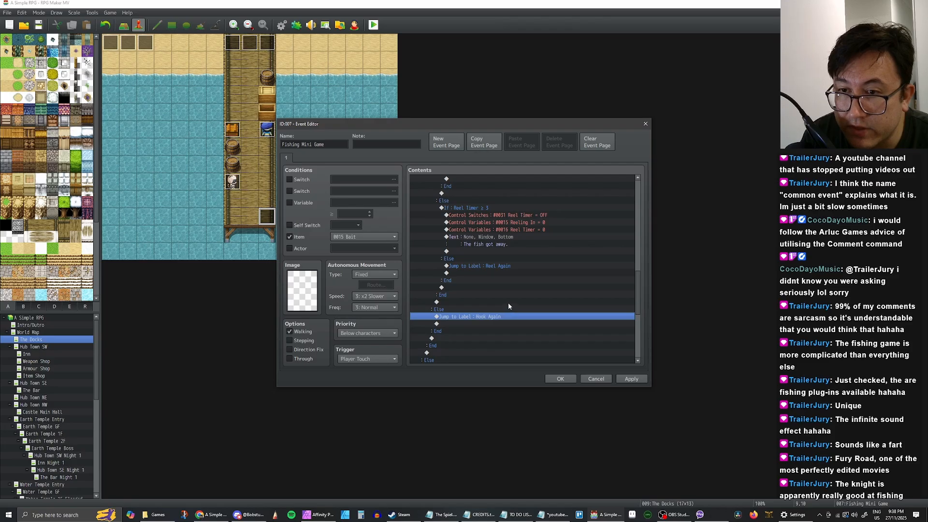
Review the sequence from the Hook Timer condition through the Up-button branch to the Reel Again label and the Left-button branch
{"action": "scroll", "coordinate": [509, 303], "scroll_direction": "up", "scroll_amount": 2}
{"action": "scroll", "coordinate": [506, 300], "scroll_direction": "up", "scroll_amount": 8}
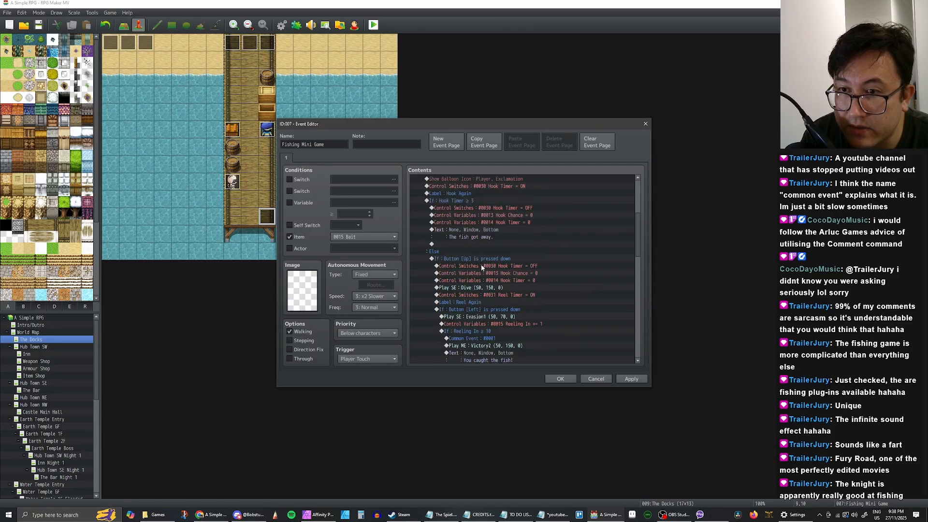
{"action": "scroll", "coordinate": [472, 254], "scroll_direction": "down", "scroll_amount": 1}
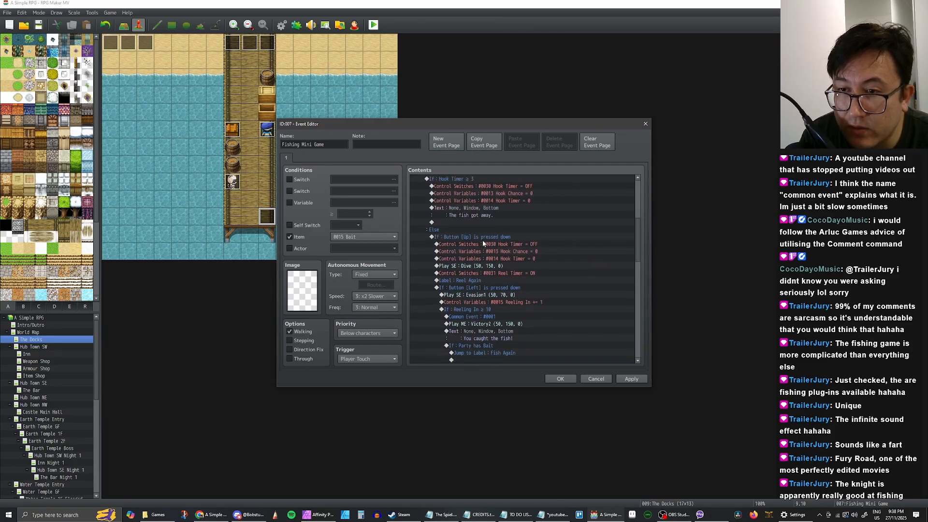
{"action": "left_click", "coordinate": [483, 240]}
{"action": "scroll", "coordinate": [472, 255], "scroll_direction": "down", "scroll_amount": 1}
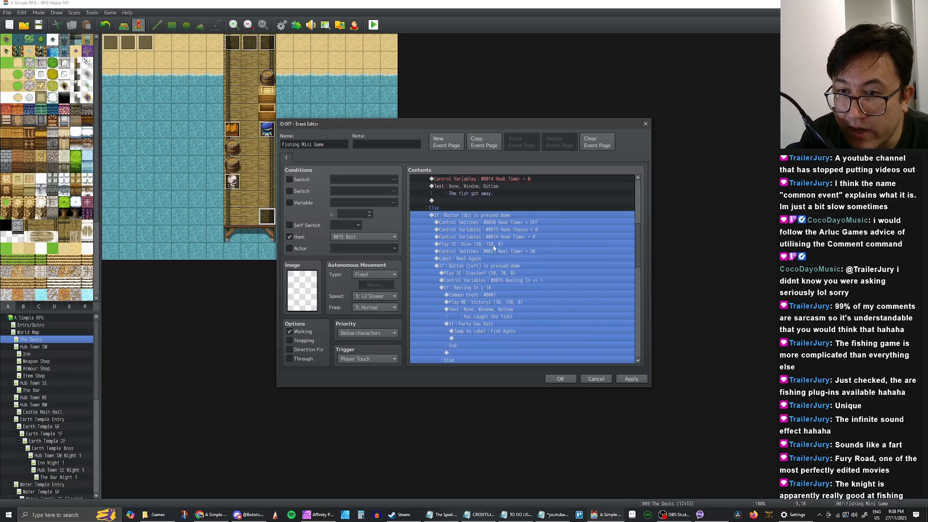
{"action": "left_click", "coordinate": [471, 258]}
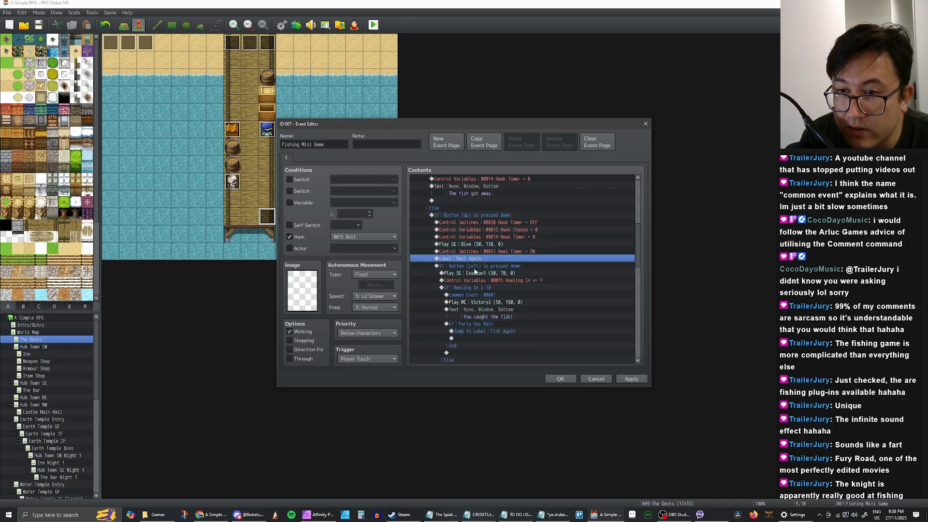
{"action": "key", "text": "Down"}
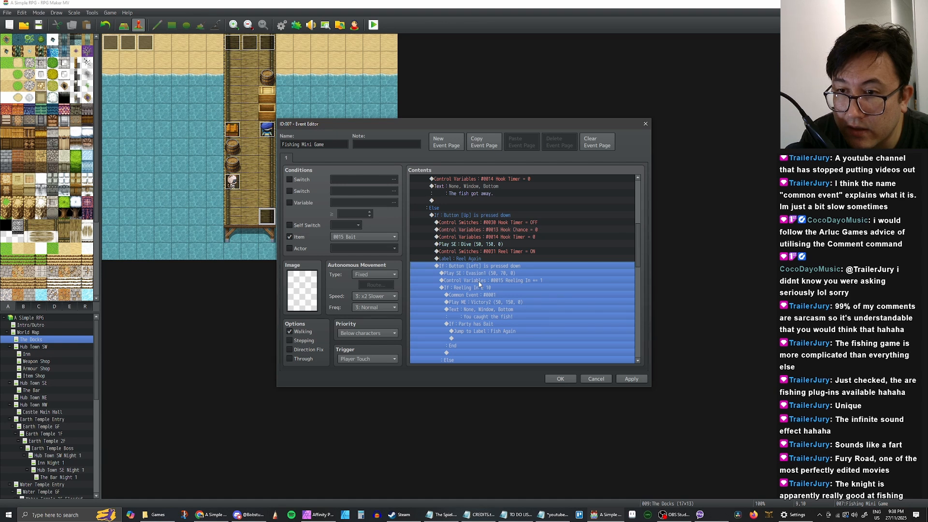
Examine the reeling section of the Fishing Mini Game event, from the Reel Again label through the Left button branch and Reeling In condition
{"action": "left_click", "coordinate": [479, 281]}
{"action": "left_click", "coordinate": [482, 267]}
{"action": "left_click", "coordinate": [489, 282]}
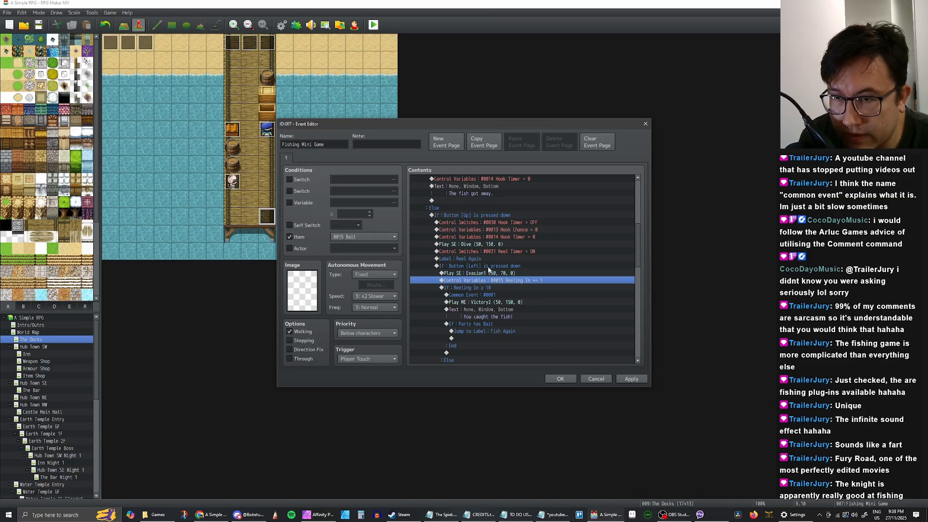
{"action": "left_click", "coordinate": [482, 265]}
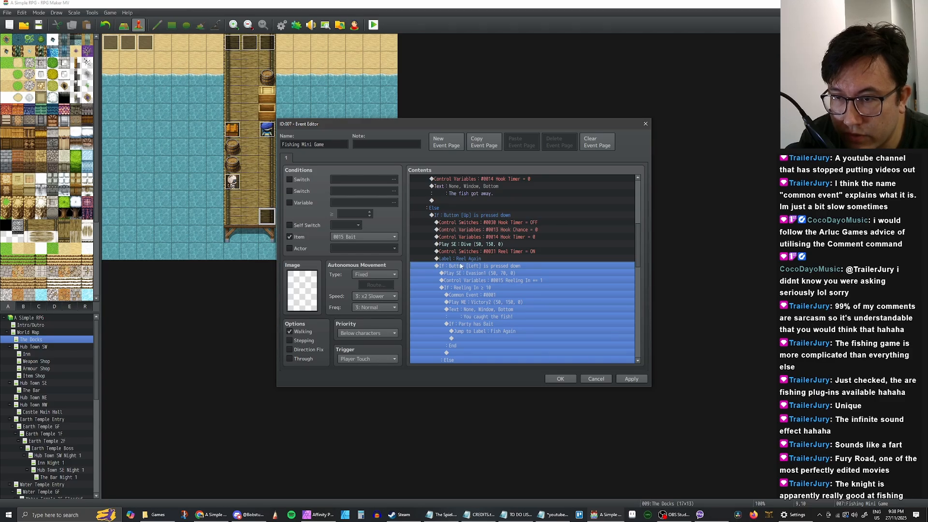
{"action": "left_click", "coordinate": [466, 259]}
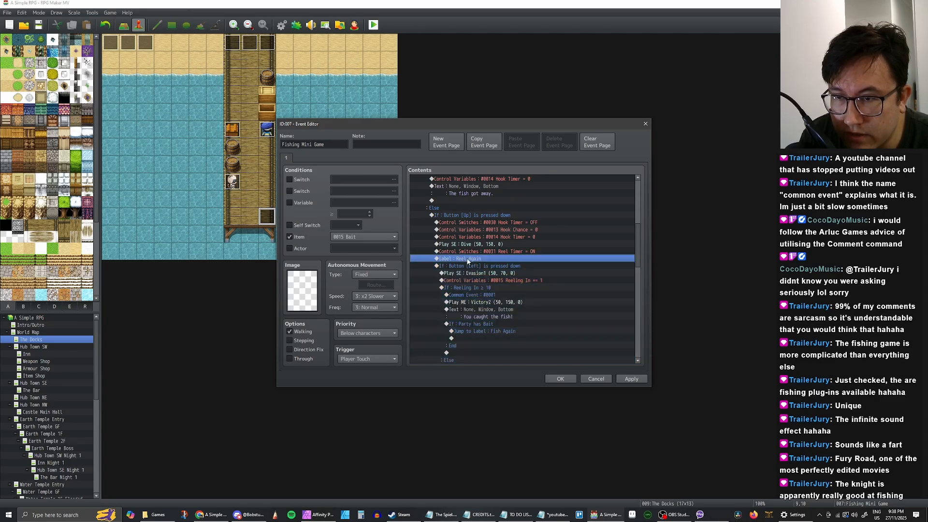
{"action": "scroll", "coordinate": [470, 234], "scroll_direction": "down", "scroll_amount": 2}
{"action": "left_click", "coordinate": [485, 238]}
{"action": "scroll", "coordinate": [513, 242], "scroll_direction": "down", "scroll_amount": 2}
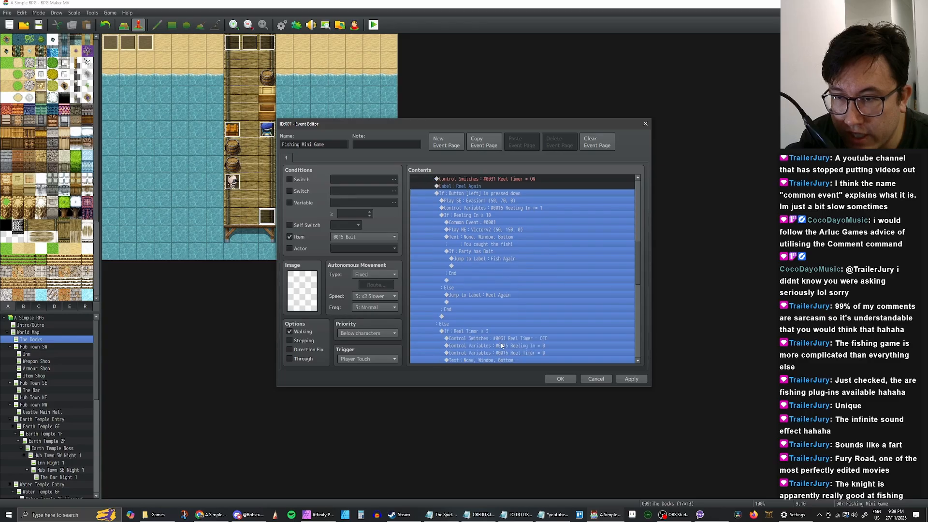
{"action": "scroll", "coordinate": [508, 256], "scroll_direction": "up", "scroll_amount": 1}
{"action": "scroll", "coordinate": [522, 261], "scroll_direction": "up", "scroll_amount": 1}
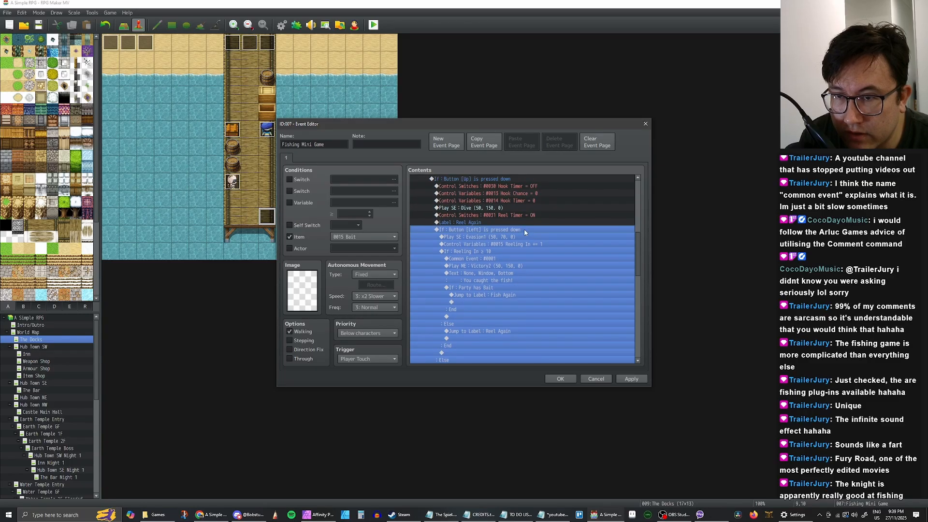
{"action": "left_click", "coordinate": [503, 245]}
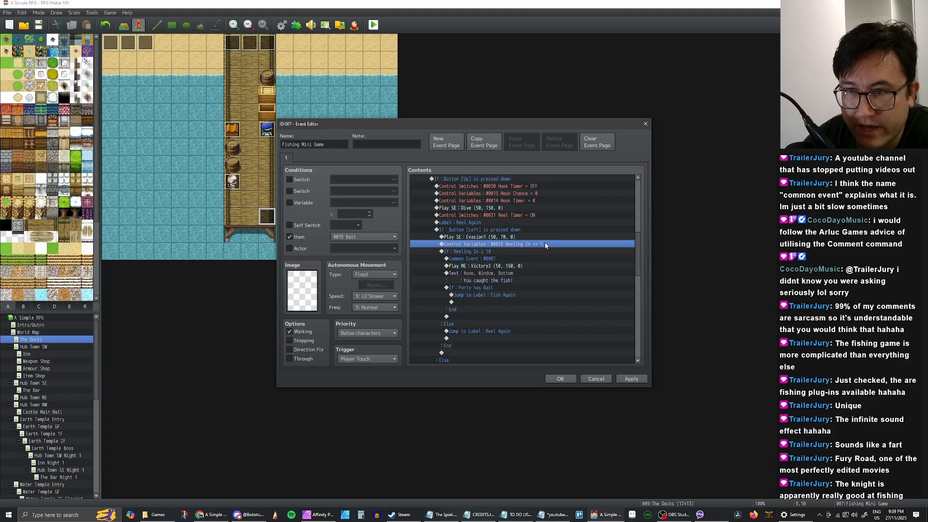
{"action": "left_click", "coordinate": [510, 237]}
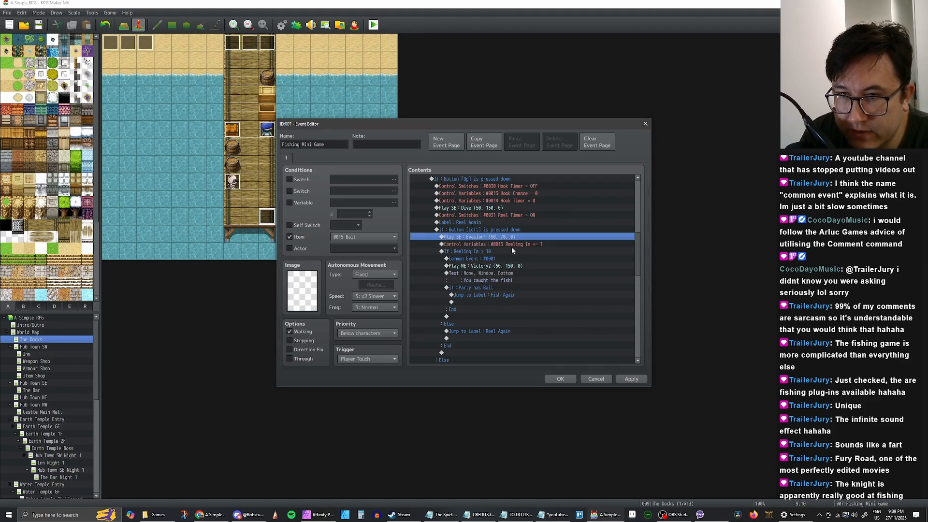
{"action": "left_click", "coordinate": [511, 248]}
{"action": "left_click", "coordinate": [511, 244]}
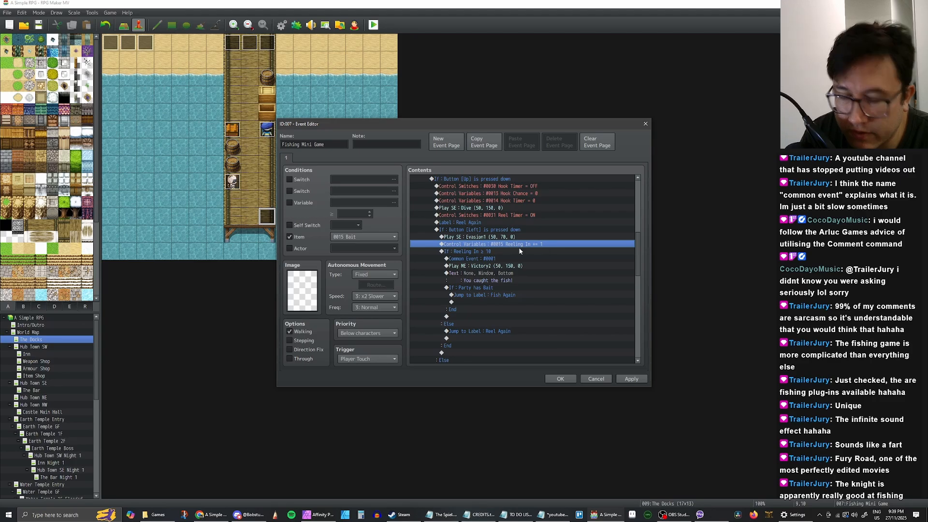
{"action": "left_click", "coordinate": [500, 251]}
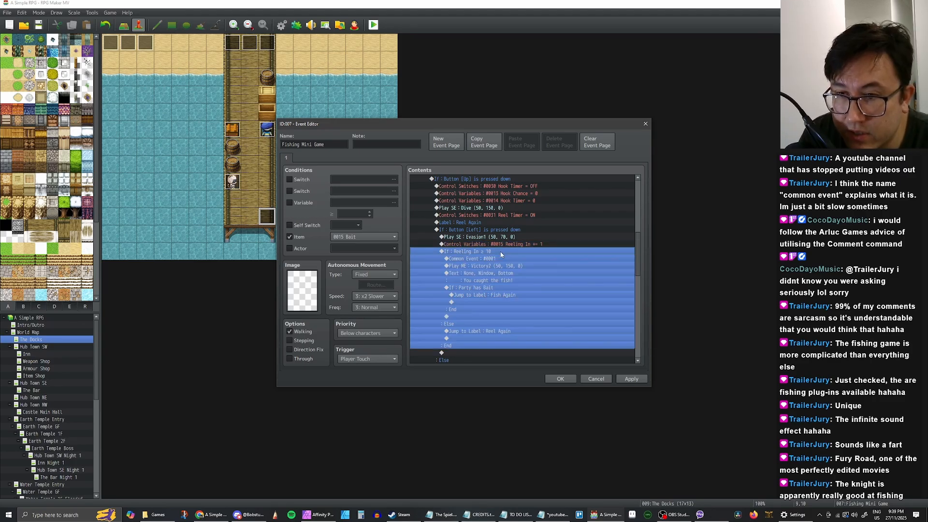
{"action": "left_click", "coordinate": [515, 244]}
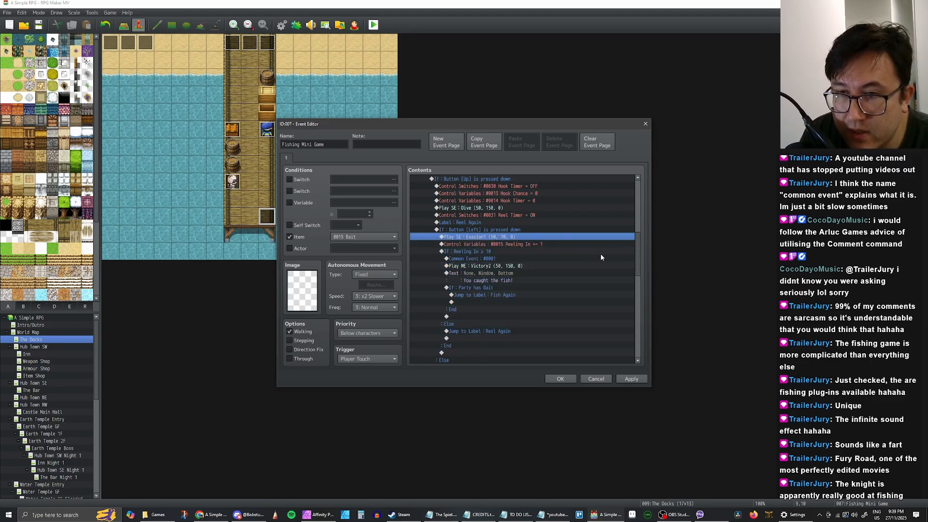
Review the Hook Timer condition and how its branch ends after the "The fish got away." text
{"action": "scroll", "coordinate": [555, 261], "scroll_direction": "up", "scroll_amount": 6}
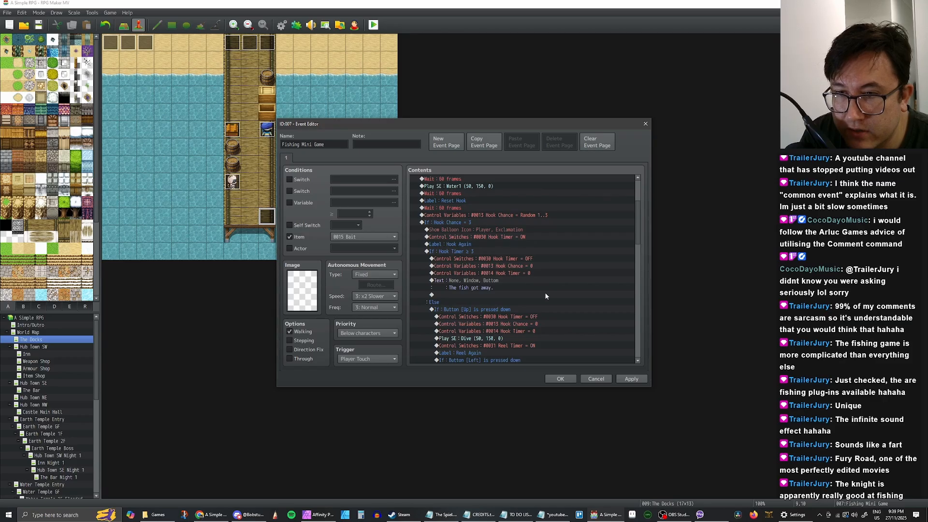
{"action": "scroll", "coordinate": [537, 275], "scroll_direction": "down", "scroll_amount": 2}
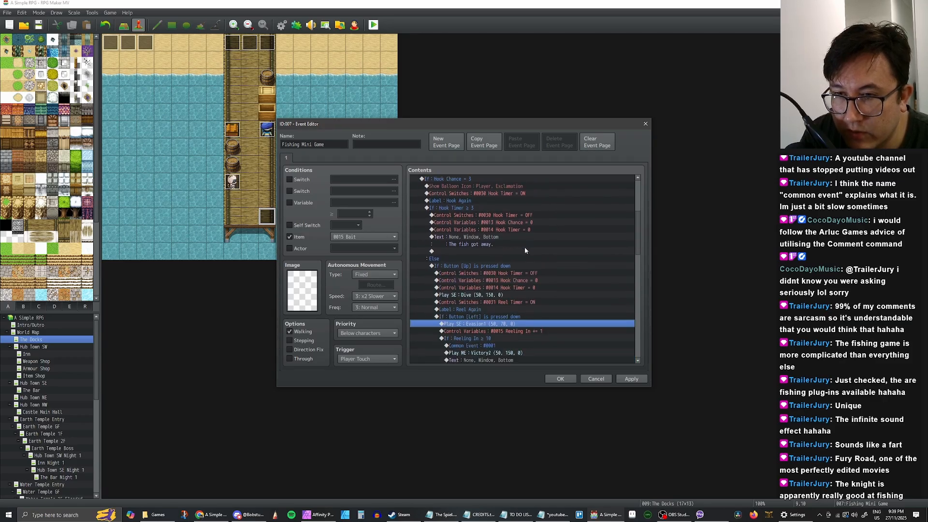
{"action": "scroll", "coordinate": [505, 285], "scroll_direction": "up", "scroll_amount": 3}
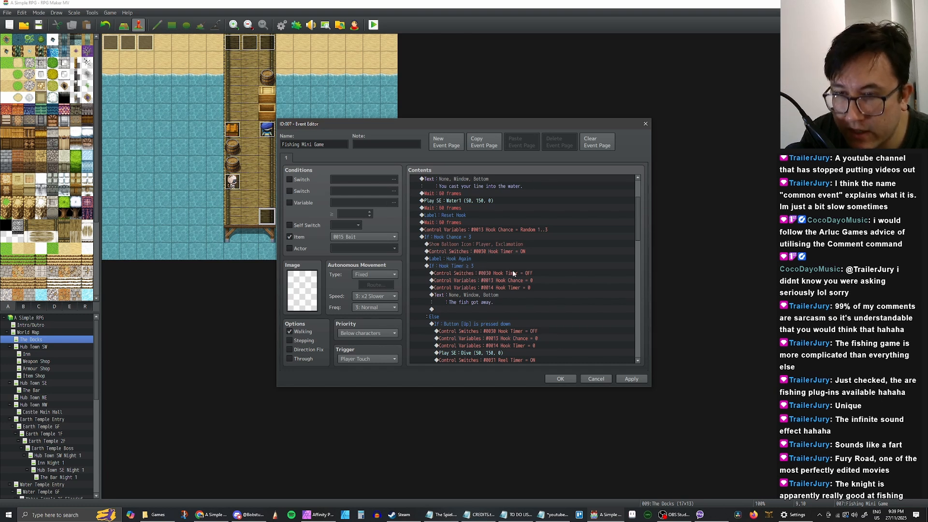
{"action": "scroll", "coordinate": [505, 266], "scroll_direction": "down", "scroll_amount": 3}
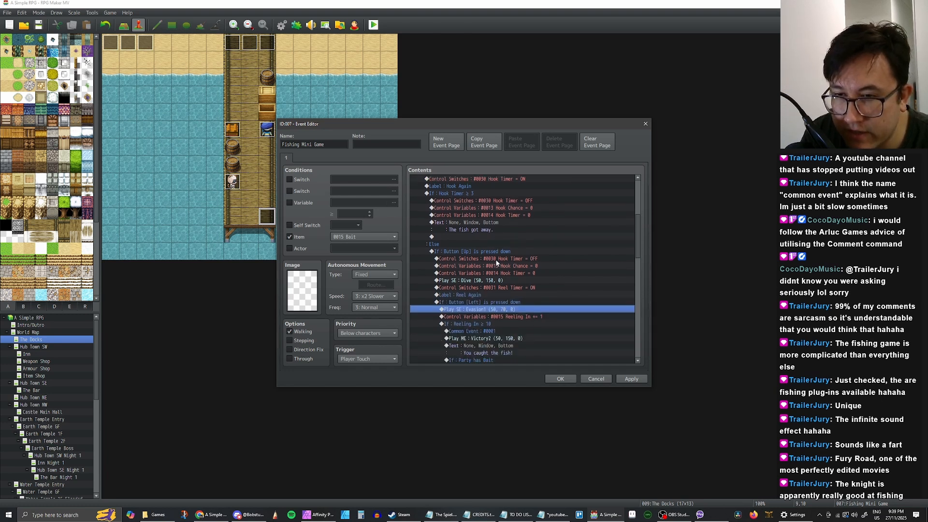
{"action": "left_click", "coordinate": [474, 239]}
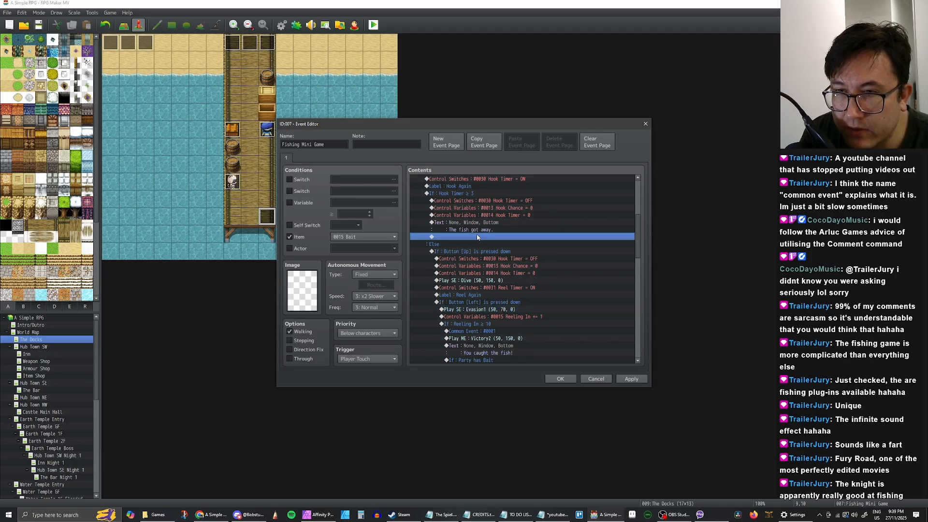
{"action": "scroll", "coordinate": [471, 232], "scroll_direction": "up", "scroll_amount": 2}
{"action": "left_click", "coordinate": [469, 236]}
{"action": "left_click", "coordinate": [460, 280]}
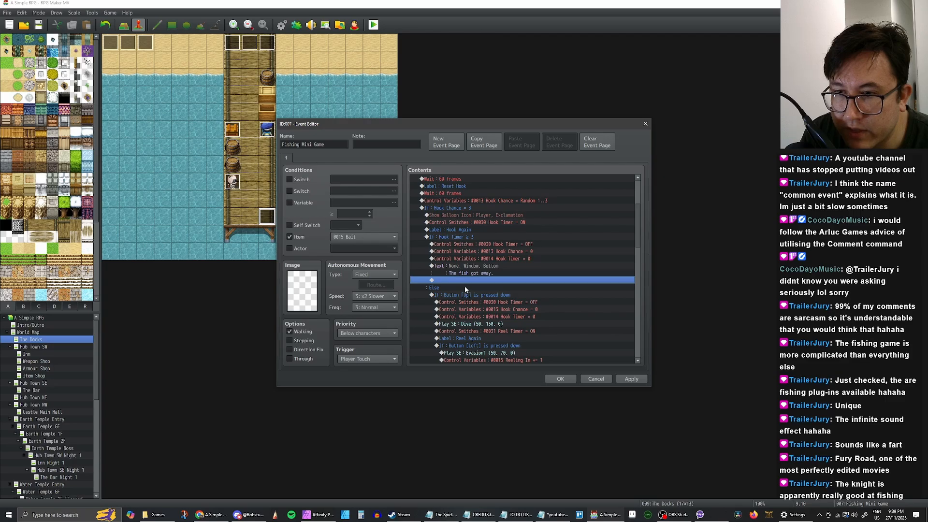
Review how the remaining branches end and where the label jumps lead, from the Fish Again label to the How? choice
{"action": "scroll", "coordinate": [484, 280], "scroll_direction": "down", "scroll_amount": 10}
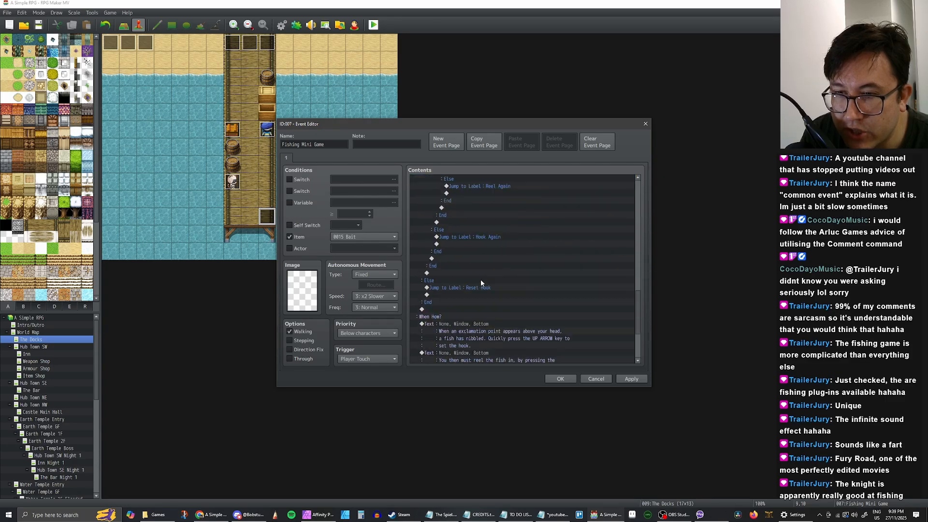
{"action": "scroll", "coordinate": [480, 279], "scroll_direction": "down", "scroll_amount": 1}
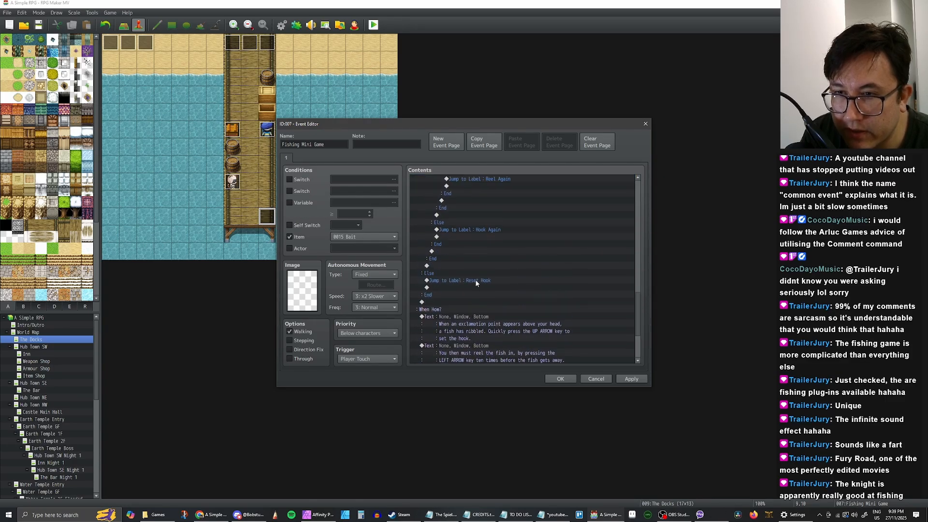
{"action": "scroll", "coordinate": [476, 285], "scroll_direction": "up", "scroll_amount": 1}
{"action": "scroll", "coordinate": [473, 289], "scroll_direction": "up", "scroll_amount": 1}
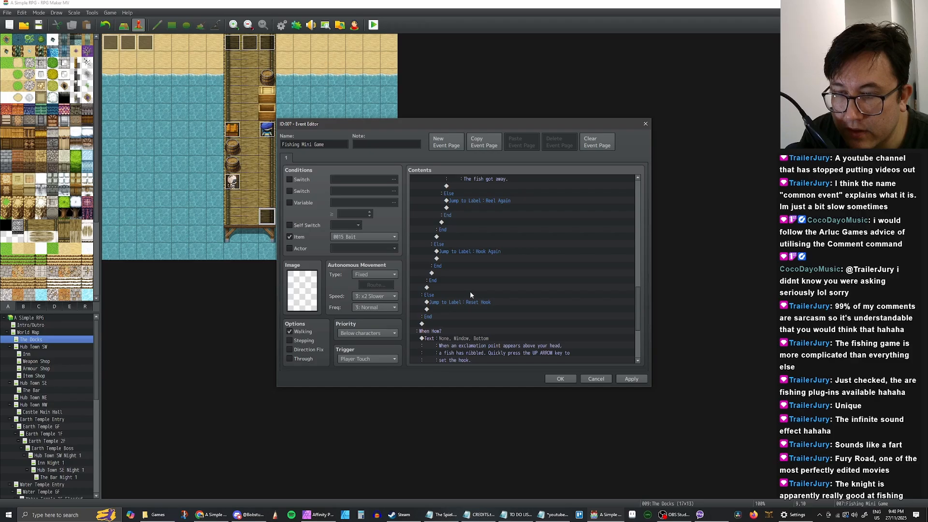
{"action": "scroll", "coordinate": [467, 301], "scroll_direction": "up", "scroll_amount": 5}
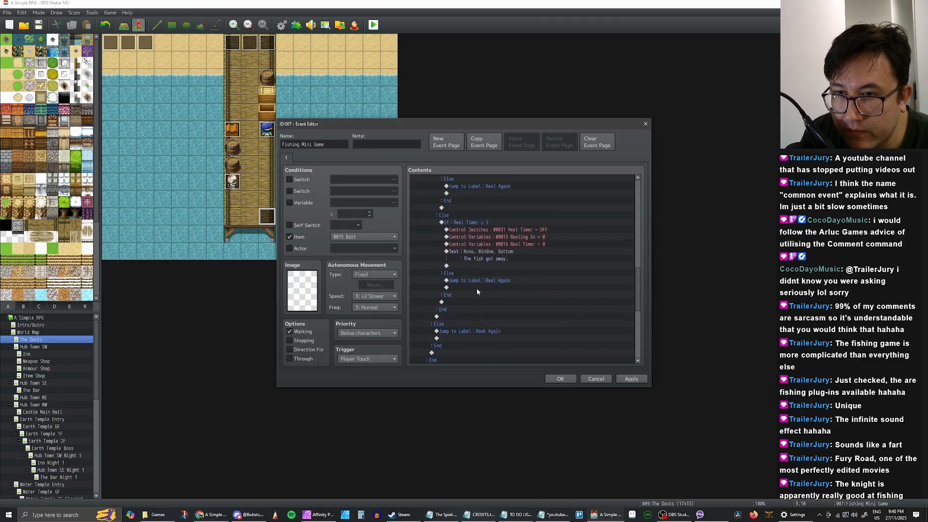
{"action": "scroll", "coordinate": [479, 285], "scroll_direction": "up", "scroll_amount": 7}
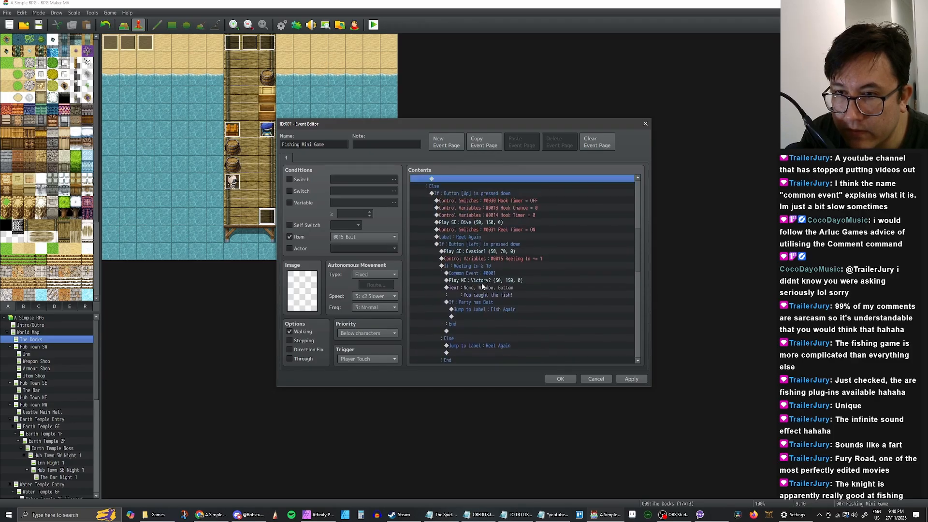
{"action": "scroll", "coordinate": [481, 283], "scroll_direction": "up", "scroll_amount": 10}
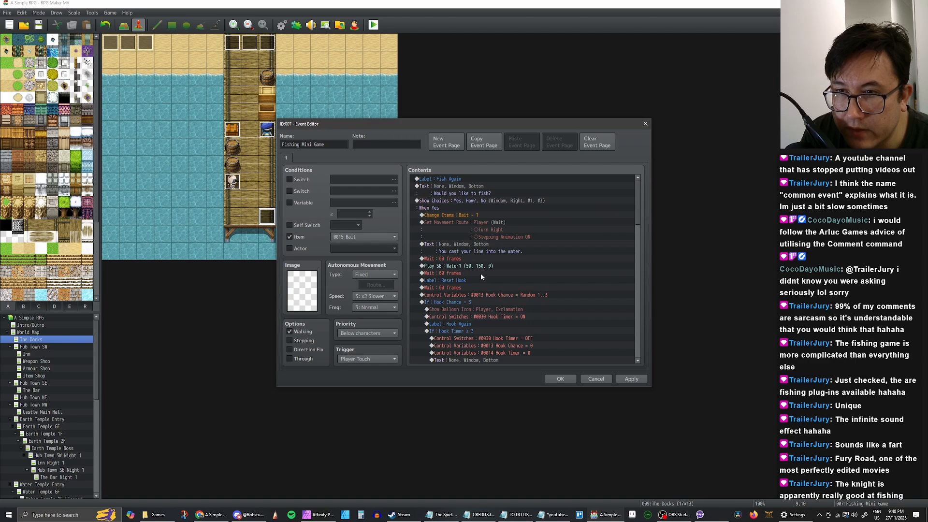
{"action": "scroll", "coordinate": [489, 210], "scroll_direction": "down", "scroll_amount": 6}
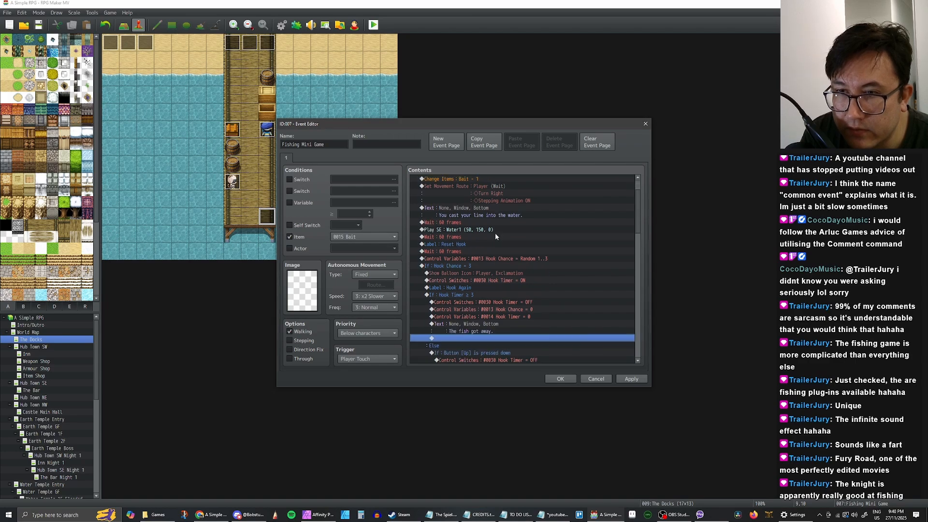
{"action": "scroll", "coordinate": [491, 250], "scroll_direction": "down", "scroll_amount": 4}
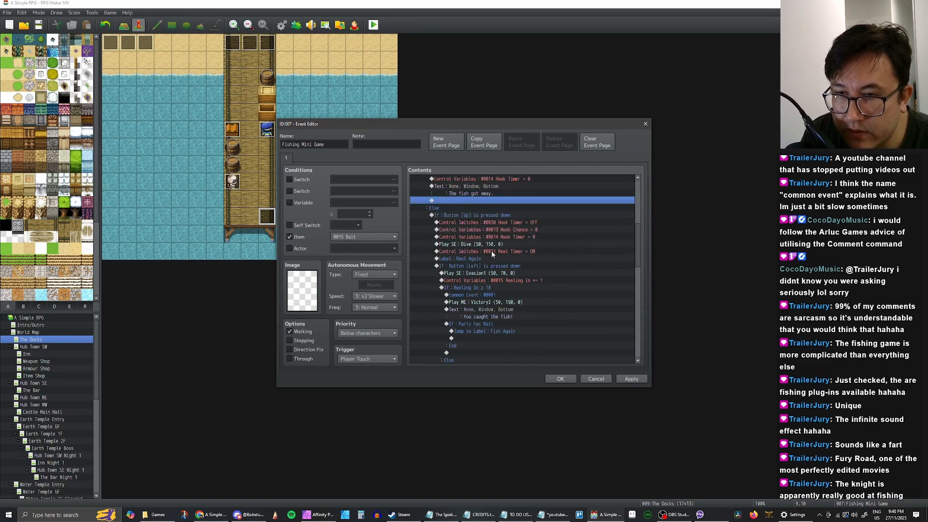
Copy the Party has Bait condition with its Fish Again jump to after "The fish got away." in the Hook Timer branch
{"action": "left_click", "coordinate": [481, 296]}
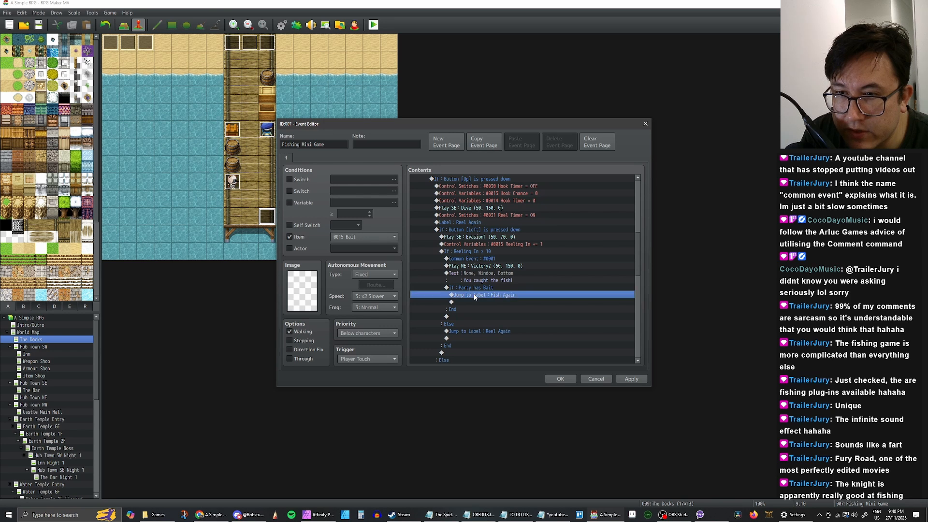
{"action": "left_click", "coordinate": [474, 290]}
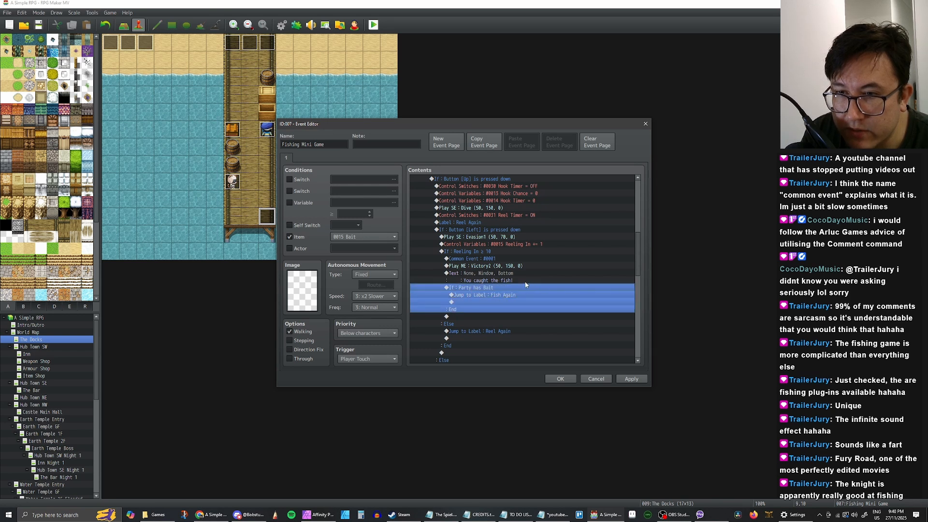
{"action": "scroll", "coordinate": [508, 283], "scroll_direction": "up", "scroll_amount": 5}
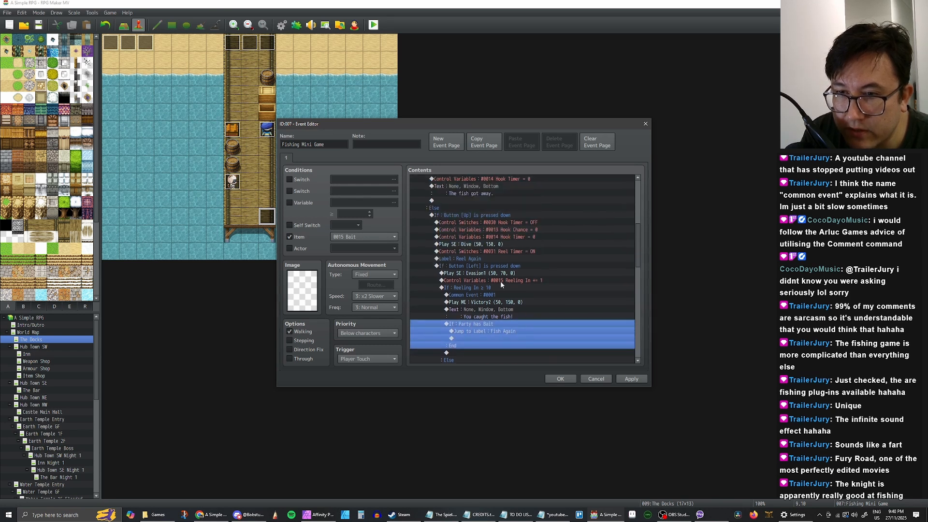
{"action": "left_click", "coordinate": [472, 267]}
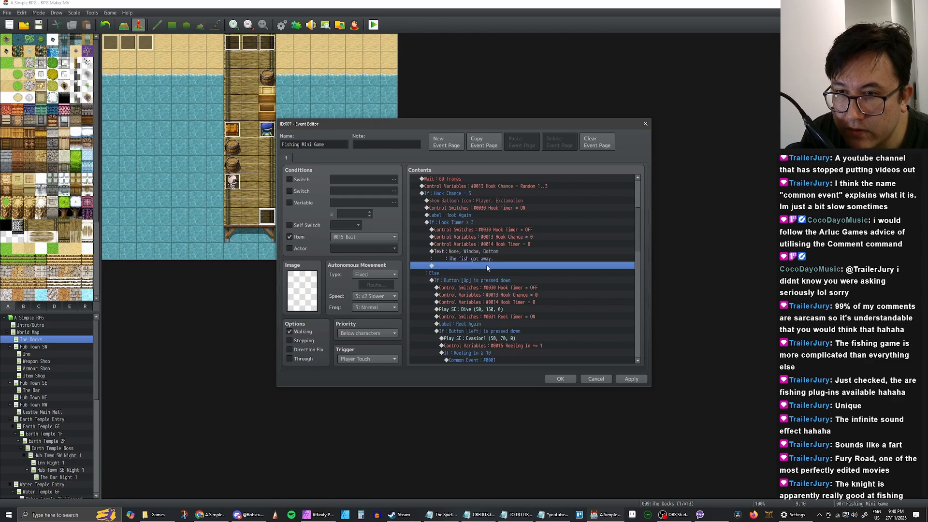
{"action": "key", "text": "ctrl+v"}
Paste the same Party has Bait condition after "The fish got away." in the Reel Timer branch
{"action": "scroll", "coordinate": [488, 271], "scroll_direction": "down", "scroll_amount": 6}
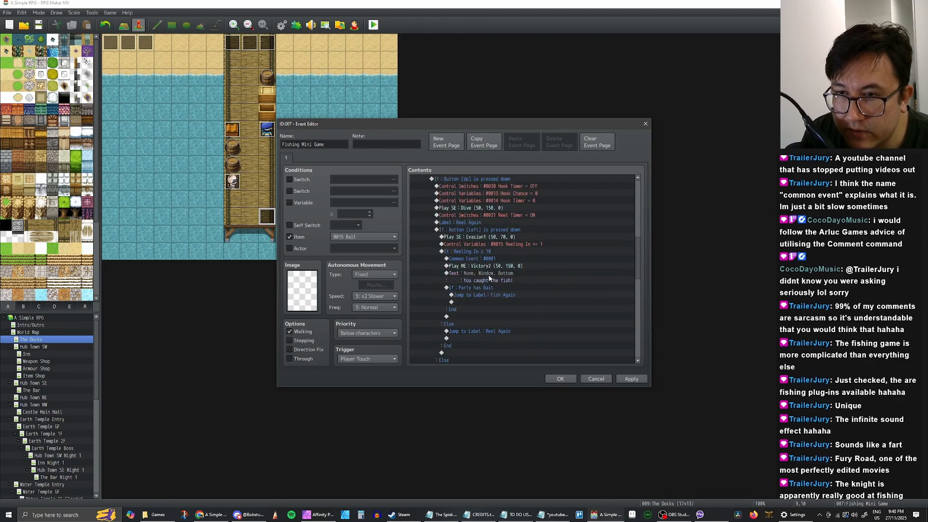
{"action": "scroll", "coordinate": [489, 277], "scroll_direction": "down", "scroll_amount": 4}
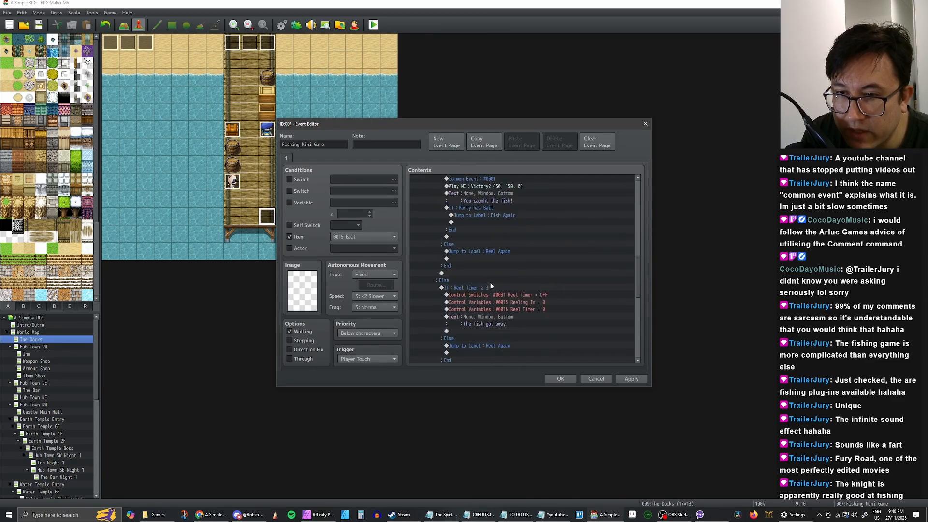
{"action": "scroll", "coordinate": [483, 275], "scroll_direction": "down", "scroll_amount": 1}
{"action": "scroll", "coordinate": [484, 278], "scroll_direction": "down", "scroll_amount": 2}
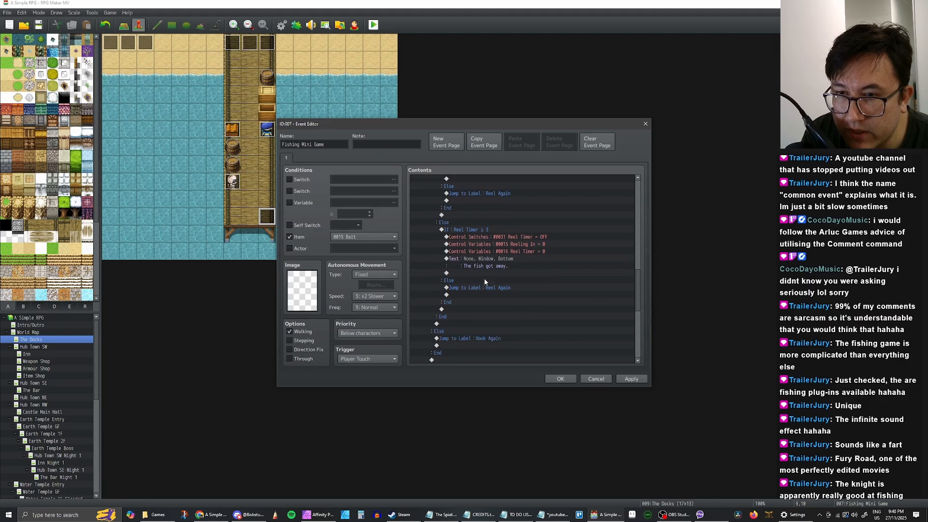
{"action": "left_click", "coordinate": [484, 273]}
{"action": "key", "text": "ctrl+v"}
Try adding the Party has Bait condition after the last instruction text in the How? choice branch, and delete the pasted block
{"action": "scroll", "coordinate": [502, 271], "scroll_direction": "down", "scroll_amount": 2}
{"action": "scroll", "coordinate": [505, 281], "scroll_direction": "down", "scroll_amount": 8}
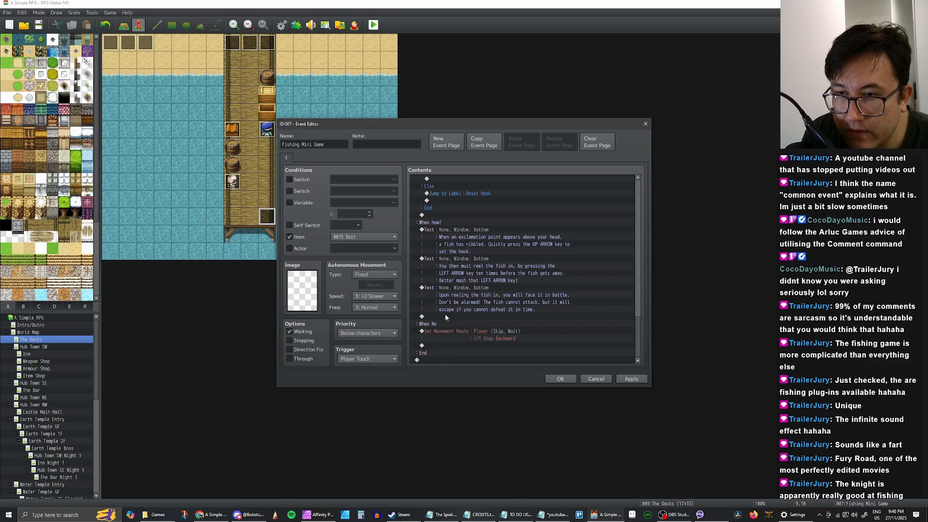
{"action": "left_click", "coordinate": [446, 317]}
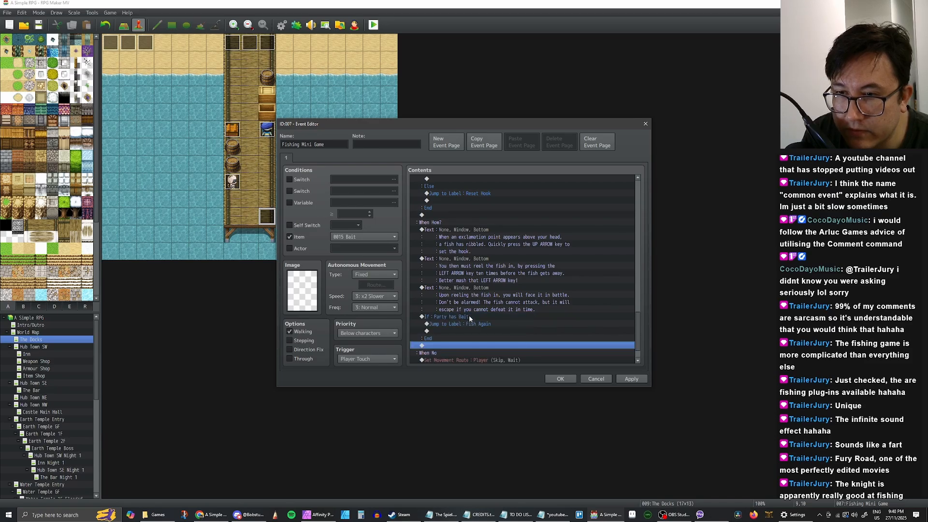
{"action": "key", "text": "ctrl+v"}
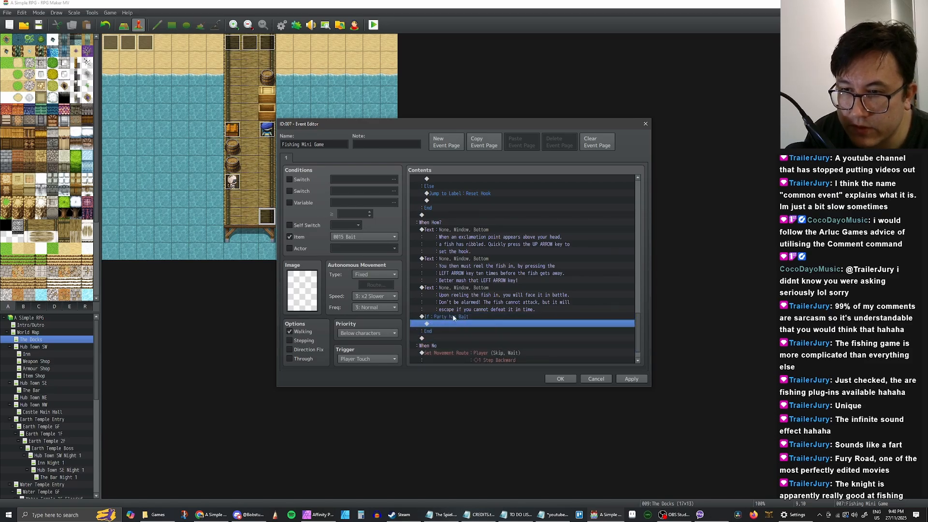
{"action": "left_click", "coordinate": [458, 317]}
{"action": "key", "text": "Delete"}
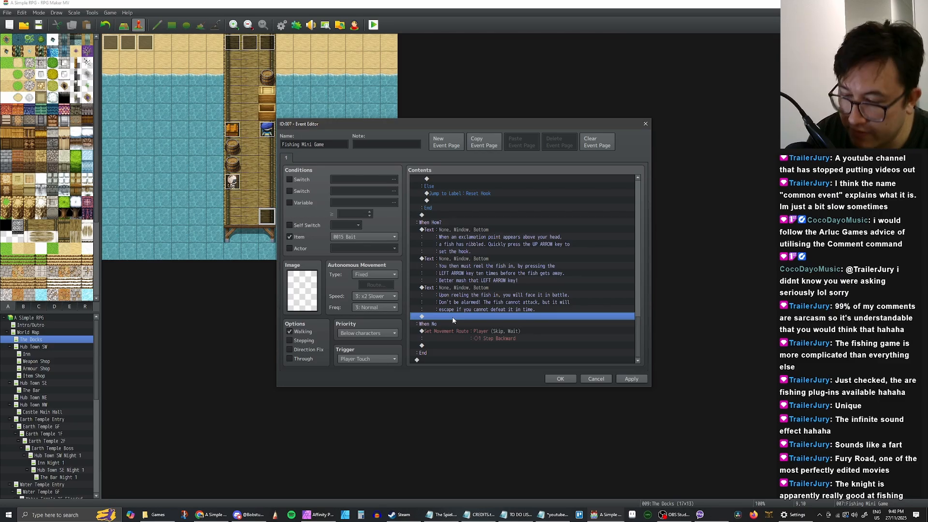
Paste the Fish Again label jump after the last instruction text in the How? choice branch
{"action": "key", "text": "ctrl+v"}
{"action": "left_click", "coordinate": [468, 318]}
{"action": "left_click", "coordinate": [468, 324]}
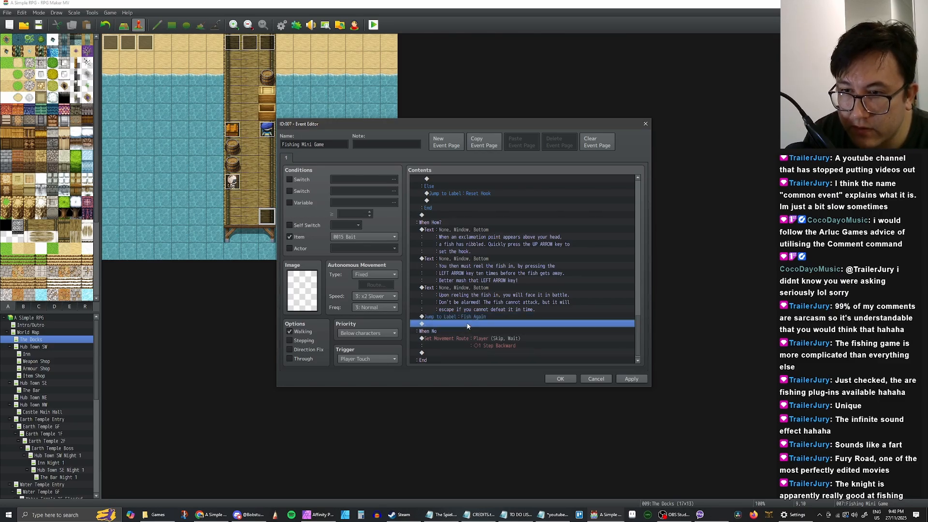
{"action": "left_click", "coordinate": [468, 317]}
Recheck the Hook Timer branch's Party has Bait condition and apply the changes to the Fishing Mini Game event
{"action": "scroll", "coordinate": [551, 315], "scroll_direction": "up", "scroll_amount": 5}
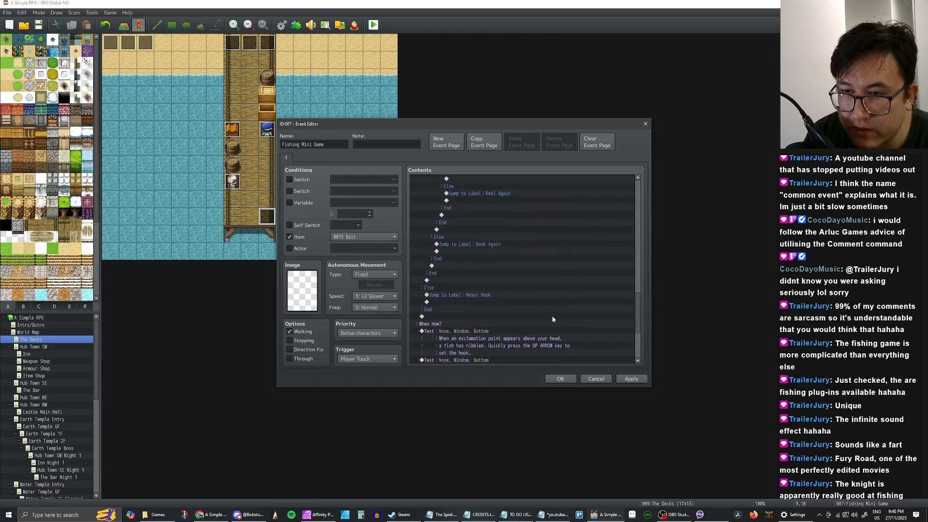
{"action": "scroll", "coordinate": [544, 316], "scroll_direction": "up", "scroll_amount": 8}
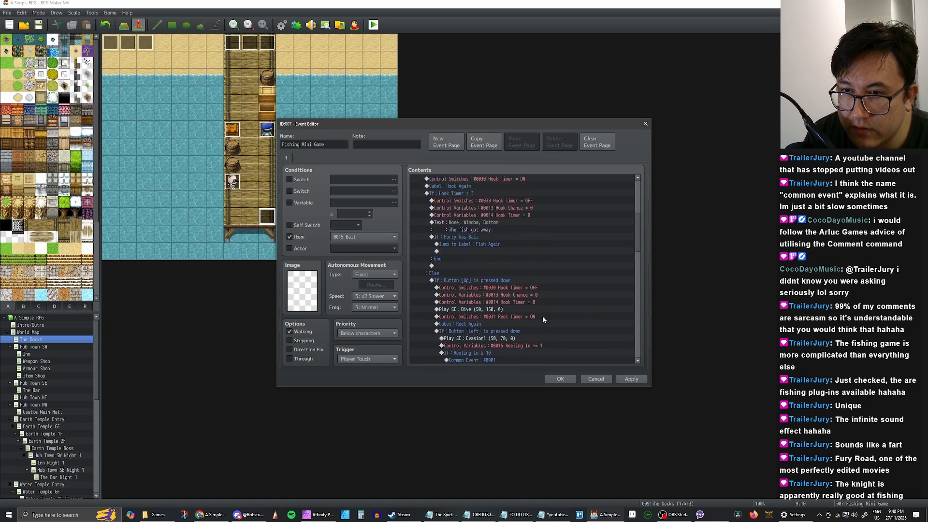
{"action": "scroll", "coordinate": [540, 318], "scroll_direction": "down", "scroll_amount": 3}
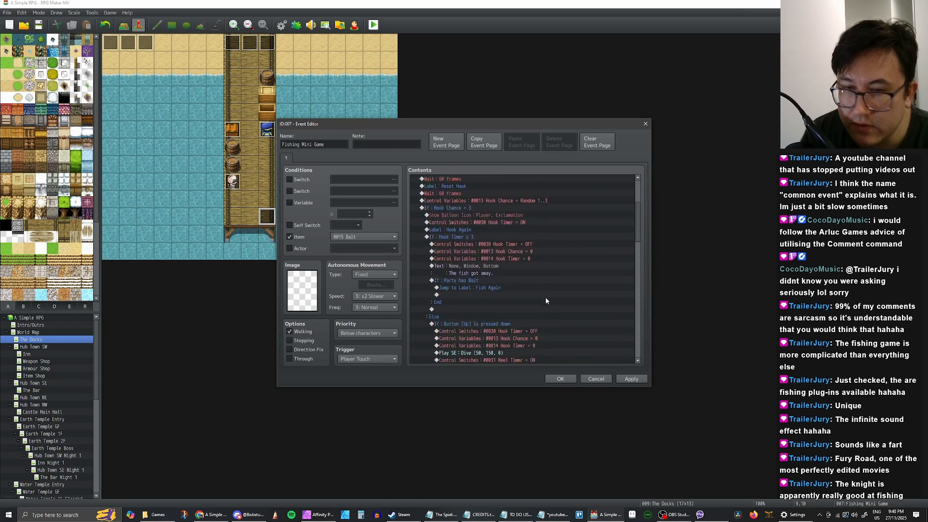
{"action": "scroll", "coordinate": [545, 295], "scroll_direction": "down", "scroll_amount": 5}
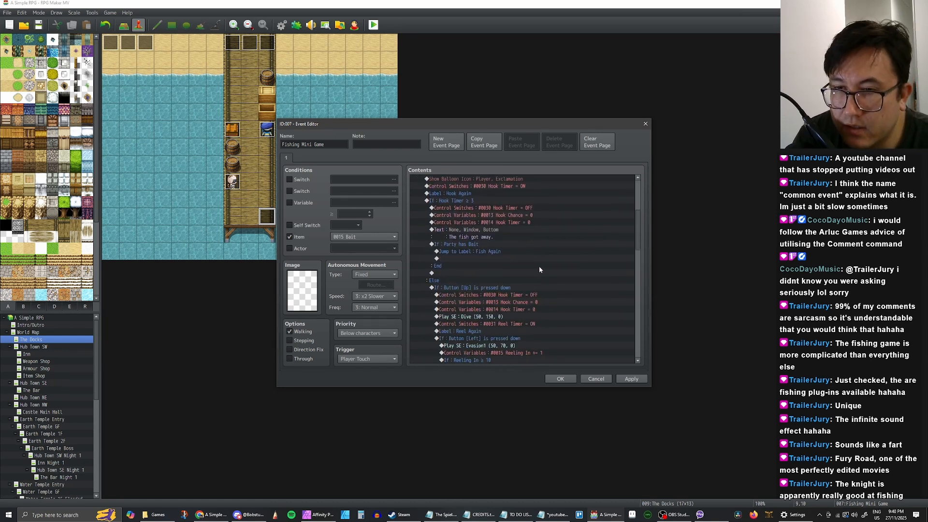
{"action": "scroll", "coordinate": [536, 261], "scroll_direction": "up", "scroll_amount": 8}
{"action": "left_click", "coordinate": [632, 380]}
Examine the Reel Again loop, from its label and the Button [Left] condition to the Reeling In increment and threshold check
{"action": "scroll", "coordinate": [522, 281], "scroll_direction": "down", "scroll_amount": 2}
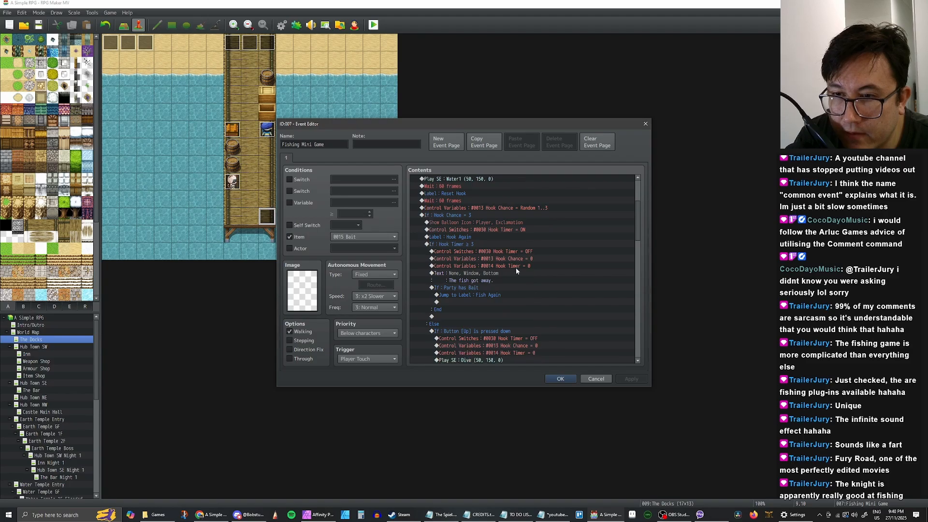
{"action": "scroll", "coordinate": [516, 266], "scroll_direction": "up", "scroll_amount": 2}
{"action": "scroll", "coordinate": [508, 250], "scroll_direction": "down", "scroll_amount": 7}
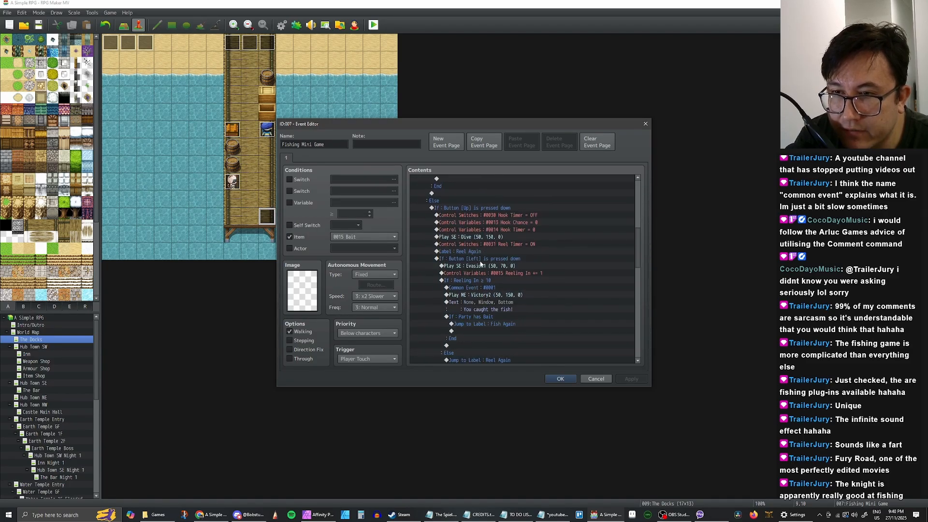
{"action": "left_click", "coordinate": [481, 261]}
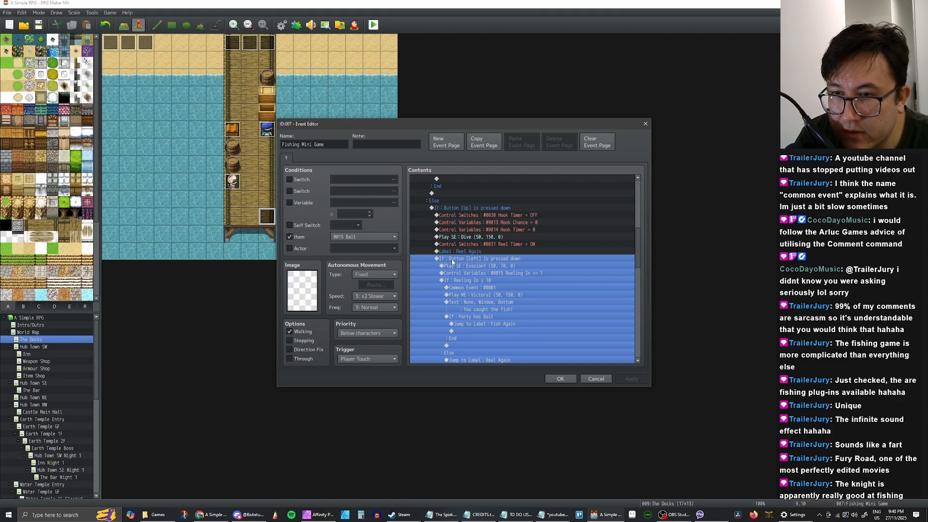
{"action": "left_click", "coordinate": [503, 251]}
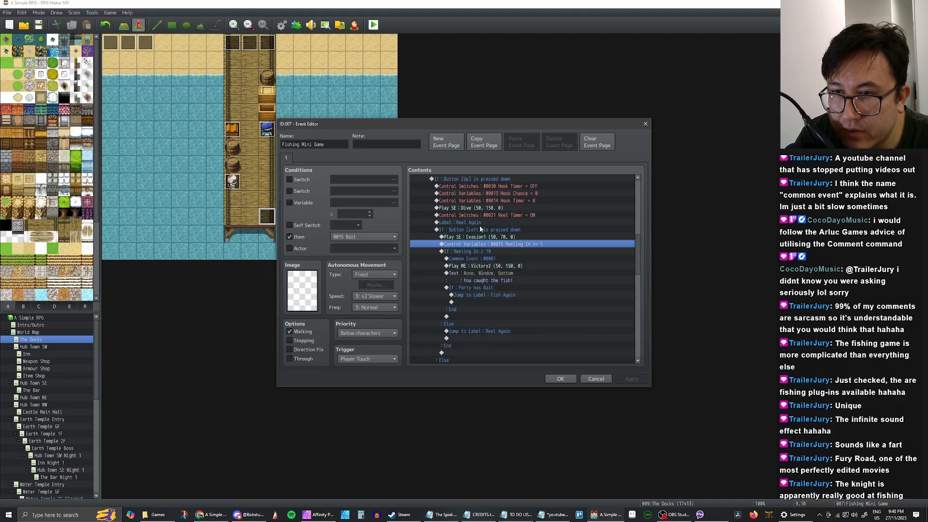
{"action": "scroll", "coordinate": [479, 226], "scroll_direction": "down", "scroll_amount": 1}
{"action": "left_click", "coordinate": [478, 229]}
{"action": "left_click", "coordinate": [473, 223]}
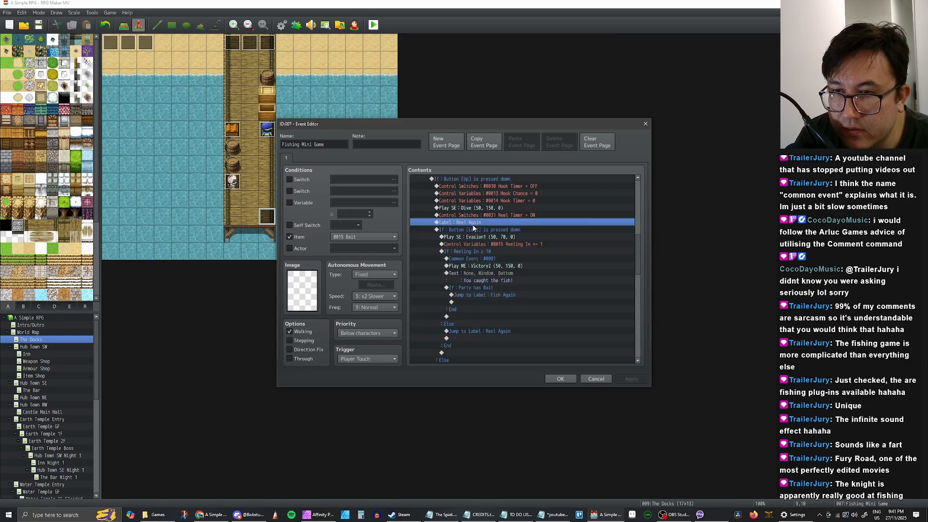
{"action": "left_click", "coordinate": [476, 230]}
{"action": "left_click", "coordinate": [509, 244]}
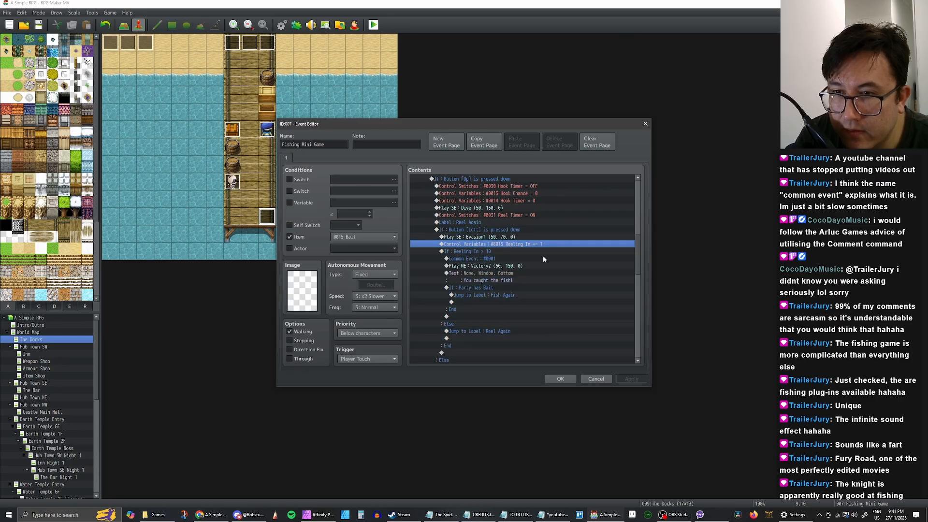
{"action": "left_click", "coordinate": [509, 251]}
{"action": "left_click", "coordinate": [471, 230]}
{"action": "left_click", "coordinate": [465, 223]}
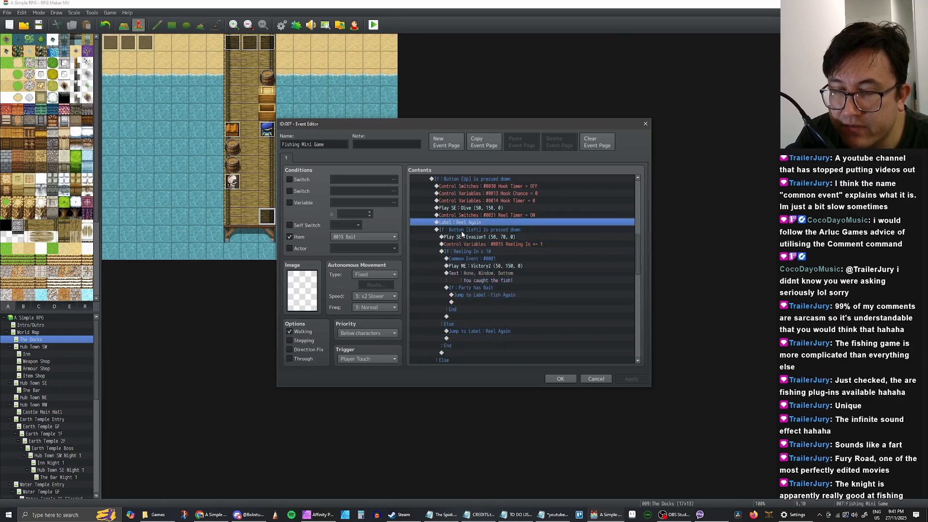
{"action": "left_click", "coordinate": [462, 234]}
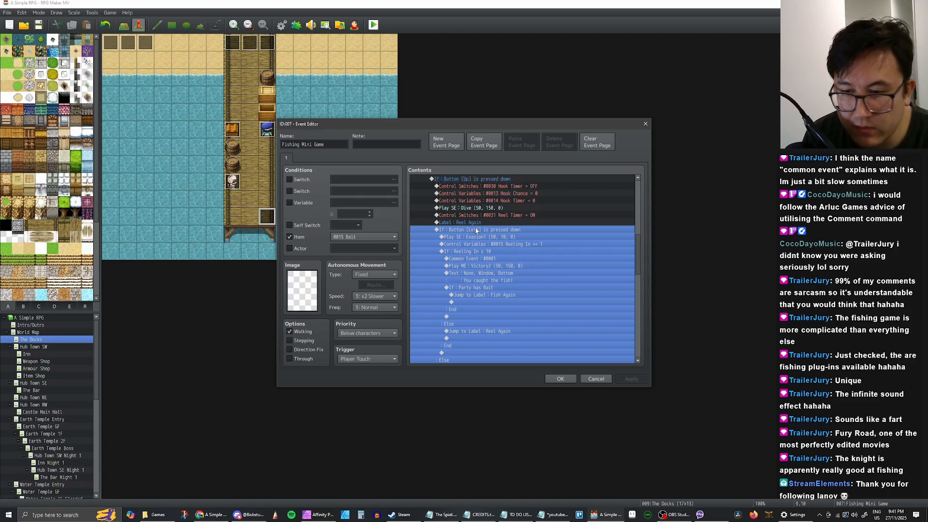
Trace the reeling sequence from the Evasion1 sound and Reeling In increment to the Victory2 music effect in the catch branch
{"action": "left_click", "coordinate": [507, 244]}
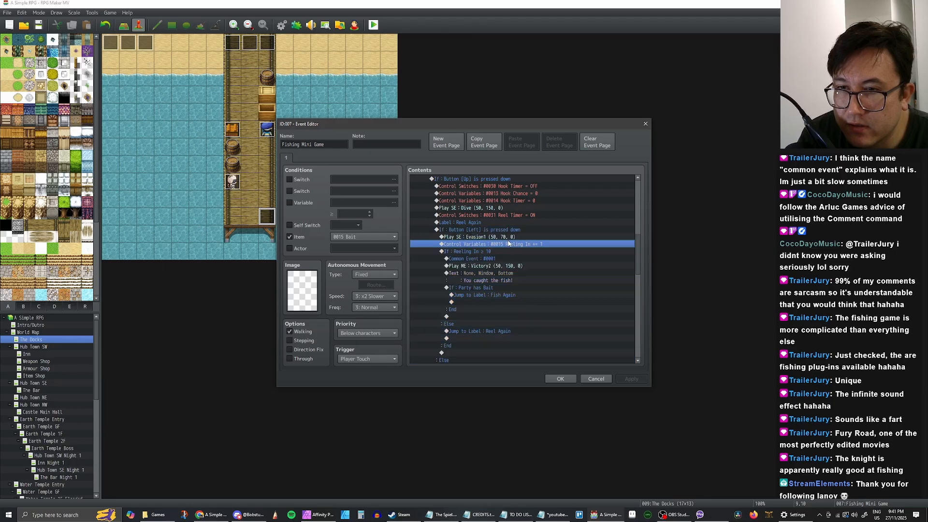
{"action": "left_click", "coordinate": [510, 236]}
{"action": "left_click", "coordinate": [513, 232]}
{"action": "scroll", "coordinate": [514, 237], "scroll_direction": "down", "scroll_amount": 1}
{"action": "left_click", "coordinate": [511, 231]}
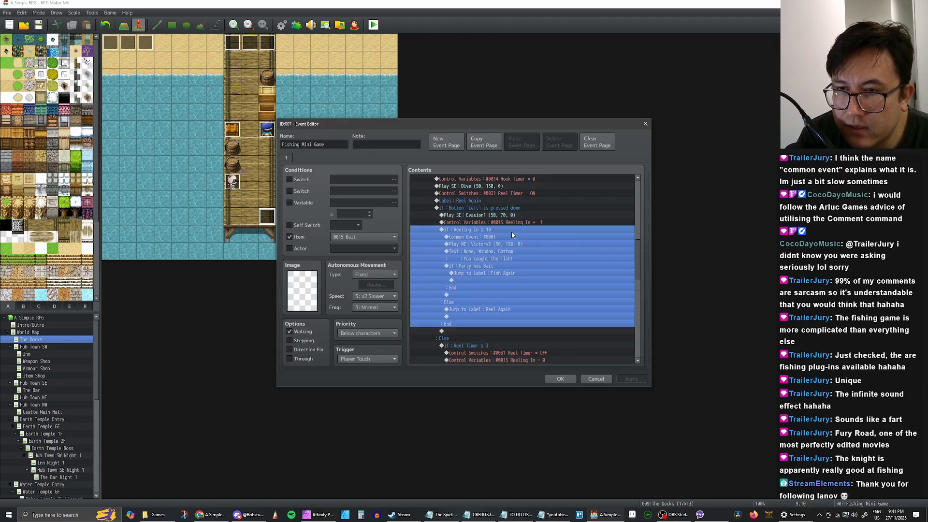
{"action": "scroll", "coordinate": [526, 239], "scroll_direction": "up", "scroll_amount": 2}
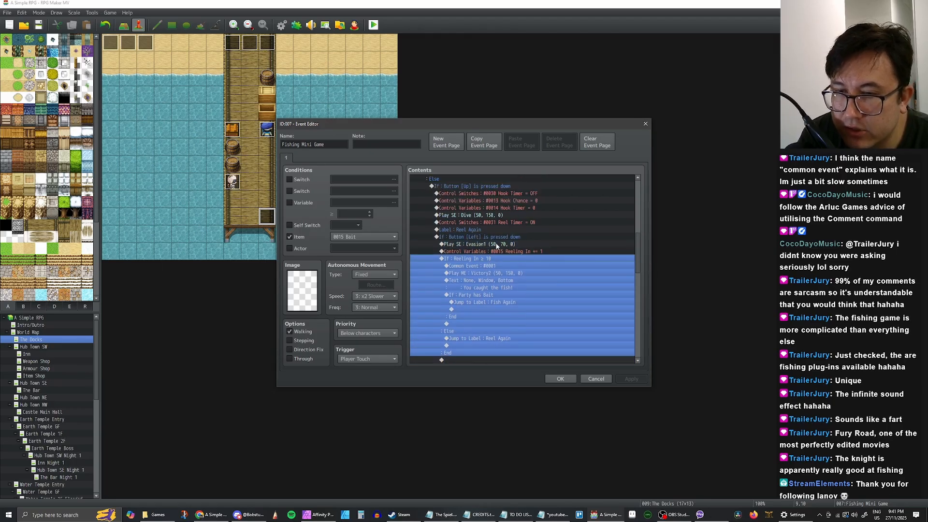
{"action": "left_click", "coordinate": [496, 245]}
{"action": "left_click", "coordinate": [508, 252]}
{"action": "left_click", "coordinate": [510, 258]}
{"action": "left_click", "coordinate": [519, 252]}
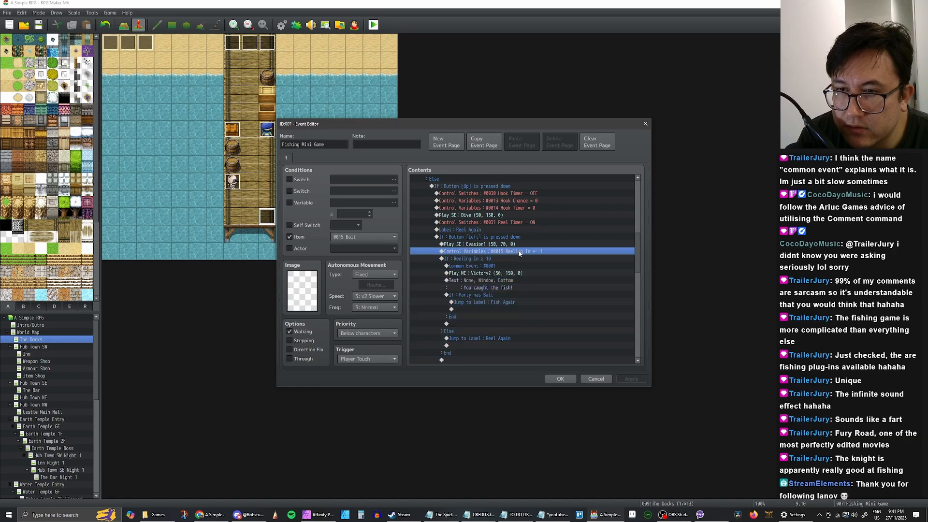
{"action": "left_click", "coordinate": [517, 260]}
{"action": "scroll", "coordinate": [518, 262], "scroll_direction": "down", "scroll_amount": 2}
{"action": "left_click", "coordinate": [522, 236]}
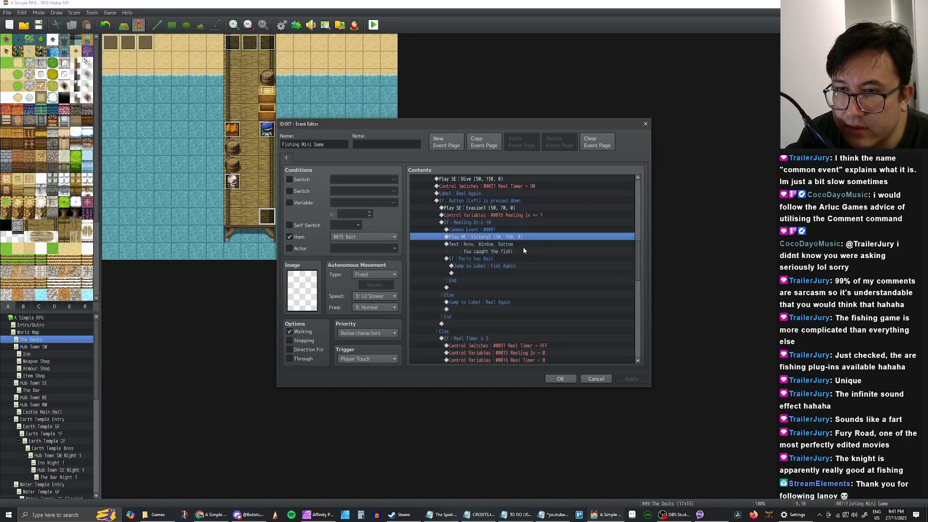
{"action": "scroll", "coordinate": [522, 248], "scroll_direction": "up", "scroll_amount": 2}
{"action": "scroll", "coordinate": [507, 253], "scroll_direction": "up", "scroll_amount": 2}
Examine how the Button [Up] condition follows the Hook Timer branch and leads into turning on the Reel Timer switch
{"action": "left_click", "coordinate": [493, 238]}
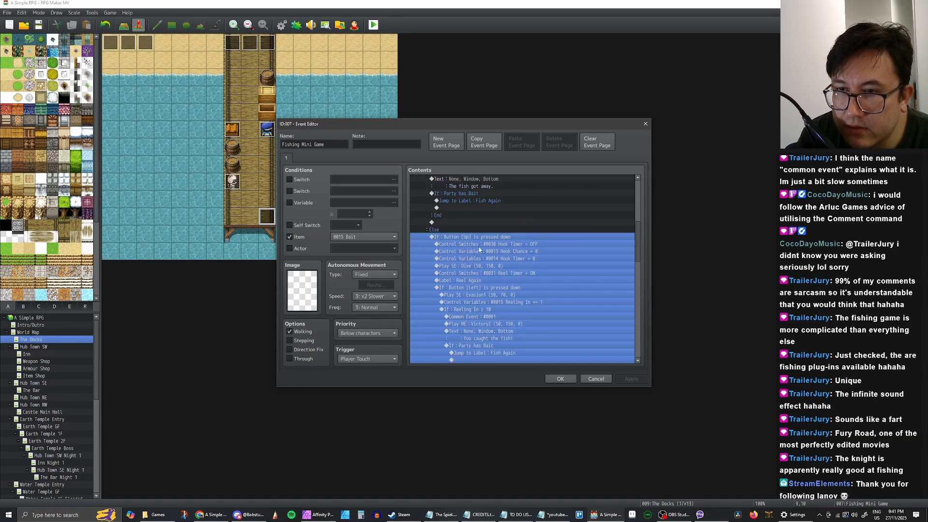
{"action": "scroll", "coordinate": [492, 240], "scroll_direction": "up", "scroll_amount": 1}
{"action": "scroll", "coordinate": [492, 240], "scroll_direction": "up", "scroll_amount": 3}
{"action": "scroll", "coordinate": [467, 244], "scroll_direction": "down", "scroll_amount": 2}
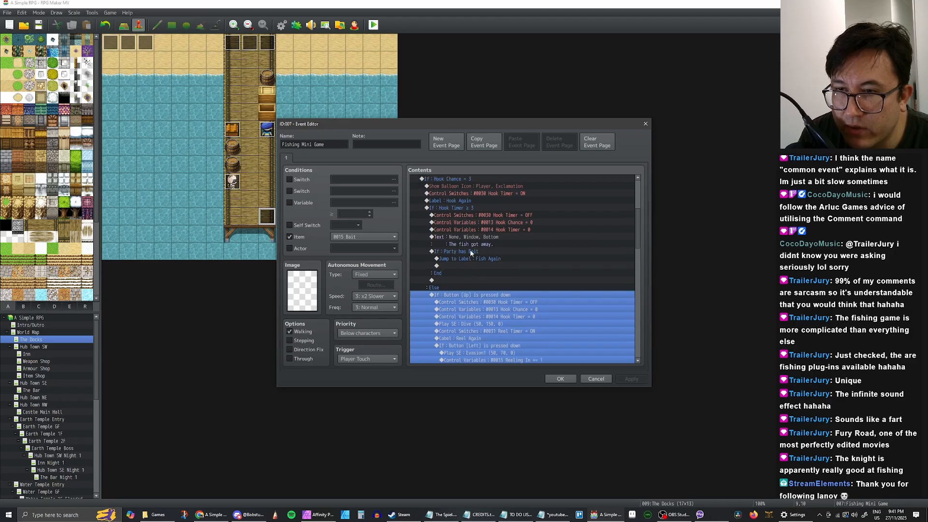
{"action": "left_click", "coordinate": [469, 286]}
{"action": "left_click", "coordinate": [469, 282]}
{"action": "scroll", "coordinate": [480, 292], "scroll_direction": "down", "scroll_amount": 2}
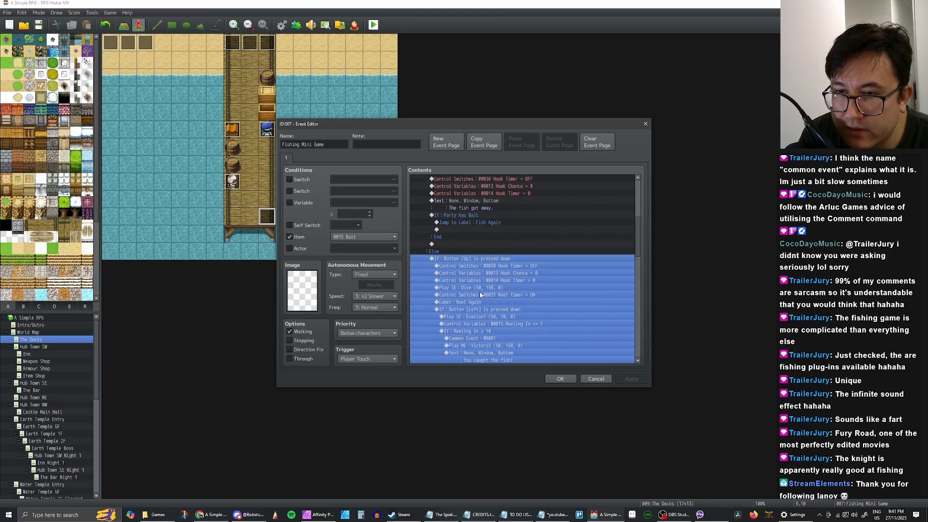
{"action": "left_click", "coordinate": [479, 295]}
{"action": "scroll", "coordinate": [490, 299], "scroll_direction": "down", "scroll_amount": 1}
{"action": "scroll", "coordinate": [491, 300], "scroll_direction": "down", "scroll_amount": 2}
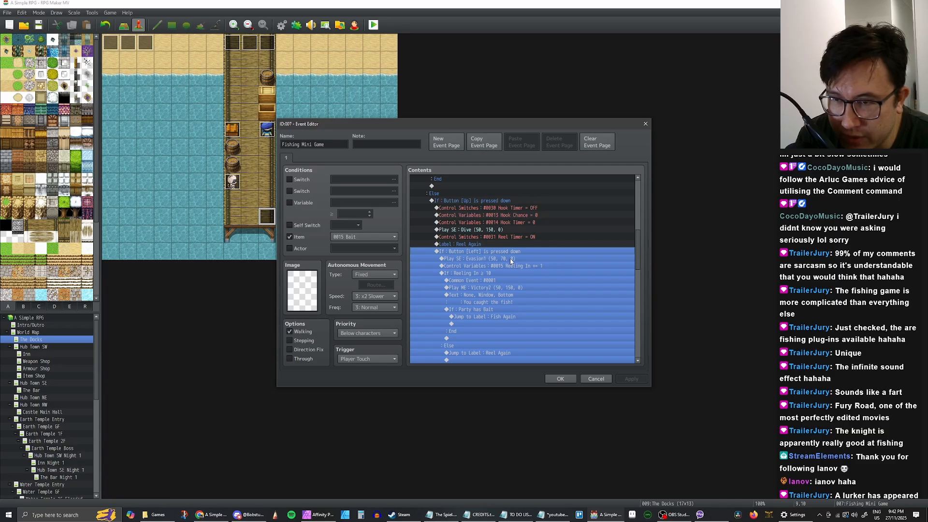
Compare the Button [Left] condition with the Evasion1 sound effect command directly inside it
{"action": "left_click", "coordinate": [512, 259]}
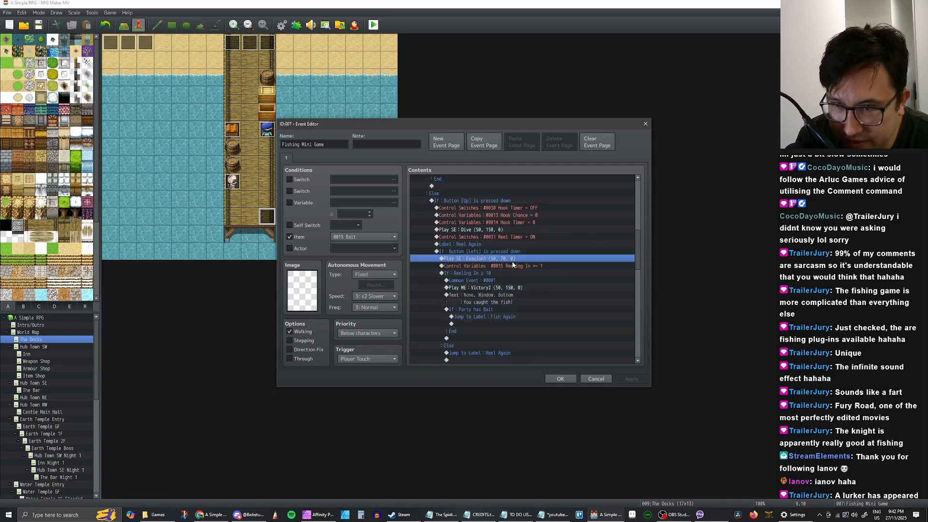
{"action": "left_click", "coordinate": [513, 253]}
{"action": "left_click", "coordinate": [514, 260]}
{"action": "left_click", "coordinate": [517, 253]}
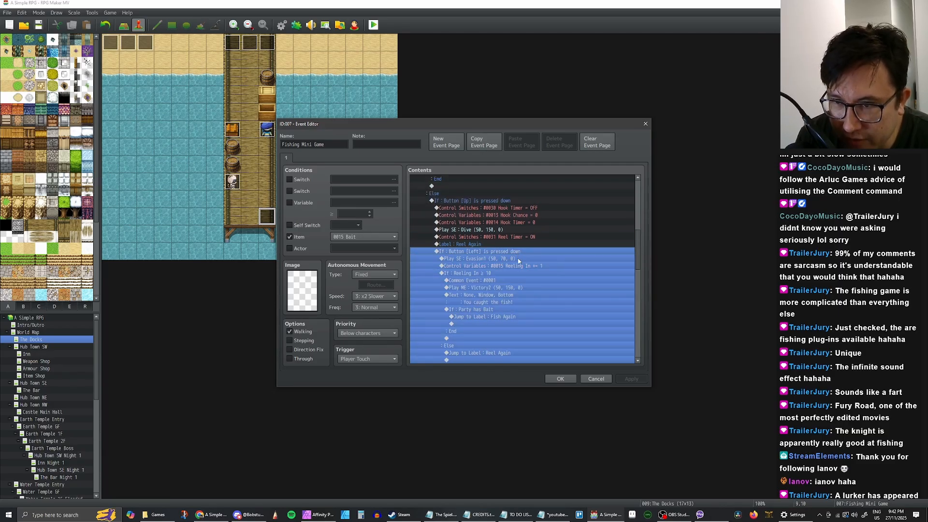
{"action": "left_click", "coordinate": [518, 264]}
{"action": "left_click", "coordinate": [518, 260]}
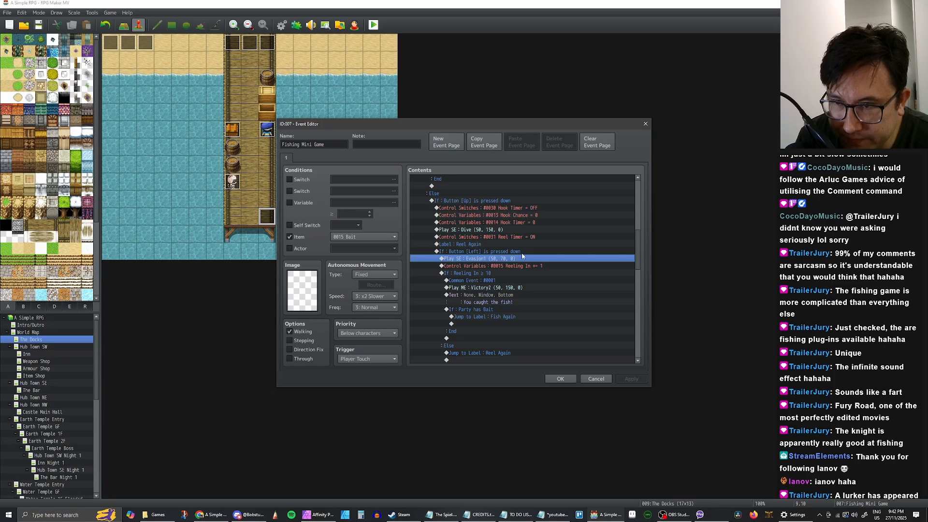
{"action": "left_click", "coordinate": [522, 253]}
{"action": "left_click", "coordinate": [523, 260]}
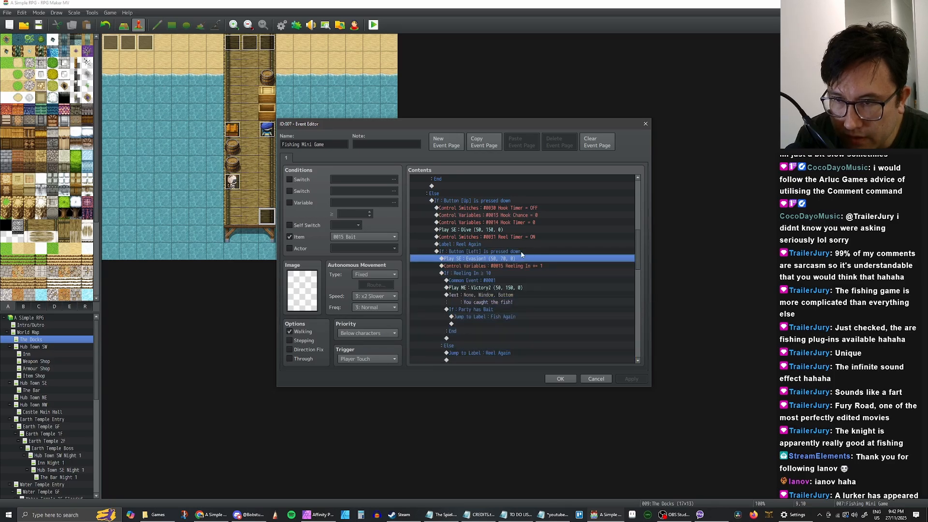
{"action": "left_click", "coordinate": [518, 252]}
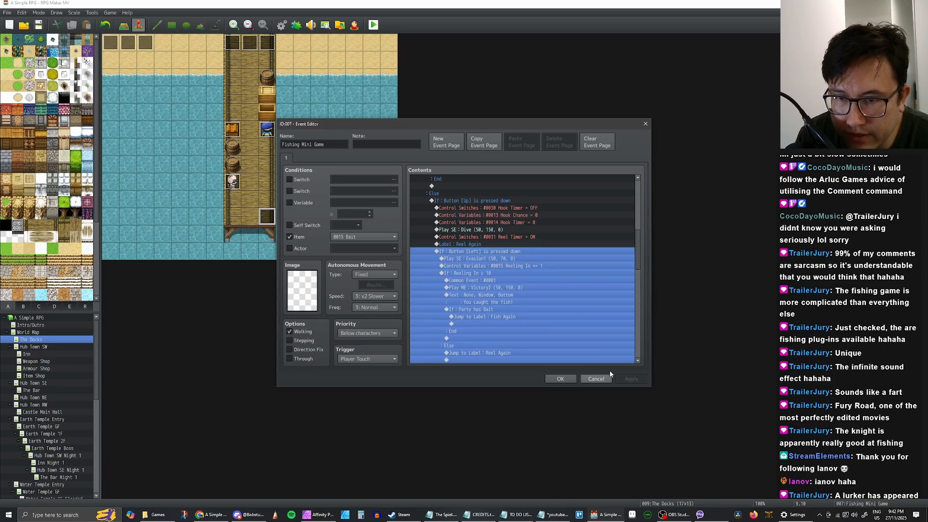
Review the hooking logic around the Button [Up] condition, going back to the line casting and Reset Hook label
{"action": "scroll", "coordinate": [510, 236], "scroll_direction": "up", "scroll_amount": 1}
{"action": "scroll", "coordinate": [497, 218], "scroll_direction": "up", "scroll_amount": 1}
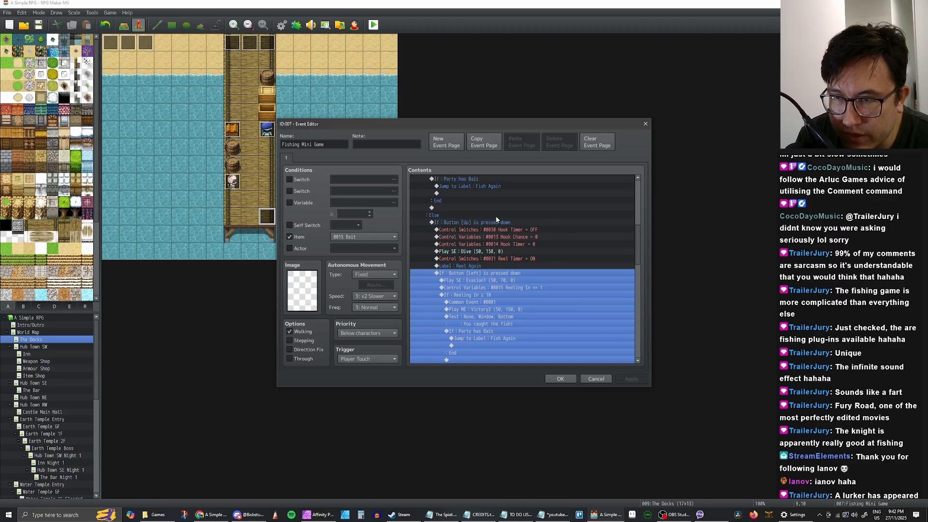
{"action": "left_click", "coordinate": [493, 222]}
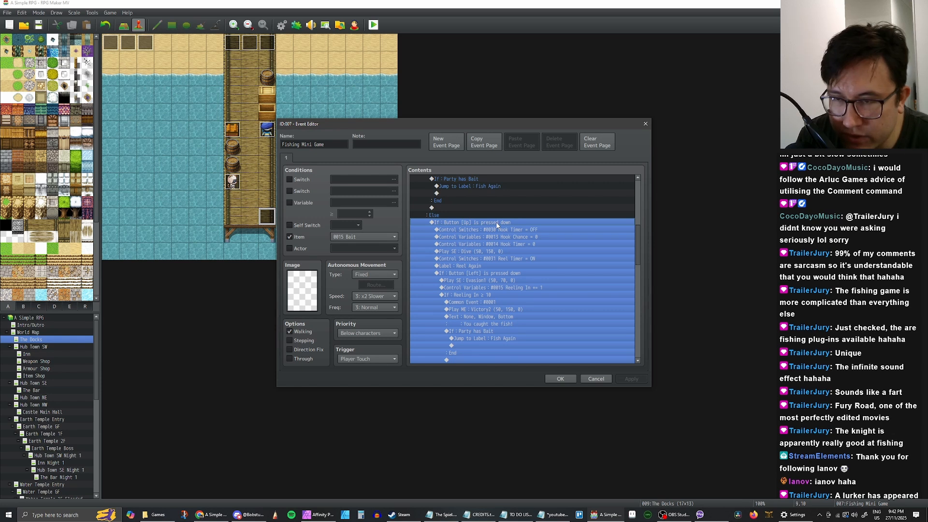
{"action": "scroll", "coordinate": [493, 220], "scroll_direction": "up", "scroll_amount": 3}
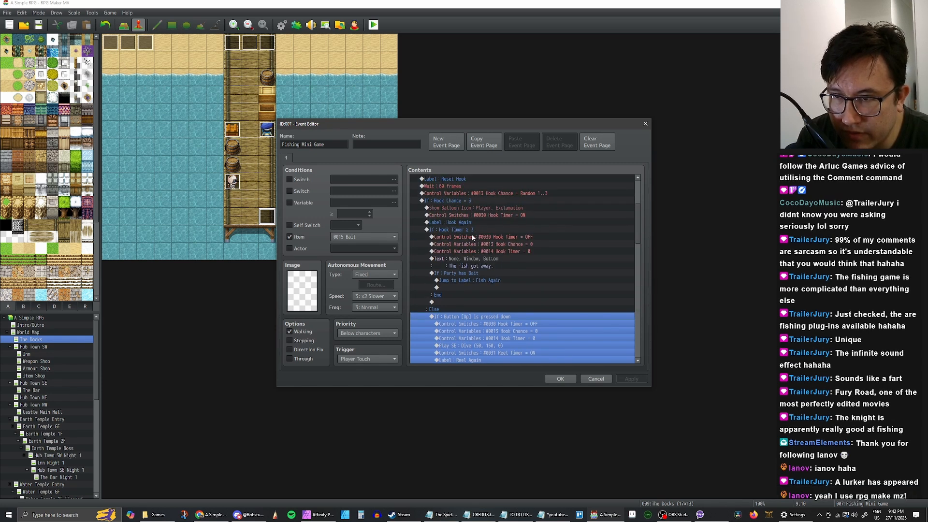
{"action": "scroll", "coordinate": [488, 249], "scroll_direction": "down", "scroll_amount": 3}
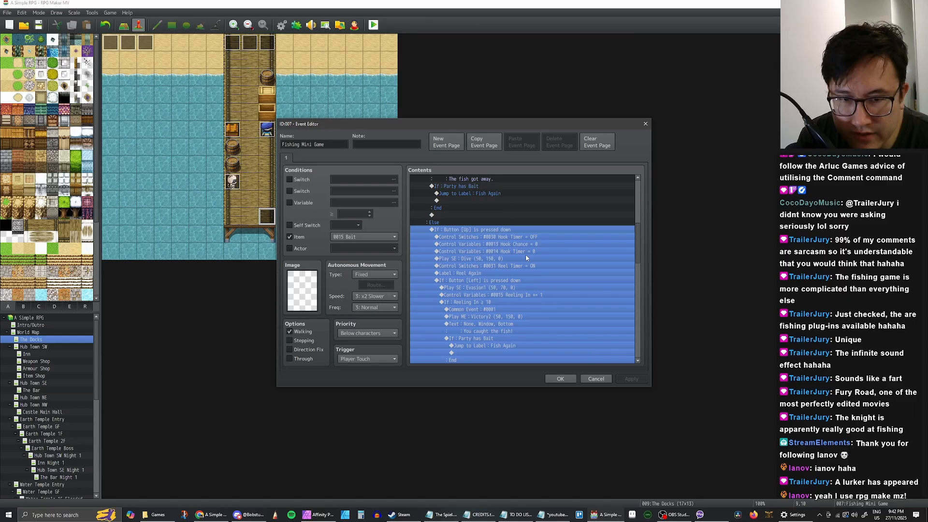
{"action": "scroll", "coordinate": [553, 273], "scroll_direction": "down", "scroll_amount": 1}
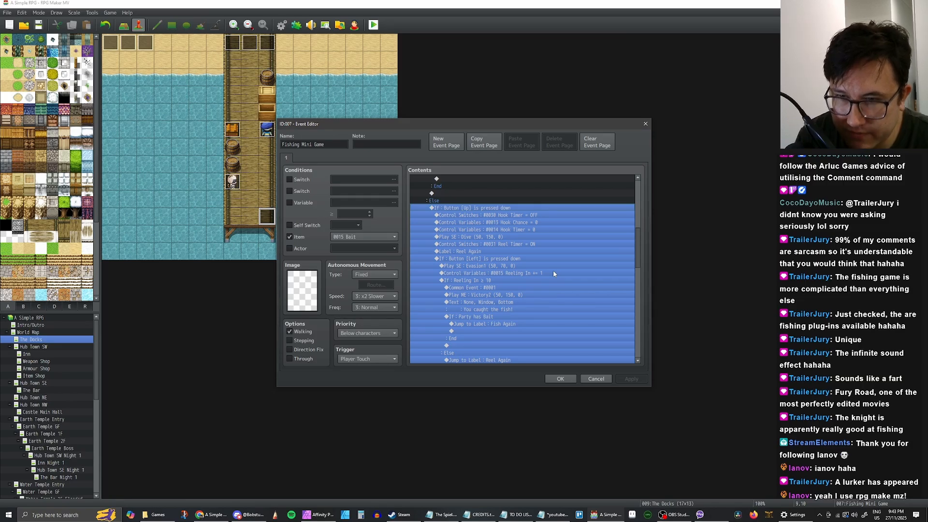
{"action": "left_click_drag", "start_coordinate": [638, 247], "coordinate": [637, 251]}
{"action": "scroll", "coordinate": [623, 245], "scroll_direction": "up", "scroll_amount": 2}
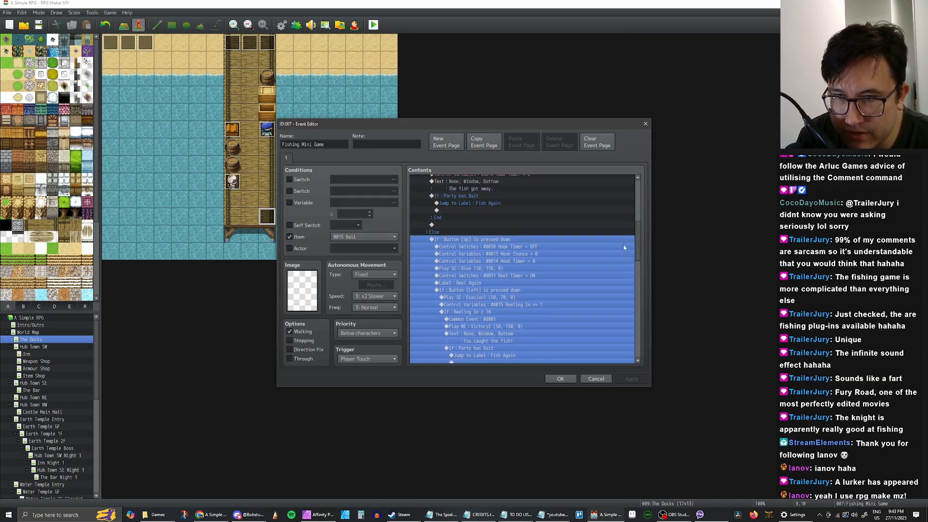
{"action": "scroll", "coordinate": [539, 249], "scroll_direction": "up", "scroll_amount": 6}
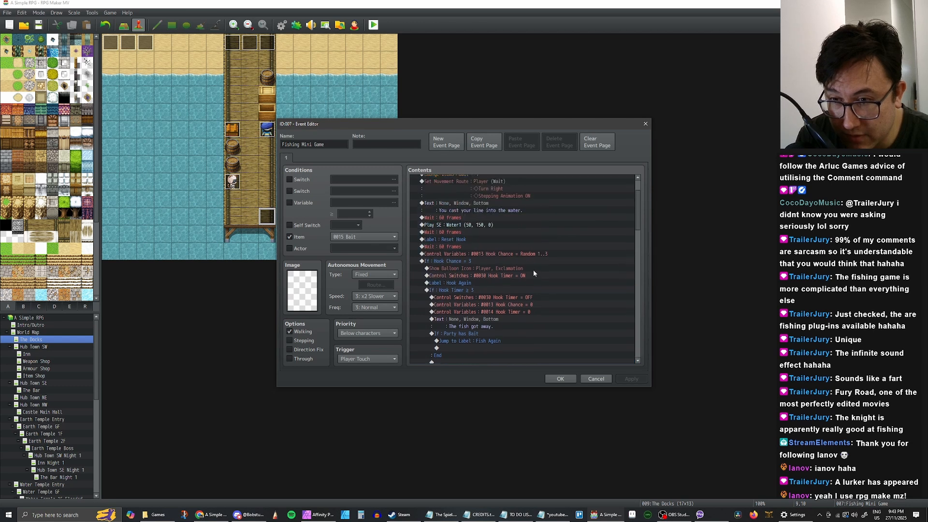
{"action": "scroll", "coordinate": [536, 283], "scroll_direction": "down", "scroll_amount": 3}
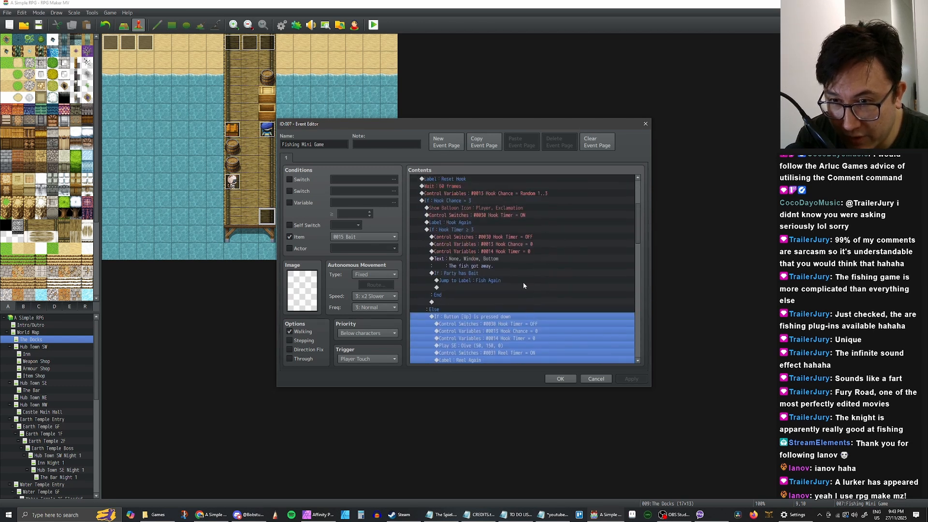
Recheck the Hook Timer and Button [Up] branches and accept the Fishing Mini Game event edits
{"action": "scroll", "coordinate": [517, 282], "scroll_direction": "up", "scroll_amount": 1}
{"action": "left_click", "coordinate": [519, 274]}
{"action": "scroll", "coordinate": [539, 296], "scroll_direction": "down", "scroll_amount": 4}
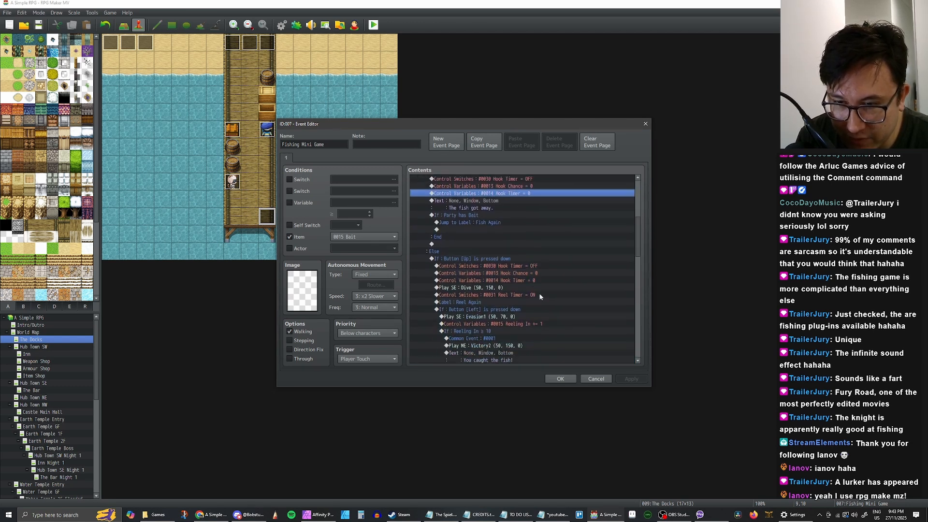
{"action": "left_click", "coordinate": [559, 380]}
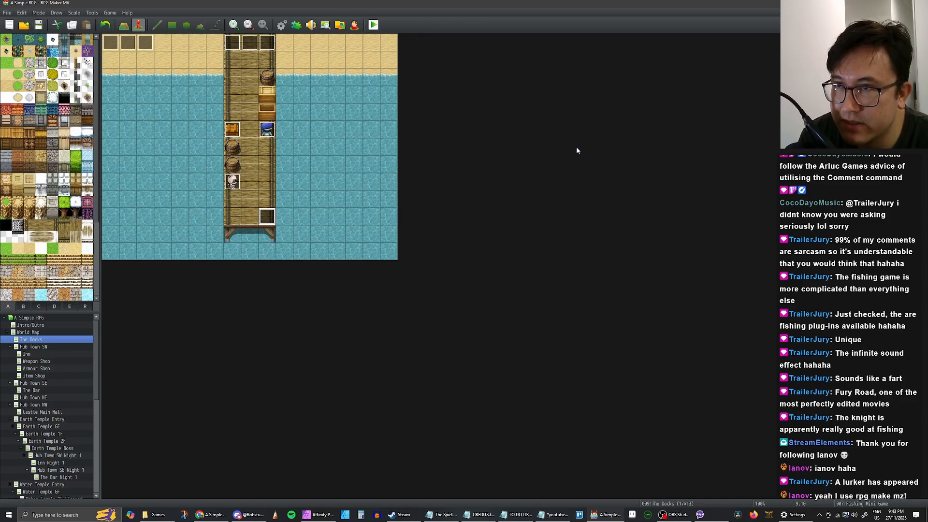
Start a playtest of the game and continue from the File 6 save
{"action": "left_click", "coordinate": [587, 138]}
{"action": "key", "text": "Up"}
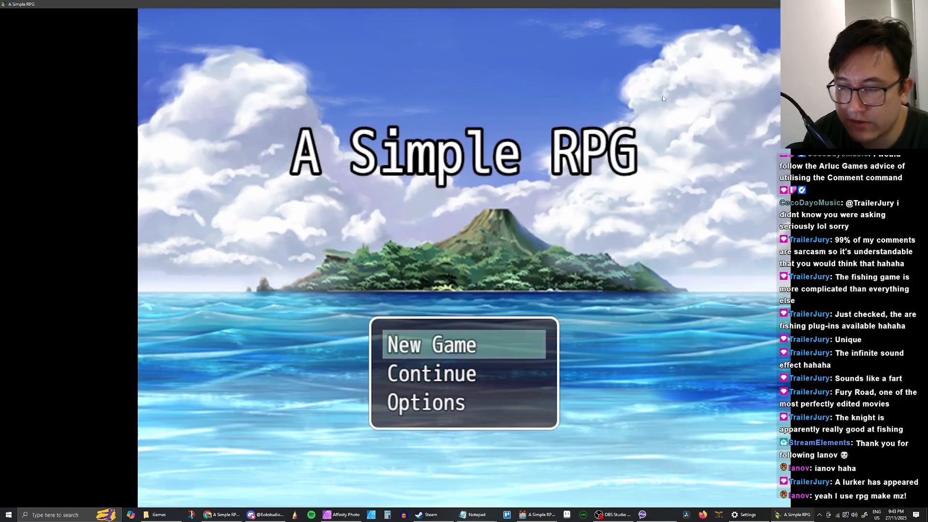
{"action": "key", "text": "Down"}
{"action": "key", "text": "Return"}
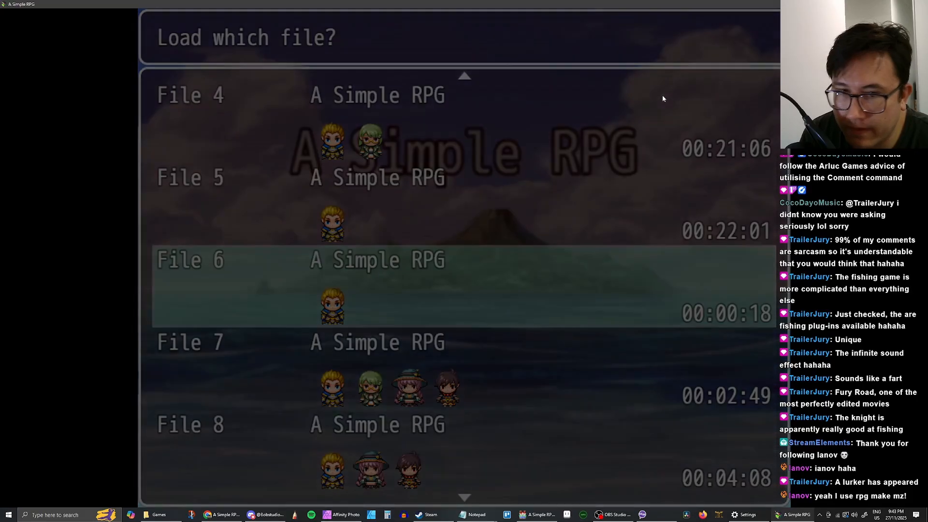
{"action": "key", "text": "Return"}
Open the chest on the dock beside the Knight and step away from it
{"action": "key", "text": "Up"}
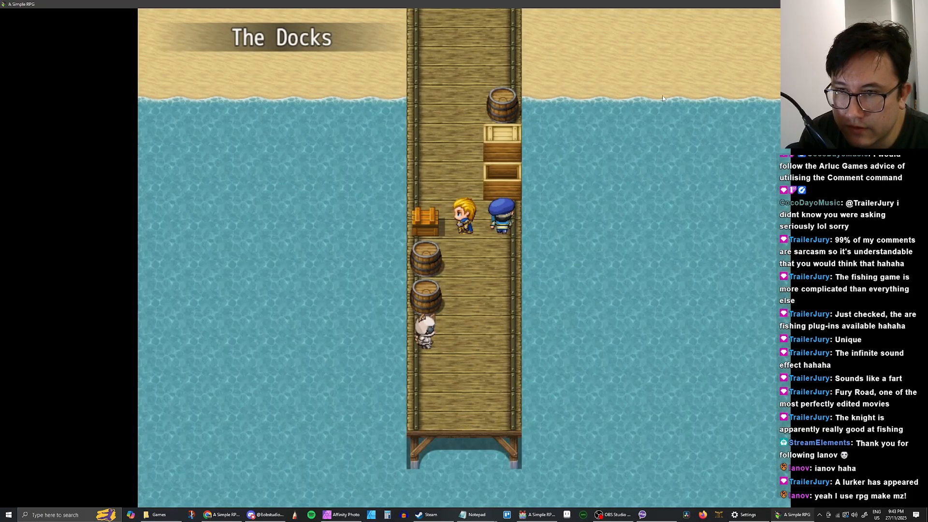
{"action": "key", "text": "Return"}
{"action": "key", "text": "Return"}
{"action": "key", "text": "Down"}
Visit the Save option in the in-game menu and return to the docks map
{"action": "key", "text": "Escape"}
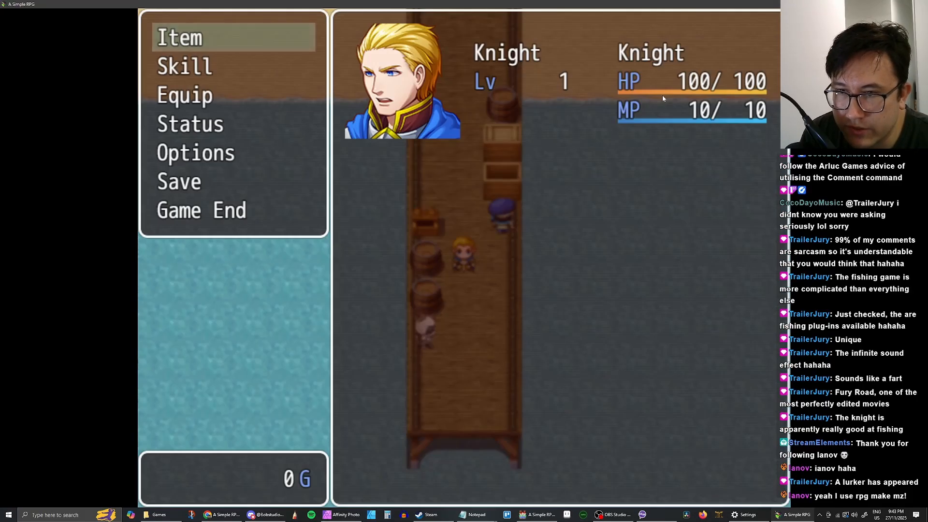
{"action": "key", "text": "Up"}
{"action": "key", "text": "Up"}
{"action": "key", "text": "Return"}
{"action": "key", "text": "Escape"}
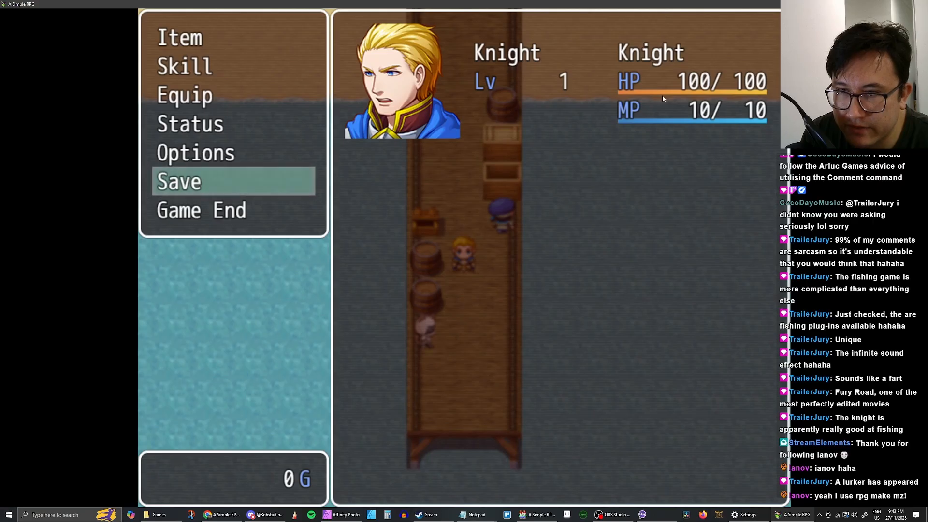
{"action": "key", "text": "Escape"}
Walk the Knight to the fishing spot at the dock's end and read through the How? instructions
{"action": "key", "text": "Down"}
{"action": "key", "text": "Right"}
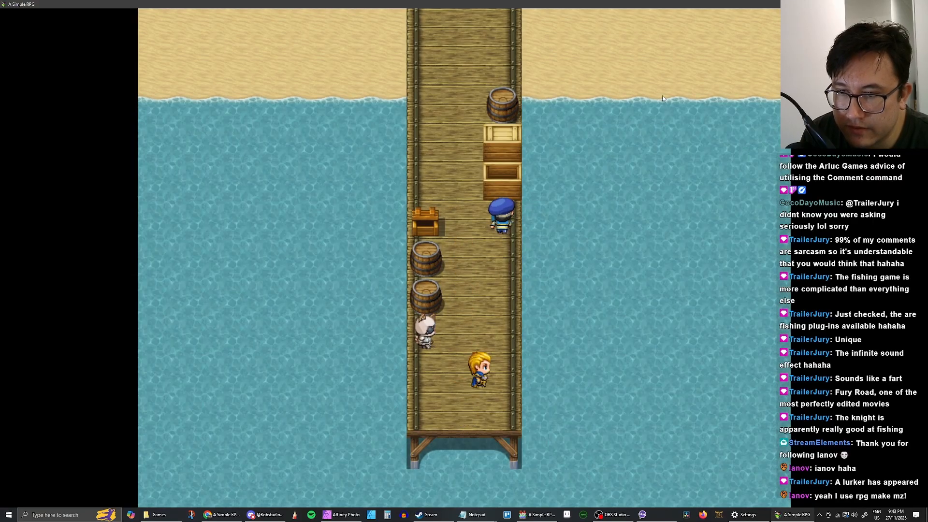
{"action": "key", "text": "Down"}
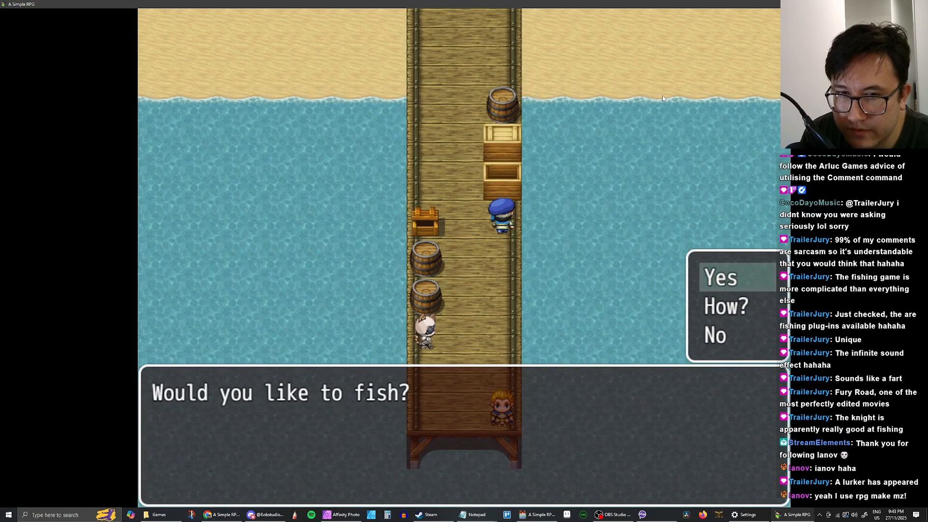
{"action": "key", "text": "Down"}
{"action": "key", "text": "Return"}
{"action": "key", "text": "Return"}
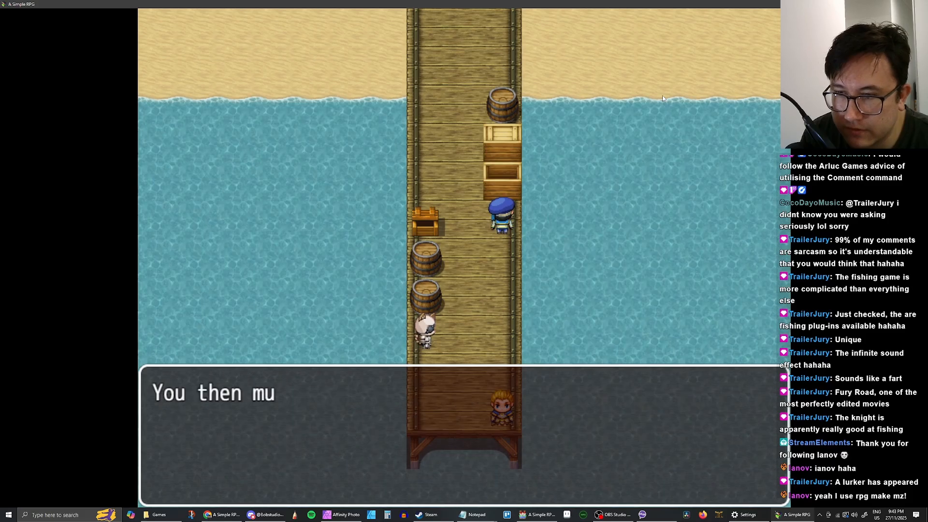
{"action": "key", "text": "Return"}
{"action": "key", "text": "Return"}
{"action": "key", "text": "Return"}
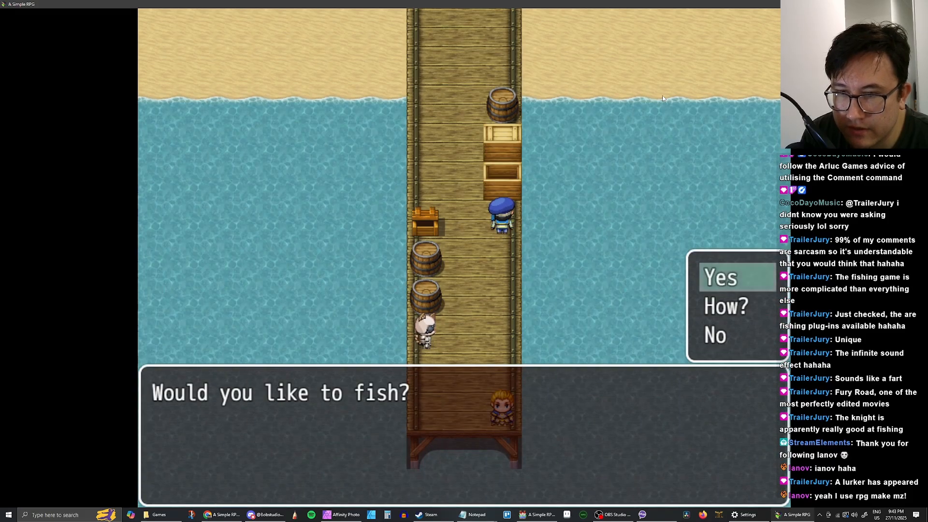
Choose Yes at the fishing prompt, cast the line and play through a first test round
{"action": "key", "text": "Down"}
{"action": "key", "text": "Up"}
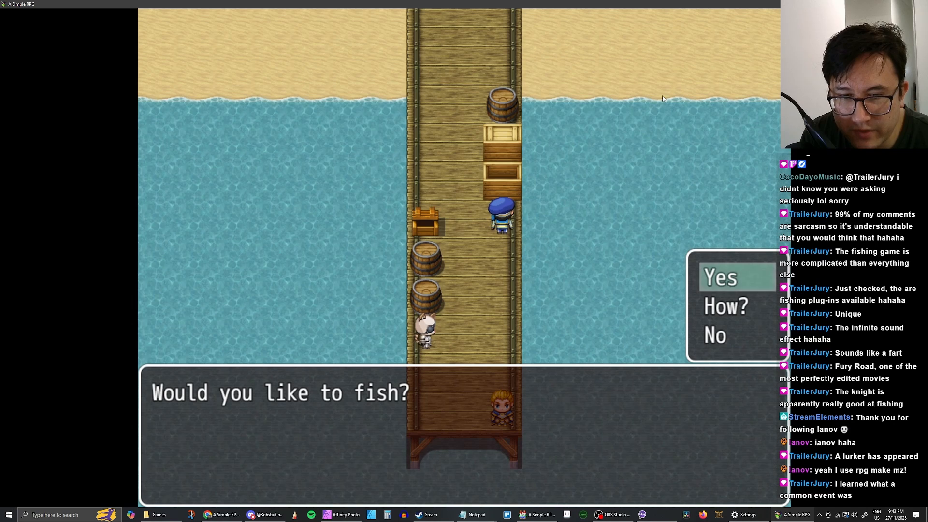
{"action": "key", "text": "Down"}
{"action": "key", "text": "Up"}
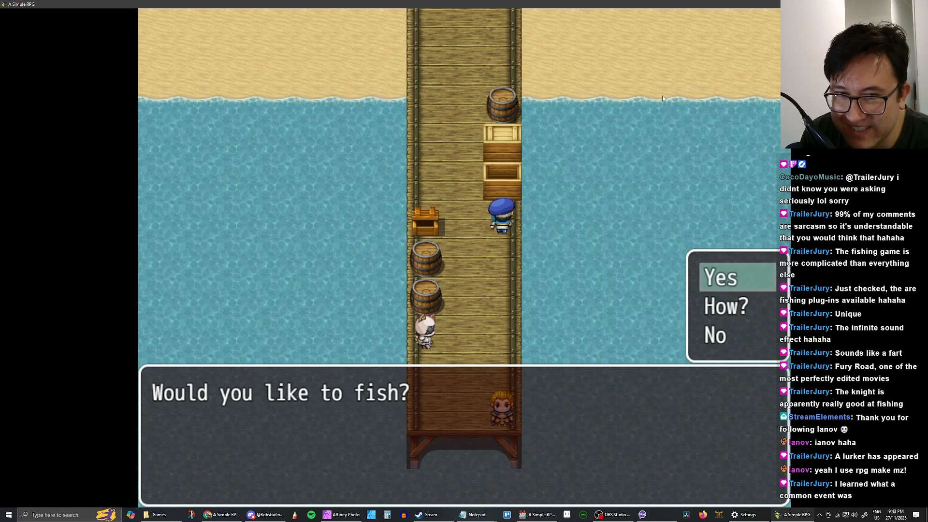
{"action": "key", "text": "Return"}
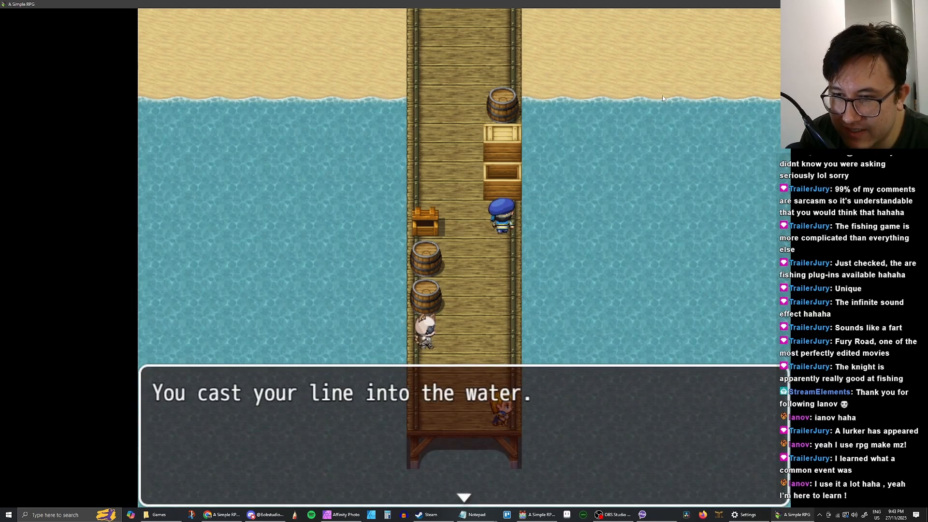
{"action": "key", "text": "Return"}
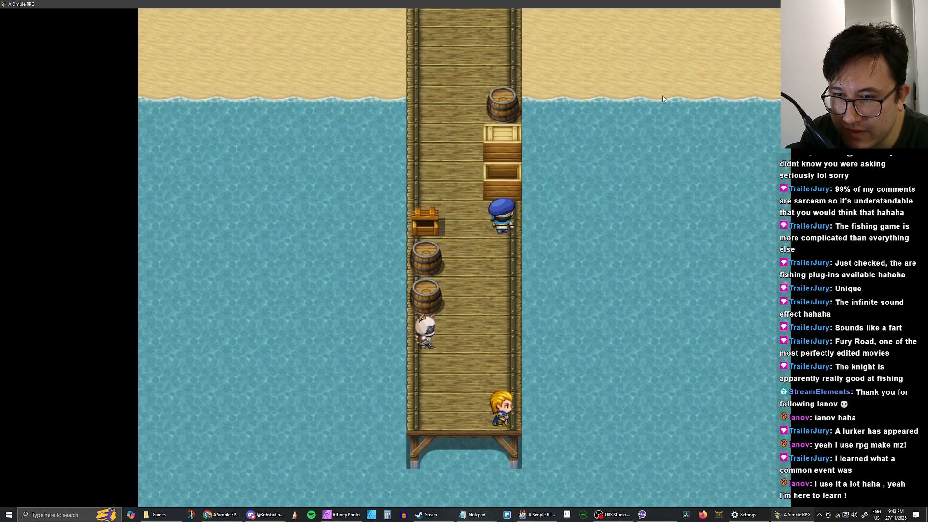
{"action": "key", "text": "Return"}
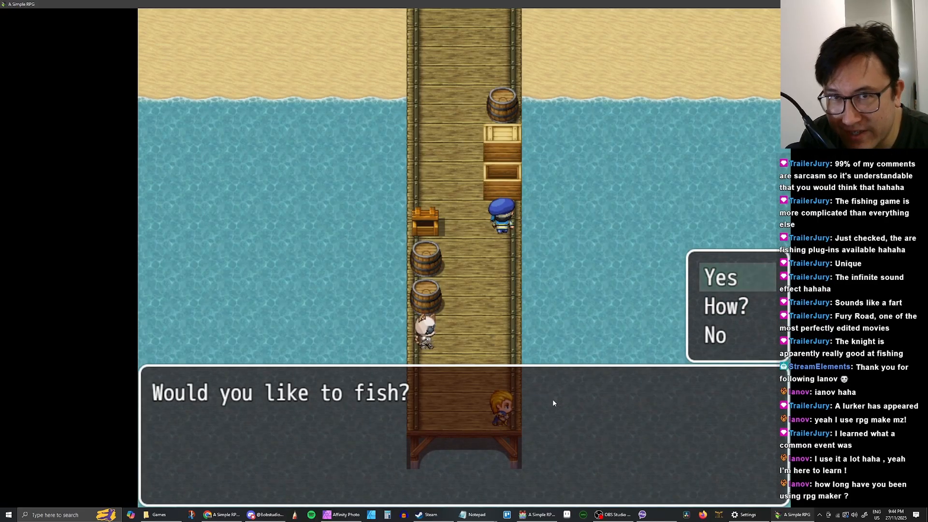
Accept the repeated fishing prompt and let the hook time out to test the loop back
{"action": "key", "text": "Down"}
{"action": "key", "text": "Up"}
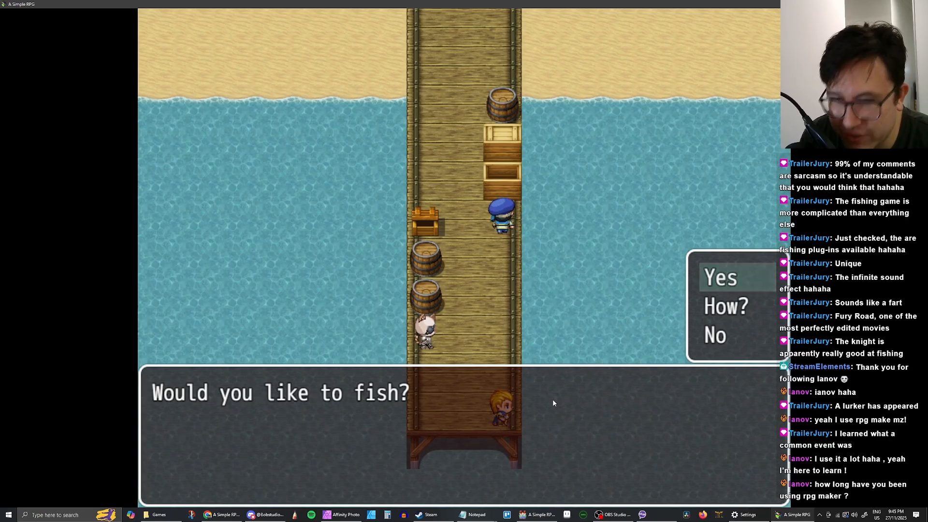
{"action": "key", "text": "Down"}
{"action": "key", "text": "Up"}
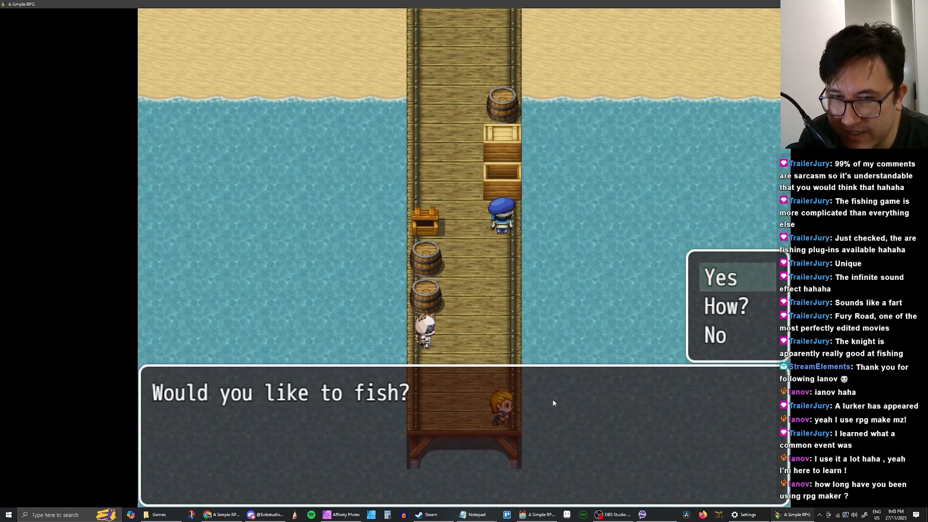
{"action": "key", "text": "Return"}
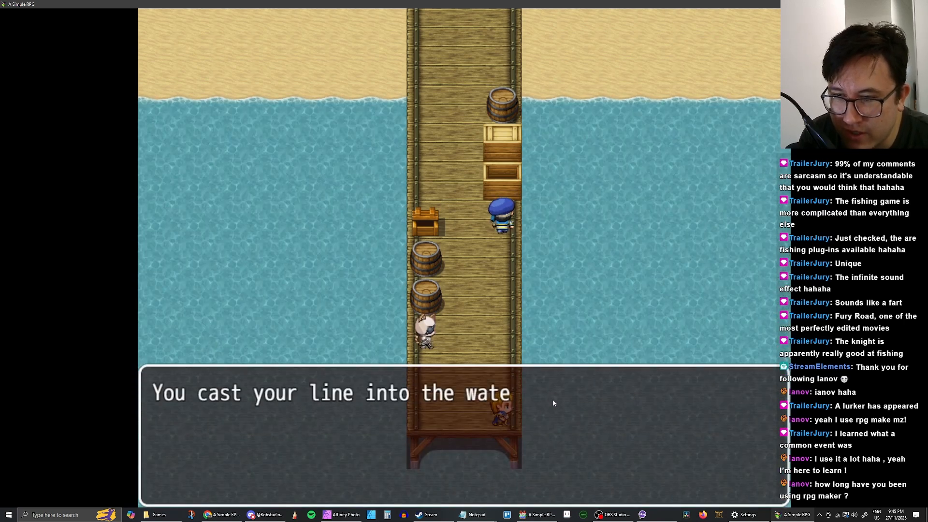
{"action": "key", "text": "Return"}
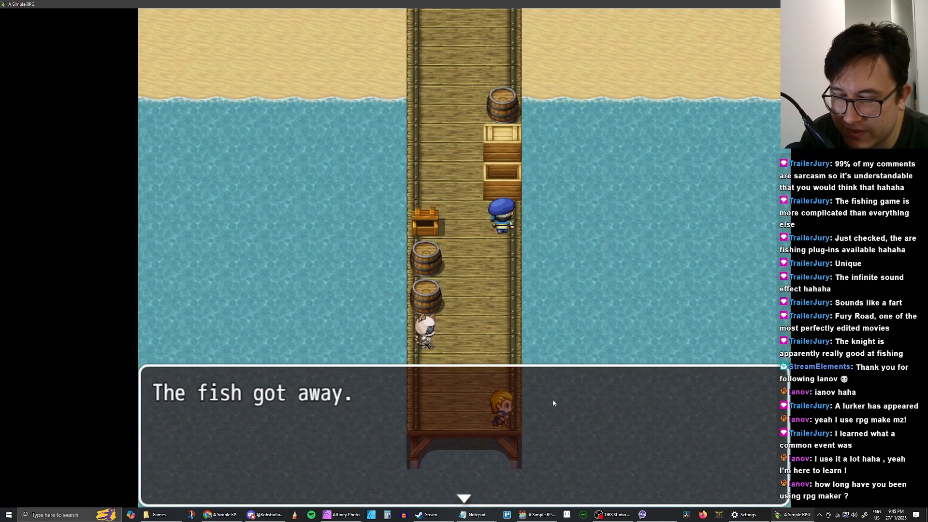
{"action": "key", "text": "Return"}
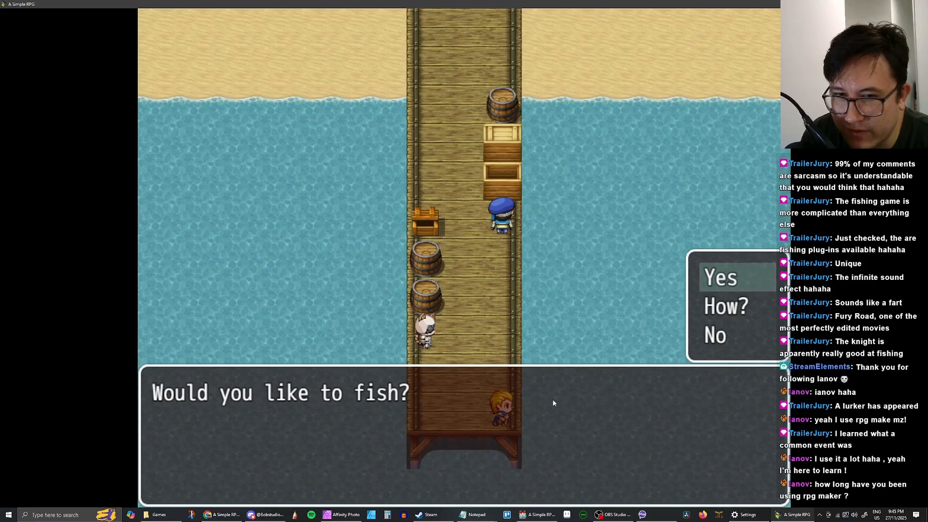
Cast the line for another round and dismiss the escape message to recheck the repeated prompt
{"action": "key", "text": "Down"}
{"action": "key", "text": "Up"}
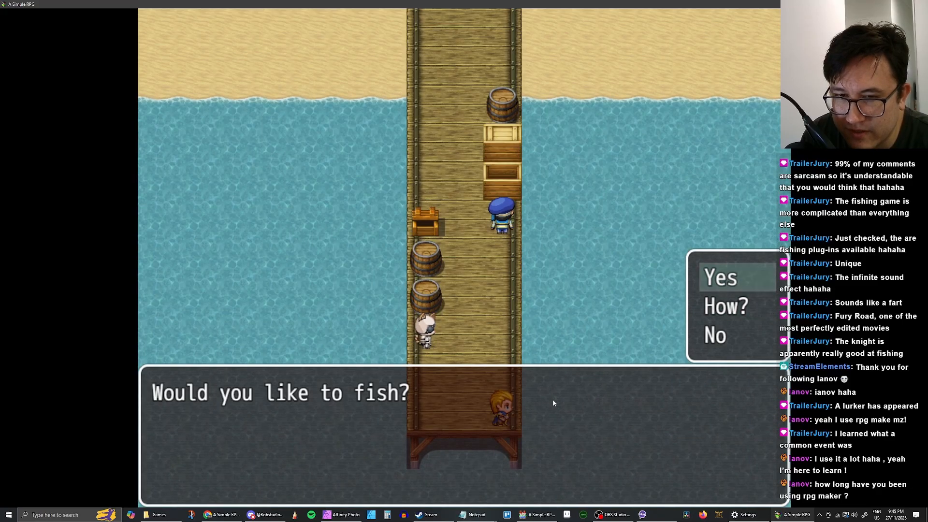
{"action": "key", "text": "Return"}
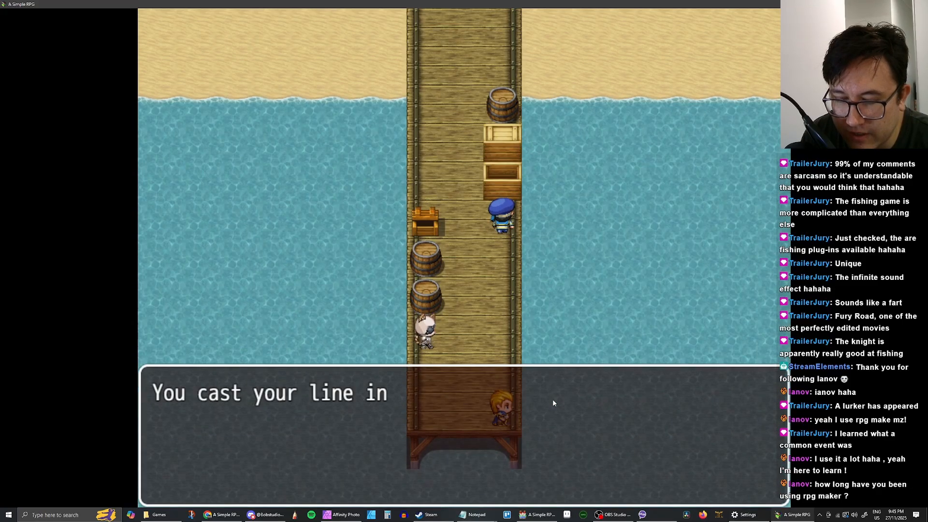
{"action": "key", "text": "Return"}
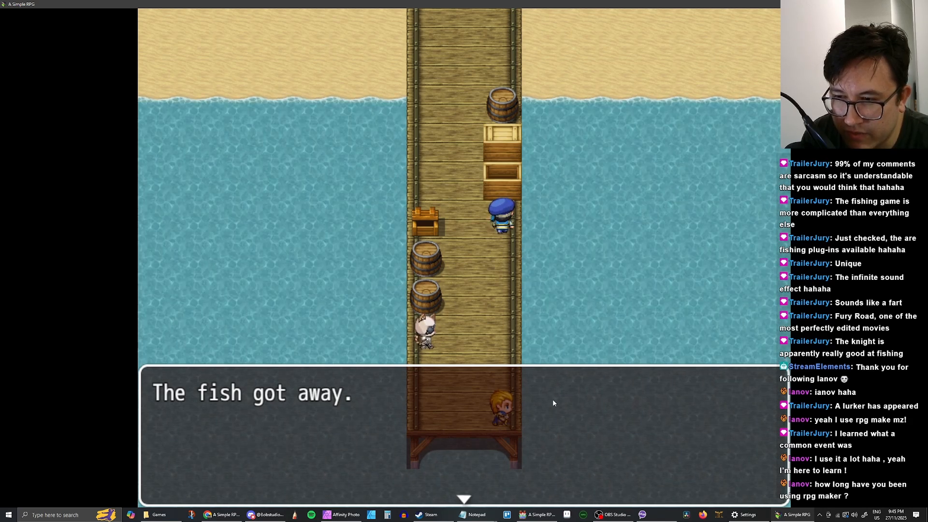
{"action": "key", "text": "Return"}
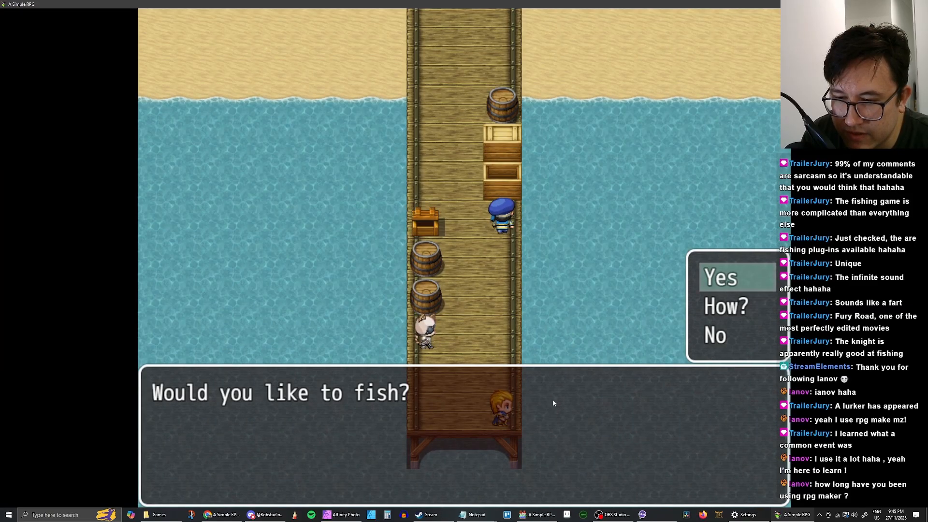
Cycle through the fishing prompt's choices, play one more round and dismiss its escape message
{"action": "key", "text": "Down"}
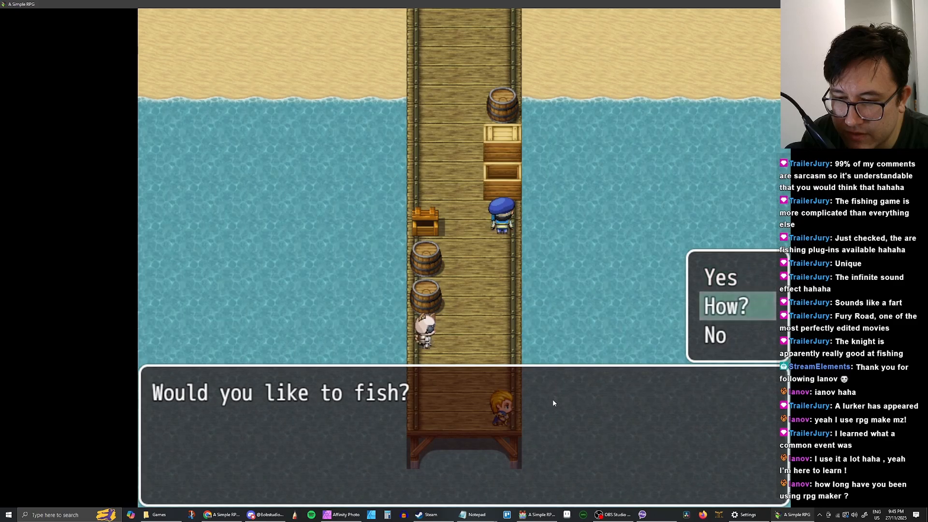
{"action": "key", "text": "Down"}
{"action": "key", "text": "Down"}
{"action": "key", "text": "Down"}
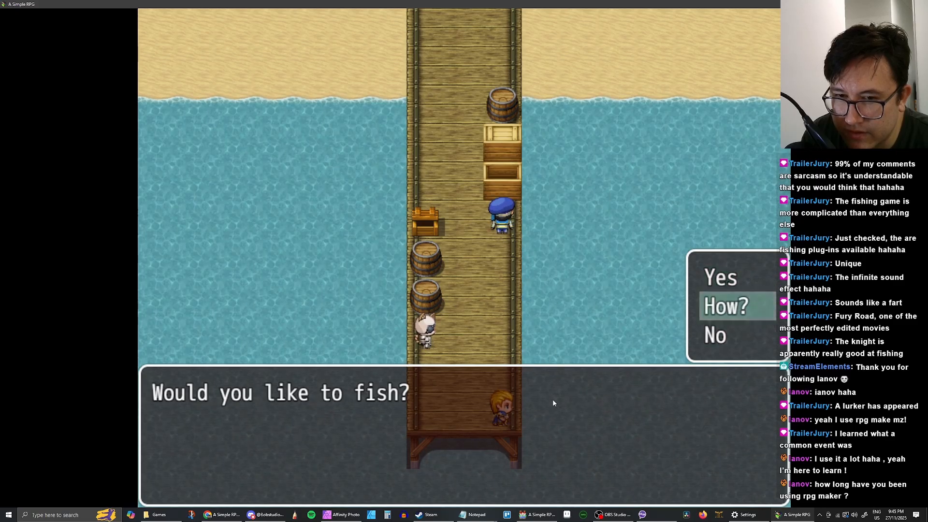
{"action": "key", "text": "Return"}
{"action": "key", "text": "Return"}
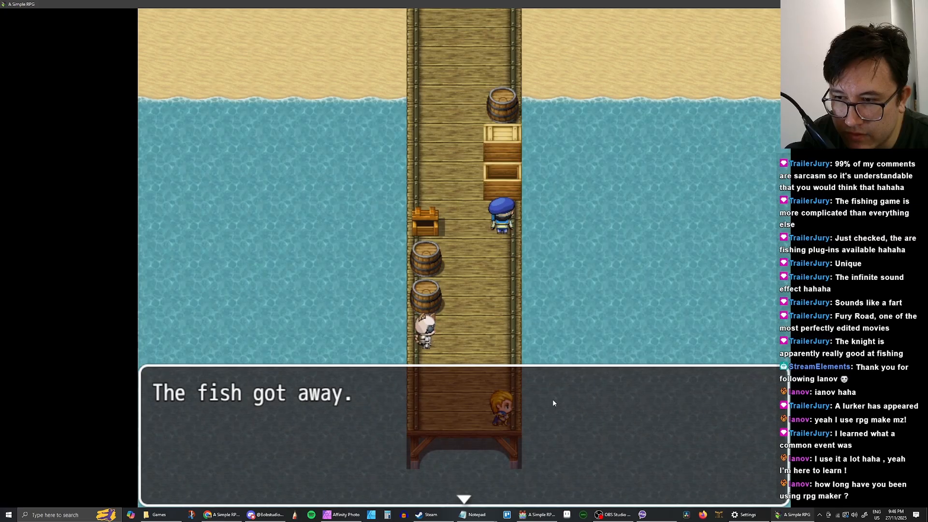
{"action": "key", "text": "Return"}
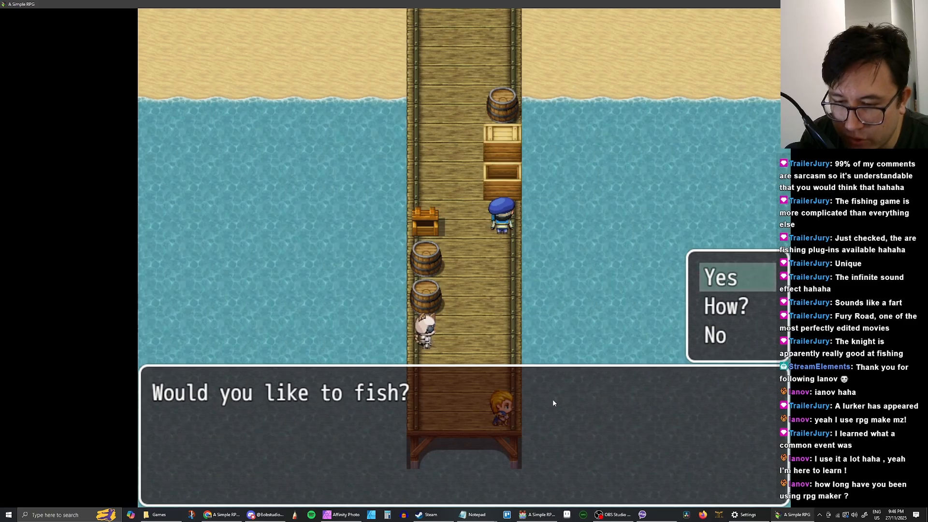
Test the No choice at the fishing prompt and step the Knight away from the fishing spot
{"action": "key", "text": "Up"}
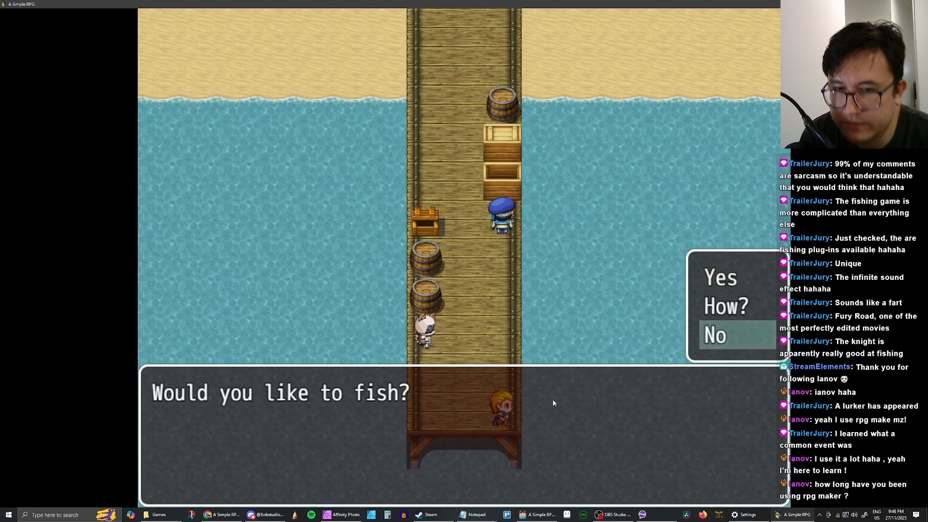
{"action": "key", "text": "Return"}
{"action": "key", "text": "Left"}
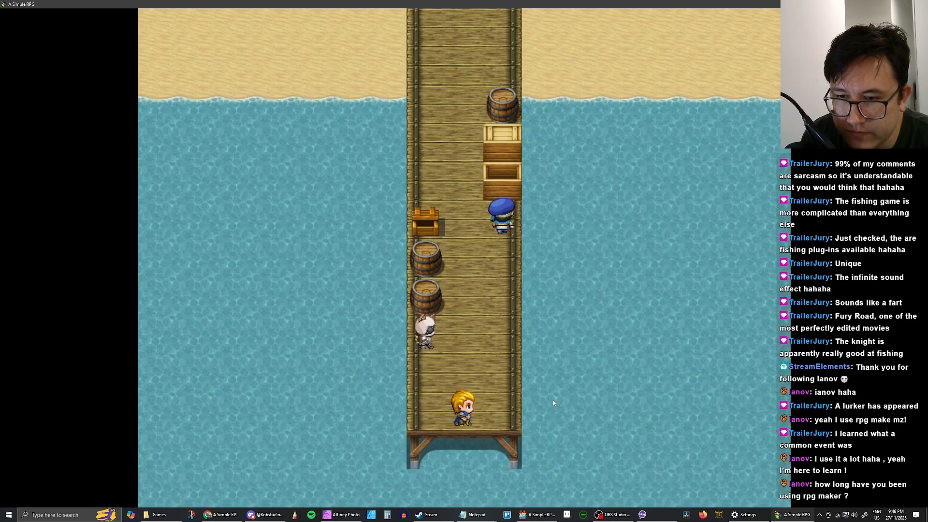
Return to the fishing spot, cast the line and land a fish to test the catch branch's loop back
{"action": "key", "text": "Right"}
{"action": "key", "text": "Right"}
{"action": "key", "text": "Return"}
{"action": "key", "text": "Return"}
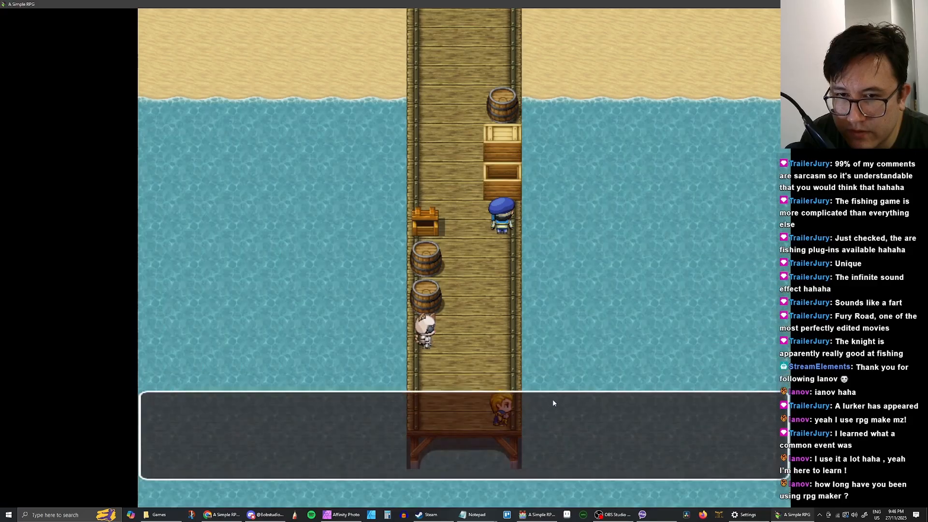
{"action": "key", "text": "Return"}
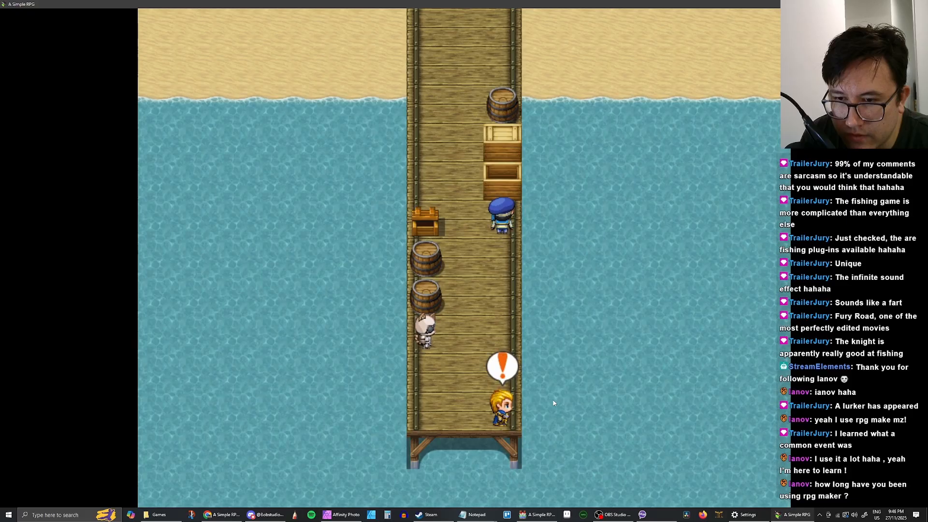
{"action": "key", "text": "Return"}
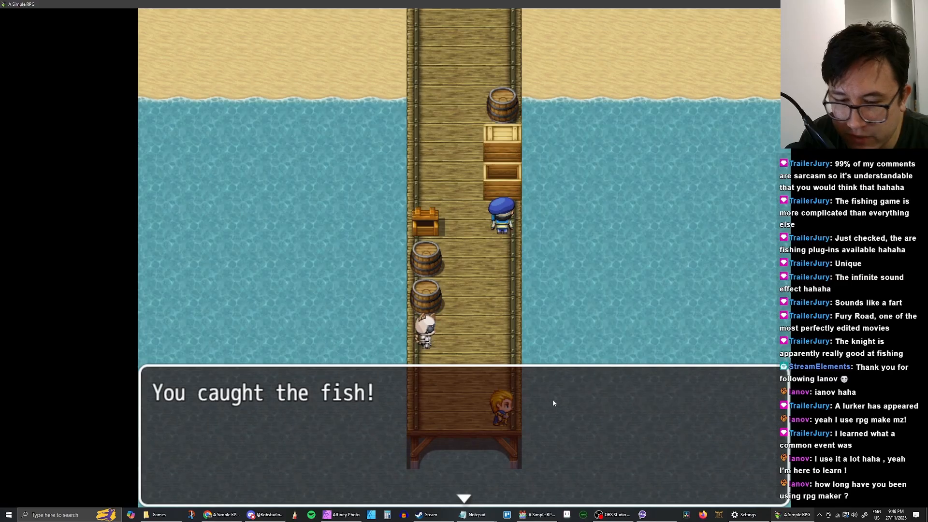
{"action": "key", "text": "Return"}
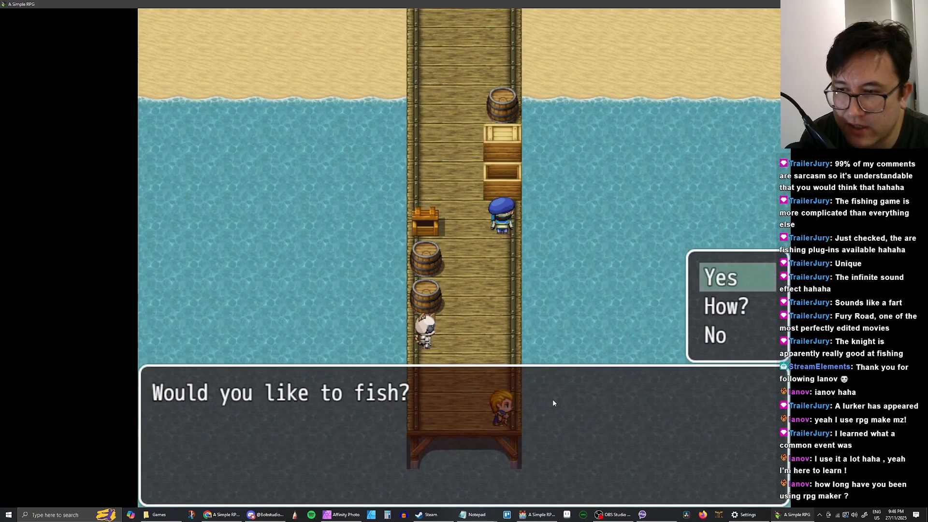
Decline the fishing prompt with No, step the player away from the fishing spot and end the playtest
{"action": "key", "text": "Down"}
{"action": "key", "text": "Down"}
{"action": "key", "text": "Return"}
{"action": "key", "text": "Left"}
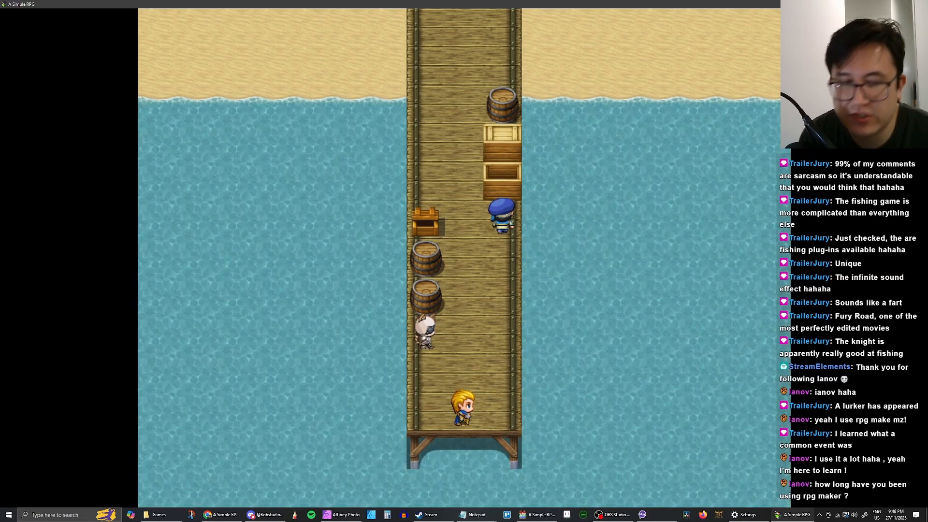
{"action": "key", "text": "alt+F4"}
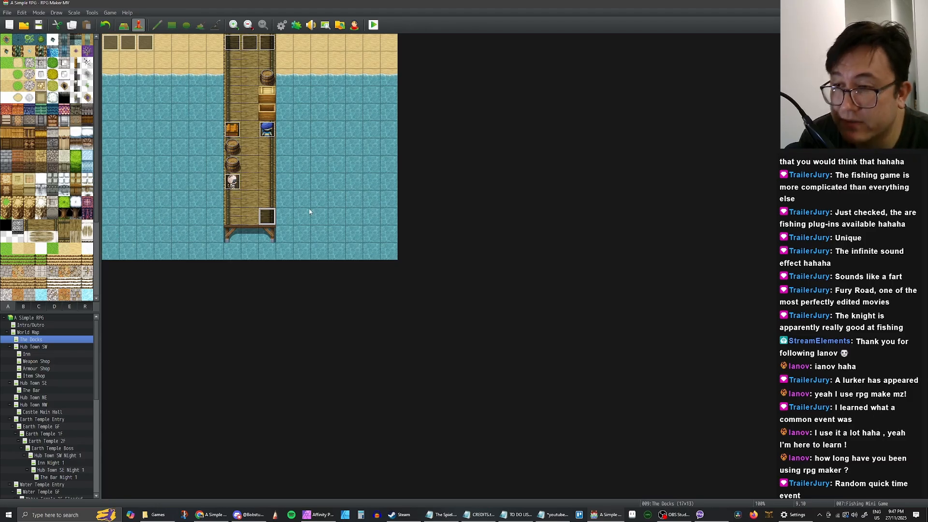
In the Fishing Mini Game event, copy the Water1 sound effect command to just after the exclamation balloon in the Hook Chance branch
{"action": "double_click", "coordinate": [267, 217]}
{"action": "scroll", "coordinate": [572, 224], "scroll_direction": "down", "scroll_amount": 1}
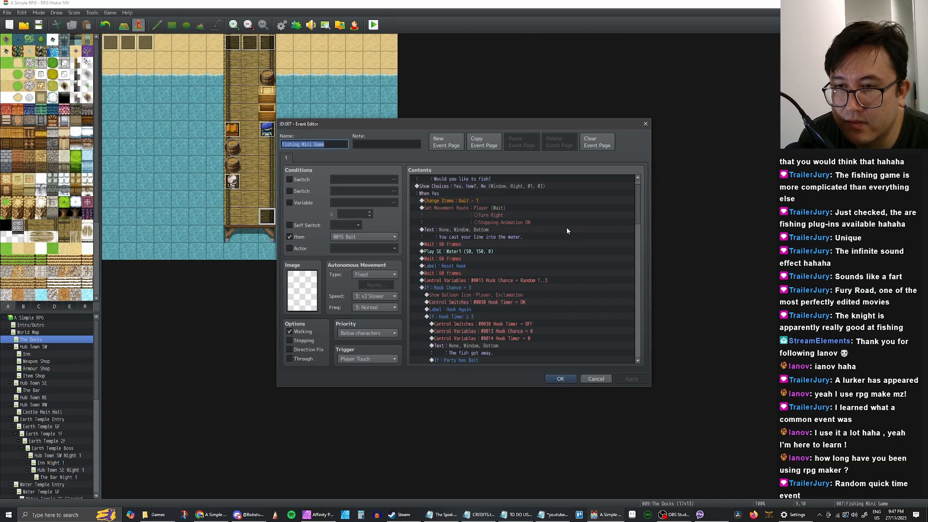
{"action": "left_click", "coordinate": [477, 251]}
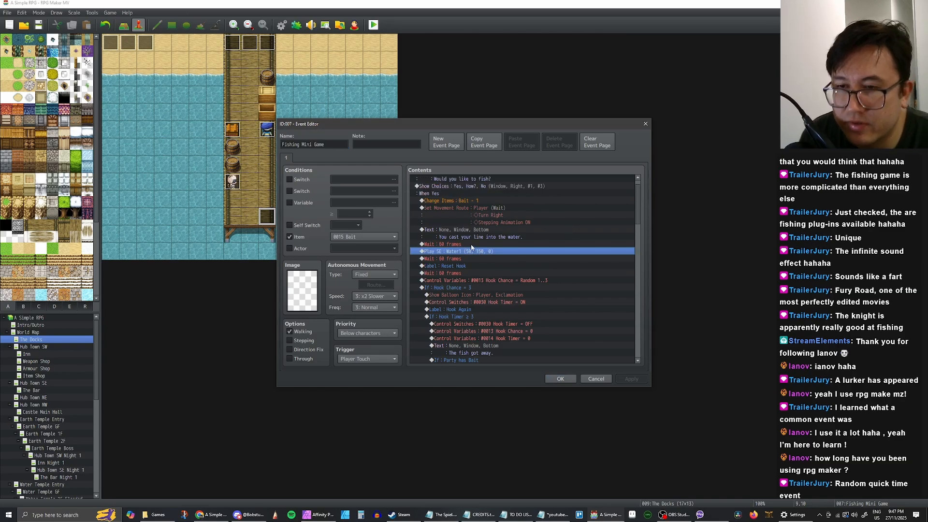
{"action": "left_click", "coordinate": [472, 245]}
{"action": "left_click", "coordinate": [470, 252]}
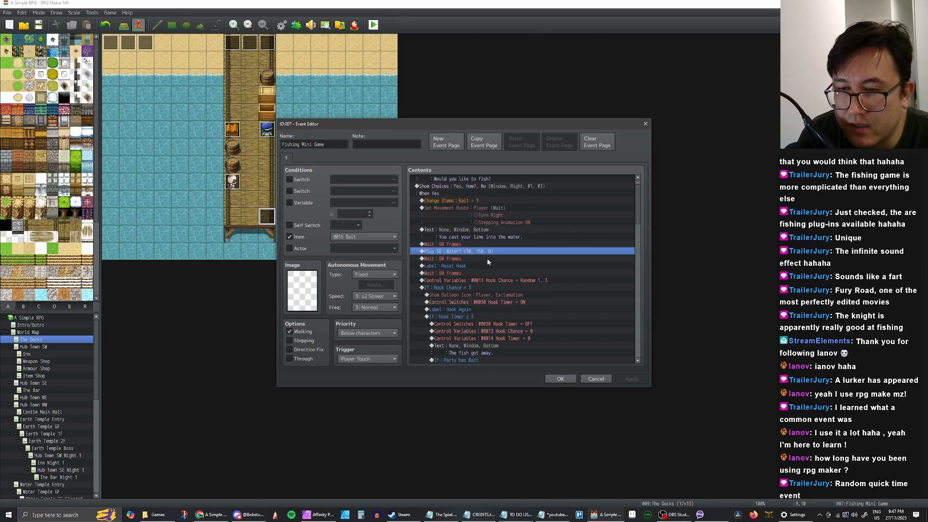
{"action": "key", "text": "ctrl+c"}
{"action": "left_click", "coordinate": [466, 296]}
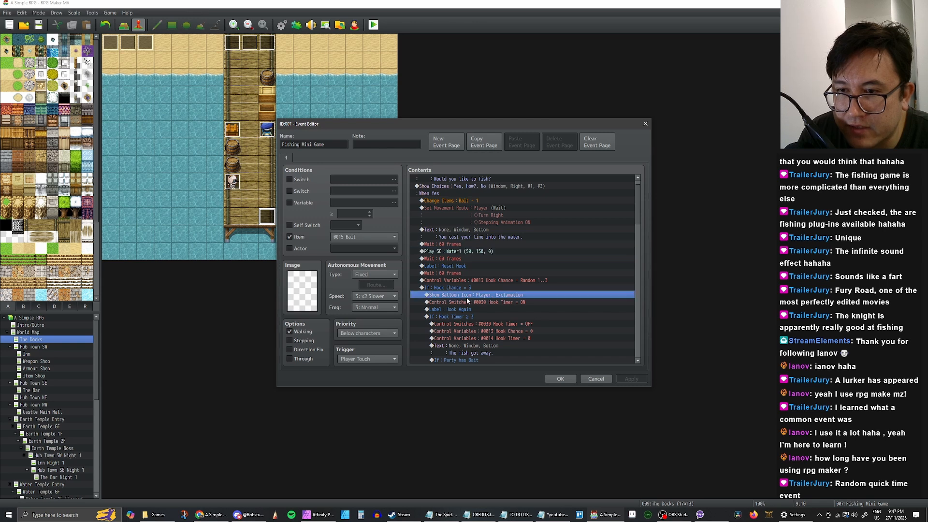
{"action": "left_click", "coordinate": [463, 302]}
{"action": "key", "text": "ctrl+v"}
Check the order of the balloon icon and the pasted Water1 sound, and apply the event changes
{"action": "left_click", "coordinate": [476, 300]}
{"action": "left_click", "coordinate": [476, 296]}
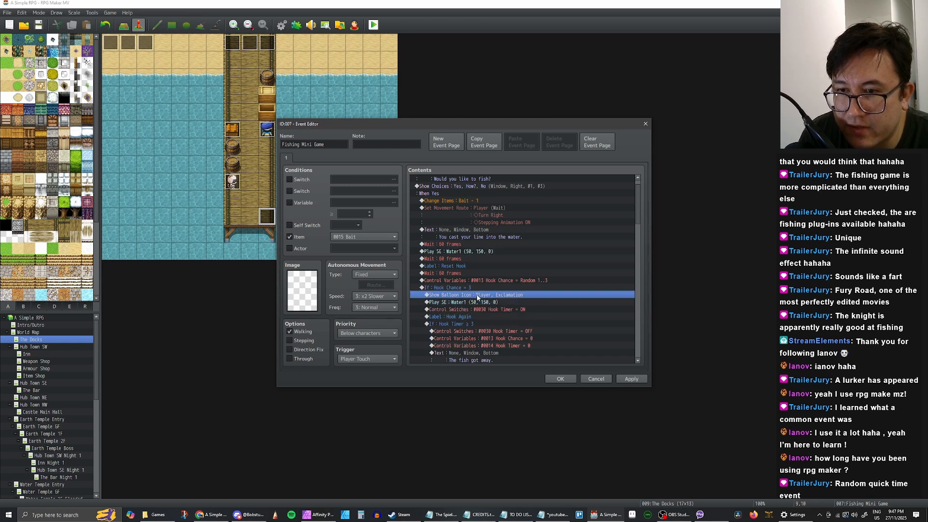
{"action": "left_click", "coordinate": [474, 301]}
{"action": "left_click", "coordinate": [475, 297]}
{"action": "left_click", "coordinate": [475, 303]}
{"action": "left_click", "coordinate": [474, 296]}
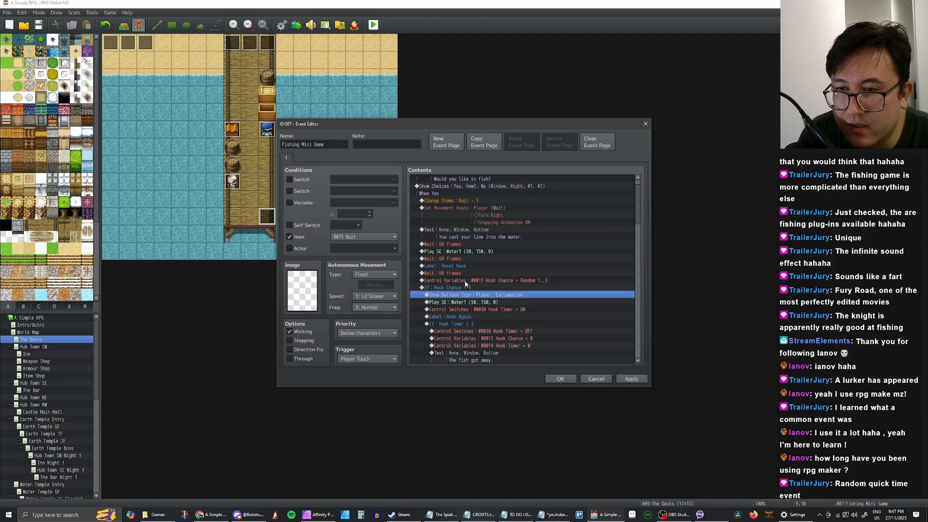
{"action": "left_click", "coordinate": [465, 279]}
{"action": "left_click", "coordinate": [465, 296]}
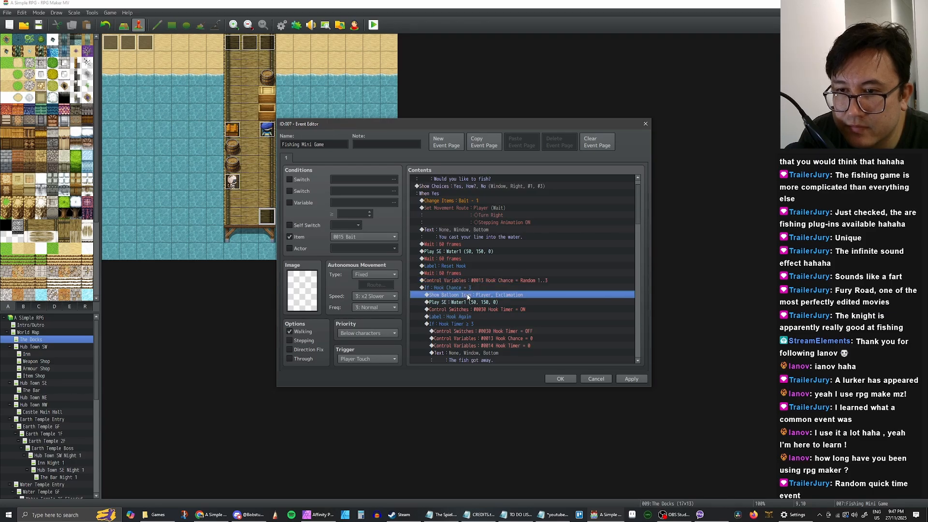
{"action": "left_click", "coordinate": [466, 303]}
{"action": "left_click", "coordinate": [466, 297]}
{"action": "left_click", "coordinate": [464, 303]}
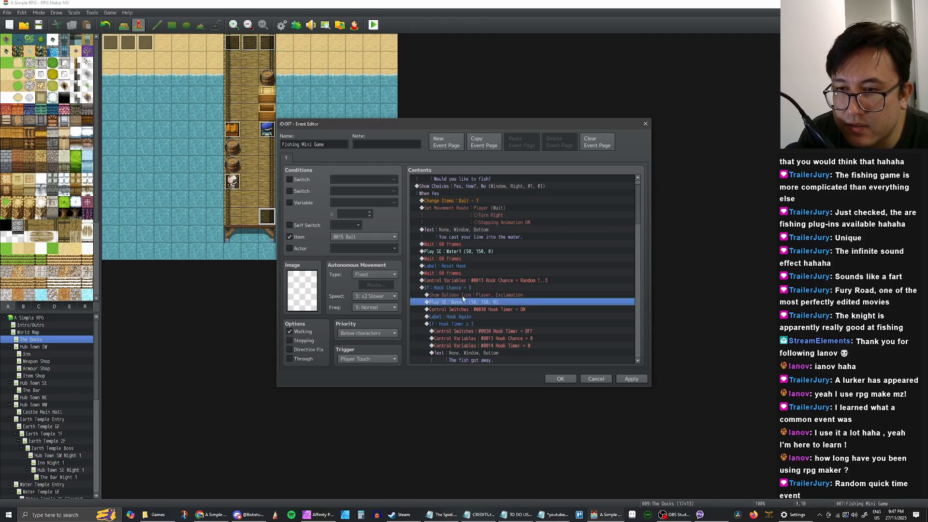
{"action": "left_click", "coordinate": [630, 379]}
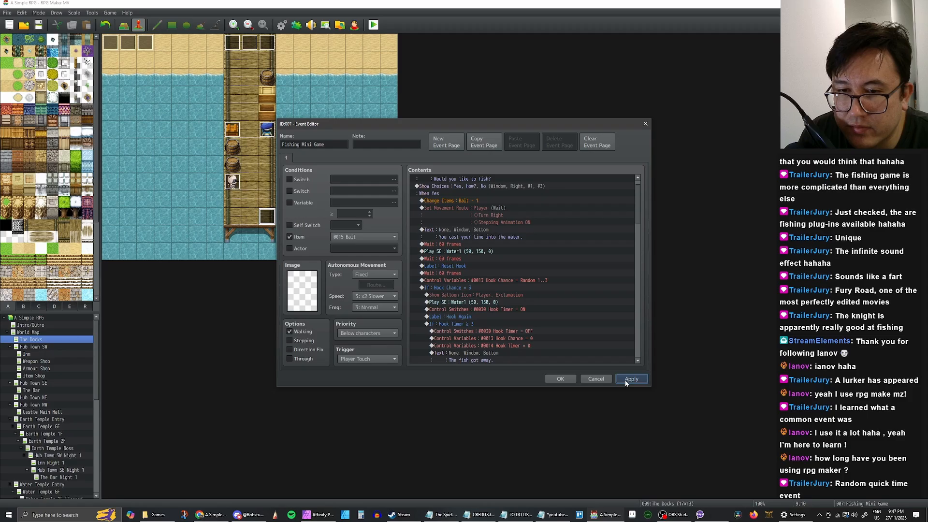
Examine the hook sequence from switching Hook Timer on through the variable resets to the fish-got-away message
{"action": "scroll", "coordinate": [495, 297], "scroll_direction": "down", "scroll_amount": 1}
{"action": "left_click", "coordinate": [491, 289]}
{"action": "scroll", "coordinate": [491, 285], "scroll_direction": "down", "scroll_amount": 1}
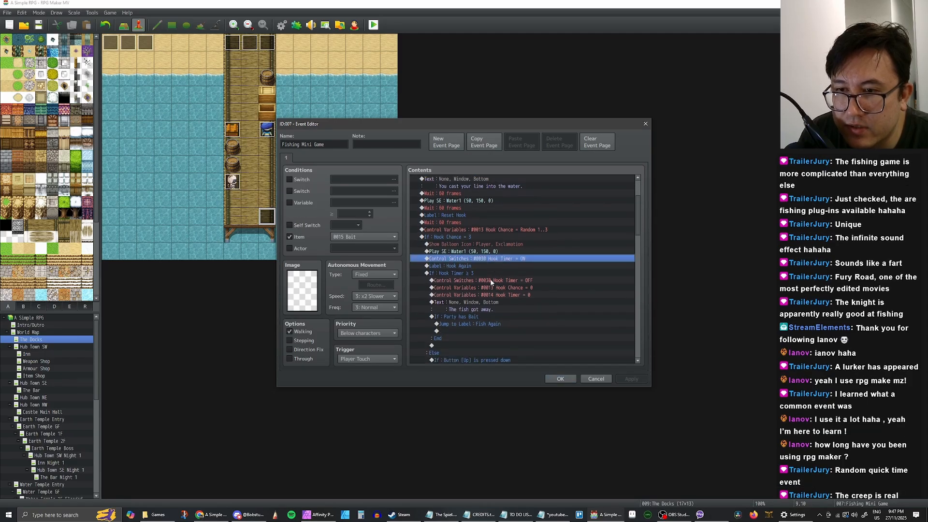
{"action": "left_click", "coordinate": [472, 272]}
{"action": "left_click", "coordinate": [479, 282]}
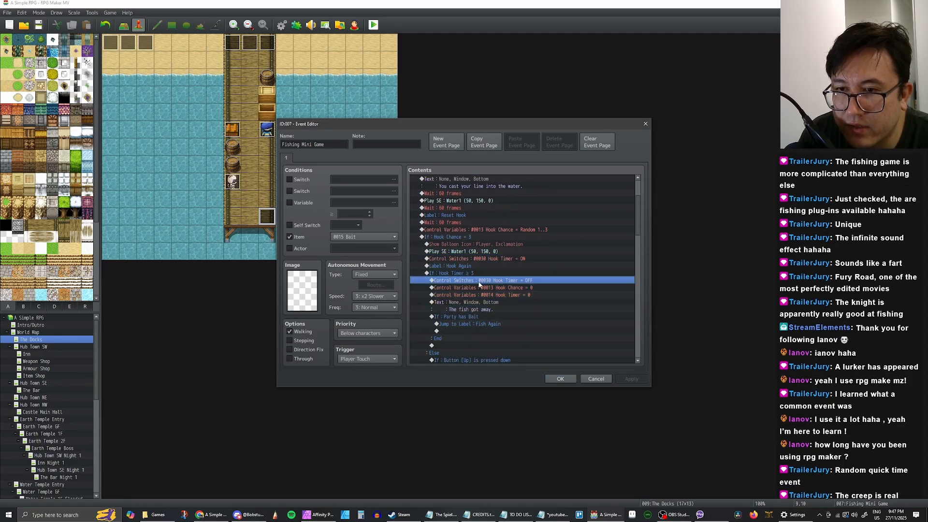
{"action": "scroll", "coordinate": [487, 290], "scroll_direction": "down", "scroll_amount": 1}
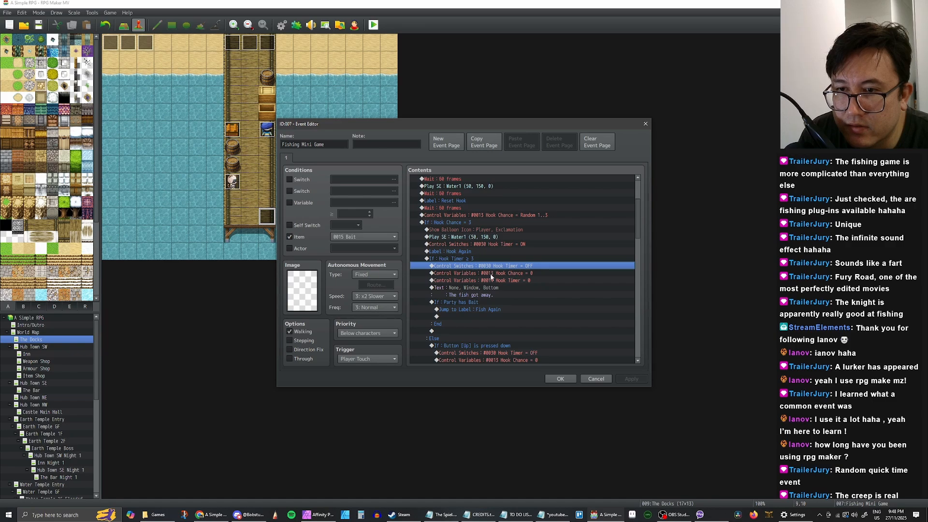
{"action": "left_click", "coordinate": [491, 275]}
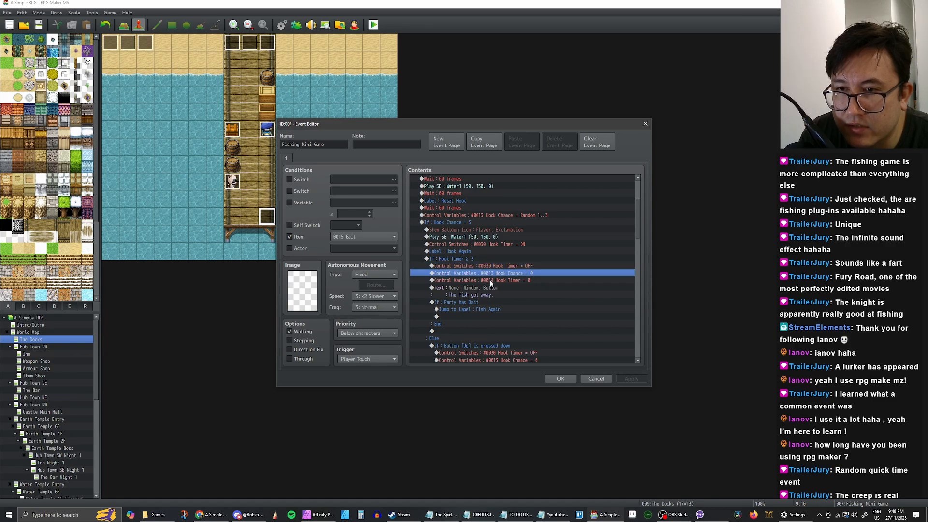
{"action": "left_click", "coordinate": [491, 281]}
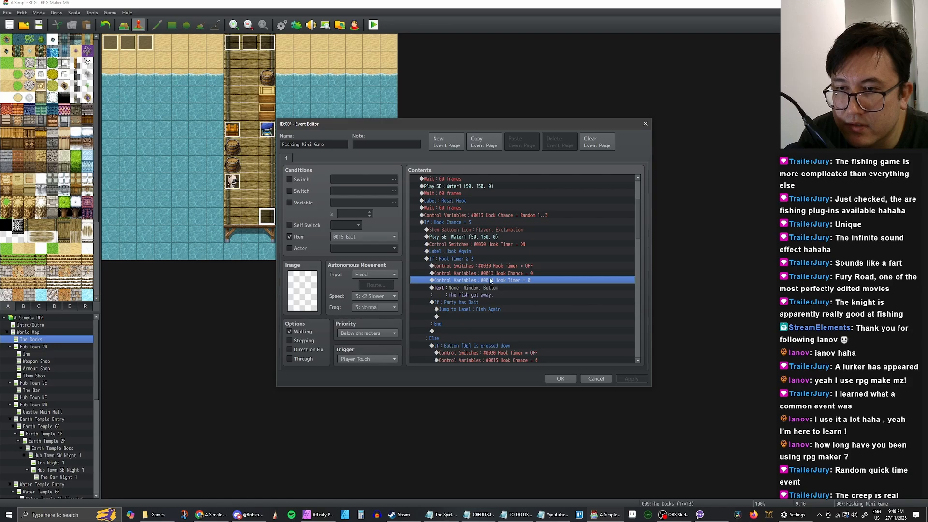
{"action": "left_click", "coordinate": [483, 289]}
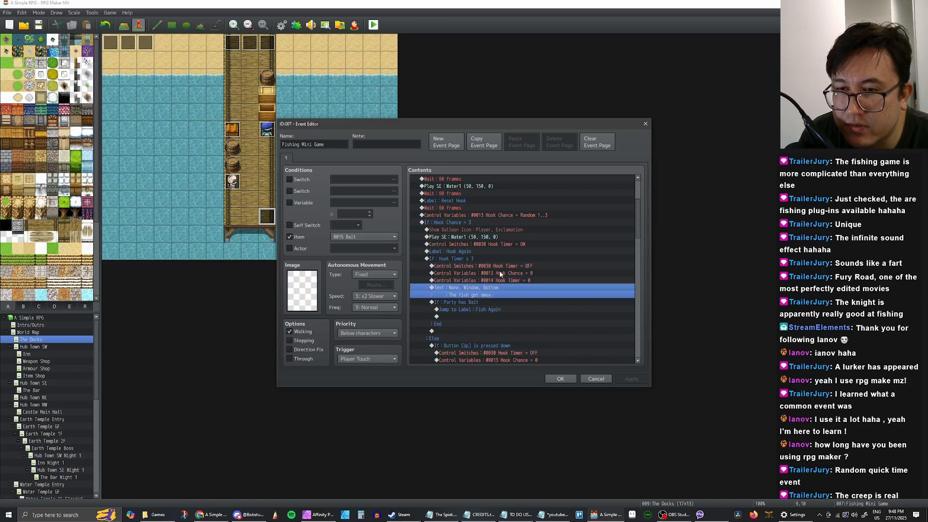
Recheck how the Hook Timer switch, the Hook Again label and the Hook Timer condition follow one another
{"action": "scroll", "coordinate": [497, 272], "scroll_direction": "up", "scroll_amount": 2}
{"action": "left_click", "coordinate": [490, 293]}
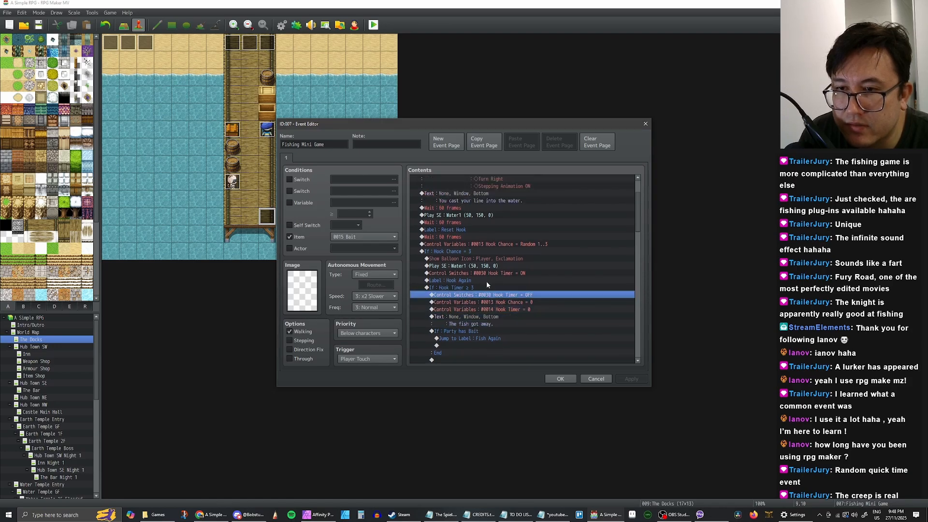
{"action": "left_click", "coordinate": [488, 274]}
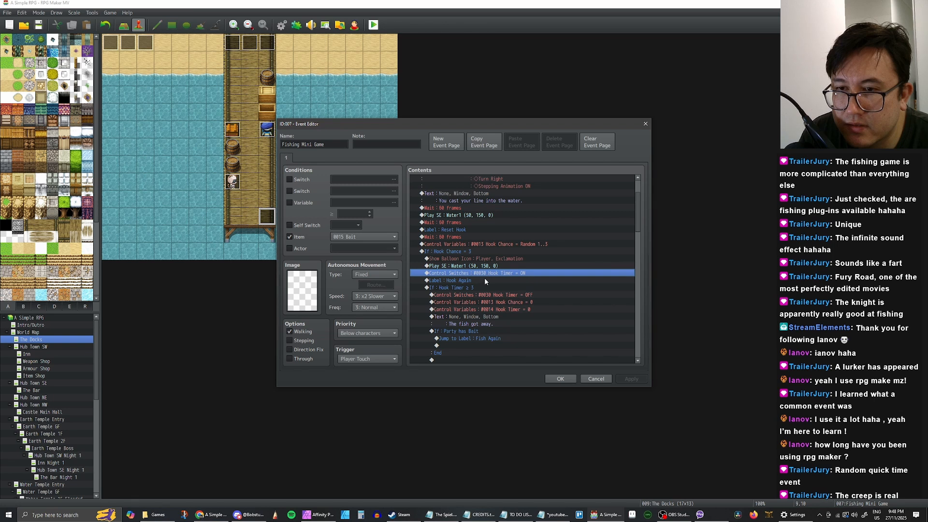
{"action": "left_click", "coordinate": [485, 279]}
{"action": "left_click", "coordinate": [486, 273]}
{"action": "left_click", "coordinate": [486, 280]}
{"action": "left_click", "coordinate": [486, 288]}
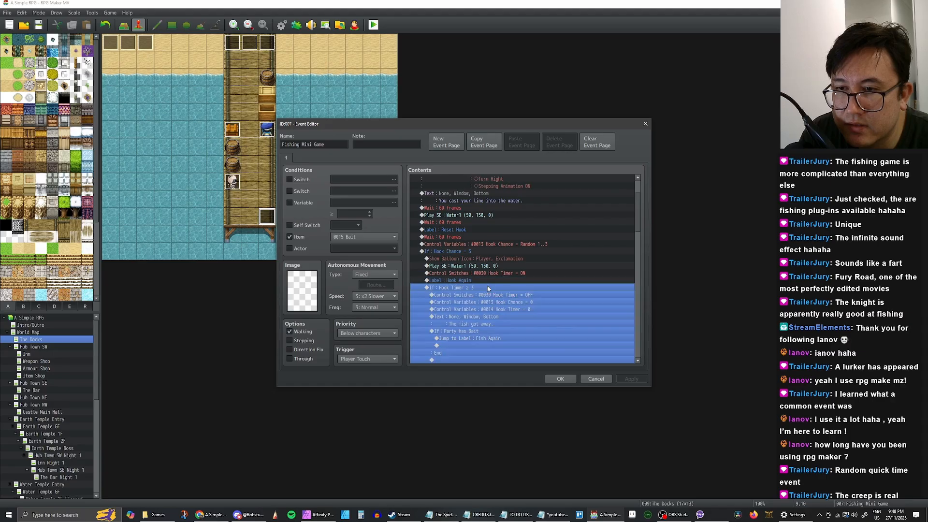
{"action": "left_click", "coordinate": [486, 279]}
{"action": "left_click", "coordinate": [486, 288]}
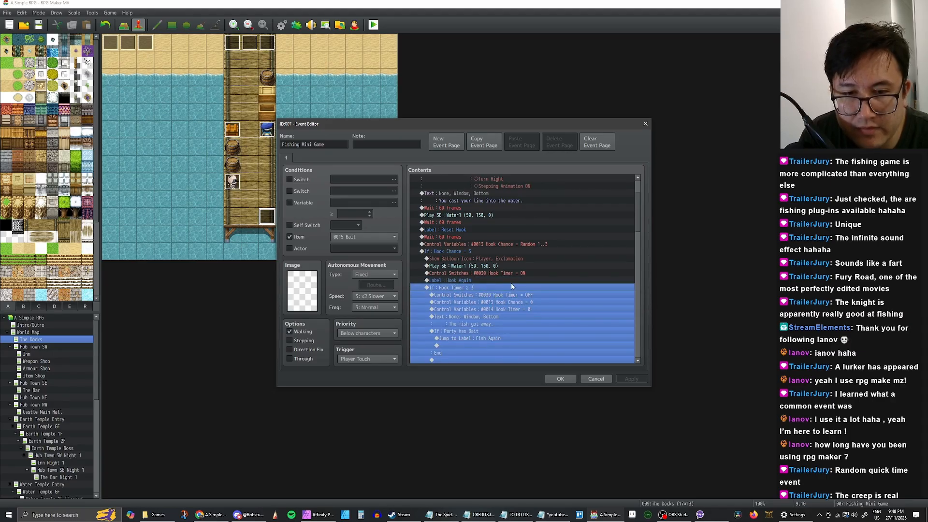
Examine the escape message and the Party has Bait condition that jumps to the Fish Again label
{"action": "scroll", "coordinate": [512, 286], "scroll_direction": "down", "scroll_amount": 3}
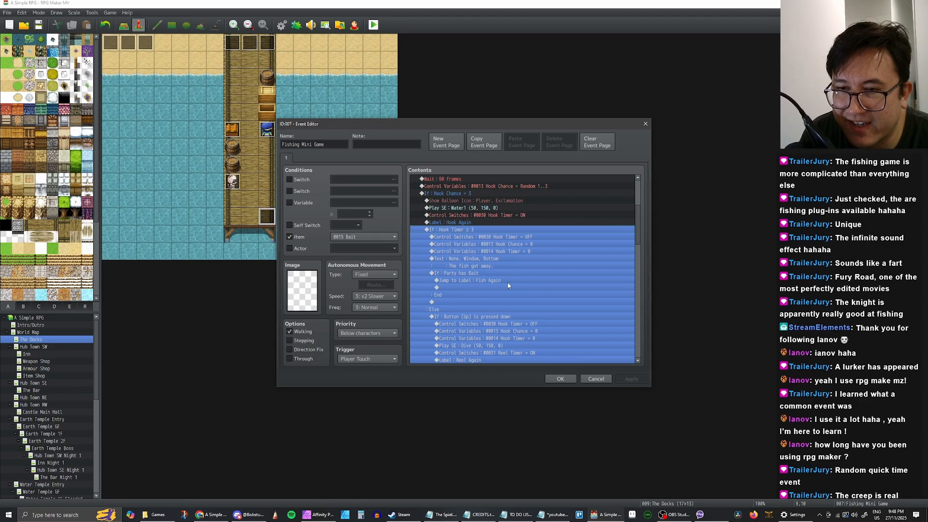
{"action": "left_click", "coordinate": [485, 266]}
{"action": "left_click", "coordinate": [485, 274]}
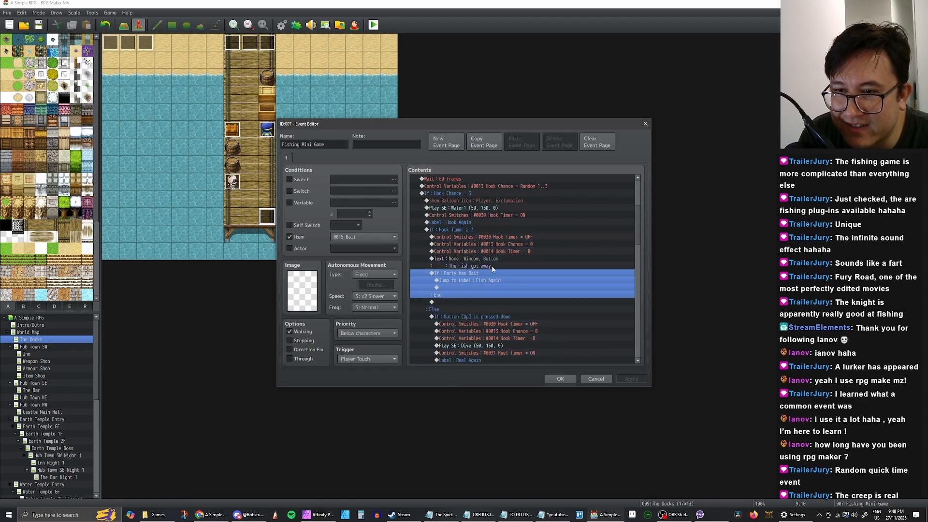
{"action": "left_click", "coordinate": [492, 263]}
{"action": "left_click", "coordinate": [492, 260]}
{"action": "left_click", "coordinate": [494, 274]}
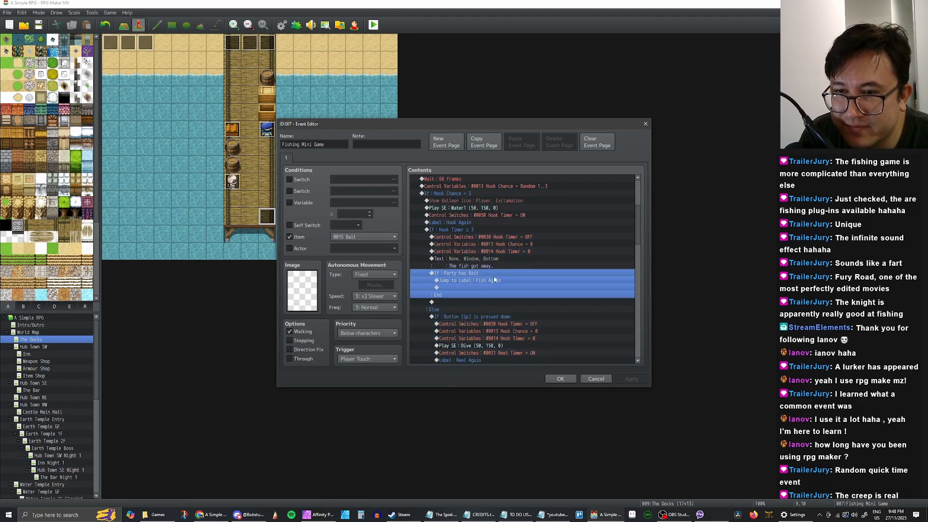
{"action": "left_click", "coordinate": [494, 287]}
{"action": "left_click", "coordinate": [494, 273]}
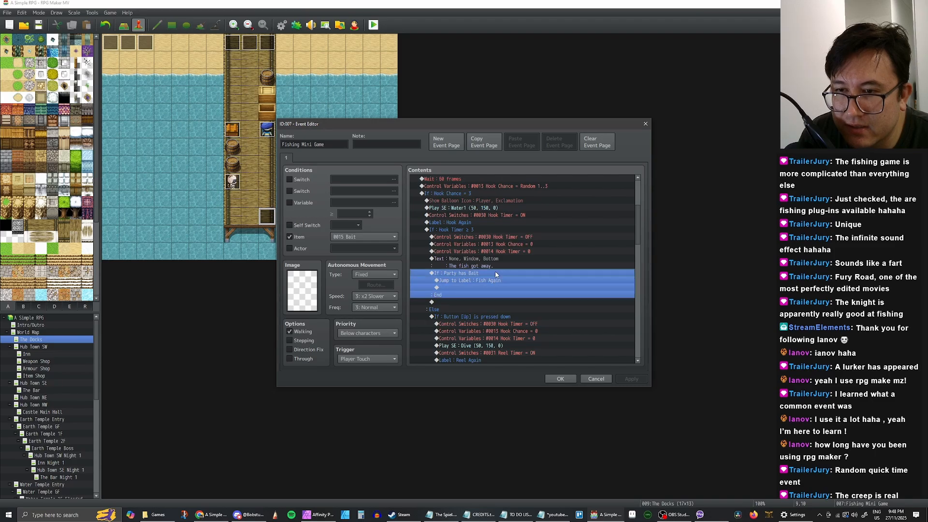
Review the Up-button branch's timer resets and reeling commands, and return to the casting section of the event
{"action": "scroll", "coordinate": [501, 280], "scroll_direction": "down", "scroll_amount": 2}
{"action": "left_click", "coordinate": [503, 274]}
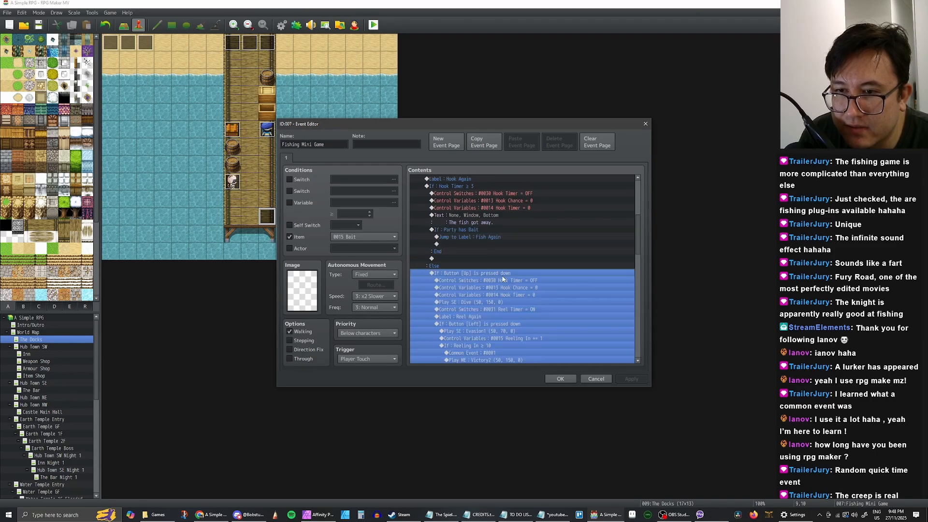
{"action": "left_click", "coordinate": [506, 288]}
{"action": "scroll", "coordinate": [506, 280], "scroll_direction": "down", "scroll_amount": 1}
{"action": "left_click", "coordinate": [507, 260]}
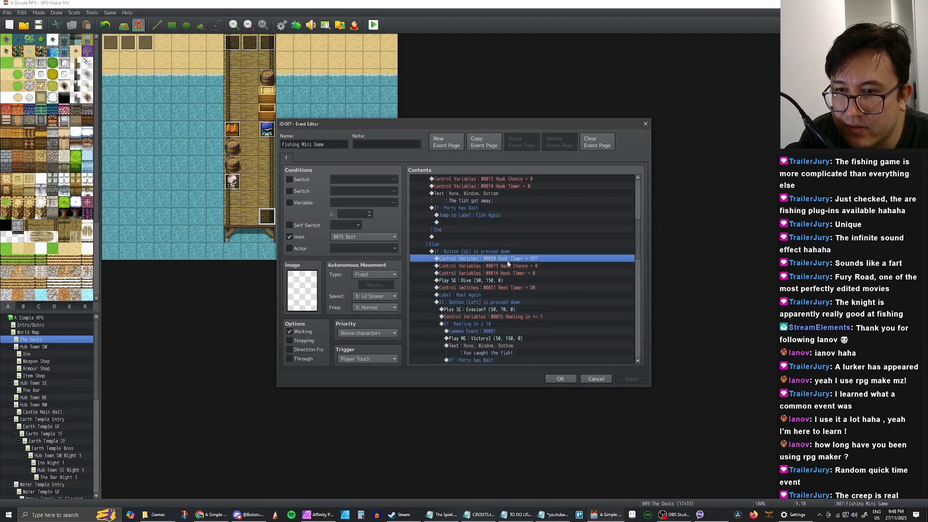
{"action": "scroll", "coordinate": [513, 268], "scroll_direction": "down", "scroll_amount": 1}
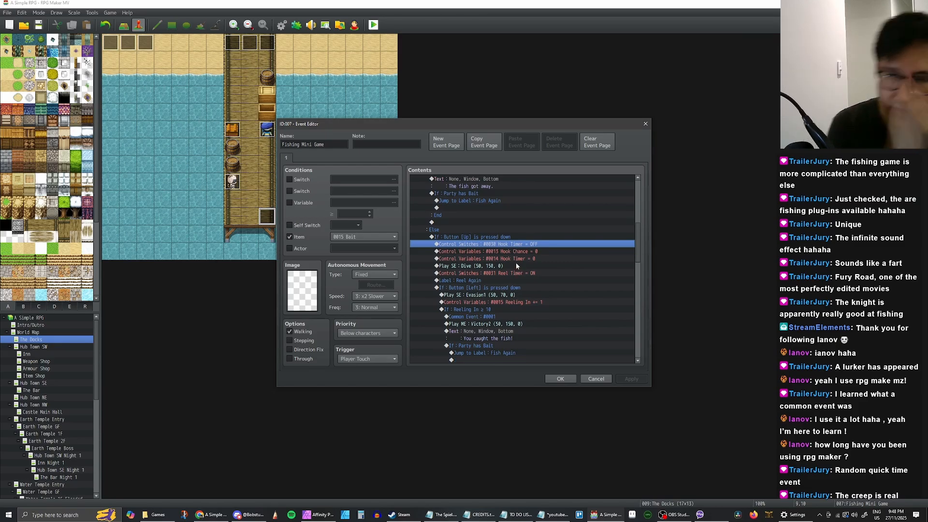
{"action": "scroll", "coordinate": [522, 280], "scroll_direction": "up", "scroll_amount": 6}
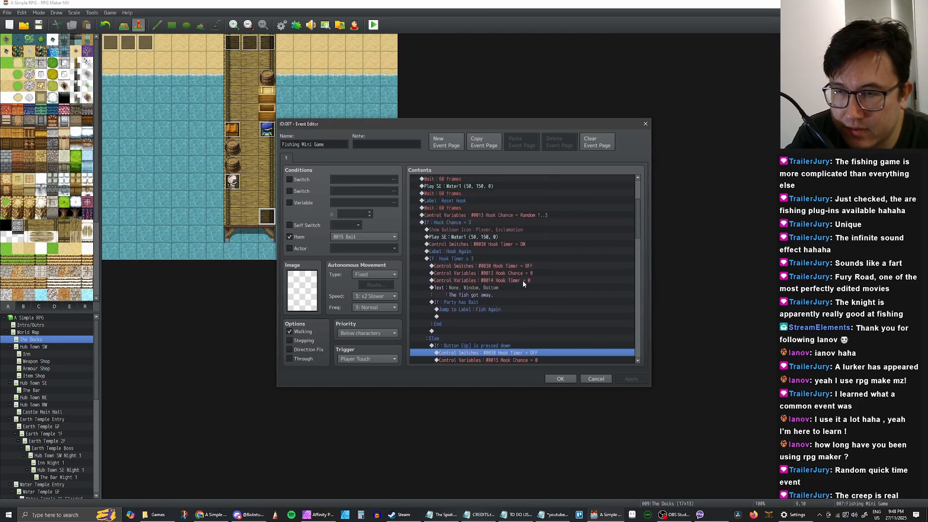
{"action": "scroll", "coordinate": [523, 284], "scroll_direction": "up", "scroll_amount": 1}
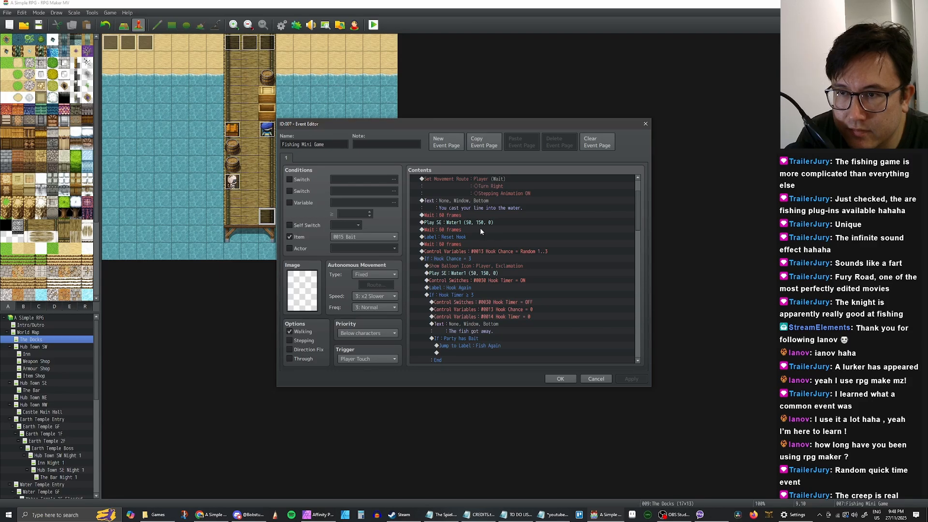
Move the 60-frame wait and Water1 sound above the line-casting message, and delete the leftover wait before the Reset Hook label
{"action": "left_click", "coordinate": [454, 216]}
{"action": "left_click", "coordinate": [455, 224], "text": "shift"}
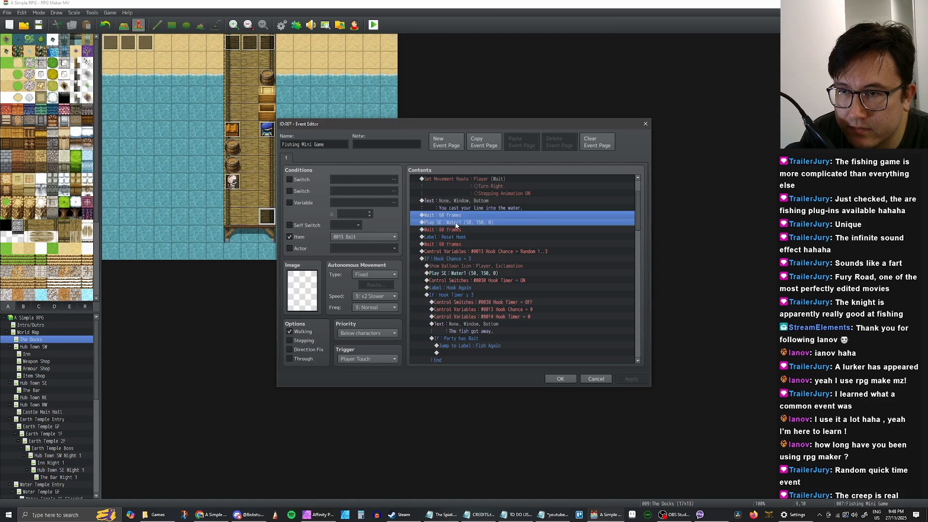
{"action": "key", "text": "ctrl+x"}
{"action": "left_click", "coordinate": [459, 204]}
{"action": "key", "text": "ctrl+v"}
{"action": "left_click", "coordinate": [469, 231]}
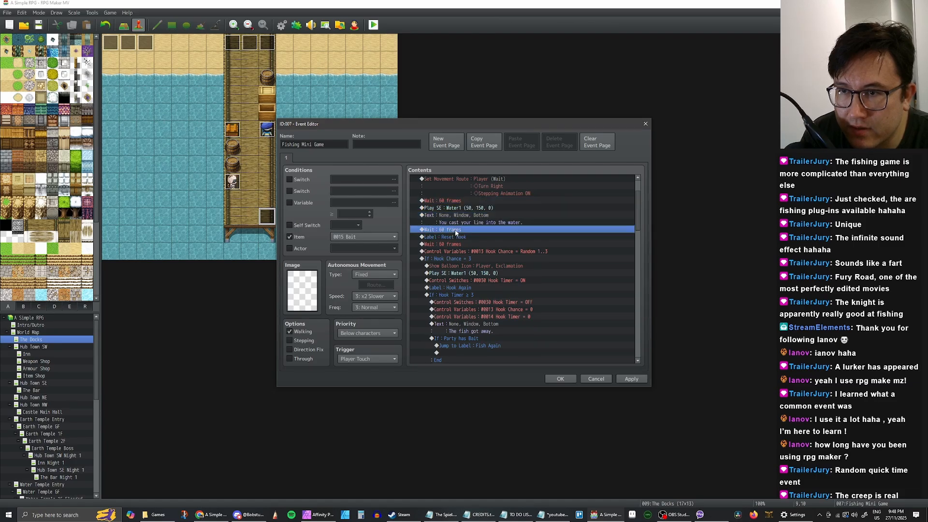
{"action": "key", "text": "Delete"}
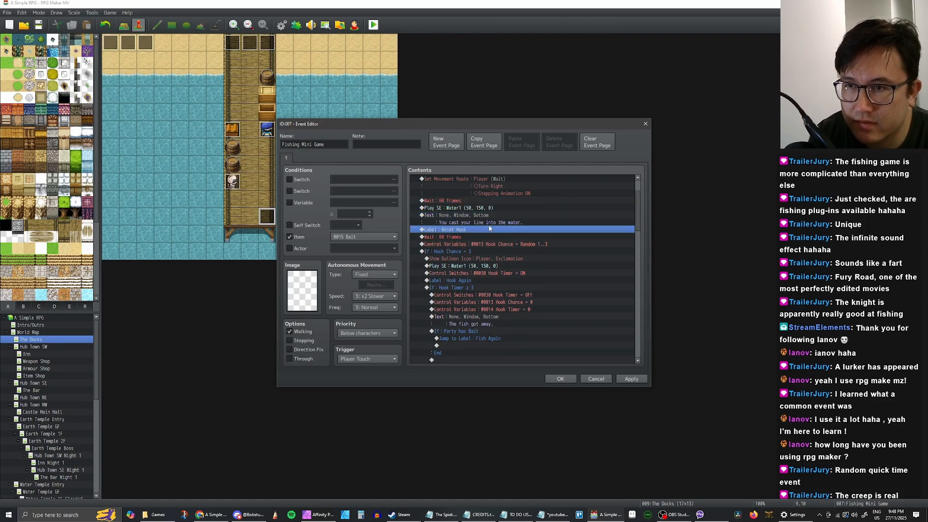
Review the moved wait and Water1 sound against the remaining wait after the Reset Hook label
{"action": "left_click", "coordinate": [462, 201]}
{"action": "left_click", "coordinate": [460, 208]}
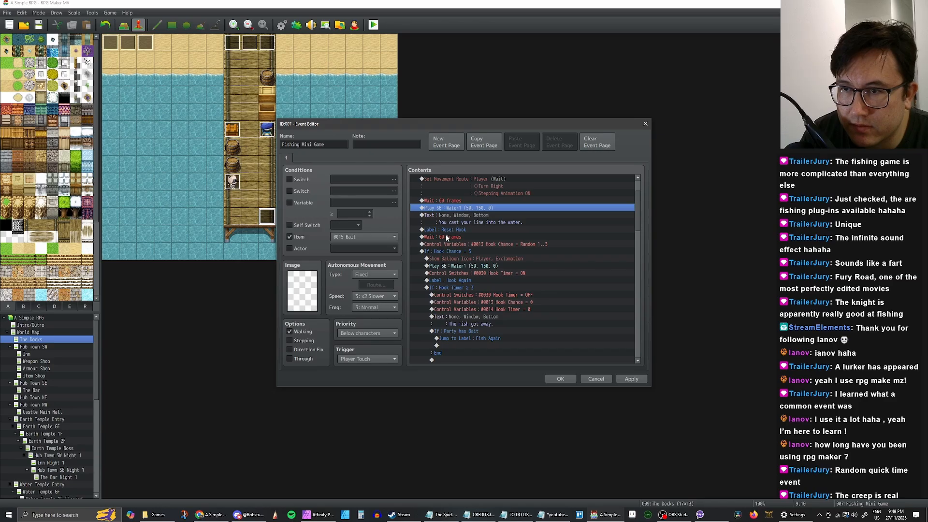
{"action": "left_click", "coordinate": [446, 237]}
{"action": "left_click", "coordinate": [445, 202]}
{"action": "left_click", "coordinate": [447, 236]}
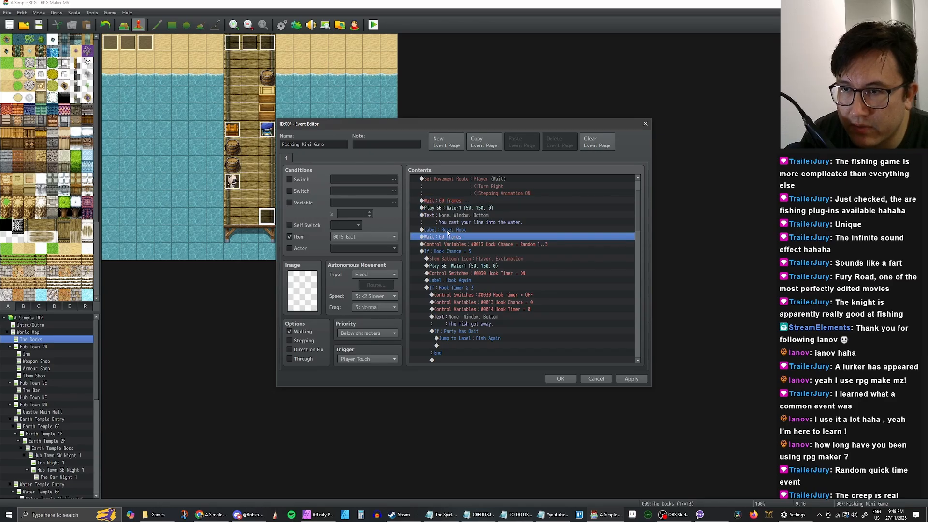
Paste a copy of the 60-frame wait between the line-casting message and the Reset Hook label
{"action": "left_click", "coordinate": [447, 231]}
{"action": "key", "text": "ctrl+v"}
{"action": "left_click", "coordinate": [450, 229]}
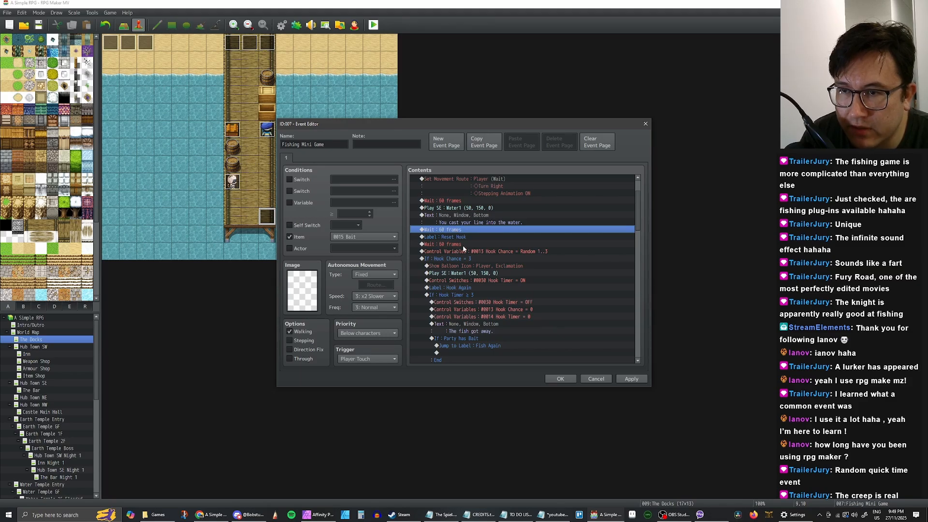
Review the wait after the Reset Hook label, the Hook Chance roll, and the exclamation balloon inside the Hook Chance condition
{"action": "left_click", "coordinate": [454, 245]}
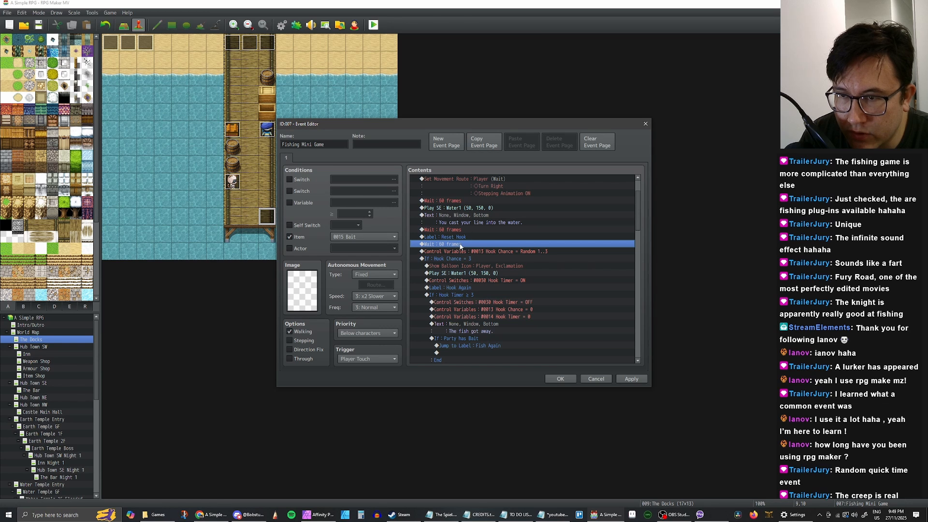
{"action": "left_click", "coordinate": [465, 251]}
{"action": "left_click", "coordinate": [469, 266]}
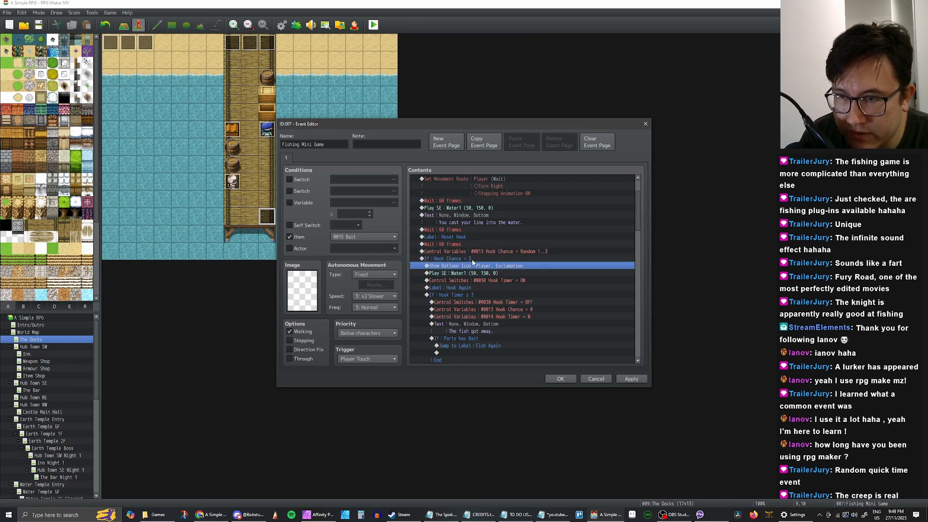
{"action": "left_click", "coordinate": [472, 259]}
{"action": "left_click", "coordinate": [470, 266]}
{"action": "left_click", "coordinate": [473, 259]}
{"action": "left_click", "coordinate": [471, 266]}
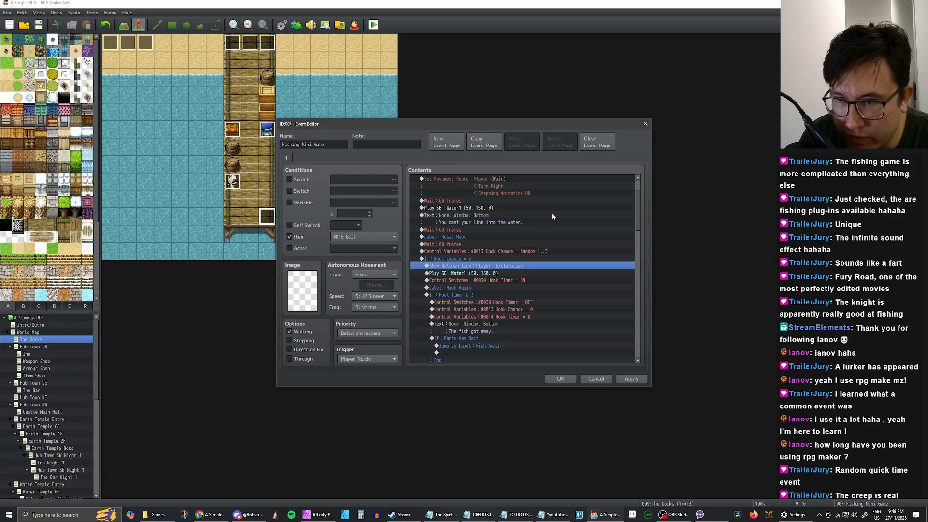
Set the wait above the Reset Hook label to 120 frames and apply the event changes
{"action": "left_click", "coordinate": [462, 230]}
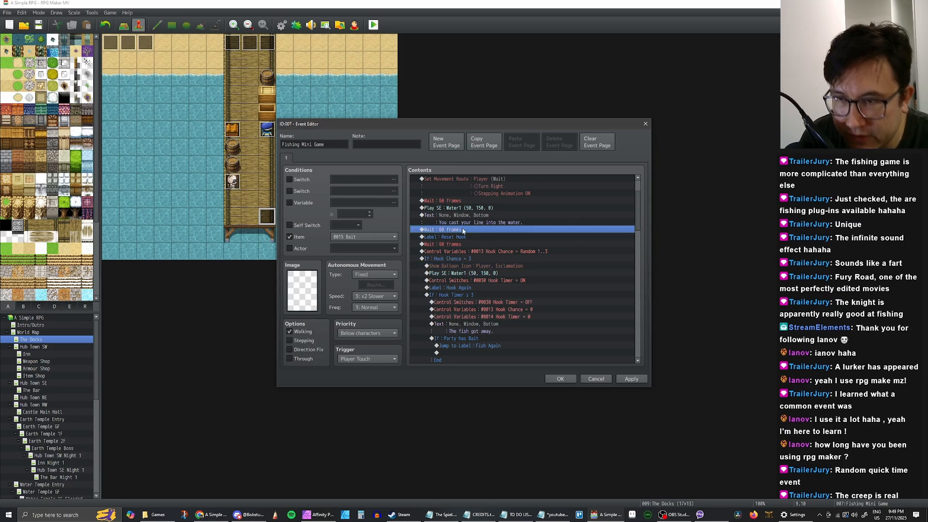
{"action": "double_click", "coordinate": [463, 230]}
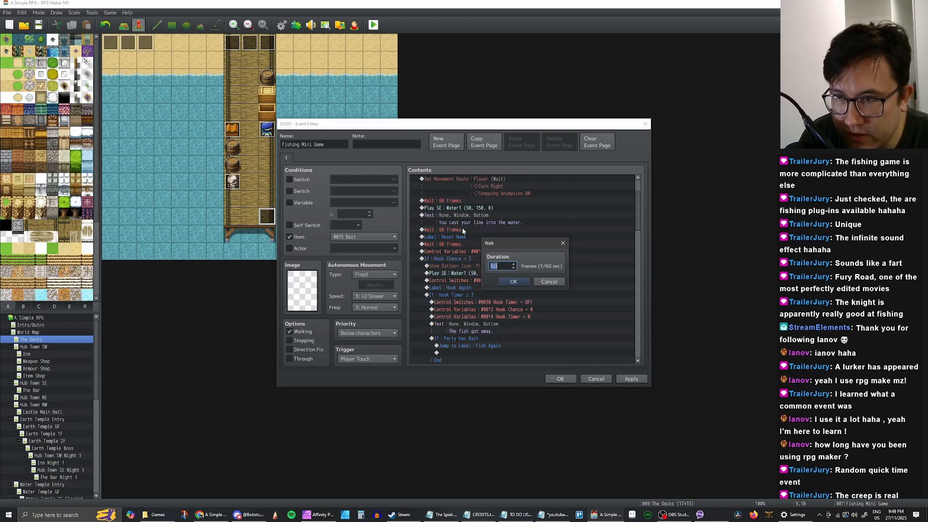
{"action": "type", "text": "120"}
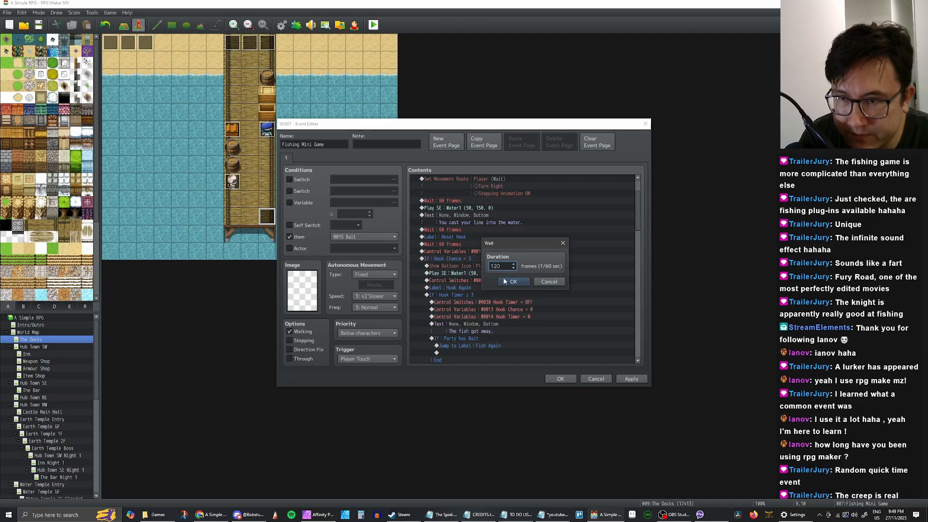
{"action": "left_click", "coordinate": [506, 280]}
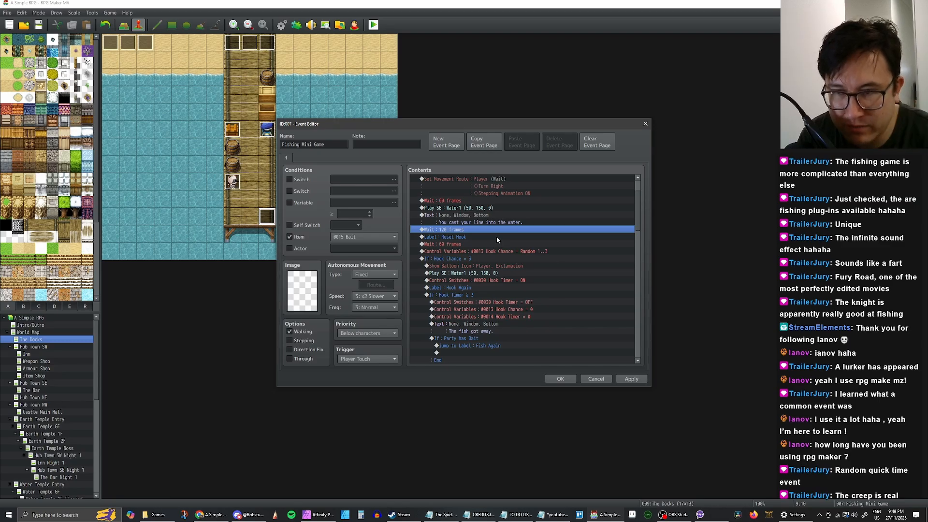
{"action": "left_click", "coordinate": [484, 266]}
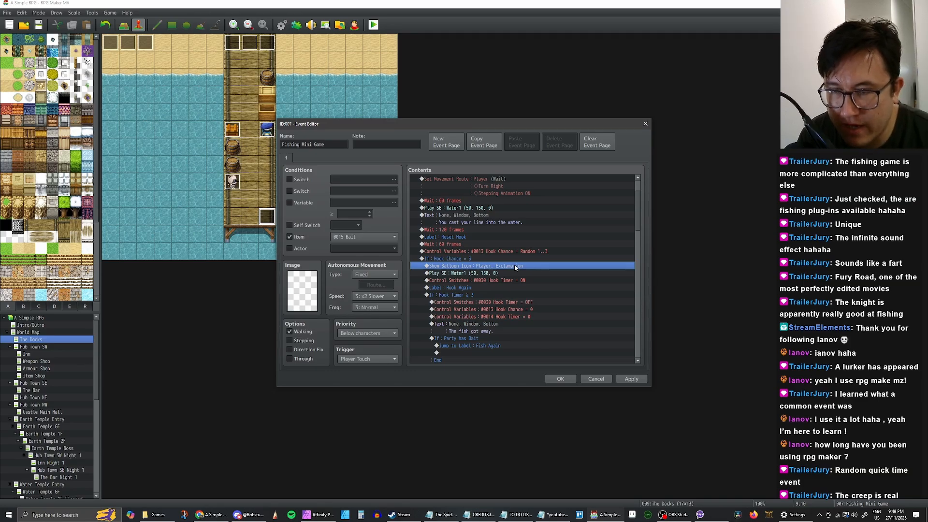
{"action": "scroll", "coordinate": [516, 265], "scroll_direction": "up", "scroll_amount": 1}
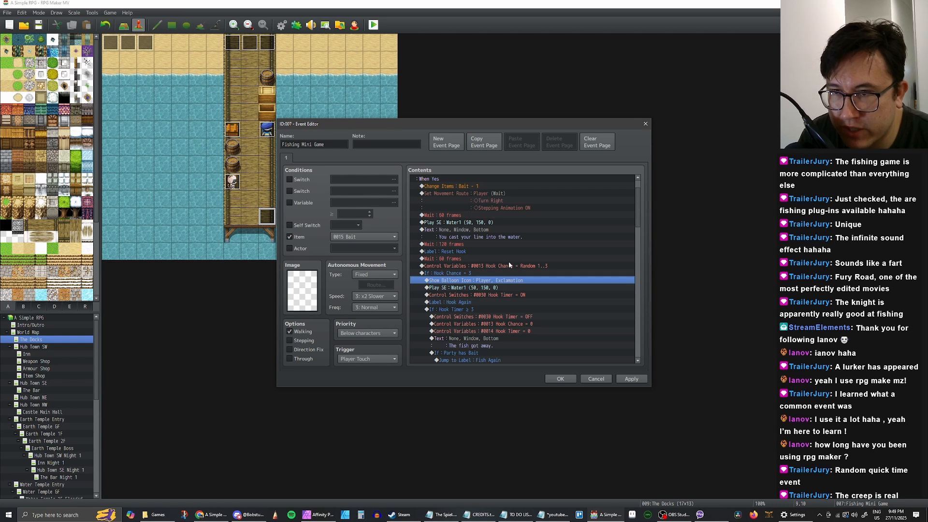
{"action": "scroll", "coordinate": [509, 265], "scroll_direction": "up", "scroll_amount": 2}
{"action": "scroll", "coordinate": [508, 247], "scroll_direction": "down", "scroll_amount": 2}
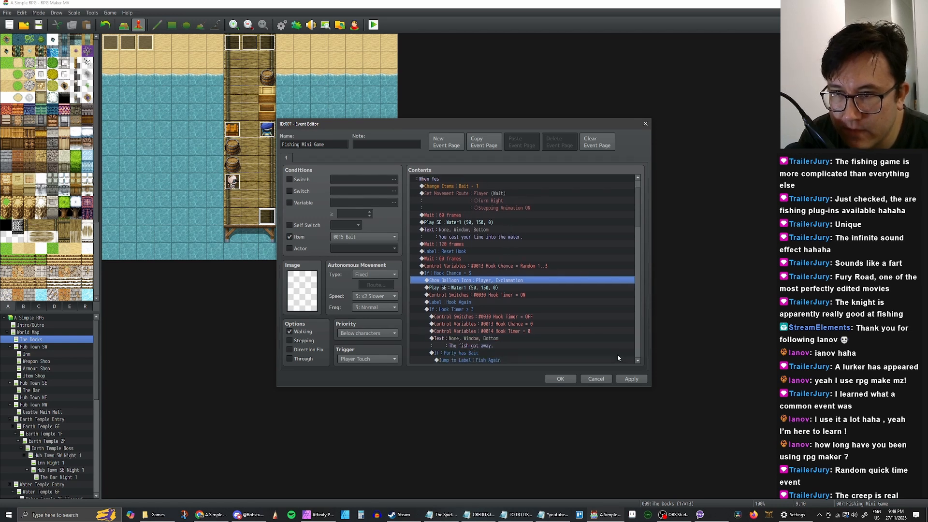
{"action": "left_click", "coordinate": [631, 379]}
Review the event flow from the Fish Again label through casting, the Hook Chance condition and the Hook Timer escape branch
{"action": "scroll", "coordinate": [523, 248], "scroll_direction": "up", "scroll_amount": 2}
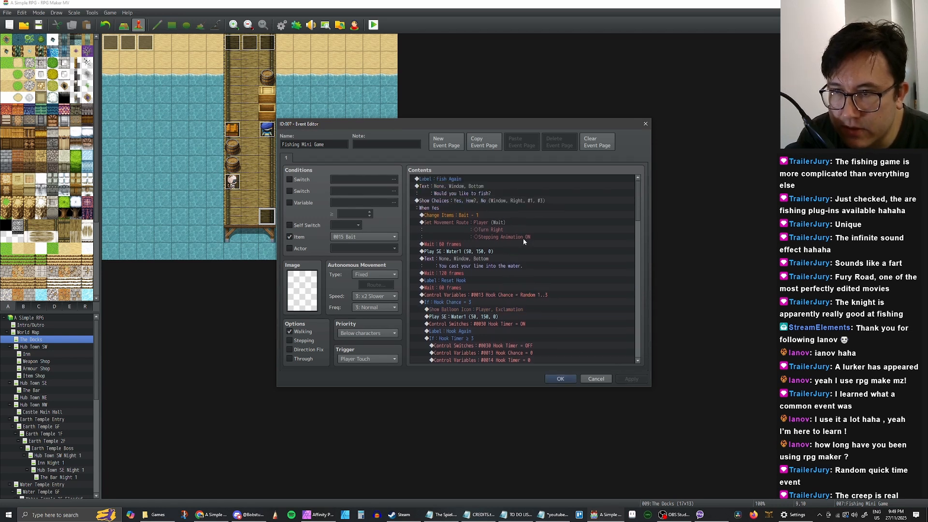
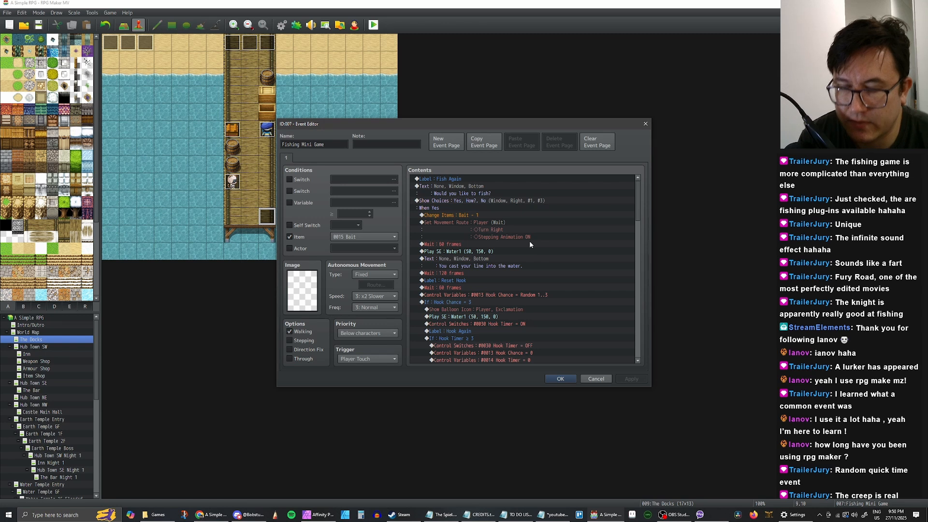
{"action": "scroll", "coordinate": [539, 232], "scroll_direction": "down", "scroll_amount": 4}
{"action": "scroll", "coordinate": [571, 248], "scroll_direction": "up", "scroll_amount": 4}
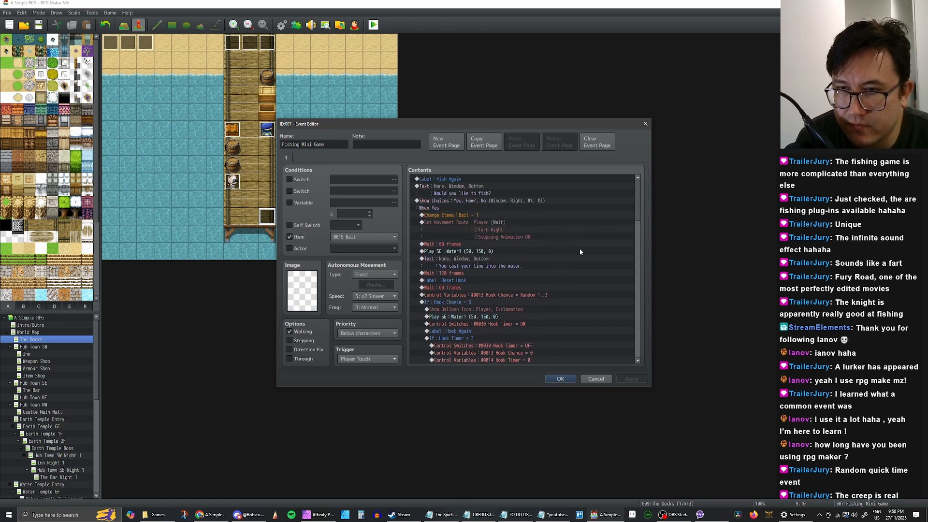
{"action": "scroll", "coordinate": [605, 237], "scroll_direction": "down", "scroll_amount": 4}
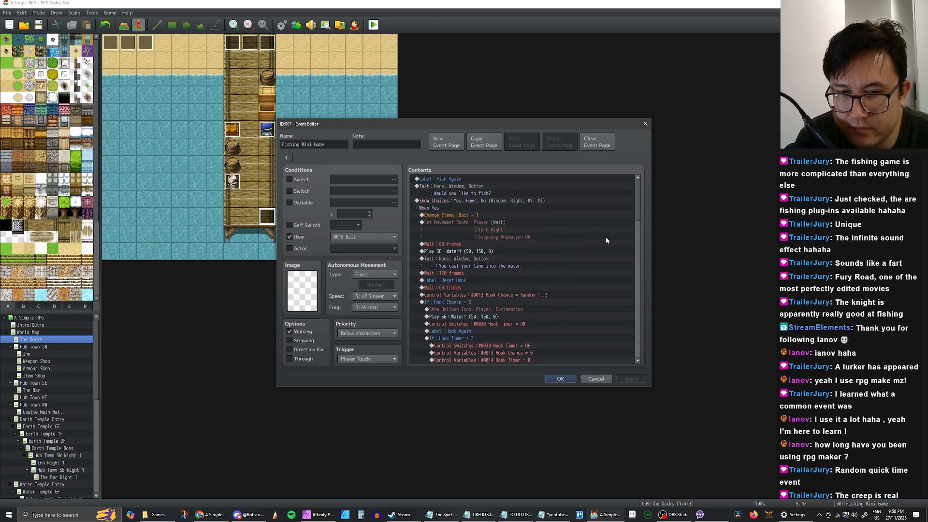
{"action": "scroll", "coordinate": [605, 237], "scroll_direction": "up", "scroll_amount": 4}
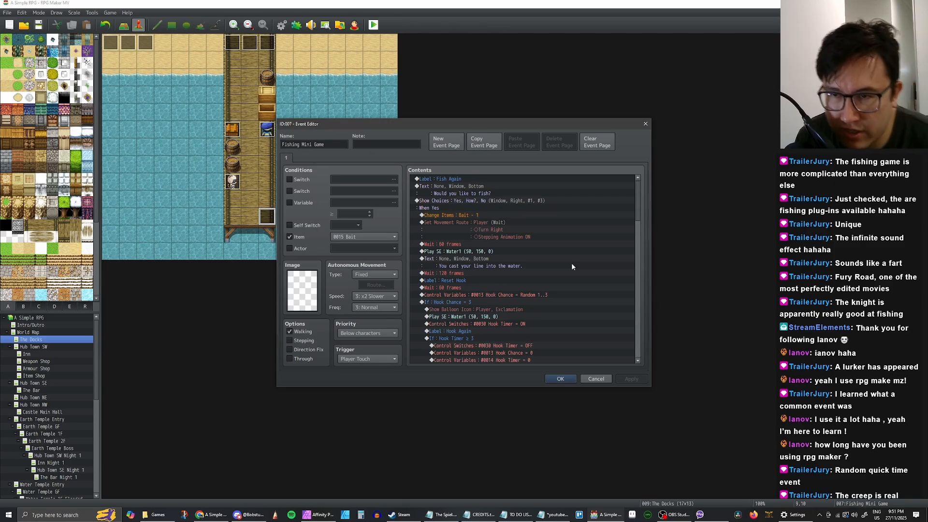
{"action": "scroll", "coordinate": [592, 271], "scroll_direction": "down", "scroll_amount": 1}
{"action": "scroll", "coordinate": [639, 224], "scroll_direction": "down", "scroll_amount": 2}
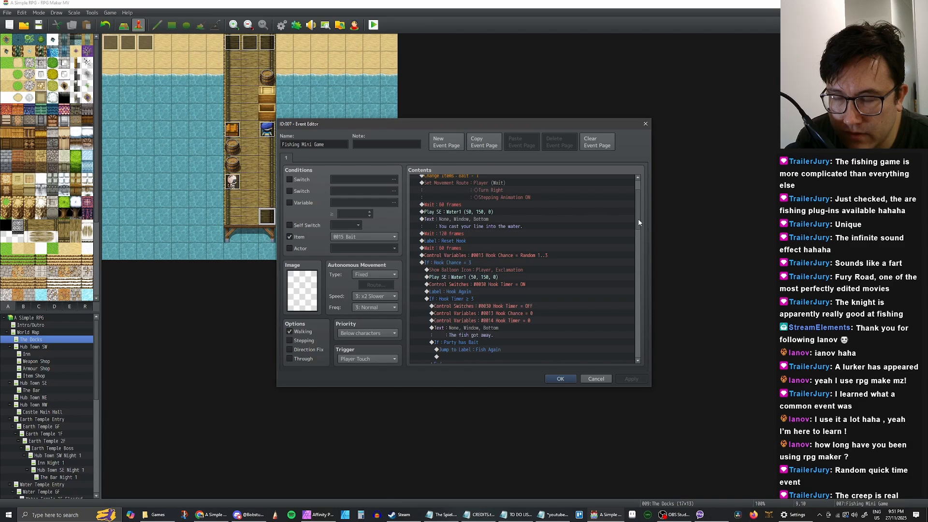
{"action": "scroll", "coordinate": [638, 223], "scroll_direction": "up", "scroll_amount": 1}
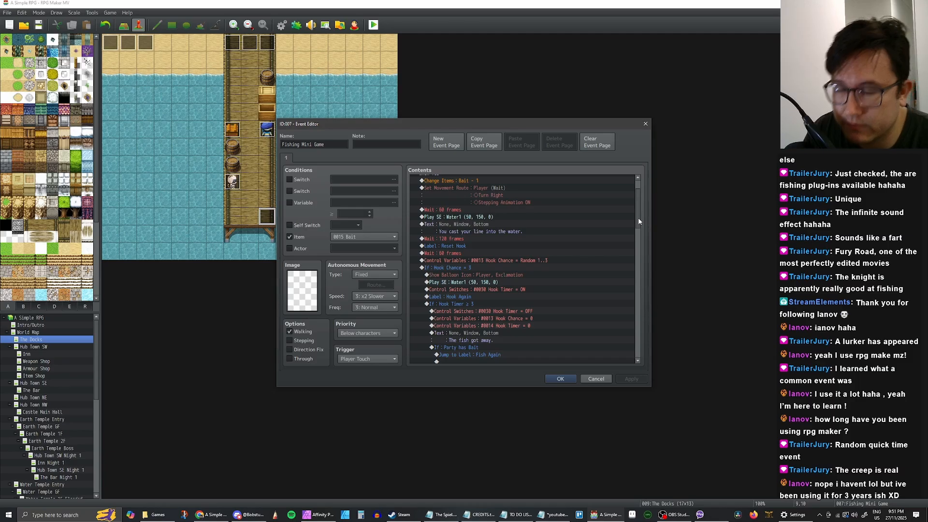
{"action": "left_click_drag", "start_coordinate": [638, 222], "coordinate": [638, 228]}
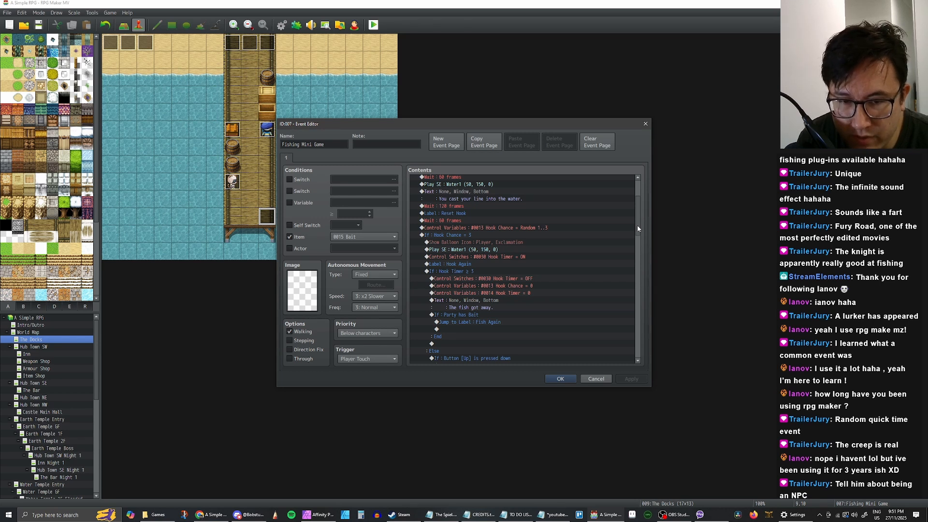
{"action": "left_click_drag", "start_coordinate": [638, 228], "coordinate": [637, 223]}
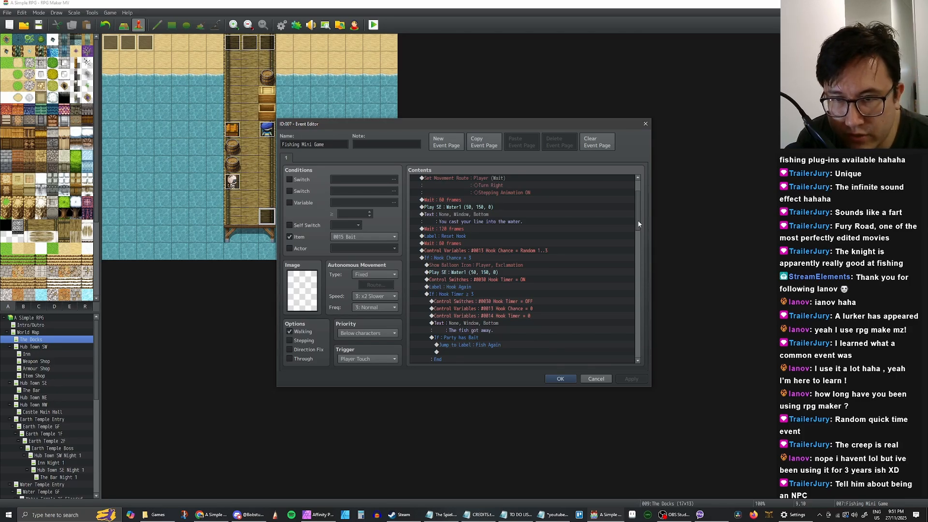
{"action": "left_click_drag", "start_coordinate": [638, 224], "coordinate": [637, 231]}
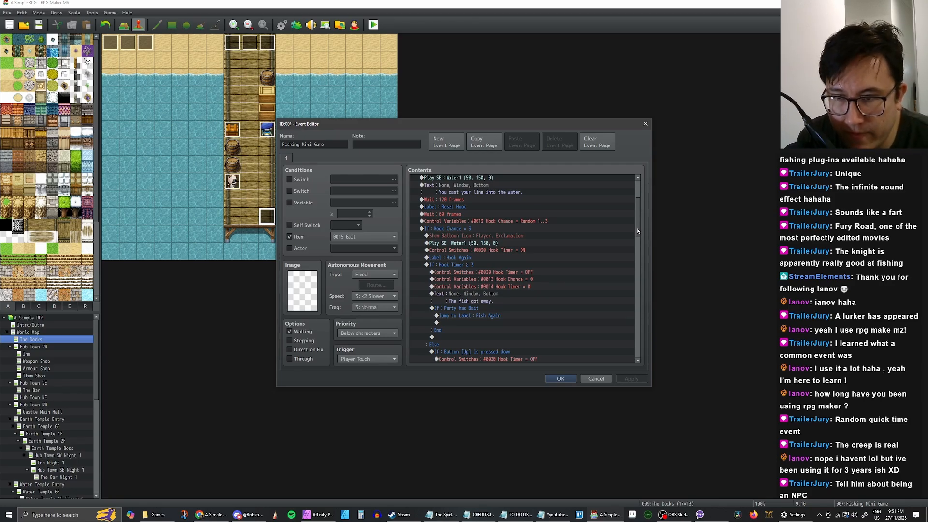
{"action": "left_click_drag", "start_coordinate": [637, 231], "coordinate": [637, 235]}
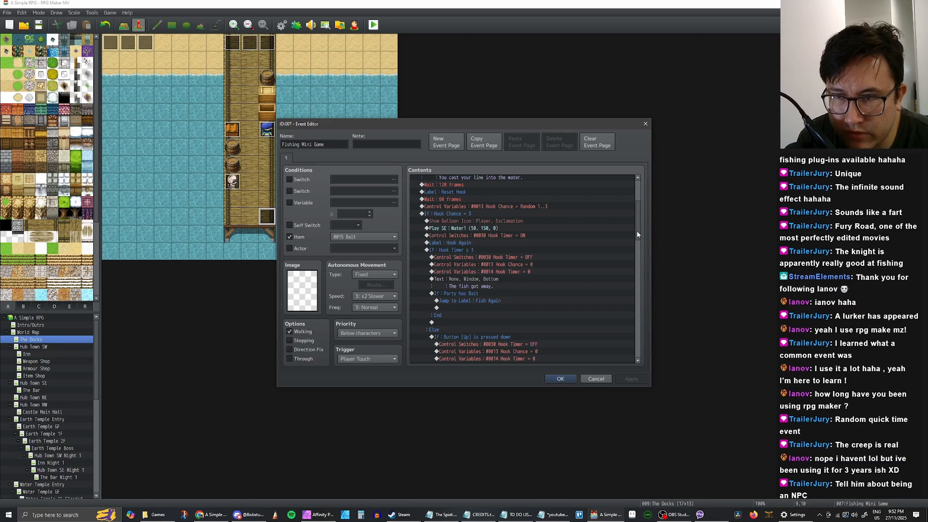
Examine the Up-button branch, including its timer resets, Dive sound, Reel Again label, Left-button reeling and catch commands
{"action": "left_click_drag", "start_coordinate": [637, 235], "coordinate": [636, 241]}
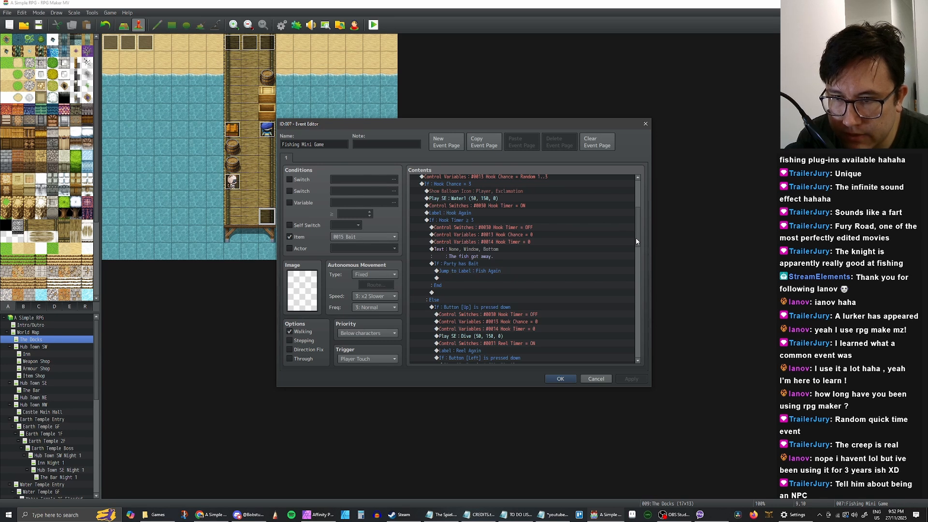
{"action": "left_click_drag", "start_coordinate": [636, 241], "coordinate": [638, 254]}
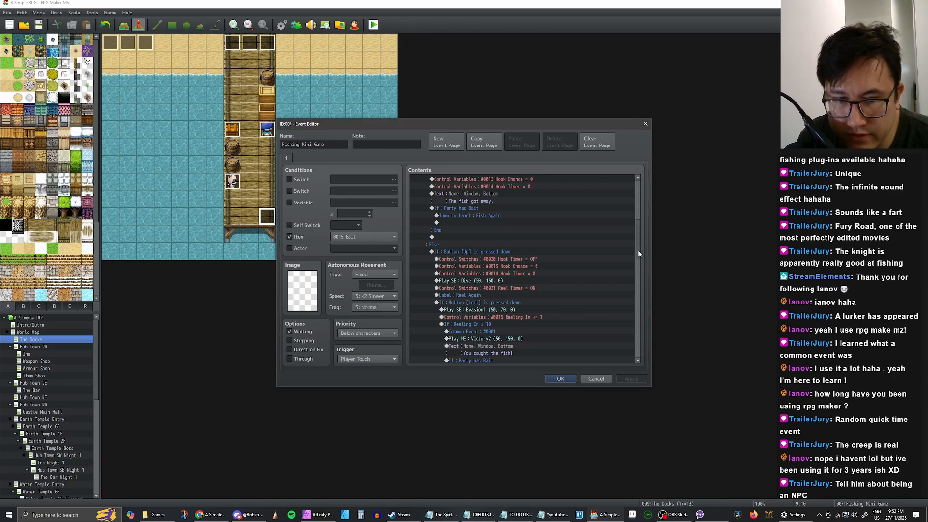
{"action": "scroll", "coordinate": [637, 249], "scroll_direction": "down", "scroll_amount": 3}
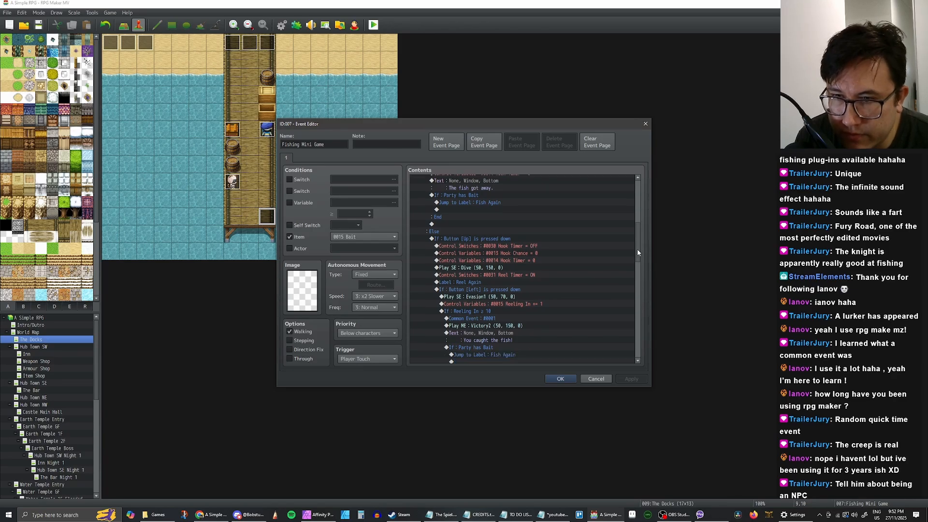
{"action": "scroll", "coordinate": [637, 256], "scroll_direction": "down", "scroll_amount": 3}
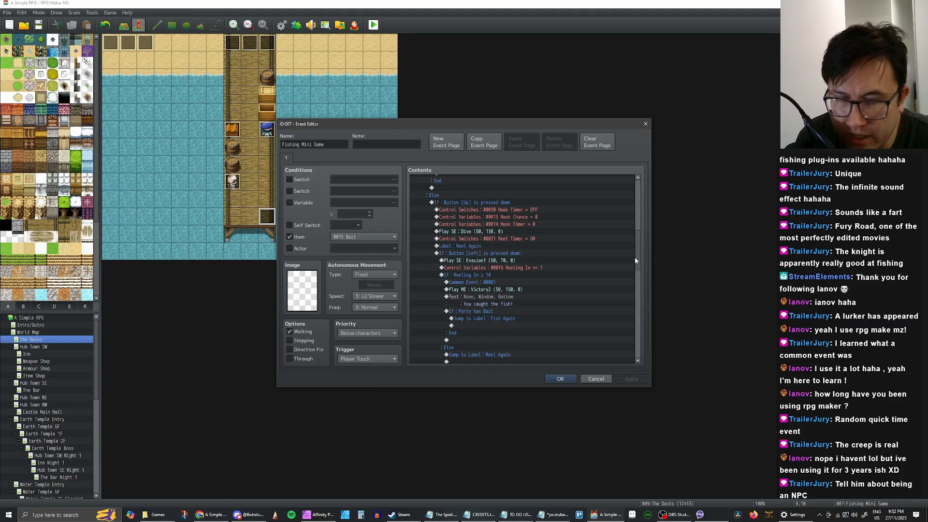
{"action": "mouse_move", "coordinate": [634, 257]}
{"action": "left_mouse_down"}
{"action": "mouse_move", "coordinate": [631, 268]}
{"action": "mouse_move", "coordinate": [636, 258]}
{"action": "left_mouse_up"}
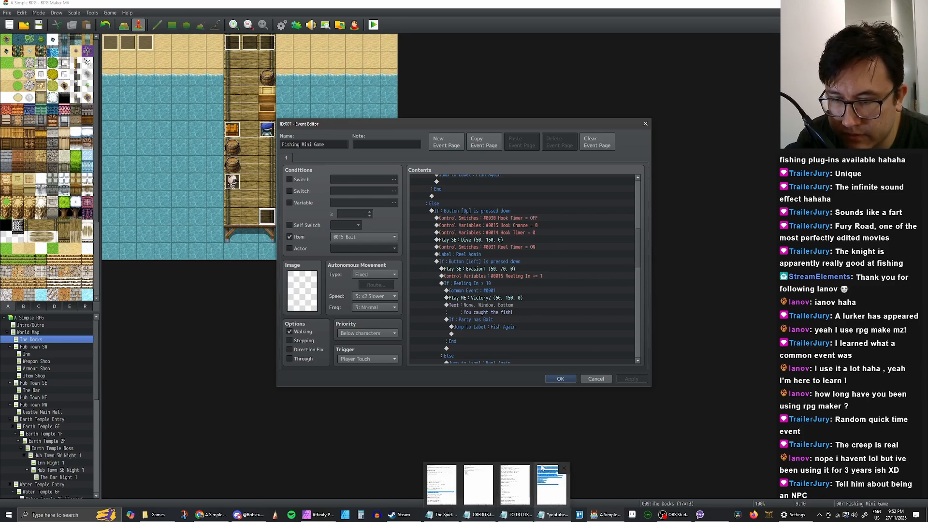
{"action": "left_click_drag", "start_coordinate": [639, 258], "coordinate": [639, 265]}
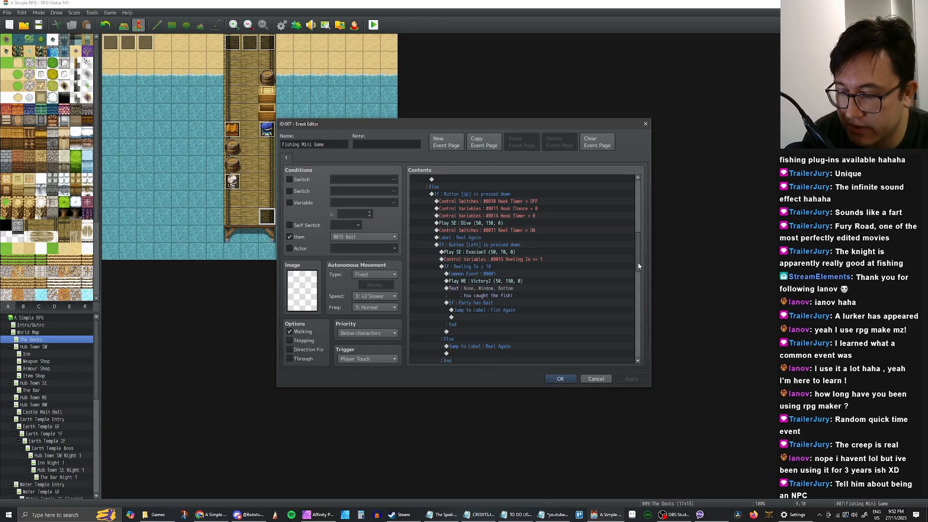
{"action": "mouse_move", "coordinate": [638, 266]}
{"action": "left_mouse_down"}
{"action": "mouse_move", "coordinate": [638, 274]}
{"action": "mouse_move", "coordinate": [640, 261]}
{"action": "left_mouse_up"}
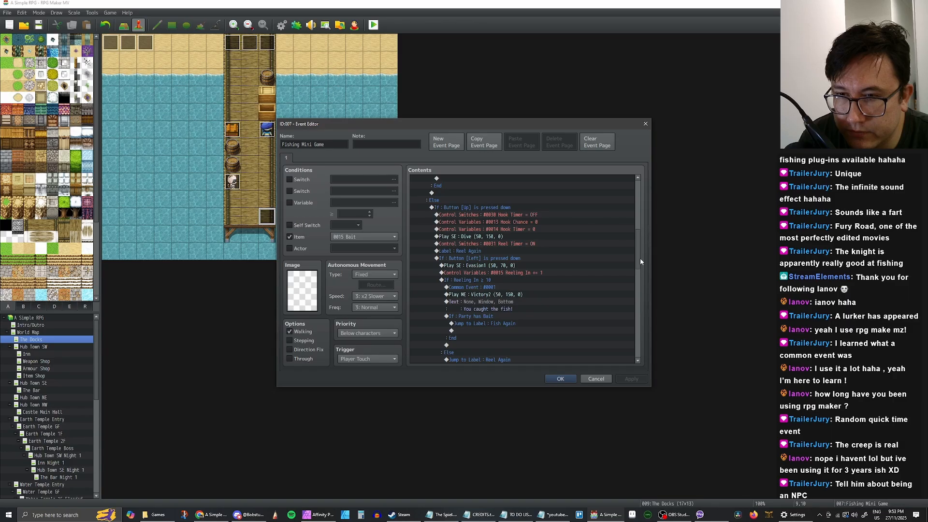
{"action": "left_click_drag", "start_coordinate": [640, 263], "coordinate": [640, 263]}
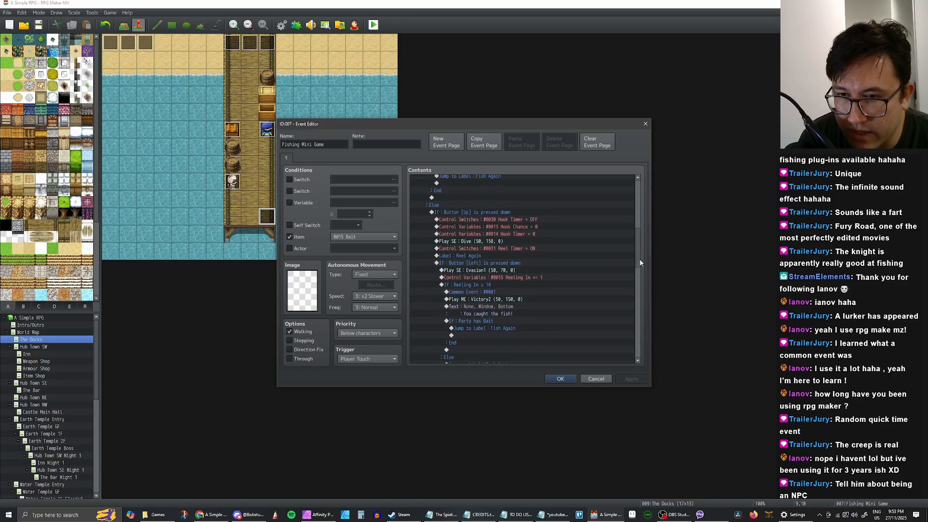
Examine the Left-button branch: its Reeling In increment, the Reeling In catch condition and the Else jump to Reel Again
{"action": "left_click", "coordinate": [498, 279]}
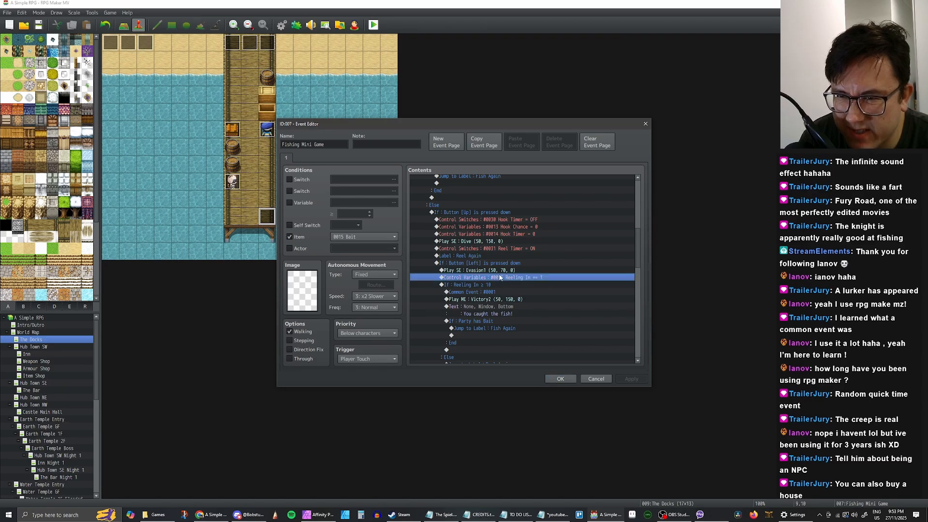
{"action": "double_click", "coordinate": [500, 279]}
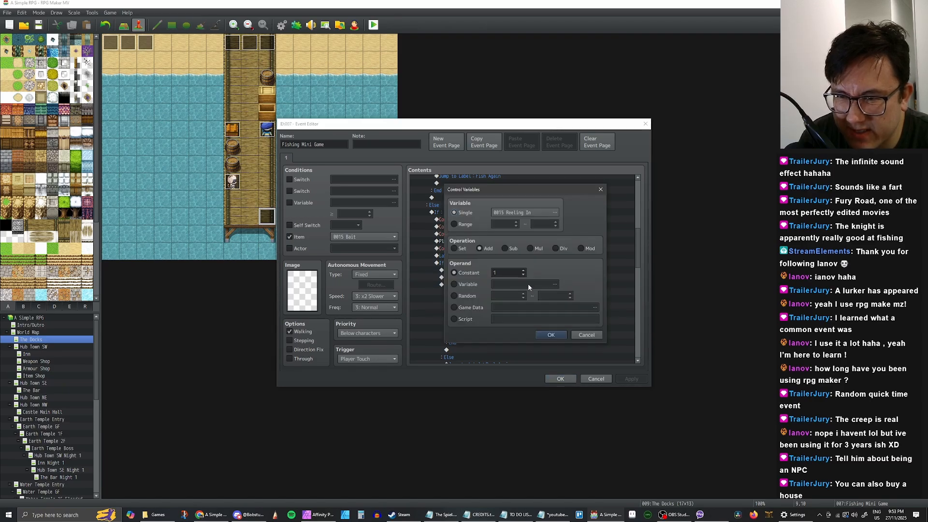
{"action": "left_click", "coordinate": [585, 335]}
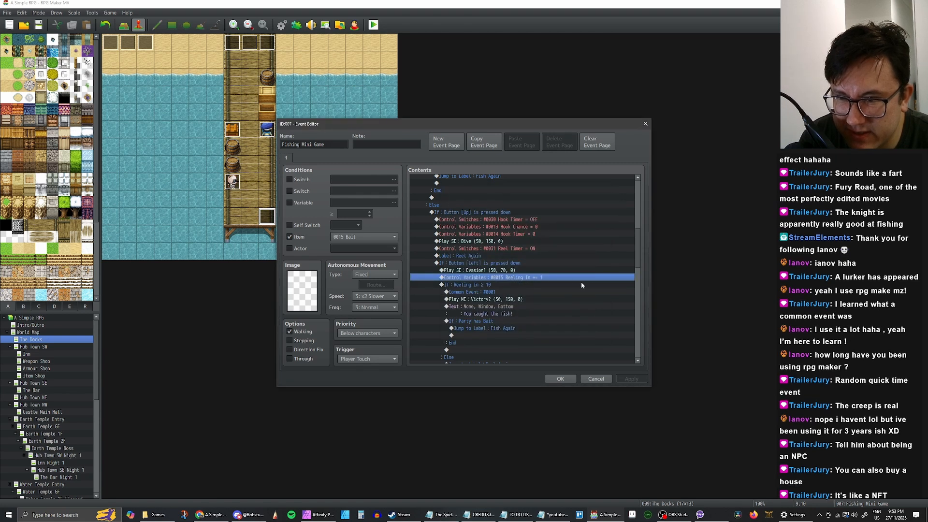
{"action": "scroll", "coordinate": [639, 264], "scroll_direction": "down", "scroll_amount": 2}
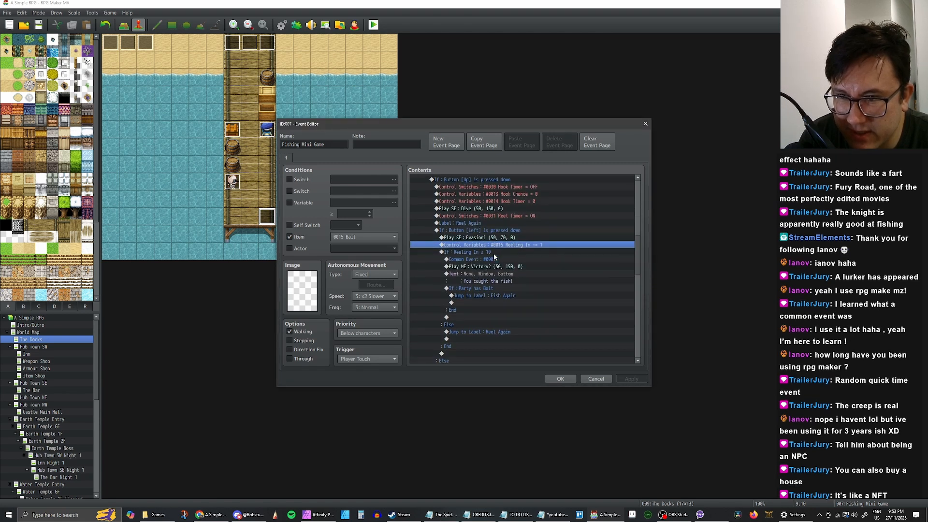
{"action": "left_click", "coordinate": [493, 253]}
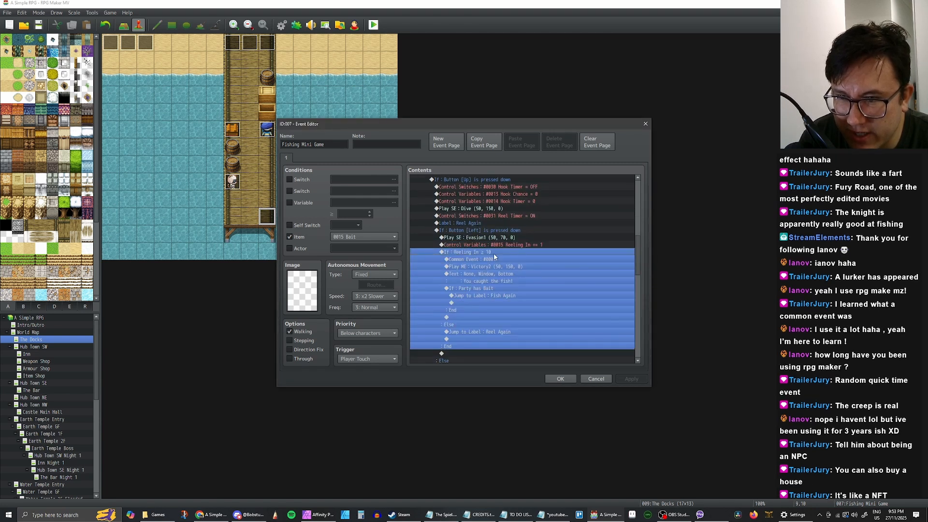
{"action": "left_click", "coordinate": [479, 327]}
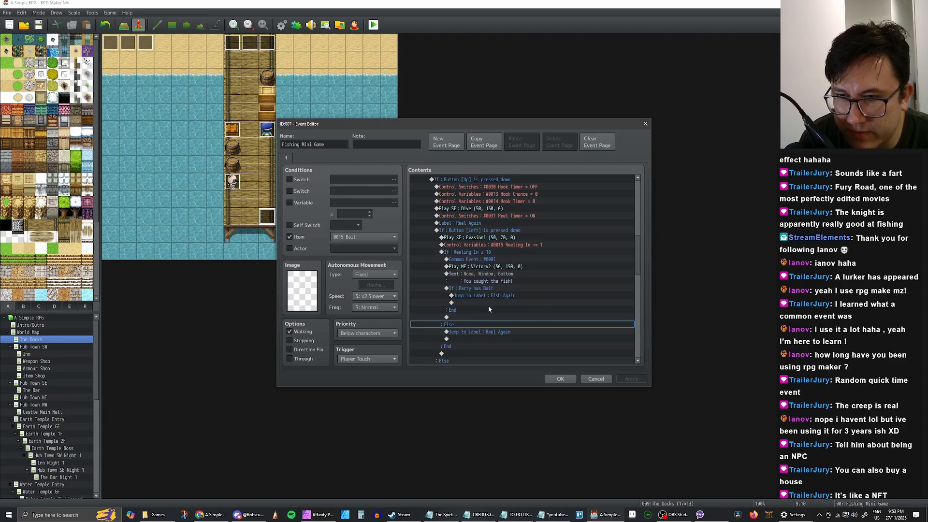
{"action": "scroll", "coordinate": [491, 292], "scroll_direction": "down", "scroll_amount": 2}
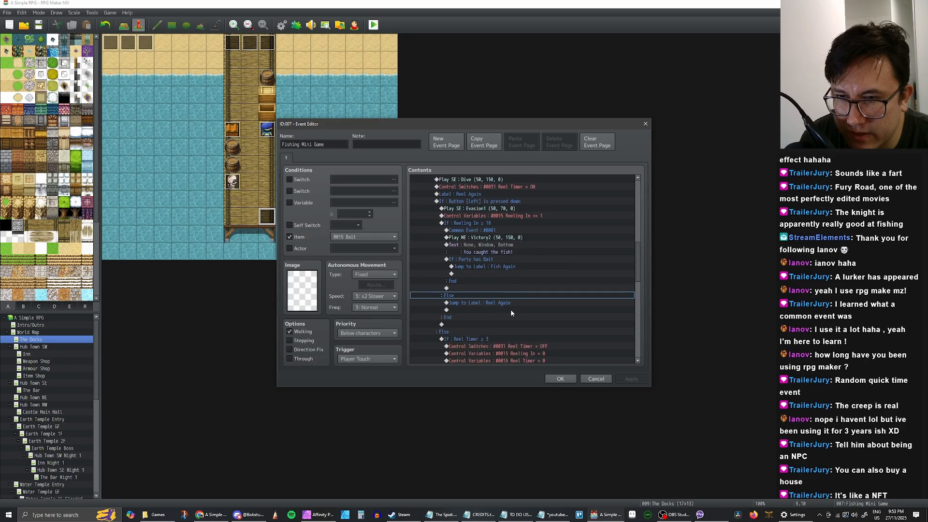
{"action": "scroll", "coordinate": [489, 309], "scroll_direction": "up", "scroll_amount": 3}
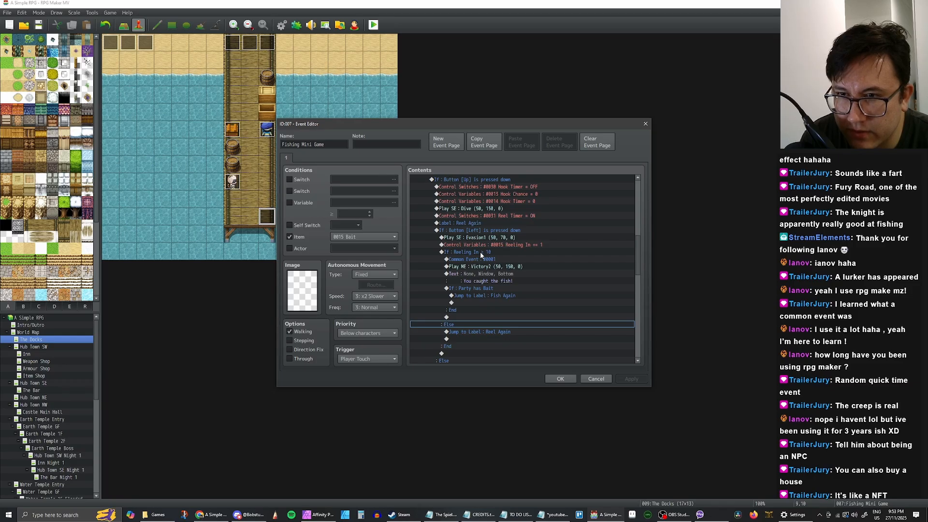
Move the Reeling In catch condition out of the Left-button branch to directly below the Reel Again label
{"action": "left_click", "coordinate": [480, 251]}
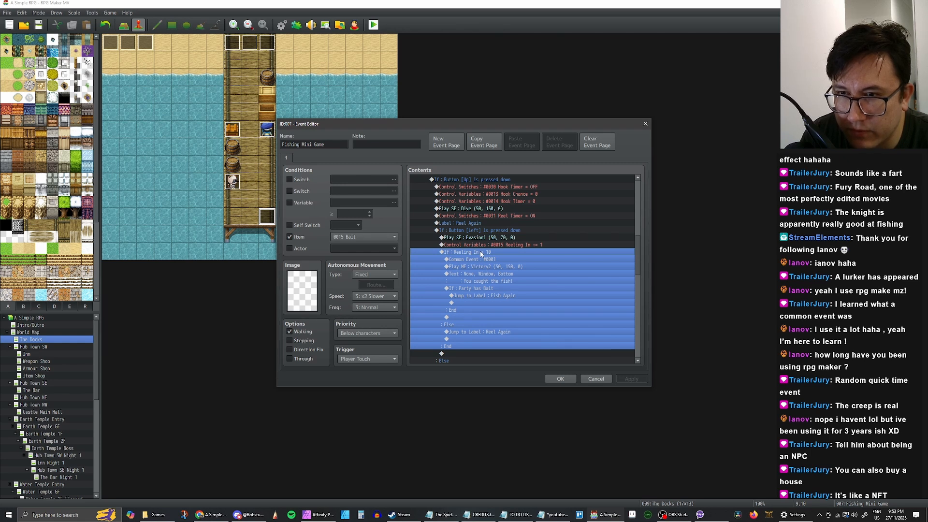
{"action": "key", "text": "Delete"}
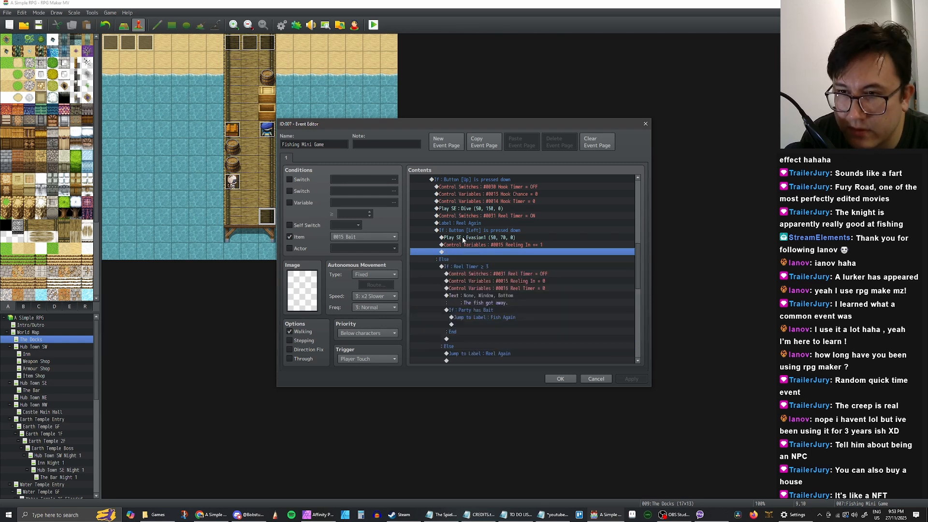
{"action": "left_click", "coordinate": [465, 231]}
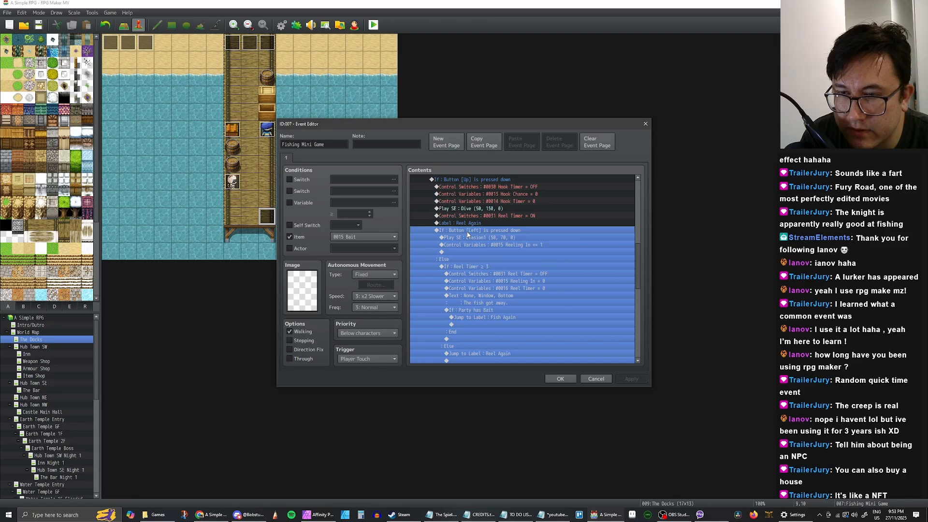
{"action": "key", "text": "ctrl+v"}
{"action": "scroll", "coordinate": [479, 235], "scroll_direction": "down", "scroll_amount": 3}
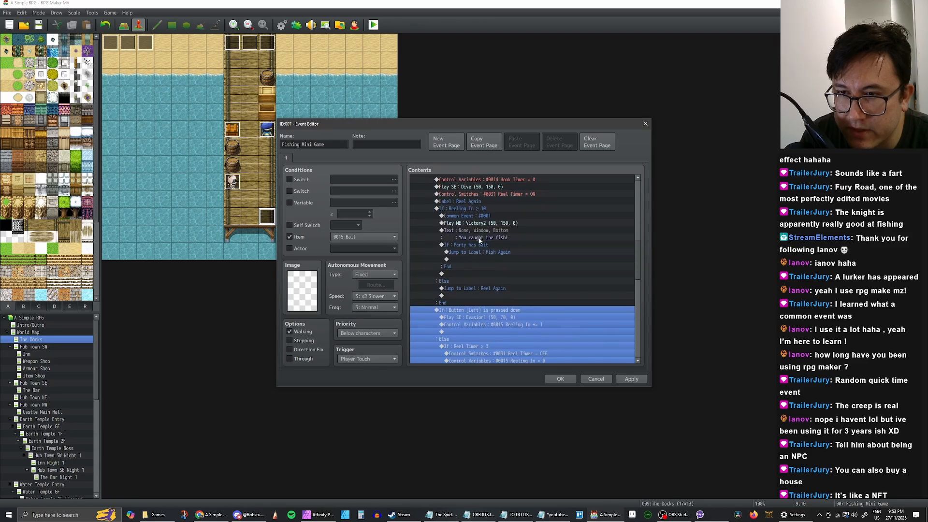
Move the Left-button condition into the Else branch of the Reeling In condition, above its jump to Reel Again
{"action": "scroll", "coordinate": [476, 304], "scroll_direction": "down", "scroll_amount": 2}
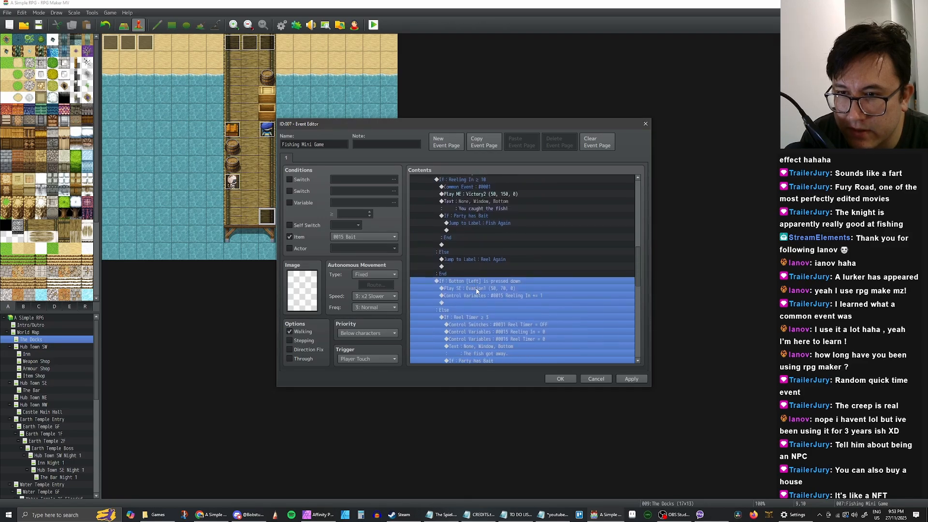
{"action": "left_click", "coordinate": [477, 290]}
{"action": "scroll", "coordinate": [479, 285], "scroll_direction": "down", "scroll_amount": 1}
{"action": "left_click", "coordinate": [479, 259]}
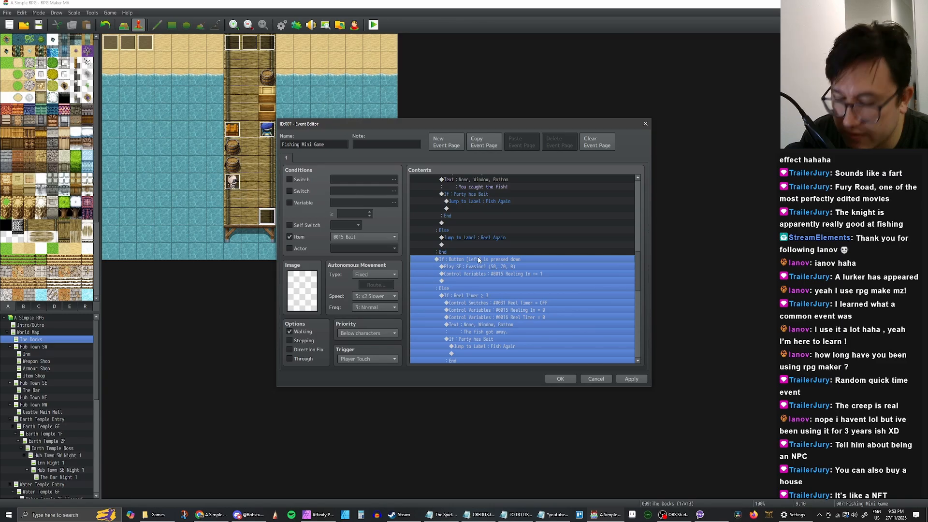
{"action": "key", "text": "Delete"}
{"action": "scroll", "coordinate": [477, 252], "scroll_direction": "up", "scroll_amount": 3}
{"action": "scroll", "coordinate": [476, 264], "scroll_direction": "up", "scroll_amount": 1}
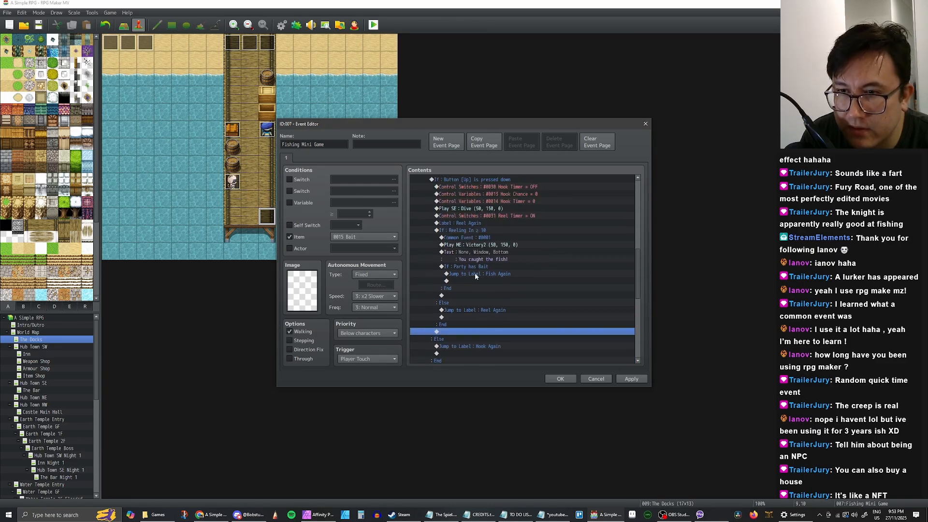
{"action": "left_click", "coordinate": [454, 316]}
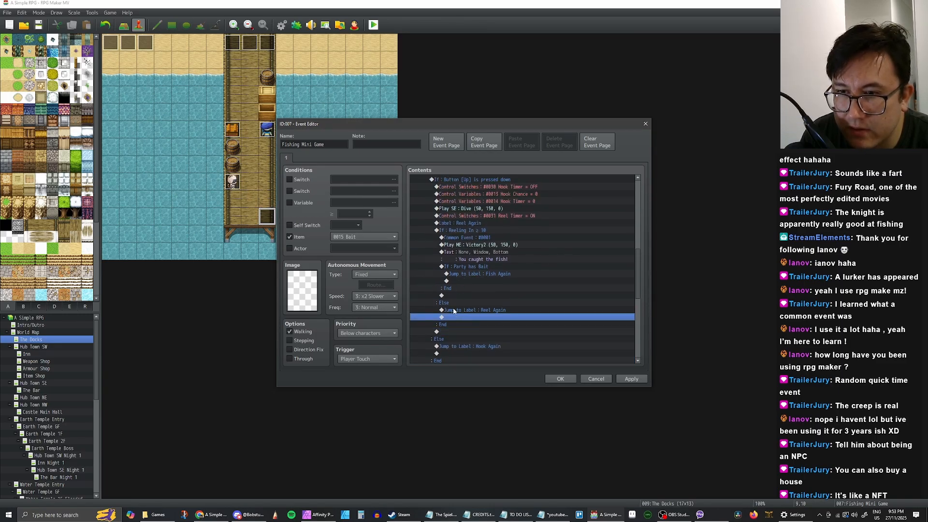
{"action": "left_click", "coordinate": [452, 310]}
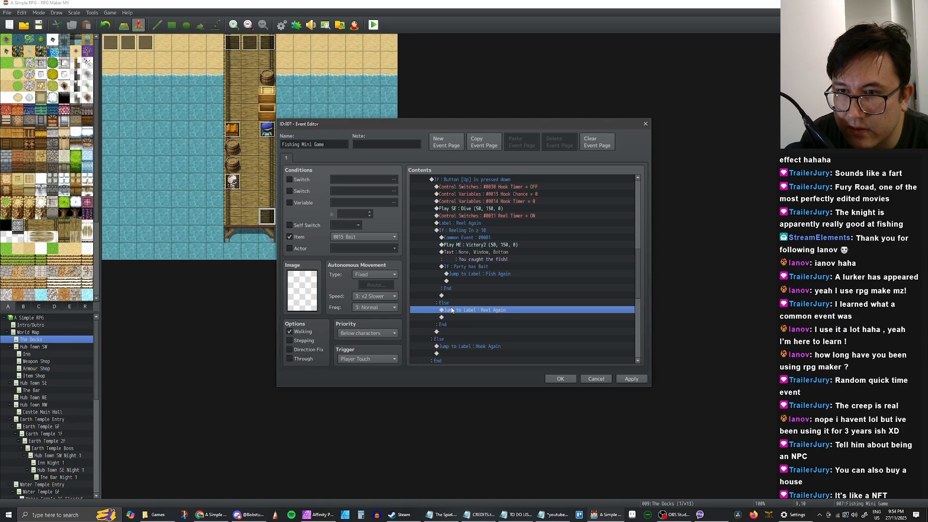
{"action": "key", "text": "ctrl+v"}
{"action": "scroll", "coordinate": [493, 261], "scroll_direction": "up", "scroll_amount": 2}
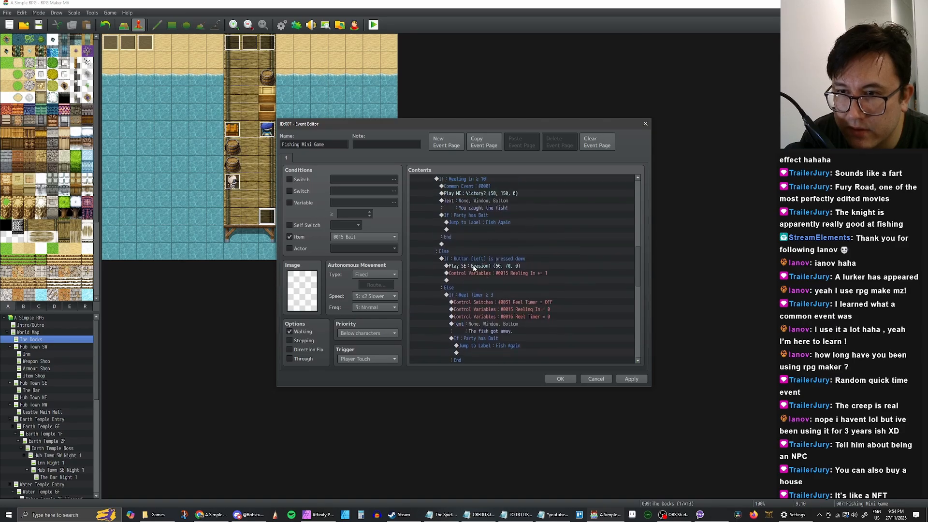
Cut the Reel Timer condition from the Left-button Else branch and paste it back in the same place
{"action": "scroll", "coordinate": [476, 246], "scroll_direction": "down", "scroll_amount": 1}
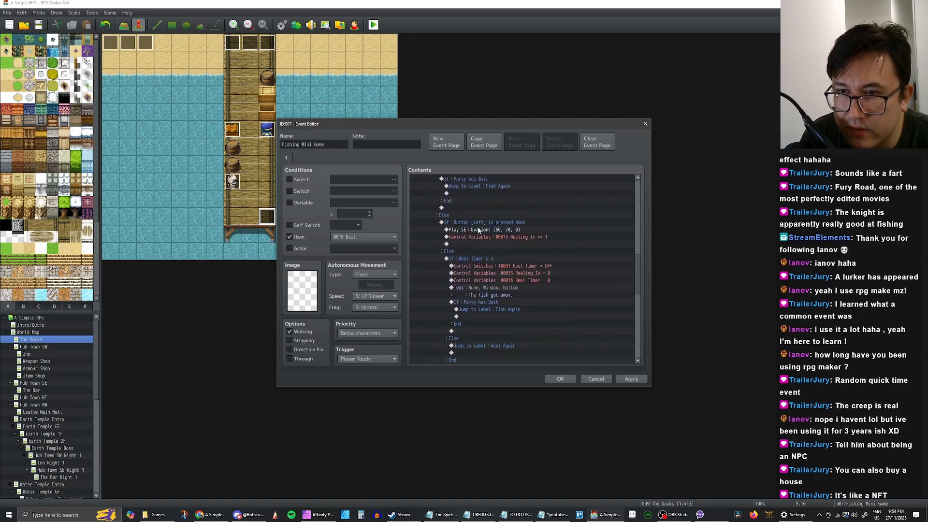
{"action": "left_click", "coordinate": [479, 223]}
{"action": "scroll", "coordinate": [502, 246], "scroll_direction": "down", "scroll_amount": 2}
{"action": "key", "text": "Down"}
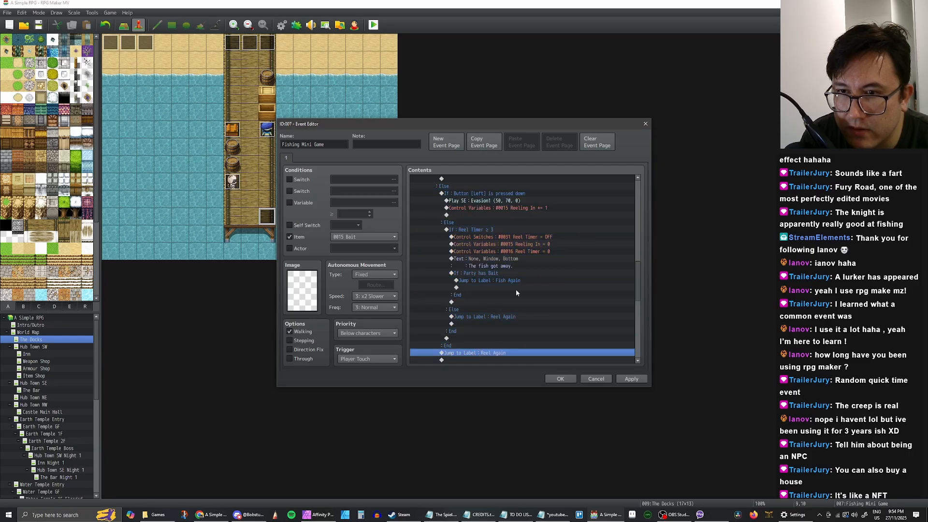
{"action": "scroll", "coordinate": [515, 289], "scroll_direction": "up", "scroll_amount": 1}
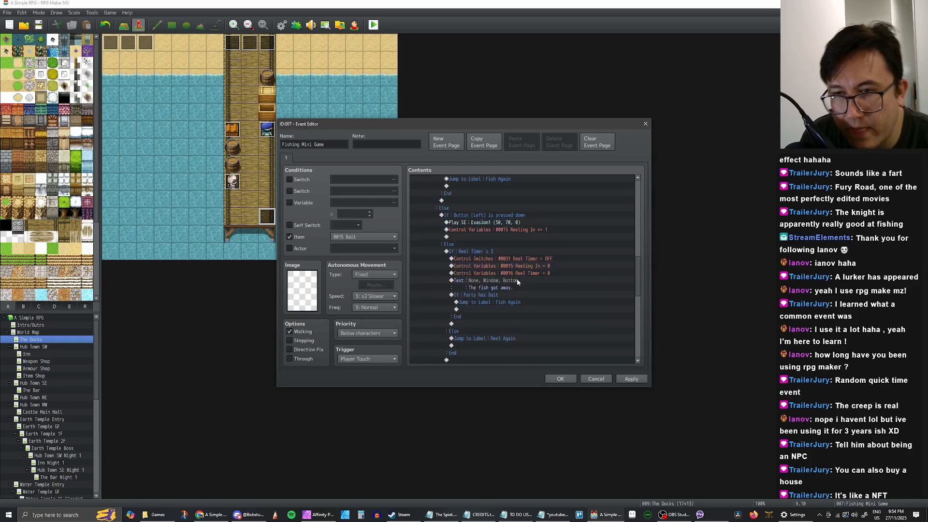
{"action": "left_click", "coordinate": [489, 252]}
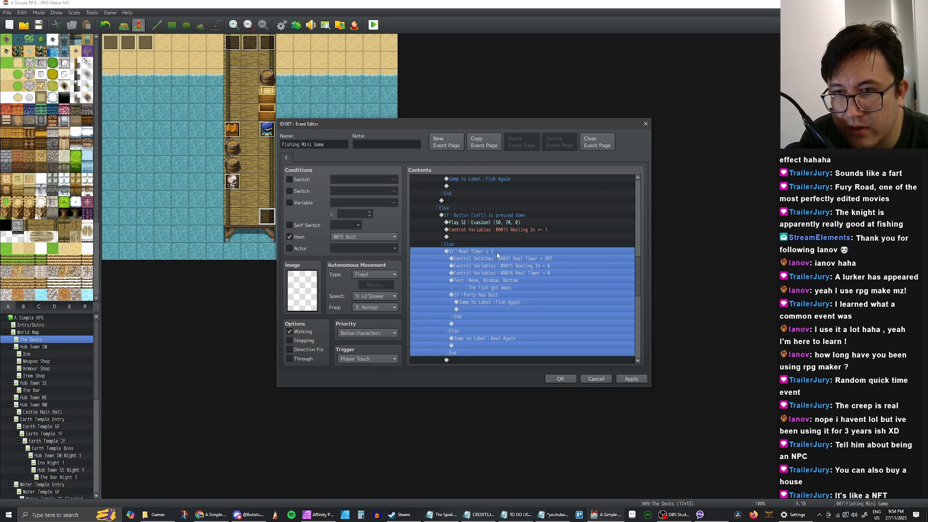
{"action": "key", "text": "Delete"}
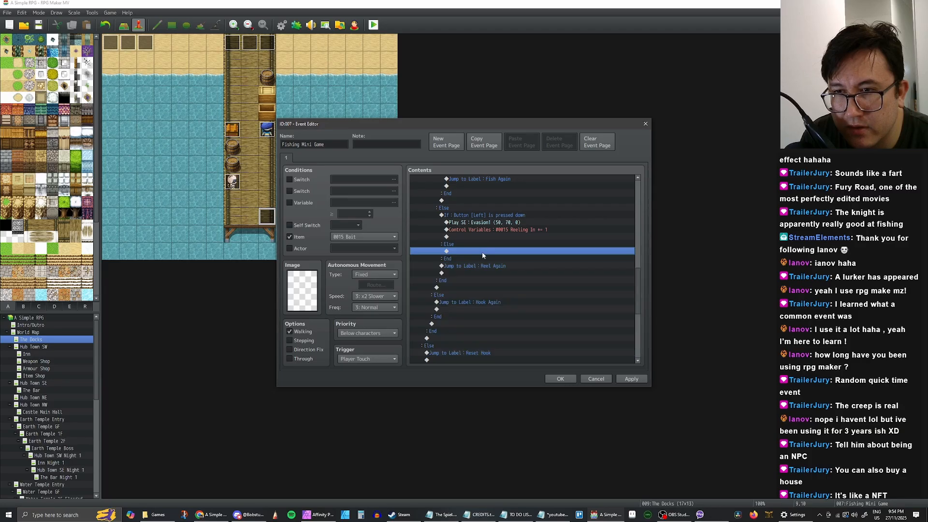
{"action": "scroll", "coordinate": [487, 251], "scroll_direction": "up", "scroll_amount": 1}
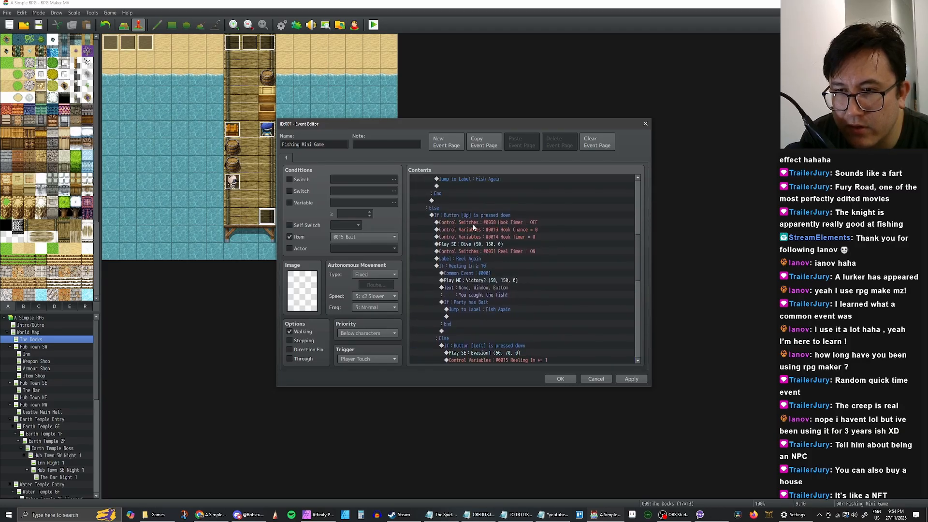
{"action": "scroll", "coordinate": [498, 242], "scroll_direction": "down", "scroll_amount": 3}
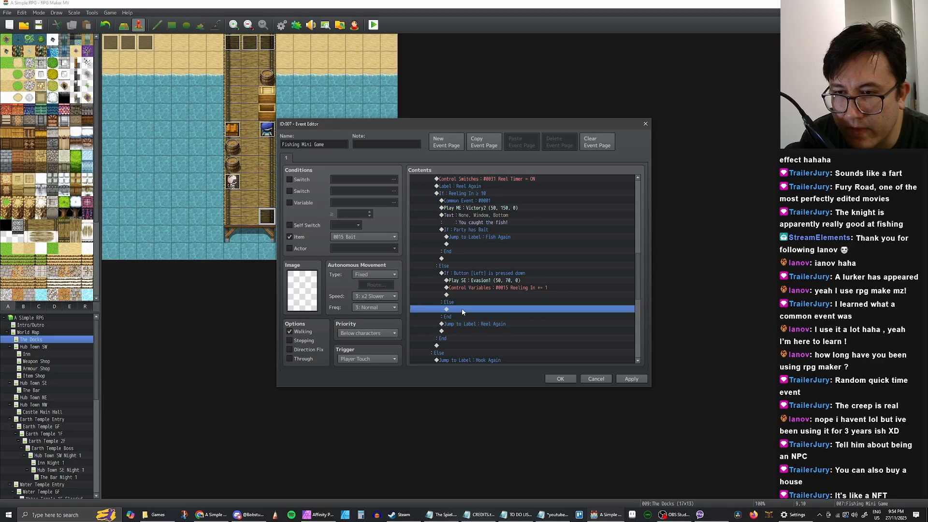
{"action": "key", "text": "ctrl+v"}
{"action": "scroll", "coordinate": [490, 247], "scroll_direction": "down", "scroll_amount": 2}
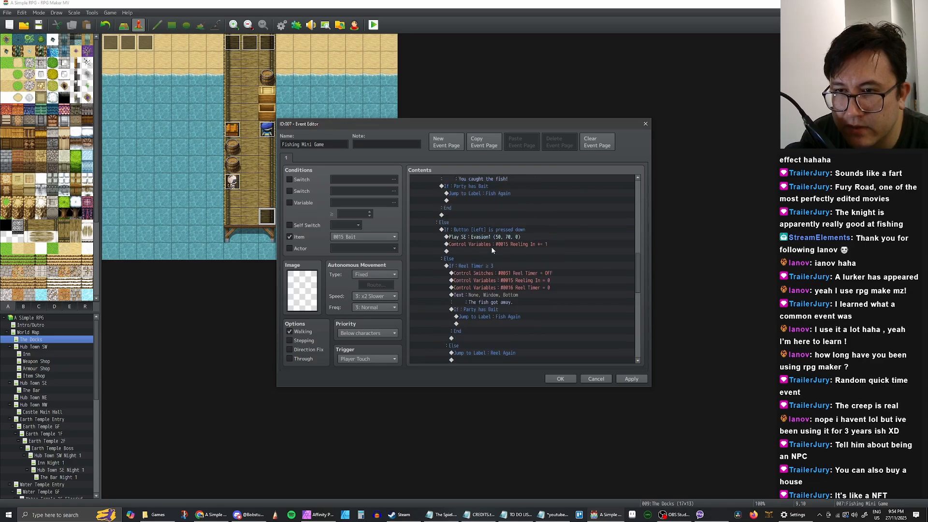
Review the rearranged reeling logic from the Reel Again label through the catch condition, Left-button branch and Reel Timer escape branch
{"action": "left_click", "coordinate": [452, 237]}
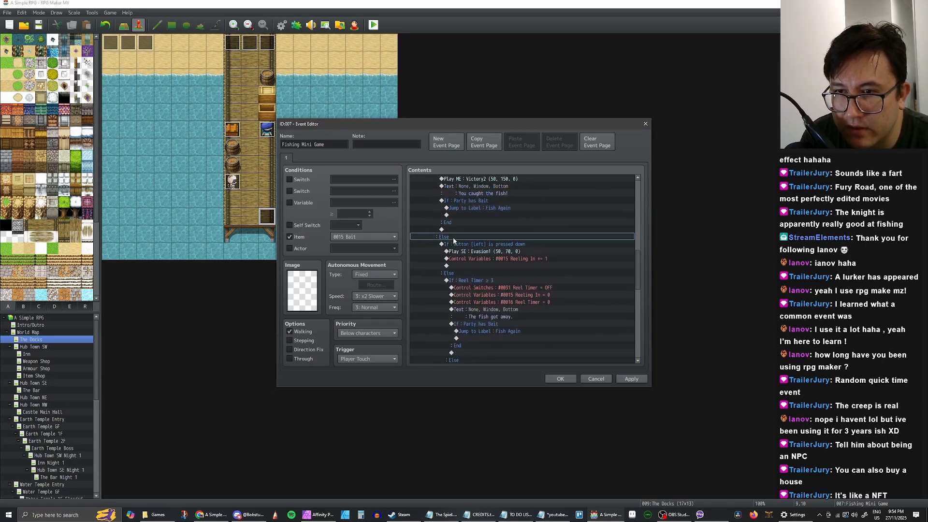
{"action": "scroll", "coordinate": [488, 241], "scroll_direction": "up", "scroll_amount": 2}
{"action": "scroll", "coordinate": [493, 245], "scroll_direction": "down", "scroll_amount": 4}
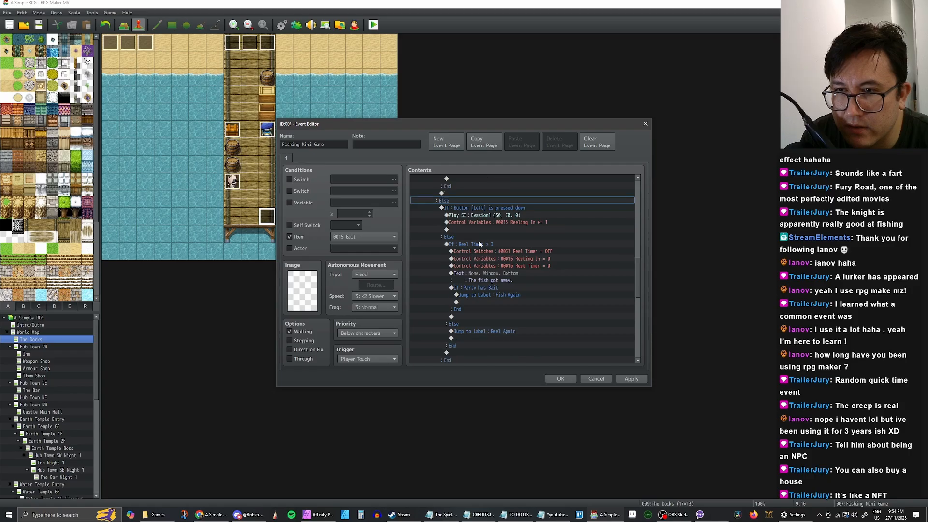
{"action": "left_click", "coordinate": [492, 246]}
{"action": "scroll", "coordinate": [493, 249], "scroll_direction": "down", "scroll_amount": 2}
{"action": "scroll", "coordinate": [492, 250], "scroll_direction": "up", "scroll_amount": 3}
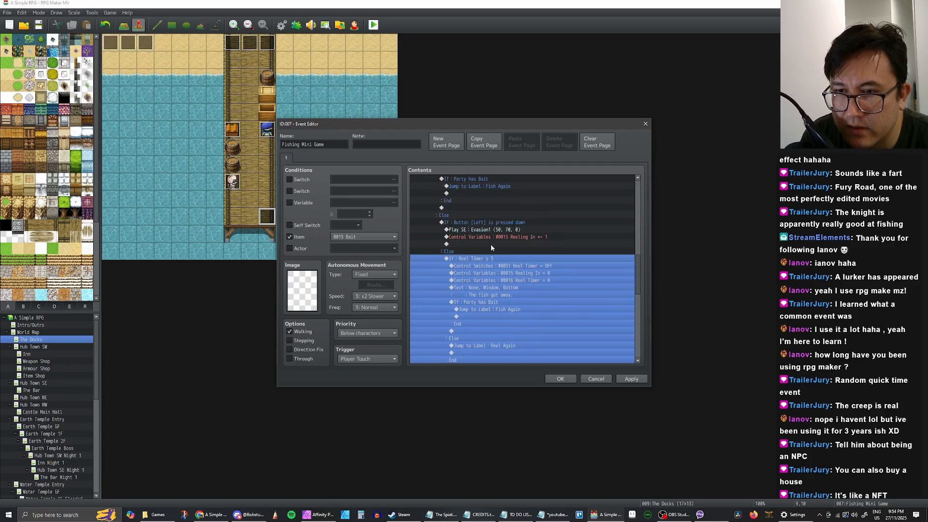
{"action": "left_click", "coordinate": [476, 225]}
{"action": "left_click", "coordinate": [477, 260]}
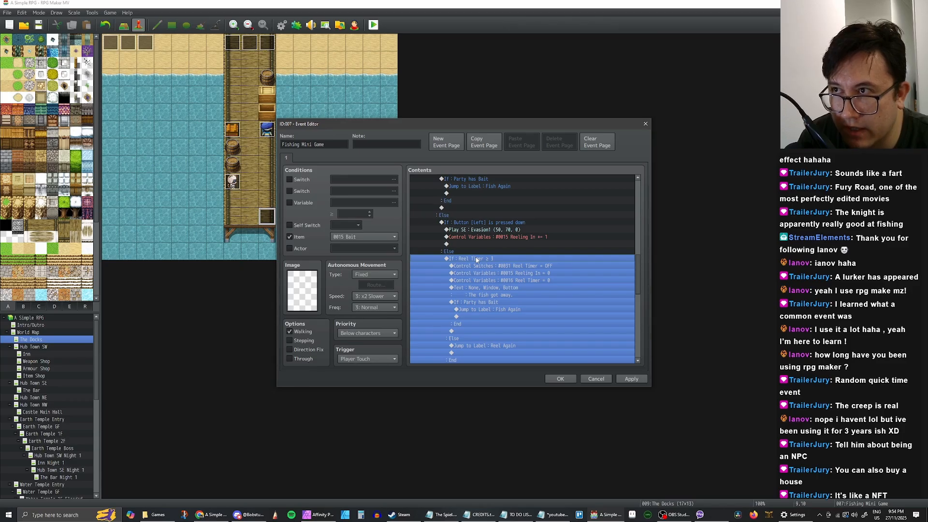
{"action": "left_click", "coordinate": [485, 294]}
{"action": "scroll", "coordinate": [498, 285], "scroll_direction": "down", "scroll_amount": 2}
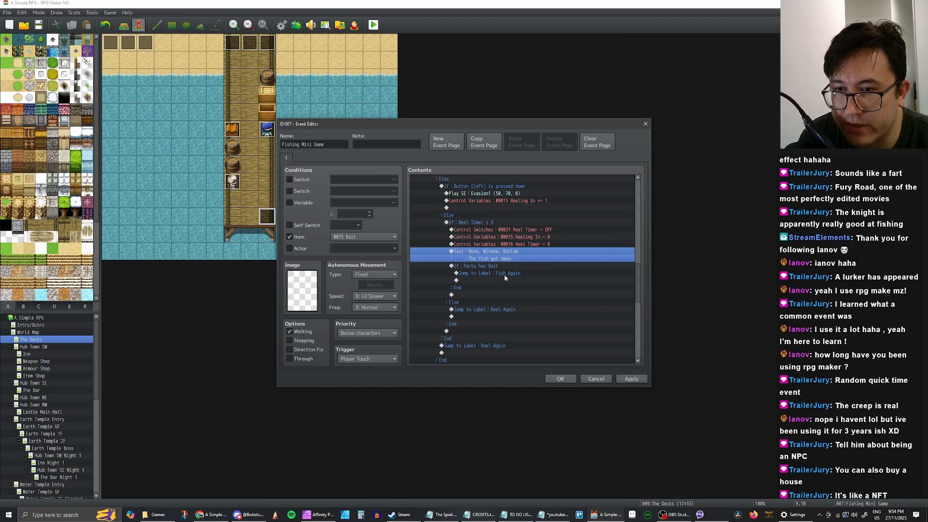
{"action": "scroll", "coordinate": [496, 269], "scroll_direction": "up", "scroll_amount": 6}
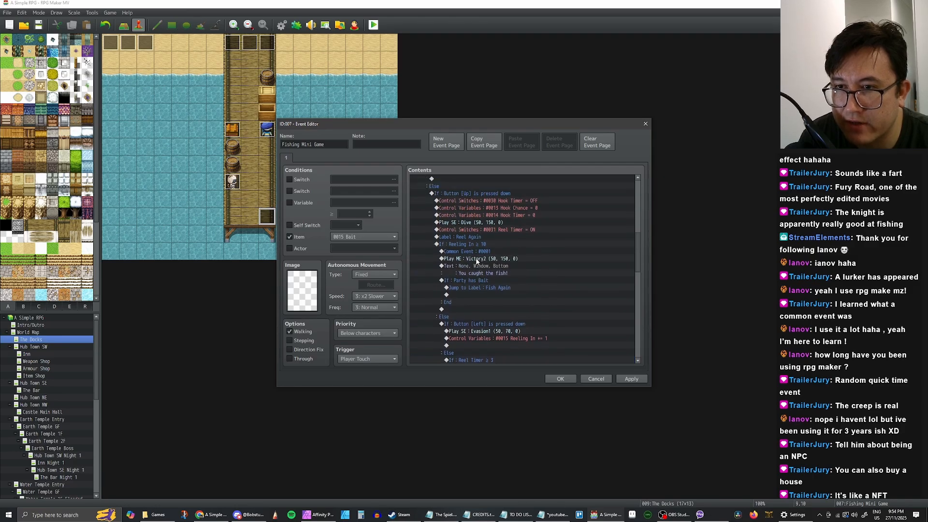
{"action": "scroll", "coordinate": [480, 252], "scroll_direction": "up", "scroll_amount": 1}
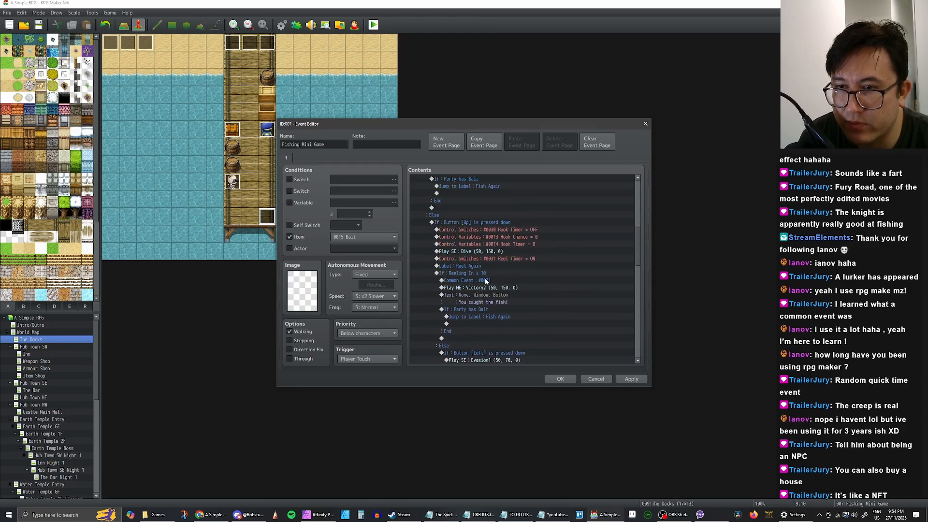
{"action": "left_click", "coordinate": [471, 259]}
{"action": "scroll", "coordinate": [475, 242], "scroll_direction": "down", "scroll_amount": 2}
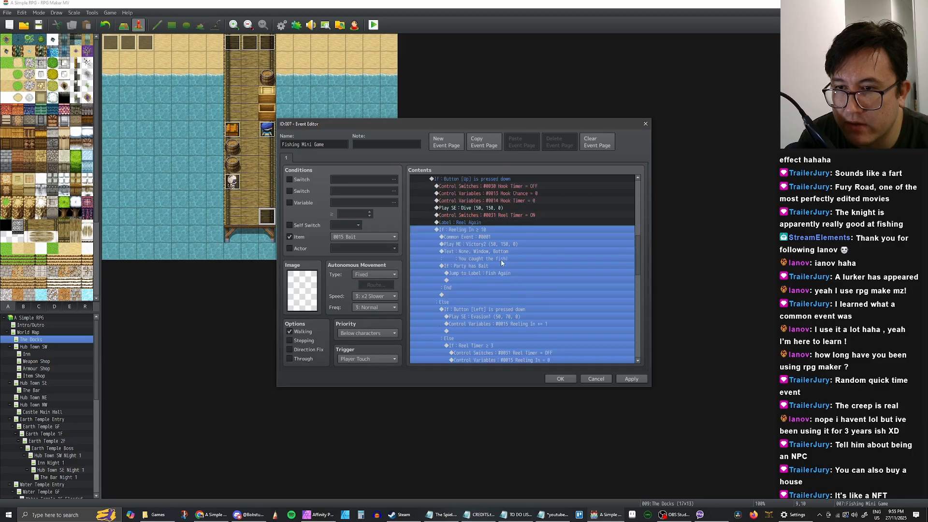
{"action": "scroll", "coordinate": [477, 247], "scroll_direction": "down", "scroll_amount": 3}
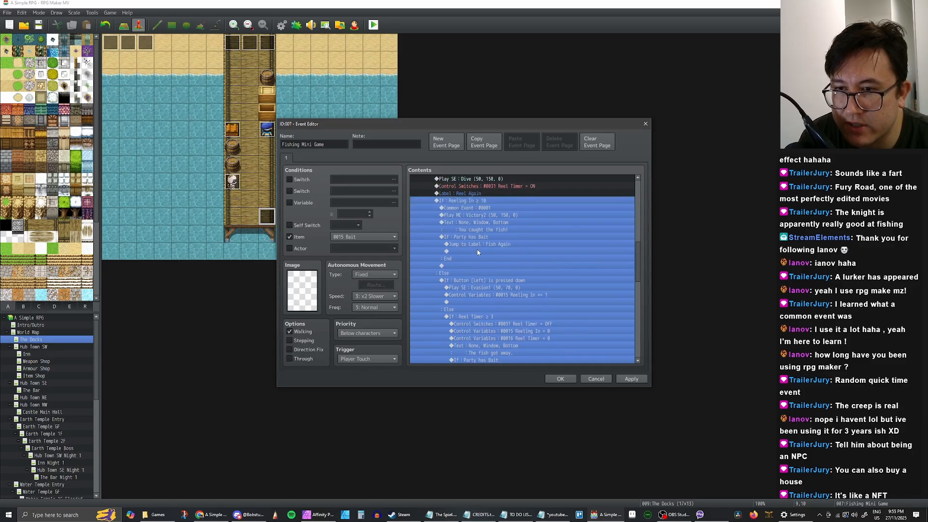
Check the rearranged reeling branches once more, apply the changes to the Fishing Mini Game event and close it
{"action": "left_click", "coordinate": [480, 274]}
{"action": "scroll", "coordinate": [496, 282], "scroll_direction": "down", "scroll_amount": 3}
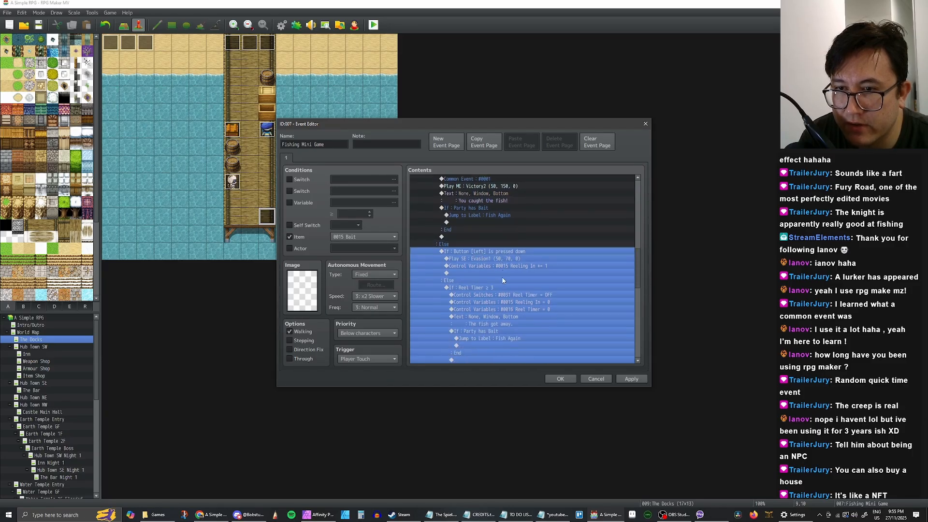
{"action": "scroll", "coordinate": [480, 249], "scroll_direction": "up", "scroll_amount": 5}
{"action": "scroll", "coordinate": [512, 290], "scroll_direction": "down", "scroll_amount": 3}
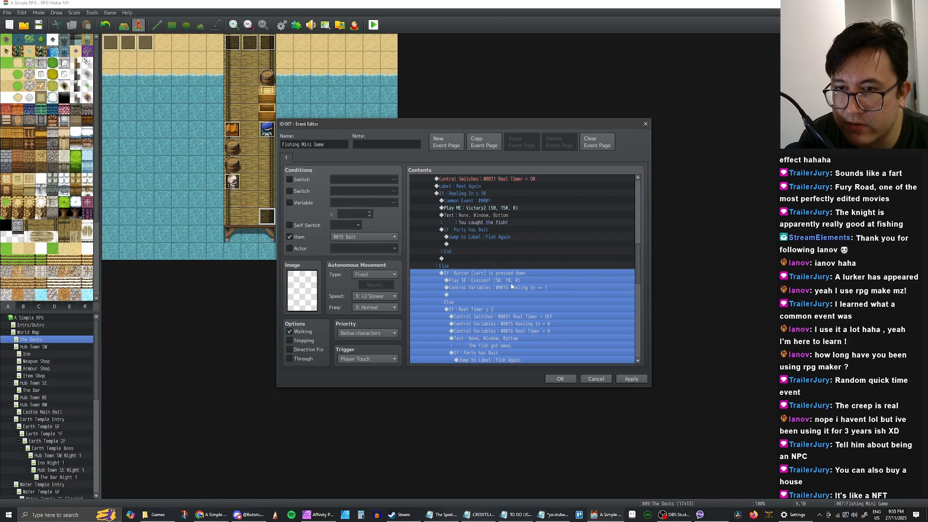
{"action": "left_click", "coordinate": [513, 281]}
{"action": "scroll", "coordinate": [515, 274], "scroll_direction": "down", "scroll_amount": 5}
{"action": "scroll", "coordinate": [518, 274], "scroll_direction": "down", "scroll_amount": 6}
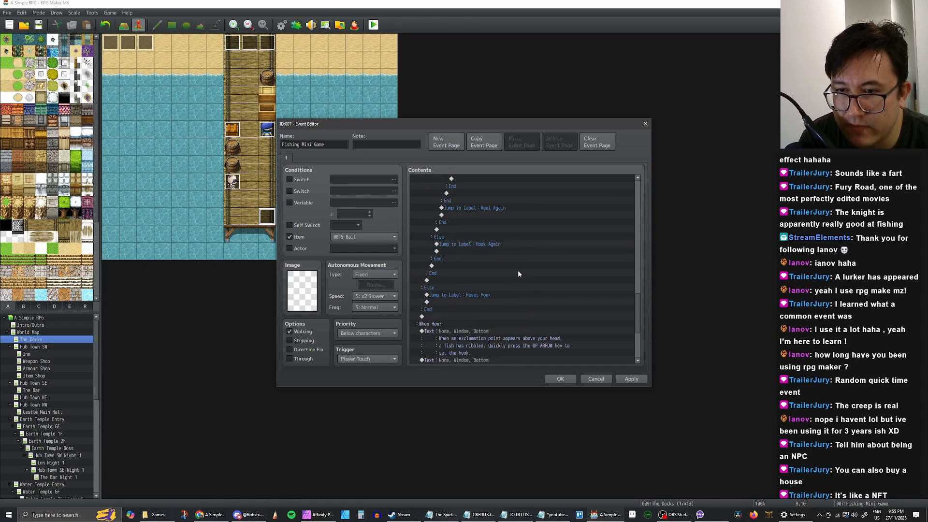
{"action": "left_click", "coordinate": [632, 379]}
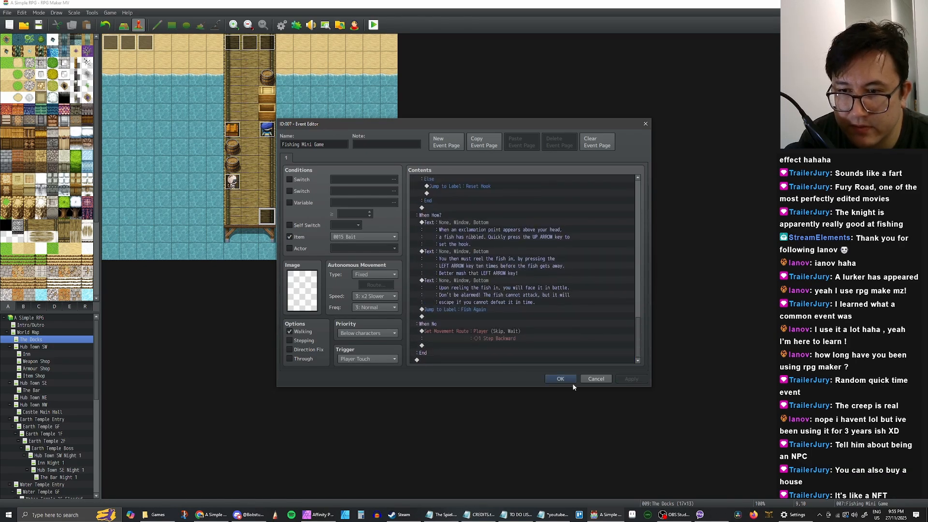
{"action": "left_click", "coordinate": [560, 379]}
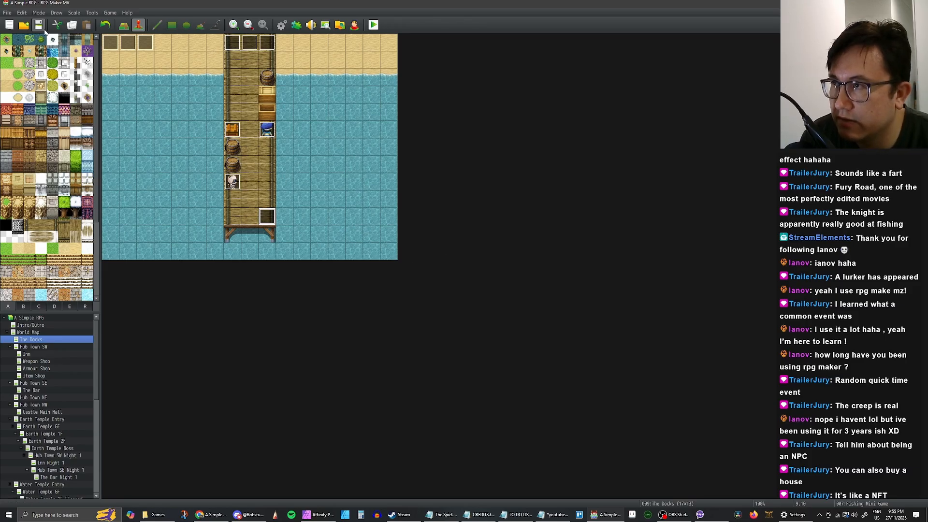
Launch a playtest, continue from the saved game and walk onto the fishing spot at the end of the dock
{"action": "left_click", "coordinate": [378, 28]}
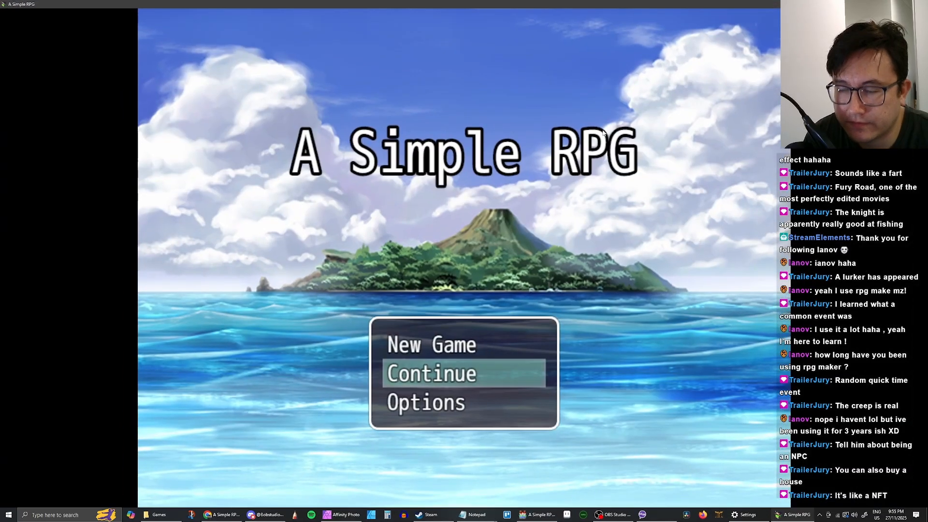
{"action": "key", "text": "Return"}
{"action": "key", "text": "Return"}
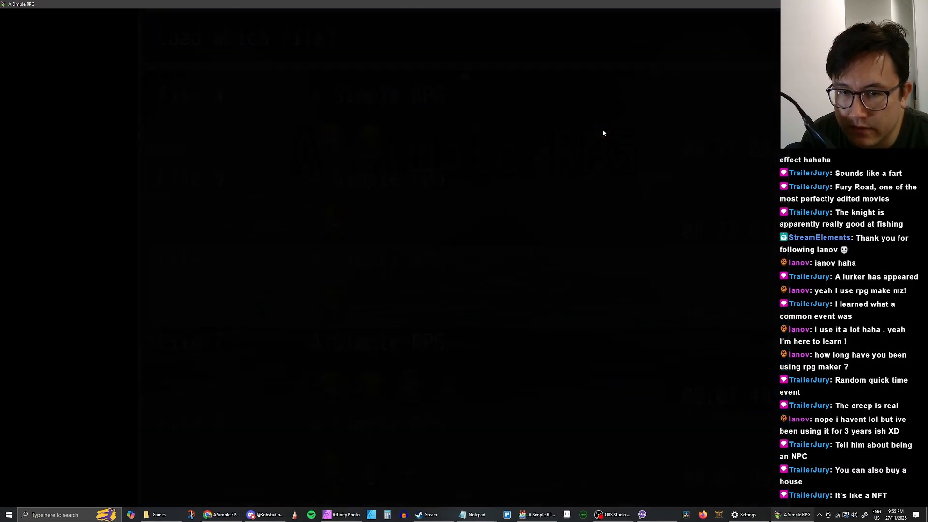
{"action": "key", "text": "Down"}
{"action": "key", "text": "Right"}
Test fishing by choosing Yes, casting the line and playing through to the repeated fishing prompt, and quit the playtest
{"action": "key", "text": "Return"}
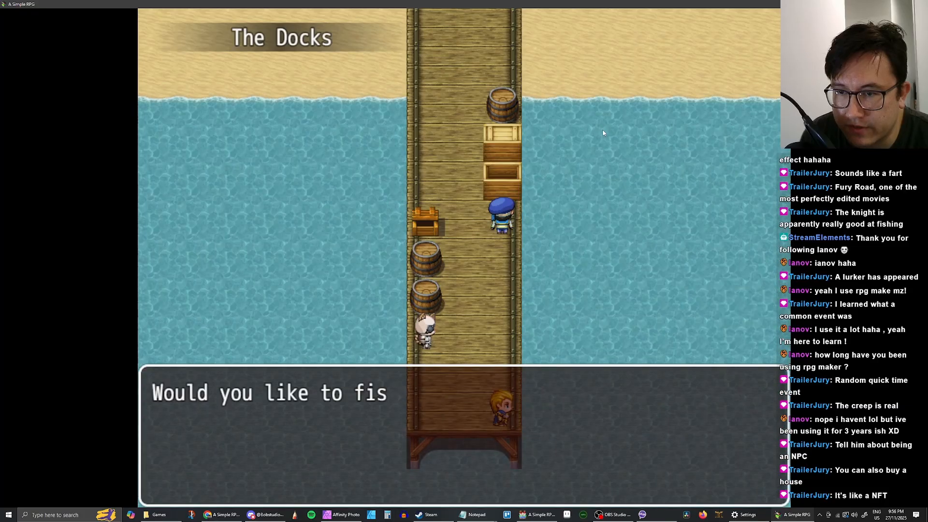
{"action": "key", "text": "Return"}
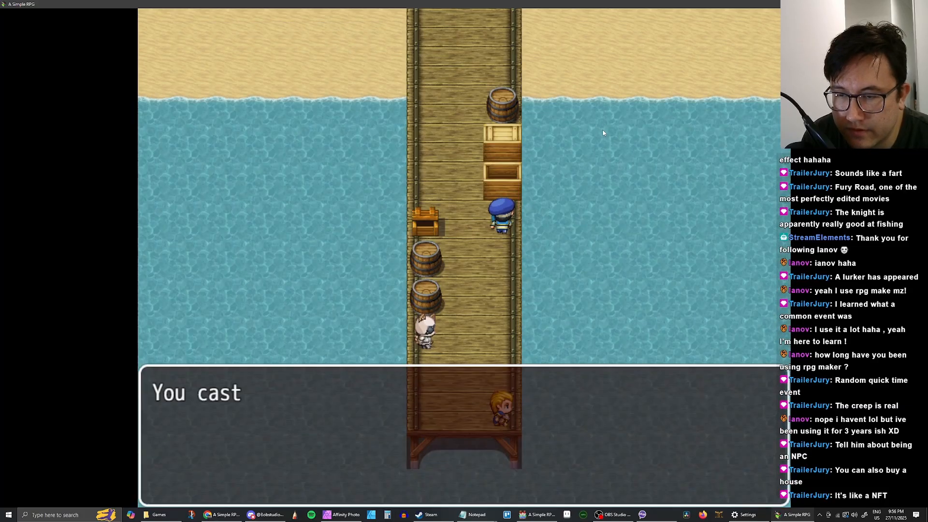
{"action": "key", "text": "Return"}
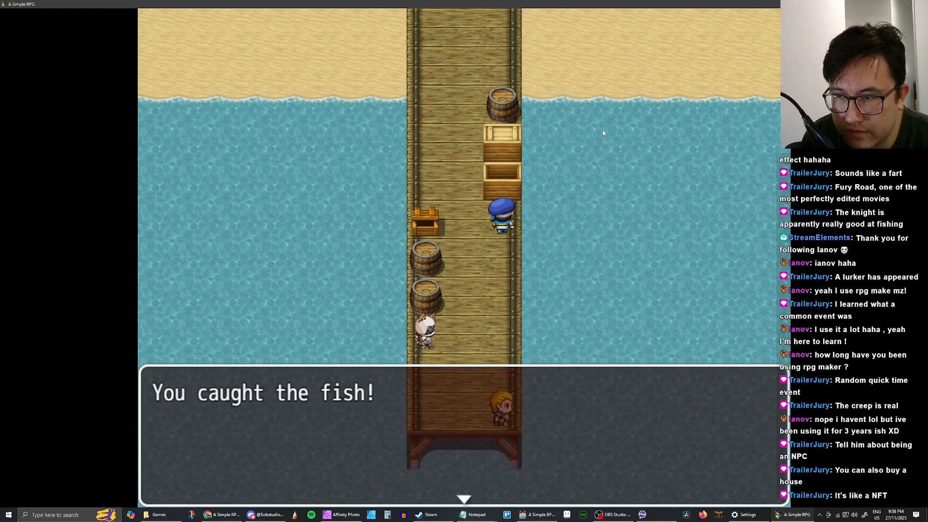
{"action": "key", "text": "Return"}
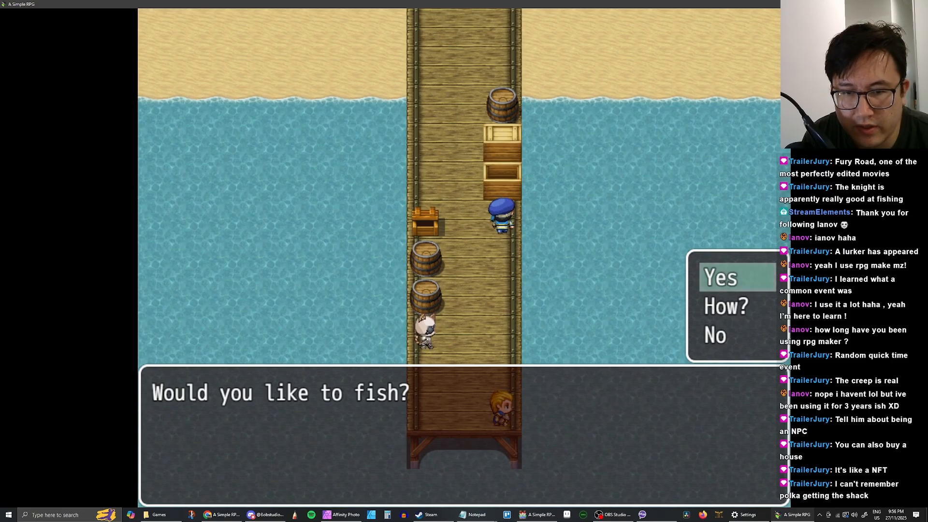
{"action": "key", "text": "alt+F4"}
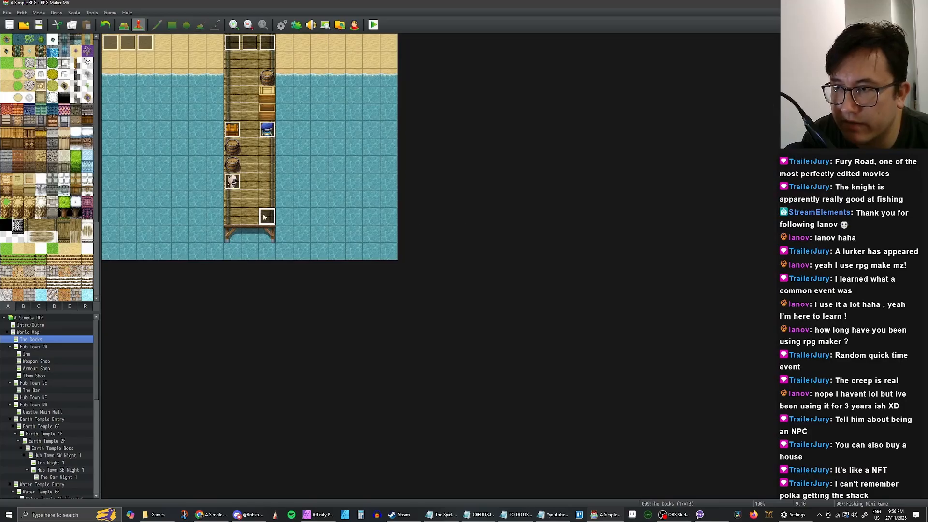
Reopen the Fishing Mini Game event and examine the Left-button branch, Reel Timer escape branch and jumps to Reel Again
{"action": "double_click", "coordinate": [264, 217]}
{"action": "scroll", "coordinate": [558, 251], "scroll_direction": "down", "scroll_amount": 5}
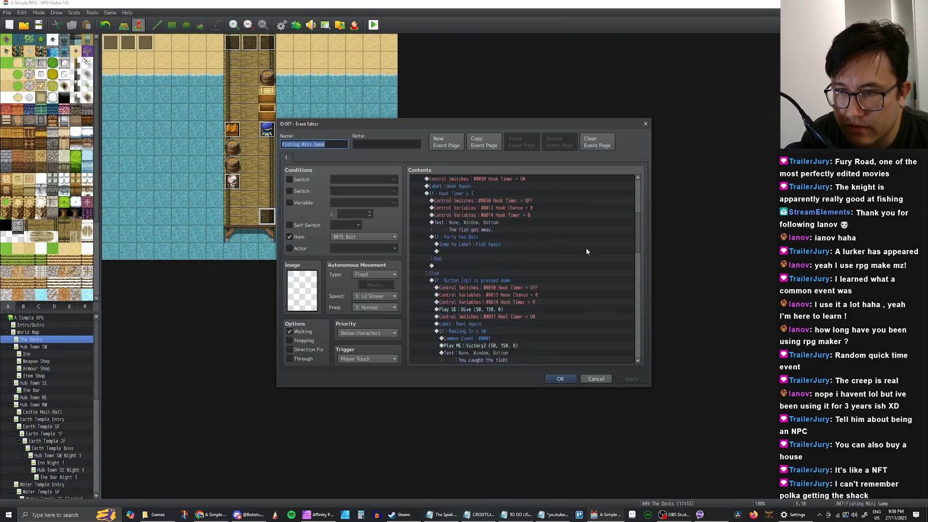
{"action": "scroll", "coordinate": [587, 249], "scroll_direction": "down", "scroll_amount": 2}
{"action": "left_click_drag", "start_coordinate": [636, 242], "coordinate": [633, 265]}
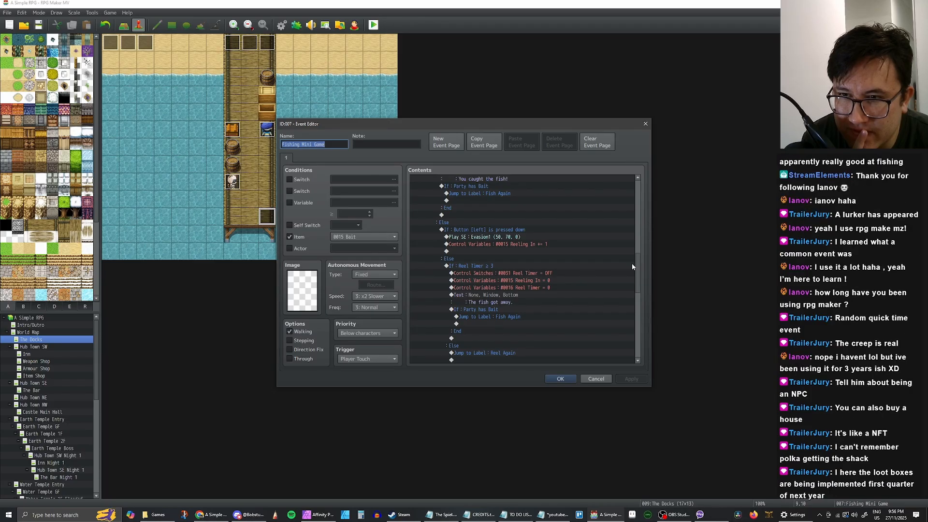
{"action": "scroll", "coordinate": [632, 263], "scroll_direction": "down", "scroll_amount": 2}
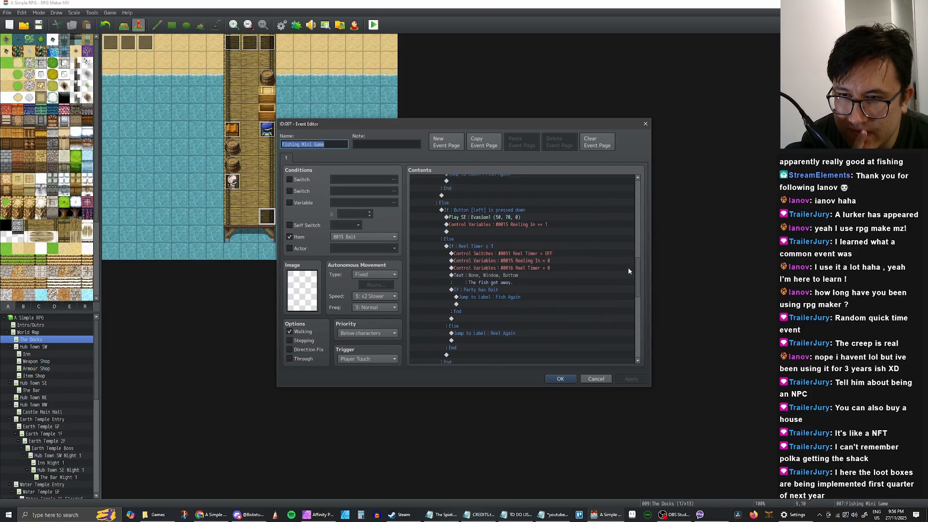
{"action": "scroll", "coordinate": [628, 268], "scroll_direction": "up", "scroll_amount": 2}
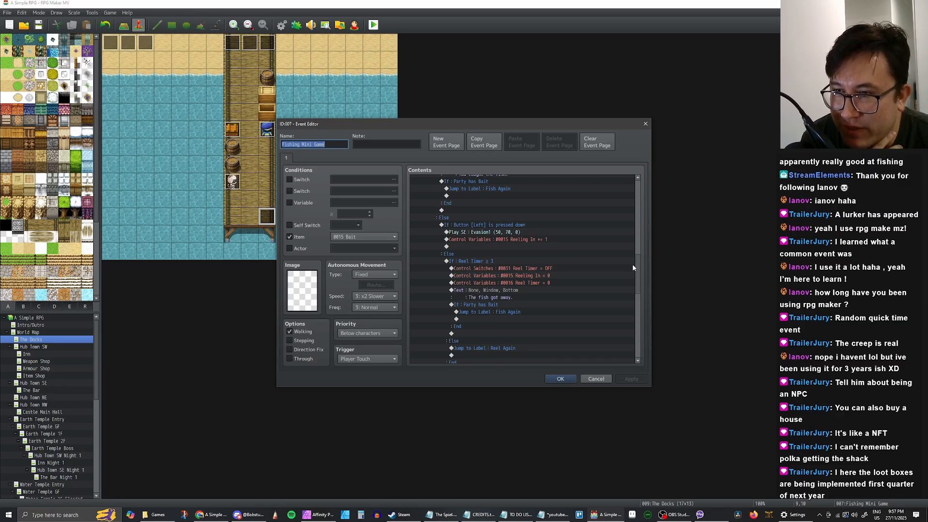
{"action": "scroll", "coordinate": [632, 264], "scroll_direction": "down", "scroll_amount": 2}
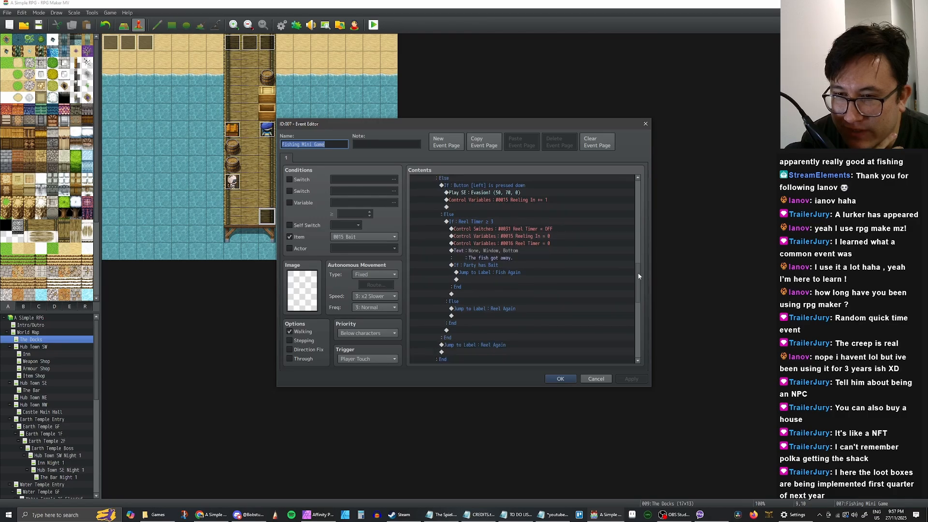
{"action": "left_click_drag", "start_coordinate": [634, 275], "coordinate": [637, 271]}
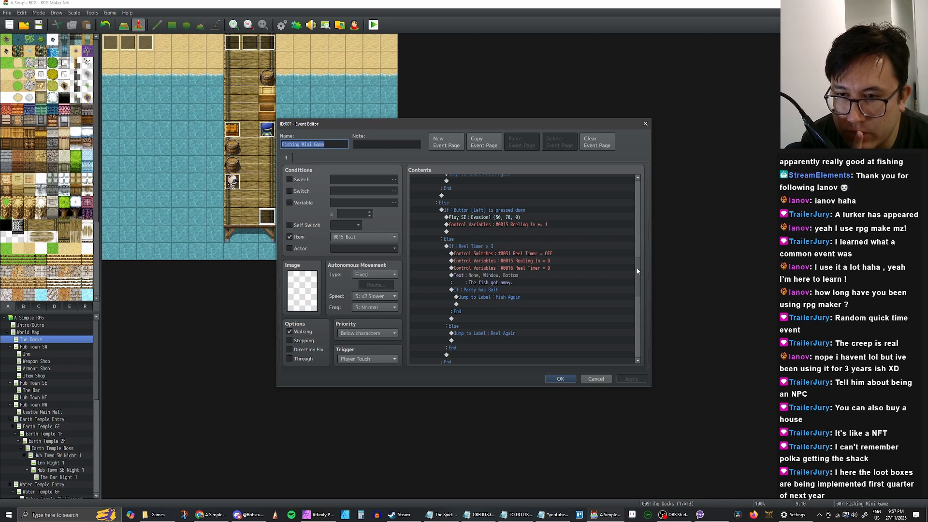
{"action": "left_click_drag", "start_coordinate": [637, 271], "coordinate": [638, 268]}
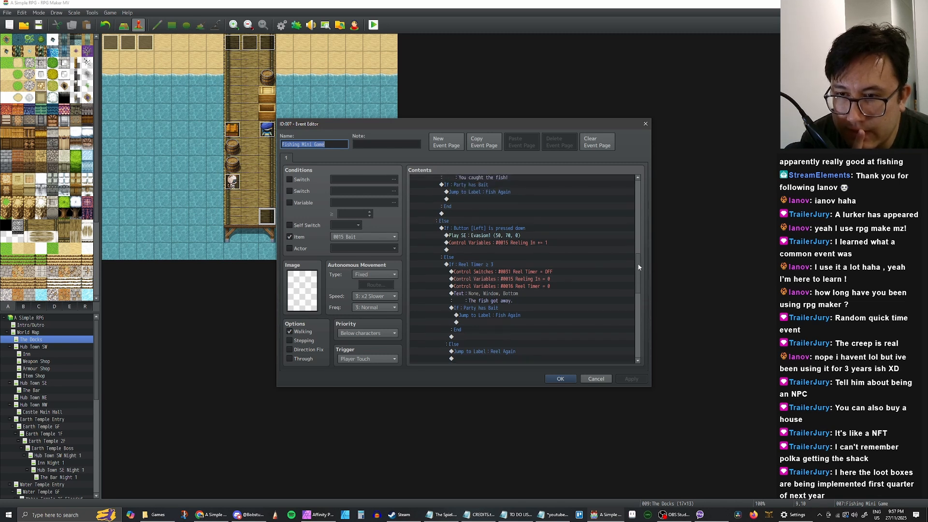
Trace the event from casting and the Hook Timer check through the Up-button branch to the Reeling In catch condition, and close it
{"action": "left_click_drag", "start_coordinate": [639, 267], "coordinate": [640, 237]}
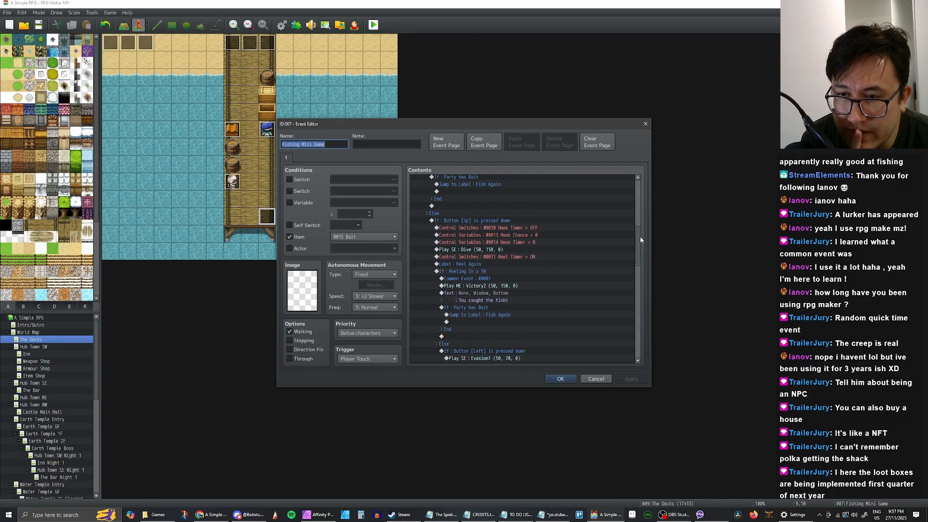
{"action": "left_click_drag", "start_coordinate": [640, 240], "coordinate": [639, 230]}
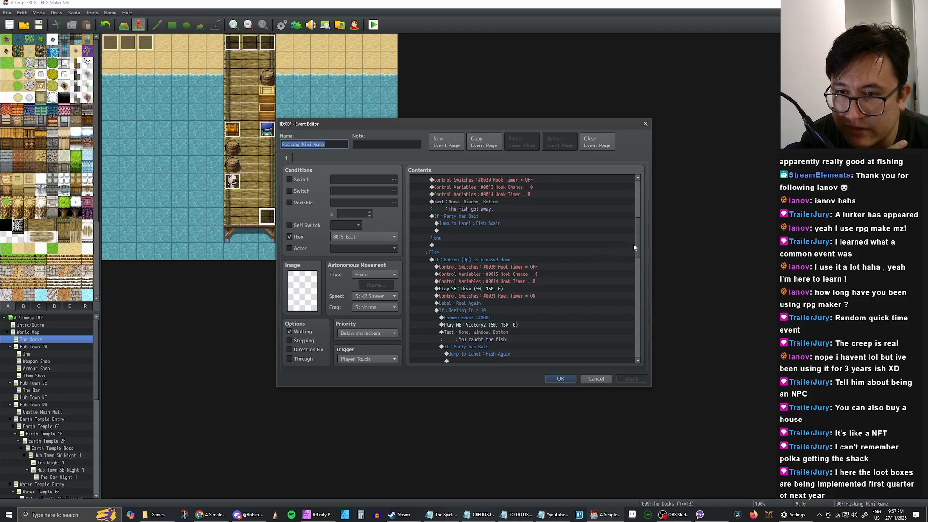
{"action": "left_click_drag", "start_coordinate": [634, 245], "coordinate": [636, 253]}
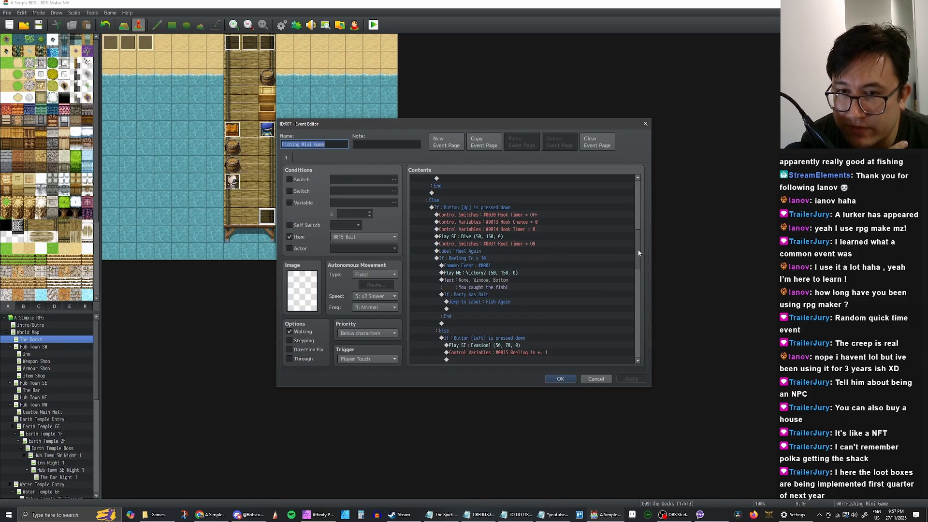
{"action": "left_click_drag", "start_coordinate": [638, 253], "coordinate": [639, 254]}
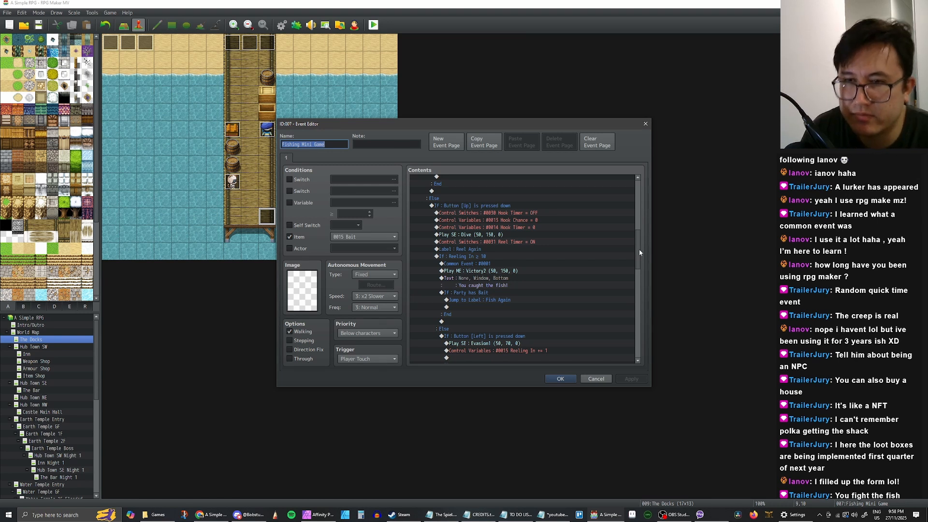
{"action": "left_click_drag", "start_coordinate": [639, 249], "coordinate": [636, 248]}
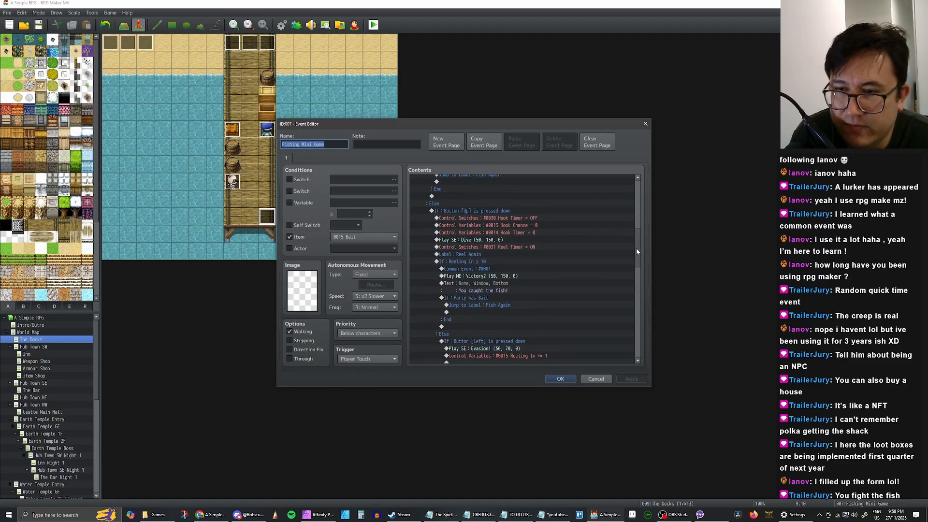
{"action": "left_click_drag", "start_coordinate": [636, 250], "coordinate": [642, 221]}
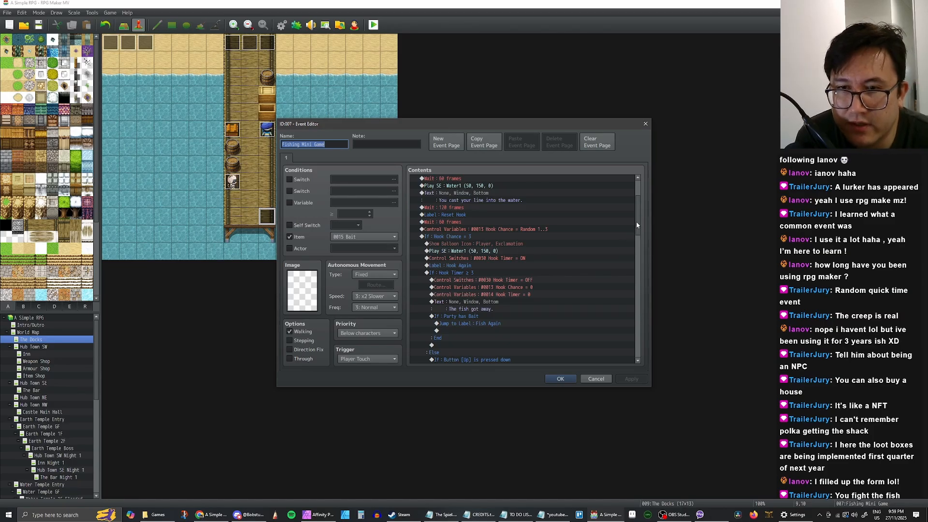
{"action": "left_click_drag", "start_coordinate": [637, 221], "coordinate": [635, 259]}
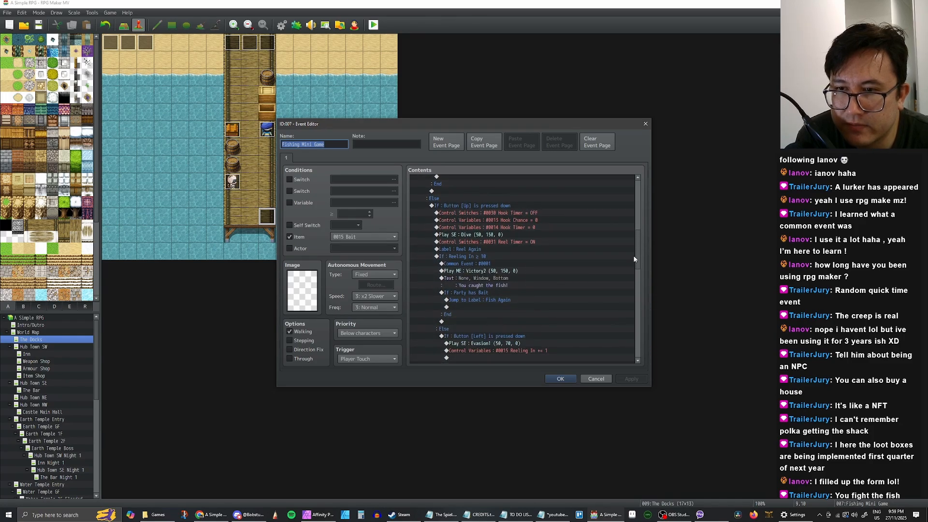
{"action": "left_click_drag", "start_coordinate": [635, 256], "coordinate": [634, 256]}
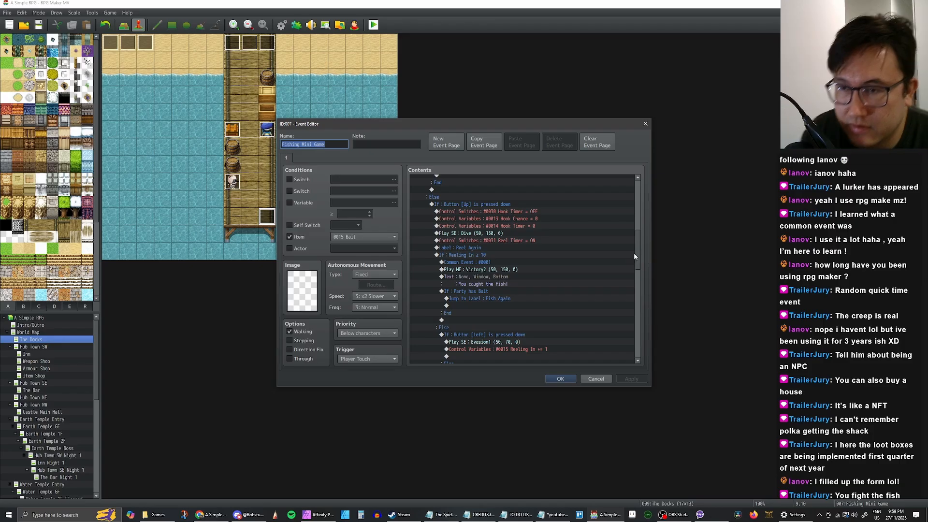
{"action": "left_click_drag", "start_coordinate": [637, 248], "coordinate": [634, 261]}
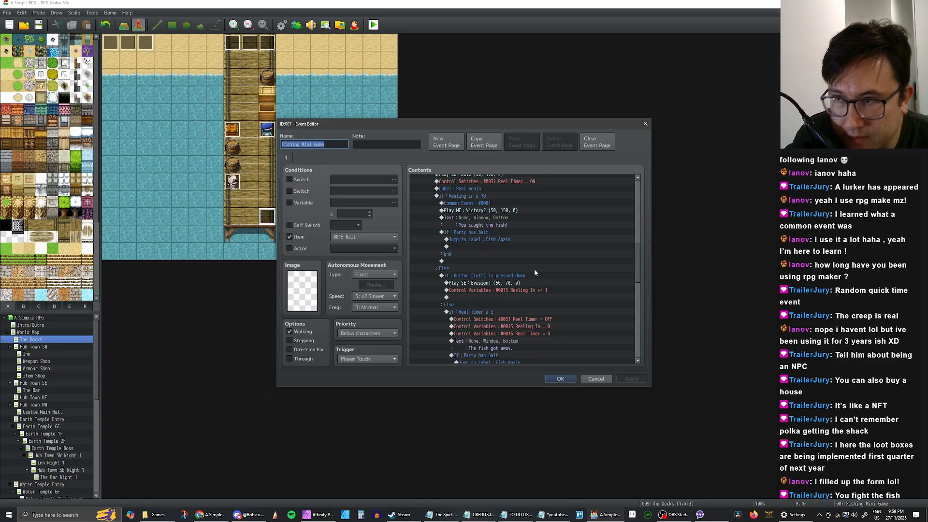
{"action": "left_click", "coordinate": [560, 379]}
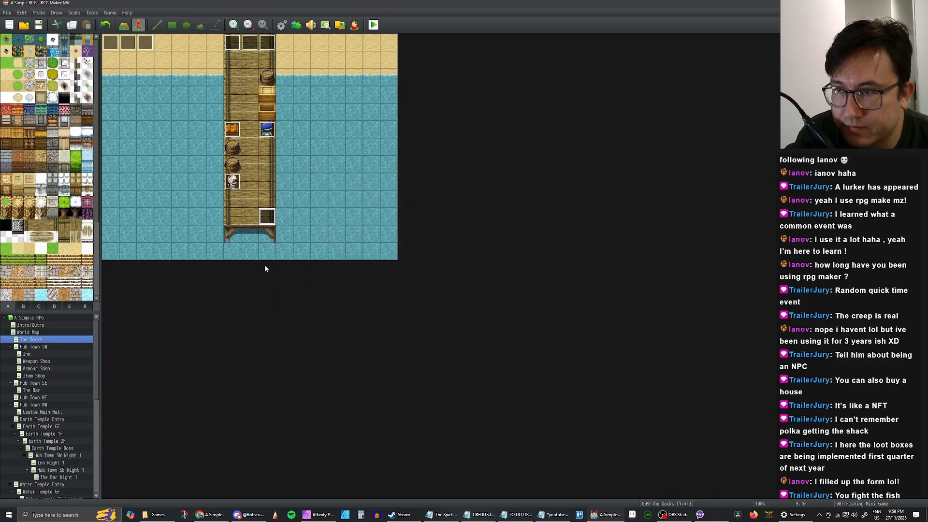
Move the Fishing Mini Game event to the upper-right corner tile of The Docks map and set its note to "Prototype Reeling In"
{"action": "double_click", "coordinate": [387, 45]}
{"action": "left_click", "coordinate": [329, 143]}
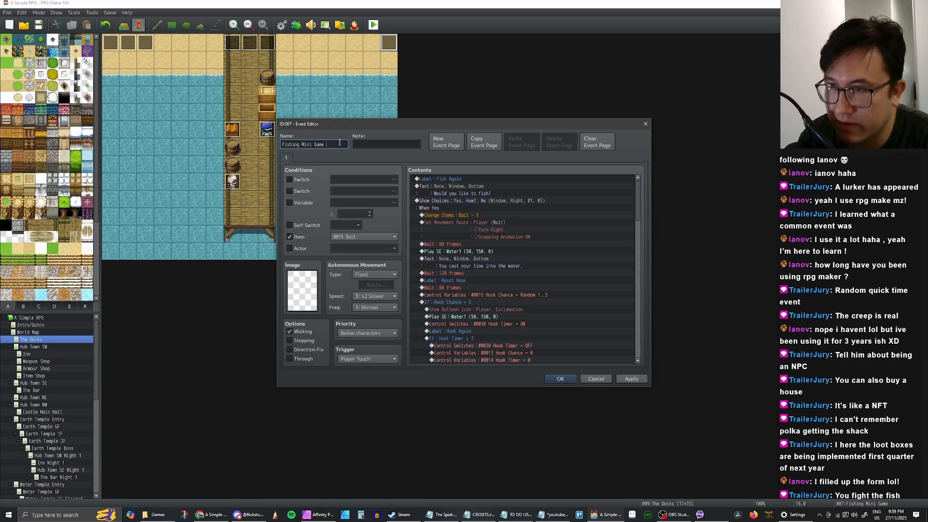
{"action": "left_click", "coordinate": [377, 145]}
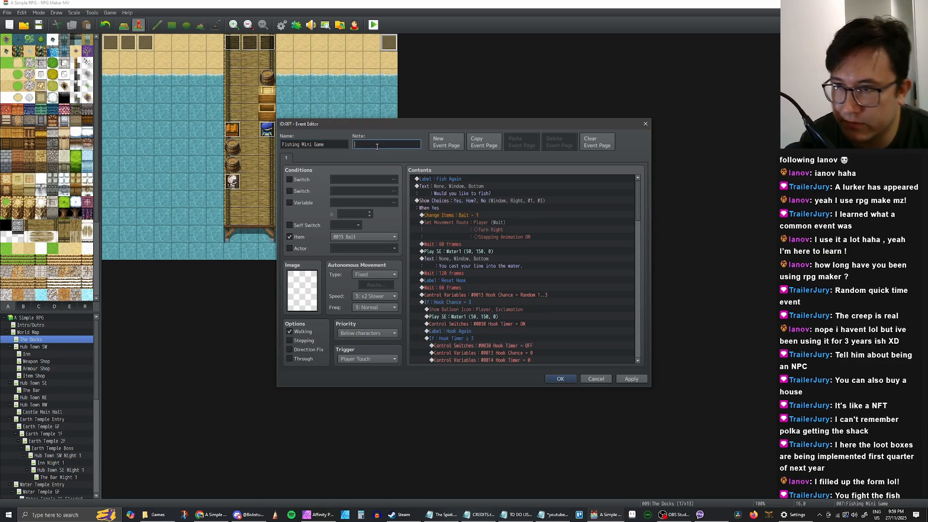
{"action": "type", "text": "Proto"}
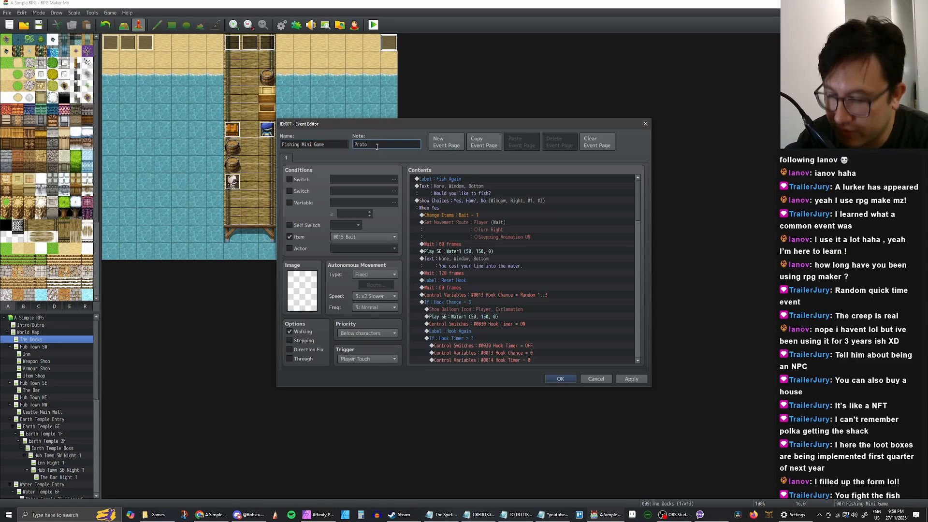
{"action": "type", "text": "type Reel"}
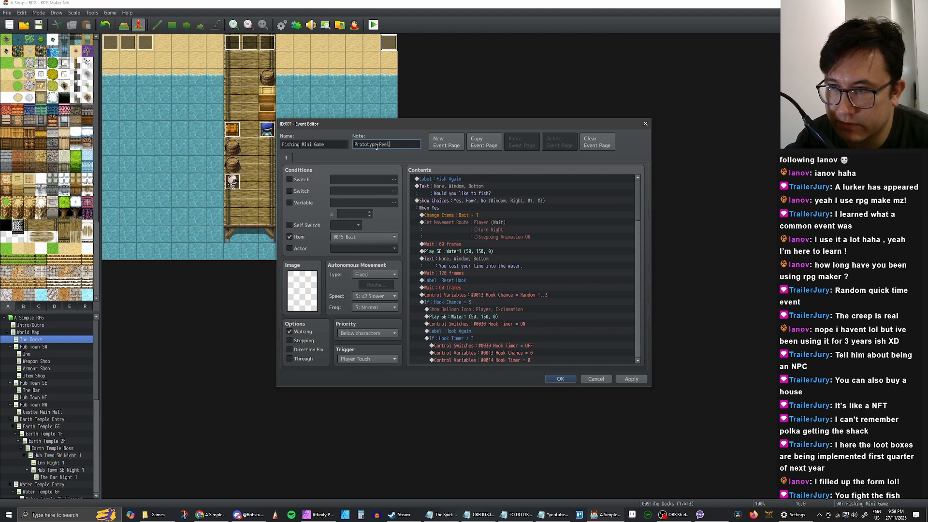
{"action": "type", "text": "ing In"}
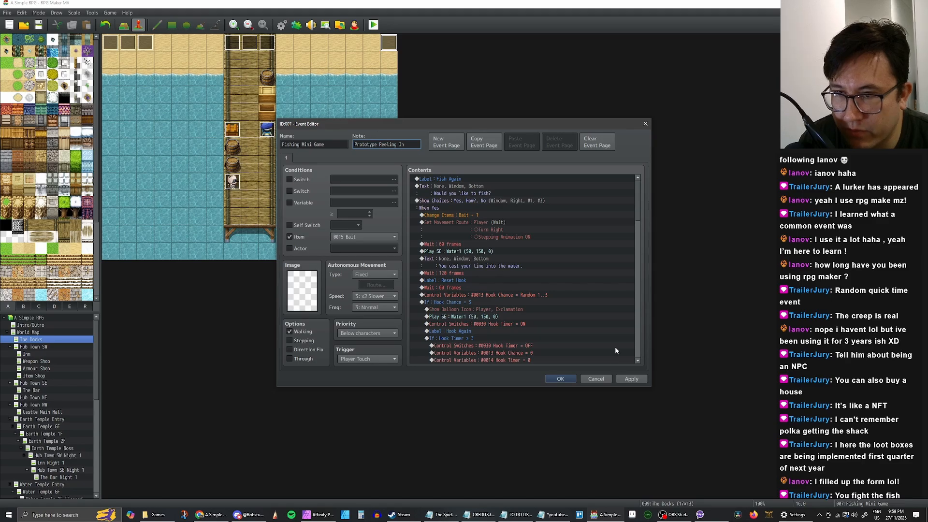
{"action": "left_click", "coordinate": [631, 379]}
{"action": "left_click", "coordinate": [561, 379]}
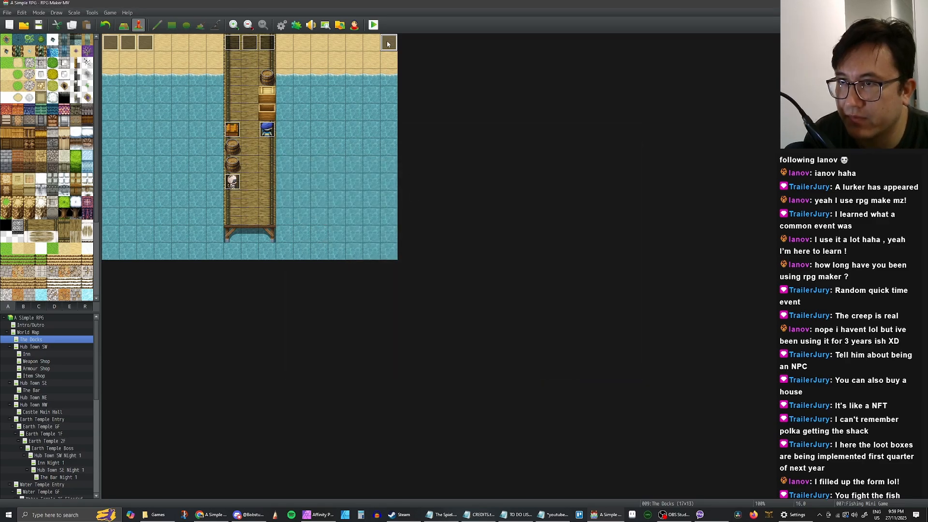
Paste a copy of the Fishing Mini Game event near the dock's lower end and set its note to "Simpler Prototype"
{"action": "left_click", "coordinate": [267, 221]}
{"action": "key", "text": "ctrl+v"}
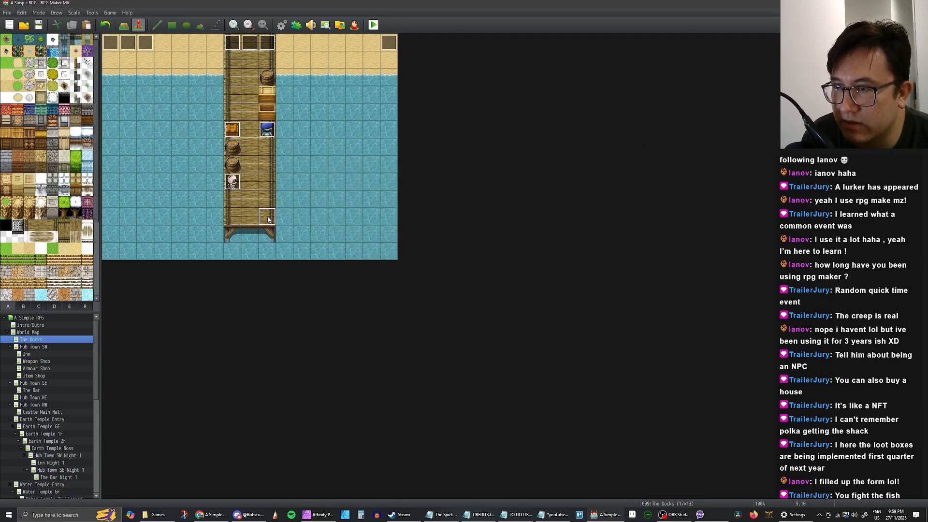
{"action": "double_click", "coordinate": [268, 220]}
{"action": "key", "text": "Tab"}
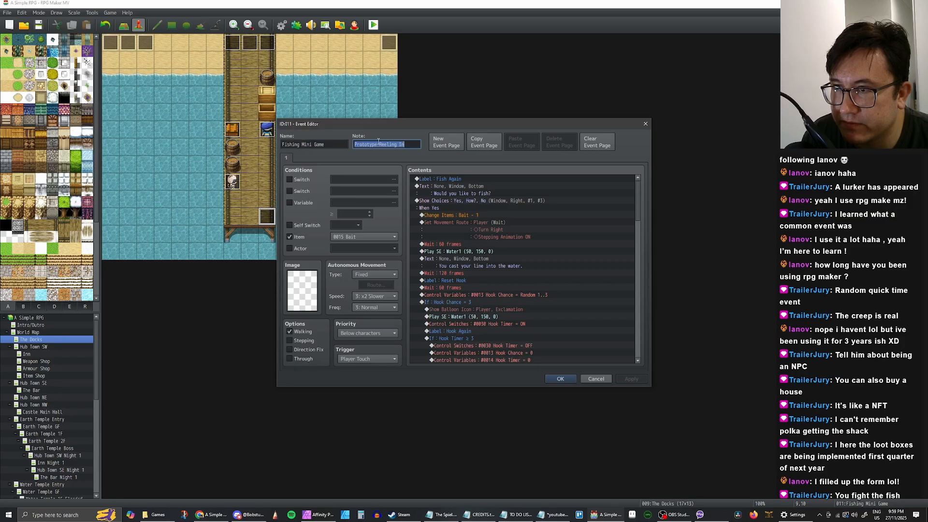
{"action": "left_click_drag", "start_coordinate": [405, 144], "coordinate": [349, 147]}
{"action": "type", "text": "S"}
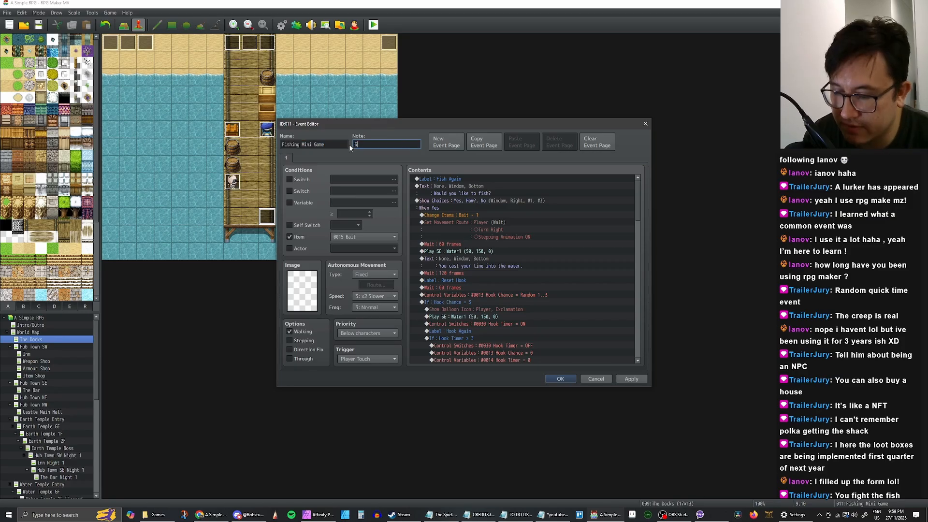
{"action": "type", "text": "imple Proto"}
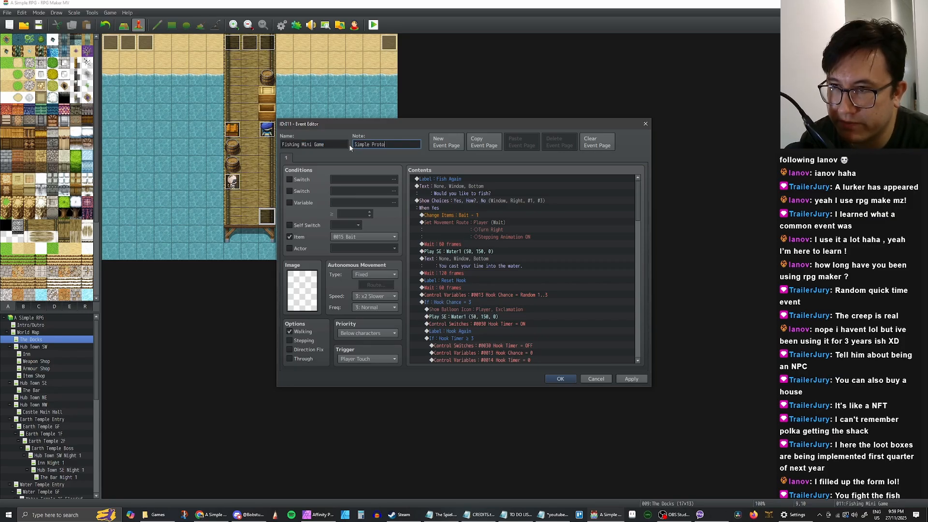
{"action": "type", "text": "typoe"}
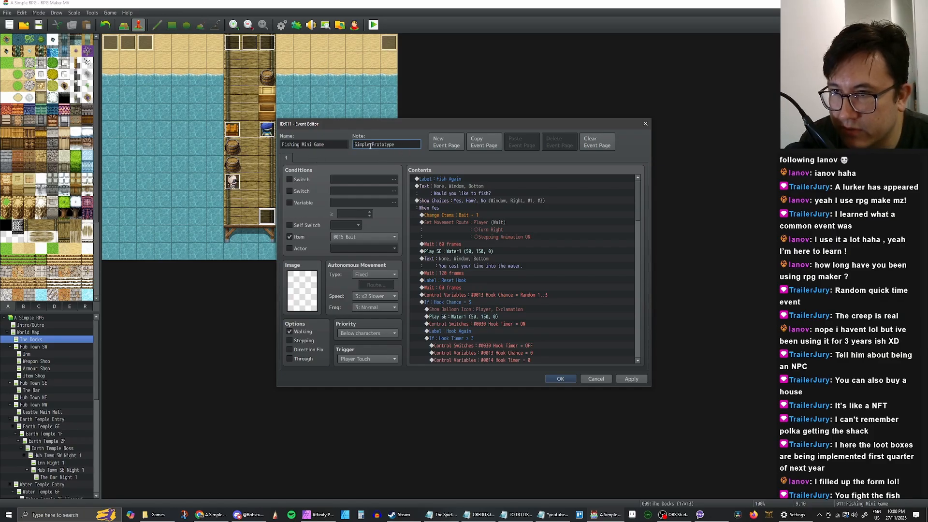
{"action": "type", "text": "r"}
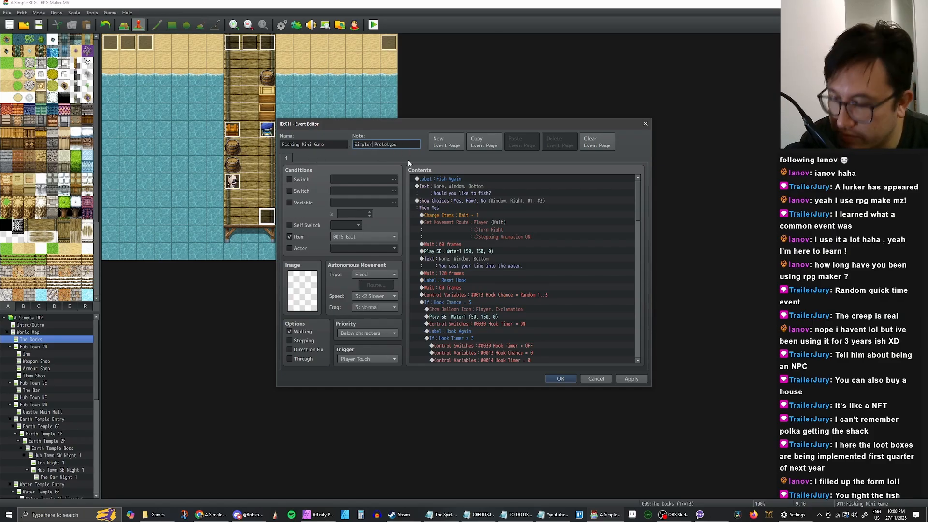
{"action": "left_click", "coordinate": [631, 378]}
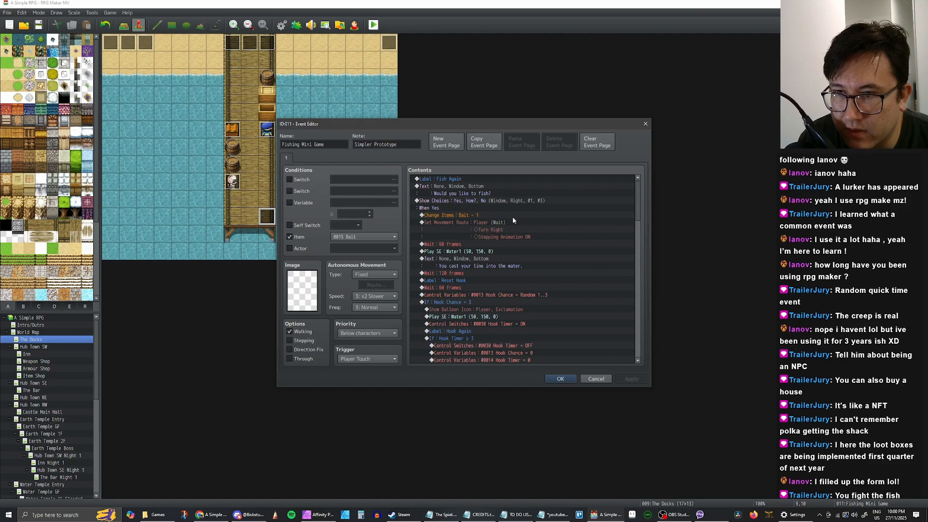
Delete the Reel Timer = ON switch command and the Reel Again label from the Up-button branch
{"action": "scroll", "coordinate": [498, 226], "scroll_direction": "down", "scroll_amount": 4}
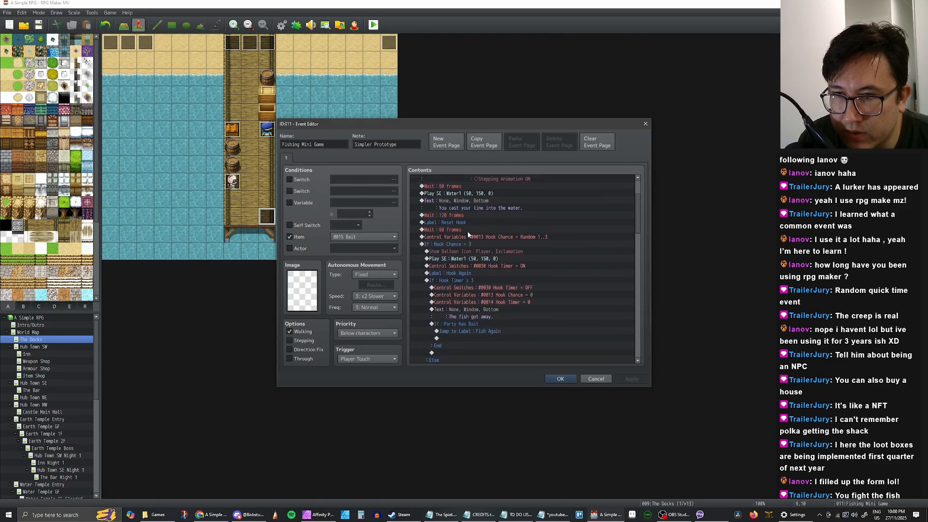
{"action": "scroll", "coordinate": [471, 236], "scroll_direction": "down", "scroll_amount": 5}
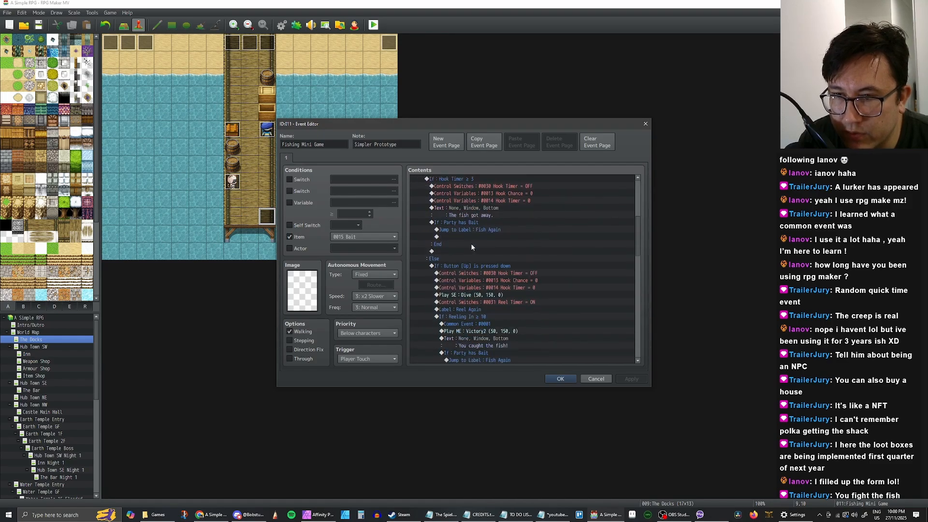
{"action": "scroll", "coordinate": [470, 247], "scroll_direction": "down", "scroll_amount": 3}
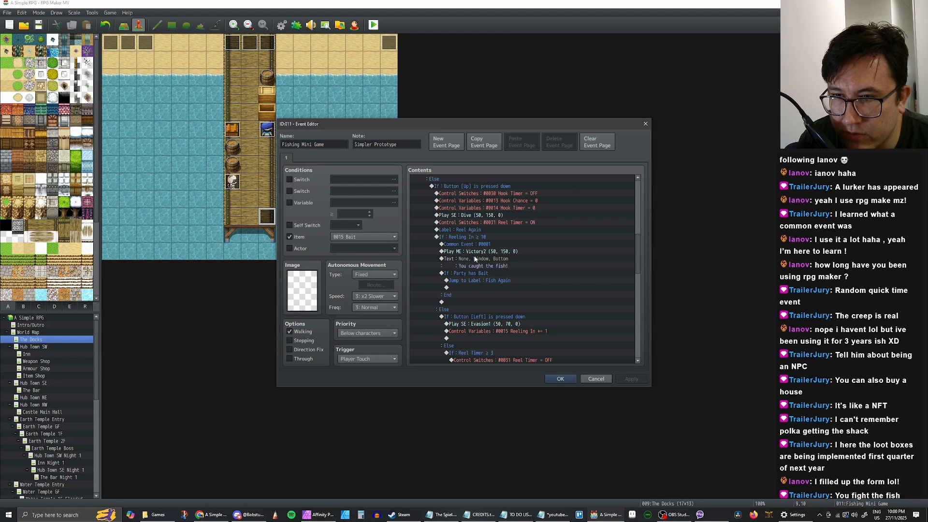
{"action": "scroll", "coordinate": [475, 230], "scroll_direction": "up", "scroll_amount": 1}
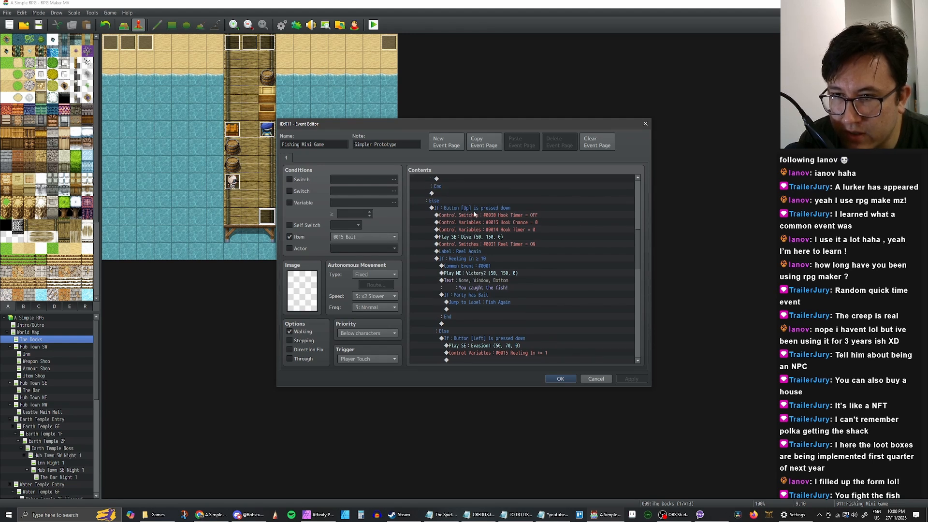
{"action": "left_click", "coordinate": [477, 244]}
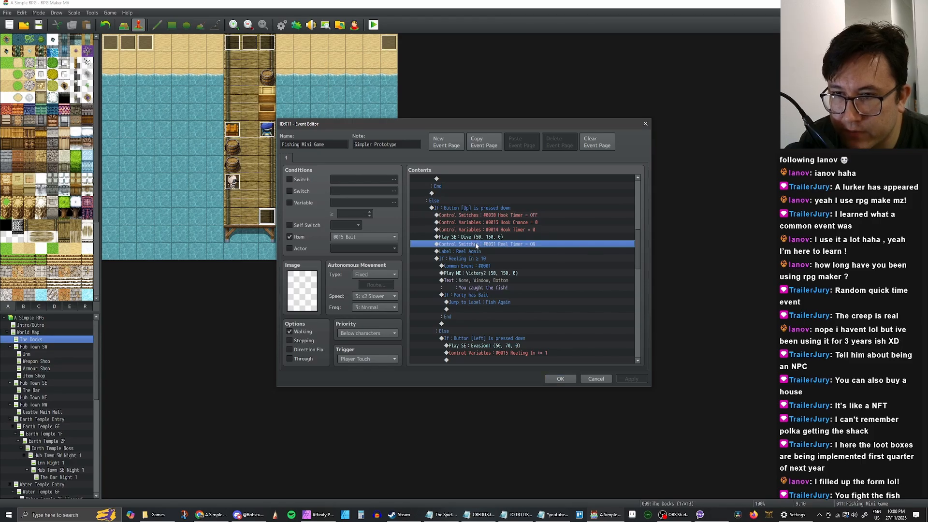
{"action": "key", "text": "Delete"}
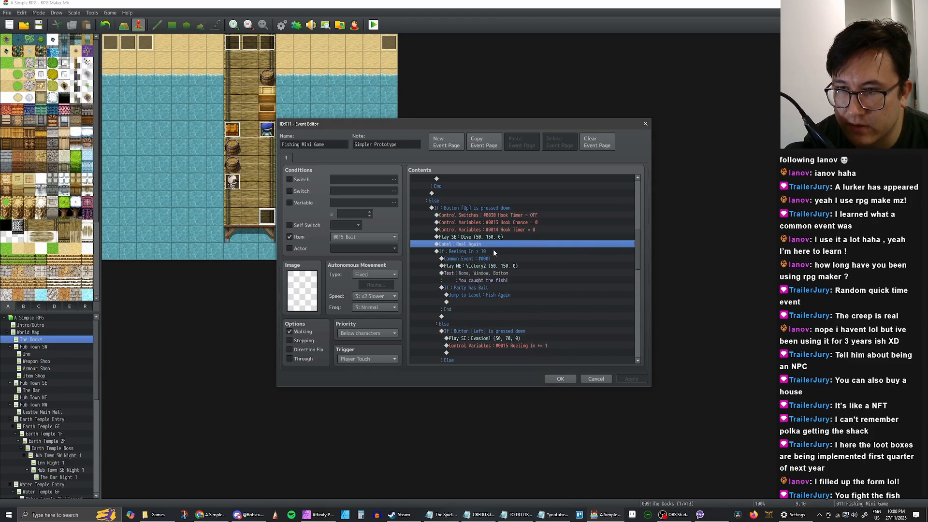
{"action": "key", "text": "Delete"}
Move the common event call, Victory2 music effect and "You caught the fish!" text out of the Reeling In condition to directly above it
{"action": "left_click", "coordinate": [495, 259]}
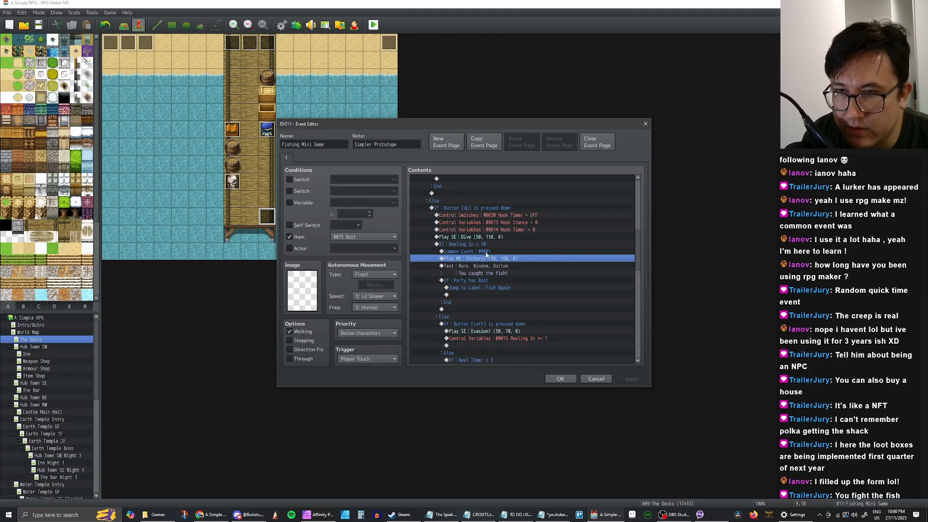
{"action": "left_click", "coordinate": [486, 251]}
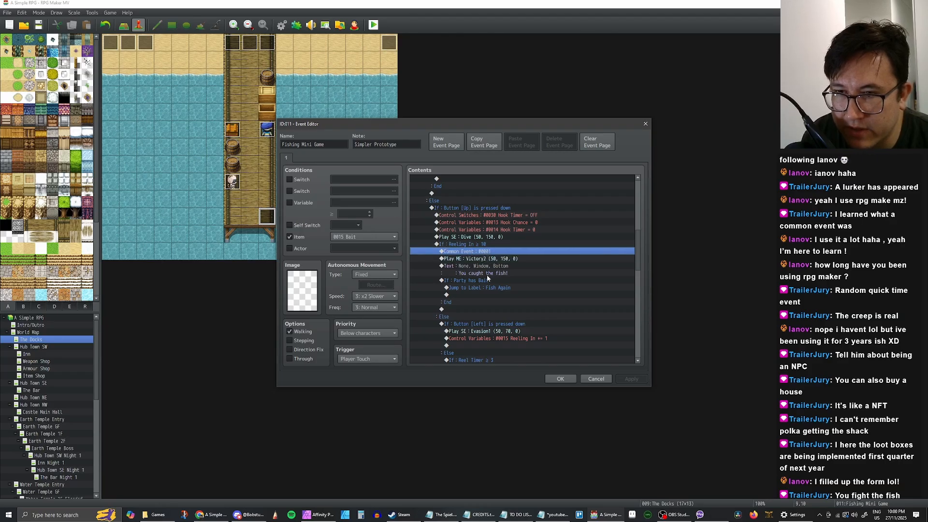
{"action": "left_click", "coordinate": [486, 266], "text": "shift"}
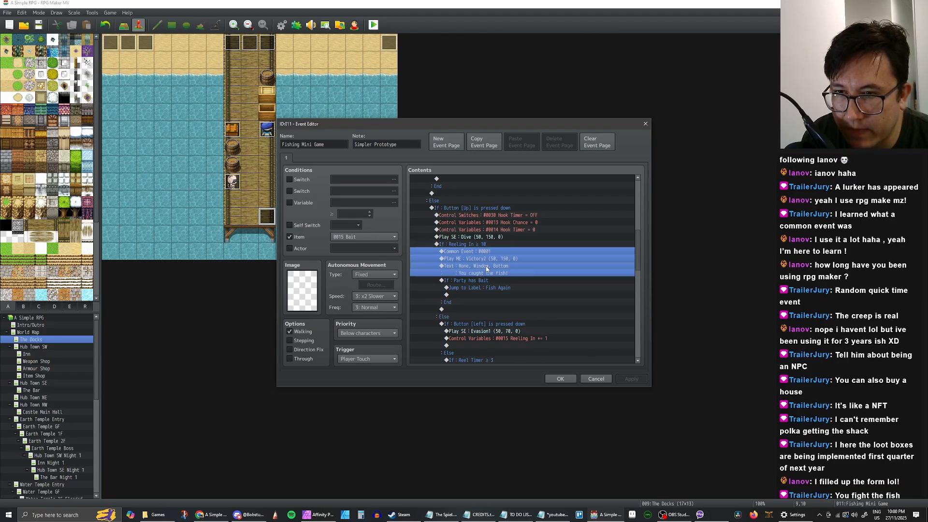
{"action": "key", "text": "Delete"}
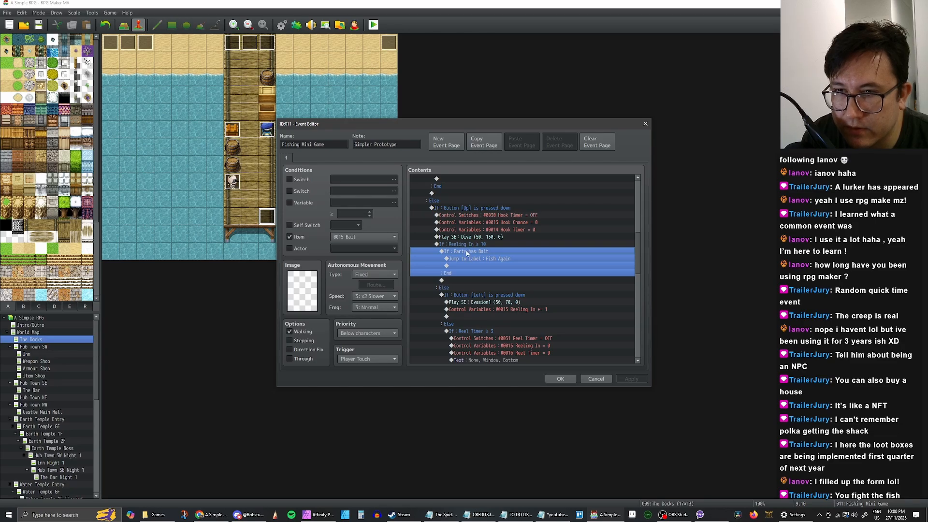
{"action": "left_click", "coordinate": [465, 243]}
{"action": "key", "text": "ctrl+z"}
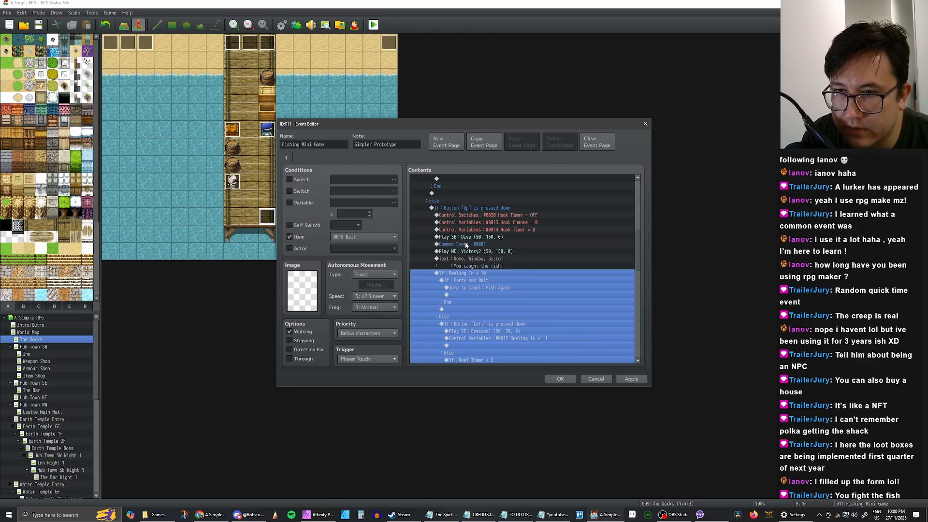
Move the Party has Bait check with its Fish Again jump out of the Reeling In condition to directly above it
{"action": "left_click", "coordinate": [474, 280]}
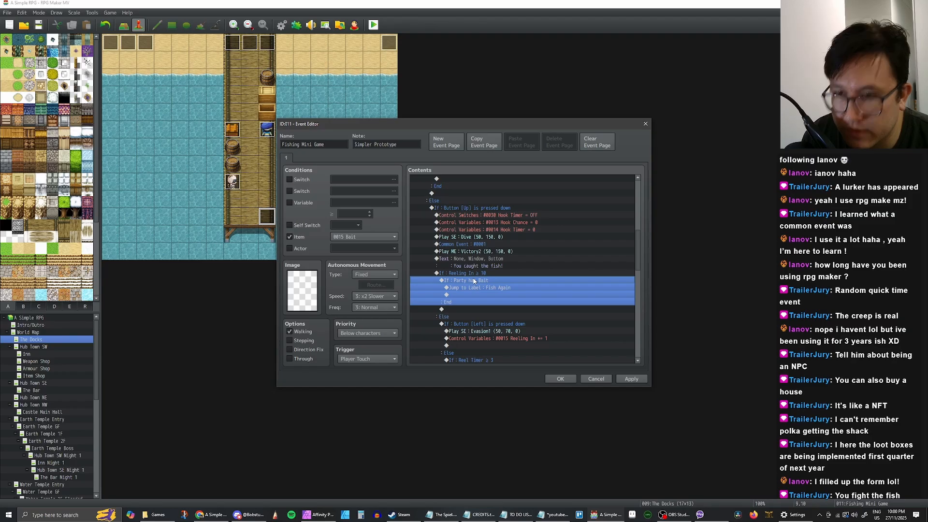
{"action": "key", "text": "ctrl+x"}
{"action": "left_click", "coordinate": [472, 273]}
{"action": "key", "text": "ctrl+v"}
Delete the whole Reeling In conditional branch, including its Left-button and Reel Timer checks
{"action": "scroll", "coordinate": [472, 265], "scroll_direction": "down", "scroll_amount": 2}
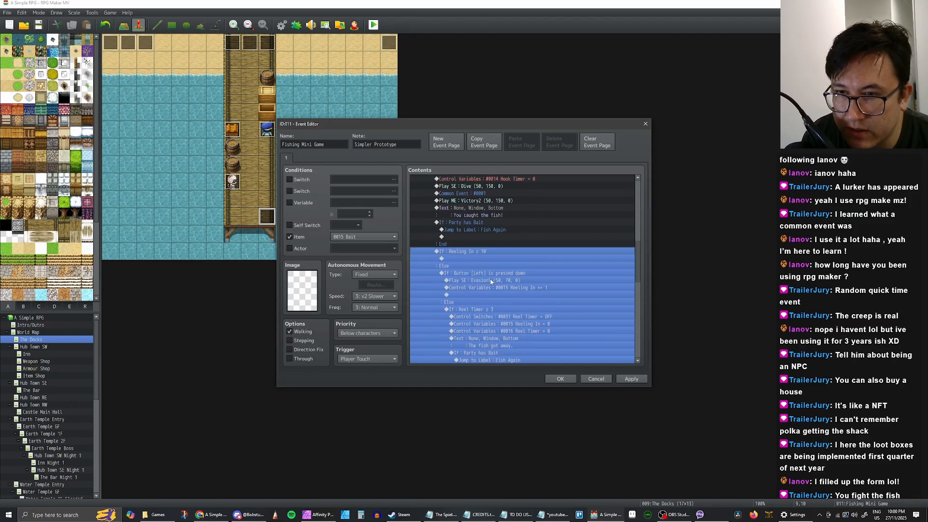
{"action": "scroll", "coordinate": [506, 257], "scroll_direction": "down", "scroll_amount": 4}
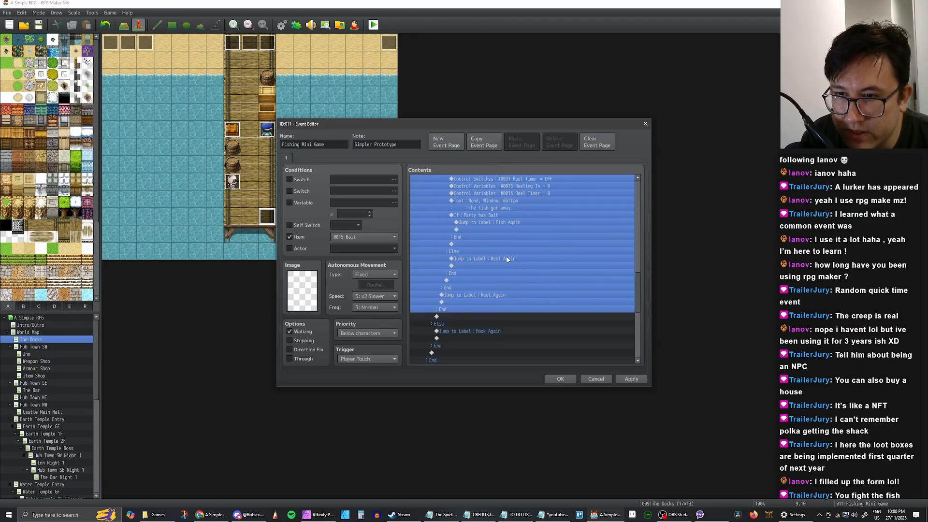
{"action": "scroll", "coordinate": [506, 260], "scroll_direction": "up", "scroll_amount": 4}
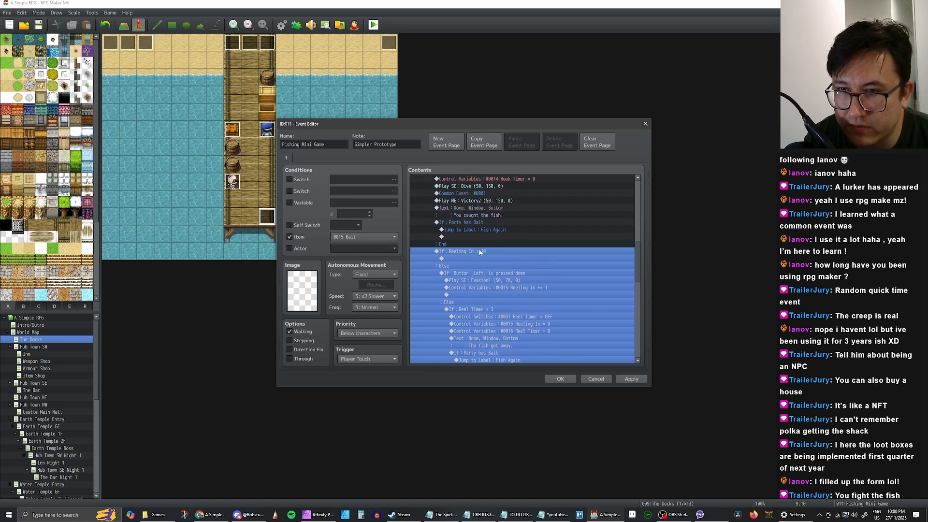
{"action": "key", "text": "Delete"}
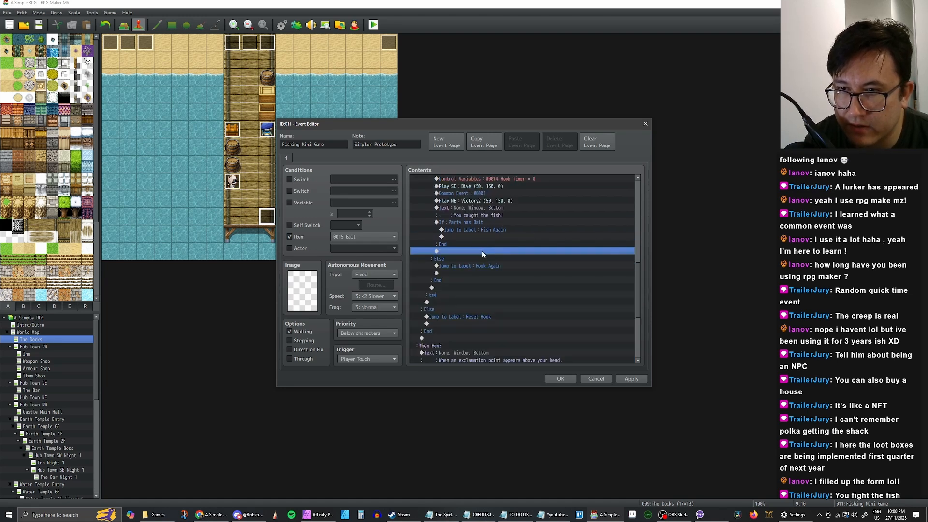
Examine the simplified Up-button branch, the Hook Timer check, and the Hook Again label with its matching jump
{"action": "scroll", "coordinate": [481, 257], "scroll_direction": "up", "scroll_amount": 2}
{"action": "left_click", "coordinate": [467, 209]}
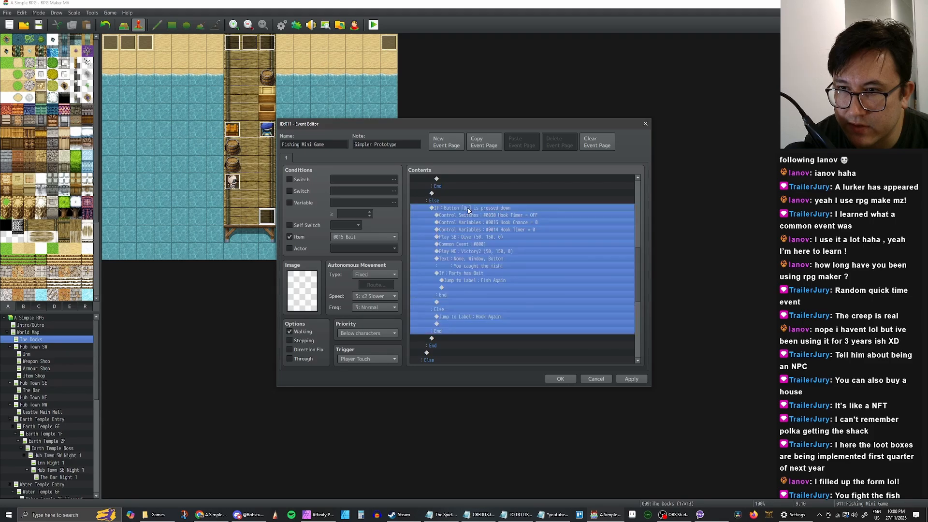
{"action": "left_click", "coordinate": [468, 318]}
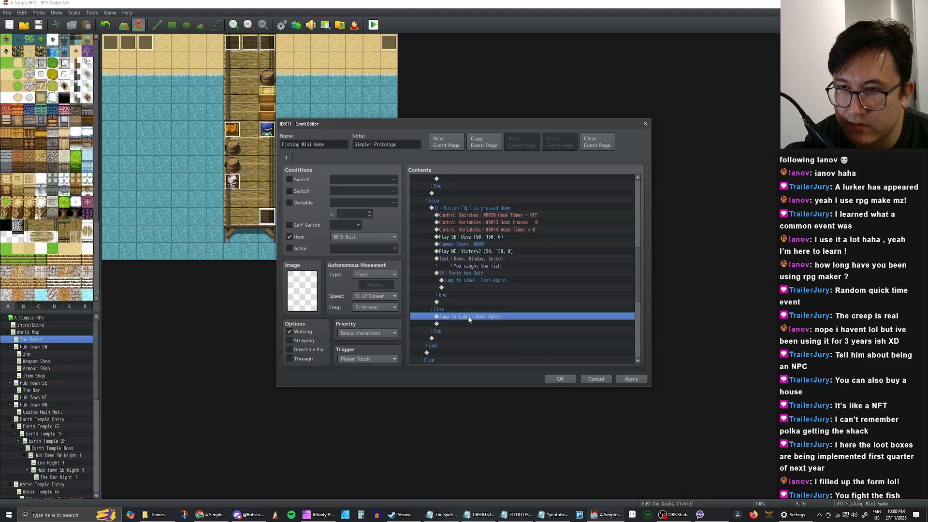
{"action": "left_click", "coordinate": [478, 209]}
{"action": "scroll", "coordinate": [479, 215], "scroll_direction": "up", "scroll_amount": 4}
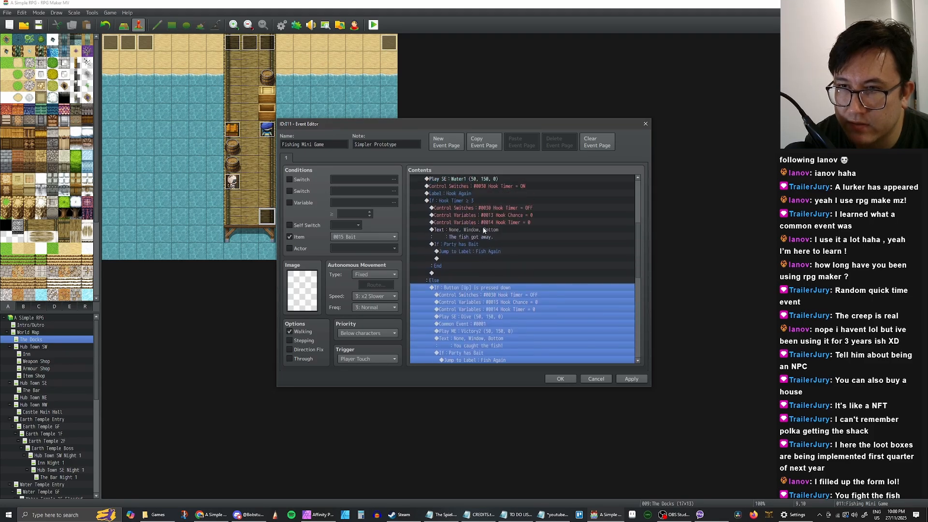
{"action": "left_click", "coordinate": [487, 296]}
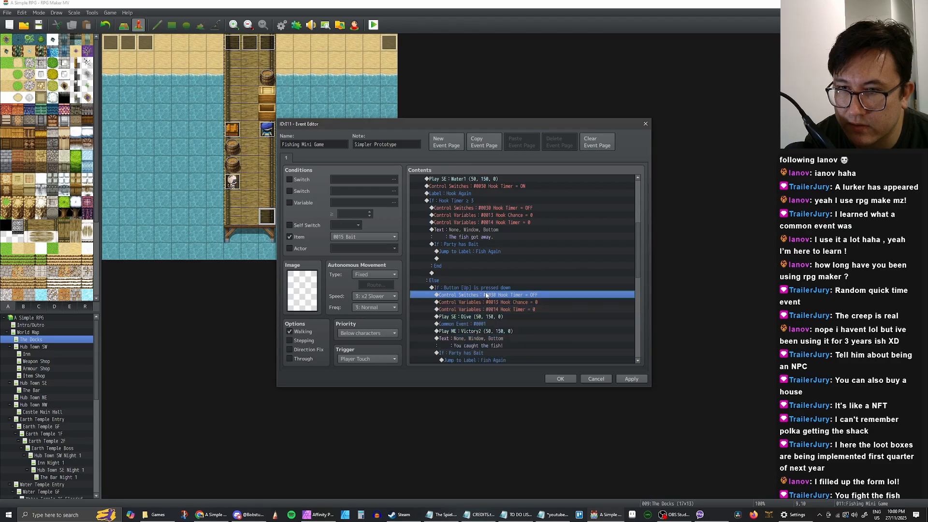
{"action": "scroll", "coordinate": [487, 289], "scroll_direction": "down", "scroll_amount": 2}
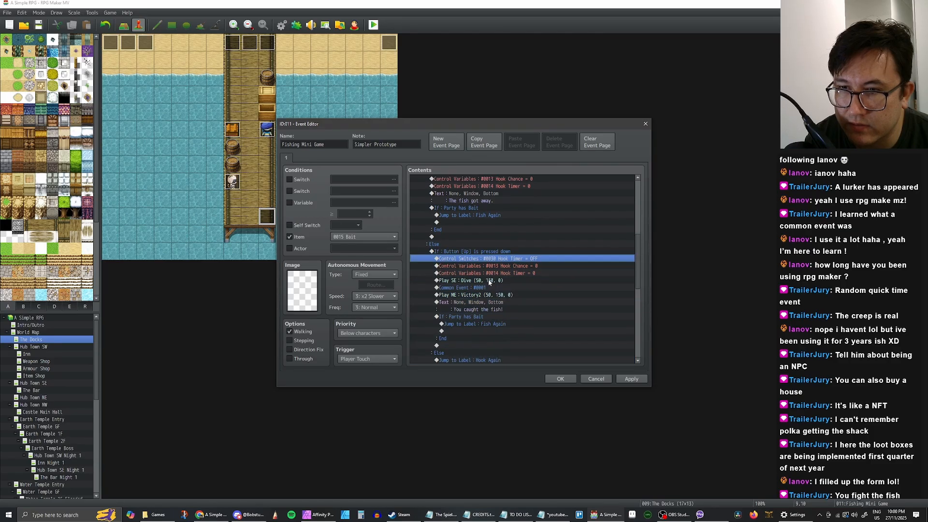
{"action": "scroll", "coordinate": [484, 295], "scroll_direction": "up", "scroll_amount": 4}
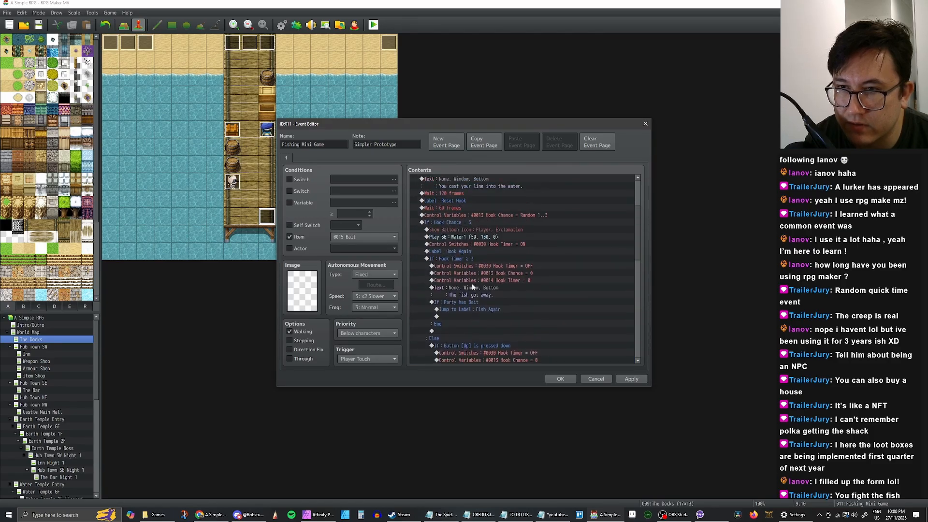
{"action": "left_click", "coordinate": [468, 251]}
{"action": "scroll", "coordinate": [466, 262], "scroll_direction": "down", "scroll_amount": 5}
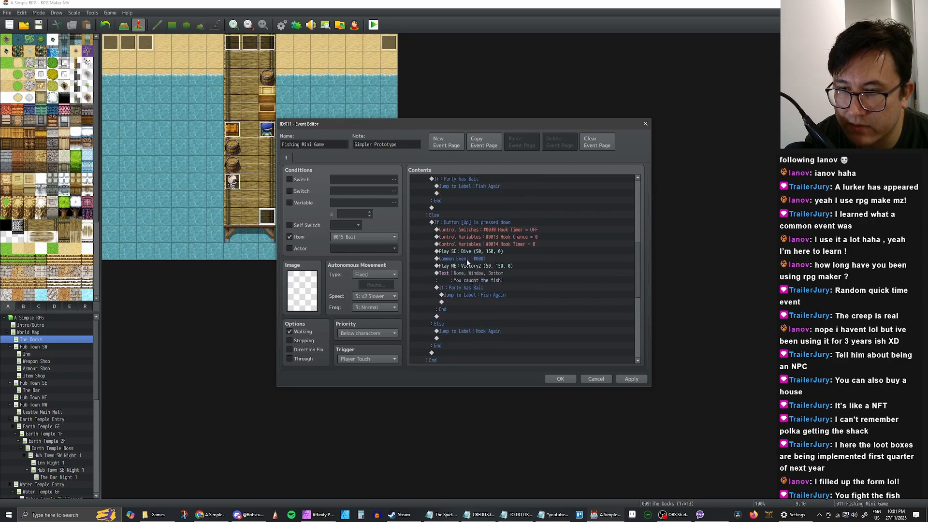
{"action": "scroll", "coordinate": [468, 268], "scroll_direction": "down", "scroll_amount": 1}
{"action": "left_click", "coordinate": [465, 300]}
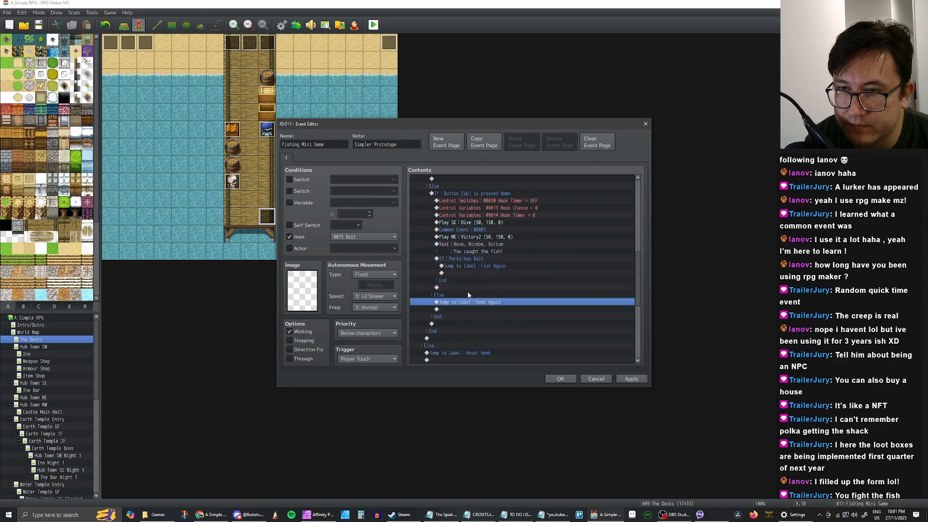
Check the Reset Hook jump in the Else branch of the Hook Chance condition
{"action": "scroll", "coordinate": [466, 285], "scroll_direction": "down", "scroll_amount": 4}
{"action": "scroll", "coordinate": [452, 266], "scroll_direction": "up", "scroll_amount": 1}
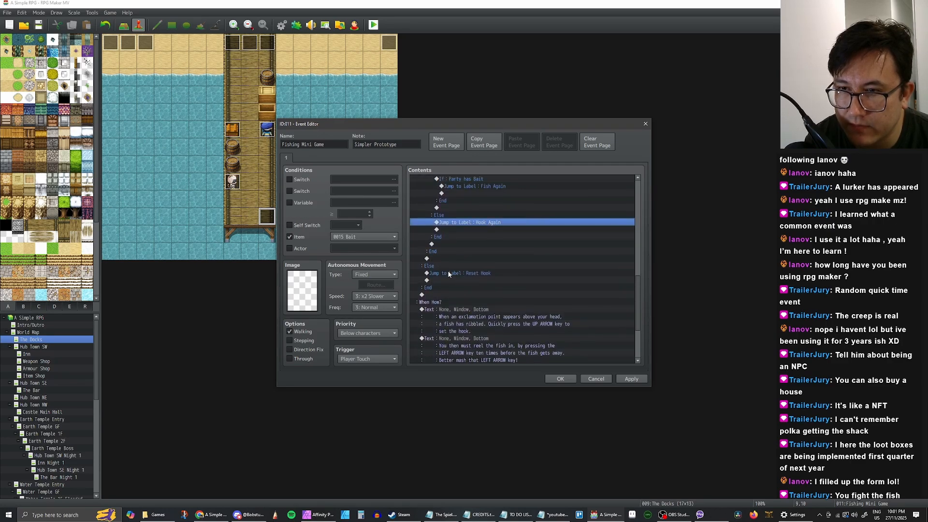
{"action": "left_click", "coordinate": [448, 274]}
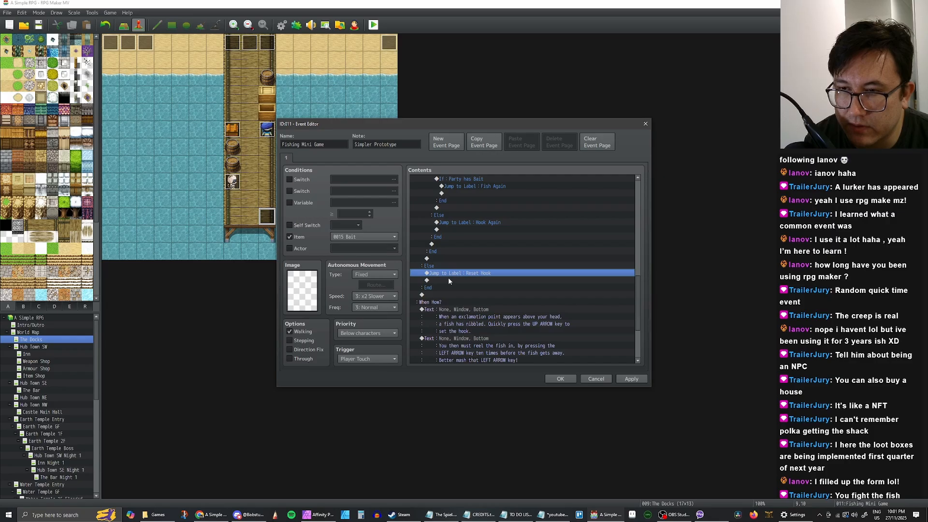
{"action": "left_click", "coordinate": [448, 280]}
{"action": "left_click", "coordinate": [447, 274]}
{"action": "left_click", "coordinate": [445, 266]}
{"action": "left_click", "coordinate": [446, 271]}
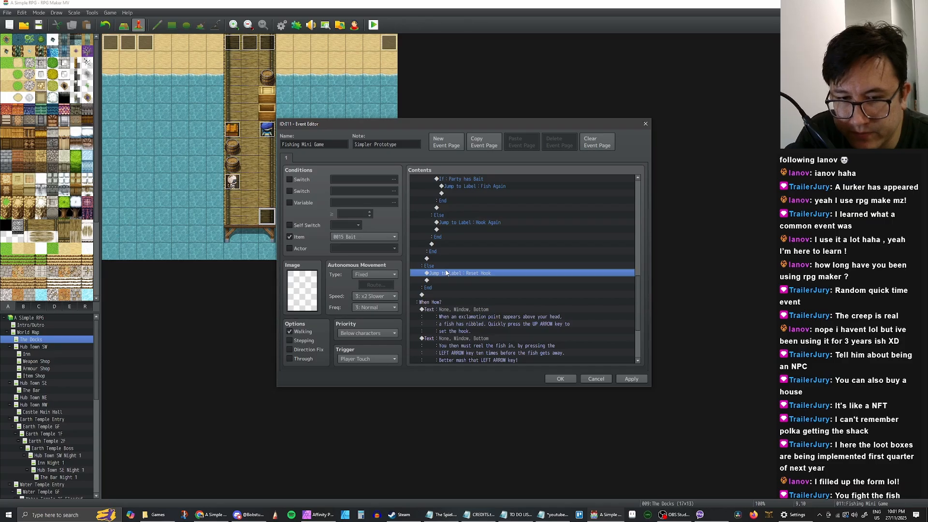
{"action": "left_click", "coordinate": [442, 265]}
{"action": "left_click", "coordinate": [453, 273]}
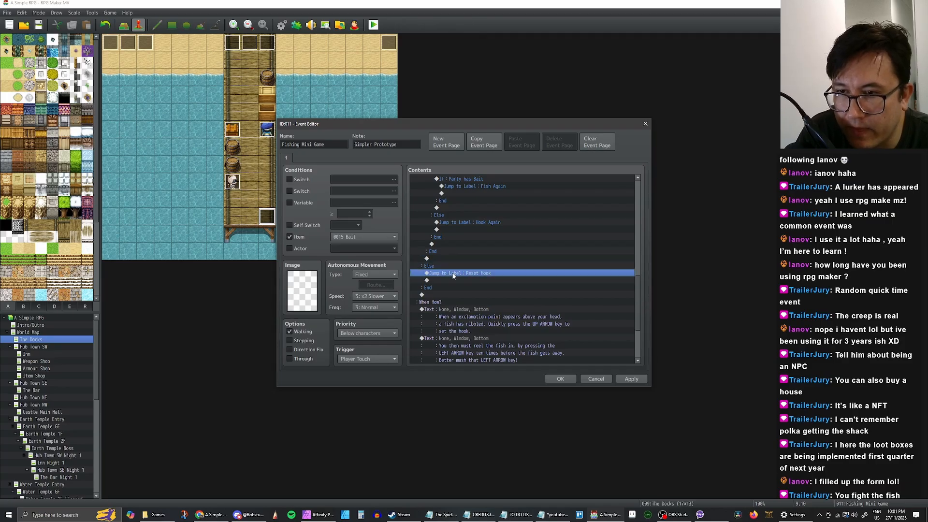
Recheck the Reset Hook jump in the Hook Chance condition's Else branch and apply the changes to the Fishing Mini Game event
{"action": "left_click", "coordinate": [453, 267]}
{"action": "left_click", "coordinate": [454, 275]}
{"action": "left_click", "coordinate": [454, 280]}
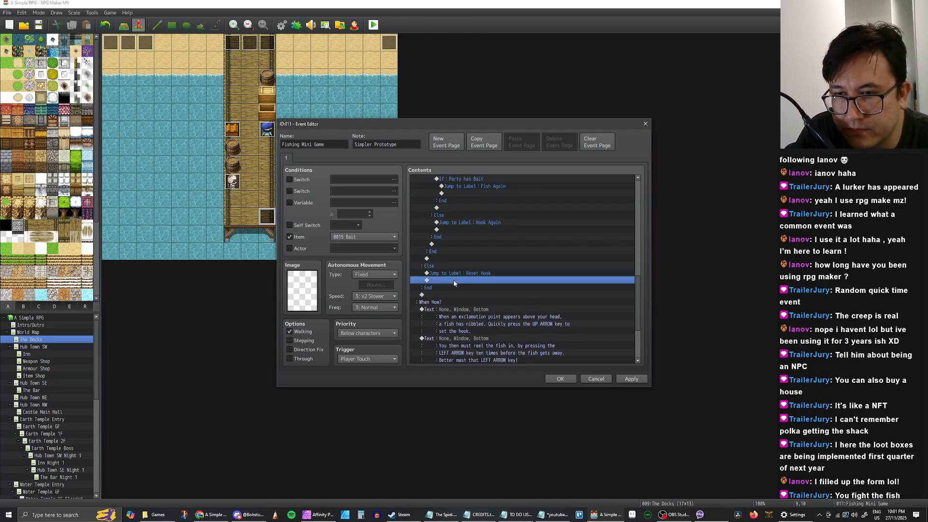
{"action": "left_click", "coordinate": [453, 274]}
{"action": "left_click", "coordinate": [452, 268]}
{"action": "left_click", "coordinate": [451, 273]}
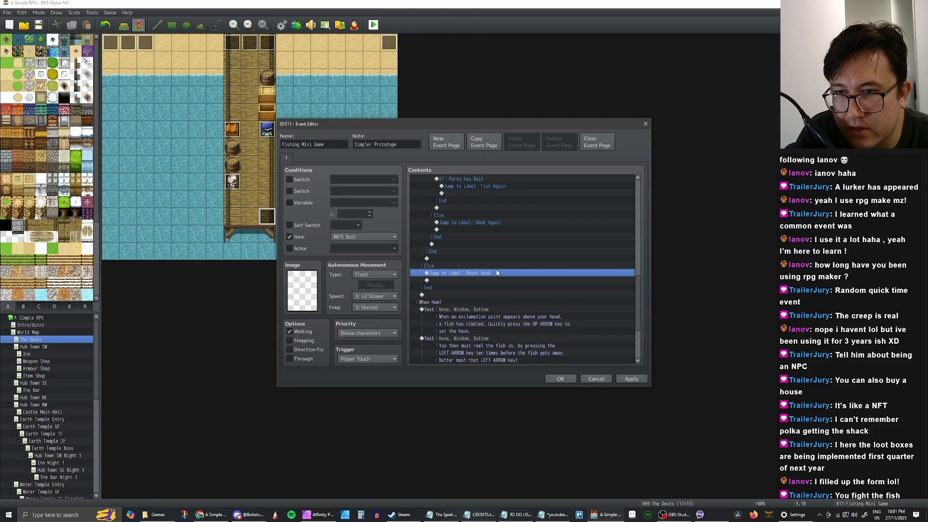
{"action": "scroll", "coordinate": [484, 285], "scroll_direction": "down", "scroll_amount": 2}
{"action": "scroll", "coordinate": [513, 291], "scroll_direction": "up", "scroll_amount": 8}
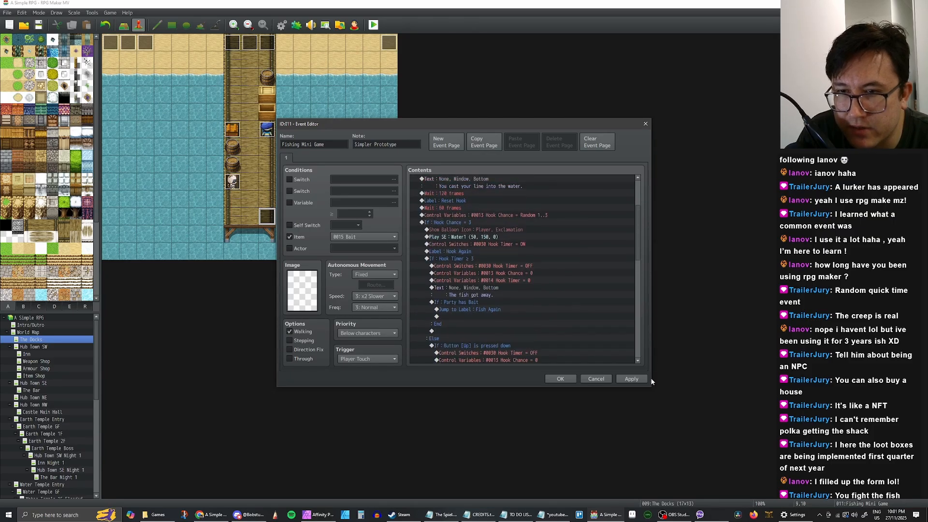
{"action": "left_click", "coordinate": [619, 379]}
Review the event's commands from the Fish Again label through the Up-button branch to the Hook Again jump, and close the event
{"action": "scroll", "coordinate": [595, 295], "scroll_direction": "up", "scroll_amount": 5}
{"action": "scroll", "coordinate": [592, 289], "scroll_direction": "up", "scroll_amount": 1}
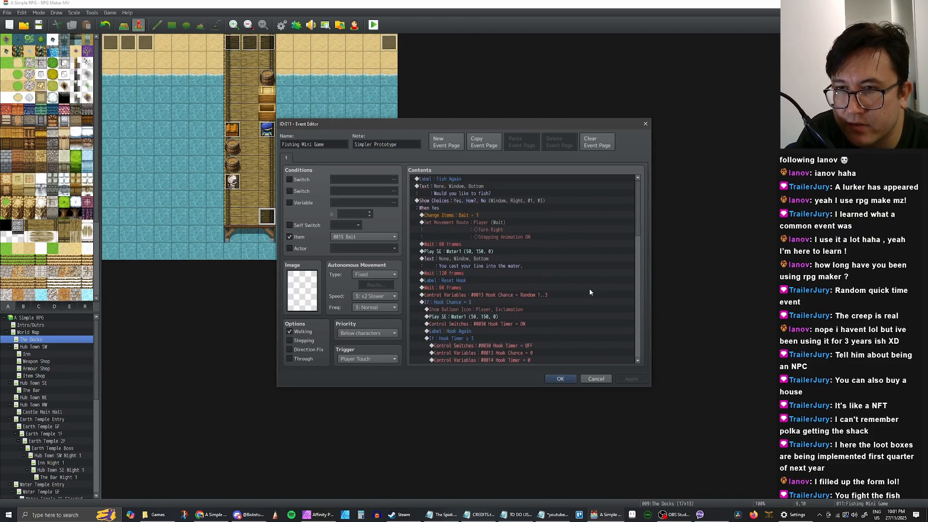
{"action": "scroll", "coordinate": [539, 303], "scroll_direction": "down", "scroll_amount": 3}
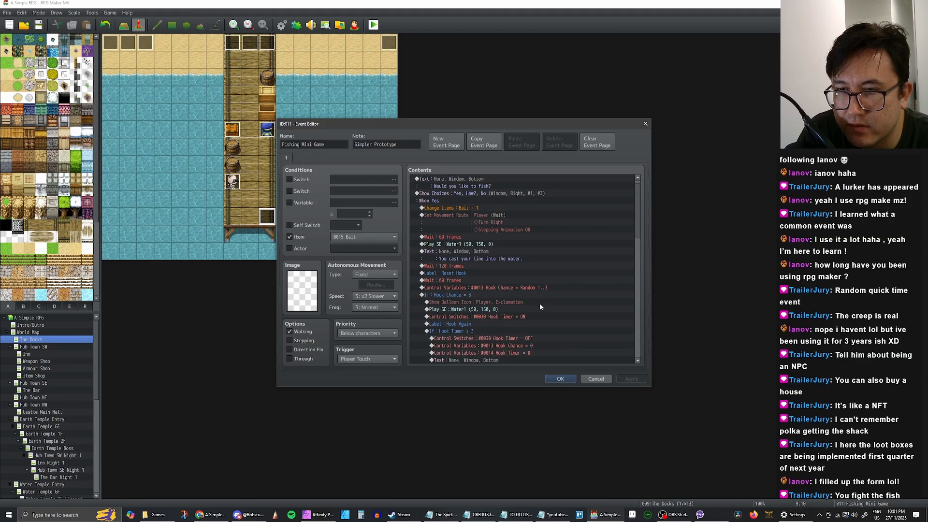
{"action": "scroll", "coordinate": [477, 259], "scroll_direction": "down", "scroll_amount": 1}
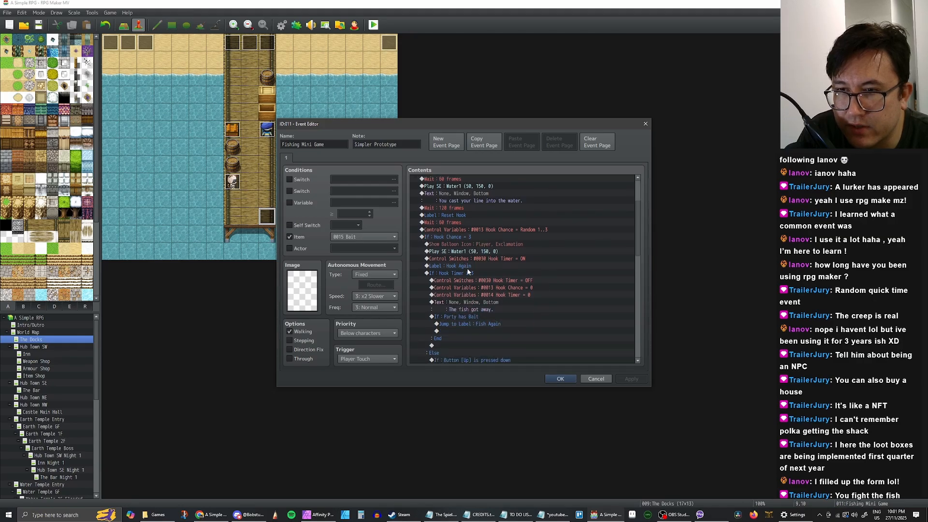
{"action": "scroll", "coordinate": [472, 275], "scroll_direction": "down", "scroll_amount": 1}
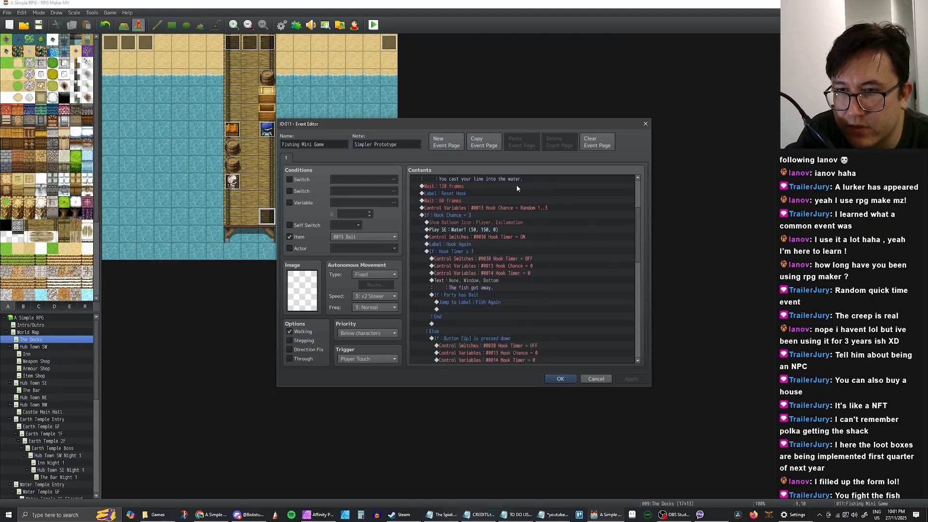
{"action": "scroll", "coordinate": [497, 294], "scroll_direction": "up", "scroll_amount": 2}
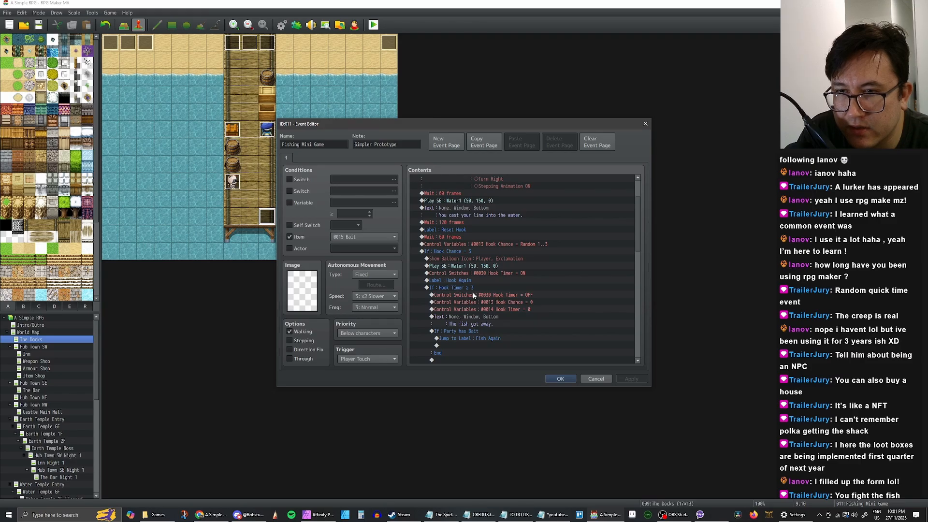
{"action": "scroll", "coordinate": [474, 294], "scroll_direction": "down", "scroll_amount": 5}
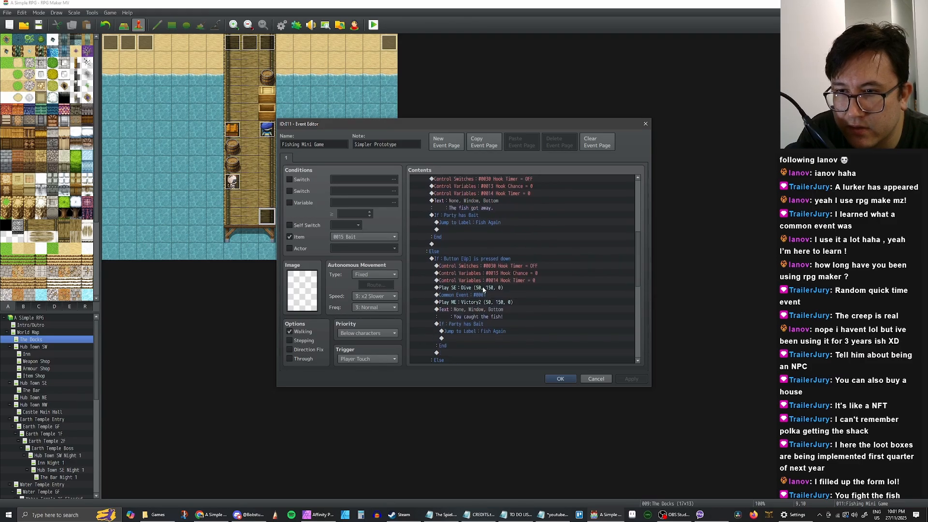
{"action": "scroll", "coordinate": [478, 271], "scroll_direction": "down", "scroll_amount": 2}
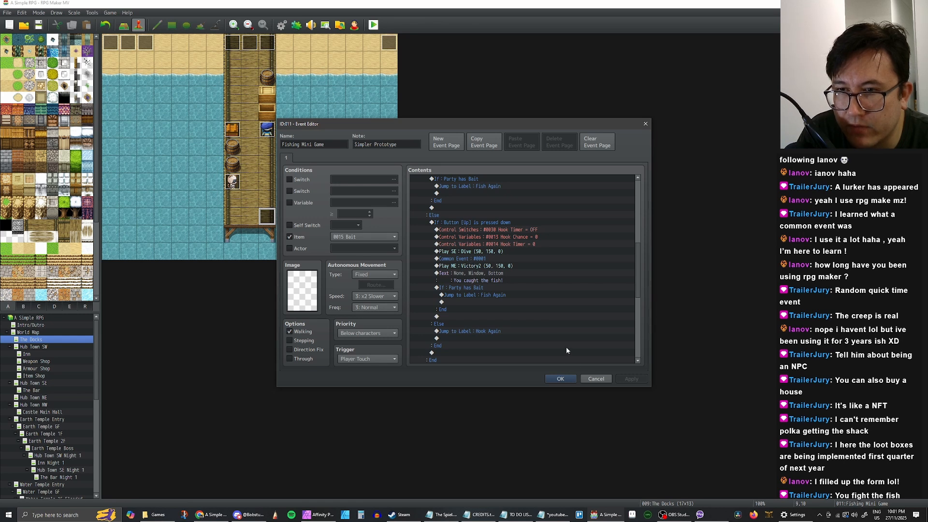
{"action": "left_click", "coordinate": [562, 379]}
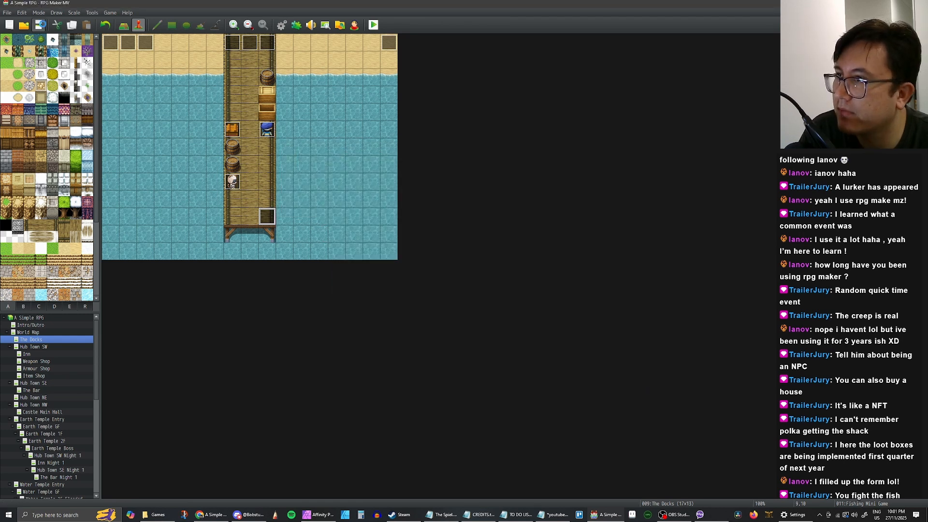
Start a playtest of the game and load the File 6 save
{"action": "left_click", "coordinate": [373, 24]}
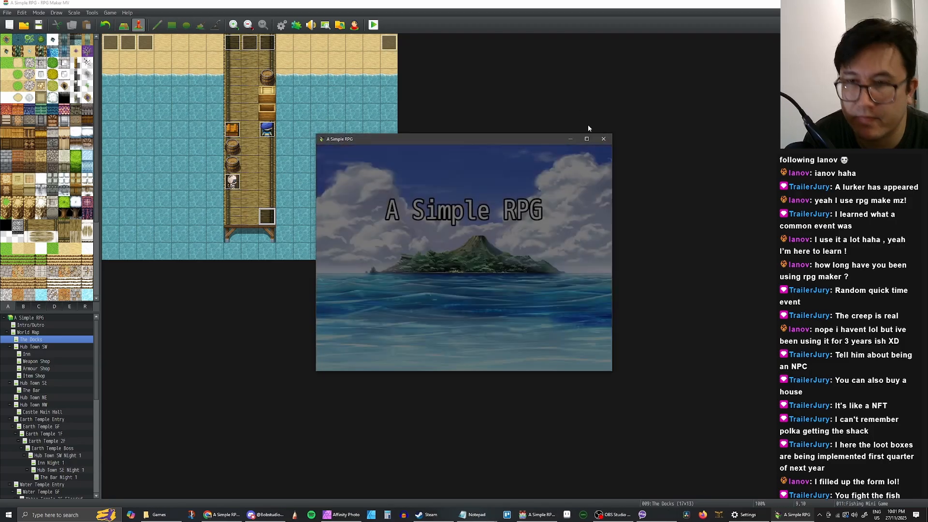
{"action": "key", "text": "Return"}
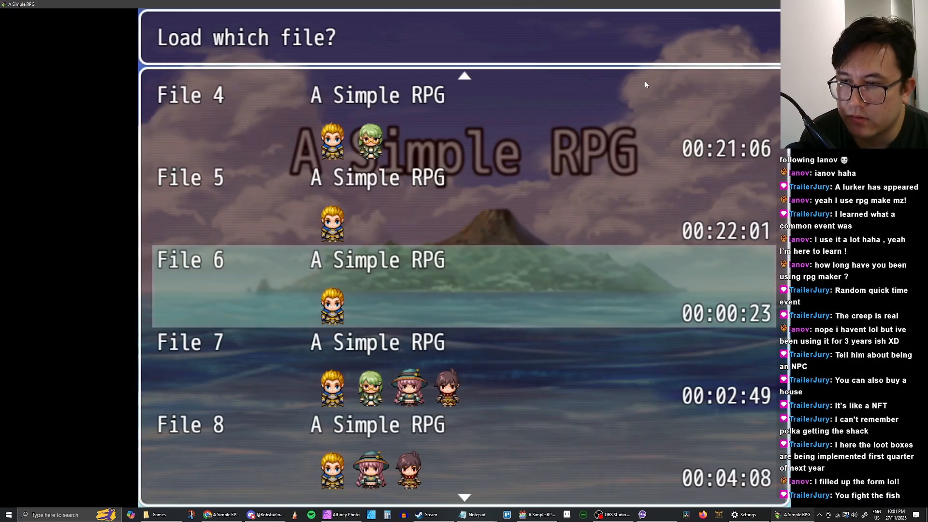
{"action": "key", "text": "Return"}
Walk to the fishing spot at the end of the dock and play one round, hooking the fish to test the catch outcome
{"action": "key", "text": "Down"}
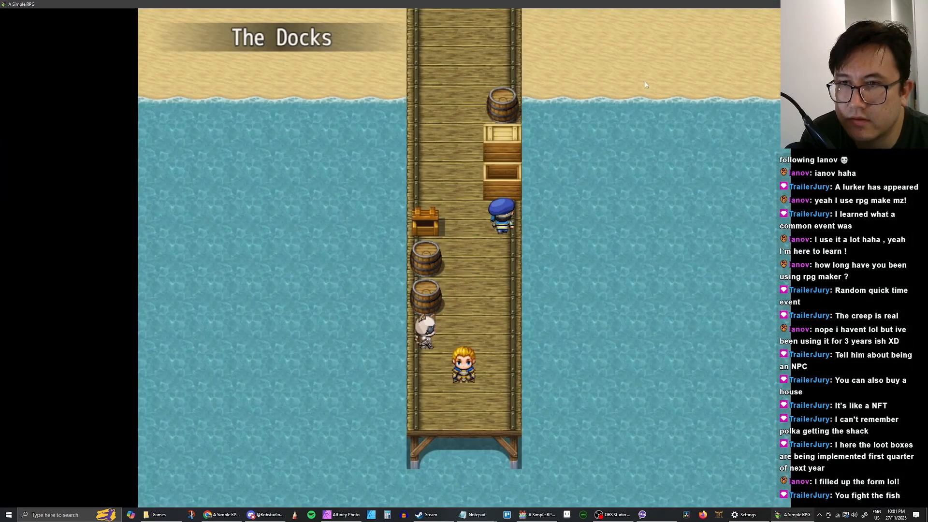
{"action": "key", "text": "Right"}
{"action": "key", "text": "Return"}
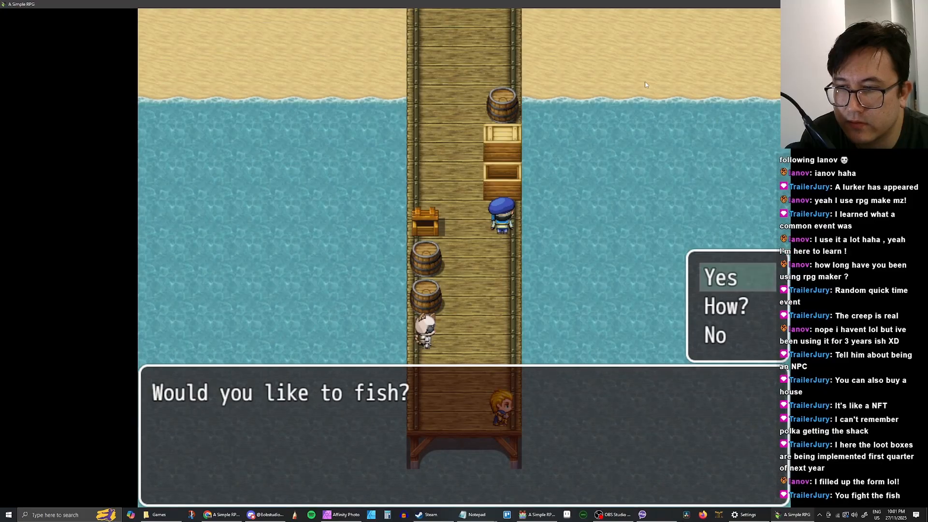
{"action": "key", "text": "Return"}
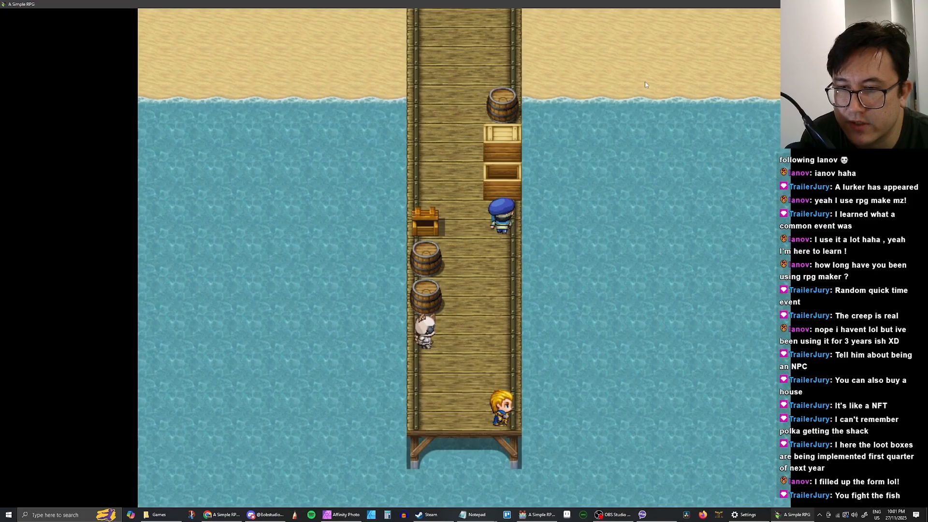
{"action": "key", "text": "Return"}
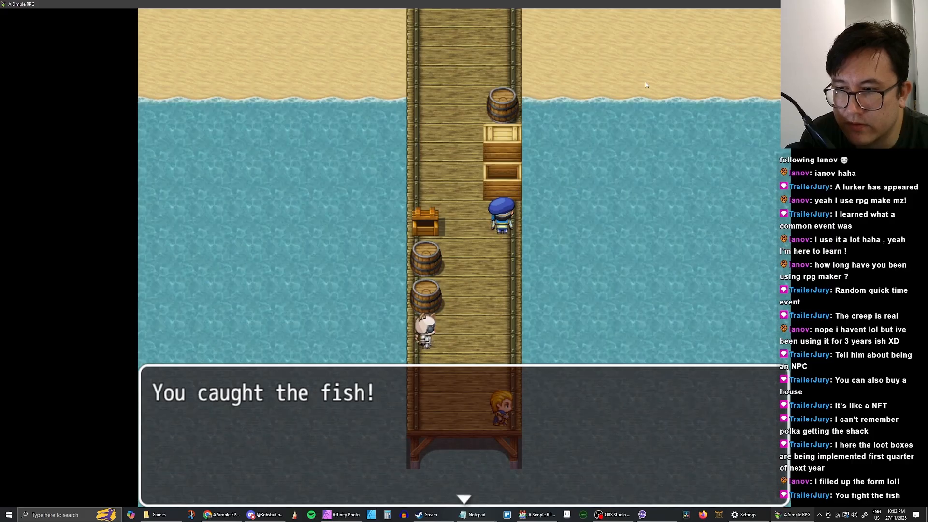
{"action": "key", "text": "Return"}
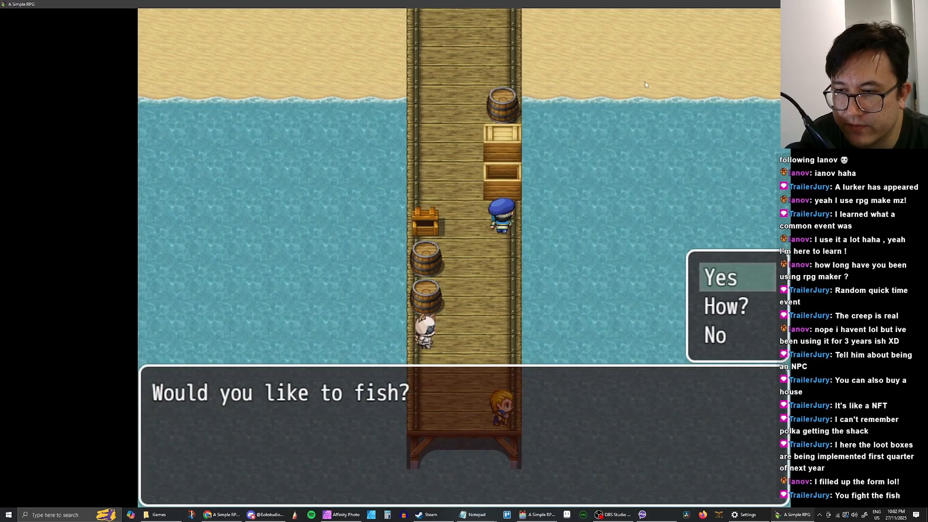
Choose Yes to fish again, let the fish escape to test the failure outcome, and close the playtest
{"action": "key", "text": "Down"}
{"action": "key", "text": "Down"}
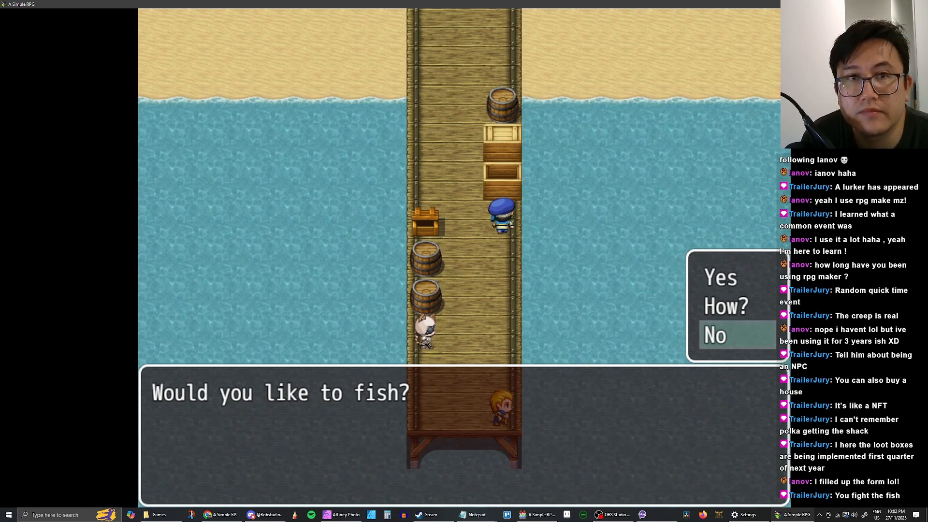
{"action": "key", "text": "Down"}
{"action": "key", "text": "Return"}
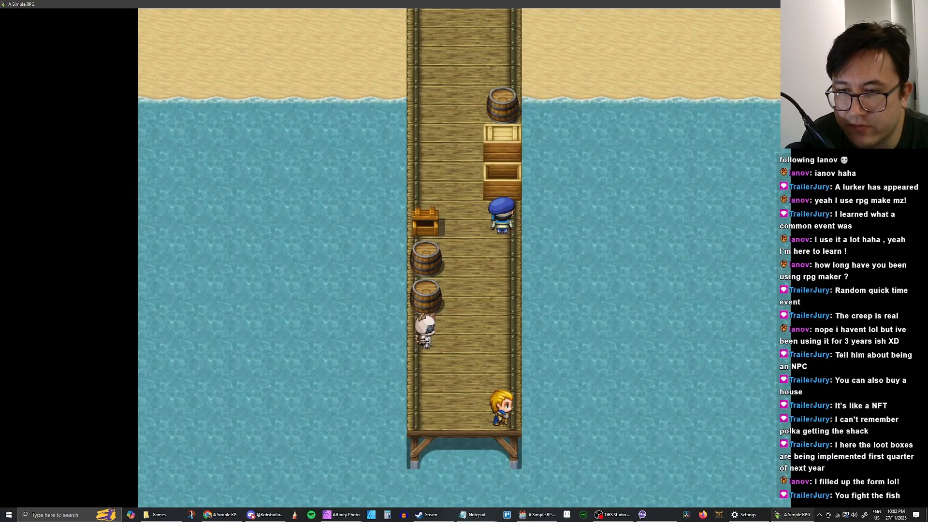
{"action": "key", "text": "Return"}
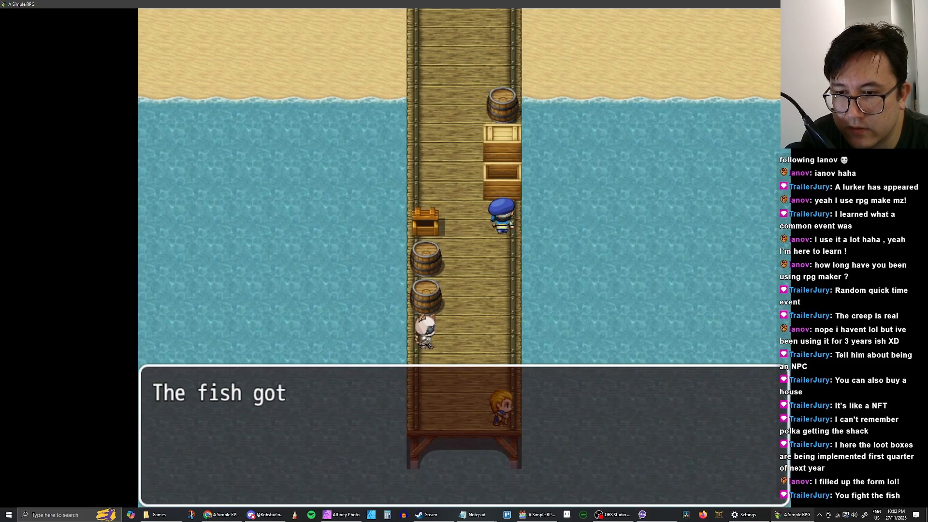
{"action": "key", "text": "Return"}
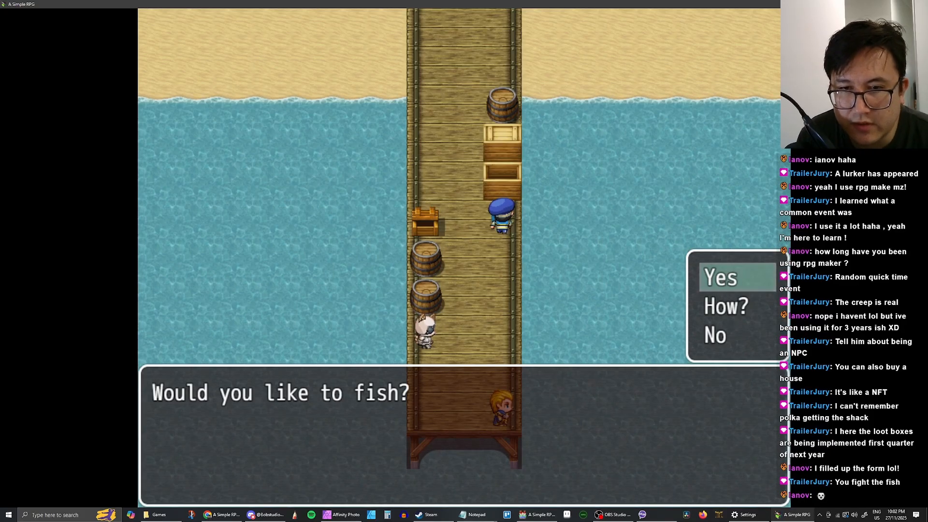
{"action": "key", "text": "alt+F4"}
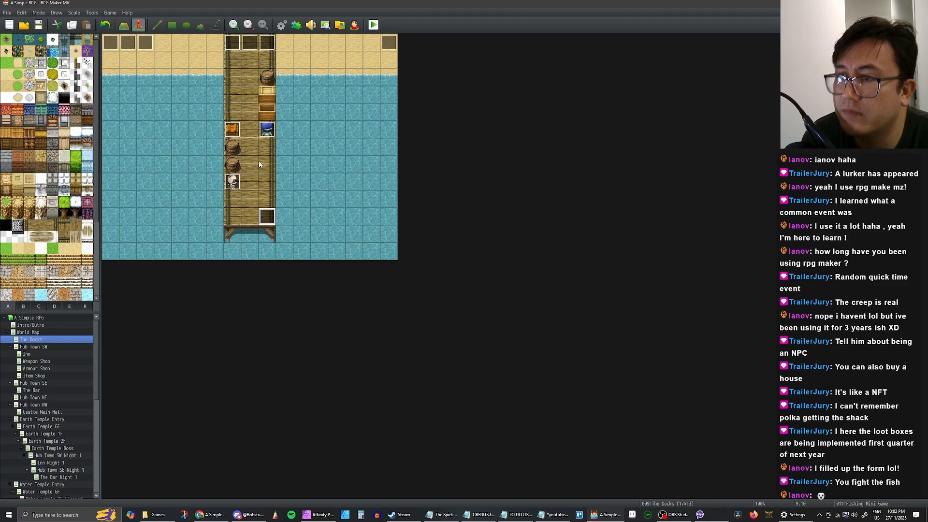
In the Fishing Mini Game event, insert a 30-frame Wait between the Water1 sound and the "You cast your line into the water." text
{"action": "double_click", "coordinate": [265, 218]}
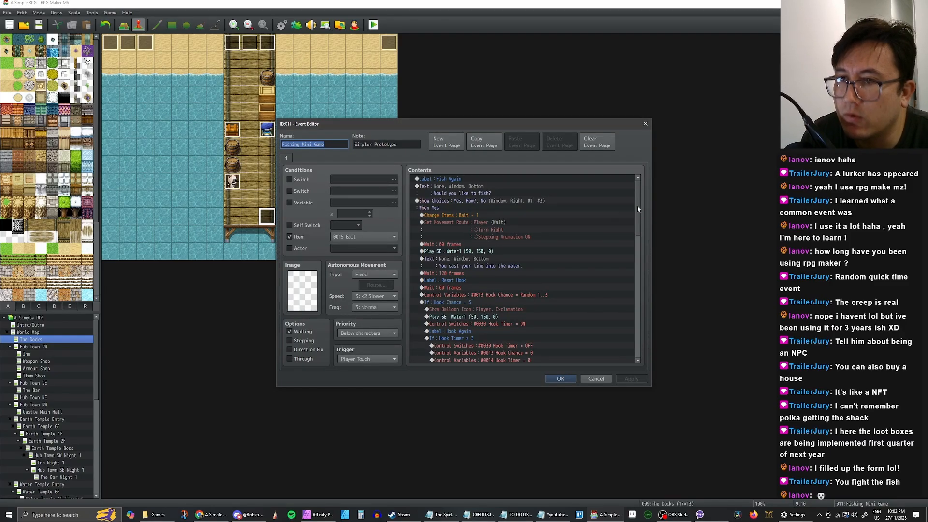
{"action": "mouse_move", "coordinate": [637, 207]}
{"action": "left_mouse_down"}
{"action": "mouse_move", "coordinate": [634, 222]}
{"action": "mouse_move", "coordinate": [628, 200]}
{"action": "left_mouse_up"}
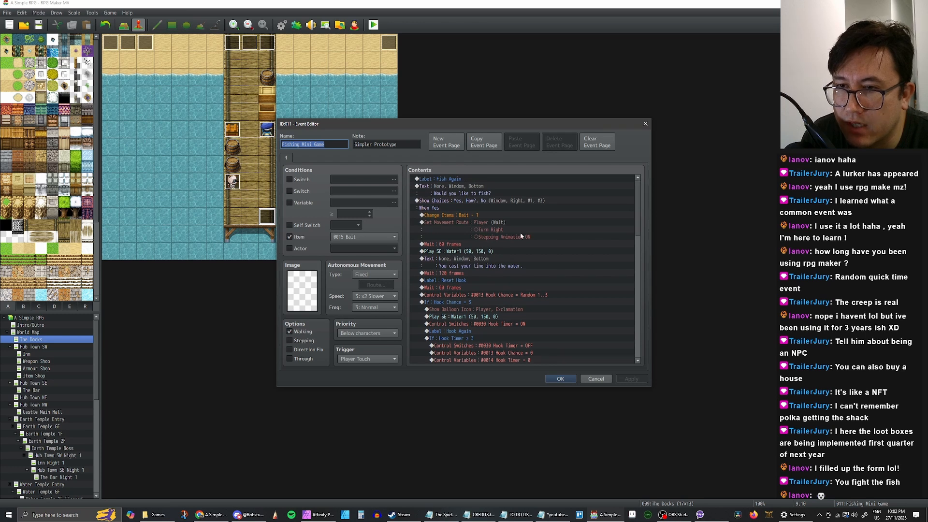
{"action": "left_click", "coordinate": [454, 251]}
{"action": "left_click", "coordinate": [452, 244]}
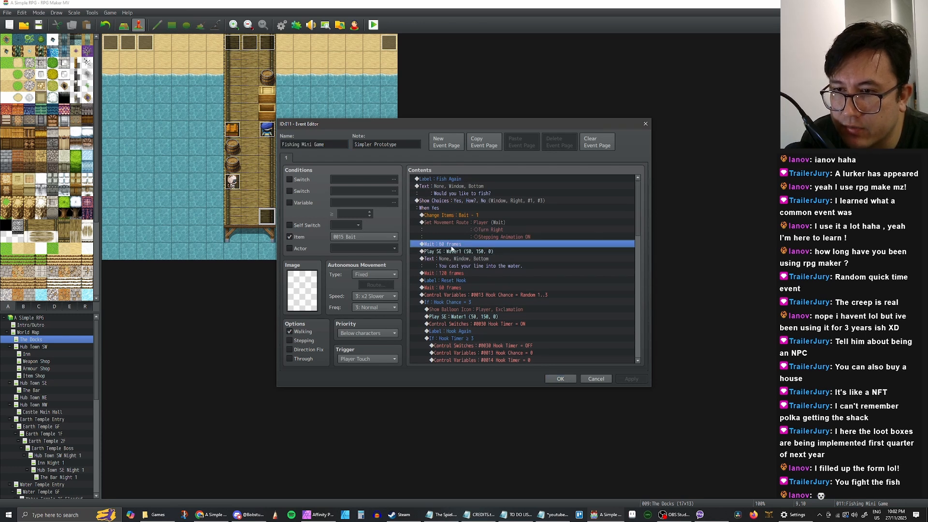
{"action": "key", "text": "ctrl+c"}
{"action": "left_click", "coordinate": [457, 259]}
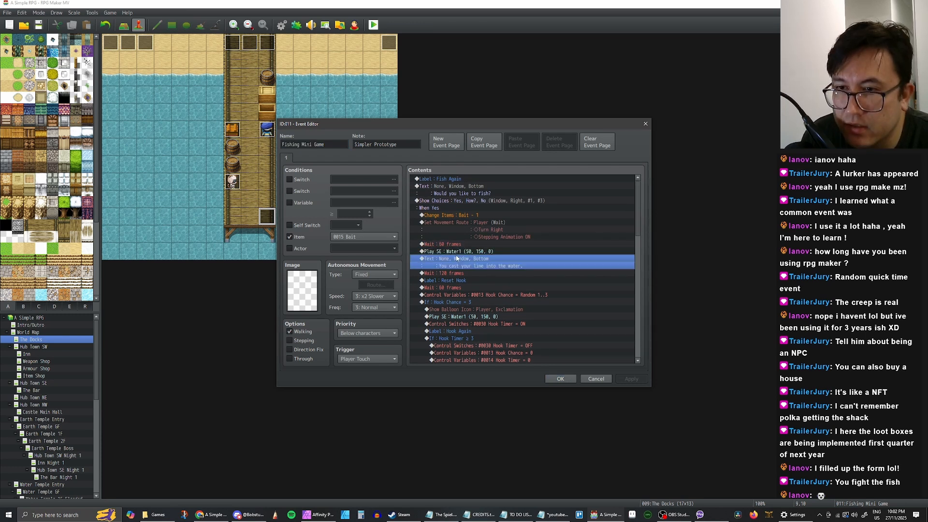
{"action": "key", "text": "ctrl+v"}
{"action": "left_click", "coordinate": [464, 259]}
{"action": "double_click", "coordinate": [466, 259]}
{"action": "type", "text": "30"}
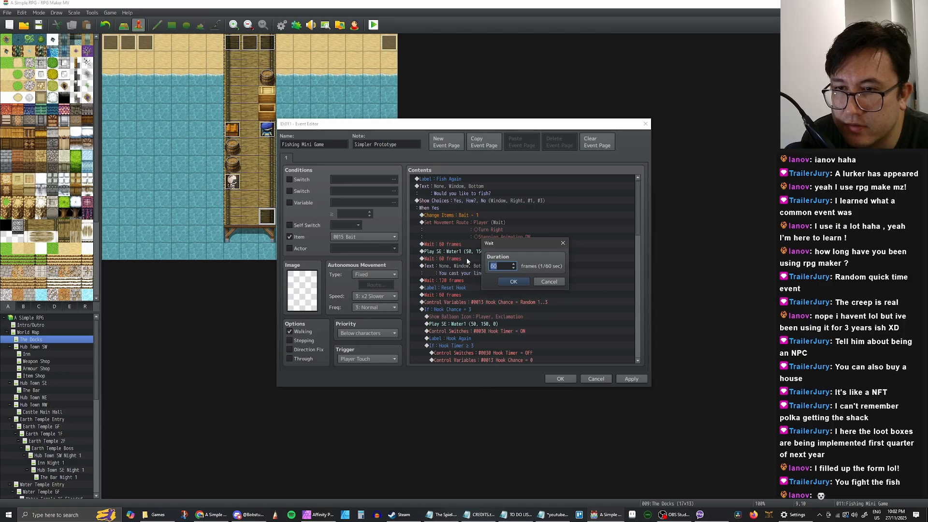
{"action": "key", "text": "Return"}
{"action": "left_click", "coordinate": [495, 270]}
Examine the waits around the Reset Hook label, the random Hook Chance assignment, and the balloon and Water1 sound under the Hook Chance condition
{"action": "scroll", "coordinate": [495, 269], "scroll_direction": "down", "scroll_amount": 2}
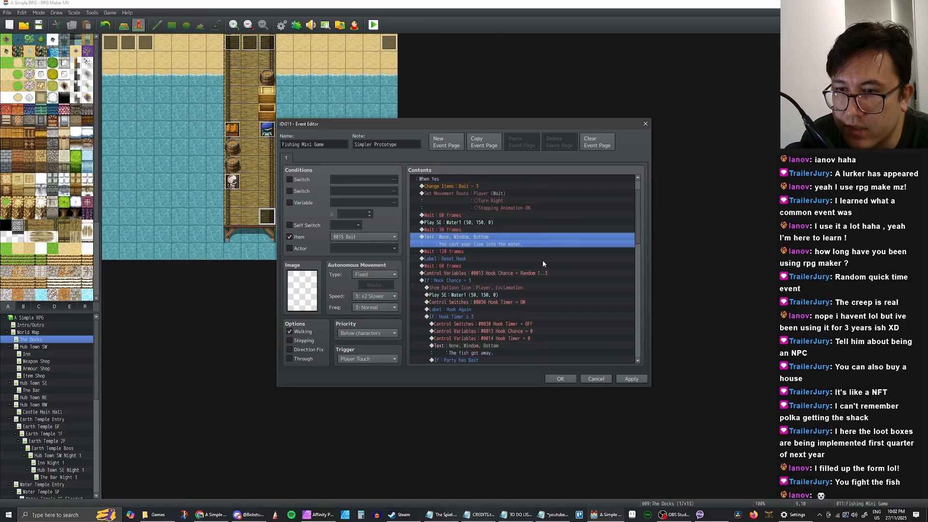
{"action": "scroll", "coordinate": [486, 232], "scroll_direction": "up", "scroll_amount": 1}
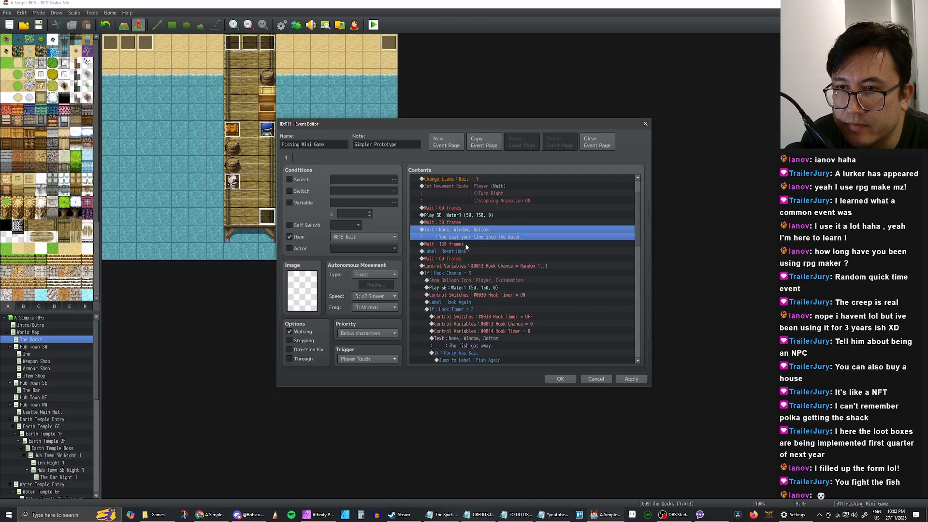
{"action": "left_click", "coordinate": [461, 244]}
{"action": "scroll", "coordinate": [488, 250], "scroll_direction": "down", "scroll_amount": 1}
{"action": "left_click", "coordinate": [470, 237]}
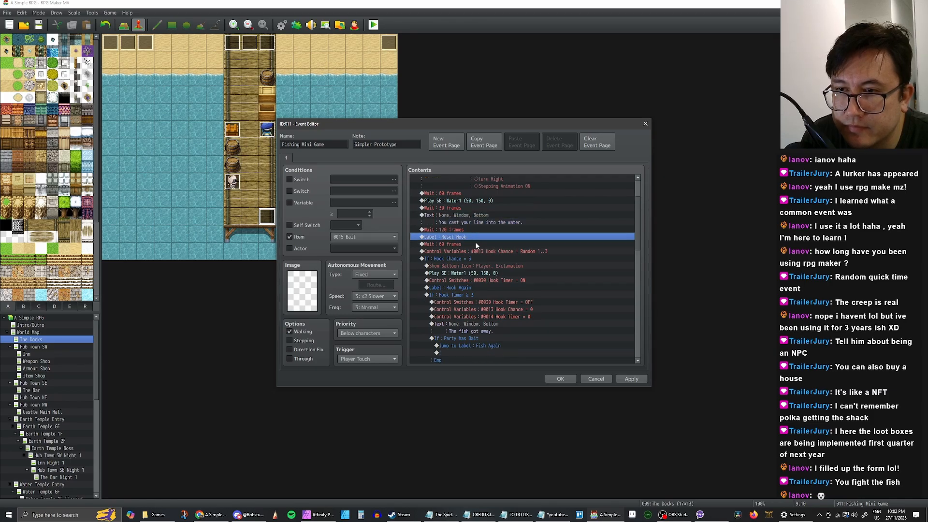
{"action": "left_click", "coordinate": [466, 244]}
{"action": "left_click", "coordinate": [467, 230]}
{"action": "left_click", "coordinate": [469, 237]}
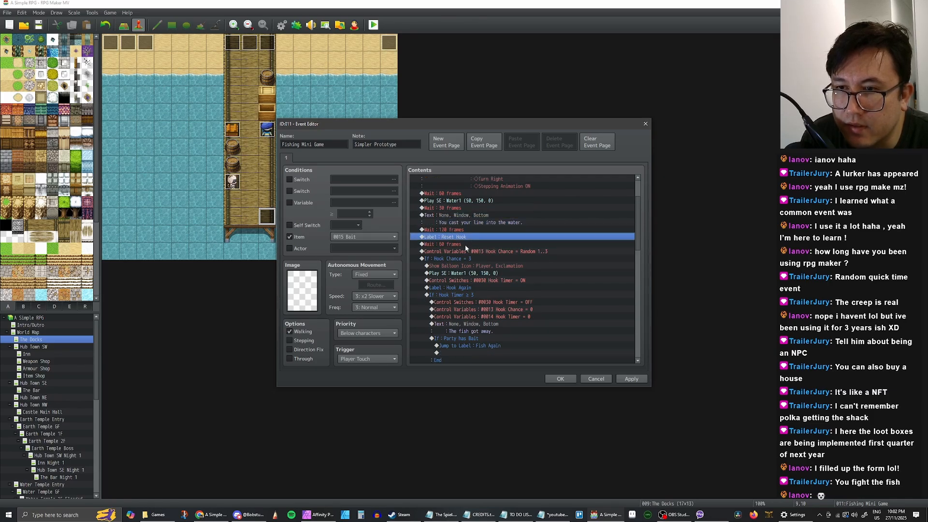
{"action": "left_click", "coordinate": [465, 244]}
{"action": "scroll", "coordinate": [465, 244], "scroll_direction": "down", "scroll_amount": 1}
{"action": "left_click", "coordinate": [468, 230]}
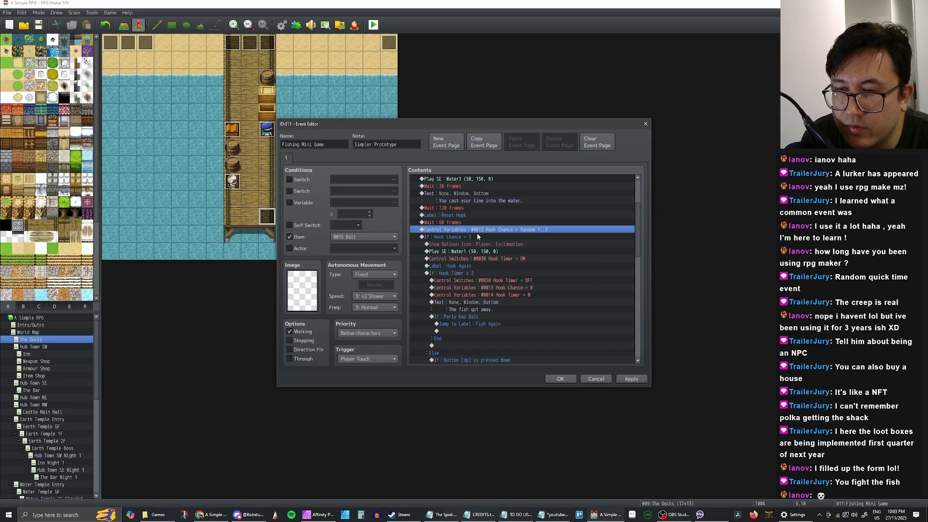
{"action": "scroll", "coordinate": [477, 232], "scroll_direction": "down", "scroll_amount": 1}
{"action": "left_click", "coordinate": [471, 222]}
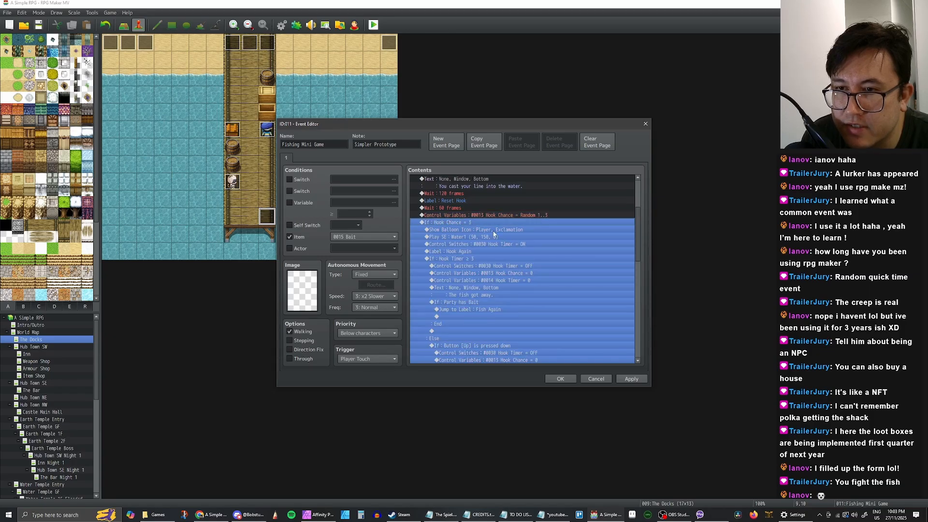
{"action": "left_click", "coordinate": [497, 236]}
{"action": "left_click", "coordinate": [497, 231]}
{"action": "left_click", "coordinate": [498, 237]}
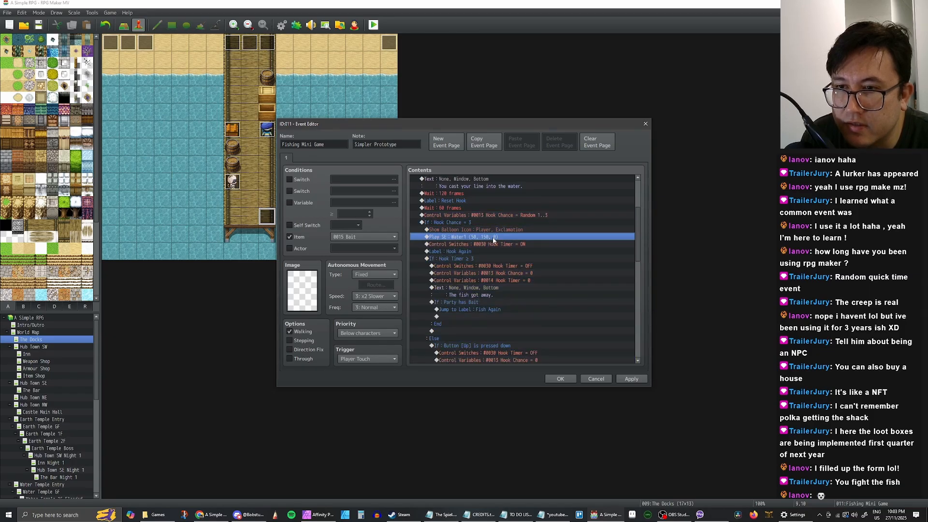
Move the Water1 sound above the player's Exclamation balloon icon inside the Hook Chance condition
{"action": "key", "text": "Delete"}
{"action": "left_click", "coordinate": [458, 230]}
{"action": "key", "text": "ctrl+v"}
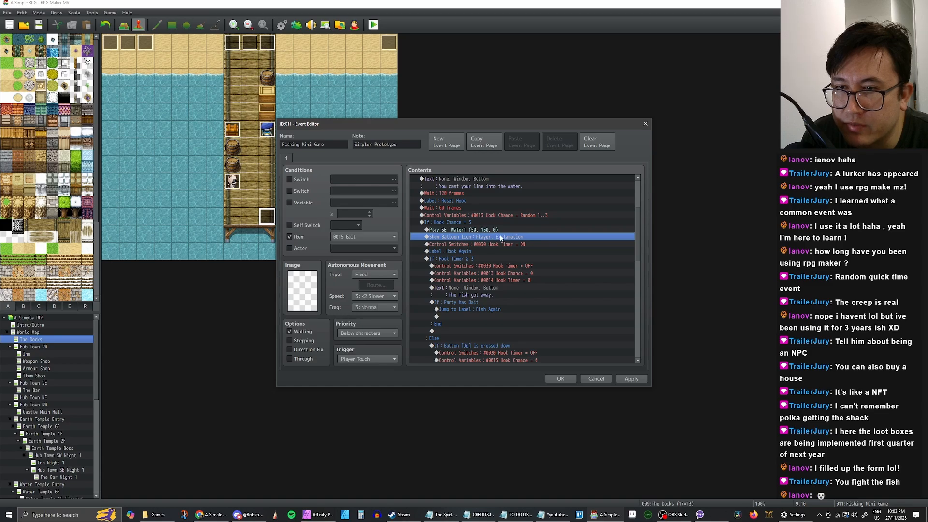
Check the order of the Water1 sound and the Exclamation balloon under the Hook Chance condition
{"action": "left_click", "coordinate": [489, 231]}
{"action": "left_click", "coordinate": [493, 237]}
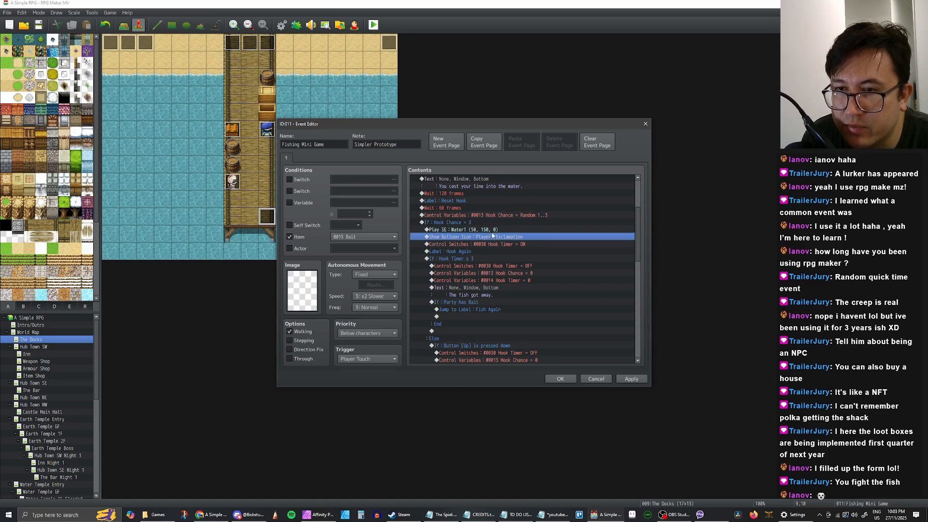
{"action": "left_click", "coordinate": [489, 230]}
{"action": "left_click", "coordinate": [487, 236]}
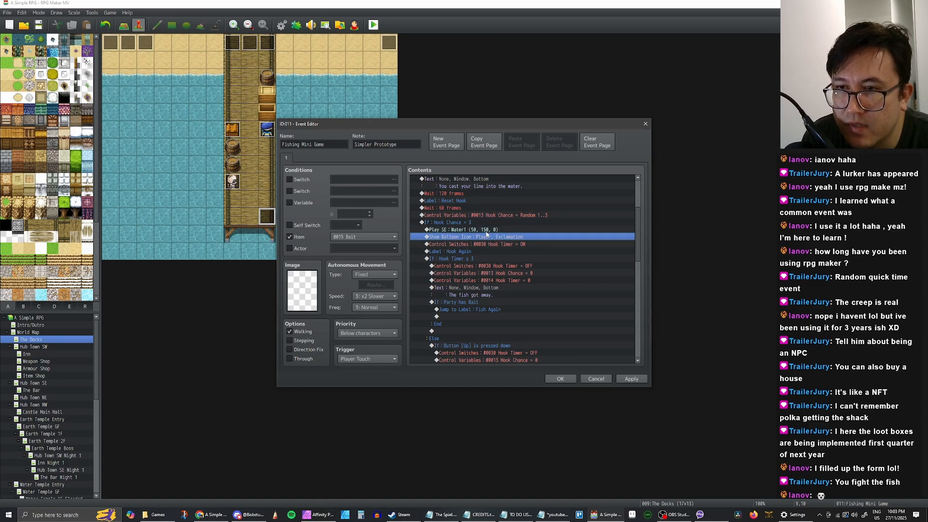
{"action": "scroll", "coordinate": [485, 237], "scroll_direction": "up", "scroll_amount": 1}
{"action": "left_click", "coordinate": [485, 237]}
{"action": "left_click", "coordinate": [484, 242]}
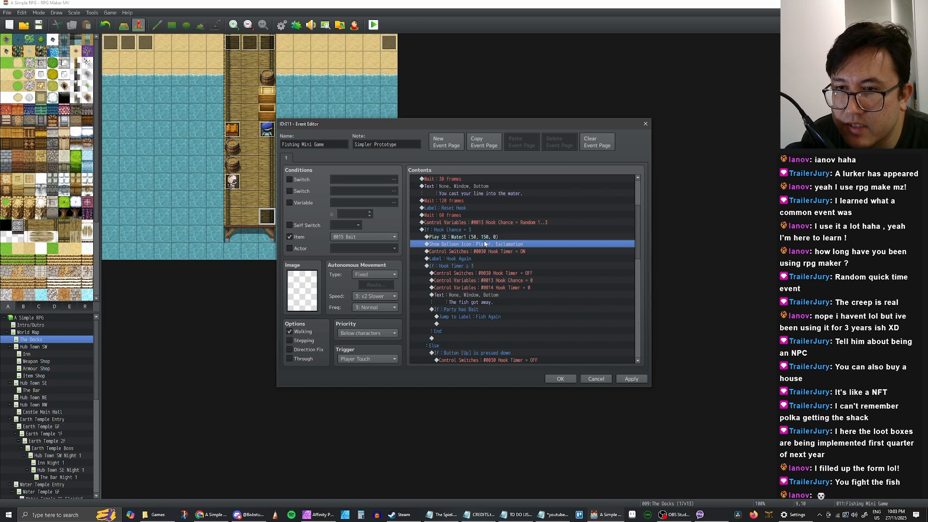
{"action": "left_click", "coordinate": [481, 239]}
{"action": "left_click", "coordinate": [479, 244]}
{"action": "left_click", "coordinate": [477, 238]}
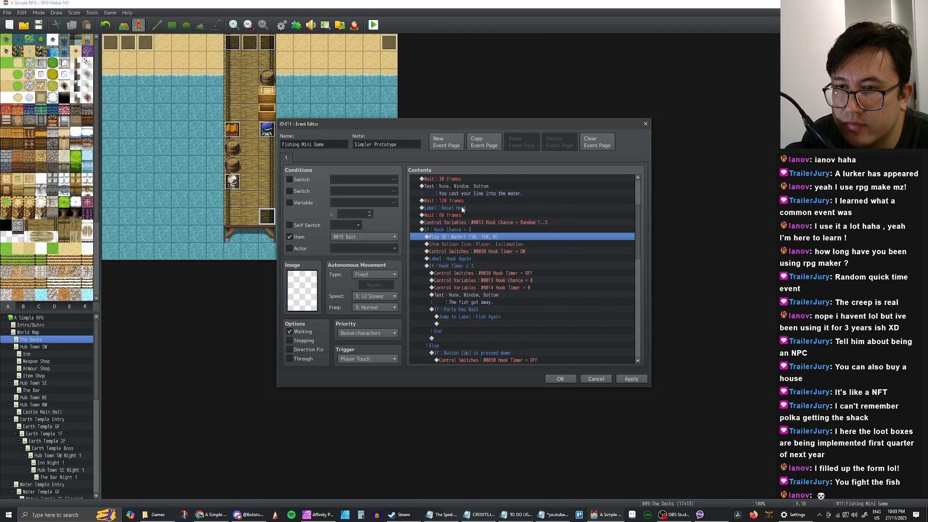
Try a copied 30-frame Wait between the Water1 sound and the Exclamation balloon, and remove it again
{"action": "scroll", "coordinate": [484, 241], "scroll_direction": "up", "scroll_amount": 1}
{"action": "left_click", "coordinate": [451, 194]}
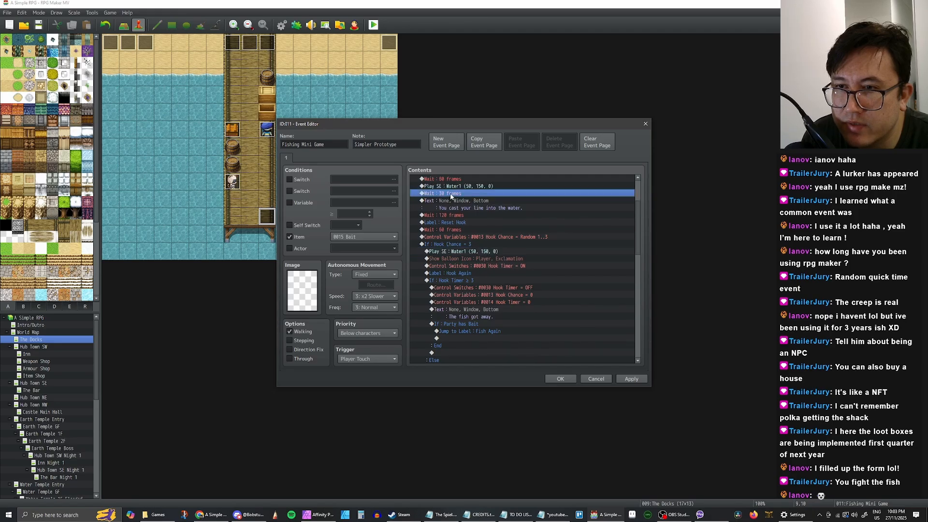
{"action": "left_click", "coordinate": [476, 259]}
{"action": "key", "text": "ctrl+v"}
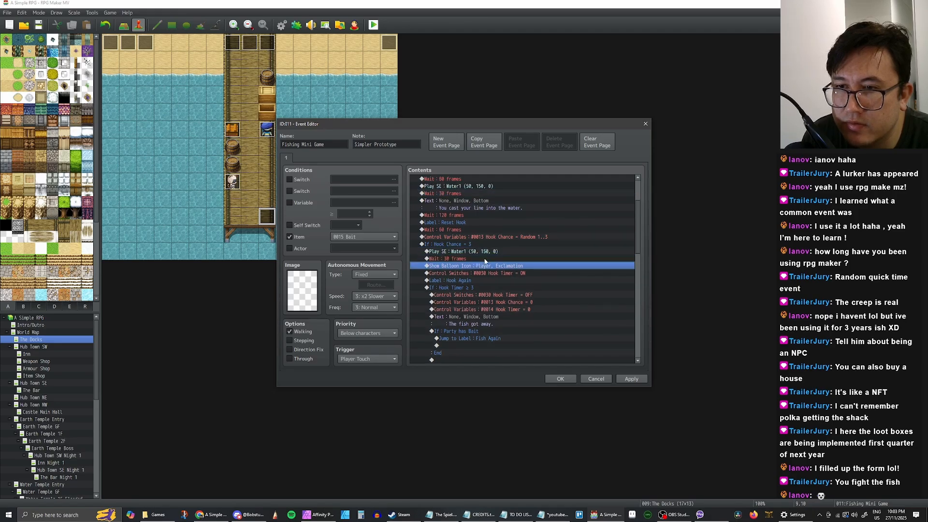
{"action": "left_click", "coordinate": [472, 259]}
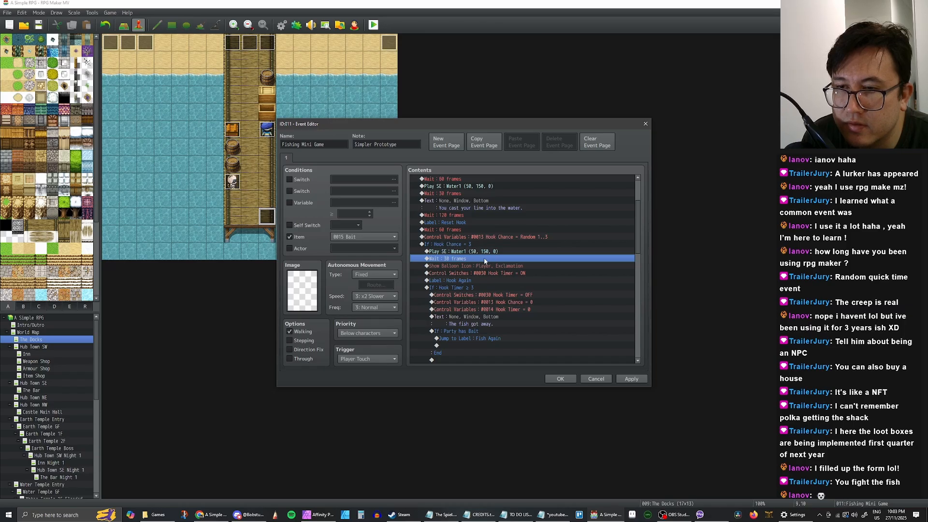
{"action": "key", "text": "Delete"}
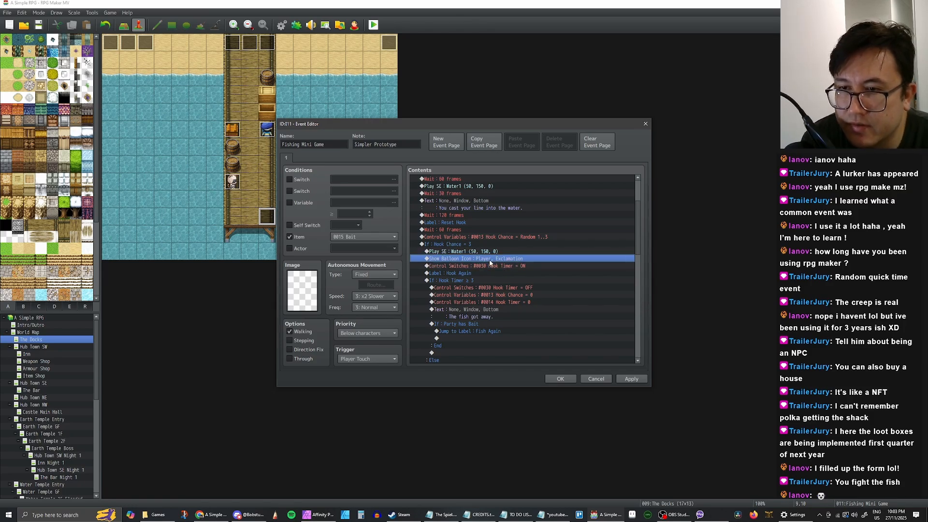
Examine the commands after the balloon: the Hook Timer switch, the Hook Again label, and the fish-got-away and fish-caught branches
{"action": "scroll", "coordinate": [487, 260], "scroll_direction": "down", "scroll_amount": 1}
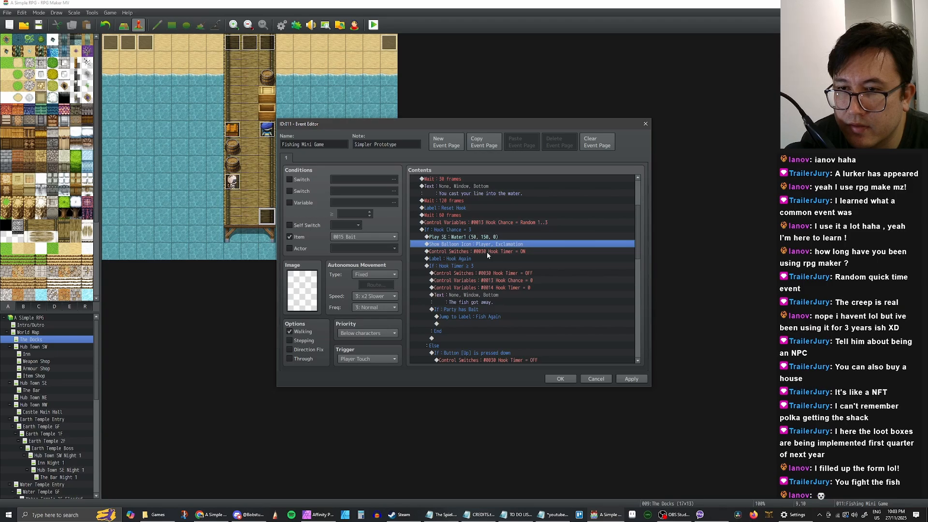
{"action": "left_click", "coordinate": [486, 252]}
{"action": "scroll", "coordinate": [483, 259], "scroll_direction": "down", "scroll_amount": 1}
{"action": "left_click", "coordinate": [477, 253]}
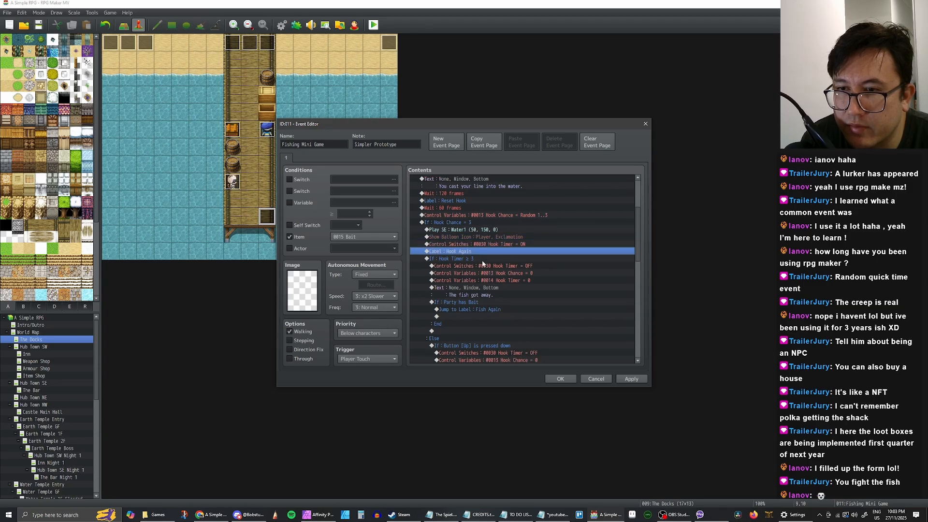
{"action": "left_click", "coordinate": [482, 259]}
{"action": "scroll", "coordinate": [483, 259], "scroll_direction": "down", "scroll_amount": 3}
{"action": "left_click", "coordinate": [488, 274]}
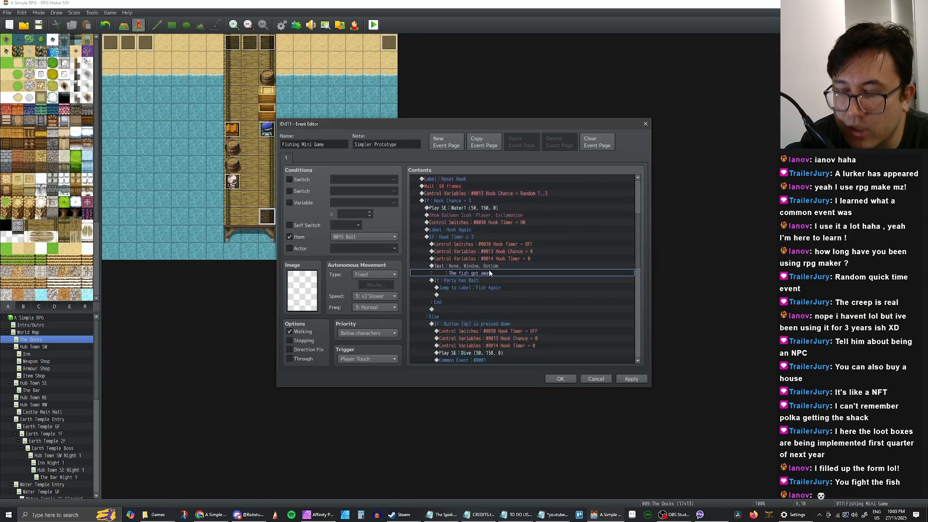
{"action": "scroll", "coordinate": [495, 260], "scroll_direction": "down", "scroll_amount": 5}
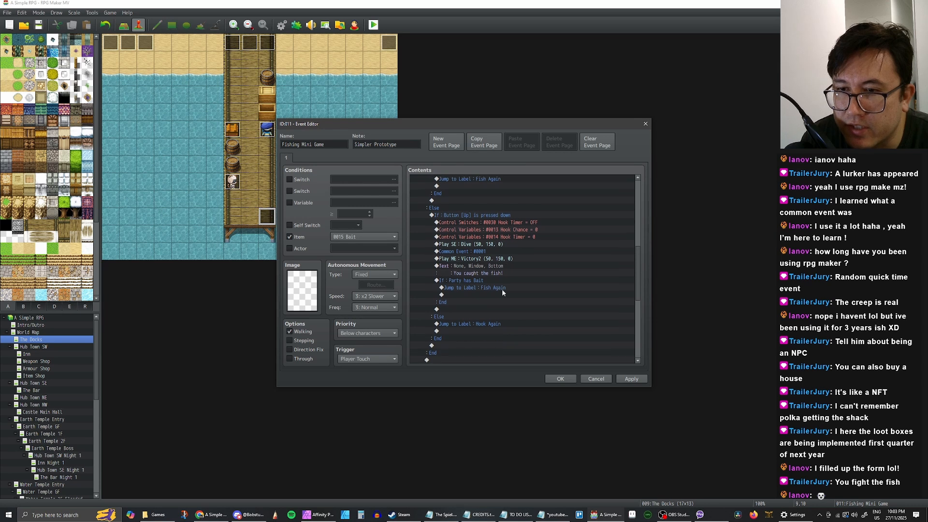
Apply the Fishing Mini Game event changes, skim its command list once more, and close the event
{"action": "left_click", "coordinate": [631, 379]}
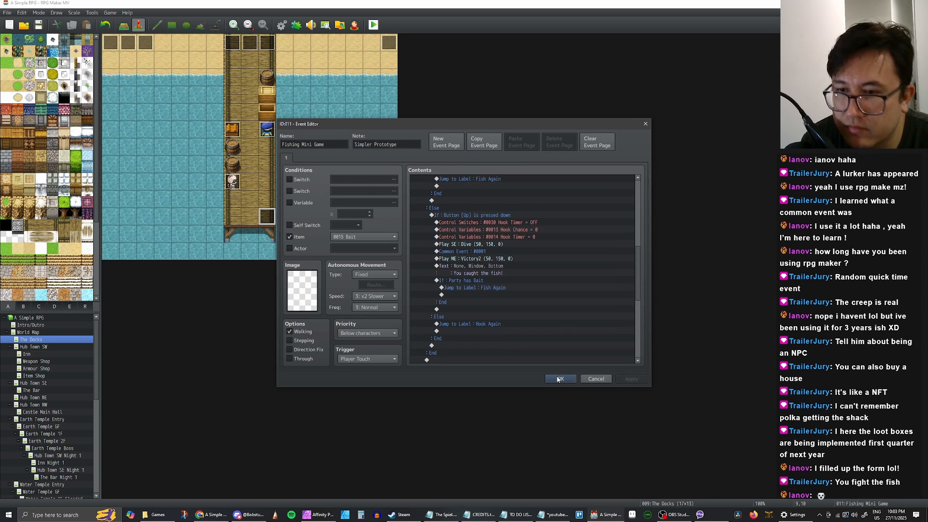
{"action": "scroll", "coordinate": [618, 303], "scroll_direction": "up", "scroll_amount": 9}
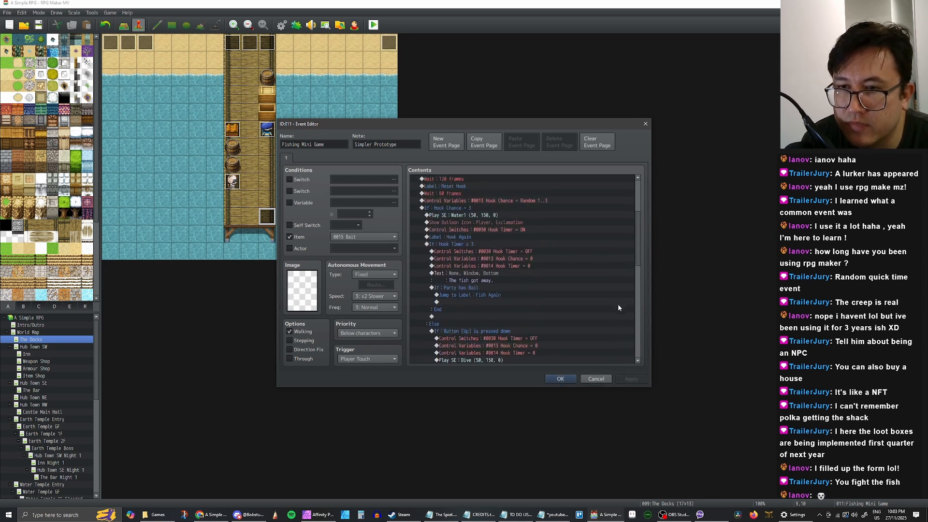
{"action": "scroll", "coordinate": [610, 313], "scroll_direction": "down", "scroll_amount": 8}
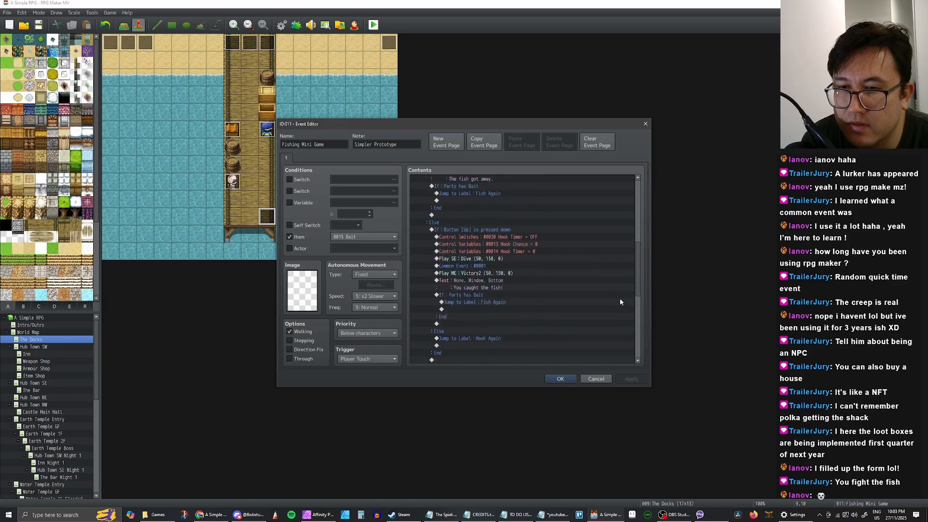
{"action": "scroll", "coordinate": [627, 186], "scroll_direction": "up", "scroll_amount": 9}
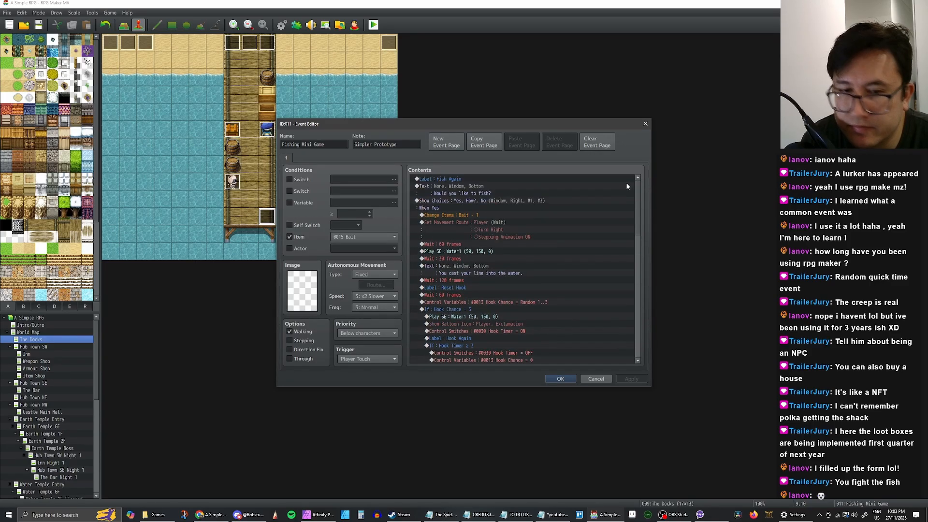
{"action": "left_click", "coordinate": [559, 378]}
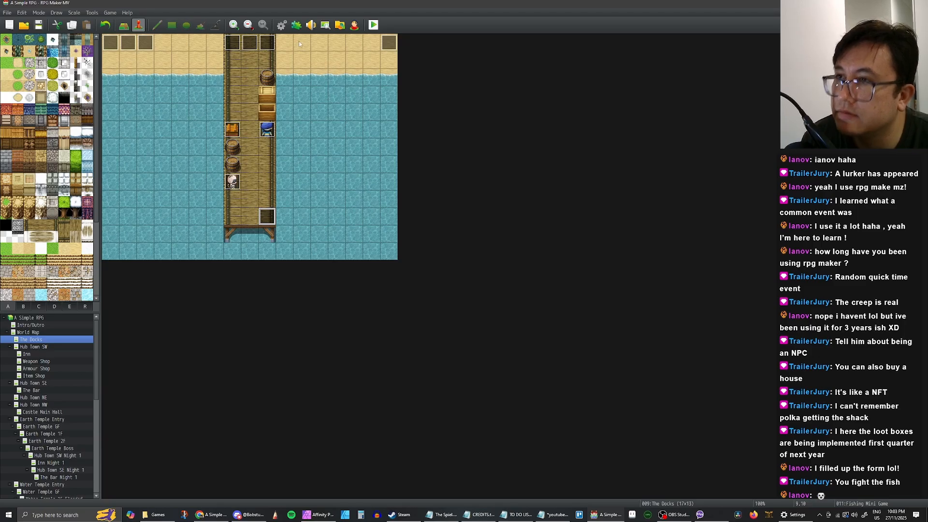
In the database, name common event 0001 "Fishing Battle"
{"action": "left_click", "coordinate": [281, 25]}
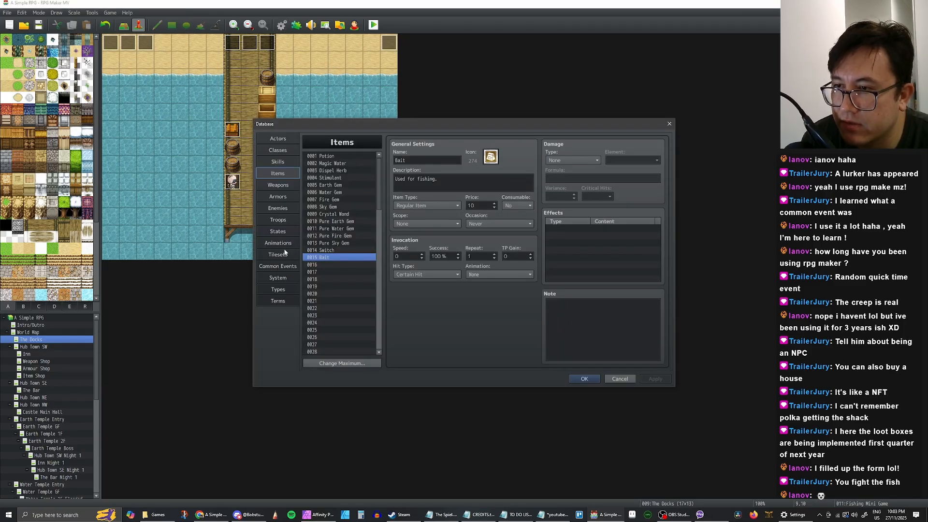
{"action": "left_click", "coordinate": [282, 266]}
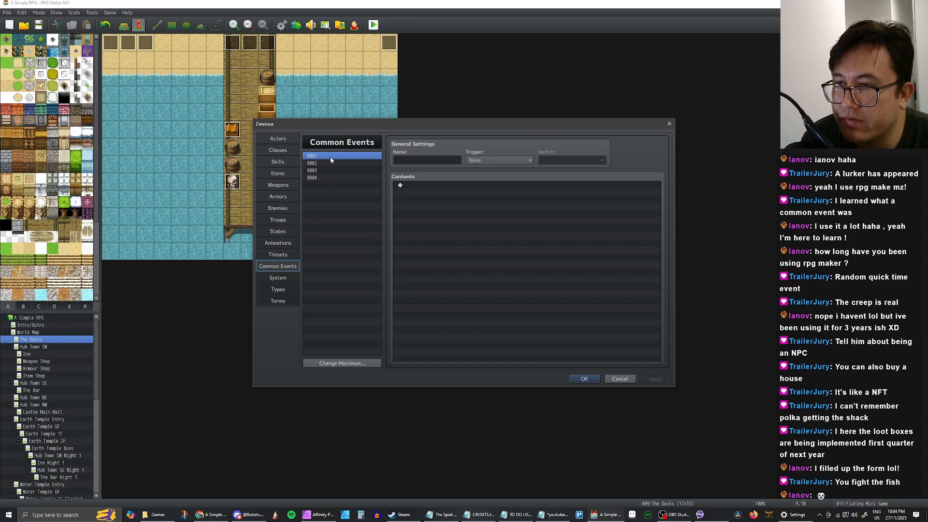
{"action": "left_click", "coordinate": [418, 159]}
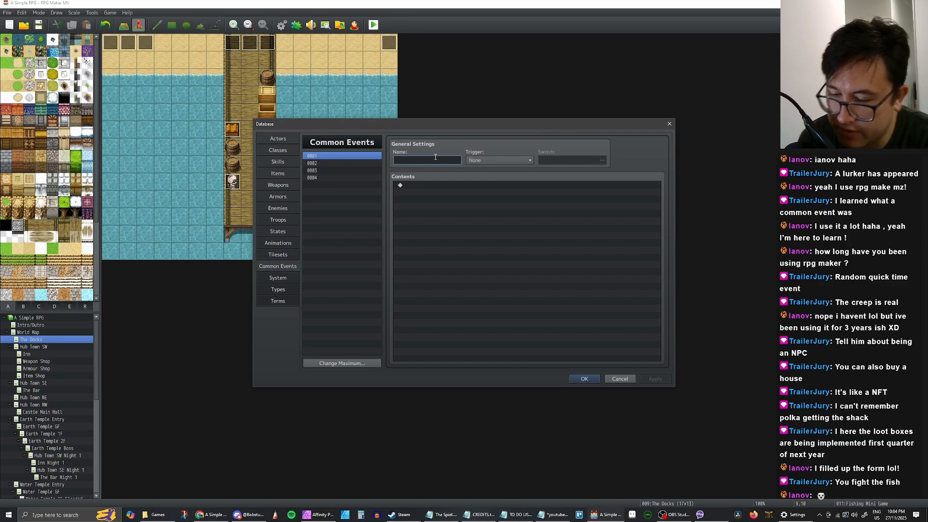
{"action": "type", "text": "Fishing "}
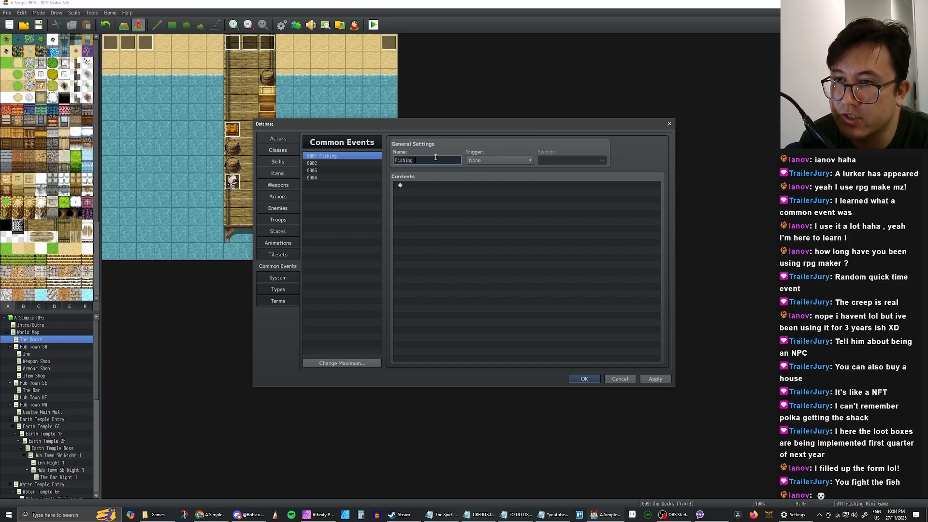
{"action": "type", "text": "Battle"}
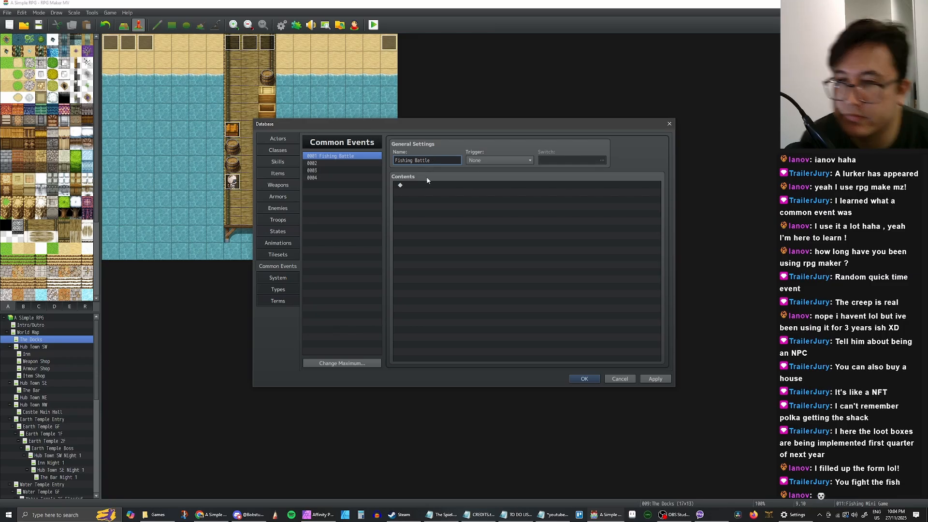
Start a Control Variables command in the Fishing Battle common event, naming variable 0017 "Fish Fight Chance" and using it as the target
{"action": "double_click", "coordinate": [419, 188]}
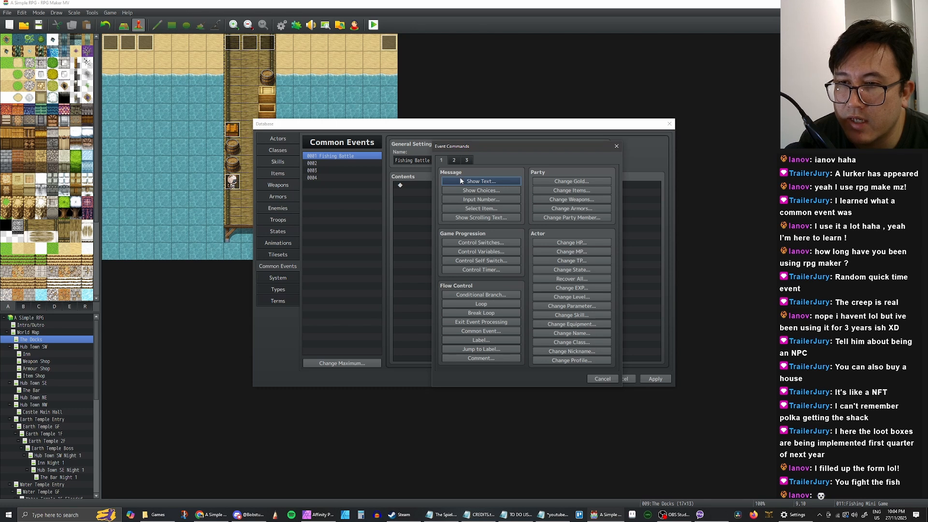
{"action": "left_click", "coordinate": [481, 252]}
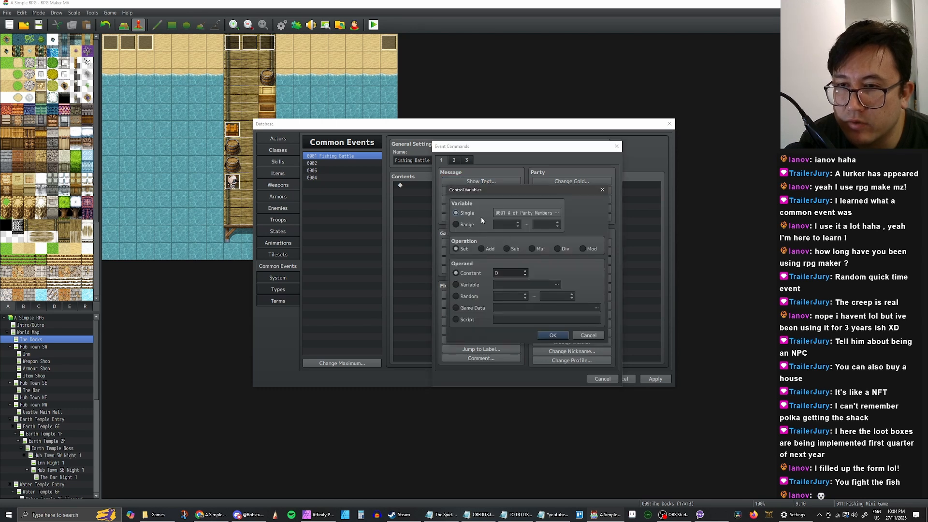
{"action": "left_click", "coordinate": [521, 212]}
{"action": "left_click", "coordinate": [549, 303]}
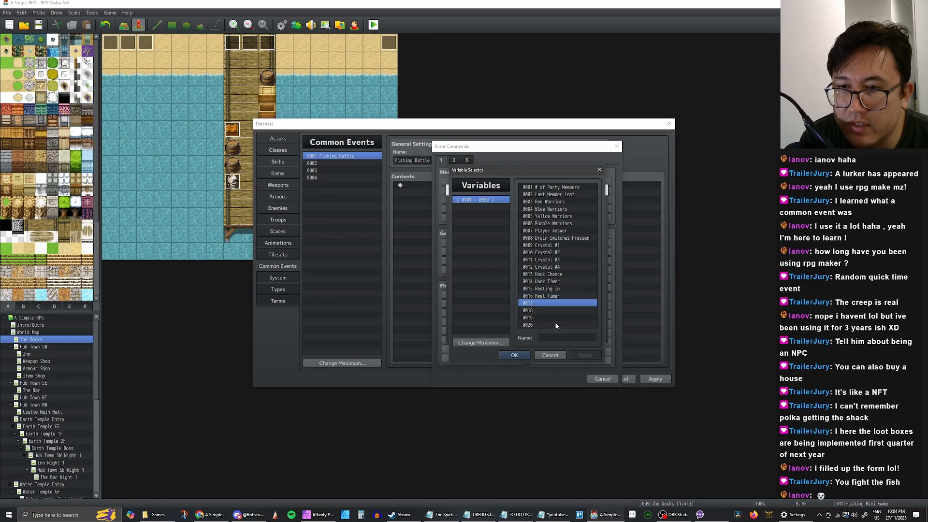
{"action": "type", "text": "Fish Fight Chance"}
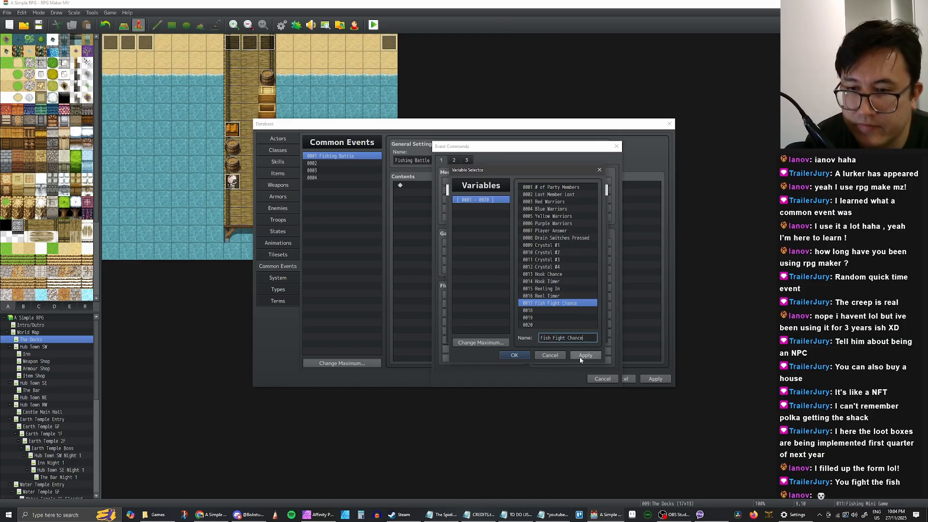
{"action": "left_click", "coordinate": [515, 355]}
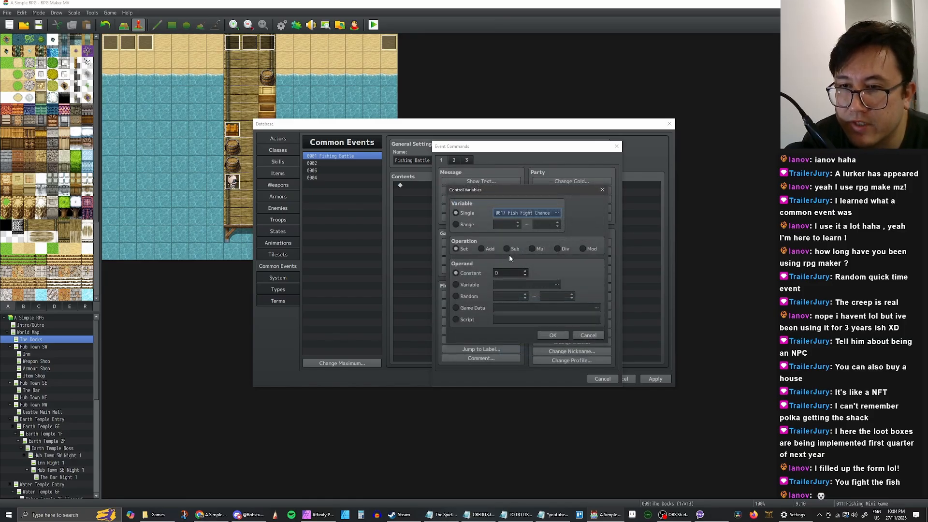
Set Fish Fight Chance to a random value from 1 to 100 and apply the database changes
{"action": "left_click", "coordinate": [457, 295]}
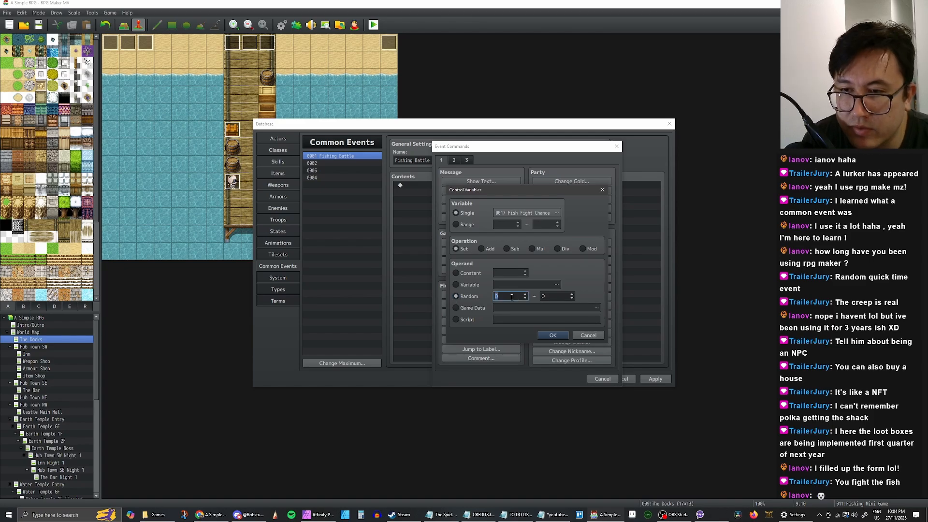
{"action": "type", "text": "1"}
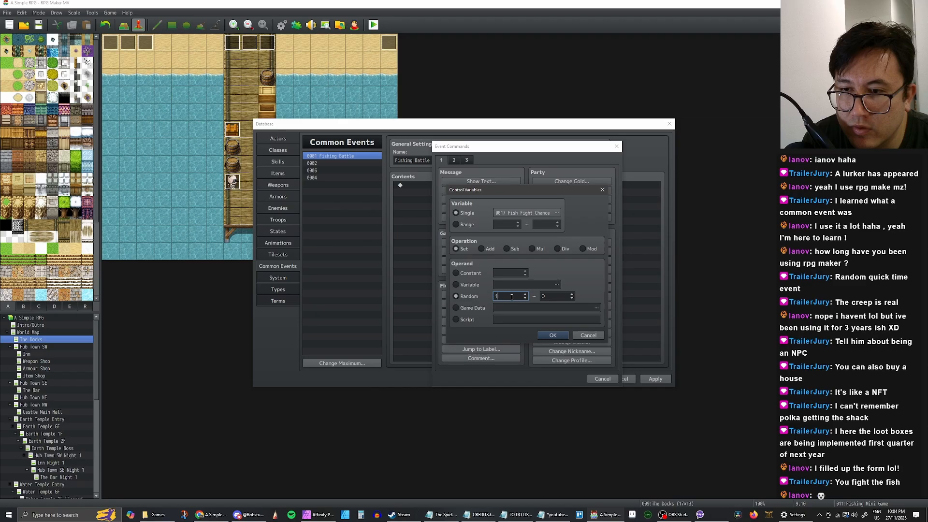
{"action": "left_click", "coordinate": [552, 294]}
{"action": "type", "text": "100"}
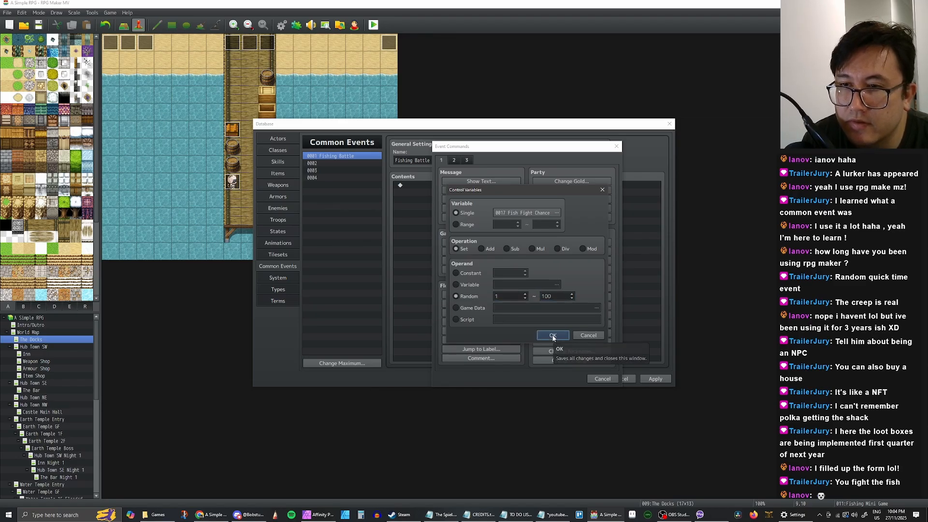
{"action": "left_click", "coordinate": [553, 336]}
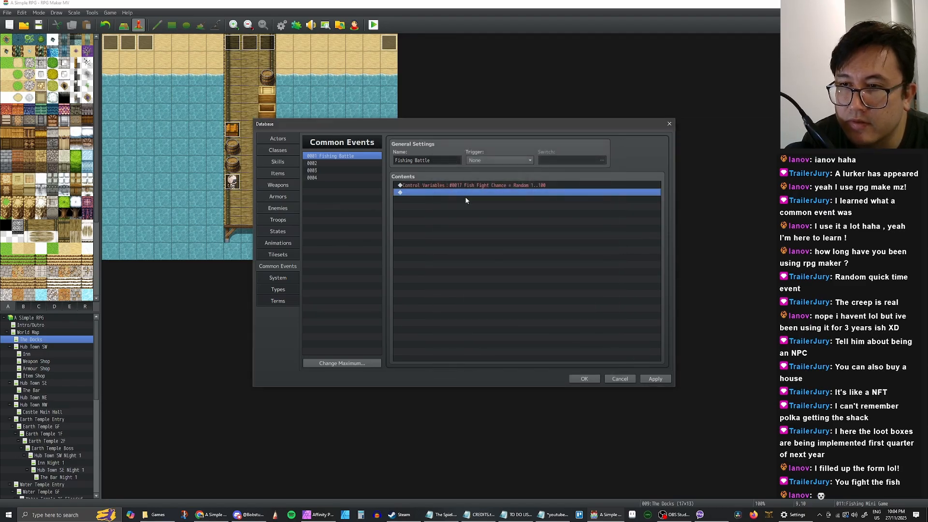
{"action": "left_click", "coordinate": [654, 379]}
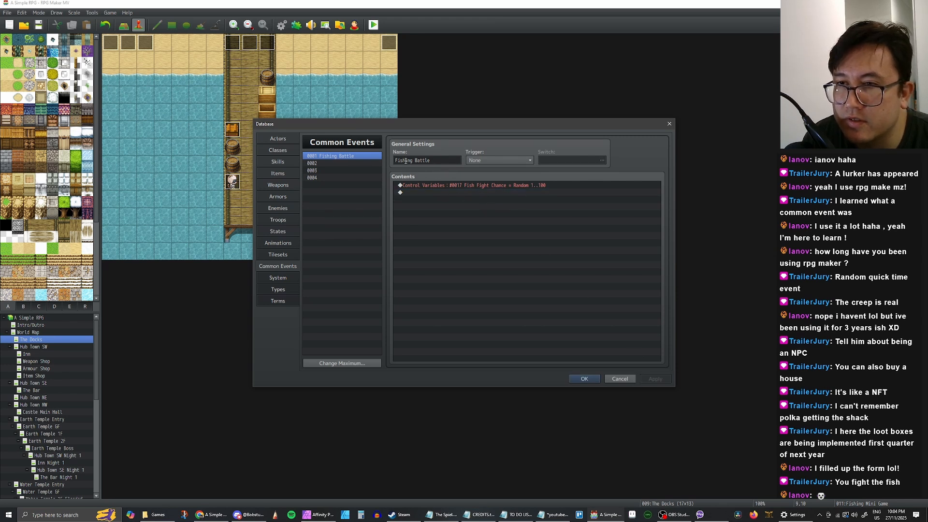
Start a Conditional Branch below the random roll in Fishing Battle, testing a variable for ≤ a constant of 5
{"action": "left_click", "coordinate": [439, 186]}
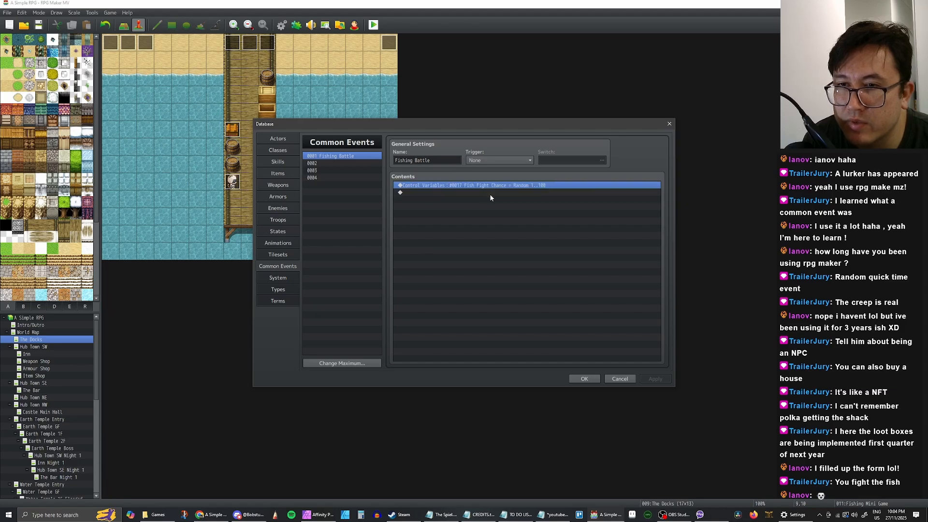
{"action": "left_click", "coordinate": [439, 193]}
{"action": "right_click", "coordinate": [430, 194]}
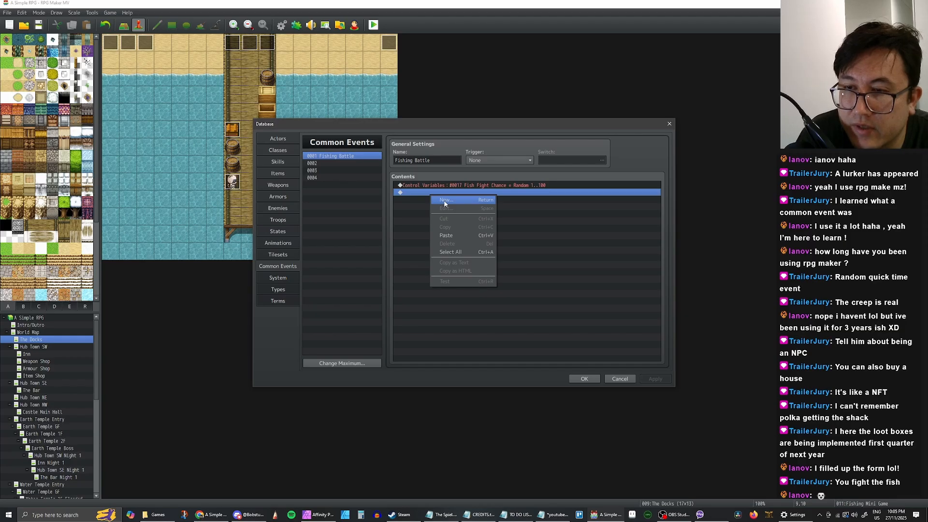
{"action": "left_click", "coordinate": [445, 201]}
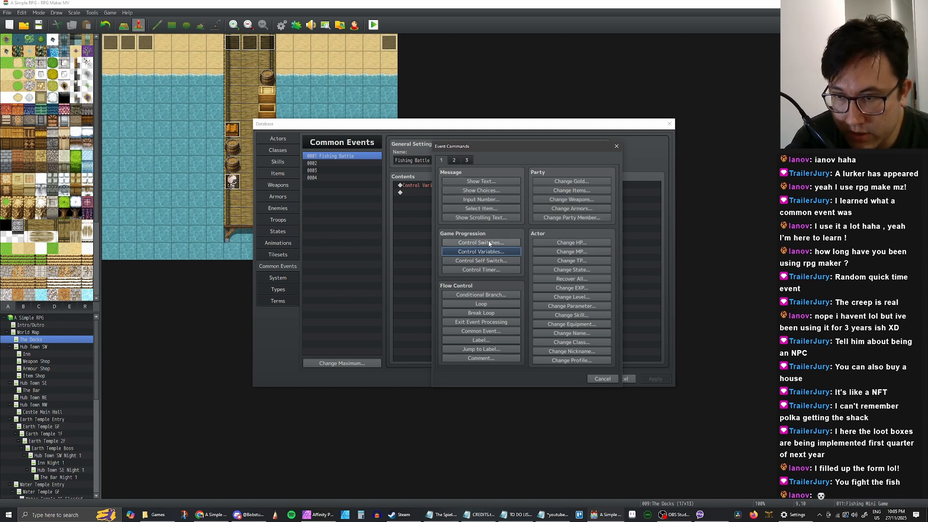
{"action": "left_click", "coordinate": [482, 295]}
{"action": "left_click", "coordinate": [450, 234]}
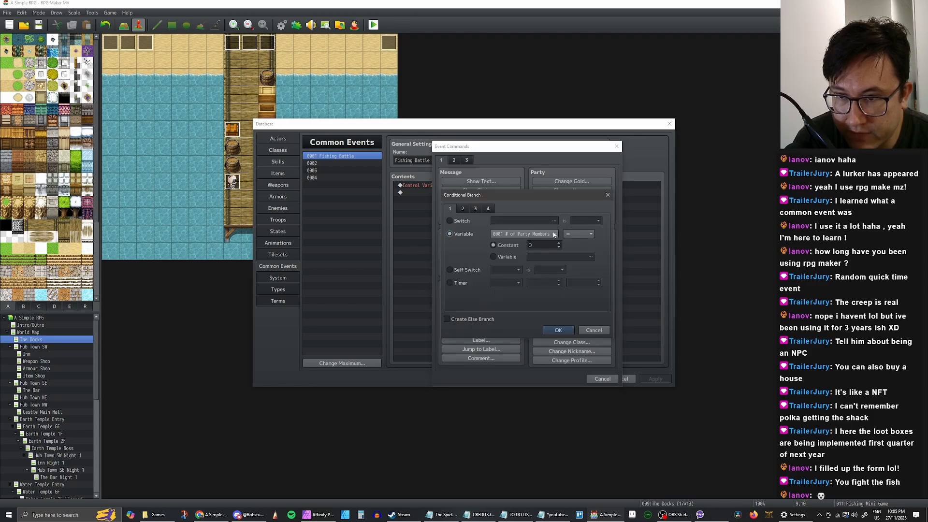
{"action": "left_click", "coordinate": [573, 234]}
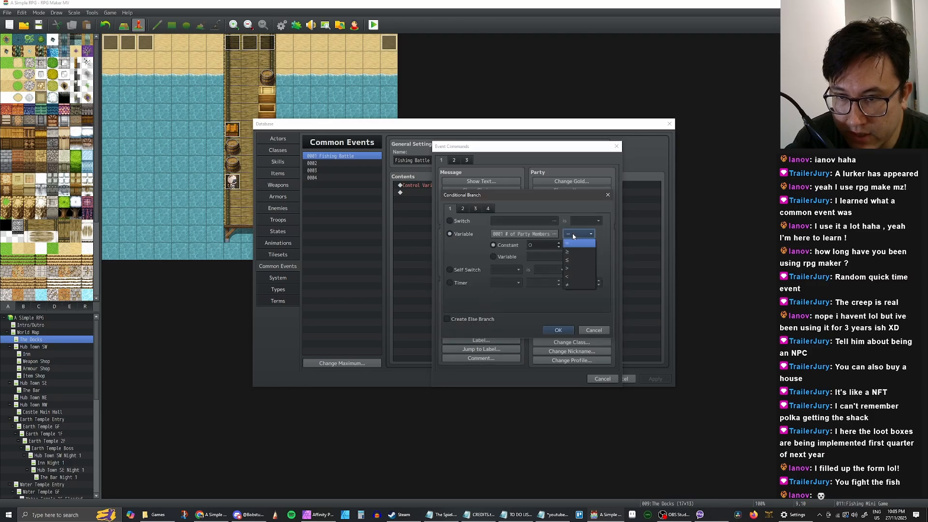
{"action": "left_click", "coordinate": [570, 263]}
{"action": "double_click", "coordinate": [538, 246]}
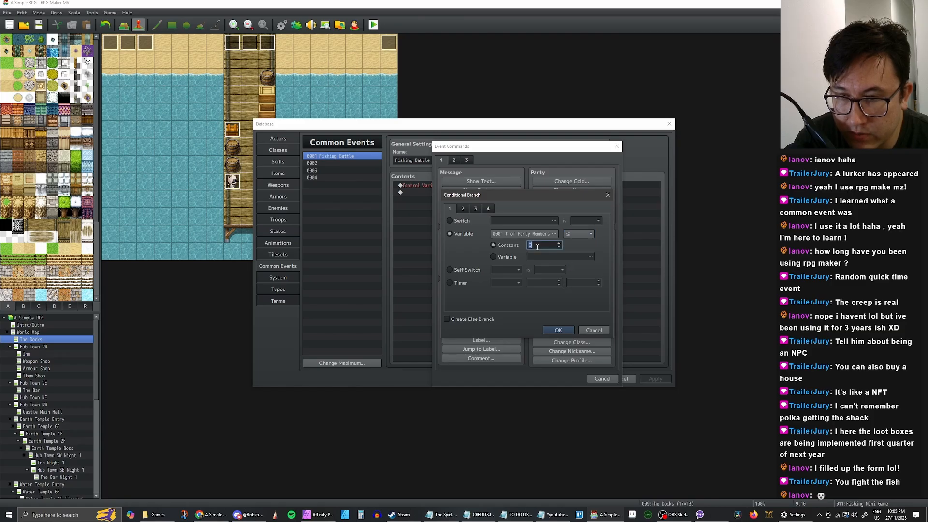
{"action": "type", "text": "5"}
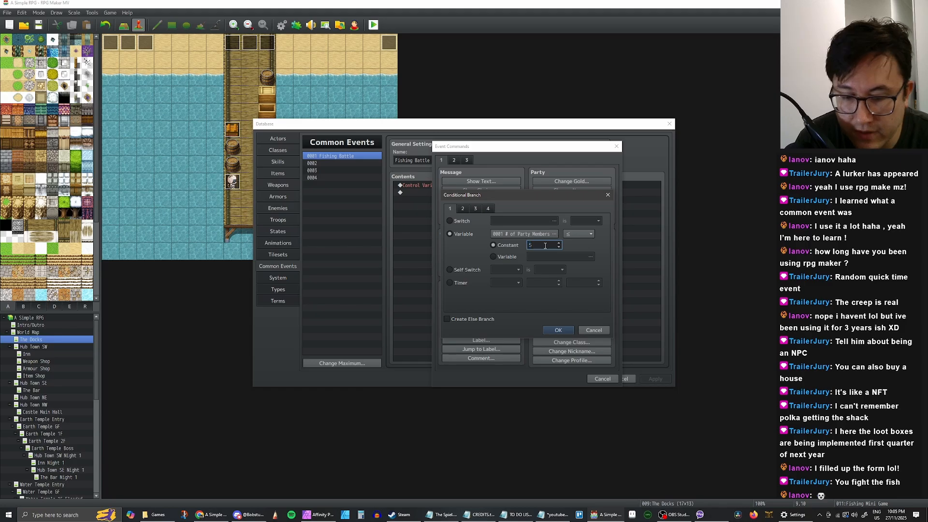
Use variable 0017 Fish Fight Chance for the branch condition and include an Else branch
{"action": "left_click", "coordinate": [531, 234]}
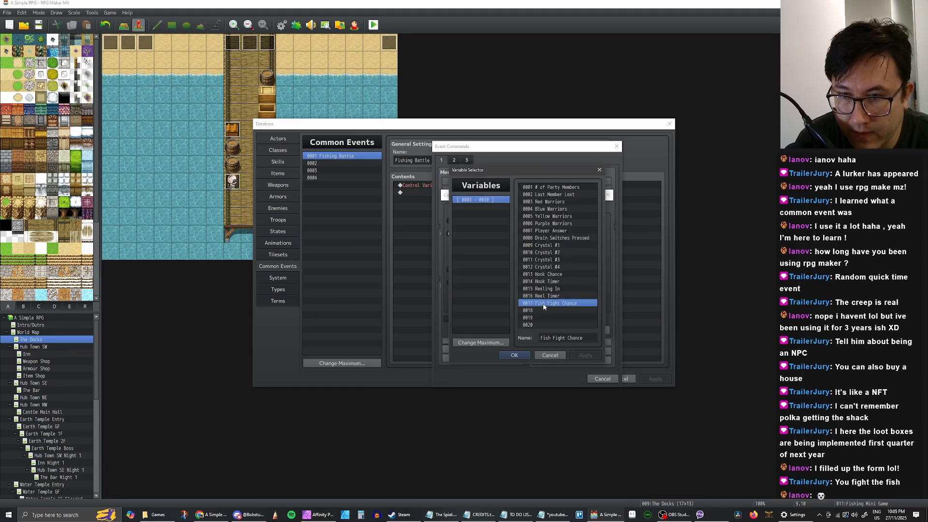
{"action": "left_click", "coordinate": [522, 355]}
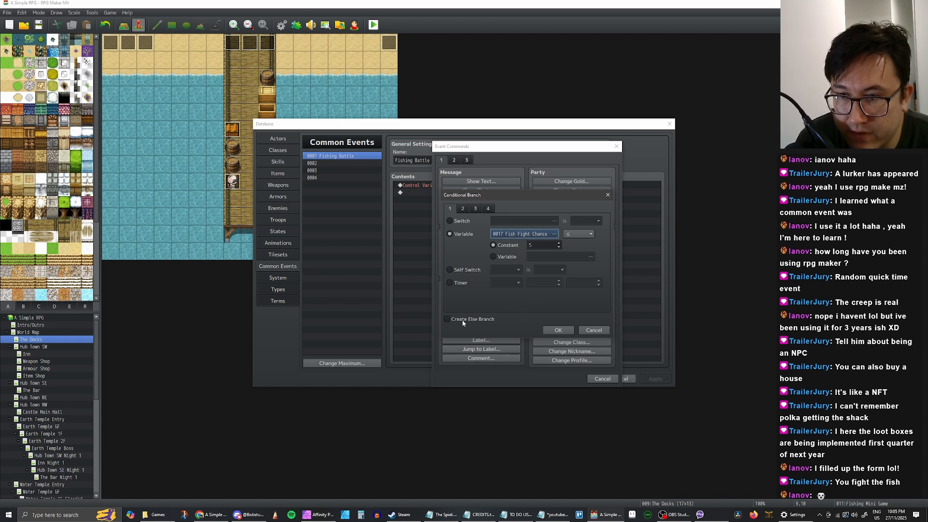
{"action": "left_click", "coordinate": [448, 319]}
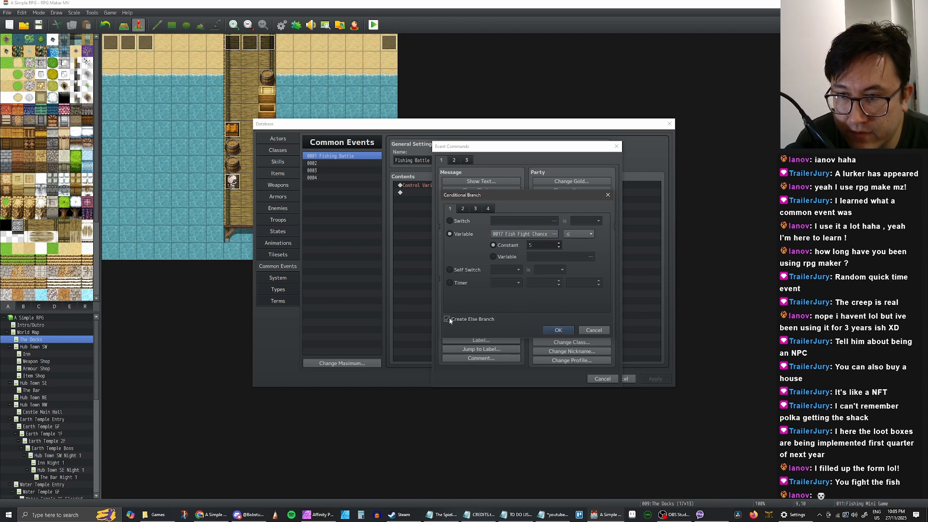
{"action": "left_click", "coordinate": [558, 331]}
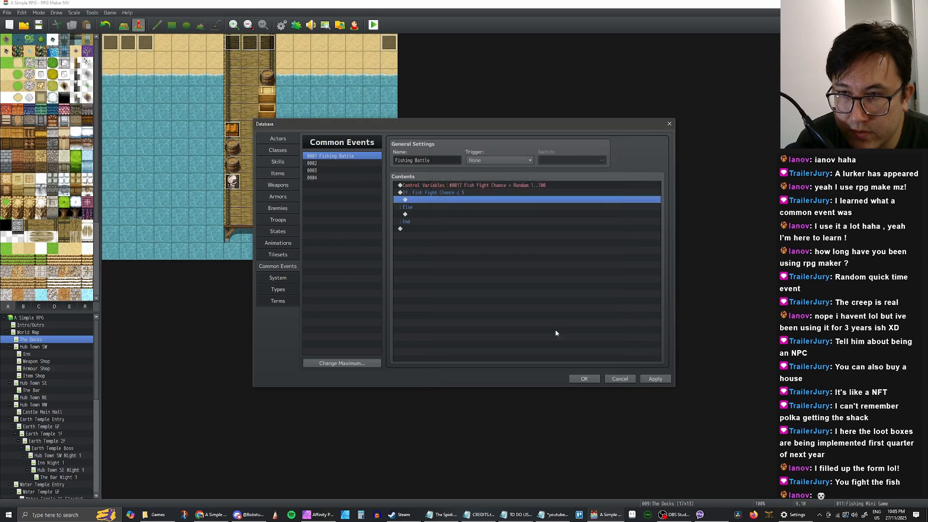
Add the message "Diamond Fish appeared!" inside the Fish Fight Chance ≤ 5 branch and apply the database changes
{"action": "left_click", "coordinate": [419, 214]}
{"action": "left_click", "coordinate": [422, 199]}
{"action": "left_click", "coordinate": [434, 194]}
{"action": "left_click", "coordinate": [432, 204]}
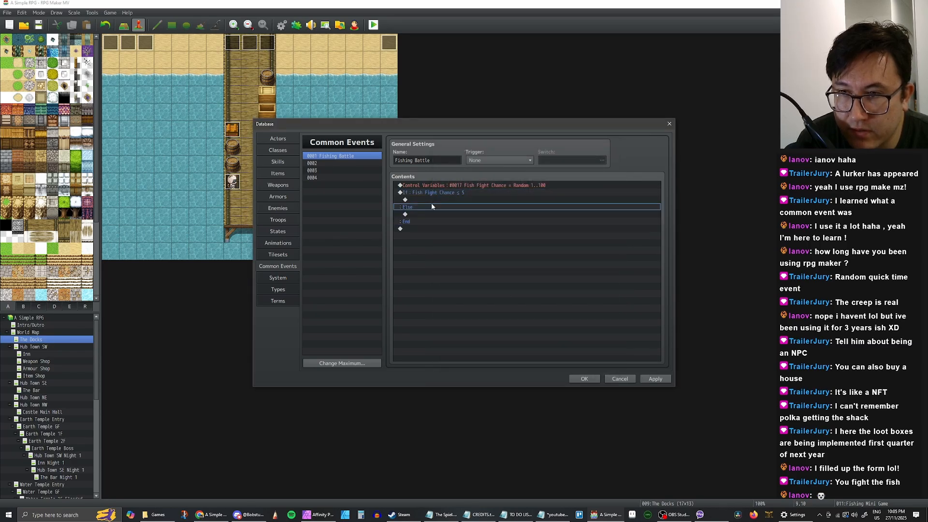
{"action": "left_click", "coordinate": [438, 200]}
{"action": "double_click", "coordinate": [427, 201]}
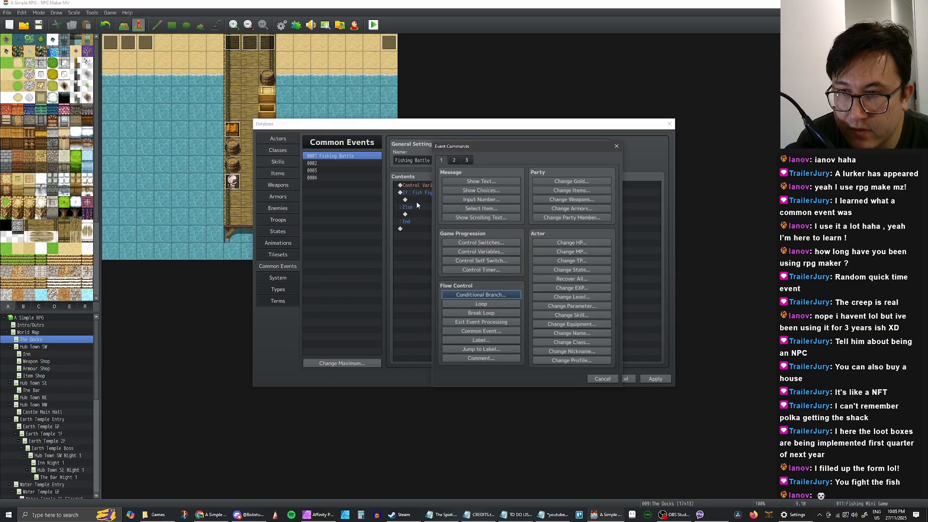
{"action": "left_click", "coordinate": [460, 182]}
{"action": "type", "text": "Dia"}
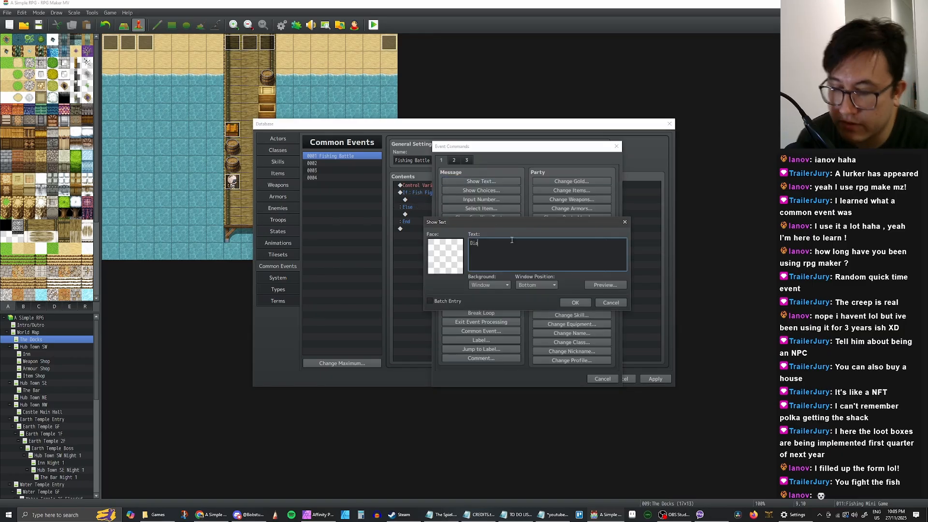
{"action": "type", "text": "mond Fi"}
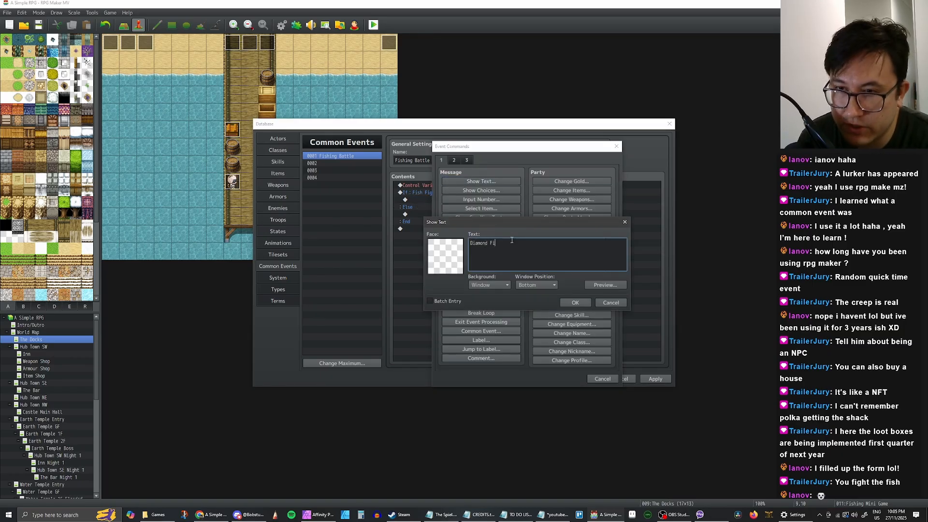
{"action": "type", "text": "sh appeared!"}
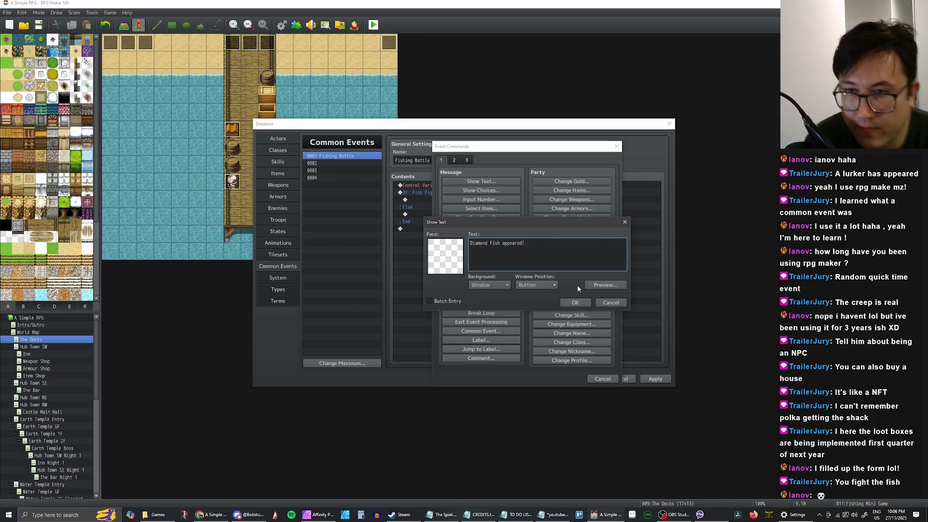
{"action": "left_click", "coordinate": [572, 303]}
{"action": "left_click", "coordinate": [655, 379]}
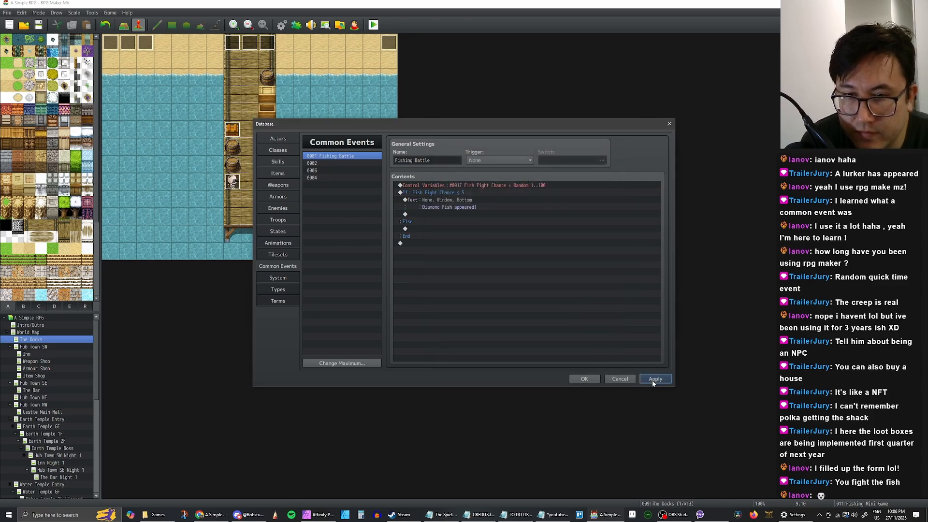
Duplicate the whole Fish Fight Chance ≤ 5 branch into its own Else section
{"action": "left_click", "coordinate": [427, 214]}
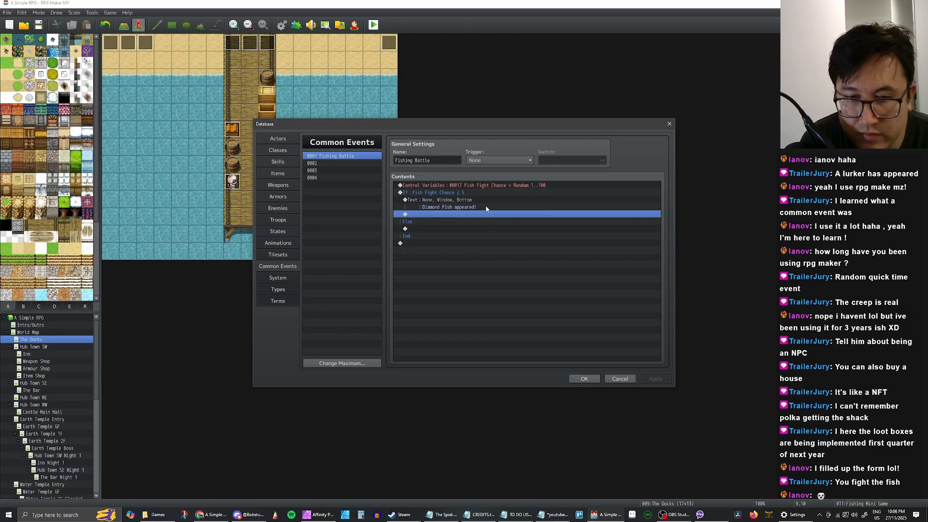
{"action": "left_click", "coordinate": [451, 203]}
{"action": "left_click", "coordinate": [445, 215]}
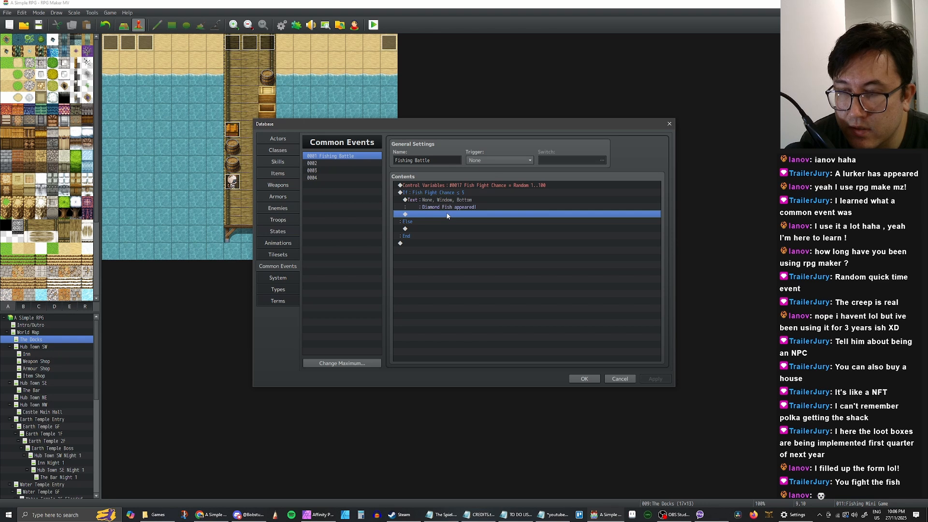
{"action": "left_click", "coordinate": [445, 215]}
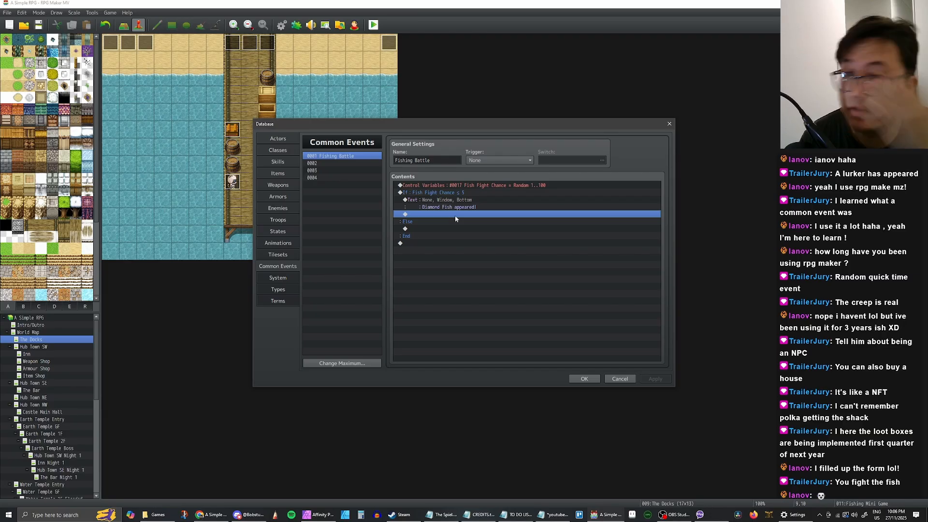
{"action": "left_click", "coordinate": [443, 228]}
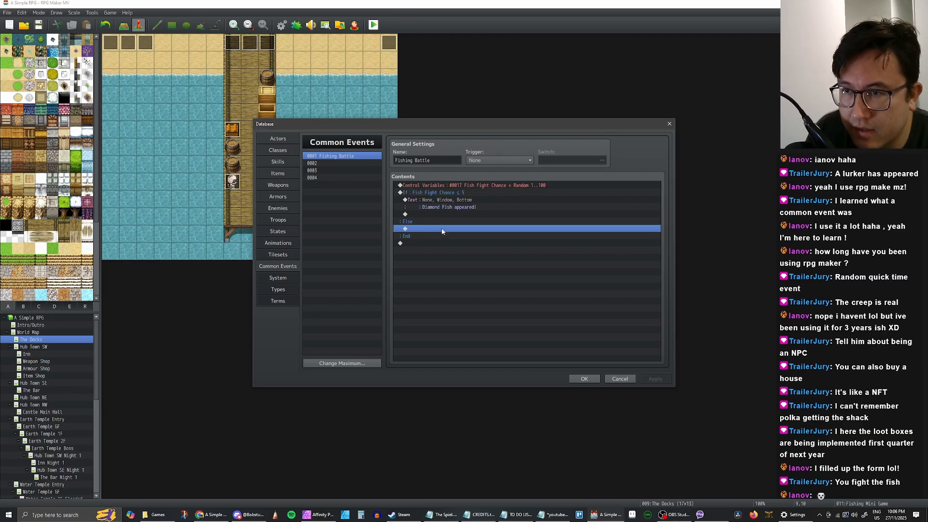
{"action": "left_click", "coordinate": [448, 192]}
{"action": "left_click", "coordinate": [448, 228]}
{"action": "key", "text": "ctrl+v"}
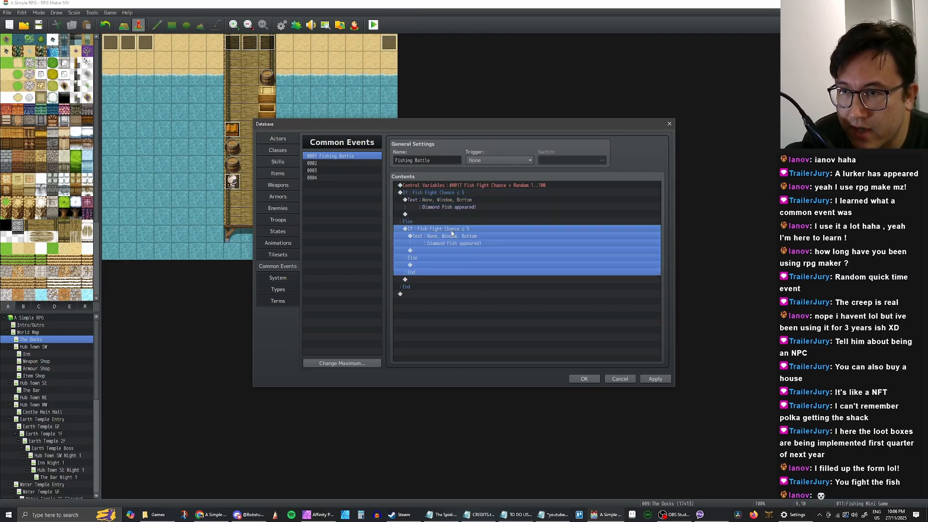
Set the nested branch's condition to Fish Fight Chance ≤ 15, keeping its Else branch
{"action": "double_click", "coordinate": [451, 229]}
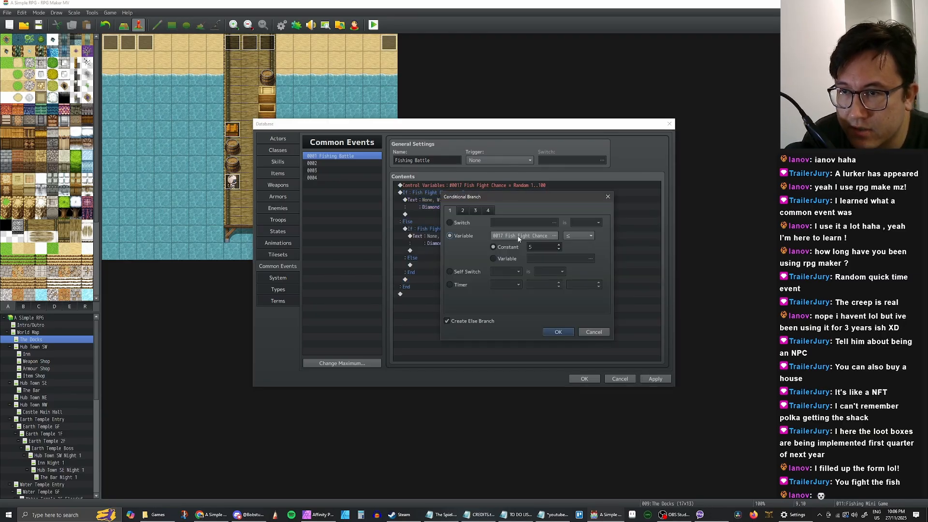
{"action": "double_click", "coordinate": [543, 247]}
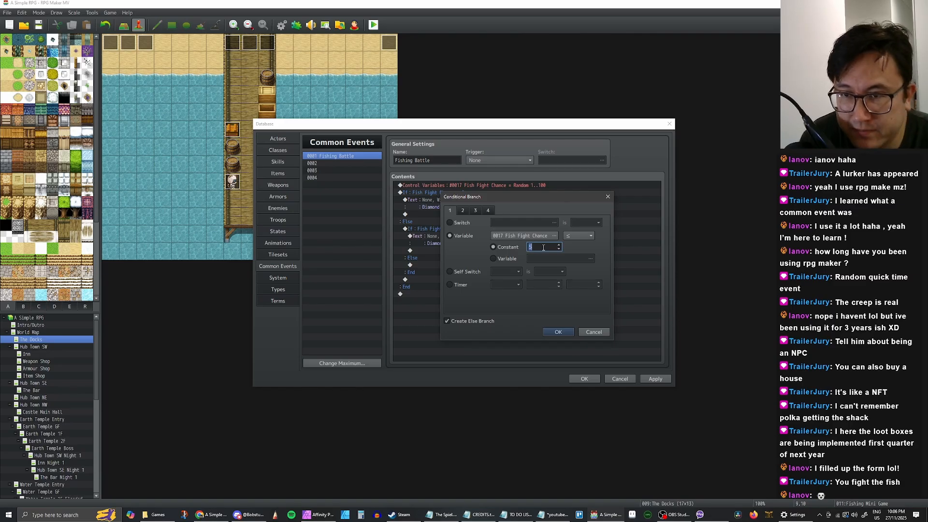
{"action": "type", "text": "15"}
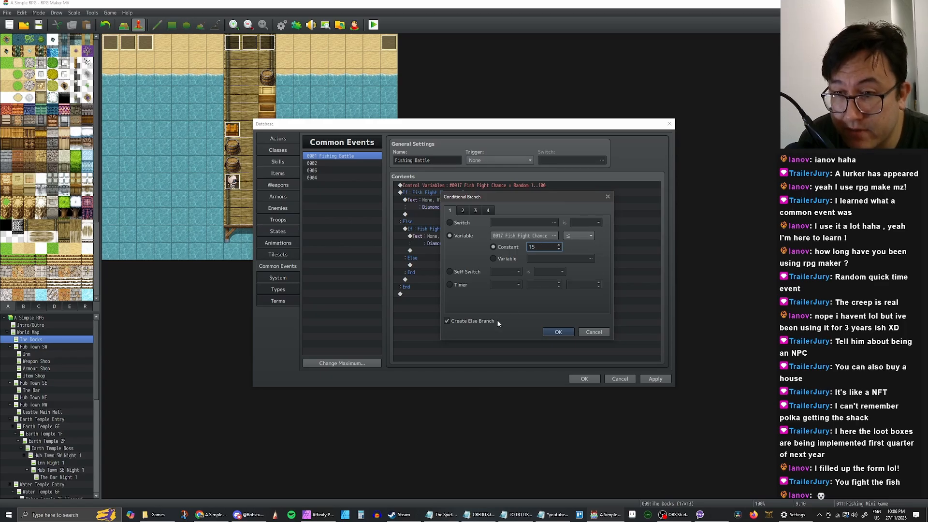
{"action": "left_click", "coordinate": [558, 333]}
Change the message in the ≤ 15 branch to "Sky Fish appeared!"
{"action": "double_click", "coordinate": [459, 236]}
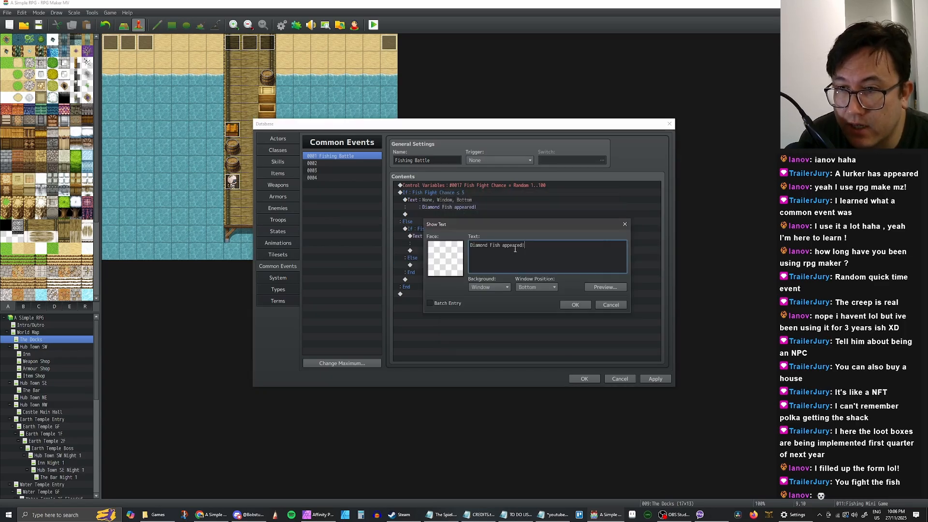
{"action": "type", "text": "Sky"}
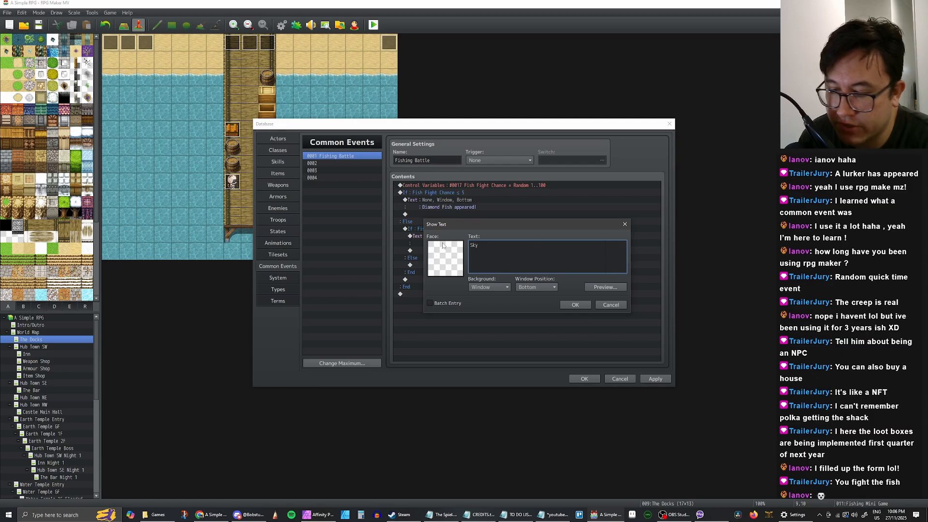
{"action": "type", "text": " Fish appe"}
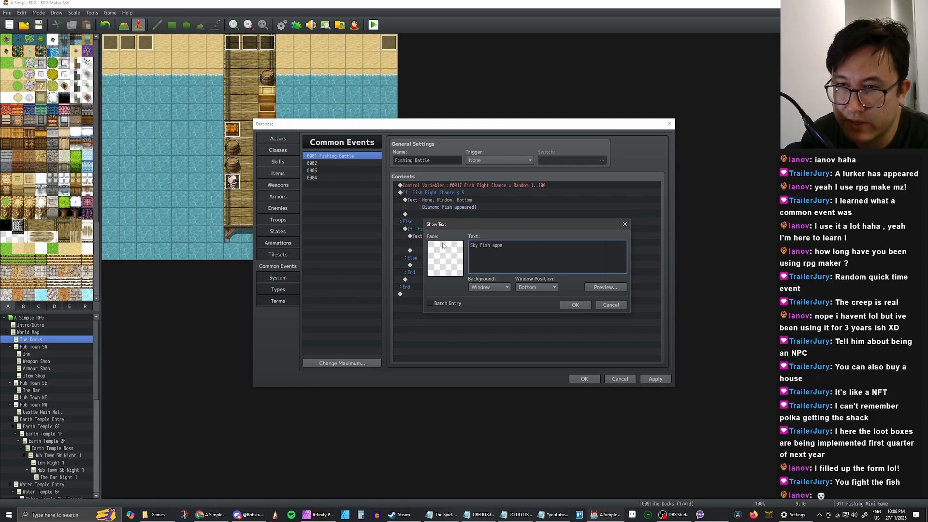
{"action": "type", "text": "ared!"}
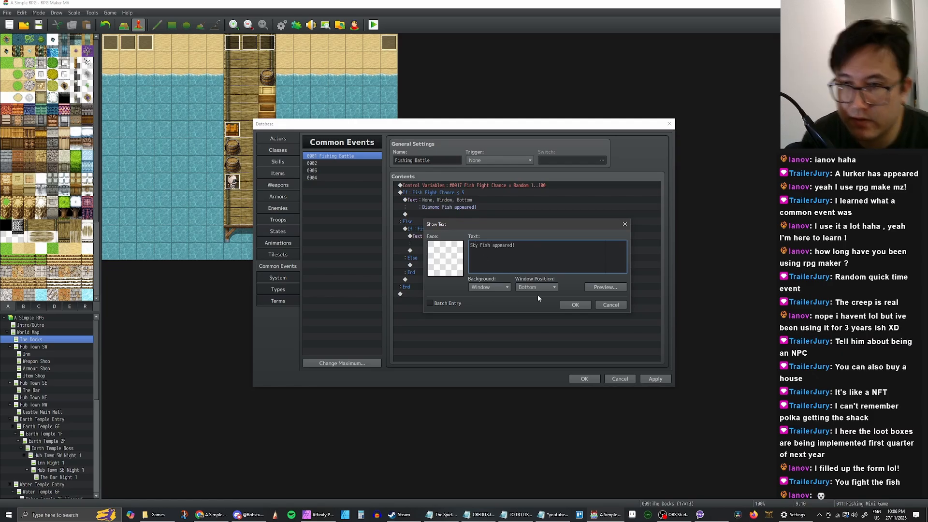
{"action": "left_click", "coordinate": [575, 304]}
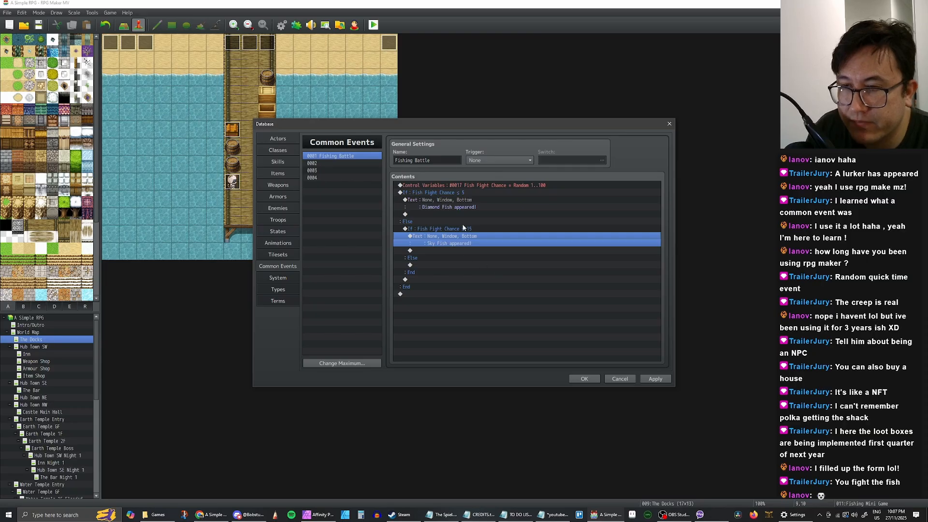
Duplicate the ≤ 15 branch into its own Else section and set the copy's condition to Fish Fight Chance ≤ 30
{"action": "left_click", "coordinate": [455, 229]}
{"action": "key", "text": "ctrl+c"}
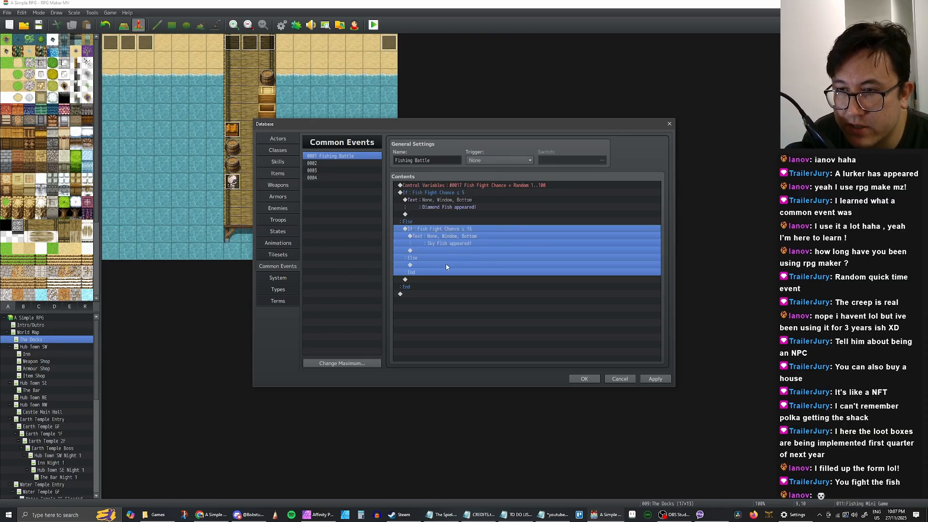
{"action": "left_click", "coordinate": [445, 264]}
{"action": "key", "text": "ctrl+v"}
{"action": "double_click", "coordinate": [512, 266]}
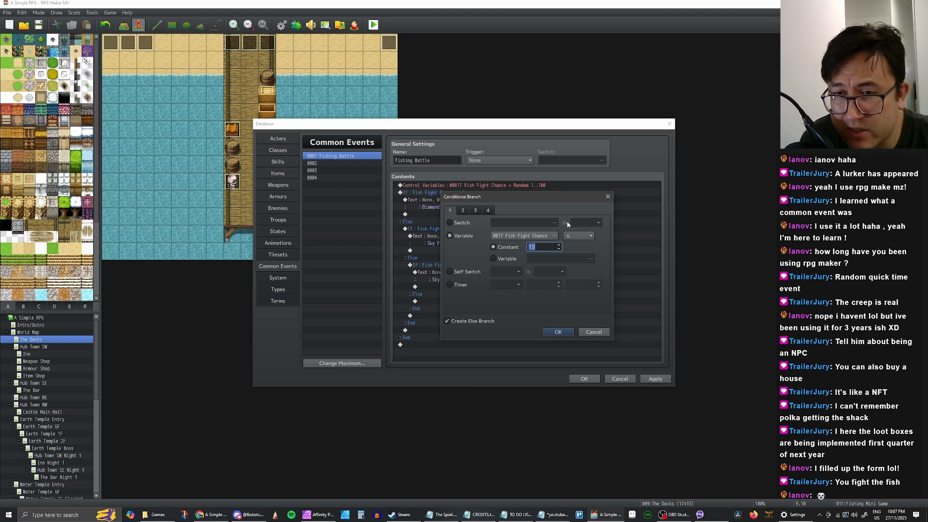
{"action": "type", "text": "30"}
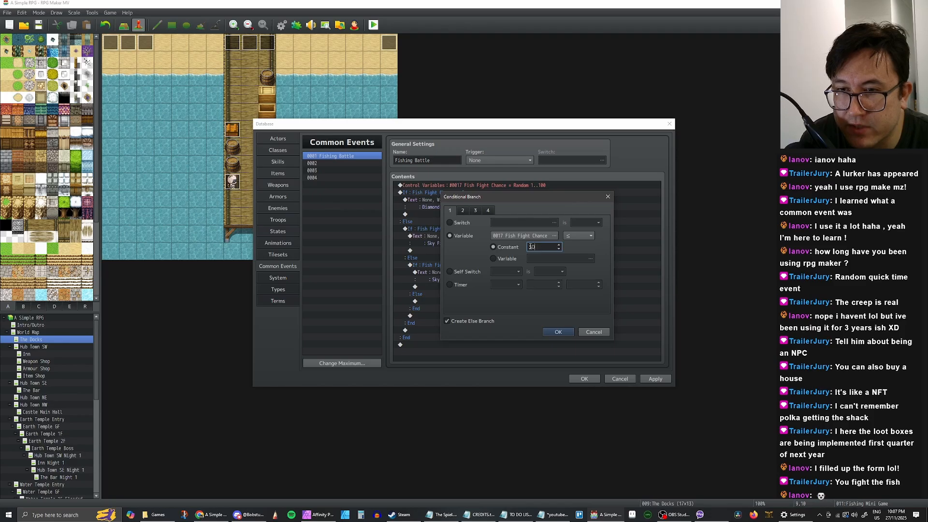
{"action": "left_click", "coordinate": [558, 332]}
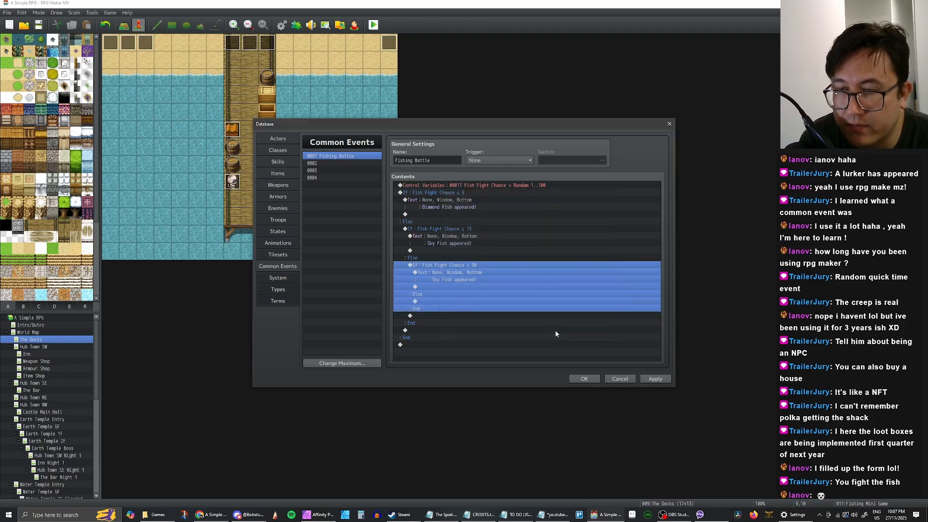
Change the message in the Fish Fight Chance ≤ 30 branch to "Fire Fish appeared!"
{"action": "left_click", "coordinate": [452, 285]}
{"action": "left_click", "coordinate": [457, 273]}
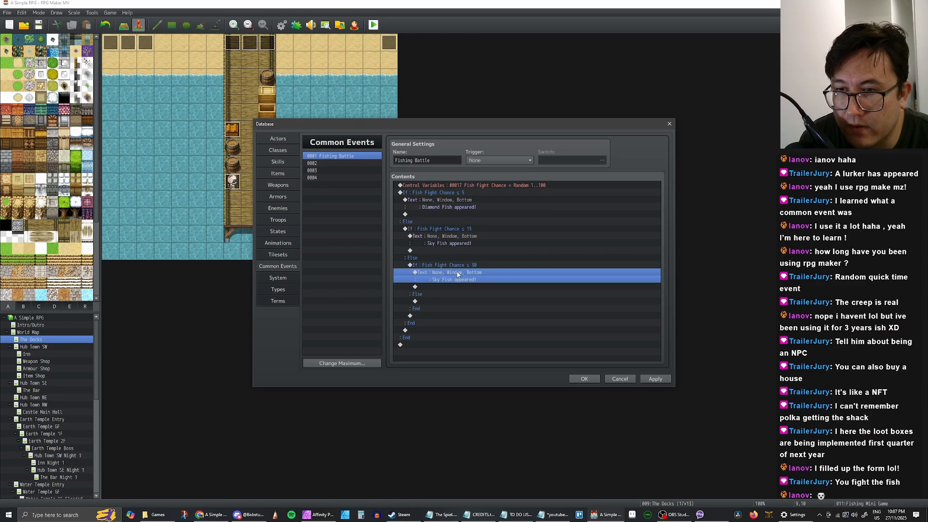
{"action": "double_click", "coordinate": [483, 274]}
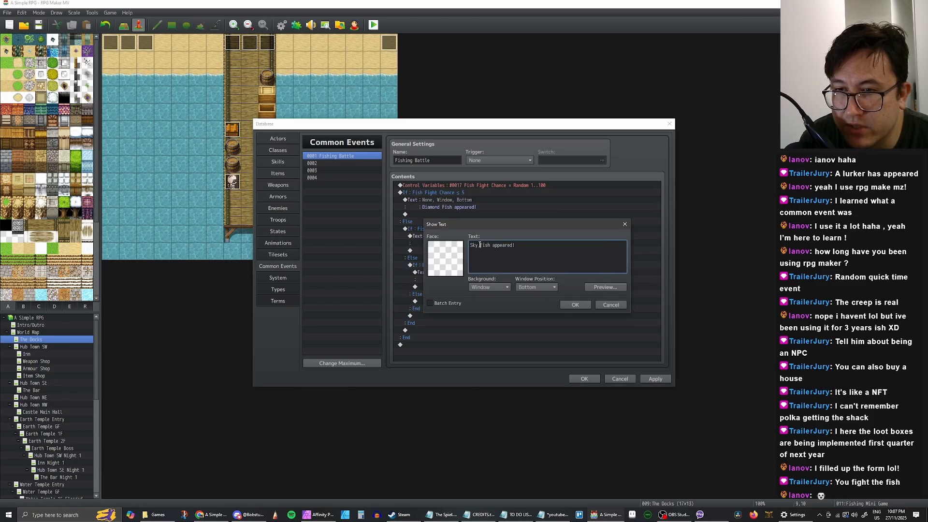
{"action": "type", "text": "Fire"}
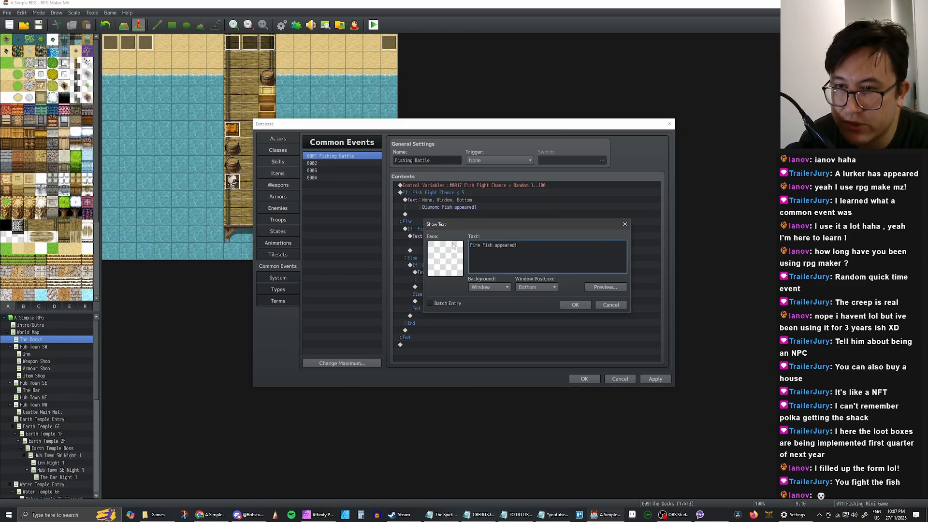
{"action": "left_click", "coordinate": [575, 304]}
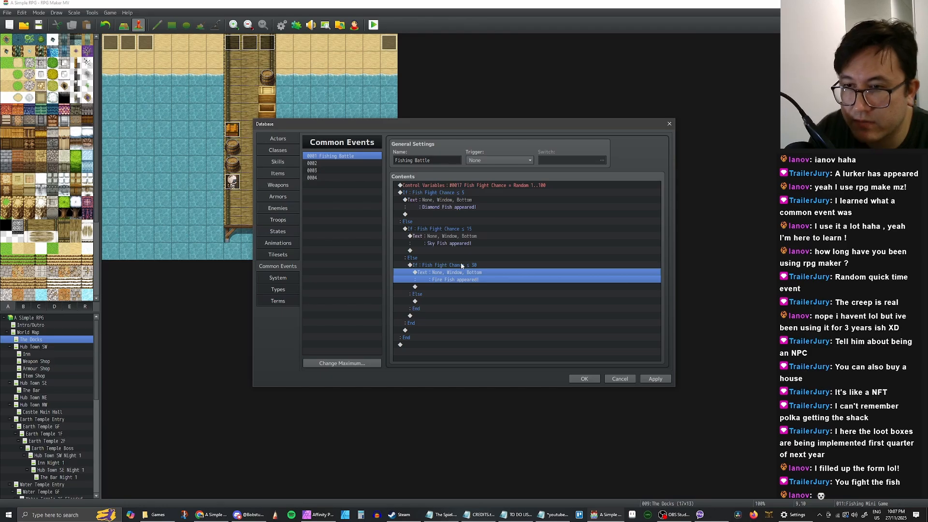
Duplicate the ≤ 30 branch into its own Else section and set the copy's condition to Fish Fight Chance ≤ 50
{"action": "left_click", "coordinate": [460, 265]}
{"action": "left_click", "coordinate": [463, 301]}
{"action": "key", "text": "ctrl+v"}
{"action": "double_click", "coordinate": [463, 300]}
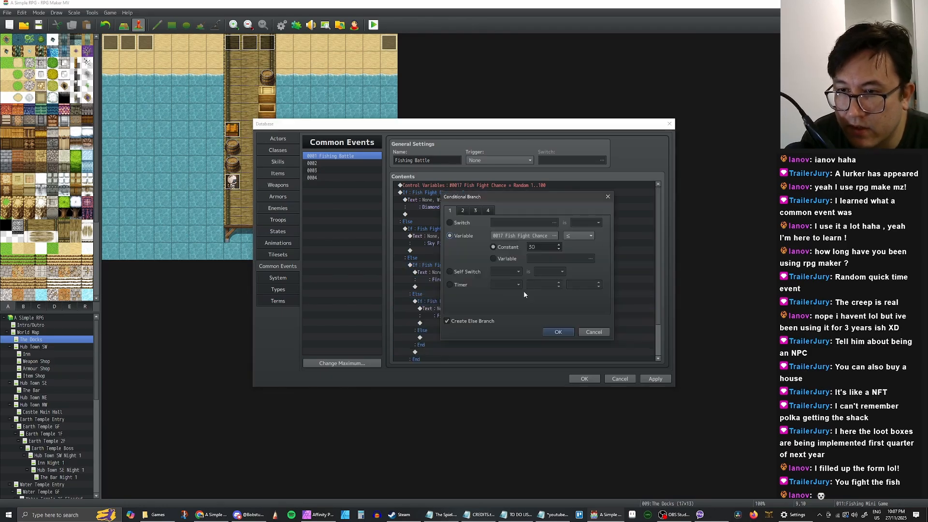
{"action": "double_click", "coordinate": [545, 246]}
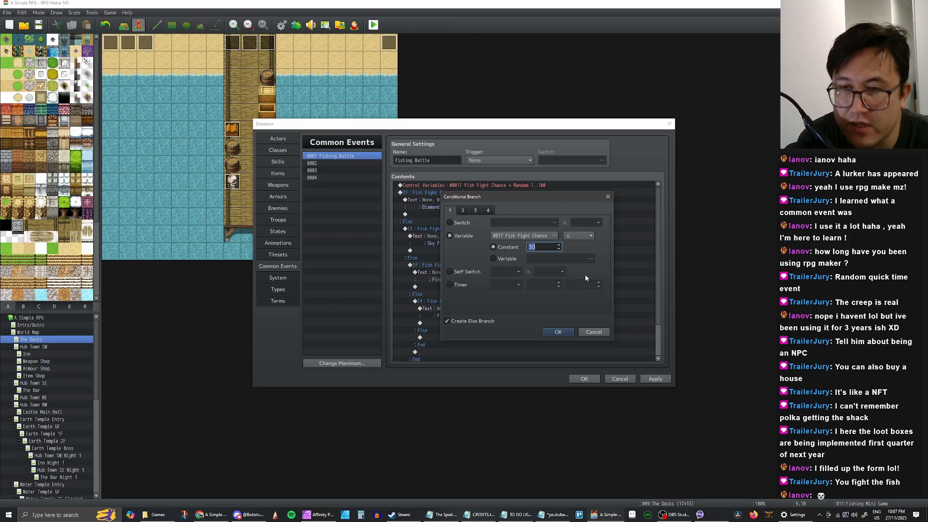
{"action": "type", "text": "50"}
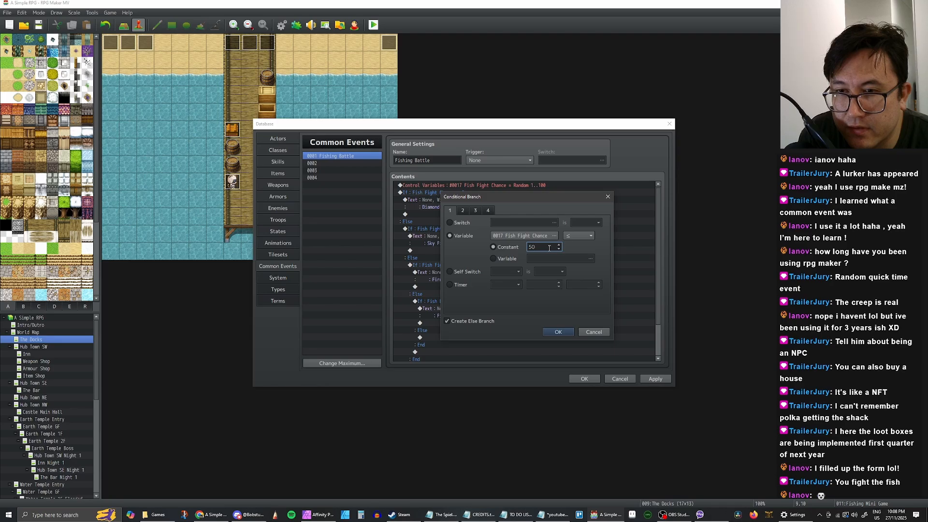
{"action": "left_click", "coordinate": [558, 332]}
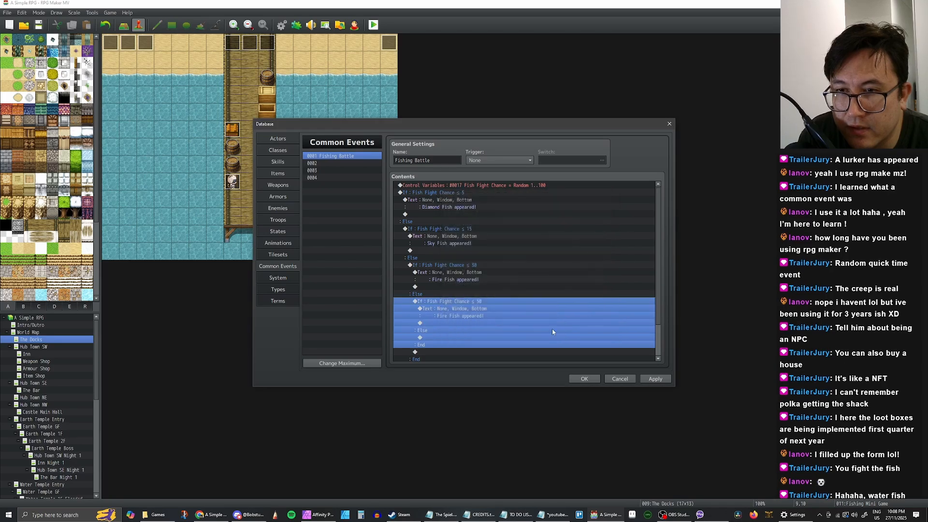
Change the message in the Fish Fight Chance ≤ 50 branch to "Water Fish appeared!" and apply the change
{"action": "scroll", "coordinate": [527, 310], "scroll_direction": "down", "scroll_amount": 2}
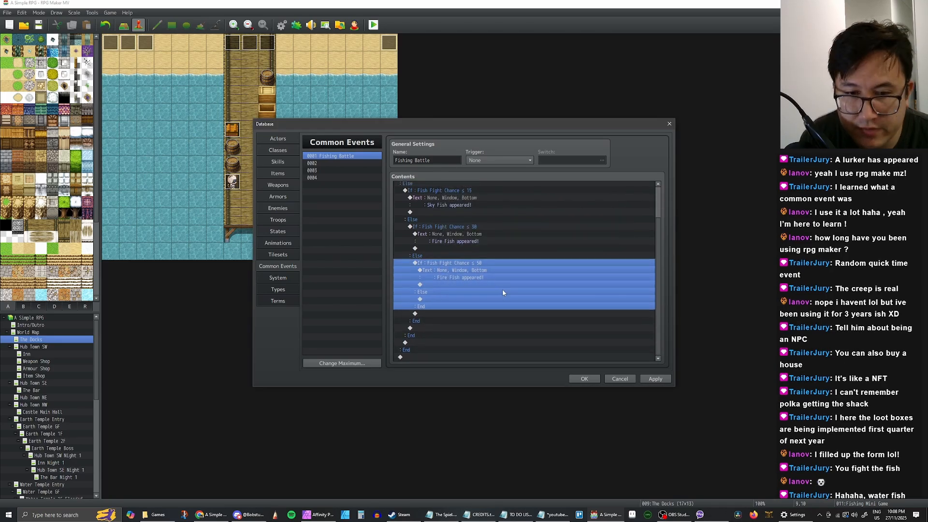
{"action": "left_click", "coordinate": [477, 271]}
{"action": "double_click", "coordinate": [478, 273]}
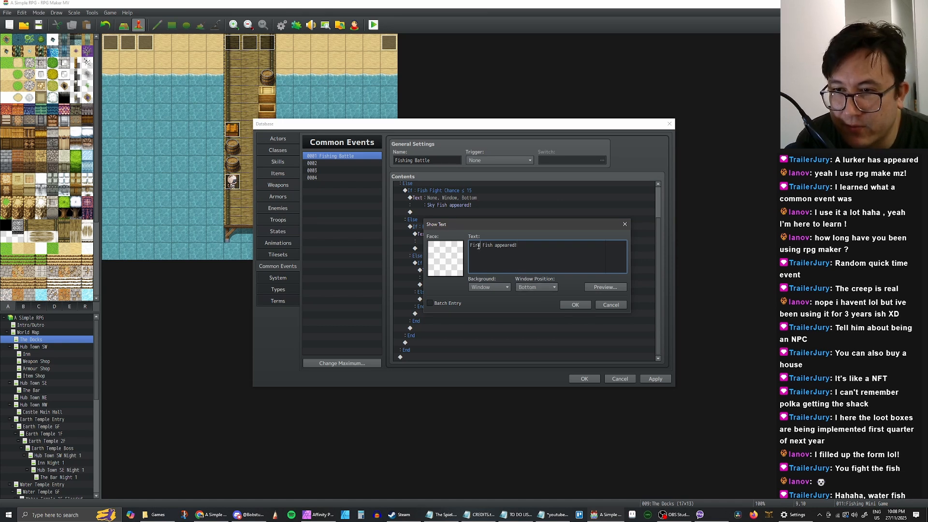
{"action": "left_click_drag", "start_coordinate": [481, 246], "coordinate": [457, 248]}
{"action": "type", "text": "Water"}
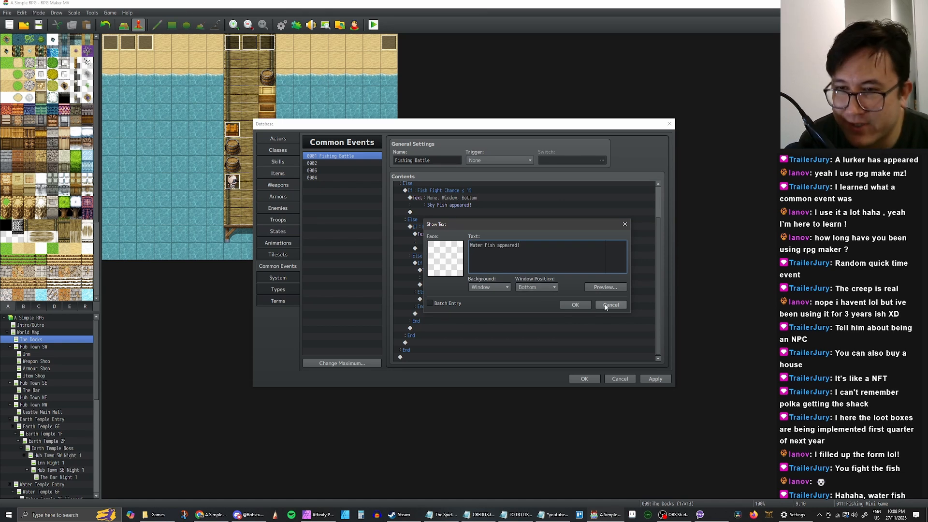
{"action": "left_click", "coordinate": [576, 304]}
{"action": "left_click", "coordinate": [648, 382]}
Copy the Fish Fight Chance ≤ 50 conditional branch into its own Else section
{"action": "scroll", "coordinate": [532, 310], "scroll_direction": "down", "scroll_amount": 1}
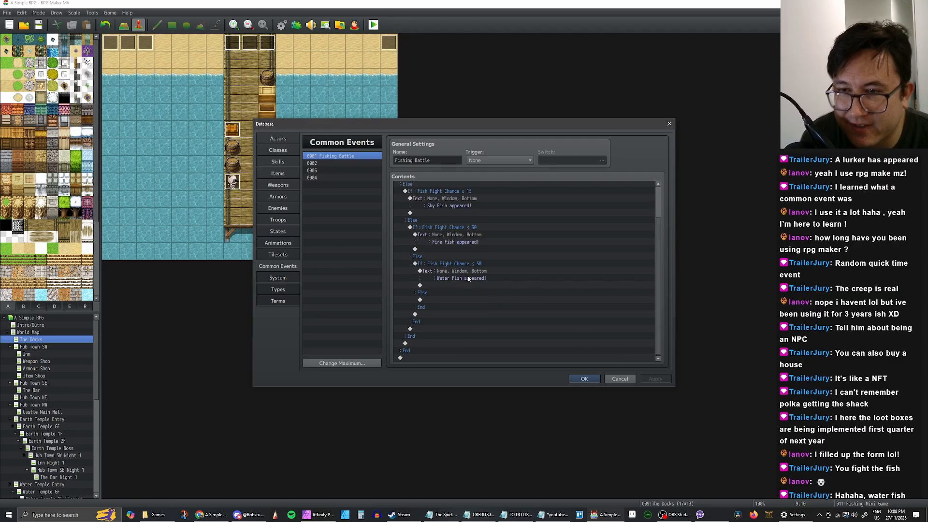
{"action": "left_click", "coordinate": [465, 264]}
{"action": "key", "text": "ctrl+c"}
{"action": "left_click", "coordinate": [448, 299]}
{"action": "key", "text": "ctrl+v"}
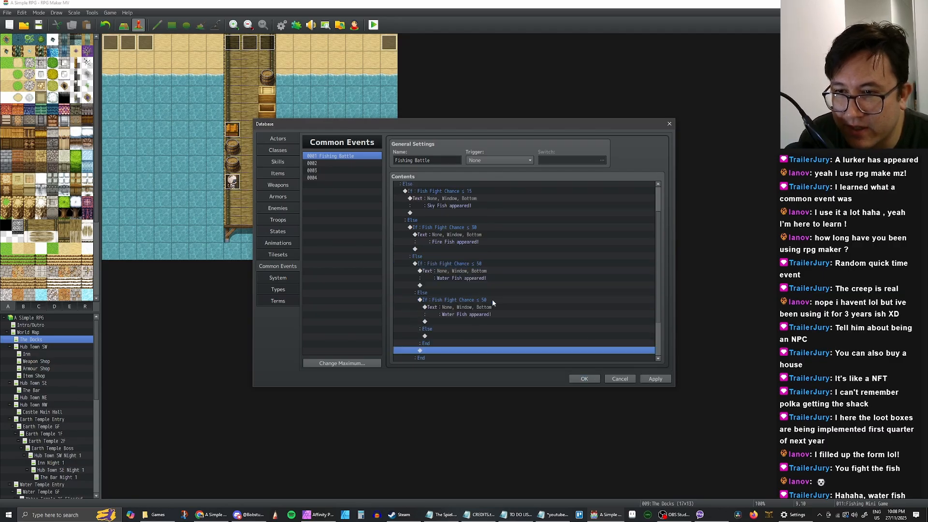
Set the copied inner branch's Fish Fight Chance constant to 100 and remove its Else branch
{"action": "left_click", "coordinate": [492, 300]}
{"action": "double_click", "coordinate": [492, 300]}
{"action": "left_click", "coordinate": [459, 319]}
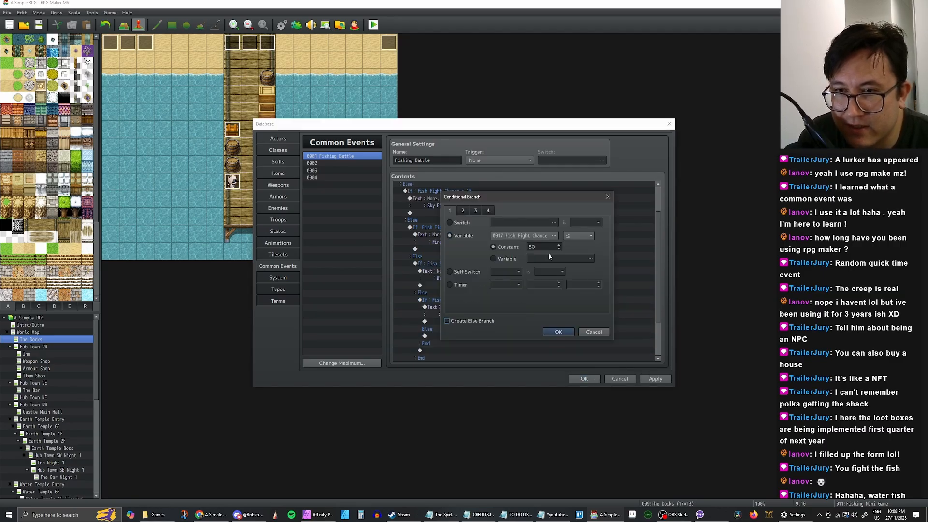
{"action": "left_click_drag", "start_coordinate": [542, 247], "coordinate": [516, 247]}
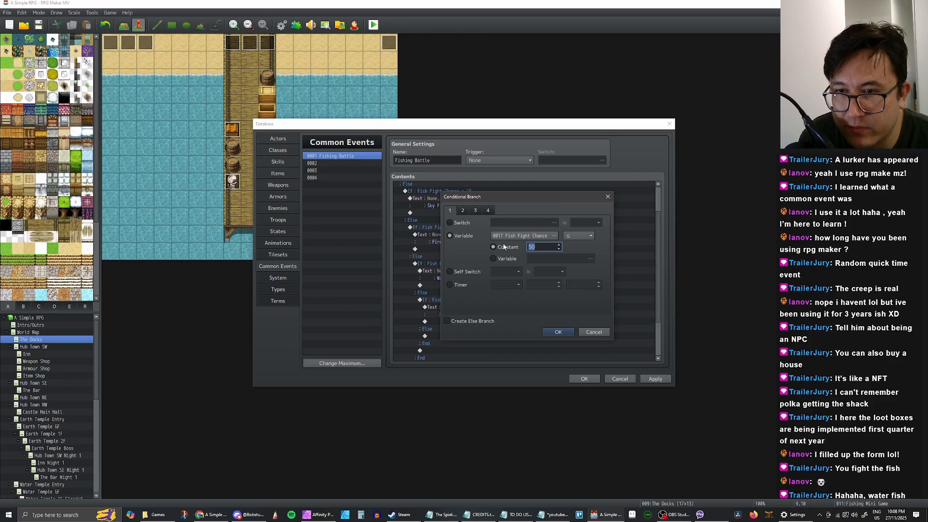
{"action": "type", "text": "100"}
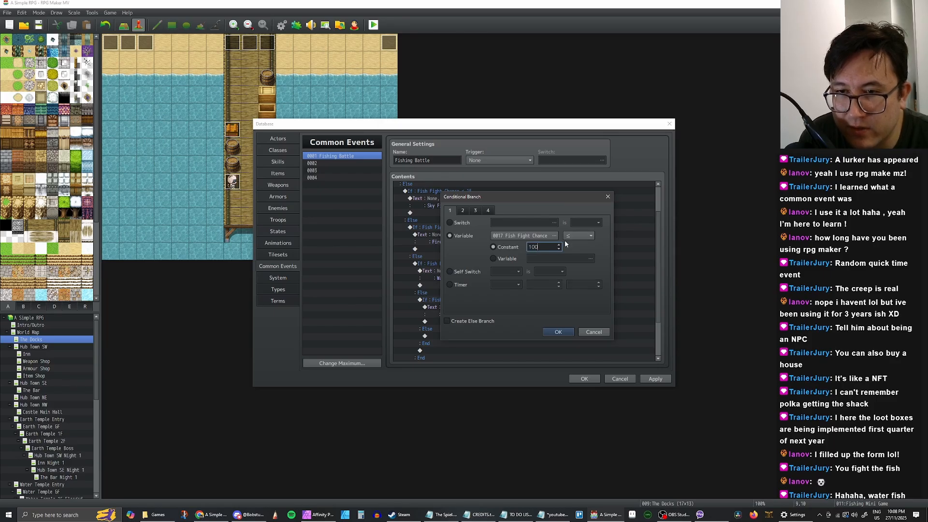
{"action": "left_click", "coordinate": [555, 332]}
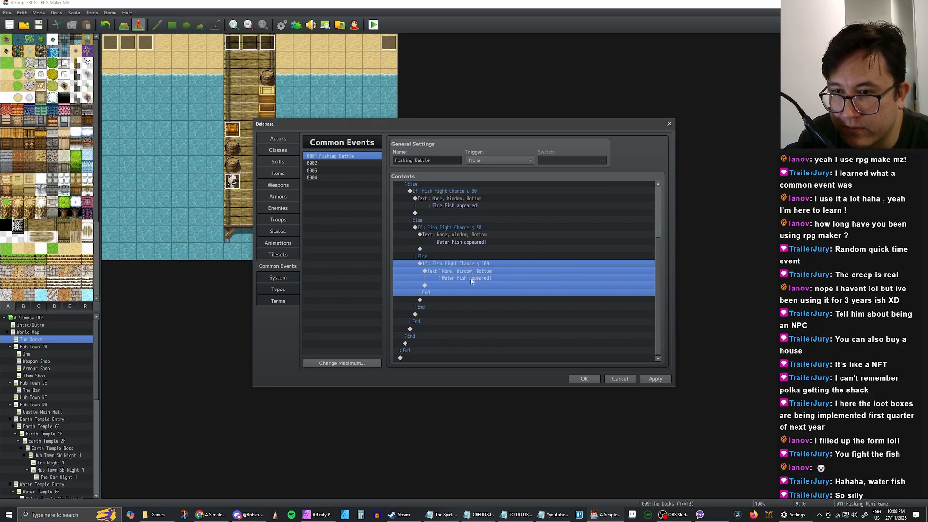
Change the message in the Fish Fight Chance ≤ 100 branch to "Earth Fish appeared!" and apply the change
{"action": "double_click", "coordinate": [472, 274]}
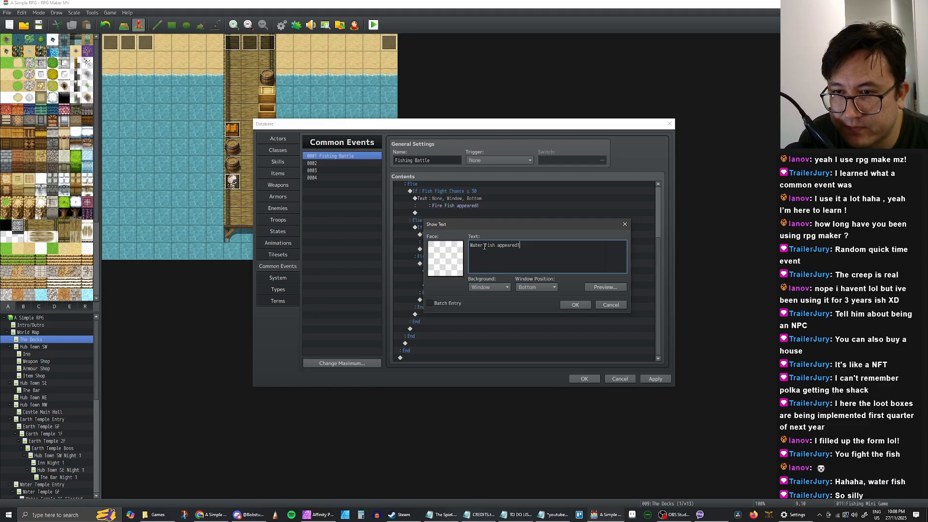
{"action": "type", "text": "Earth"}
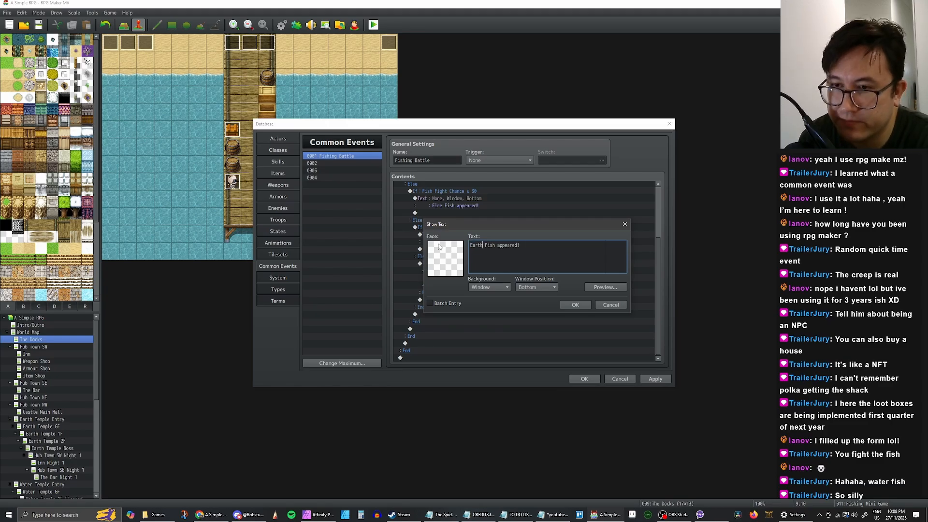
{"action": "left_click", "coordinate": [575, 304]}
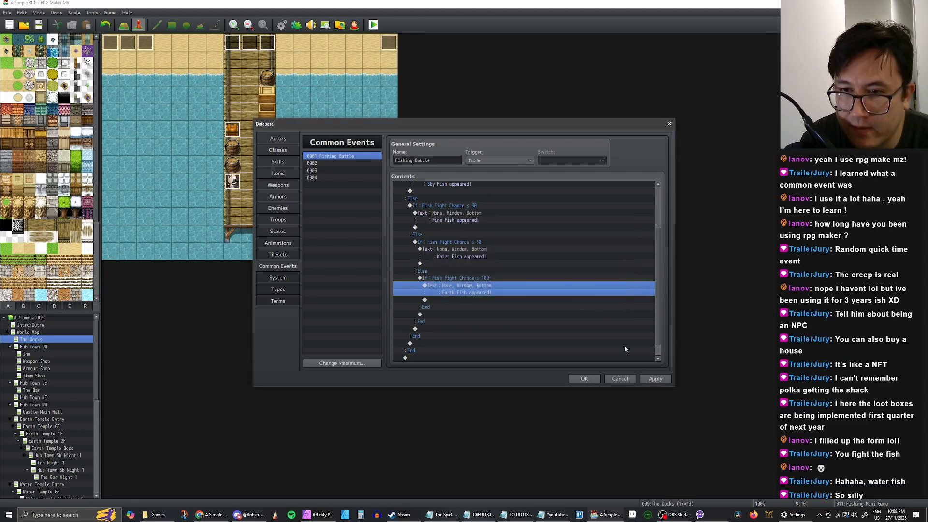
{"action": "left_click", "coordinate": [654, 379]}
{"action": "scroll", "coordinate": [657, 316], "scroll_direction": "down", "scroll_amount": 1}
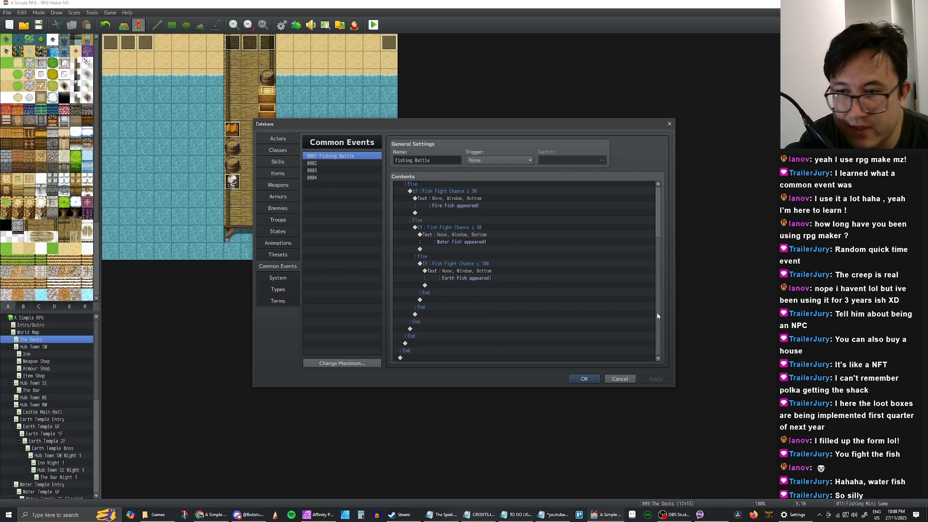
{"action": "scroll", "coordinate": [653, 290], "scroll_direction": "up", "scroll_amount": 3}
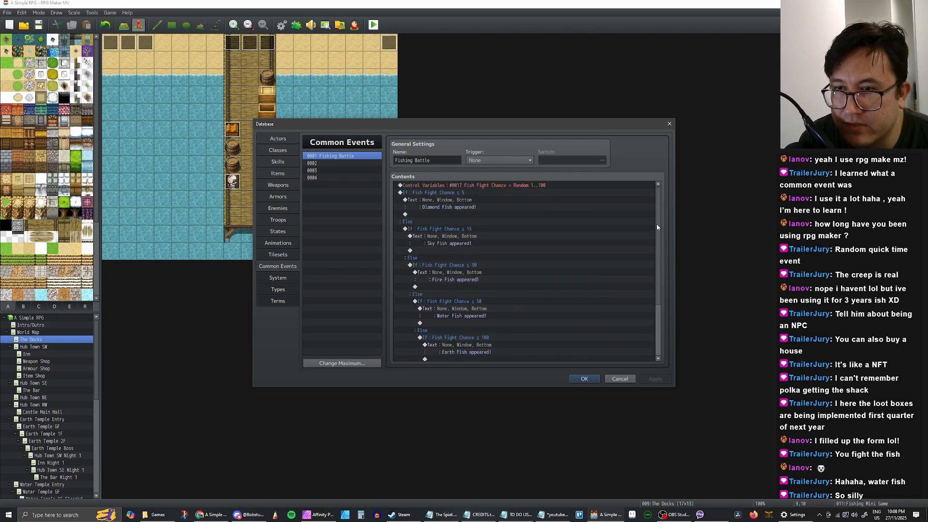
{"action": "scroll", "coordinate": [480, 242], "scroll_direction": "down", "scroll_amount": 4}
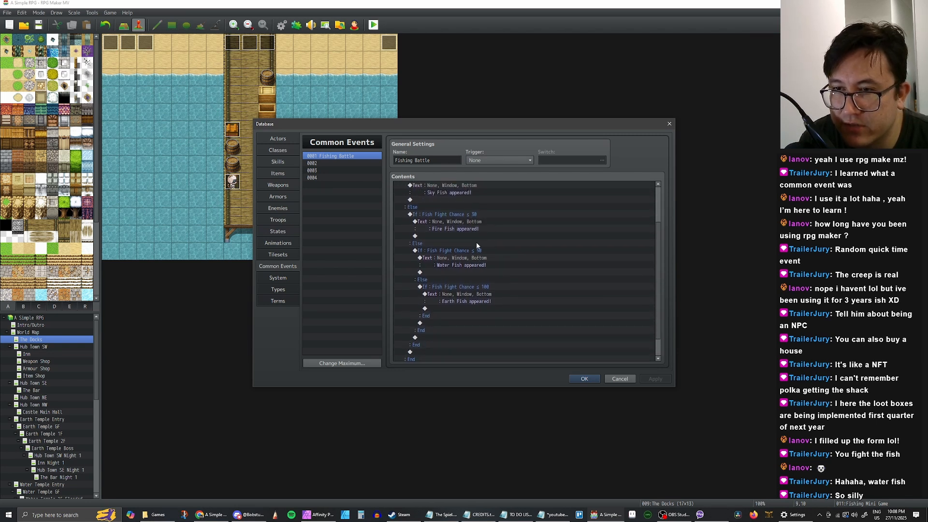
{"action": "scroll", "coordinate": [552, 272], "scroll_direction": "up", "scroll_amount": 2}
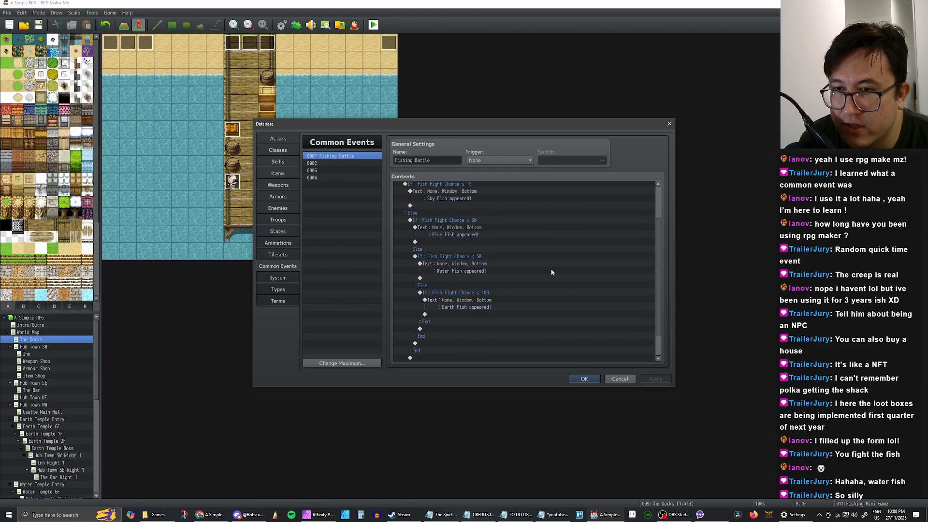
{"action": "scroll", "coordinate": [480, 284], "scroll_direction": "up", "scroll_amount": 2}
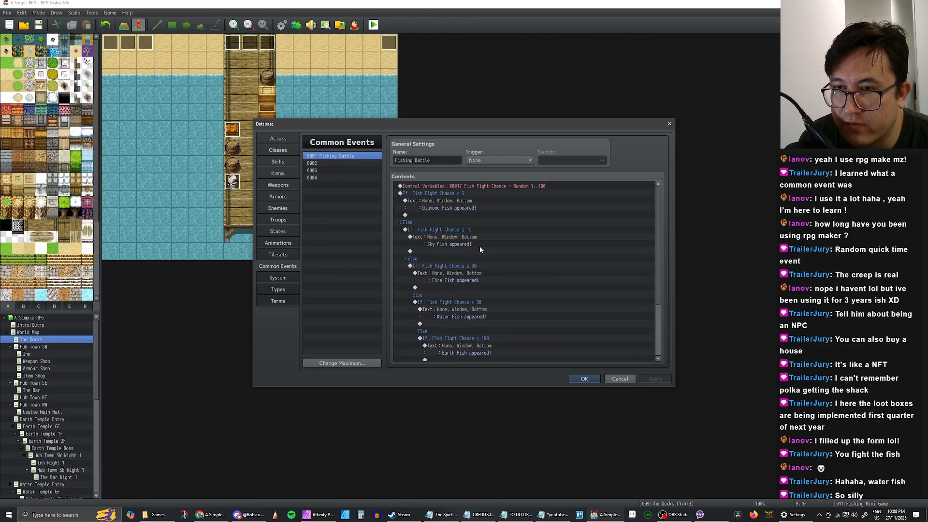
{"action": "double_click", "coordinate": [442, 216]}
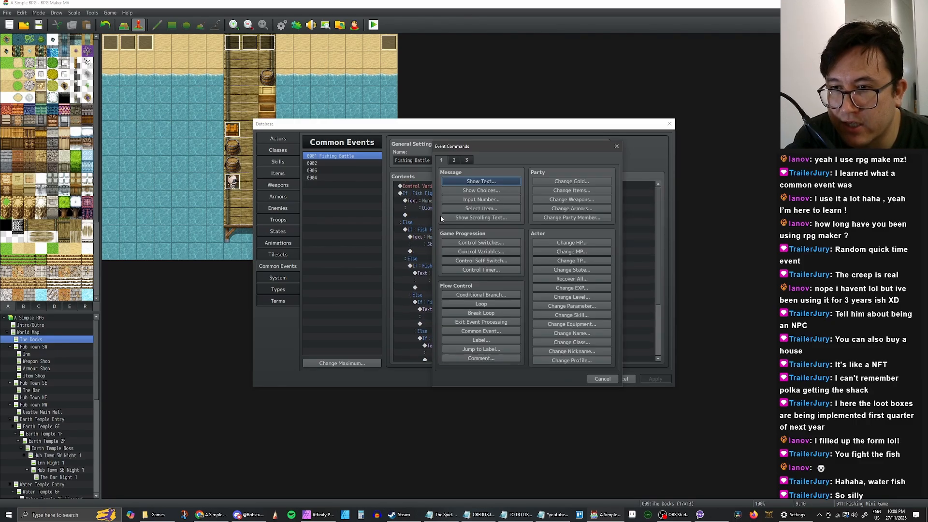
{"action": "left_click", "coordinate": [466, 161]}
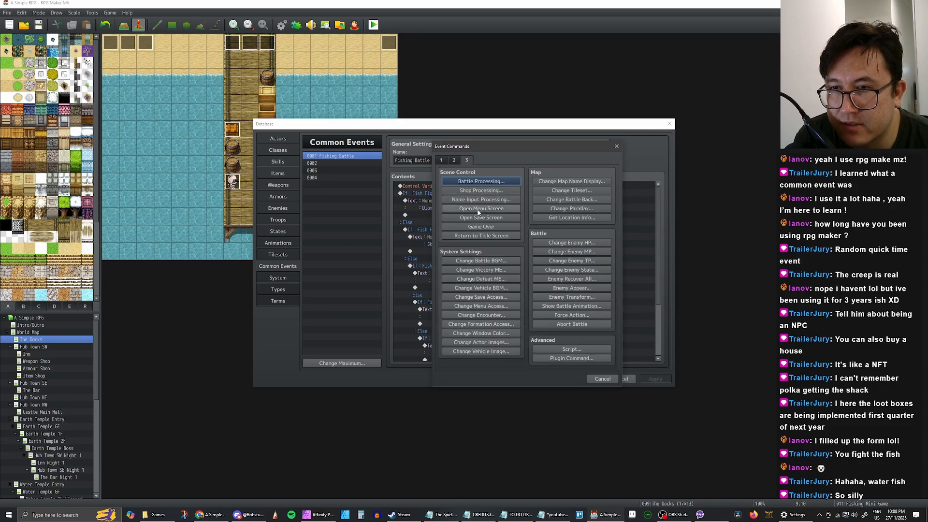
{"action": "left_click", "coordinate": [502, 182]}
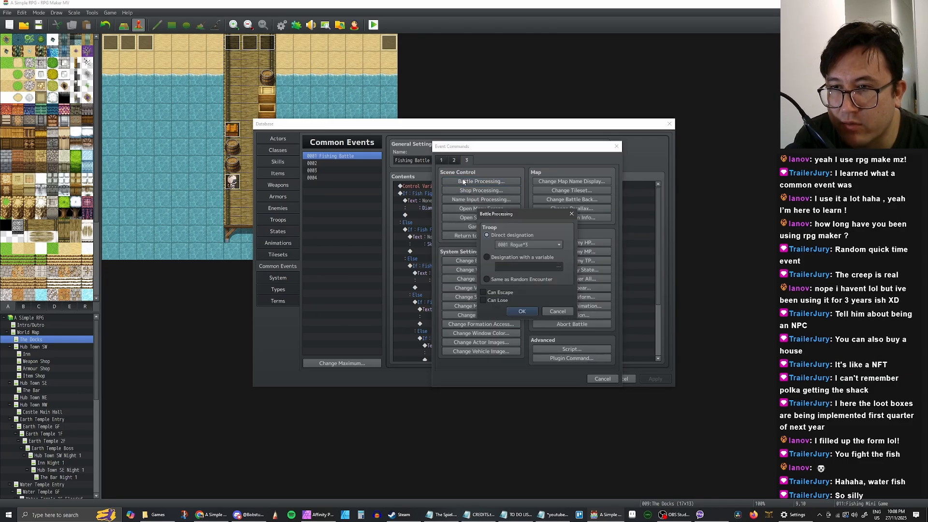
{"action": "left_click", "coordinate": [542, 248]}
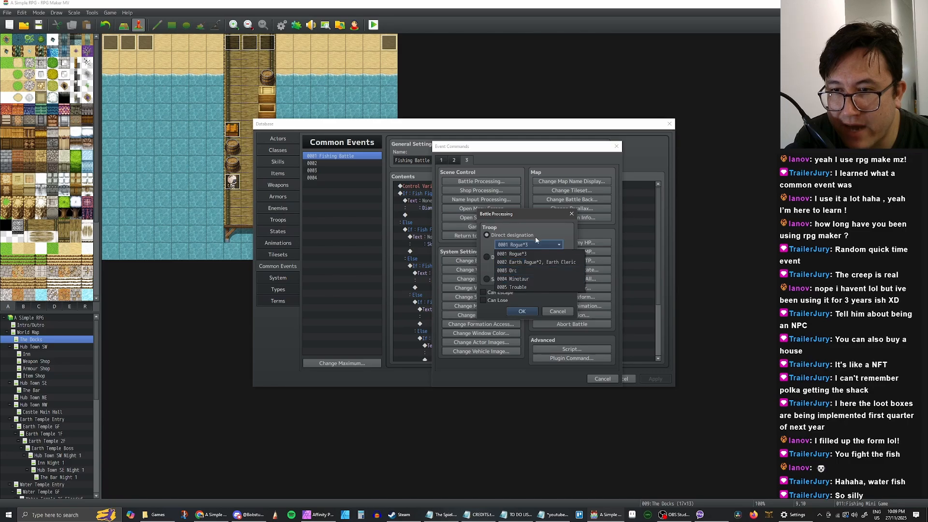
{"action": "left_click", "coordinate": [530, 259]}
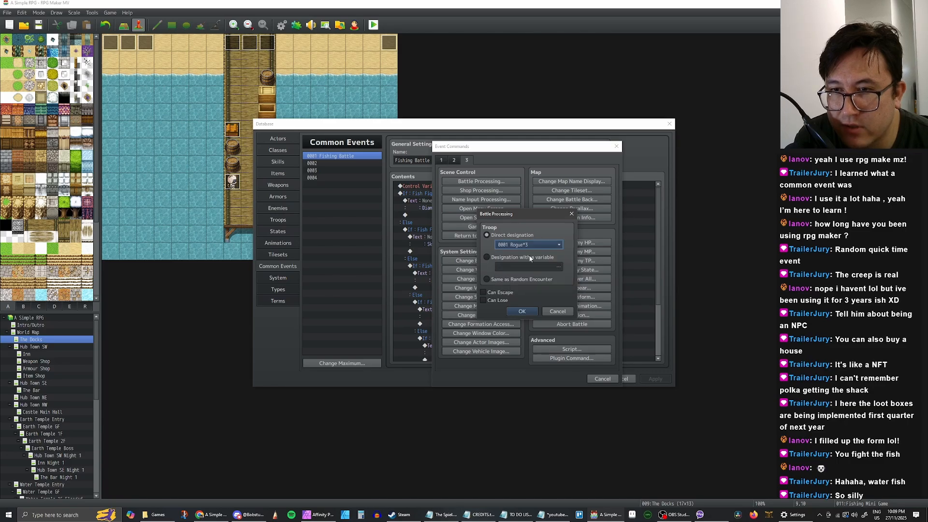
{"action": "left_click", "coordinate": [555, 311]}
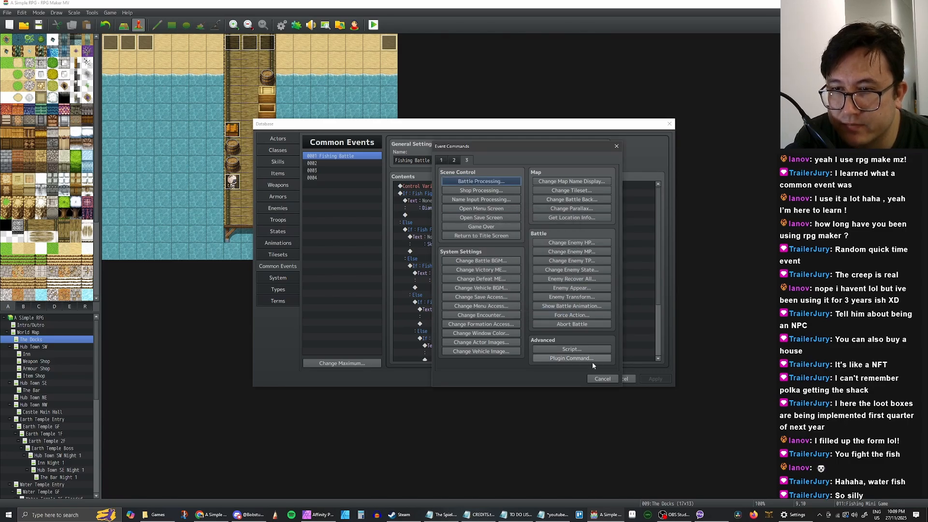
{"action": "left_click", "coordinate": [601, 378]}
{"action": "key", "text": "Up"}
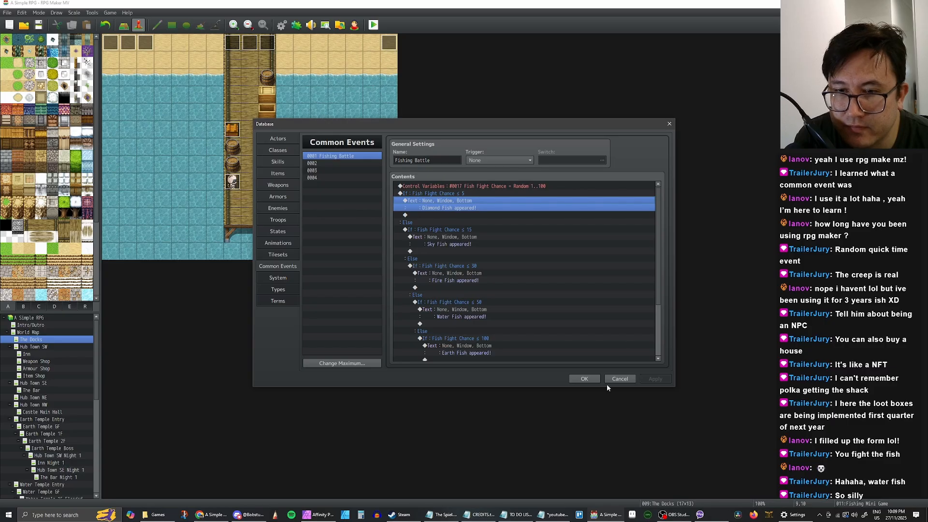
Close the database and examine the Fishing Mini Game event's commands, especially around the Fishing Battle common event call
{"action": "left_click", "coordinate": [584, 378]}
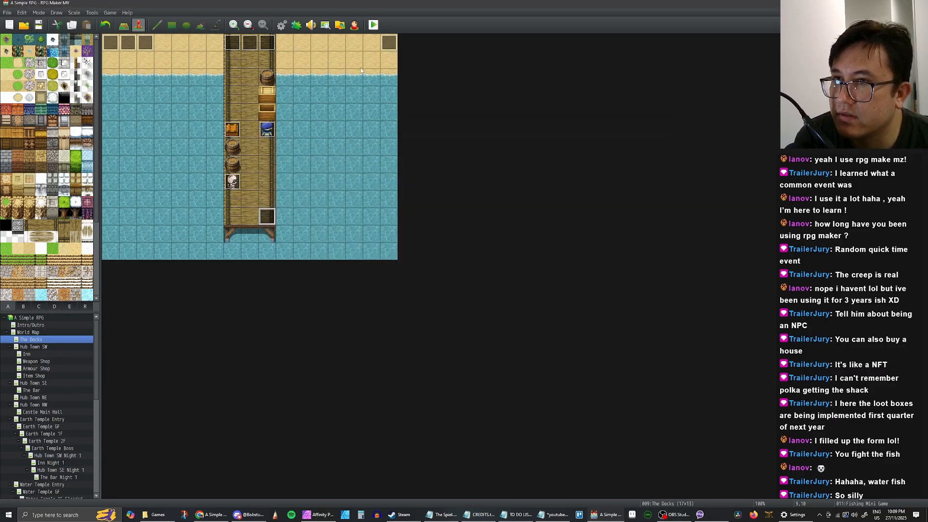
{"action": "double_click", "coordinate": [267, 217]}
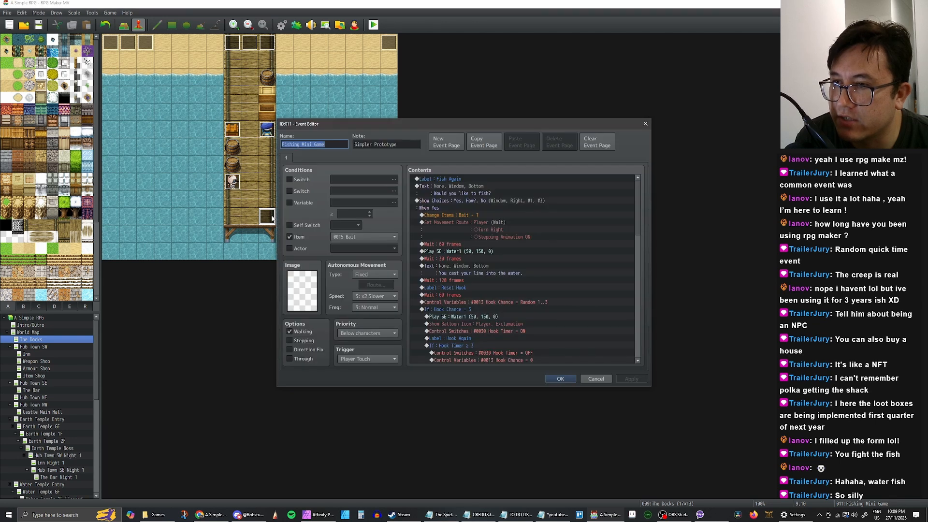
{"action": "scroll", "coordinate": [556, 264], "scroll_direction": "down", "scroll_amount": 3}
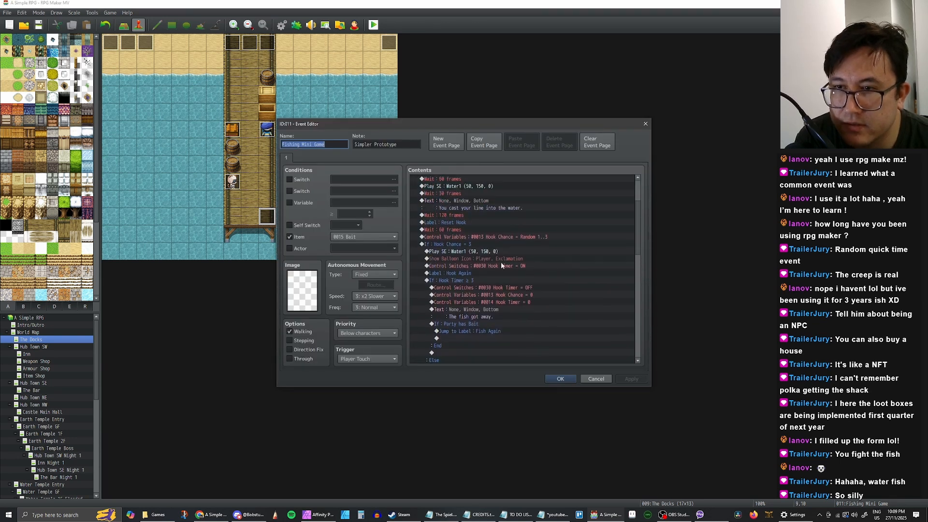
{"action": "scroll", "coordinate": [465, 249], "scroll_direction": "down", "scroll_amount": 7}
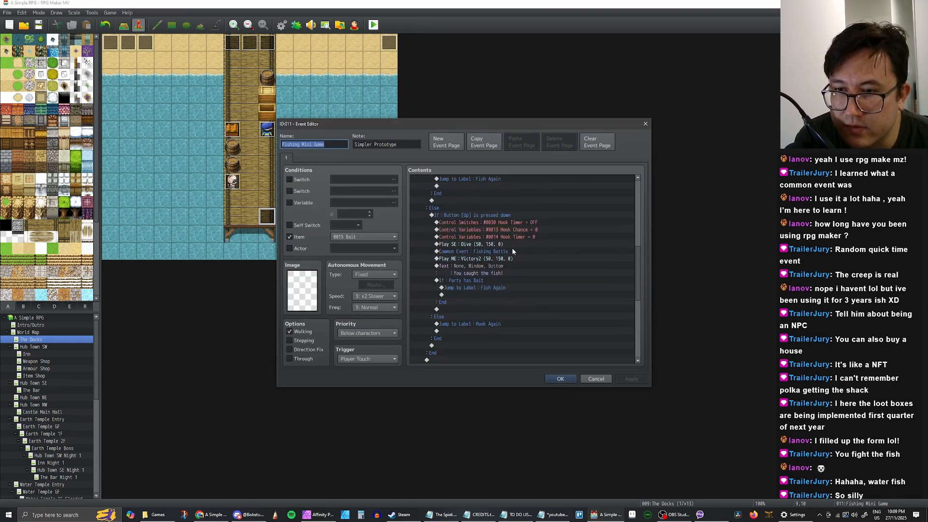
{"action": "left_click", "coordinate": [472, 252]}
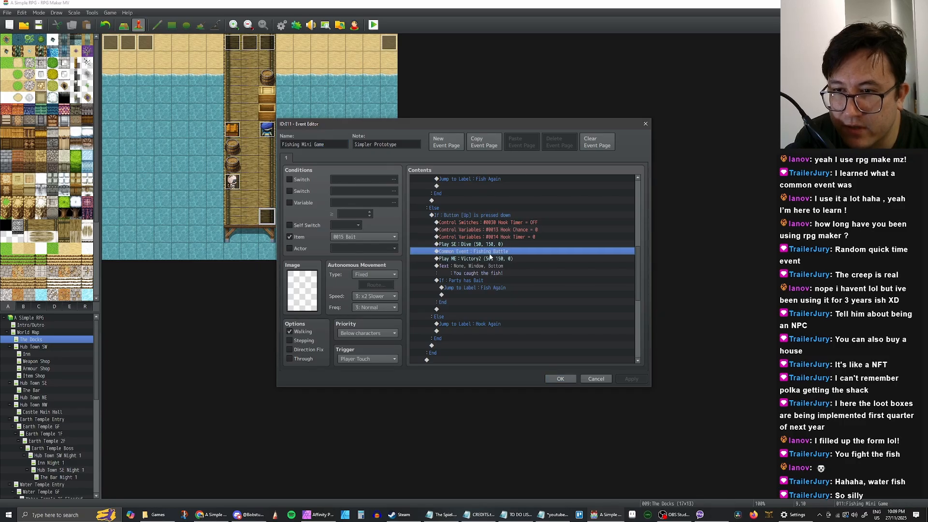
{"action": "left_click", "coordinate": [468, 246]}
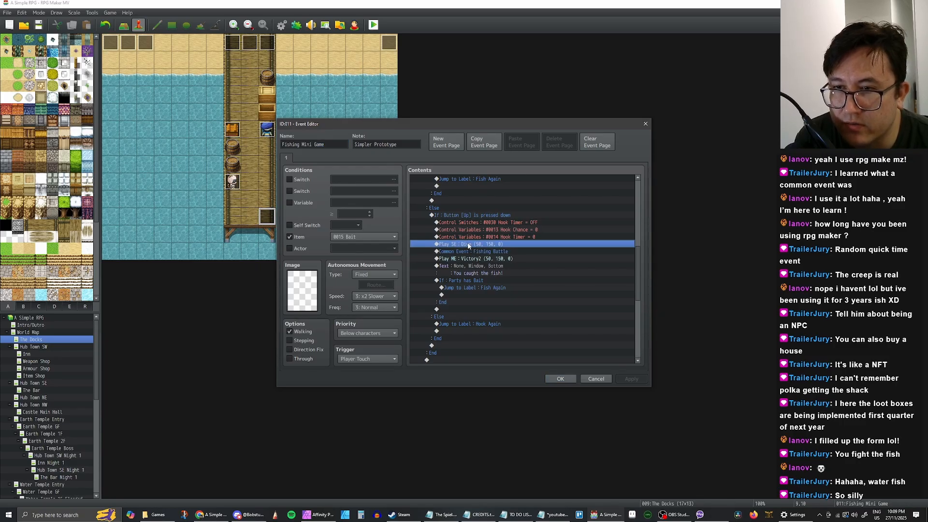
{"action": "left_click", "coordinate": [467, 253]}
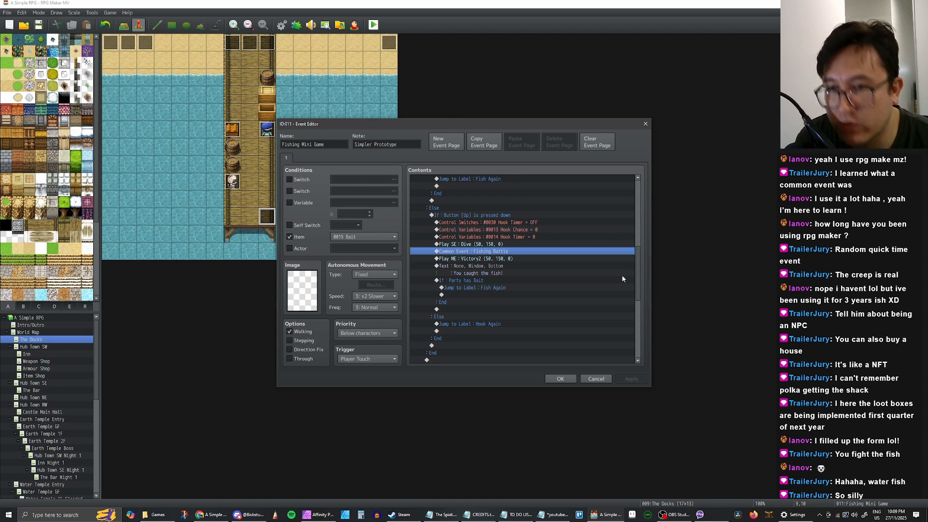
{"action": "mouse_move", "coordinate": [638, 274]}
{"action": "left_mouse_down"}
{"action": "mouse_move", "coordinate": [645, 212]}
{"action": "mouse_move", "coordinate": [631, 309]}
{"action": "mouse_move", "coordinate": [633, 201]}
{"action": "mouse_move", "coordinate": [634, 317]}
{"action": "mouse_move", "coordinate": [622, 242]}
{"action": "mouse_move", "coordinate": [624, 224]}
{"action": "mouse_move", "coordinate": [628, 333]}
{"action": "mouse_move", "coordinate": [630, 198]}
{"action": "mouse_move", "coordinate": [631, 261]}
{"action": "left_mouse_up"}
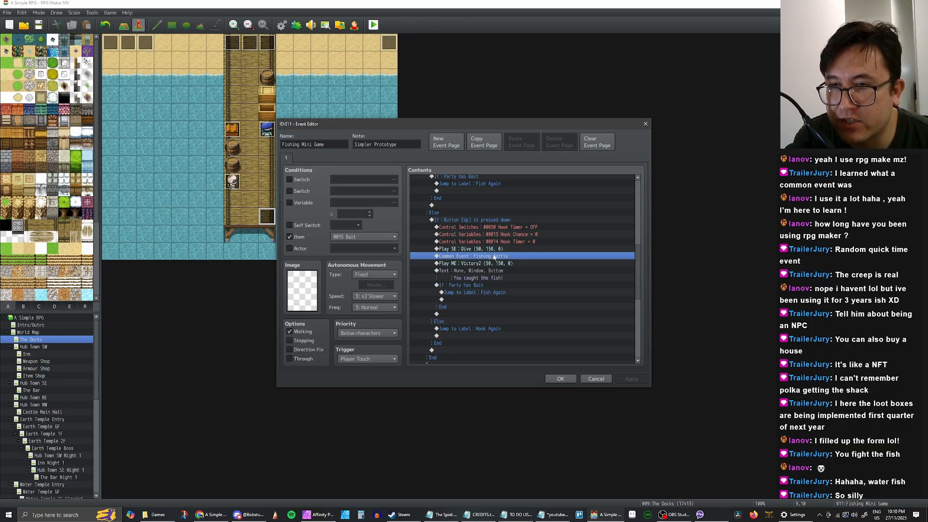
{"action": "scroll", "coordinate": [636, 262], "scroll_direction": "down", "scroll_amount": 3}
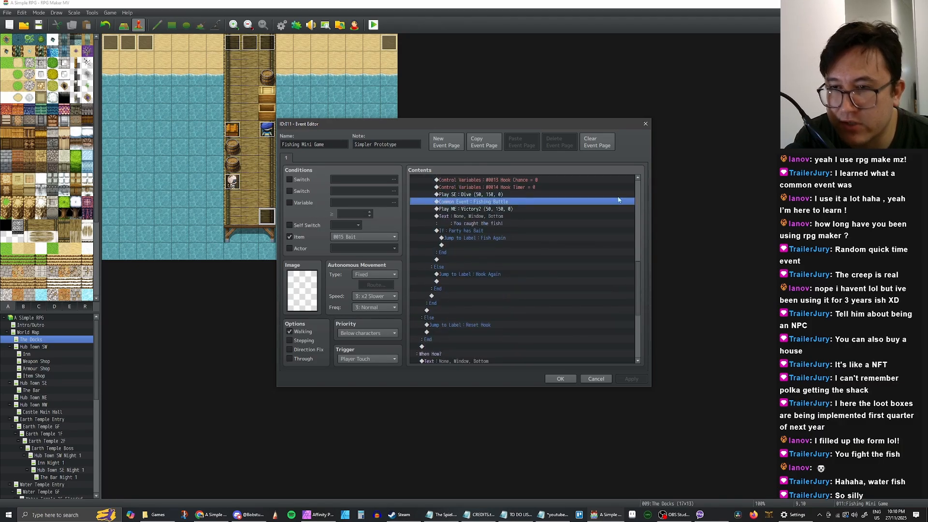
{"action": "scroll", "coordinate": [635, 296], "scroll_direction": "up", "scroll_amount": 3}
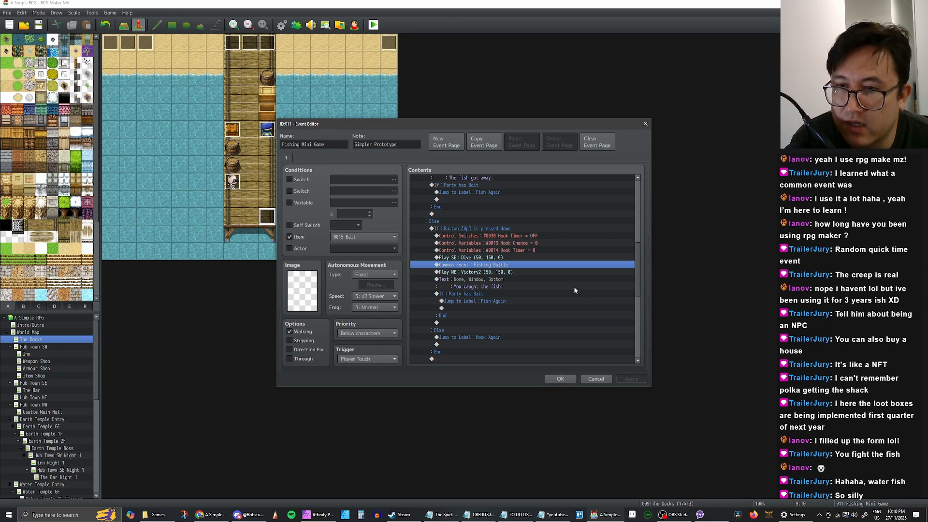
{"action": "left_click_drag", "start_coordinate": [637, 275], "coordinate": [577, 196]}
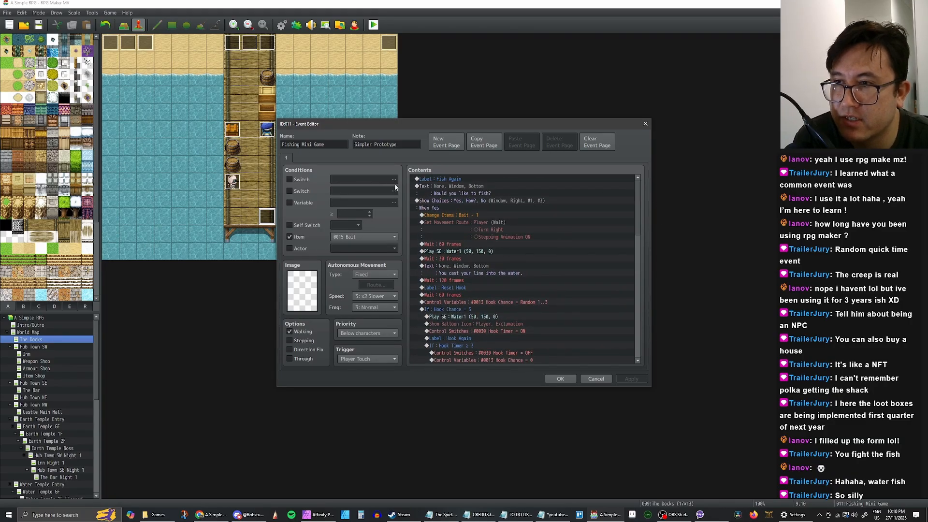
{"action": "left_click_drag", "start_coordinate": [638, 208], "coordinate": [631, 184]}
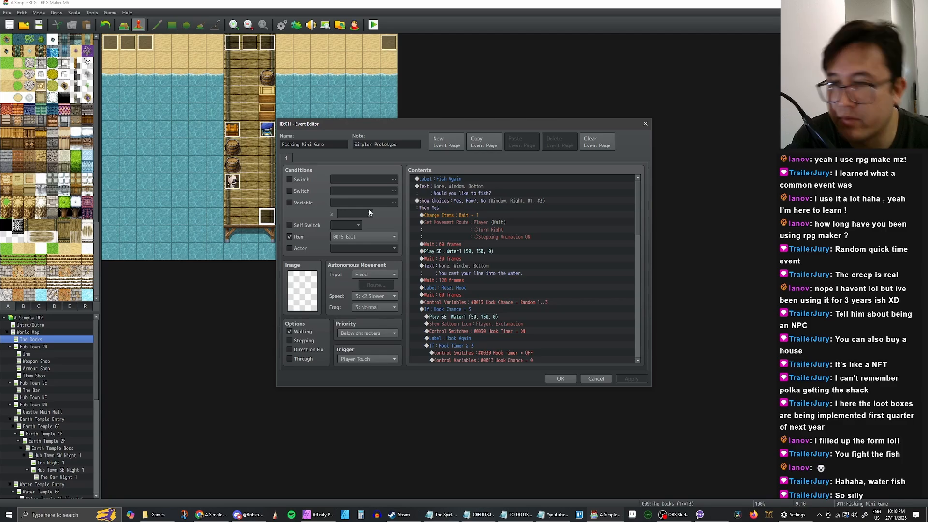
{"action": "left_click_drag", "start_coordinate": [639, 206], "coordinate": [634, 261]}
{"action": "scroll", "coordinate": [561, 290], "scroll_direction": "up", "scroll_amount": 3}
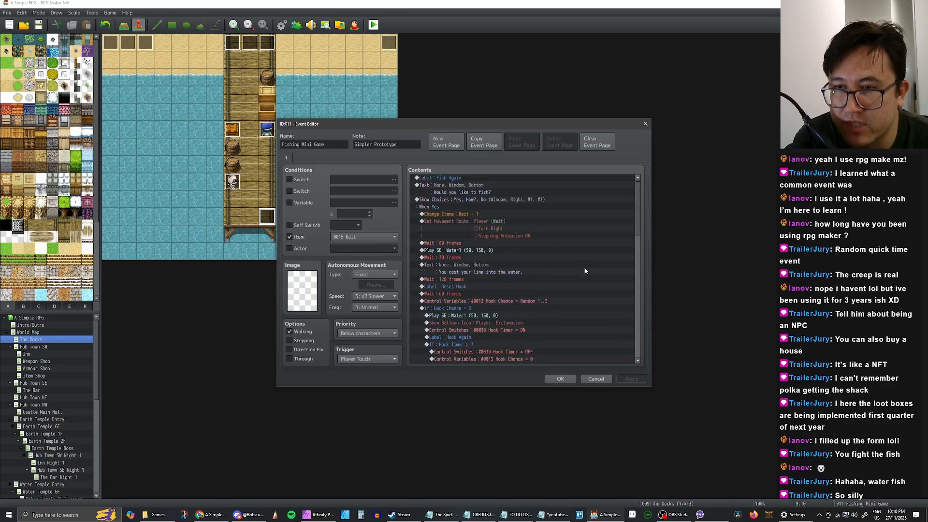
{"action": "scroll", "coordinate": [560, 280], "scroll_direction": "down", "scroll_amount": 4}
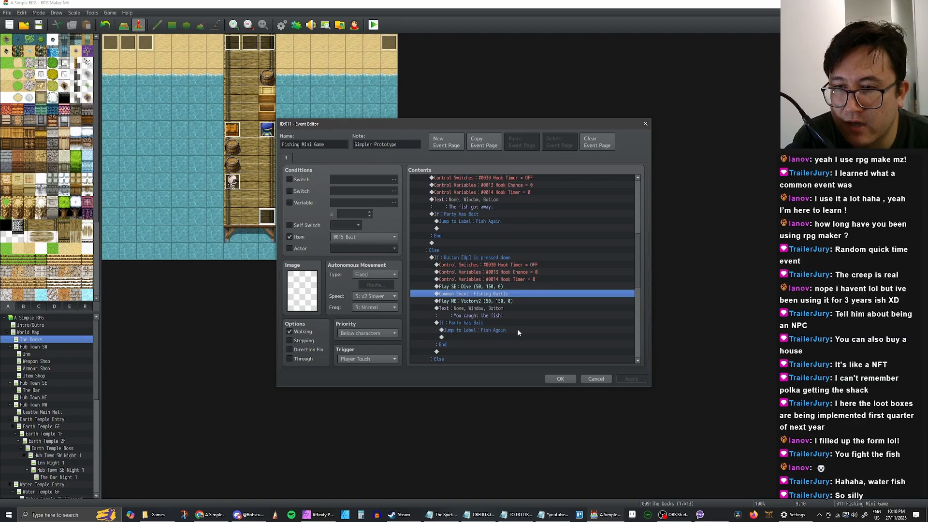
{"action": "left_click", "coordinate": [495, 343]}
{"action": "double_click", "coordinate": [494, 337]}
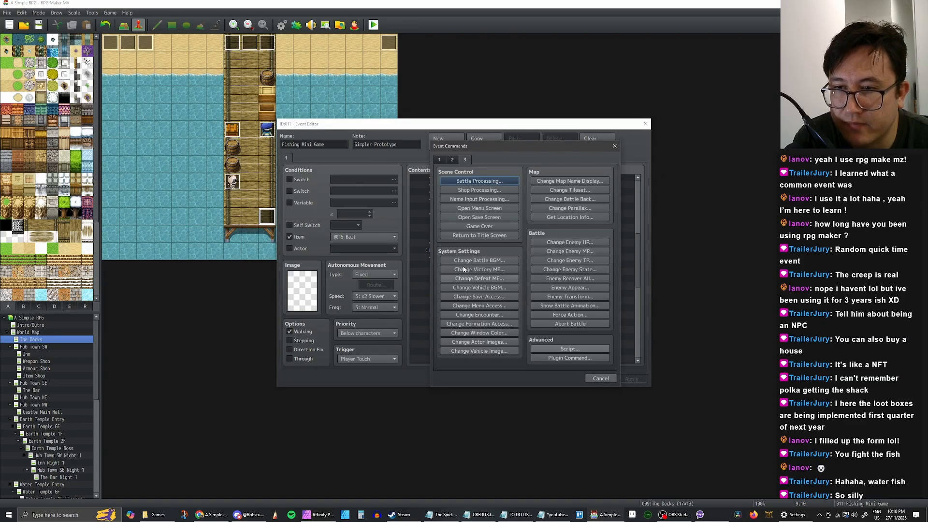
{"action": "left_click", "coordinate": [479, 331]}
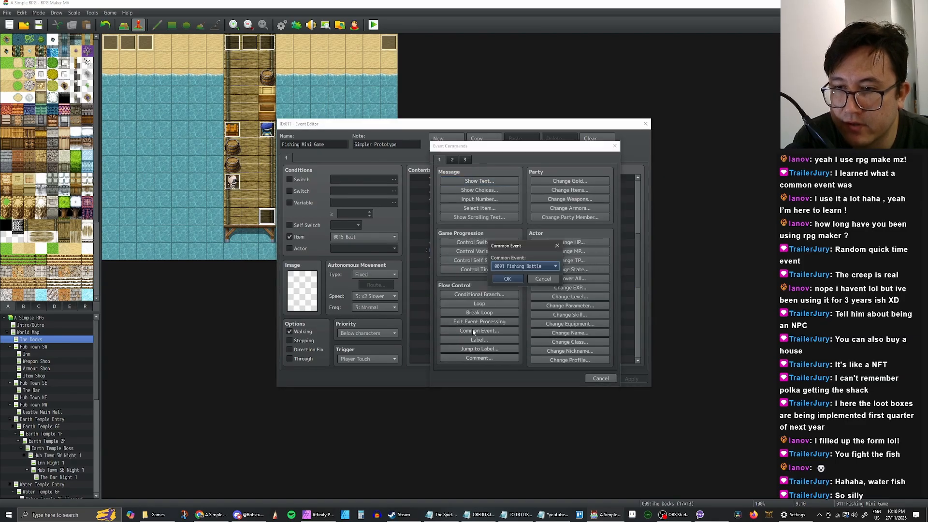
{"action": "left_click", "coordinate": [530, 265]}
{"action": "left_click", "coordinate": [530, 269]}
{"action": "left_click", "coordinate": [542, 278]}
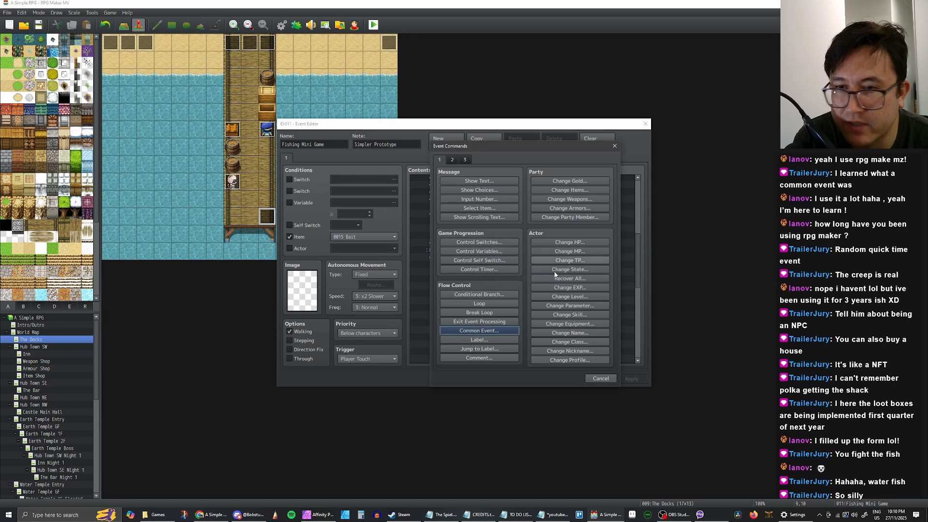
{"action": "left_click", "coordinate": [602, 378]}
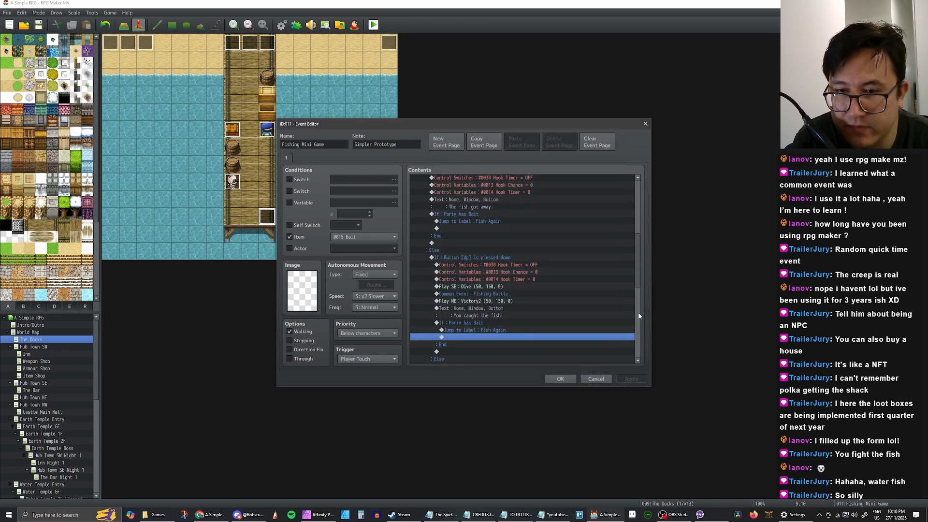
Review the Button [Up] branch around the Fishing Battle call and accept the Fishing Mini Game event
{"action": "left_click_drag", "start_coordinate": [637, 275], "coordinate": [636, 287]}
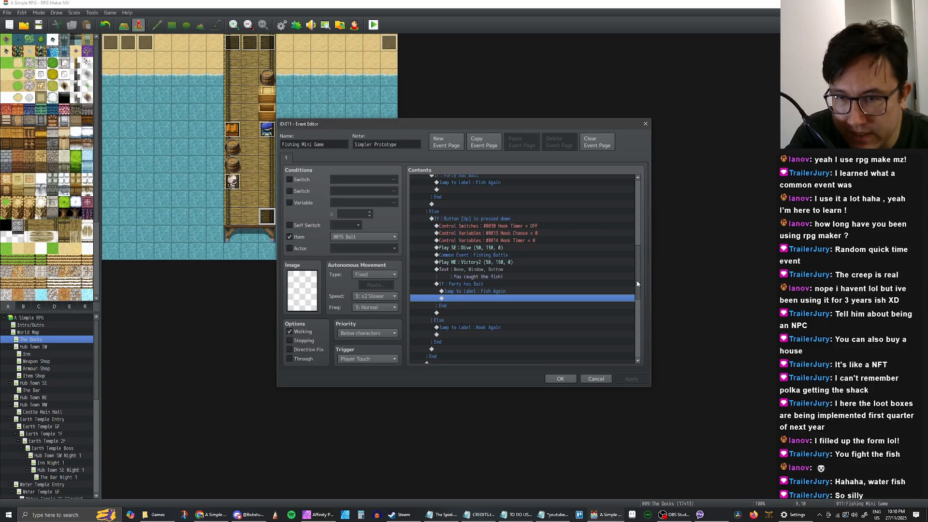
{"action": "left_click_drag", "start_coordinate": [636, 287], "coordinate": [637, 270]}
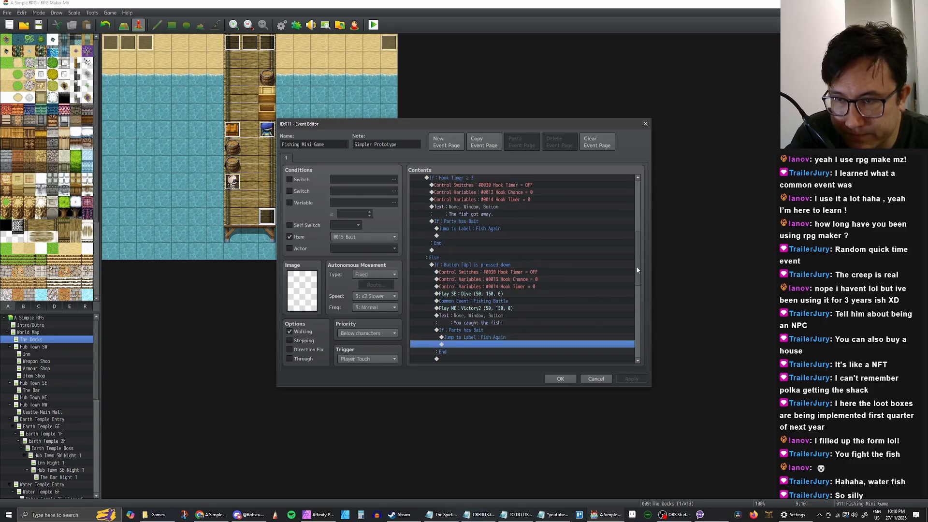
{"action": "left_click_drag", "start_coordinate": [639, 269], "coordinate": [630, 273]}
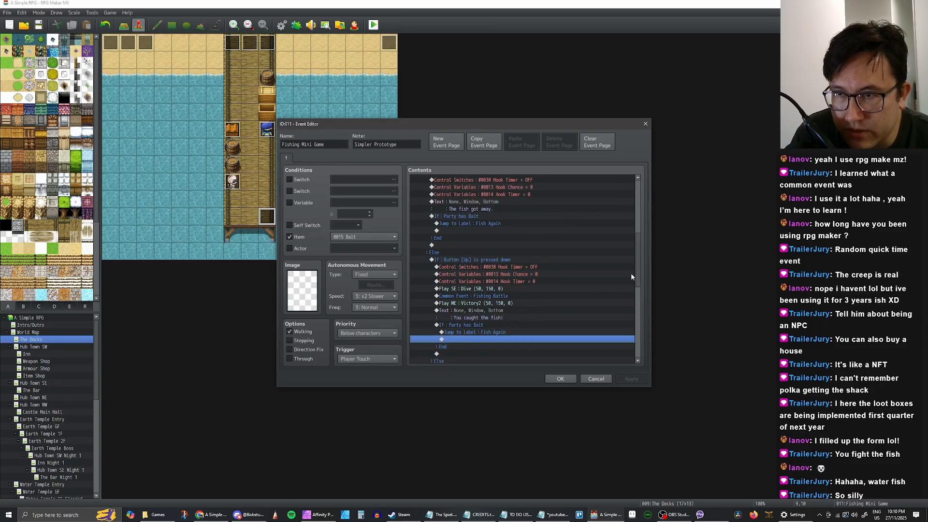
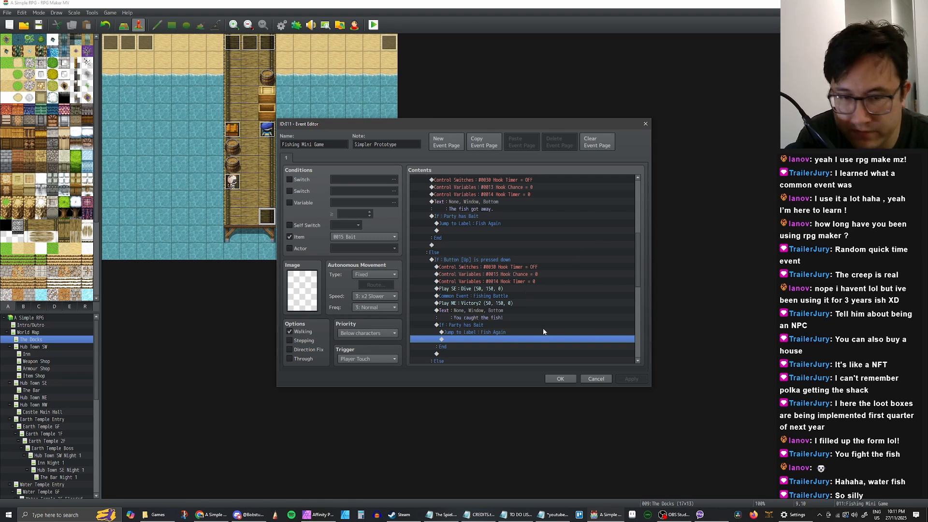
{"action": "left_click", "coordinate": [500, 296]}
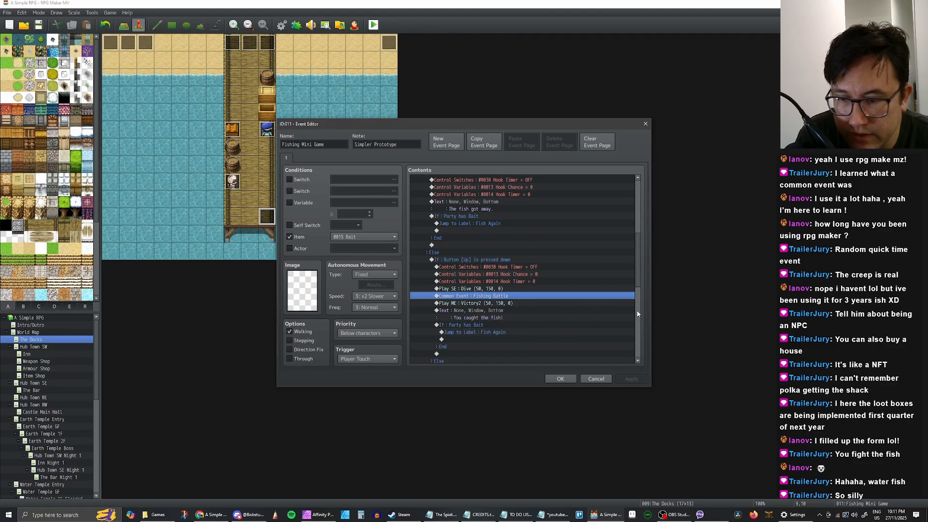
{"action": "left_click_drag", "start_coordinate": [636, 279], "coordinate": [636, 290]}
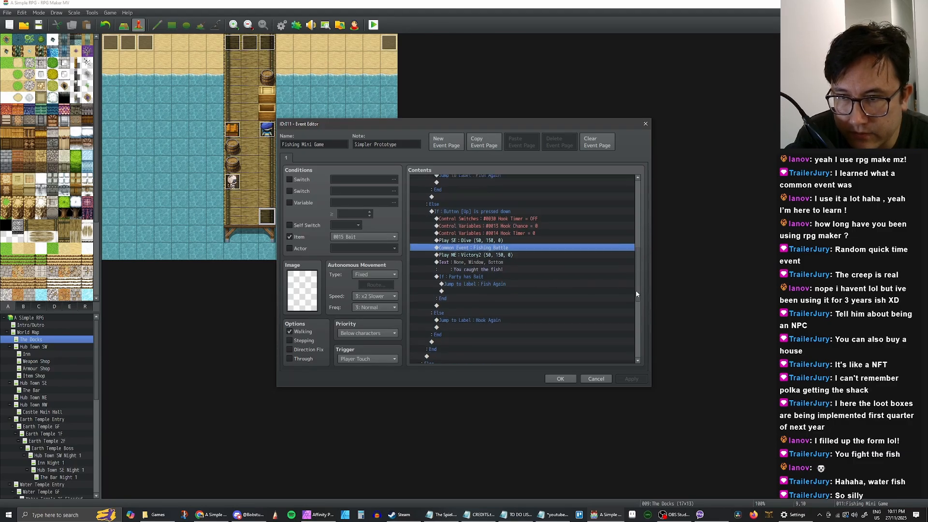
{"action": "left_click", "coordinate": [561, 379]}
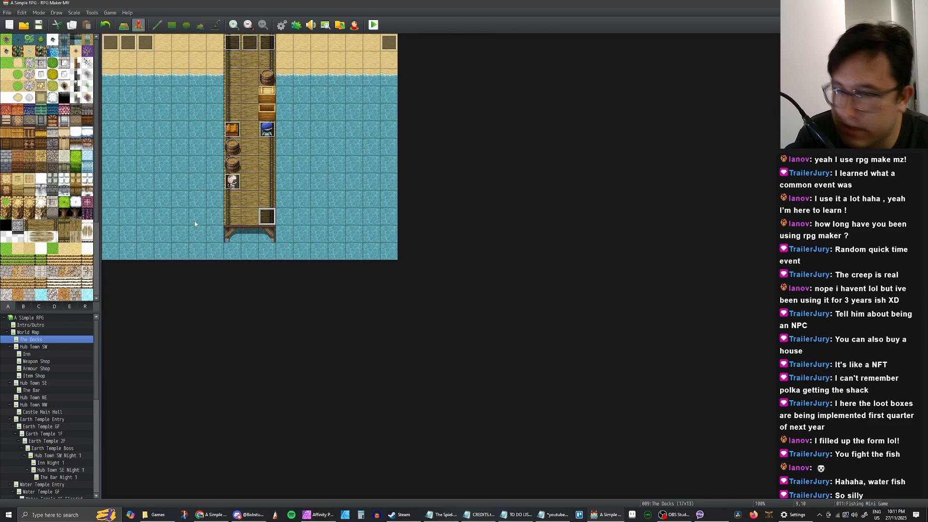
Save the project and start a playtest in a maximized window
{"action": "left_click", "coordinate": [39, 25]}
{"action": "left_click", "coordinate": [374, 25]}
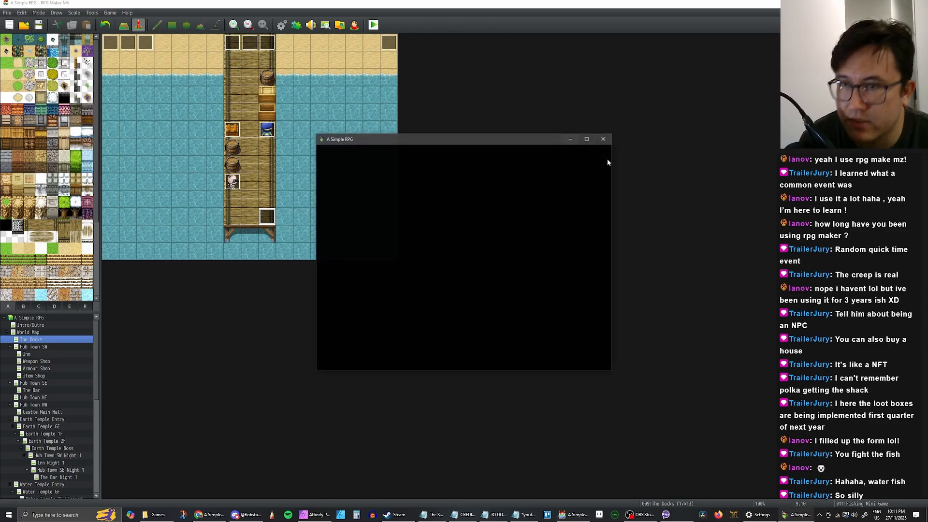
{"action": "double_click", "coordinate": [590, 137]}
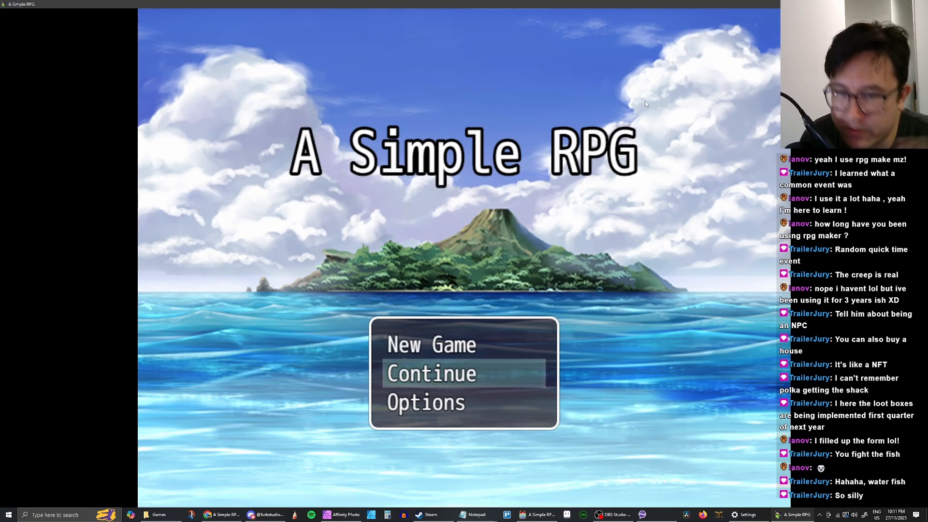
Continue the game from the save file located at The Docks
{"action": "key", "text": "Return"}
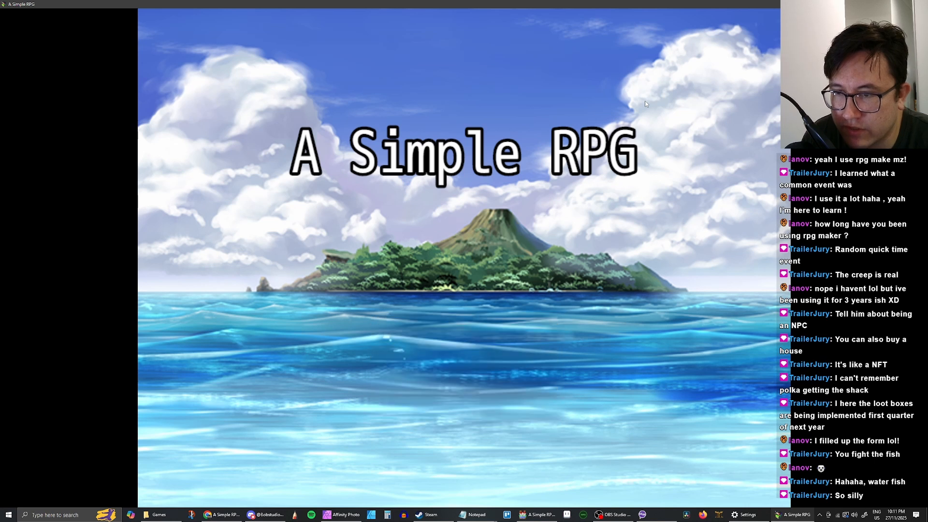
{"action": "key", "text": "Return"}
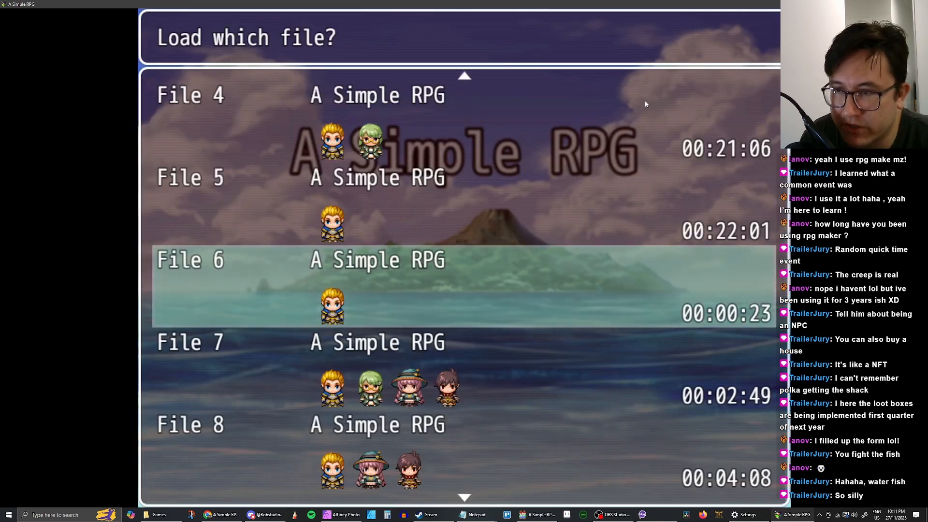
{"action": "key", "text": "Down"}
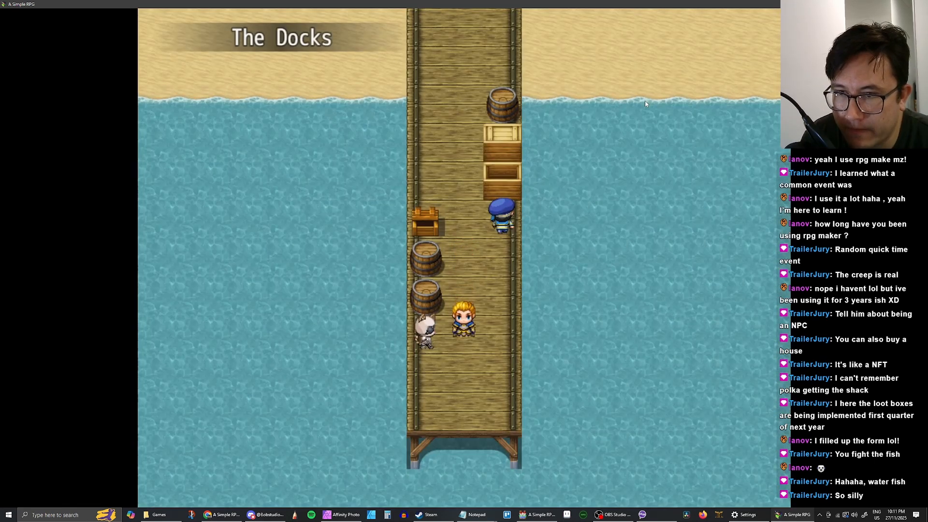
Walk to the fishing spot at the end of the dock and play one full fishing round to the catch
{"action": "key", "text": "Right"}
{"action": "key", "text": "Return"}
{"action": "key", "text": "Return"}
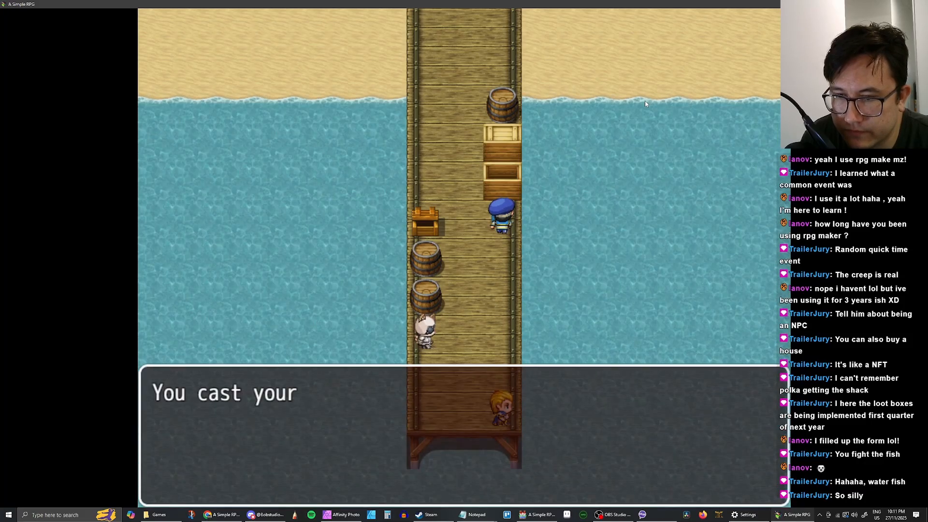
{"action": "key", "text": "Return"}
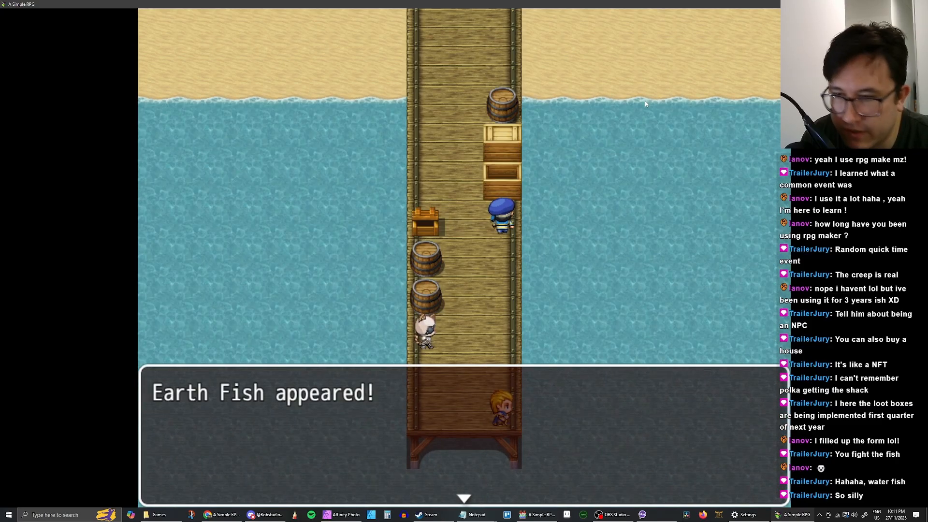
{"action": "key", "text": "Return"}
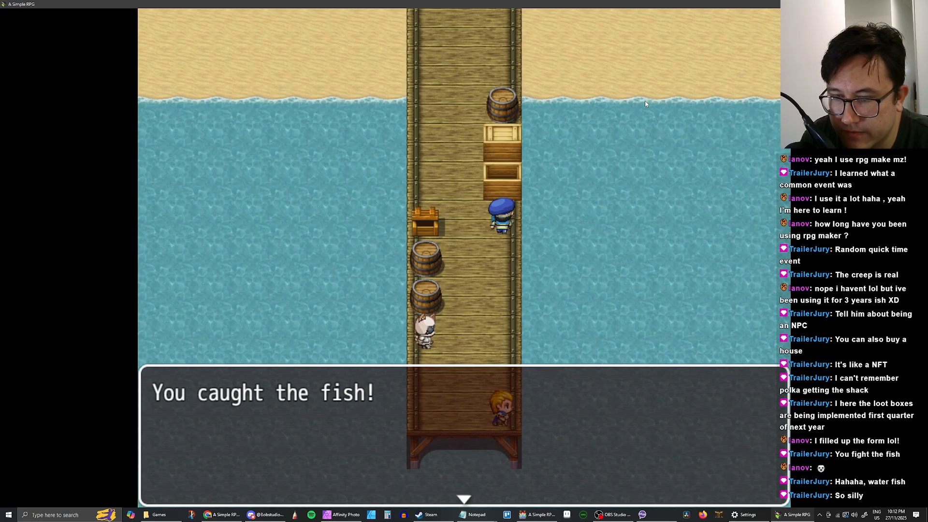
{"action": "key", "text": "Return"}
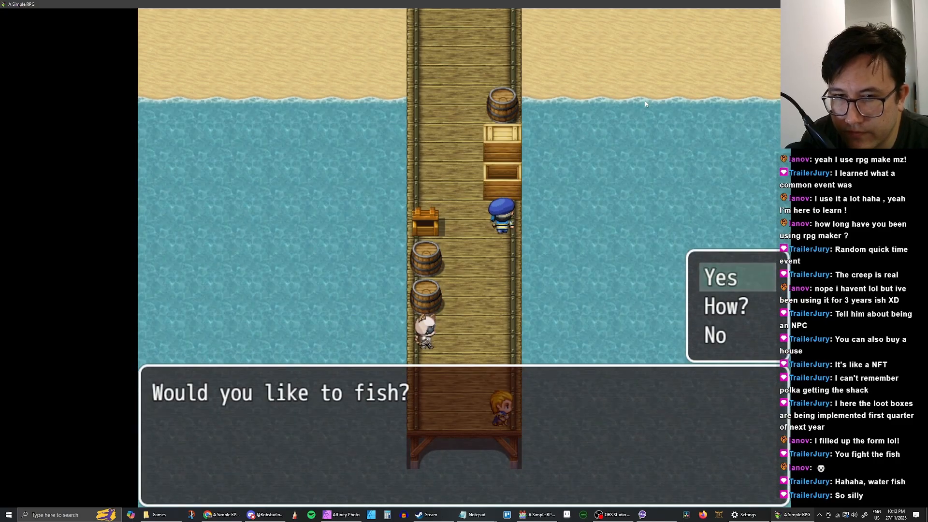
Keep fishing through several more rounds to check which fish the Fishing Battle event picks each time
{"action": "key", "text": "Return"}
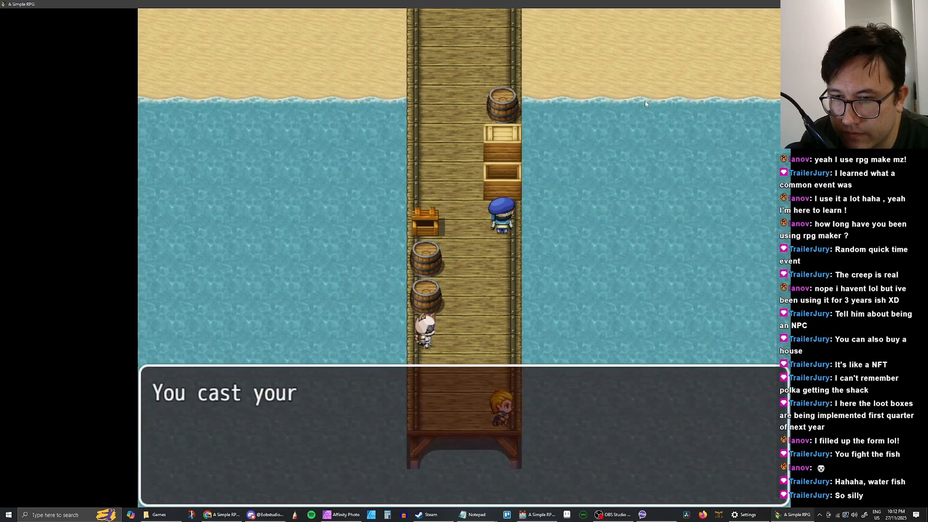
{"action": "key", "text": "Return"}
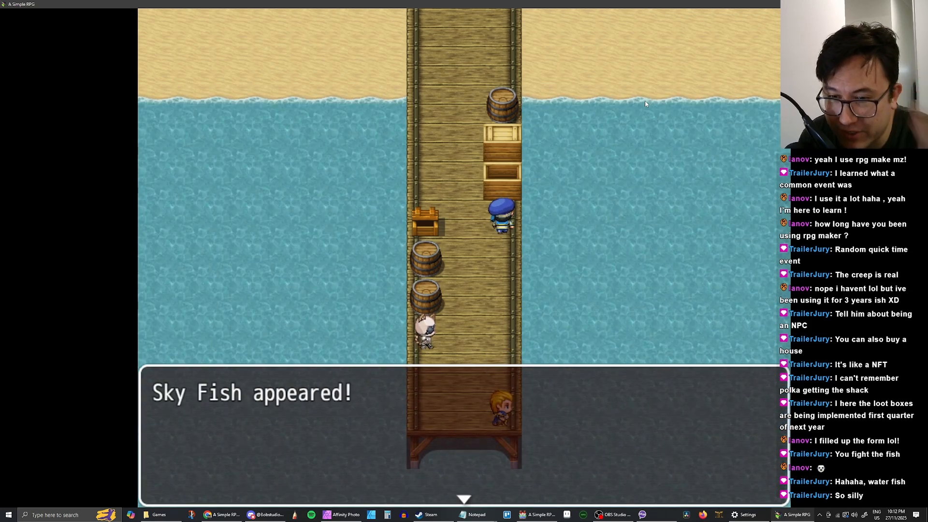
{"action": "key", "text": "Return"}
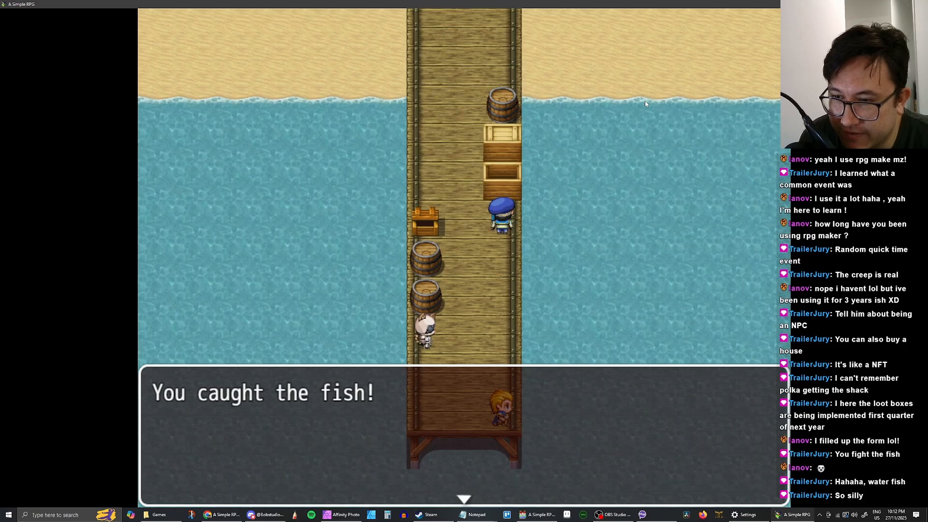
{"action": "key", "text": "Return"}
{"action": "key", "text": "Return"}
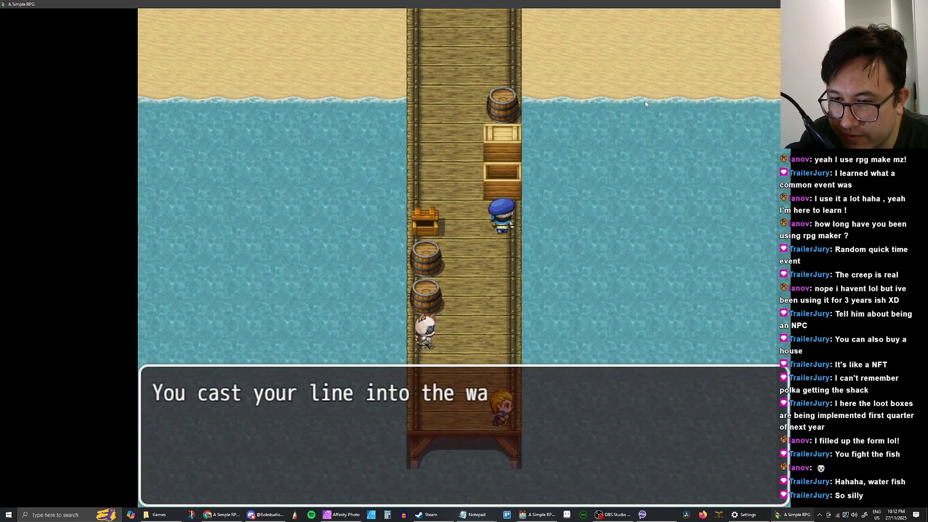
{"action": "key", "text": "Return"}
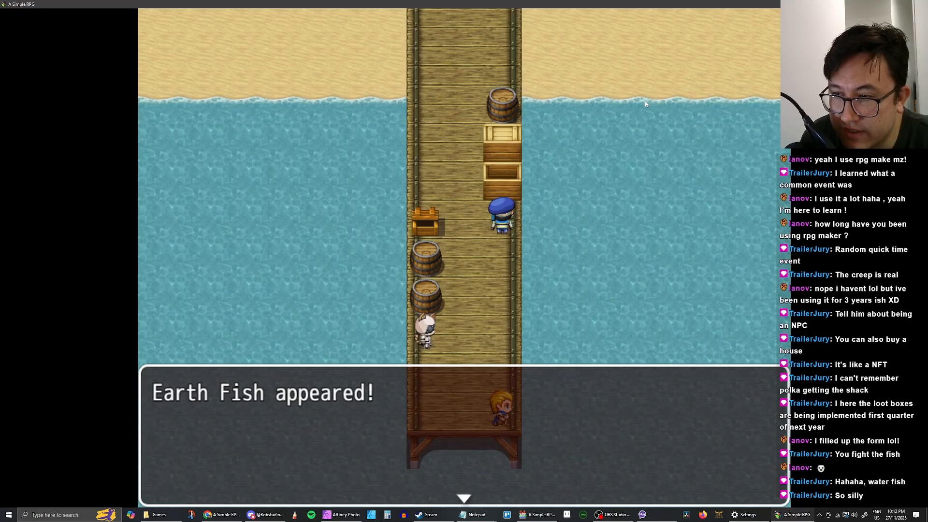
{"action": "key", "text": "Return"}
{"action": "key", "text": "Return"}
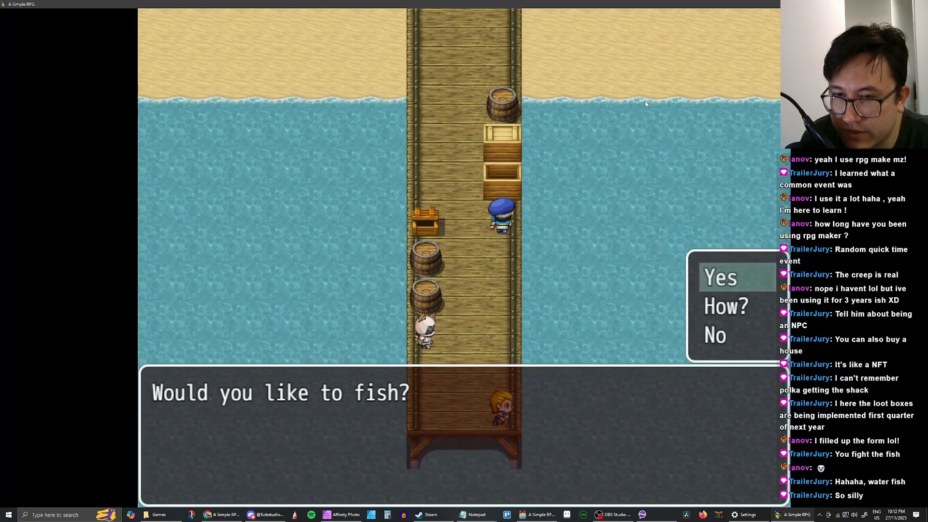
{"action": "key", "text": "Return"}
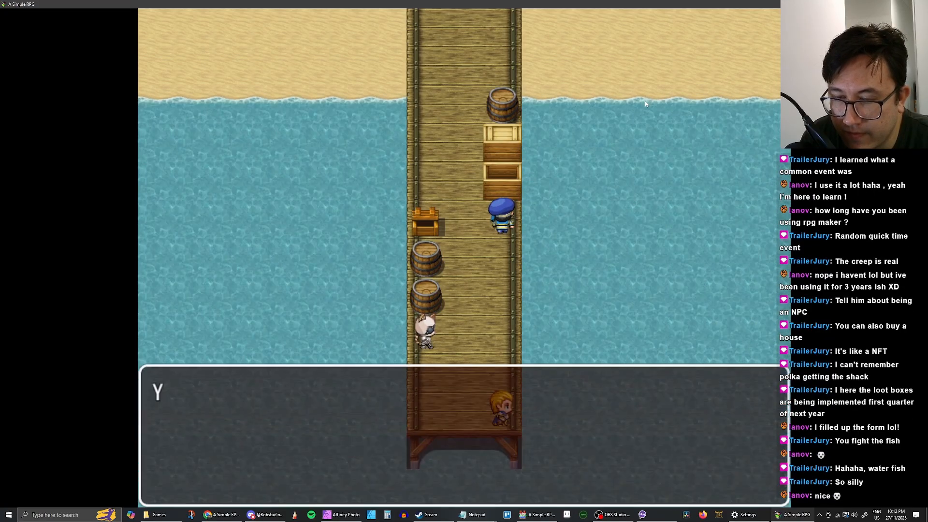
{"action": "key", "text": "Return"}
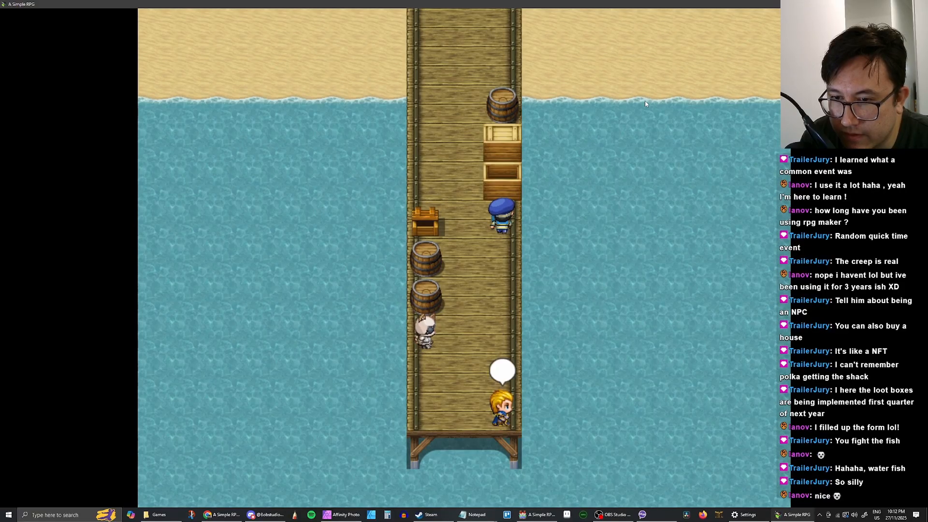
{"action": "key", "text": "Return"}
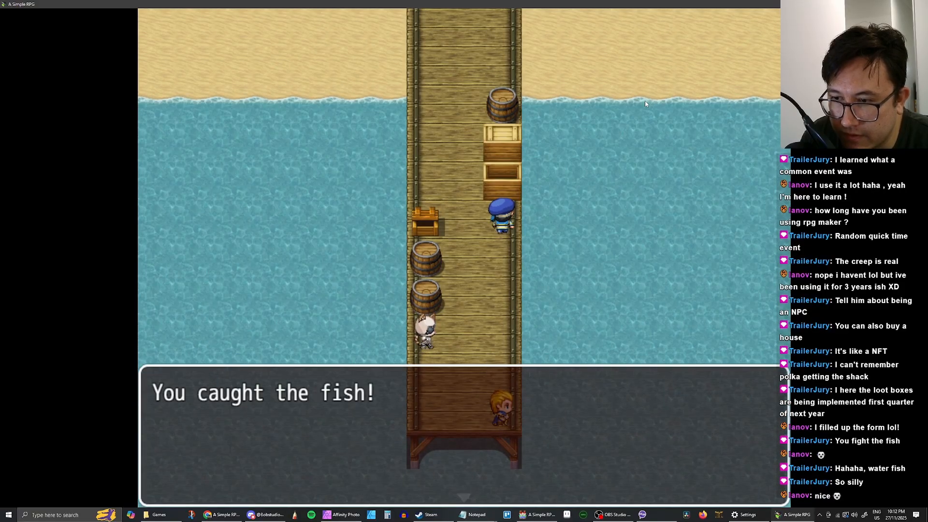
{"action": "key", "text": "Return"}
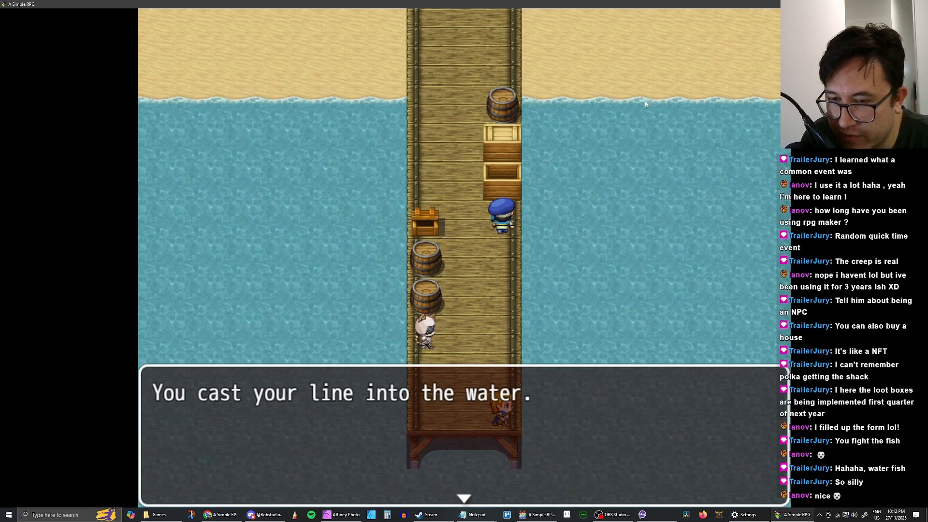
{"action": "key", "text": "Return"}
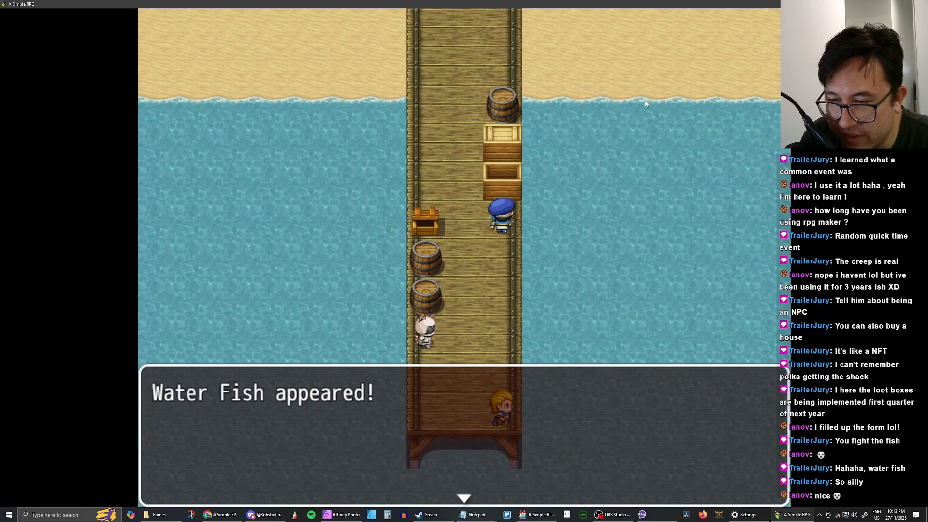
{"action": "key", "text": "Return"}
{"action": "key", "text": "Return"}
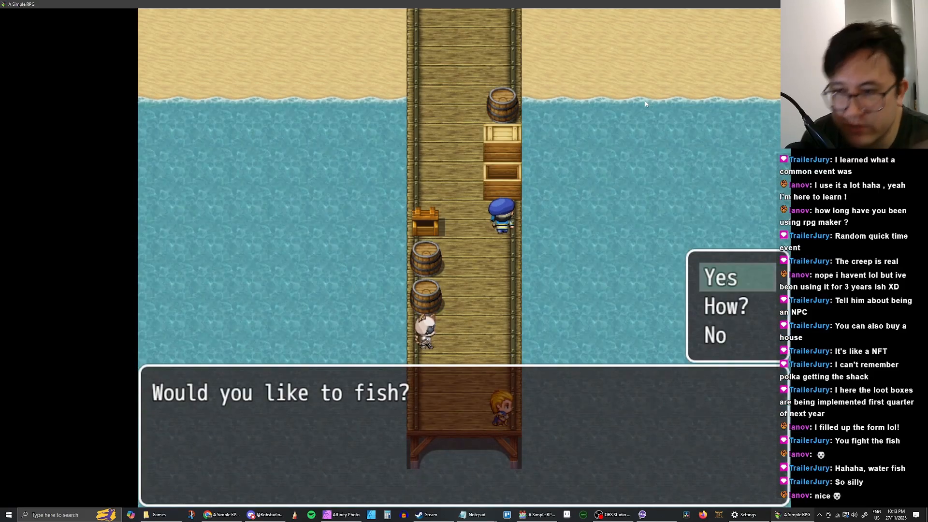
Decline another round of fishing and walk back up the dock beside the cat
{"action": "key", "text": "Down"}
{"action": "key", "text": "Down"}
{"action": "key", "text": "Return"}
{"action": "key", "text": "Left"}
{"action": "key", "text": "Left"}
{"action": "key", "text": "Up"}
{"action": "key", "text": "Right"}
{"action": "key", "text": "Up"}
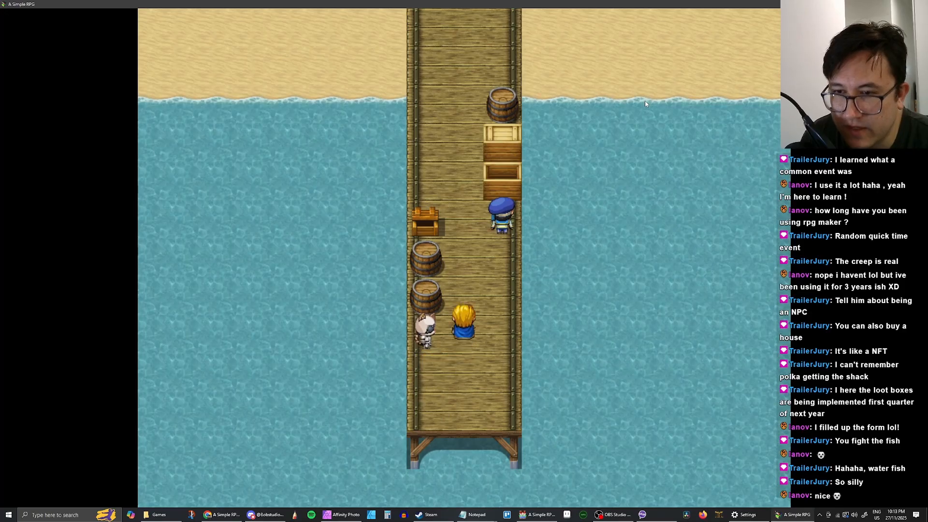
Close the playtest and open the Fishing Mini Game event at the end of the dock for editing
{"action": "key", "text": "alt+F4"}
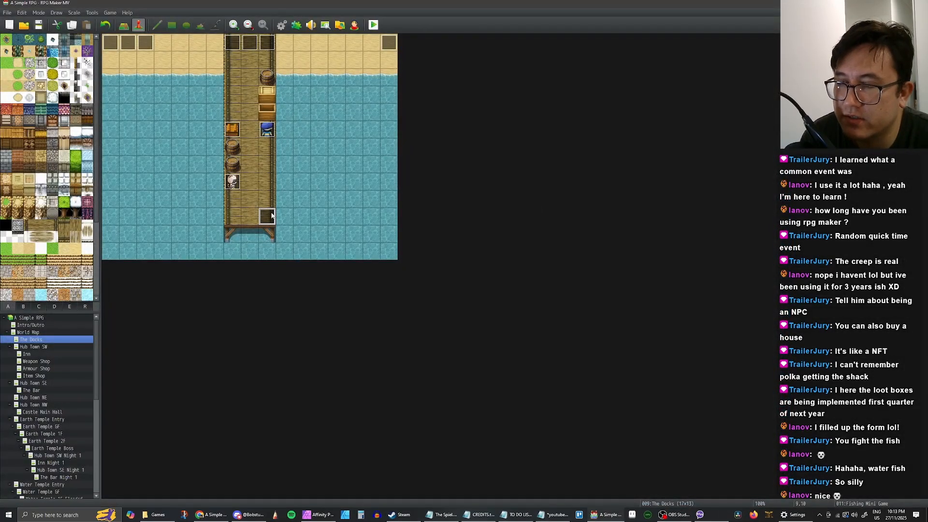
{"action": "double_click", "coordinate": [271, 215]}
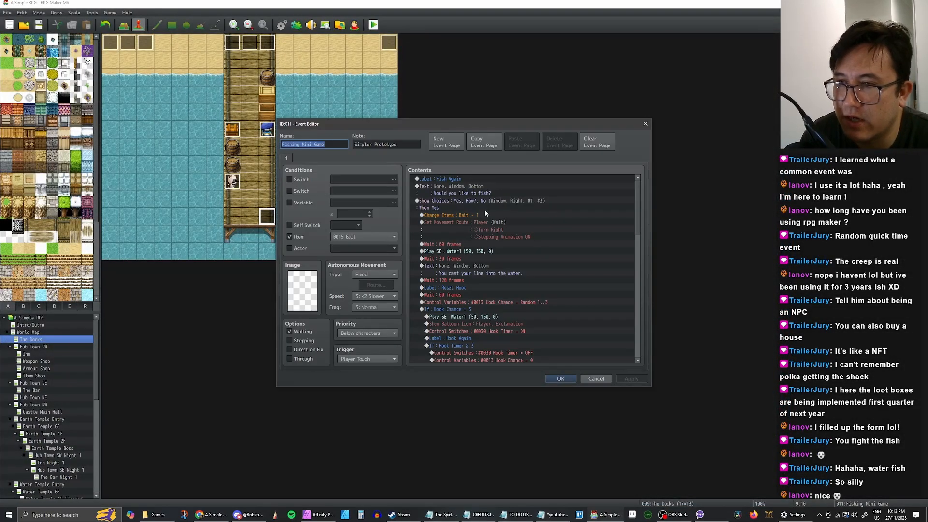
{"action": "left_click", "coordinate": [447, 245]}
{"action": "right_click", "coordinate": [434, 245]}
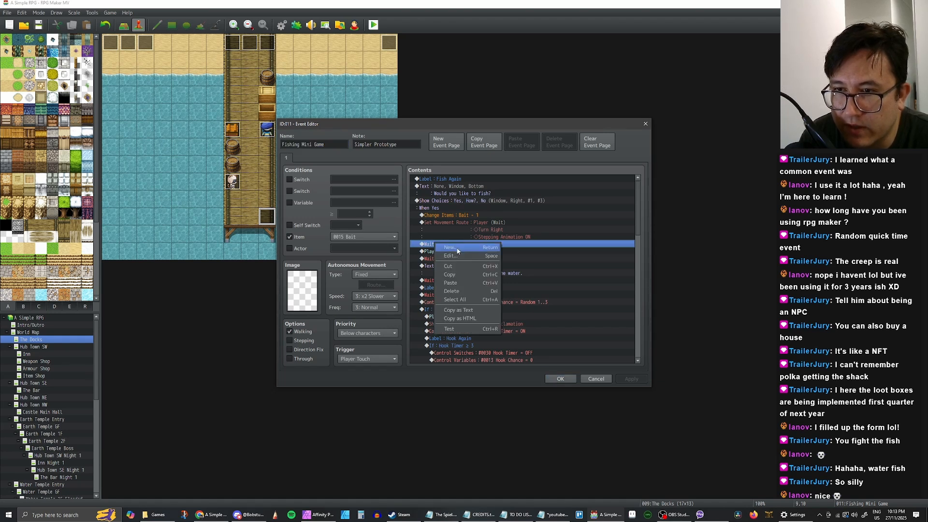
{"action": "left_click", "coordinate": [458, 252]}
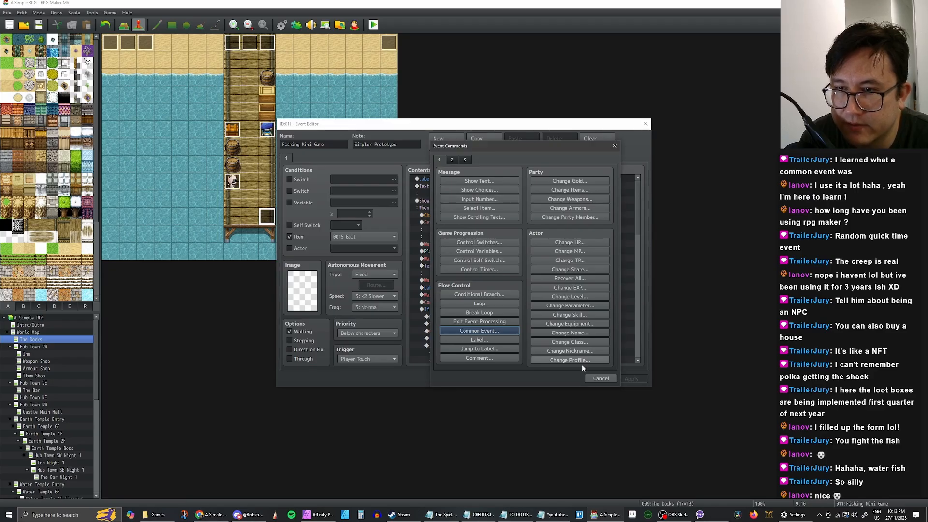
{"action": "left_click", "coordinate": [598, 379]}
Copy the Water1 sound effect command and paste it above the 60-frame wait that follows the movement route
{"action": "left_click", "coordinate": [466, 251]}
{"action": "key", "text": "ctrl+c"}
{"action": "left_click", "coordinate": [463, 244]}
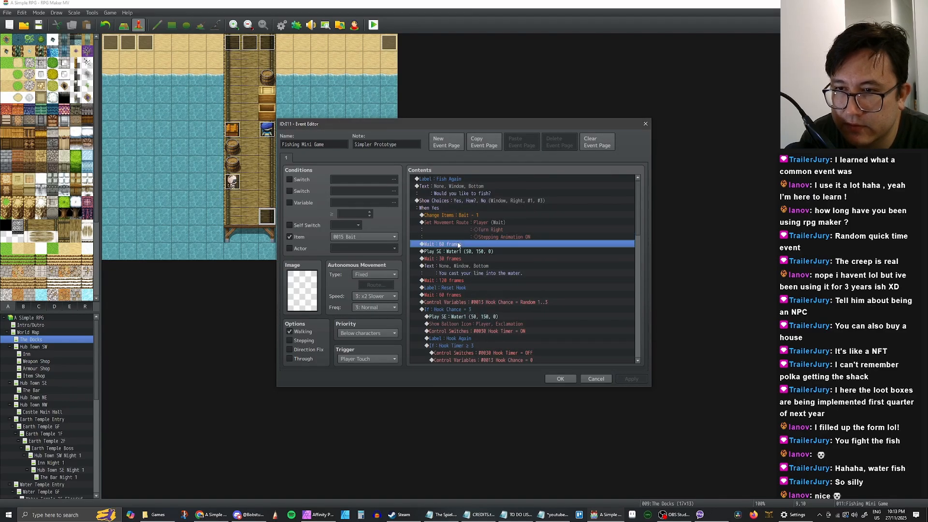
{"action": "key", "text": "ctrl+v"}
Change the pasted sound effect to Evasion1 with 100% pitch, preview it, and apply the event changes
{"action": "double_click", "coordinate": [463, 244]}
{"action": "scroll", "coordinate": [526, 266], "scroll_direction": "up", "scroll_amount": 2}
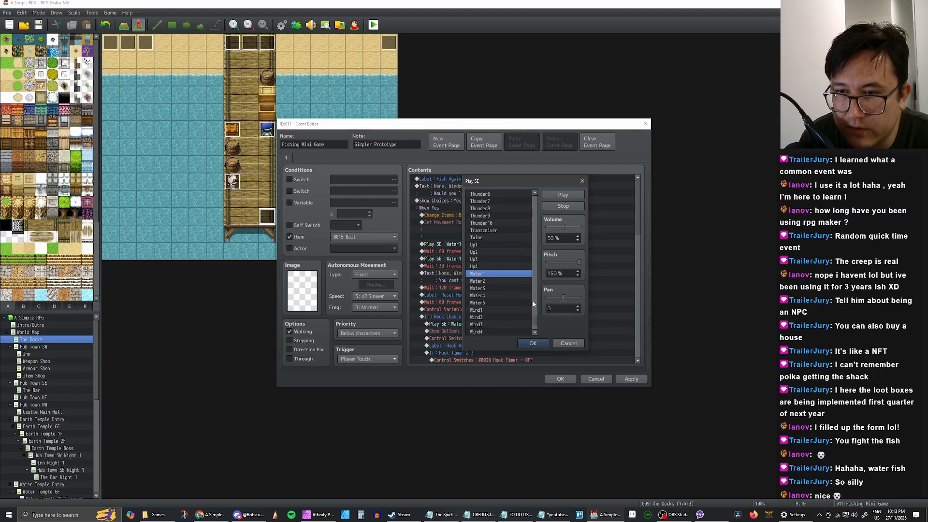
{"action": "left_click_drag", "start_coordinate": [535, 320], "coordinate": [536, 269]}
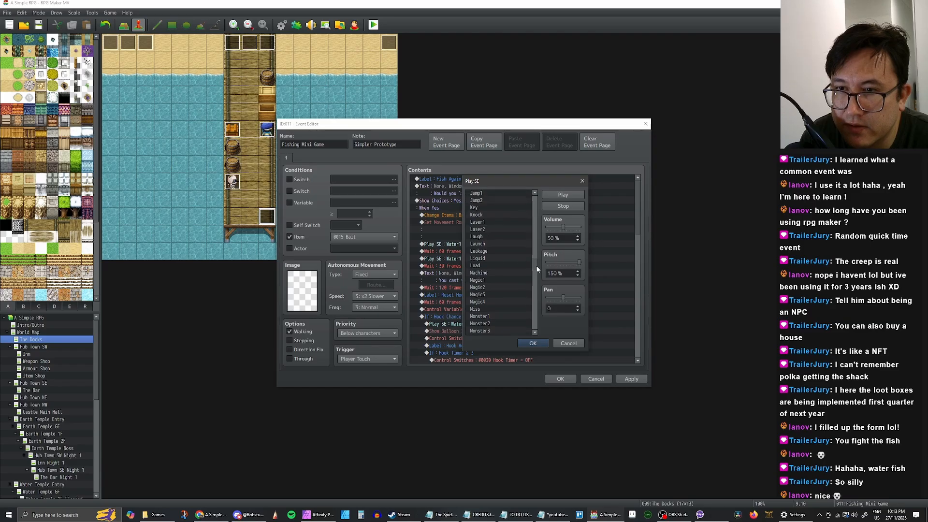
{"action": "left_click", "coordinate": [478, 308]}
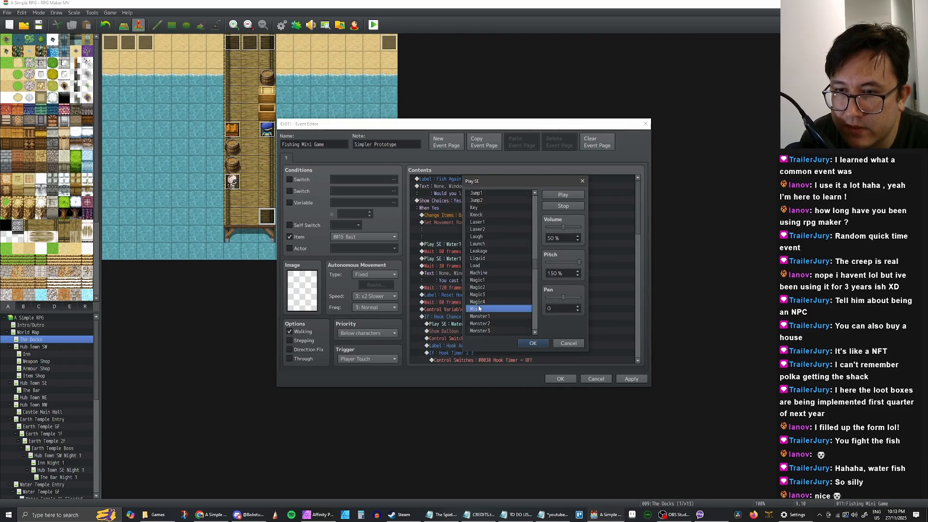
{"action": "scroll", "coordinate": [512, 276], "scroll_direction": "up", "scroll_amount": 6}
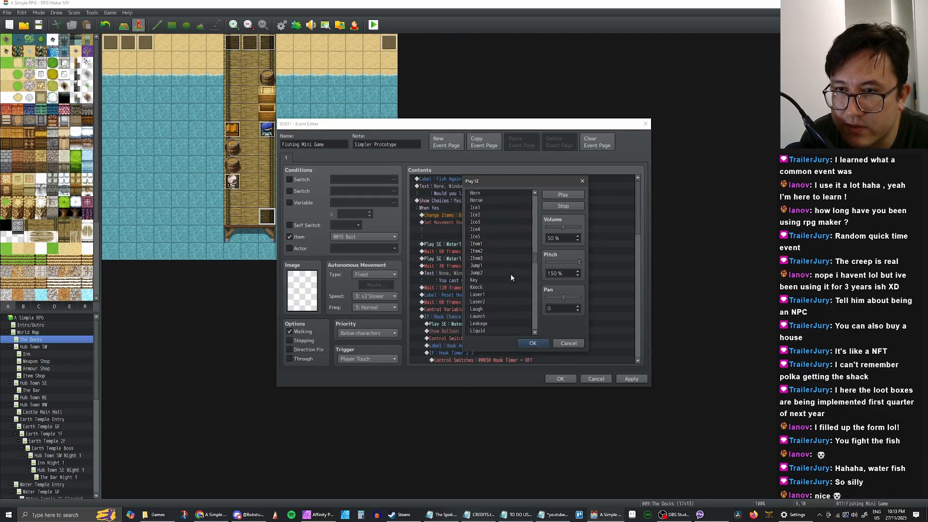
{"action": "left_click_drag", "start_coordinate": [536, 247], "coordinate": [536, 240]}
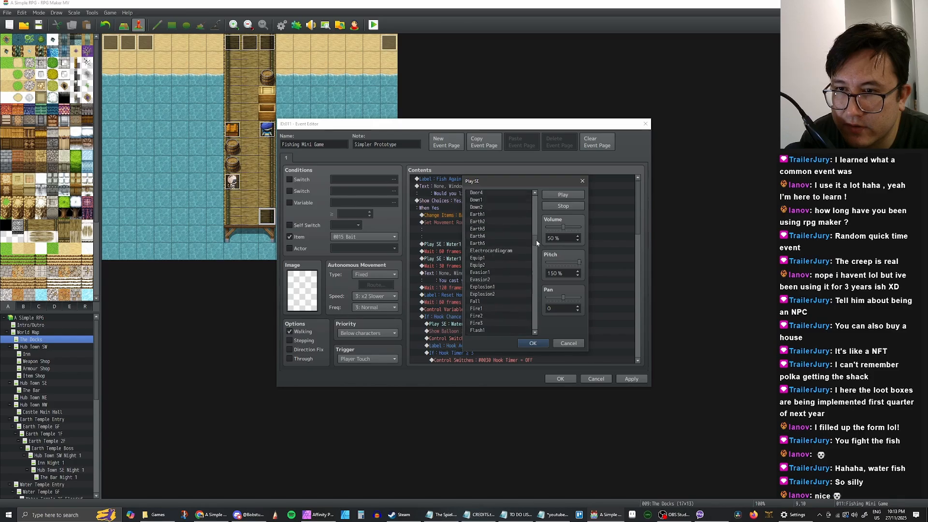
{"action": "left_click", "coordinate": [484, 274]}
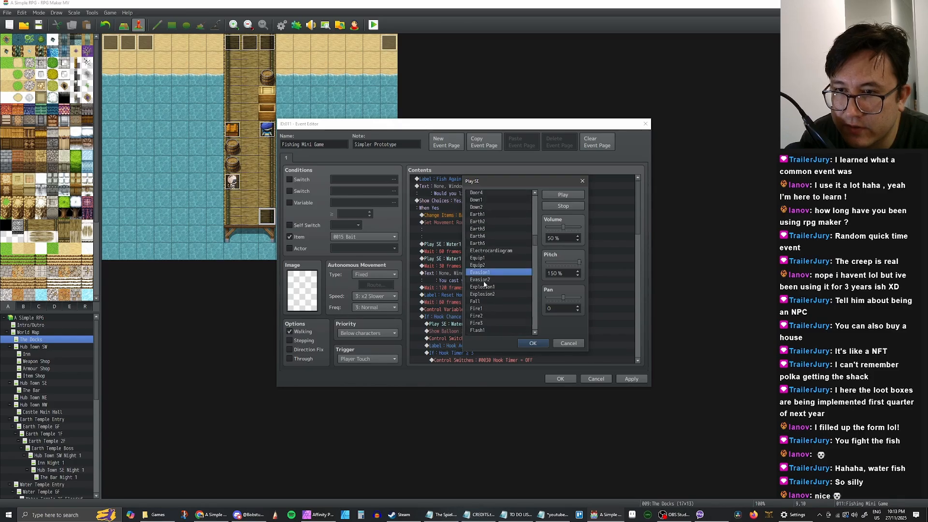
{"action": "left_click", "coordinate": [483, 281]}
{"action": "left_click", "coordinate": [487, 274]}
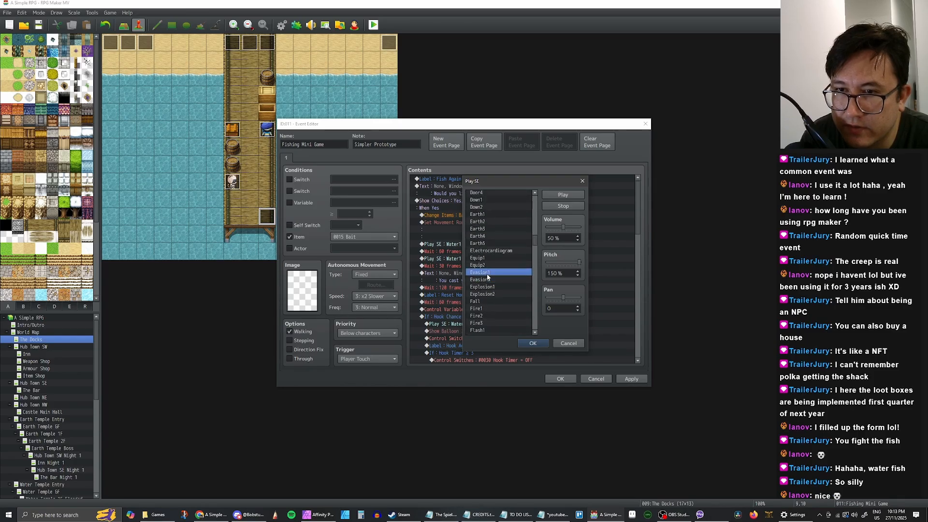
{"action": "left_click_drag", "start_coordinate": [578, 264], "coordinate": [566, 264]}
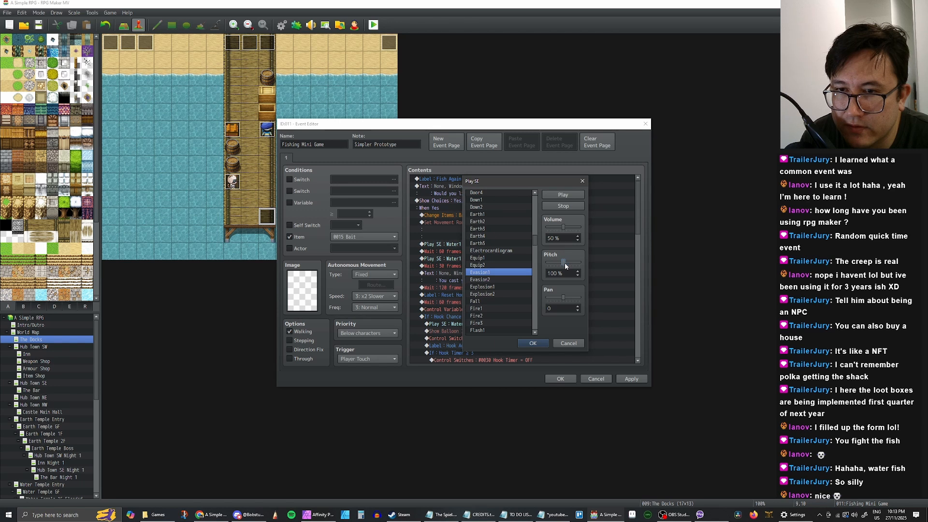
{"action": "left_click", "coordinate": [565, 195]}
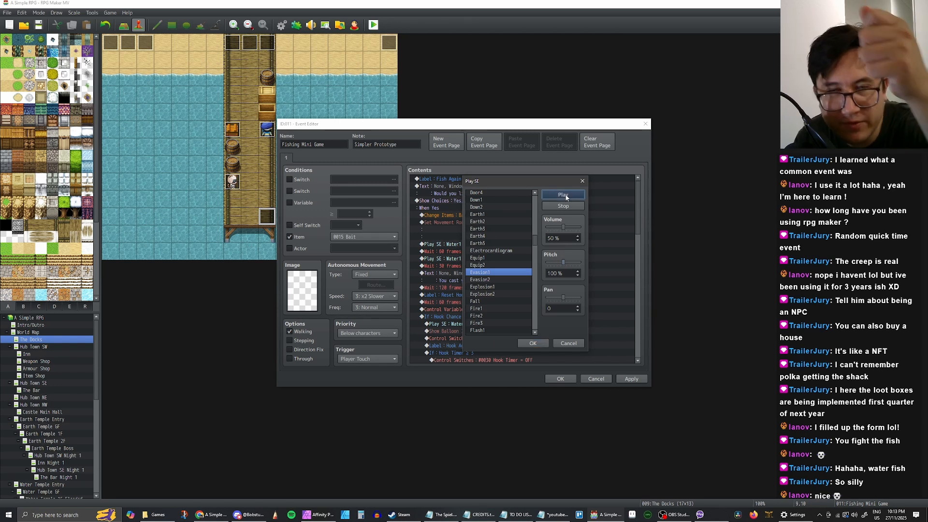
{"action": "left_click", "coordinate": [532, 343]}
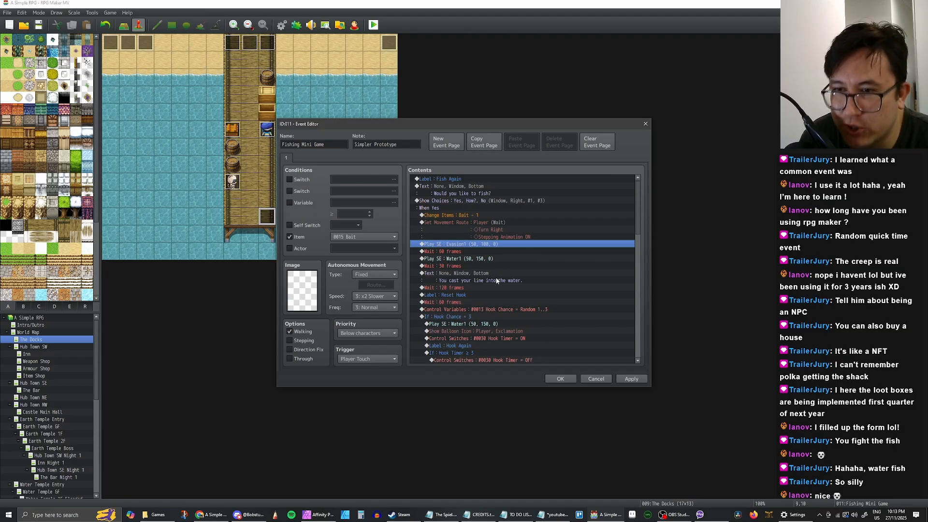
{"action": "left_click", "coordinate": [630, 378]}
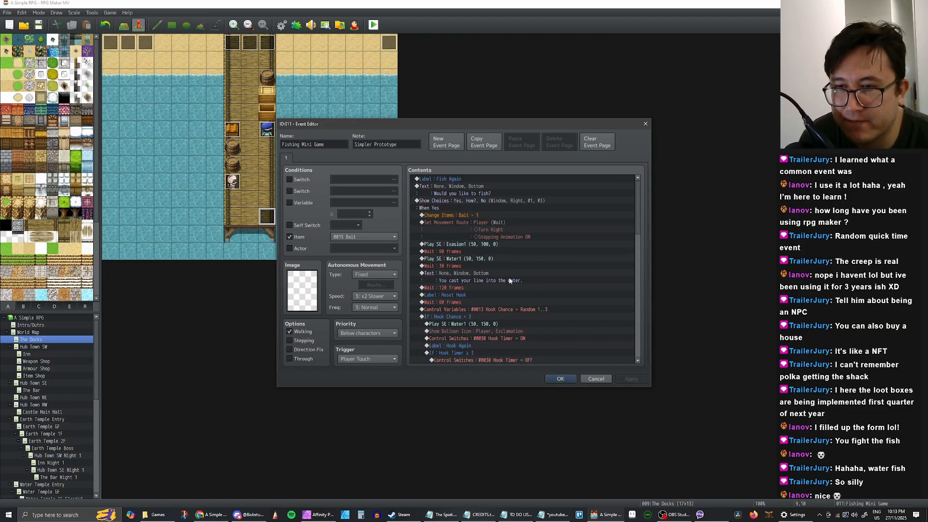
Review the line-casting commands and close the Fishing Mini Game event with its changes kept
{"action": "left_click", "coordinate": [472, 273]}
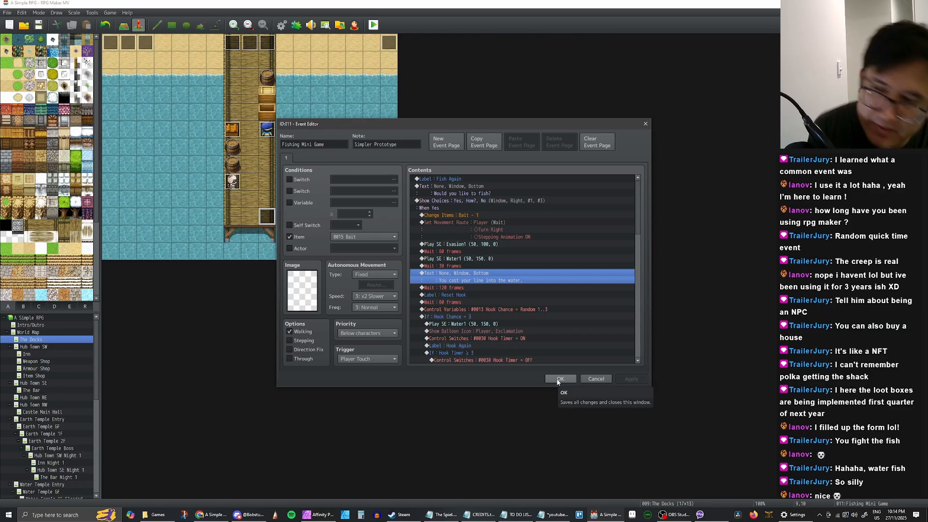
{"action": "scroll", "coordinate": [637, 241], "scroll_direction": "down", "scroll_amount": 3}
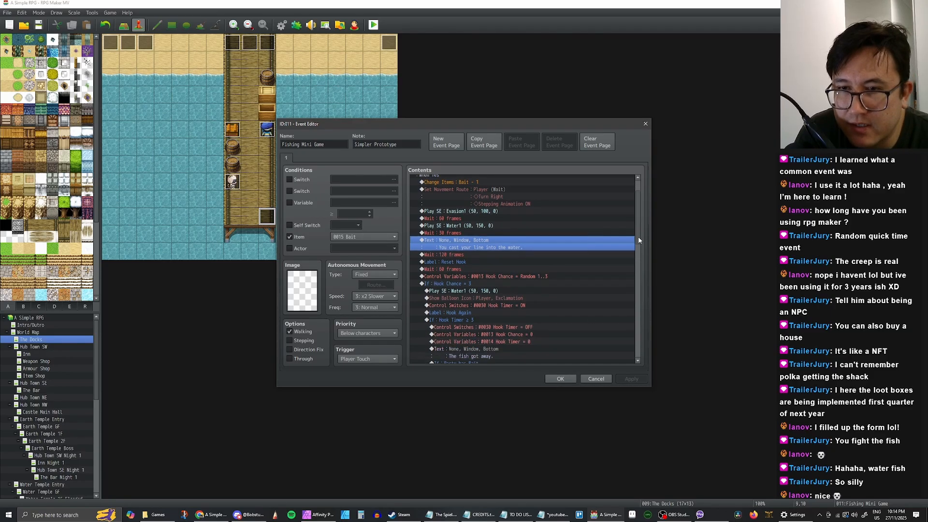
{"action": "scroll", "coordinate": [638, 241], "scroll_direction": "up", "scroll_amount": 3}
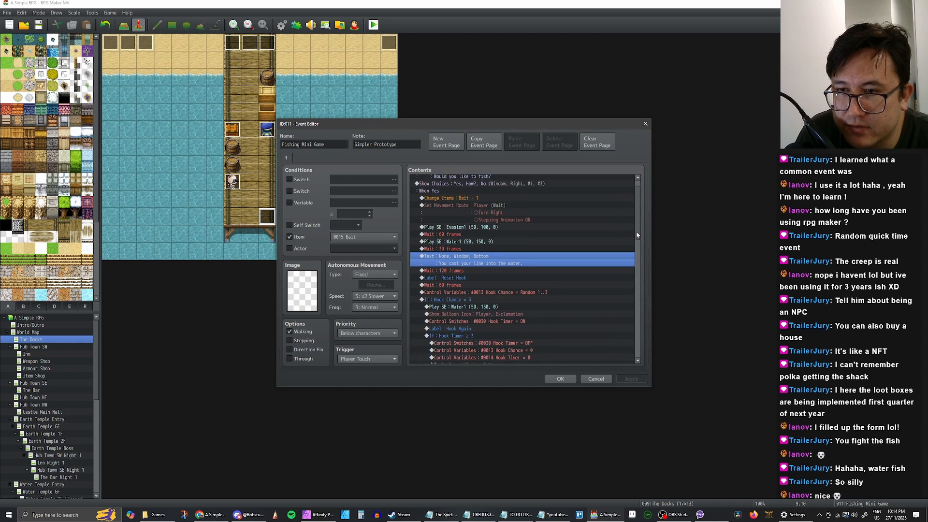
{"action": "left_click", "coordinate": [559, 379]}
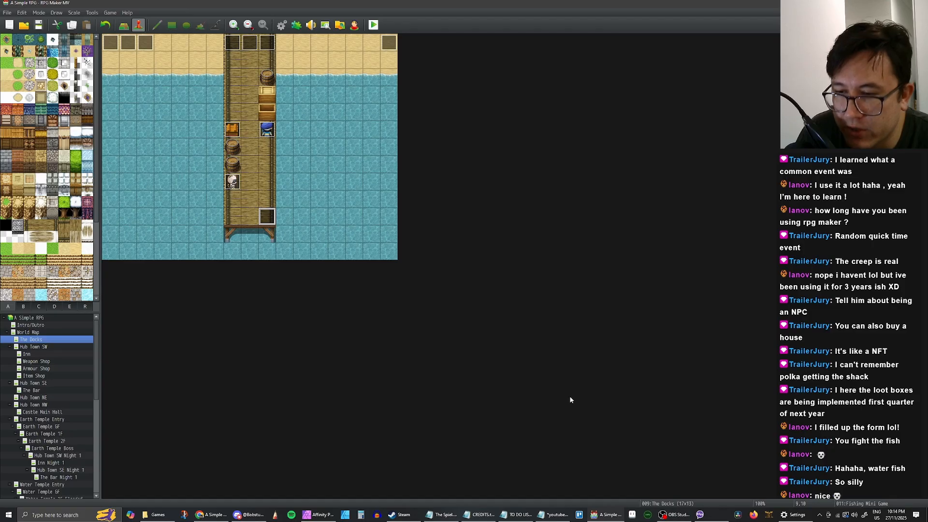
Switch to Aseprite, maximize it, and browse to the project's img folder for a file to open
{"action": "left_click", "coordinate": [632, 515]}
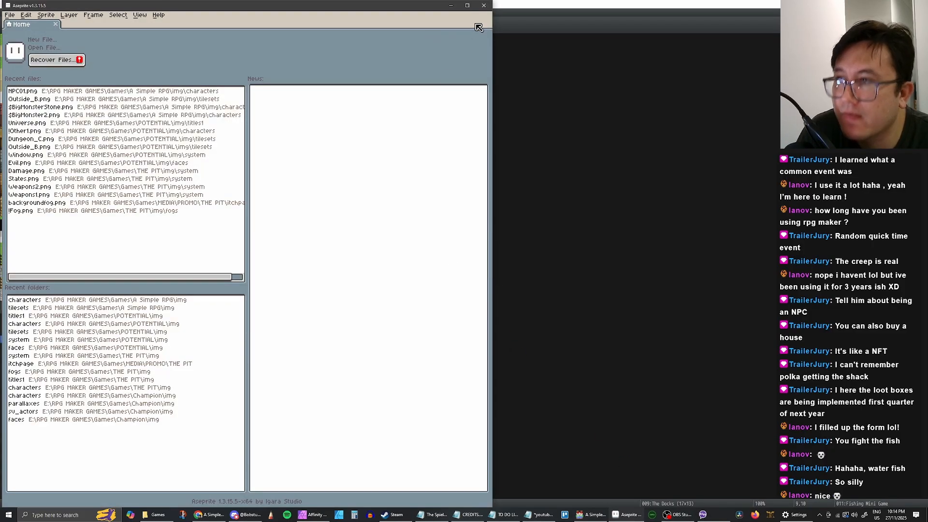
{"action": "left_click", "coordinate": [468, 6]}
{"action": "left_click", "coordinate": [8, 12]}
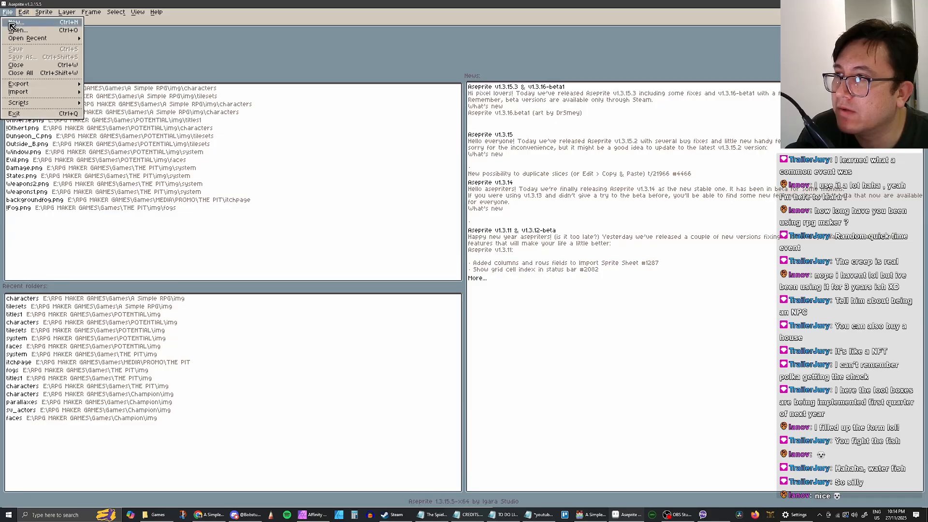
{"action": "left_click", "coordinate": [20, 31]}
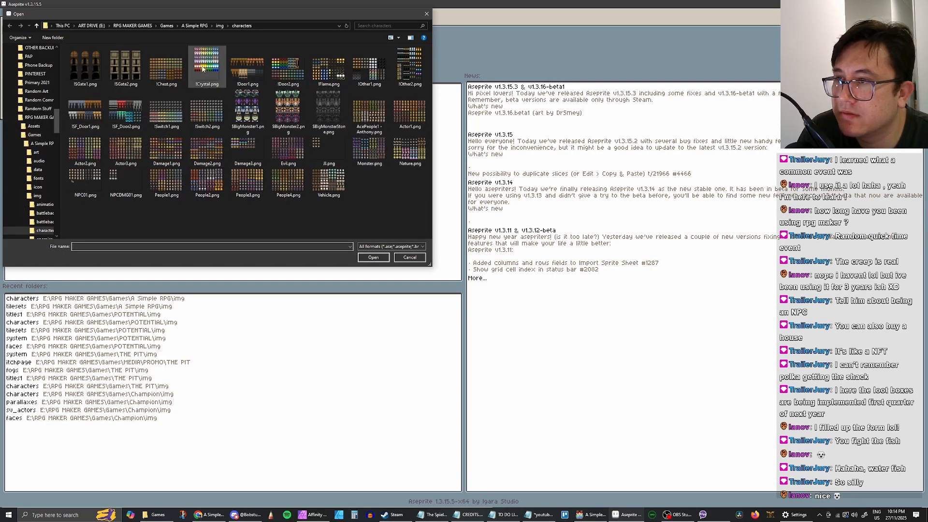
{"action": "left_click", "coordinate": [219, 26]}
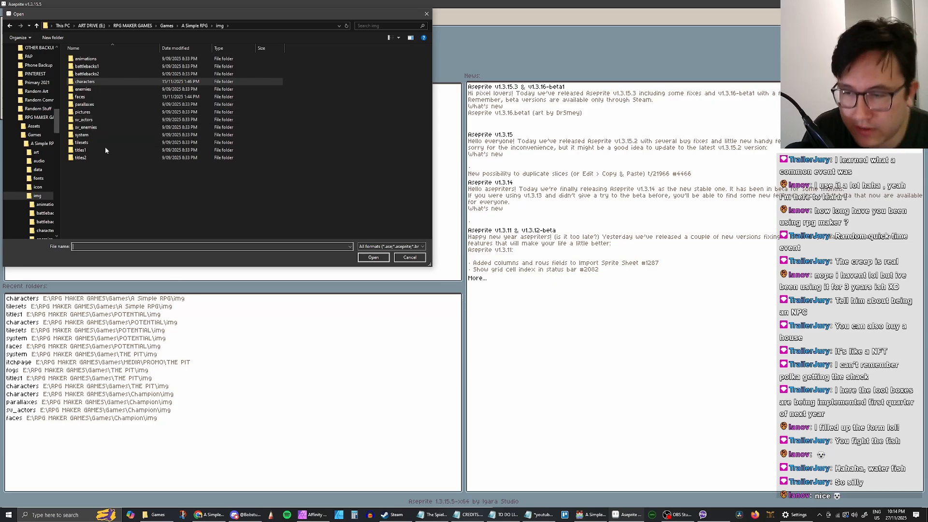
Switch back to RPG Maker MV and look through the database's System and Enemies settings
{"action": "left_click", "coordinate": [592, 515]}
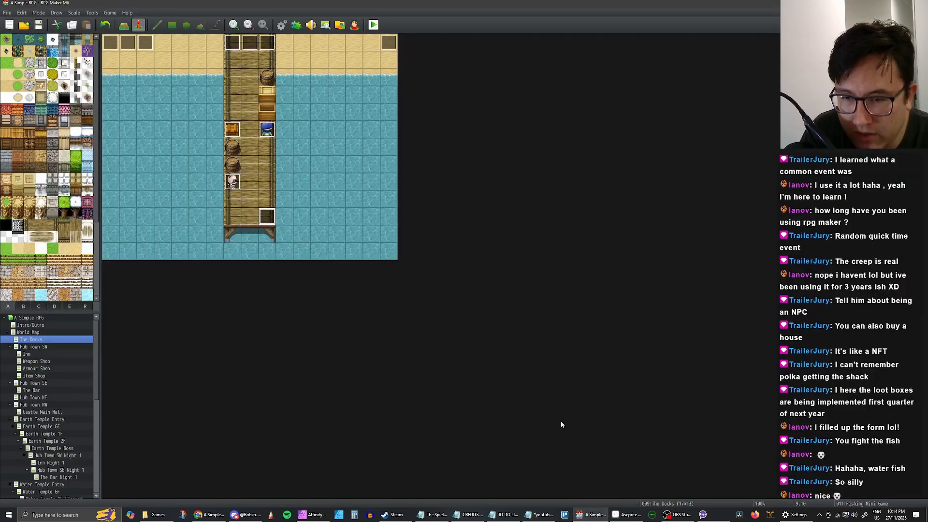
{"action": "left_click", "coordinate": [297, 27]}
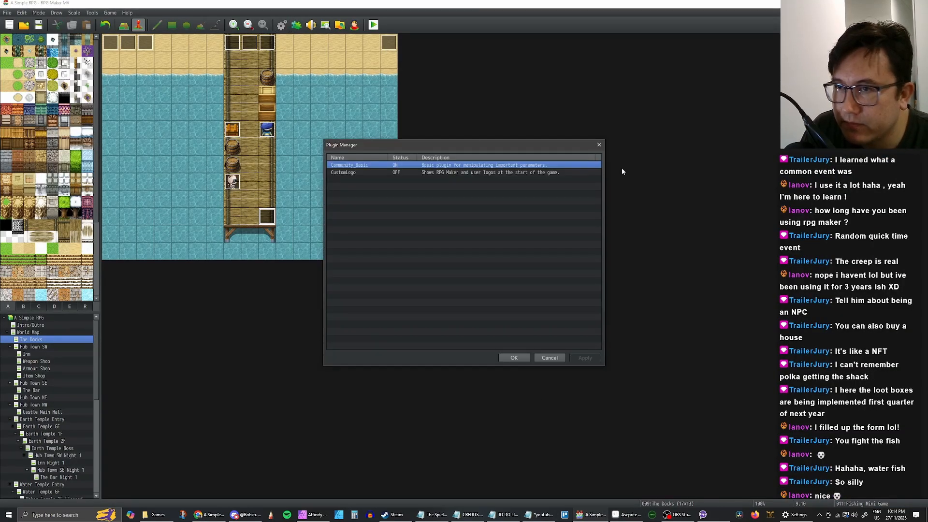
{"action": "left_click", "coordinate": [599, 144]}
{"action": "left_click", "coordinate": [282, 24]}
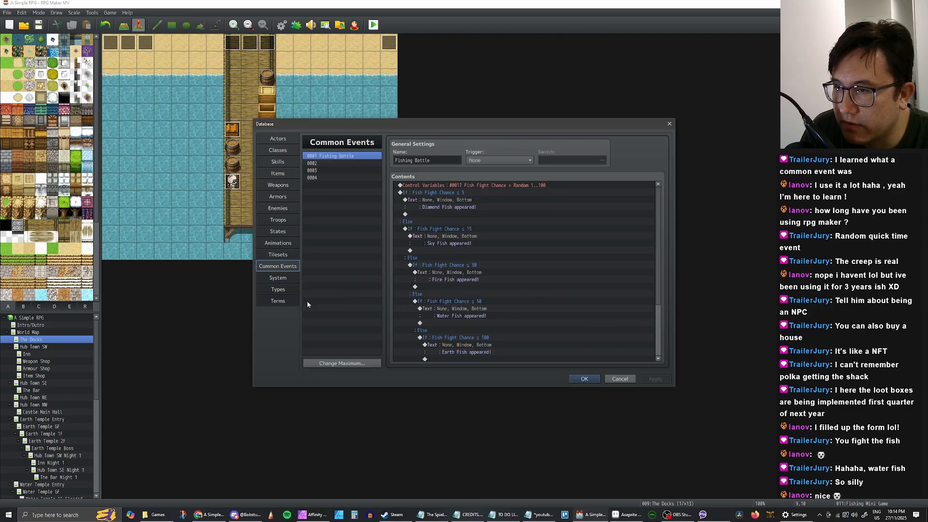
{"action": "left_click", "coordinate": [281, 278]}
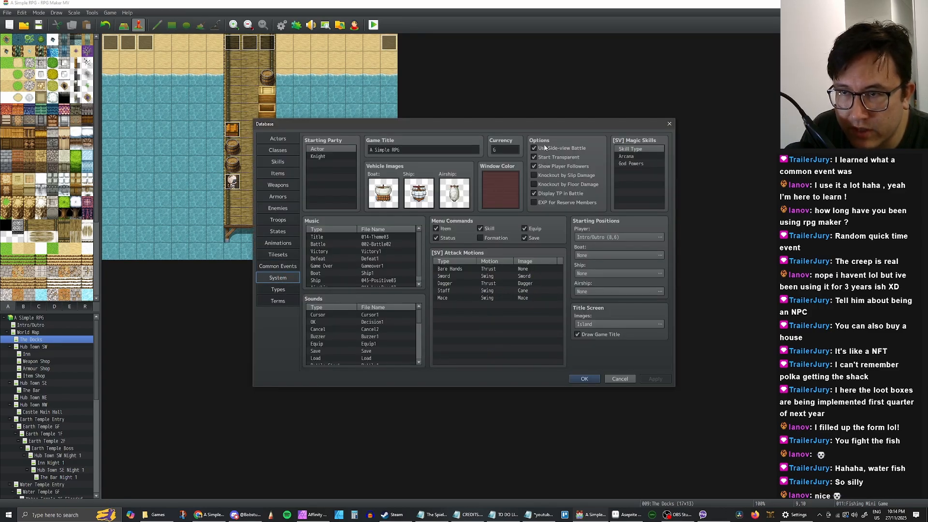
{"action": "left_click", "coordinate": [277, 229]}
{"action": "left_click", "coordinate": [289, 207]}
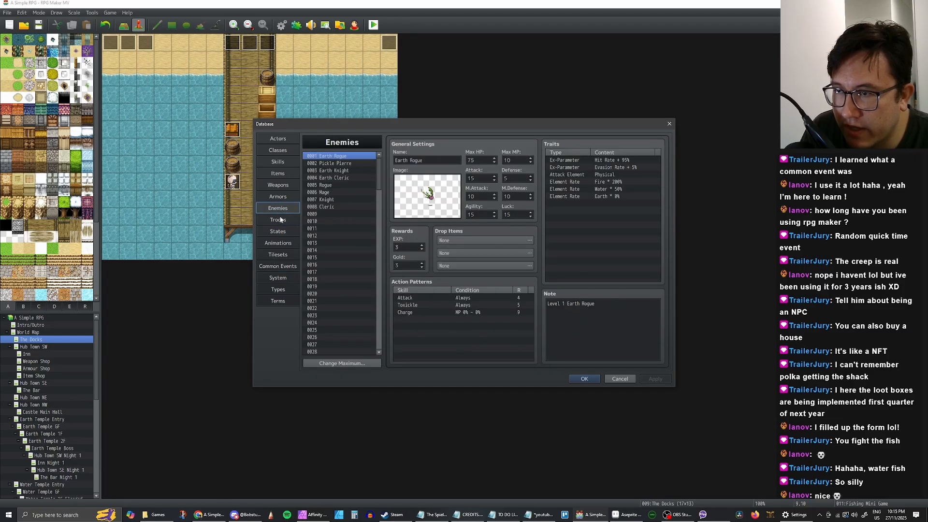
Run a battle test of the first troop to view the battle layout, and close the test window
{"action": "left_click", "coordinate": [281, 221]}
{"action": "left_click", "coordinate": [588, 165]}
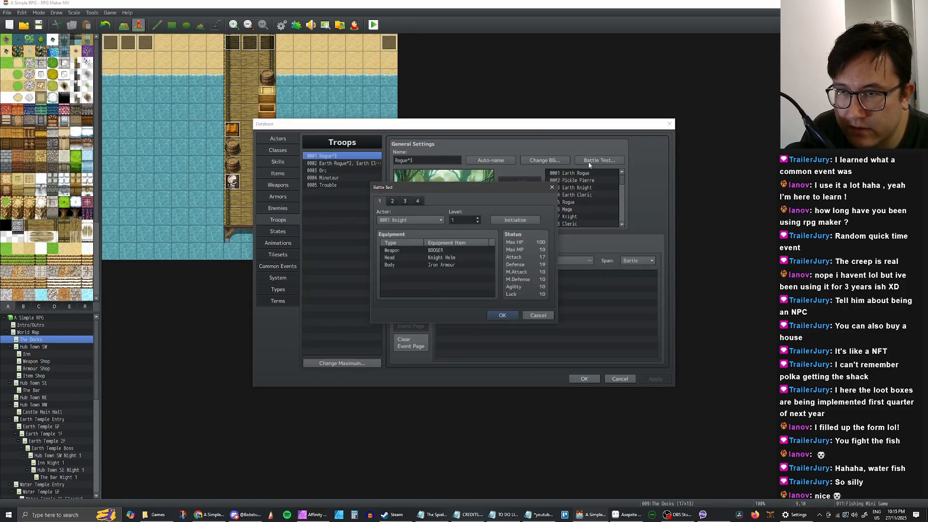
{"action": "left_click", "coordinate": [503, 314]}
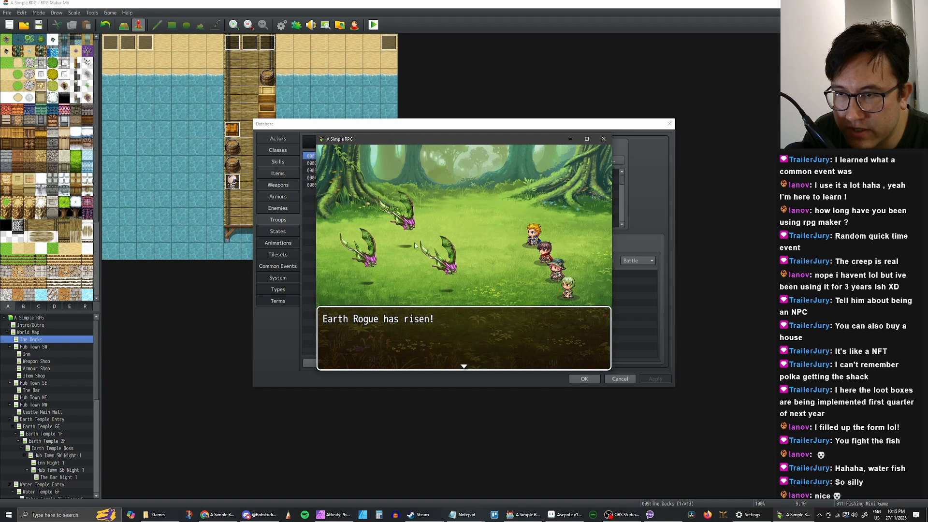
{"action": "left_click", "coordinate": [459, 248]}
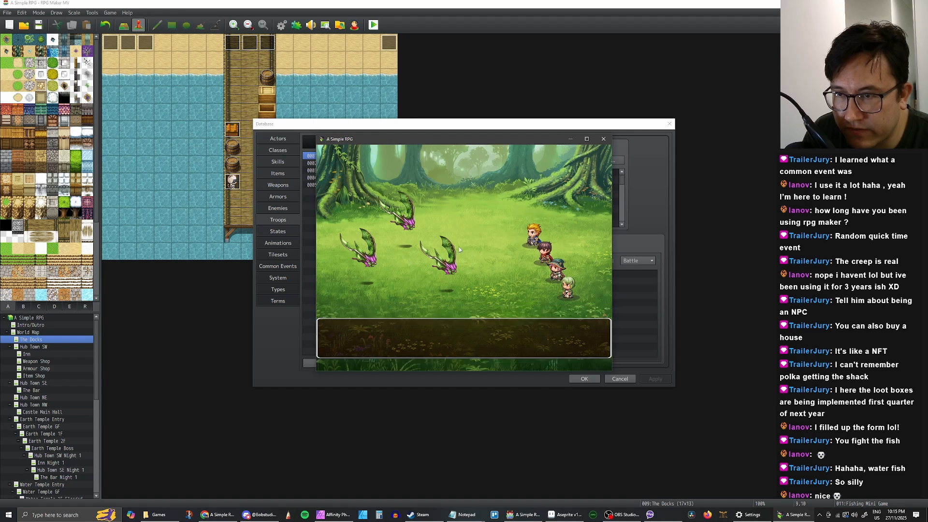
{"action": "left_click", "coordinate": [603, 140]}
Turn off side-view battle in the database's System options and return to the Enemies list
{"action": "left_click", "coordinate": [278, 278]}
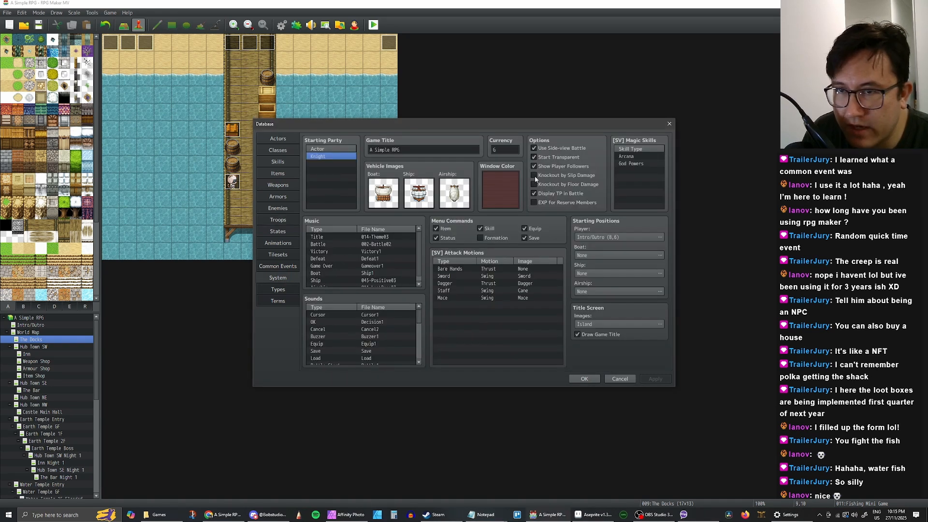
{"action": "left_click", "coordinate": [535, 149]}
{"action": "left_click", "coordinate": [278, 208]}
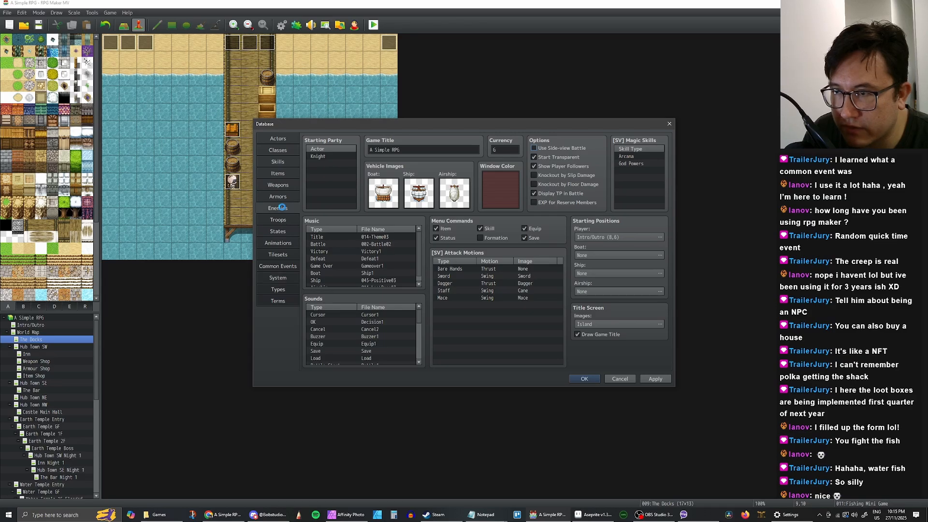
Battle test the first troop in front view, play through one round of combat, and close the test window
{"action": "left_click", "coordinate": [278, 220]}
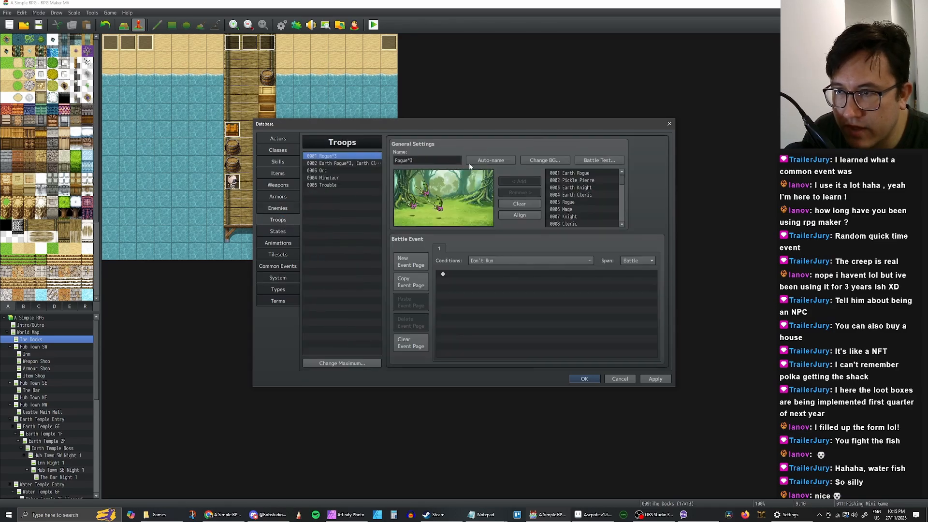
{"action": "left_click", "coordinate": [600, 160]}
{"action": "left_click", "coordinate": [502, 315]}
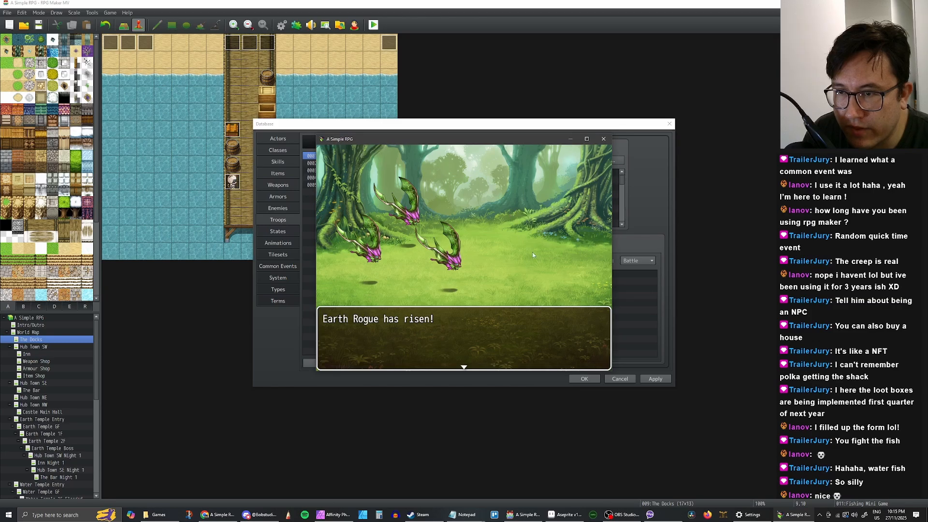
{"action": "left_click", "coordinate": [532, 252]}
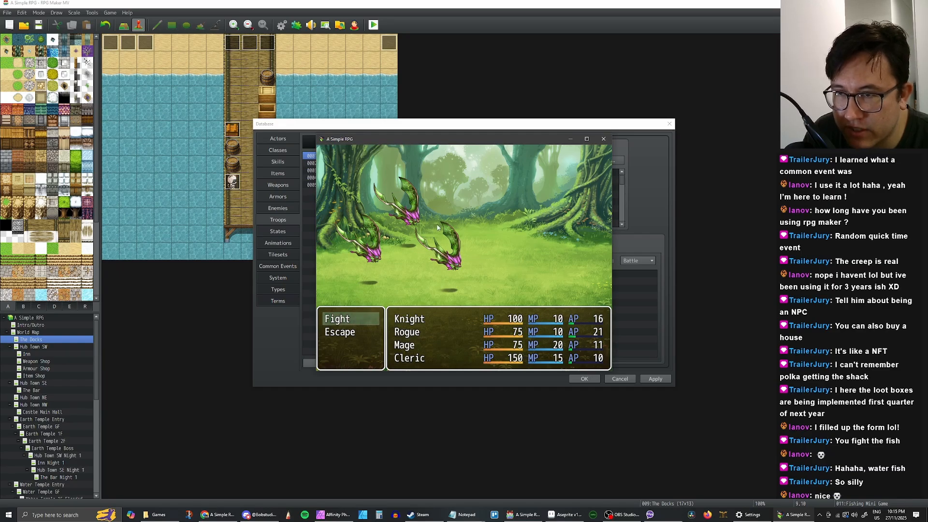
{"action": "key", "text": "Return"}
{"action": "key", "text": "Return"}
{"action": "key", "text": "Return"}
{"action": "key", "text": "Return"}
{"action": "key", "text": "Return"}
{"action": "key", "text": "Return"}
{"action": "key", "text": "Return"}
{"action": "key", "text": "Return"}
{"action": "key", "text": "Return"}
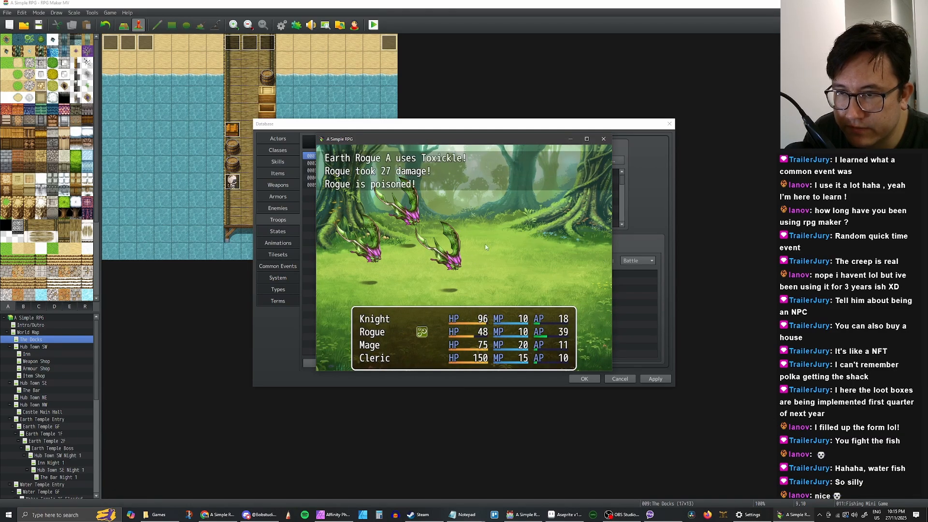
{"action": "left_click", "coordinate": [603, 139]}
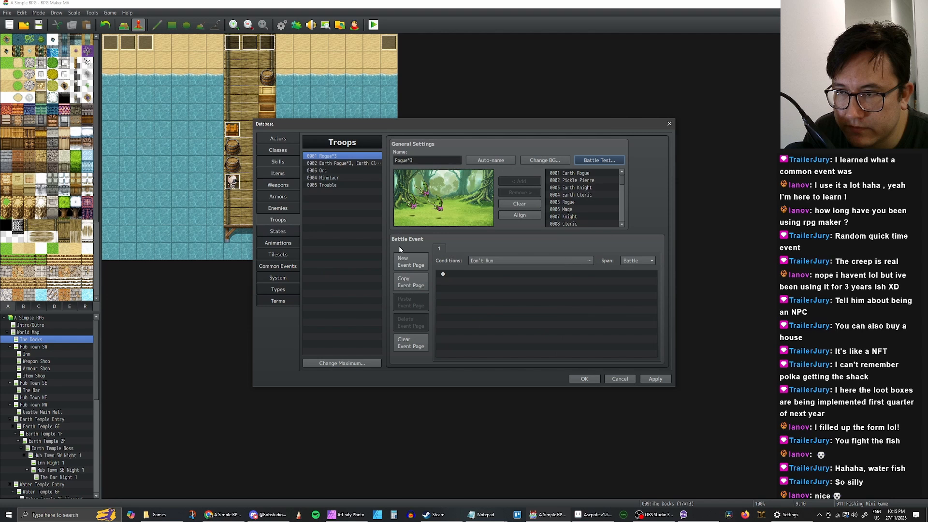
Turn side-view battle back on in the database's System options and apply the change, closing the database
{"action": "left_click", "coordinate": [279, 266]}
{"action": "left_click", "coordinate": [279, 279]}
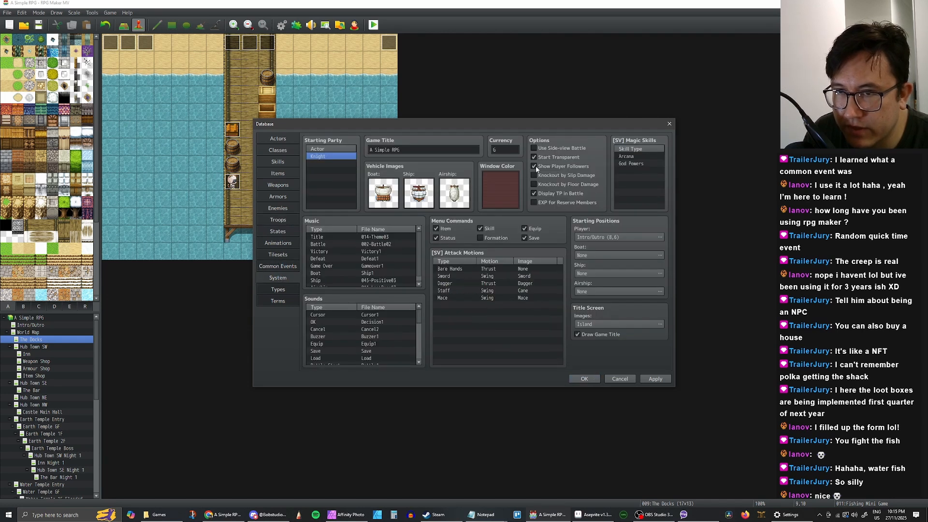
{"action": "left_click", "coordinate": [533, 148]}
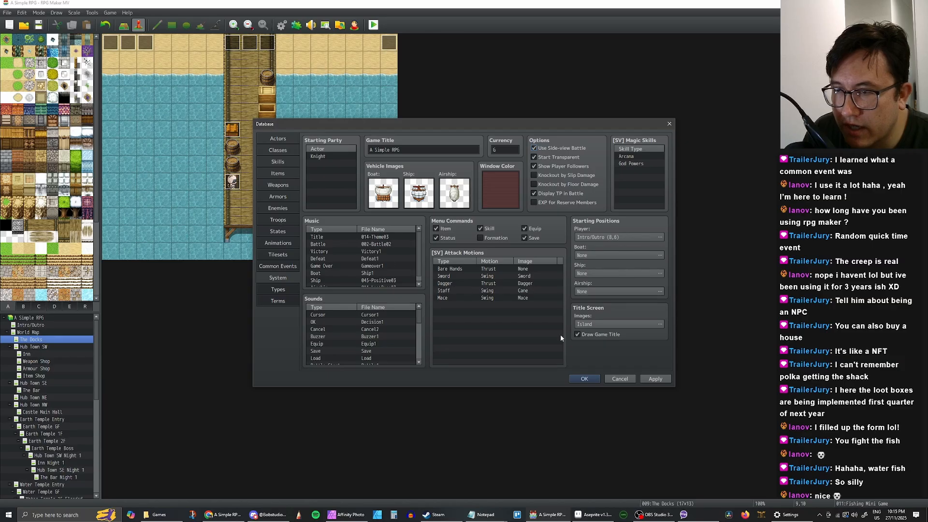
{"action": "left_click", "coordinate": [655, 379]}
{"action": "left_click", "coordinate": [584, 379]}
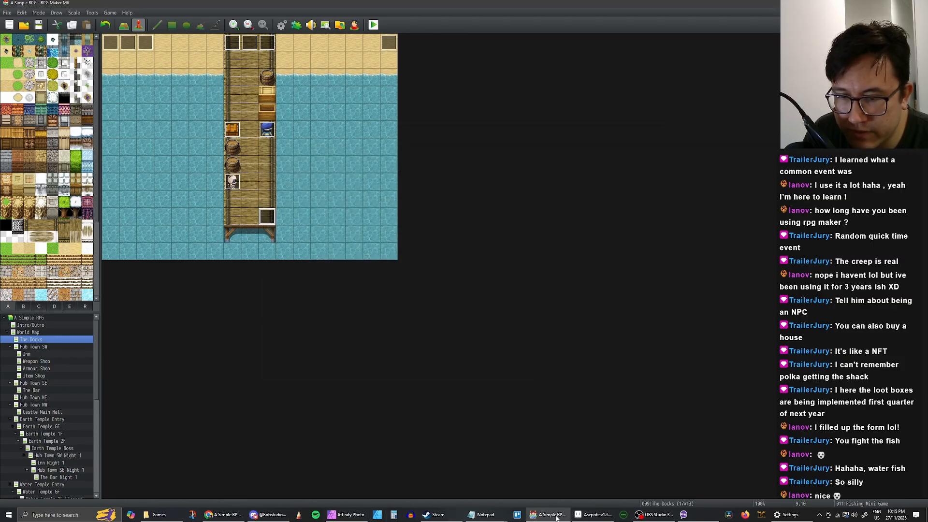
Switch to Aseprite and look through the project's sv_enemies and enemies image folders
{"action": "left_click", "coordinate": [594, 515]}
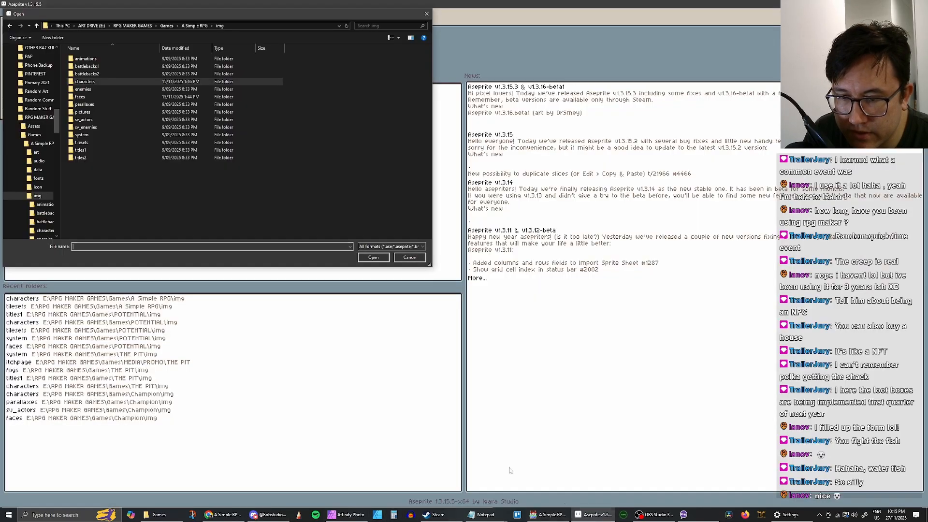
{"action": "left_click", "coordinate": [91, 89]}
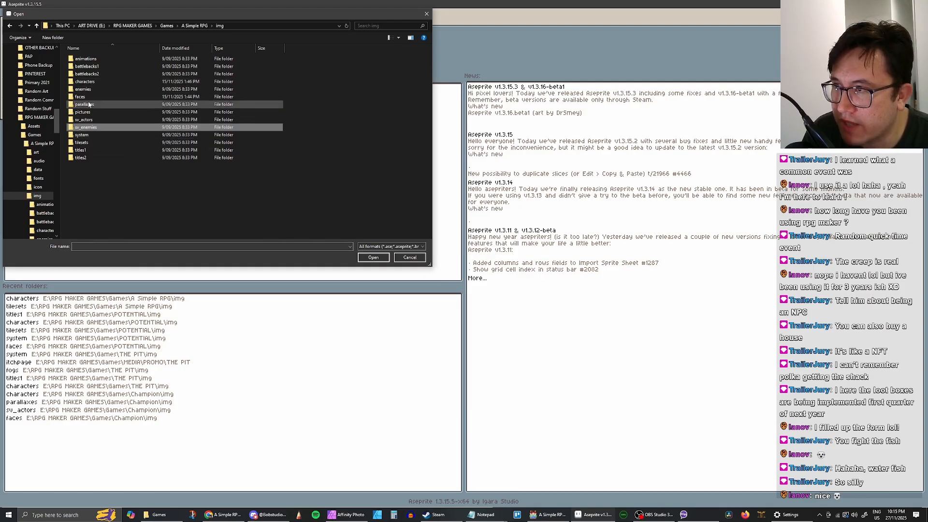
{"action": "left_click", "coordinate": [78, 128]}
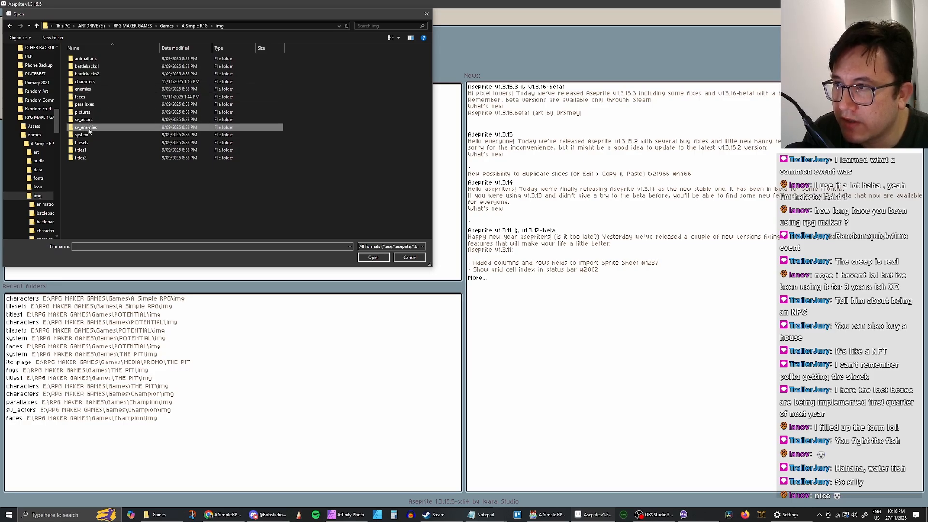
{"action": "double_click", "coordinate": [86, 128]}
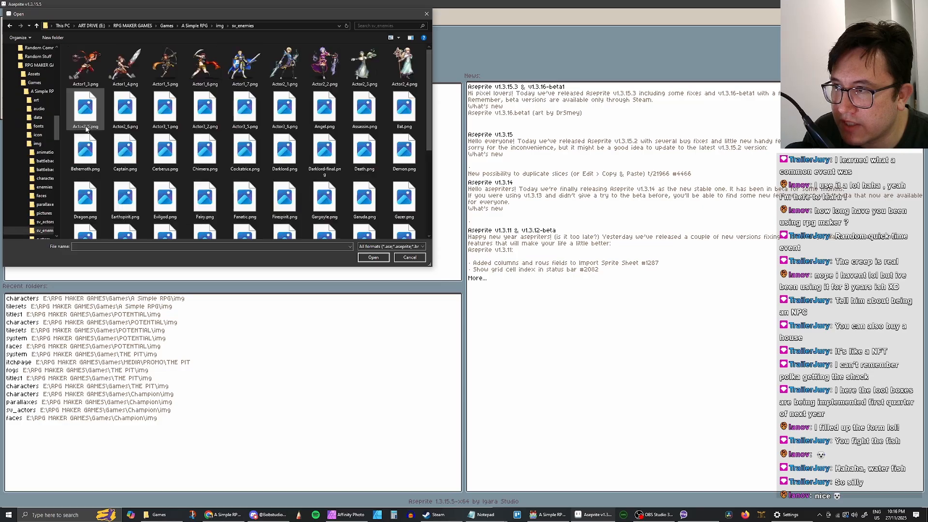
{"action": "scroll", "coordinate": [325, 111], "scroll_direction": "down", "scroll_amount": 3}
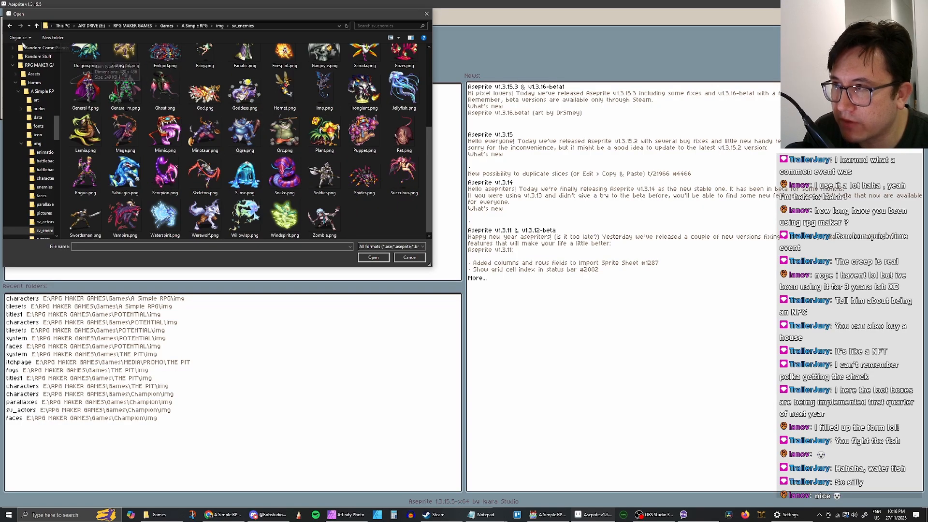
{"action": "left_click", "coordinate": [10, 26]}
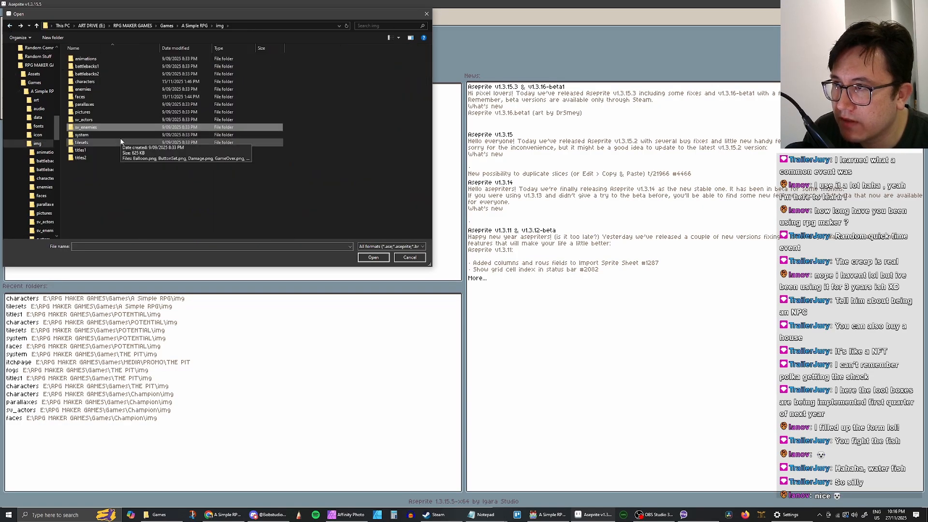
{"action": "left_click", "coordinate": [91, 91]}
{"action": "double_click", "coordinate": [83, 89]}
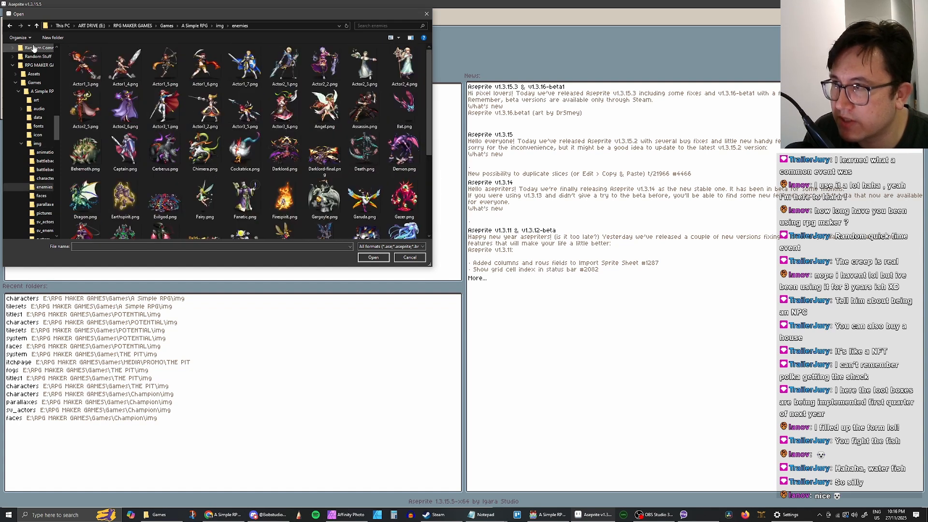
{"action": "left_click", "coordinate": [10, 25]}
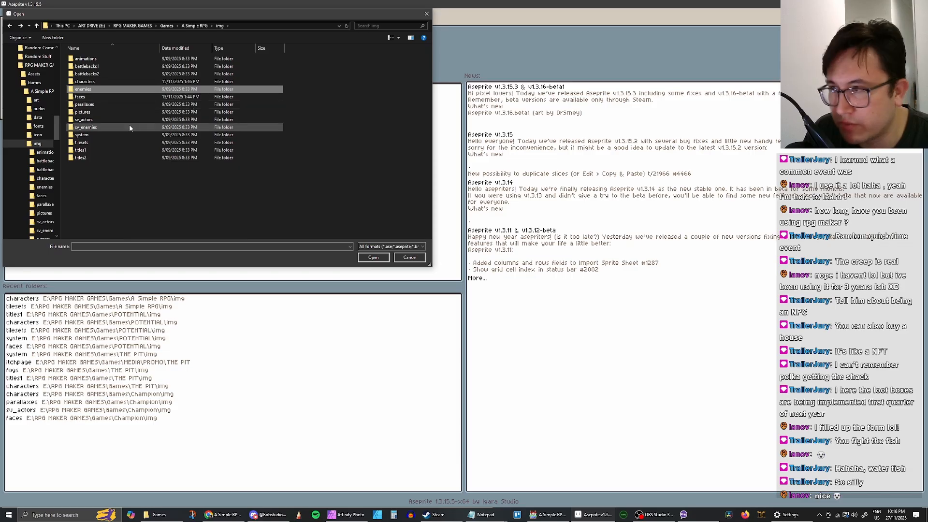
Open Cockatrice.png from the sv_enemies folder as the base for a new enemy sprite, and activate the Lasso tool
{"action": "double_click", "coordinate": [86, 127]}
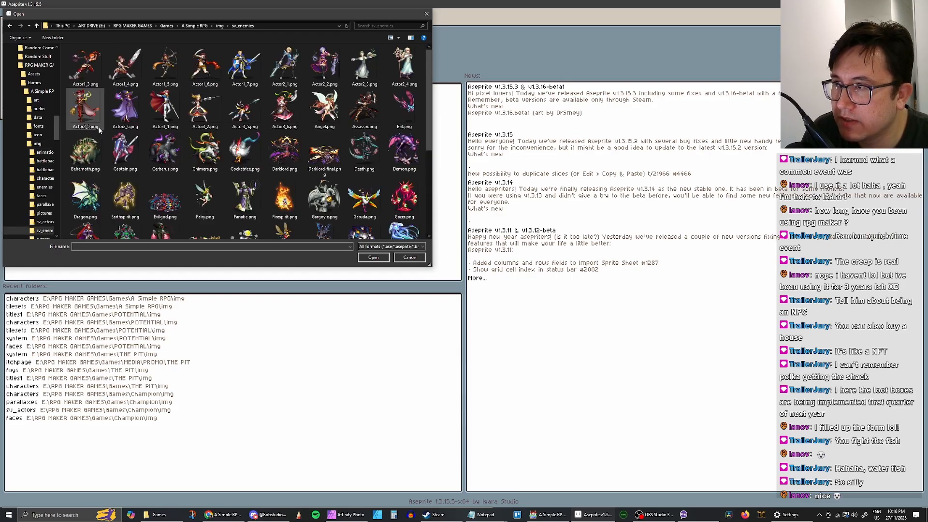
{"action": "scroll", "coordinate": [244, 170], "scroll_direction": "down", "scroll_amount": 3}
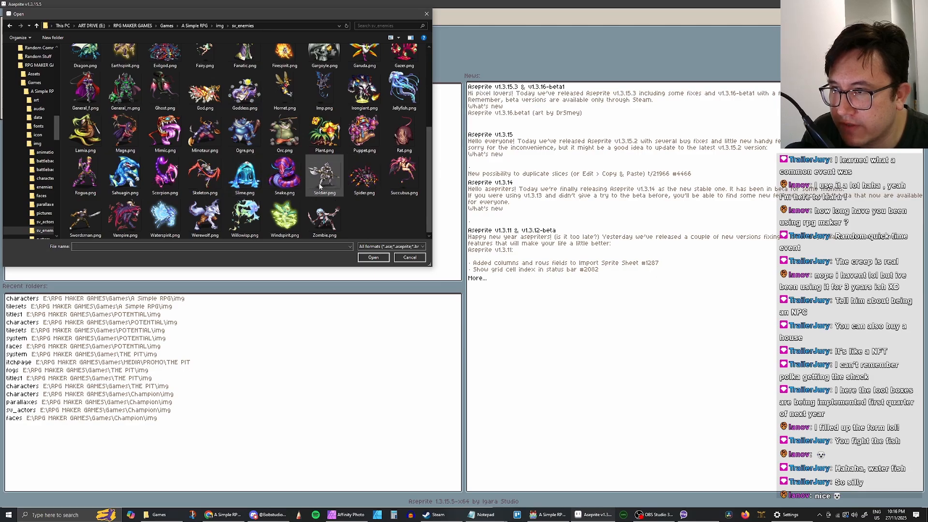
{"action": "scroll", "coordinate": [320, 186], "scroll_direction": "up", "scroll_amount": 4}
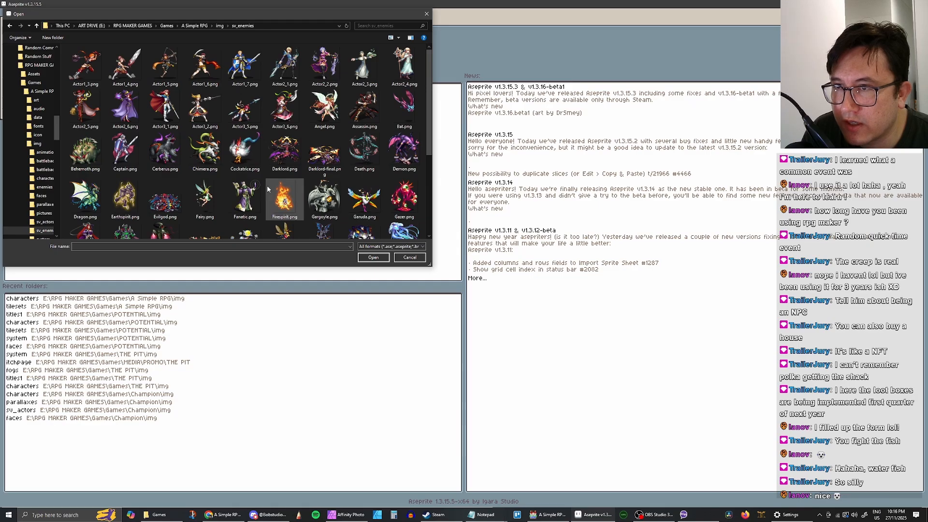
{"action": "double_click", "coordinate": [240, 159]}
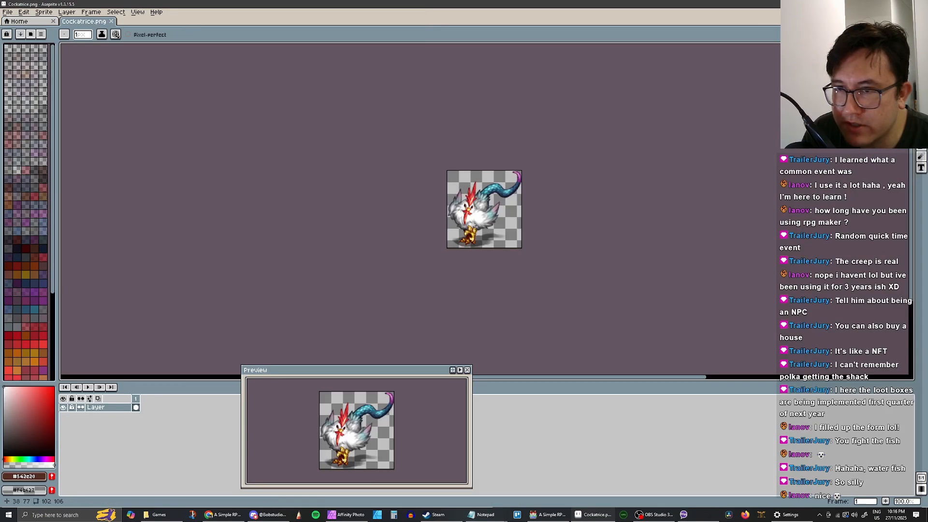
{"action": "scroll", "coordinate": [531, 212], "scroll_direction": "up", "scroll_amount": 2}
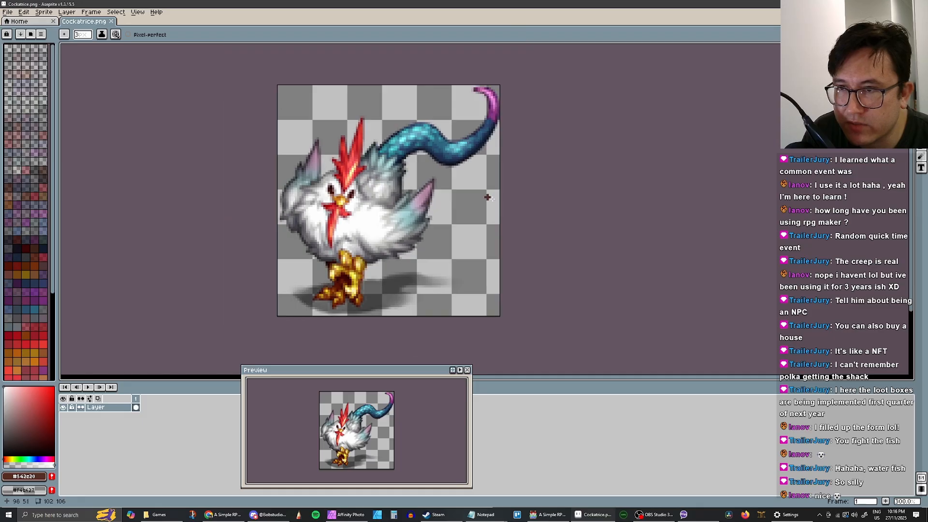
{"action": "key", "text": "q"}
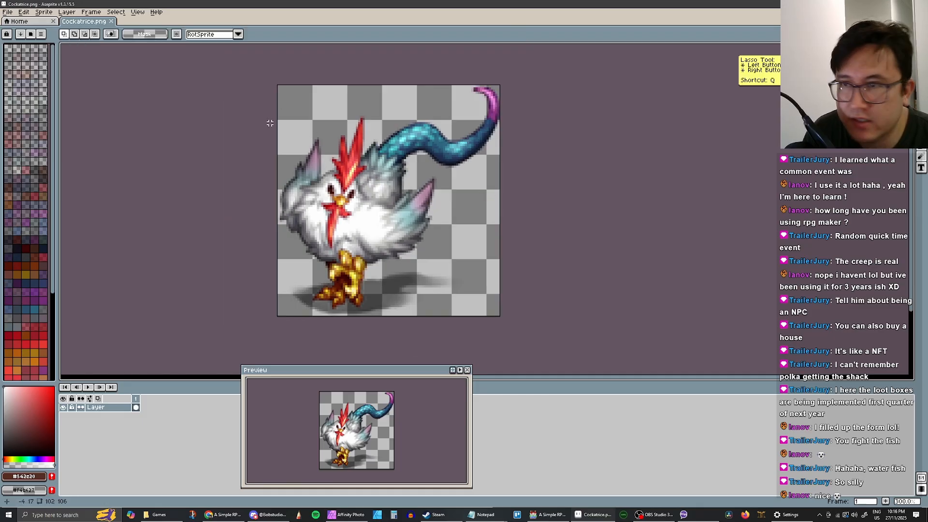
Save a copy of the sprite as EarthFish in the sv_enemies folder
{"action": "left_click", "coordinate": [7, 12]}
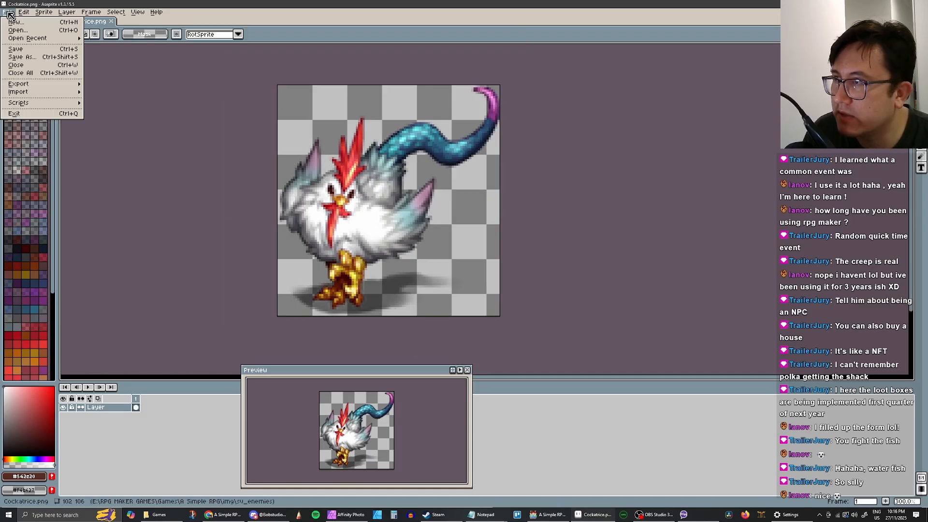
{"action": "left_click", "coordinate": [29, 57]}
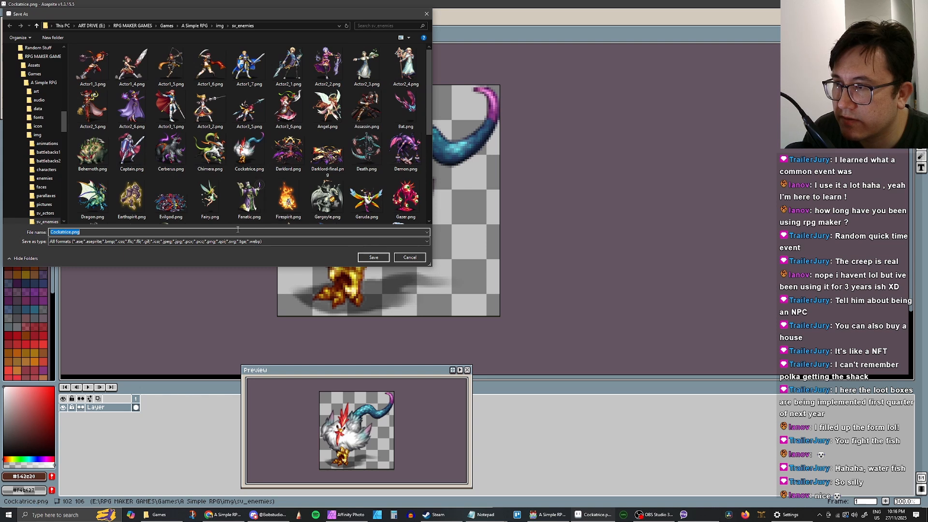
{"action": "type", "text": "Earth"}
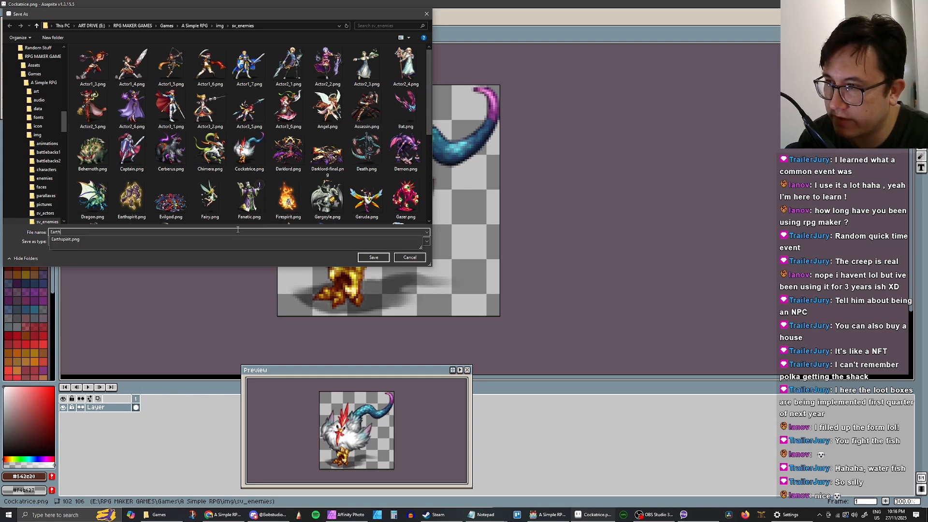
{"action": "type", "text": "Fish"}
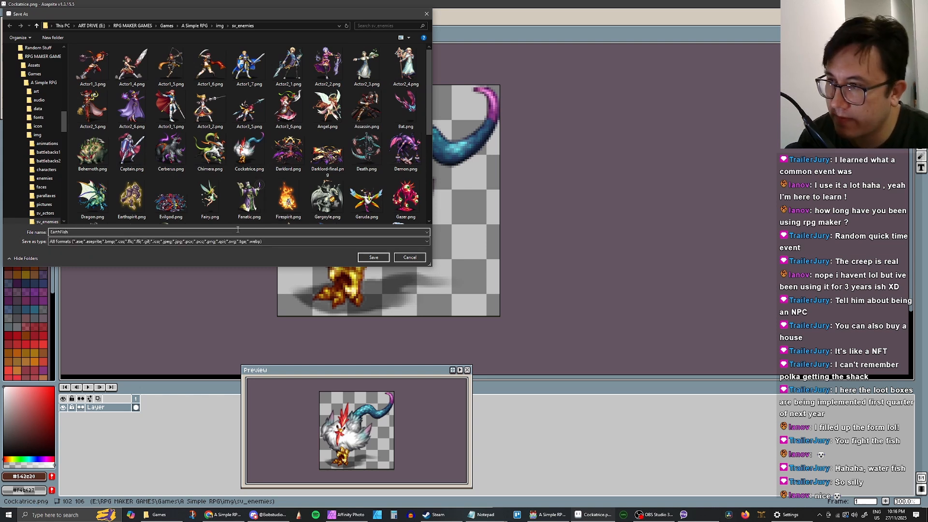
{"action": "left_click", "coordinate": [373, 257]}
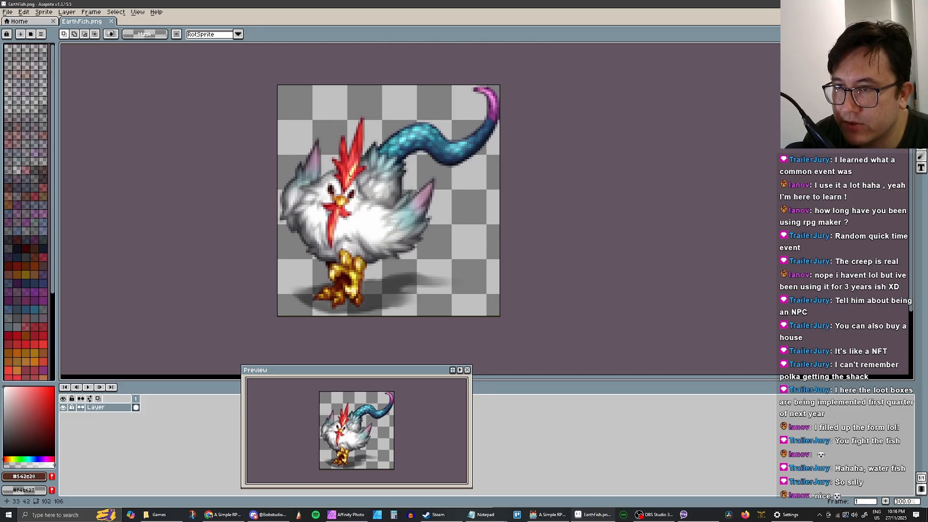
Clear the cockatrice artwork from the canvas and ready the Pencil tool with an orange-brown palette colour
{"action": "key", "text": "Delete"}
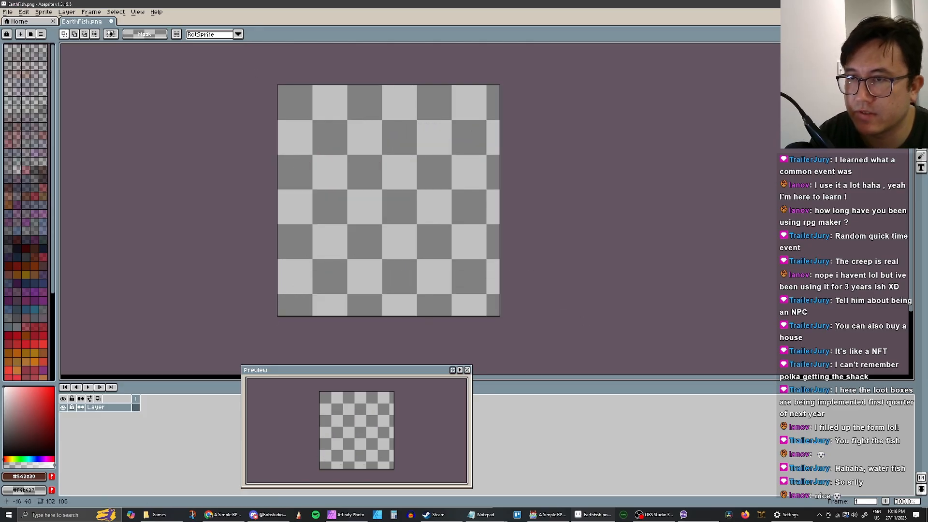
{"action": "scroll", "coordinate": [46, 252], "scroll_direction": "down", "scroll_amount": 5}
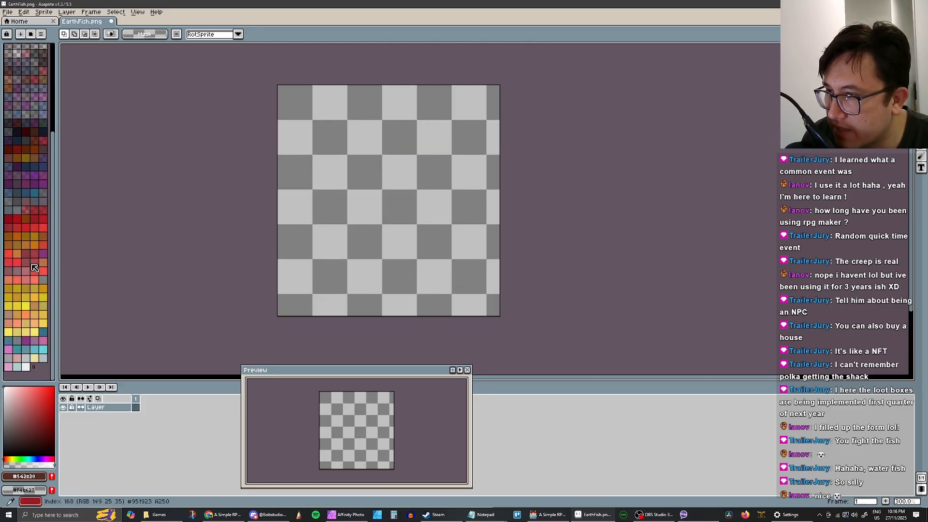
{"action": "left_click", "coordinate": [34, 306]}
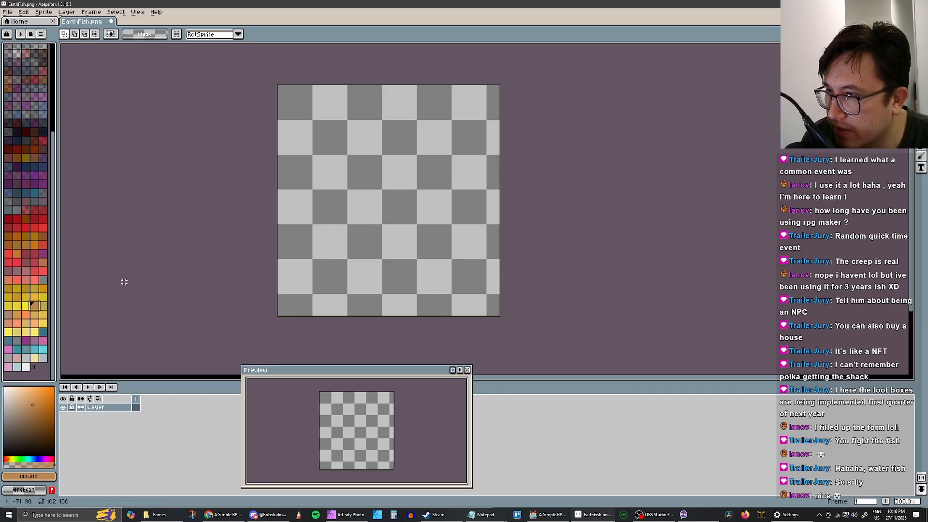
{"action": "key", "text": "b"}
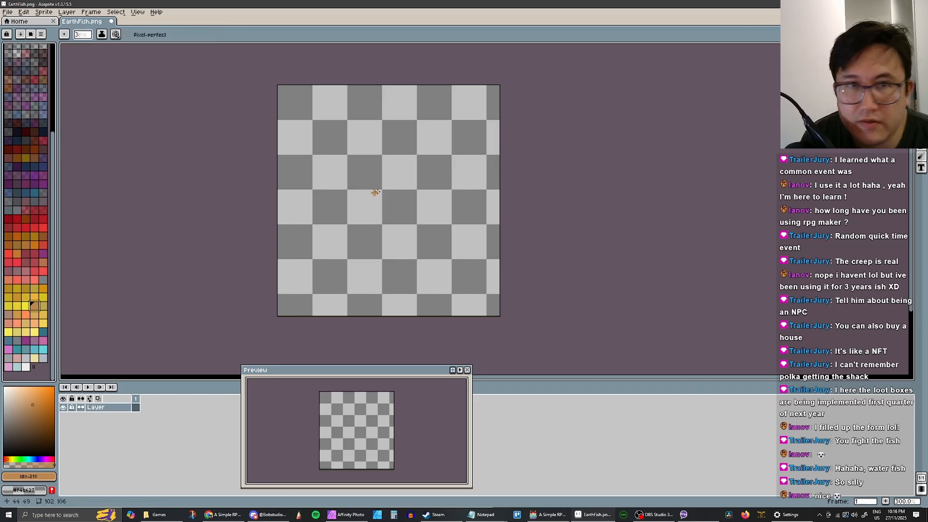
Try to sketch a fish outline with a round eye freehand on the empty canvas, and undo the strokes
{"action": "mouse_move", "coordinate": [348, 210]}
{"action": "left_mouse_down"}
{"action": "mouse_move", "coordinate": [303, 209]}
{"action": "mouse_move", "coordinate": [356, 269]}
{"action": "mouse_move", "coordinate": [373, 235]}
{"action": "mouse_move", "coordinate": [438, 209]}
{"action": "mouse_move", "coordinate": [454, 244]}
{"action": "mouse_move", "coordinate": [455, 206]}
{"action": "mouse_move", "coordinate": [476, 155]}
{"action": "mouse_move", "coordinate": [401, 113]}
{"action": "mouse_move", "coordinate": [348, 121]}
{"action": "mouse_move", "coordinate": [377, 143]}
{"action": "mouse_move", "coordinate": [344, 172]}
{"action": "mouse_move", "coordinate": [339, 207]}
{"action": "left_mouse_up"}
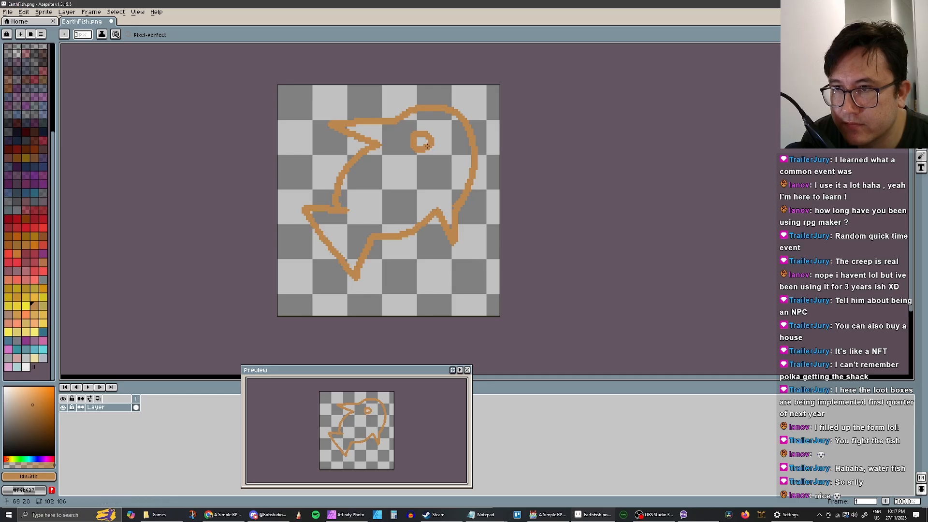
{"action": "key", "text": "ctrl+z"}
{"action": "key", "text": "ctrl+z"}
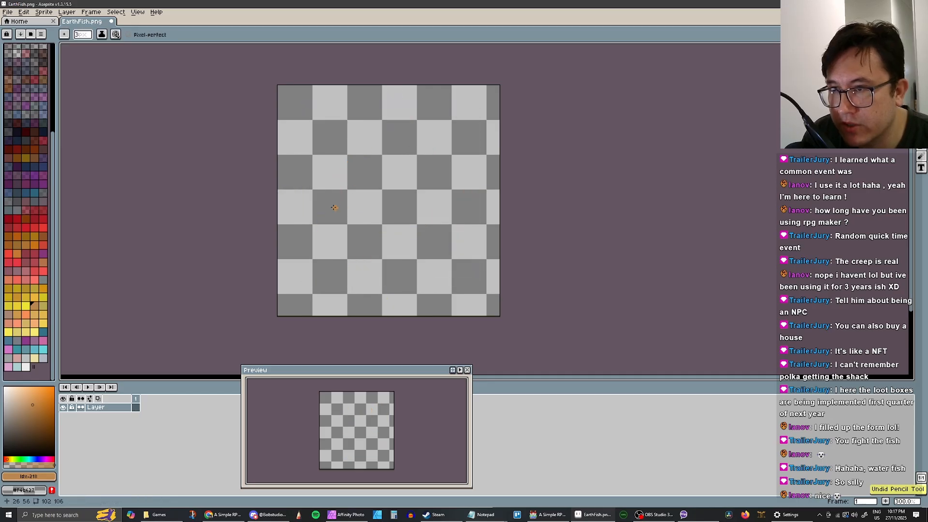
{"action": "left_click_drag", "start_coordinate": [341, 217], "coordinate": [295, 220]}
{"action": "key", "text": "ctrl"}
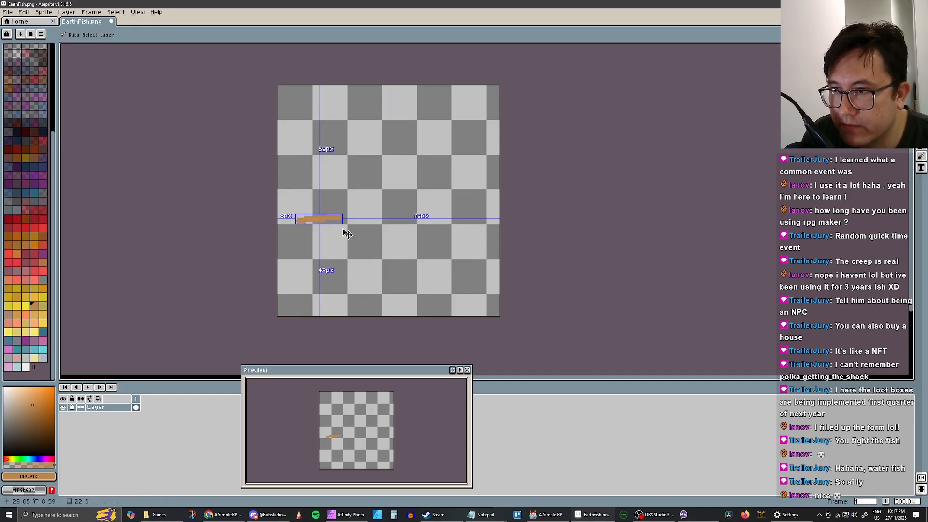
{"action": "key", "text": "ctrl+z"}
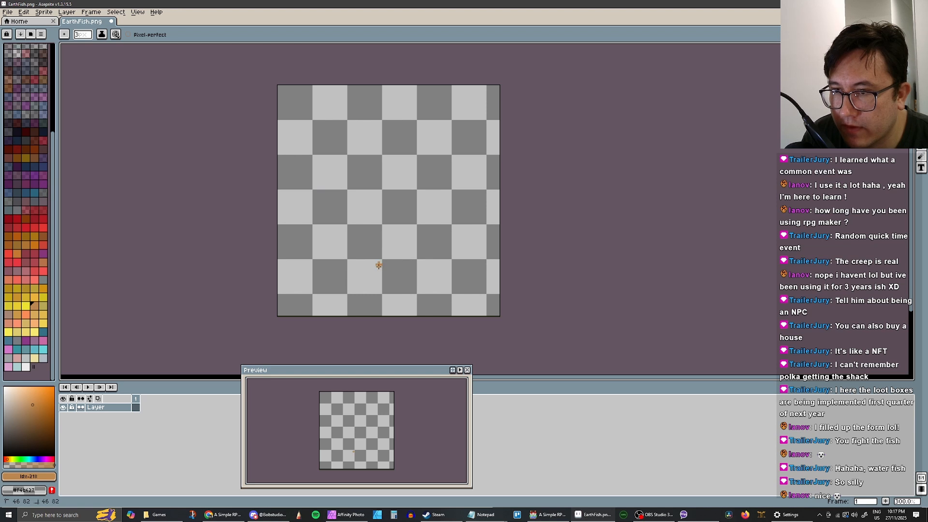
Draw a curved fish outline with a V-shaped side fin, a small lower fin, a short mouth line and two dot eyes
{"action": "mouse_move", "coordinate": [378, 265]}
{"action": "left_mouse_down"}
{"action": "mouse_move", "coordinate": [420, 267]}
{"action": "mouse_move", "coordinate": [454, 240]}
{"action": "mouse_move", "coordinate": [405, 237]}
{"action": "mouse_move", "coordinate": [372, 208]}
{"action": "mouse_move", "coordinate": [391, 182]}
{"action": "left_mouse_up"}
{"action": "mouse_move", "coordinate": [379, 265]}
{"action": "left_mouse_down"}
{"action": "mouse_move", "coordinate": [351, 259]}
{"action": "mouse_move", "coordinate": [311, 175]}
{"action": "left_mouse_up"}
{"action": "mouse_move", "coordinate": [358, 156]}
{"action": "left_mouse_down"}
{"action": "mouse_move", "coordinate": [377, 179]}
{"action": "mouse_move", "coordinate": [391, 154]}
{"action": "mouse_move", "coordinate": [406, 175]}
{"action": "mouse_move", "coordinate": [449, 157]}
{"action": "mouse_move", "coordinate": [465, 120]}
{"action": "mouse_move", "coordinate": [414, 101]}
{"action": "mouse_move", "coordinate": [305, 111]}
{"action": "mouse_move", "coordinate": [323, 154]}
{"action": "mouse_move", "coordinate": [311, 187]}
{"action": "left_mouse_up"}
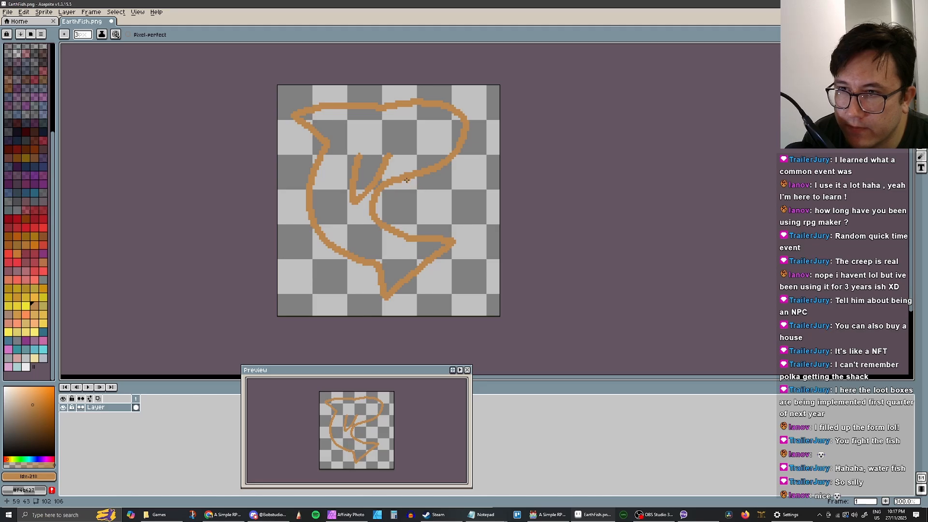
{"action": "mouse_move", "coordinate": [409, 180]}
{"action": "left_mouse_down"}
{"action": "mouse_move", "coordinate": [430, 182]}
{"action": "mouse_move", "coordinate": [432, 170]}
{"action": "left_mouse_up"}
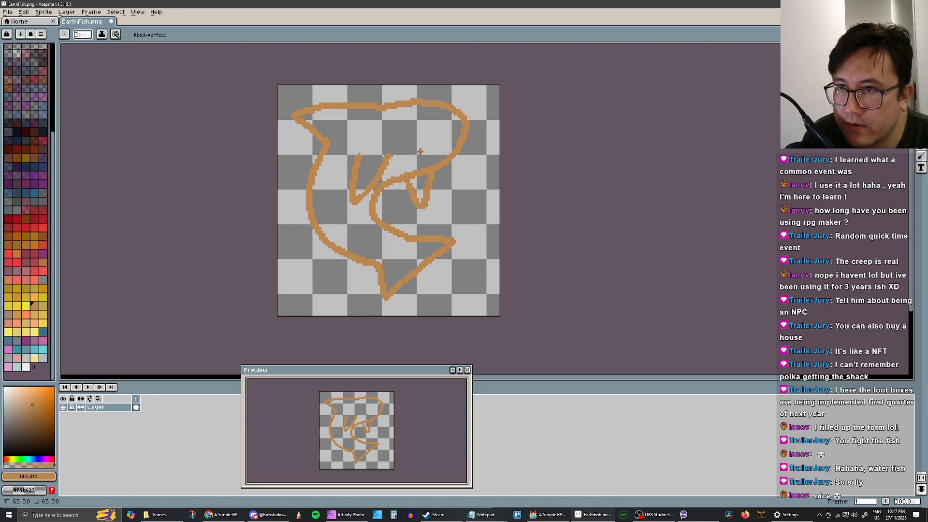
{"action": "left_click_drag", "start_coordinate": [419, 153], "coordinate": [440, 146]}
{"action": "left_click", "coordinate": [441, 119]}
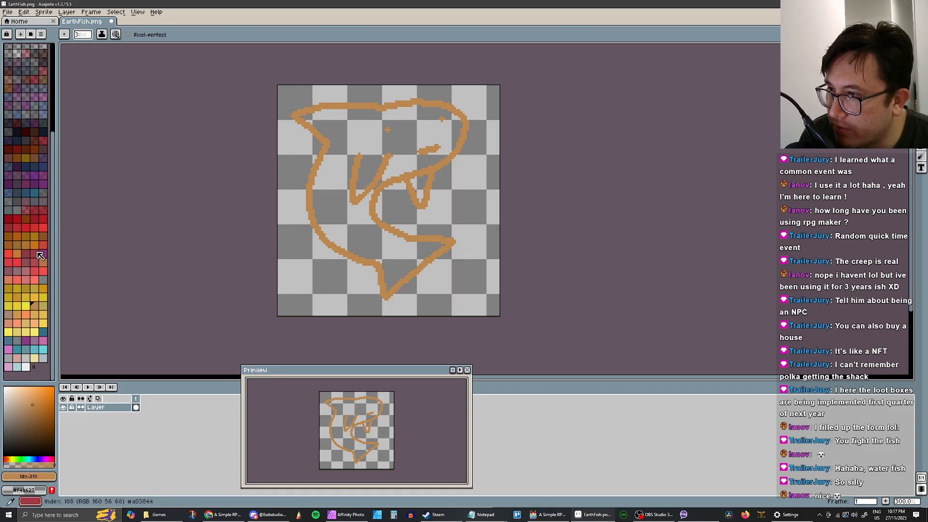
Fill the fish's body and the stray enclosed pixel beside the side fin with the dark brown palette colour 179
{"action": "left_click", "coordinate": [41, 236]}
{"action": "key", "text": "g"}
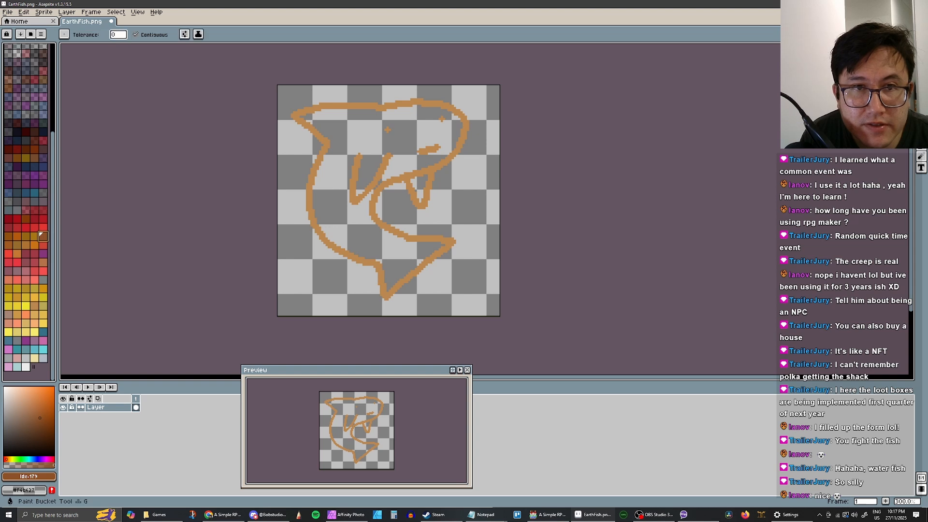
{"action": "left_click", "coordinate": [342, 151]}
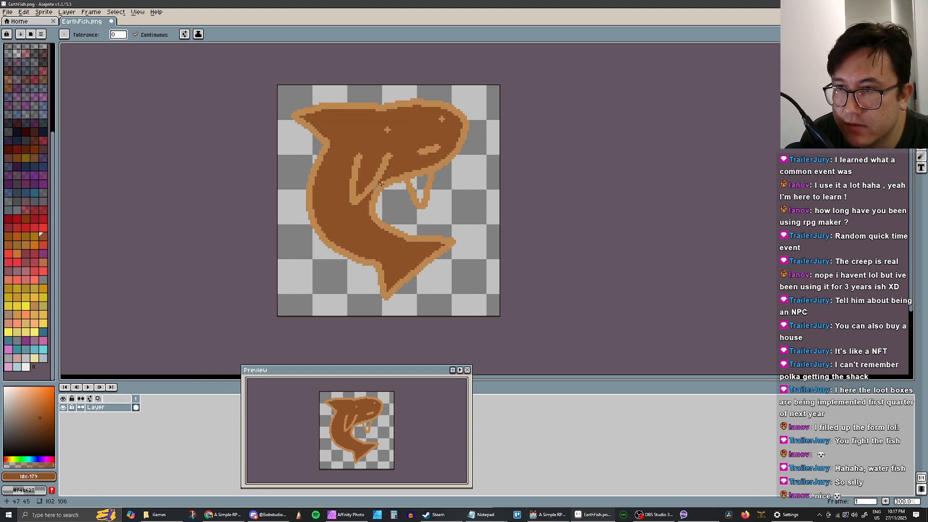
{"action": "scroll", "coordinate": [369, 188], "scroll_direction": "up", "scroll_amount": 3, "text": "ctrl"}
{"action": "scroll", "coordinate": [375, 187], "scroll_direction": "up", "scroll_amount": 9}
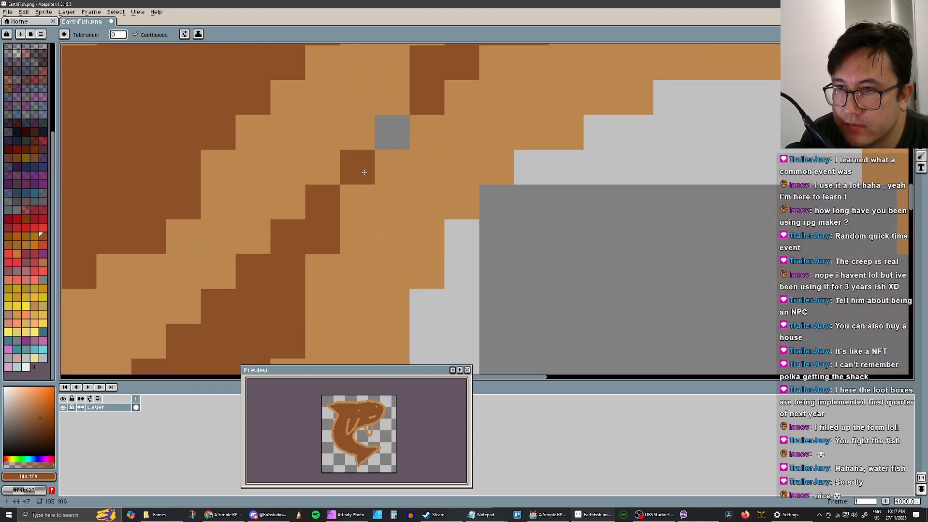
{"action": "left_click", "coordinate": [393, 131]}
Fill the small lower fin with the same dark brown and save the EarthFish sprite
{"action": "scroll", "coordinate": [393, 131], "scroll_direction": "down", "scroll_amount": 9}
{"action": "scroll", "coordinate": [418, 161], "scroll_direction": "up", "scroll_amount": 5}
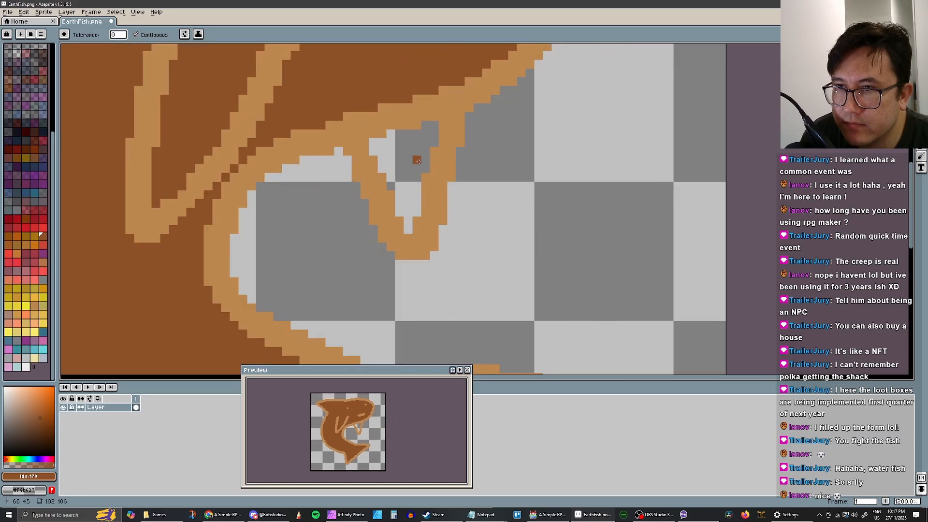
{"action": "left_click", "coordinate": [418, 161]}
{"action": "scroll", "coordinate": [418, 161], "scroll_direction": "down", "scroll_amount": 5}
{"action": "scroll", "coordinate": [420, 214], "scroll_direction": "up", "scroll_amount": 1}
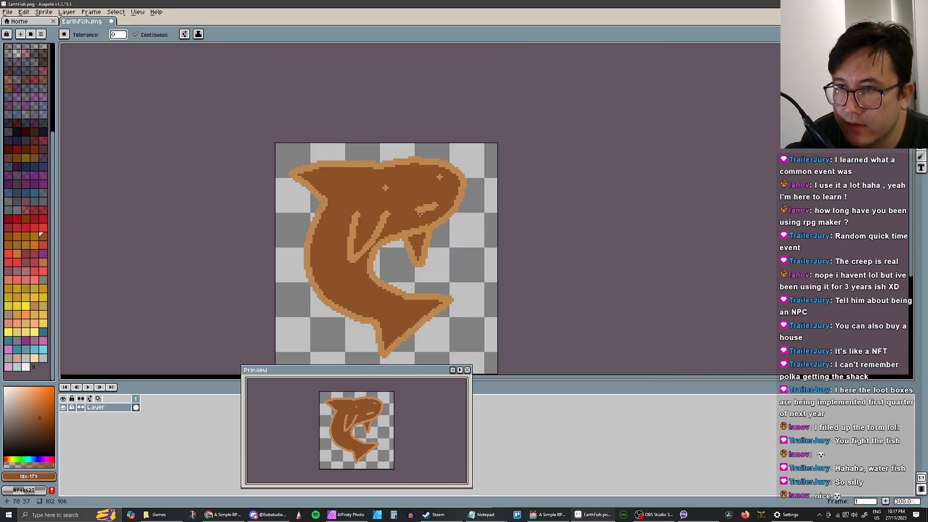
{"action": "scroll", "coordinate": [420, 214], "scroll_direction": "down", "scroll_amount": 1}
{"action": "scroll", "coordinate": [366, 132], "scroll_direction": "up", "scroll_amount": 1}
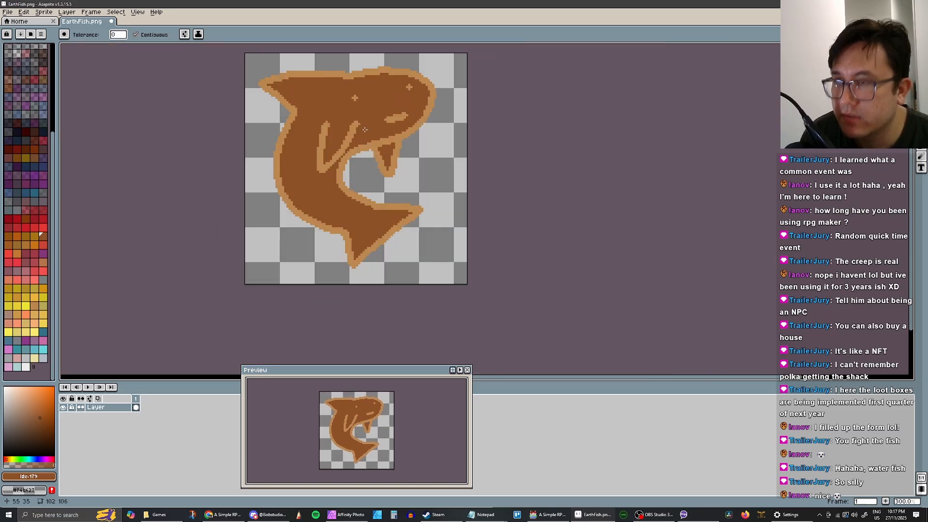
{"action": "key", "text": "ctrl+s"}
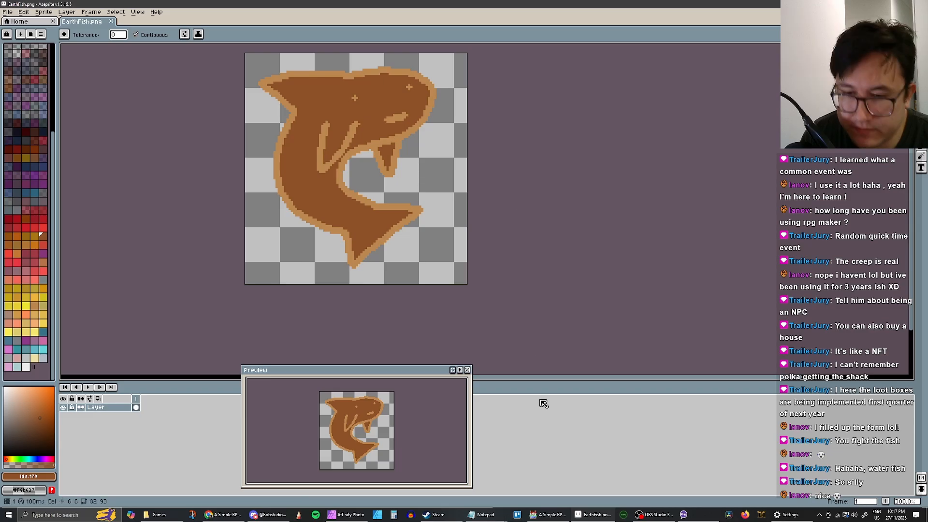
Switch to RPG Maker MV and name enemy entry 0155 in the database "--FISHY BOIS--" as a section heading
{"action": "left_click", "coordinate": [548, 514]}
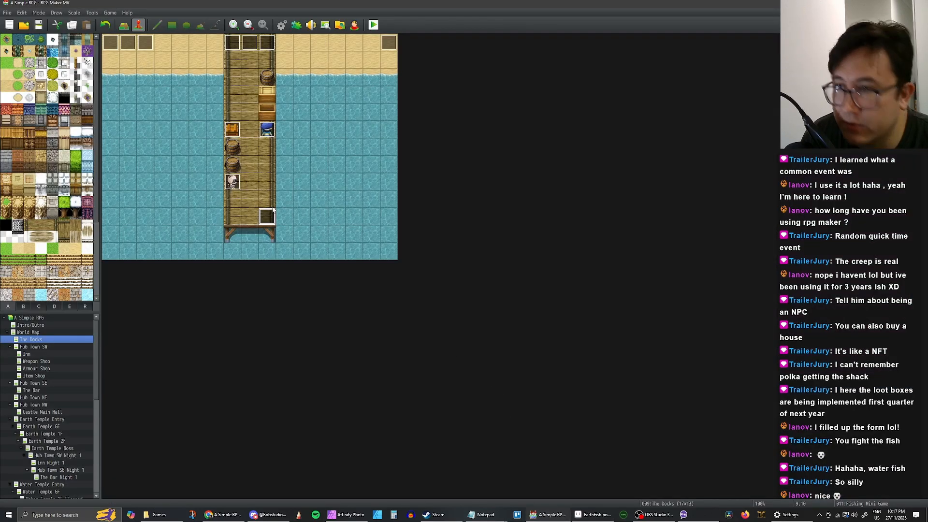
{"action": "left_click", "coordinate": [282, 25]}
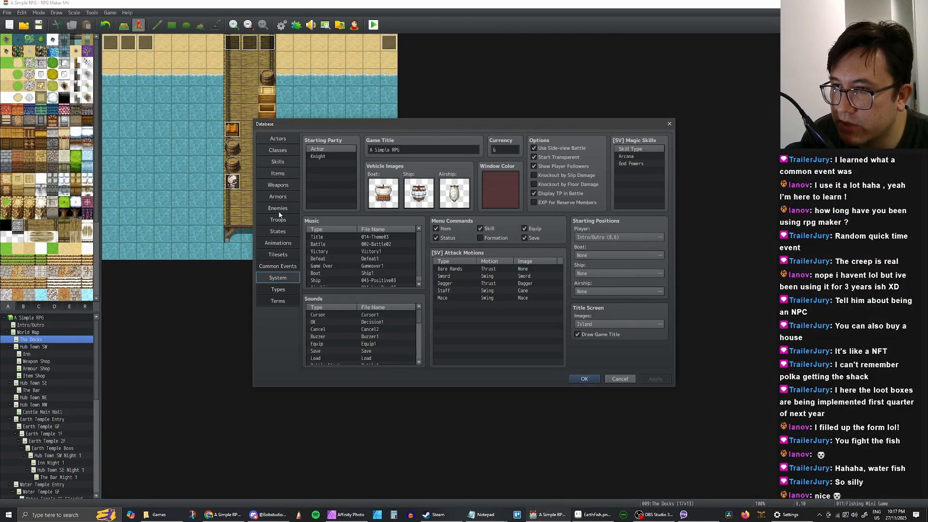
{"action": "left_click", "coordinate": [281, 209]}
{"action": "left_click", "coordinate": [328, 215]}
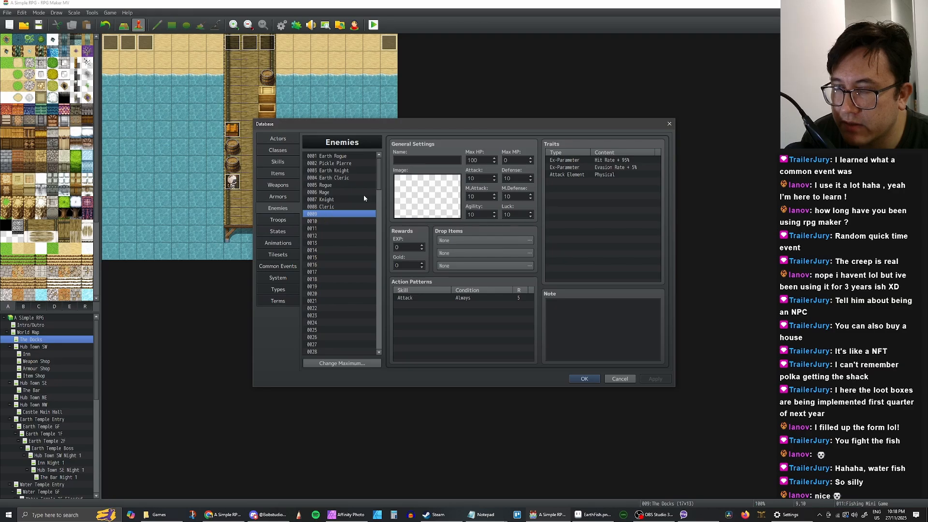
{"action": "left_click_drag", "start_coordinate": [378, 170], "coordinate": [381, 347]}
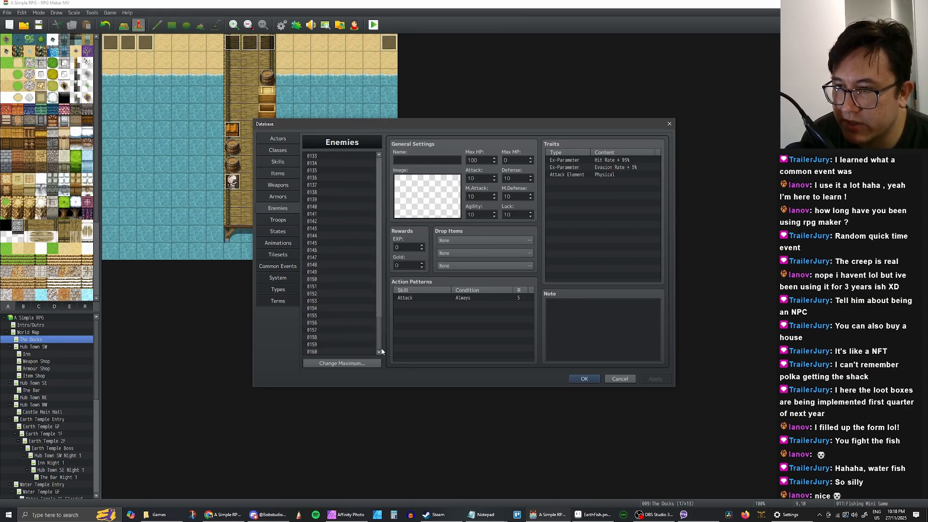
{"action": "left_click_drag", "start_coordinate": [323, 353], "coordinate": [322, 319]}
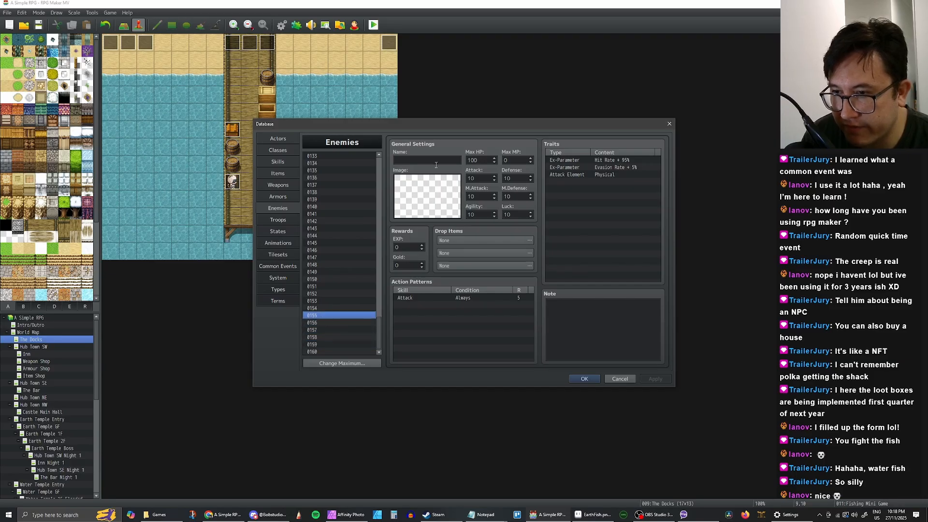
{"action": "left_click", "coordinate": [421, 160]}
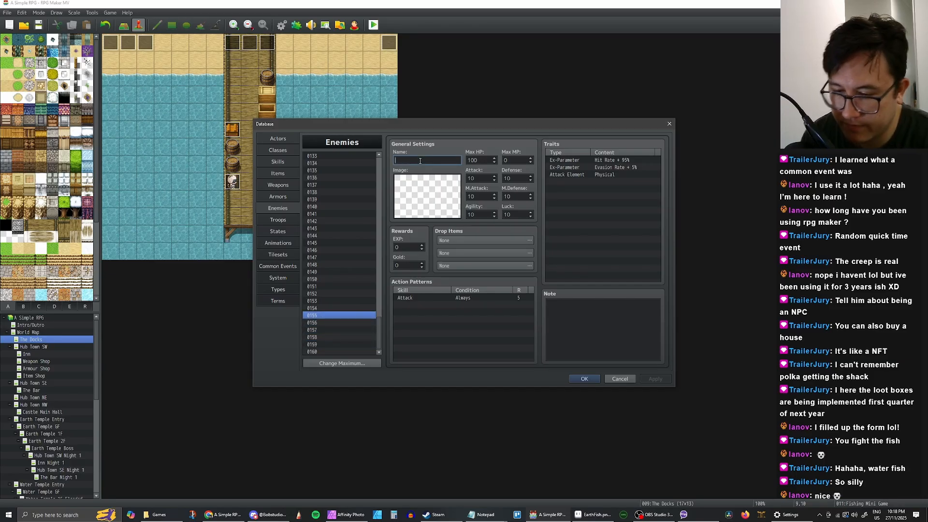
{"action": "type", "text": "_"}
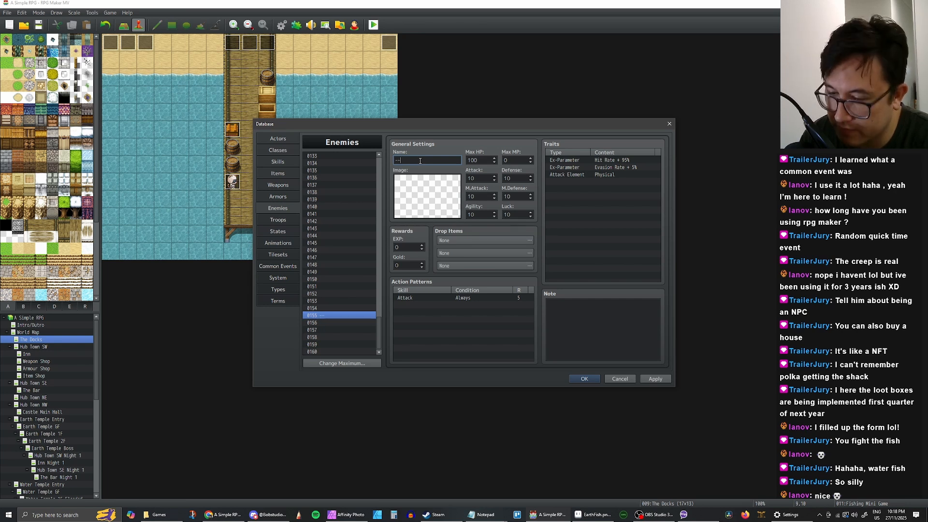
{"action": "type", "text": "-FISHY BOIS--"}
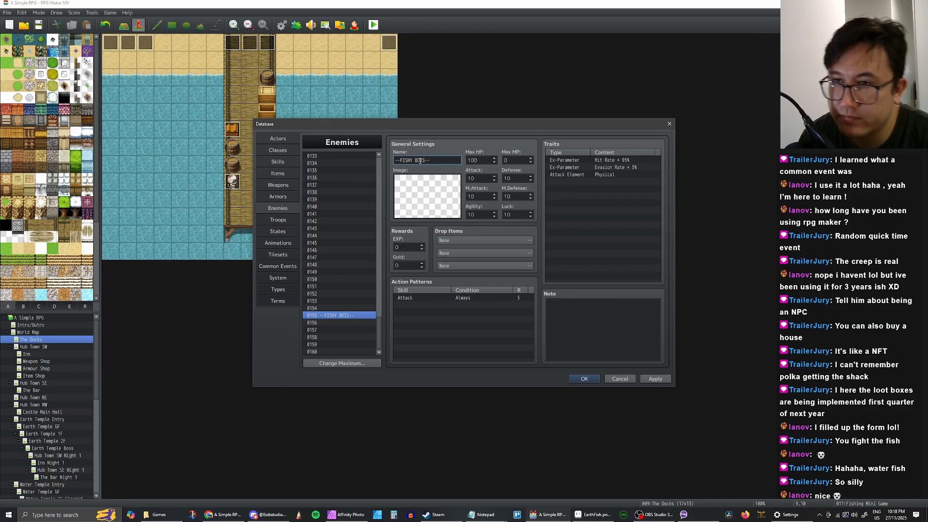
Name enemy 0156 "Earth Fish" and assign it the EarthFish image with hue 0
{"action": "left_click", "coordinate": [326, 323]}
{"action": "left_click", "coordinate": [413, 161]}
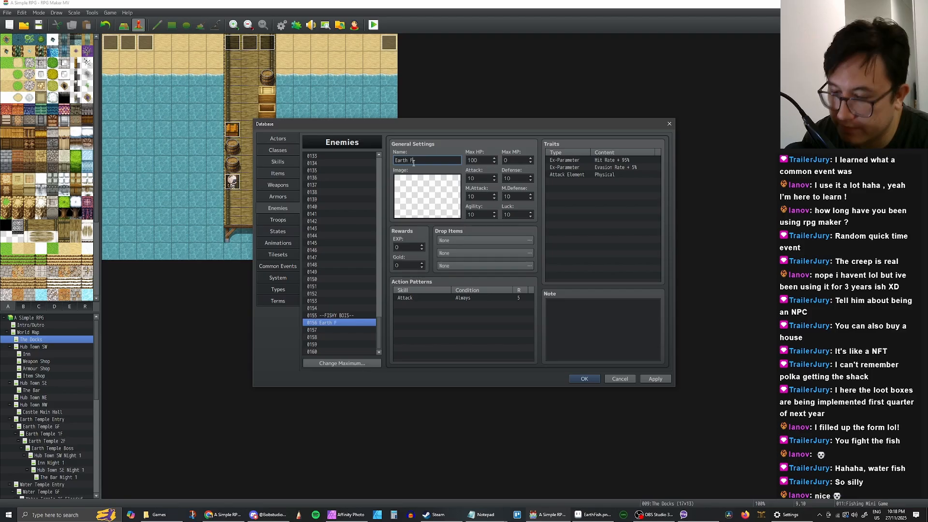
{"action": "double_click", "coordinate": [437, 188]}
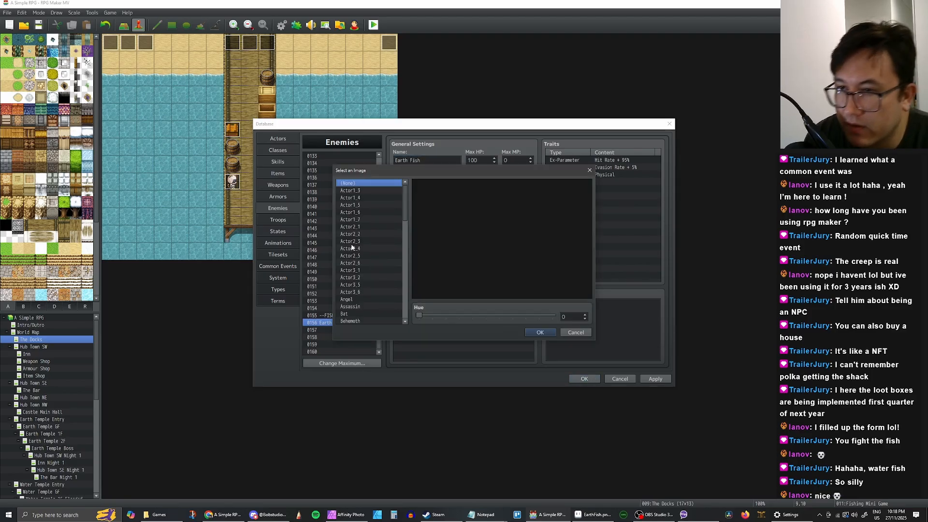
{"action": "scroll", "coordinate": [352, 248], "scroll_direction": "down", "scroll_amount": 10}
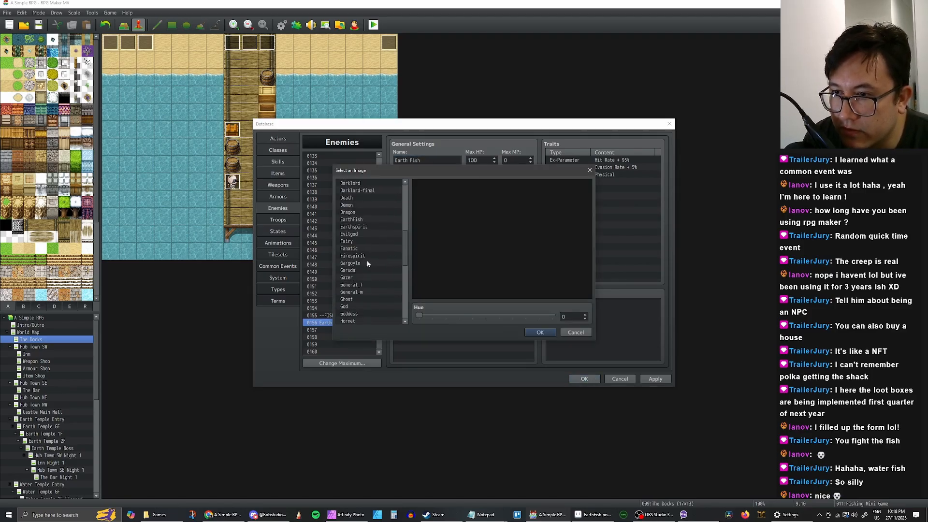
{"action": "scroll", "coordinate": [370, 263], "scroll_direction": "down", "scroll_amount": 4}
{"action": "scroll", "coordinate": [360, 266], "scroll_direction": "up", "scroll_amount": 4}
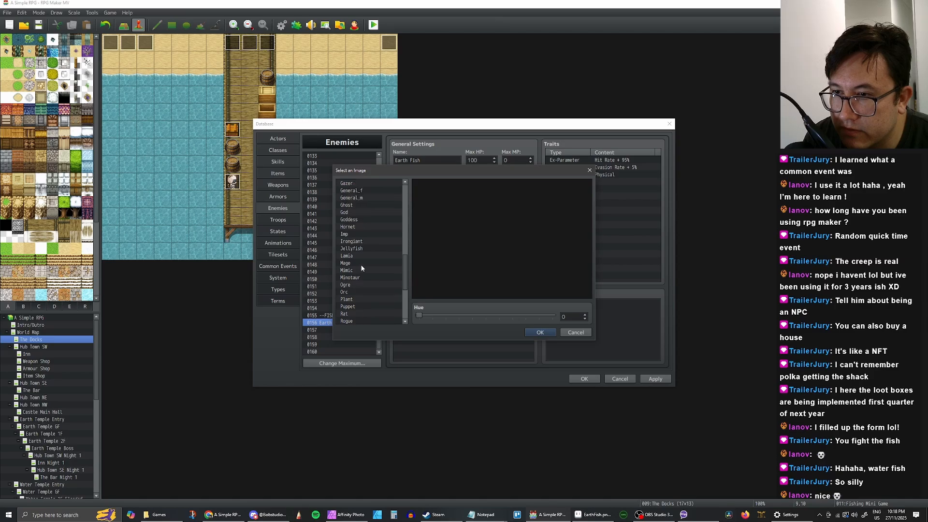
{"action": "left_click", "coordinate": [357, 220]}
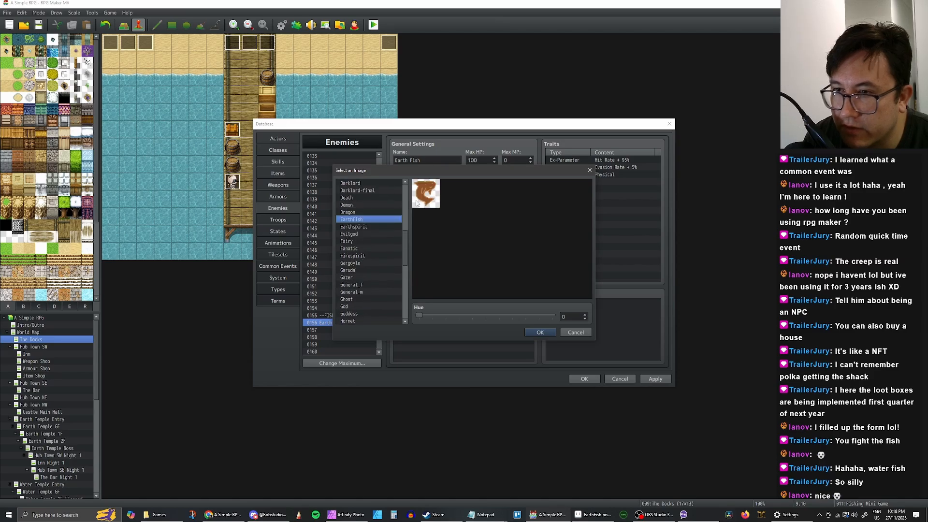
{"action": "left_click_drag", "start_coordinate": [419, 318], "coordinate": [347, 325]}
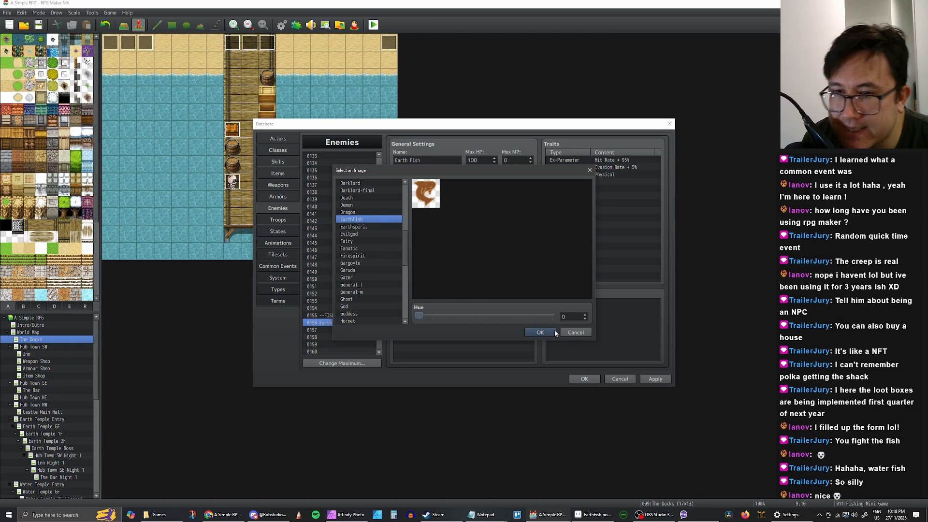
{"action": "left_click", "coordinate": [540, 333]}
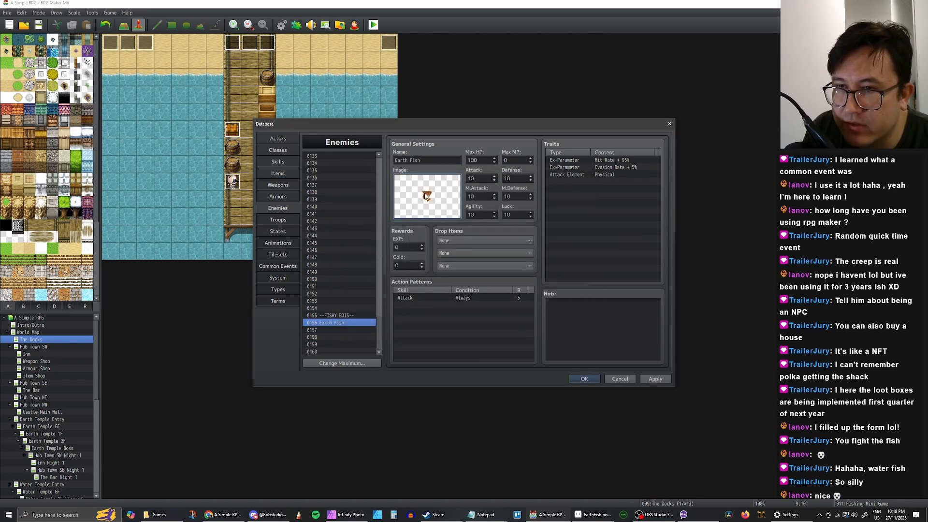
Set the Earth Fish's Attack, Defense, M.Attack, M.Defense, Agility and Luck to 1 and apply the changes
{"action": "double_click", "coordinate": [489, 159]}
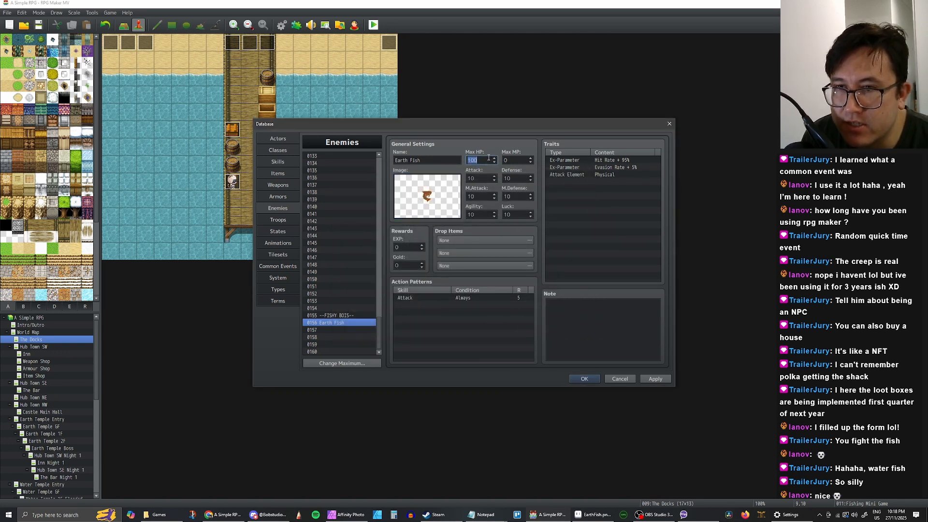
{"action": "double_click", "coordinate": [484, 178]}
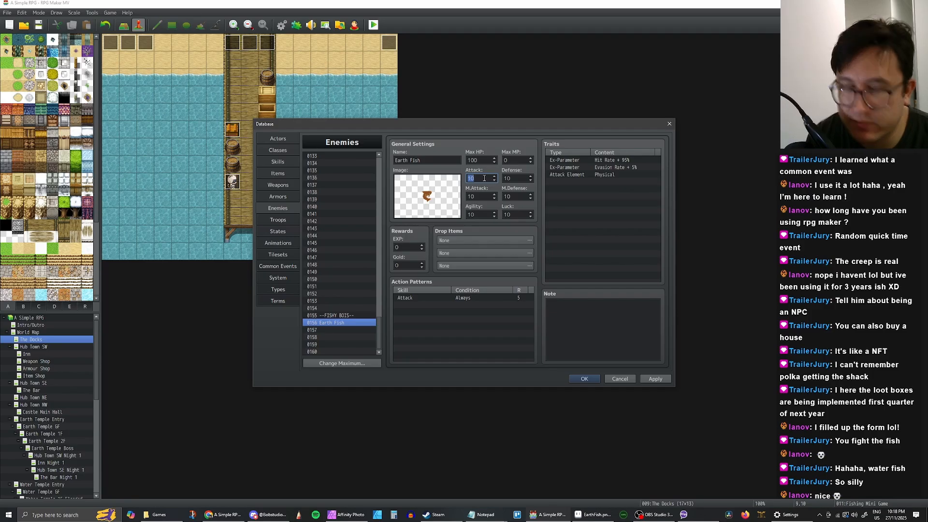
{"action": "type", "text": "1"}
{"action": "key", "text": "Tab"}
{"action": "type", "text": "1"}
{"action": "key", "text": "Tab"}
{"action": "type", "text": "1"}
{"action": "key", "text": "Tab"}
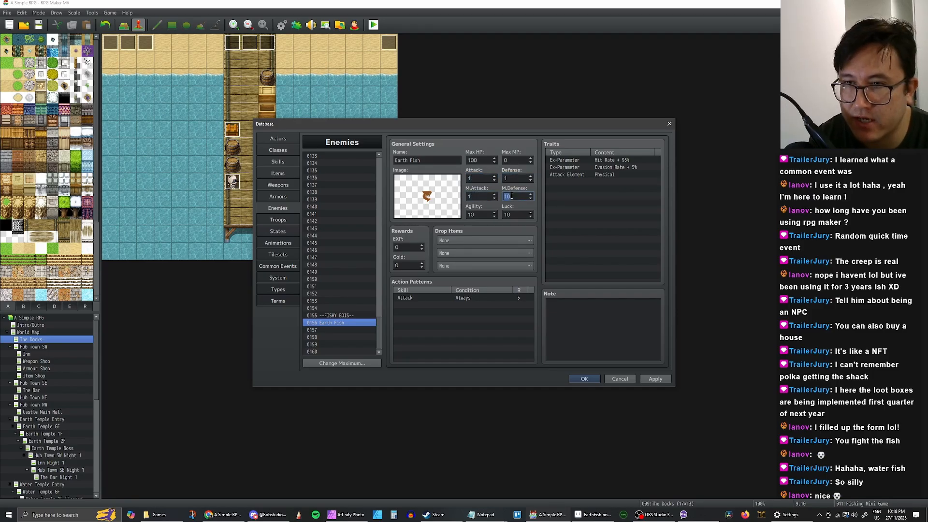
{"action": "type", "text": "1"}
{"action": "key", "text": "Tab"}
{"action": "type", "text": "1"}
{"action": "key", "text": "Tab"}
{"action": "type", "text": "1"}
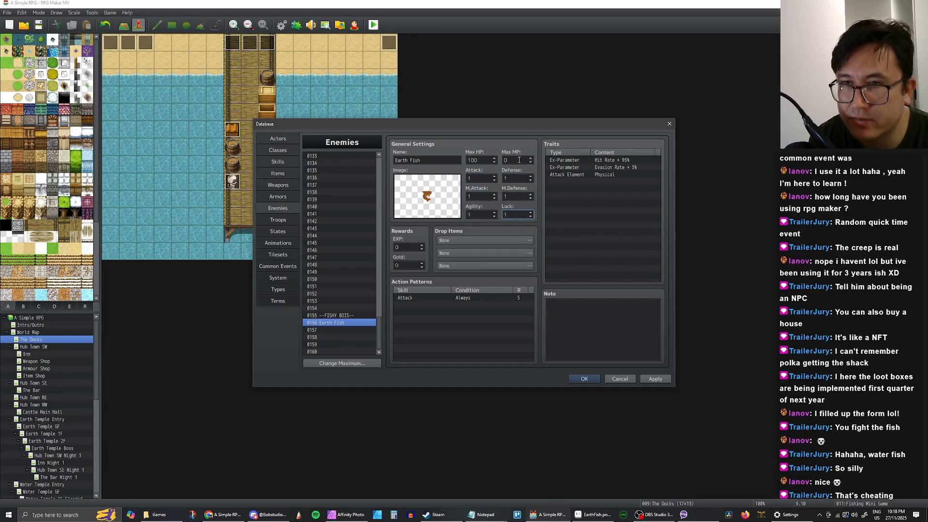
{"action": "left_click", "coordinate": [655, 378]}
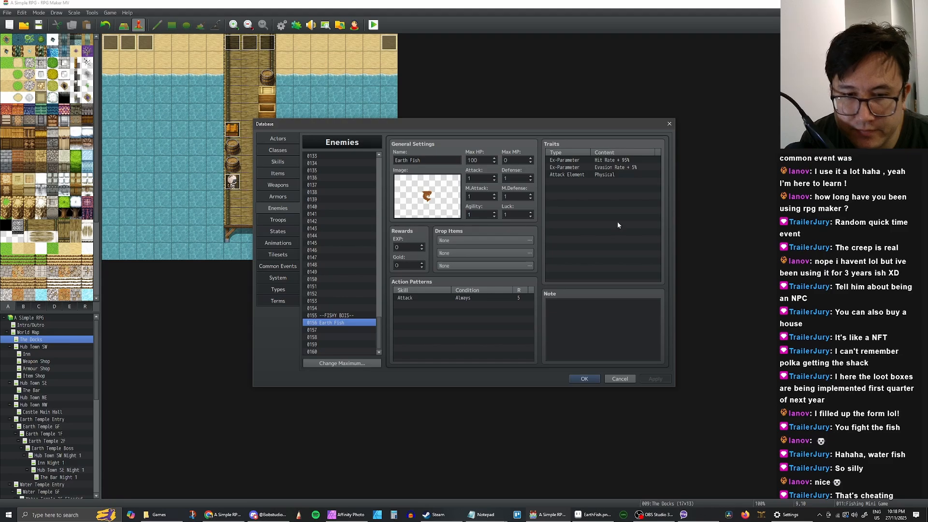
Review the Earth Fish's hit rate, evasion rate and attack element traits
{"action": "left_click", "coordinate": [600, 174]}
{"action": "left_click", "coordinate": [605, 167]}
{"action": "left_click", "coordinate": [605, 161]}
{"action": "left_click", "coordinate": [604, 168]}
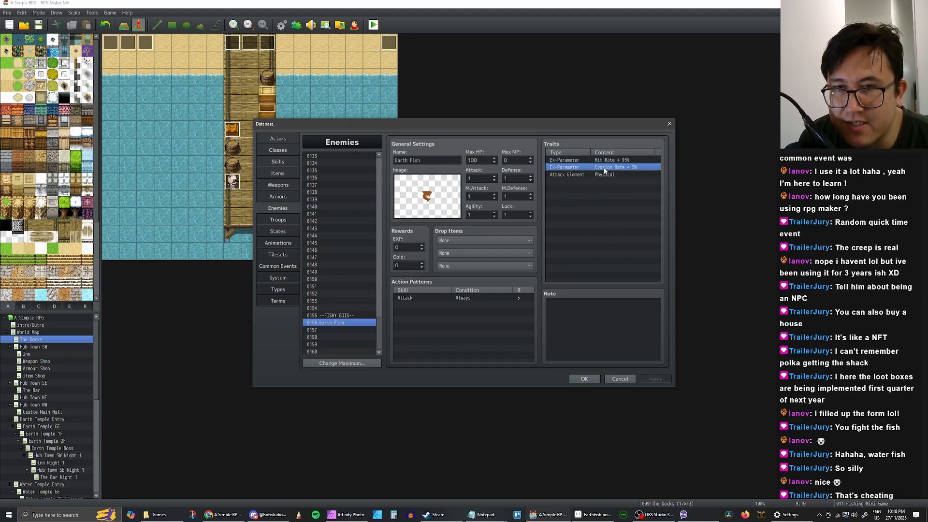
{"action": "left_click", "coordinate": [601, 174]}
{"action": "left_click", "coordinate": [601, 167]}
{"action": "left_click", "coordinate": [601, 161]}
{"action": "left_click", "coordinate": [601, 168]}
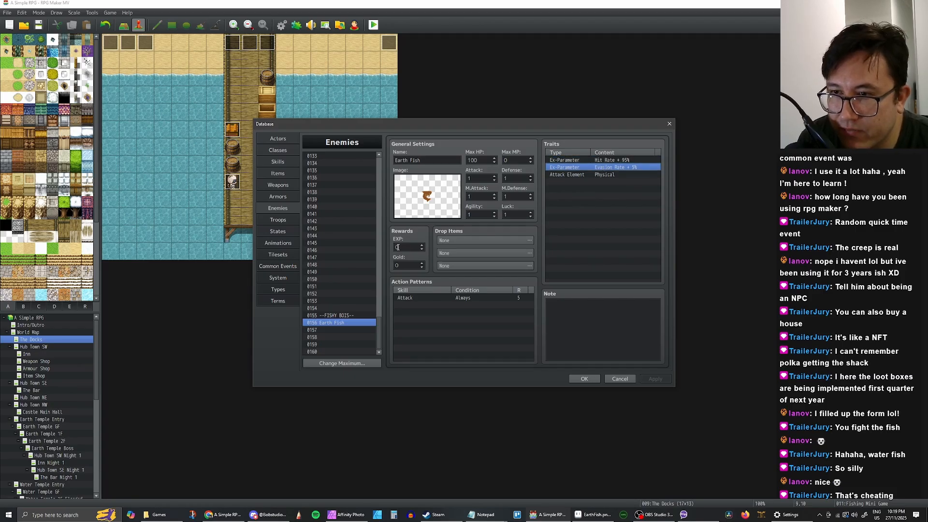
Set the Earth Fish enemy's first drop to empty item 0016 with a probability of 1/1
{"action": "double_click", "coordinate": [483, 240]}
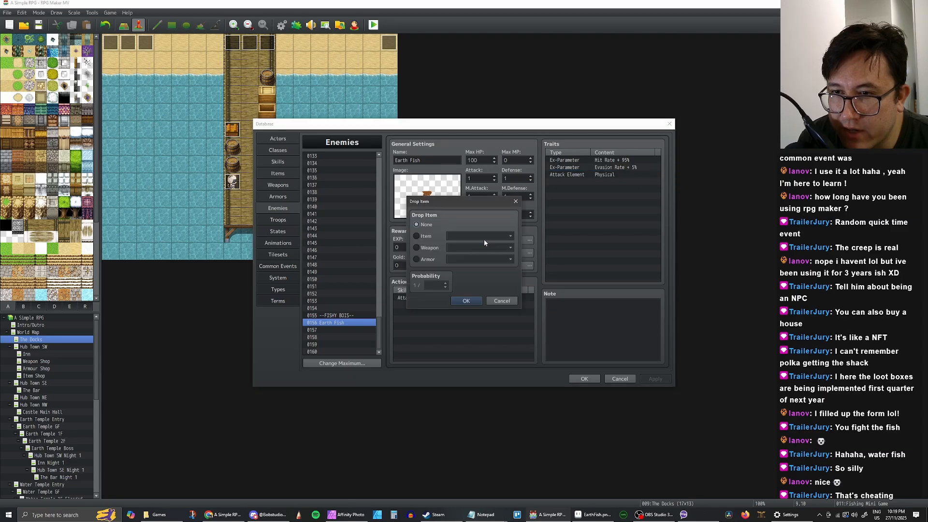
{"action": "left_click", "coordinate": [417, 237]}
{"action": "left_click", "coordinate": [478, 236]}
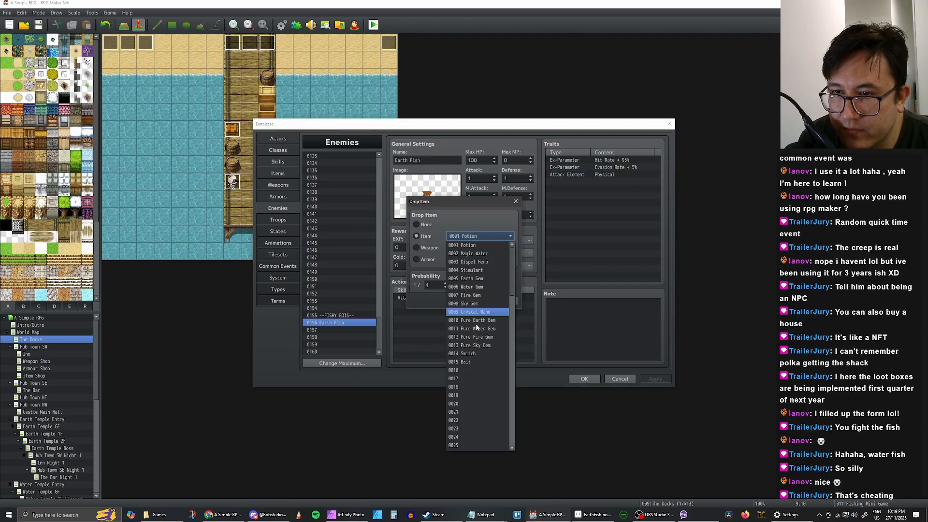
{"action": "left_click", "coordinate": [466, 373]}
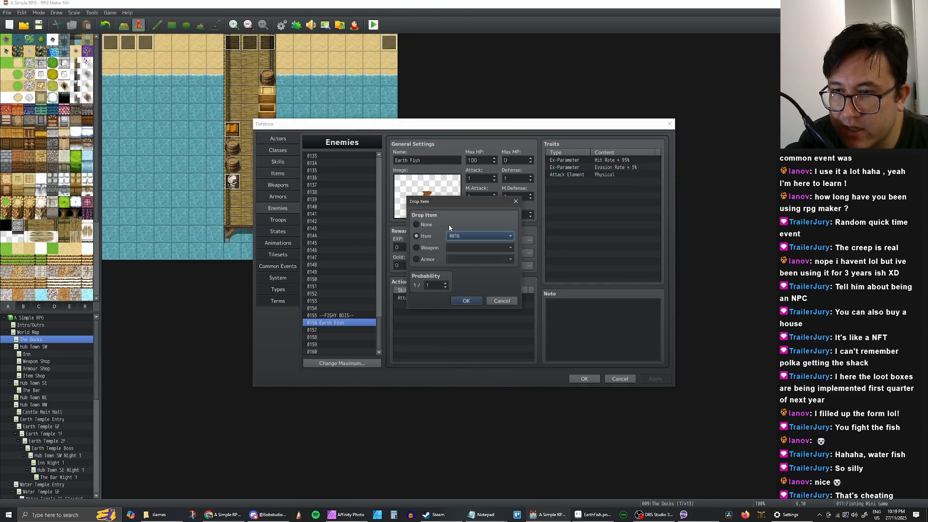
{"action": "left_click", "coordinate": [466, 301]}
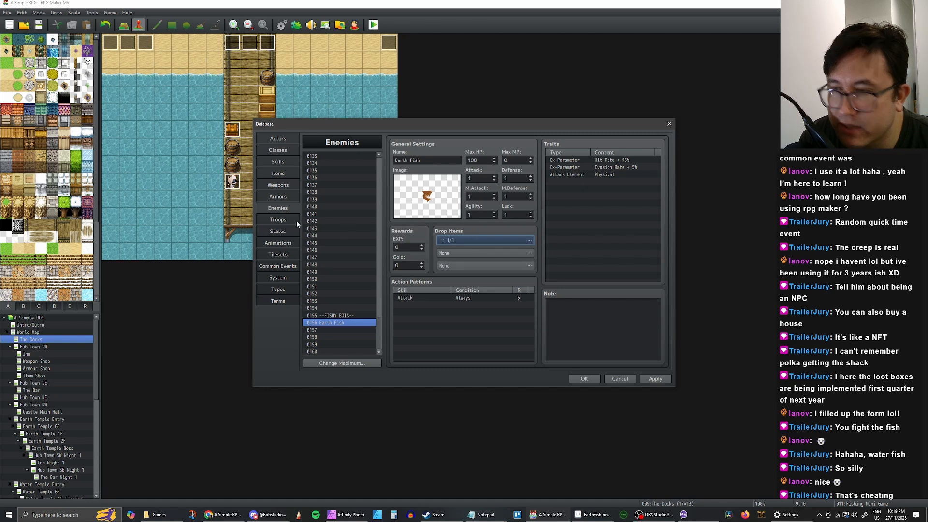
Name item 0016 "Earth Fish" and assign it the brown fish icon, number 260
{"action": "left_click", "coordinate": [278, 173]}
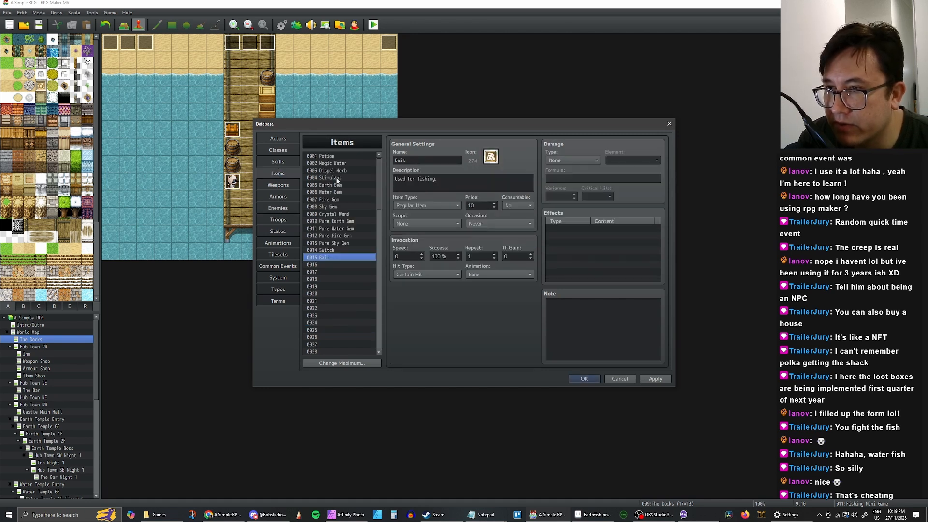
{"action": "left_click", "coordinate": [341, 265]}
{"action": "left_click", "coordinate": [400, 162]}
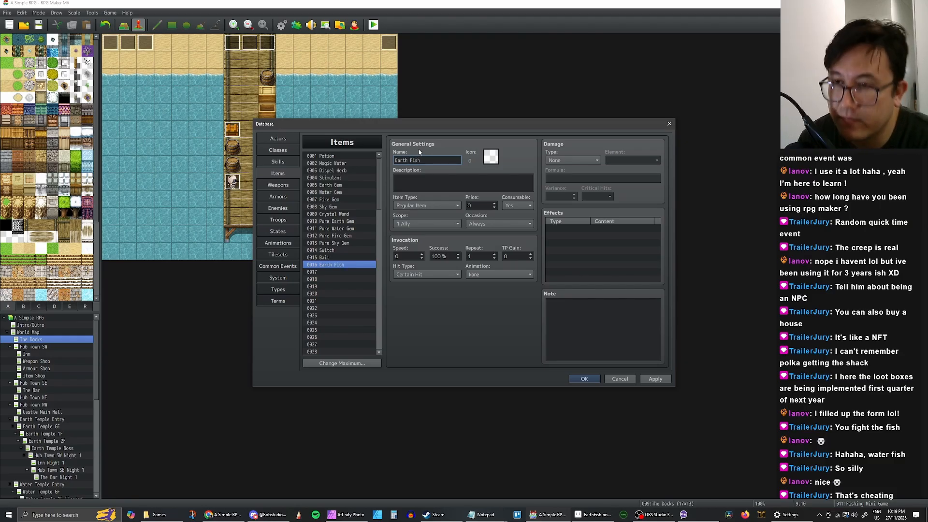
{"action": "double_click", "coordinate": [491, 156]}
{"action": "scroll", "coordinate": [463, 252], "scroll_direction": "down", "scroll_amount": 5}
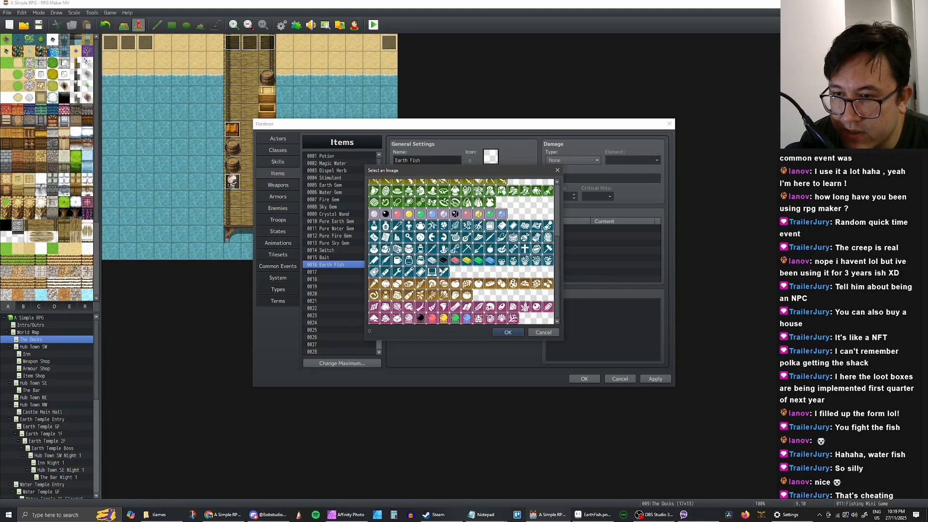
{"action": "double_click", "coordinate": [420, 295]}
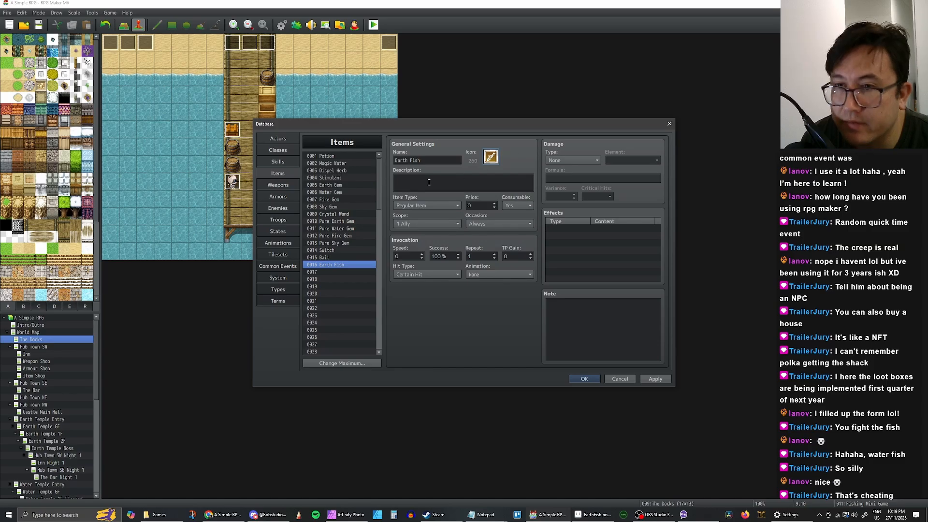
Describe the Earth Fish item as "Tastes like dirt and sells like it too." and set its price to 10
{"action": "left_click", "coordinate": [429, 182]}
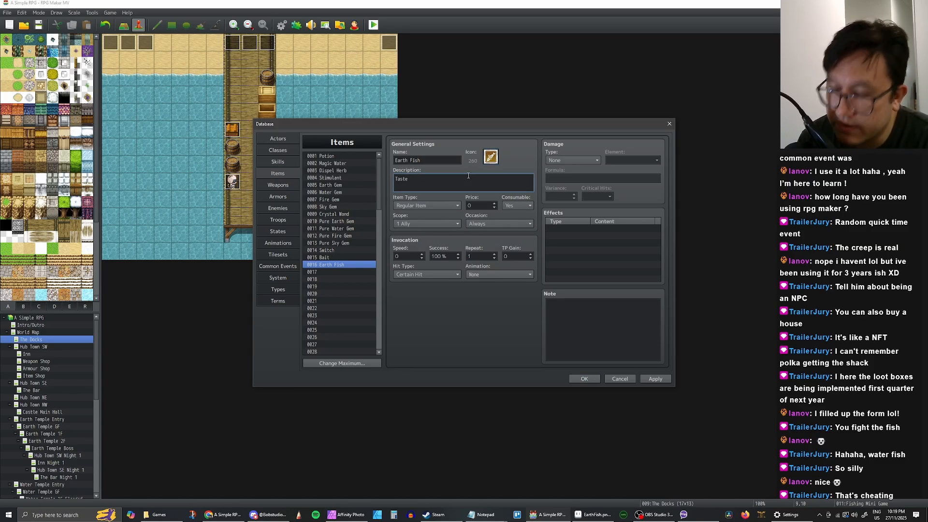
{"action": "type", "text": "Tastes luke"}
{"action": "key", "text": "BackSpace"}
{"action": "key", "text": "BackSpace"}
{"action": "key", "text": "BackSpace"}
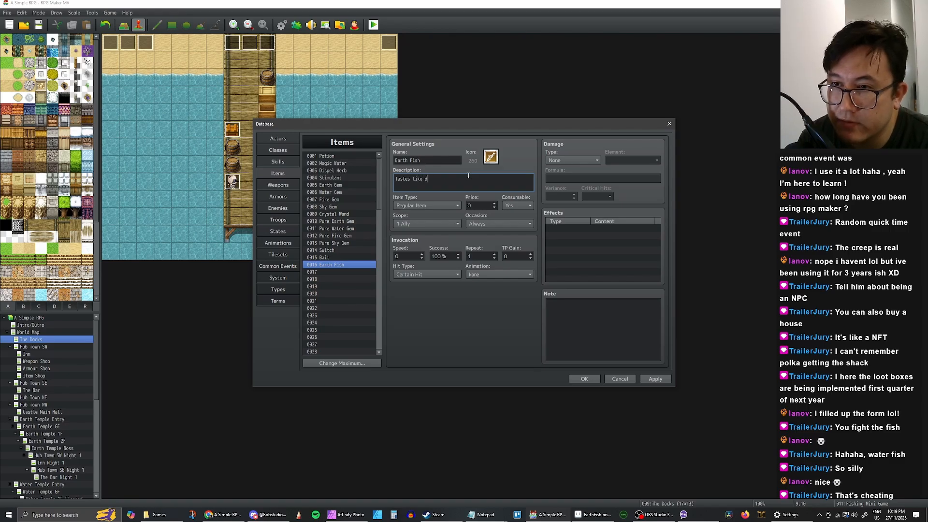
{"action": "type", "text": "se"}
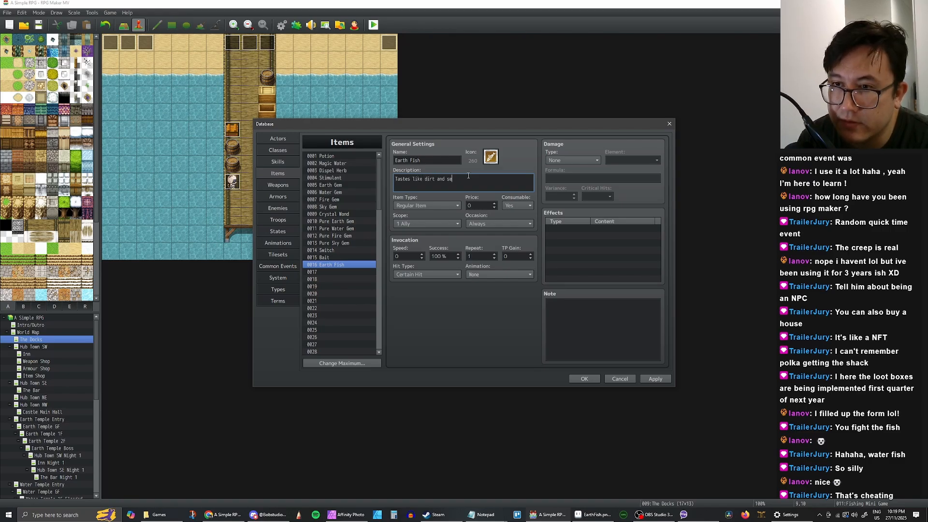
{"action": "type", "text": "lls like it"}
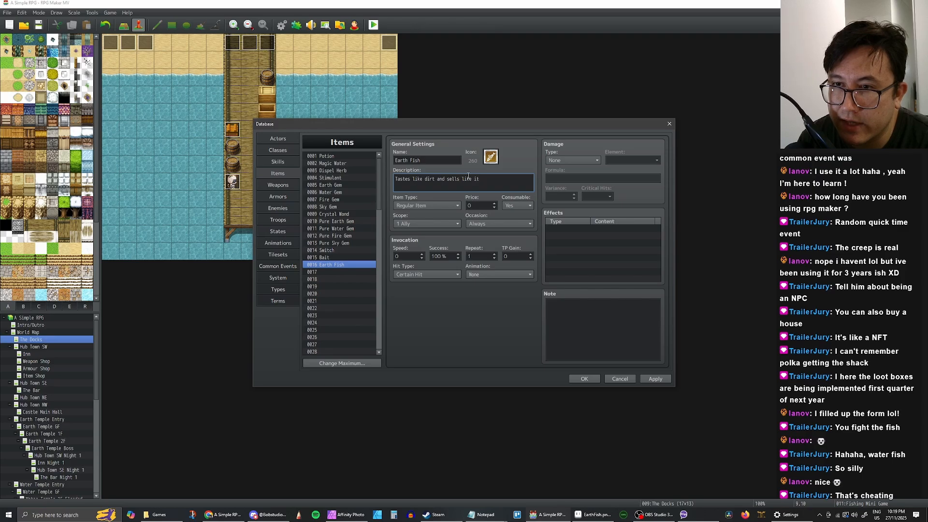
{"action": "type", "text": " too."}
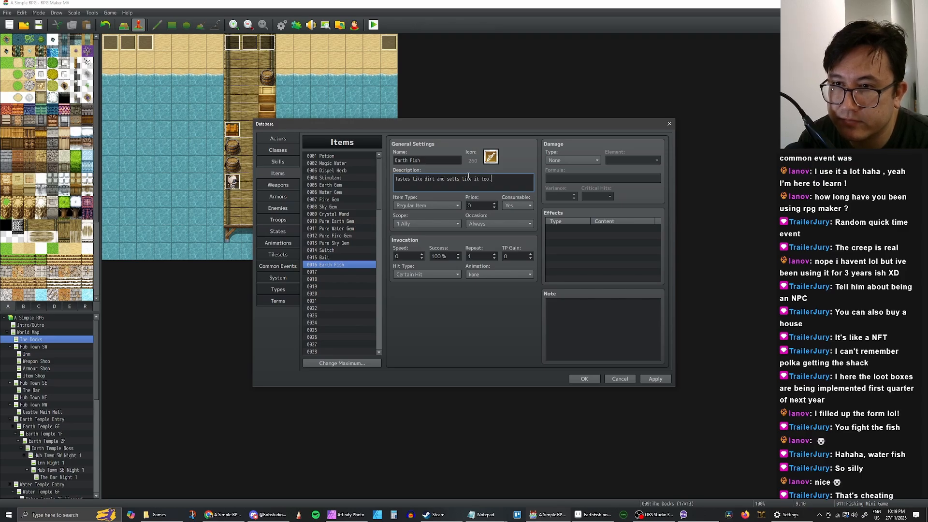
{"action": "left_click", "coordinate": [476, 207]}
{"action": "key", "text": "BackSpace"}
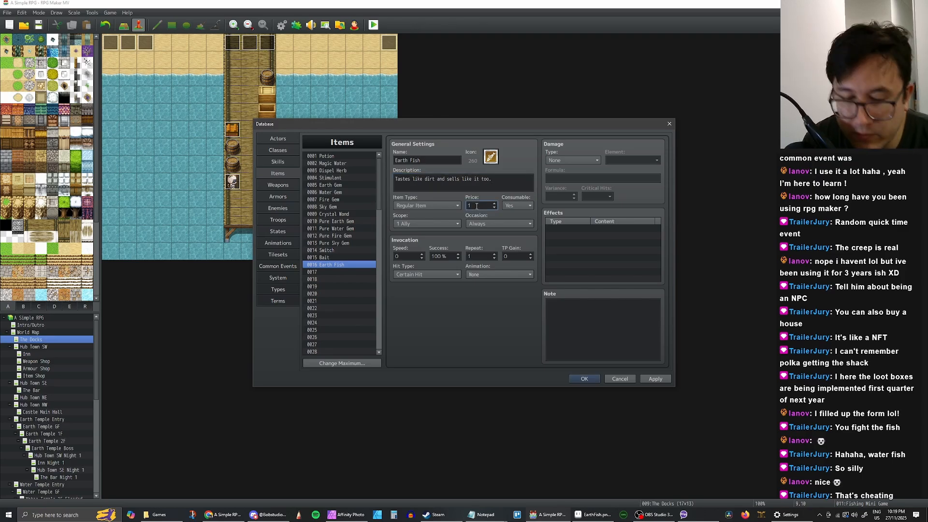
{"action": "type", "text": "10"}
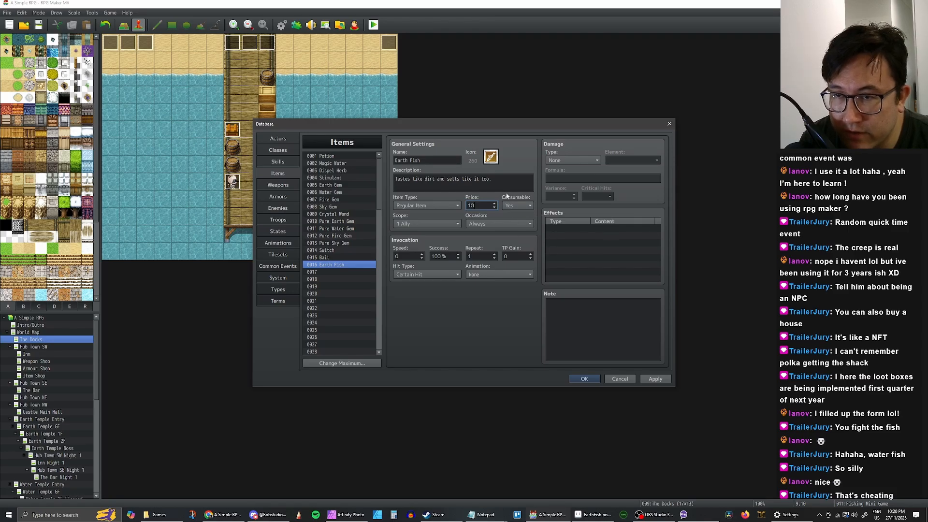
Add a Recover HP effect of 1% to the Earth Fish item and apply the changes
{"action": "double_click", "coordinate": [575, 232]}
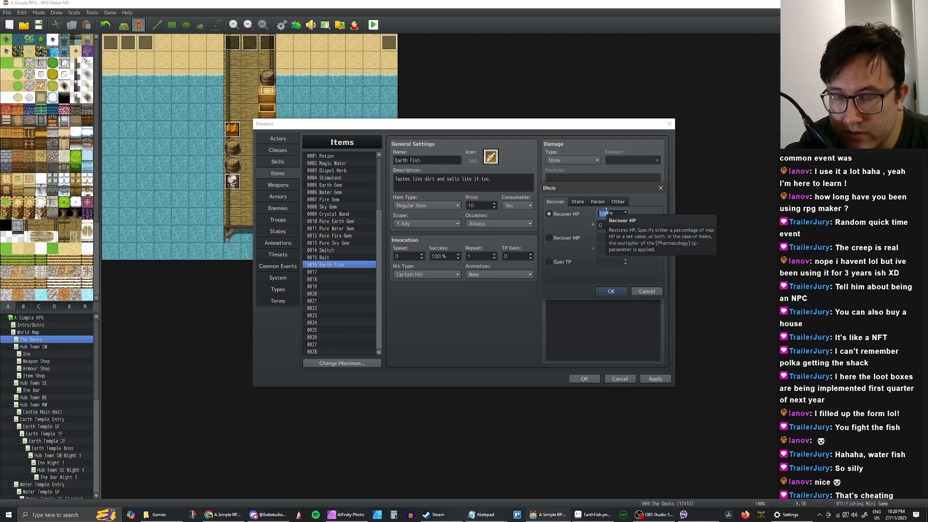
{"action": "type", "text": "2"}
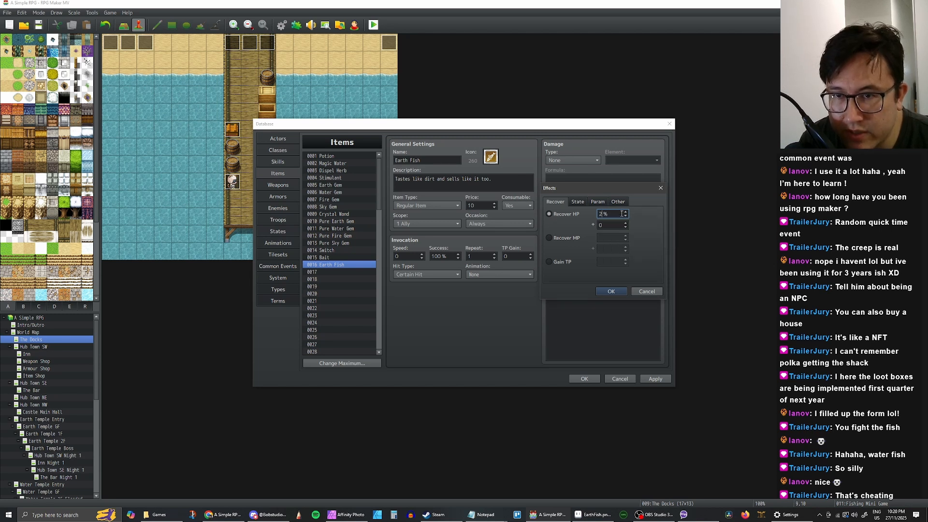
{"action": "key", "text": "BackSpace"}
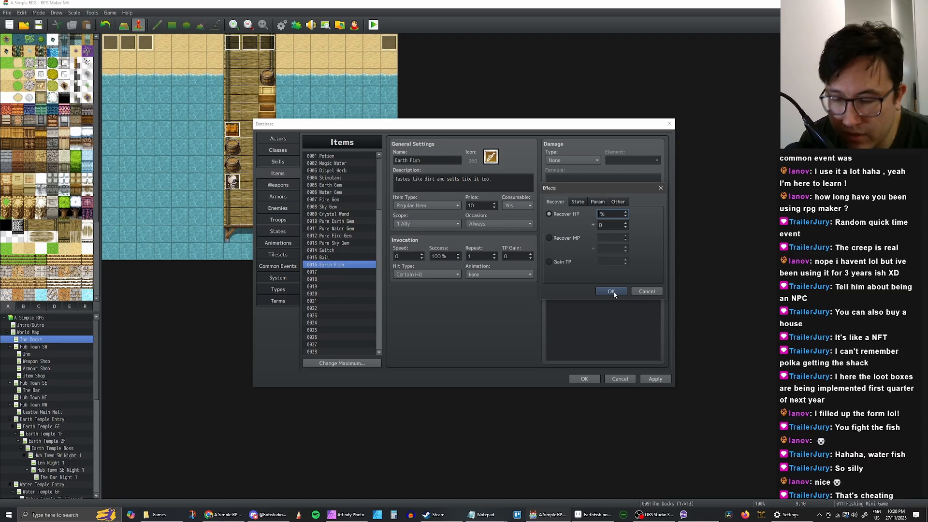
{"action": "type", "text": "1"}
{"action": "left_click", "coordinate": [612, 291]}
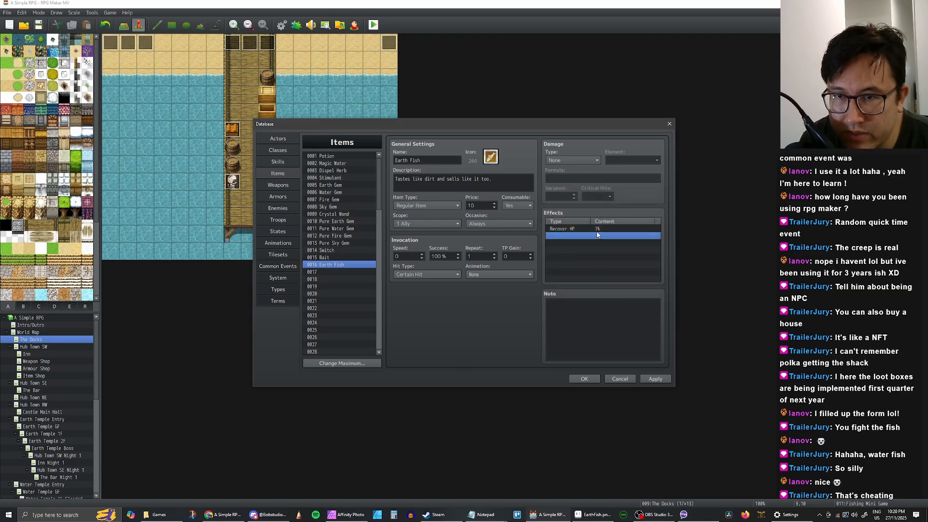
{"action": "left_click", "coordinate": [655, 378]}
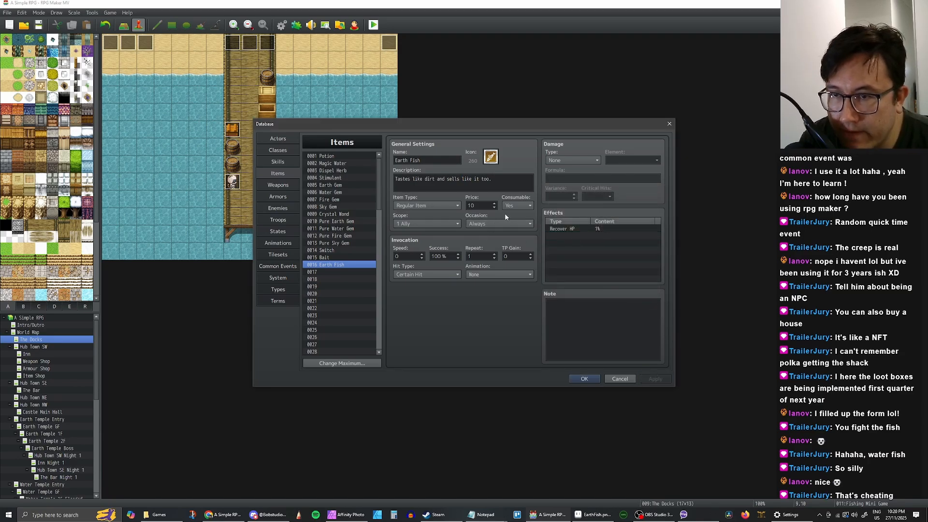
Keep the Earth Fish item's occasion at Always, set its scope to The User, and apply the changes
{"action": "left_click", "coordinate": [495, 223]}
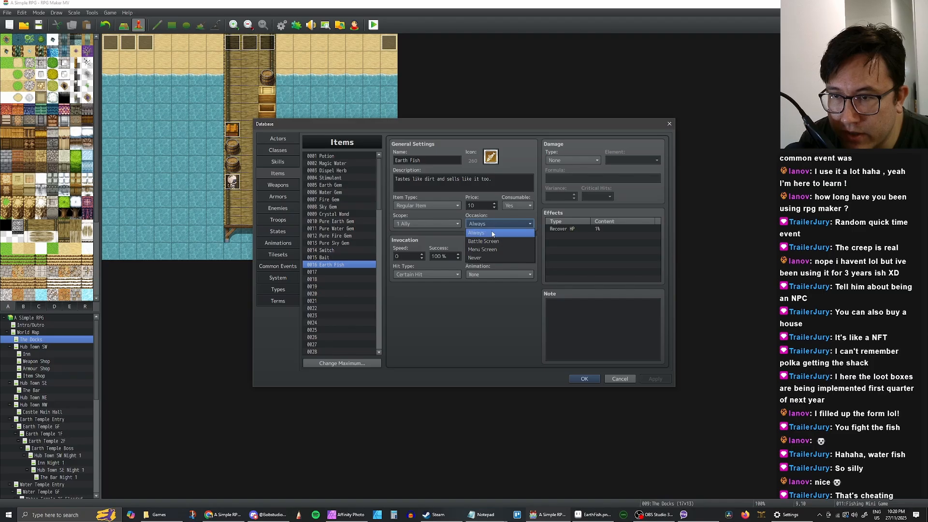
{"action": "left_click", "coordinate": [494, 224]}
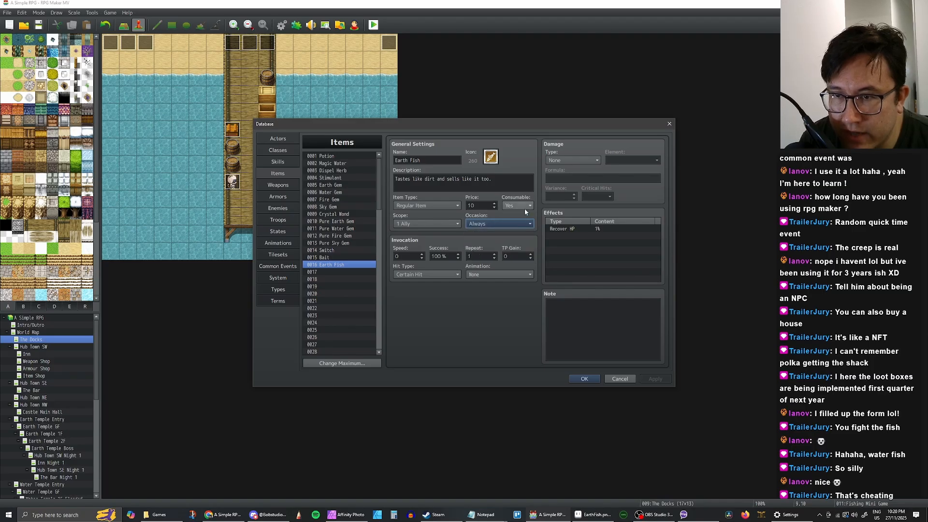
{"action": "left_click", "coordinate": [435, 224]}
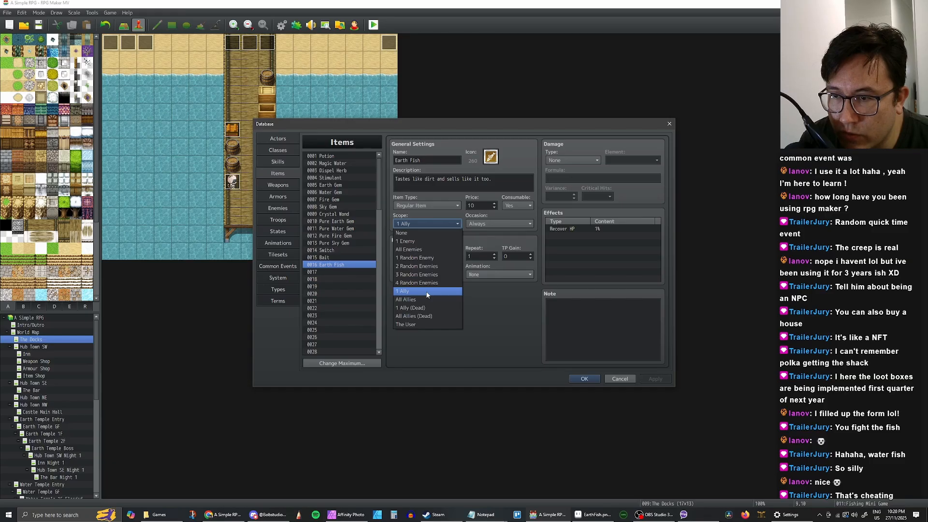
{"action": "left_click", "coordinate": [427, 295]}
{"action": "left_click", "coordinate": [428, 225]}
{"action": "left_click", "coordinate": [424, 325]}
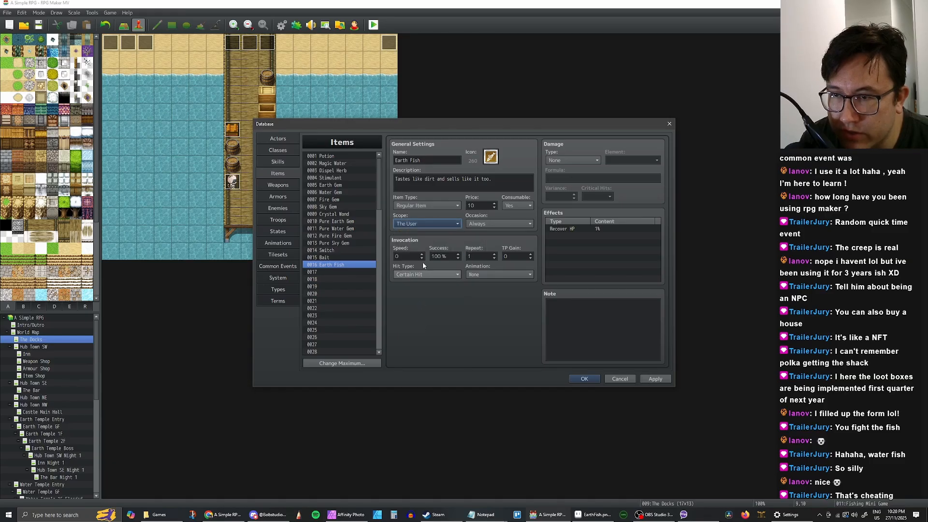
{"action": "left_click", "coordinate": [652, 379]}
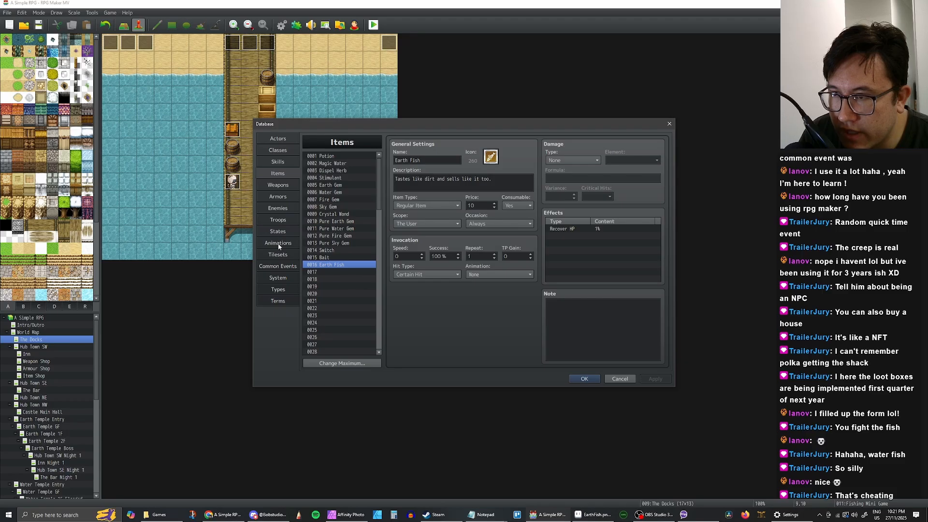
Try 9999 as the denominator of the Earth Fish enemy's item drop probability, and set it back to 1/1
{"action": "left_click", "coordinate": [278, 208]}
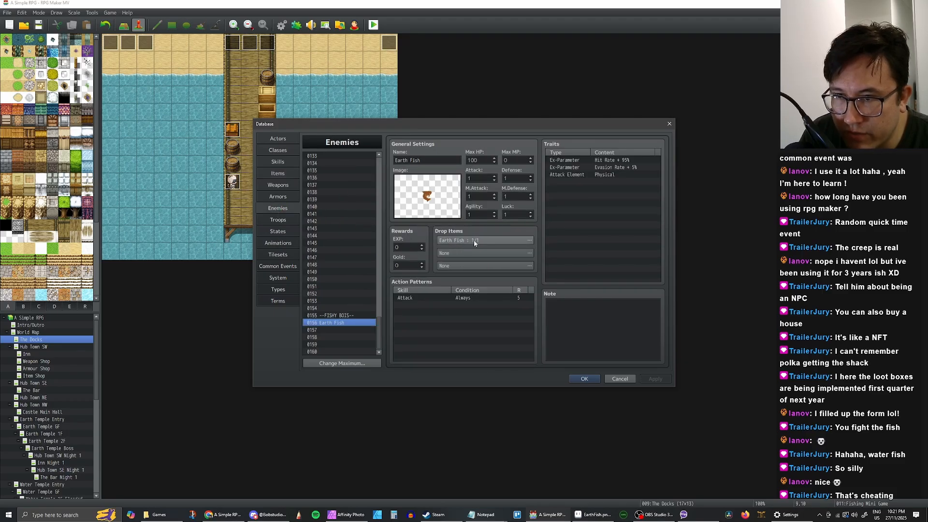
{"action": "double_click", "coordinate": [491, 242]}
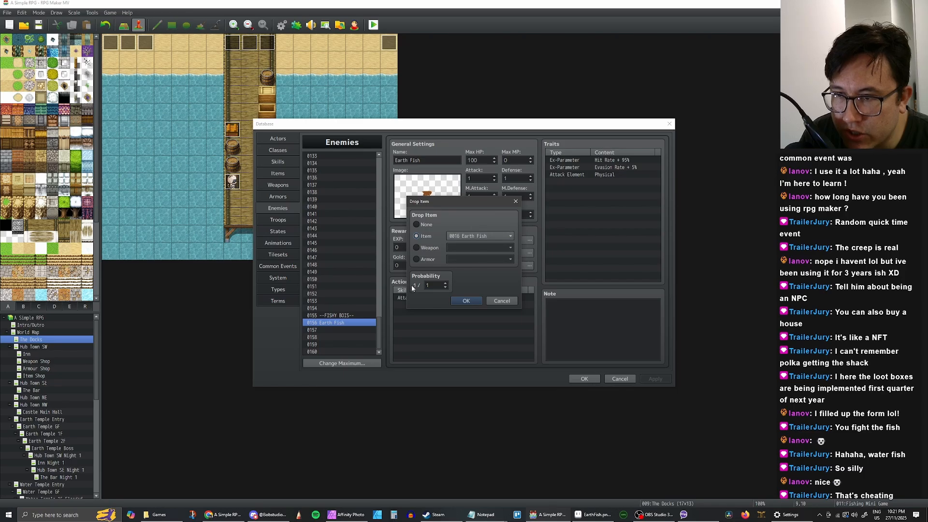
{"action": "left_click", "coordinate": [445, 285]}
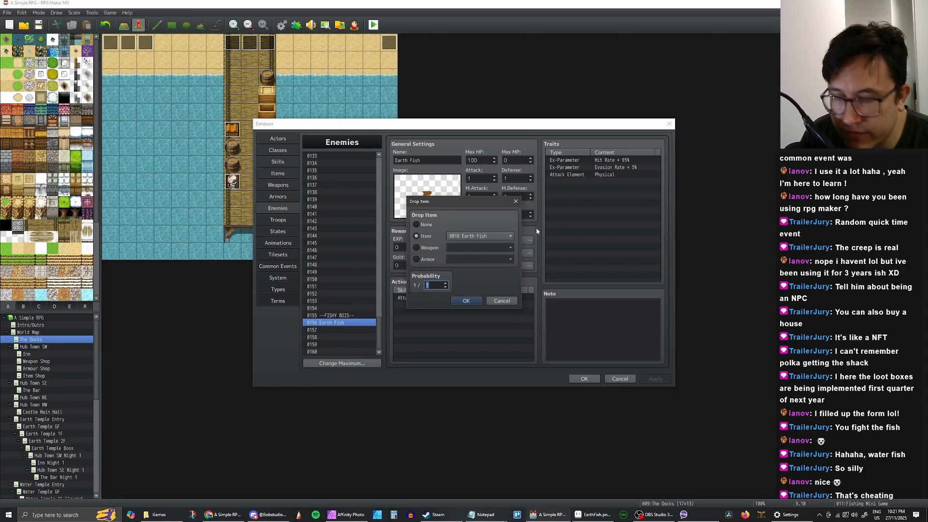
{"action": "type", "text": "9999"}
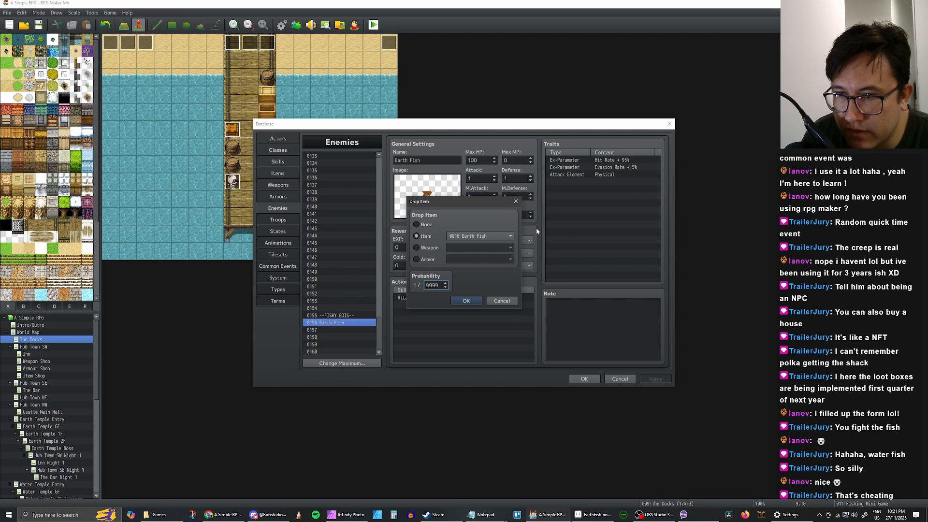
{"action": "left_click_drag", "start_coordinate": [441, 285], "coordinate": [385, 285]}
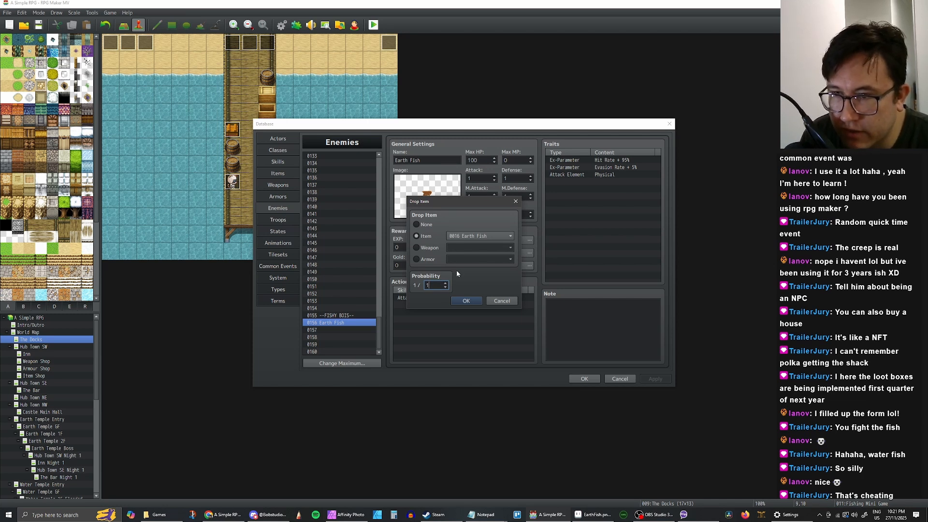
{"action": "left_click", "coordinate": [465, 301]}
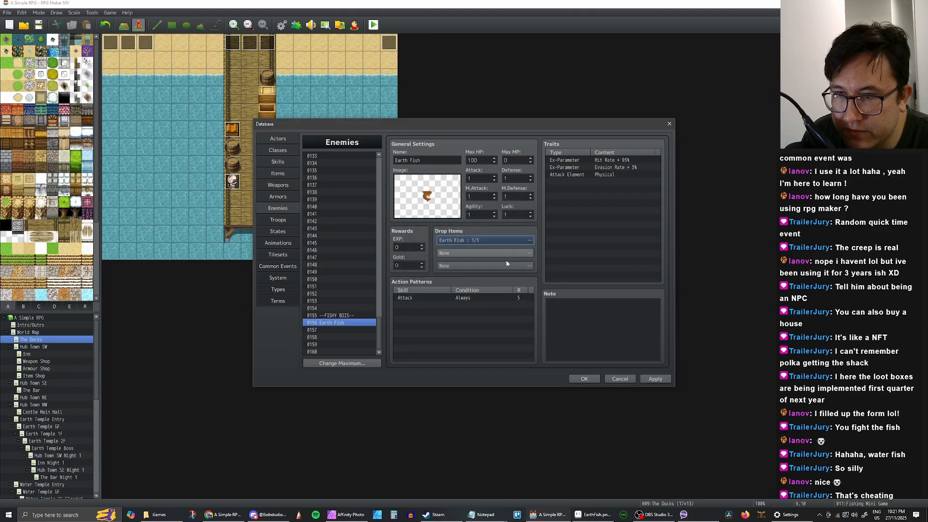
{"action": "left_click", "coordinate": [646, 379]}
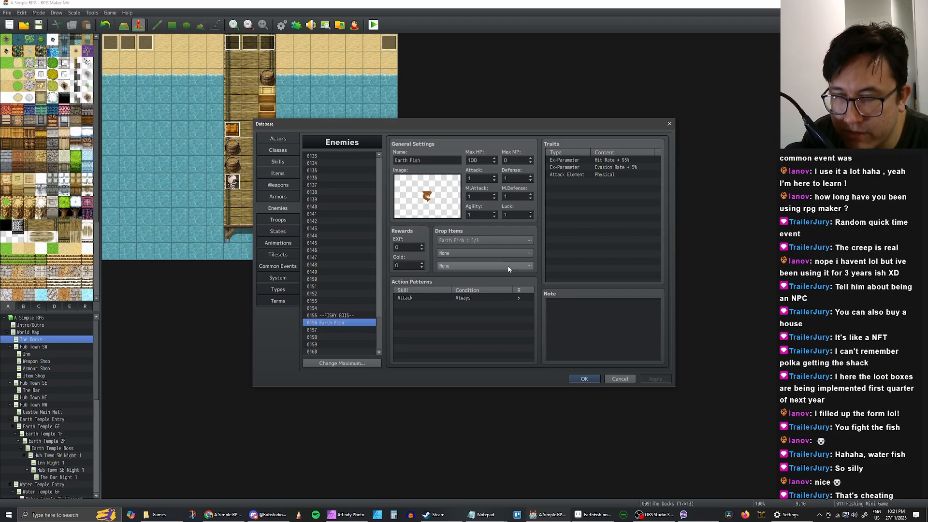
{"action": "double_click", "coordinate": [492, 240]}
{"action": "left_click", "coordinate": [498, 301]}
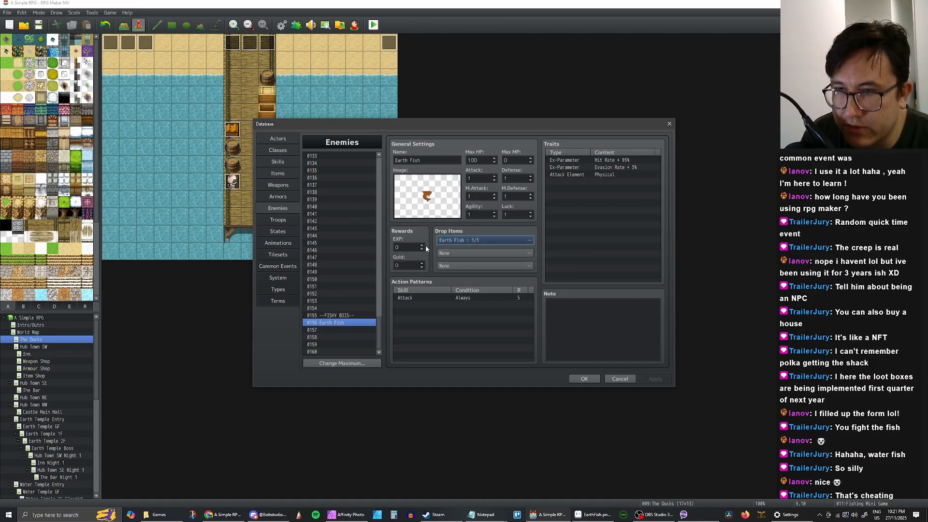
Review the existing skills in the database, comparing the settings of Double Attack and Triple Attack
{"action": "left_click", "coordinate": [426, 298]}
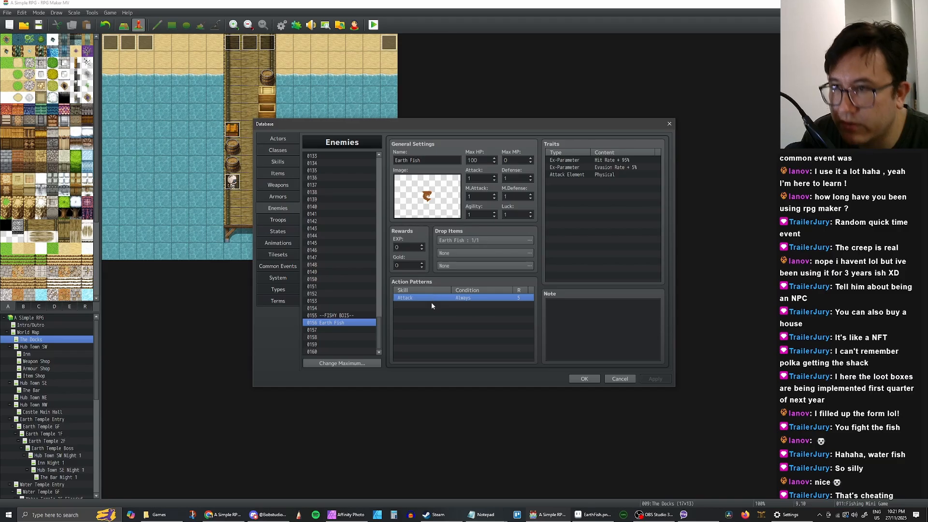
{"action": "left_click", "coordinate": [280, 161]}
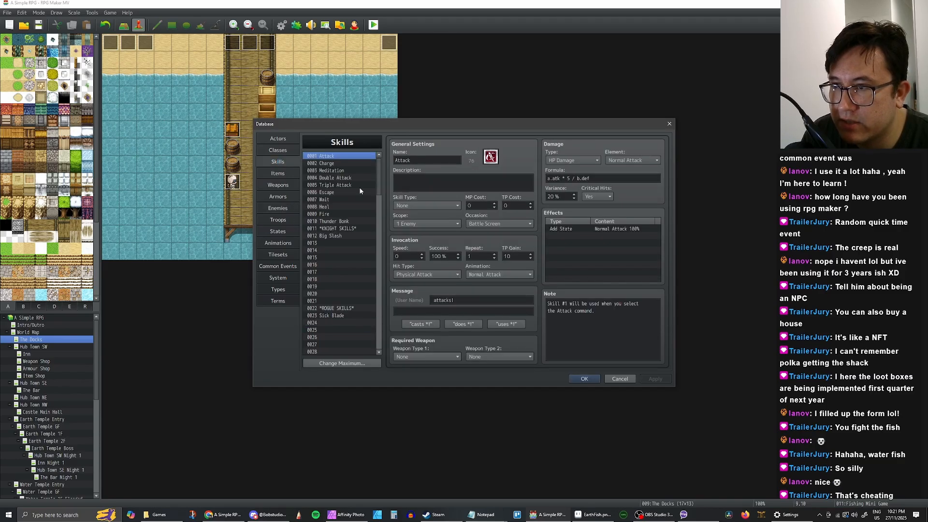
{"action": "left_click", "coordinate": [334, 163]}
{"action": "left_click", "coordinate": [333, 171]}
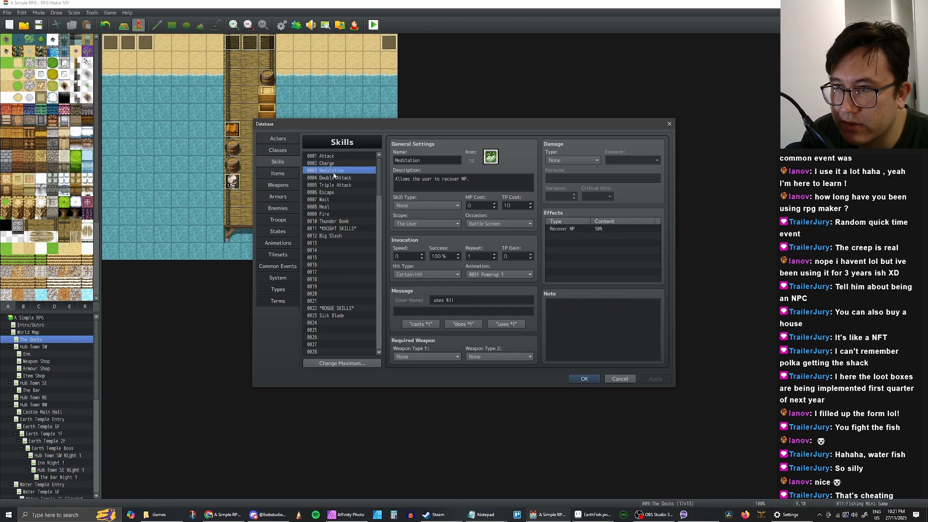
{"action": "left_click", "coordinate": [335, 179]}
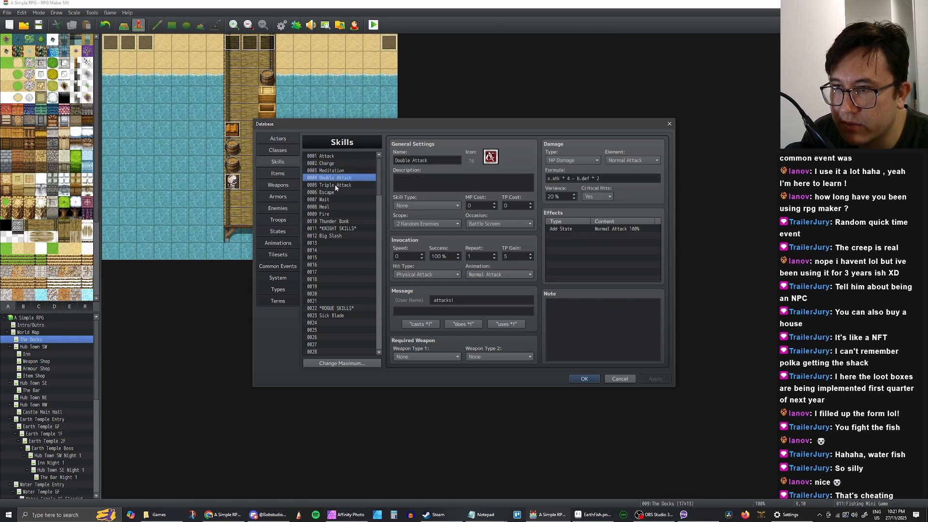
{"action": "left_click", "coordinate": [336, 186]}
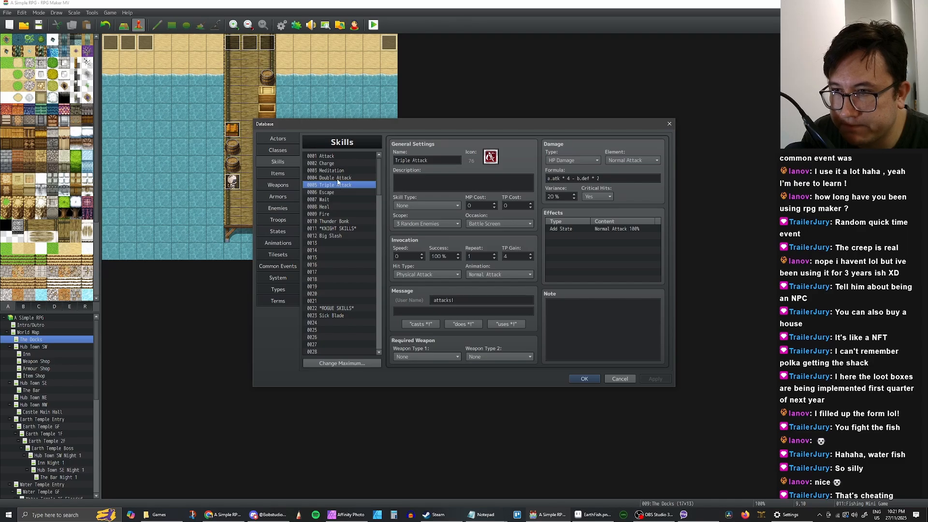
{"action": "left_click", "coordinate": [336, 180]}
{"action": "left_click", "coordinate": [337, 186]}
{"action": "left_click", "coordinate": [337, 180]}
{"action": "left_click", "coordinate": [336, 186]}
{"action": "left_click", "coordinate": [337, 180]}
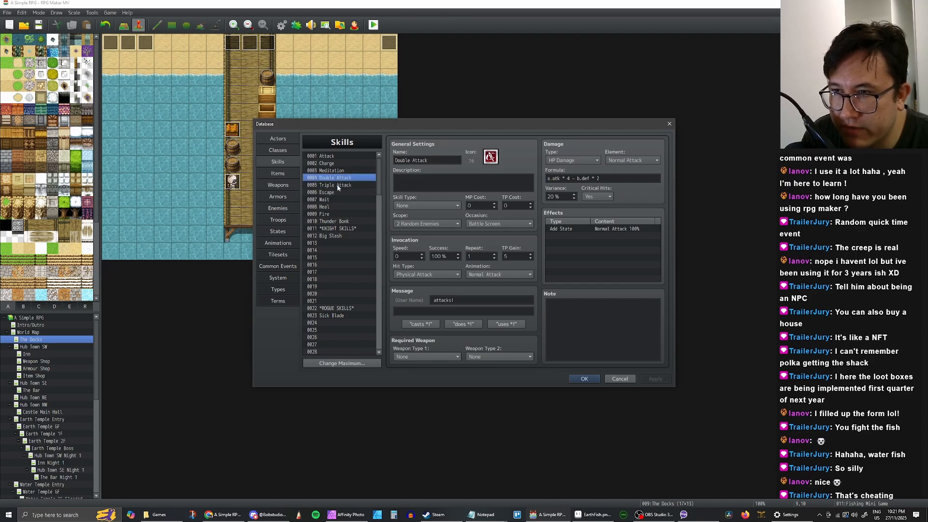
{"action": "left_click", "coordinate": [337, 186]}
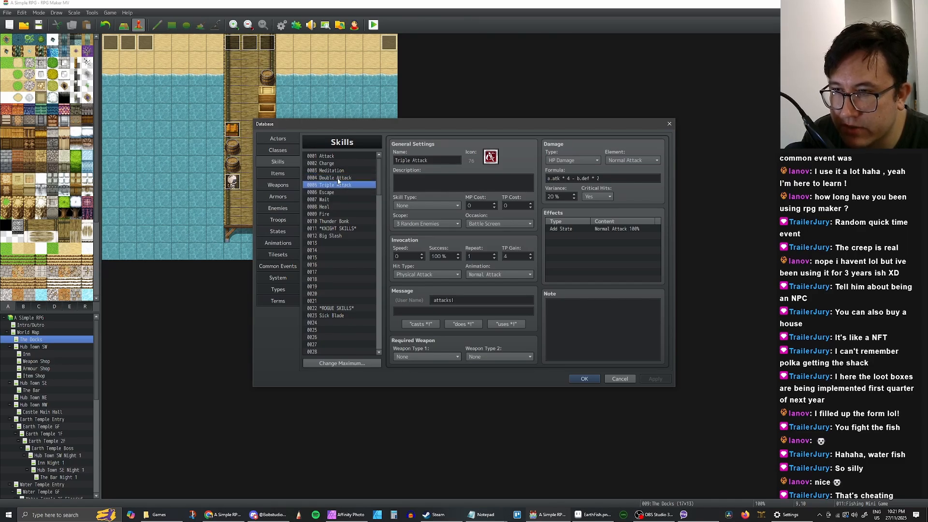
{"action": "left_click", "coordinate": [337, 179]}
{"action": "left_click", "coordinate": [336, 192]}
{"action": "left_click", "coordinate": [336, 186]}
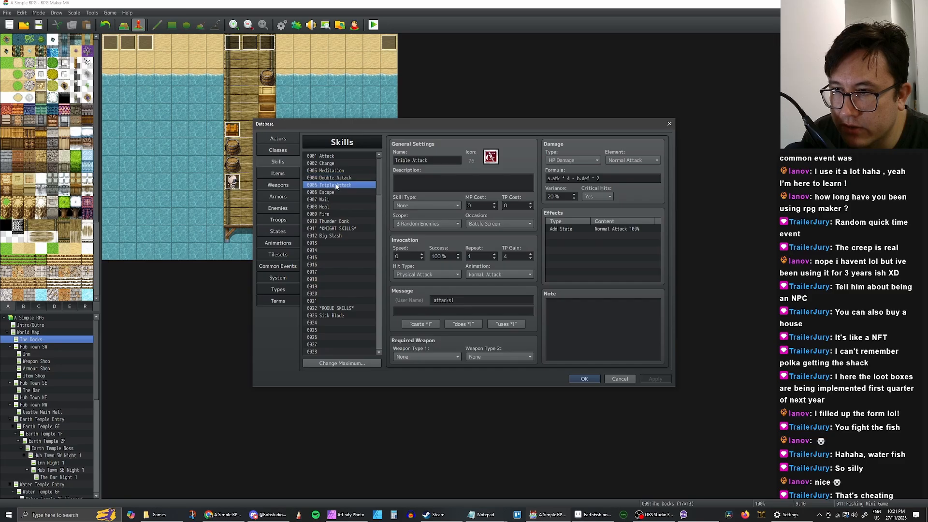
Rename the Double Attack skill to Flop and the Triple Attack skill to Flail
{"action": "left_click", "coordinate": [337, 179]}
{"action": "left_click", "coordinate": [434, 162]}
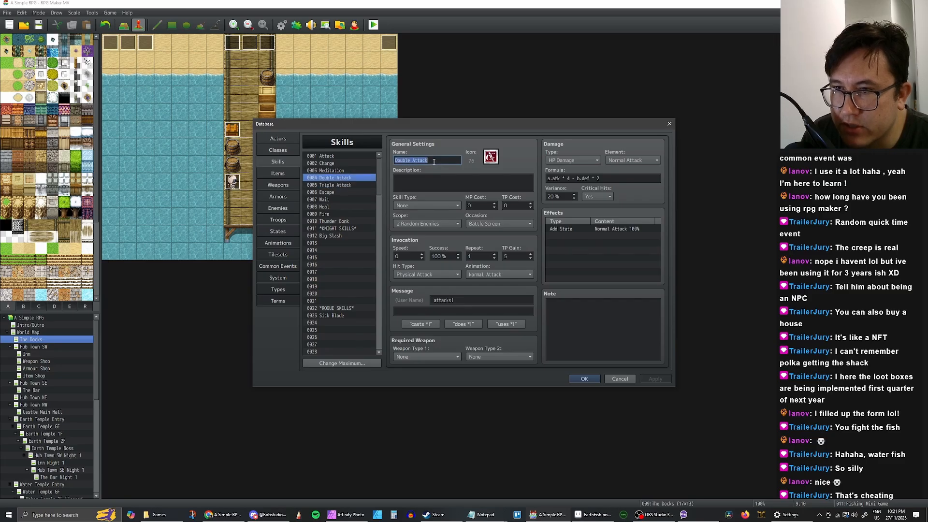
{"action": "type", "text": "Flop"}
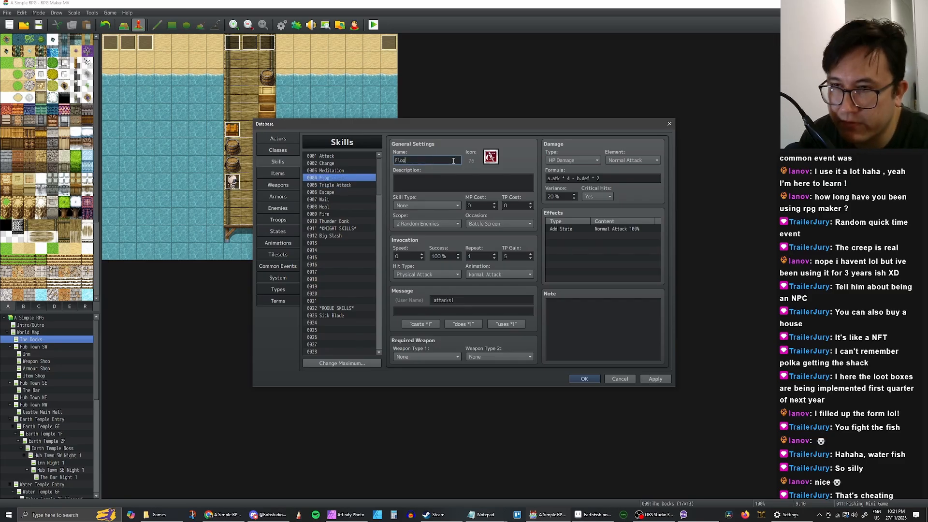
{"action": "left_click", "coordinate": [355, 186]}
{"action": "left_click", "coordinate": [436, 159]}
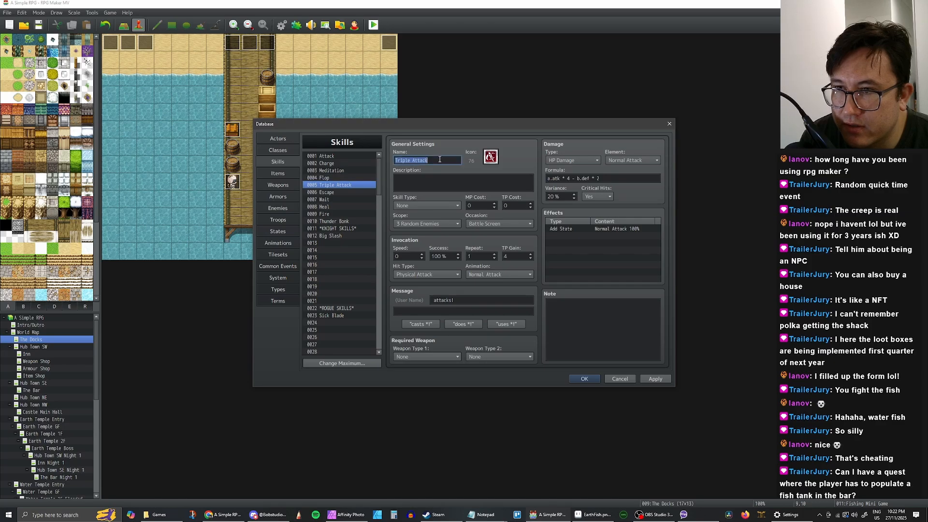
{"action": "type", "text": "Flail"}
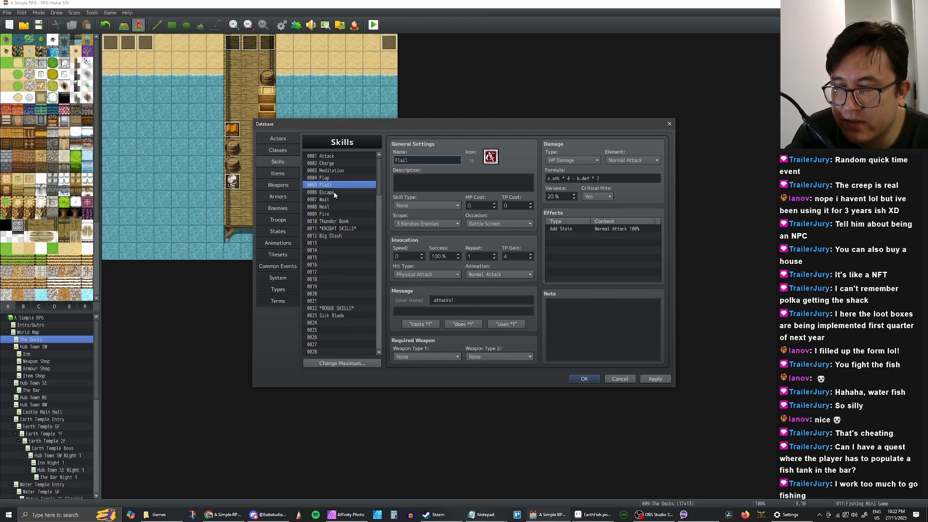
Set the Flop skill's scope to The User and its skill type to Enemy Skills, keeping the Battle Screen occasion, and apply the changes
{"action": "left_click", "coordinate": [330, 179]}
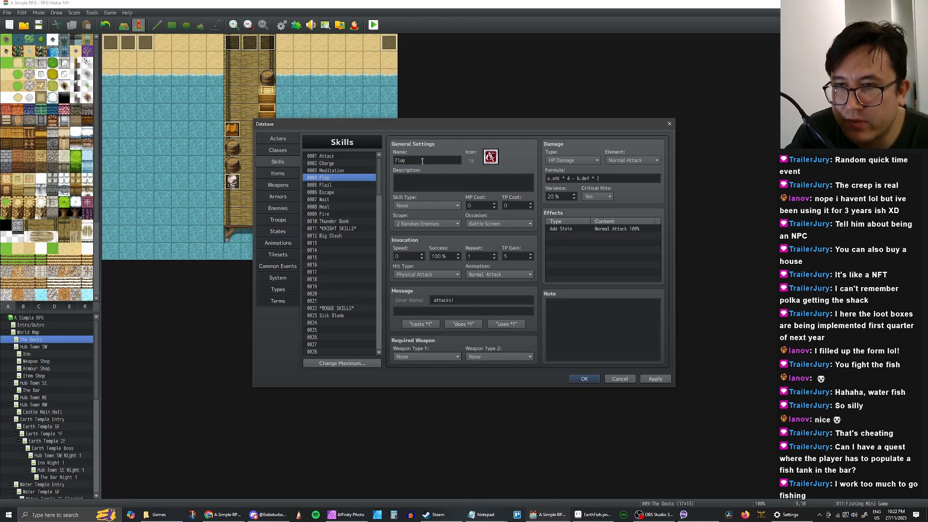
{"action": "left_click", "coordinate": [436, 223]}
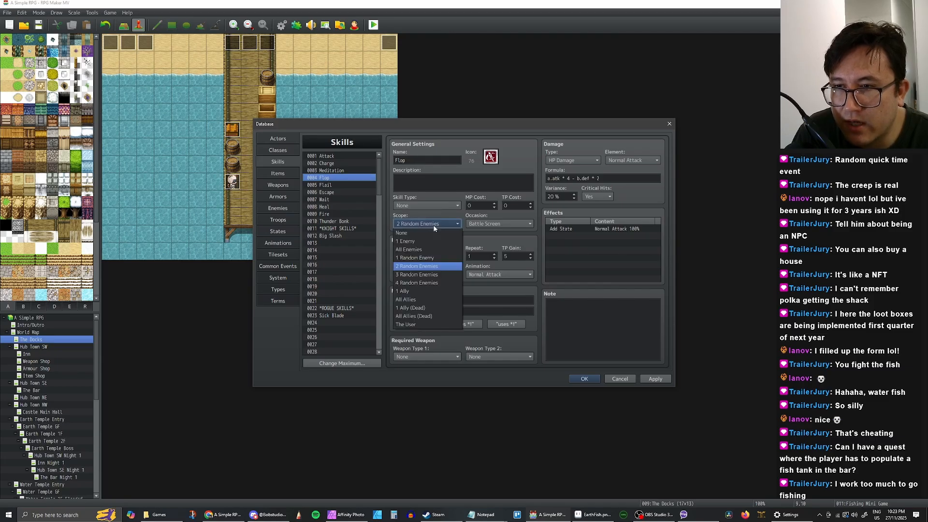
{"action": "left_click", "coordinate": [406, 324]}
{"action": "left_click", "coordinate": [496, 224]}
{"action": "left_click", "coordinate": [496, 224]}
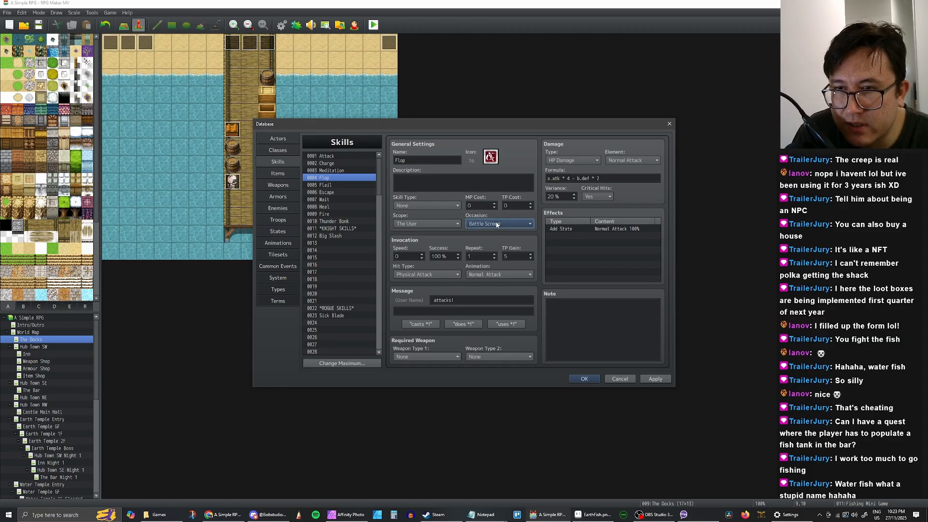
{"action": "left_click", "coordinate": [441, 206]}
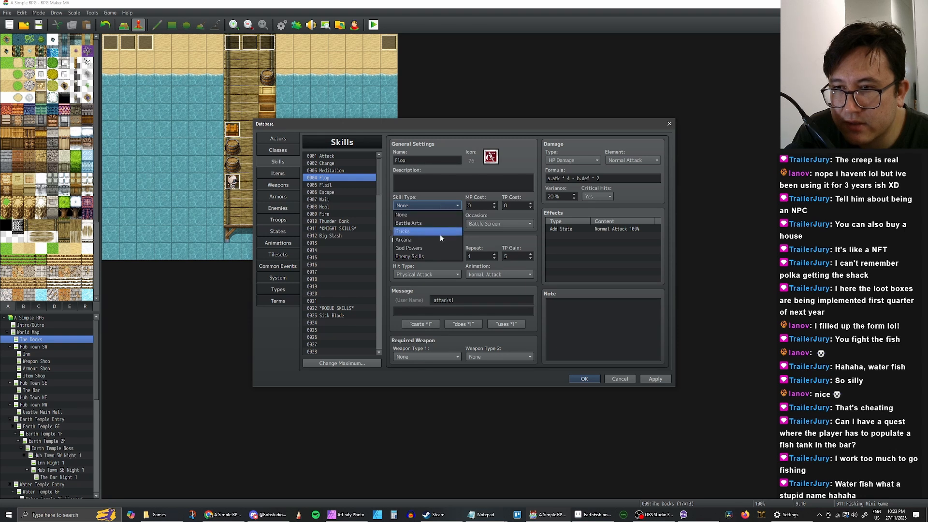
{"action": "left_click", "coordinate": [436, 257]}
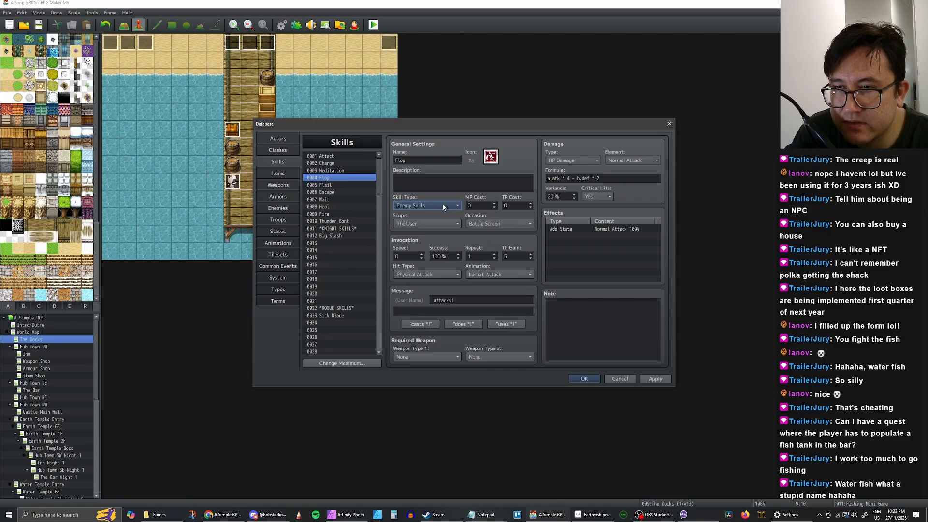
{"action": "left_click", "coordinate": [653, 378]}
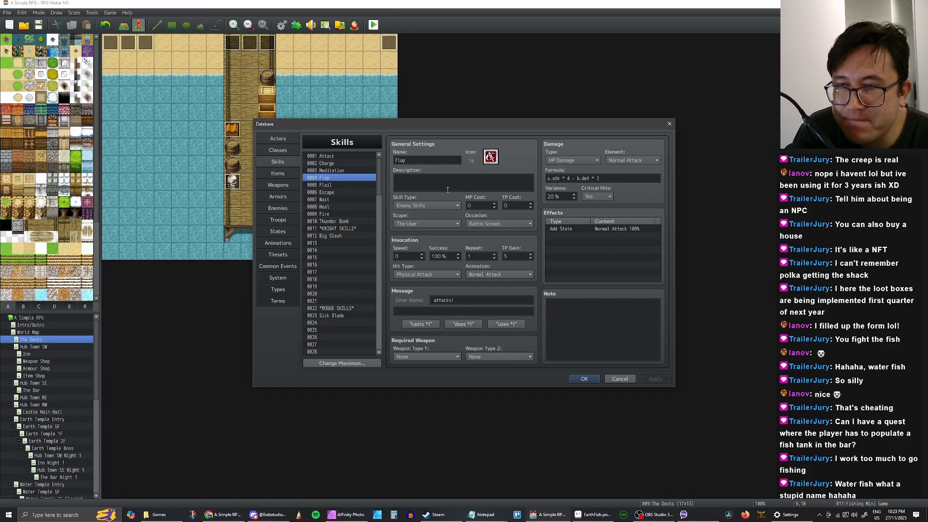
Change the Flop skill's icon to the blue water icon, number 67
{"action": "left_click", "coordinate": [491, 157]}
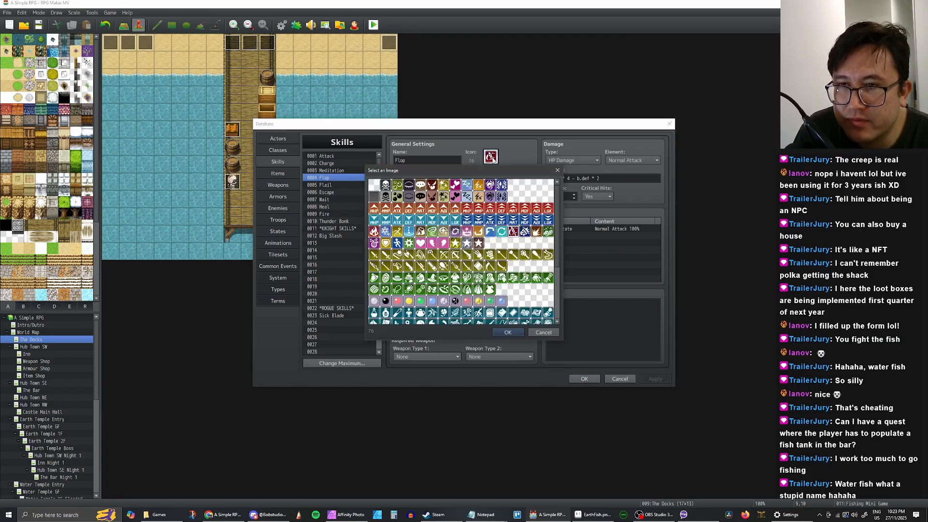
{"action": "scroll", "coordinate": [477, 235], "scroll_direction": "down", "scroll_amount": 1}
{"action": "scroll", "coordinate": [476, 231], "scroll_direction": "up", "scroll_amount": 1}
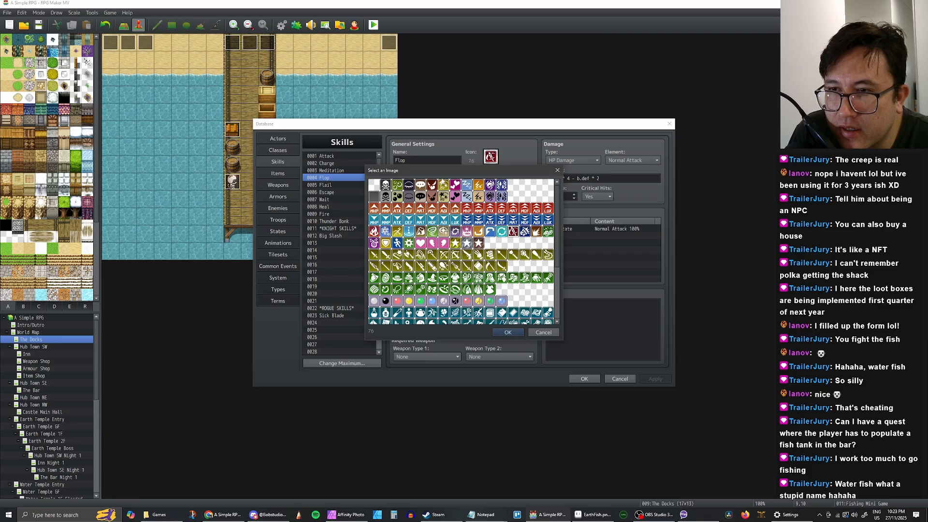
{"action": "left_click", "coordinate": [375, 186]}
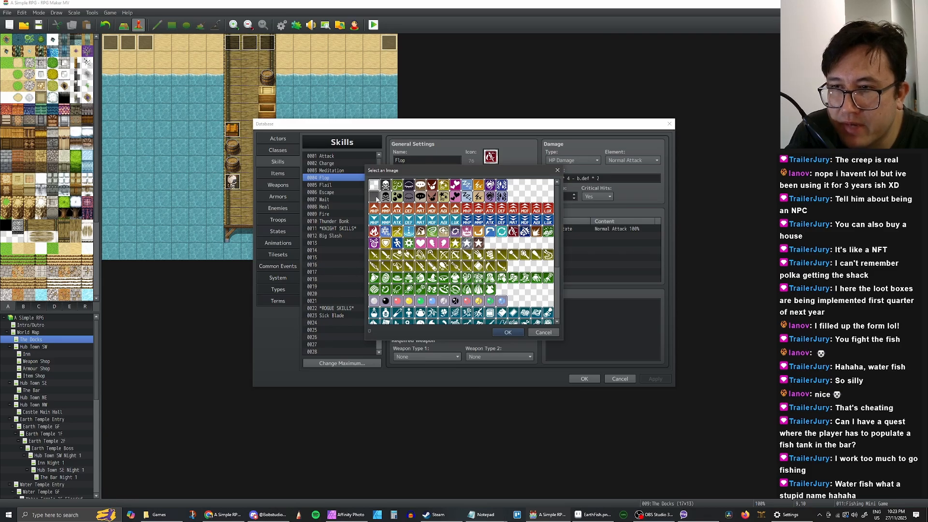
{"action": "left_click", "coordinate": [374, 196]}
{"action": "left_click", "coordinate": [375, 185]}
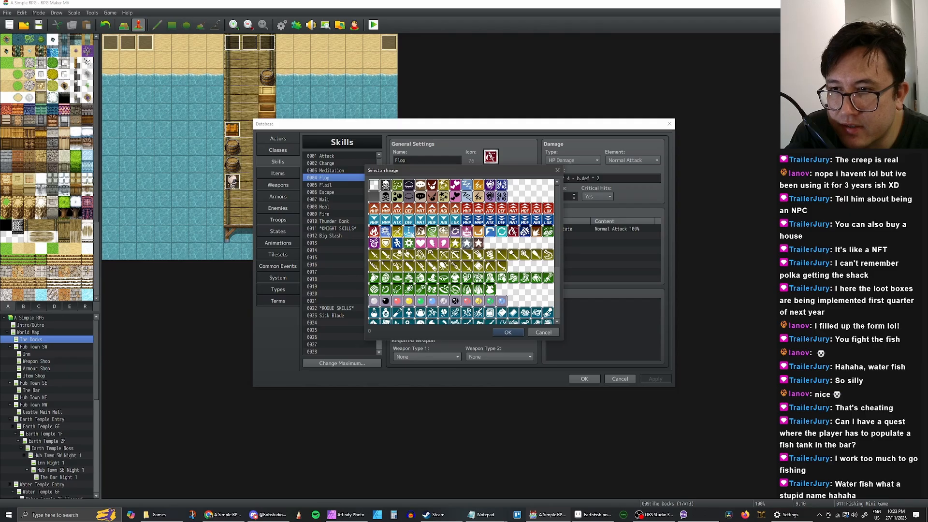
{"action": "double_click", "coordinate": [409, 231]}
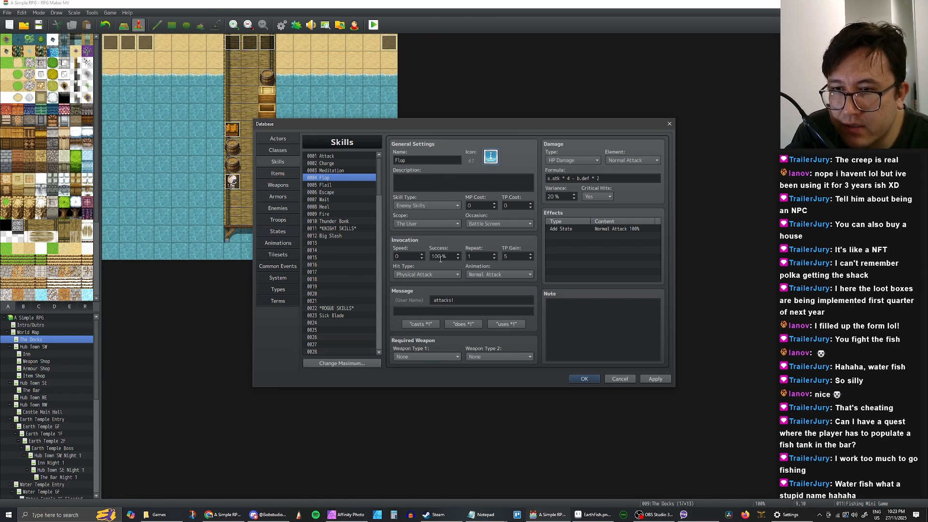
Set the Flop skill's damage type to None and remove its Add State Normal Attack effect
{"action": "left_click", "coordinate": [573, 160]}
{"action": "left_click", "coordinate": [560, 166]}
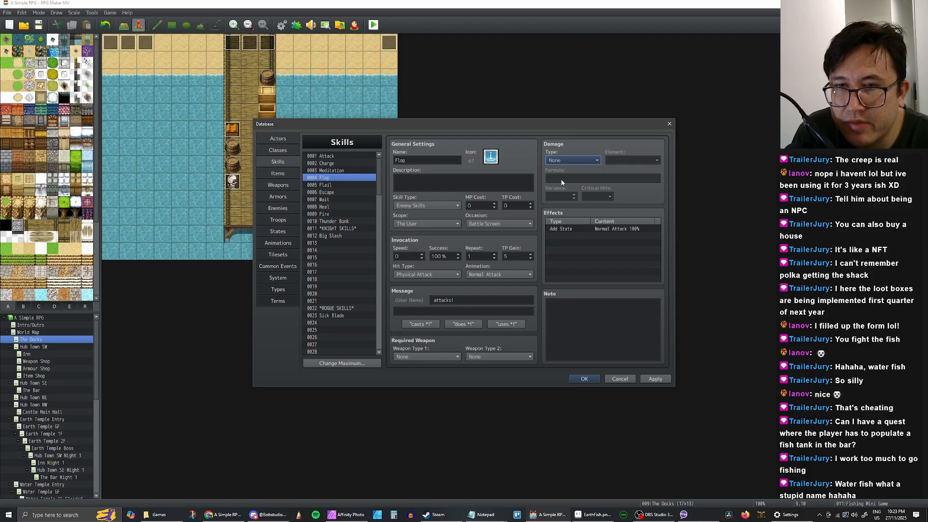
{"action": "left_click", "coordinate": [577, 230]}
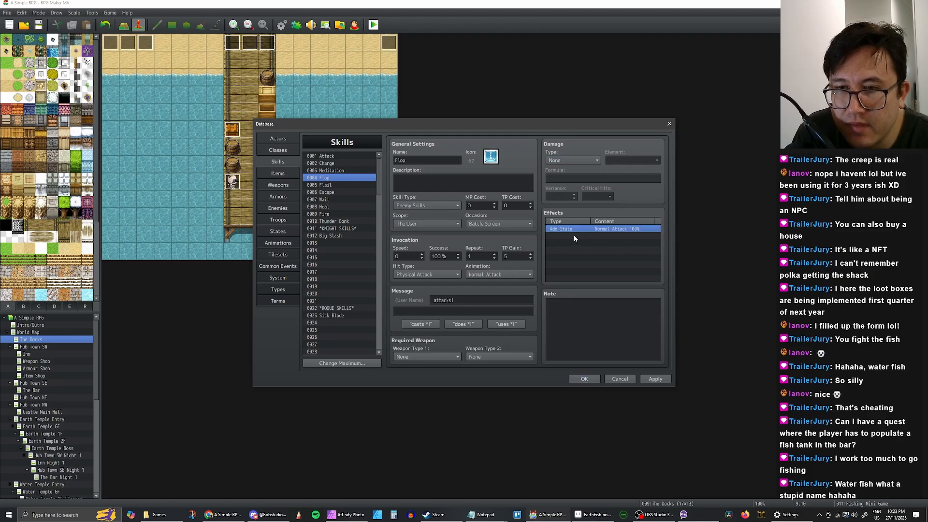
{"action": "key", "text": "Delete"}
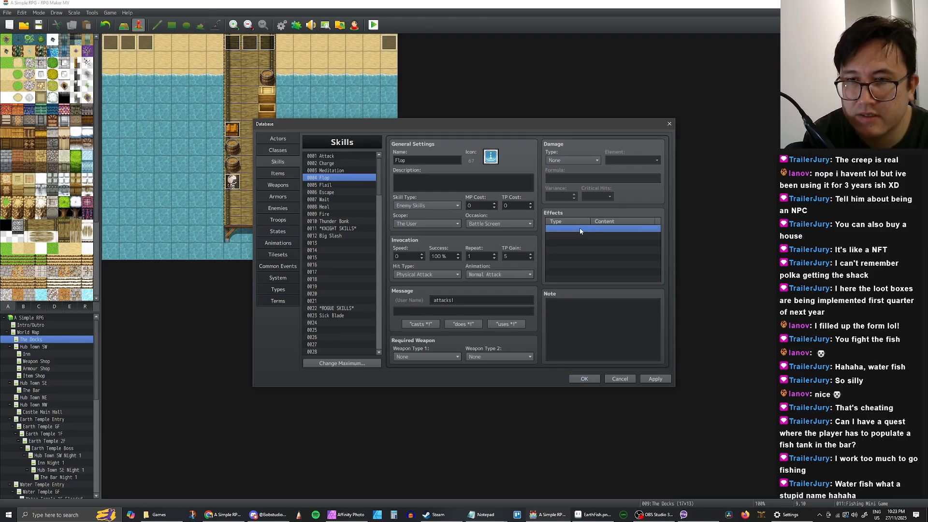
{"action": "double_click", "coordinate": [579, 230]}
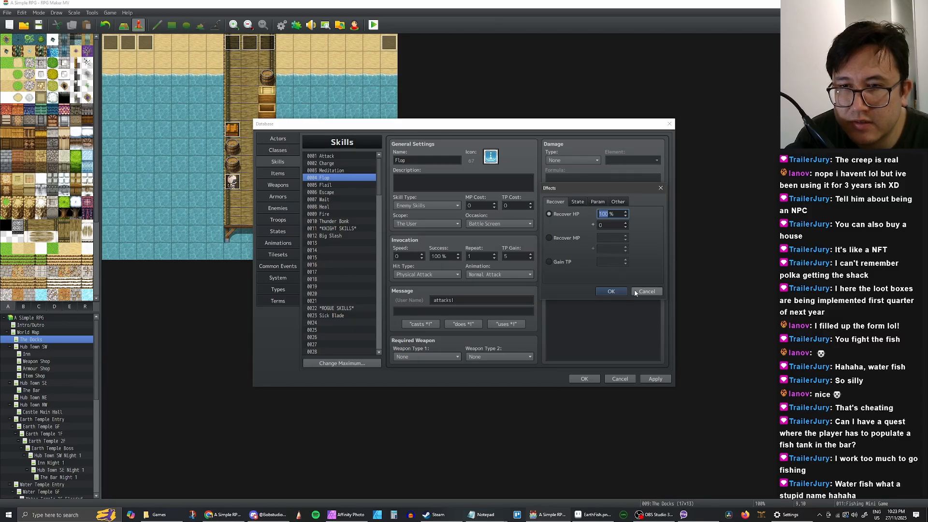
{"action": "left_click", "coordinate": [646, 291]}
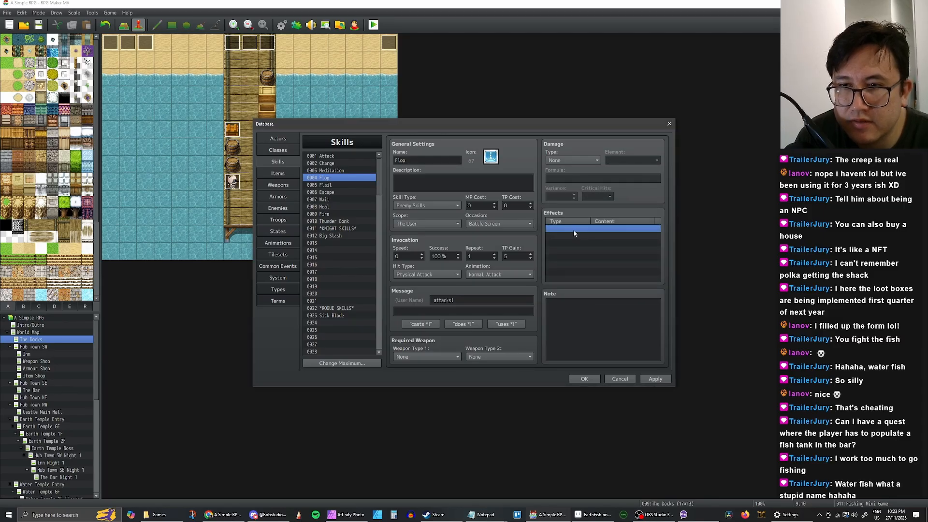
Replace the Flop skill's usage message with "flops around." and apply the changes
{"action": "mouse_move", "coordinate": [467, 301]}
{"action": "left_mouse_down"}
{"action": "mouse_move", "coordinate": [431, 300]}
{"action": "mouse_move", "coordinate": [468, 300]}
{"action": "left_mouse_up"}
{"action": "left_click", "coordinate": [439, 301]}
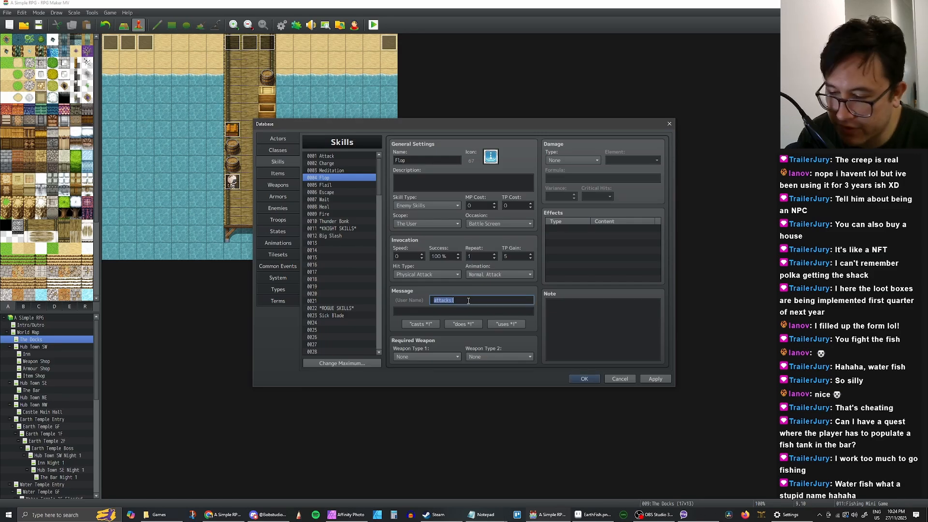
{"action": "type", "text": "flops around."}
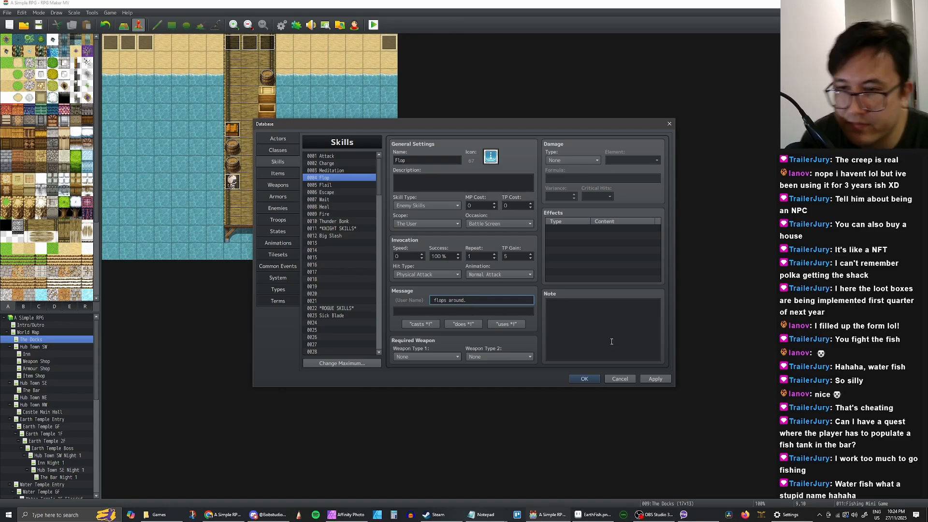
{"action": "left_click", "coordinate": [664, 380]}
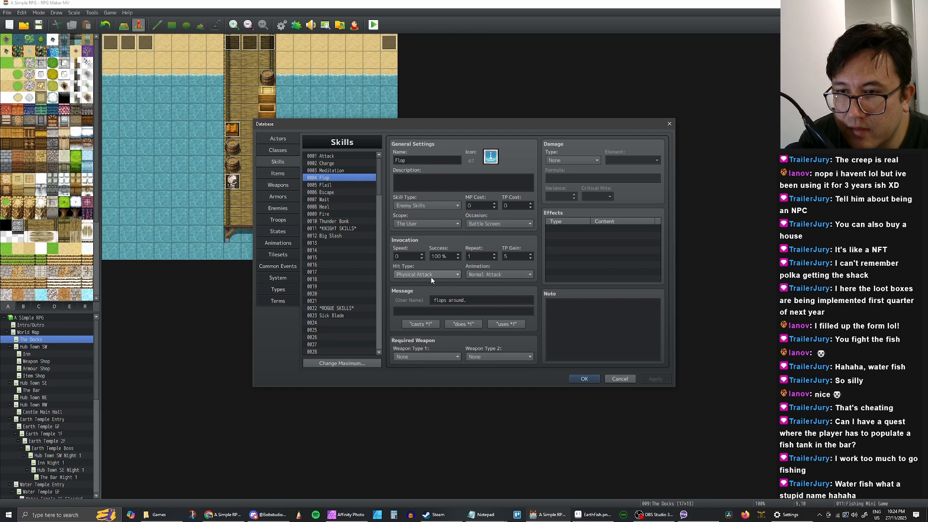
Look through the available animations and set the Flop skill's animation to None
{"action": "left_click", "coordinate": [505, 274]}
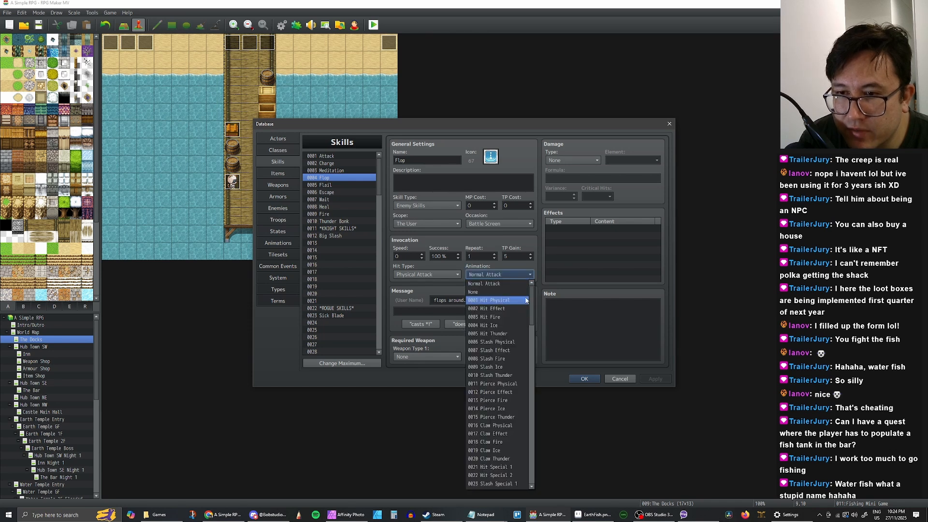
{"action": "left_click_drag", "start_coordinate": [530, 293], "coordinate": [528, 467]}
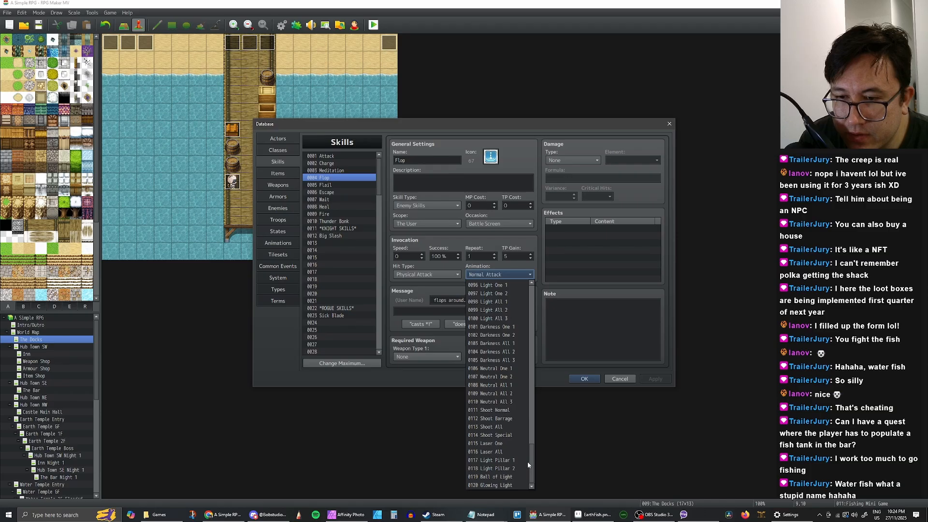
{"action": "left_click_drag", "start_coordinate": [527, 463], "coordinate": [530, 282]}
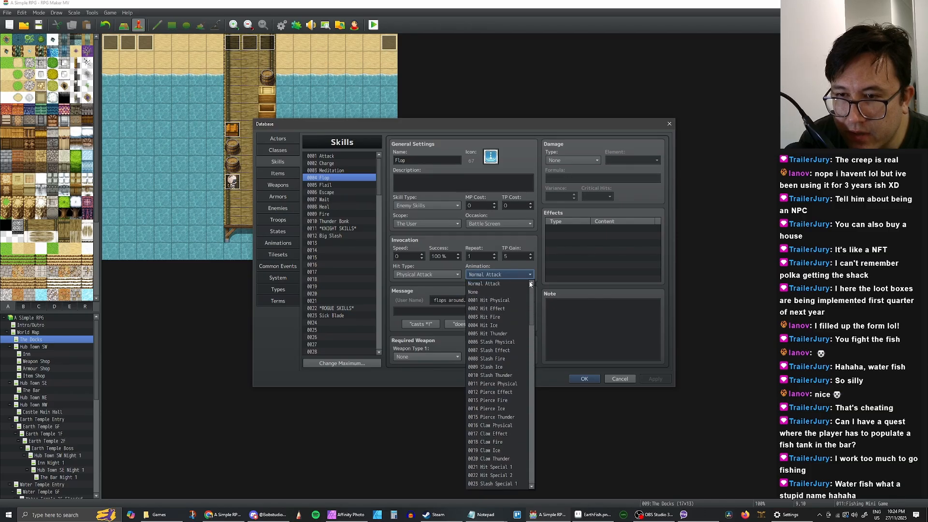
{"action": "left_click", "coordinate": [480, 293]}
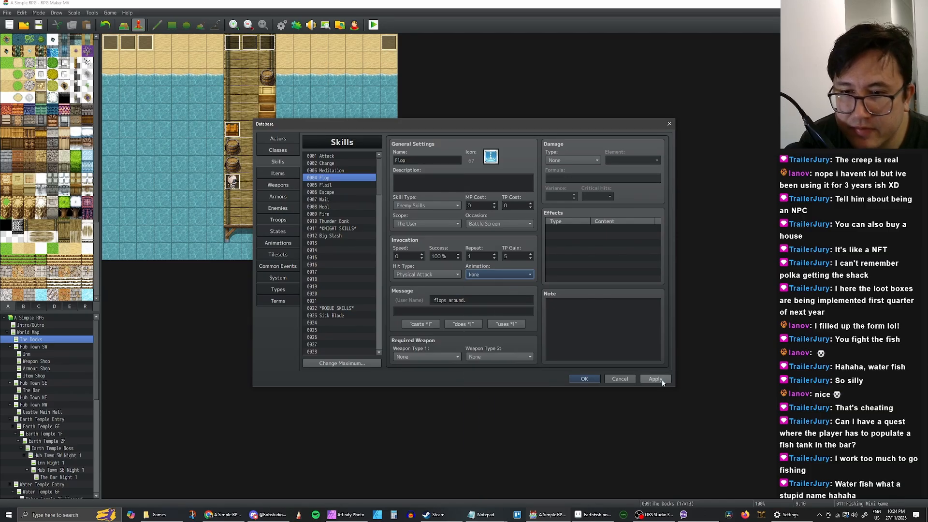
Set the Flop skill's TP Gain to 0 and apply the changes
{"action": "left_click", "coordinate": [661, 380]}
{"action": "double_click", "coordinate": [515, 255]}
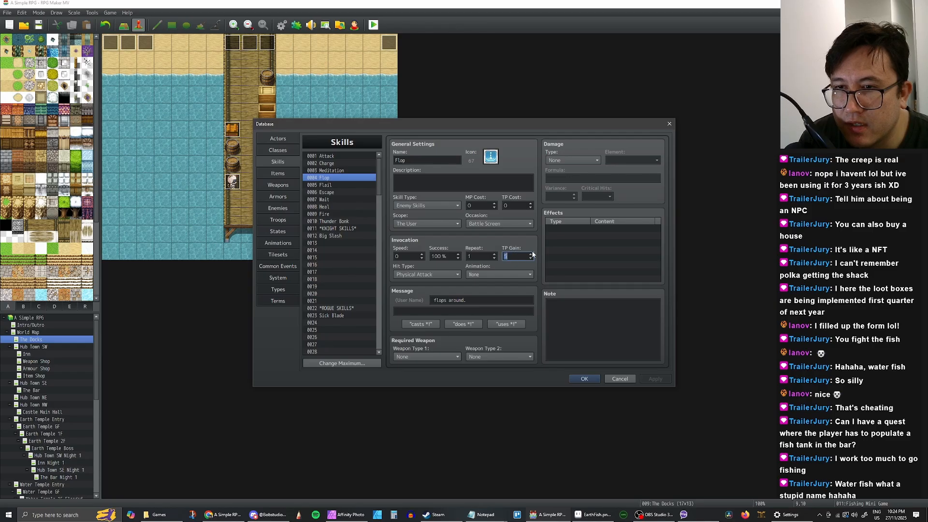
{"action": "type", "text": "0"}
{"action": "left_click", "coordinate": [652, 379]}
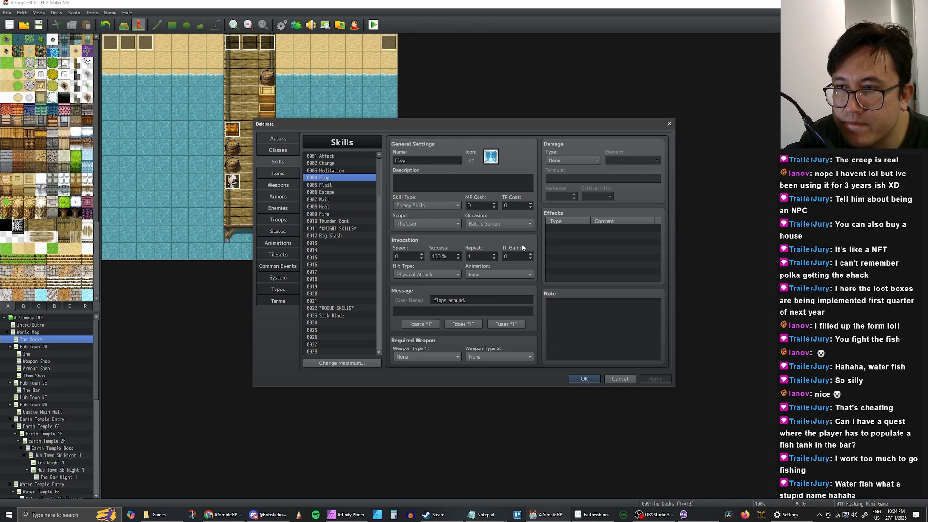
Overwrite skill 0005 Flail with a copy of the Flop skill and name the copy Flail
{"action": "left_click", "coordinate": [338, 186]}
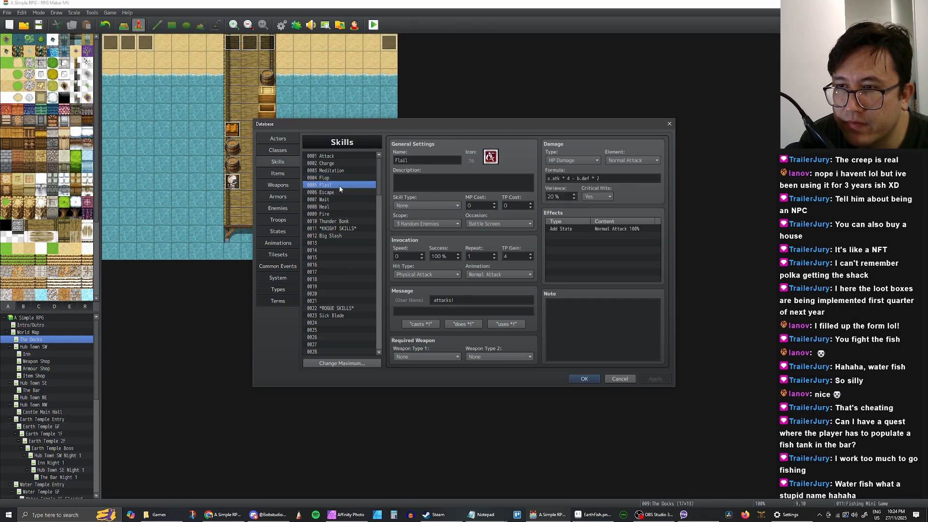
{"action": "left_click", "coordinate": [448, 159]}
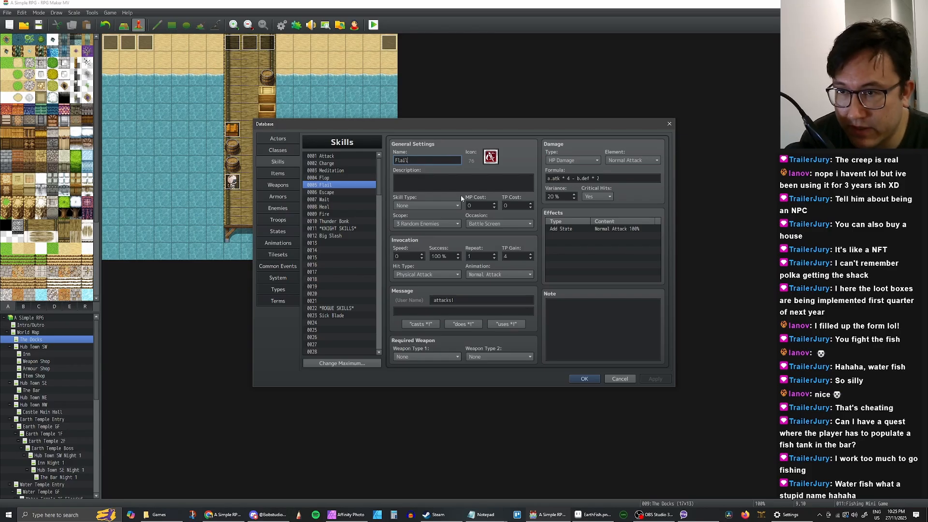
{"action": "left_click", "coordinate": [333, 179]}
{"action": "left_click", "coordinate": [331, 185]}
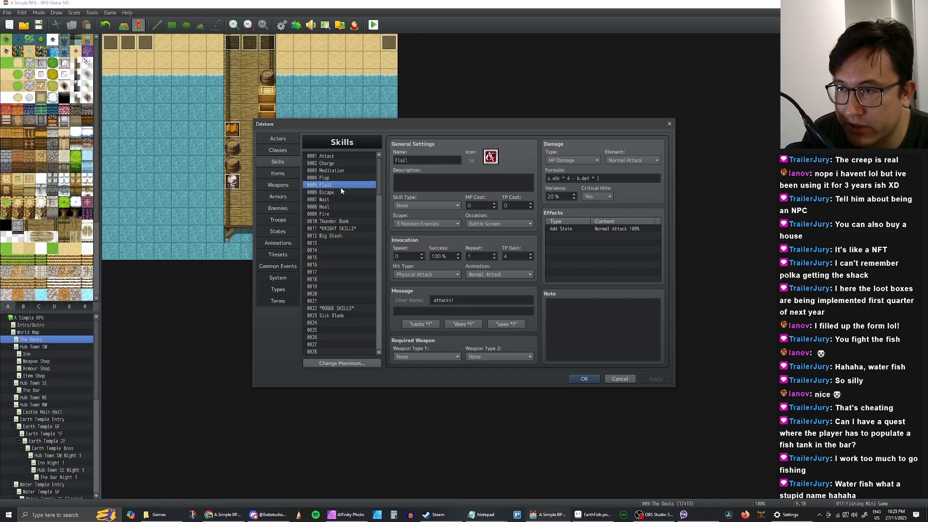
{"action": "key", "text": "ctrl+v"}
{"action": "double_click", "coordinate": [417, 161]}
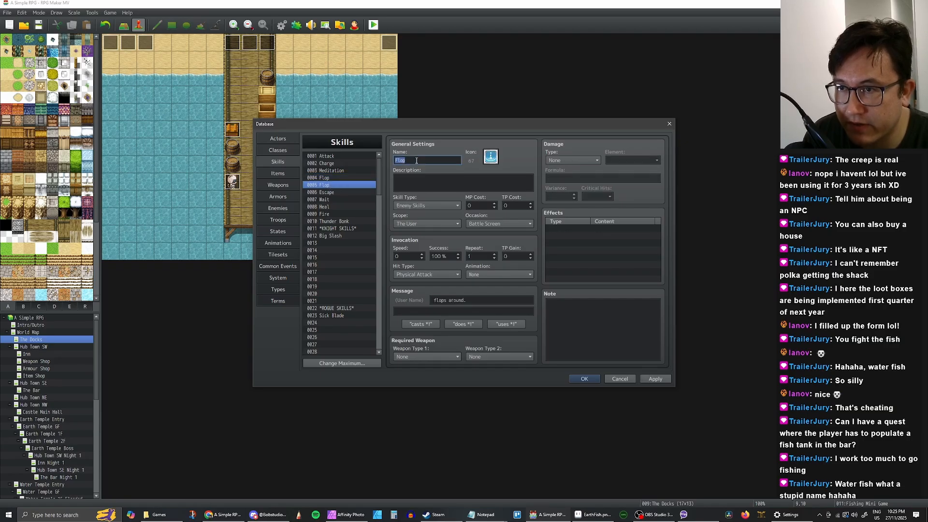
{"action": "type", "text": "Fl"}
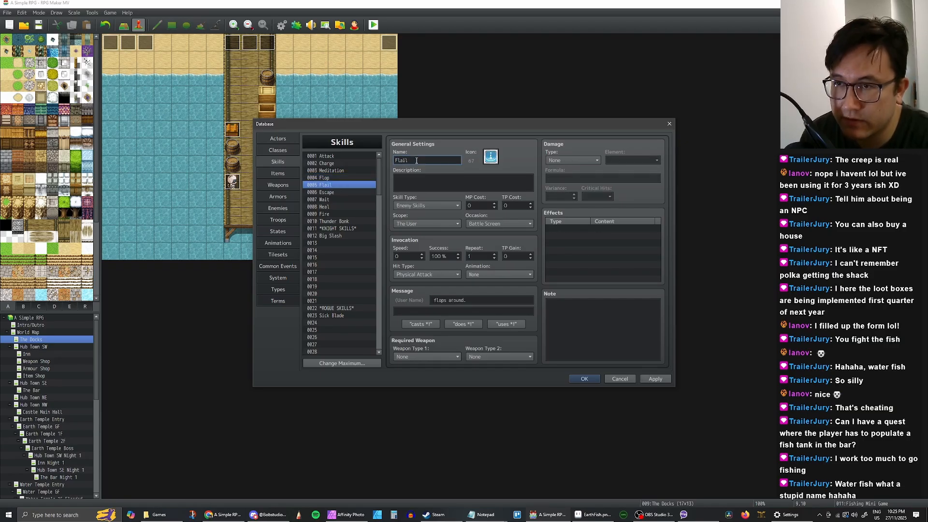
Replace the Flail skill's usage message with "flails about, tiring itself."
{"action": "left_click", "coordinate": [470, 300]}
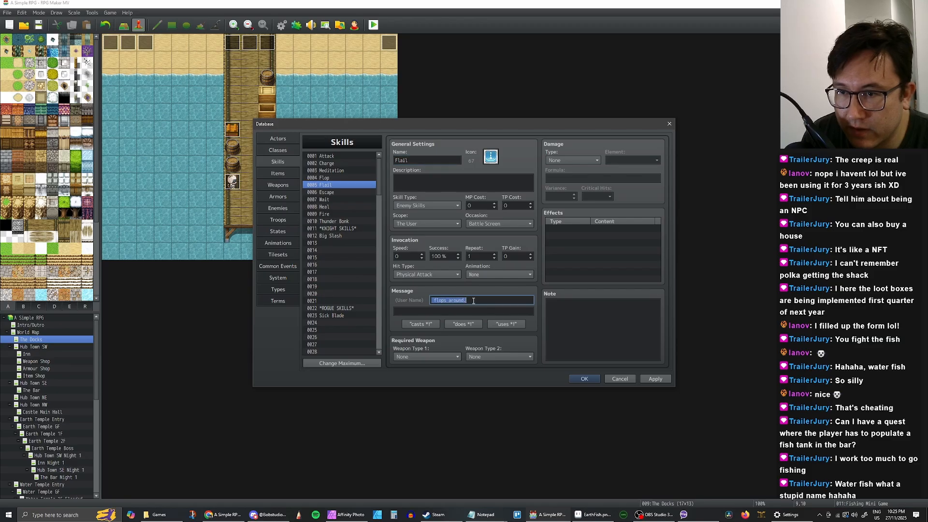
{"action": "left_click_drag", "start_coordinate": [474, 300], "coordinate": [440, 302]}
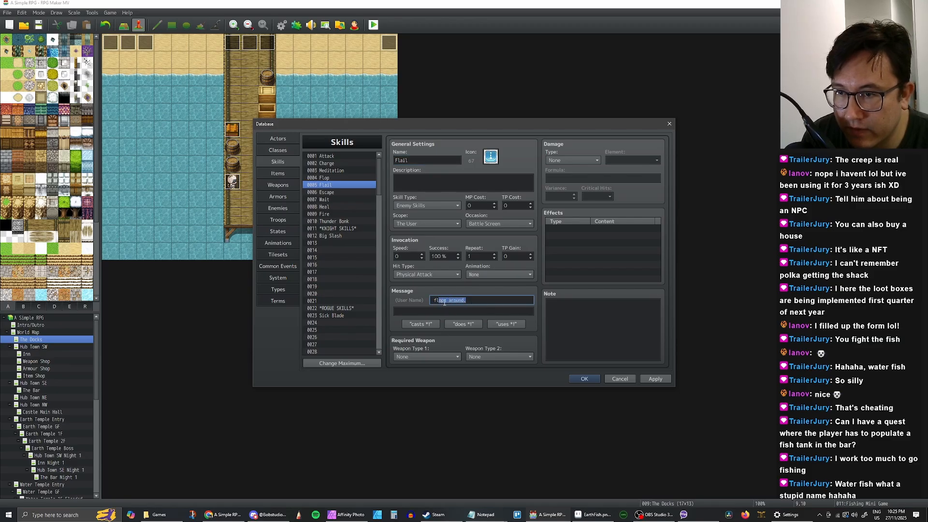
{"action": "type", "text": "ails about"}
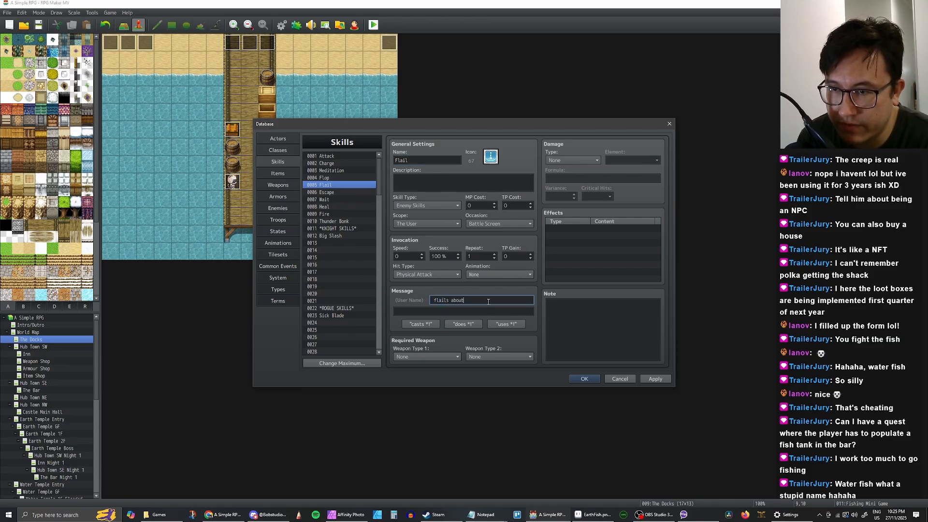
{"action": "type", "text": ", hu"}
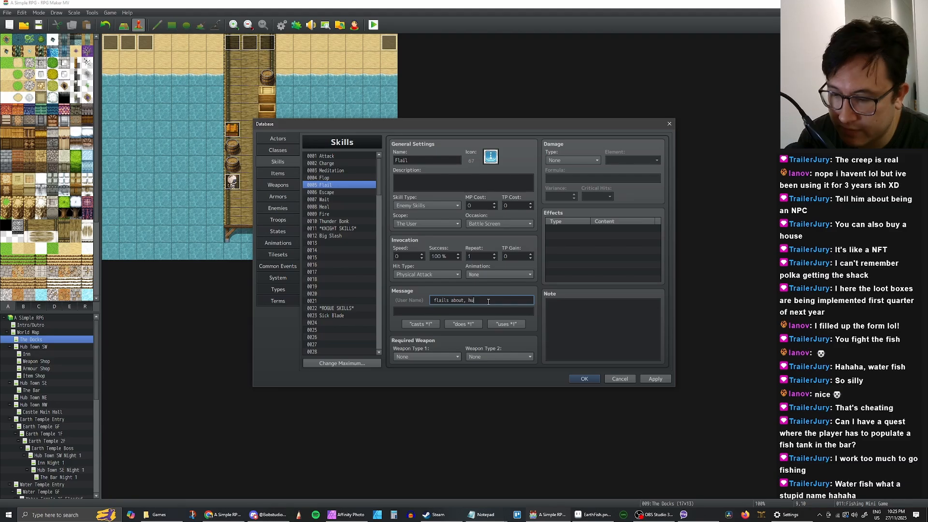
{"action": "type", "text": "rting itself"}
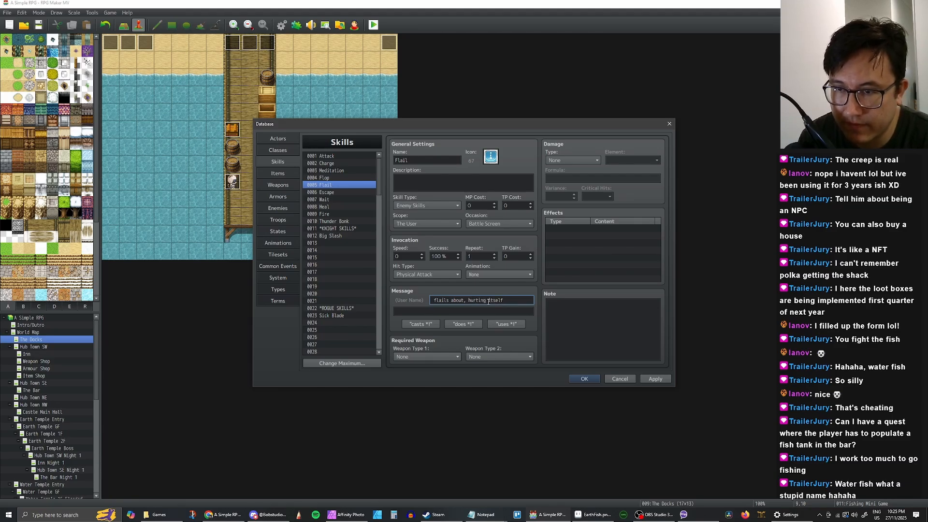
{"action": "key", "text": "BackSpace"}
{"action": "key", "text": "BackSpace"}
{"action": "key", "text": "BackSpace"}
{"action": "key", "text": "BackSpace"}
{"action": "key", "text": "BackSpace"}
{"action": "key", "text": "BackSpace"}
{"action": "key", "text": "BackSpace"}
{"action": "key", "text": "BackSpace"}
{"action": "key", "text": "BackSpace"}
{"action": "key", "text": "BackSpace"}
{"action": "key", "text": "BackSpace"}
{"action": "key", "text": "BackSpace"}
{"action": "key", "text": "BackSpace"}
{"action": "key", "text": "BackSpace"}
{"action": "type", "text": "tiring itselgf"}
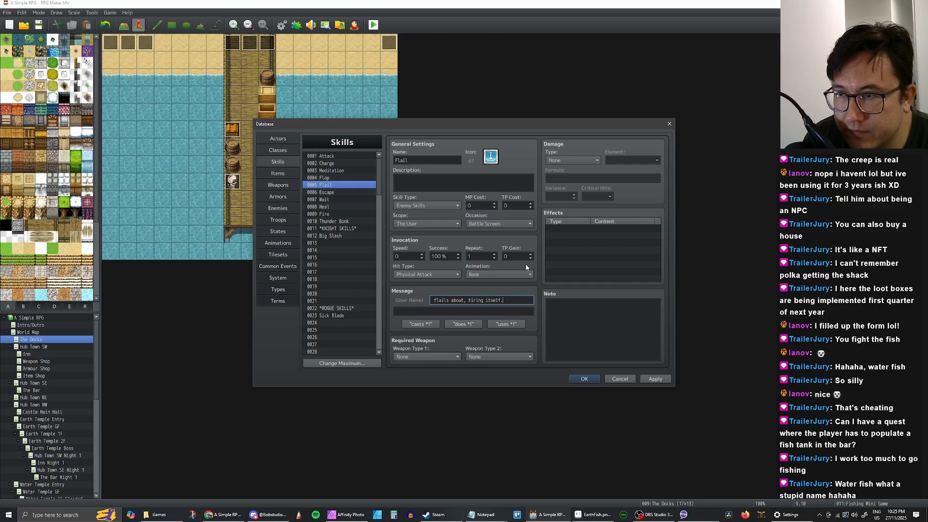
Overwrite skill 0008 Heal with a copy of the Flail skill and rename it Rest
{"action": "left_click", "coordinate": [335, 208]}
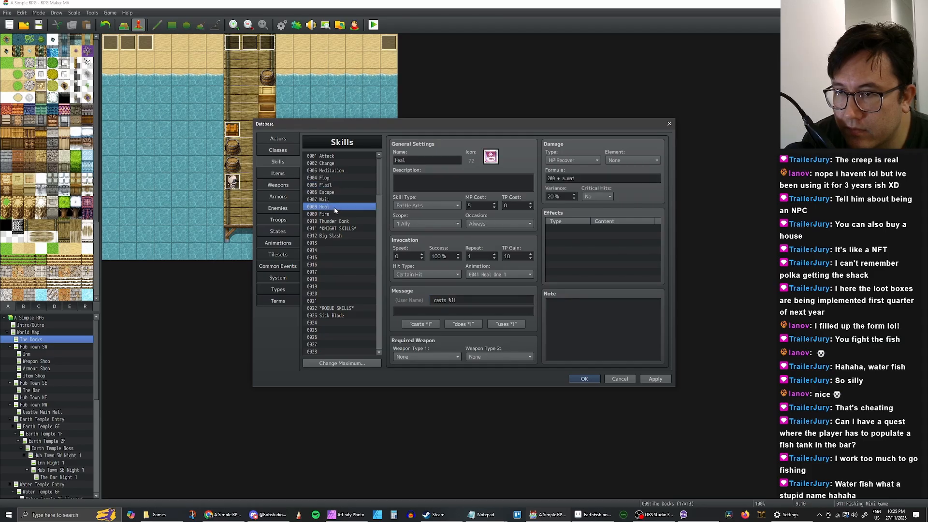
{"action": "left_click", "coordinate": [333, 192]}
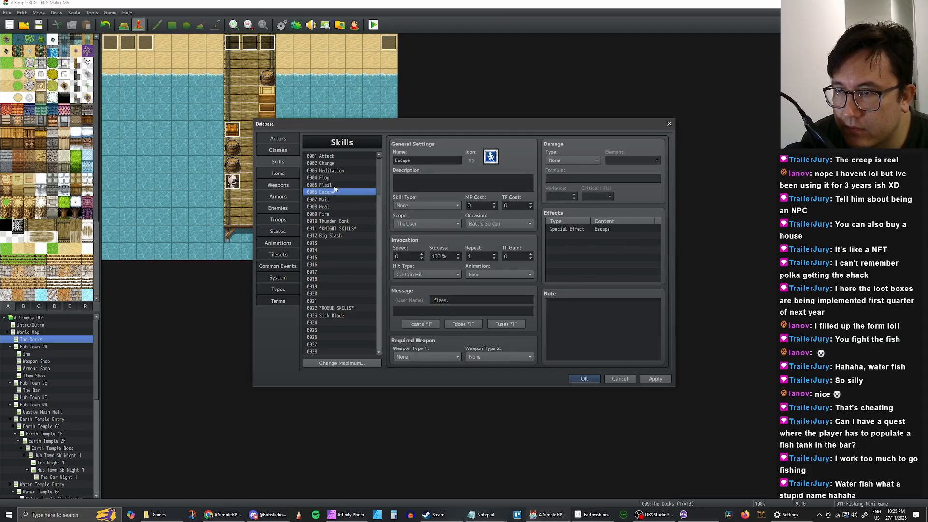
{"action": "left_click", "coordinate": [333, 185]}
{"action": "left_click", "coordinate": [334, 178]}
{"action": "left_click", "coordinate": [333, 185]}
{"action": "left_click", "coordinate": [336, 199]}
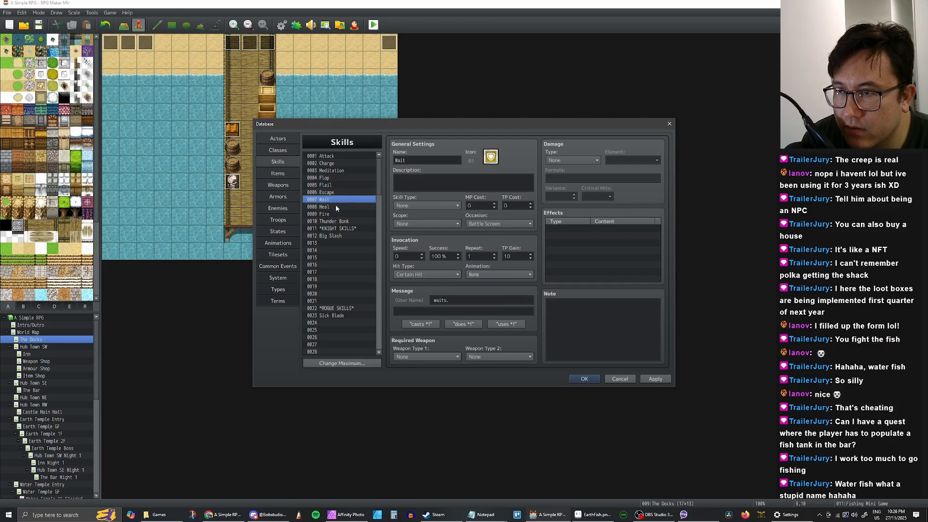
{"action": "left_click", "coordinate": [332, 207]}
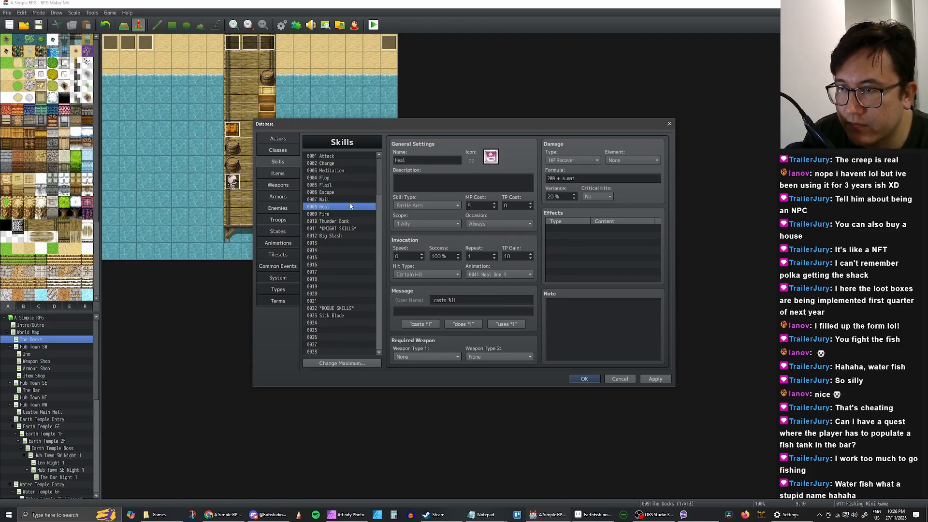
{"action": "key", "text": "ctrl+v"}
{"action": "double_click", "coordinate": [416, 161]}
{"action": "type", "text": "Rest"}
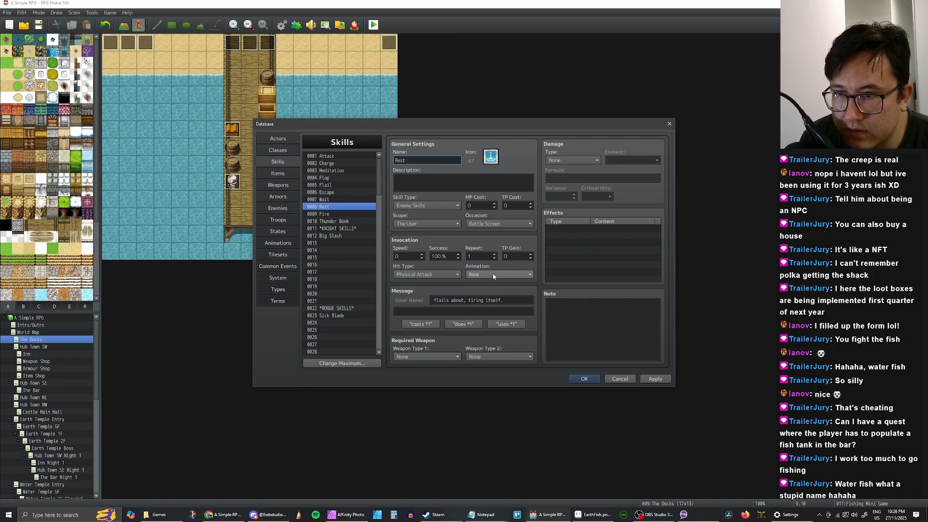
Replace the Rest skill's usage message with "waits patiently."
{"action": "left_click_drag", "start_coordinate": [503, 301], "coordinate": [435, 302]}
{"action": "type", "text": "stops"}
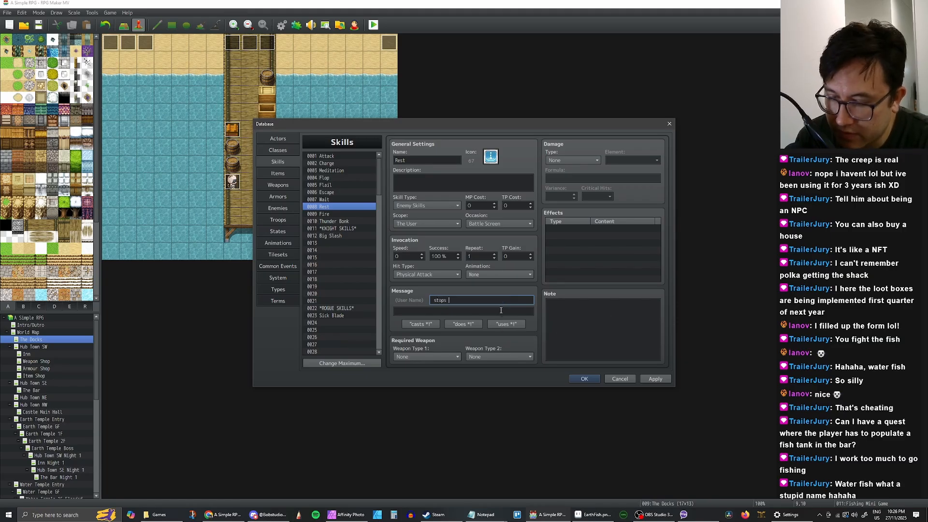
{"action": "type", "text": " fighting"}
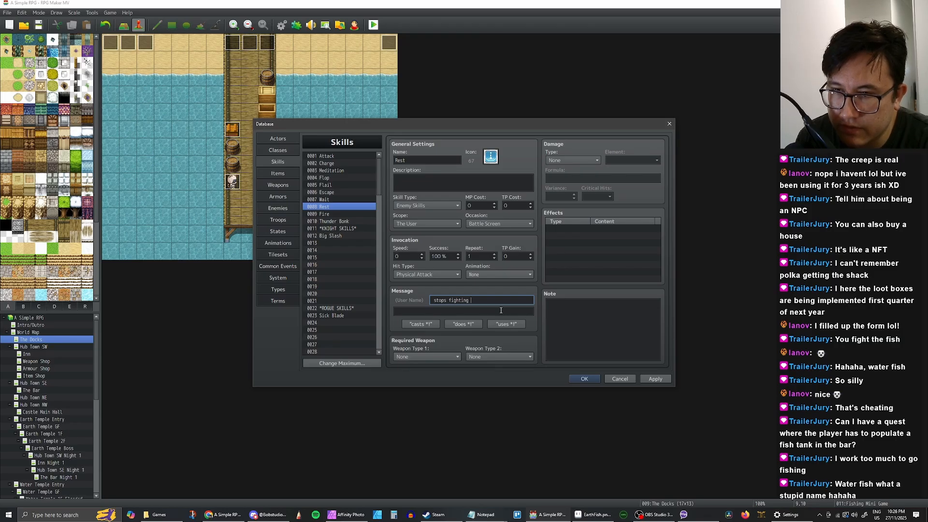
{"action": "type", "text": " the"}
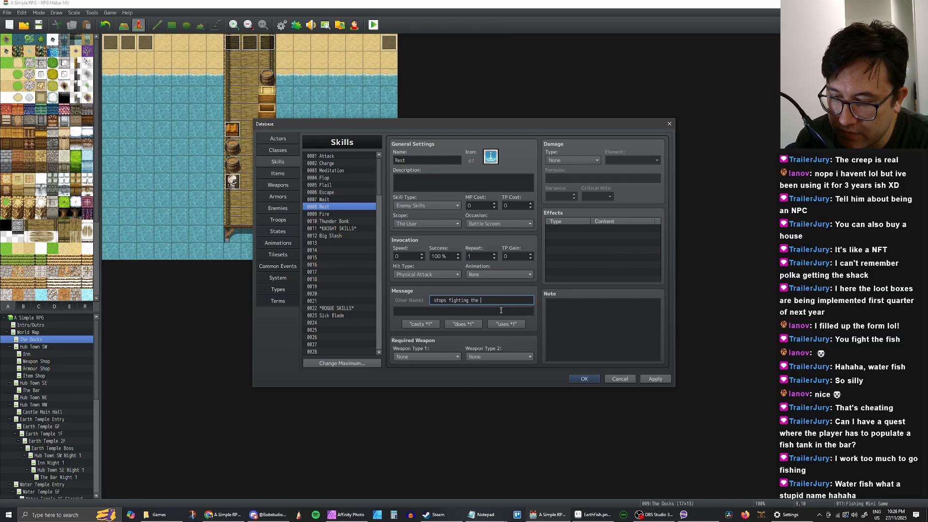
{"action": "type", "text": "reel."}
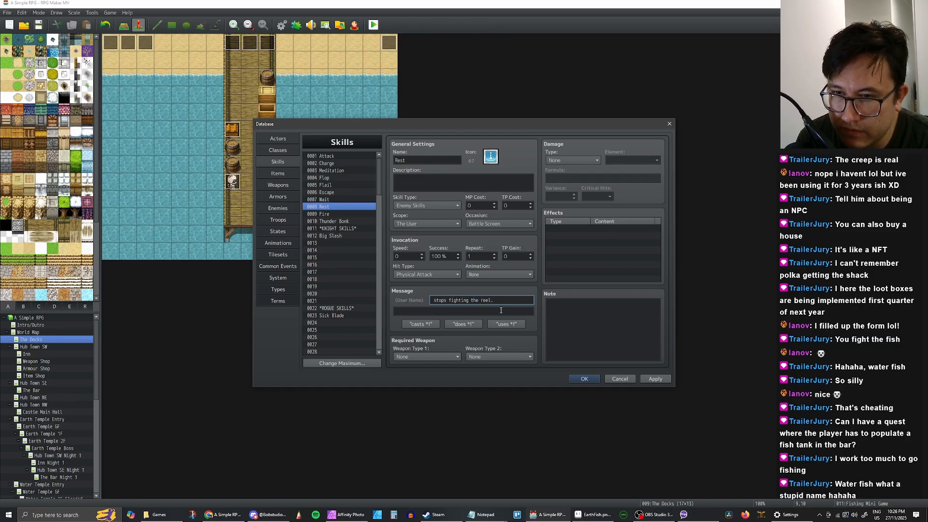
{"action": "key", "text": "BackSpace"}
{"action": "key", "text": "BackSpace"}
{"action": "key", "text": "BackSpace"}
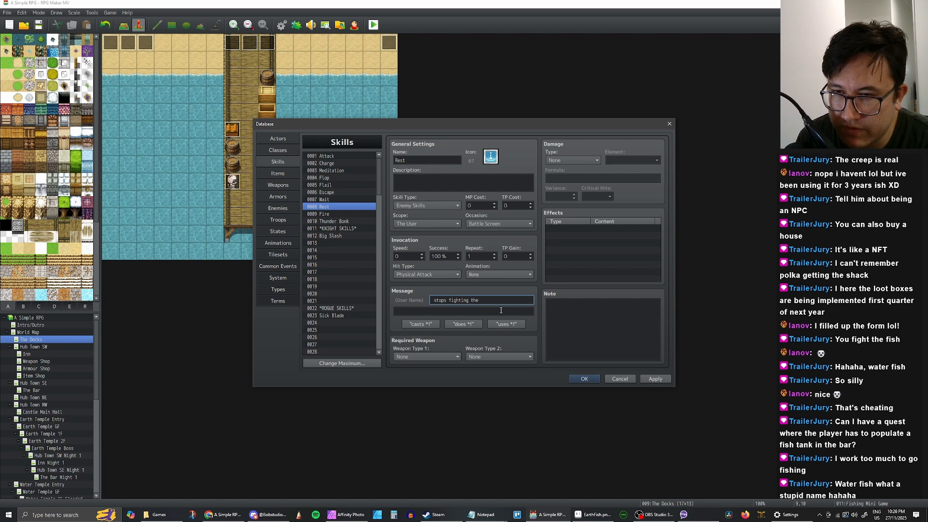
{"action": "key", "text": "BackSpace"}
{"action": "key", "text": "BackSpace"}
{"action": "key", "text": "BackSpace"}
{"action": "key", "text": "BackSpace"}
{"action": "key", "text": "BackSpace"}
{"action": "key", "text": "BackSpace"}
{"action": "key", "text": "BackSpace"}
{"action": "key", "text": "BackSpace"}
{"action": "key", "text": "BackSpace"}
{"action": "key", "text": "BackSpace"}
{"action": "key", "text": "BackSpace"}
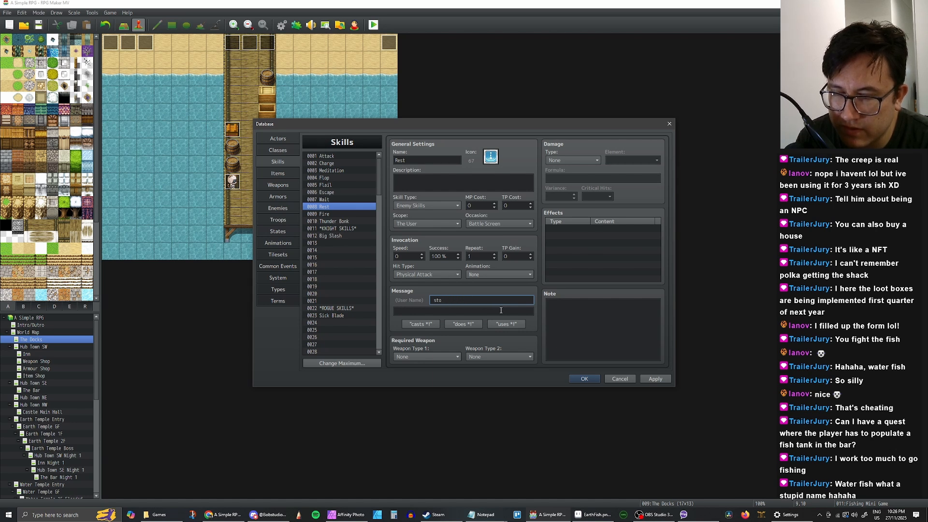
{"action": "key", "text": "BackSpace"}
{"action": "key", "text": "BackSpace"}
{"action": "key", "text": "BackSpace"}
{"action": "type", "text": "waiti"}
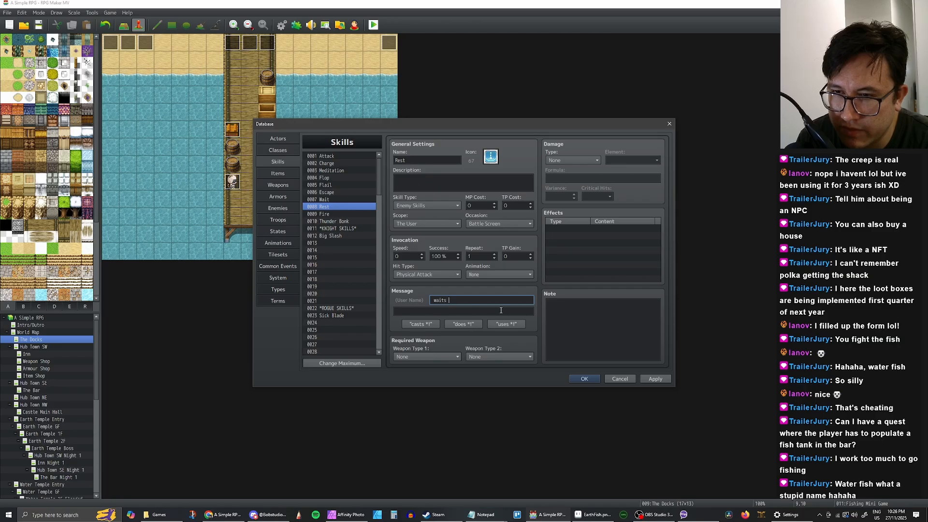
{"action": "type", "text": " patiently."}
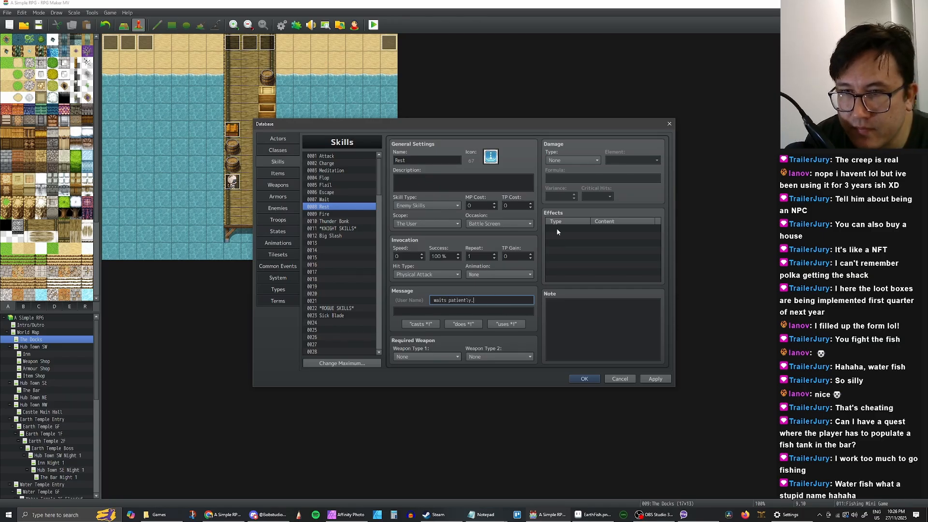
Add a Recover HP effect of 5% to the Rest skill and apply the changes
{"action": "double_click", "coordinate": [557, 232]}
{"action": "left_click", "coordinate": [615, 213]}
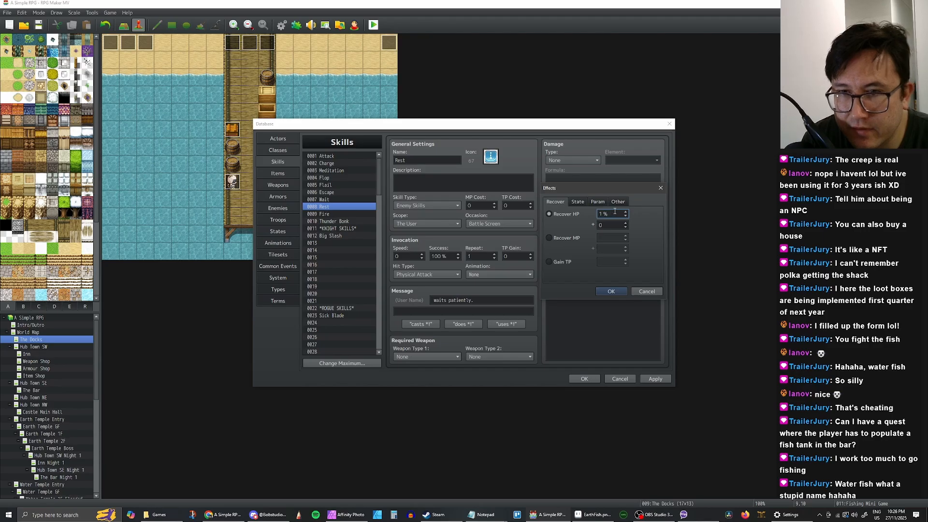
{"action": "key", "text": "BackSpace"}
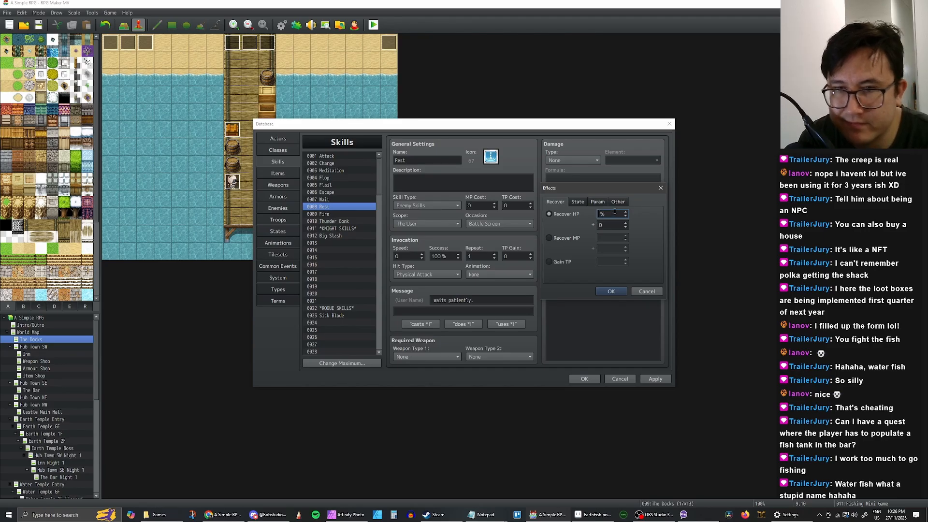
{"action": "type", "text": "5"}
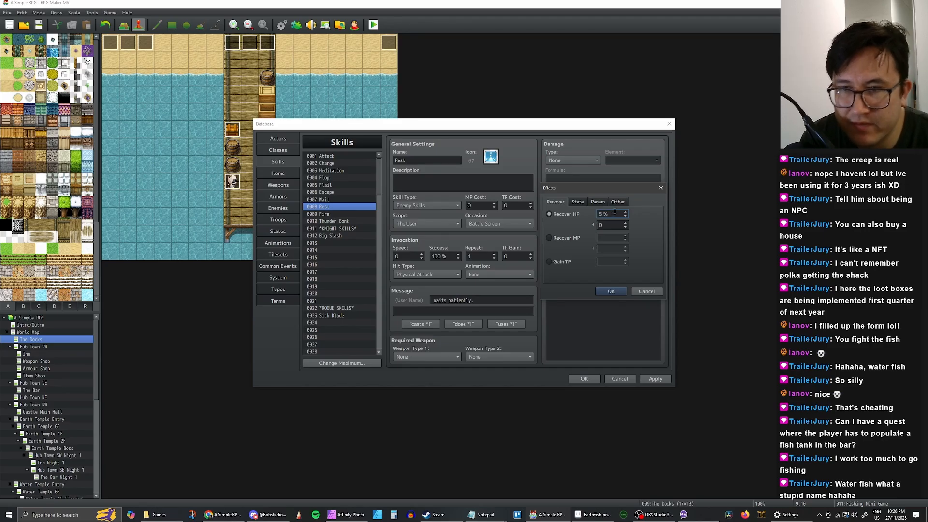
{"action": "left_click", "coordinate": [612, 292]}
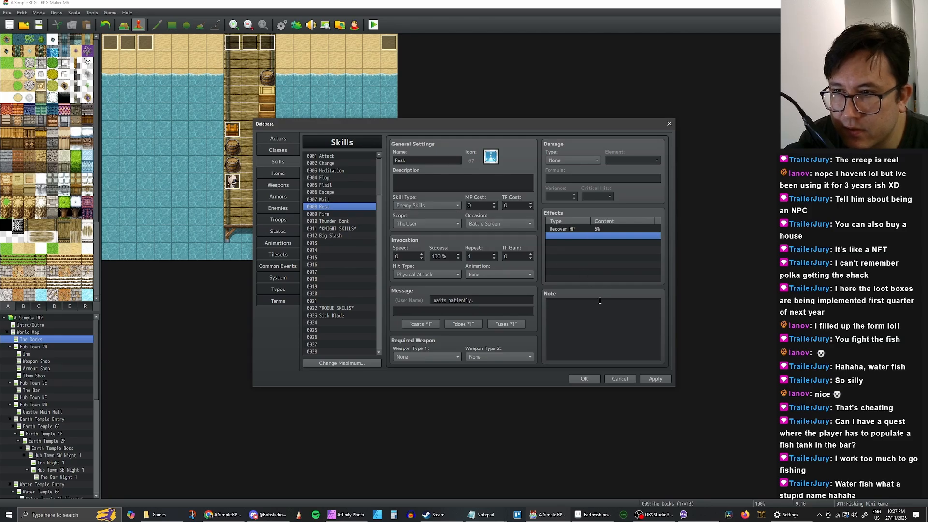
{"action": "left_click", "coordinate": [661, 380]}
Add a Recover HP effect of -10% to the Flail skill
{"action": "left_click", "coordinate": [332, 179]}
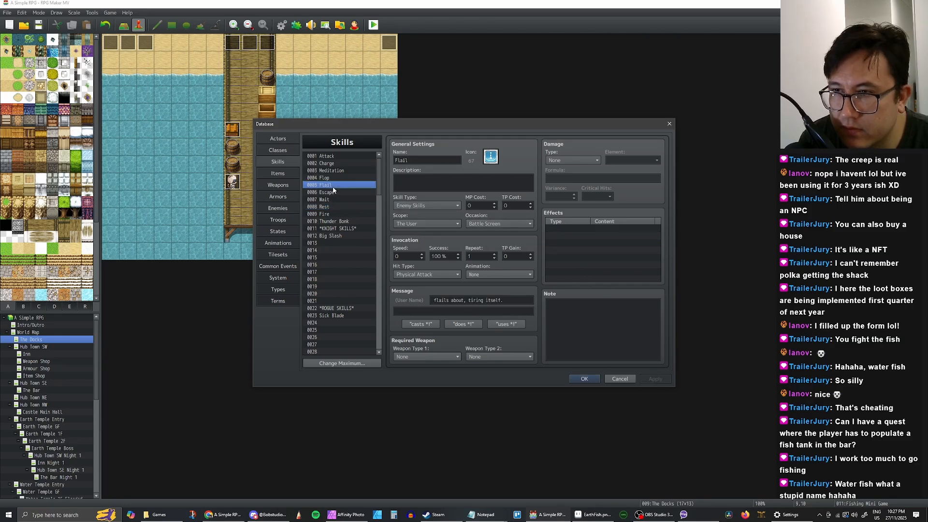
{"action": "left_click", "coordinate": [335, 184]}
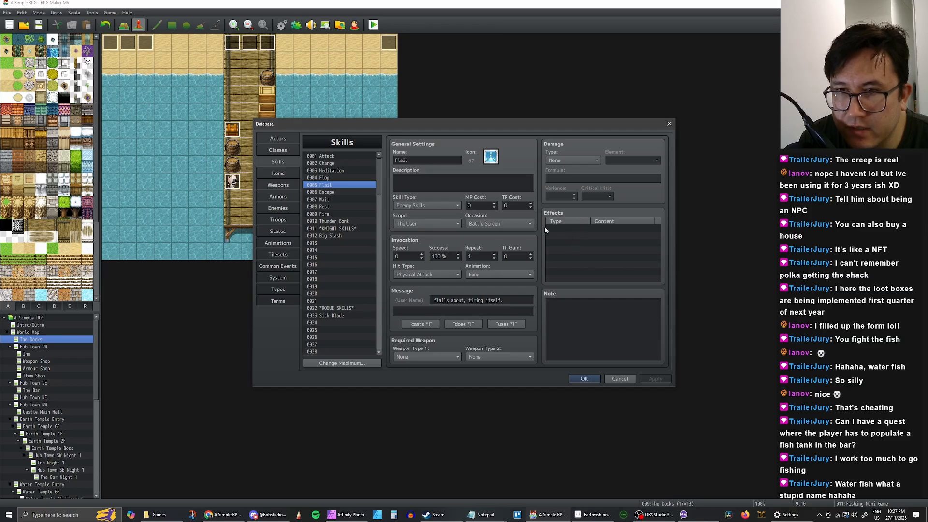
{"action": "double_click", "coordinate": [569, 229]}
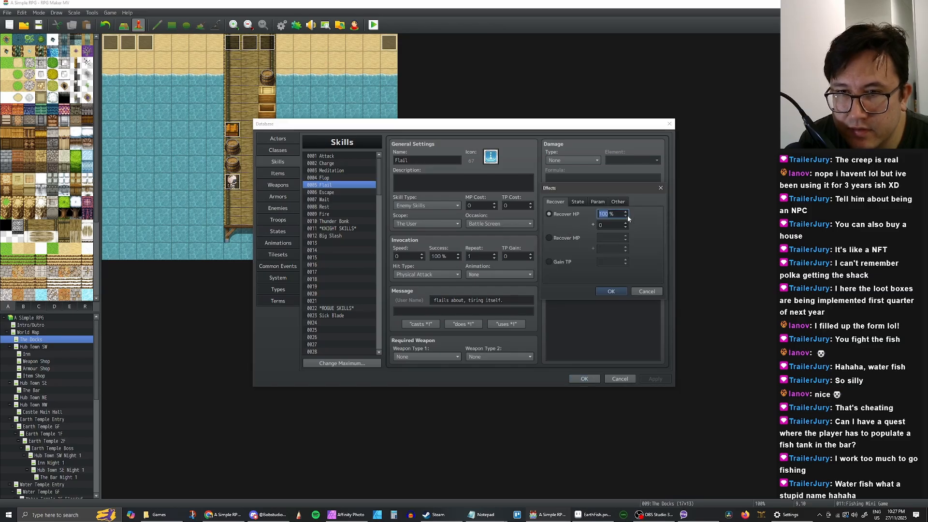
{"action": "left_click", "coordinate": [628, 219]}
{"action": "left_click", "coordinate": [628, 219]}
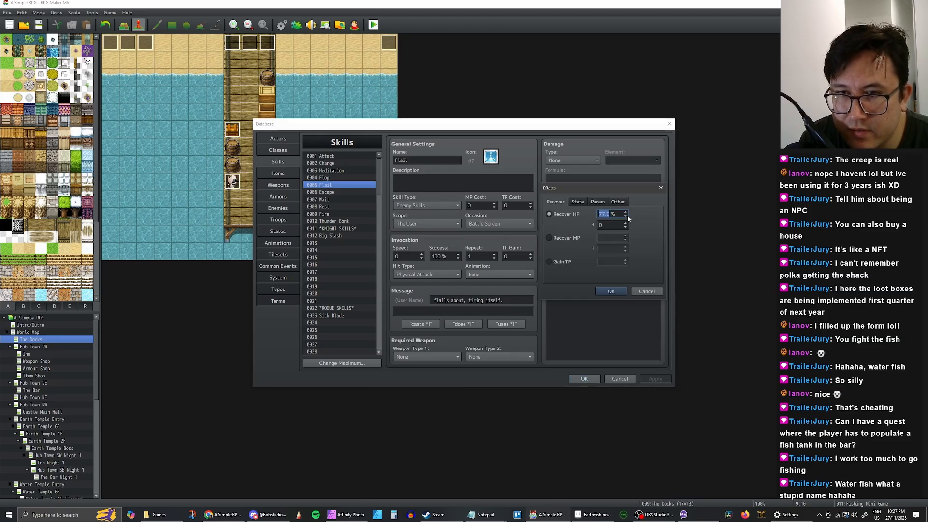
{"action": "type", "text": "-10"}
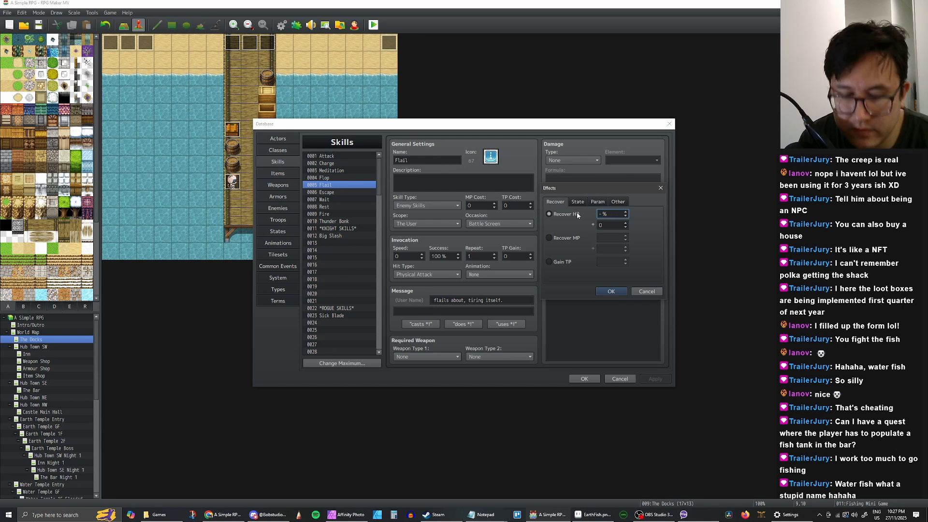
{"action": "key", "text": "Return"}
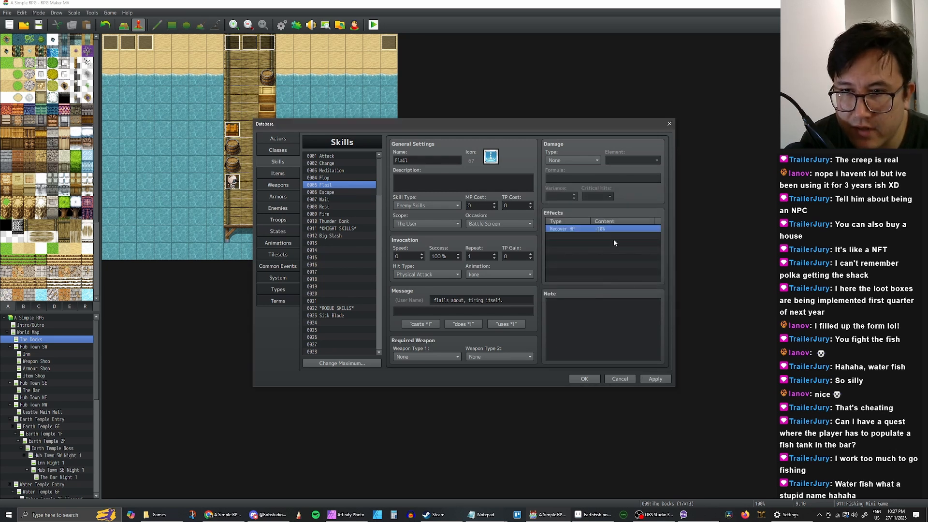
Set the Flail skill's Recover HP effect to -5% and apply the changes
{"action": "double_click", "coordinate": [599, 229]}
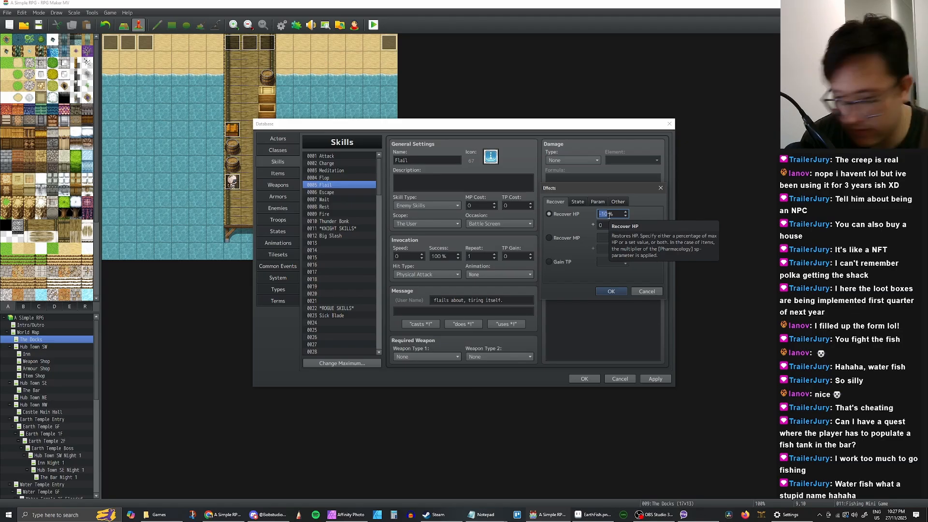
{"action": "type", "text": "-5"}
{"action": "left_click", "coordinate": [611, 291]}
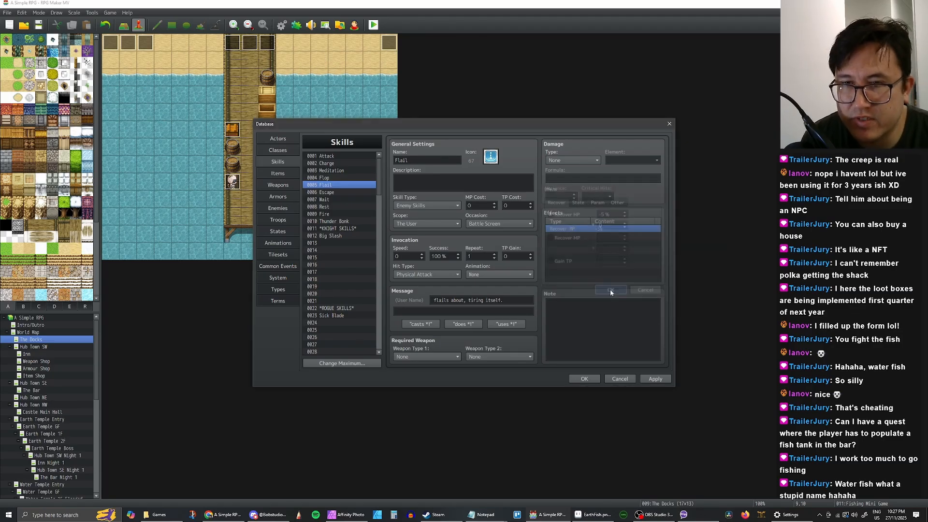
{"action": "left_click", "coordinate": [663, 375]}
{"action": "left_click", "coordinate": [604, 230]}
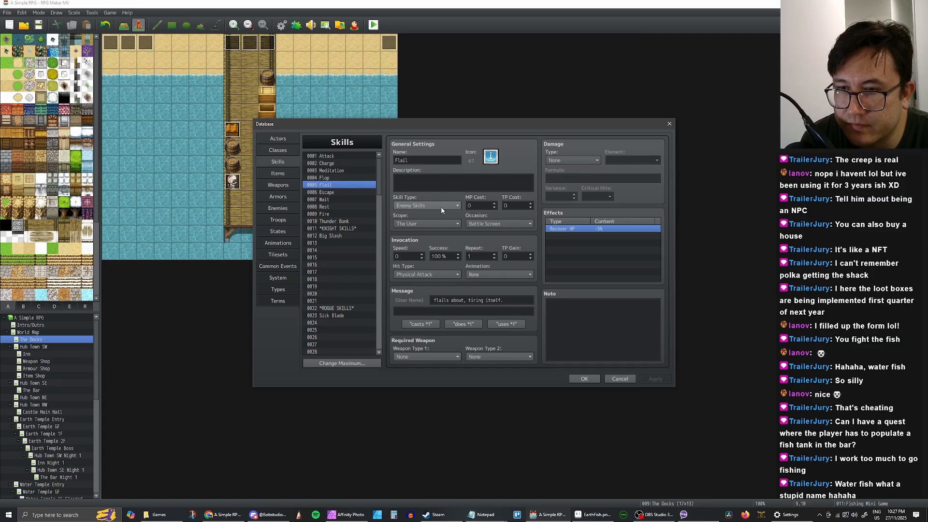
Replace the Earth Fish enemy's Attack action pattern with the Flop skill
{"action": "left_click", "coordinate": [279, 208]}
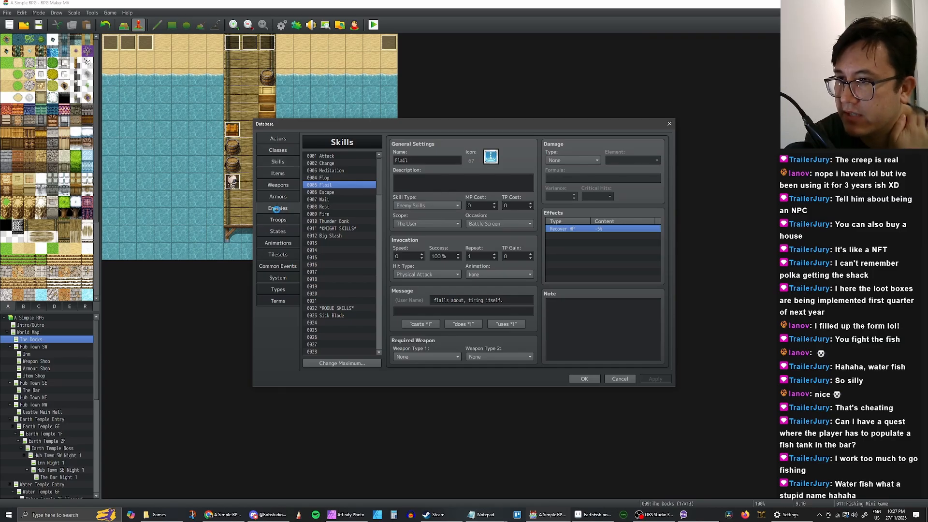
{"action": "left_click", "coordinate": [462, 298]}
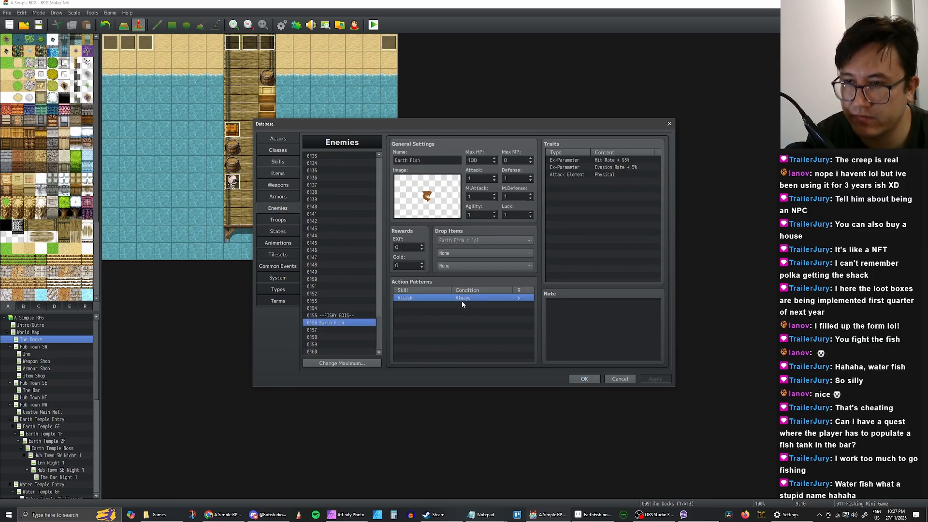
{"action": "key", "text": "Delete"}
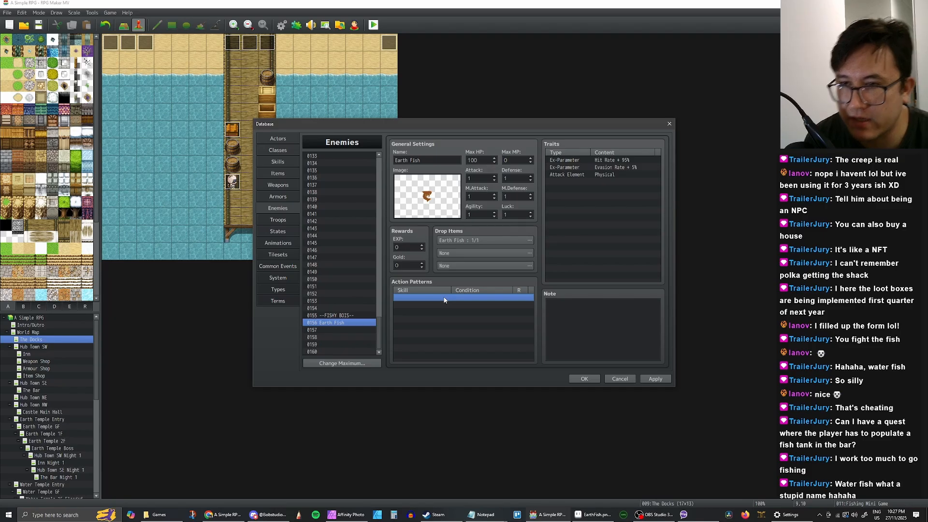
{"action": "double_click", "coordinate": [444, 298]}
{"action": "left_click", "coordinate": [442, 269]}
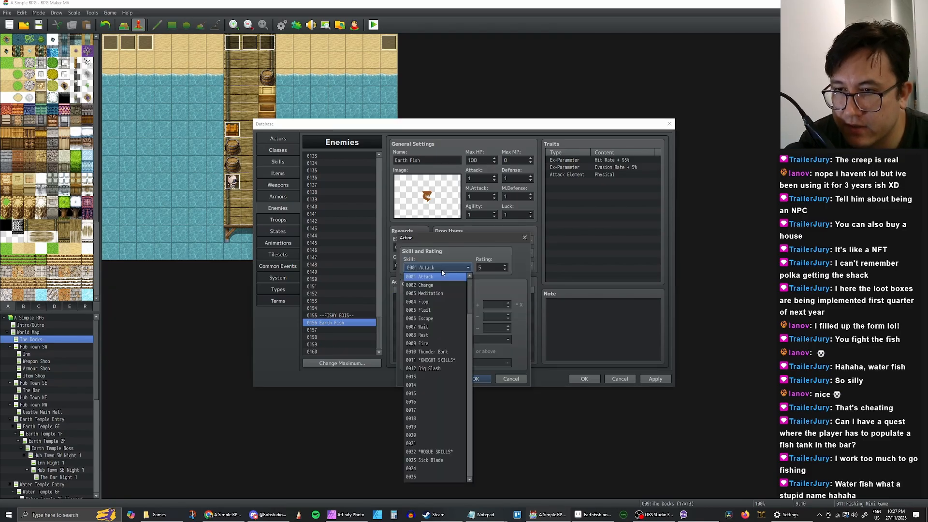
{"action": "left_click", "coordinate": [435, 301]}
{"action": "left_click", "coordinate": [475, 379]}
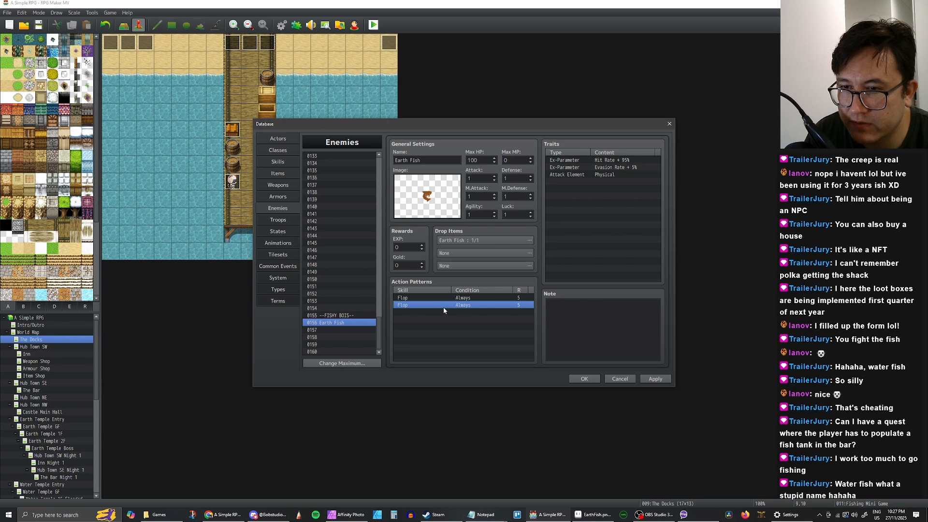
Add the Flail skill as a second action pattern for the Earth Fish
{"action": "left_click", "coordinate": [438, 312]}
{"action": "double_click", "coordinate": [439, 306]}
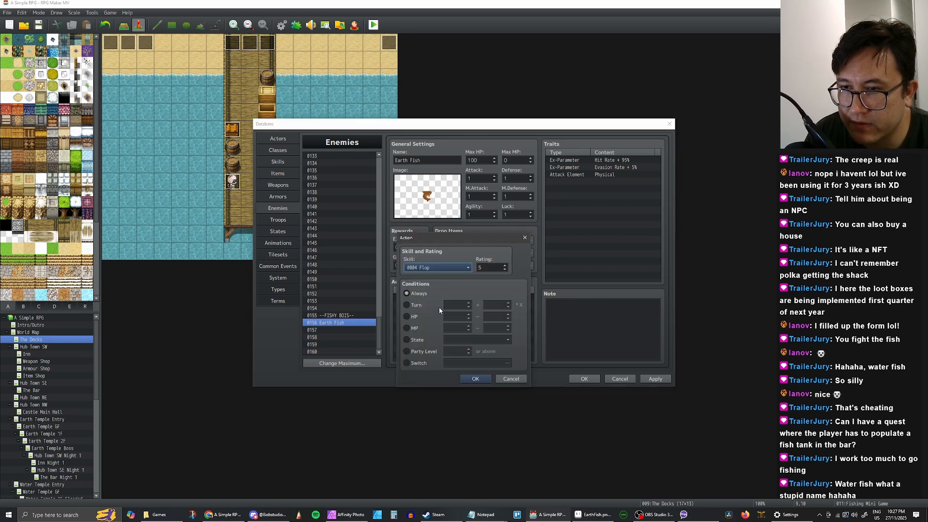
{"action": "left_click", "coordinate": [442, 267]}
{"action": "left_click", "coordinate": [439, 288]}
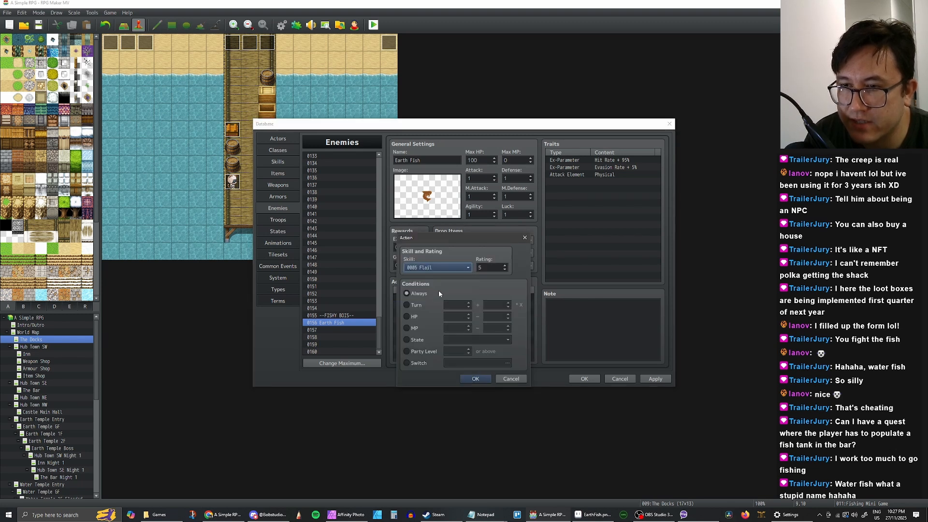
{"action": "left_click", "coordinate": [476, 379]}
Add the Rest skill as a third action pattern for the Earth Fish
{"action": "left_click", "coordinate": [428, 313]}
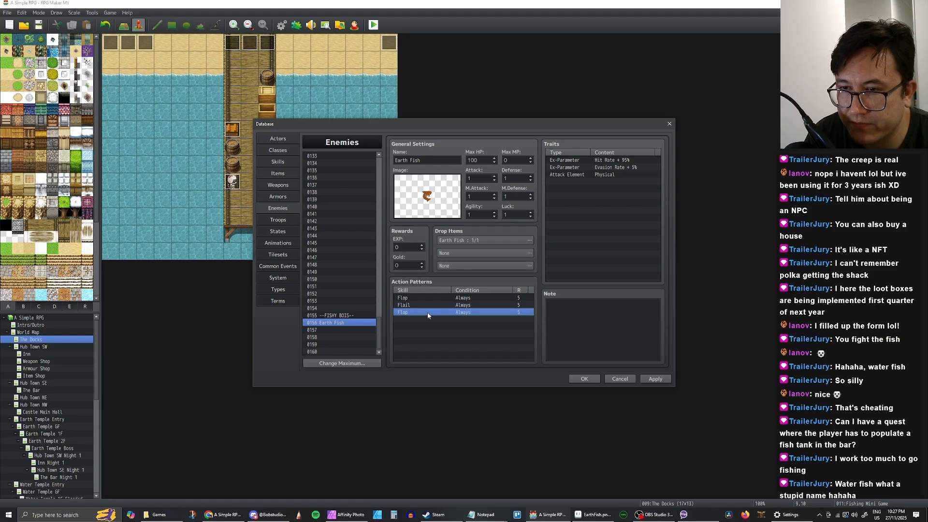
{"action": "double_click", "coordinate": [423, 310]}
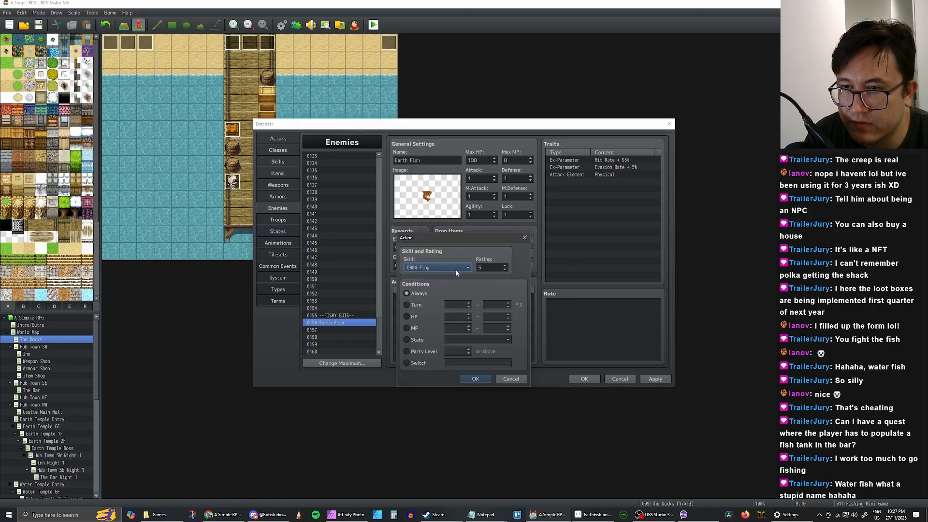
{"action": "left_click", "coordinate": [455, 269]}
{"action": "left_click", "coordinate": [443, 309]}
{"action": "left_click", "coordinate": [475, 379]}
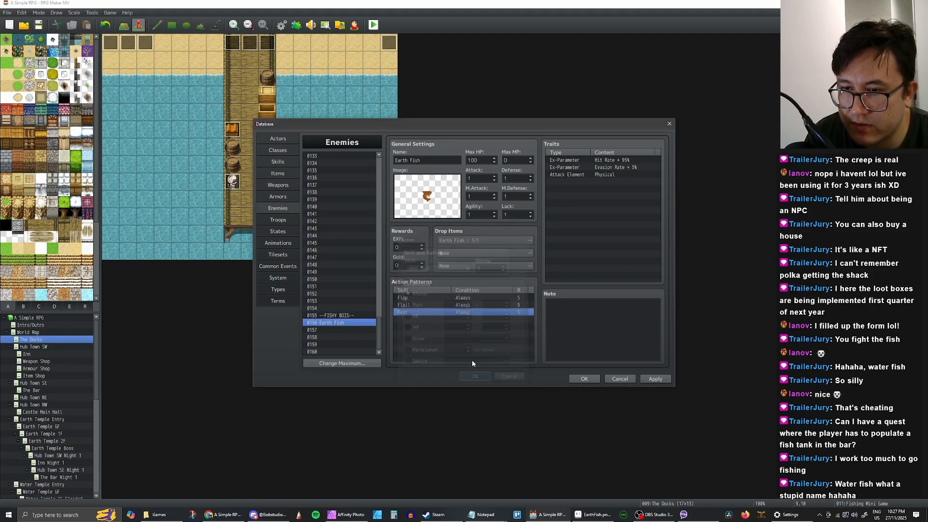
Add the Escape skill as a fourth action pattern for the Earth Fish
{"action": "left_click", "coordinate": [415, 319]}
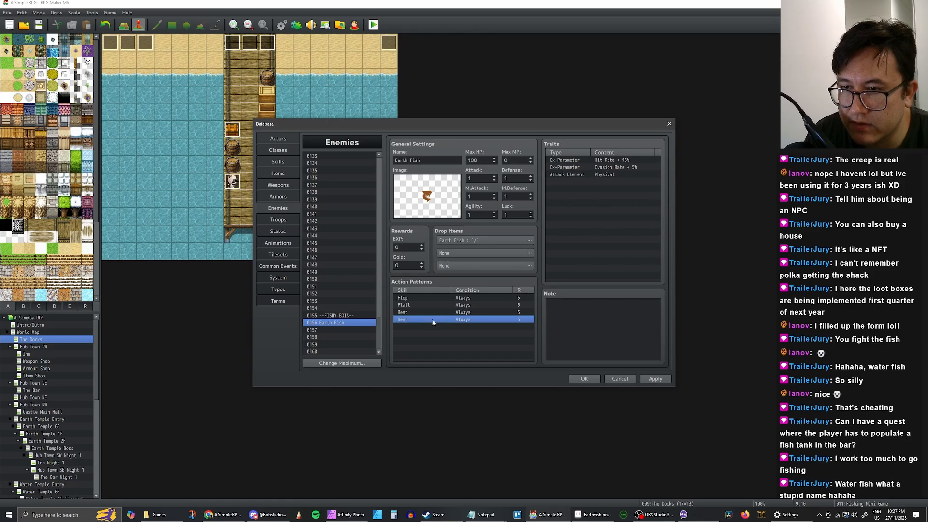
{"action": "double_click", "coordinate": [433, 322]}
{"action": "left_click", "coordinate": [449, 268]}
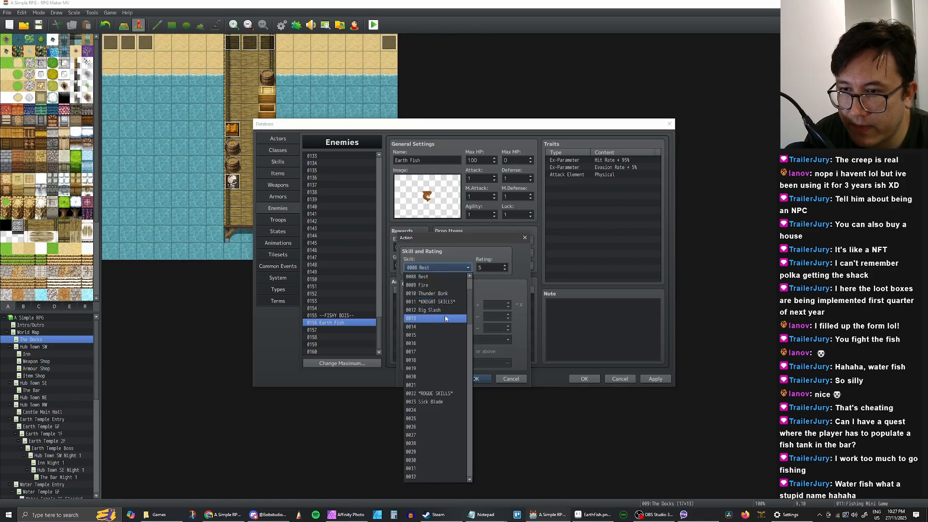
{"action": "scroll", "coordinate": [445, 318], "scroll_direction": "up", "scroll_amount": 3}
{"action": "left_click", "coordinate": [441, 322]}
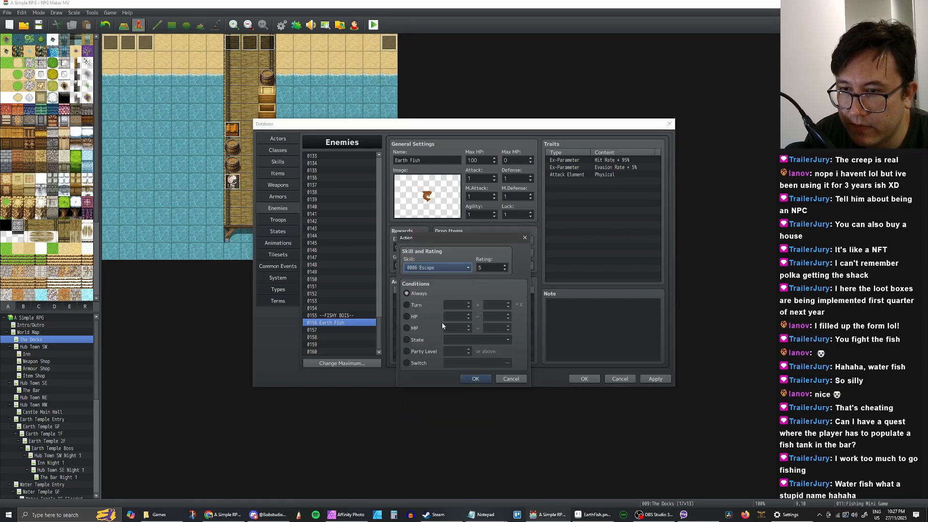
{"action": "left_click", "coordinate": [475, 378]}
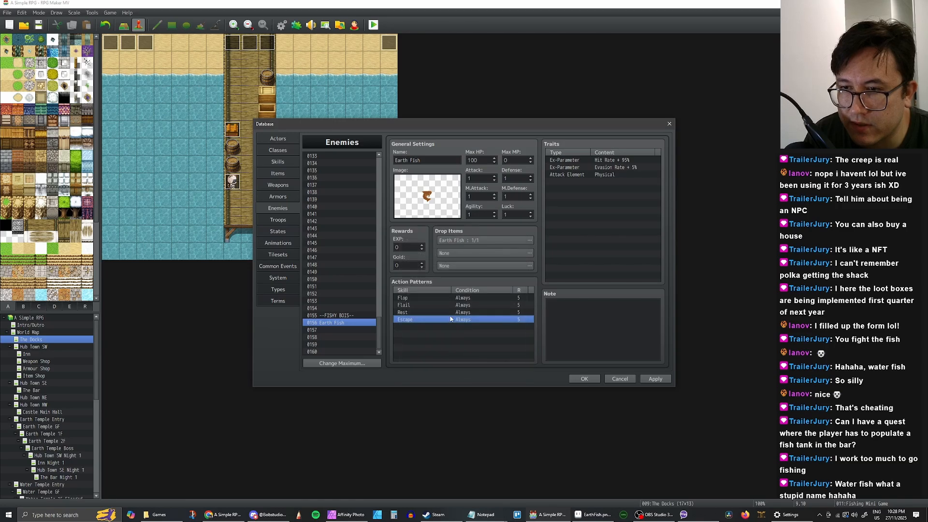
{"action": "left_click", "coordinate": [450, 312]}
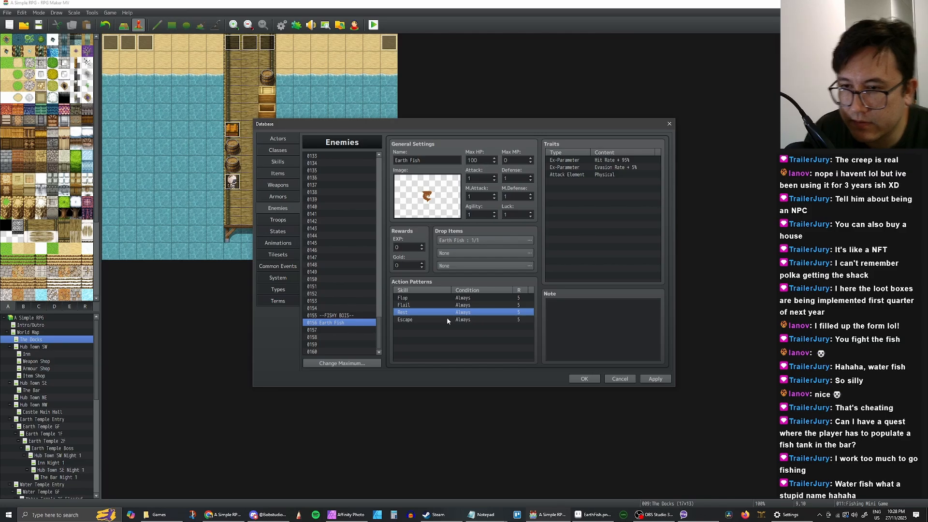
{"action": "double_click", "coordinate": [446, 326]}
{"action": "left_click", "coordinate": [510, 379]}
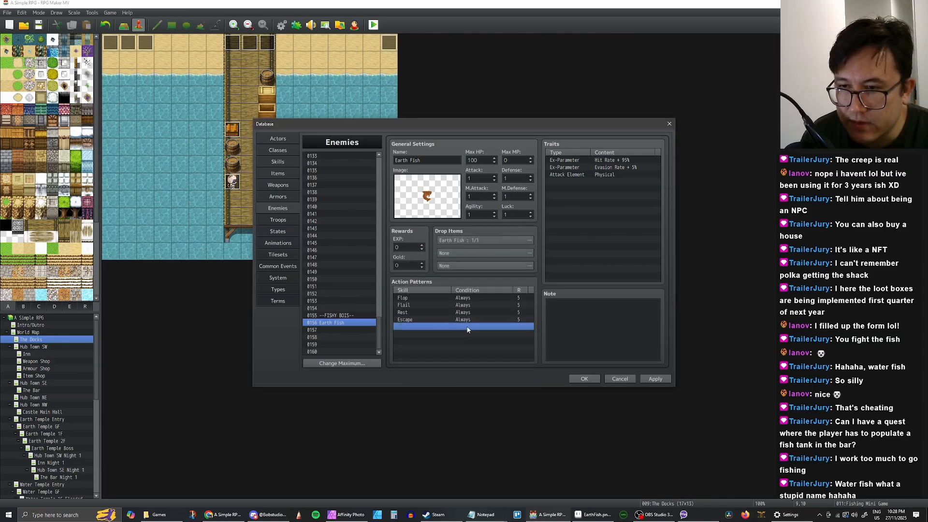
Restrict the Earth Fish's Escape action to an HP condition of 10% to 100%
{"action": "double_click", "coordinate": [466, 321]}
{"action": "left_click", "coordinate": [409, 317]}
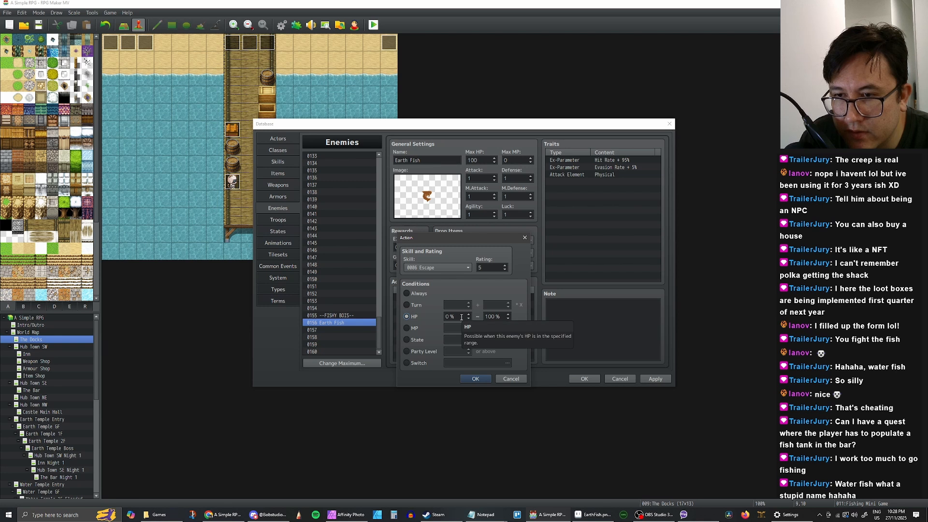
{"action": "left_click_drag", "start_coordinate": [461, 317], "coordinate": [433, 318]}
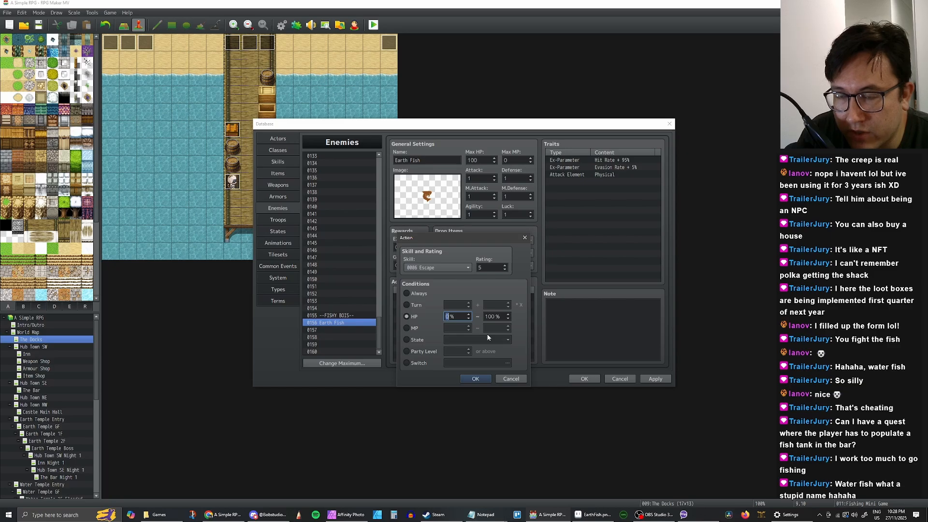
{"action": "type", "text": "10"}
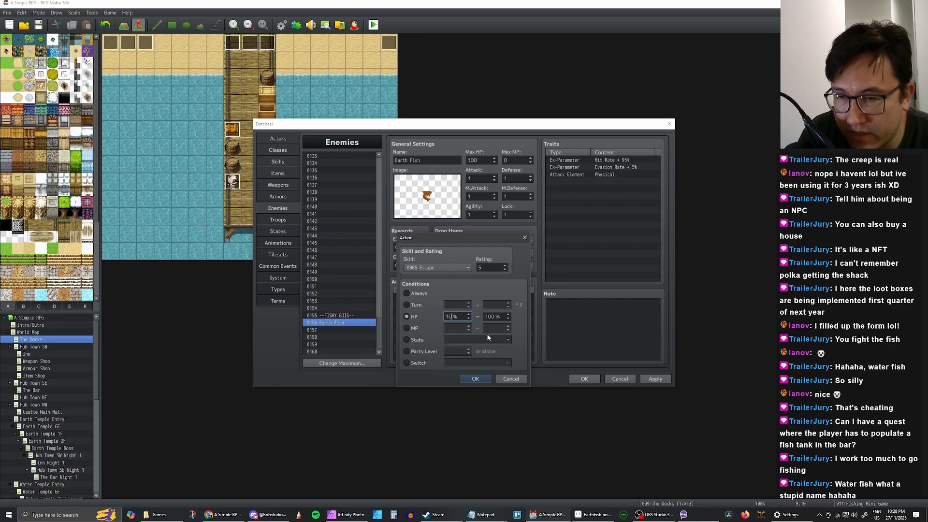
{"action": "left_click", "coordinate": [476, 379]}
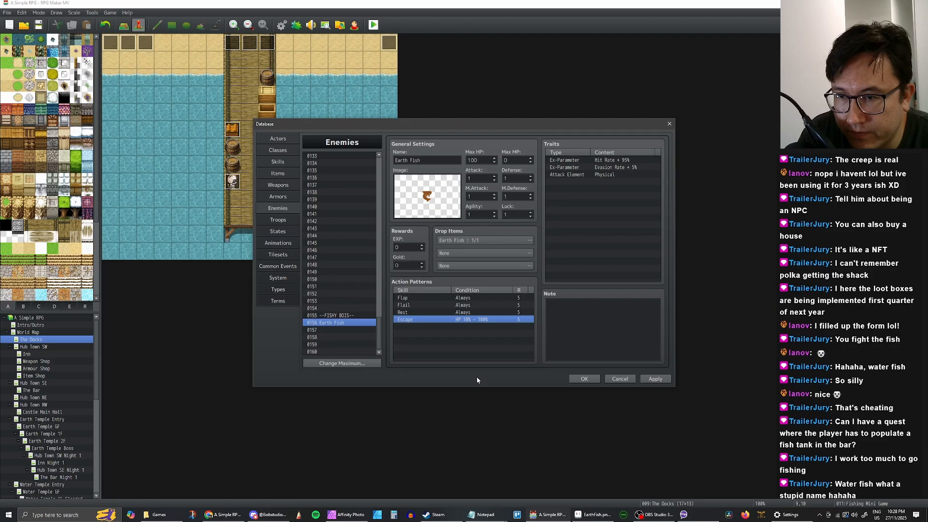
Set the lower HP limit of the Earth Fish's Escape condition to 15%
{"action": "double_click", "coordinate": [480, 321]}
{"action": "double_click", "coordinate": [463, 317]}
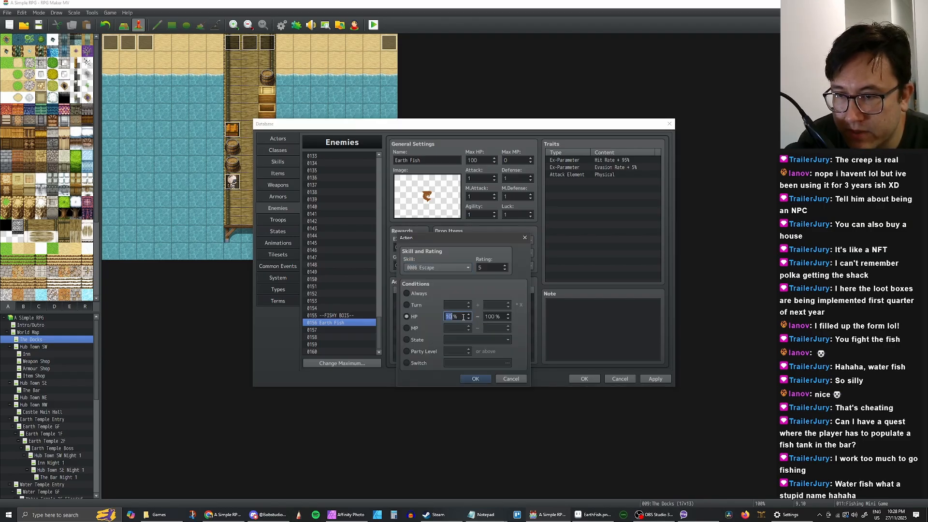
{"action": "type", "text": "15"}
{"action": "left_click", "coordinate": [475, 378]}
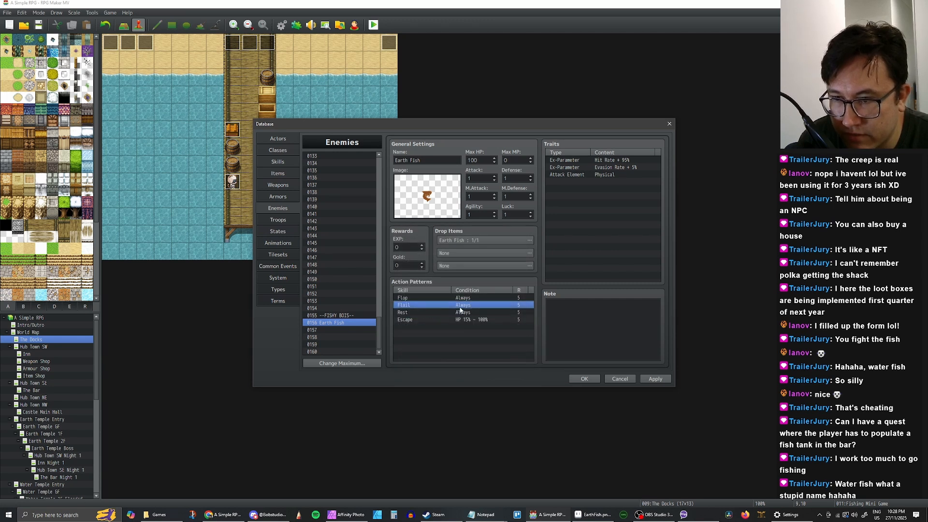
Set the rating of the Earth Fish's Escape action to 3
{"action": "left_click", "coordinate": [426, 313]}
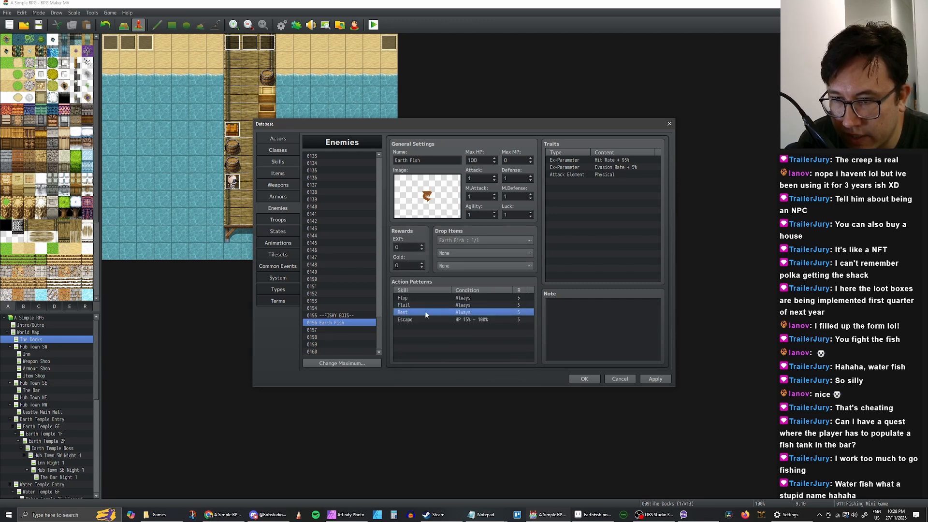
{"action": "left_click", "coordinate": [486, 320]}
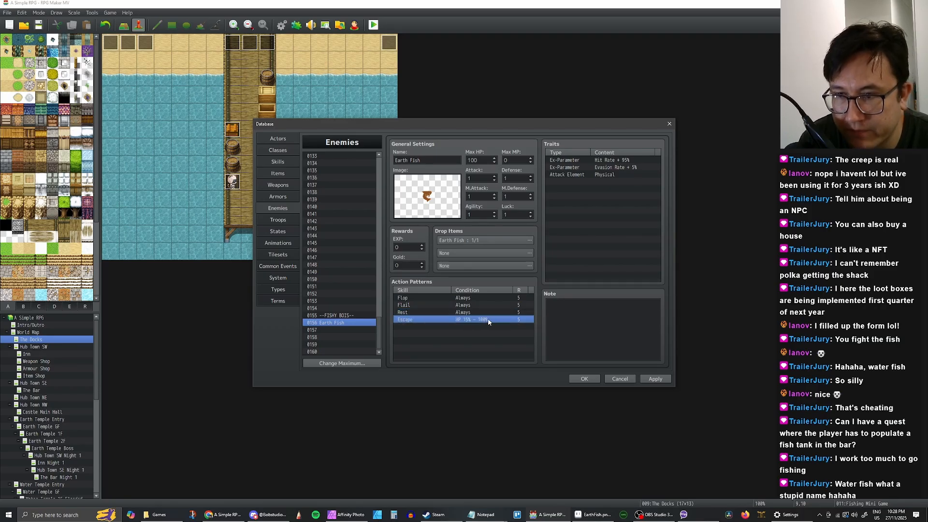
{"action": "double_click", "coordinate": [489, 320]}
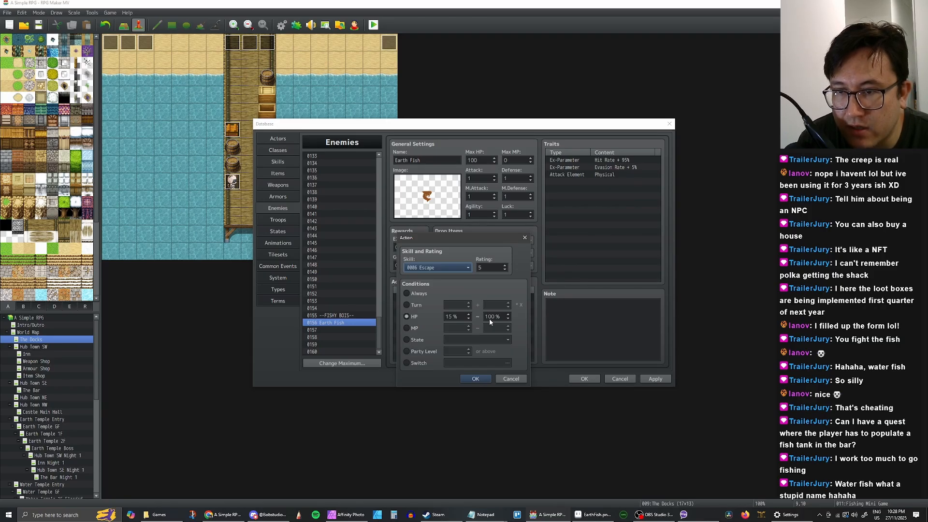
{"action": "left_click", "coordinate": [505, 270]}
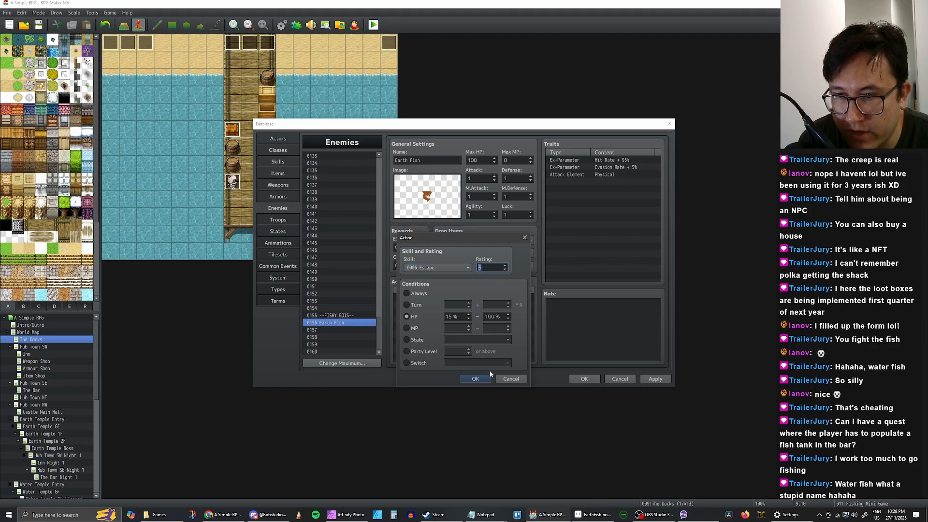
{"action": "left_click", "coordinate": [475, 380]}
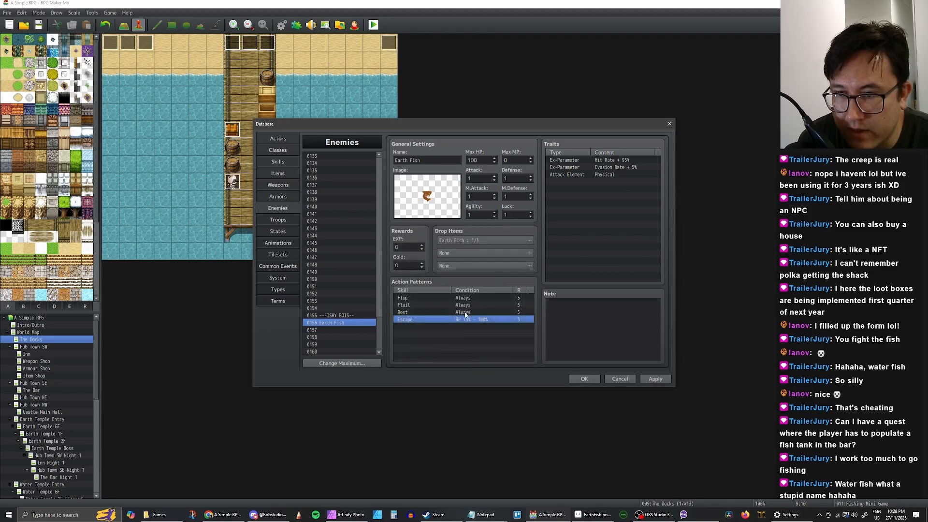
Review the Earth Fish's Flop, Flail and Rest action patterns and the settings of the Flop action
{"action": "left_click", "coordinate": [465, 312]}
{"action": "left_click", "coordinate": [466, 305]}
{"action": "left_click", "coordinate": [467, 298]}
{"action": "left_click", "coordinate": [469, 305]}
{"action": "left_click", "coordinate": [471, 312]}
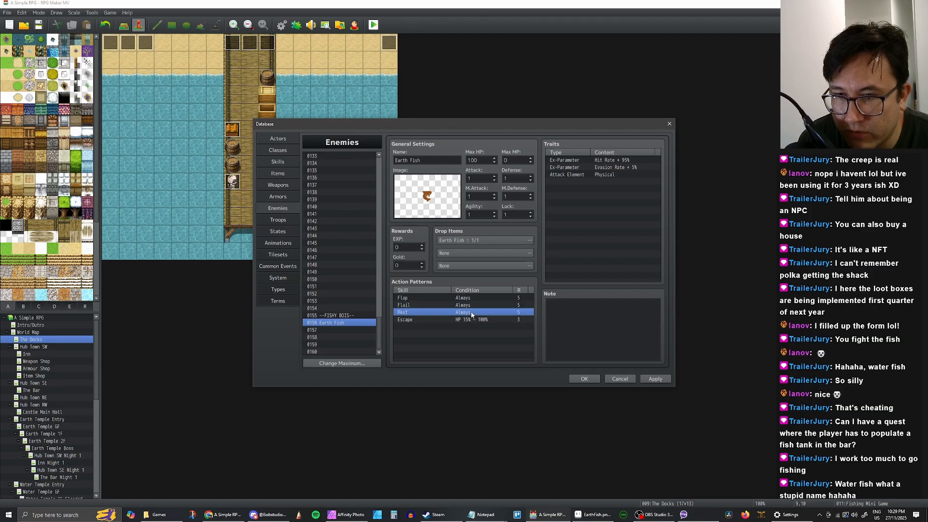
{"action": "left_click", "coordinate": [472, 305]}
{"action": "left_click", "coordinate": [472, 299]}
{"action": "left_click", "coordinate": [473, 311]}
{"action": "left_click", "coordinate": [472, 305]}
{"action": "left_click", "coordinate": [473, 299]}
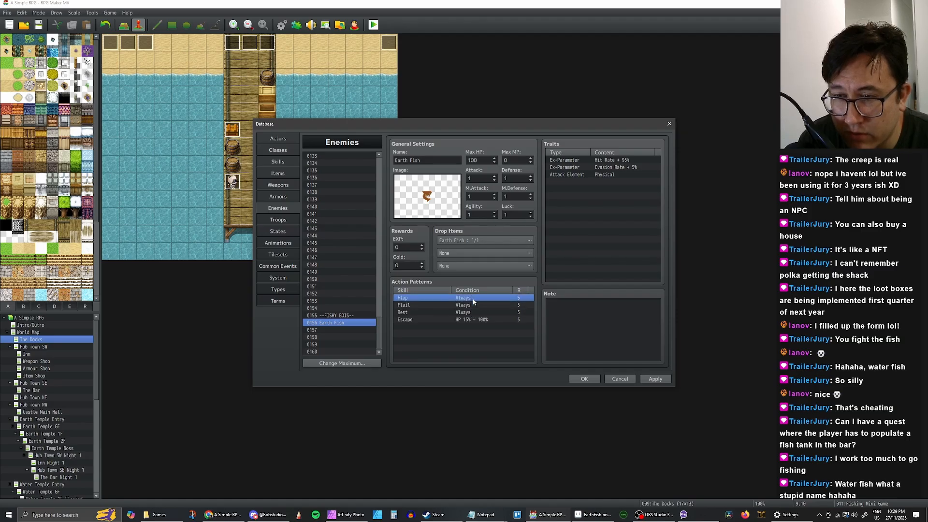
{"action": "double_click", "coordinate": [473, 299]}
{"action": "left_click", "coordinate": [471, 379]}
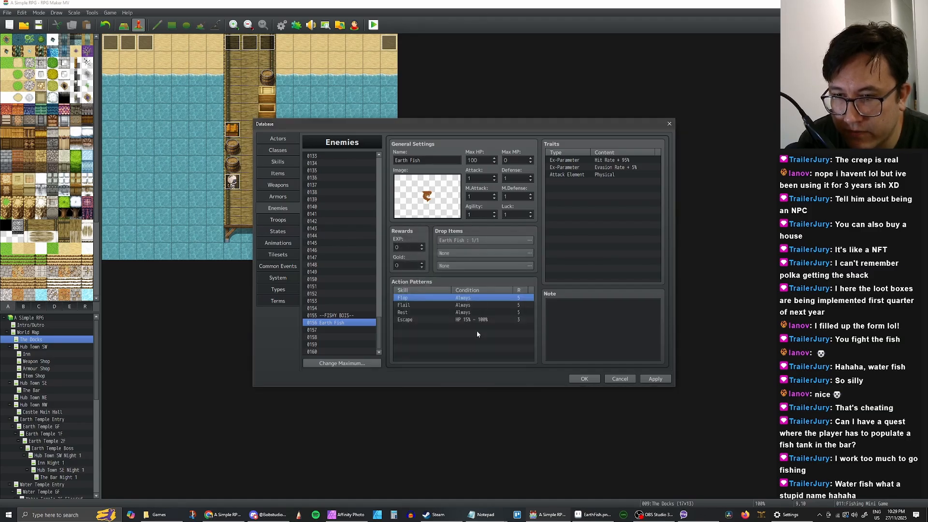
Try a Turn condition on the Earth Fish's Flop action and return it to Always
{"action": "left_click", "coordinate": [472, 305]}
{"action": "left_click", "coordinate": [472, 312]}
{"action": "left_click", "coordinate": [473, 305]}
{"action": "double_click", "coordinate": [472, 298]}
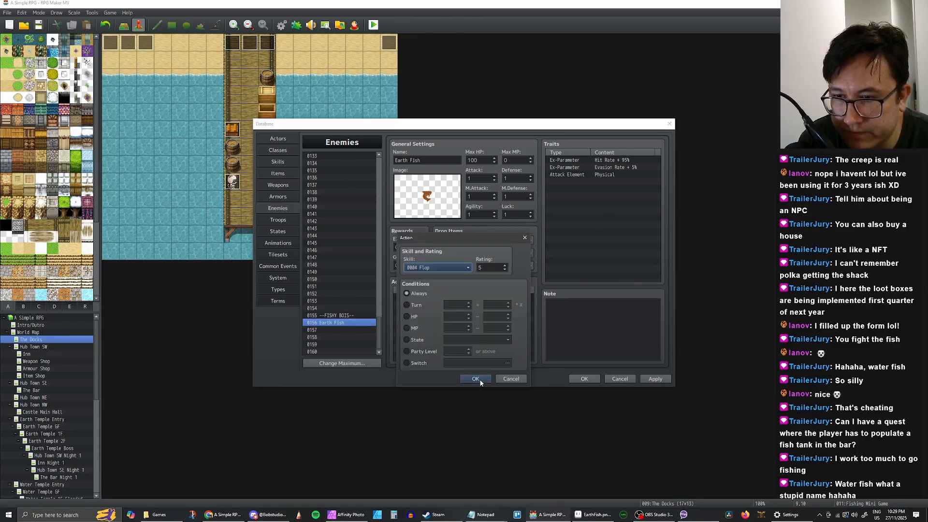
{"action": "left_click", "coordinate": [406, 305]}
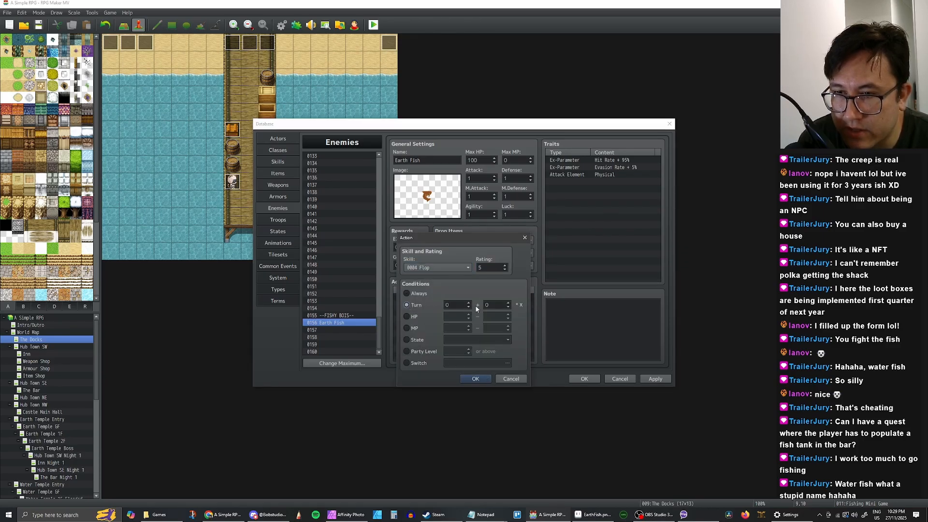
{"action": "left_click", "coordinate": [405, 294]}
{"action": "left_click", "coordinate": [483, 378]}
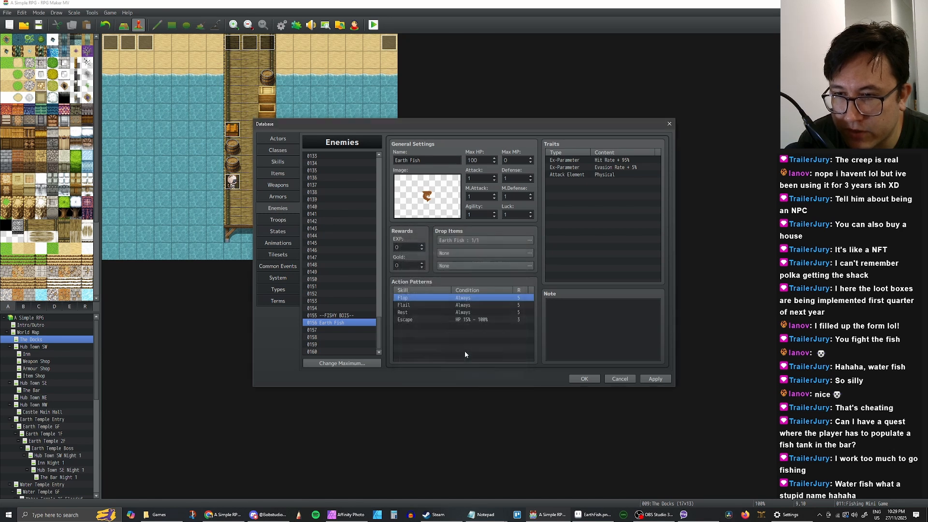
Compare the ratings of the Earth Fish's action patterns and read the explanation of the rating setting in the Flop action
{"action": "left_click", "coordinate": [456, 306]}
{"action": "left_click", "coordinate": [460, 299]}
{"action": "left_click", "coordinate": [461, 306]}
{"action": "left_click", "coordinate": [463, 313]}
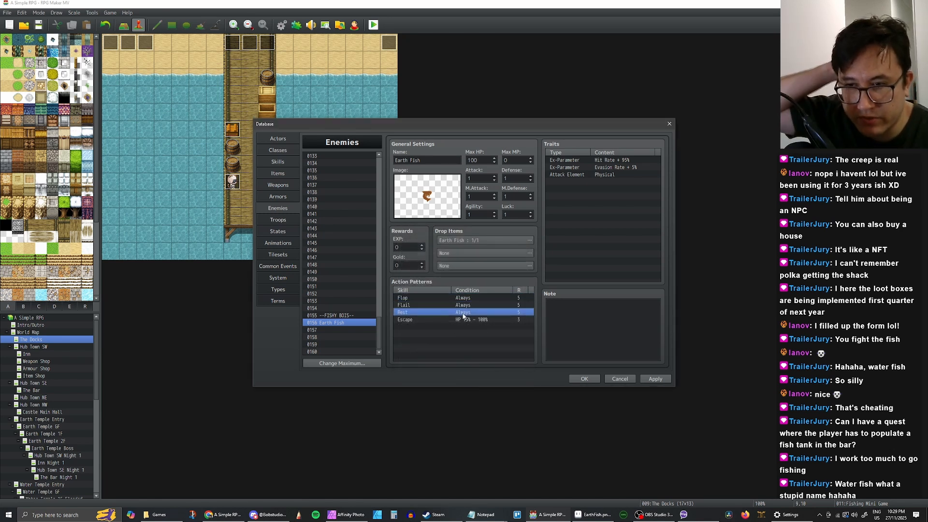
{"action": "left_click", "coordinate": [462, 305]}
{"action": "left_click", "coordinate": [462, 298]}
{"action": "left_click", "coordinate": [515, 319]}
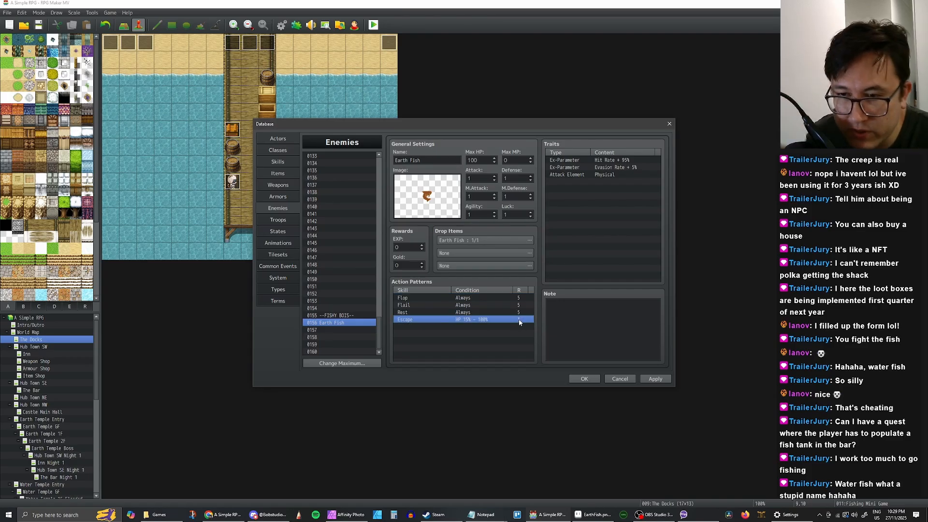
{"action": "left_click", "coordinate": [519, 313]}
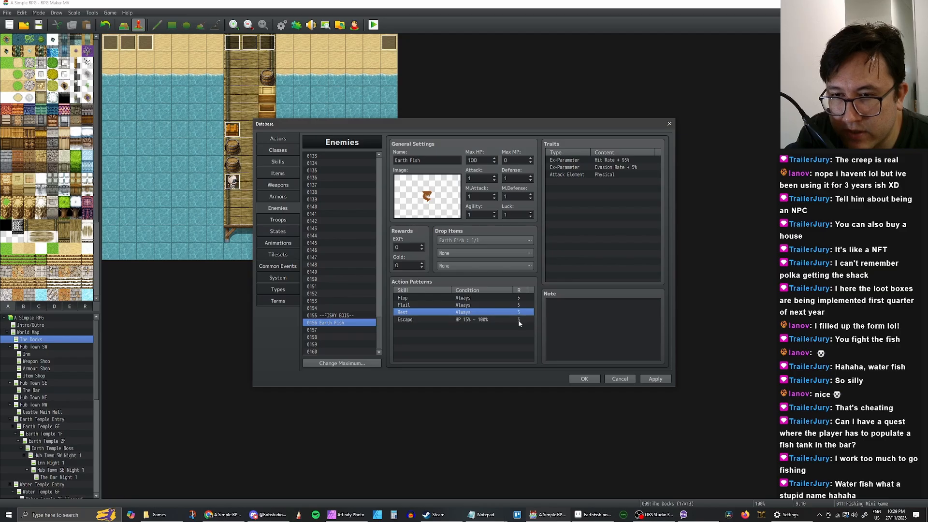
{"action": "left_click", "coordinate": [519, 320]}
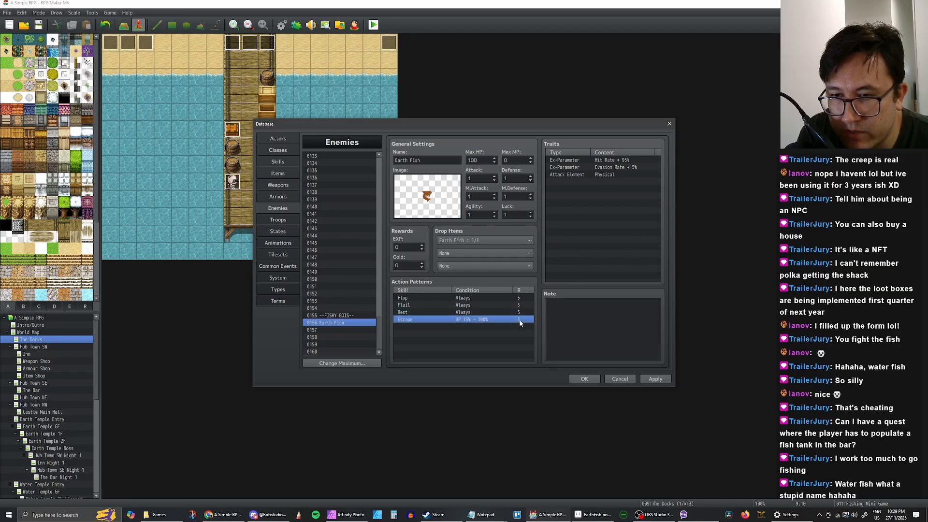
{"action": "double_click", "coordinate": [508, 297]}
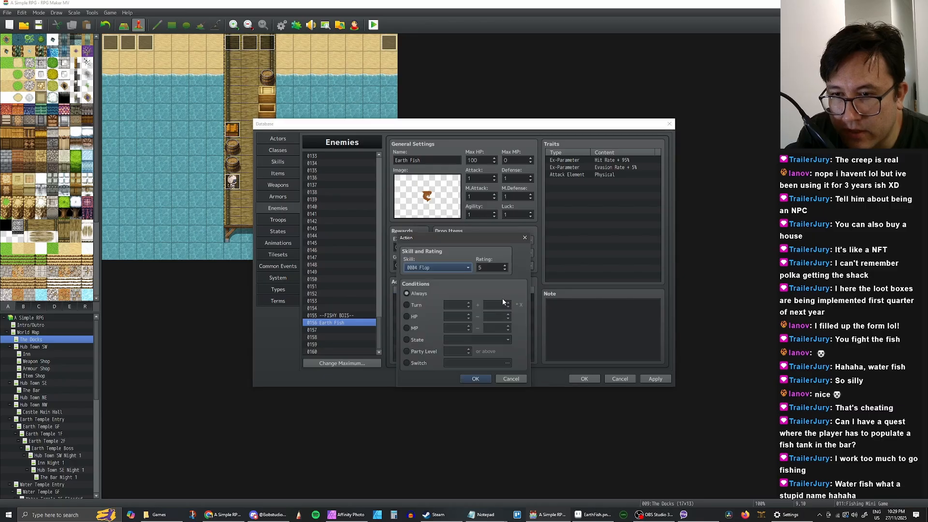
{"action": "double_click", "coordinate": [489, 268]}
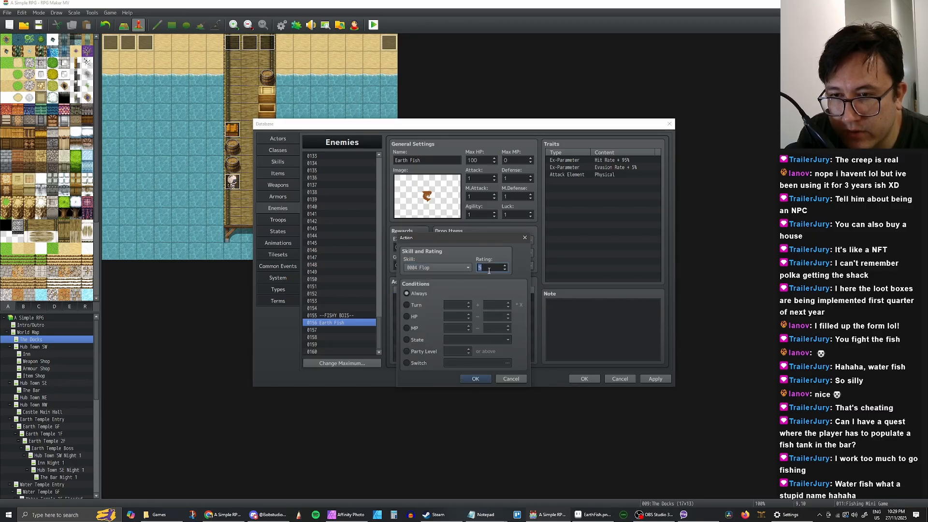
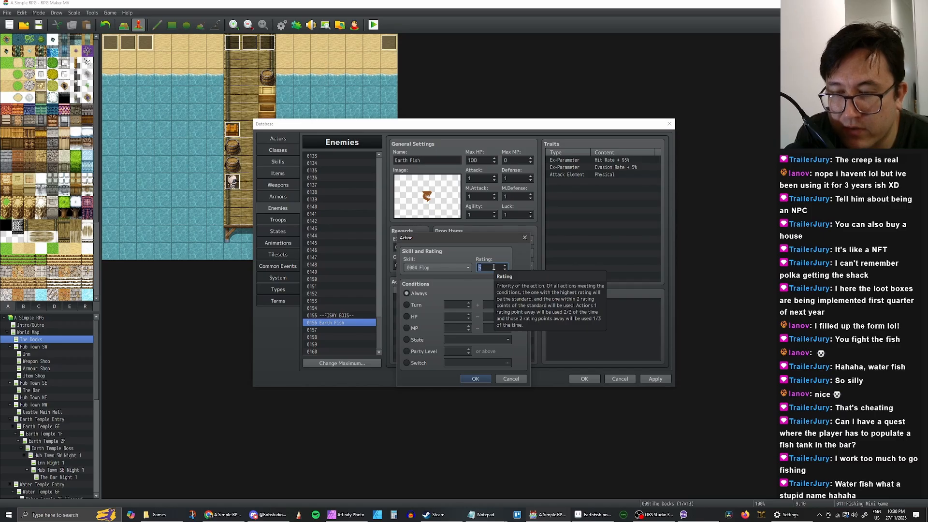
{"action": "left_click", "coordinate": [511, 379]}
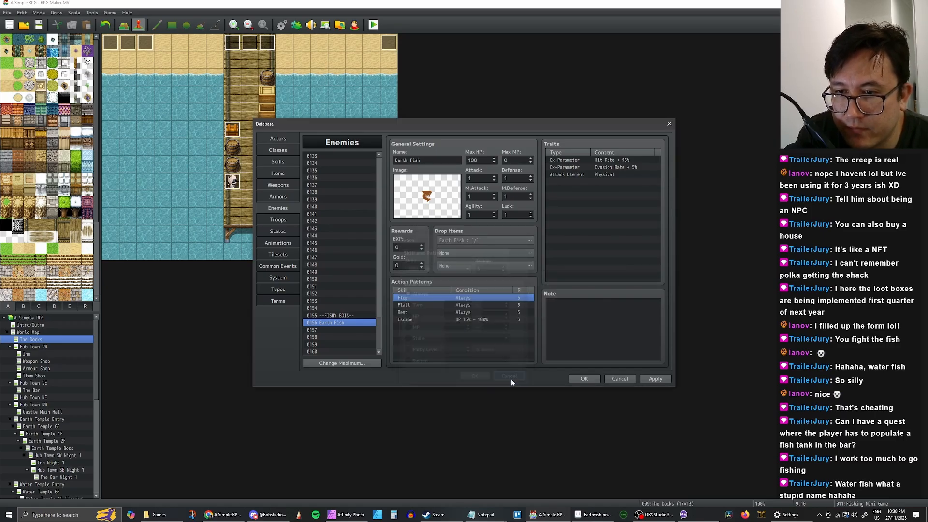
Check the Escape action's rating against the ratings of Flop, Flail and Rest
{"action": "left_click", "coordinate": [501, 304]}
{"action": "left_click", "coordinate": [500, 313]}
{"action": "left_click", "coordinate": [498, 320]}
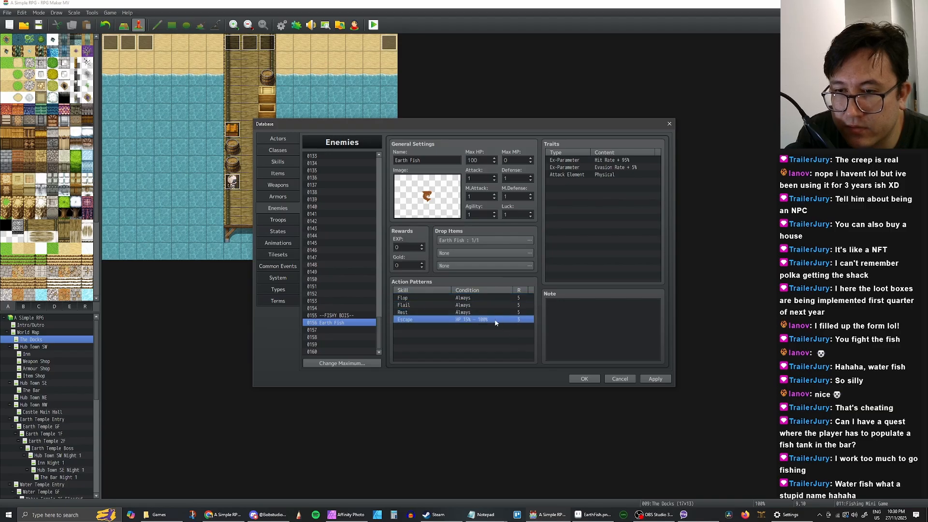
{"action": "left_click", "coordinate": [492, 312]}
{"action": "left_click", "coordinate": [493, 321]}
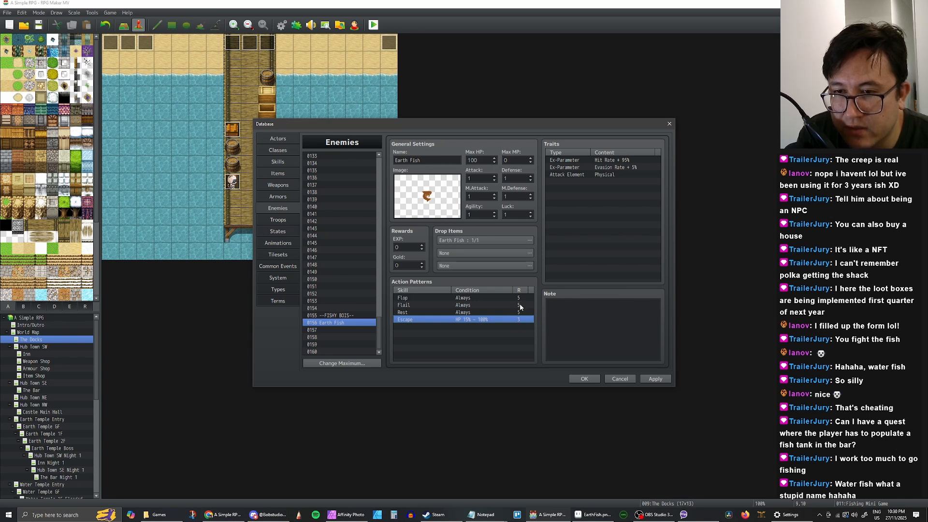
{"action": "left_click", "coordinate": [519, 313]}
{"action": "left_click", "coordinate": [520, 305]}
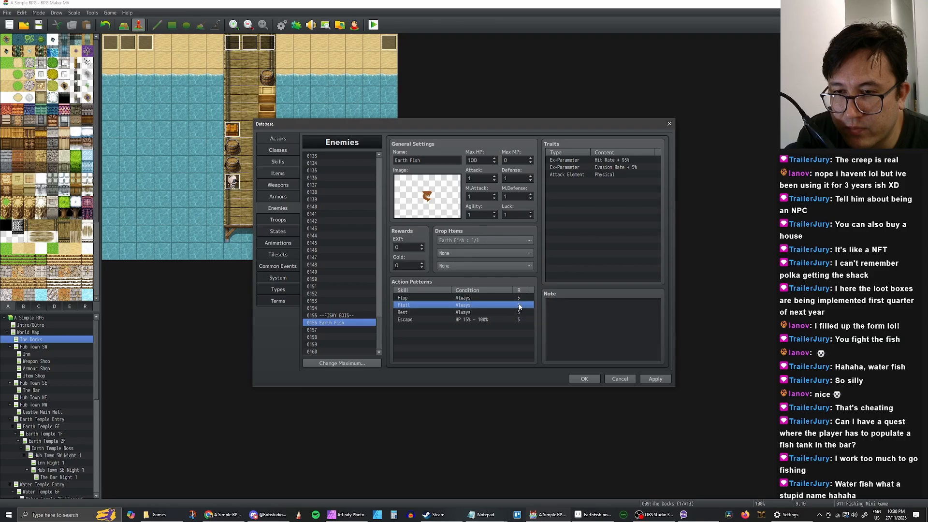
{"action": "left_click", "coordinate": [520, 298]}
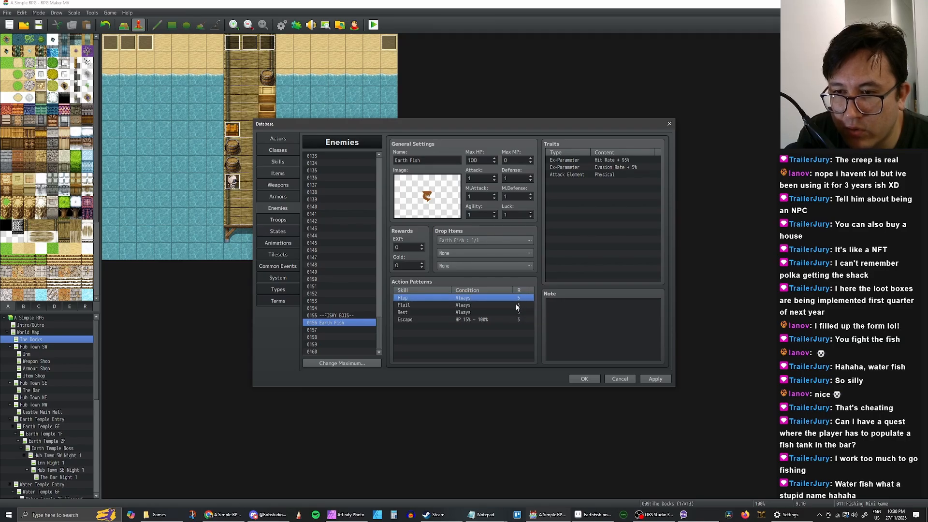
{"action": "left_click", "coordinate": [516, 320]}
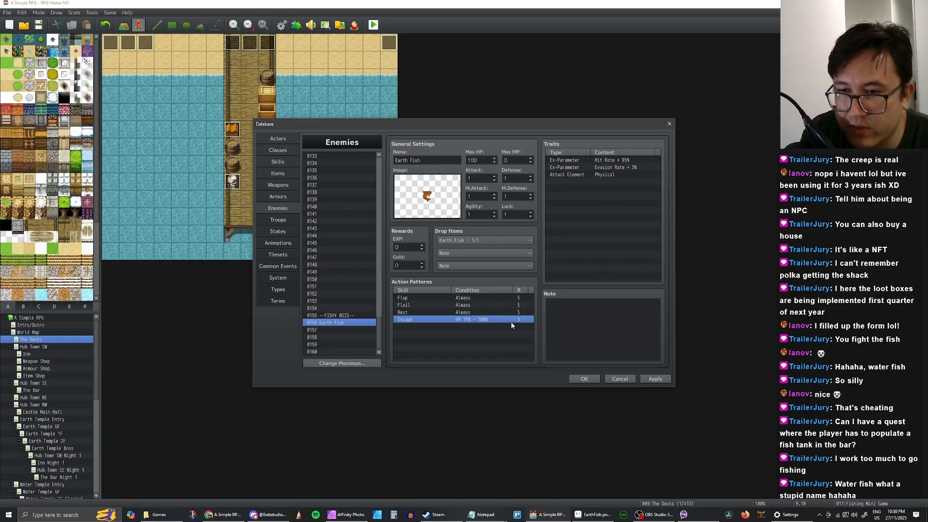
{"action": "left_click", "coordinate": [517, 312]}
{"action": "left_click", "coordinate": [517, 299]}
{"action": "left_click", "coordinate": [516, 304]}
{"action": "left_click", "coordinate": [516, 313]}
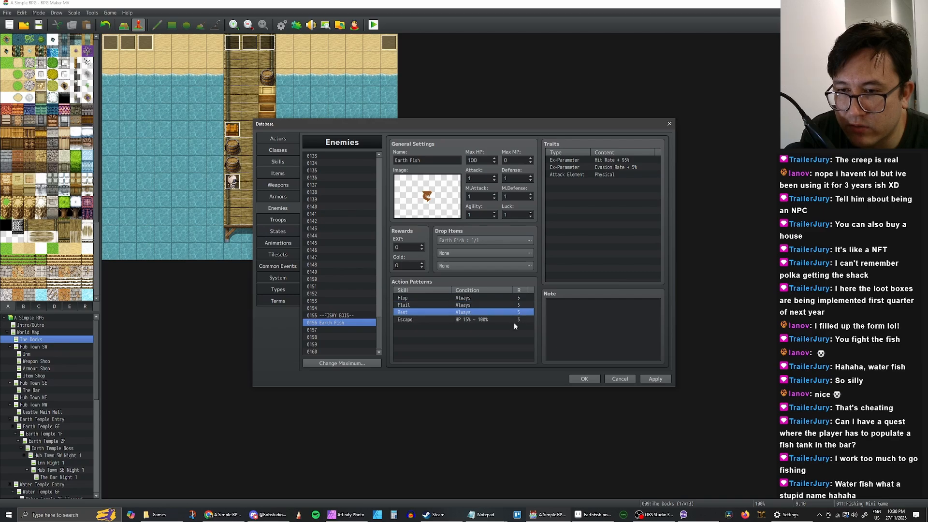
{"action": "left_click", "coordinate": [514, 322]}
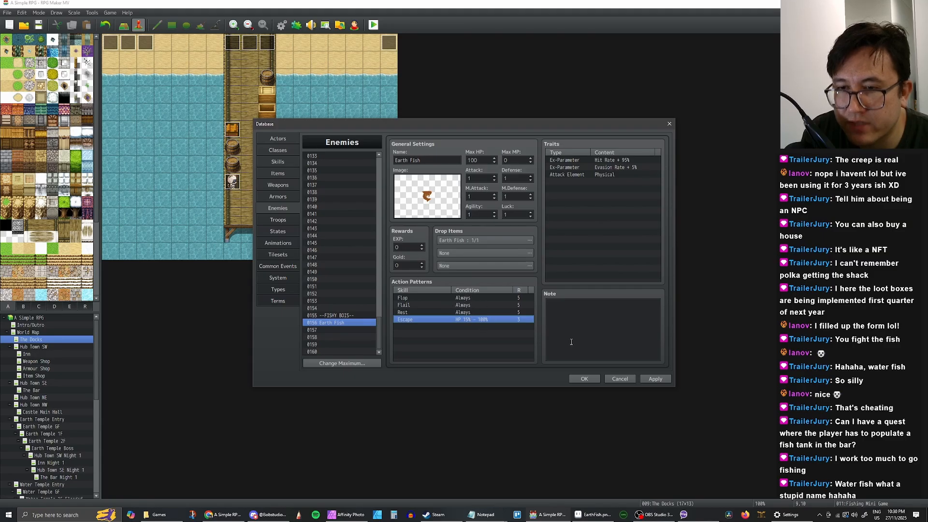
Apply the Earth Fish changes to the database
{"action": "mouse_move", "coordinate": [431, 298]}
{"action": "left_mouse_down"}
{"action": "mouse_move", "coordinate": [431, 318]}
{"action": "mouse_move", "coordinate": [430, 297]}
{"action": "left_mouse_up"}
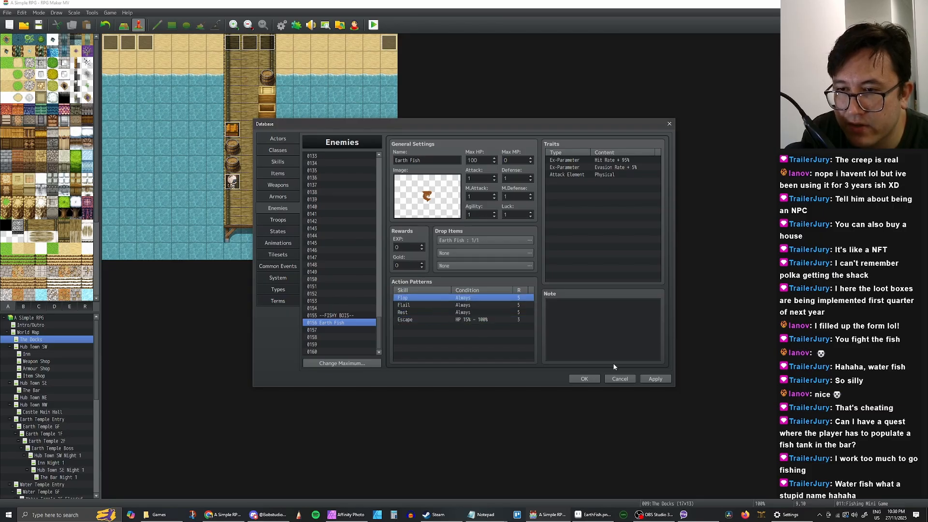
{"action": "left_click", "coordinate": [654, 379]}
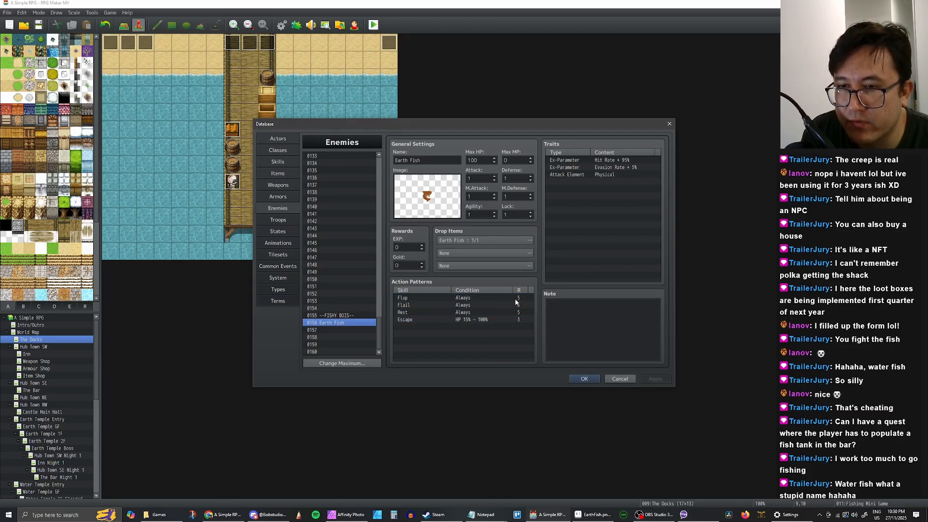
{"action": "left_click_drag", "start_coordinate": [516, 301], "coordinate": [499, 310]}
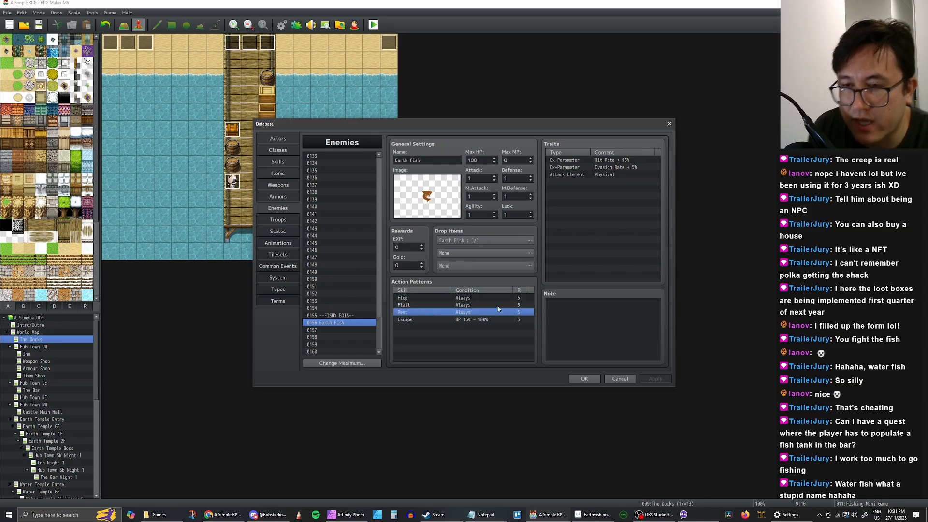
{"action": "left_click", "coordinate": [467, 307]}
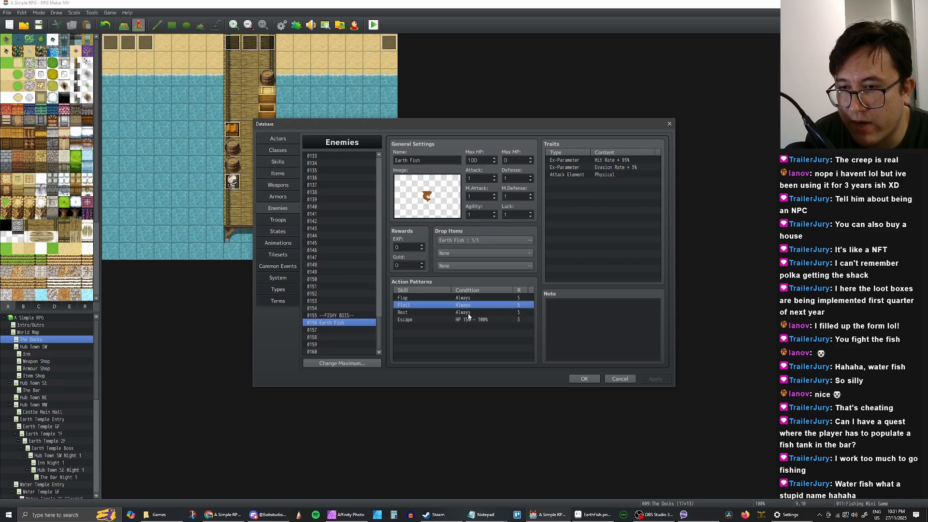
{"action": "left_click", "coordinate": [468, 313]}
{"action": "left_click", "coordinate": [472, 321]}
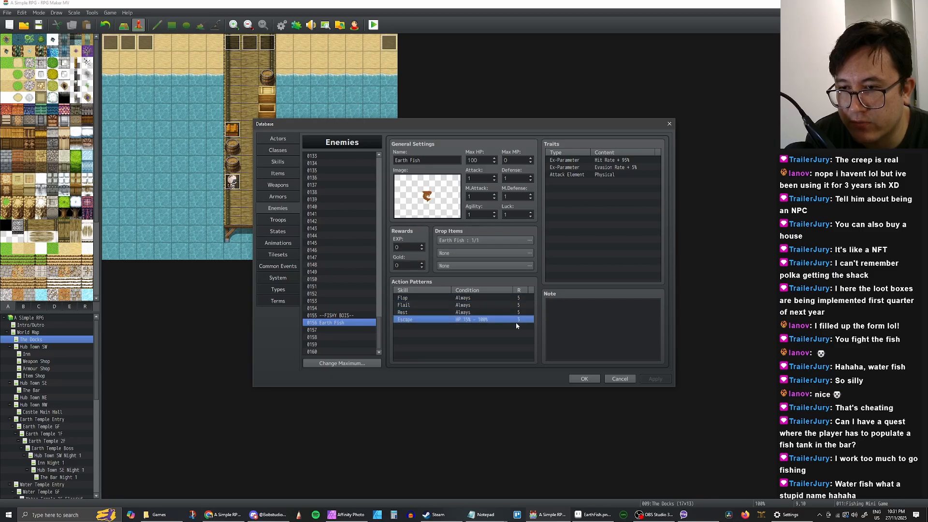
{"action": "left_click", "coordinate": [467, 313]}
{"action": "left_click", "coordinate": [467, 306]}
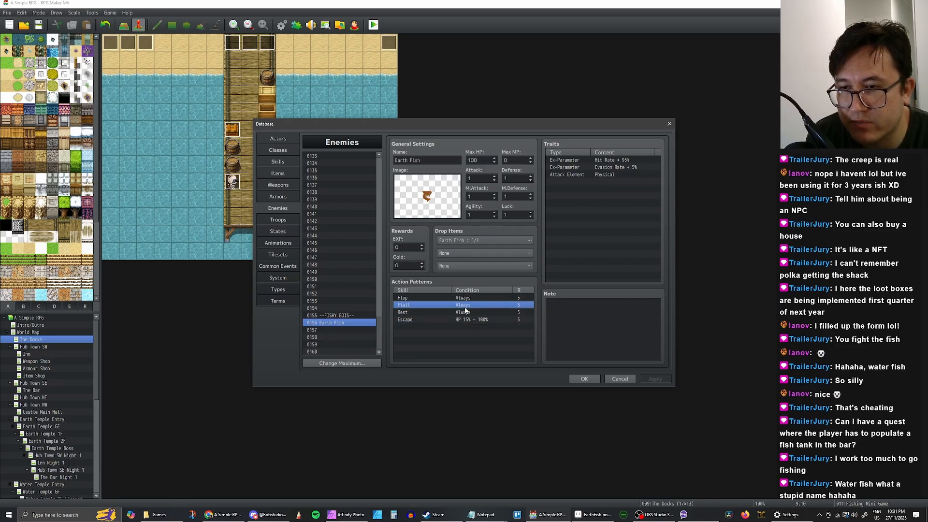
Try an HP condition of 0% to 30% and a rating of 6 on the Earth Fish's Rest action
{"action": "left_click", "coordinate": [473, 313]}
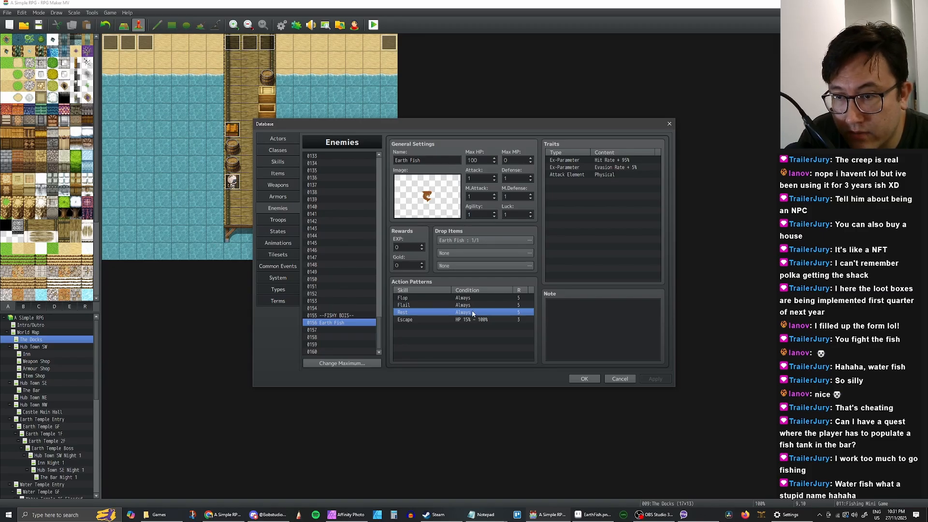
{"action": "double_click", "coordinate": [474, 315]}
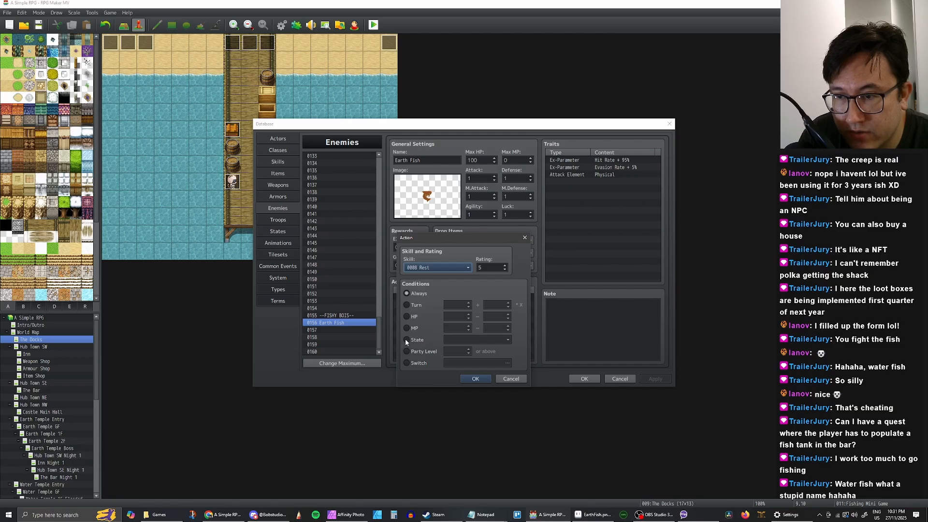
{"action": "left_click", "coordinate": [406, 316]}
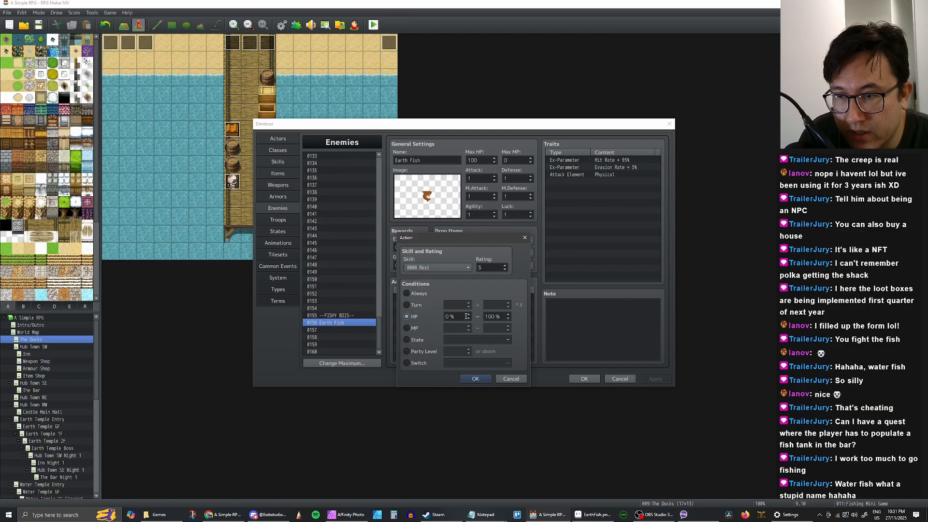
{"action": "left_click", "coordinate": [506, 315]}
{"action": "type", "text": "30"}
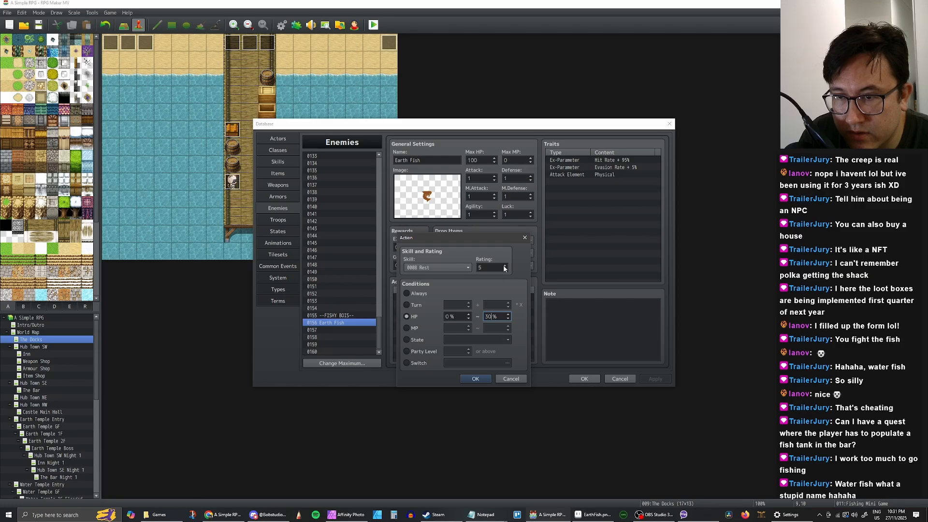
{"action": "left_click", "coordinate": [475, 378]}
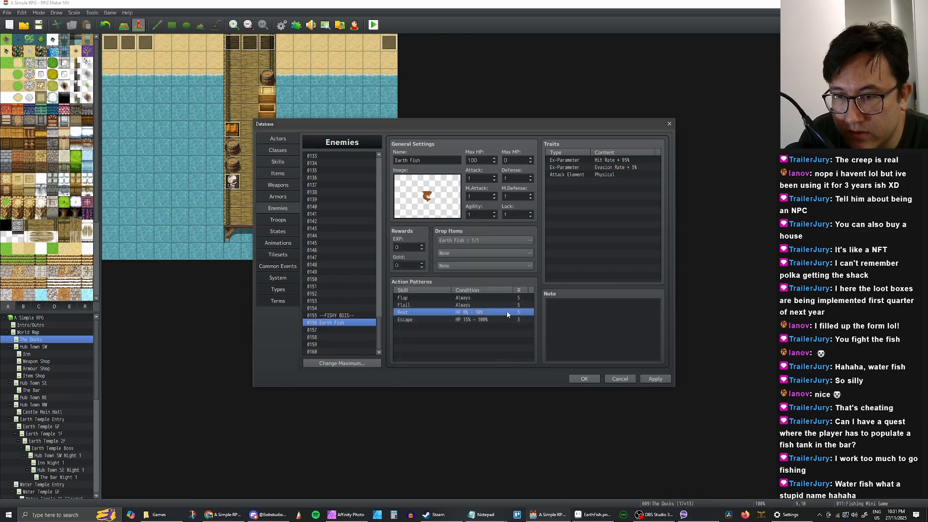
{"action": "double_click", "coordinate": [505, 311]}
{"action": "left_click", "coordinate": [506, 265]}
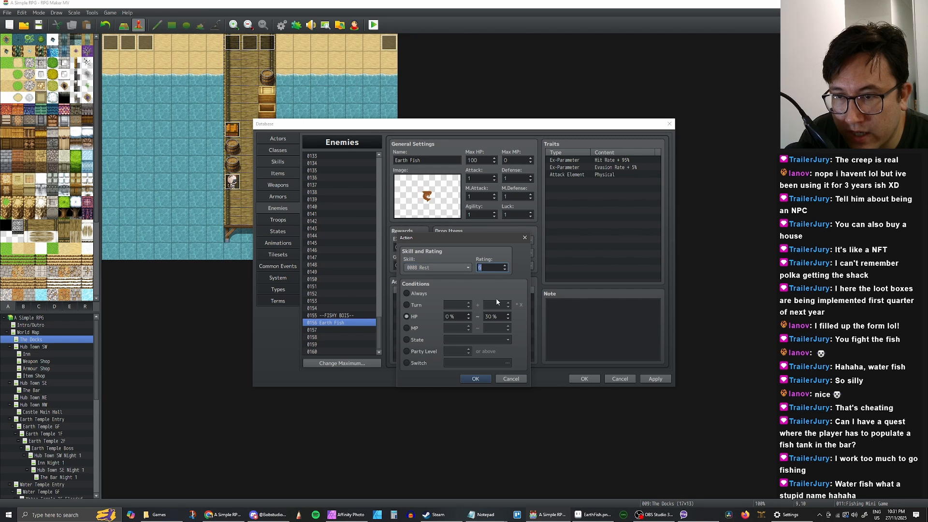
{"action": "left_click", "coordinate": [478, 379]}
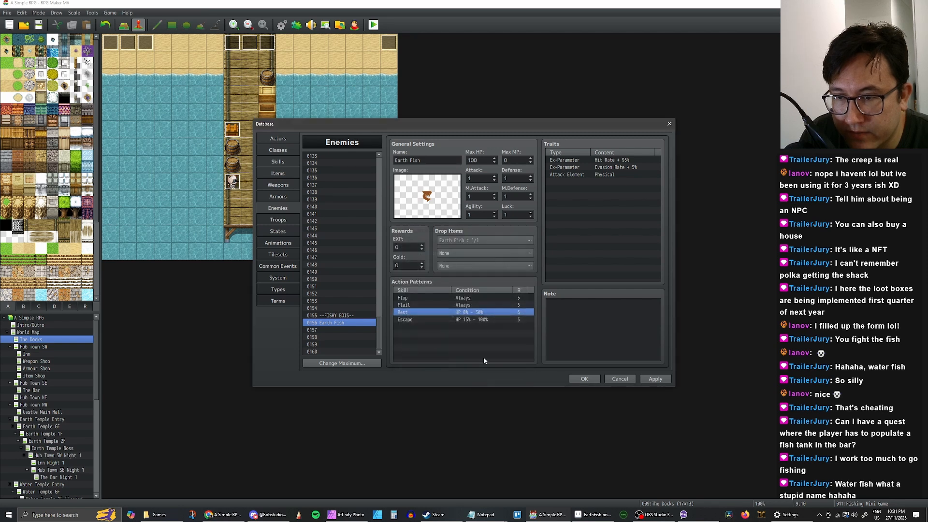
Compare the Rest and Escape actions and re-enter a rating of 3 for Escape
{"action": "left_click", "coordinate": [484, 319]}
{"action": "left_click", "coordinate": [483, 313]}
{"action": "left_click", "coordinate": [483, 320]}
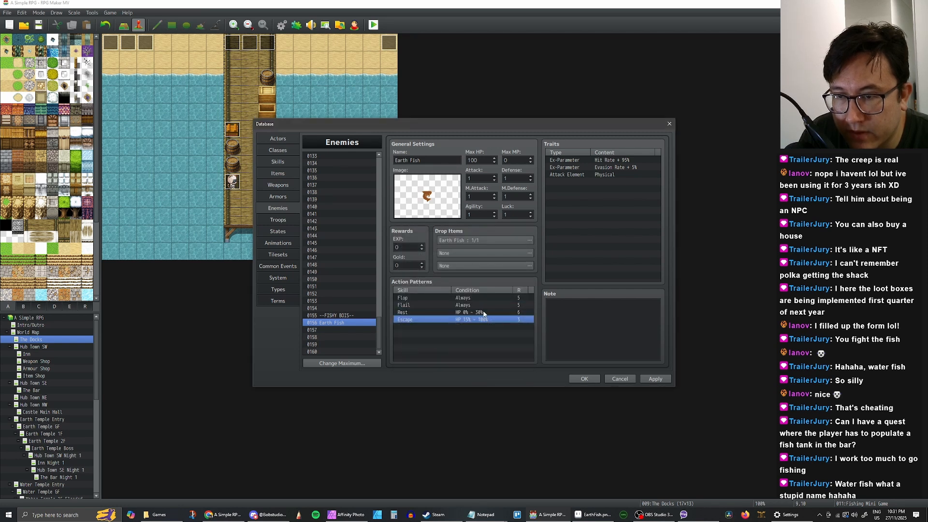
{"action": "left_click", "coordinate": [484, 313]}
{"action": "left_click", "coordinate": [485, 320]}
{"action": "double_click", "coordinate": [489, 320]}
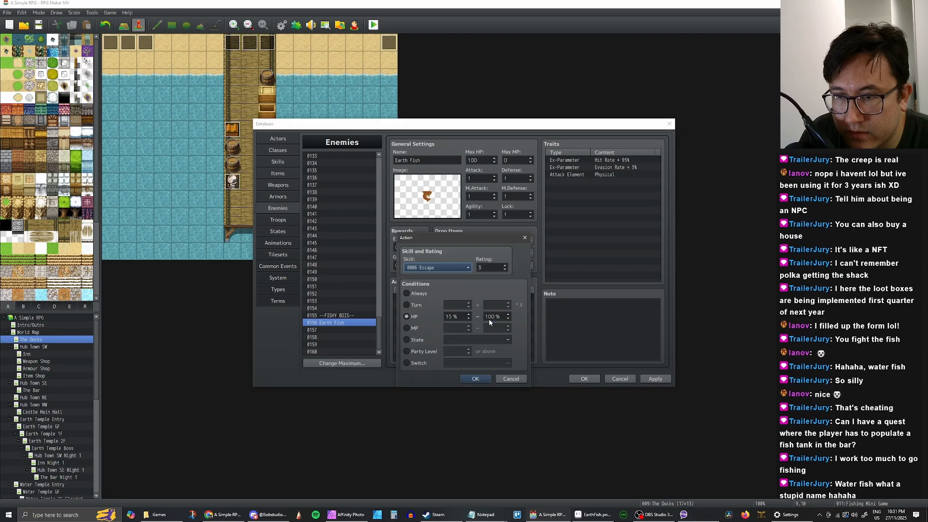
{"action": "left_click", "coordinate": [505, 266]}
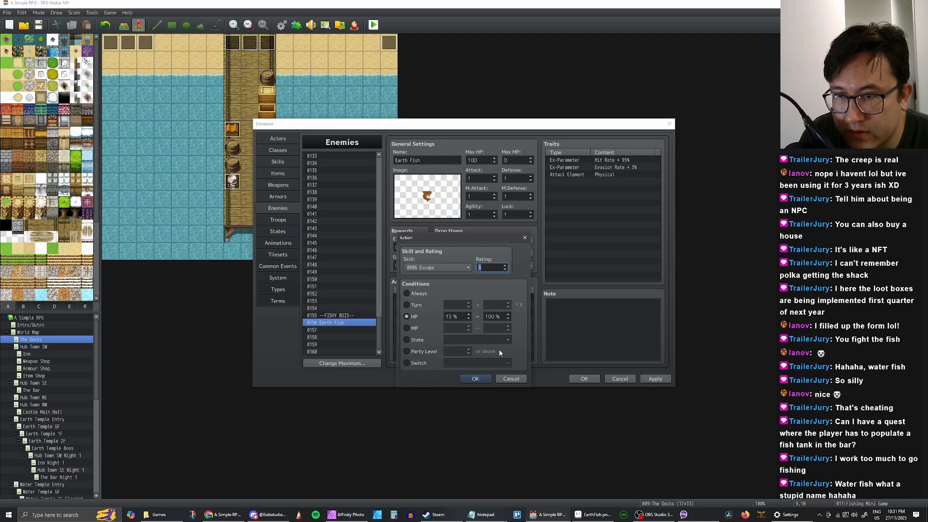
{"action": "type", "text": "3"}
{"action": "left_click", "coordinate": [476, 379]}
Compare the conditions and ratings of Flail, Rest and Escape in the Earth Fish's action patterns
{"action": "left_click", "coordinate": [495, 312]}
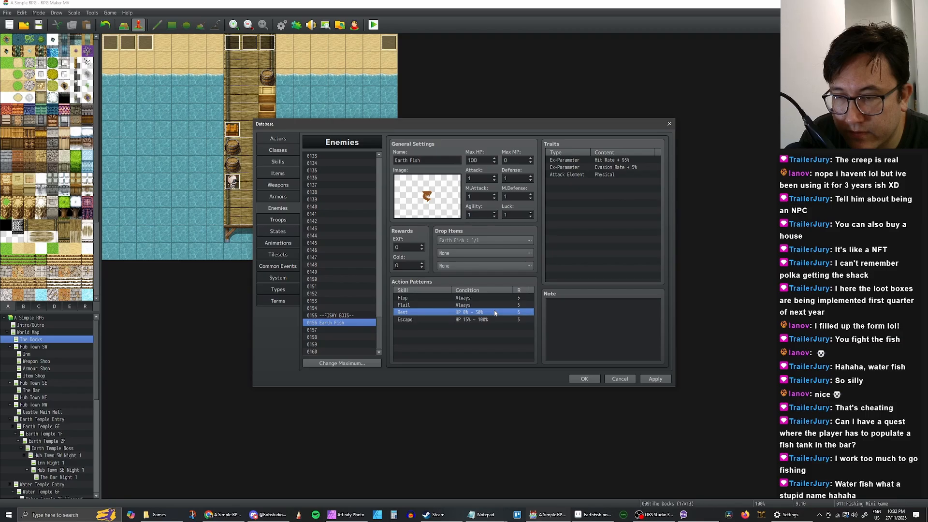
{"action": "left_click", "coordinate": [492, 305]}
{"action": "left_click", "coordinate": [490, 312]}
{"action": "left_click", "coordinate": [489, 319]}
{"action": "left_click", "coordinate": [489, 312]}
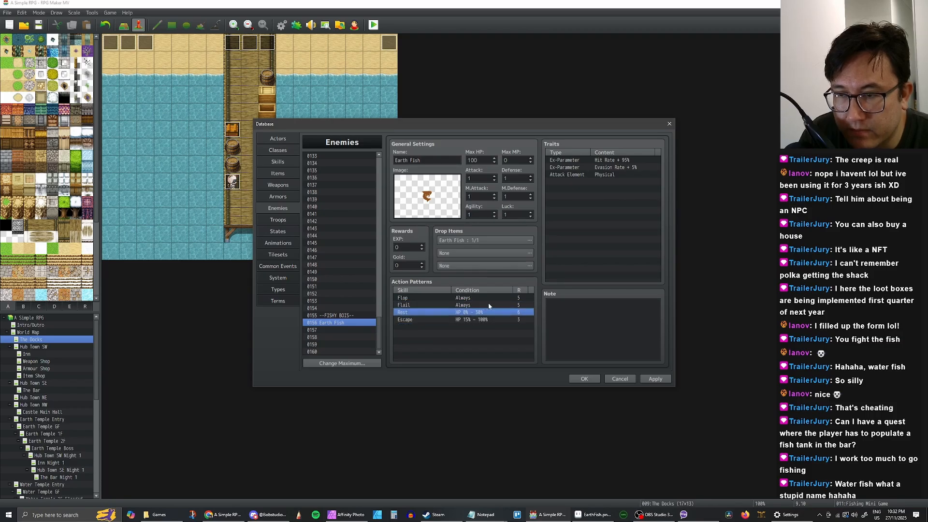
{"action": "left_click", "coordinate": [489, 305]}
{"action": "left_click", "coordinate": [489, 312]}
{"action": "left_click", "coordinate": [489, 319]}
{"action": "left_click", "coordinate": [487, 312]}
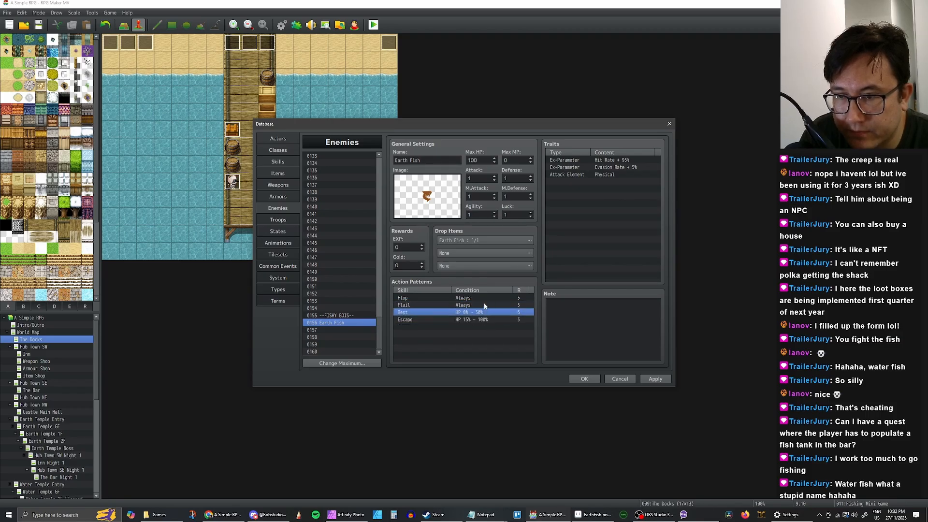
{"action": "left_click", "coordinate": [485, 305]}
{"action": "left_click", "coordinate": [484, 313]}
{"action": "left_click", "coordinate": [484, 320]}
{"action": "left_click", "coordinate": [487, 312]}
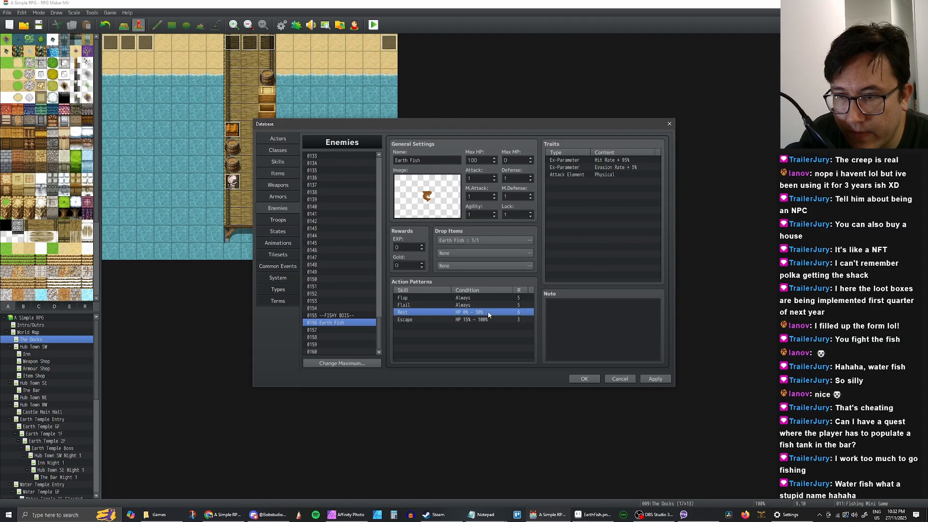
Return the Rest action's condition to Always and its rating to 5
{"action": "double_click", "coordinate": [486, 313]}
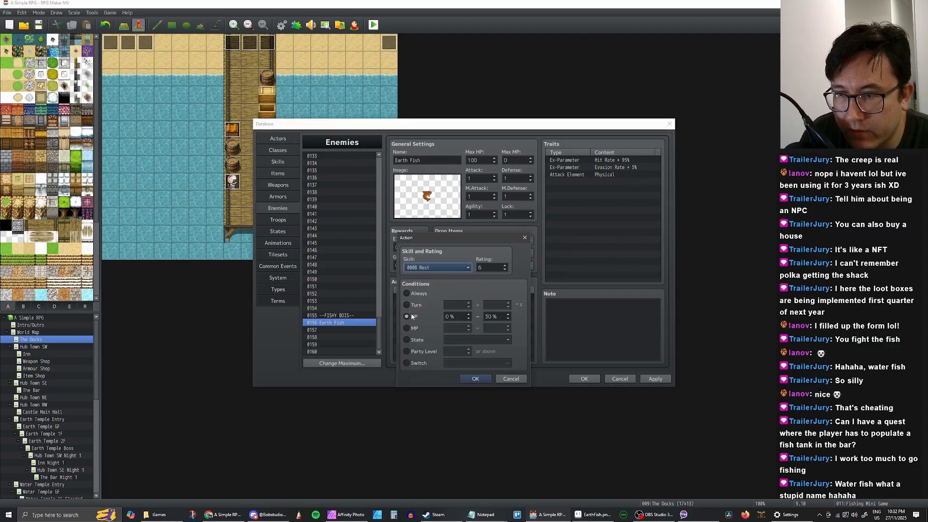
{"action": "left_click", "coordinate": [407, 293]}
{"action": "left_click", "coordinate": [475, 379]}
{"action": "double_click", "coordinate": [490, 310]}
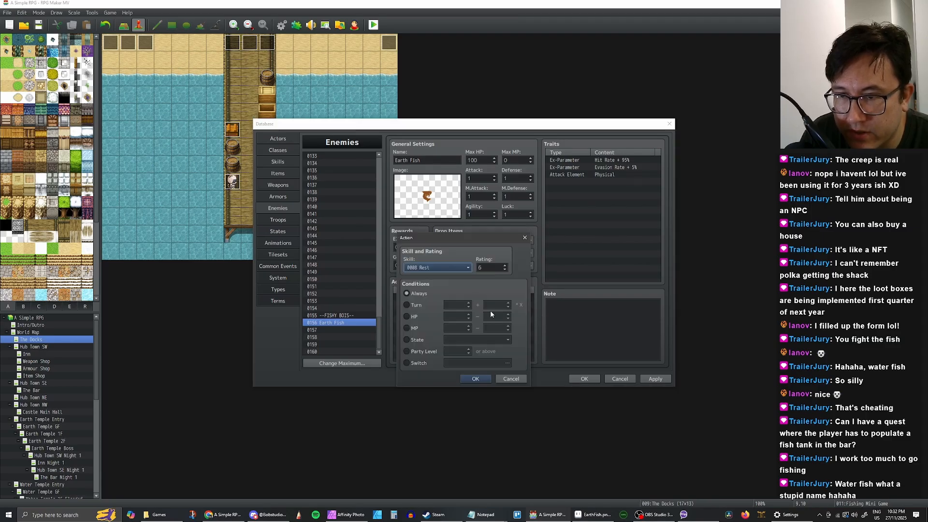
{"action": "key", "text": "Tab"}
{"action": "type", "text": "5"}
{"action": "left_click", "coordinate": [476, 378]}
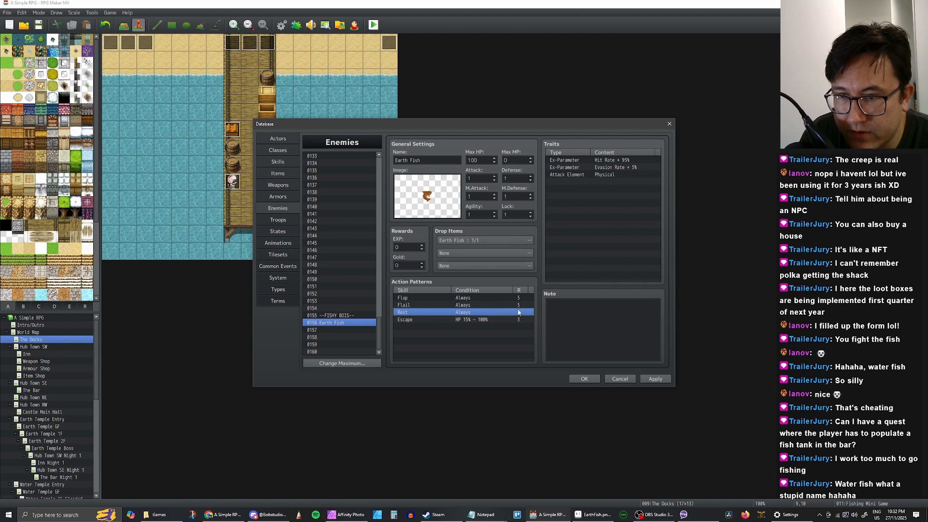
Review the Flop, Flail and Rest action patterns together and apply the Earth Fish settings to the database
{"action": "left_click", "coordinate": [488, 298]}
{"action": "left_click", "coordinate": [485, 305]}
{"action": "left_click", "coordinate": [480, 313]}
{"action": "left_click", "coordinate": [480, 305]}
{"action": "left_click", "coordinate": [480, 298]}
{"action": "left_click", "coordinate": [478, 312]}
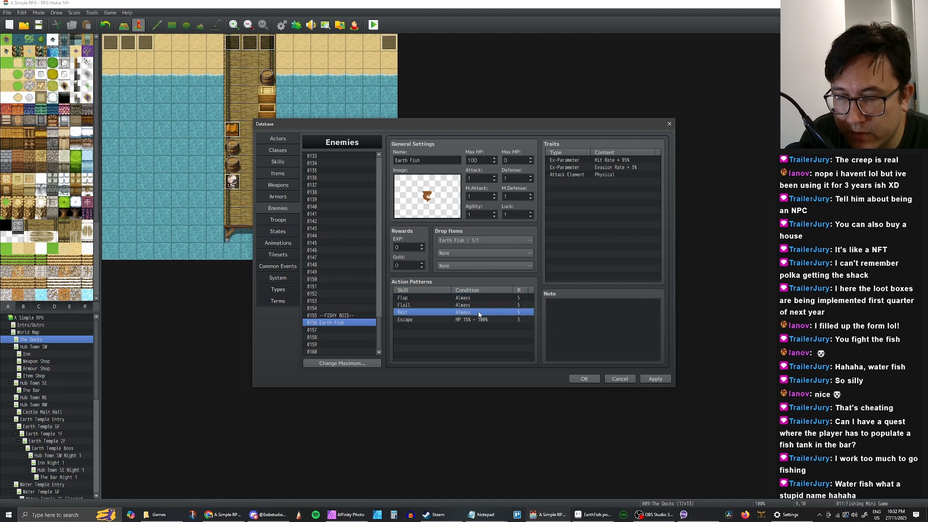
{"action": "left_click", "coordinate": [478, 305]}
{"action": "left_click", "coordinate": [477, 298]}
{"action": "left_click", "coordinate": [477, 305]}
{"action": "left_click", "coordinate": [477, 312]}
{"action": "left_click", "coordinate": [475, 298]}
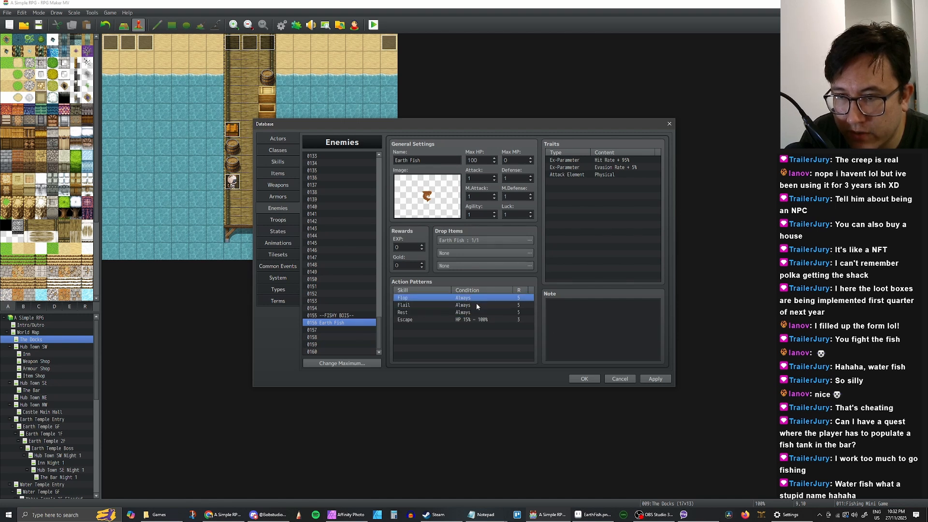
{"action": "left_click", "coordinate": [650, 379]}
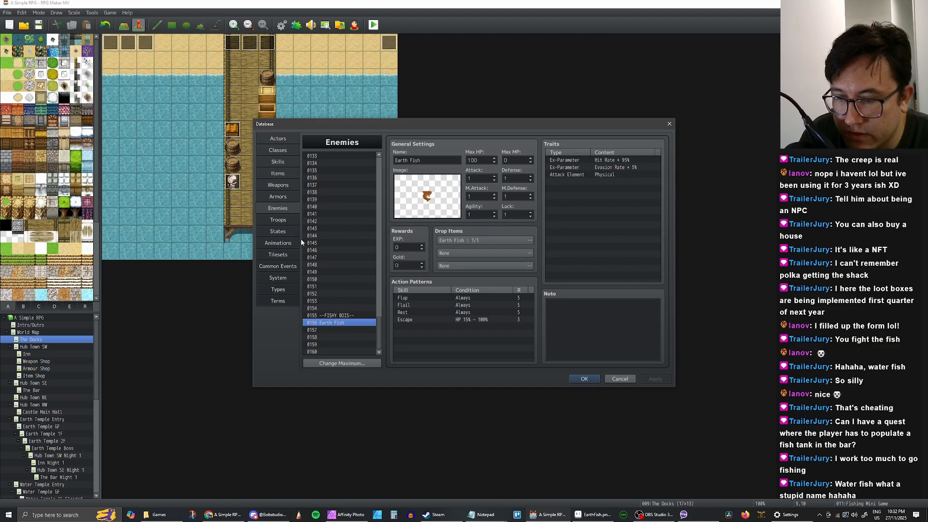
Look through the existing troops in the database and raise the maximum number of troops to 100
{"action": "left_click", "coordinate": [283, 219]}
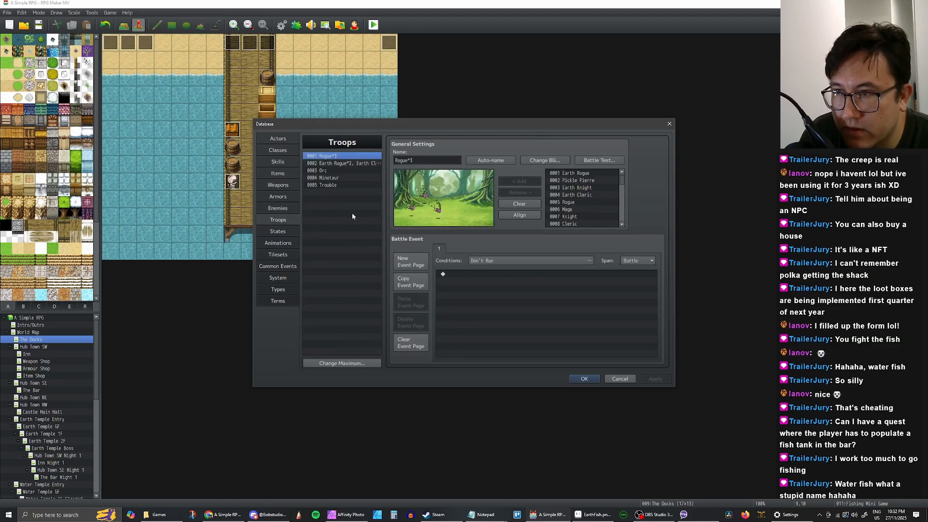
{"action": "left_click", "coordinate": [332, 164]}
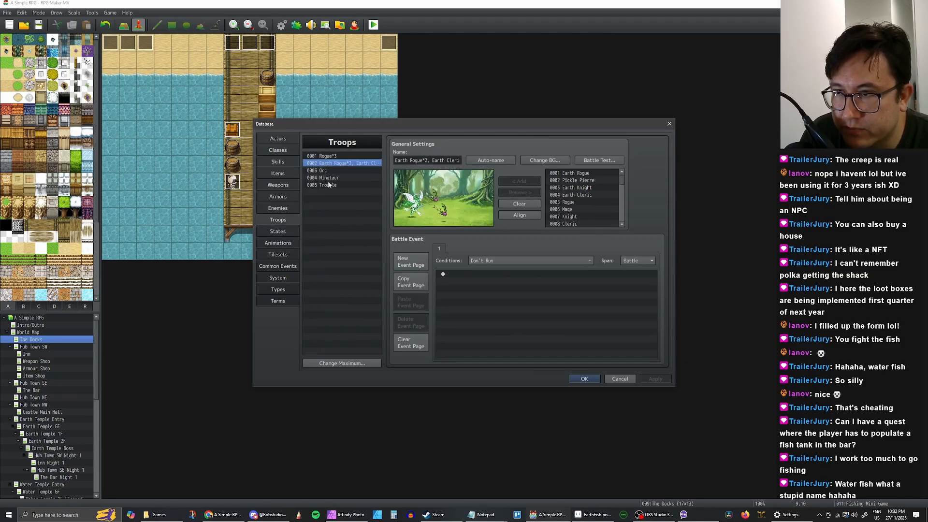
{"action": "left_click", "coordinate": [323, 170]}
{"action": "left_click", "coordinate": [341, 363]}
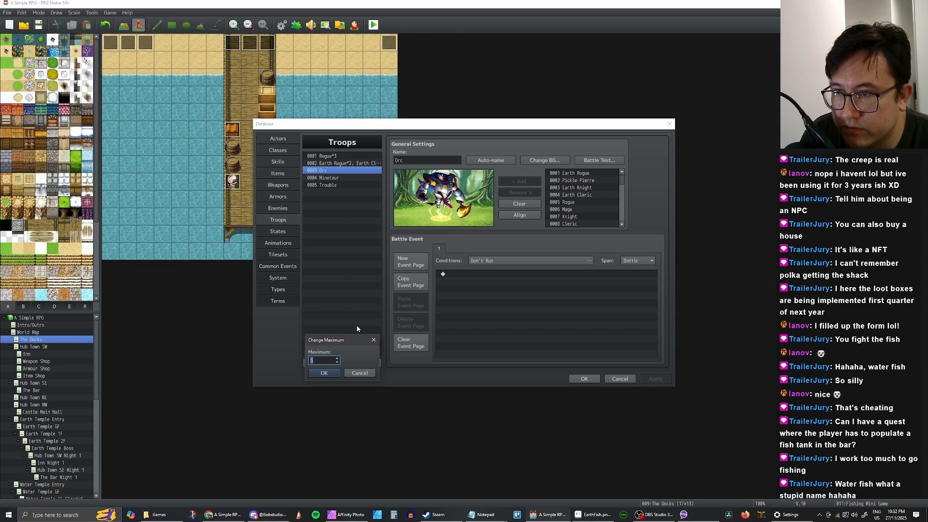
{"action": "type", "text": "100"}
{"action": "key", "text": "Return"}
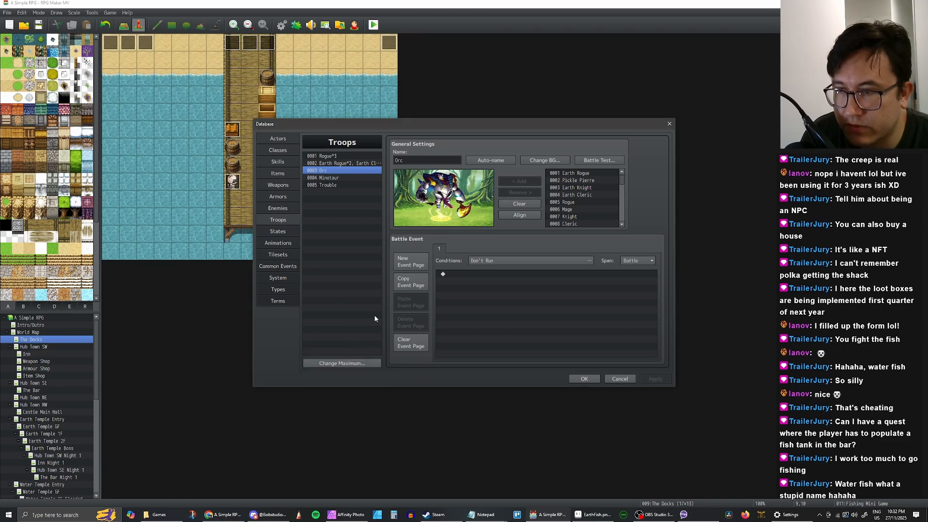
Rename the first troop, Rogue*3, as Earth Fish and clear all enemies from it
{"action": "left_click", "coordinate": [341, 156]}
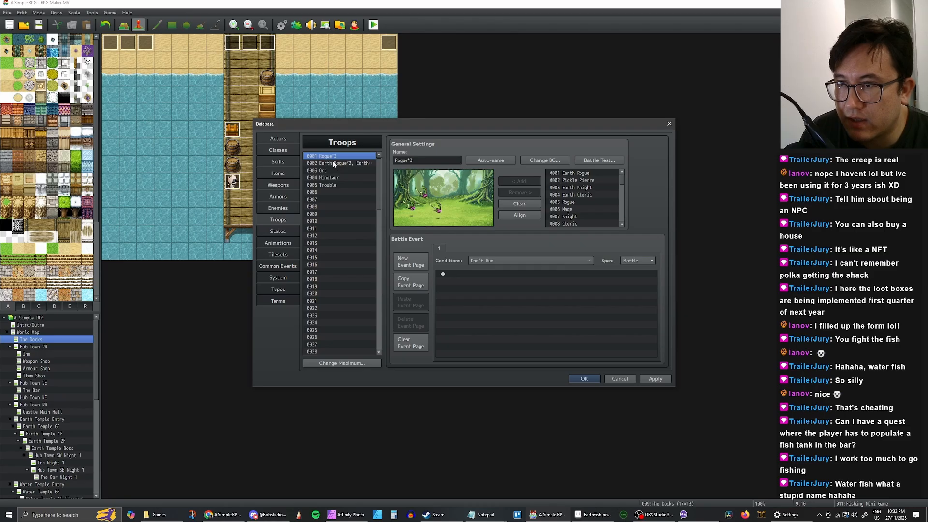
{"action": "triple_click", "coordinate": [422, 160]}
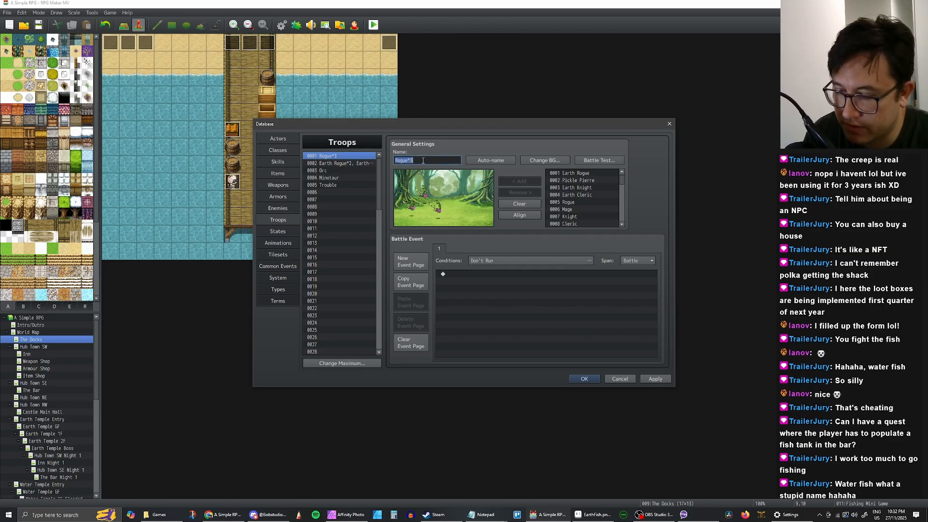
{"action": "type", "text": "Earth F"}
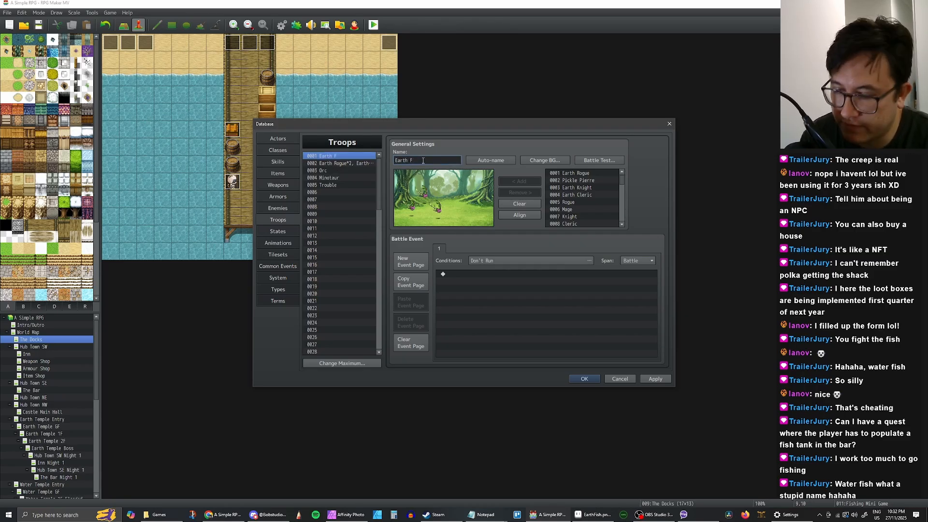
{"action": "type", "text": "ish"}
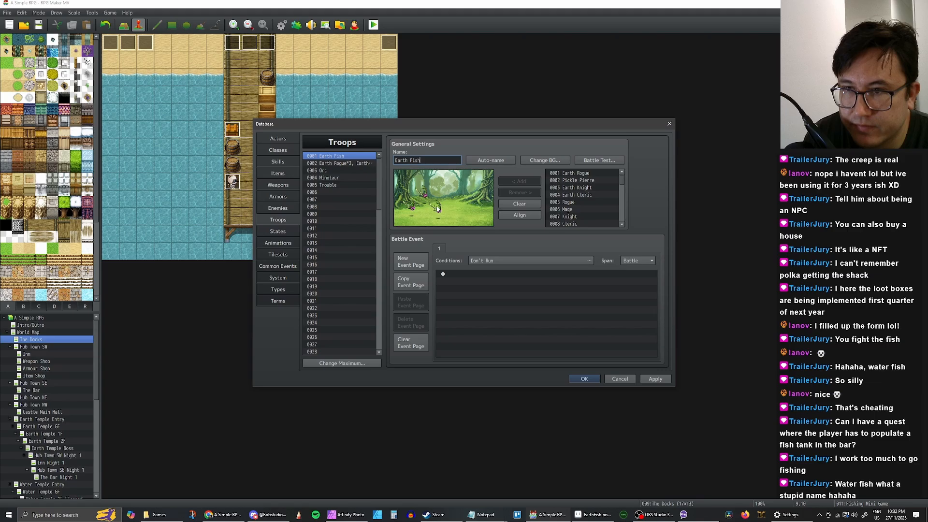
{"action": "left_click", "coordinate": [519, 204]}
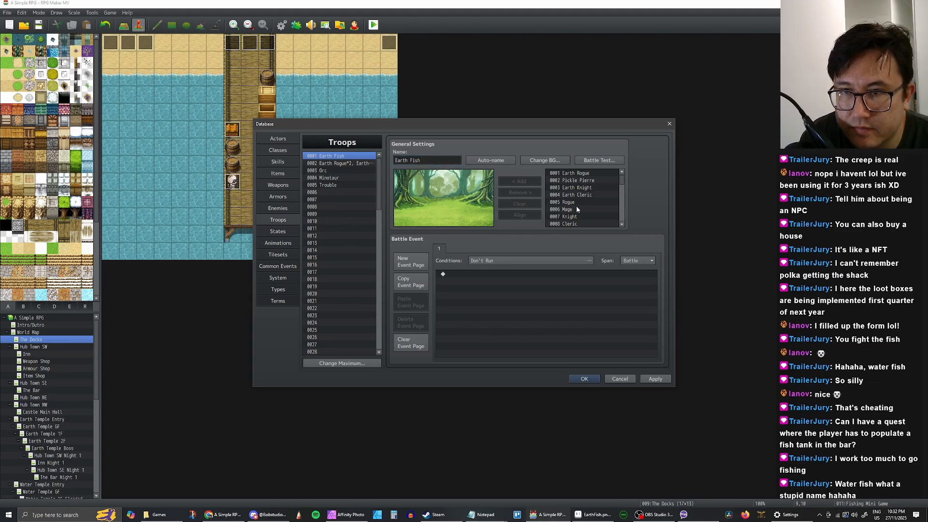
Add the Earth Fish enemy to the troop, placed left of centre on the battle background, and save the database changes
{"action": "left_click_drag", "start_coordinate": [622, 178], "coordinate": [620, 221]}
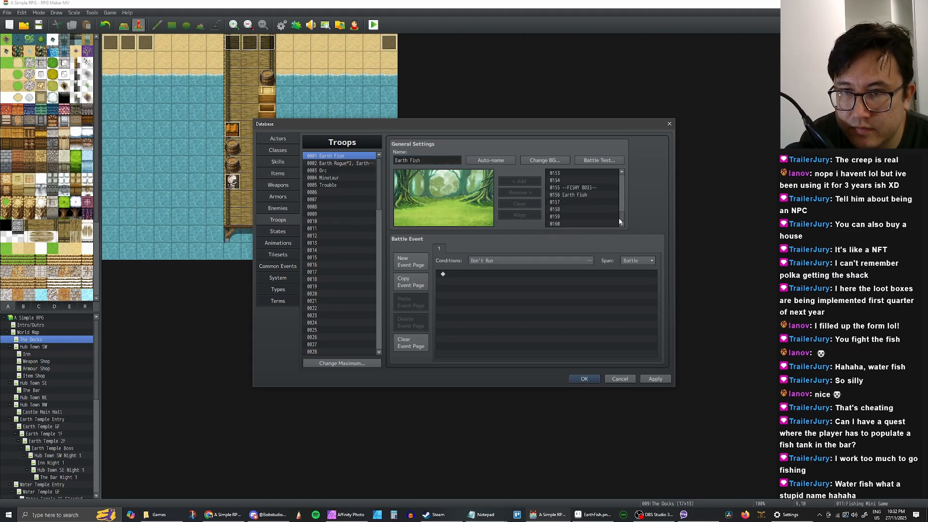
{"action": "left_click", "coordinate": [591, 195]}
{"action": "left_click", "coordinate": [522, 182]}
{"action": "left_click_drag", "start_coordinate": [444, 217], "coordinate": [419, 208]}
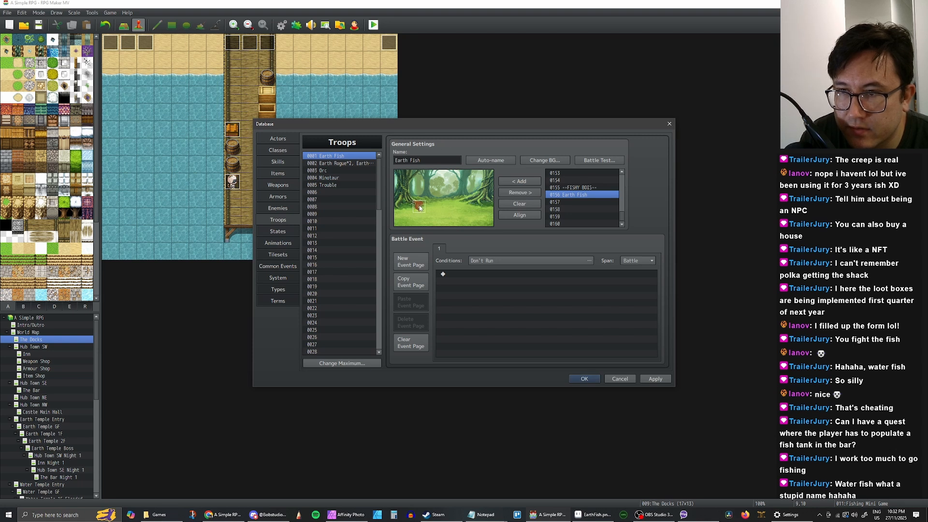
{"action": "right_click", "coordinate": [421, 205]}
{"action": "left_click", "coordinate": [491, 236]}
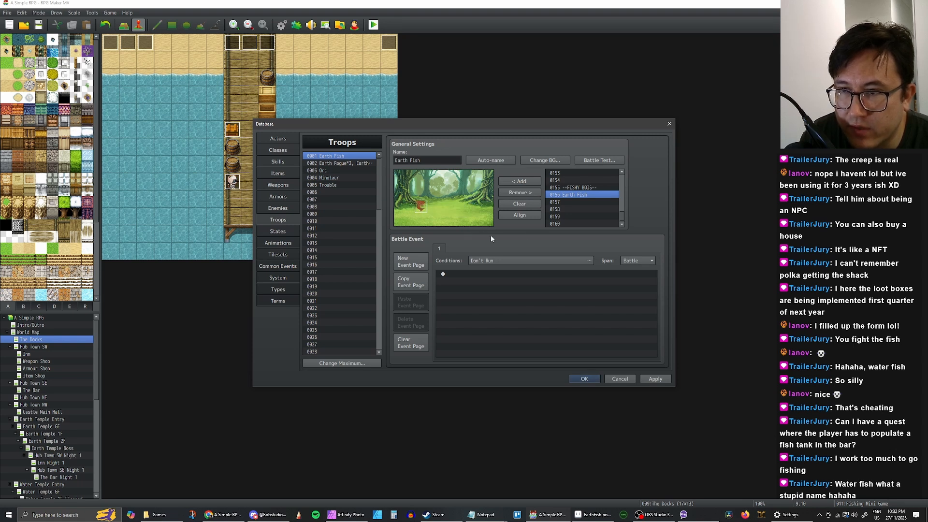
{"action": "left_click", "coordinate": [654, 378]}
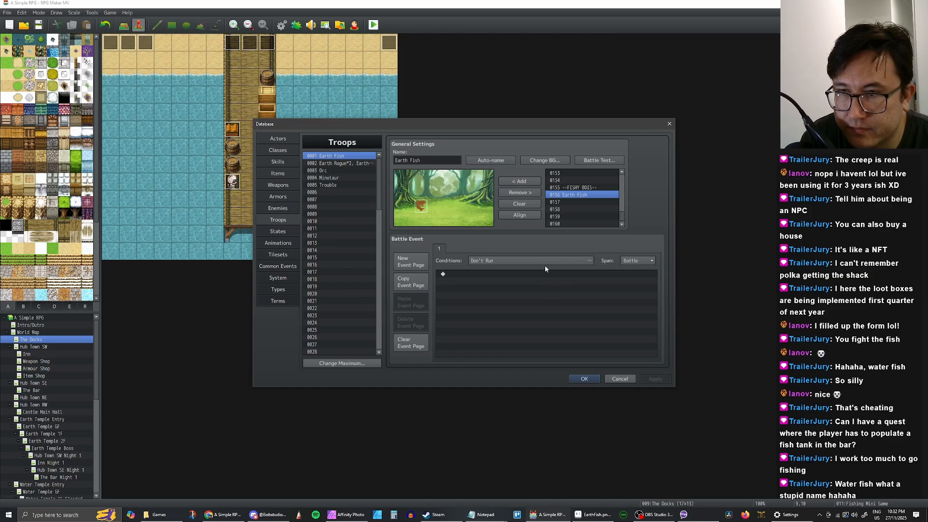
{"action": "left_click", "coordinate": [584, 379]}
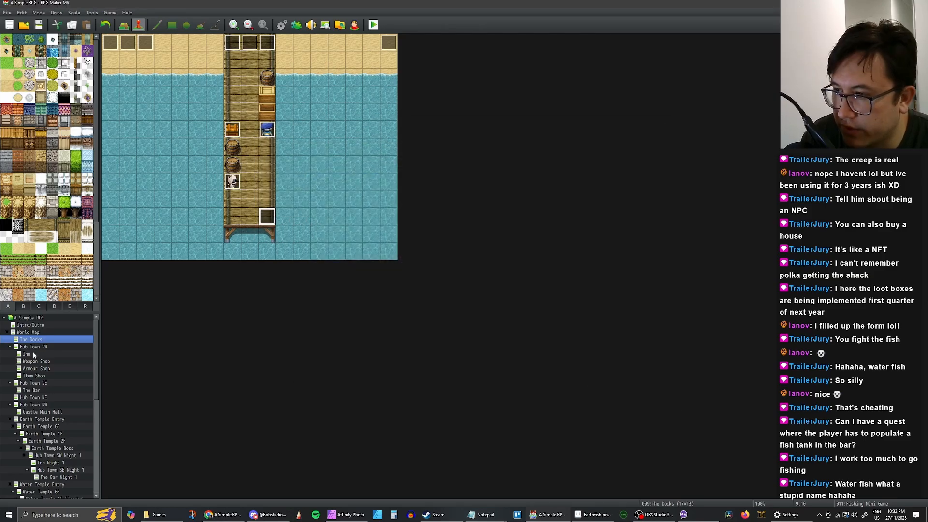
In The Docks' map properties, enable a specified battleback and open its image selection
{"action": "key", "text": "space"}
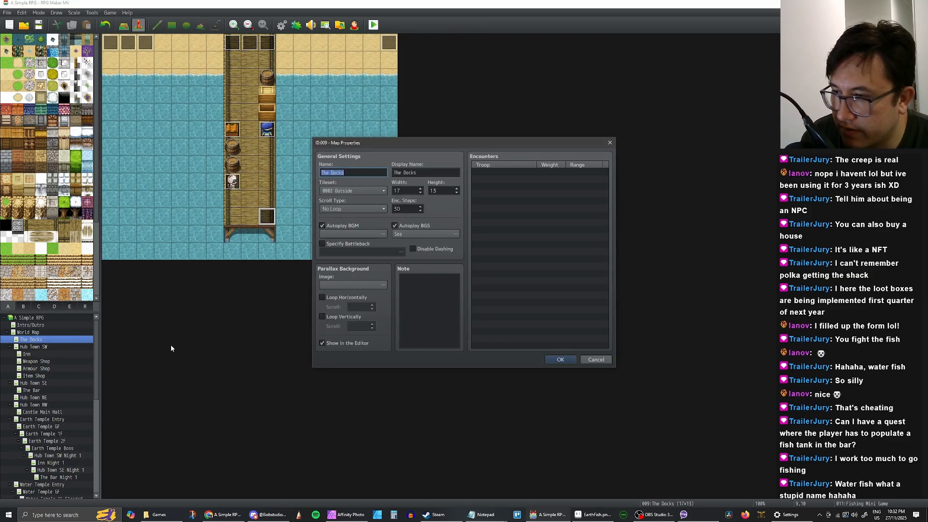
{"action": "left_click", "coordinate": [323, 244]}
{"action": "double_click", "coordinate": [399, 252]}
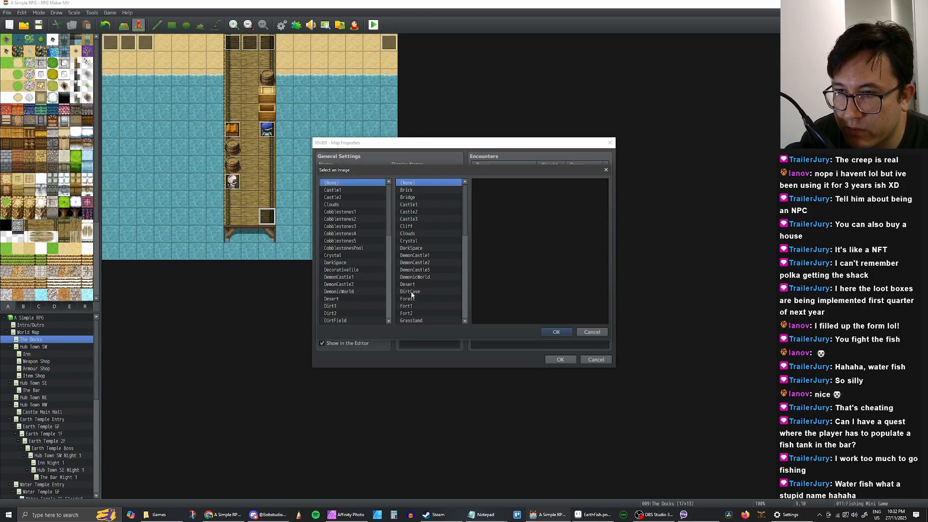
Look through the battleback ground images from Wood2 back to CobblestonesPool for one that suits the docks
{"action": "scroll", "coordinate": [384, 277], "scroll_direction": "down", "scroll_amount": 15}
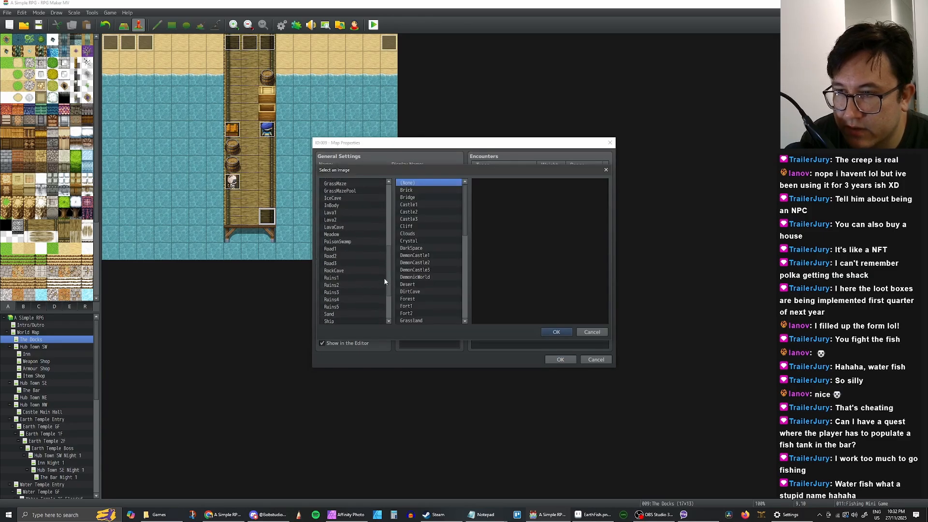
{"action": "left_click", "coordinate": [379, 320]}
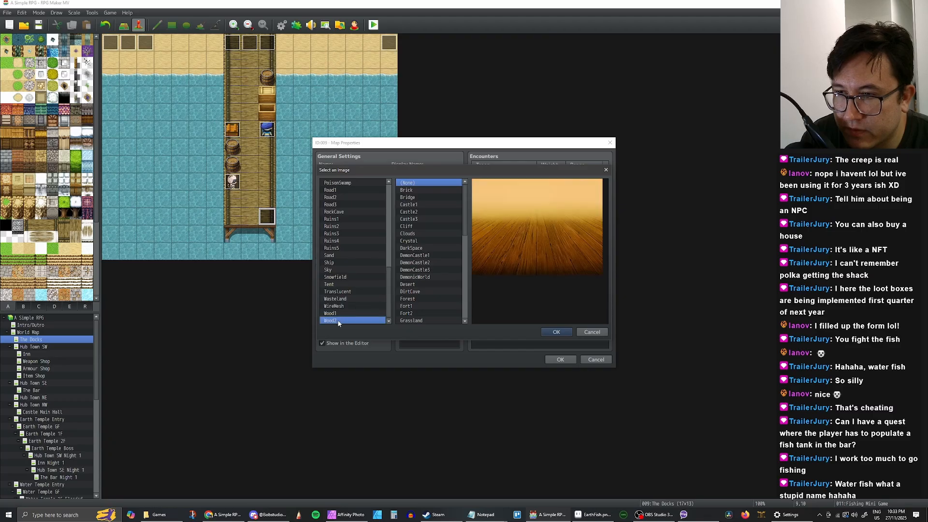
{"action": "key", "text": "Up"}
{"action": "key", "text": "Up"}
{"action": "key", "text": "Up"}
{"action": "key", "text": "Up"}
{"action": "key", "text": "Up"}
{"action": "key", "text": "Up"}
{"action": "key", "text": "Up"}
{"action": "key", "text": "Up"}
{"action": "key", "text": "Up"}
{"action": "key", "text": "Up"}
{"action": "key", "text": "Up"}
{"action": "key", "text": "Up"}
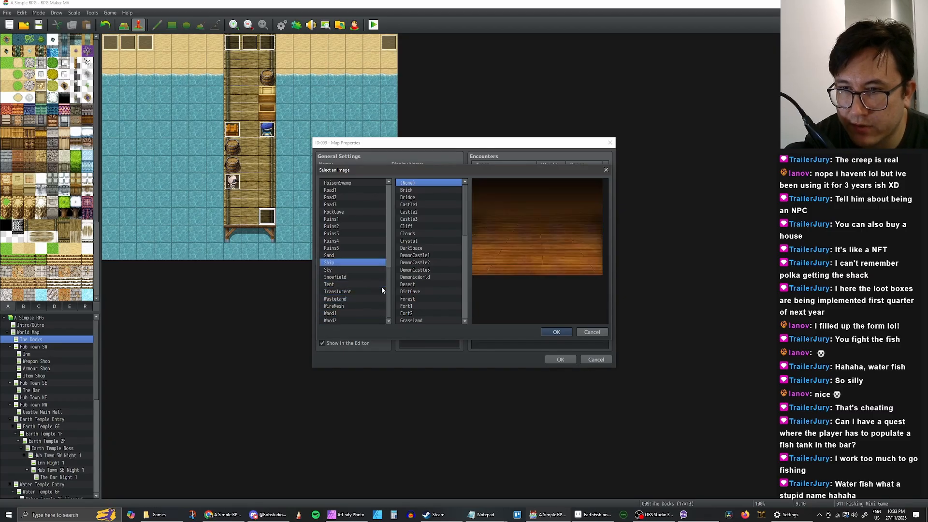
{"action": "key", "text": "Up"}
{"action": "key", "text": "Up"}
{"action": "key", "text": "Up"}
{"action": "key", "text": "Up"}
{"action": "key", "text": "Up"}
{"action": "key", "text": "Up"}
{"action": "key", "text": "Up"}
{"action": "key", "text": "Up"}
{"action": "key", "text": "Up"}
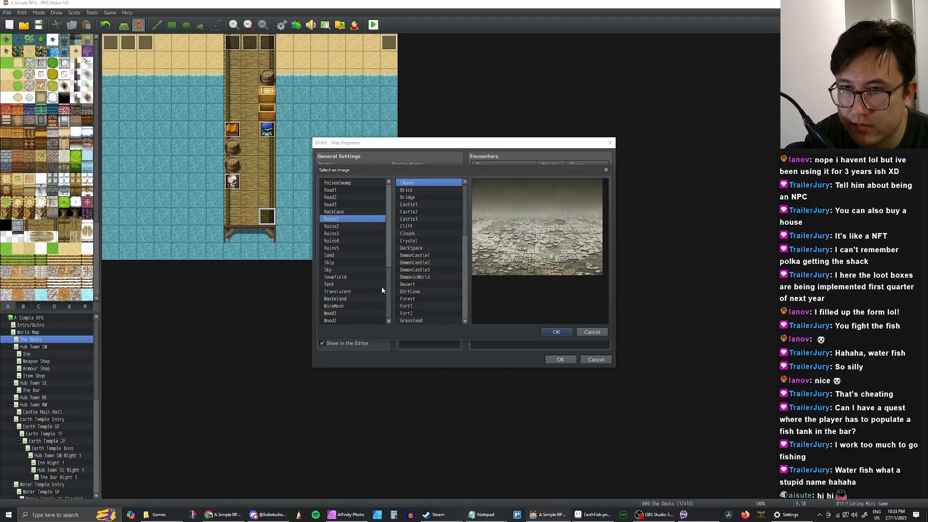
{"action": "key", "text": "Up"}
{"action": "key", "text": "Up"}
{"action": "key", "text": "Up"}
{"action": "key", "text": "Up"}
{"action": "key", "text": "Up"}
{"action": "key", "text": "Up"}
{"action": "key", "text": "Up"}
{"action": "key", "text": "Up"}
{"action": "key", "text": "Up"}
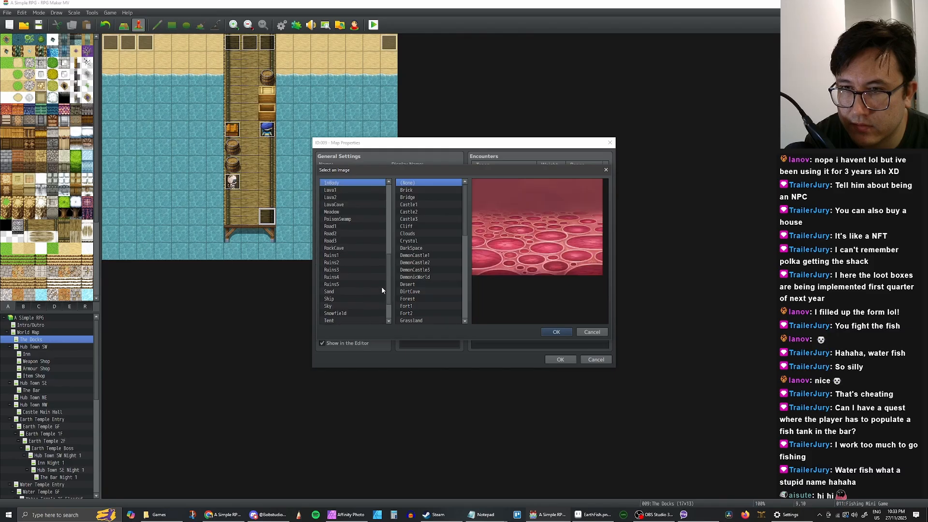
{"action": "key", "text": "Up"}
{"action": "key", "text": "Up"}
{"action": "key", "text": "Up"}
{"action": "key", "text": "Up"}
{"action": "key", "text": "Up"}
{"action": "key", "text": "Up"}
{"action": "key", "text": "Up"}
{"action": "key", "text": "Up"}
{"action": "key", "text": "Up"}
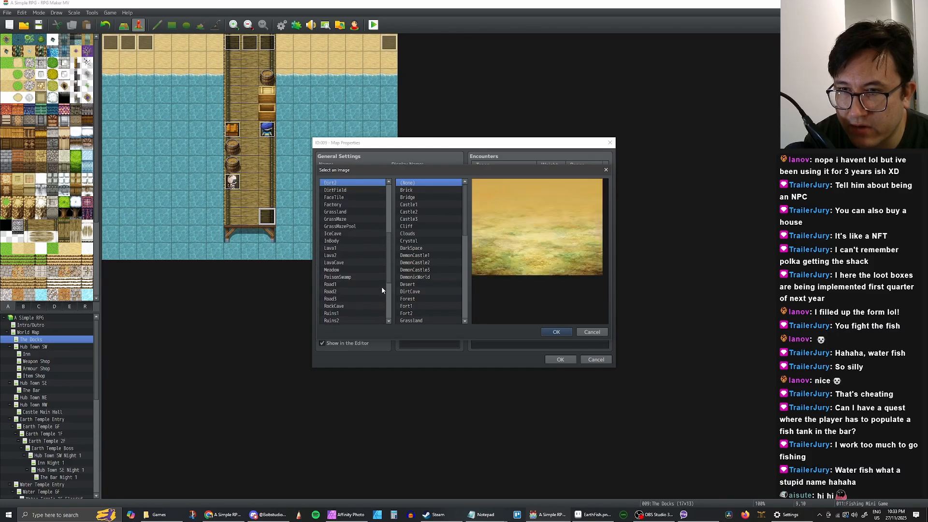
{"action": "key", "text": "Up"}
{"action": "key", "text": "Up"}
{"action": "key", "text": "Up"}
{"action": "key", "text": "Up"}
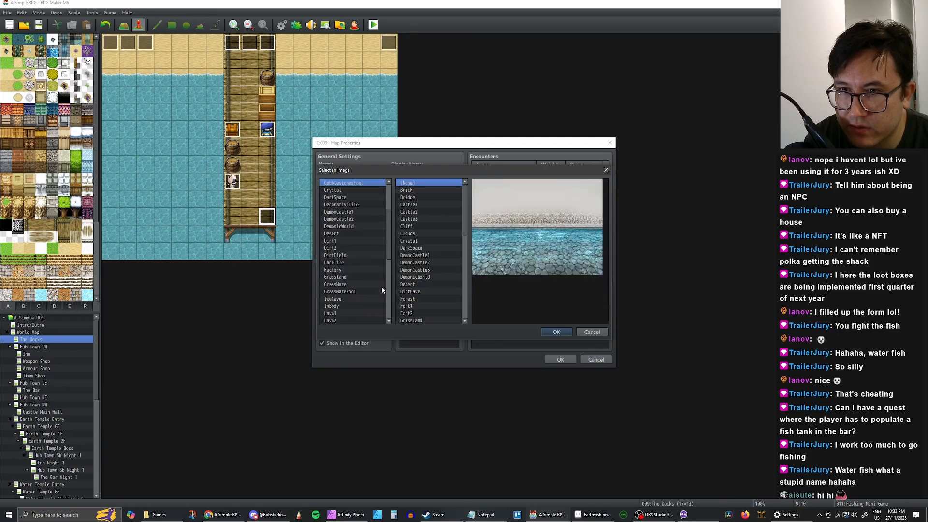
Compare the remaining ground images up to the start of the list and select Clouds as the battleback ground
{"action": "key", "text": "Down"}
{"action": "key", "text": "Down"}
{"action": "key", "text": "Up"}
{"action": "key", "text": "Up"}
{"action": "key", "text": "Up"}
{"action": "key", "text": "Up"}
{"action": "key", "text": "Up"}
{"action": "key", "text": "Up"}
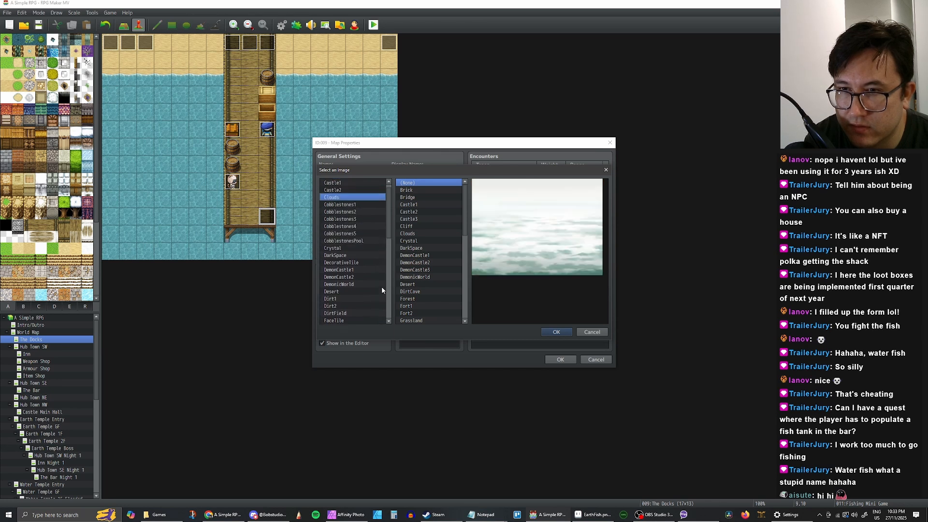
{"action": "key", "text": "Up"}
{"action": "key", "text": "Up"}
{"action": "key", "text": "Up"}
{"action": "key", "text": "Down"}
{"action": "key", "text": "Down"}
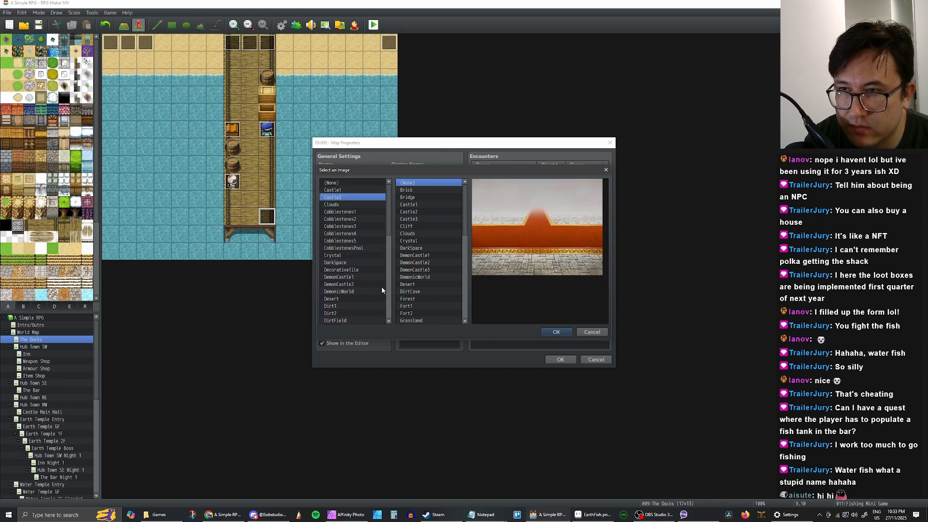
{"action": "key", "text": "Down"}
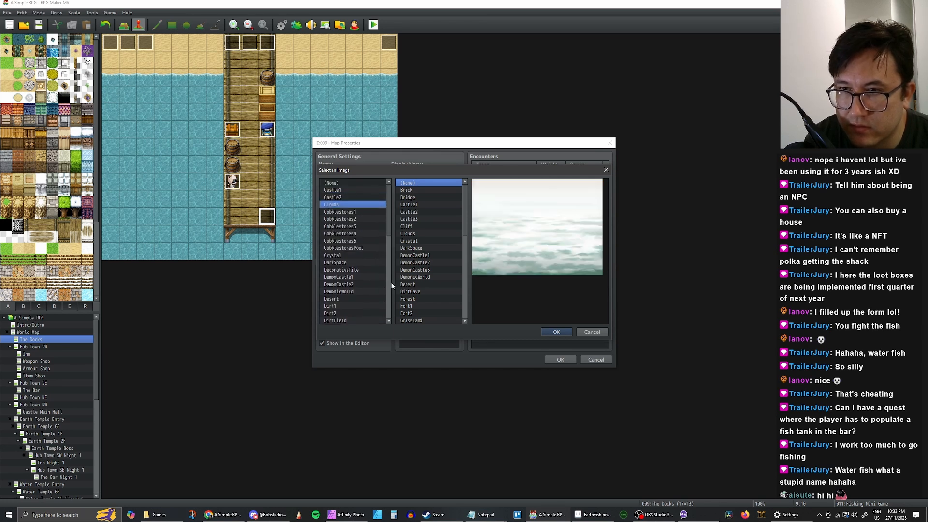
Preview the background images from Brick through RockCave over the Clouds ground, returning to Port
{"action": "left_click", "coordinate": [414, 190]}
{"action": "left_click", "coordinate": [425, 198]}
{"action": "left_click", "coordinate": [423, 205]}
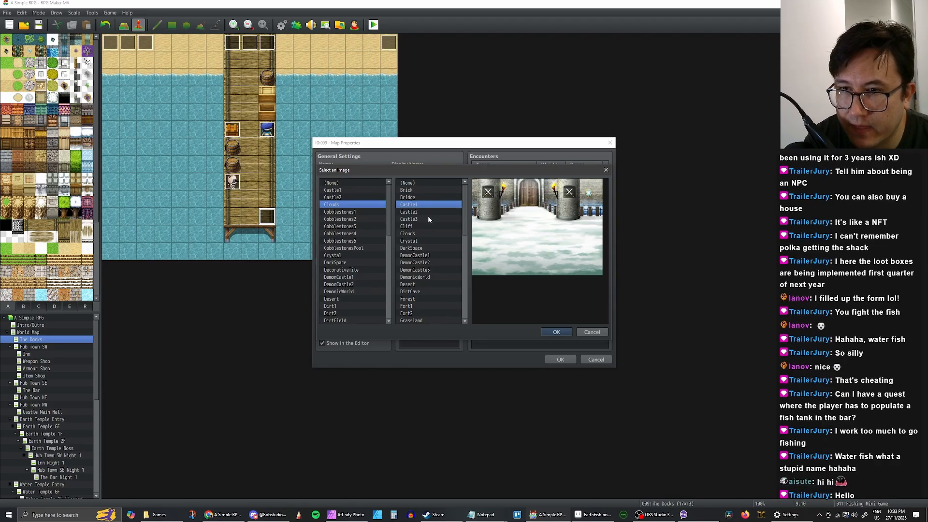
{"action": "key", "text": "Down"}
{"action": "key", "text": "Down"}
{"action": "key", "text": "Down"}
{"action": "key", "text": "Down"}
{"action": "key", "text": "Down"}
{"action": "key", "text": "Down"}
{"action": "key", "text": "Down"}
{"action": "key", "text": "Down"}
{"action": "key", "text": "Down"}
{"action": "key", "text": "Down"}
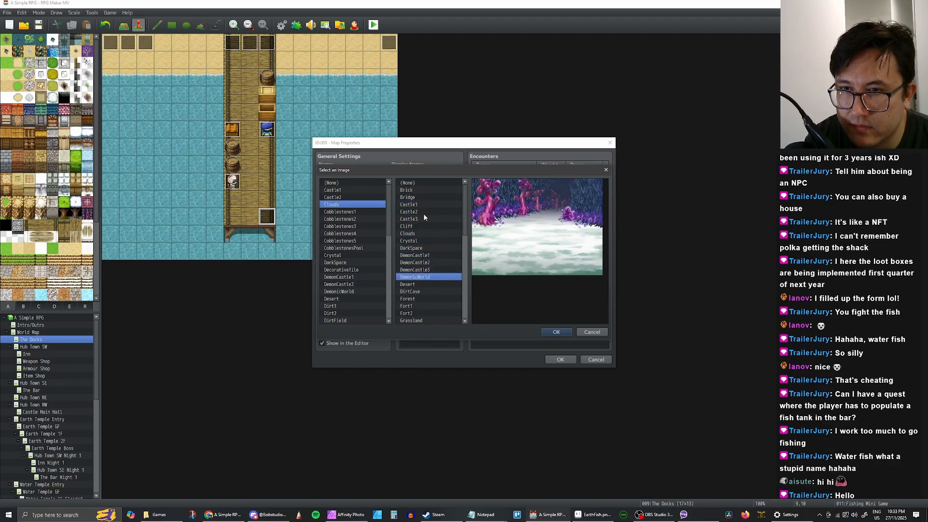
{"action": "key", "text": "Down"}
{"action": "key", "text": "Down"}
{"action": "key", "text": "Down"}
{"action": "key", "text": "Down"}
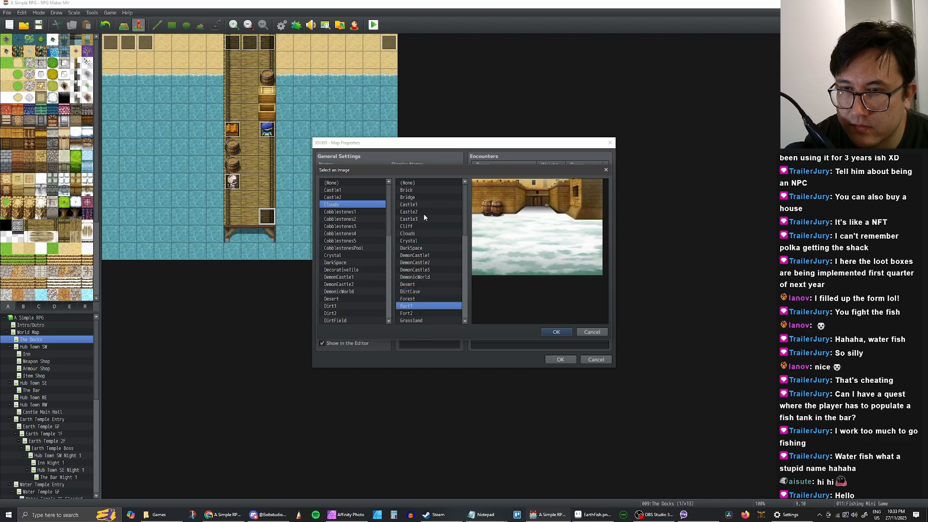
{"action": "key", "text": "Down"}
{"action": "key", "text": "Down"}
{"action": "key", "text": "Down"}
{"action": "key", "text": "Down"}
{"action": "key", "text": "Down"}
{"action": "key", "text": "Down"}
{"action": "key", "text": "Down"}
{"action": "key", "text": "Down"}
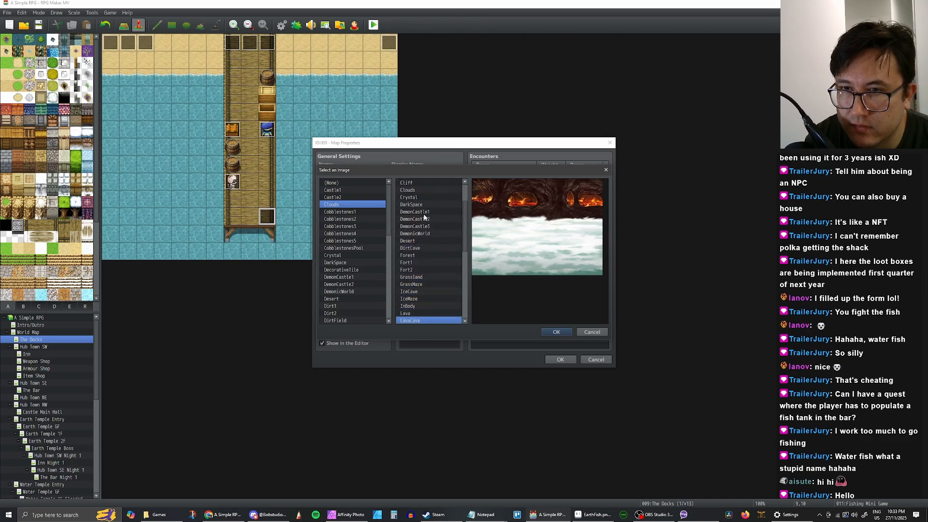
{"action": "key", "text": "Down"}
{"action": "key", "text": "Down"}
{"action": "key", "text": "Down"}
{"action": "key", "text": "Down"}
{"action": "key", "text": "Down"}
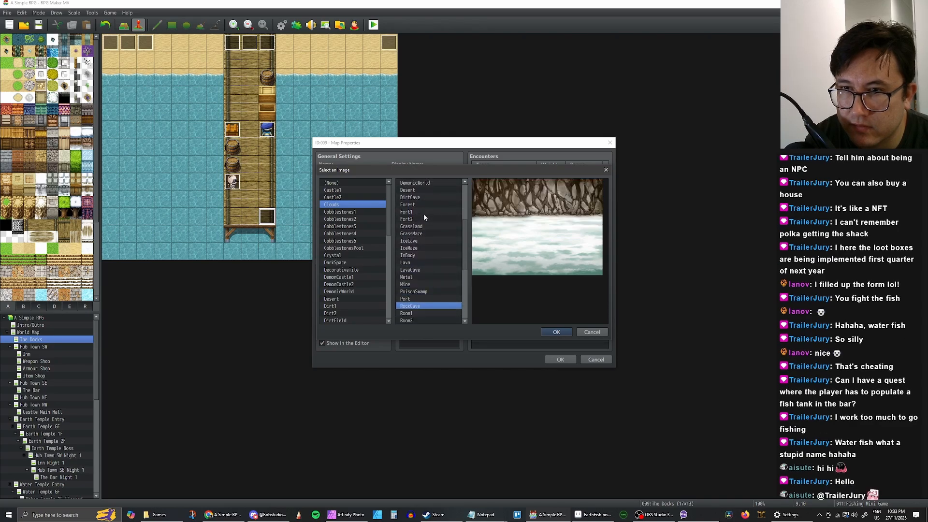
{"action": "key", "text": "Up"}
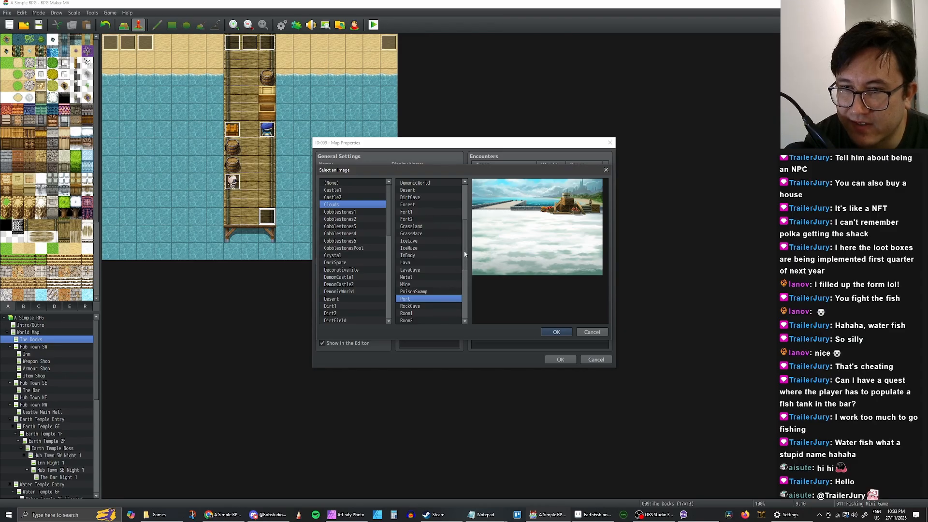
Set the battleback's background image to (None) and accept the selection with the Clouds ground
{"action": "scroll", "coordinate": [435, 208], "scroll_direction": "up", "scroll_amount": 5}
{"action": "left_click", "coordinate": [432, 184]}
{"action": "left_click", "coordinate": [570, 336]}
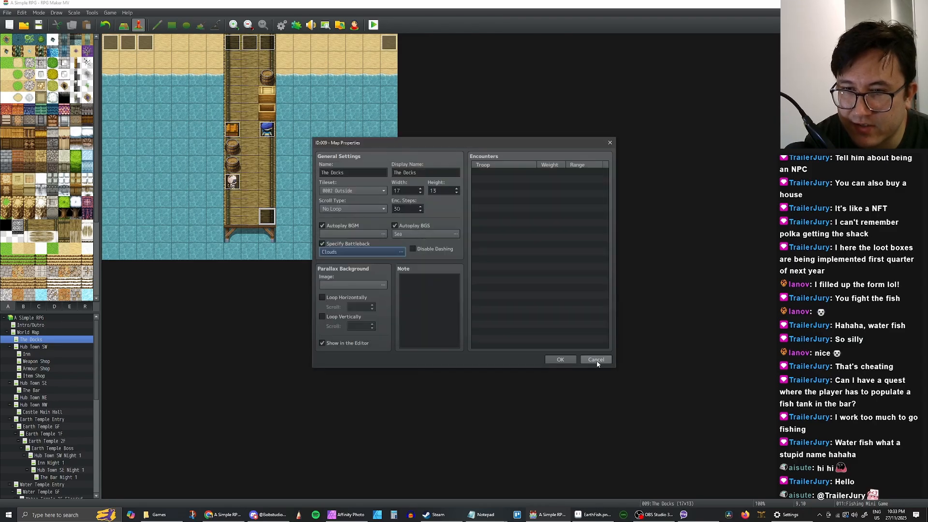
Confirm The Docks map properties with the Clouds battleback and save the project
{"action": "left_click", "coordinate": [560, 359]}
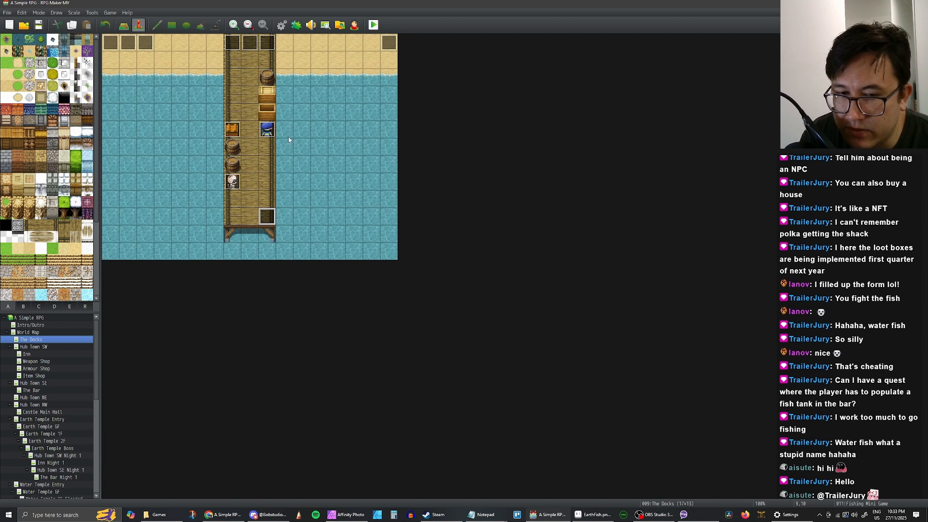
{"action": "left_click", "coordinate": [39, 25]}
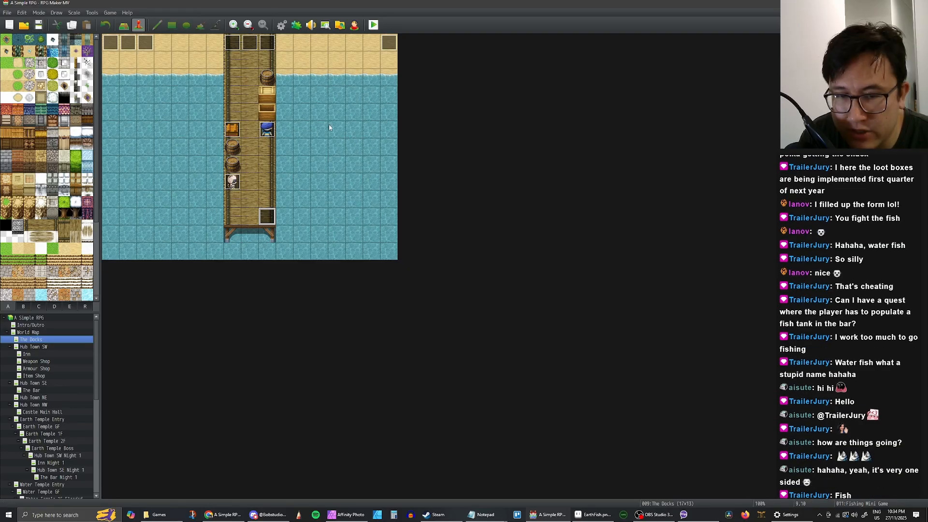
Review the Fishing Battle common event, the Earth Fish enemy and troop, and the States in the database
{"action": "left_click", "coordinate": [282, 24]}
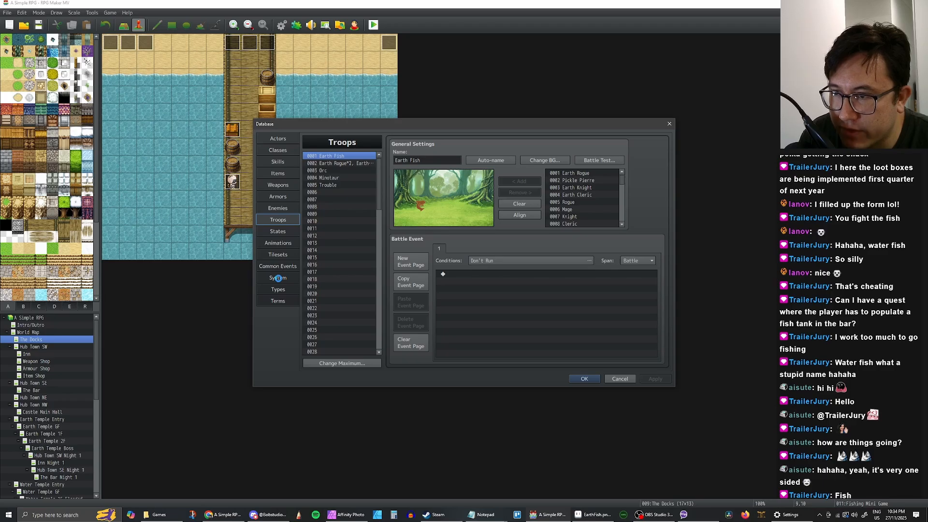
{"action": "left_click", "coordinate": [280, 278]}
{"action": "left_click", "coordinate": [280, 266]}
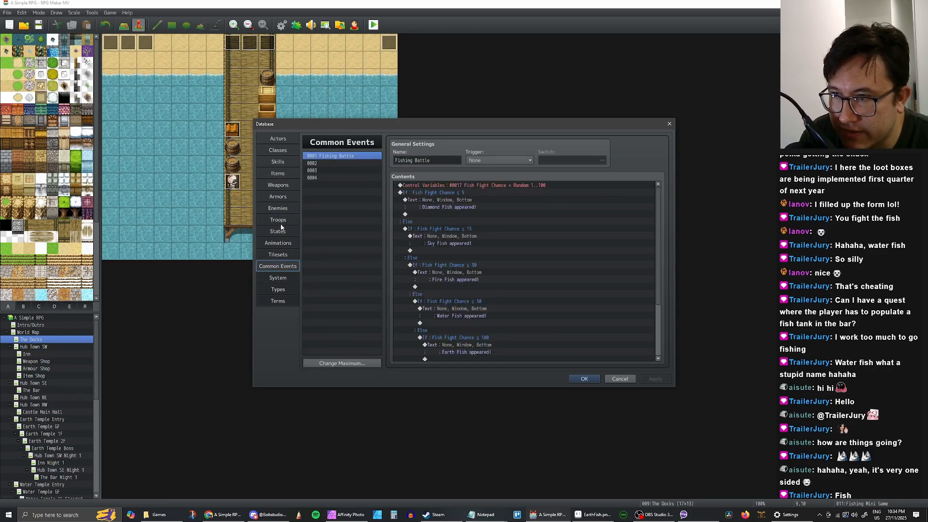
{"action": "left_click", "coordinate": [281, 220]}
{"action": "left_click", "coordinate": [283, 208]}
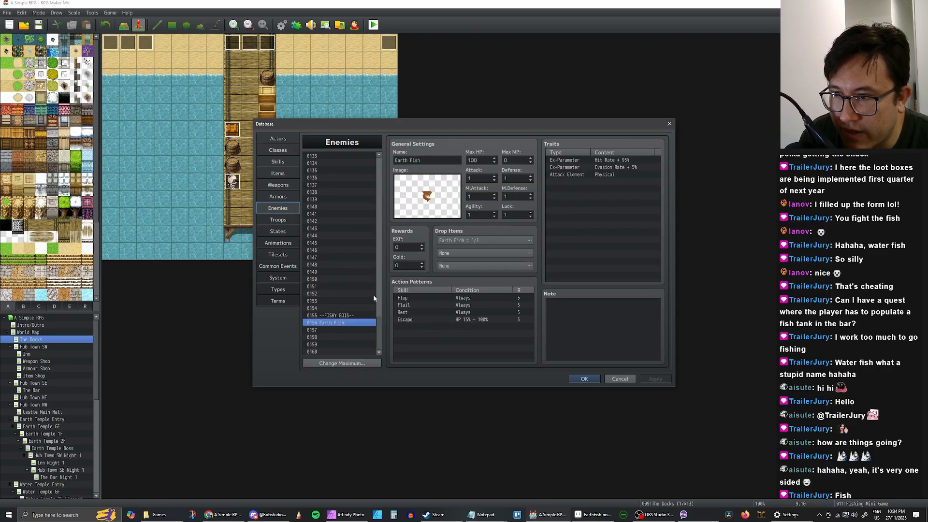
{"action": "left_click", "coordinate": [284, 220]}
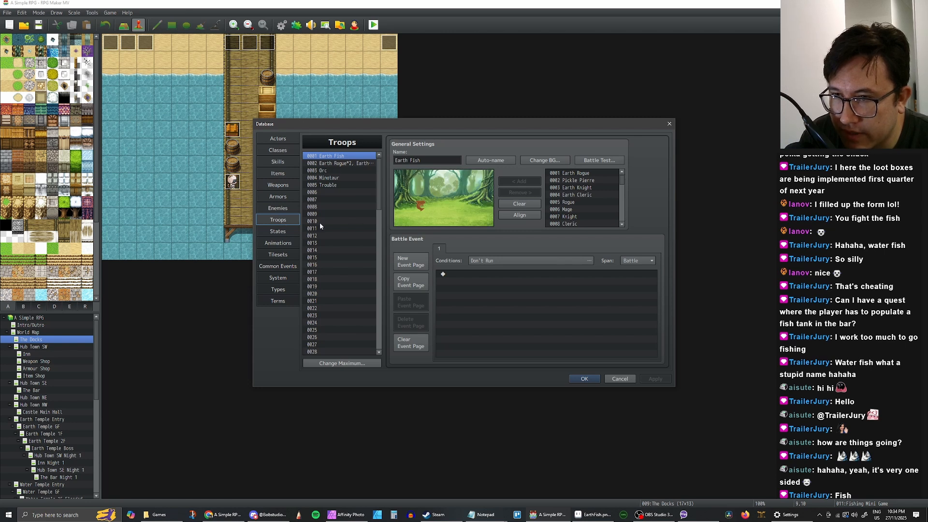
{"action": "left_click", "coordinate": [275, 231]}
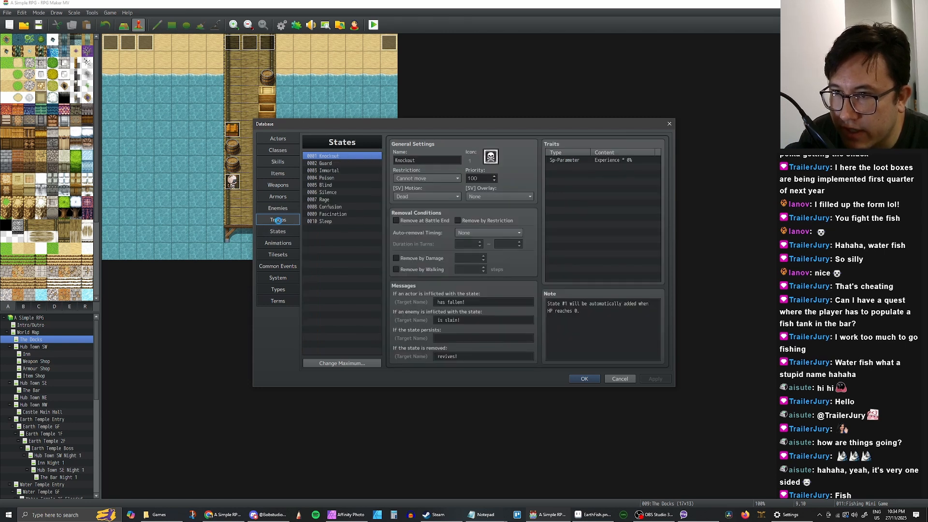
{"action": "left_click", "coordinate": [280, 221]}
{"action": "left_click", "coordinate": [585, 379]}
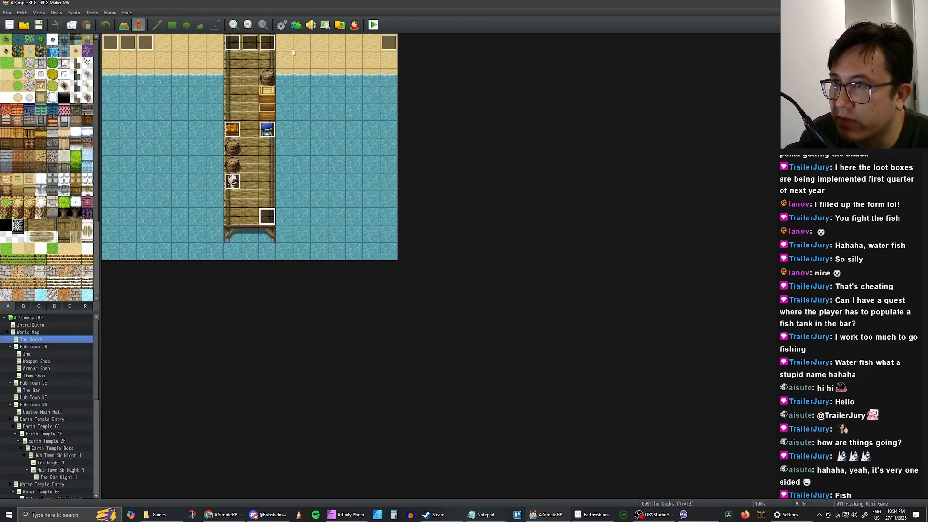
In the Fishing Battle common event, add Battle Processing against the Earth Fish troop with Can Escape enabled, below the Earth Fish message
{"action": "left_click", "coordinate": [282, 25]}
{"action": "left_click", "coordinate": [281, 267]}
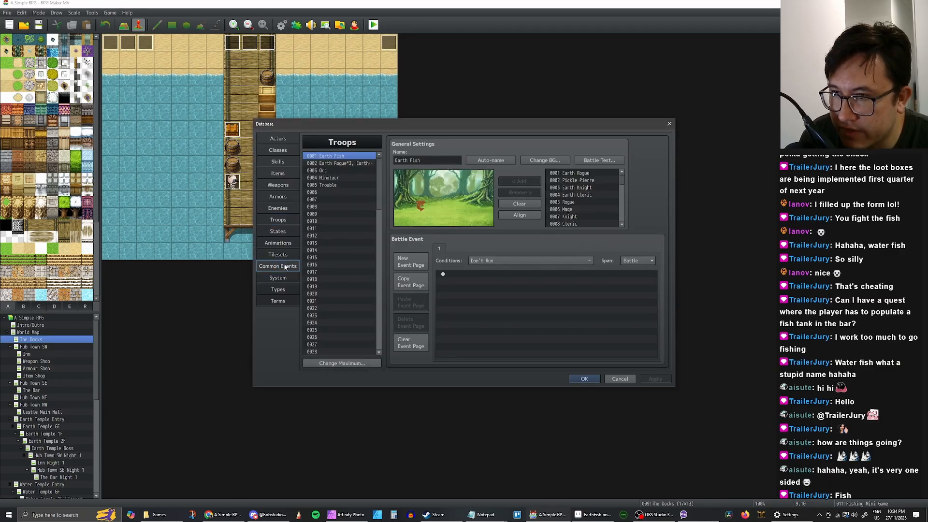
{"action": "scroll", "coordinate": [459, 248], "scroll_direction": "down", "scroll_amount": 3}
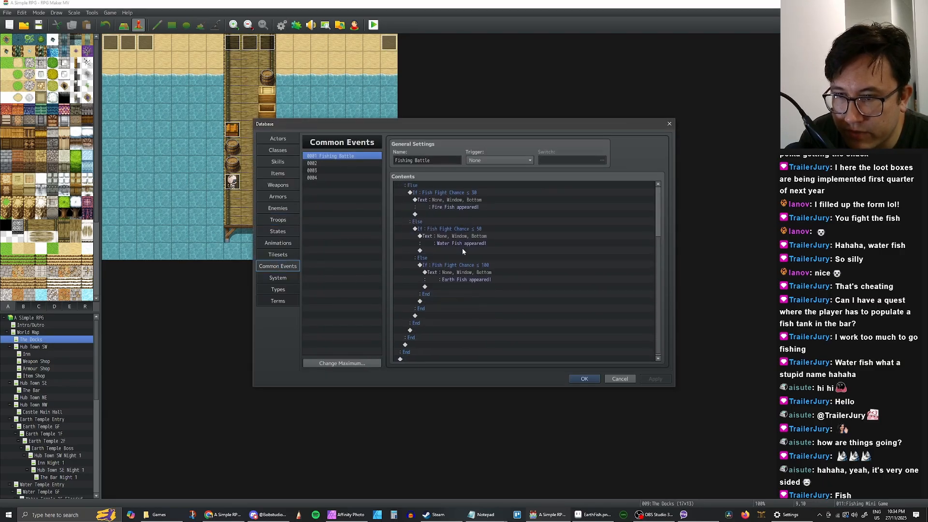
{"action": "left_click", "coordinate": [453, 287]}
{"action": "right_click", "coordinate": [453, 286]}
{"action": "left_click", "coordinate": [476, 292]}
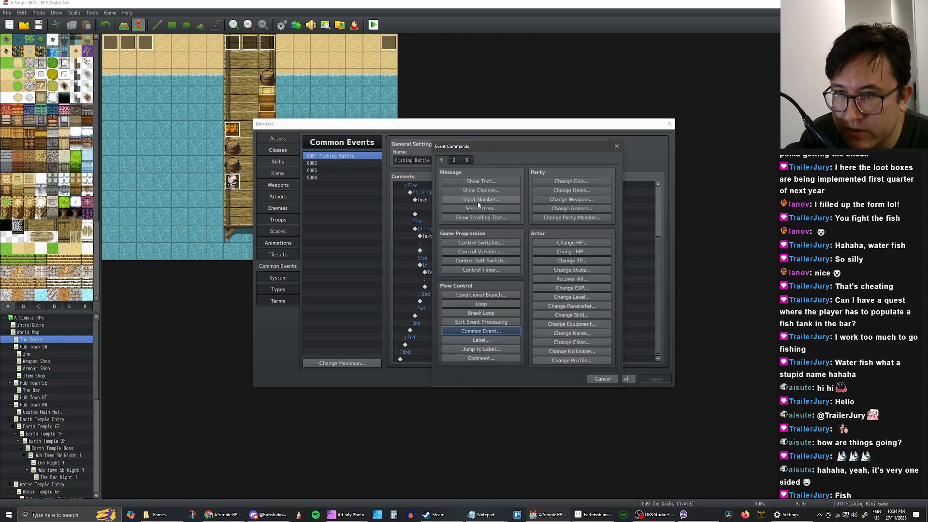
{"action": "left_click", "coordinate": [454, 160]}
{"action": "left_click", "coordinate": [466, 160]}
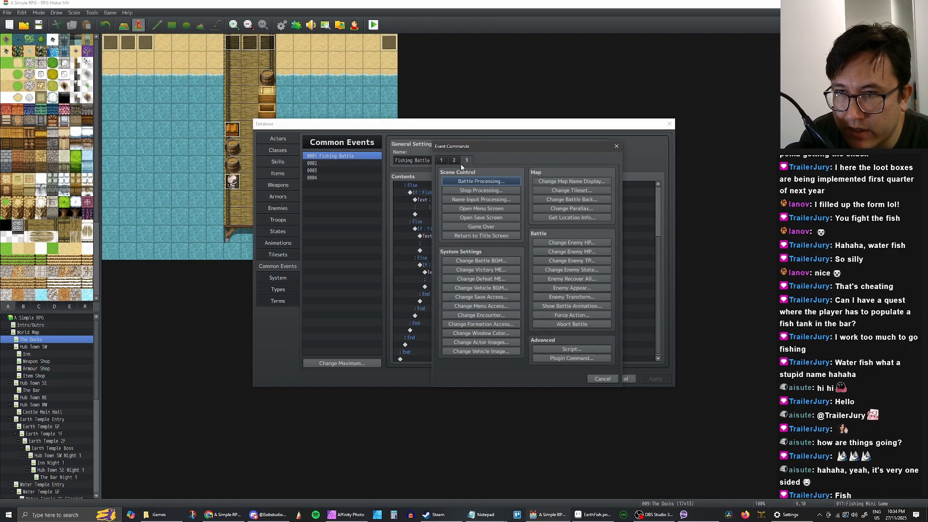
{"action": "left_click", "coordinate": [481, 181]}
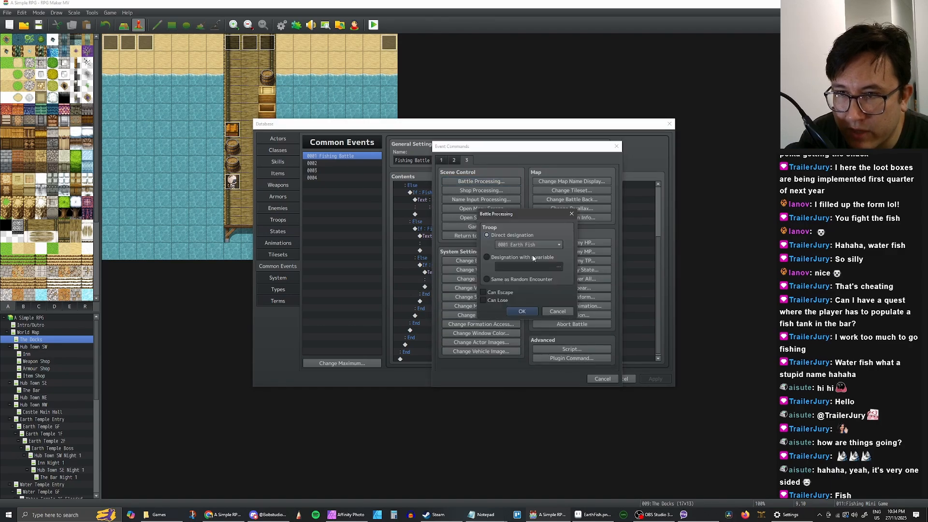
{"action": "left_click", "coordinate": [483, 293]}
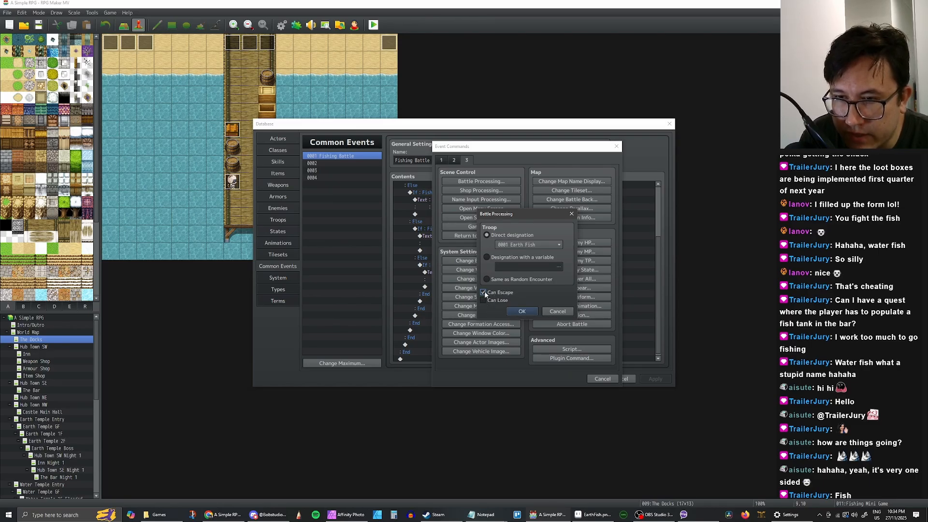
{"action": "left_click", "coordinate": [523, 311]}
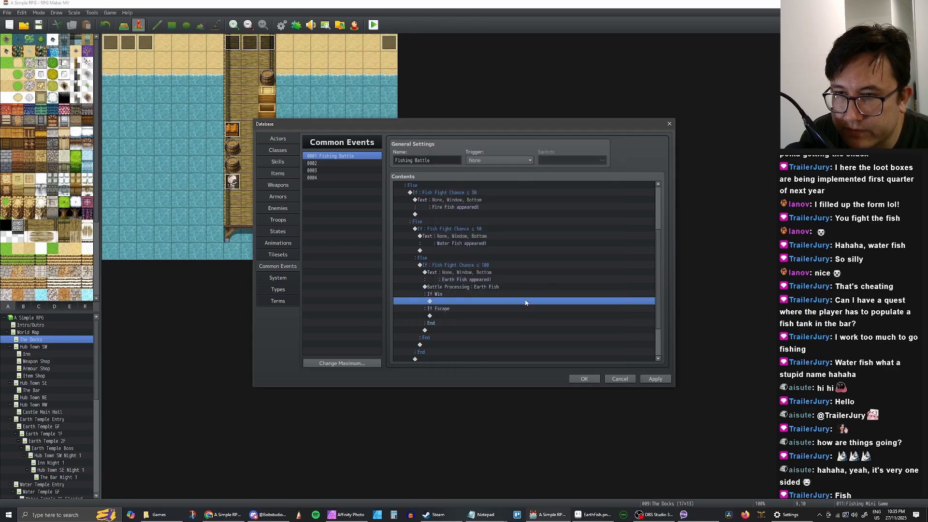
{"action": "left_click", "coordinate": [642, 378]}
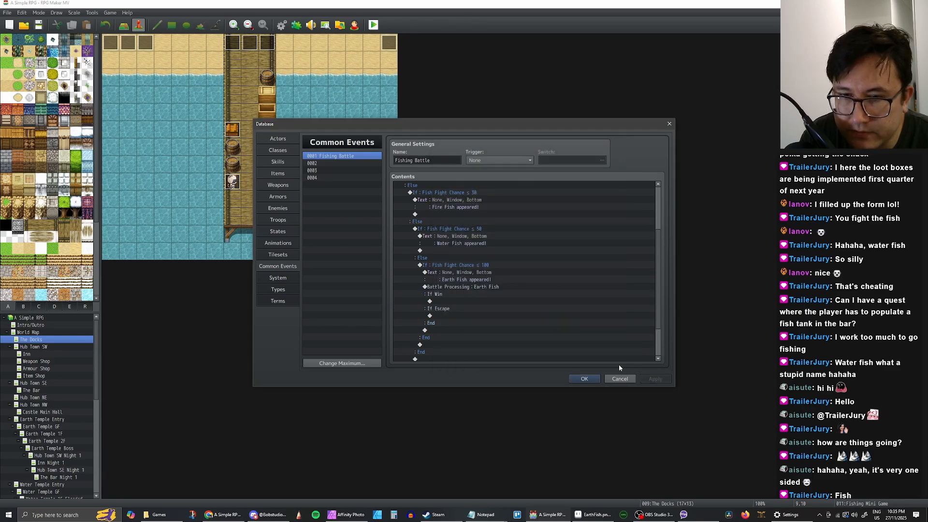
{"action": "left_click", "coordinate": [438, 302]}
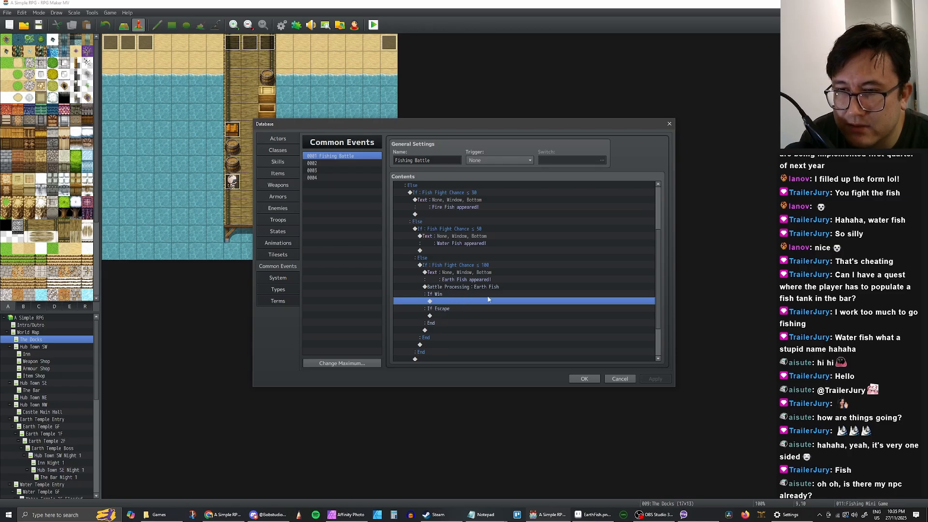
{"action": "left_click", "coordinate": [582, 378]}
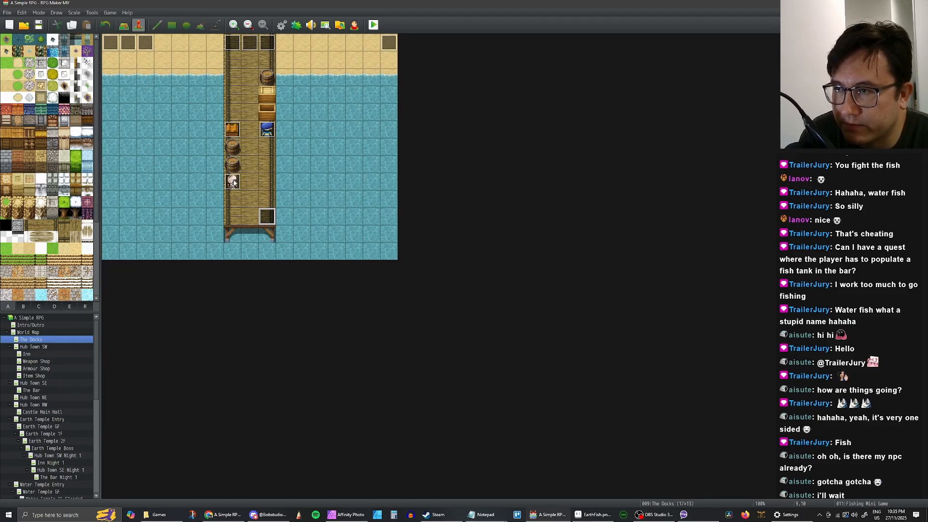
Launch a playtest in a maximized window and enter the game from the title screen
{"action": "left_click", "coordinate": [374, 26]}
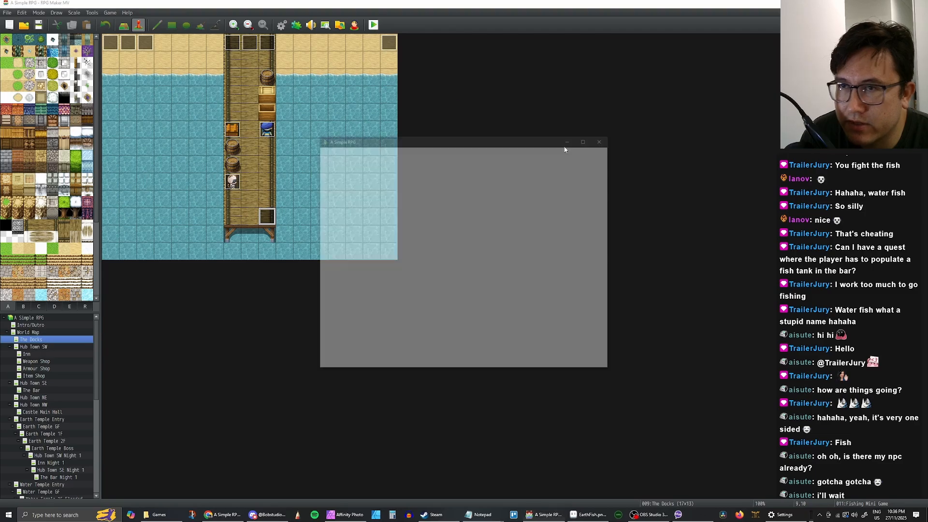
{"action": "left_click", "coordinate": [589, 139]}
{"action": "key", "text": "Return"}
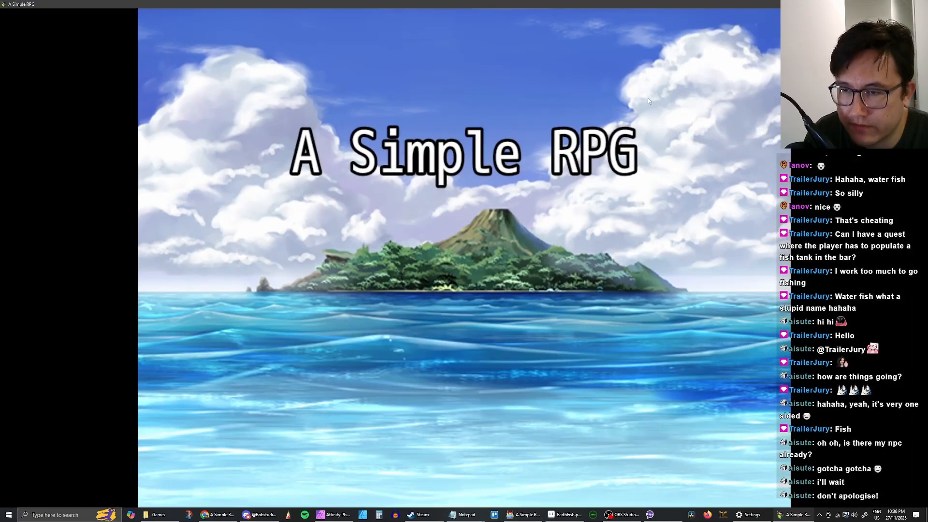
{"action": "key", "text": "Return"}
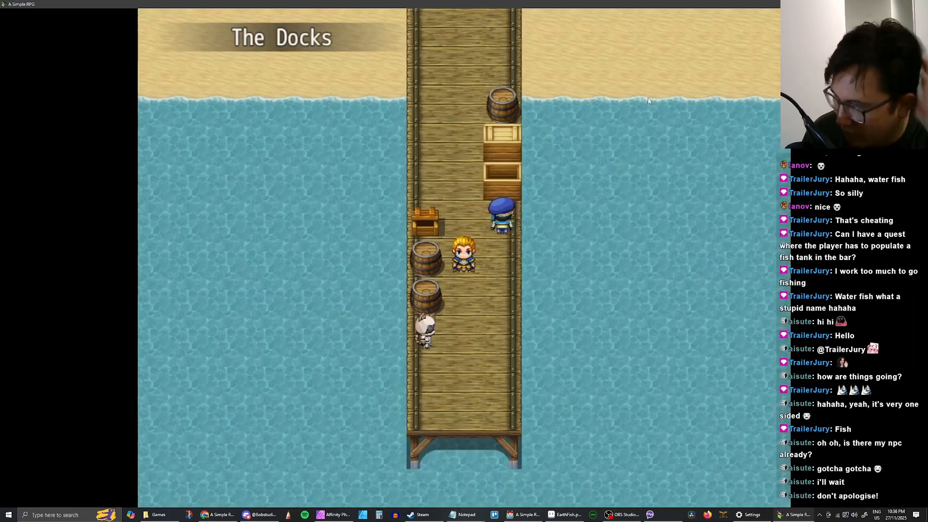
Walk the hero down the pier to the fishing spot in the corner at its far end
{"action": "key", "text": "Down"}
{"action": "key", "text": "Down"}
{"action": "key", "text": "Down"}
{"action": "key", "text": "Down"}
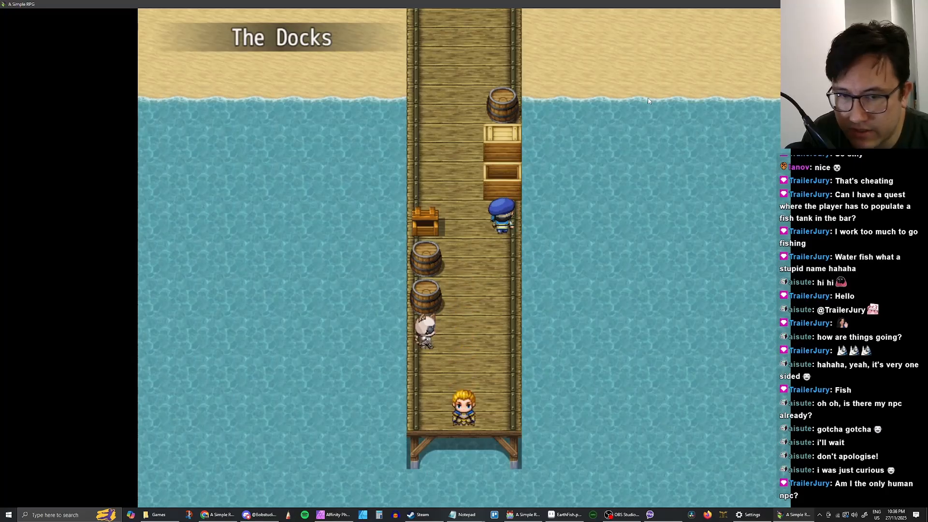
{"action": "key", "text": "Right"}
Test the random fish encounters by accepting the fishing prompt and casting the line twice
{"action": "key", "text": "Down"}
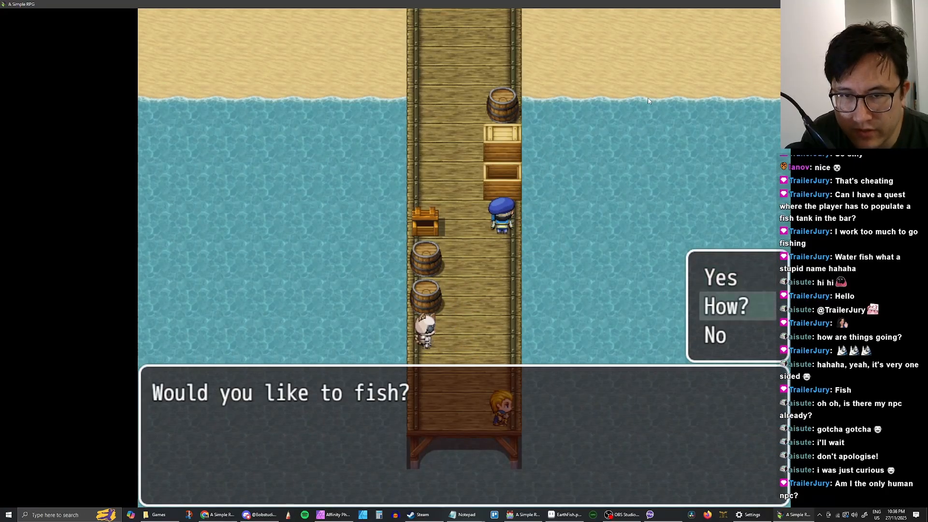
{"action": "key", "text": "Up"}
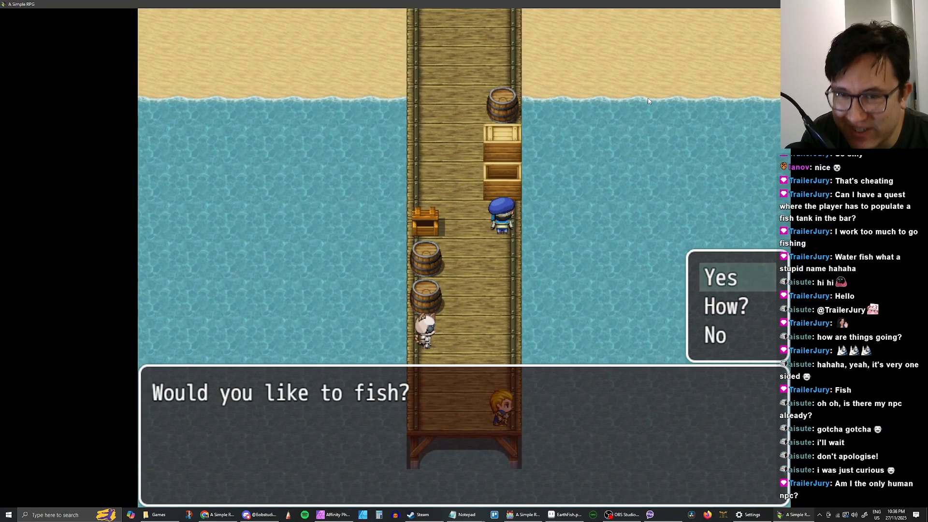
{"action": "key", "text": "Down"}
{"action": "key", "text": "Up"}
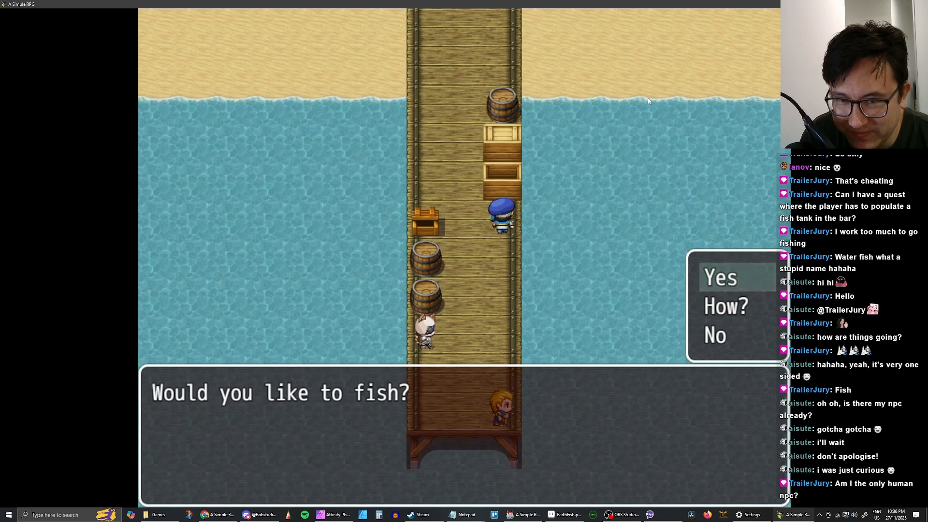
{"action": "key", "text": "Return"}
{"action": "key", "text": "Return"}
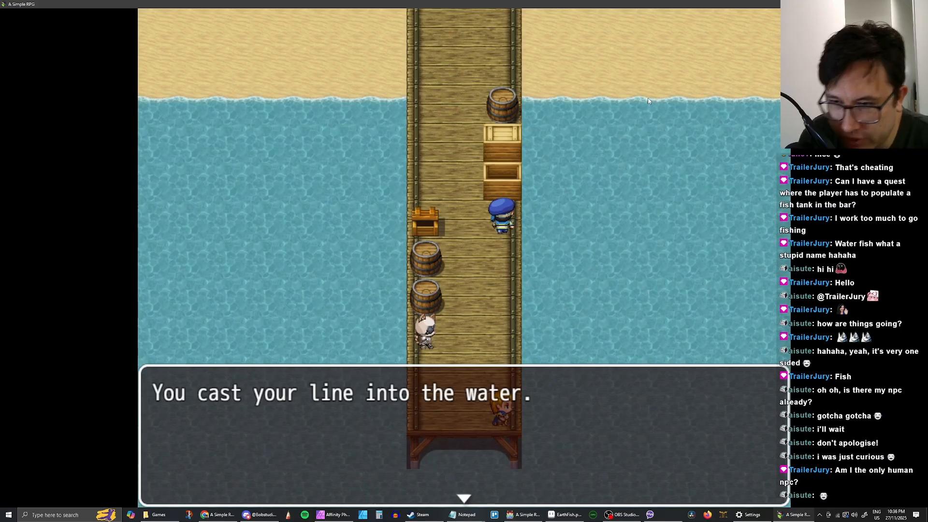
{"action": "key", "text": "Return"}
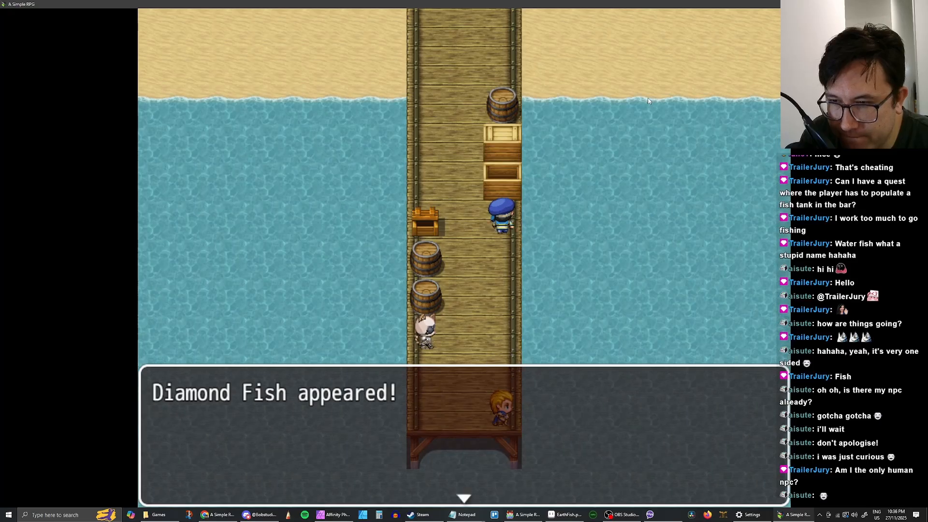
{"action": "key", "text": "Return"}
{"action": "key", "text": "Return"}
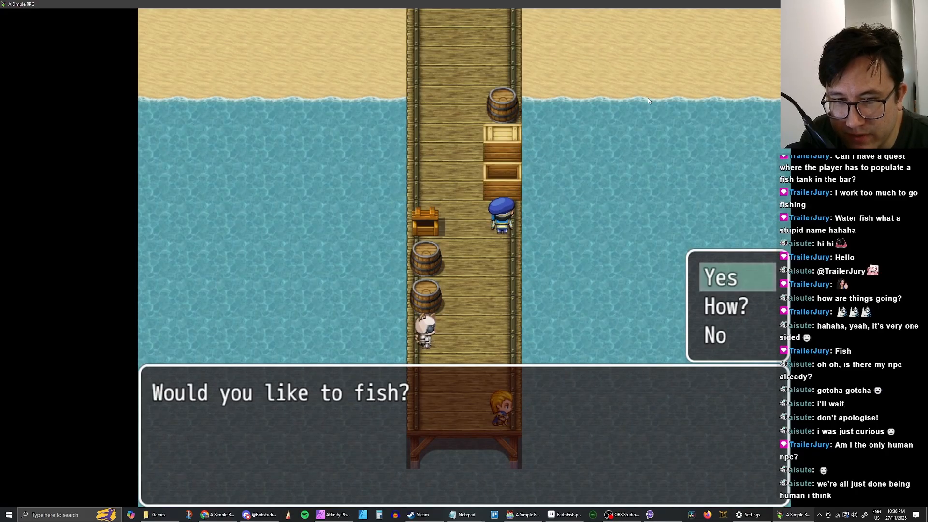
{"action": "key", "text": "Return"}
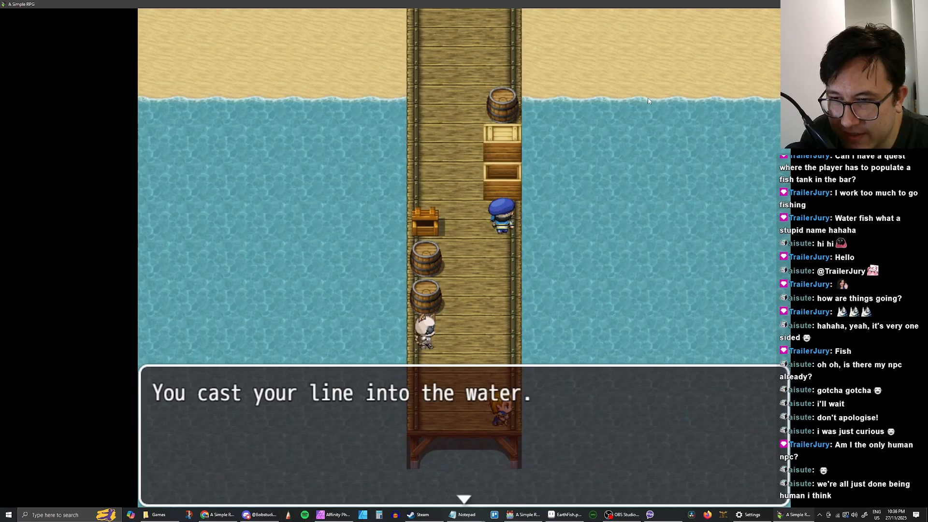
{"action": "key", "text": "Return"}
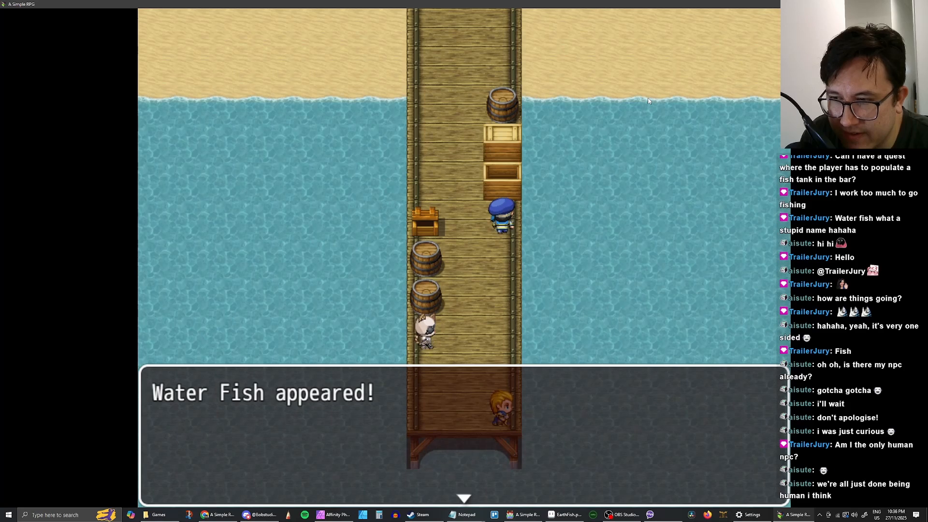
{"action": "key", "text": "Return"}
Fish once more from the same spot and go through the messages into the Earth Fish battle
{"action": "key", "text": "Return"}
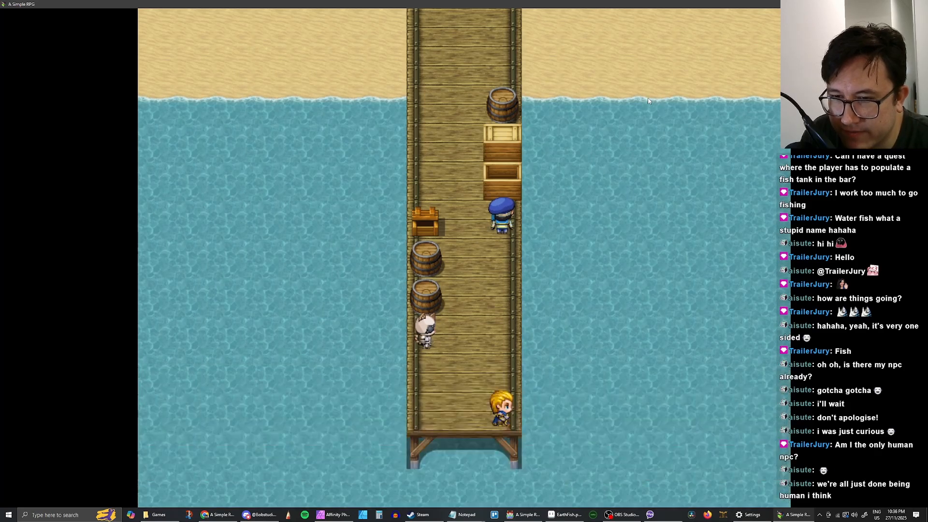
{"action": "key", "text": "Return"}
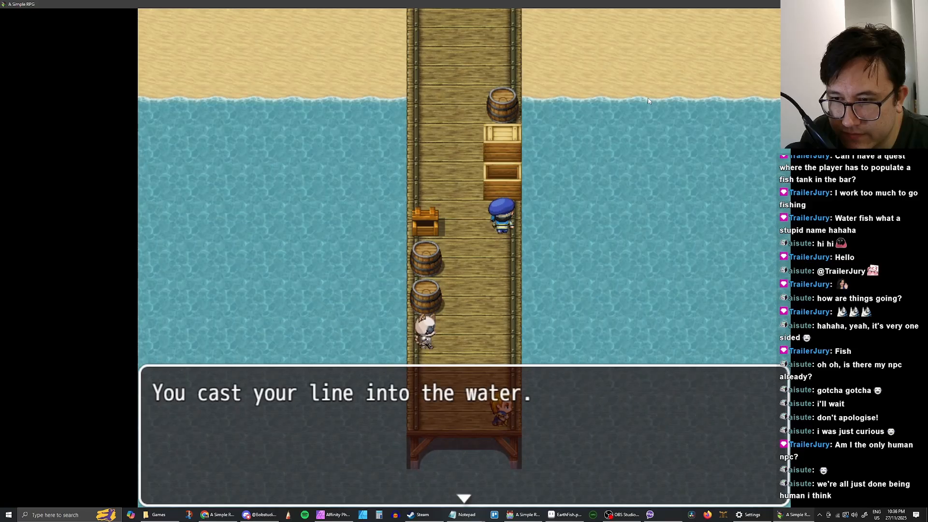
{"action": "key", "text": "Return"}
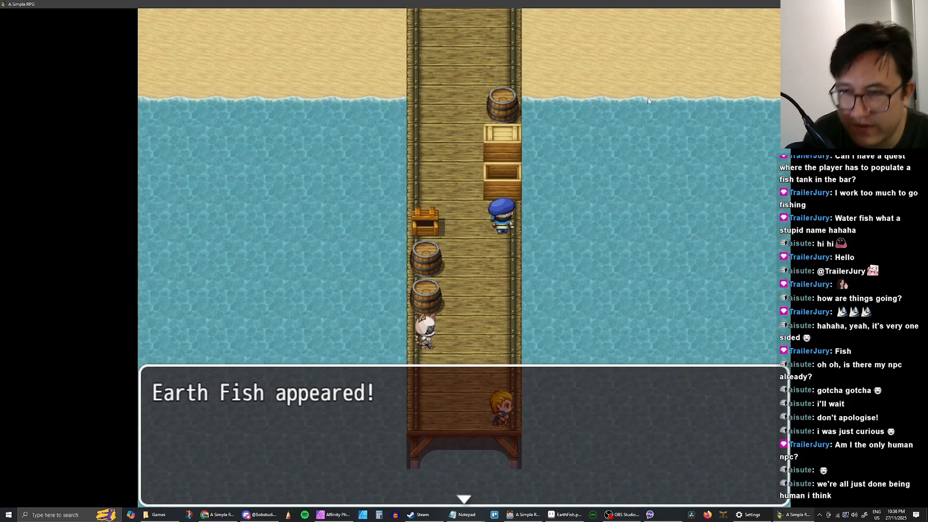
{"action": "key", "text": "Return"}
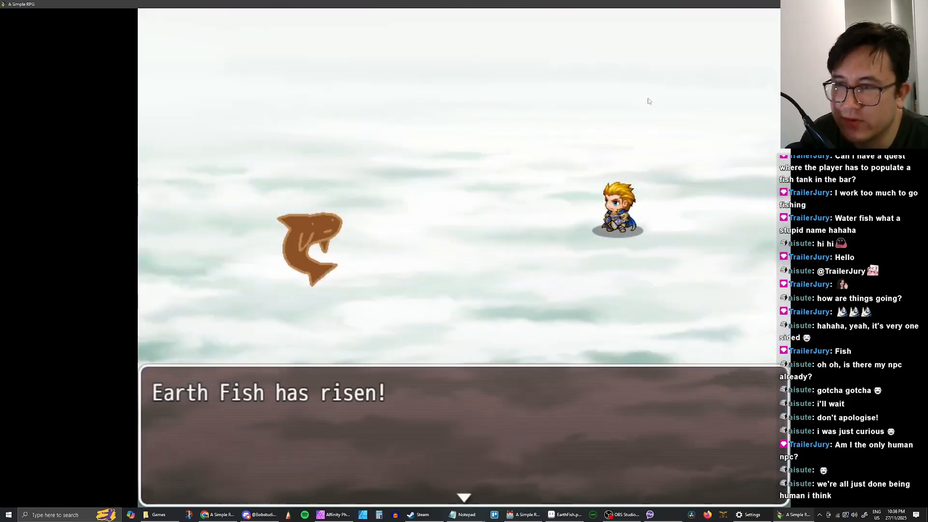
{"action": "key", "text": "Return"}
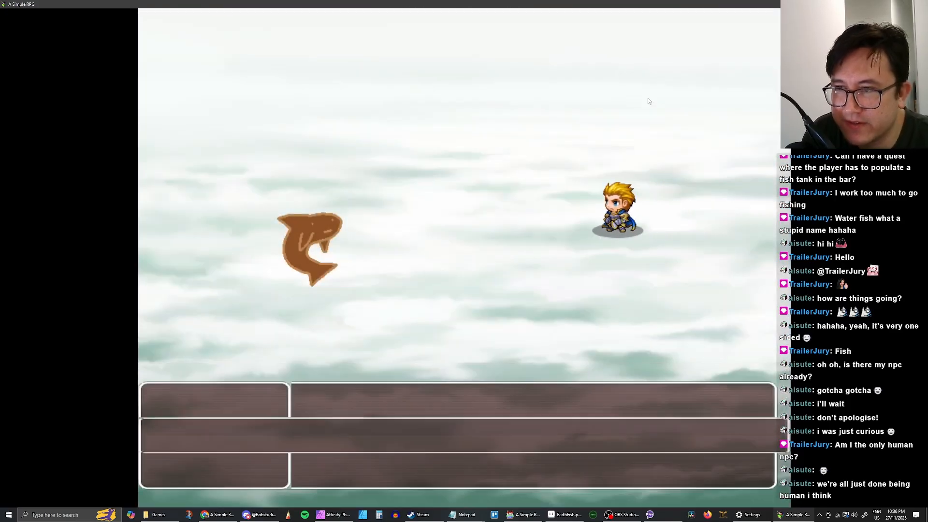
Fight the Earth Fish with the Knight's Attack command until it is defeated, and dismiss the victory, loot and catch messages
{"action": "key", "text": "Down"}
{"action": "key", "text": "Up"}
{"action": "key", "text": "Return"}
{"action": "key", "text": "Return"}
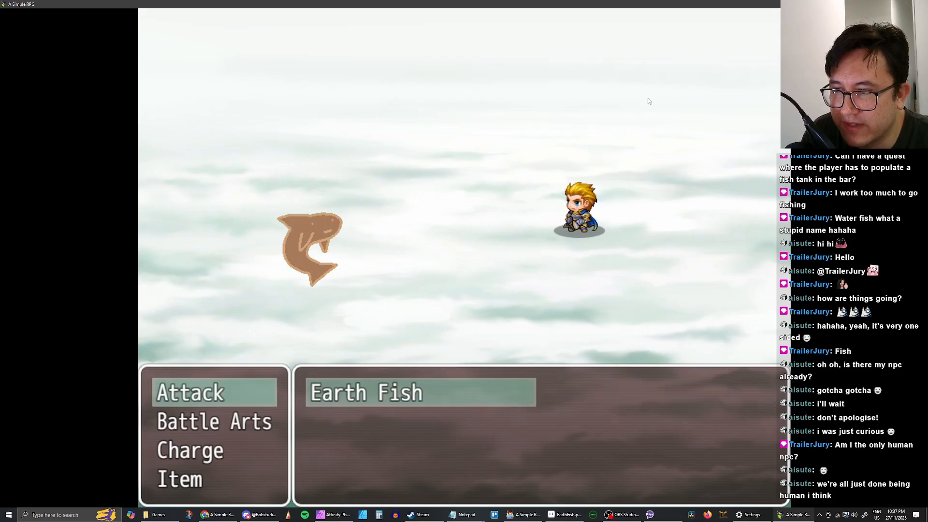
{"action": "key", "text": "Return"}
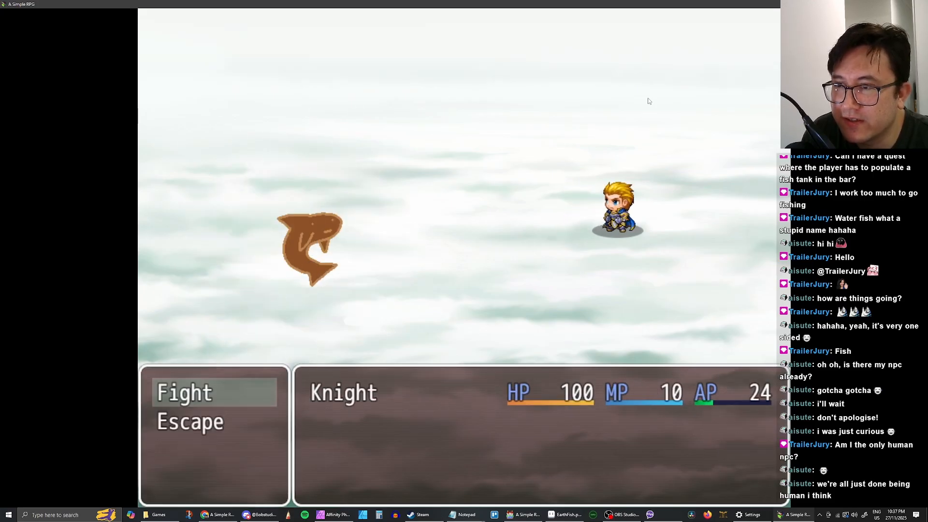
{"action": "key", "text": "Return"}
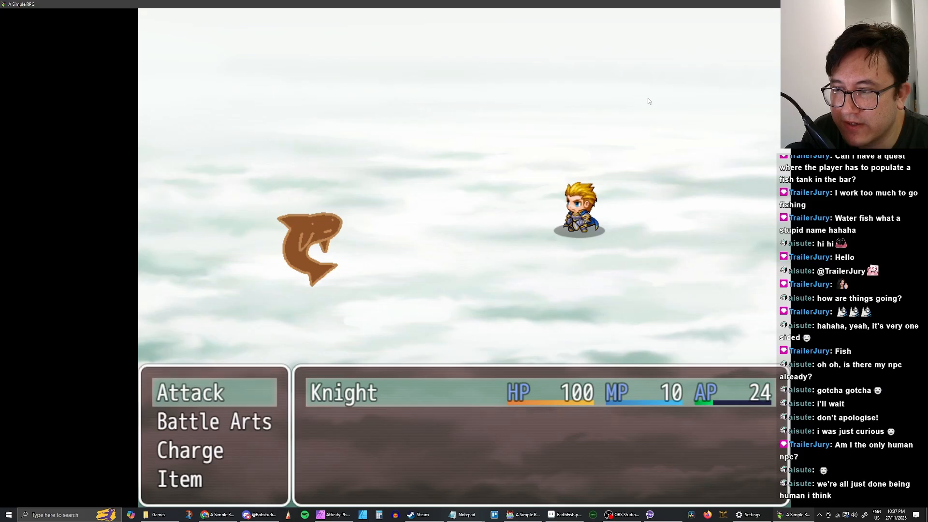
{"action": "key", "text": "Return"}
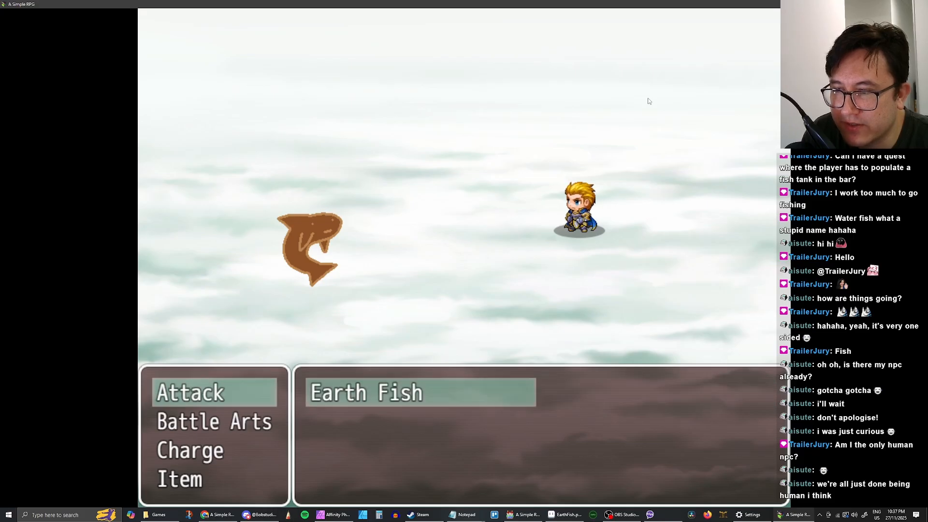
{"action": "key", "text": "Return"}
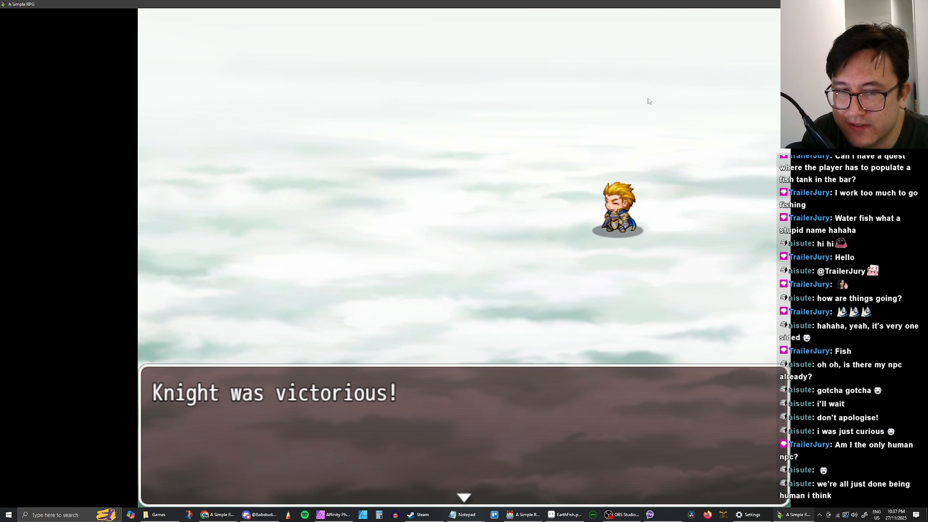
{"action": "key", "text": "Return"}
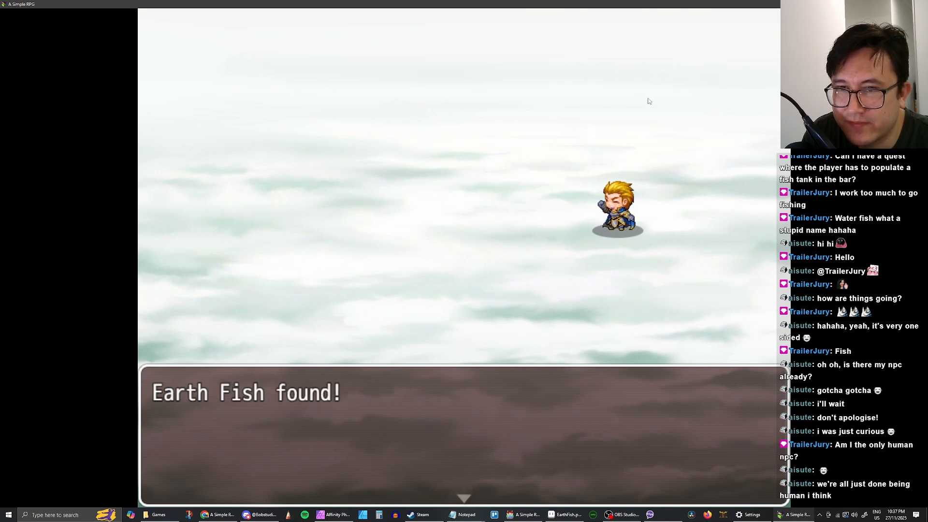
{"action": "key", "text": "Return"}
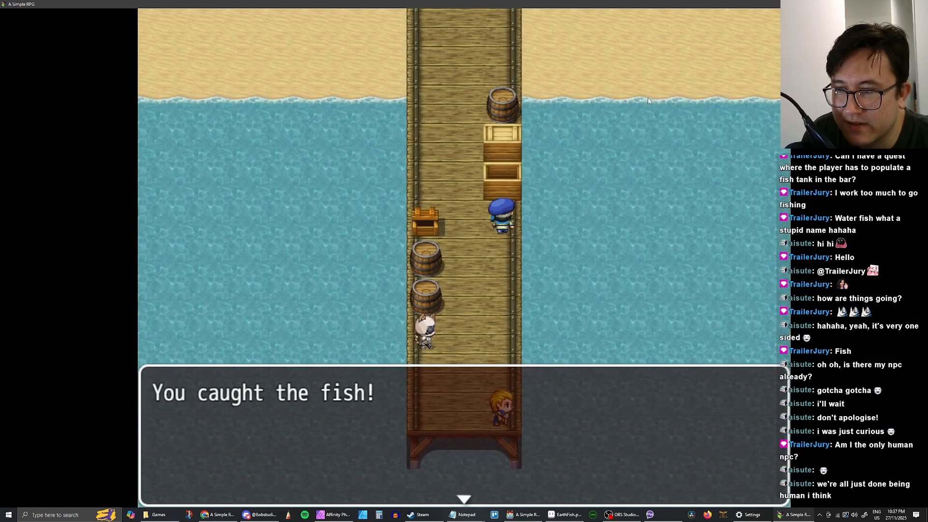
{"action": "key", "text": "Return"}
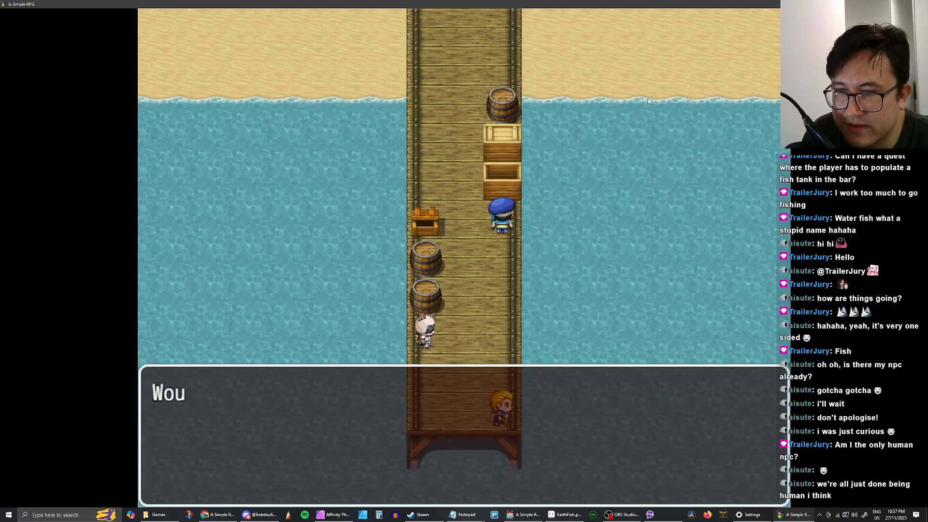
Decline to fish again, move the hero off the fishing spot and end the playtest
{"action": "key", "text": "Down"}
{"action": "key", "text": "Down"}
{"action": "key", "text": "Return"}
{"action": "key", "text": "Left"}
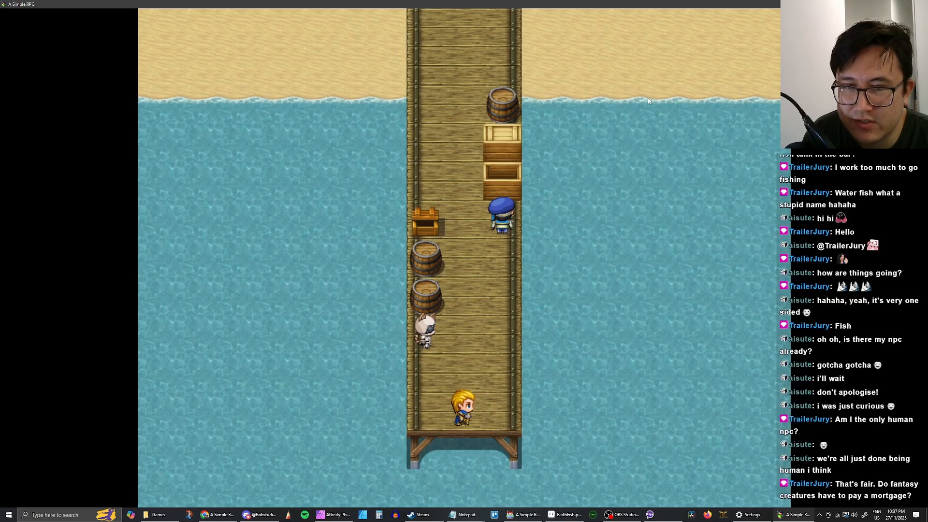
{"action": "key", "text": "Down"}
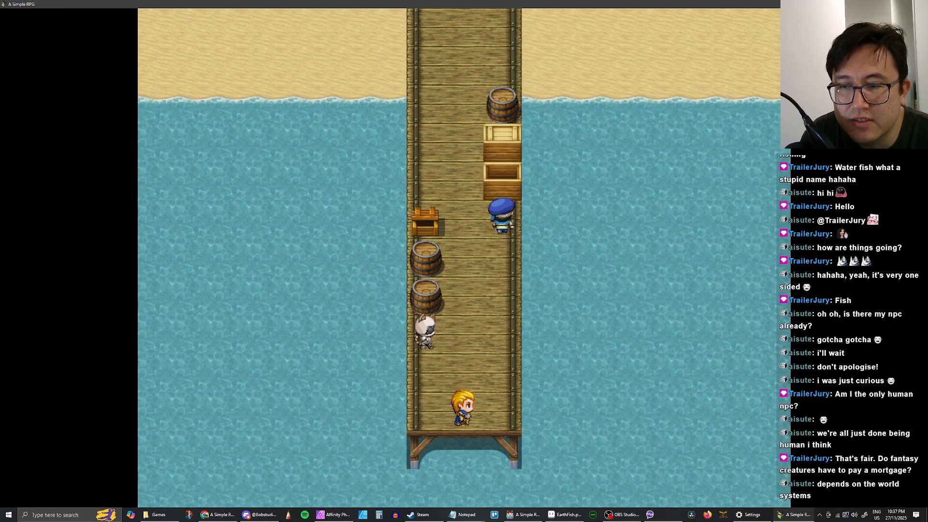
{"action": "left_click", "coordinate": [920, 3]}
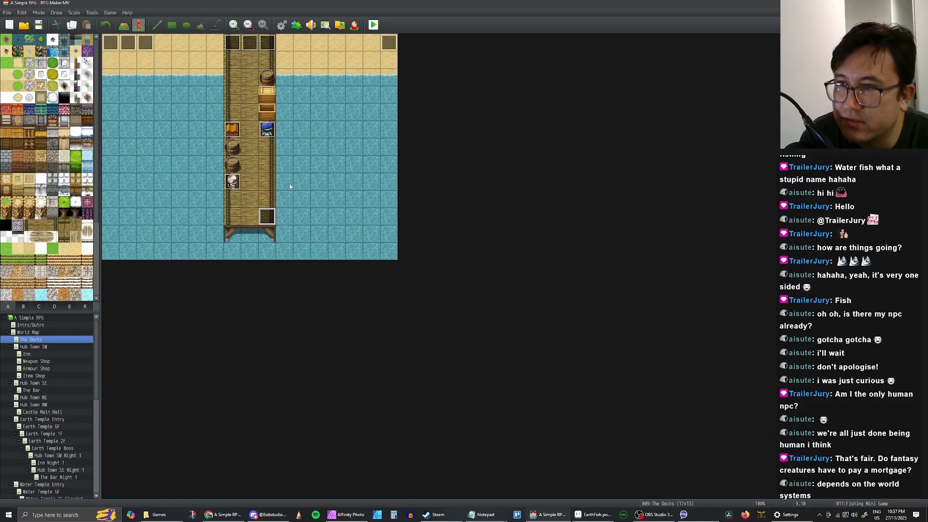
Cut the Victory2 music effect and the "You caught the fish!" text out of the Fishing Mini Game event
{"action": "double_click", "coordinate": [267, 216]}
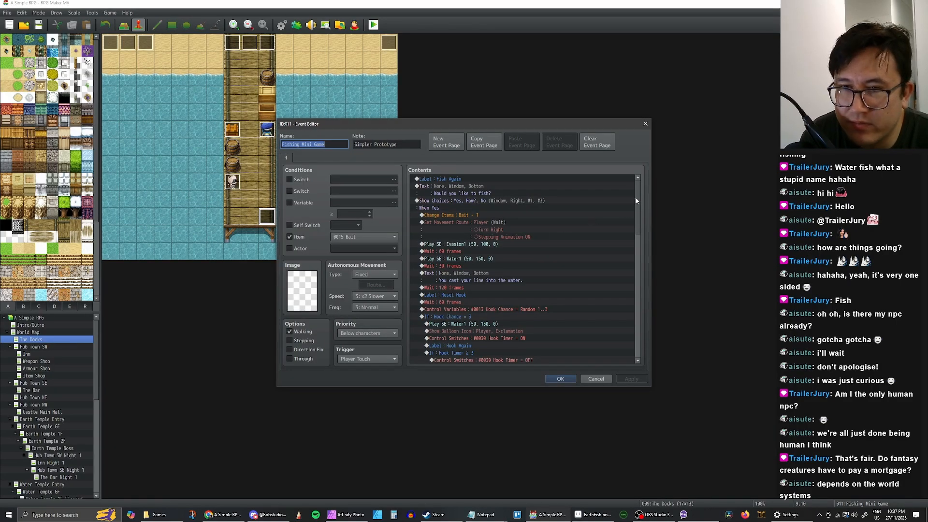
{"action": "left_click_drag", "start_coordinate": [637, 201], "coordinate": [638, 277]}
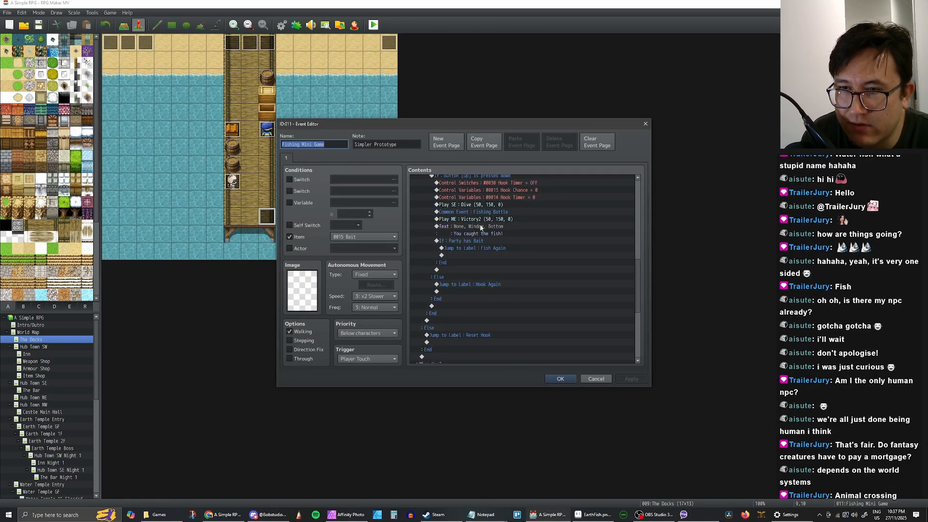
{"action": "left_click", "coordinate": [479, 220]}
{"action": "left_click", "coordinate": [482, 230], "text": "shift"}
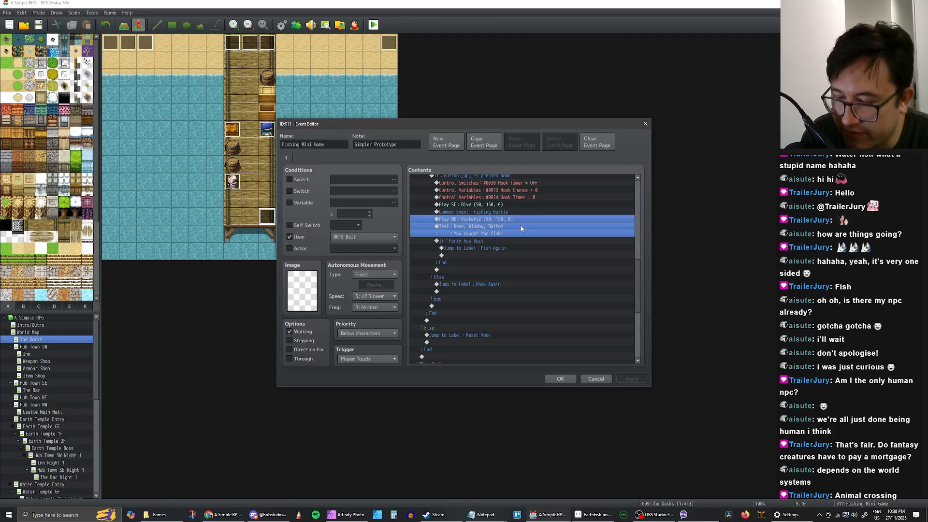
{"action": "key", "text": "Delete"}
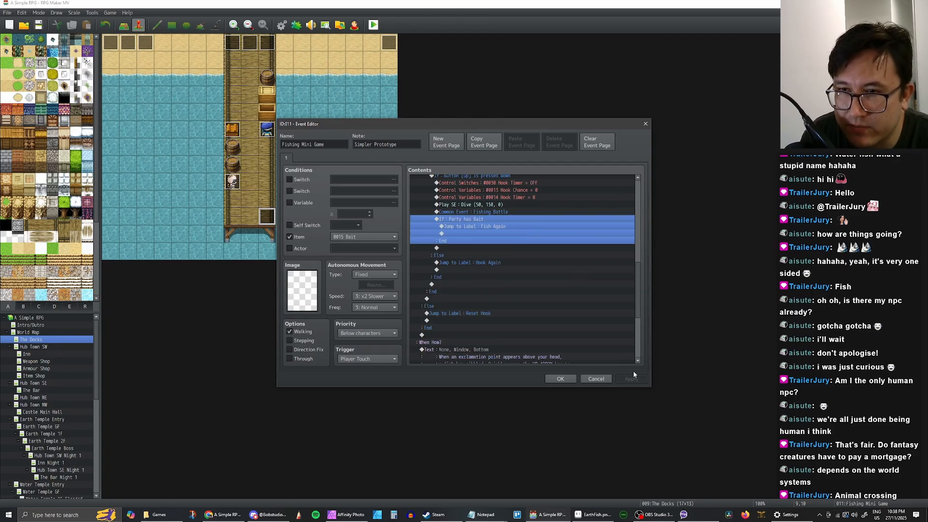
{"action": "left_click", "coordinate": [560, 379]}
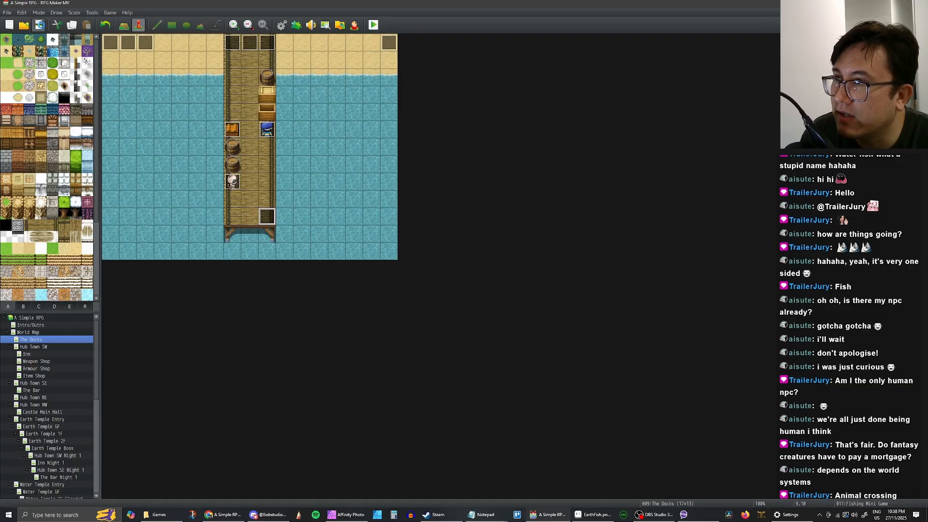
Paste the Victory2 effect and "You caught the fish!" text into the Earth Fish battle's If Win branch in the Fishing Battle common event
{"action": "left_click", "coordinate": [281, 24]}
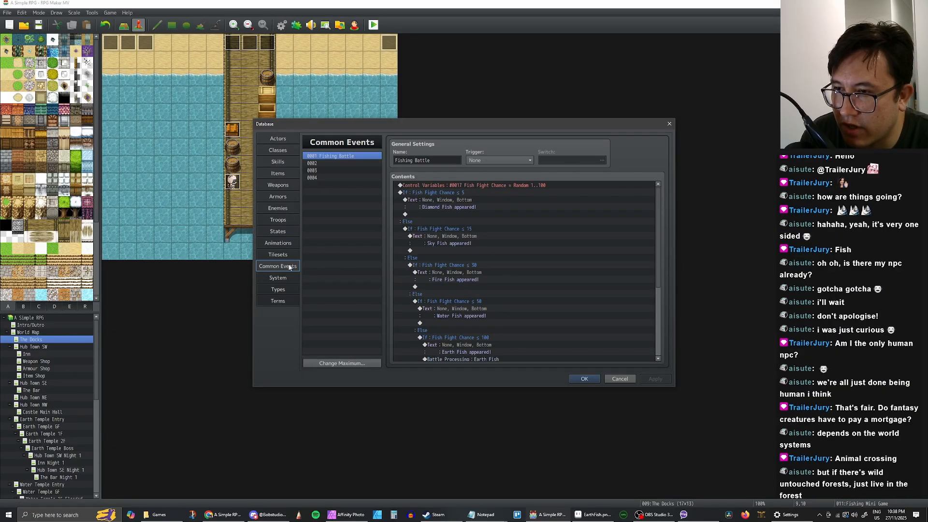
{"action": "scroll", "coordinate": [494, 233], "scroll_direction": "down", "scroll_amount": 4}
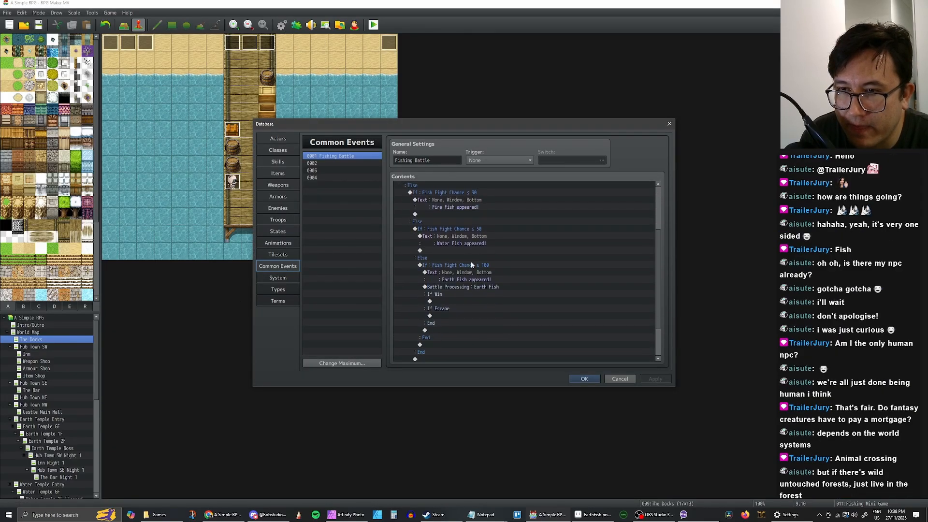
{"action": "scroll", "coordinate": [471, 264], "scroll_direction": "down", "scroll_amount": 2}
{"action": "left_click", "coordinate": [463, 264]}
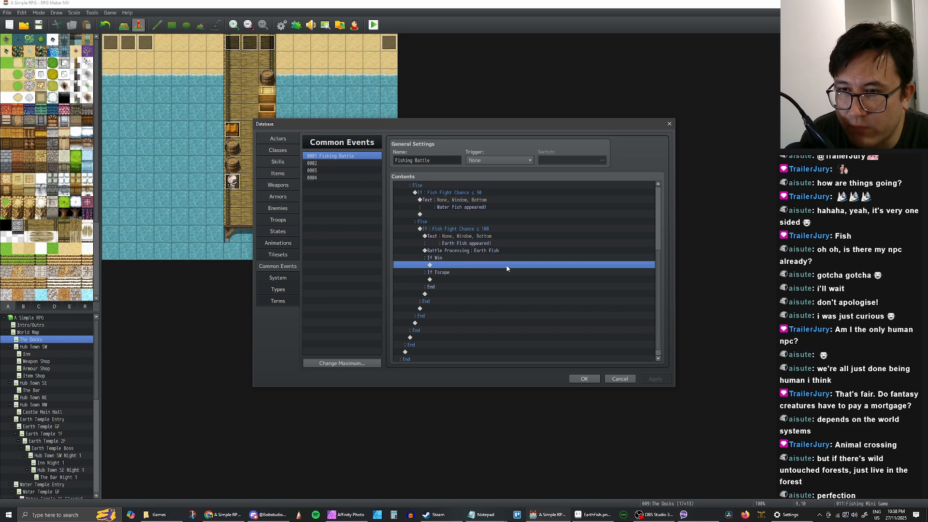
{"action": "key", "text": "ctrl+v"}
{"action": "left_click", "coordinate": [474, 265]}
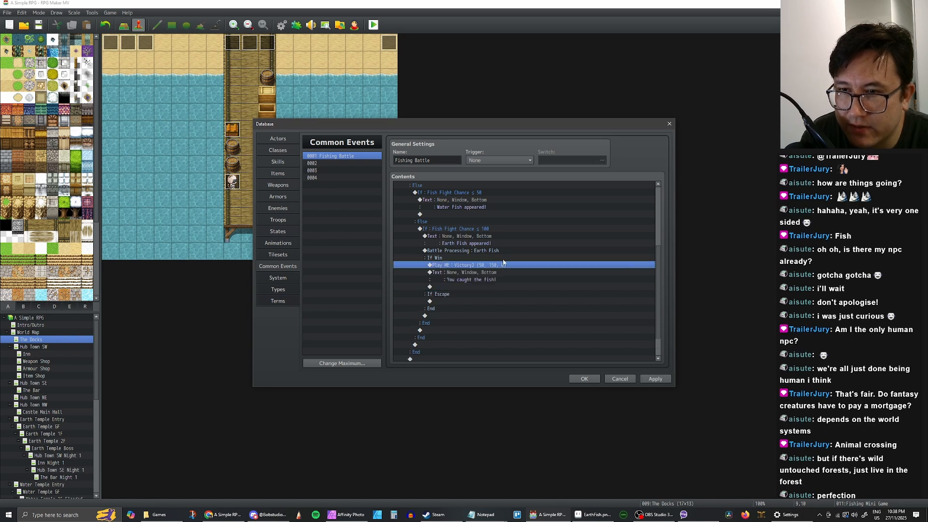
Copy the whole Earth Fish battle processing block into the Water Fish and Fire Fish branches, below their appearance messages
{"action": "scroll", "coordinate": [505, 261], "scroll_direction": "up", "scroll_amount": 2}
{"action": "scroll", "coordinate": [517, 254], "scroll_direction": "down", "scroll_amount": 1}
{"action": "left_click", "coordinate": [470, 266]}
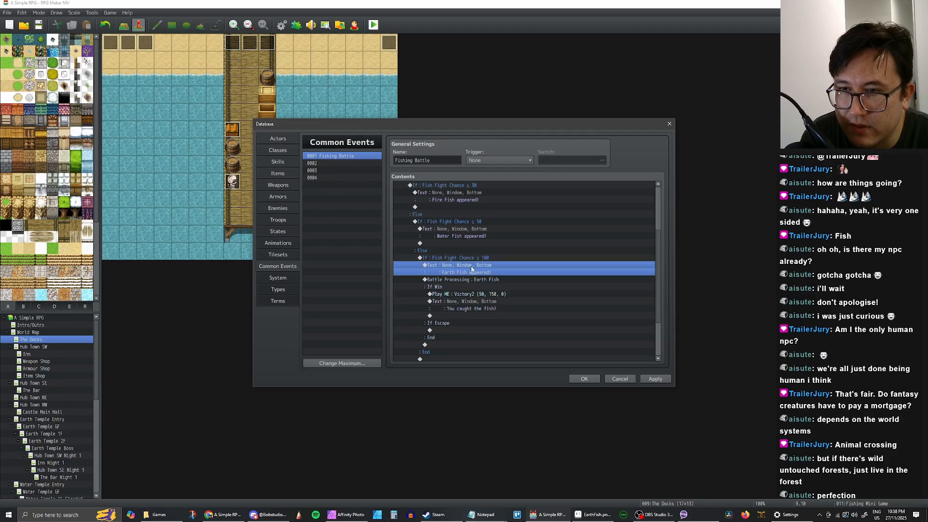
{"action": "left_click", "coordinate": [470, 280]}
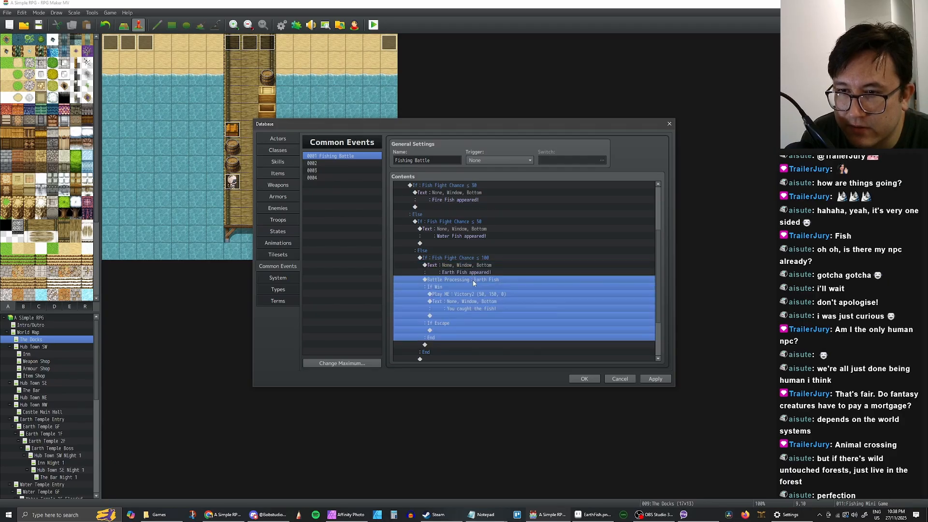
{"action": "key", "text": "ctrl+x"}
{"action": "left_click", "coordinate": [450, 243]}
{"action": "key", "text": "ctrl+v"}
{"action": "scroll", "coordinate": [461, 245], "scroll_direction": "up", "scroll_amount": 2}
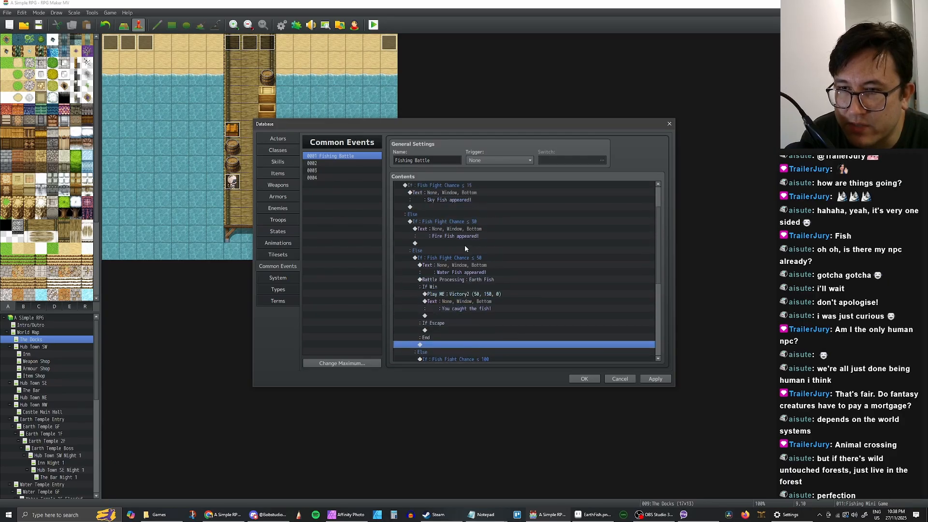
{"action": "left_click", "coordinate": [448, 243]}
{"action": "key", "text": "ctrl+v"}
Paste the same battle processing block into the Sky Fish and Diamond Fish branches and apply the database changes
{"action": "scroll", "coordinate": [460, 240], "scroll_direction": "up", "scroll_amount": 1}
{"action": "left_click", "coordinate": [467, 230]}
{"action": "key", "text": "ctrl+v"}
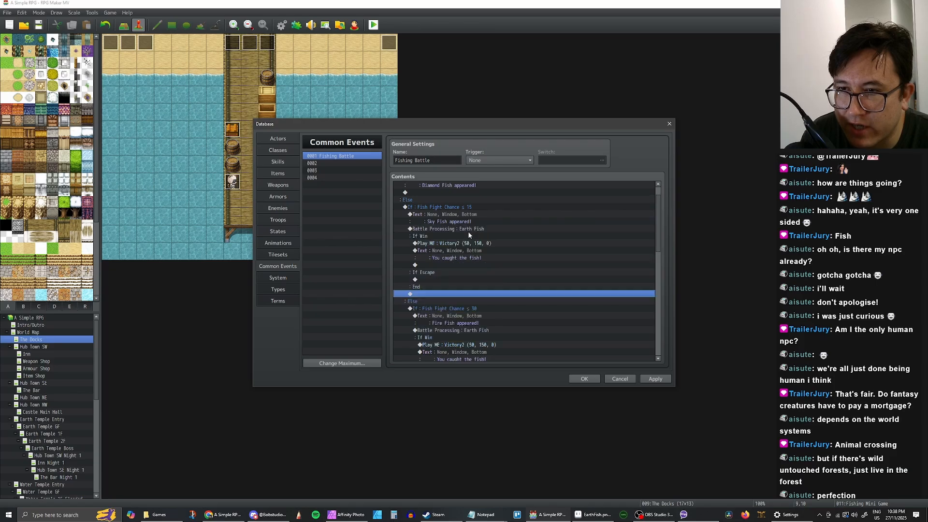
{"action": "scroll", "coordinate": [468, 231], "scroll_direction": "up", "scroll_amount": 1}
{"action": "left_click", "coordinate": [445, 214]}
{"action": "key", "text": "ctrl+v"}
{"action": "scroll", "coordinate": [614, 236], "scroll_direction": "down", "scroll_amount": 2}
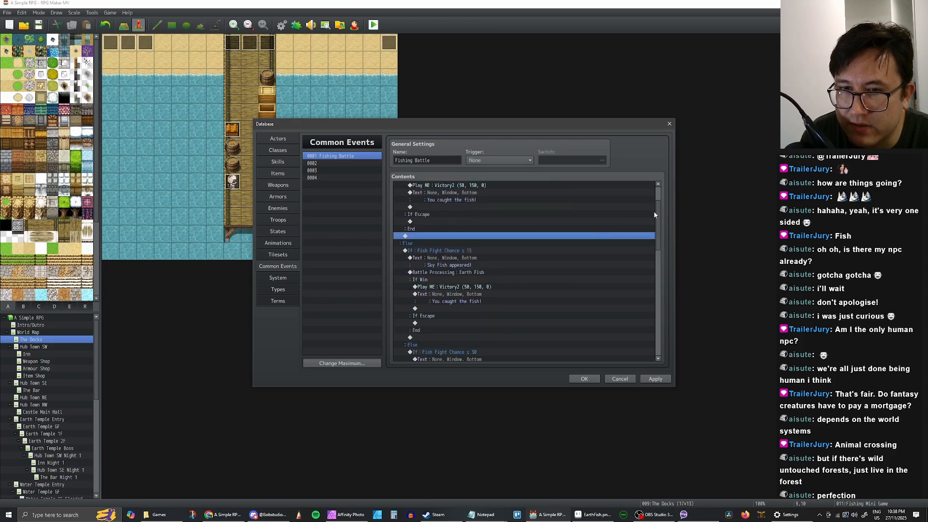
{"action": "left_click_drag", "start_coordinate": [655, 214], "coordinate": [647, 281]}
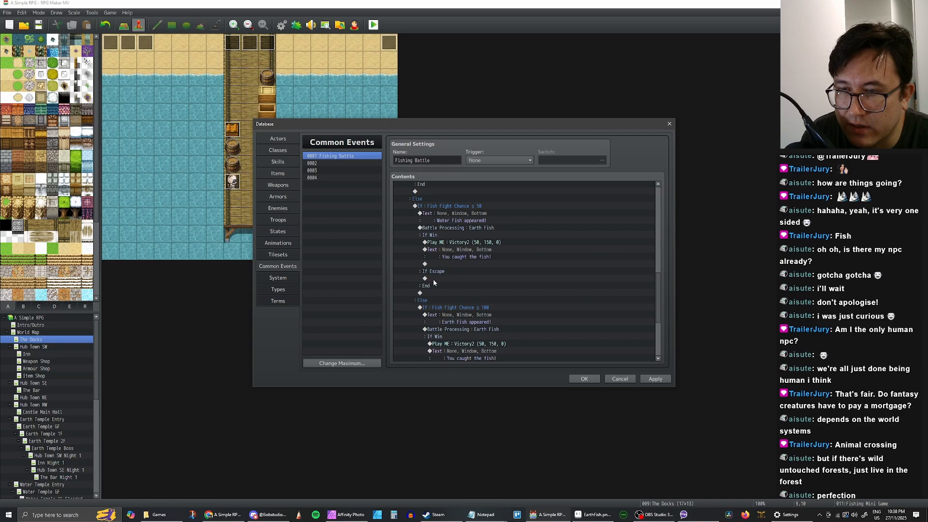
{"action": "left_click", "coordinate": [659, 379]}
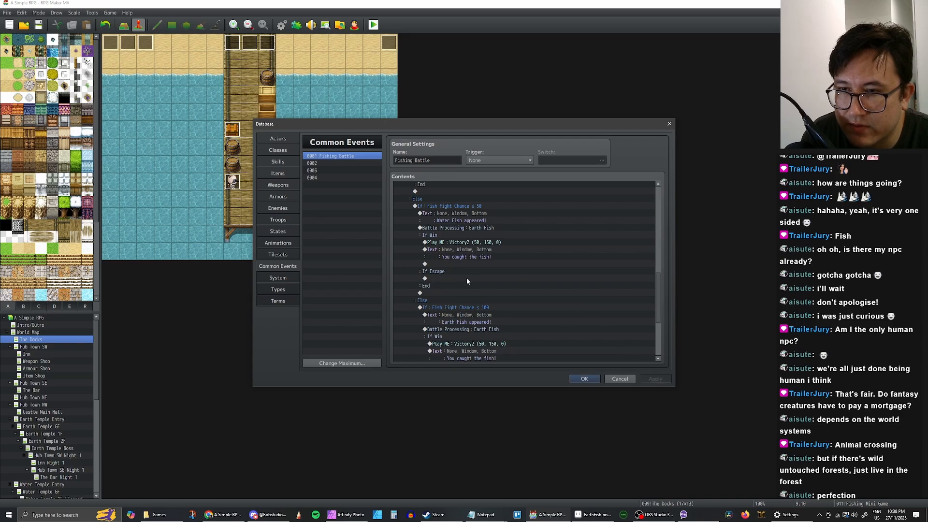
Add a copy of the catch message to the Water Fish battle's If Escape branch, reworded as "The fish got away..."
{"action": "left_click", "coordinate": [437, 279]}
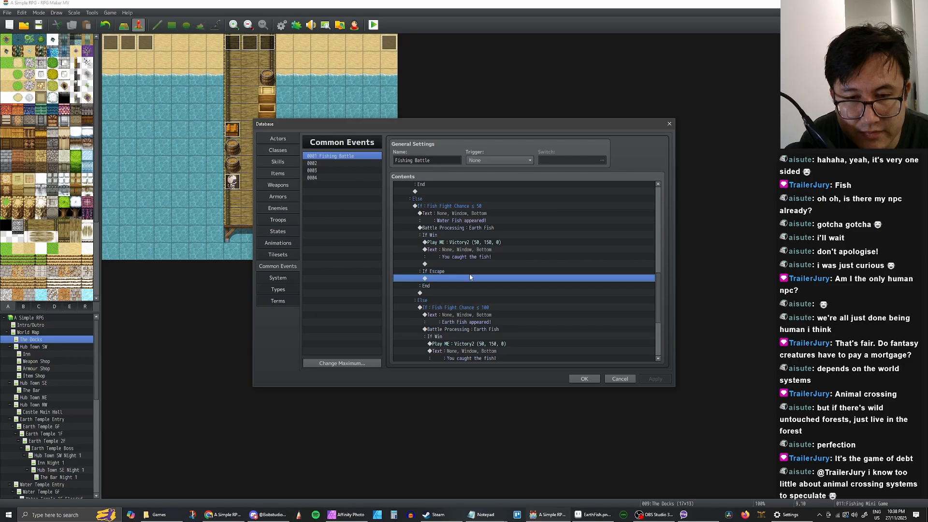
{"action": "scroll", "coordinate": [486, 274], "scroll_direction": "up", "scroll_amount": 1}
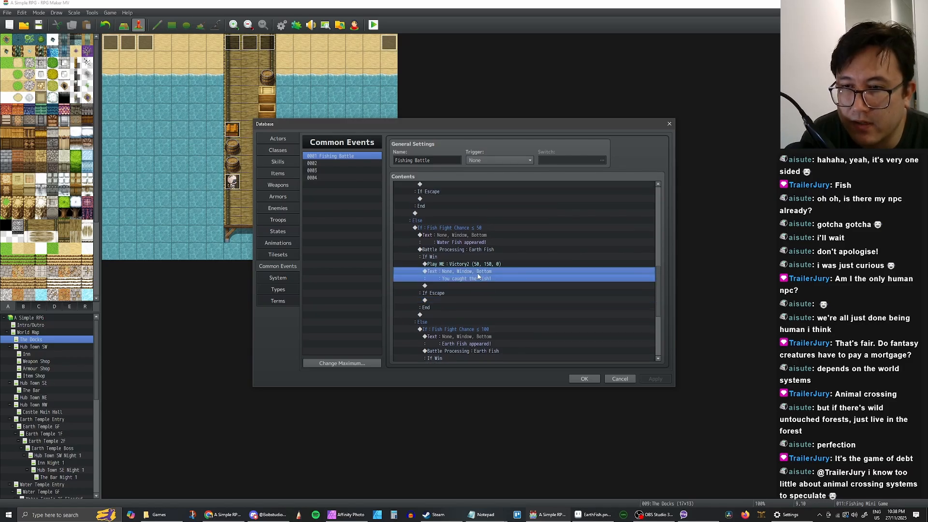
{"action": "key", "text": "ctrl+v"}
{"action": "double_click", "coordinate": [469, 301]}
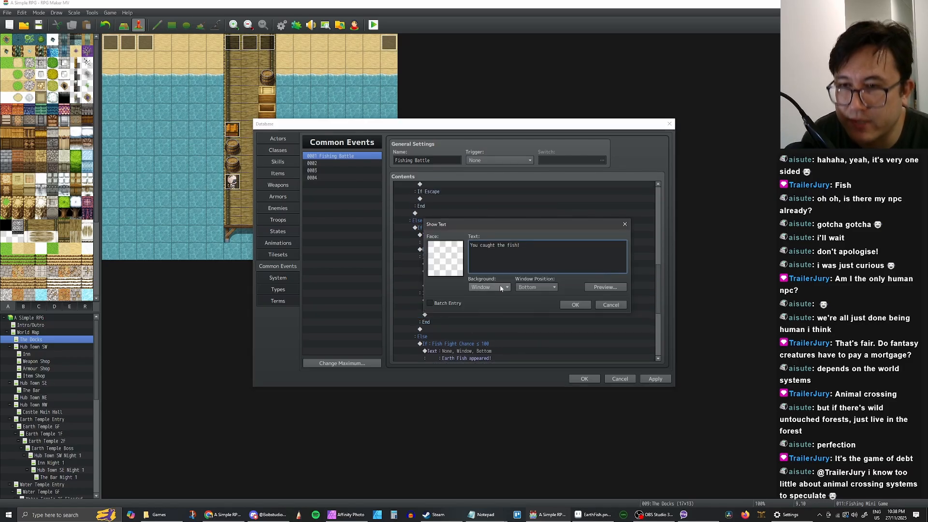
{"action": "key", "text": "BackSpace"}
{"action": "key", "text": "BackSpace"}
{"action": "key", "text": "BackSpace"}
{"action": "key", "text": "BackSpace"}
{"action": "key", "text": "BackSpace"}
{"action": "key", "text": "BackSpace"}
{"action": "key", "text": "BackSpace"}
{"action": "key", "text": "BackSpace"}
{"action": "key", "text": "BackSpace"}
{"action": "key", "text": "BackSpace"}
{"action": "key", "text": "BackSpace"}
{"action": "key", "text": "BackSpace"}
{"action": "key", "text": "BackSpace"}
{"action": "key", "text": "BackSpace"}
{"action": "key", "text": "BackSpace"}
{"action": "key", "text": "BackSpace"}
{"action": "key", "text": "BackSpace"}
{"action": "key", "text": "BackSpace"}
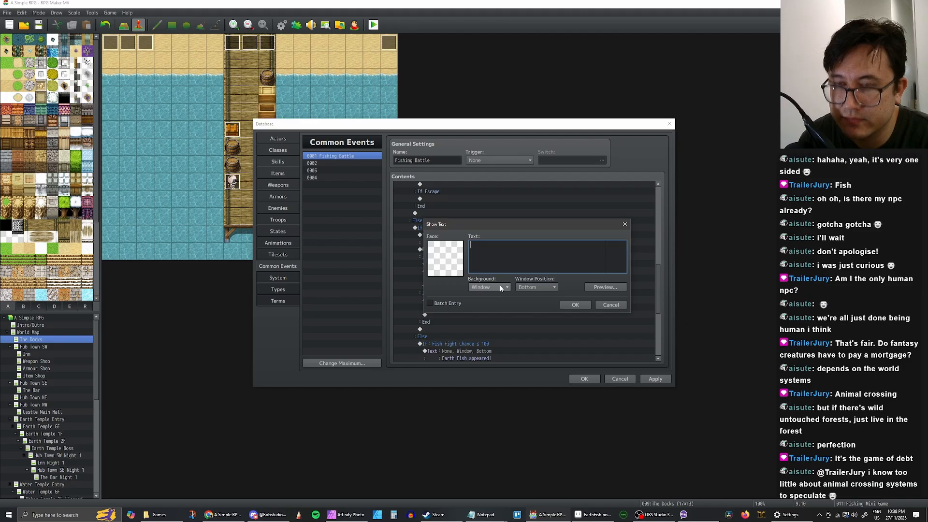
{"action": "type", "text": "The Fis"}
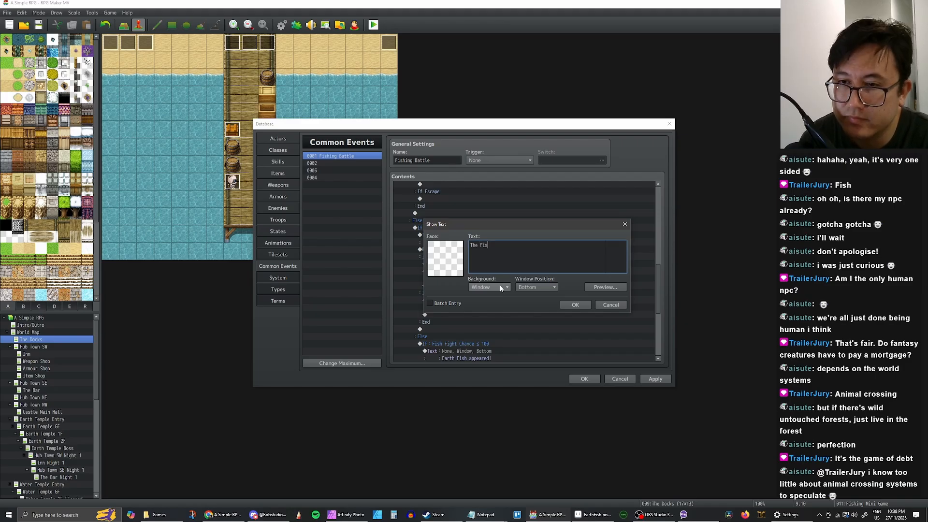
{"action": "key", "text": "BackSpace"}
{"action": "key", "text": "BackSpace"}
{"action": "key", "text": "BackSpace"}
{"action": "type", "text": "fish got a"}
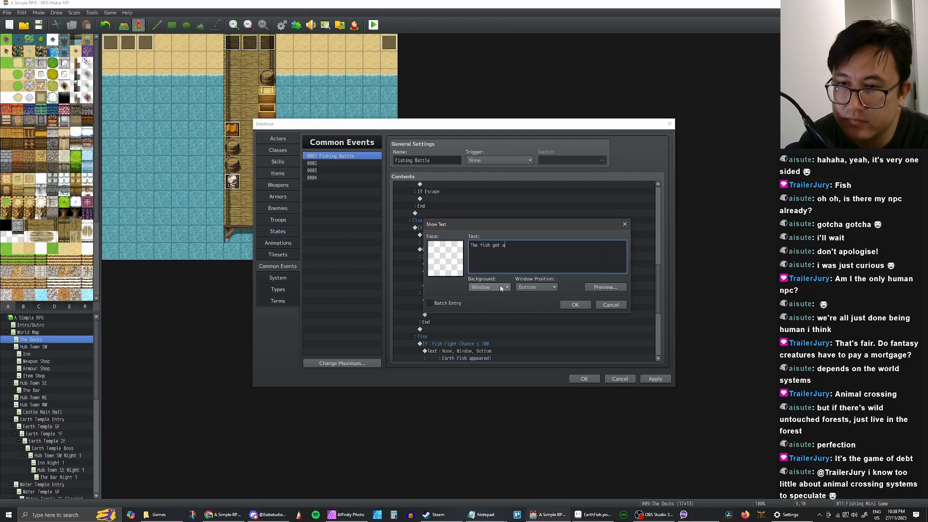
{"action": "type", "text": "way..."}
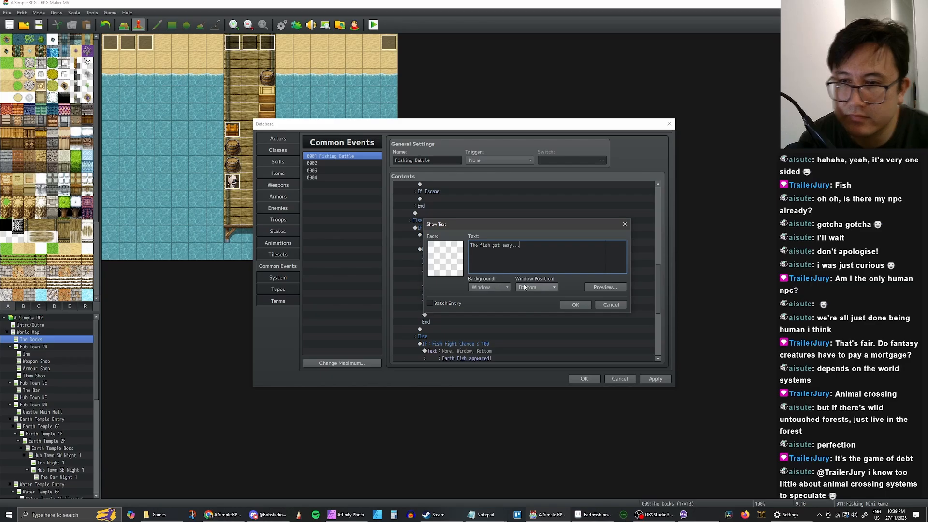
{"action": "left_click", "coordinate": [580, 305]}
{"action": "scroll", "coordinate": [471, 251], "scroll_direction": "down", "scroll_amount": 1}
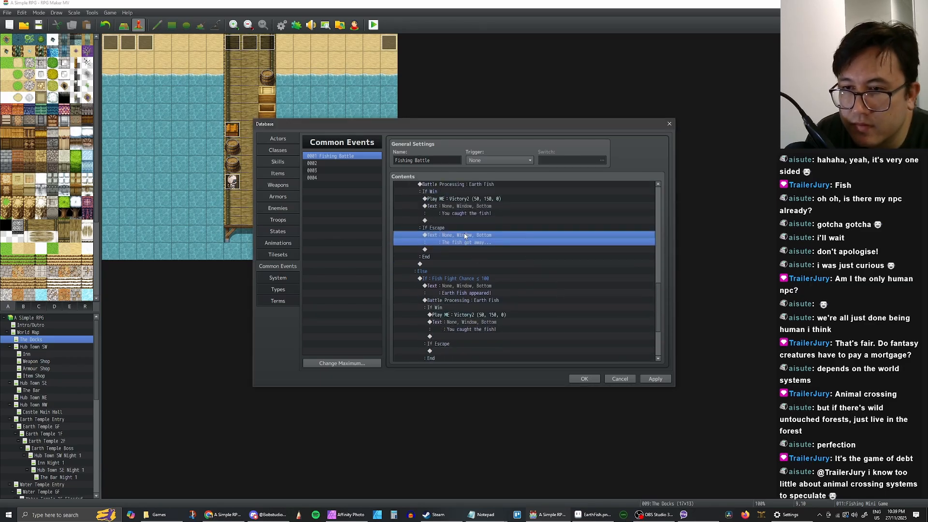
Paste the "The fish got away..." message into the Earth Fish battle's If Escape branch
{"action": "scroll", "coordinate": [466, 236], "scroll_direction": "down", "scroll_amount": 2}
{"action": "left_click", "coordinate": [458, 299]}
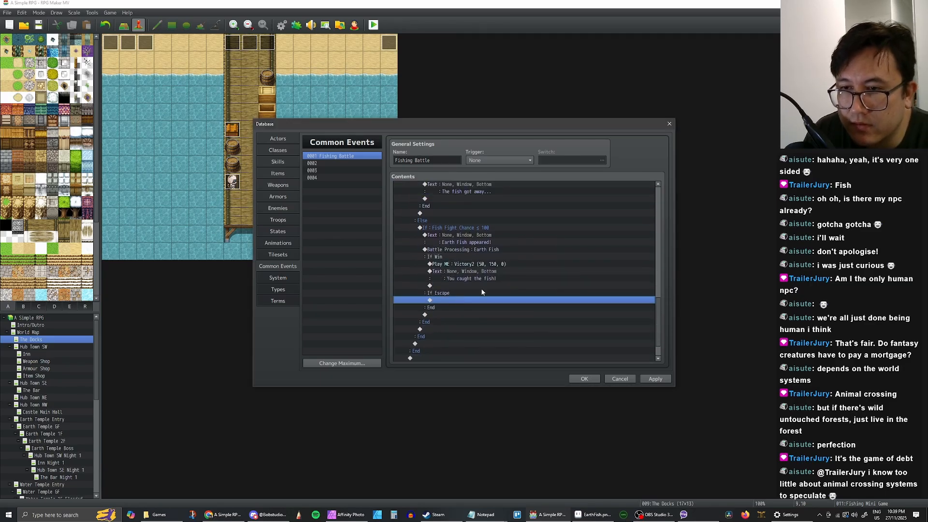
{"action": "key", "text": "Down"}
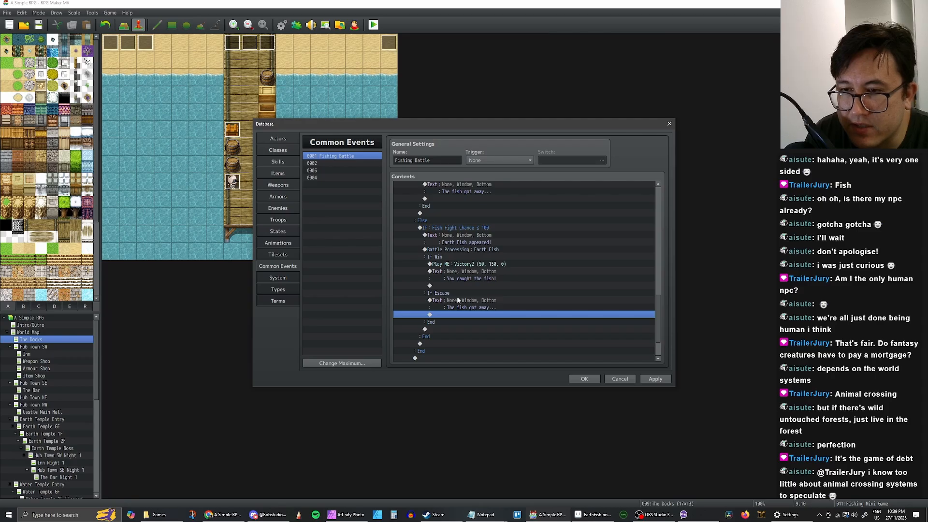
{"action": "scroll", "coordinate": [498, 288], "scroll_direction": "up", "scroll_amount": 5}
{"action": "scroll", "coordinate": [482, 280], "scroll_direction": "up", "scroll_amount": 4}
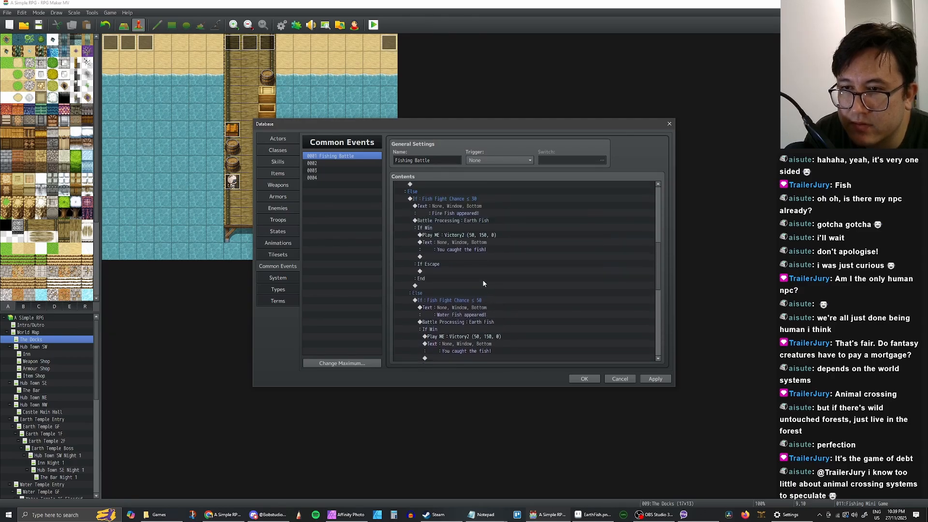
{"action": "left_click", "coordinate": [471, 293]}
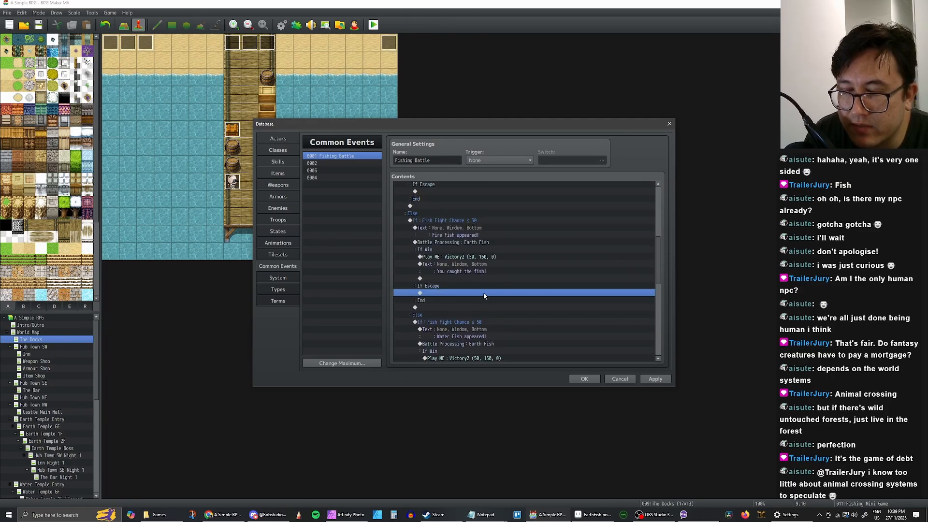
Remove the "The fish got away..." message from the Earth Fish battle and turn off Can Escape for it
{"action": "scroll", "coordinate": [472, 281], "scroll_direction": "down", "scroll_amount": 10}
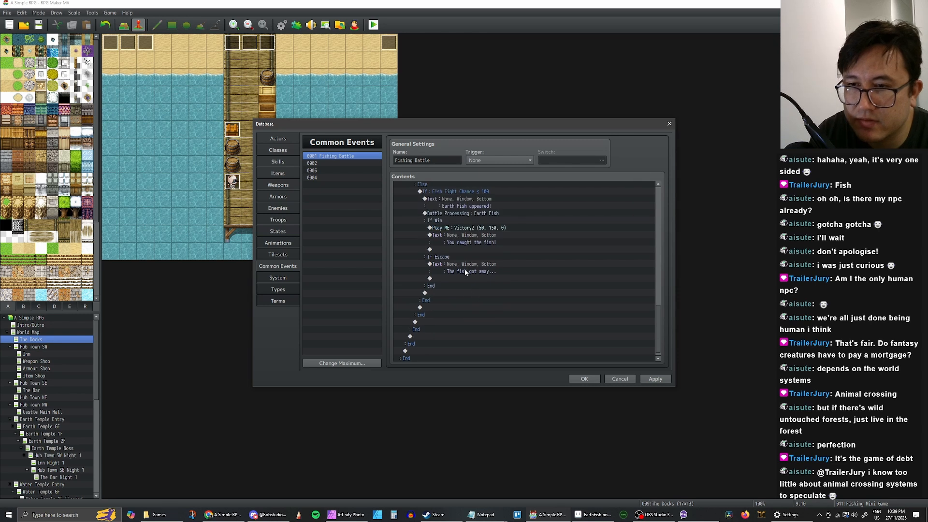
{"action": "left_click", "coordinate": [469, 270]}
{"action": "scroll", "coordinate": [474, 269], "scroll_direction": "up", "scroll_amount": 1}
{"action": "left_click", "coordinate": [471, 264]}
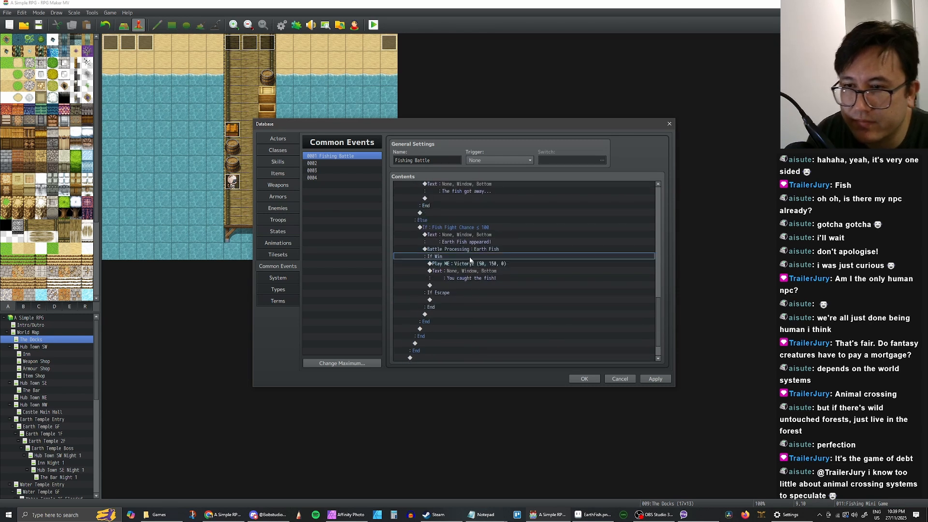
{"action": "left_click", "coordinate": [468, 251]}
{"action": "double_click", "coordinate": [468, 251]}
{"action": "left_click", "coordinate": [486, 296]}
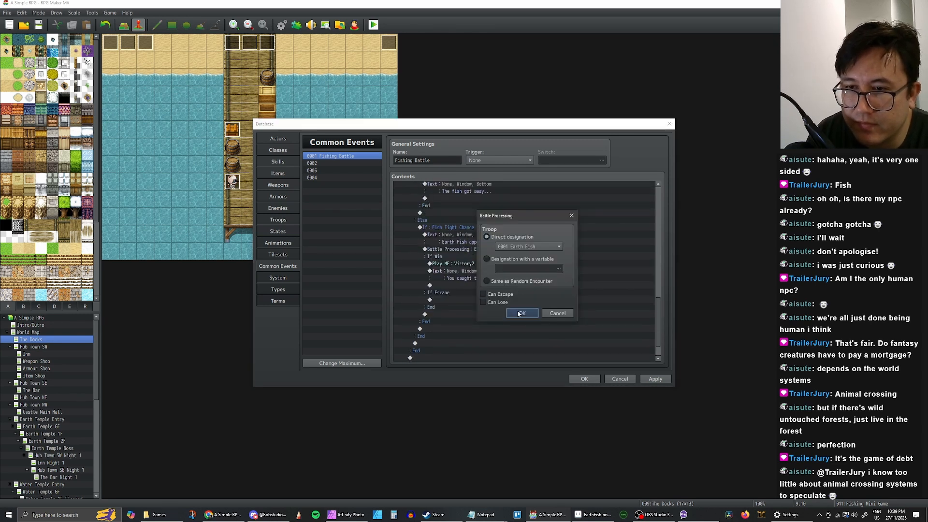
{"action": "left_click", "coordinate": [522, 313]}
Replace the Water Fish branch's battle processing block with a copy of the whole Fish Fight Chance ≤ 100 condition
{"action": "left_click", "coordinate": [464, 265]}
{"action": "scroll", "coordinate": [462, 266], "scroll_direction": "up", "scroll_amount": 3}
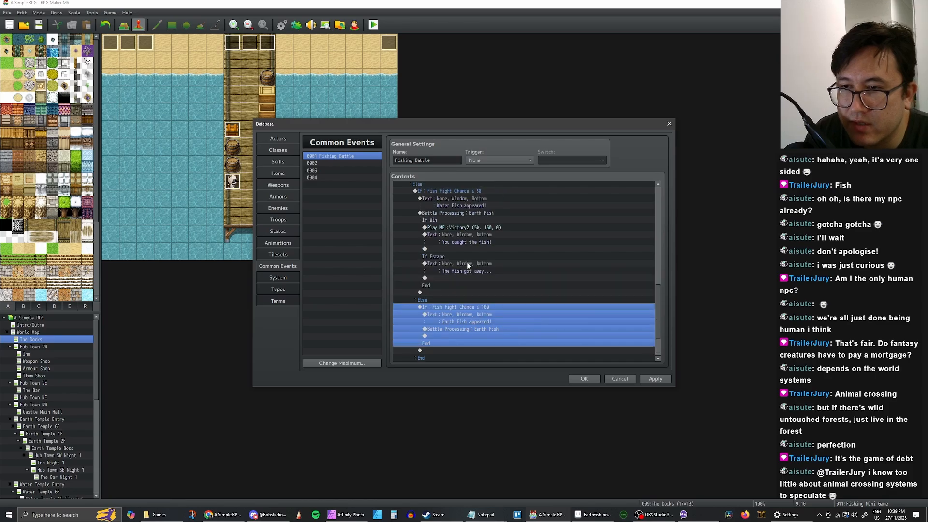
{"action": "left_click", "coordinate": [465, 257]}
{"action": "left_click", "coordinate": [475, 265]}
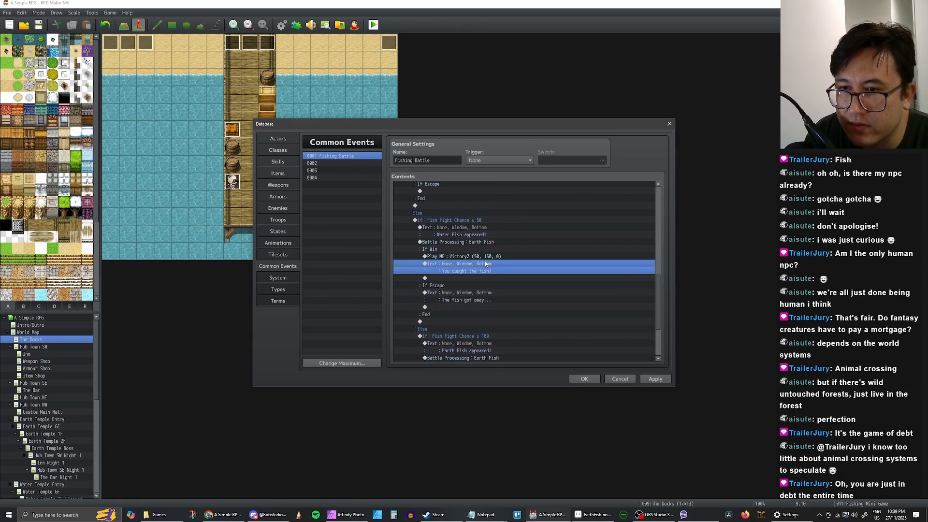
{"action": "left_click", "coordinate": [464, 233]}
{"action": "left_click", "coordinate": [464, 242]}
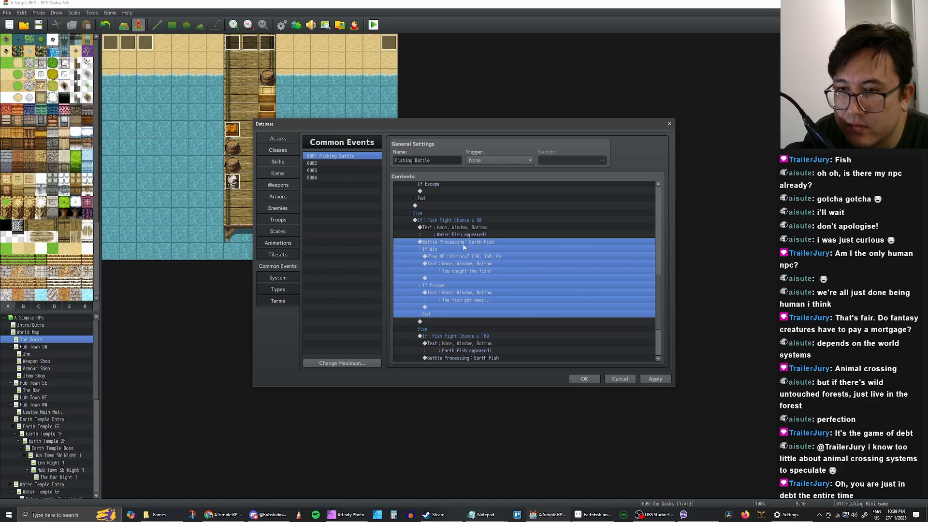
{"action": "key", "text": "Delete"}
{"action": "key", "text": "ctrl+v"}
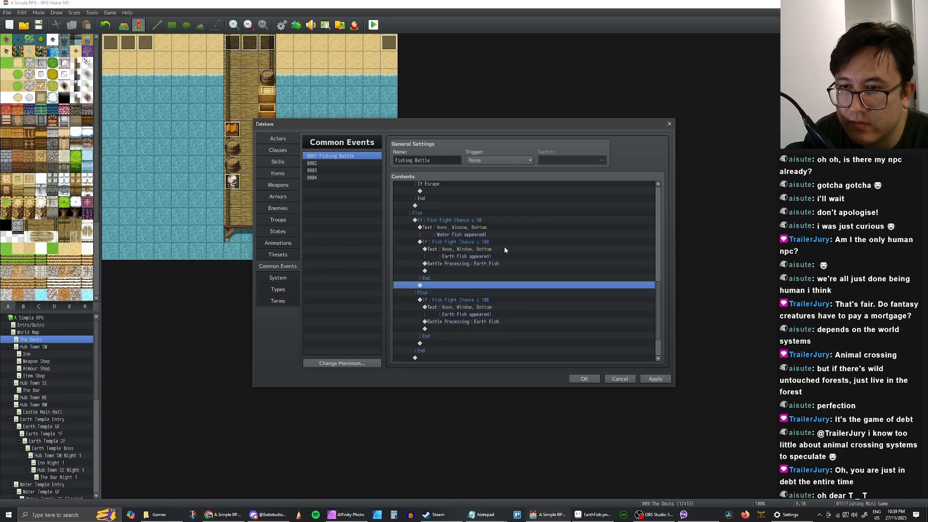
Delete the Earth Fish battle processing from both Fish Fight Chance ≤ 100 conditions
{"action": "left_click", "coordinate": [476, 265]}
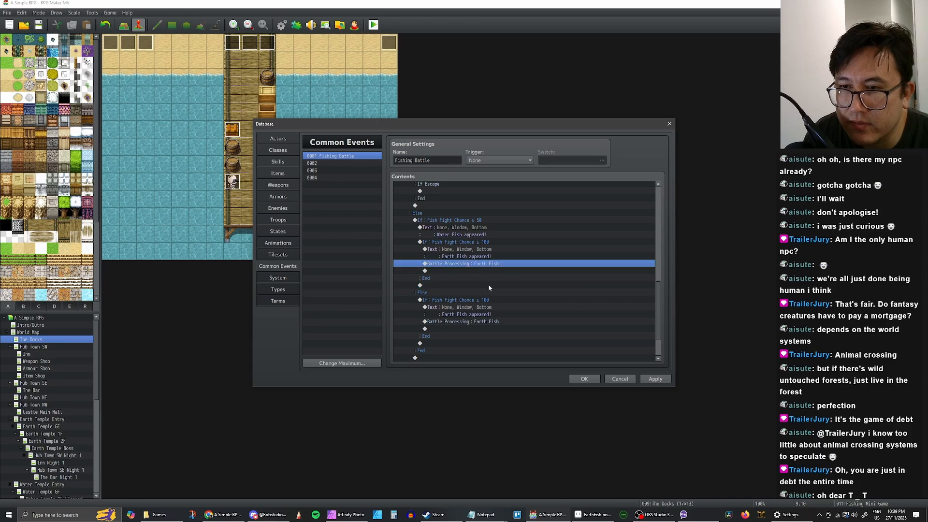
{"action": "scroll", "coordinate": [488, 284], "scroll_direction": "down", "scroll_amount": 1}
{"action": "left_click", "coordinate": [477, 301]}
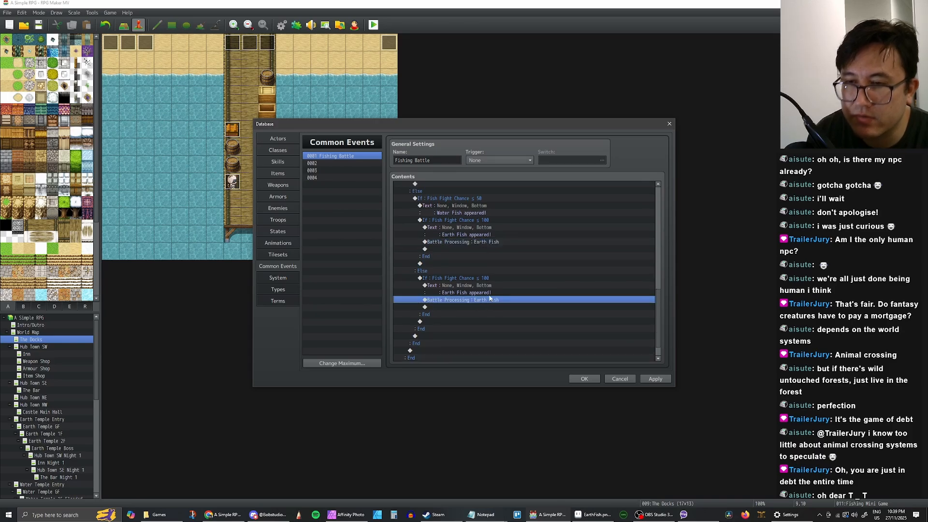
{"action": "key", "text": "Delete"}
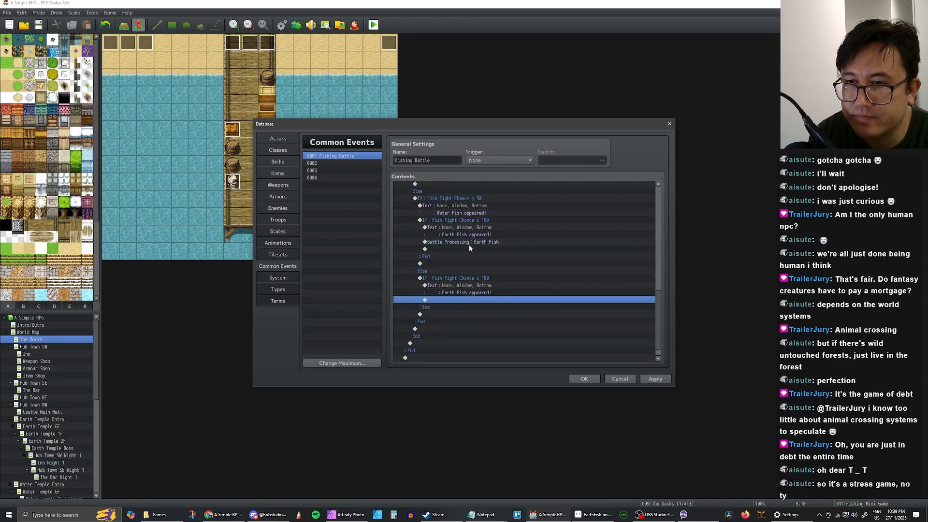
{"action": "left_click", "coordinate": [471, 243]}
{"action": "key", "text": "Delete"}
Move the "You caught the fish!" text from the Fire Fish battle's If Win branch to just below the battle processing block
{"action": "scroll", "coordinate": [476, 237], "scroll_direction": "up", "scroll_amount": 4}
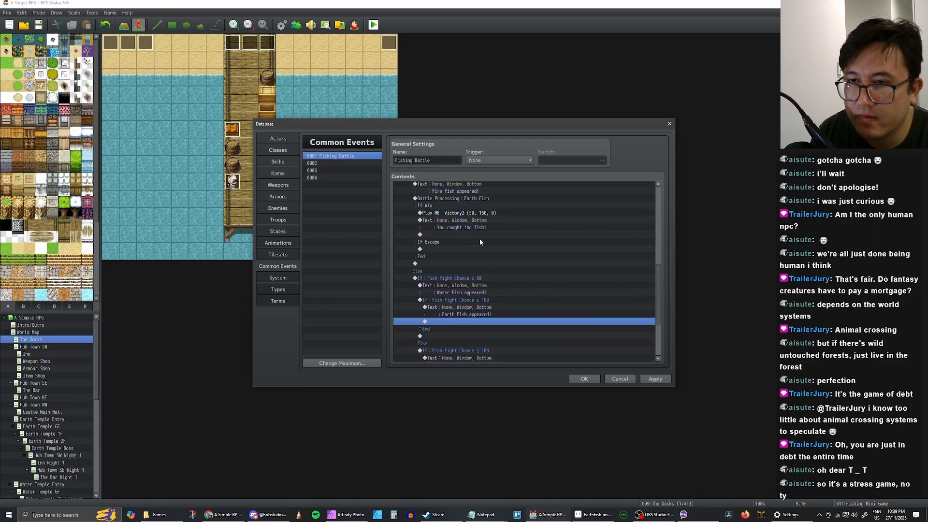
{"action": "left_click", "coordinate": [454, 213]}
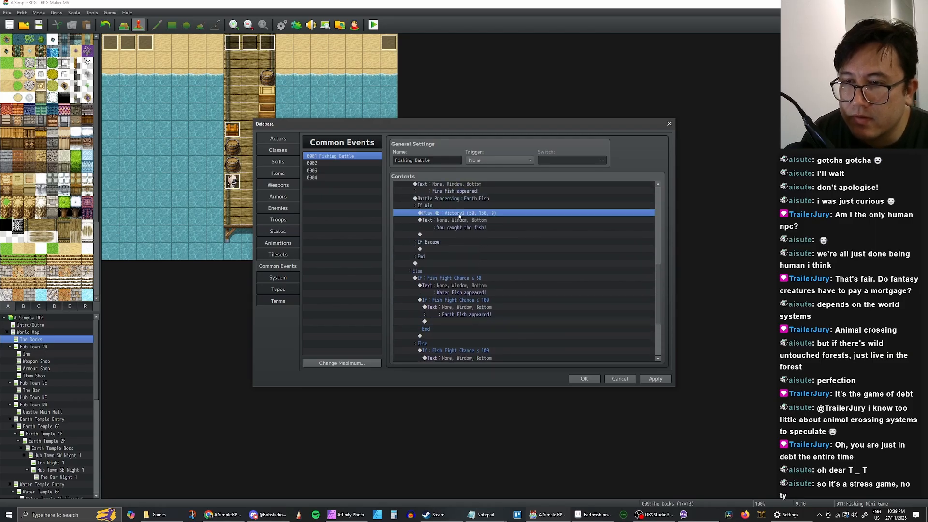
{"action": "left_click", "coordinate": [456, 205]}
{"action": "double_click", "coordinate": [455, 203]}
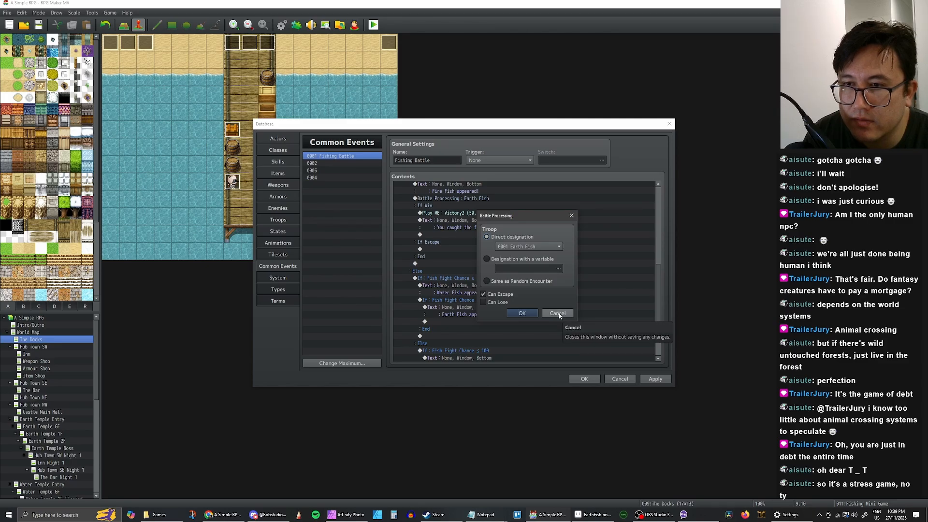
{"action": "left_click", "coordinate": [558, 313]}
{"action": "left_click", "coordinate": [465, 222]}
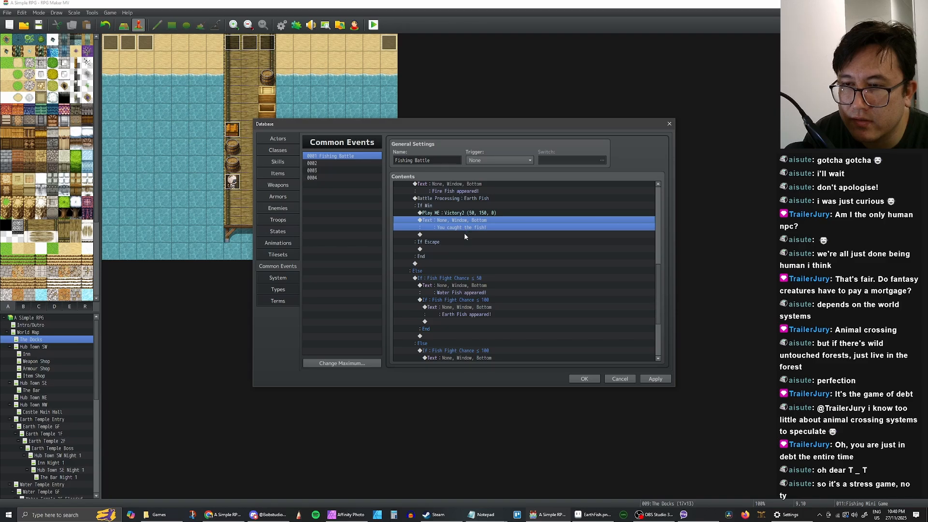
{"action": "key", "text": "Delete"}
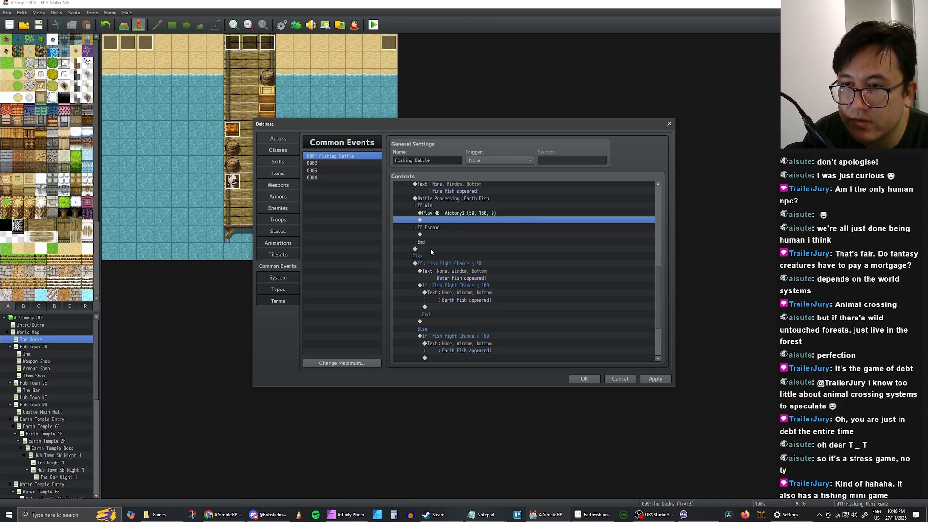
{"action": "left_click", "coordinate": [435, 249]}
{"action": "key", "text": "ctrl+v"}
Move the Victory2 effect out of the Fire Fish battle's If Win branch, placing it directly above the catch message
{"action": "scroll", "coordinate": [462, 244], "scroll_direction": "up", "scroll_amount": 2}
{"action": "left_click", "coordinate": [454, 243]}
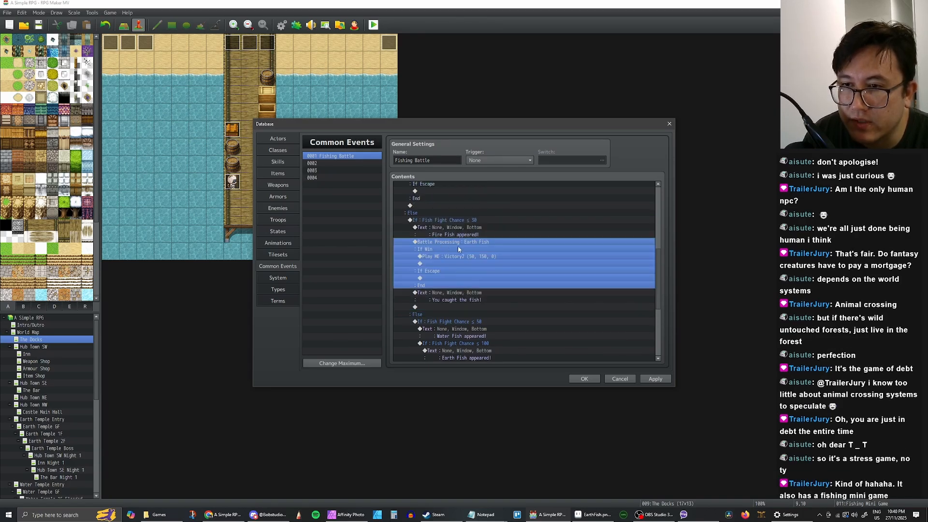
{"action": "left_click", "coordinate": [503, 256]}
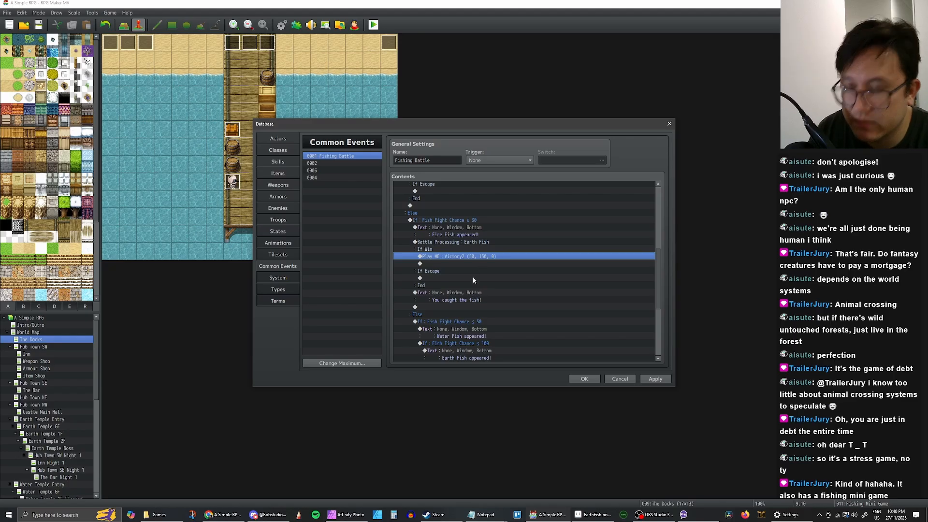
{"action": "key", "text": "ctrl+x"}
{"action": "left_click", "coordinate": [459, 285]}
{"action": "key", "text": "ctrl+v"}
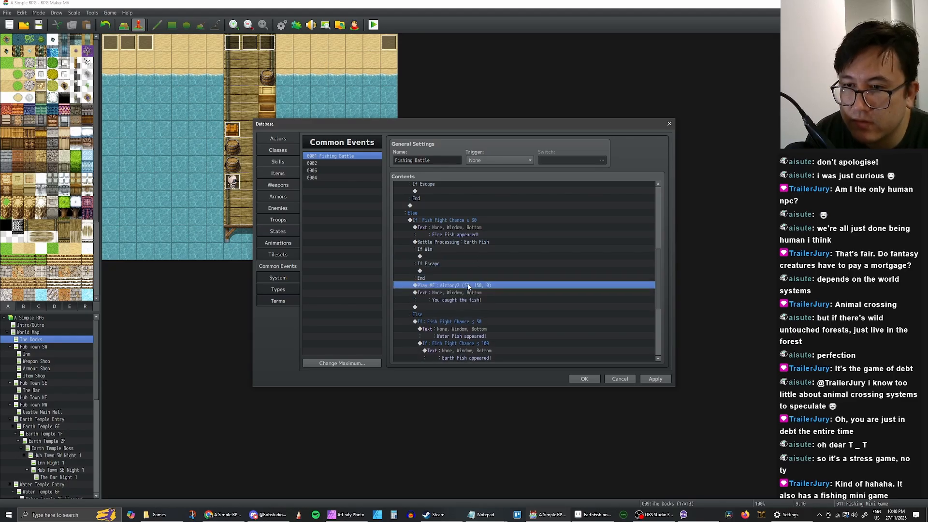
Turn off Can Escape for the battle processing in the Fire Fish branch
{"action": "left_click", "coordinate": [467, 241]}
{"action": "double_click", "coordinate": [481, 247]}
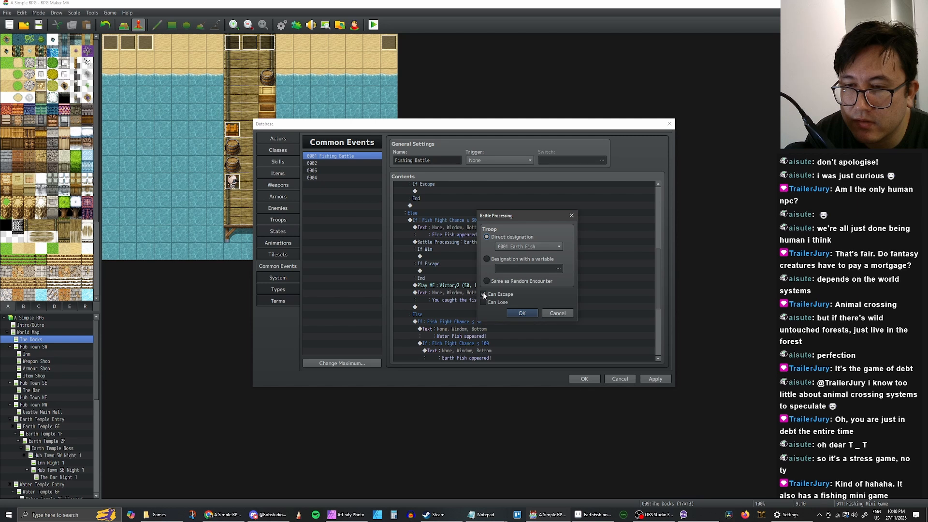
{"action": "left_click", "coordinate": [483, 295]}
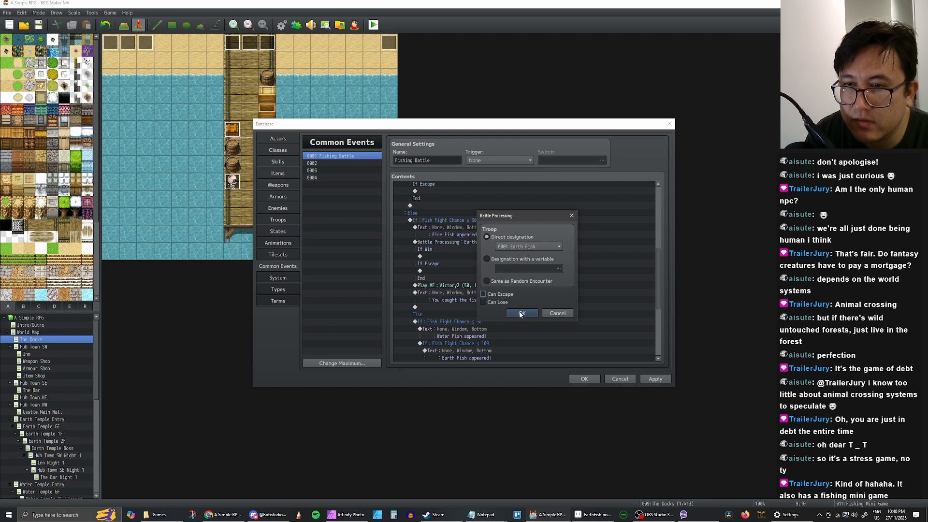
{"action": "left_click", "coordinate": [521, 314]}
Copy the Fire Fish branch's battle, Victory2 effect and catch message, and delete the stray Fish Fight Chance ≤ 100 condition from the Water Fish branch
{"action": "left_click", "coordinate": [465, 250]}
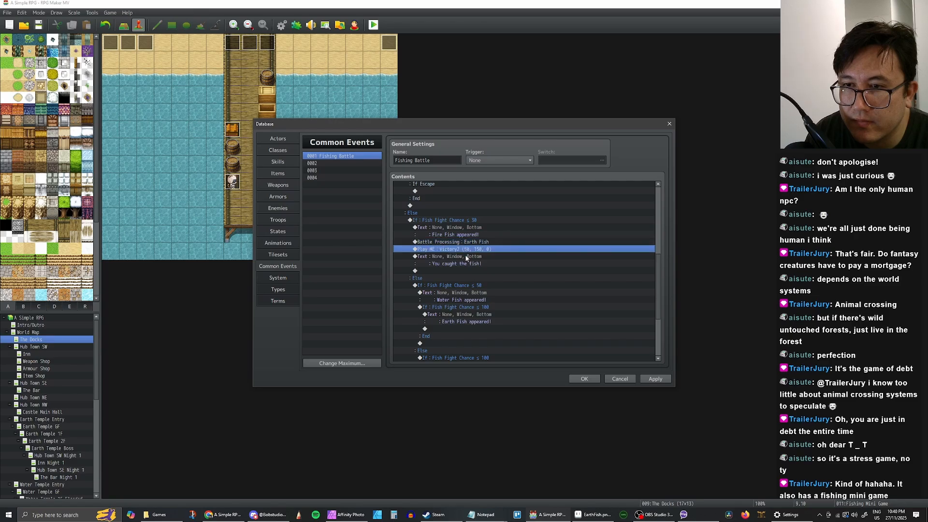
{"action": "key", "text": "Up"}
{"action": "left_click", "coordinate": [464, 259], "text": "shift"}
{"action": "scroll", "coordinate": [478, 259], "scroll_direction": "down", "scroll_amount": 2}
{"action": "scroll", "coordinate": [478, 261], "scroll_direction": "down", "scroll_amount": 3}
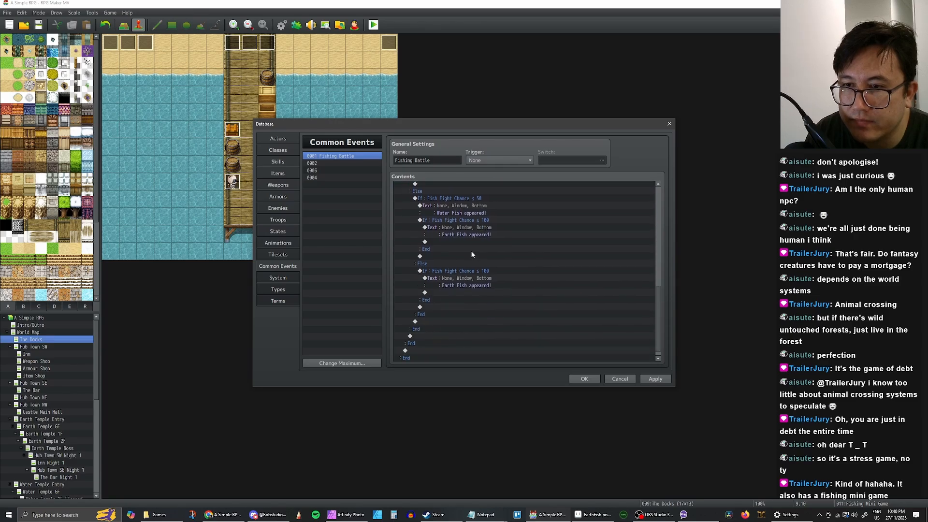
{"action": "left_click", "coordinate": [505, 235]}
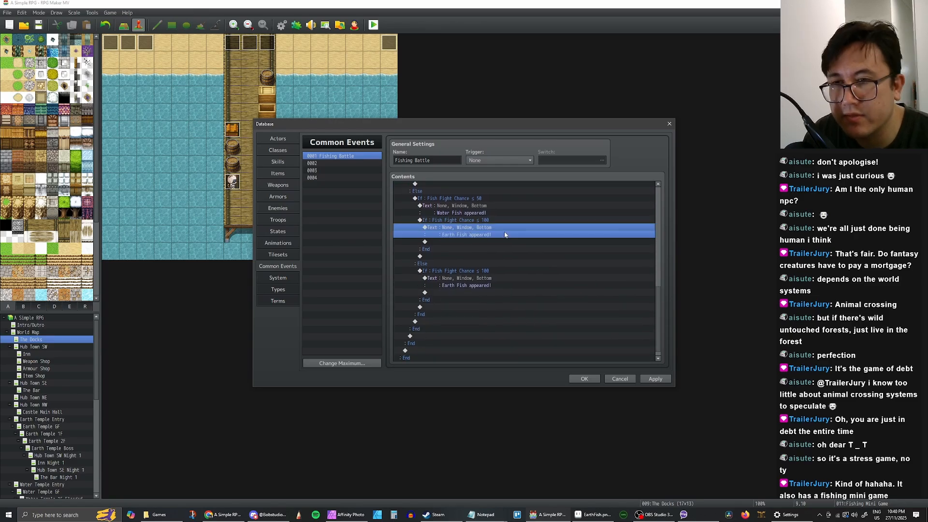
{"action": "key", "text": "Down"}
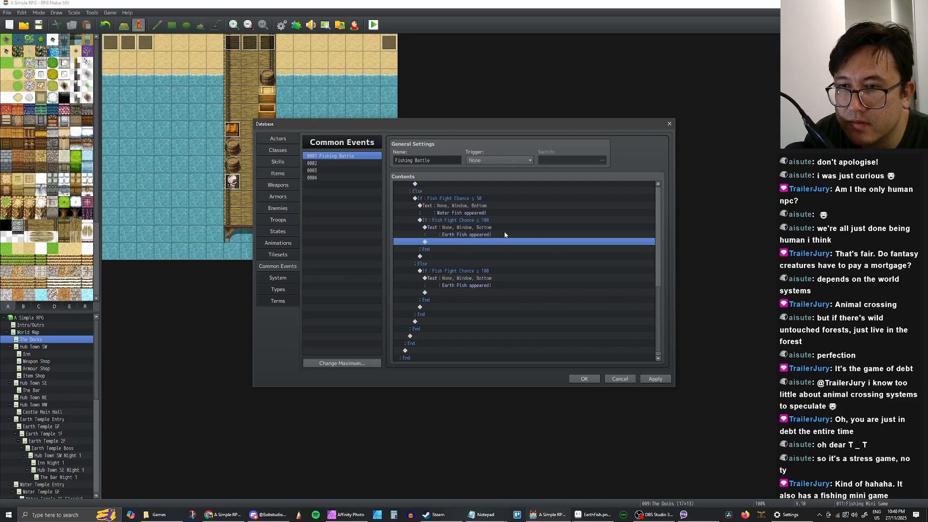
{"action": "key", "text": "Up"}
{"action": "key", "text": "Up"}
{"action": "key", "text": "Down"}
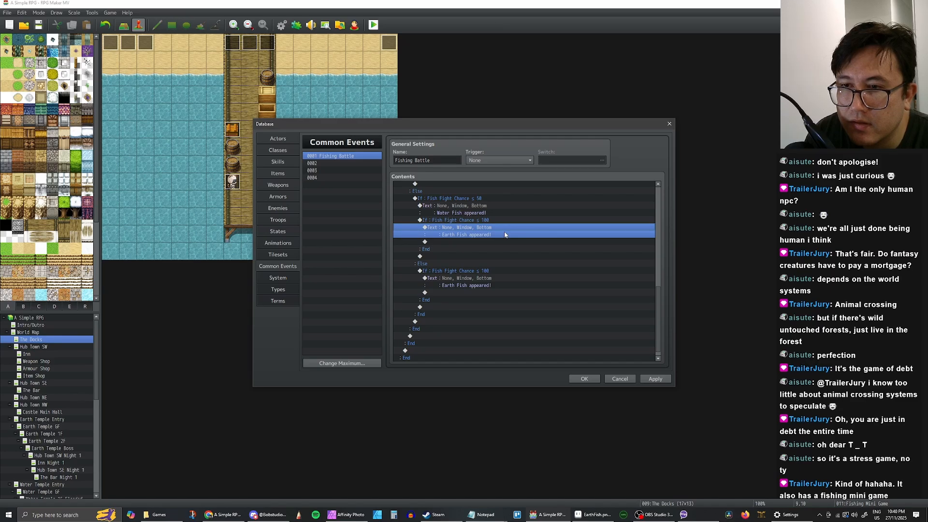
{"action": "key", "text": "Down"}
{"action": "key", "text": "Down"}
{"action": "key", "text": "Down"}
{"action": "key", "text": "Down"}
{"action": "key", "text": "Down"}
{"action": "key", "text": "Up"}
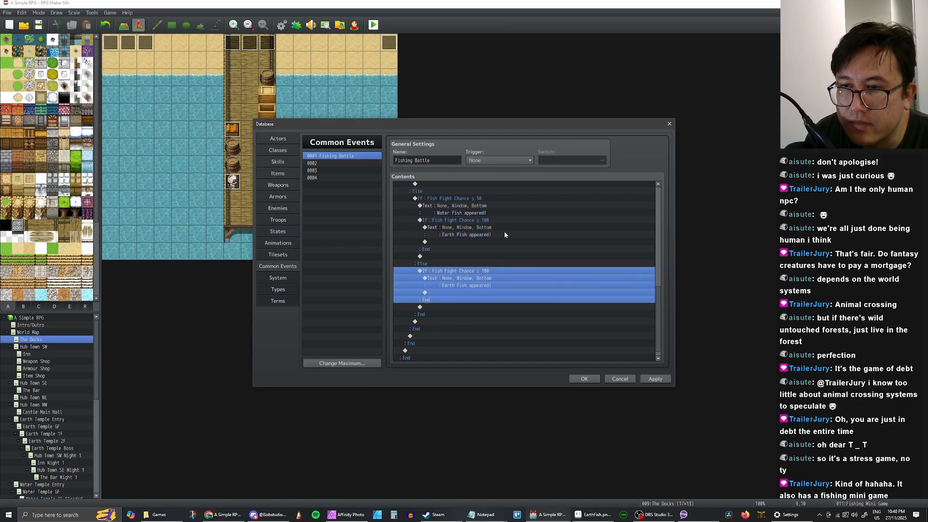
{"action": "key", "text": "Up"}
{"action": "key", "text": "Up"}
{"action": "key", "text": "Up"}
{"action": "key", "text": "Up"}
{"action": "key", "text": "Up"}
{"action": "key", "text": "Up"}
{"action": "key", "text": "Up"}
{"action": "key", "text": "Up"}
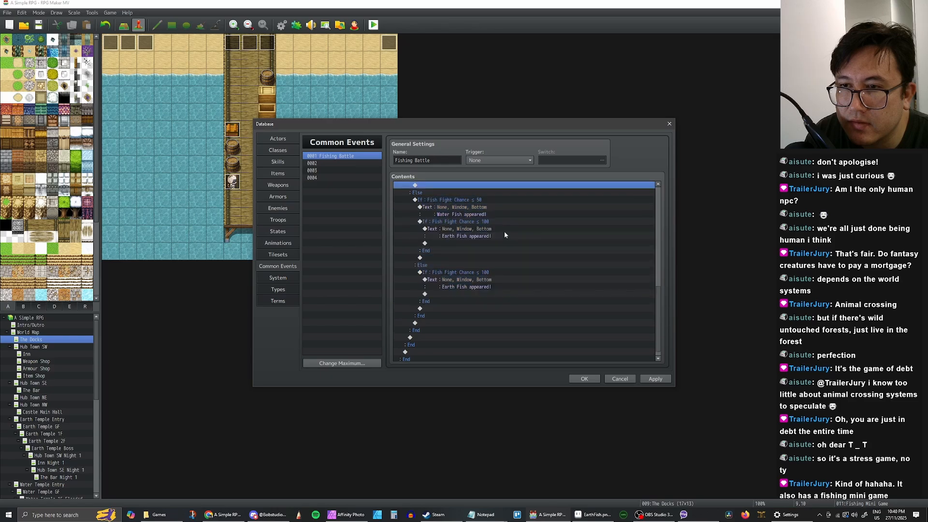
{"action": "key", "text": "Down"}
{"action": "key", "text": "Down"}
{"action": "key", "text": "Down"}
{"action": "key", "text": "Down"}
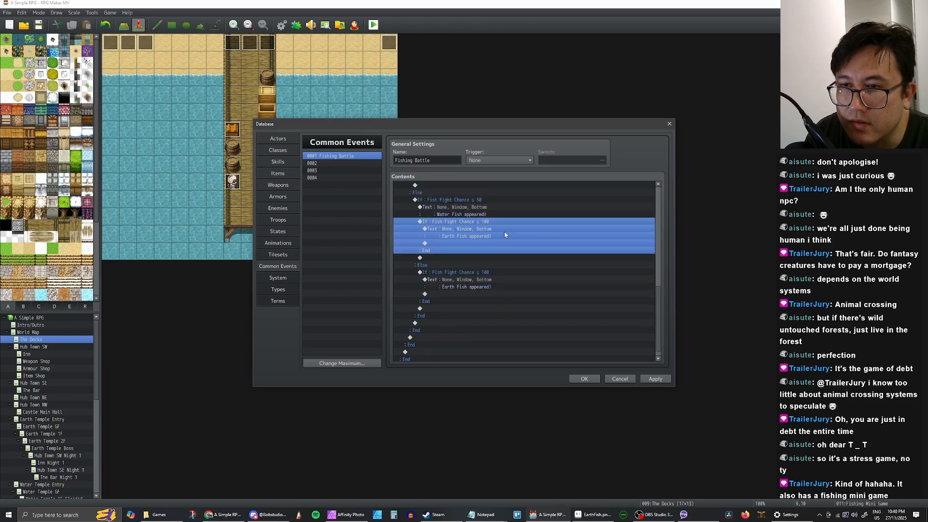
{"action": "key", "text": "Delete"}
Paste the copied battle processing, Victory2 effect and catch message below the Water Fish appearance message
{"action": "key", "text": "Up"}
{"action": "key", "text": "Down"}
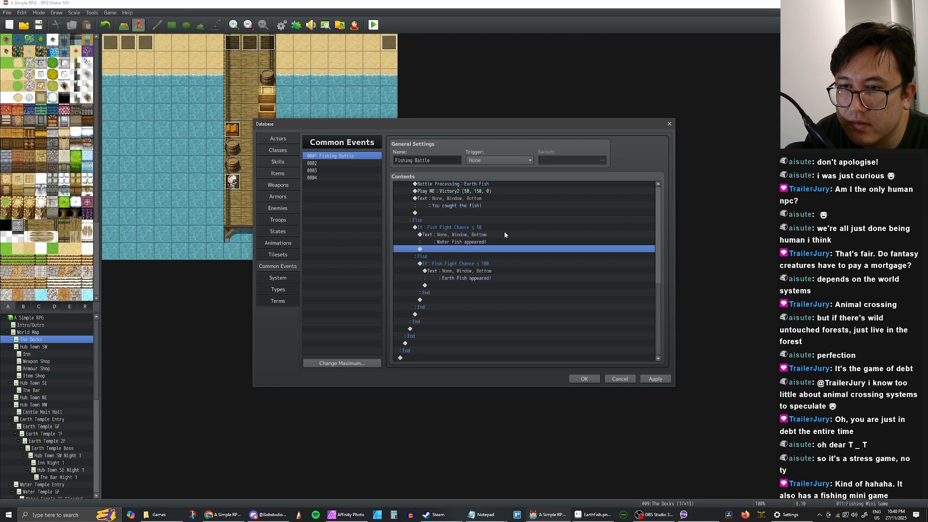
{"action": "key", "text": "ctrl+v"}
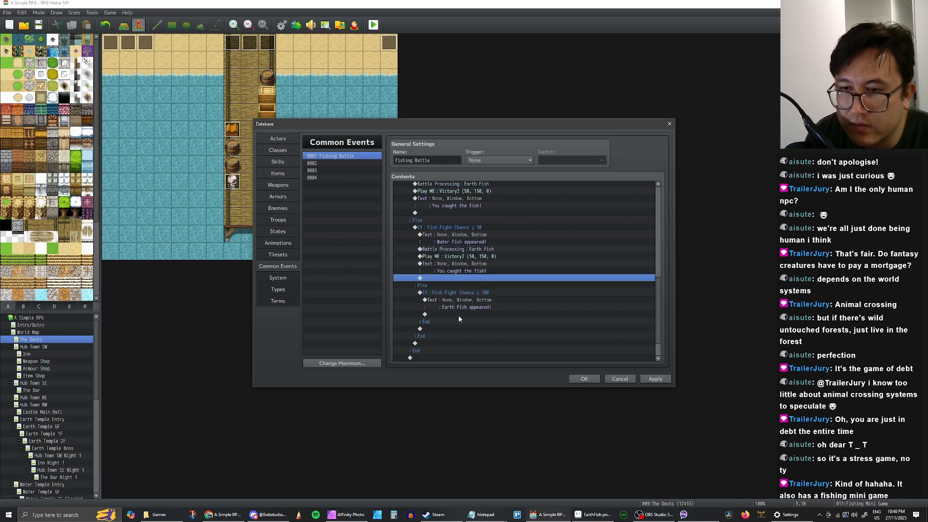
{"action": "scroll", "coordinate": [458, 319], "scroll_direction": "up", "scroll_amount": 5}
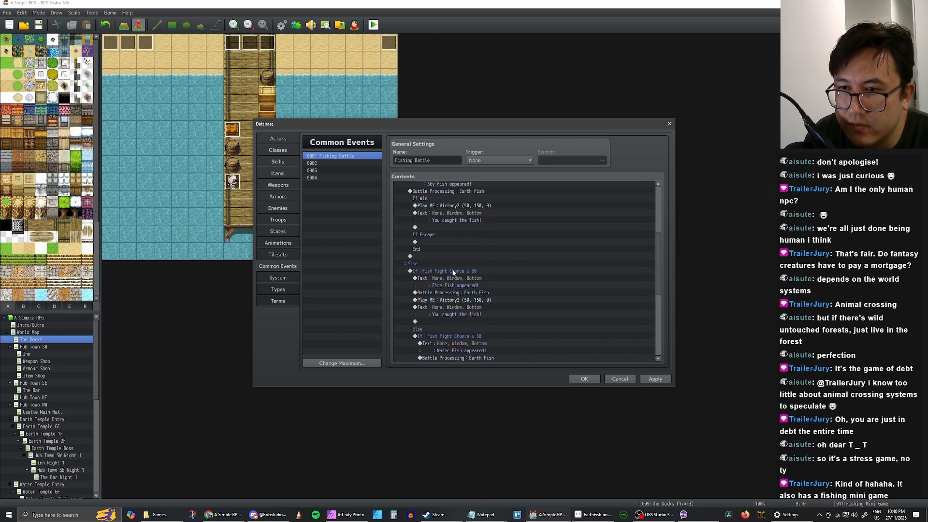
Replace the Sky Fish branch's battle block with the copied inescapable battle, Victory2 effect and catch message
{"action": "left_click", "coordinate": [452, 305]}
{"action": "left_click", "coordinate": [457, 294]}
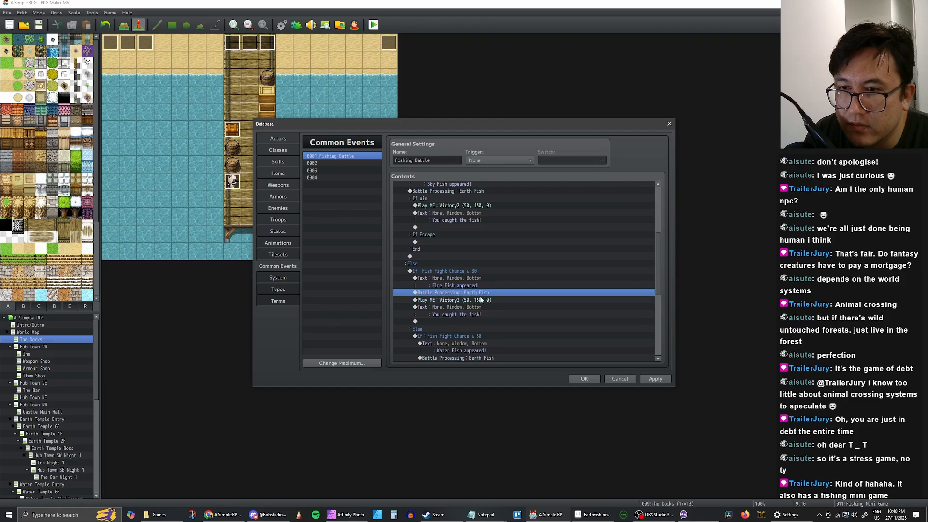
{"action": "left_click", "coordinate": [480, 298]}
{"action": "left_click", "coordinate": [473, 294]}
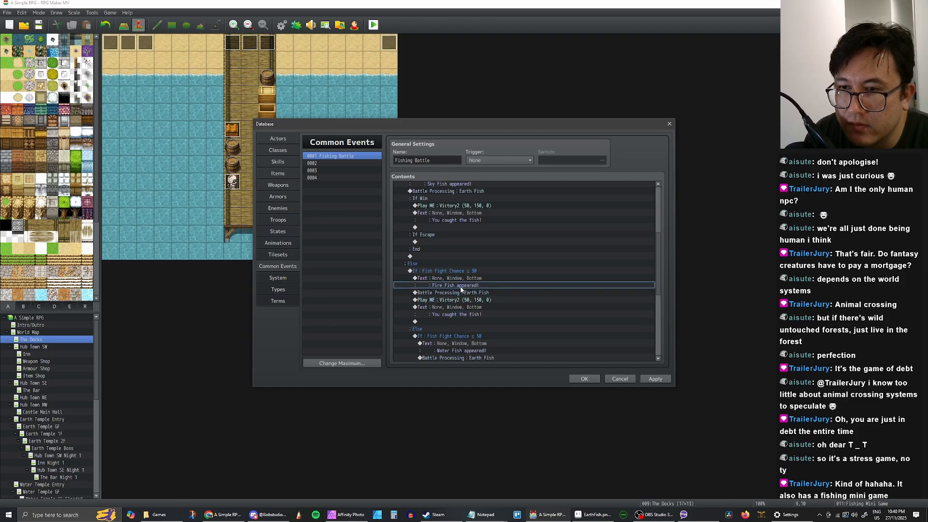
{"action": "left_click", "coordinate": [460, 285]}
{"action": "scroll", "coordinate": [465, 289], "scroll_direction": "up", "scroll_amount": 2}
{"action": "scroll", "coordinate": [466, 289], "scroll_direction": "up", "scroll_amount": 1}
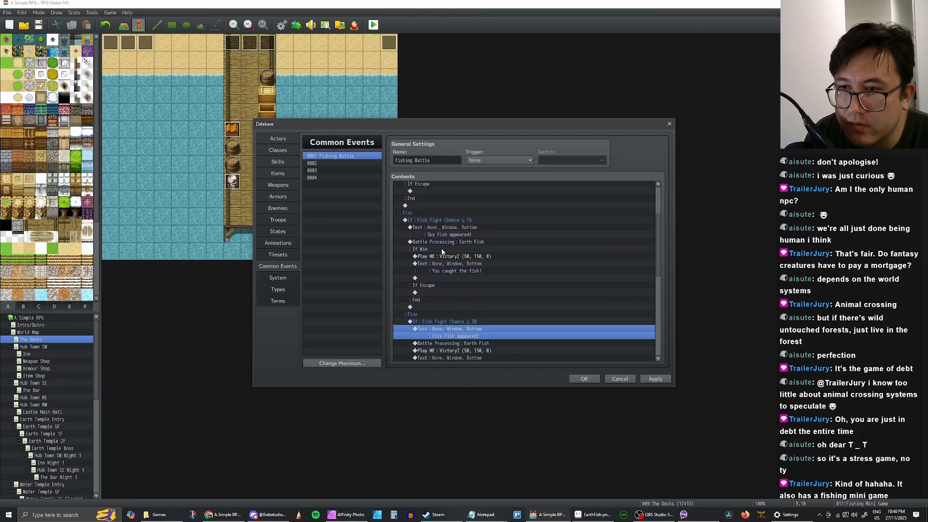
{"action": "left_click", "coordinate": [455, 244]}
{"action": "key", "text": "Delete"}
{"action": "key", "text": "ctrl+v"}
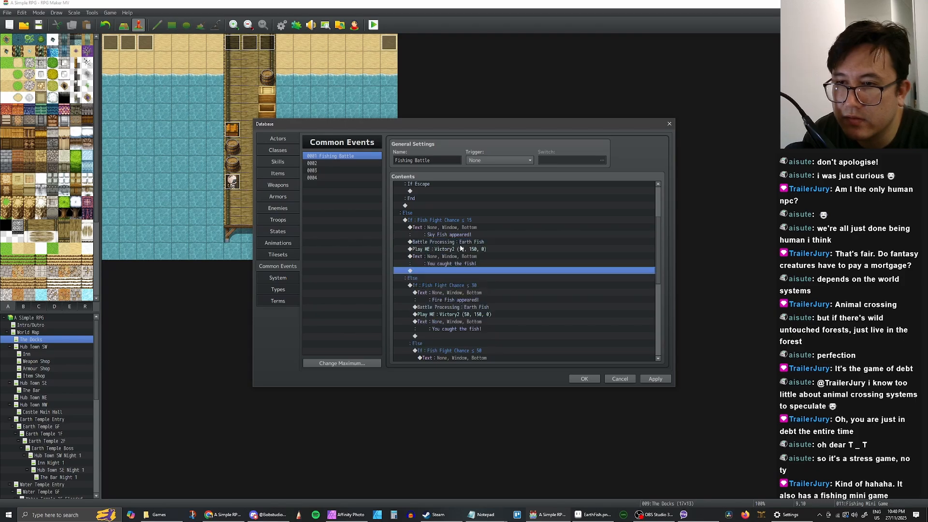
Replace the Diamond Fish branch's battle block with the copied inescapable battle, Victory2 effect and catch message
{"action": "scroll", "coordinate": [460, 248], "scroll_direction": "up", "scroll_amount": 4}
{"action": "left_click", "coordinate": [448, 240]}
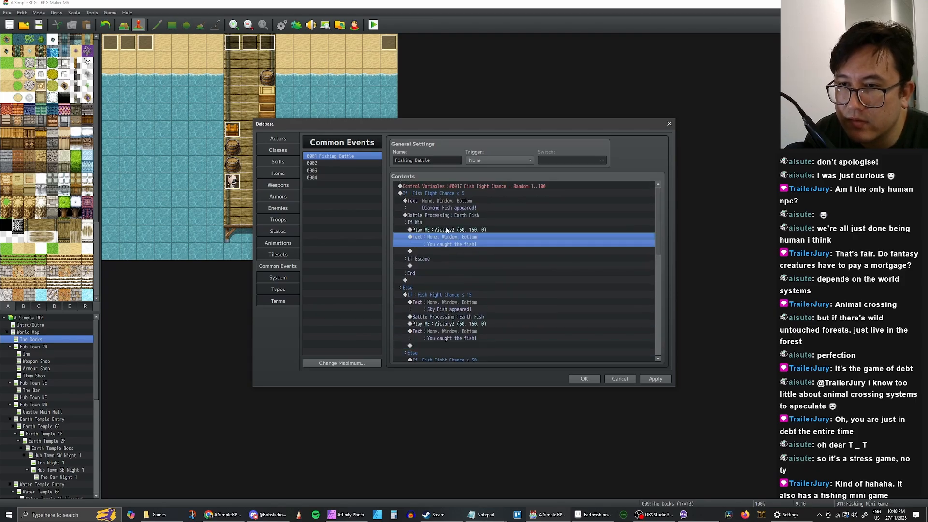
{"action": "left_click", "coordinate": [447, 216]}
{"action": "key", "text": "Delete"}
{"action": "key", "text": "ctrl+v"}
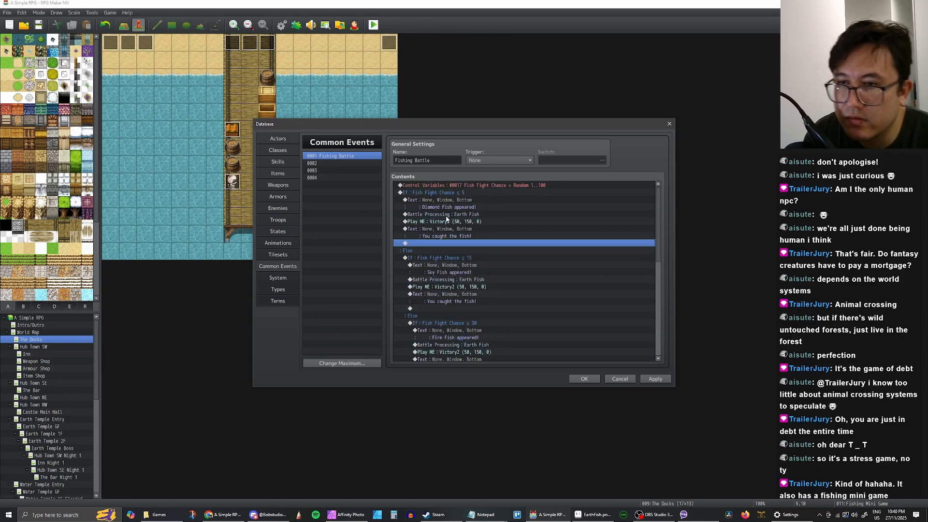
Review all Fish Fight Chance branches of the Fishing Battle event, from Diamond Fish through Earth Fish, for consistent nesting and battle commands
{"action": "left_click", "coordinate": [458, 216]}
{"action": "scroll", "coordinate": [459, 218], "scroll_direction": "down", "scroll_amount": 2}
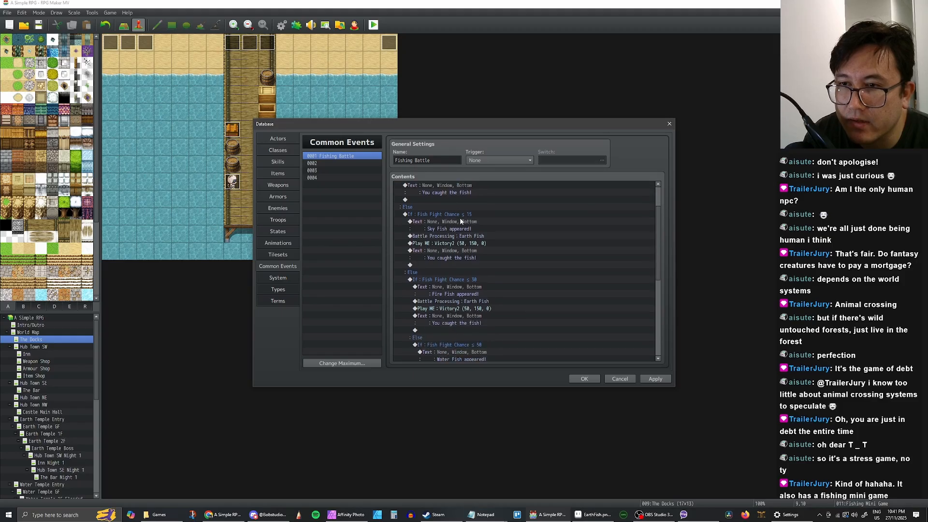
{"action": "scroll", "coordinate": [460, 217], "scroll_direction": "up", "scroll_amount": 2}
{"action": "left_click", "coordinate": [445, 193]}
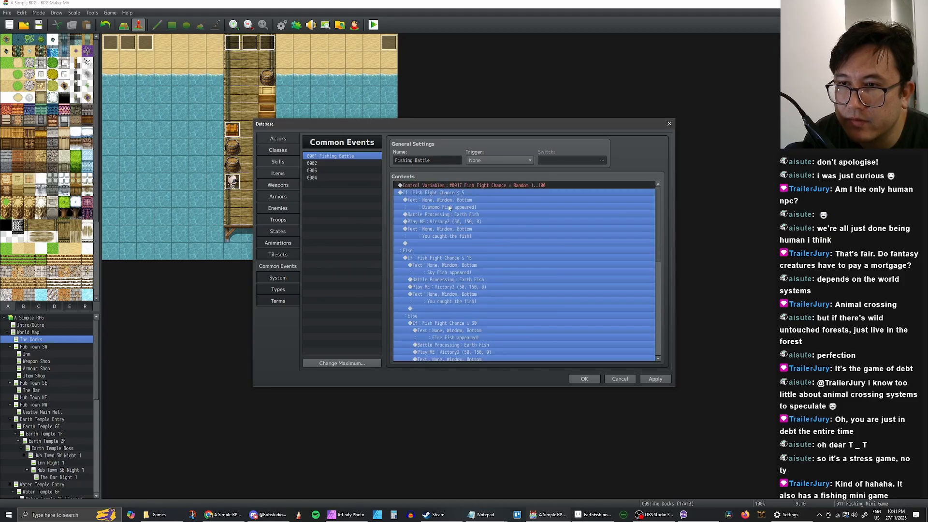
{"action": "scroll", "coordinate": [450, 217], "scroll_direction": "down", "scroll_amount": 2}
{"action": "scroll", "coordinate": [450, 227], "scroll_direction": "up", "scroll_amount": 2}
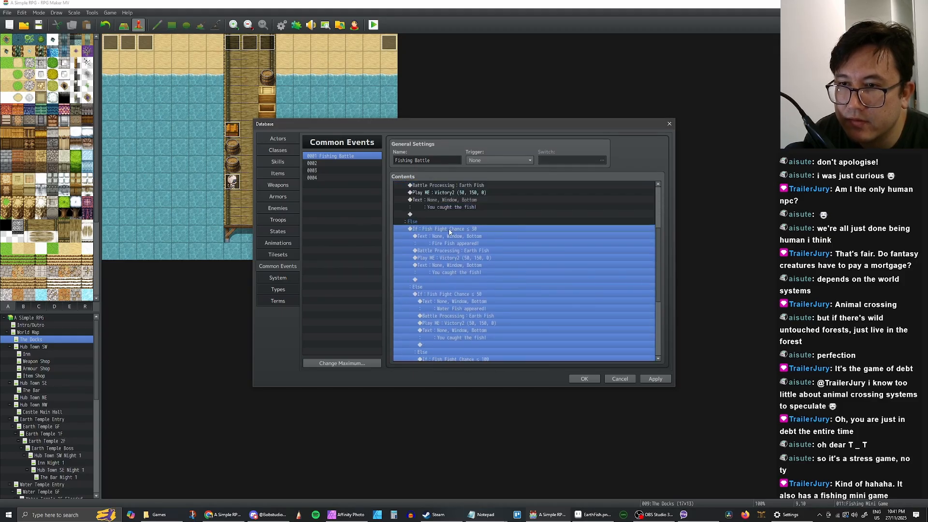
{"action": "scroll", "coordinate": [450, 232], "scroll_direction": "down", "scroll_amount": 7}
{"action": "left_click", "coordinate": [450, 236]}
{"action": "scroll", "coordinate": [454, 236], "scroll_direction": "down", "scroll_amount": 3}
{"action": "left_click", "coordinate": [460, 243]}
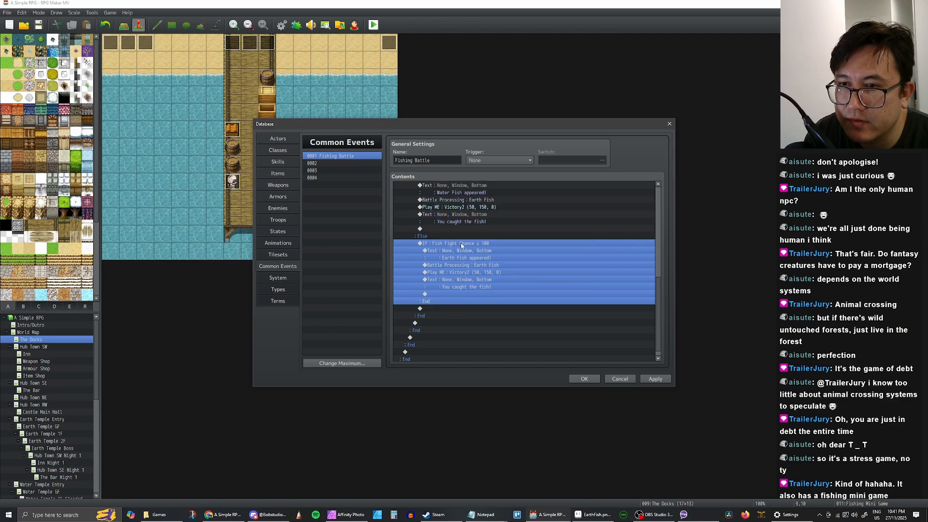
{"action": "left_click", "coordinate": [474, 265]}
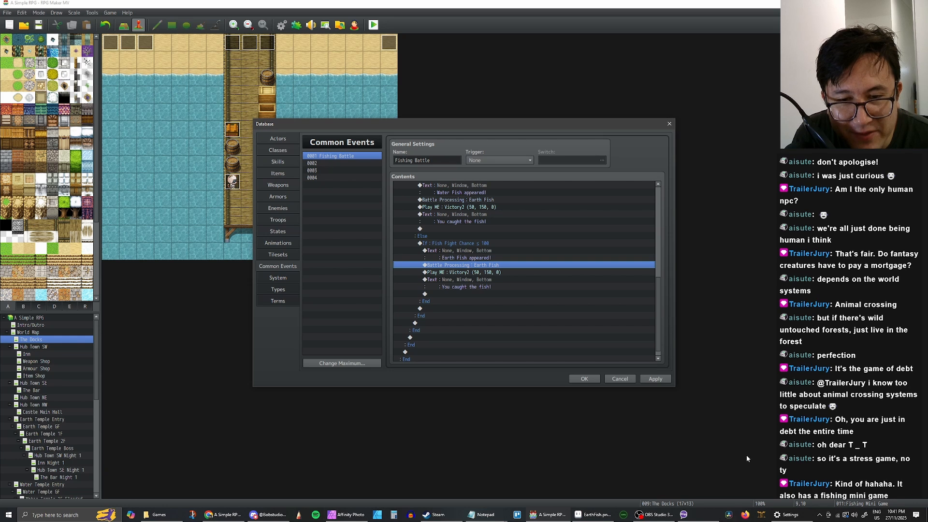
{"action": "scroll", "coordinate": [571, 319], "scroll_direction": "up", "scroll_amount": 10}
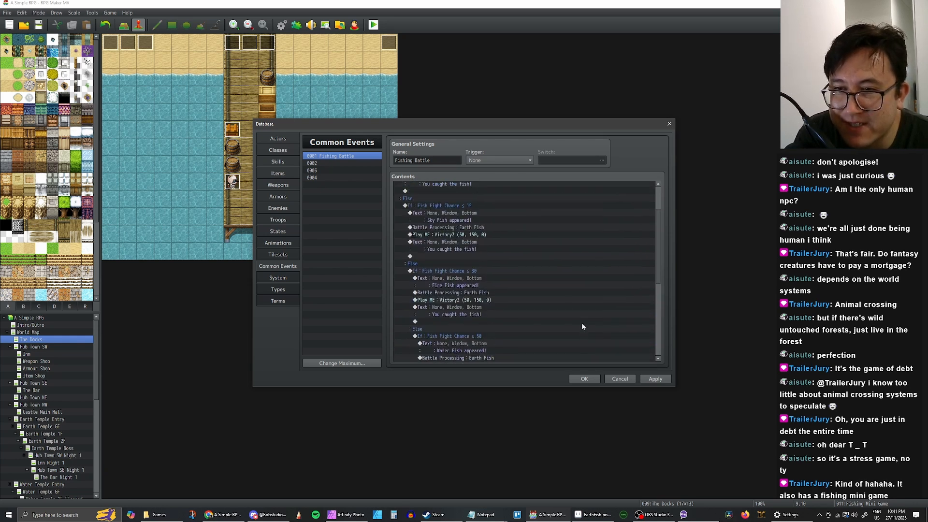
Apply the Fishing Battle event changes and close the database
{"action": "left_click", "coordinate": [664, 381]}
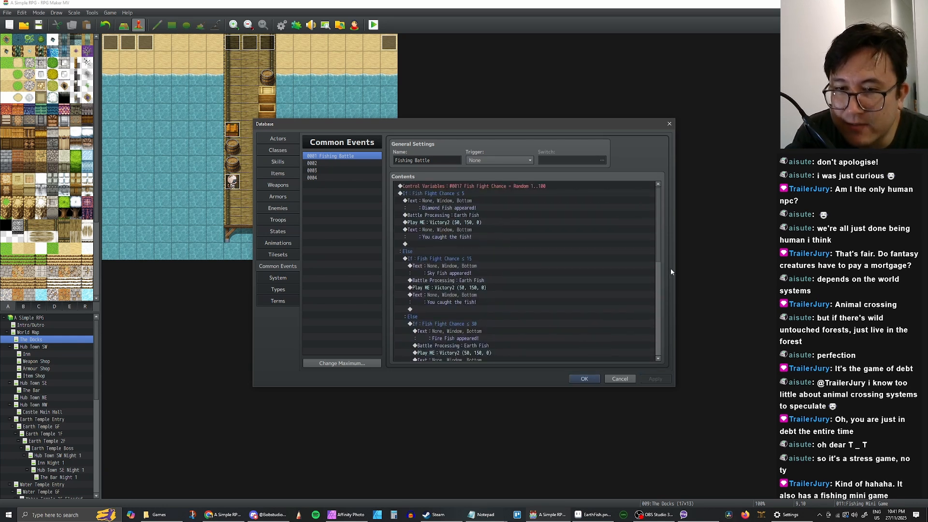
{"action": "left_click_drag", "start_coordinate": [658, 250], "coordinate": [646, 216]}
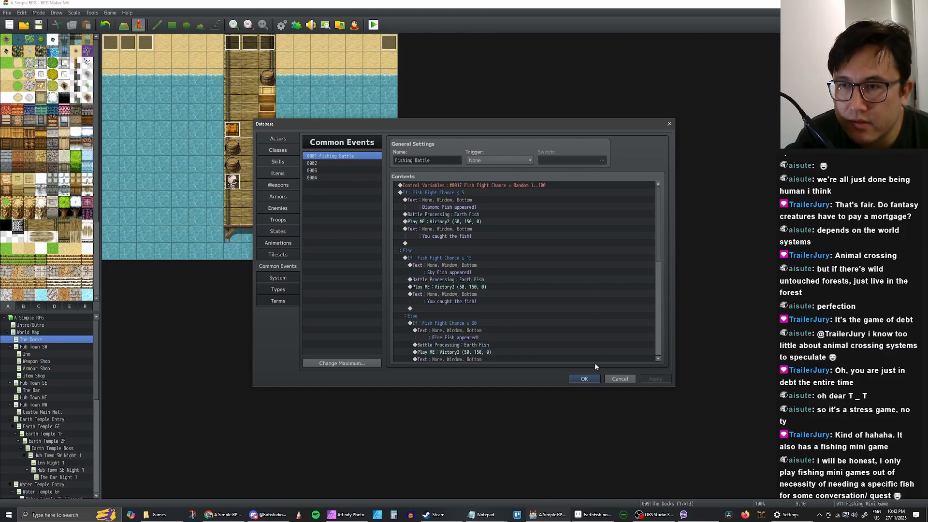
{"action": "left_click", "coordinate": [584, 379]}
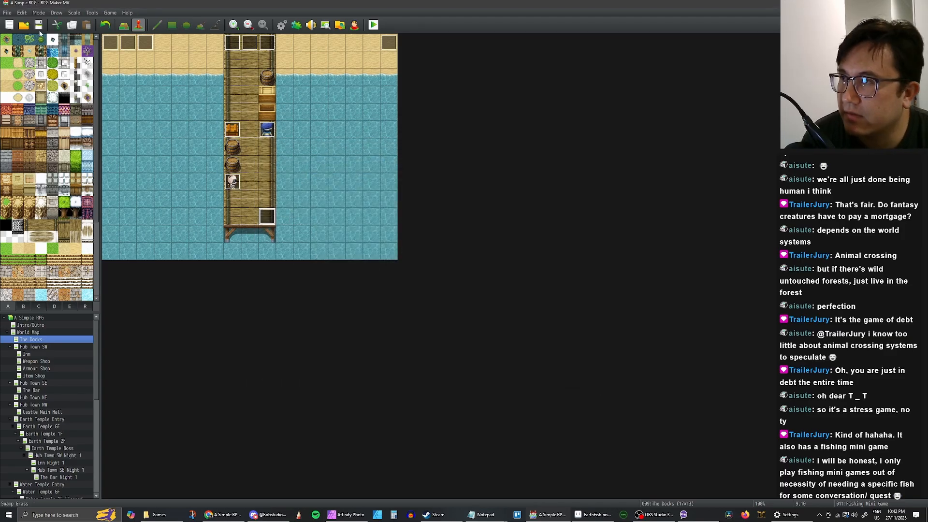
Start a playtest in a maximised window and continue from the saved game at The Docks
{"action": "left_click", "coordinate": [373, 24]}
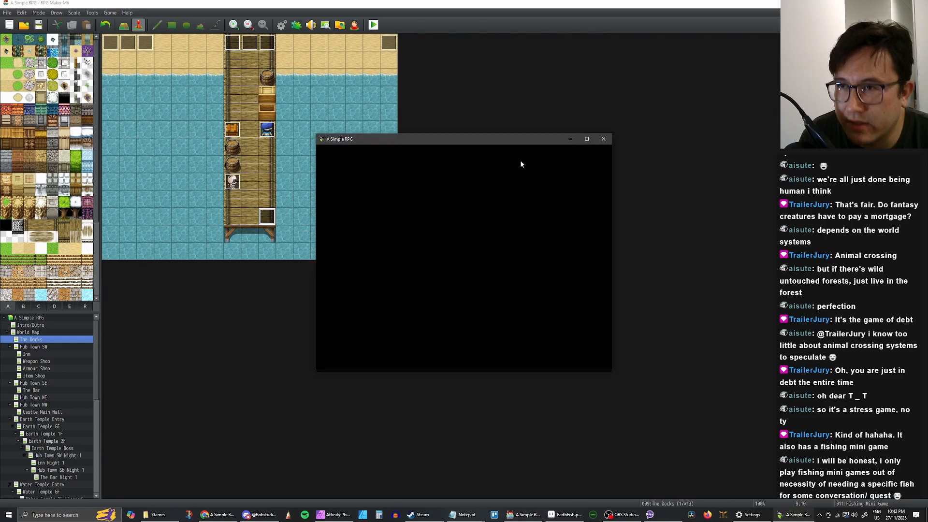
{"action": "left_click", "coordinate": [588, 139]}
{"action": "key", "text": "Up"}
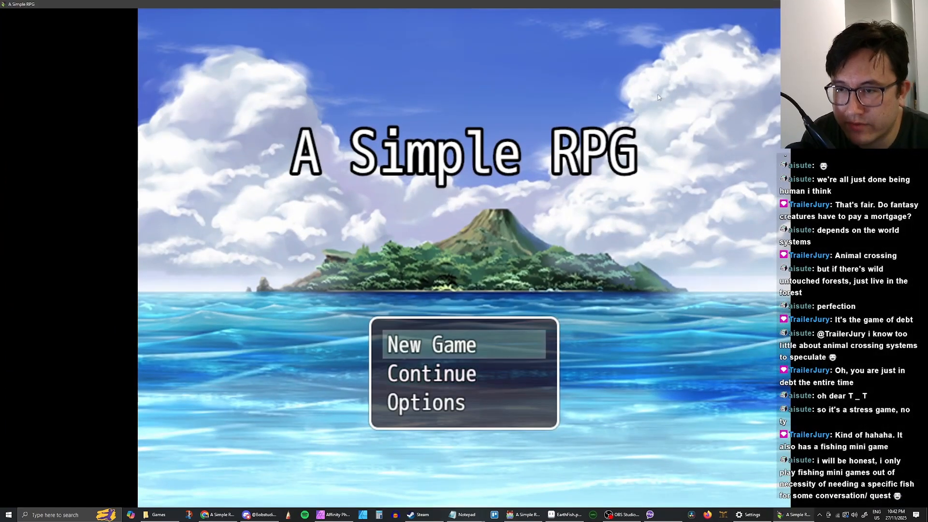
{"action": "key", "text": "Down"}
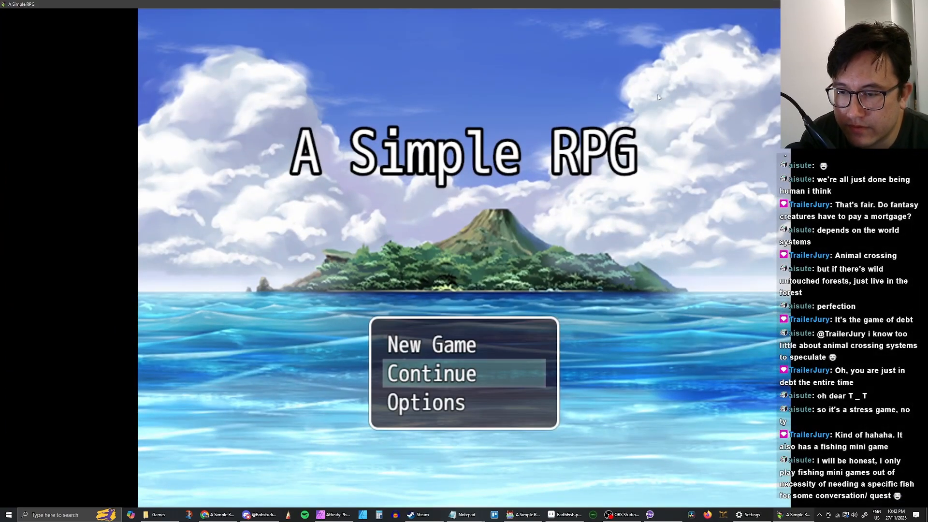
{"action": "key", "text": "Return"}
{"action": "key", "text": "Return"}
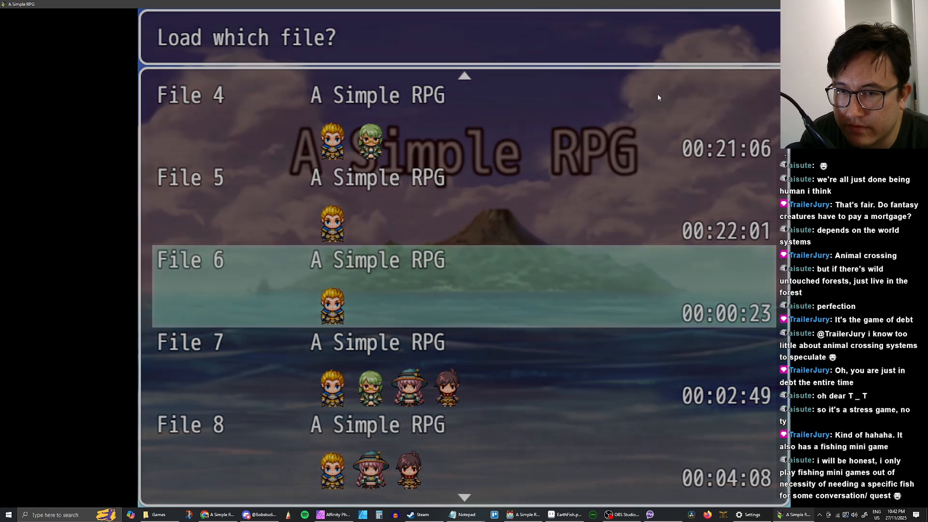
{"action": "key", "text": "Down"}
Fish from the end of the dock, advance through the messages and enter the fight with the hooked fish
{"action": "key", "text": "Right"}
{"action": "key", "text": "Return"}
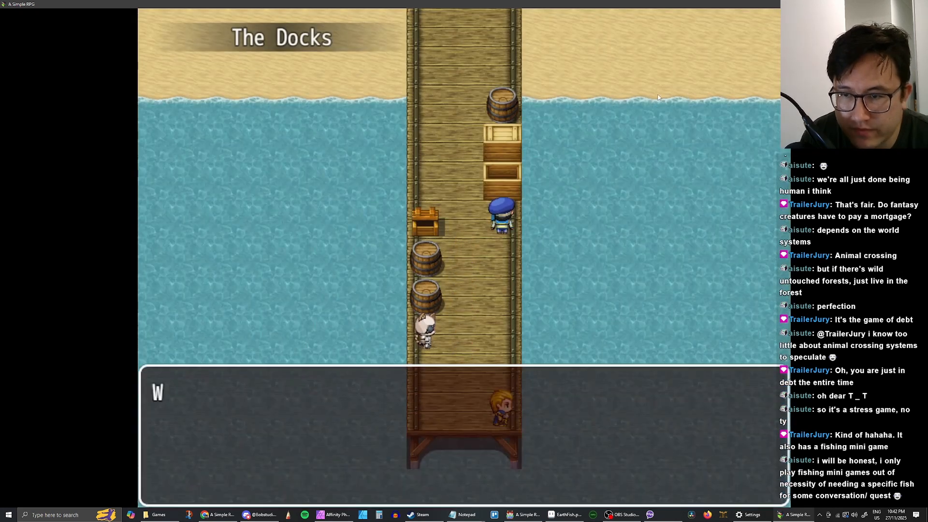
{"action": "key", "text": "Return"}
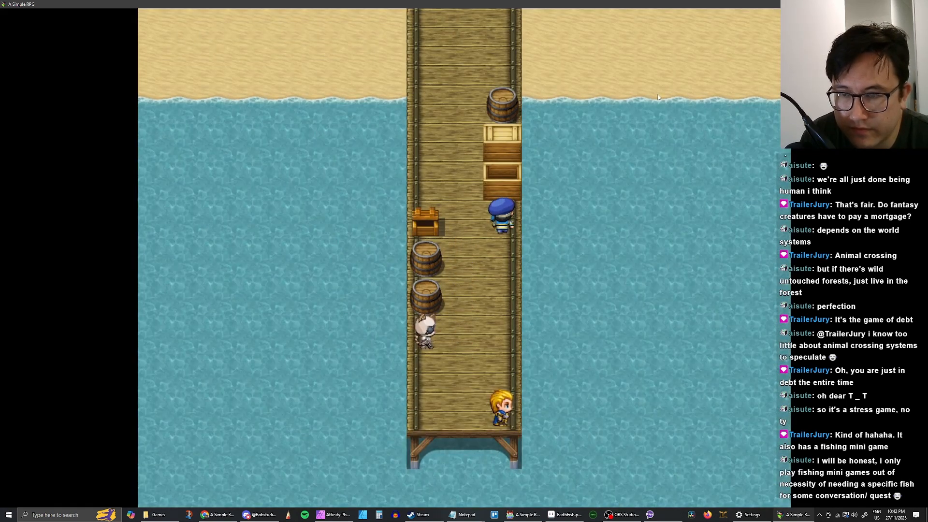
{"action": "key", "text": "Return"}
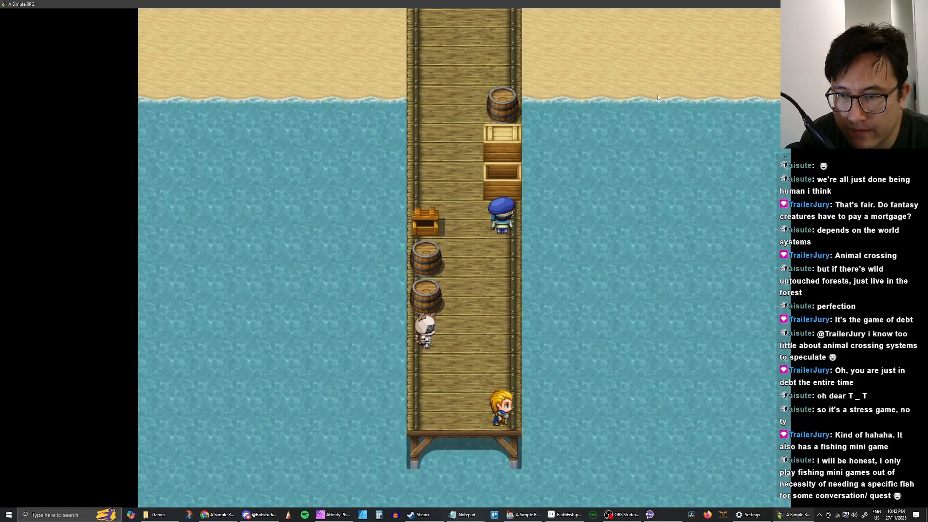
{"action": "key", "text": "Return"}
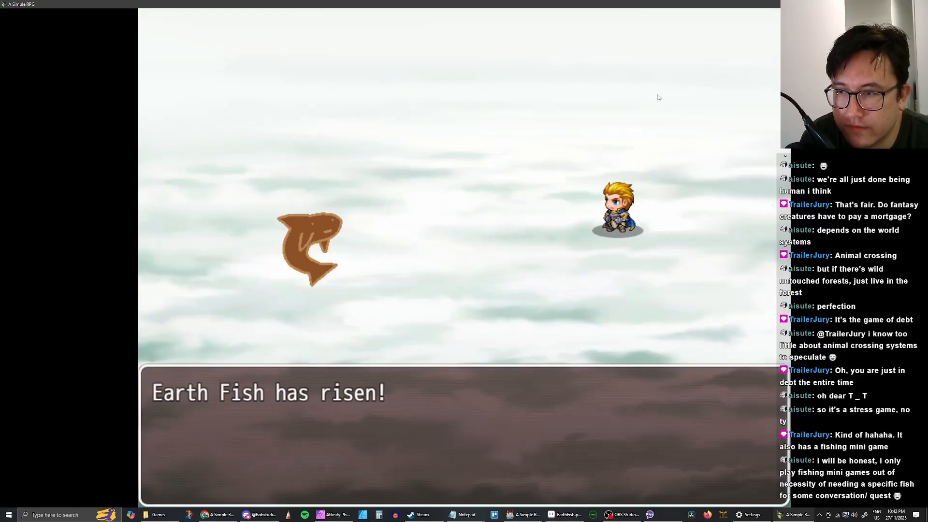
{"action": "key", "text": "Return"}
{"action": "key", "text": "Return"}
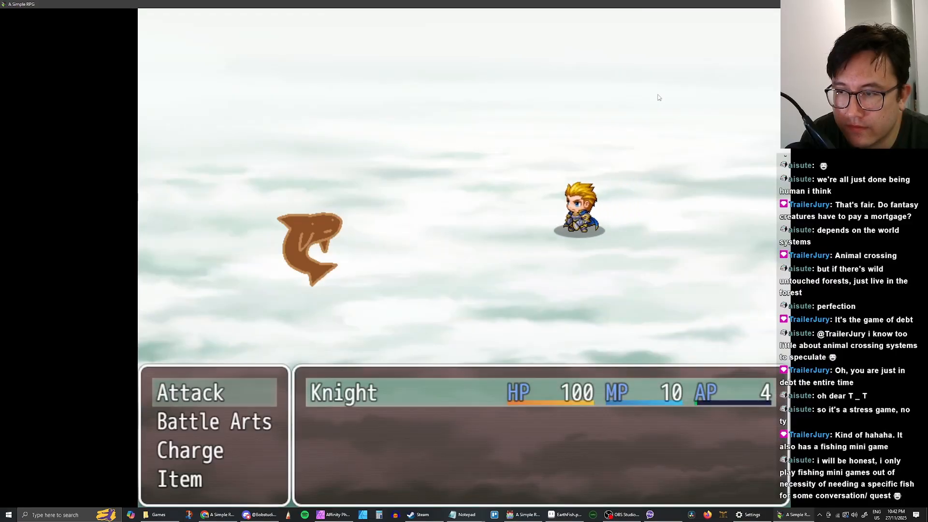
Look through the Knight's battle commands and back out to the Fight and Escape choices
{"action": "key", "text": "Down"}
{"action": "key", "text": "Down"}
{"action": "key", "text": "Up"}
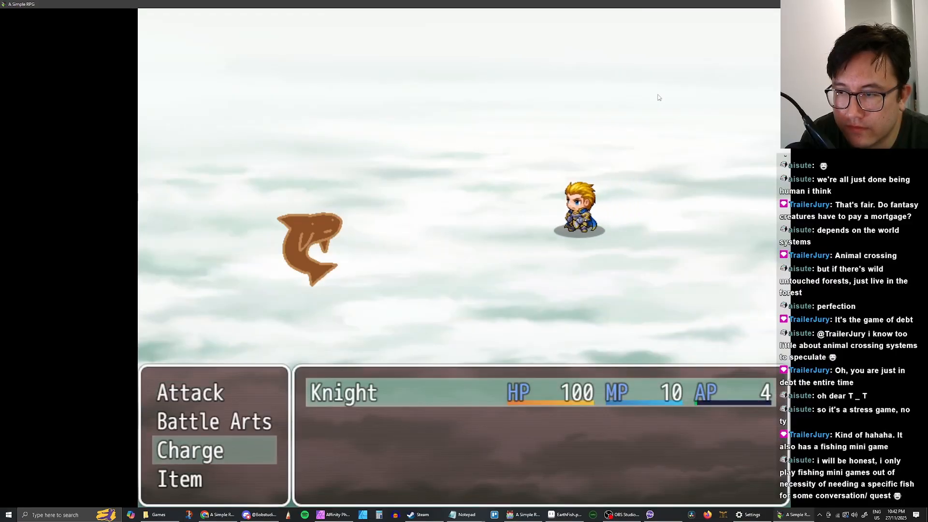
{"action": "key", "text": "Up"}
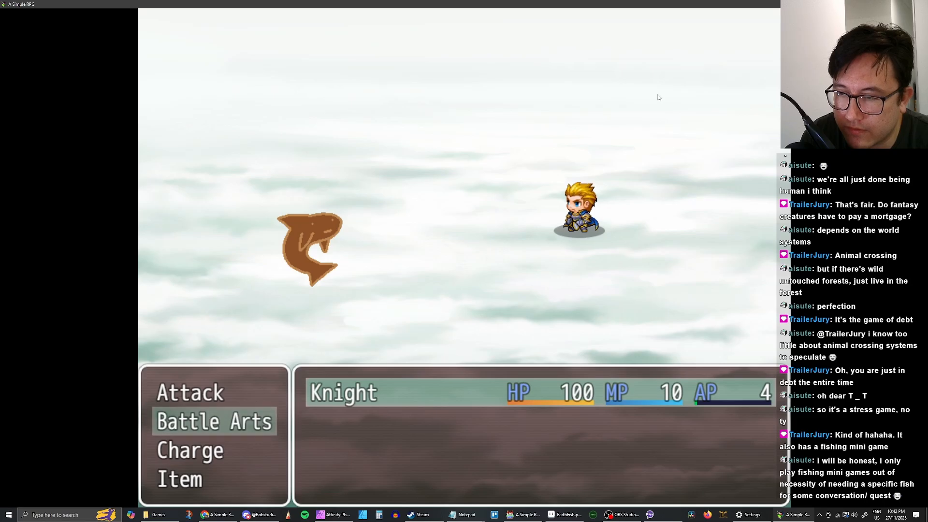
{"action": "key", "text": "Down"}
{"action": "key", "text": "Down"}
{"action": "key", "text": "Down"}
{"action": "key", "text": "Down"}
{"action": "key", "text": "Down"}
{"action": "key", "text": "Down"}
{"action": "key", "text": "Down"}
{"action": "key", "text": "Down"}
{"action": "key", "text": "Down"}
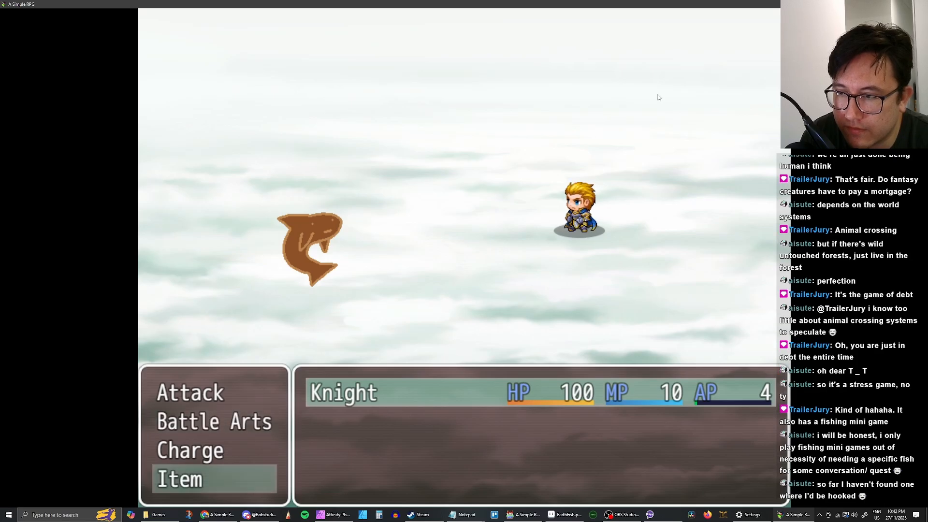
{"action": "key", "text": "Escape"}
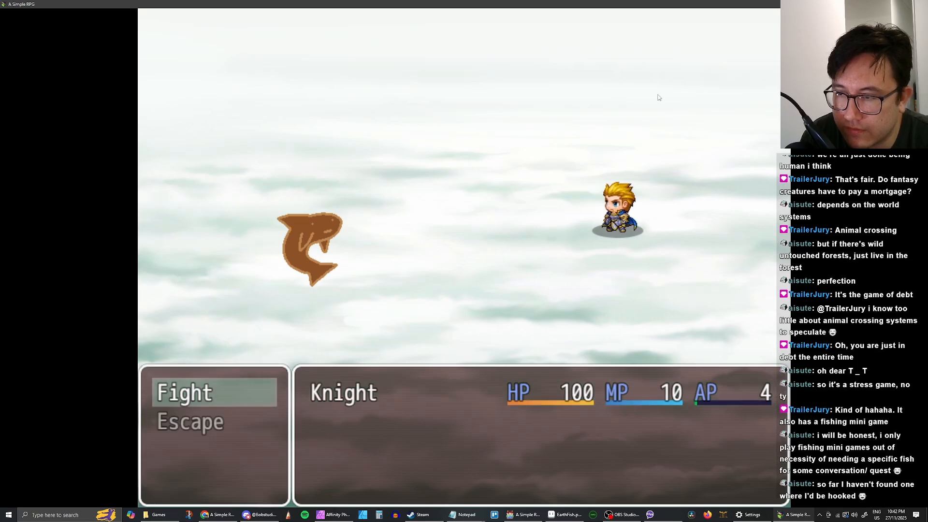
Fight the Earth Fish with the Knight, using Charge for two turns
{"action": "key", "text": "Return"}
{"action": "key", "text": "Down"}
{"action": "key", "text": "Return"}
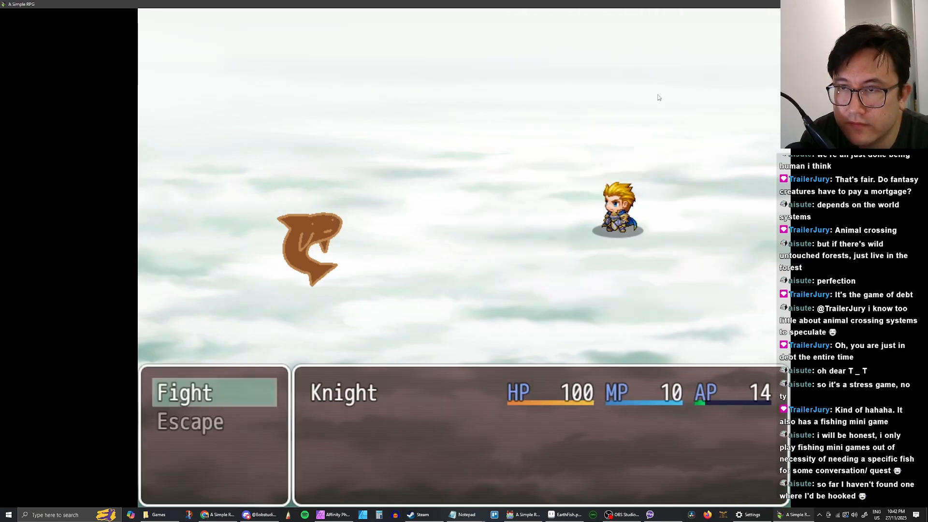
{"action": "key", "text": "Return"}
{"action": "key", "text": "Down"}
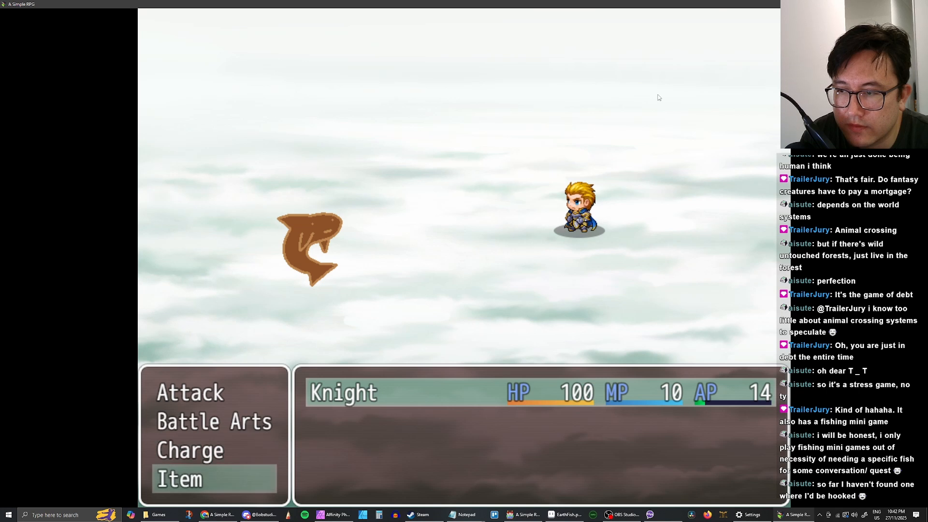
{"action": "key", "text": "Up"}
{"action": "key", "text": "Down"}
{"action": "key", "text": "Up"}
{"action": "key", "text": "Return"}
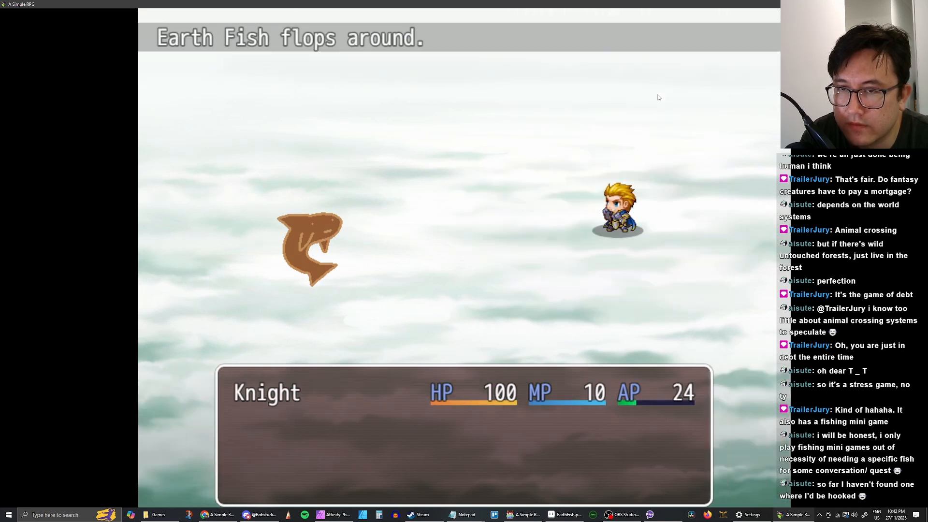
Check the Escape option, then return to the fight and use Charge again
{"action": "key", "text": "Down"}
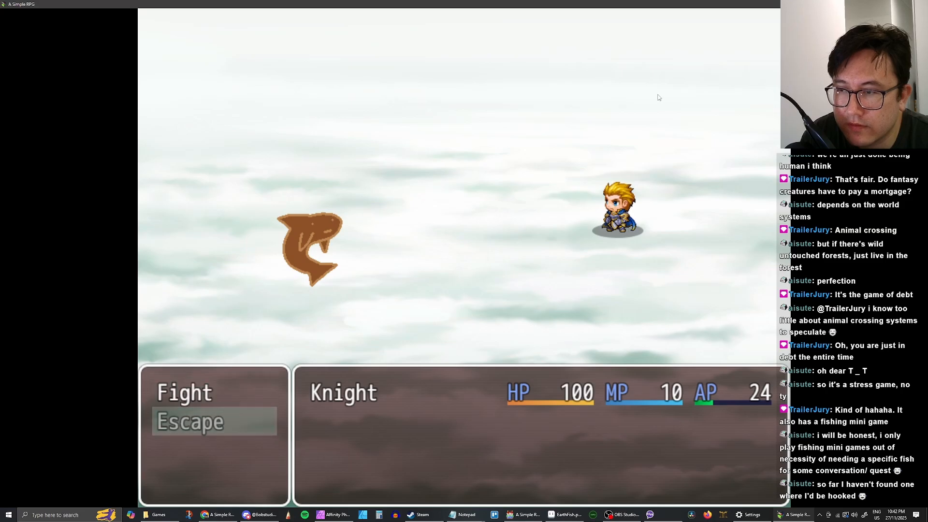
{"action": "key", "text": "Up"}
{"action": "key", "text": "Return"}
{"action": "key", "text": "Down"}
{"action": "key", "text": "Down"}
{"action": "key", "text": "Return"}
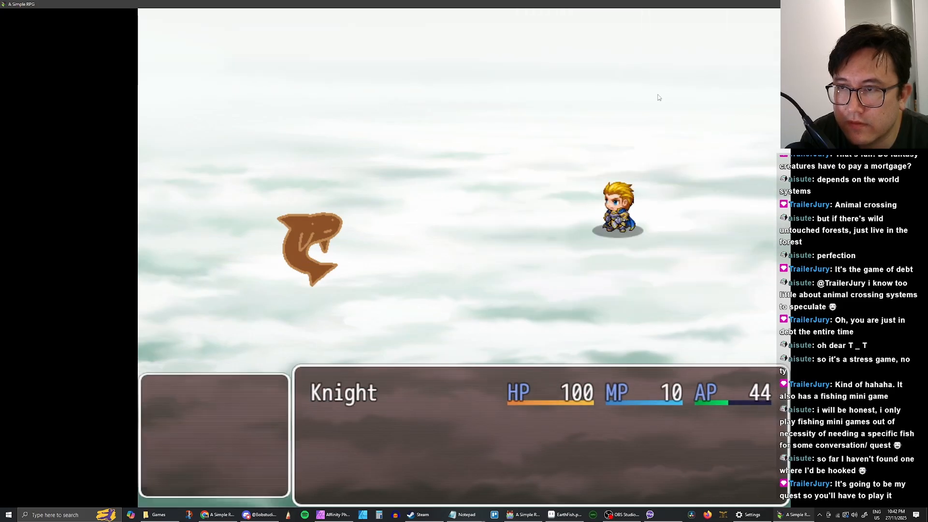
Close the playtest and open the project database
{"action": "left_click", "coordinate": [917, 4]}
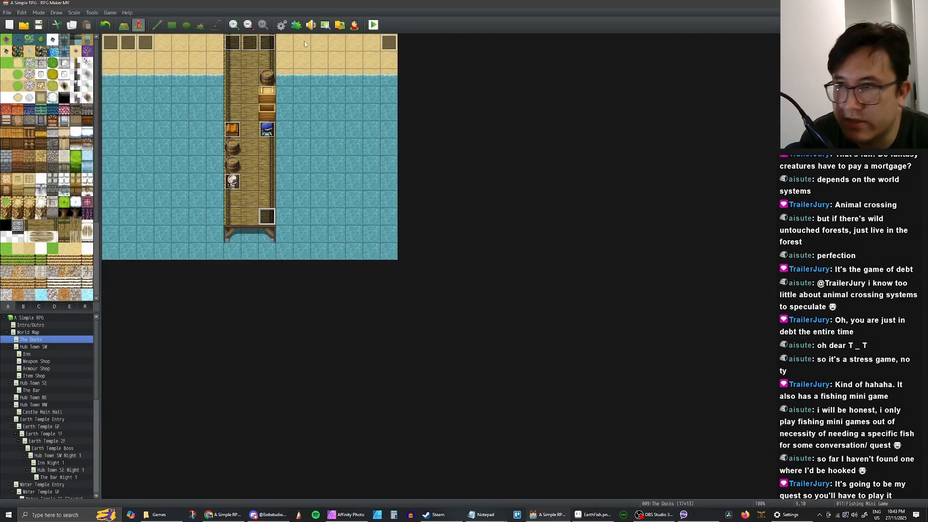
{"action": "left_click", "coordinate": [282, 24]}
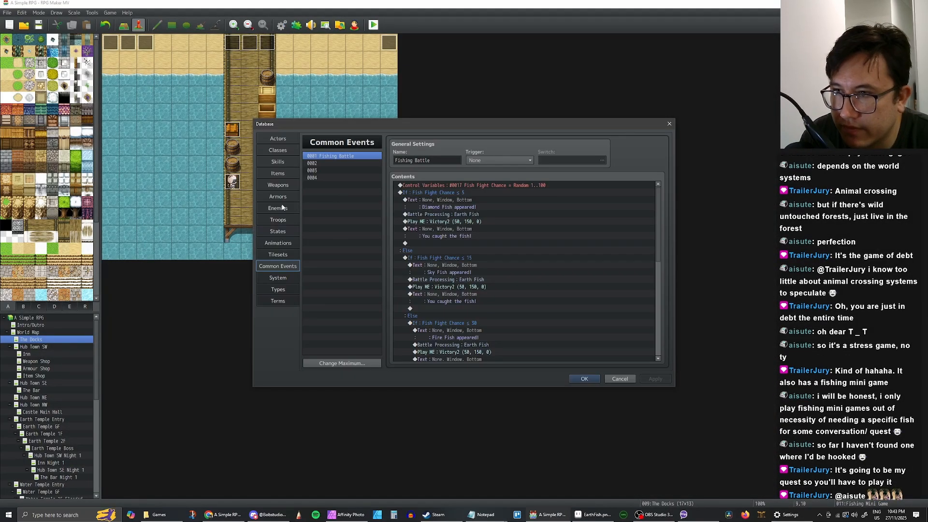
Set the rating of the Earth Fish enemy's Escape action to 9 and save the database changes
{"action": "left_click", "coordinate": [283, 208]}
{"action": "double_click", "coordinate": [471, 320]}
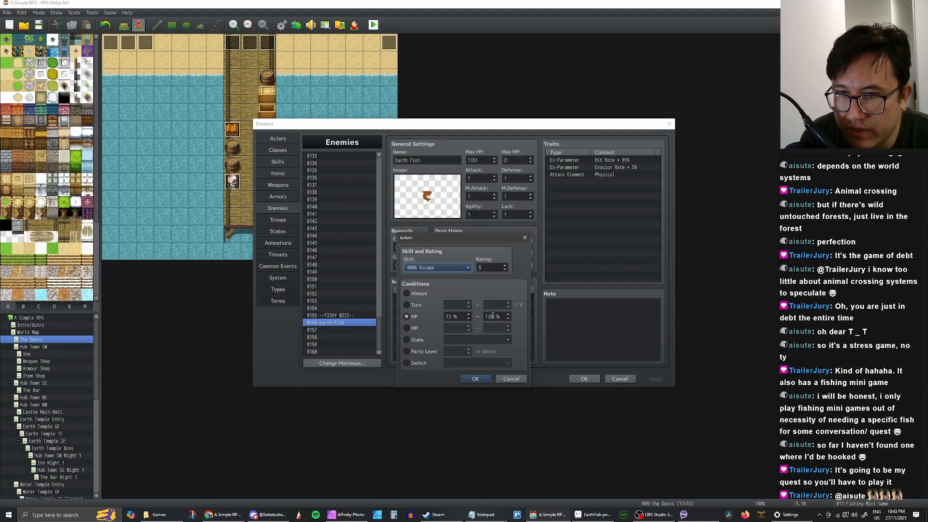
{"action": "double_click", "coordinate": [490, 269]}
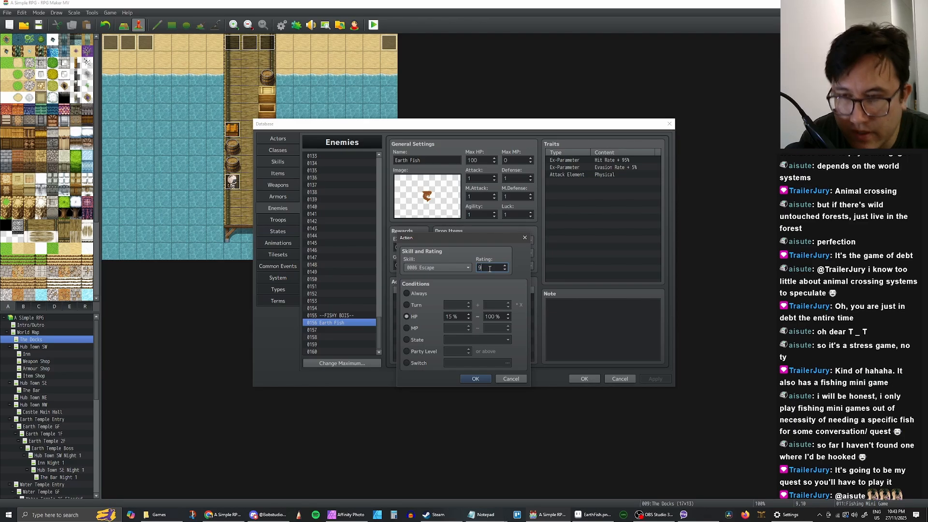
{"action": "left_click", "coordinate": [475, 378]}
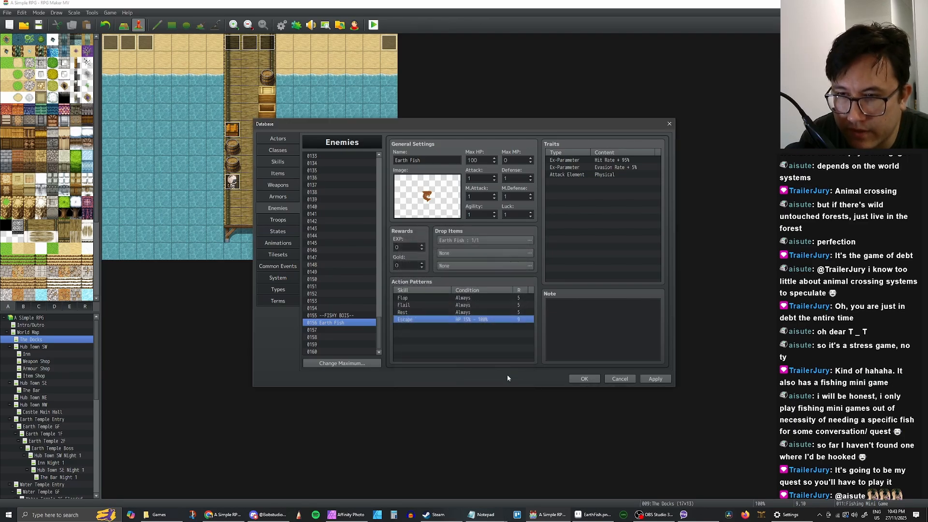
{"action": "left_click", "coordinate": [573, 379]}
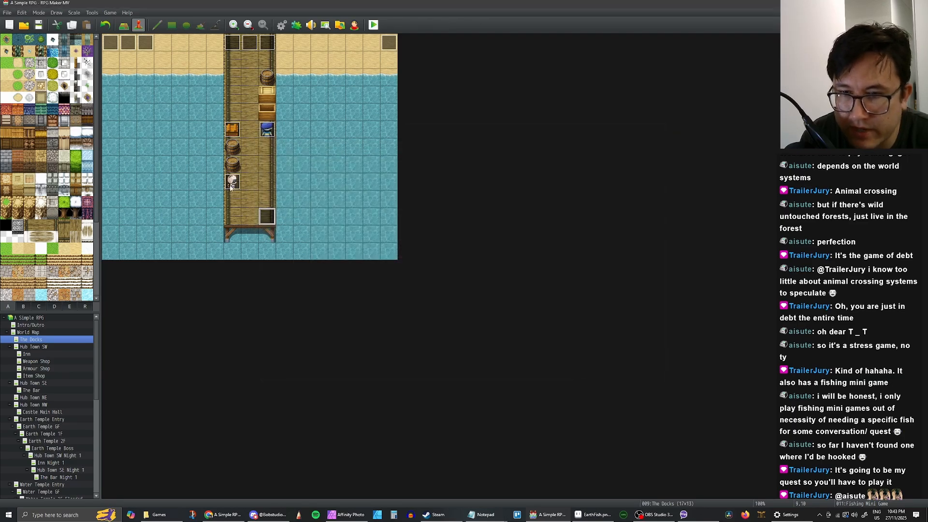
Start a playtest in a maximized window and load File 6
{"action": "left_click", "coordinate": [373, 25]}
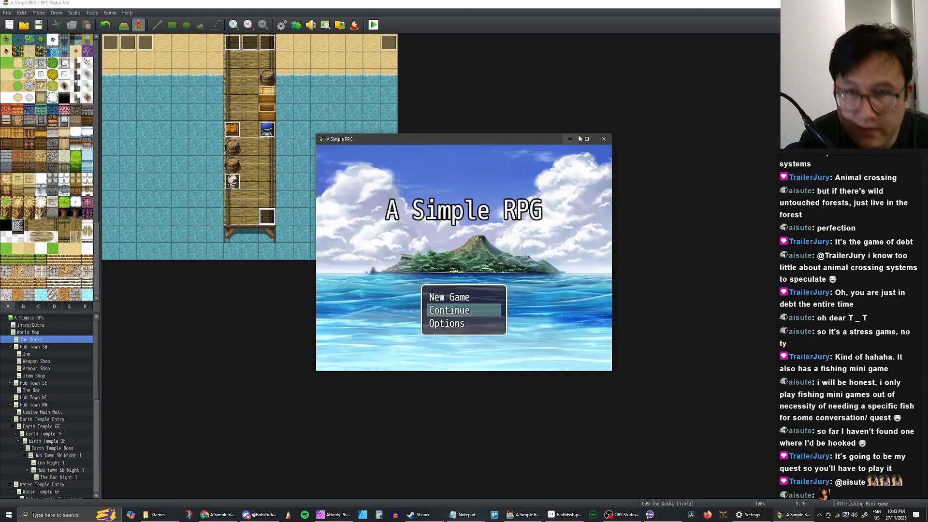
{"action": "left_click", "coordinate": [586, 139]}
{"action": "key", "text": "Return"}
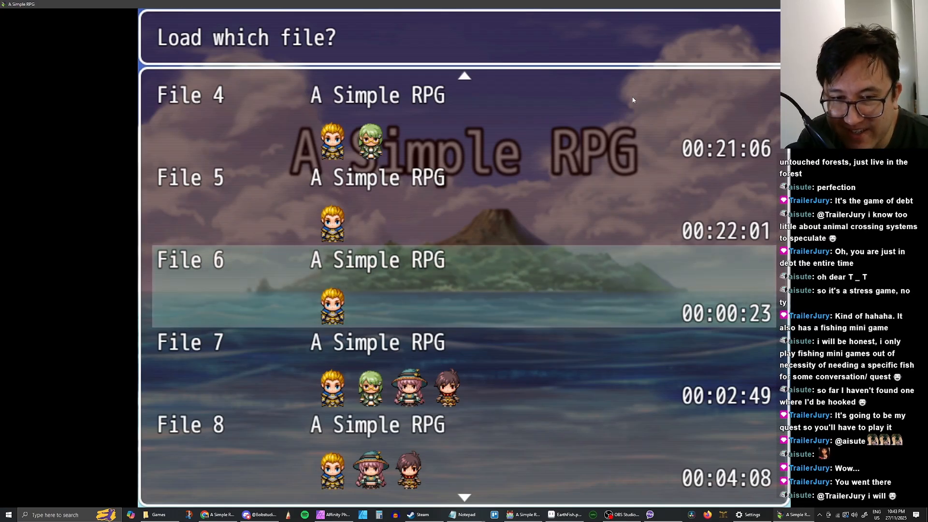
{"action": "key", "text": "Return"}
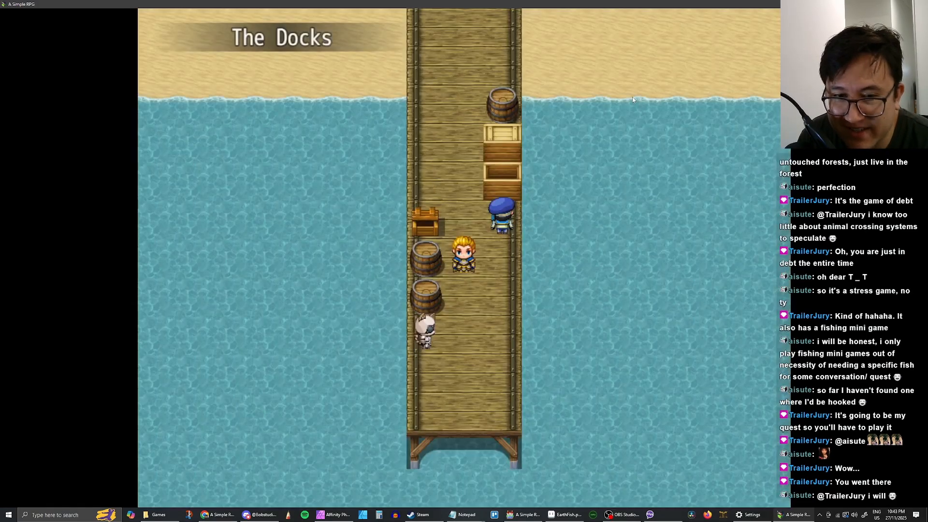
Walk the Knight to the far end of the dock, start fishing and hook a fish
{"action": "key", "text": "Right"}
{"action": "key", "text": "Left"}
{"action": "key", "text": "Down"}
{"action": "key", "text": "Right"}
{"action": "key", "text": "Return"}
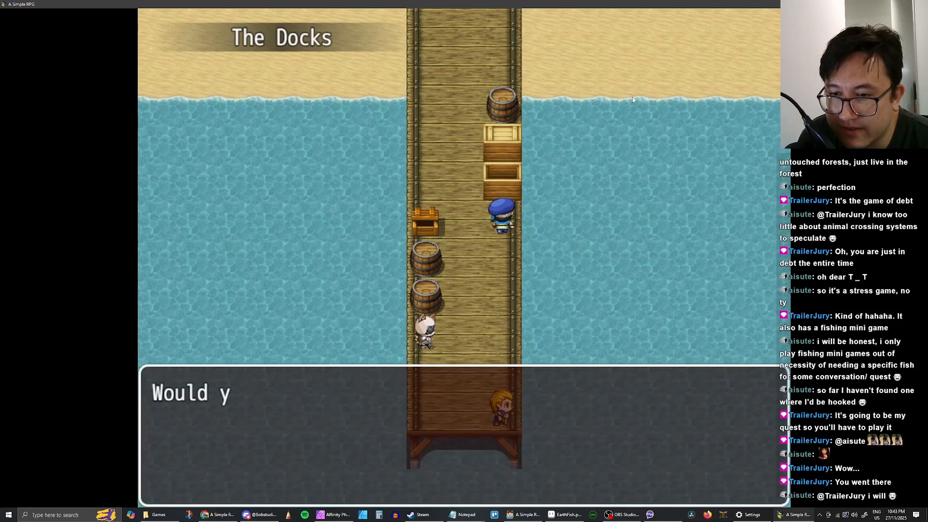
{"action": "key", "text": "Down"}
{"action": "key", "text": "Down"}
{"action": "key", "text": "Return"}
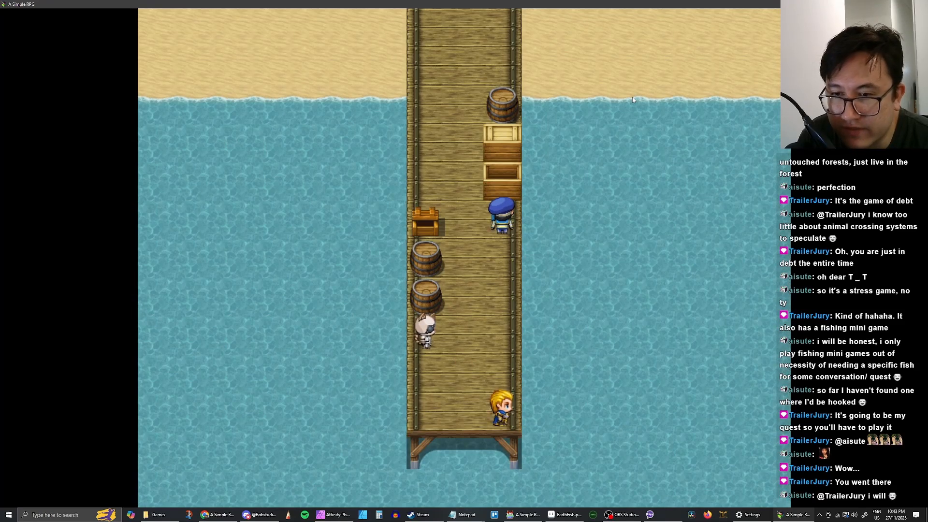
{"action": "key", "text": "Right"}
{"action": "key", "text": "Return"}
{"action": "key", "text": "Return"}
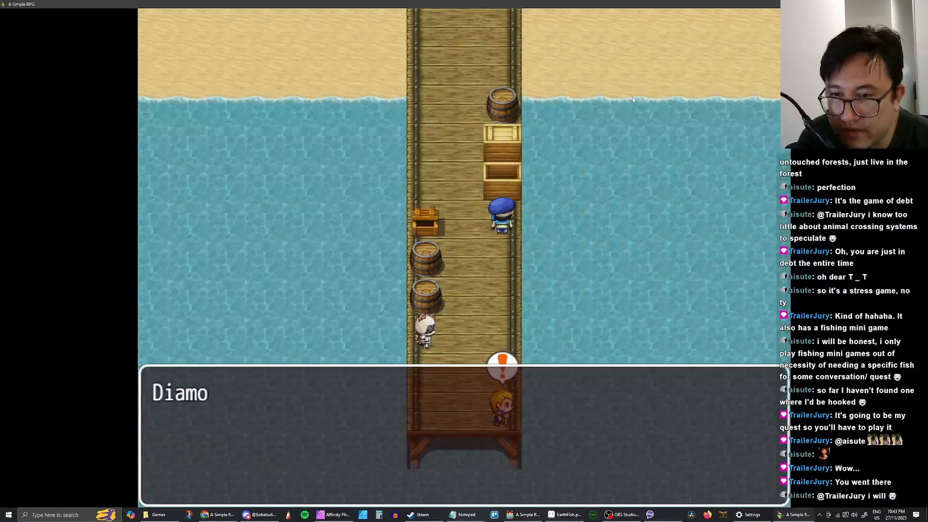
Fight the hooked fish with the Knight until the battle ends, then dismiss the victory and catch messages
{"action": "key", "text": "Return"}
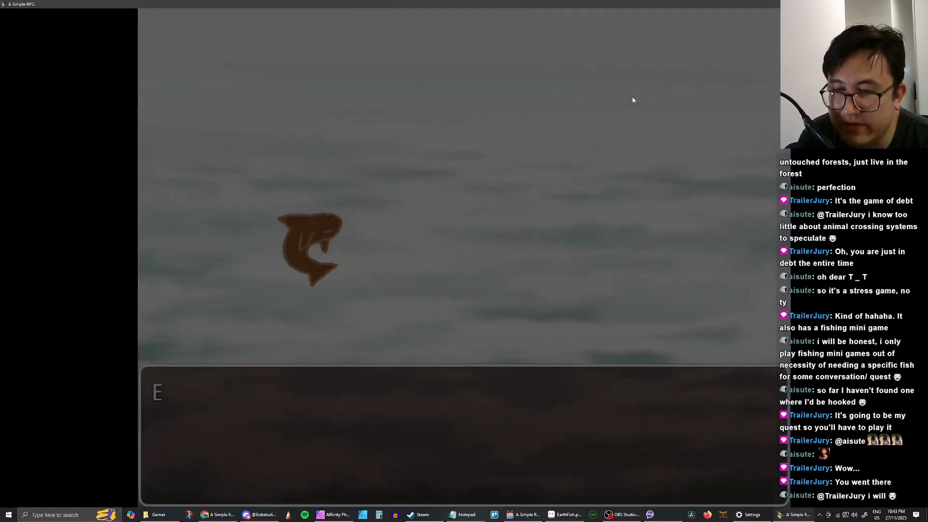
{"action": "key", "text": "Return"}
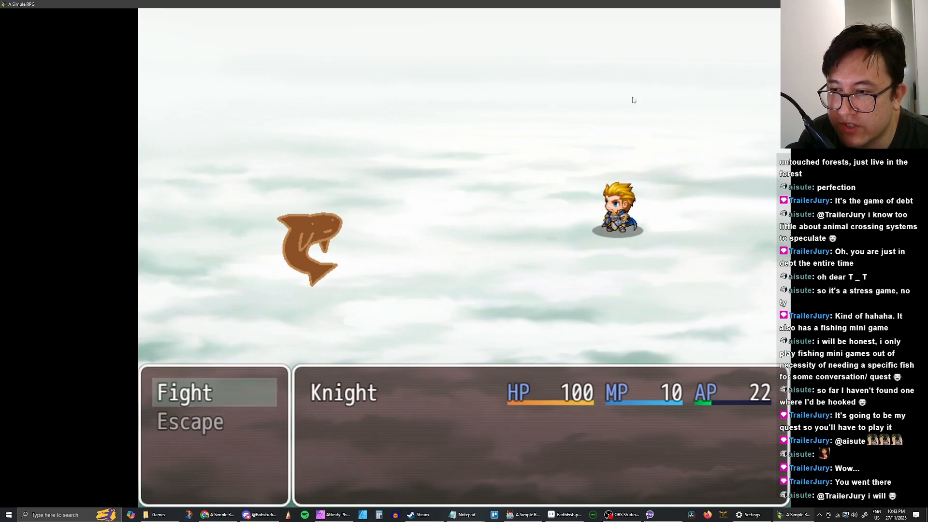
{"action": "key", "text": "Return"}
{"action": "key", "text": "Down"}
{"action": "key", "text": "Down"}
{"action": "key", "text": "Return"}
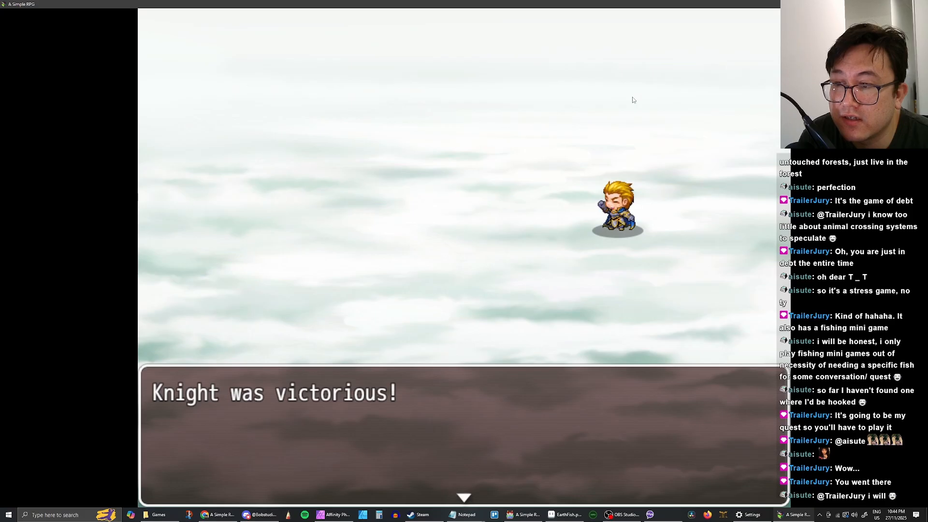
{"action": "key", "text": "Return"}
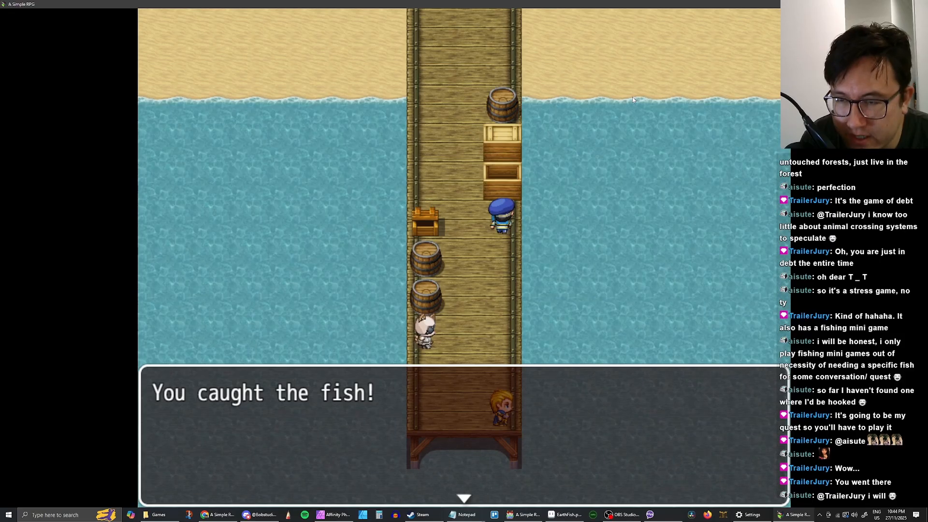
{"action": "key", "text": "Return"}
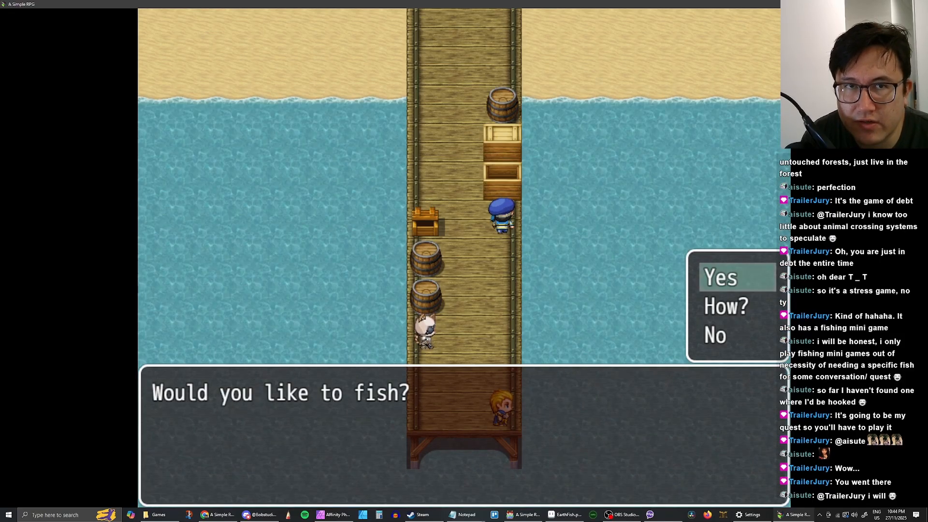
Close the playtest and enable Can Lose for the Diamond Fish battle in the Fishing Battle common event
{"action": "left_click", "coordinate": [917, 4]}
{"action": "left_click", "coordinate": [294, 28]}
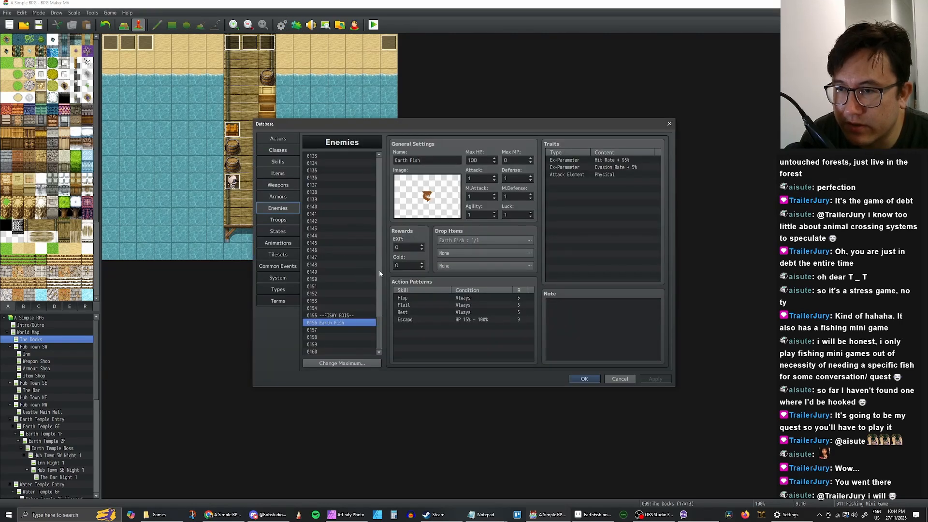
{"action": "left_click", "coordinate": [278, 266]}
{"action": "scroll", "coordinate": [473, 259], "scroll_direction": "up", "scroll_amount": 2}
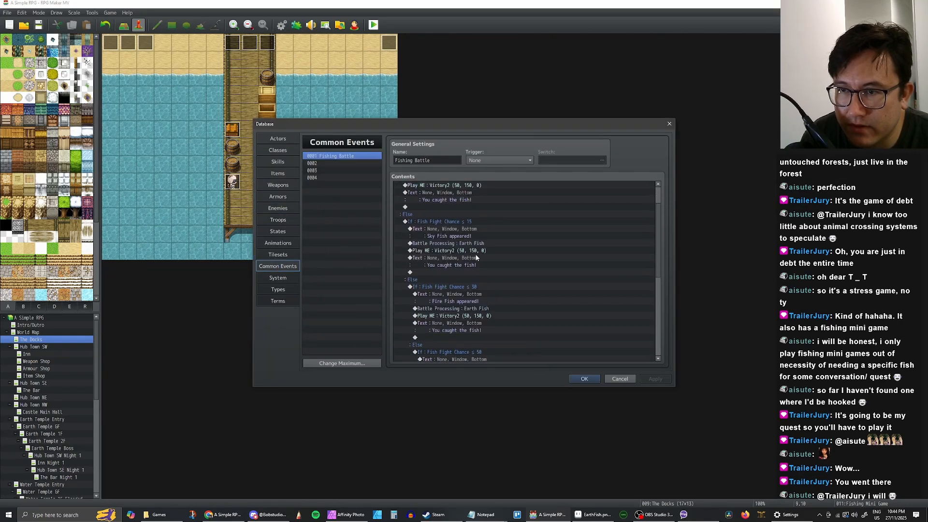
{"action": "left_click", "coordinate": [449, 214]}
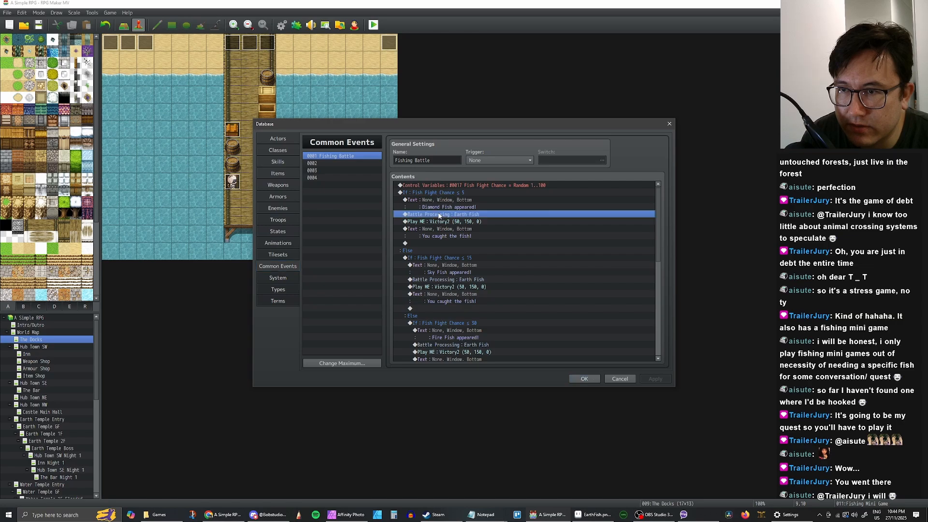
{"action": "double_click", "coordinate": [468, 216]}
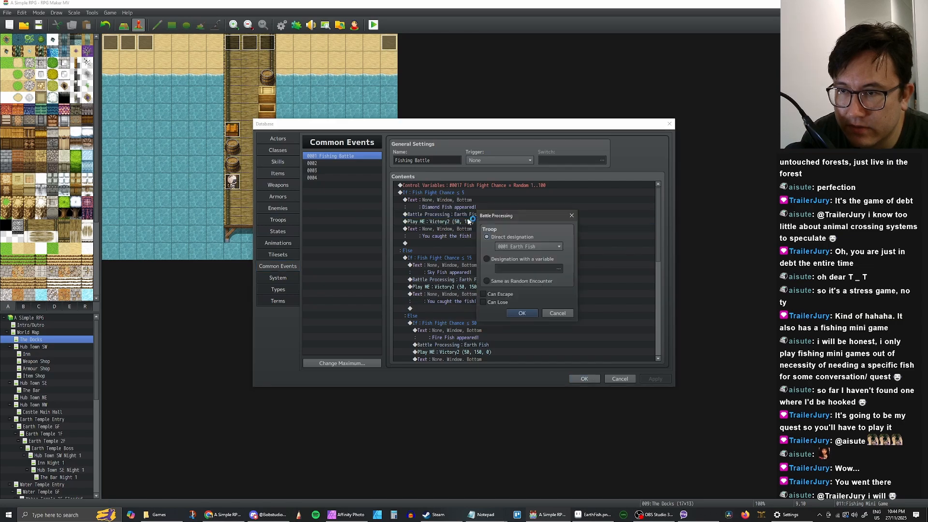
{"action": "left_click", "coordinate": [484, 302]}
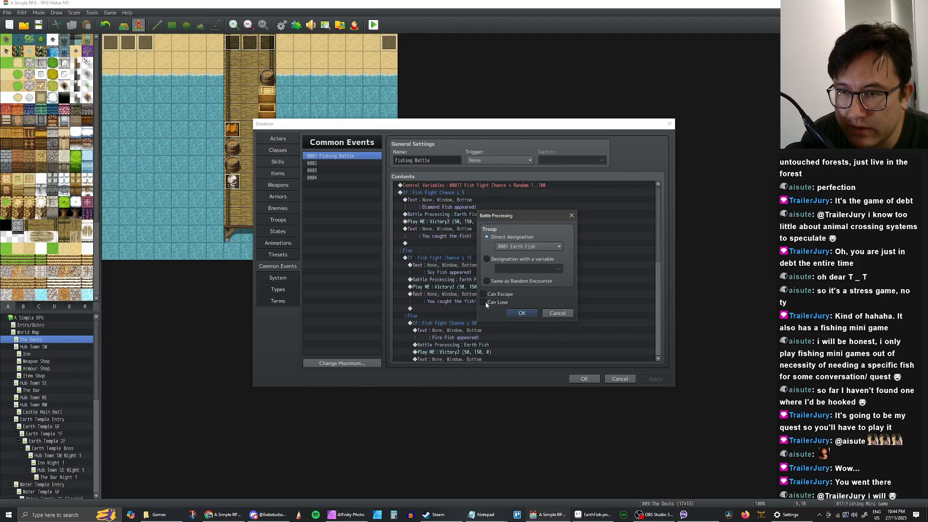
{"action": "left_click", "coordinate": [522, 314]}
Move the Diamond Fish's Victory2 sound and "You caught the fish!" text into the If Win branch of its battle
{"action": "left_click", "coordinate": [427, 229]}
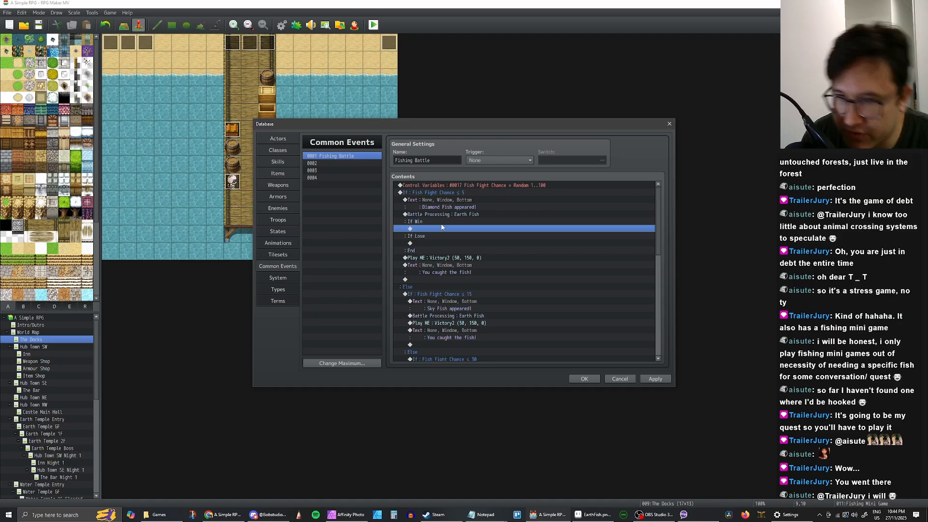
{"action": "left_click", "coordinate": [442, 259]}
{"action": "left_click", "coordinate": [444, 267], "text": "shift"}
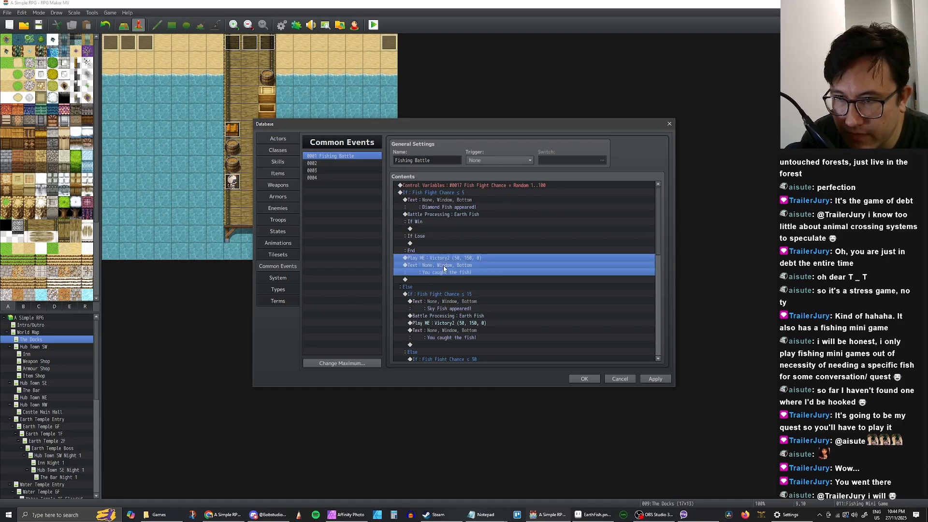
{"action": "key", "text": "ctrl+x"}
{"action": "left_click", "coordinate": [428, 230]}
{"action": "key", "text": "ctrl+v"}
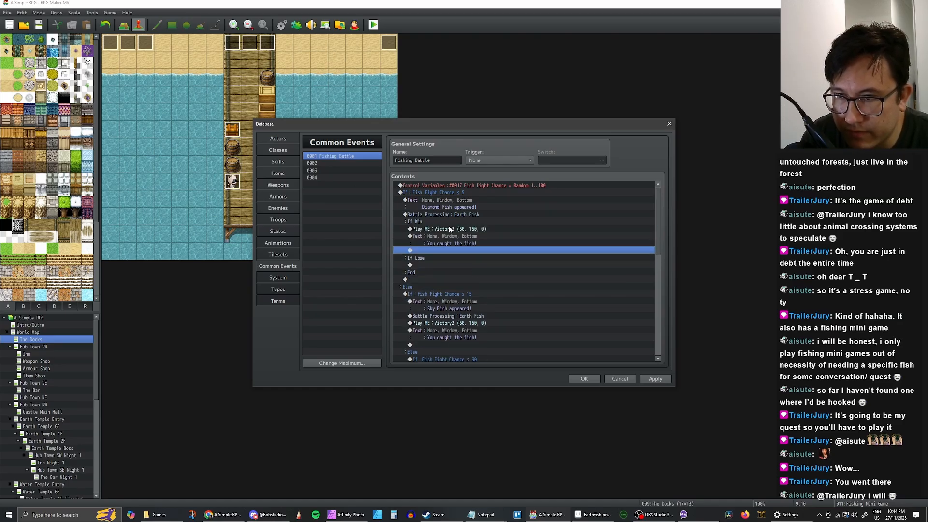
Replace the Sky Fish's battle, victory sound and catch text with a copy of the Diamond Fish's win/lose battle block
{"action": "left_click", "coordinate": [440, 215]}
{"action": "scroll", "coordinate": [445, 221], "scroll_direction": "down", "scroll_amount": 3}
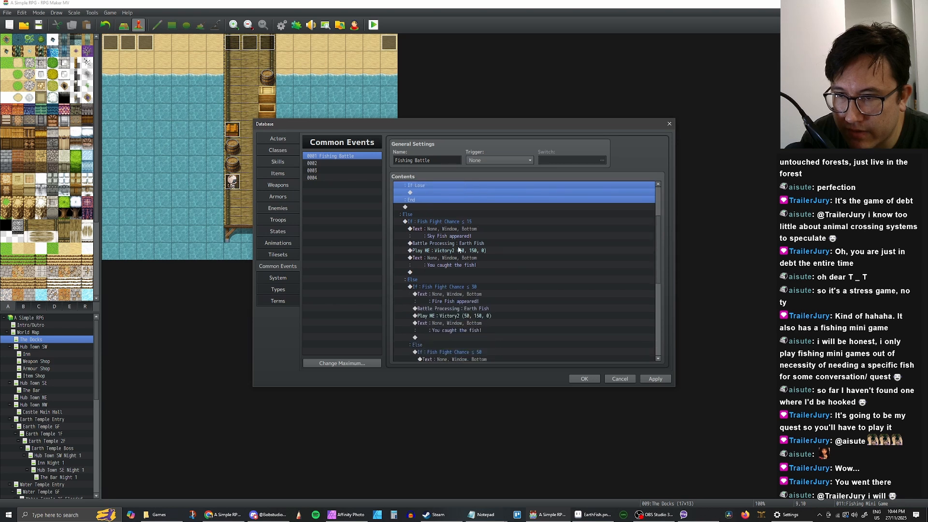
{"action": "left_click", "coordinate": [442, 244]}
{"action": "key", "text": "Delete"}
{"action": "key", "text": "Delete"}
{"action": "key", "text": "Delete"}
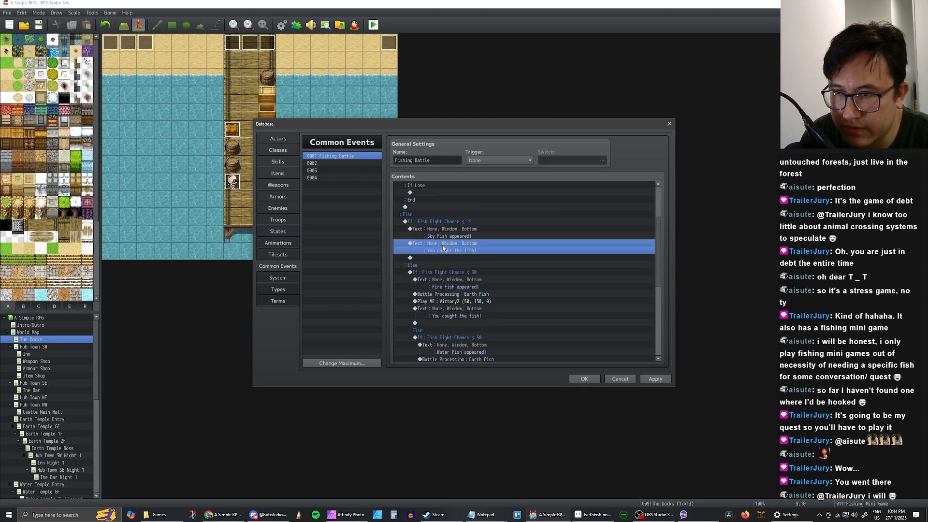
{"action": "key", "text": "ctrl+v"}
Replace the Fire Fish's battle, victory sound and catch text with the copied win/lose battle block
{"action": "scroll", "coordinate": [455, 247], "scroll_direction": "down", "scroll_amount": 2}
{"action": "left_click_drag", "start_coordinate": [456, 288], "coordinate": [462, 305]}
{"action": "scroll", "coordinate": [462, 280], "scroll_direction": "down", "scroll_amount": 2}
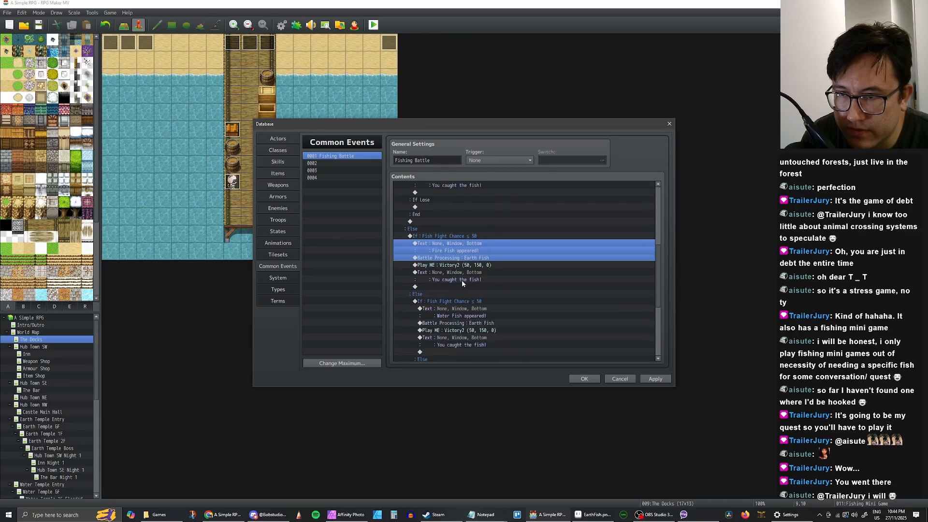
{"action": "left_click_drag", "start_coordinate": [461, 260], "coordinate": [467, 278]}
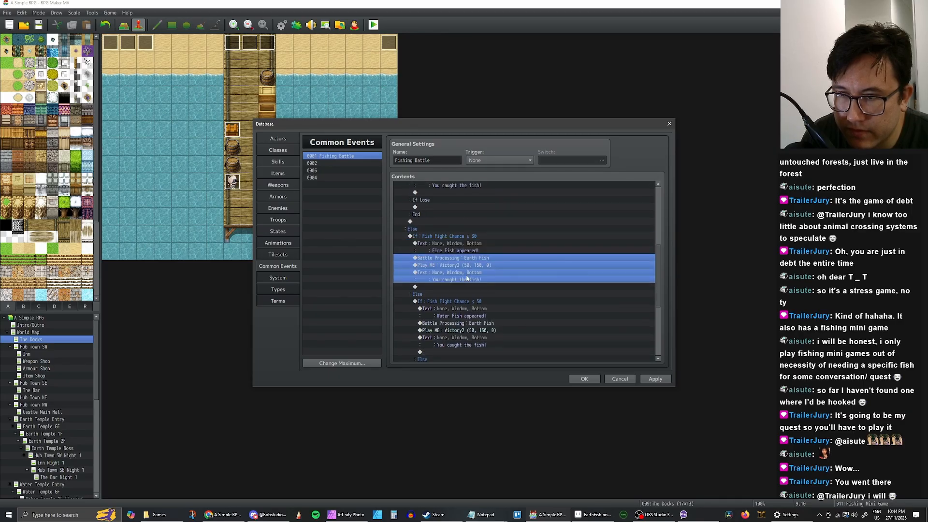
{"action": "key", "text": "Delete"}
{"action": "key", "text": "ctrl+v"}
Replace the Water Fish's battle, victory sound and catch text with the copied win/lose battle block
{"action": "scroll", "coordinate": [466, 278], "scroll_direction": "down", "scroll_amount": 4}
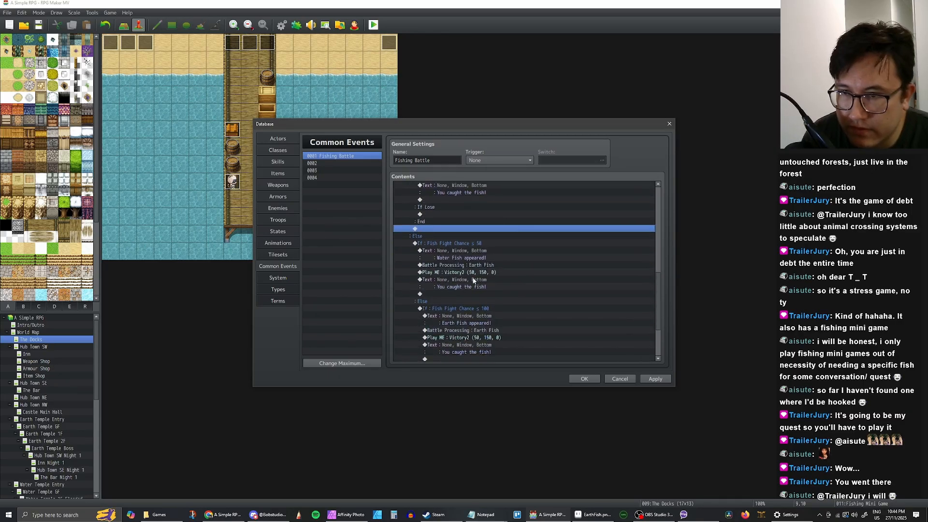
{"action": "left_click_drag", "start_coordinate": [473, 266], "coordinate": [473, 282]}
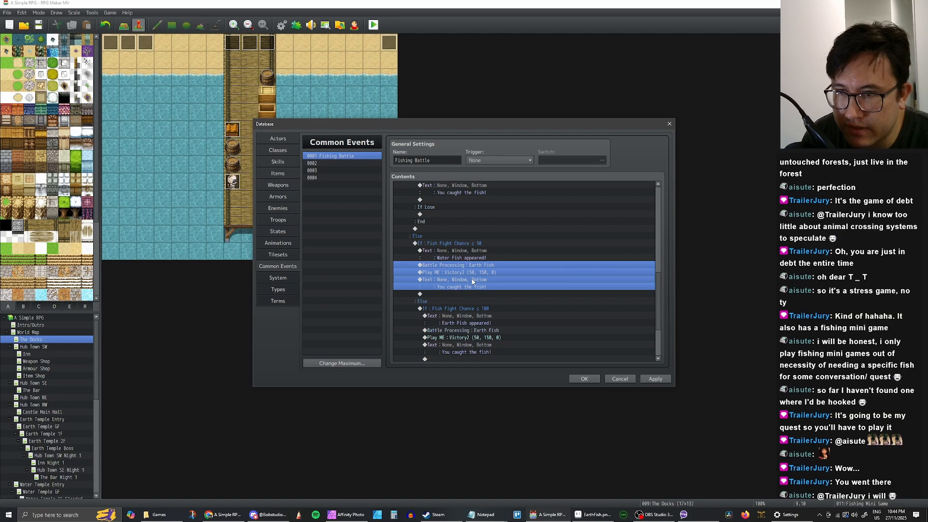
{"action": "key", "text": "Delete"}
{"action": "key", "text": "ctrl+v"}
Replace the Earth Fish's battle commands with the copied win/lose block, then apply the changes and close the database
{"action": "scroll", "coordinate": [473, 290], "scroll_direction": "down", "scroll_amount": 1}
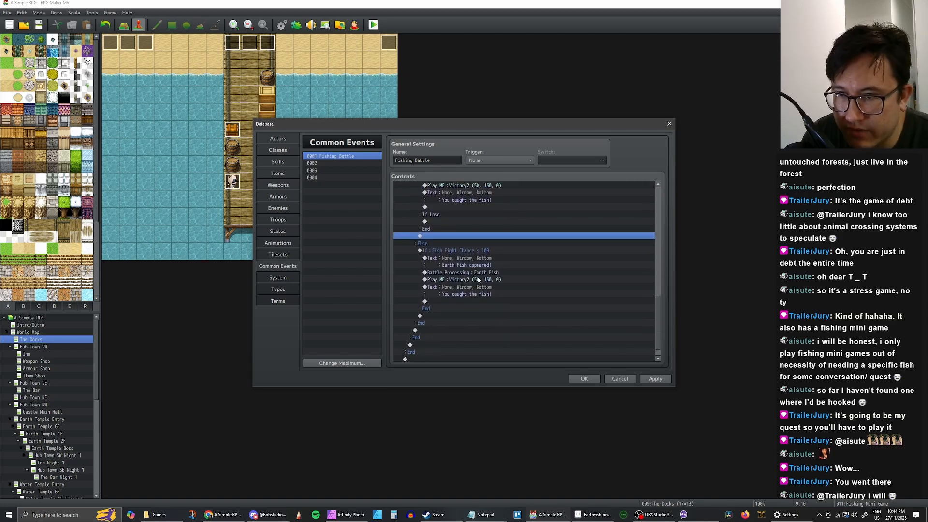
{"action": "left_click_drag", "start_coordinate": [478, 272], "coordinate": [474, 289]}
{"action": "key", "text": "Delete"}
{"action": "key", "text": "ctrl+v"}
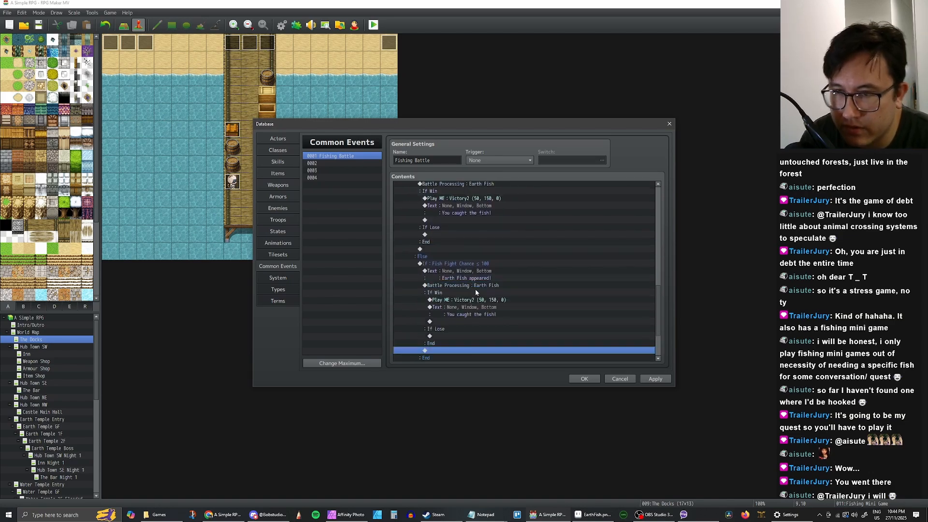
{"action": "scroll", "coordinate": [478, 292], "scroll_direction": "down", "scroll_amount": 3}
{"action": "left_click", "coordinate": [658, 379]}
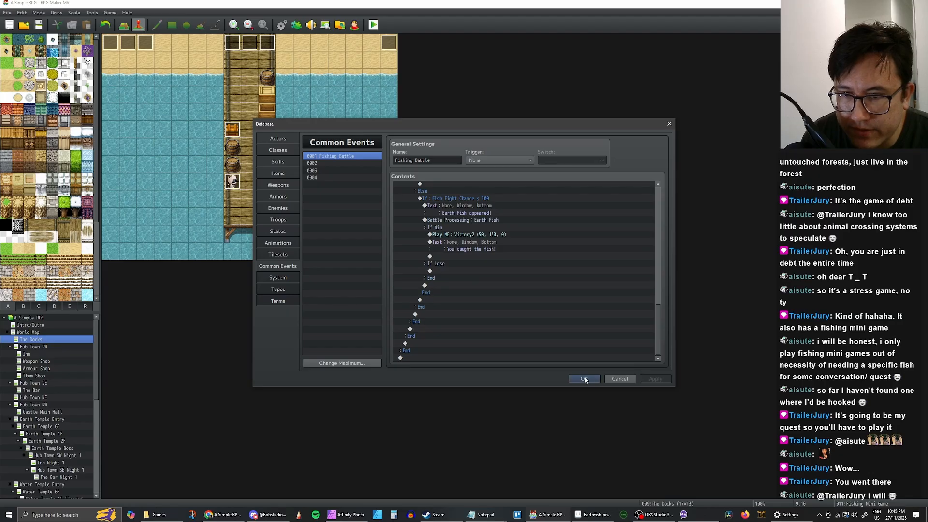
{"action": "left_click", "coordinate": [585, 379]}
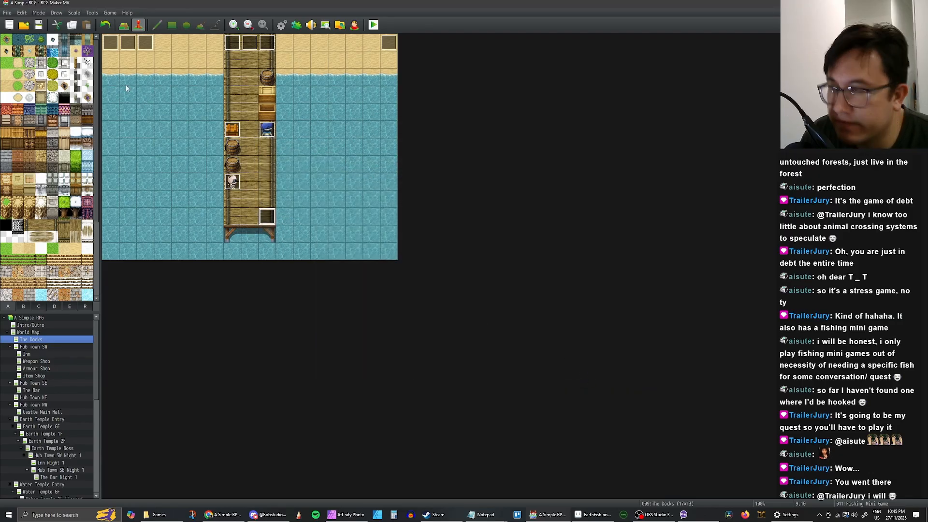
Review the Fishing Mini Game event's commands from the fishing prompt through the How? and No branches, then close the event
{"action": "double_click", "coordinate": [268, 216]}
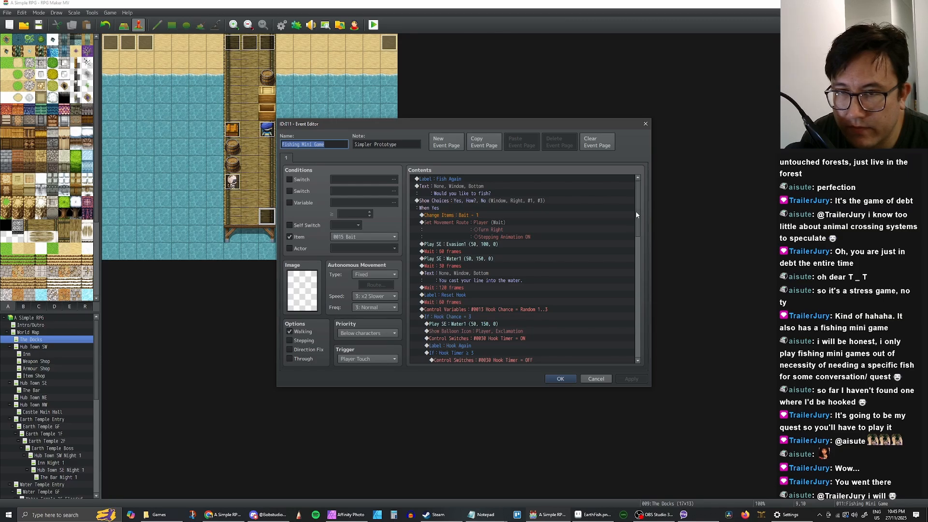
{"action": "left_click_drag", "start_coordinate": [636, 211], "coordinate": [627, 361]}
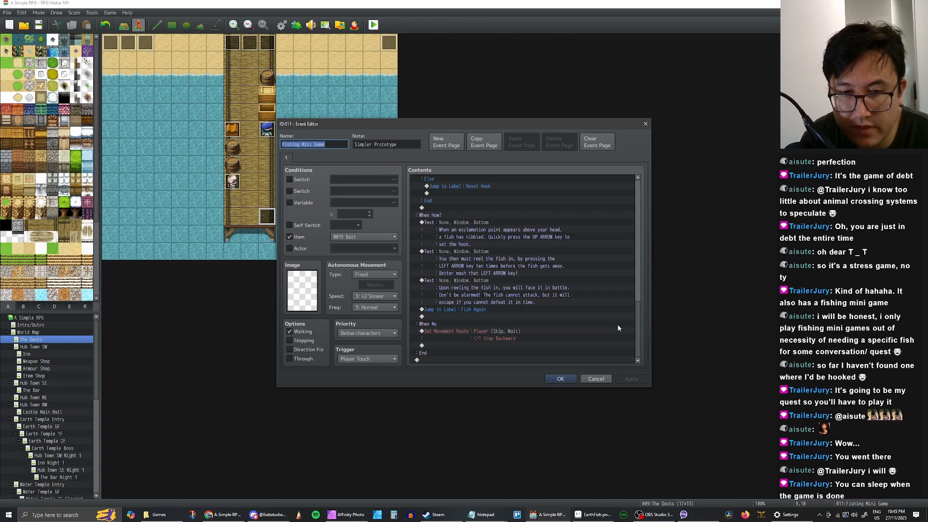
{"action": "left_click_drag", "start_coordinate": [639, 315], "coordinate": [634, 342]}
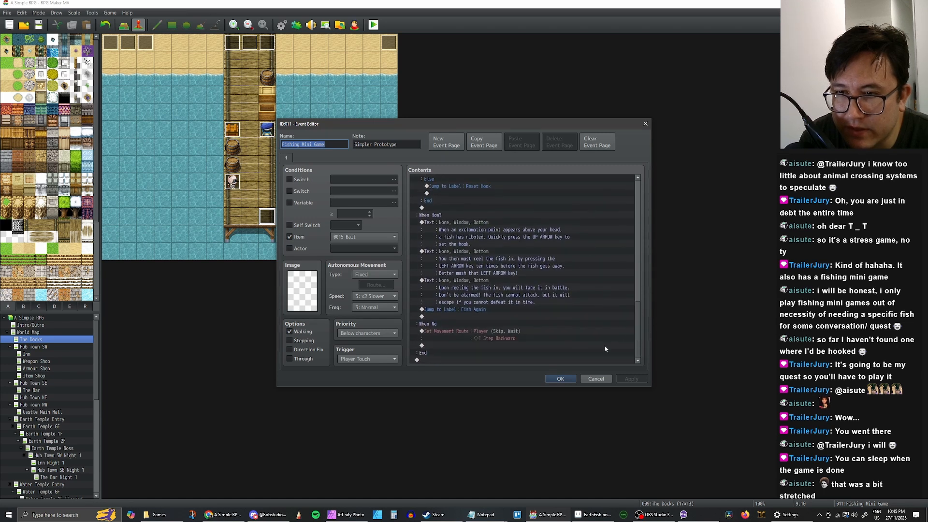
{"action": "left_click", "coordinate": [559, 379]}
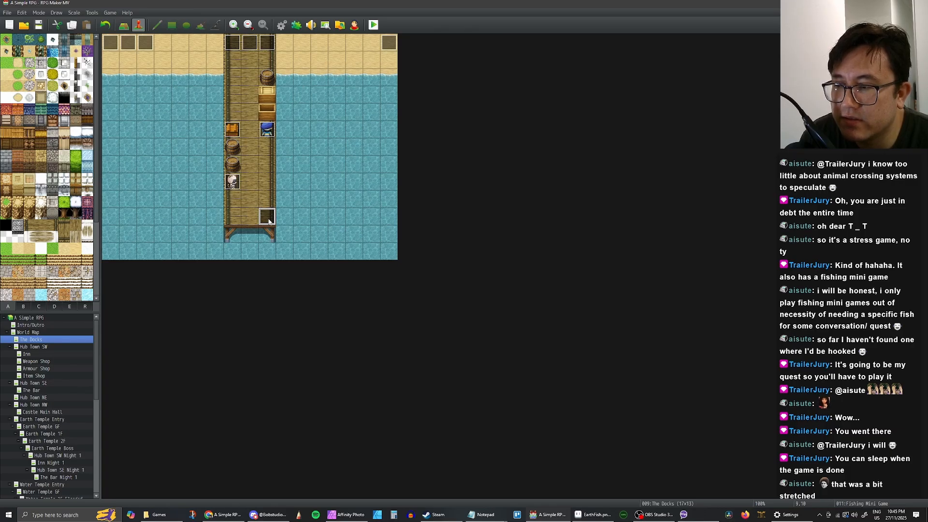
Check each fish's win and lose branches in the Fishing Battle common event, then close the database without changes
{"action": "left_click", "coordinate": [282, 25]}
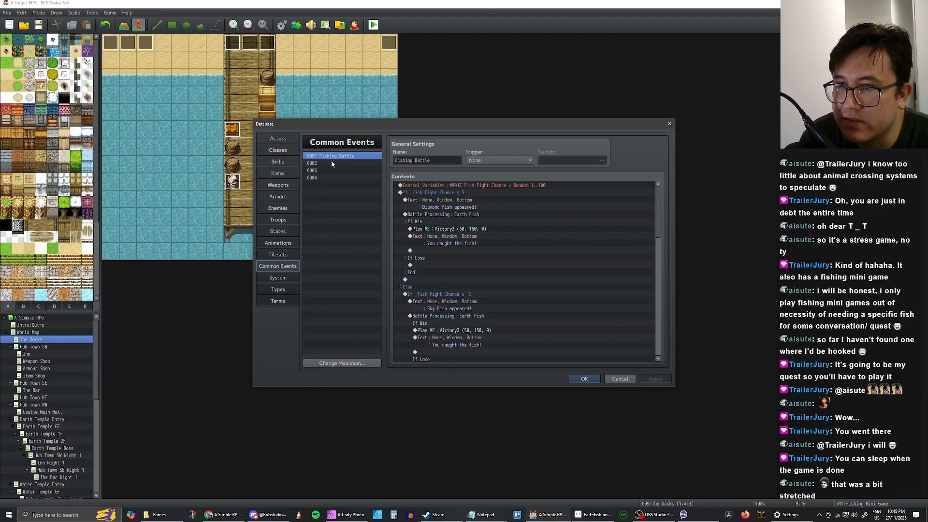
{"action": "scroll", "coordinate": [552, 247], "scroll_direction": "down", "scroll_amount": 5}
{"action": "scroll", "coordinate": [552, 248], "scroll_direction": "up", "scroll_amount": 6}
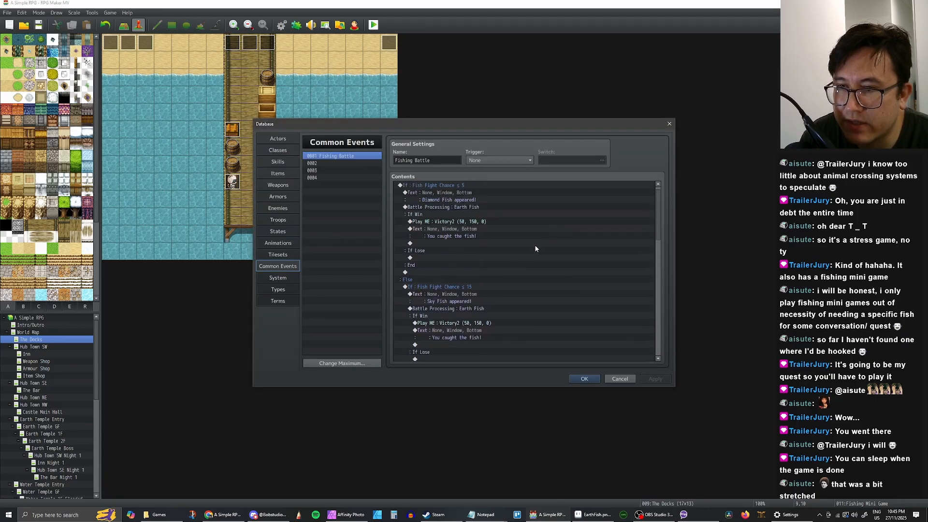
{"action": "scroll", "coordinate": [657, 217], "scroll_direction": "down", "scroll_amount": 3}
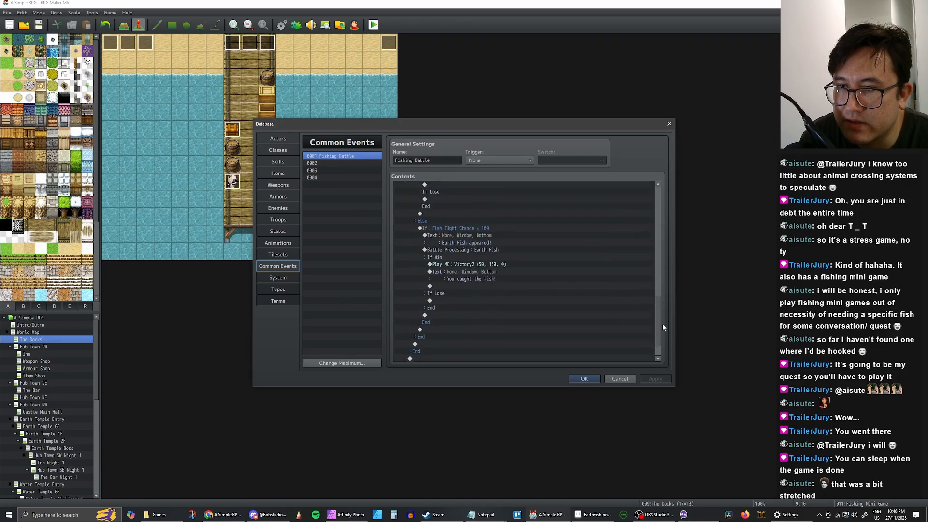
{"action": "left_click", "coordinate": [609, 379]}
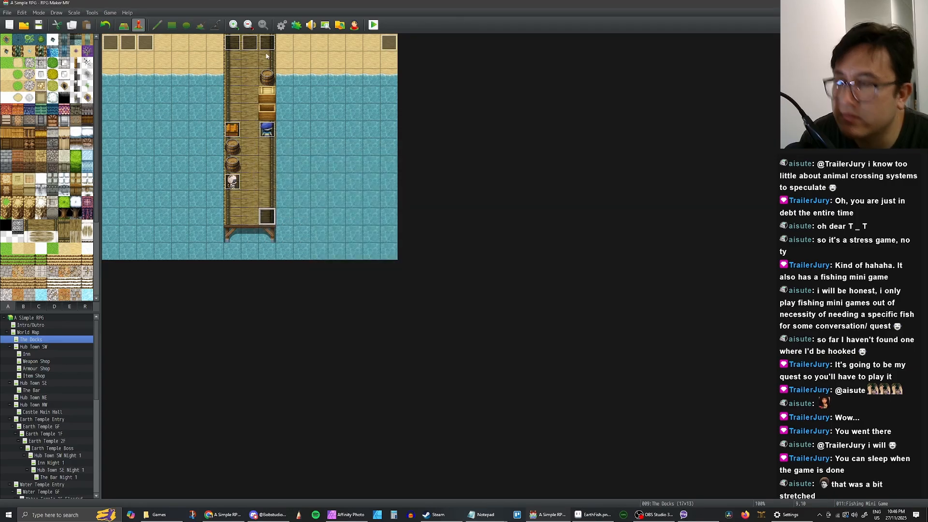
{"action": "left_click", "coordinate": [282, 25]}
{"action": "scroll", "coordinate": [504, 233], "scroll_direction": "down", "scroll_amount": 5}
{"action": "scroll", "coordinate": [489, 253], "scroll_direction": "down", "scroll_amount": 4}
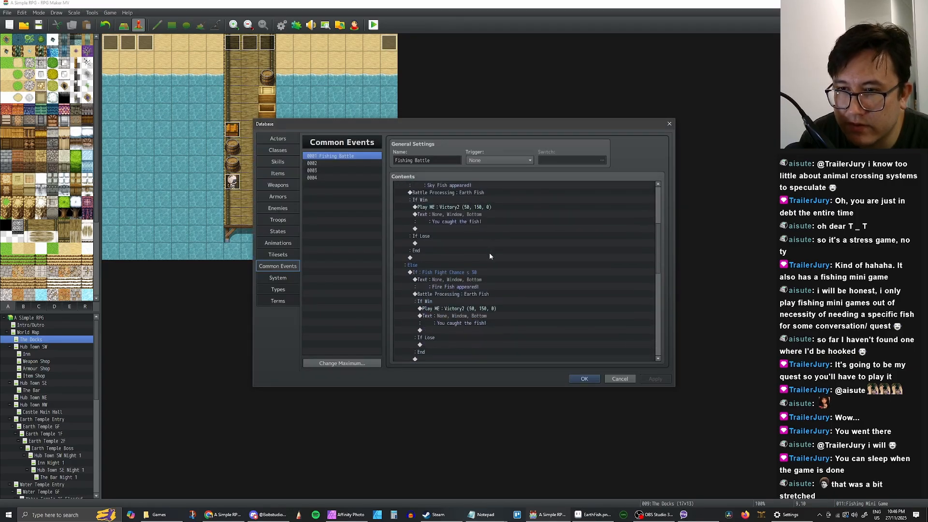
{"action": "left_click", "coordinate": [620, 378]}
Examine the Fishing Battle call and the Party has Bait check that follows it in the Fishing Mini Game event
{"action": "double_click", "coordinate": [265, 218]}
{"action": "scroll", "coordinate": [511, 217], "scroll_direction": "down", "scroll_amount": 8}
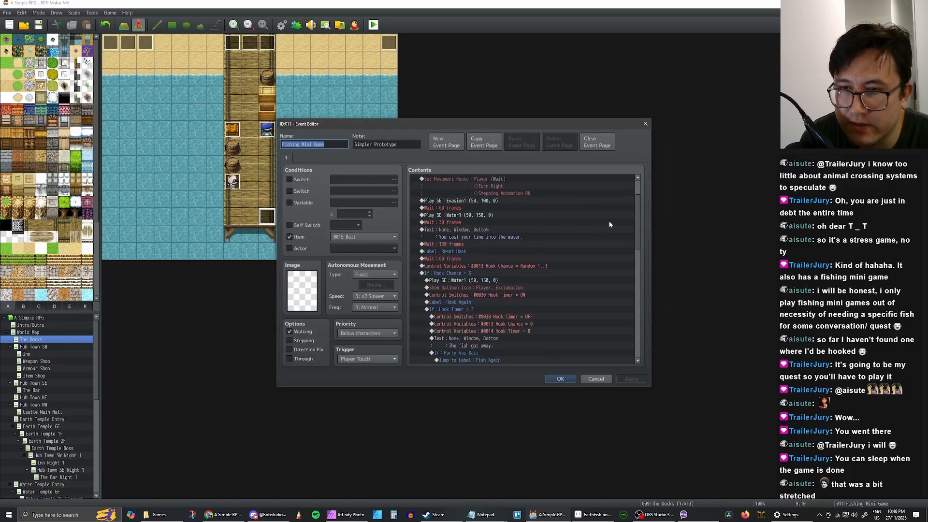
{"action": "scroll", "coordinate": [631, 262], "scroll_direction": "up", "scroll_amount": 2}
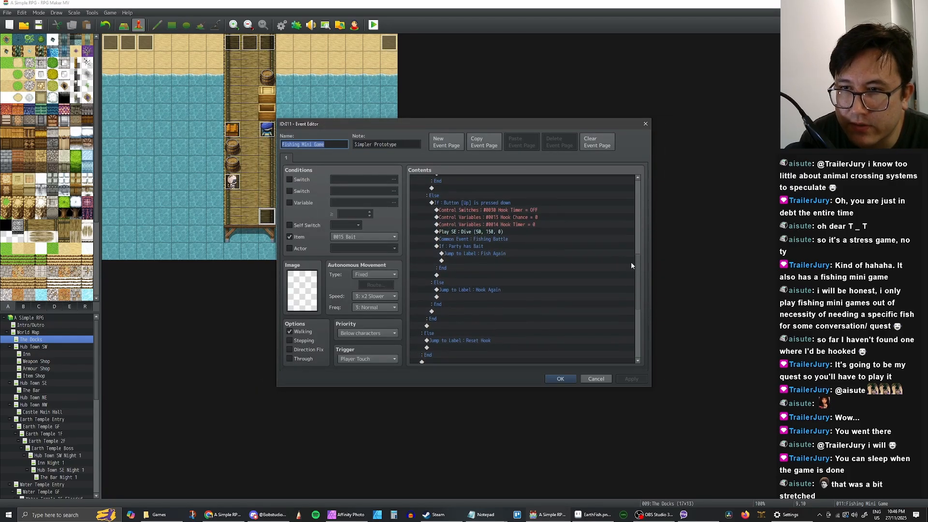
{"action": "left_click", "coordinate": [489, 240]}
{"action": "scroll", "coordinate": [489, 240], "scroll_direction": "down", "scroll_amount": 1}
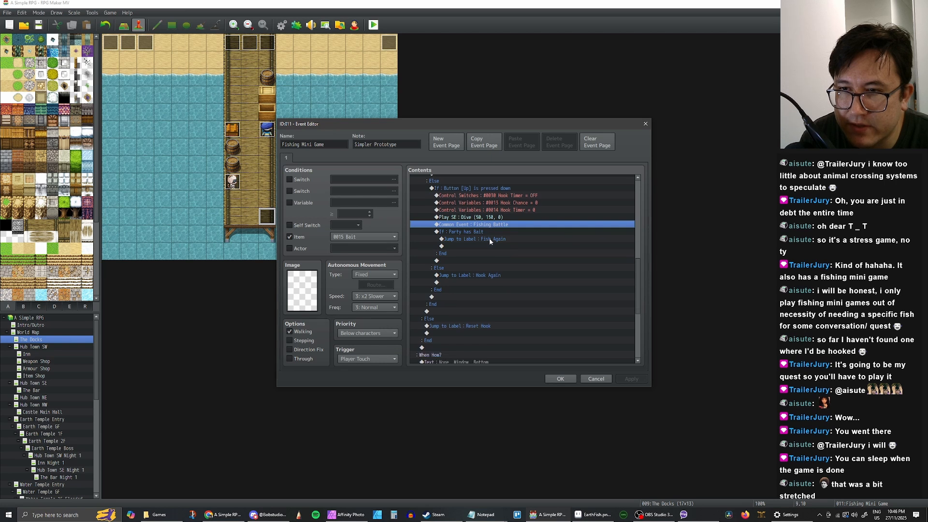
{"action": "left_click", "coordinate": [481, 232]}
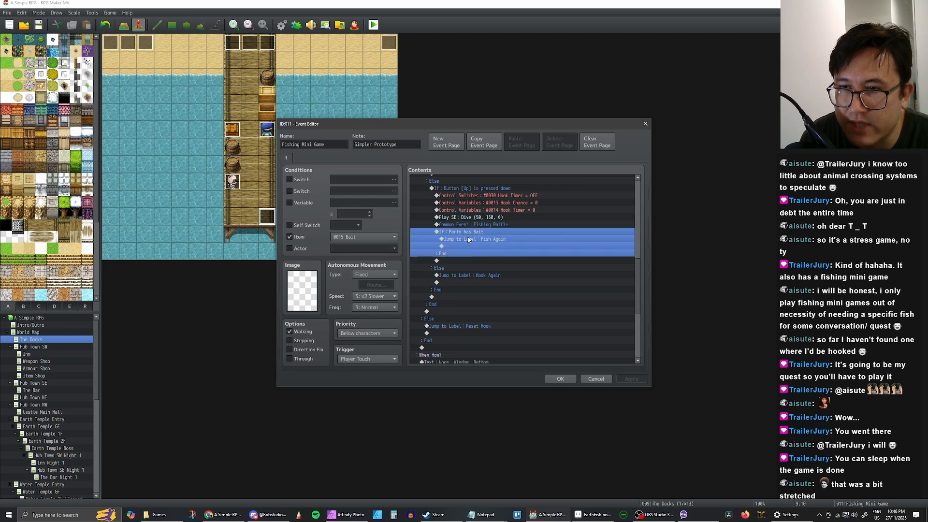
{"action": "left_click", "coordinate": [494, 226]}
{"action": "left_click", "coordinate": [498, 252]}
{"action": "scroll", "coordinate": [491, 232], "scroll_direction": "up", "scroll_amount": 3}
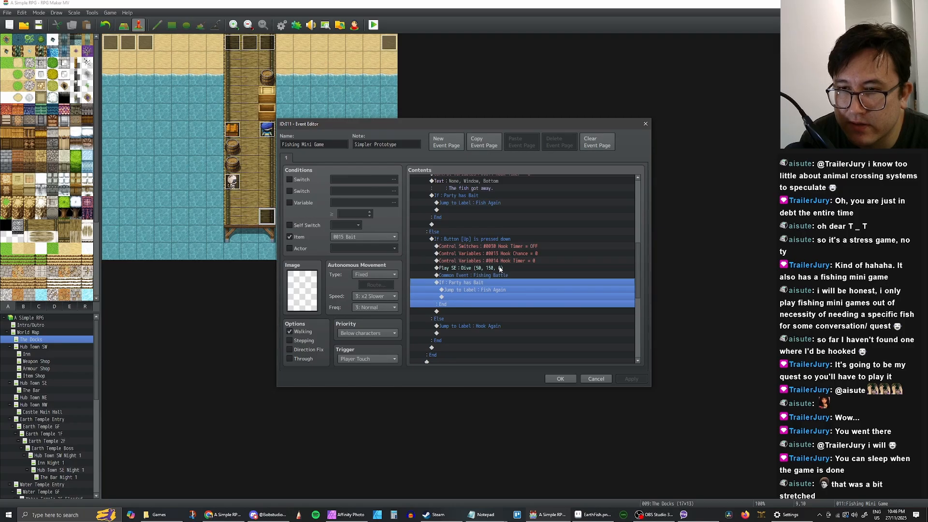
{"action": "left_click", "coordinate": [490, 277]}
{"action": "left_click", "coordinate": [490, 283]}
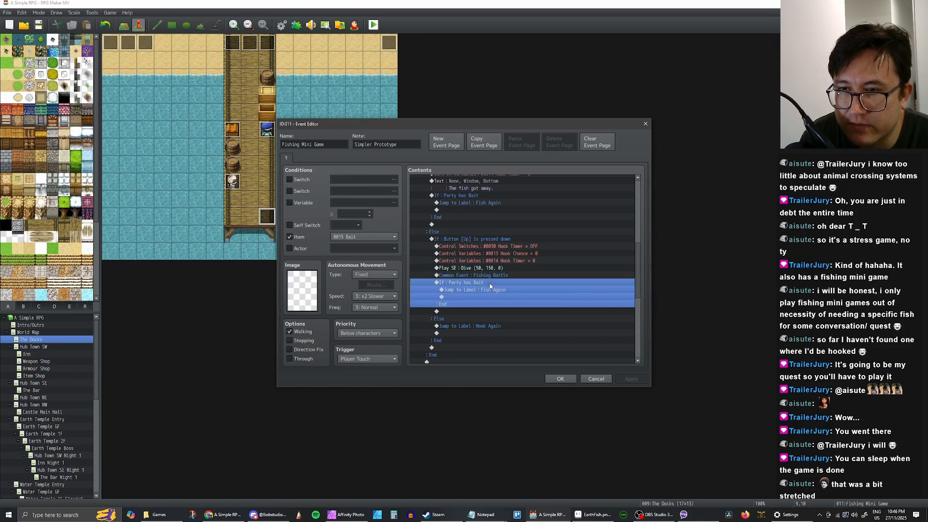
{"action": "left_click", "coordinate": [565, 379]}
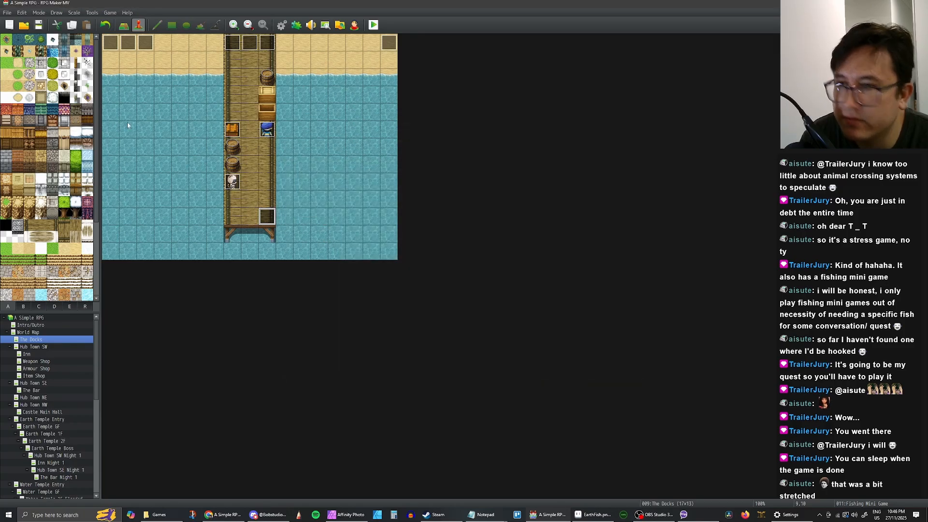
Start a playtest and continue from the saved game at The Docks
{"action": "left_click", "coordinate": [374, 25]}
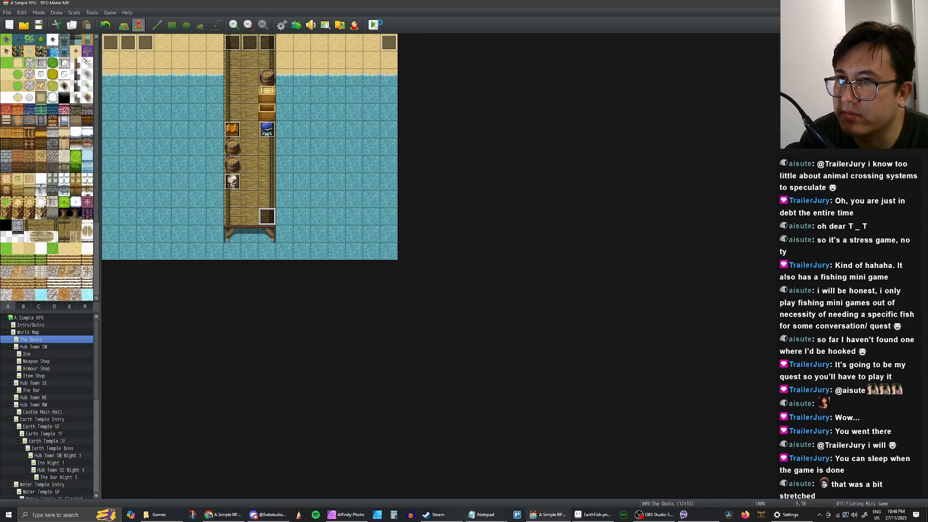
{"action": "left_click", "coordinate": [588, 139]}
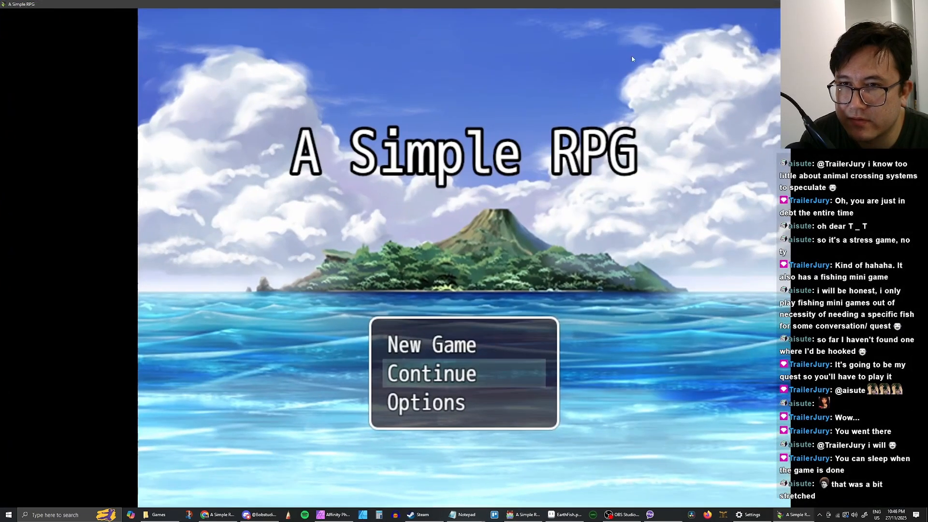
{"action": "key", "text": "Return"}
{"action": "key", "text": "Return"}
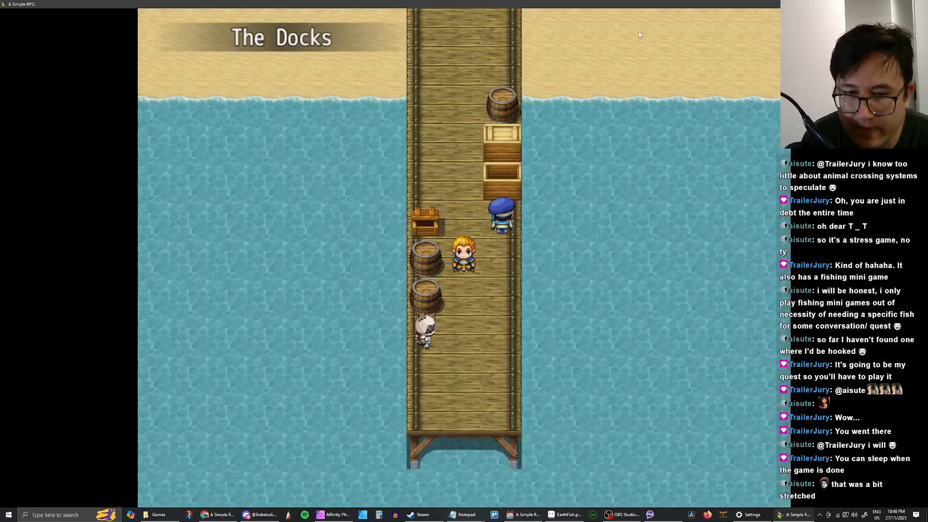
Walk the character to the fishing spot at the end of the dock and highlight Yes in the fishing prompt
{"action": "key", "text": "Down"}
{"action": "key", "text": "Down"}
{"action": "key", "text": "Down"}
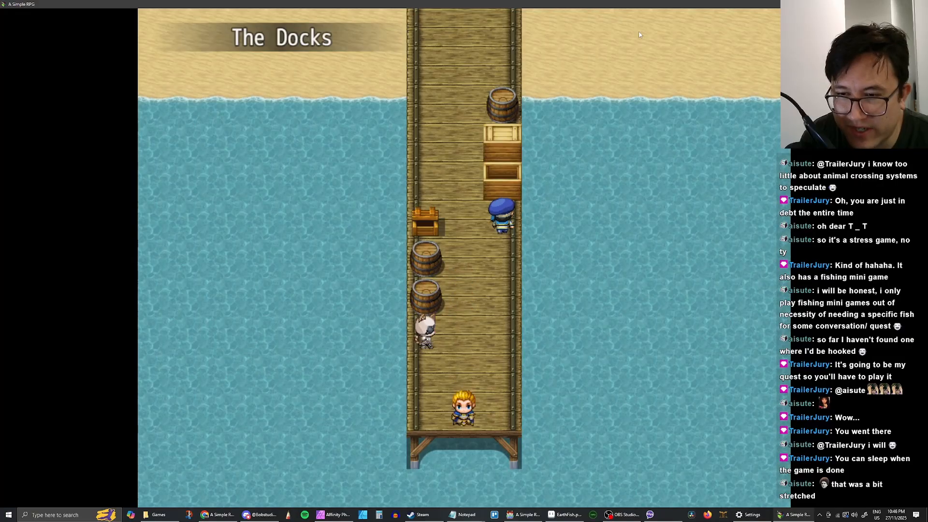
{"action": "key", "text": "Right"}
{"action": "key", "text": "Return"}
{"action": "key", "text": "Down"}
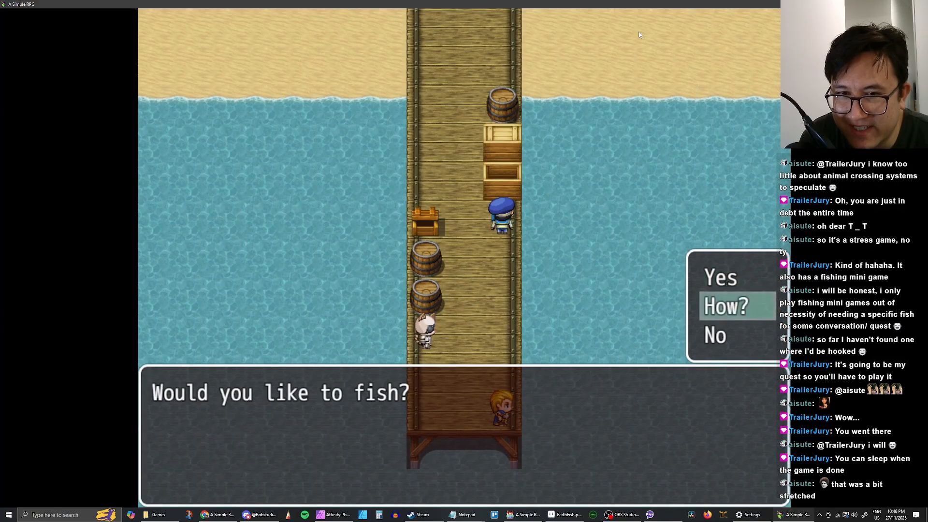
{"action": "key", "text": "Up"}
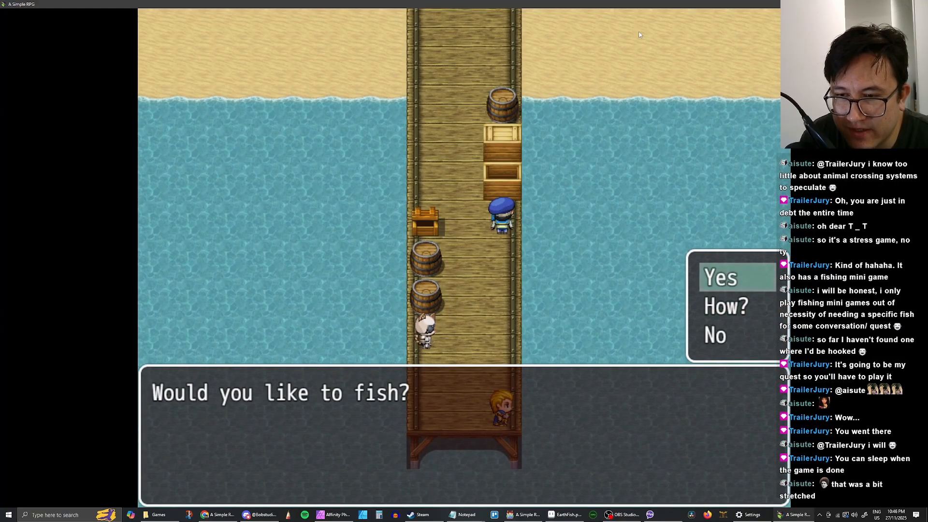
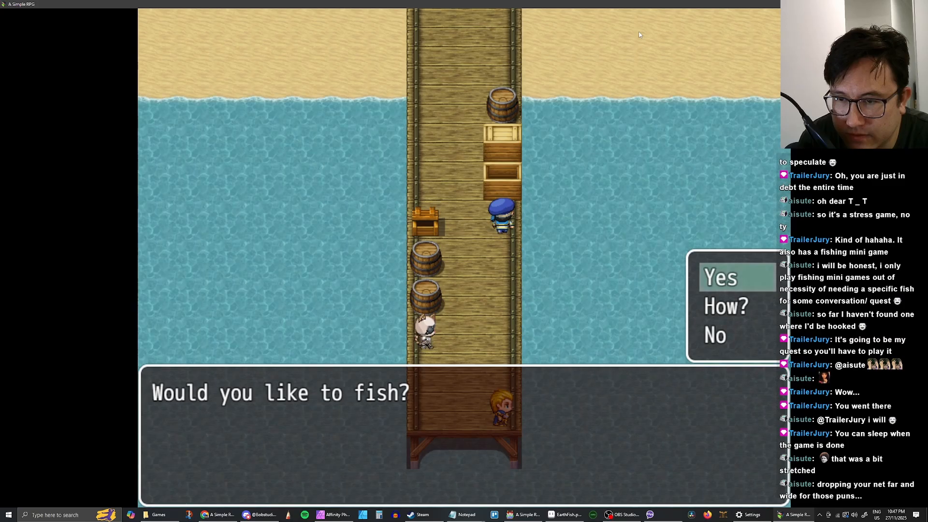
Agree to fish, hook a fish and advance its appearance message into the battle
{"action": "key", "text": "Down"}
{"action": "key", "text": "Return"}
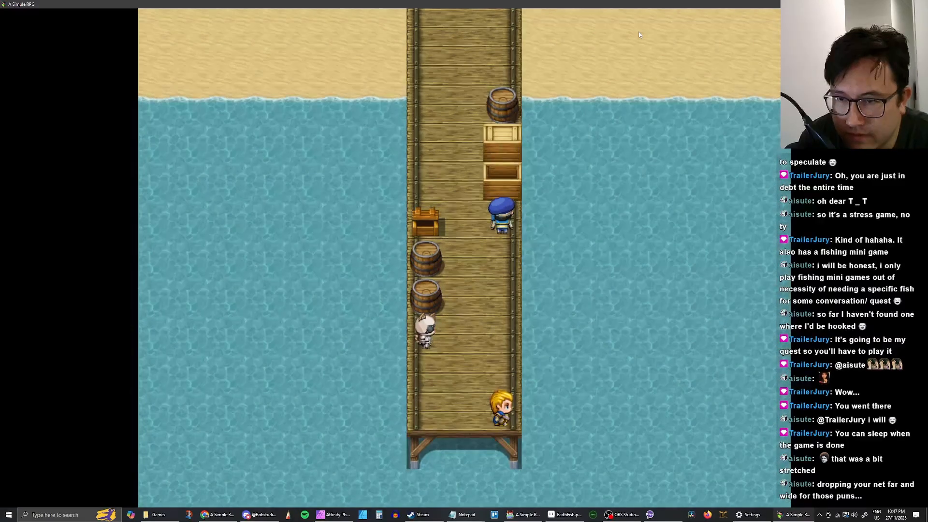
{"action": "key", "text": "Return"}
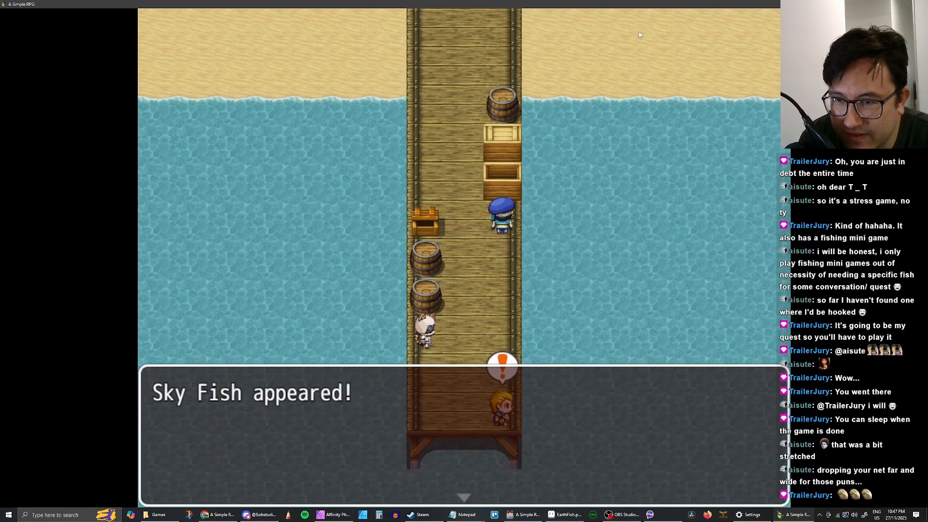
{"action": "key", "text": "Return"}
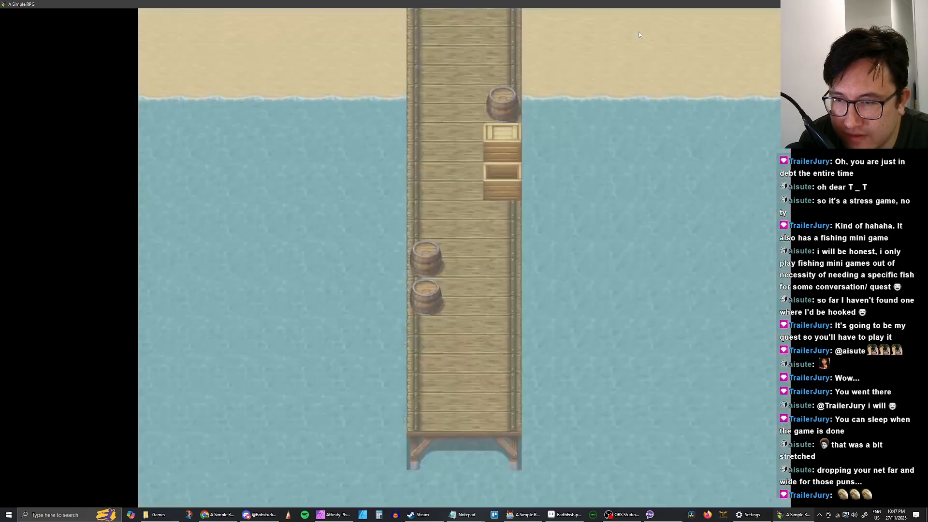
{"action": "key", "text": "Return"}
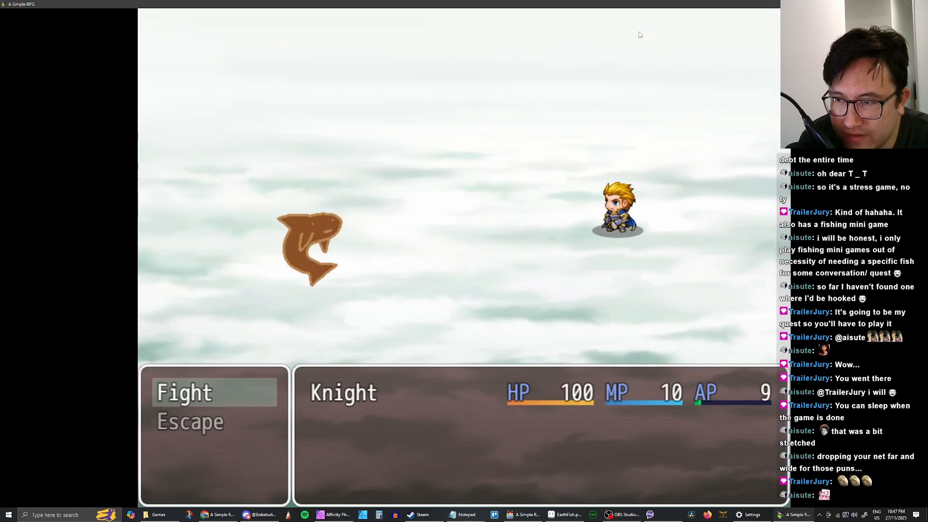
Test the fish's escape by choosing Fight and using Charge instead of attacking, then advance past the battle
{"action": "key", "text": "Return"}
{"action": "key", "text": "Down"}
{"action": "key", "text": "Down"}
{"action": "key", "text": "Up"}
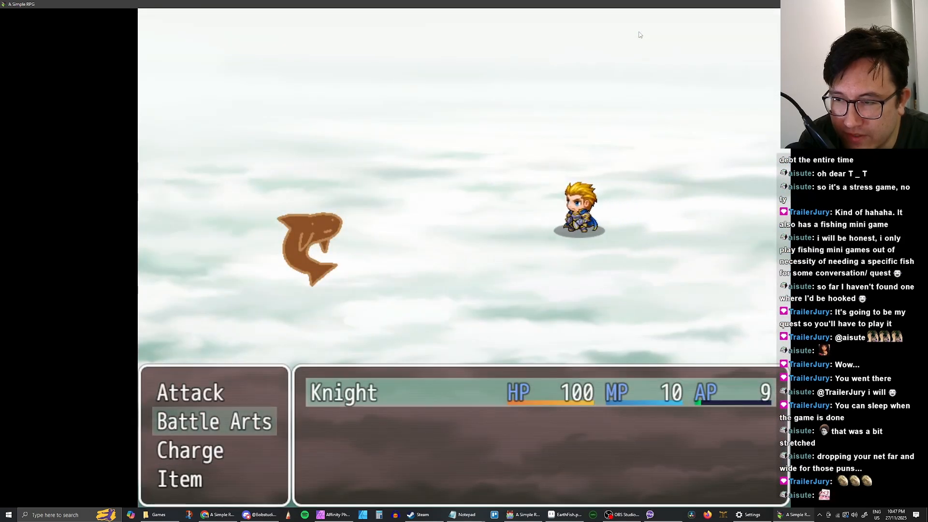
{"action": "key", "text": "Down"}
{"action": "key", "text": "Up"}
{"action": "key", "text": "Down"}
{"action": "key", "text": "Return"}
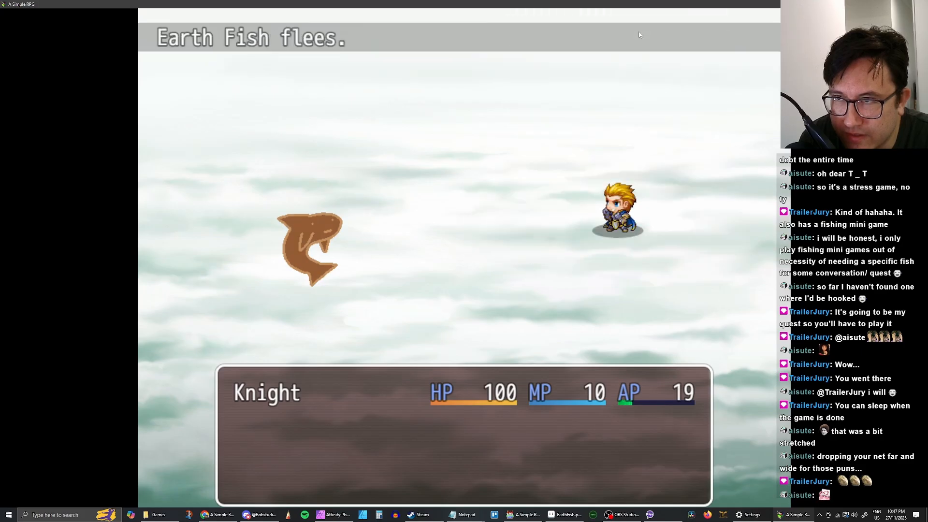
{"action": "key", "text": "Return"}
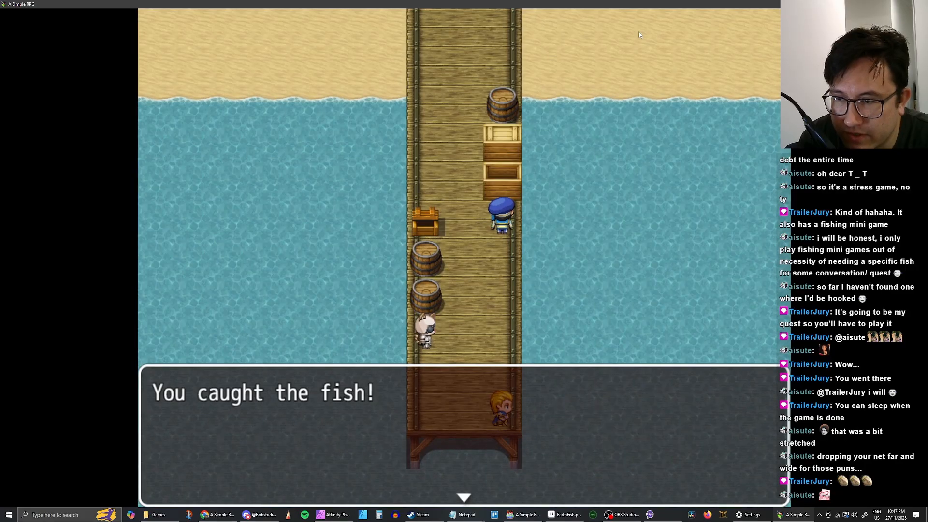
Dismiss the catch message, answer No to fishing again and end the playtest
{"action": "key", "text": "Return"}
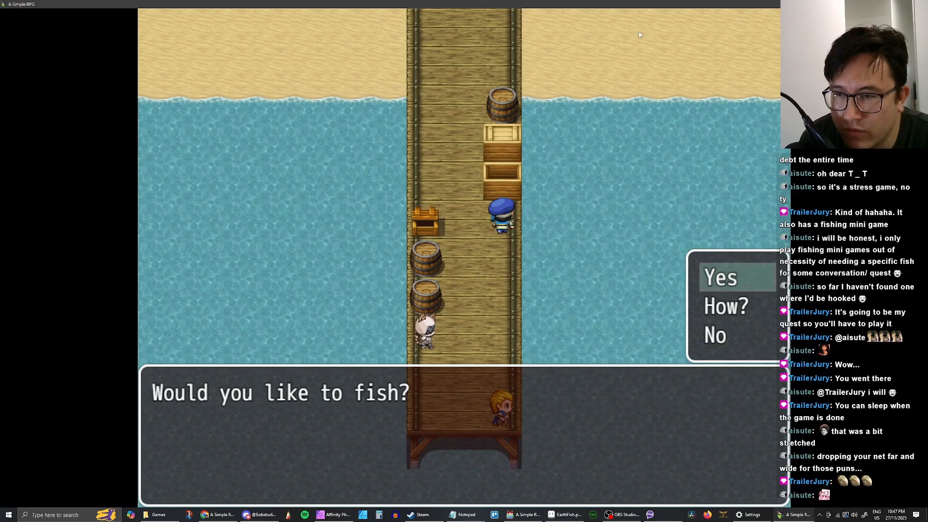
{"action": "key", "text": "Down"}
{"action": "key", "text": "Down"}
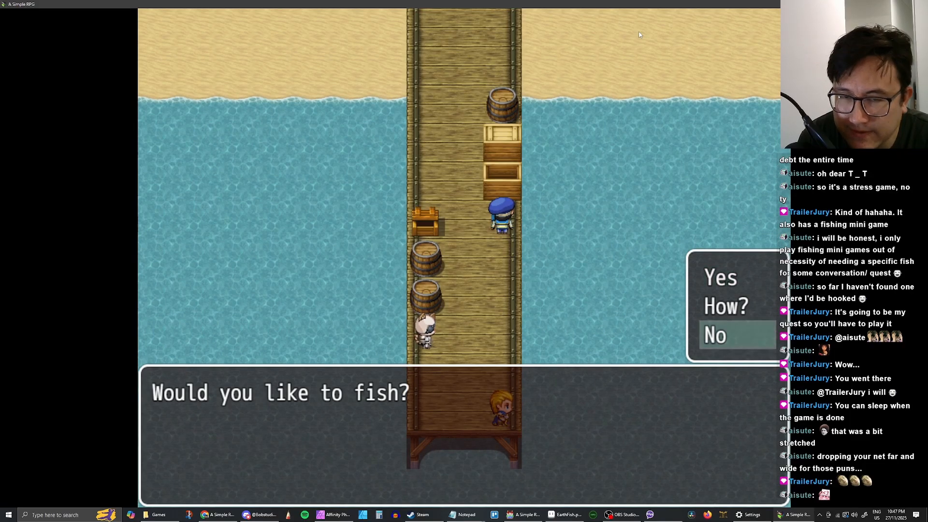
{"action": "key", "text": "Return"}
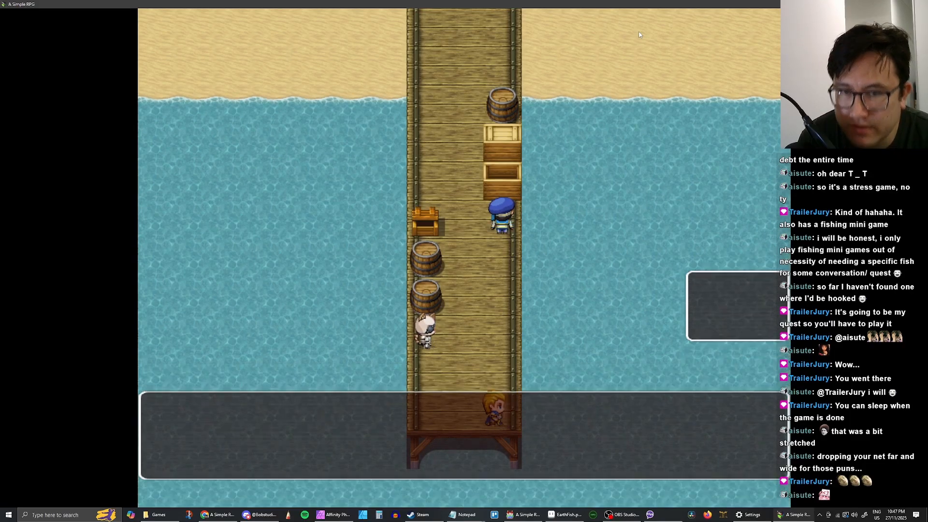
{"action": "left_click", "coordinate": [917, 4]}
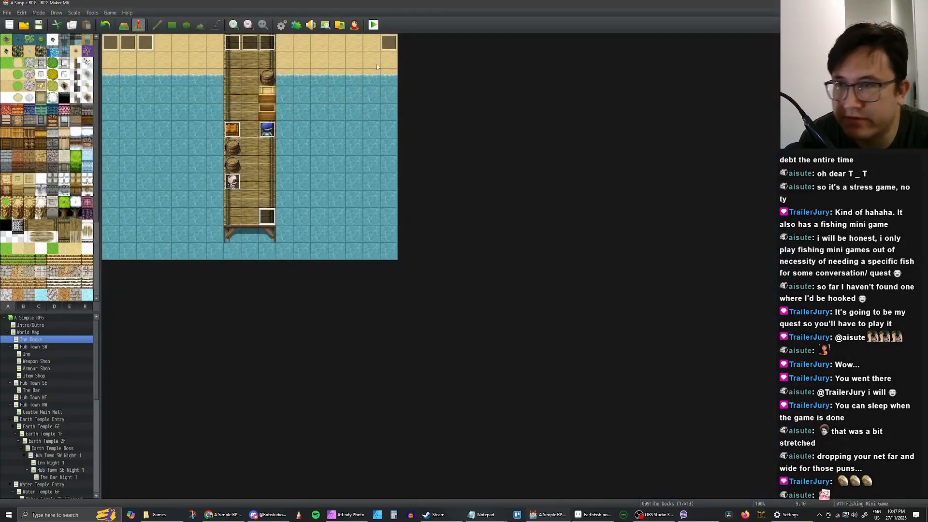
In the Fishing Battle common event, turn off Can Lose for the Diamond Fish battle to remove its win and lose branches
{"action": "left_click", "coordinate": [282, 25]}
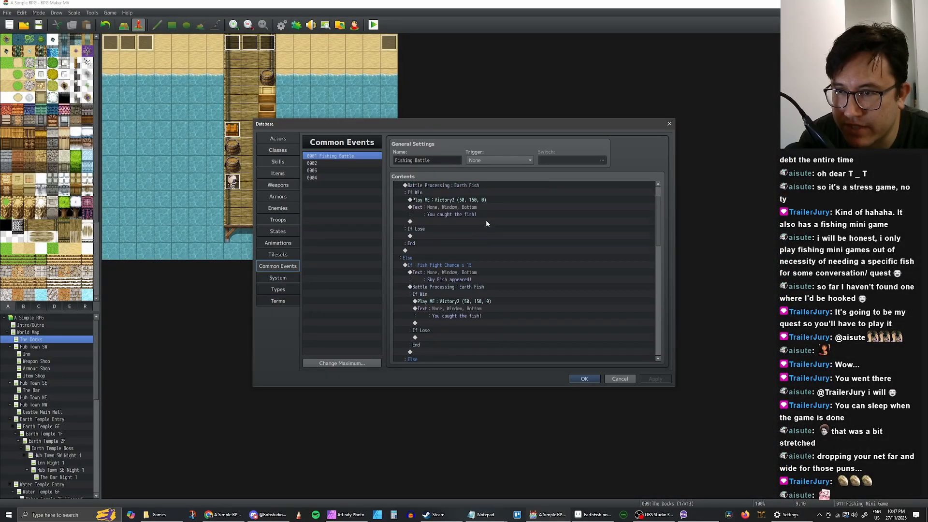
{"action": "left_click", "coordinate": [453, 230]}
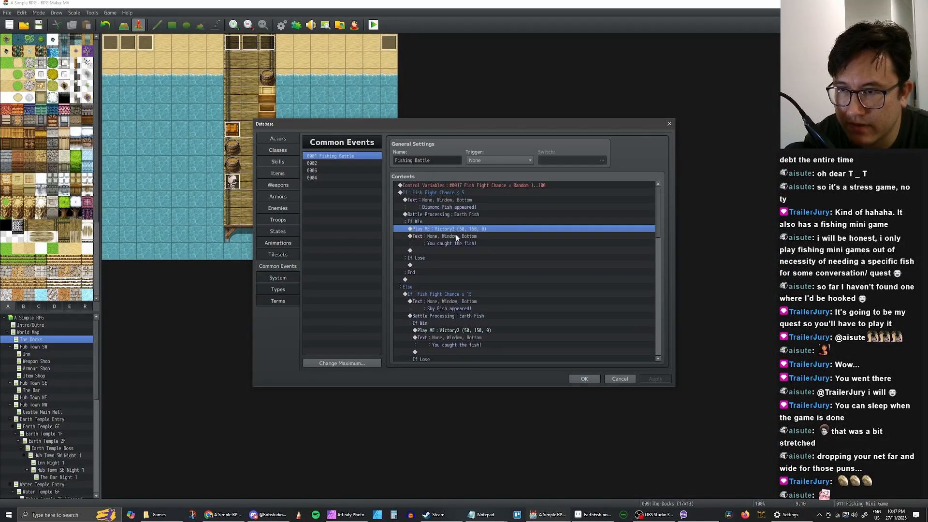
{"action": "left_click", "coordinate": [456, 237]}
{"action": "left_click", "coordinate": [457, 231]}
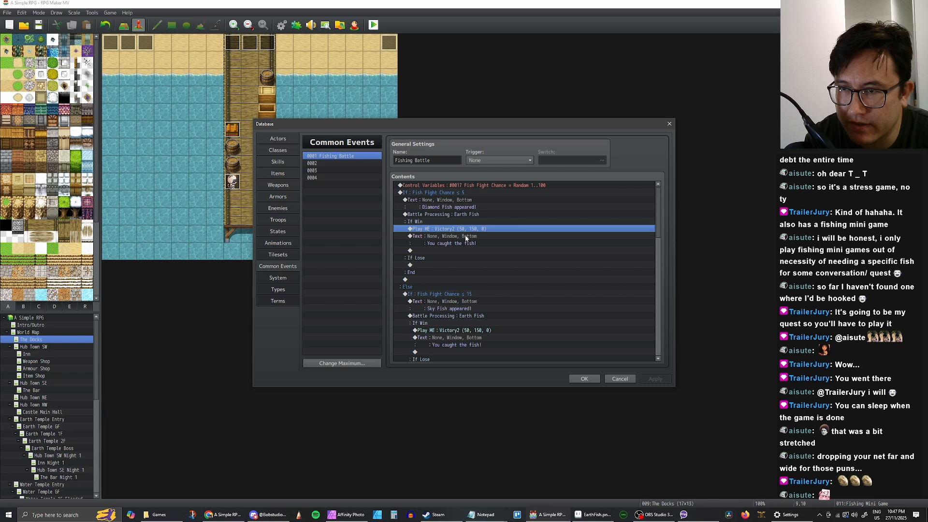
{"action": "left_click", "coordinate": [443, 215]}
{"action": "double_click", "coordinate": [469, 216]}
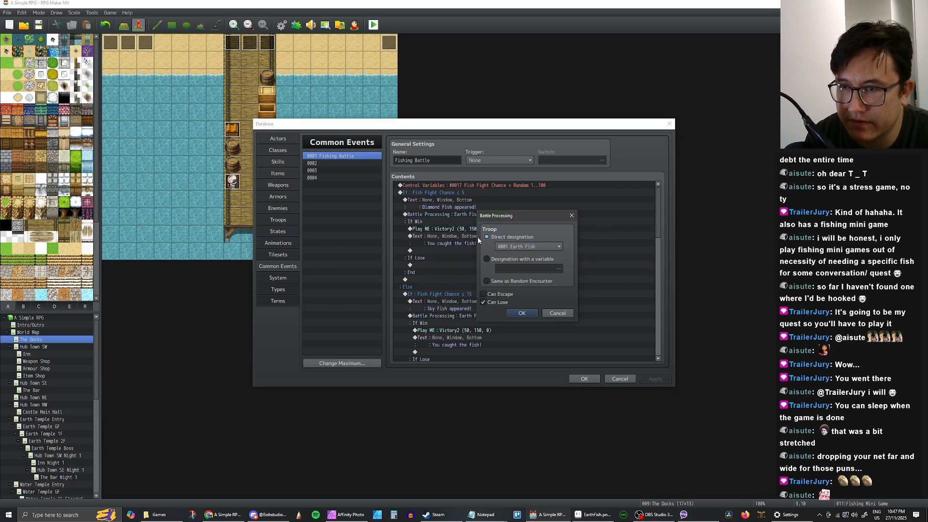
{"action": "left_click", "coordinate": [497, 302]}
{"action": "left_click", "coordinate": [522, 313]}
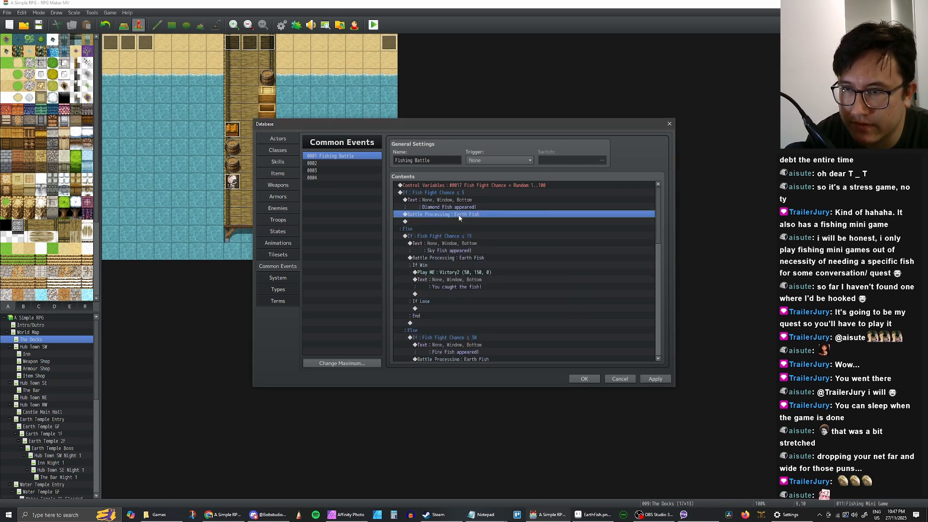
Replace the Sky Fish battle and its win and lose branches with a copy of the branchless Earth Fish battle command
{"action": "left_click", "coordinate": [461, 273]}
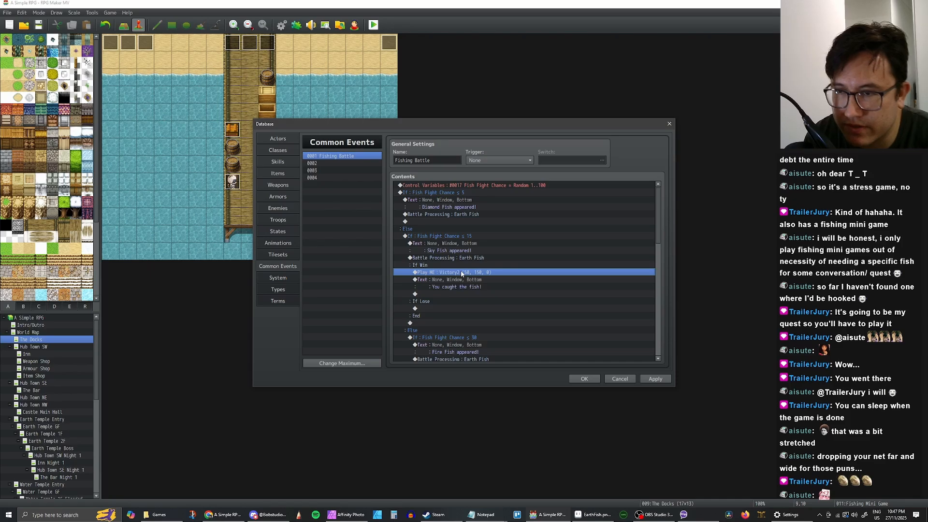
{"action": "key", "text": "Delete"}
{"action": "key", "text": "Delete"}
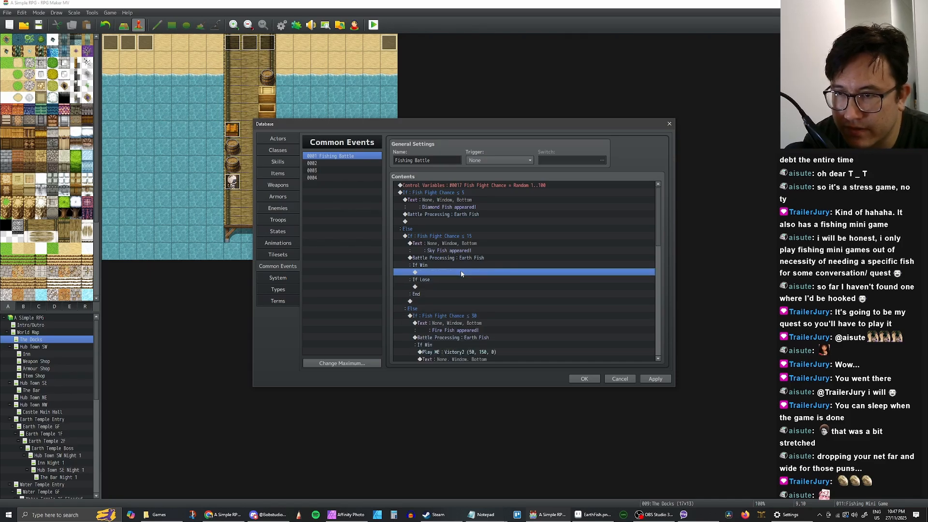
{"action": "key", "text": "ctrl+v"}
{"action": "scroll", "coordinate": [460, 274], "scroll_direction": "down", "scroll_amount": 2}
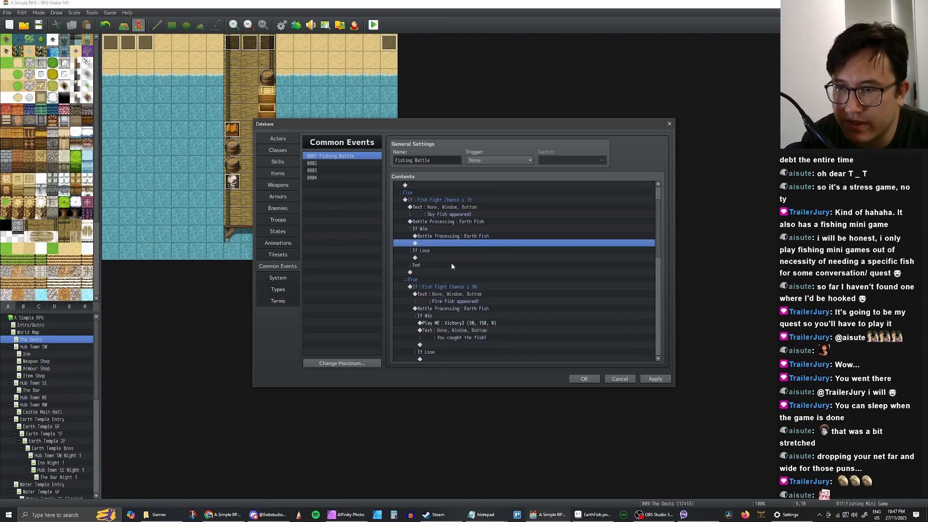
{"action": "scroll", "coordinate": [451, 250], "scroll_direction": "up", "scroll_amount": 1}
{"action": "left_click", "coordinate": [448, 229]}
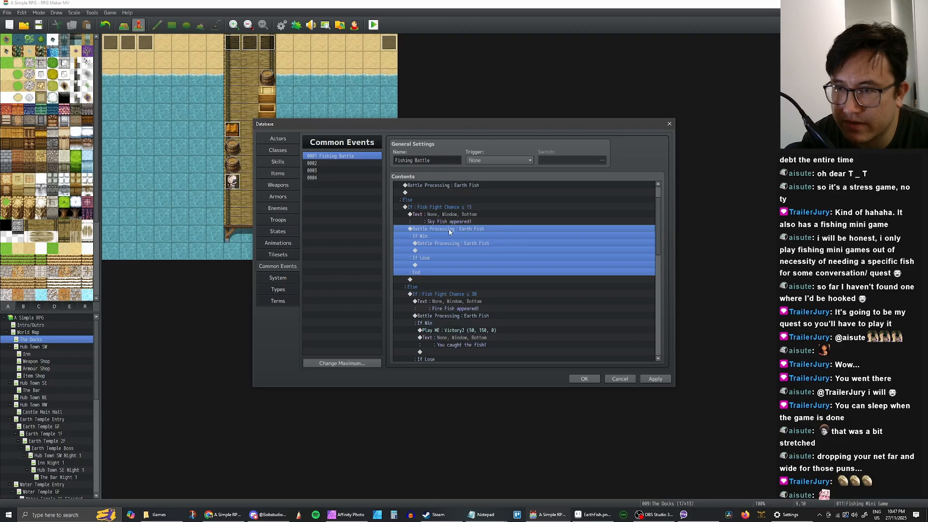
{"action": "key", "text": "Delete"}
{"action": "key", "text": "ctrl+v"}
Replace the Fire Fish and Water Fish battles, including their win and lose branches, with the copied branchless battle command
{"action": "scroll", "coordinate": [449, 231], "scroll_direction": "down", "scroll_amount": 2}
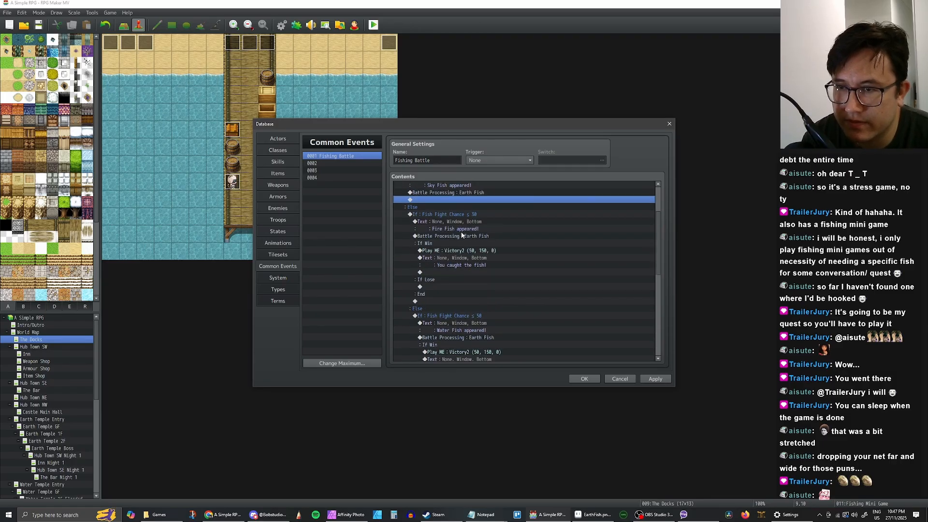
{"action": "left_click", "coordinate": [458, 236]}
{"action": "key", "text": "Delete"}
{"action": "key", "text": "ctrl+v"}
{"action": "scroll", "coordinate": [460, 245], "scroll_direction": "down", "scroll_amount": 2}
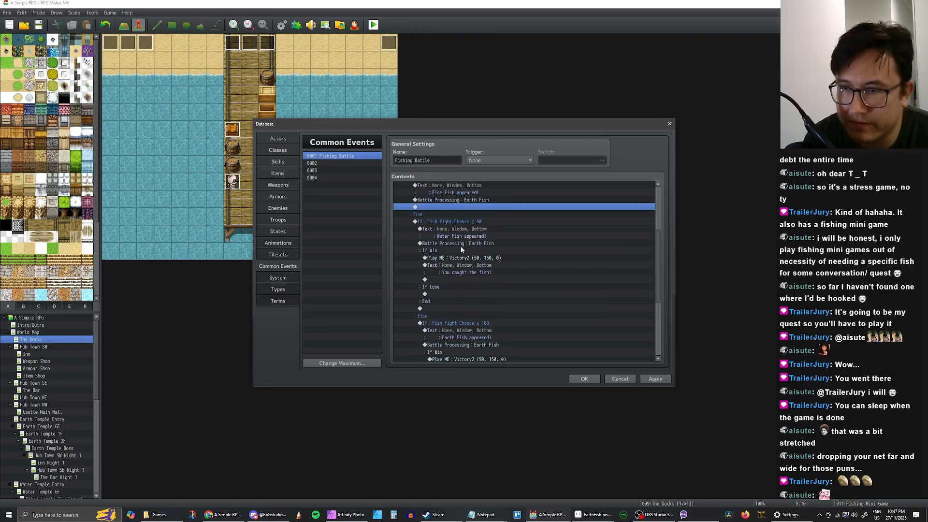
{"action": "left_click", "coordinate": [461, 243]}
{"action": "key", "text": "Delete"}
{"action": "key", "text": "ctrl+v"}
Replace the Earth Fish battle and its branches with the copied command, apply the changes, review the event and close the database
{"action": "scroll", "coordinate": [461, 244], "scroll_direction": "down", "scroll_amount": 2}
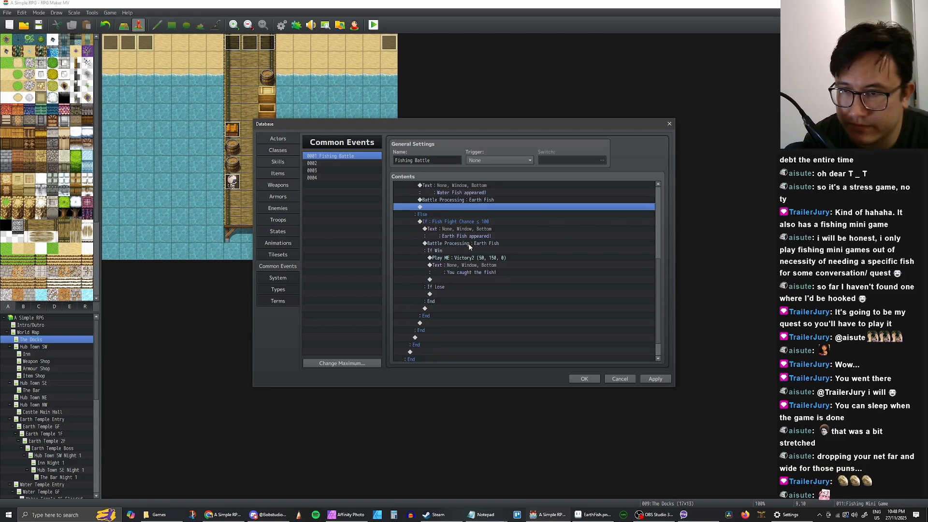
{"action": "left_click", "coordinate": [462, 245]}
{"action": "key", "text": "Delete"}
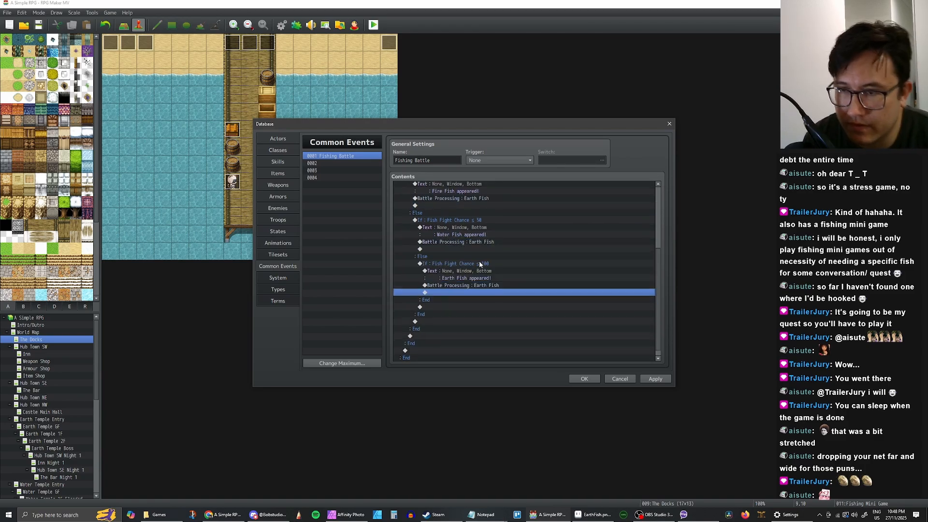
{"action": "key", "text": "ctrl+v"}
{"action": "left_click", "coordinate": [655, 379]}
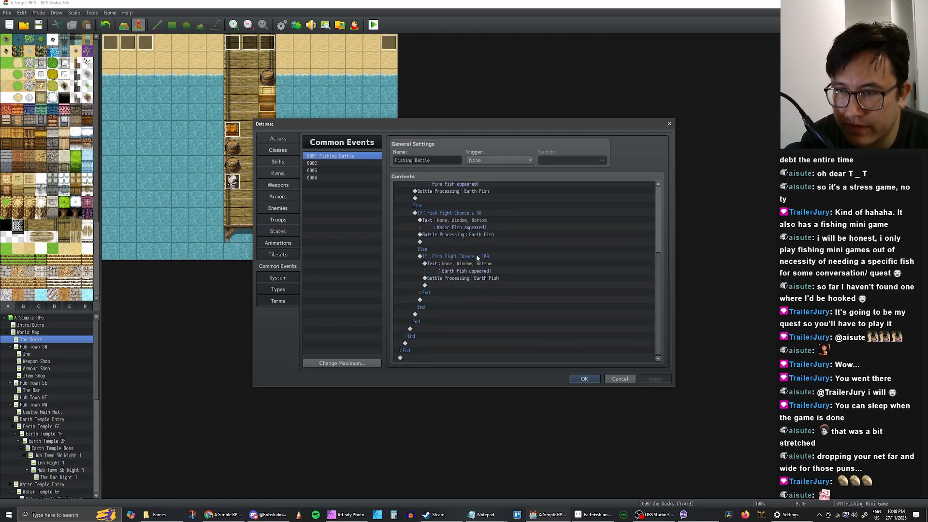
{"action": "scroll", "coordinate": [476, 254], "scroll_direction": "up", "scroll_amount": 5}
{"action": "scroll", "coordinate": [517, 239], "scroll_direction": "down", "scroll_amount": 5}
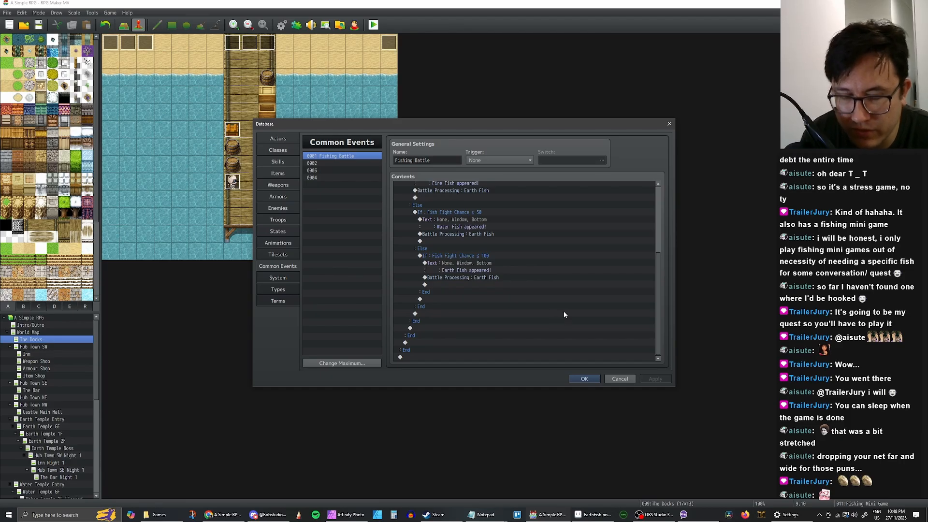
{"action": "left_click", "coordinate": [583, 378]}
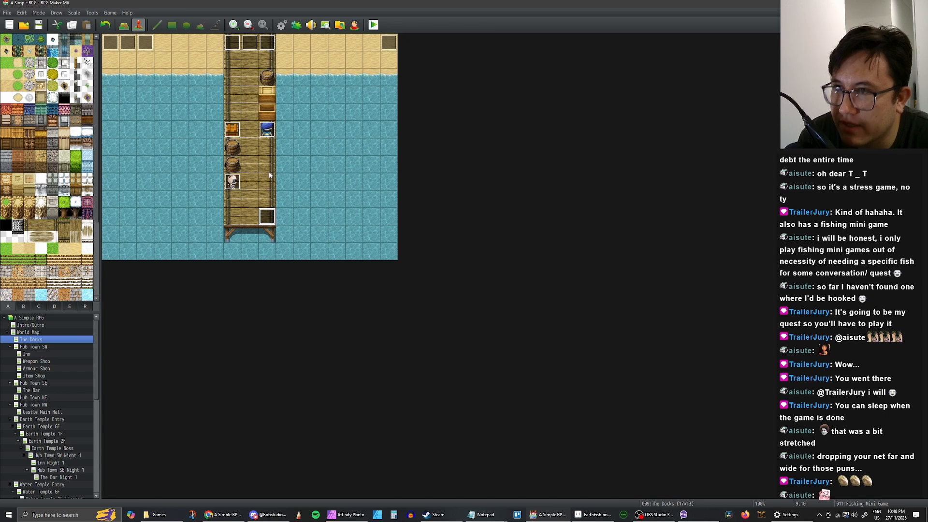
Duplicate the Earth Fish enemy into database slots 0157 to 0160
{"action": "left_click", "coordinate": [283, 29]}
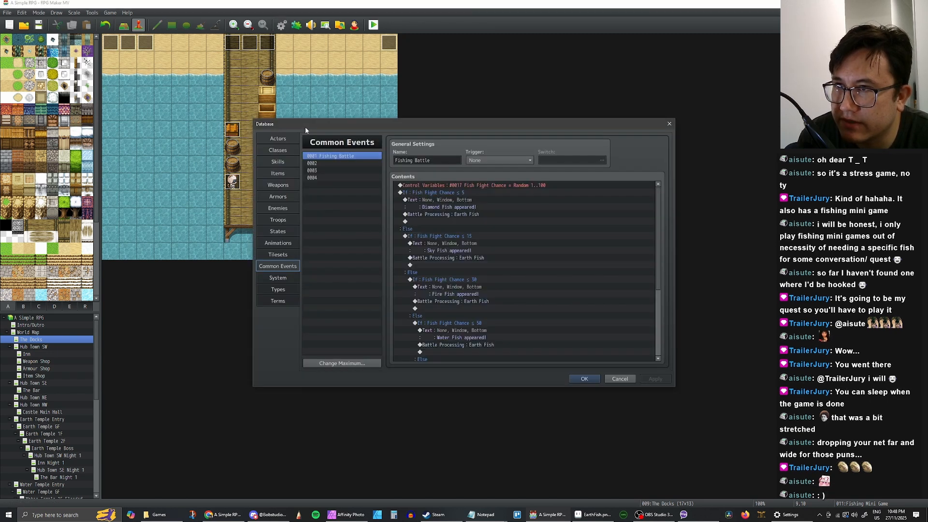
{"action": "left_click", "coordinate": [278, 207]}
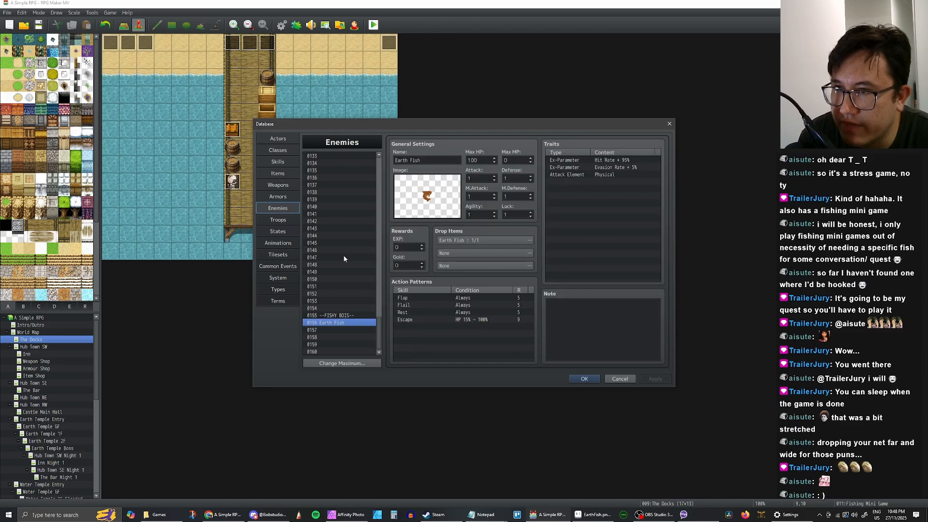
{"action": "left_click", "coordinate": [332, 329]}
{"action": "key", "text": "ctrl+v"}
{"action": "left_click", "coordinate": [329, 337]}
{"action": "key", "text": "ctrl+v"}
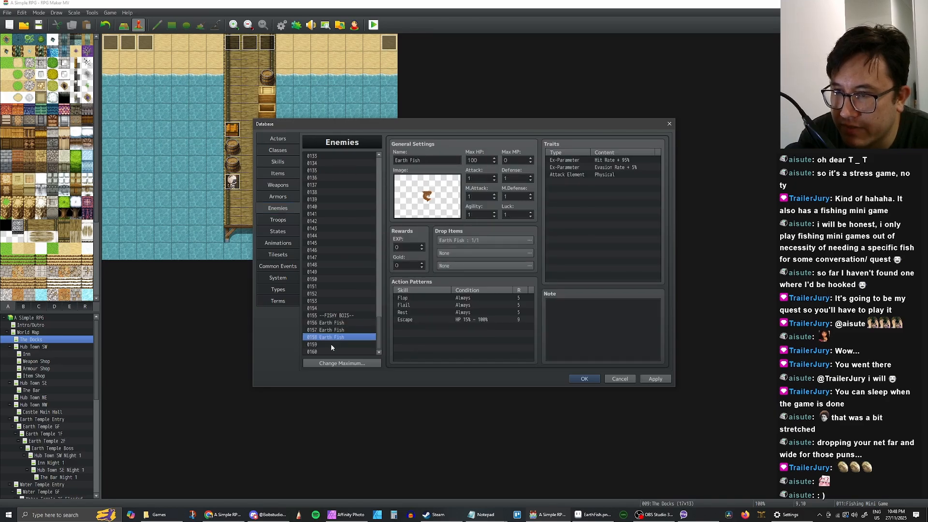
{"action": "left_click", "coordinate": [331, 344]}
{"action": "key", "text": "ctrl+v"}
{"action": "left_click", "coordinate": [329, 352]}
{"action": "key", "text": "ctrl+v"}
Rename enemy 0157 as Water Fish and set its EarthFish image hue to 163
{"action": "left_click", "coordinate": [332, 331]}
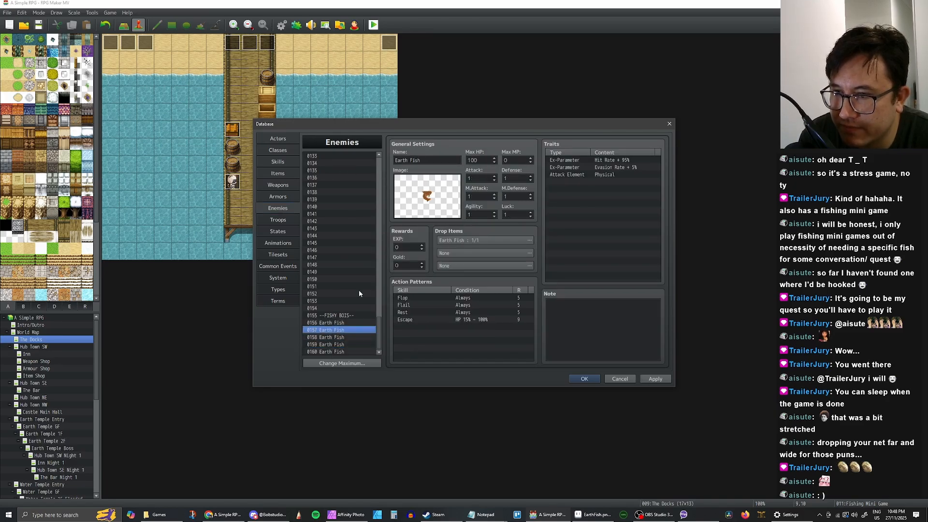
{"action": "double_click", "coordinate": [407, 161]}
{"action": "type", "text": "Wa"}
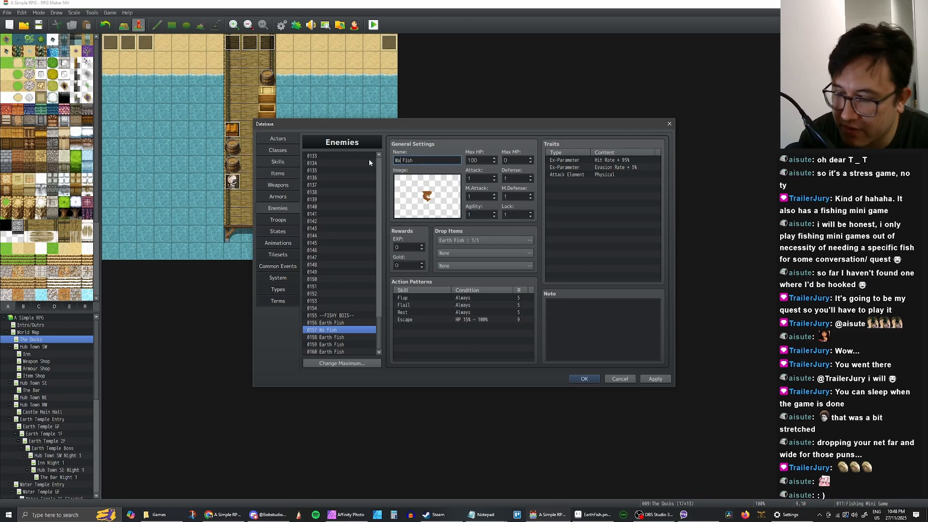
{"action": "type", "text": "ter"}
{"action": "double_click", "coordinate": [427, 196]}
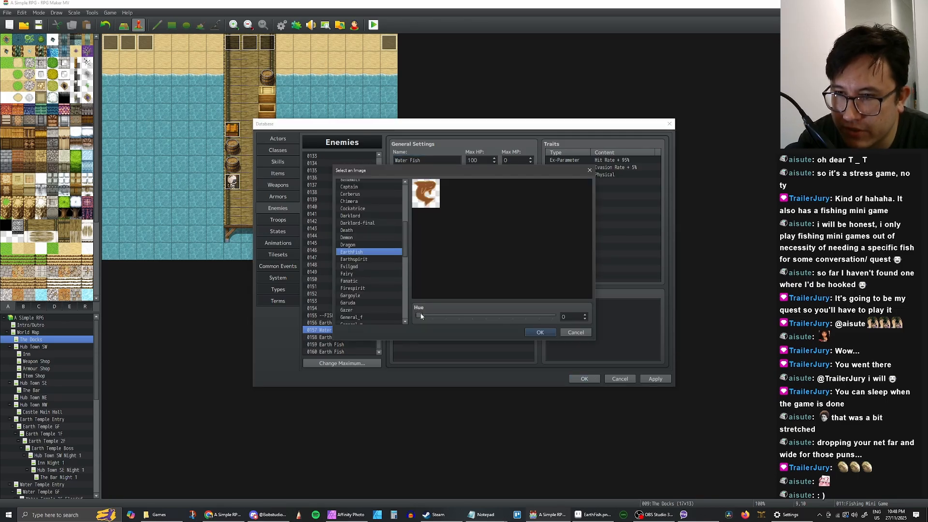
{"action": "left_click_drag", "start_coordinate": [419, 316], "coordinate": [480, 318]}
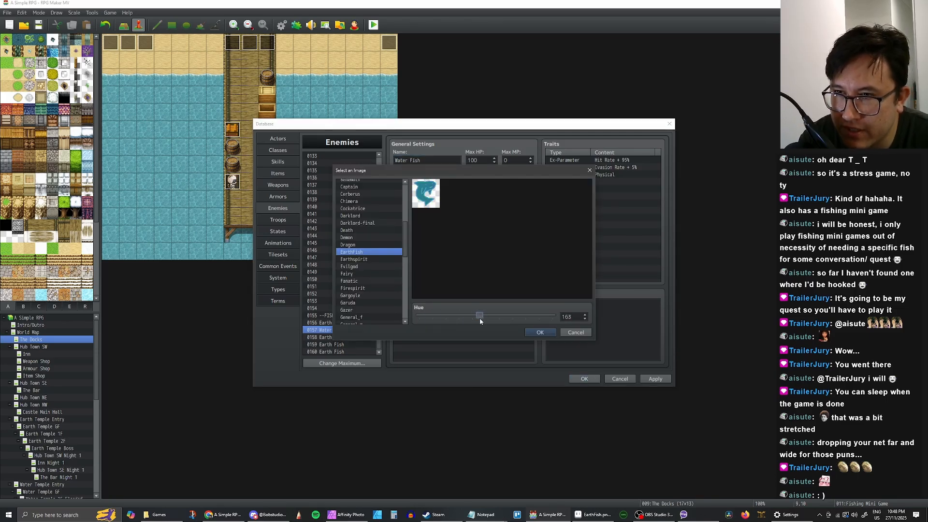
{"action": "left_click", "coordinate": [540, 332]}
Rename enemy 0158 as Fire Fish and set its EarthFish image hue to 320
{"action": "left_click", "coordinate": [340, 337]}
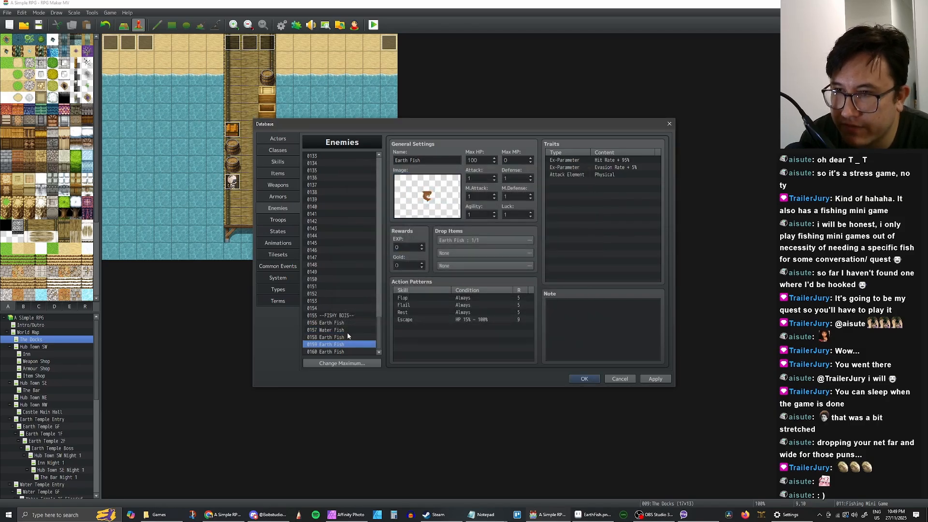
{"action": "double_click", "coordinate": [407, 160]}
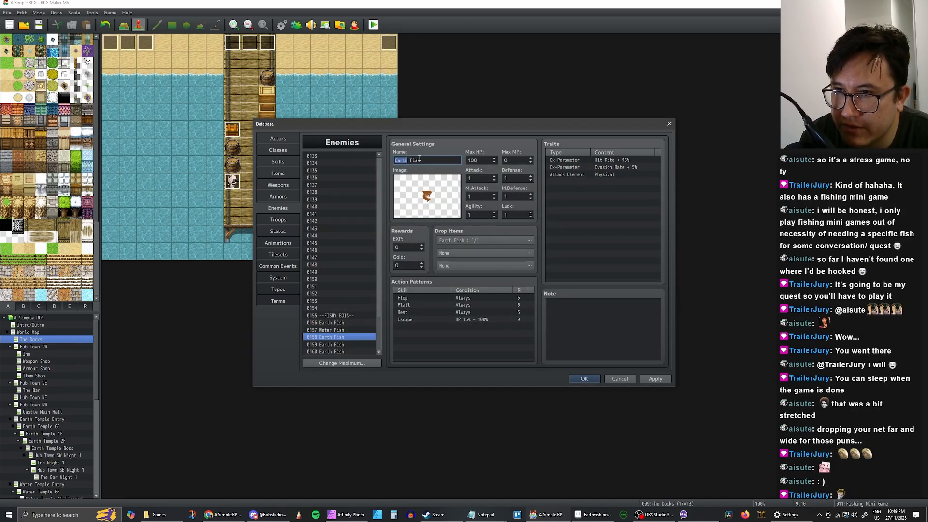
{"action": "type", "text": "Fitr"}
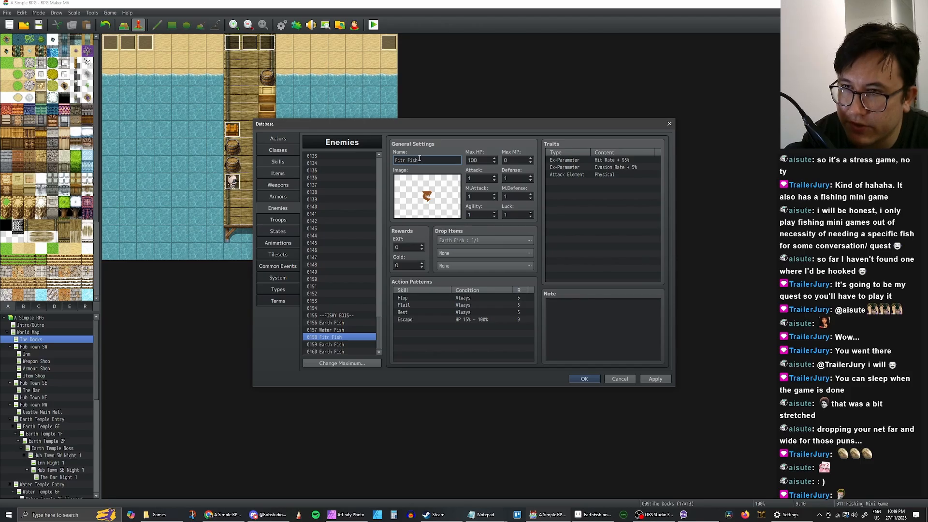
{"action": "key", "text": "BackSpace"}
{"action": "key", "text": "BackSpace"}
{"action": "type", "text": "re"}
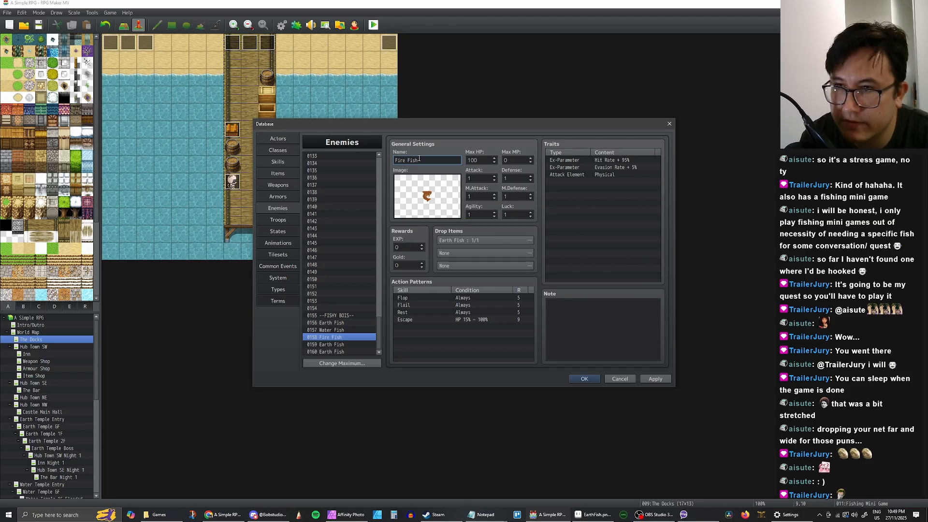
{"action": "double_click", "coordinate": [423, 202]}
{"action": "left_click_drag", "start_coordinate": [420, 316], "coordinate": [537, 316]}
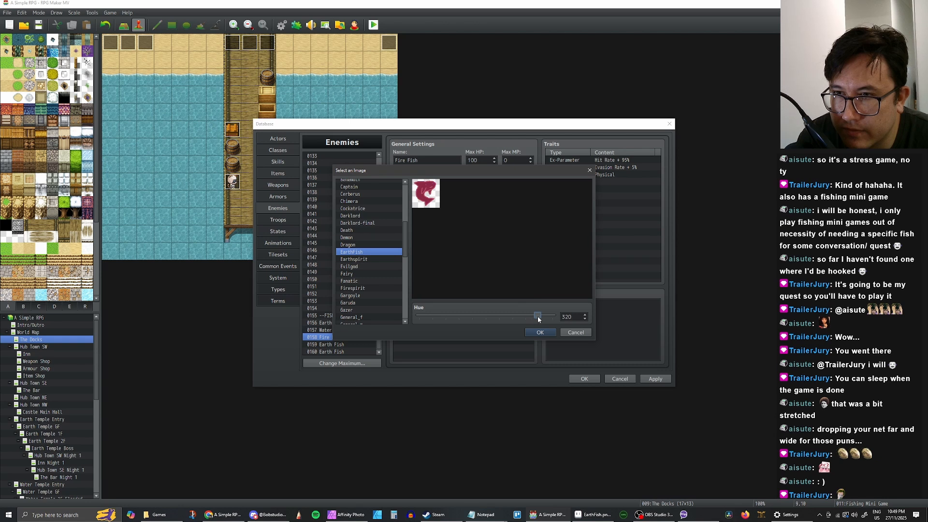
{"action": "left_click", "coordinate": [541, 335]}
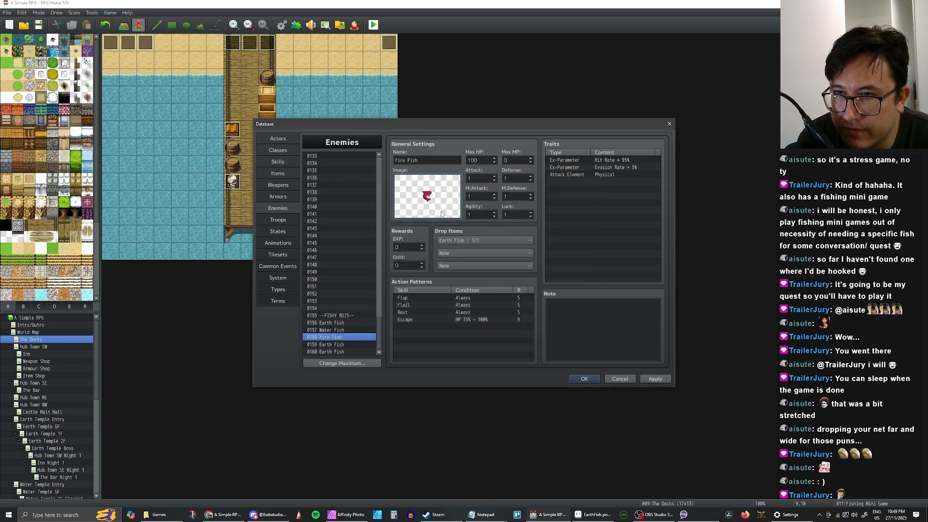
Rename enemy 0159 as Sky Fish and set its EarthFish image hue to 249
{"action": "left_click", "coordinate": [344, 344]}
{"action": "double_click", "coordinate": [402, 160]}
{"action": "type", "text": "Sk"}
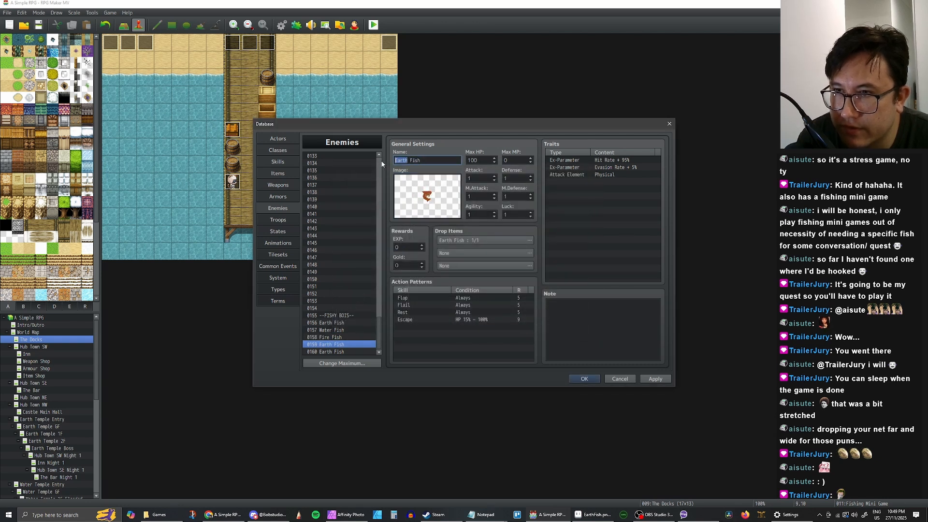
{"action": "type", "text": "y"}
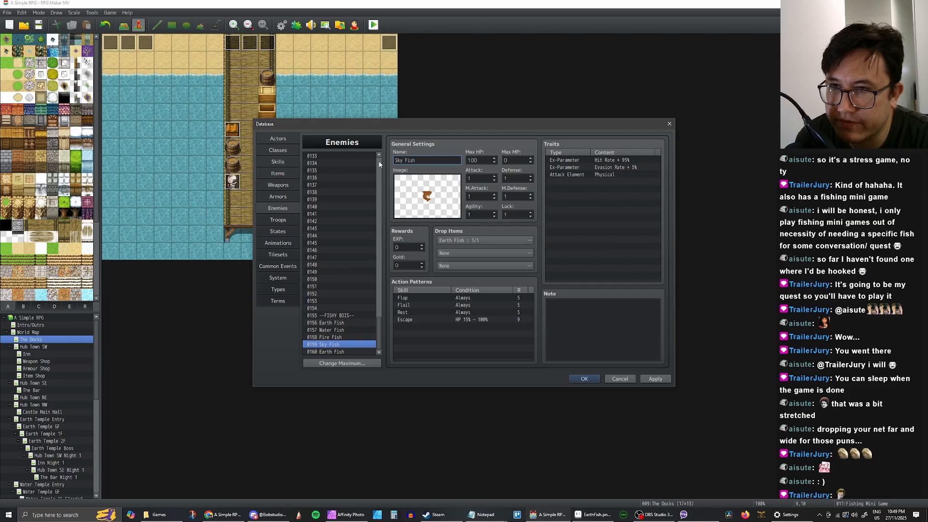
{"action": "double_click", "coordinate": [435, 199]}
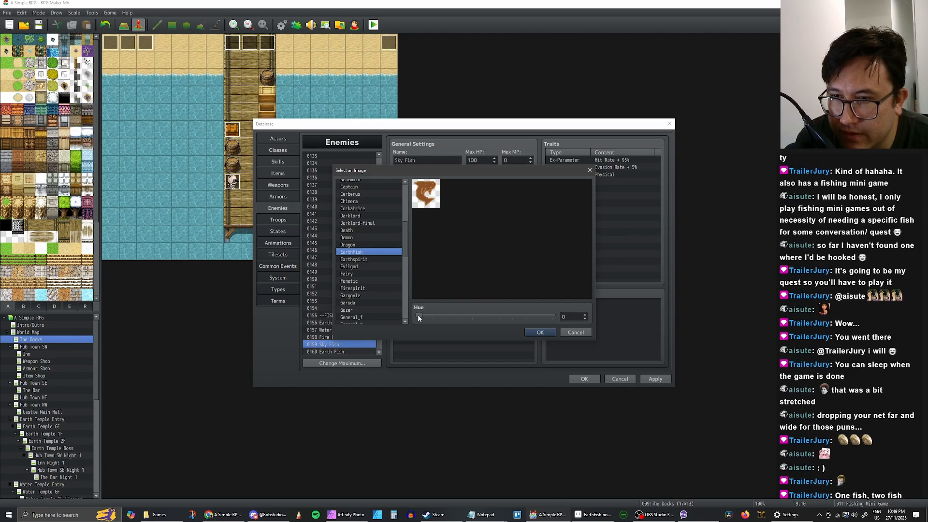
{"action": "left_click_drag", "start_coordinate": [419, 317], "coordinate": [533, 321]}
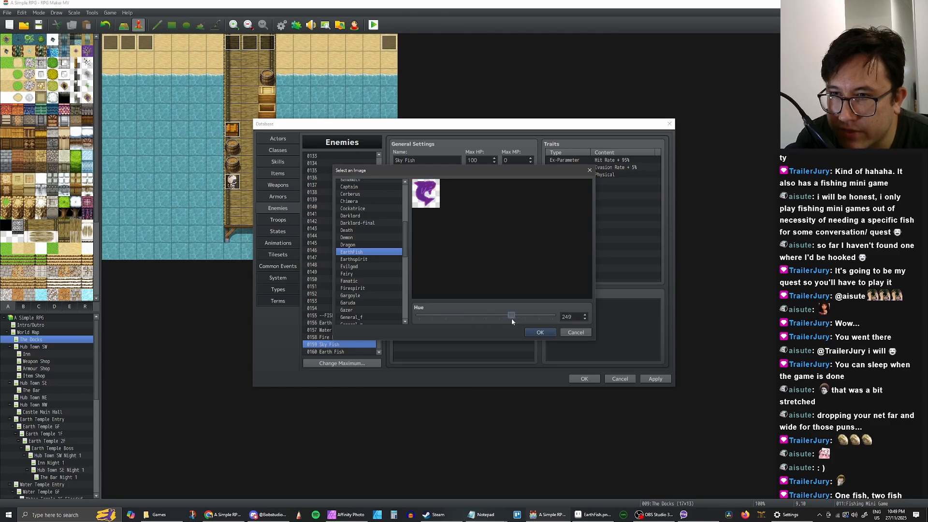
{"action": "left_click", "coordinate": [539, 333]}
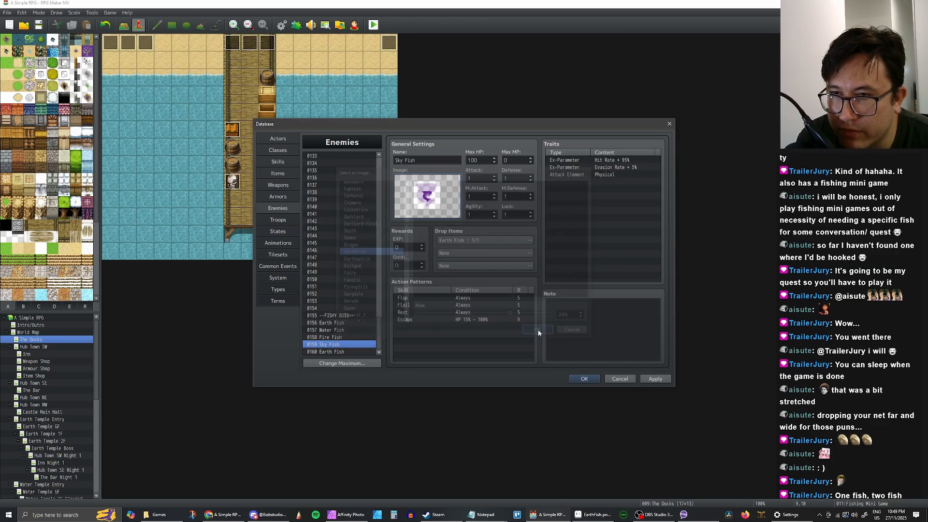
Shift the EarthFish image hue of the Earth Fish enemy (0156) from brown to green
{"action": "left_click", "coordinate": [342, 323]}
{"action": "double_click", "coordinate": [418, 196]}
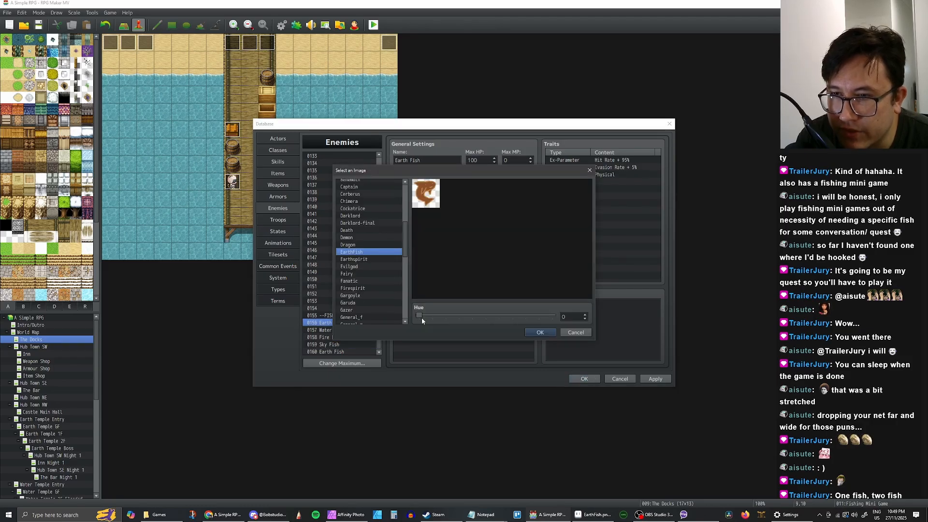
{"action": "left_click_drag", "start_coordinate": [420, 316], "coordinate": [447, 317]}
{"action": "left_click", "coordinate": [540, 332]}
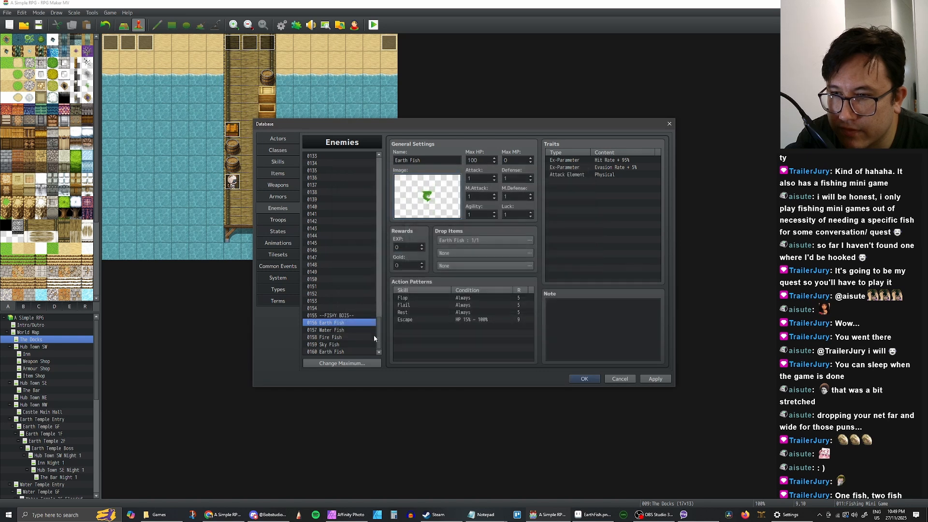
Rename enemy 0160 as Gold Fish, set its EarthFish image hue to 31, and apply the database changes
{"action": "left_click", "coordinate": [348, 351]}
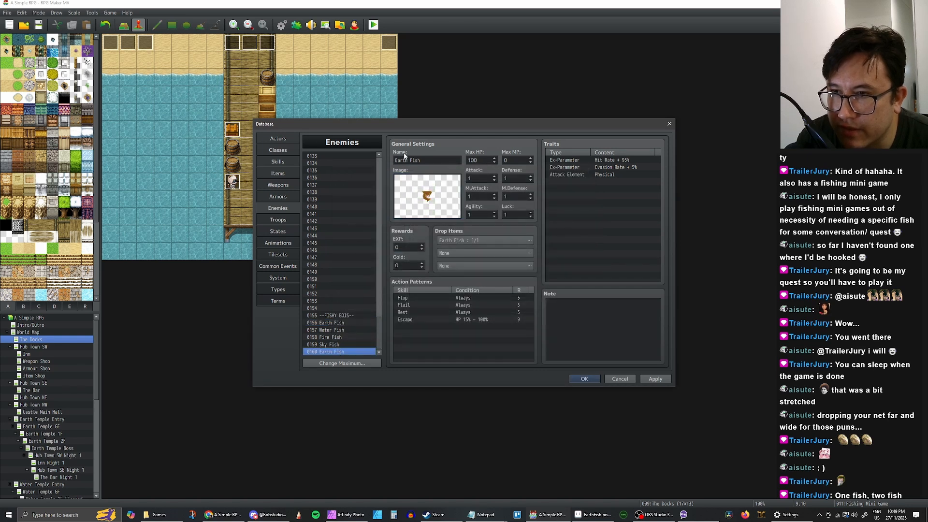
{"action": "mouse_move", "coordinate": [394, 160]}
{"action": "left_mouse_down"}
{"action": "mouse_move", "coordinate": [421, 160]}
{"action": "mouse_move", "coordinate": [382, 163]}
{"action": "left_mouse_up"}
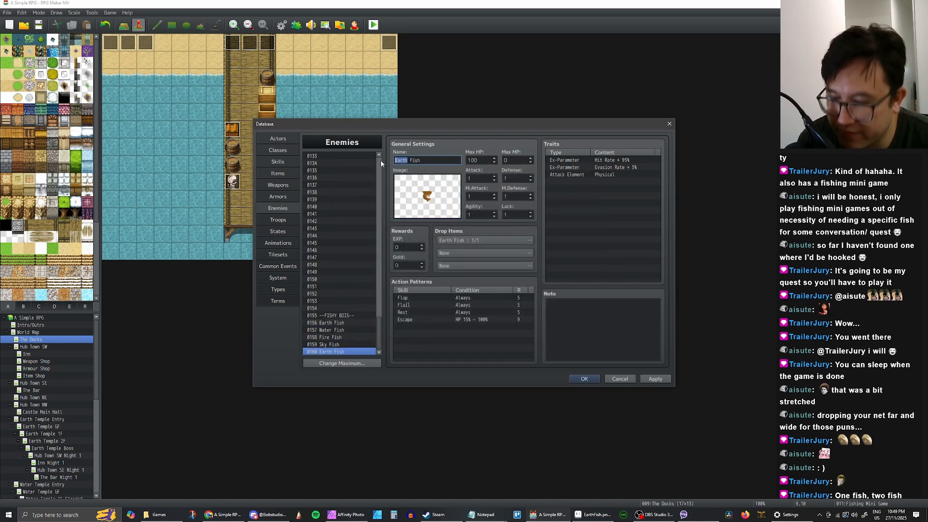
{"action": "type", "text": "Diamond"}
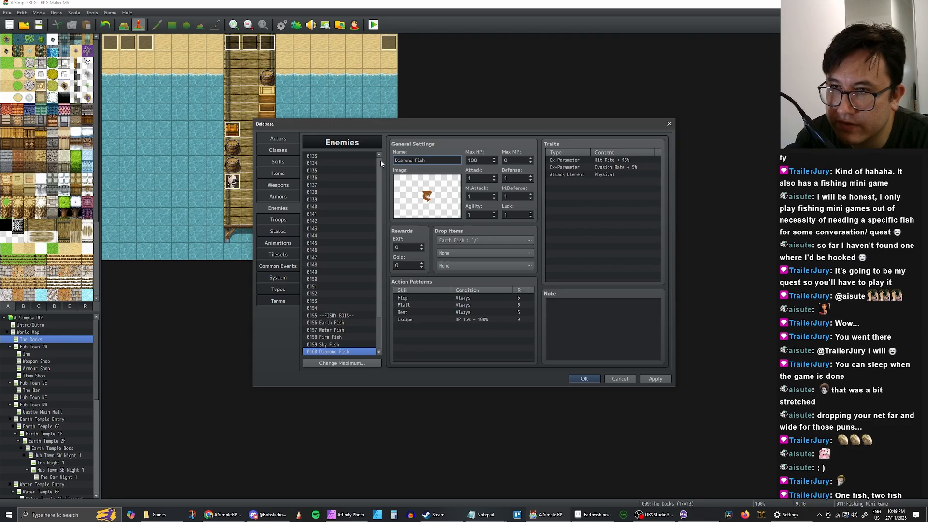
{"action": "double_click", "coordinate": [427, 196]}
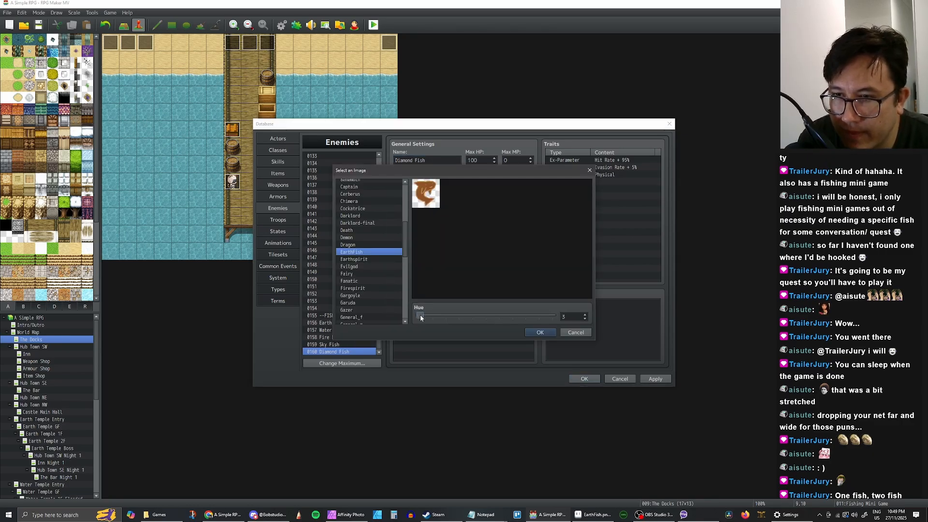
{"action": "mouse_move", "coordinate": [420, 316]}
{"action": "left_mouse_down"}
{"action": "mouse_move", "coordinate": [439, 315]}
{"action": "mouse_move", "coordinate": [432, 317]}
{"action": "left_mouse_up"}
{"action": "left_click", "coordinate": [538, 331]}
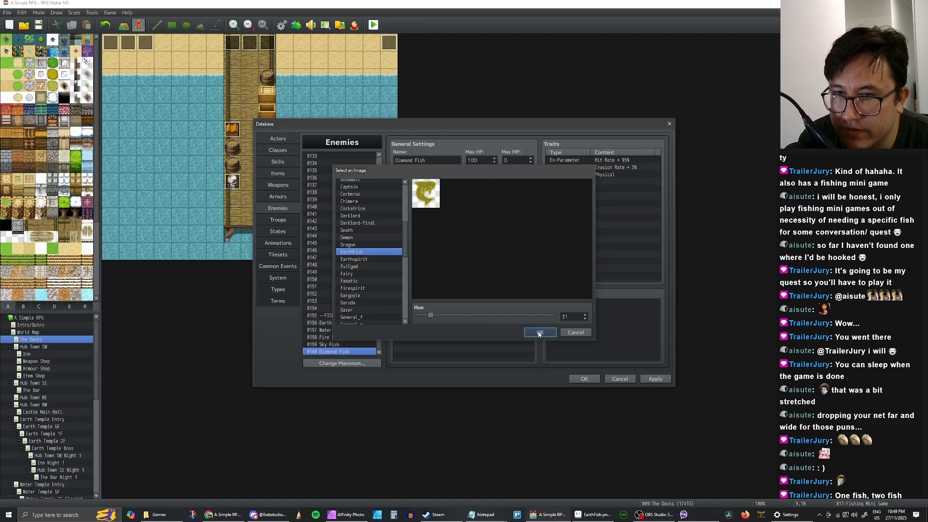
{"action": "type", "text": "Gold Fish"}
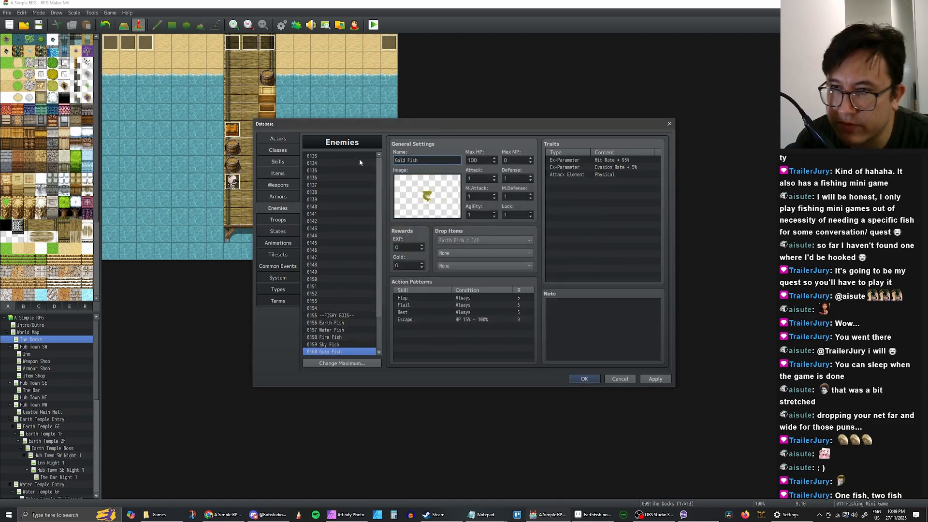
{"action": "left_click", "coordinate": [584, 379]}
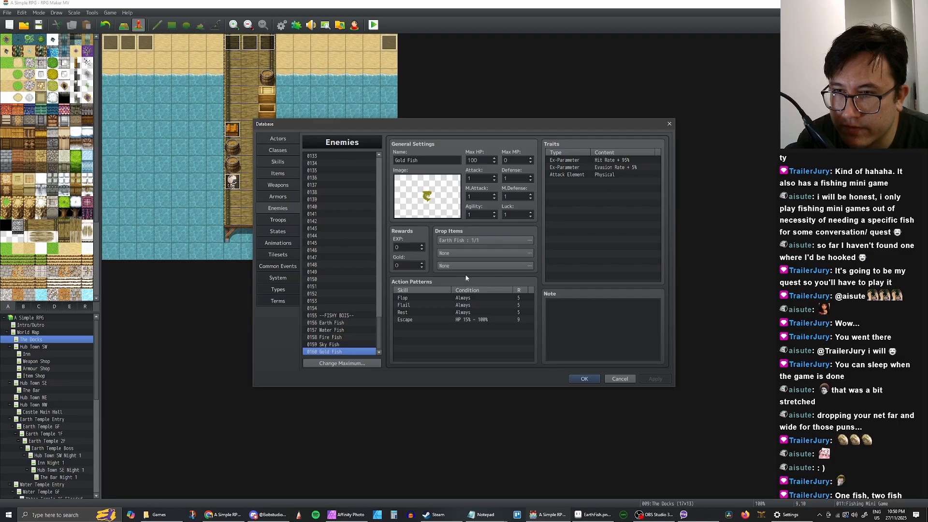
Set the Gold Fish enemy's first drop to the empty item slot 0020, keeping a probability of 1/1
{"action": "double_click", "coordinate": [471, 241]}
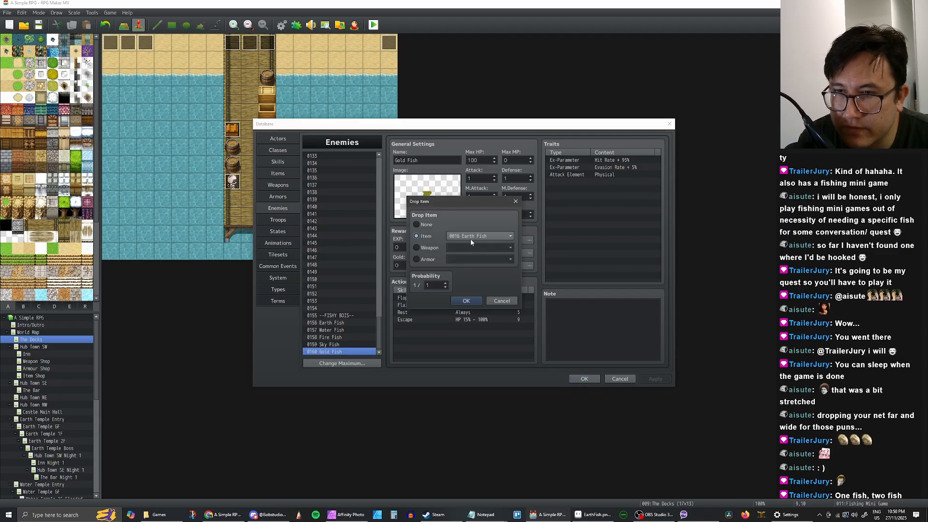
{"action": "left_click", "coordinate": [471, 238]}
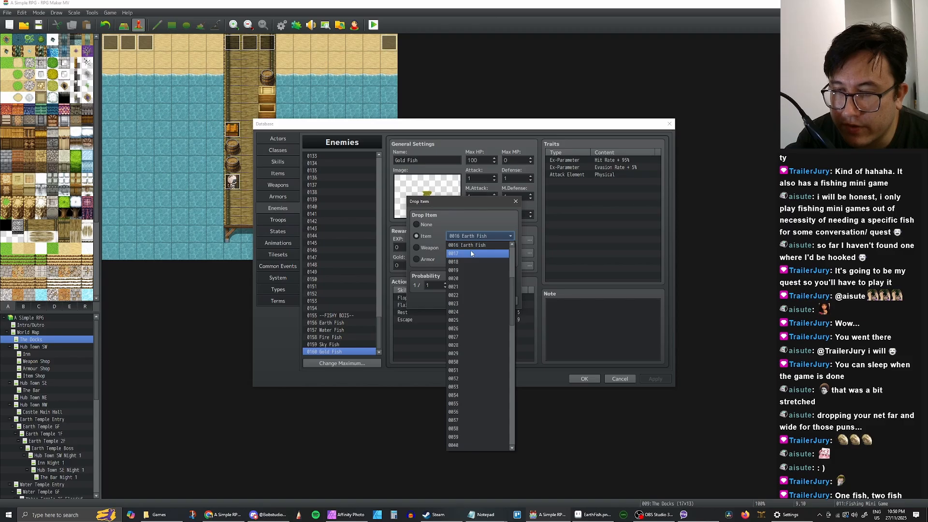
{"action": "left_click", "coordinate": [469, 277]}
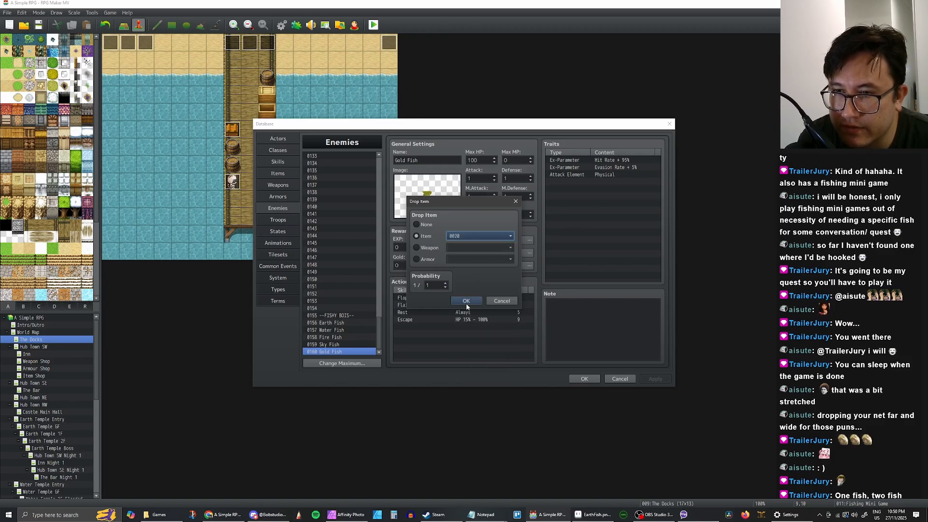
{"action": "left_click", "coordinate": [466, 300]}
Try to give the Sky Fish enemy its own drop item in place of Earth Fish
{"action": "left_click", "coordinate": [331, 344]}
{"action": "double_click", "coordinate": [473, 244]}
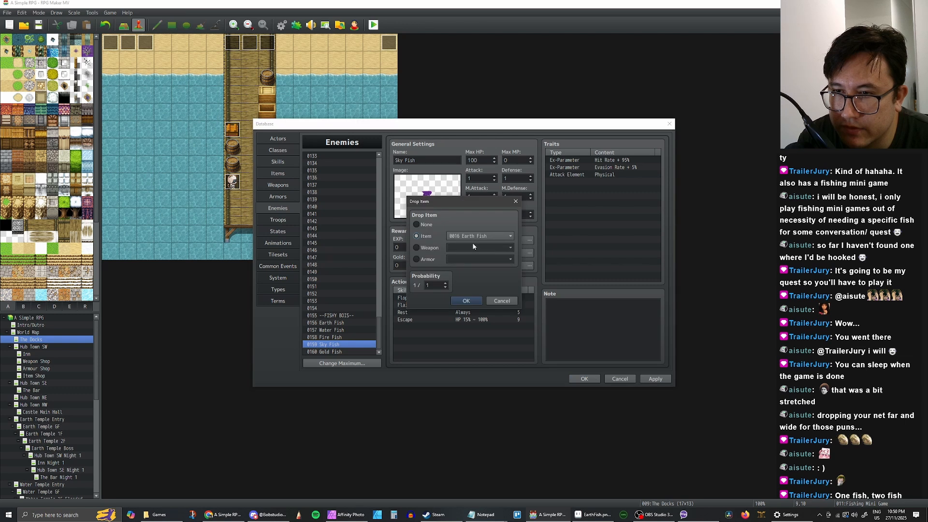
{"action": "left_click", "coordinate": [476, 236]}
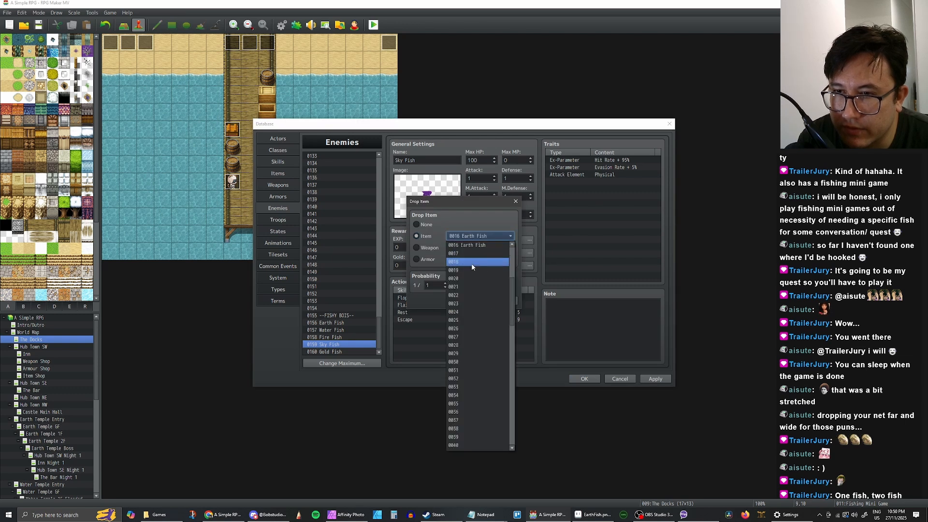
{"action": "key", "text": "Escape"}
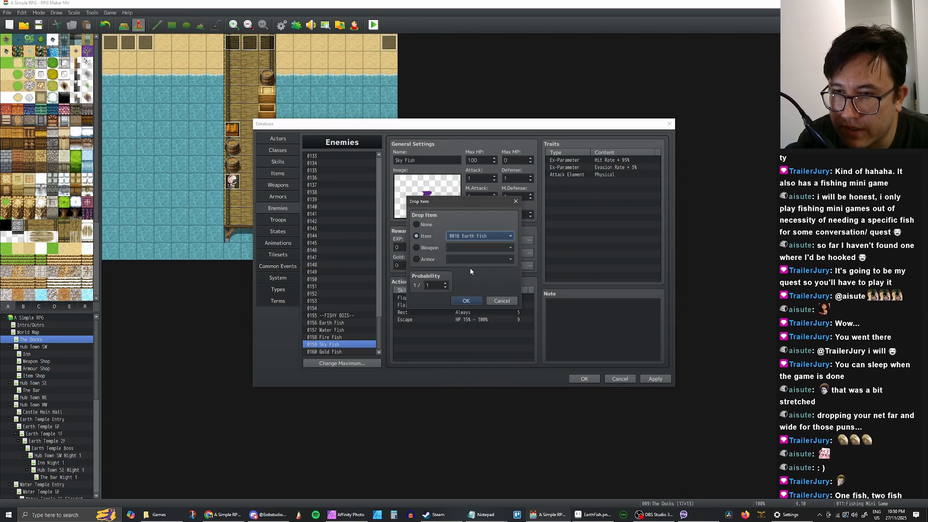
{"action": "left_click", "coordinate": [465, 300]}
Set the Fire Fish enemy's first drop to the empty item slot 0018
{"action": "left_click", "coordinate": [353, 337]}
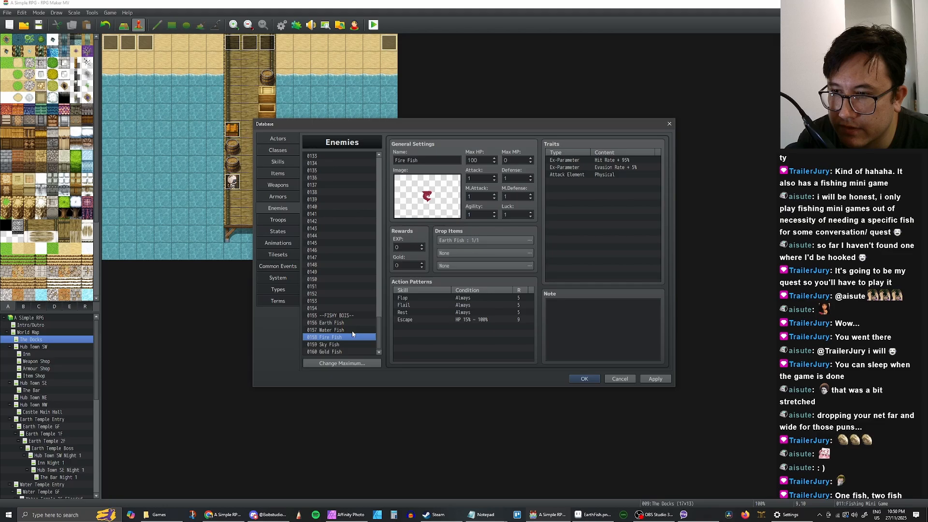
{"action": "double_click", "coordinate": [479, 241]}
{"action": "left_click", "coordinate": [482, 236]}
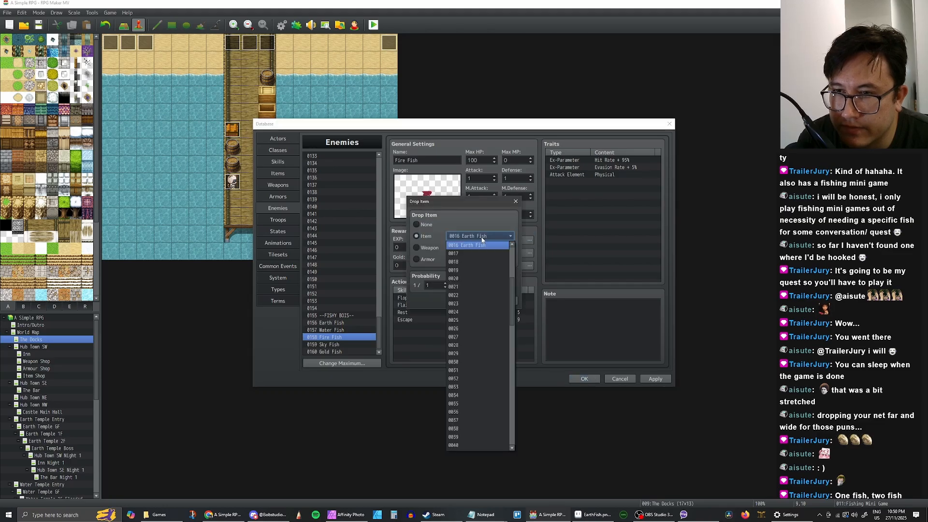
{"action": "left_click", "coordinate": [473, 261]}
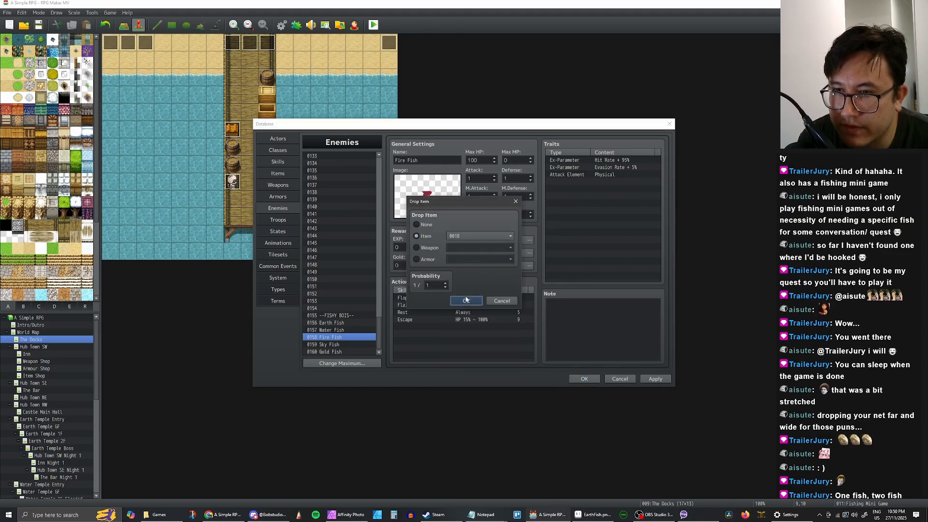
{"action": "left_click", "coordinate": [466, 300]}
Set the Water Fish enemy's first drop to the empty item slot 0017, then apply the changes and close the database
{"action": "left_click", "coordinate": [325, 329]}
{"action": "double_click", "coordinate": [474, 241]}
{"action": "left_click", "coordinate": [479, 236]}
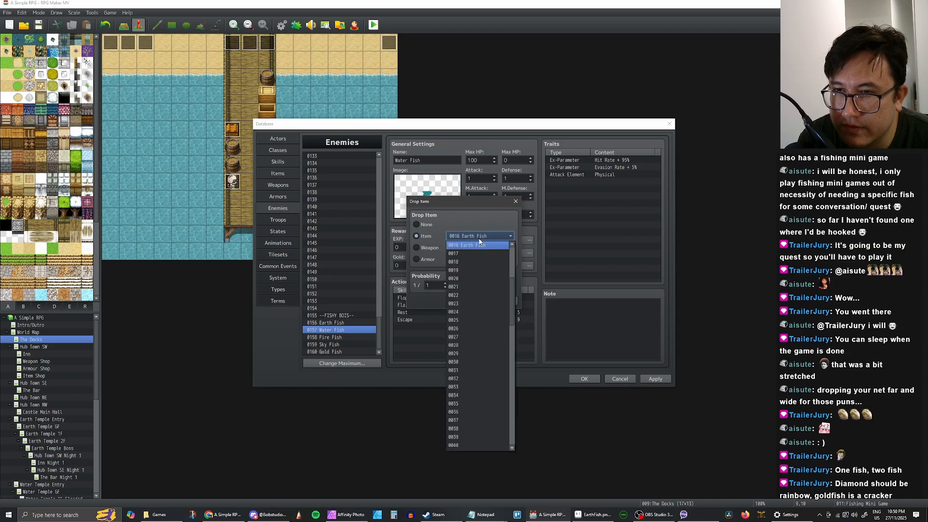
{"action": "left_click", "coordinate": [478, 252]}
{"action": "left_click", "coordinate": [465, 301]}
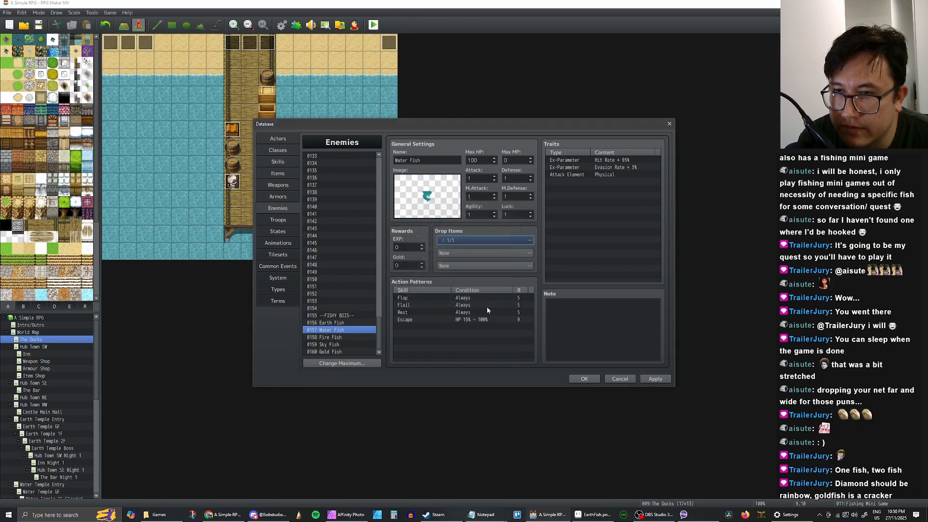
{"action": "left_click", "coordinate": [656, 378]}
{"action": "left_click", "coordinate": [584, 378]}
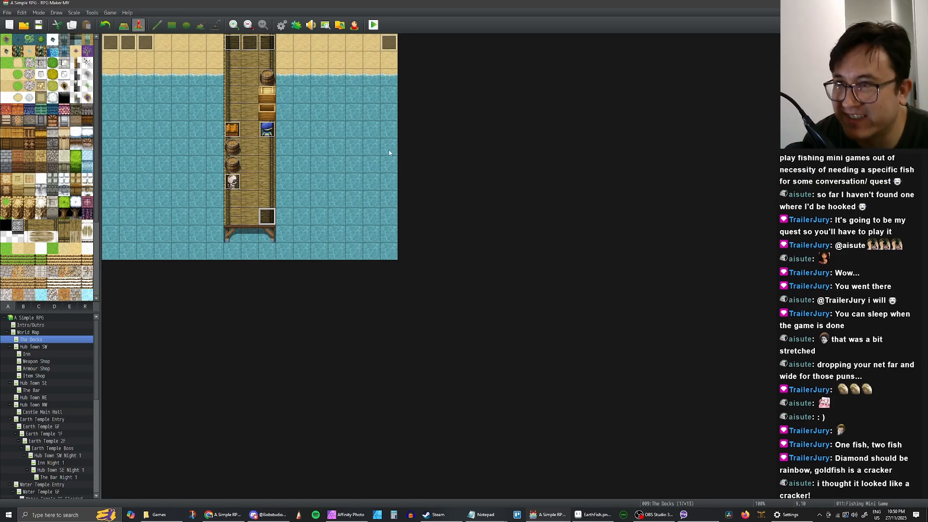
Duplicate the Earth Fish item into database item slots 0017 to 0020
{"action": "left_click", "coordinate": [282, 25]}
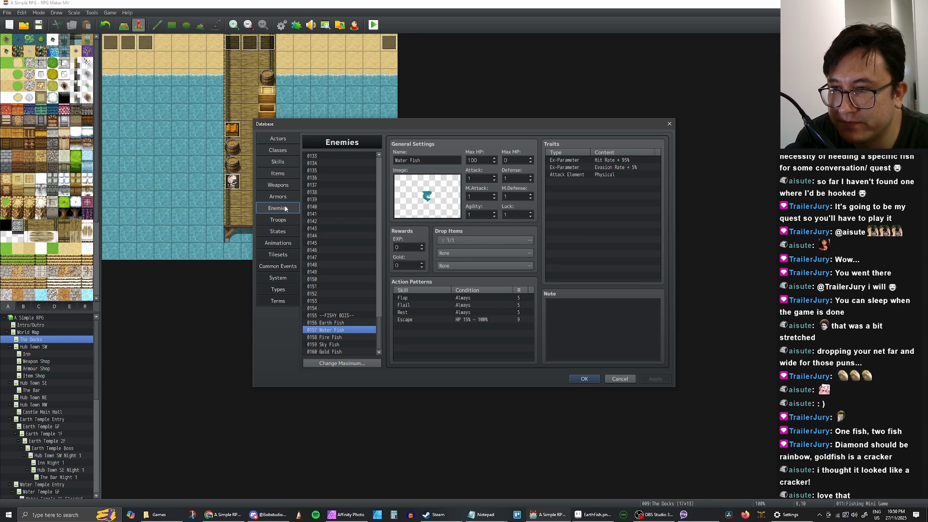
{"action": "left_click", "coordinate": [279, 173]}
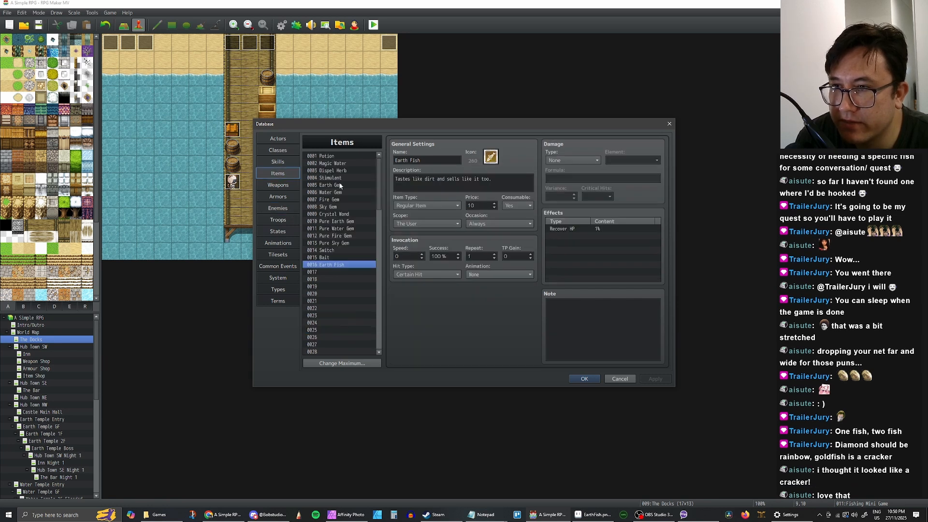
{"action": "key", "text": "ctrl+c"}
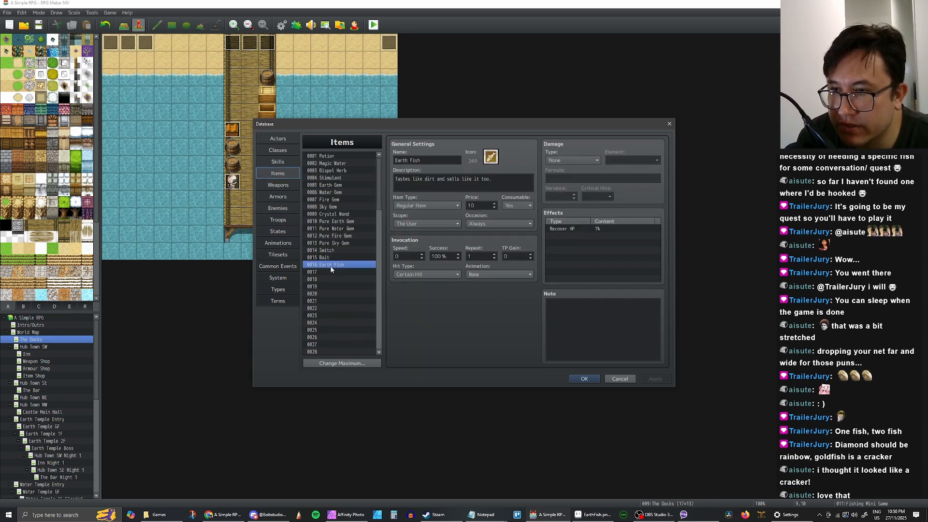
{"action": "left_click", "coordinate": [327, 272]}
{"action": "key", "text": "ctrl+v"}
{"action": "left_click", "coordinate": [326, 279]}
{"action": "key", "text": "ctrl+v"}
{"action": "left_click", "coordinate": [335, 286]}
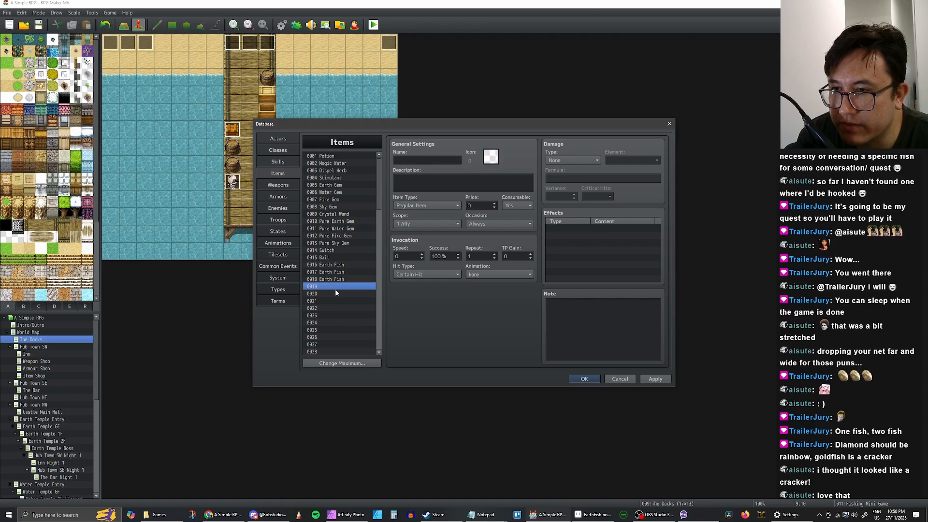
{"action": "key", "text": "ctrl+v"}
{"action": "left_click", "coordinate": [335, 293]}
{"action": "key", "text": "ctrl+v"}
Rename item 0017 as Water Fish and change its description to "A fish made of... water??"
{"action": "left_click", "coordinate": [333, 272]}
{"action": "left_click", "coordinate": [428, 162]}
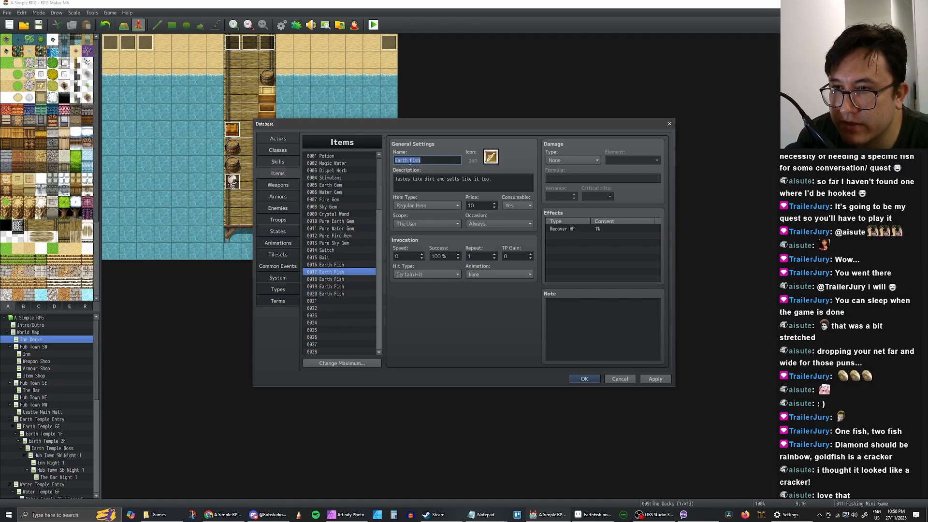
{"action": "double_click", "coordinate": [403, 160]}
{"action": "type", "text": "Water"}
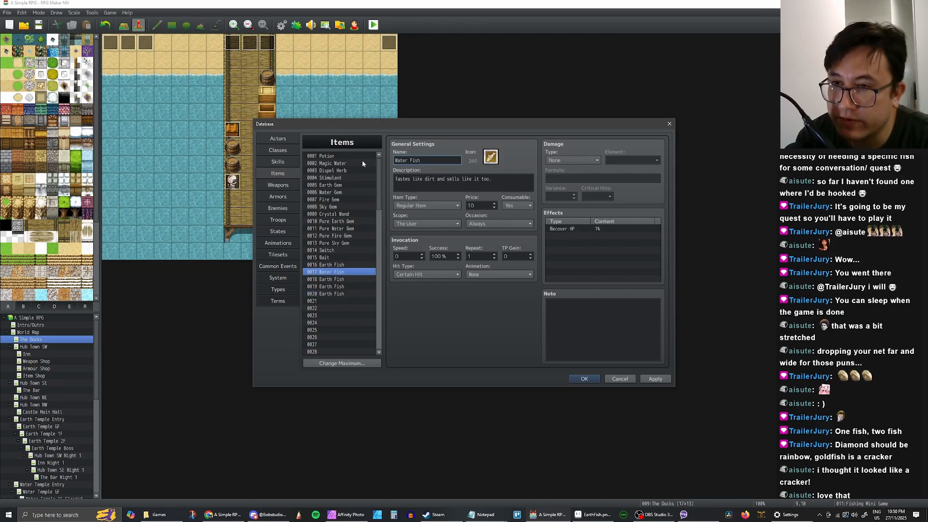
{"action": "key", "text": "Tab"}
{"action": "left_click", "coordinate": [499, 182]}
{"action": "left_click_drag", "start_coordinate": [499, 182], "coordinate": [393, 181]}
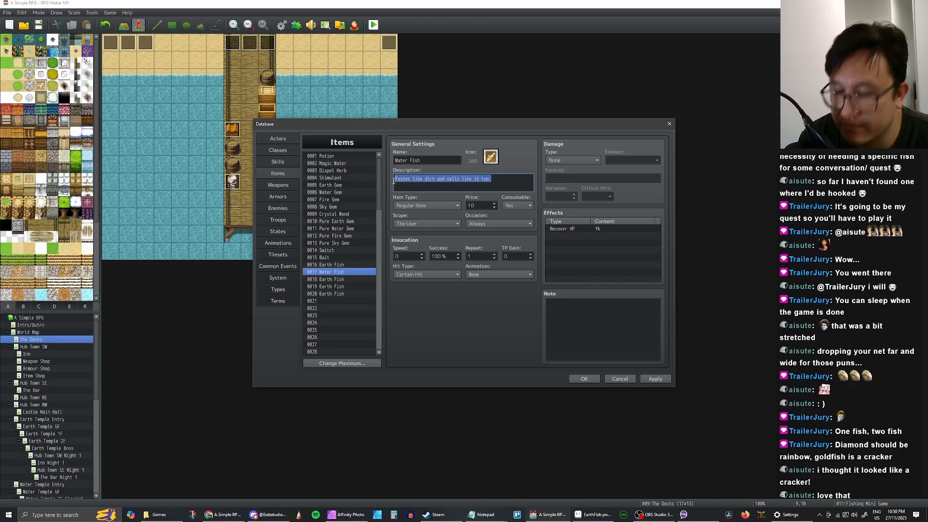
{"action": "type", "text": "A fish"}
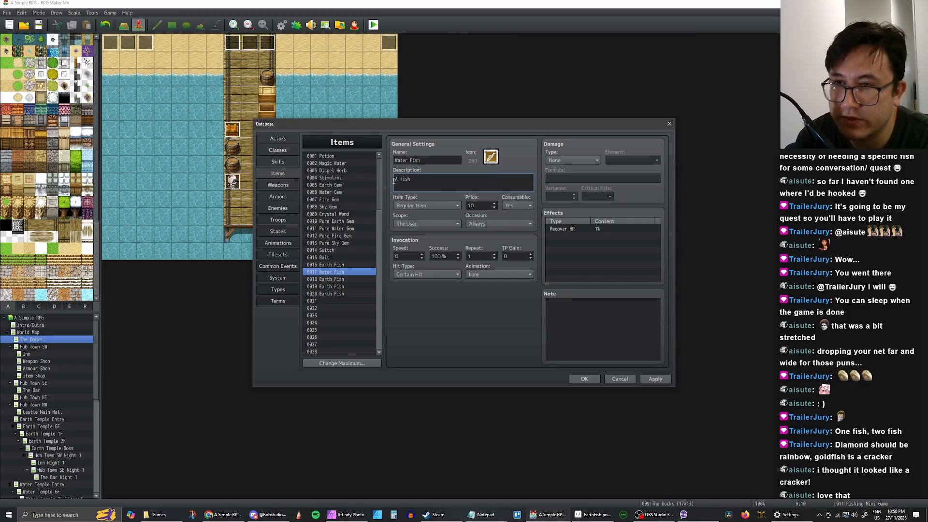
{"action": "type", "text": " made of"}
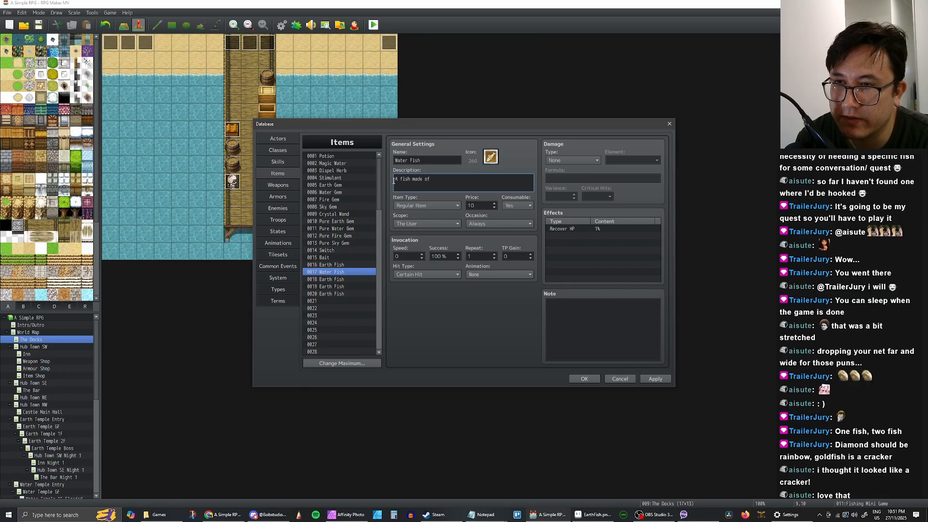
{"action": "type", "text": "... water??"}
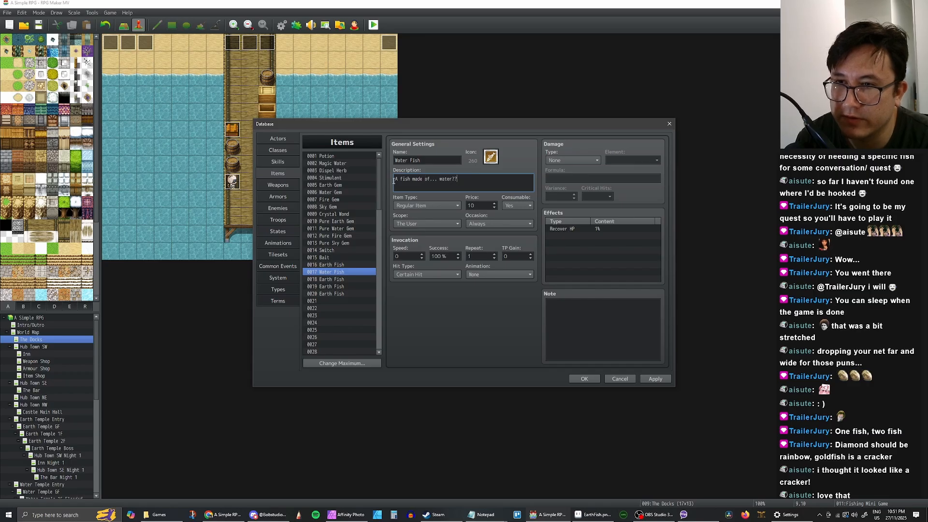
Set the Water Fish item's Recover HP effect to 5%
{"action": "left_click", "coordinate": [573, 230]}
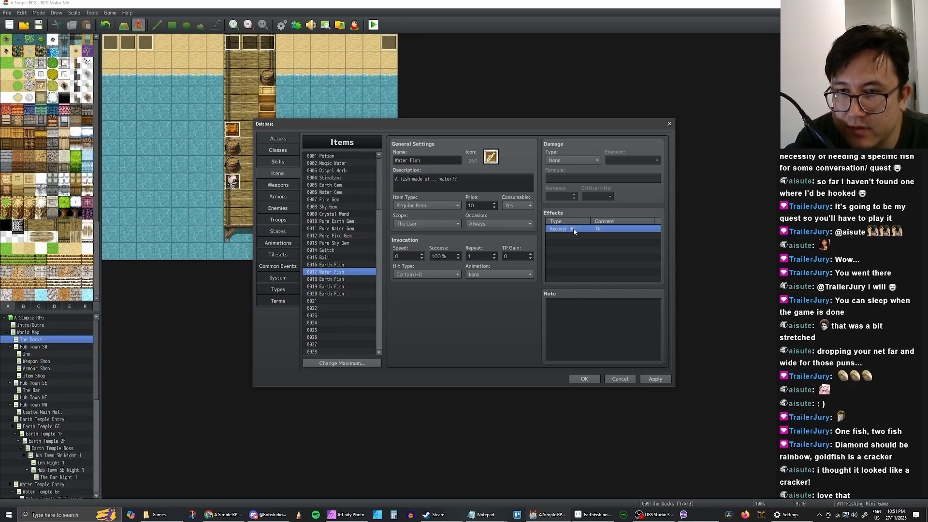
{"action": "double_click", "coordinate": [597, 230]}
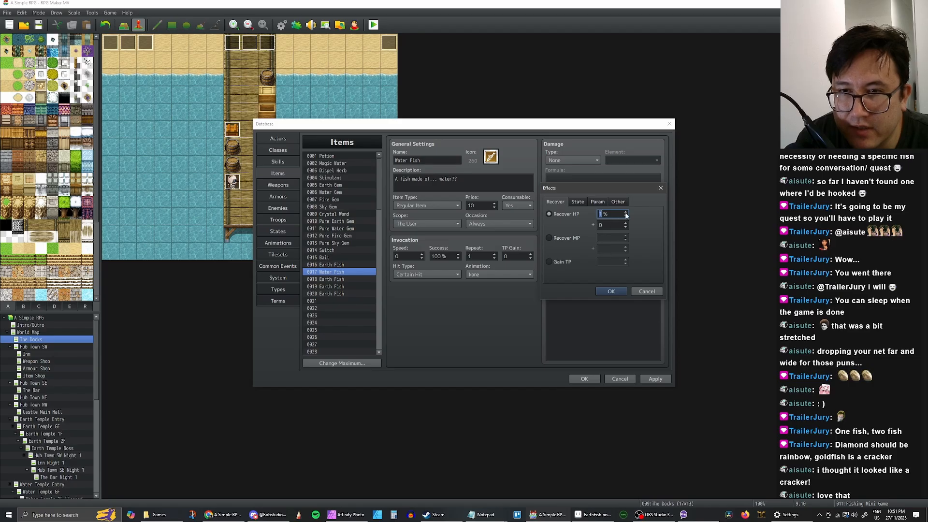
{"action": "type", "text": "5"}
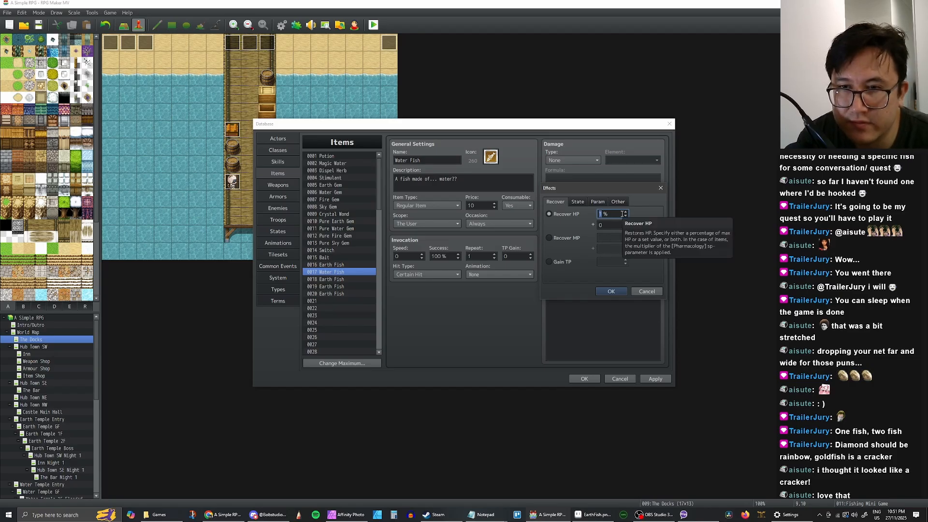
{"action": "left_click", "coordinate": [613, 291]}
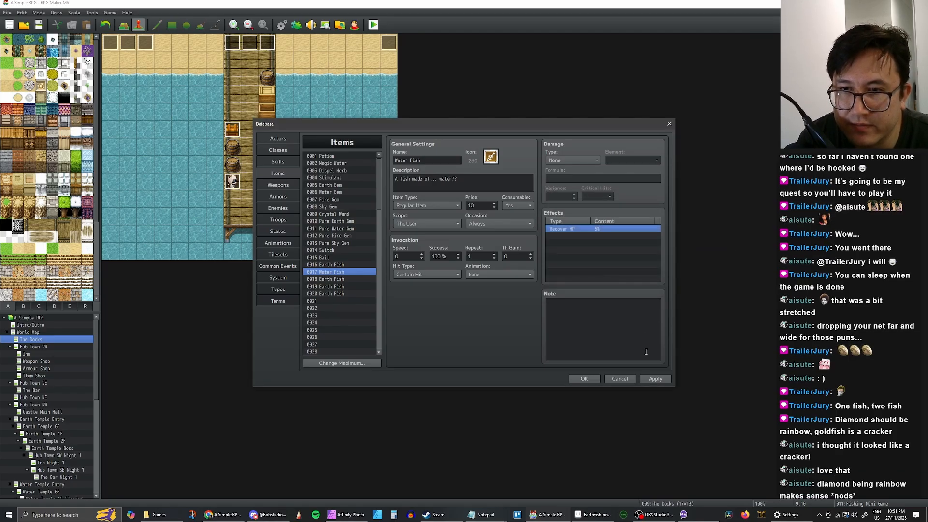
Set the Water Fish item's price to 60 and apply the changes
{"action": "left_click", "coordinate": [655, 378]}
{"action": "left_click", "coordinate": [582, 230]}
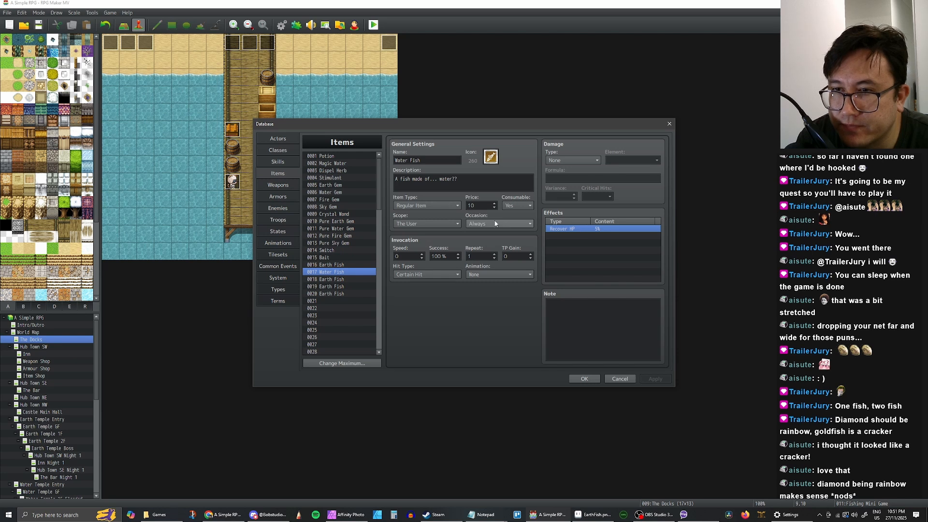
{"action": "double_click", "coordinate": [483, 206]}
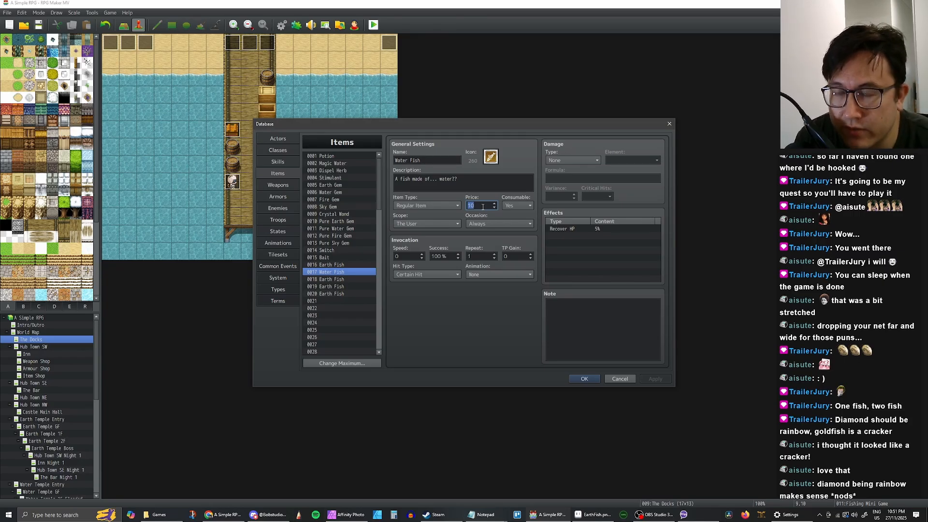
{"action": "type", "text": "60"}
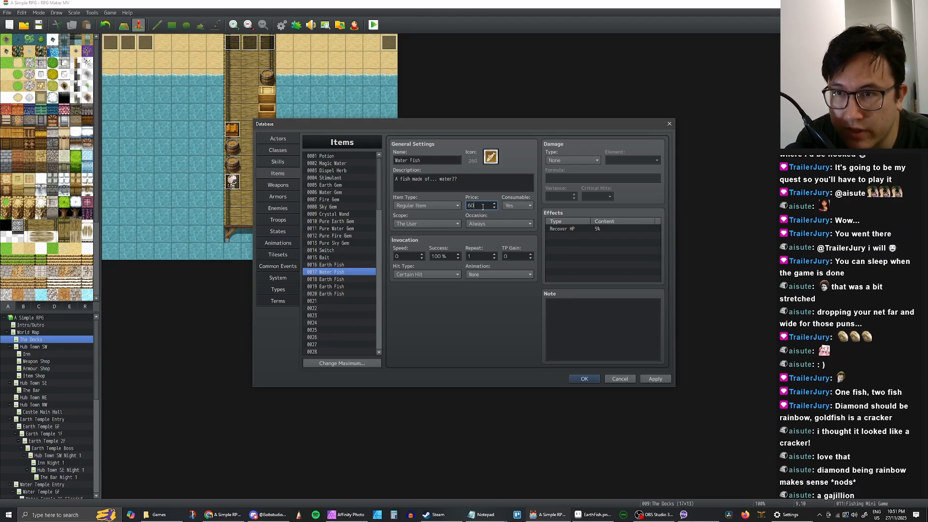
{"action": "left_click", "coordinate": [656, 379]}
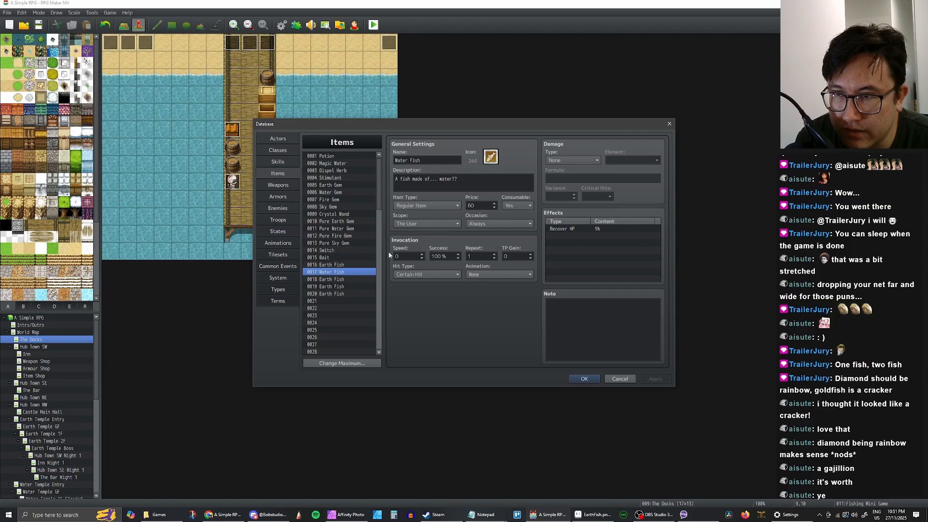
Rename item 0018 as Fire Fish and change its description to "This fish is delicious and spicy!"
{"action": "left_click", "coordinate": [337, 279]}
{"action": "left_click", "coordinate": [408, 161]}
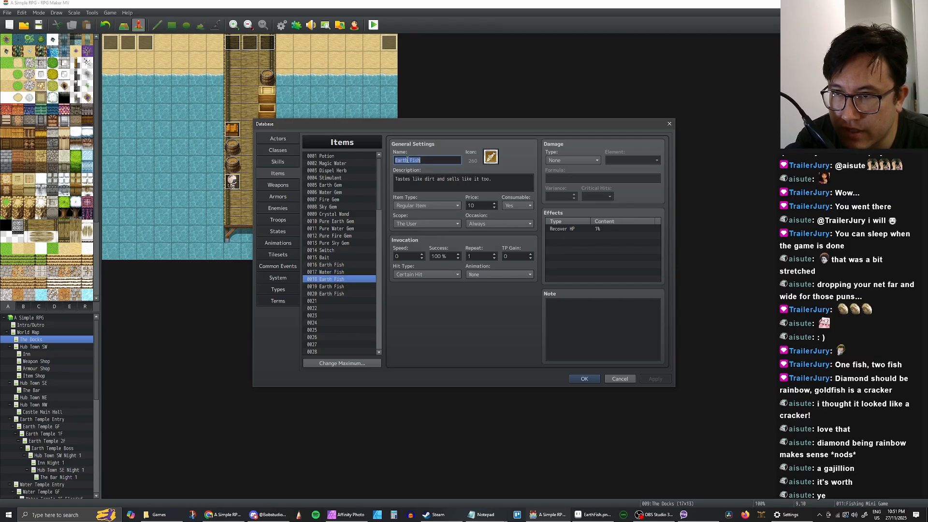
{"action": "left_click_drag", "start_coordinate": [409, 160], "coordinate": [358, 161]}
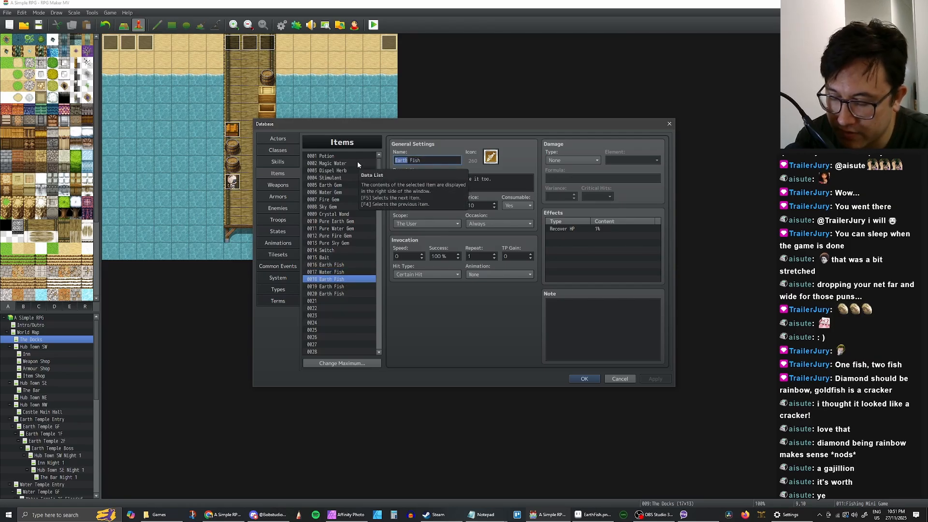
{"action": "type", "text": "Fire"}
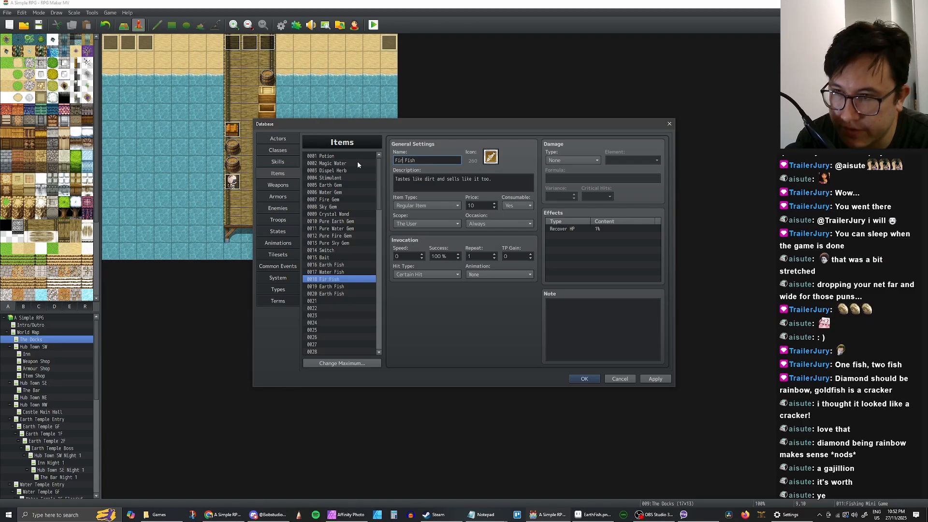
{"action": "key", "text": "Tab"}
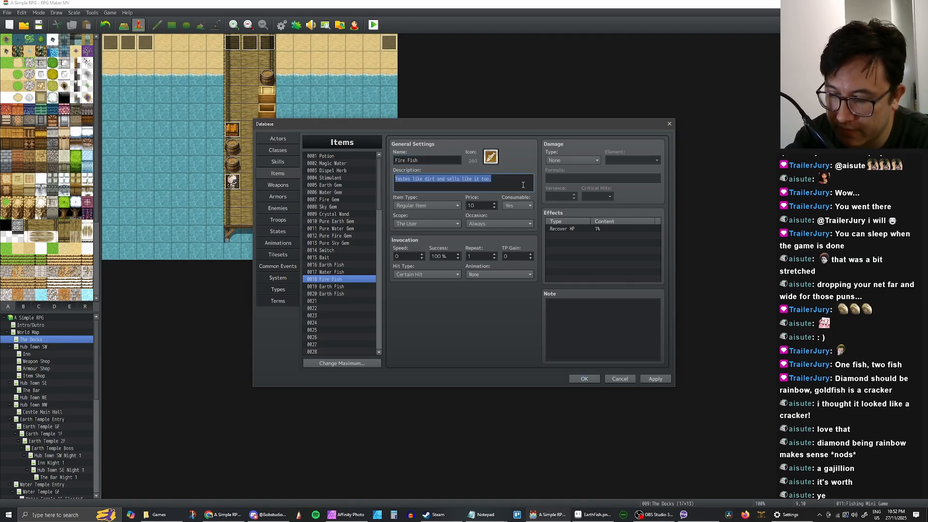
{"action": "type", "text": "Thi"}
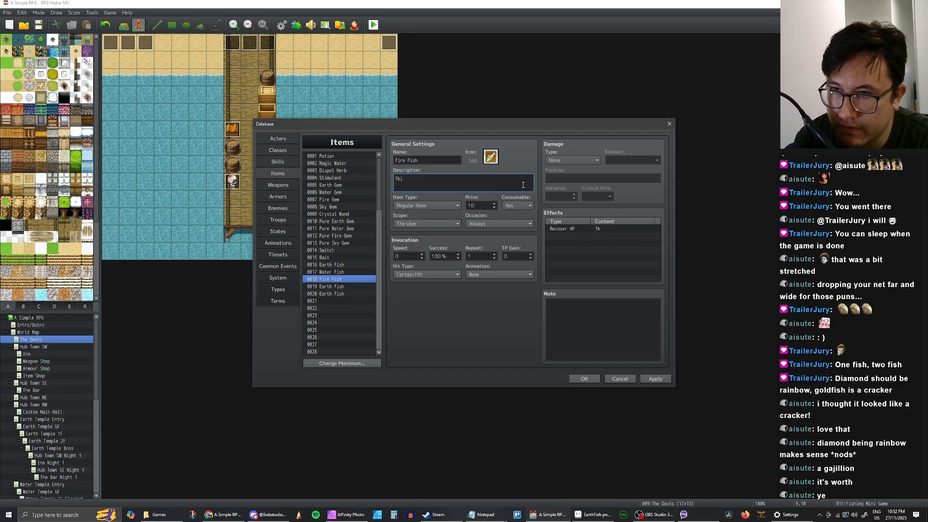
{"action": "type", "text": "s fish "}
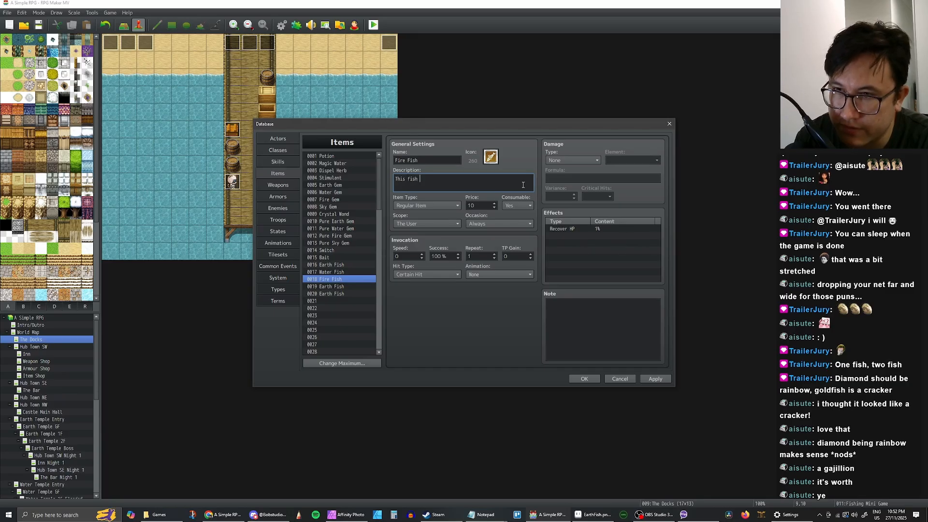
{"action": "type", "text": "is delic"}
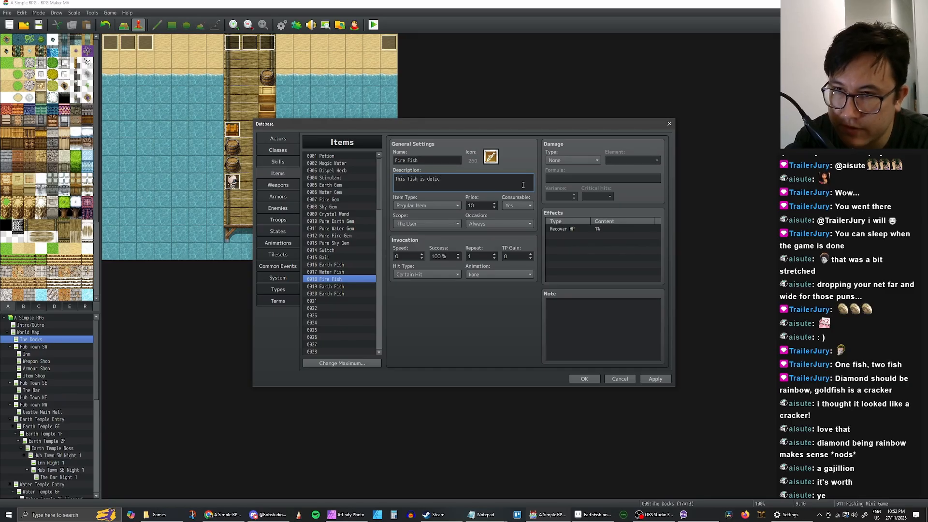
{"action": "type", "text": "ious and spic"}
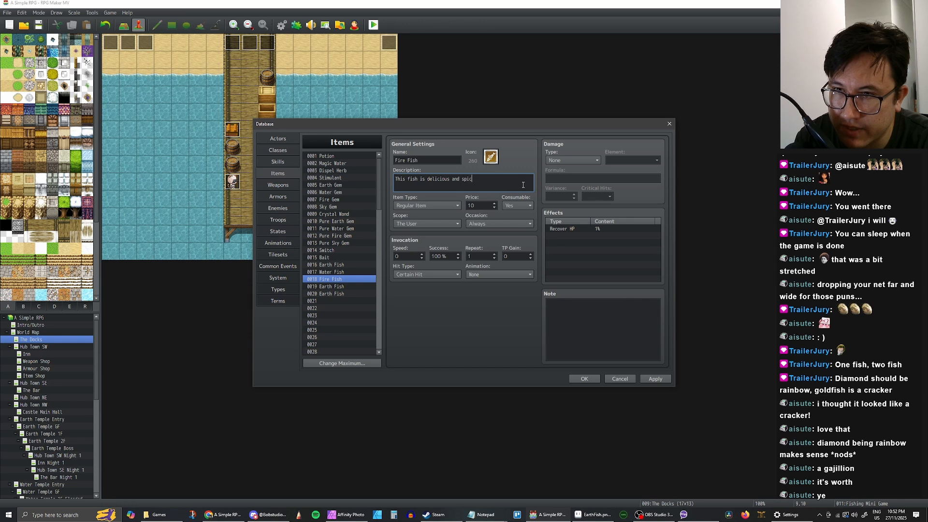
{"action": "type", "text": "y!"}
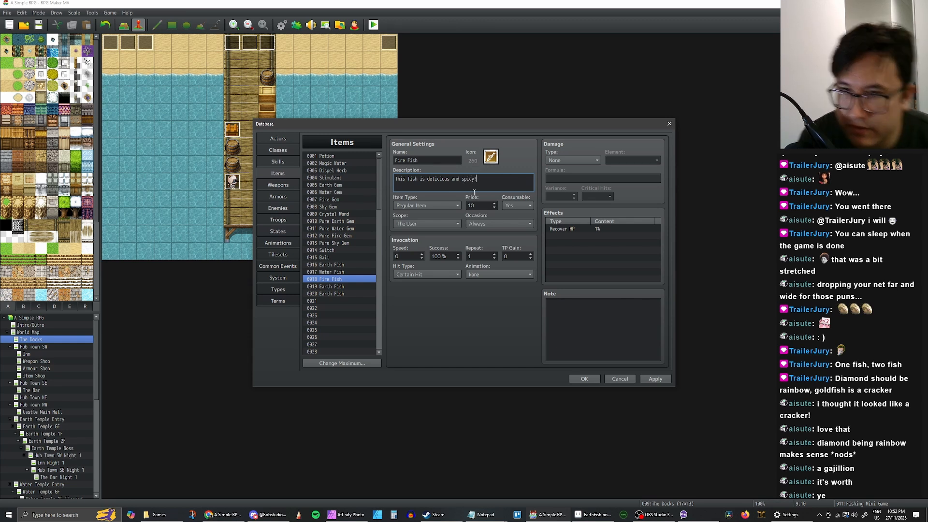
Set the Fire Fish item's price to 200 and its Recover HP effect to 10%, applying the changes
{"action": "left_click_drag", "start_coordinate": [468, 206], "coordinate": [517, 204]}
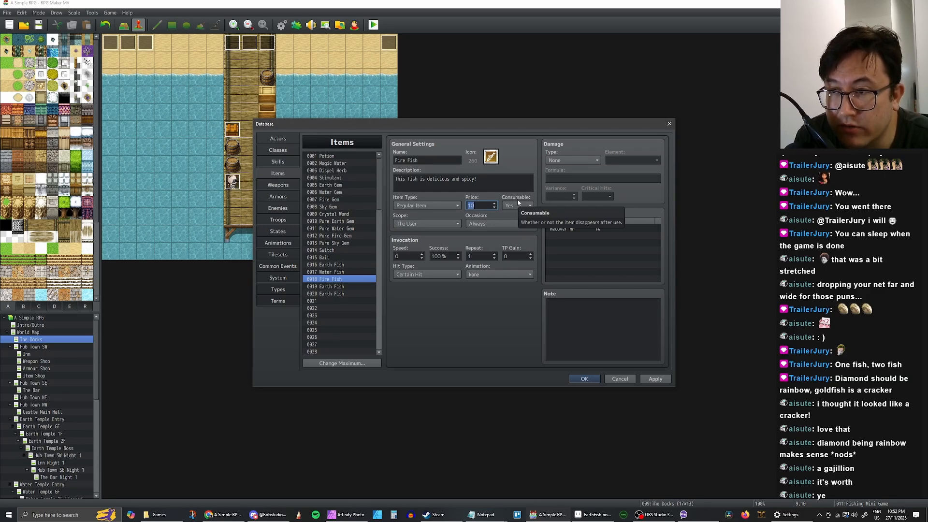
{"action": "type", "text": "200"}
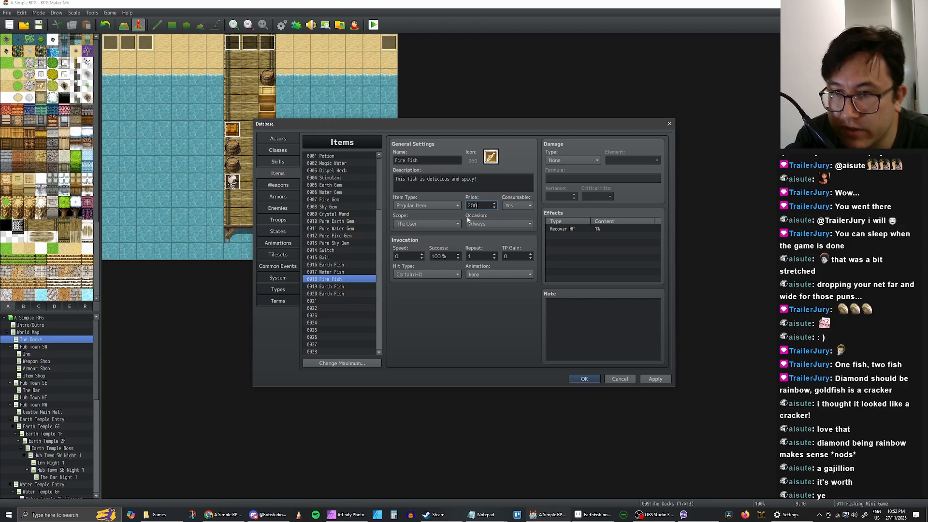
{"action": "left_click", "coordinate": [575, 229]}
{"action": "double_click", "coordinate": [588, 230]}
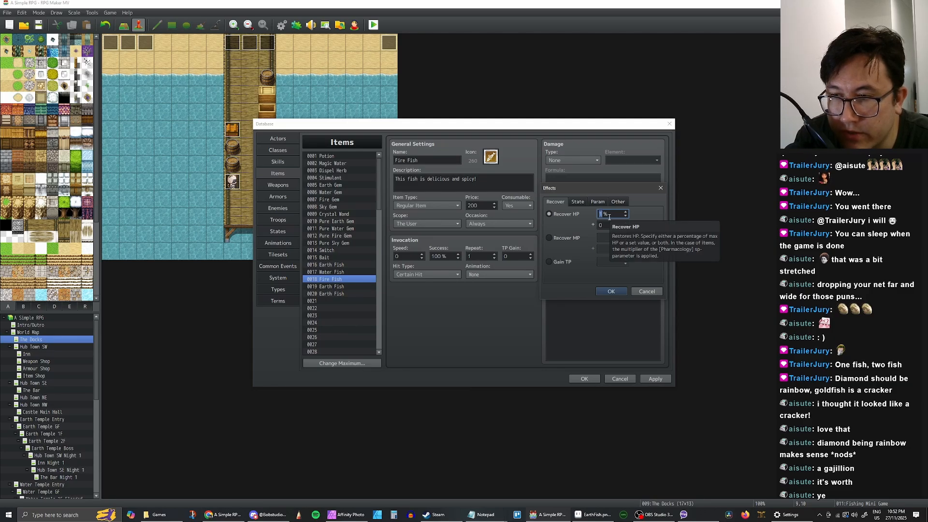
{"action": "type", "text": "10"}
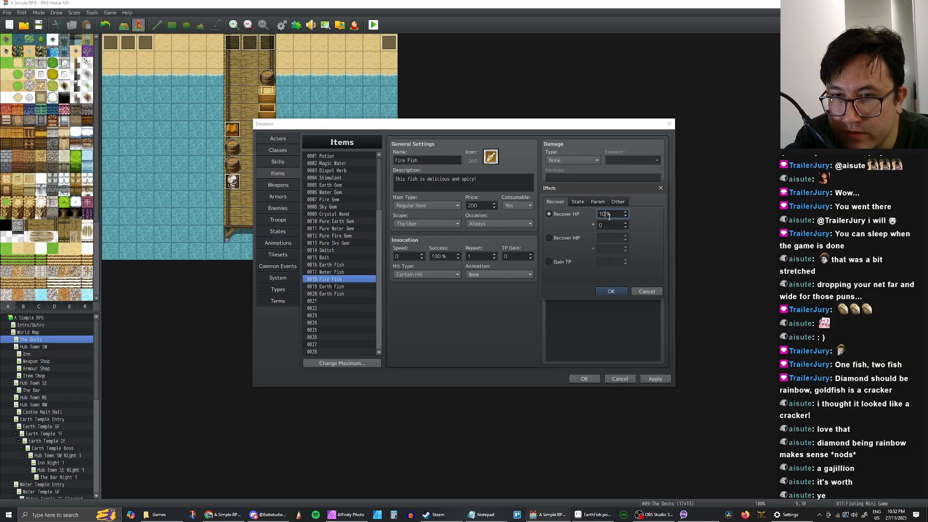
{"action": "left_click", "coordinate": [611, 291]}
{"action": "left_click", "coordinate": [655, 379]}
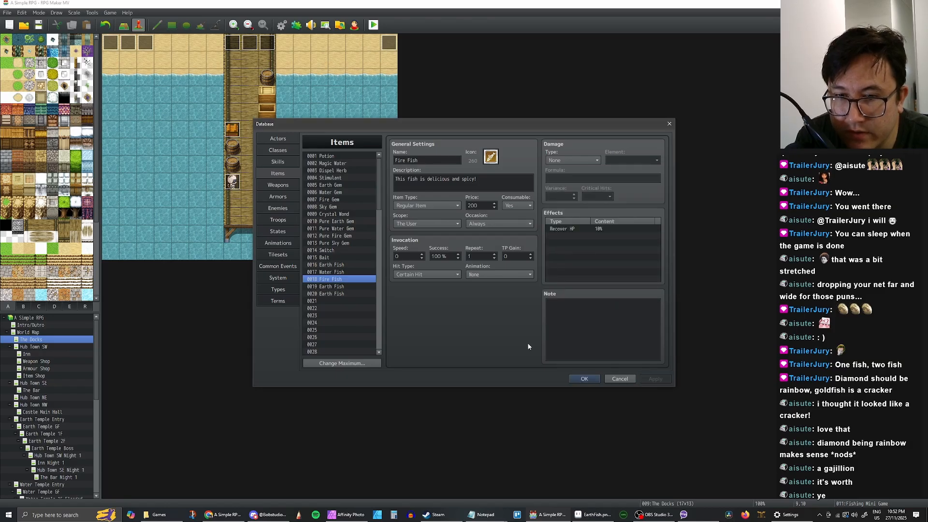
Raise the Fire Fish item's Recover HP effect to 15% and apply the change
{"action": "left_click", "coordinate": [331, 273]}
{"action": "left_click", "coordinate": [334, 280]}
{"action": "double_click", "coordinate": [578, 230]}
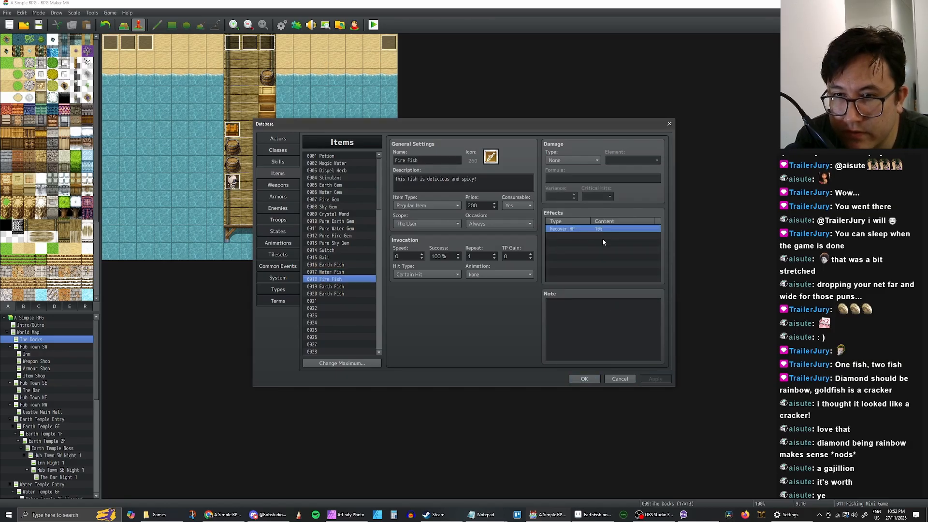
{"action": "type", "text": "15"}
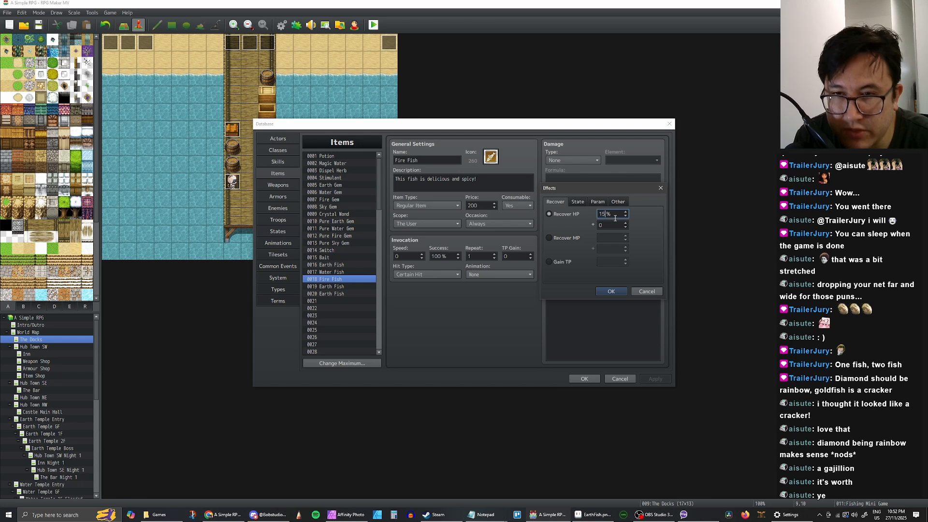
{"action": "left_click", "coordinate": [607, 291]}
{"action": "left_click", "coordinate": [654, 379]}
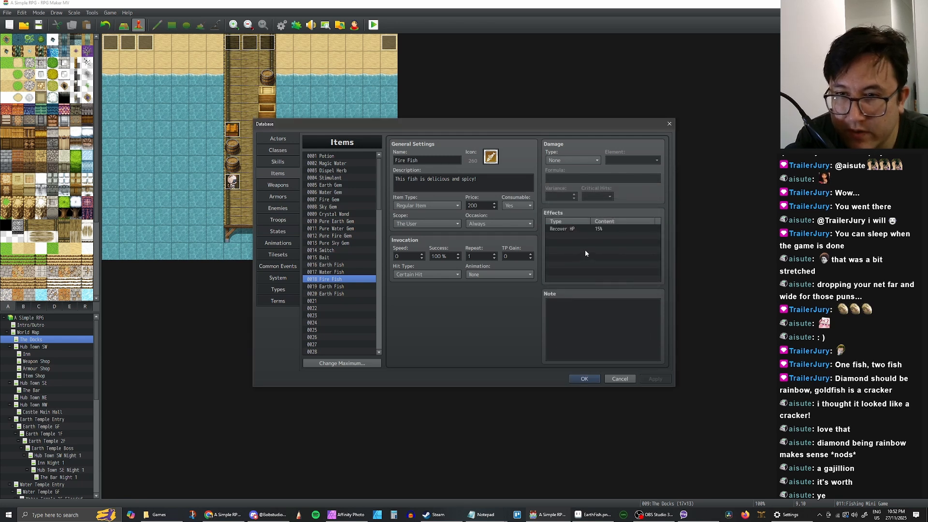
{"action": "left_click", "coordinate": [577, 229]}
{"action": "left_click", "coordinate": [572, 236]}
{"action": "double_click", "coordinate": [572, 236]}
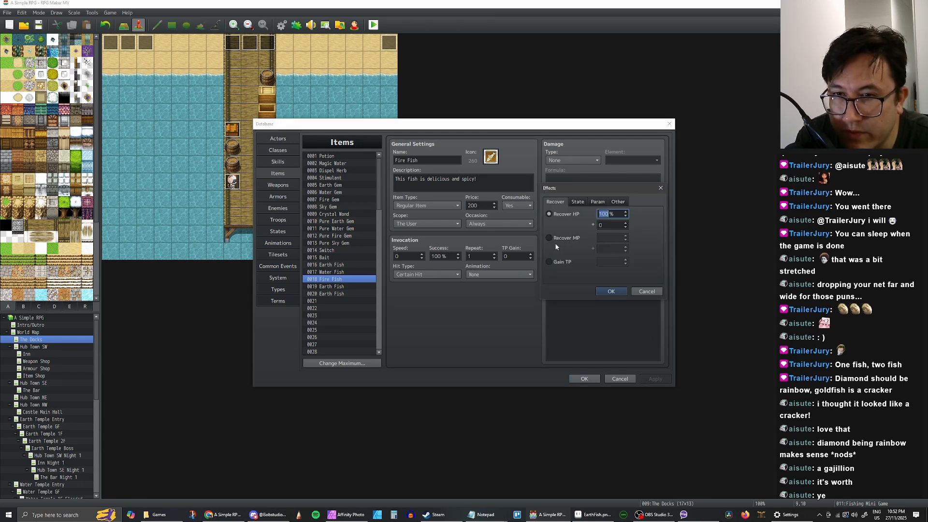
{"action": "left_click", "coordinate": [577, 206]}
{"action": "left_click", "coordinate": [565, 214]}
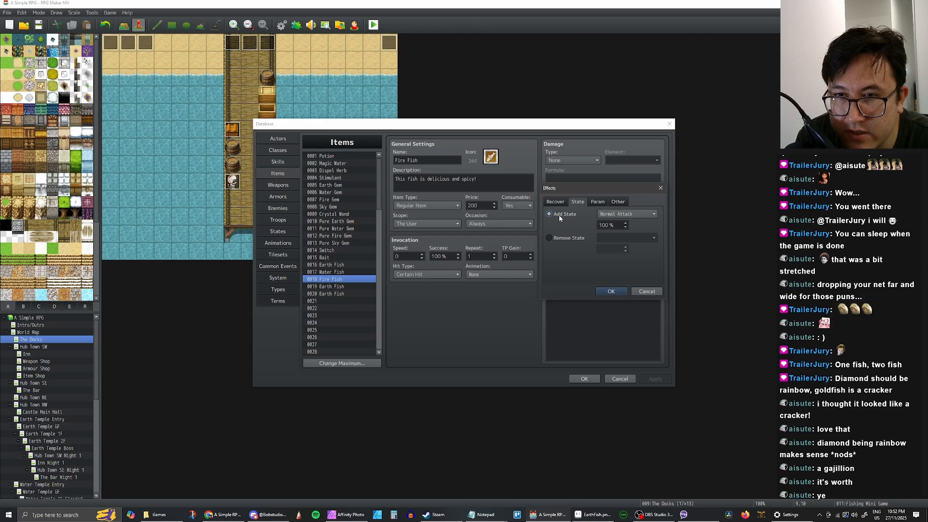
{"action": "left_click", "coordinate": [627, 214]}
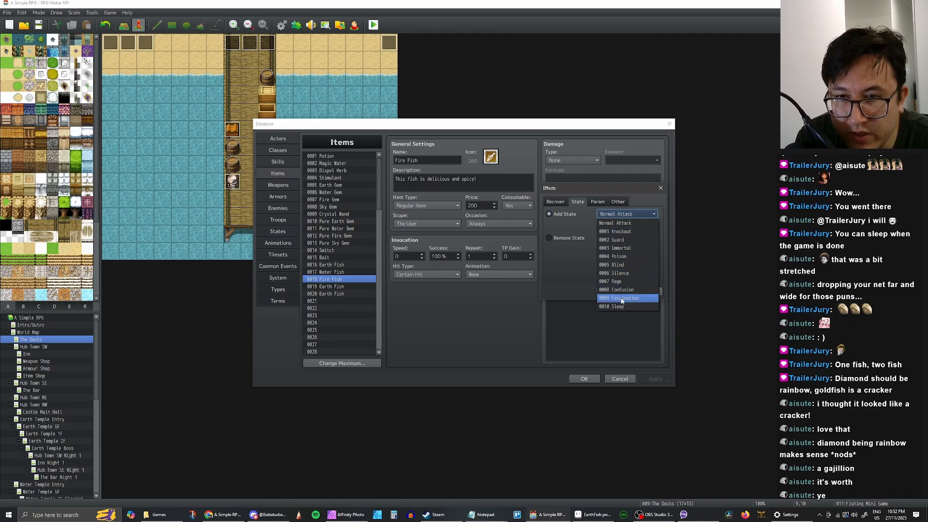
{"action": "left_click", "coordinate": [563, 253]}
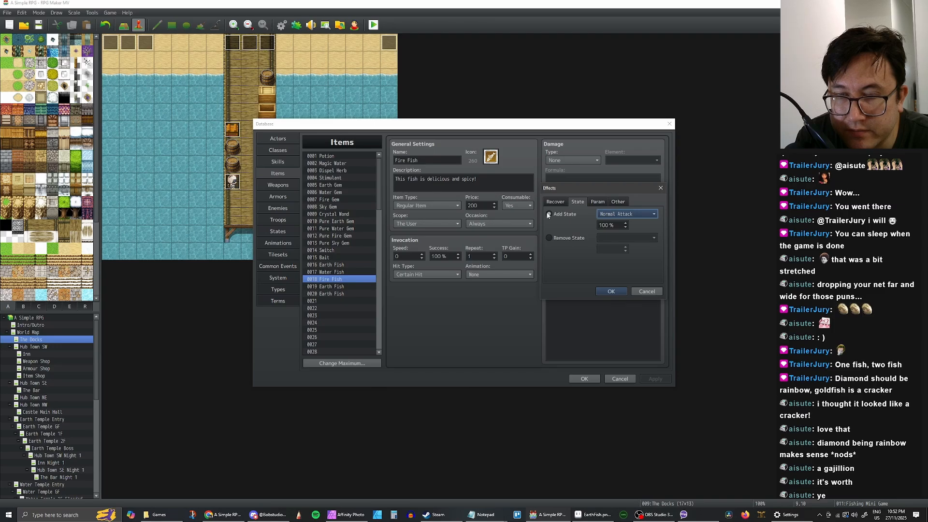
{"action": "left_click", "coordinate": [627, 213]}
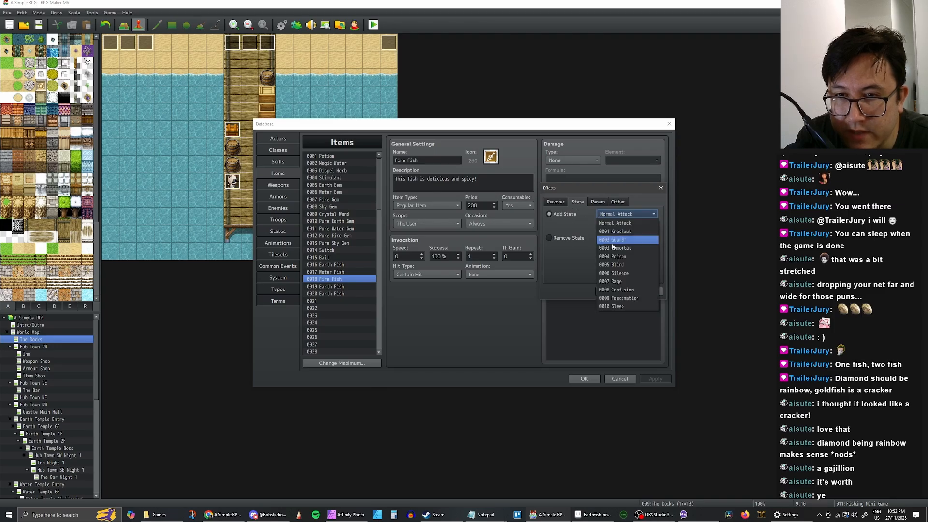
{"action": "left_click", "coordinate": [568, 254]}
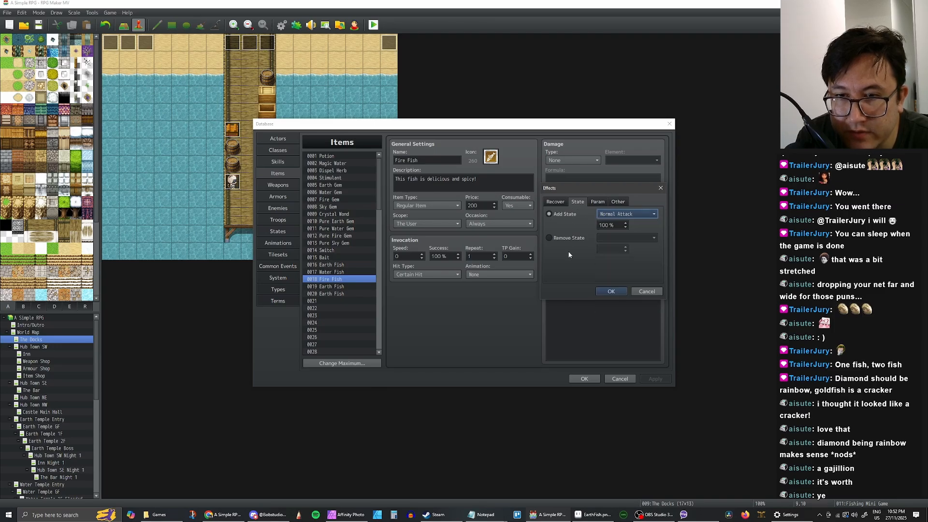
{"action": "left_click", "coordinate": [647, 291]}
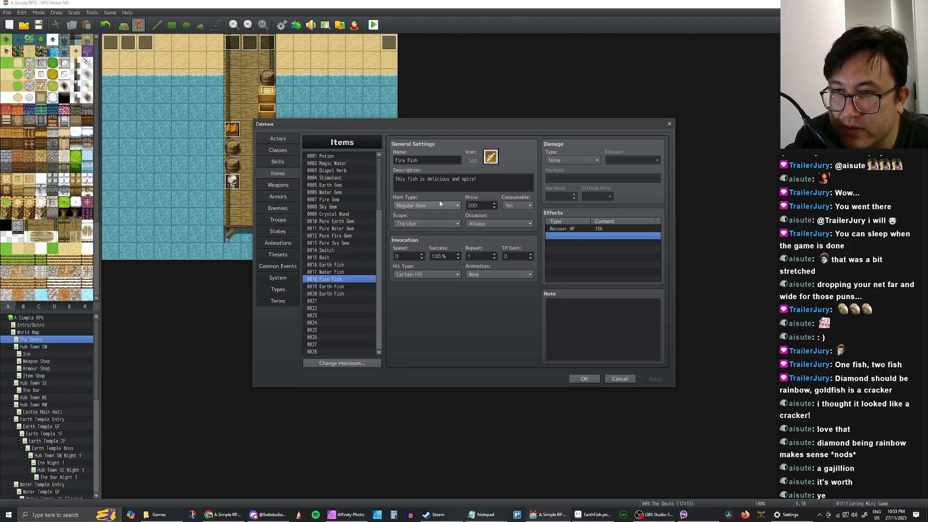
Rename item 0019 as Sky Fish and change its description to "This fish yearns for a place amongst the clouds."
{"action": "left_click", "coordinate": [341, 286]}
{"action": "triple_click", "coordinate": [402, 160]}
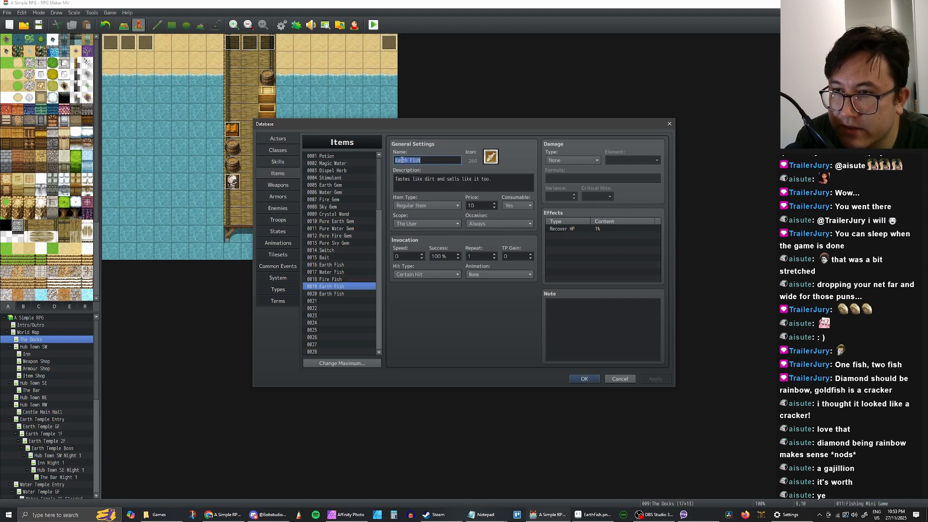
{"action": "type", "text": "Sky Fish"}
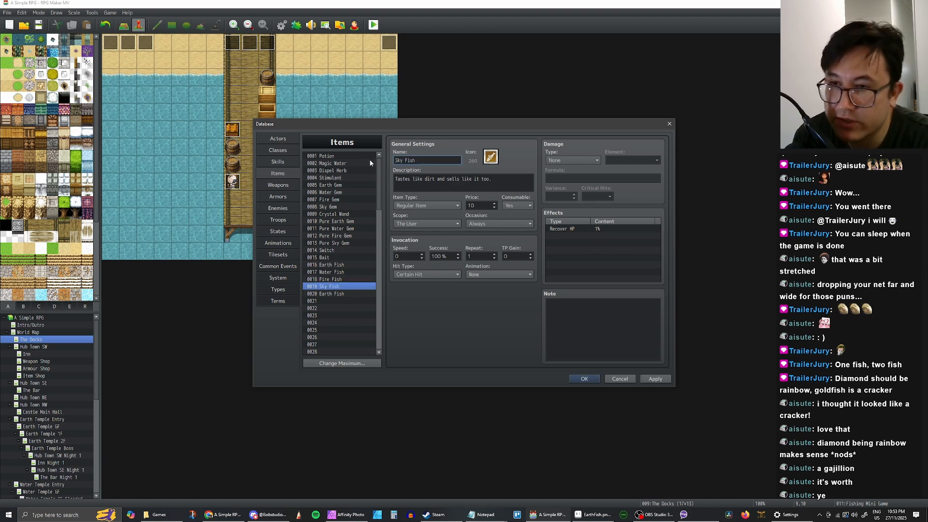
{"action": "key", "text": "Tab"}
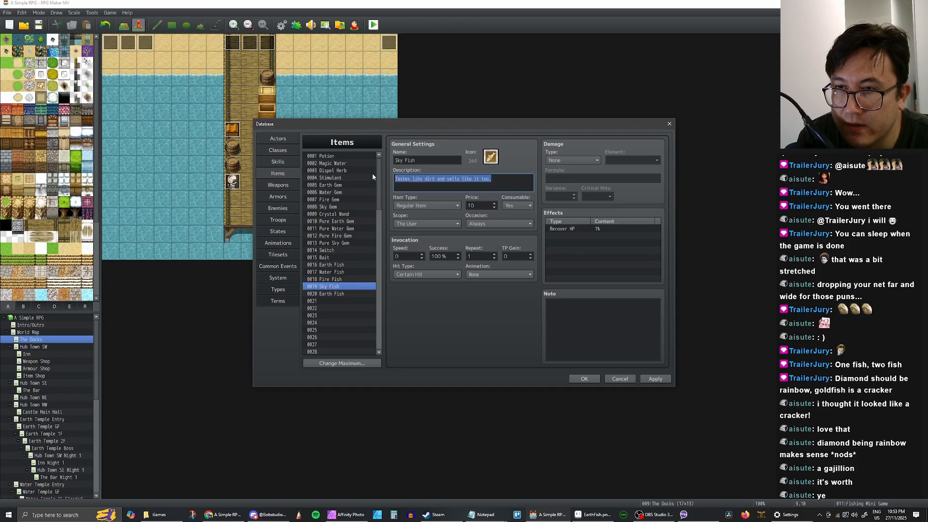
{"action": "type", "text": "This fish yearns for a p"}
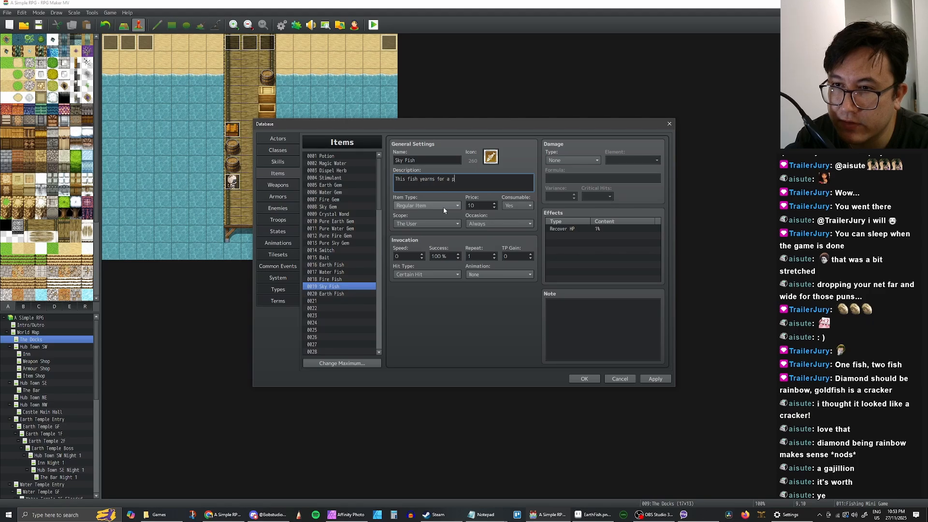
{"action": "type", "text": "lace among"}
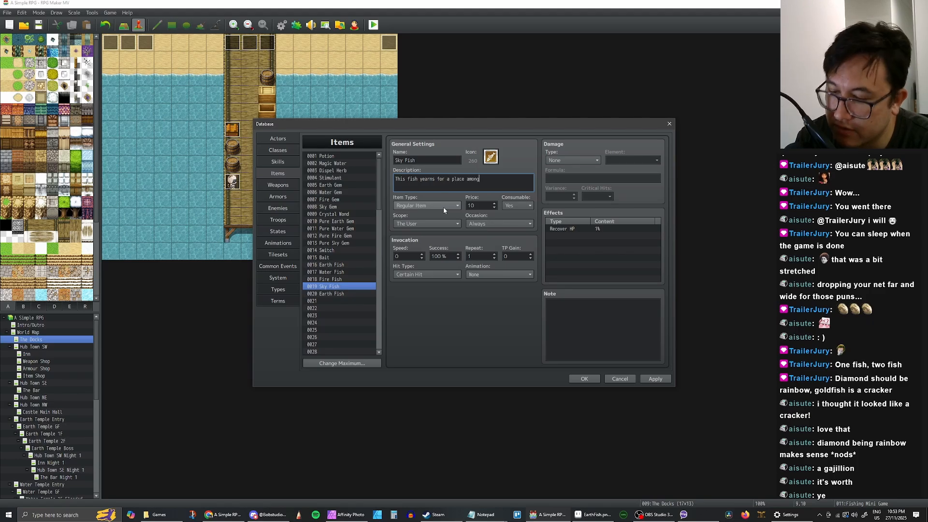
{"action": "type", "text": "st the clouds."}
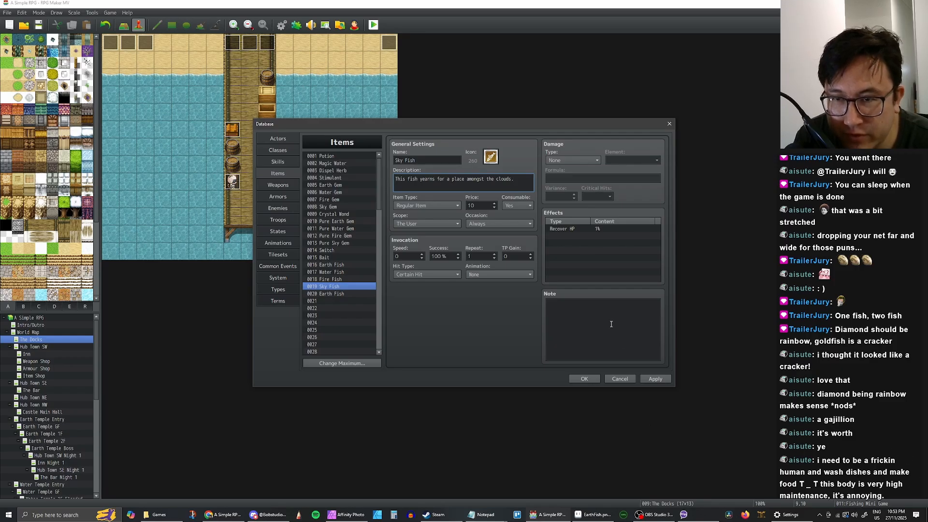
Set the Sky Fish item's price to 400 and its Recover HP effect to 50%
{"action": "double_click", "coordinate": [486, 204]}
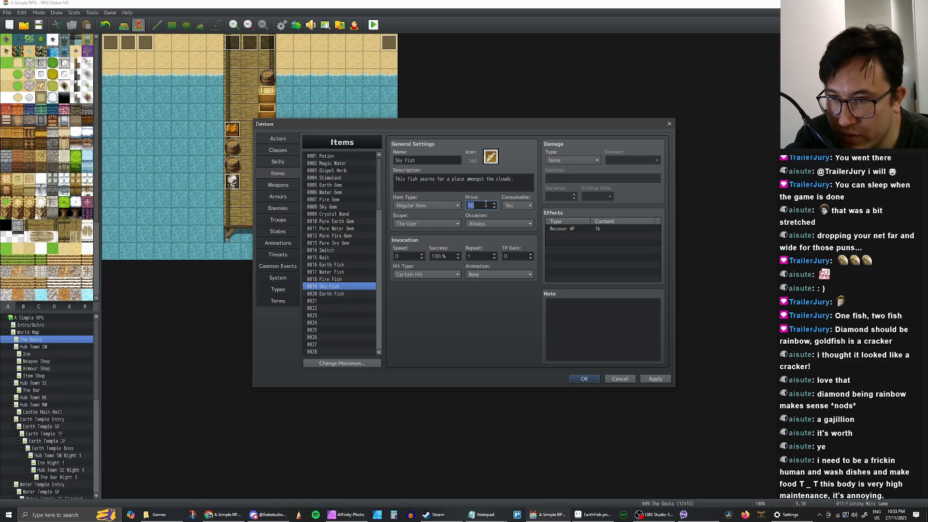
{"action": "type", "text": "400"}
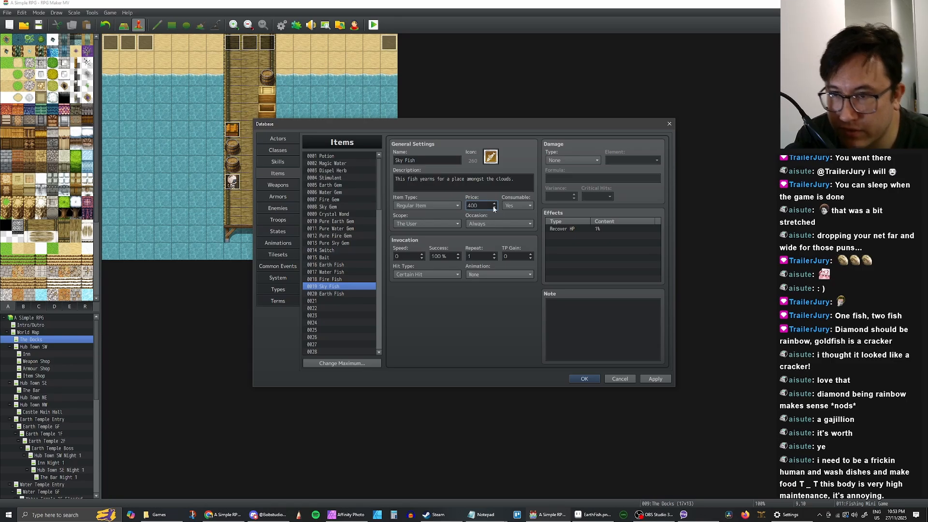
{"action": "left_click", "coordinate": [574, 231]}
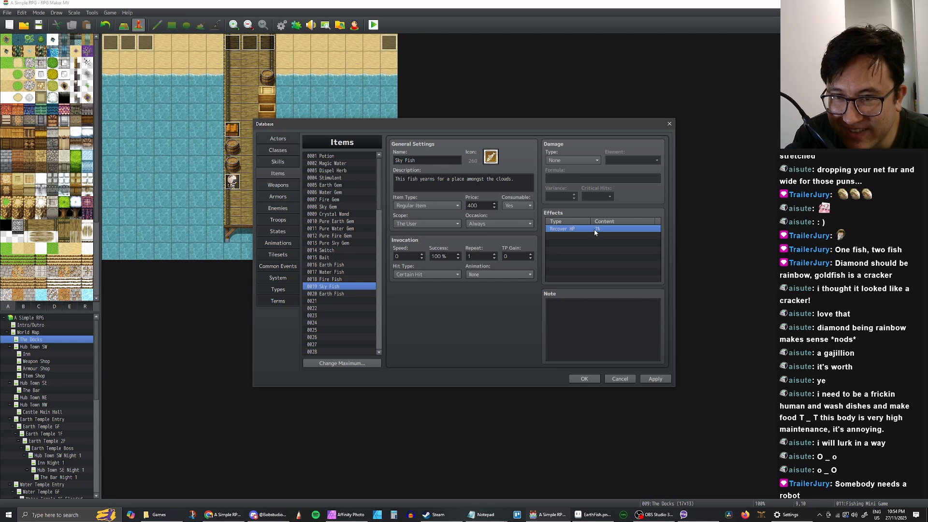
{"action": "double_click", "coordinate": [594, 229]}
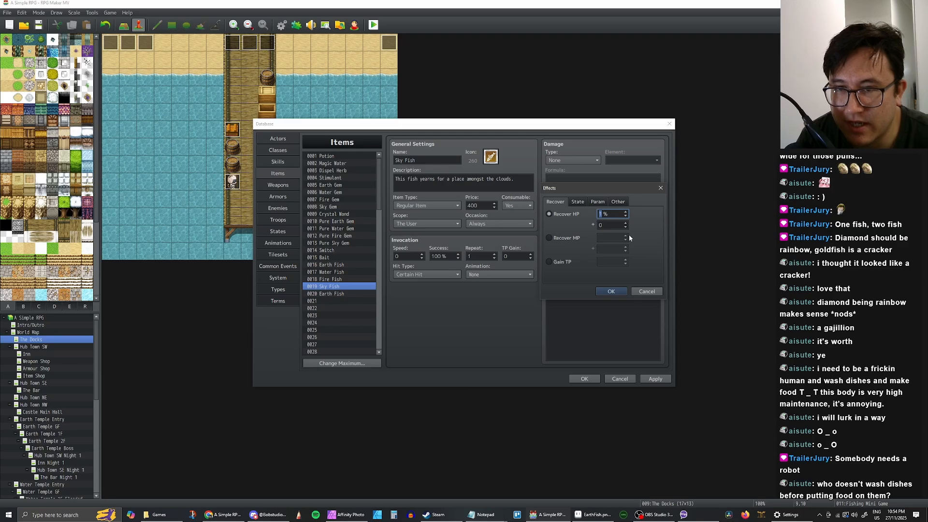
{"action": "left_click", "coordinate": [611, 291]}
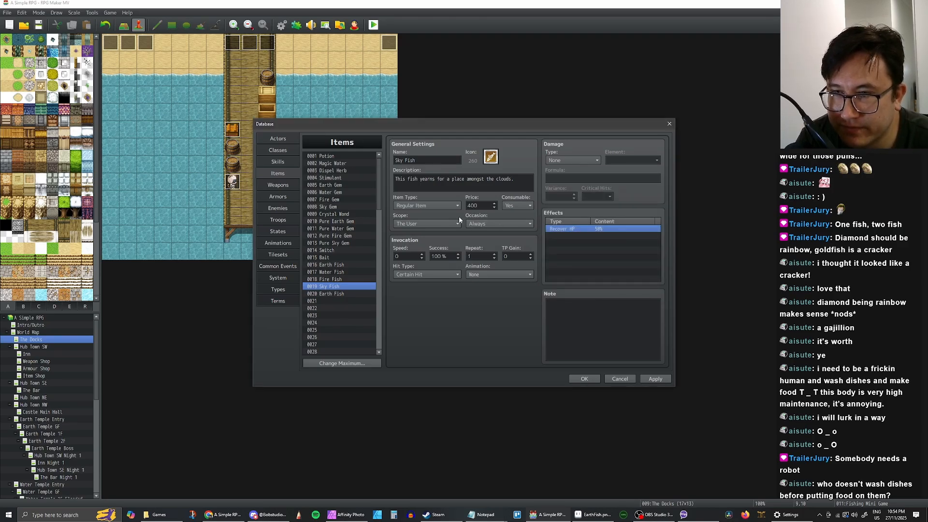
Raise the Fire Fish item's Recover HP effect to 20% and apply the changes
{"action": "left_click", "coordinate": [343, 279]}
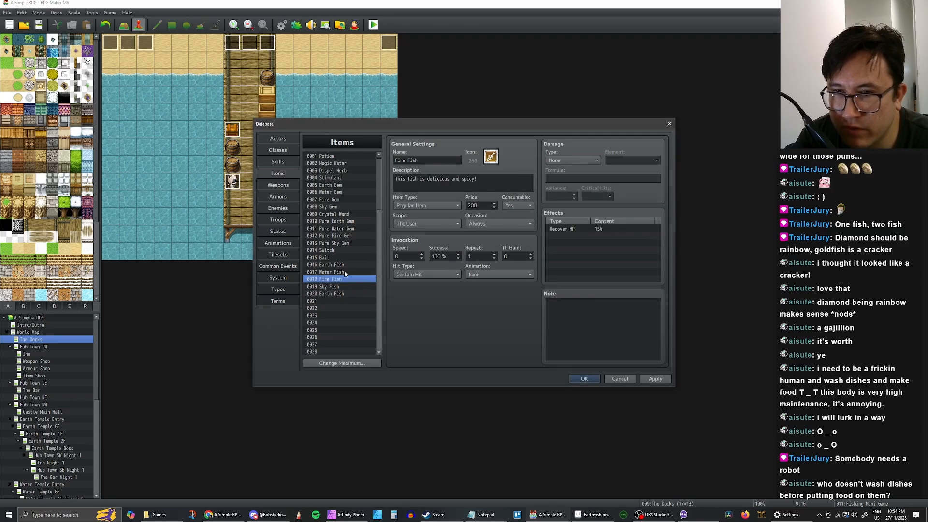
{"action": "double_click", "coordinate": [604, 230]}
{"action": "type", "text": "2"}
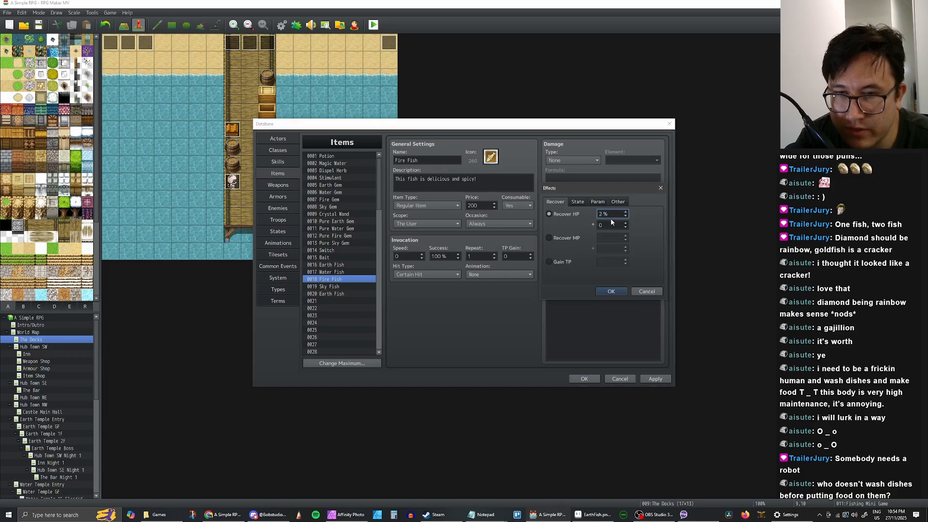
{"action": "type", "text": "0"}
{"action": "left_click", "coordinate": [610, 291]}
{"action": "left_click", "coordinate": [655, 378]}
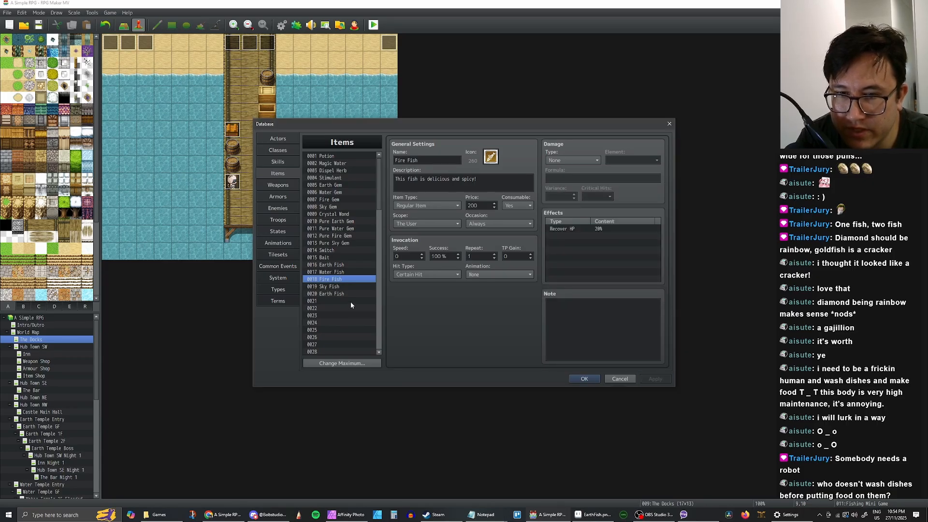
Rename item 0020 as Gold Fish and change its description to "You could eat it... but it is worth a lot!"
{"action": "left_click", "coordinate": [374, 286]}
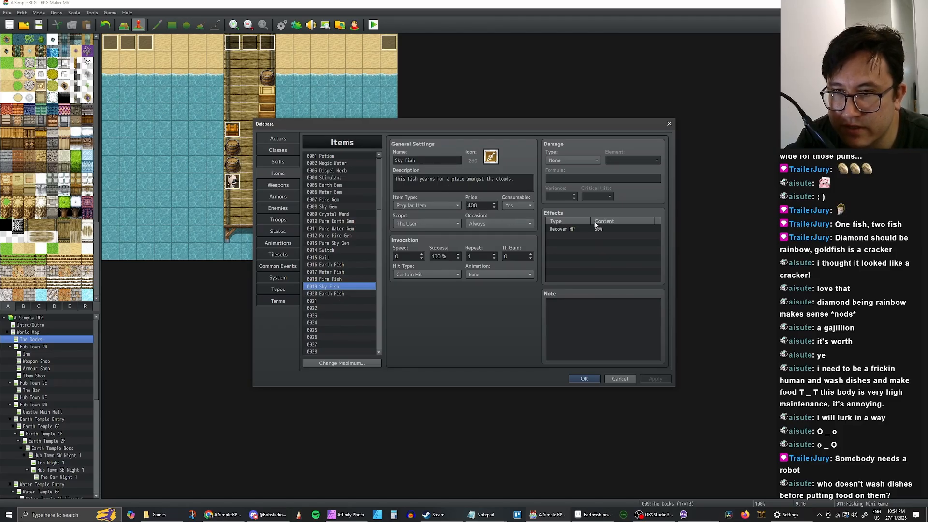
{"action": "left_click", "coordinate": [374, 293]}
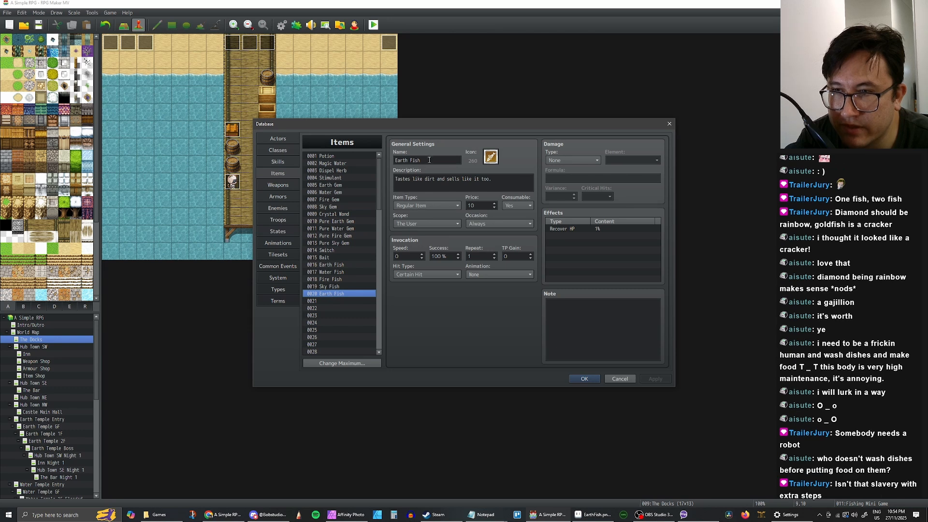
{"action": "left_click_drag", "start_coordinate": [391, 160], "coordinate": [420, 159]}
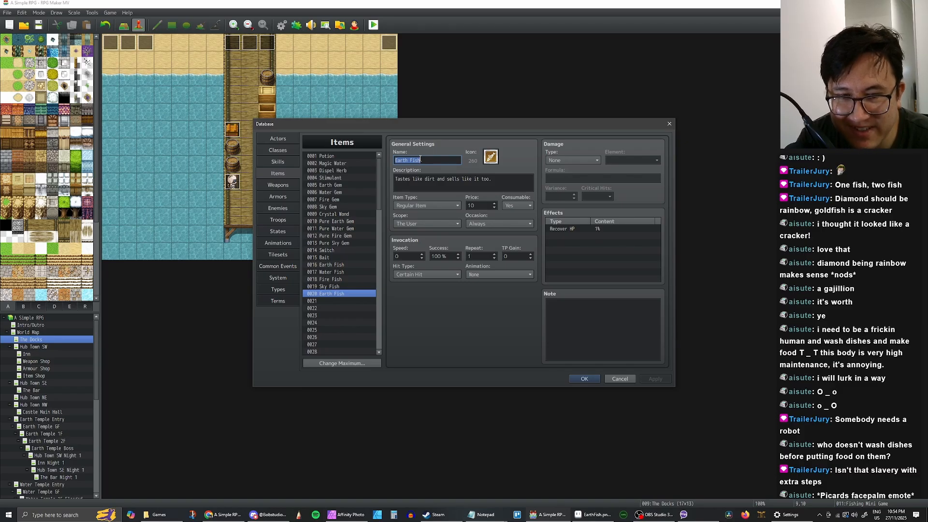
{"action": "left_click_drag", "start_coordinate": [419, 160], "coordinate": [409, 160]}
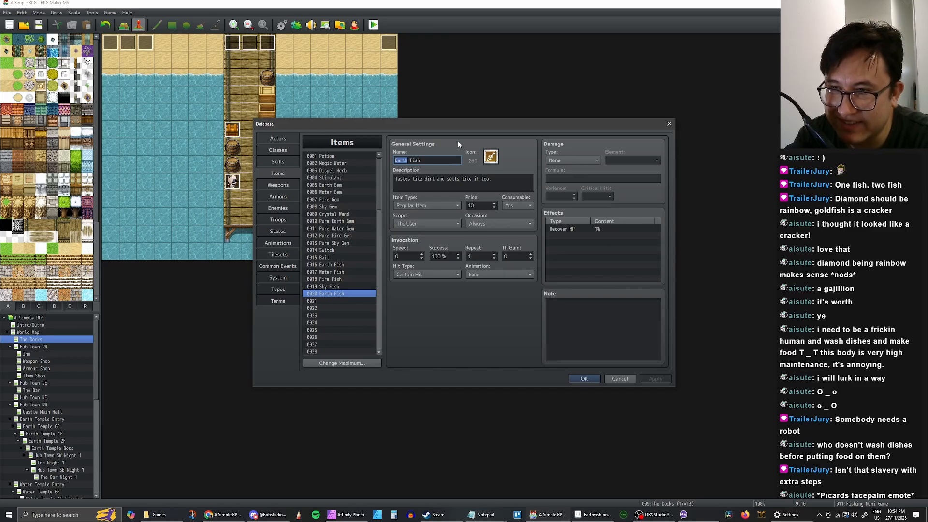
{"action": "type", "text": "Go"}
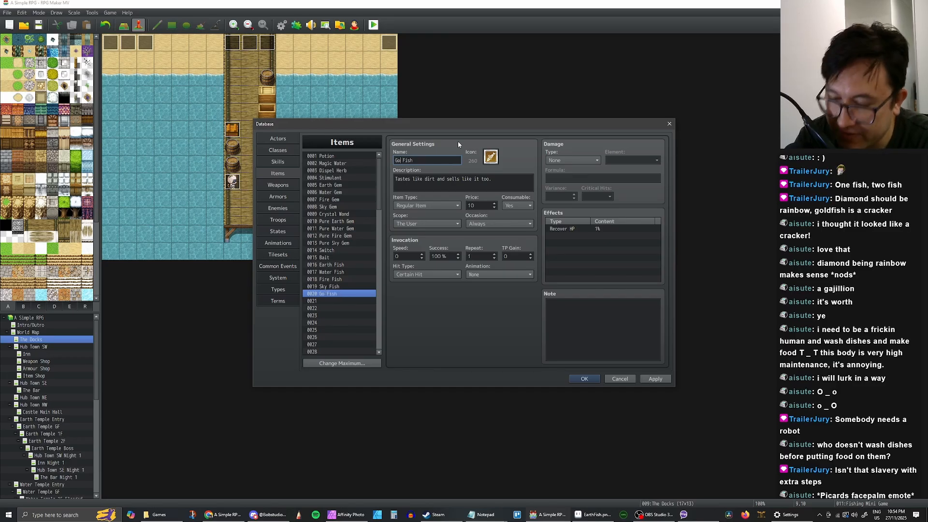
{"action": "type", "text": "ld"}
{"action": "left_click_drag", "start_coordinate": [486, 179], "coordinate": [395, 178]}
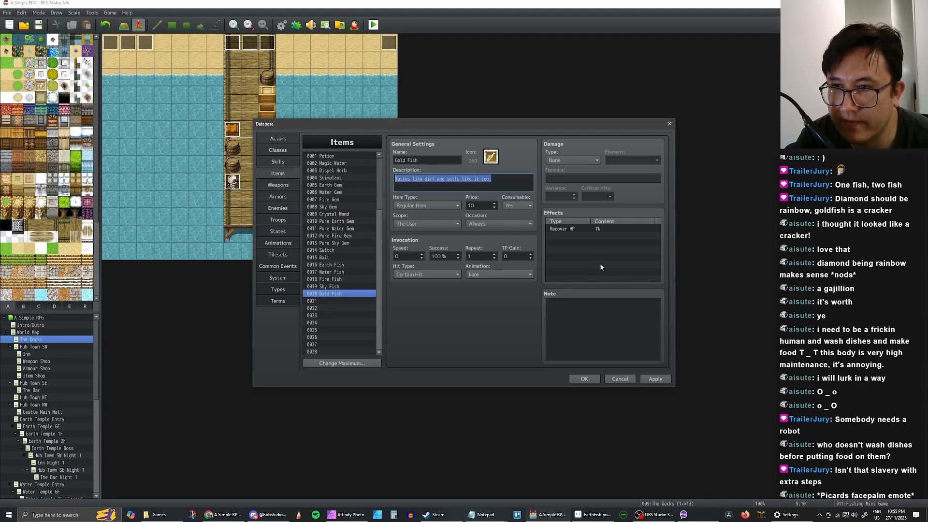
{"action": "type", "text": "You could eat it"}
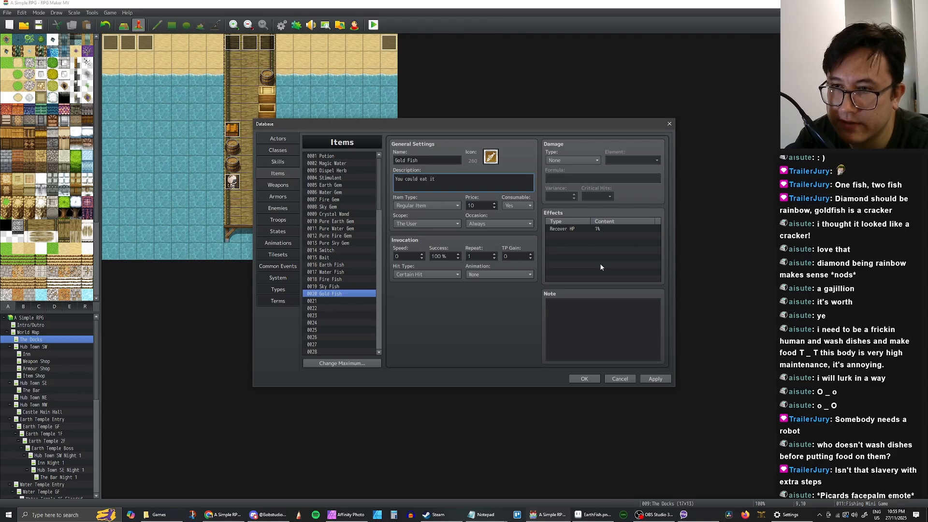
{"action": "type", "text": "... but it si"}
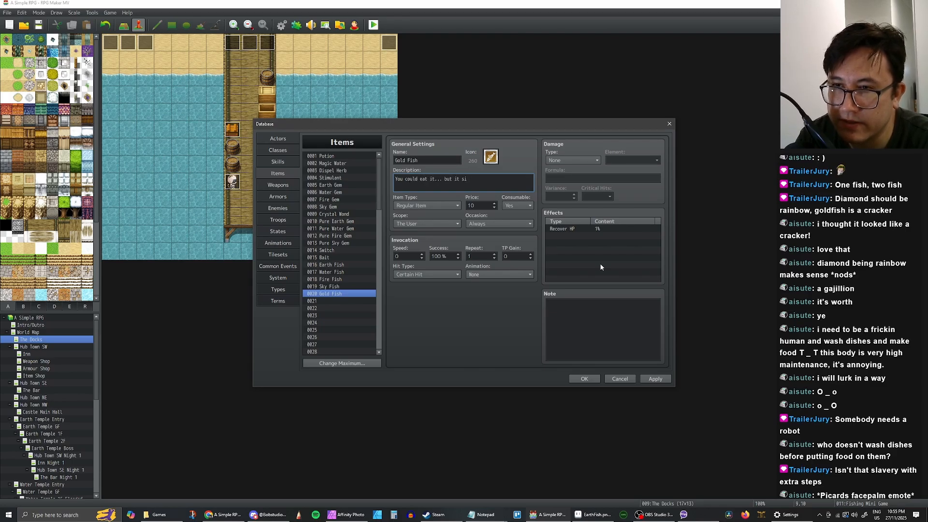
{"action": "key", "text": "BackSpace"}
{"action": "type", "text": "t "}
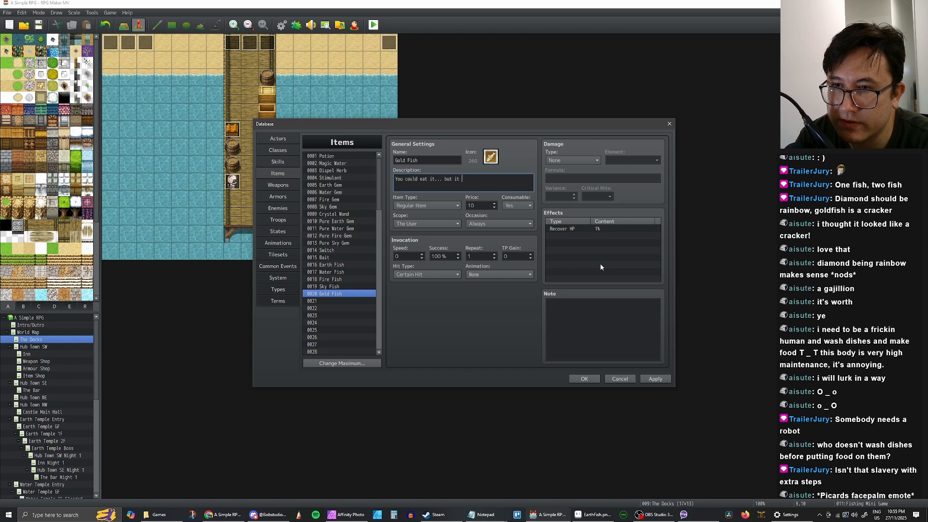
{"action": "type", "text": "is worth a l"}
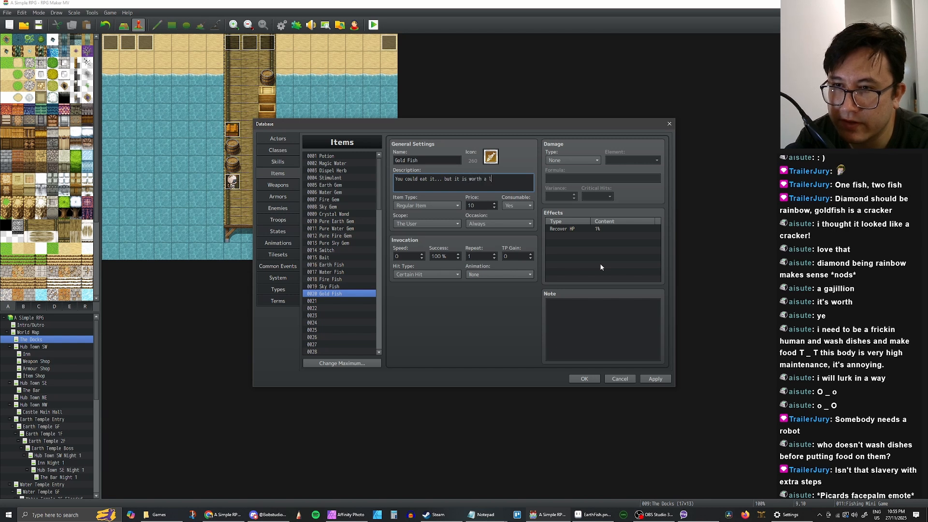
{"action": "type", "text": "ot!"}
Set the Gold Fish item's Recover HP effect to 100% and its price to 2000, applying the changes
{"action": "left_click", "coordinate": [591, 229]}
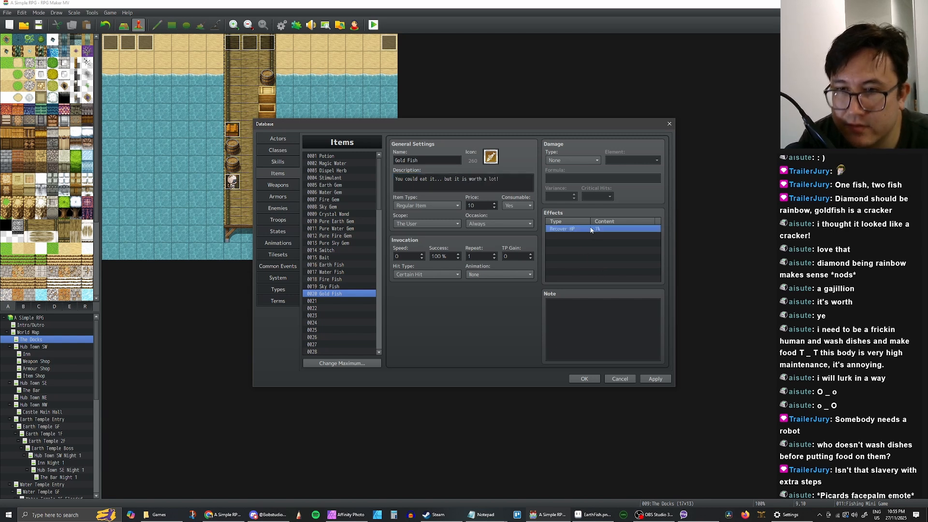
{"action": "double_click", "coordinate": [590, 234]}
{"action": "type", "text": "100"}
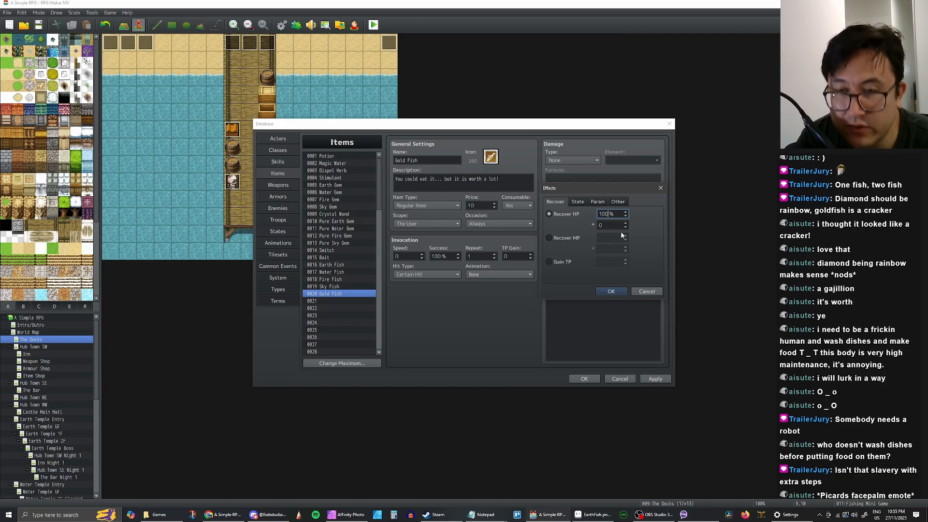
{"action": "left_click", "coordinate": [610, 291]}
{"action": "left_click", "coordinate": [656, 379]}
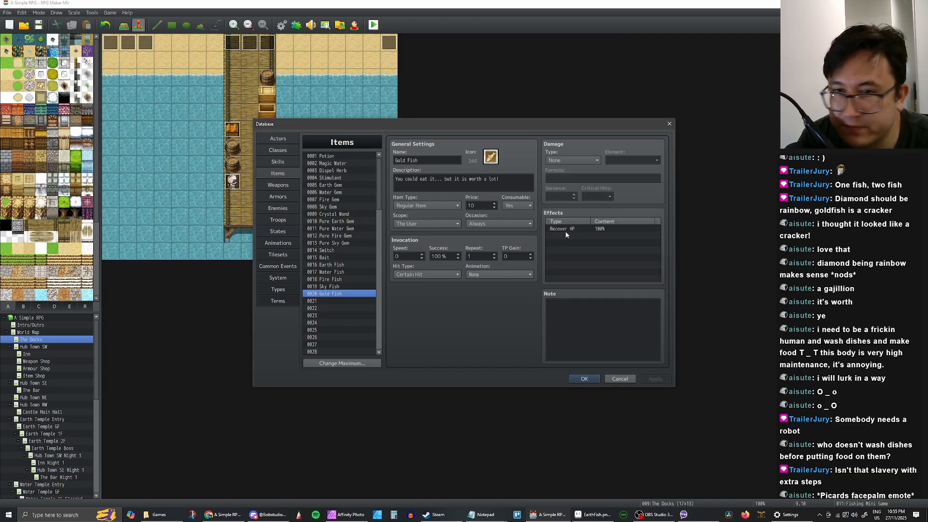
{"action": "double_click", "coordinate": [486, 206]}
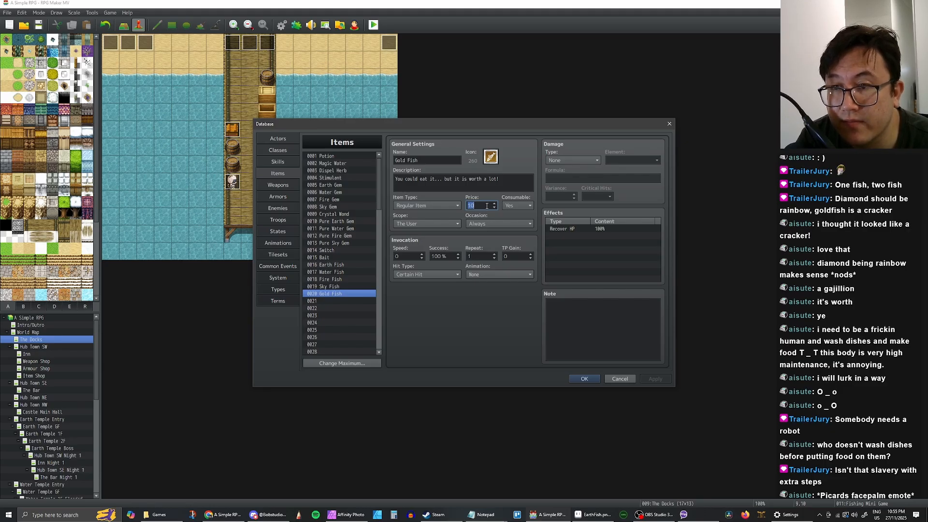
{"action": "type", "text": "2000"}
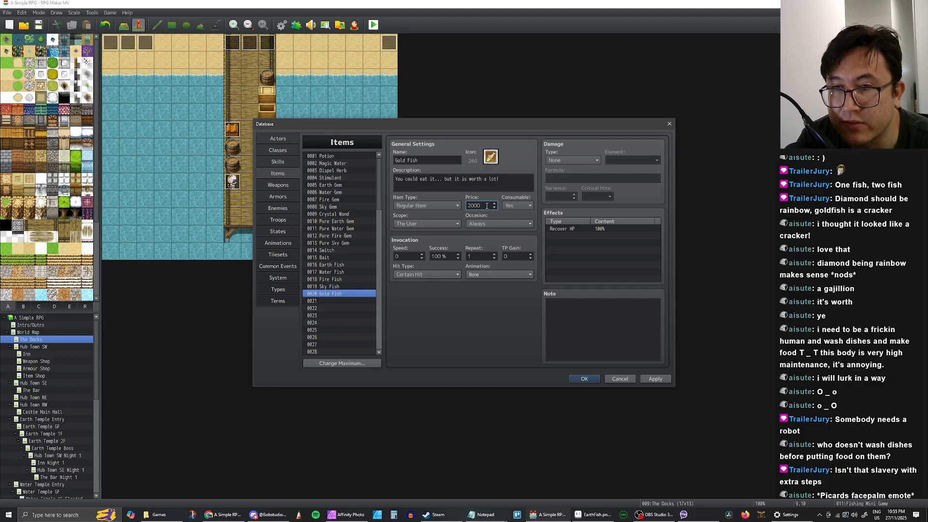
{"action": "left_click", "coordinate": [656, 379]}
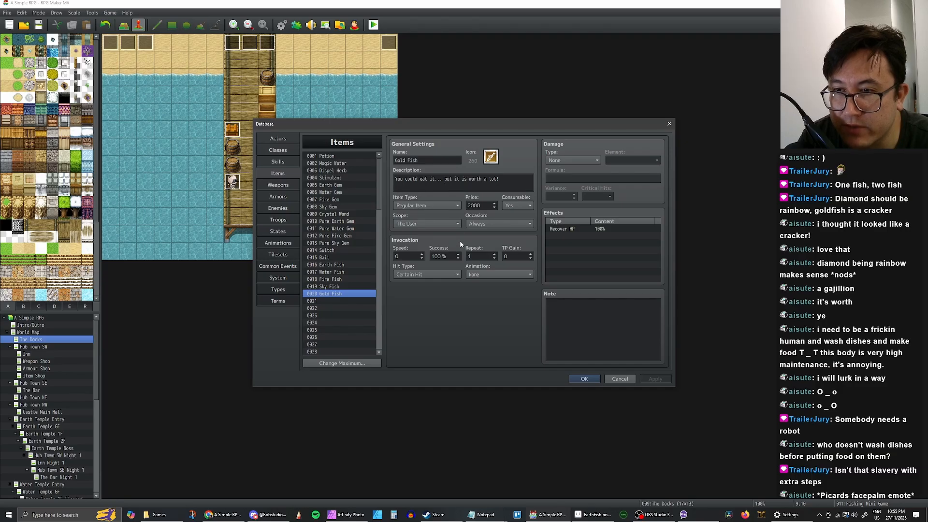
Lower the hue of the Gold Fish enemy's EarthFish image slightly to make it more golden, and apply the change
{"action": "left_click", "coordinate": [278, 209]}
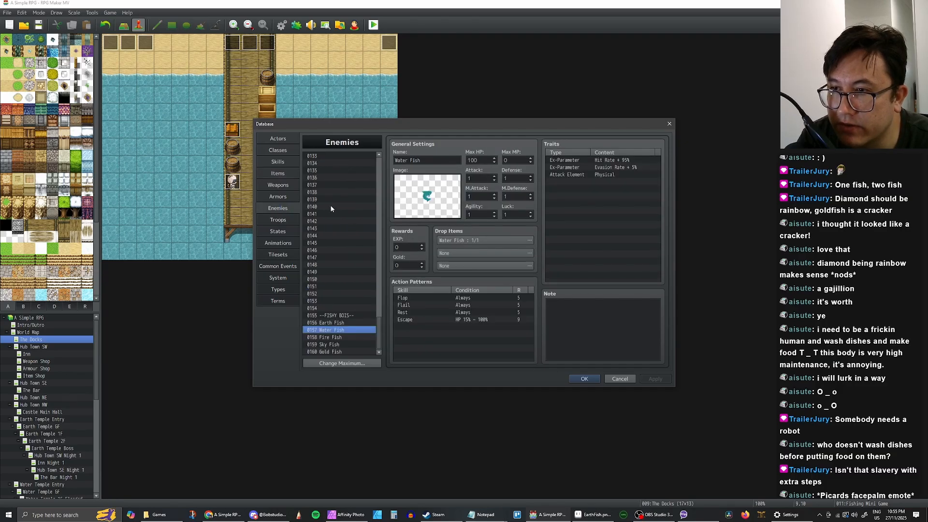
{"action": "left_click", "coordinate": [336, 337]}
{"action": "left_click", "coordinate": [337, 344]}
{"action": "left_click", "coordinate": [338, 351]}
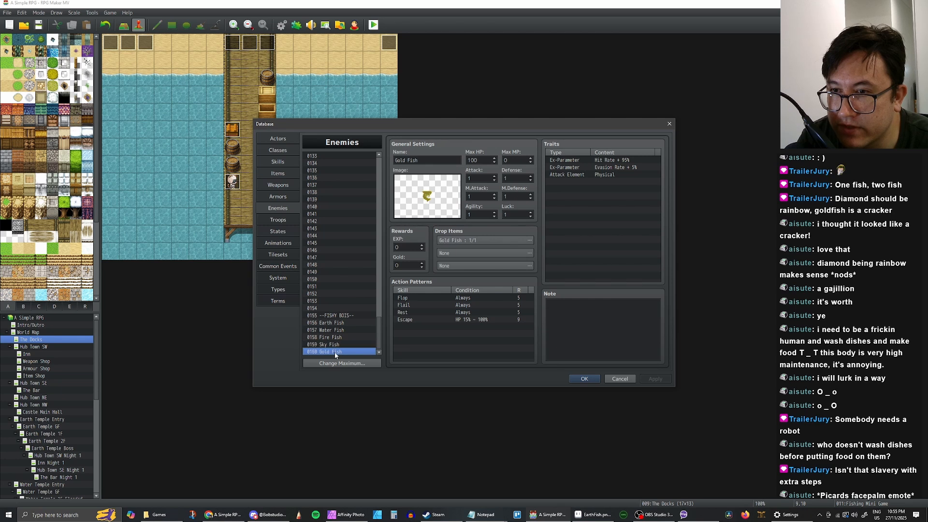
{"action": "left_click", "coordinate": [337, 344]}
{"action": "left_click", "coordinate": [337, 351]}
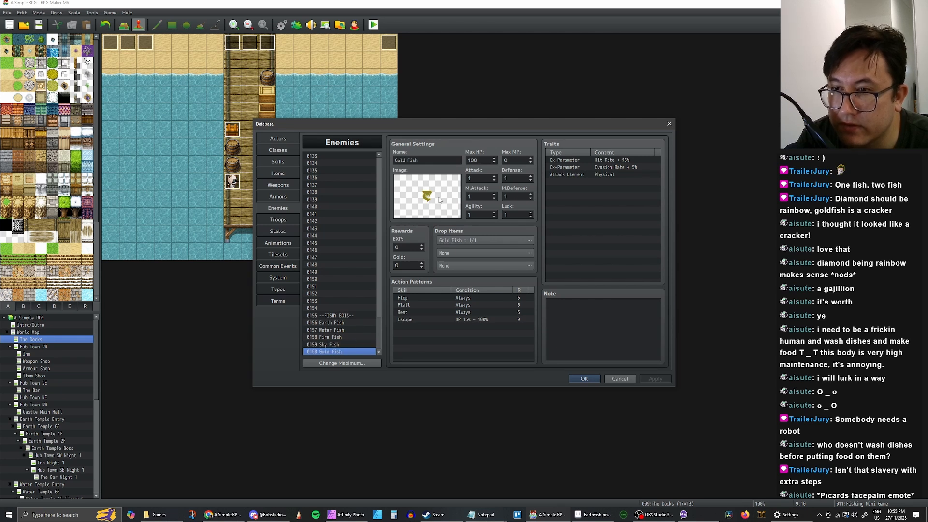
{"action": "double_click", "coordinate": [438, 214]}
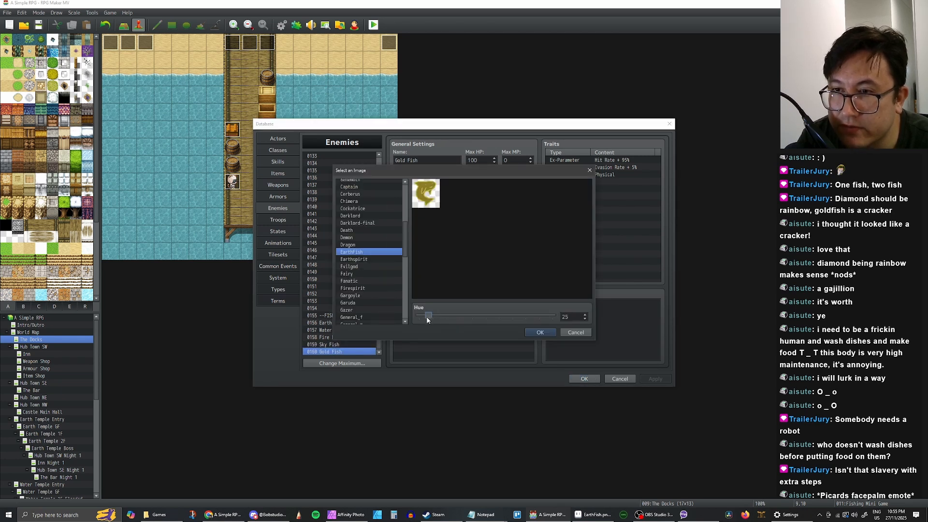
{"action": "left_click_drag", "start_coordinate": [429, 316], "coordinate": [425, 317]}
{"action": "left_click", "coordinate": [540, 333]}
{"action": "left_click", "coordinate": [653, 378]}
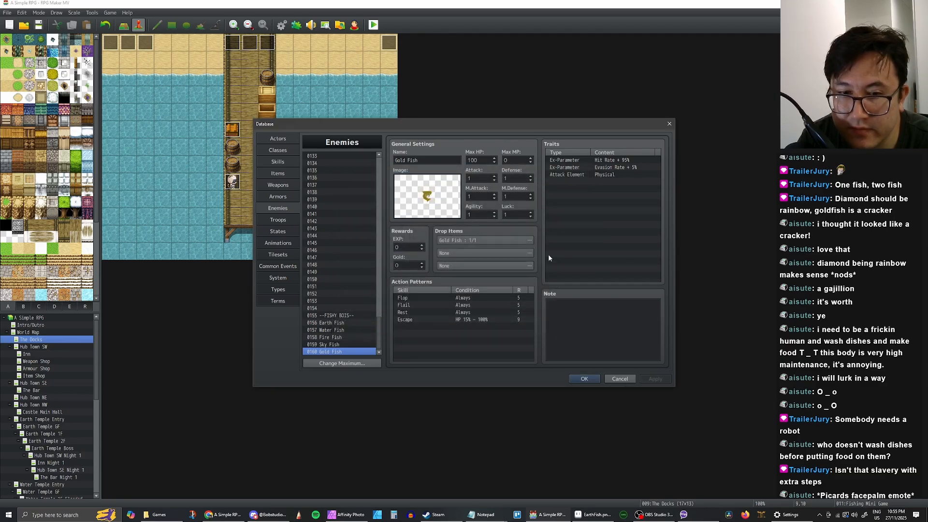
Overwrite troop 0002 with a copy of the Earth Fish troop
{"action": "left_click", "coordinate": [278, 220]}
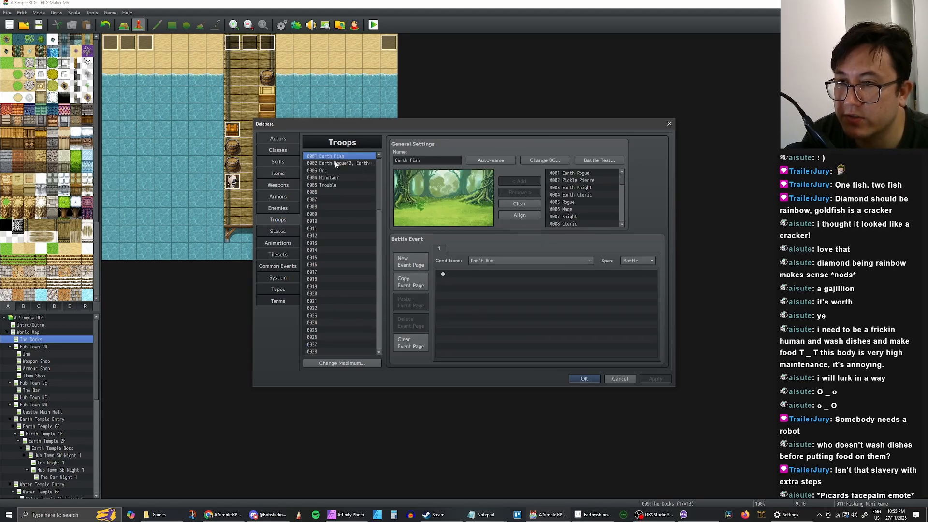
{"action": "left_click", "coordinate": [337, 164]}
{"action": "key", "text": "ctrl+v"}
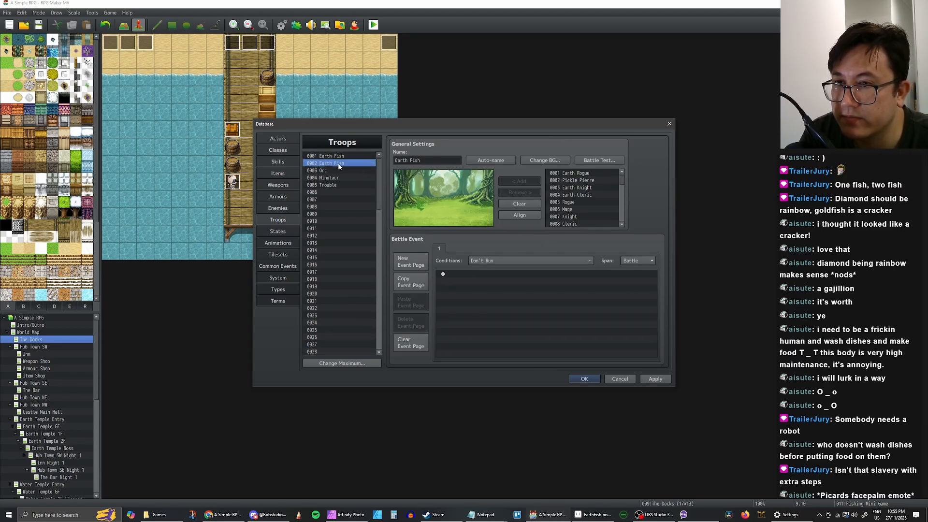
Replace the enemy in troop 0002 with the Water Fish, place it in the lower-left part of the battle scene, and auto-name the troop
{"action": "triple_click", "coordinate": [409, 161]}
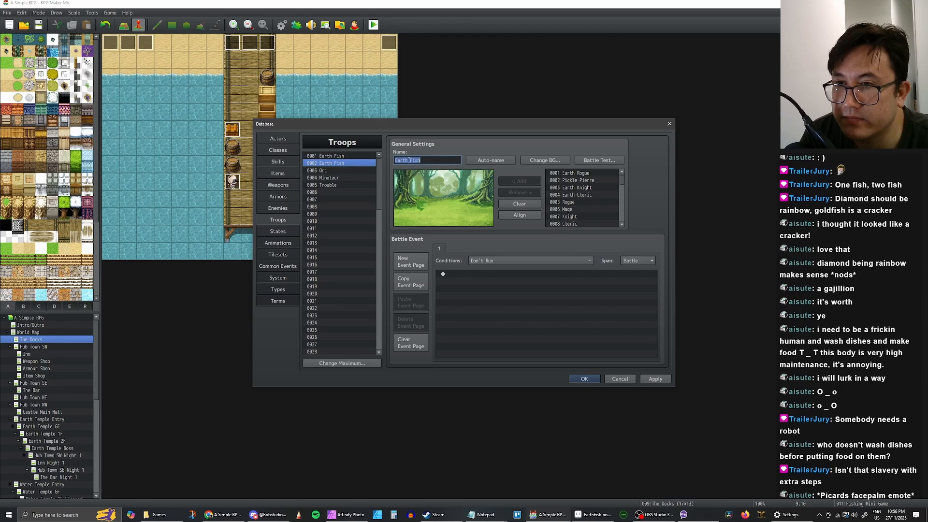
{"action": "scroll", "coordinate": [602, 220], "scroll_direction": "down", "scroll_amount": 2}
{"action": "left_click_drag", "start_coordinate": [622, 182], "coordinate": [622, 216]}
{"action": "left_click", "coordinate": [583, 203]}
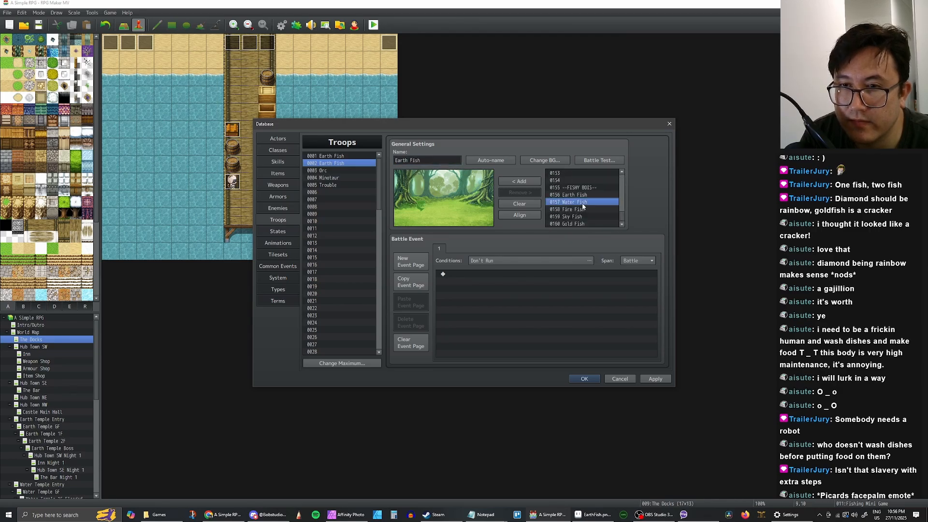
{"action": "left_click", "coordinate": [521, 182]}
{"action": "left_click_drag", "start_coordinate": [443, 215], "coordinate": [426, 208]}
{"action": "left_click", "coordinate": [484, 161]}
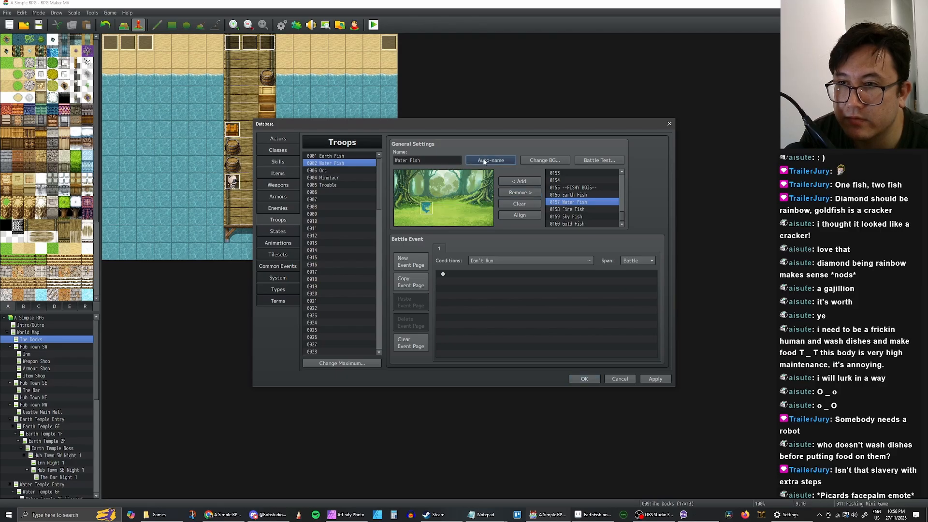
Replace the Orc in troop 0003 with the Fire Fish, place it in the lower-left part of the battle scene, and auto-name the troop
{"action": "left_click", "coordinate": [338, 172]}
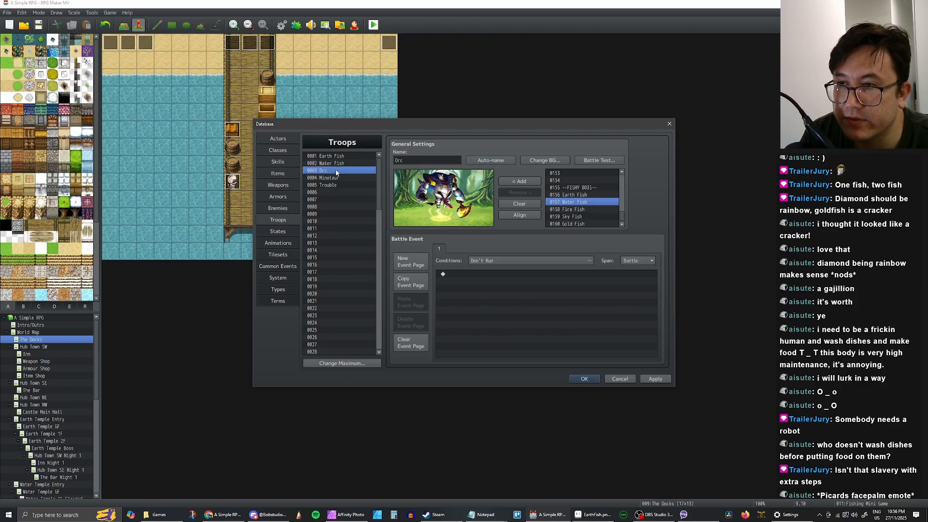
{"action": "left_click", "coordinate": [527, 205]}
{"action": "left_click", "coordinate": [568, 209]}
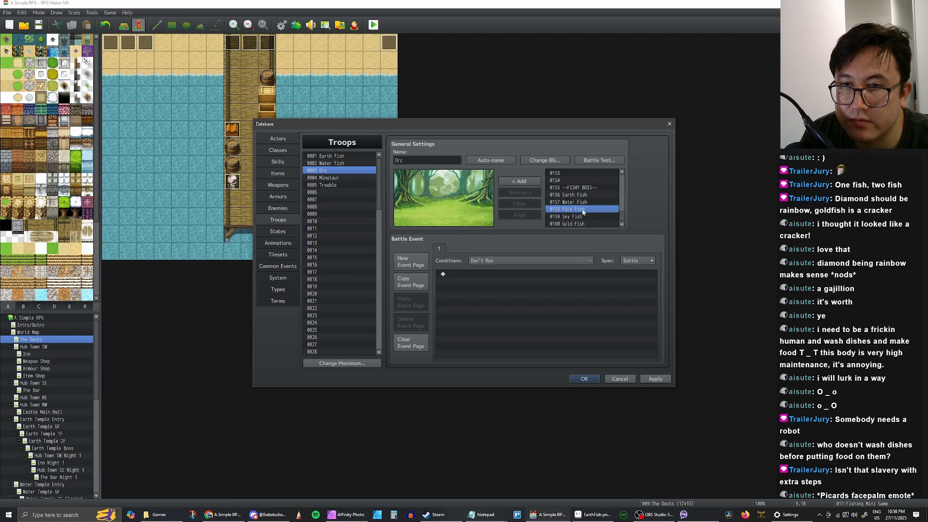
{"action": "left_click", "coordinate": [520, 181]}
{"action": "left_click_drag", "start_coordinate": [422, 206], "coordinate": [416, 205]}
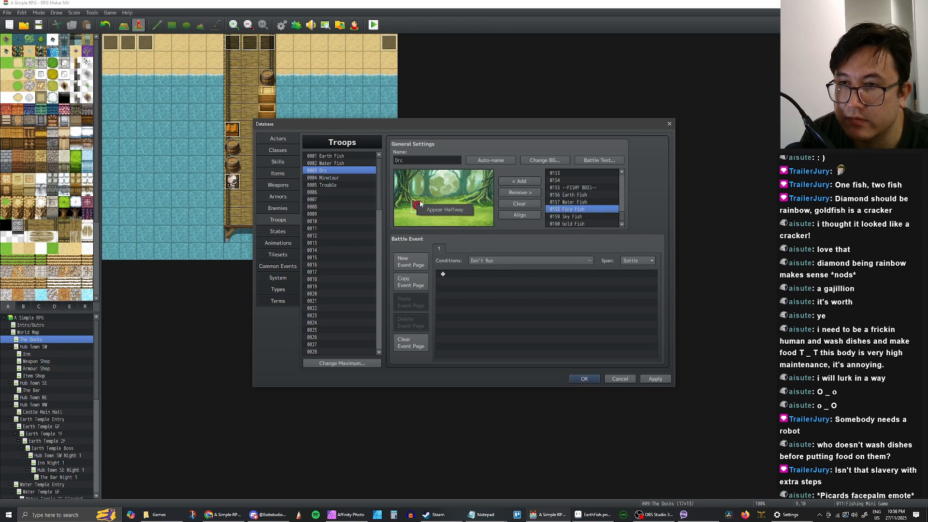
Replace the enemy in the Minotaur troop 0004 with the Sky Fish and place it in the lower-left part of the battle scene
{"action": "left_click", "coordinate": [341, 178]}
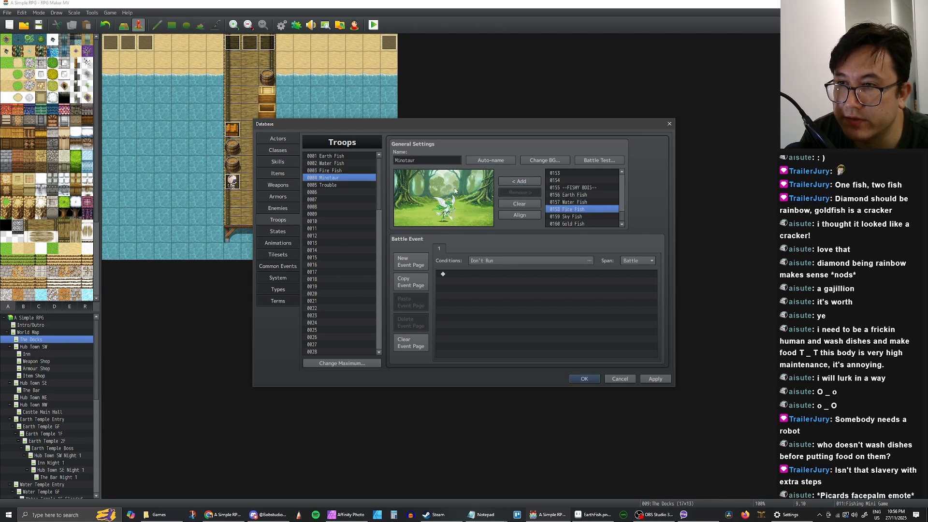
{"action": "left_click", "coordinate": [521, 204]}
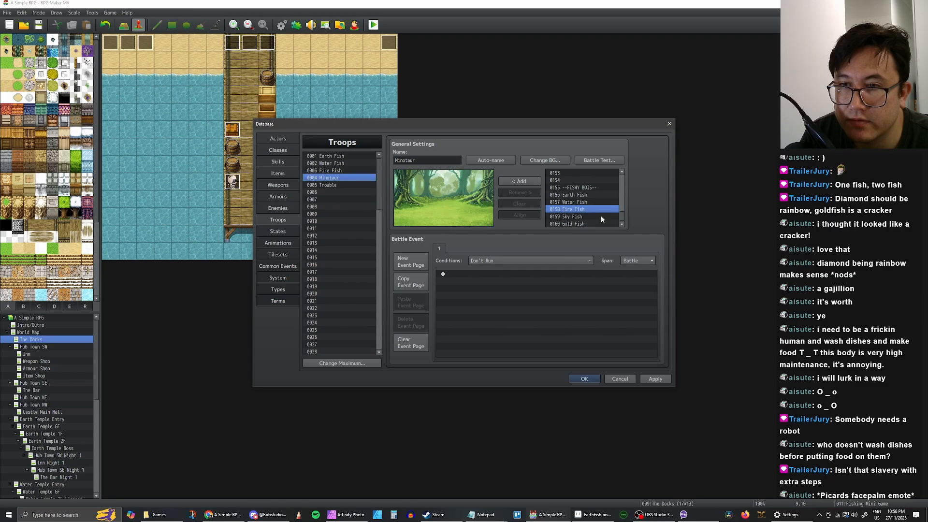
{"action": "left_click", "coordinate": [587, 217]}
{"action": "left_click", "coordinate": [520, 181]}
{"action": "left_click_drag", "start_coordinate": [443, 215], "coordinate": [420, 204]}
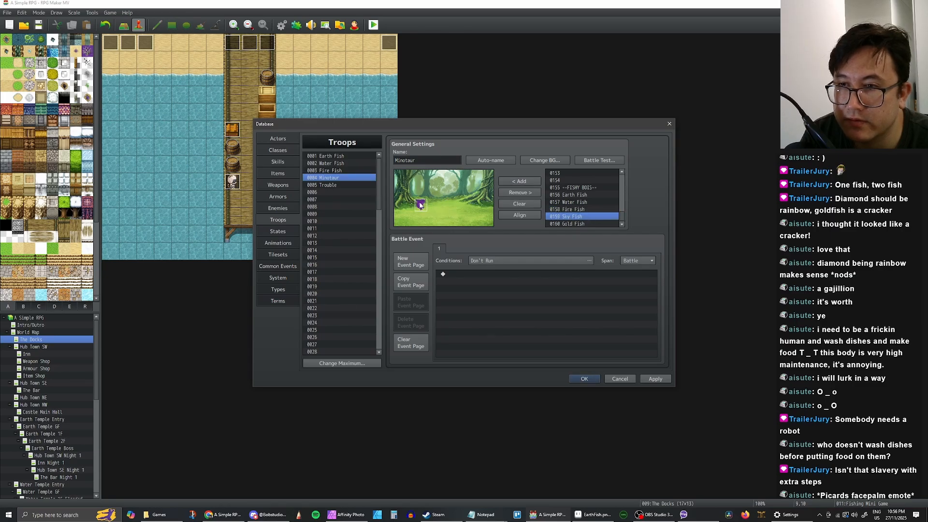
Replace the enemies in troop 0005 with the Gold Fish, place it in the lower-left part of the battle scene, and auto-name the troop
{"action": "left_click", "coordinate": [332, 185]}
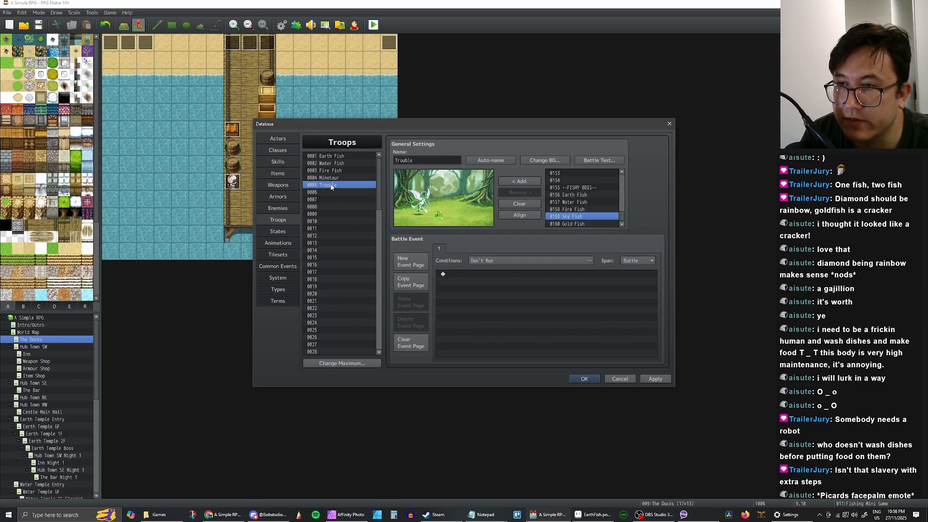
{"action": "left_click", "coordinate": [527, 204]}
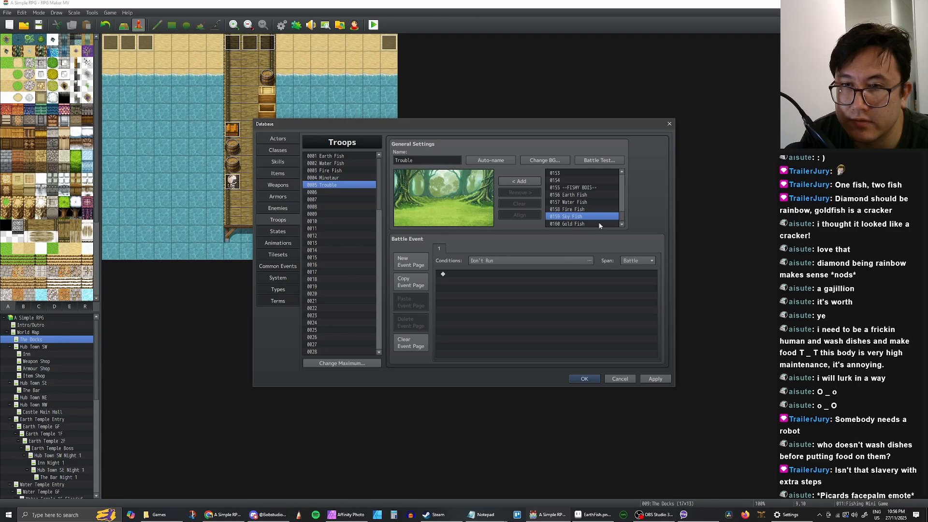
{"action": "left_click", "coordinate": [584, 223]}
{"action": "left_click", "coordinate": [520, 181]}
{"action": "left_click_drag", "start_coordinate": [444, 215], "coordinate": [423, 207]}
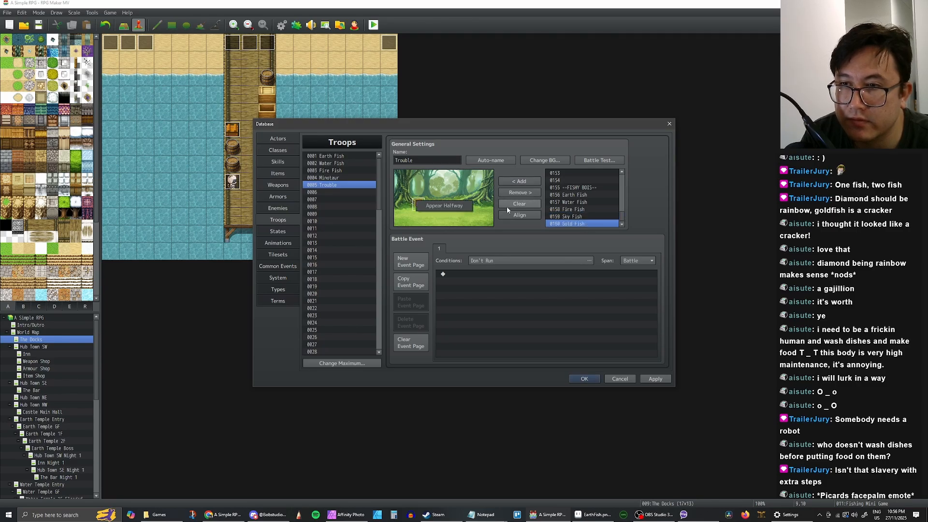
{"action": "left_click", "coordinate": [484, 161]}
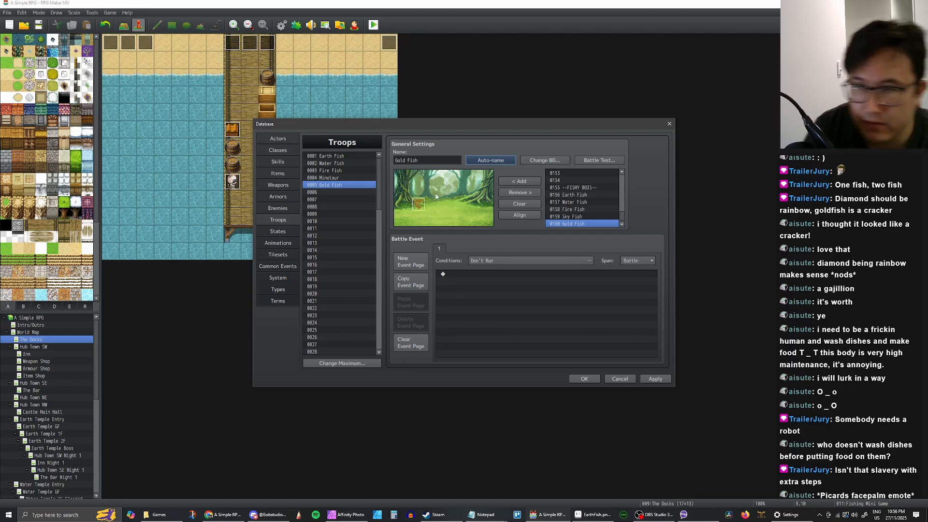
{"action": "left_click", "coordinate": [404, 200]}
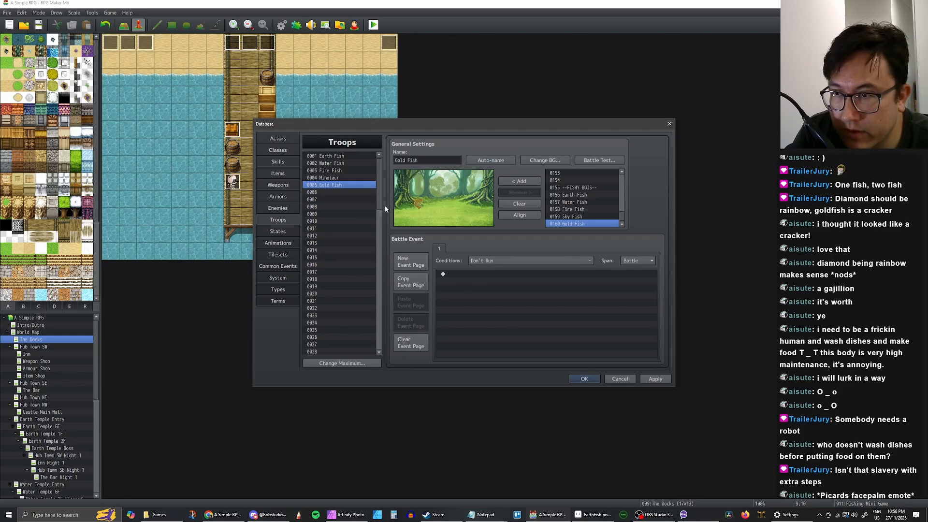
Set the rating of the Earth Fish enemy's Escape action to 3
{"action": "left_click", "coordinate": [279, 208]}
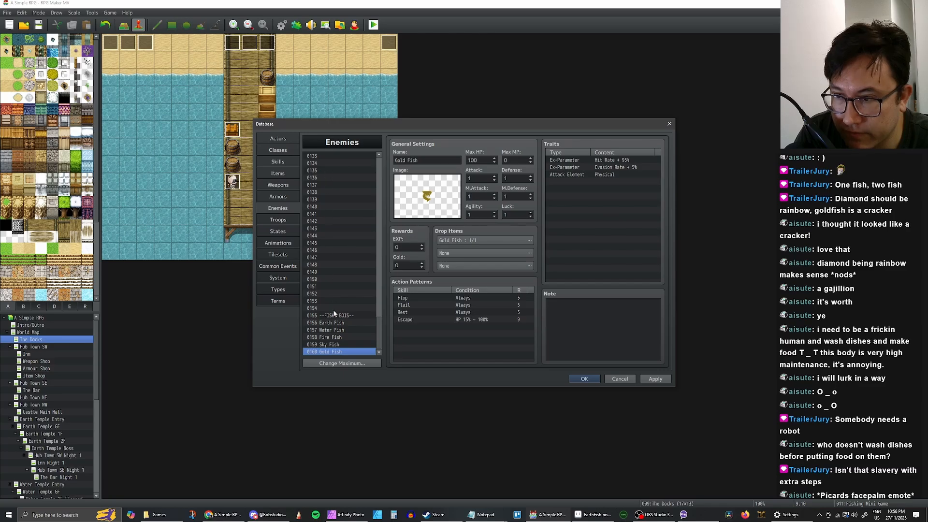
{"action": "left_click", "coordinate": [332, 323]}
{"action": "left_click", "coordinate": [338, 330]}
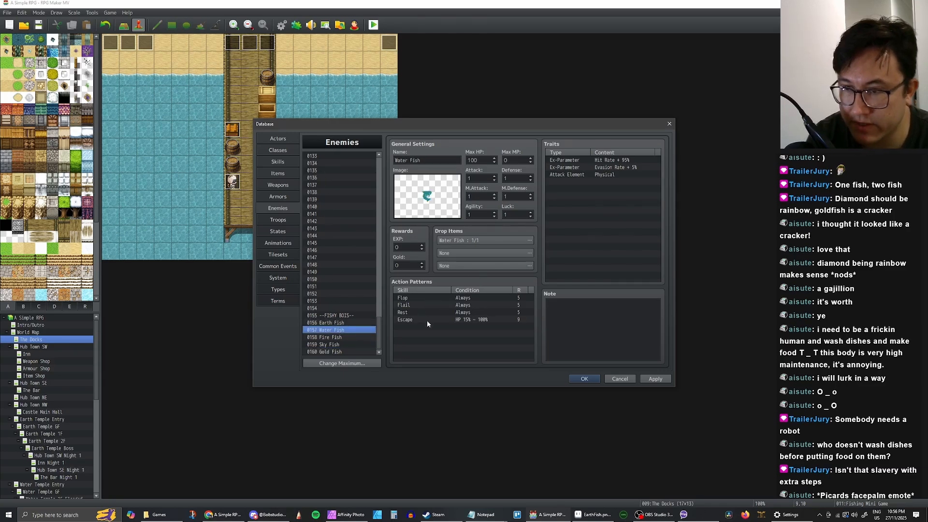
{"action": "left_click", "coordinate": [346, 322]}
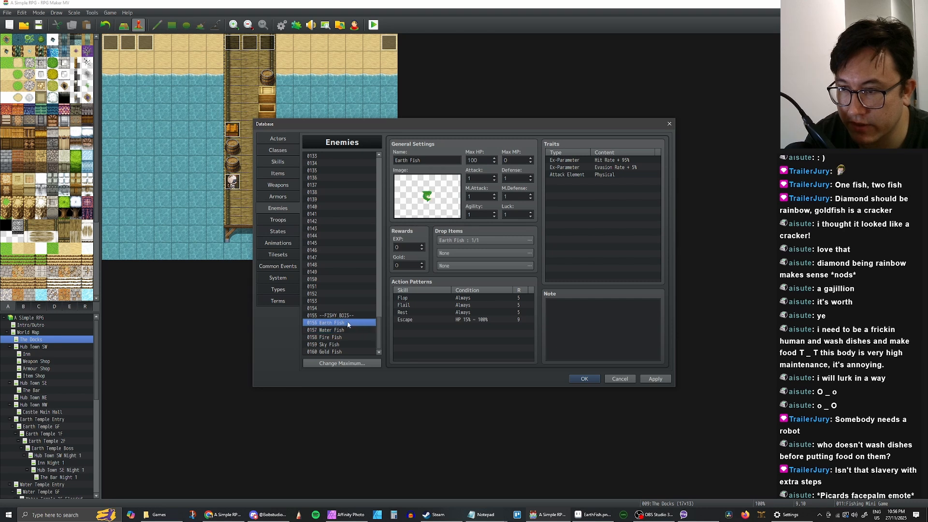
{"action": "left_click", "coordinate": [495, 321]}
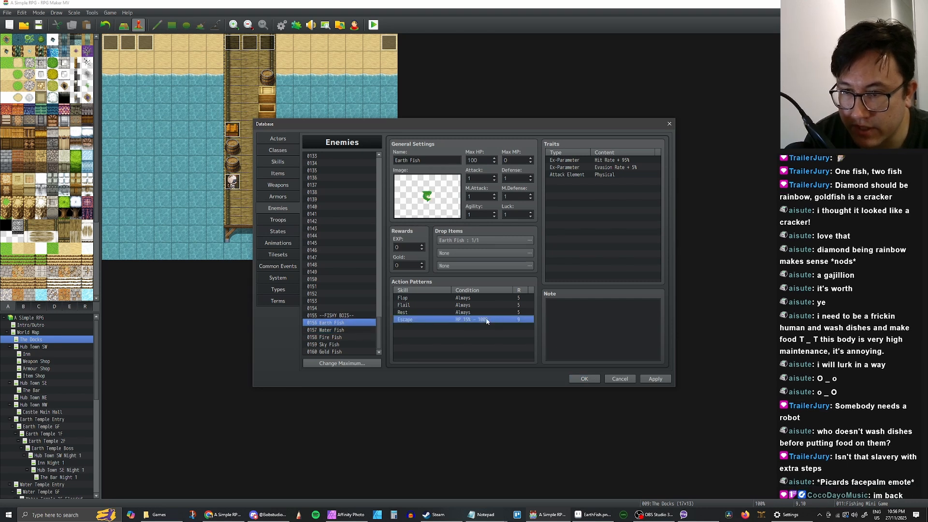
{"action": "double_click", "coordinate": [487, 321]}
{"action": "double_click", "coordinate": [487, 268]}
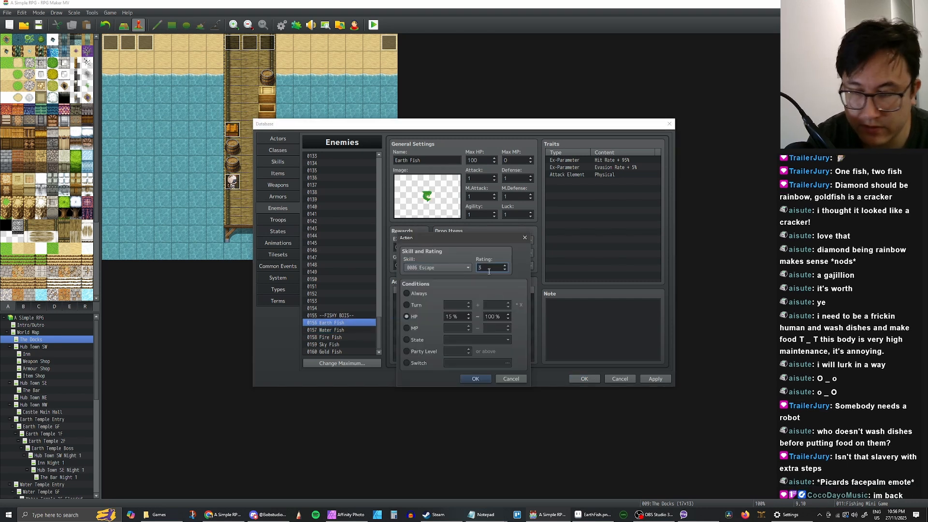
{"action": "left_click", "coordinate": [476, 378]}
Set the rating of the Water Fish enemy's Escape action to 3
{"action": "left_click", "coordinate": [337, 331]}
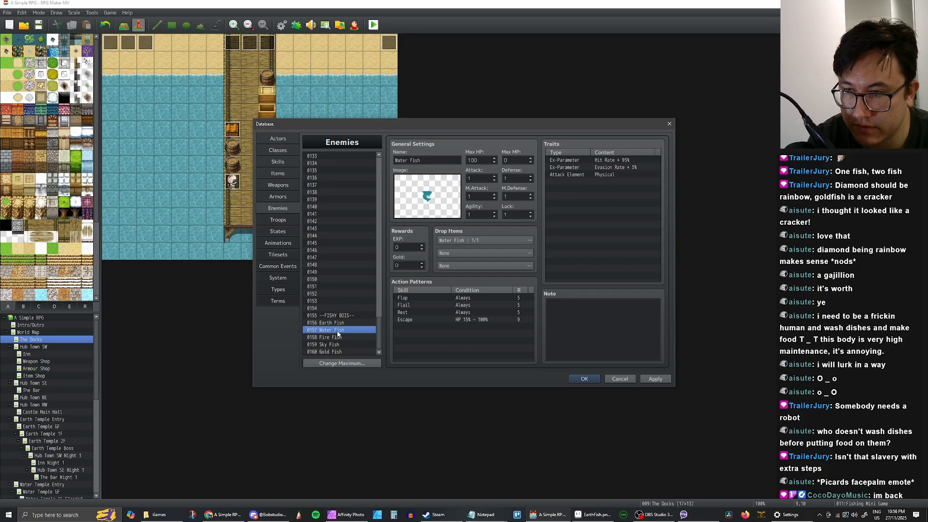
{"action": "double_click", "coordinate": [473, 321]}
{"action": "double_click", "coordinate": [487, 268]}
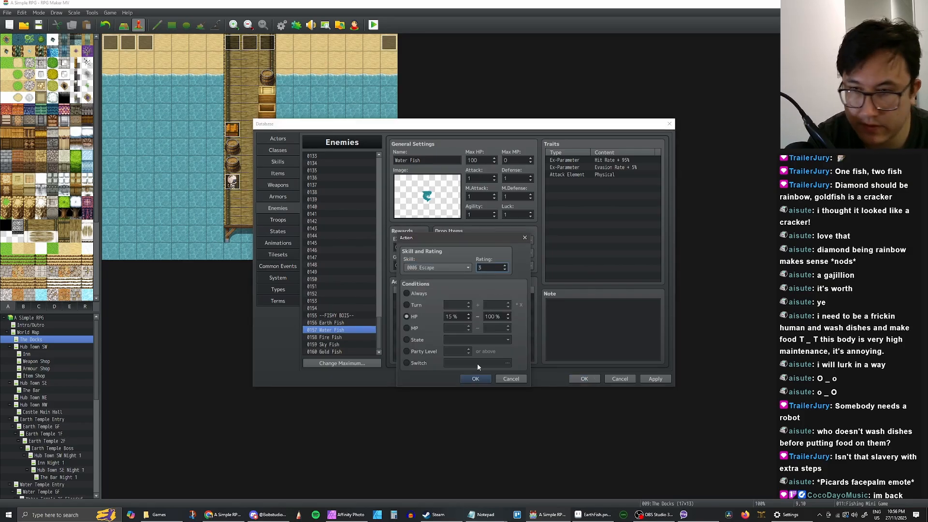
{"action": "type", "text": "3"}
{"action": "left_click", "coordinate": [475, 379]}
Set the rating of the Fire Fish enemy's Escape action to 3
{"action": "left_click", "coordinate": [333, 337]}
{"action": "double_click", "coordinate": [473, 321]}
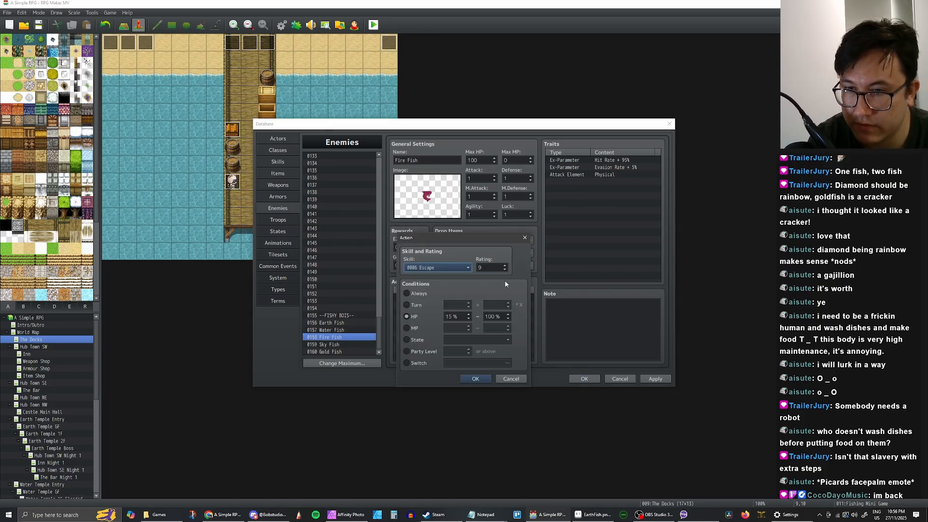
{"action": "key", "text": "Tab"}
{"action": "left_click", "coordinate": [476, 379]}
Set the rating of the Sky Fish enemy's Escape action to 3
{"action": "left_click", "coordinate": [334, 344]}
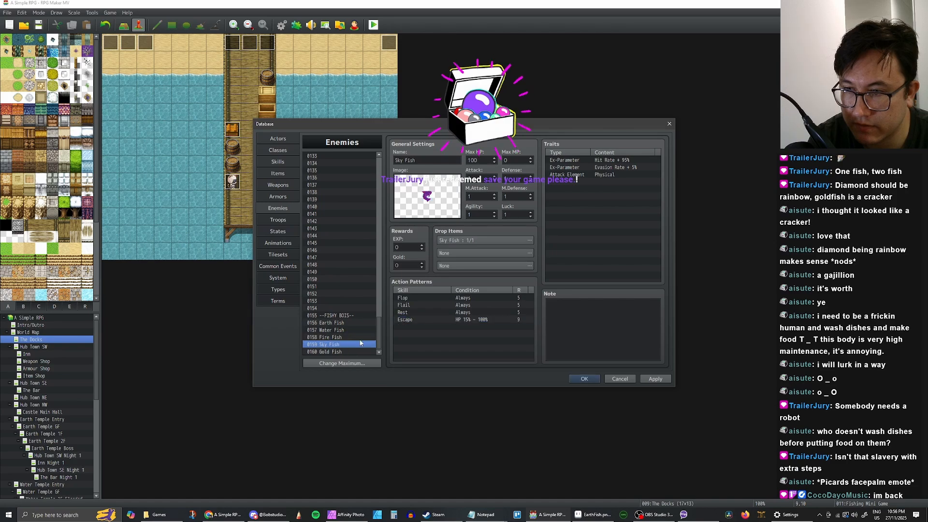
{"action": "double_click", "coordinate": [473, 320]}
{"action": "key", "text": "Tab"}
{"action": "type", "text": "3"}
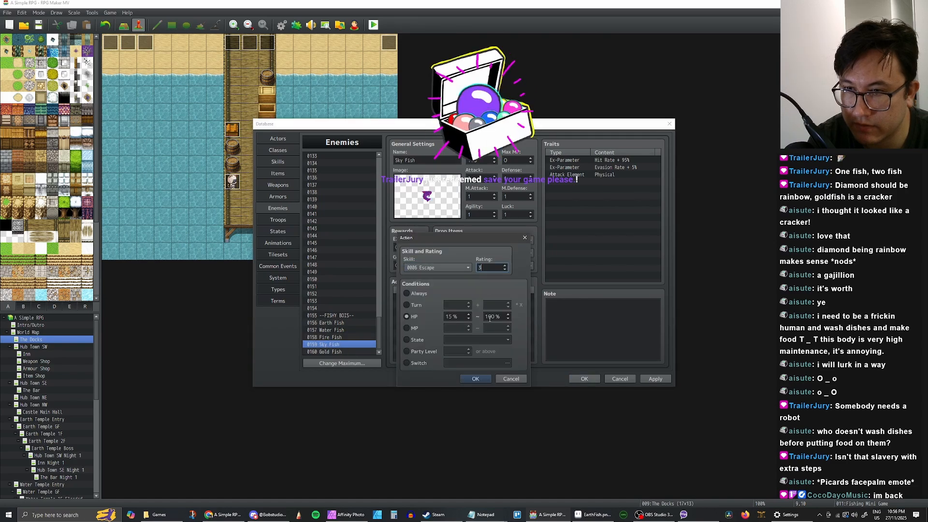
{"action": "left_click", "coordinate": [476, 378]}
Set the rating of the Gold Fish enemy's Escape action to 3, apply the database changes, and save the project
{"action": "left_click", "coordinate": [340, 351]}
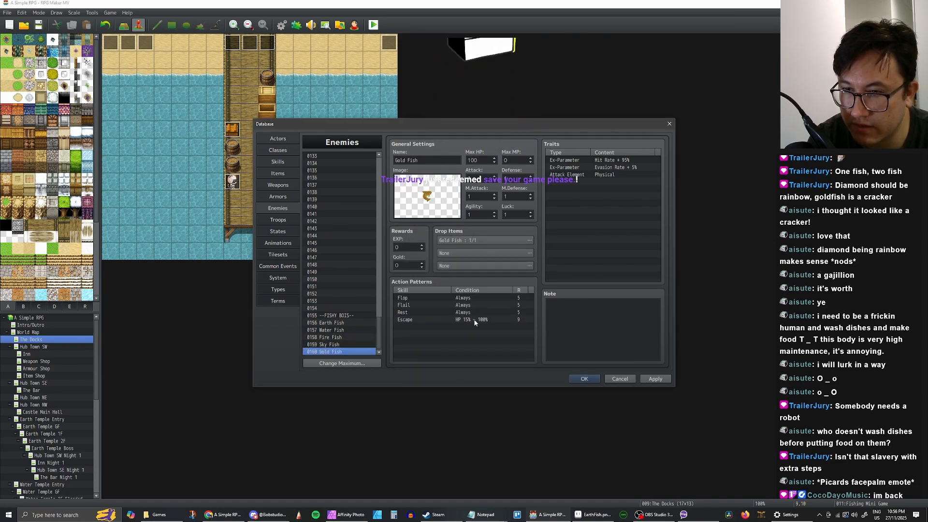
{"action": "double_click", "coordinate": [473, 320]}
{"action": "key", "text": "Tab"}
{"action": "type", "text": "3"}
{"action": "left_click", "coordinate": [475, 379]}
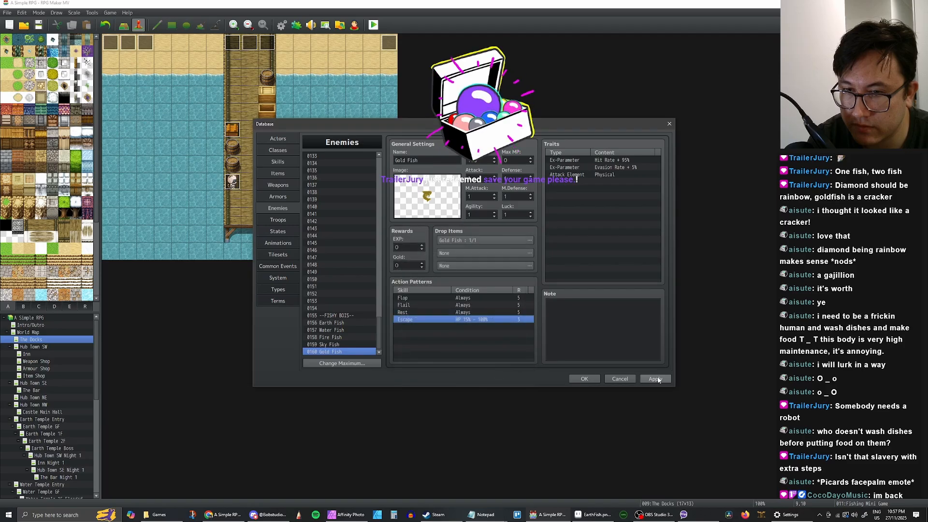
{"action": "left_click", "coordinate": [659, 380]}
{"action": "left_click", "coordinate": [593, 380]}
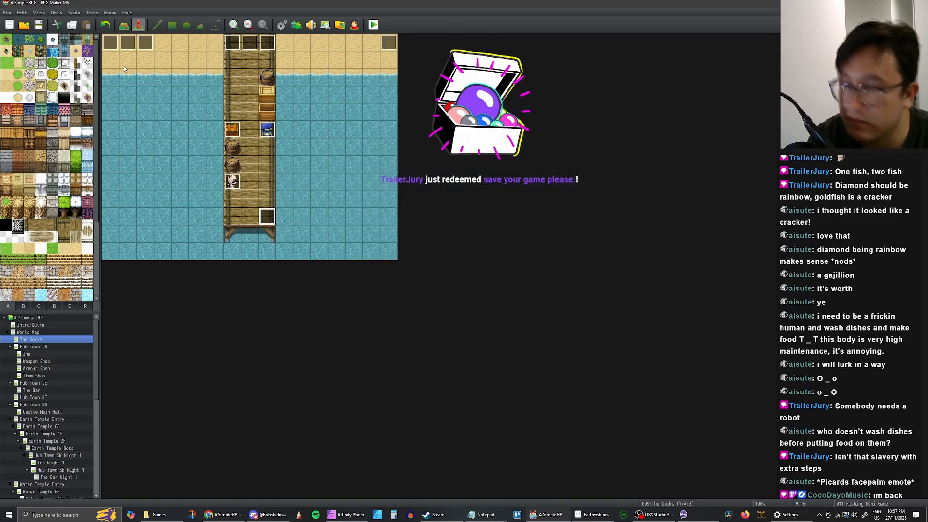
{"action": "left_click", "coordinate": [39, 26]}
Raise the Max HP of the Water, Fire, Sky and Gold Fish enemies, giving the Sky Fish 800, and accept the database changes
{"action": "left_click", "coordinate": [282, 25]}
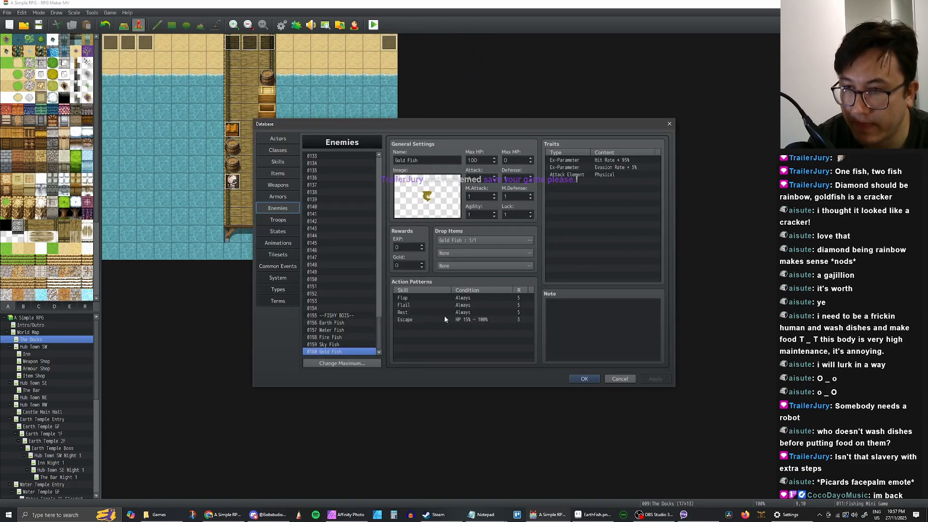
{"action": "left_click", "coordinate": [331, 323]}
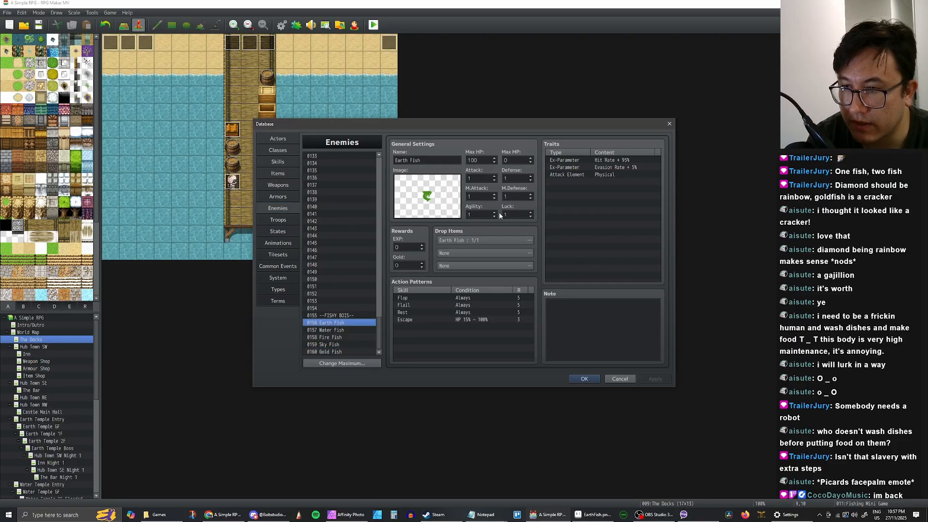
{"action": "left_click", "coordinate": [333, 330]}
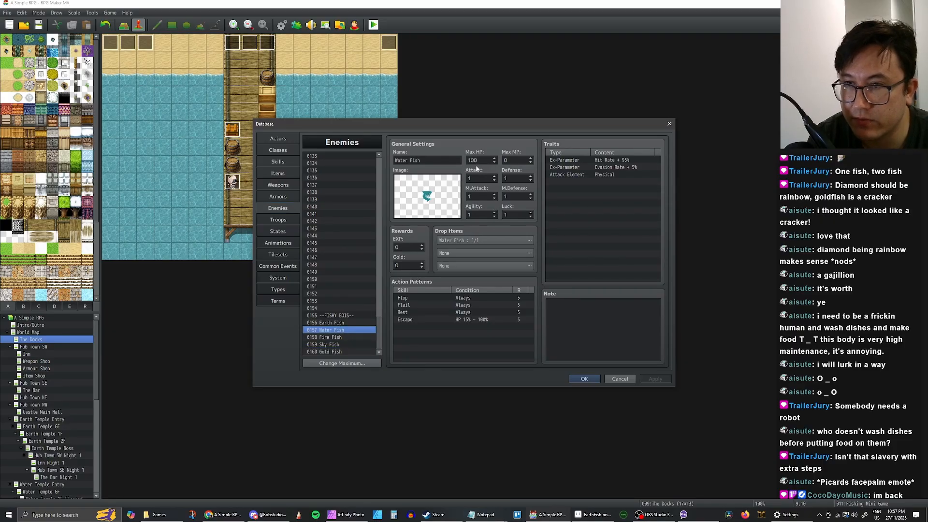
{"action": "type", "text": "2"}
{"action": "left_click", "coordinate": [342, 338]}
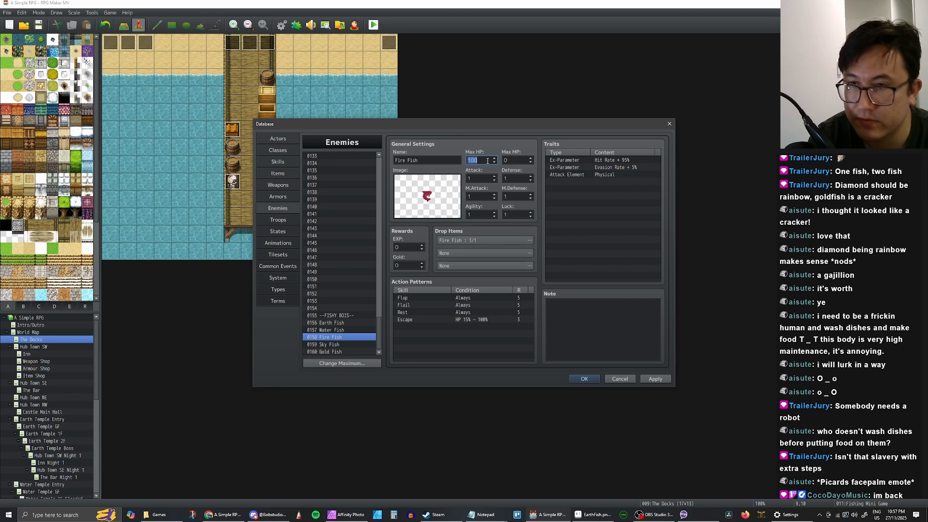
{"action": "left_click", "coordinate": [341, 344]}
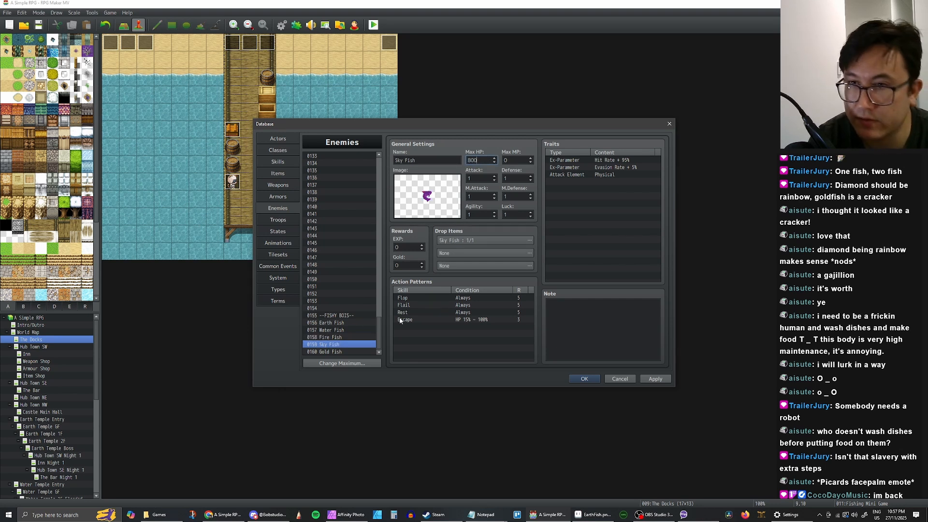
{"action": "left_click", "coordinate": [344, 352]}
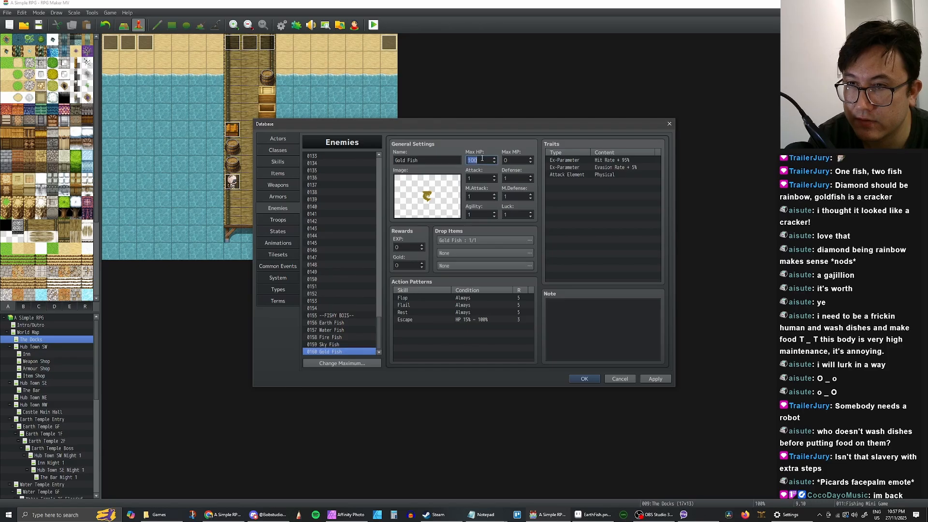
{"action": "left_click", "coordinate": [585, 380]}
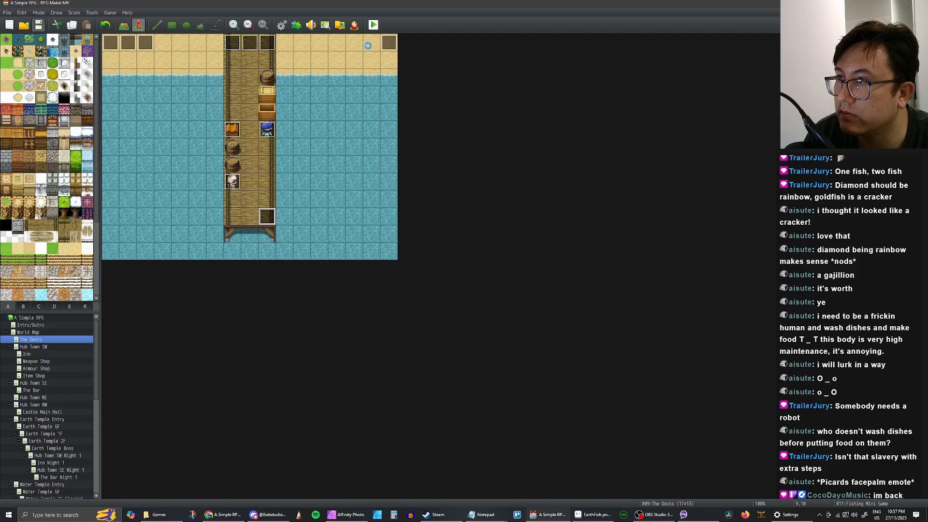
Start a playtest of the project, maximize the game window, and load the File 6 save at The Docks
{"action": "left_click", "coordinate": [373, 25]}
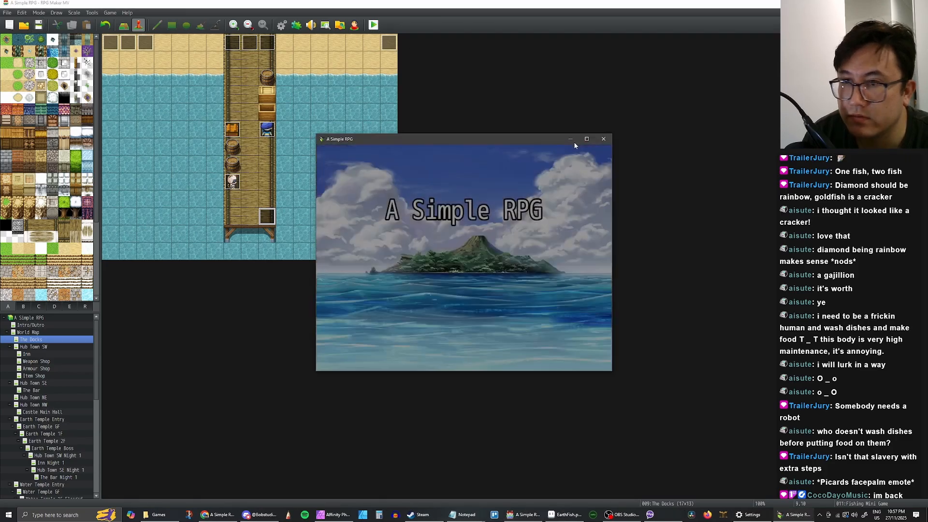
{"action": "double_click", "coordinate": [573, 141]}
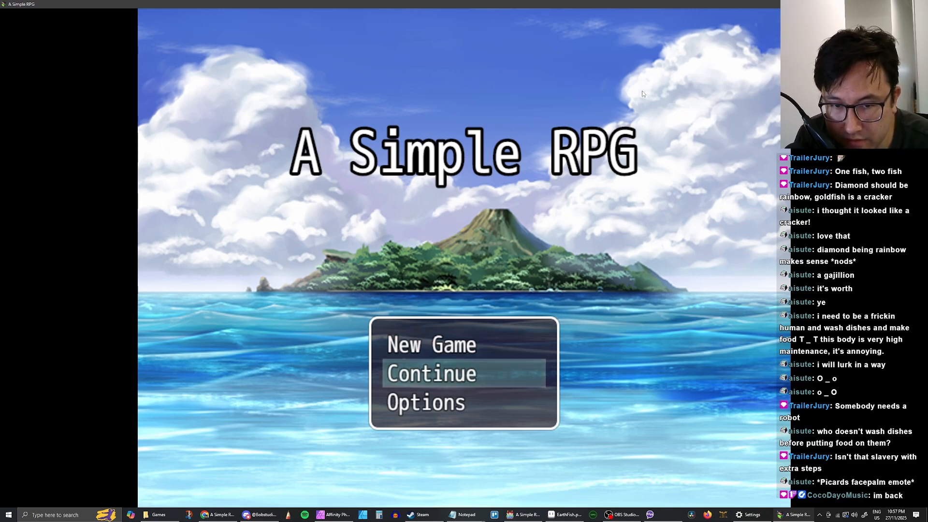
{"action": "key", "text": "Up"}
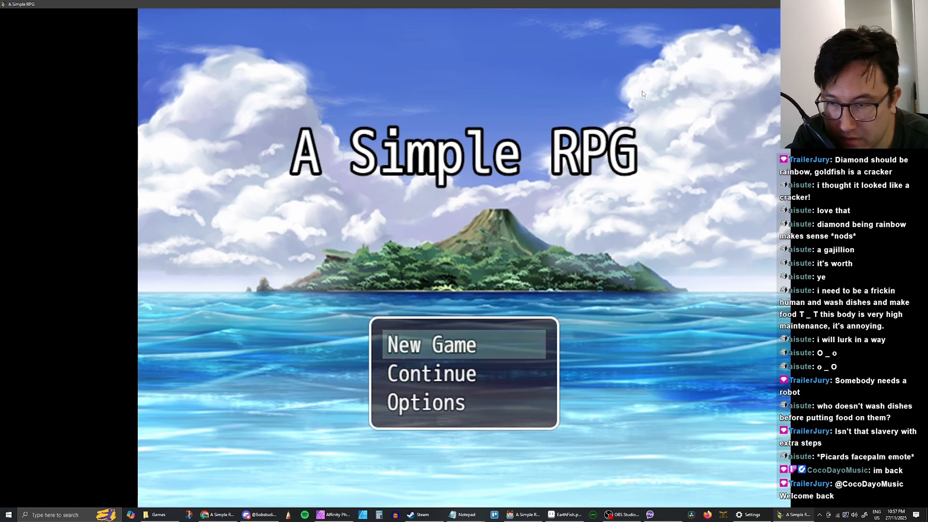
{"action": "key", "text": "Return"}
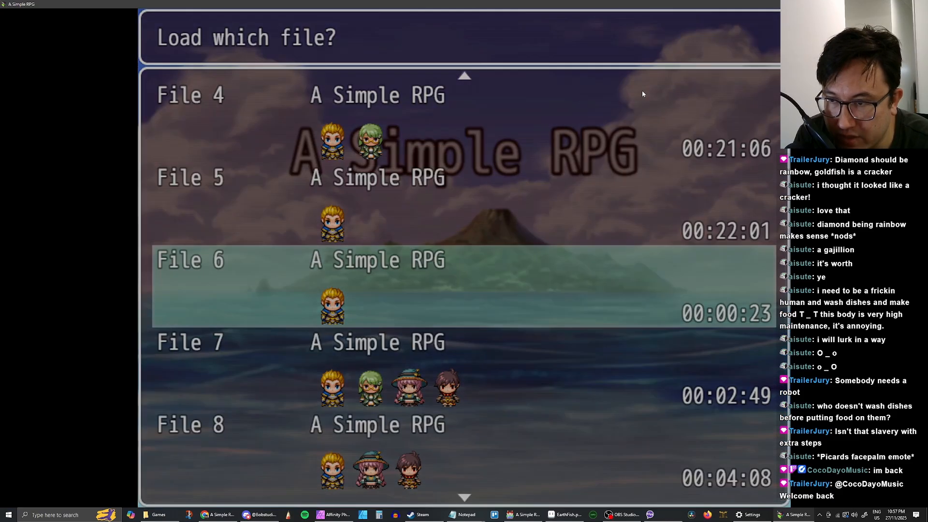
{"action": "key", "text": "Return"}
{"action": "key", "text": "Down"}
{"action": "key", "text": "Up"}
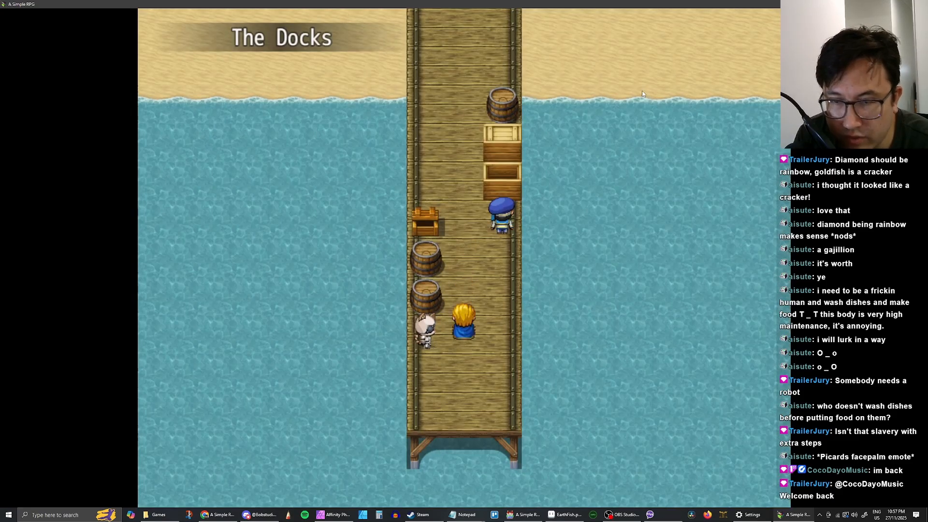
Walk the hero to the fishing spot at the dock's far end, agree to fish, and play through the cast into the fish battle
{"action": "key", "text": "Down"}
{"action": "key", "text": "Down"}
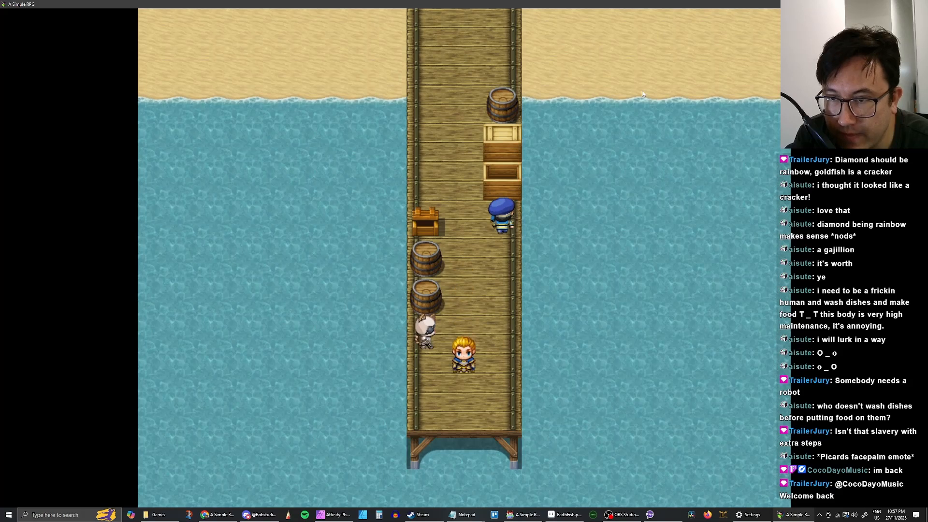
{"action": "key", "text": "Right"}
{"action": "key", "text": "Return"}
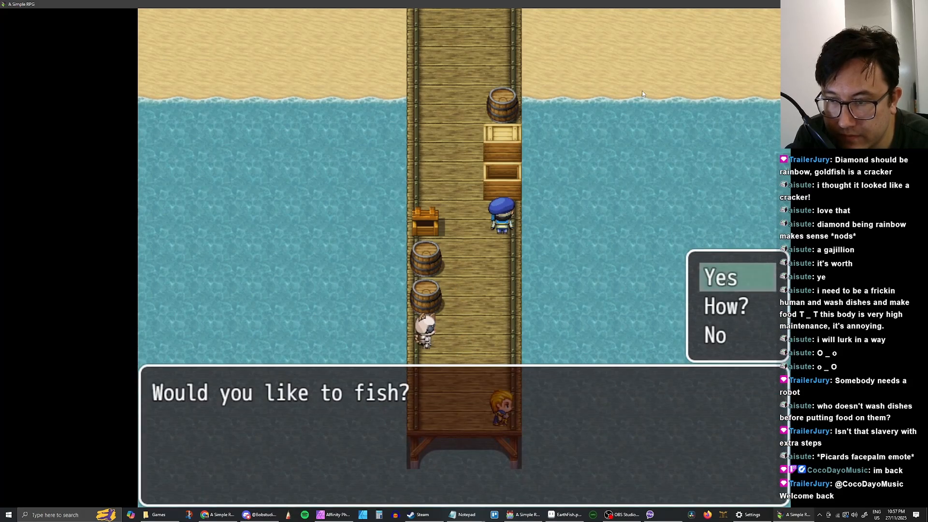
{"action": "key", "text": "Return"}
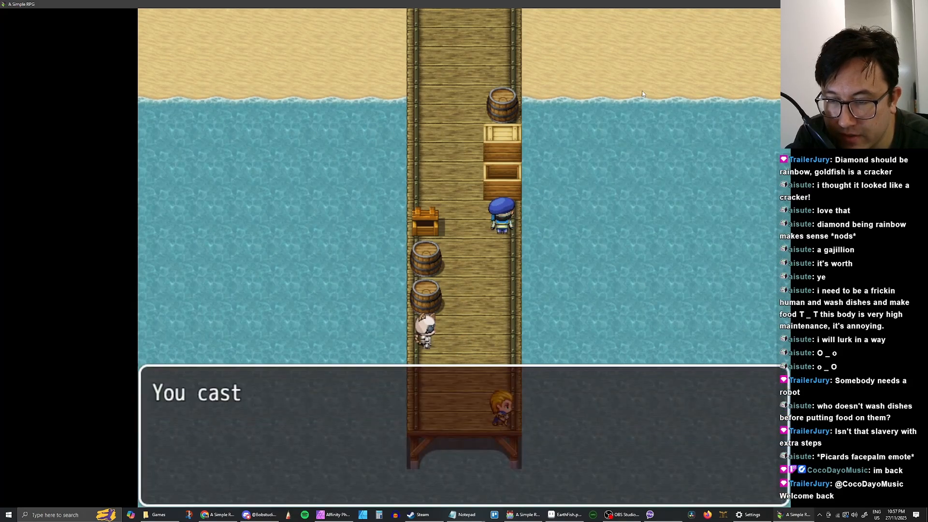
{"action": "key", "text": "Return"}
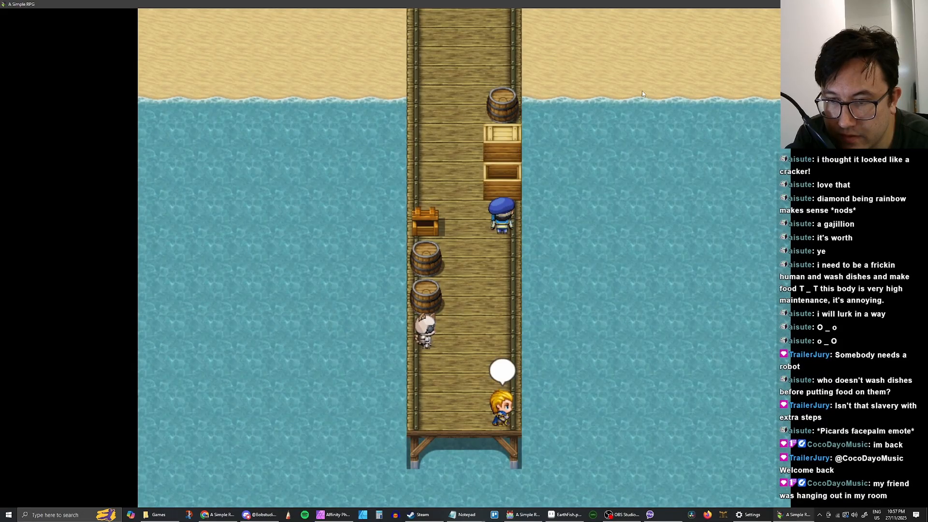
{"action": "key", "text": "Return"}
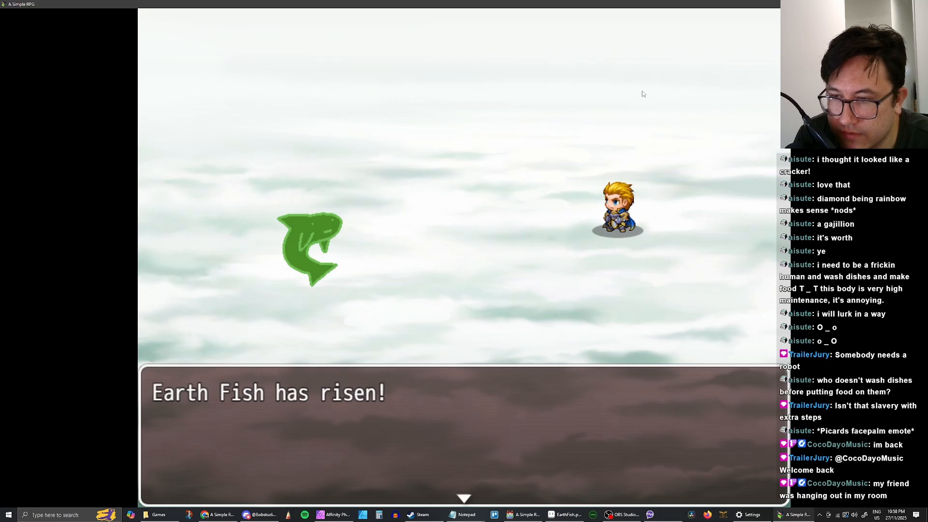
Playtest the Earth Fish battle with the Knight, taking combat turns against the fish until the fight ends
{"action": "key", "text": "Return"}
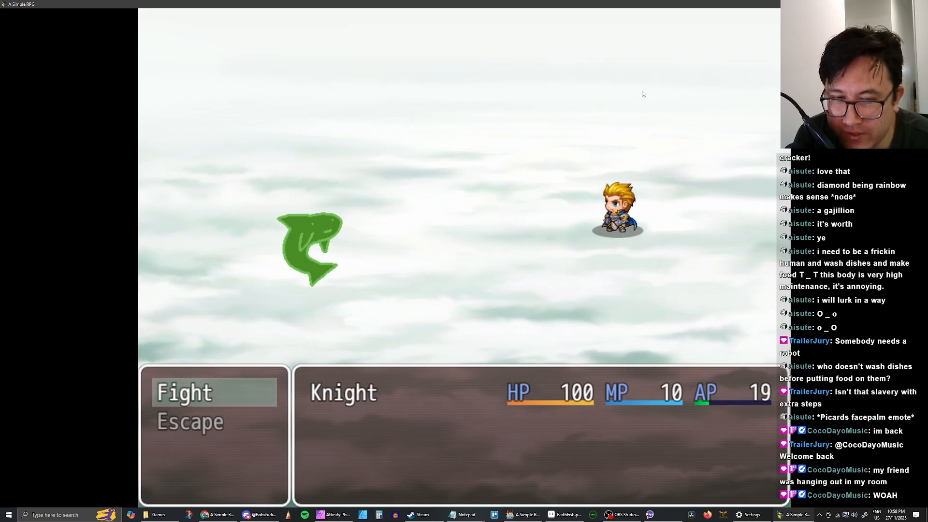
{"action": "key", "text": "Down"}
{"action": "key", "text": "Up"}
{"action": "key", "text": "Return"}
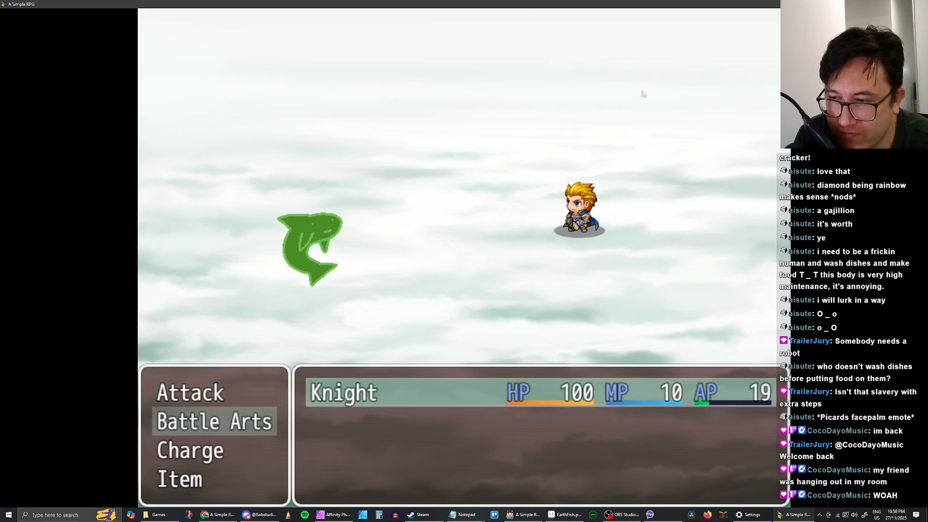
{"action": "key", "text": "Return"}
{"action": "key", "text": "Return"}
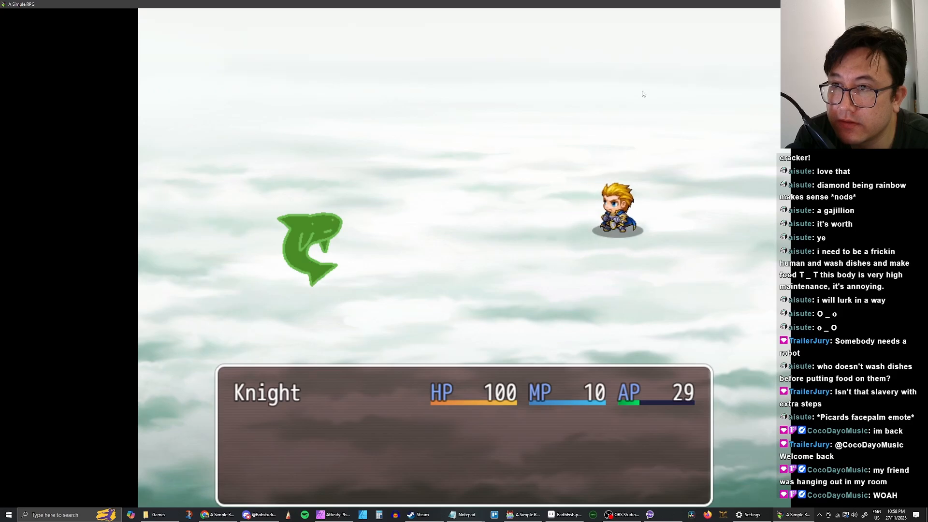
{"action": "key", "text": "Return"}
{"action": "key", "text": "Return"}
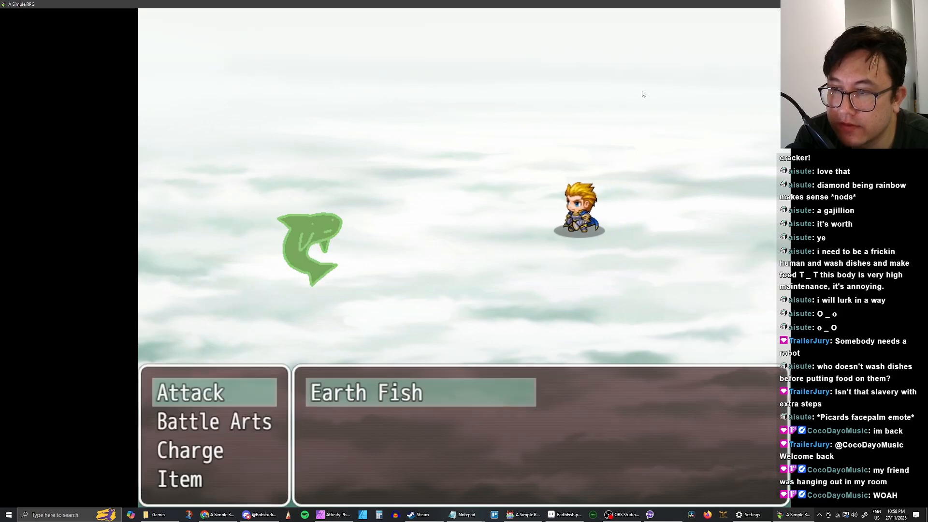
{"action": "key", "text": "Return"}
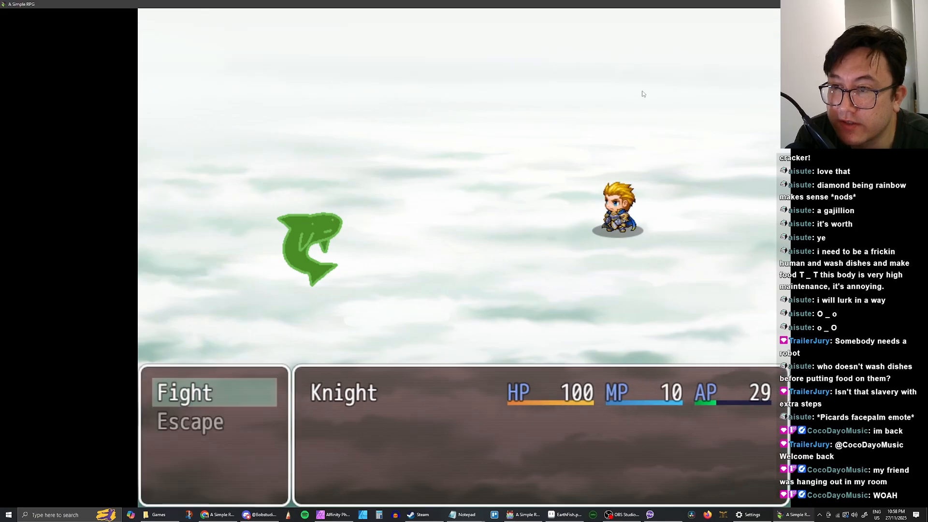
{"action": "key", "text": "Return"}
{"action": "key", "text": "Return"}
{"action": "key", "text": "Return"}
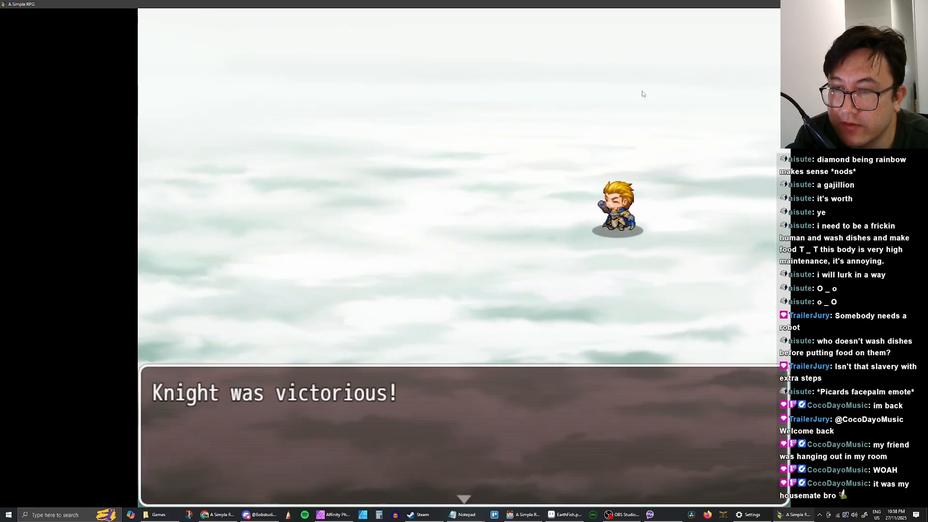
{"action": "key", "text": "Return"}
{"action": "key", "text": "Return"}
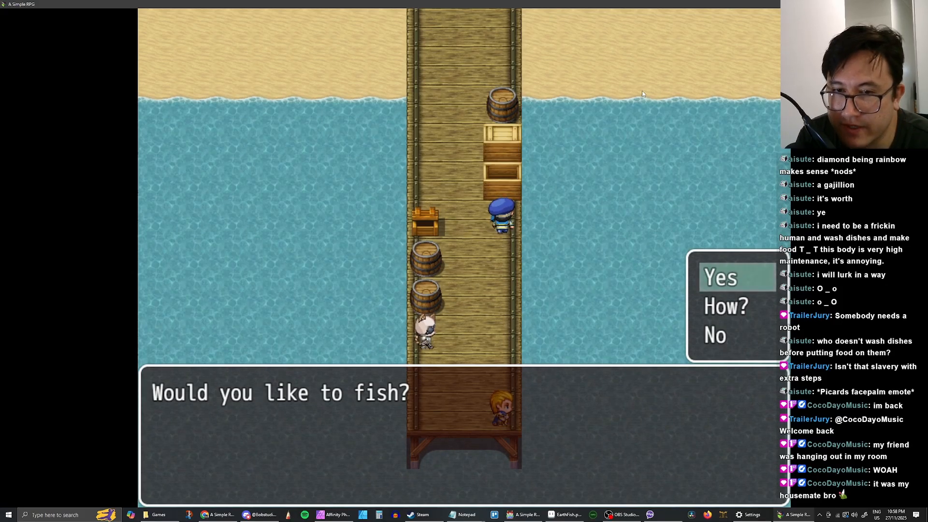
Fish again at the dock to check which enemy the encounter loads, and close the playtest
{"action": "key", "text": "Return"}
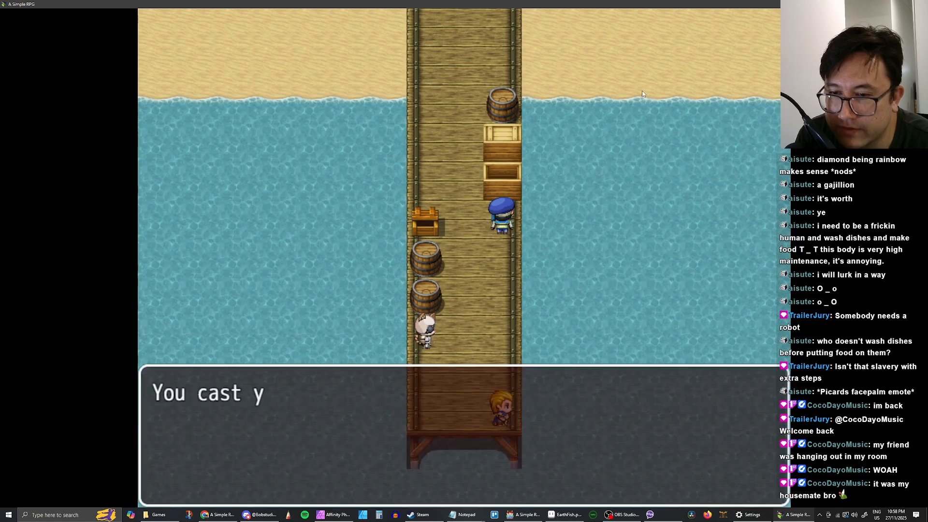
{"action": "key", "text": "Return"}
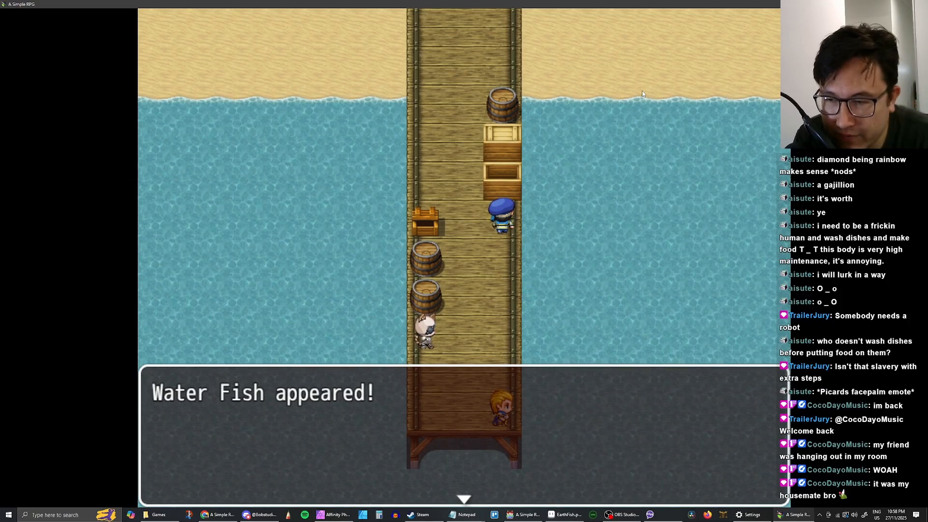
{"action": "key", "text": "Return"}
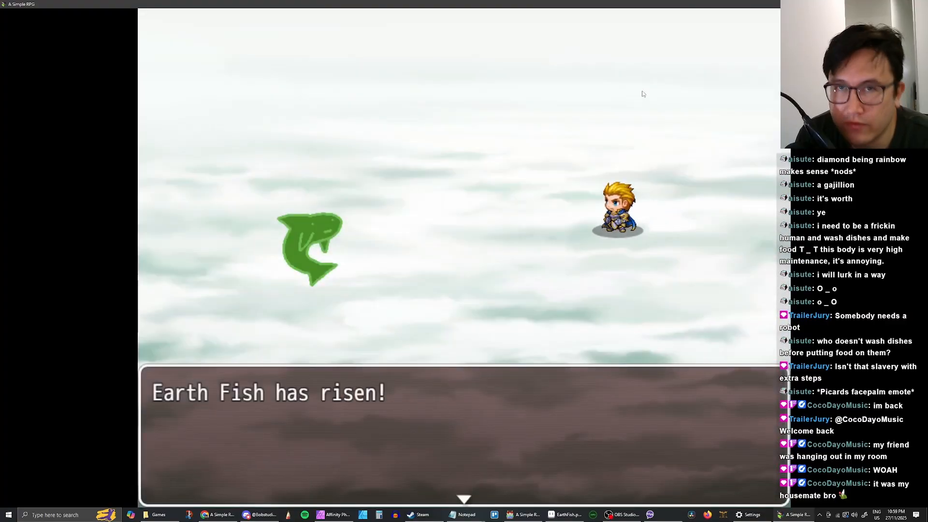
{"action": "key", "text": "alt+F4"}
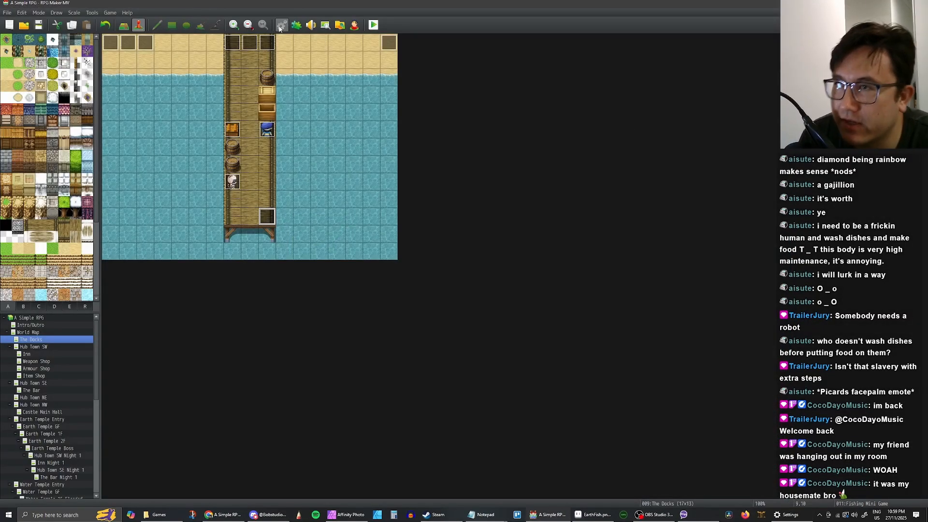
In the Fishing Battle common event, change the message in the Fish Fight Chance ≤ 5 branch to "Gold Fish appeared!"
{"action": "left_click", "coordinate": [280, 26]}
{"action": "left_click", "coordinate": [278, 267]}
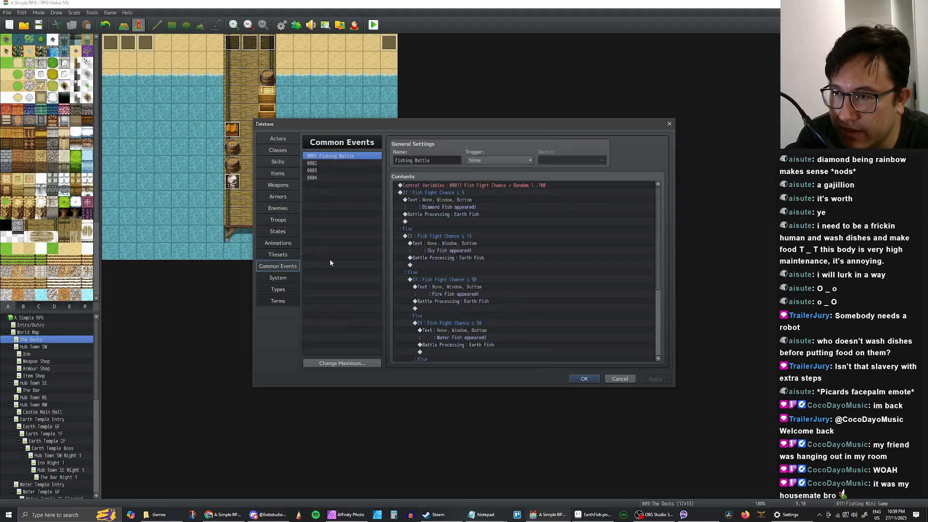
{"action": "scroll", "coordinate": [474, 214], "scroll_direction": "down", "scroll_amount": 1}
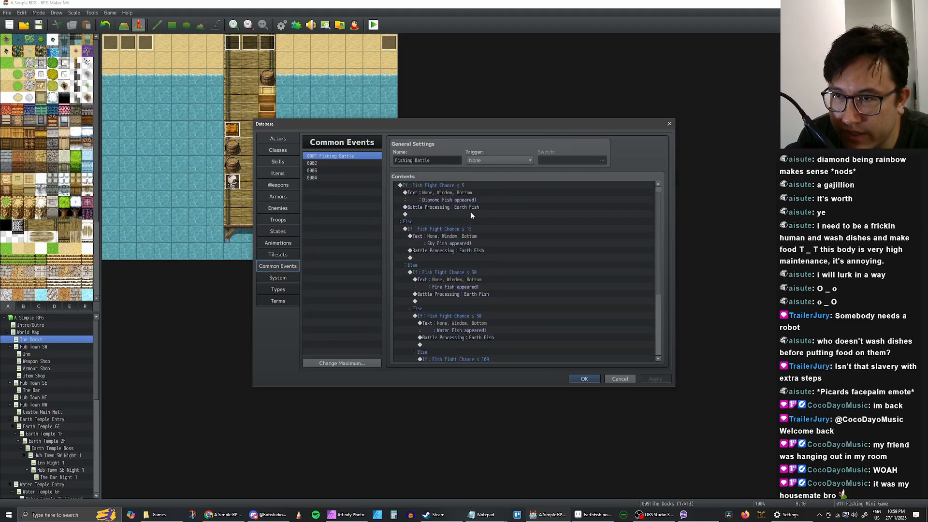
{"action": "double_click", "coordinate": [437, 200]}
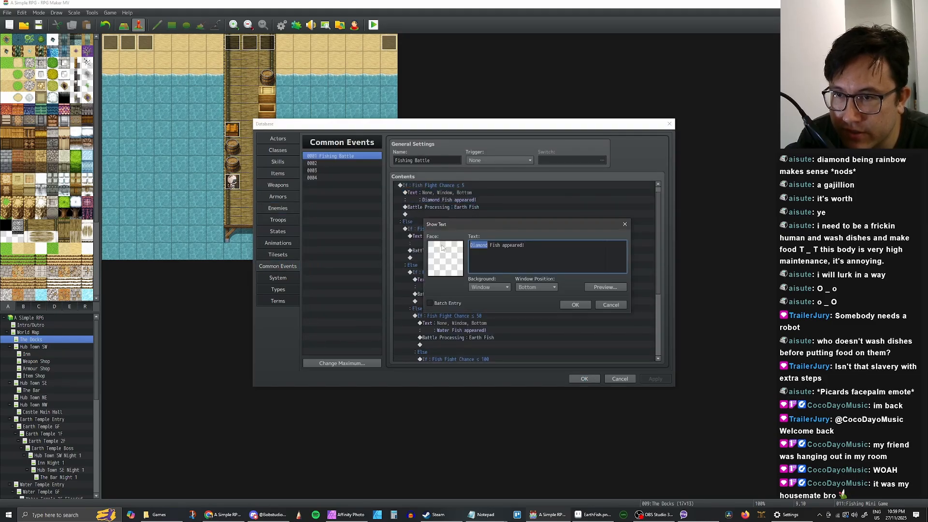
{"action": "type", "text": "Gold"}
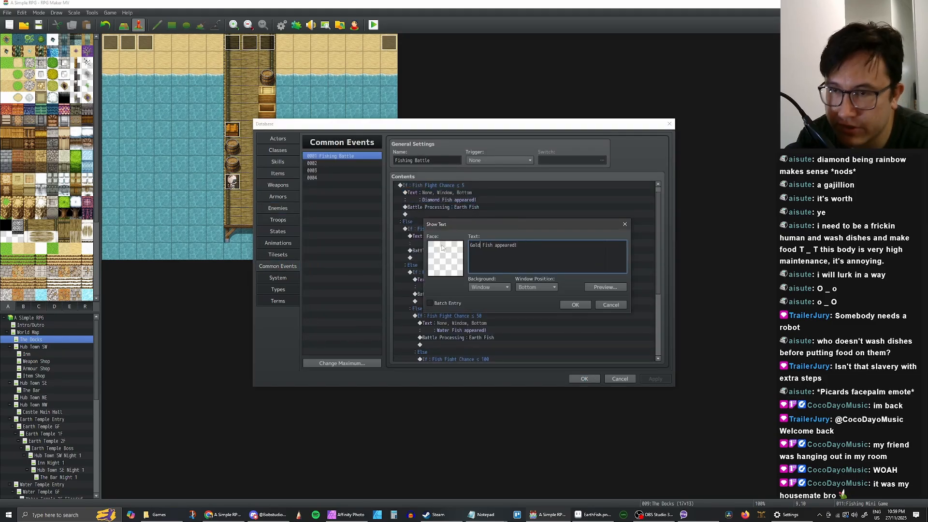
{"action": "left_click", "coordinate": [573, 305]}
Set the Battle Processing troop in the Gold Fish branch to 0005 Gold Fish and save the database changes
{"action": "double_click", "coordinate": [466, 207]}
{"action": "left_click", "coordinate": [534, 246]}
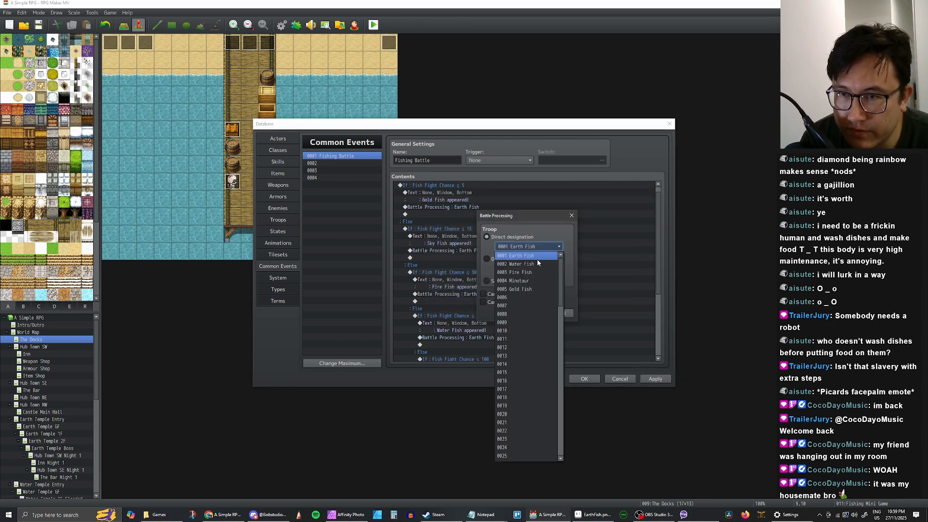
{"action": "left_click", "coordinate": [521, 289]}
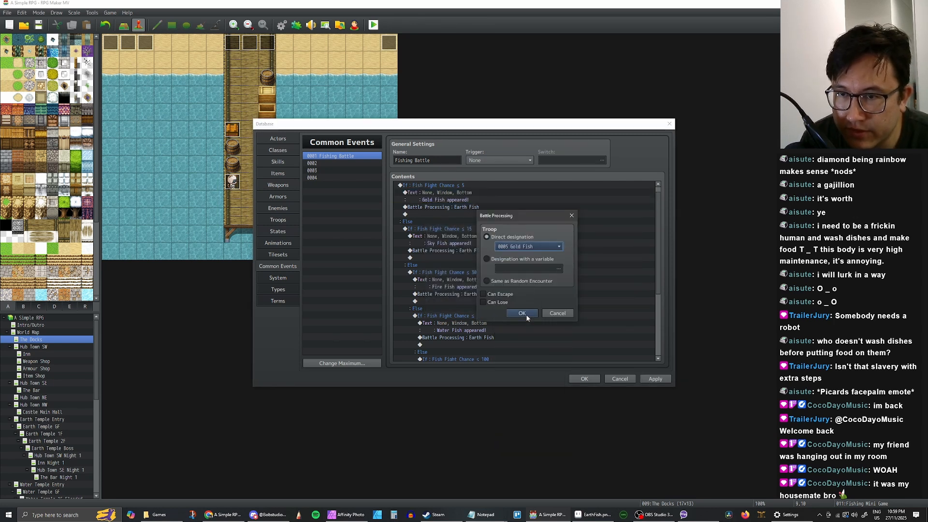
{"action": "left_click", "coordinate": [525, 314]}
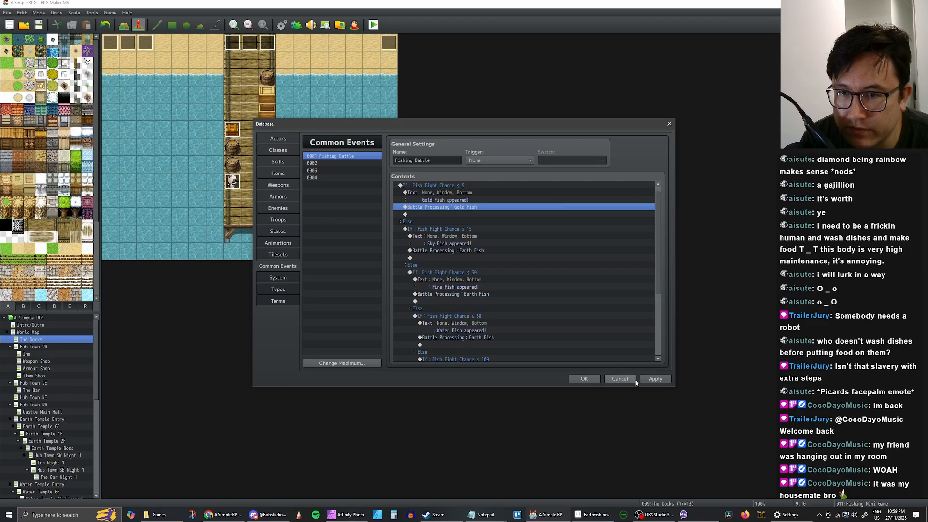
{"action": "left_click", "coordinate": [584, 379]}
Auto-name troop 0004 as Sky Fish in the database and save the change
{"action": "left_click", "coordinate": [282, 28]}
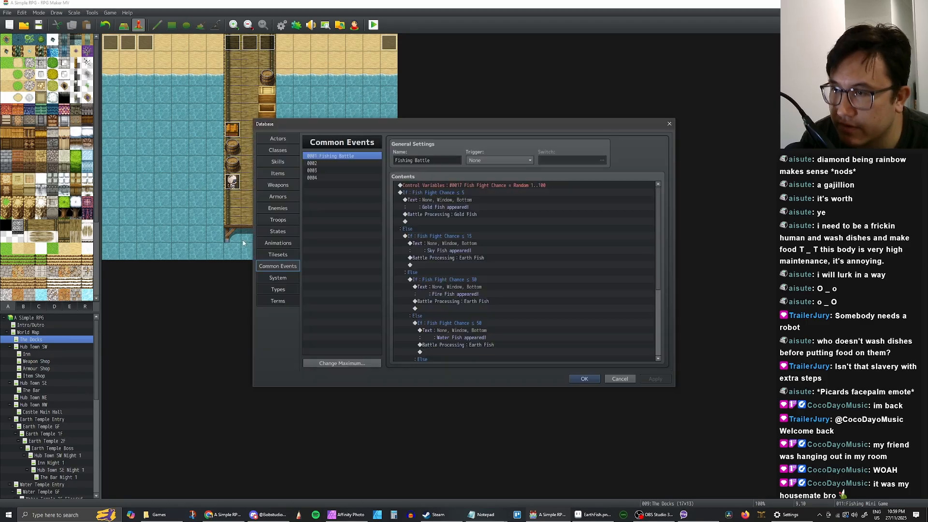
{"action": "left_click", "coordinate": [282, 222]}
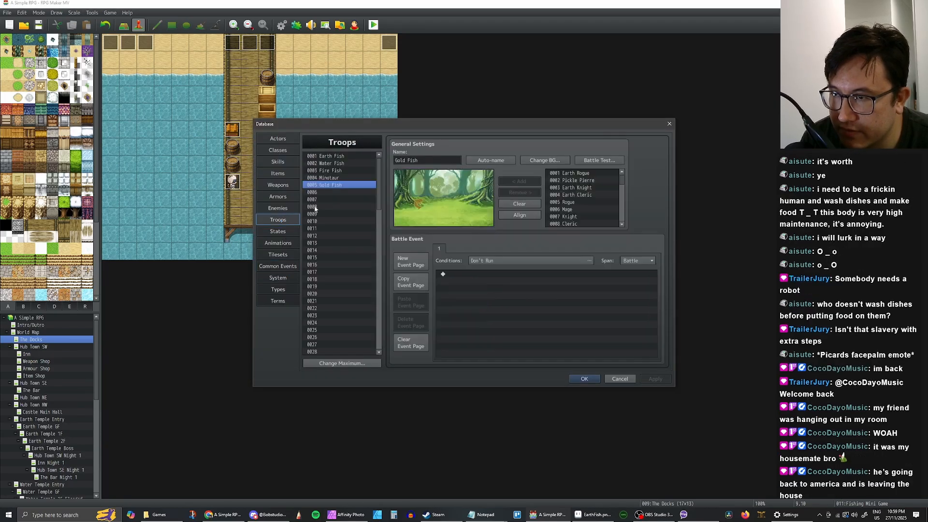
{"action": "left_click", "coordinate": [329, 177]}
{"action": "left_click", "coordinate": [490, 160]}
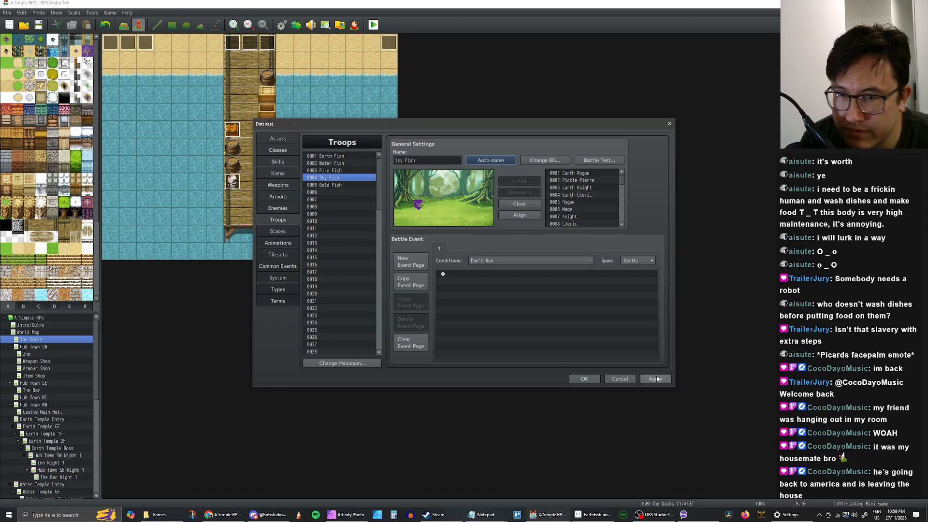
{"action": "left_click", "coordinate": [592, 378]}
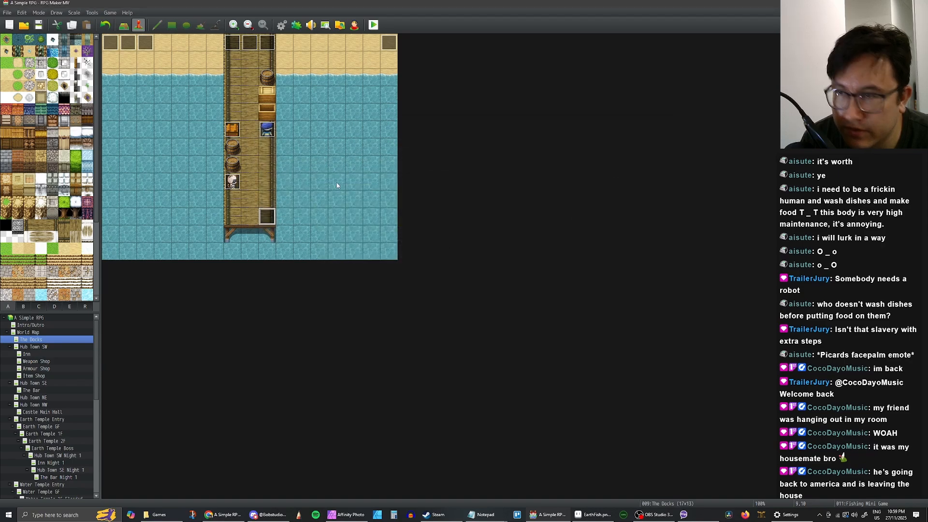
{"action": "left_click", "coordinate": [281, 25]}
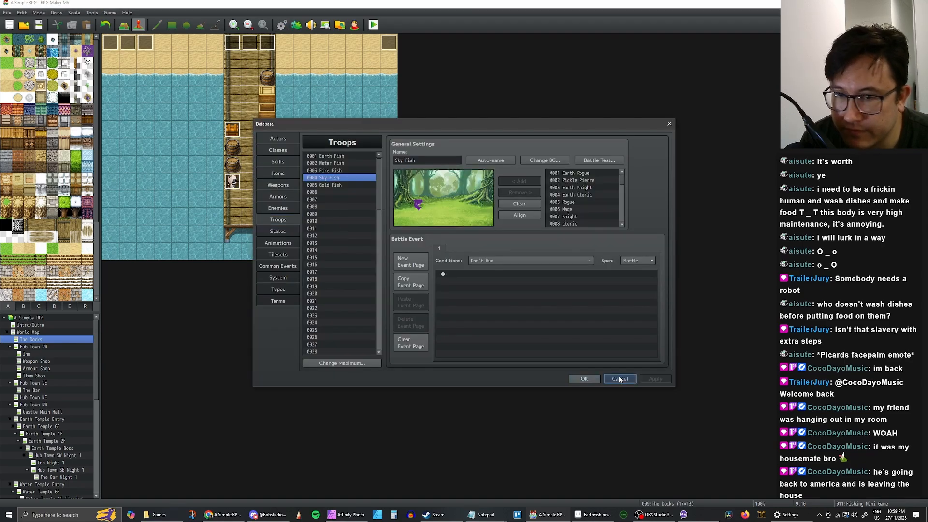
{"action": "left_click", "coordinate": [584, 378]}
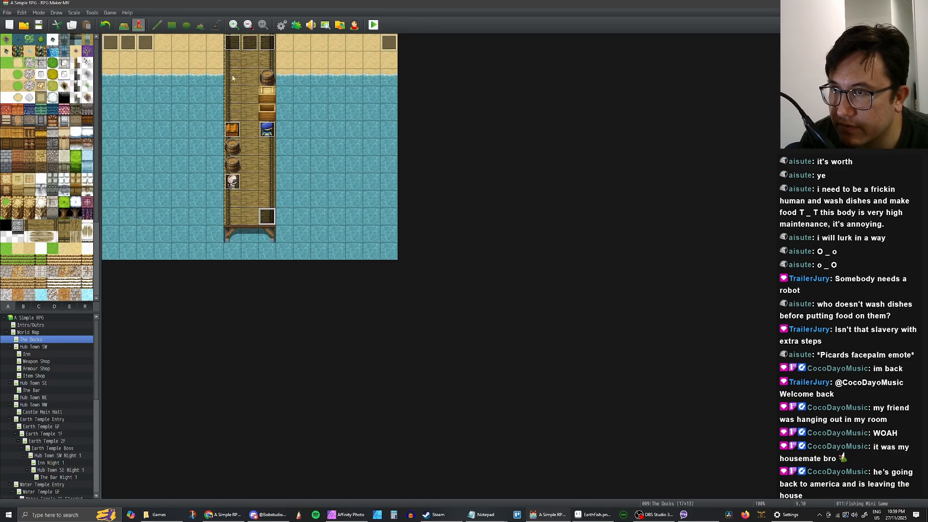
In the Fishing Battle common event, set the Sky Fish branch's battle to troop 0004 Sky Fish
{"action": "left_click", "coordinate": [283, 27]}
{"action": "left_click", "coordinate": [278, 266]}
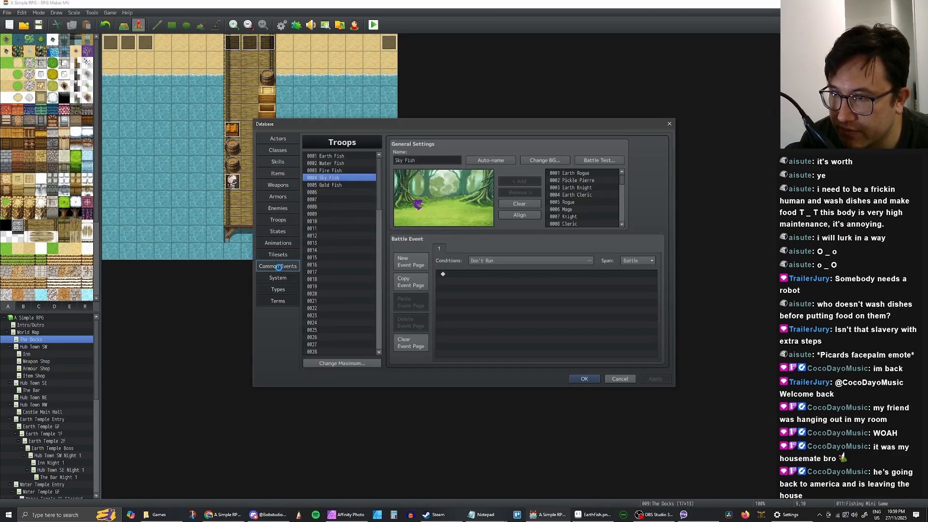
{"action": "double_click", "coordinate": [465, 257]}
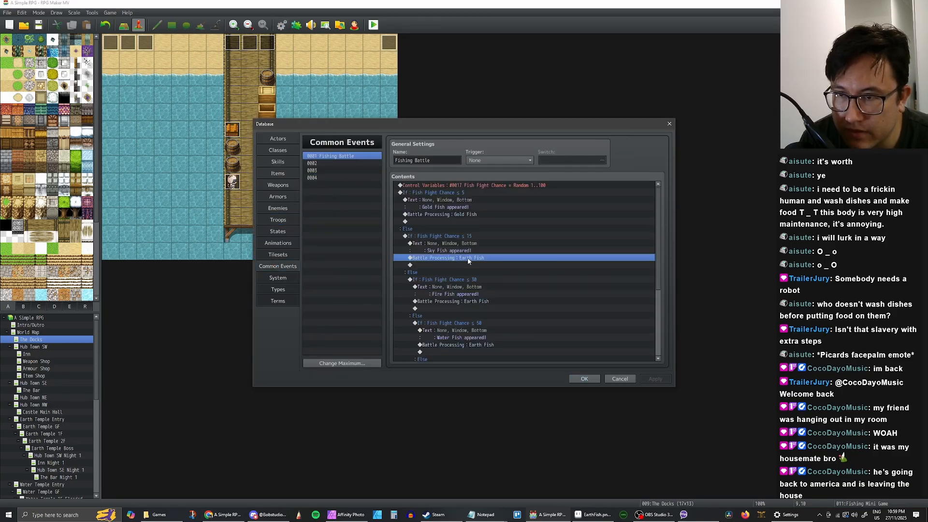
{"action": "left_click", "coordinate": [530, 246]}
{"action": "left_click", "coordinate": [528, 264]}
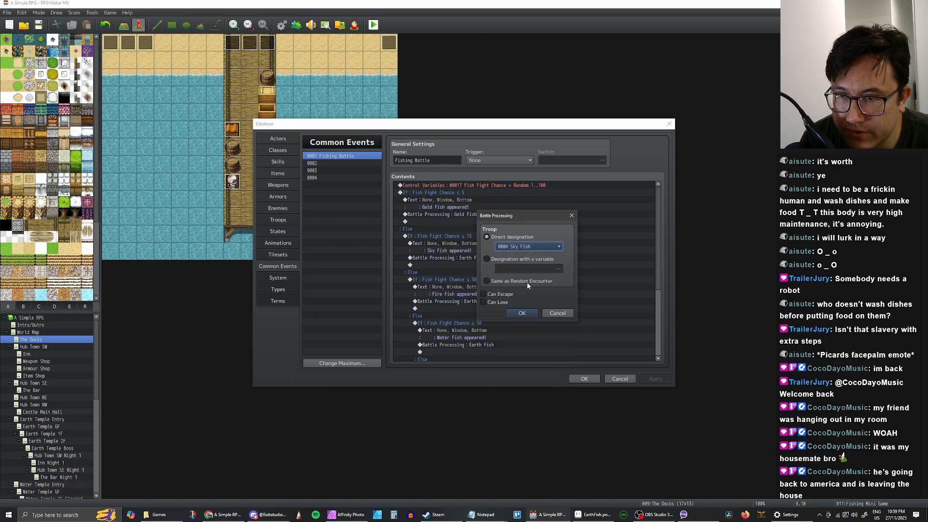
{"action": "left_click", "coordinate": [522, 312]}
Set the Battle Processing troop in the Fire Fish branch to 0003 Fire Fish
{"action": "scroll", "coordinate": [500, 249], "scroll_direction": "down", "scroll_amount": 3}
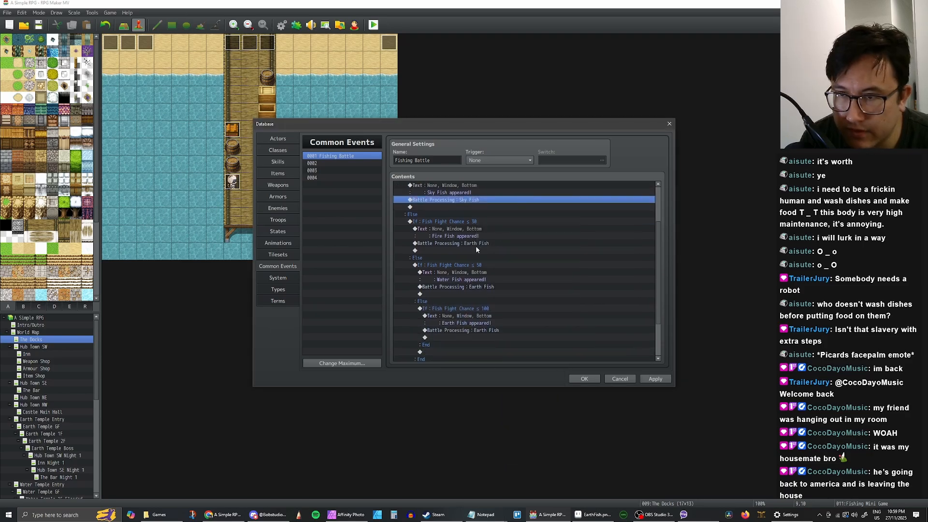
{"action": "double_click", "coordinate": [476, 244]}
{"action": "left_click", "coordinate": [528, 247]}
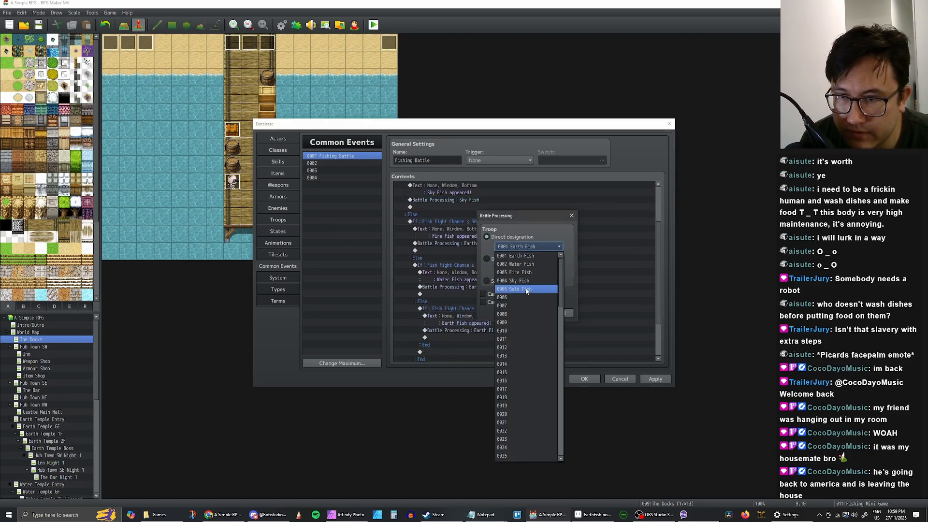
{"action": "left_click", "coordinate": [527, 272]}
{"action": "left_click", "coordinate": [524, 314]}
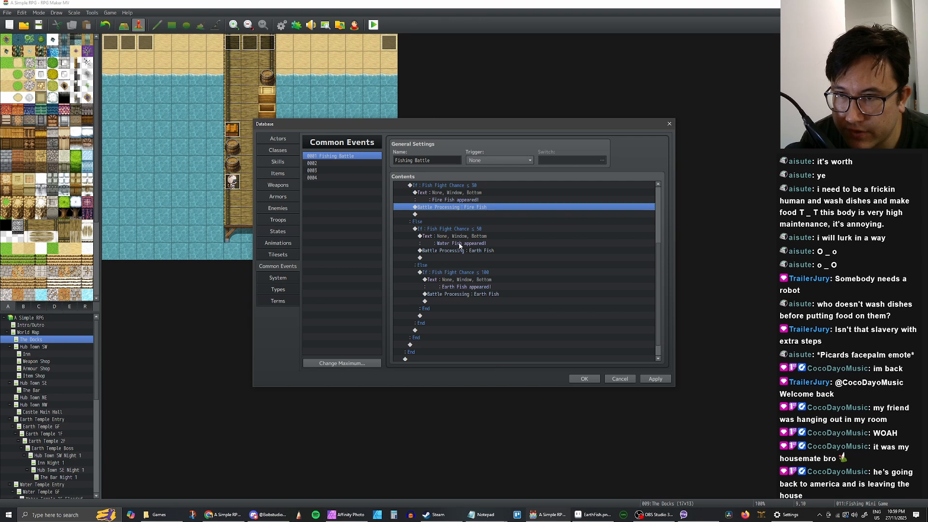
Set the Water Fish branch's battle to troop 0002 Water Fish and save the Fishing Battle event changes
{"action": "double_click", "coordinate": [477, 251]}
{"action": "left_click", "coordinate": [529, 247]}
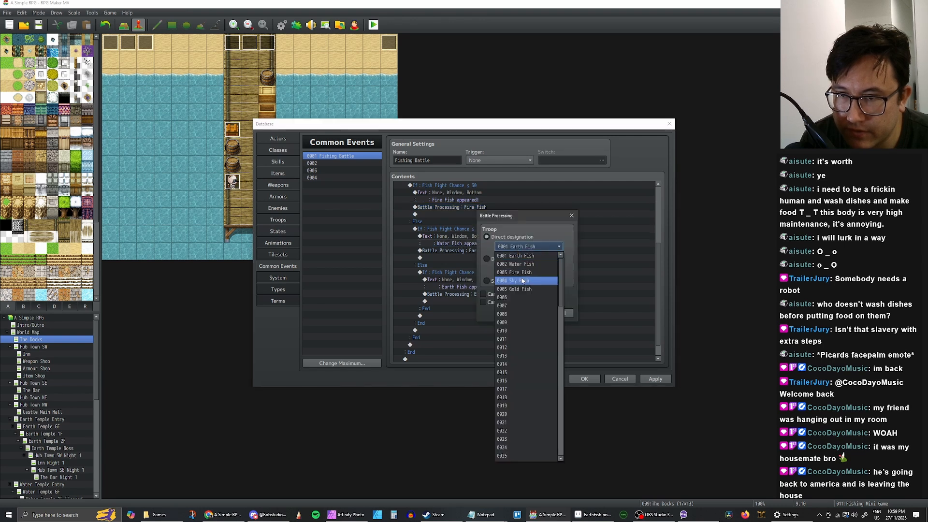
{"action": "left_click", "coordinate": [520, 264]}
{"action": "left_click", "coordinate": [521, 314]}
{"action": "scroll", "coordinate": [466, 273], "scroll_direction": "down", "scroll_amount": 1}
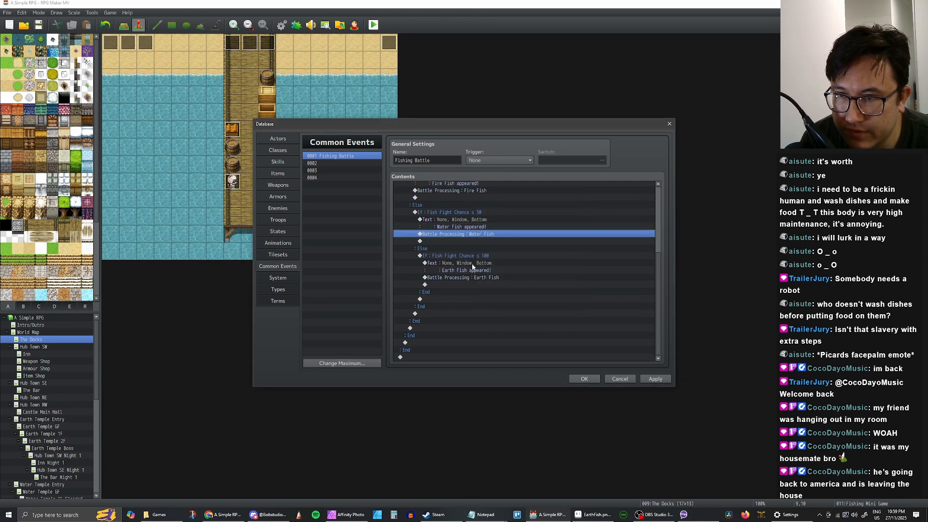
{"action": "left_click", "coordinate": [473, 270]}
{"action": "scroll", "coordinate": [483, 249], "scroll_direction": "up", "scroll_amount": 3}
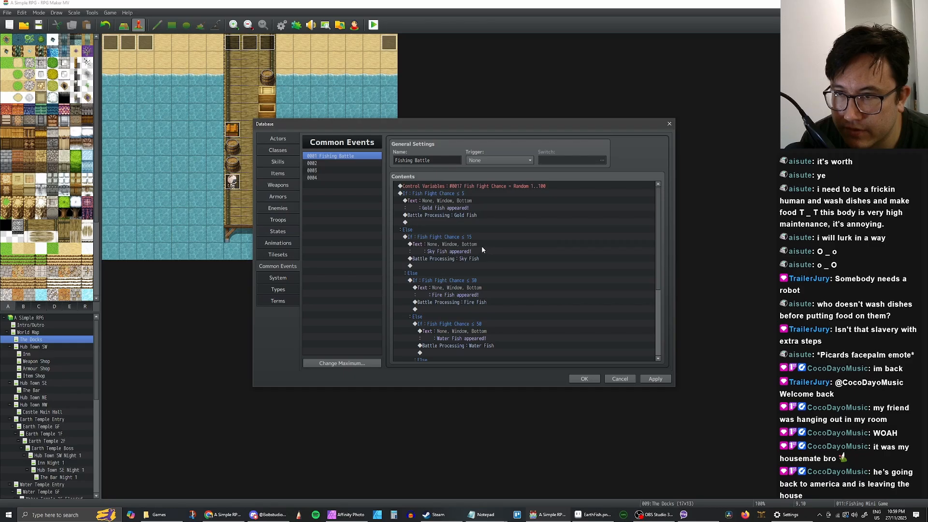
{"action": "left_click", "coordinate": [660, 377]}
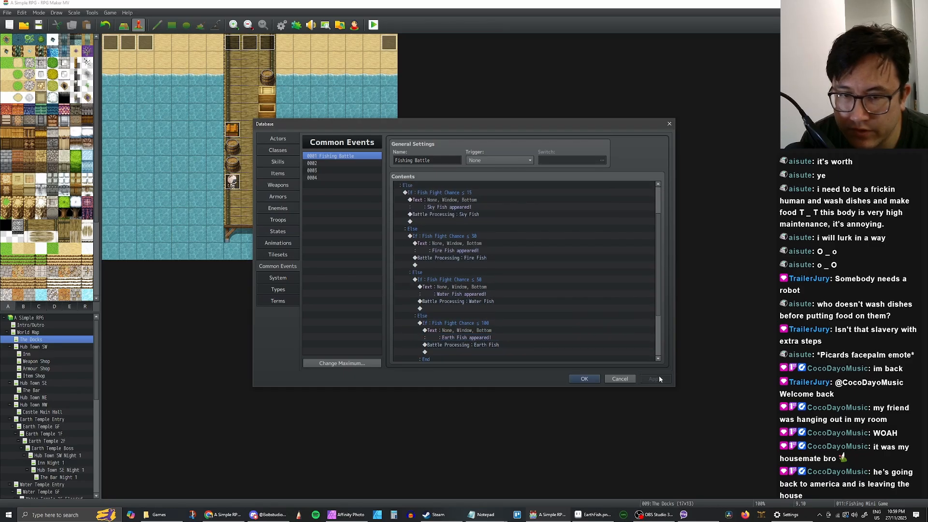
{"action": "left_click", "coordinate": [571, 380]}
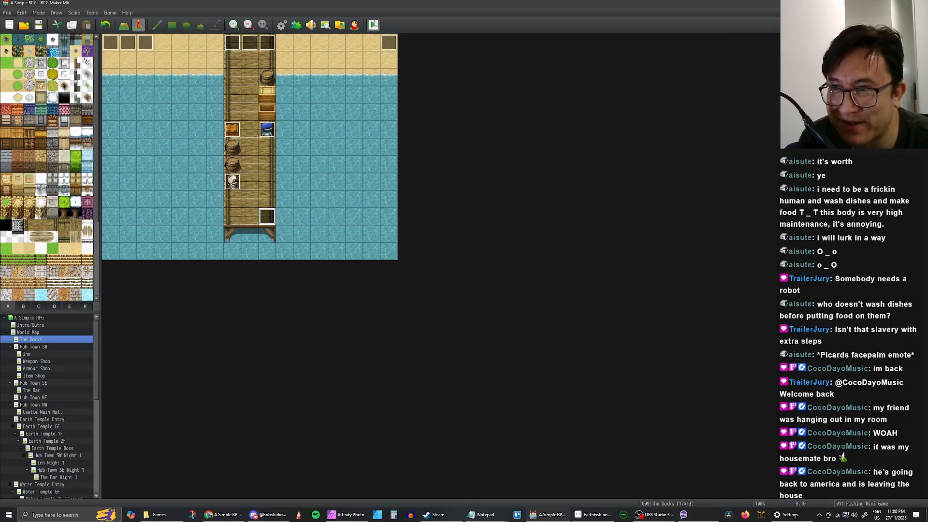
Start a playtest of the game and continue from the File 6 save
{"action": "key", "text": "ctrl+r"}
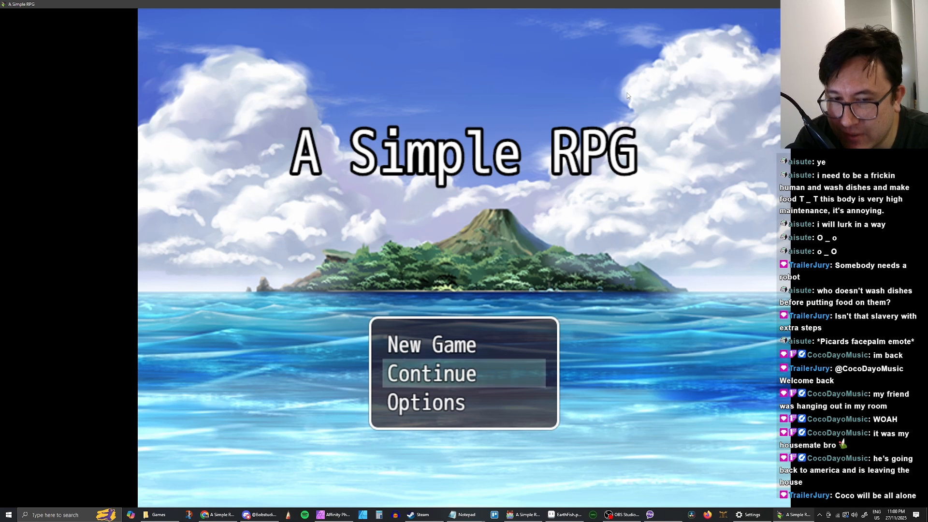
{"action": "key", "text": "Up"}
{"action": "key", "text": "Down"}
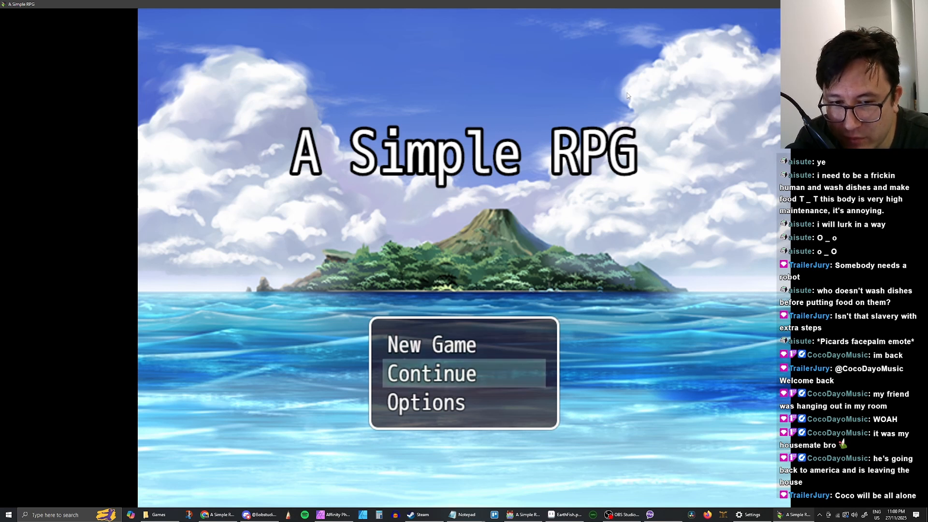
{"action": "key", "text": "Return"}
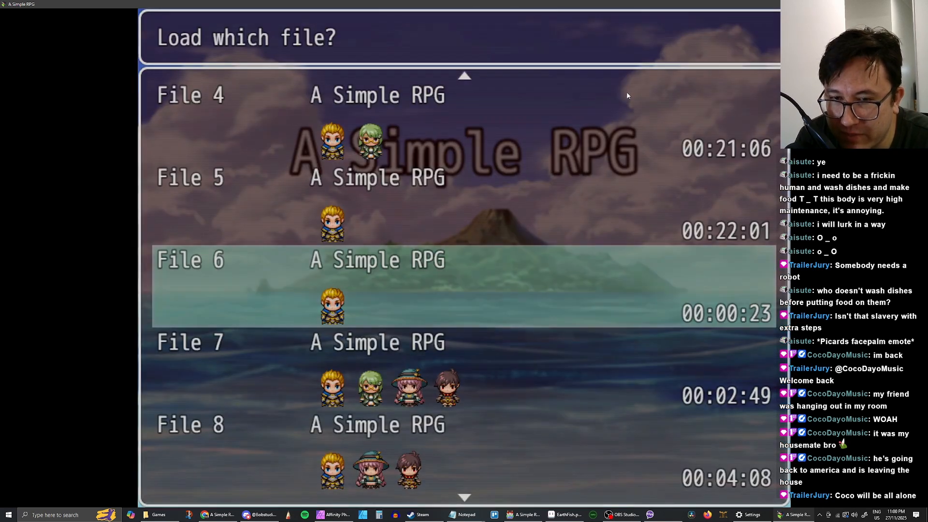
{"action": "key", "text": "Return"}
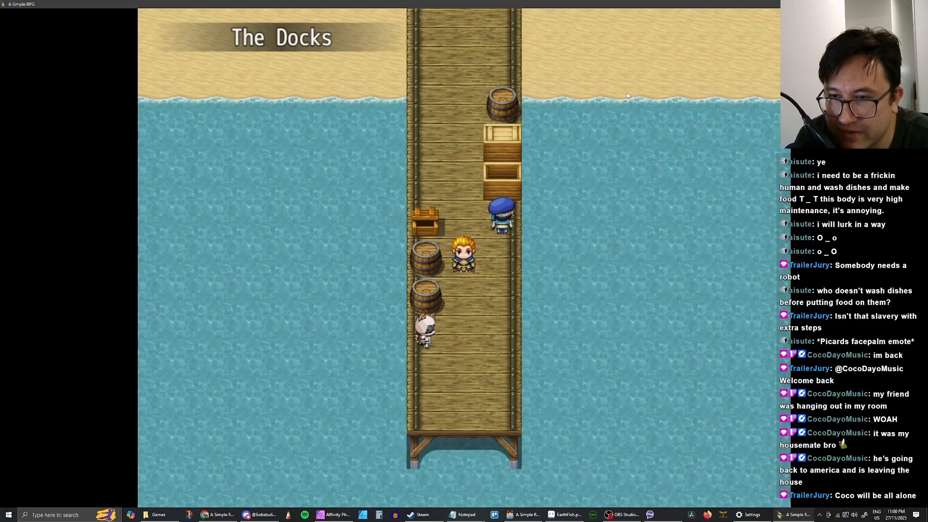
Walk the Knight to the fishing spot at the end of the dock, agree to fish, and proceed into the fish battle
{"action": "key", "text": "Down"}
{"action": "key", "text": "Down"}
{"action": "key", "text": "Right"}
{"action": "key", "text": "Return"}
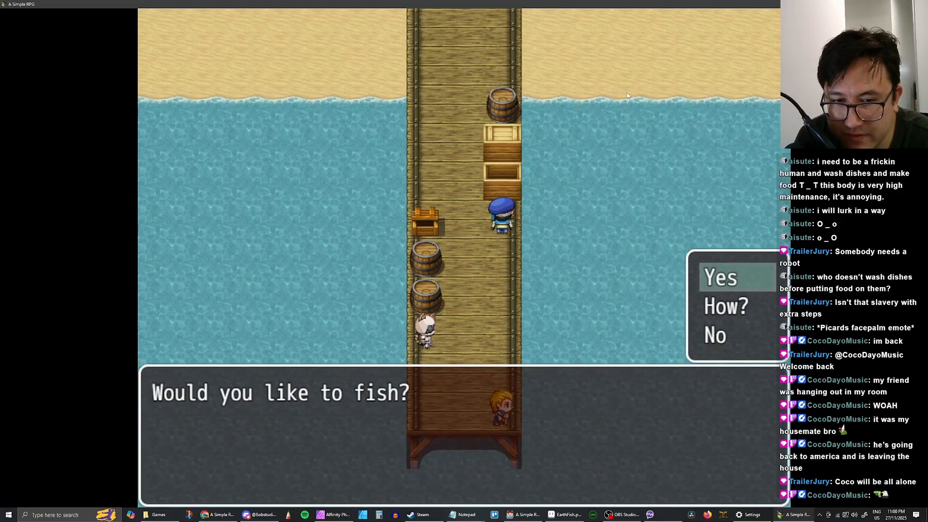
{"action": "key", "text": "Down"}
{"action": "key", "text": "Up"}
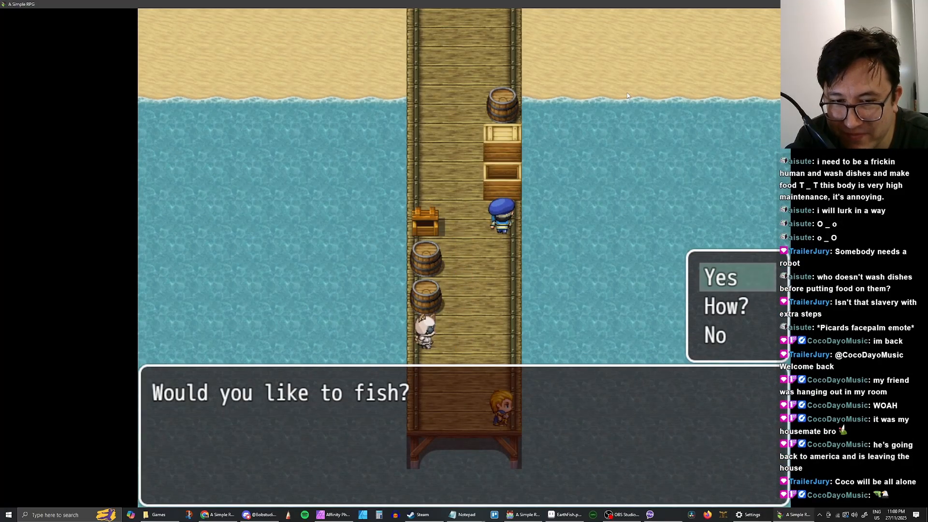
{"action": "key", "text": "Return"}
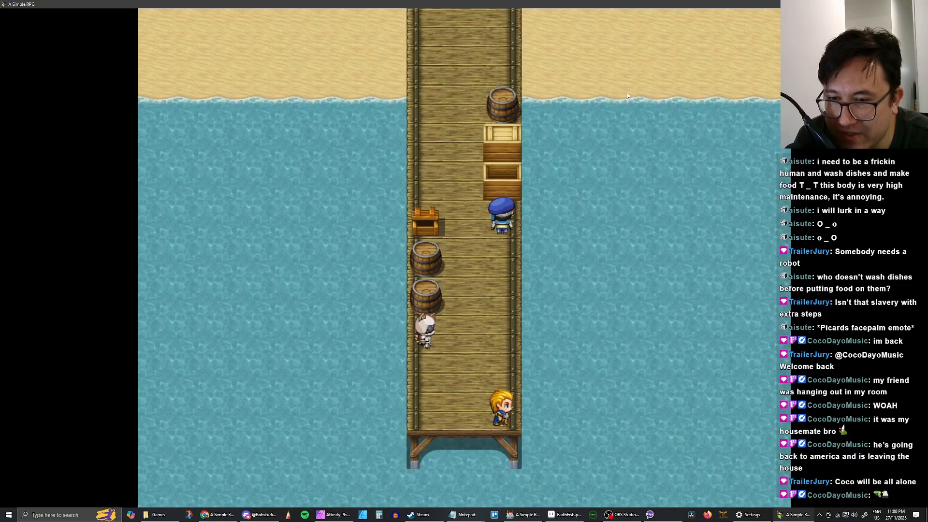
{"action": "key", "text": "Return"}
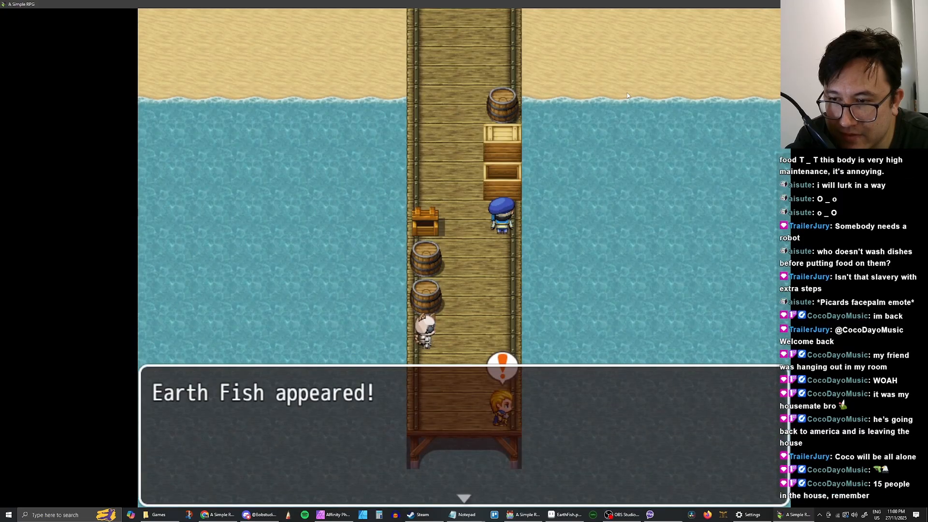
{"action": "key", "text": "Return"}
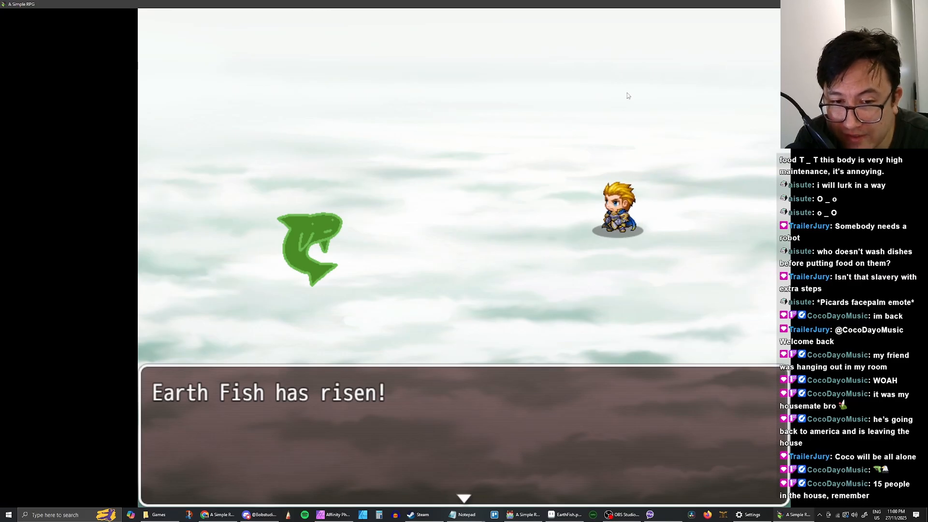
Defeat the Earth Fish with the Knight's basic attack and dismiss the victory and item messages
{"action": "key", "text": "Return"}
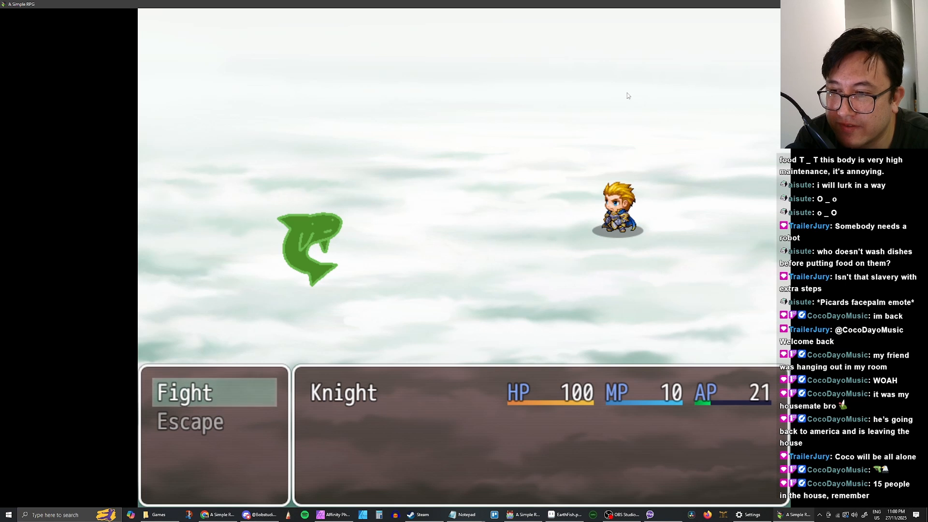
{"action": "key", "text": "Return"}
{"action": "key", "text": "Return"}
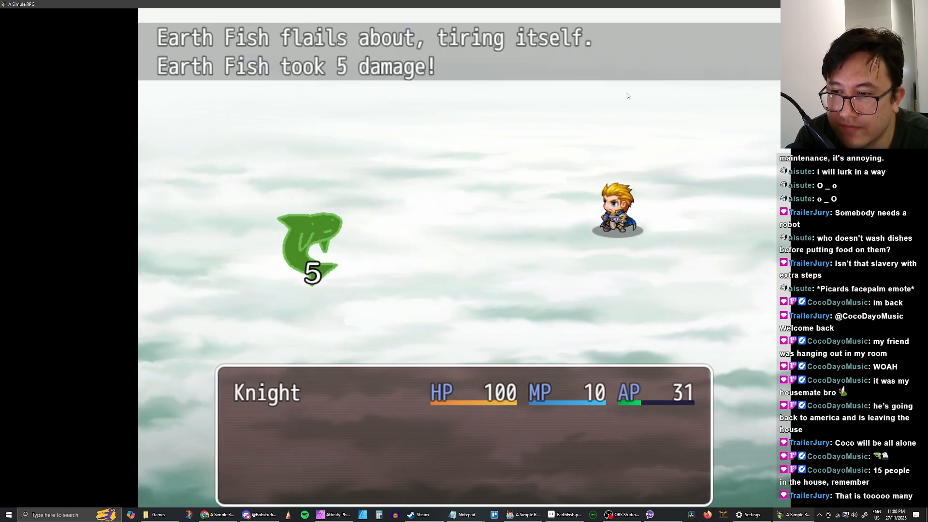
{"action": "key", "text": "Return"}
{"action": "key", "text": "Return"}
{"action": "key", "text": "Return"}
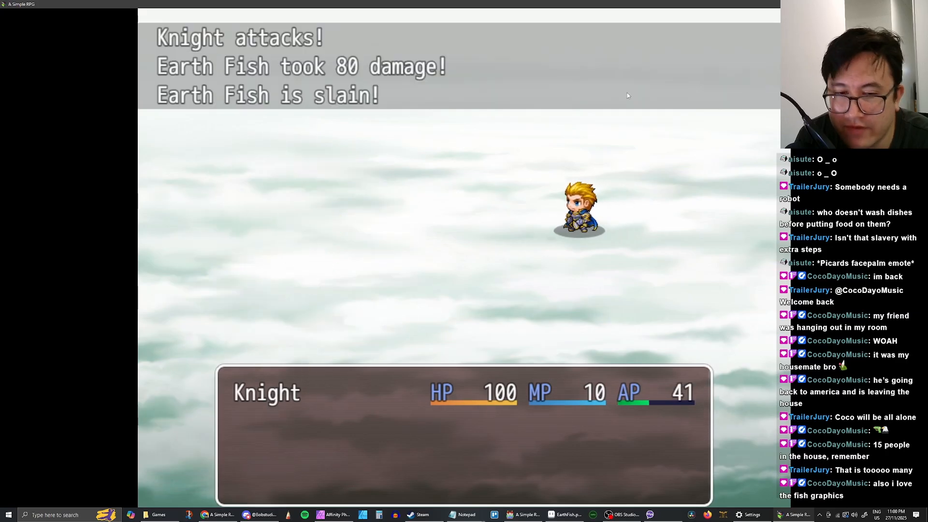
{"action": "key", "text": "Return"}
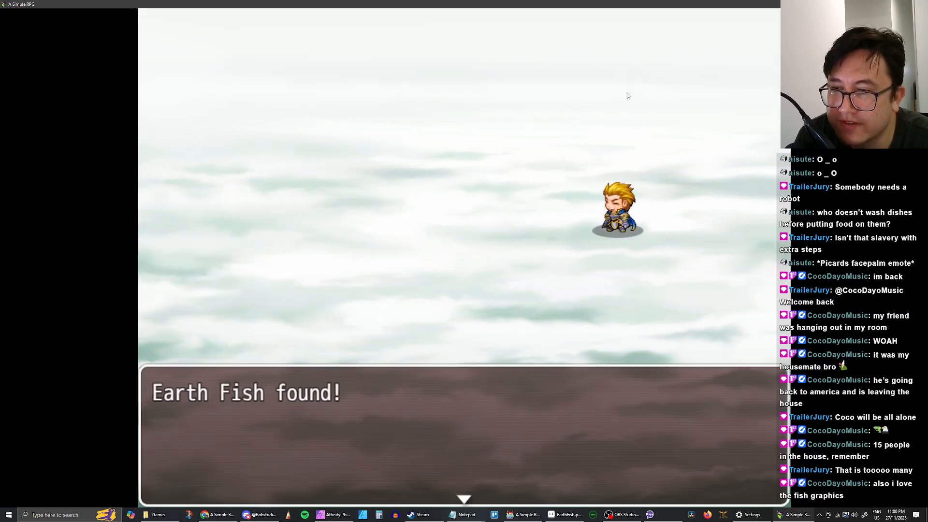
{"action": "key", "text": "Return"}
Agree to fish again from the dock and proceed into a second fish encounter
{"action": "key", "text": "Down"}
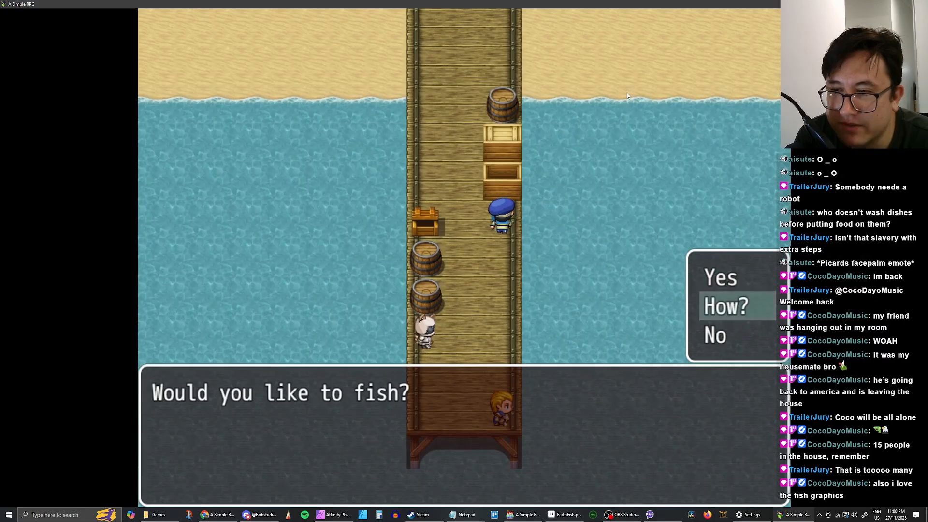
{"action": "key", "text": "Up"}
{"action": "key", "text": "Return"}
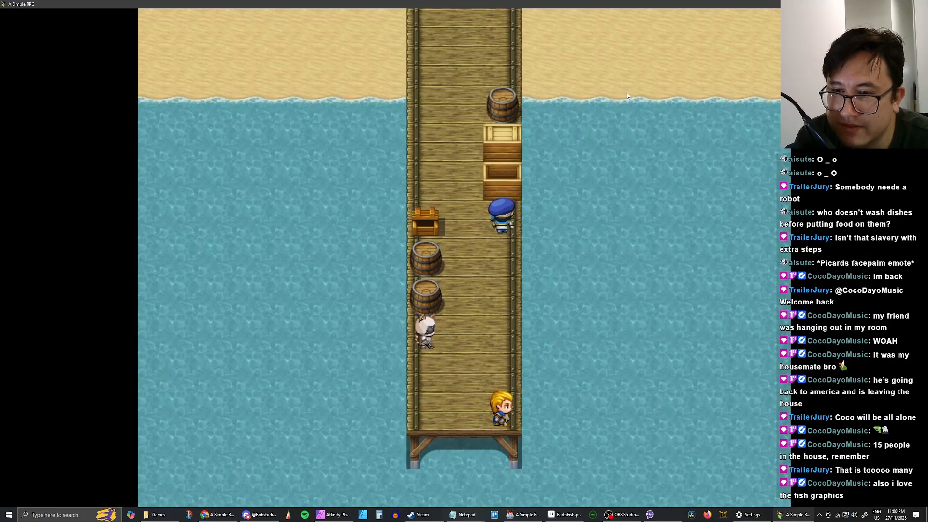
{"action": "key", "text": "Return"}
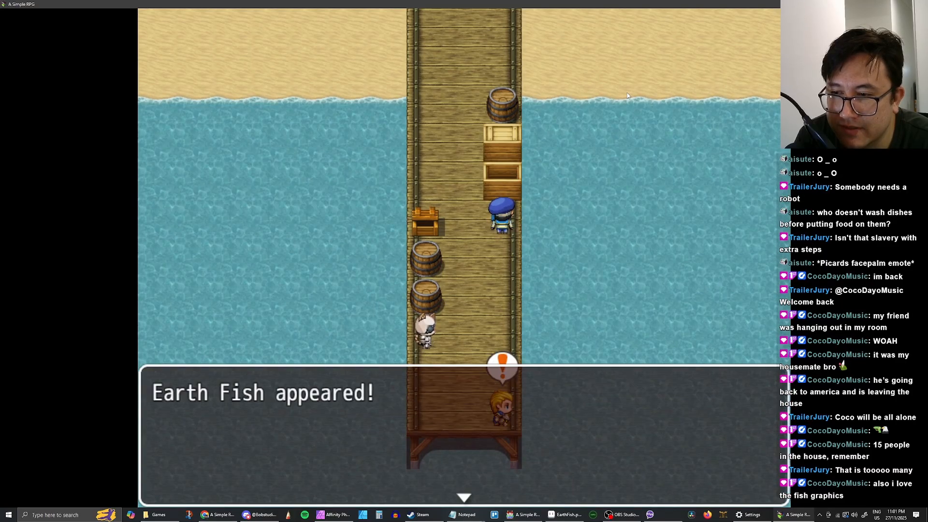
{"action": "key", "text": "Return"}
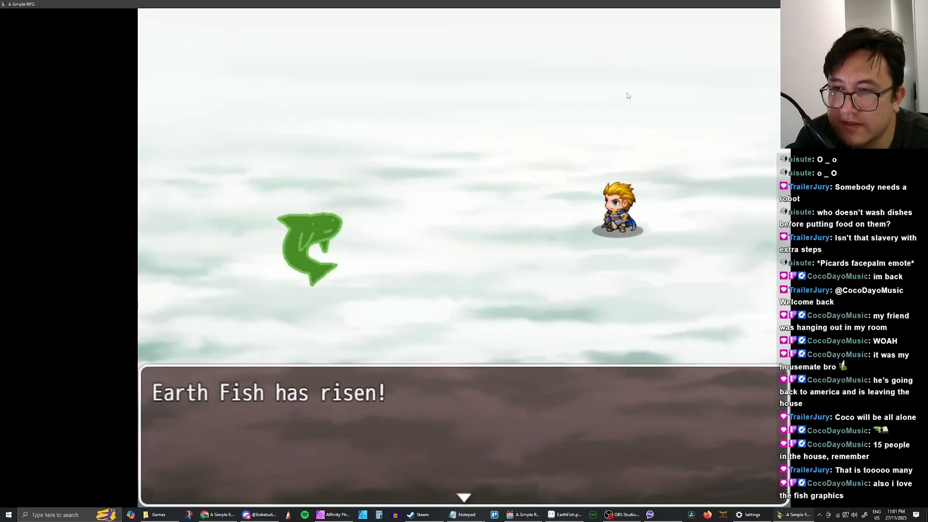
Attack the second Earth Fish each turn until it is slain, and close the battle result messages
{"action": "key", "text": "Return"}
{"action": "key", "text": "Return"}
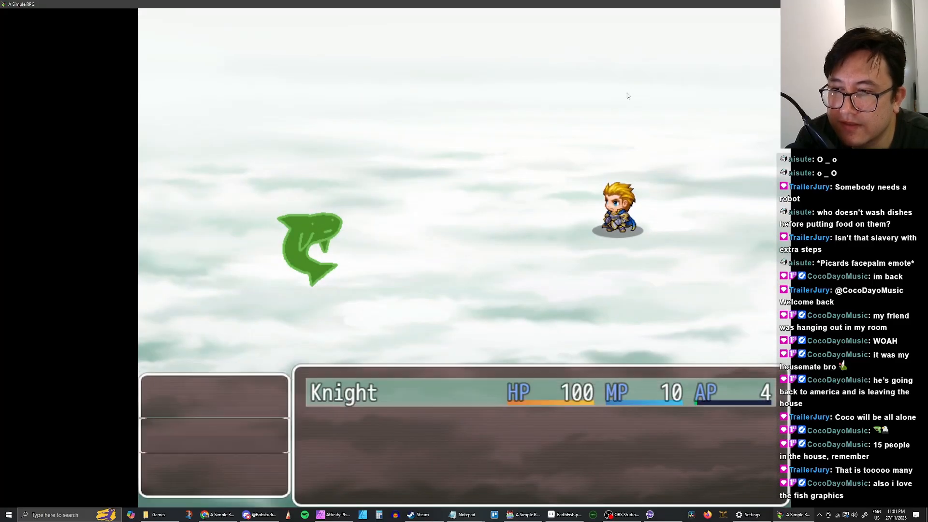
{"action": "key", "text": "Return"}
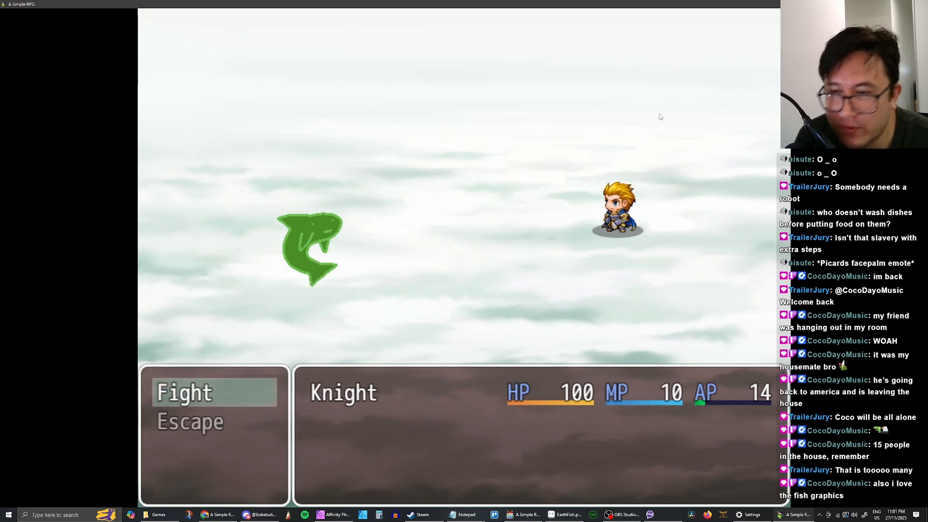
{"action": "key", "text": "Return"}
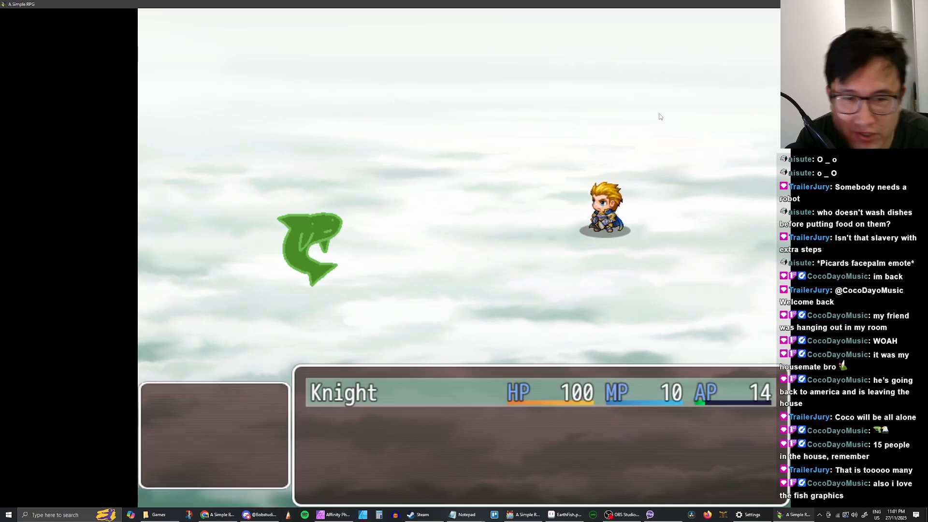
{"action": "key", "text": "Return"}
{"action": "key", "text": "Return"}
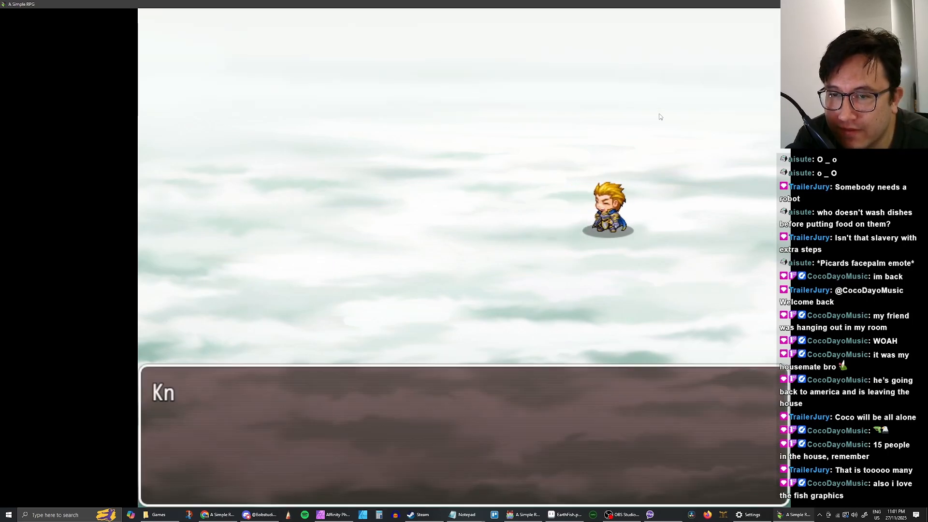
{"action": "key", "text": "Return"}
{"action": "key", "text": "Return"}
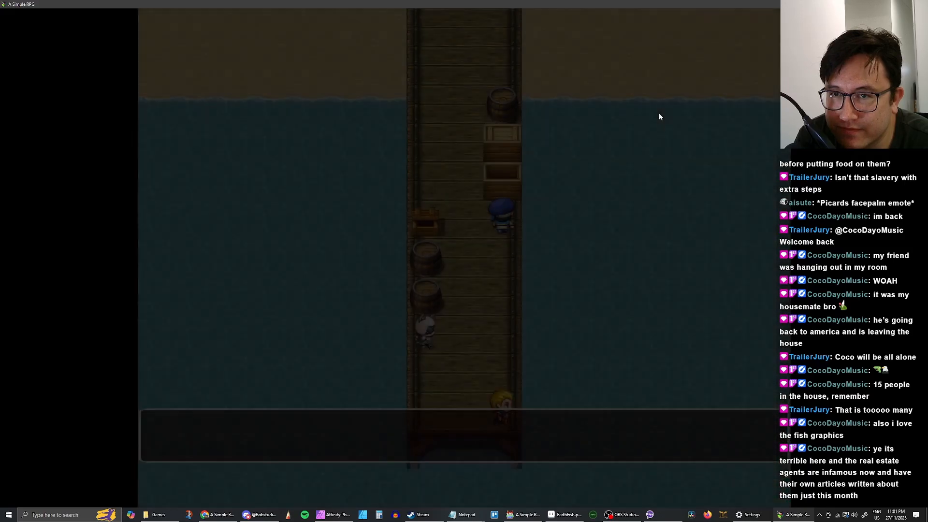
Cast the line a third time and proceed into the Fire Fish battle
{"action": "key", "text": "Return"}
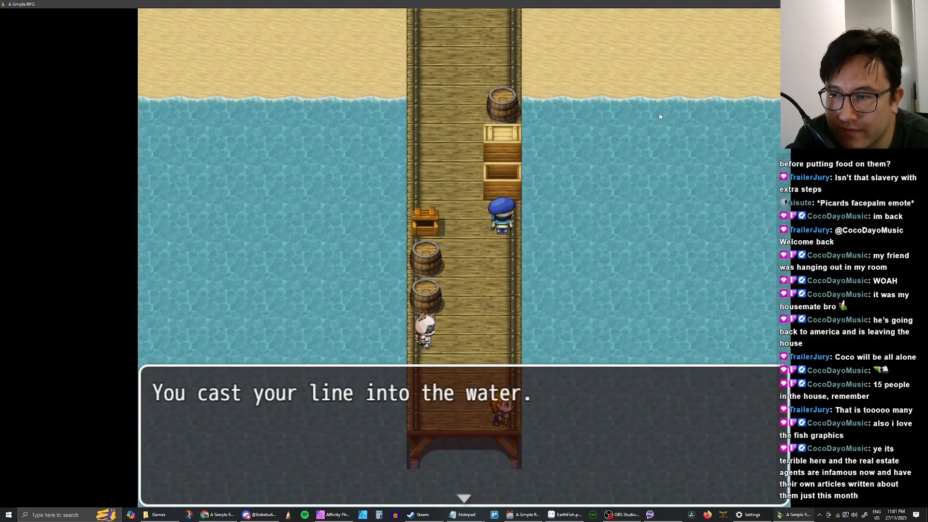
{"action": "key", "text": "Return"}
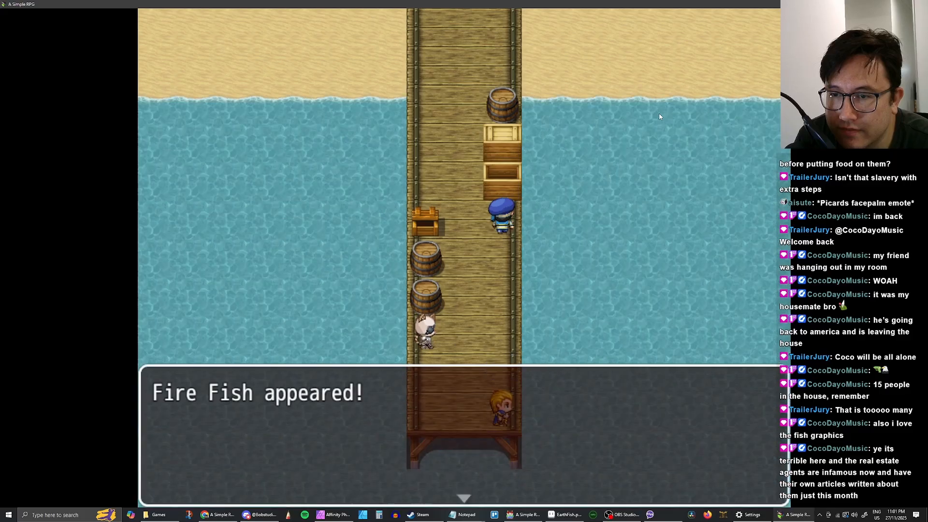
{"action": "key", "text": "Return"}
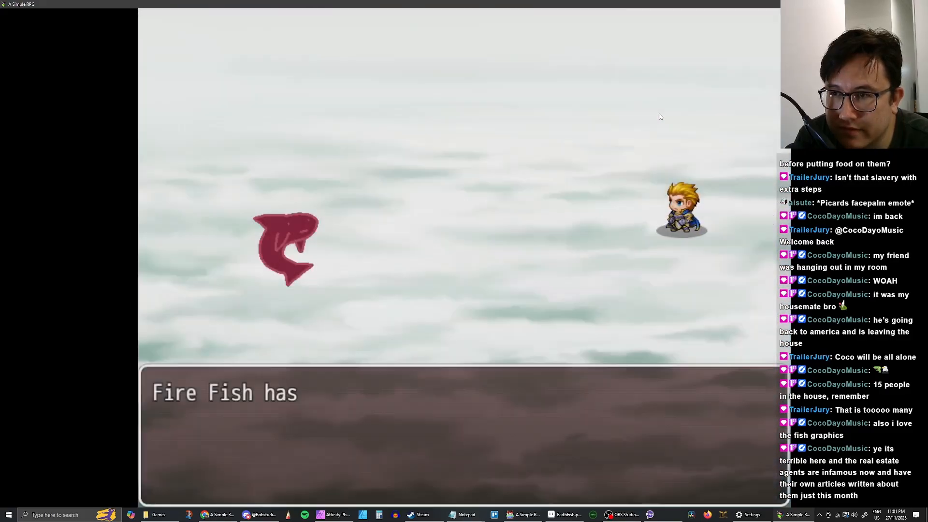
Attack the Fire Fish every turn until it is defeated and dismiss the victory messages
{"action": "key", "text": "Return"}
{"action": "key", "text": "Down"}
{"action": "key", "text": "Up"}
{"action": "key", "text": "Return"}
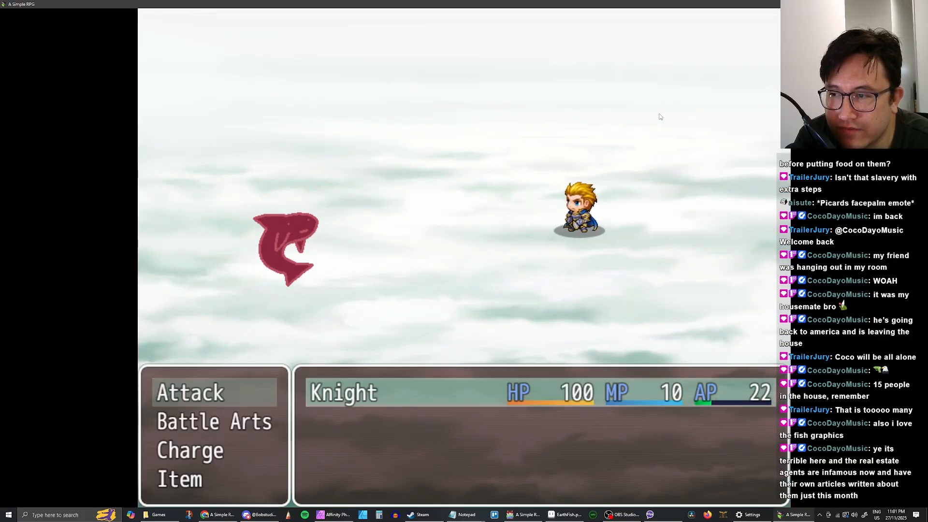
{"action": "key", "text": "Return"}
{"action": "key", "text": "Return"}
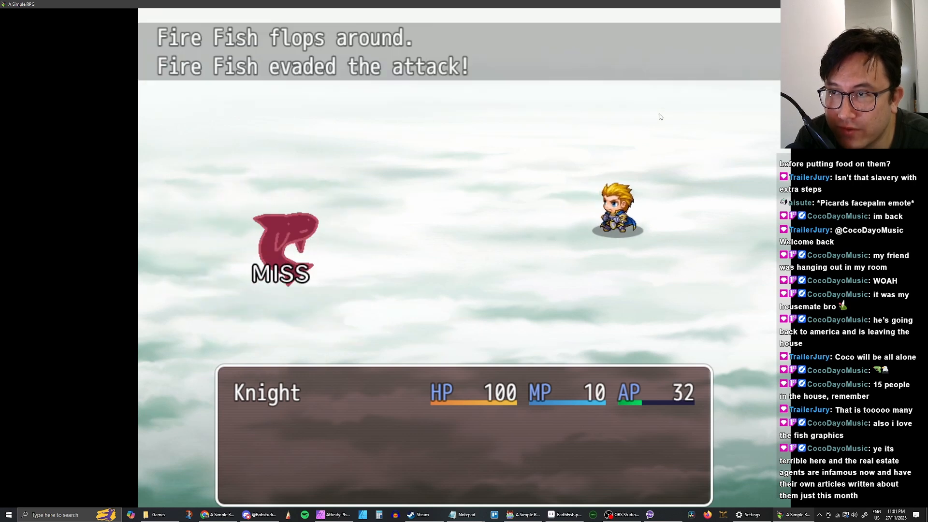
{"action": "key", "text": "Return"}
{"action": "key", "text": "Return"}
{"action": "key", "text": "Return"}
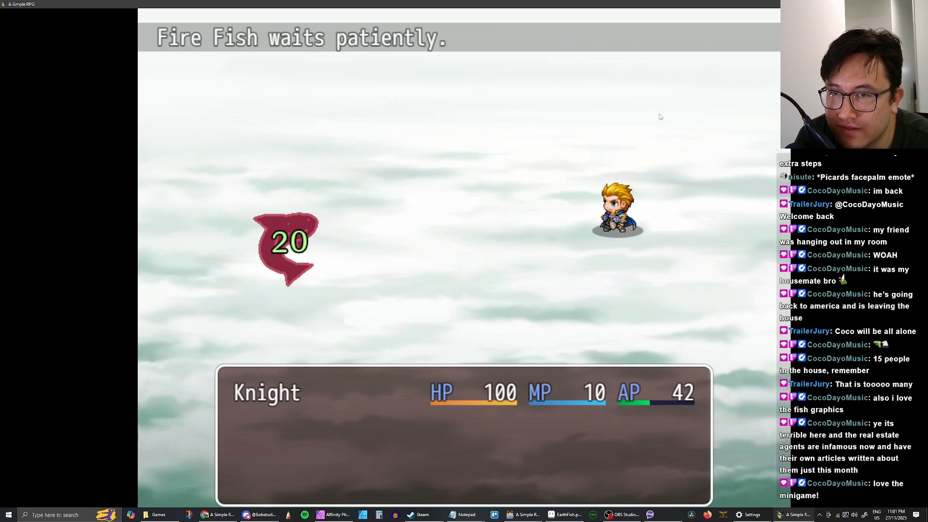
{"action": "key", "text": "Return"}
{"action": "key", "text": "Return"}
{"action": "key", "text": "Return"}
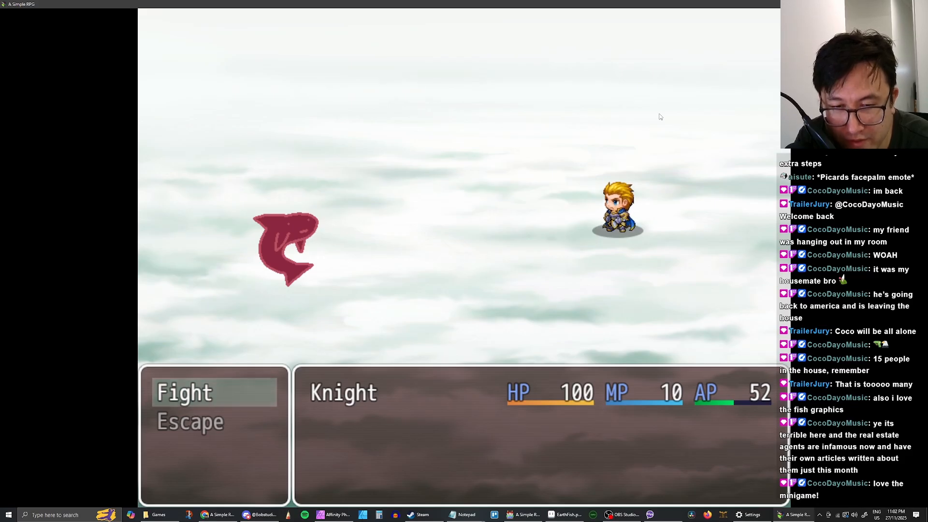
{"action": "key", "text": "Return"}
{"action": "key", "text": "Return"}
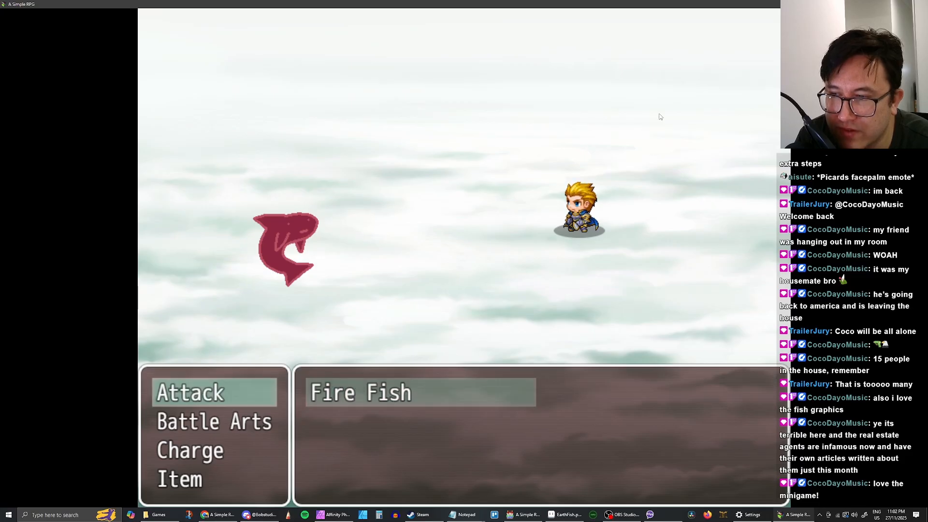
{"action": "key", "text": "Return"}
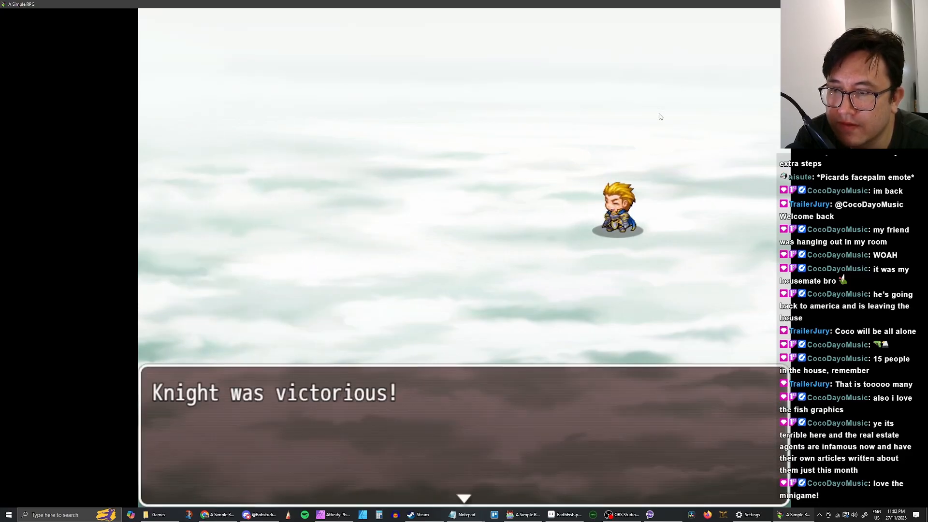
{"action": "key", "text": "Return"}
{"action": "key", "text": "Return"}
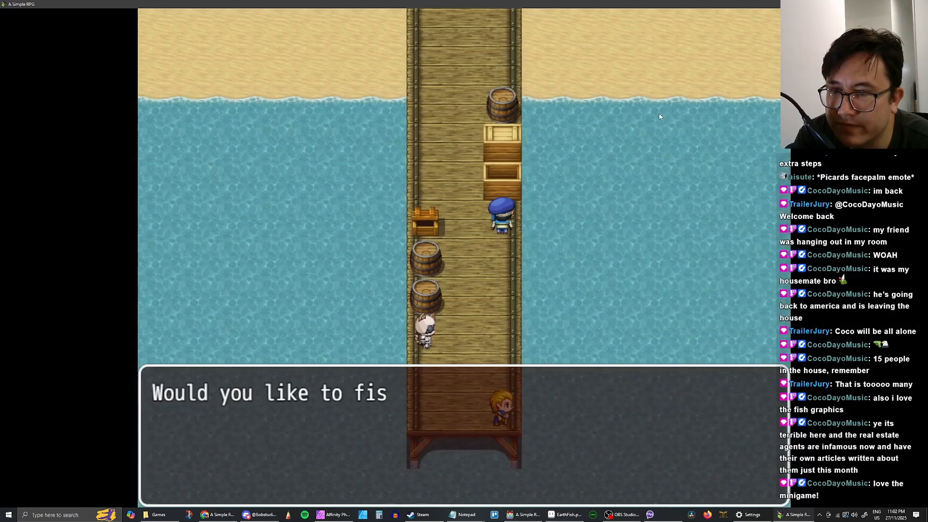
Choose No to further fishing and walk the Knight off the docks into Hub Town
{"action": "key", "text": "Down"}
{"action": "key", "text": "Down"}
{"action": "key", "text": "Return"}
{"action": "key", "text": "Left"}
{"action": "key", "text": "Up"}
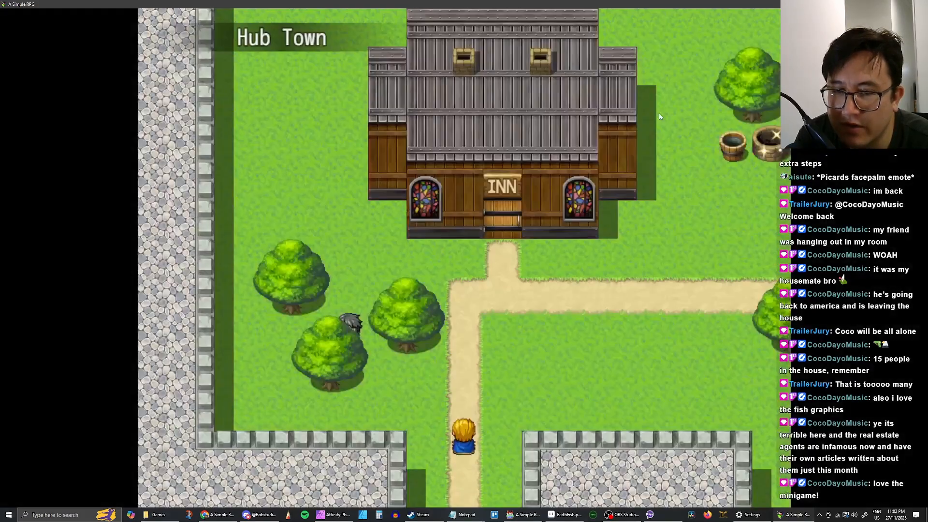
Walk the Knight north through Hub Town into the castle throne room, speak to the King and dismiss his message
{"action": "key", "text": "Up"}
{"action": "key", "text": "Right"}
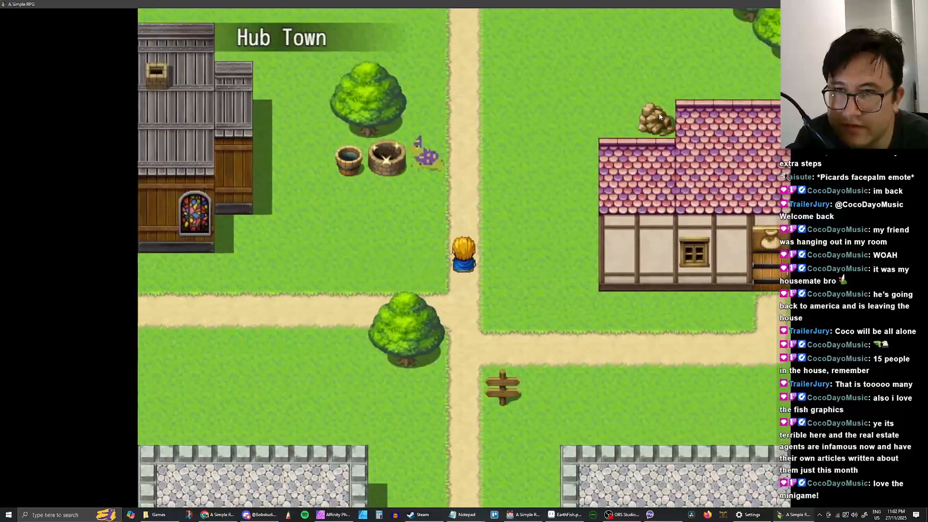
{"action": "key", "text": "Up"}
{"action": "key", "text": "Up"}
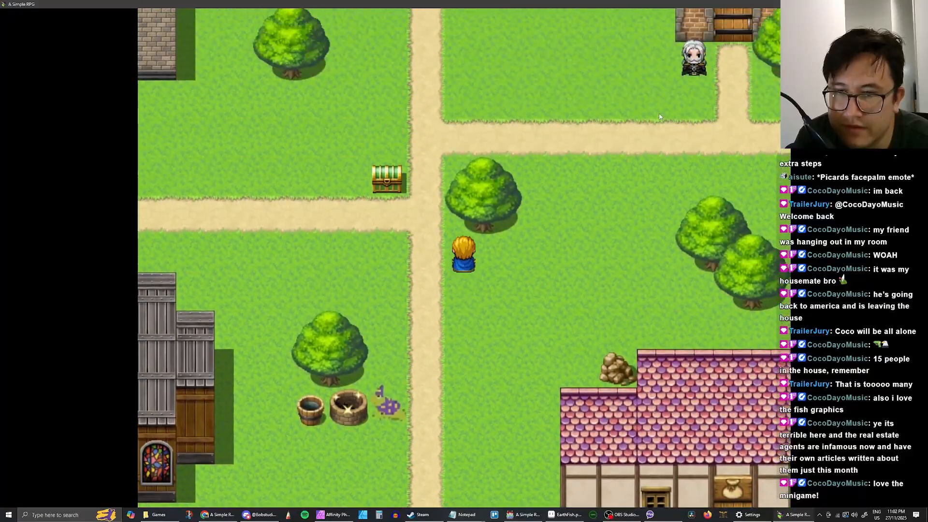
{"action": "key", "text": "Up"}
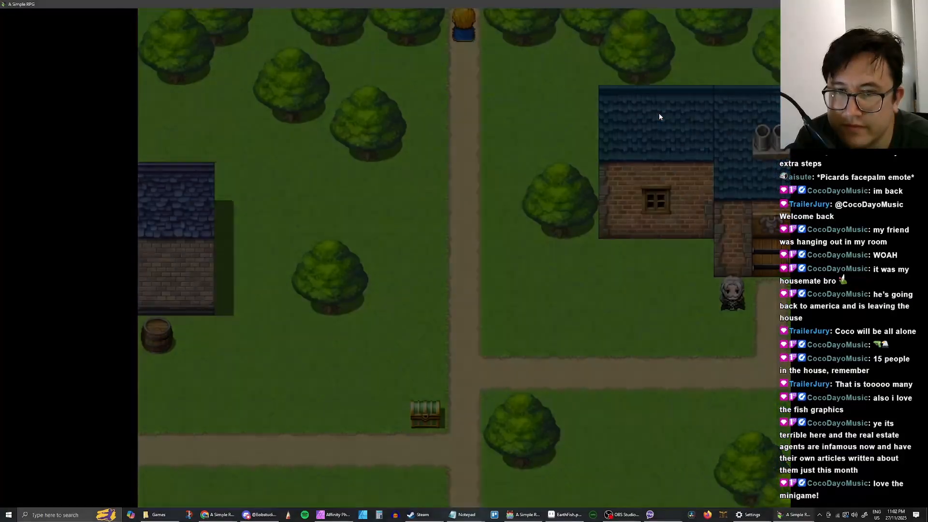
{"action": "key", "text": "Up"}
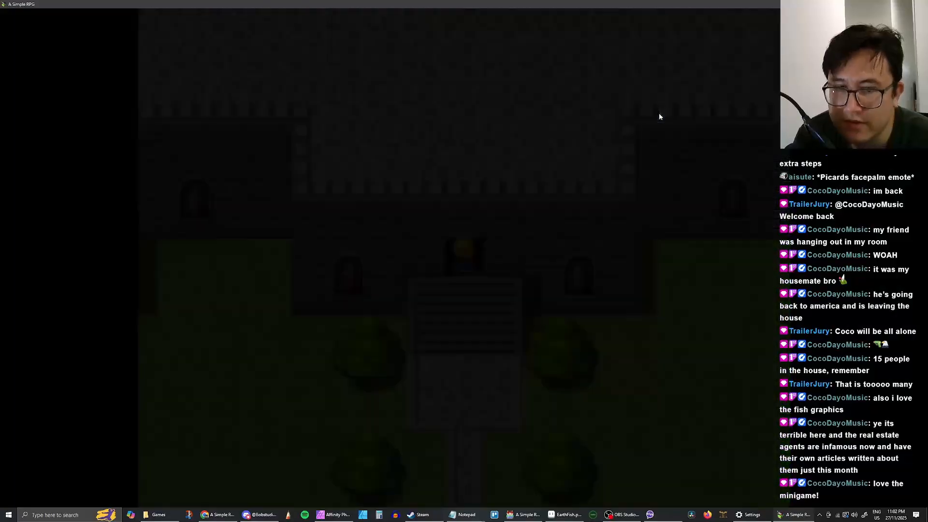
{"action": "key", "text": "Up"}
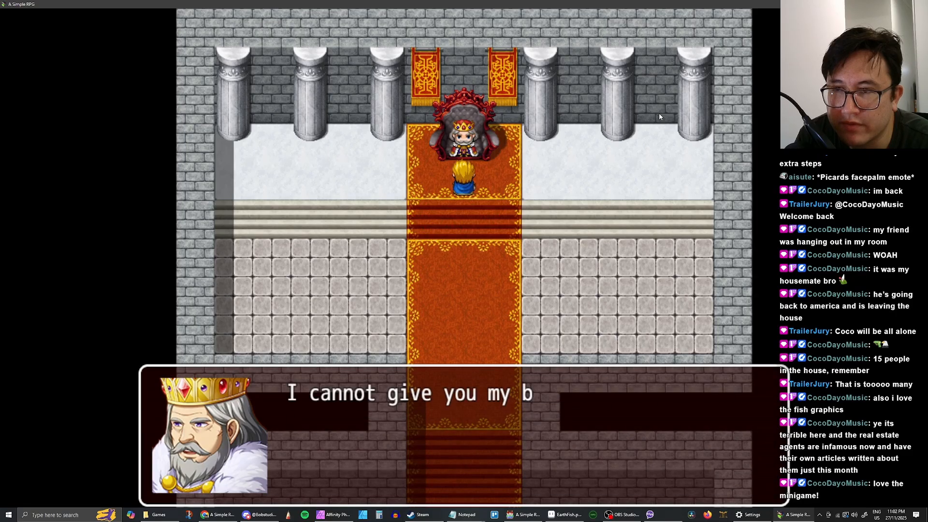
{"action": "key", "text": "Return"}
Leave the castle and walk the Knight back south through Hub Town to the wooden signpost
{"action": "key", "text": "Down"}
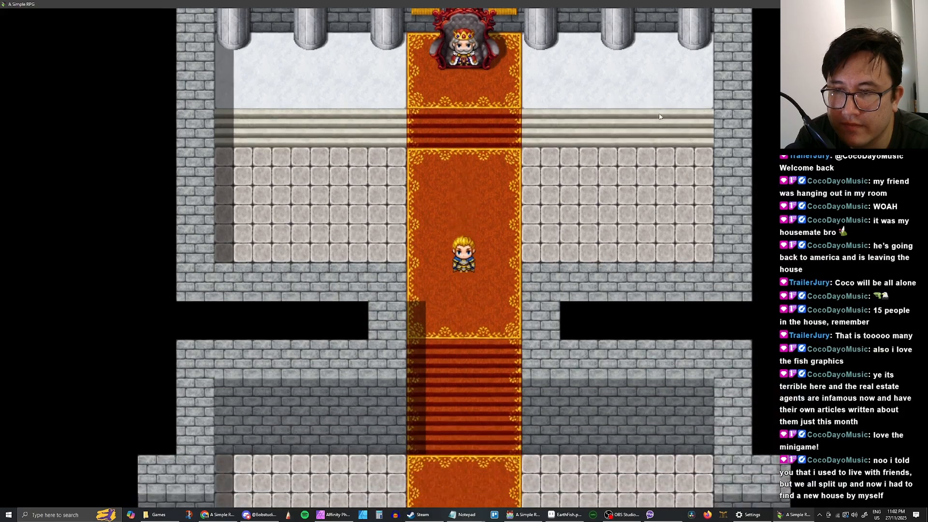
{"action": "key", "text": "Down"}
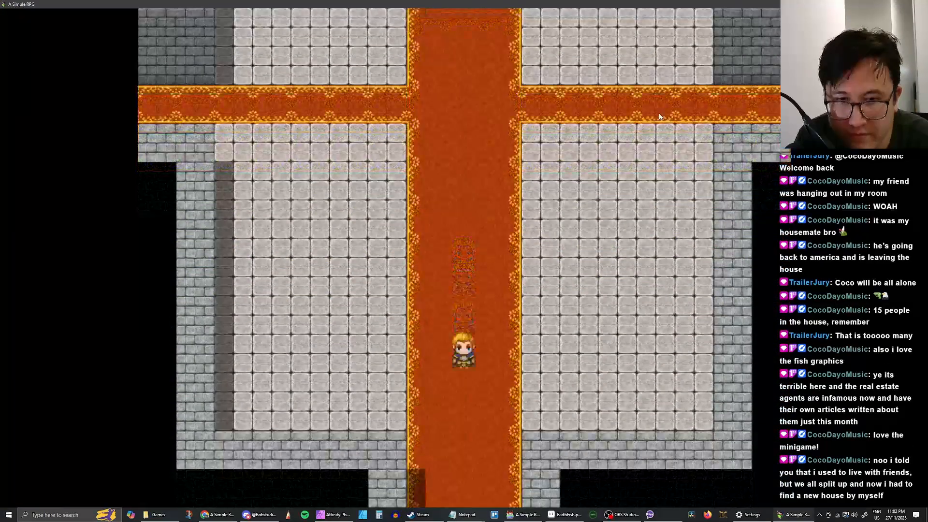
{"action": "key", "text": "Down"}
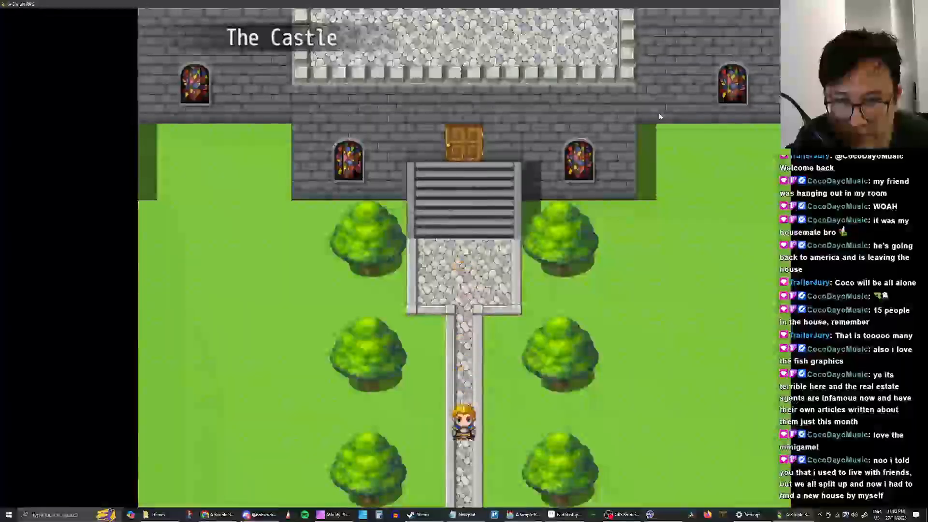
{"action": "key", "text": "Down"}
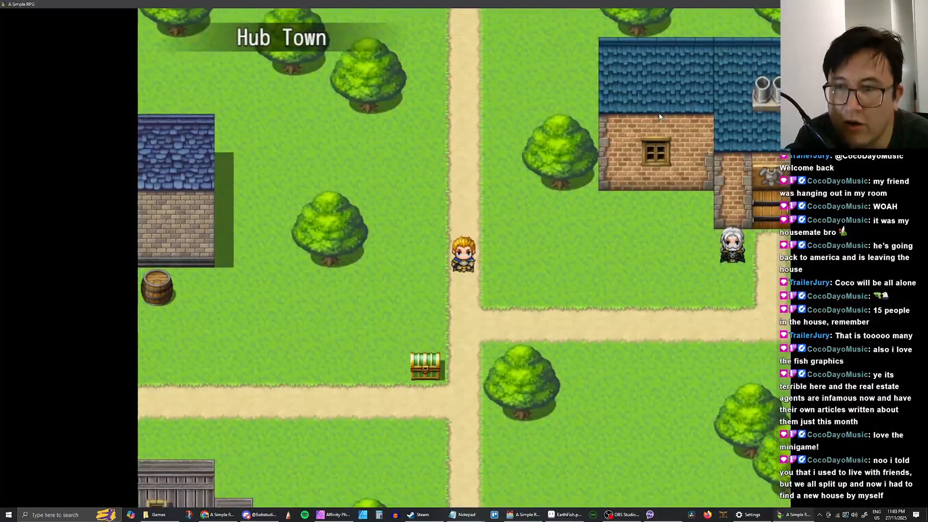
{"action": "key", "text": "Down"}
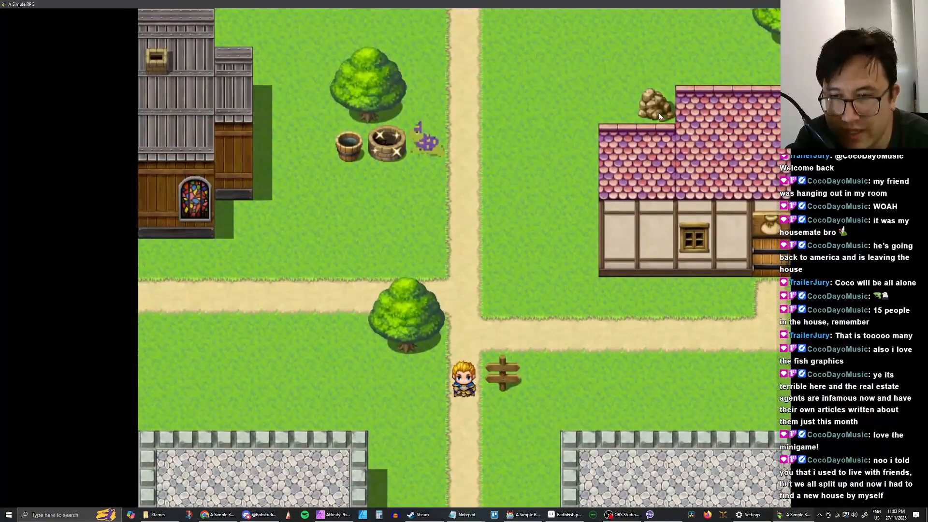
Enter the pink-roofed Pocket Shop and bring the Knight to the counter facing the hooded shopkeeper
{"action": "key", "text": "Right"}
{"action": "key", "text": "Right"}
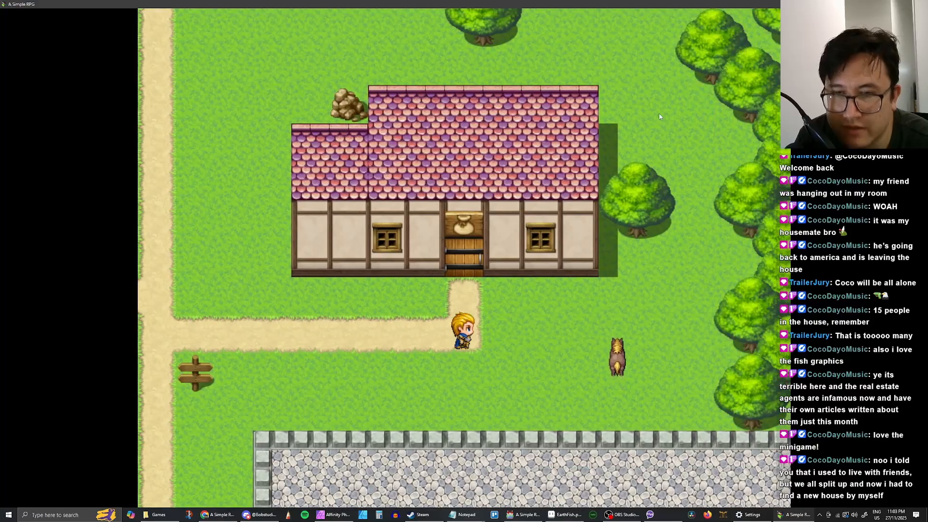
{"action": "key", "text": "Up"}
{"action": "key", "text": "Up"}
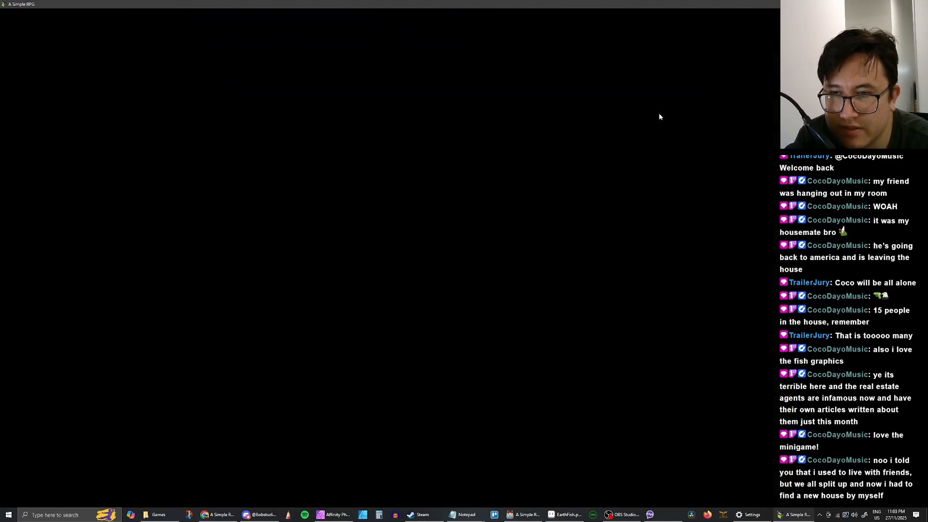
{"action": "key", "text": "Up"}
{"action": "key", "text": "Right"}
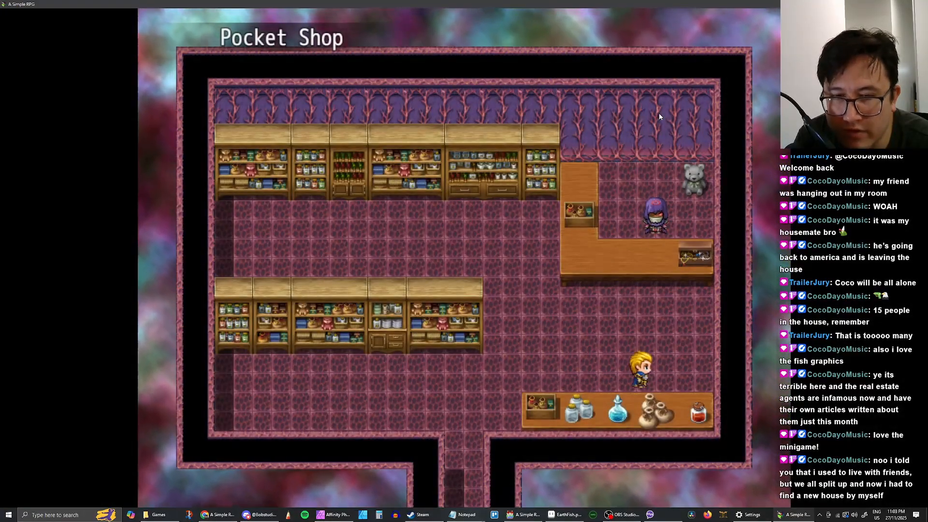
{"action": "key", "text": "Up"}
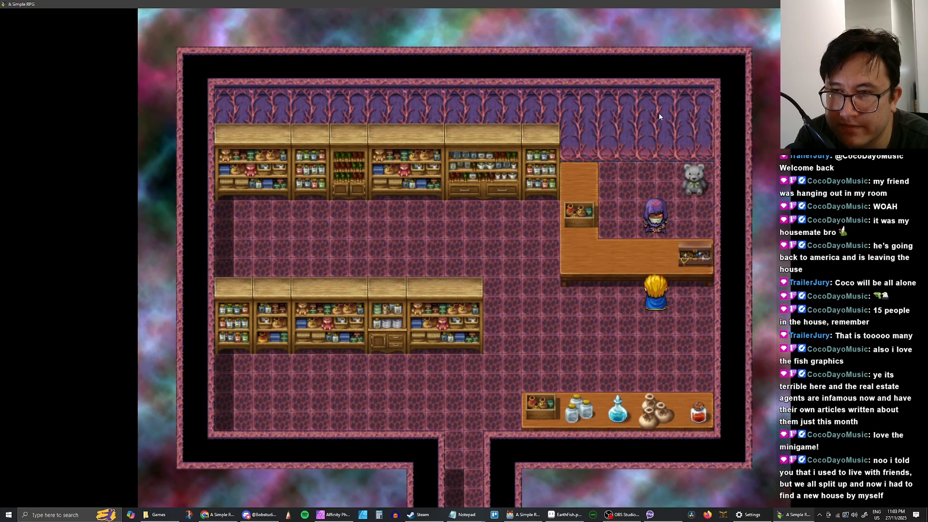
Talk to the shopkeeper, choose Sell and enter the Item category
{"action": "key", "text": "Return"}
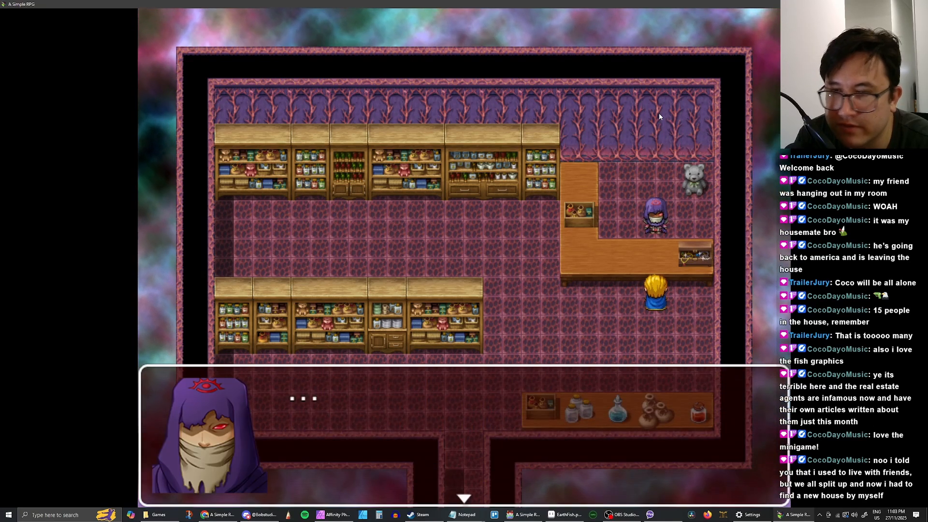
{"action": "key", "text": "Return"}
{"action": "key", "text": "Right"}
{"action": "key", "text": "Return"}
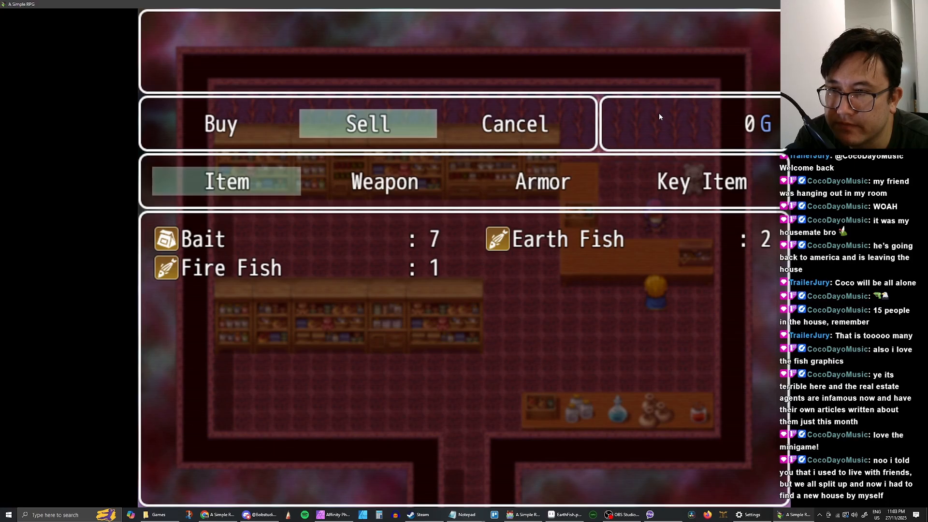
{"action": "key", "text": "Right"}
{"action": "key", "text": "Left"}
{"action": "key", "text": "Return"}
Check the descriptions of the sellable items and sell both Earth Fish
{"action": "key", "text": "Down"}
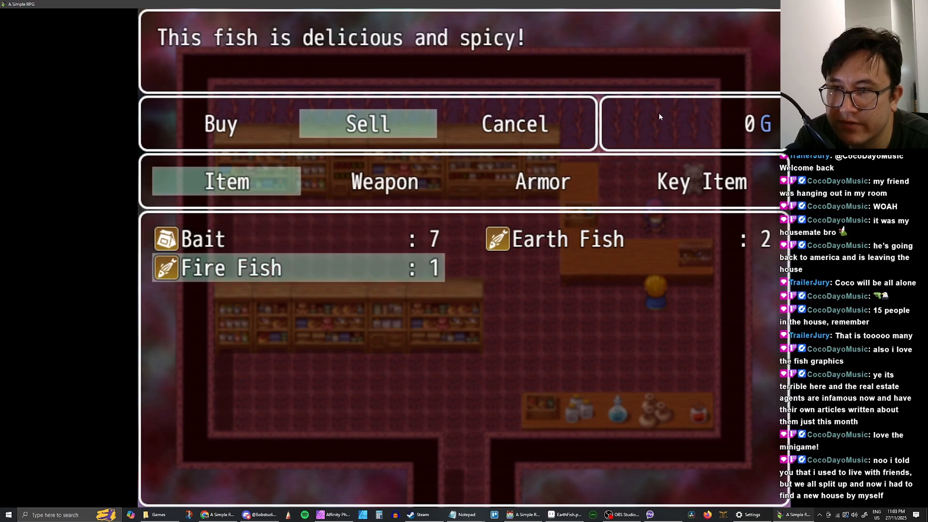
{"action": "key", "text": "Up"}
{"action": "key", "text": "Right"}
{"action": "key", "text": "Left"}
{"action": "key", "text": "Down"}
{"action": "key", "text": "Up"}
{"action": "key", "text": "Right"}
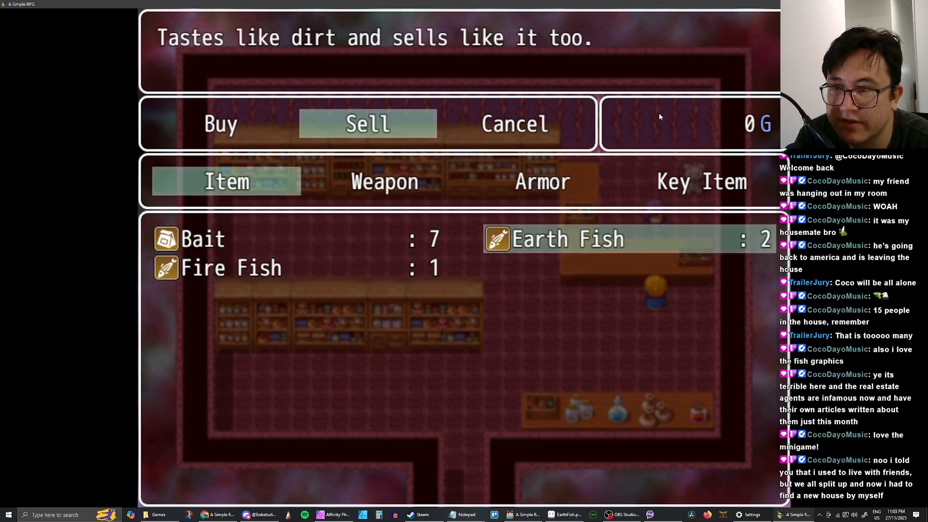
{"action": "key", "text": "Return"}
{"action": "key", "text": "Right"}
{"action": "key", "text": "Return"}
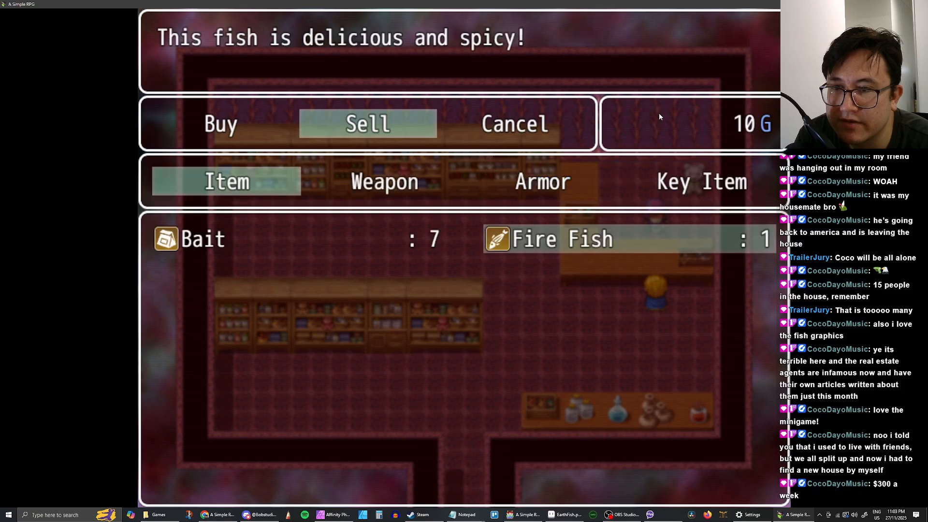
Sell the one Fire Fish for 100 G, exit the shop screen and dismiss the shopkeeper's message
{"action": "key", "text": "Left"}
{"action": "key", "text": "Right"}
{"action": "key", "text": "Return"}
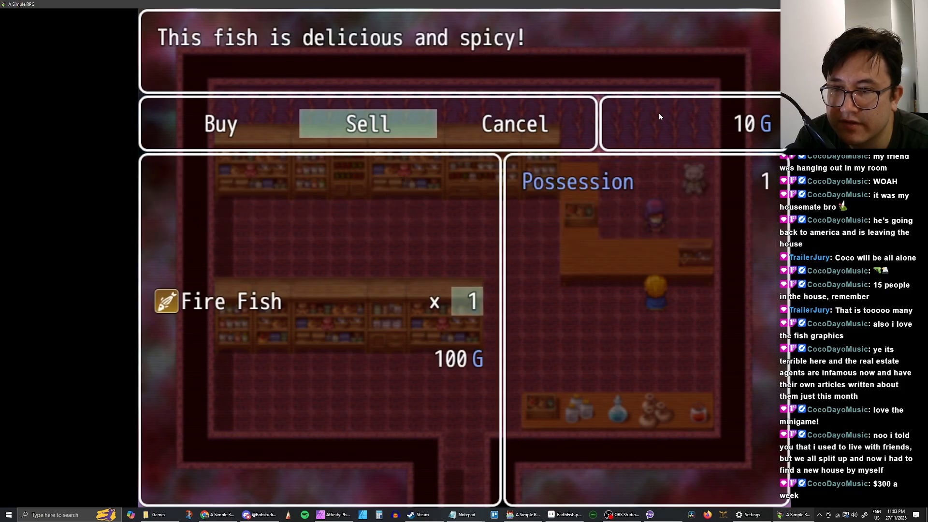
{"action": "key", "text": "Return"}
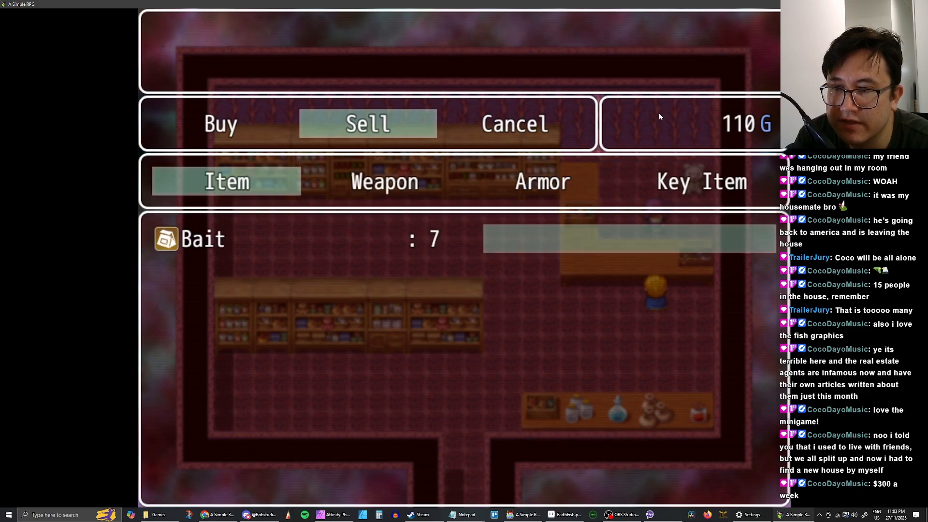
{"action": "key", "text": "Escape"}
{"action": "key", "text": "Escape"}
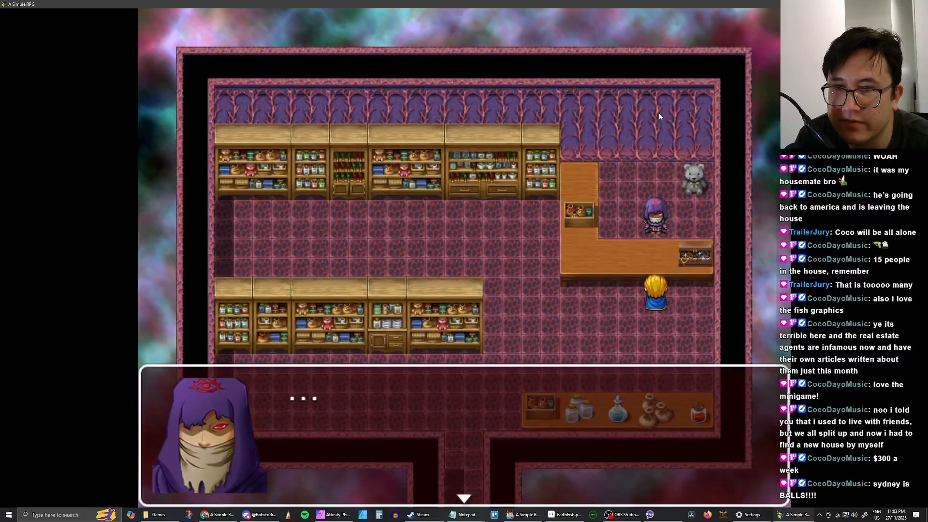
{"action": "key", "text": "Return"}
{"action": "key", "text": "Down"}
{"action": "key", "text": "Left"}
{"action": "key", "text": "Left"}
{"action": "key", "text": "Down"}
{"action": "key", "text": "Left"}
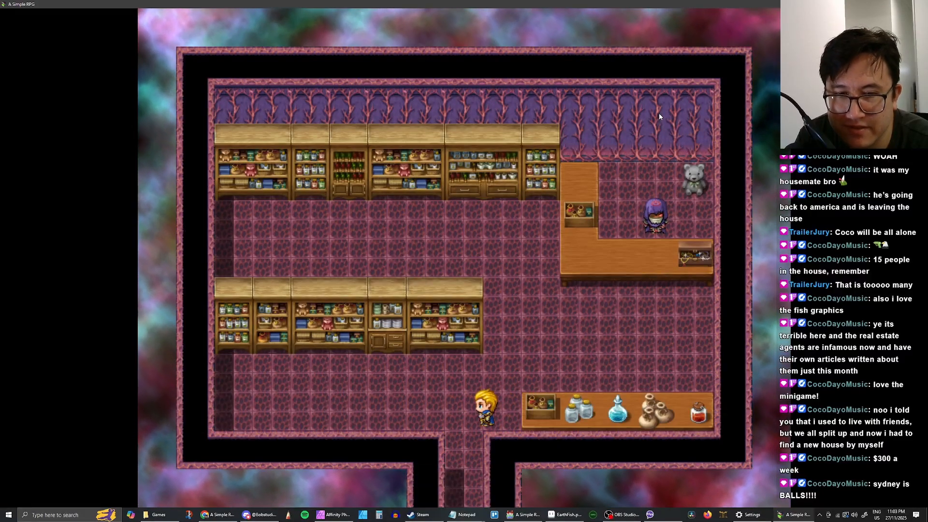
{"action": "key", "text": "Right"}
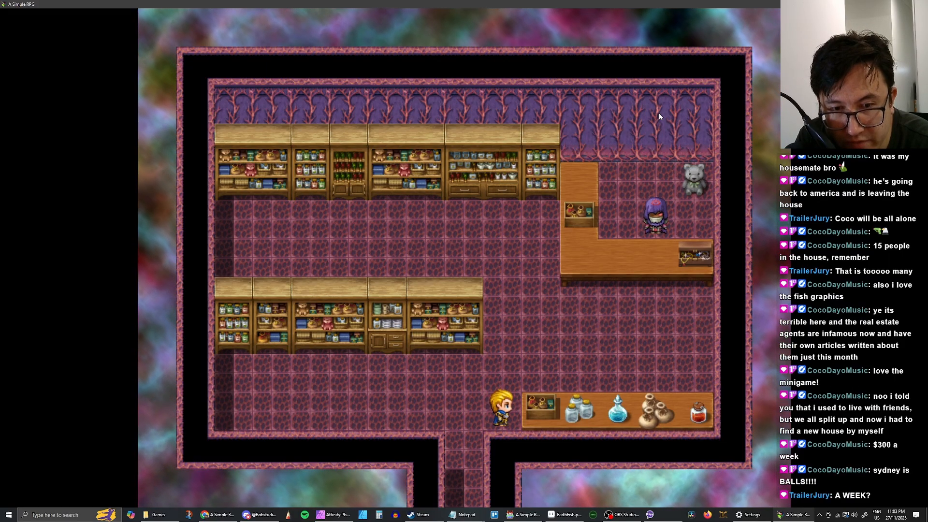
{"action": "key", "text": "Up"}
{"action": "key", "text": "Up"}
{"action": "key", "text": "Up"}
{"action": "key", "text": "Up"}
{"action": "key", "text": "Right"}
{"action": "key", "text": "Right"}
{"action": "key", "text": "Right"}
{"action": "key", "text": "Right"}
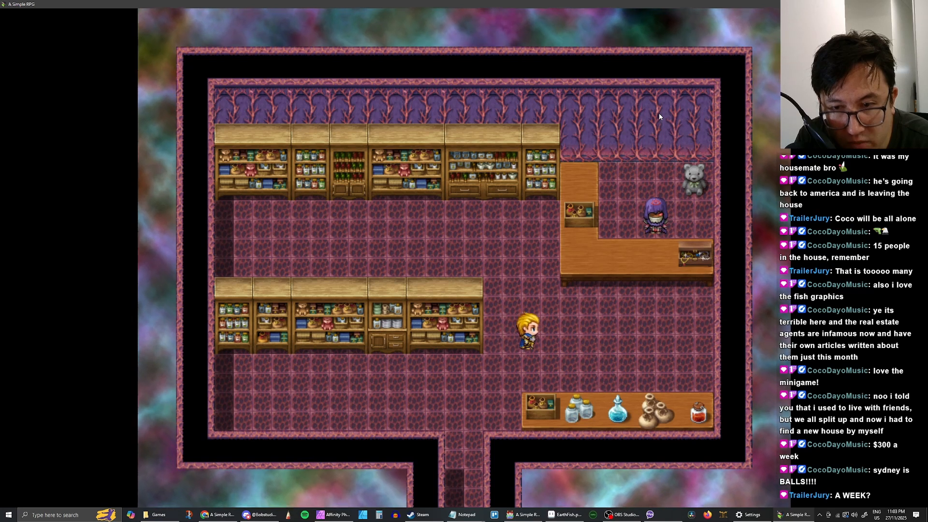
{"action": "key", "text": "Down"}
{"action": "key", "text": "Down"}
{"action": "key", "text": "Right"}
{"action": "key", "text": "Right"}
{"action": "key", "text": "Right"}
{"action": "key", "text": "Right"}
{"action": "key", "text": "Up"}
{"action": "key", "text": "Up"}
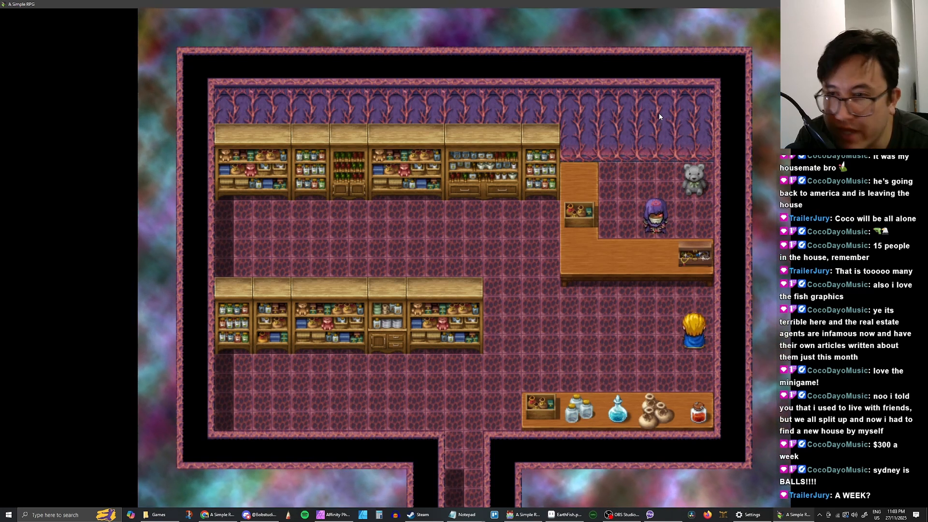
{"action": "key", "text": "Left"}
{"action": "key", "text": "Left"}
{"action": "key", "text": "Down"}
{"action": "key", "text": "Down"}
{"action": "key", "text": "Left"}
{"action": "key", "text": "Left"}
{"action": "key", "text": "Left"}
{"action": "key", "text": "Left"}
{"action": "key", "text": "Left"}
{"action": "key", "text": "Left"}
{"action": "key", "text": "Left"}
{"action": "key", "text": "Left"}
{"action": "key", "text": "Left"}
{"action": "key", "text": "Left"}
{"action": "key", "text": "Left"}
{"action": "key", "text": "Left"}
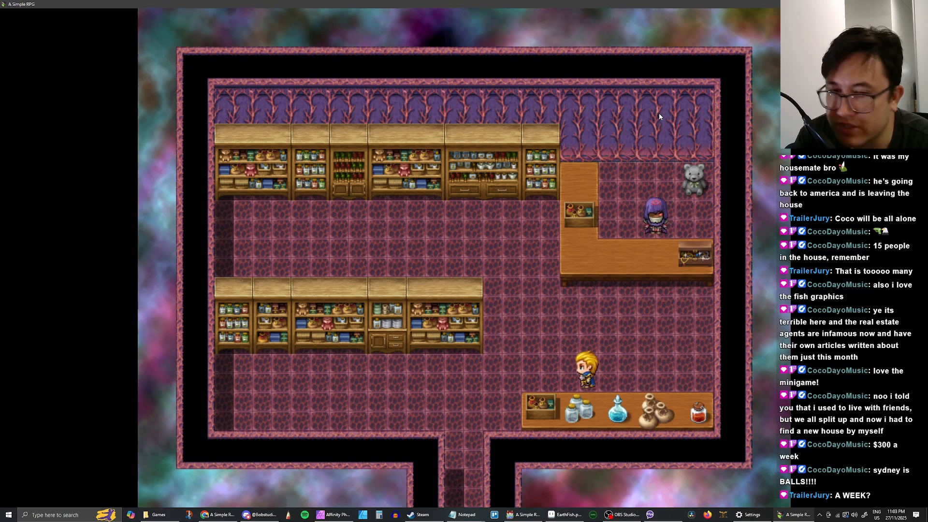
{"action": "key", "text": "Left"}
{"action": "key", "text": "Left"}
{"action": "key", "text": "Left"}
{"action": "key", "text": "Left"}
{"action": "key", "text": "Left"}
{"action": "key", "text": "Left"}
{"action": "key", "text": "Left"}
{"action": "key", "text": "Right"}
{"action": "key", "text": "Right"}
{"action": "key", "text": "Right"}
{"action": "key", "text": "Right"}
{"action": "key", "text": "Right"}
{"action": "key", "text": "Right"}
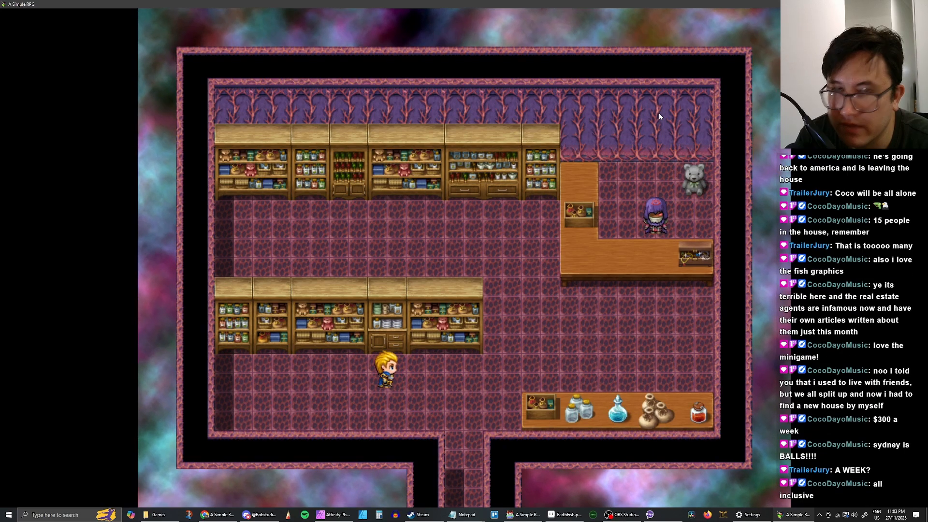
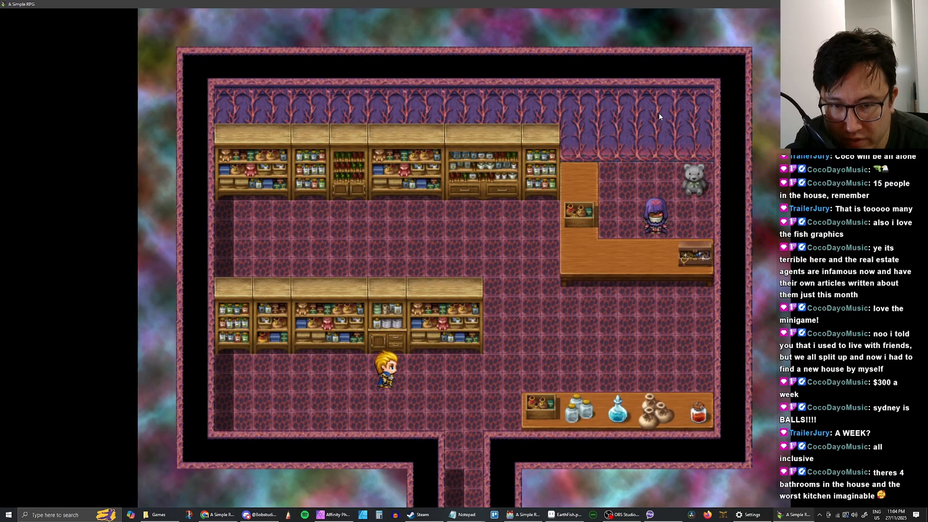
{"action": "key", "text": "Right"}
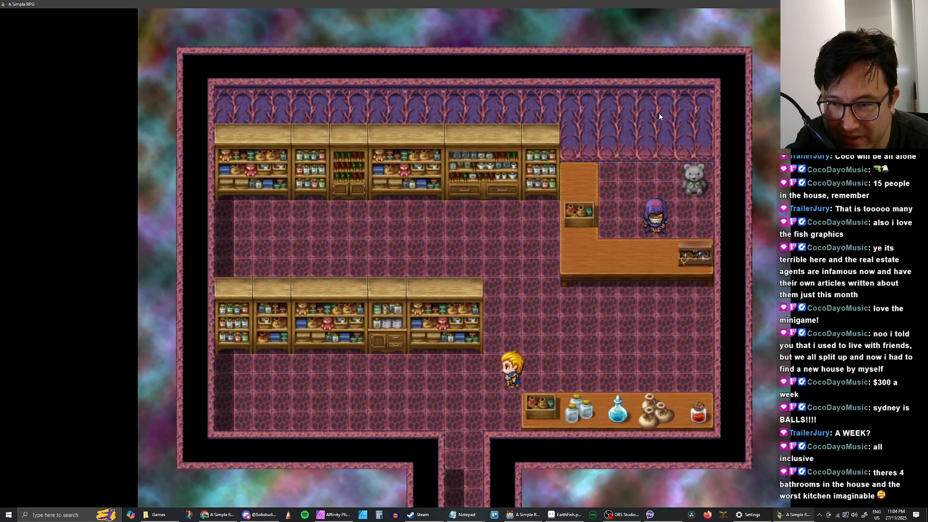
{"action": "key", "text": "Left"}
{"action": "key", "text": "Right"}
{"action": "key", "text": "Right"}
{"action": "key", "text": "Left"}
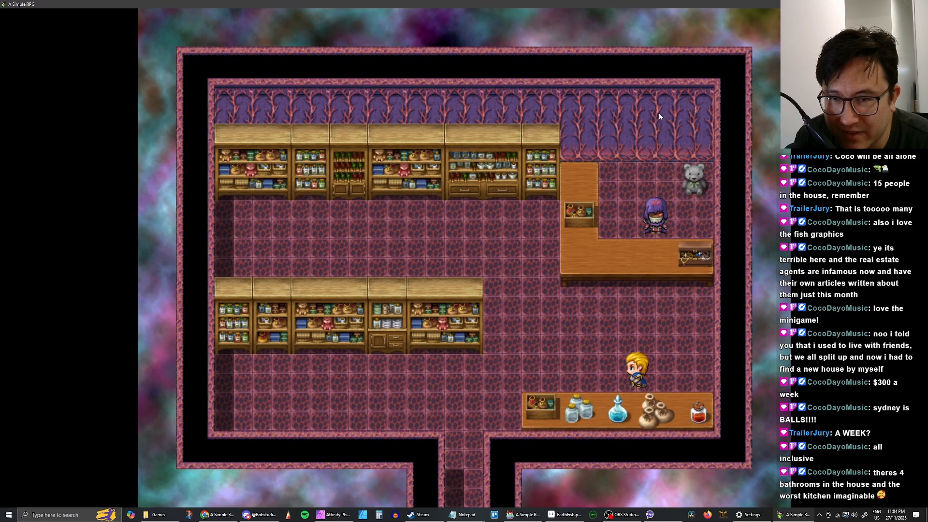
{"action": "key", "text": "Up"}
{"action": "key", "text": "Up"}
{"action": "key", "text": "Left"}
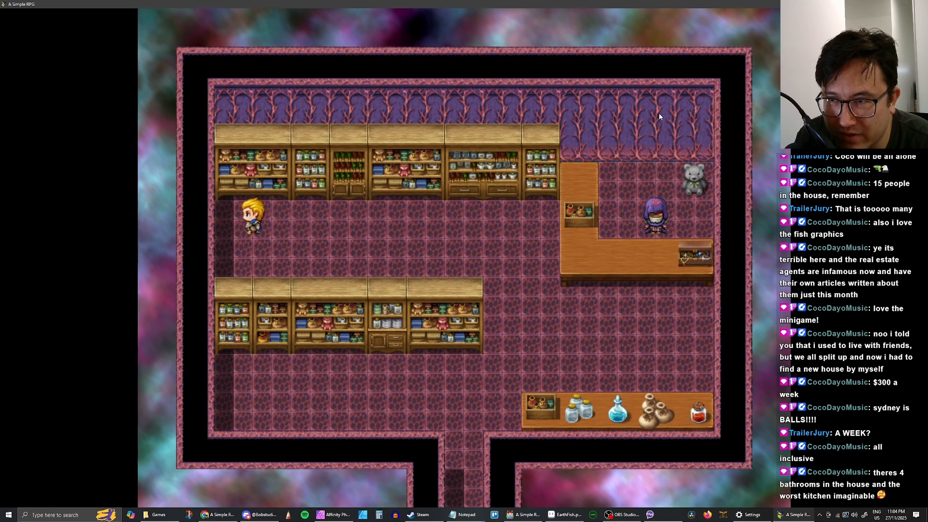
{"action": "key", "text": "Down"}
{"action": "key", "text": "Right"}
{"action": "key", "text": "Right"}
{"action": "key", "text": "Up"}
{"action": "key", "text": "Left"}
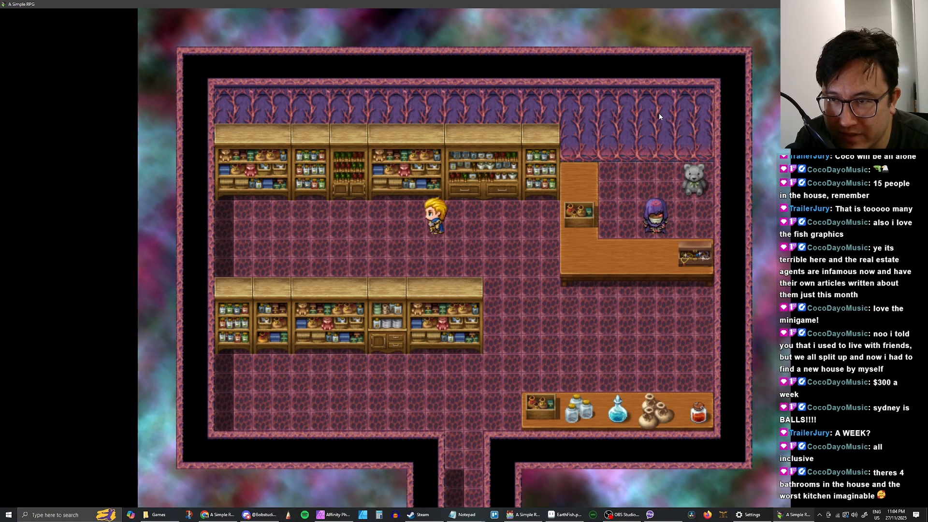
{"action": "key", "text": "Down"}
{"action": "key", "text": "Right"}
{"action": "key", "text": "Right"}
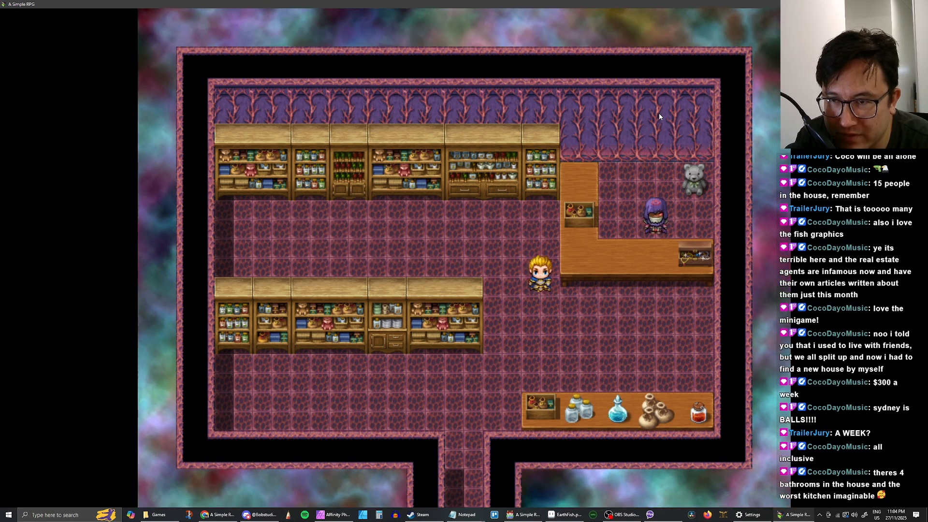
{"action": "key", "text": "Down"}
{"action": "key", "text": "Left"}
{"action": "key", "text": "Up"}
{"action": "key", "text": "Right"}
{"action": "key", "text": "Down"}
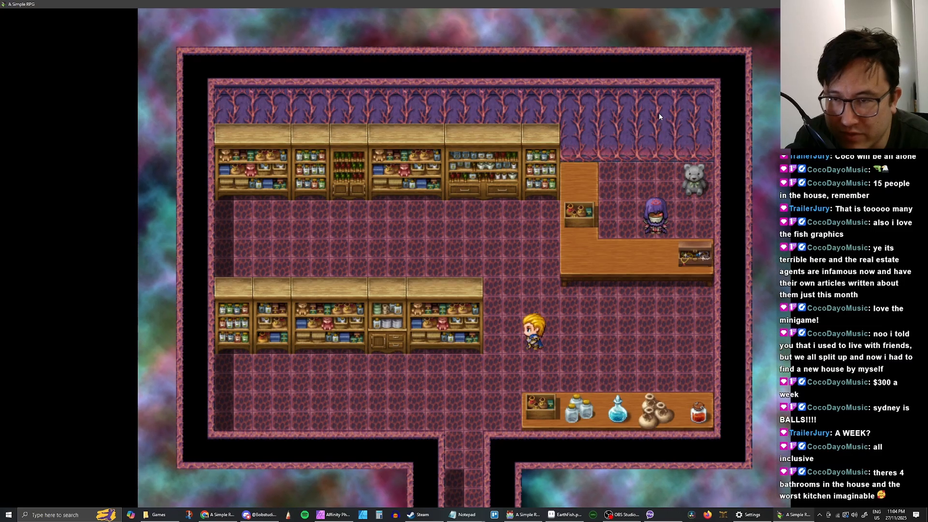
{"action": "key", "text": "Left"}
{"action": "key", "text": "Up"}
{"action": "key", "text": "Right"}
{"action": "key", "text": "Up"}
{"action": "key", "text": "Down"}
{"action": "key", "text": "Down"}
{"action": "key", "text": "Right"}
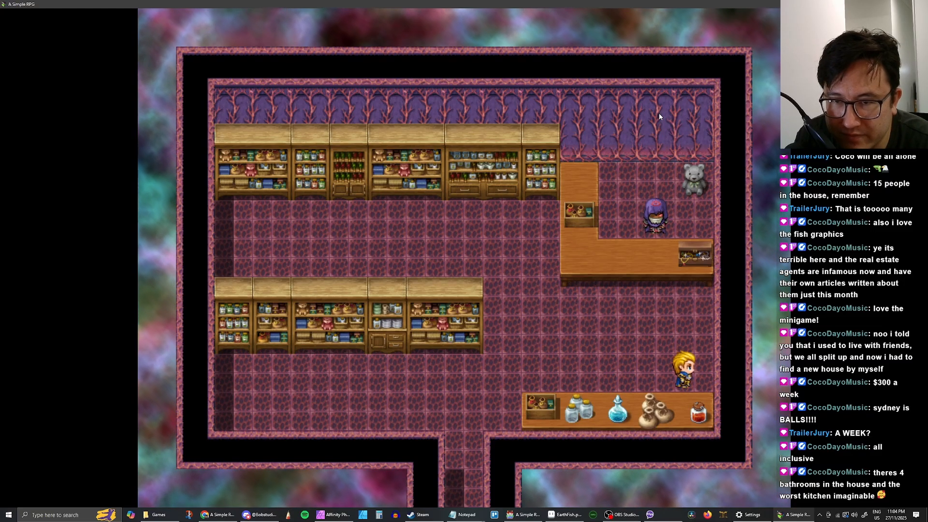
{"action": "key", "text": "Up"}
{"action": "key", "text": "Left"}
{"action": "key", "text": "Down"}
{"action": "key", "text": "Right"}
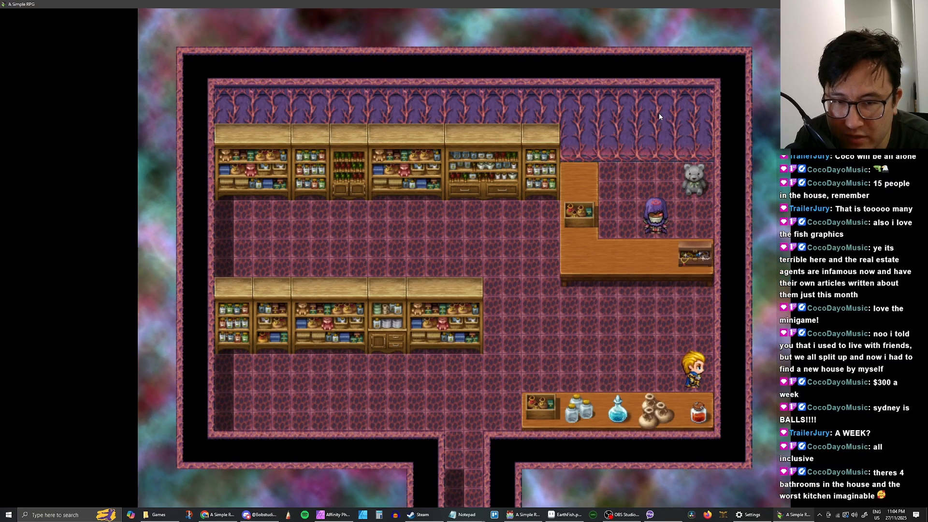
{"action": "key", "text": "Up"}
{"action": "key", "text": "Left"}
{"action": "key", "text": "Down"}
{"action": "key", "text": "Right"}
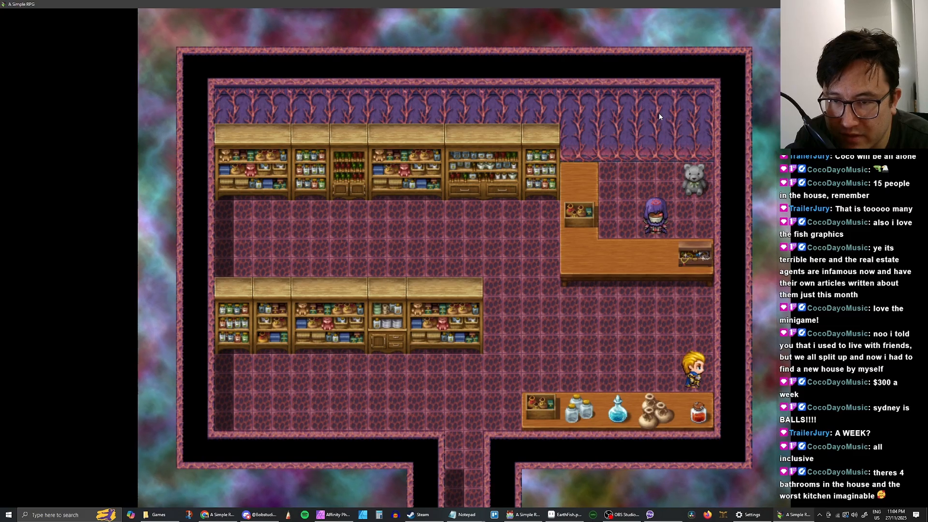
{"action": "key", "text": "Up"}
{"action": "key", "text": "Left"}
{"action": "key", "text": "Down"}
{"action": "key", "text": "Left"}
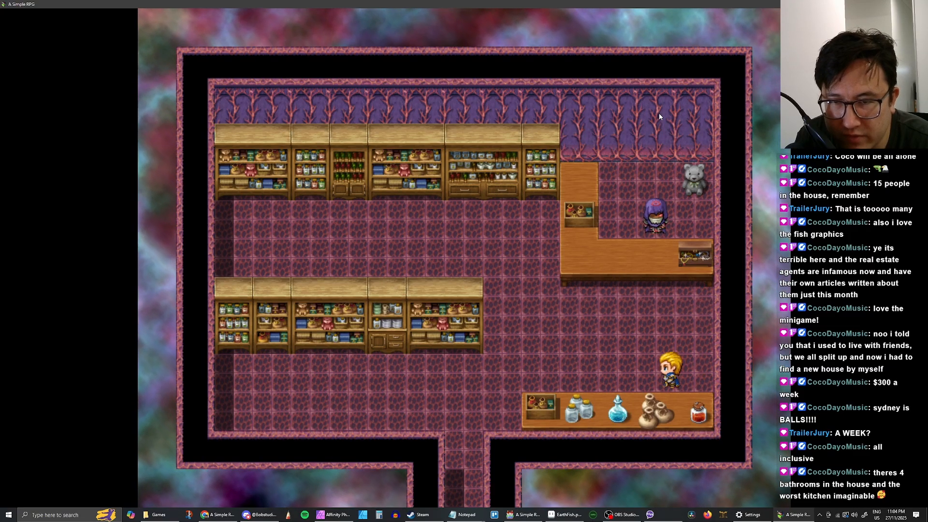
{"action": "key", "text": "Up"}
{"action": "key", "text": "Right"}
{"action": "key", "text": "Right"}
{"action": "key", "text": "Up"}
{"action": "key", "text": "Left"}
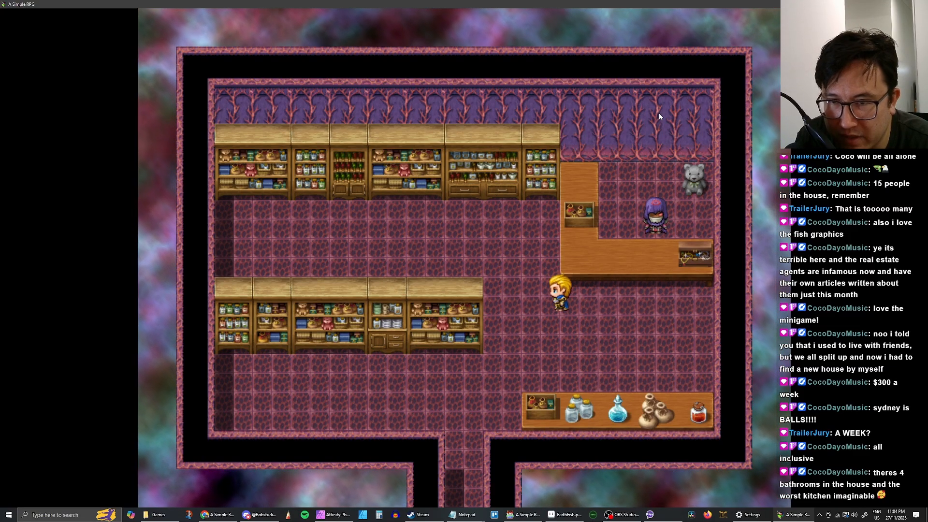
{"action": "key", "text": "Down"}
{"action": "key", "text": "Right"}
{"action": "key", "text": "Left"}
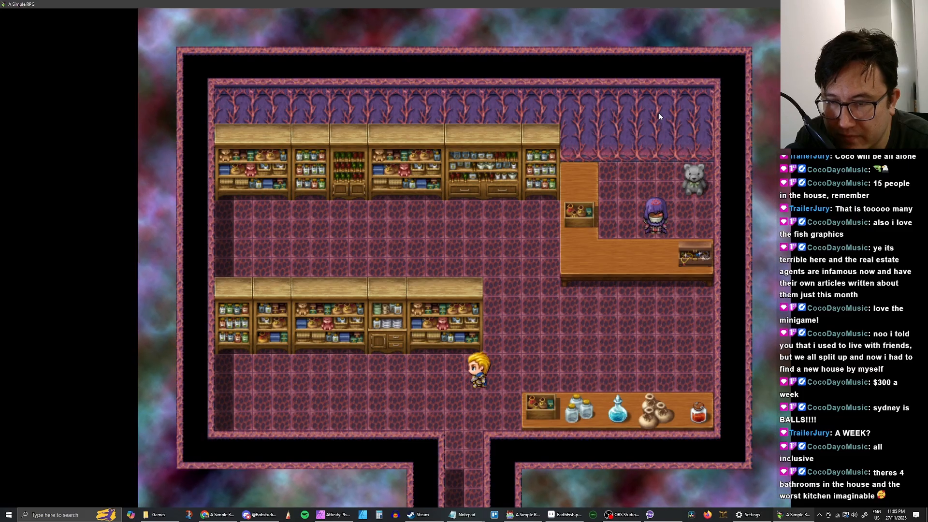
Check the Item category of the Knight's inventory and return to the shop interior
{"action": "key", "text": "Escape"}
{"action": "key", "text": "Down"}
{"action": "key", "text": "Up"}
{"action": "key", "text": "Return"}
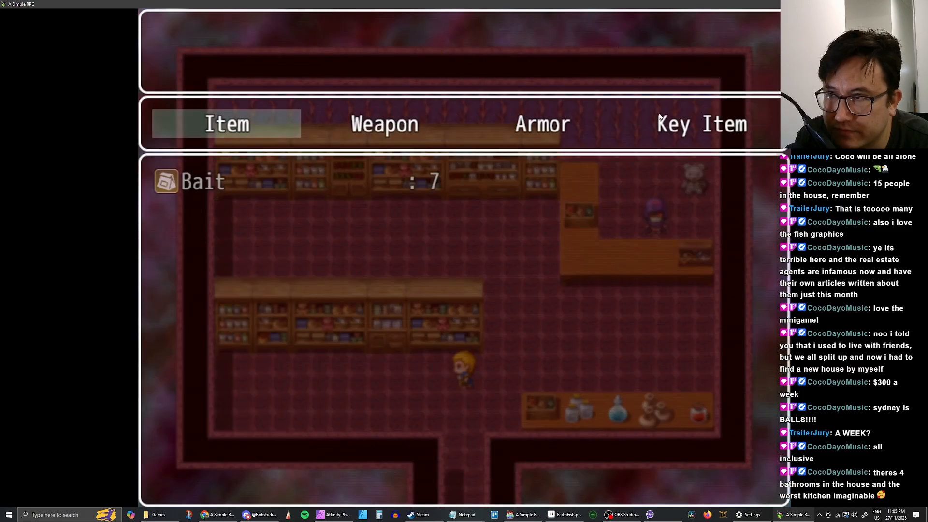
{"action": "key", "text": "Escape"}
{"action": "key", "text": "Escape"}
Leave the Pocket Shop and walk the Knight through Hub Town to the pier at The Docks
{"action": "key", "text": "Down"}
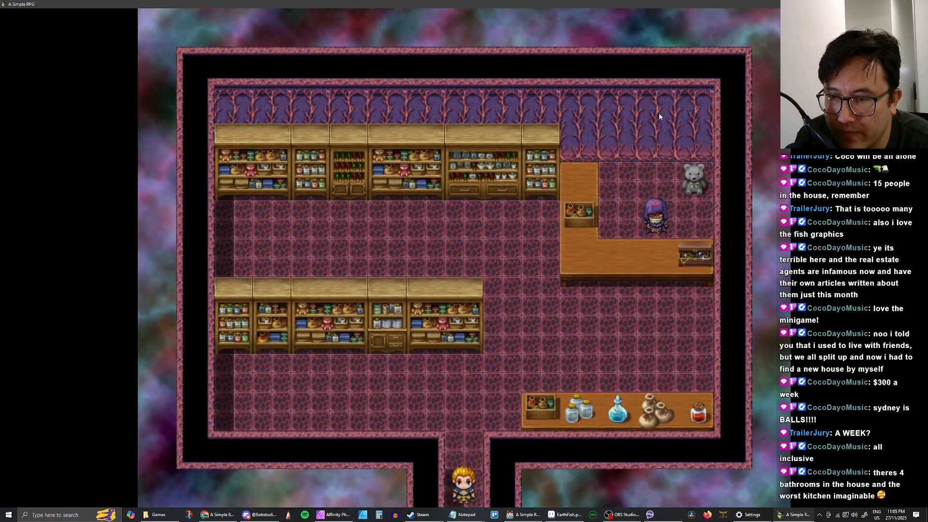
{"action": "key", "text": "Down"}
{"action": "key", "text": "Left"}
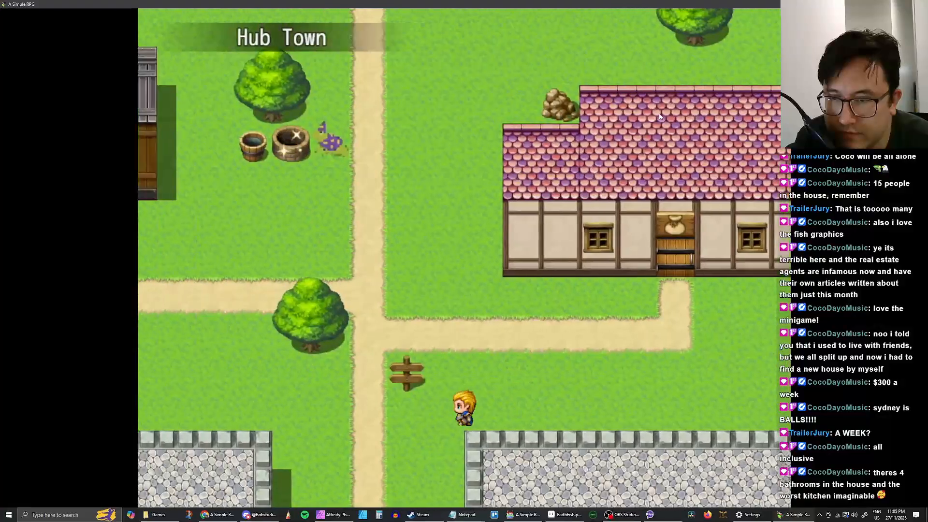
{"action": "key", "text": "Down"}
{"action": "key", "text": "Down"}
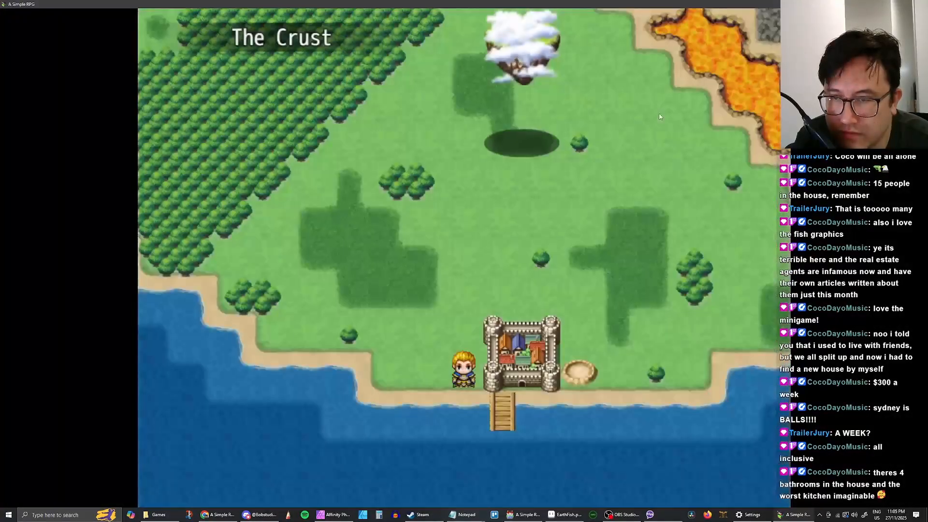
{"action": "key", "text": "Up"}
{"action": "key", "text": "Left"}
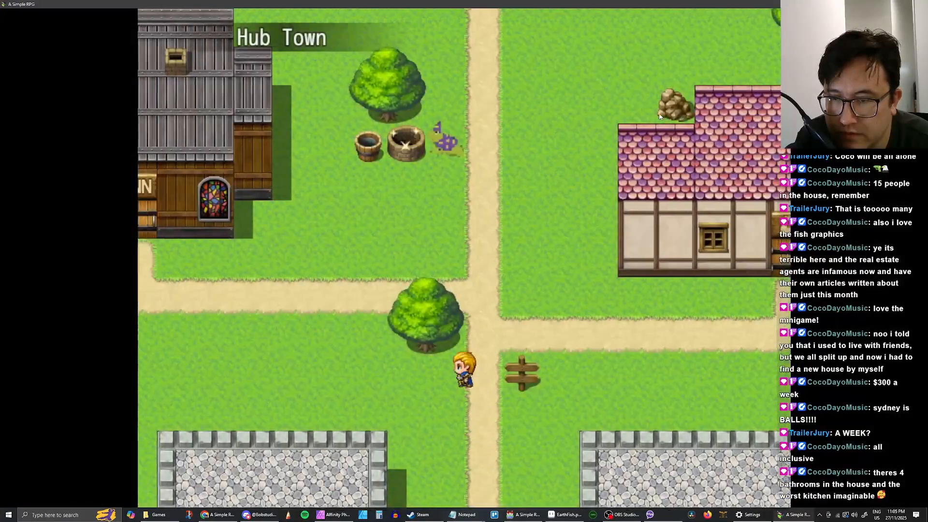
{"action": "key", "text": "Down"}
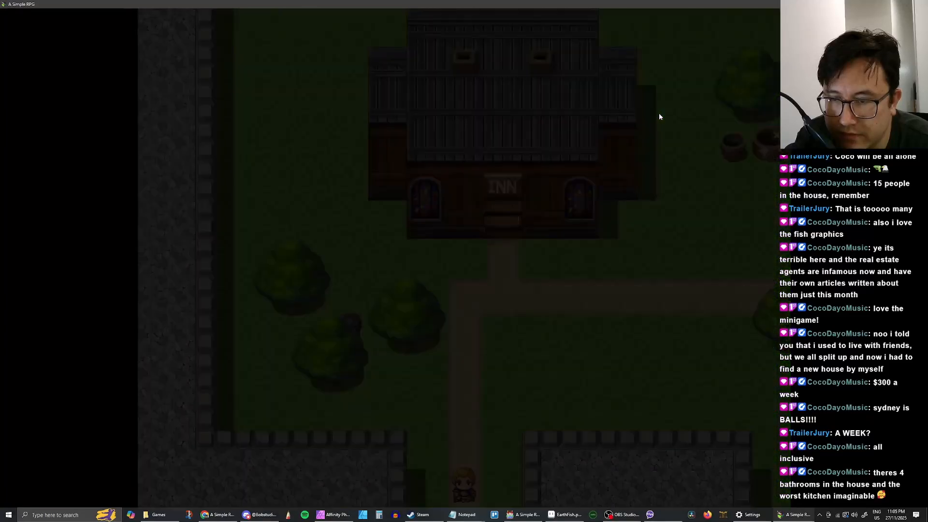
{"action": "key", "text": "Down"}
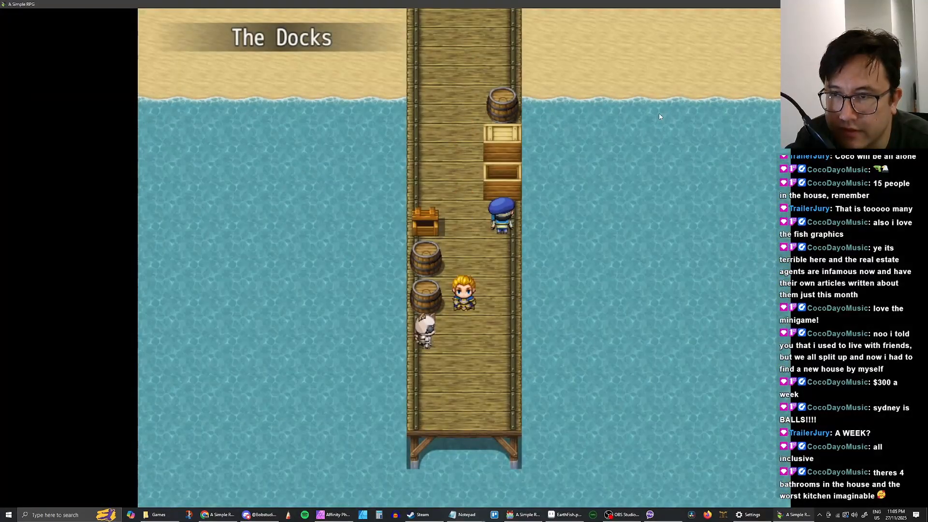
Save the game from the pier and close the playtest to return to the map editor
{"action": "key", "text": "Escape"}
{"action": "key", "text": "Up"}
{"action": "key", "text": "Up"}
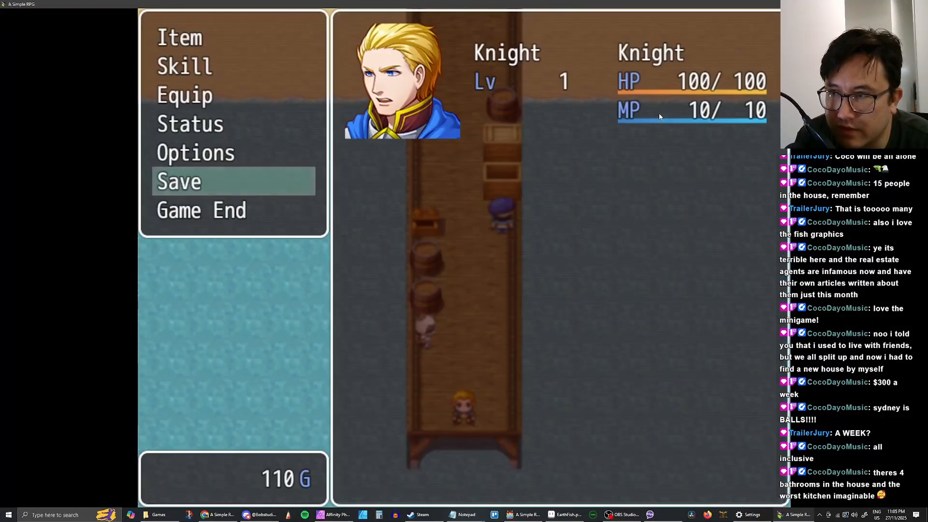
{"action": "key", "text": "Return"}
{"action": "key", "text": "Return"}
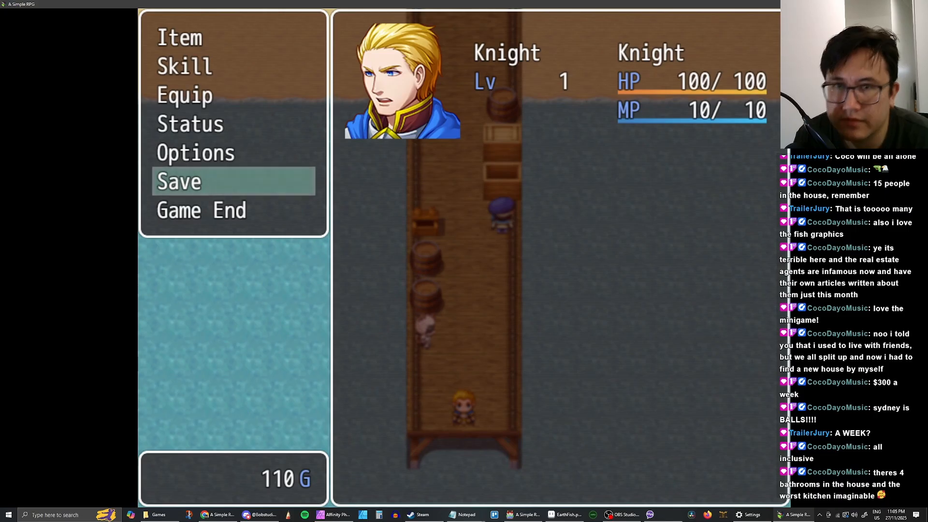
{"action": "left_click", "coordinate": [919, 4]}
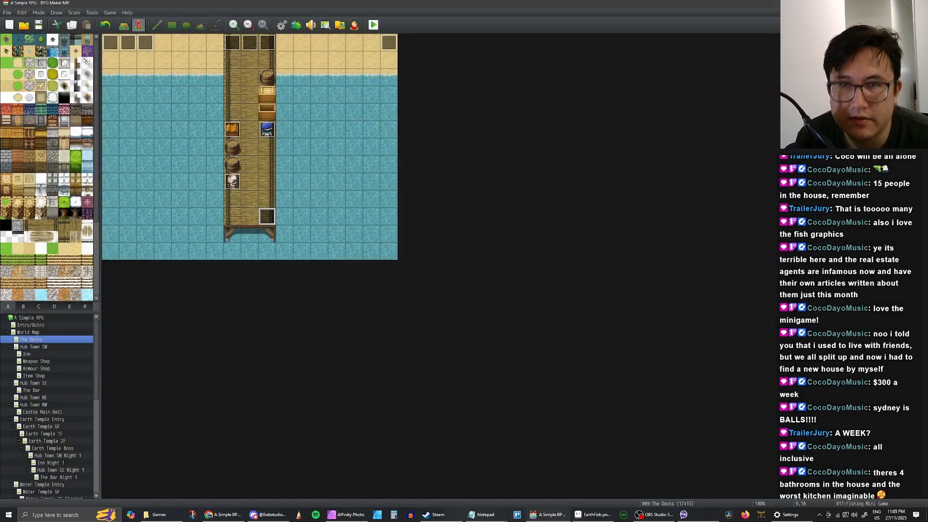
Look over the World Map and Hub Town SW maps and return to The Docks map
{"action": "left_click", "coordinate": [51, 347]}
{"action": "left_click", "coordinate": [31, 340]}
{"action": "left_click", "coordinate": [33, 333]}
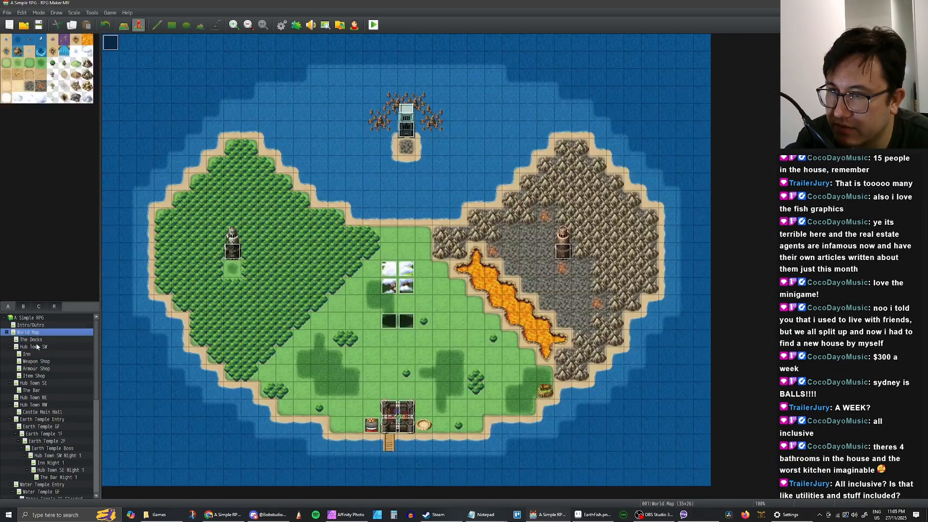
{"action": "left_click", "coordinate": [38, 347]}
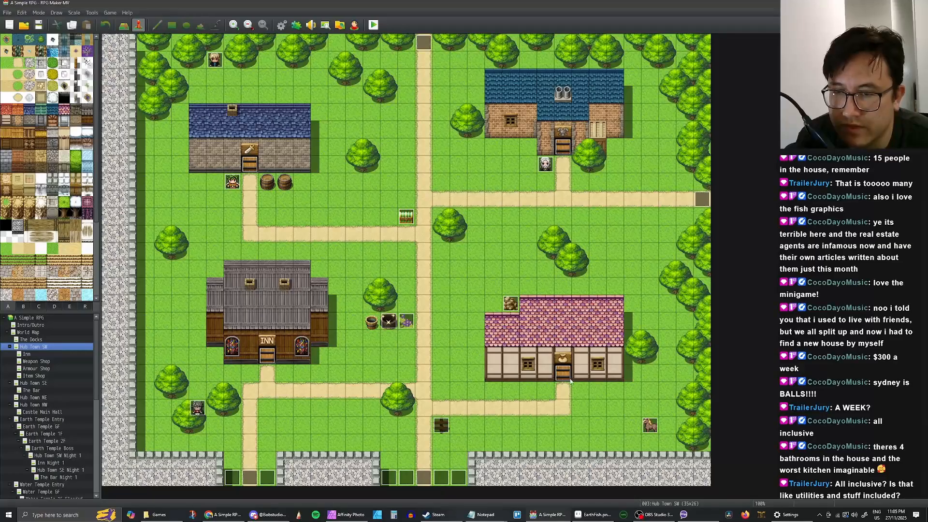
{"action": "left_click", "coordinate": [31, 340]}
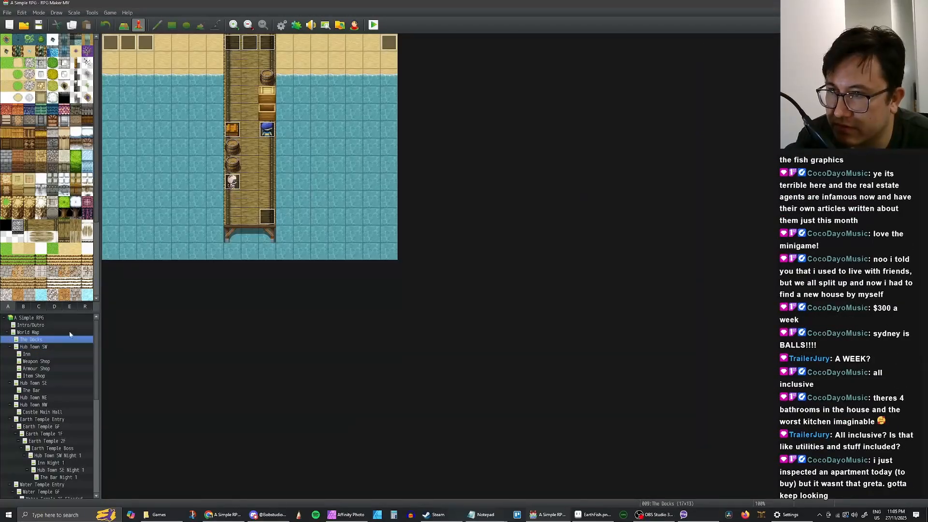
Open the Fishing Man event on The Docks and review the conditions and dialogue of its three pages
{"action": "double_click", "coordinate": [267, 134]}
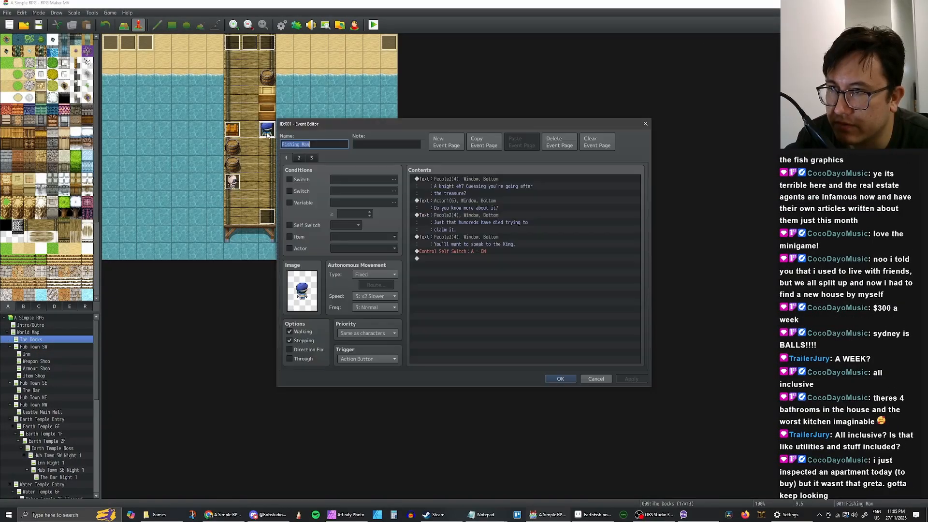
{"action": "left_click", "coordinate": [300, 158]}
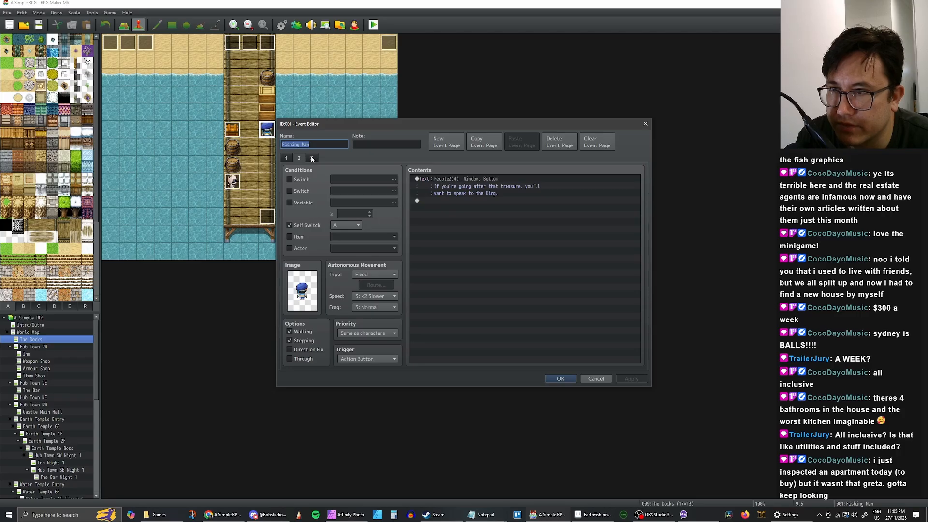
{"action": "left_click", "coordinate": [311, 158]}
{"action": "left_click", "coordinate": [299, 158]}
{"action": "left_click", "coordinate": [288, 158]}
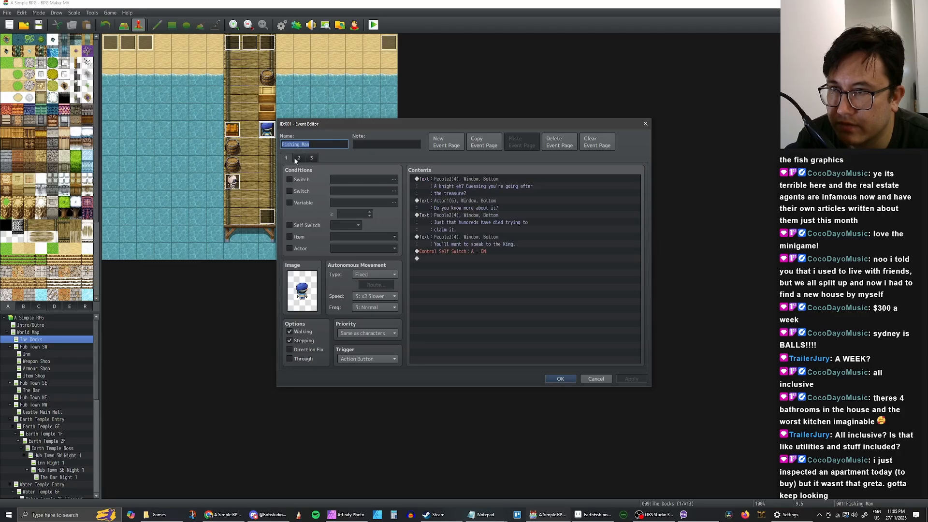
{"action": "left_click", "coordinate": [299, 158]}
{"action": "left_click", "coordinate": [312, 158]}
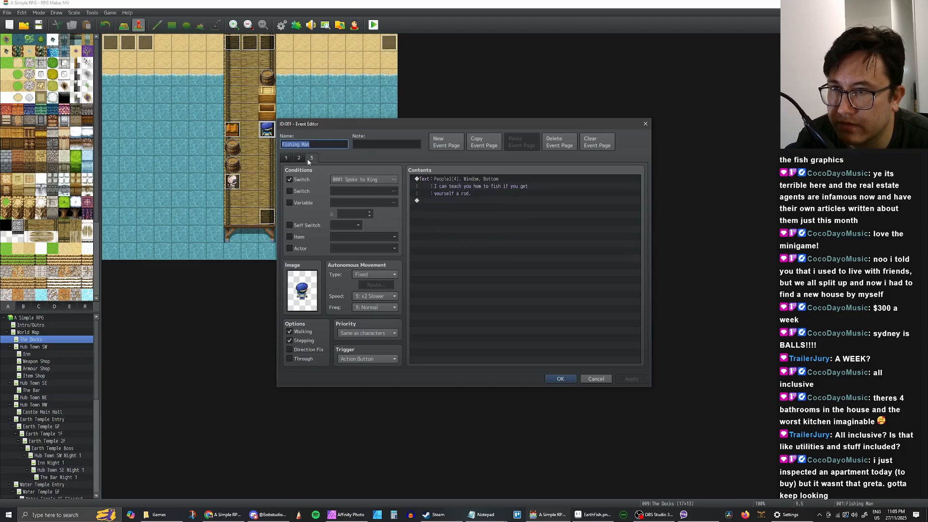
{"action": "left_click", "coordinate": [300, 158]}
{"action": "left_click", "coordinate": [309, 158]}
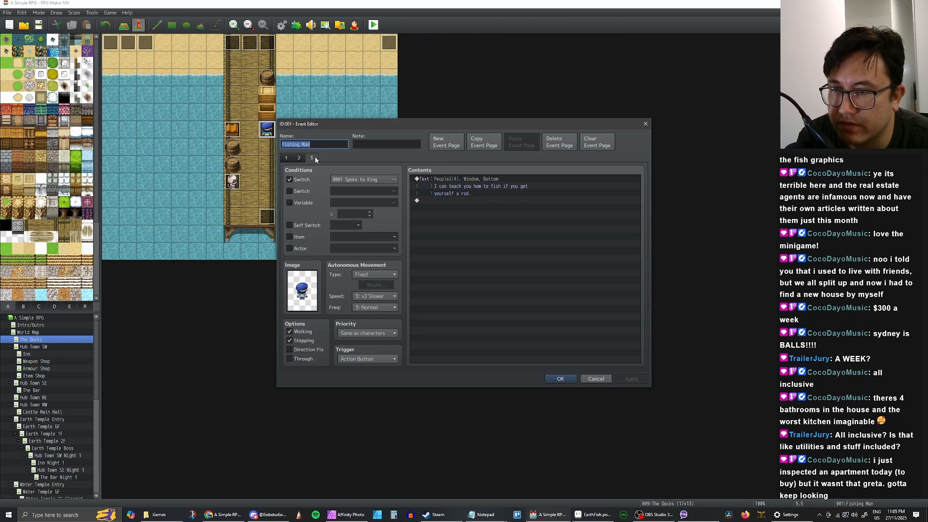
Add a fourth page to the Fishing Man event with item 0021 as its condition and accept the event changes
{"action": "left_click", "coordinate": [442, 149]}
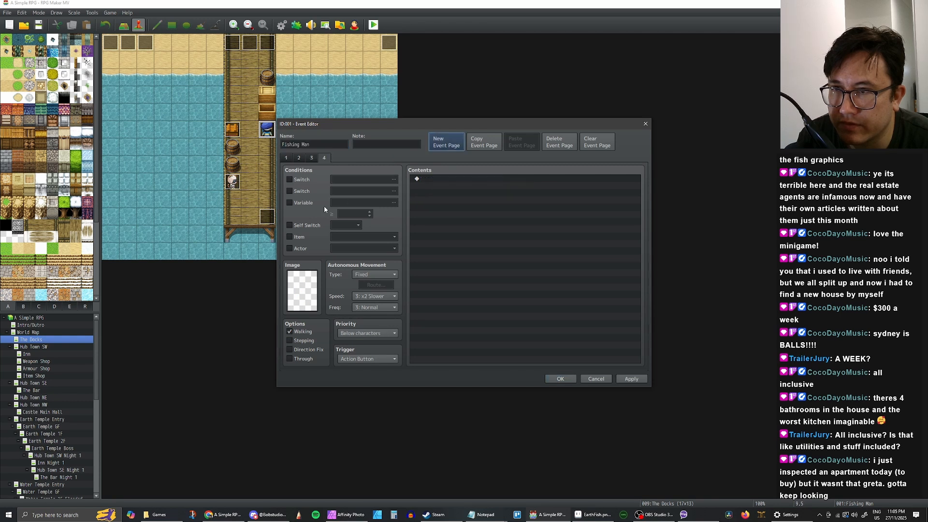
{"action": "left_click", "coordinate": [290, 237]}
{"action": "left_click", "coordinate": [363, 237]}
{"action": "scroll", "coordinate": [353, 333], "scroll_direction": "down", "scroll_amount": 2}
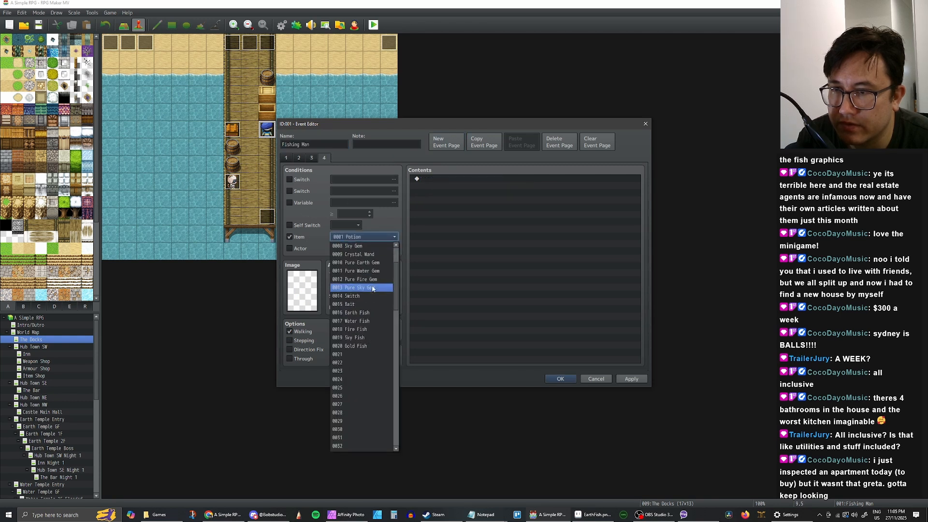
{"action": "left_click", "coordinate": [352, 355]}
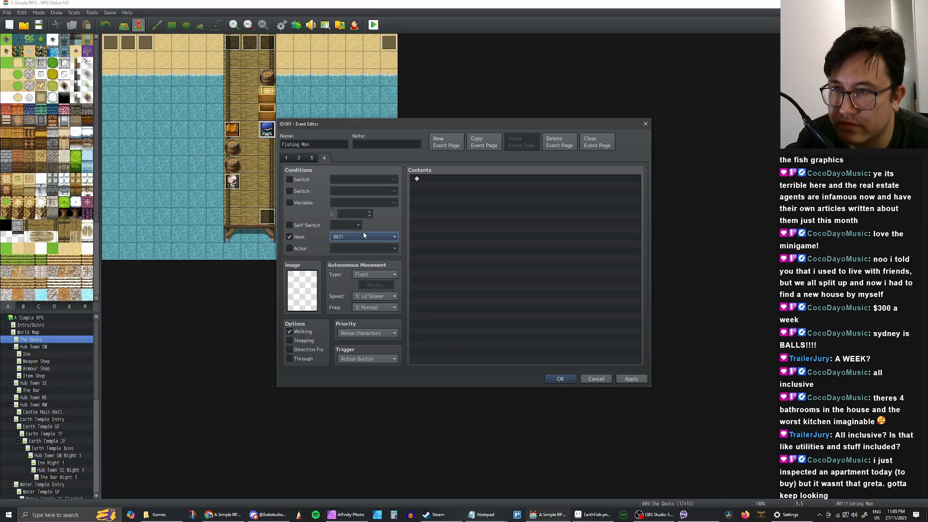
{"action": "left_click", "coordinate": [560, 380]}
Name the blank item 0021 in the database Fishing Rod
{"action": "left_click", "coordinate": [281, 25]}
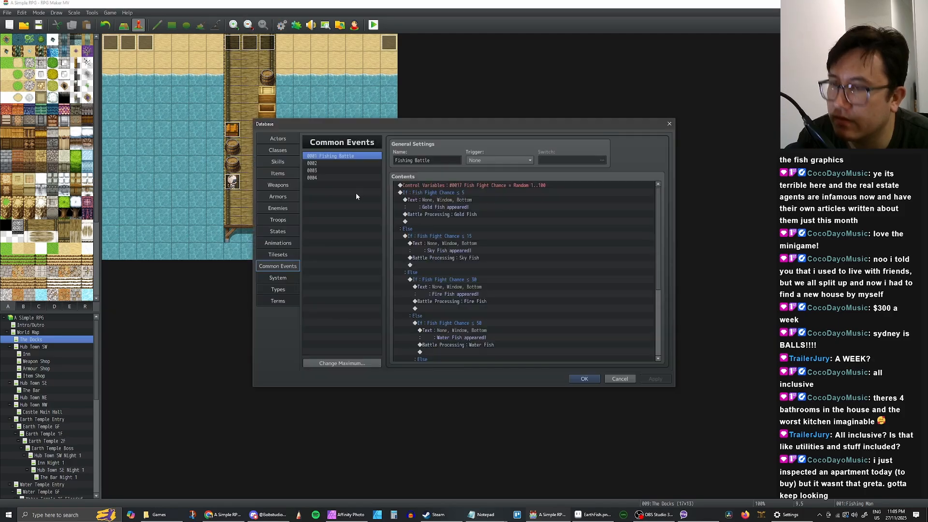
{"action": "left_click", "coordinate": [278, 174]}
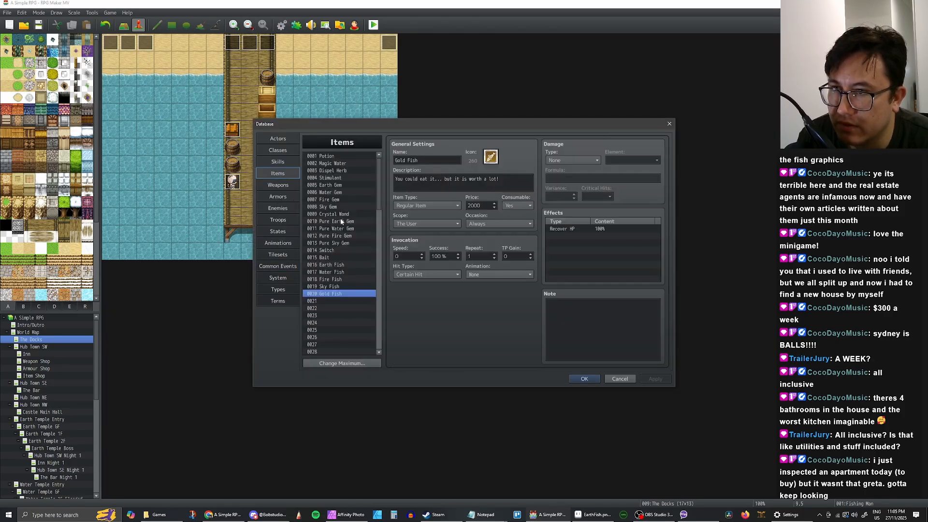
{"action": "left_click", "coordinate": [328, 301]}
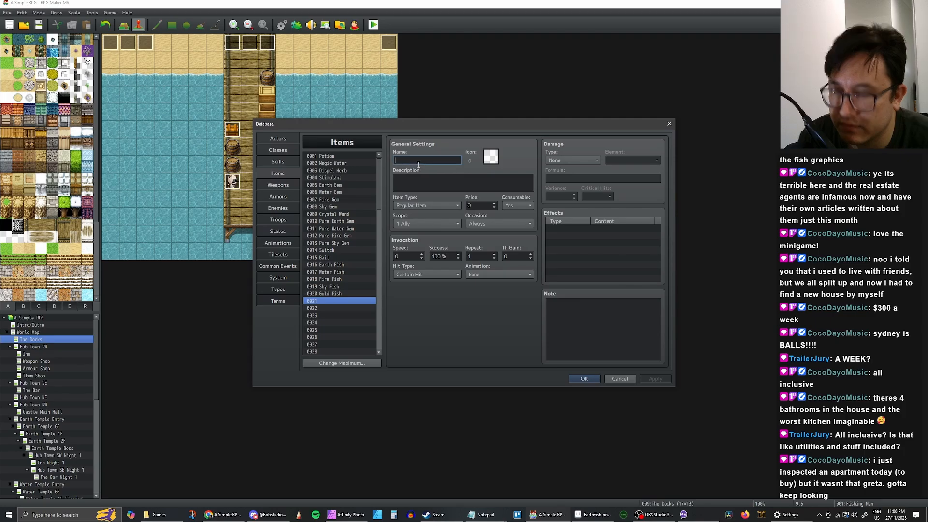
{"action": "type", "text": "Fishing Rod"}
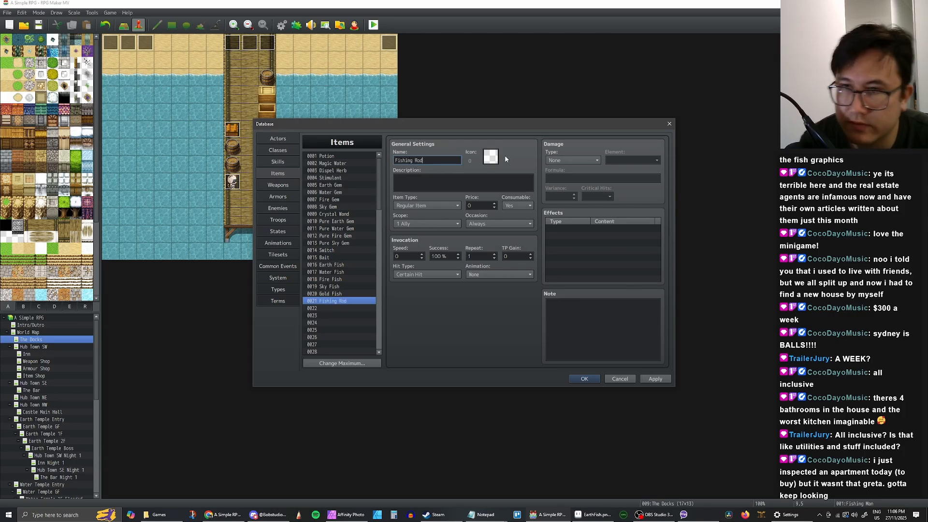
Give the Fishing Rod item icon 100 from the weapon icons
{"action": "left_click", "coordinate": [491, 156]}
{"action": "scroll", "coordinate": [463, 252], "scroll_direction": "down", "scroll_amount": 3}
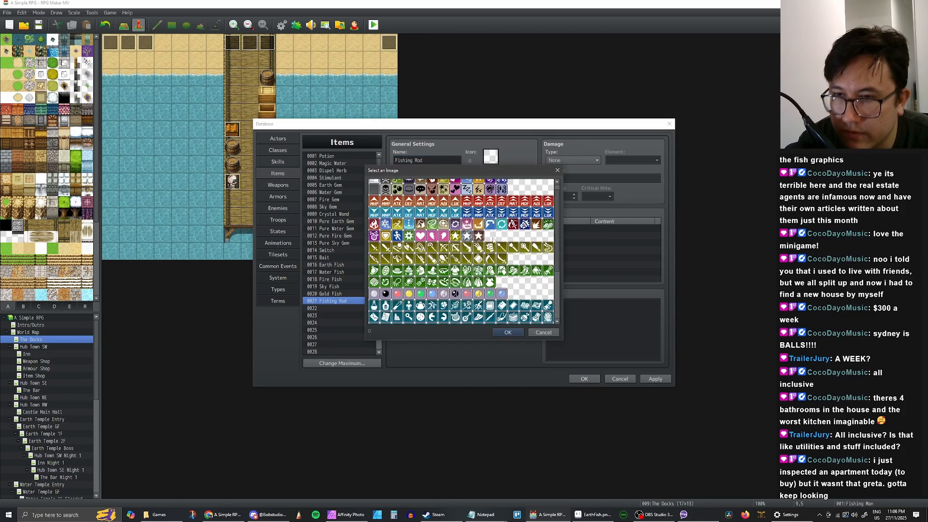
{"action": "scroll", "coordinate": [501, 279], "scroll_direction": "down", "scroll_amount": 2}
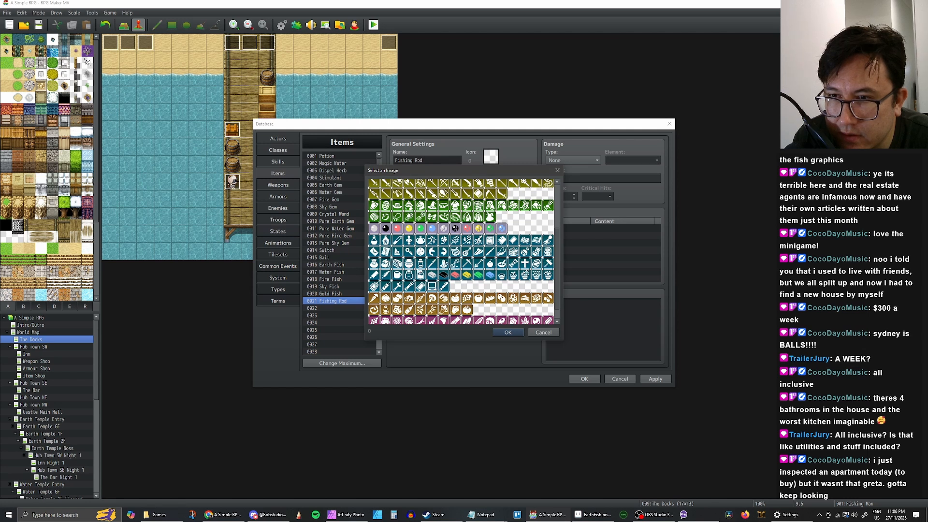
{"action": "scroll", "coordinate": [420, 272], "scroll_direction": "down", "scroll_amount": 1}
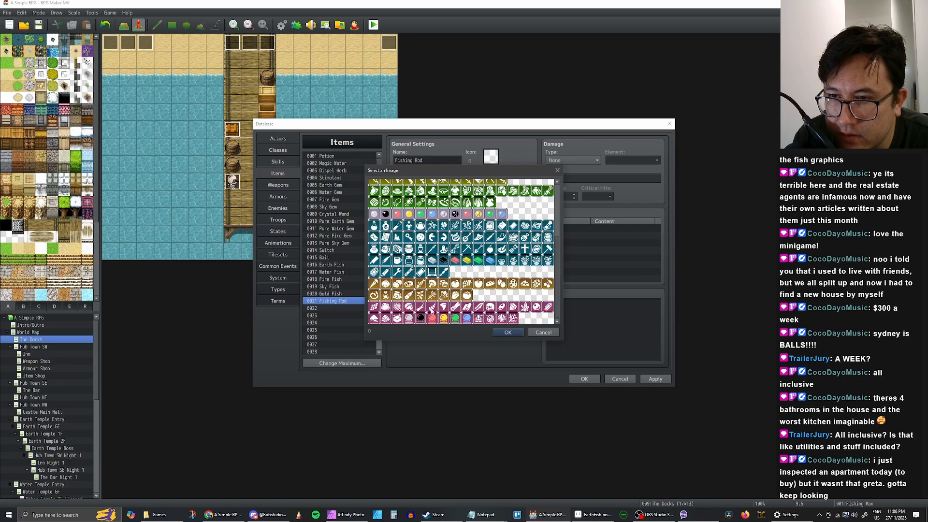
{"action": "scroll", "coordinate": [536, 294], "scroll_direction": "up", "scroll_amount": 1}
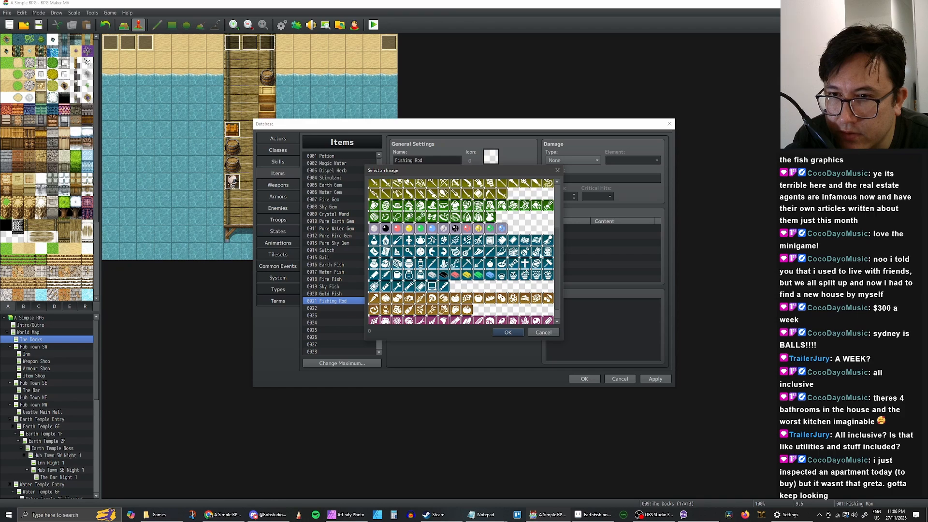
{"action": "scroll", "coordinate": [505, 255], "scroll_direction": "up", "scroll_amount": 2}
{"action": "scroll", "coordinate": [504, 252], "scroll_direction": "up", "scroll_amount": 1}
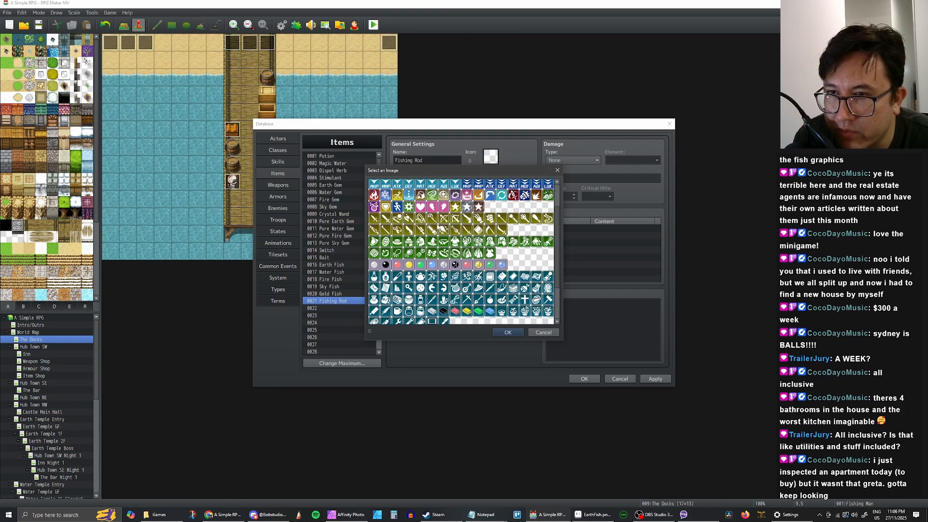
{"action": "left_click", "coordinate": [421, 229]}
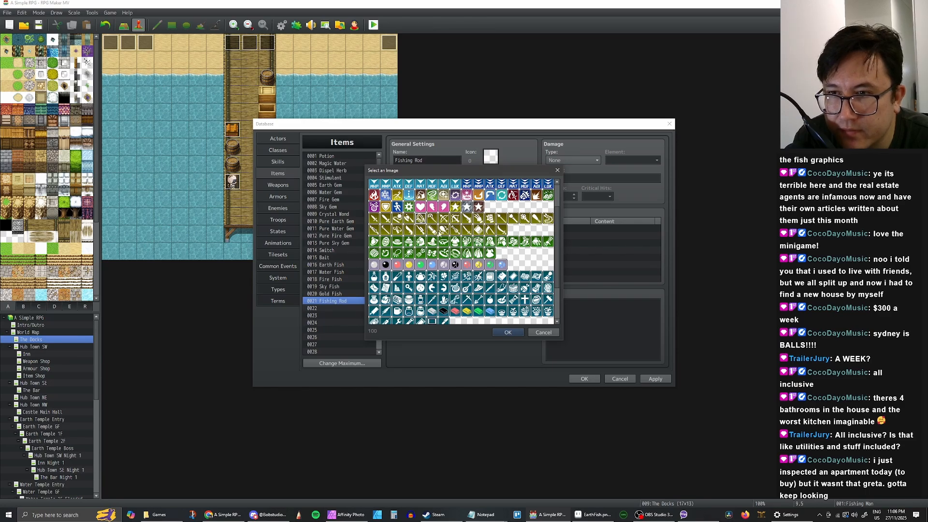
{"action": "scroll", "coordinate": [451, 234], "scroll_direction": "down", "scroll_amount": 1}
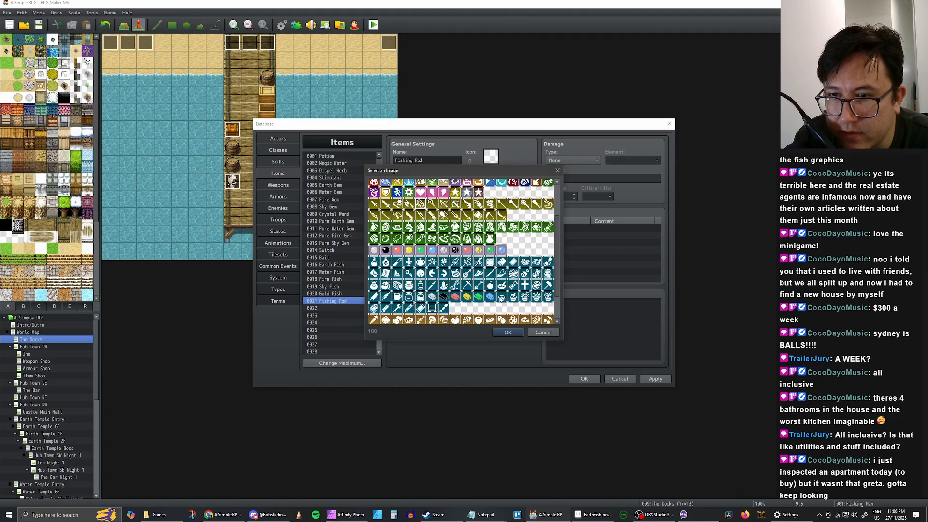
{"action": "scroll", "coordinate": [414, 263], "scroll_direction": "up", "scroll_amount": 2}
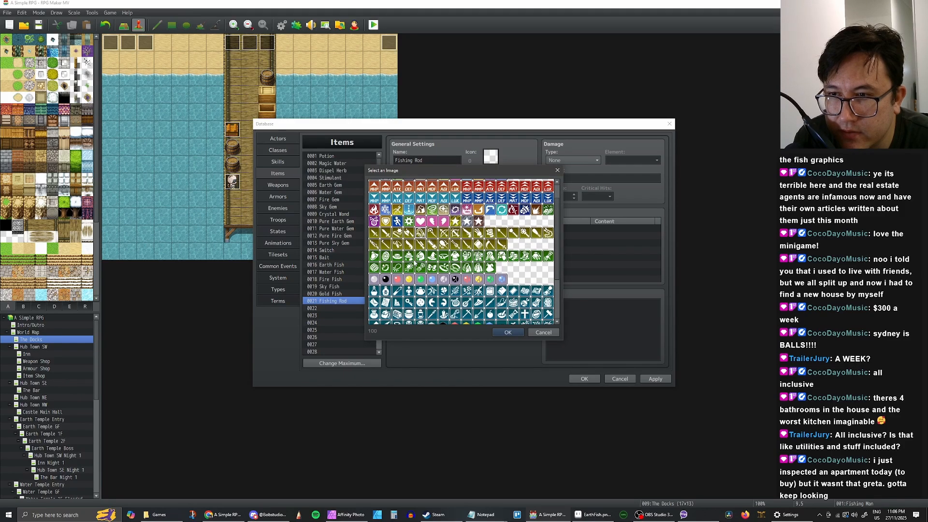
{"action": "double_click", "coordinate": [420, 234]}
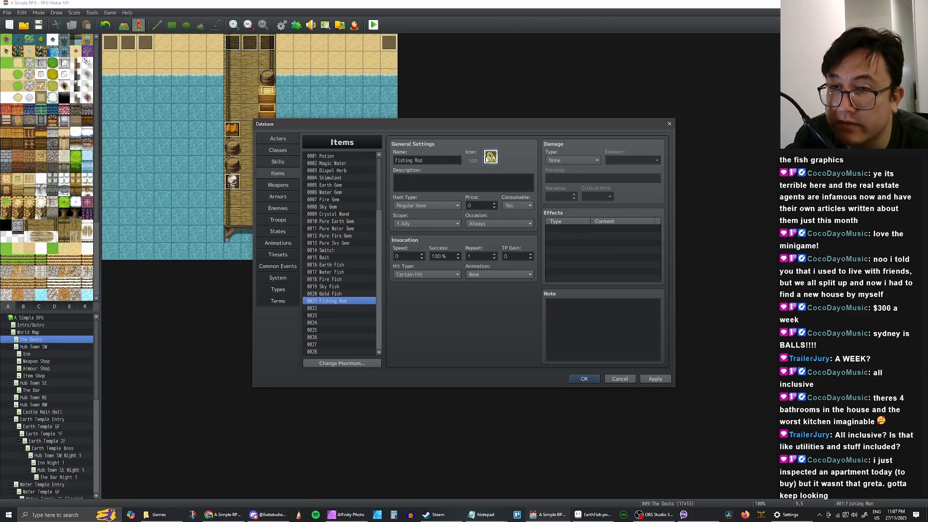
Make the Fishing Rod a non-consumable Key Item with its occasion set to Never
{"action": "triple_click", "coordinate": [433, 162]}
{"action": "left_click", "coordinate": [439, 179]}
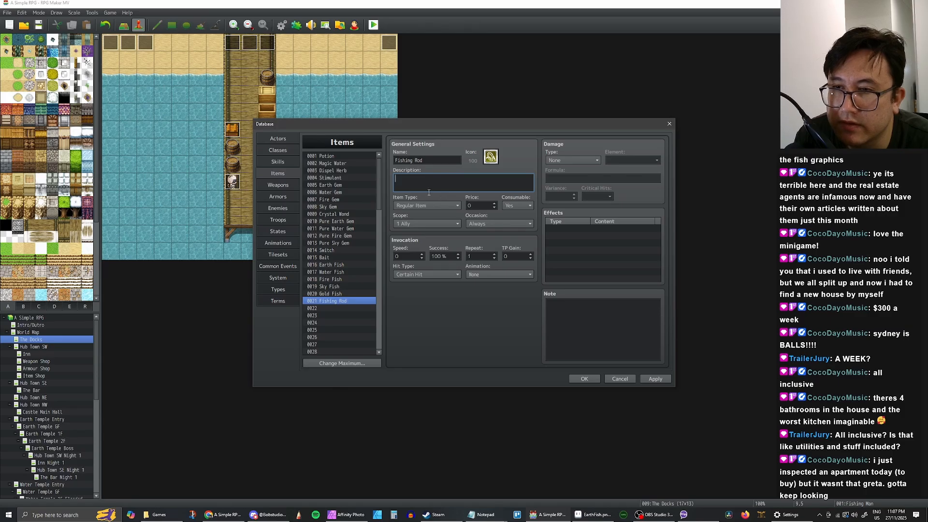
{"action": "left_click", "coordinate": [442, 206]}
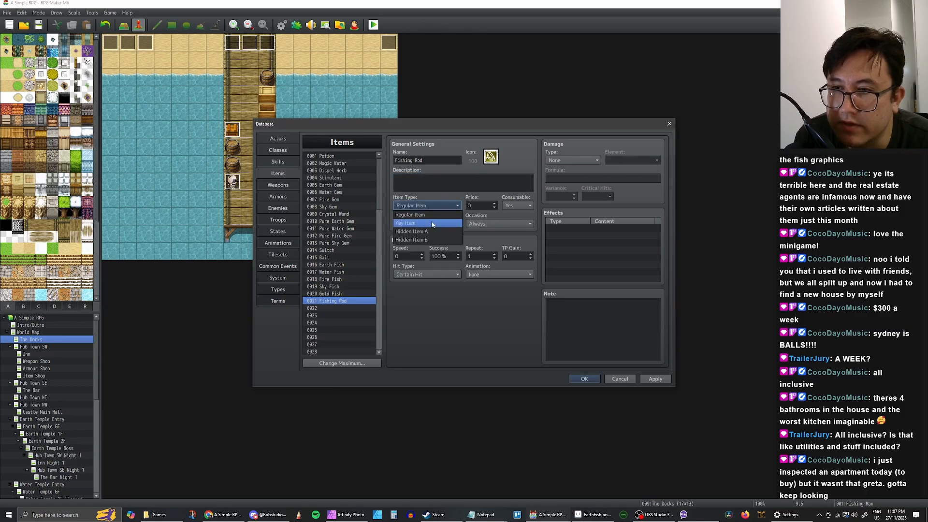
{"action": "left_click", "coordinate": [431, 224]}
{"action": "left_click", "coordinate": [516, 206]}
{"action": "left_click", "coordinate": [503, 222]}
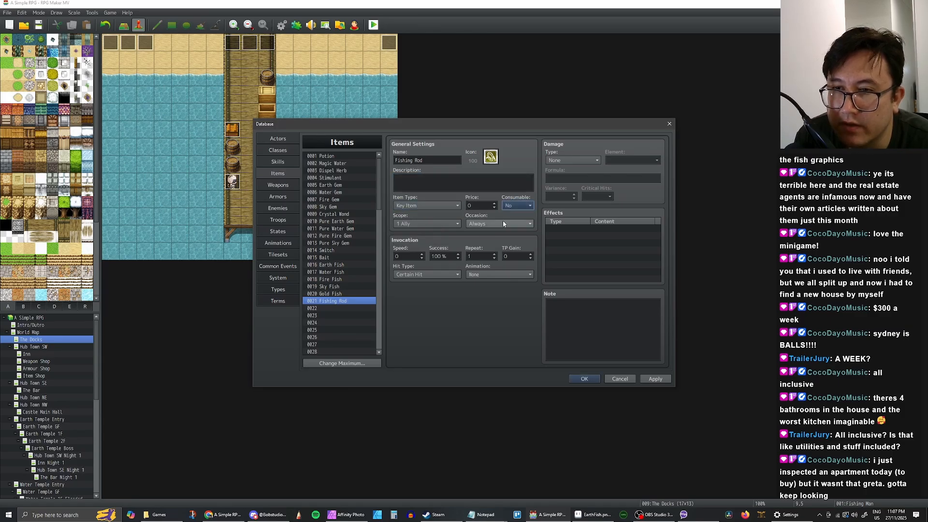
{"action": "left_click", "coordinate": [503, 222]}
{"action": "left_click", "coordinate": [480, 259]}
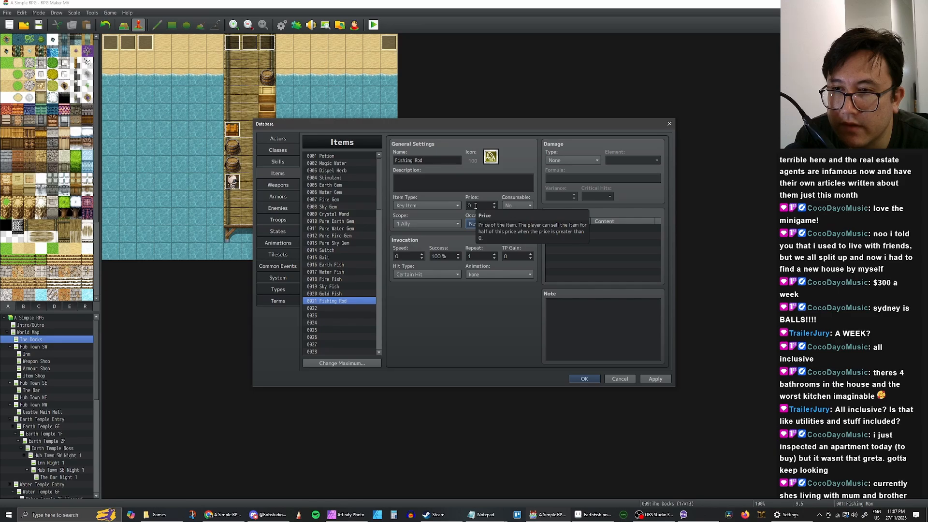
Set the Fishing Rod's price to 500 and its scope to None
{"action": "double_click", "coordinate": [475, 206]}
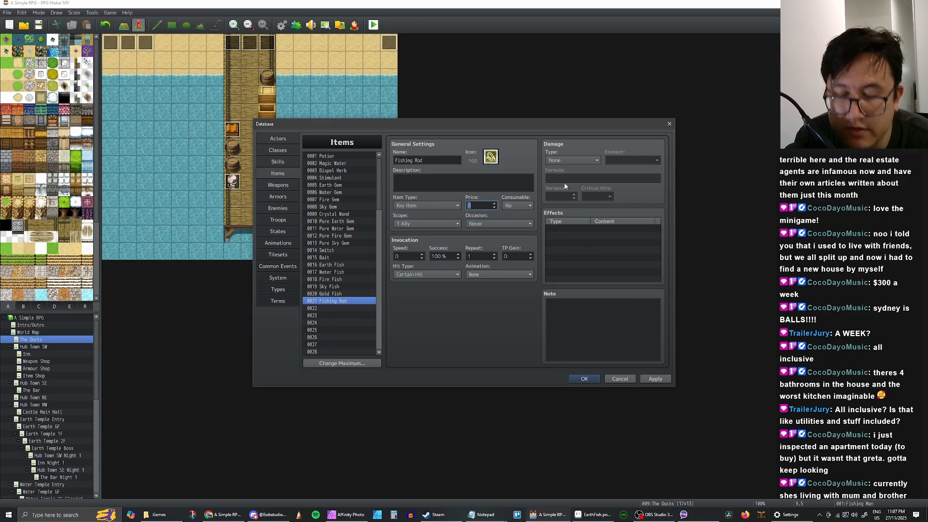
{"action": "type", "text": "5"}
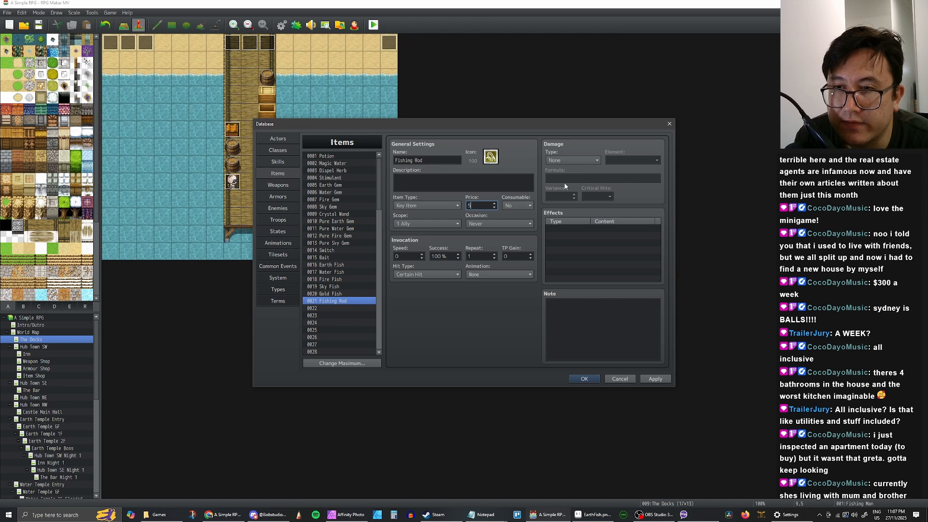
{"action": "type", "text": "00"}
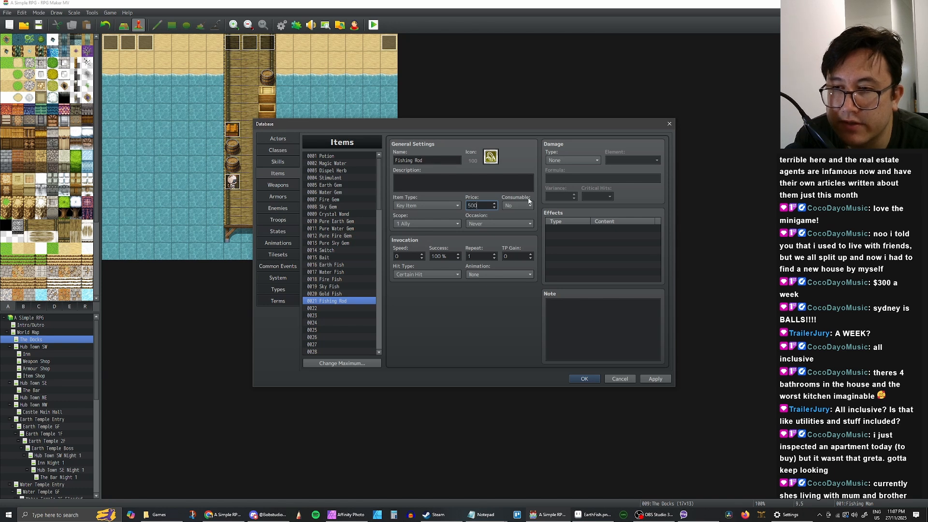
{"action": "left_click", "coordinate": [441, 224]}
{"action": "left_click", "coordinate": [431, 233]}
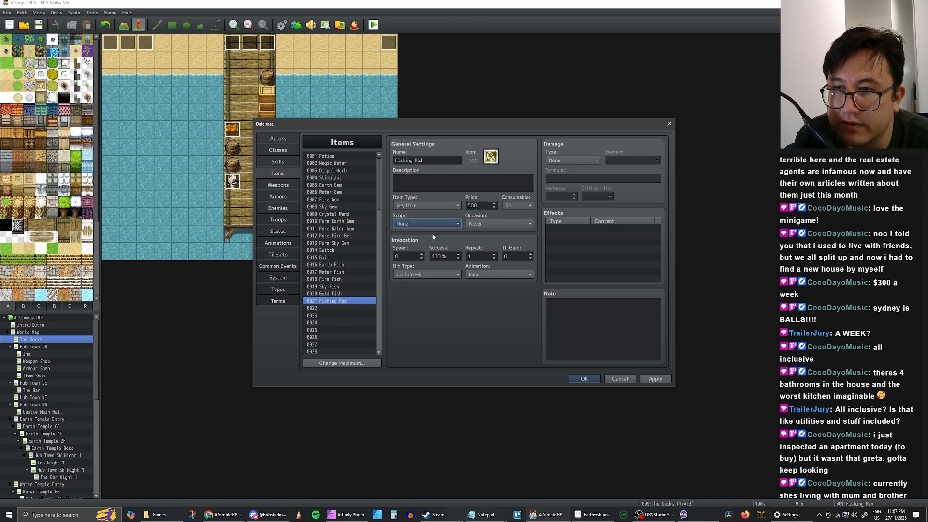
Describe the Fishing Rod as "Used for fishing. Needs bait though." and apply the database changes
{"action": "left_click", "coordinate": [425, 180]}
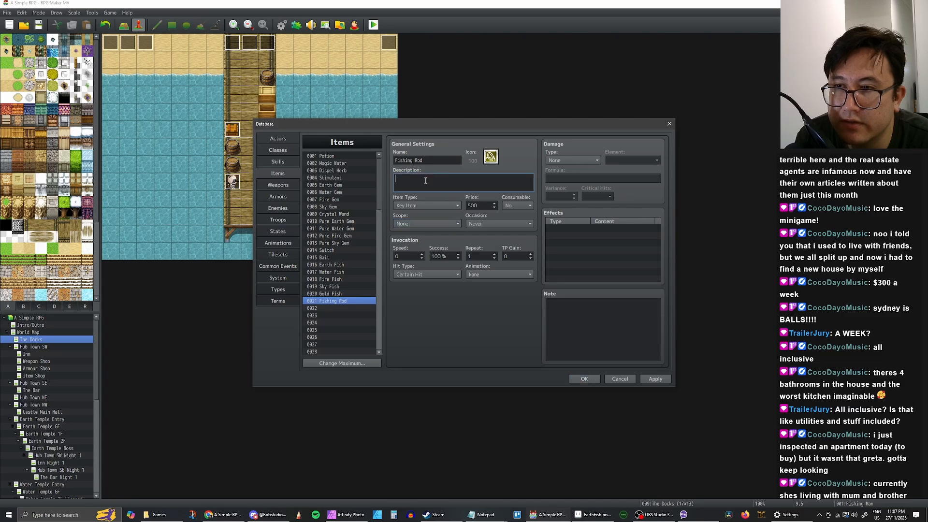
{"action": "type", "text": "Used for sif"}
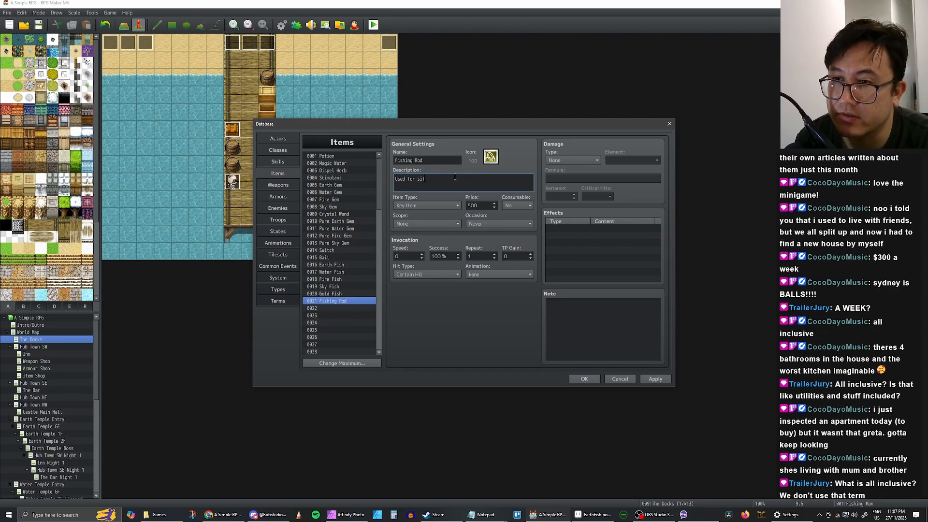
{"action": "key", "text": "BackSpace"}
{"action": "key", "text": "BackSpace"}
{"action": "key", "text": "BackSpace"}
{"action": "type", "text": "fishing"}
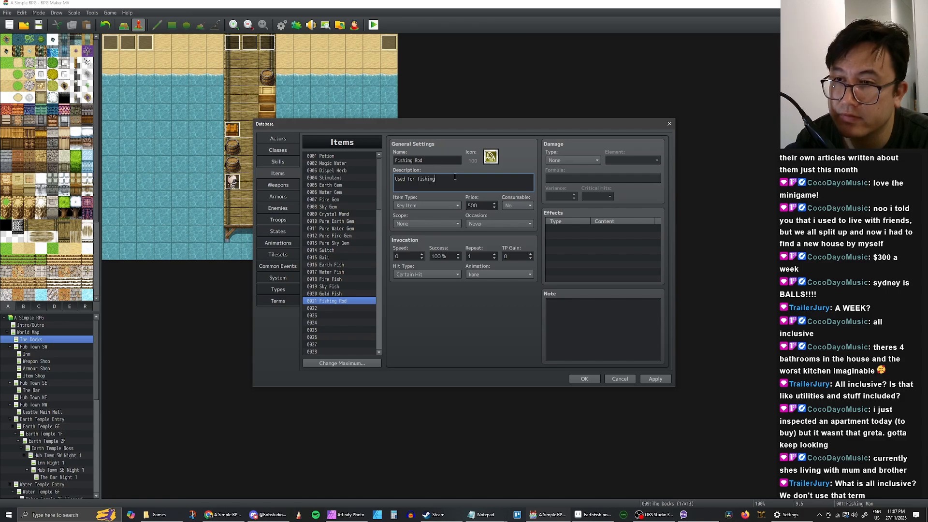
{"action": "type", "text": ". Needs"}
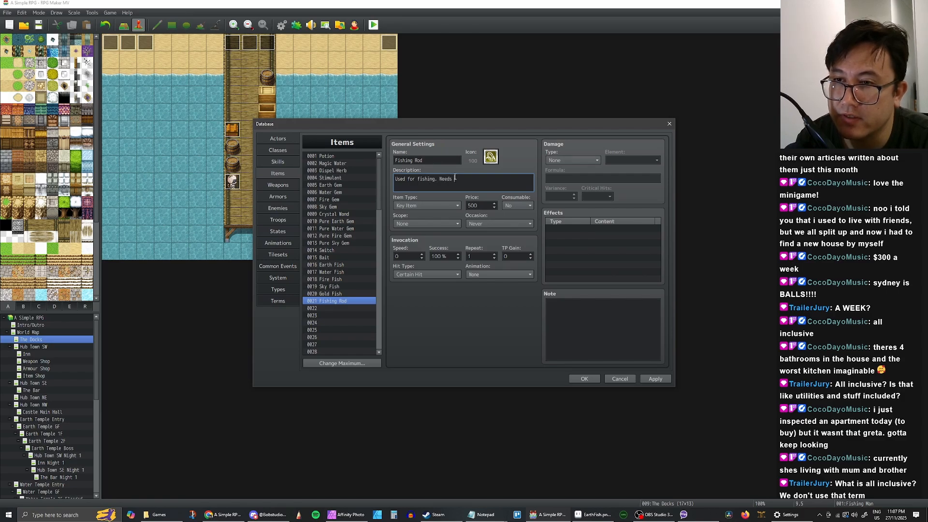
{"action": "type", "text": " bait thr"}
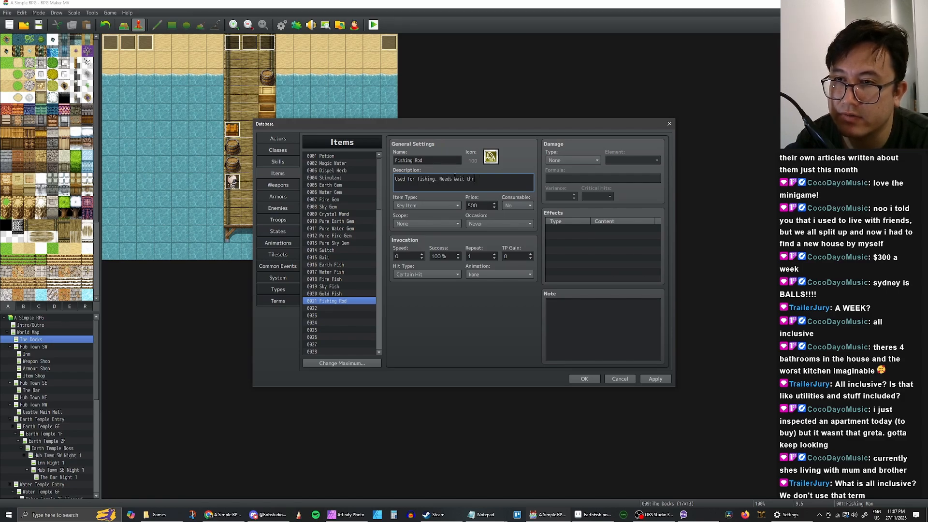
{"action": "key", "text": "BackSpace"}
{"action": "type", "text": "ough."}
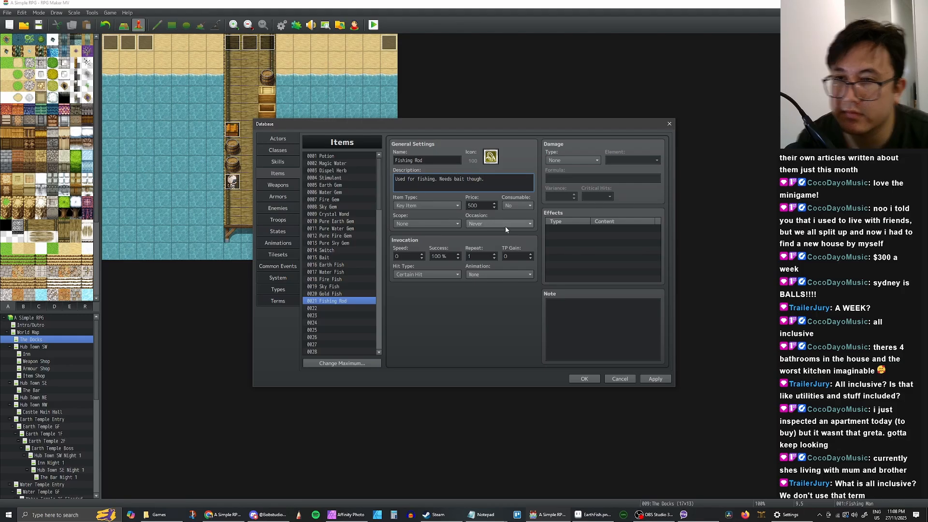
{"action": "left_click", "coordinate": [657, 378]}
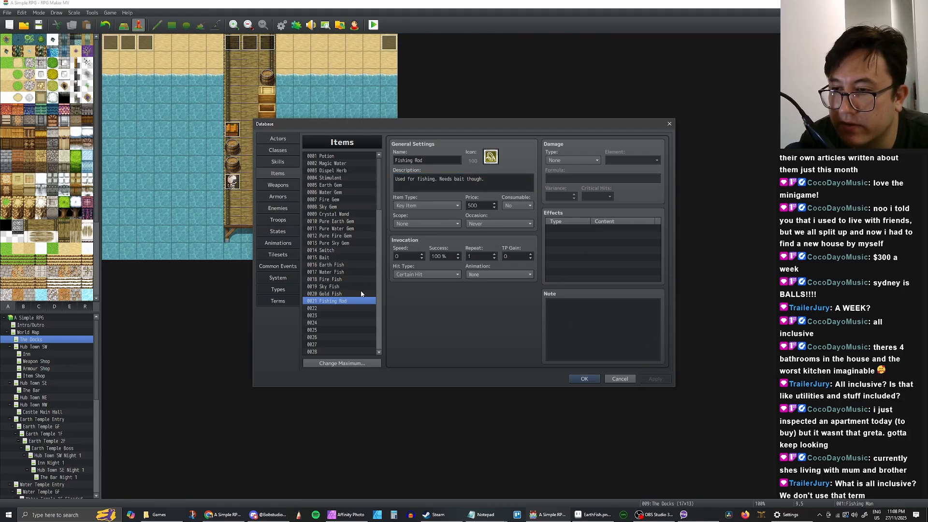
Compare the Fishing Rod's settings with the Gold Fish, Sky Fish and Bait items and close the database, accepting it
{"action": "left_click", "coordinate": [344, 294]}
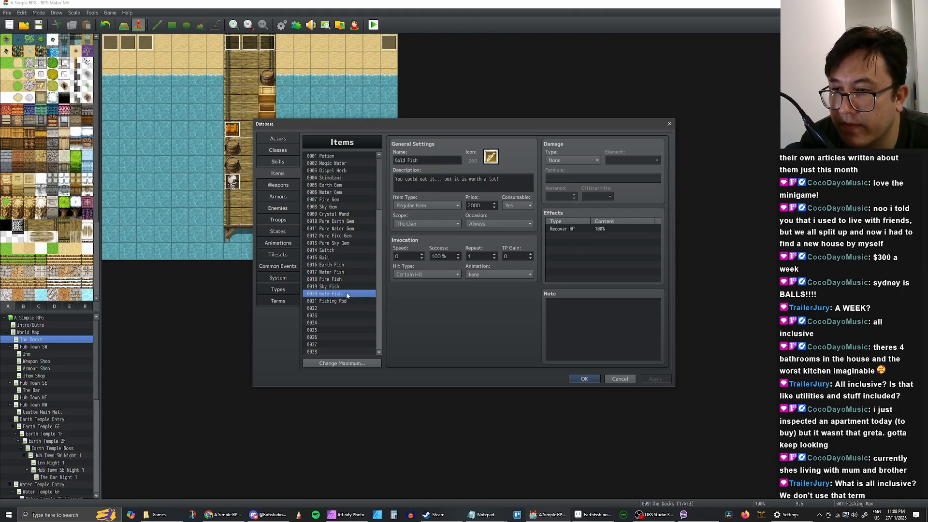
{"action": "left_click", "coordinate": [346, 300]}
{"action": "left_click", "coordinate": [348, 292]}
{"action": "left_click", "coordinate": [349, 287]}
{"action": "left_click", "coordinate": [347, 293]}
{"action": "left_click", "coordinate": [347, 301]}
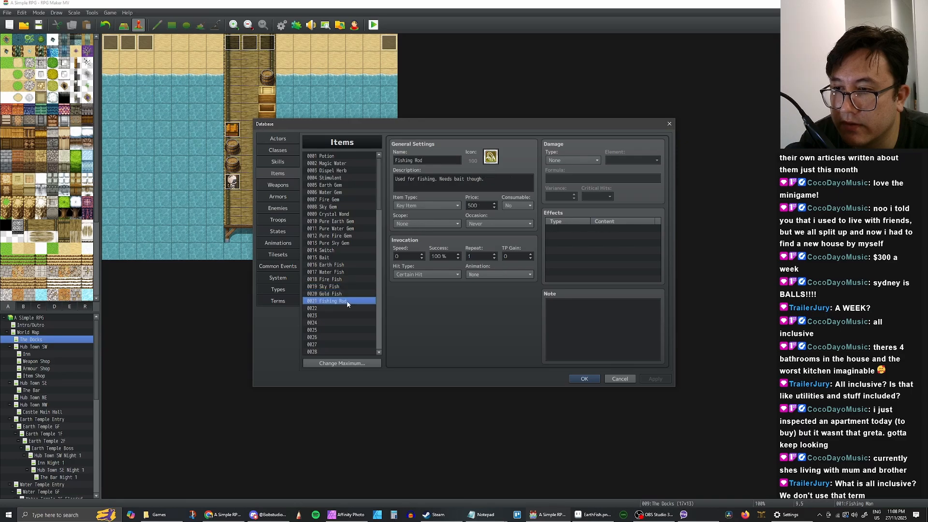
{"action": "left_click", "coordinate": [346, 295]}
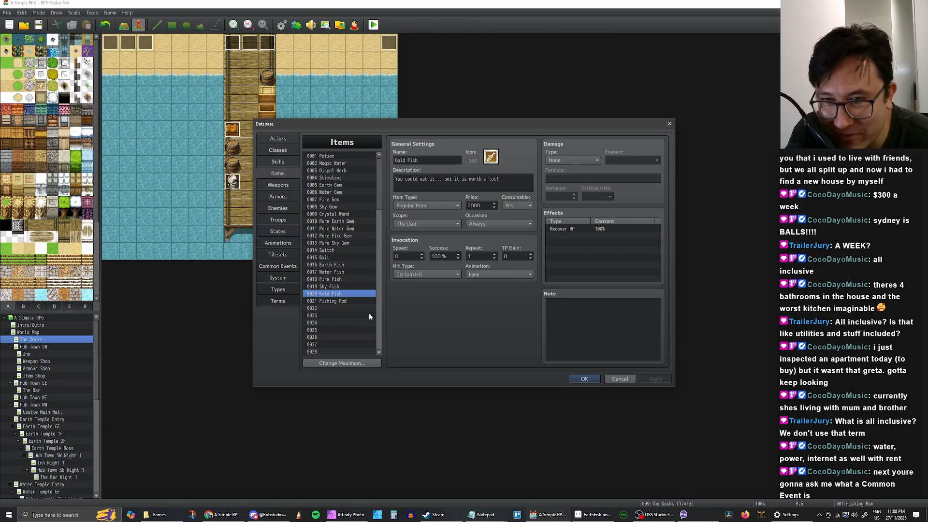
{"action": "left_click", "coordinate": [350, 301]}
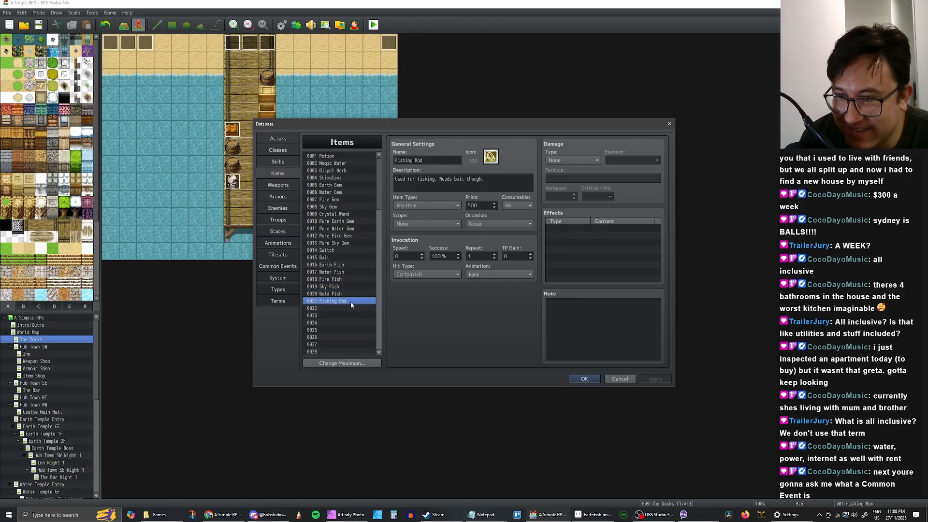
{"action": "left_click", "coordinate": [490, 179]}
{"action": "left_click", "coordinate": [496, 179]}
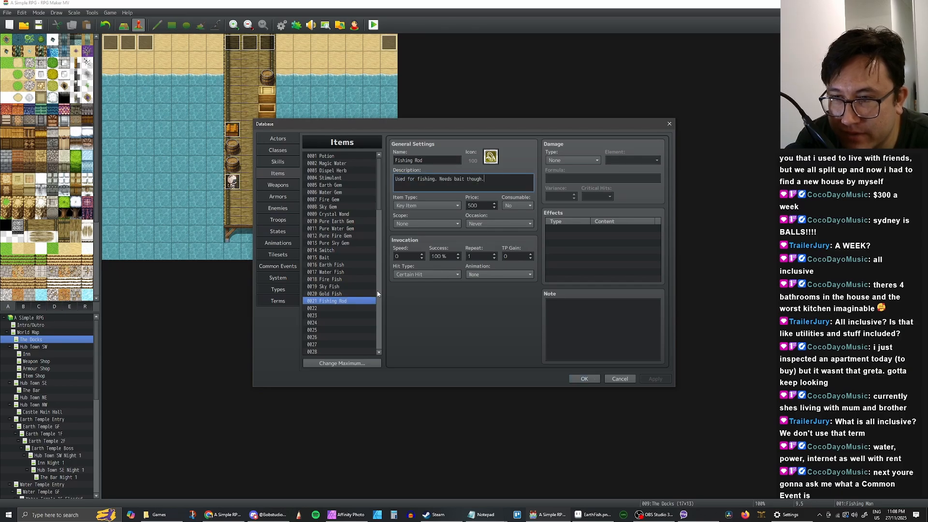
{"action": "left_click", "coordinate": [337, 257]}
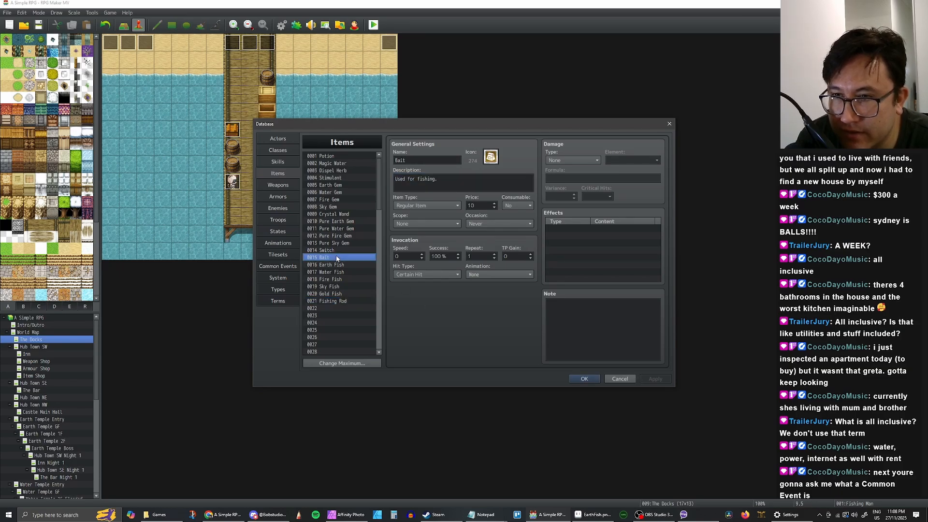
{"action": "left_click", "coordinate": [336, 299]}
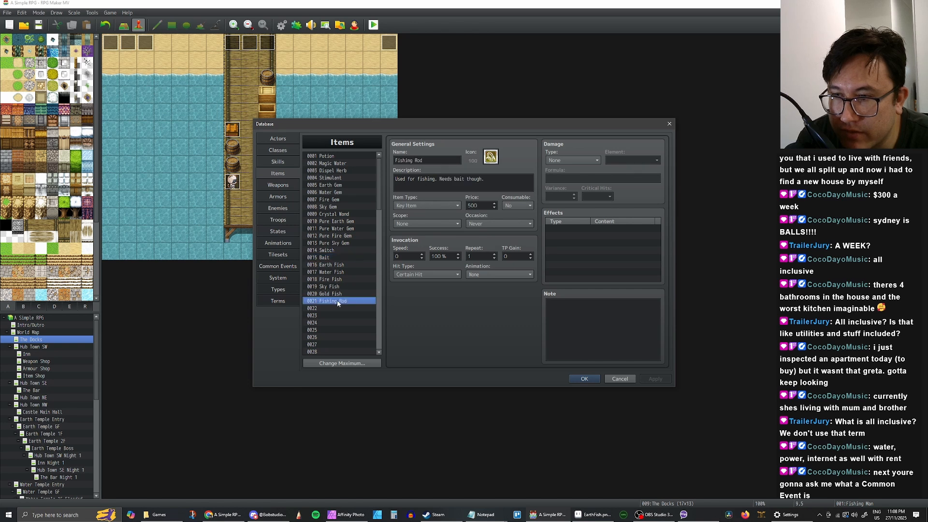
{"action": "left_click", "coordinate": [585, 379]}
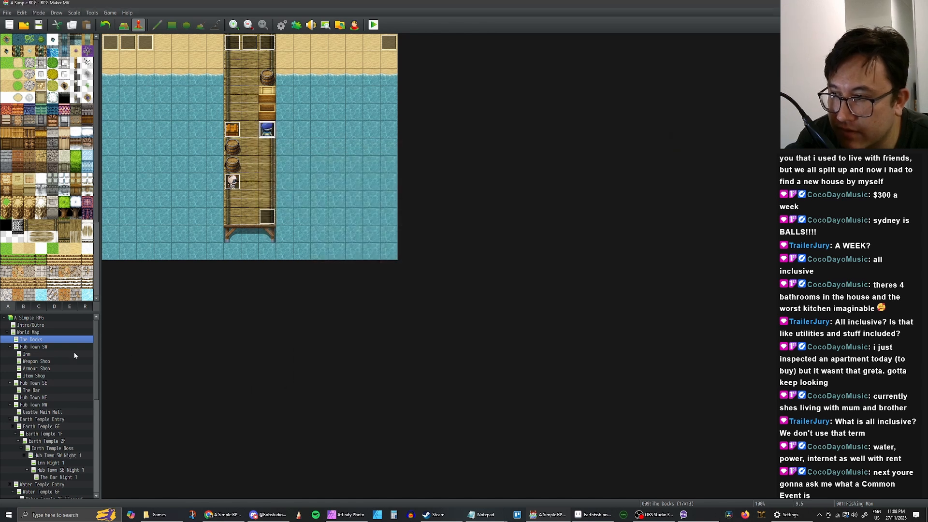
Add the Fishing Rod at its standard price to the merchandise sold by the Item Shop's shopkeeper event
{"action": "left_click", "coordinate": [37, 375]}
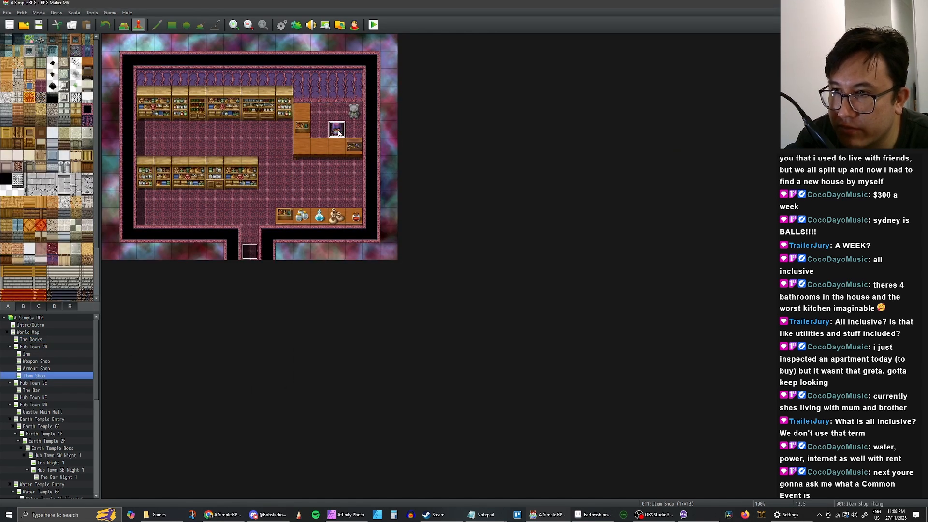
{"action": "double_click", "coordinate": [337, 130]}
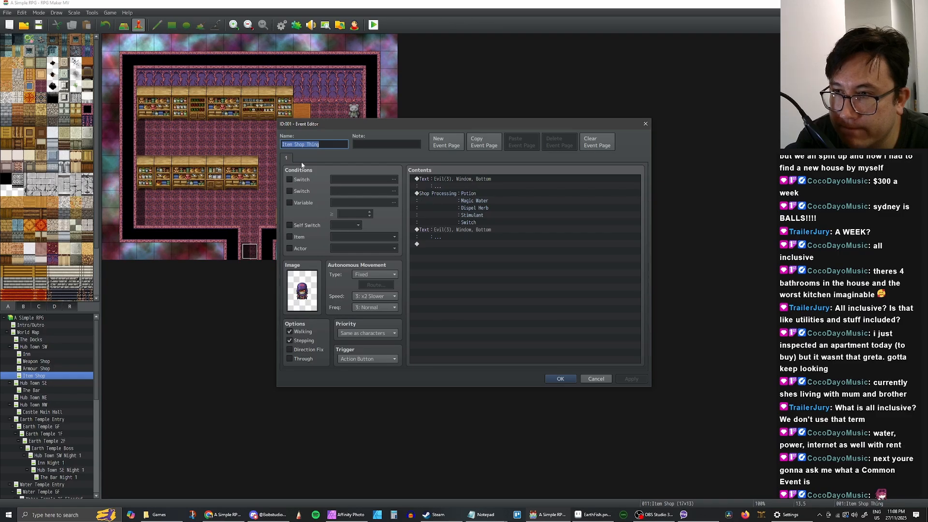
{"action": "double_click", "coordinate": [473, 206]}
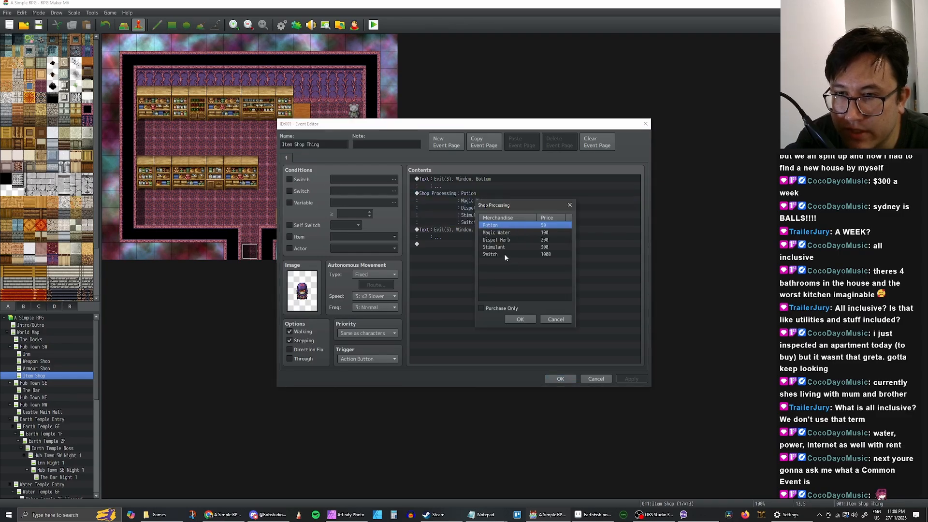
{"action": "left_click", "coordinate": [505, 255]}
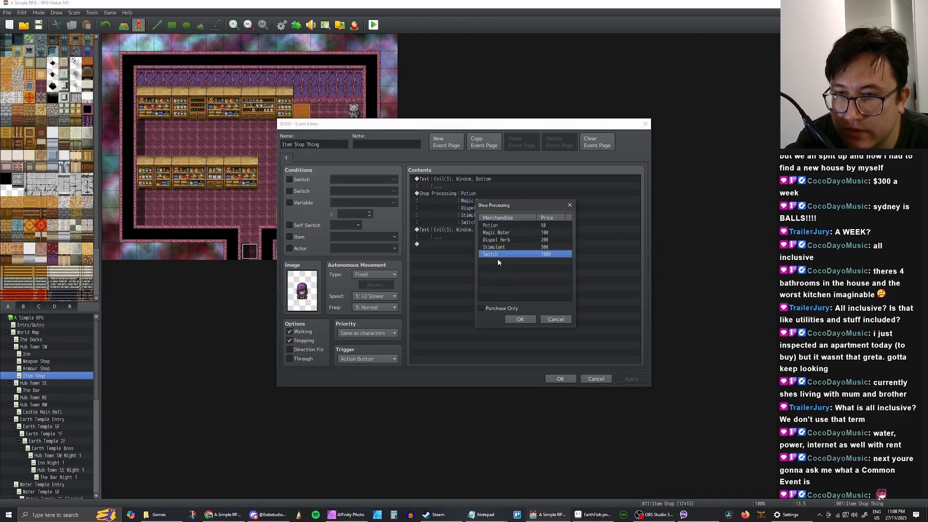
{"action": "double_click", "coordinate": [497, 260]}
{"action": "left_click", "coordinate": [542, 230]}
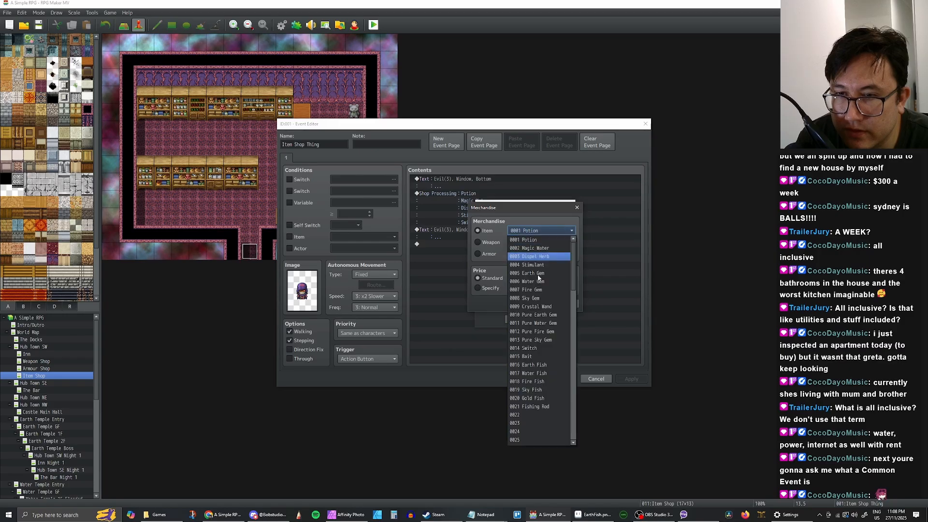
{"action": "left_click", "coordinate": [530, 406]}
{"action": "left_click", "coordinate": [528, 304]}
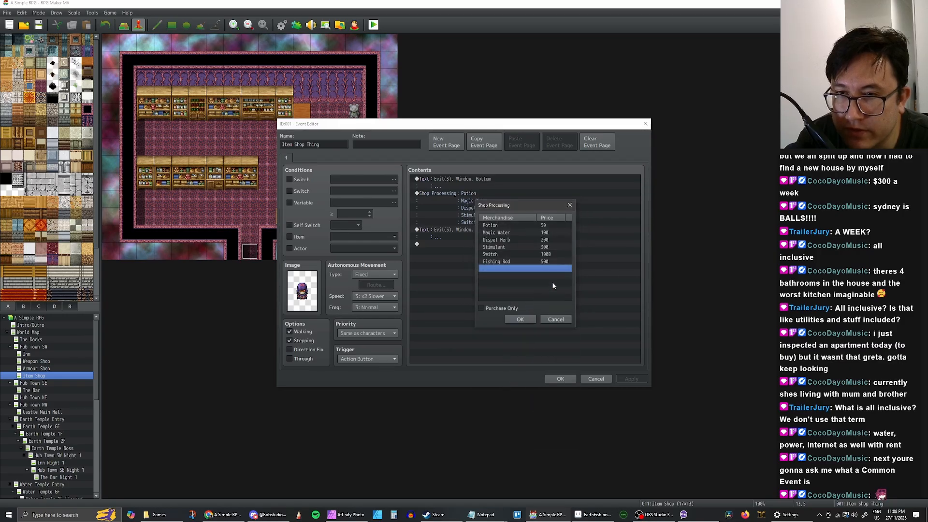
Move the Fishing Rod above the Switch in the shop's merchandise and accept the list
{"action": "left_click", "coordinate": [509, 261]}
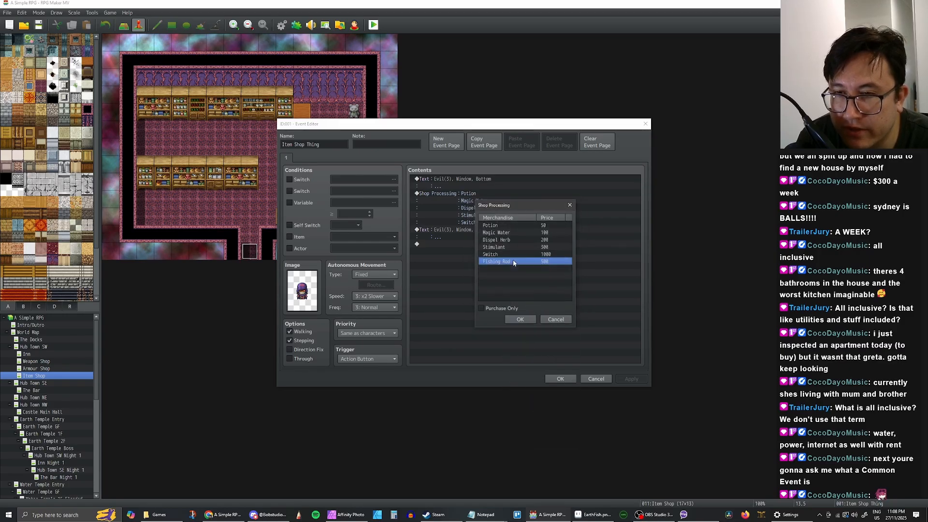
{"action": "left_click_drag", "start_coordinate": [509, 261], "coordinate": [501, 257]}
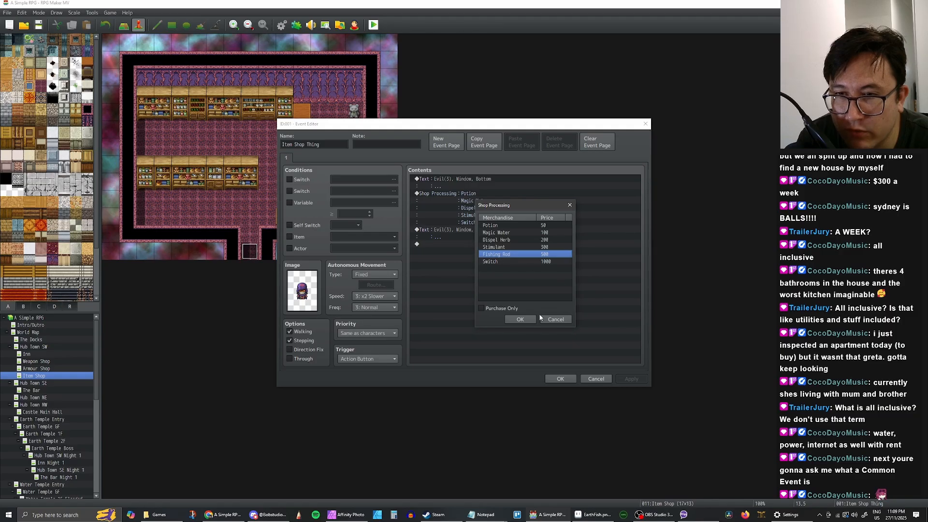
{"action": "left_click", "coordinate": [522, 318]}
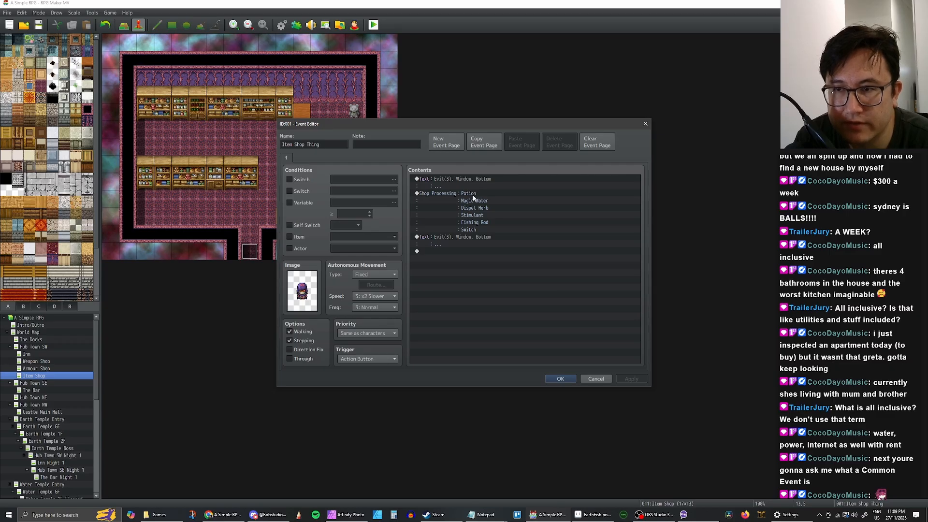
Remove the Fishing Rod from the shopkeeper's merchandise, then apply and close the event
{"action": "double_click", "coordinate": [473, 198]}
{"action": "left_click", "coordinate": [499, 255]}
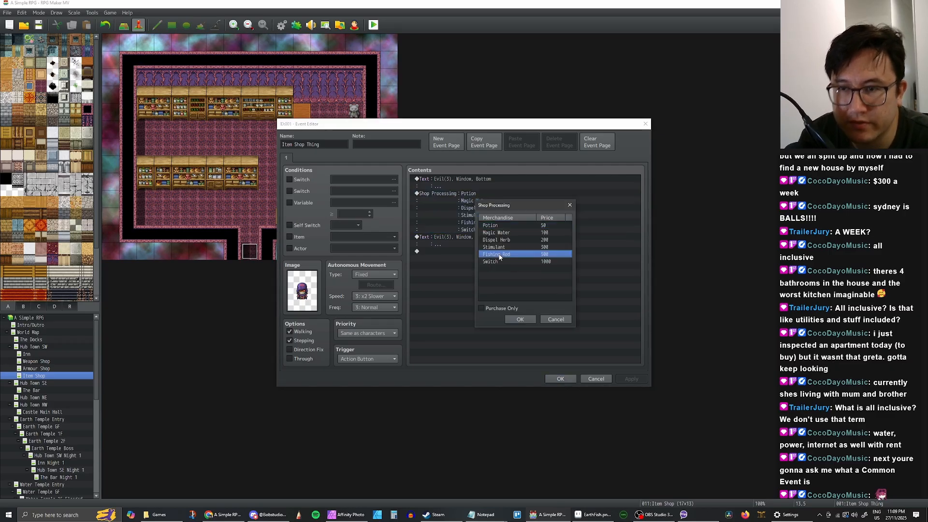
{"action": "key", "text": "Delete"}
{"action": "left_click", "coordinate": [520, 319]}
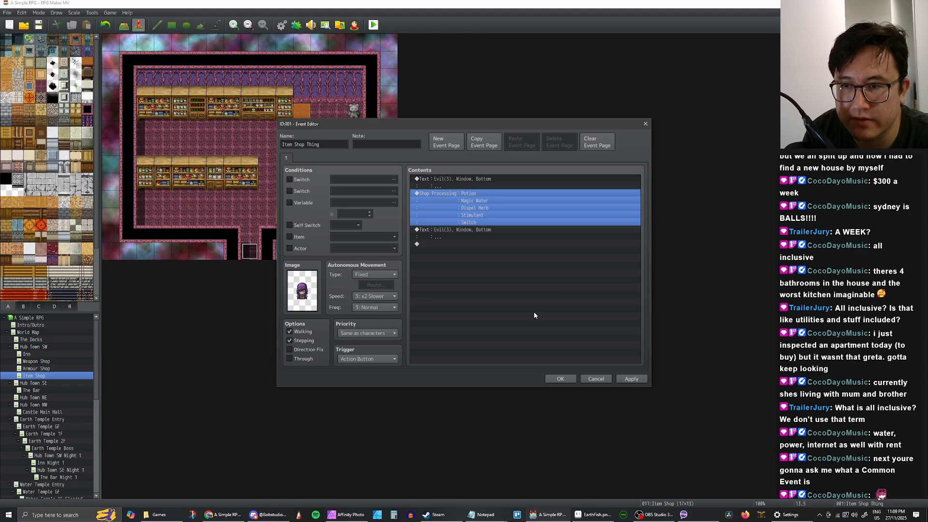
{"action": "left_click", "coordinate": [627, 379]}
{"action": "left_click", "coordinate": [560, 379]}
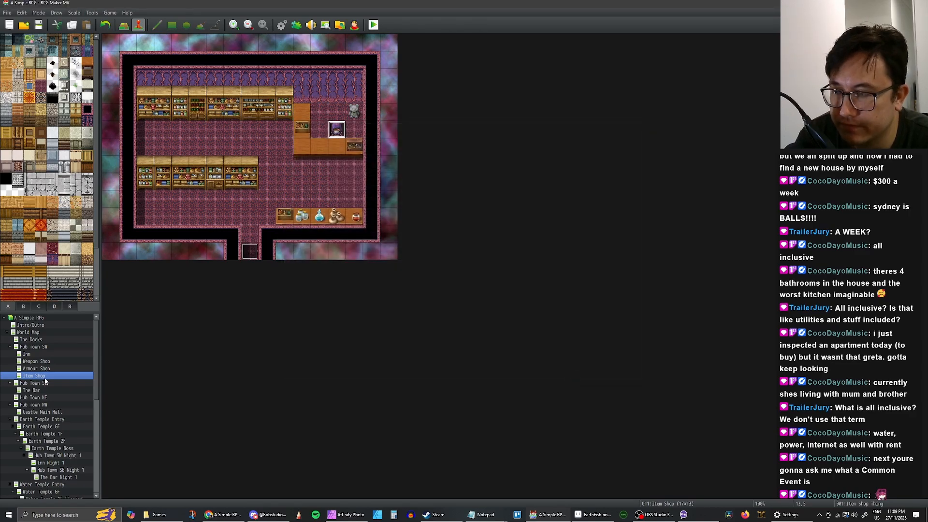
Look through the Hub Town SW, Inn, The Bar and Hub Town SE maps and open the event of the bald NPC outside the bar
{"action": "left_click", "coordinate": [34, 347]}
{"action": "left_click", "coordinate": [34, 341]}
{"action": "left_click", "coordinate": [35, 347]}
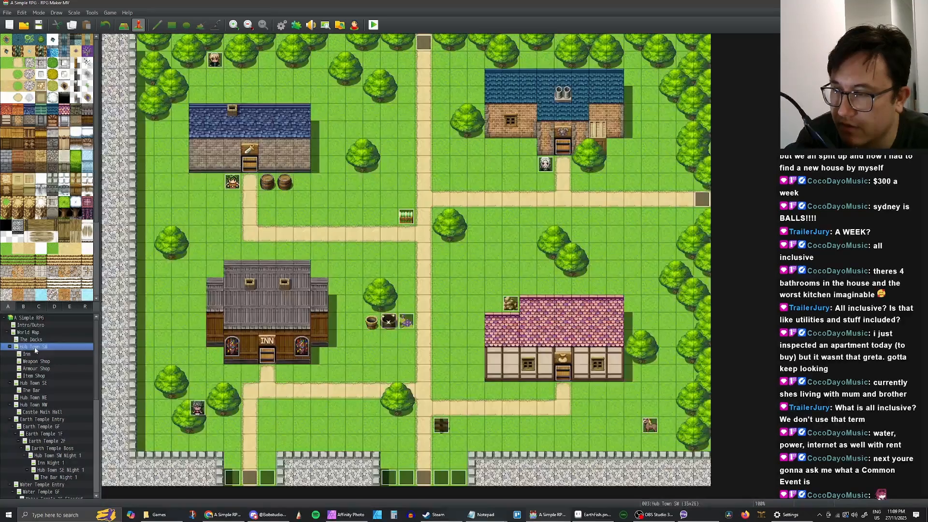
{"action": "left_click", "coordinate": [29, 355]}
{"action": "left_click", "coordinate": [32, 347]}
{"action": "left_click", "coordinate": [29, 355]}
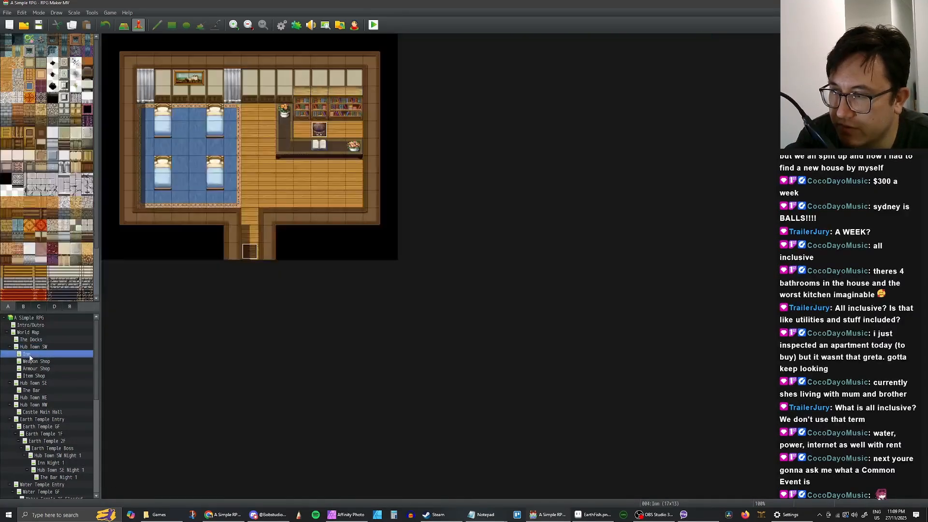
{"action": "left_click", "coordinate": [30, 383]}
{"action": "left_click", "coordinate": [31, 390]}
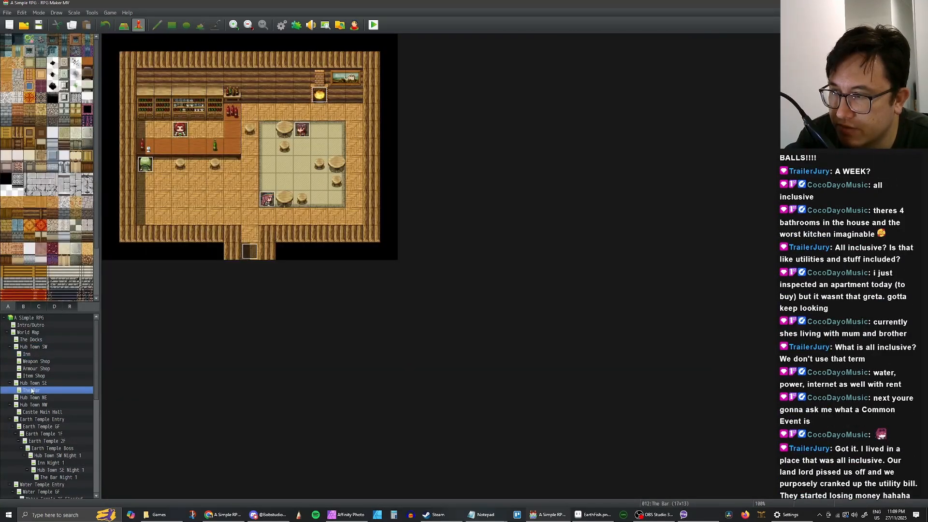
{"action": "left_click", "coordinate": [31, 383]}
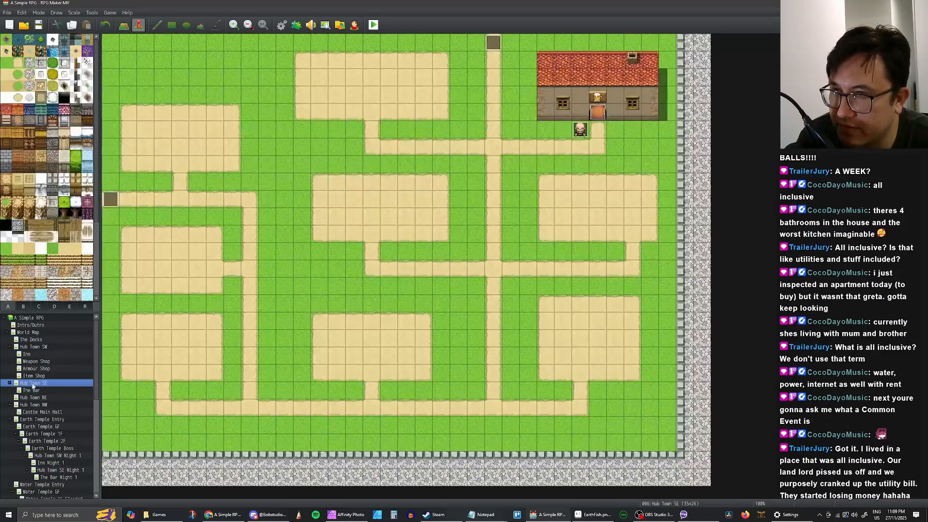
{"action": "double_click", "coordinate": [579, 131]}
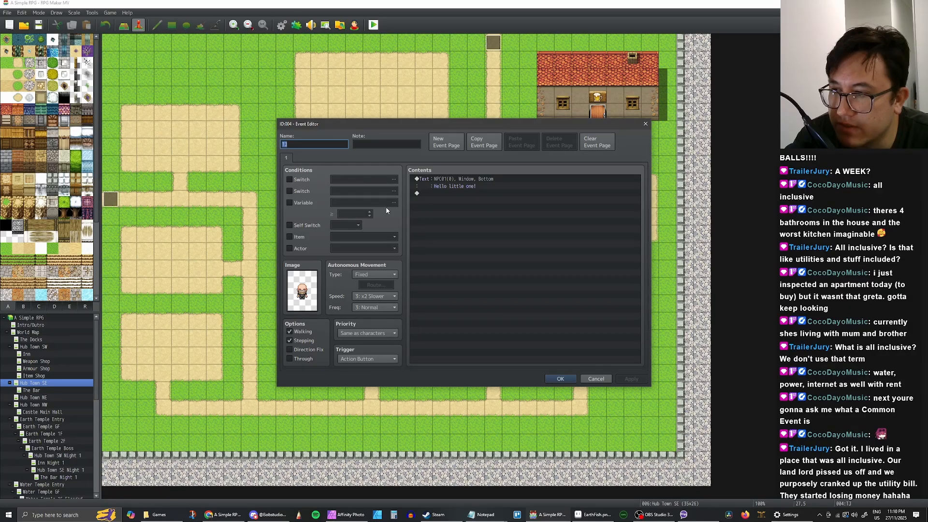
{"action": "left_click", "coordinate": [595, 377]}
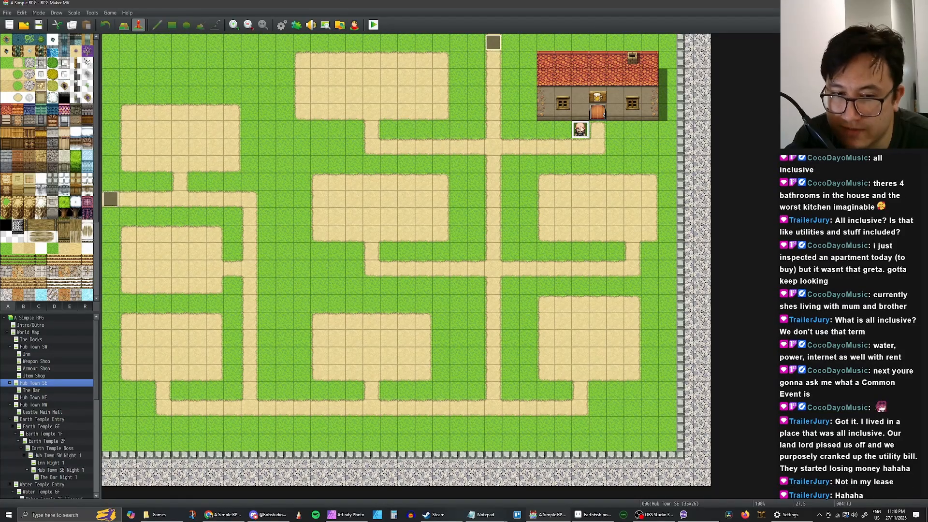
{"action": "double_click", "coordinate": [580, 130]}
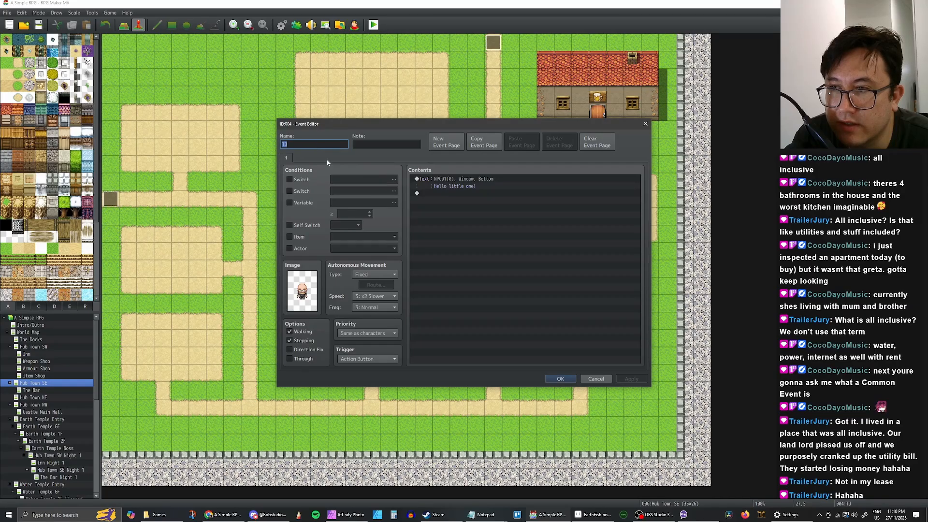
Add a second event page with a switch condition to the NPC and try to assign unused switch 0032 to it
{"action": "left_click", "coordinate": [450, 146]}
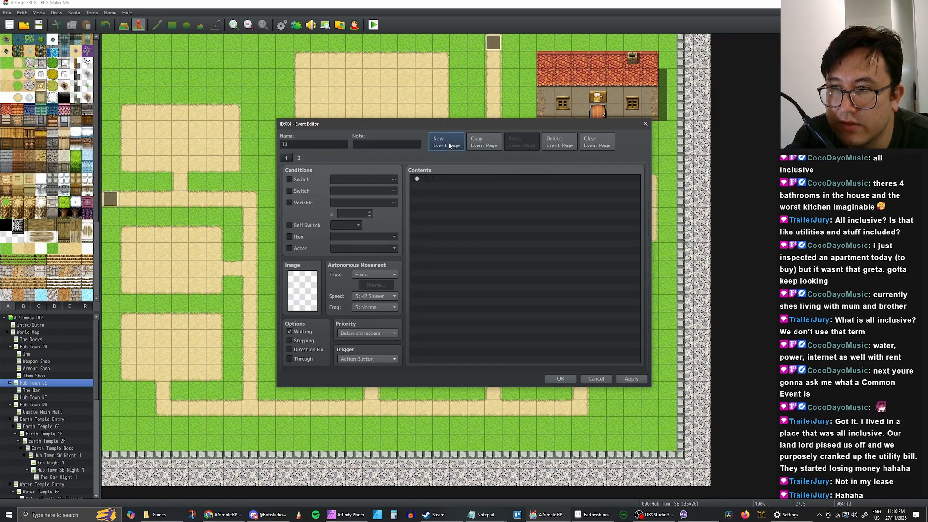
{"action": "left_click", "coordinate": [290, 180]}
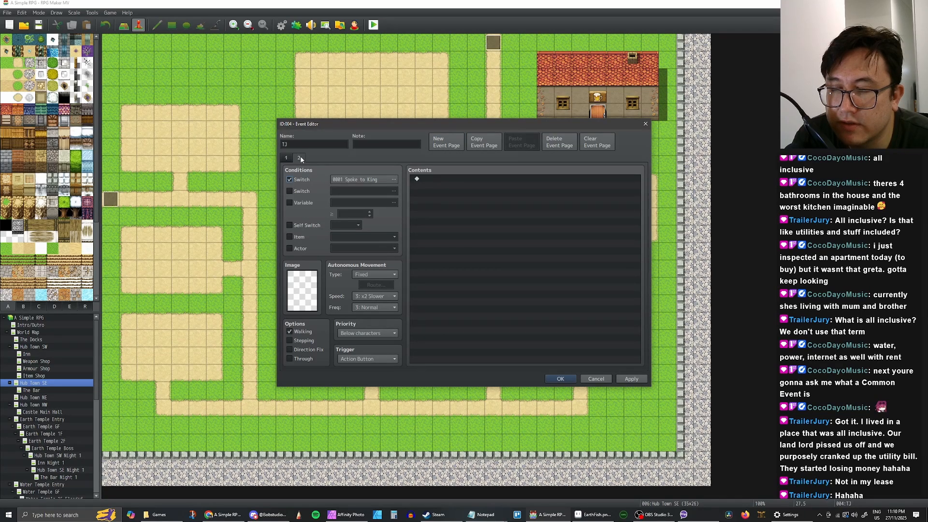
{"action": "left_click", "coordinate": [360, 180]}
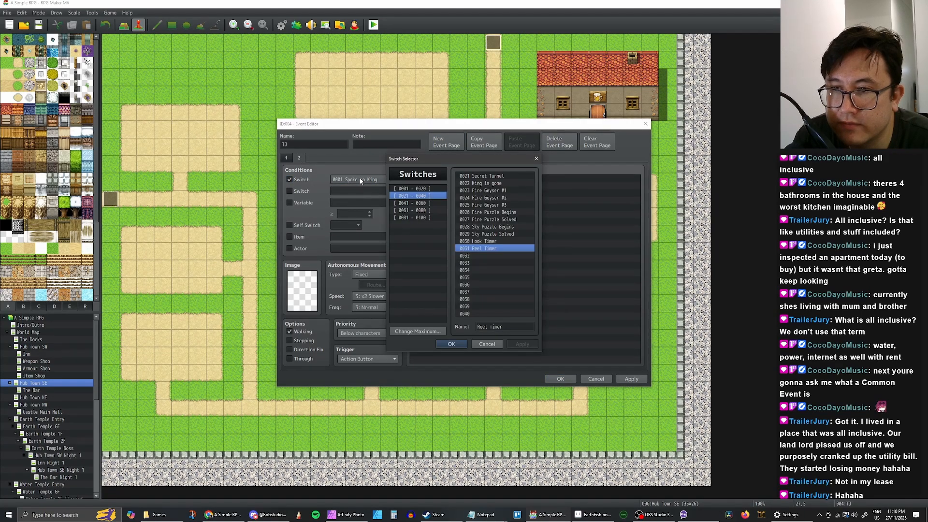
{"action": "left_click", "coordinate": [486, 345]}
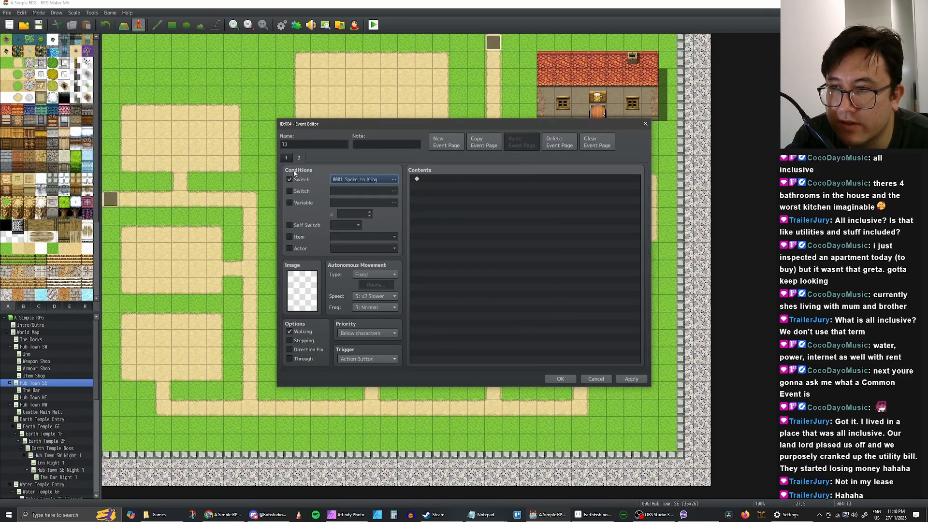
{"action": "double_click", "coordinate": [352, 180]}
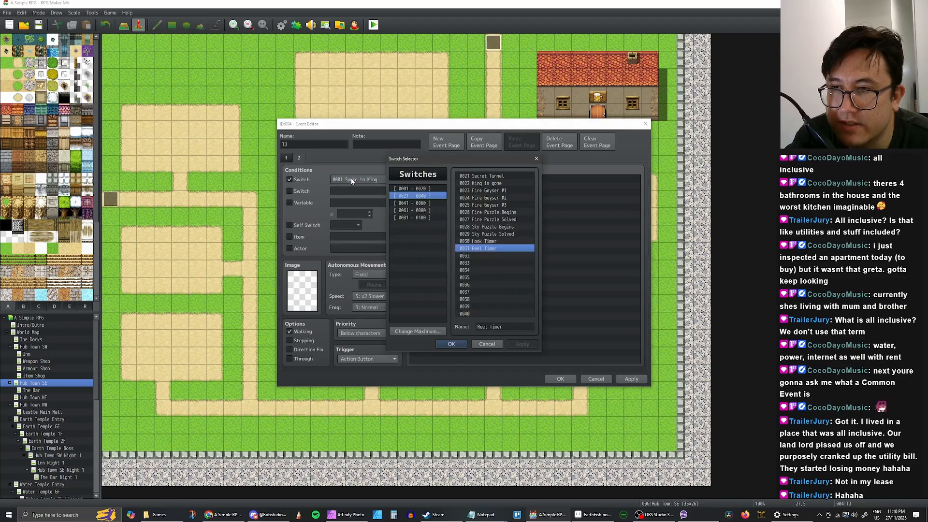
{"action": "left_click", "coordinate": [482, 256]}
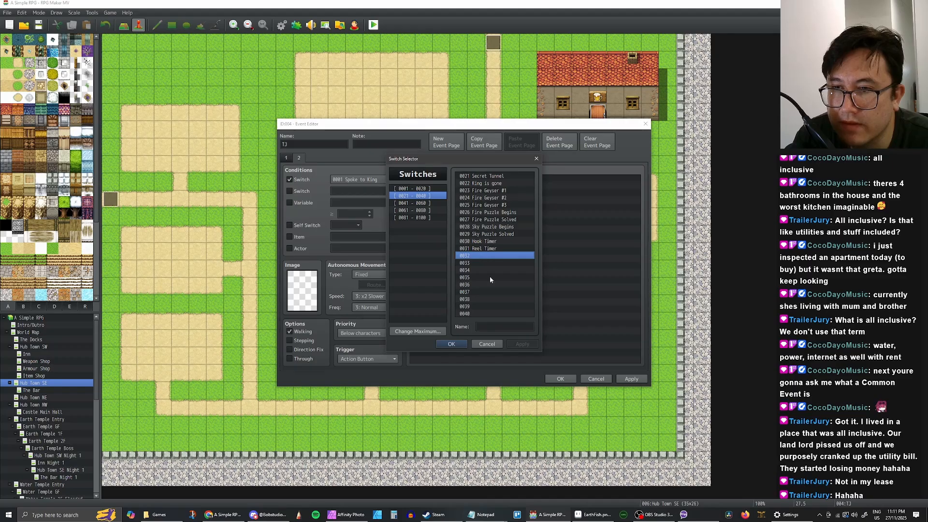
{"action": "left_click", "coordinate": [495, 327]}
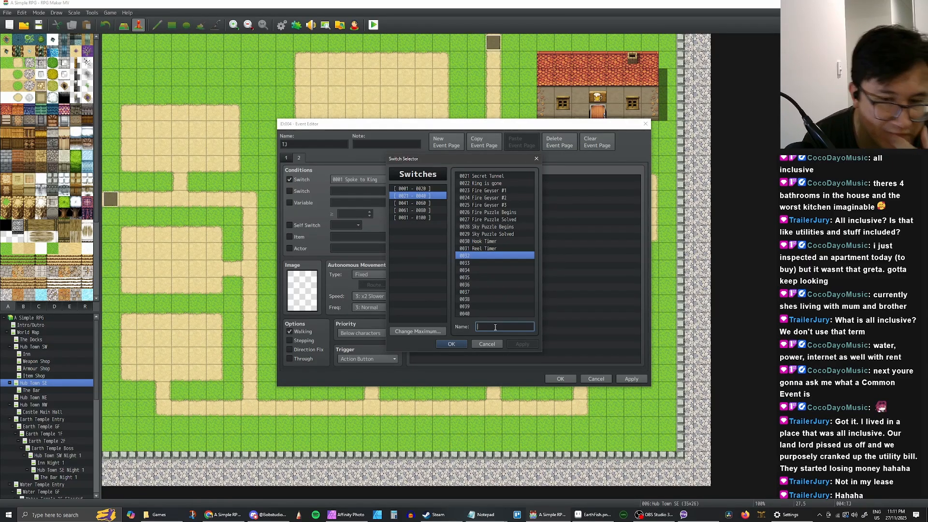
{"action": "left_click", "coordinate": [486, 344]}
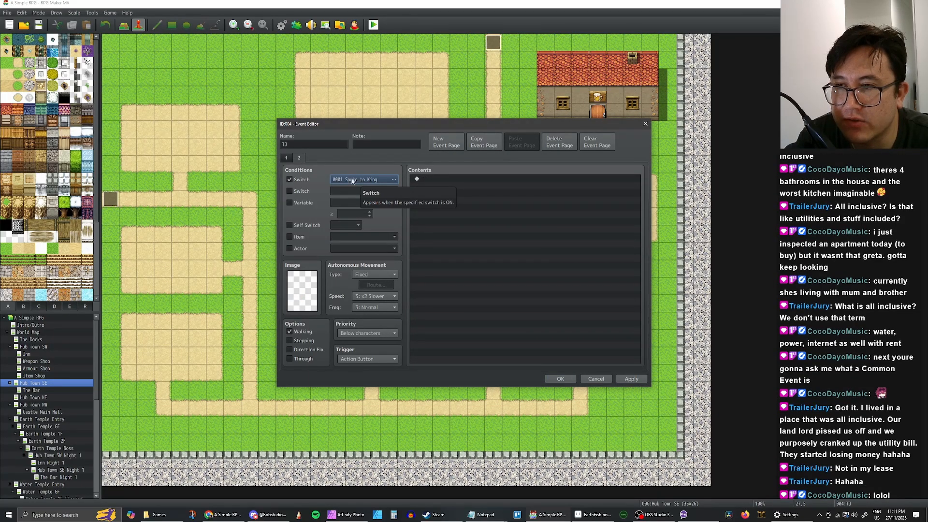
Compare the NPC's two event pages and delete the empty second one
{"action": "left_click", "coordinate": [286, 157]}
{"action": "left_click", "coordinate": [299, 158]}
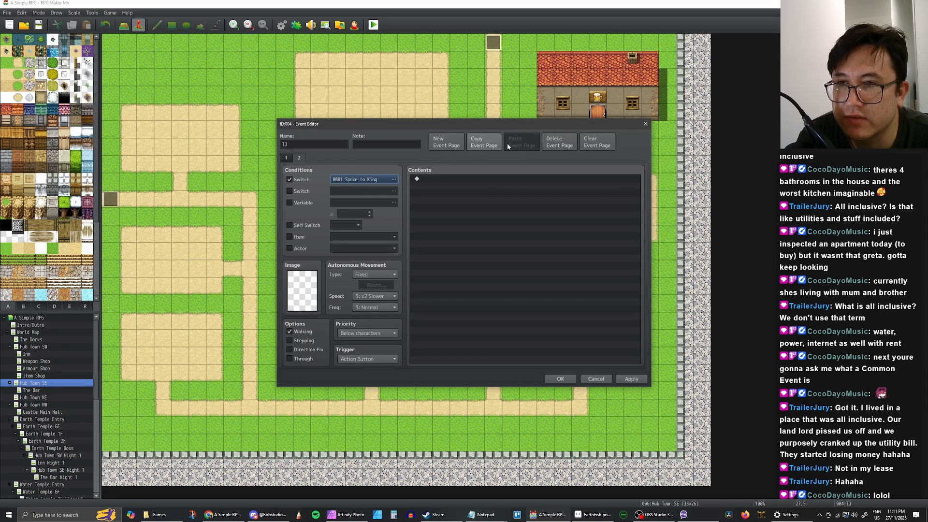
{"action": "left_click", "coordinate": [554, 143]}
Duplicate the NPC's "Hello little one!" message and change the second copy to "I have a favour to ask..."
{"action": "left_click", "coordinate": [472, 181]}
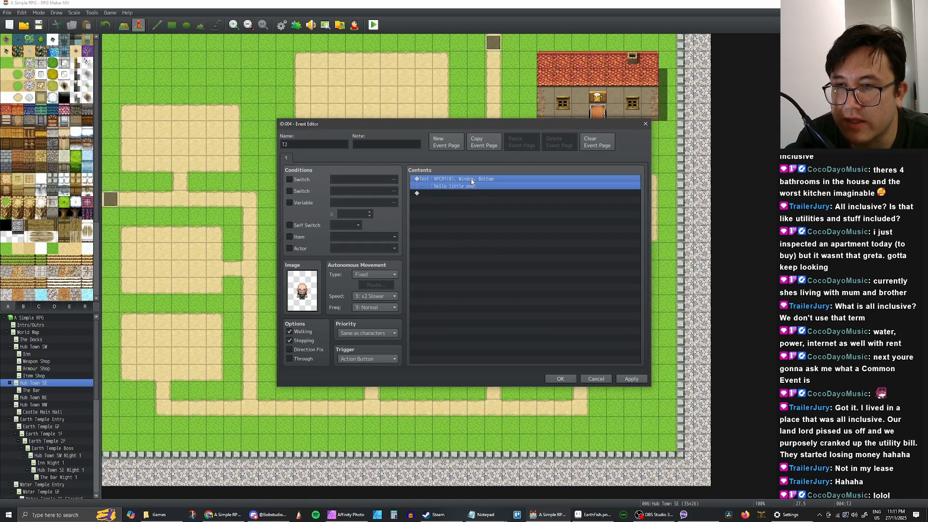
{"action": "key", "text": "ctrl+c"}
{"action": "key", "text": "ctrl+v"}
{"action": "double_click", "coordinate": [456, 194]}
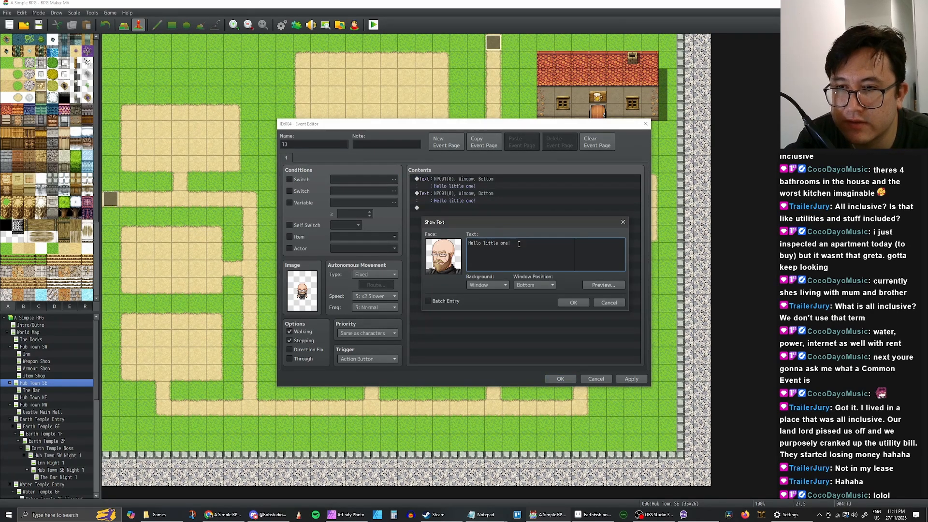
{"action": "type", "text": "I hav"}
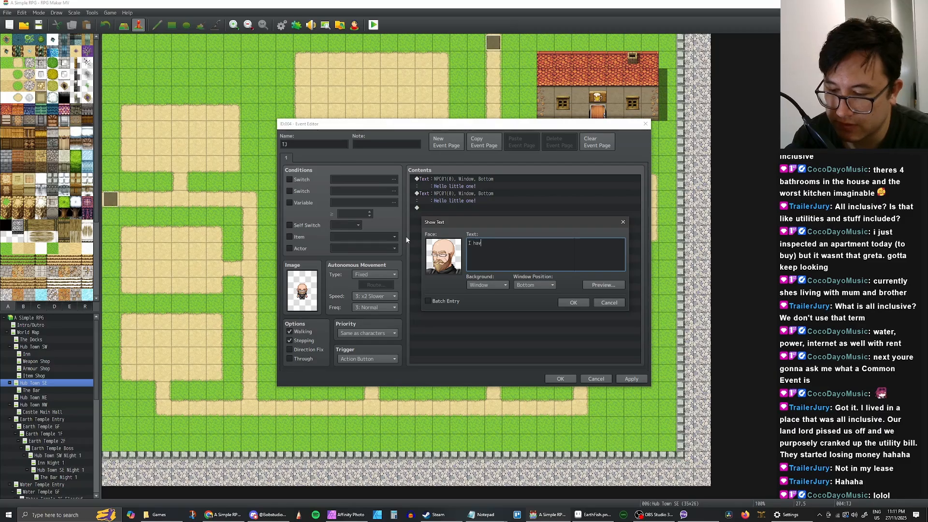
{"action": "type", "text": "e a fovo"}
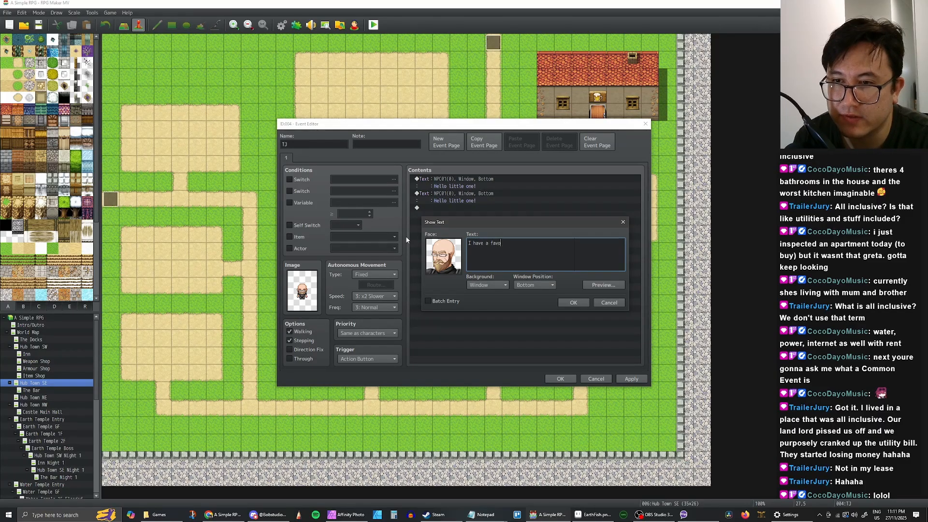
{"action": "type", "text": "ur to ask"}
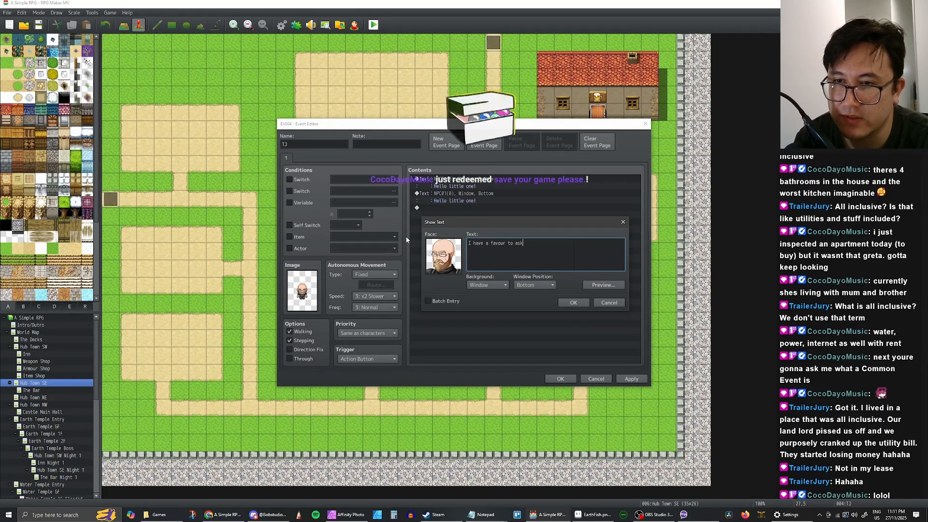
{"action": "type", "text": "..."}
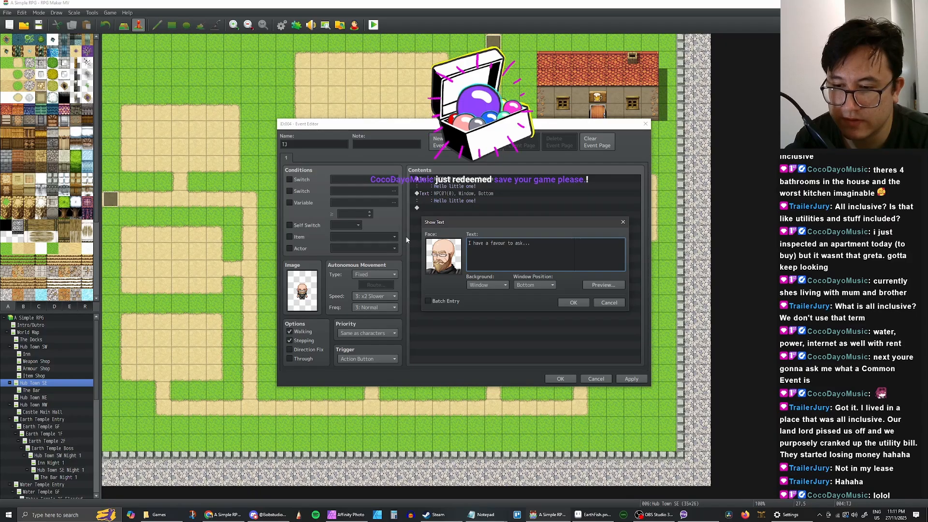
{"action": "left_click", "coordinate": [574, 302]}
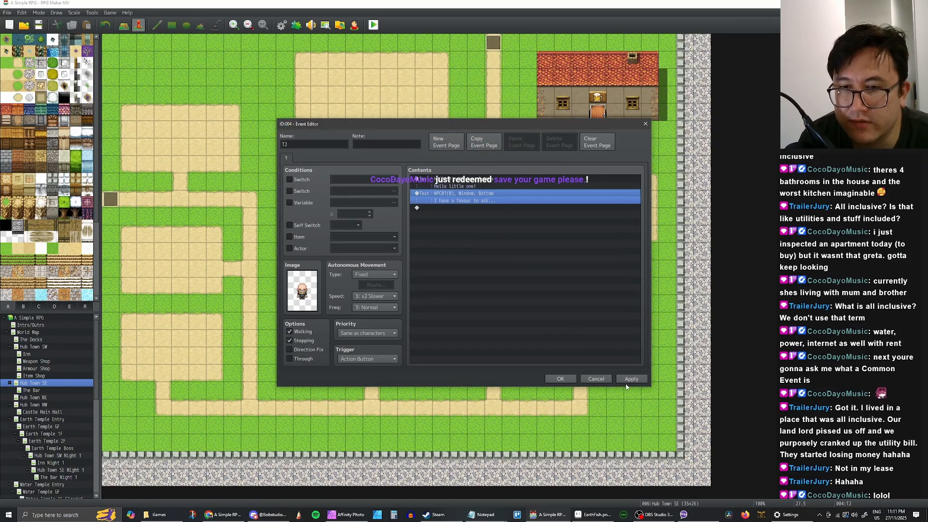
Save the NPC's edited dialogue and reopen its event at the end of the contents
{"action": "left_click", "coordinate": [560, 378]}
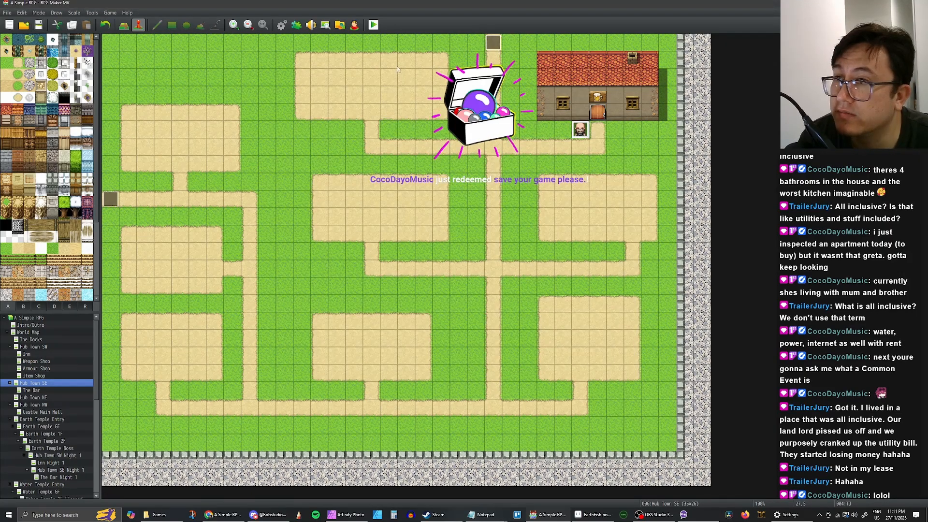
{"action": "double_click", "coordinate": [580, 129]}
{"action": "left_click", "coordinate": [486, 200]}
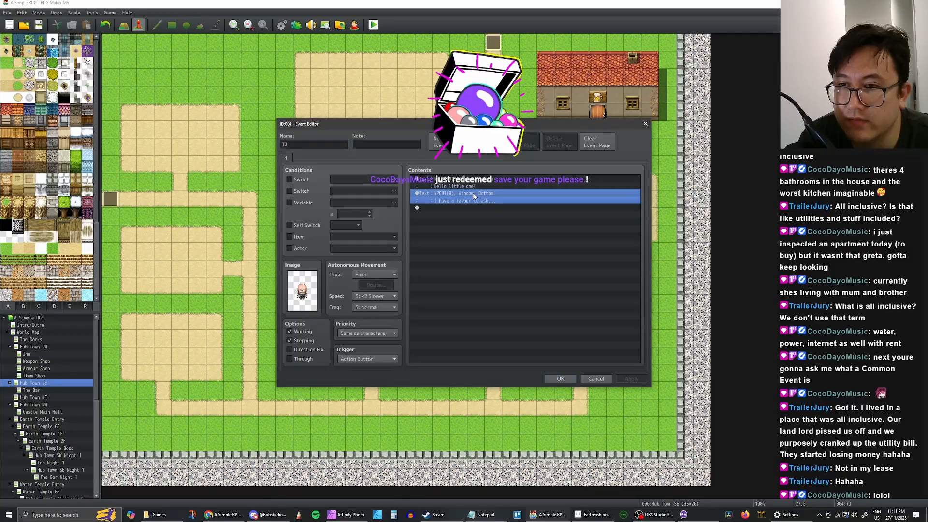
{"action": "left_click", "coordinate": [441, 209]}
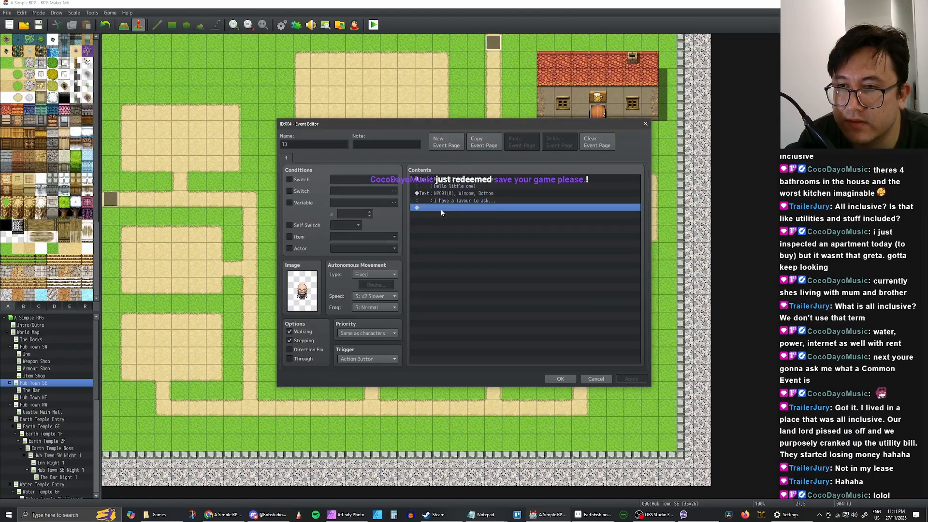
Duplicate the NPC's "I have a favour to ask..." message and replace the copy's text with "The fish tank in the bar is empty."
{"action": "left_click", "coordinate": [472, 199]}
{"action": "key", "text": "ctrl+c"}
{"action": "left_click", "coordinate": [471, 210]}
{"action": "key", "text": "ctrl+v"}
{"action": "double_click", "coordinate": [481, 209]}
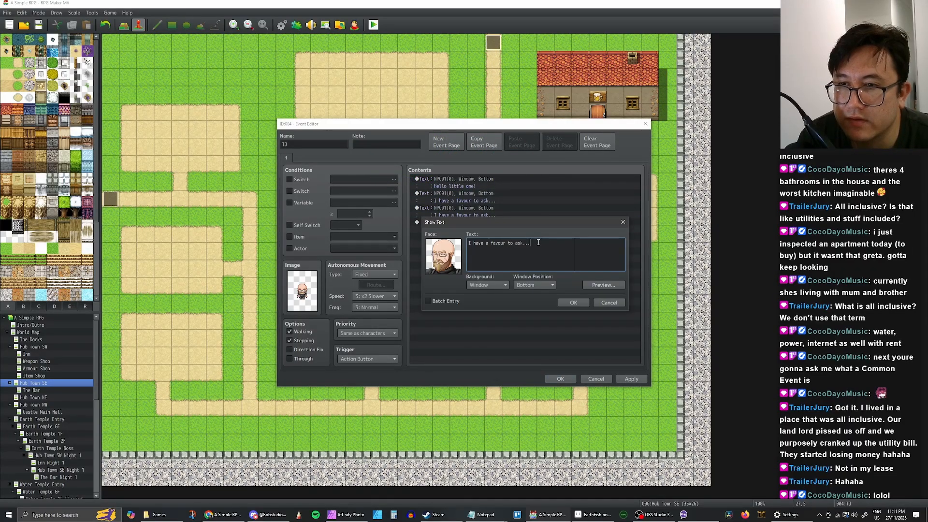
{"action": "left_click_drag", "start_coordinate": [538, 242], "coordinate": [416, 240]}
{"action": "type", "text": "The "}
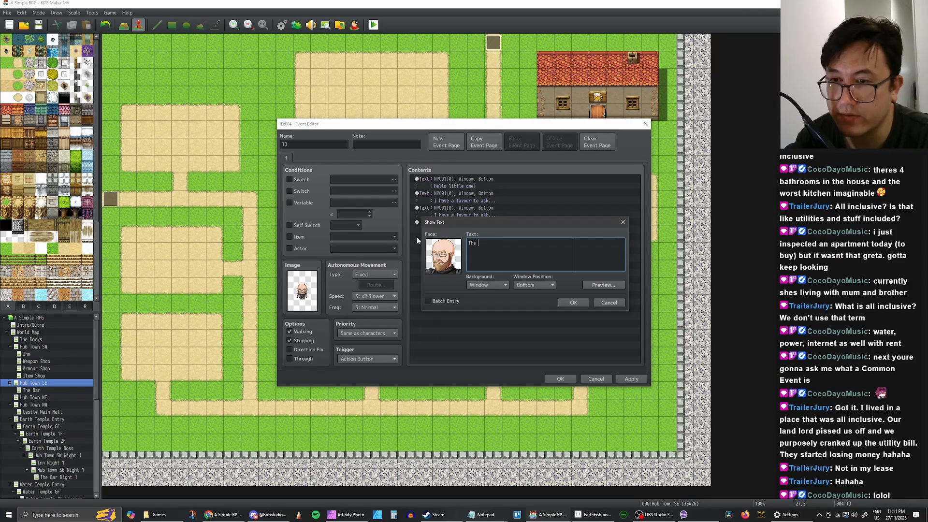
{"action": "type", "text": "fish "}
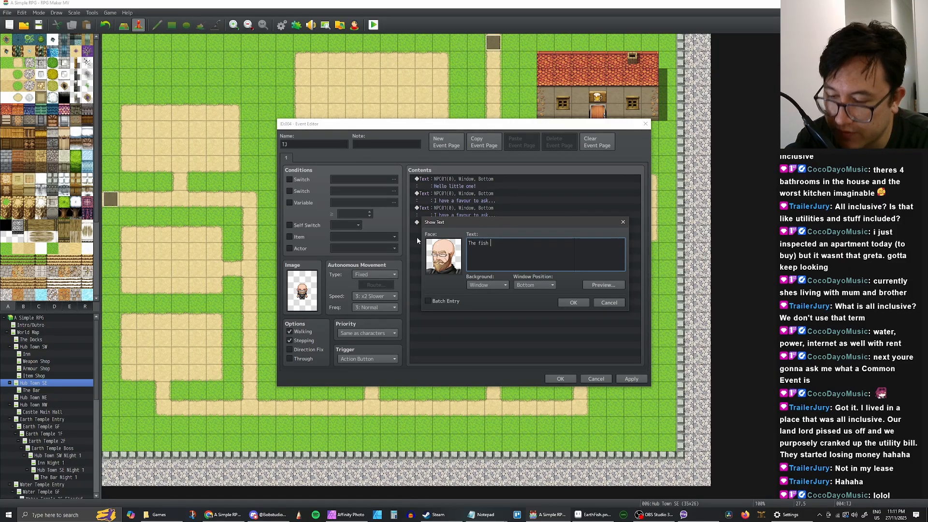
{"action": "type", "text": "tank in "}
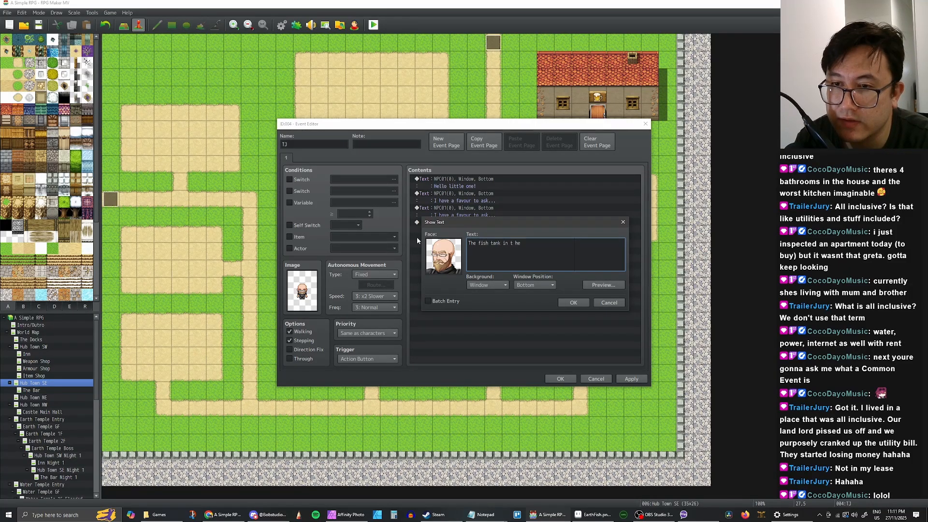
{"action": "type", "text": "t"}
{"action": "type", "text": "he bar"}
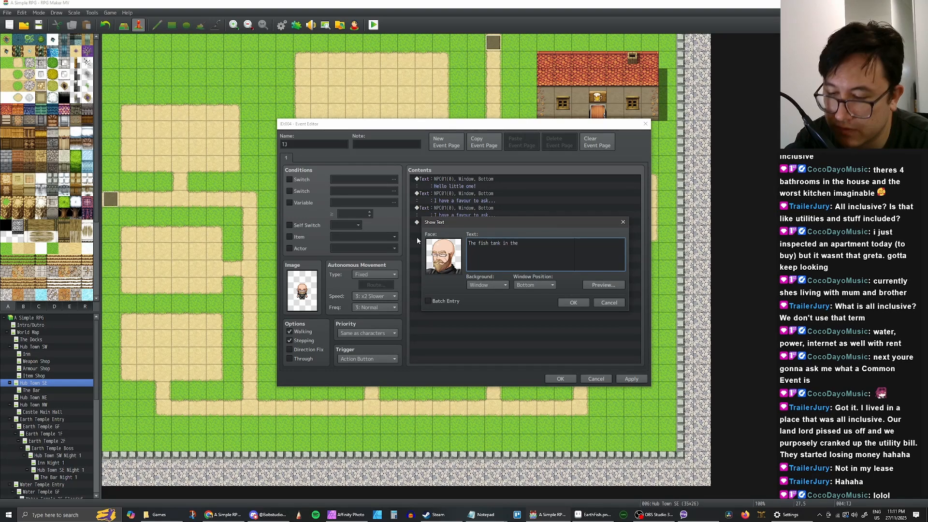
{"action": "type", "text": " is emp"}
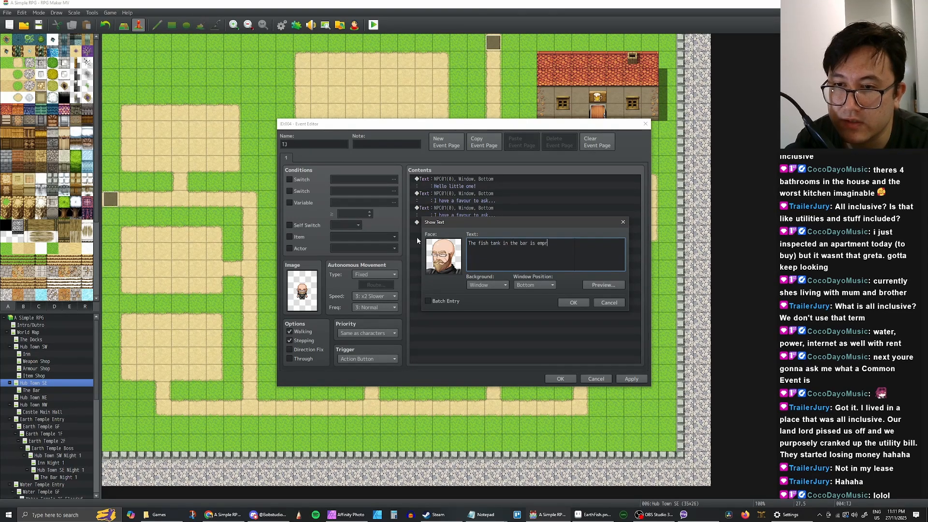
{"action": "type", "text": "ty."}
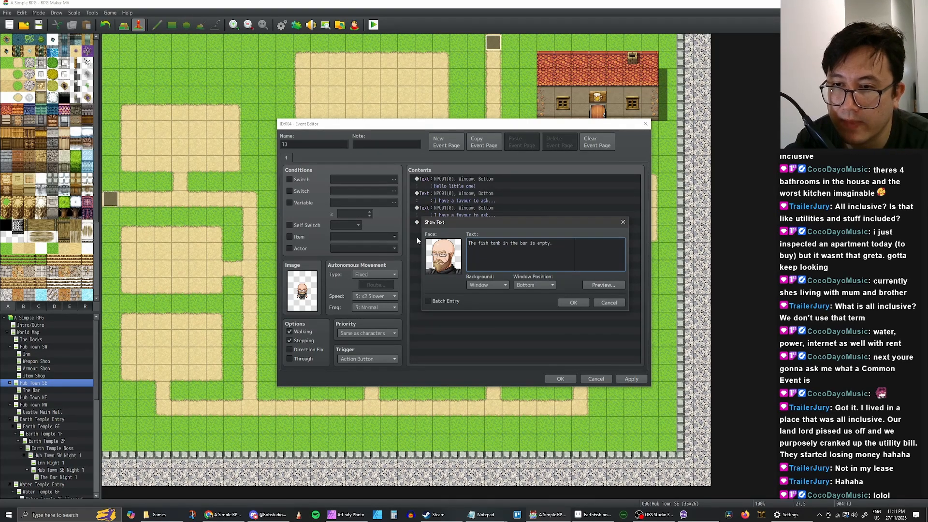
Add the second line "I would love to fill it with fish." to the fish tank message
{"action": "key", "text": "Return"}
{"action": "type", "text": "I would love "}
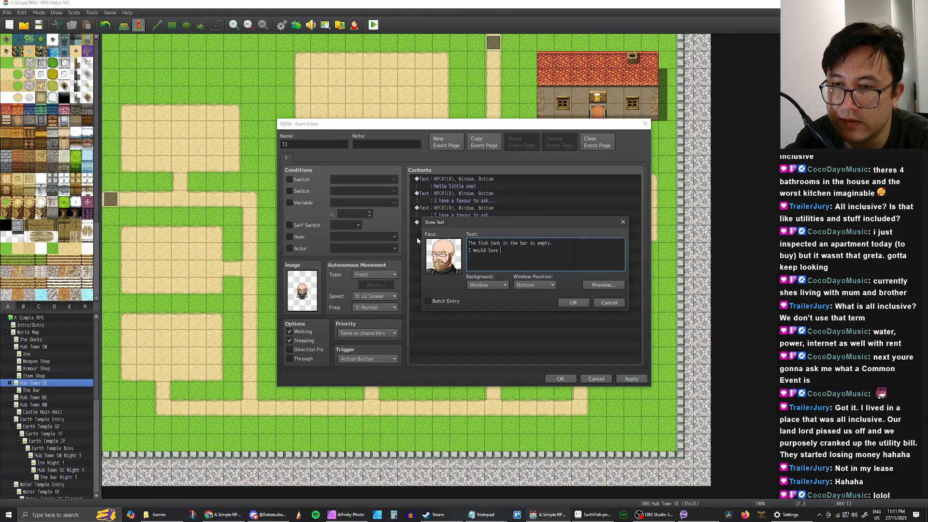
{"action": "type", "text": "to "}
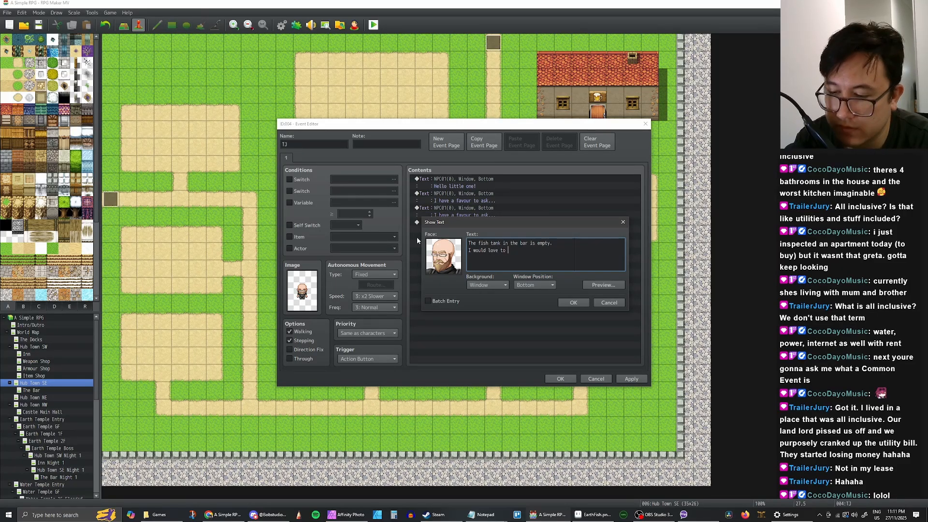
{"action": "type", "text": "fill it with"}
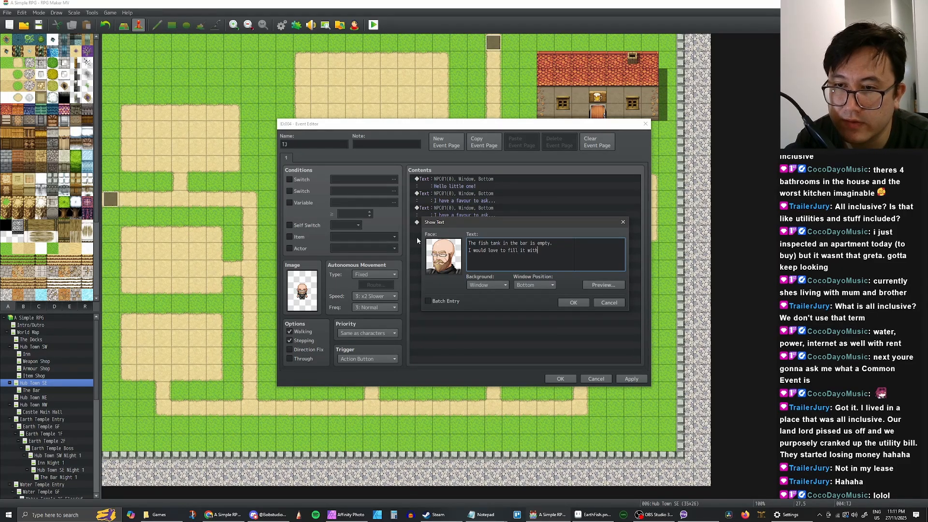
{"action": "type", "text": " fish."}
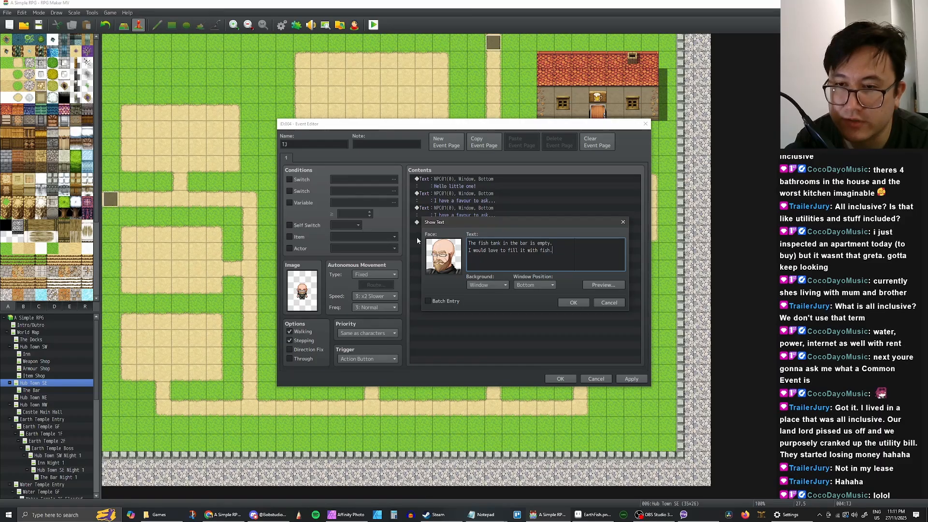
{"action": "left_click", "coordinate": [574, 303]}
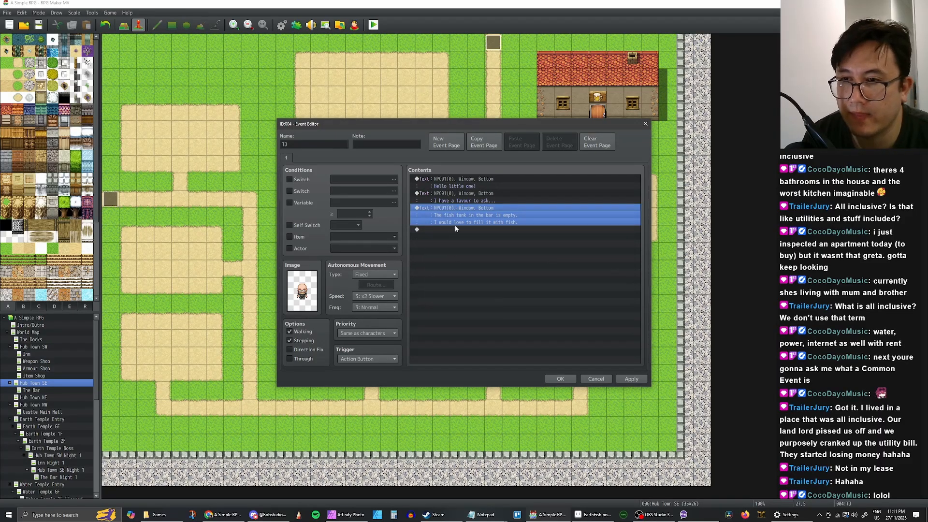
Add another copy of the NPC's message at the end and change its text to "But I don't have the time to go fishing."
{"action": "left_click", "coordinate": [455, 229]}
{"action": "key", "text": "ctrl+v"}
{"action": "double_click", "coordinate": [475, 234]}
{"action": "left_click_drag", "start_coordinate": [554, 251], "coordinate": [430, 228]}
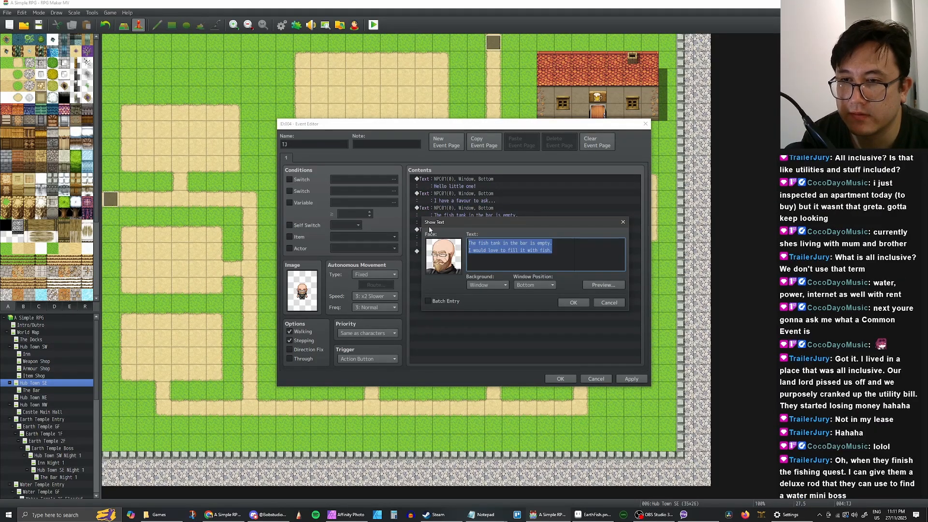
{"action": "type", "text": "But I don't a"}
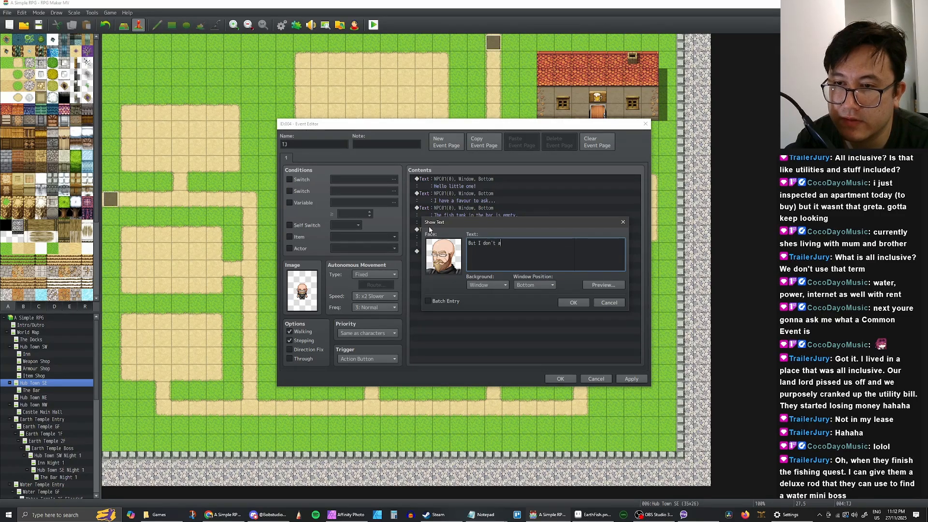
{"action": "key", "text": "BackSpace"}
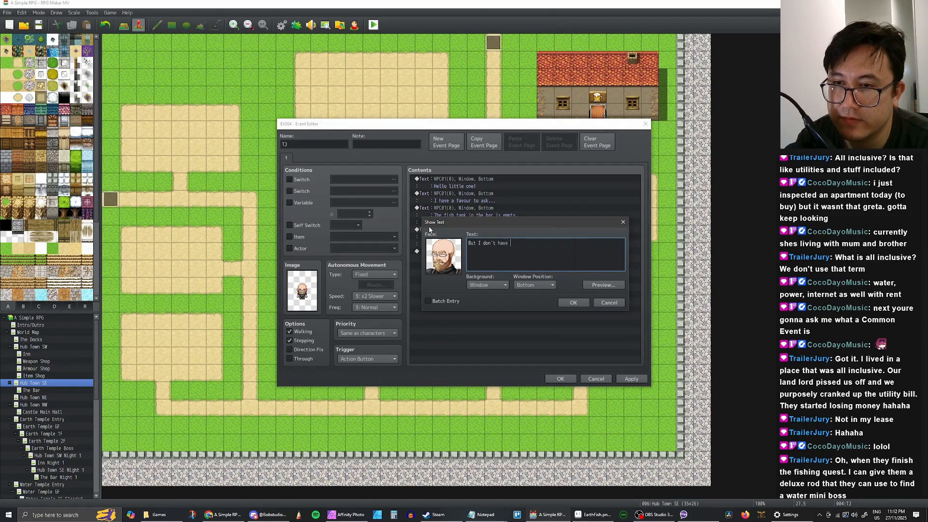
{"action": "type", "text": "have the tim"}
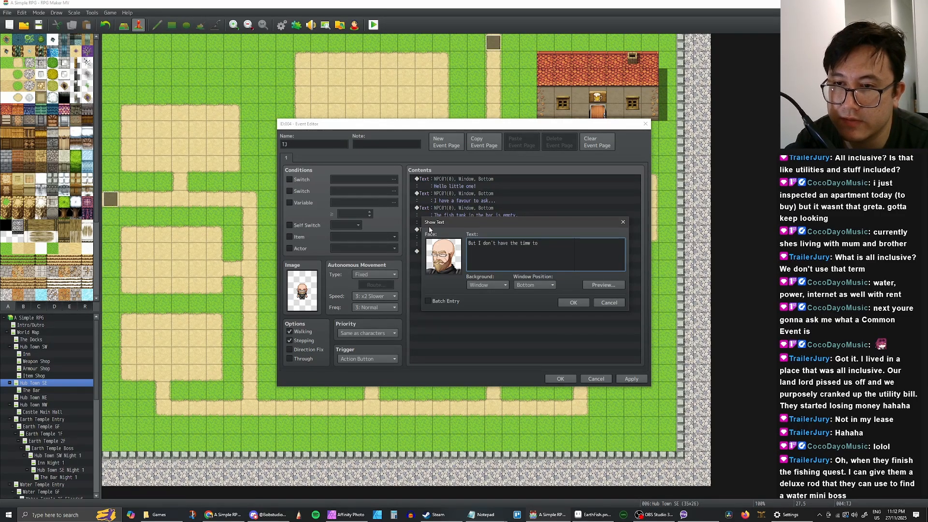
{"action": "type", "text": "e to"}
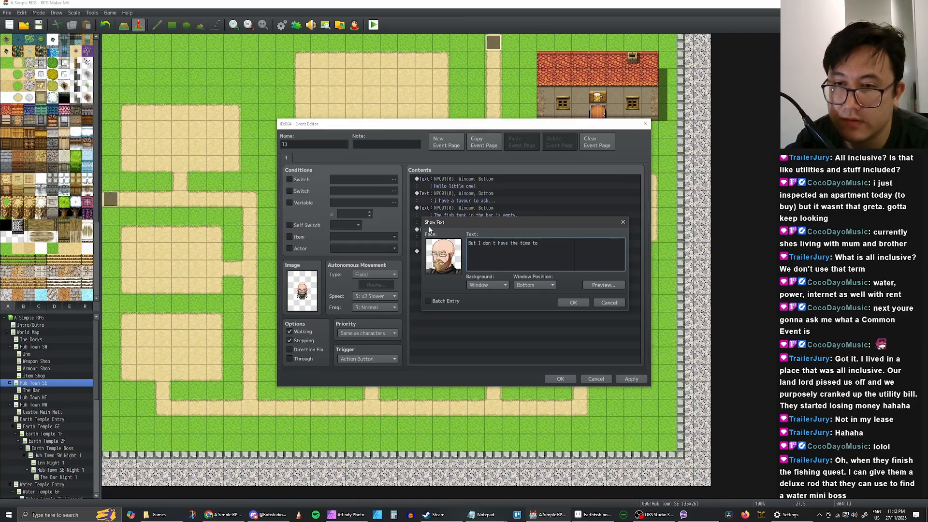
{"action": "type", "text": " go fih"}
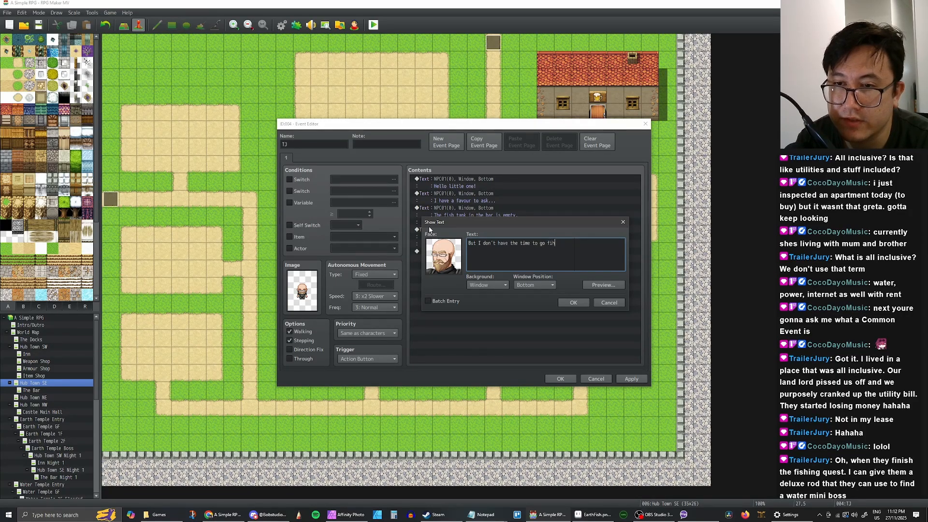
{"action": "key", "text": "BackSpace"}
{"action": "type", "text": "shing."}
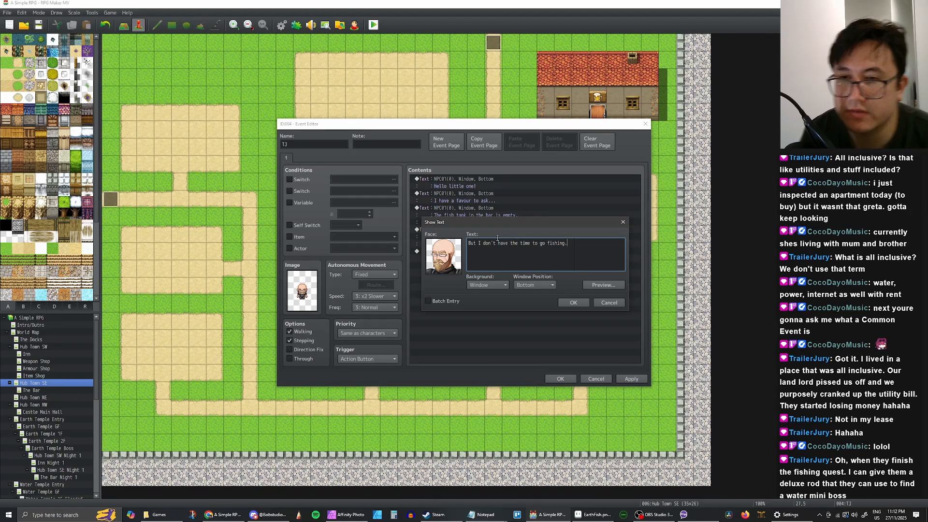
{"action": "left_click", "coordinate": [574, 303]}
Duplicate the last message and change the copy to "If I give you this fishing rod, could you catch an earth fish for me?" over two lines
{"action": "key", "text": "ctrl+c"}
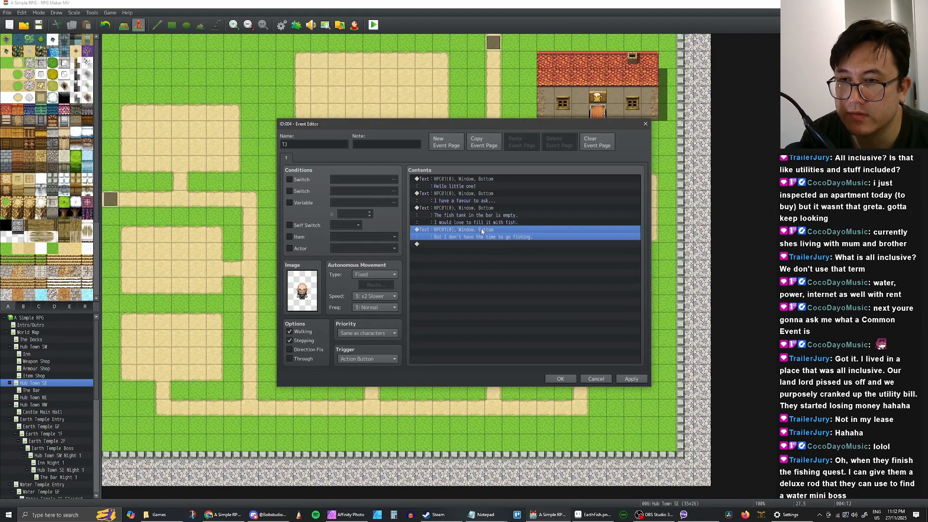
{"action": "left_click", "coordinate": [458, 244]}
{"action": "key", "text": "ctrl+v"}
{"action": "double_click", "coordinate": [480, 247]}
{"action": "left_click_drag", "start_coordinate": [570, 244], "coordinate": [428, 241]}
{"action": "type", "text": "If I give you this"}
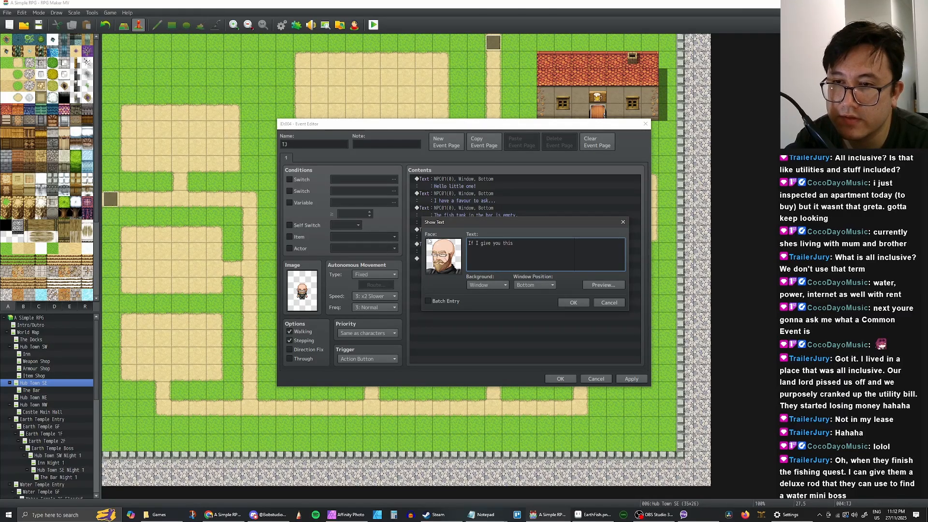
{"action": "type", "text": " fishing rod"}
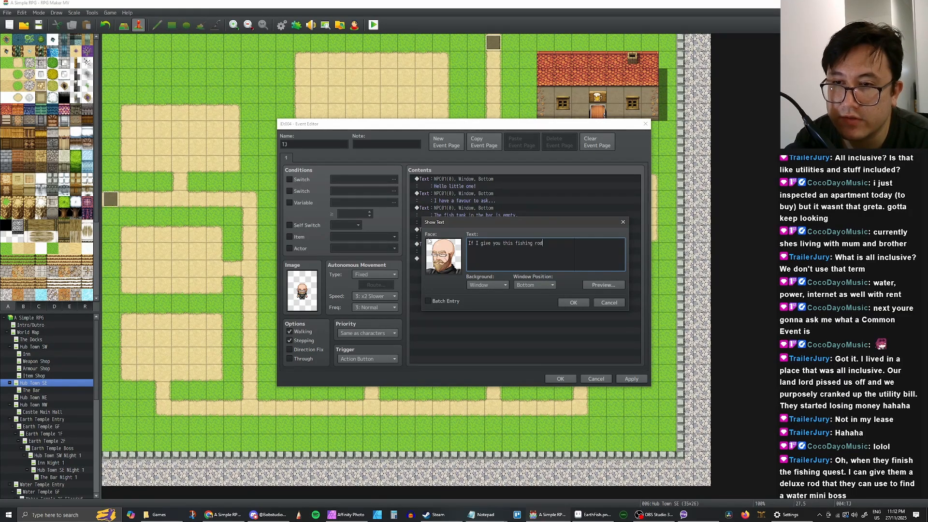
{"action": "type", "text": ", "}
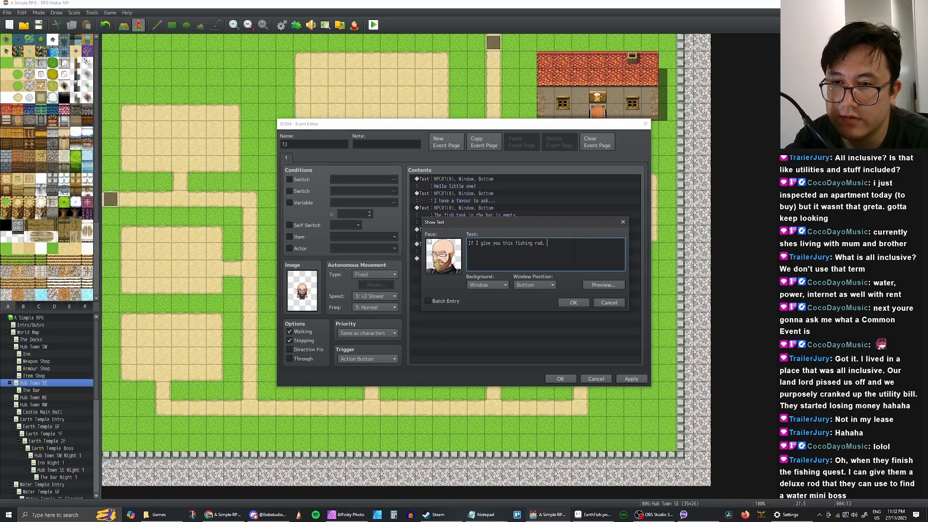
{"action": "type", "text": "could"}
{"action": "key", "text": "Return"}
{"action": "type", "text": "you catch an e"}
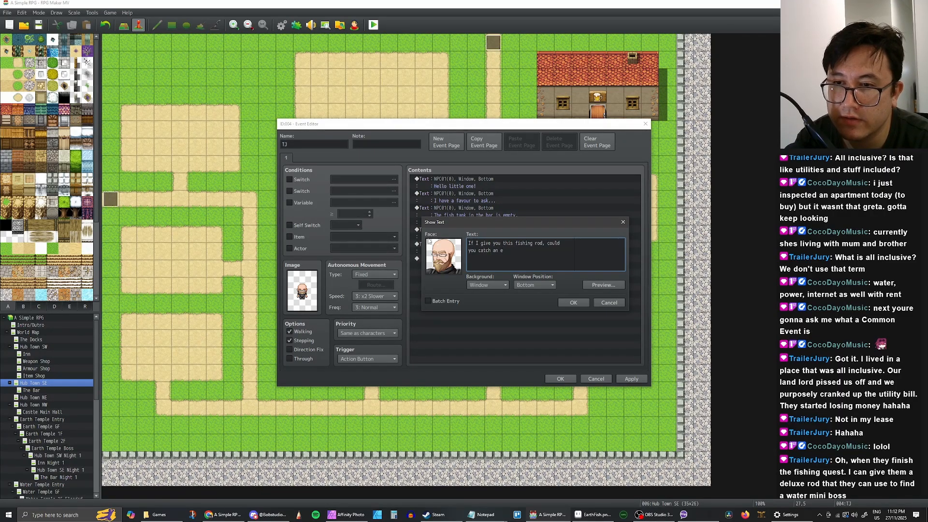
{"action": "type", "text": "arth fi"}
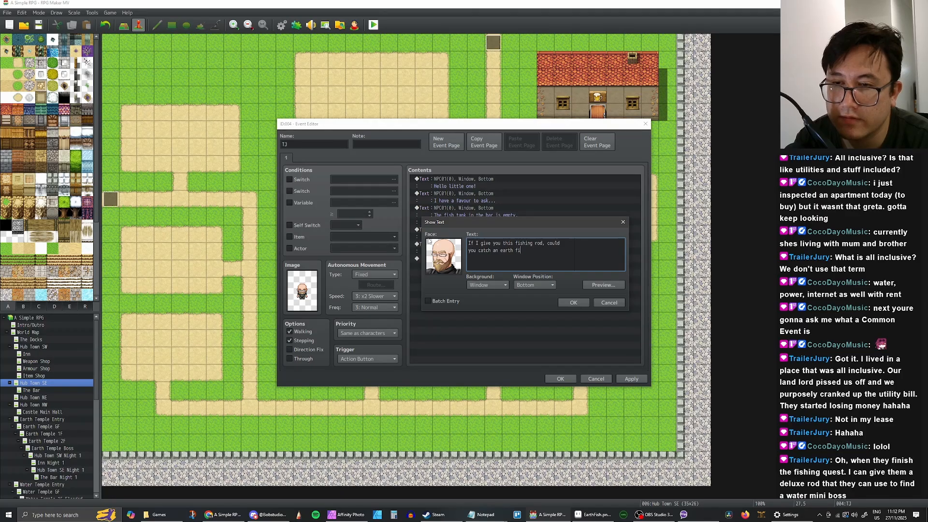
{"action": "type", "text": "sh for me?"}
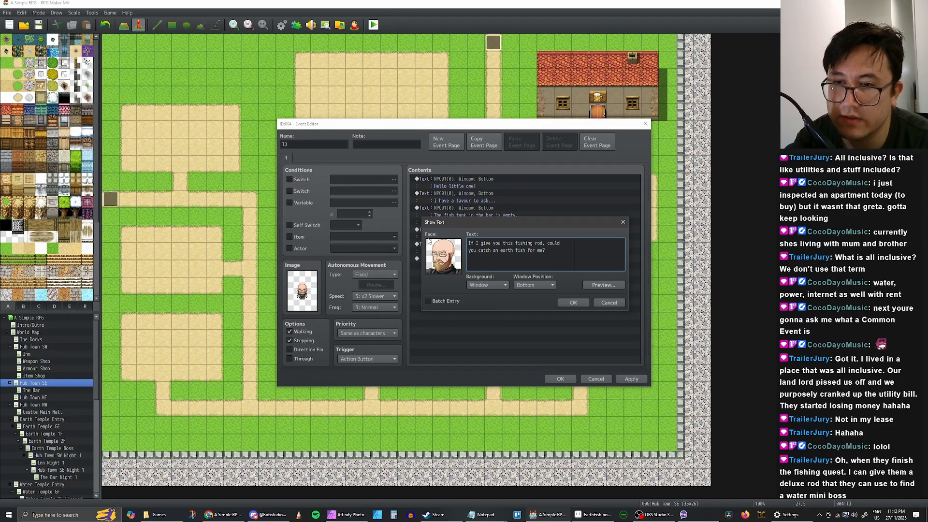
{"action": "left_click", "coordinate": [576, 304]}
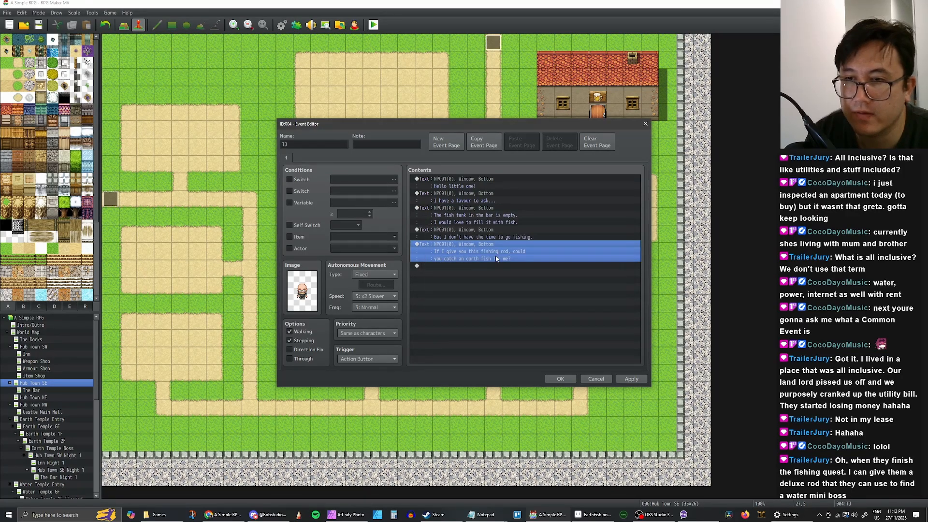
{"action": "left_click", "coordinate": [485, 236]}
{"action": "left_click", "coordinate": [487, 246]}
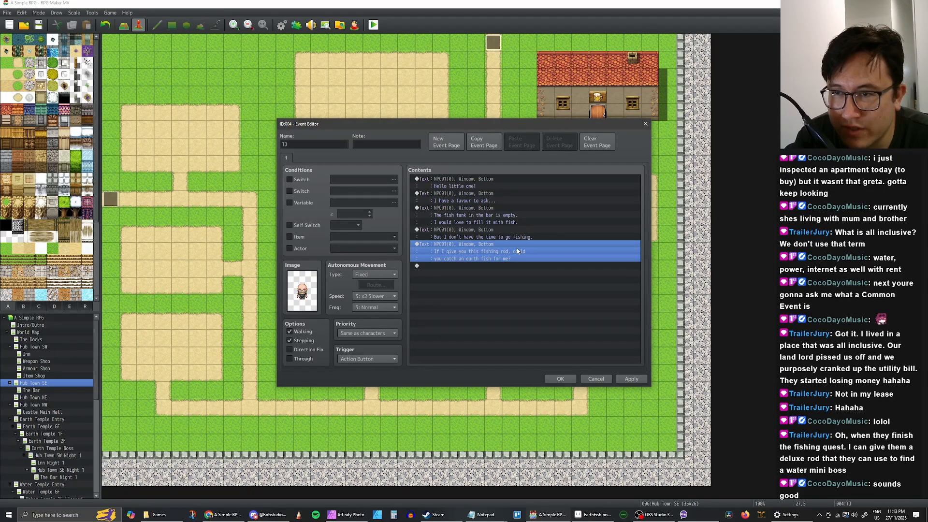
{"action": "left_click", "coordinate": [500, 234]}
{"action": "left_click", "coordinate": [501, 247]}
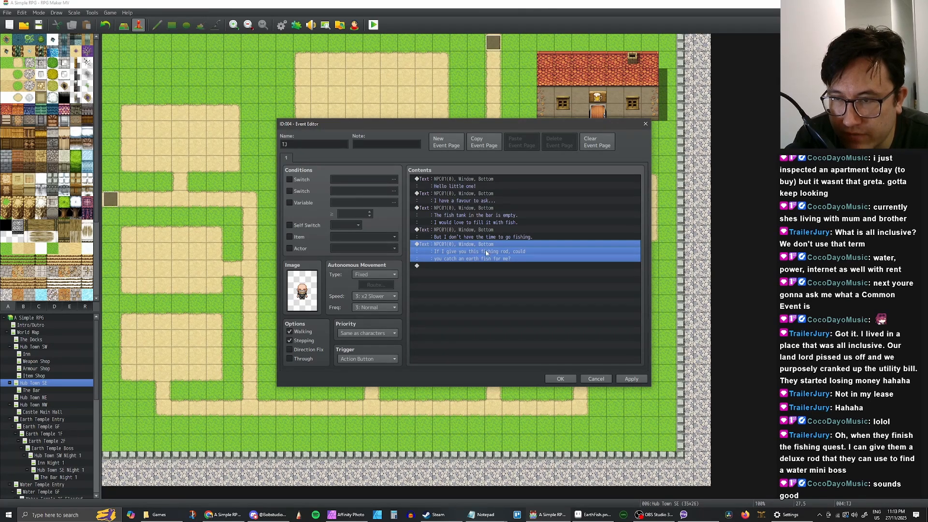
{"action": "key", "text": "Down"}
{"action": "key", "text": "ctrl+v"}
{"action": "left_click", "coordinate": [474, 271]}
{"action": "key", "text": "Return"}
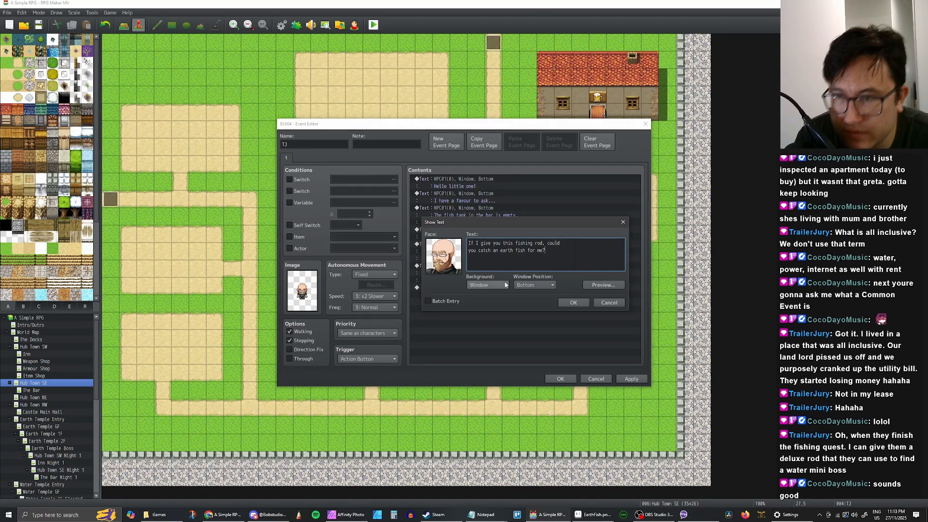
{"action": "key", "text": "Escape"}
{"action": "key", "text": "Delete"}
Add a Show Choices command with Yes and No after the NPC's earth fish question
{"action": "right_click", "coordinate": [453, 271]}
{"action": "left_click", "coordinate": [466, 274]}
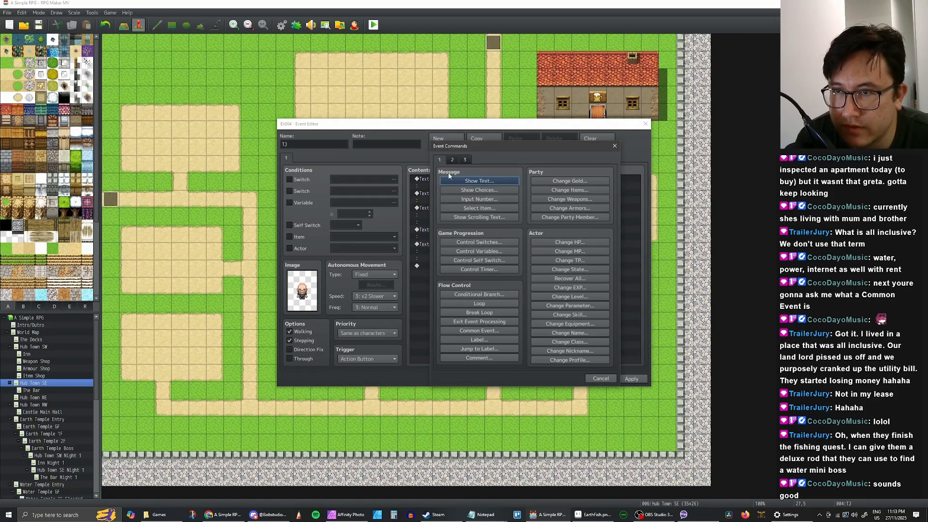
{"action": "left_click", "coordinate": [477, 191]}
{"action": "left_click", "coordinate": [541, 309]}
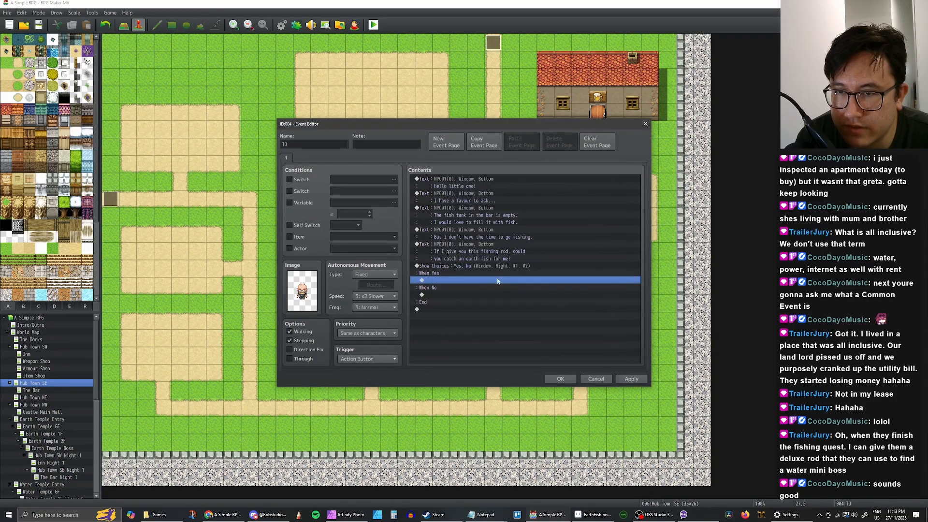
Change the second choice of the Show Choices command from No to "Fishing is stupid..."
{"action": "left_click", "coordinate": [468, 274]}
{"action": "left_click", "coordinate": [487, 274]}
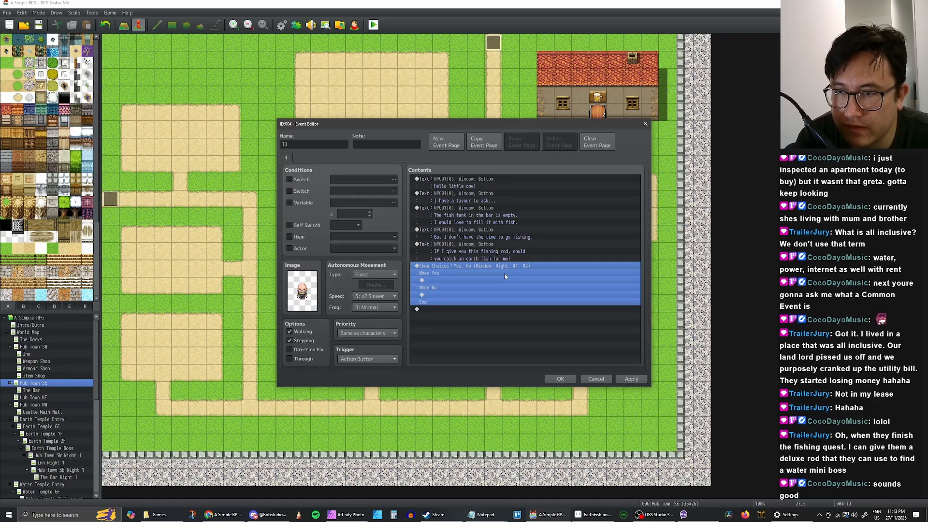
{"action": "double_click", "coordinate": [503, 273]}
{"action": "double_click", "coordinate": [497, 251]}
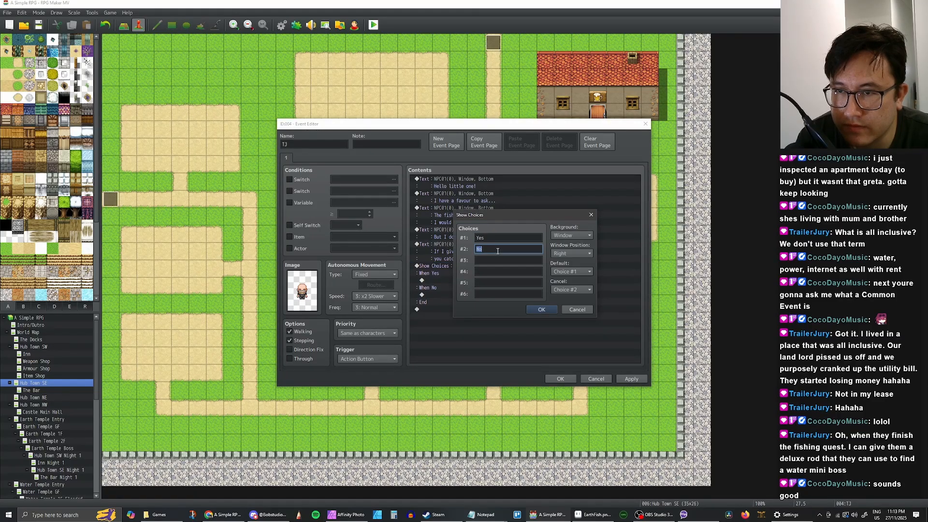
{"action": "type", "text": "Fishing "}
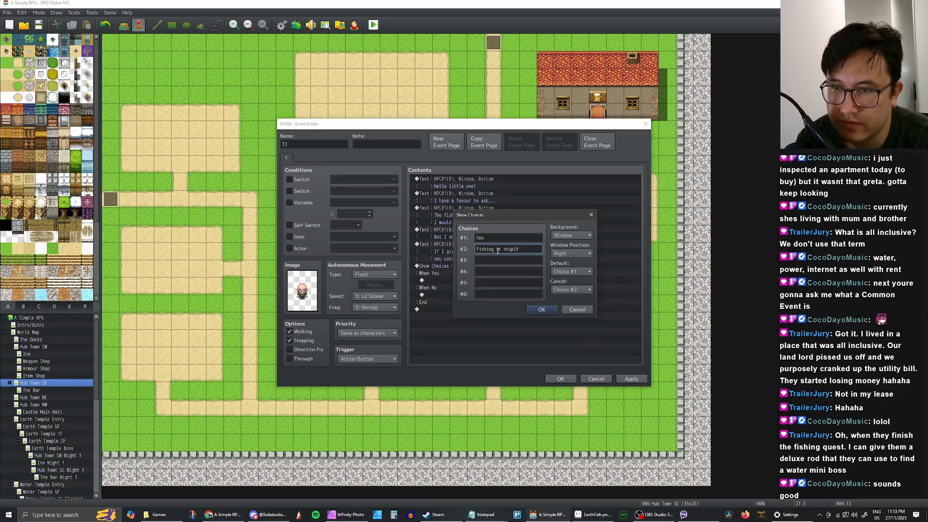
{"action": "type", "text": "is stupid..."}
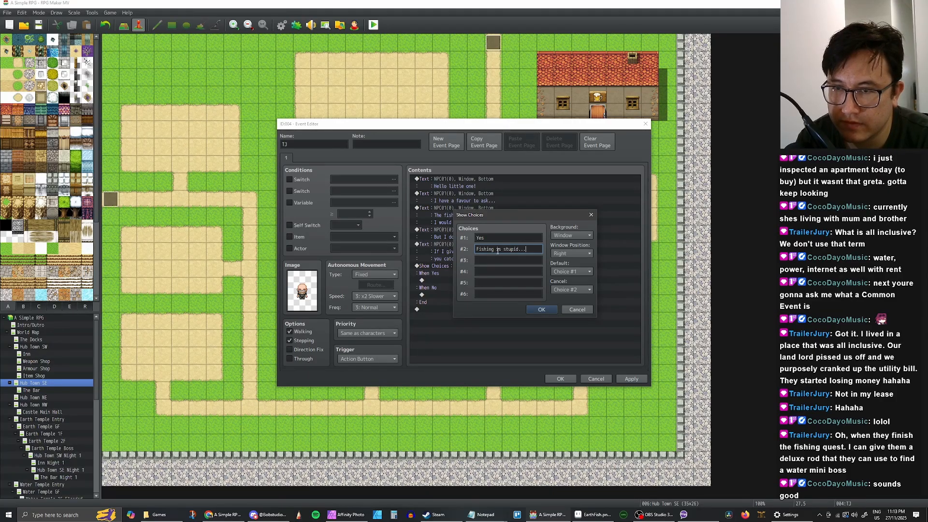
{"action": "left_click", "coordinate": [541, 309]}
Copy the earth fish question into the "Fishing is stupid..." branch and give the copy the second NPC01 face
{"action": "left_click", "coordinate": [450, 296]}
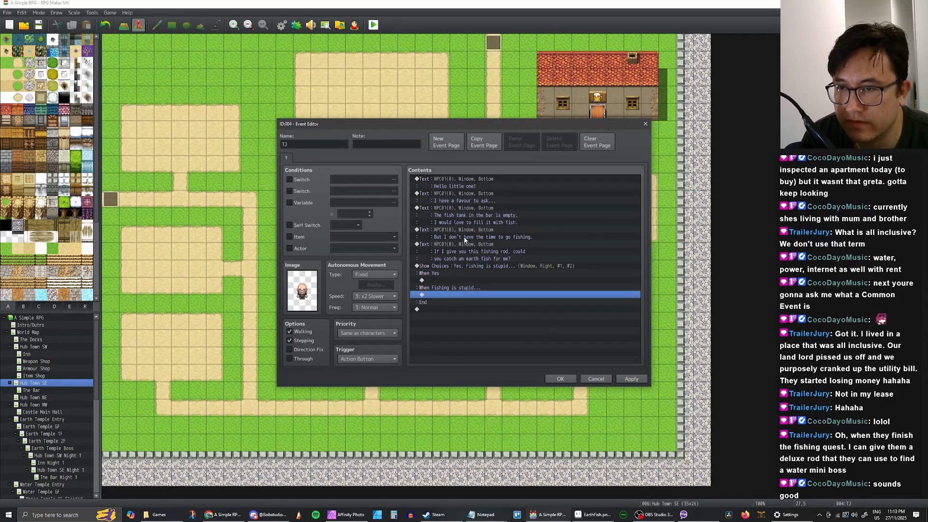
{"action": "left_click", "coordinate": [486, 259]}
{"action": "left_click", "coordinate": [438, 297]}
{"action": "key", "text": "ctrl+v"}
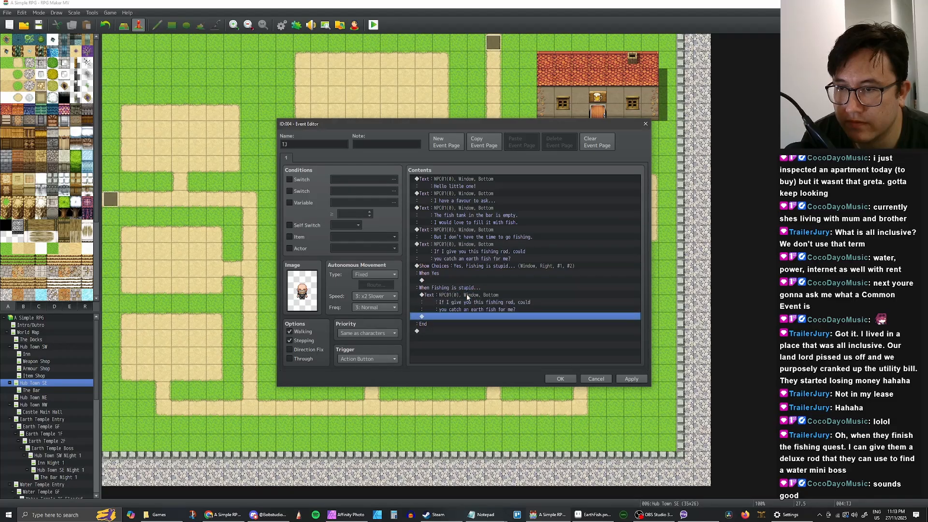
{"action": "double_click", "coordinate": [484, 296]}
{"action": "double_click", "coordinate": [434, 261]}
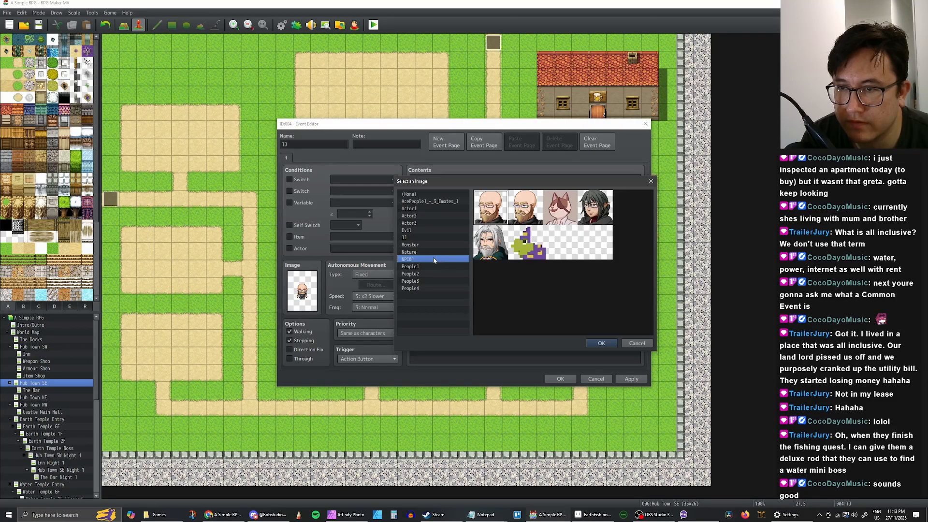
{"action": "double_click", "coordinate": [538, 211]}
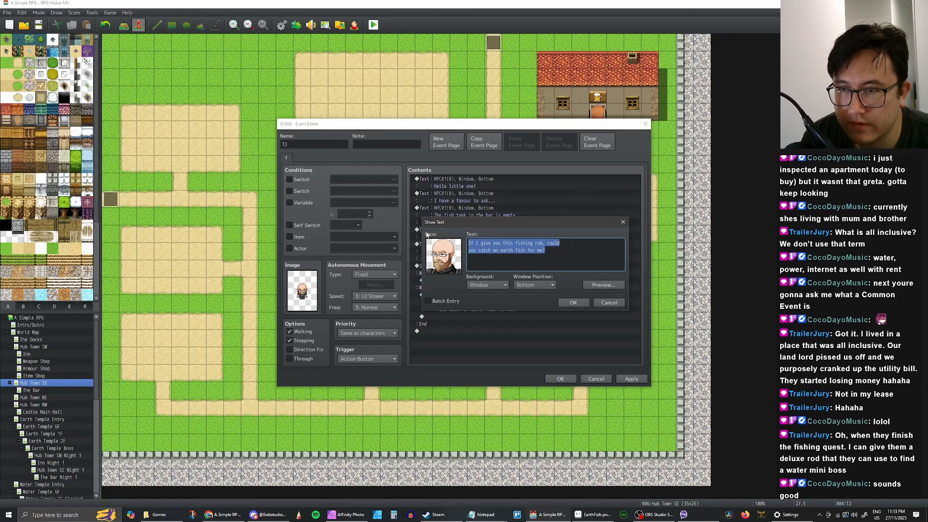
Replace the text of the message in the "Fishing is stupid..." branch with "Well okay then..."
{"action": "type", "text": "Well ne"}
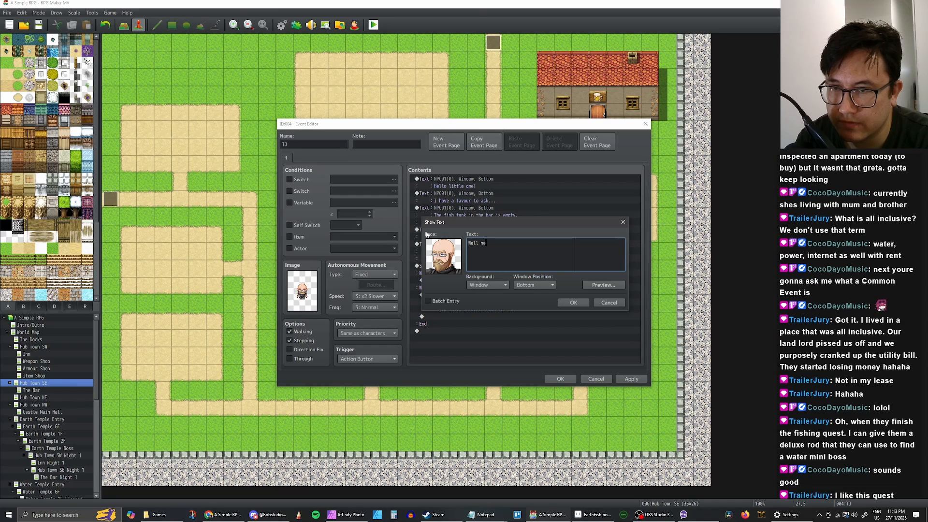
{"action": "type", "text": "katy"}
{"action": "key", "text": "BackSpace"}
{"action": "key", "text": "BackSpace"}
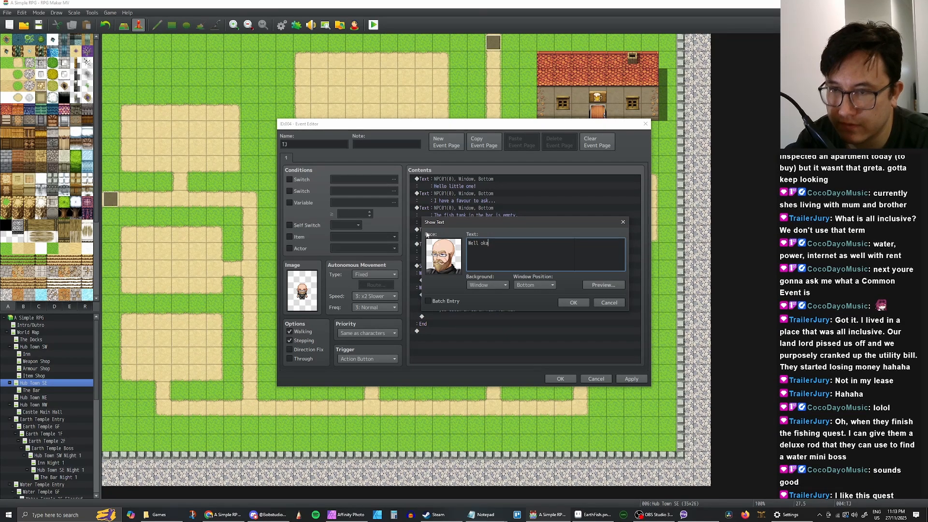
{"action": "type", "text": "y then..."}
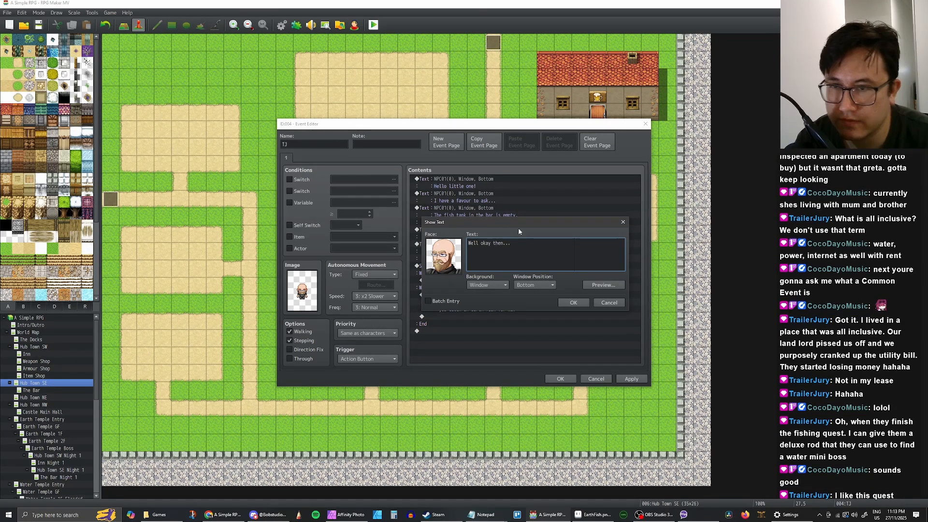
{"action": "left_click", "coordinate": [573, 302]}
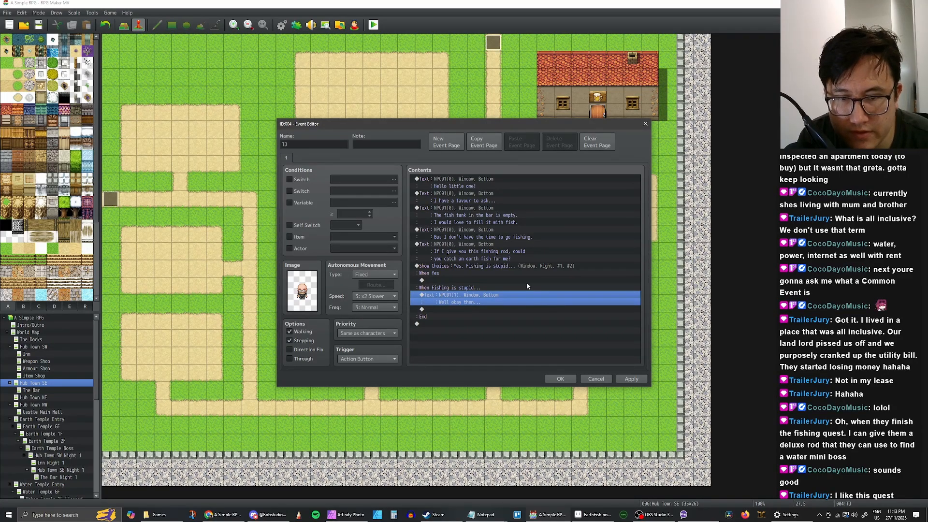
Copy the earth fish question into the Yes branch and change its text to "Awesome! Hear ya go."
{"action": "left_click", "coordinate": [475, 248]}
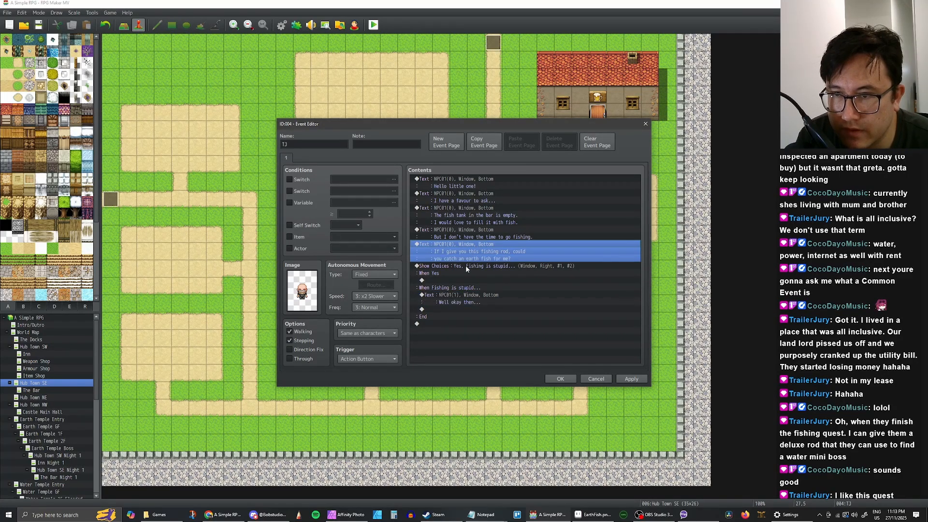
{"action": "left_click", "coordinate": [478, 280]}
{"action": "key", "text": "ctrl+v"}
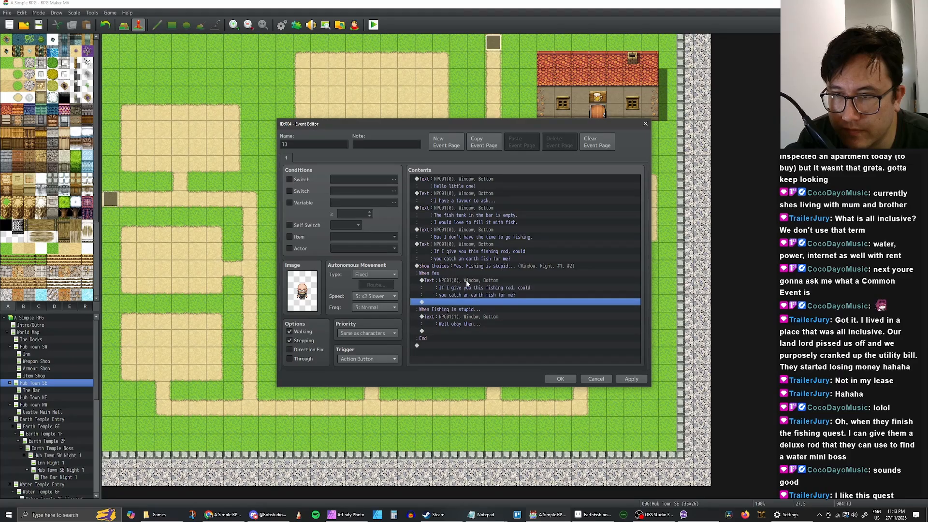
{"action": "double_click", "coordinate": [484, 286]}
{"action": "left_click_drag", "start_coordinate": [552, 249], "coordinate": [441, 239]}
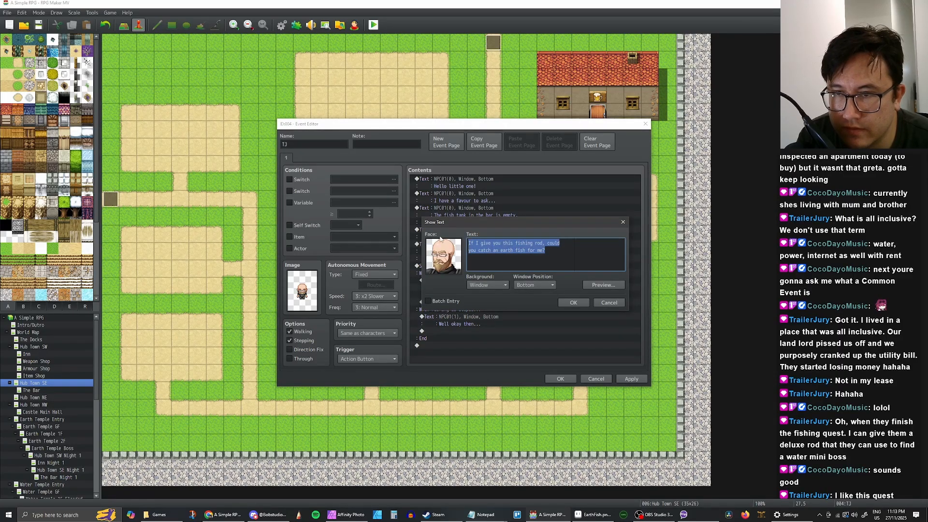
{"action": "type", "text": "Awedo"}
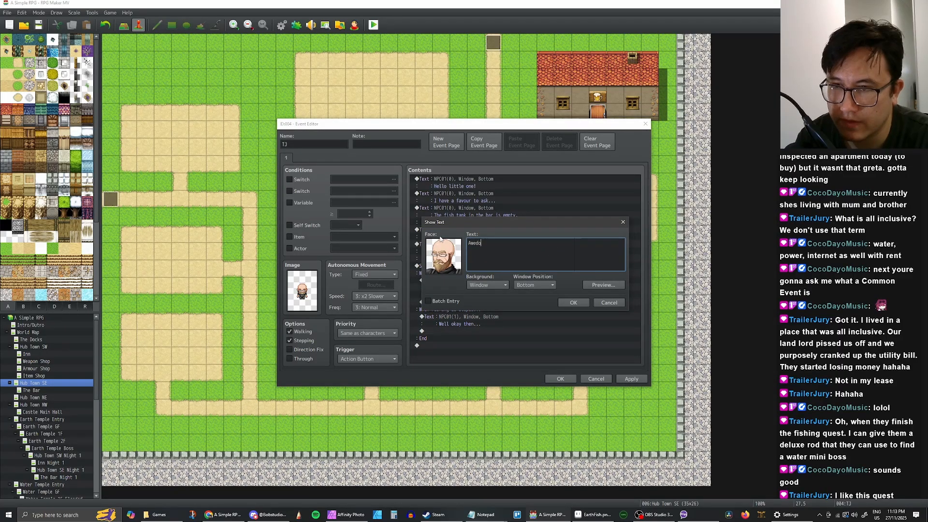
{"action": "type", "text": "msome! "}
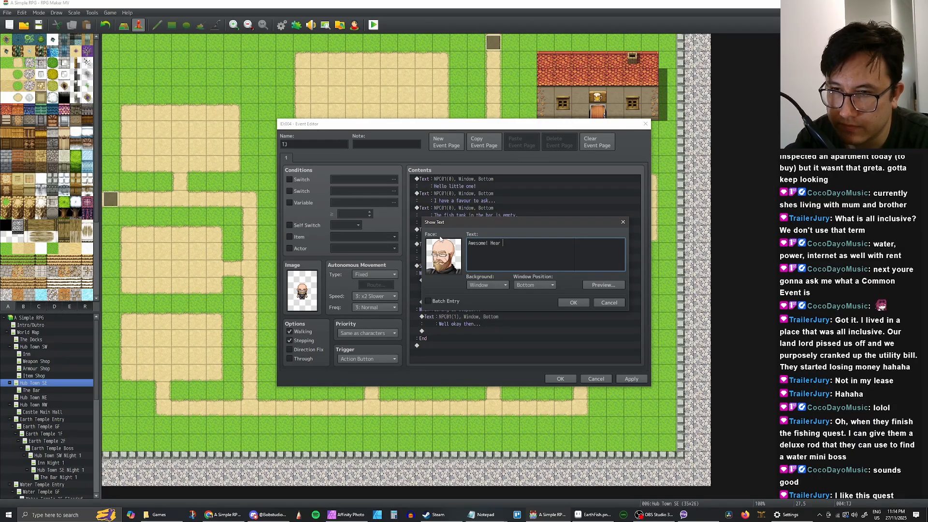
{"action": "type", "text": "Hear ya go"}
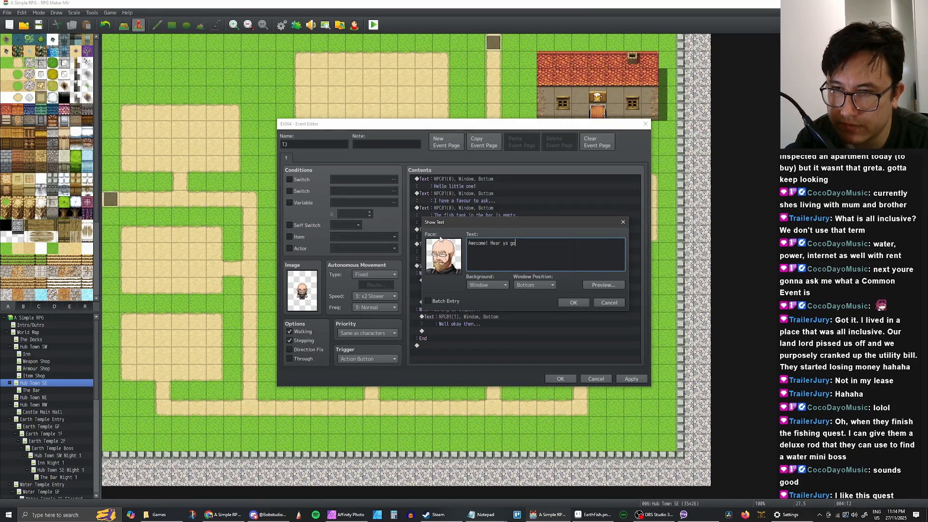
{"action": "type", "text": "."}
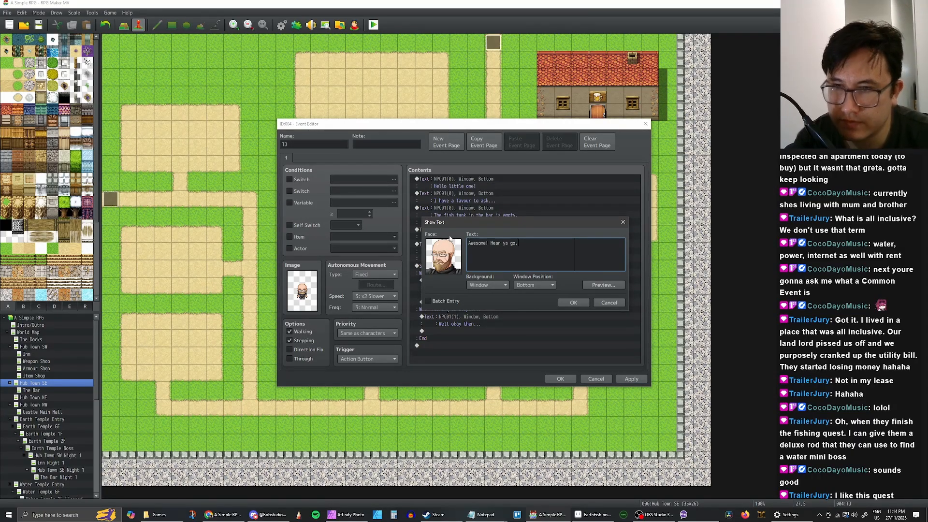
{"action": "left_click", "coordinate": [571, 303]}
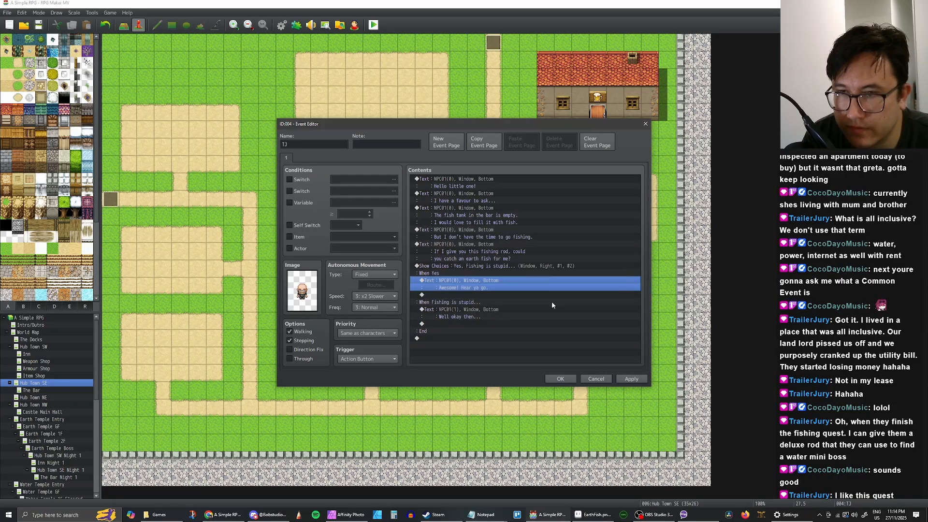
Duplicate the "Awesome! Hear ya go." message directly below the original in the Yes branch
{"action": "left_click", "coordinate": [458, 297]}
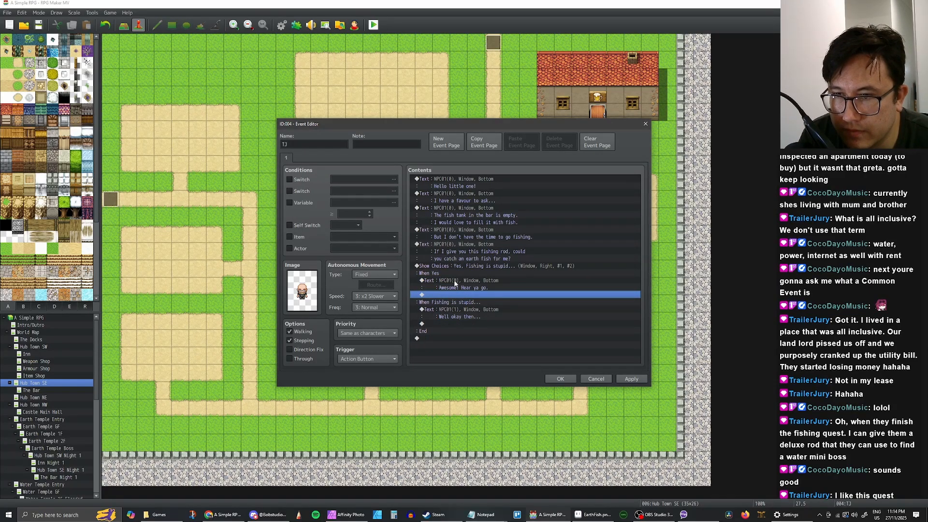
{"action": "right_click", "coordinate": [451, 299]}
{"action": "left_click", "coordinate": [449, 288]}
{"action": "key", "text": "ctrl+c"}
{"action": "left_click", "coordinate": [445, 297]}
{"action": "key", "text": "ctrl+v"}
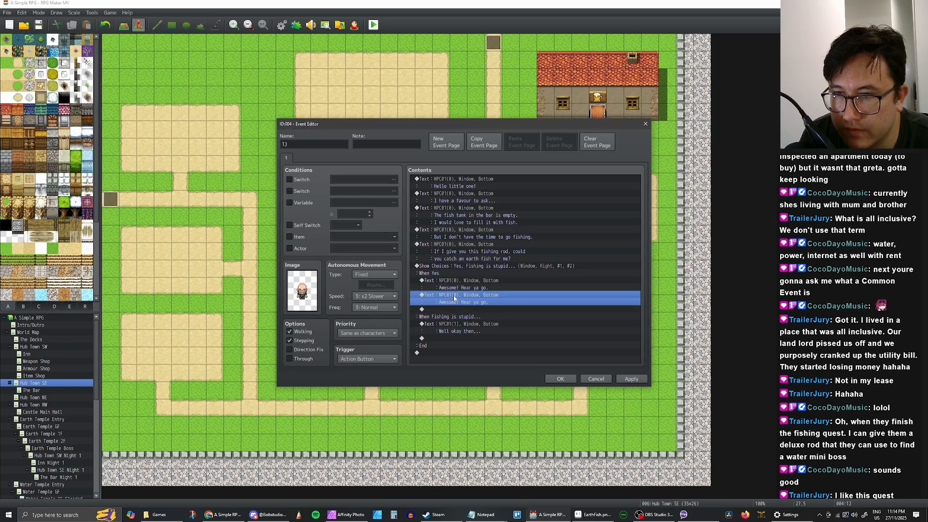
Set the duplicated message in the Yes branch to no face, Dim background and Middle window position
{"action": "double_click", "coordinate": [502, 298]}
{"action": "double_click", "coordinate": [444, 256]}
{"action": "left_click", "coordinate": [424, 193]}
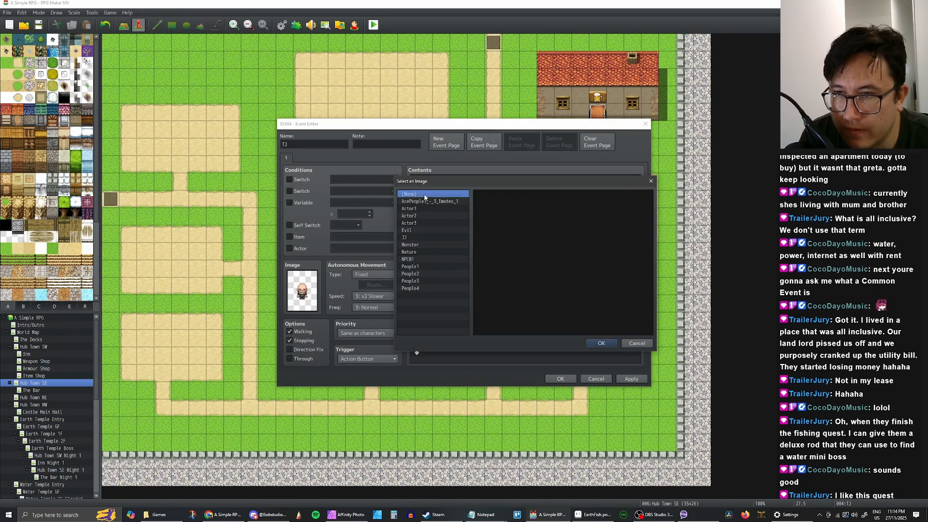
{"action": "left_click", "coordinate": [599, 345]}
{"action": "left_click", "coordinate": [490, 285]}
{"action": "left_click", "coordinate": [493, 302]}
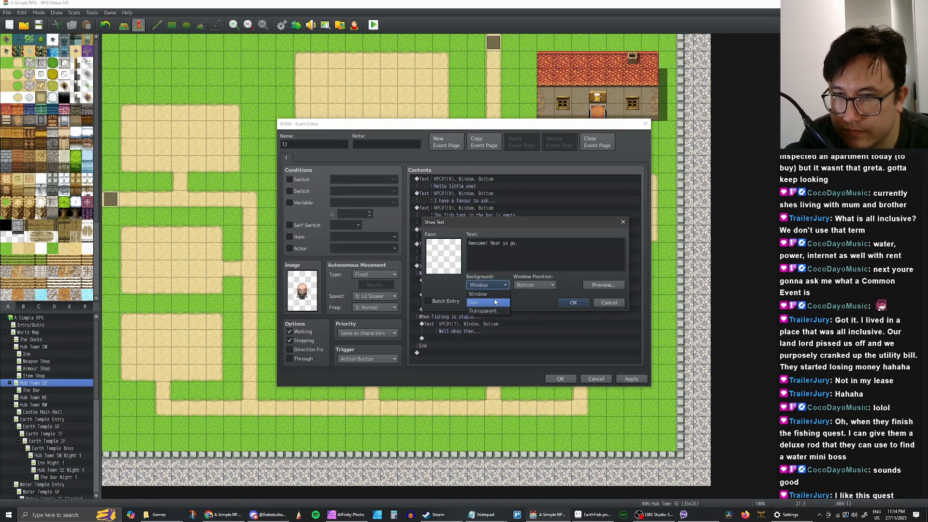
{"action": "left_click", "coordinate": [532, 285]}
{"action": "left_click", "coordinate": [527, 303]}
Replace the duplicated message's text with "You received the Fishing Rod."
{"action": "key", "text": "ctrl+a"}
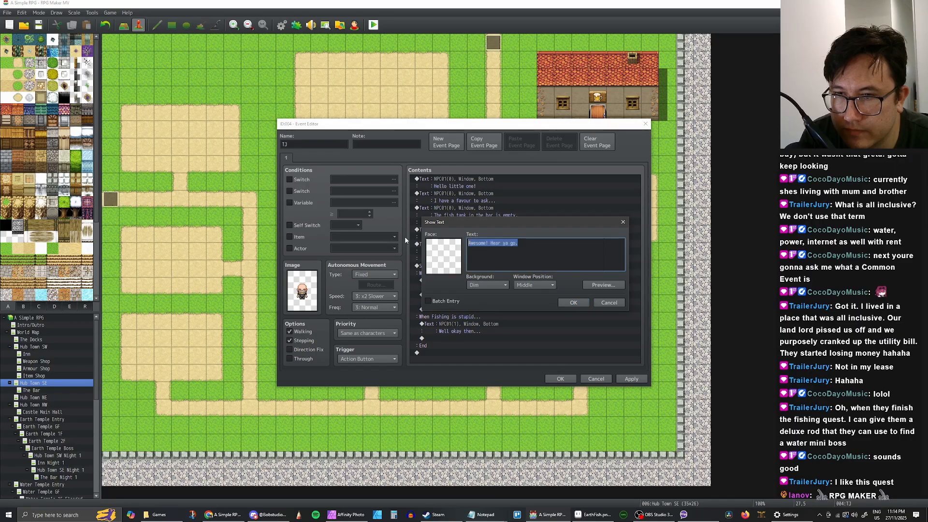
{"action": "type", "text": "You receive"}
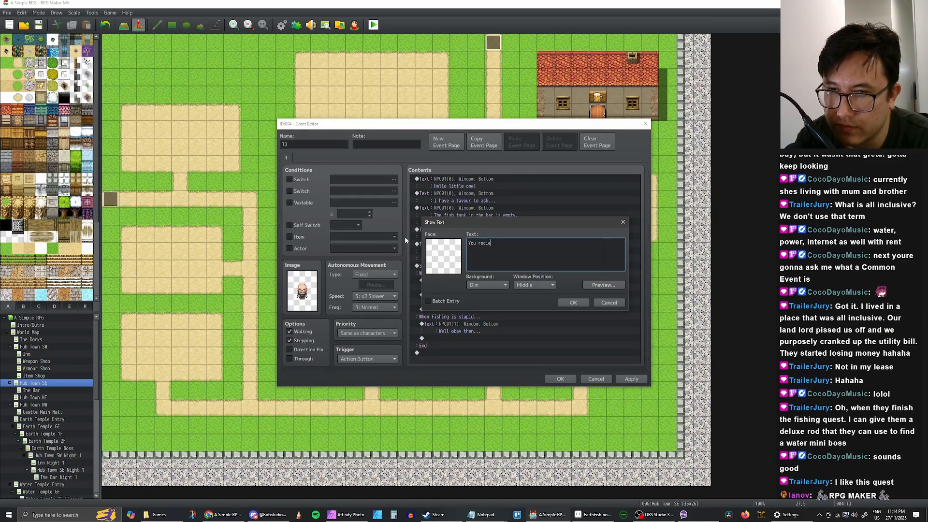
{"action": "type", "text": "d the FIshi"}
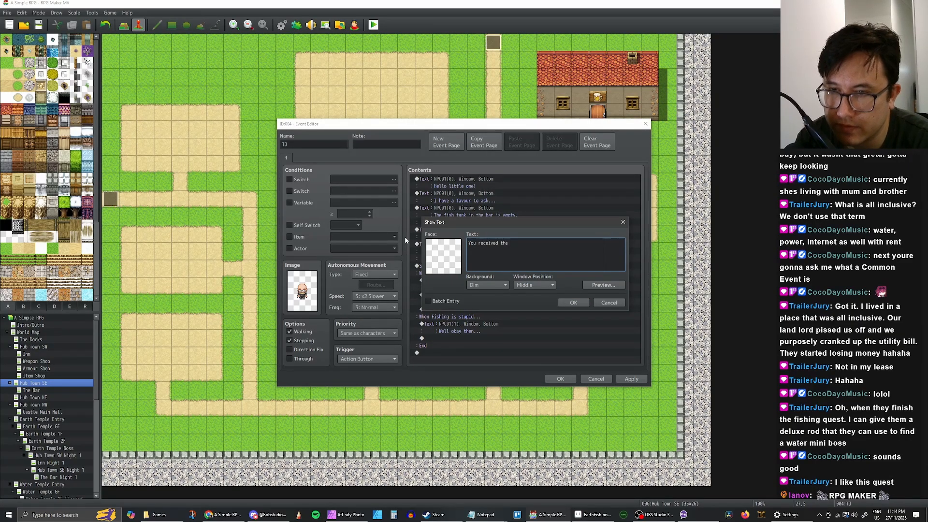
{"action": "key", "text": "BackSpace"}
{"action": "key", "text": "BackSpace"}
{"action": "key", "text": "BackSpace"}
{"action": "key", "text": "BackSpace"}
{"action": "type", "text": "ishing ROd"}
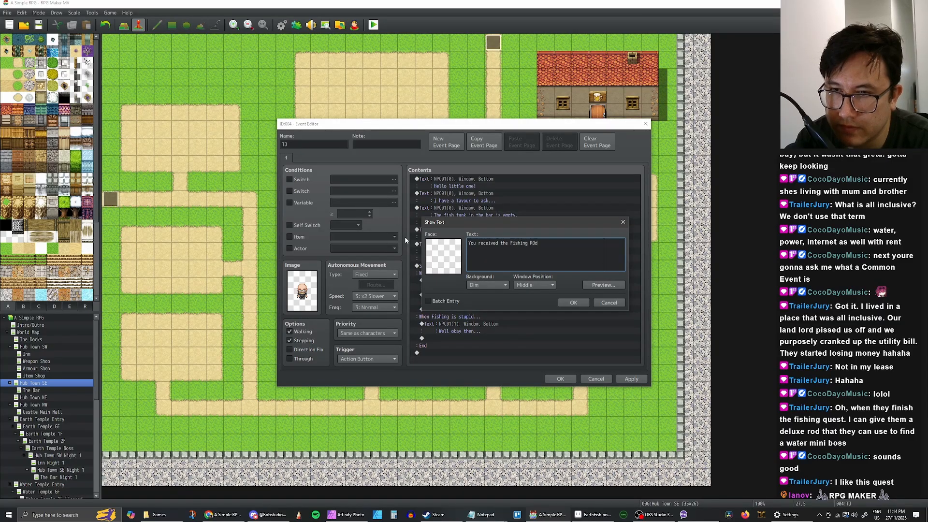
{"action": "key", "text": "BackSpace"}
{"action": "type", "text": "od."}
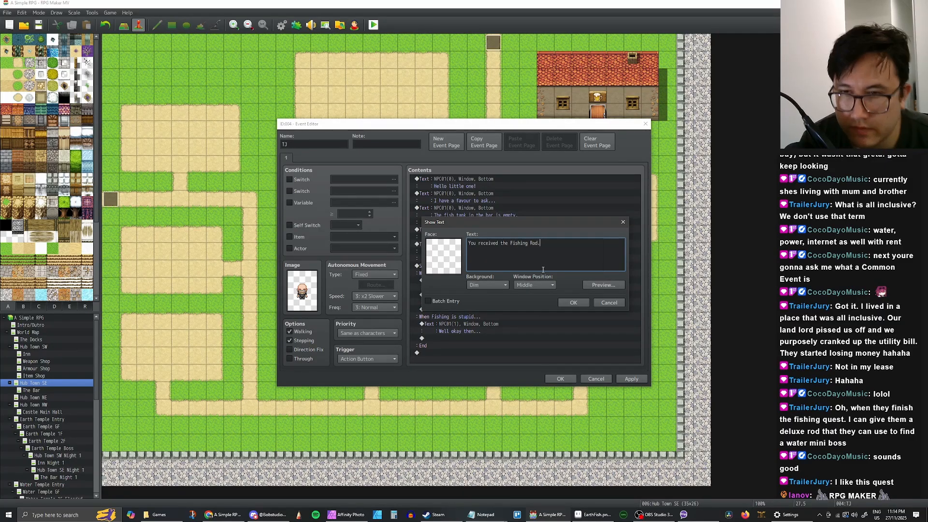
{"action": "left_click", "coordinate": [574, 302]}
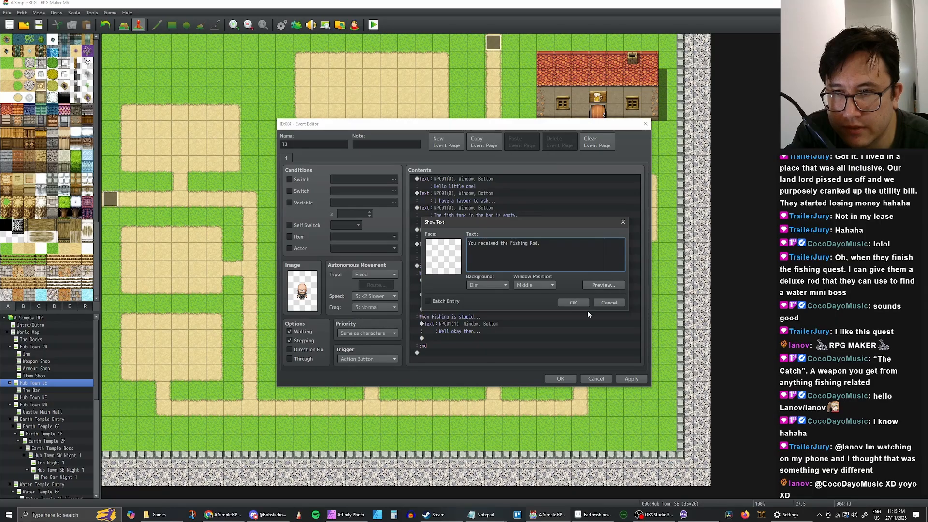
{"action": "left_click", "coordinate": [582, 303]}
Add a Change Items command at the end of the Yes branch that increases the Fishing Rod by 1
{"action": "right_click", "coordinate": [451, 310]}
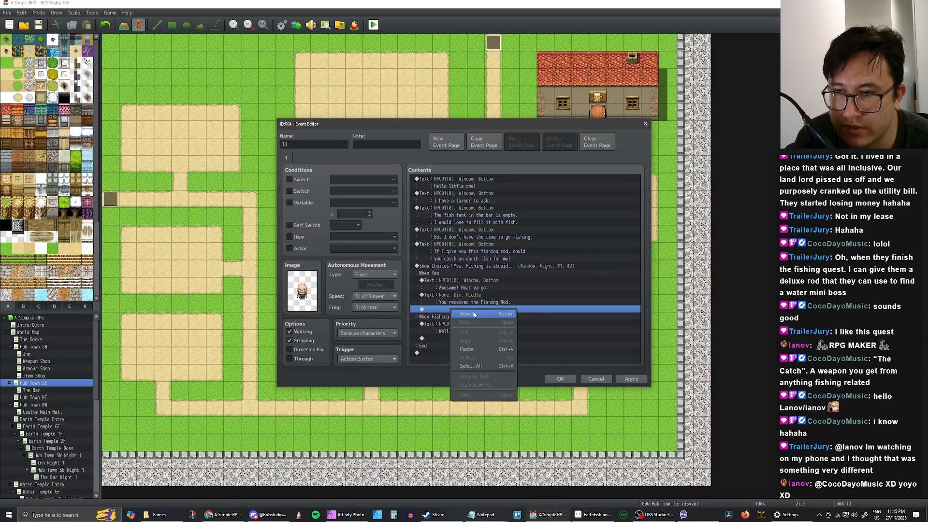
{"action": "left_click", "coordinate": [465, 314]}
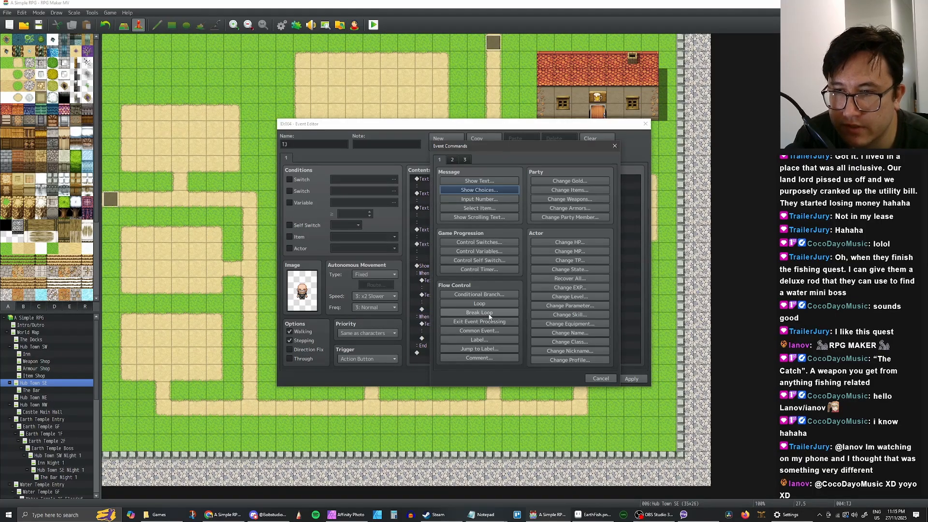
{"action": "left_click", "coordinate": [564, 191]}
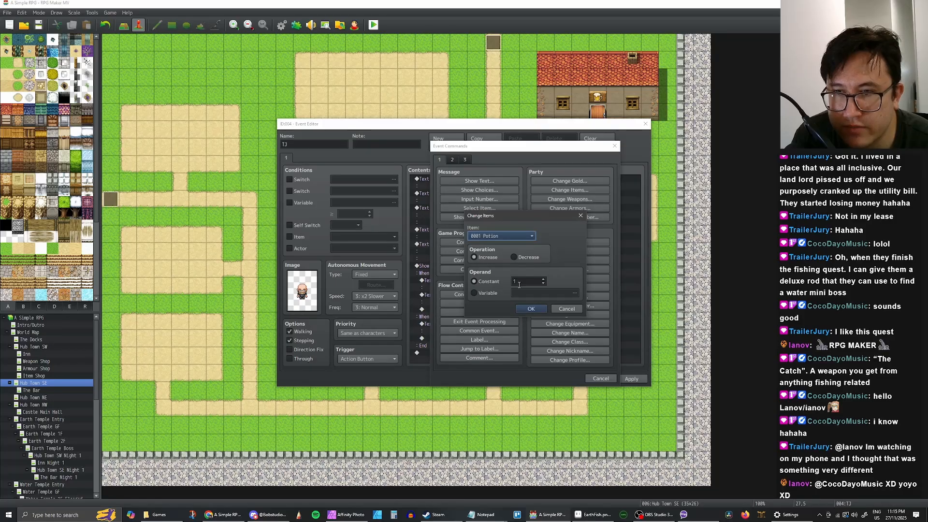
{"action": "left_click", "coordinate": [512, 237]}
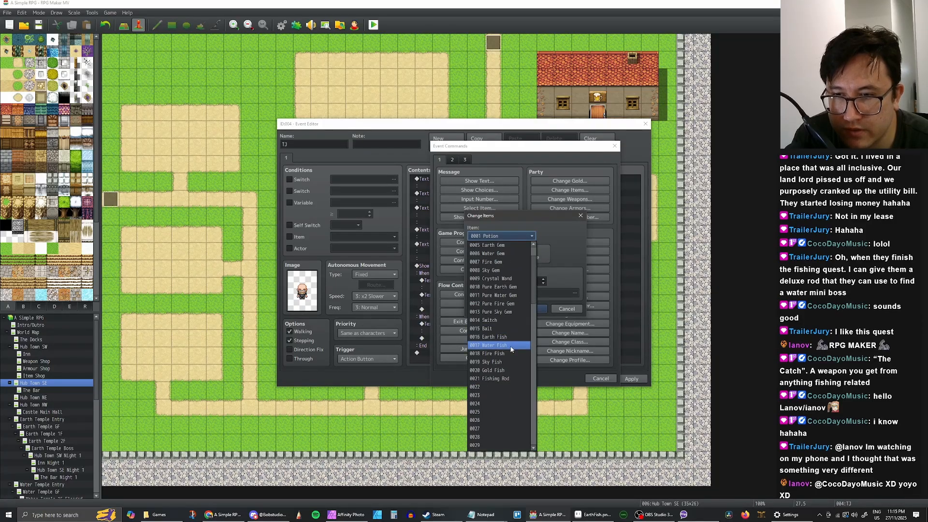
{"action": "left_click", "coordinate": [493, 412]}
{"action": "left_click", "coordinate": [531, 310]}
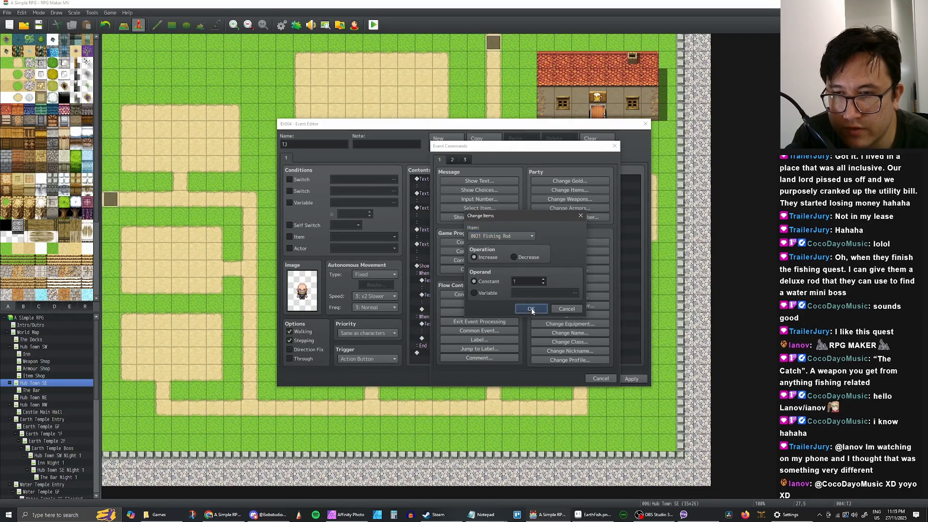
Add a Control Self Switch command at the end of the Yes branch that turns self switch B ON
{"action": "left_click", "coordinate": [627, 378]}
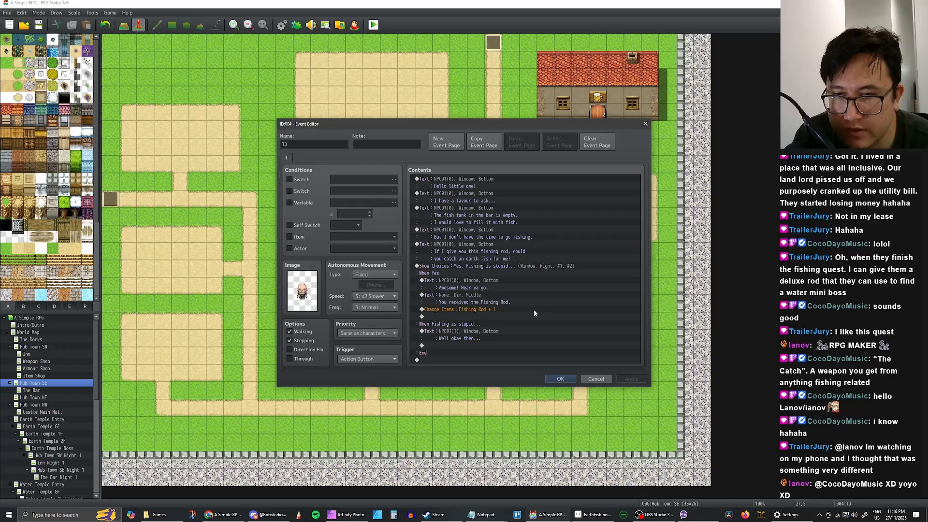
{"action": "left_click", "coordinate": [467, 317]}
{"action": "right_click", "coordinate": [445, 317]}
{"action": "left_click", "coordinate": [457, 323]}
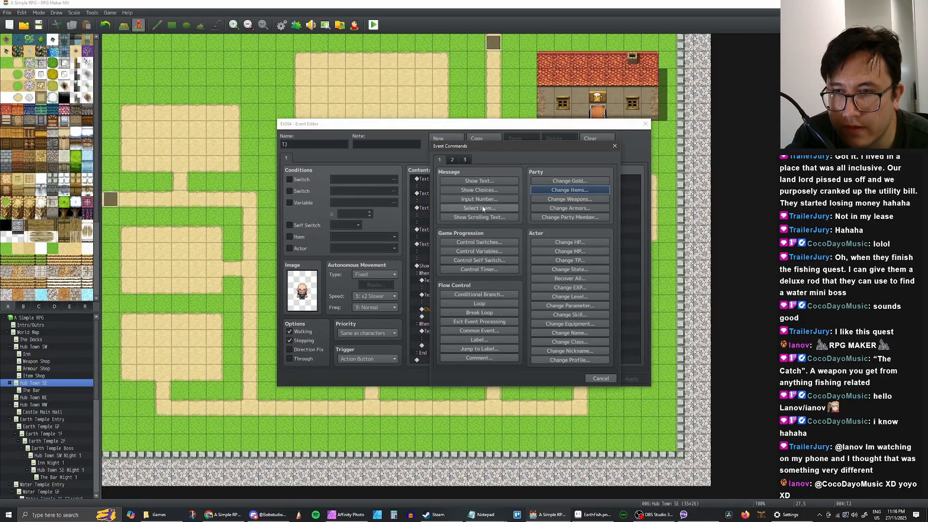
{"action": "left_click", "coordinate": [479, 260]}
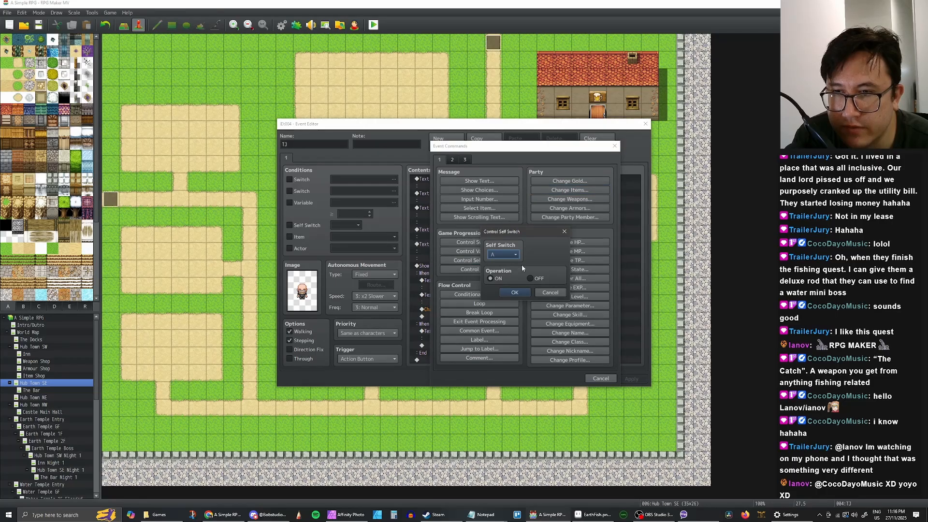
{"action": "left_click", "coordinate": [509, 254]}
{"action": "left_click", "coordinate": [506, 271]}
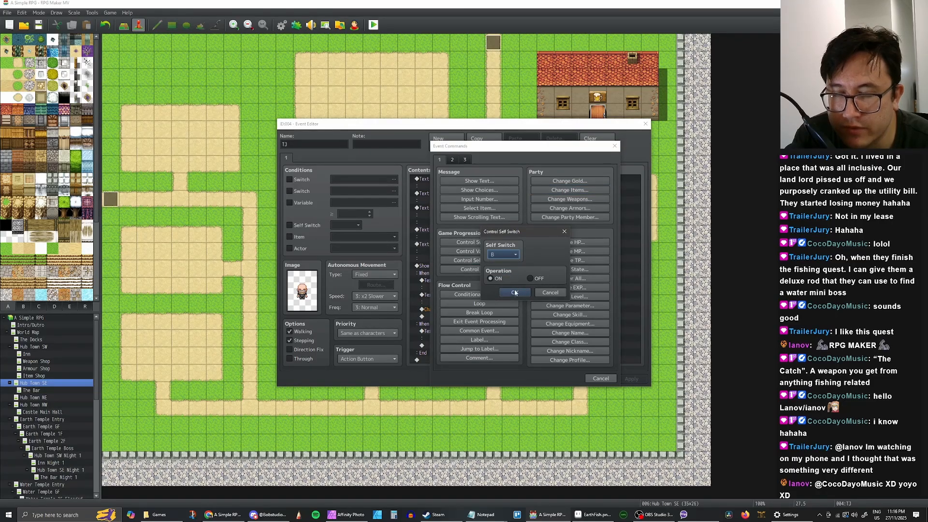
{"action": "left_click", "coordinate": [514, 293]}
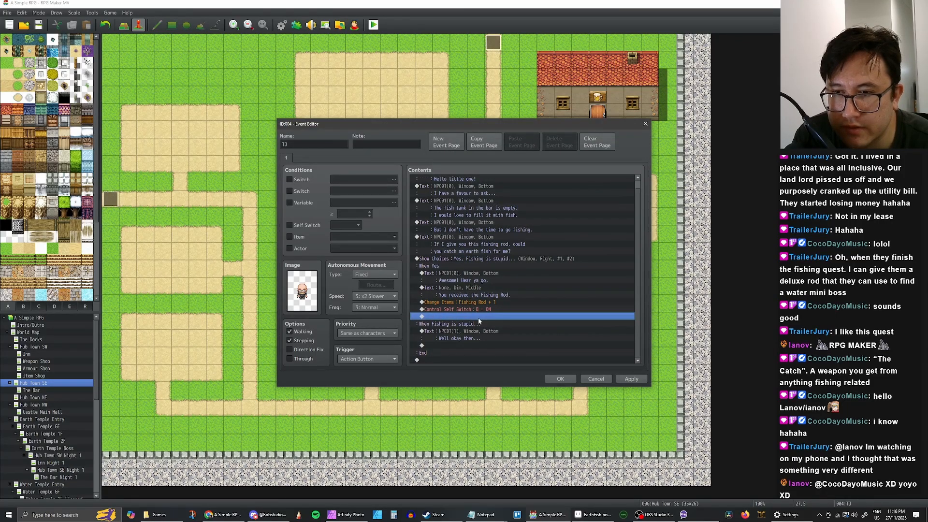
Add a Control Self Switch command after "Well okay then..." in the "Fishing is stupid..." branch that turns self switch A ON
{"action": "left_click", "coordinate": [454, 345]}
{"action": "left_click", "coordinate": [457, 323]}
{"action": "left_click", "coordinate": [458, 345]}
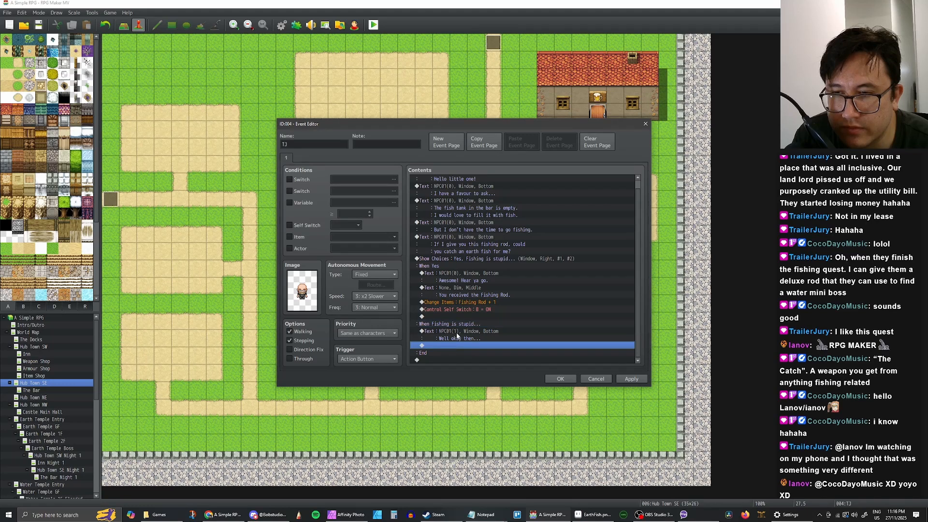
{"action": "left_click", "coordinate": [456, 326]}
{"action": "left_click", "coordinate": [455, 345]}
{"action": "left_click", "coordinate": [452, 335]}
{"action": "left_click", "coordinate": [454, 326]}
{"action": "left_click", "coordinate": [453, 345]}
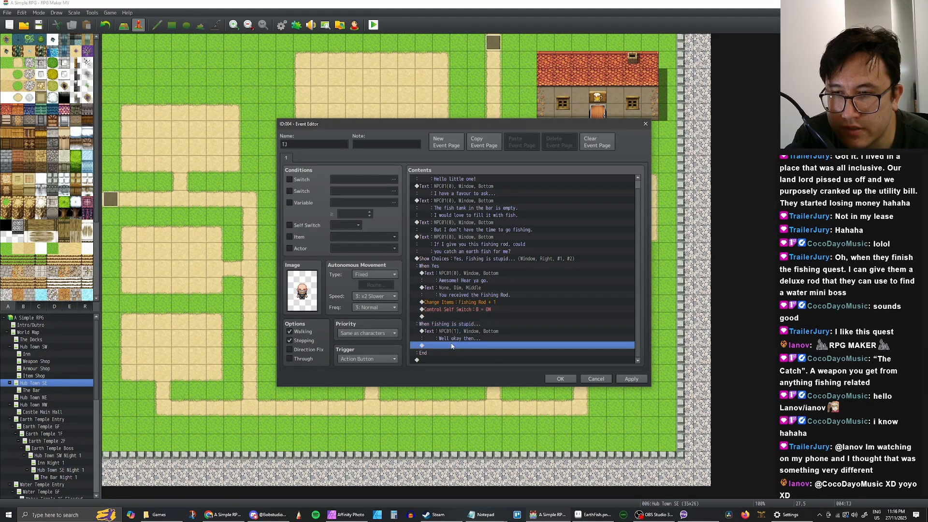
{"action": "right_click", "coordinate": [453, 345]}
{"action": "left_click", "coordinate": [466, 349]}
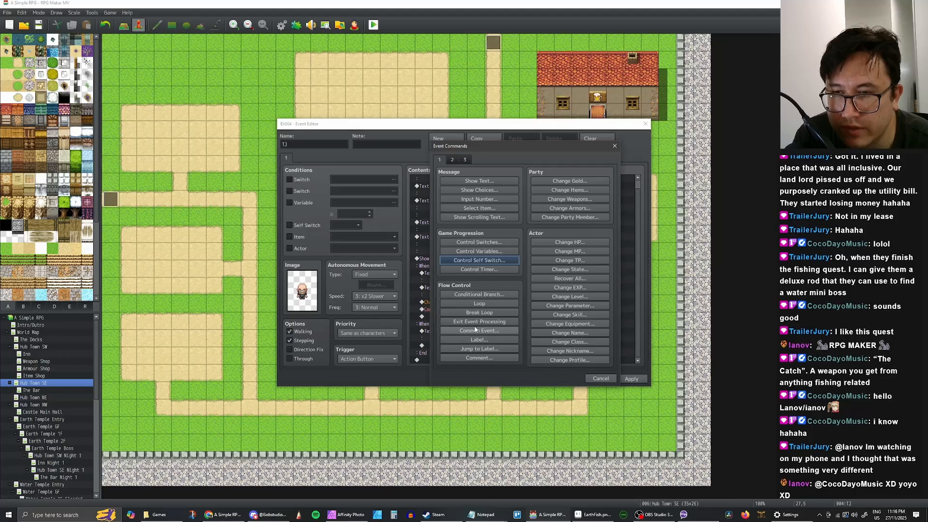
{"action": "left_click", "coordinate": [486, 261]}
{"action": "left_click", "coordinate": [515, 291]}
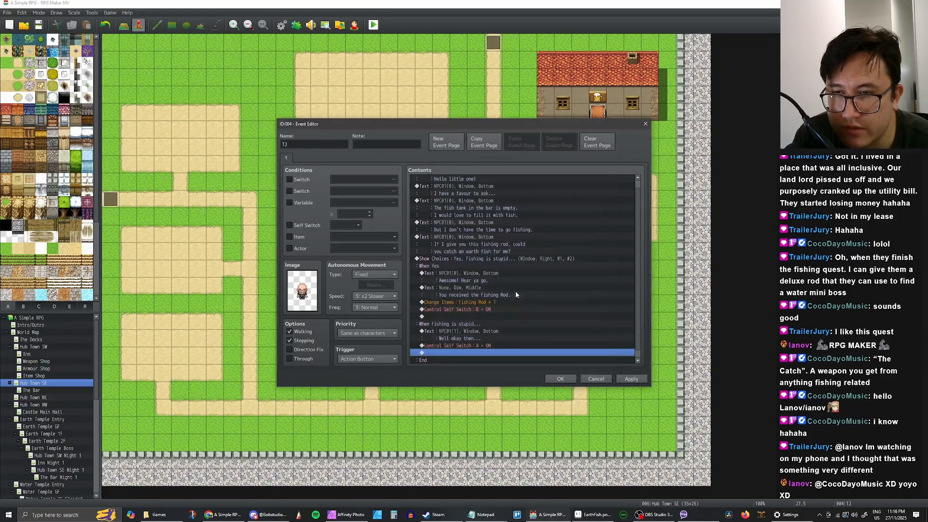
Insert a conditional branch at the start of the event for Self Switch A is ON, with an Else branch
{"action": "right_click", "coordinate": [435, 179]}
{"action": "left_click", "coordinate": [456, 182]}
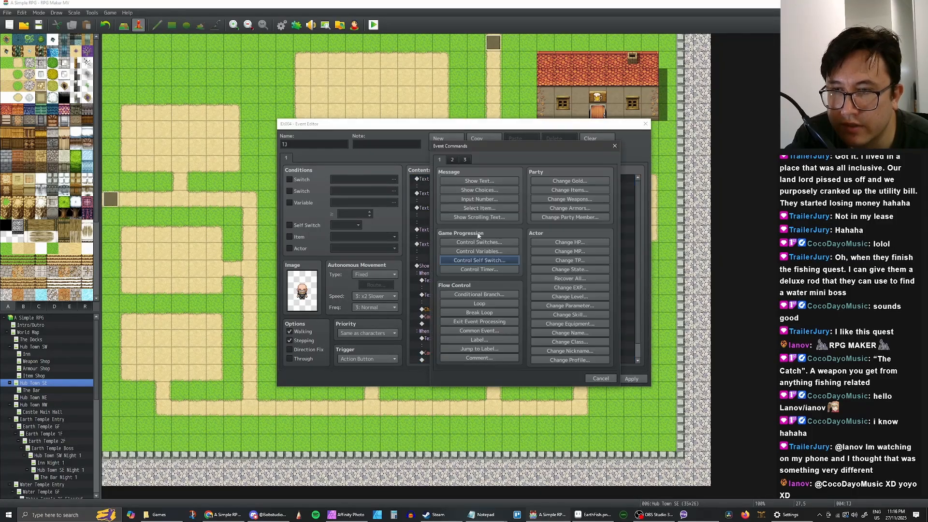
{"action": "left_click", "coordinate": [476, 294]}
{"action": "left_click", "coordinate": [457, 270]}
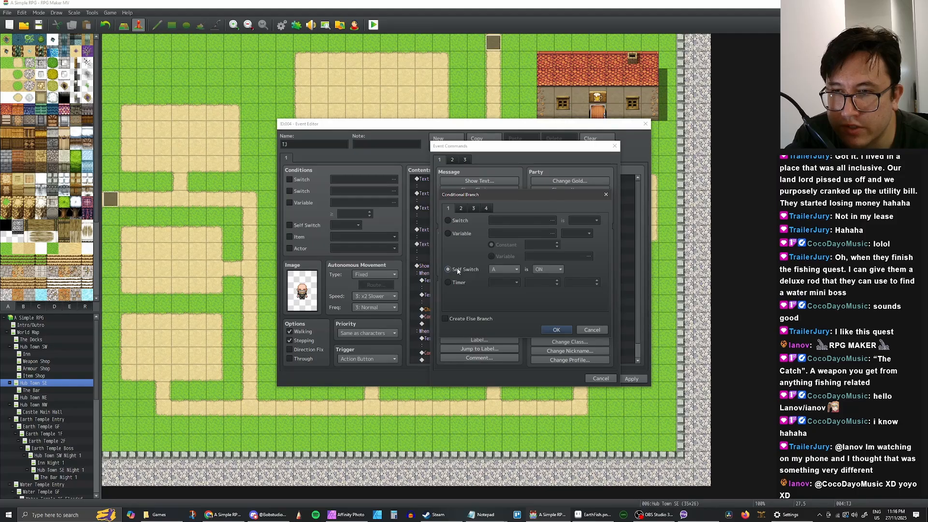
{"action": "left_click", "coordinate": [559, 328]}
{"action": "double_click", "coordinate": [451, 180]}
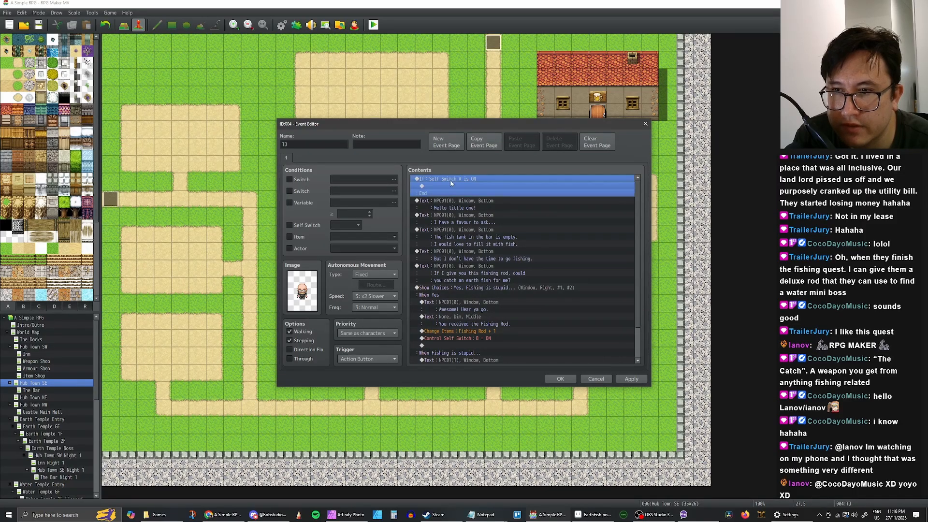
{"action": "left_click", "coordinate": [445, 318]}
{"action": "left_click", "coordinate": [556, 329]}
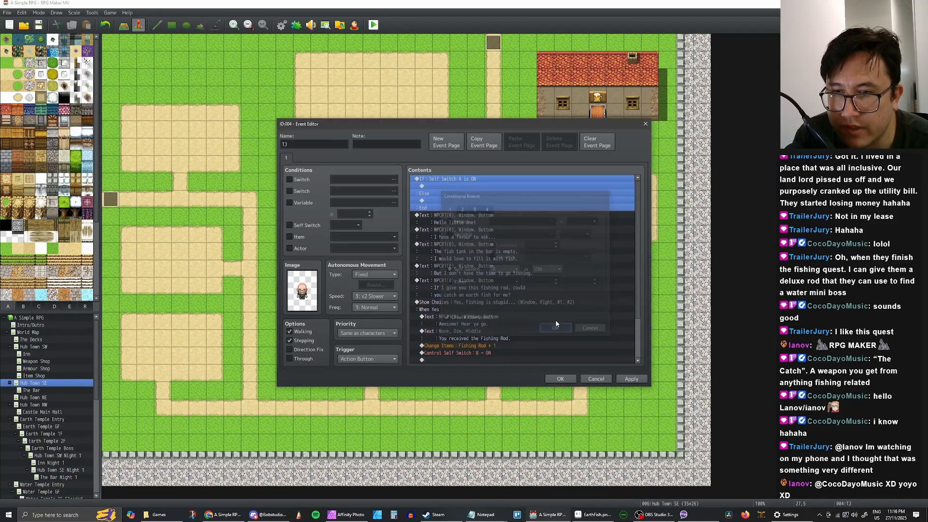
Copy the entire dialogue, from "Hello little one!" through the choices and their branches, into the conditional's Else branch
{"action": "left_click", "coordinate": [457, 219]}
{"action": "scroll", "coordinate": [464, 232], "scroll_direction": "down", "scroll_amount": 3}
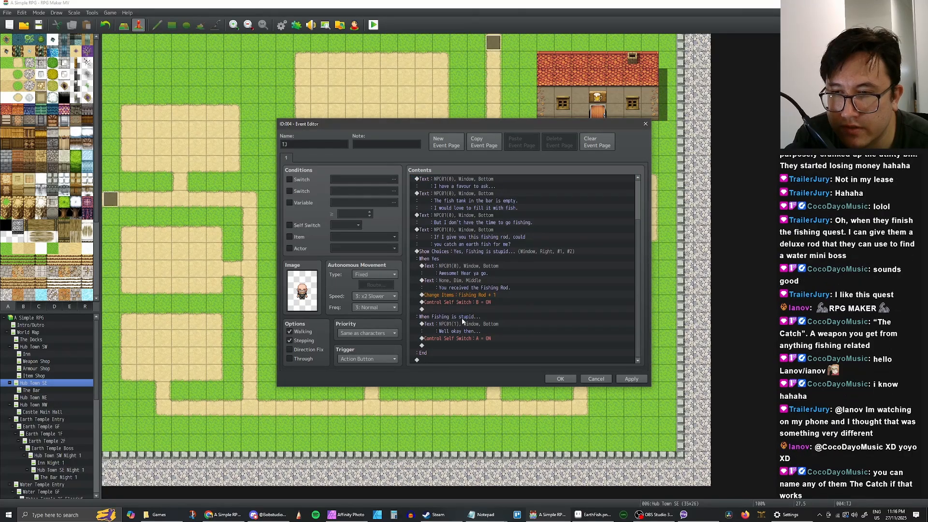
{"action": "left_click", "coordinate": [467, 337], "text": "shift"}
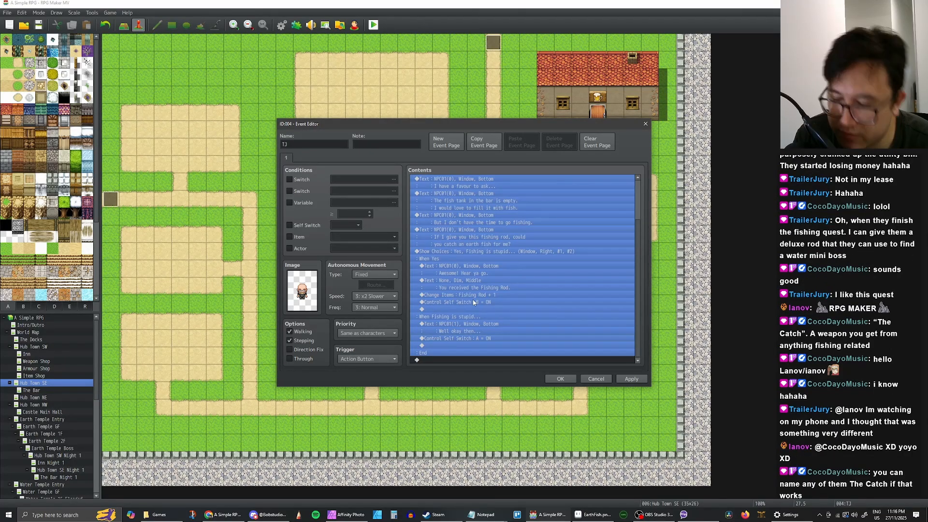
{"action": "scroll", "coordinate": [476, 274], "scroll_direction": "up", "scroll_amount": 3}
{"action": "left_click", "coordinate": [444, 200]}
{"action": "key", "text": "ctrl+v"}
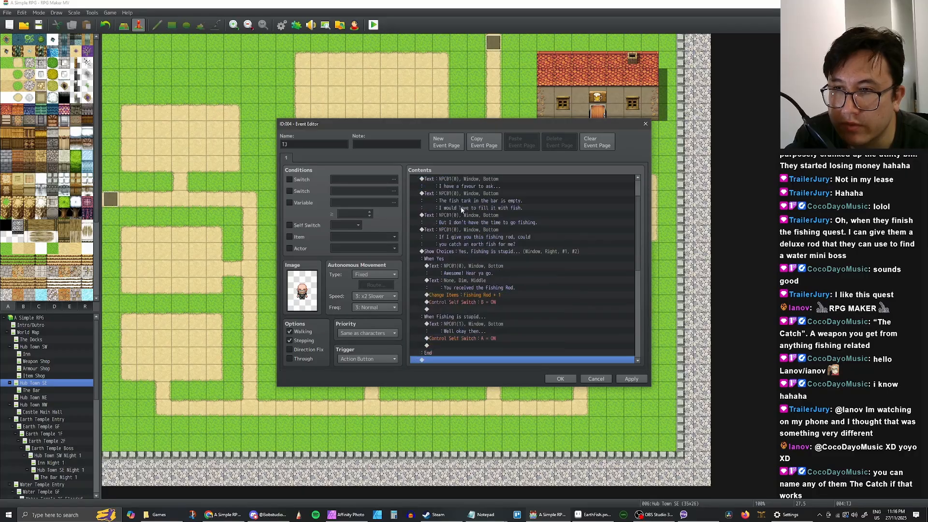
{"action": "scroll", "coordinate": [473, 218], "scroll_direction": "down", "scroll_amount": 8}
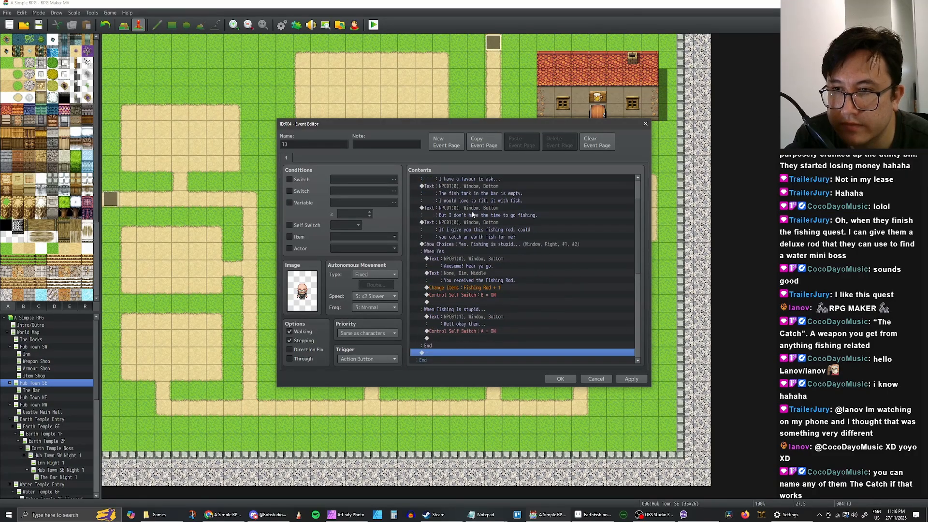
Delete the original dialogue and choices that remain below the conditional branch
{"action": "left_click", "coordinate": [464, 200]}
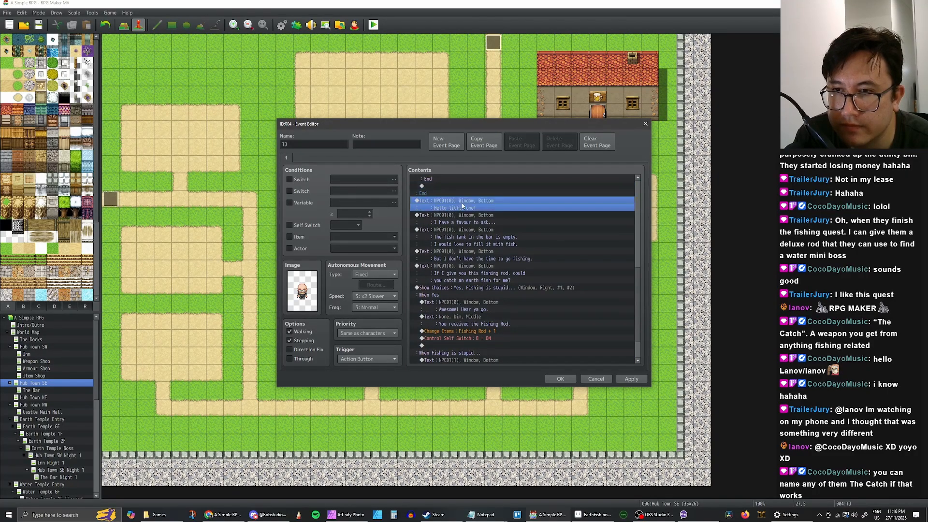
{"action": "scroll", "coordinate": [476, 237], "scroll_direction": "down", "scroll_amount": 2}
{"action": "left_click", "coordinate": [472, 318], "text": "shift"}
{"action": "key", "text": "Delete"}
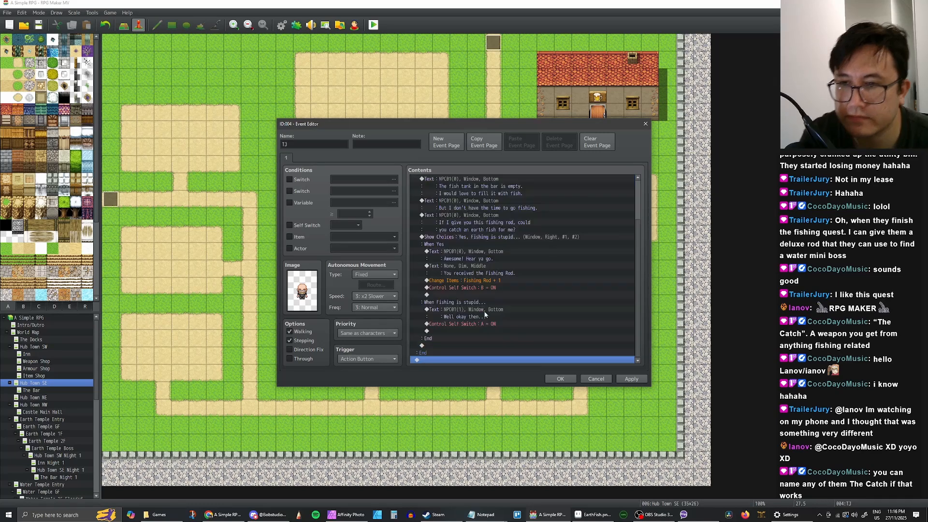
Copy the fishing rod question and its choices from the Else branch into the Self Switch A is ON branch
{"action": "scroll", "coordinate": [480, 232], "scroll_direction": "up", "scroll_amount": 2}
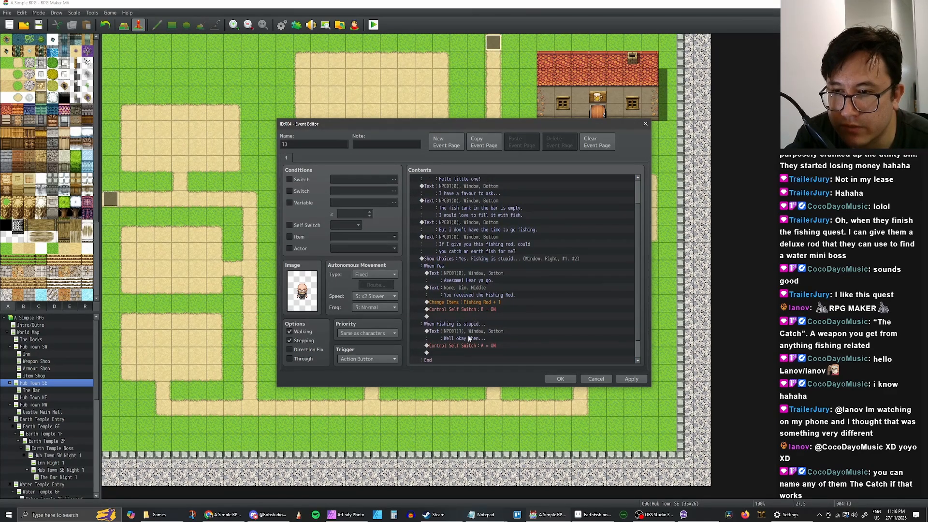
{"action": "left_click", "coordinate": [469, 337]}
{"action": "scroll", "coordinate": [469, 290], "scroll_direction": "up", "scroll_amount": 1}
{"action": "left_click", "coordinate": [468, 267]}
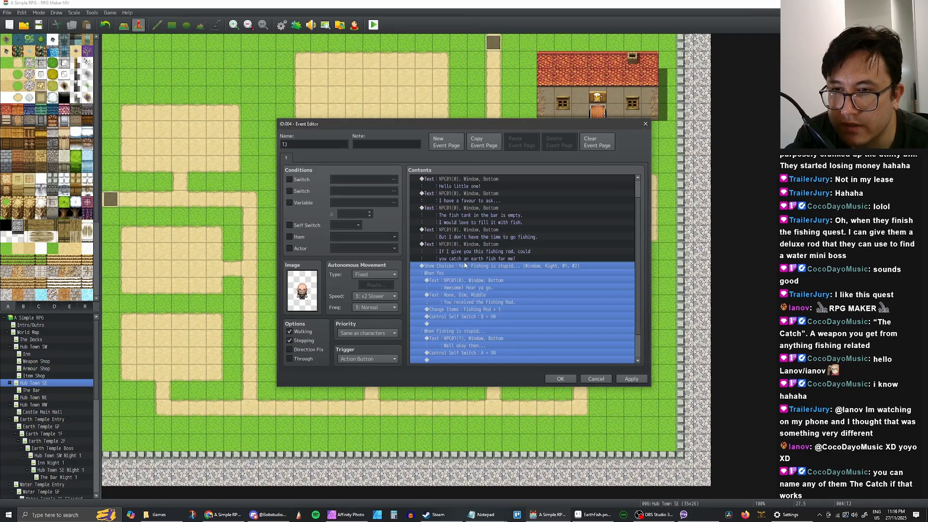
{"action": "left_click", "coordinate": [465, 248]}
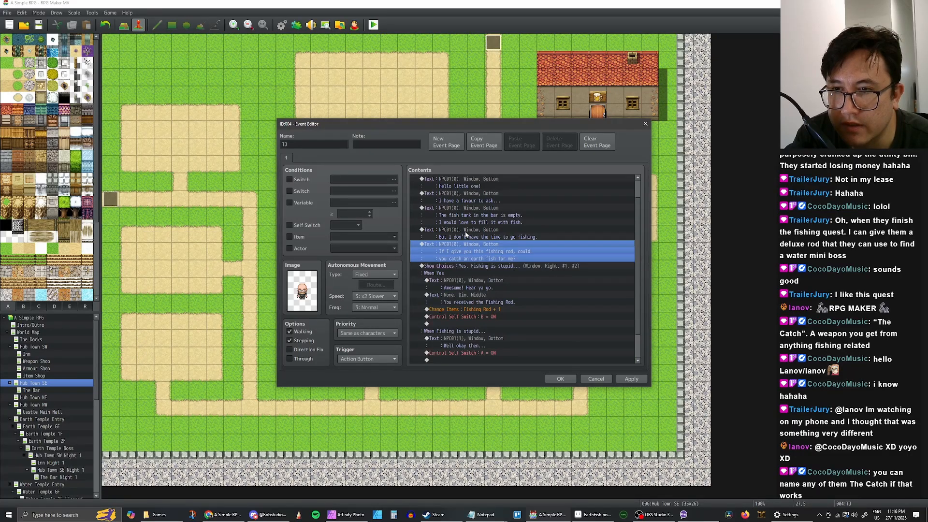
{"action": "left_click", "coordinate": [466, 234]}
{"action": "left_click", "coordinate": [472, 248]}
{"action": "scroll", "coordinate": [476, 261], "scroll_direction": "down", "scroll_amount": 2}
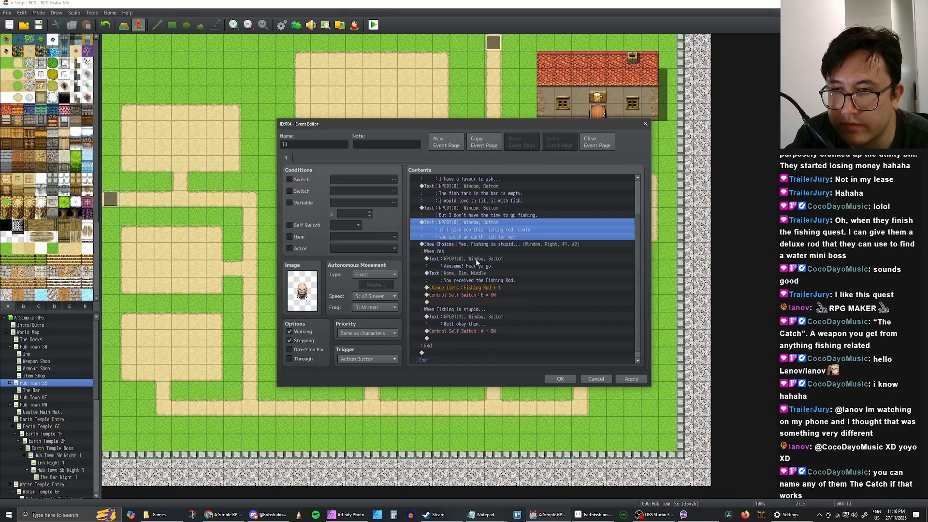
{"action": "left_click", "coordinate": [465, 329], "text": "shift"}
{"action": "scroll", "coordinate": [462, 333], "scroll_direction": "up", "scroll_amount": 2}
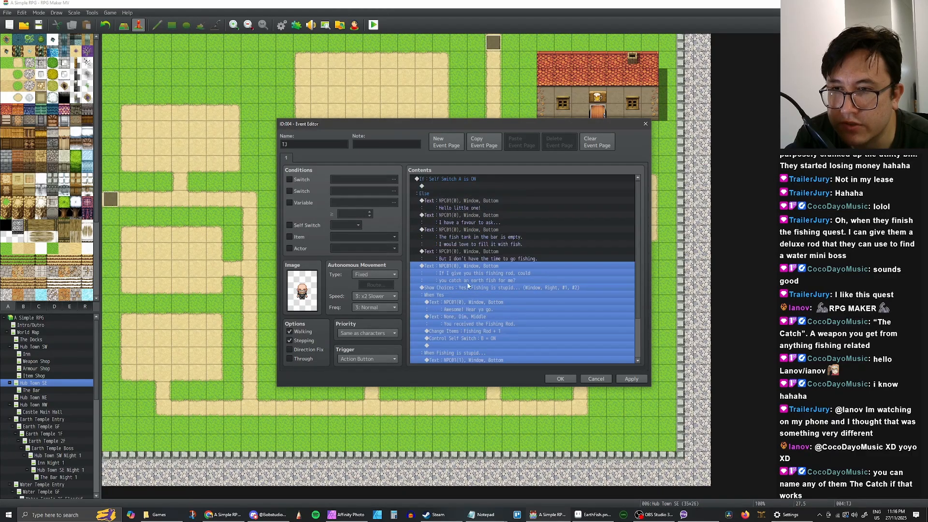
{"action": "key", "text": "ctrl+x"}
{"action": "left_click", "coordinate": [448, 187]}
{"action": "key", "text": "ctrl+v"}
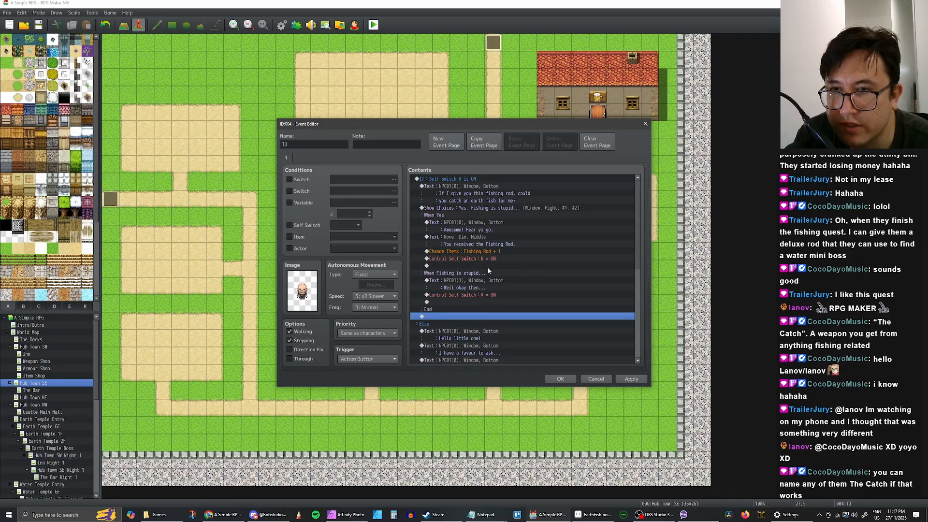
Copy the "Hello little one!" message to the start of the Self Switch A is ON branch
{"action": "left_click", "coordinate": [467, 331]}
{"action": "key", "text": "ctrl+c"}
{"action": "left_click", "coordinate": [459, 186]}
{"action": "key", "text": "ctrl+v"}
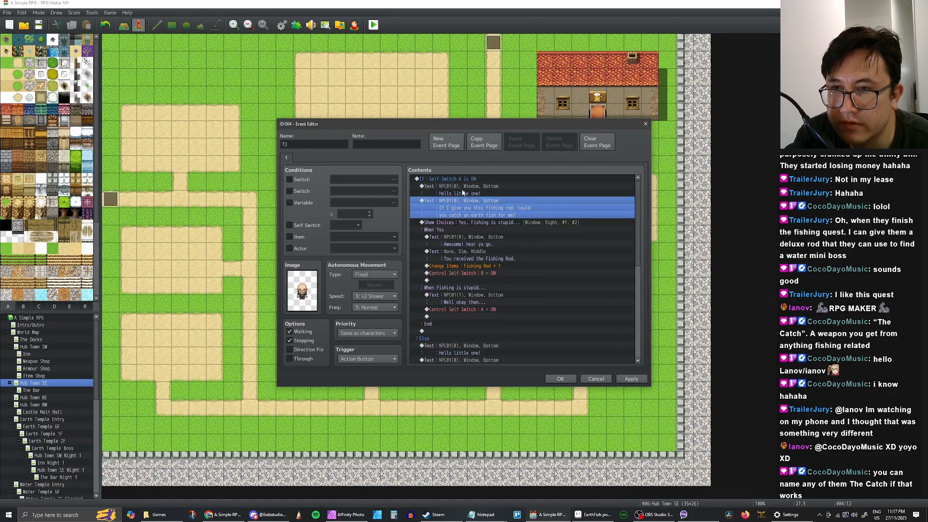
Remove the Self Switch A command from the "Fishing is stupid..." choice in the Self Switch A is ON branch and apply the event changes
{"action": "left_click", "coordinate": [477, 186]}
{"action": "left_click", "coordinate": [491, 201]}
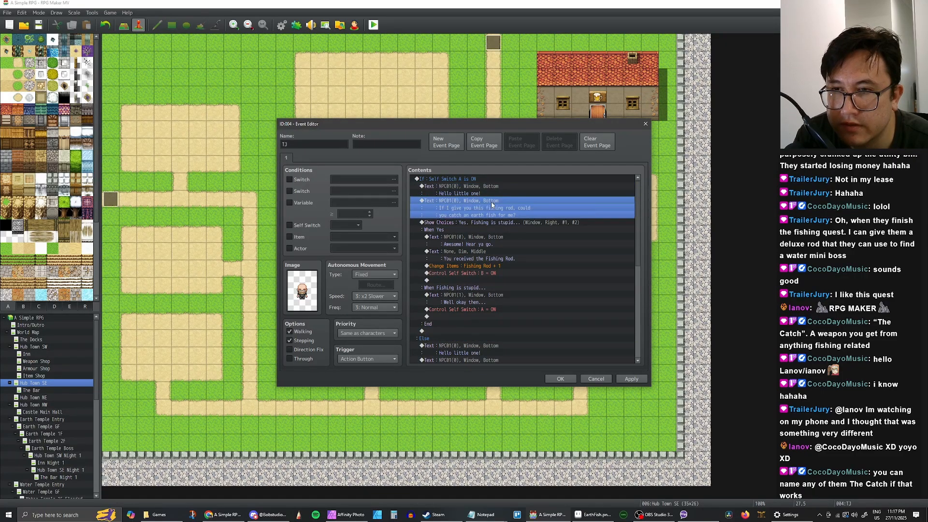
{"action": "left_click", "coordinate": [479, 224]}
{"action": "left_click", "coordinate": [472, 309]}
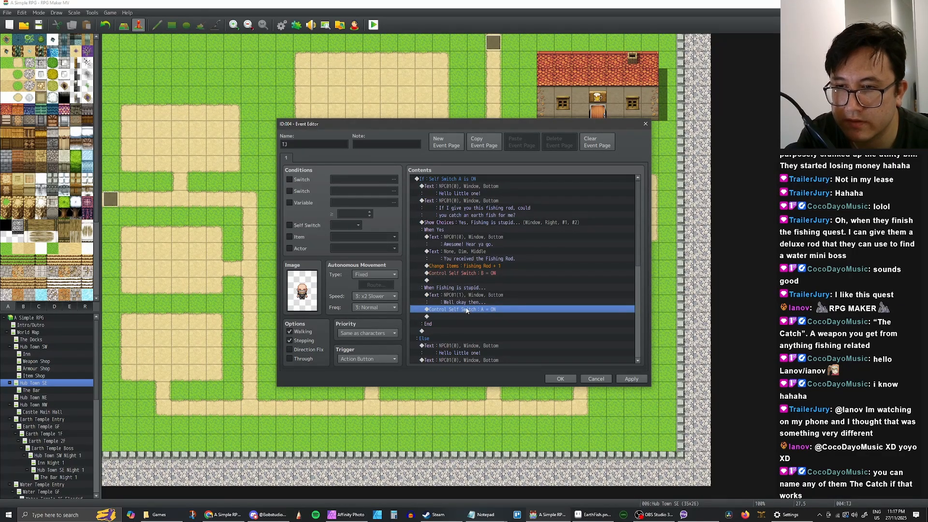
{"action": "key", "text": "Delete"}
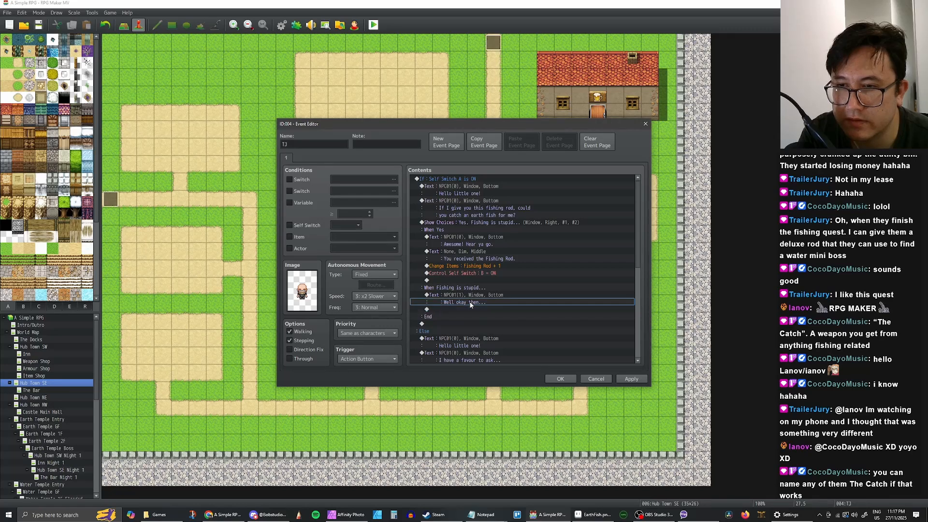
{"action": "left_click", "coordinate": [469, 280]}
{"action": "left_click", "coordinate": [471, 274]}
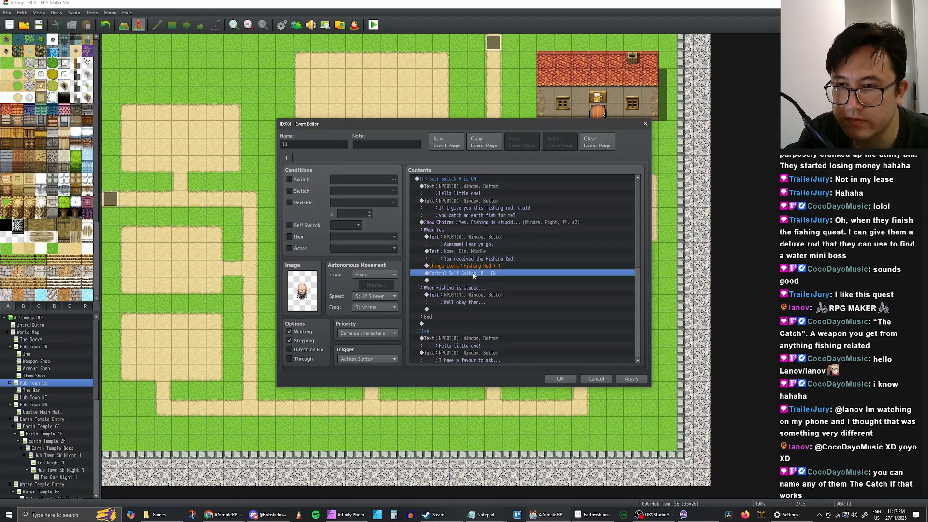
{"action": "left_click", "coordinate": [629, 378]}
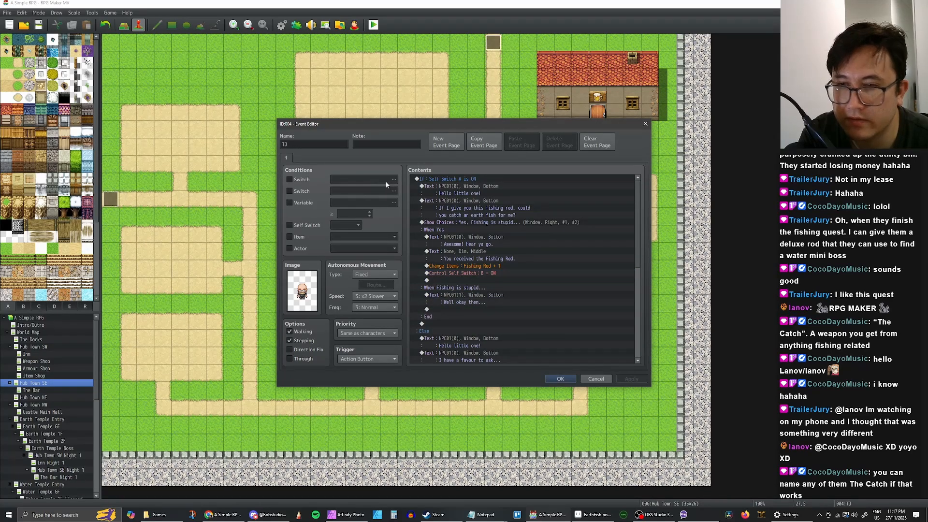
Add a second event page and enable its Self Switch condition
{"action": "left_click", "coordinate": [452, 145]}
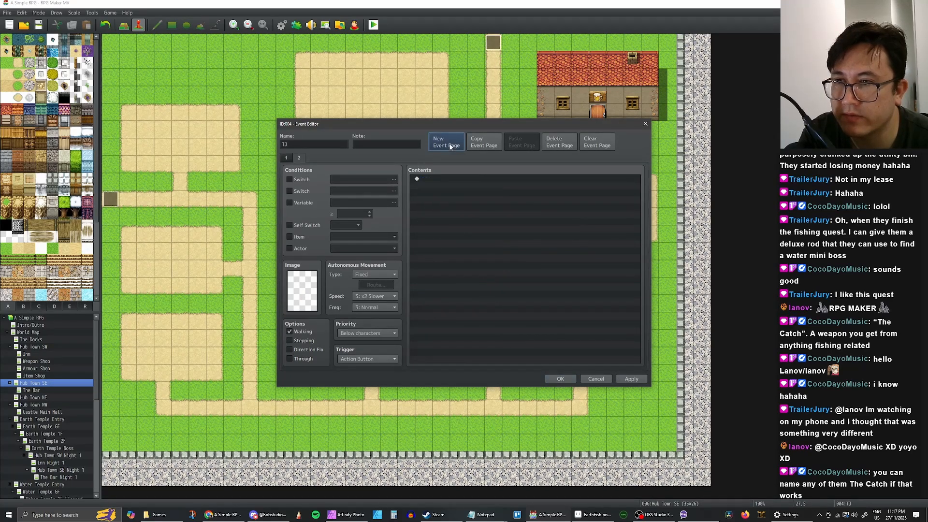
{"action": "left_click", "coordinate": [289, 225]}
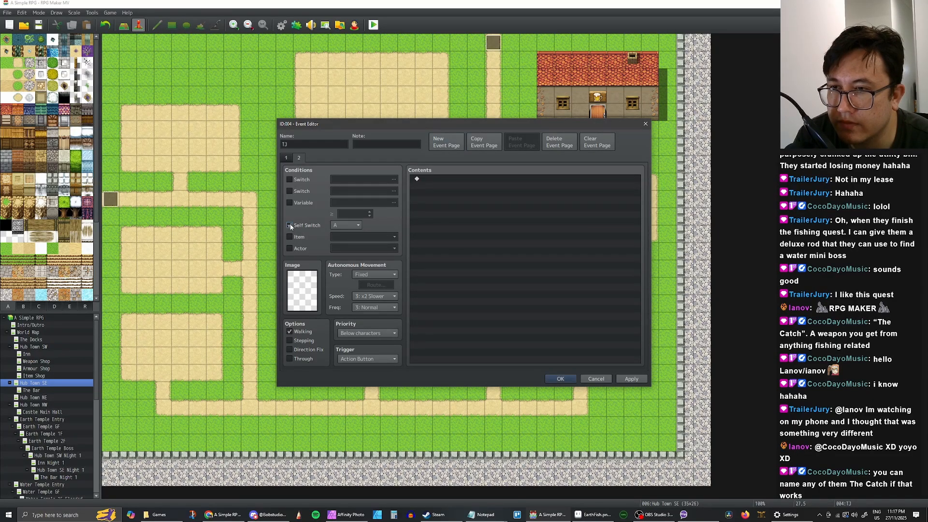
{"action": "left_click", "coordinate": [345, 226]}
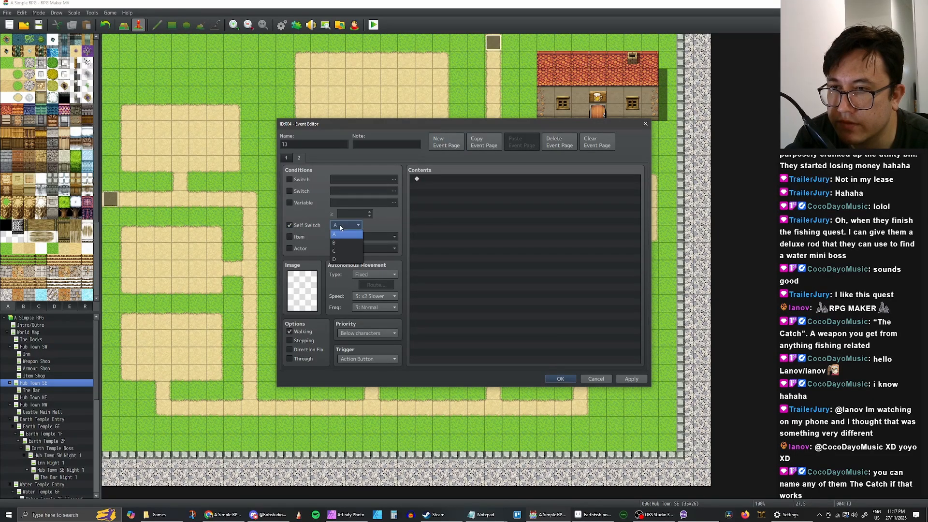
Set the second page's self switch condition to B and copy the "Hello little one!" message from page 1 into it
{"action": "left_click", "coordinate": [287, 158]}
{"action": "left_click", "coordinate": [438, 188]}
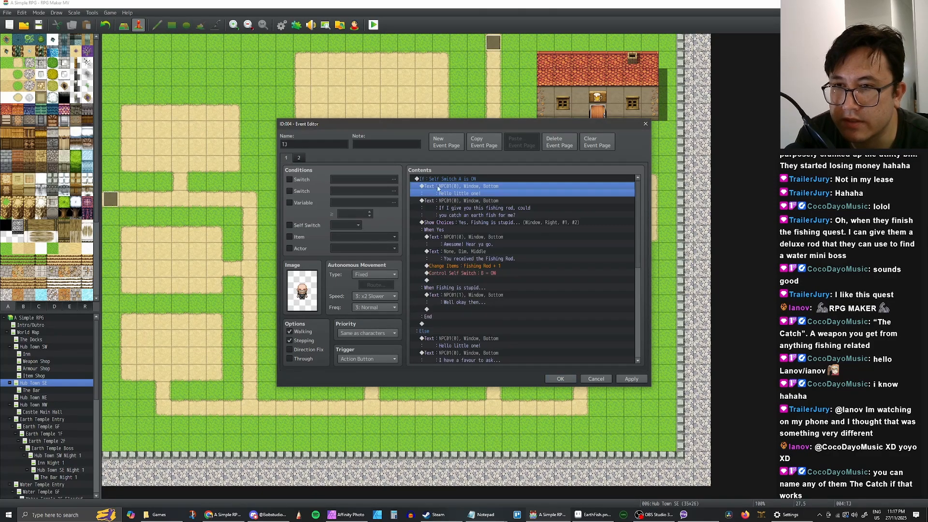
{"action": "left_click", "coordinate": [299, 158]}
{"action": "key", "text": "ctrl+v"}
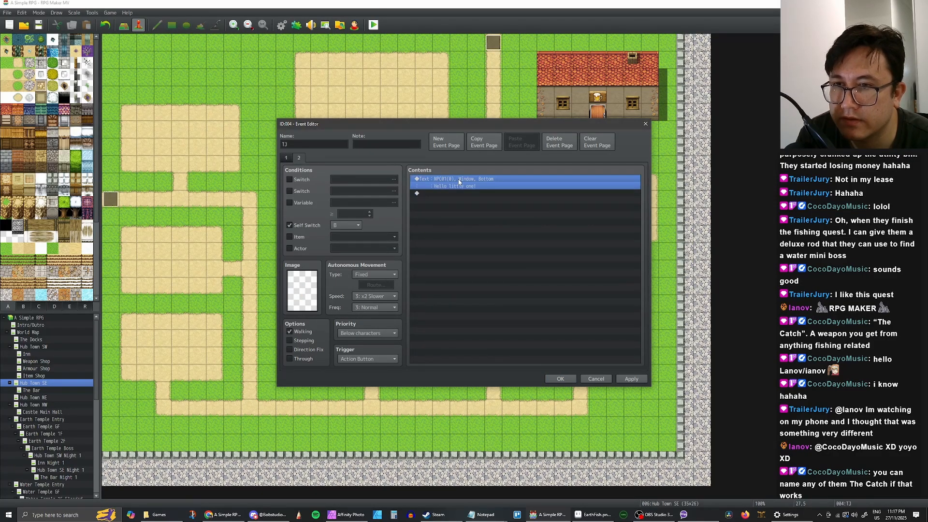
Replace the text of the copied message on page 2 with "Have you caught an Earth Fish yet?"
{"action": "double_click", "coordinate": [434, 182]}
{"action": "type", "text": "Have you caui"}
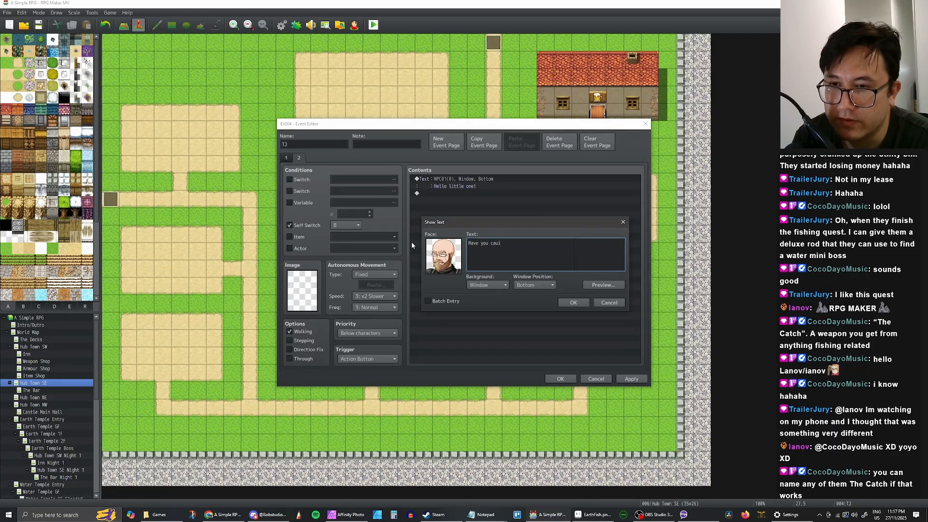
{"action": "key", "text": "BackSpace"}
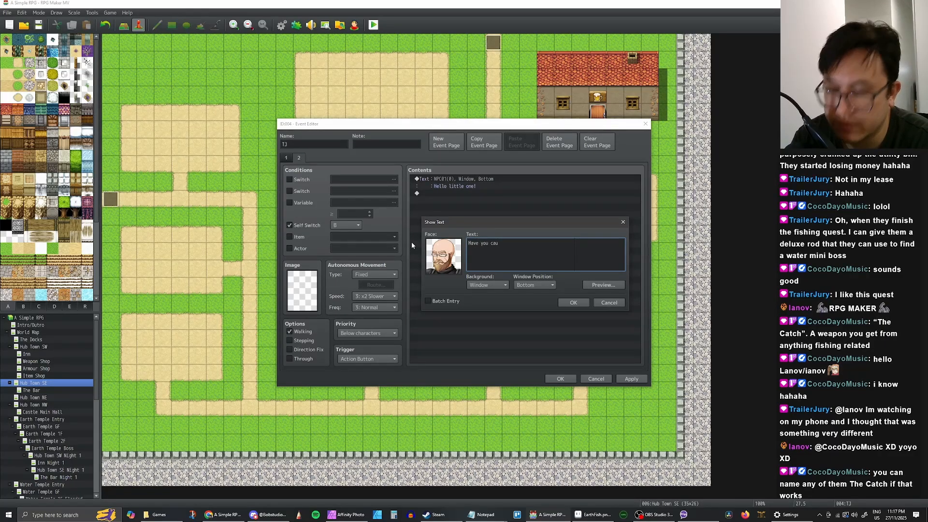
{"action": "type", "text": "ght an E"}
{"action": "key", "text": "BackSpace"}
{"action": "type", "text": "earth f"}
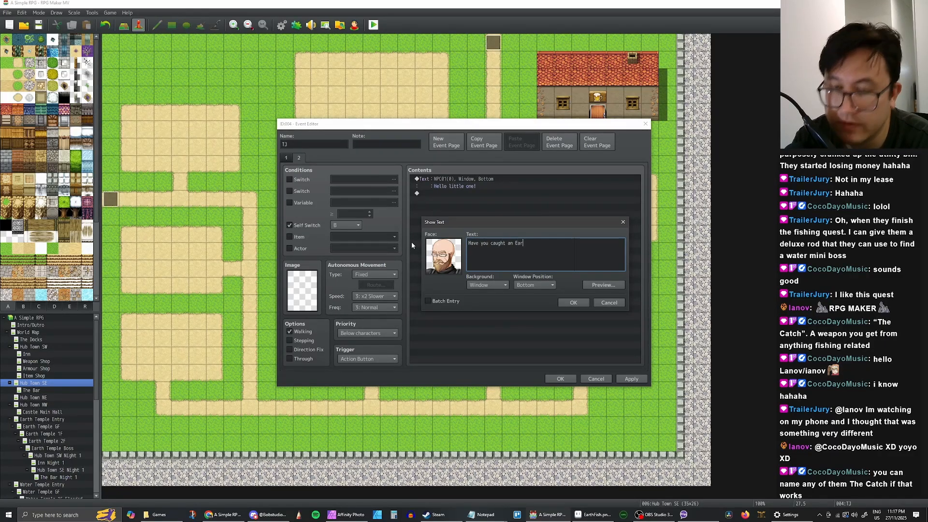
{"action": "key", "text": "BackSpace"}
{"action": "key", "text": "BackSpace"}
{"action": "key", "text": "BackSpace"}
{"action": "key", "text": "BackSpace"}
{"action": "key", "text": "BackSpace"}
{"action": "key", "text": "BackSpace"}
{"action": "key", "text": "BackSpace"}
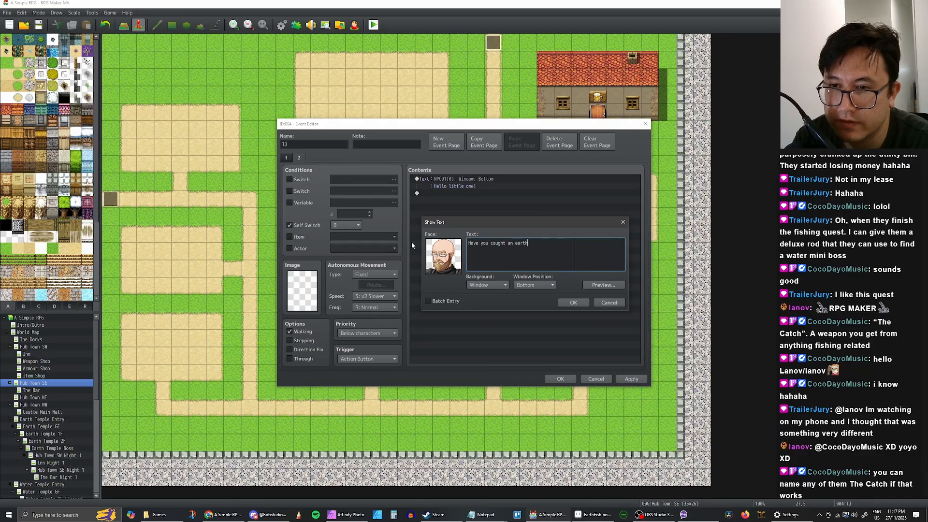
{"action": "type", "text": "Eart"}
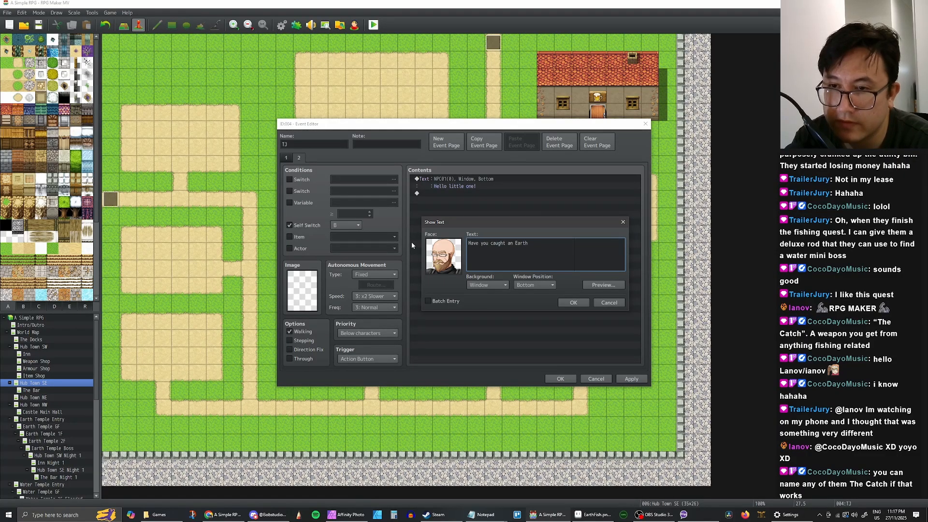
{"action": "type", "text": "h Fish e"}
{"action": "key", "text": "BackSpace"}
{"action": "type", "text": "yet?"}
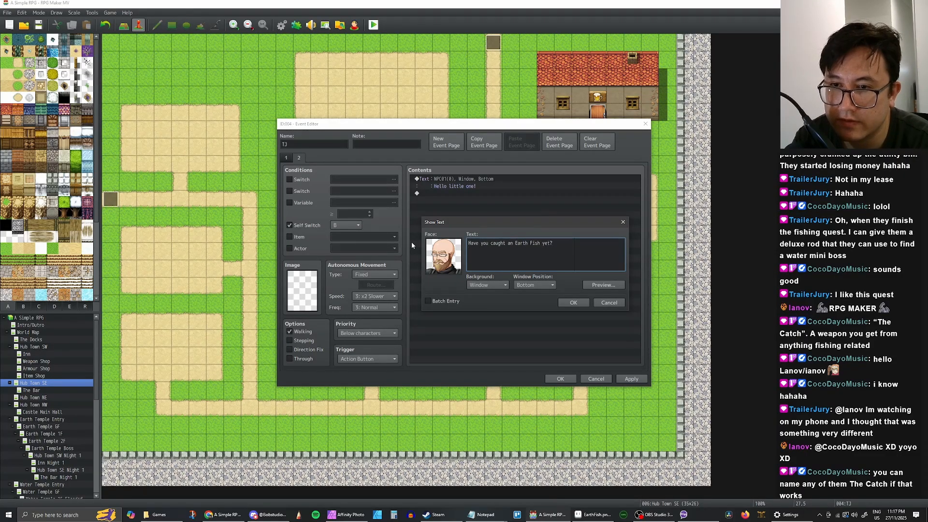
Add the second line "They are meant to be pretty common." to the page 2 message and confirm it
{"action": "key", "text": "Return"}
{"action": "type", "text": "They a"}
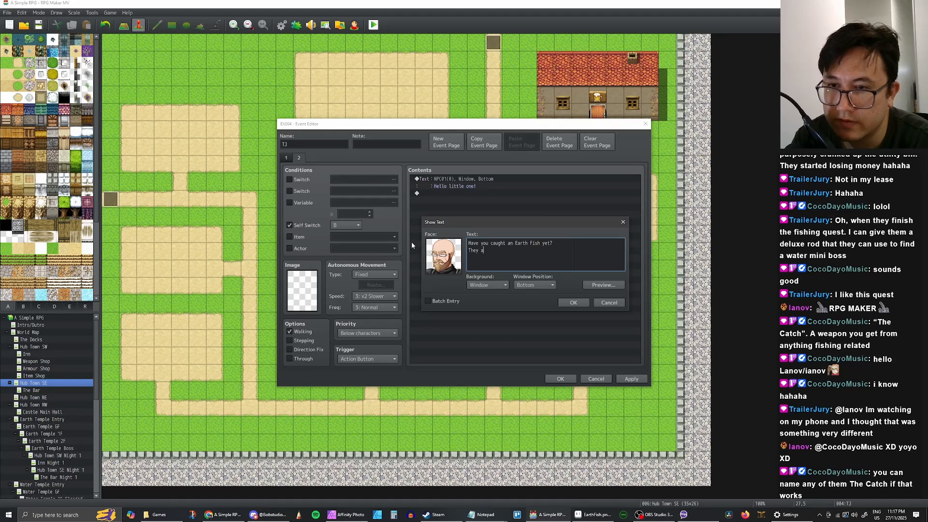
{"action": "type", "text": "re meant "}
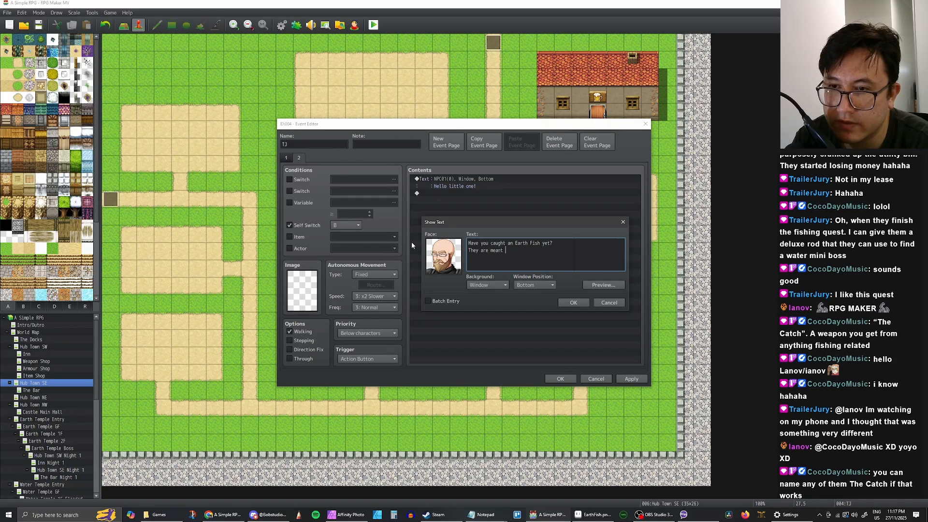
{"action": "type", "text": "to be pret"}
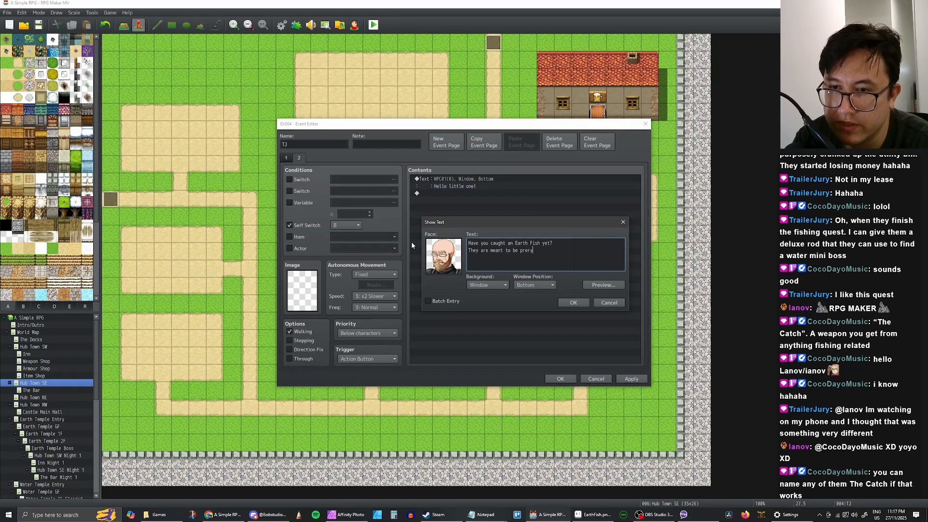
{"action": "type", "text": "ty co"}
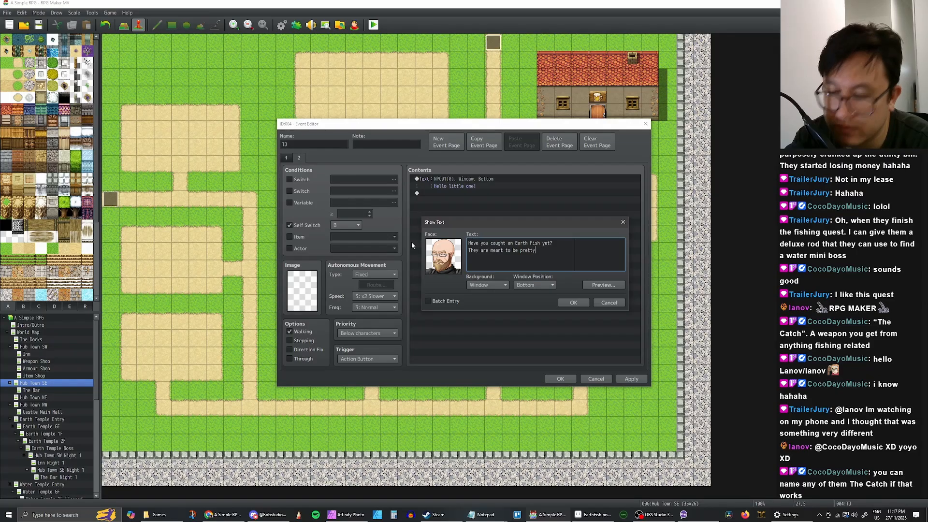
{"action": "type", "text": "mmon"}
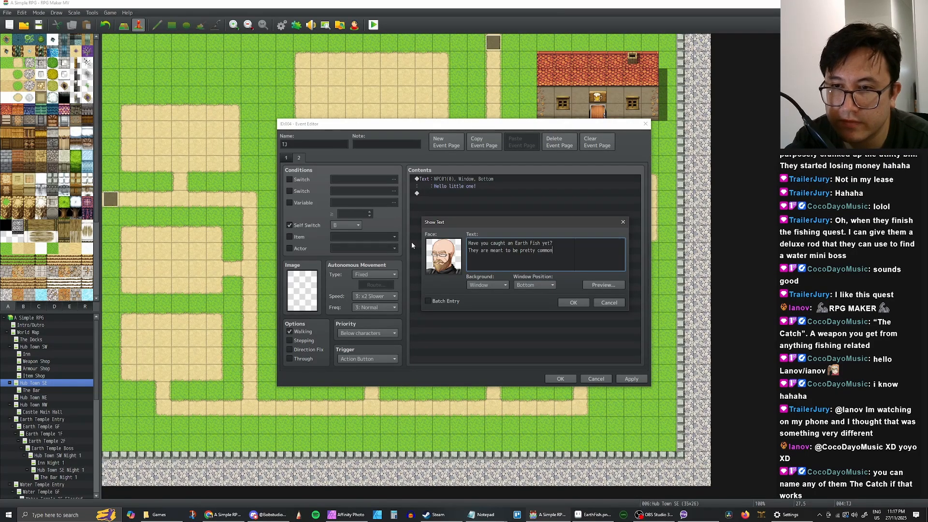
{"action": "type", "text": "."}
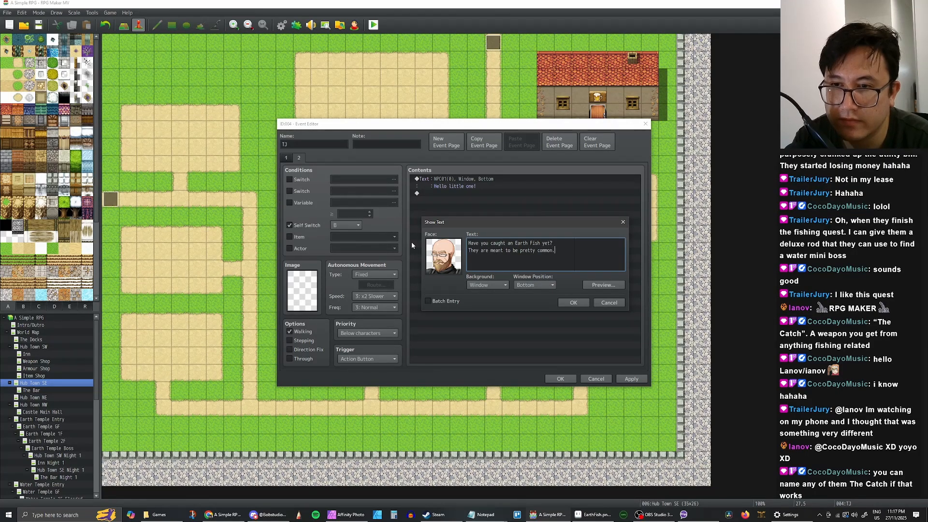
{"action": "left_click", "coordinate": [576, 302]}
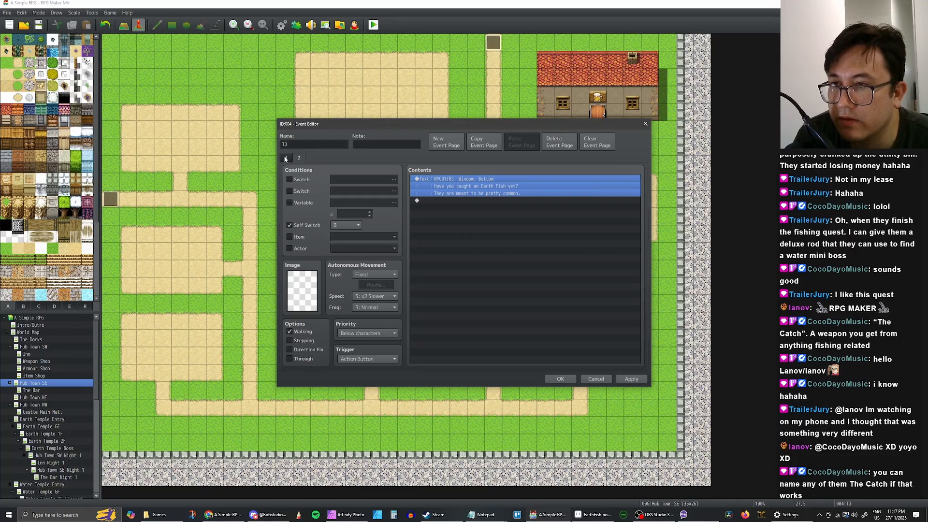
Add a third event page with the Item condition set to 0016 Earth Fish
{"action": "left_click", "coordinate": [449, 144]}
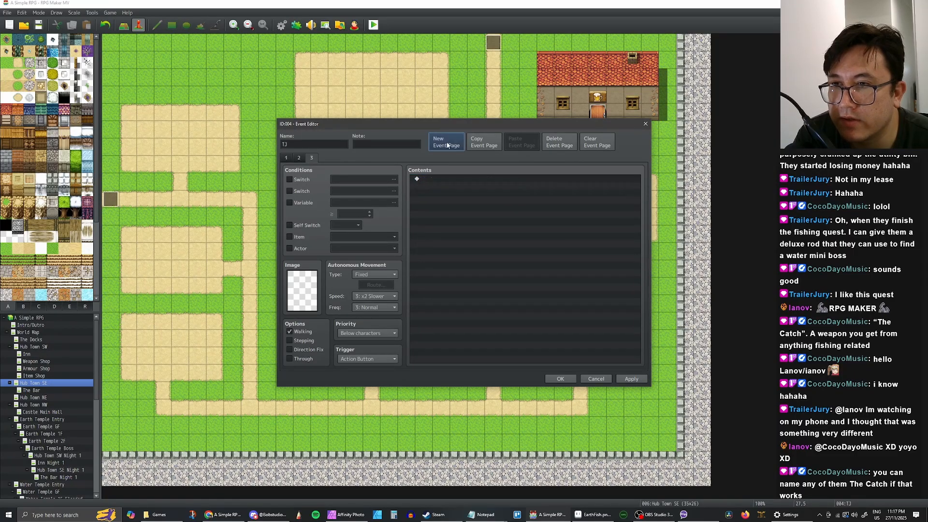
{"action": "left_click", "coordinate": [290, 237]}
{"action": "left_click", "coordinate": [366, 235]}
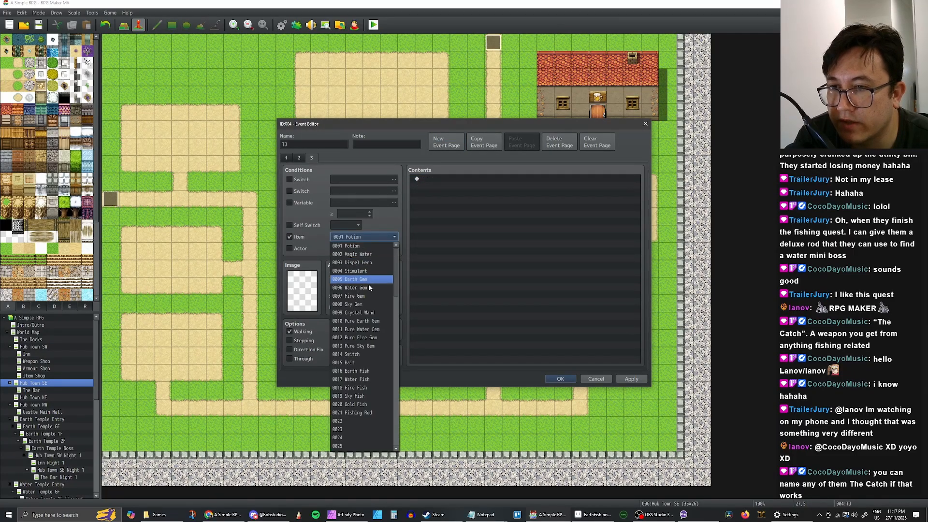
{"action": "left_click", "coordinate": [362, 371]}
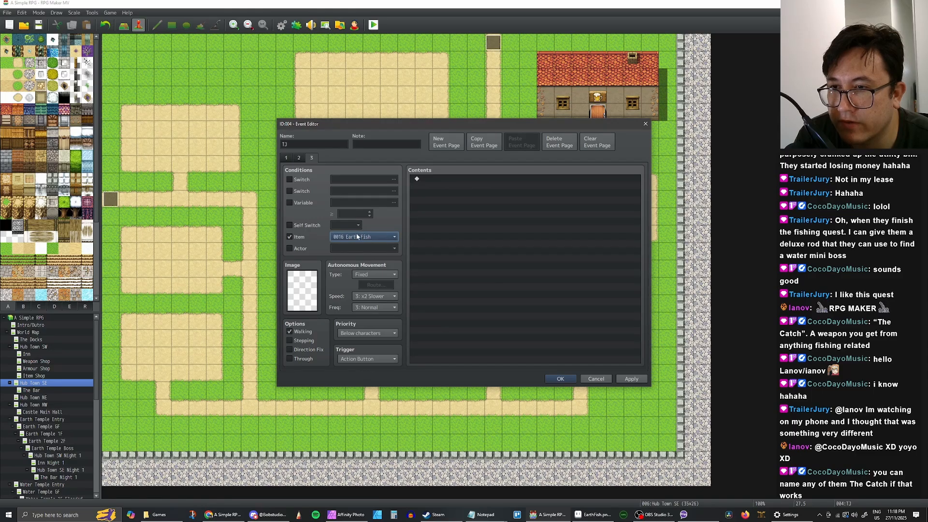
Copy the "Have you caught an Earth Fish yet?" message from page 2 into page 3
{"action": "left_click", "coordinate": [300, 158]}
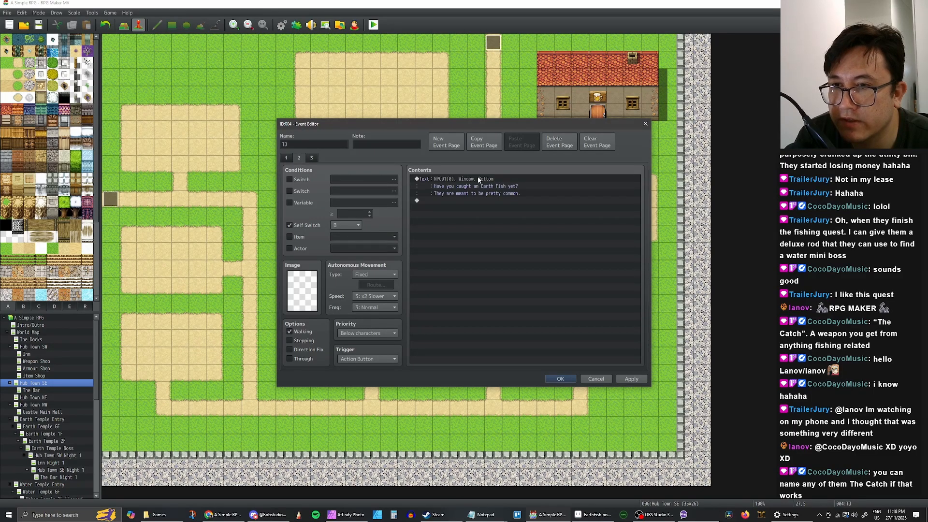
{"action": "left_click", "coordinate": [477, 179]}
{"action": "left_click", "coordinate": [312, 158]}
{"action": "key", "text": "ctrl+v"}
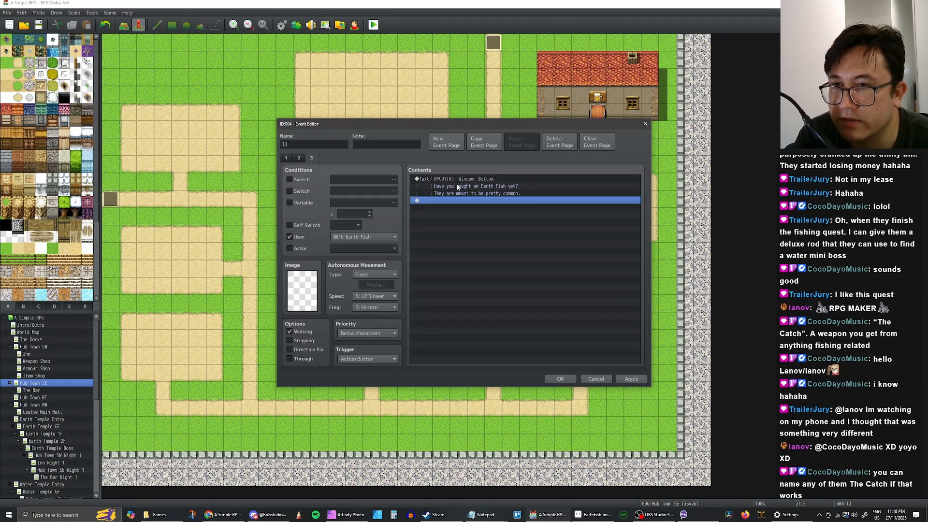
Add a Show Choices command with "Give Earth Fish" and "Not Yet" below the page 3 message and apply the event changes
{"action": "left_click", "coordinate": [443, 201]}
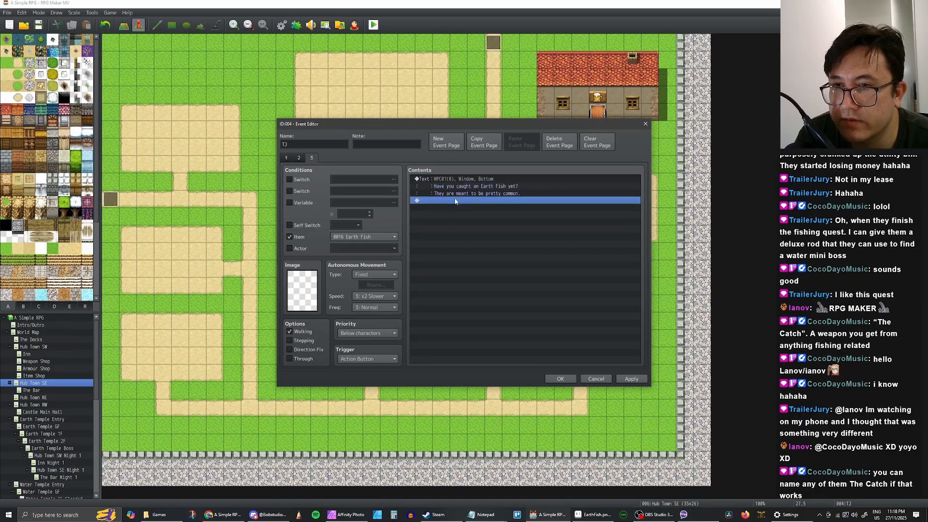
{"action": "right_click", "coordinate": [444, 201]}
{"action": "left_click", "coordinate": [463, 208]}
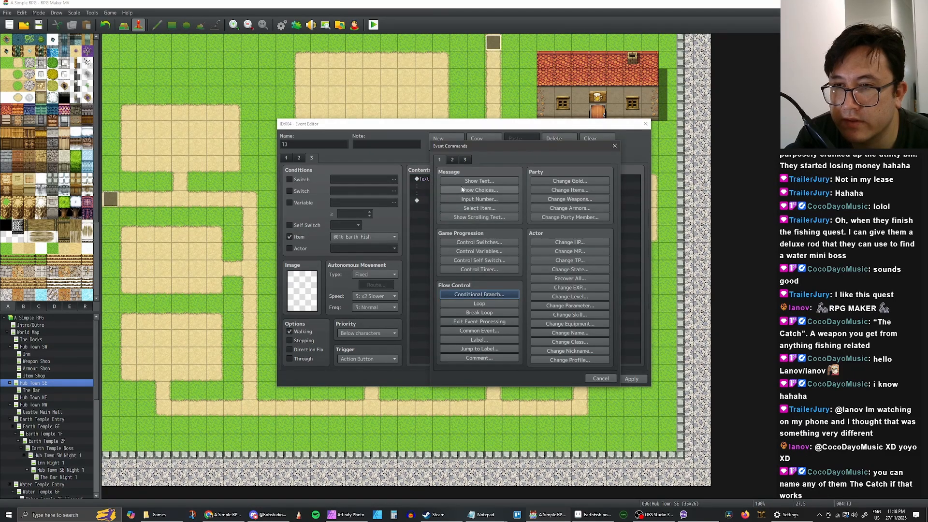
{"action": "left_click", "coordinate": [479, 190]}
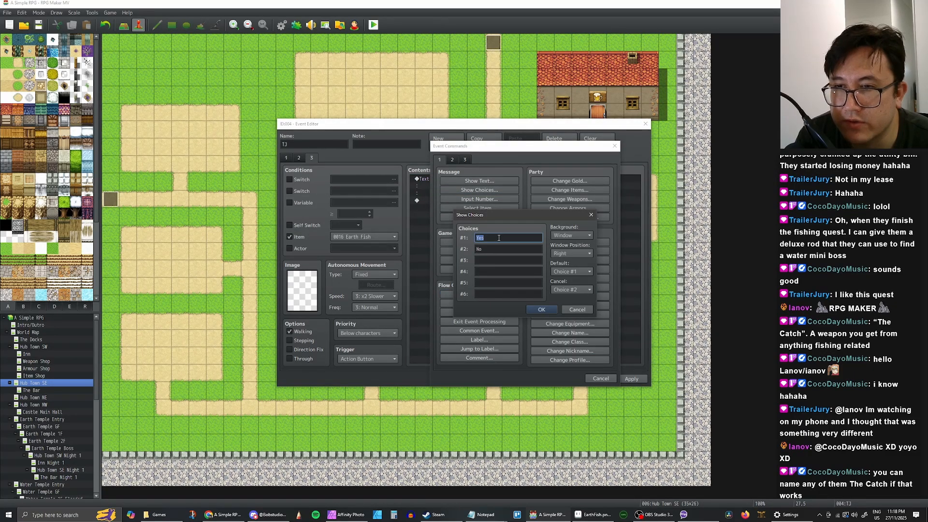
{"action": "type", "text": "Give Ear"}
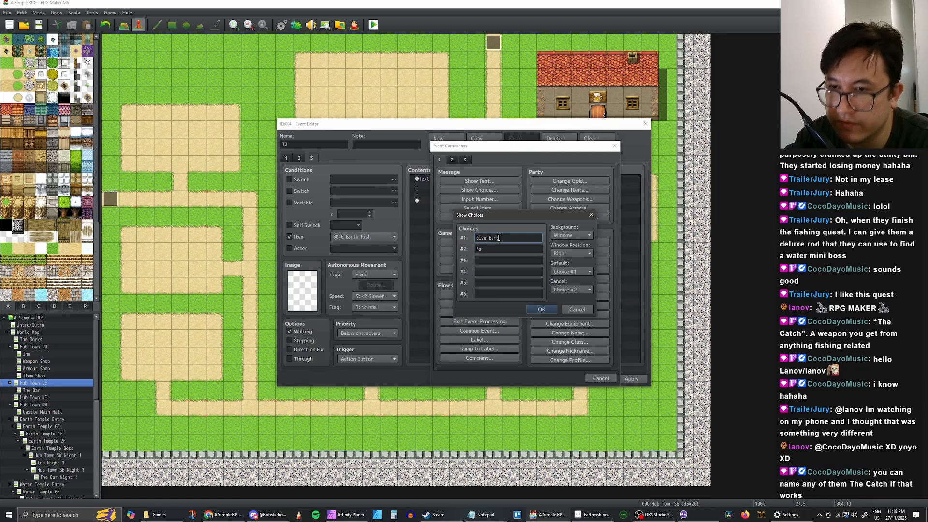
{"action": "type", "text": "th"}
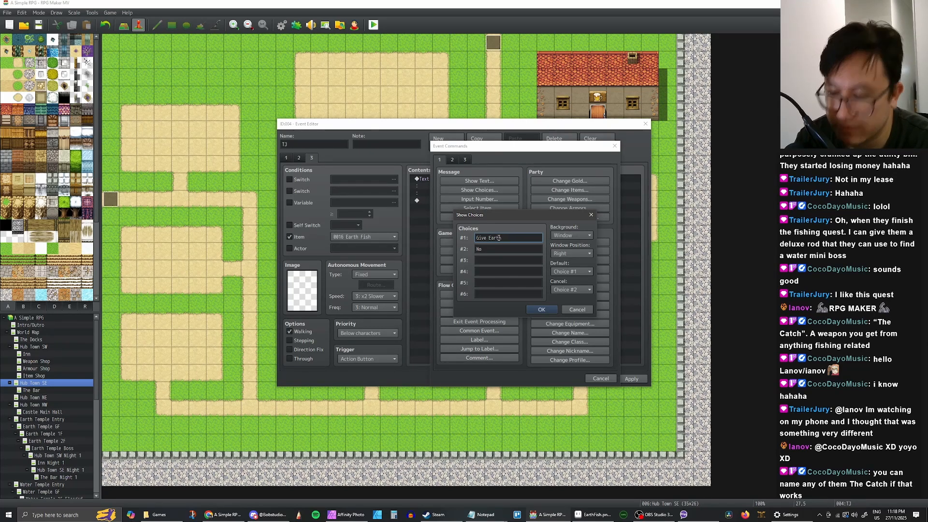
{"action": "type", "text": " Fish"}
{"action": "double_click", "coordinate": [492, 250]}
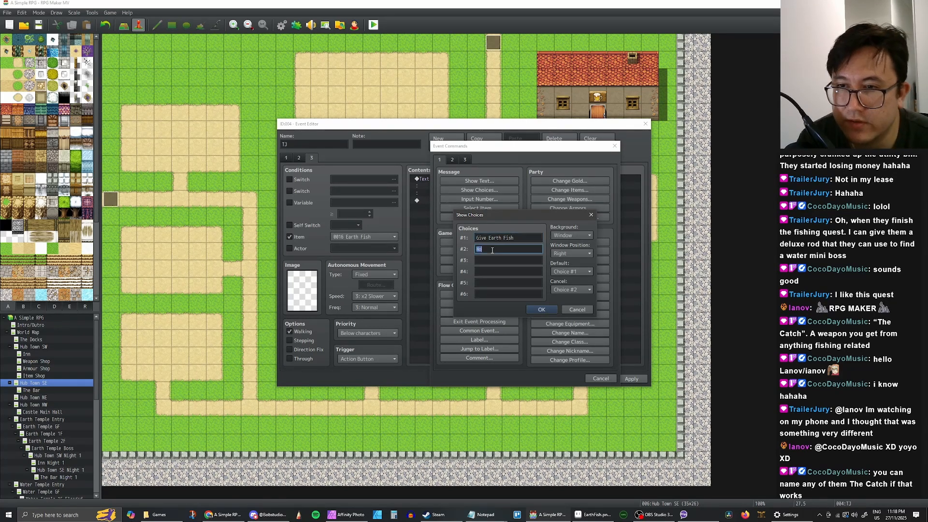
{"action": "left_click", "coordinate": [507, 249]}
{"action": "type", "text": "t Y"}
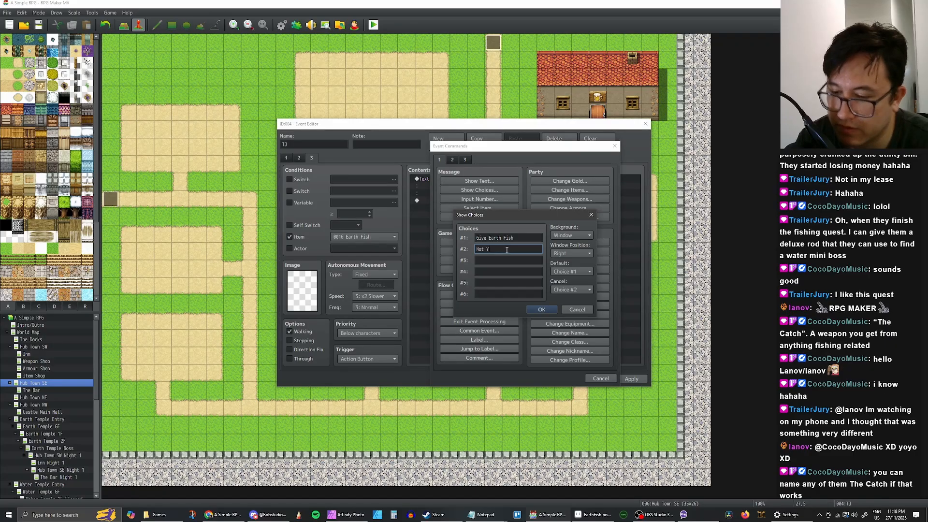
{"action": "type", "text": "et"}
{"action": "left_click", "coordinate": [537, 311]}
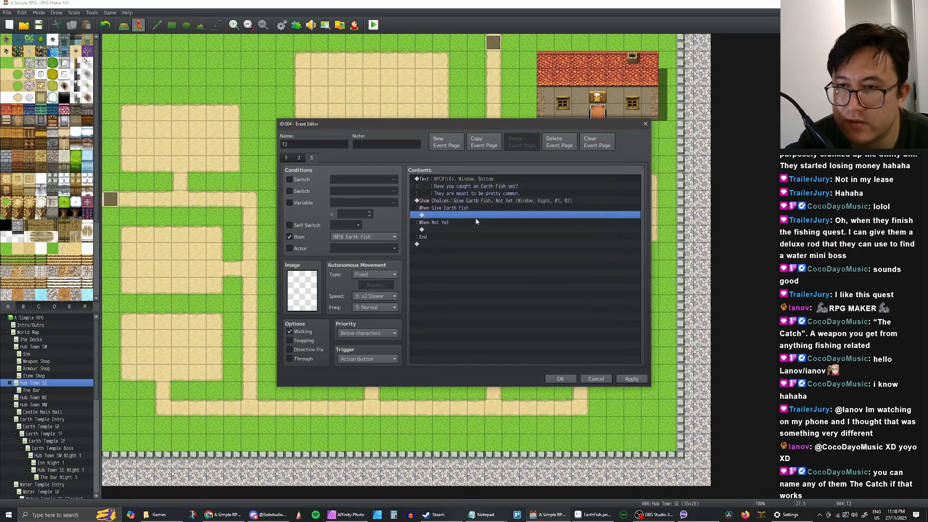
{"action": "left_click", "coordinate": [496, 198]}
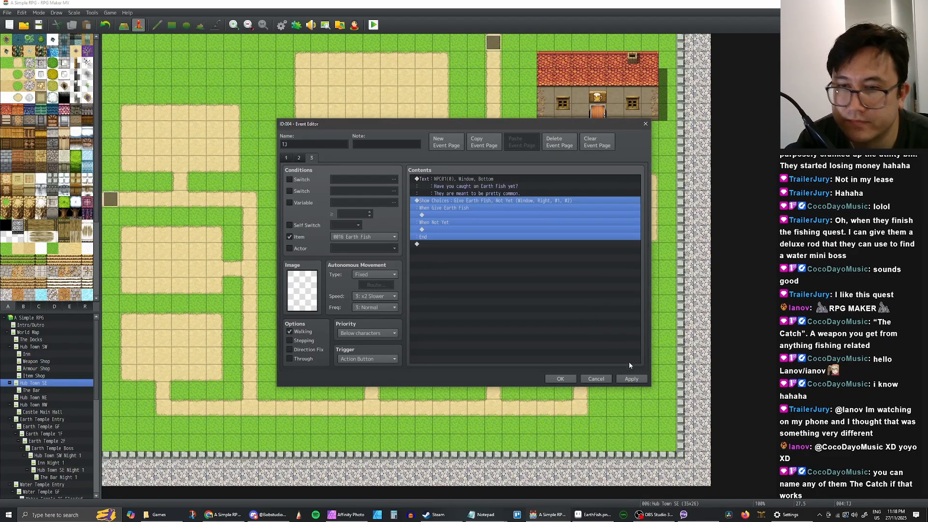
{"action": "left_click", "coordinate": [630, 378]}
{"action": "left_click", "coordinate": [503, 207]}
{"action": "left_click", "coordinate": [494, 215]}
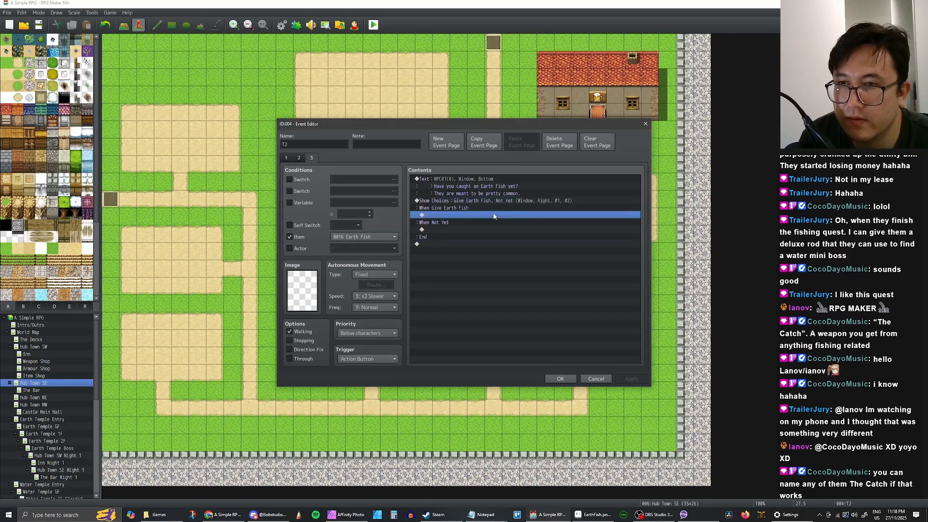
{"action": "left_click", "coordinate": [490, 207]}
{"action": "left_click", "coordinate": [484, 216]}
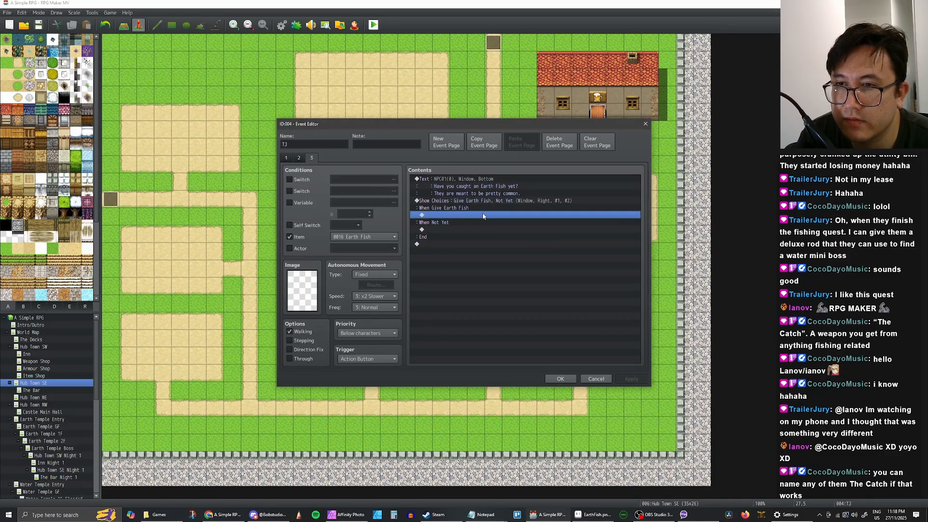
{"action": "left_click", "coordinate": [468, 223]}
{"action": "left_click", "coordinate": [462, 229]}
{"action": "left_click", "coordinate": [466, 215]}
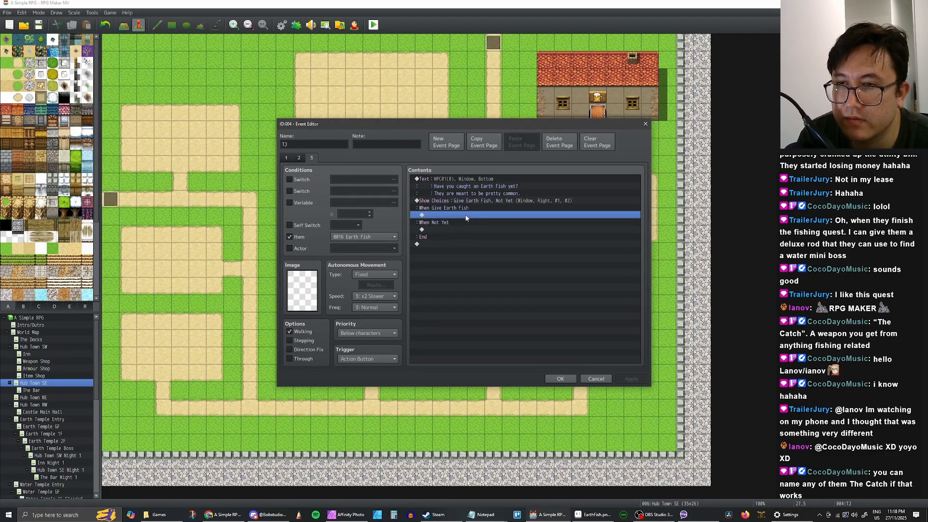
Copy the Earth Fish question message into the "Not Yet" choice on page 3
{"action": "left_click", "coordinate": [475, 188]}
{"action": "key", "text": "ctrl+c"}
{"action": "left_click", "coordinate": [466, 229]}
{"action": "key", "text": "ctrl+v"}
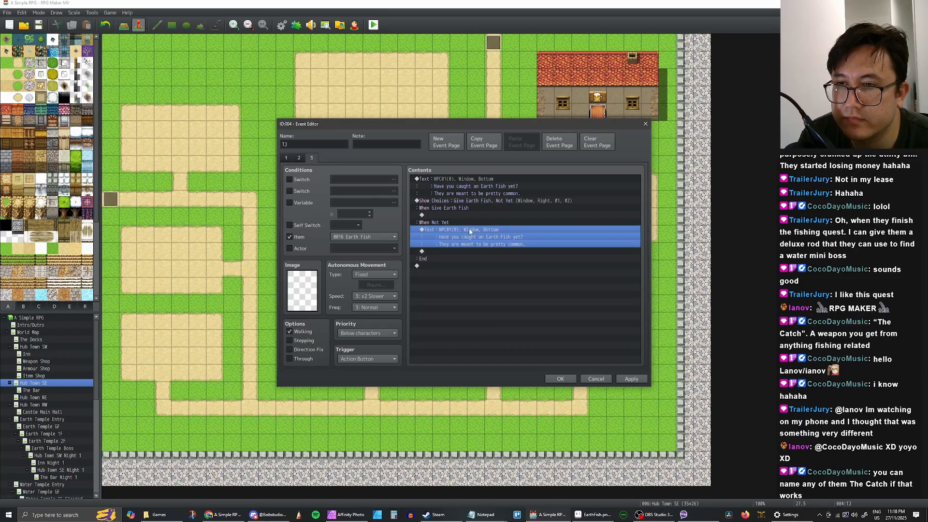
Replace the message under the "Not Yet" choice on page 3 with "Well let me know when you do!"
{"action": "double_click", "coordinate": [469, 228]}
{"action": "left_click_drag", "start_coordinate": [550, 257], "coordinate": [467, 242]}
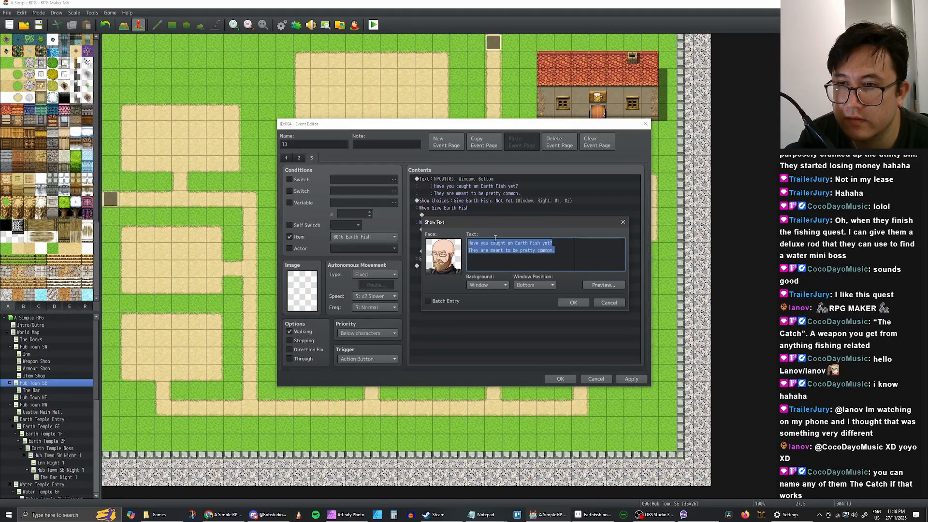
{"action": "type", "text": "Well"}
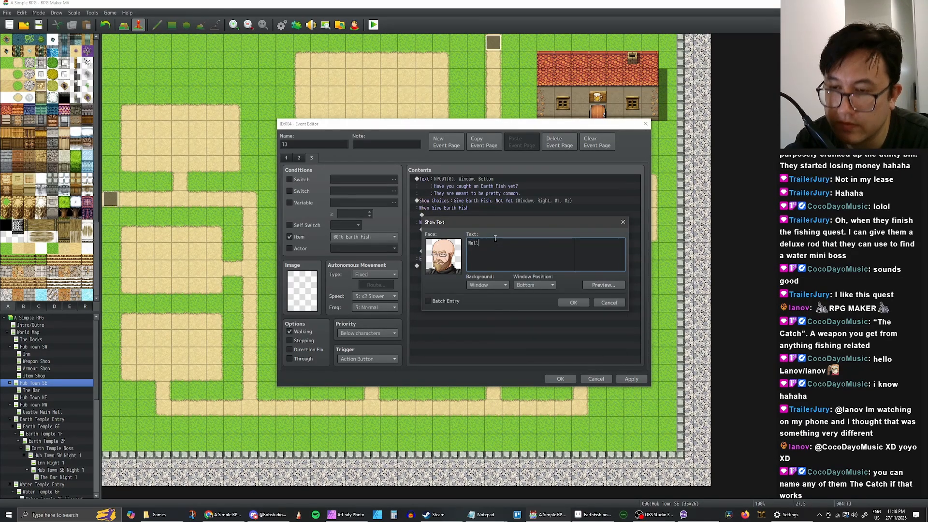
{"action": "type", "text": " let me know w"}
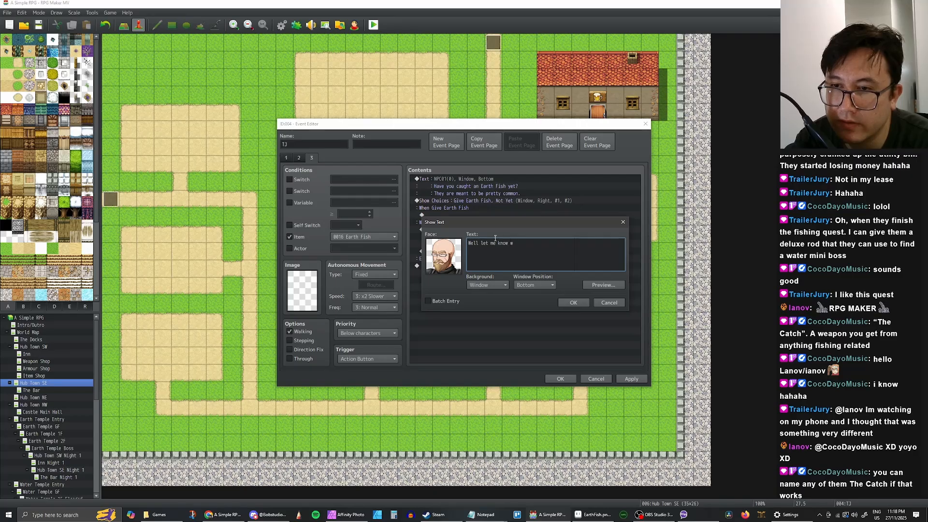
{"action": "type", "text": "hen you do!"}
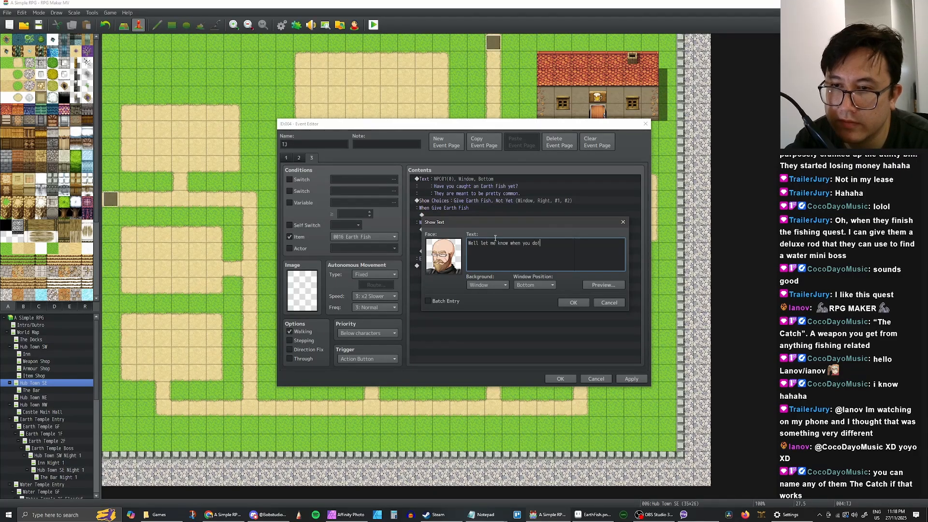
{"action": "left_click", "coordinate": [573, 302]}
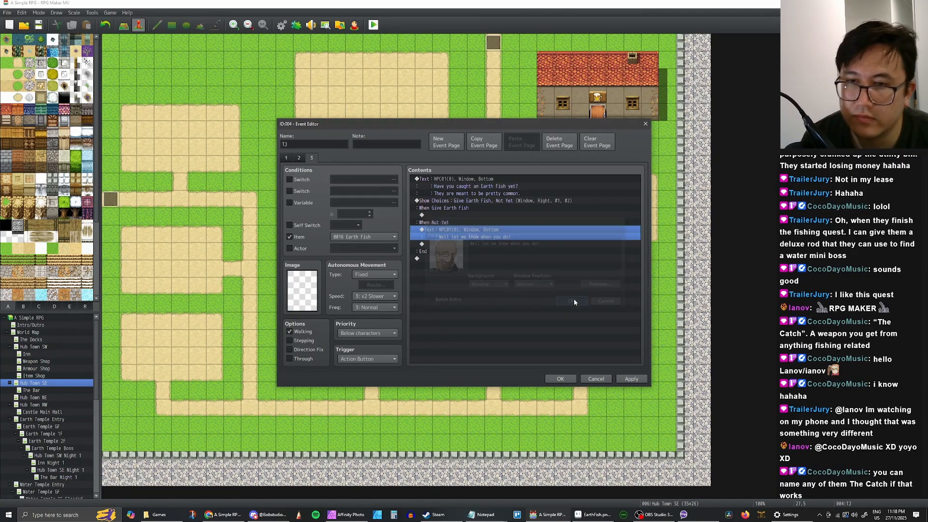
Copy the Earth Fish question message into the "Give Earth Fish" choice on page 3
{"action": "left_click", "coordinate": [471, 186]}
{"action": "left_click", "coordinate": [491, 215]}
{"action": "key", "text": "ctrl+v"}
Rewrite the "Give Earth Fish" message as "Awesome! Now can you catch a water fish?" with a second line "Stupid name I know."
{"action": "double_click", "coordinate": [514, 223]}
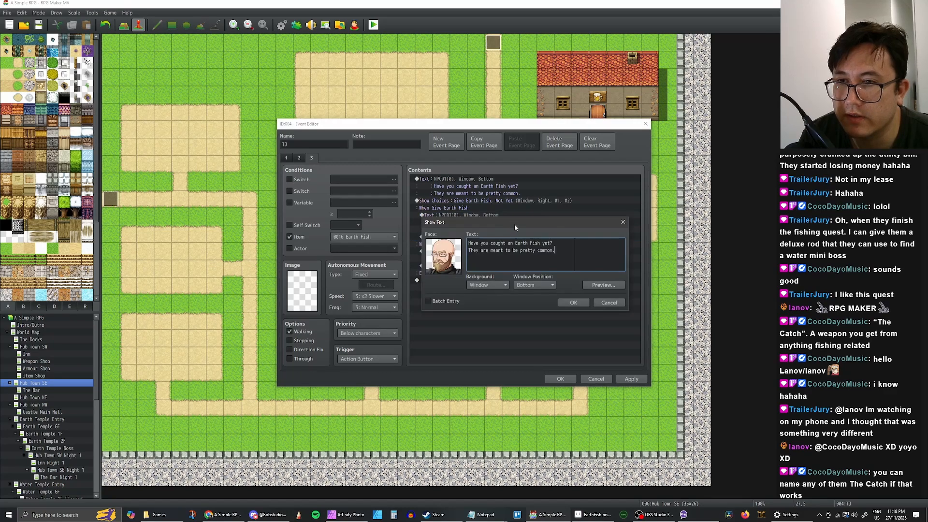
{"action": "left_click_drag", "start_coordinate": [555, 250], "coordinate": [421, 220]}
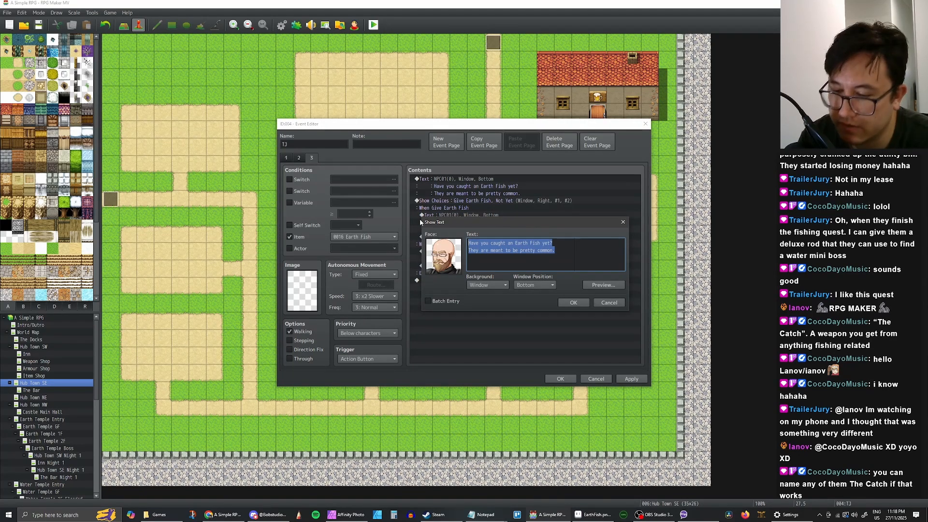
{"action": "type", "text": "Awe"}
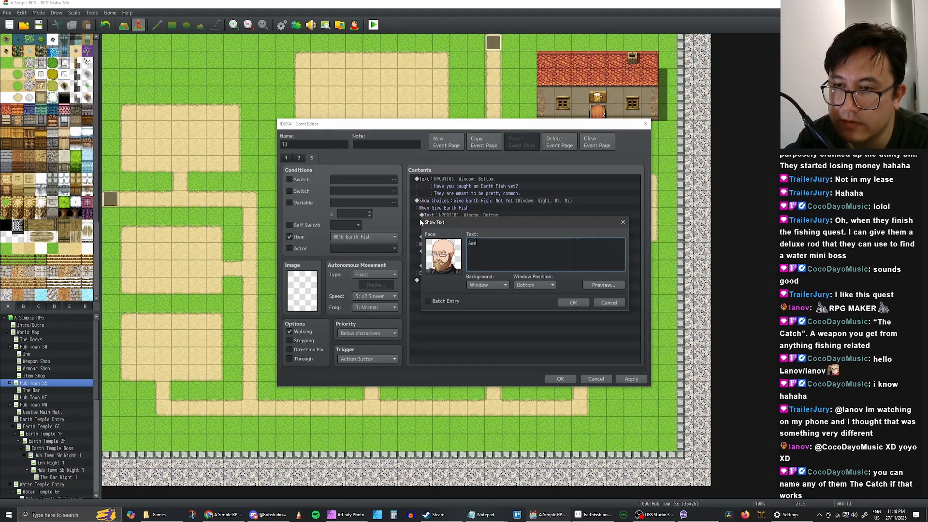
{"action": "type", "text": "some! "}
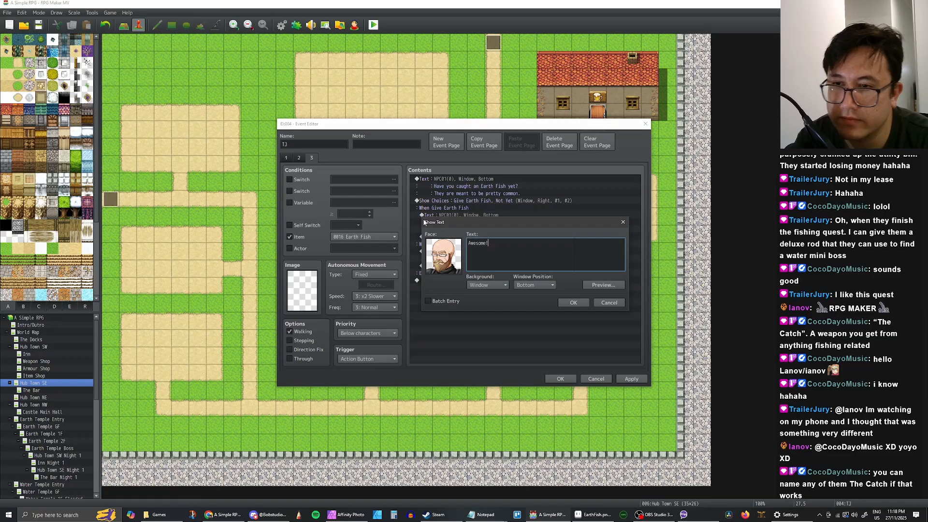
{"action": "type", "text": "N"}
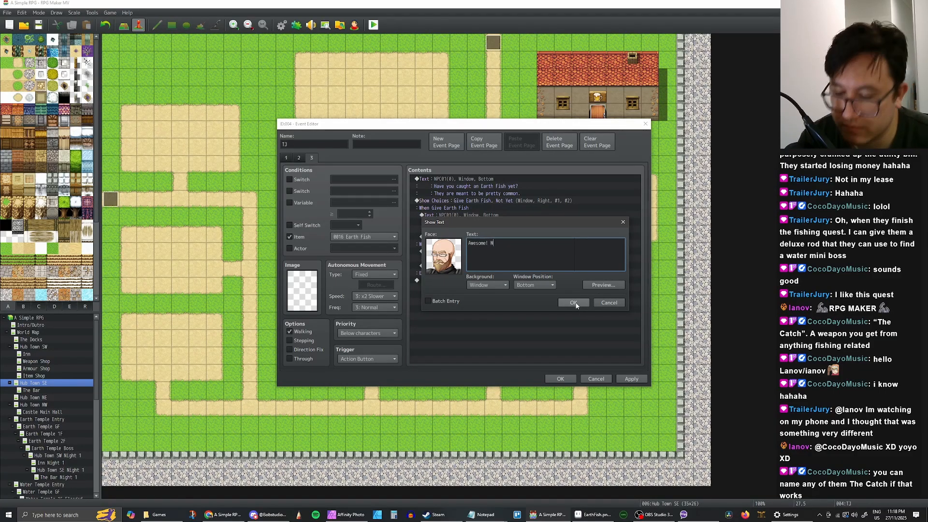
{"action": "type", "text": "ow can you catch "}
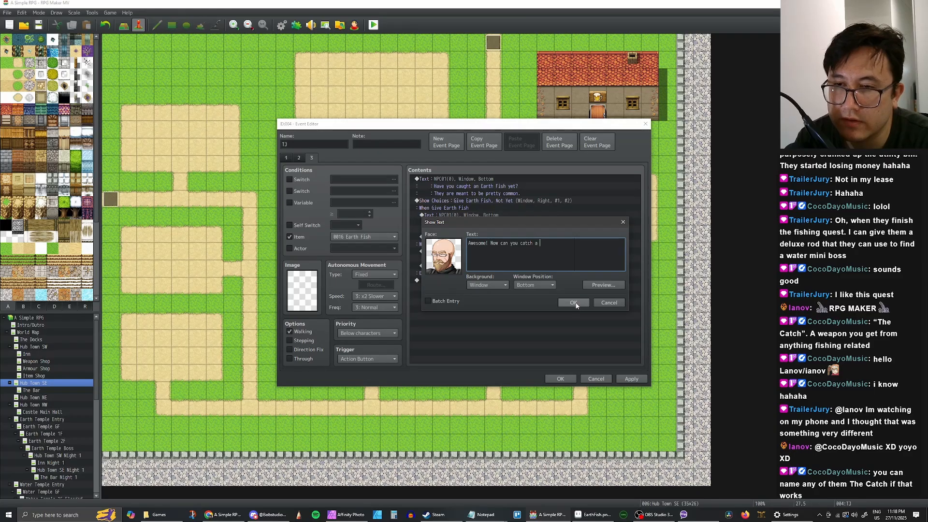
{"action": "type", "text": "a wa"}
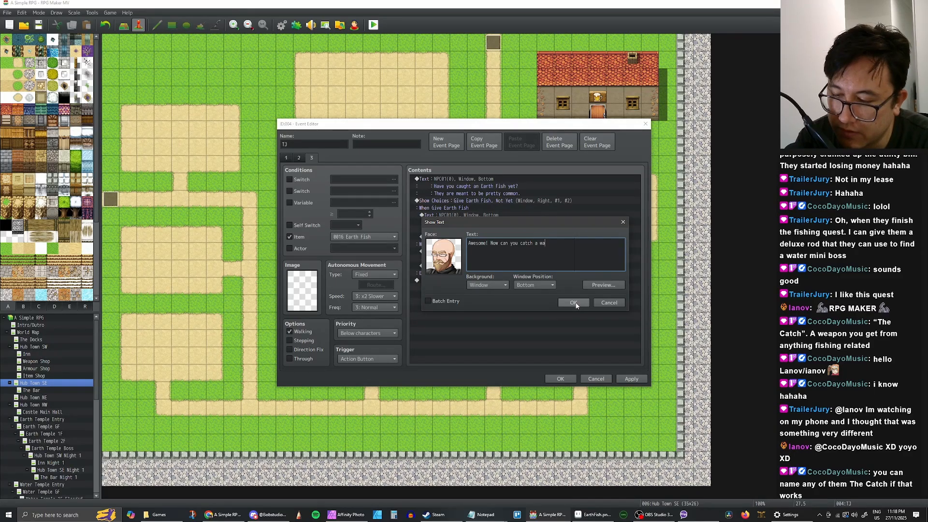
{"action": "type", "text": "ter fish"}
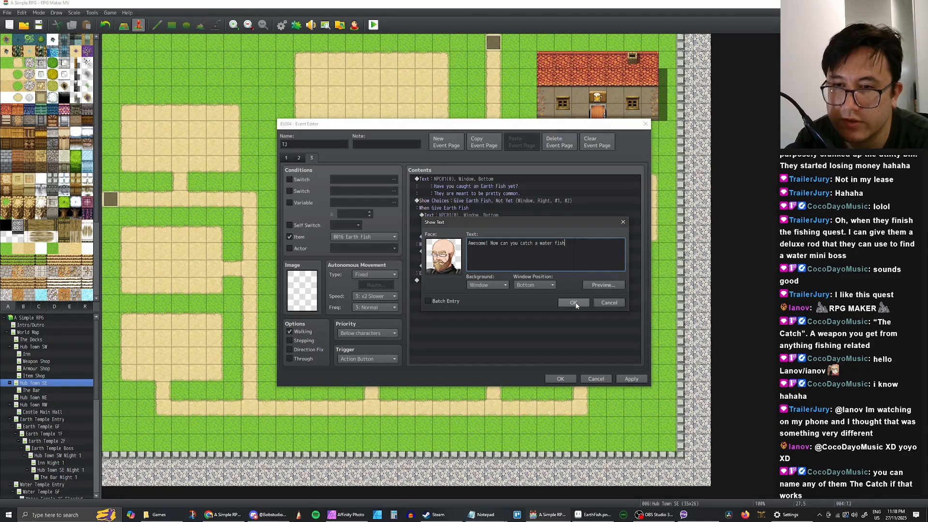
{"action": "type", "text": "?"}
{"action": "key", "text": "Return"}
{"action": "type", "text": "St"}
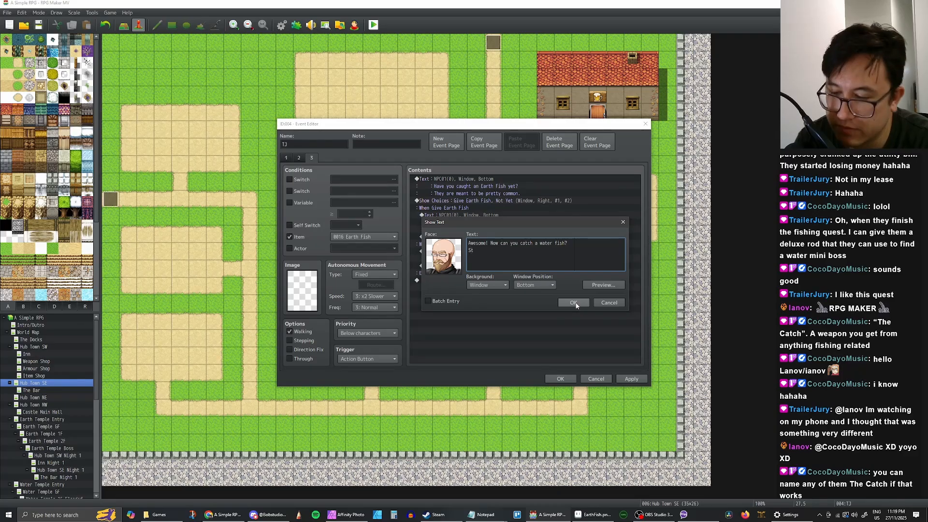
{"action": "type", "text": "upid na"}
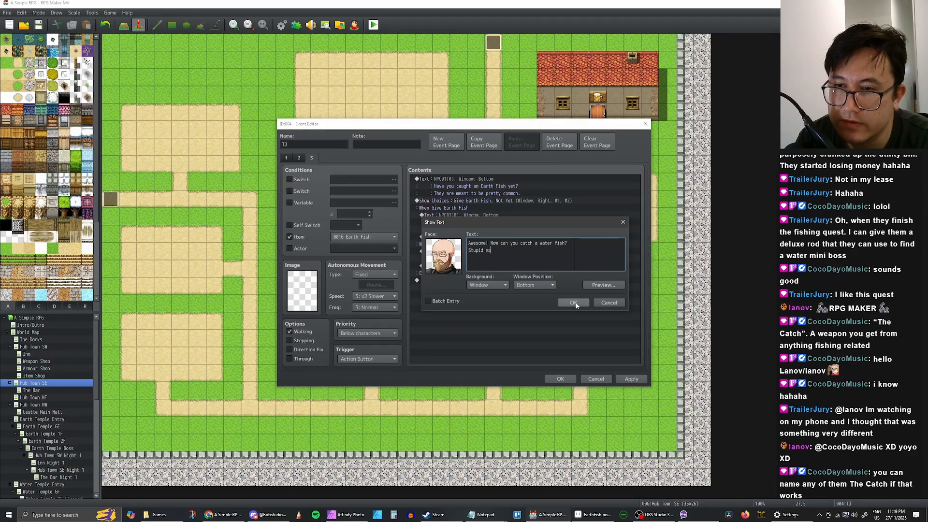
{"action": "type", "text": "me iI know."}
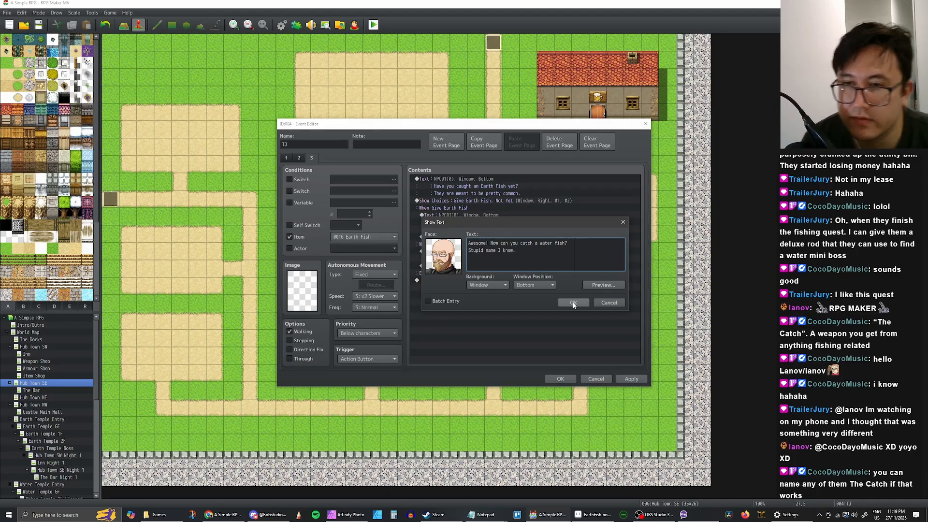
{"action": "left_click", "coordinate": [573, 303]}
Review the conditions and message contents of the NPC's three event pages, comparing page 2 with page 3
{"action": "left_click", "coordinate": [463, 237]}
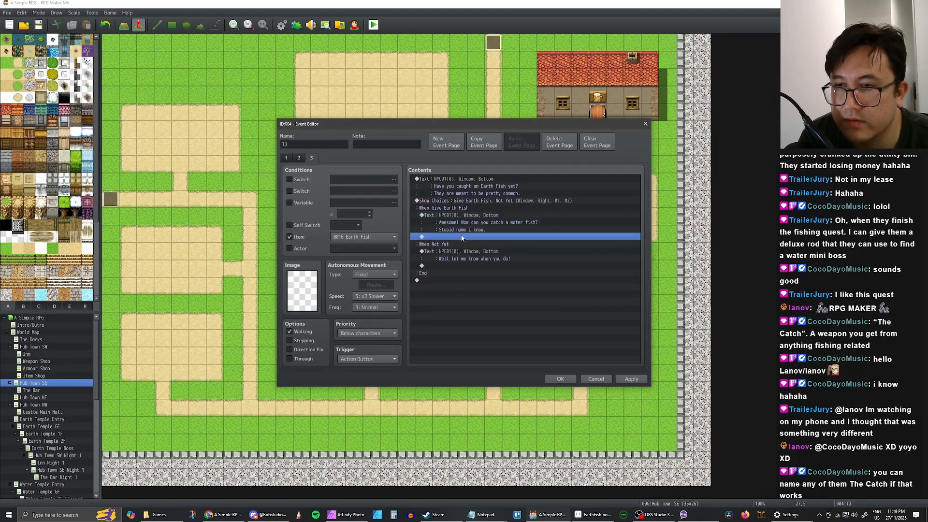
{"action": "left_click", "coordinate": [477, 220]}
{"action": "left_click", "coordinate": [476, 236]}
{"action": "left_click", "coordinate": [482, 221]}
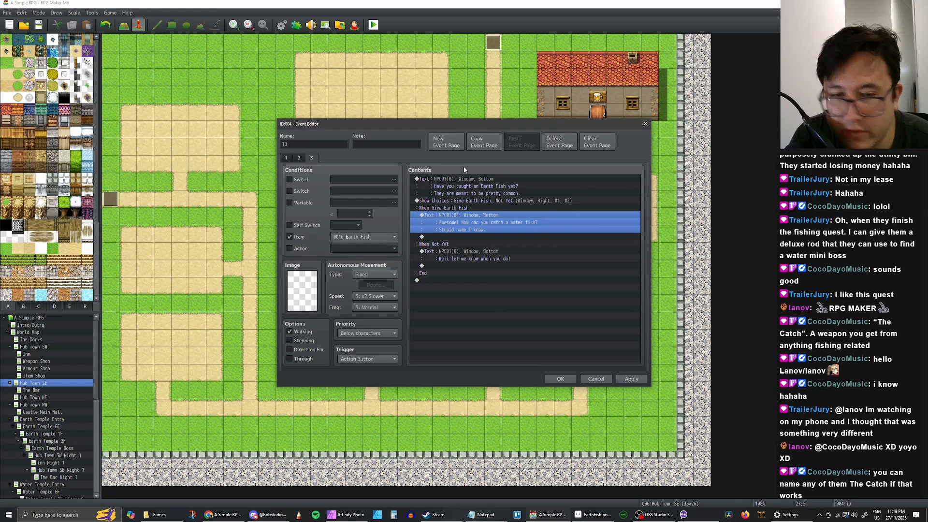
{"action": "left_click", "coordinate": [299, 158]}
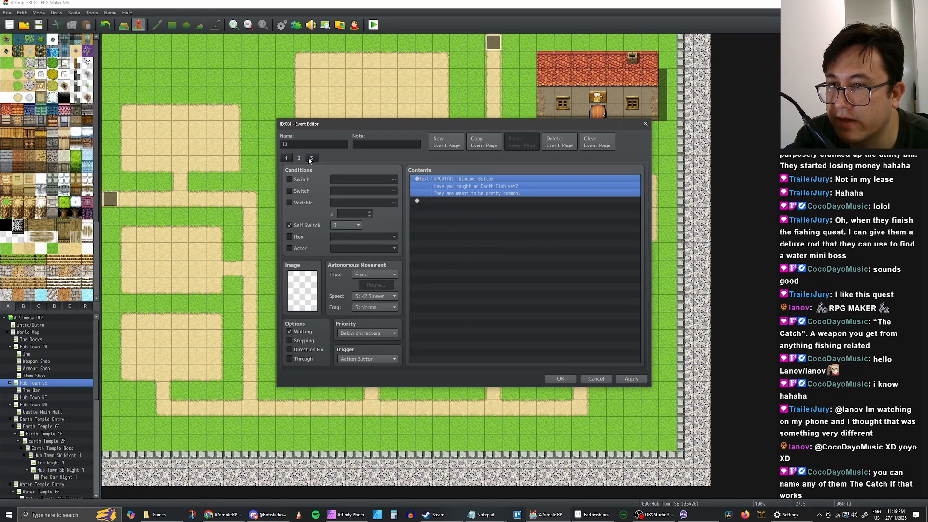
{"action": "left_click", "coordinate": [286, 158]}
{"action": "left_click", "coordinate": [299, 159]}
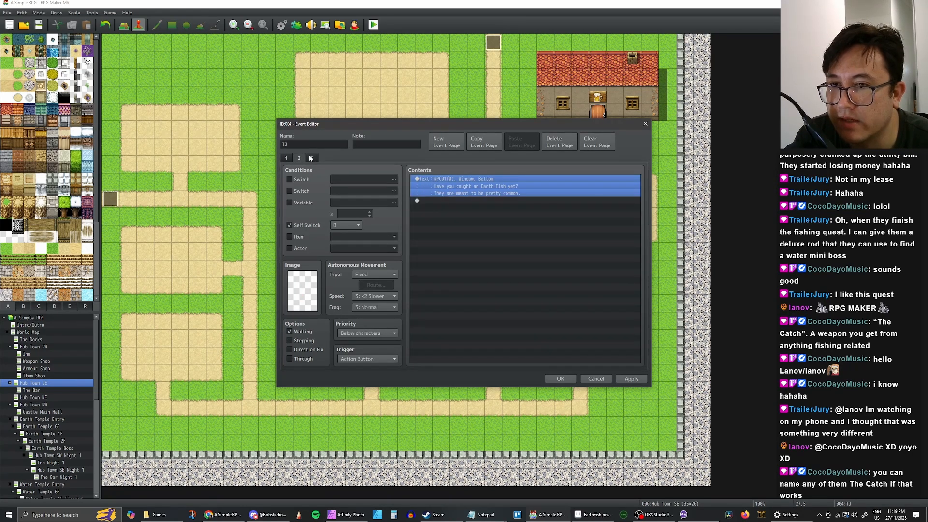
{"action": "left_click", "coordinate": [299, 158]}
{"action": "left_click", "coordinate": [300, 158]}
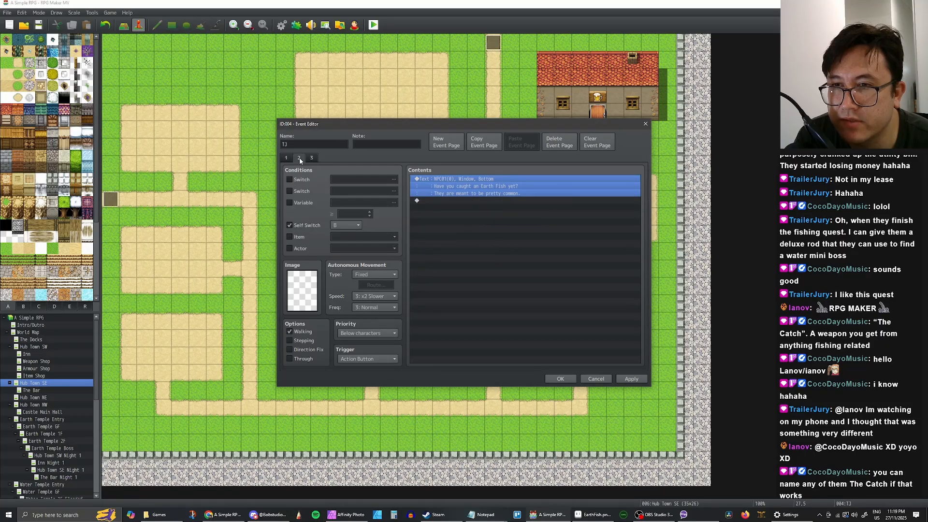
{"action": "left_click", "coordinate": [313, 159]}
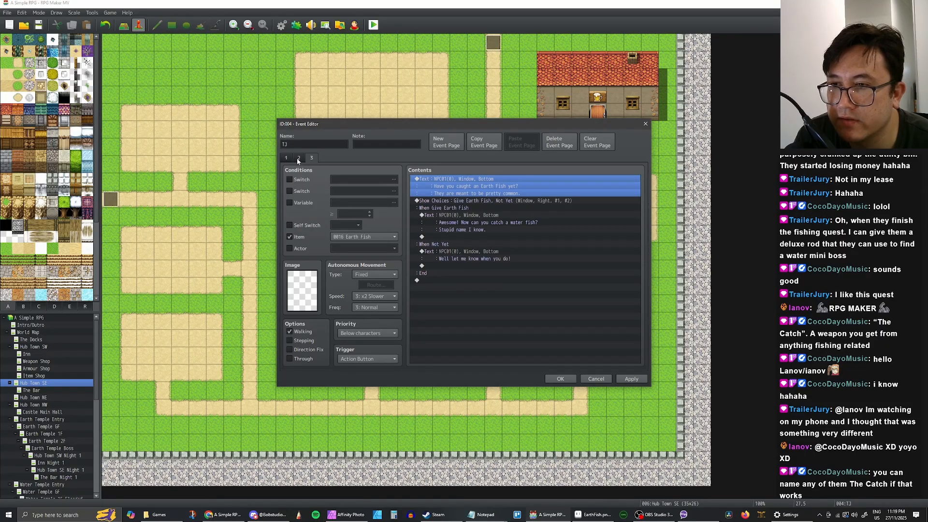
{"action": "left_click", "coordinate": [297, 158]}
{"action": "left_click", "coordinate": [288, 158]}
{"action": "left_click", "coordinate": [312, 158]}
{"action": "left_click", "coordinate": [297, 158]}
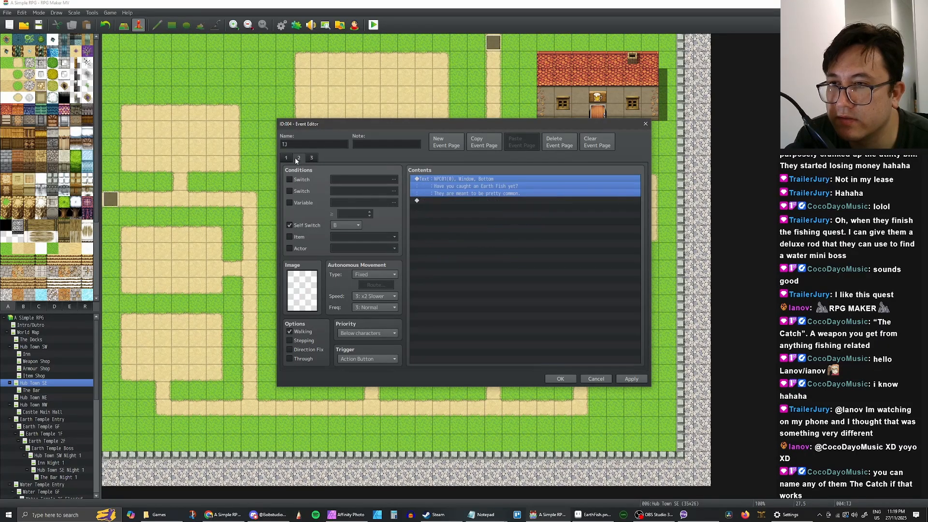
{"action": "left_click", "coordinate": [313, 159]}
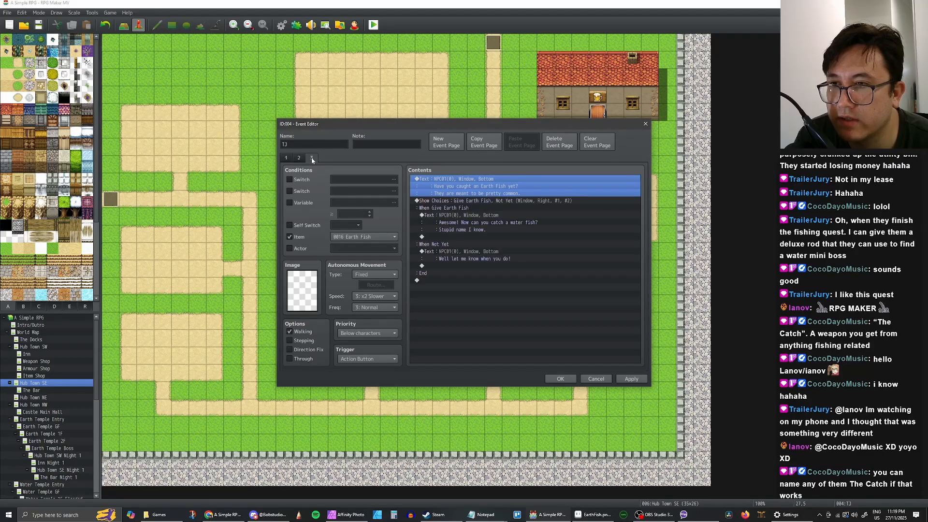
{"action": "left_click", "coordinate": [301, 158]}
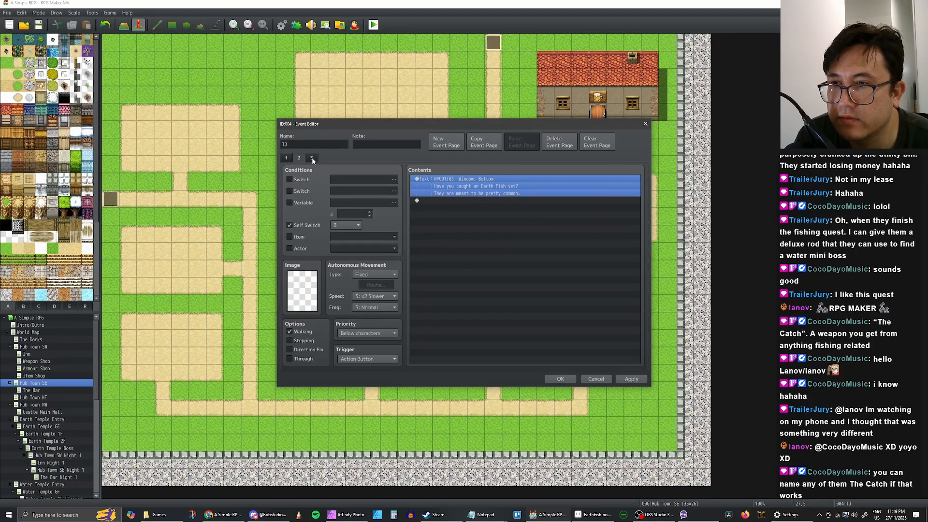
{"action": "left_click", "coordinate": [312, 158]}
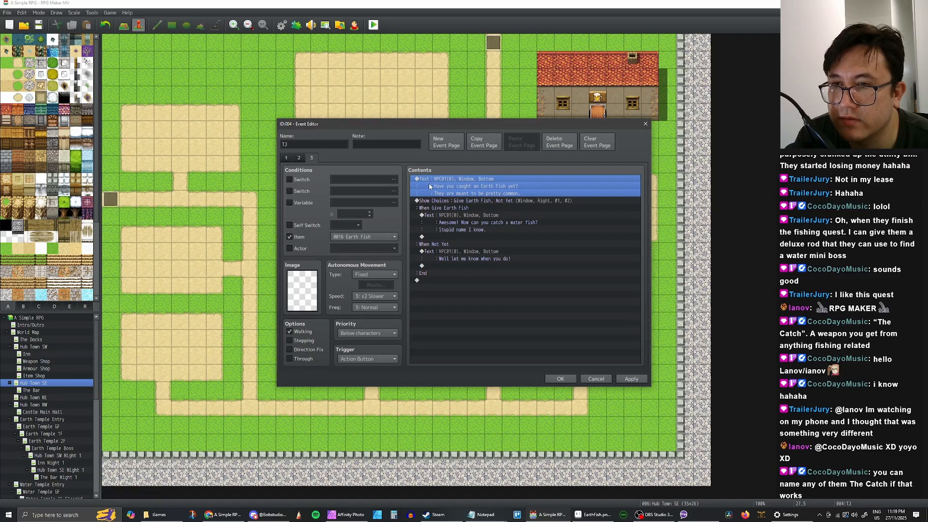
Apply the changes to the NPC's event and close its editor
{"action": "left_click", "coordinate": [632, 379]}
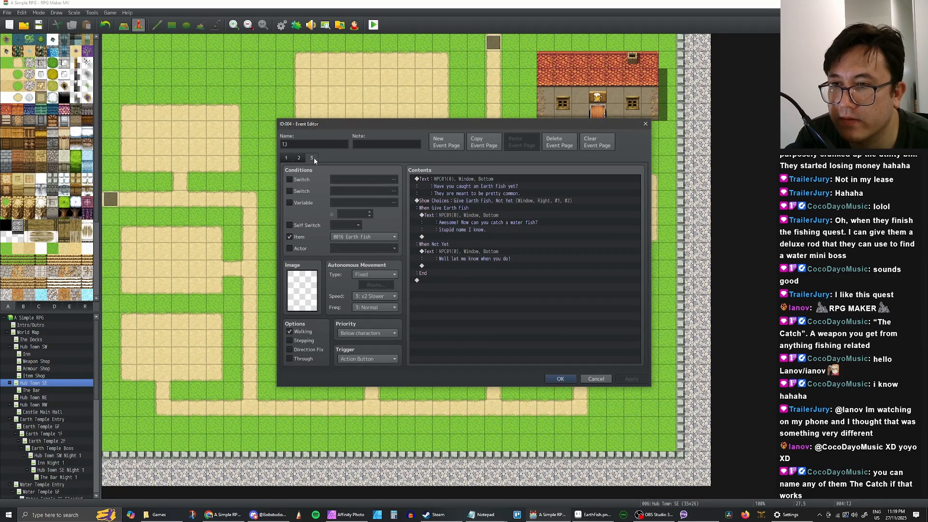
{"action": "left_click", "coordinate": [560, 379]}
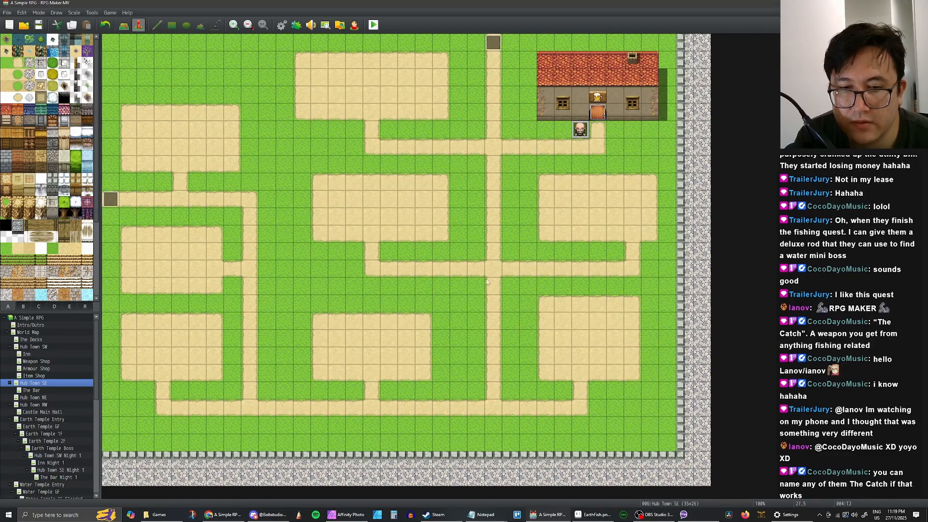
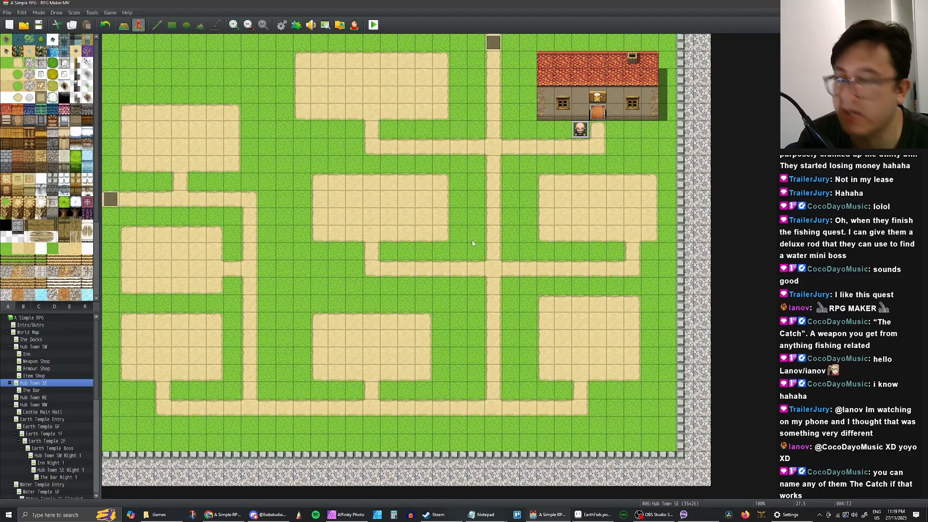
Switch to Notepad, open Channel Point Rewards.txt and add the heading "Weapon Names:" below the Skill Names section
{"action": "mouse_move", "coordinate": [483, 514]}
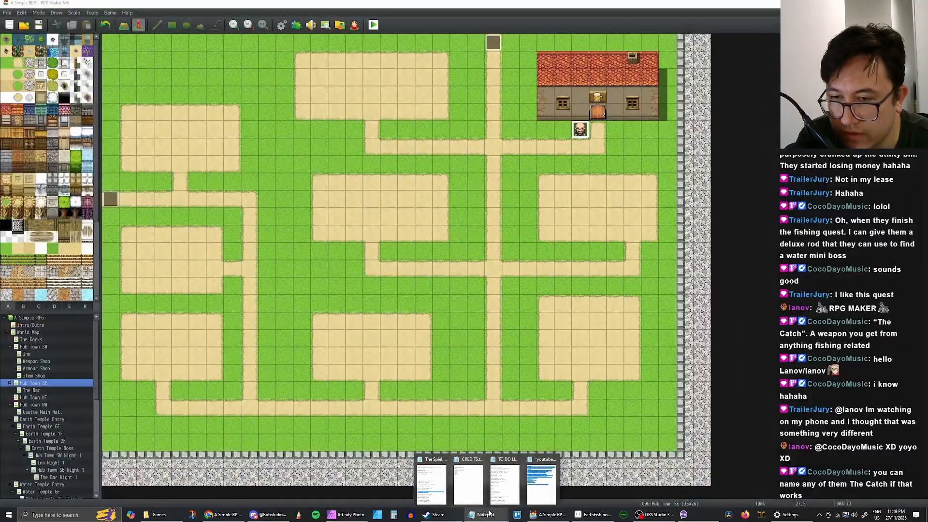
{"action": "right_click", "coordinate": [485, 513]}
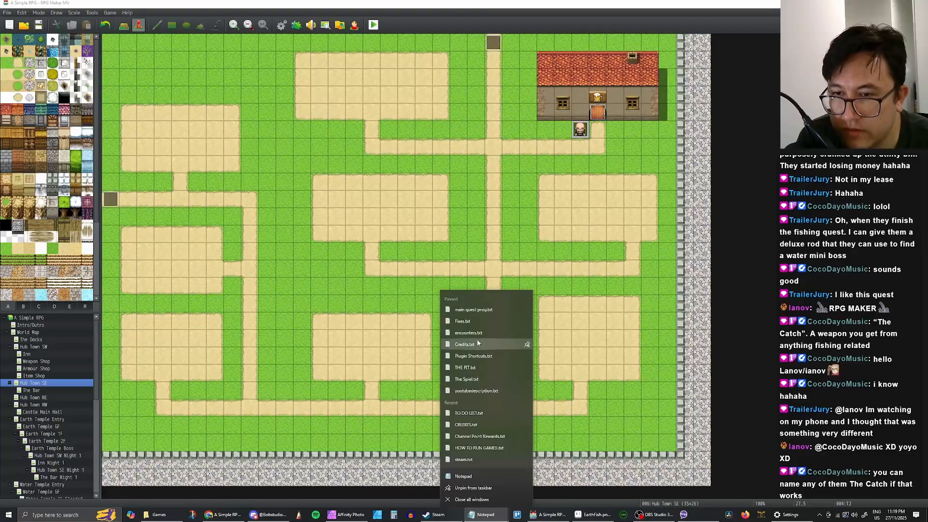
{"action": "left_click", "coordinate": [480, 436]}
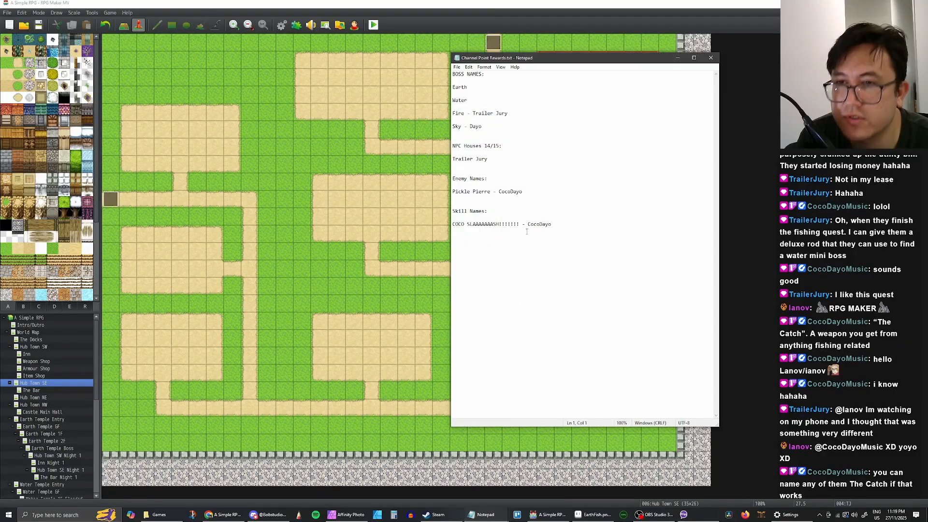
{"action": "key", "text": "Return"}
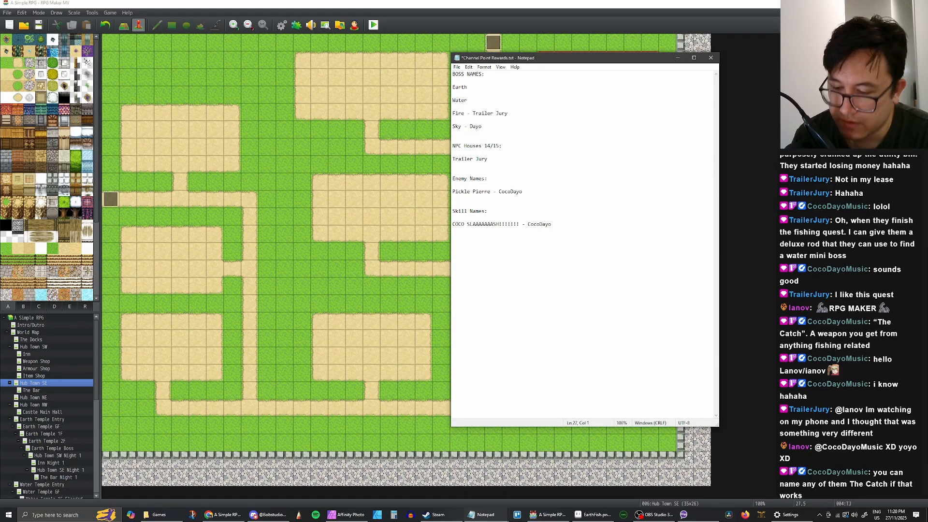
{"action": "type", "text": "Weapn"}
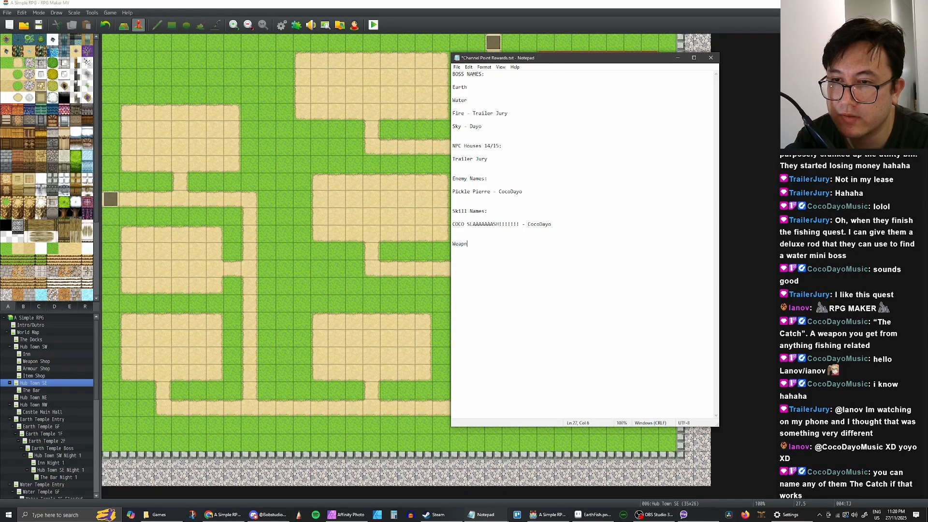
{"action": "key", "text": "BackSpace"}
{"action": "type", "text": "on Names:"}
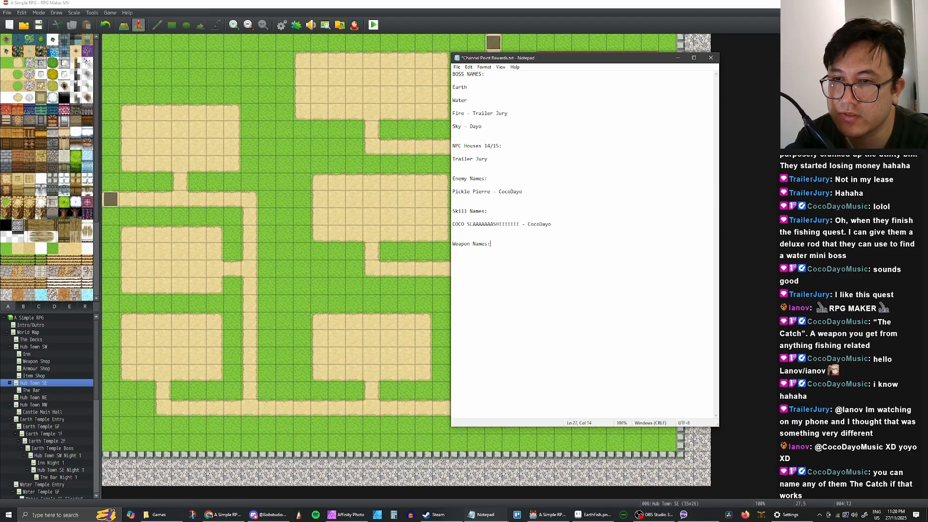
Add the entry "Fishing Weapon - The Catch" under Weapon Names, credited to the suggesting viewer's name, and save the file
{"action": "type", "text": "Fishin"}
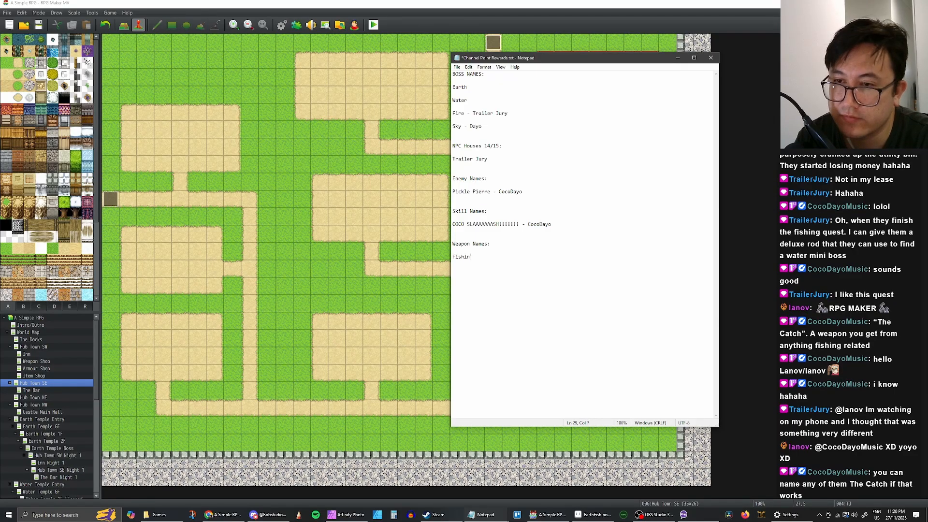
{"action": "type", "text": "g Weapon"}
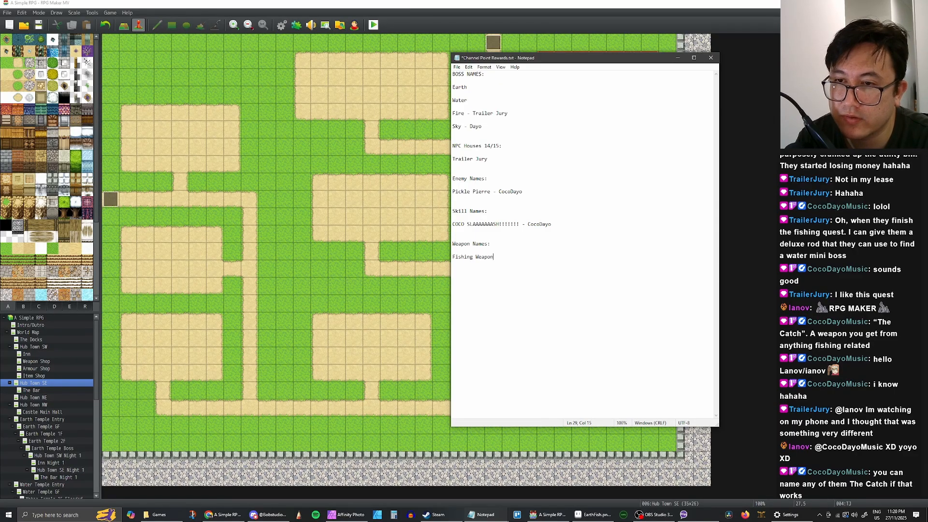
{"action": "type", "text": ": "}
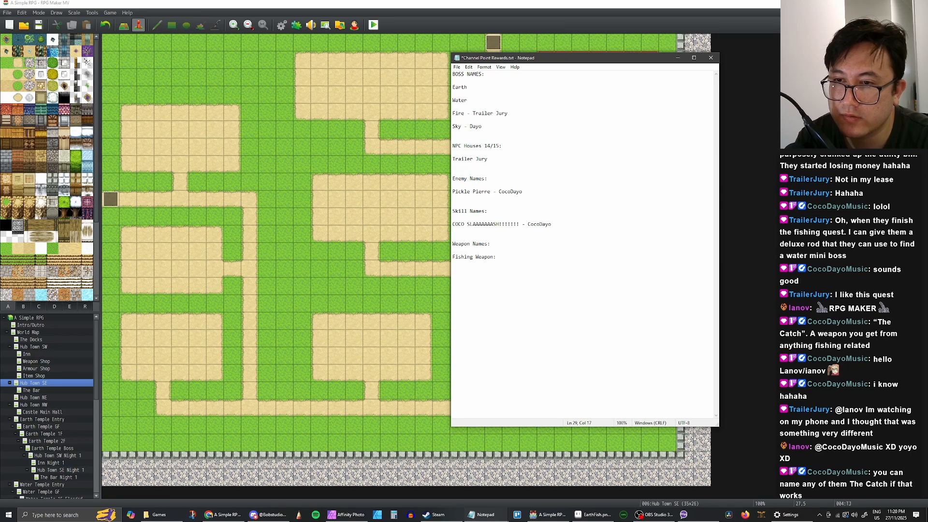
{"action": "key", "text": "BackSpace"}
{"action": "key", "text": "BackSpace"}
{"action": "type", "text": " - The "}
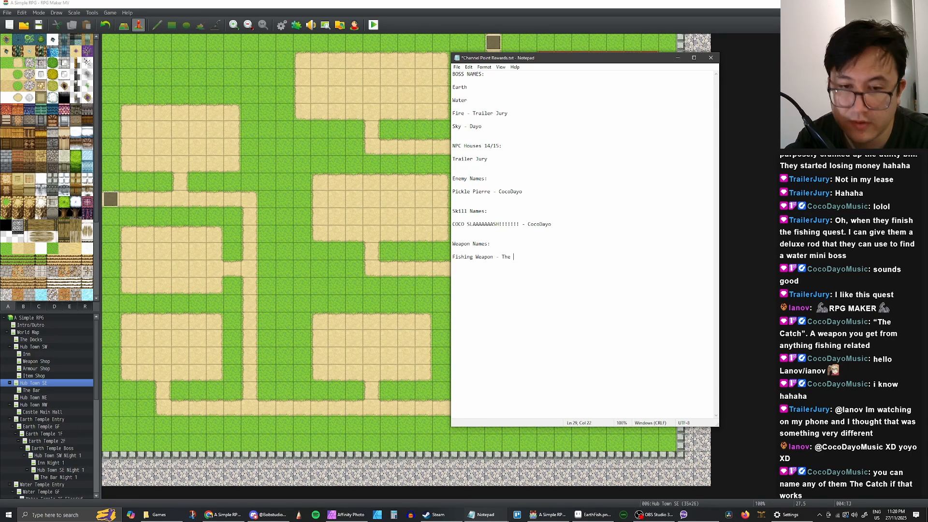
{"action": "type", "text": "Catch - "}
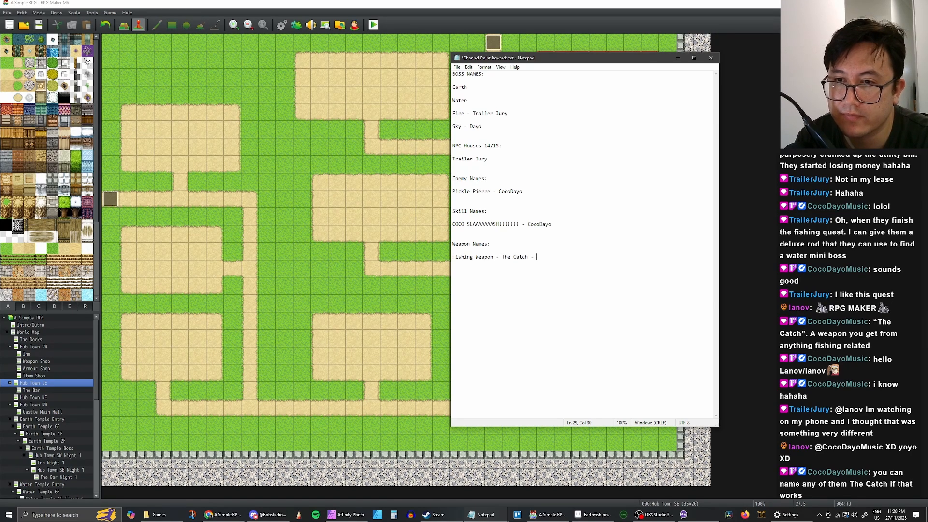
{"action": "type", "text": "Coco"}
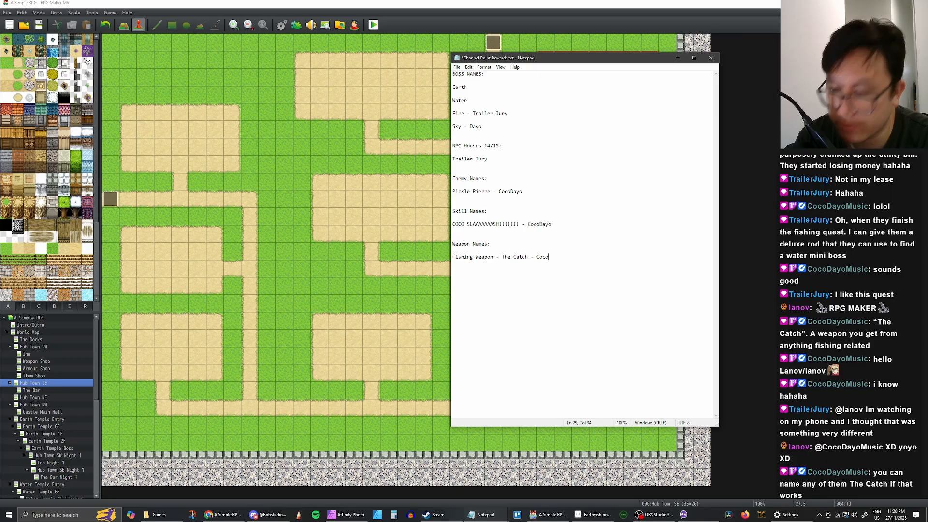
{"action": "type", "text": "Dayo"}
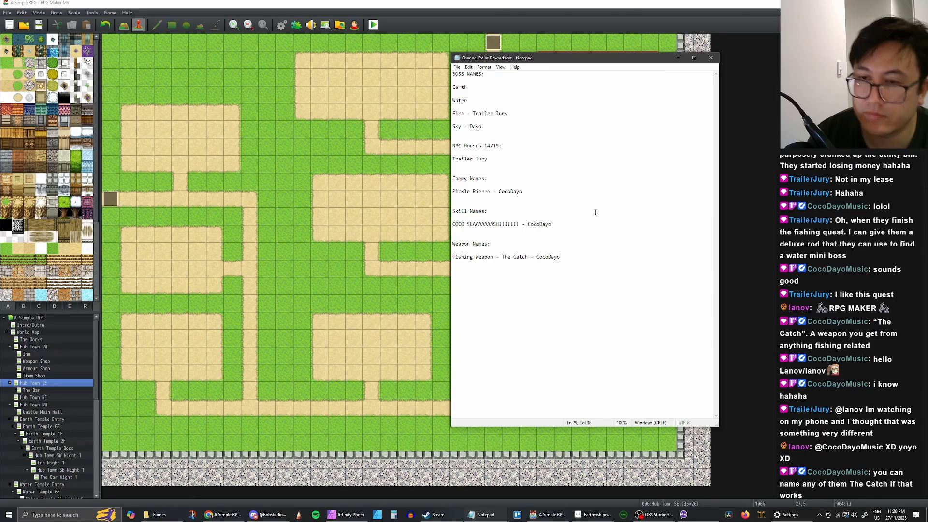
Switch back to RPG Maker MV, open the Fishing Man event on The Docks map and examine the message on event page 3
{"action": "left_click", "coordinate": [677, 57]}
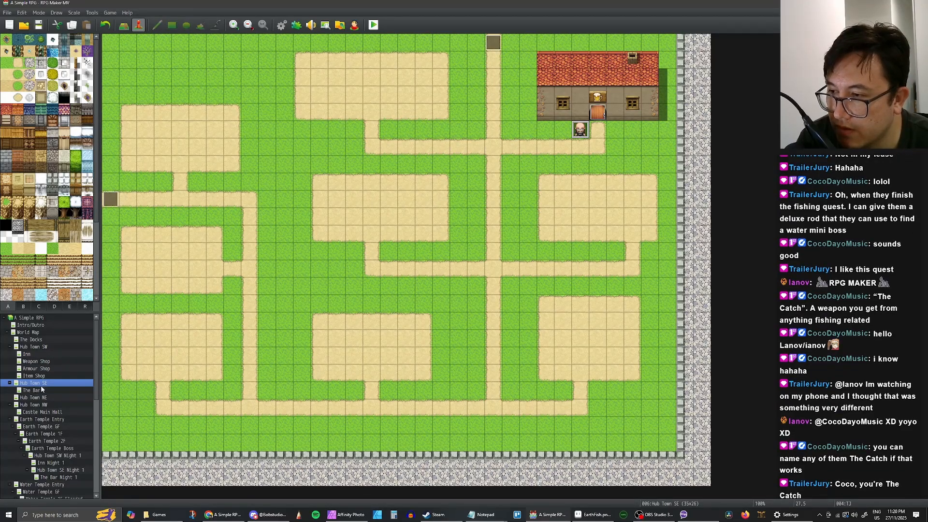
{"action": "left_click", "coordinate": [32, 347]}
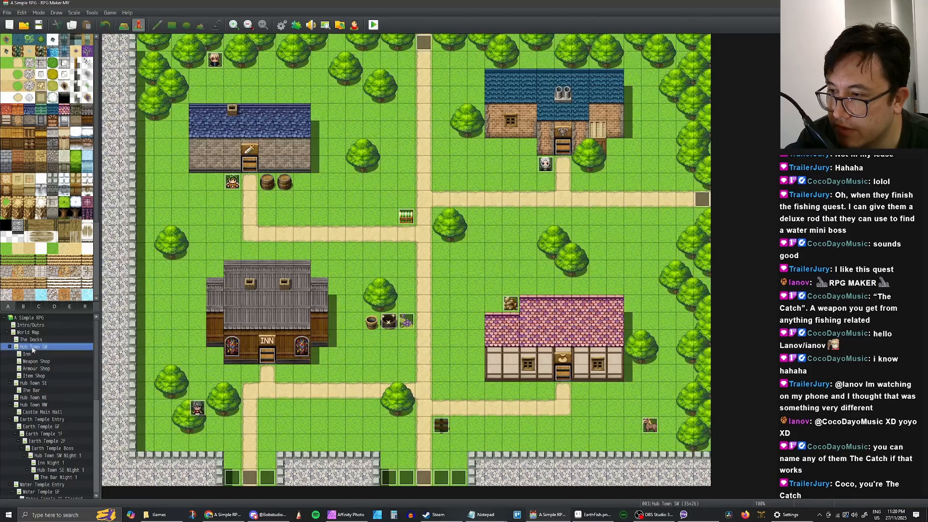
{"action": "left_click", "coordinate": [32, 341]}
{"action": "double_click", "coordinate": [267, 130]}
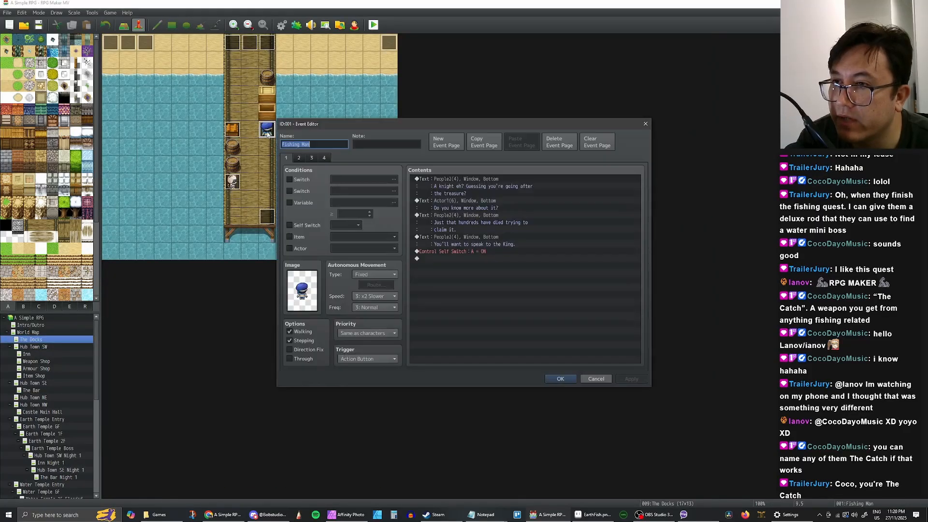
{"action": "left_click", "coordinate": [324, 157]}
{"action": "left_click", "coordinate": [311, 158]}
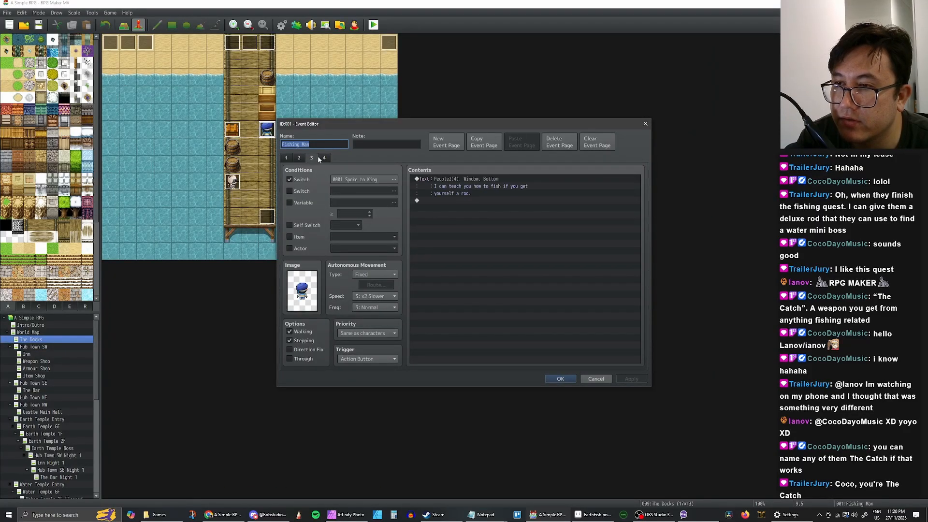
{"action": "left_click", "coordinate": [476, 181]}
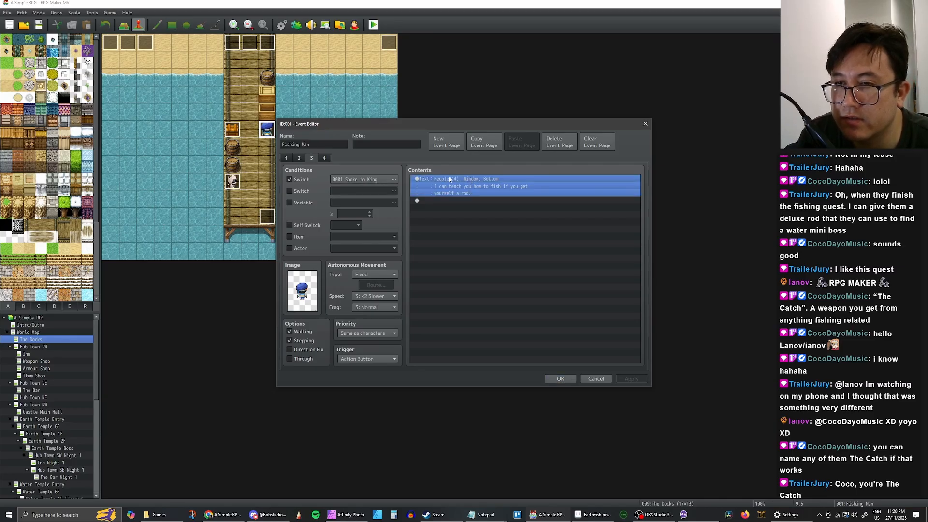
Paste the fisherman's dialogue onto page 4 of the Fishing Man event and change its text to "I'll sell you bait."
{"action": "left_click", "coordinate": [327, 158]}
{"action": "key", "text": "ctrl+v"}
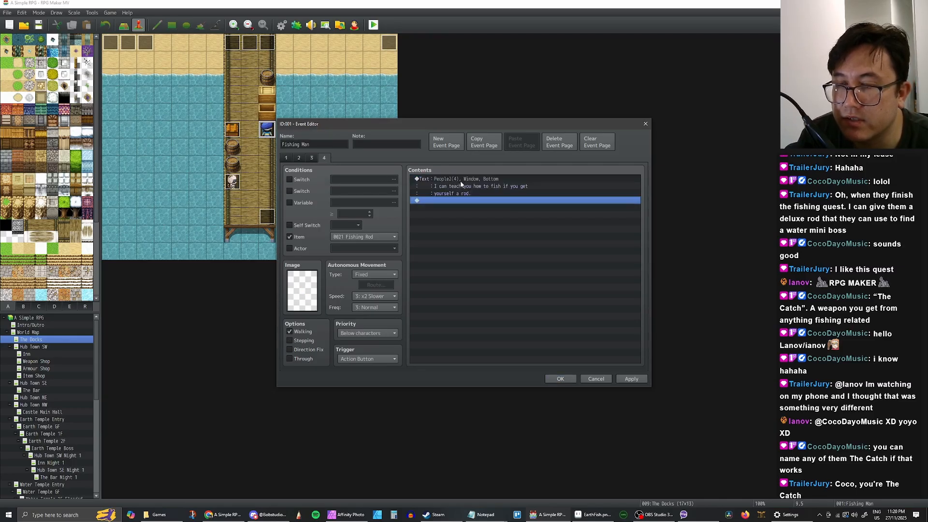
{"action": "double_click", "coordinate": [489, 184]}
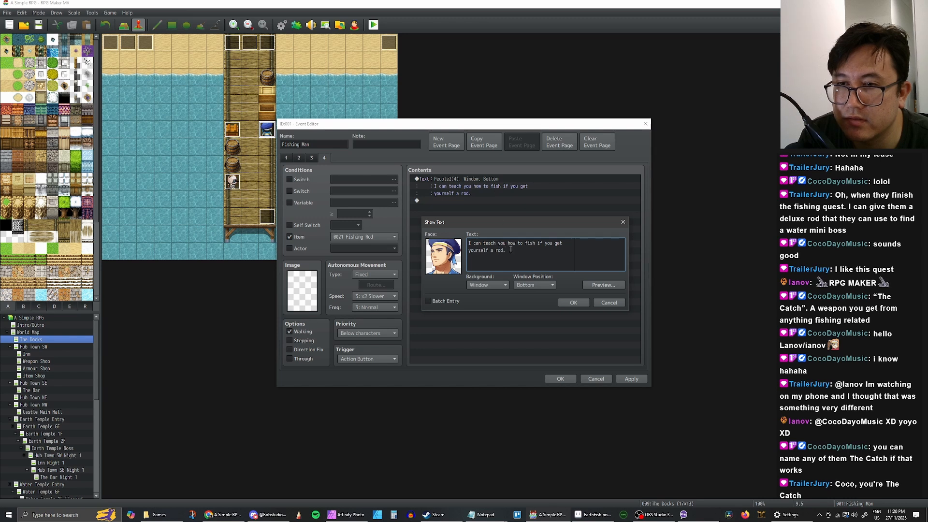
{"action": "key", "text": "ctrl+a"}
{"action": "type", "text": "I'"}
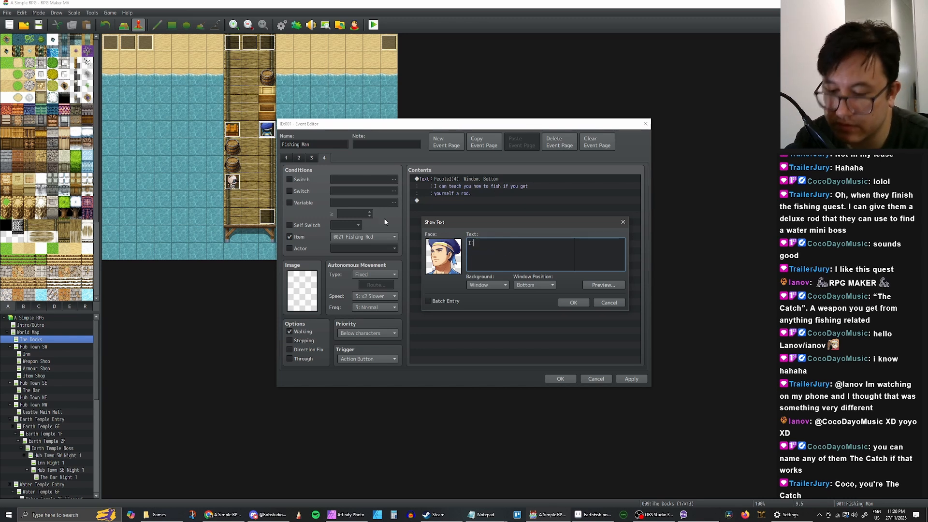
{"action": "type", "text": "ll se"}
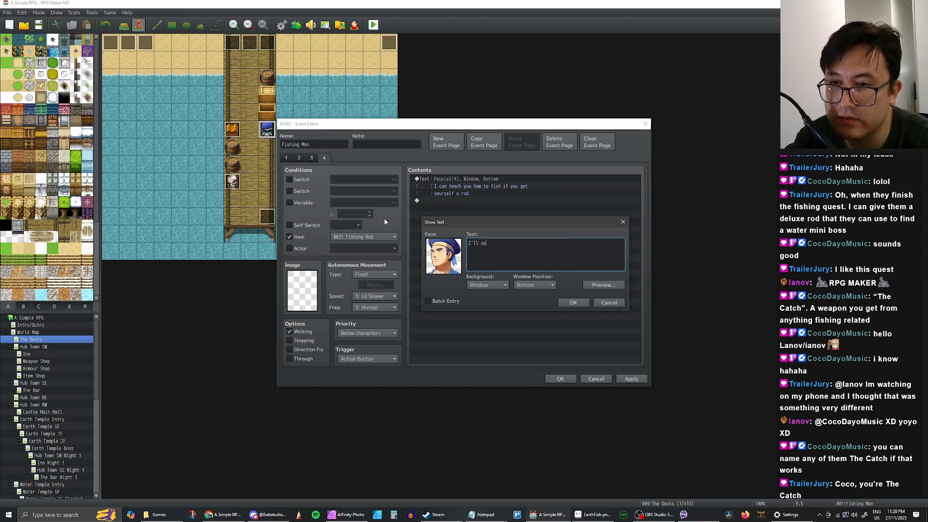
{"action": "type", "text": "ll you bait"}
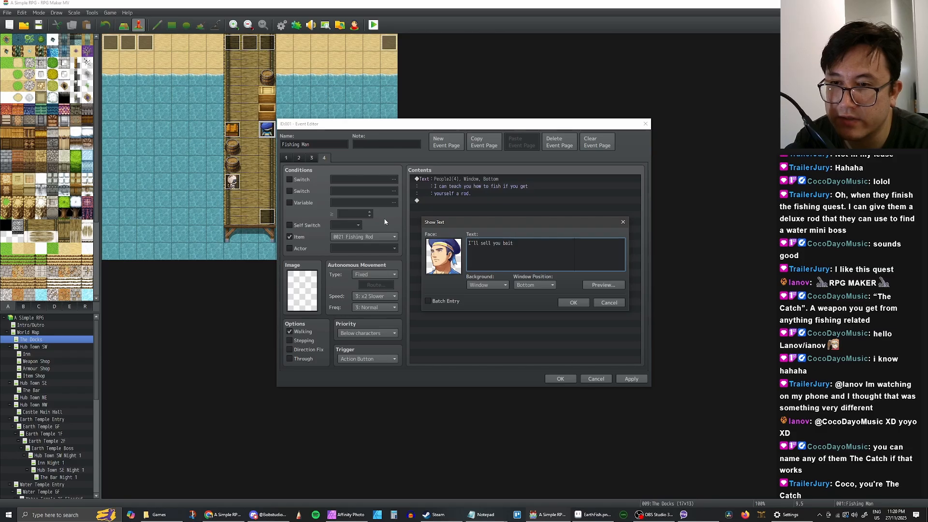
{"action": "type", "text": "."}
{"action": "left_click", "coordinate": [573, 303]}
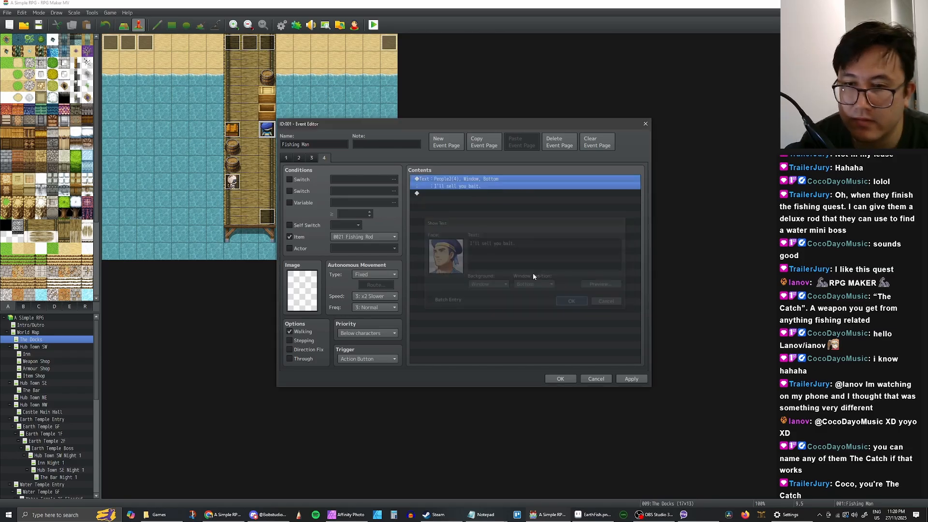
Add a Shop Processing command after the dialogue that sells item 0015 Bait at the standard price, and apply the changes
{"action": "left_click", "coordinate": [445, 194]}
{"action": "right_click", "coordinate": [445, 194]}
{"action": "left_click", "coordinate": [501, 207]}
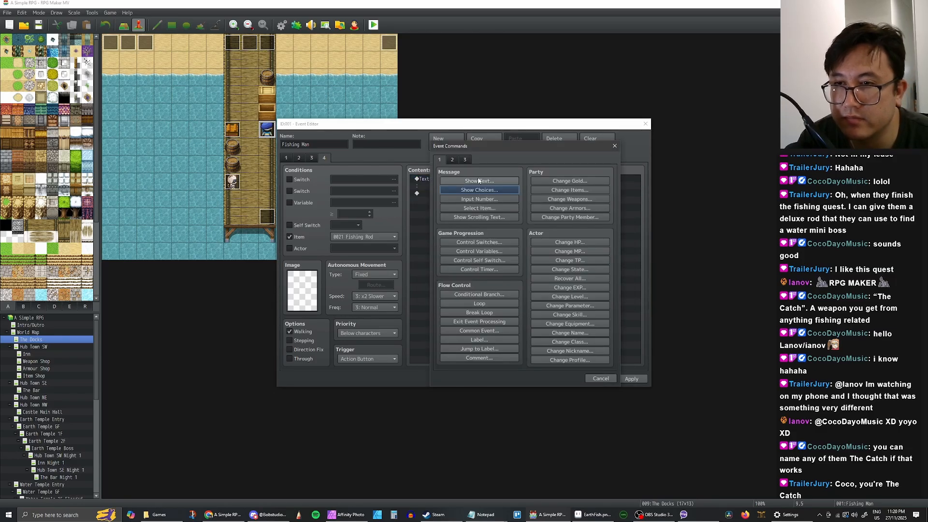
{"action": "left_click", "coordinate": [465, 159]}
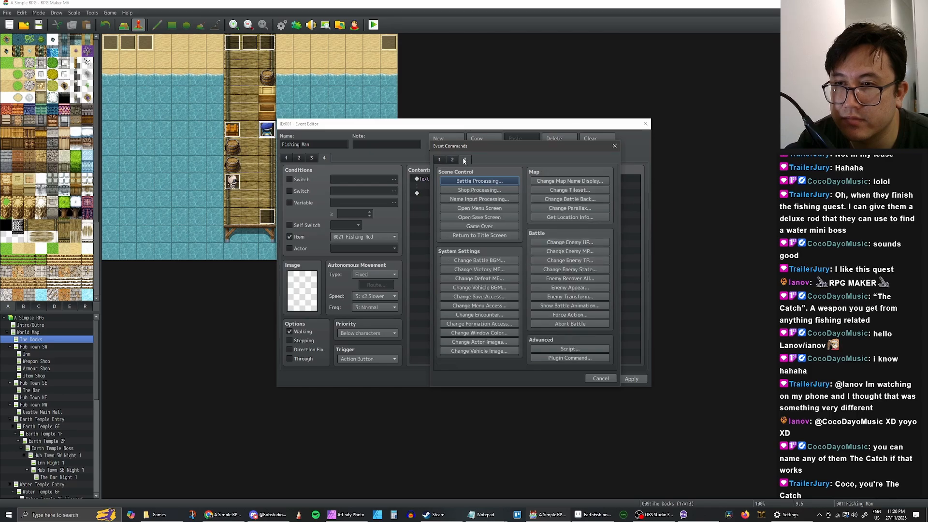
{"action": "left_click", "coordinate": [479, 190]}
{"action": "double_click", "coordinate": [501, 227]}
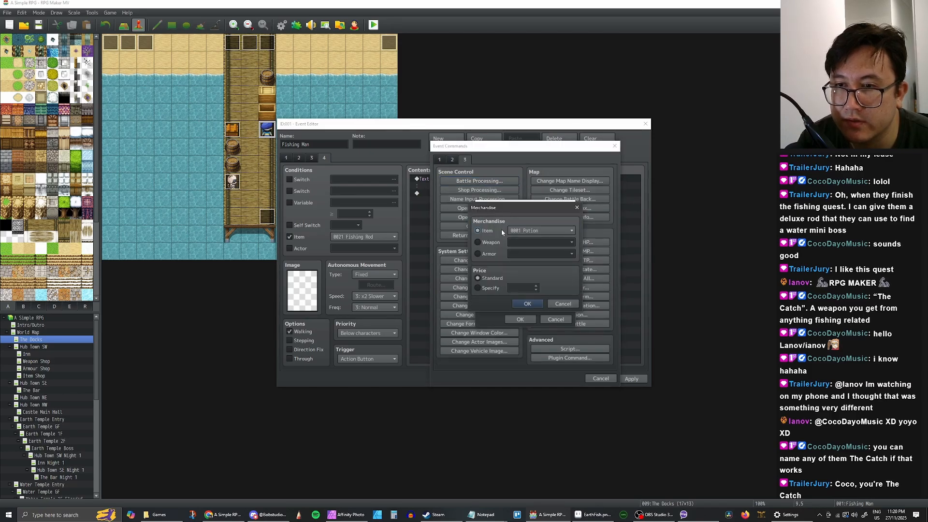
{"action": "left_click", "coordinate": [540, 230]}
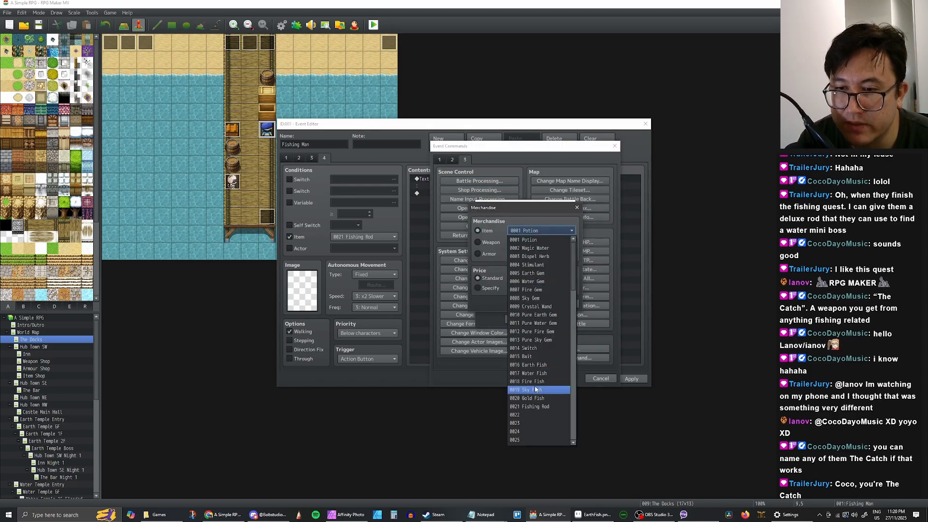
{"action": "left_click", "coordinate": [534, 357]}
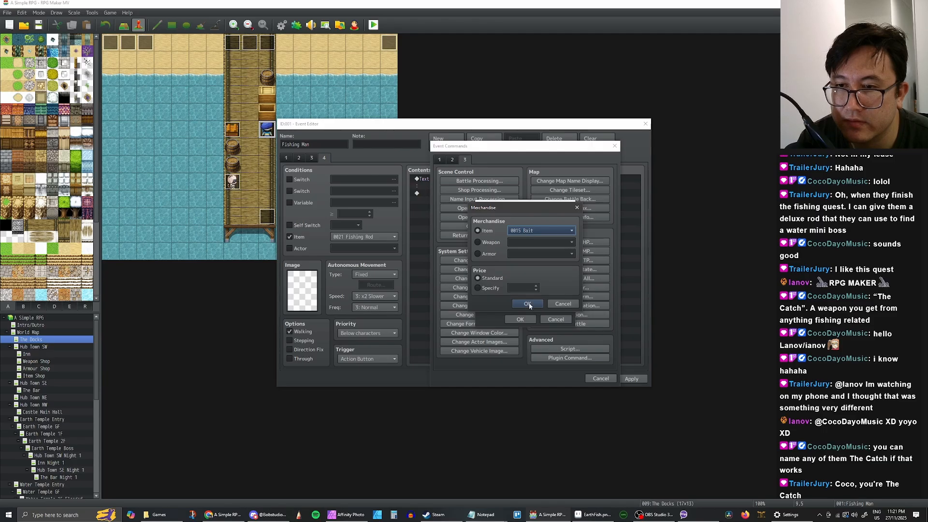
{"action": "left_click", "coordinate": [528, 304]}
{"action": "left_click", "coordinate": [520, 319]}
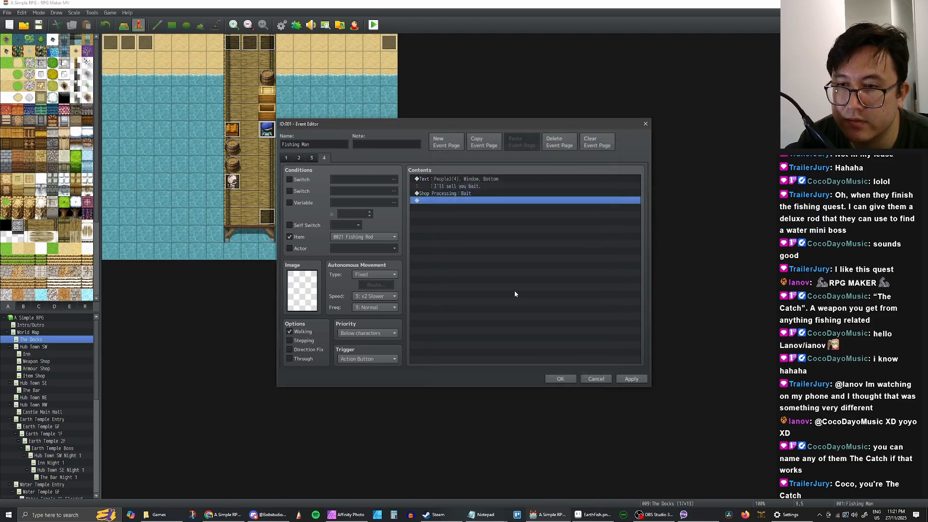
{"action": "left_click", "coordinate": [632, 379]}
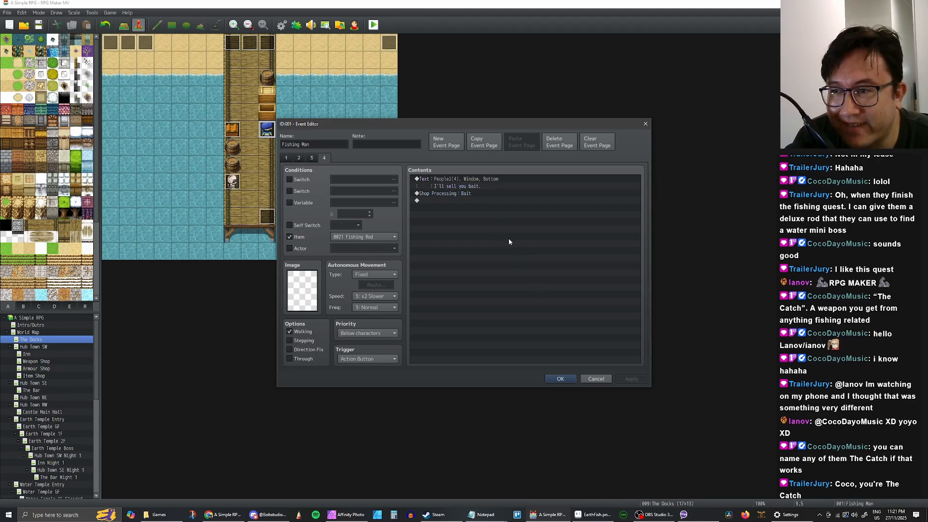
Compare the conditions and contents of pages 3 and 4 of the Fishing Man event and close its editor
{"action": "left_click", "coordinate": [312, 159]}
{"action": "left_click", "coordinate": [325, 158]}
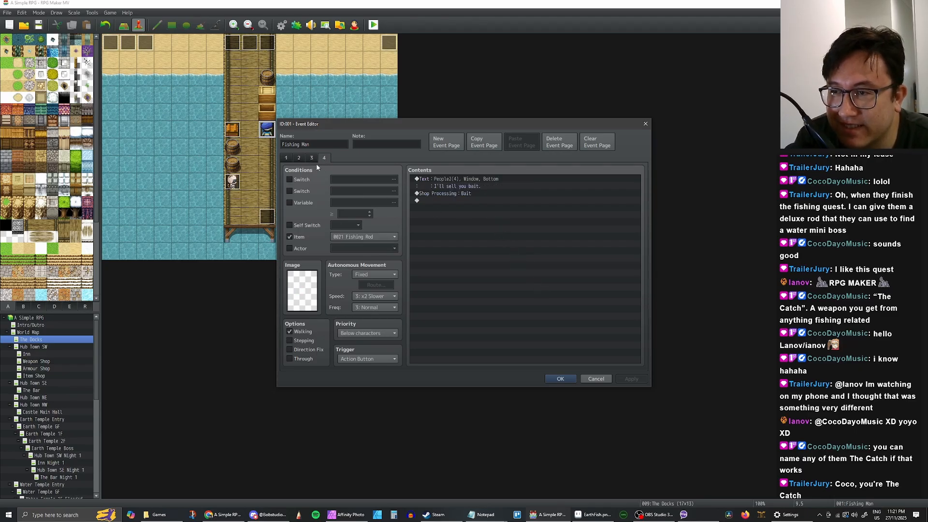
{"action": "left_click", "coordinate": [314, 159]}
{"action": "left_click", "coordinate": [325, 159]}
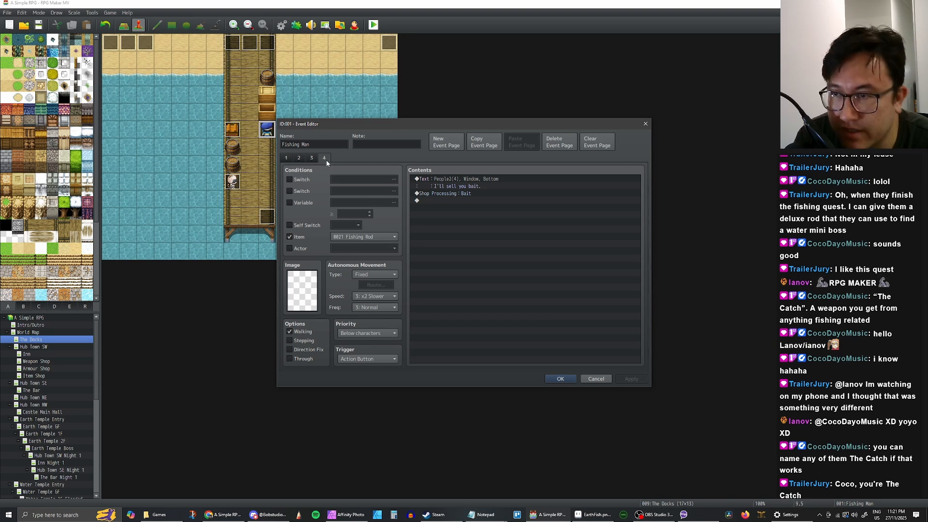
{"action": "left_click", "coordinate": [312, 158]}
{"action": "left_click", "coordinate": [324, 158]}
{"action": "left_click", "coordinate": [312, 158]}
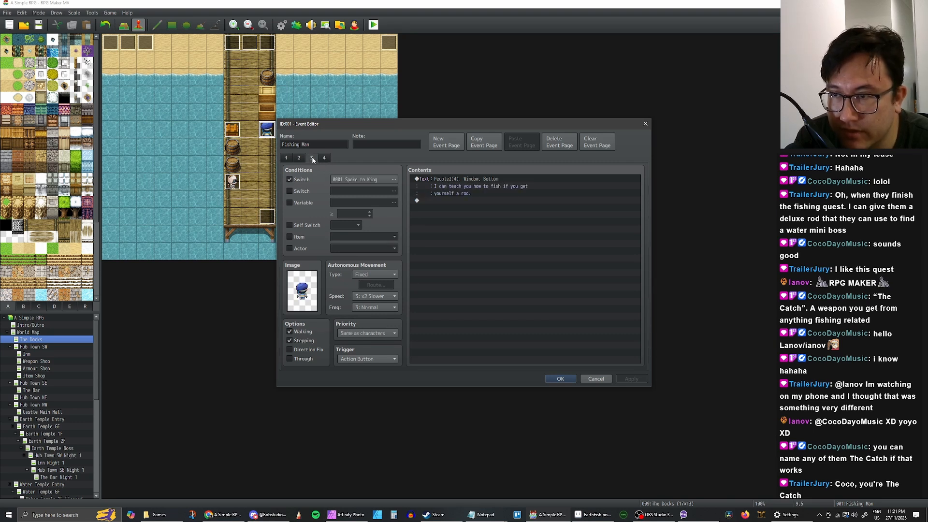
{"action": "left_click", "coordinate": [324, 158]}
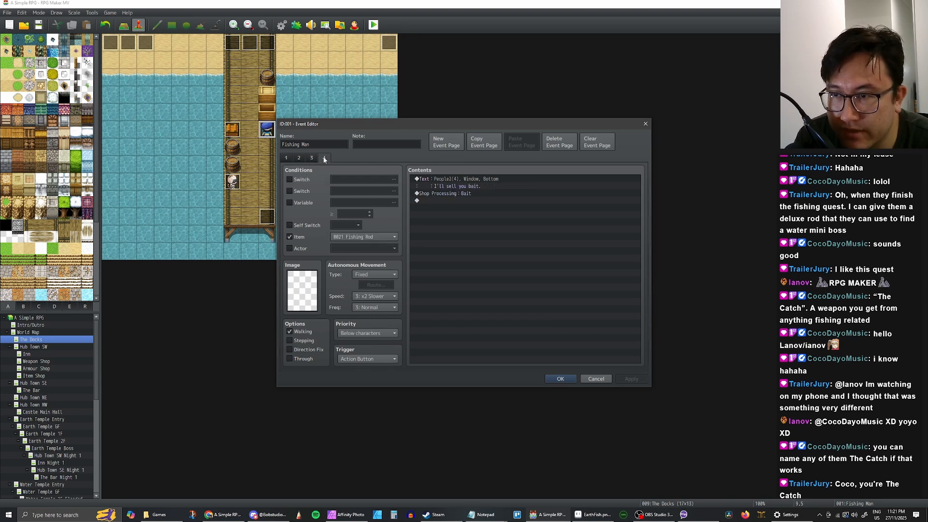
{"action": "left_click", "coordinate": [560, 379]}
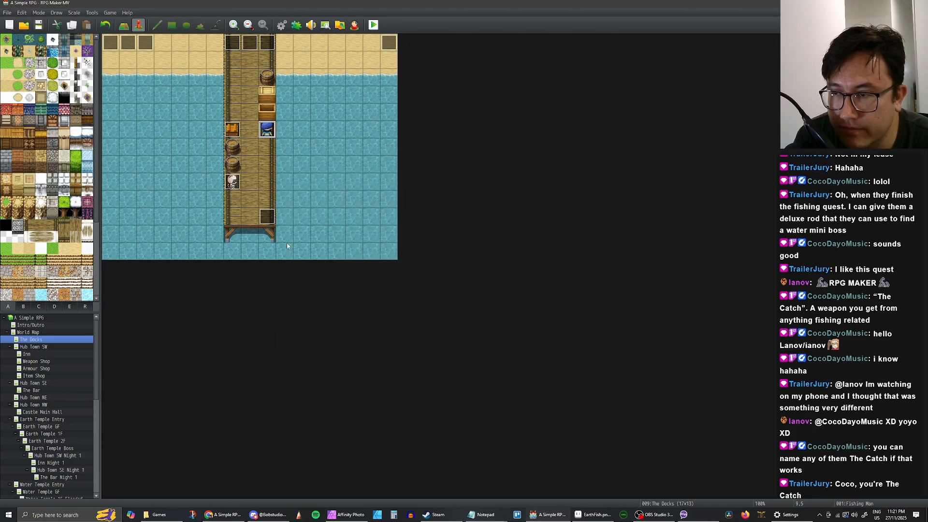
Examine the Fishing Mini Game event at the end of the dock and recheck page 4 of the Fishing Man event
{"action": "double_click", "coordinate": [266, 217]}
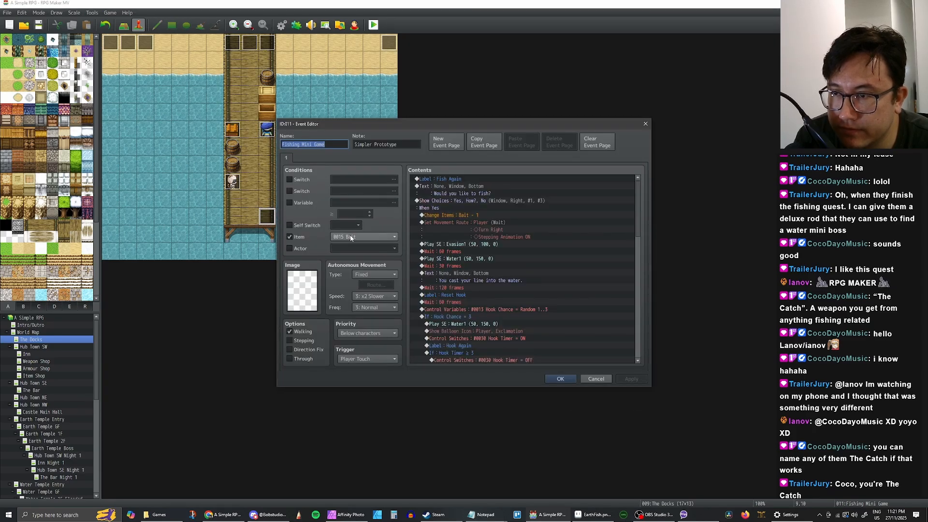
{"action": "left_click", "coordinate": [568, 379]}
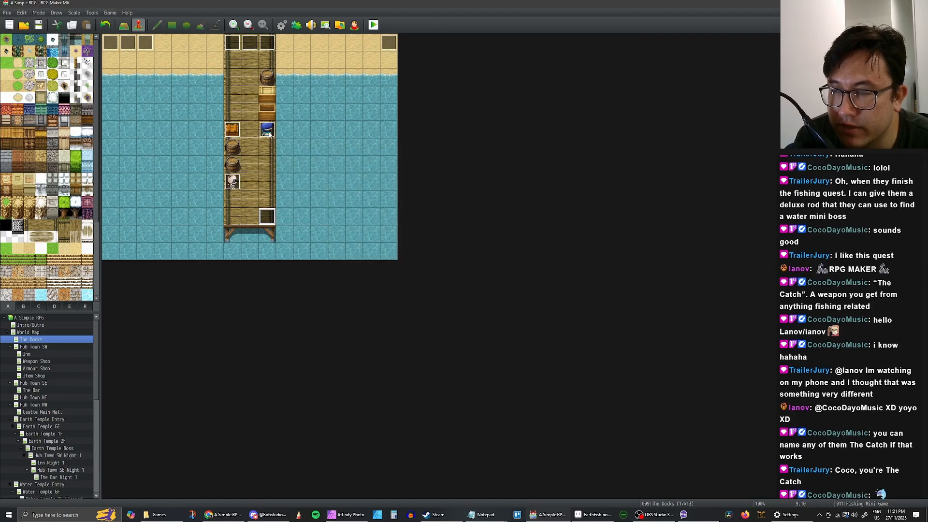
{"action": "double_click", "coordinate": [269, 133]}
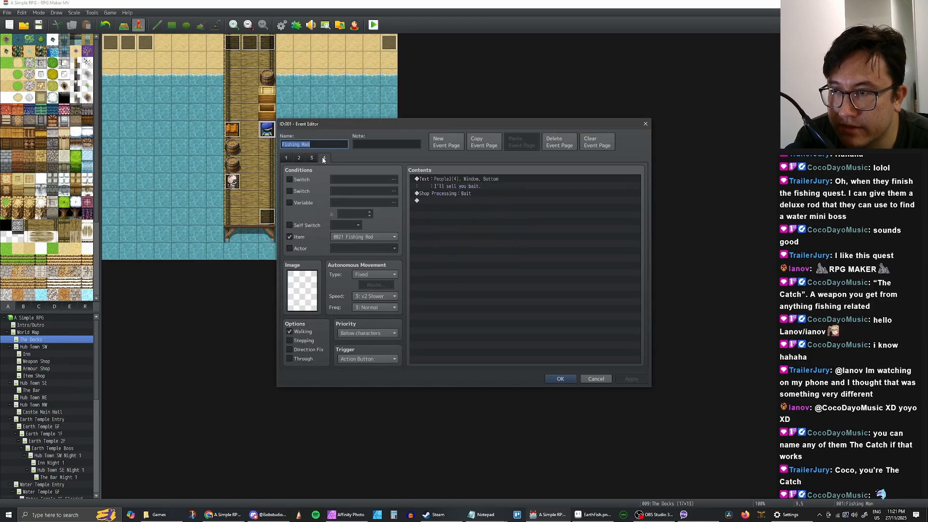
{"action": "left_click", "coordinate": [597, 379]}
Delete the event EV008 above the barrels, across the dock from the Fishing Man
{"action": "left_click", "coordinate": [236, 131]}
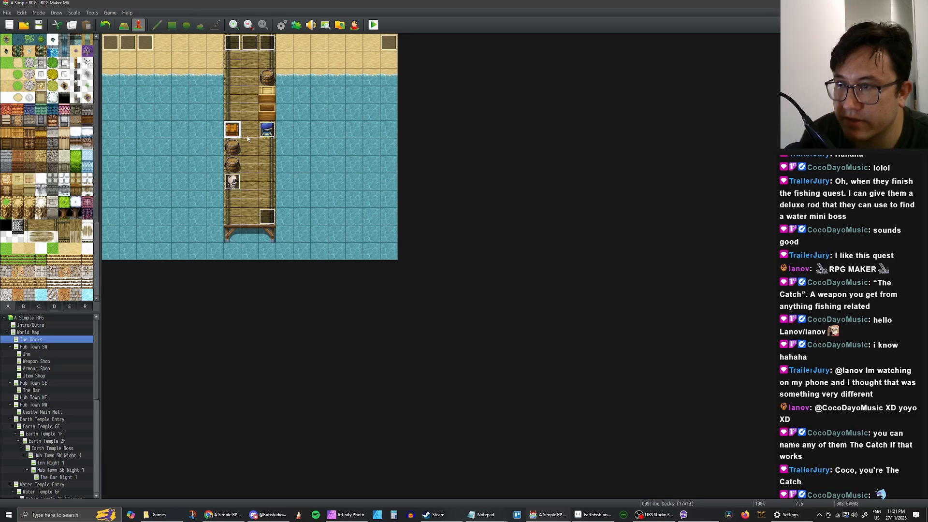
{"action": "key", "text": "Delete"}
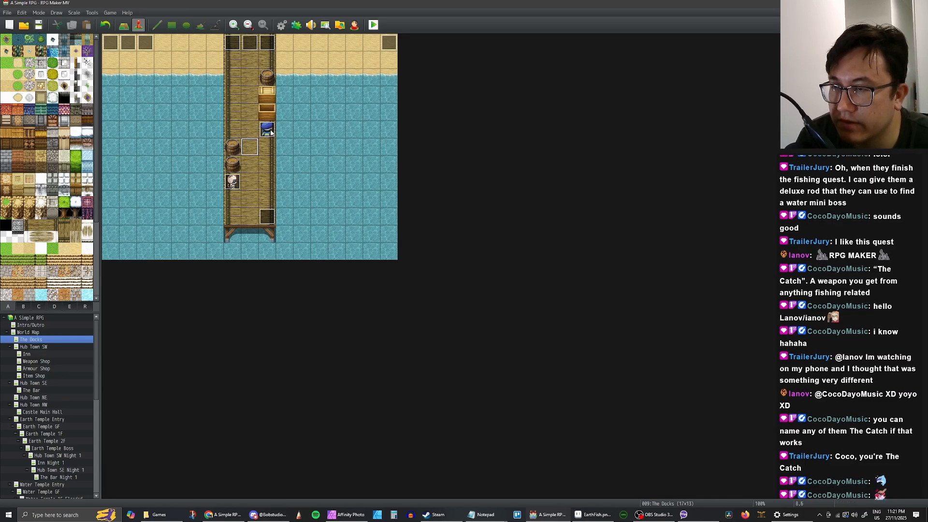
{"action": "left_click", "coordinate": [269, 131]}
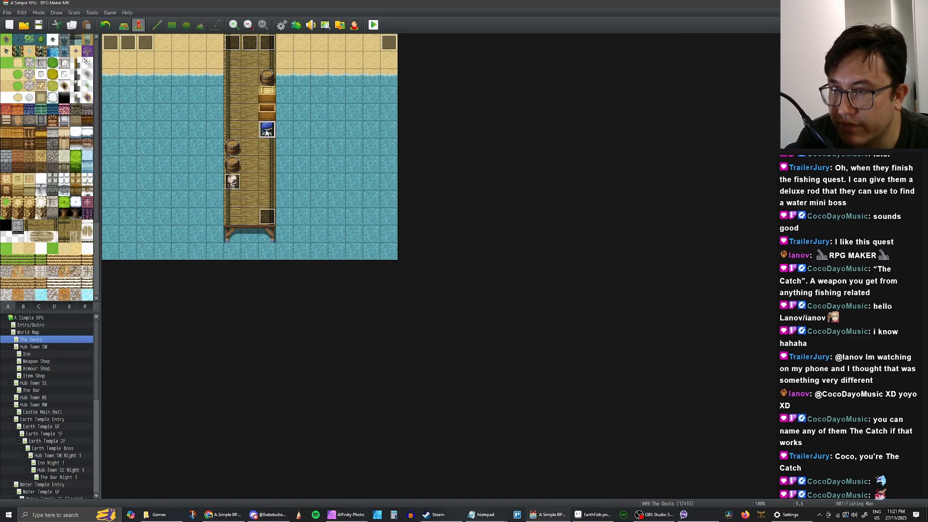
{"action": "left_click", "coordinate": [269, 212]}
Open page 4 of the Fishing Man event for editing
{"action": "double_click", "coordinate": [266, 130]}
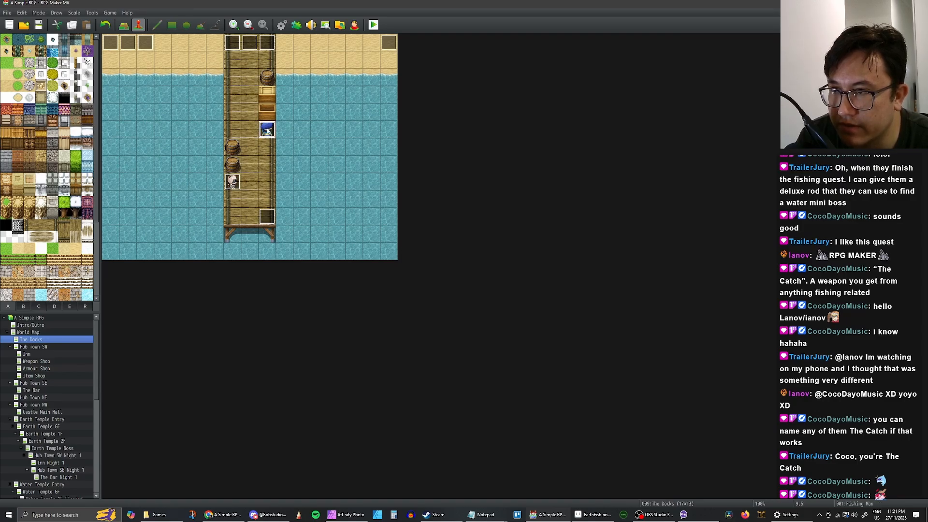
{"action": "left_click", "coordinate": [324, 158]}
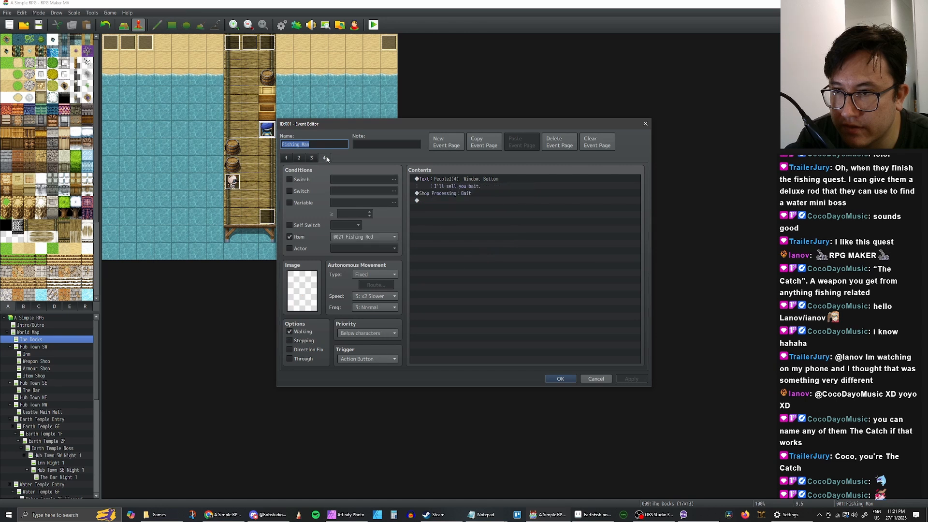
{"action": "left_click", "coordinate": [482, 182]}
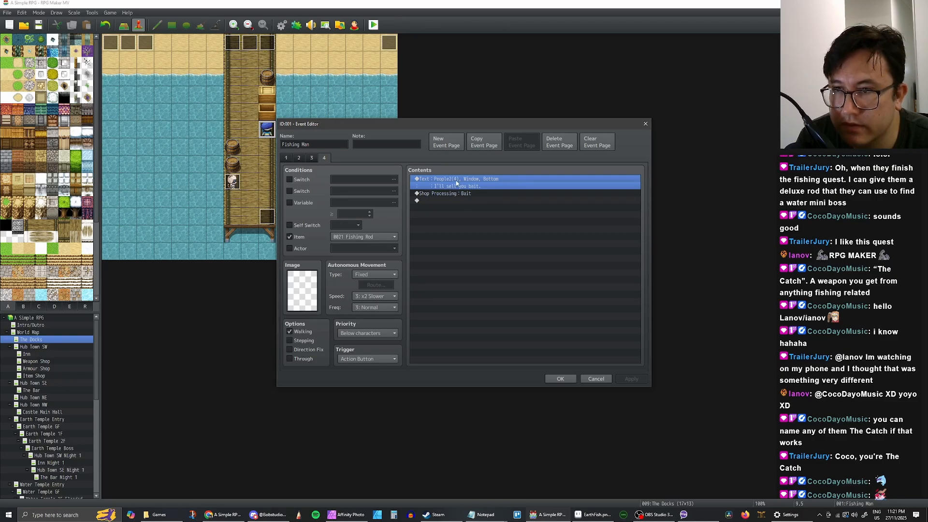
{"action": "key", "text": "ctrl+v"}
{"action": "double_click", "coordinate": [457, 183]}
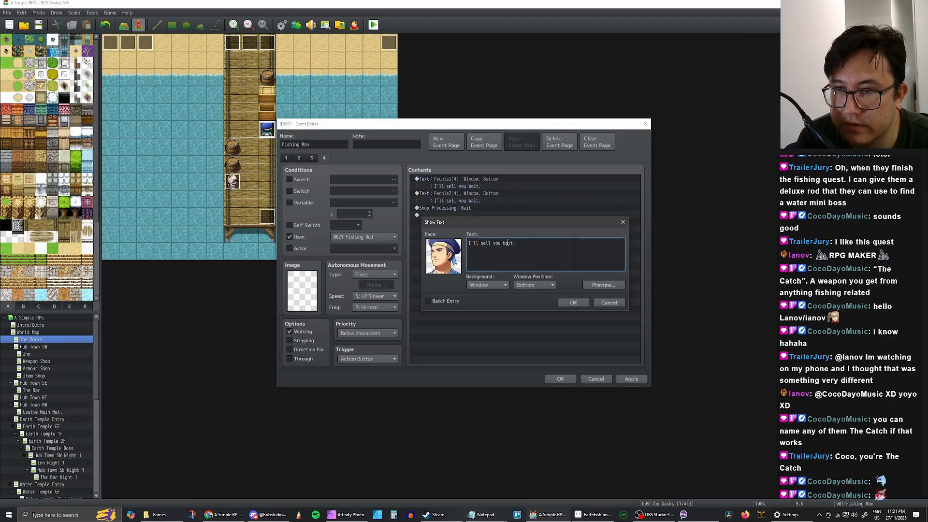
{"action": "left_click_drag", "start_coordinate": [519, 244], "coordinate": [404, 233]}
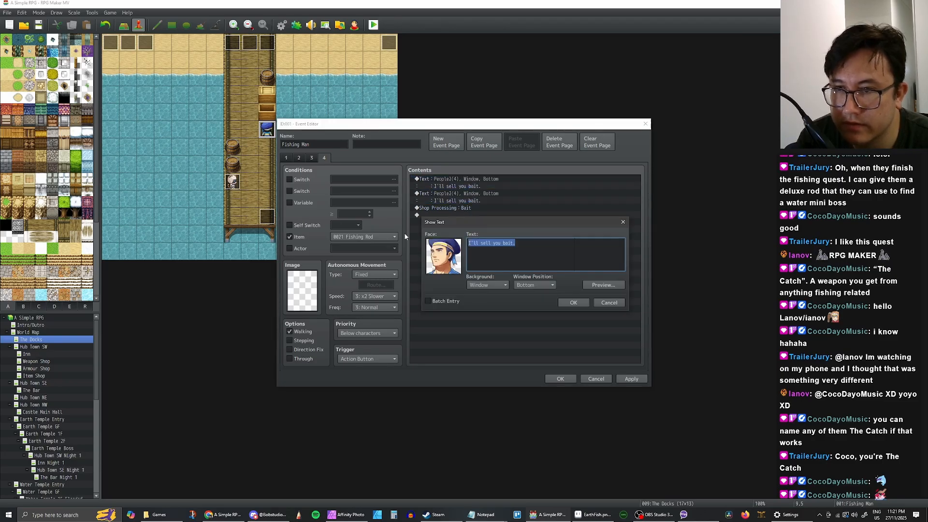
{"action": "left_click", "coordinate": [609, 302]}
{"action": "left_click", "coordinate": [464, 195]}
{"action": "key", "text": "Delete"}
{"action": "left_click", "coordinate": [467, 181]}
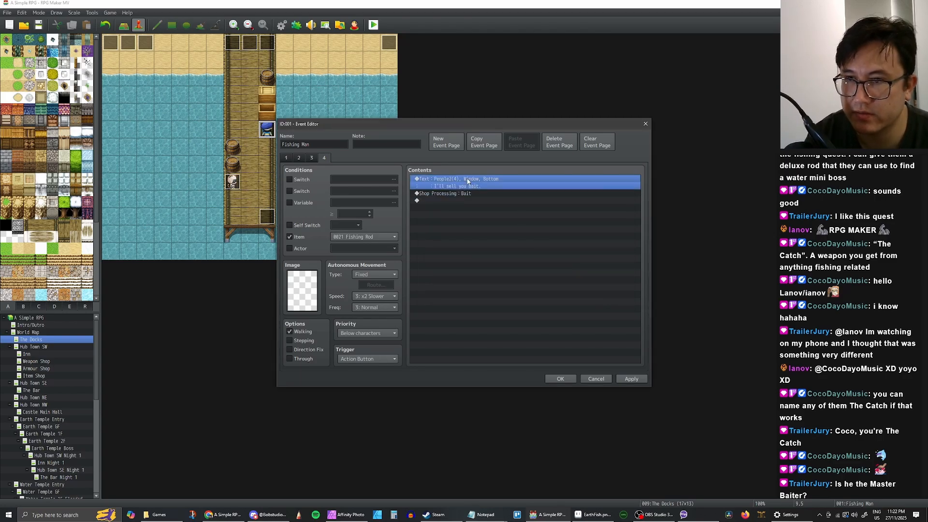
{"action": "left_click", "coordinate": [453, 194]}
{"action": "key", "text": "ctrl+v"}
{"action": "double_click", "coordinate": [455, 194]}
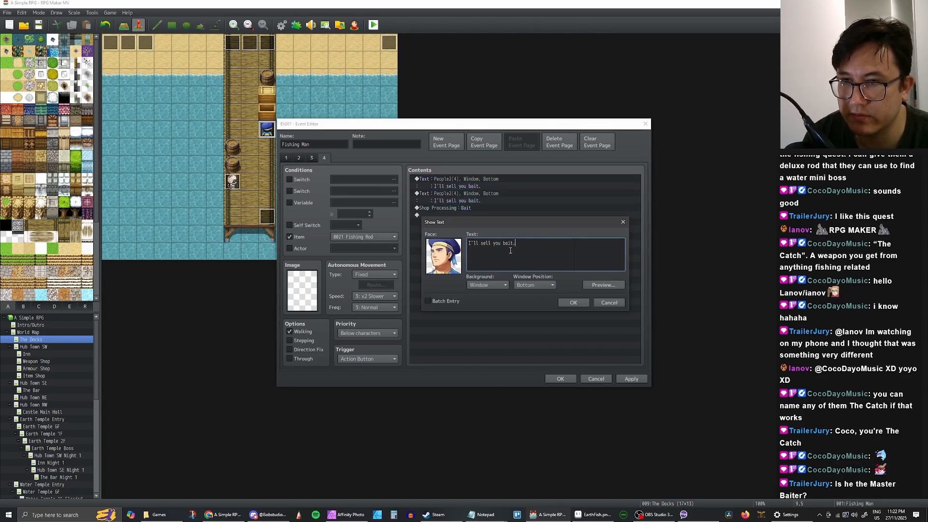
{"action": "left_click", "coordinate": [609, 302]}
{"action": "key", "text": "Delete"}
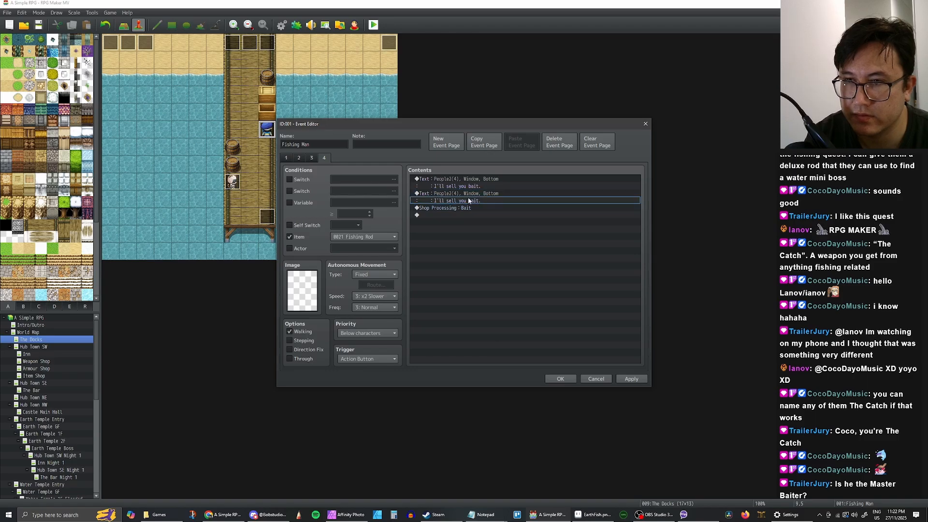
Move the duplicate "I'll sell you bait." message below the Bait Shop Processing command on page 4
{"action": "left_click", "coordinate": [444, 183]}
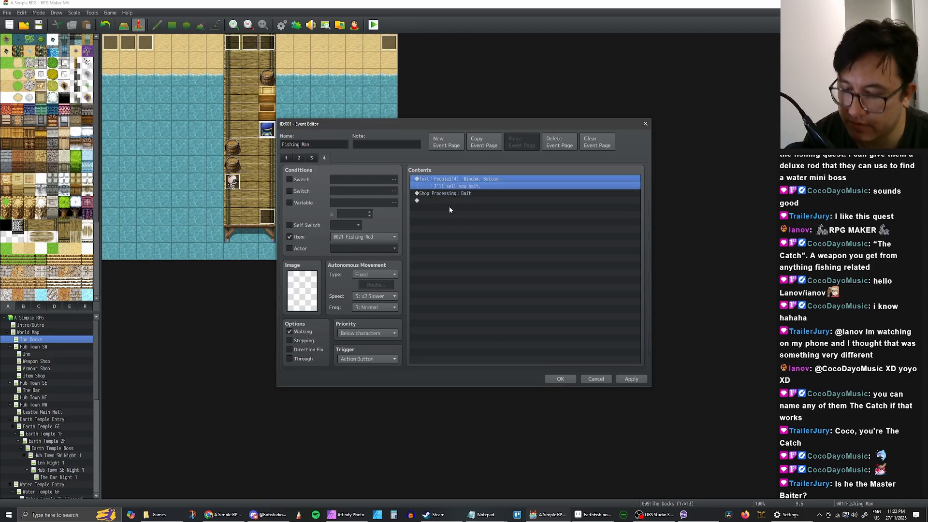
{"action": "left_click", "coordinate": [450, 200]}
{"action": "key", "text": "ctrl+v"}
Change the message after the shop command to "You can fish at the end of the pier. So long as you have bait." and apply it
{"action": "double_click", "coordinate": [450, 201]}
{"action": "key", "text": "ctrl+a"}
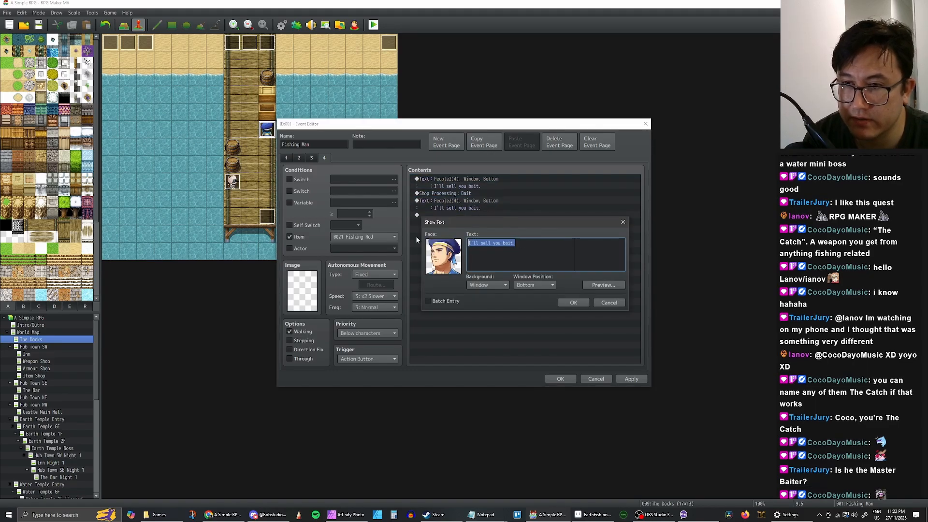
{"action": "type", "text": "You can"}
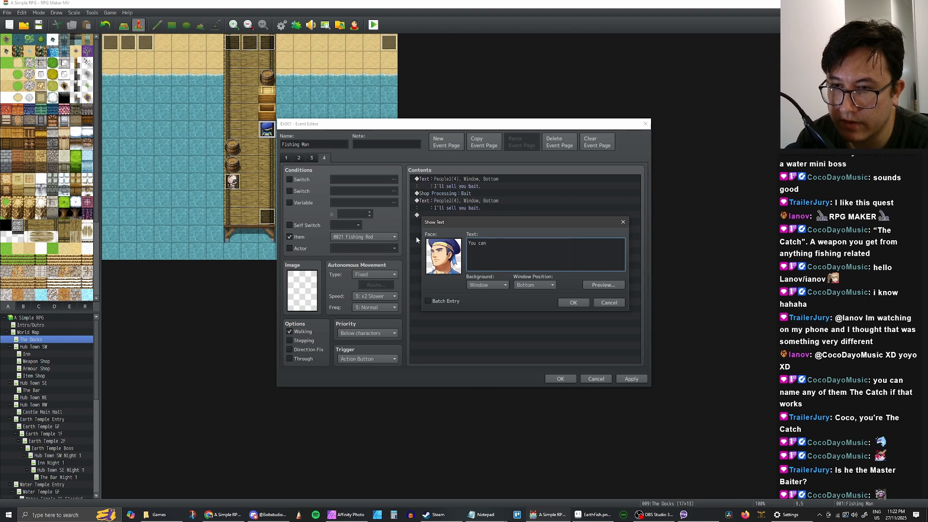
{"action": "type", "text": " fish at th"}
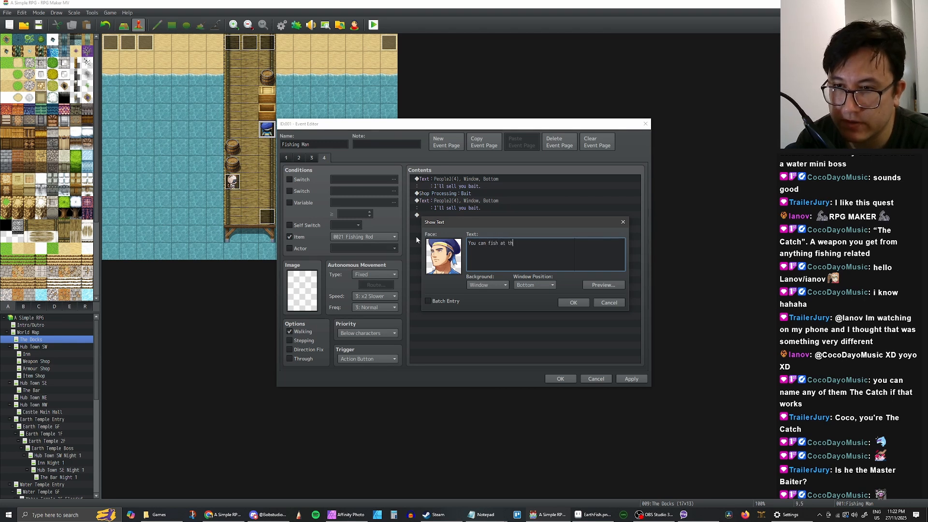
{"action": "type", "text": "e end of the p"}
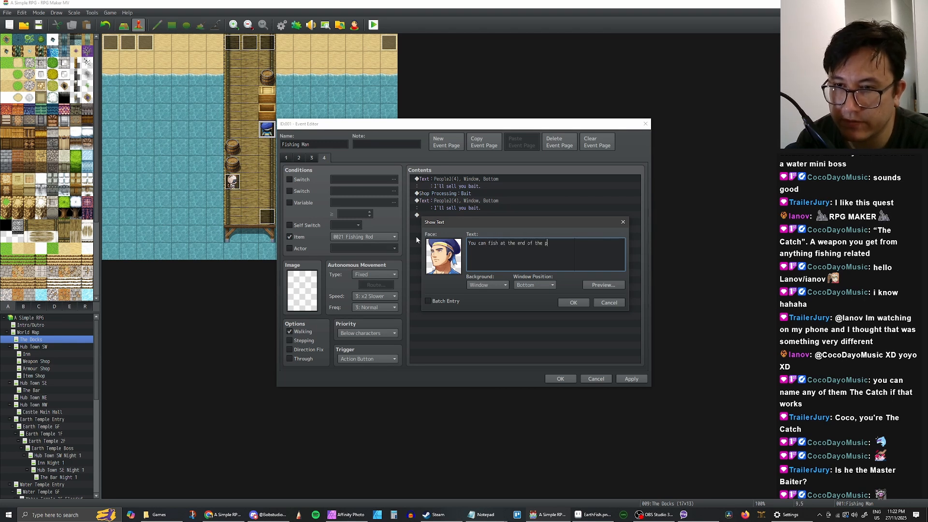
{"action": "type", "text": "ier"}
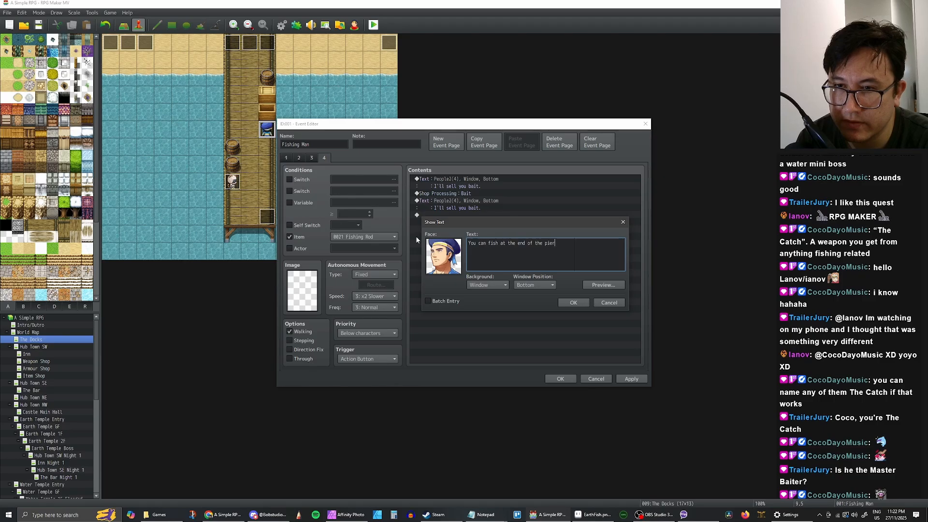
{"action": "type", "text": "."}
{"action": "key", "text": "Return"}
{"action": "type", "text": "So"}
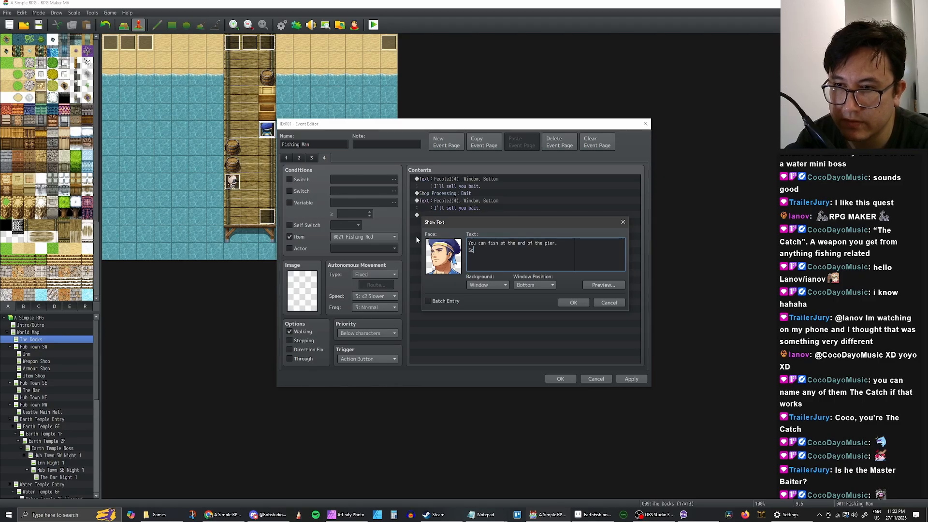
{"action": "type", "text": " Llong as you have baio"}
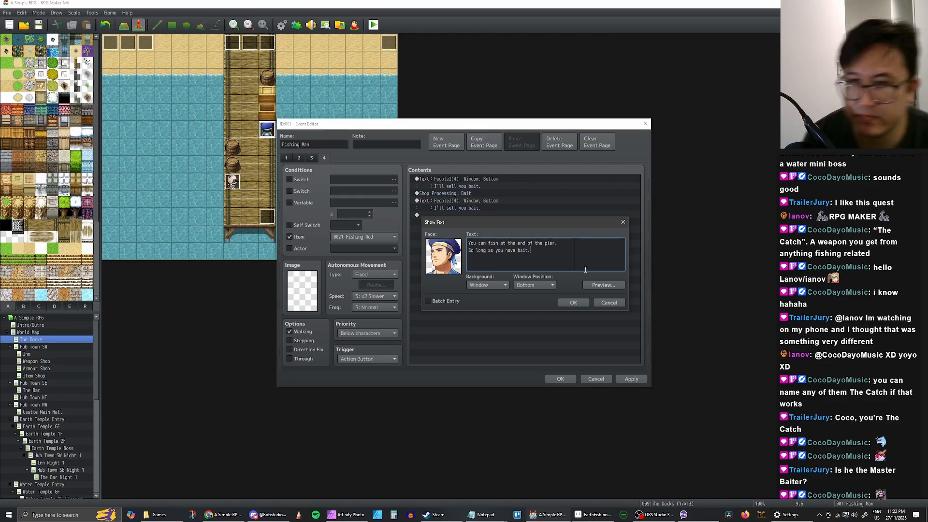
{"action": "left_click", "coordinate": [573, 303]}
{"action": "left_click", "coordinate": [631, 380]}
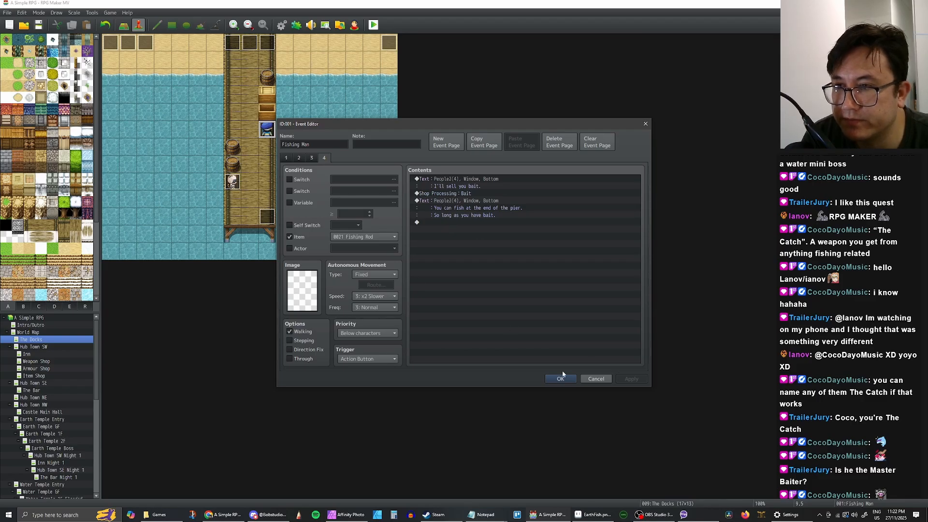
Reword the first line of the page 3 message to "I'll sell you fishing bait if you can get" and close the event editor with changes kept
{"action": "left_click", "coordinate": [312, 158]}
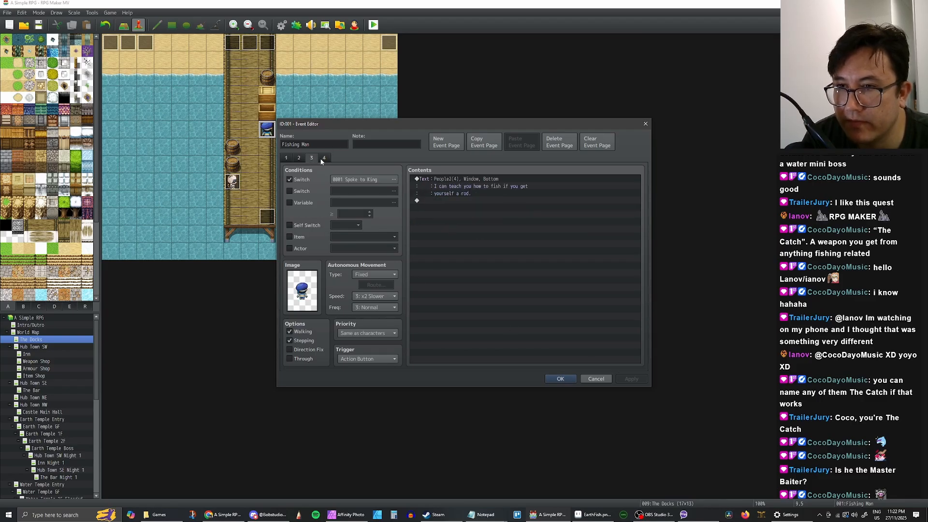
{"action": "double_click", "coordinate": [475, 187]}
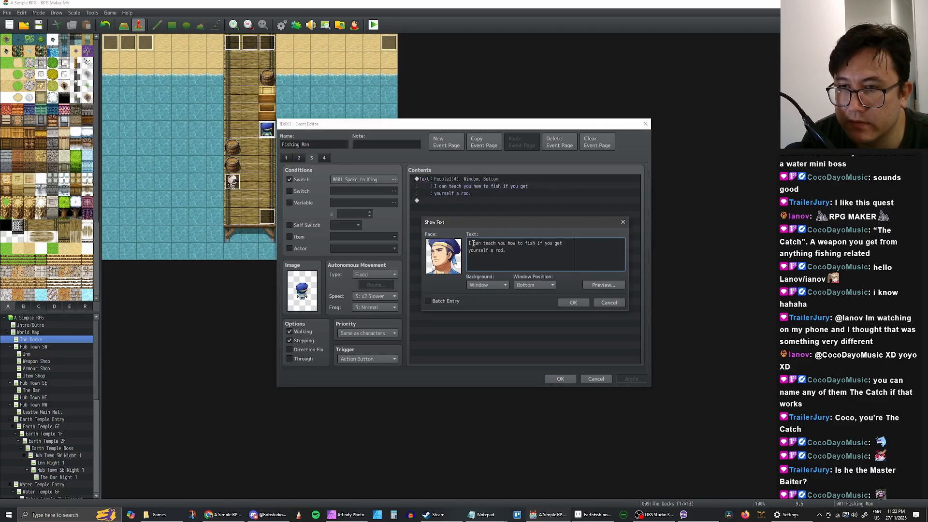
{"action": "left_click_drag", "start_coordinate": [468, 243], "coordinate": [568, 244]}
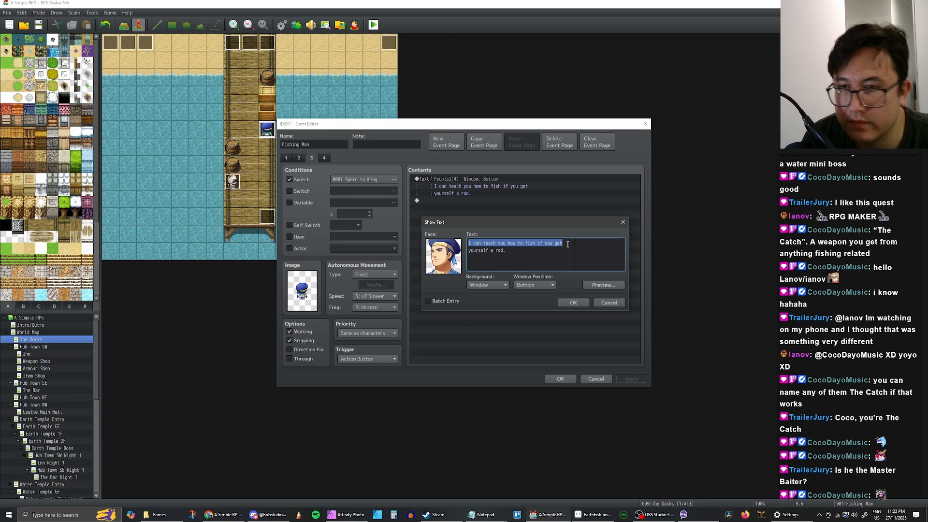
{"action": "type", "text": "I'll sekl"}
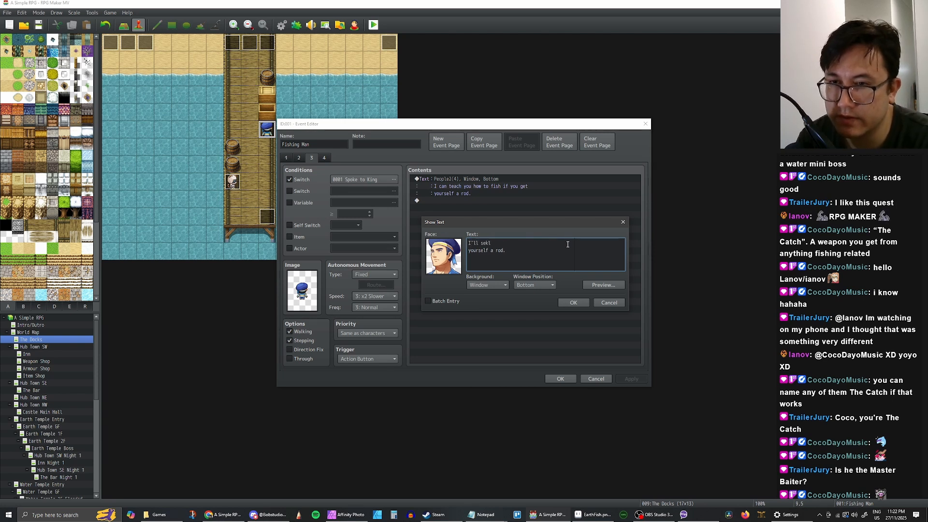
{"action": "type", "text": " y"}
{"action": "key", "text": "BackSpace"}
{"action": "key", "text": "BackSpace"}
{"action": "key", "text": "BackSpace"}
{"action": "type", "text": "ll you "}
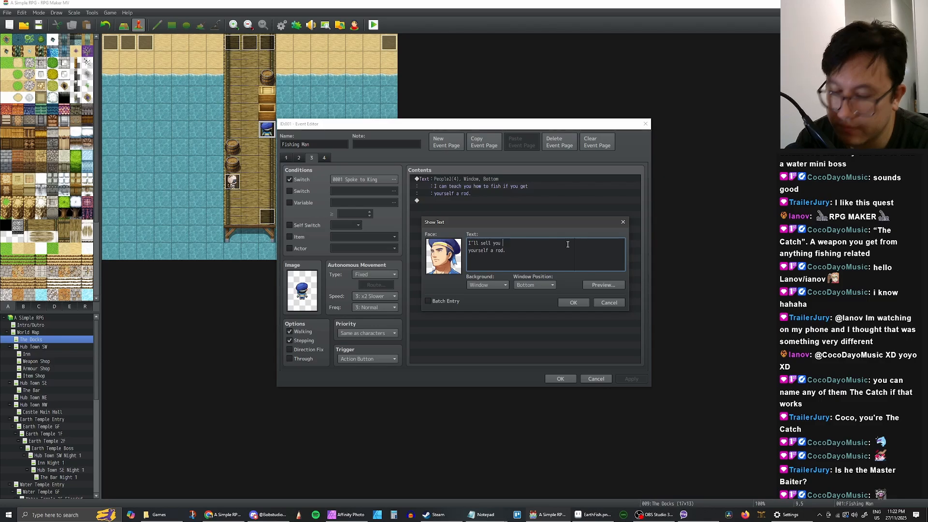
{"action": "type", "text": "fishing bait"}
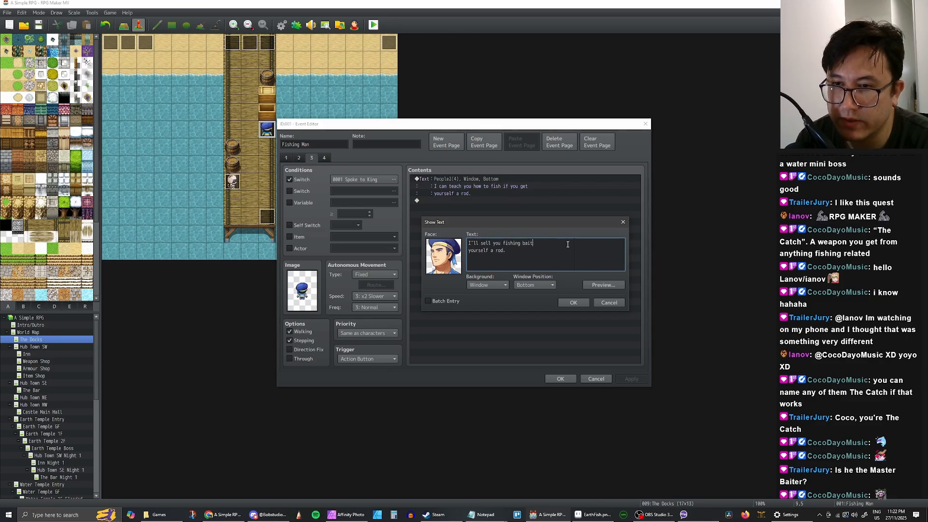
{"action": "type", "text": " if you"}
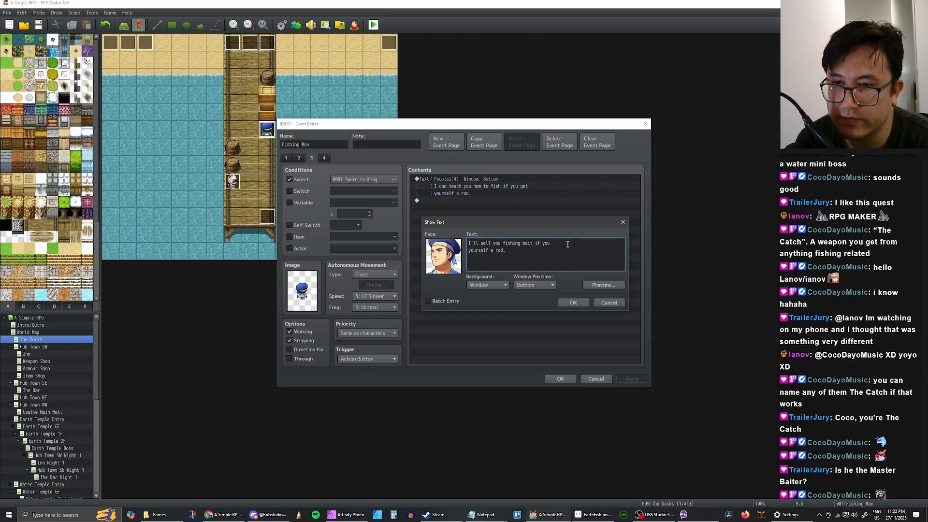
{"action": "type", "text": " can get"}
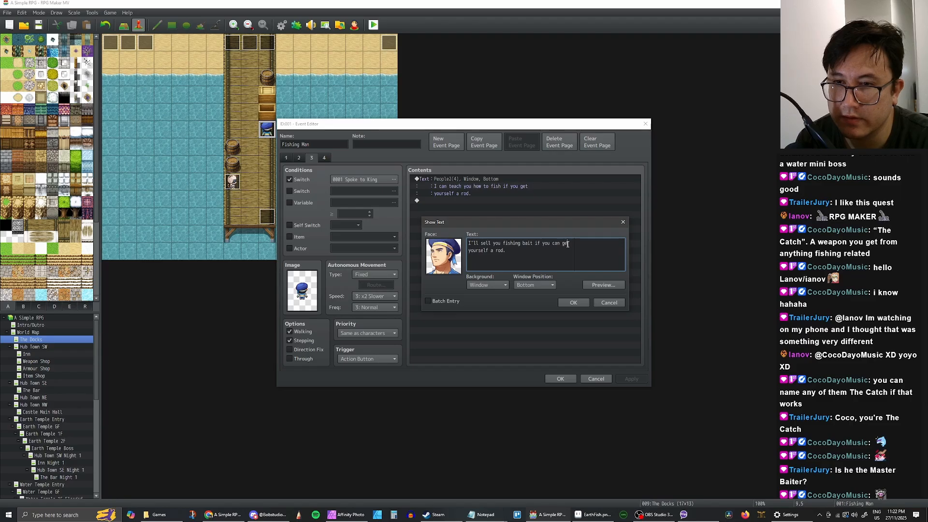
{"action": "left_click", "coordinate": [573, 302]}
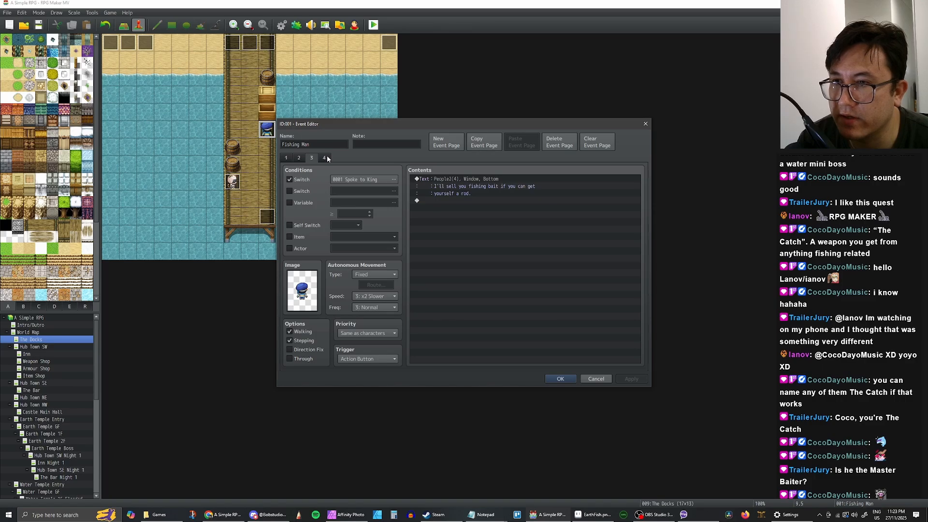
{"action": "left_click", "coordinate": [561, 377]}
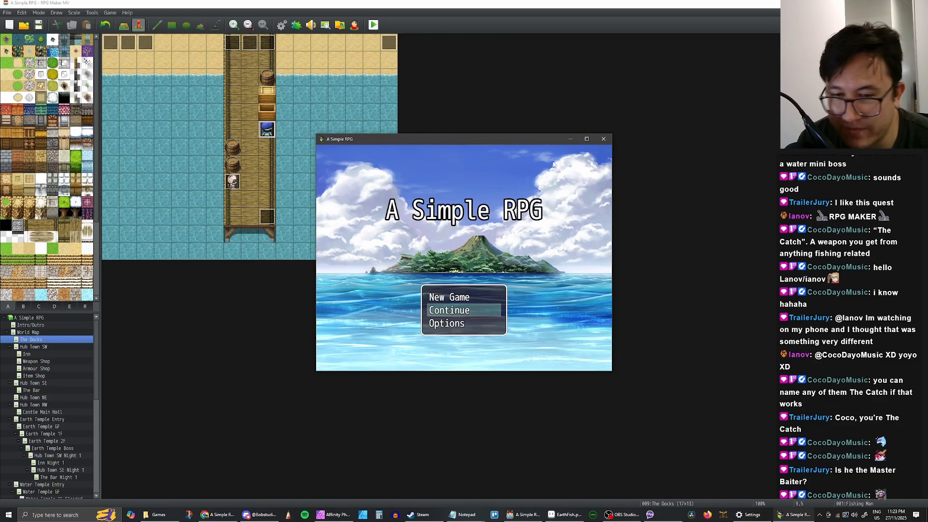
Maximize the playtest window and load save File 6
{"action": "left_click", "coordinate": [586, 138]}
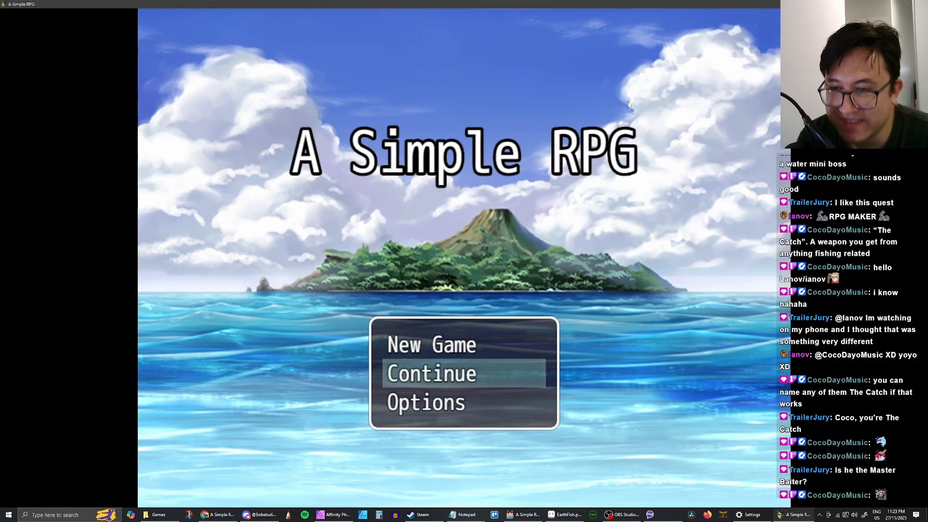
{"action": "key", "text": "Return"}
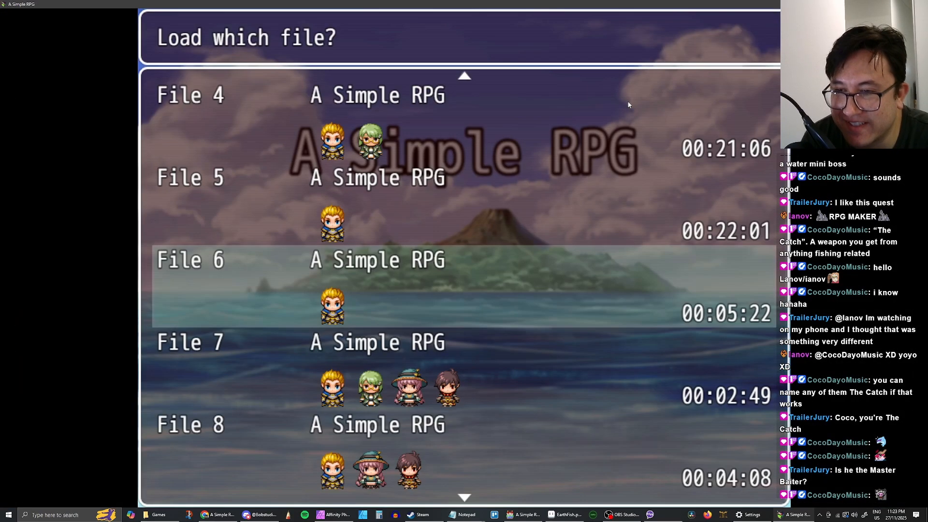
{"action": "key", "text": "Return"}
End the loaded game to the title screen and restart the playtest from Hub Town
{"action": "key", "text": "Escape"}
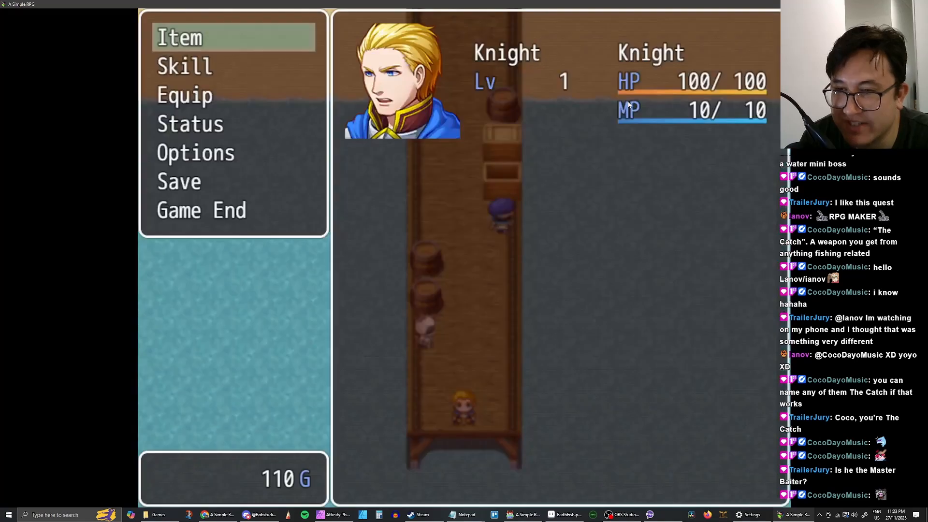
{"action": "key", "text": "Up"}
{"action": "key", "text": "Return"}
{"action": "key", "text": "Return"}
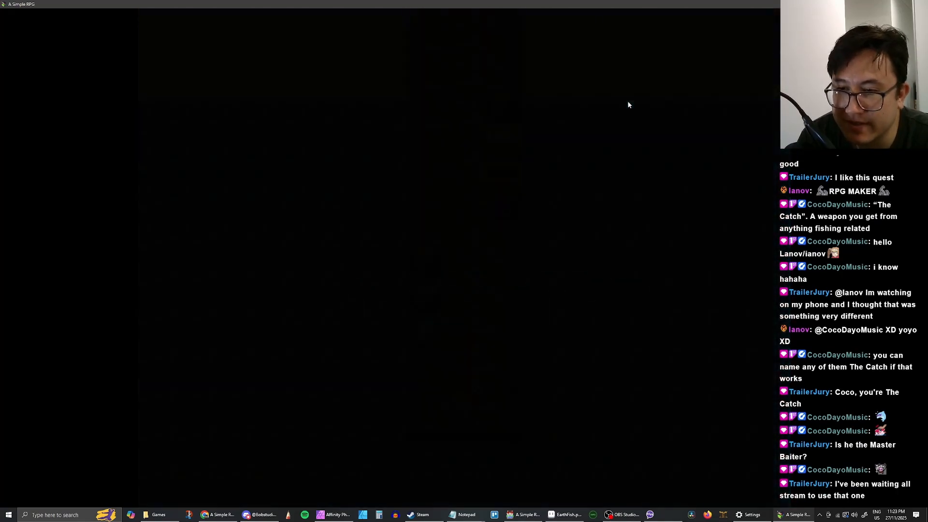
{"action": "key", "text": "Return"}
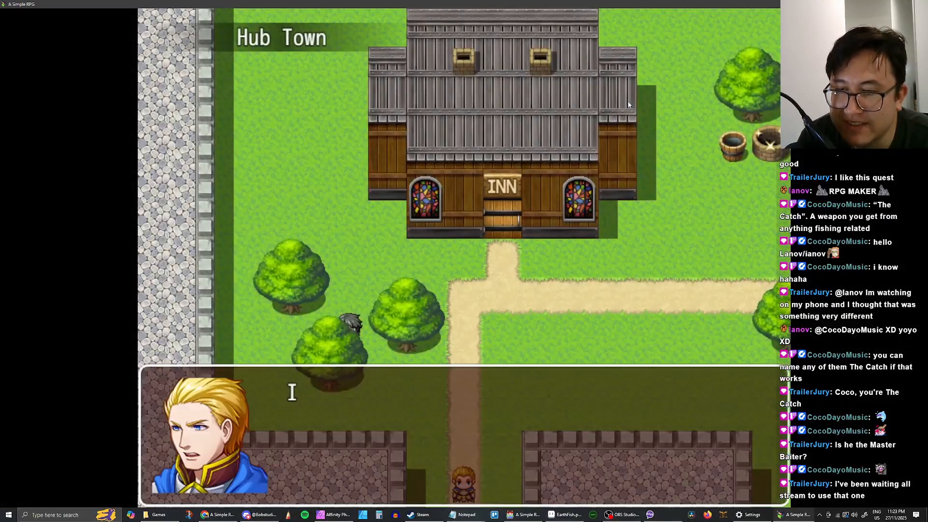
Walk the Knight north from Hub Town's inn through the town and castle up to the King's throne
{"action": "key", "text": "Right"}
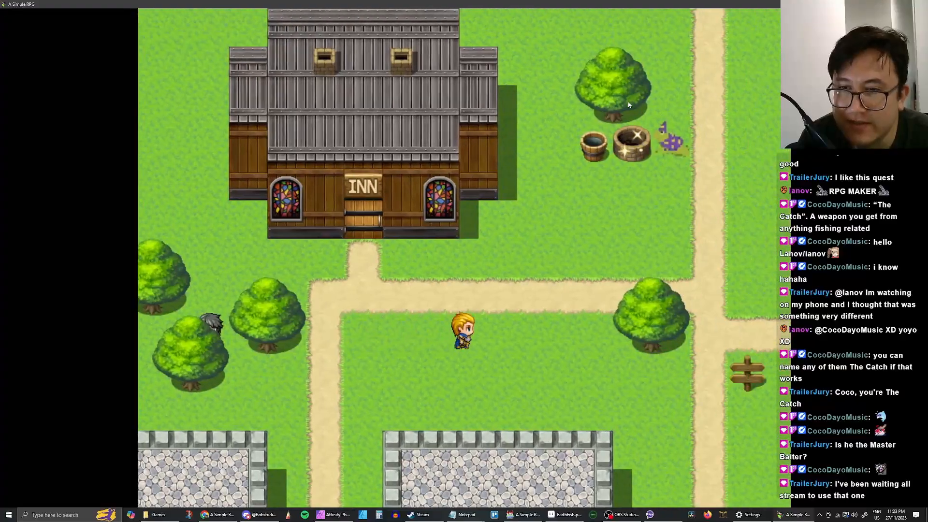
{"action": "key", "text": "Up"}
{"action": "key", "text": "Up"}
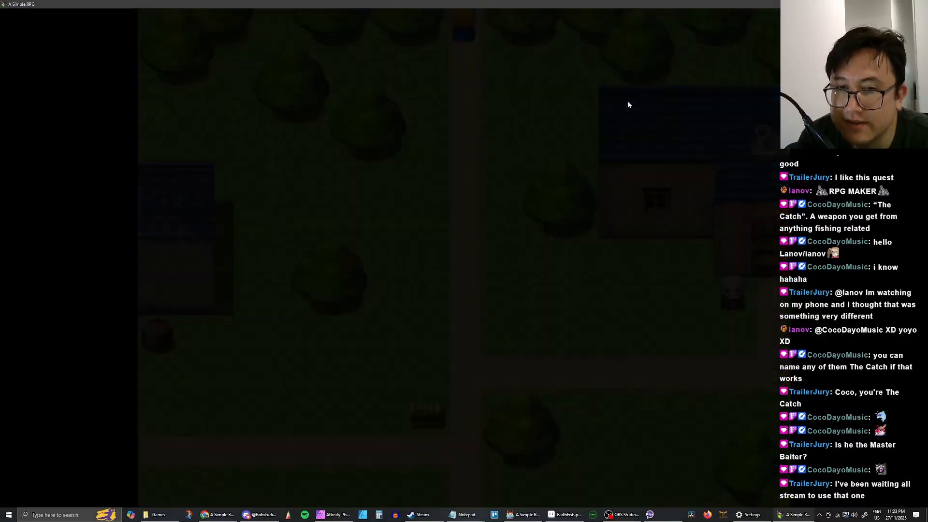
{"action": "key", "text": "Up"}
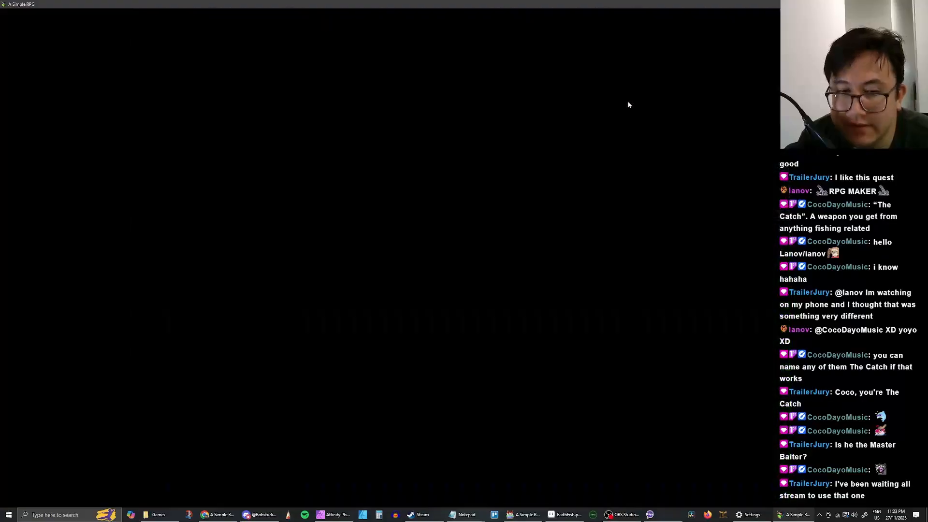
{"action": "key", "text": "Up"}
{"action": "key", "text": "Up"}
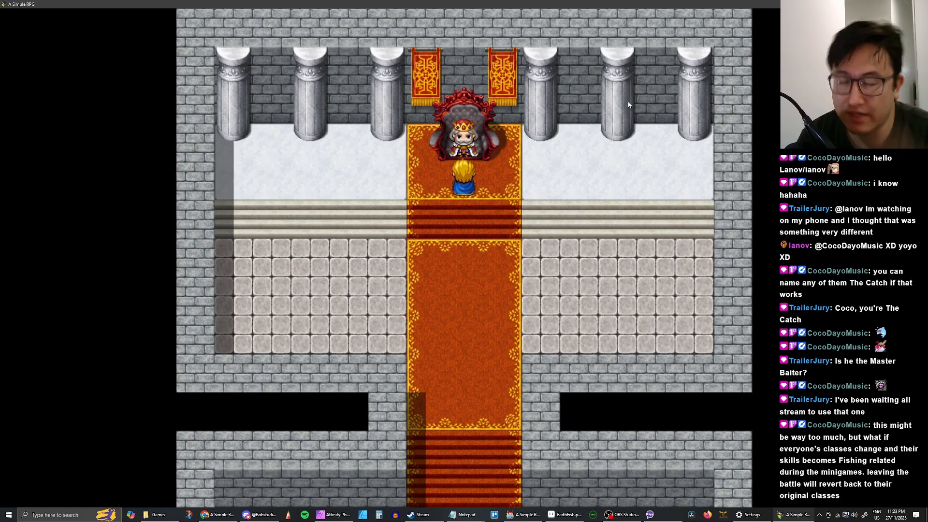
{"action": "key", "text": "Down"}
{"action": "key", "text": "Up"}
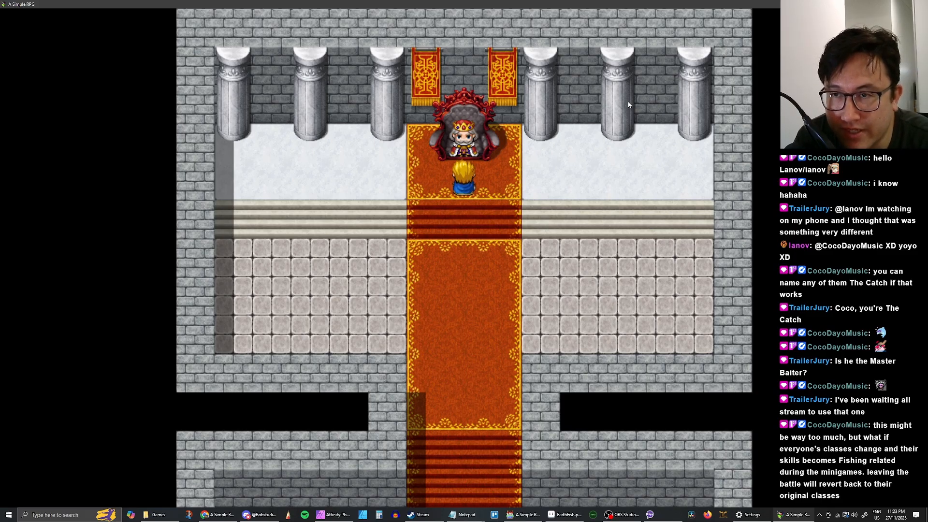
Talk to the King and advance through his whole dialogue
{"action": "key", "text": "Return"}
{"action": "key", "text": "Return"}
{"action": "key", "text": "Return"}
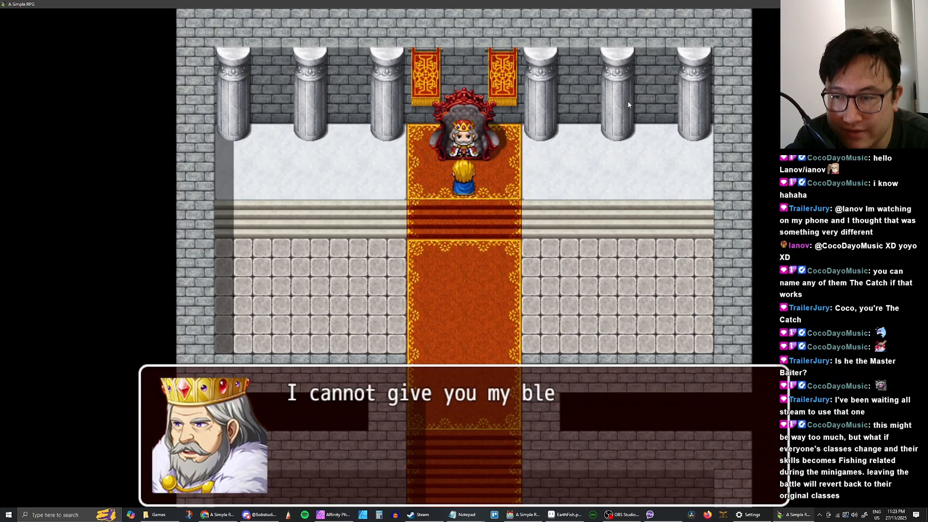
{"action": "key", "text": "Return"}
{"action": "key", "text": "Return"}
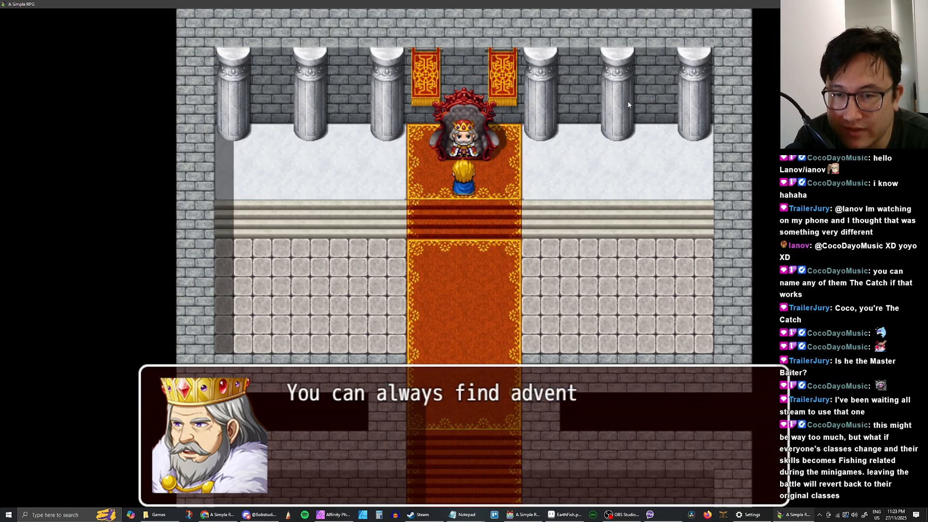
{"action": "key", "text": "Return"}
{"action": "key", "text": "Return"}
{"action": "key", "text": "Return"}
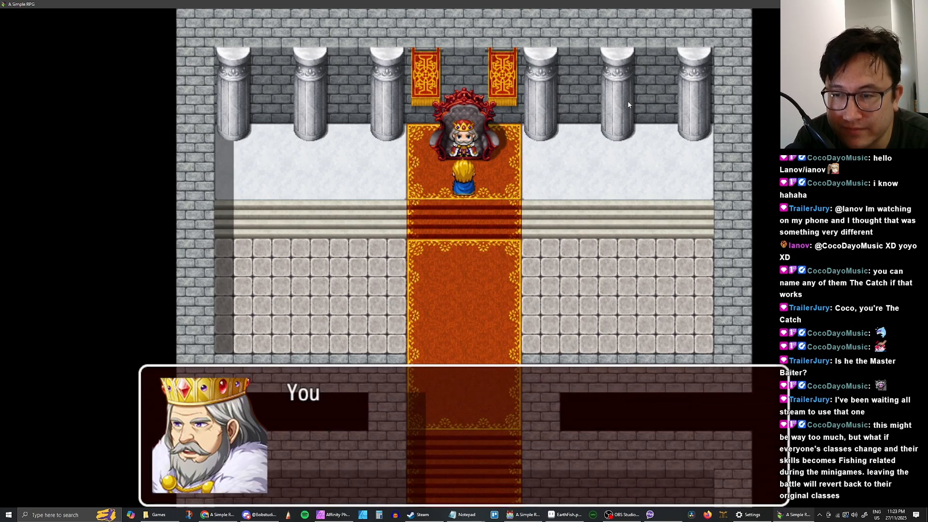
{"action": "key", "text": "Return"}
Leave the castle and return to The Docks to test the Fishing Man's dialogue without a rod
{"action": "key", "text": "Down"}
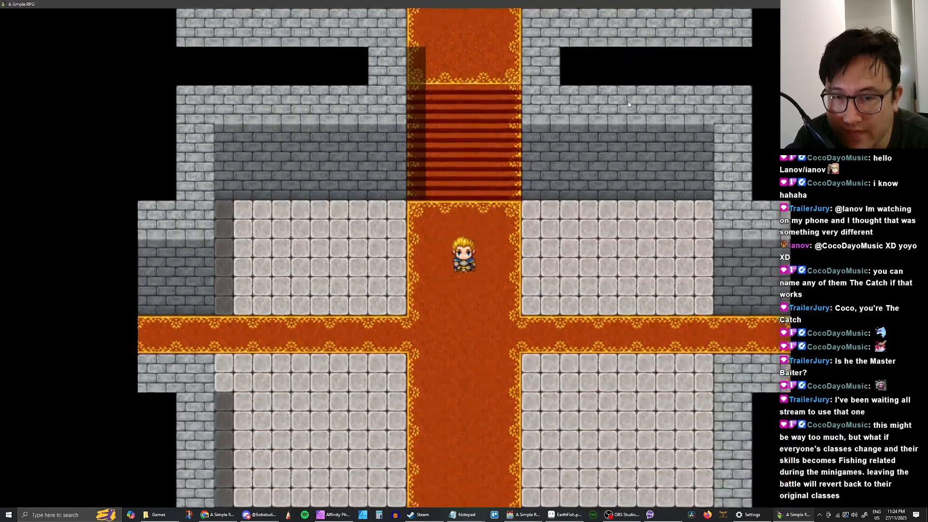
{"action": "key", "text": "Down"}
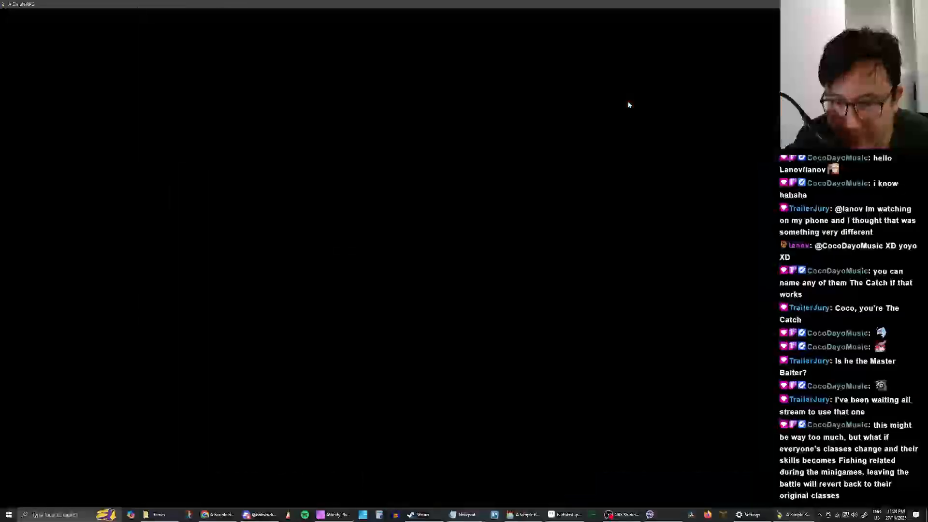
{"action": "key", "text": "Down"}
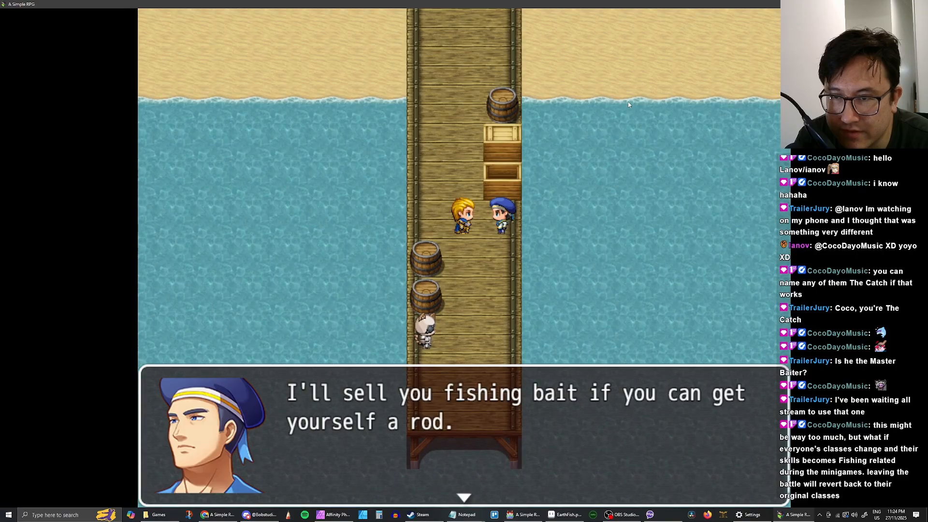
Walk the Knight from The Docks through Hub Town and out along its eastern path
{"action": "key", "text": "Up"}
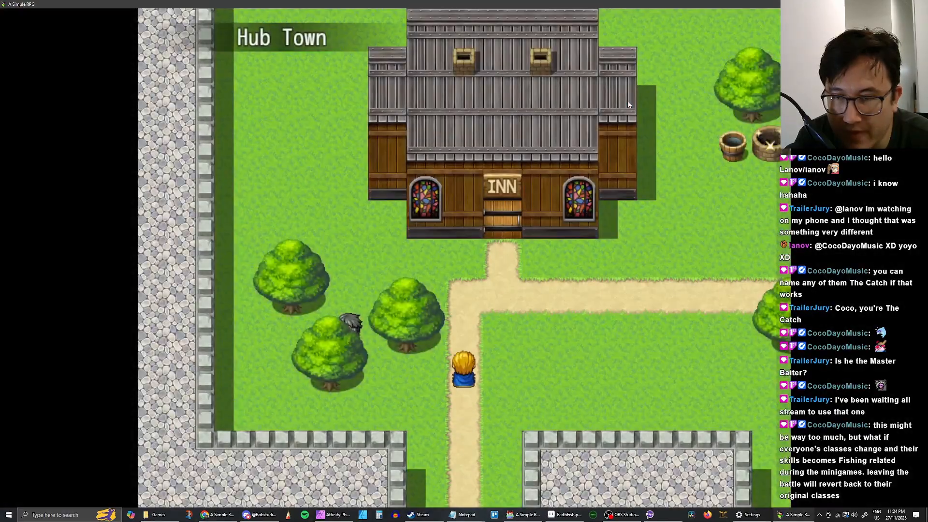
{"action": "key", "text": "Right"}
{"action": "key", "text": "Up"}
{"action": "key", "text": "Right"}
{"action": "key", "text": "Right"}
{"action": "key", "text": "Up"}
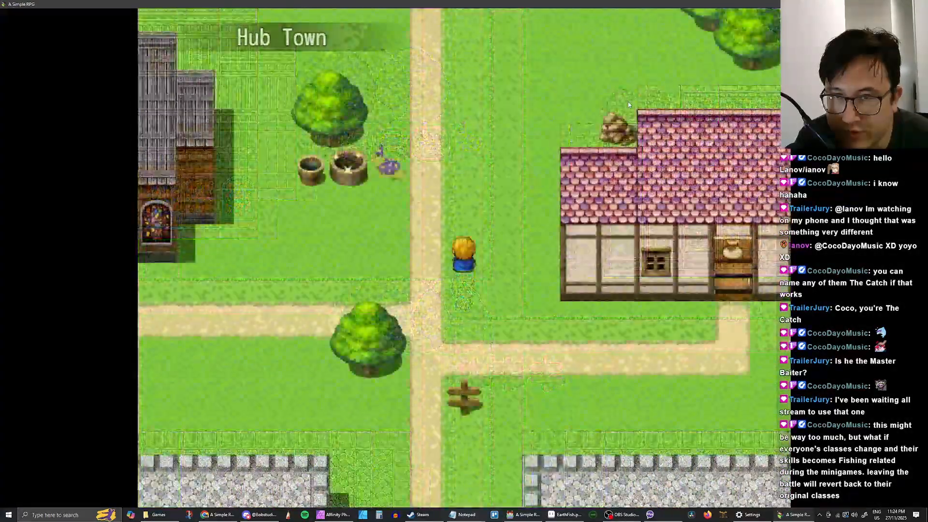
{"action": "key", "text": "Right"}
{"action": "key", "text": "Up"}
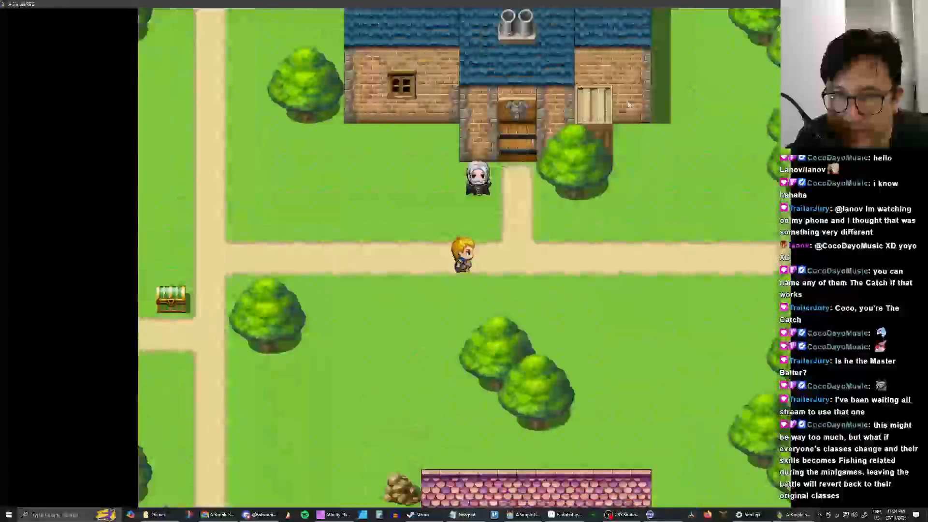
{"action": "key", "text": "Right"}
{"action": "key", "text": "Right"}
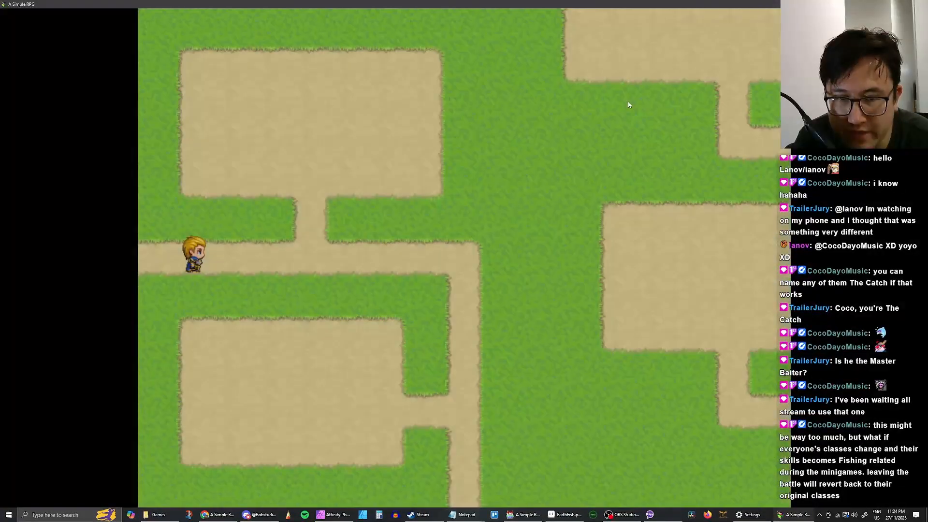
Walk the Knight east across the dirt plots to the bald man outside the bar
{"action": "key", "text": "Right"}
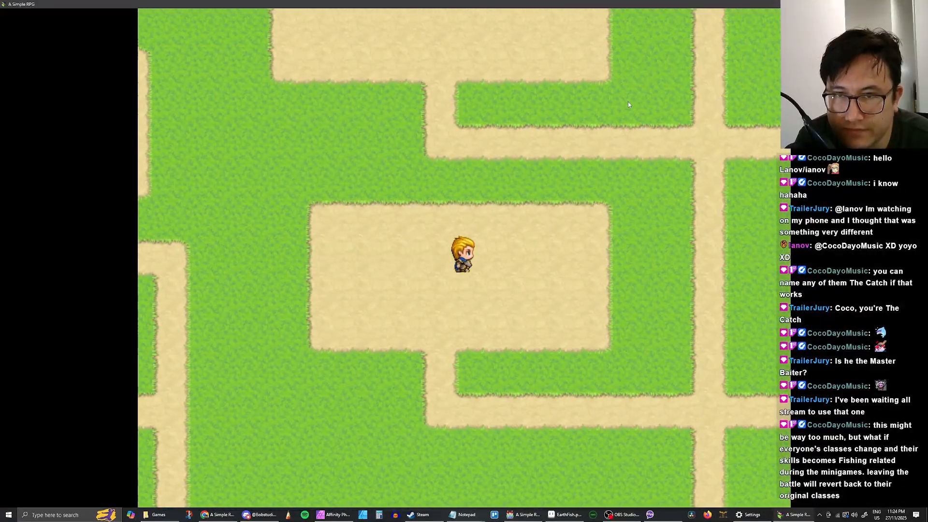
{"action": "key", "text": "Up"}
{"action": "key", "text": "Up"}
{"action": "key", "text": "Right"}
{"action": "key", "text": "Up"}
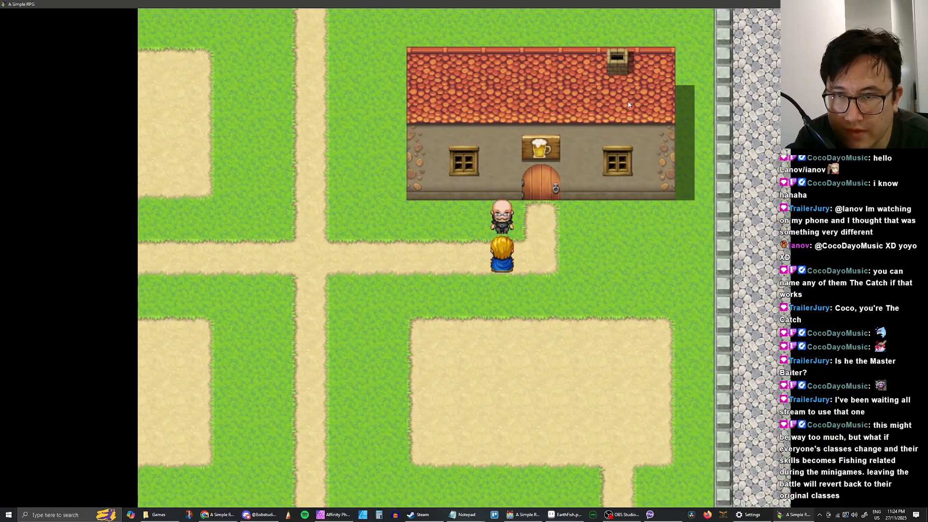
Talk through the bald man's fish tank request and refuse it with "Fishing is stupid..."
{"action": "key", "text": "Return"}
{"action": "key", "text": "Return"}
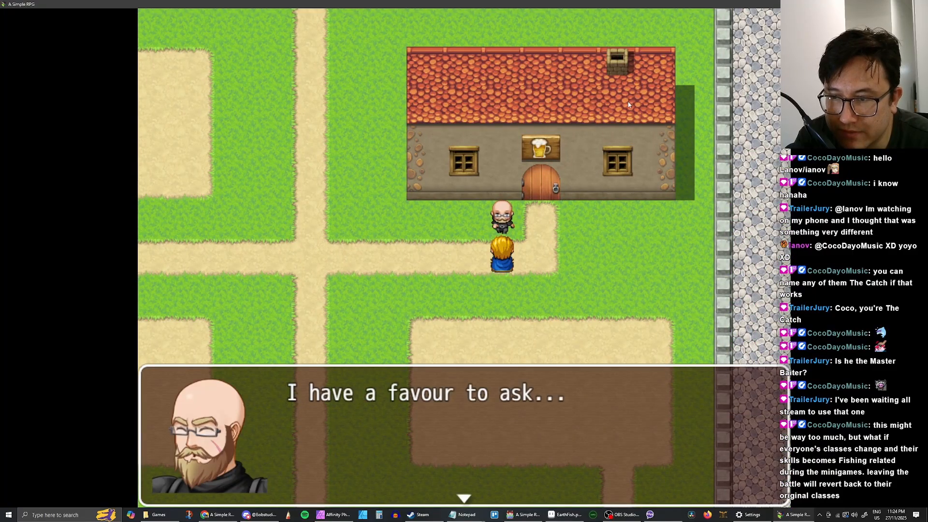
{"action": "key", "text": "Return"}
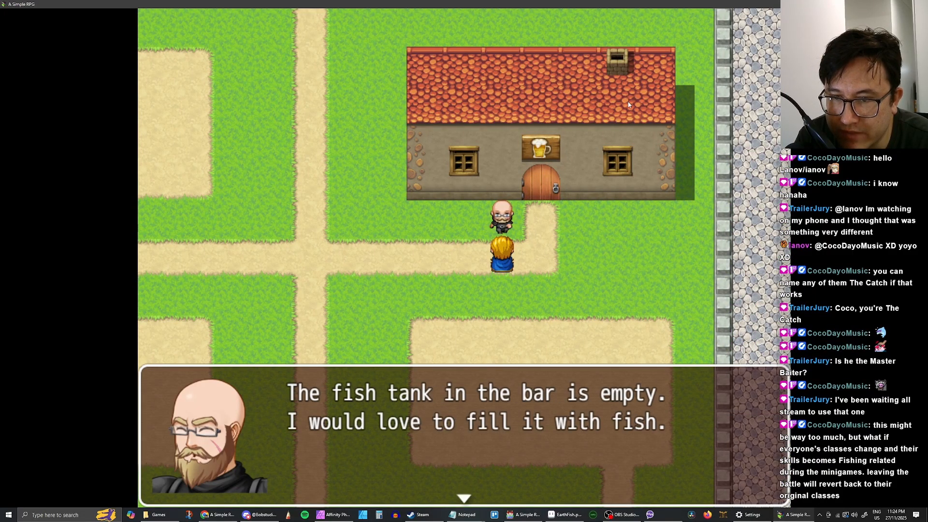
{"action": "key", "text": "Return"}
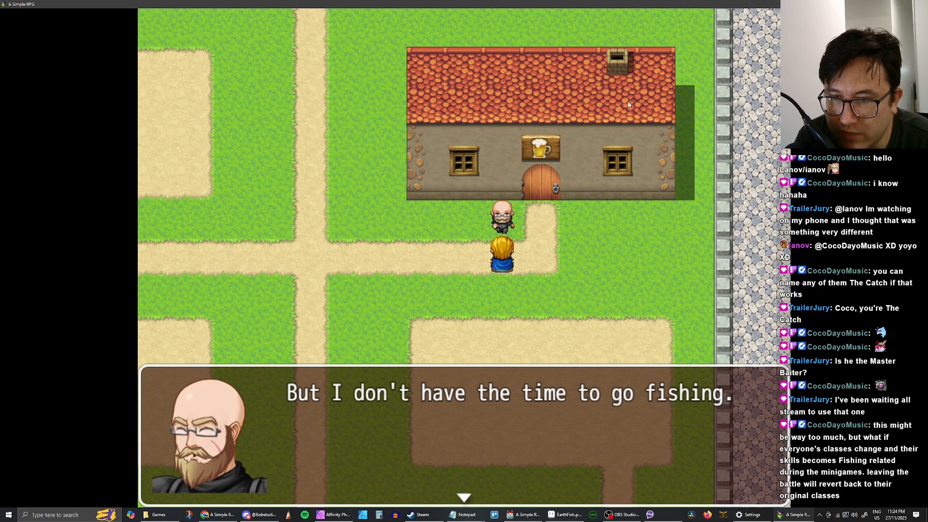
{"action": "key", "text": "Return"}
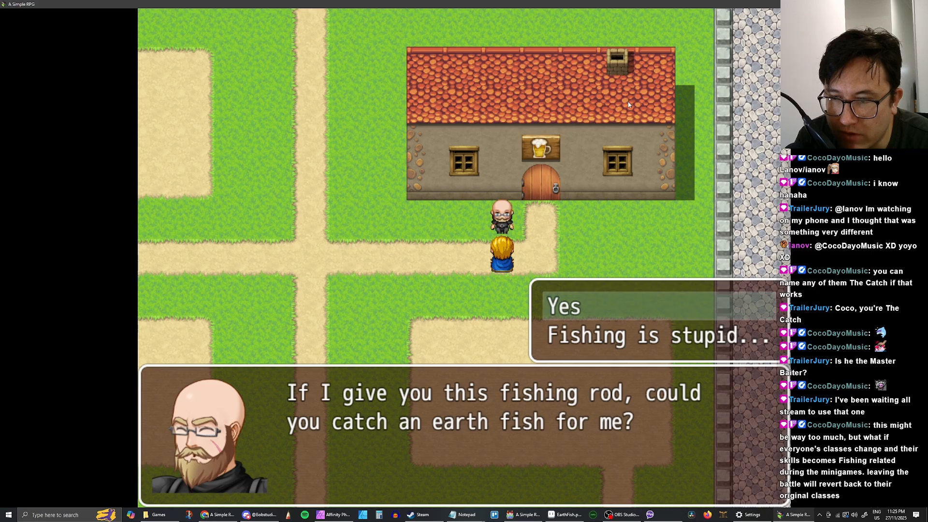
{"action": "key", "text": "Down"}
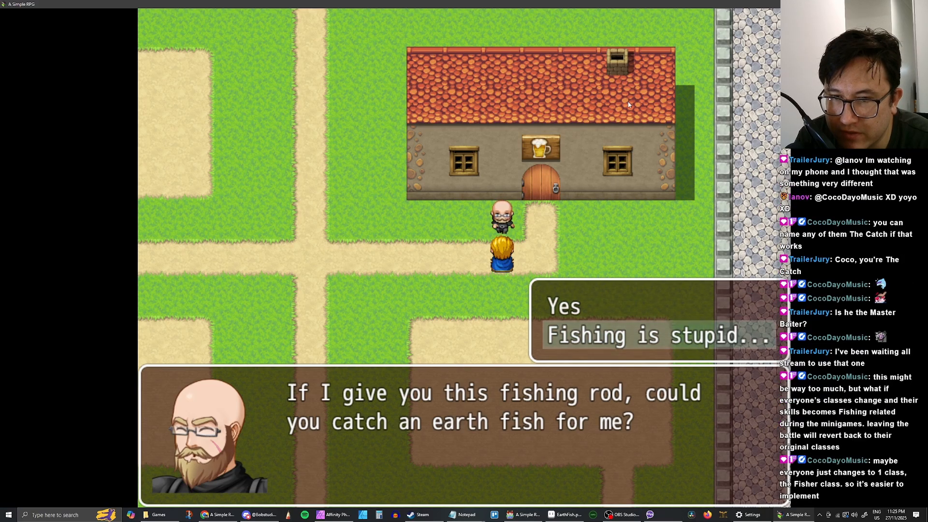
{"action": "key", "text": "Return"}
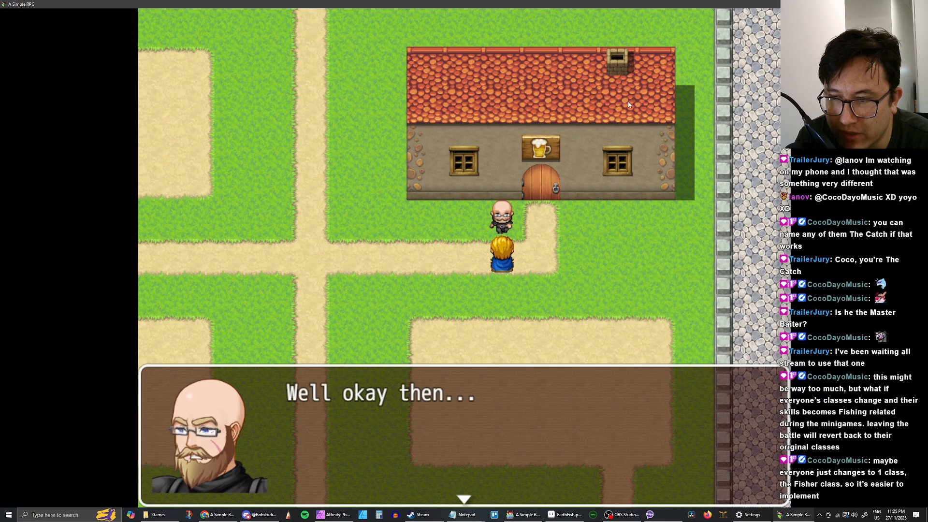
{"action": "key", "text": "Return"}
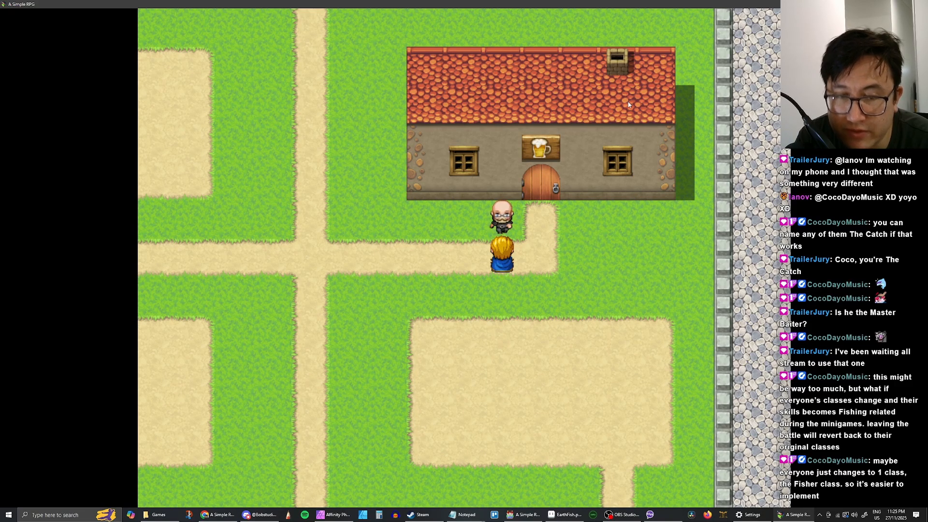
Talk to the bald man a second time and refuse again to test the repeated dialogue
{"action": "key", "text": "Return"}
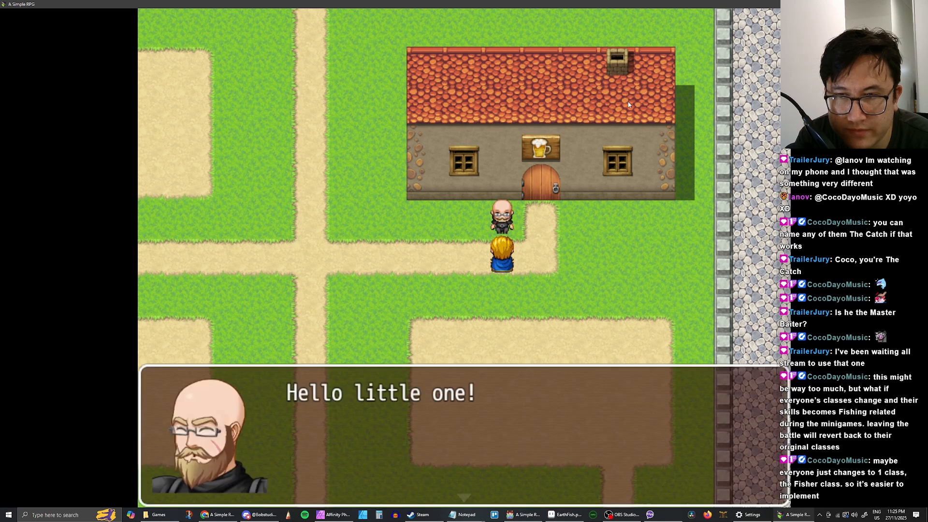
{"action": "key", "text": "Return"}
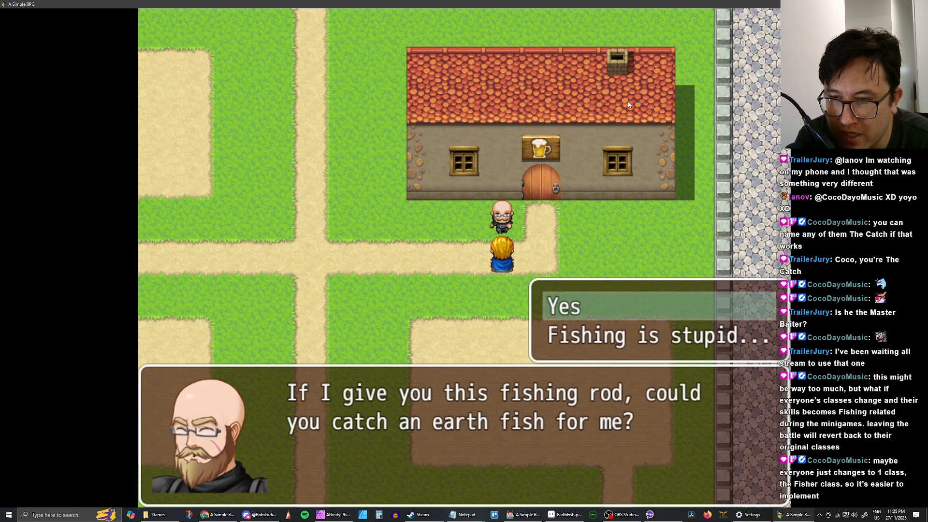
{"action": "key", "text": "Down"}
{"action": "key", "text": "Return"}
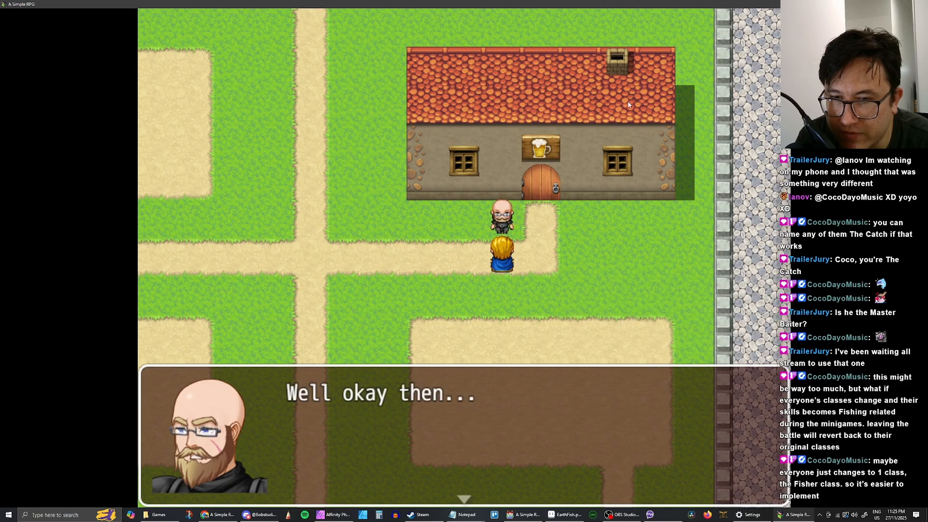
{"action": "key", "text": "Return"}
Talk to the bald man once more and answer Yes to receive the Fishing Rod
{"action": "key", "text": "Return"}
{"action": "key", "text": "Return"}
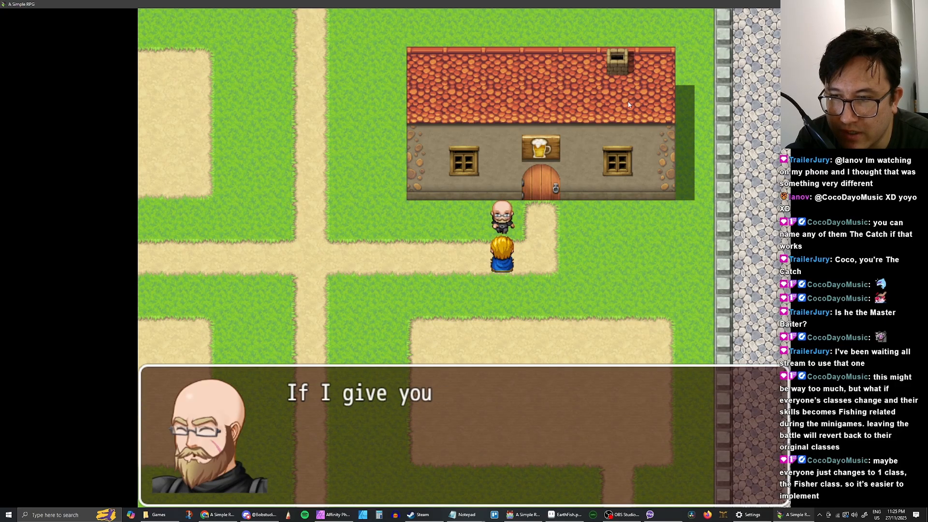
{"action": "key", "text": "Return"}
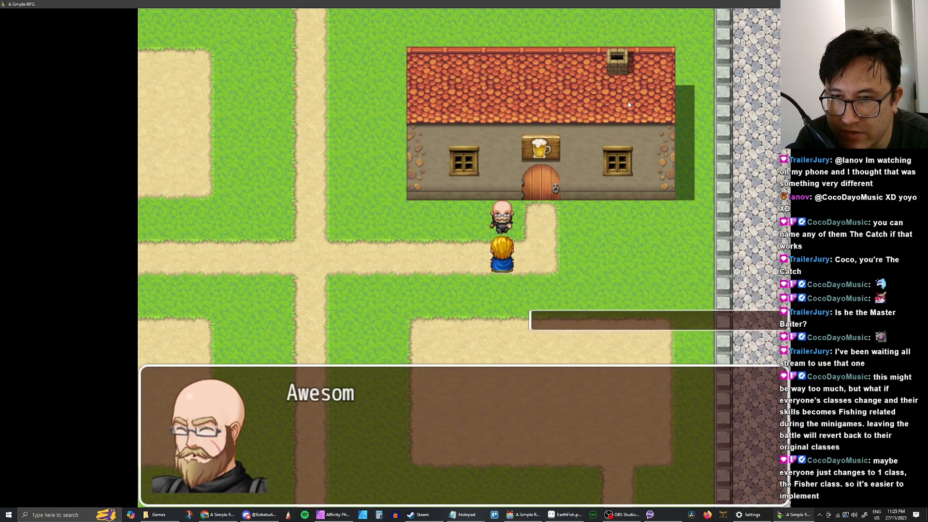
{"action": "key", "text": "Return"}
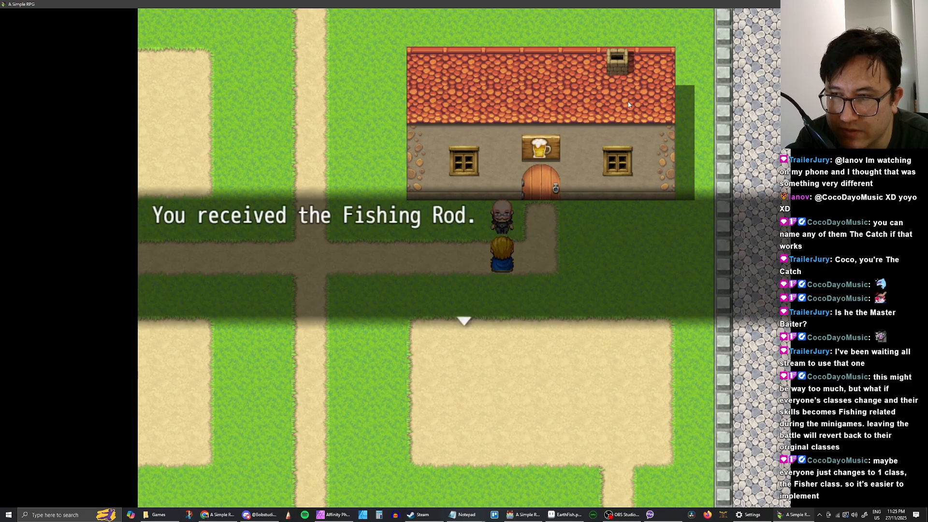
{"action": "key", "text": "Return"}
Test the bald man's follow-up Earth Fish dialogue and walk over the spot where he stood
{"action": "key", "text": "Right"}
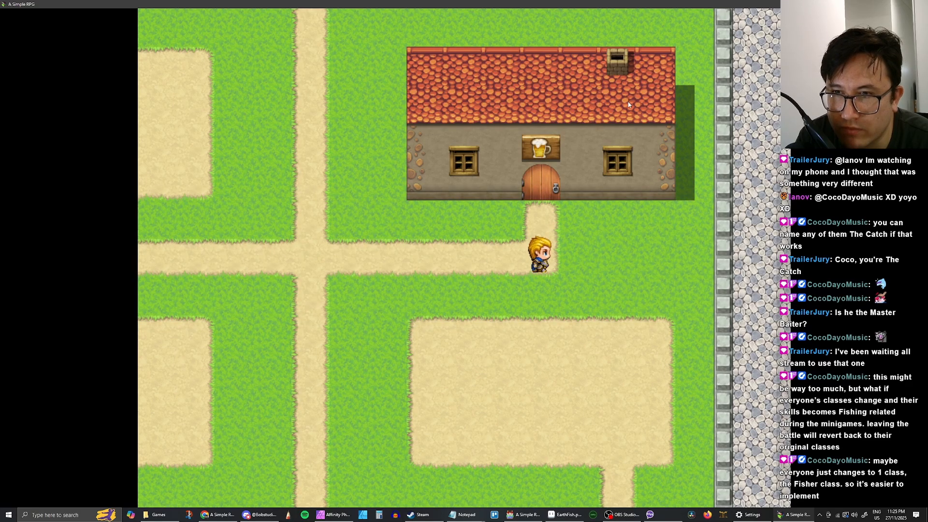
{"action": "key", "text": "Left"}
{"action": "key", "text": "Up"}
{"action": "key", "text": "Return"}
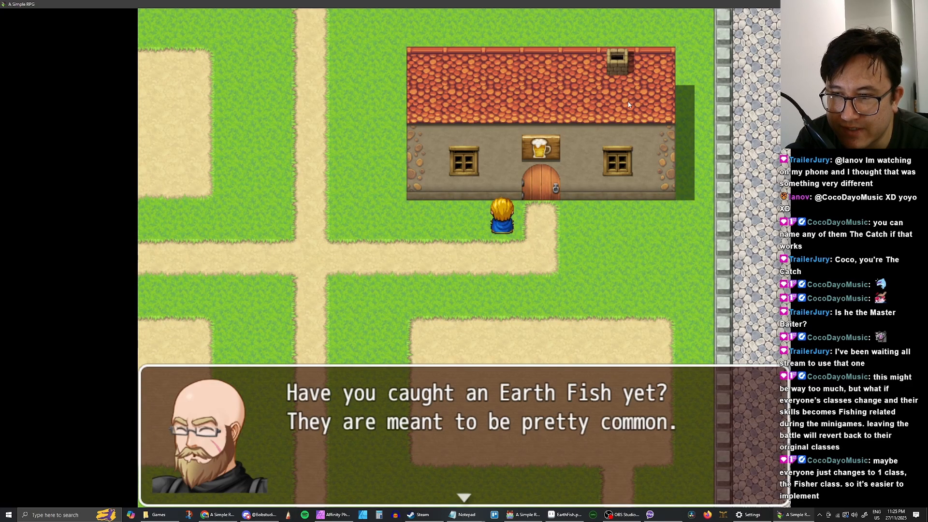
{"action": "key", "text": "Return"}
{"action": "key", "text": "Left"}
{"action": "key", "text": "Down"}
{"action": "key", "text": "Right"}
{"action": "key", "text": "Up"}
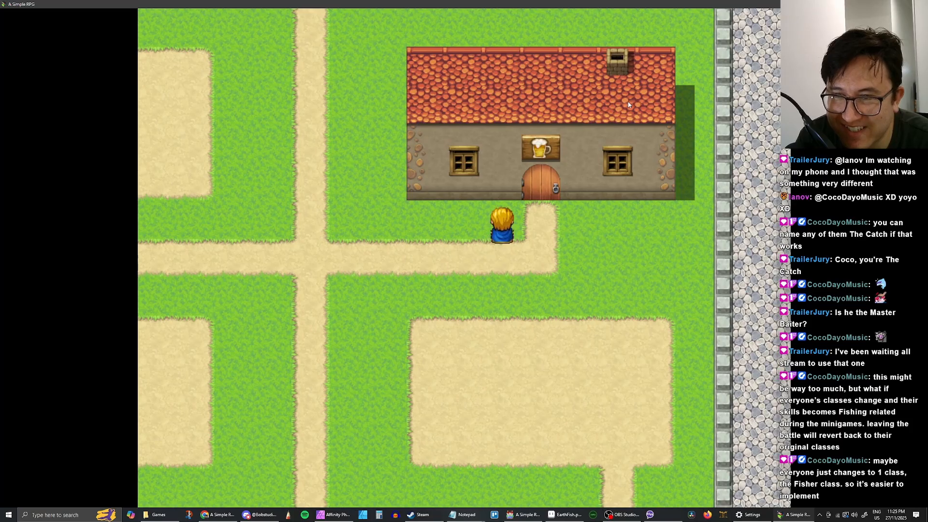
Walk the Knight back west from the bar into Hub Town and down its main path
{"action": "key", "text": "Left"}
{"action": "key", "text": "Down"}
{"action": "key", "text": "Left"}
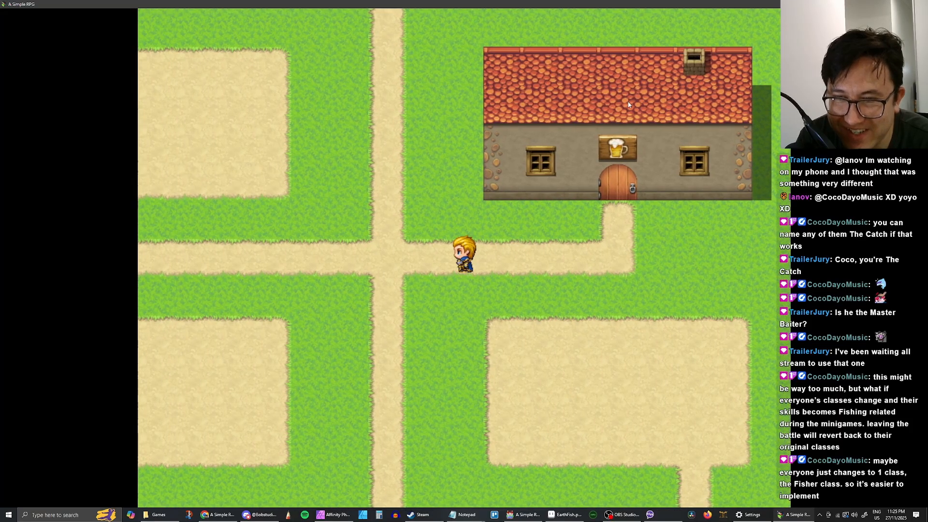
{"action": "key", "text": "Left"}
{"action": "key", "text": "Down"}
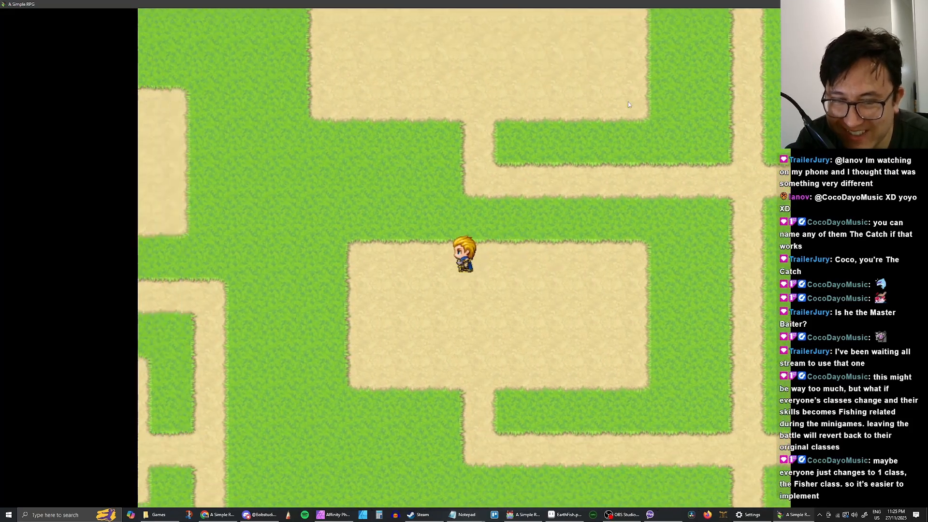
{"action": "key", "text": "Left"}
{"action": "key", "text": "Down"}
{"action": "key", "text": "Left"}
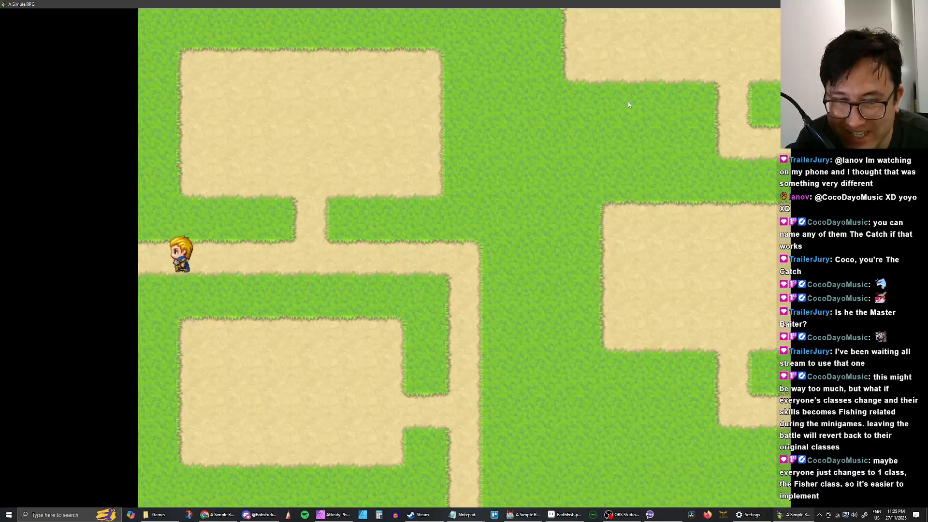
{"action": "key", "text": "Left"}
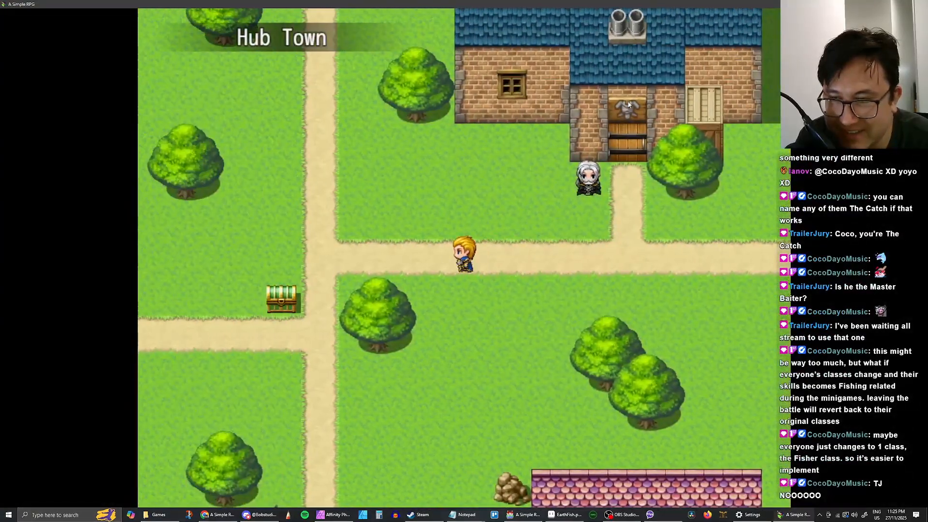
{"action": "key", "text": "Down"}
Check the Fishing Rod and its description among the party's key items, and return to the map
{"action": "key", "text": "Escape"}
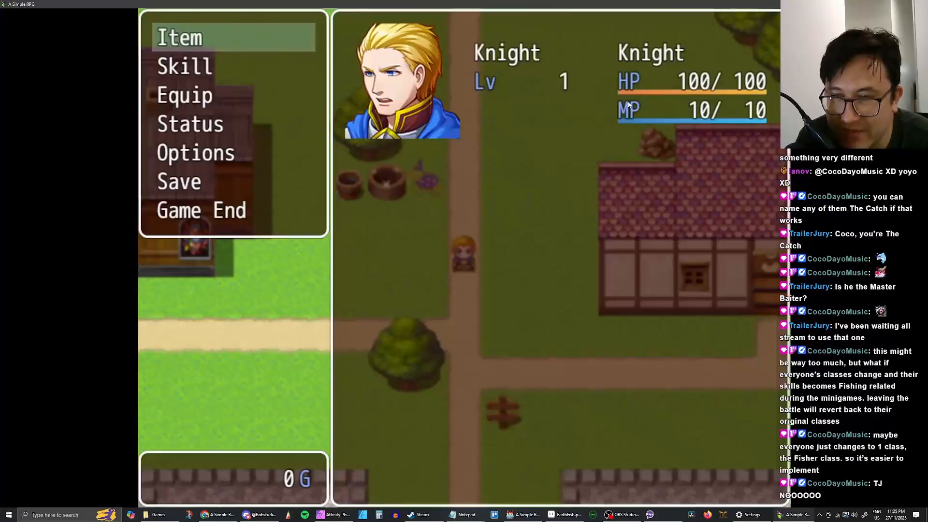
{"action": "key", "text": "Down"}
{"action": "key", "text": "Down"}
{"action": "key", "text": "Up"}
{"action": "key", "text": "Up"}
{"action": "key", "text": "Return"}
{"action": "key", "text": "Right"}
{"action": "key", "text": "Right"}
{"action": "key", "text": "Right"}
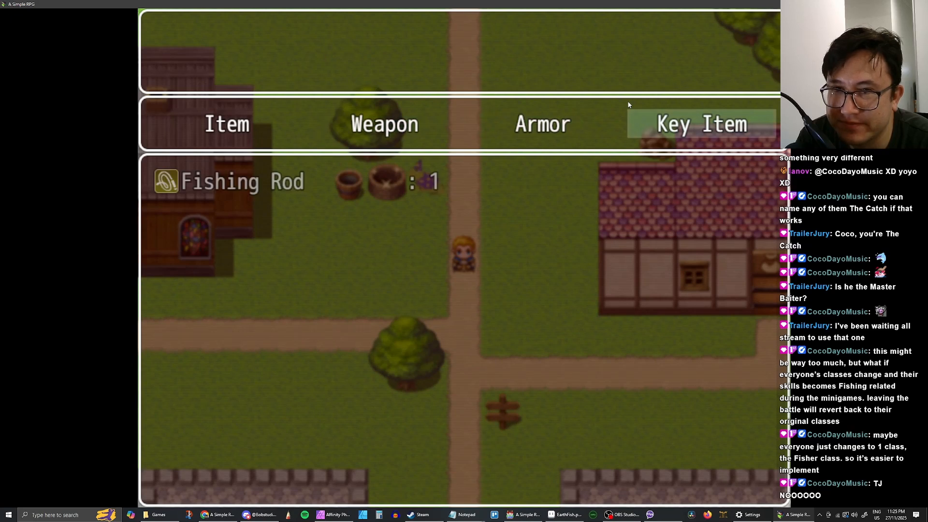
{"action": "key", "text": "Return"}
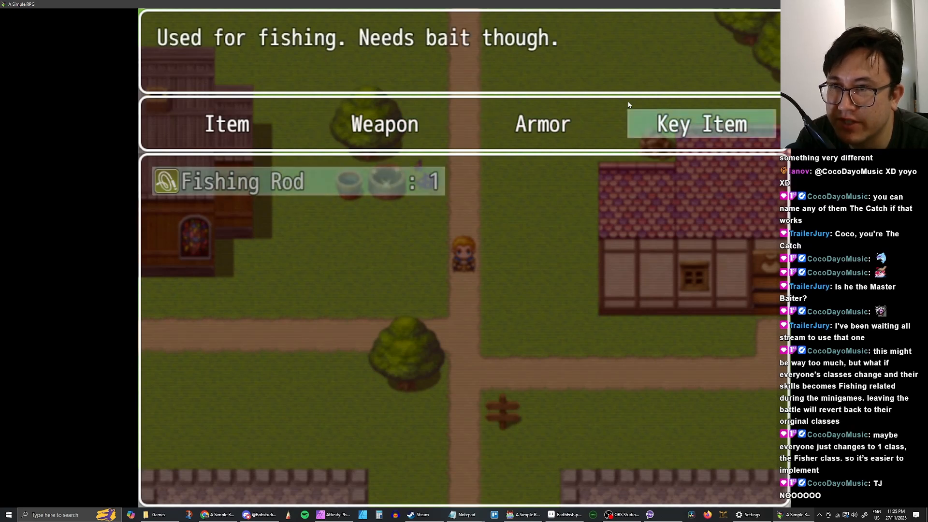
{"action": "key", "text": "Escape"}
{"action": "key", "text": "Escape"}
{"action": "key", "text": "Escape"}
Walk the Knight past the inn to The Docks and onto the Fishing Man's spot beside the crates
{"action": "key", "text": "Left"}
{"action": "key", "text": "Down"}
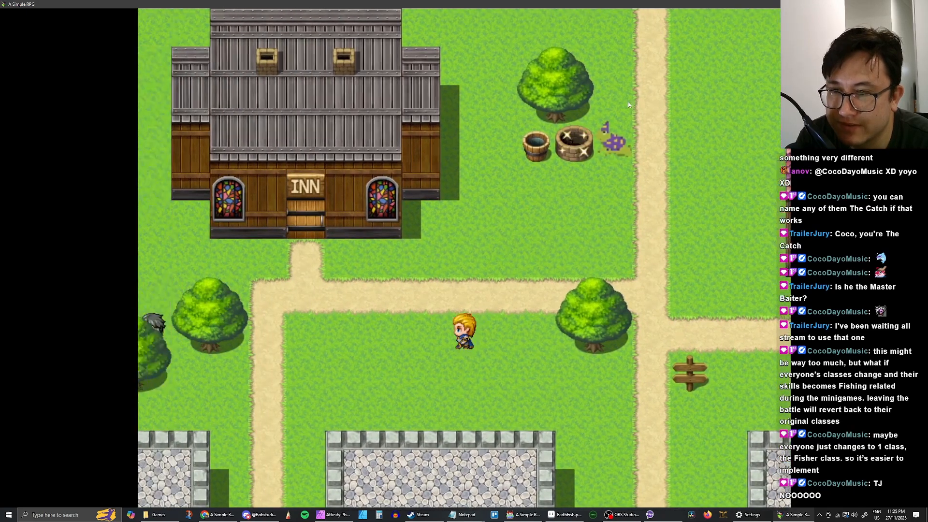
{"action": "key", "text": "Left"}
{"action": "key", "text": "Down"}
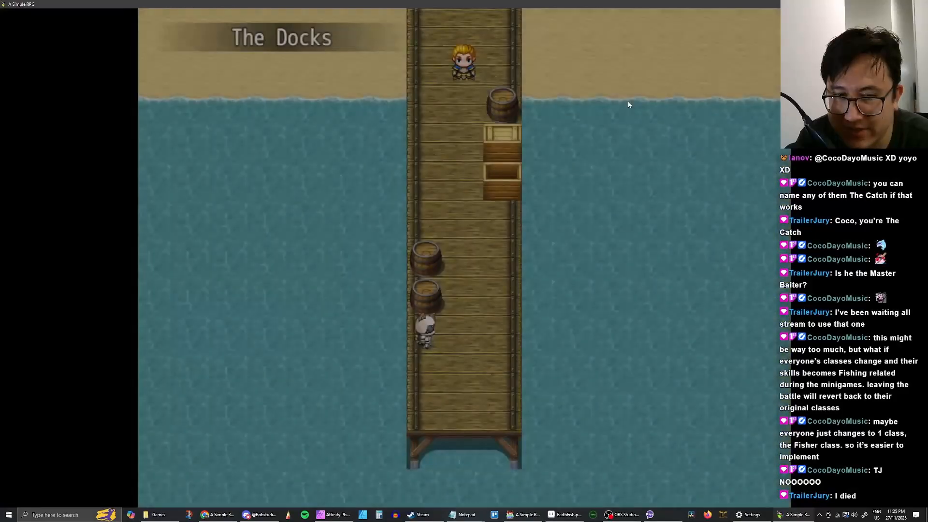
{"action": "key", "text": "Down"}
{"action": "key", "text": "Right"}
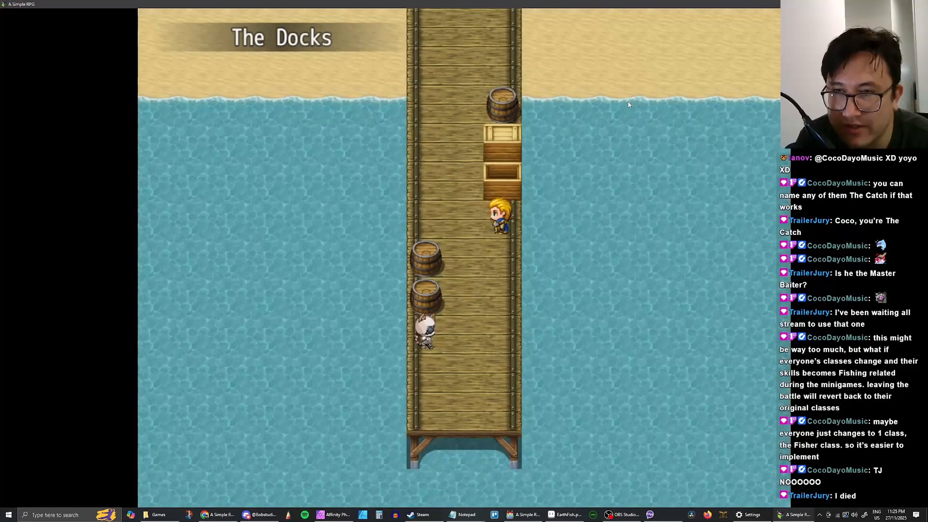
Walk back and forth over the Fishing Man's spot, open his bait shop and move between the Buy and Sell options
{"action": "key", "text": "Left"}
{"action": "key", "text": "Left"}
{"action": "key", "text": "Right"}
{"action": "key", "text": "Right"}
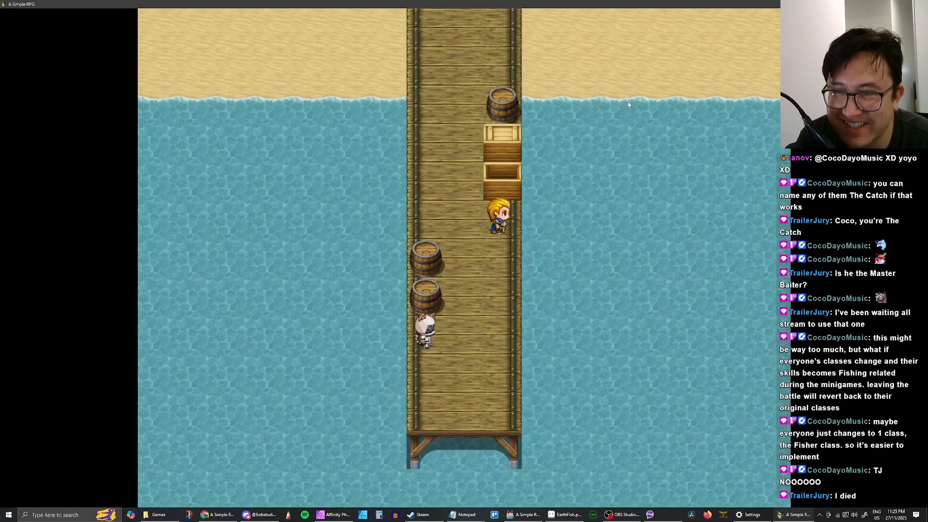
{"action": "key", "text": "Return"}
{"action": "key", "text": "Return"}
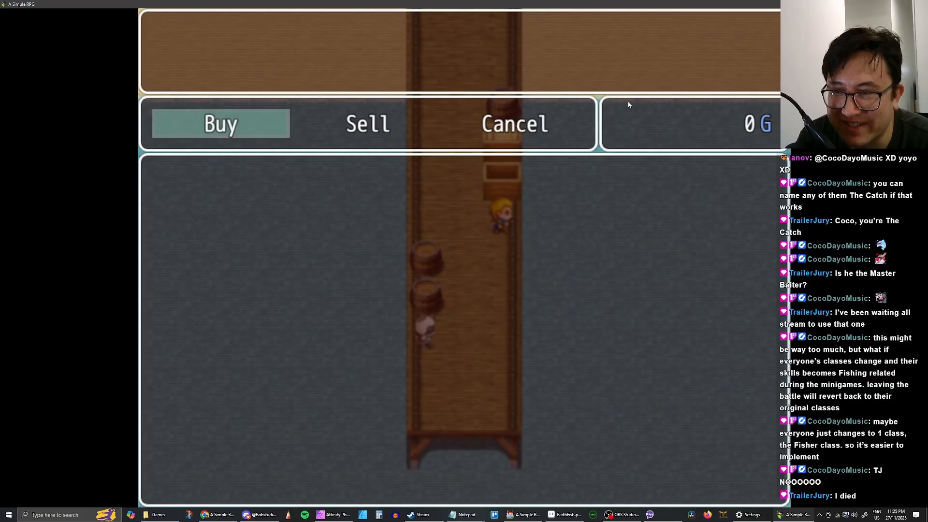
{"action": "key", "text": "Right"}
{"action": "key", "text": "Left"}
{"action": "key", "text": "Right"}
{"action": "key", "text": "Left"}
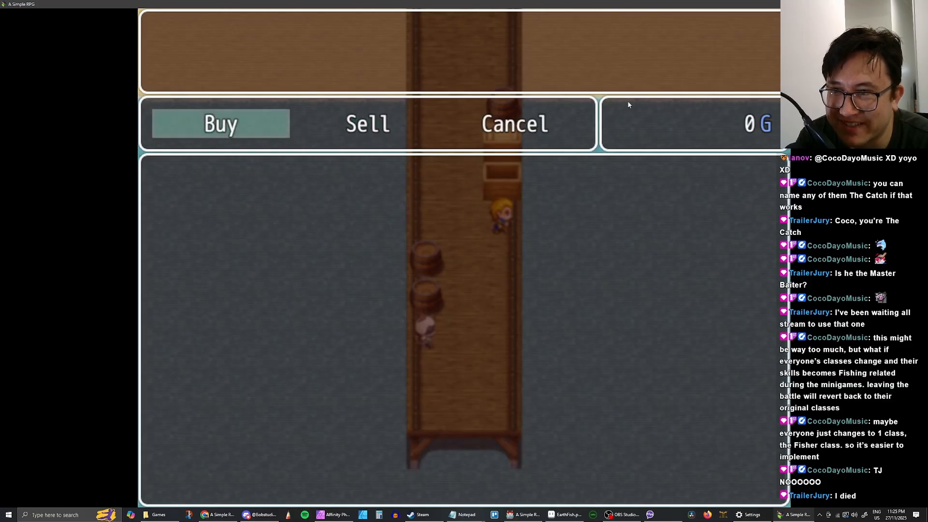
Open the bait shop's Sell option and browse its categories as far as Key Item
{"action": "key", "text": "Right"}
{"action": "key", "text": "Left"}
{"action": "key", "text": "Right"}
{"action": "key", "text": "Left"}
{"action": "key", "text": "Right"}
{"action": "key", "text": "Return"}
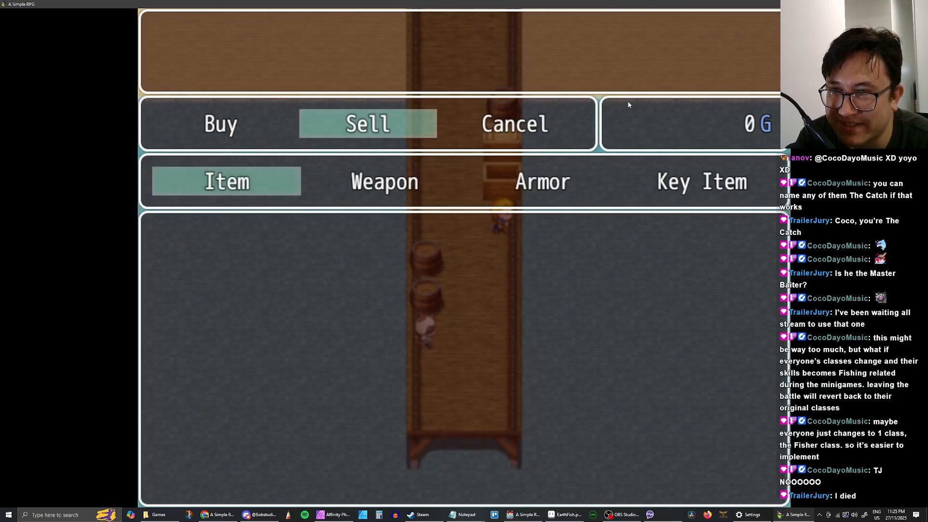
{"action": "key", "text": "Right"}
{"action": "key", "text": "Right"}
{"action": "key", "text": "Right"}
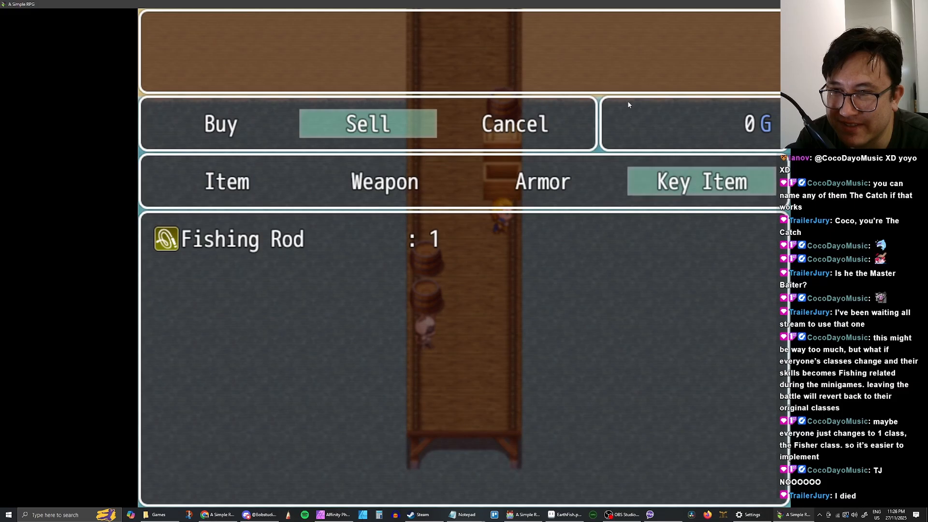
Move back and forth through the sell categories and sell one Fishing Rod from the key items
{"action": "key", "text": "Left"}
{"action": "key", "text": "Left"}
{"action": "key", "text": "Left"}
{"action": "key", "text": "Right"}
{"action": "key", "text": "Right"}
{"action": "key", "text": "Right"}
{"action": "key", "text": "Return"}
{"action": "key", "text": "Return"}
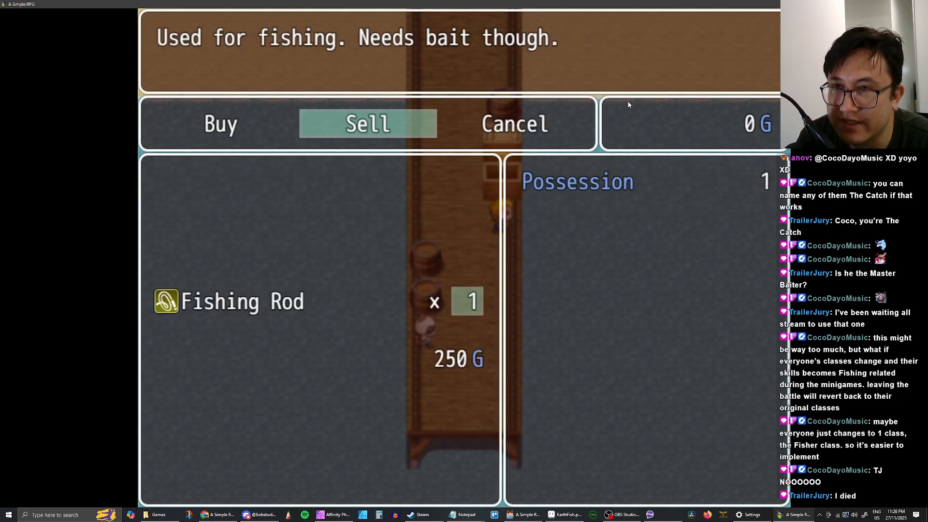
{"action": "key", "text": "Return"}
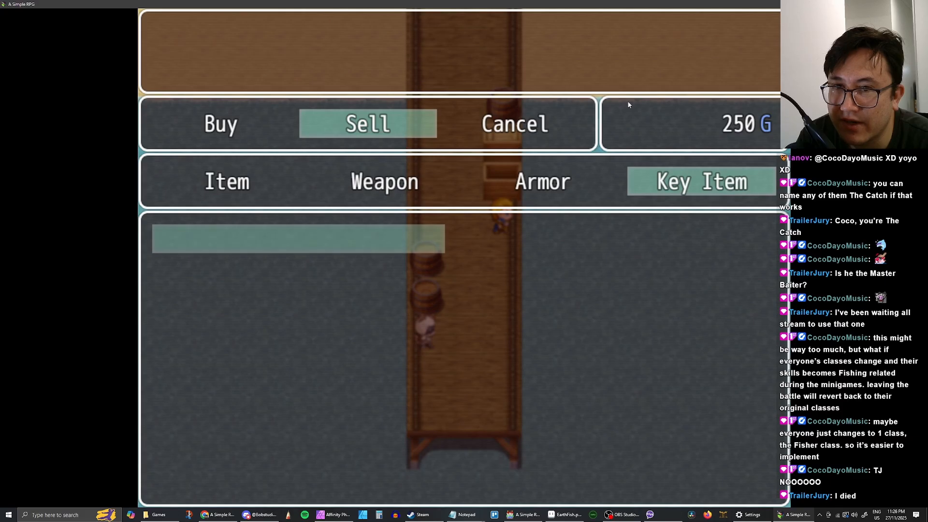
Leave the bait shop, finish the Fishing Man's dialogue and close the playtest
{"action": "key", "text": "Escape"}
{"action": "key", "text": "Escape"}
{"action": "key", "text": "Escape"}
{"action": "key", "text": "Return"}
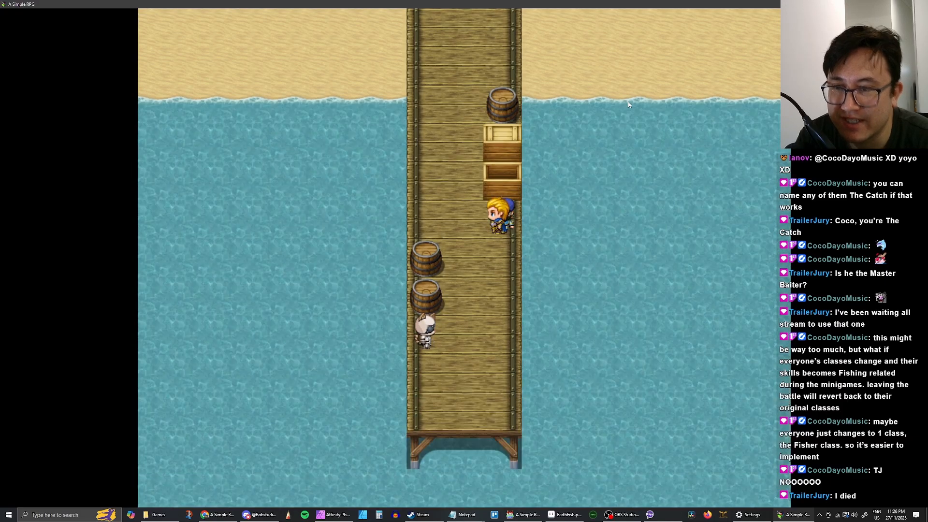
{"action": "key", "text": "Left"}
{"action": "key", "text": "alt+F4"}
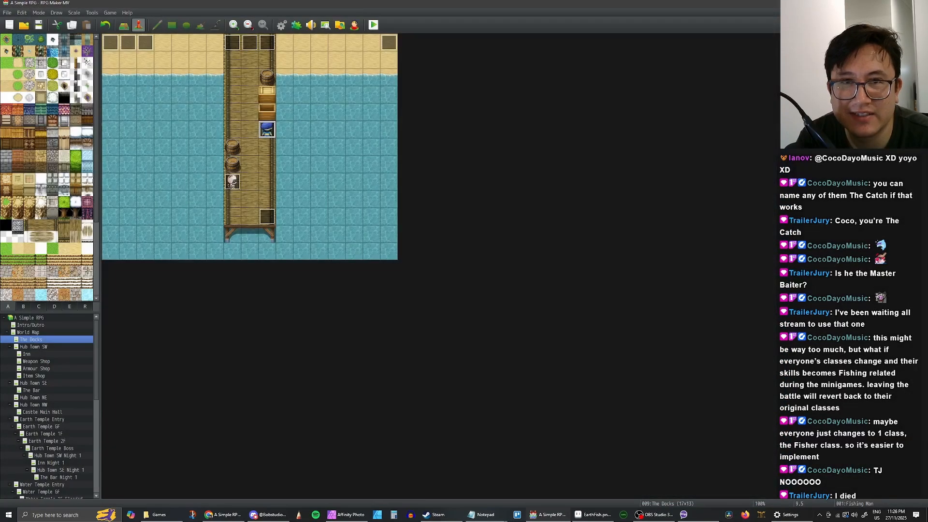
Set the Fishing Rod item's price to 0 in the database, keeping Consumable at No
{"action": "left_click", "coordinate": [282, 25]}
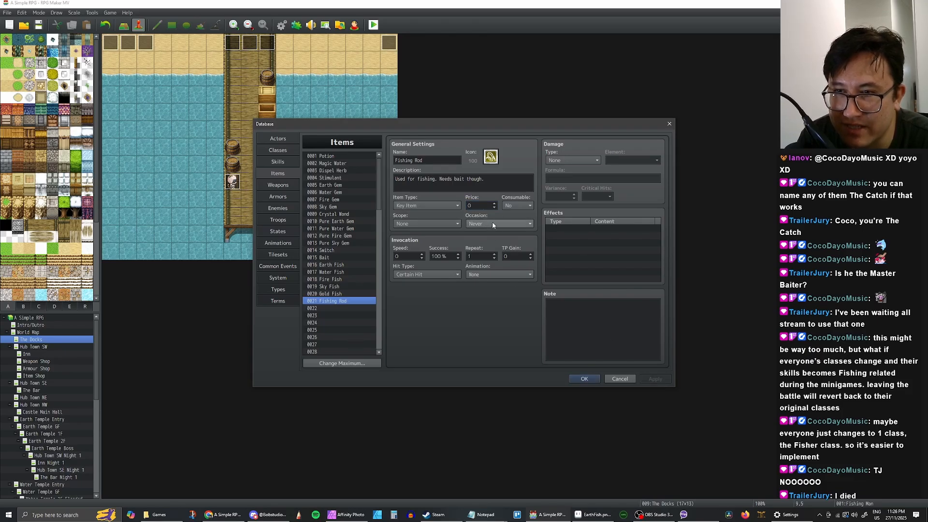
{"action": "left_click", "coordinate": [517, 206]}
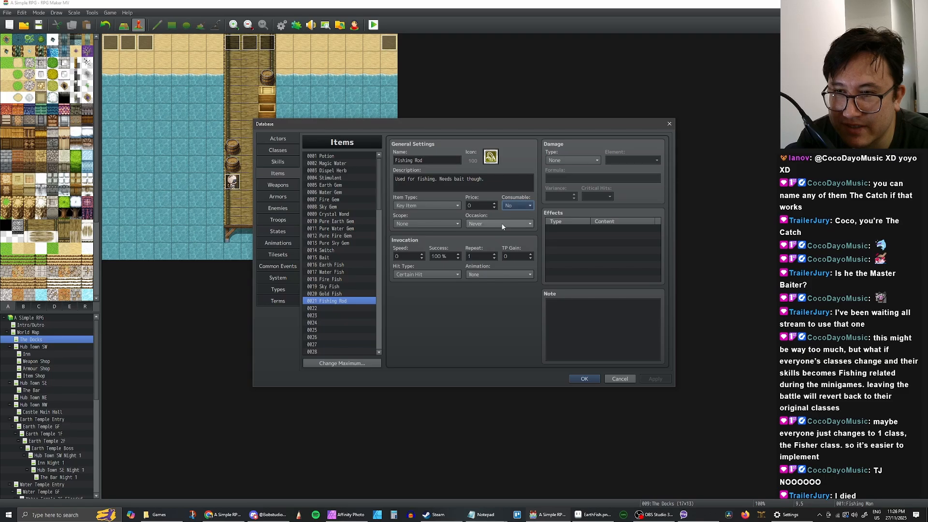
Check the settings of the fish, Bait and gem items, look through the weapons, armors, enemies and troops, and close the database
{"action": "left_click", "coordinate": [328, 294]}
{"action": "left_click", "coordinate": [337, 286]}
{"action": "left_click", "coordinate": [339, 279]}
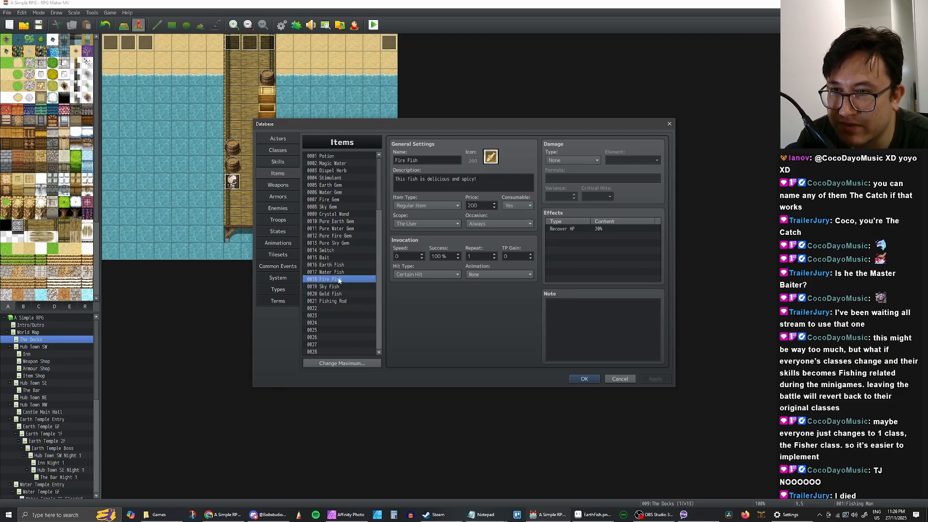
{"action": "left_click", "coordinate": [341, 265]}
{"action": "left_click", "coordinate": [339, 259]}
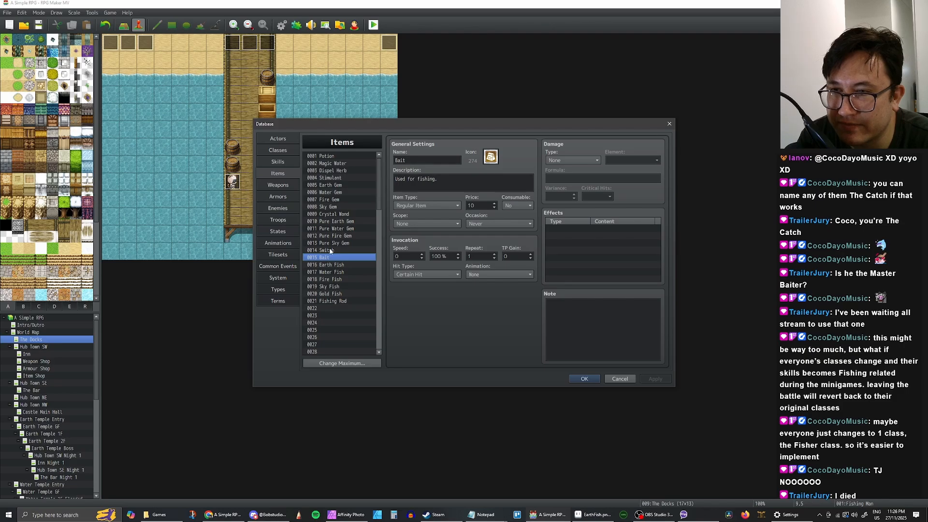
{"action": "left_click", "coordinate": [333, 223]}
{"action": "left_click", "coordinate": [333, 237]}
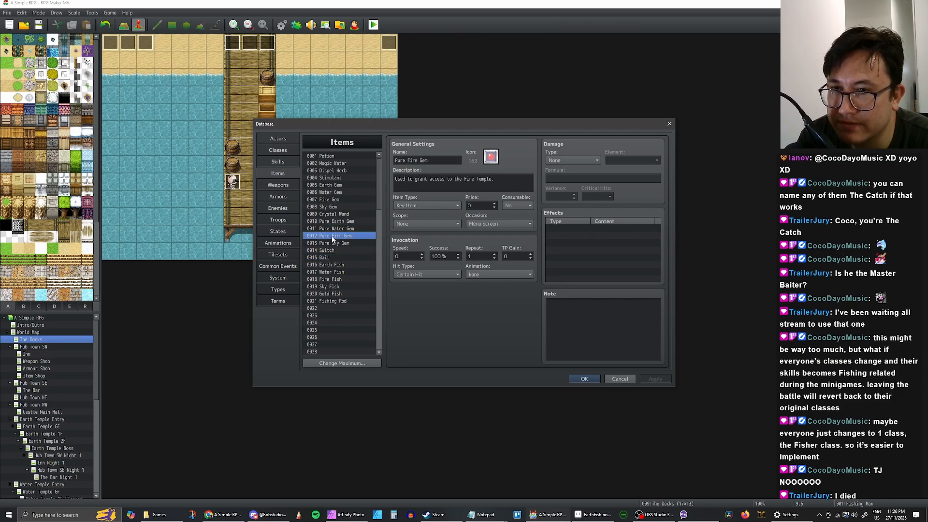
{"action": "left_click", "coordinate": [283, 188]}
{"action": "left_click", "coordinate": [285, 197]}
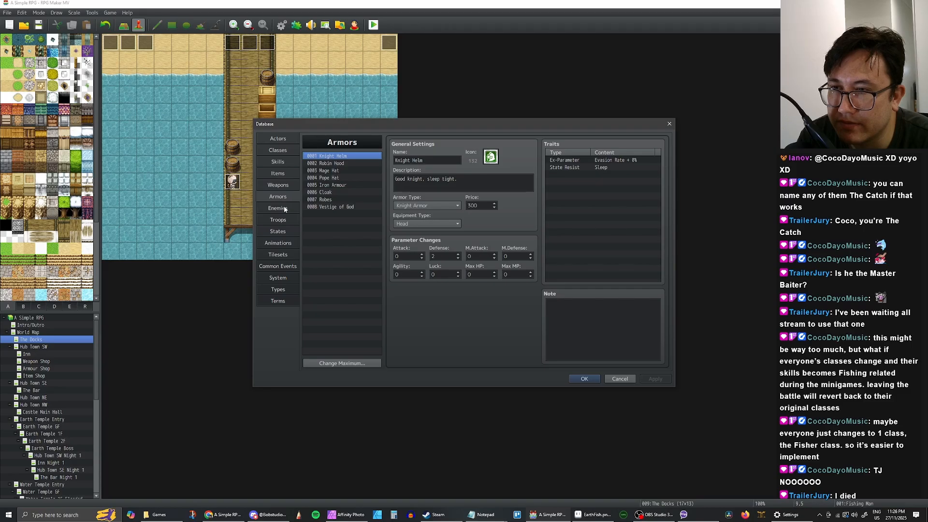
{"action": "left_click", "coordinate": [285, 209]}
{"action": "left_click", "coordinate": [283, 223]}
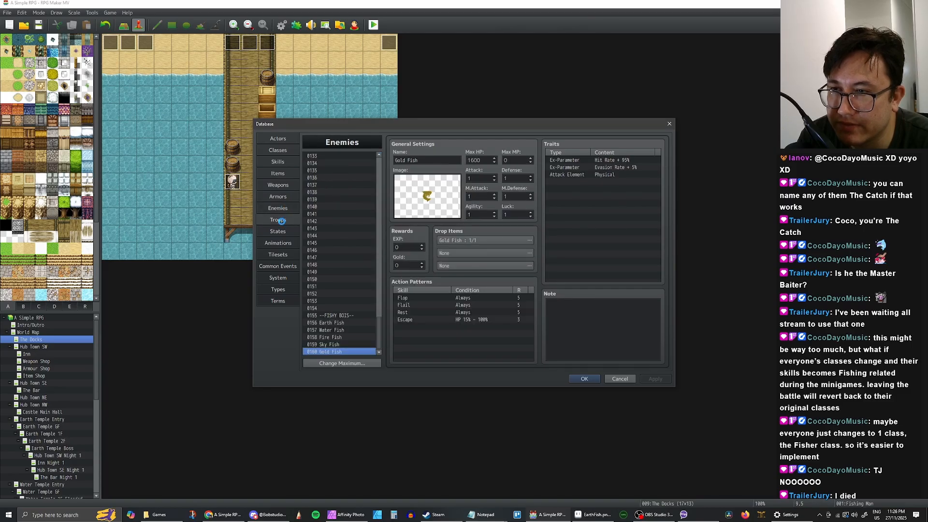
{"action": "left_click", "coordinate": [582, 378]}
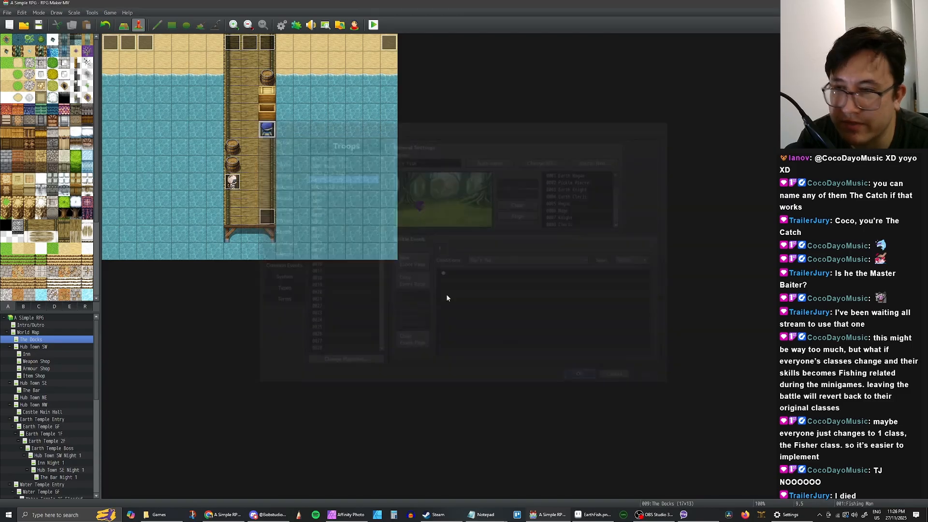
Give page 4 of the Fishing Man event on The Docks the blue-capped character image from People2 and apply it
{"action": "double_click", "coordinate": [265, 134]}
{"action": "left_click", "coordinate": [299, 157]}
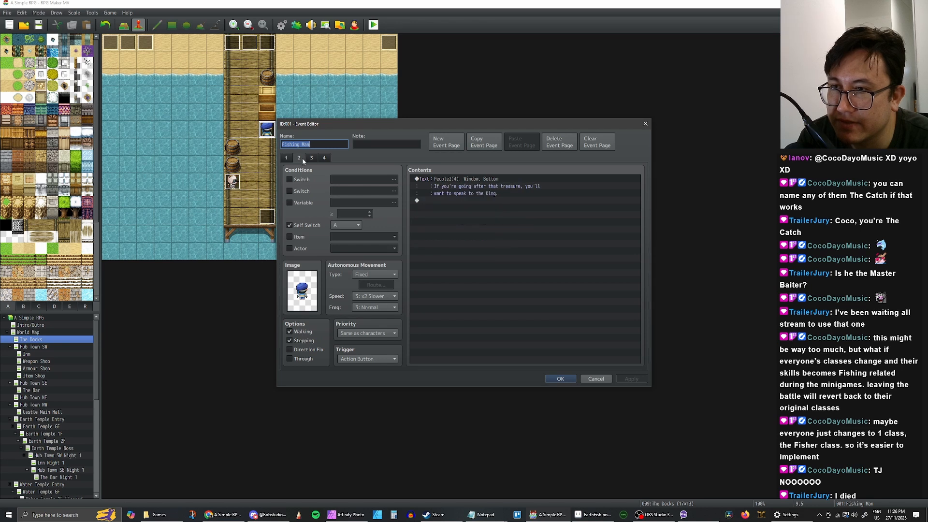
{"action": "left_click", "coordinate": [311, 158]}
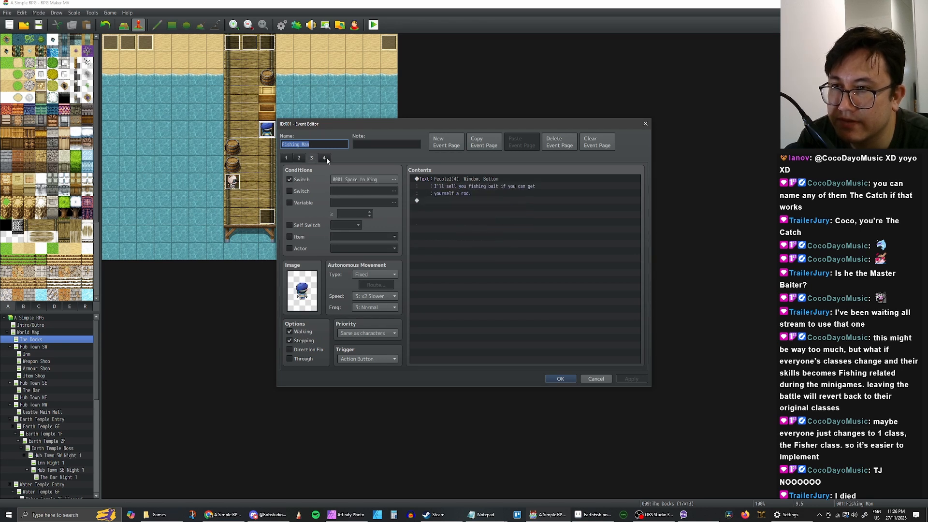
{"action": "left_click", "coordinate": [325, 158]}
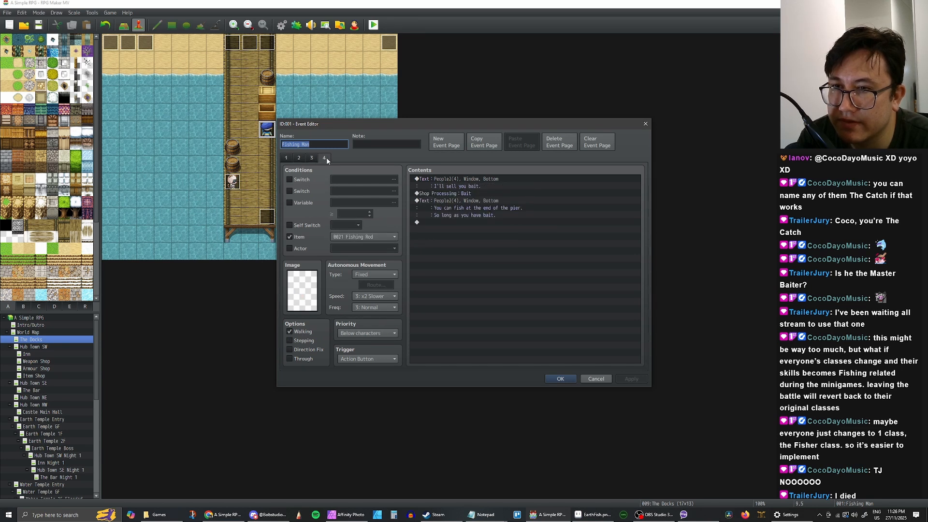
{"action": "double_click", "coordinate": [307, 298]}
{"action": "left_click", "coordinate": [353, 206]}
{"action": "left_click", "coordinate": [355, 213]}
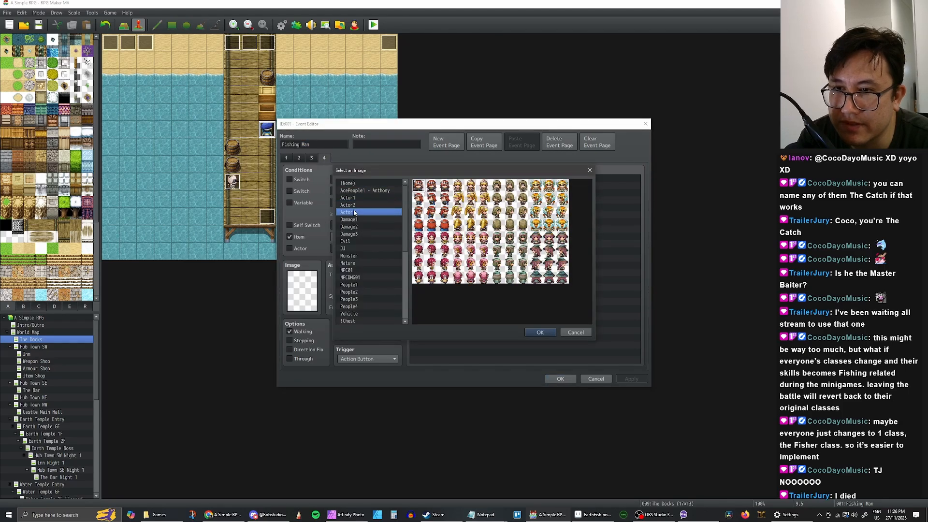
{"action": "left_click", "coordinate": [353, 293]}
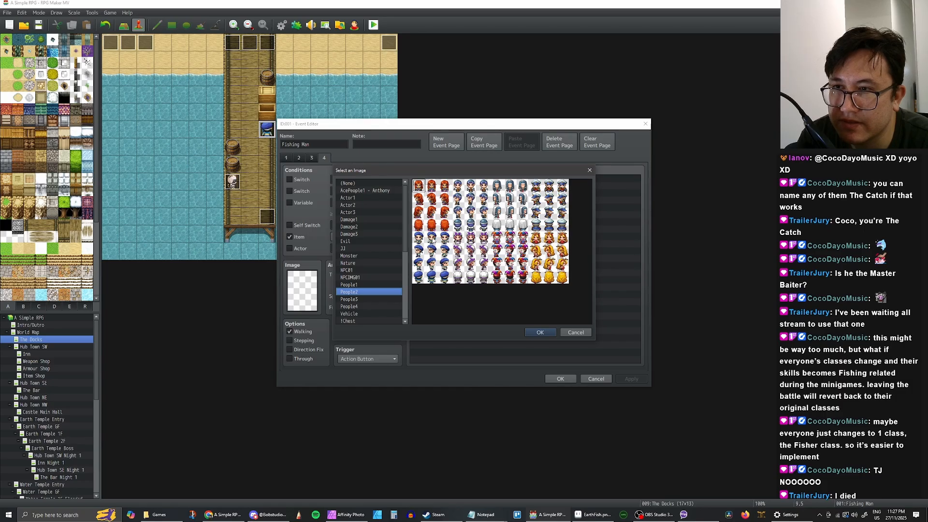
{"action": "double_click", "coordinate": [431, 277]}
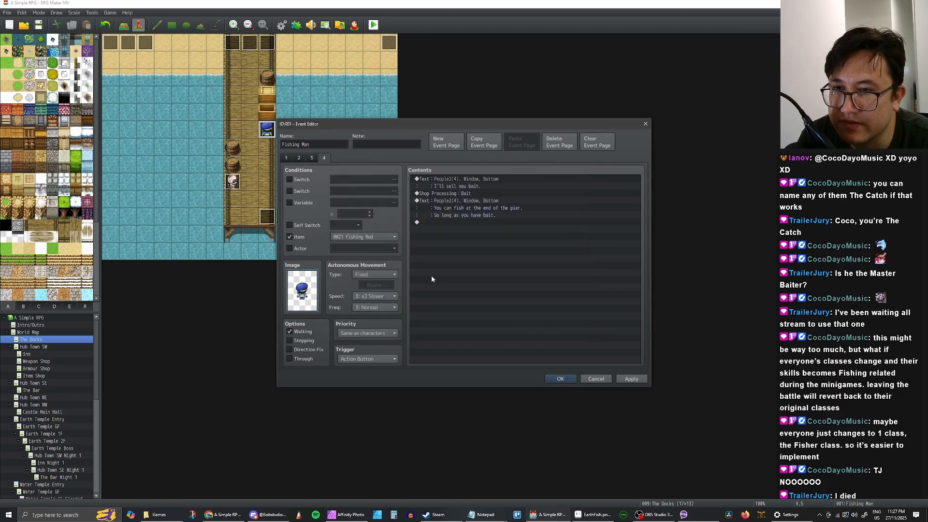
{"action": "left_click", "coordinate": [630, 378]}
Check pages 3 and 2 of the Fishing Man event and close its editor
{"action": "left_click", "coordinate": [312, 158]}
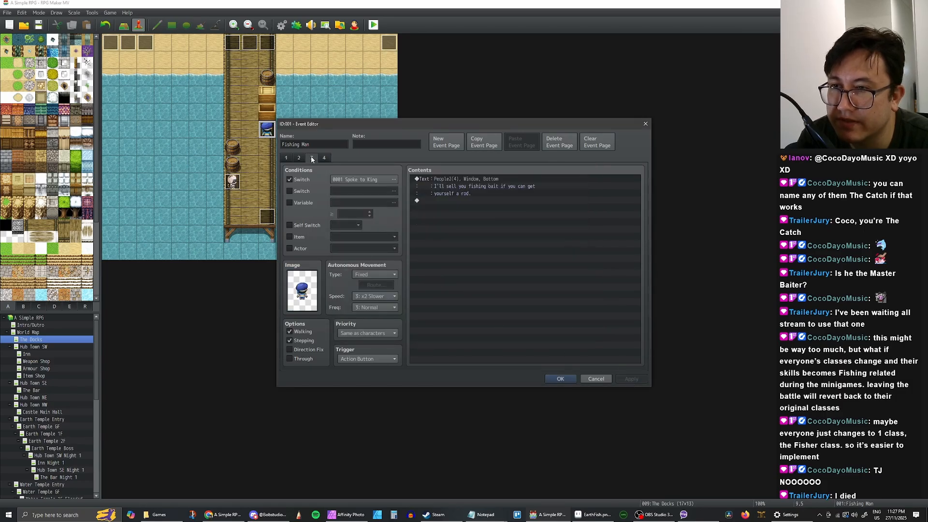
{"action": "left_click", "coordinate": [299, 159]}
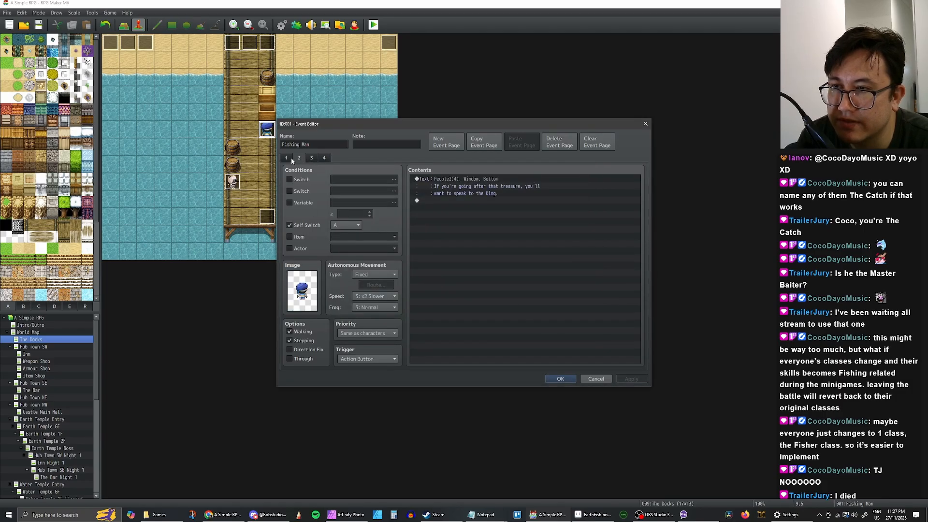
{"action": "left_click", "coordinate": [559, 378]}
Open the event of the bald man outside the bar in Hub Town SE and check the images and dialogue on its three pages
{"action": "left_click", "coordinate": [33, 347]}
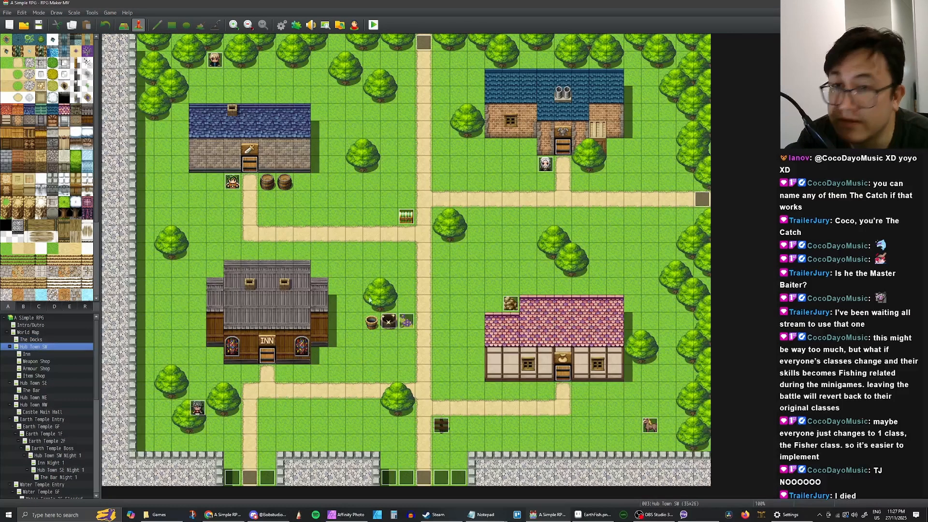
{"action": "left_click", "coordinate": [33, 383]}
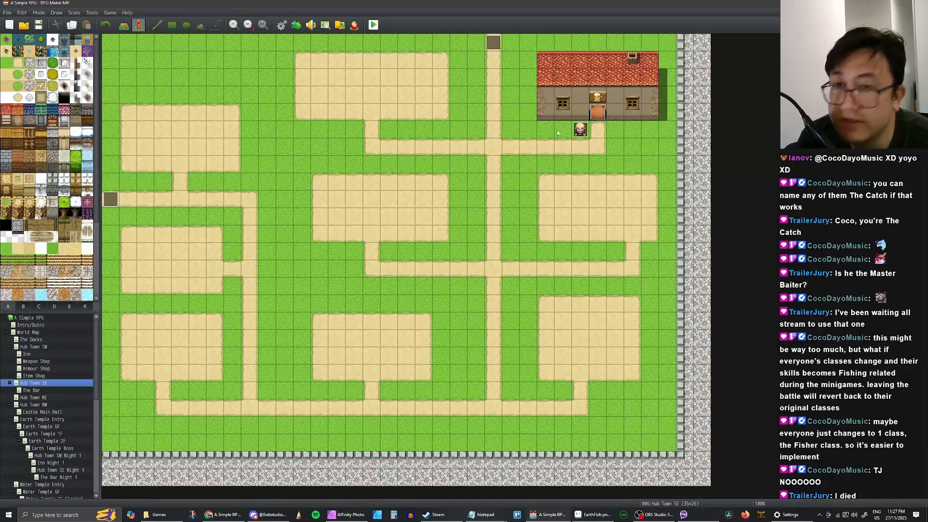
{"action": "double_click", "coordinate": [580, 129]}
{"action": "left_click", "coordinate": [311, 158]}
{"action": "left_click", "coordinate": [300, 158]}
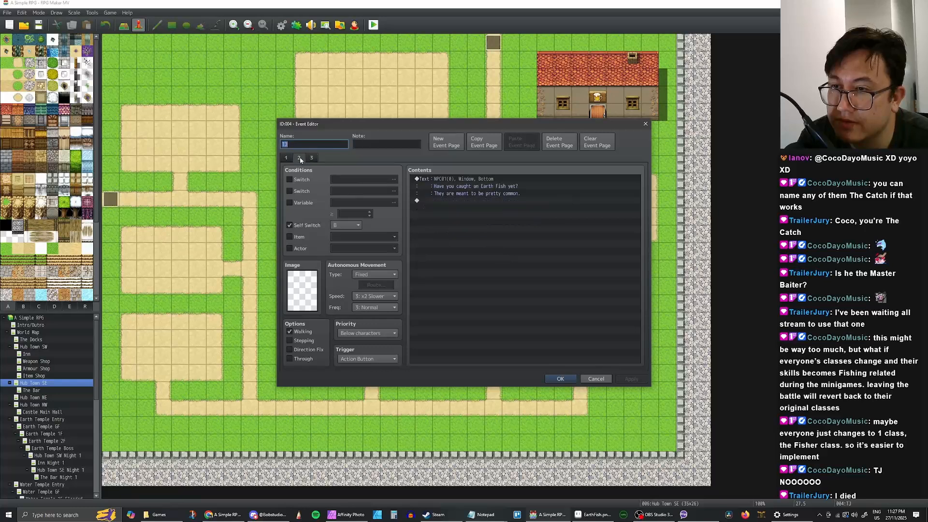
{"action": "left_click", "coordinate": [287, 157]}
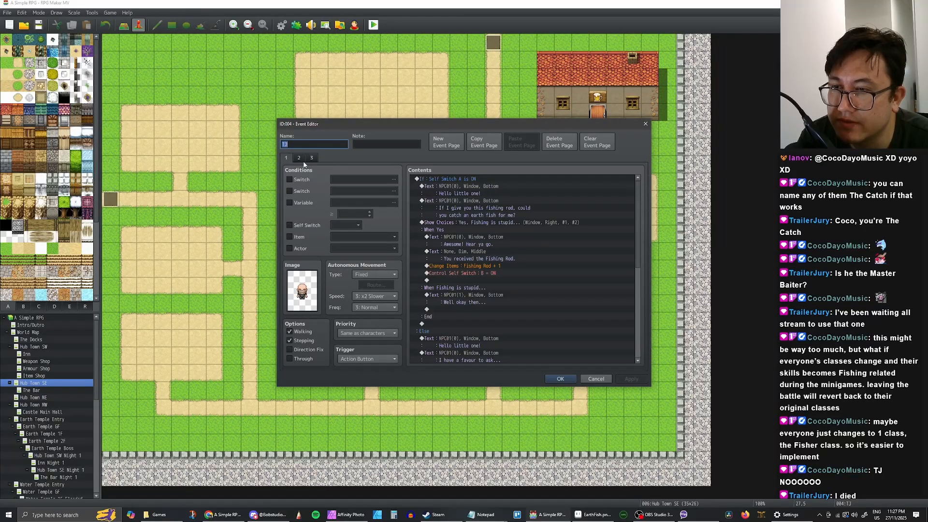
{"action": "left_click", "coordinate": [311, 158]}
{"action": "left_click", "coordinate": [299, 158]}
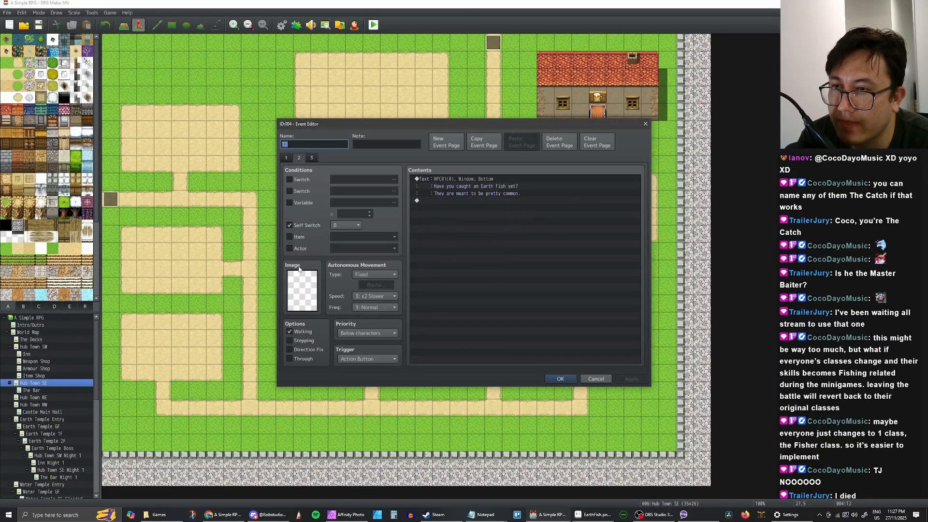
Set the image on page 2 of the bald man's event to his sprite from NPC01
{"action": "double_click", "coordinate": [302, 290]}
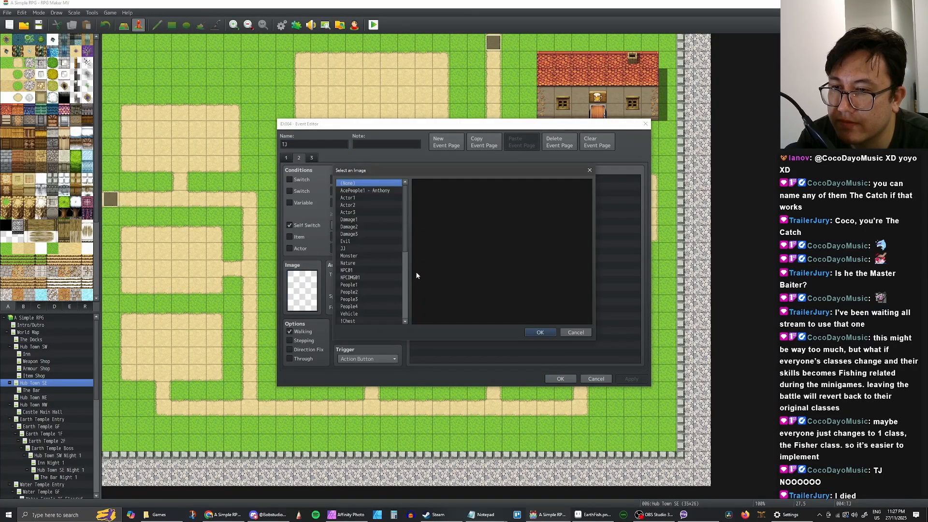
{"action": "left_click", "coordinate": [350, 205]}
{"action": "scroll", "coordinate": [353, 249], "scroll_direction": "down", "scroll_amount": 1}
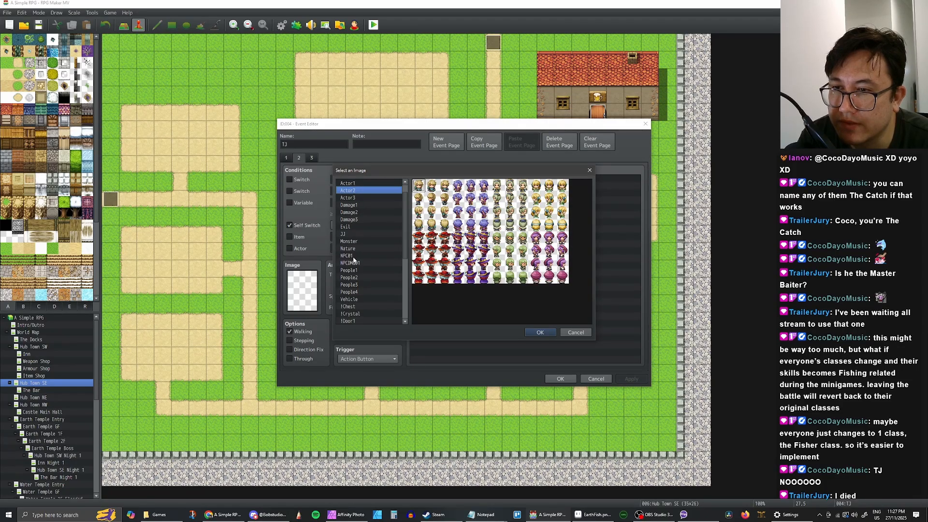
{"action": "left_click", "coordinate": [364, 255]}
{"action": "double_click", "coordinate": [431, 190]}
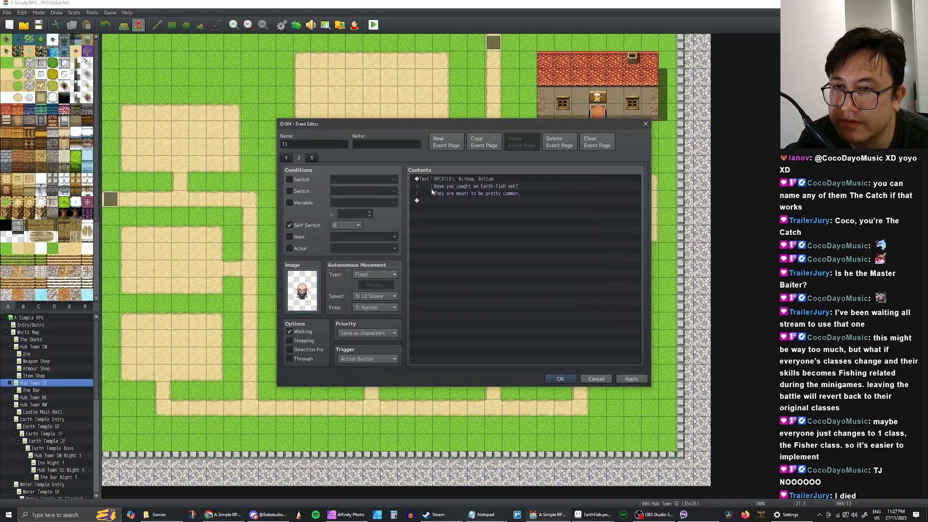
Set the image on page 3 of the bald man's event to the same NPC01 sprite and confirm the event
{"action": "left_click", "coordinate": [313, 158]}
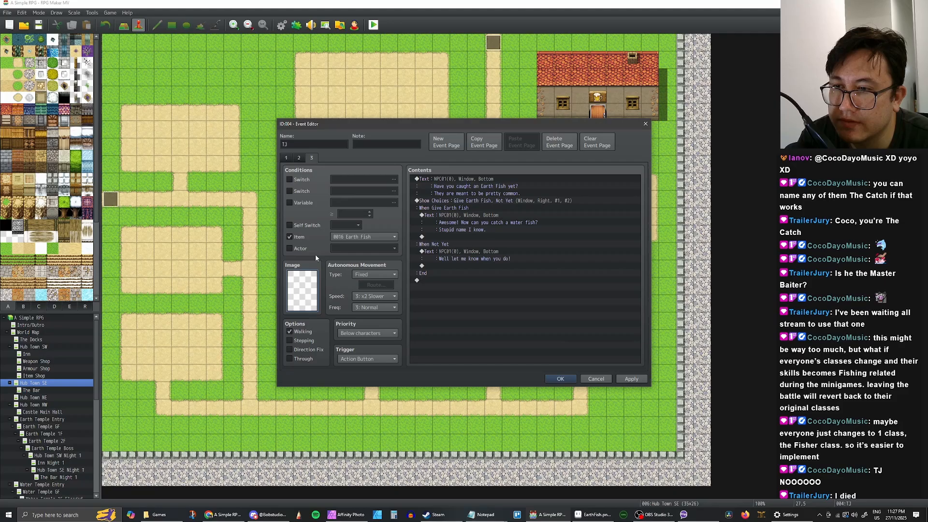
{"action": "double_click", "coordinate": [309, 282]}
{"action": "left_click", "coordinate": [355, 270]}
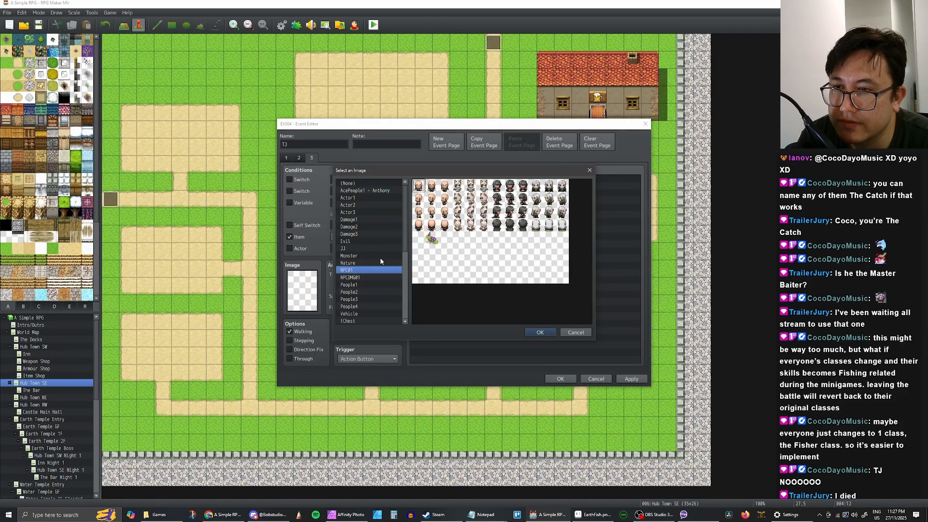
{"action": "double_click", "coordinate": [433, 186]}
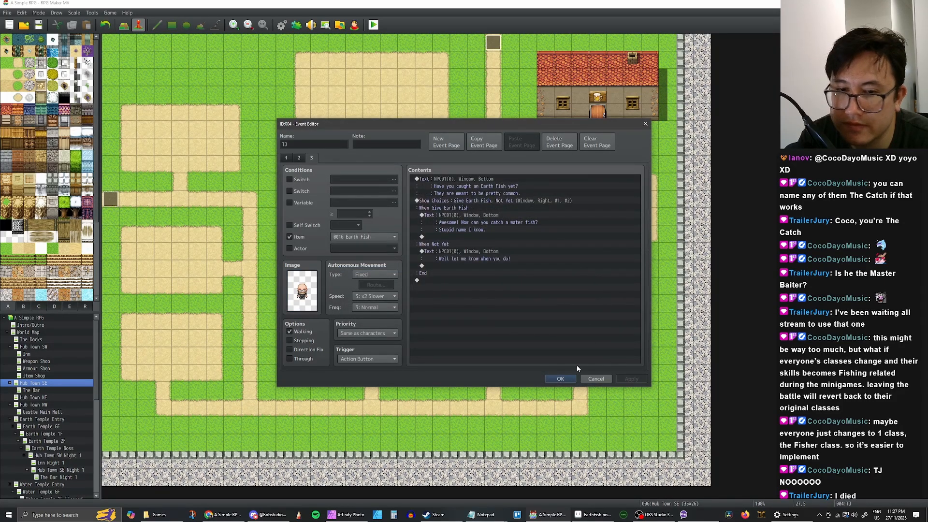
{"action": "left_click", "coordinate": [559, 378]}
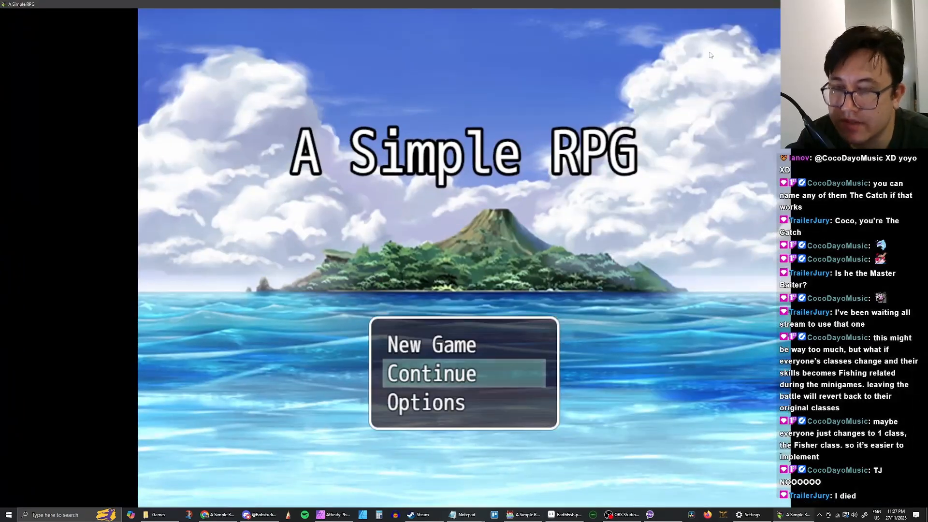
Start a new game from the title screen and dismiss the opening movement instructions at The Docks
{"action": "key", "text": "Up"}
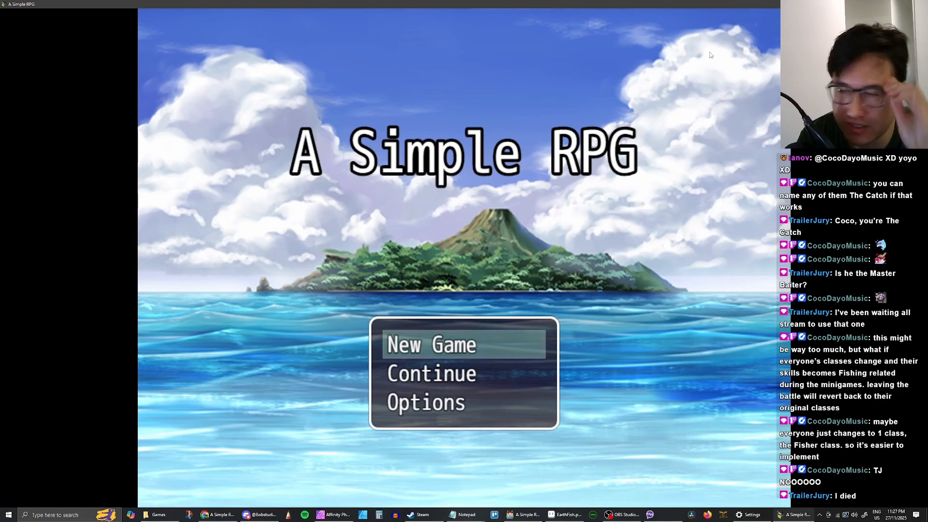
{"action": "key", "text": "Down"}
{"action": "key", "text": "Up"}
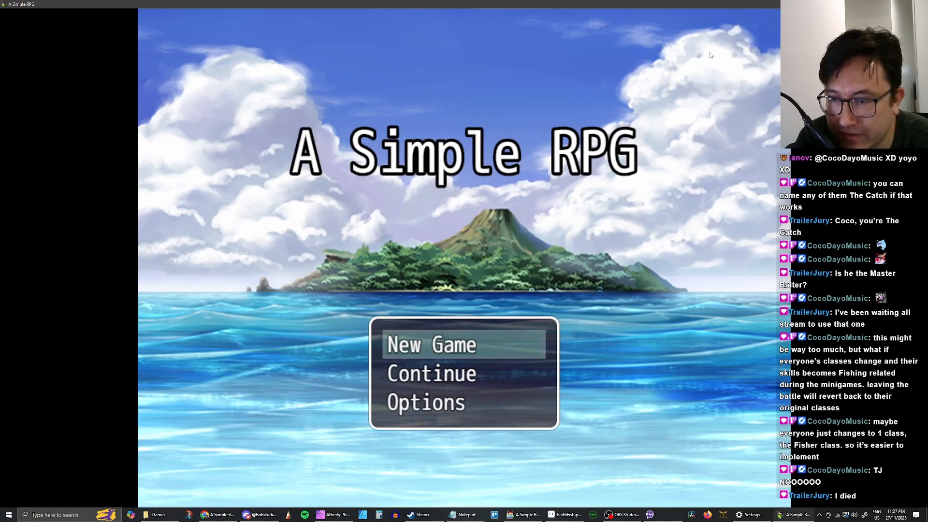
{"action": "key", "text": "Return"}
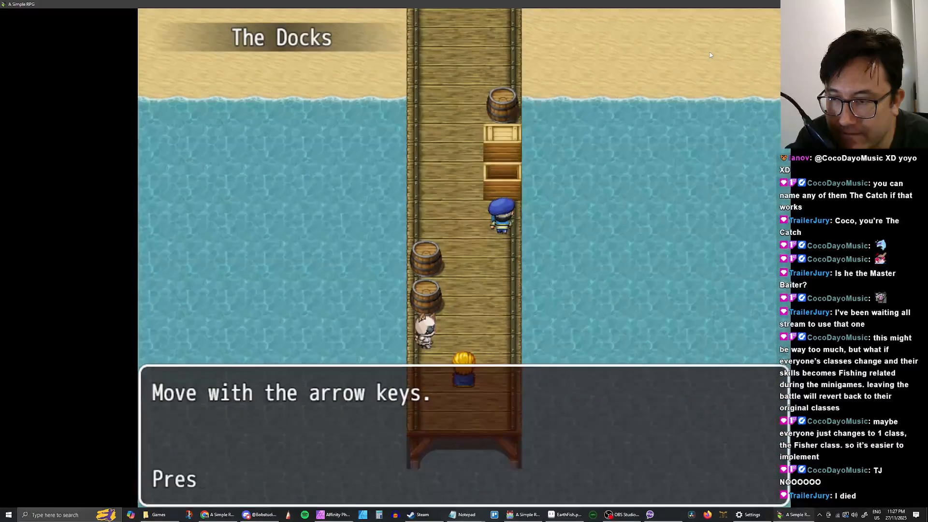
{"action": "key", "text": "Return"}
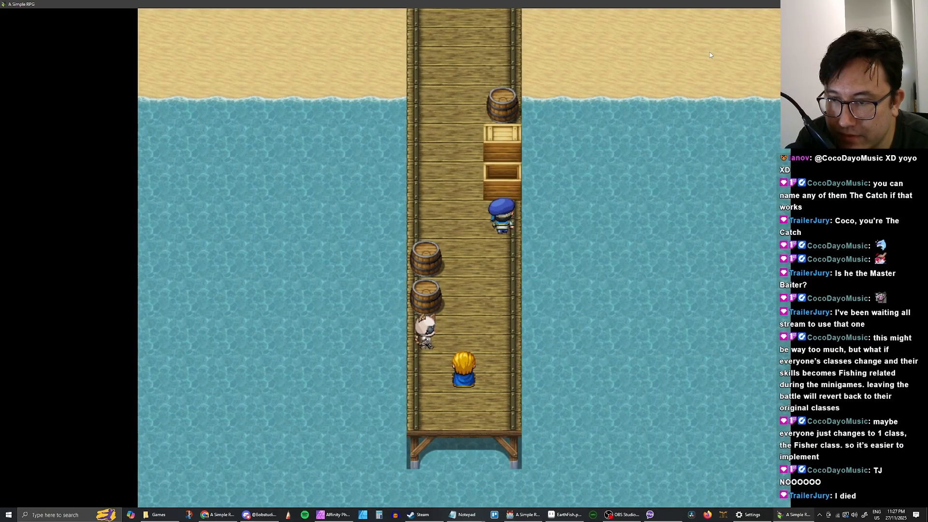
Walk up the pier to the sailor in the blue cap and go through his dialogue
{"action": "key", "text": "Return"}
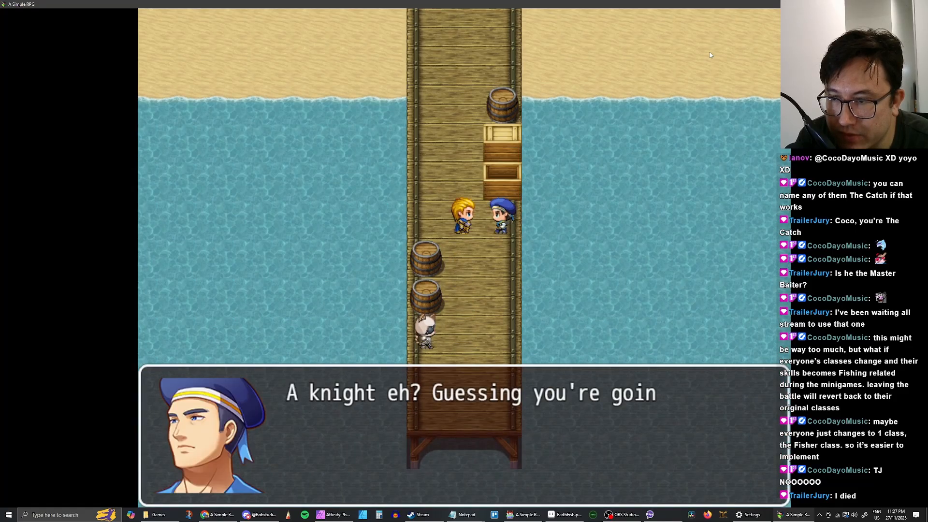
{"action": "key", "text": "z"}
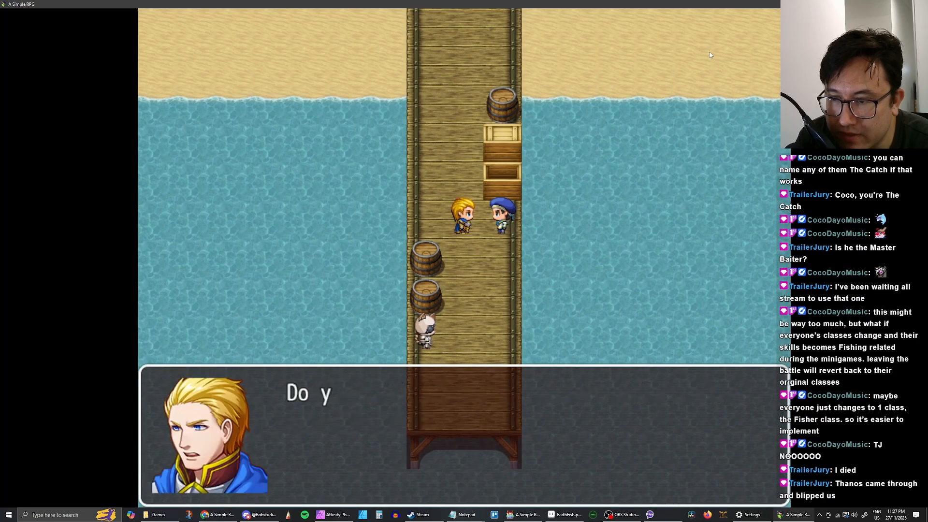
{"action": "key", "text": "z"}
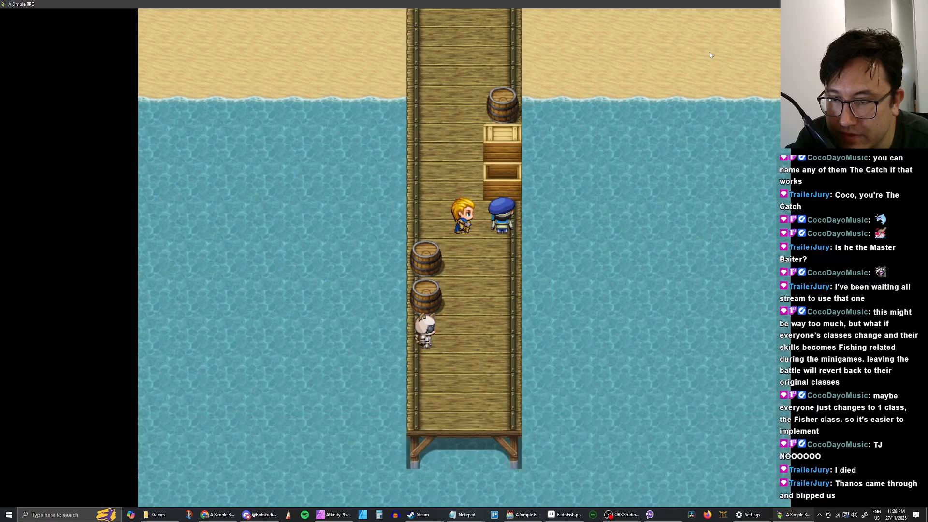
Walk the hero from The Docks into Hub Town, past the inn and well, to the path by the blue-roofed shop
{"action": "key", "text": "Up"}
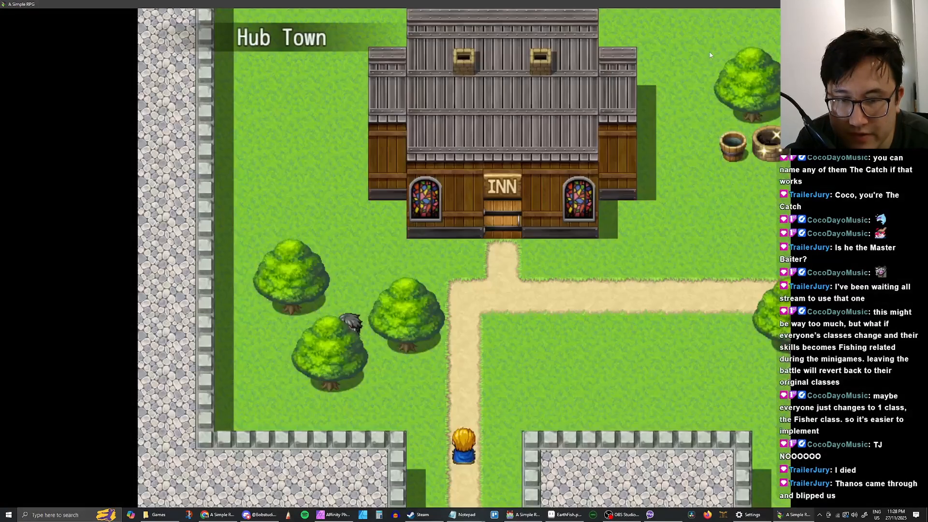
{"action": "key", "text": "Up"}
{"action": "key", "text": "Right"}
{"action": "key", "text": "Up"}
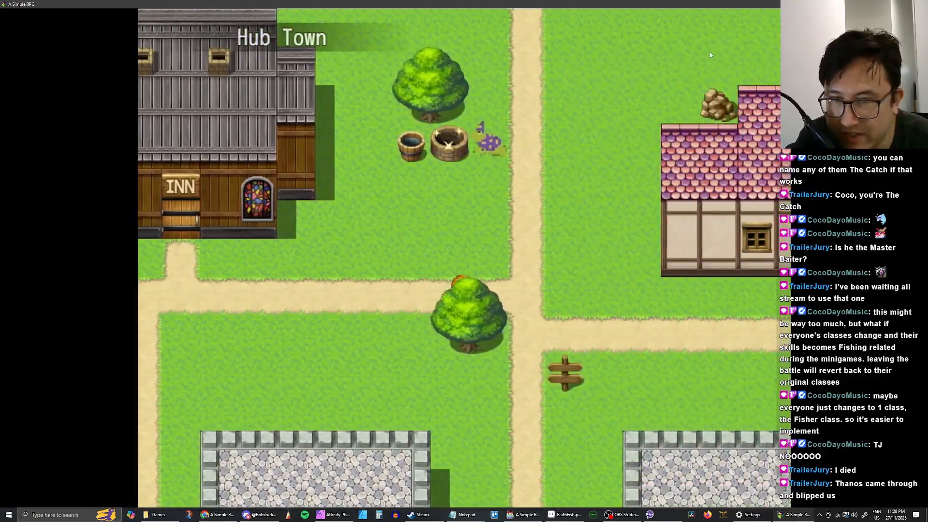
{"action": "key", "text": "Up"}
{"action": "key", "text": "Right"}
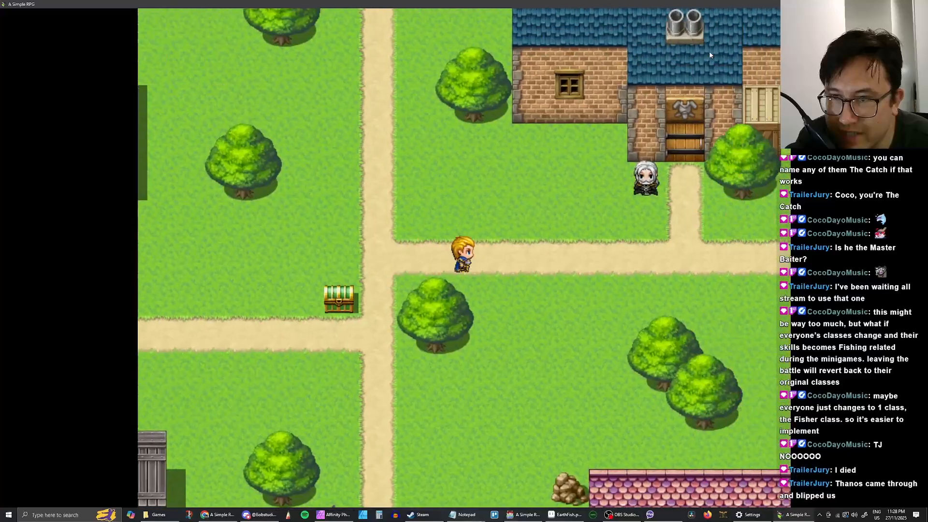
Take the northern path out of Hub Town into the castle and talk to the king on his throne
{"action": "key", "text": "Left"}
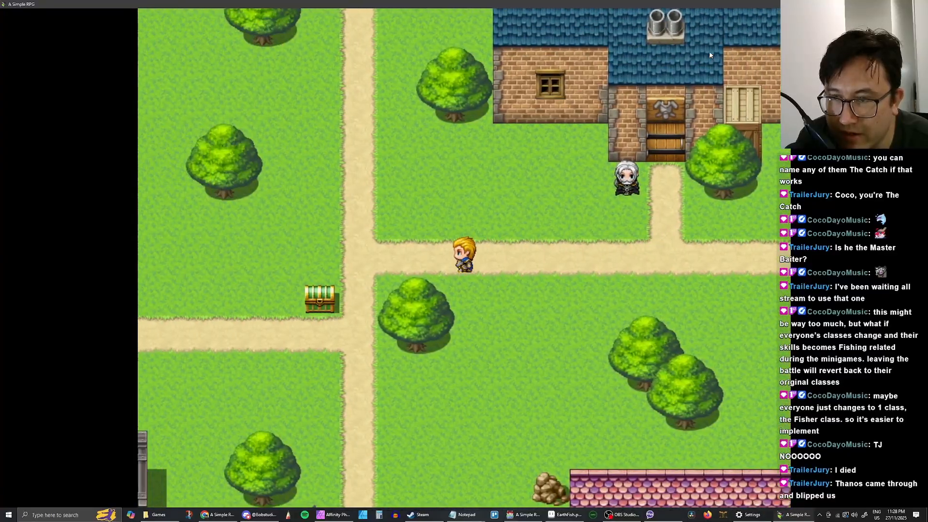
{"action": "key", "text": "Up"}
{"action": "key", "text": "Up"}
{"action": "key", "text": "Up"}
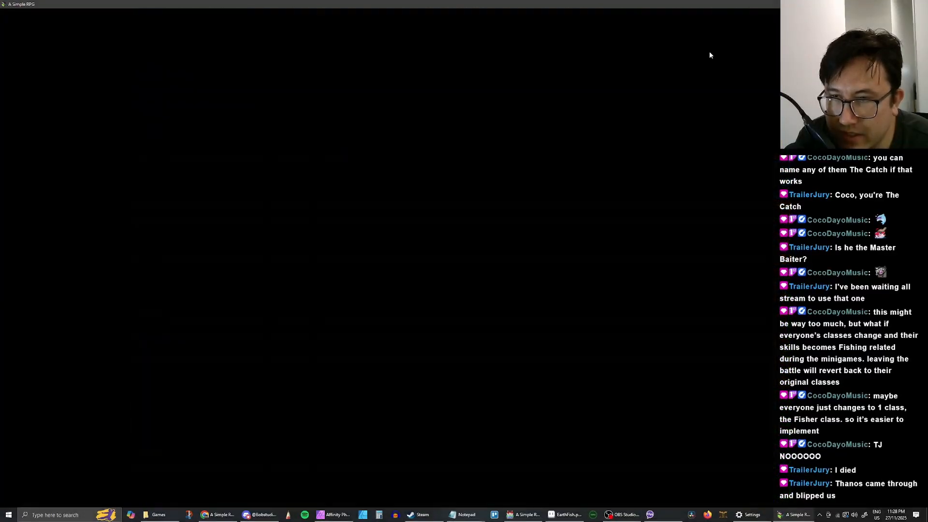
{"action": "key", "text": "Up"}
{"action": "key", "text": "Up"}
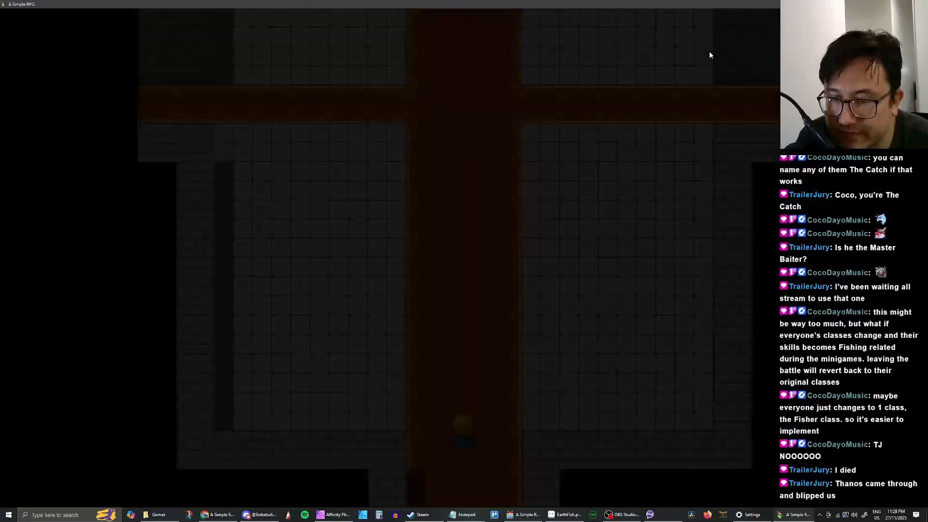
{"action": "key", "text": "Up"}
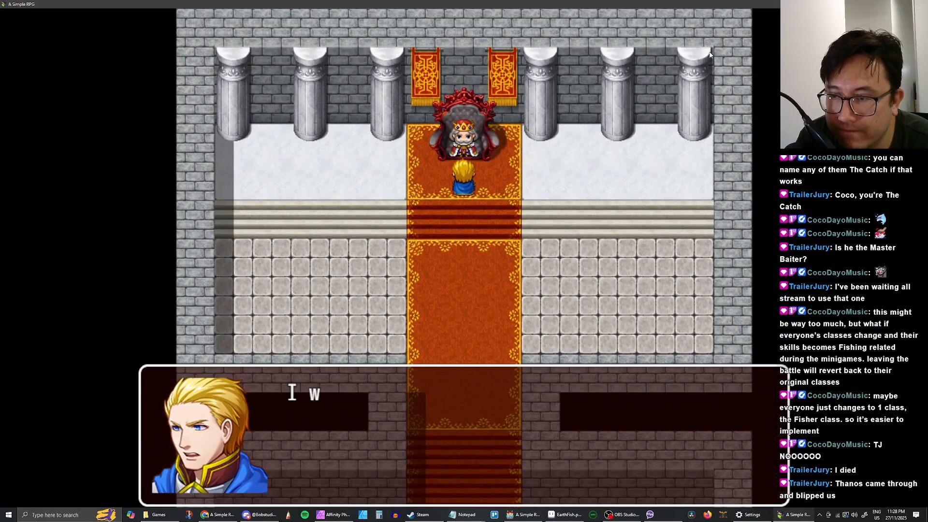
Leave the throne room along the carpet and return to Hub Town near the blue-roofed shop
{"action": "key", "text": "Down"}
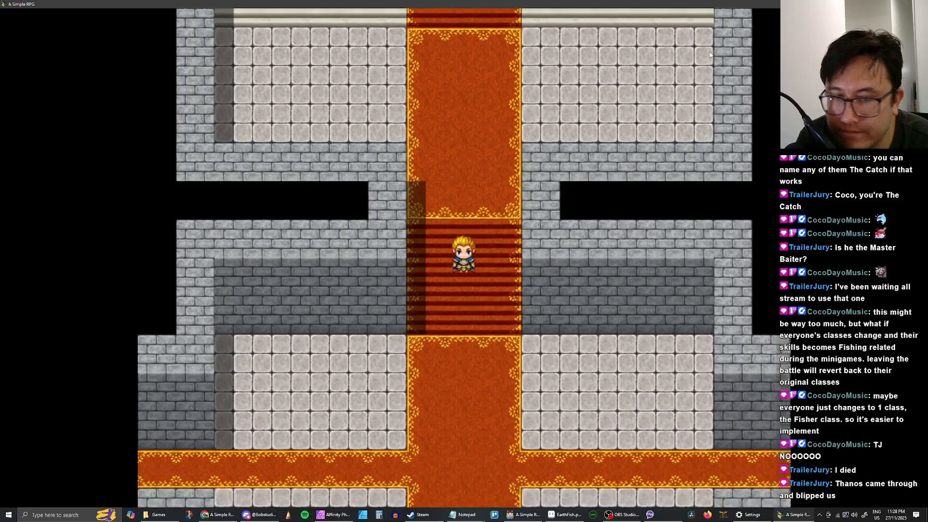
{"action": "key", "text": "Down"}
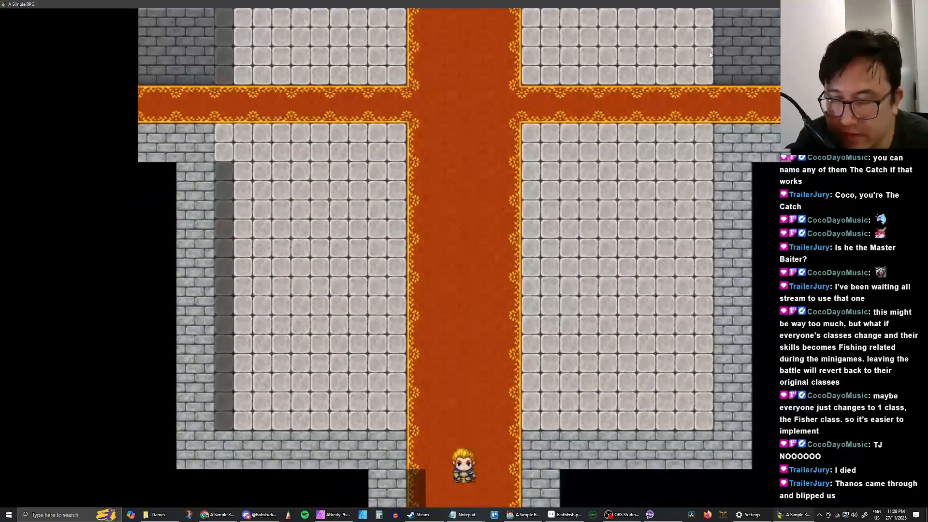
{"action": "key", "text": "Down"}
{"action": "key", "text": "Down"}
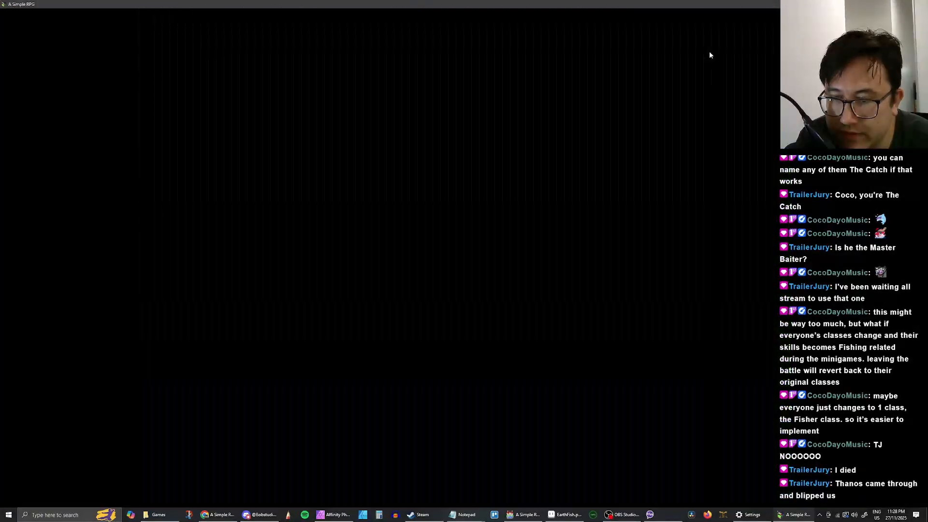
{"action": "key", "text": "Right"}
{"action": "key", "text": "Up"}
{"action": "key", "text": "Right"}
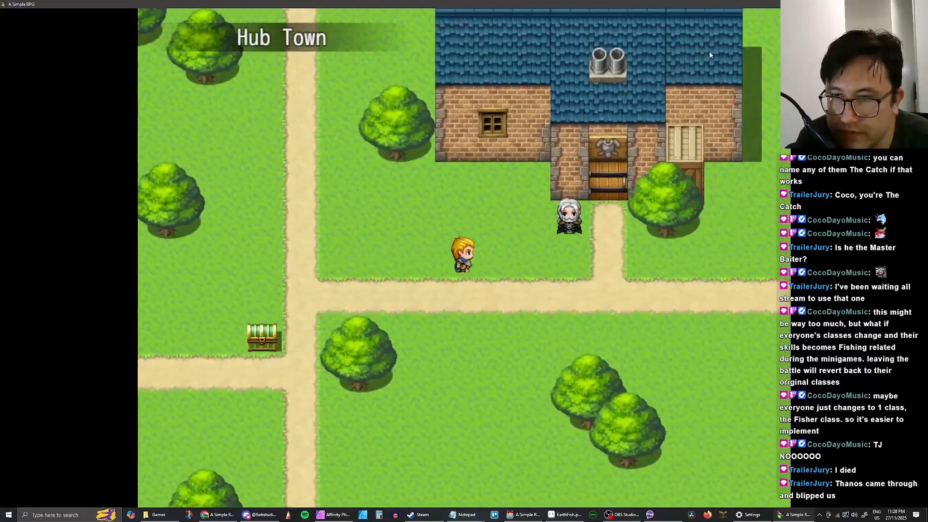
Walk back south through Hub Town to The Docks and talk to the sailor again
{"action": "key", "text": "Down"}
{"action": "key", "text": "Left"}
{"action": "key", "text": "Down"}
{"action": "key", "text": "Down"}
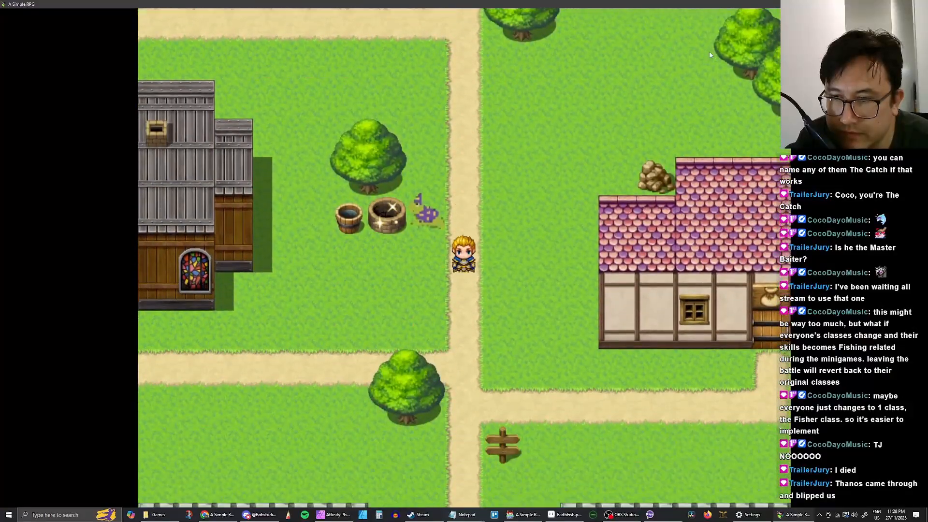
{"action": "key", "text": "Left"}
{"action": "key", "text": "Down"}
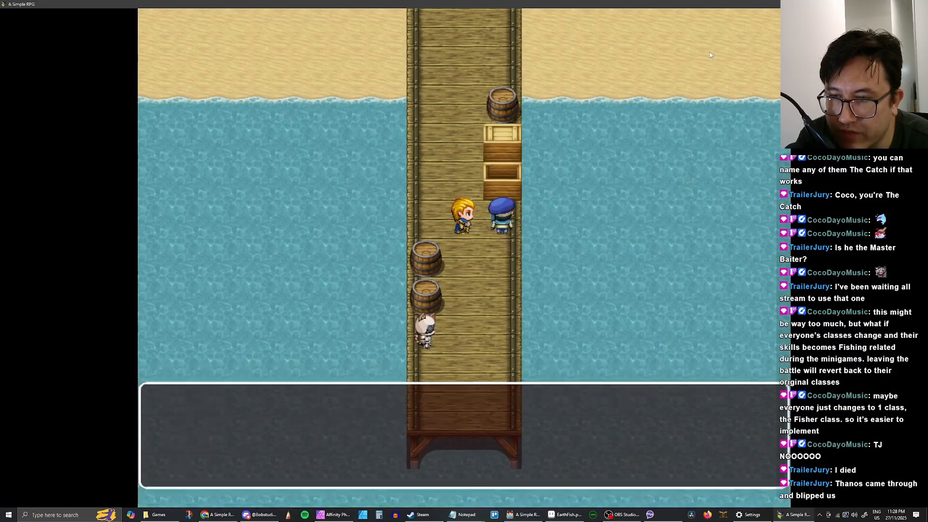
Re-enter Hub Town from the docks and follow the path past the blue-roofed shop to the eastern exit
{"action": "key", "text": "Up"}
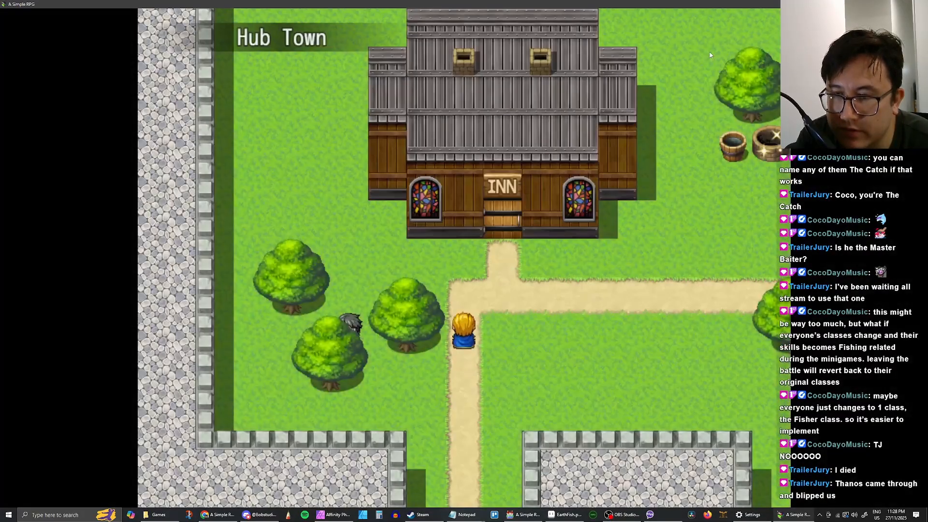
{"action": "key", "text": "Right"}
{"action": "key", "text": "Right"}
{"action": "key", "text": "Up"}
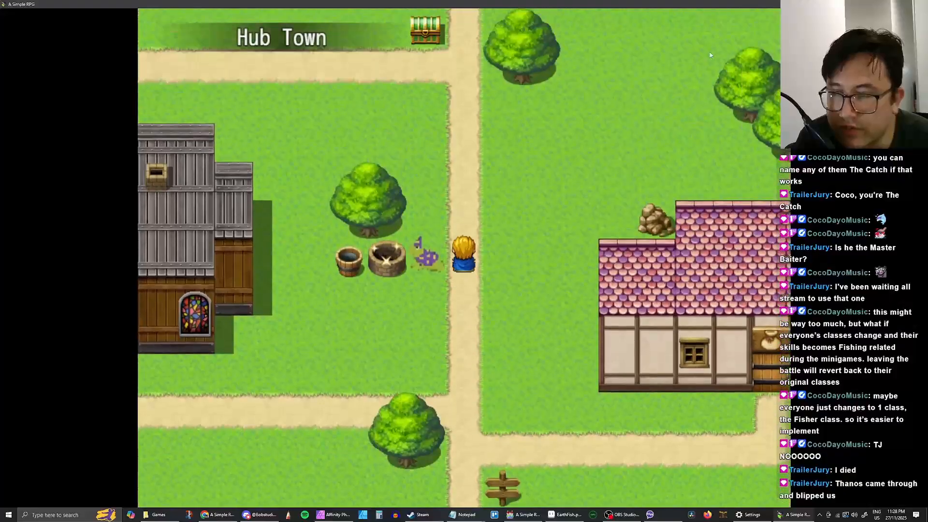
{"action": "key", "text": "Right"}
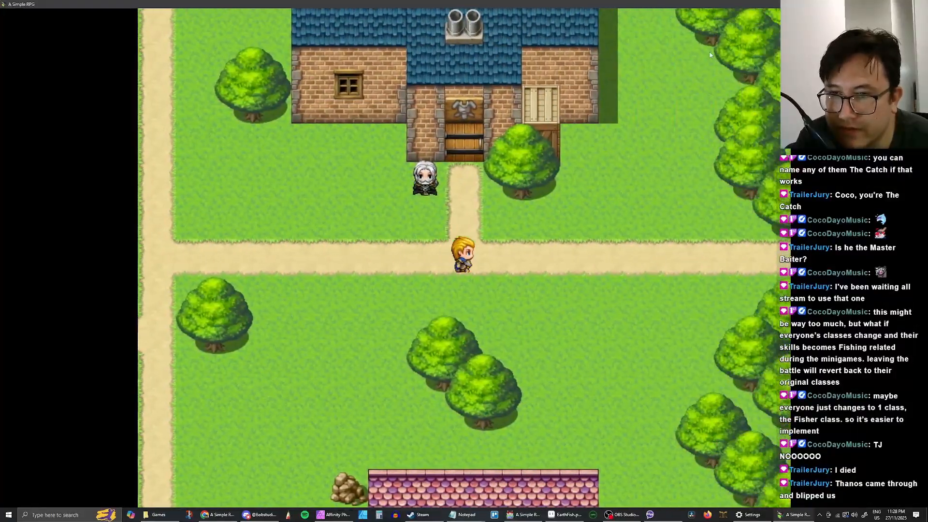
{"action": "key", "text": "Right"}
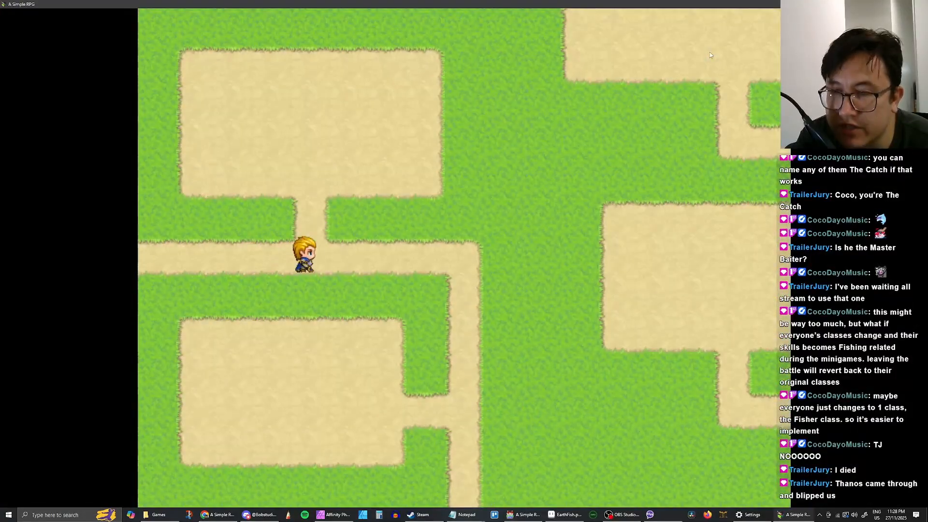
Cross the undeveloped eastern part of town to the bald man standing outside the bar
{"action": "key", "text": "Right"}
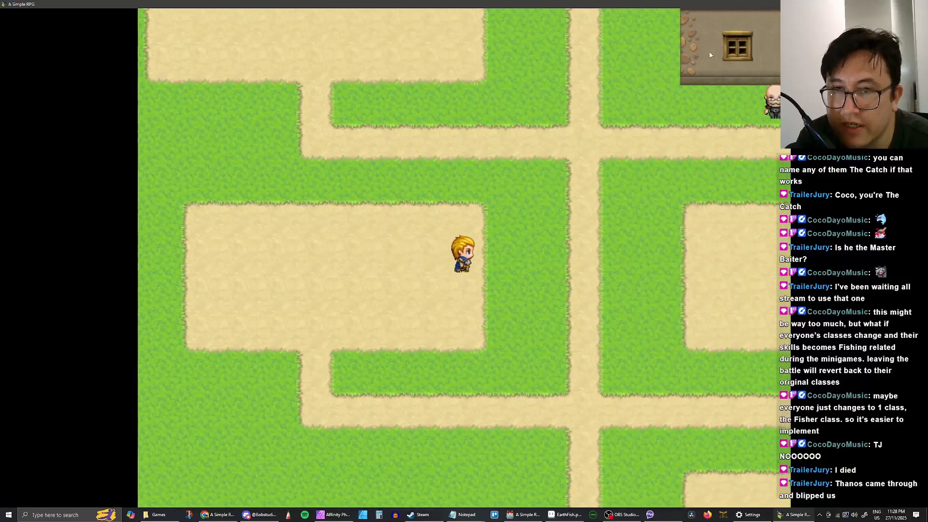
{"action": "key", "text": "Up"}
{"action": "key", "text": "Right"}
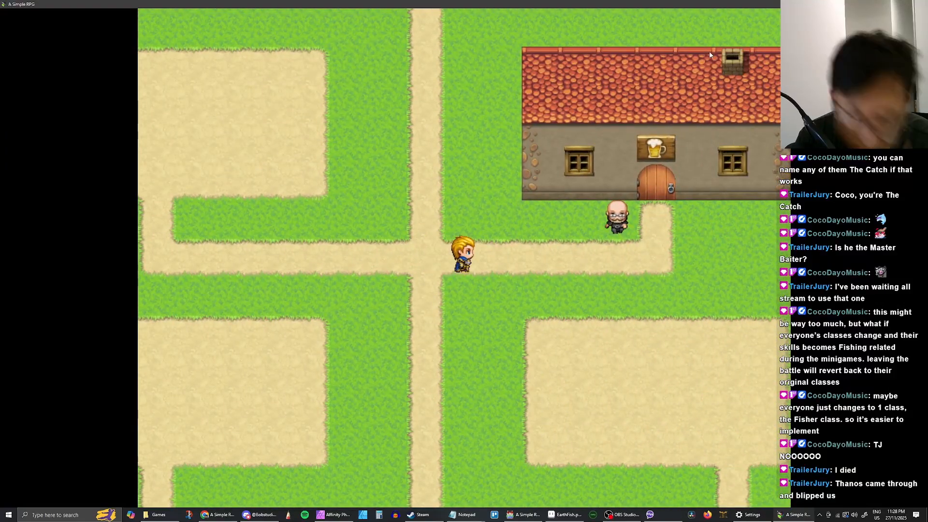
{"action": "key", "text": "Right"}
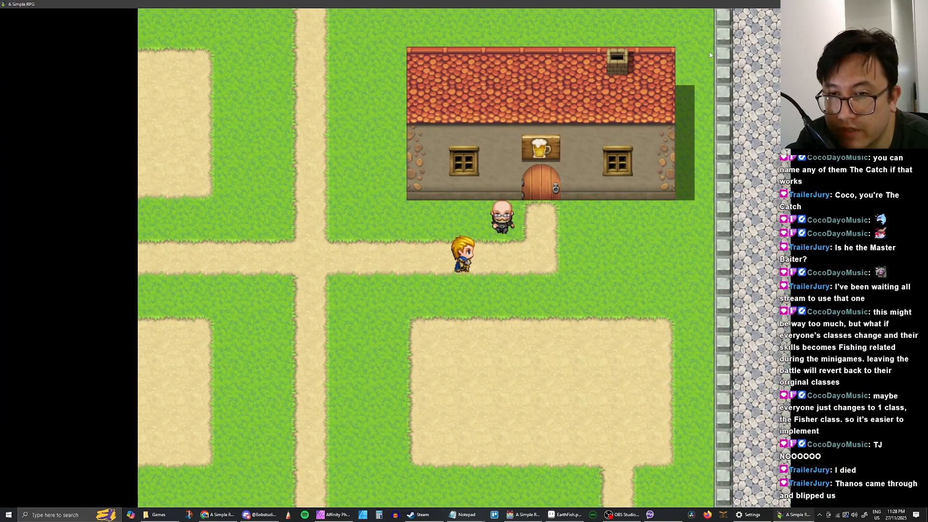
Talk to the bald man and turn down his earth fish request with "Fishing is stupid..."
{"action": "key", "text": "Up"}
{"action": "key", "text": "Return"}
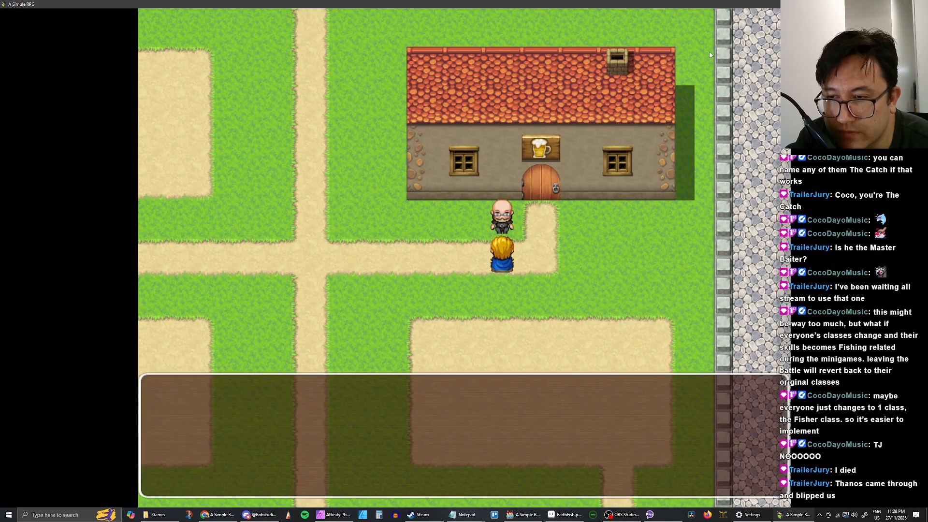
{"action": "key", "text": "Return"}
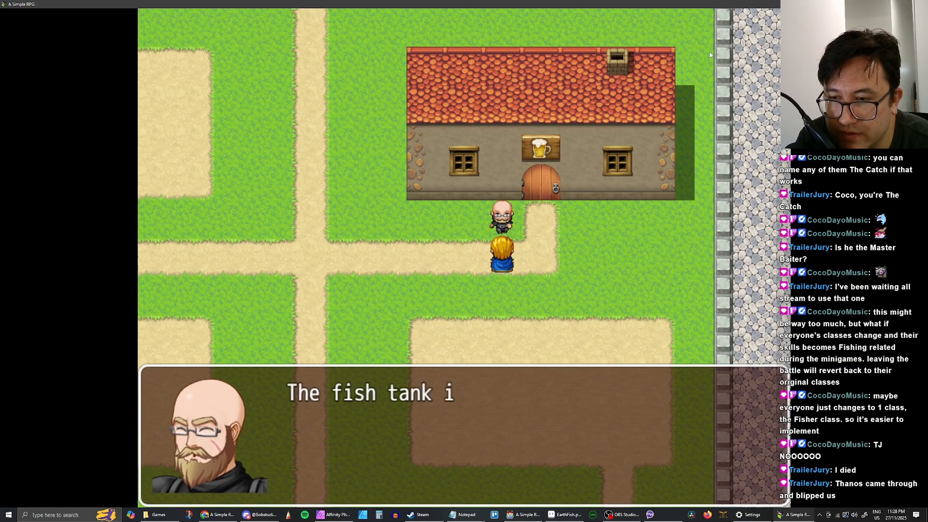
{"action": "key", "text": "Return"}
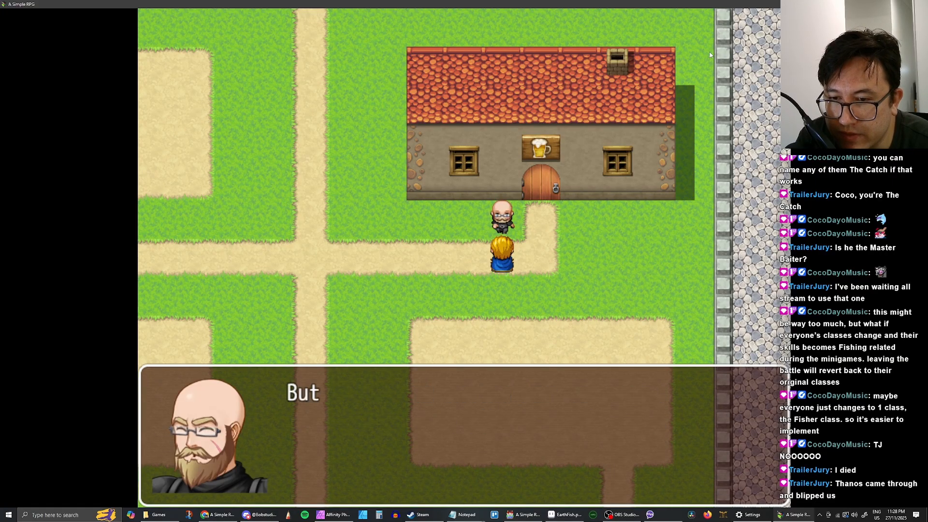
{"action": "key", "text": "Return"}
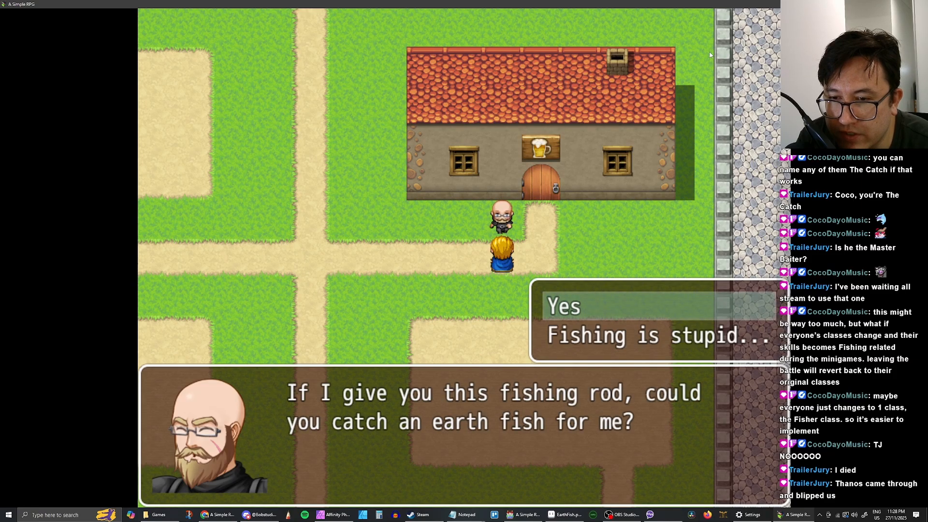
{"action": "key", "text": "Down"}
{"action": "key", "text": "Return"}
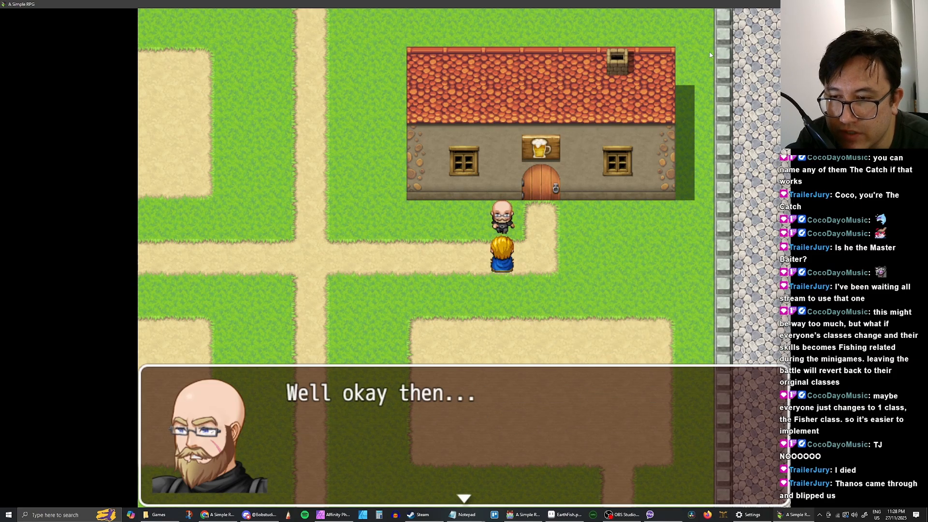
{"action": "key", "text": "Return"}
Talk to the bald man again and accept the fishing rod and earth fish quest with "Yes"
{"action": "key", "text": "Return"}
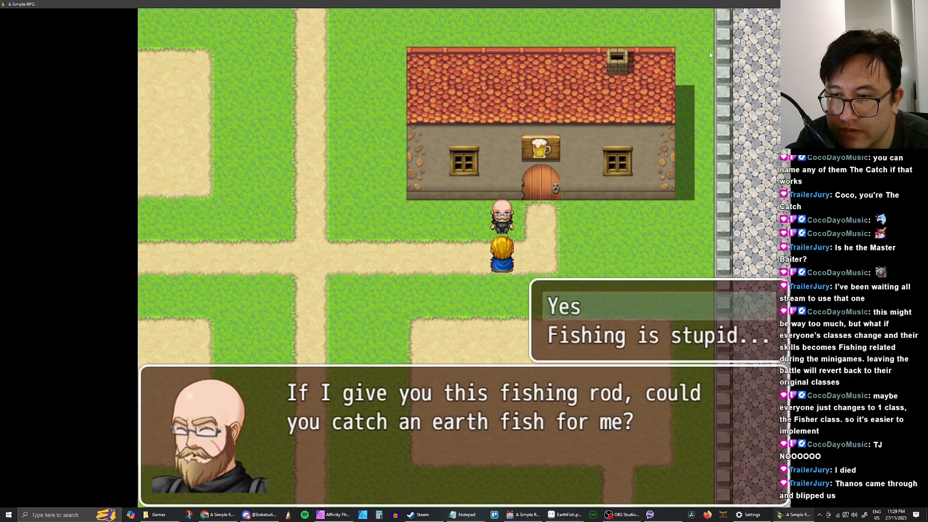
{"action": "key", "text": "Return"}
{"action": "key", "text": "Return"}
{"action": "key", "text": "Return"}
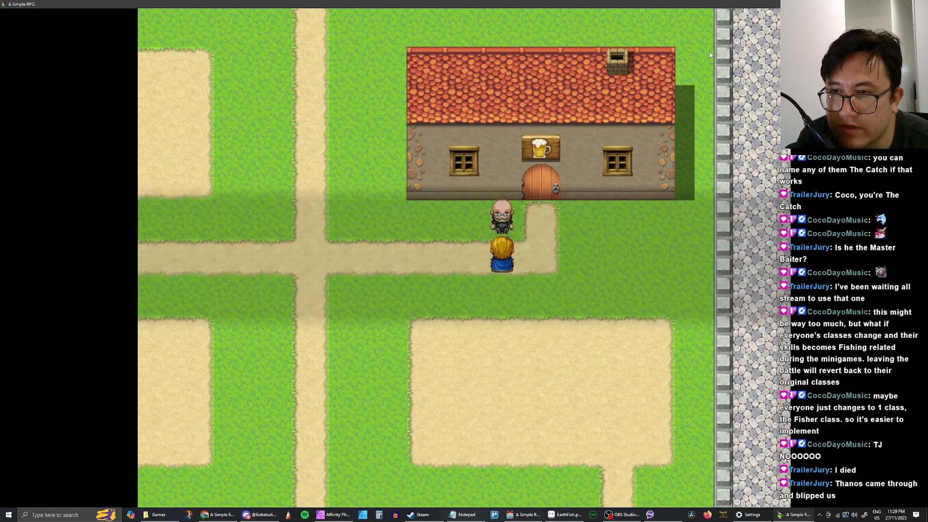
Talk to the bald man outside the bar again to check his earth fish follow-up dialogue
{"action": "key", "text": "Left"}
{"action": "key", "text": "Right"}
{"action": "key", "text": "Left"}
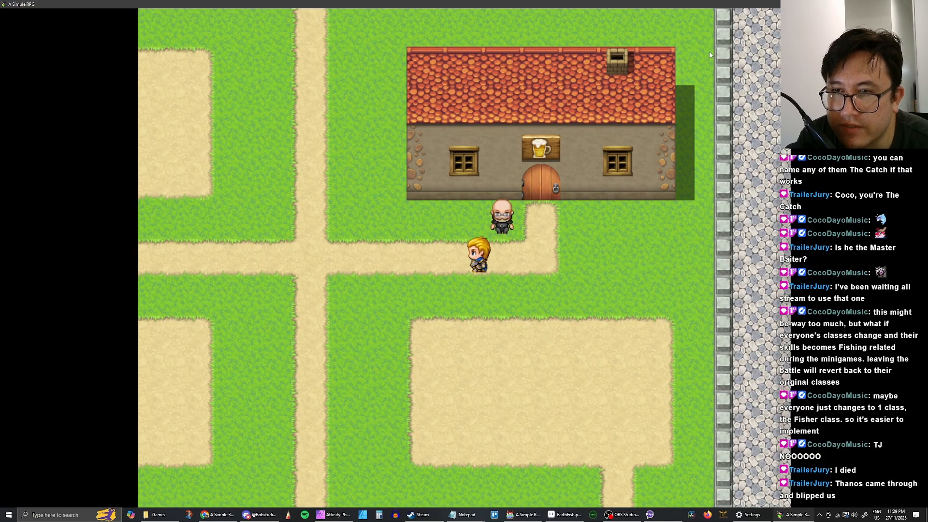
{"action": "key", "text": "Up"}
{"action": "key", "text": "Down"}
{"action": "key", "text": "Right"}
{"action": "key", "text": "Up"}
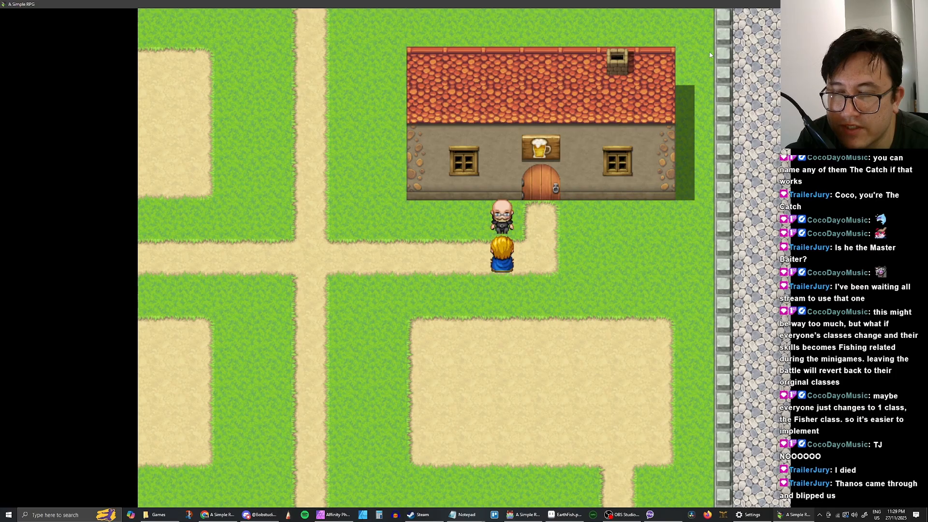
{"action": "key", "text": "Return"}
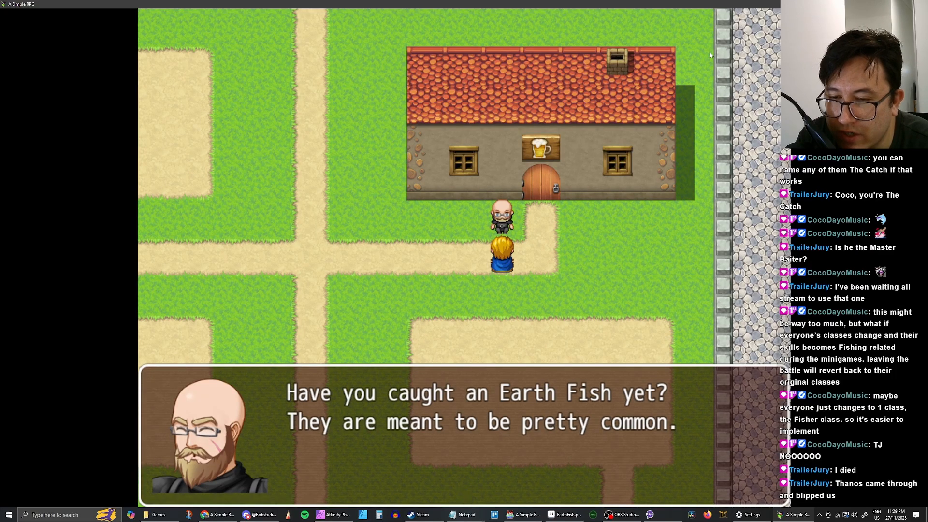
{"action": "key", "text": "Return"}
{"action": "key", "text": "Return"}
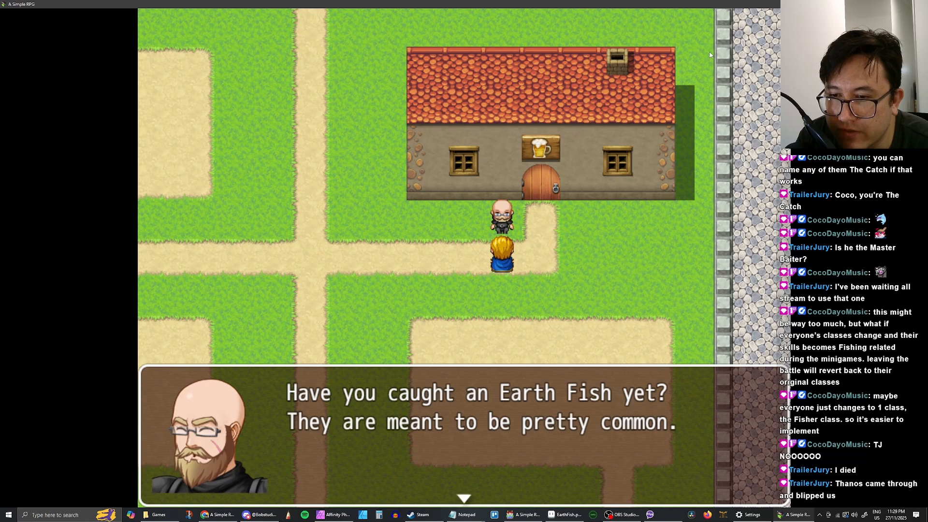
{"action": "key", "text": "Return"}
Head west from the bar and check the inventory's Key Item category for the Fishing Rod
{"action": "key", "text": "Left"}
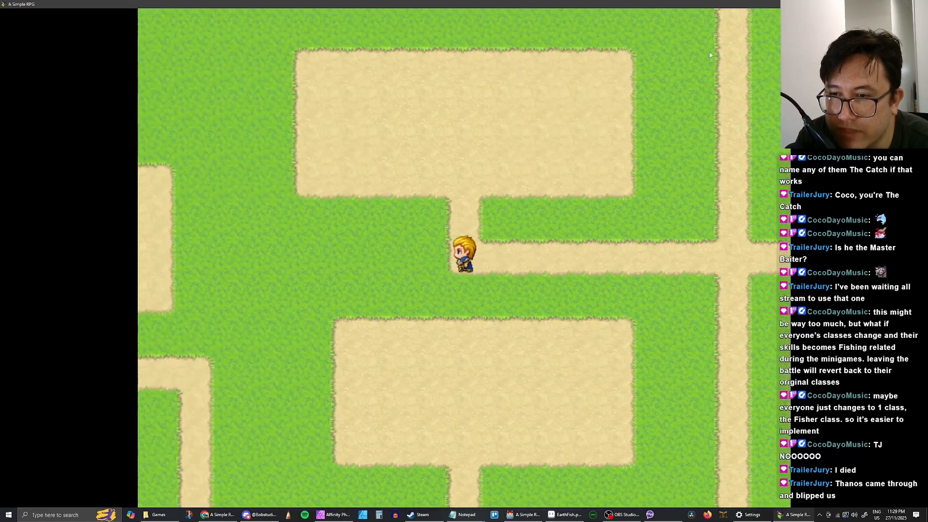
{"action": "key", "text": "Escape"}
{"action": "key", "text": "Down"}
{"action": "key", "text": "Up"}
{"action": "key", "text": "Return"}
{"action": "key", "text": "Right"}
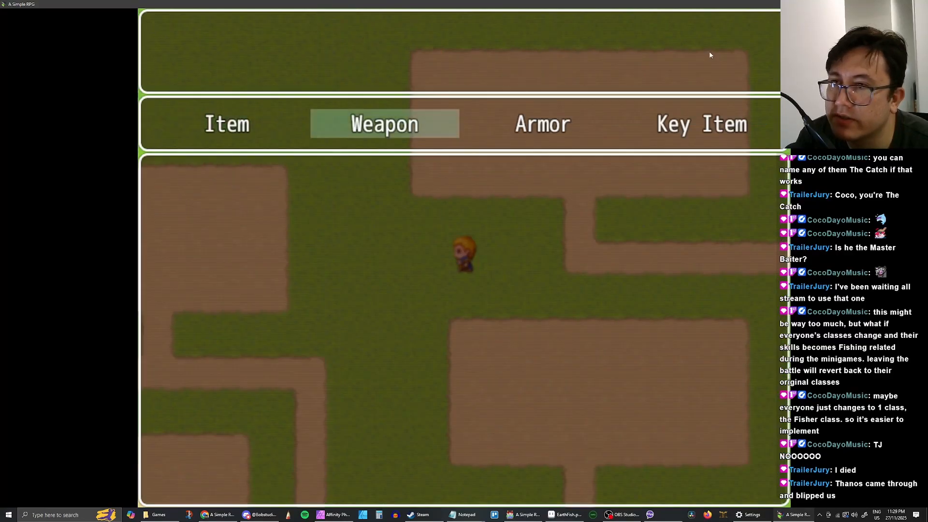
{"action": "key", "text": "Right"}
{"action": "key", "text": "Right"}
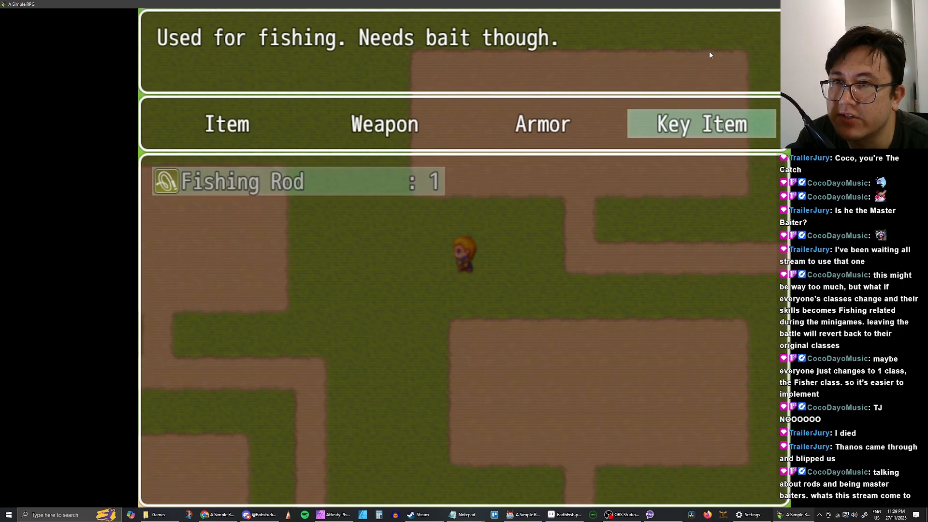
{"action": "key", "text": "Escape"}
{"action": "key", "text": "Escape"}
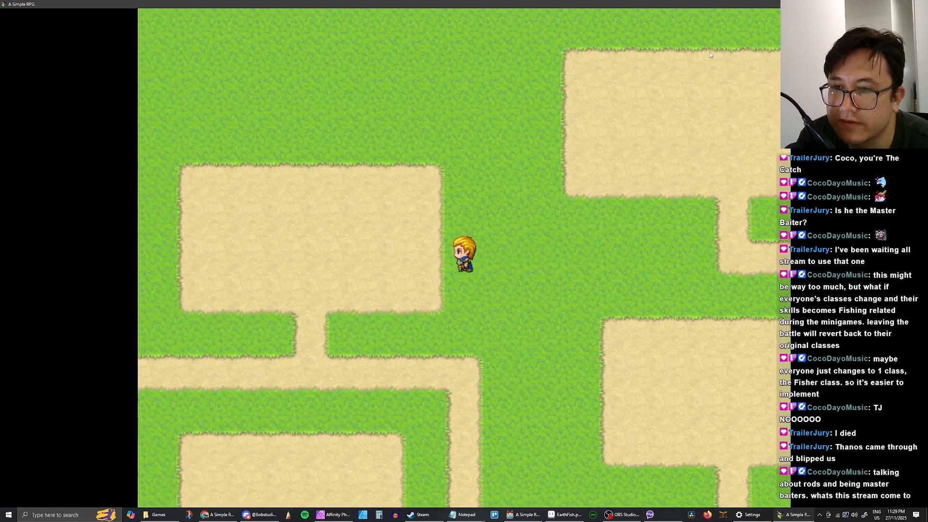
Return west into Hub Town and follow the paths south to the signpost crossroads
{"action": "key", "text": "Left"}
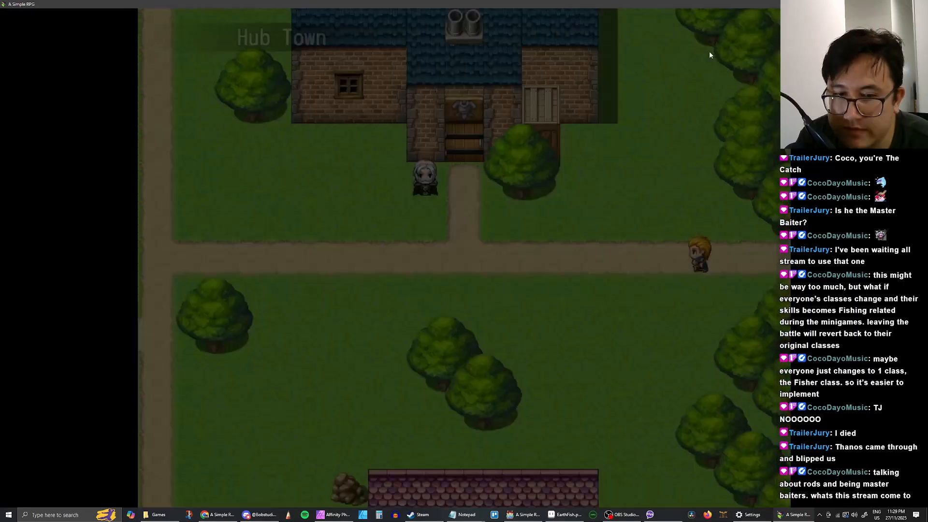
{"action": "key", "text": "Left"}
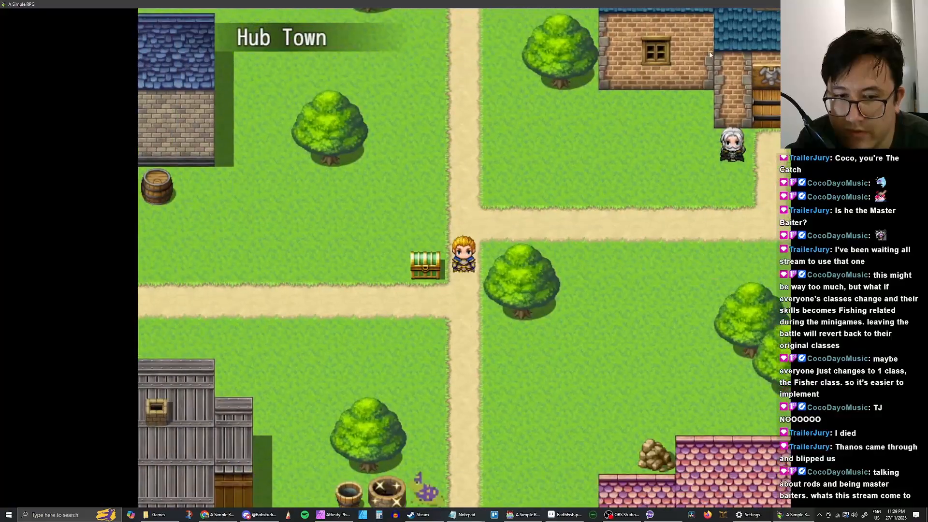
{"action": "key", "text": "Down"}
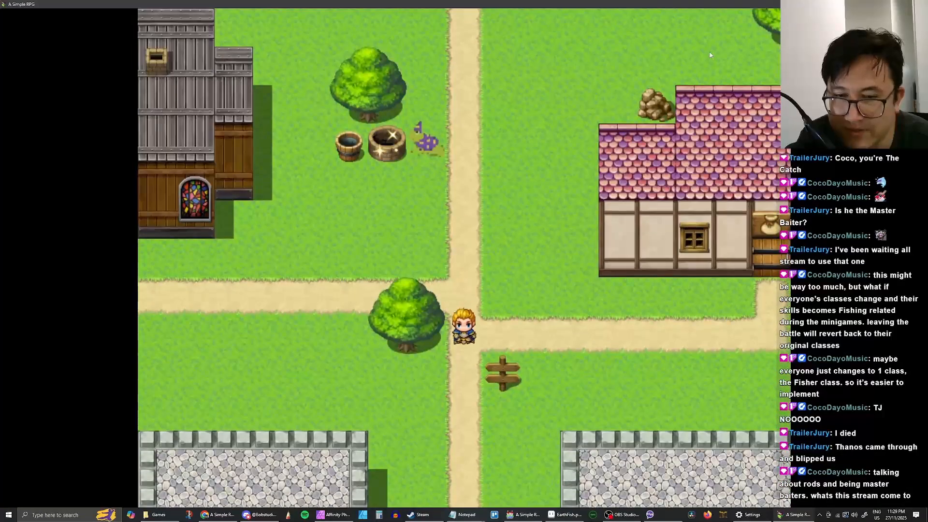
{"action": "key", "text": "Right"}
{"action": "key", "text": "Left"}
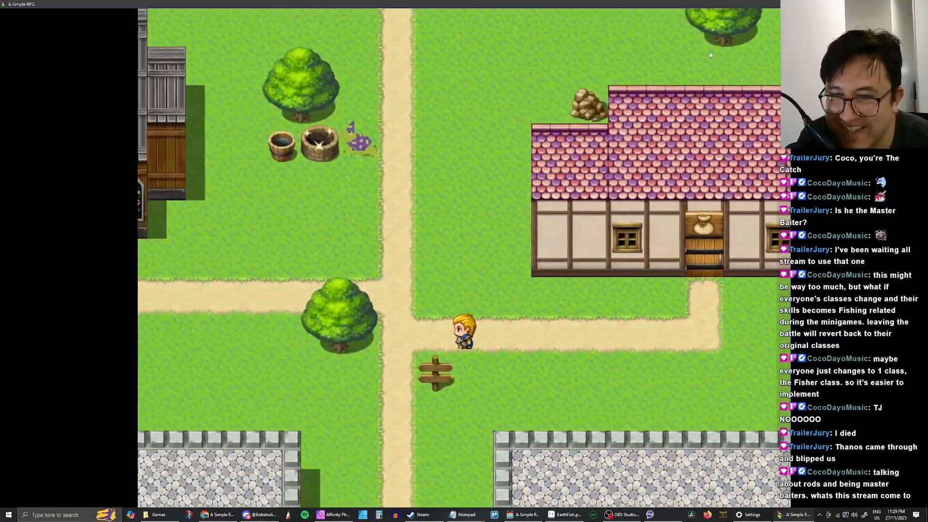
Walk toward the inn, double back east and enter the pink-roofed Pocket Shop
{"action": "key", "text": "Left"}
{"action": "key", "text": "Up"}
{"action": "key", "text": "Left"}
{"action": "key", "text": "Right"}
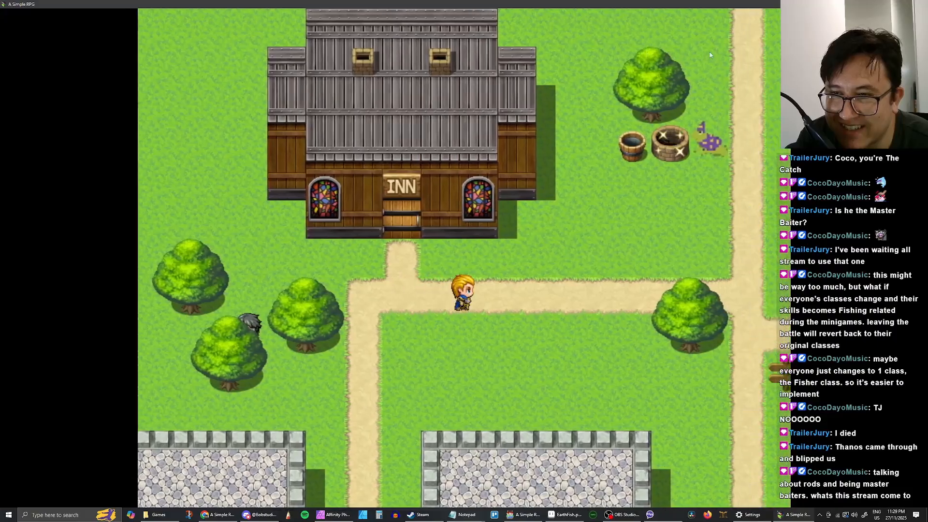
{"action": "key", "text": "Right"}
{"action": "key", "text": "Down"}
{"action": "key", "text": "Right"}
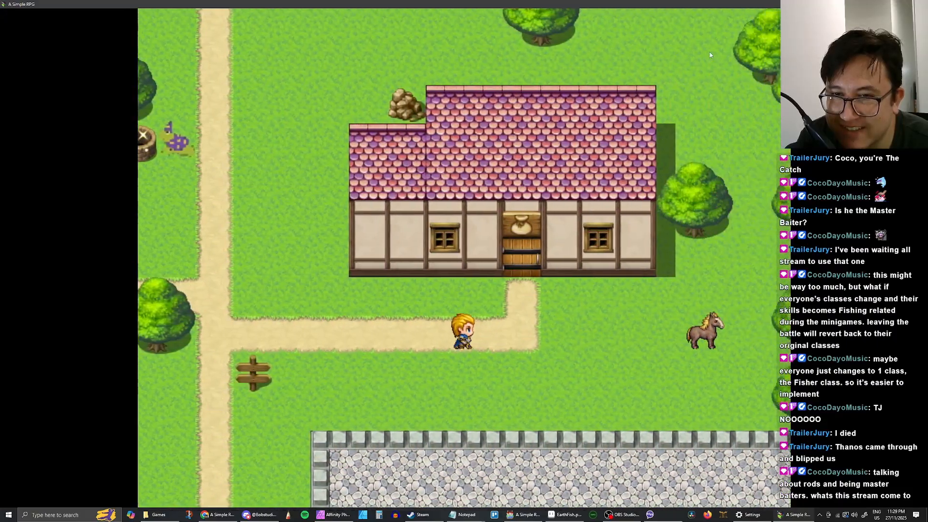
{"action": "key", "text": "Right"}
{"action": "key", "text": "Up"}
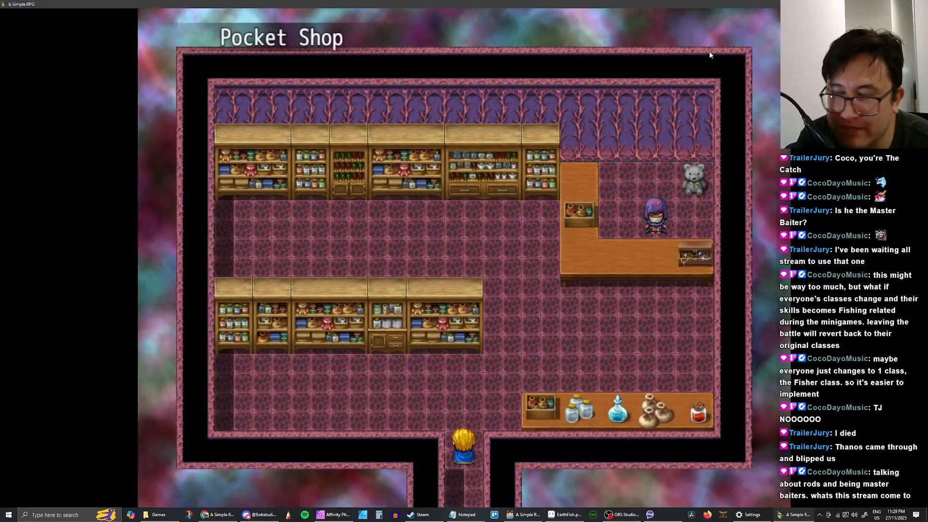
Talk to the hooded shopkeeper behind the counter and browse the goods for sale down to Switch
{"action": "key", "text": "Up"}
{"action": "key", "text": "Right"}
{"action": "key", "text": "Up"}
{"action": "key", "text": "Return"}
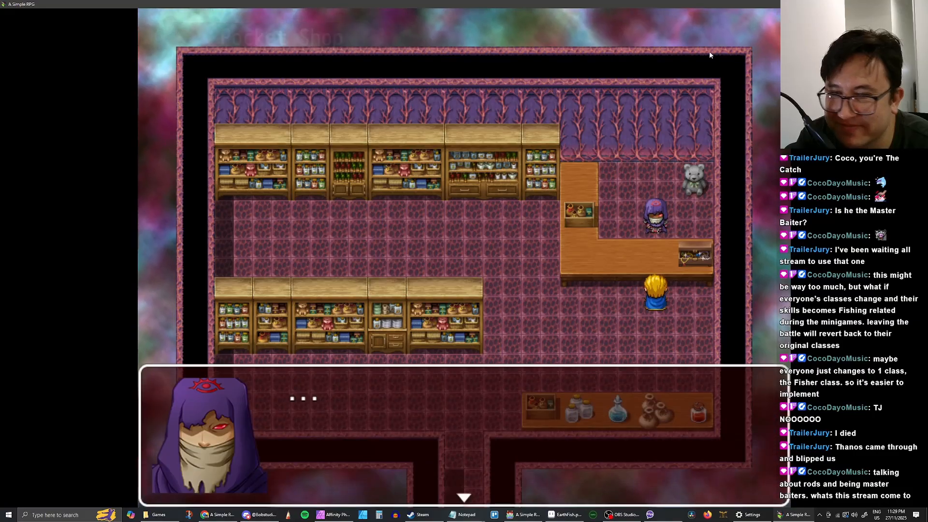
{"action": "key", "text": "Return"}
{"action": "key", "text": "Return"}
{"action": "key", "text": "Down"}
{"action": "key", "text": "Down"}
{"action": "key", "text": "Down"}
{"action": "key", "text": "Down"}
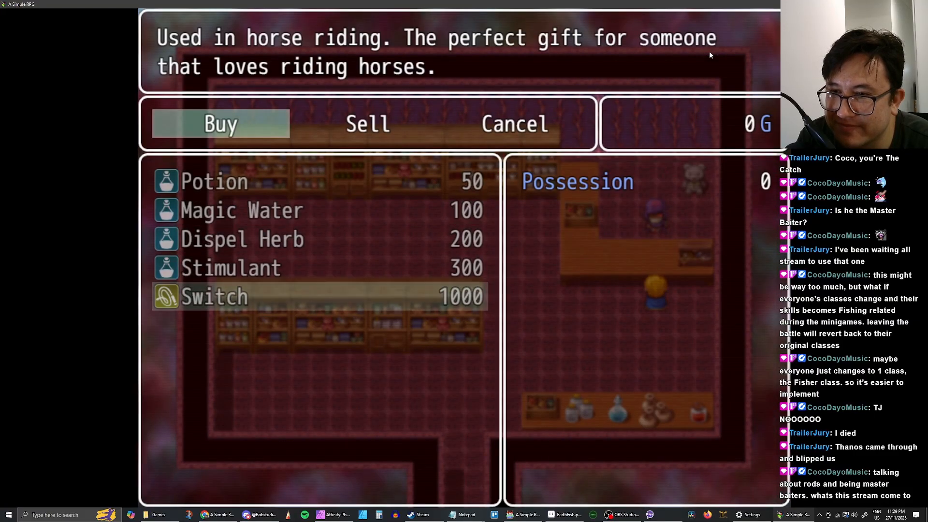
Check whether the Fishing Rod can be sold among the Key Items, and exit the shop dialogue
{"action": "key", "text": "Escape"}
{"action": "key", "text": "Right"}
{"action": "key", "text": "Return"}
{"action": "key", "text": "Right"}
{"action": "key", "text": "Right"}
{"action": "key", "text": "Right"}
{"action": "key", "text": "Return"}
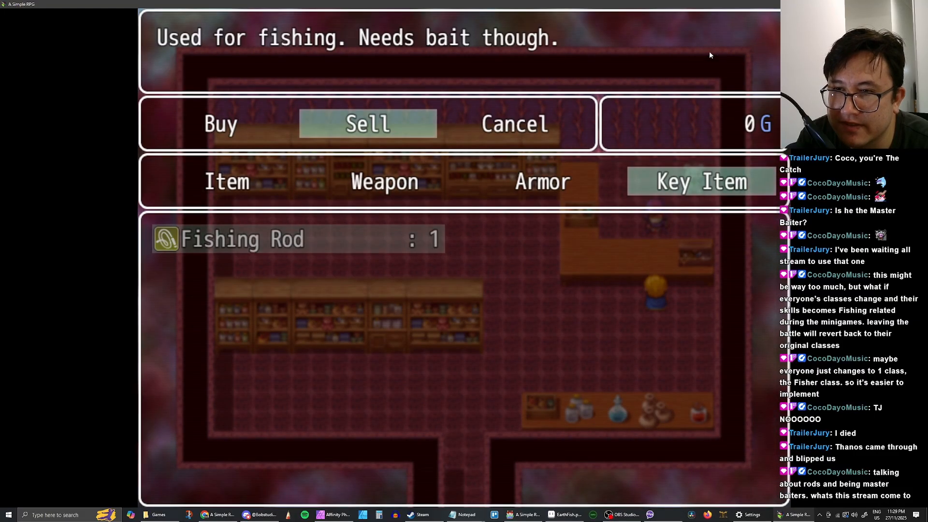
{"action": "key", "text": "Escape"}
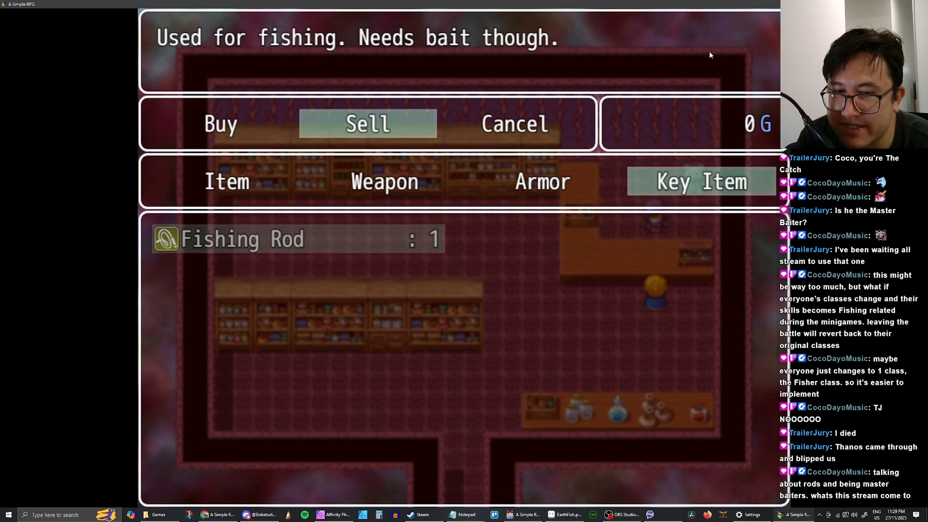
{"action": "key", "text": "Escape"}
{"action": "key", "text": "Escape"}
{"action": "key", "text": "Return"}
Leave the Pocket Shop and walk west along the path to the signpost crossroads
{"action": "key", "text": "Down"}
{"action": "key", "text": "Left"}
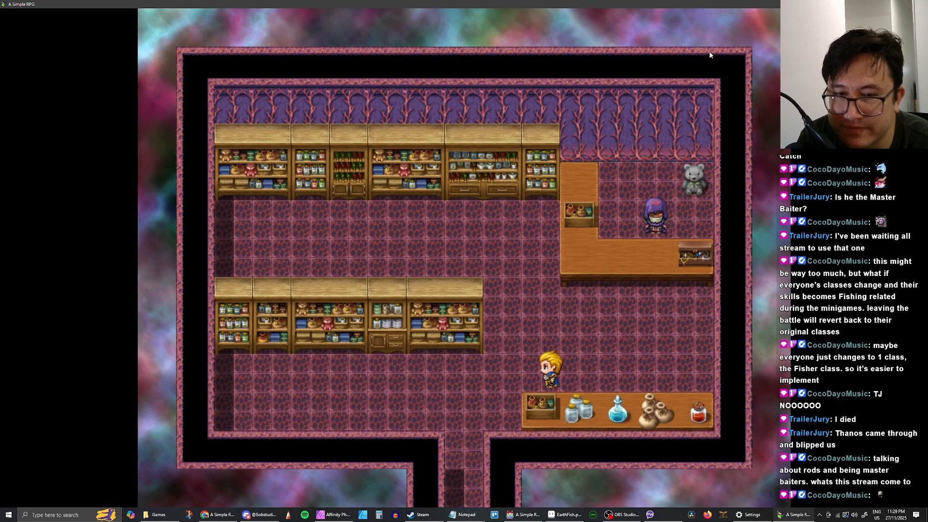
{"action": "key", "text": "Down"}
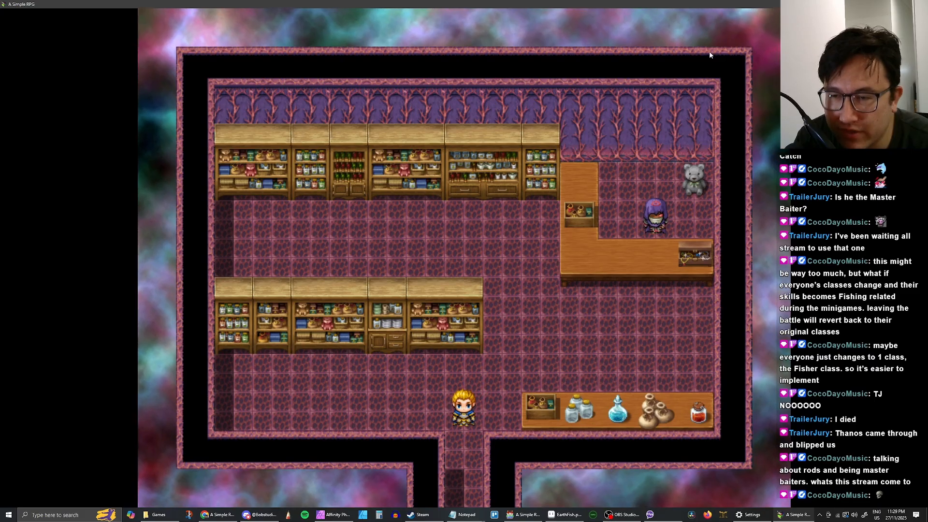
{"action": "key", "text": "Down"}
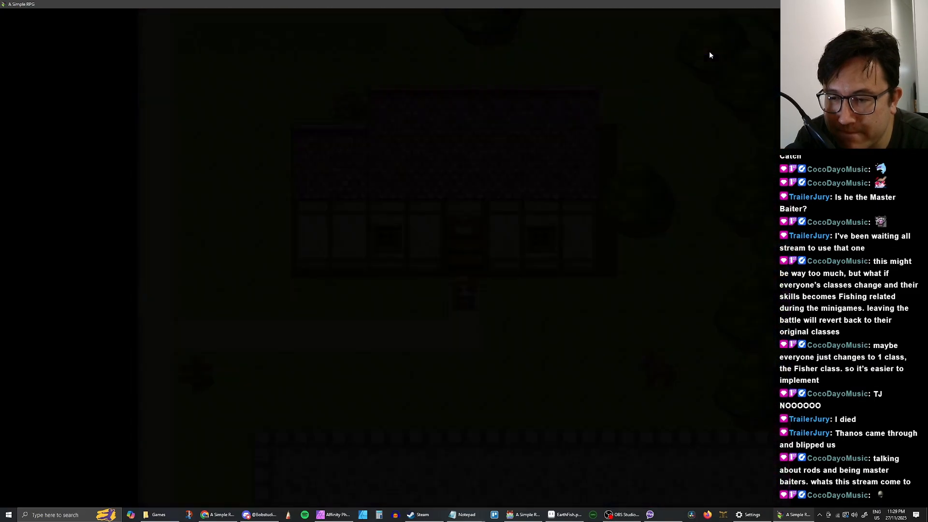
{"action": "key", "text": "Down"}
{"action": "key", "text": "Left"}
{"action": "key", "text": "Left"}
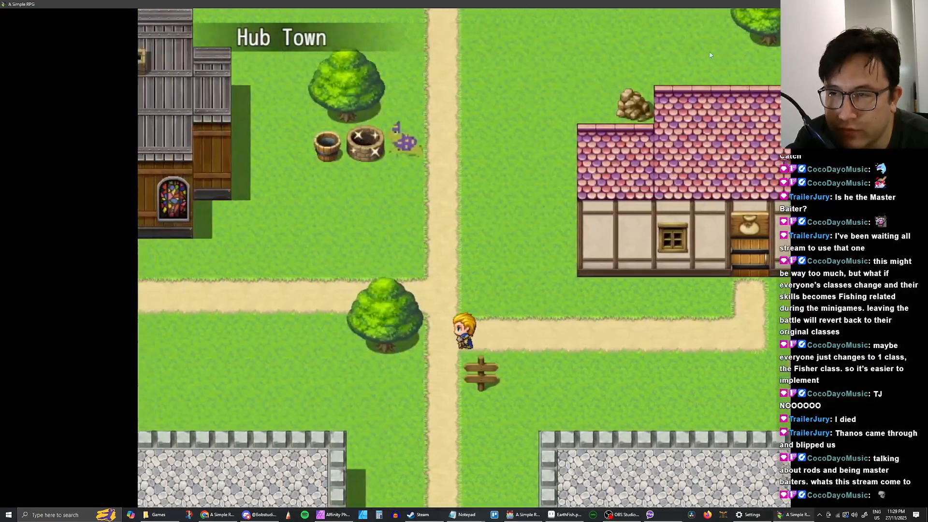
Walk from the crossroads past the inn to the docks and turn back toward Hub Town
{"action": "key", "text": "Up"}
{"action": "key", "text": "Down"}
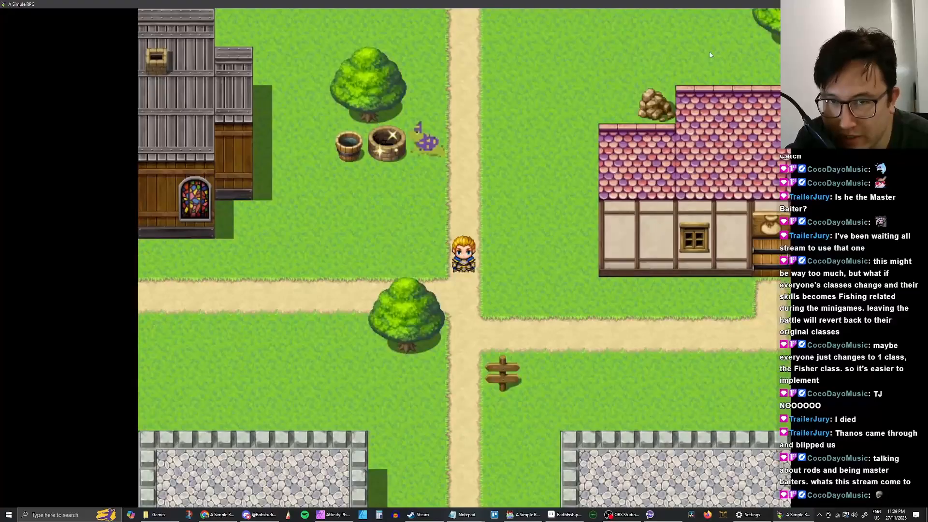
{"action": "key", "text": "Up"}
{"action": "key", "text": "Down"}
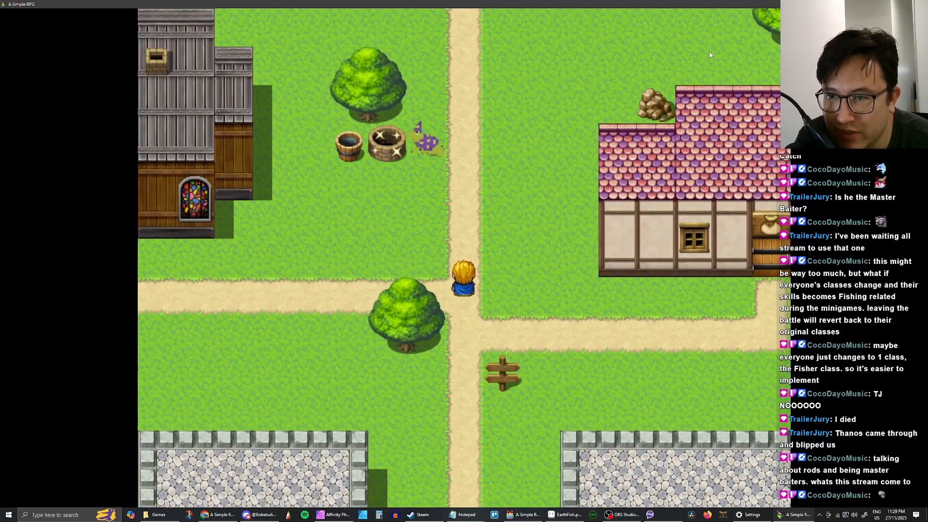
{"action": "key", "text": "Left"}
{"action": "key", "text": "Up"}
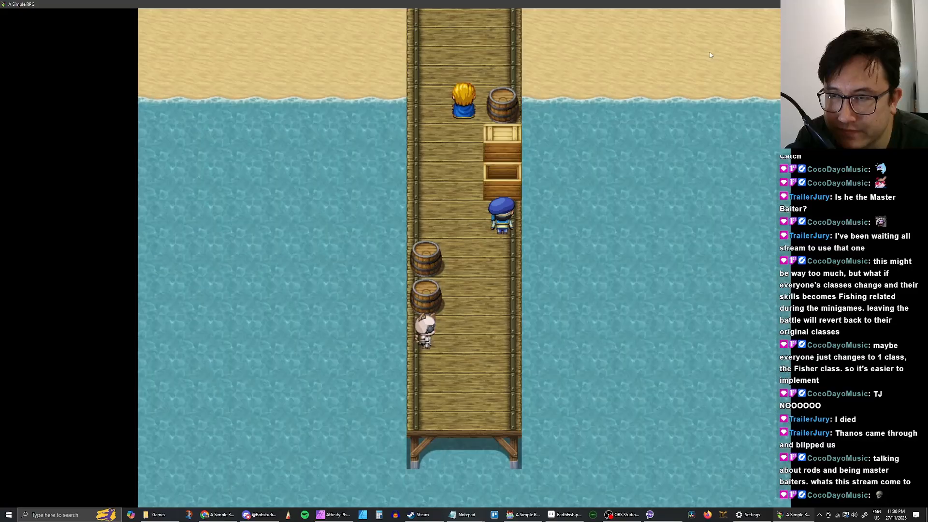
Return to Hub Town and open the green treasure chest beside the main path north of the inn
{"action": "key", "text": "Up"}
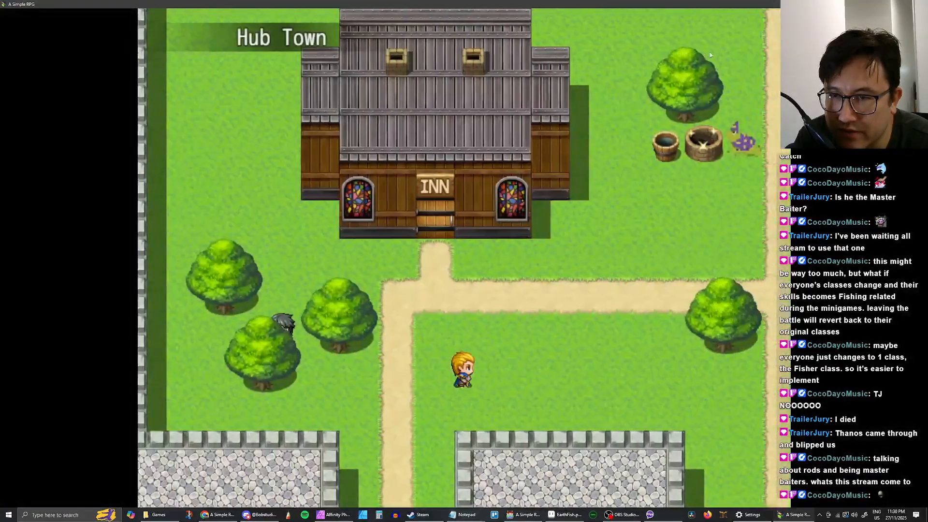
{"action": "key", "text": "Right"}
{"action": "key", "text": "Up"}
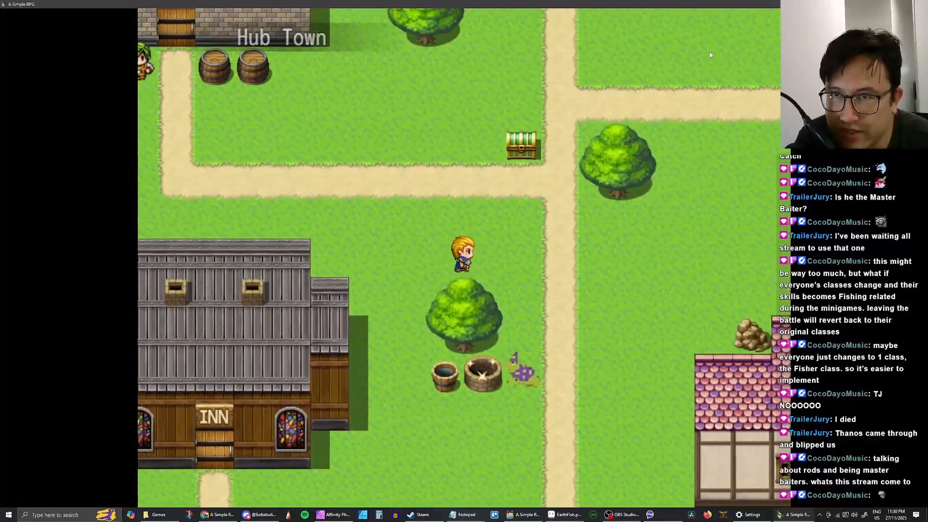
{"action": "key", "text": "Return"}
{"action": "key", "text": "Return"}
Walk back past the inn and south onto the docks toward the sailor
{"action": "key", "text": "Down"}
{"action": "key", "text": "Left"}
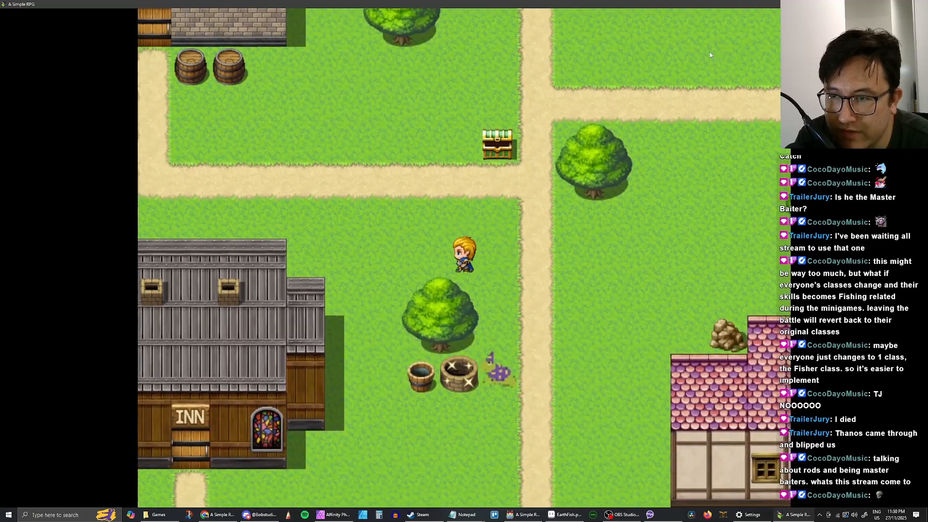
{"action": "key", "text": "Down"}
{"action": "key", "text": "Down"}
{"action": "key", "text": "Left"}
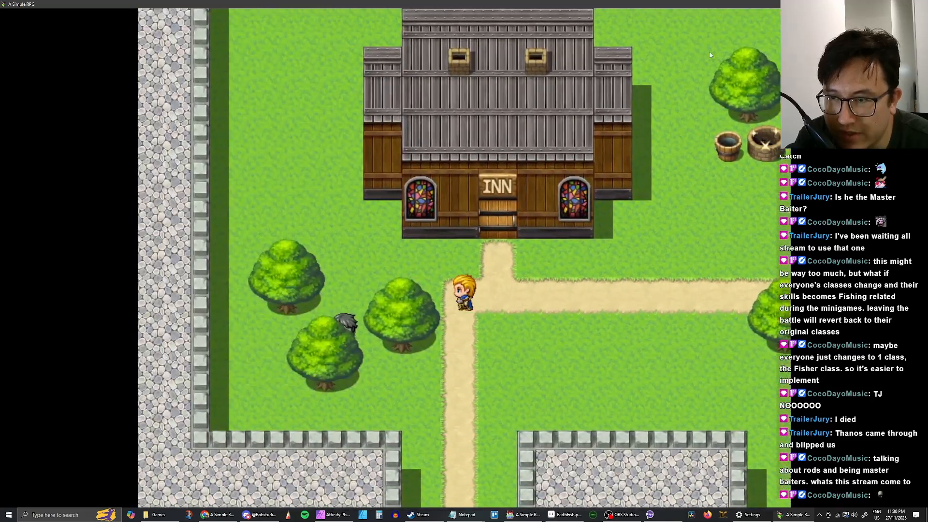
{"action": "key", "text": "Down"}
{"action": "key", "text": "Down"}
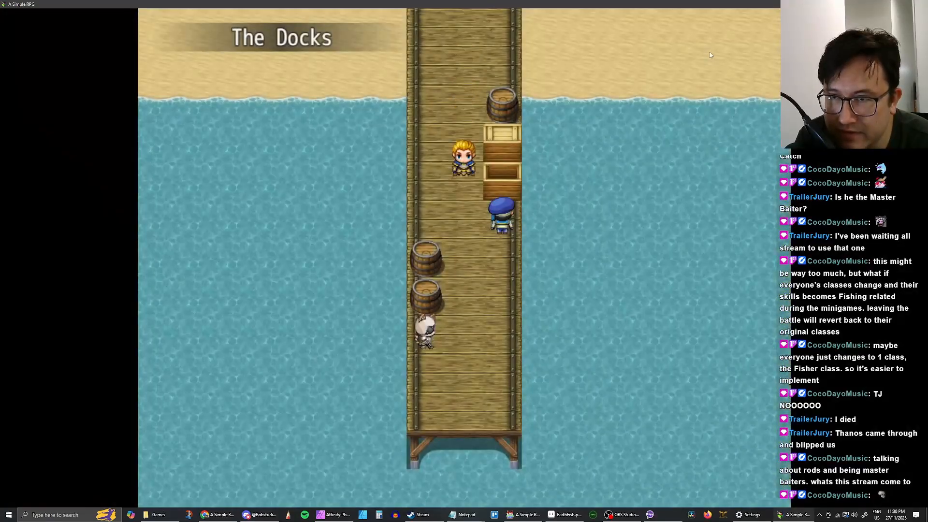
Buy 21 Bait from the blue-capped sailor on the pier and close his shop
{"action": "key", "text": "Return"}
{"action": "key", "text": "Return"}
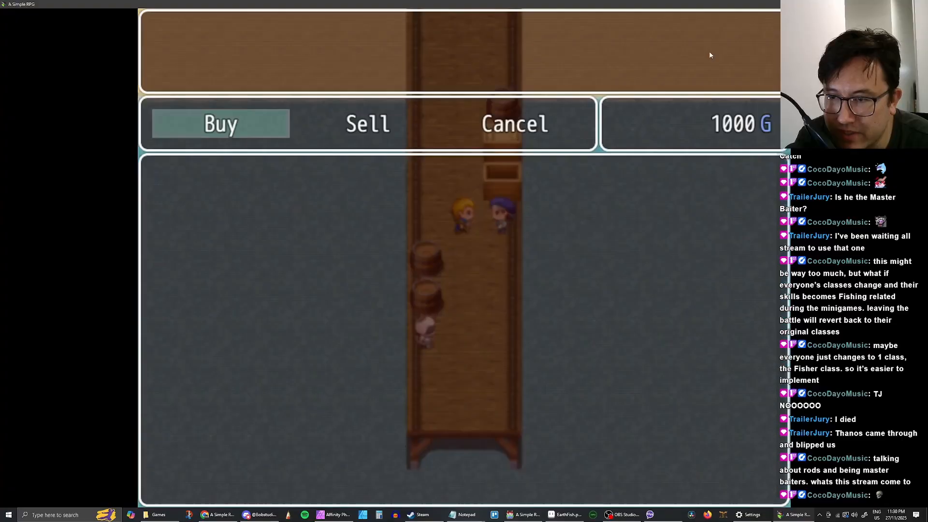
{"action": "key", "text": "Return"}
{"action": "key", "text": "Return"}
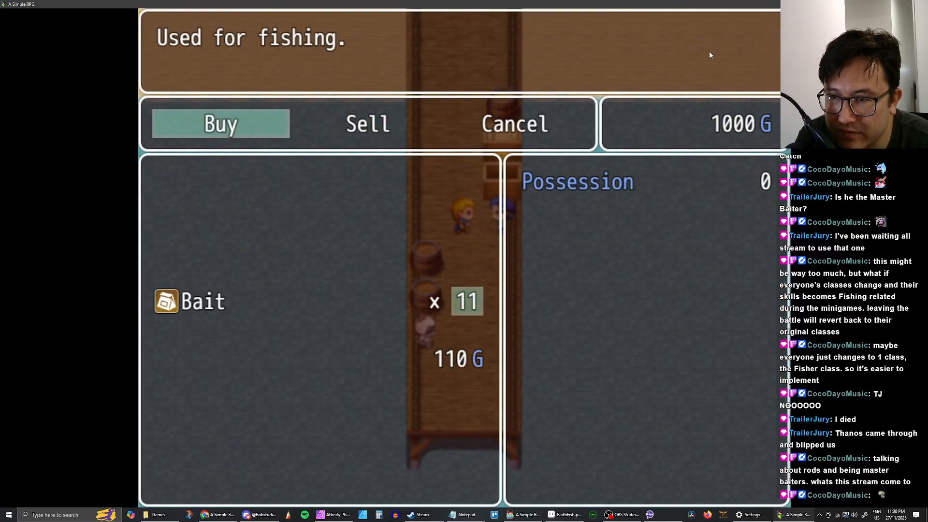
{"action": "key", "text": "Return"}
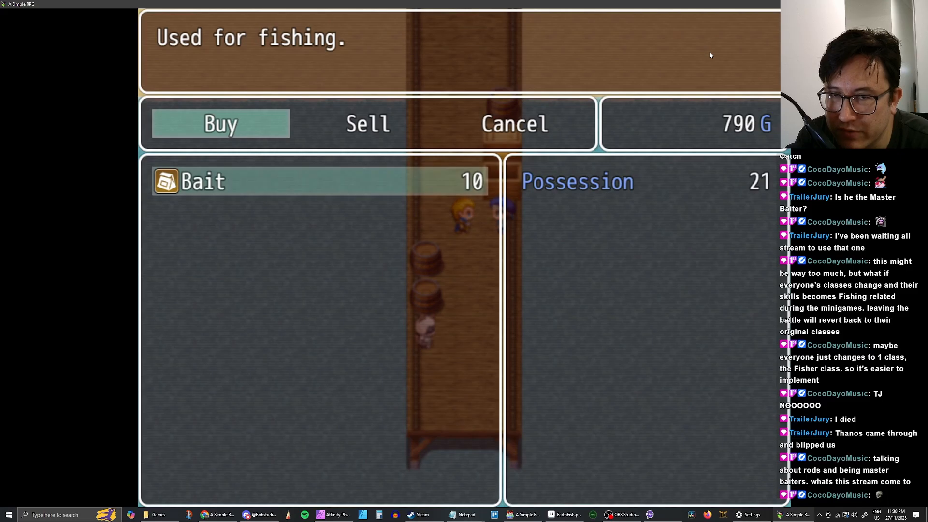
{"action": "key", "text": "Escape"}
{"action": "key", "text": "Escape"}
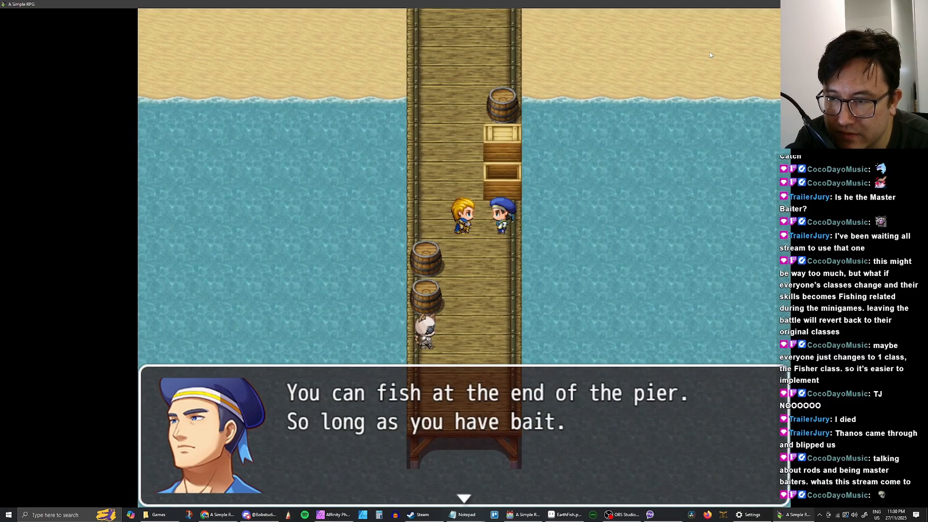
Close the sailor's dialogue, walk to the end of the pier and cast the fishing line
{"action": "key", "text": "Return"}
{"action": "key", "text": "Down"}
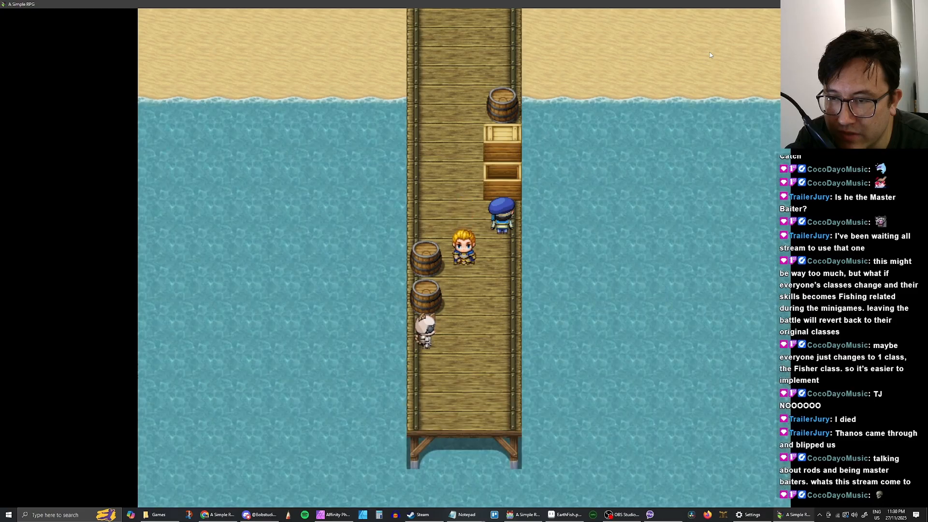
{"action": "key", "text": "Left"}
{"action": "key", "text": "Right"}
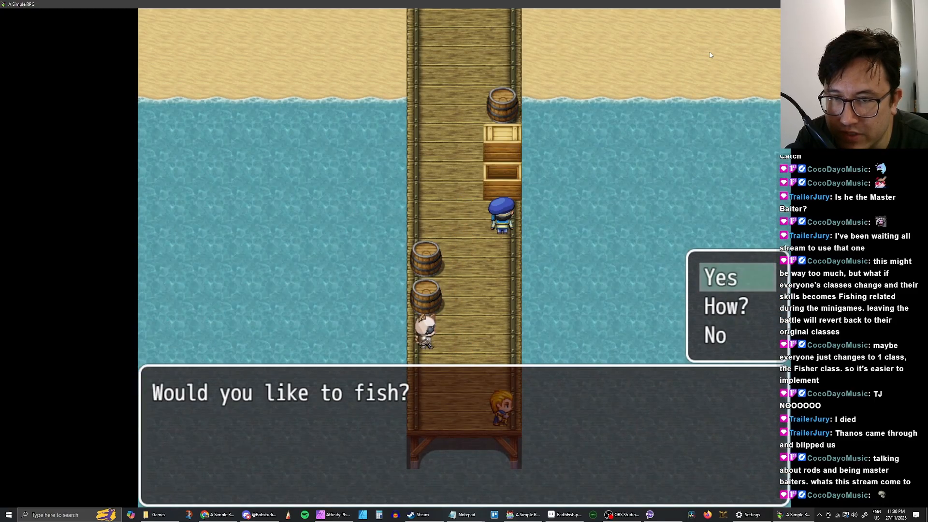
{"action": "key", "text": "Return"}
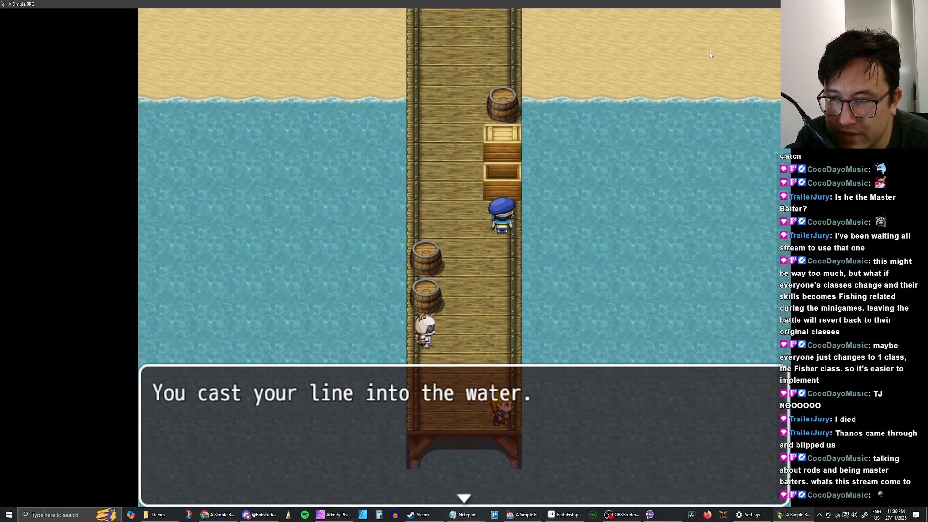
{"action": "key", "text": "Return"}
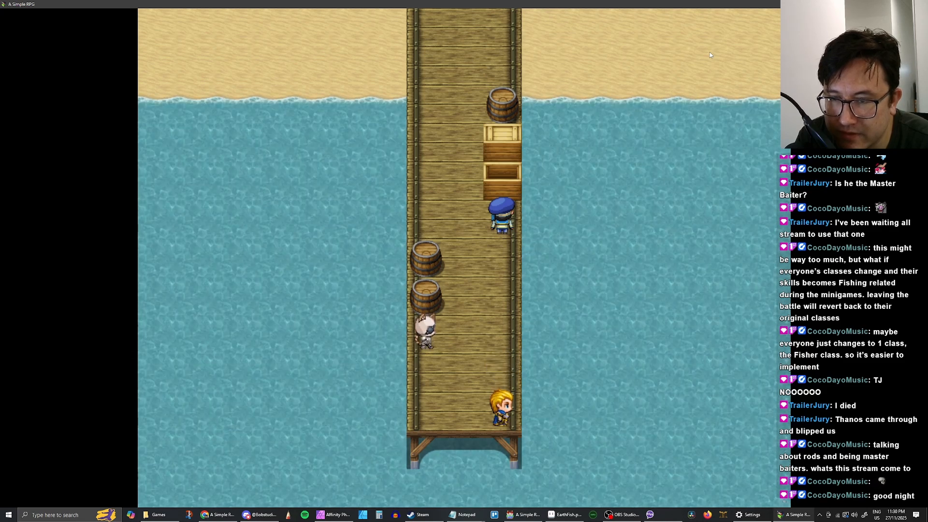
Reopen the fishing prompt at the end of the pier and read through the How? instructions
{"action": "key", "text": "Return"}
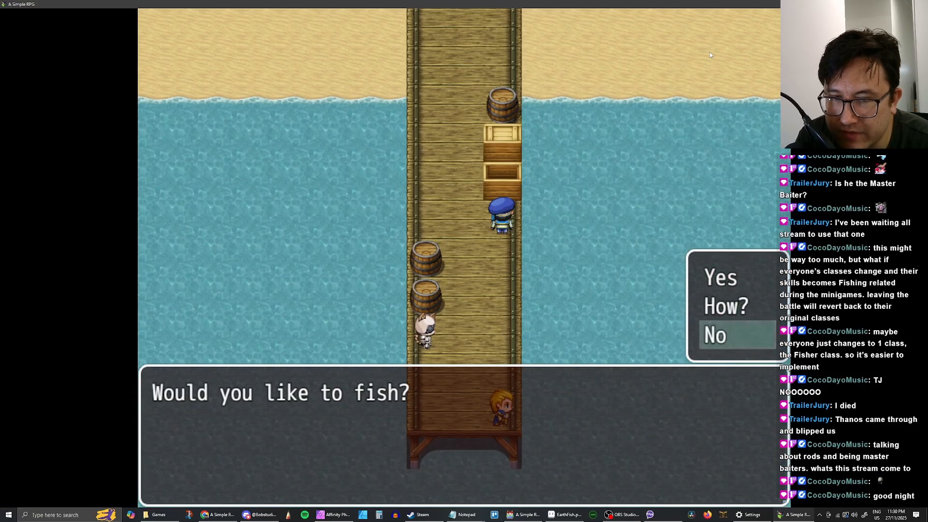
{"action": "key", "text": "Return"}
{"action": "key", "text": "Return"}
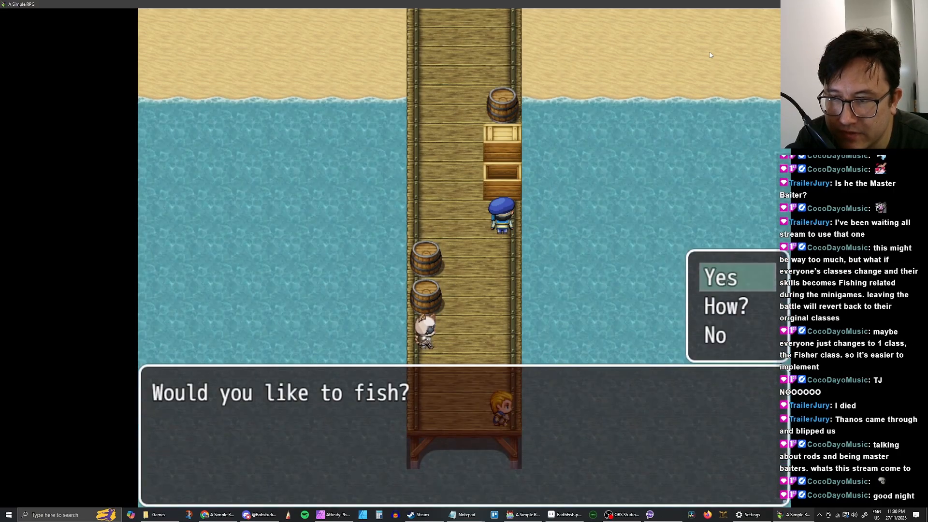
{"action": "key", "text": "Return"}
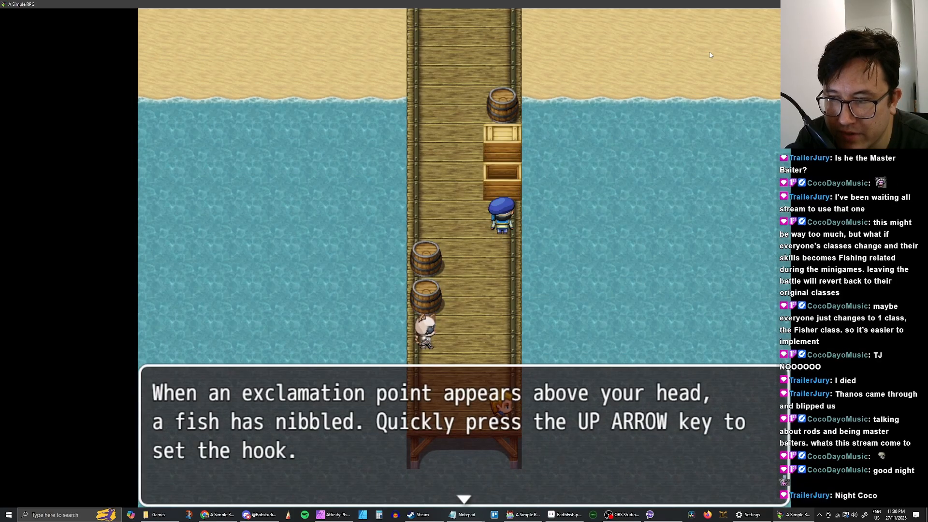
{"action": "key", "text": "Return"}
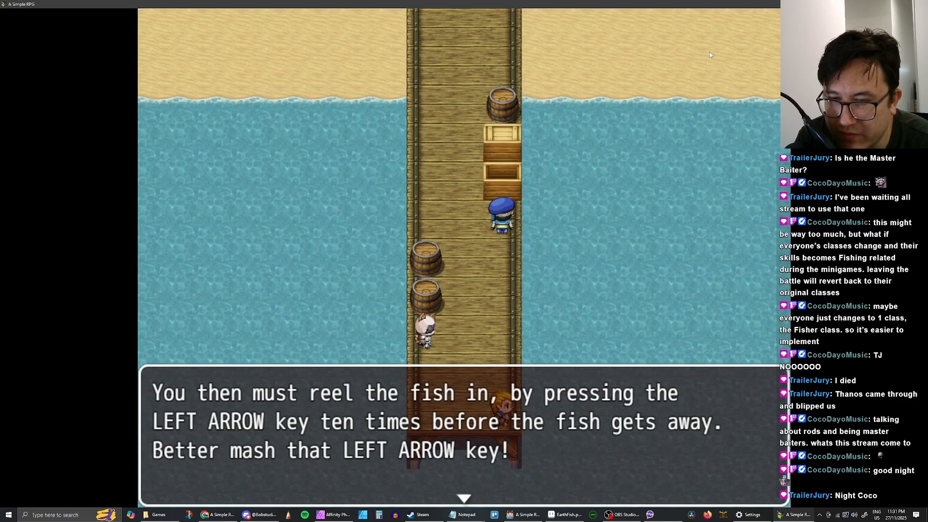
{"action": "key", "text": "Return"}
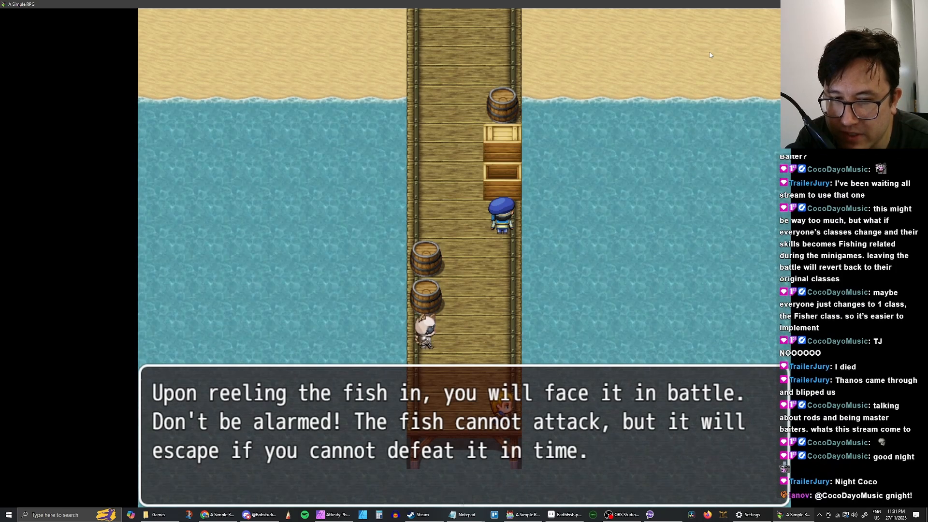
{"action": "key", "text": "Return"}
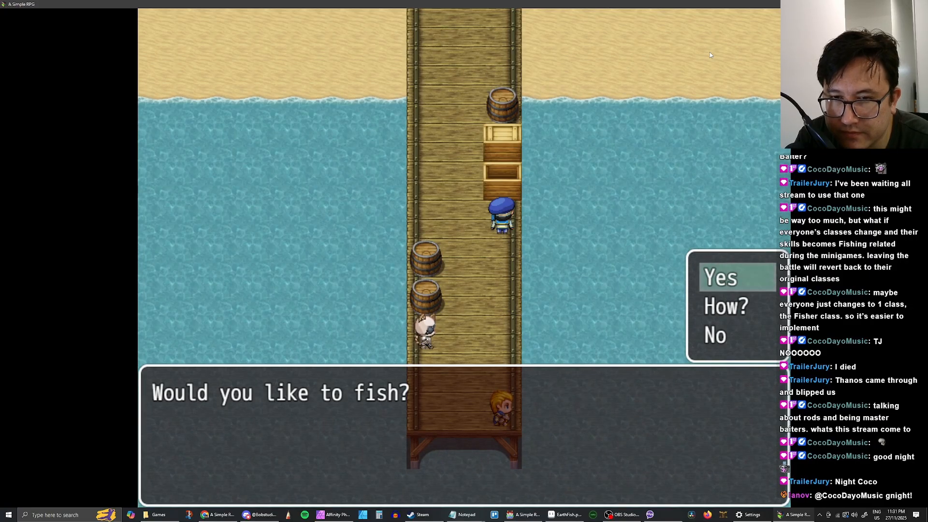
Cast the line with Yes, reel in the fish at the exclamation point and defeat it in battle
{"action": "key", "text": "Return"}
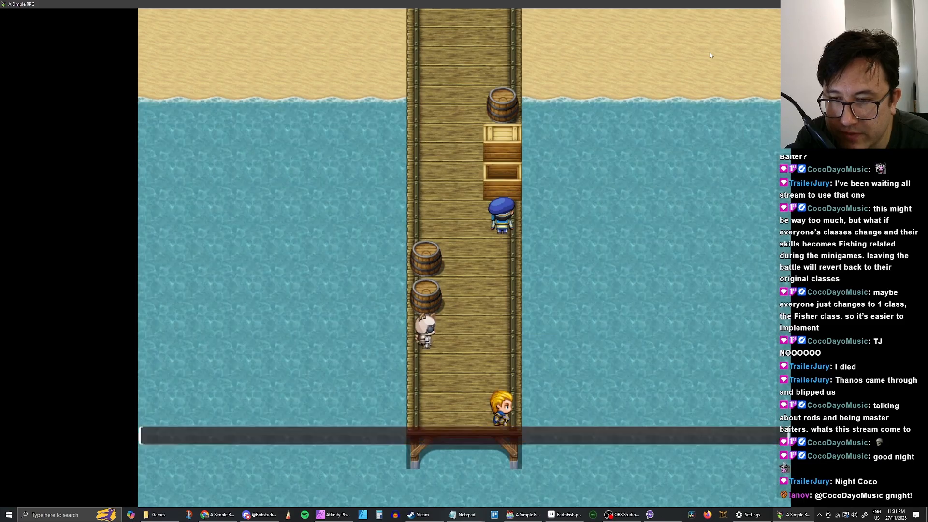
{"action": "key", "text": "Return"}
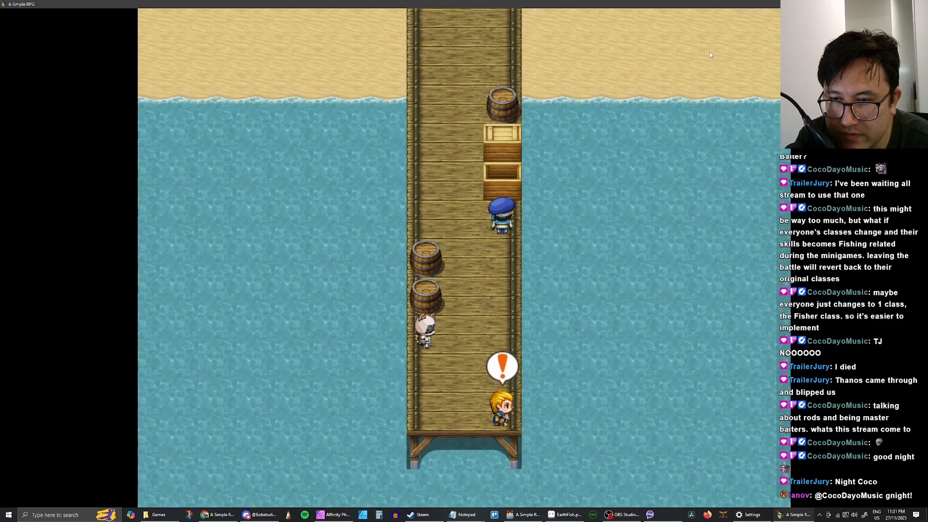
{"action": "key", "text": "Return"}
{"action": "key", "text": "Return"}
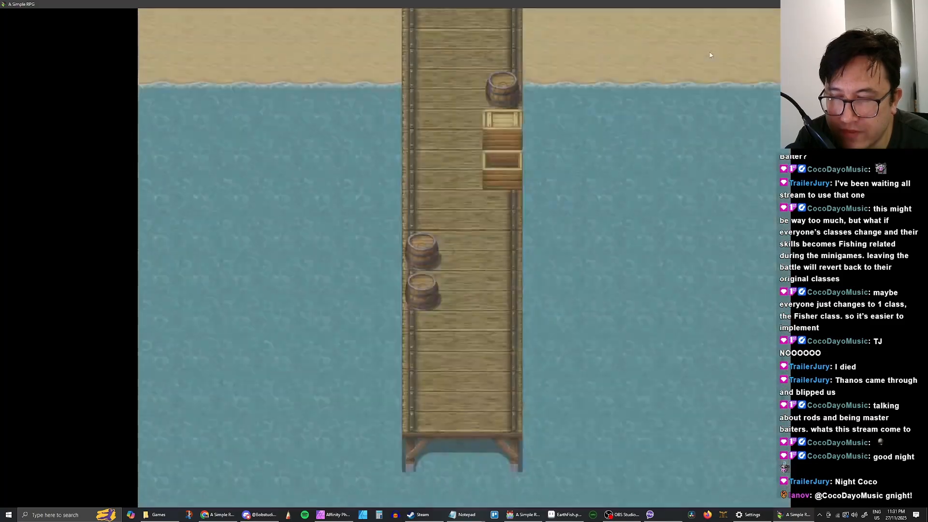
{"action": "key", "text": "Return"}
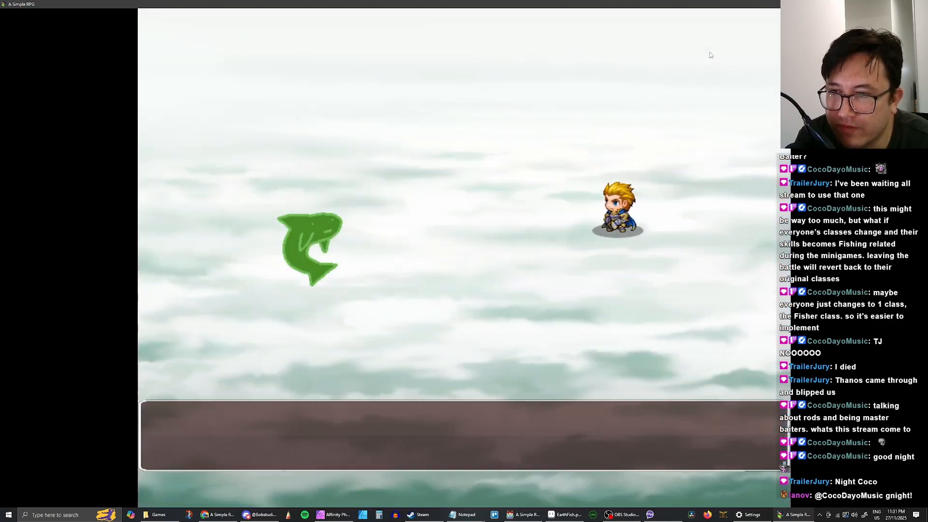
{"action": "key", "text": "Return"}
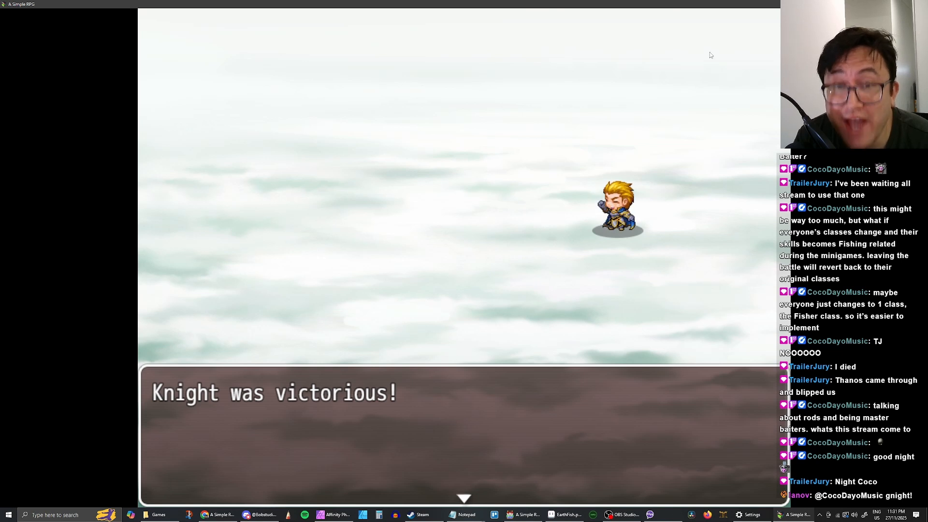
{"action": "key", "text": "Return"}
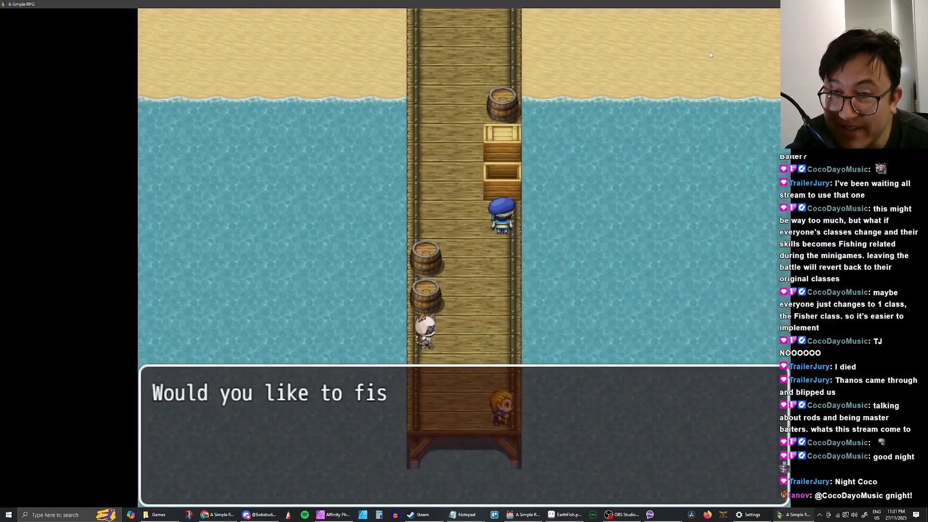
Cast the line again from the pier, hook another Earth Fish and attack until it is slain
{"action": "key", "text": "Return"}
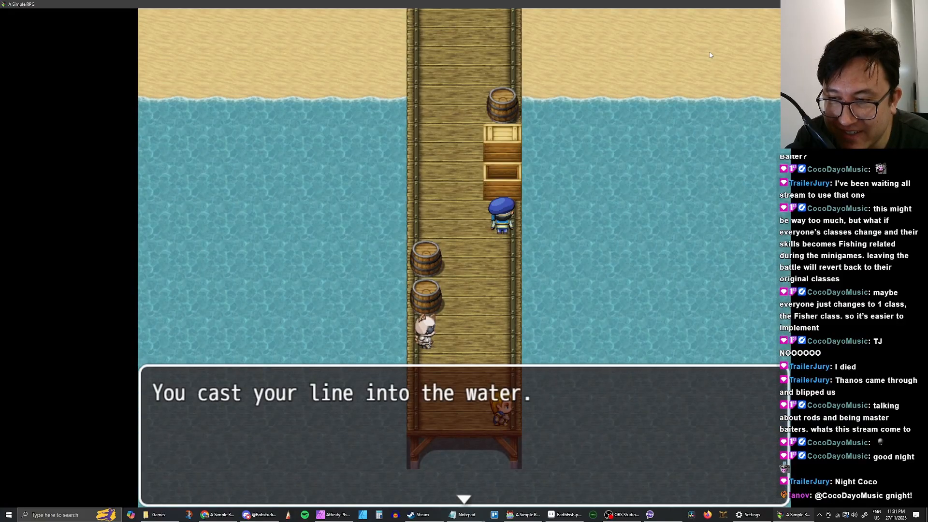
{"action": "key", "text": "Return"}
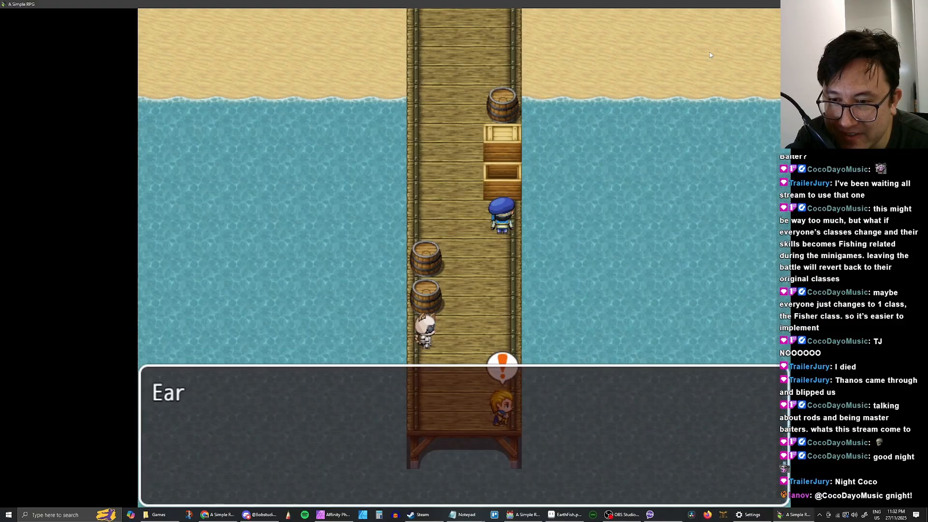
{"action": "key", "text": "Return"}
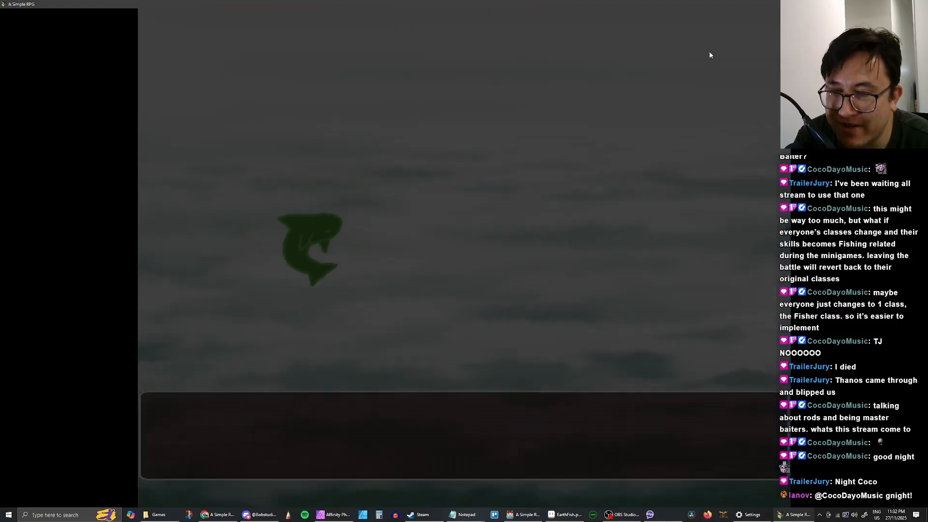
{"action": "key", "text": "Return"}
{"action": "key", "text": "Return"}
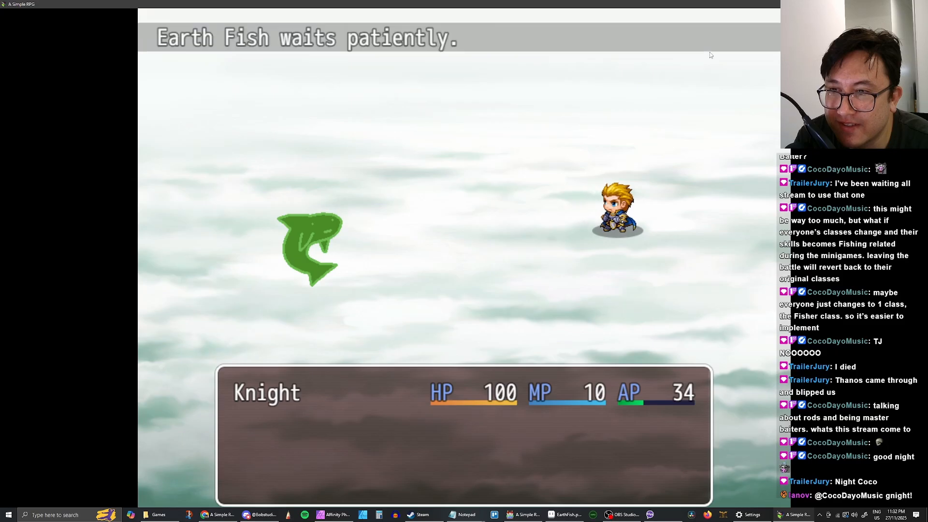
{"action": "key", "text": "Return"}
{"action": "key", "text": "Return"}
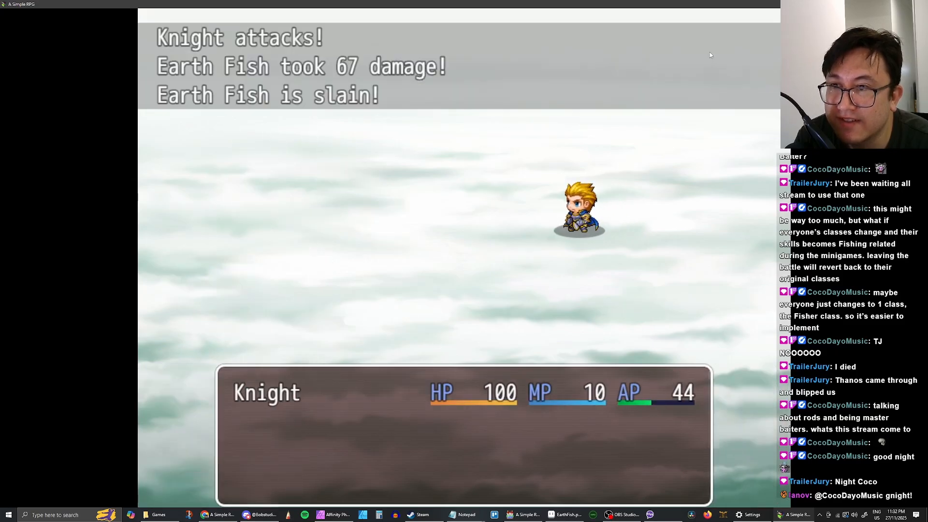
{"action": "key", "text": "Return"}
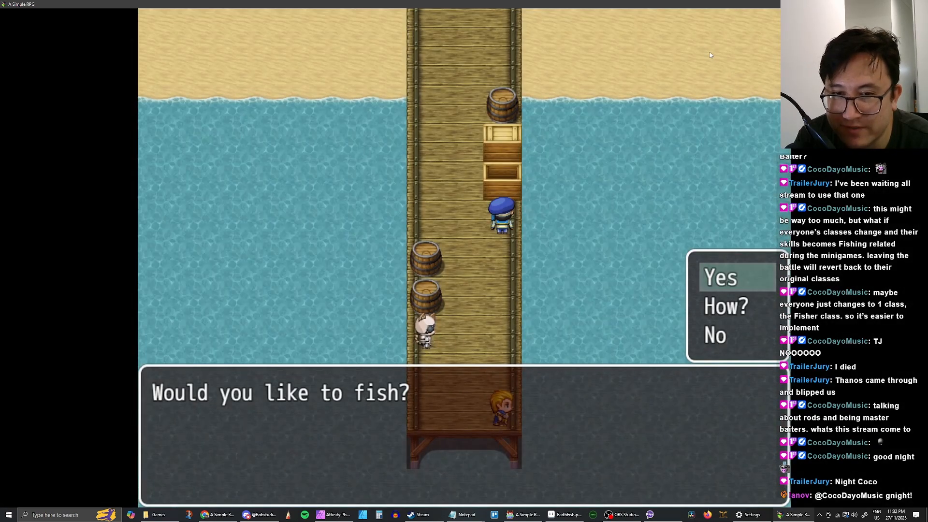
Stop fishing, leave the docks and walk through Hub Town, exiting east past the armour shop toward the tavern
{"action": "key", "text": "Return"}
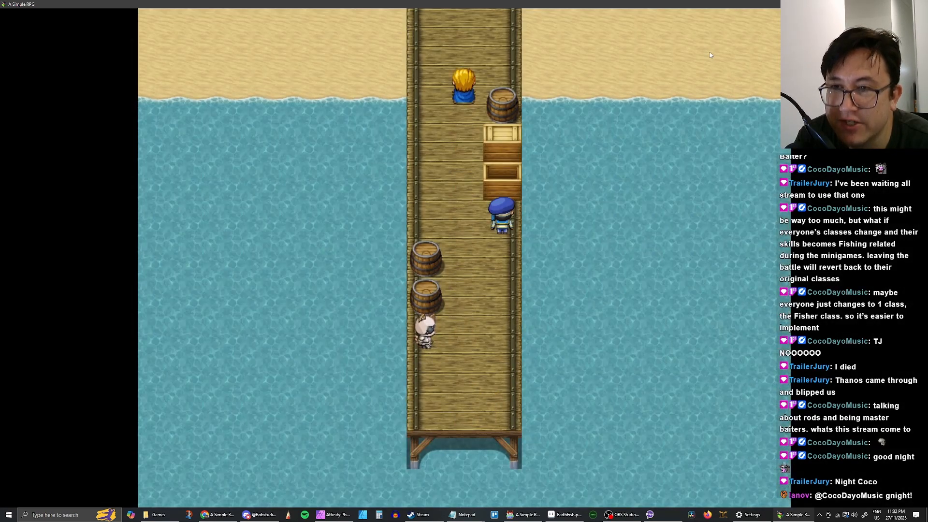
{"action": "key", "text": "Right"}
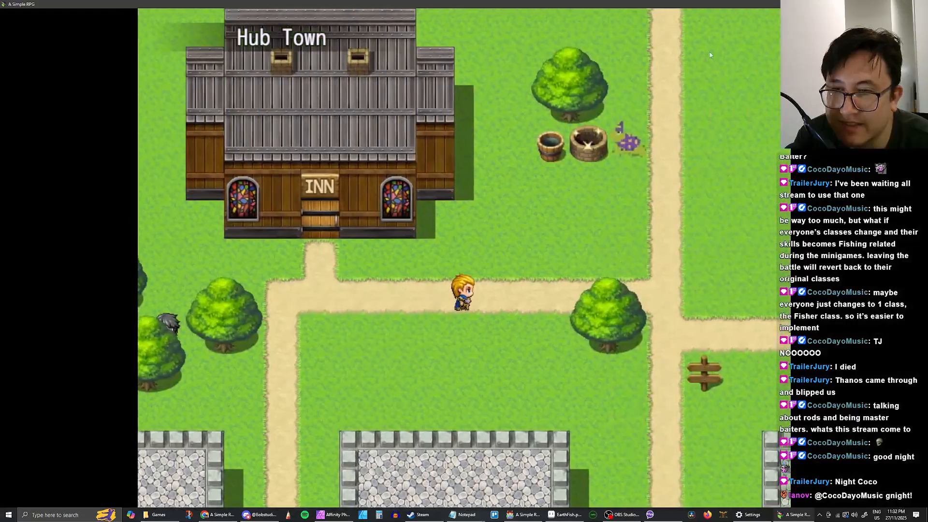
{"action": "key", "text": "Up"}
{"action": "key", "text": "Up"}
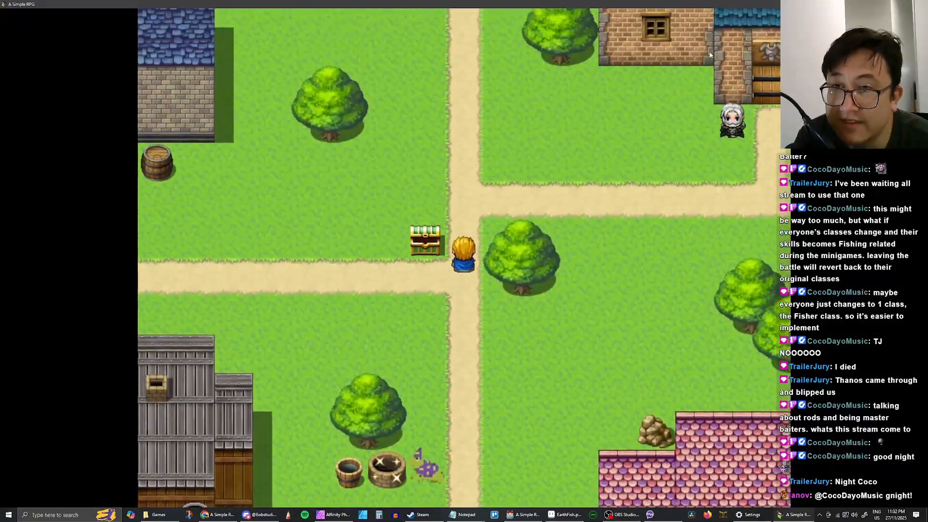
{"action": "key", "text": "Right"}
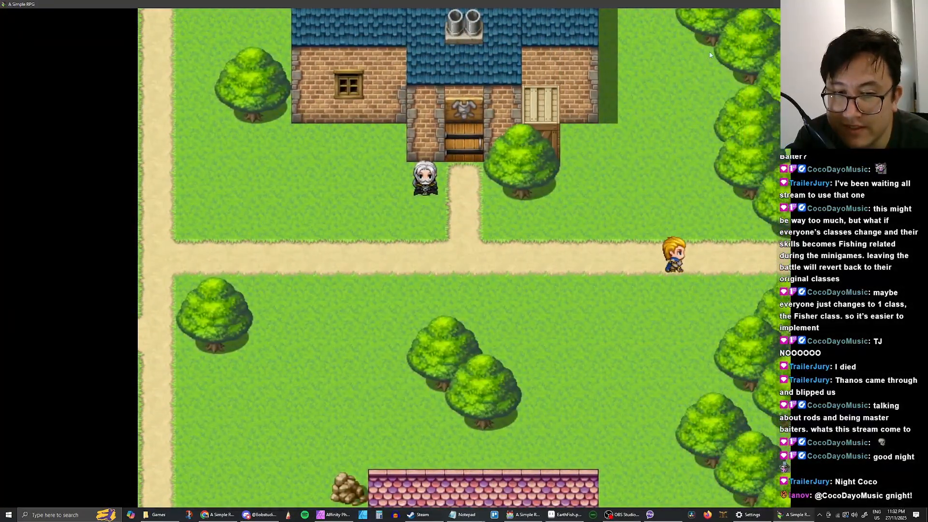
{"action": "key", "text": "Right"}
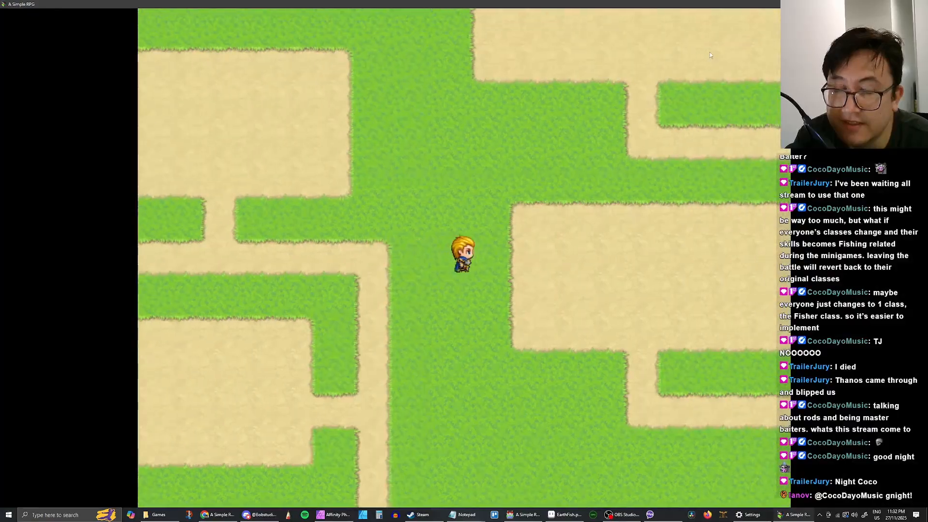
{"action": "key", "text": "Right"}
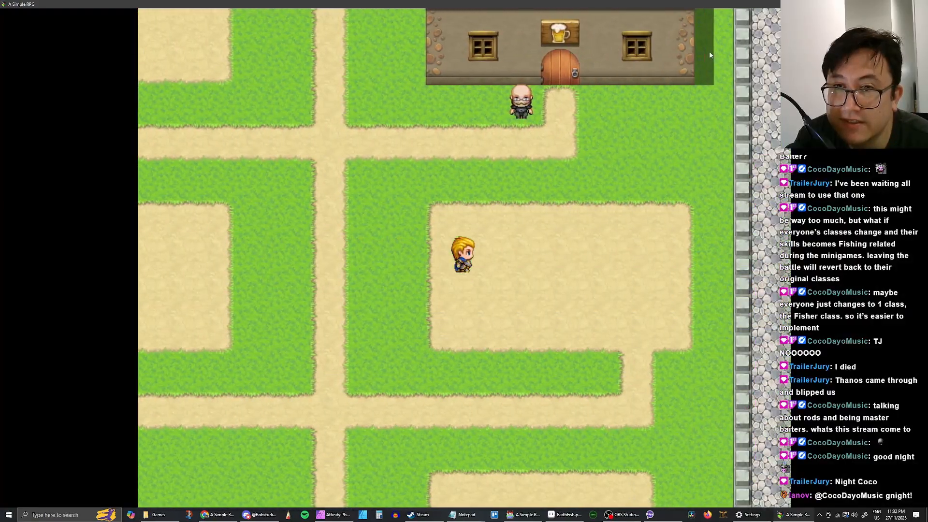
Talk to the bald, bearded quest giver outside the tavern and answer his Earth Fish question with Not Yet
{"action": "key", "text": "Right"}
{"action": "key", "text": "Up"}
{"action": "key", "text": "Return"}
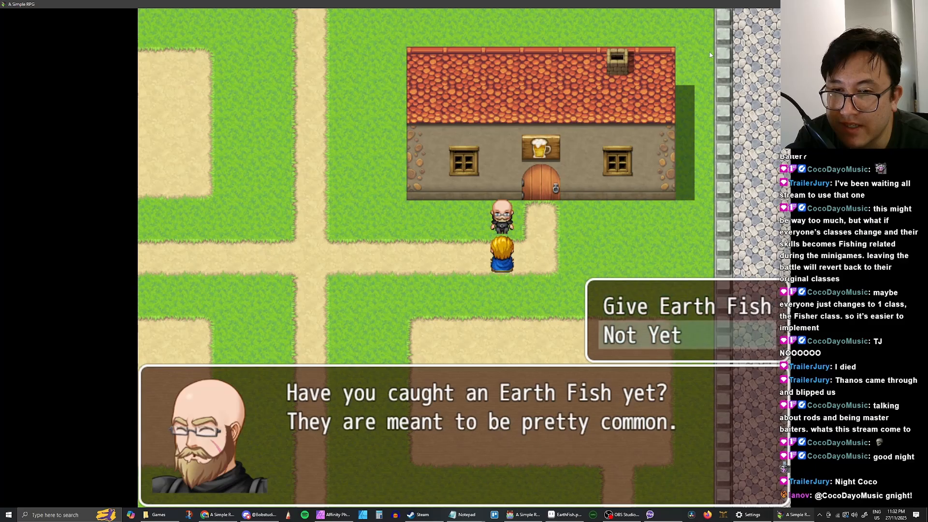
{"action": "key", "text": "Return"}
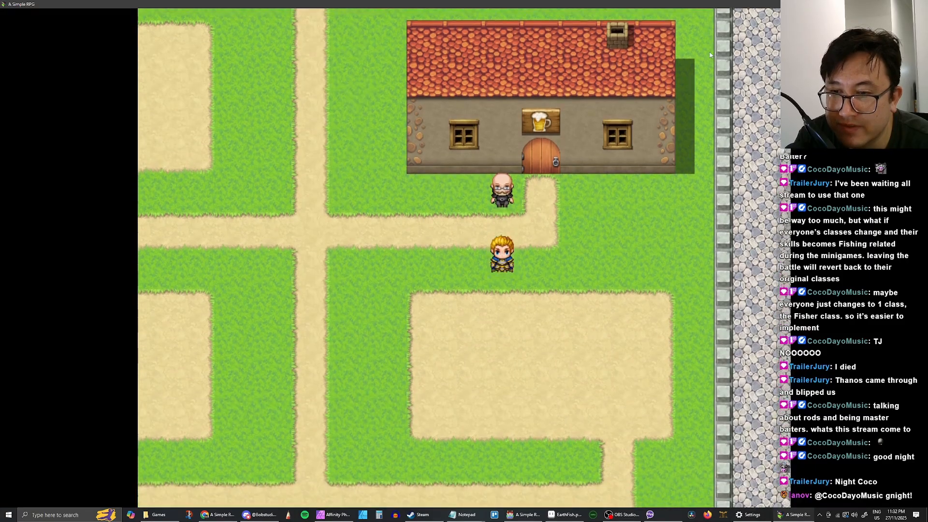
Walk back west through Hub Town, past the inn to the docks, and bring up the fishing prompt at the pier's end
{"action": "key", "text": "Down"}
{"action": "key", "text": "Left"}
{"action": "key", "text": "Down"}
{"action": "key", "text": "Left"}
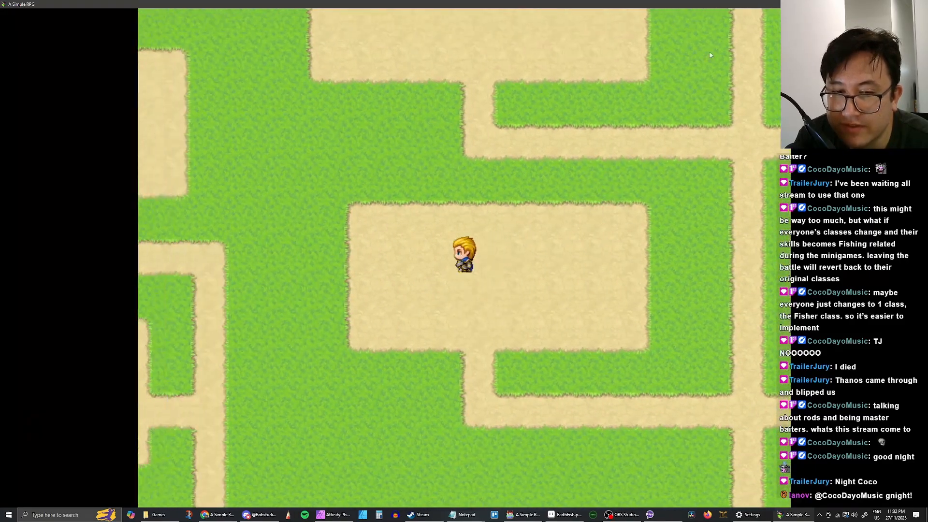
{"action": "key", "text": "Left"}
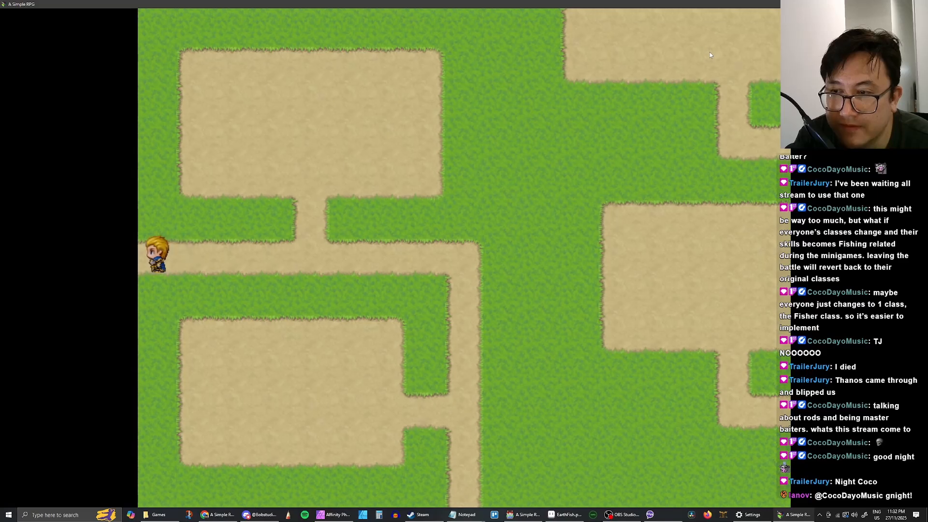
{"action": "key", "text": "Left"}
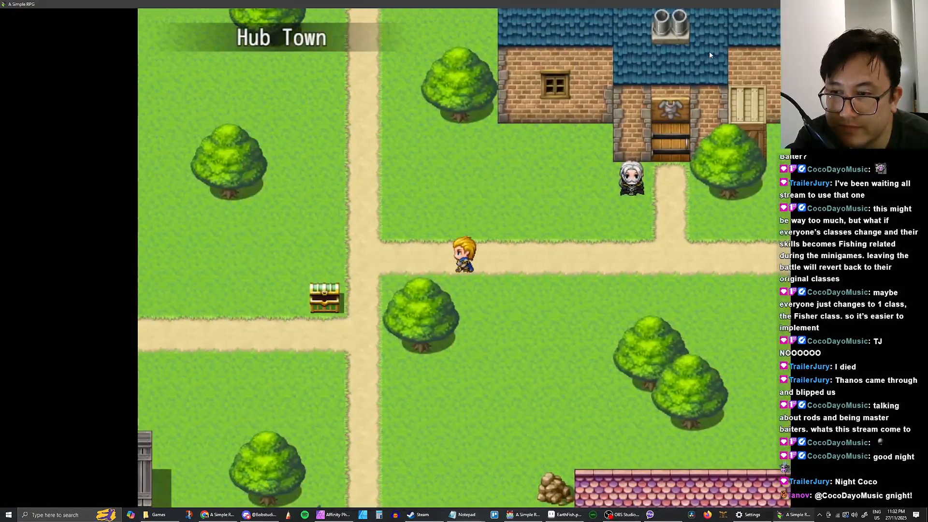
{"action": "key", "text": "Down"}
{"action": "key", "text": "Left"}
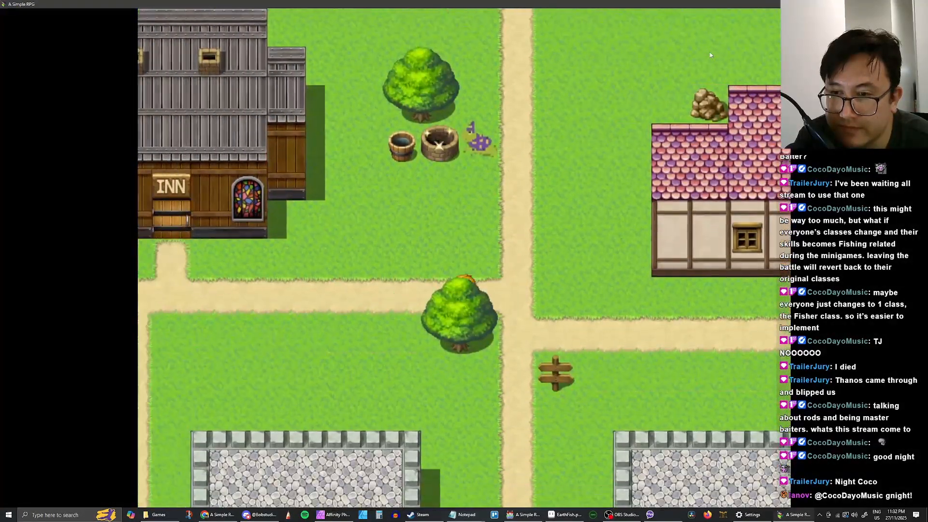
{"action": "key", "text": "Down"}
{"action": "key", "text": "Down"}
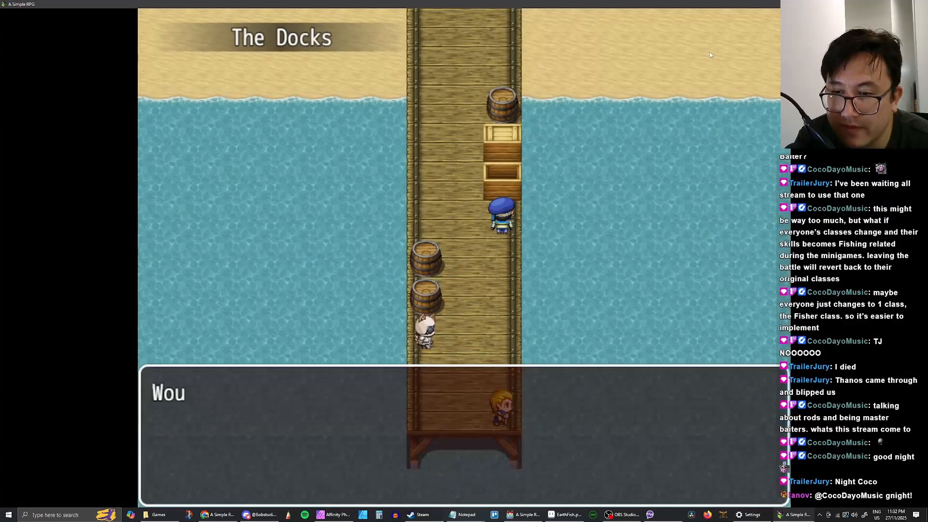
Accept the fishing prompt at the pier's end, cast the line and hook the biting fish to start the battle
{"action": "key", "text": "Return"}
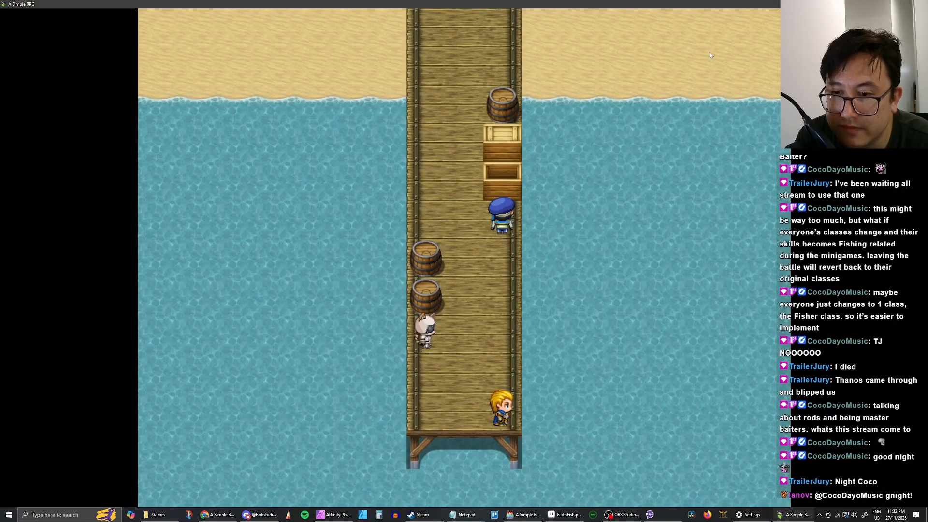
{"action": "key", "text": "Return"}
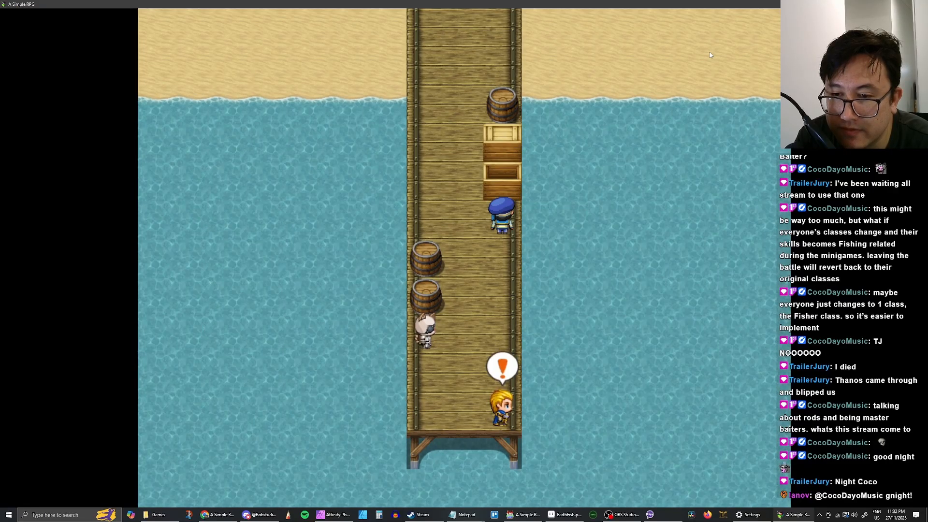
{"action": "key", "text": "Return"}
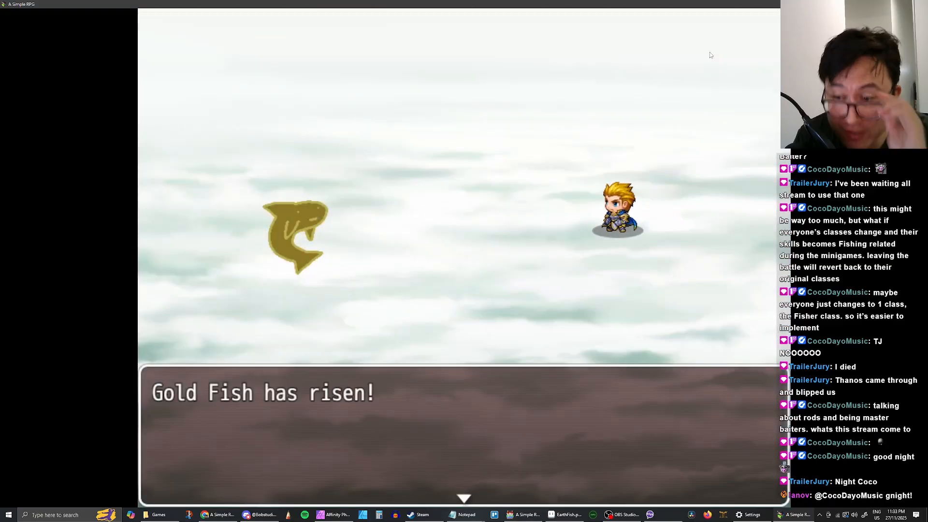
{"action": "key", "text": "Return"}
{"action": "key", "text": "Return"}
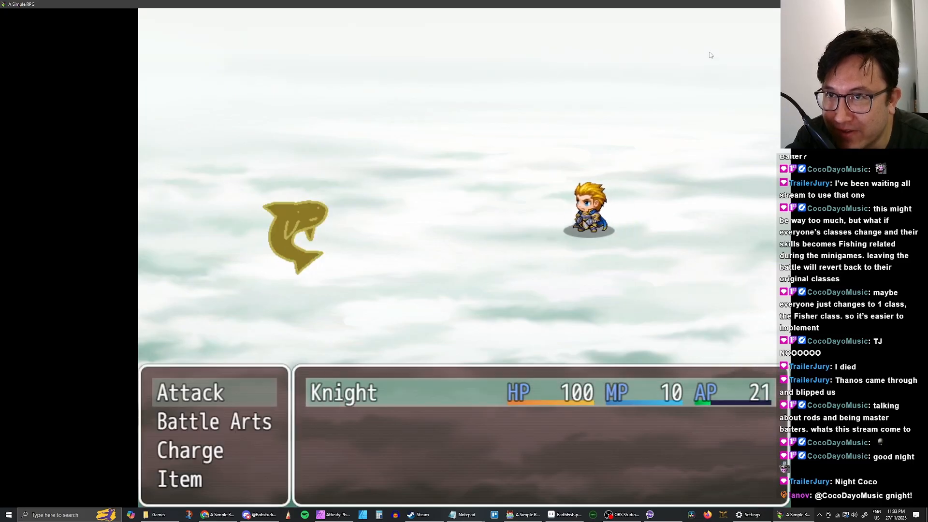
Attack the Gold Fish every turn until it is defeated and close the victory messages
{"action": "key", "text": "Return"}
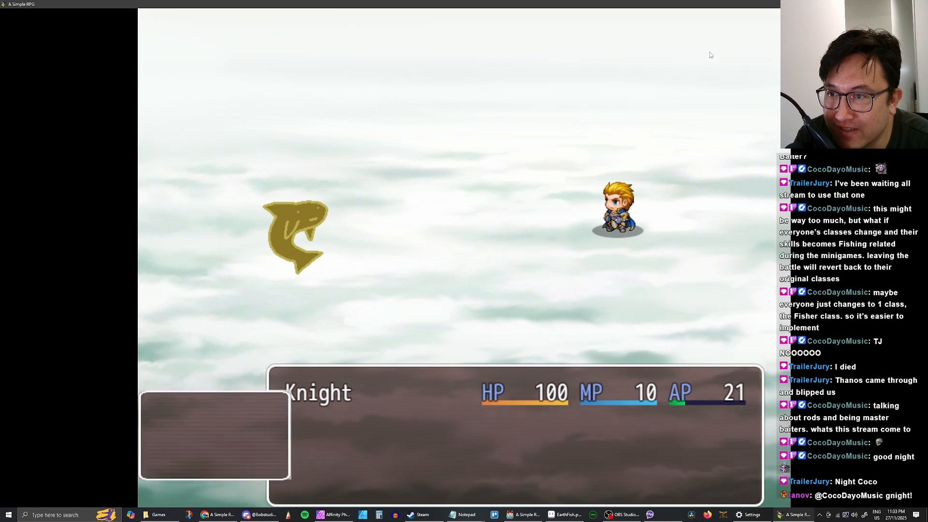
{"action": "key", "text": "Return"}
{"action": "key", "text": "Return"}
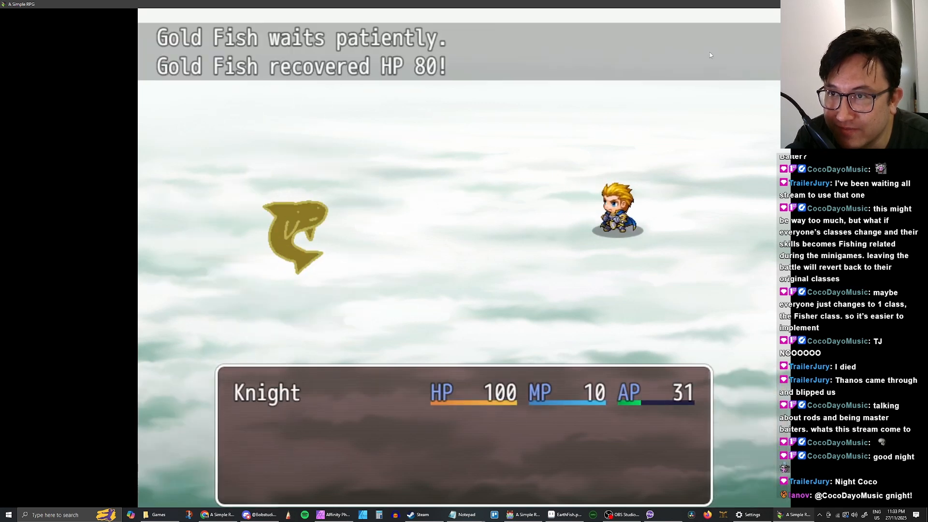
{"action": "key", "text": "Return"}
{"action": "key", "text": "Return"}
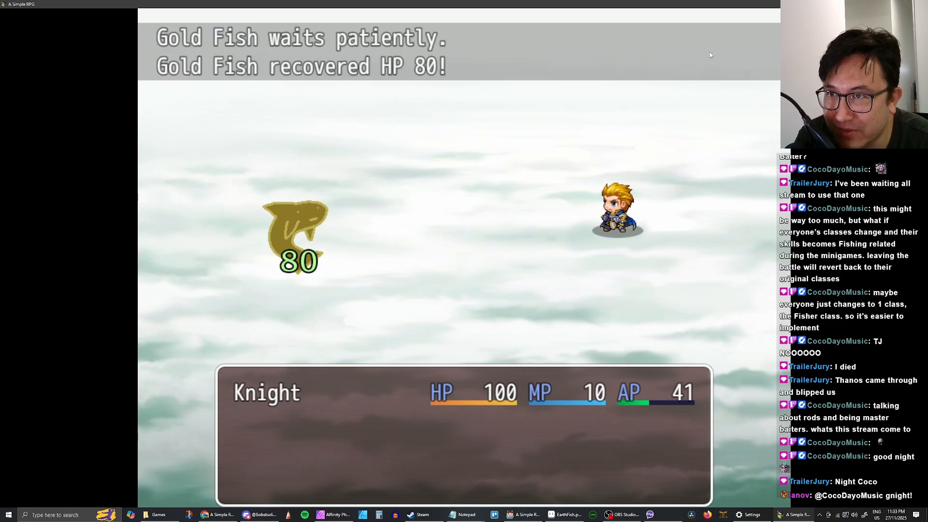
{"action": "key", "text": "Return"}
{"action": "key", "text": "Return"}
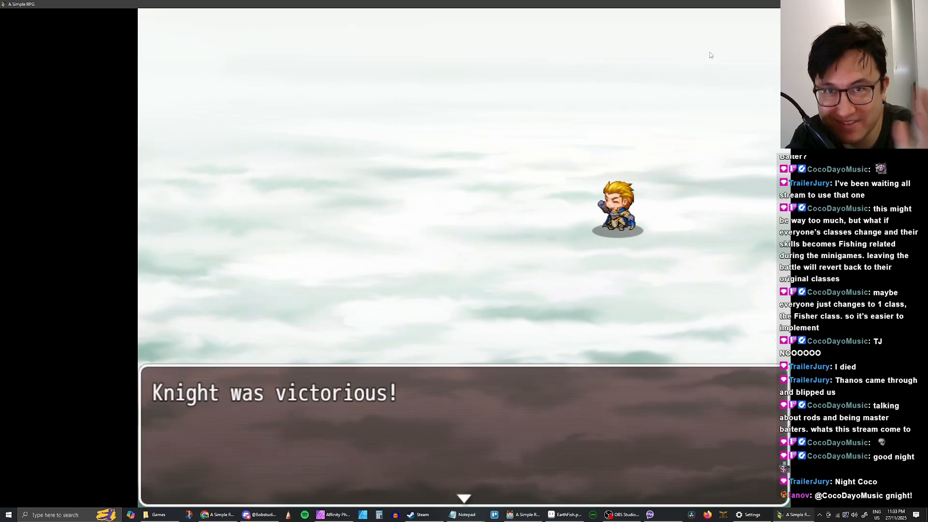
{"action": "key", "text": "Return"}
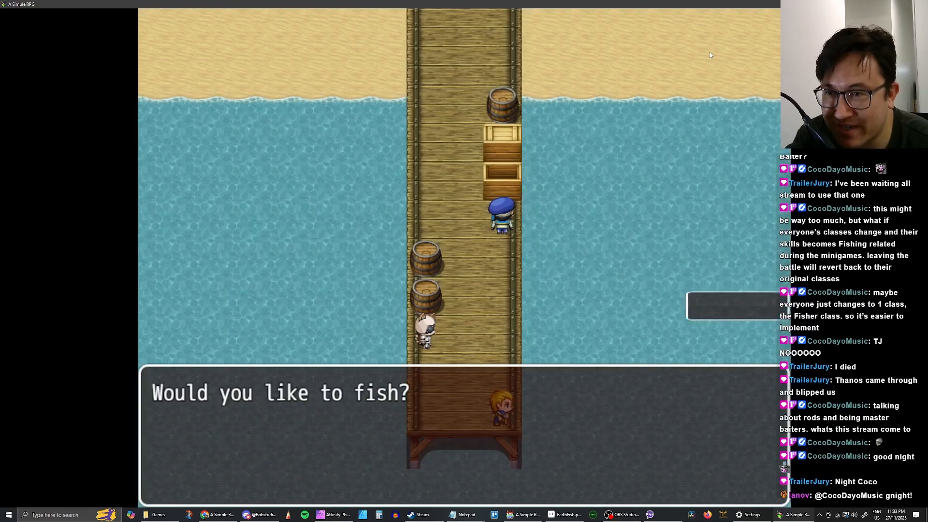
Decline to fish again and walk back up the pier, leaving the docks for Hub Town
{"action": "key", "text": "Down"}
{"action": "key", "text": "Down"}
{"action": "key", "text": "Return"}
{"action": "key", "text": "Left"}
{"action": "key", "text": "Up"}
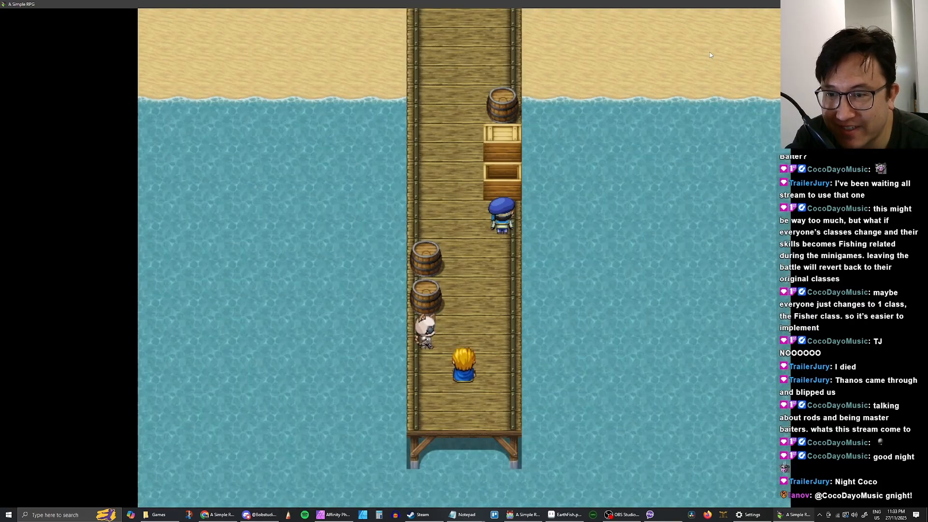
{"action": "key", "text": "Up"}
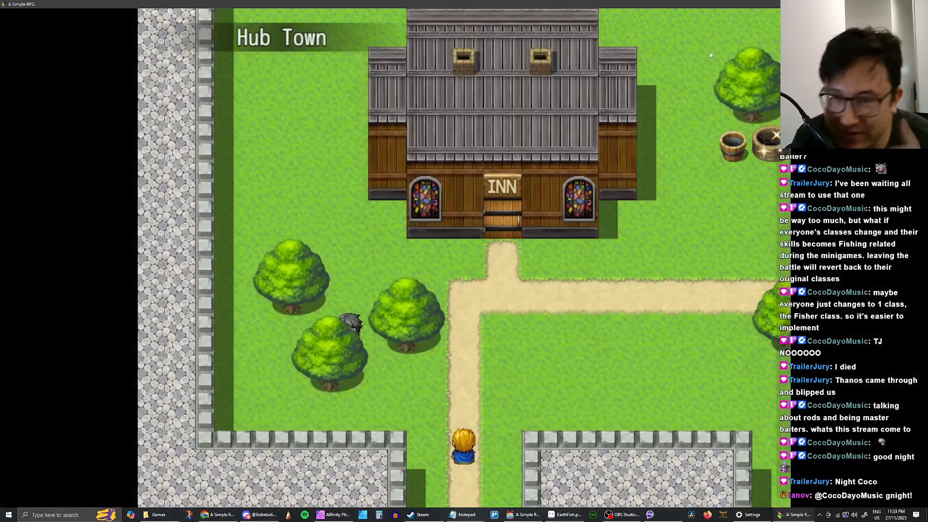
Walk through Hub Town past the inn and the armour shop and leave by the east exit
{"action": "key", "text": "Up"}
{"action": "key", "text": "Right"}
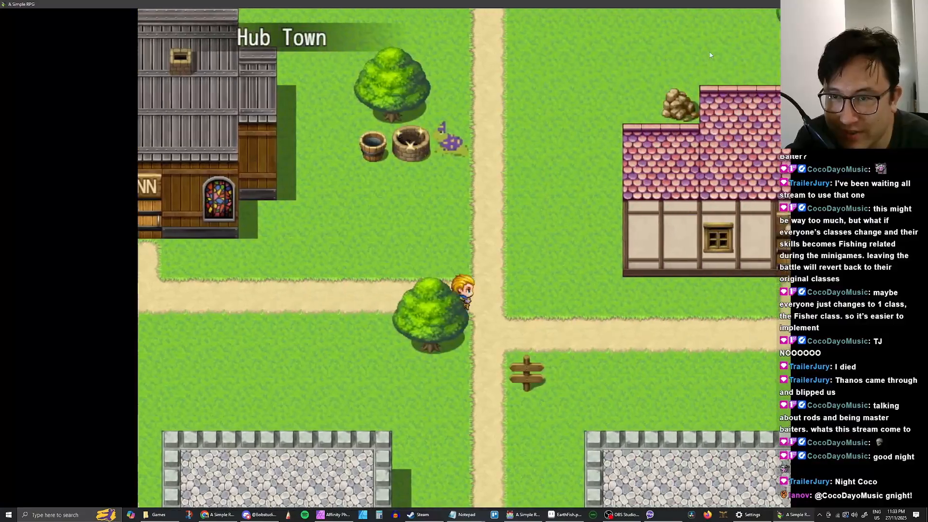
{"action": "key", "text": "Up"}
{"action": "key", "text": "Up"}
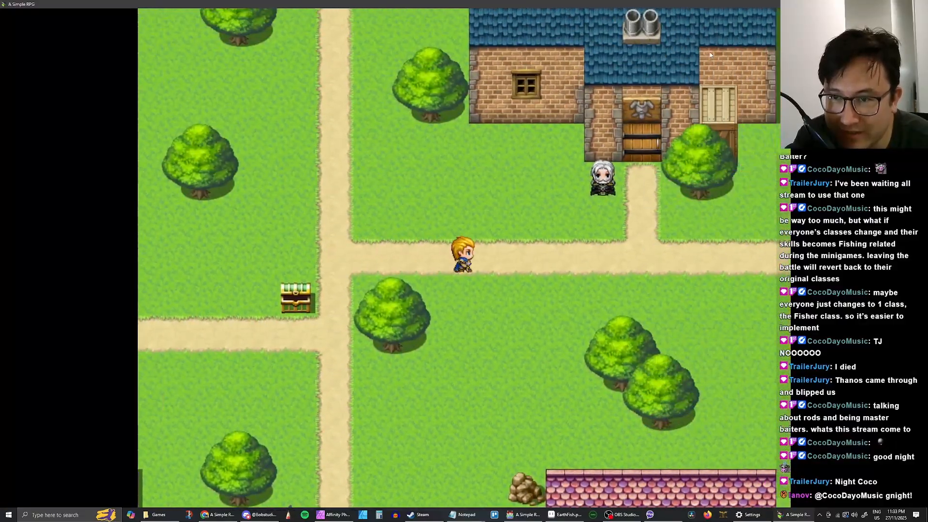
{"action": "key", "text": "Down"}
{"action": "key", "text": "Right"}
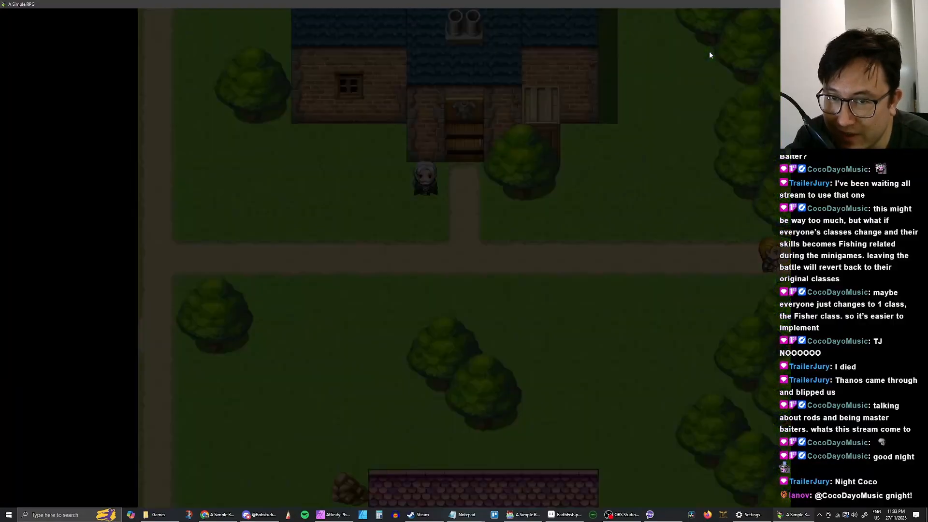
{"action": "key", "text": "Right"}
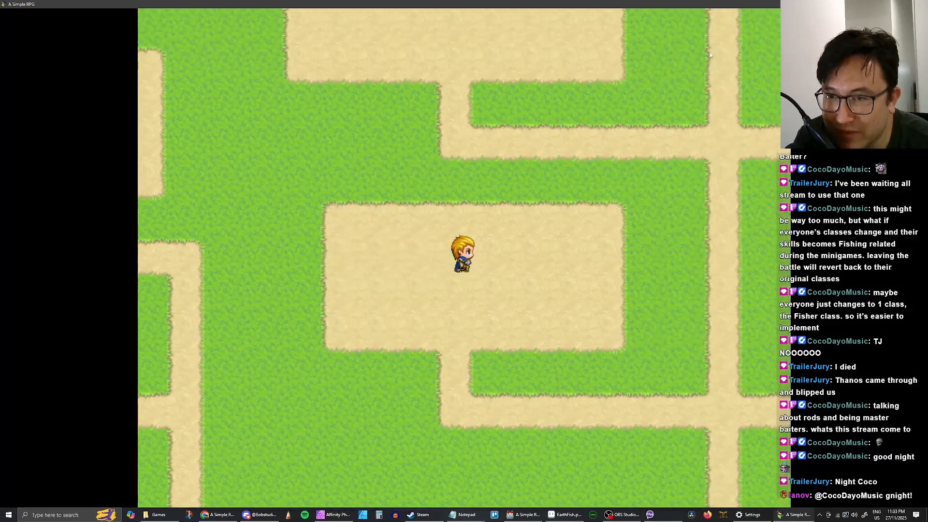
Enter The Holy Cup tavern and recruit the Mage, Cleric and Rogue into the party
{"action": "key", "text": "Up"}
{"action": "key", "text": "Up"}
{"action": "key", "text": "Right"}
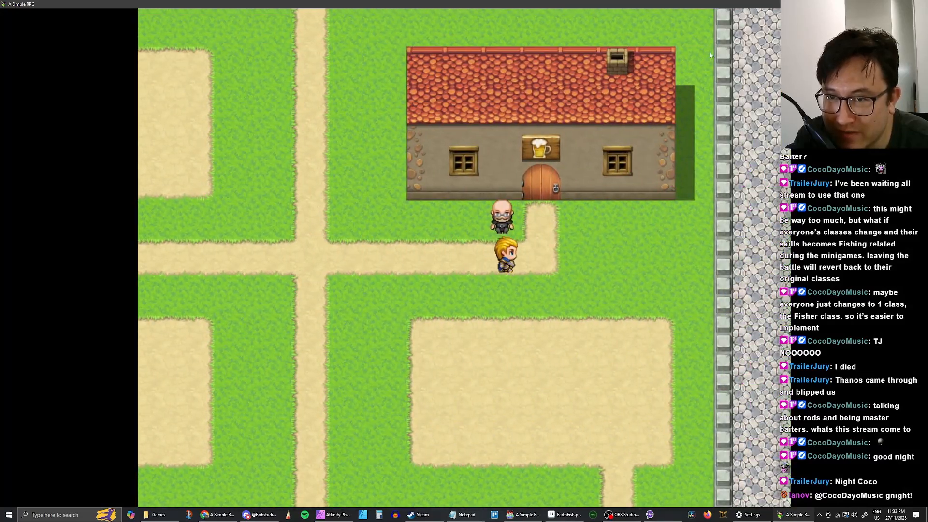
{"action": "key", "text": "Up"}
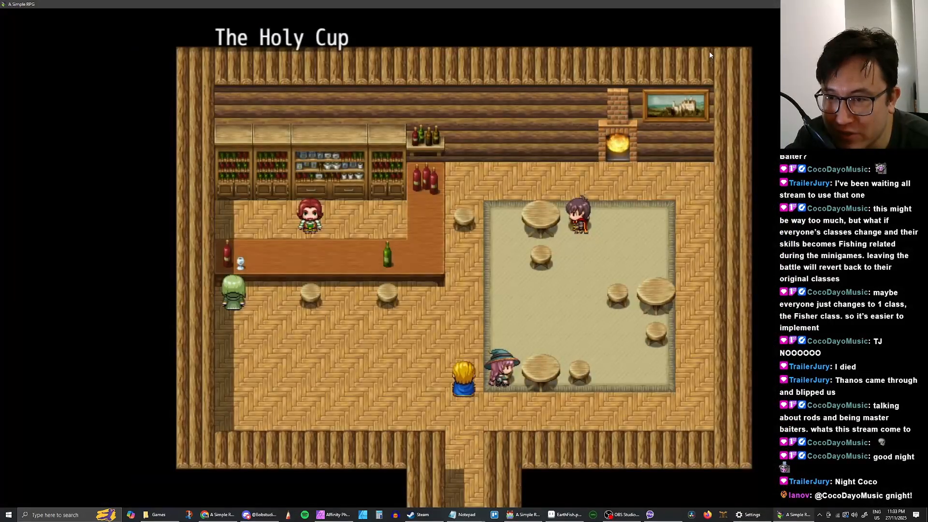
{"action": "key", "text": "Return"}
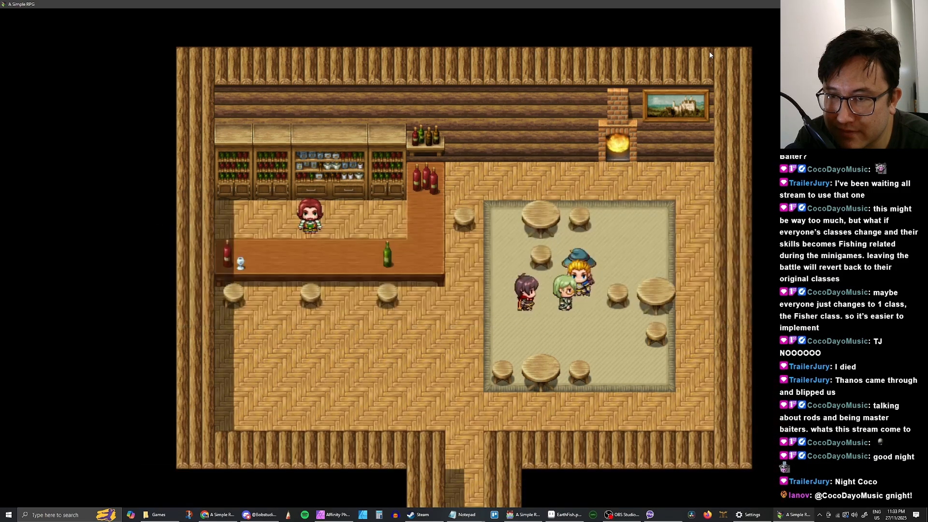
Leave the tavern with the full party and walk back west into Hub Town
{"action": "key", "text": "Down"}
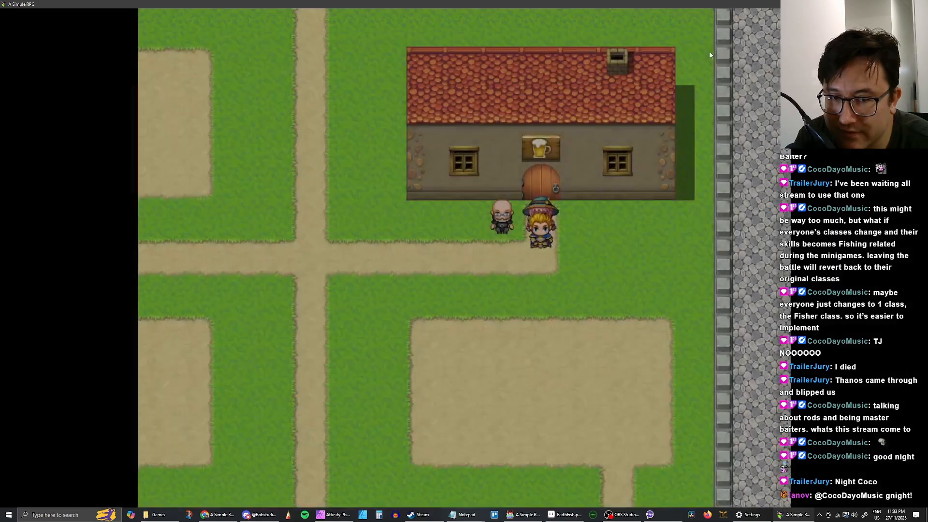
{"action": "key", "text": "Left"}
{"action": "key", "text": "Down"}
{"action": "key", "text": "Left"}
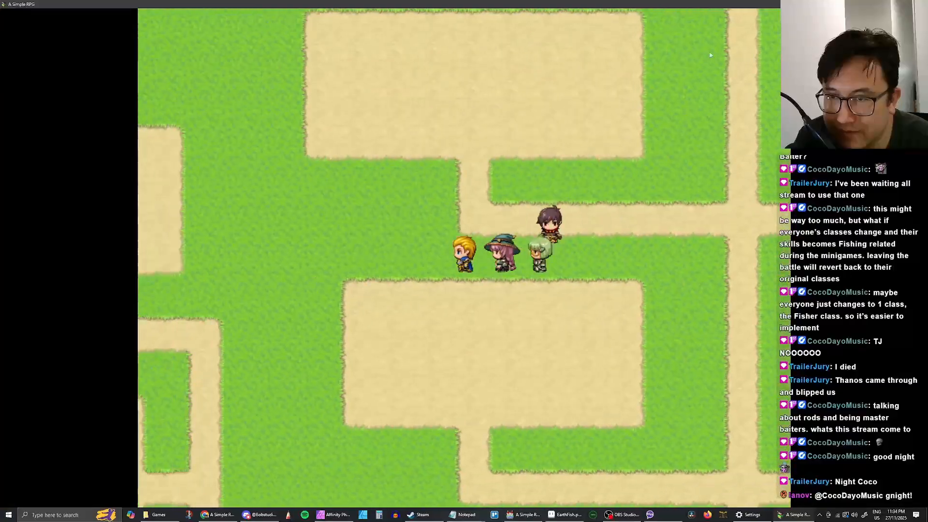
{"action": "key", "text": "Down"}
{"action": "key", "text": "Down"}
{"action": "key", "text": "Left"}
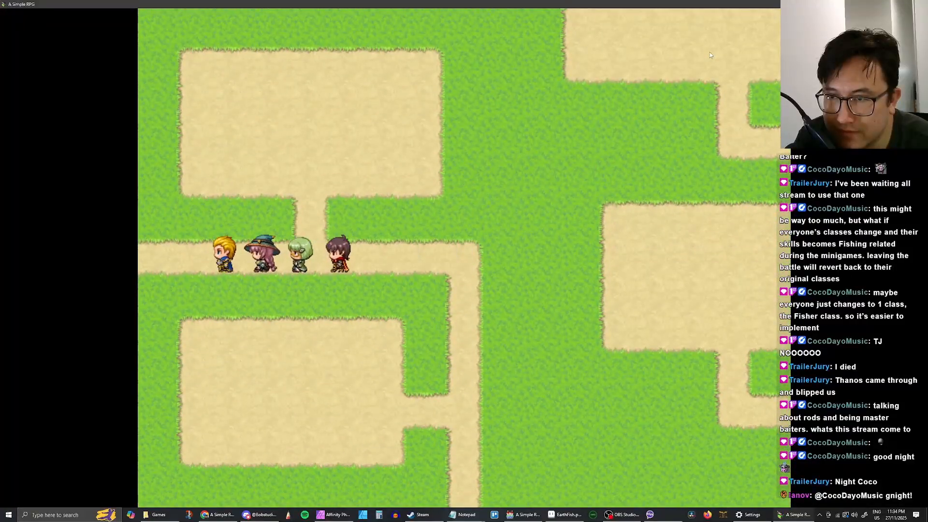
{"action": "key", "text": "Left"}
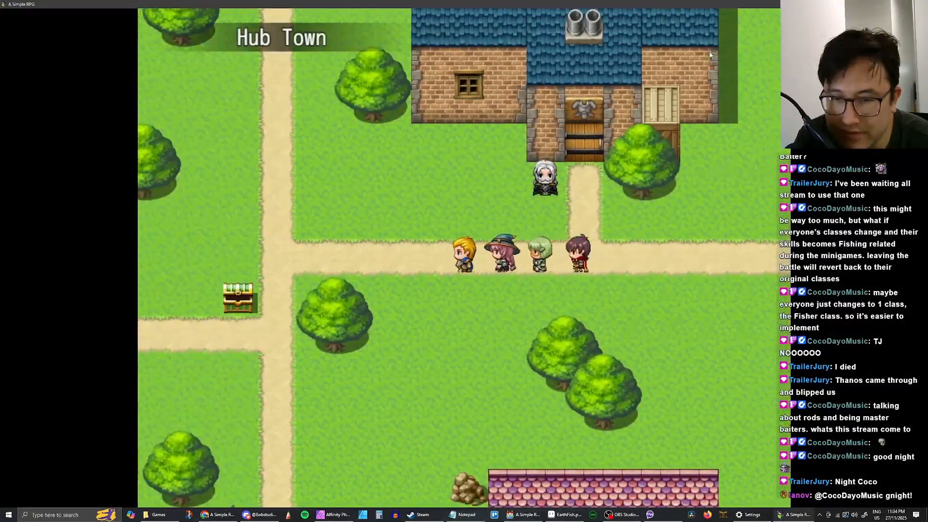
Lead the party north to the castle and speak with the king in the throne room
{"action": "key", "text": "Up"}
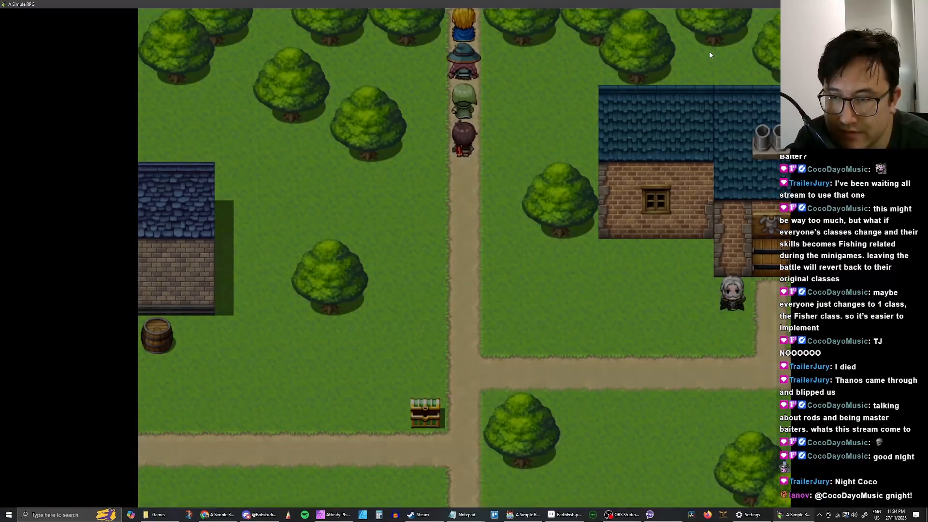
{"action": "key", "text": "Up"}
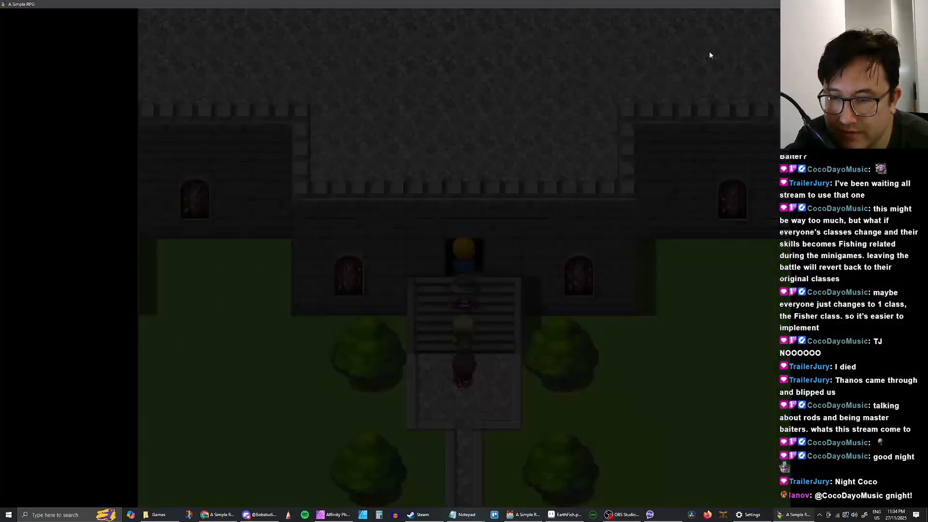
{"action": "key", "text": "Up"}
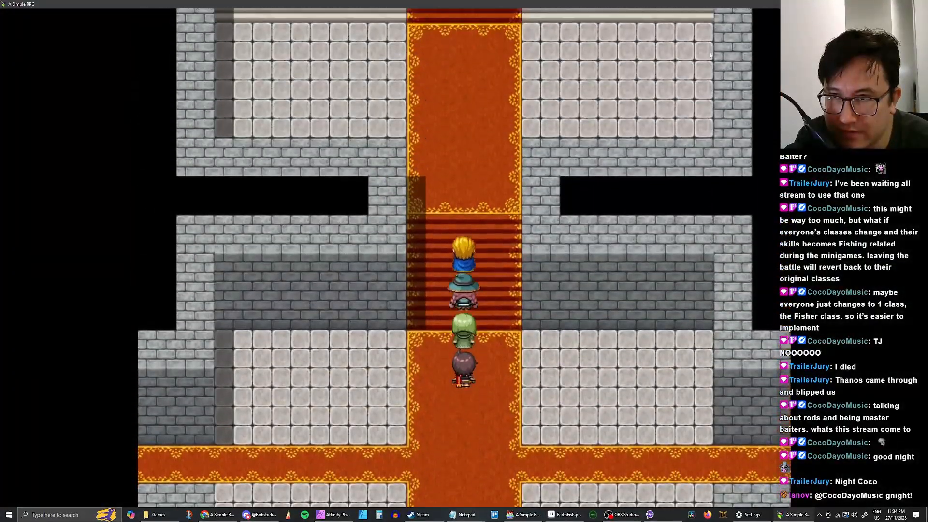
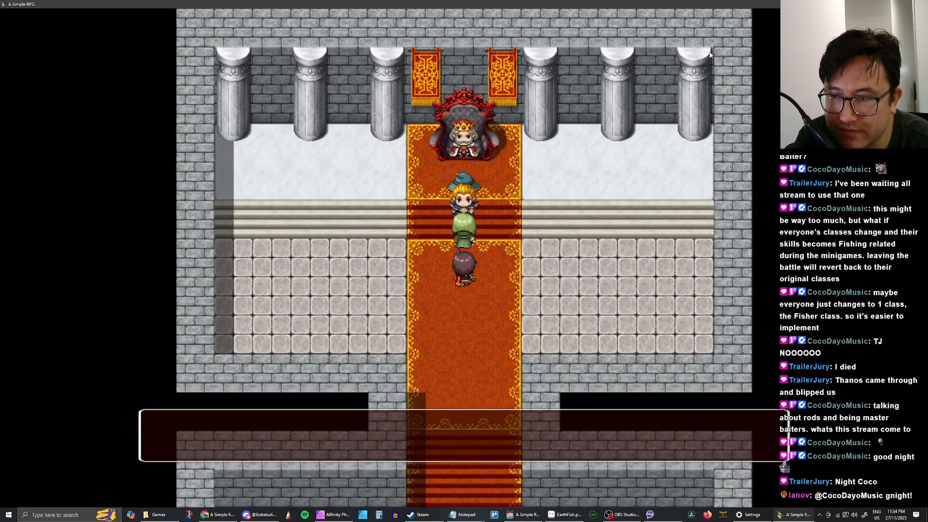
Leave the castle, return to Hub Town and enter the weapon shop in the town's northwest
{"action": "key", "text": "Down"}
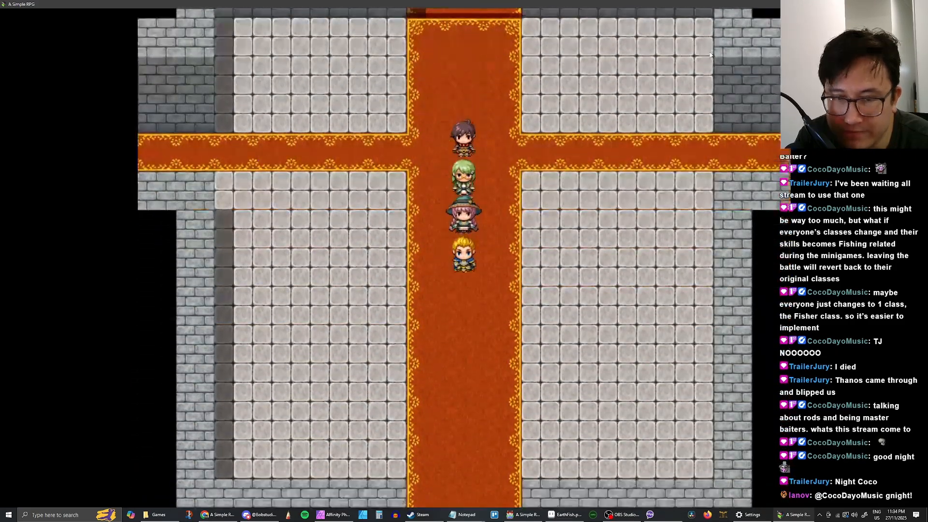
{"action": "key", "text": "Down"}
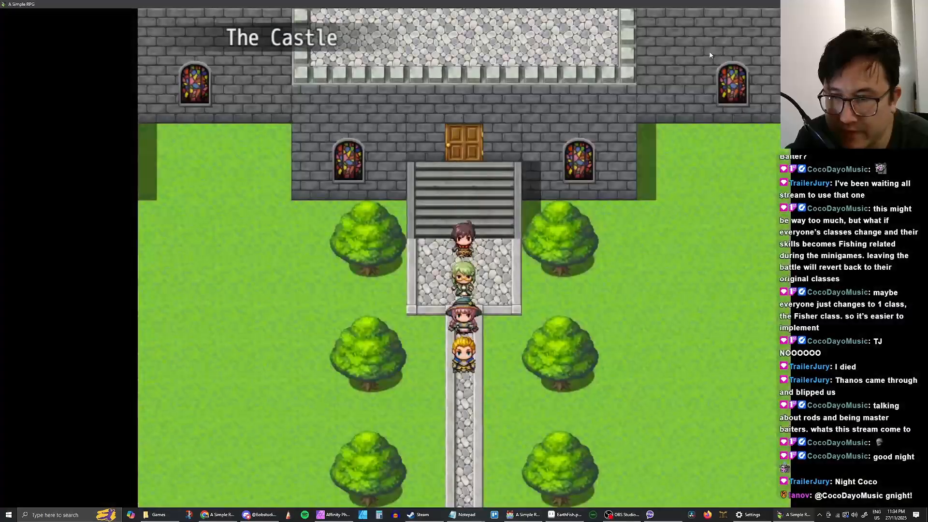
{"action": "key", "text": "Down"}
{"action": "key", "text": "Right"}
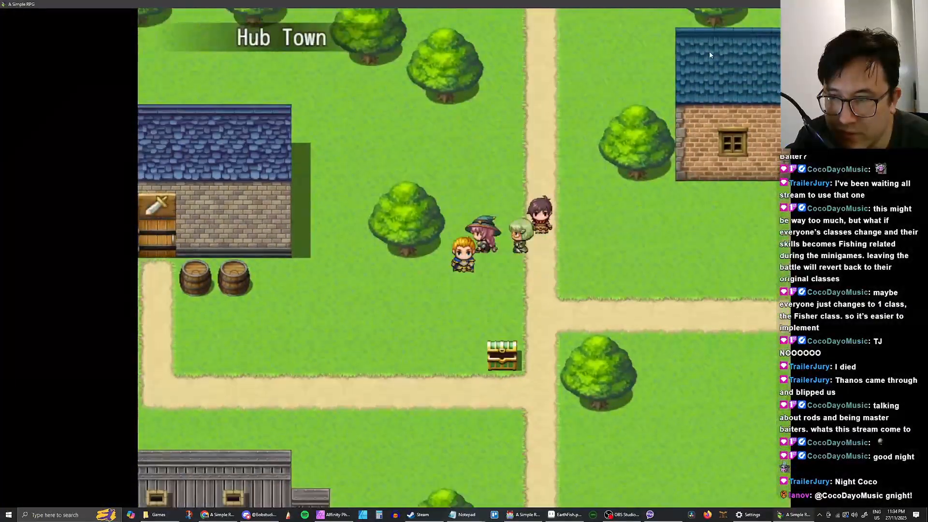
{"action": "key", "text": "Left"}
{"action": "key", "text": "Up"}
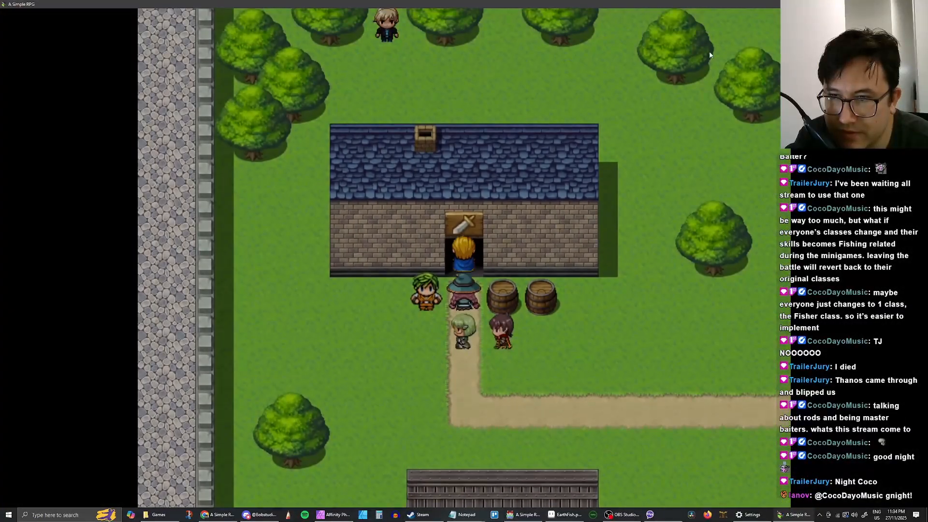
Talk to the weapon shopkeeper and buy one BOOGER, one Dagger, one Staff and one Mace
{"action": "key", "text": "Up"}
{"action": "key", "text": "Return"}
{"action": "key", "text": "Return"}
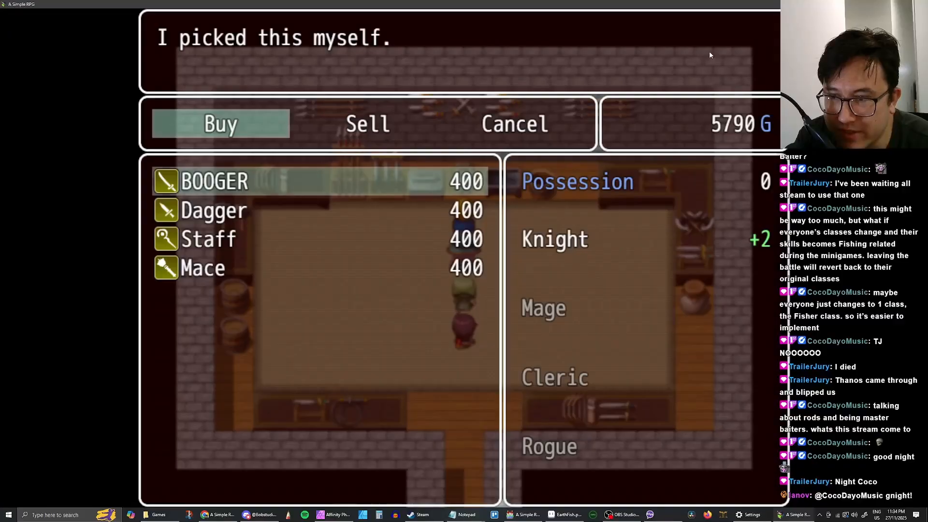
{"action": "key", "text": "Return"}
{"action": "key", "text": "Return"}
{"action": "key", "text": "Down"}
{"action": "key", "text": "Return"}
{"action": "key", "text": "Return"}
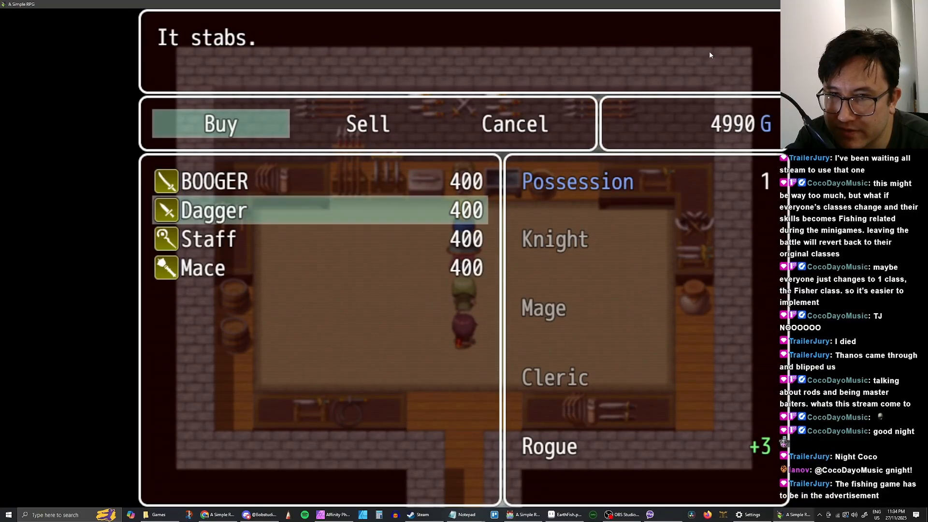
{"action": "key", "text": "Down"}
{"action": "key", "text": "Return"}
{"action": "key", "text": "Return"}
{"action": "key", "text": "Down"}
{"action": "key", "text": "Return"}
{"action": "key", "text": "Return"}
{"action": "key", "text": "Escape"}
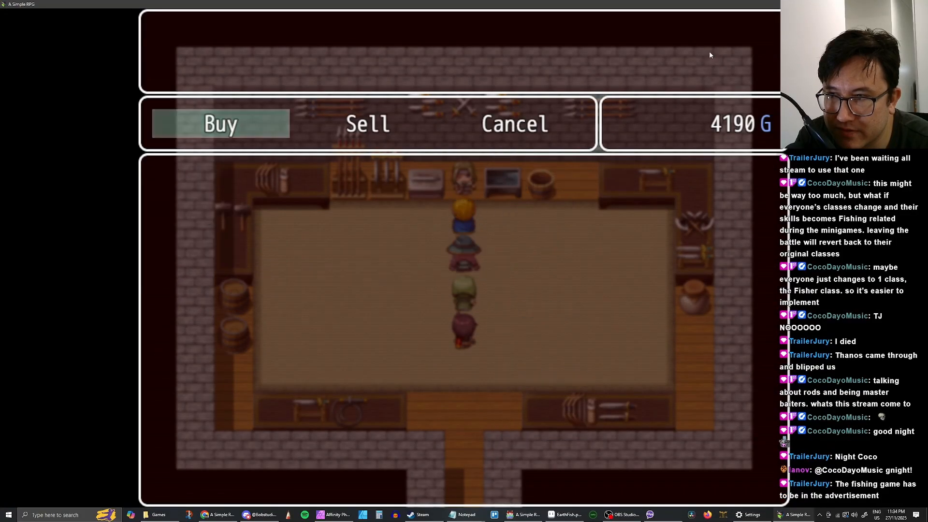
Finish shopping, dismiss the shopkeeper's dialogue and bring up the party menu
{"action": "key", "text": "Escape"}
{"action": "key", "text": "Return"}
{"action": "key", "text": "Return"}
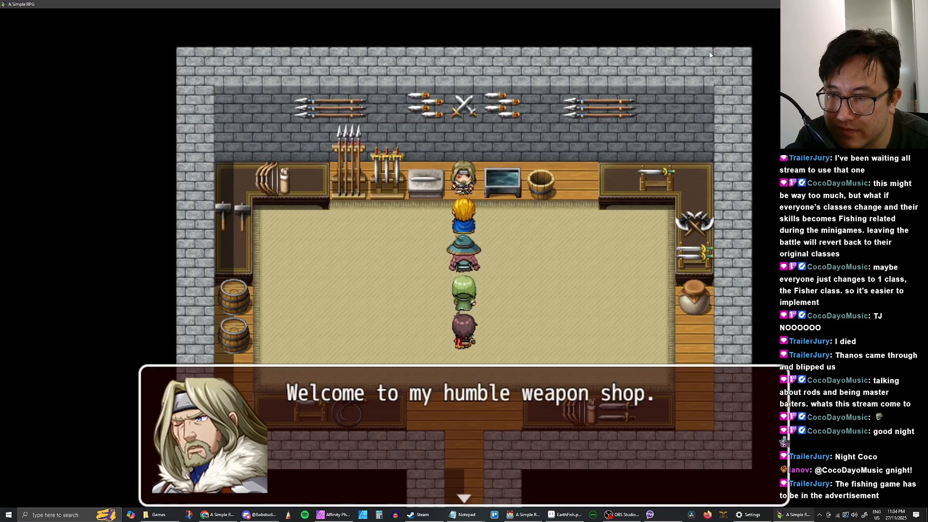
{"action": "key", "text": "Return"}
{"action": "key", "text": "Escape"}
{"action": "key", "text": "Return"}
{"action": "key", "text": "Escape"}
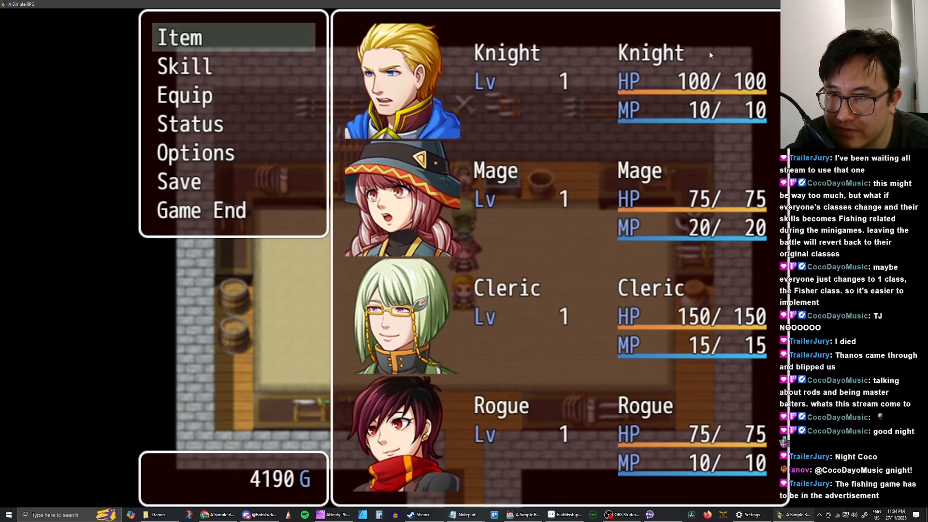
Equip the Knight with the best available gear using the Optimize option
{"action": "key", "text": "Down"}
{"action": "key", "text": "Down"}
{"action": "key", "text": "Down"}
{"action": "key", "text": "Up"}
{"action": "key", "text": "Return"}
{"action": "key", "text": "Return"}
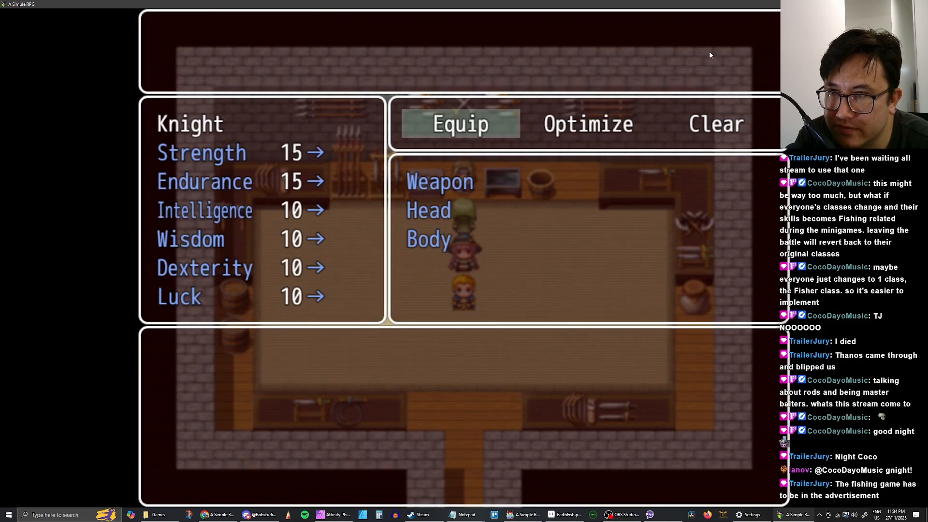
{"action": "key", "text": "Right"}
{"action": "key", "text": "Return"}
{"action": "key", "text": "Escape"}
Optimize the Mage's equipment from the party's spare gear
{"action": "key", "text": "Return"}
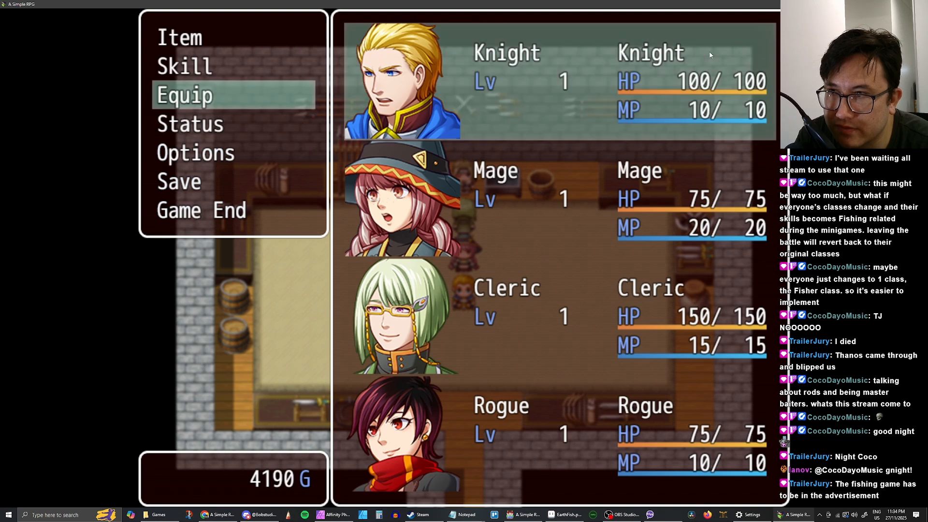
{"action": "key", "text": "Down"}
{"action": "key", "text": "Return"}
{"action": "key", "text": "Right"}
{"action": "key", "text": "Return"}
{"action": "key", "text": "Escape"}
{"action": "key", "text": "Down"}
{"action": "key", "text": "Up"}
Optimize the Cleric's equipment in the same way
{"action": "key", "text": "Return"}
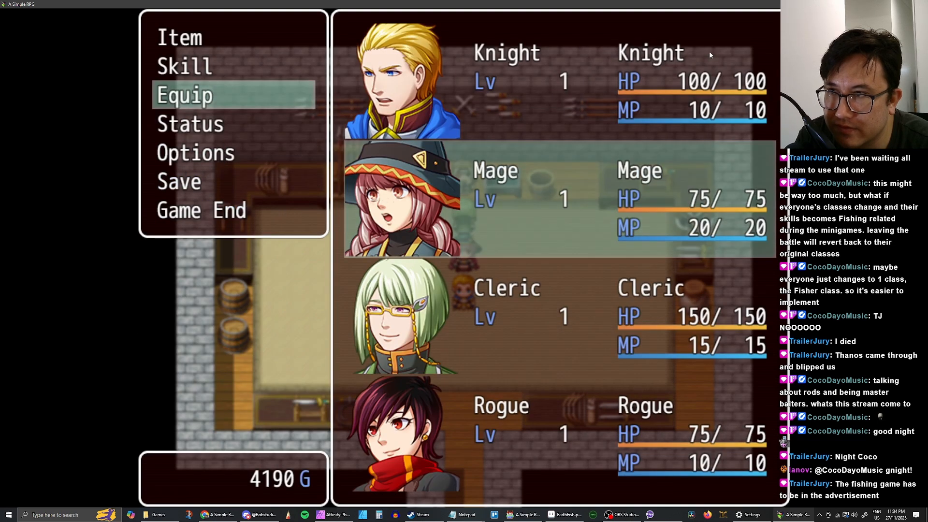
{"action": "key", "text": "Down"}
{"action": "key", "text": "Return"}
{"action": "key", "text": "Right"}
{"action": "key", "text": "Return"}
{"action": "key", "text": "Escape"}
Optimize the Rogue's equipment and return to the weapon shop floor
{"action": "key", "text": "Return"}
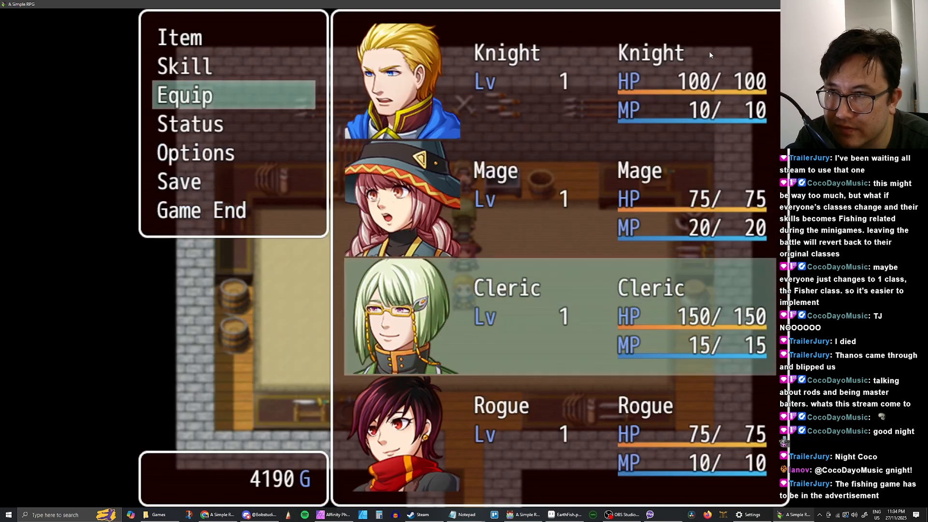
{"action": "key", "text": "Down"}
{"action": "key", "text": "Return"}
{"action": "key", "text": "Right"}
{"action": "key", "text": "Return"}
{"action": "key", "text": "Escape"}
{"action": "key", "text": "Escape"}
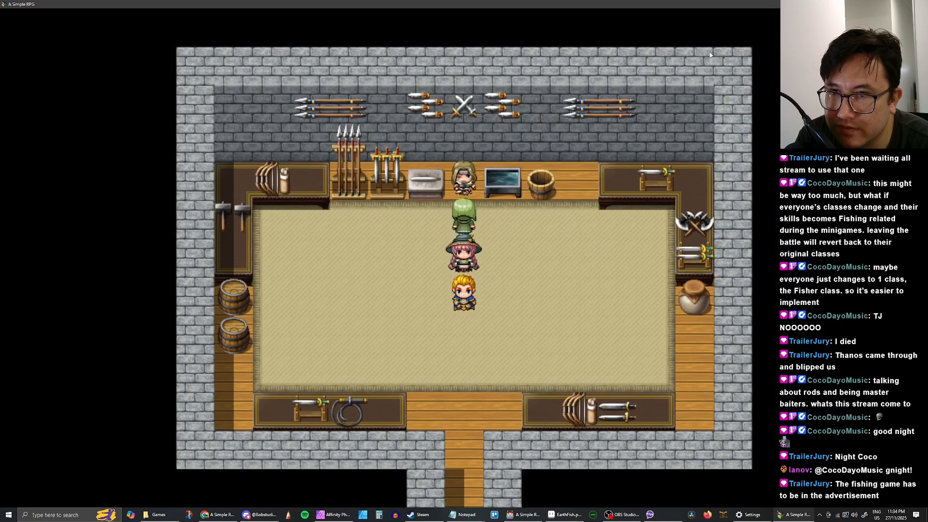
Leave the weapon shop and lead the party through Hub Town to the southern path
{"action": "key", "text": "Down"}
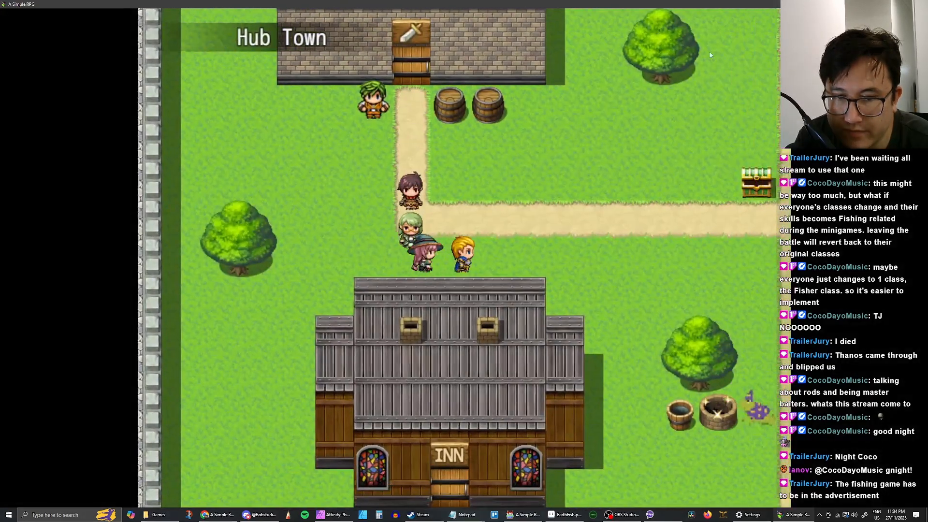
{"action": "key", "text": "Right"}
{"action": "key", "text": "Down"}
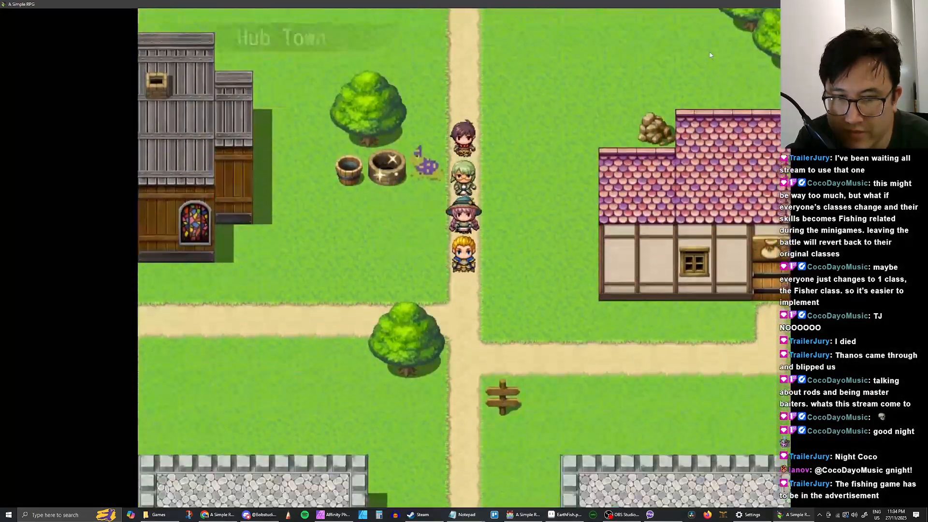
Save the game to File 7 and return to the map
{"action": "key", "text": "Escape"}
{"action": "key", "text": "Down"}
{"action": "key", "text": "Down"}
{"action": "key", "text": "Down"}
{"action": "key", "text": "Down"}
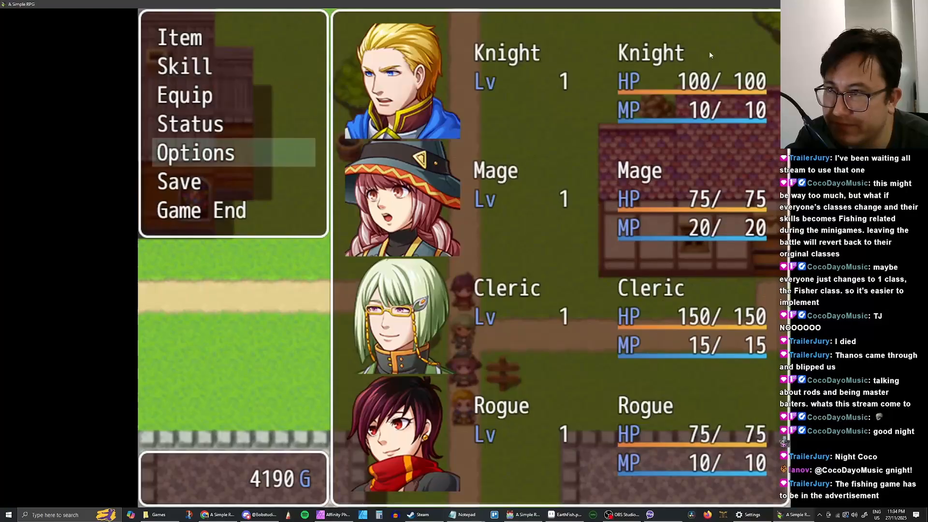
{"action": "key", "text": "Down"}
{"action": "key", "text": "Return"}
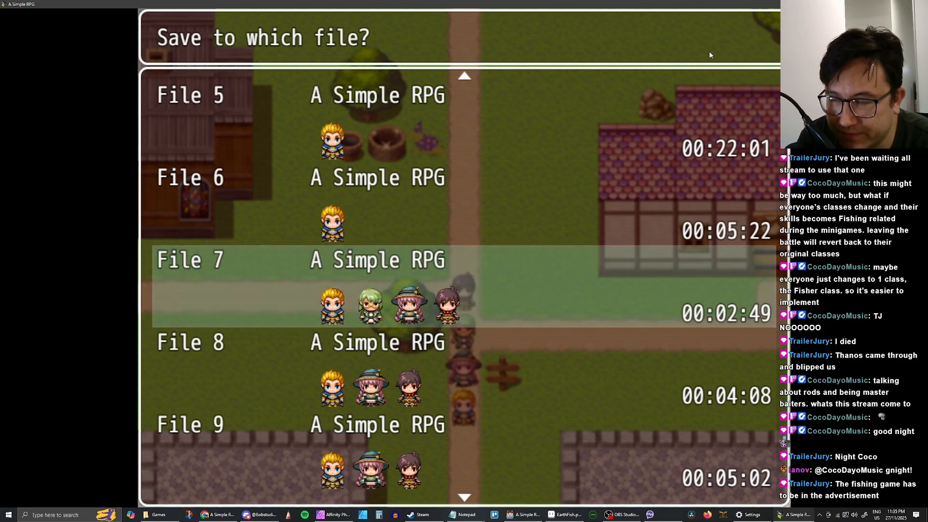
{"action": "key", "text": "Up"}
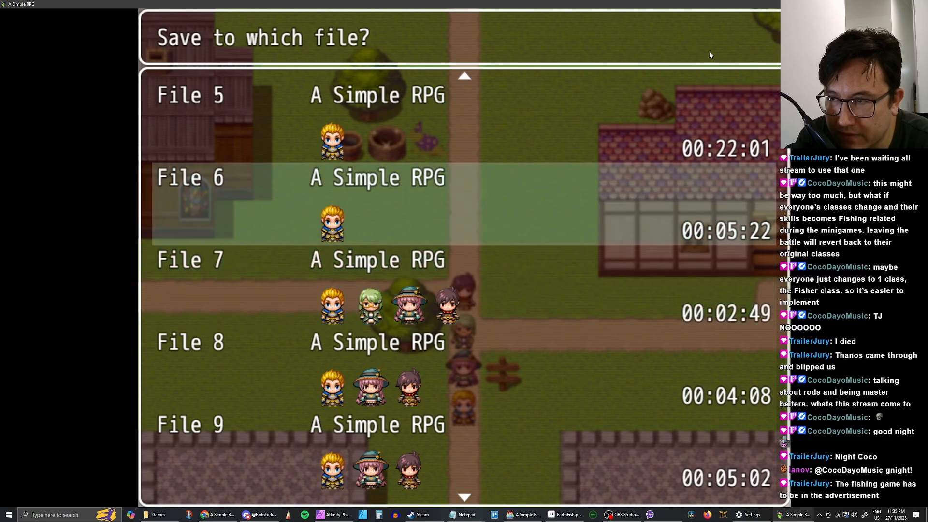
{"action": "key", "text": "Down"}
{"action": "key", "text": "Return"}
{"action": "key", "text": "Escape"}
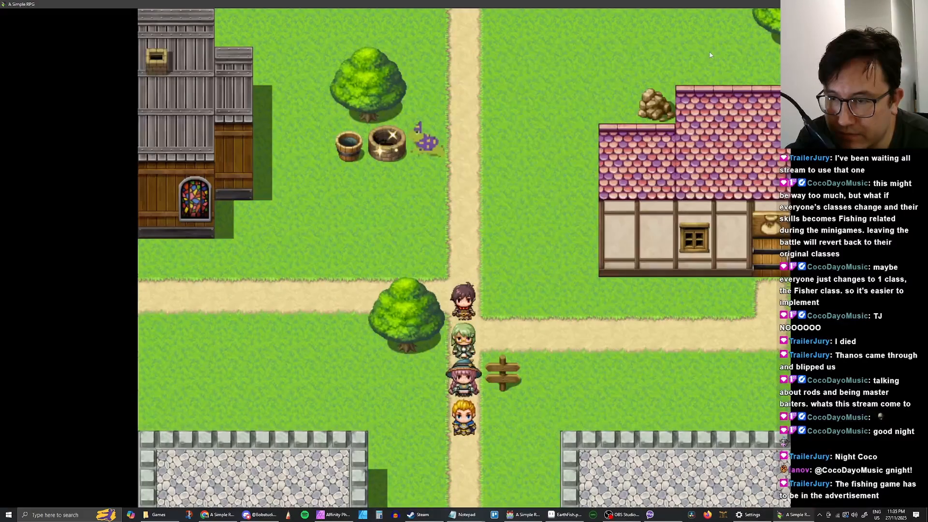
Lead the party south out of Hub Town and onto the pier at The Docks, up to the blue-capped vendor
{"action": "key", "text": "Down"}
{"action": "key", "text": "Right"}
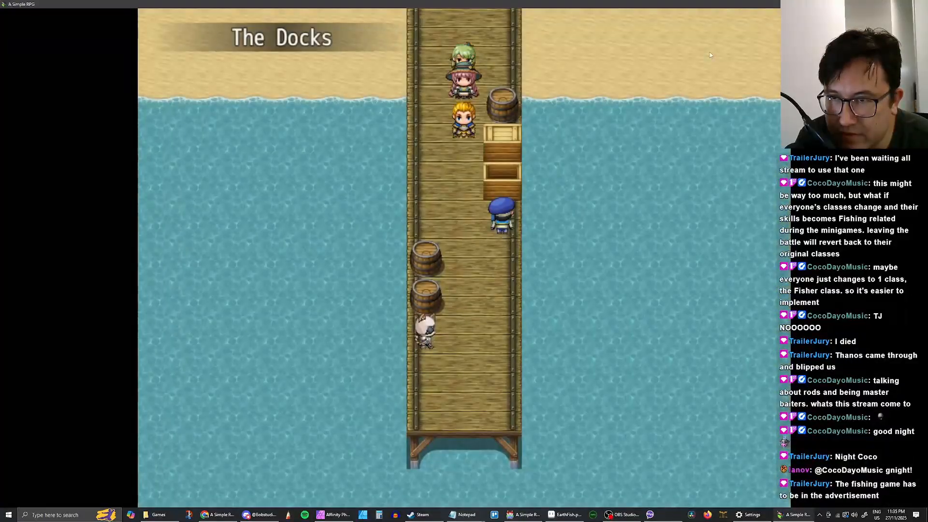
{"action": "key", "text": "Escape"}
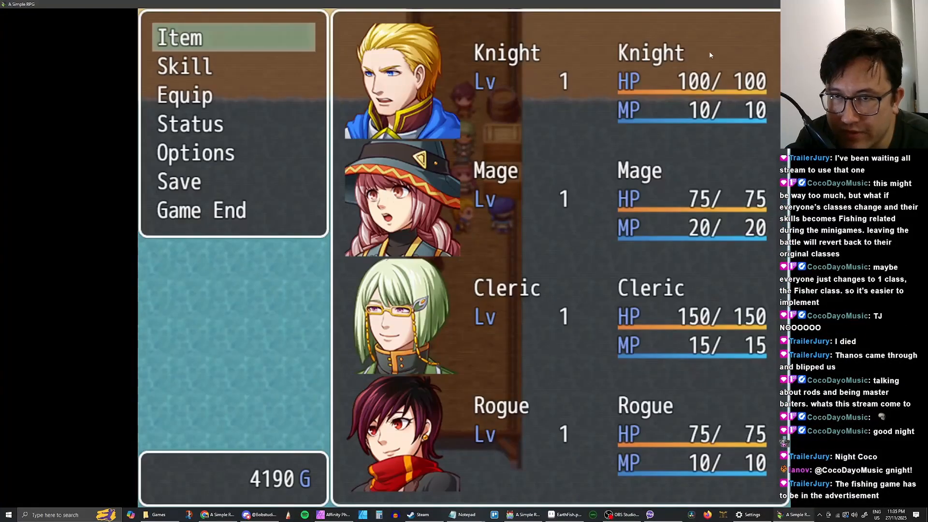
{"action": "key", "text": "Escape"}
Buy 21 Bait from the blue-capped vendor on the pier and close the shop
{"action": "key", "text": "Return"}
{"action": "key", "text": "Return"}
{"action": "key", "text": "Return"}
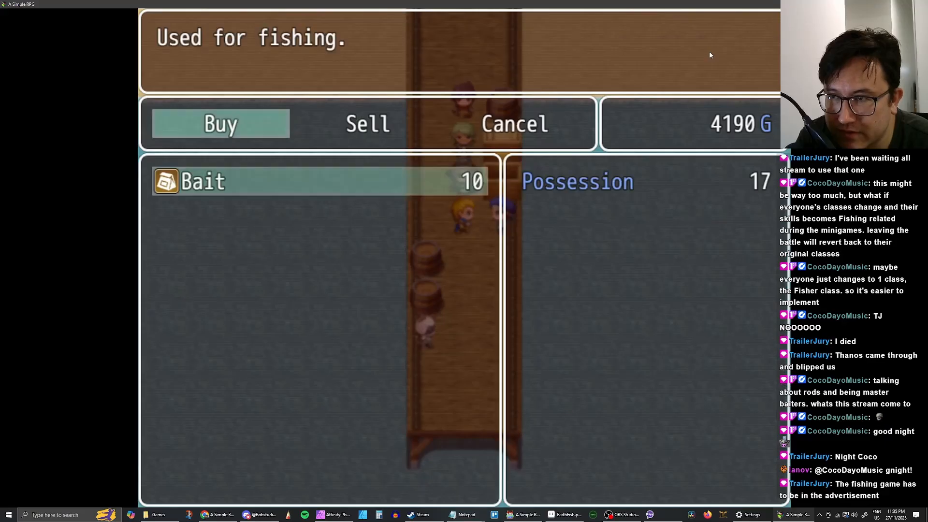
{"action": "key", "text": "Return"}
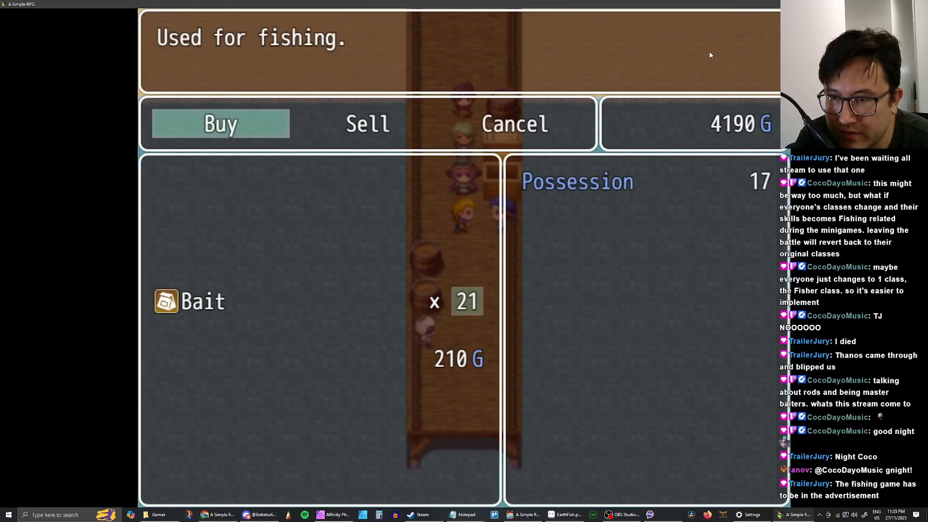
{"action": "key", "text": "Return"}
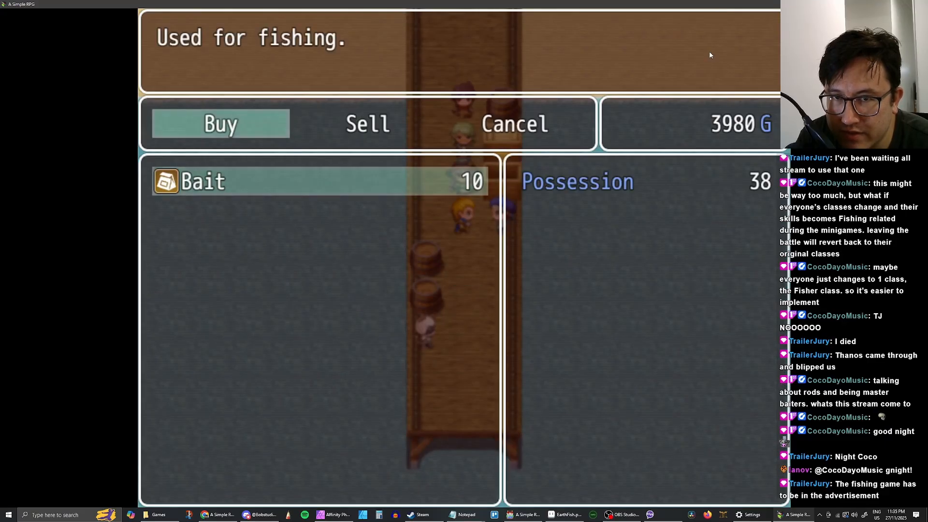
{"action": "key", "text": "Escape"}
{"action": "key", "text": "Escape"}
{"action": "key", "text": "Return"}
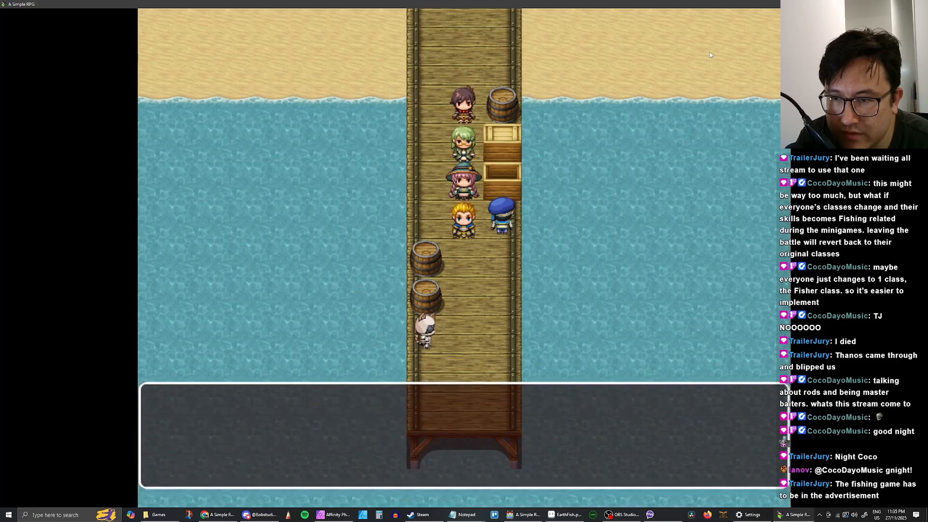
Walk to the end of the pier, cast the fishing line and hook the biting fish
{"action": "key", "text": "Down"}
{"action": "key", "text": "Return"}
{"action": "key", "text": "Return"}
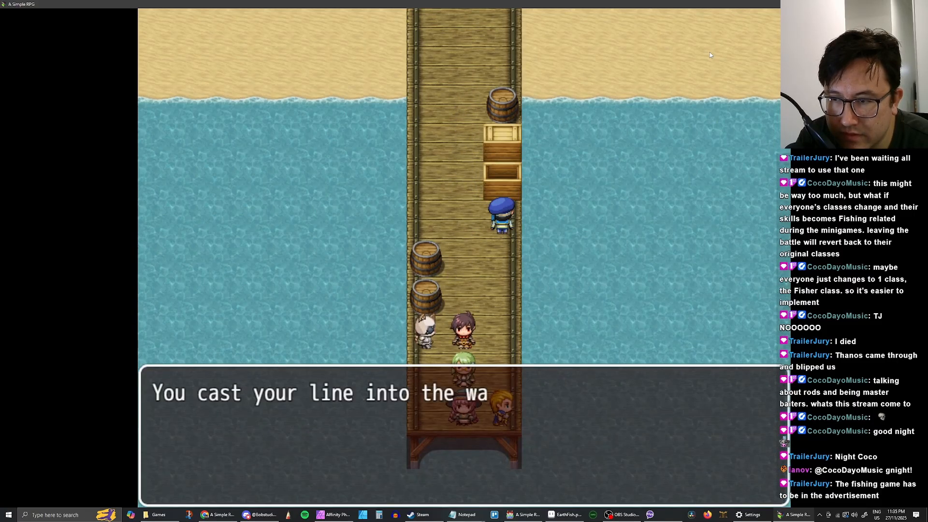
{"action": "key", "text": "Return"}
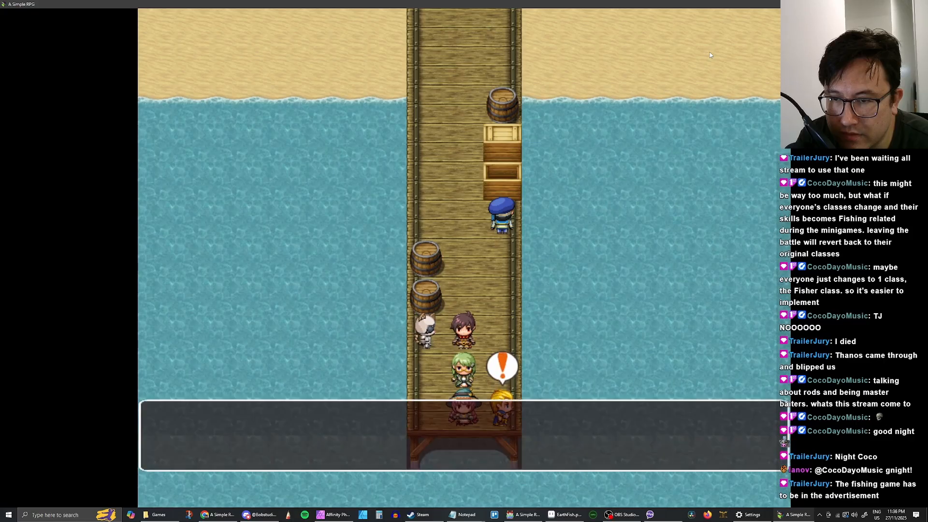
{"action": "key", "text": "Return"}
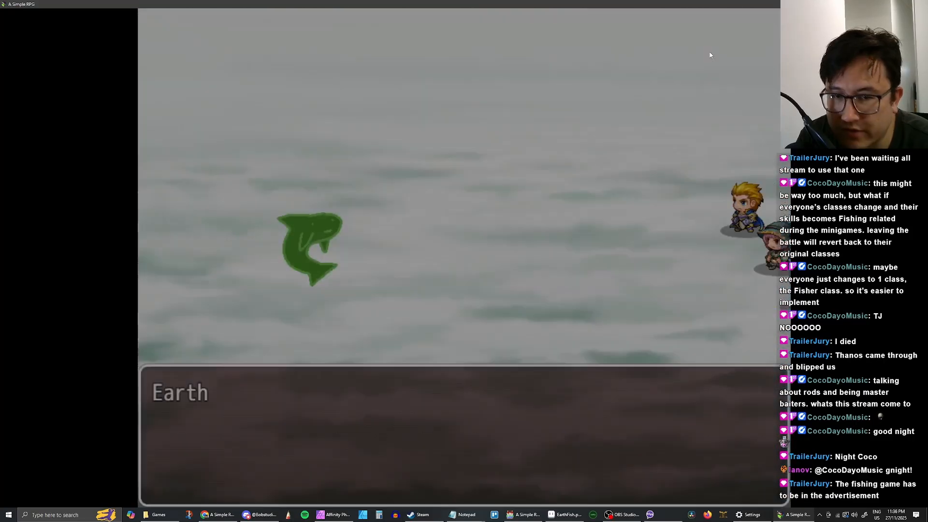
Fight the Earth Fish with basic attacks from all four party members and dismiss the battle results
{"action": "key", "text": "Return"}
{"action": "key", "text": "Return"}
{"action": "key", "text": "Return"}
{"action": "key", "text": "Return"}
{"action": "key", "text": "Return"}
{"action": "key", "text": "Return"}
{"action": "key", "text": "Return"}
{"action": "key", "text": "Return"}
{"action": "key", "text": "Return"}
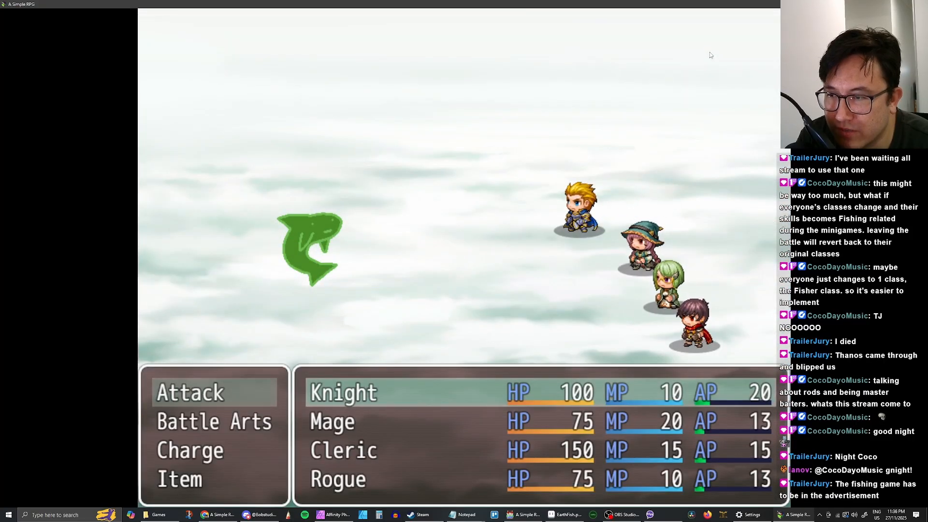
{"action": "key", "text": "Return"}
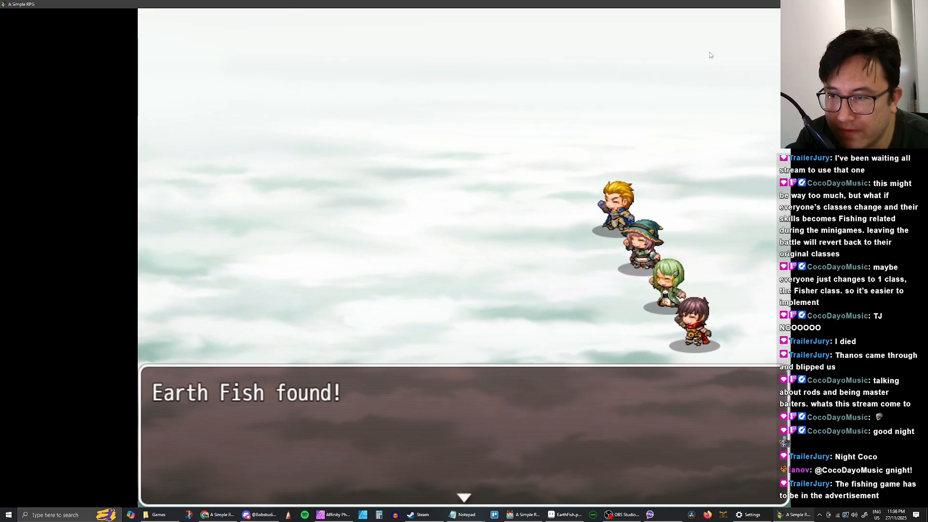
{"action": "key", "text": "Return"}
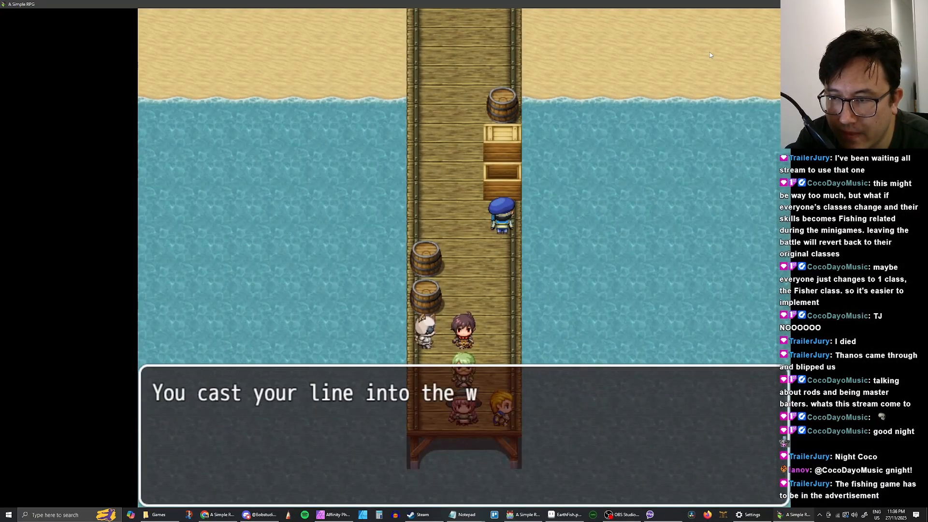
Fish again from the end of the pier and hook the next bite to enter battle
{"action": "key", "text": "Return"}
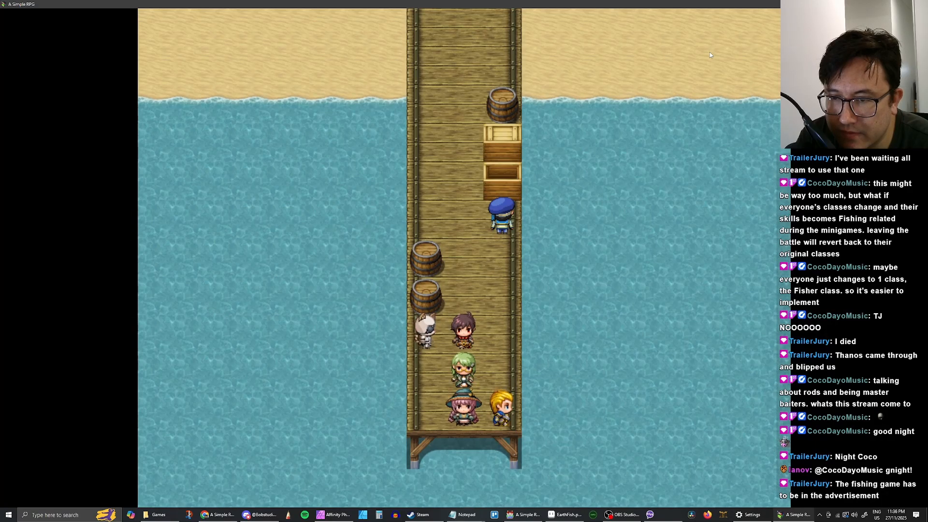
{"action": "key", "text": "Return"}
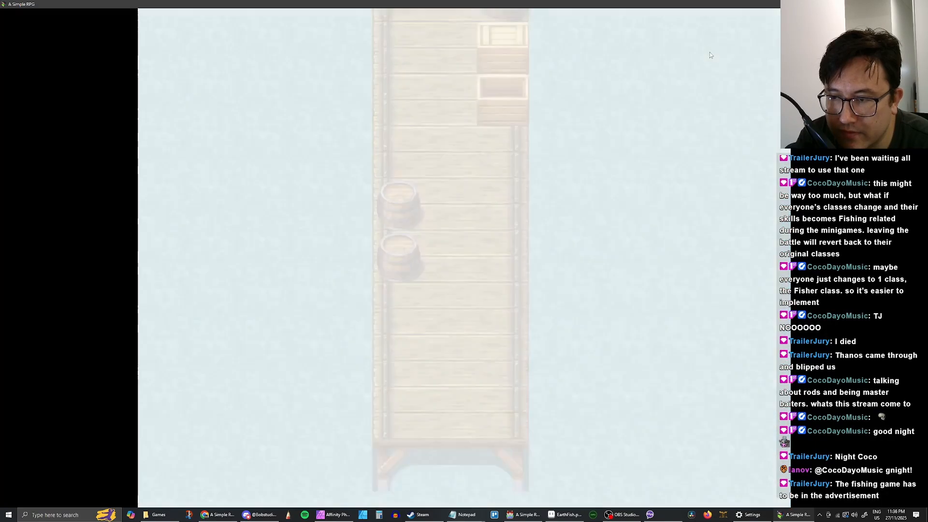
{"action": "key", "text": "Return"}
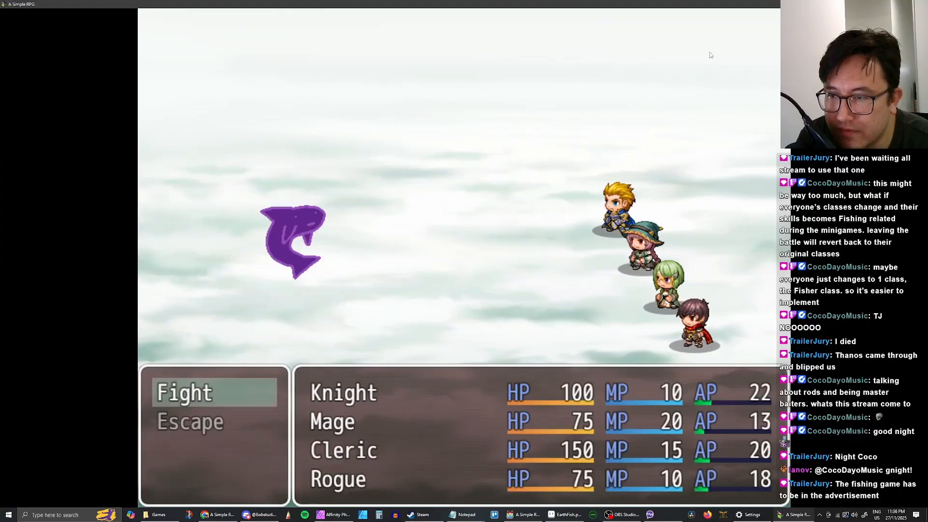
Start the Sky Fish battle by ordering a basic attack from each of the four party members
{"action": "key", "text": "Return"}
{"action": "key", "text": "Return"}
{"action": "key", "text": "Return"}
{"action": "key", "text": "Return"}
{"action": "key", "text": "Return"}
{"action": "key", "text": "Return"}
{"action": "key", "text": "Return"}
{"action": "key", "text": "Return"}
{"action": "key", "text": "Return"}
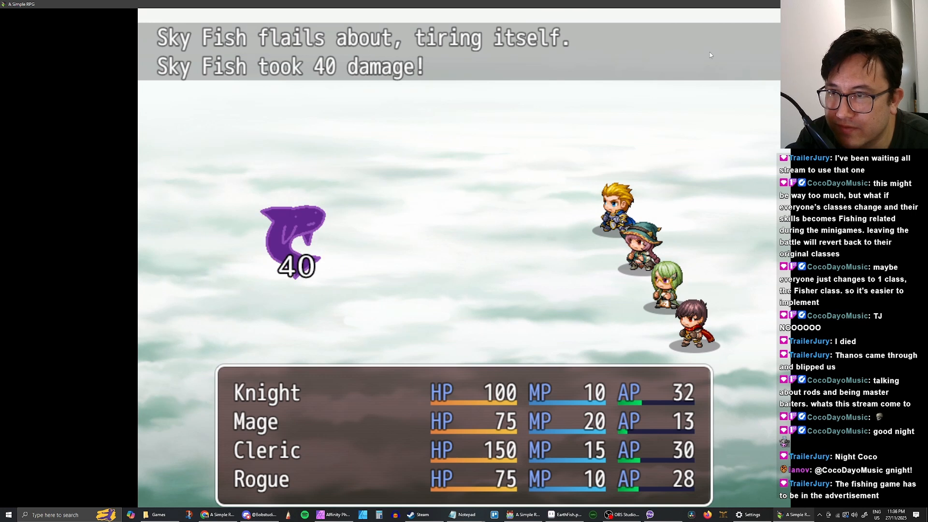
Begin another round, choosing a Battle Arts skill for the Knight and an Arcana spell on the Sky Fish for the Mage
{"action": "key", "text": "Return"}
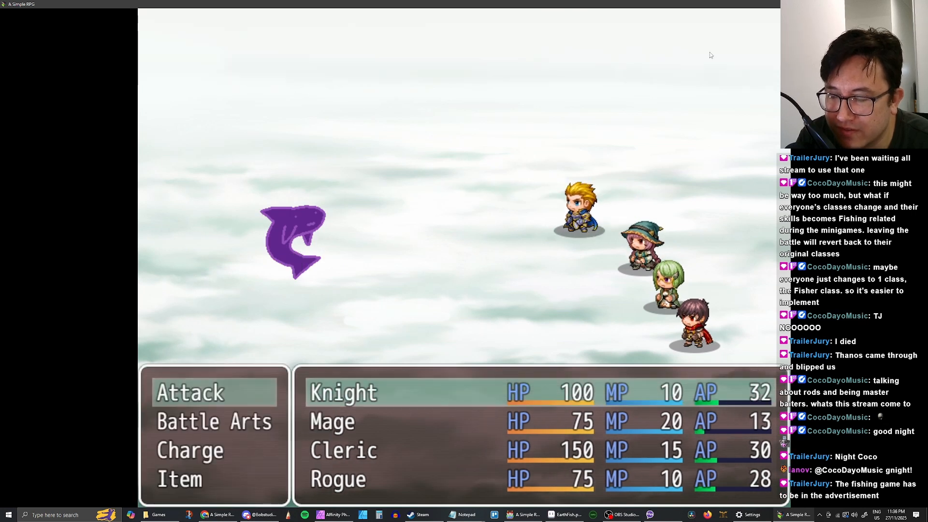
{"action": "key", "text": "Down"}
{"action": "key", "text": "Return"}
{"action": "key", "text": "Return"}
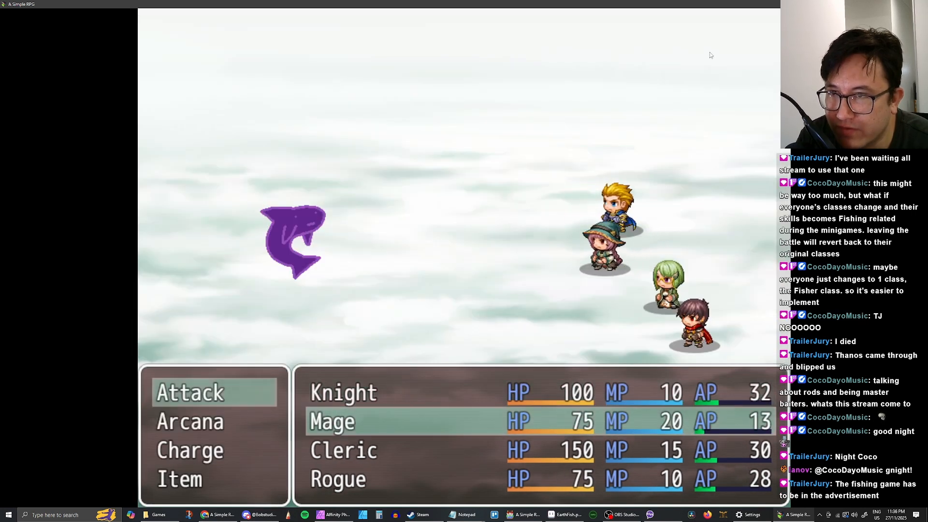
{"action": "key", "text": "Down"}
{"action": "key", "text": "Return"}
{"action": "key", "text": "Return"}
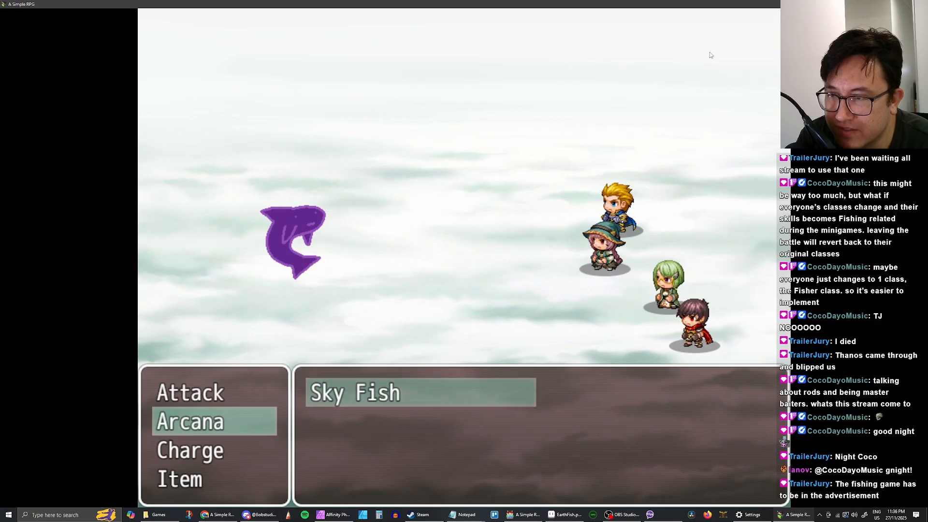
{"action": "key", "text": "Return"}
Choose skills for the Cleric and the Rogue, finish off the Sky Fish and dismiss the victory messages
{"action": "key", "text": "Down"}
{"action": "key", "text": "Return"}
{"action": "key", "text": "Return"}
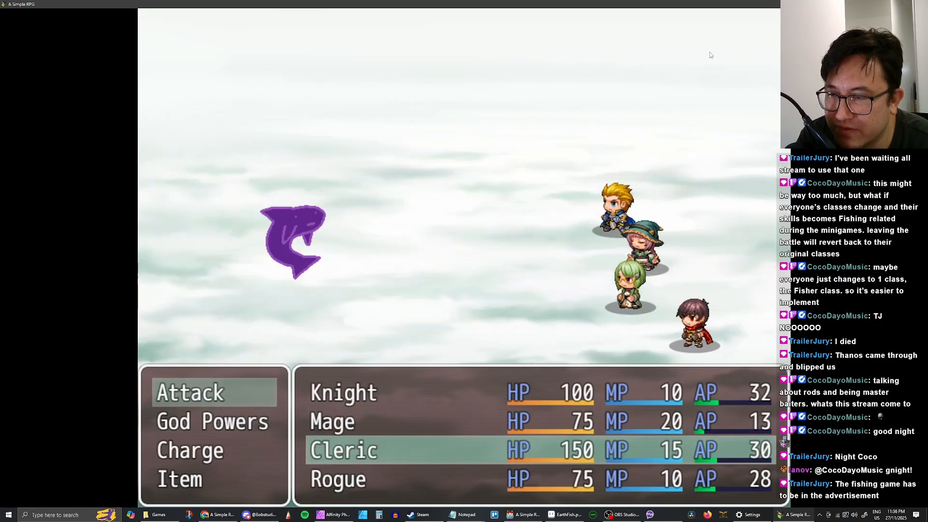
{"action": "key", "text": "Down"}
{"action": "key", "text": "Return"}
{"action": "key", "text": "Return"}
{"action": "key", "text": "Return"}
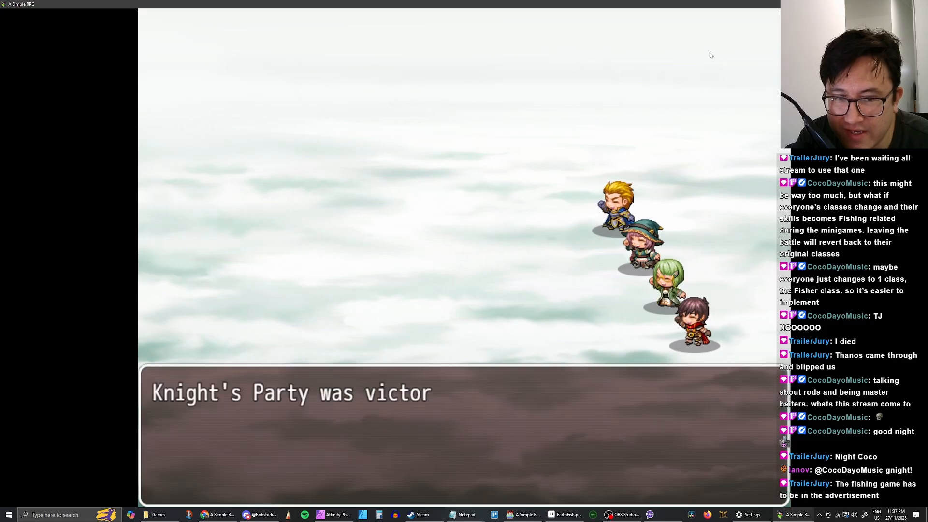
{"action": "key", "text": "Return"}
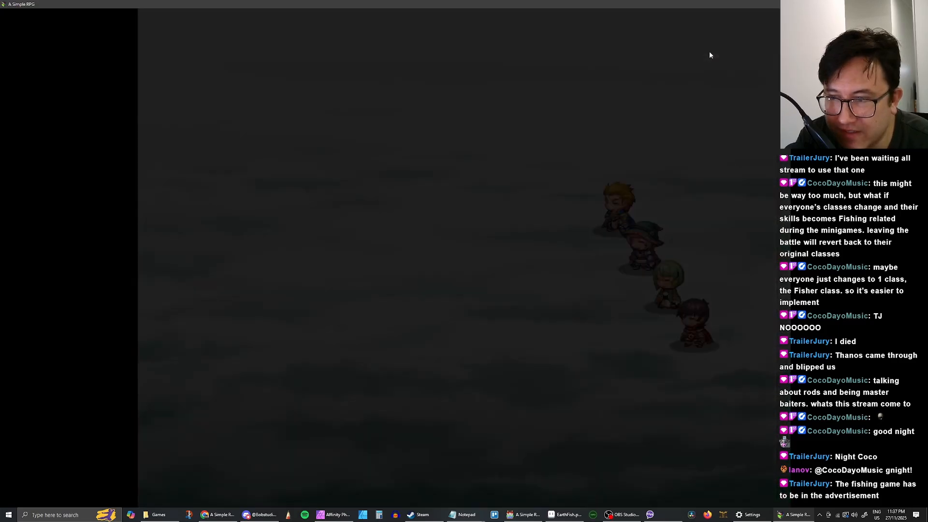
Cast the line once more from the pier's end and respond to the bite
{"action": "key", "text": "Down"}
{"action": "key", "text": "Return"}
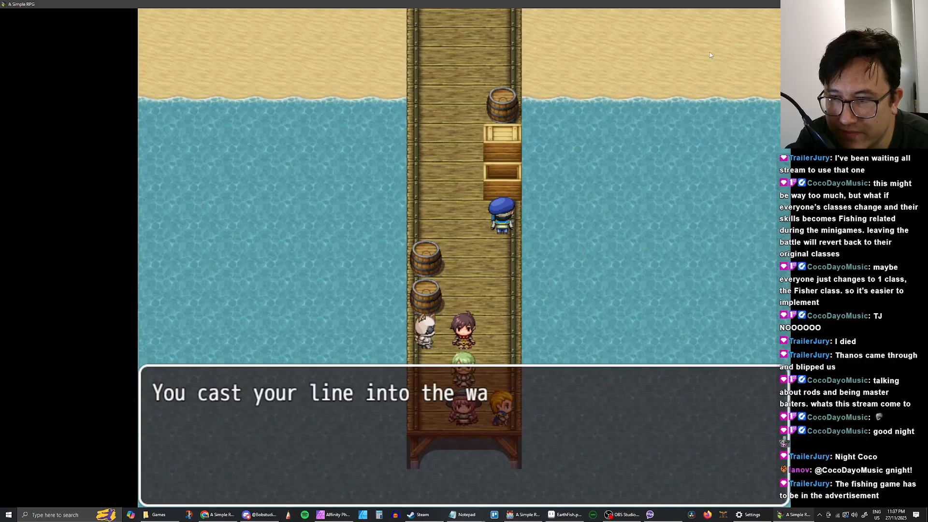
{"action": "key", "text": "Return"}
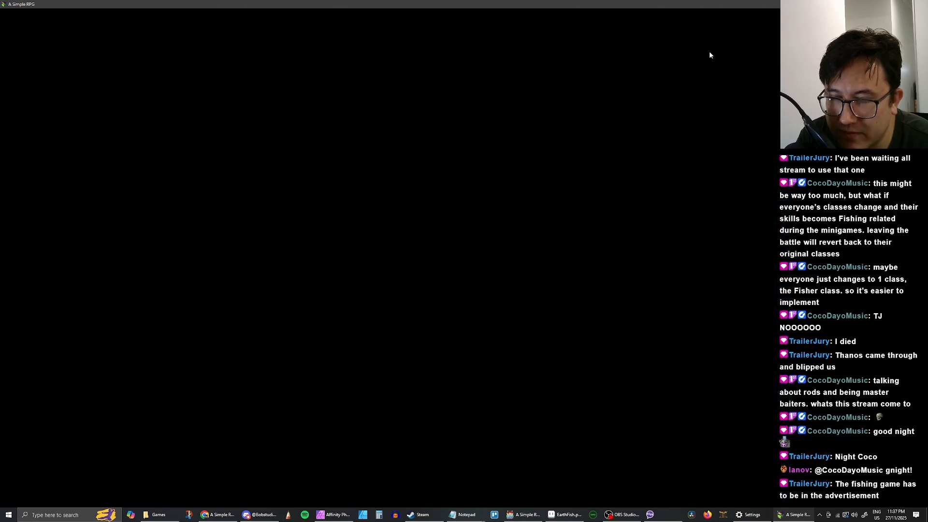
Start the Water Fish battle, choosing Charge for the Knight and actions for the Mage and the Cleric
{"action": "key", "text": "Return"}
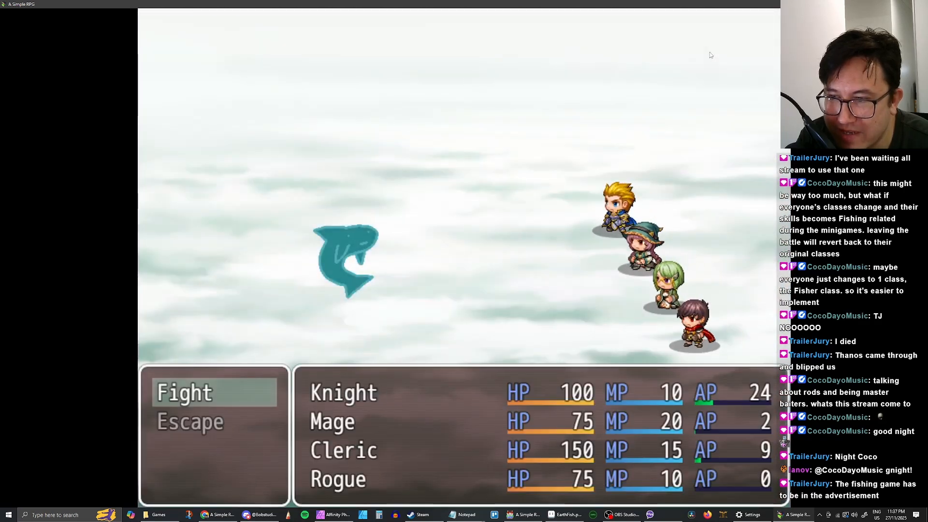
{"action": "key", "text": "Return"}
{"action": "key", "text": "Down"}
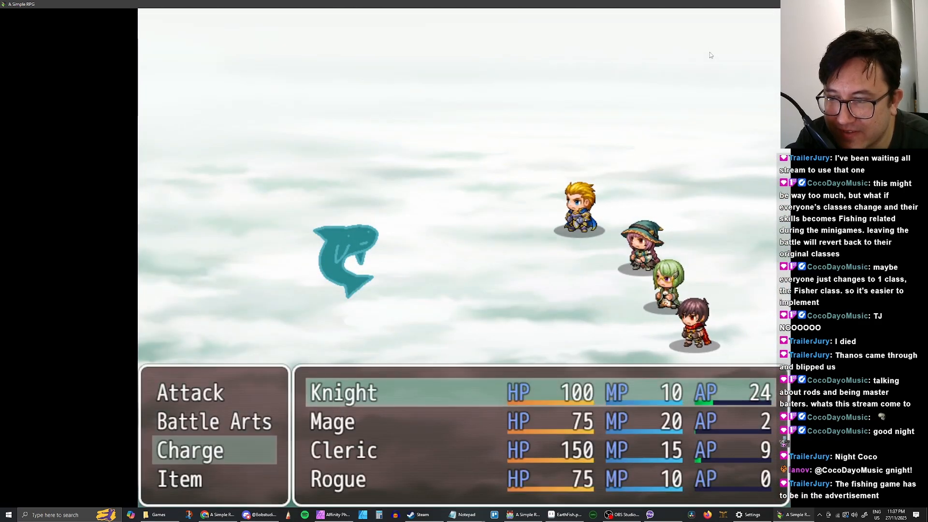
{"action": "key", "text": "Return"}
{"action": "key", "text": "Return"}
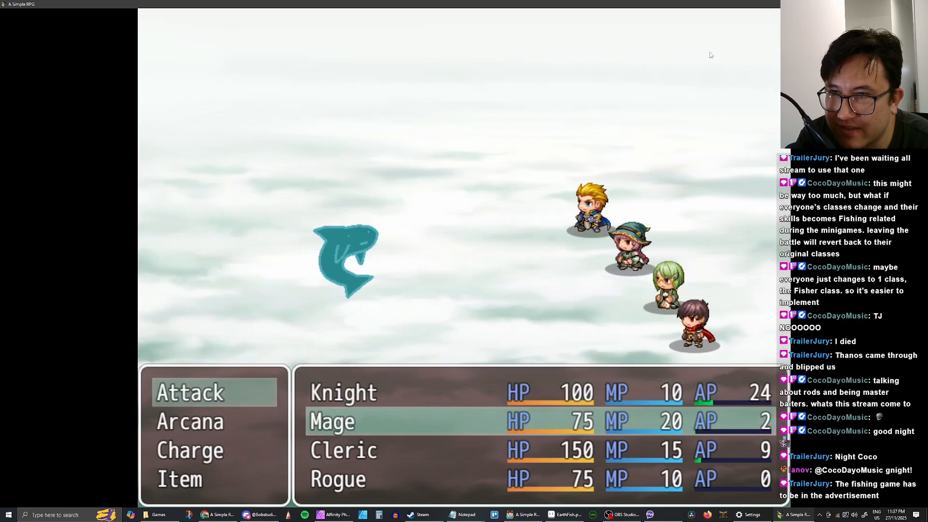
{"action": "key", "text": "Return"}
{"action": "key", "text": "Return"}
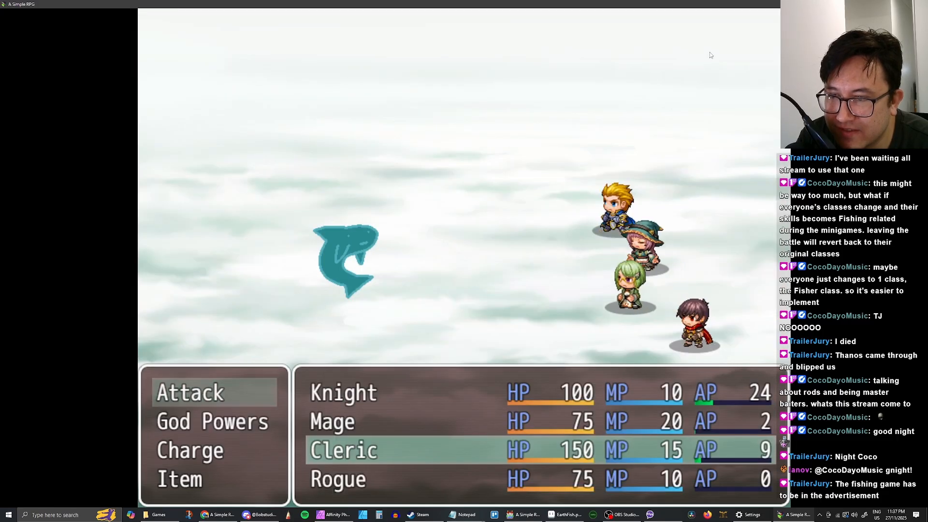
{"action": "key", "text": "Down"}
{"action": "key", "text": "Return"}
{"action": "key", "text": "Return"}
{"action": "key", "text": "Return"}
Look at the Rogue's Tricks, order a basic attack on the Water Fish instead, and dismiss the victory messages
{"action": "key", "text": "Down"}
{"action": "key", "text": "Return"}
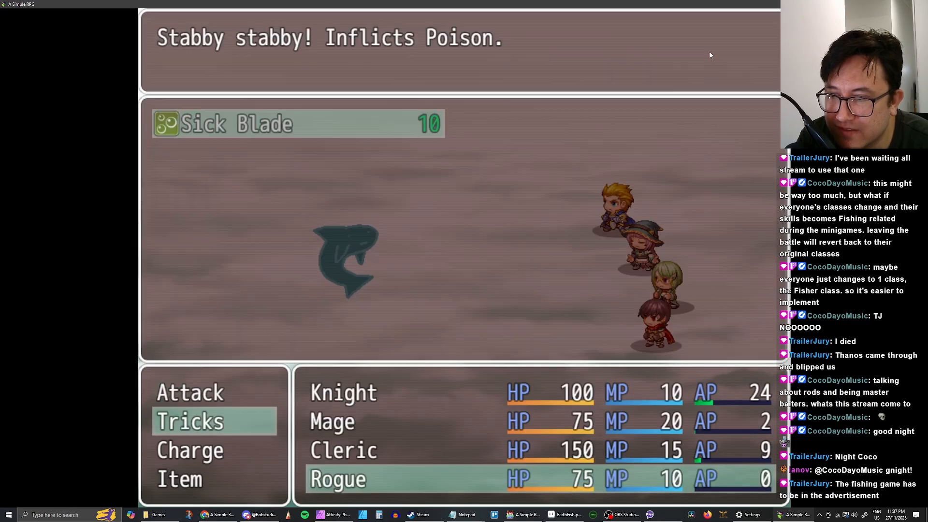
{"action": "key", "text": "Escape"}
{"action": "key", "text": "Up"}
{"action": "key", "text": "Return"}
{"action": "key", "text": "Return"}
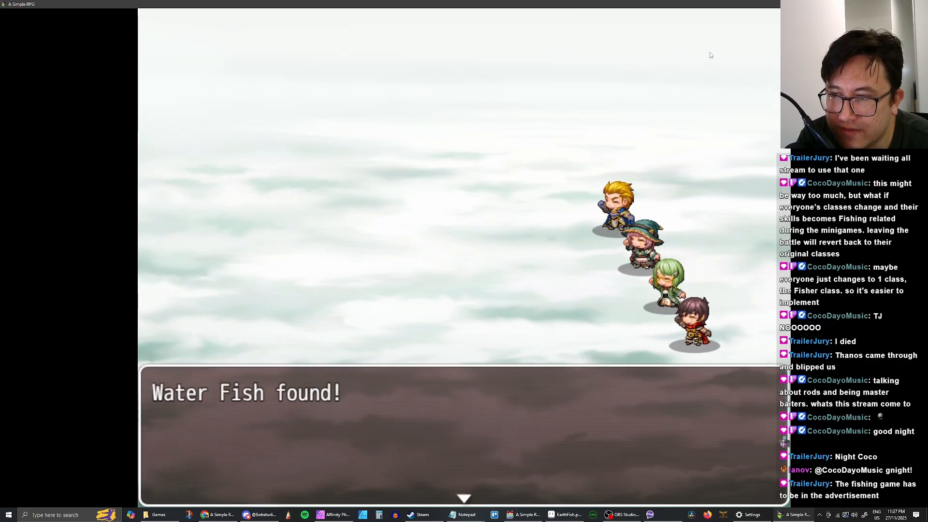
{"action": "key", "text": "Return"}
Agree to fish again, cast the line from the pier and answer the bite to enter the Earth Fish battle
{"action": "key", "text": "Down"}
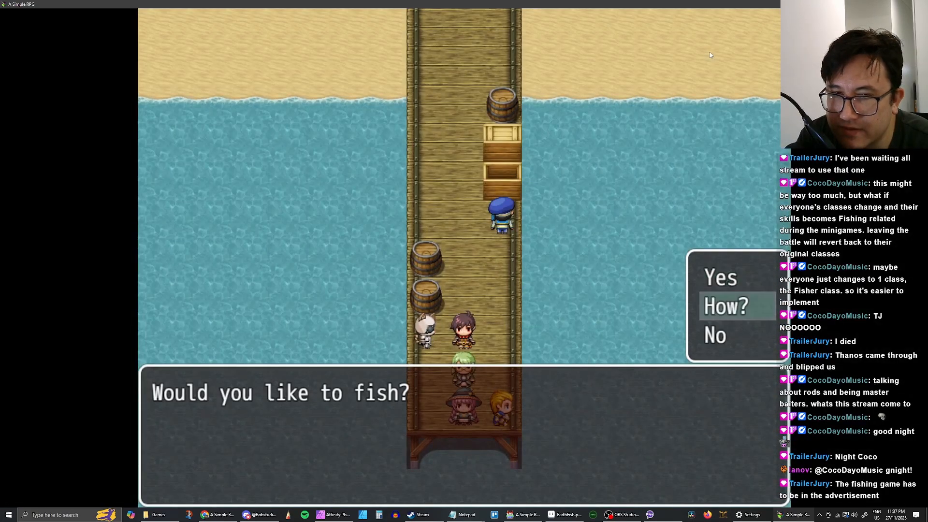
{"action": "key", "text": "Up"}
{"action": "key", "text": "Return"}
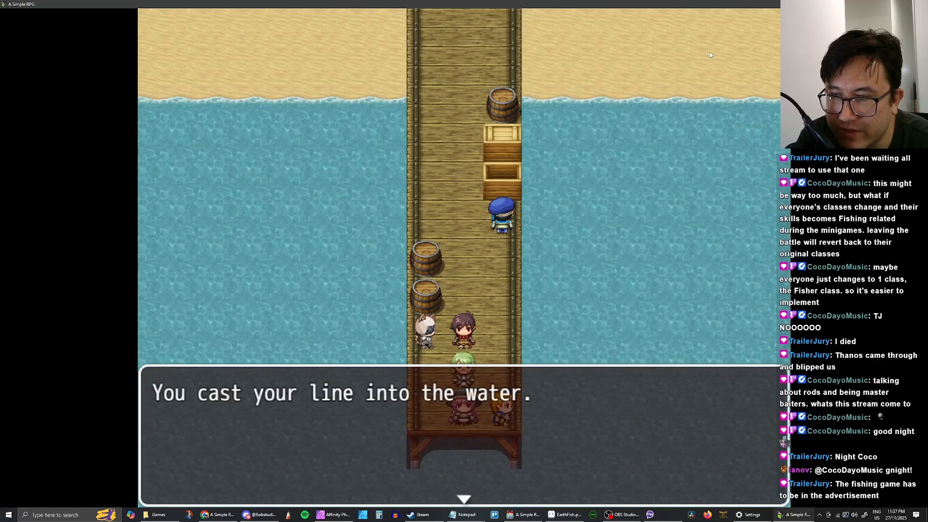
{"action": "key", "text": "Return"}
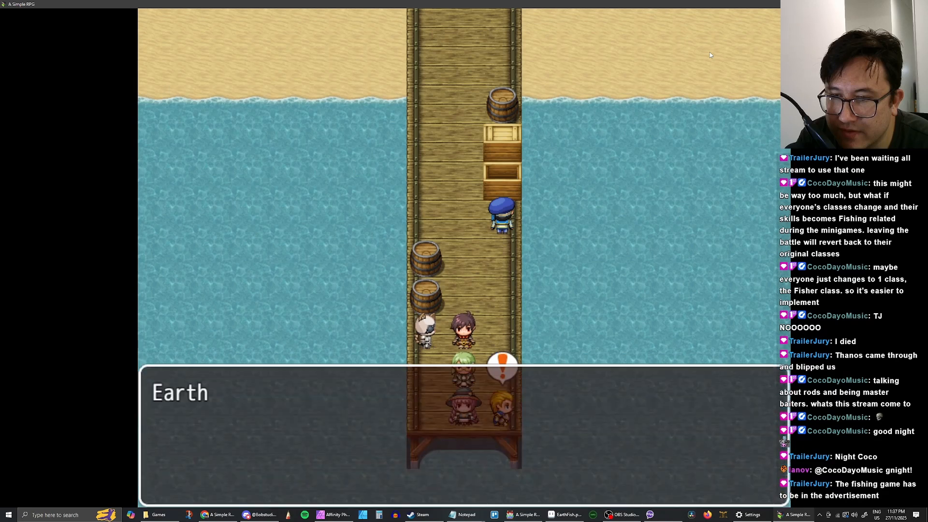
{"action": "key", "text": "Return"}
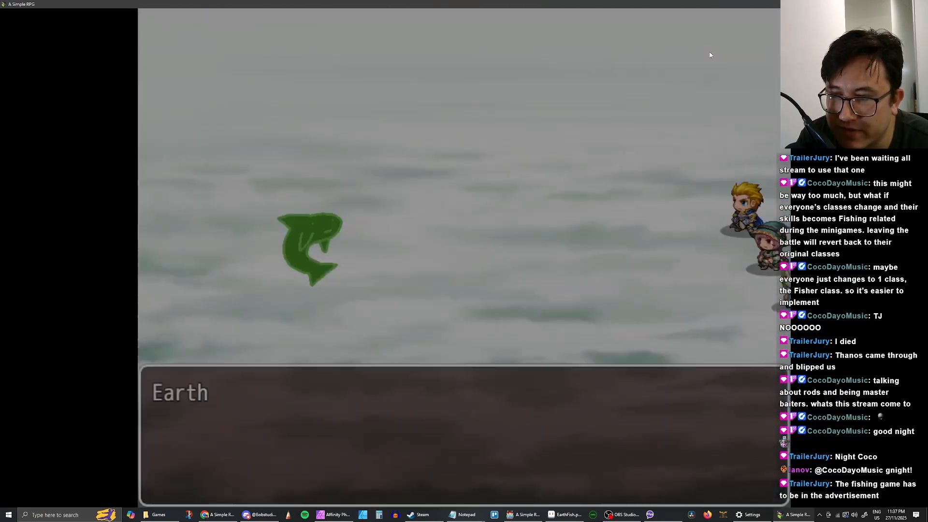
Fight the Earth Fish with basic attacks from the party and dismiss the victory messages
{"action": "key", "text": "Return"}
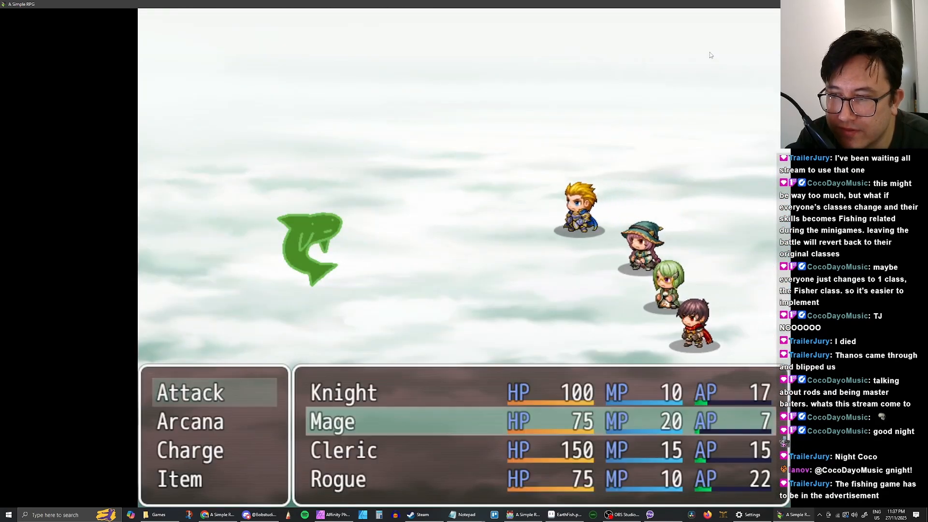
{"action": "key", "text": "Return"}
{"action": "key", "text": "Return"}
{"action": "key", "text": "Return"}
{"action": "key", "text": "Return"}
{"action": "key", "text": "Return"}
{"action": "key", "text": "Return"}
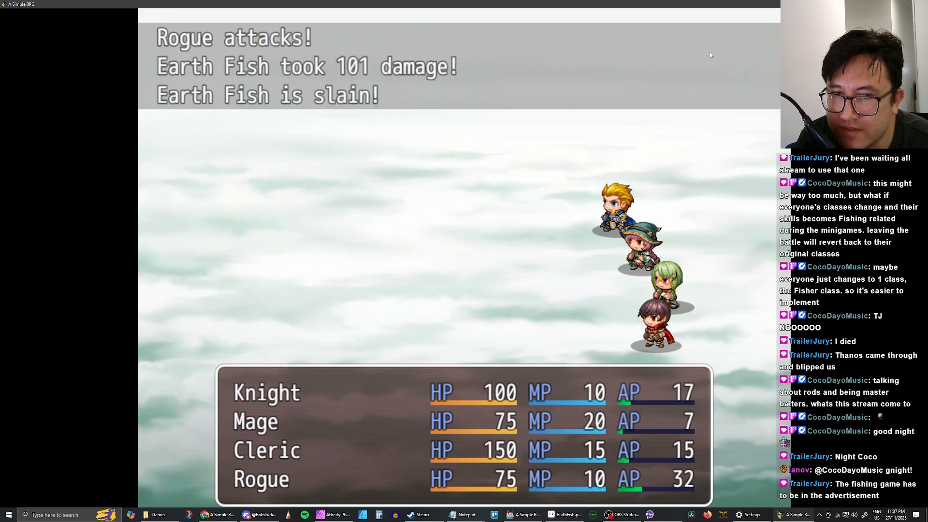
{"action": "key", "text": "Return"}
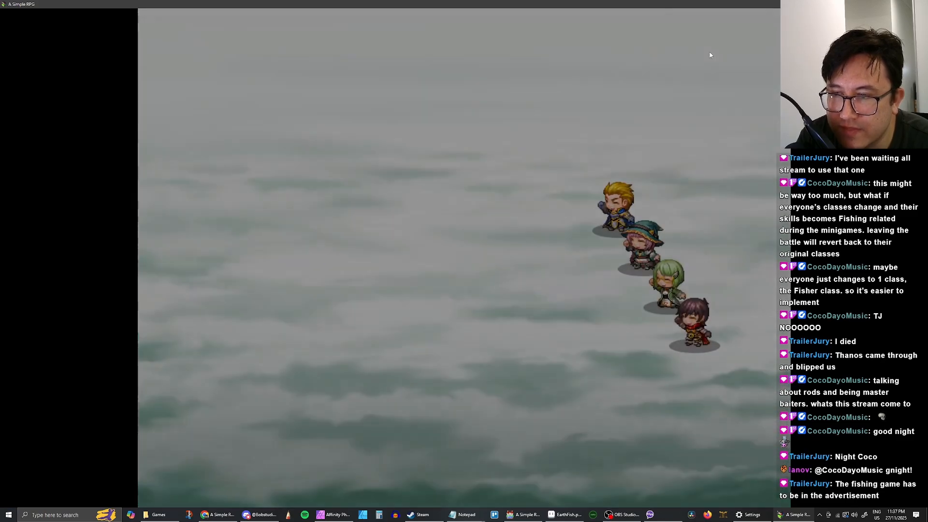
Cast the line again from the pier's end and respond to the bite to enter the Sky Fish battle
{"action": "key", "text": "Return"}
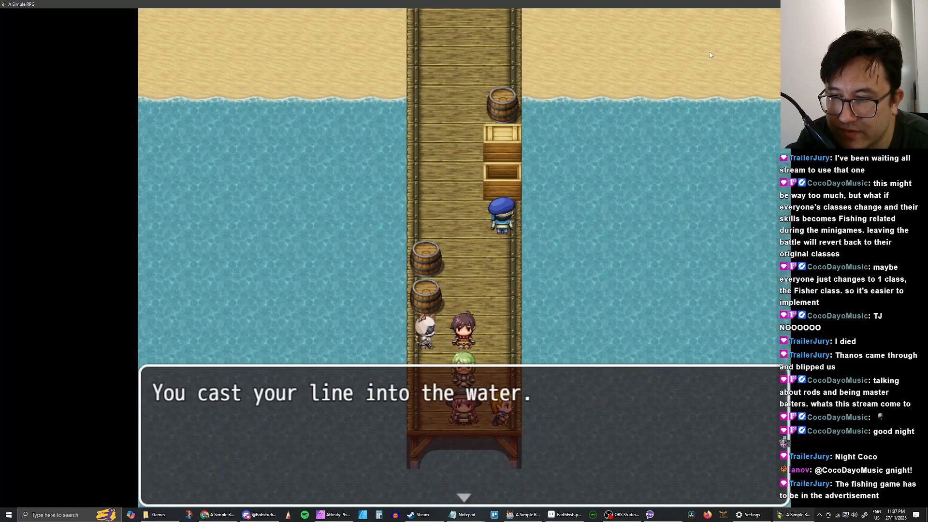
{"action": "key", "text": "Return"}
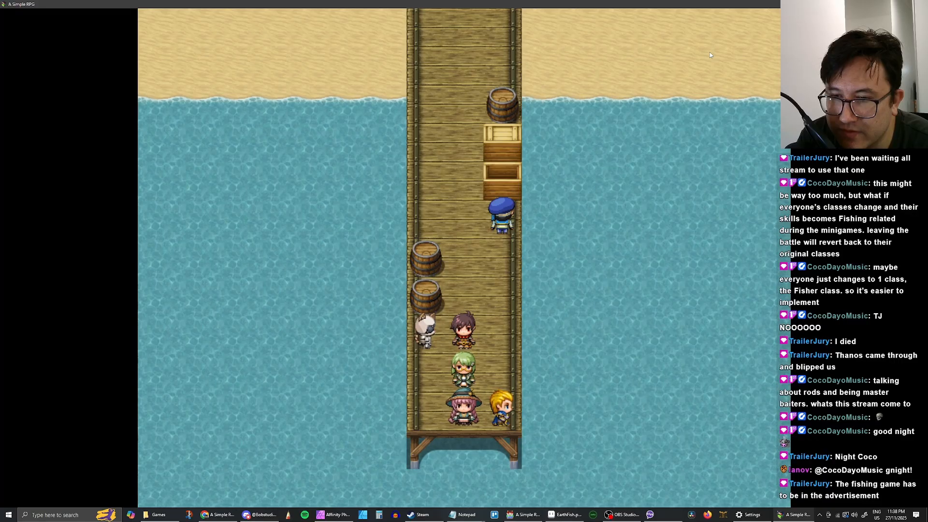
{"action": "key", "text": "Return"}
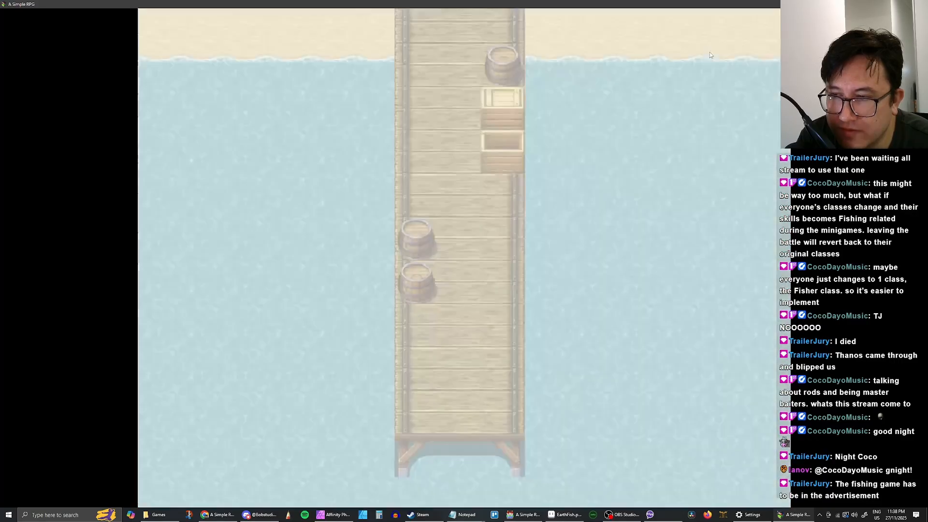
{"action": "key", "text": "Return"}
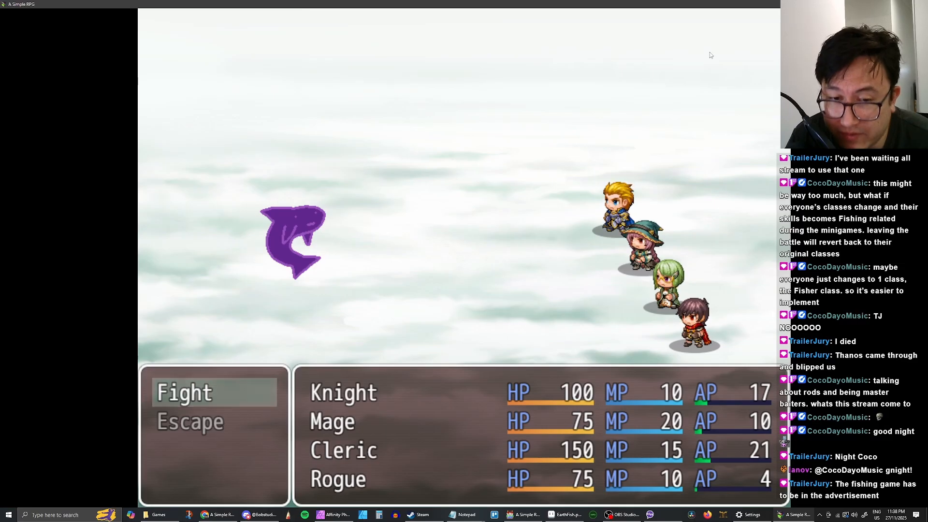
Start the Sky Fish battle and choose the Knight's action, going back once to reselect it
{"action": "key", "text": "Return"}
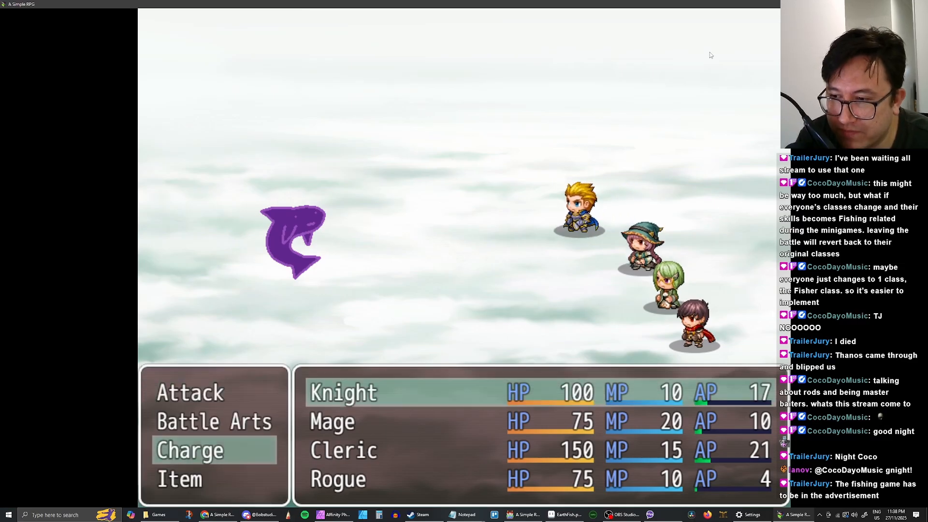
{"action": "key", "text": "Down"}
{"action": "key", "text": "Return"}
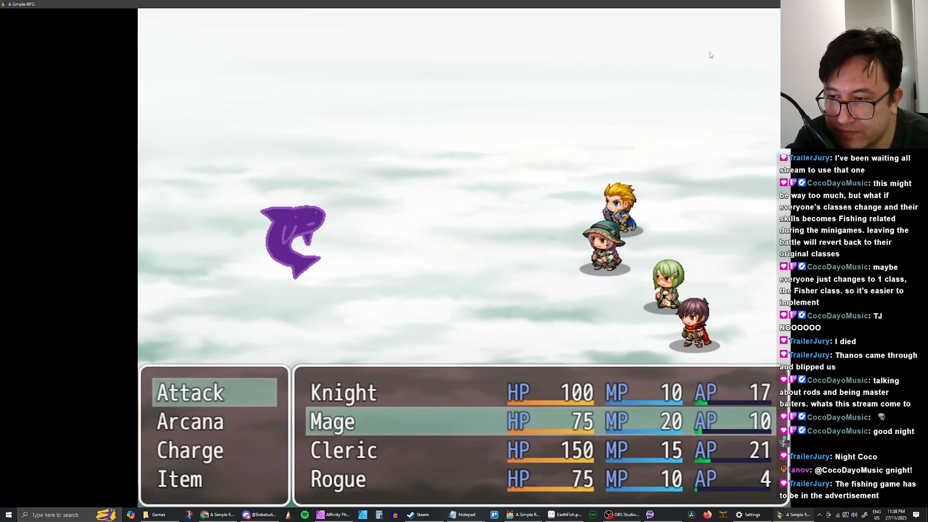
{"action": "key", "text": "Escape"}
{"action": "key", "text": "Return"}
{"action": "key", "text": "Return"}
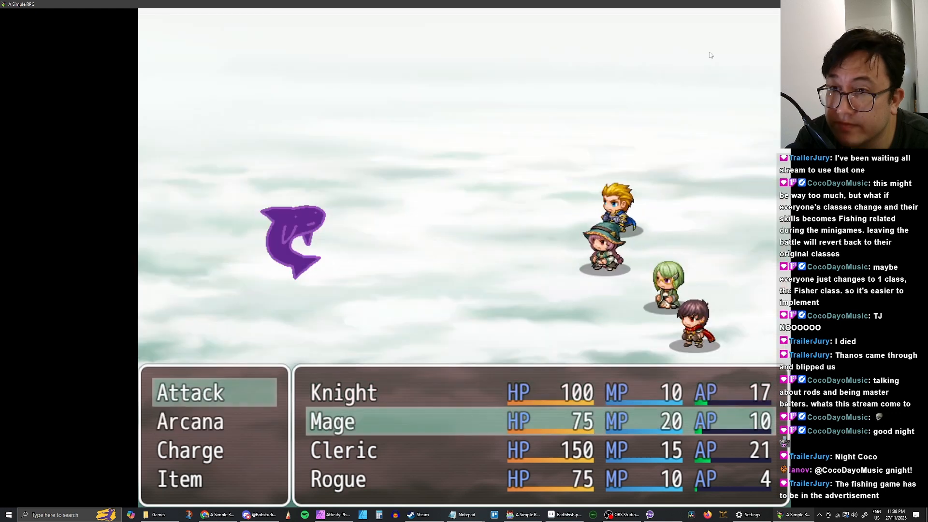
Order the Mage to cast an Arcana spell on the Sky Fish
{"action": "key", "text": "Down"}
{"action": "key", "text": "Return"}
{"action": "key", "text": "Return"}
{"action": "key", "text": "Return"}
{"action": "key", "text": "Escape"}
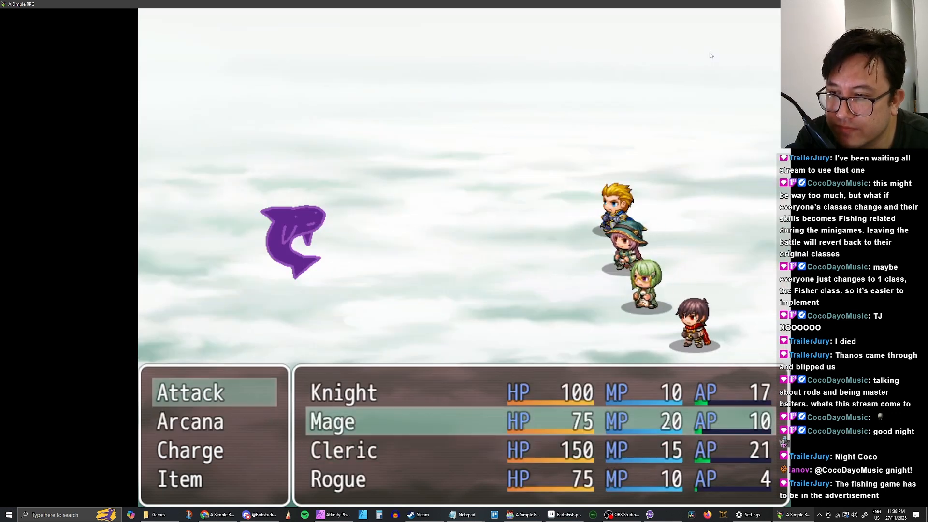
{"action": "key", "text": "Down"}
{"action": "key", "text": "Return"}
{"action": "key", "text": "Return"}
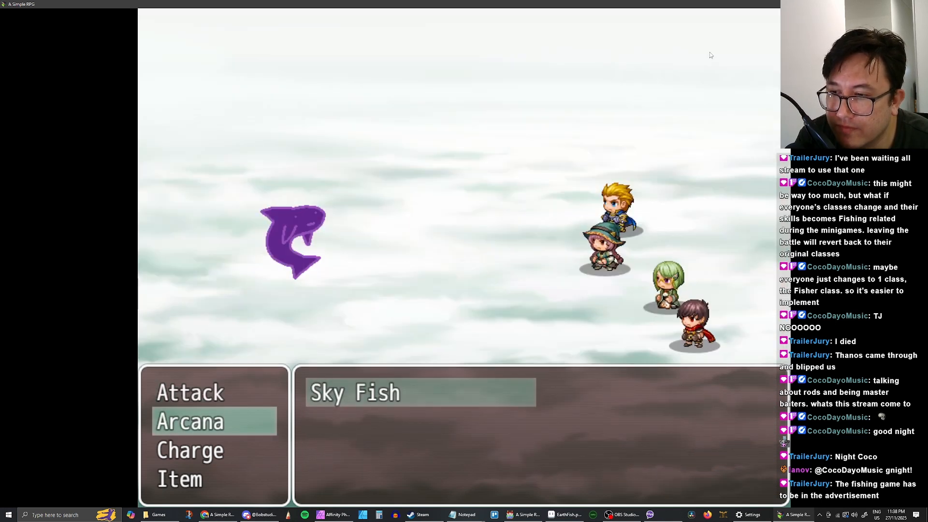
{"action": "key", "text": "Return"}
Check the Cleric's God Powers, then back out and order a basic attack on the Sky Fish
{"action": "key", "text": "Down"}
{"action": "key", "text": "Return"}
{"action": "key", "text": "Escape"}
{"action": "key", "text": "Up"}
{"action": "key", "text": "Return"}
{"action": "key", "text": "Return"}
Check the Rogue's Tricks, order a basic attack instead, and dismiss the Sky Fish victory messages
{"action": "key", "text": "Down"}
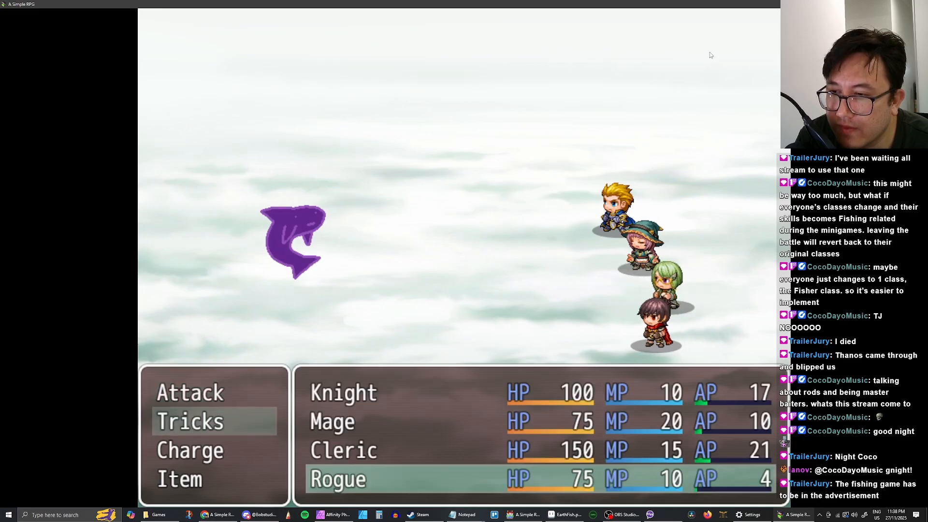
{"action": "key", "text": "Return"}
{"action": "key", "text": "Escape"}
{"action": "key", "text": "Up"}
{"action": "key", "text": "Return"}
{"action": "key", "text": "Return"}
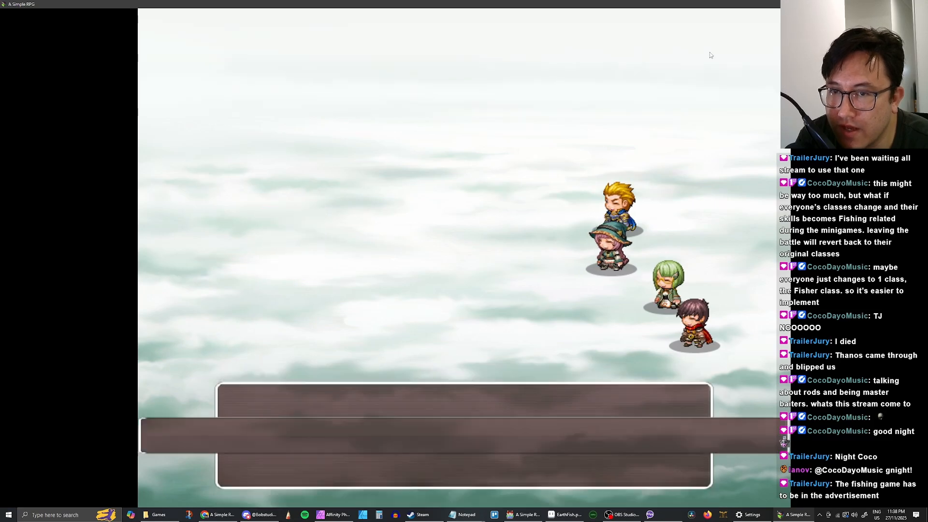
{"action": "key", "text": "Return"}
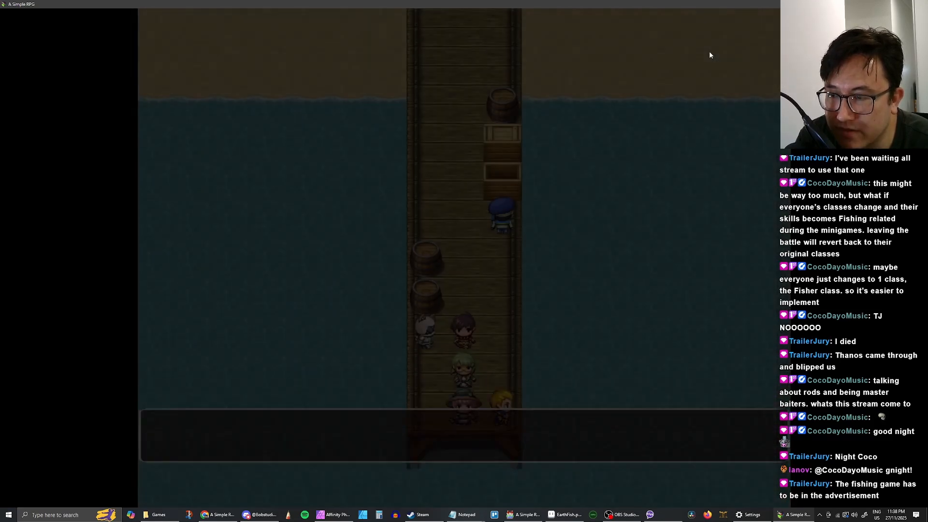
Accept another round of fishing, cast the line and continue into a second Earth Fish battle
{"action": "key", "text": "Down"}
{"action": "key", "text": "Up"}
{"action": "key", "text": "Return"}
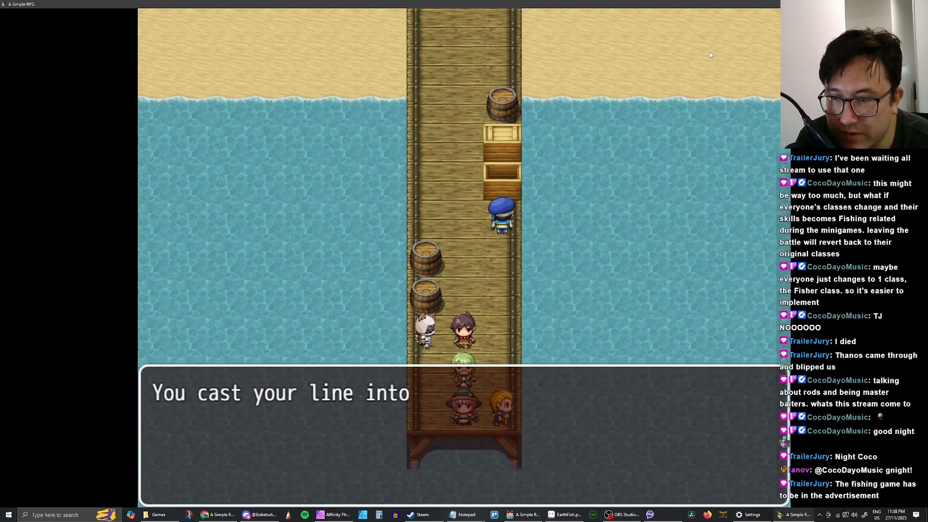
{"action": "key", "text": "Return"}
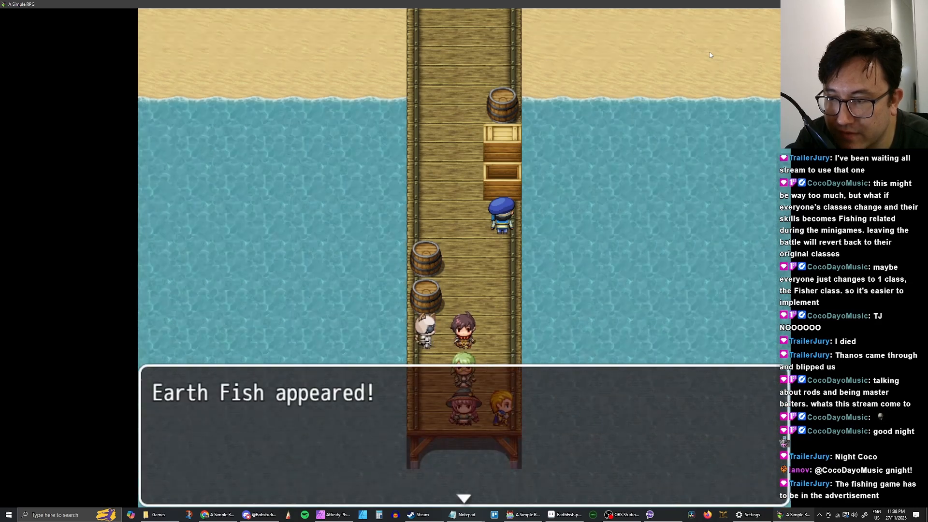
{"action": "key", "text": "Return"}
{"action": "key", "text": "Return"}
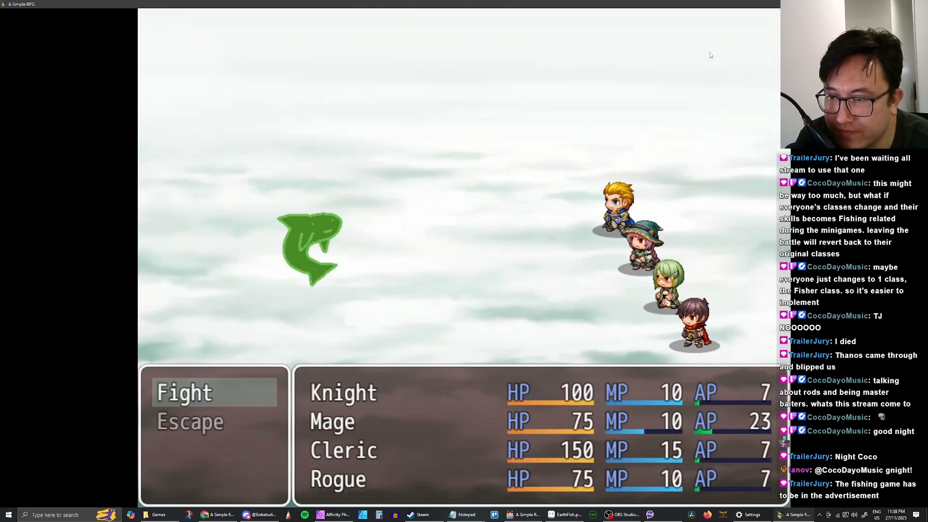
Defeat the Earth Fish with a basic attack from each party member and dismiss the victory messages
{"action": "key", "text": "Return"}
{"action": "key", "text": "Return"}
{"action": "key", "text": "Return"}
{"action": "key", "text": "Return"}
{"action": "key", "text": "Return"}
{"action": "key", "text": "Return"}
{"action": "key", "text": "Return"}
{"action": "key", "text": "Return"}
{"action": "key", "text": "Return"}
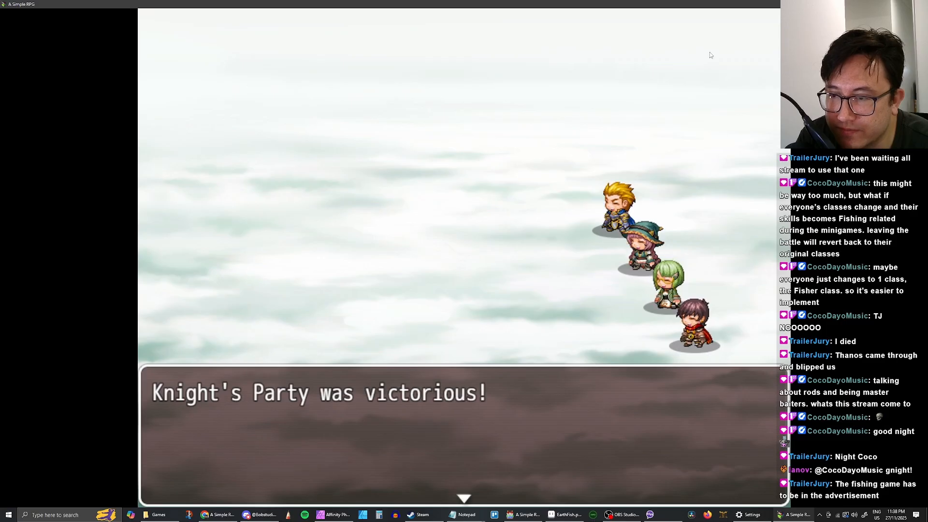
{"action": "key", "text": "Return"}
{"action": "key", "text": "Return"}
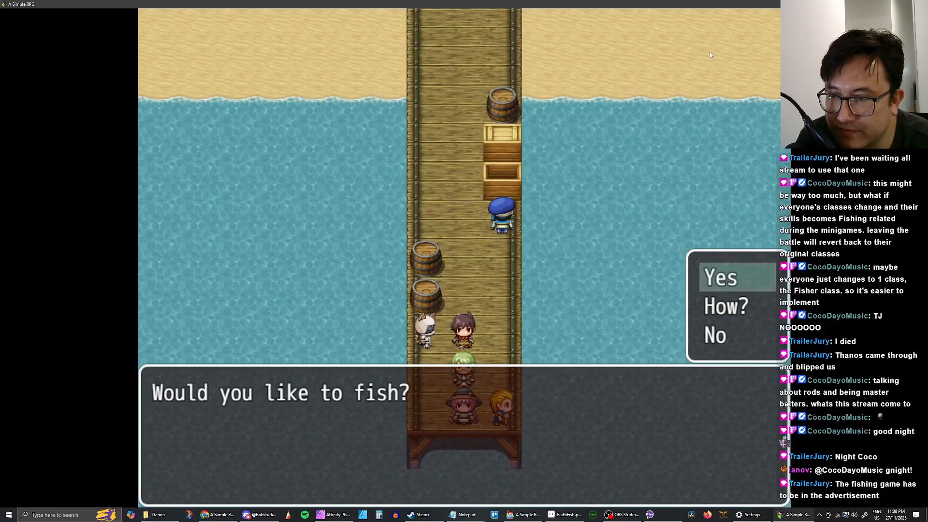
Decline to fish again, walk the party up the pier to the blue-capped shopkeeper and open the bait shop
{"action": "key", "text": "Down"}
{"action": "key", "text": "Down"}
{"action": "key", "text": "Return"}
{"action": "key", "text": "Left"}
{"action": "key", "text": "Up"}
{"action": "key", "text": "Right"}
{"action": "key", "text": "Up"}
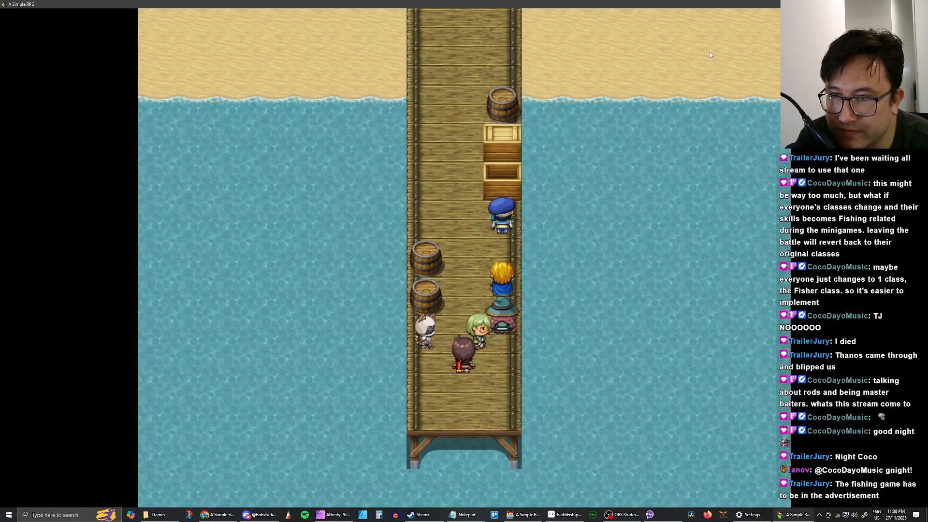
{"action": "key", "text": "Return"}
{"action": "key", "text": "Return"}
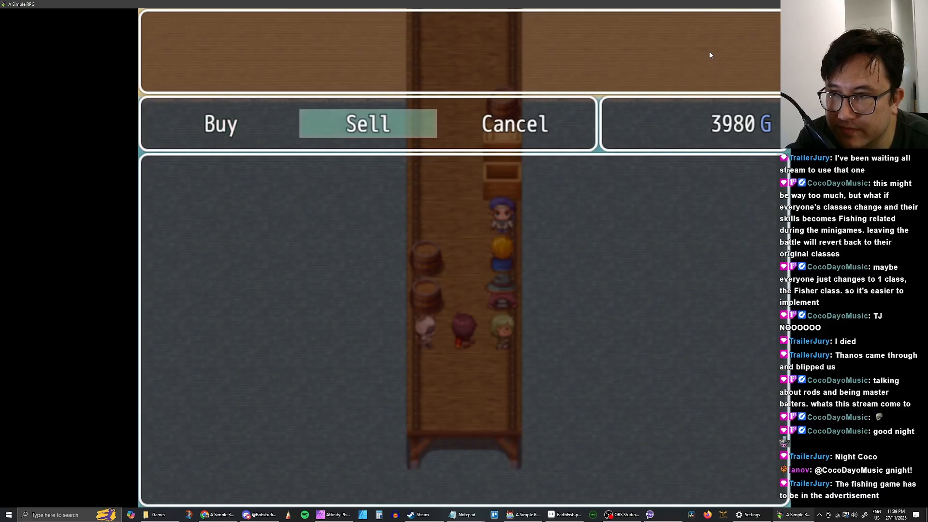
Sell all four Earth Fish to the bait shop
{"action": "key", "text": "Return"}
{"action": "key", "text": "Right"}
{"action": "key", "text": "Left"}
{"action": "key", "text": "Return"}
{"action": "key", "text": "Right"}
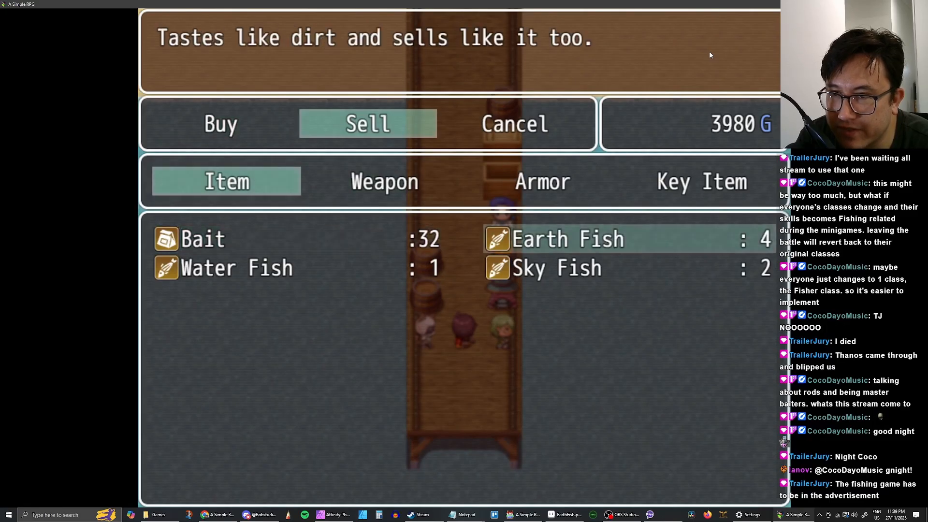
{"action": "key", "text": "Return"}
{"action": "key", "text": "Return"}
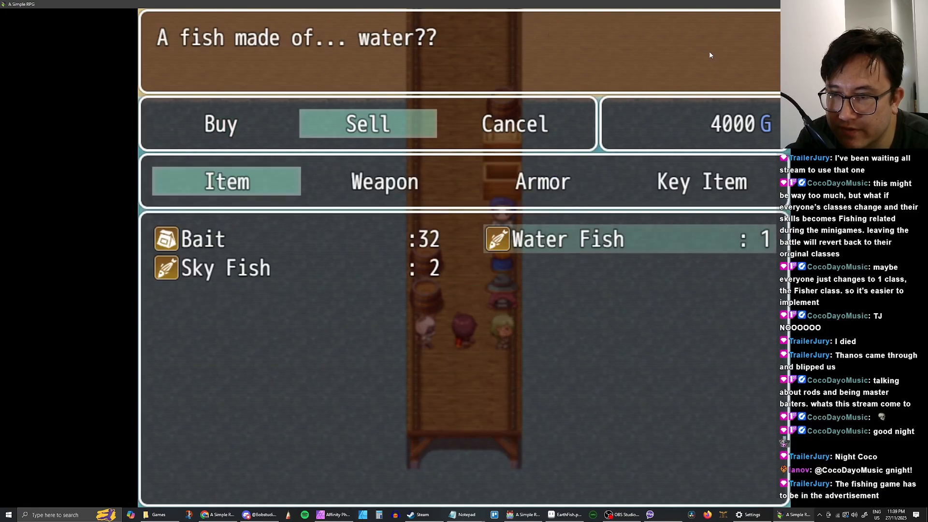
Sell the Water Fish and both Sky Fish, leave the bait shop and dismiss the shopkeeper's closing message
{"action": "key", "text": "Return"}
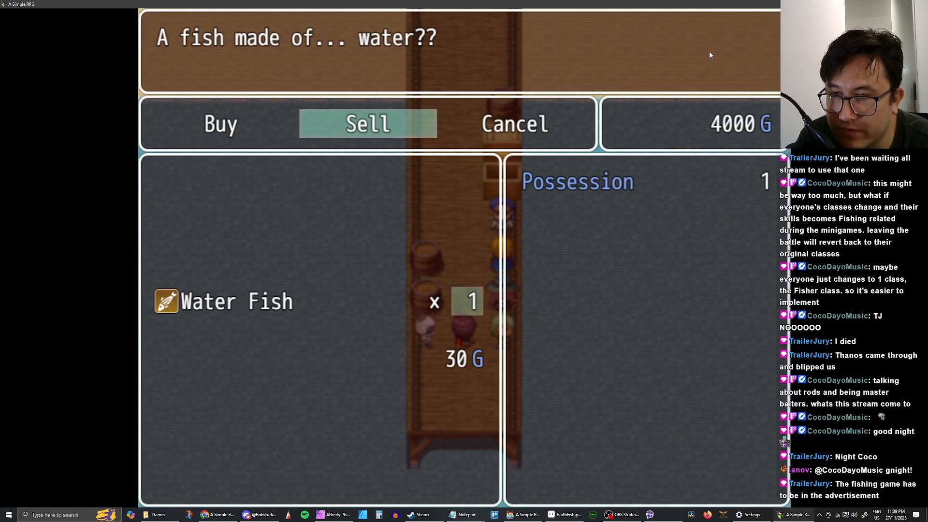
{"action": "key", "text": "Return"}
{"action": "key", "text": "Return"}
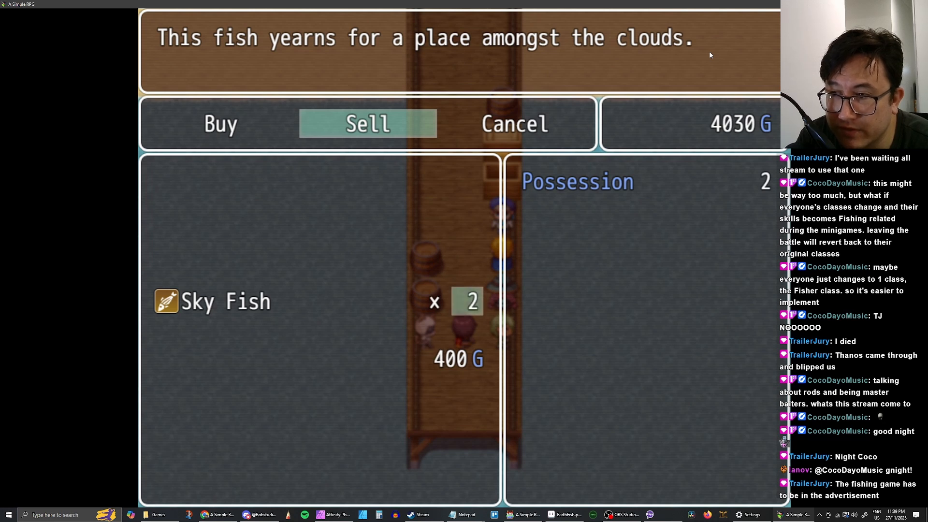
{"action": "key", "text": "Return"}
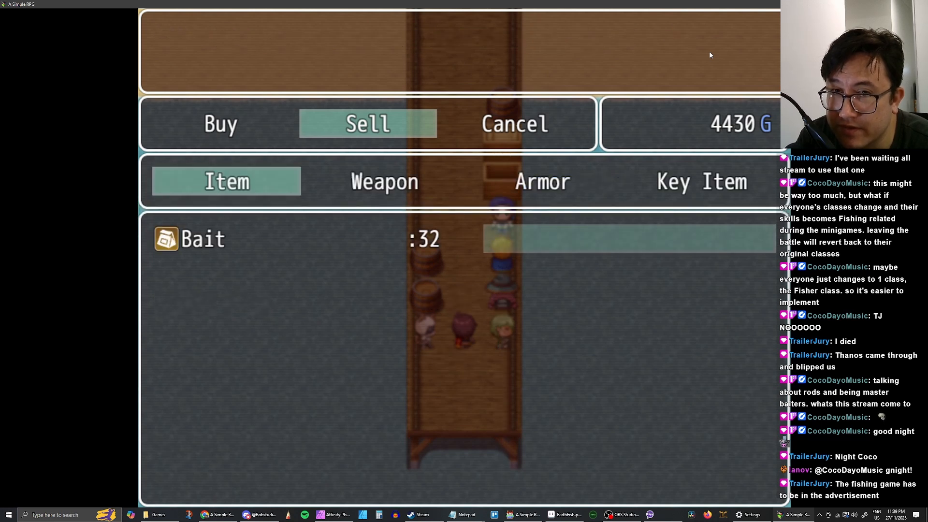
{"action": "key", "text": "Escape"}
{"action": "key", "text": "Escape"}
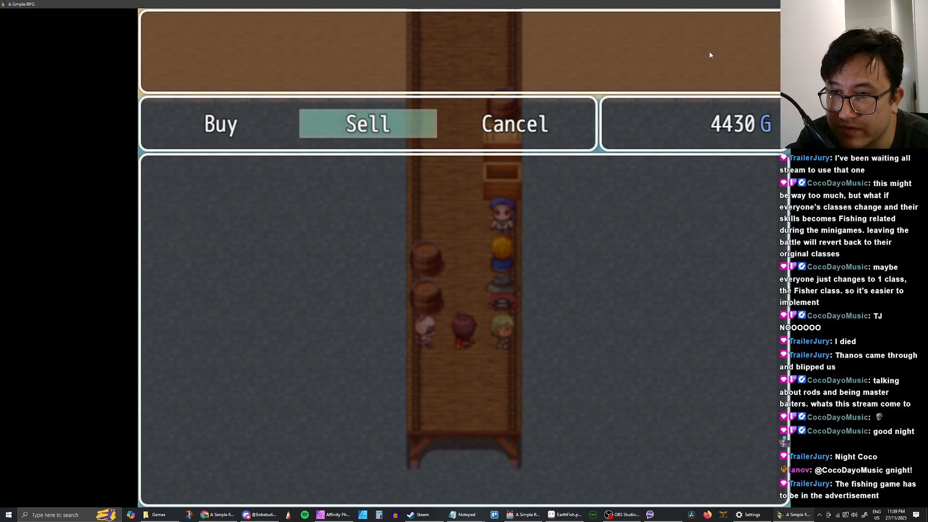
{"action": "key", "text": "Escape"}
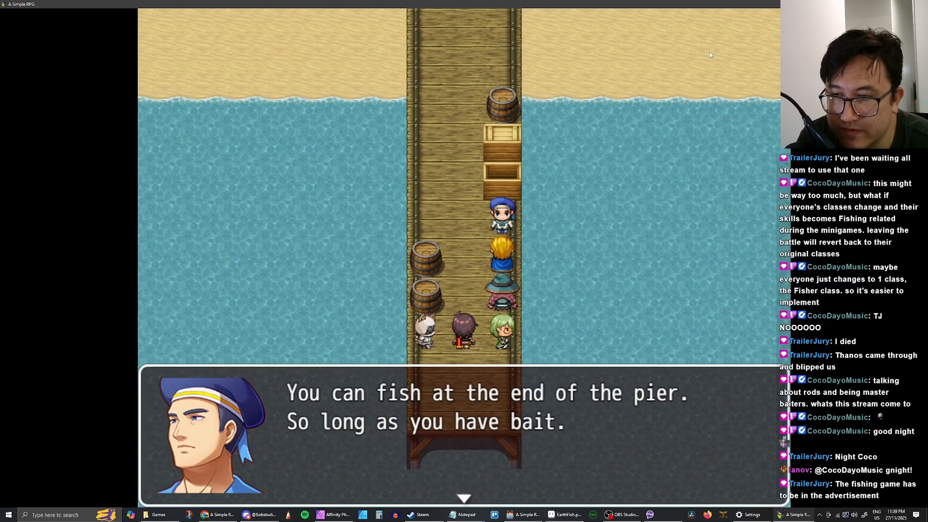
{"action": "key", "text": "Return"}
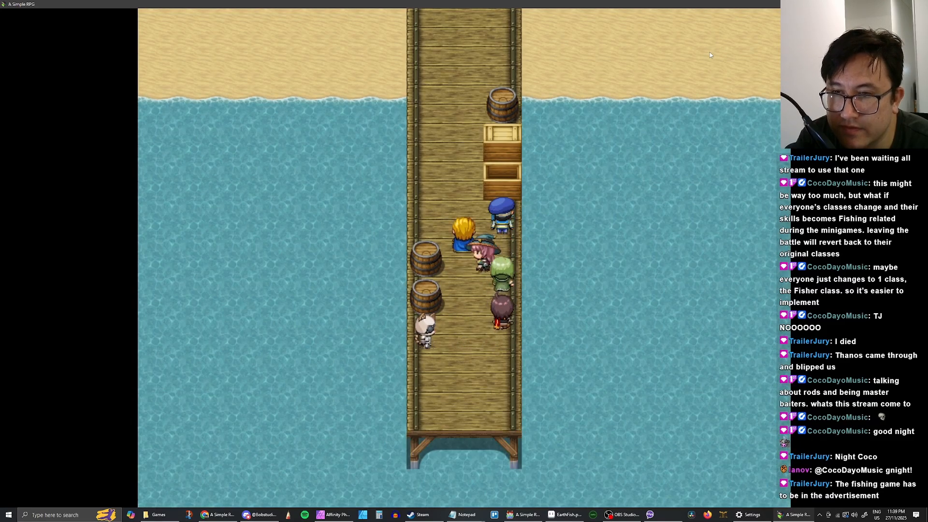
Walk the party up the pier past the shopkeeper and save the game
{"action": "key", "text": "Up"}
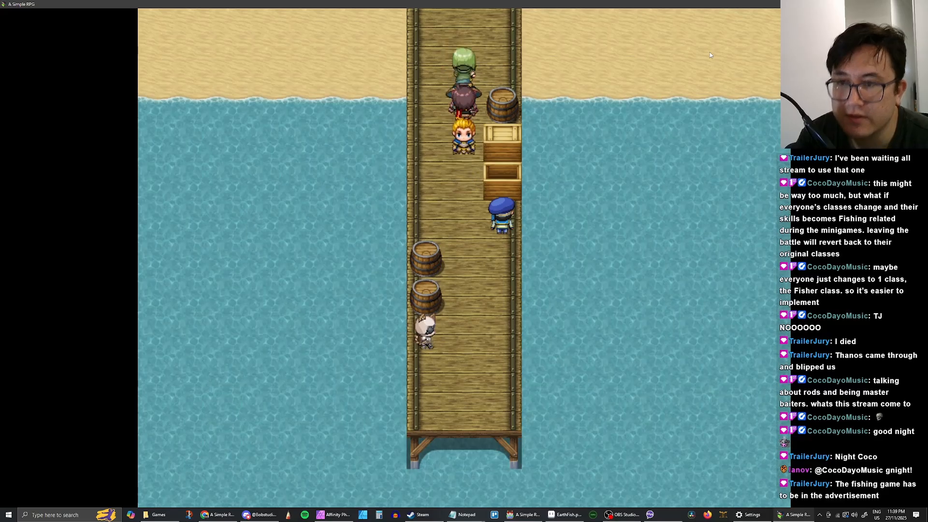
{"action": "key", "text": "Escape"}
{"action": "key", "text": "Down"}
{"action": "key", "text": "Down"}
{"action": "key", "text": "Down"}
{"action": "key", "text": "Down"}
{"action": "key", "text": "Down"}
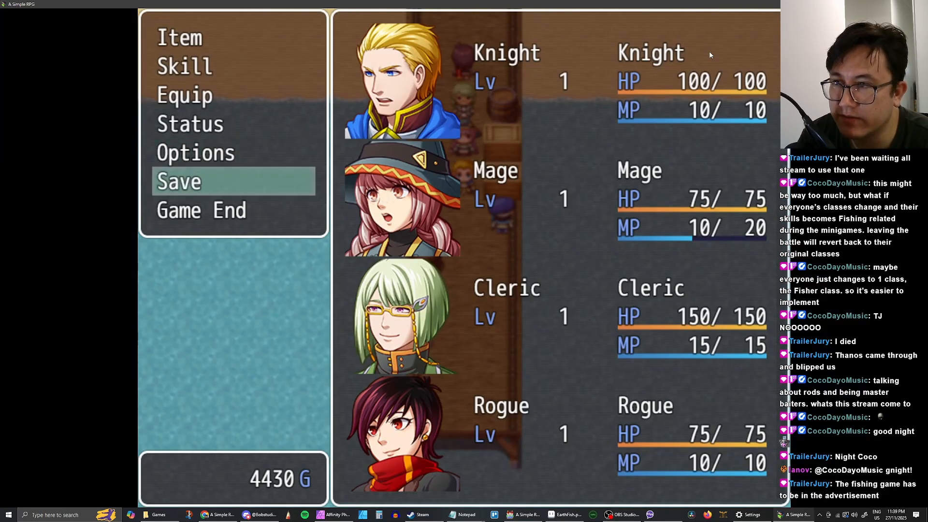
{"action": "key", "text": "Return"}
{"action": "key", "text": "Return"}
{"action": "key", "text": "Escape"}
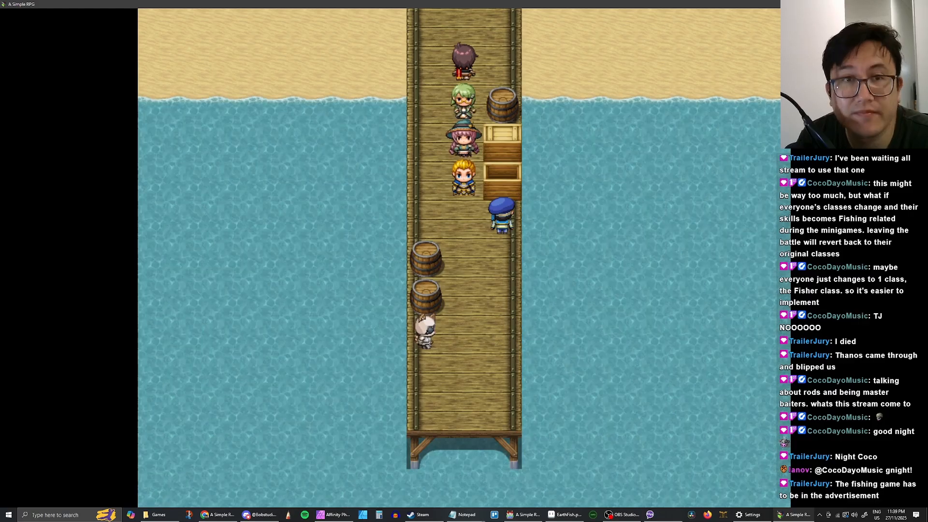
End the playtest, open the bald NPC's event in Hub Town SE, and duplicate "Awesome! Hear ya go." after the Self Switch B command
{"action": "left_click", "coordinate": [916, 4]}
{"action": "double_click", "coordinate": [575, 135]}
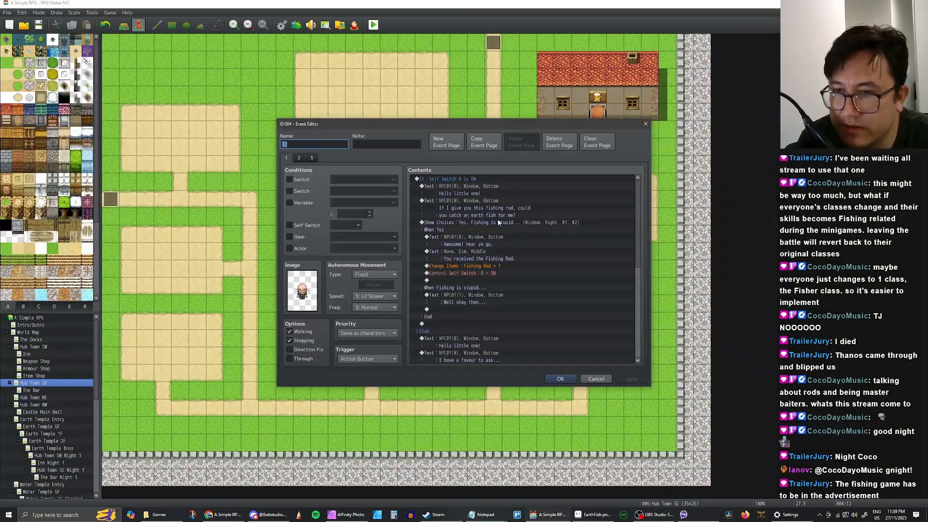
{"action": "scroll", "coordinate": [498, 223], "scroll_direction": "down", "scroll_amount": 7}
{"action": "scroll", "coordinate": [499, 222], "scroll_direction": "down", "scroll_amount": 2}
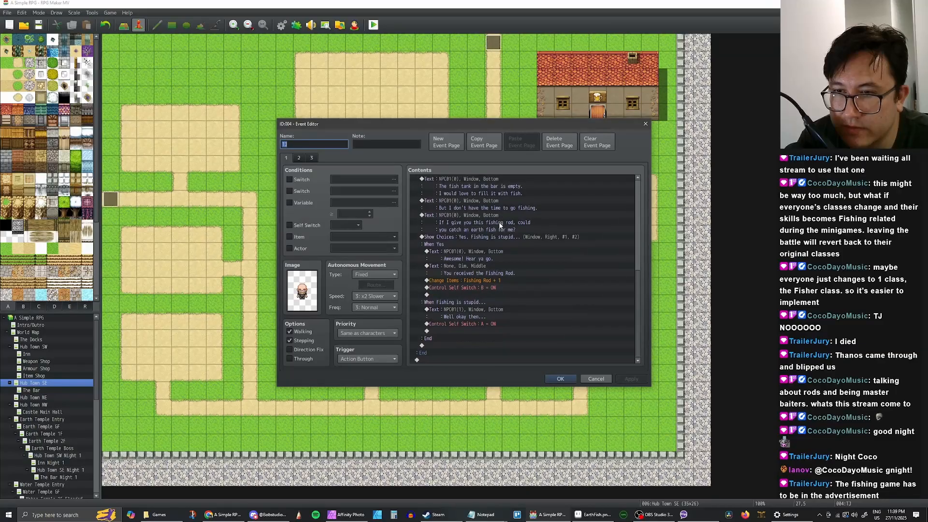
{"action": "left_click", "coordinate": [469, 263]}
{"action": "left_click", "coordinate": [472, 252]}
{"action": "left_click", "coordinate": [459, 294]}
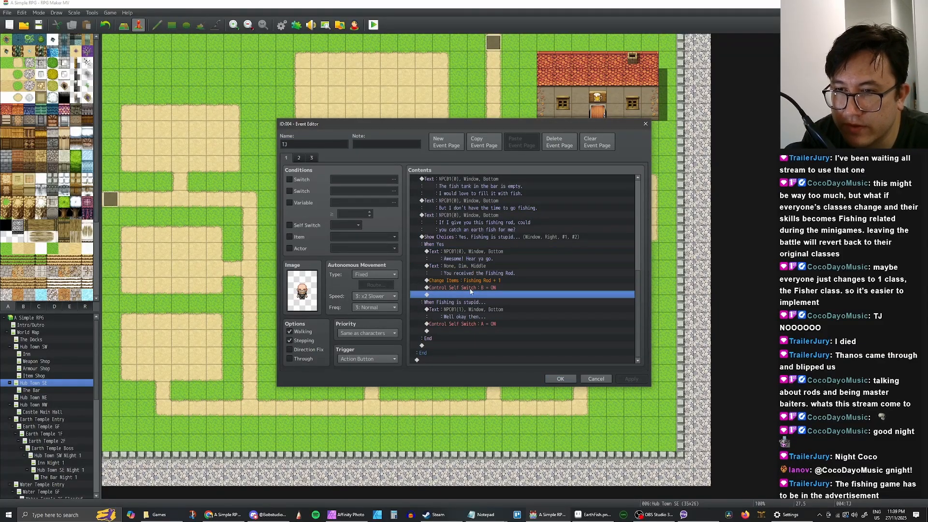
{"action": "key", "text": "ctrl+v"}
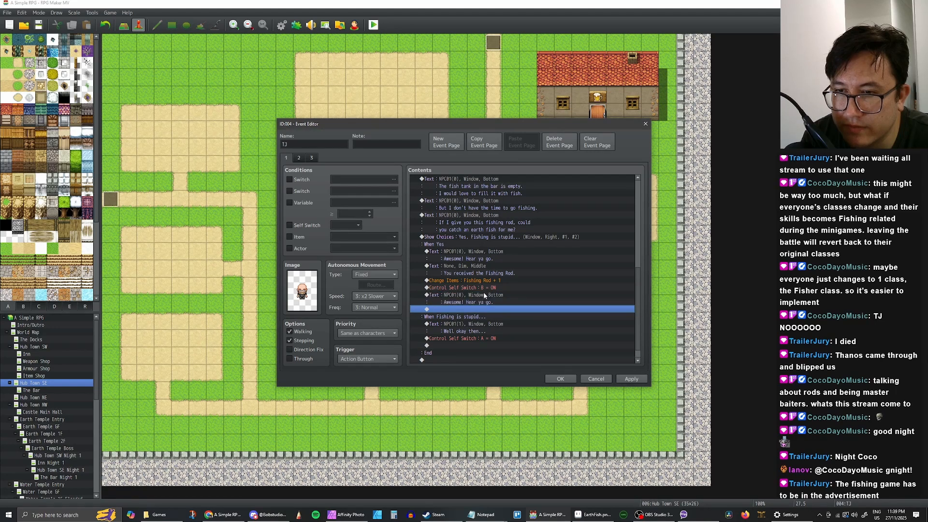
Rewrite the duplicated message as "You'll need bait in order to fish. The sailor at the docks will sell some to you." and apply it
{"action": "key", "text": "Return"}
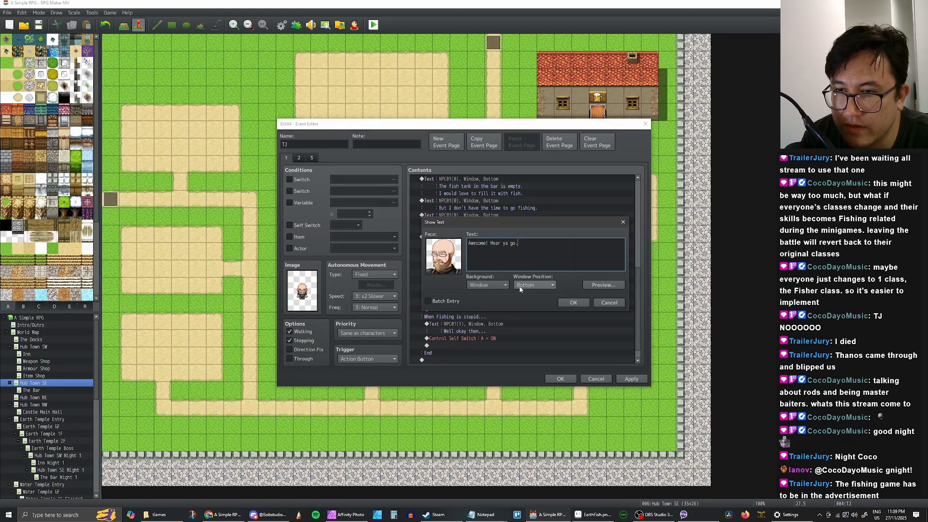
{"action": "type", "text": "You;ll"}
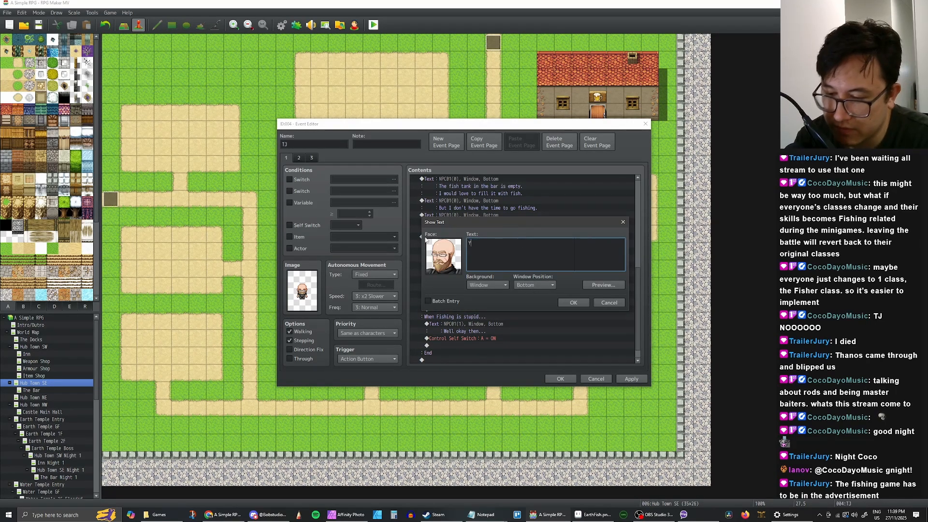
{"action": "key", "text": "BackSpace"}
{"action": "key", "text": "BackSpace"}
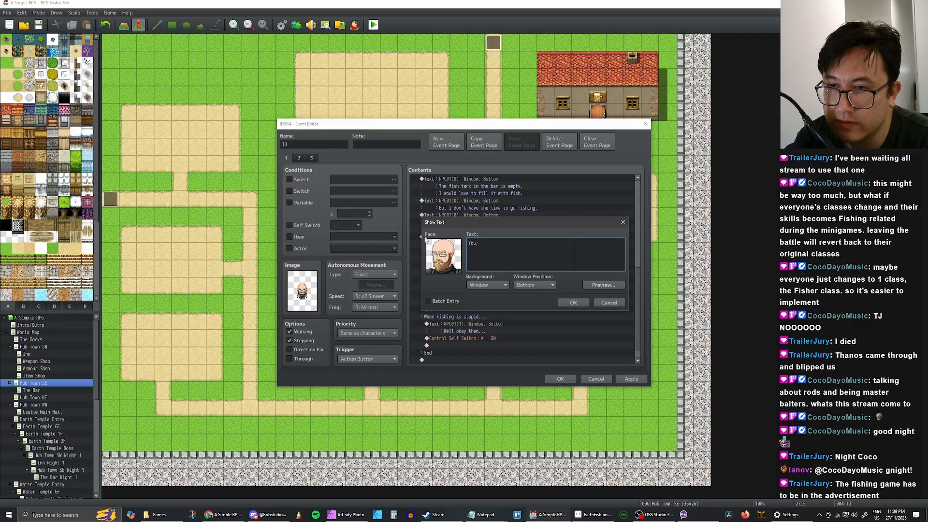
{"action": "type", "text": "need bait i"}
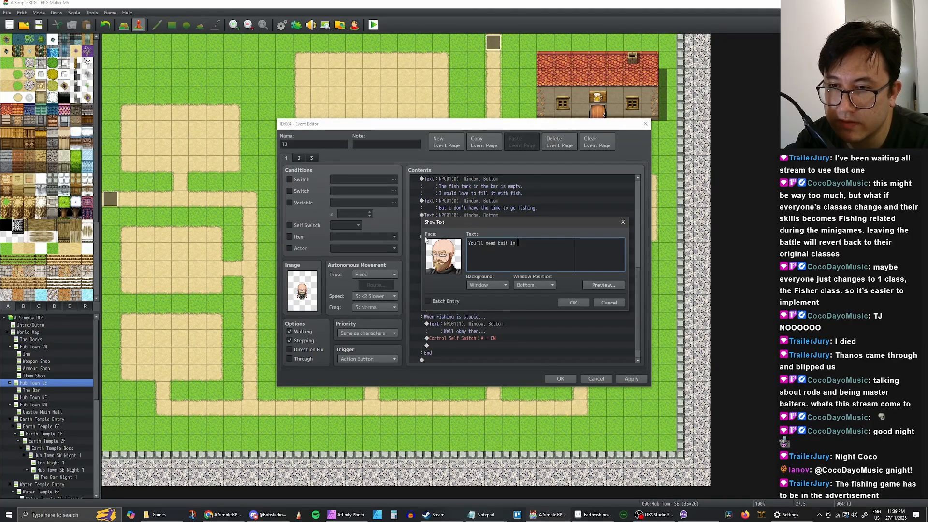
{"action": "type", "text": "n or"}
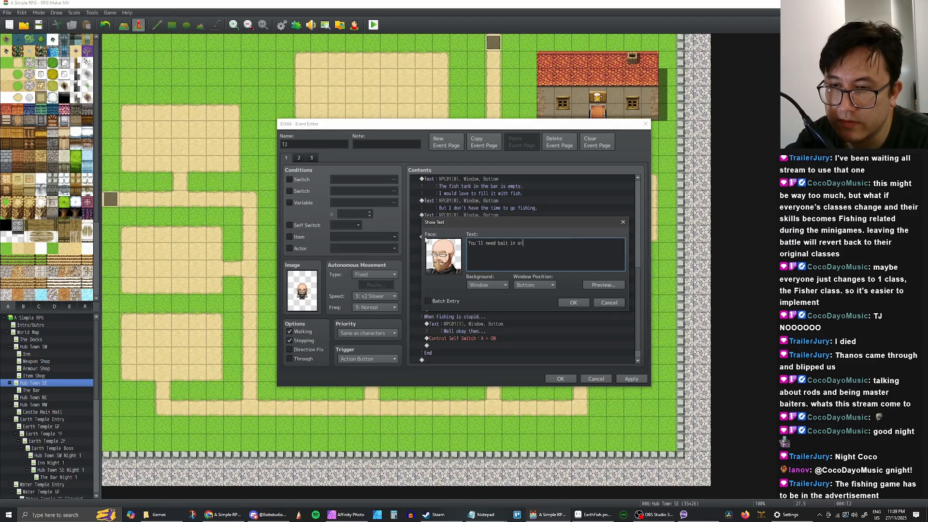
{"action": "type", "text": "der to fis"}
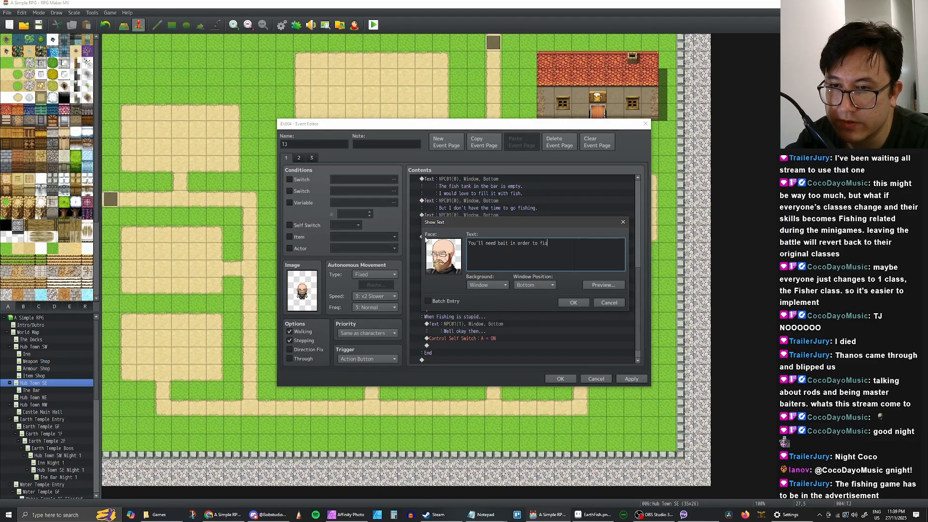
{"action": "type", "text": "h,"}
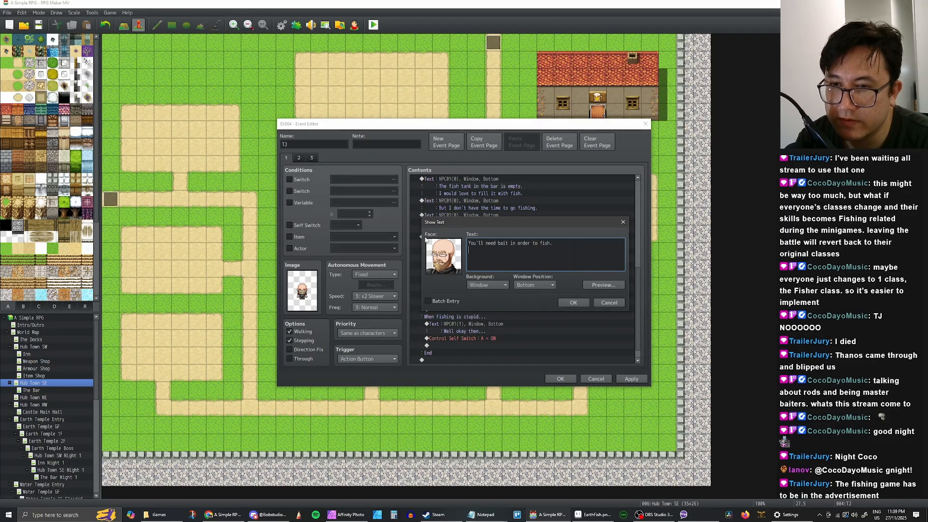
{"action": "type", "text": "The sail"}
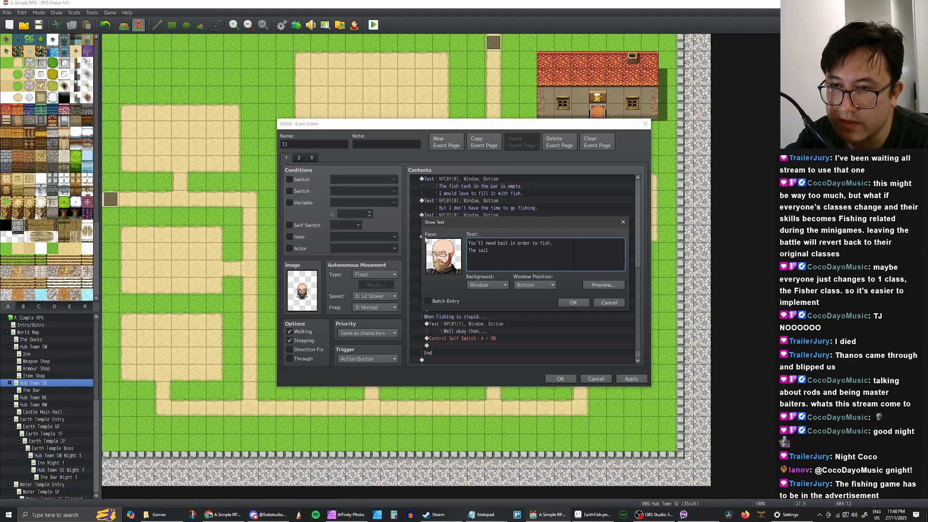
{"action": "type", "text": "or at the do"}
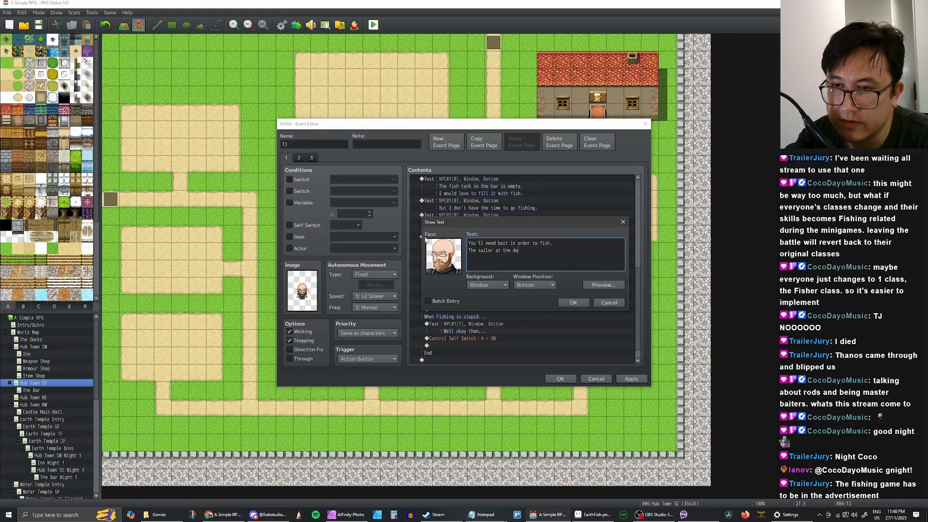
{"action": "type", "text": "cks will sell you"}
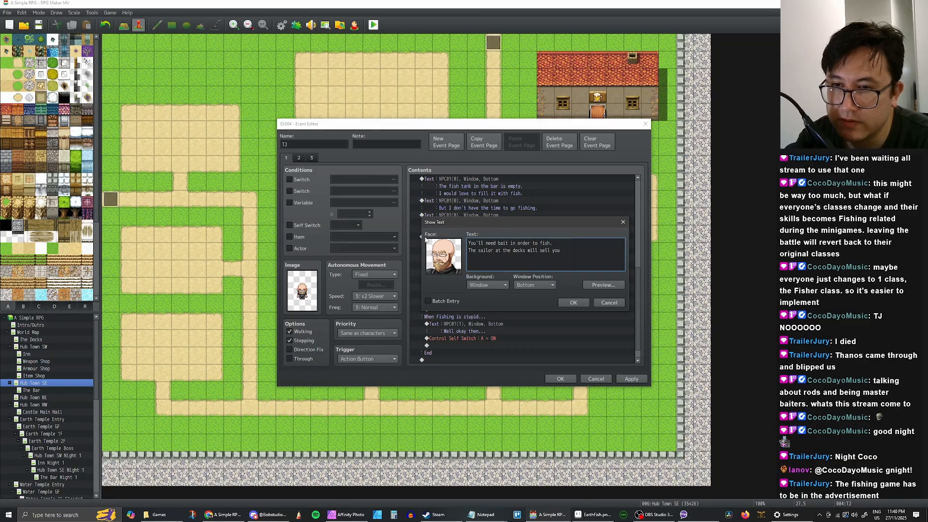
{"action": "key", "text": "BackSpace"}
{"action": "key", "text": "BackSpace"}
{"action": "key", "text": "BackSpace"}
{"action": "type", "text": "them"}
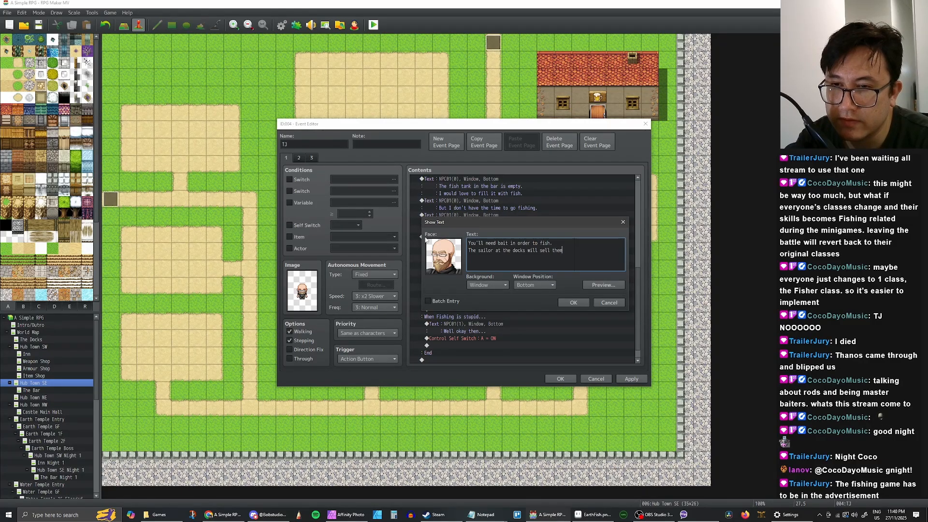
{"action": "key", "text": "BackSpace"}
{"action": "key", "text": "BackSpace"}
{"action": "key", "text": "BackSpace"}
{"action": "key", "text": "BackSpace"}
{"action": "type", "text": "som"}
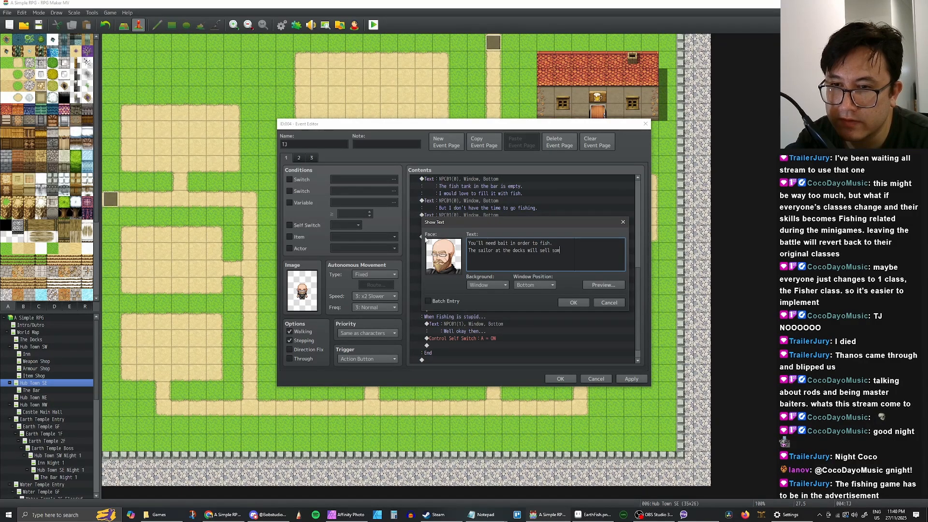
{"action": "type", "text": "e to"}
{"action": "key", "text": "Return"}
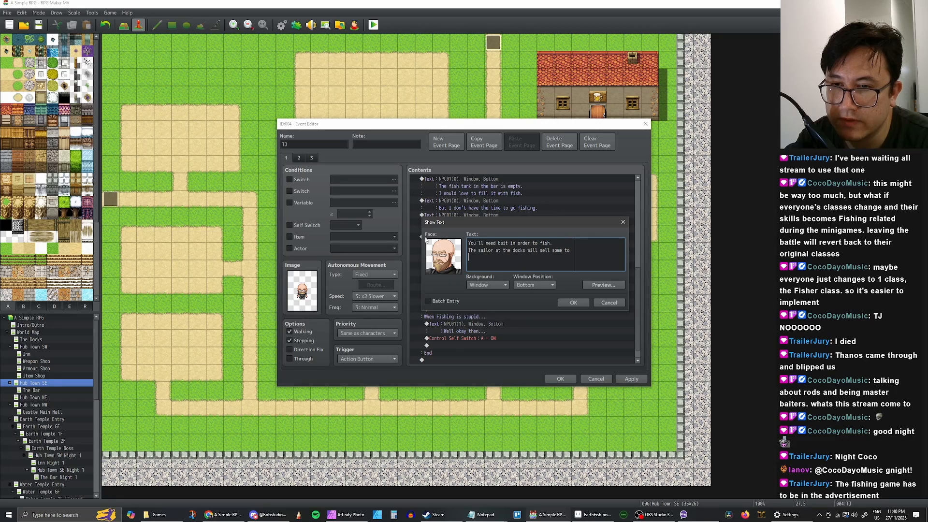
{"action": "type", "text": "you."}
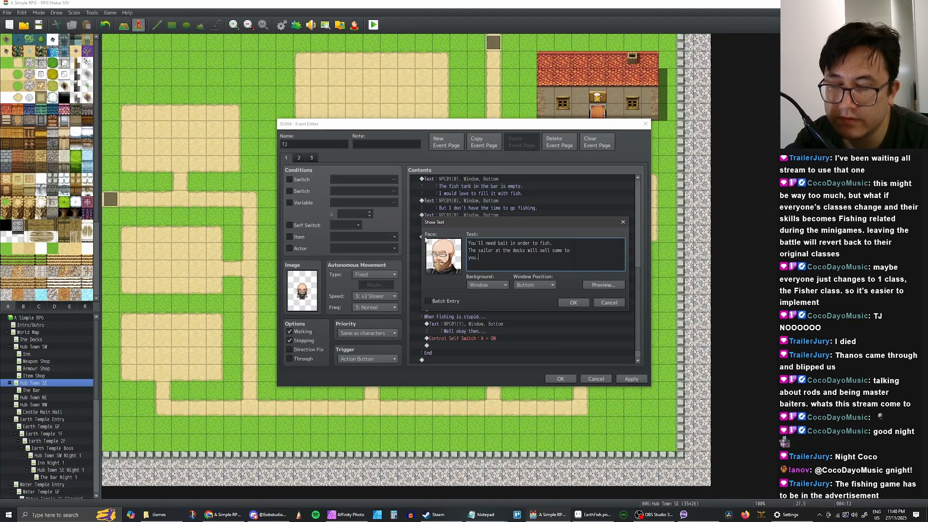
{"action": "left_click", "coordinate": [573, 303]}
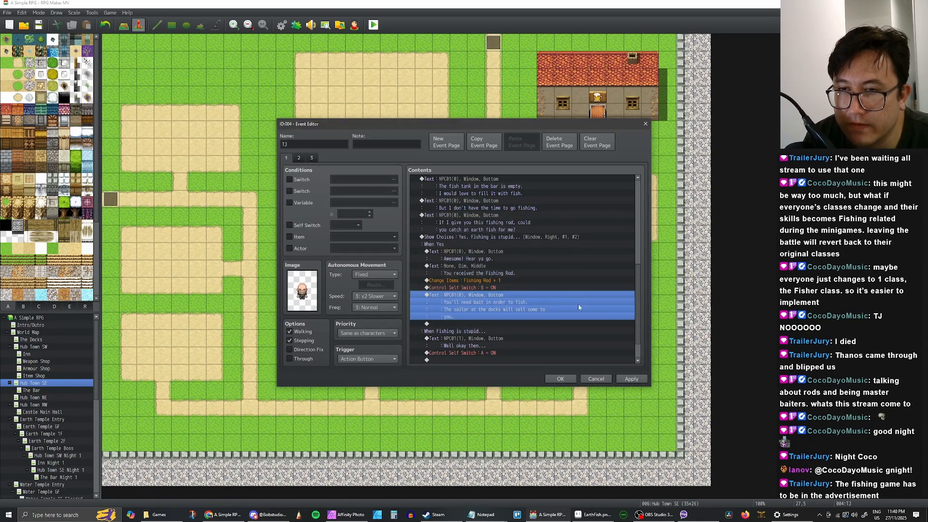
{"action": "left_click", "coordinate": [626, 378]}
Copy the bait message to the end of the event's second page, after the Earth Fish question, and apply it
{"action": "left_click", "coordinate": [489, 298]}
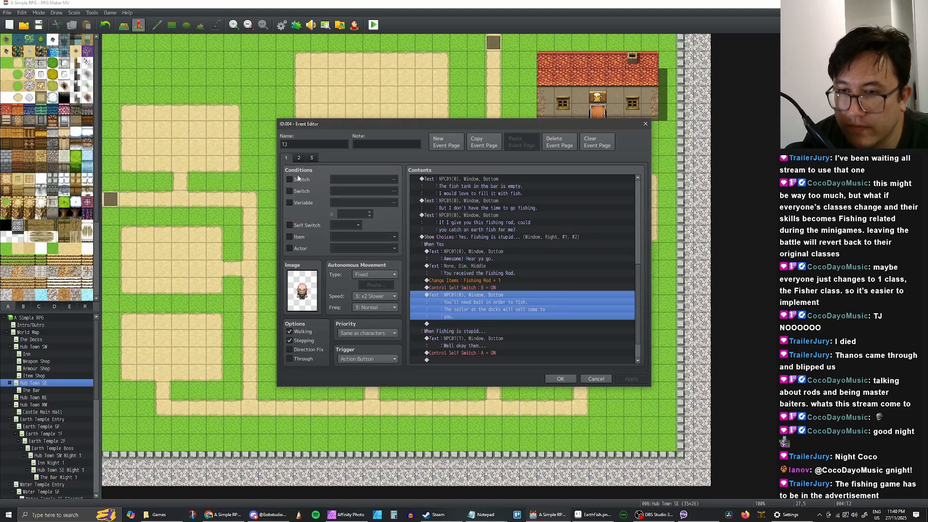
{"action": "left_click", "coordinate": [300, 158]}
{"action": "left_click", "coordinate": [471, 202]}
{"action": "key", "text": "ctrl+v"}
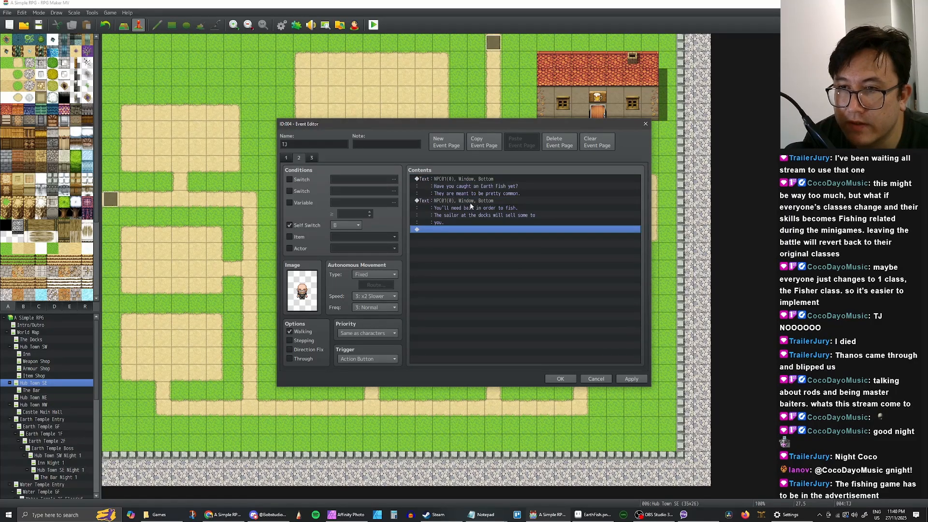
{"action": "left_click", "coordinate": [459, 201]}
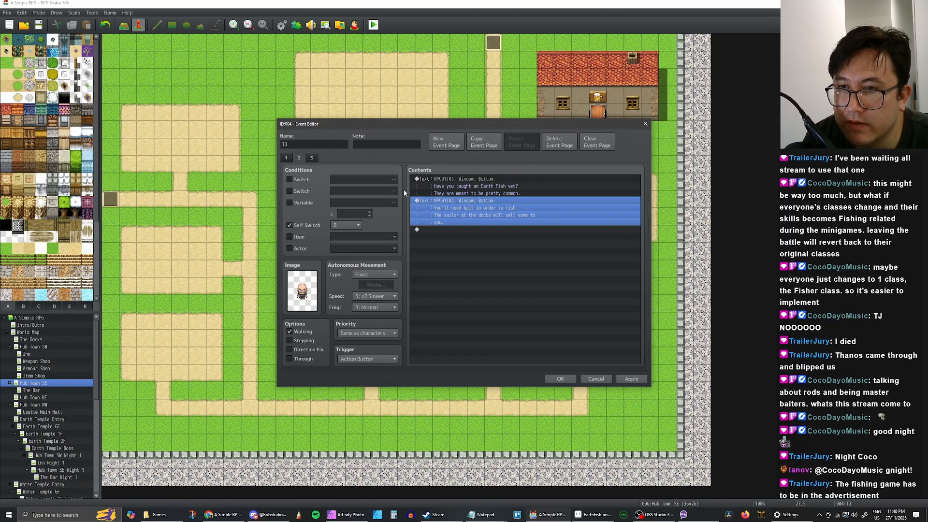
{"action": "left_click", "coordinate": [631, 379]}
Check the second page's messages and the third page's Earth Fish conditions and options, and close the event with its changes kept
{"action": "left_click", "coordinate": [478, 213]}
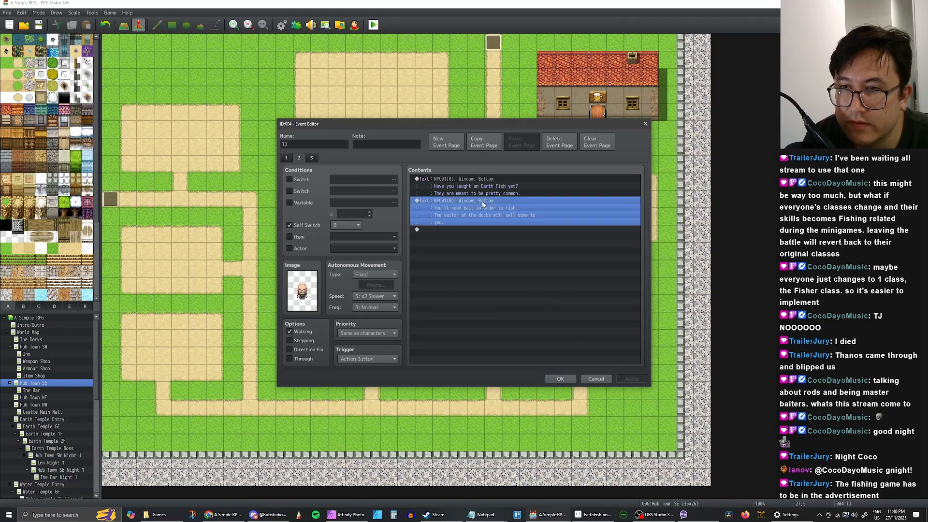
{"action": "left_click", "coordinate": [490, 229]}
{"action": "left_click", "coordinate": [496, 206]}
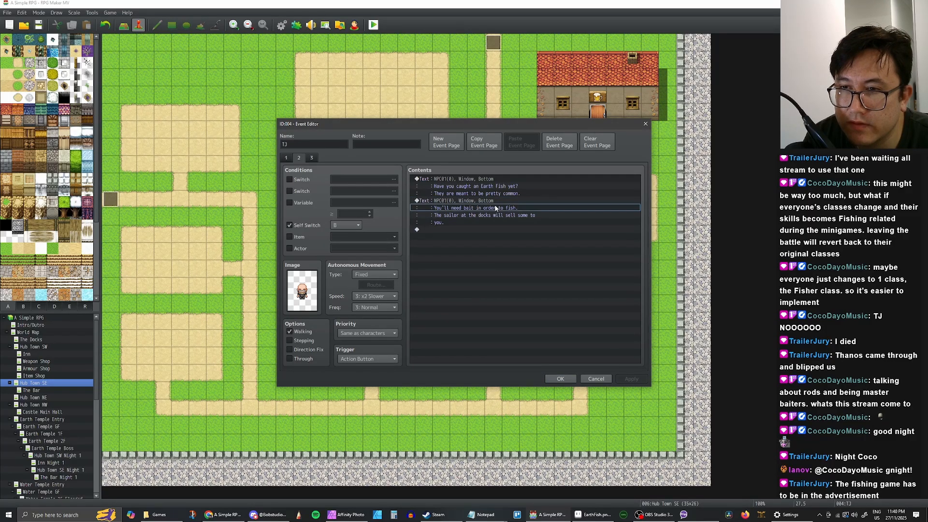
{"action": "left_click", "coordinate": [312, 158]}
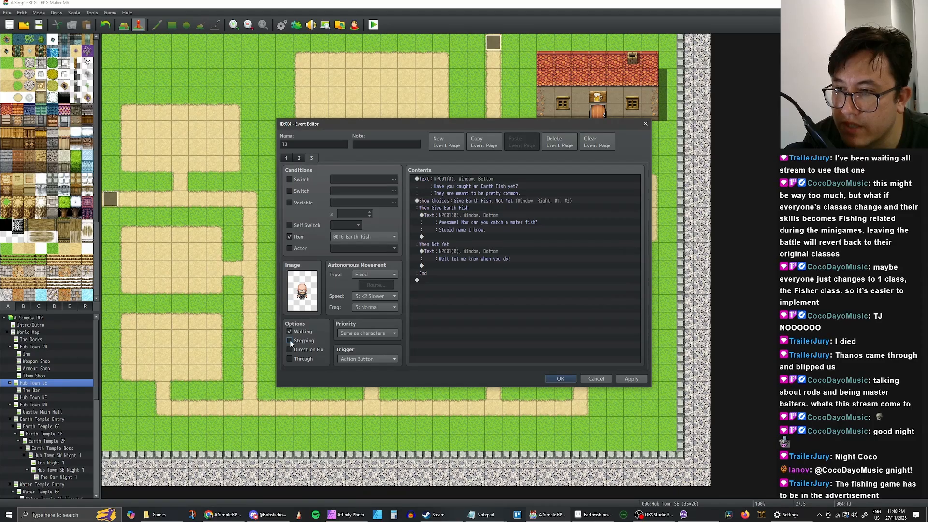
{"action": "left_click", "coordinate": [560, 378]}
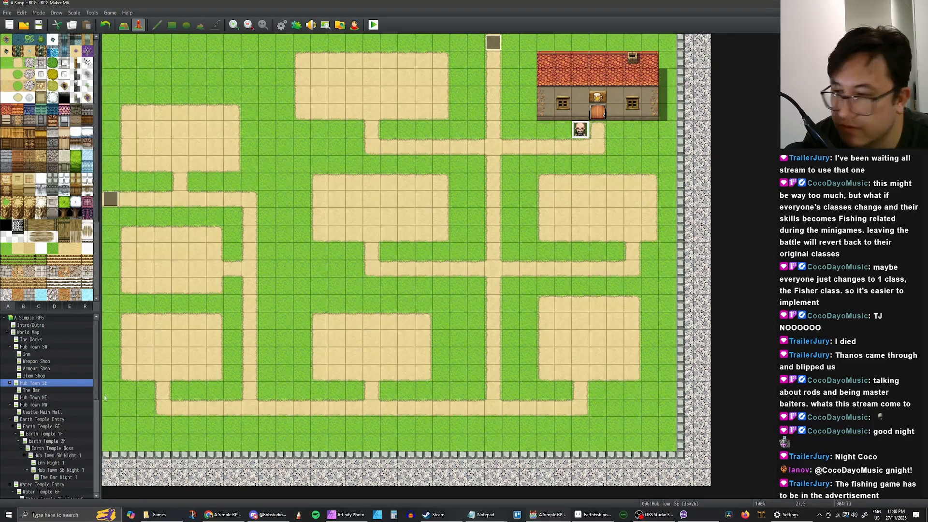
Enable the Stepping animation on the fourth page of the Fishing Man event in The Docks, apply it, and save the project
{"action": "left_click", "coordinate": [30, 340]}
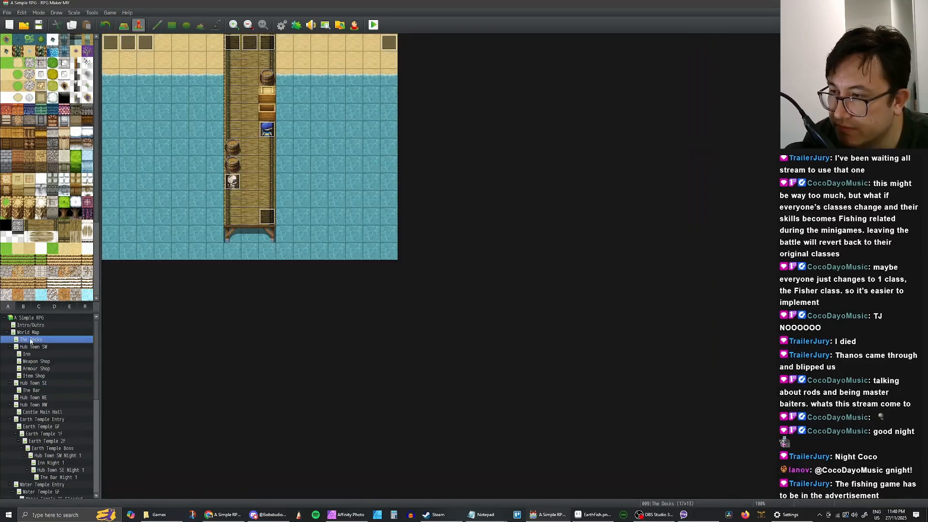
{"action": "double_click", "coordinate": [268, 137]}
{"action": "left_click", "coordinate": [298, 157]}
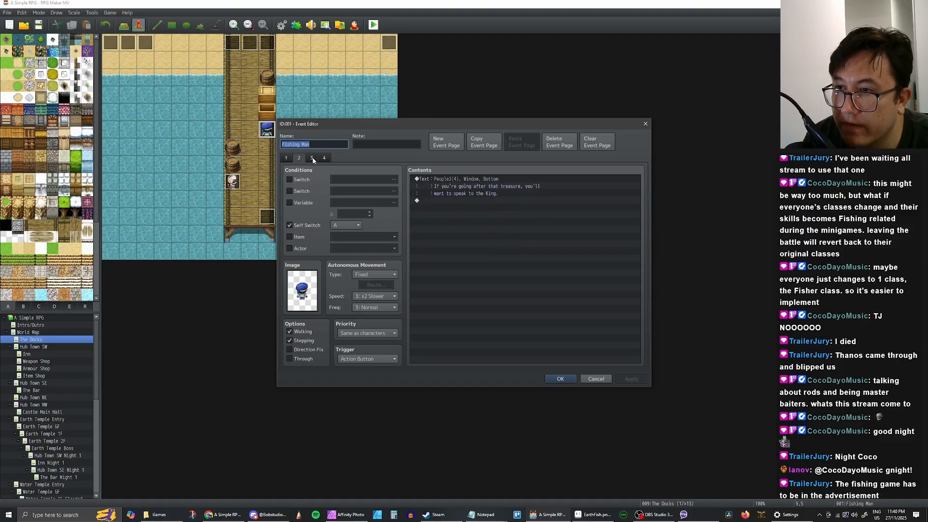
{"action": "left_click", "coordinate": [312, 158]}
{"action": "left_click", "coordinate": [324, 158]}
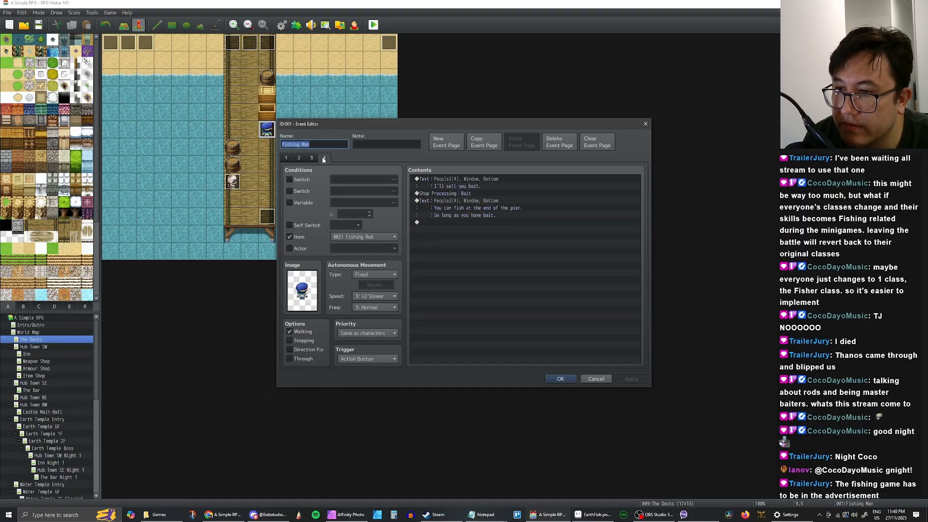
{"action": "left_click", "coordinate": [290, 340]}
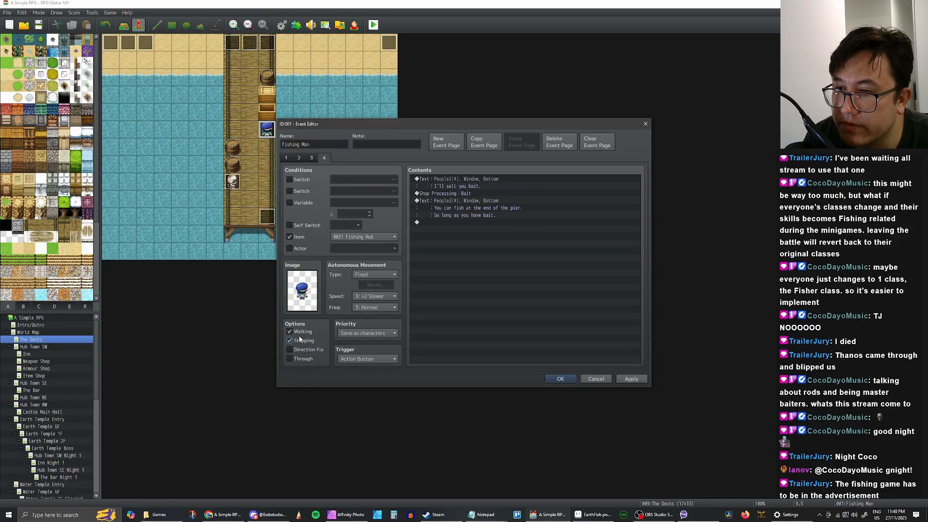
{"action": "left_click", "coordinate": [630, 378]}
{"action": "left_click", "coordinate": [561, 378]}
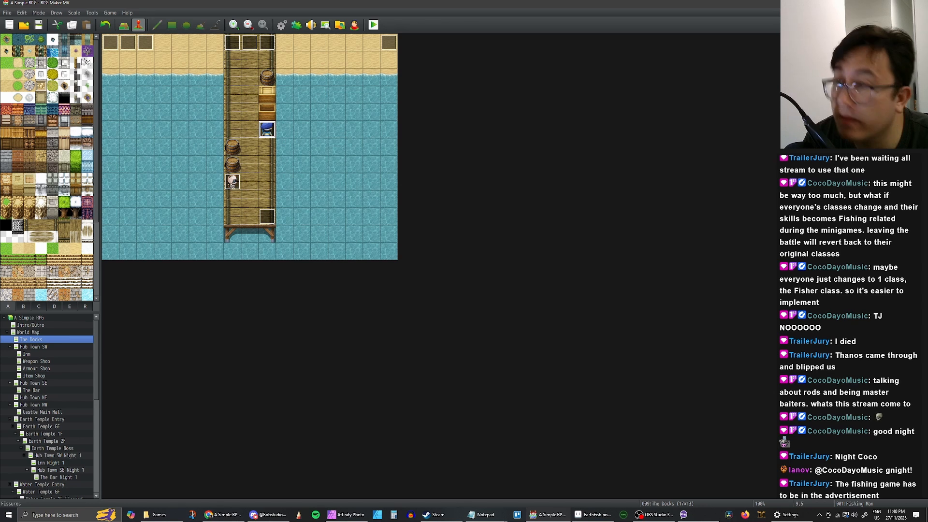
{"action": "left_click", "coordinate": [43, 28]}
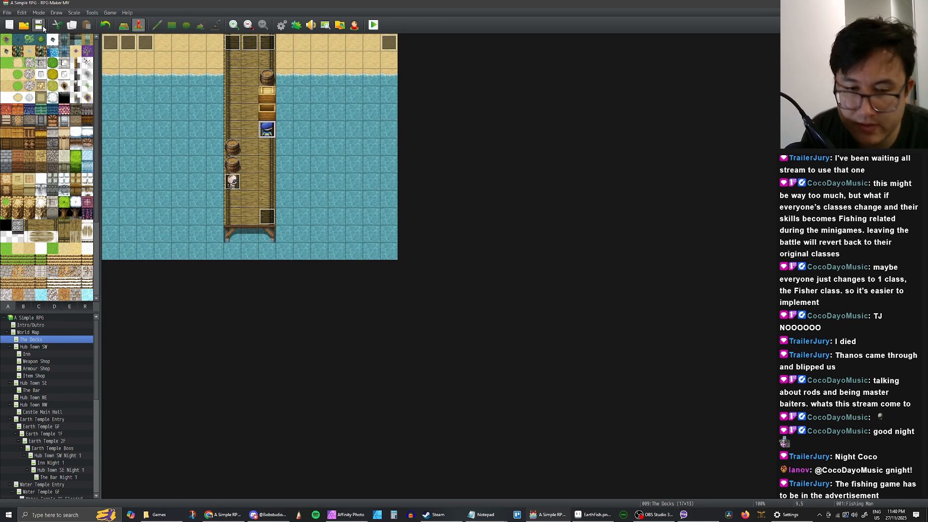